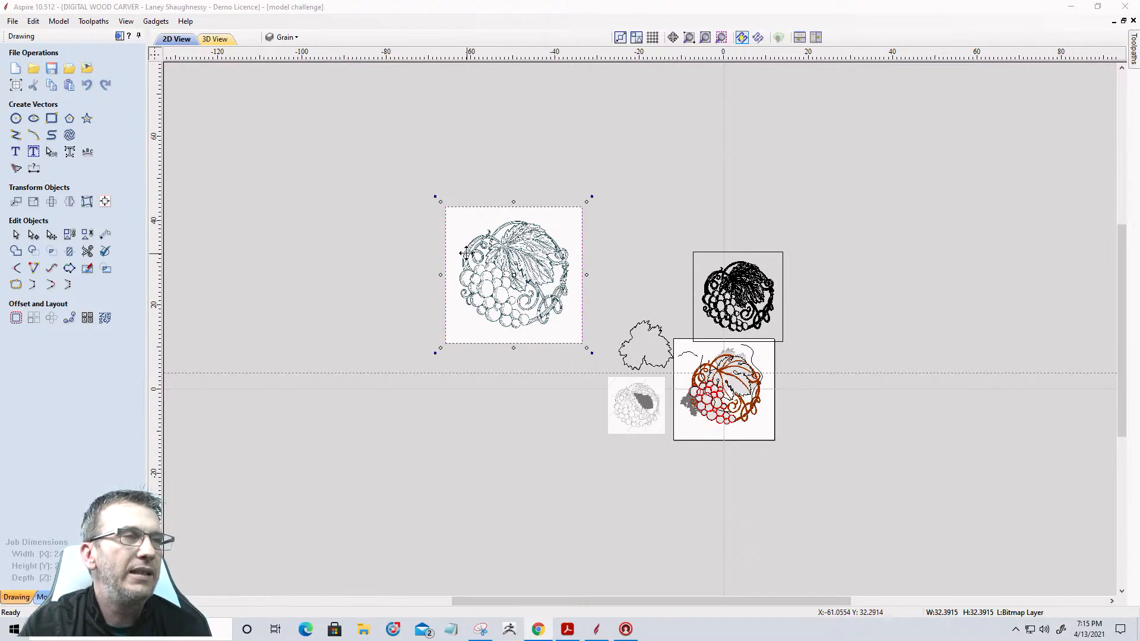
Hide the New Grapes, Layer 1 and Grain vector layers
{"action": "scroll", "coordinate": [465, 253], "scroll_direction": "up", "scroll_amount": 5}
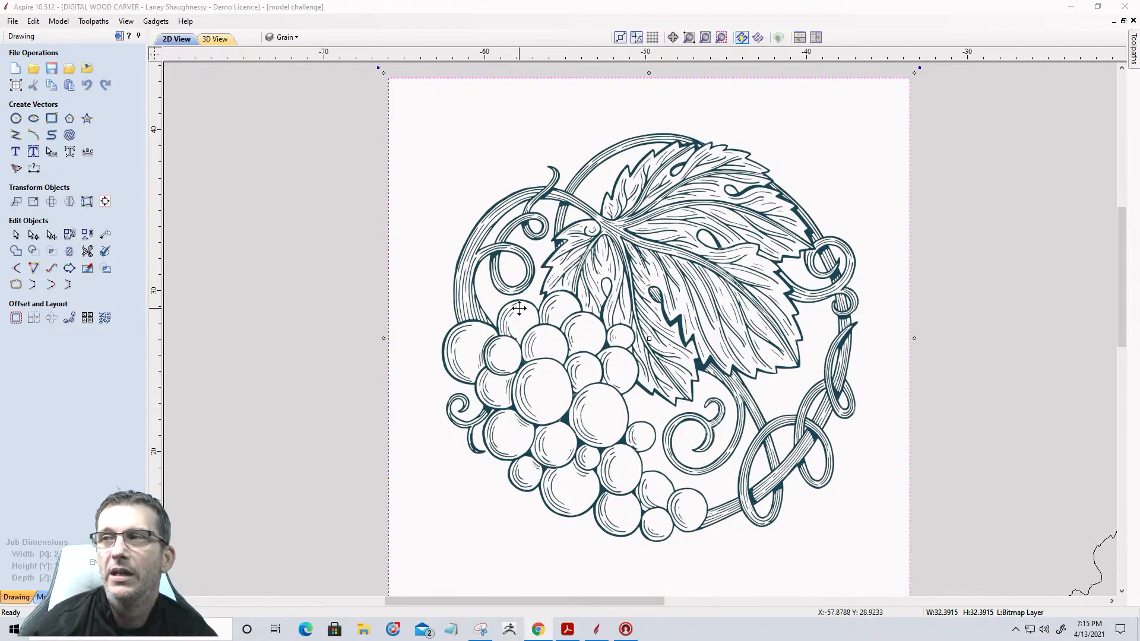
{"action": "scroll", "coordinate": [372, 320], "scroll_direction": "down", "scroll_amount": 5}
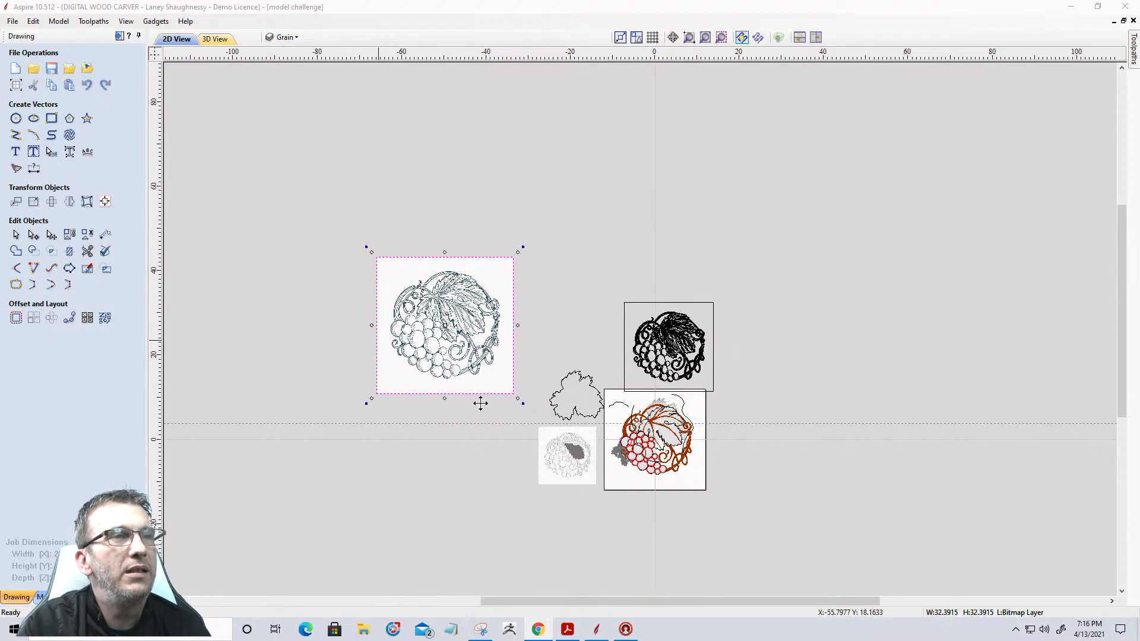
{"action": "scroll", "coordinate": [661, 462], "scroll_direction": "up", "scroll_amount": 4}
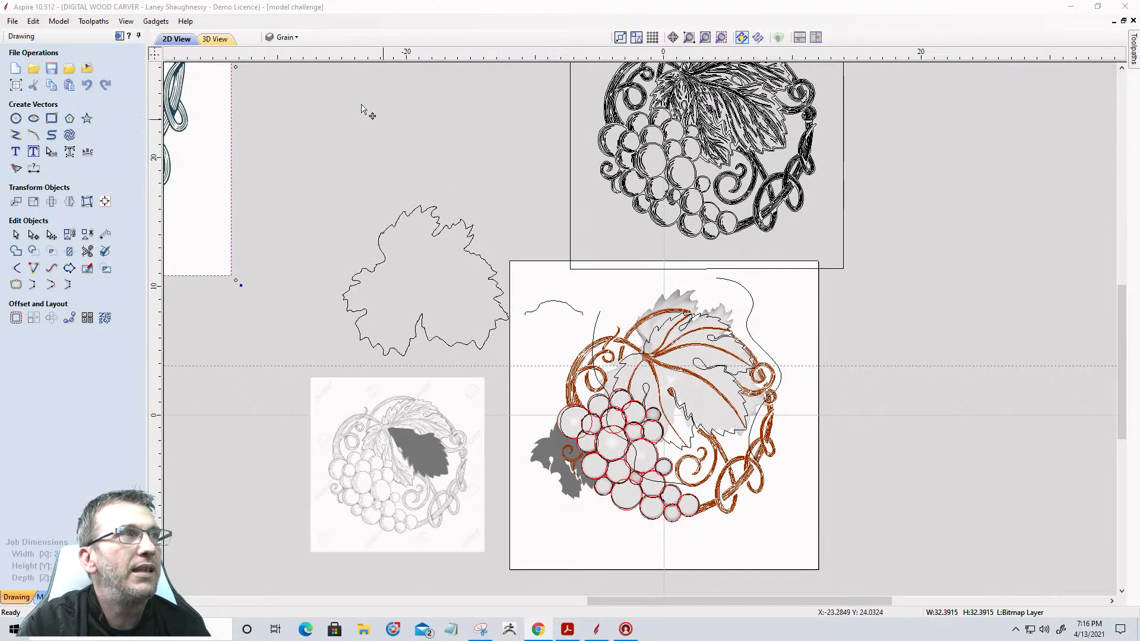
{"action": "left_click", "coordinate": [296, 37]}
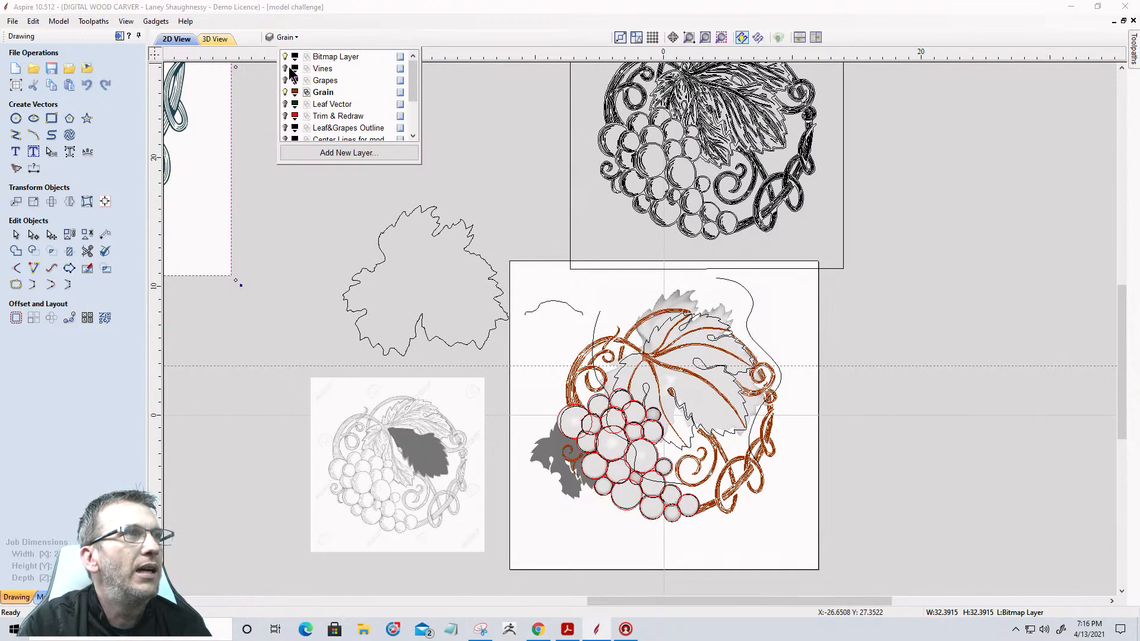
{"action": "scroll", "coordinate": [291, 89], "scroll_direction": "down", "scroll_amount": 3}
{"action": "left_click", "coordinate": [285, 128]}
{"action": "left_click", "coordinate": [285, 117]}
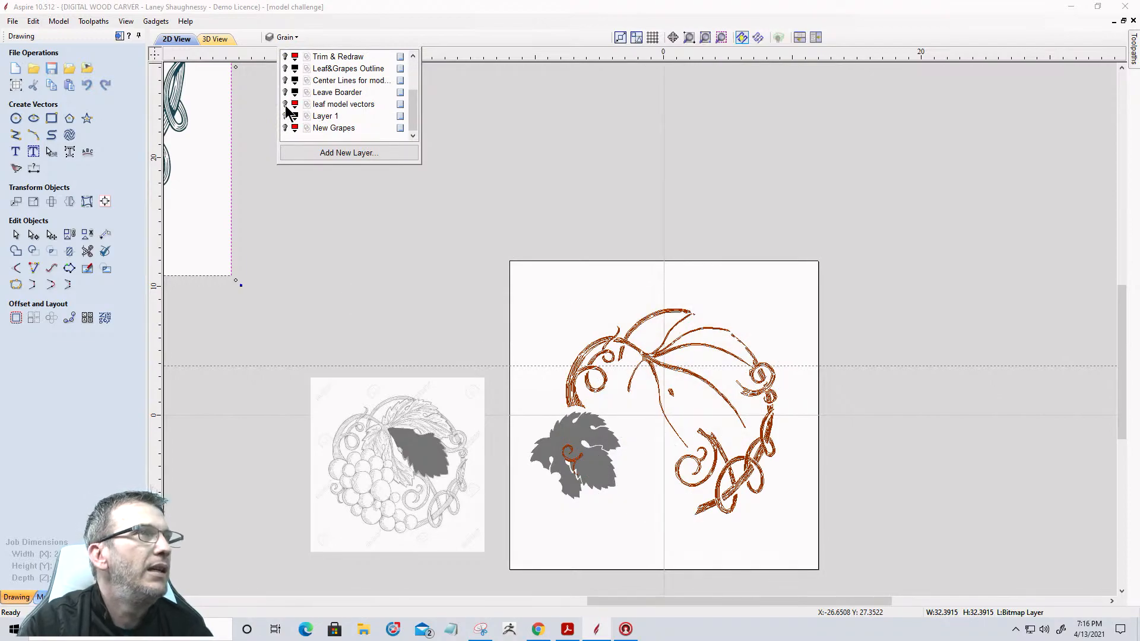
{"action": "scroll", "coordinate": [290, 113], "scroll_direction": "up", "scroll_amount": 3}
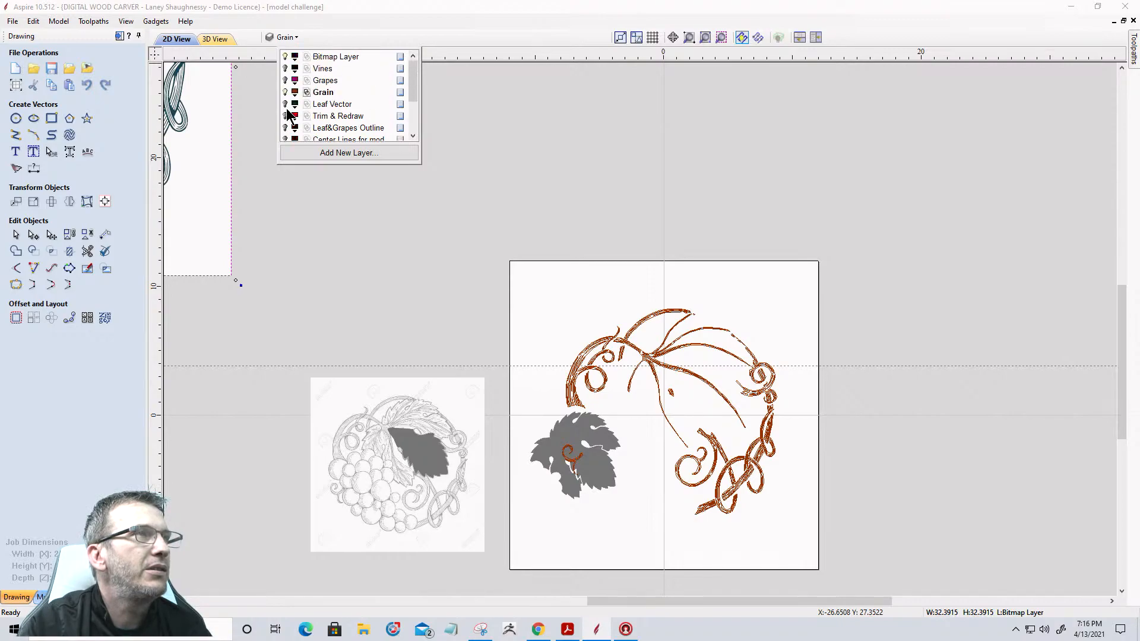
{"action": "left_click", "coordinate": [285, 92]}
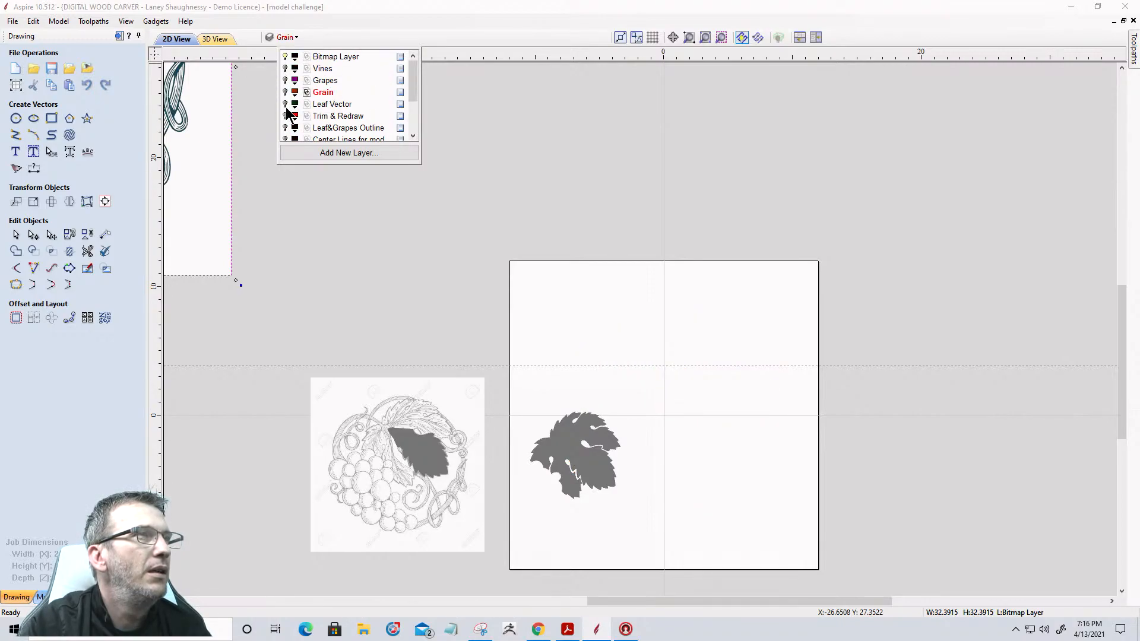
Show the Vines and Grapes vector layers
{"action": "scroll", "coordinate": [286, 125], "scroll_direction": "down", "scroll_amount": 1}
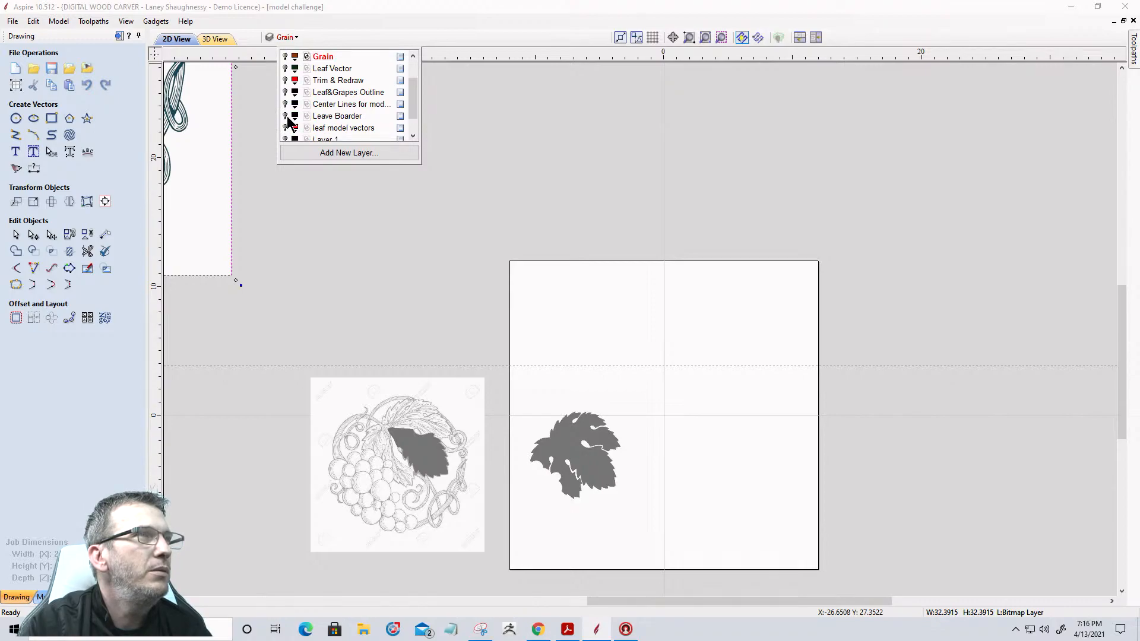
{"action": "left_click", "coordinate": [286, 117]}
{"action": "left_click", "coordinate": [286, 117]}
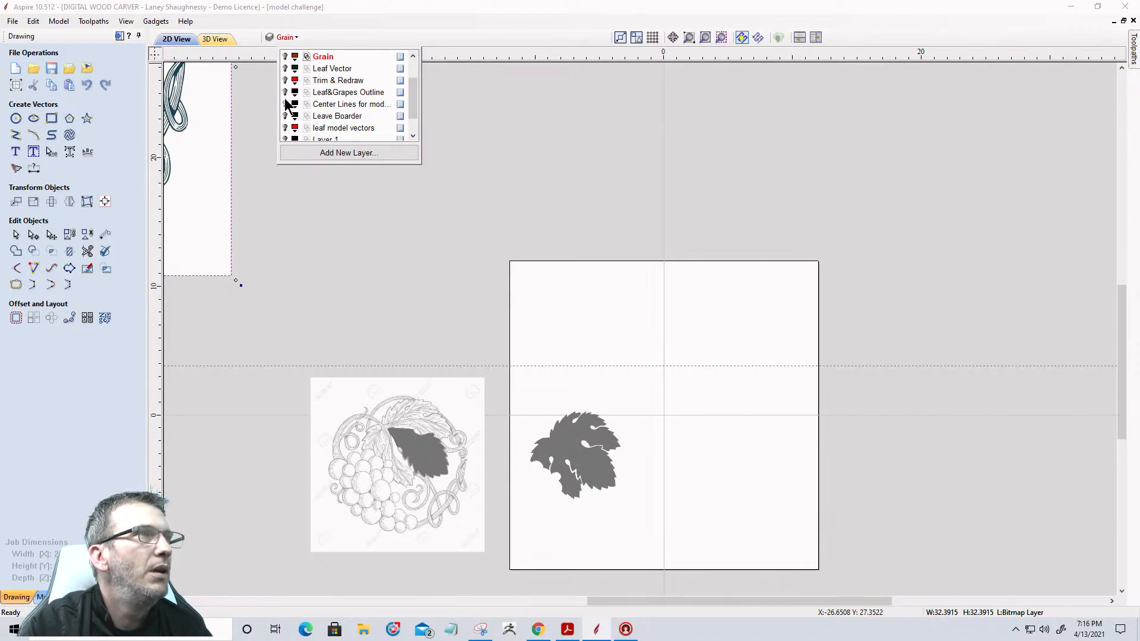
{"action": "scroll", "coordinate": [286, 73], "scroll_direction": "up", "scroll_amount": 1}
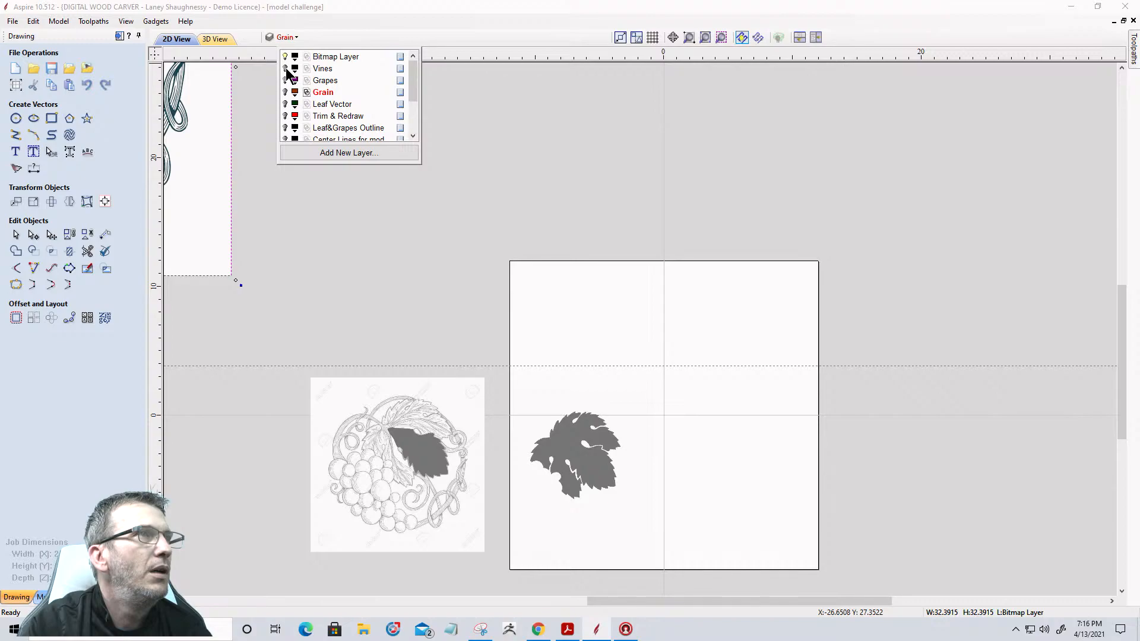
{"action": "left_click", "coordinate": [286, 69]}
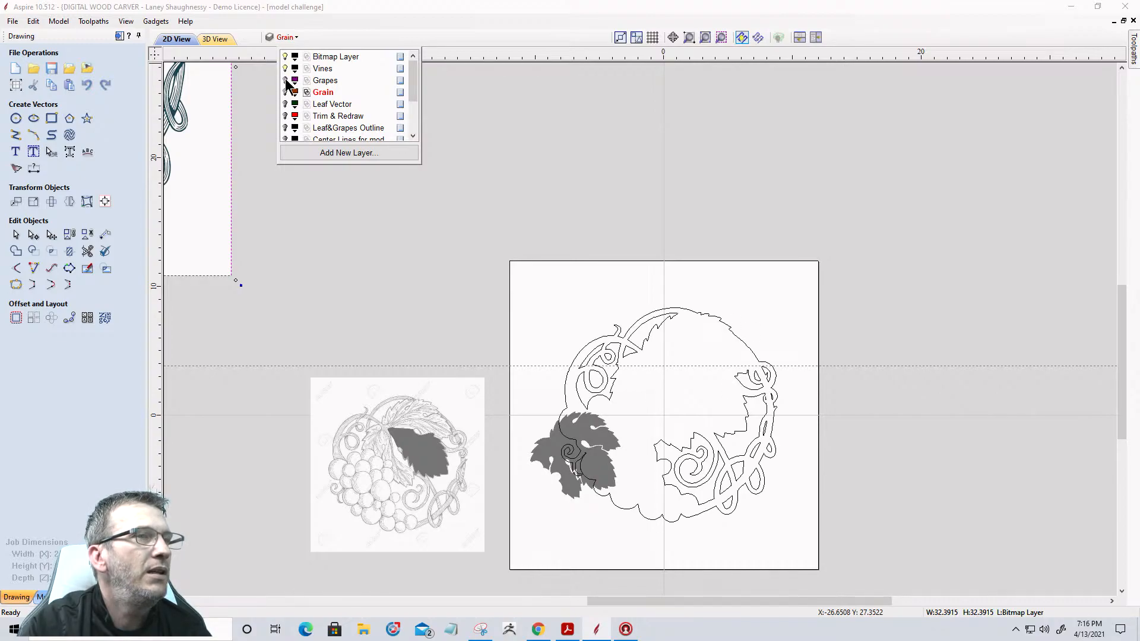
{"action": "left_click", "coordinate": [286, 81]}
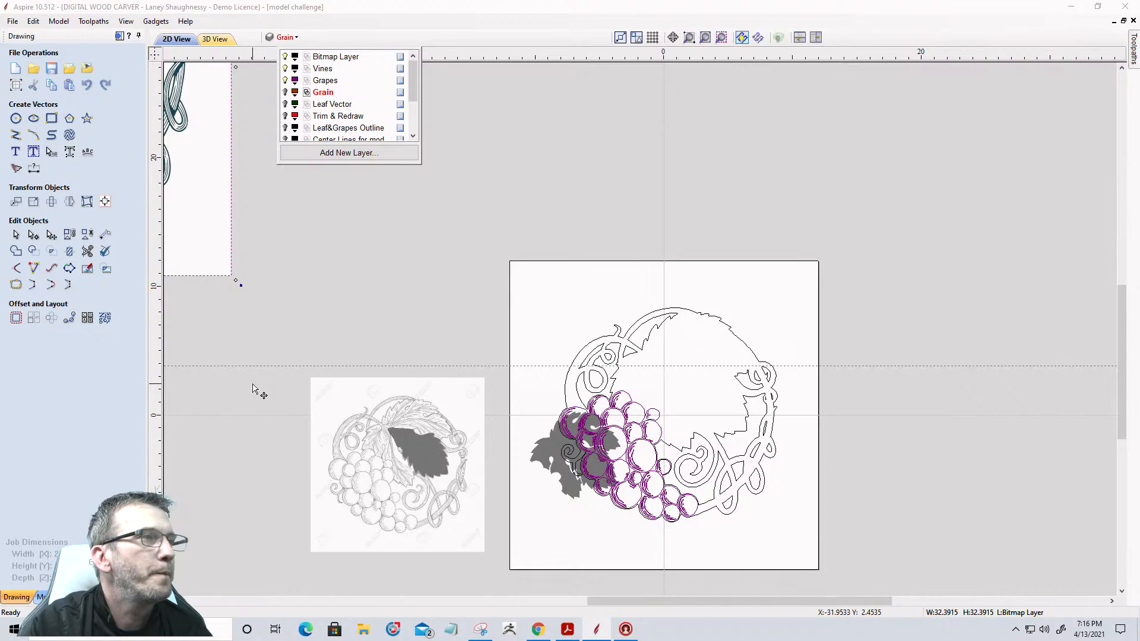
Show the layer holding the center lines for modeling, and hide the Grapes and Vines layers
{"action": "scroll", "coordinate": [284, 119], "scroll_direction": "down", "scroll_amount": 2}
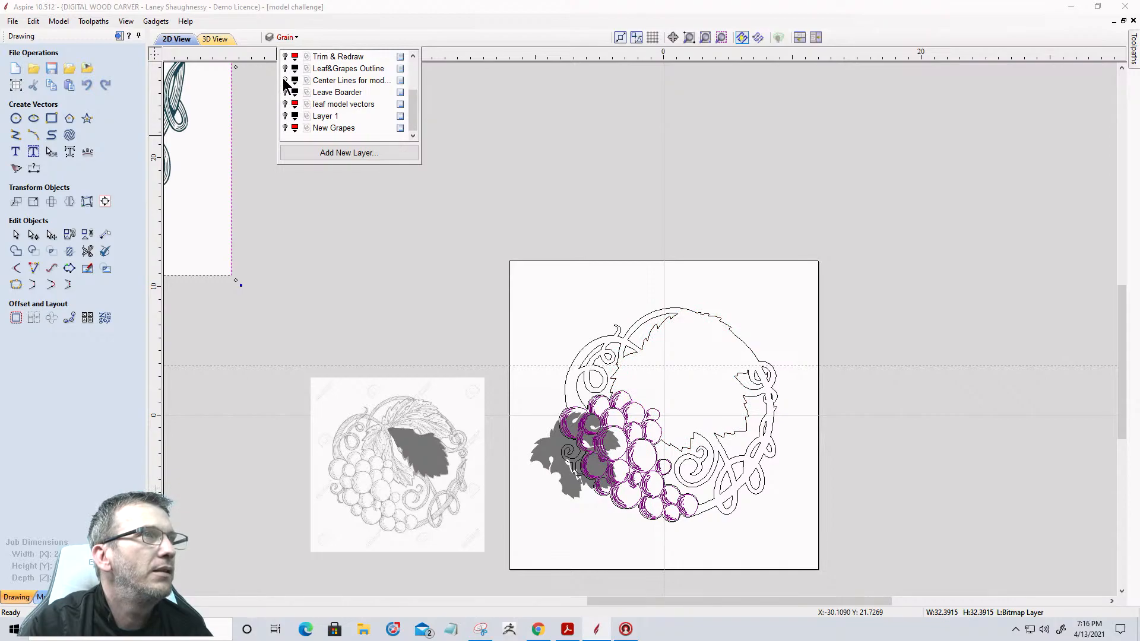
{"action": "left_click", "coordinate": [285, 81]}
{"action": "scroll", "coordinate": [778, 502], "scroll_direction": "up", "scroll_amount": 5}
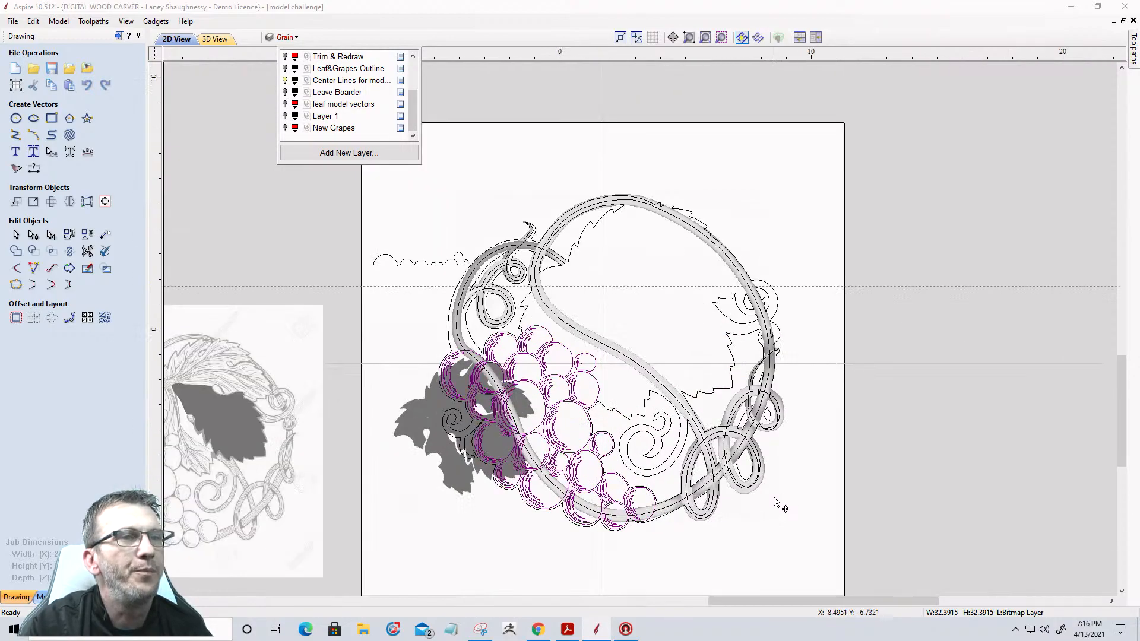
{"action": "scroll", "coordinate": [778, 502], "scroll_direction": "down", "scroll_amount": 1}
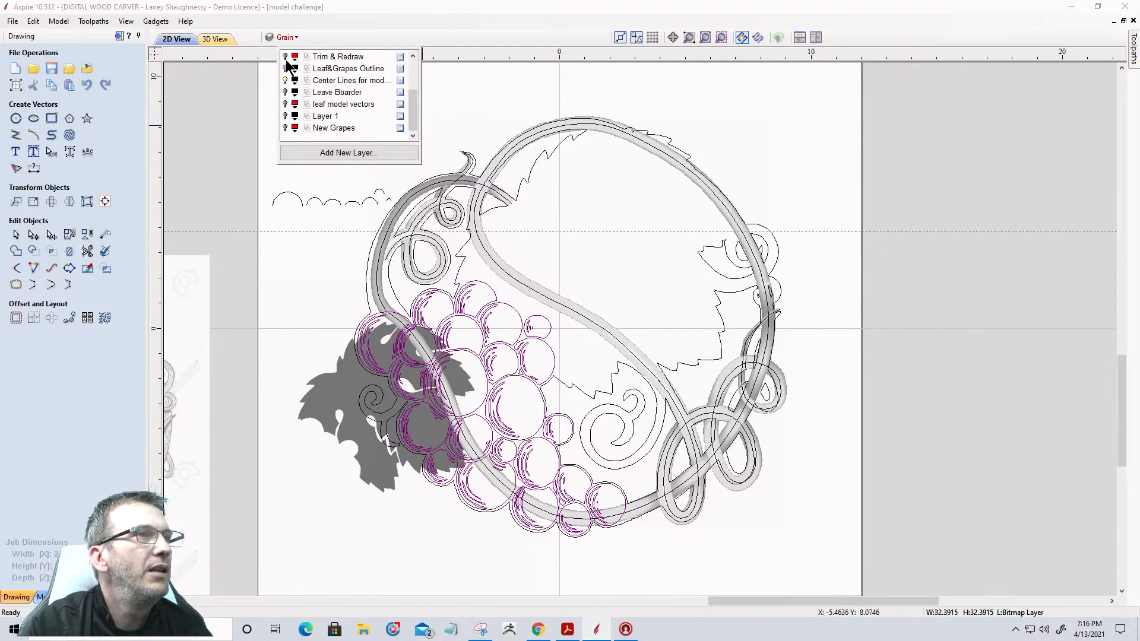
{"action": "scroll", "coordinate": [287, 65], "scroll_direction": "up", "scroll_amount": 2}
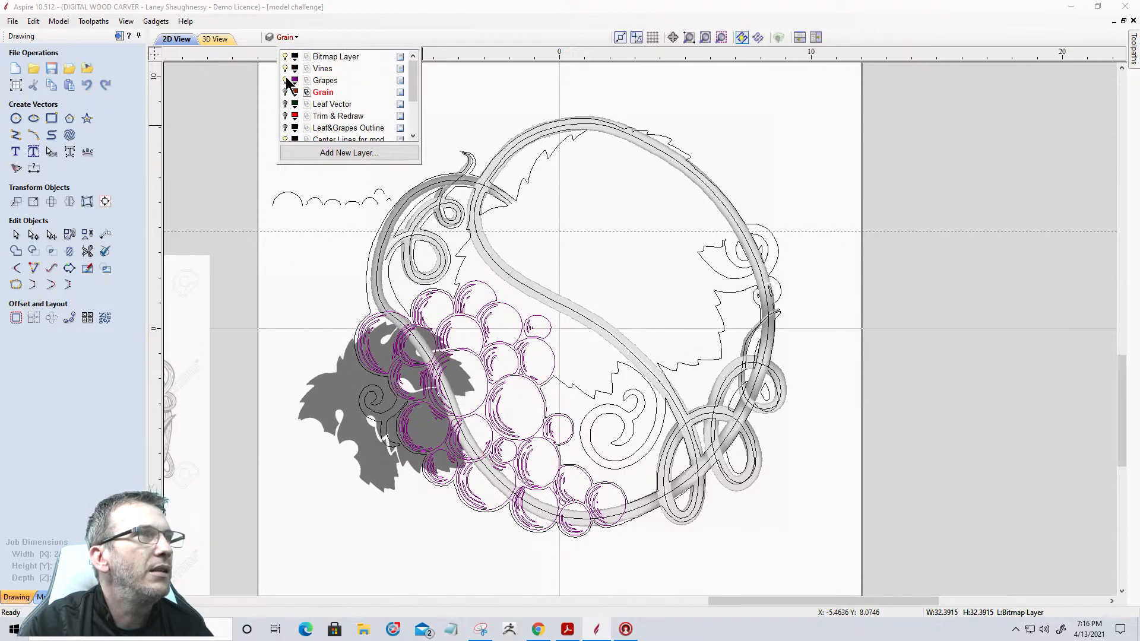
{"action": "left_click", "coordinate": [285, 80]}
{"action": "left_click", "coordinate": [283, 69]}
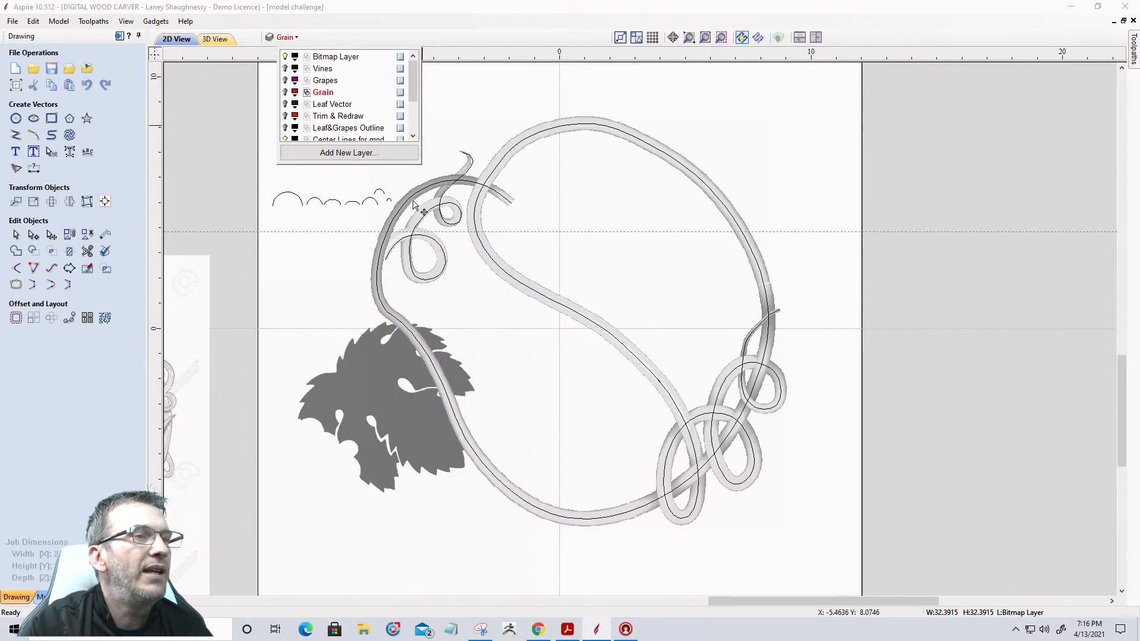
Examine the vine center lines, the row of cross-section arcs and the overlapping vine loops
{"action": "scroll", "coordinate": [725, 460], "scroll_direction": "up", "scroll_amount": 3}
{"action": "scroll", "coordinate": [732, 323], "scroll_direction": "down", "scroll_amount": 5}
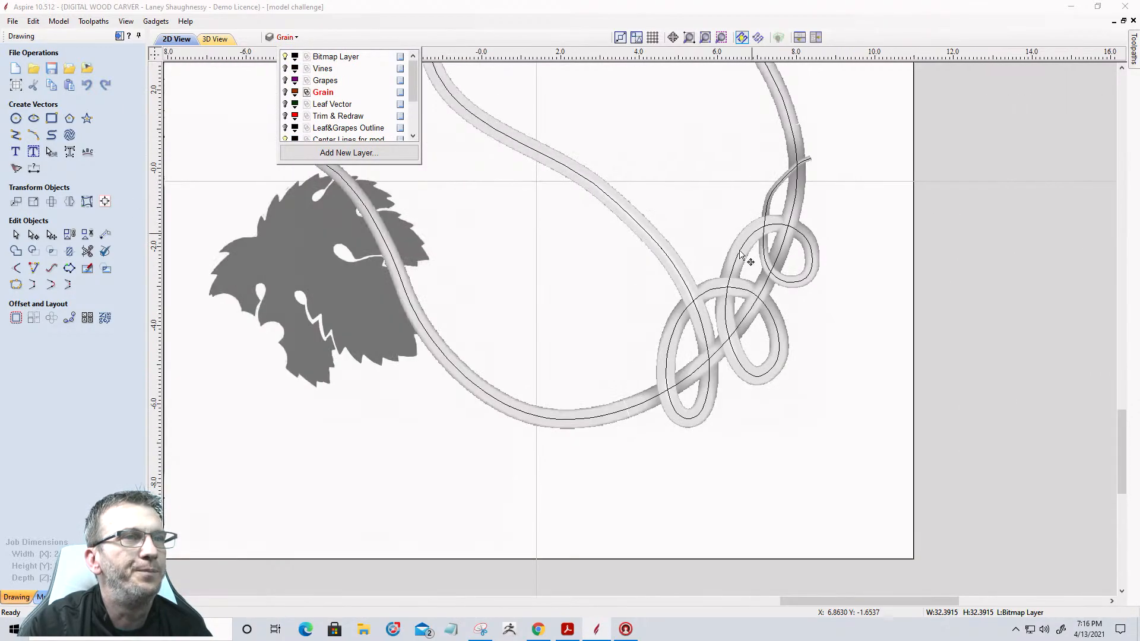
{"action": "scroll", "coordinate": [636, 112], "scroll_direction": "up", "scroll_amount": 1}
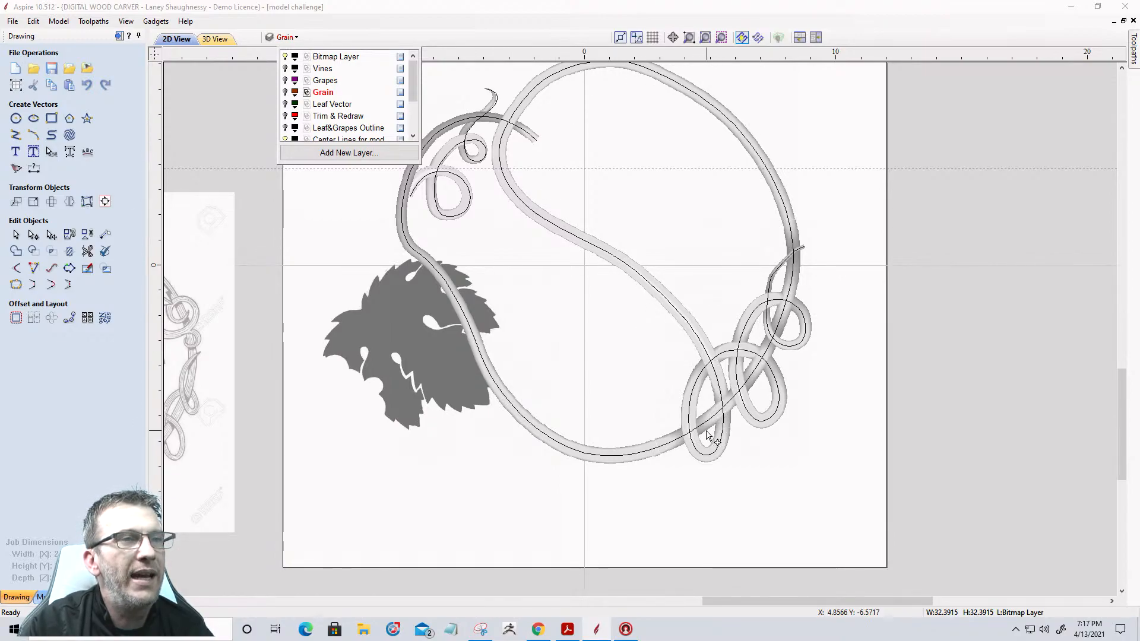
{"action": "scroll", "coordinate": [656, 368], "scroll_direction": "down", "scroll_amount": 2}
{"action": "scroll", "coordinate": [464, 214], "scroll_direction": "up", "scroll_amount": 3}
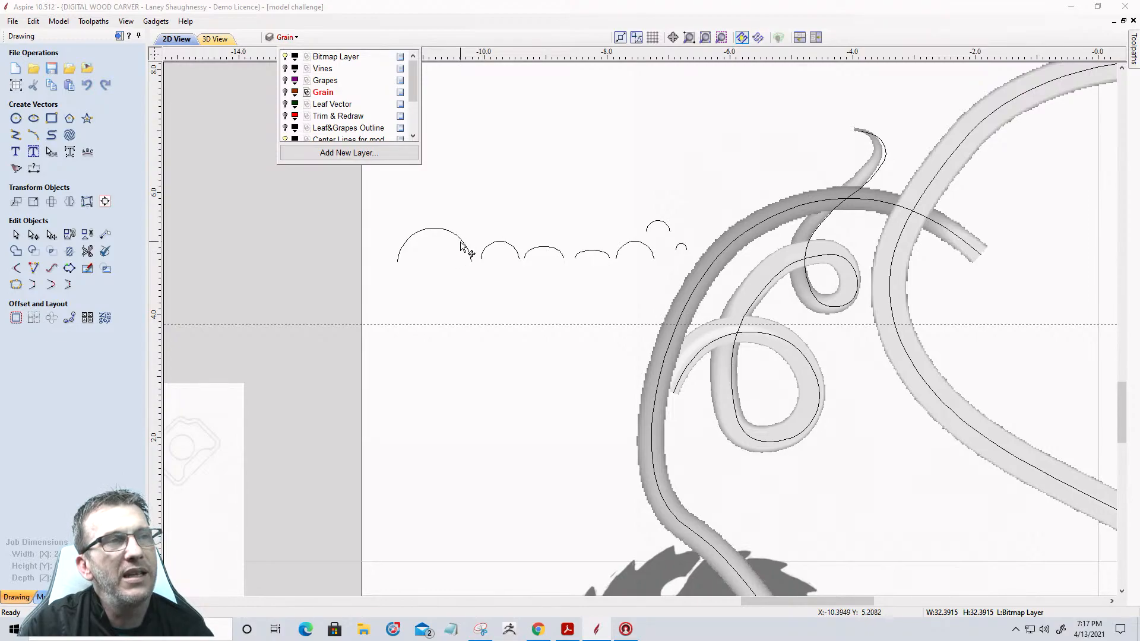
{"action": "scroll", "coordinate": [451, 243], "scroll_direction": "down", "scroll_amount": 3}
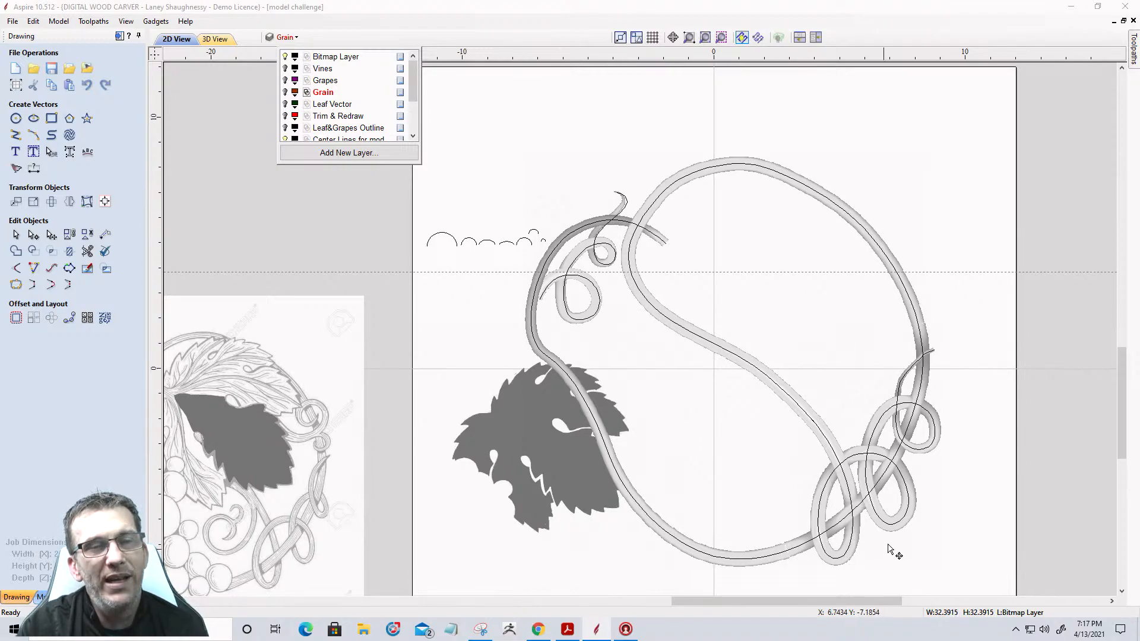
{"action": "scroll", "coordinate": [930, 463], "scroll_direction": "up", "scroll_amount": 3}
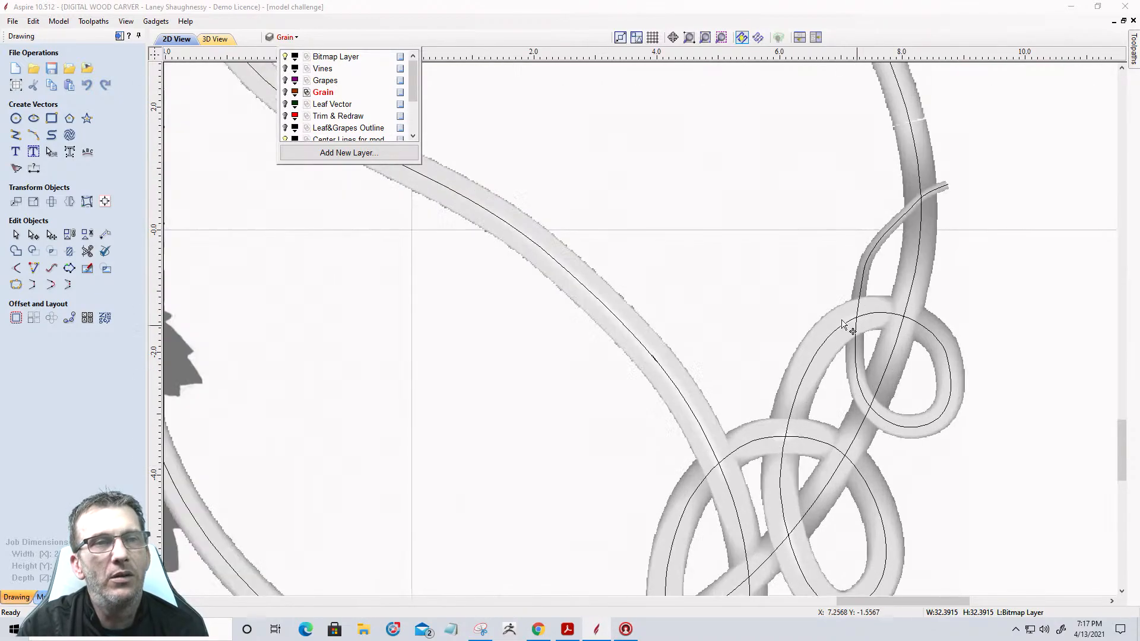
{"action": "scroll", "coordinate": [795, 294], "scroll_direction": "down", "scroll_amount": 1}
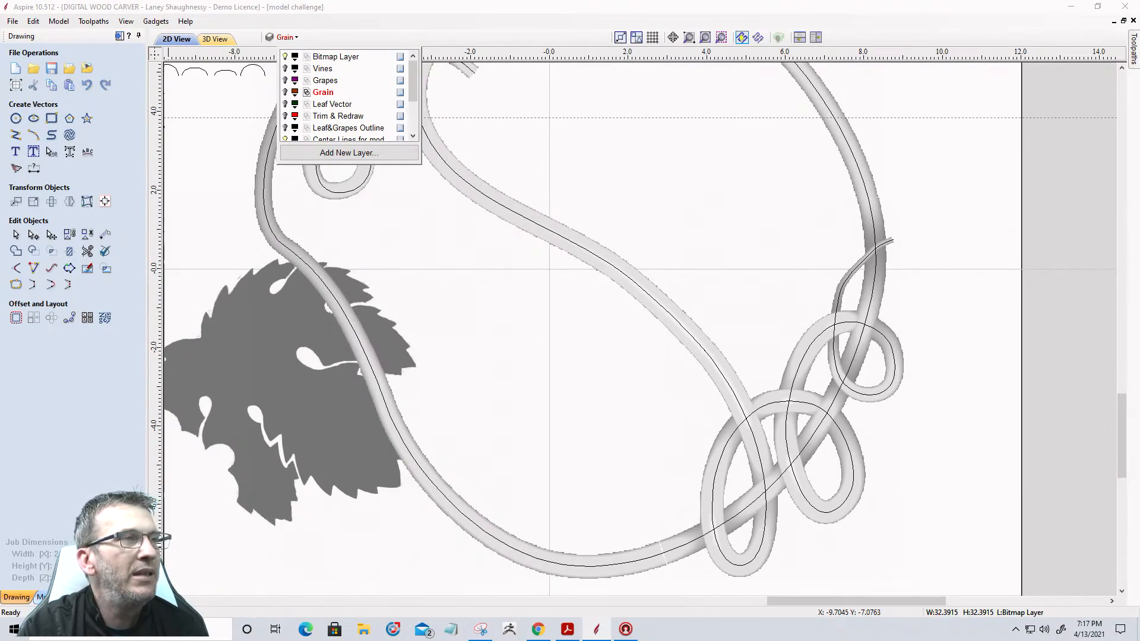
Try Extrude and Weave with the long outer vine center line as the drive rail
{"action": "left_click", "coordinate": [41, 597]}
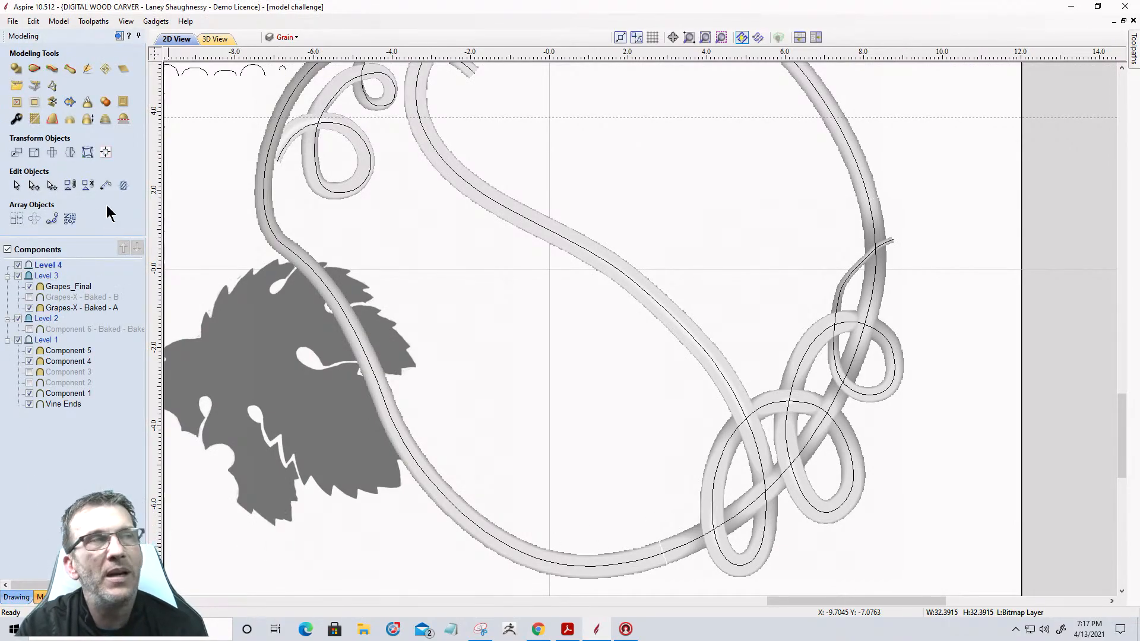
{"action": "left_click", "coordinate": [53, 69]}
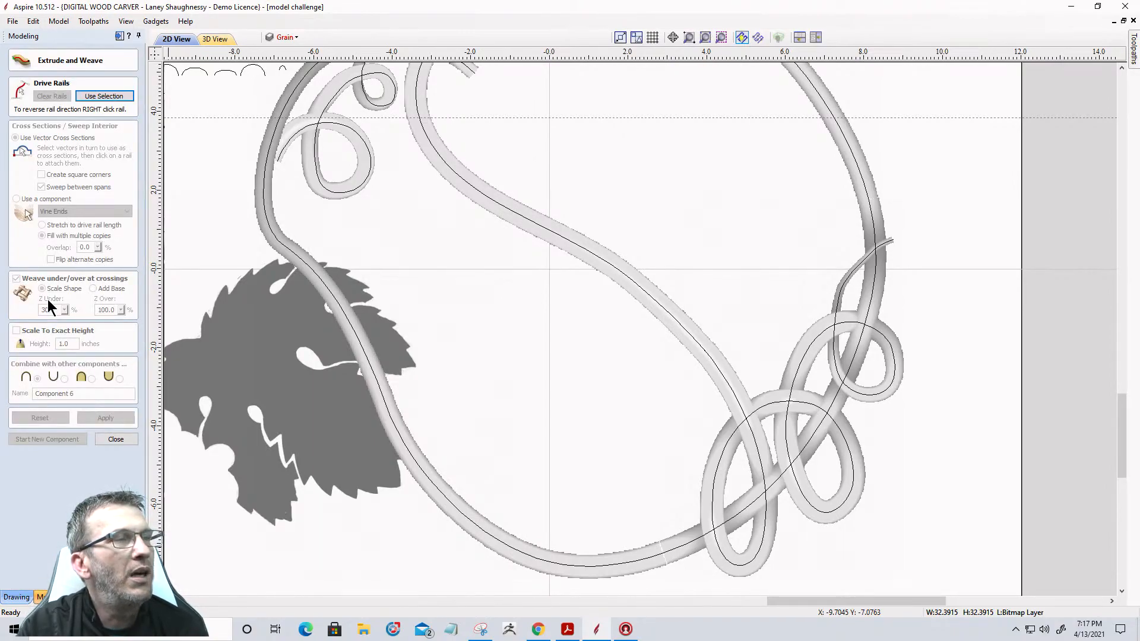
{"action": "left_click", "coordinate": [296, 254]}
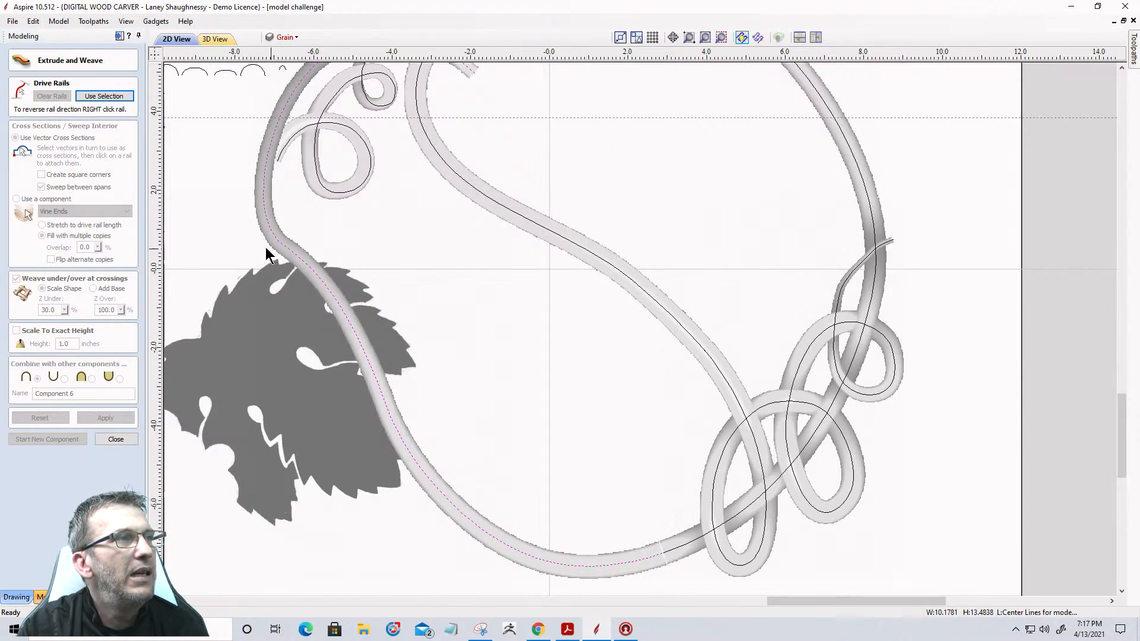
{"action": "left_click", "coordinate": [120, 97]}
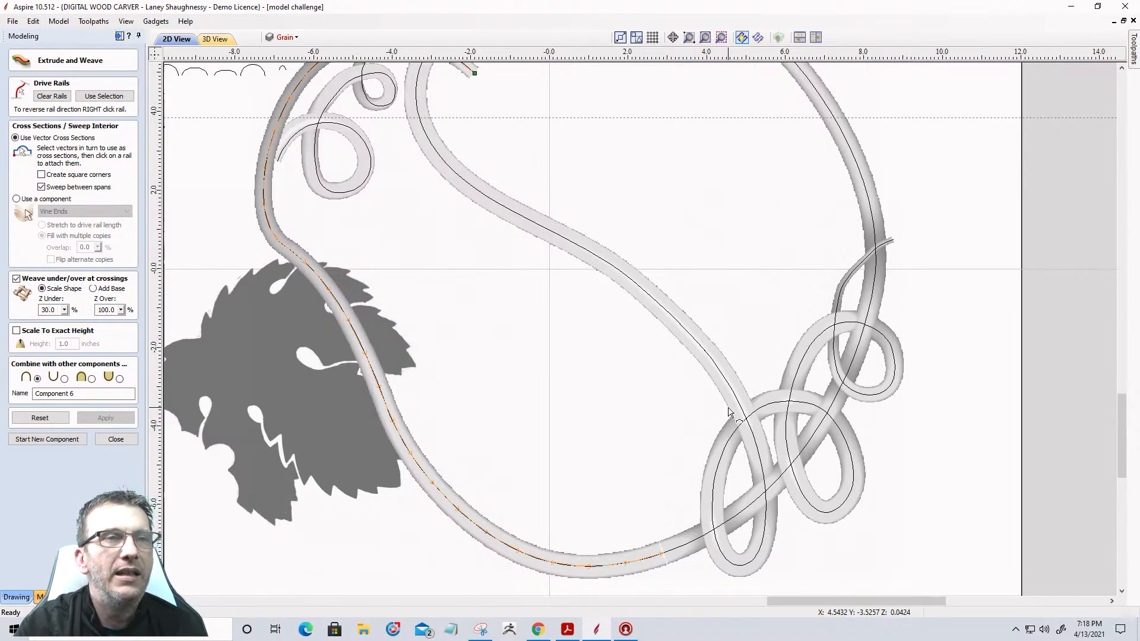
{"action": "left_click", "coordinate": [226, 43]}
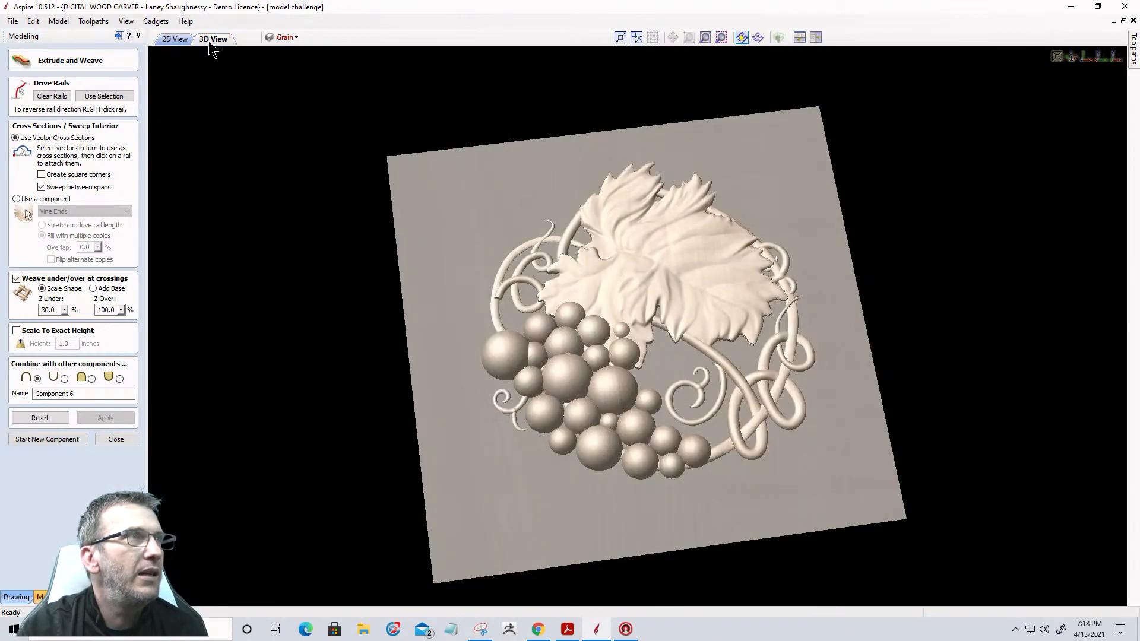
{"action": "left_click", "coordinate": [177, 39]}
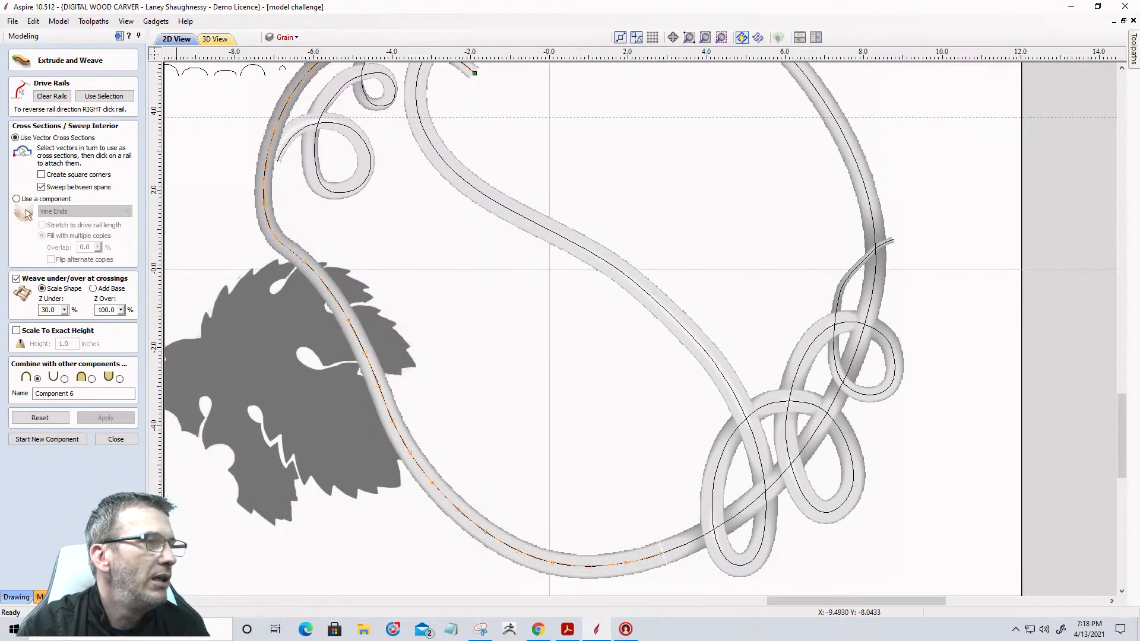
{"action": "left_click", "coordinate": [112, 439]}
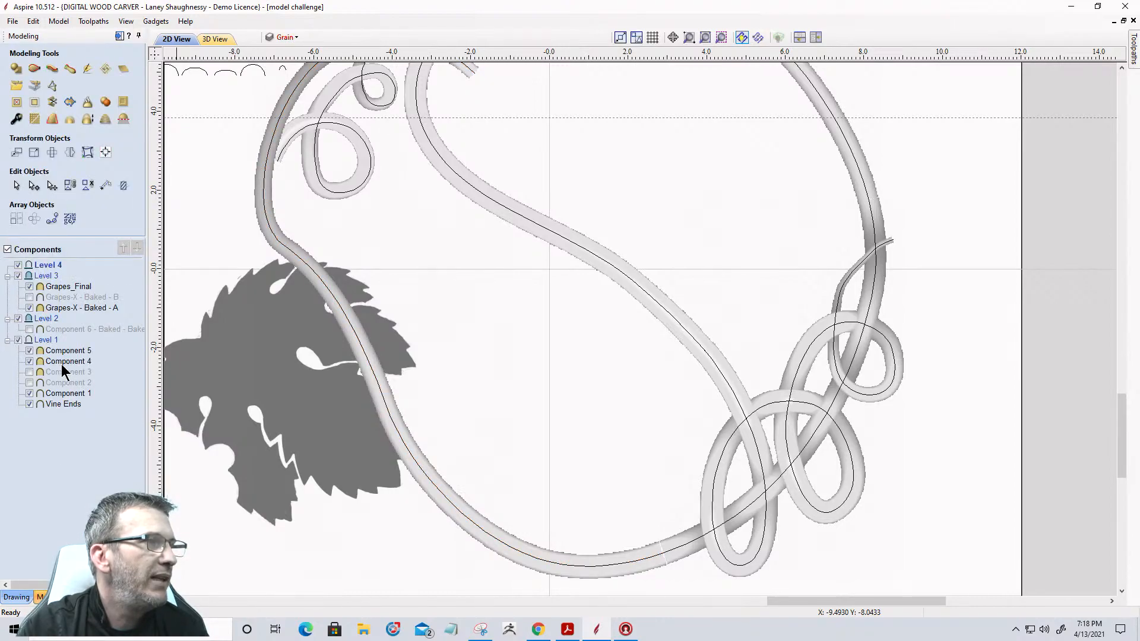
Hide Grapes_Final, Level 4, Component 5 and Component 4, and show Component 2 in the model
{"action": "left_click", "coordinate": [29, 287]}
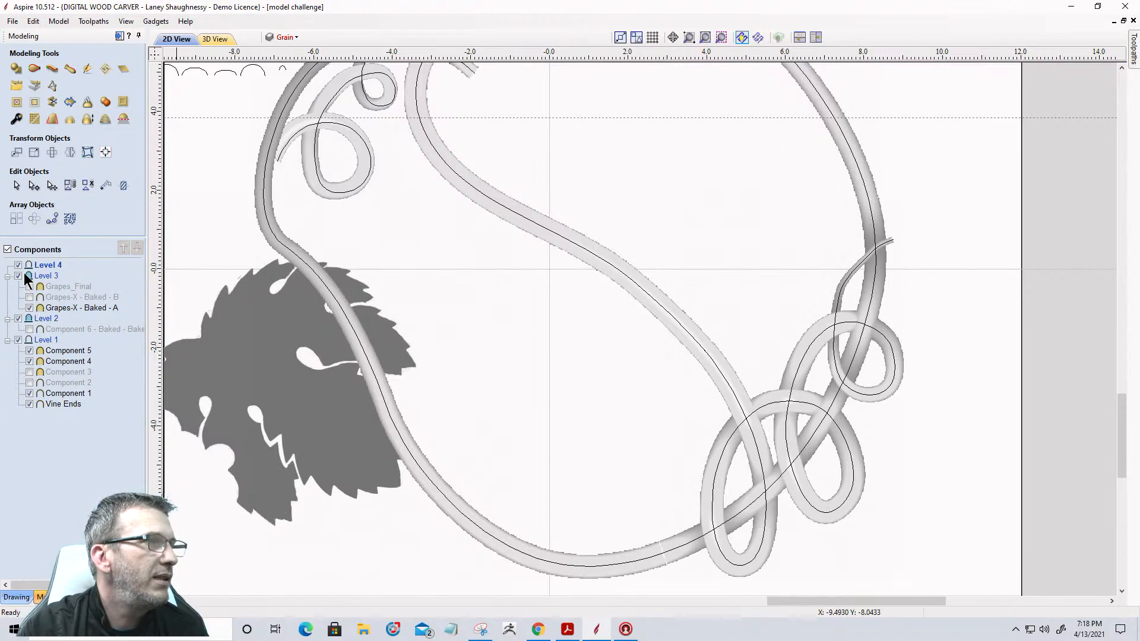
{"action": "left_click", "coordinate": [19, 266]}
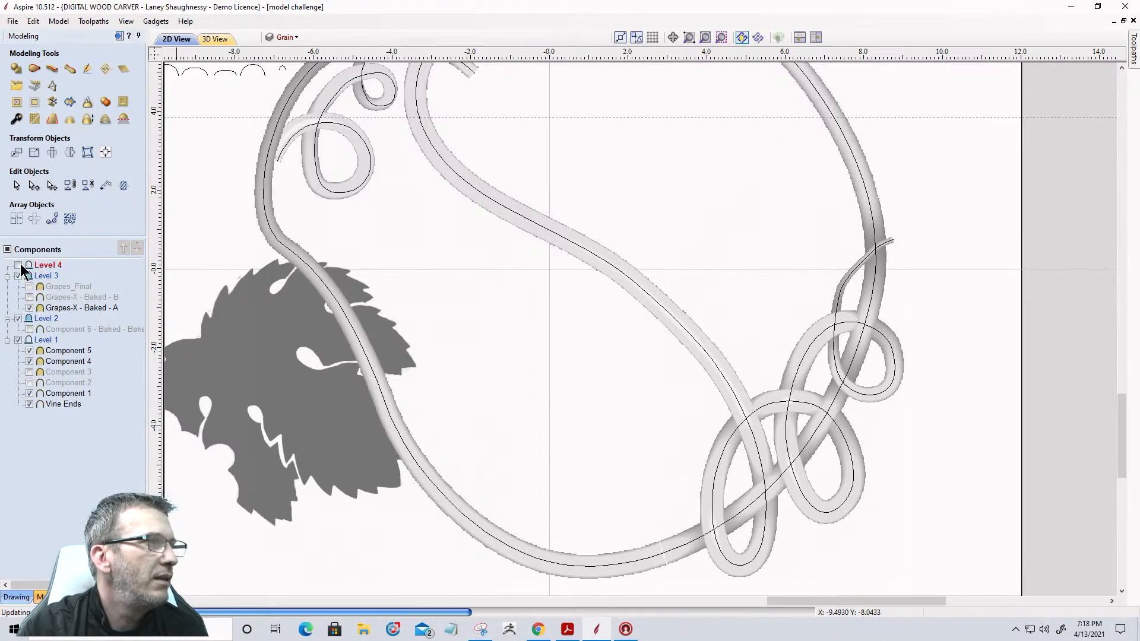
{"action": "left_click", "coordinate": [30, 350]}
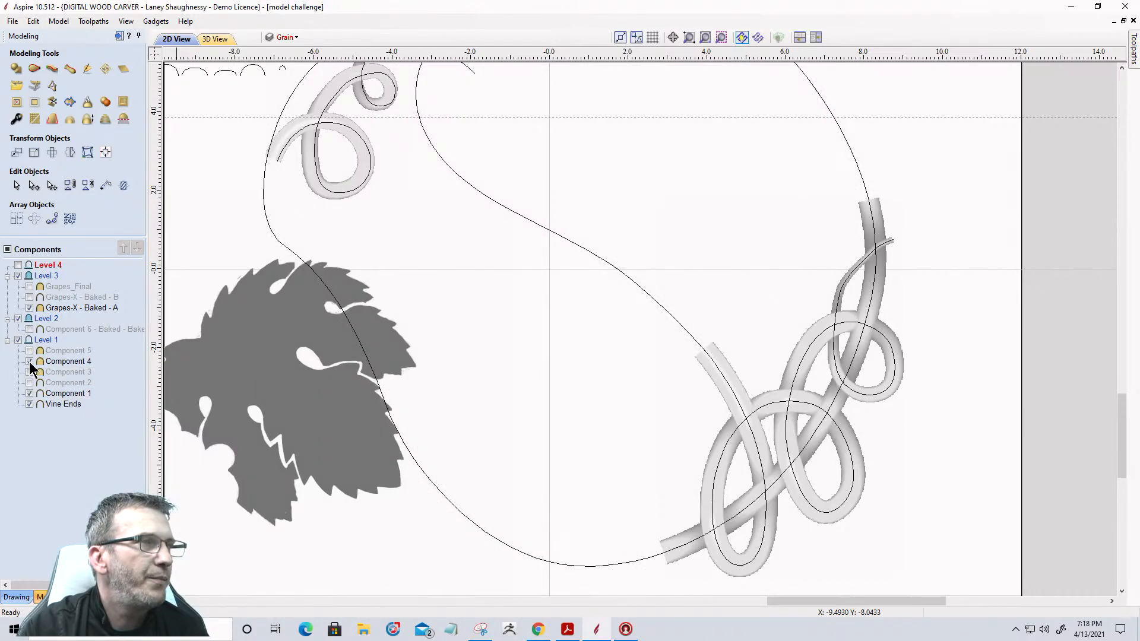
{"action": "left_click", "coordinate": [30, 361]}
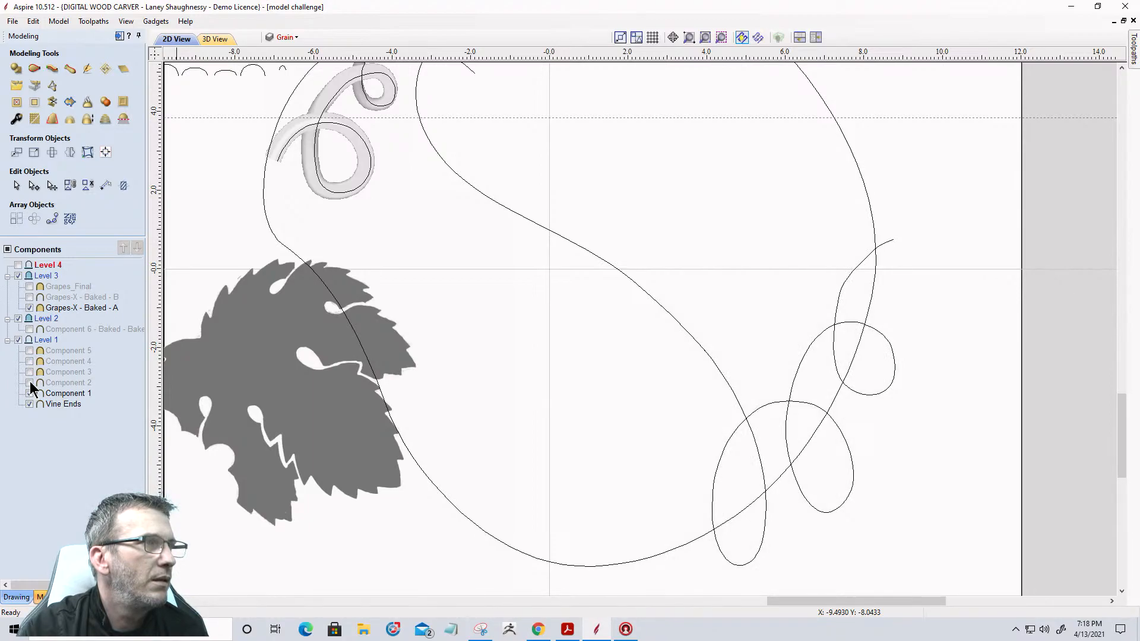
{"action": "left_click", "coordinate": [30, 382]}
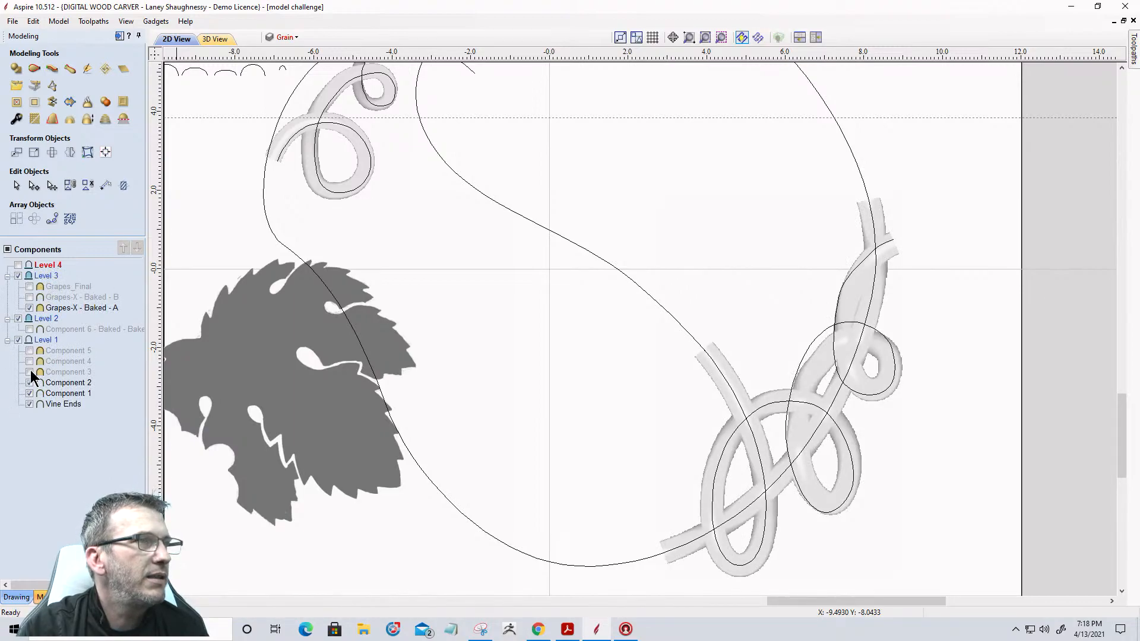
Show Component 3, and hide Grapes-X - Baked - A in the 3D view so the leaf no longer covers the vines
{"action": "left_click", "coordinate": [30, 372]}
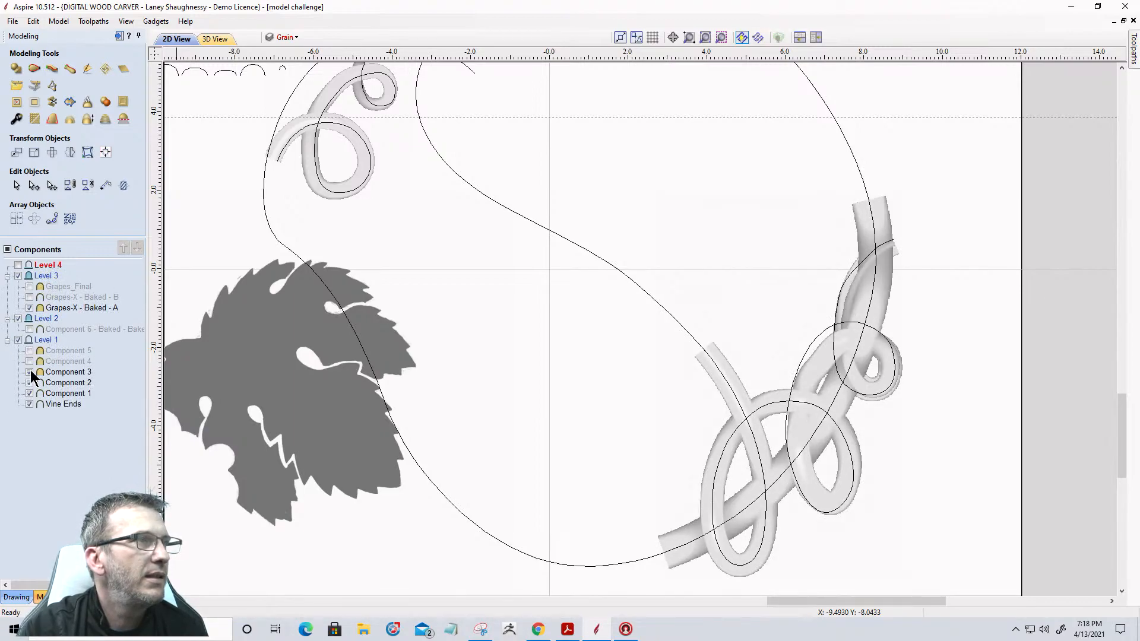
{"action": "left_click", "coordinate": [216, 40]}
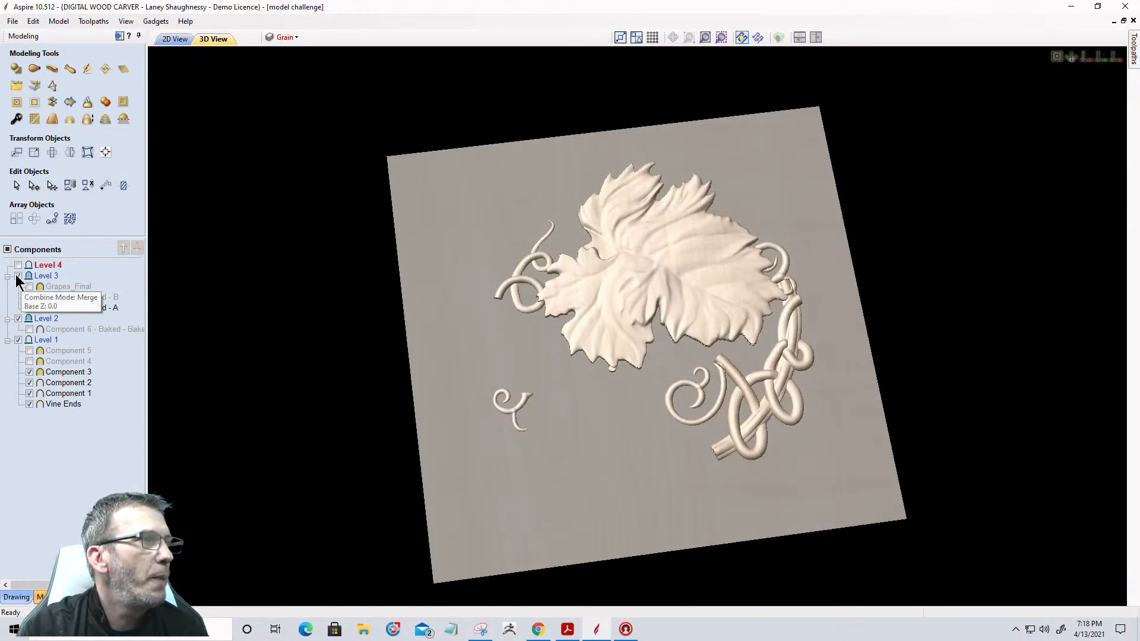
{"action": "left_click", "coordinate": [30, 307]}
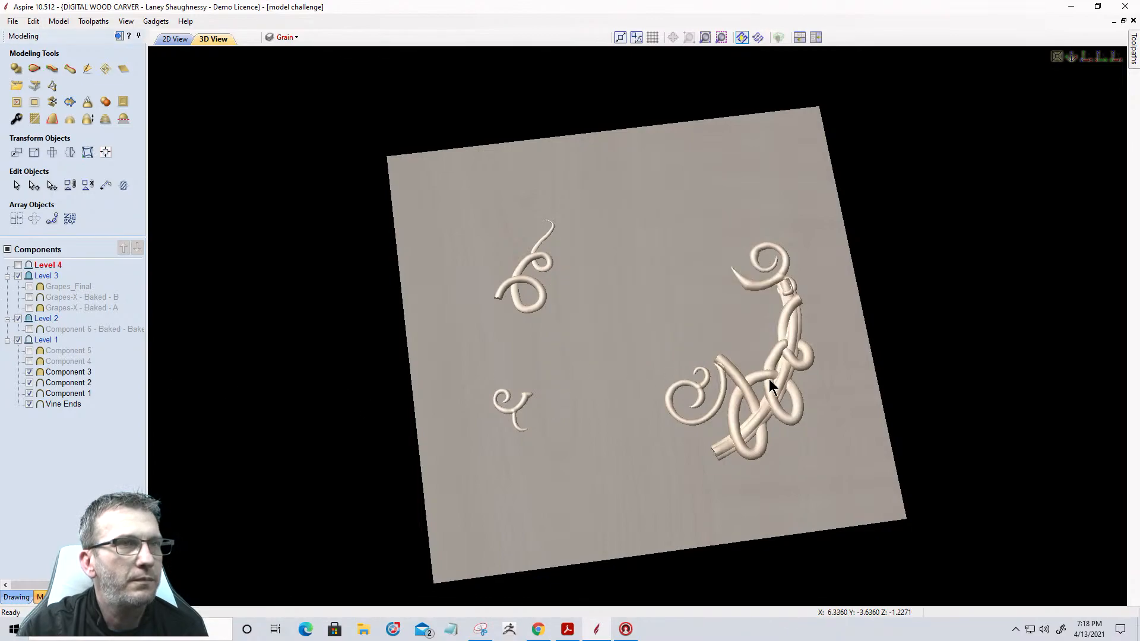
{"action": "scroll", "coordinate": [814, 349], "scroll_direction": "up", "scroll_amount": 2}
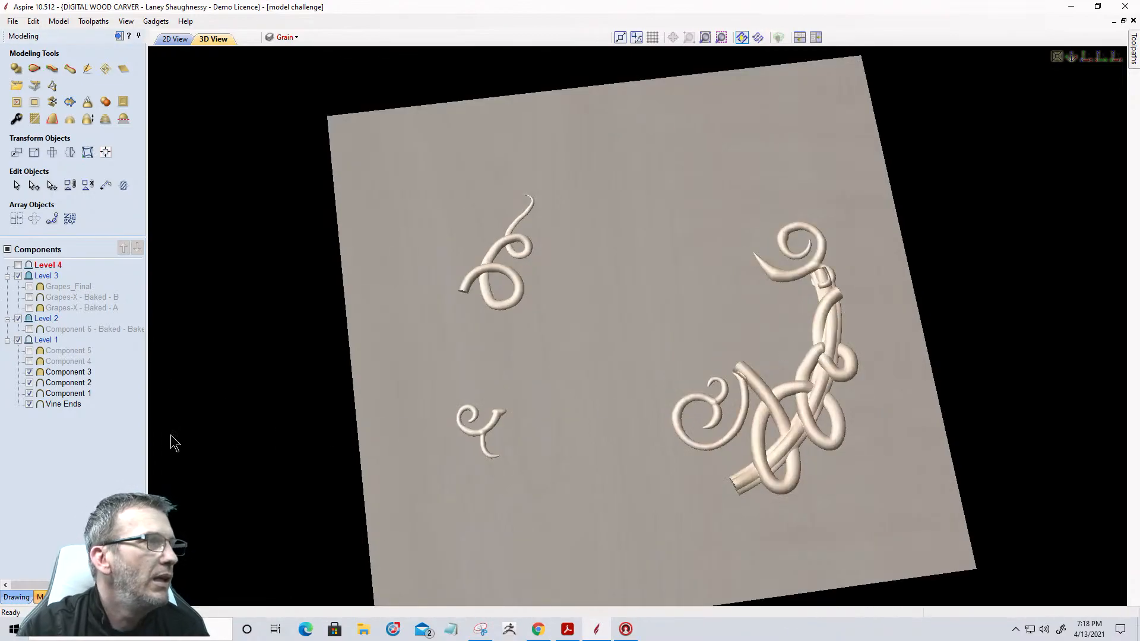
Hide Component 1 and Component 2, and inspect the woven vine loops of Component 3 in the 3D view
{"action": "left_click", "coordinate": [29, 393]}
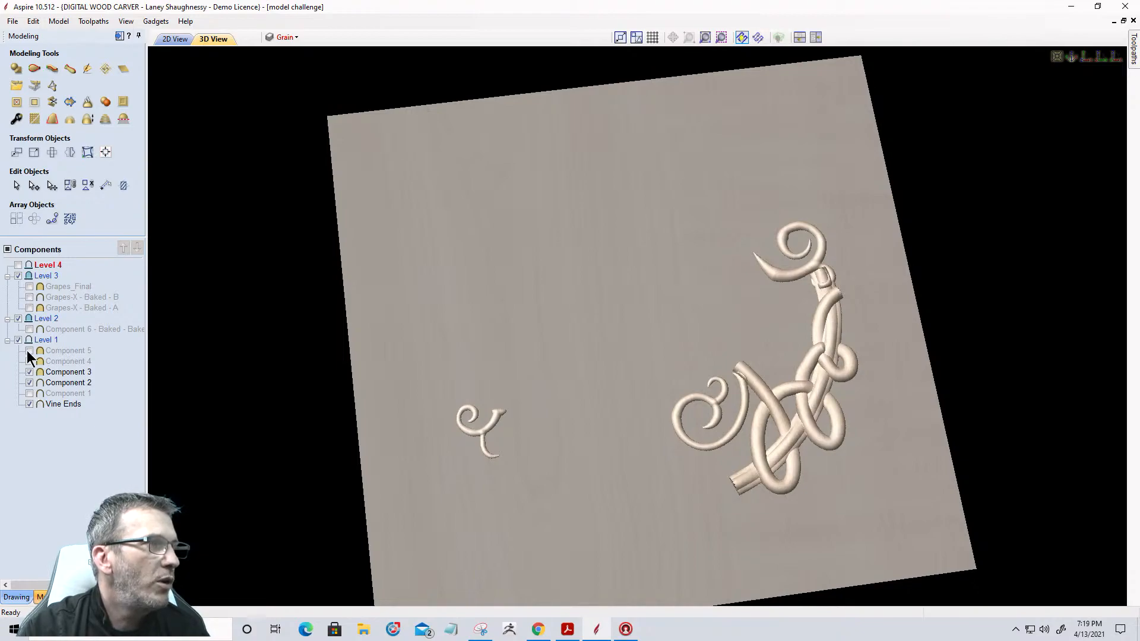
{"action": "left_click", "coordinate": [29, 383]}
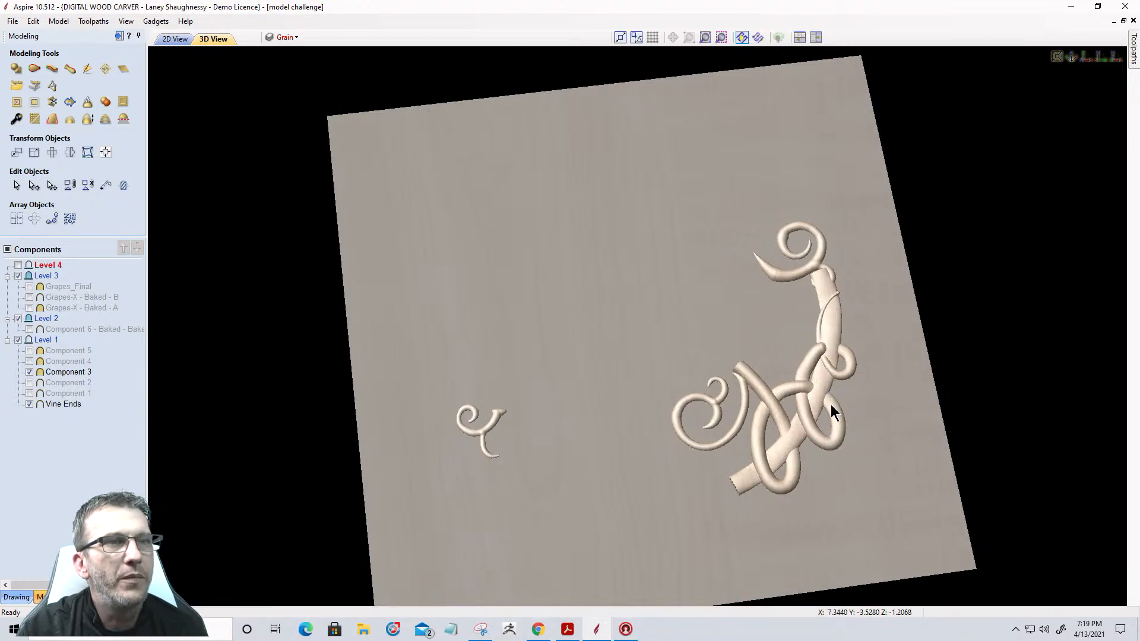
{"action": "scroll", "coordinate": [831, 404], "scroll_direction": "up", "scroll_amount": 4}
{"action": "left_click_drag", "start_coordinate": [910, 368], "coordinate": [843, 473]}
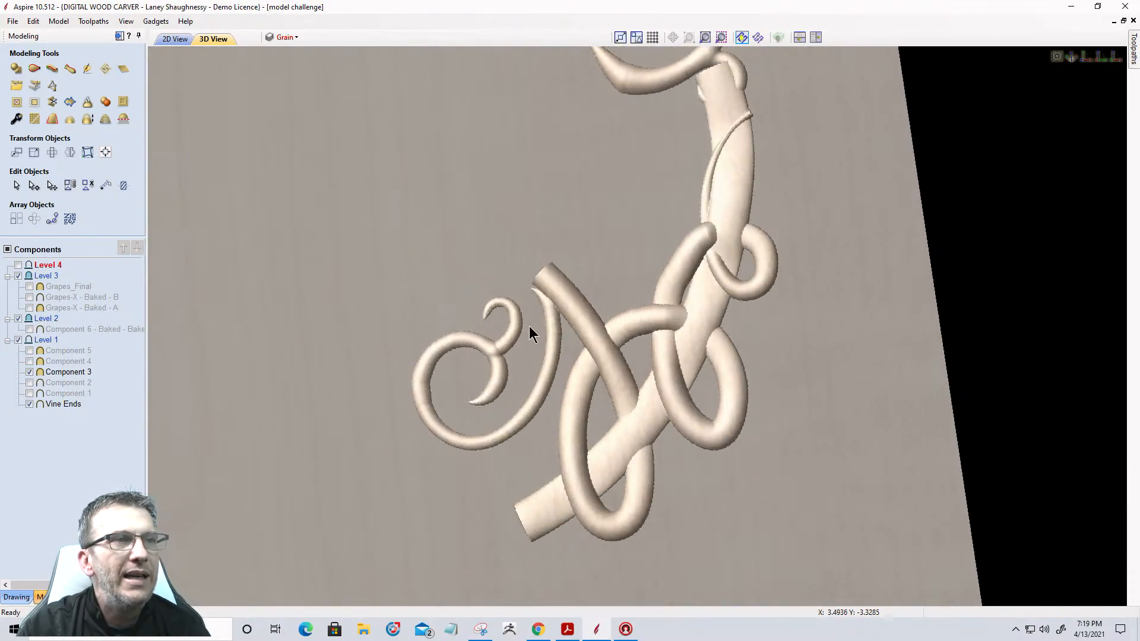
{"action": "scroll", "coordinate": [534, 320], "scroll_direction": "up", "scroll_amount": 2}
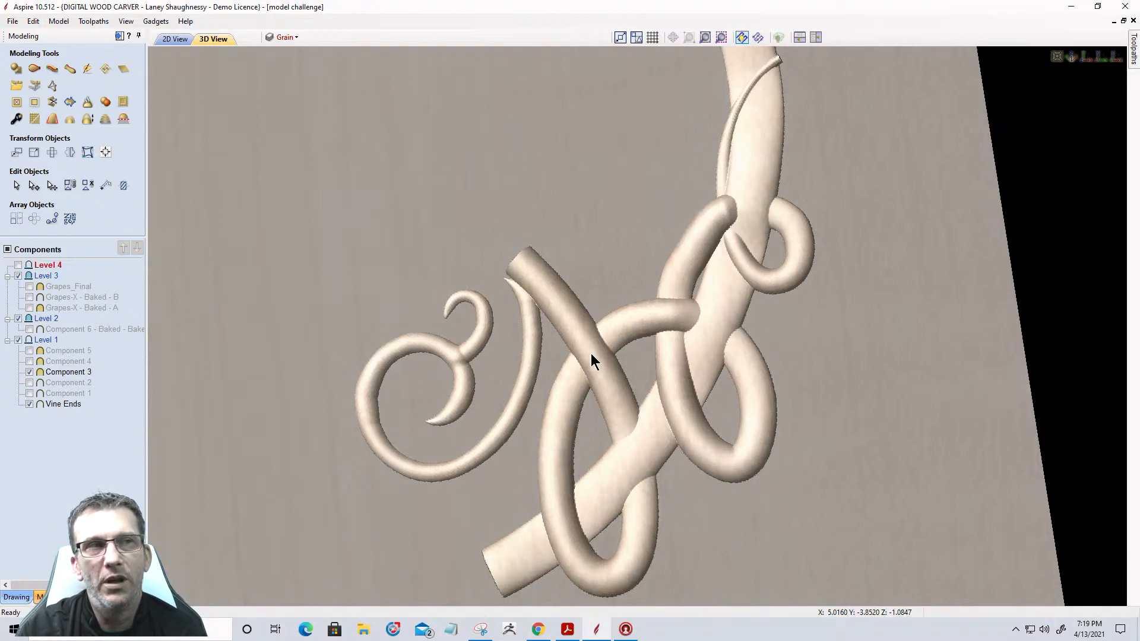
Examine in the 2D view how the vines pass over and under each other in the large blue reference drawing
{"action": "left_click", "coordinate": [177, 39]}
{"action": "scroll", "coordinate": [760, 386], "scroll_direction": "down", "scroll_amount": 3}
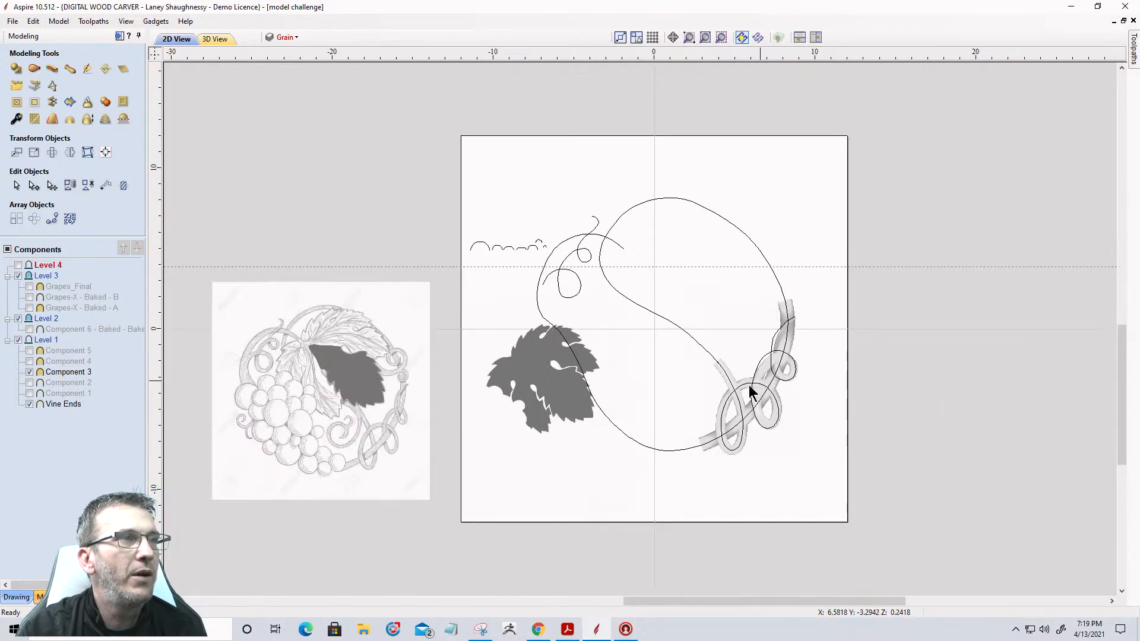
{"action": "scroll", "coordinate": [564, 412], "scroll_direction": "down", "scroll_amount": 4}
{"action": "scroll", "coordinate": [425, 272], "scroll_direction": "down", "scroll_amount": 3}
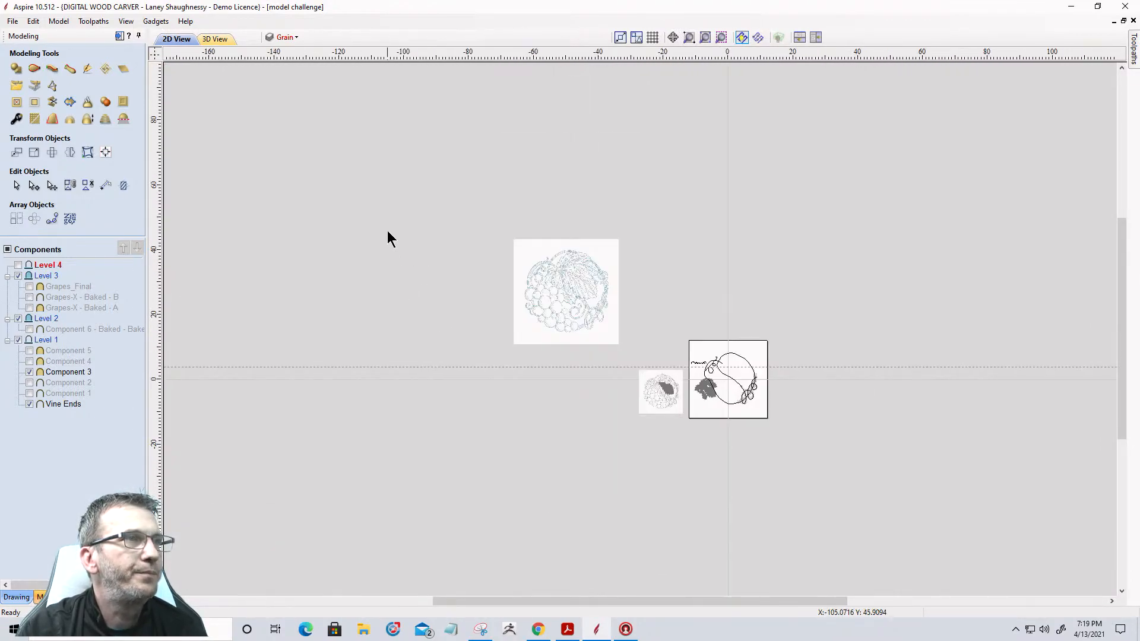
{"action": "scroll", "coordinate": [511, 293], "scroll_direction": "up", "scroll_amount": 3}
{"action": "scroll", "coordinate": [397, 427], "scroll_direction": "up", "scroll_amount": 4}
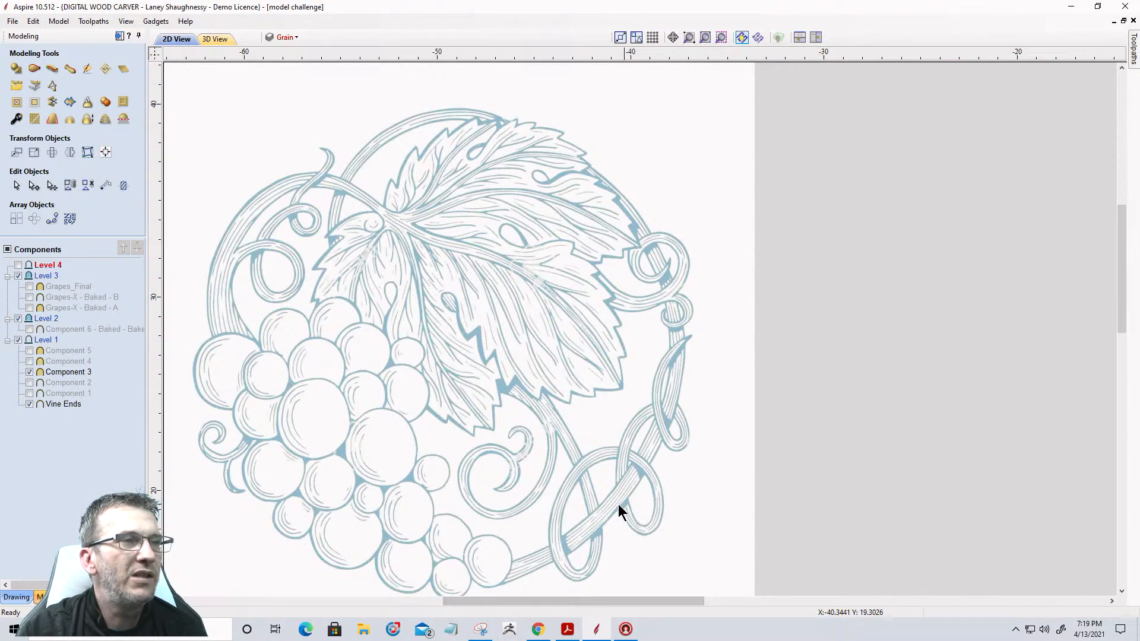
{"action": "scroll", "coordinate": [499, 527], "scroll_direction": "up", "scroll_amount": 5}
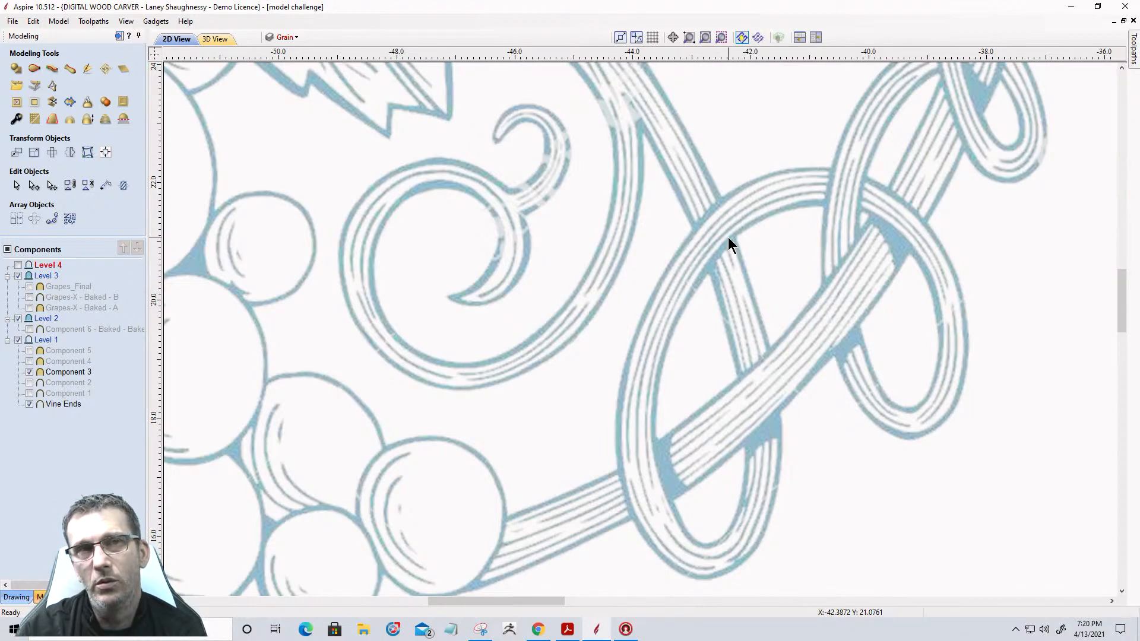
{"action": "scroll", "coordinate": [663, 261], "scroll_direction": "down", "scroll_amount": 5}
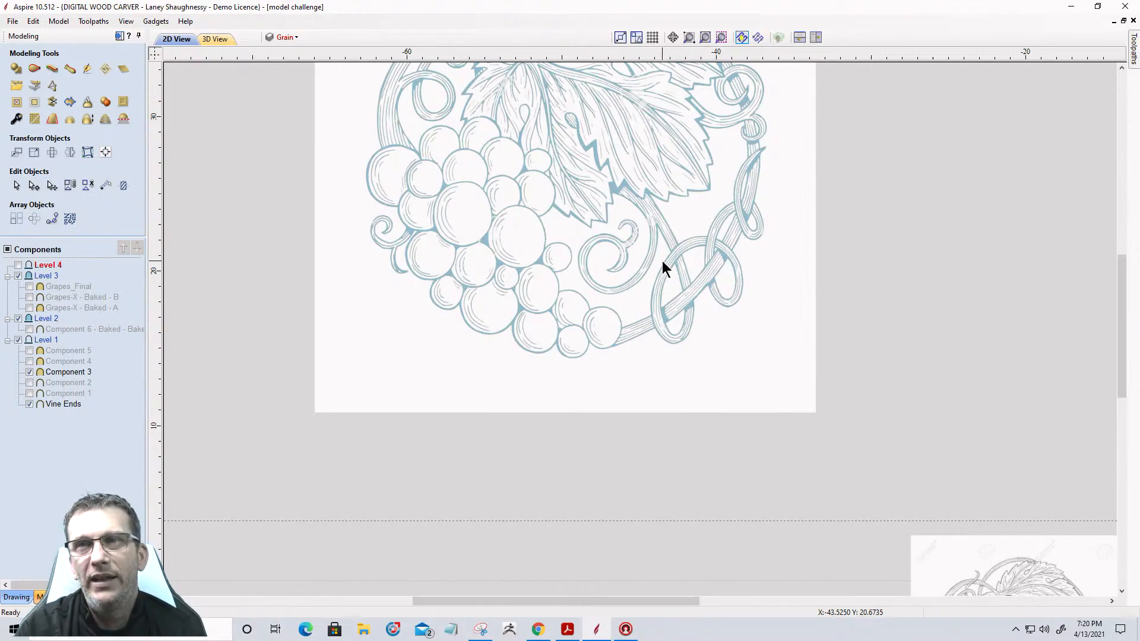
{"action": "scroll", "coordinate": [561, 227], "scroll_direction": "down", "scroll_amount": 4}
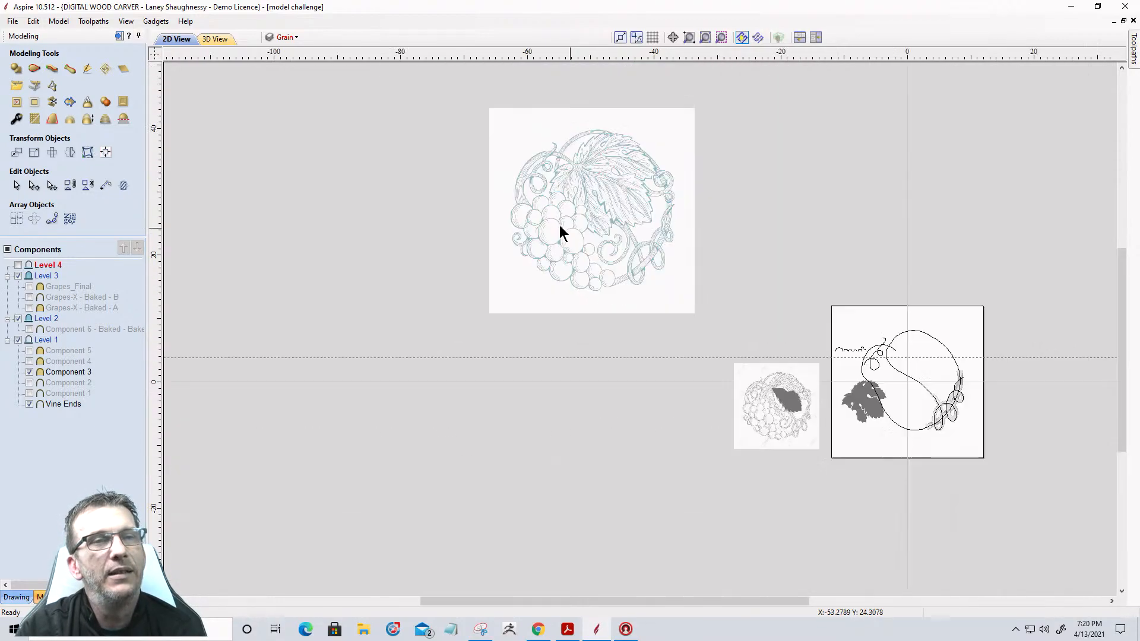
Compare the vine center lines with the row of cross-section arcs at the upper part of the job
{"action": "scroll", "coordinate": [805, 342], "scroll_direction": "up", "scroll_amount": 4}
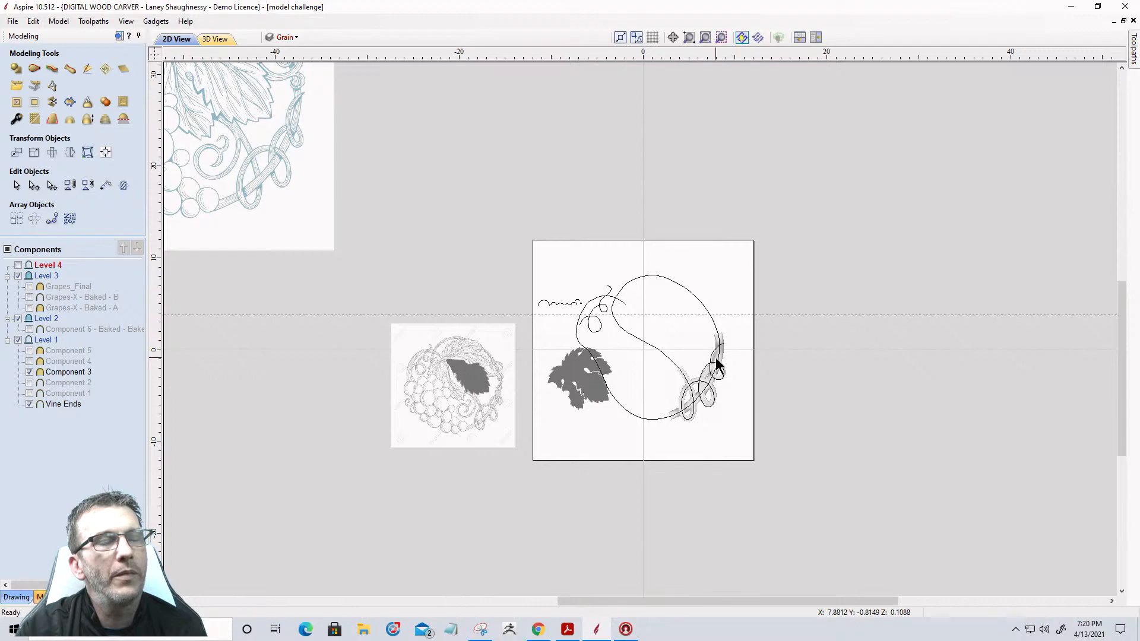
{"action": "scroll", "coordinate": [716, 359], "scroll_direction": "up", "scroll_amount": 3}
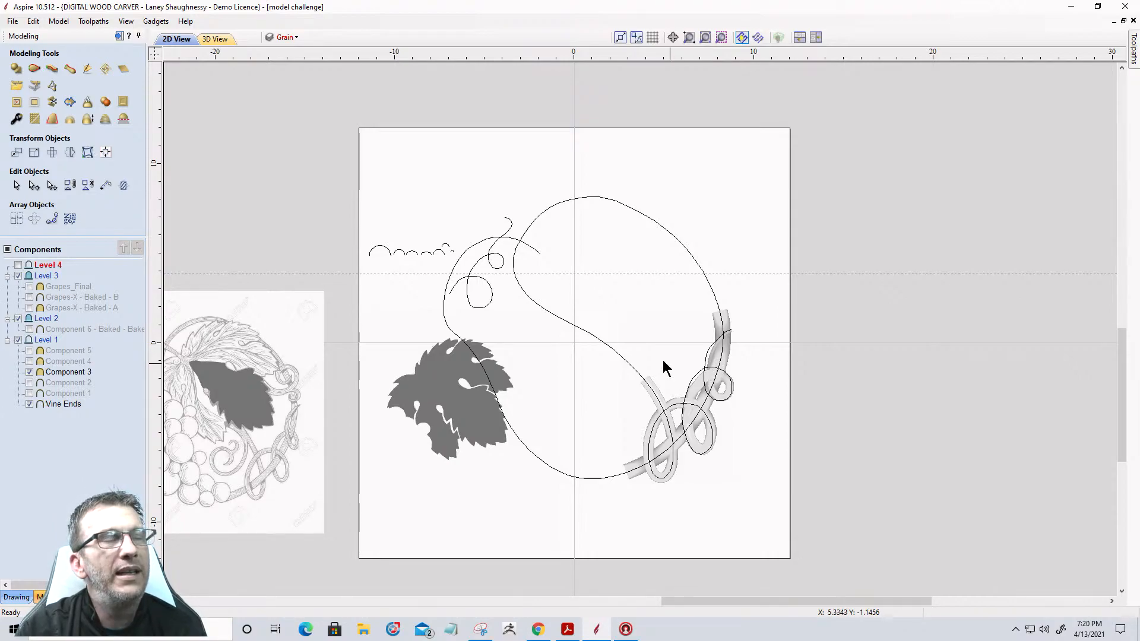
{"action": "scroll", "coordinate": [350, 251], "scroll_direction": "up", "scroll_amount": 5}
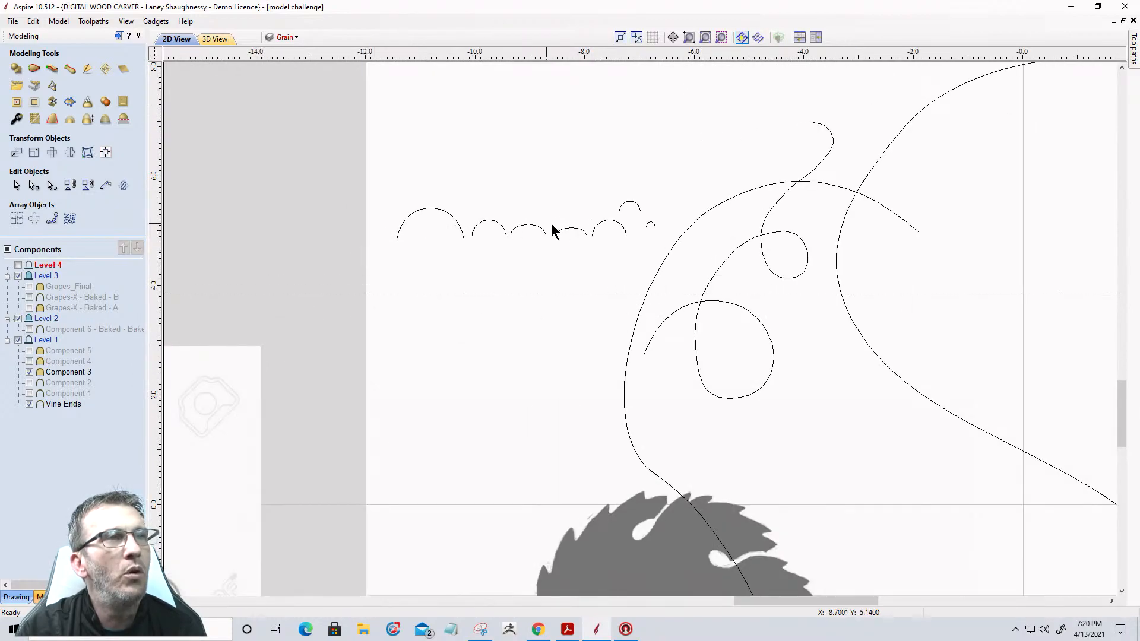
{"action": "scroll", "coordinate": [588, 233], "scroll_direction": "up", "scroll_amount": 2}
{"action": "scroll", "coordinate": [578, 233], "scroll_direction": "up", "scroll_amount": 1}
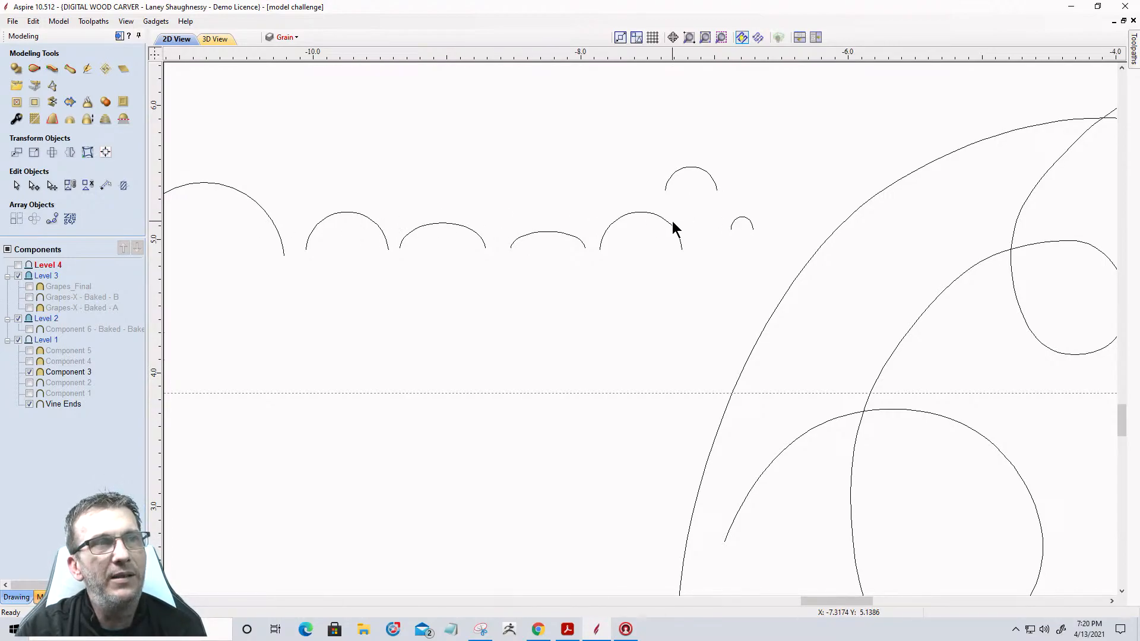
{"action": "scroll", "coordinate": [653, 227], "scroll_direction": "down", "scroll_amount": 3}
{"action": "scroll", "coordinate": [619, 223], "scroll_direction": "down", "scroll_amount": 3}
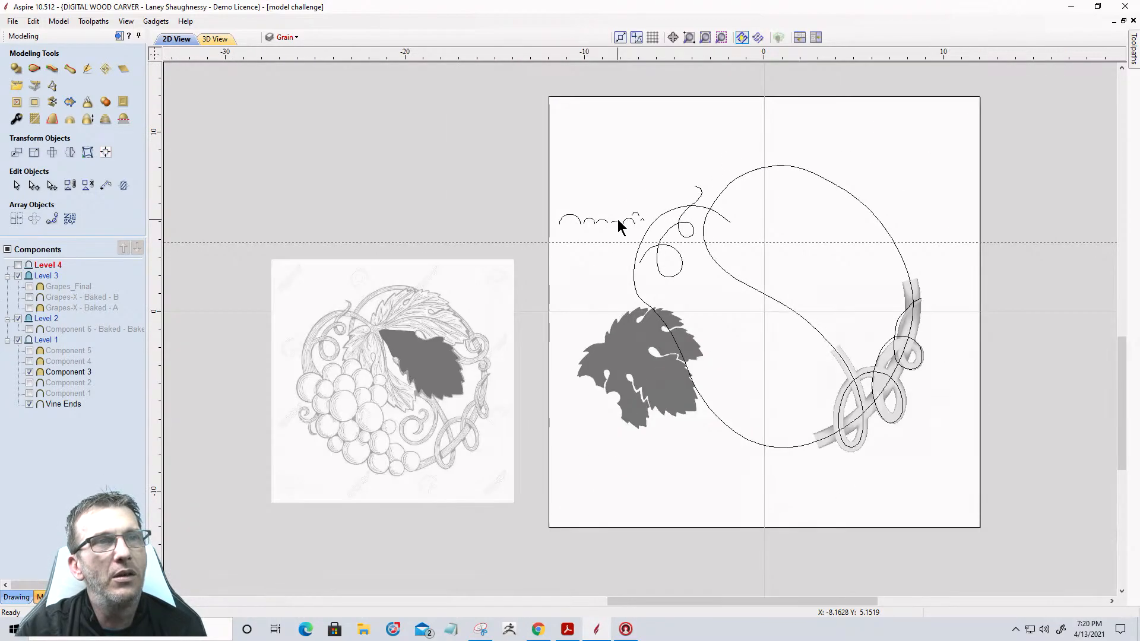
Hide Component 3, and select in turn the looping vine center line and the short outer vine segment that crosses it
{"action": "left_click", "coordinate": [30, 372]}
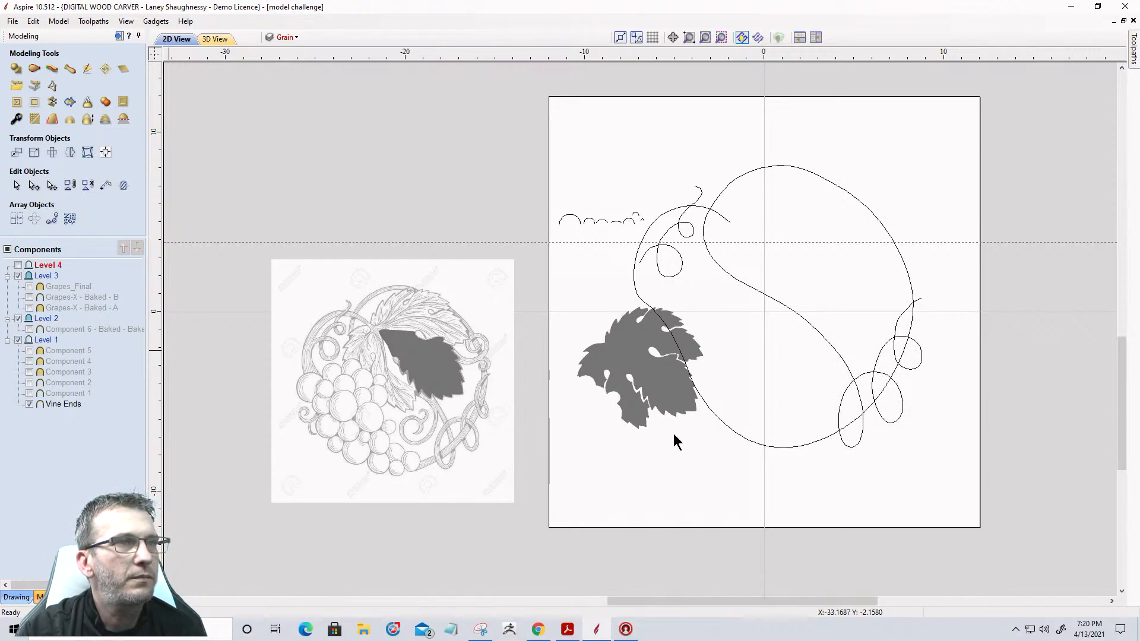
{"action": "scroll", "coordinate": [860, 433], "scroll_direction": "up", "scroll_amount": 4}
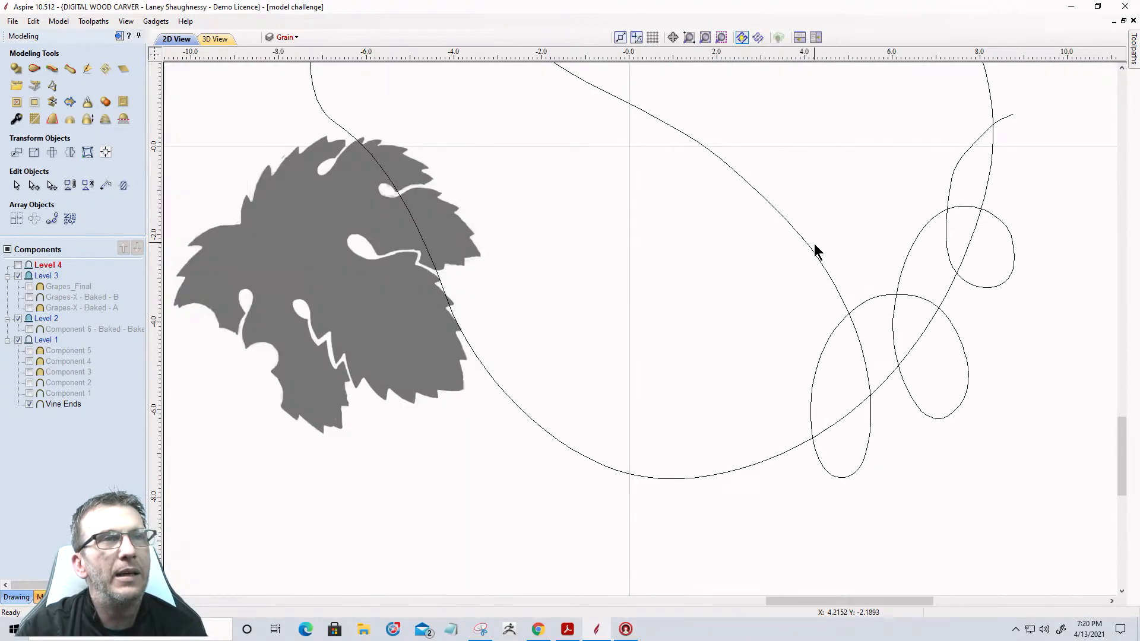
{"action": "left_click", "coordinate": [829, 270]}
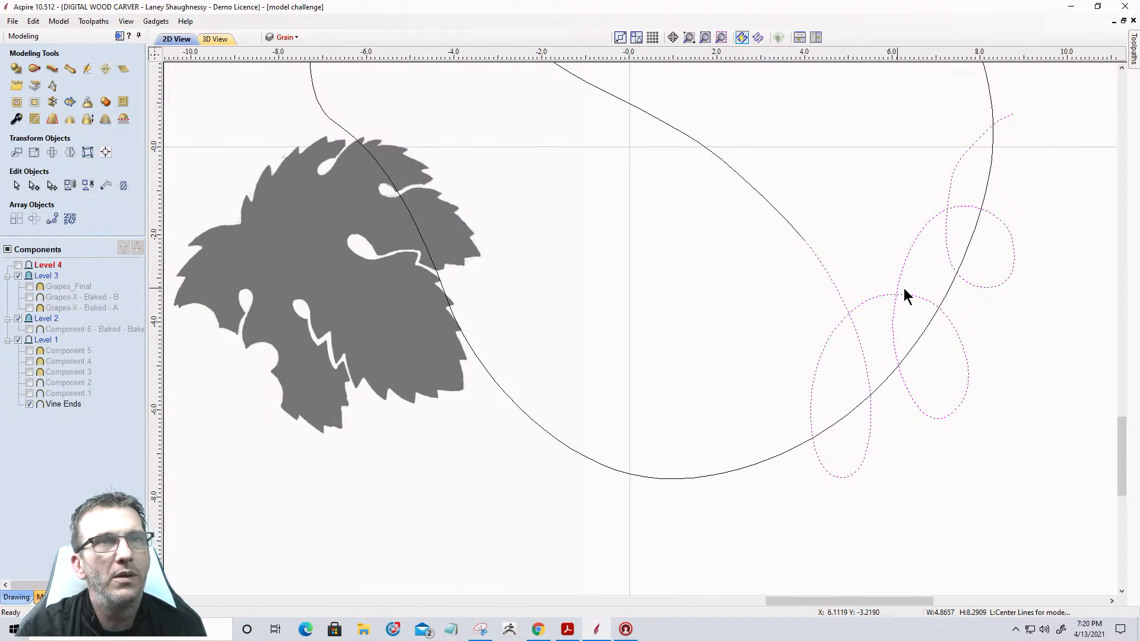
{"action": "left_click", "coordinate": [789, 456]}
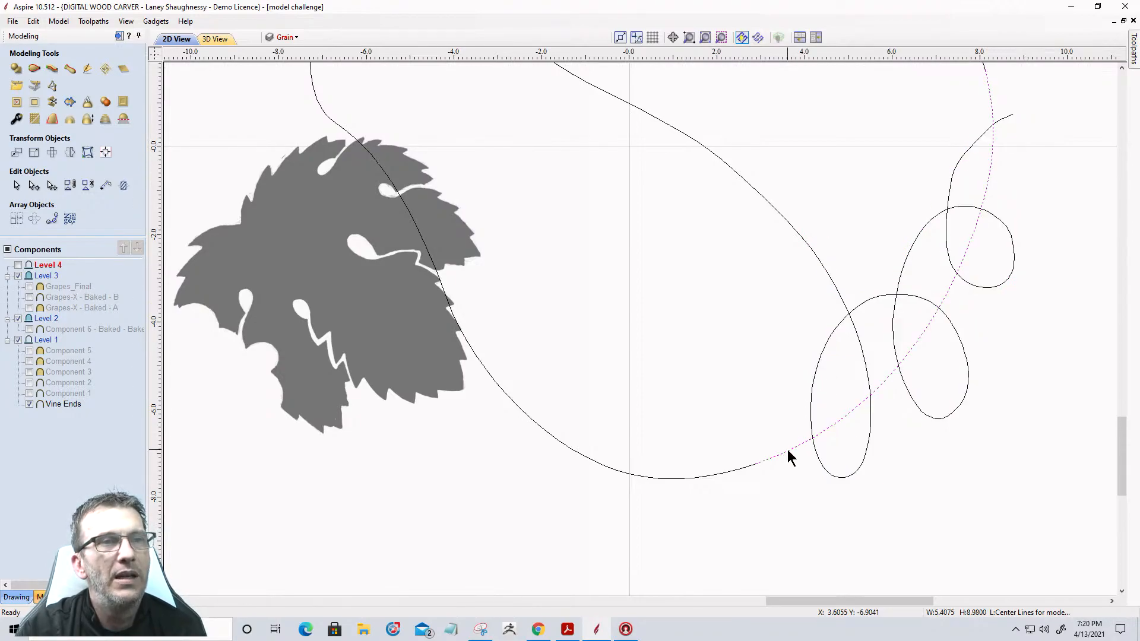
{"action": "scroll", "coordinate": [804, 450], "scroll_direction": "down", "scroll_amount": 2}
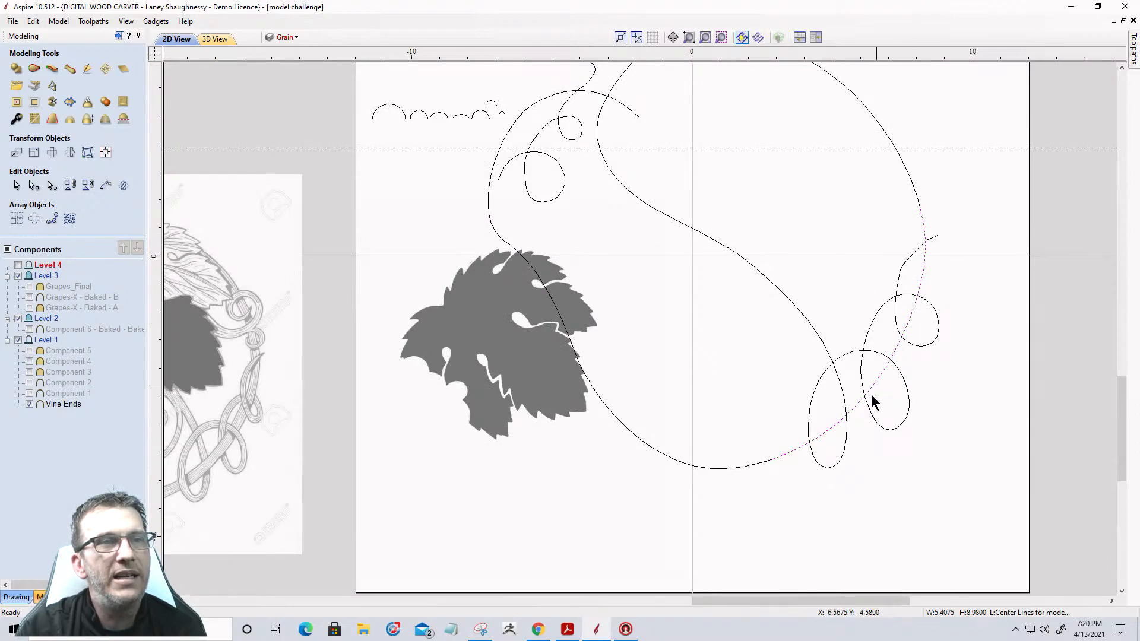
{"action": "scroll", "coordinate": [926, 326], "scroll_direction": "up", "scroll_amount": 2}
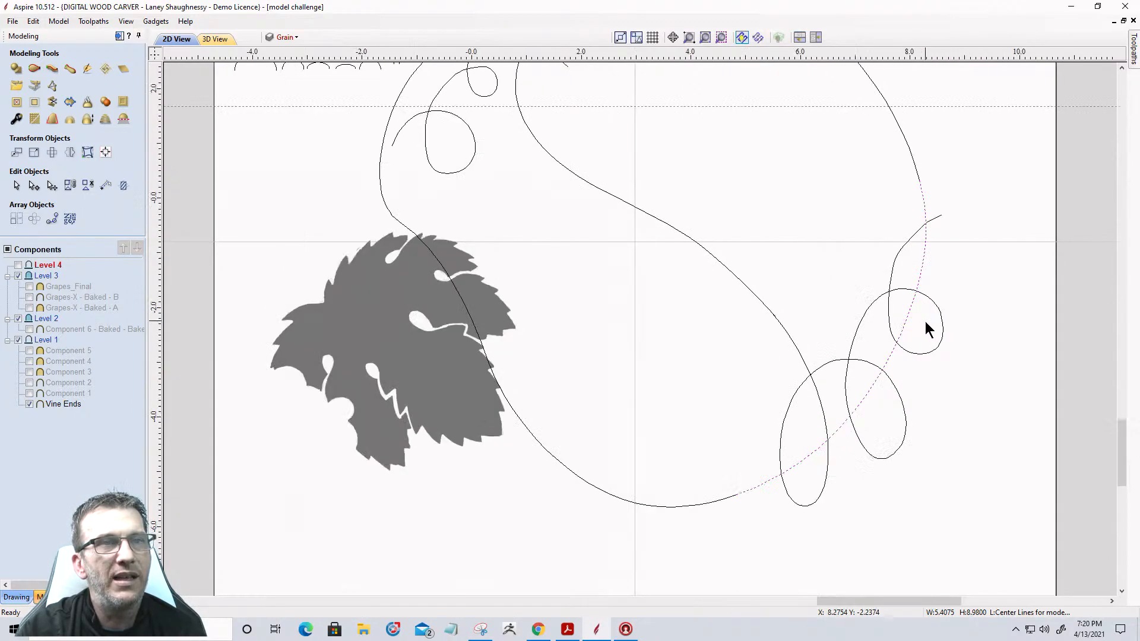
{"action": "scroll", "coordinate": [925, 323], "scroll_direction": "down", "scroll_amount": 1}
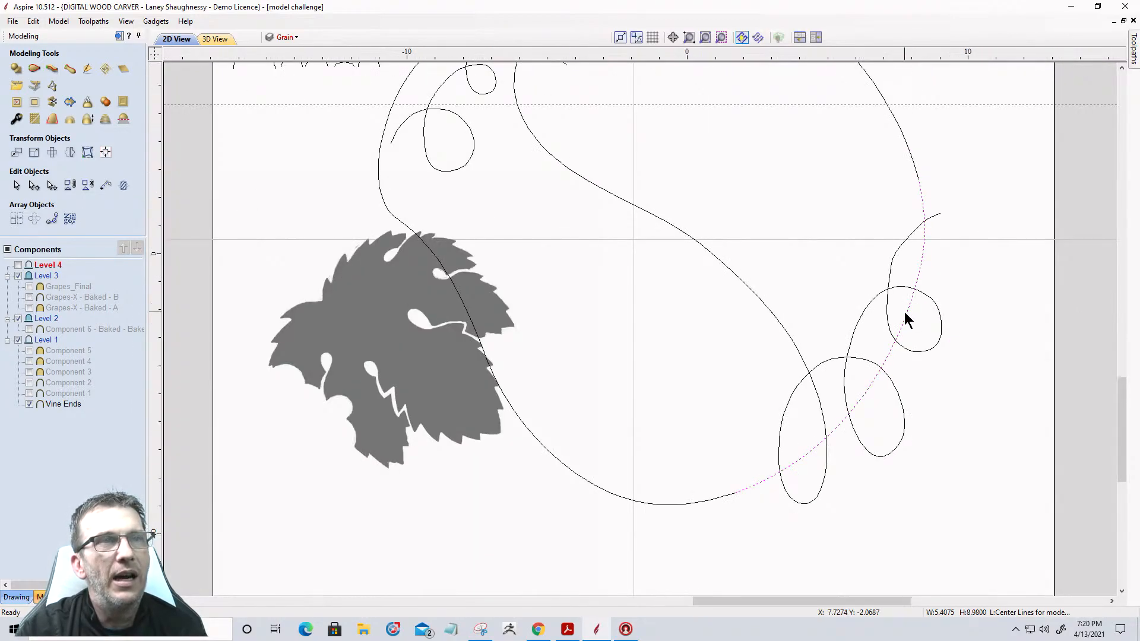
{"action": "scroll", "coordinate": [905, 320], "scroll_direction": "down", "scroll_amount": 1}
Examine the other separate vine center line segments and the point where they cross above the small curls
{"action": "left_click", "coordinate": [899, 164]}
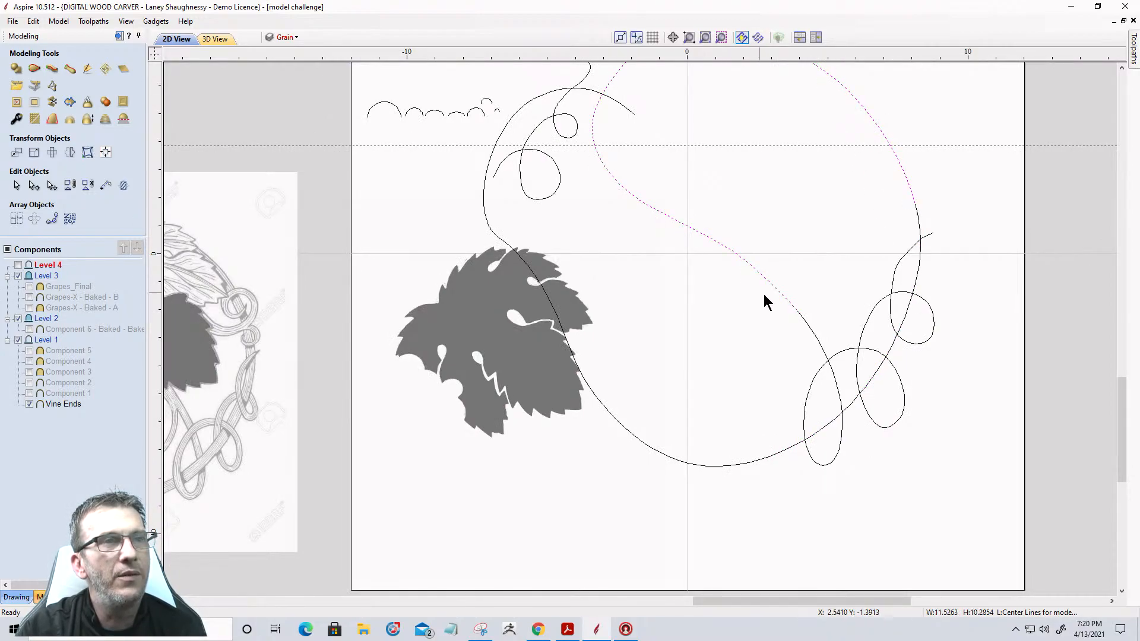
{"action": "left_click", "coordinate": [641, 441]}
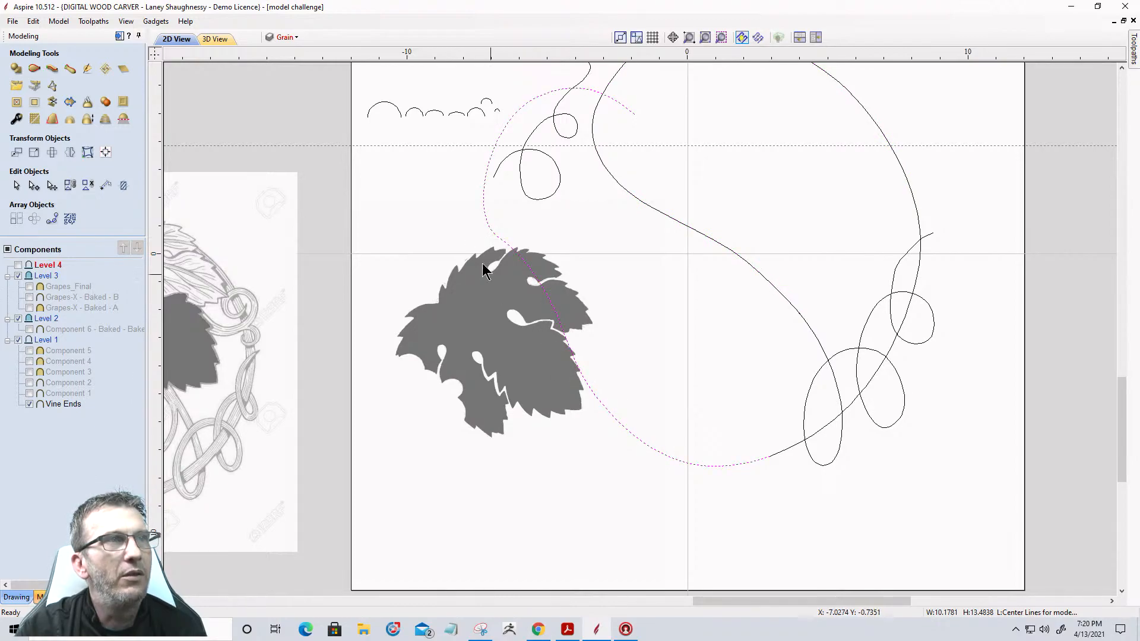
{"action": "scroll", "coordinate": [601, 167], "scroll_direction": "up", "scroll_amount": 1}
{"action": "left_click_drag", "start_coordinate": [649, 380], "coordinate": [649, 380]}
{"action": "middle_click_drag", "start_coordinate": [633, 266], "coordinate": [671, 462]}
{"action": "scroll", "coordinate": [664, 256], "scroll_direction": "up", "scroll_amount": 2}
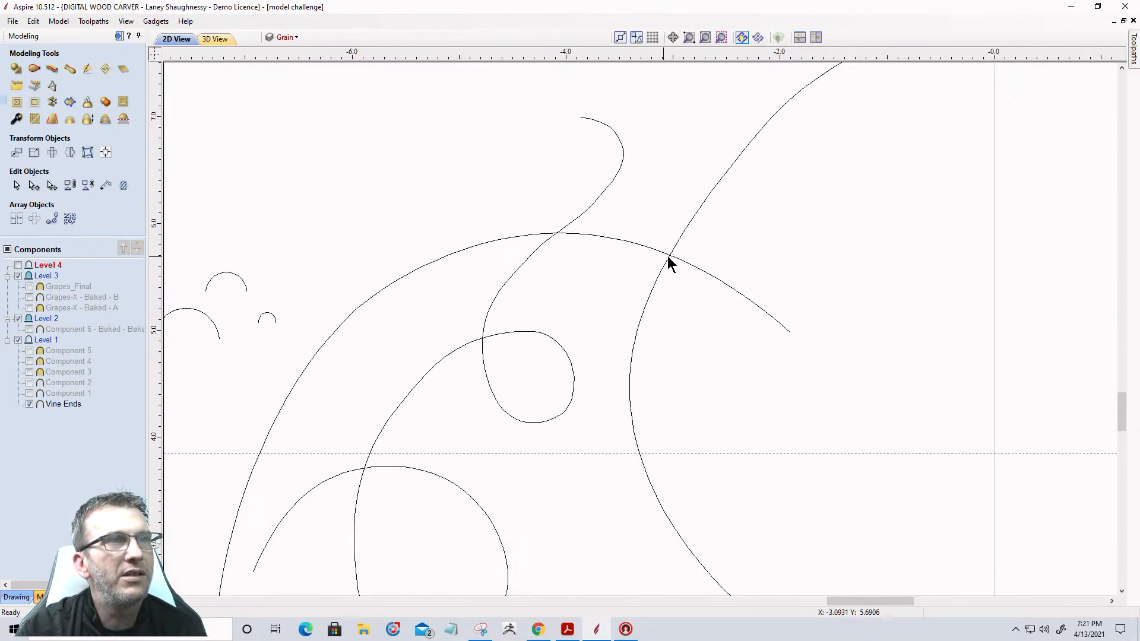
{"action": "scroll", "coordinate": [605, 188], "scroll_direction": "down", "scroll_amount": 4}
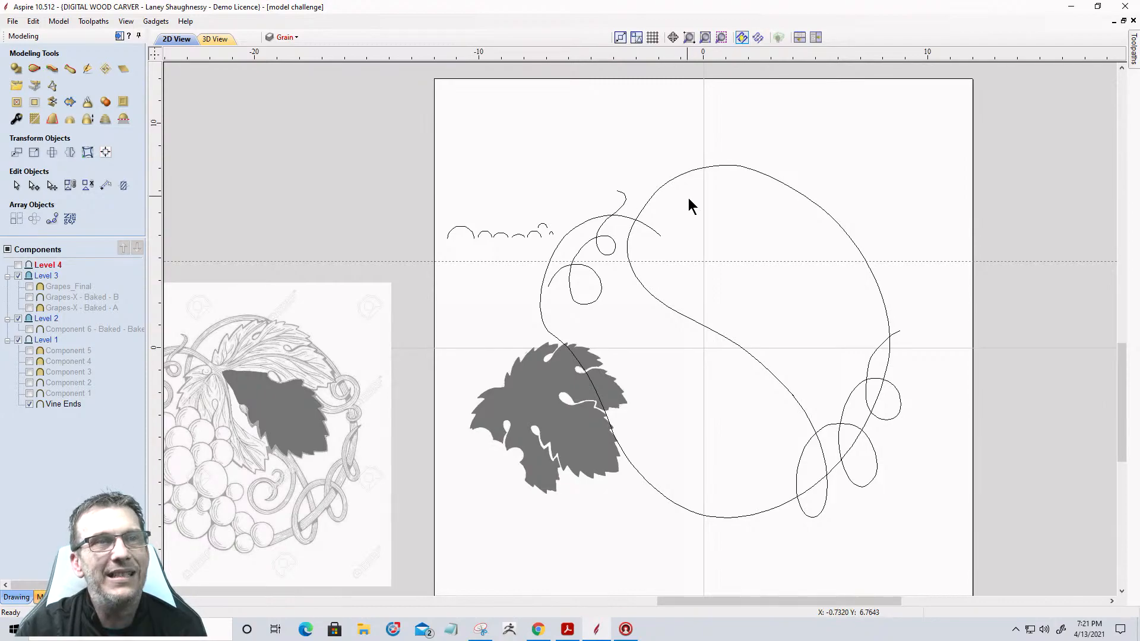
{"action": "scroll", "coordinate": [784, 424], "scroll_direction": "down", "scroll_amount": 3}
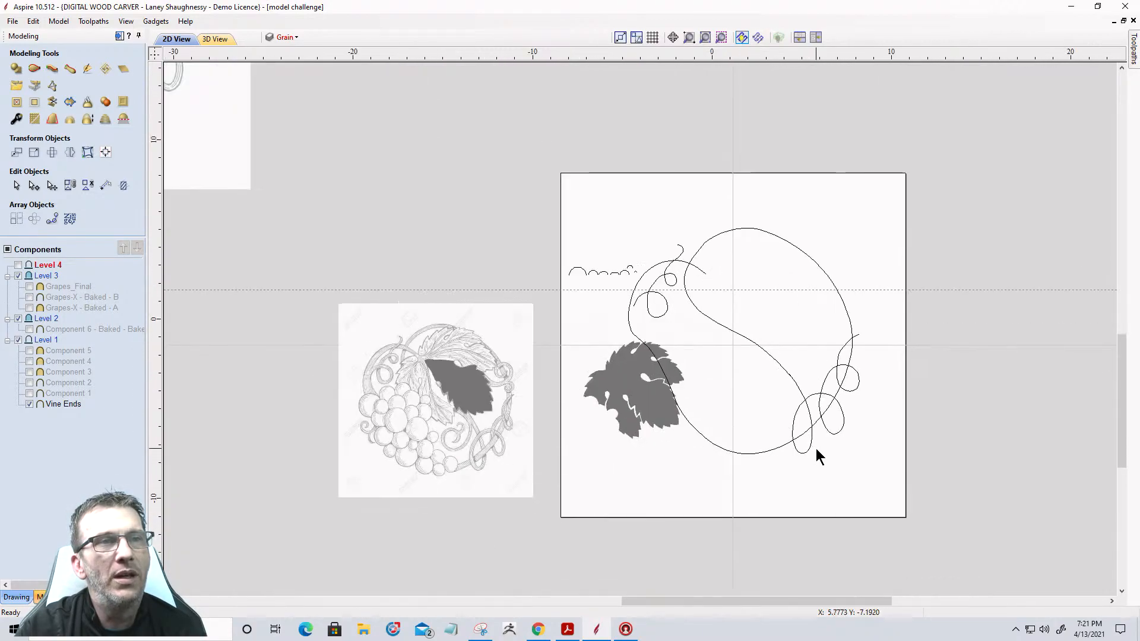
Select the looping vine segment and the outer segment crossing it, and set both as drive rails for Extrude and Weave
{"action": "scroll", "coordinate": [816, 443], "scroll_direction": "up", "scroll_amount": 4}
{"action": "left_click", "coordinate": [775, 309]}
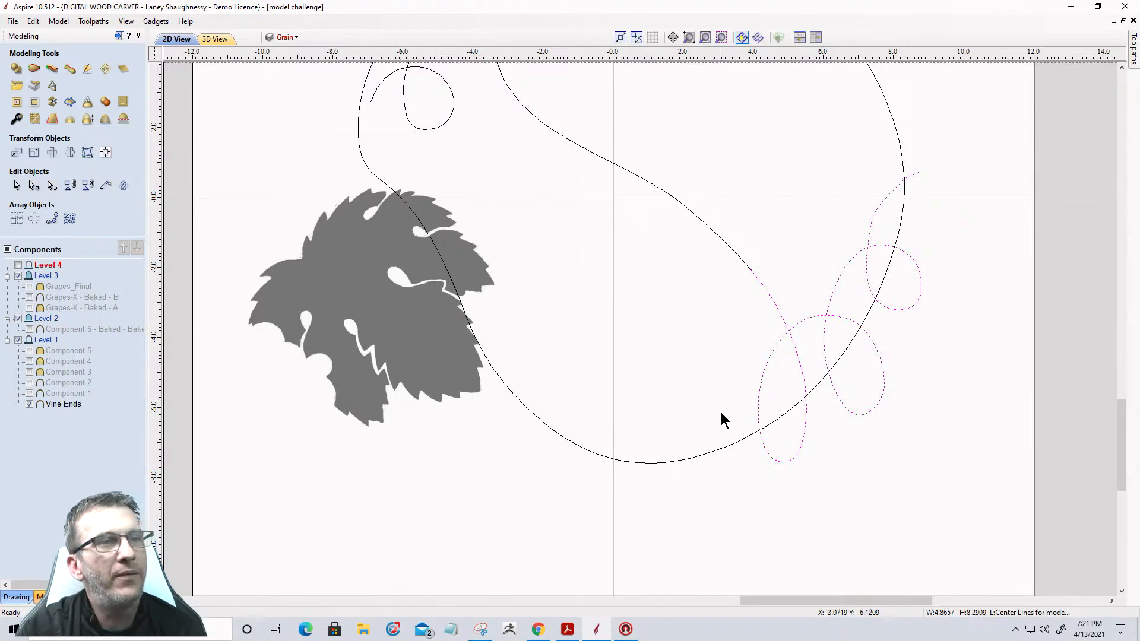
{"action": "left_click", "coordinate": [742, 445], "text": "shift"}
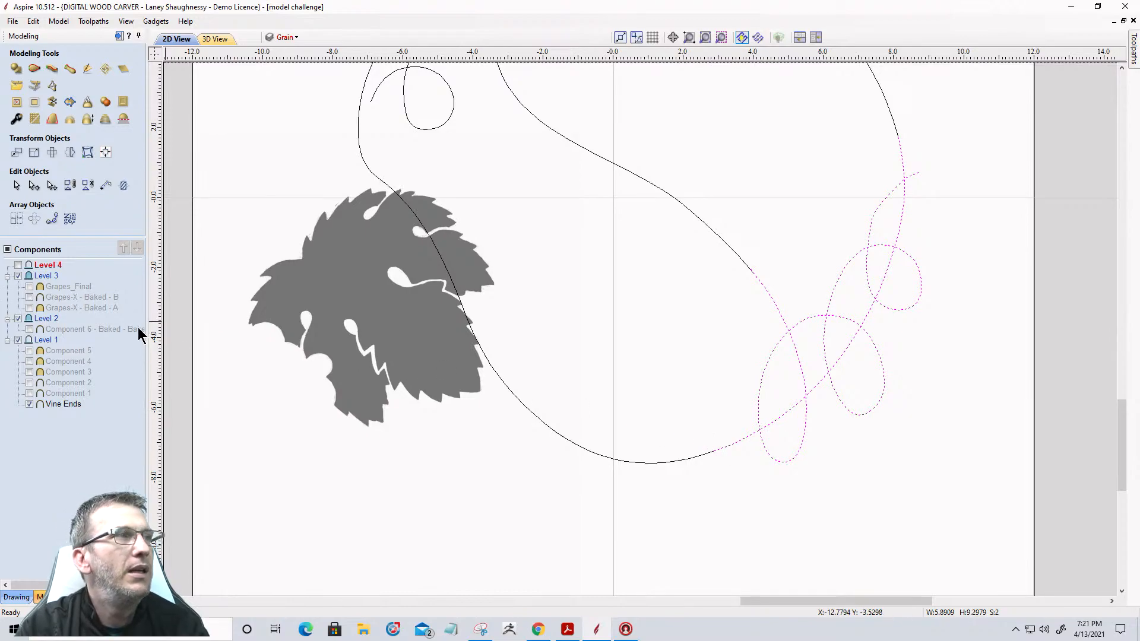
{"action": "left_click", "coordinate": [50, 70]}
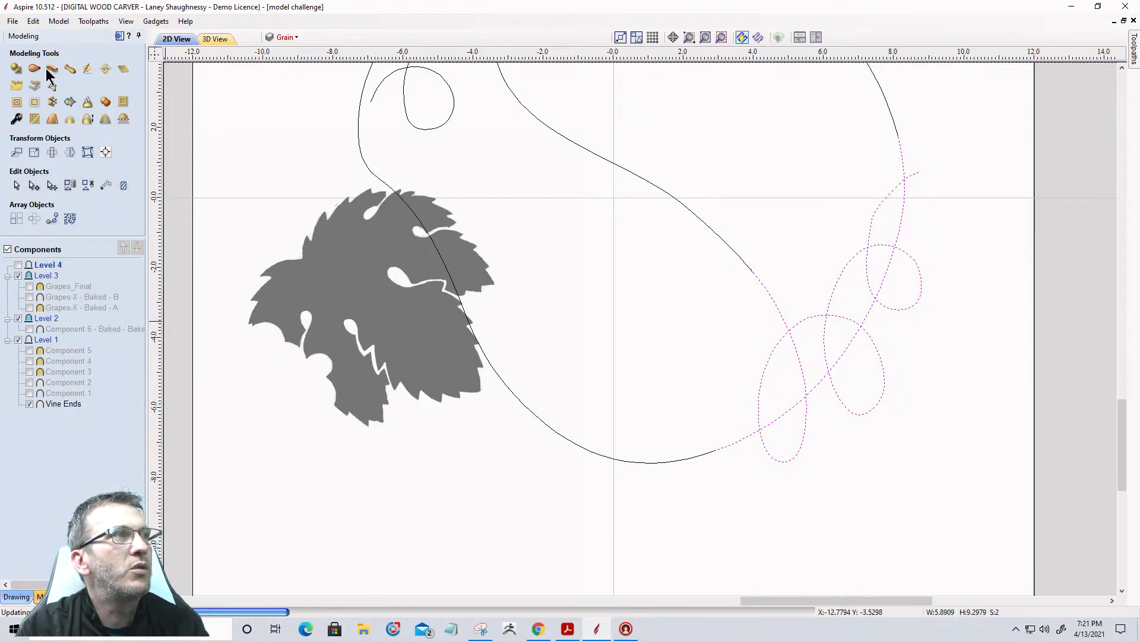
{"action": "left_click", "coordinate": [49, 70]}
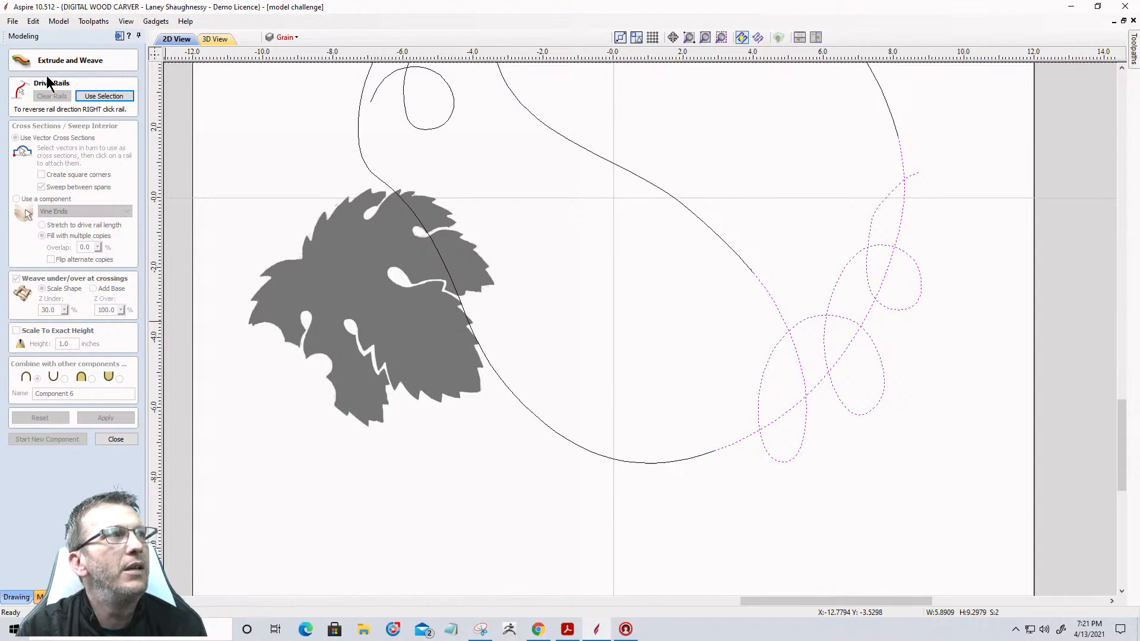
{"action": "left_click", "coordinate": [104, 98]}
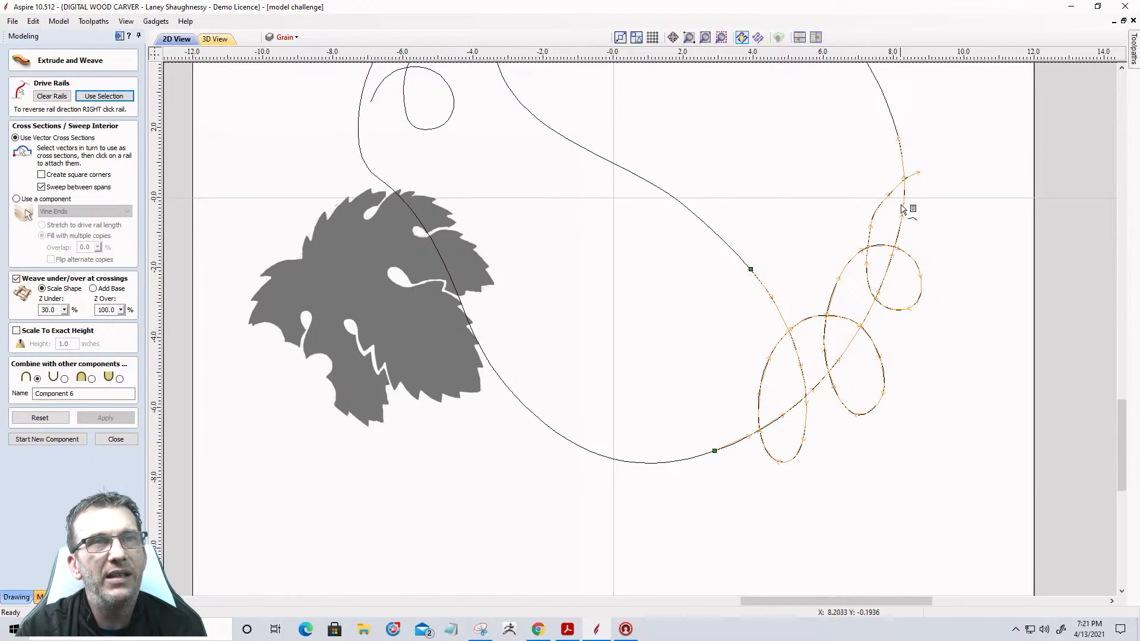
Attach the third arc in the cross-section row to the lower start of the outer vine rail
{"action": "scroll", "coordinate": [916, 158], "scroll_direction": "up", "scroll_amount": 5}
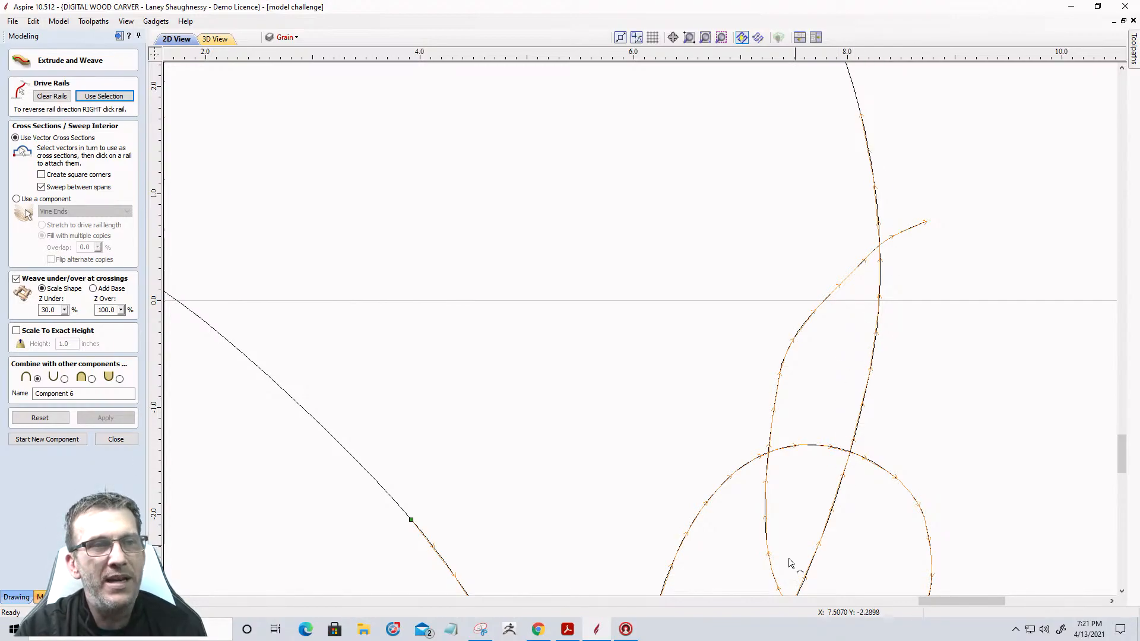
{"action": "scroll", "coordinate": [879, 184], "scroll_direction": "down", "scroll_amount": 2}
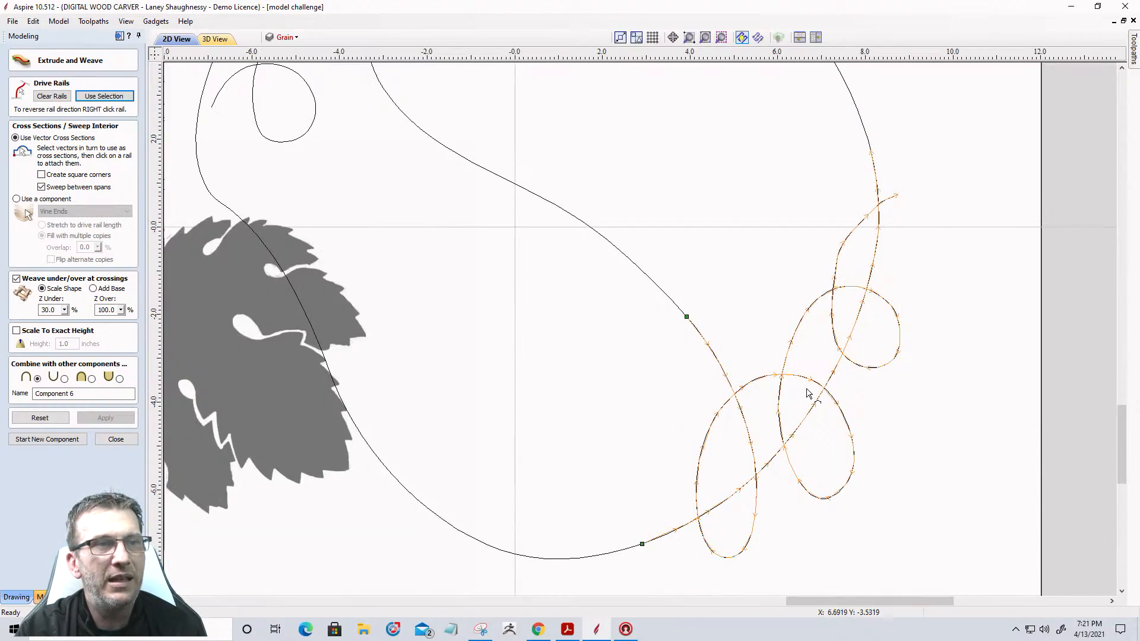
{"action": "scroll", "coordinate": [634, 385], "scroll_direction": "down", "scroll_amount": 3}
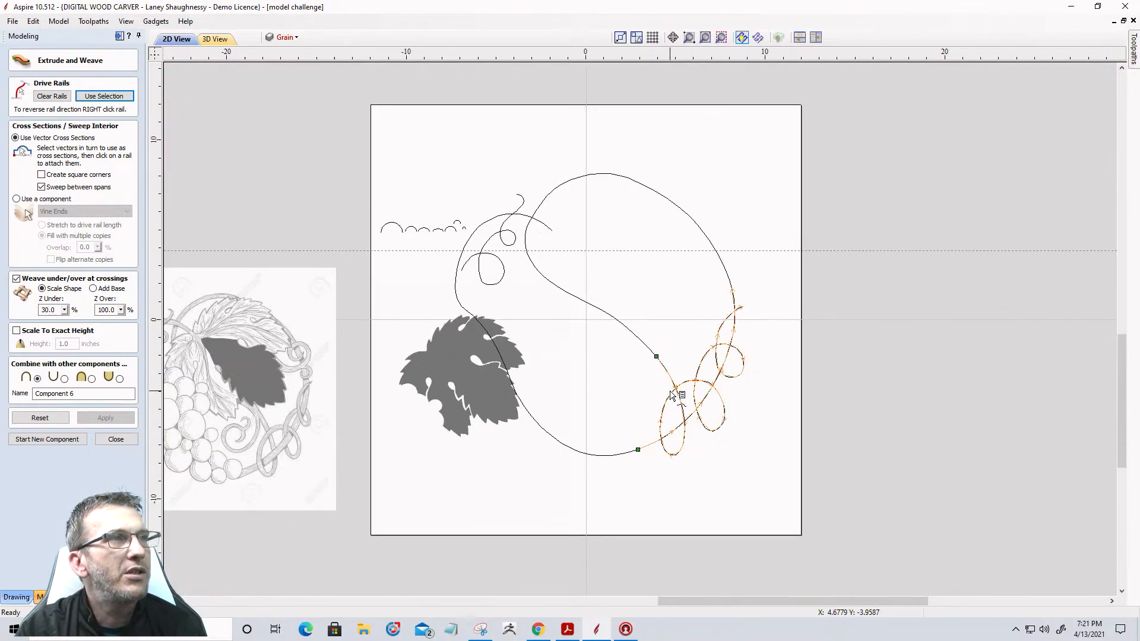
{"action": "scroll", "coordinate": [415, 221], "scroll_direction": "up", "scroll_amount": 5}
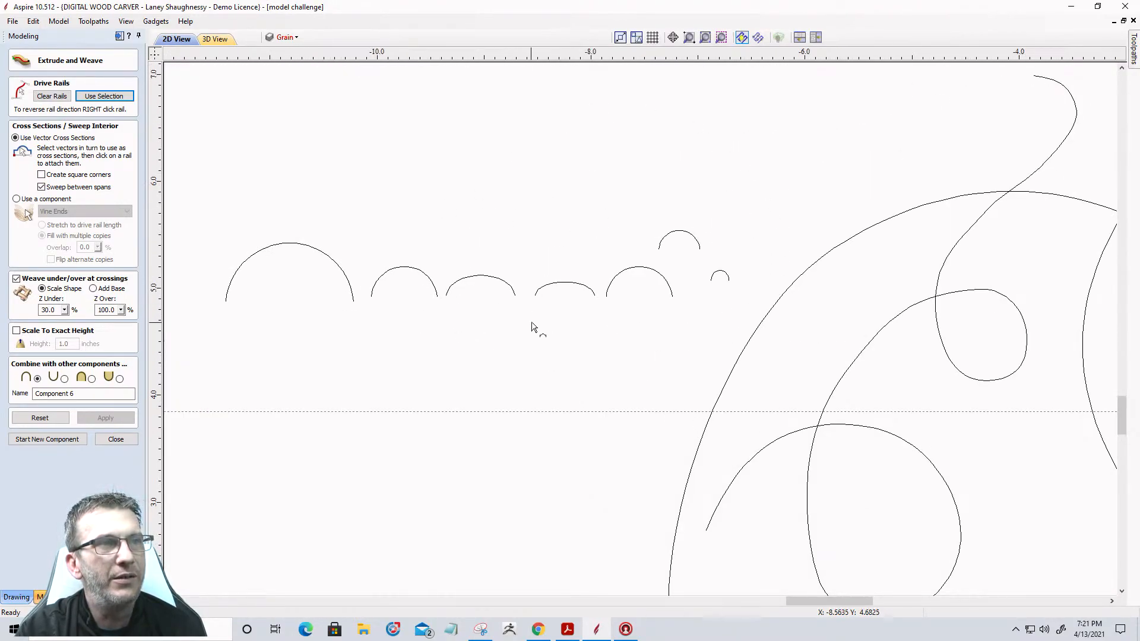
{"action": "scroll", "coordinate": [478, 299], "scroll_direction": "up", "scroll_amount": 2}
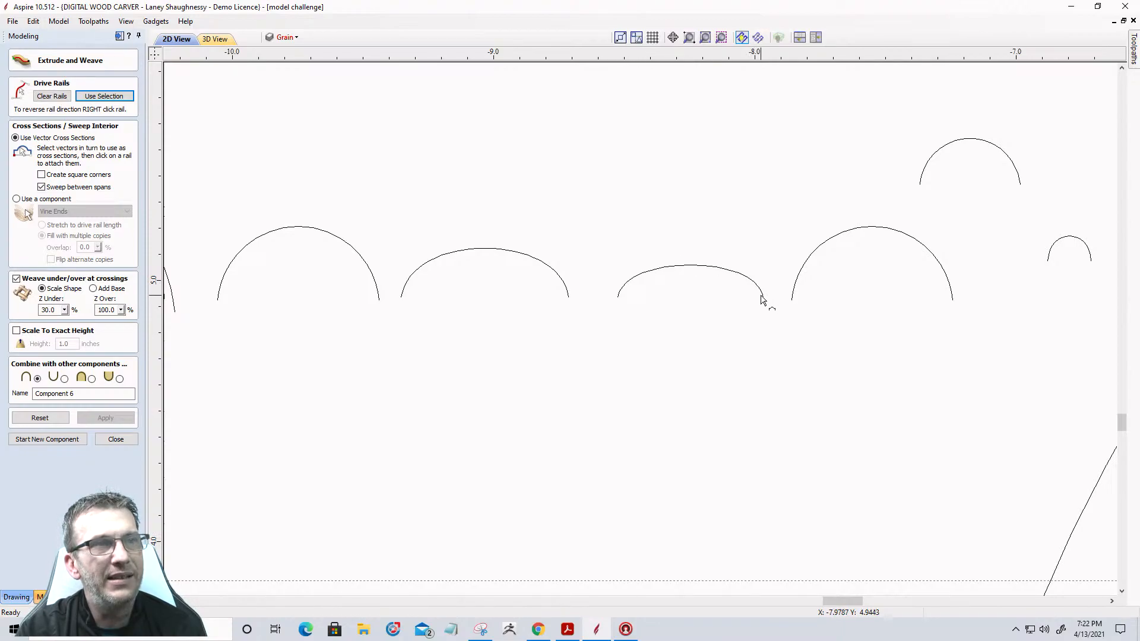
{"action": "scroll", "coordinate": [531, 235], "scroll_direction": "down", "scroll_amount": 7}
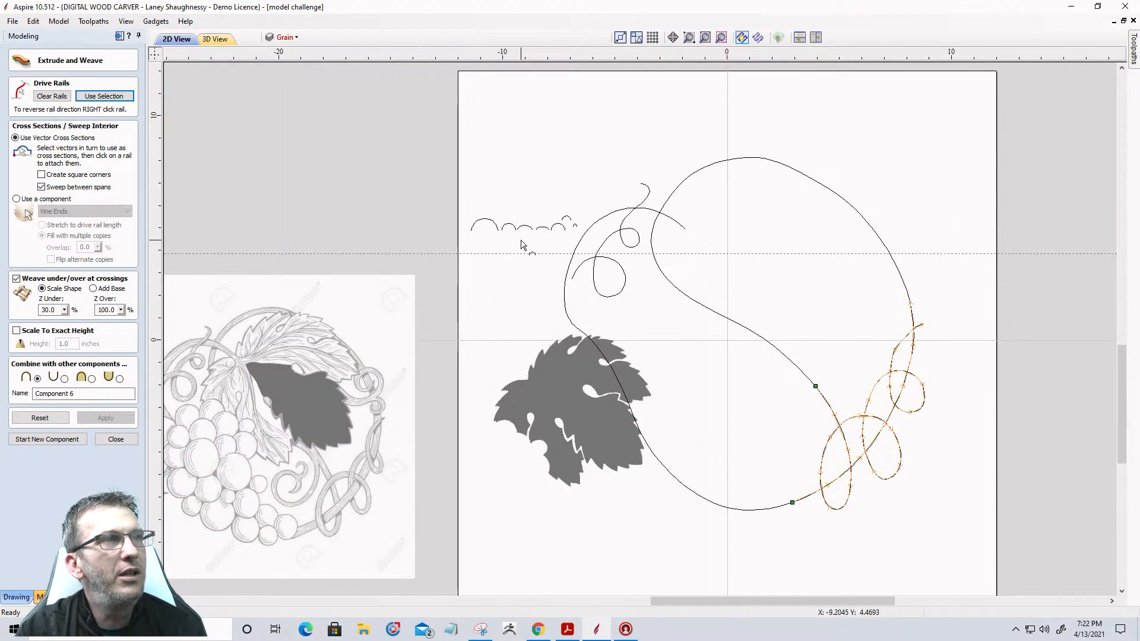
{"action": "left_click", "coordinate": [529, 231]}
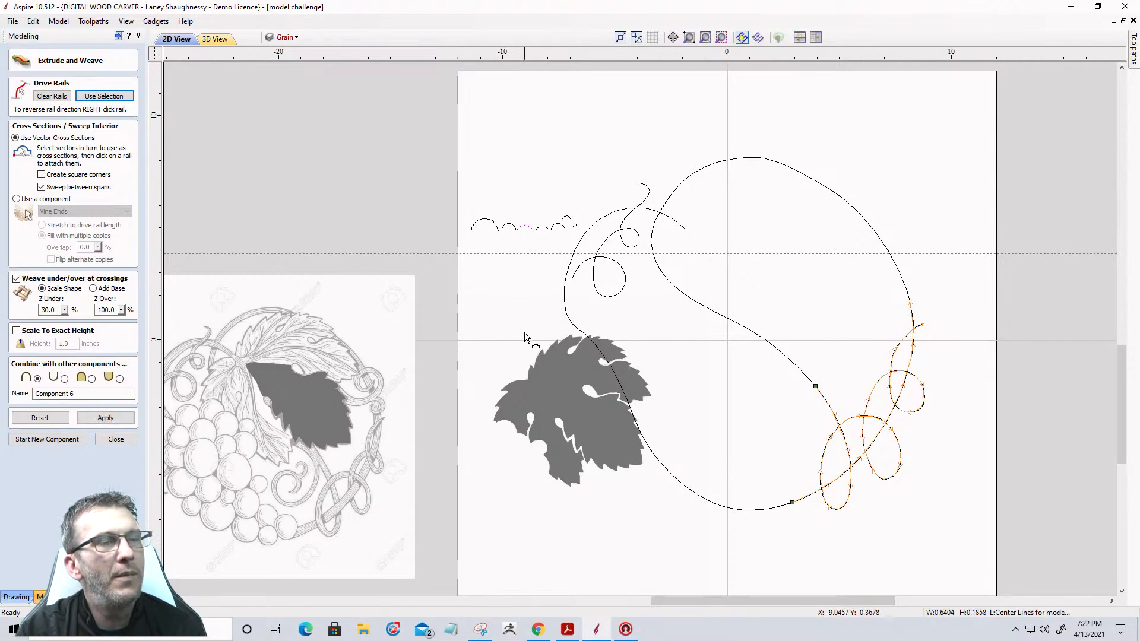
{"action": "left_click", "coordinate": [791, 508]}
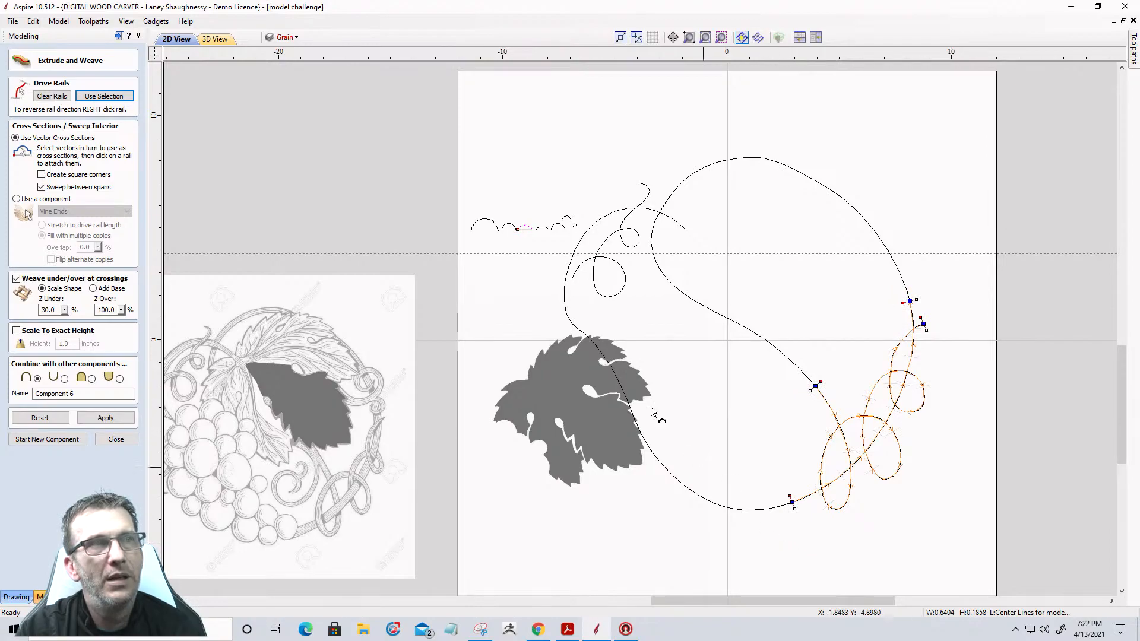
Attach the flattest arc, fourth in the cross-section row, to the upper end of the outer vine rail
{"action": "scroll", "coordinate": [543, 198], "scroll_direction": "up", "scroll_amount": 4}
{"action": "scroll", "coordinate": [543, 201], "scroll_direction": "up", "scroll_amount": 1}
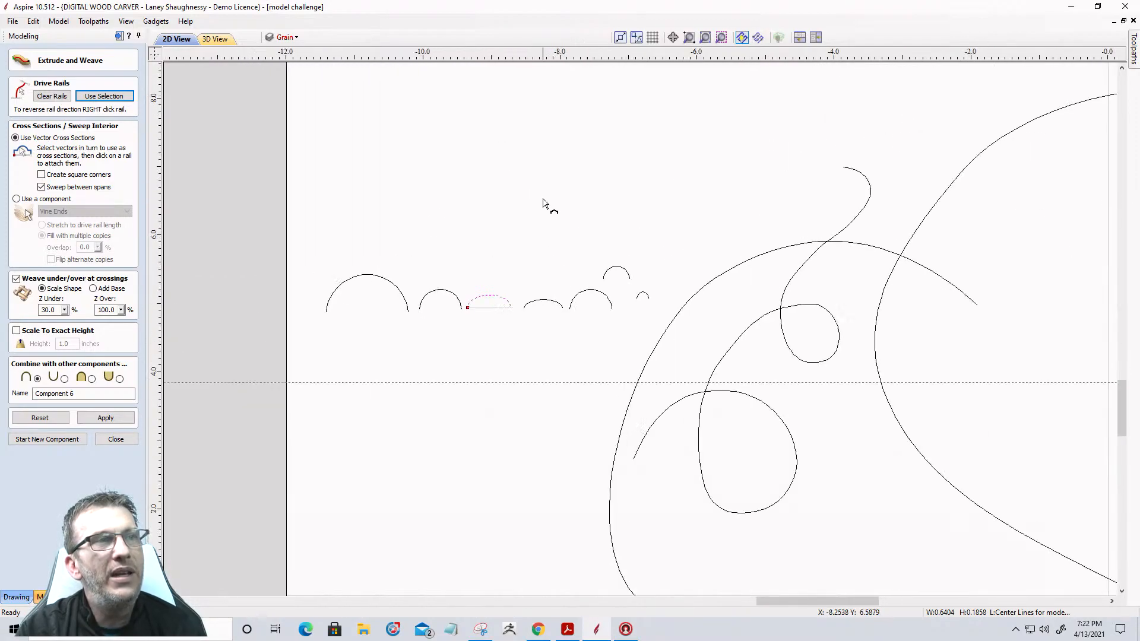
{"action": "left_click", "coordinate": [549, 306]}
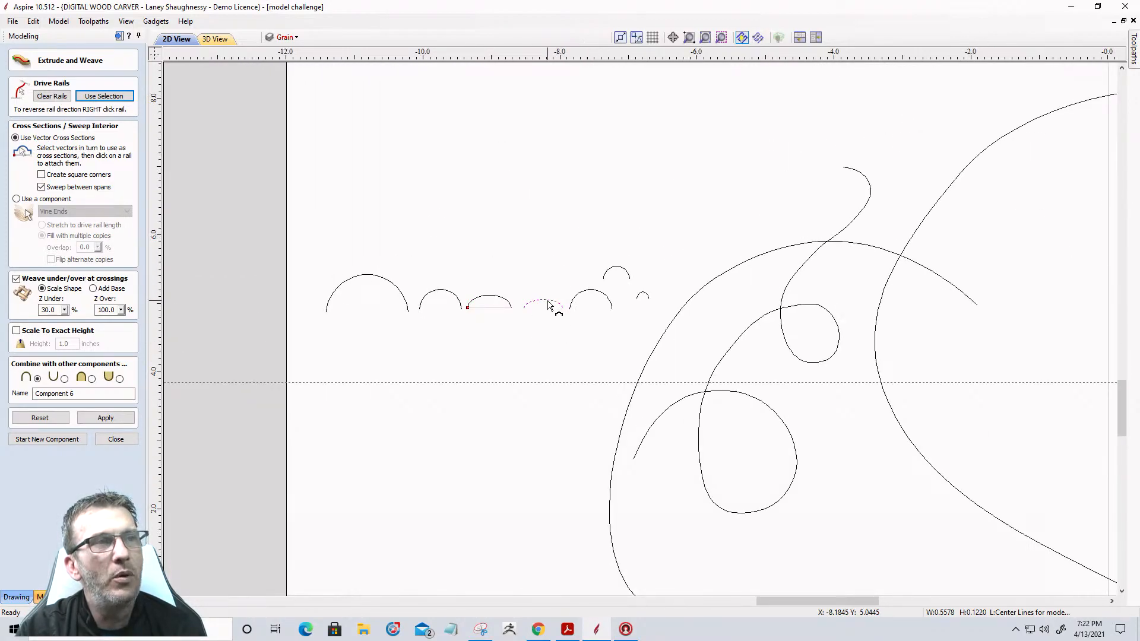
{"action": "scroll", "coordinate": [484, 221], "scroll_direction": "down", "scroll_amount": 3}
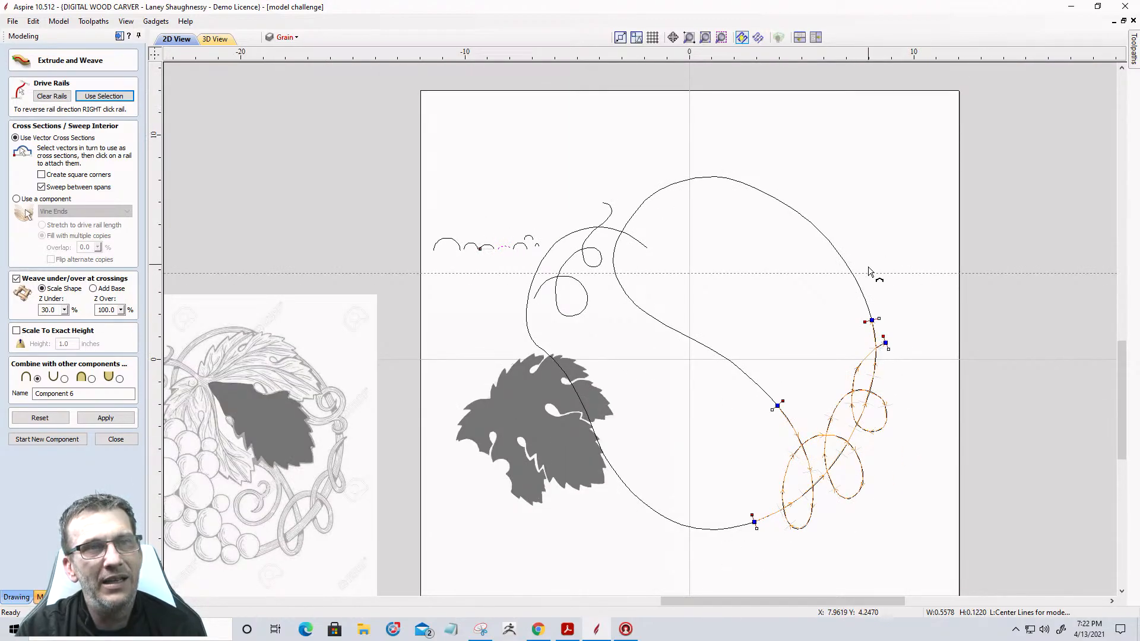
{"action": "scroll", "coordinate": [879, 333], "scroll_direction": "up", "scroll_amount": 2}
{"action": "scroll", "coordinate": [869, 328], "scroll_direction": "up", "scroll_amount": 1}
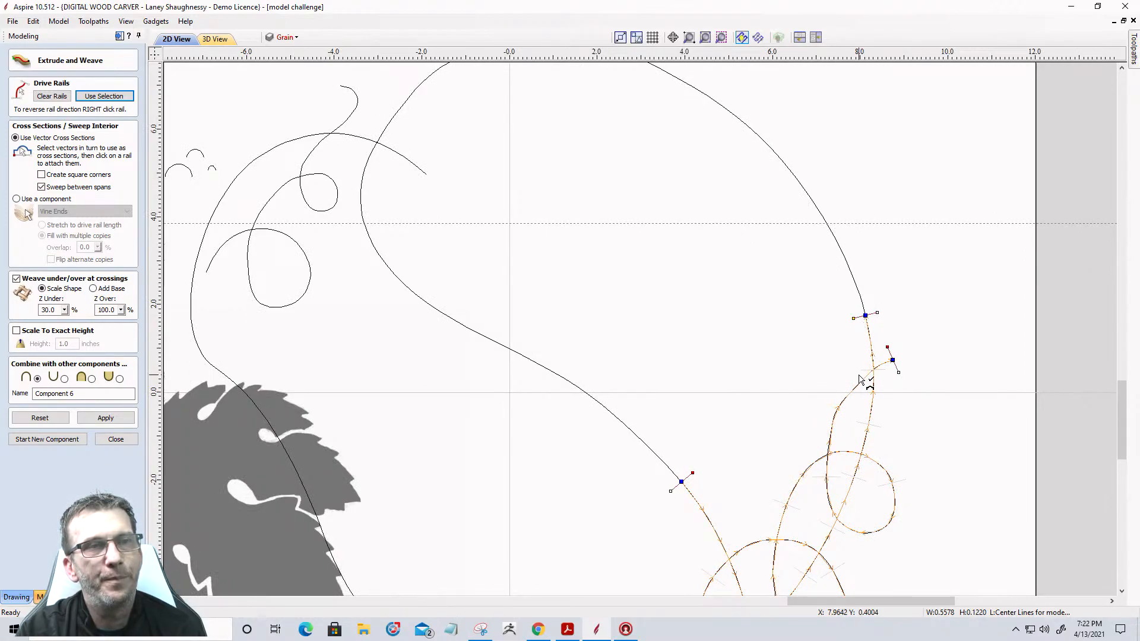
Attach the half-round arc, fifth in the cross-section row, to the start of the looping vine rail
{"action": "scroll", "coordinate": [931, 315], "scroll_direction": "down", "scroll_amount": 2}
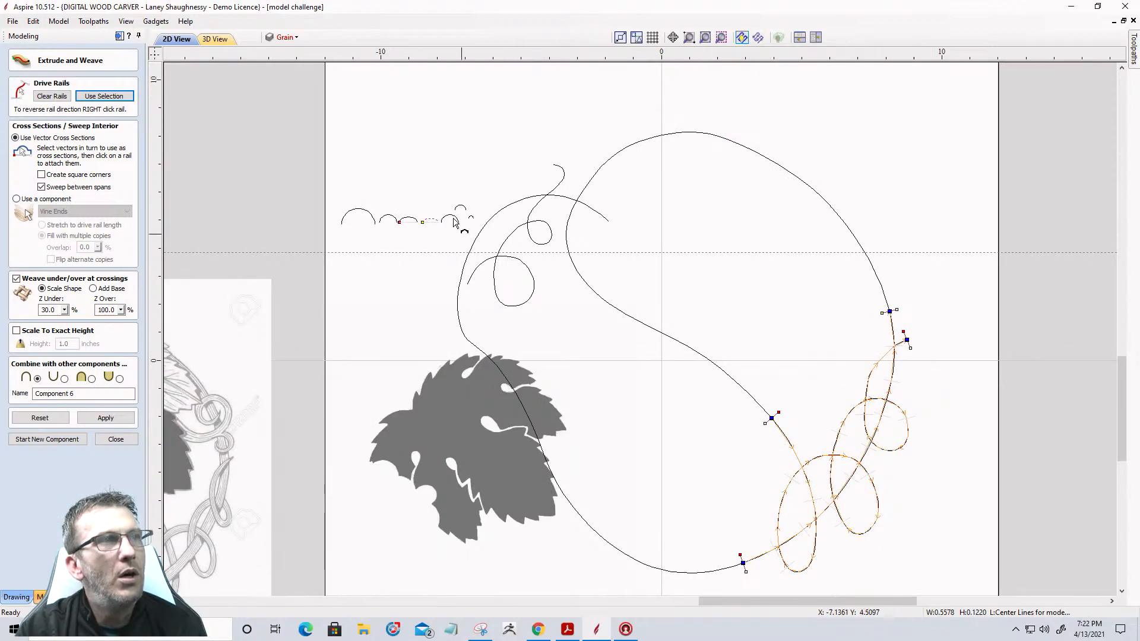
{"action": "scroll", "coordinate": [425, 196], "scroll_direction": "up", "scroll_amount": 3}
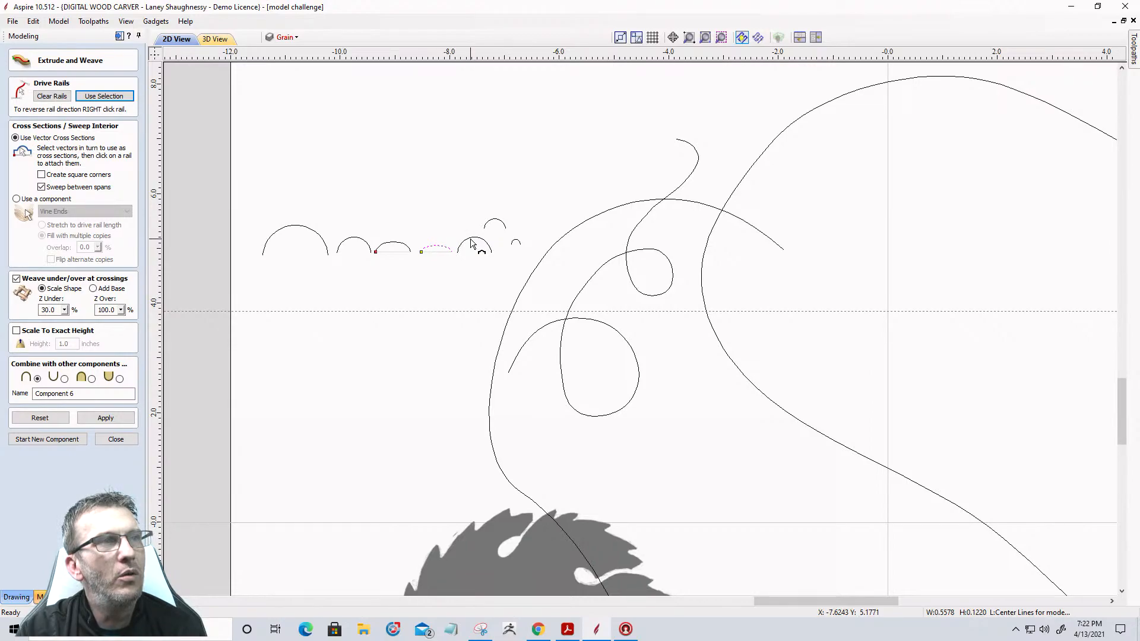
{"action": "scroll", "coordinate": [471, 243], "scroll_direction": "down", "scroll_amount": 3}
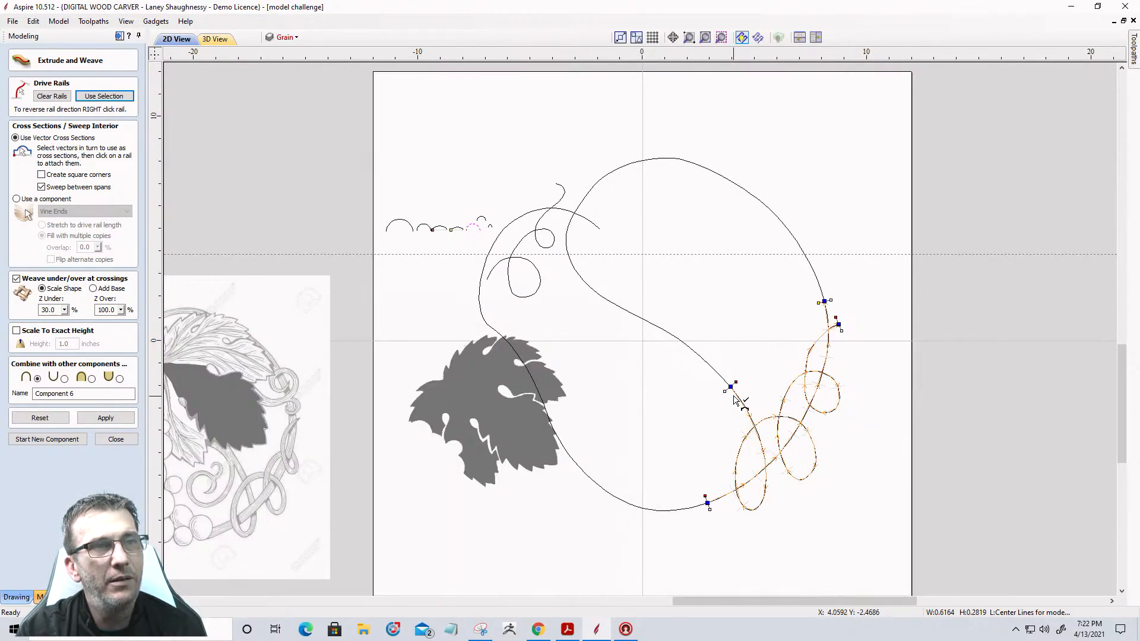
{"action": "scroll", "coordinate": [730, 389], "scroll_direction": "up", "scroll_amount": 3}
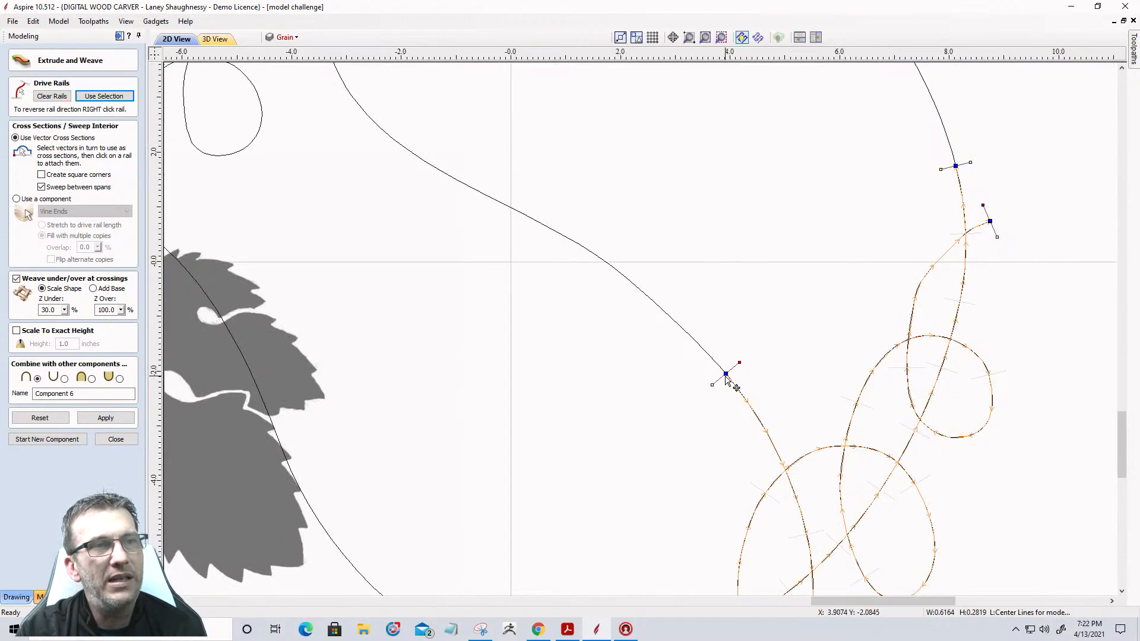
Attach the smallest cross-section arc to the tip of the looping vine rail so the vine tapers
{"action": "scroll", "coordinate": [728, 380], "scroll_direction": "down", "scroll_amount": 3}
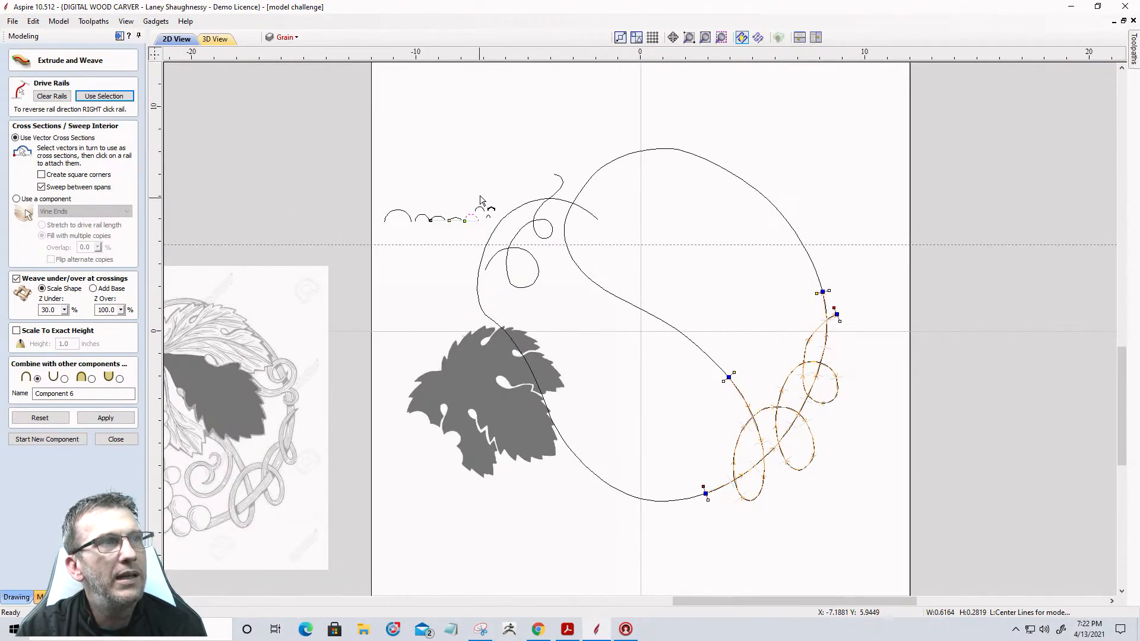
{"action": "scroll", "coordinate": [481, 194], "scroll_direction": "up", "scroll_amount": 3}
{"action": "scroll", "coordinate": [482, 196], "scroll_direction": "up", "scroll_amount": 2}
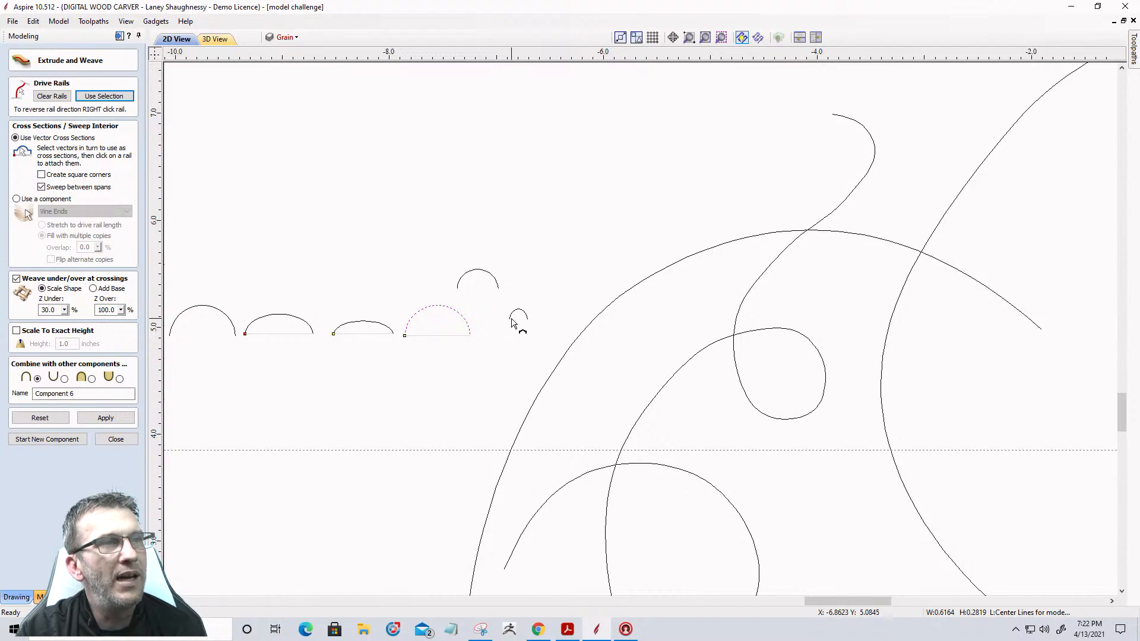
{"action": "left_click", "coordinate": [518, 318]}
{"action": "scroll", "coordinate": [493, 262], "scroll_direction": "down", "scroll_amount": 5}
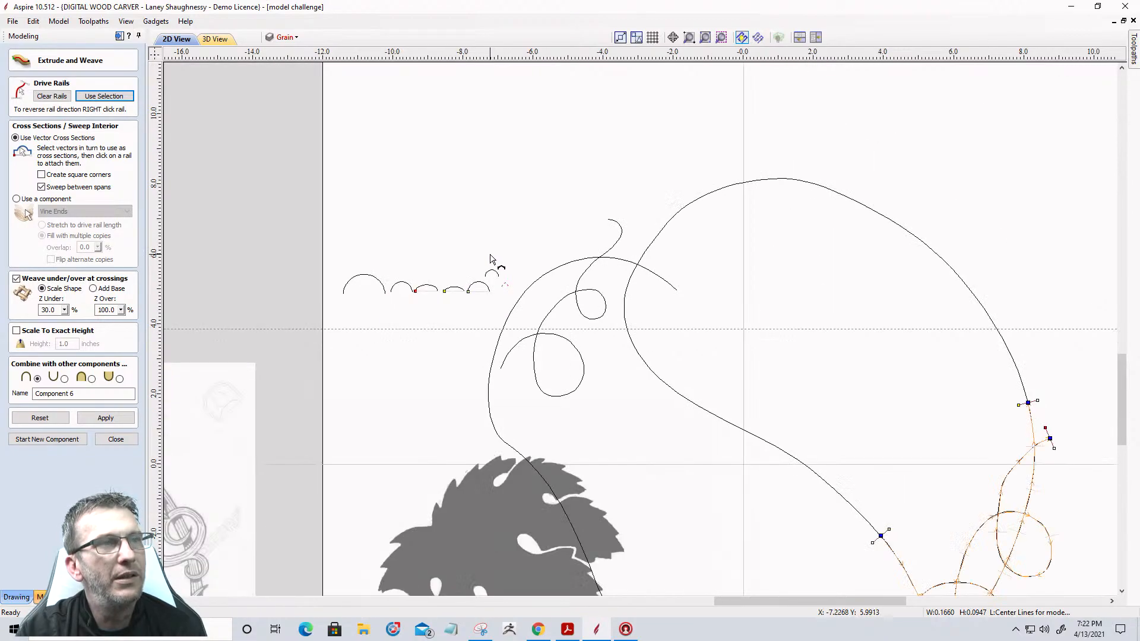
{"action": "scroll", "coordinate": [778, 344], "scroll_direction": "up", "scroll_amount": 8}
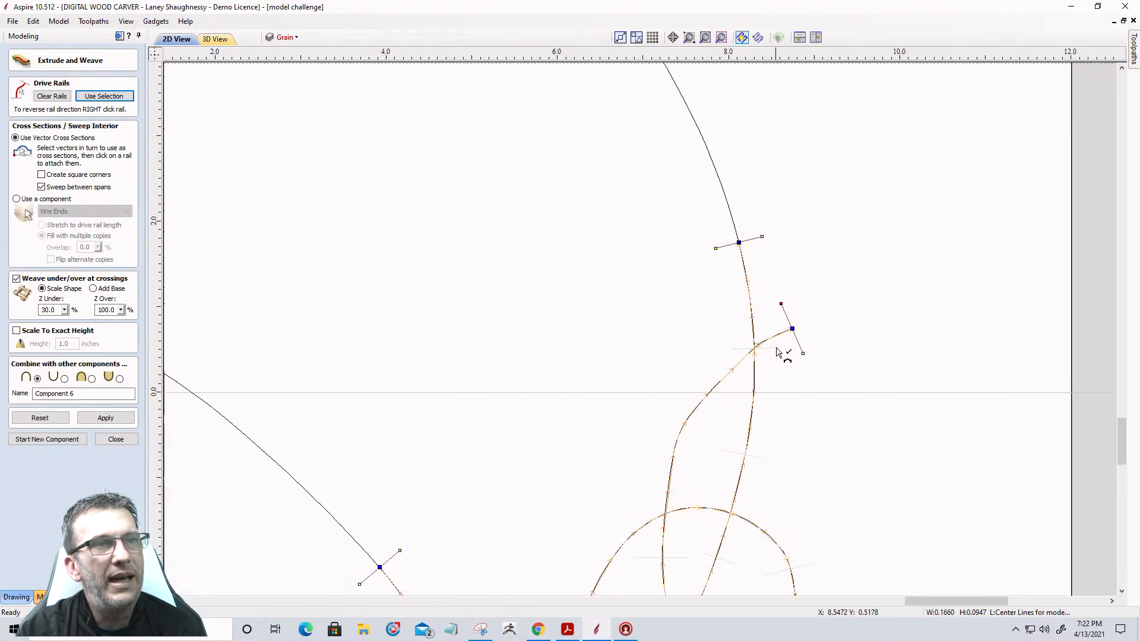
{"action": "left_click", "coordinate": [801, 321]}
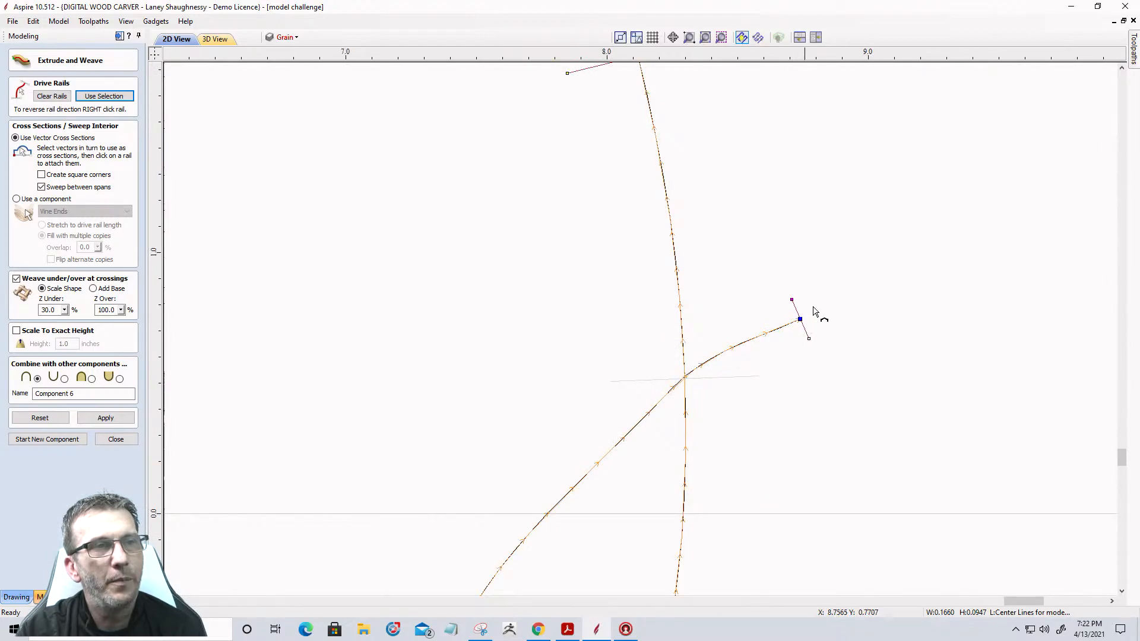
Try a Z Over of 70% with a Z Under of 30% for the weave at the crossings
{"action": "scroll", "coordinate": [842, 283], "scroll_direction": "down", "scroll_amount": 4}
{"action": "scroll", "coordinate": [842, 283], "scroll_direction": "down", "scroll_amount": 1}
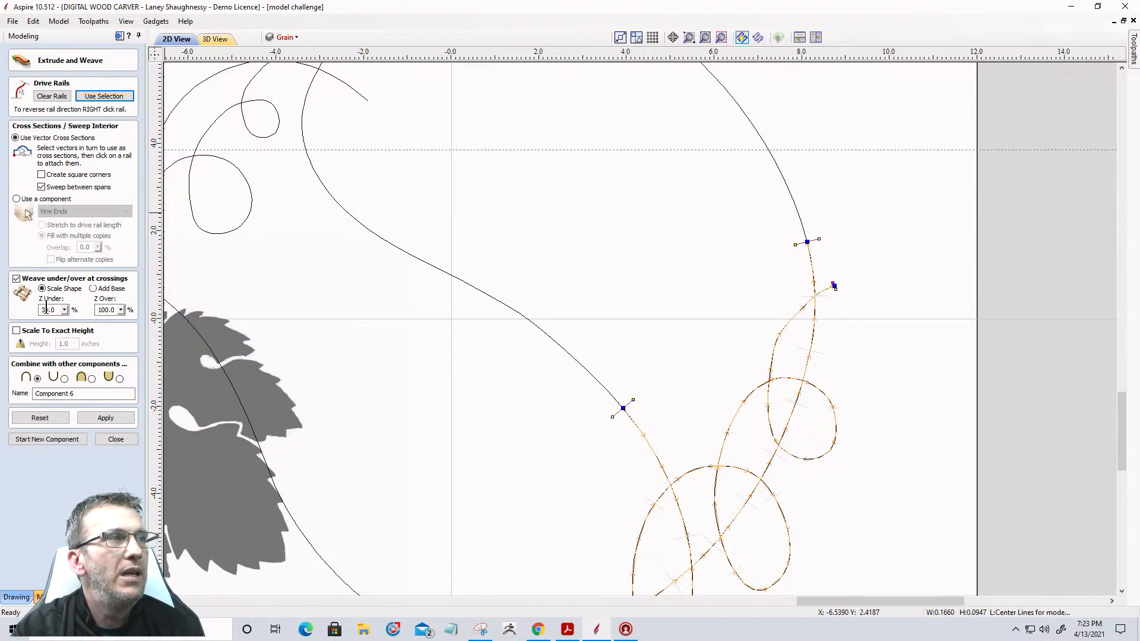
{"action": "double_click", "coordinate": [97, 310]}
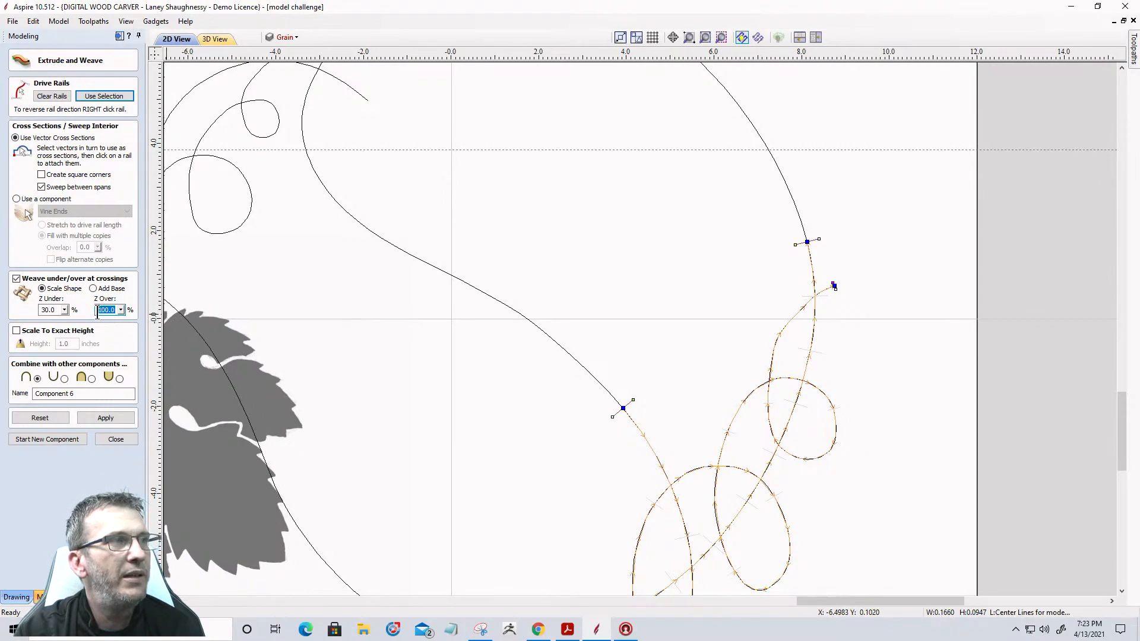
{"action": "type", "text": "70"}
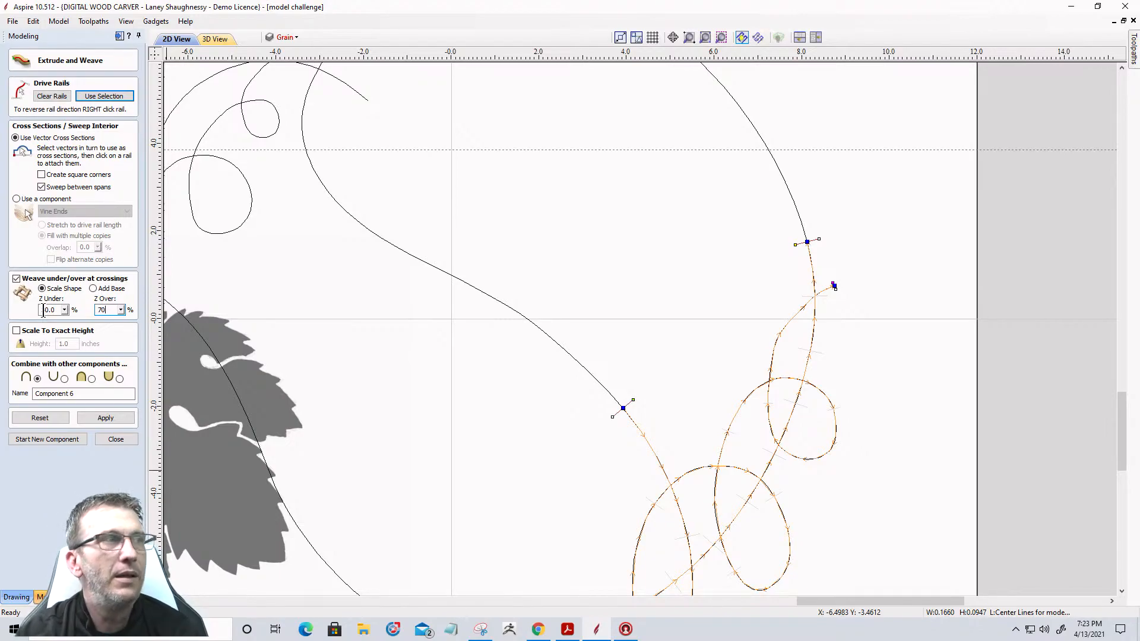
{"action": "type", "text": "3"}
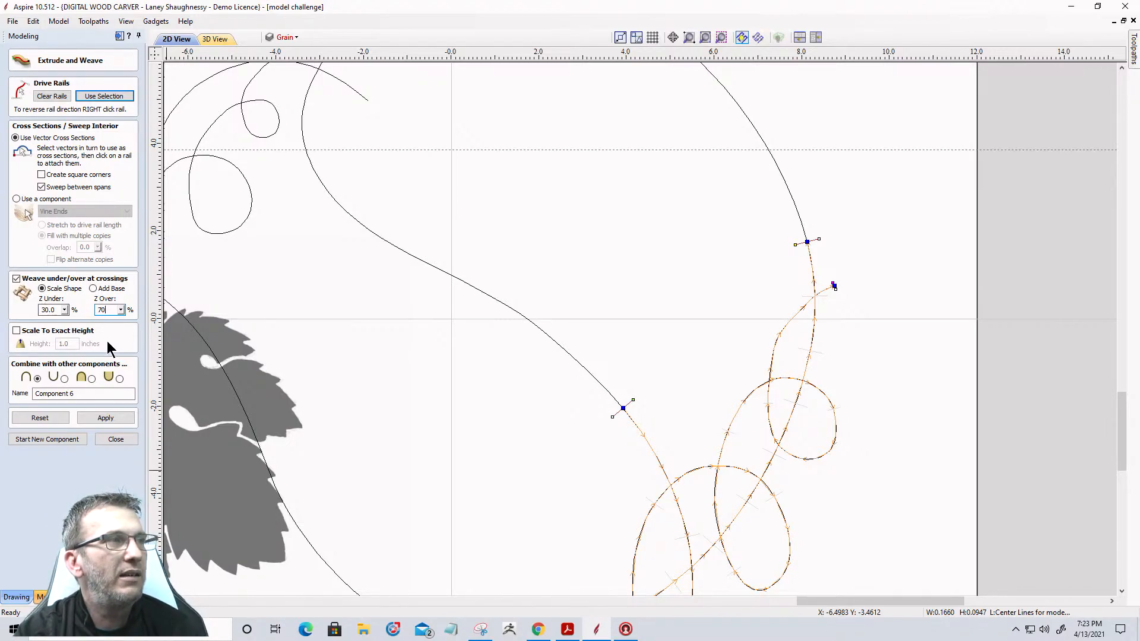
Set Z Over to 100%, apply the Extrude and Weave along both vine rails, and close the tool
{"action": "left_click", "coordinate": [108, 309]}
{"action": "type", "text": "100"}
{"action": "left_click", "coordinate": [113, 414]}
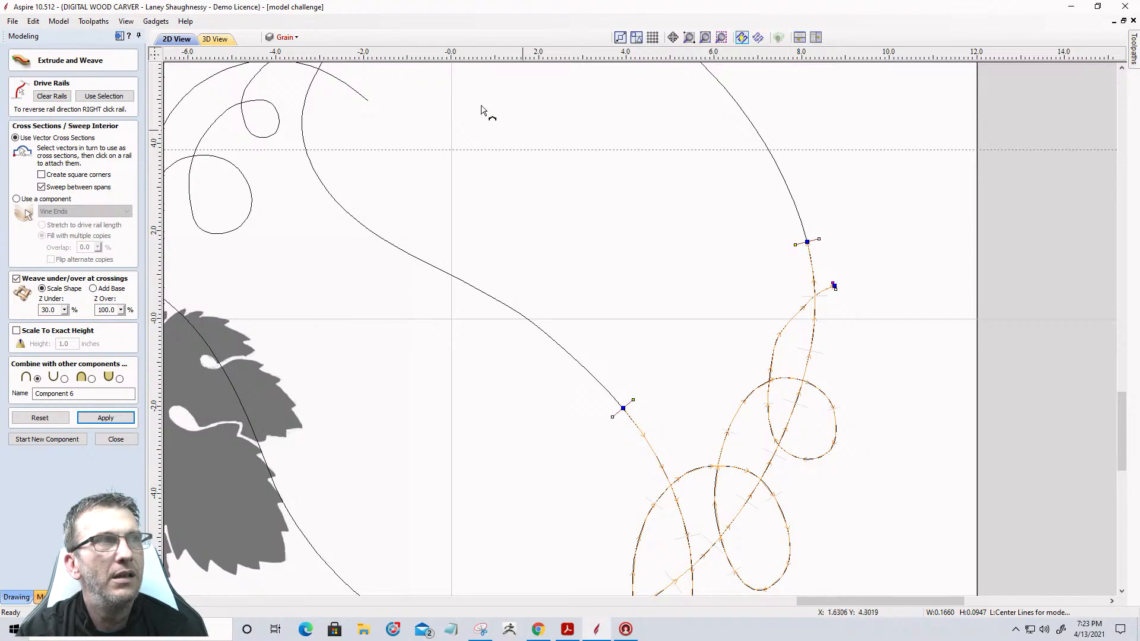
{"action": "scroll", "coordinate": [757, 302], "scroll_direction": "down", "scroll_amount": 2}
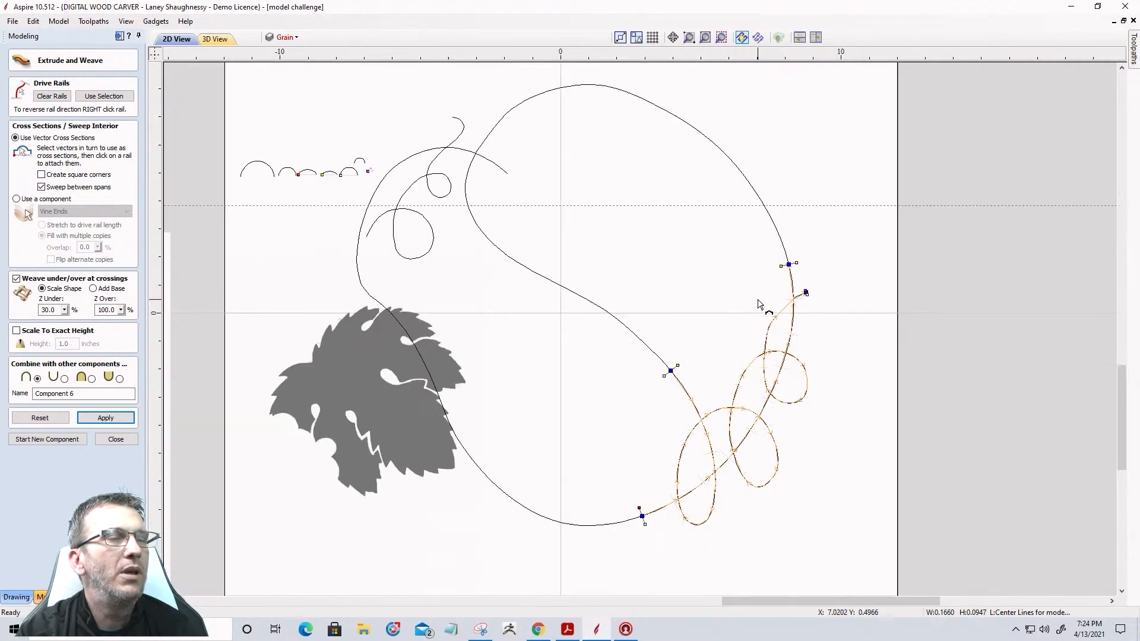
{"action": "left_click", "coordinate": [106, 418]}
{"action": "left_click", "coordinate": [113, 443]}
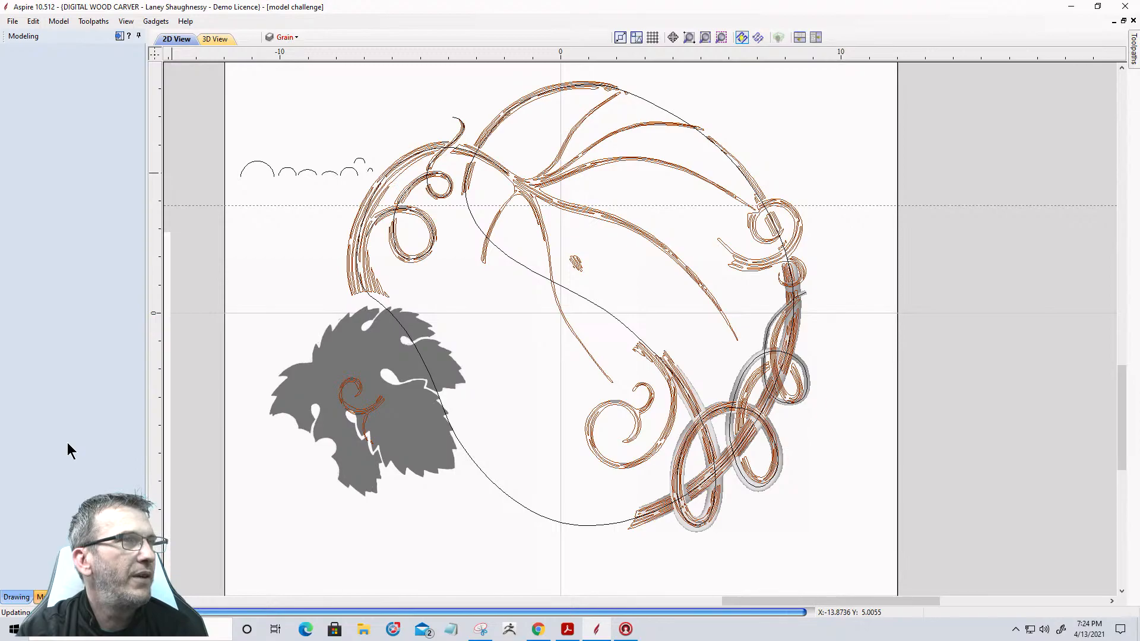
Hide the Vine Ends component and select the new woven vine component on Level 4
{"action": "left_click", "coordinate": [29, 415]}
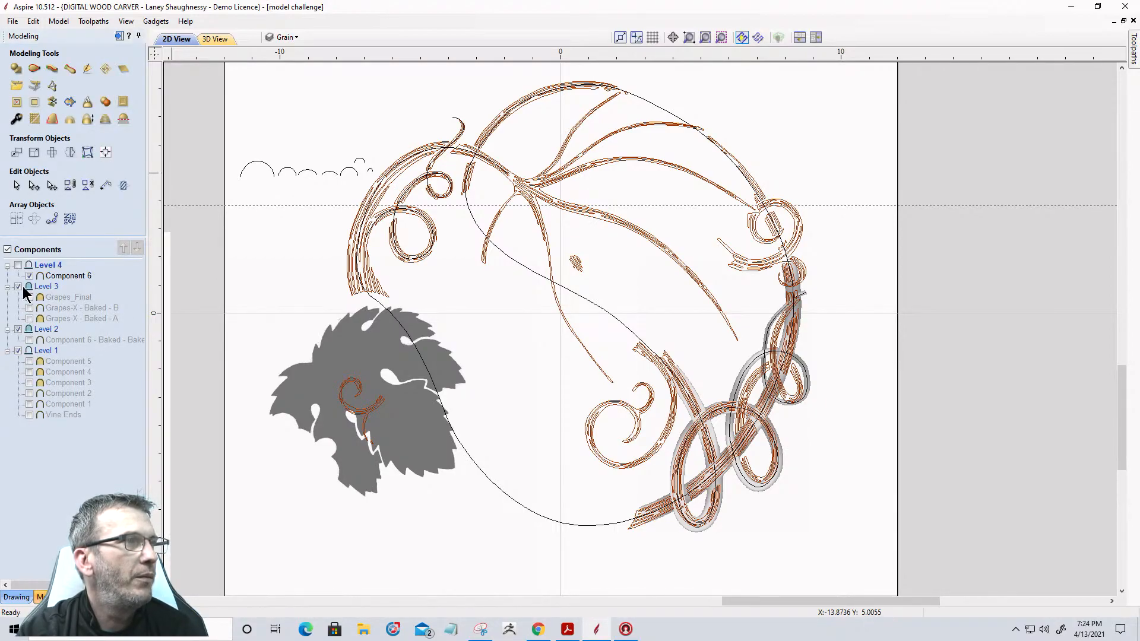
{"action": "left_click", "coordinate": [68, 276]}
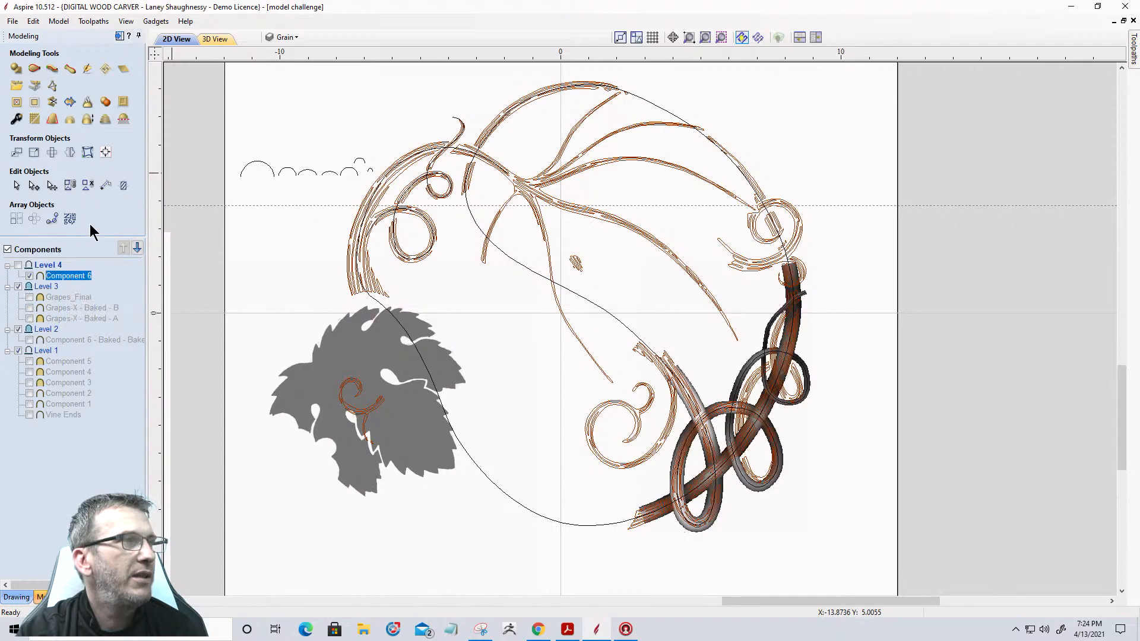
Examine the woven vine component in 3D from several angles, checking the over and under crossings and the tapered tip
{"action": "left_click", "coordinate": [206, 38]}
{"action": "left_click_drag", "start_coordinate": [355, 292], "coordinate": [672, 536]}
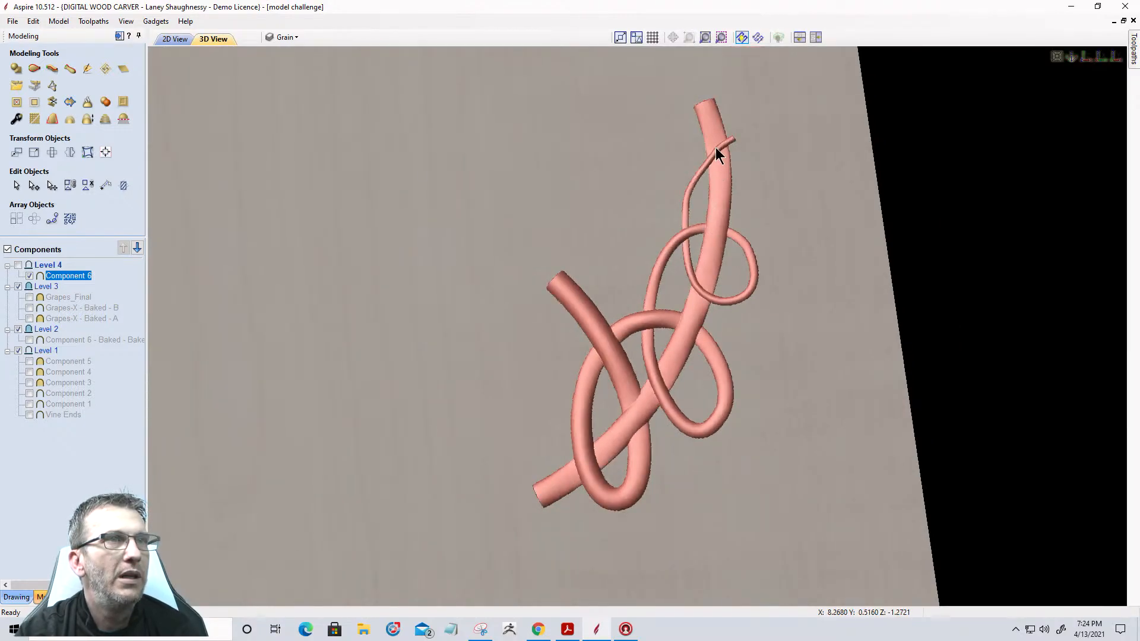
{"action": "scroll", "coordinate": [717, 140], "scroll_direction": "up", "scroll_amount": 3}
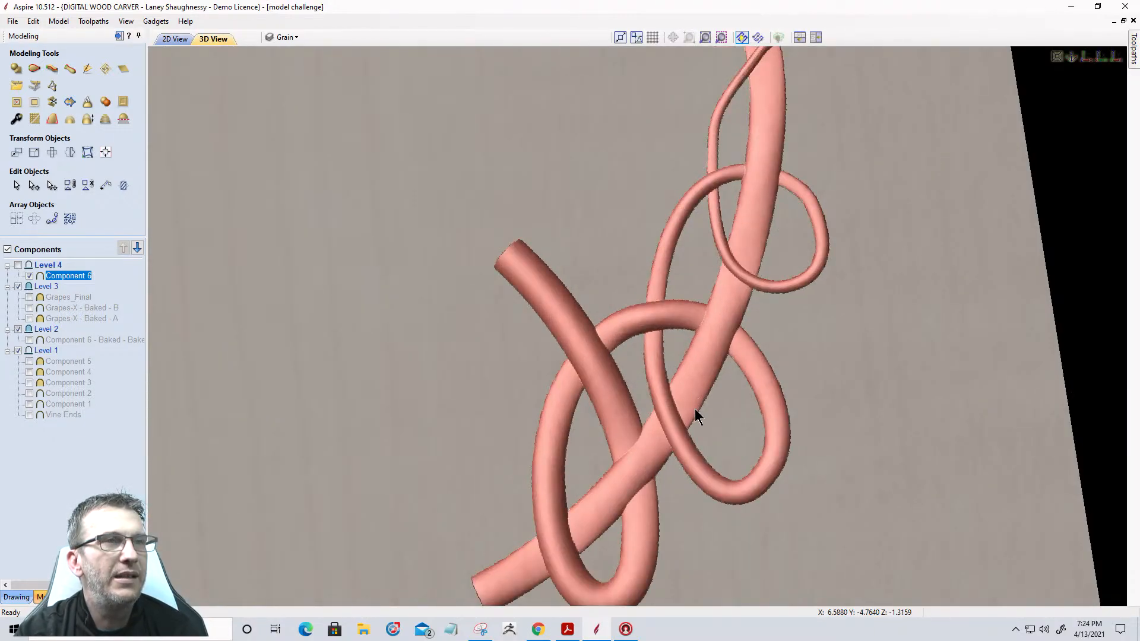
{"action": "scroll", "coordinate": [612, 413], "scroll_direction": "down", "scroll_amount": 5}
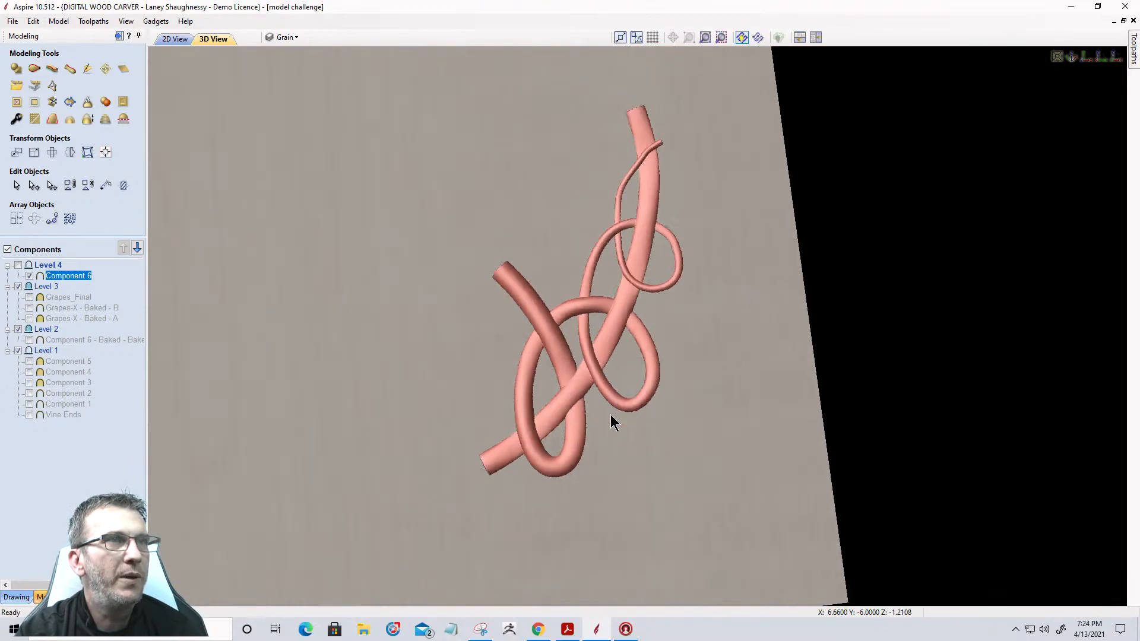
{"action": "left_click_drag", "start_coordinate": [613, 422], "coordinate": [349, 377]}
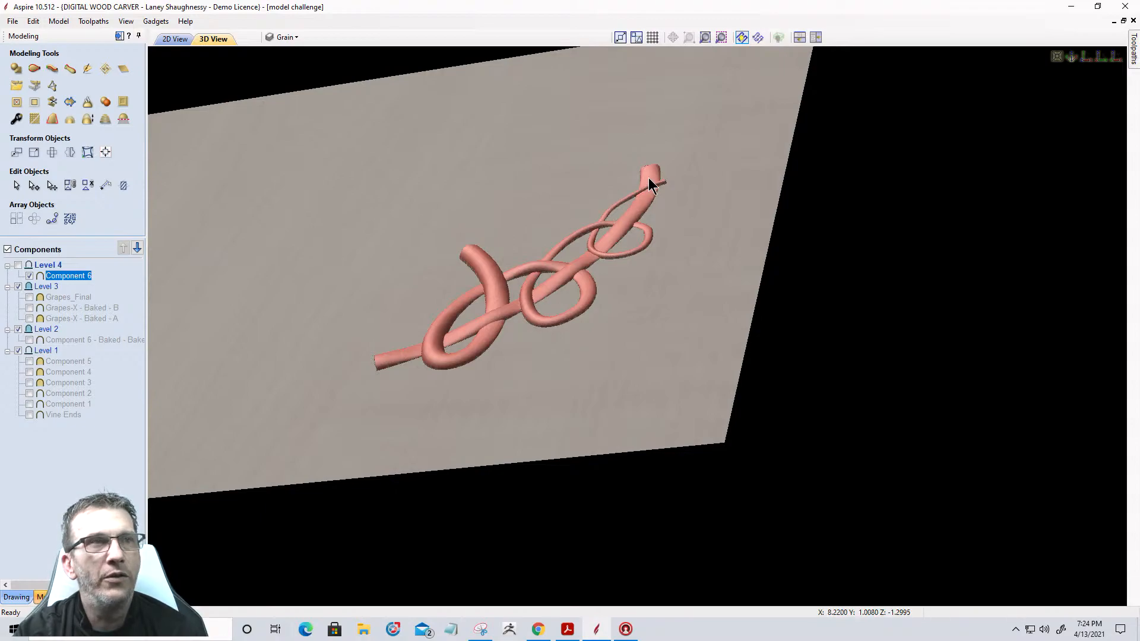
{"action": "scroll", "coordinate": [648, 177], "scroll_direction": "up", "scroll_amount": 5}
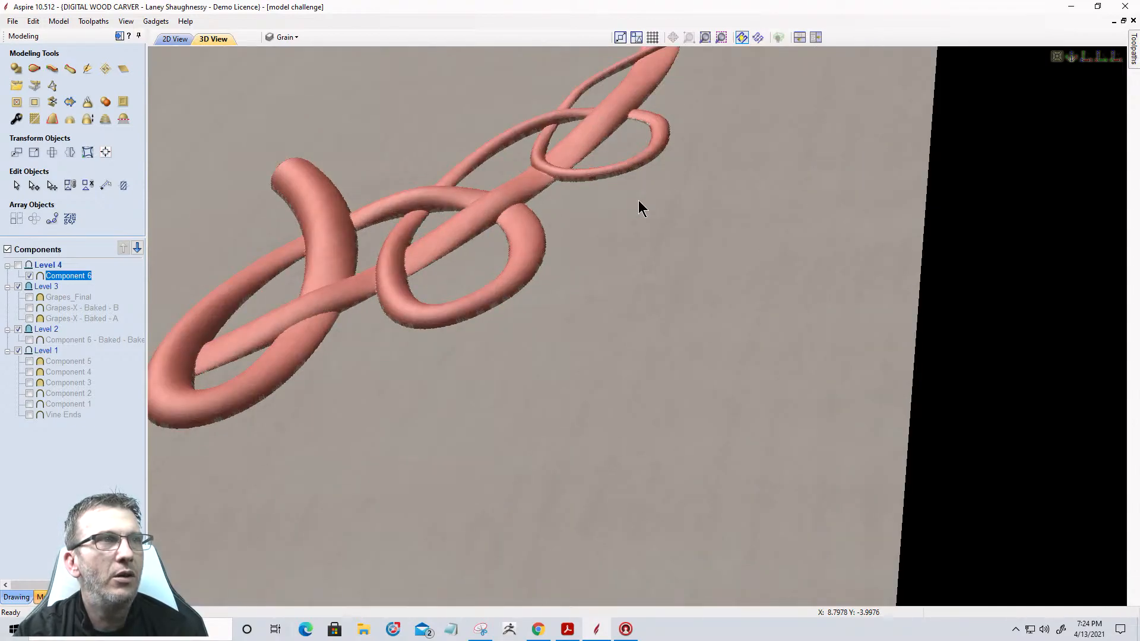
{"action": "left_click_drag", "start_coordinate": [639, 204], "coordinate": [618, 163]}
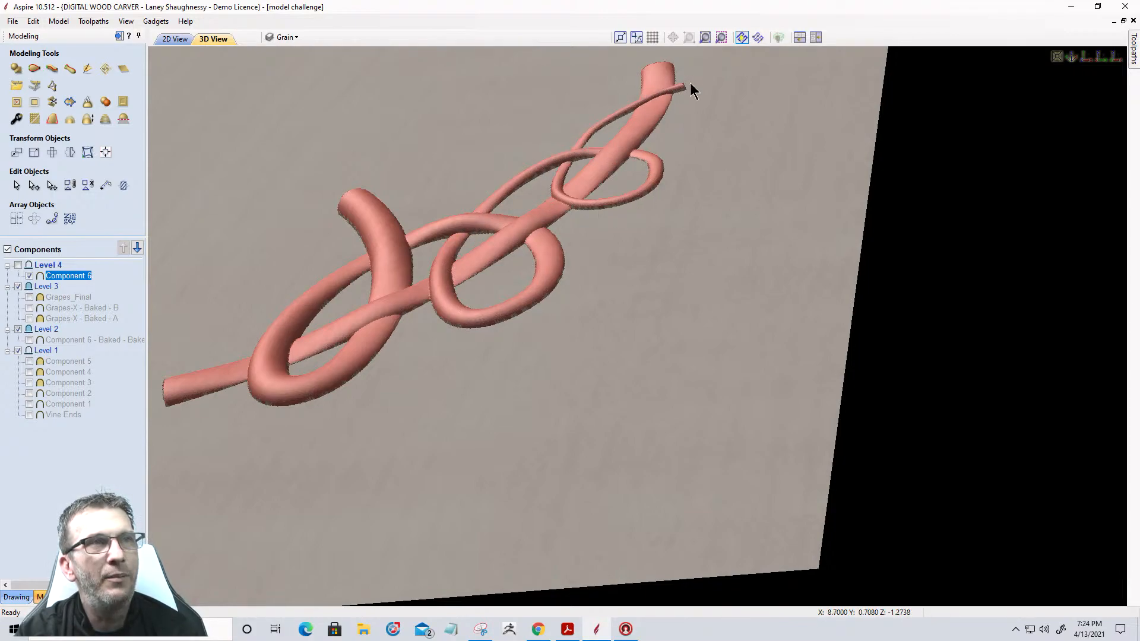
{"action": "left_click_drag", "start_coordinate": [528, 433], "coordinate": [651, 423]}
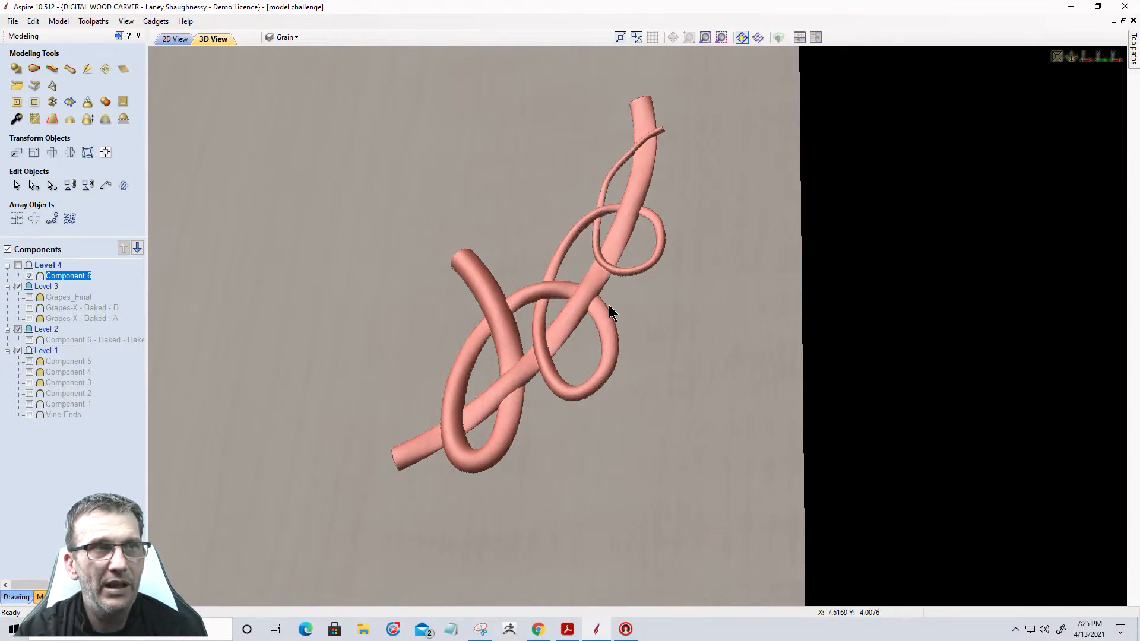
{"action": "left_click_drag", "start_coordinate": [627, 304], "coordinate": [597, 400]}
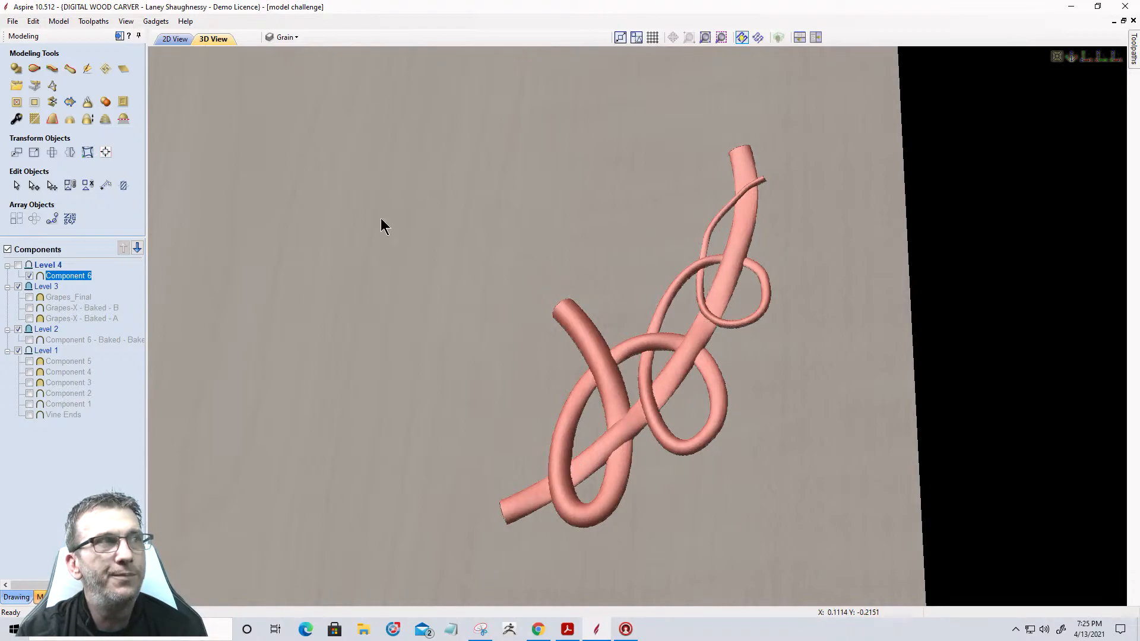
Return to the 2D drawing, hide the Grain layer and add a new layer
{"action": "left_click", "coordinate": [175, 39]}
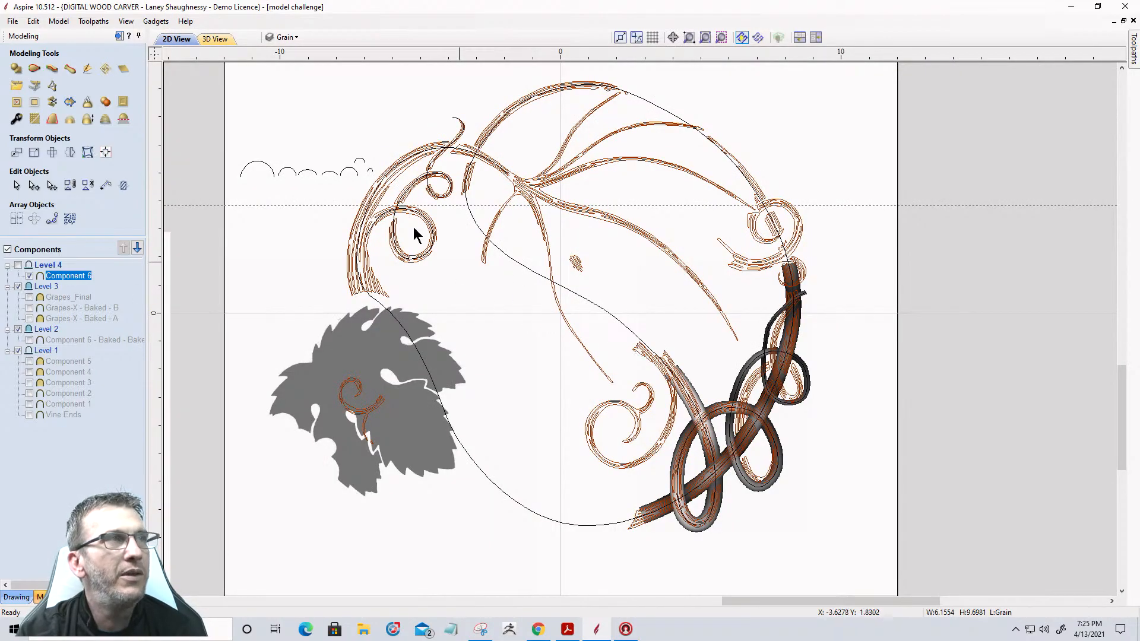
{"action": "left_click", "coordinate": [291, 38]}
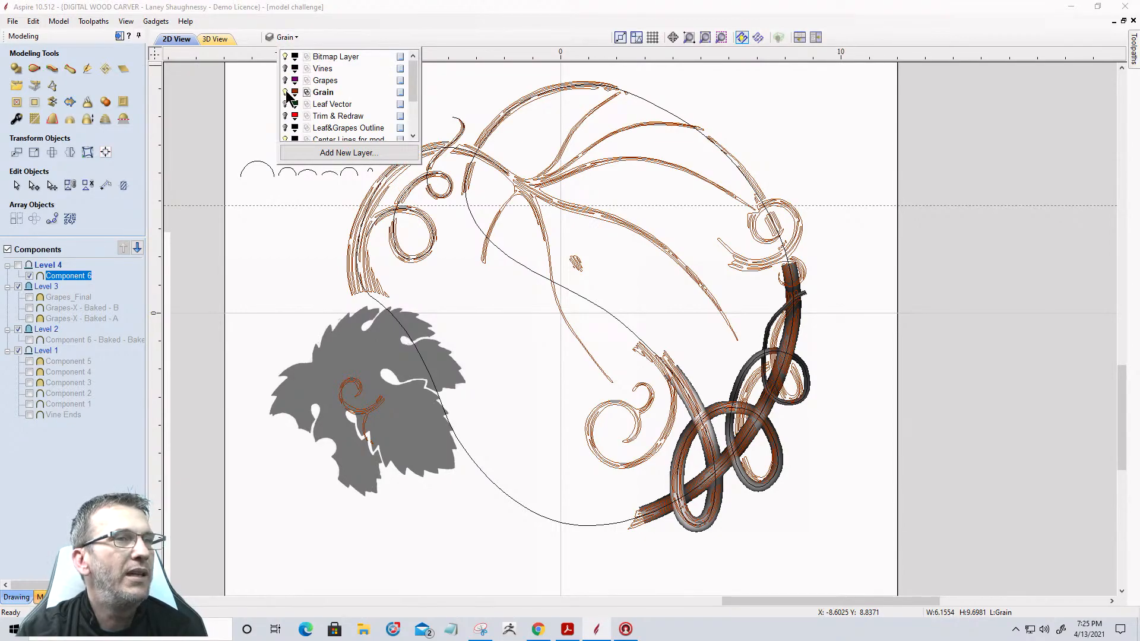
{"action": "left_click", "coordinate": [287, 93]}
{"action": "scroll", "coordinate": [330, 141], "scroll_direction": "down", "scroll_amount": 2}
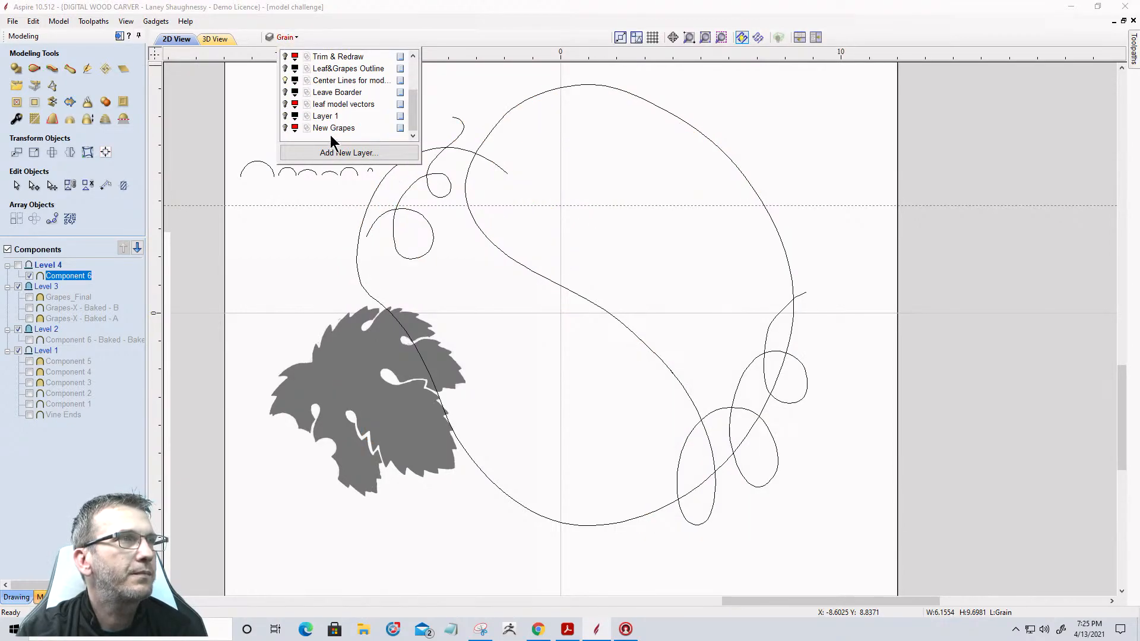
{"action": "left_click", "coordinate": [319, 154]}
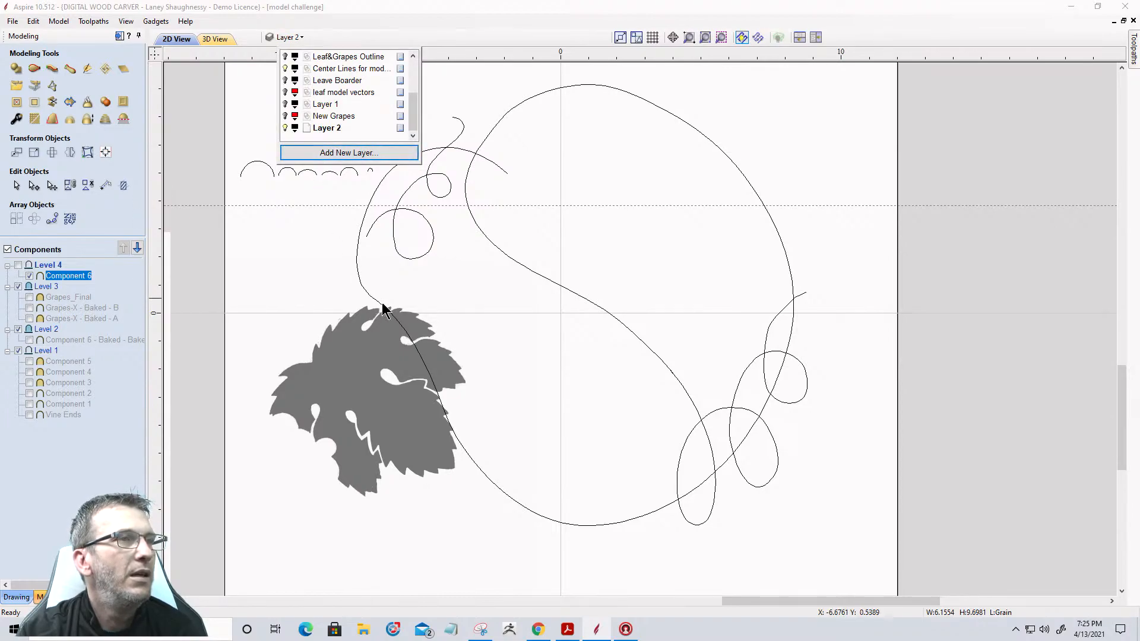
Select the two remaining long vine center lines and check where their ends meet the center lines of the finished woven section
{"action": "left_click", "coordinate": [532, 275]}
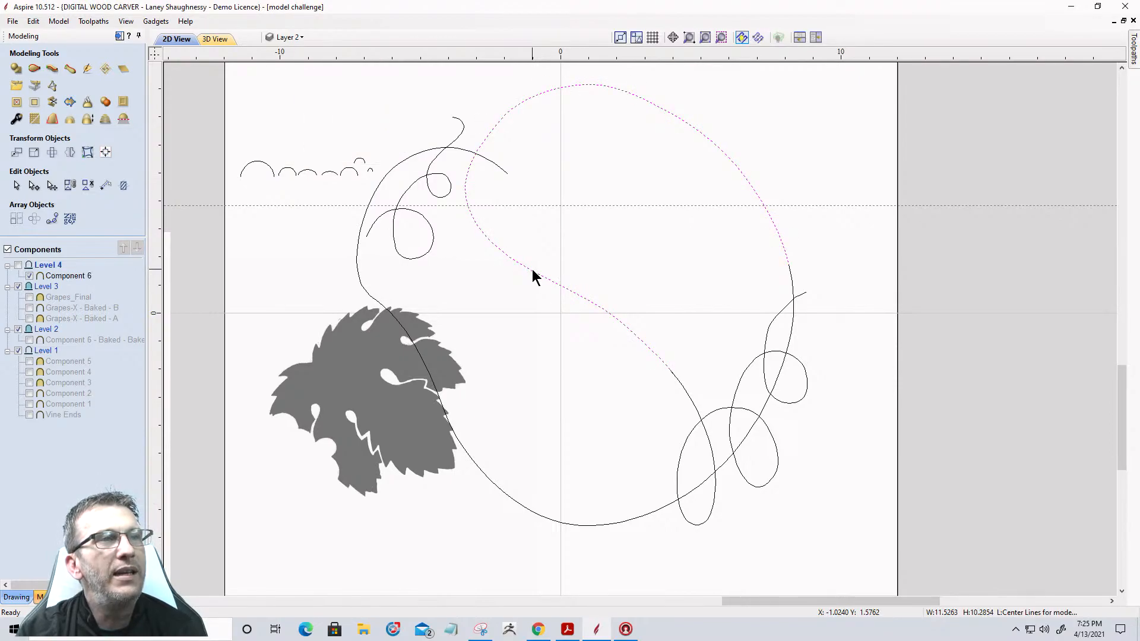
{"action": "left_click", "coordinate": [480, 156], "text": "shift"}
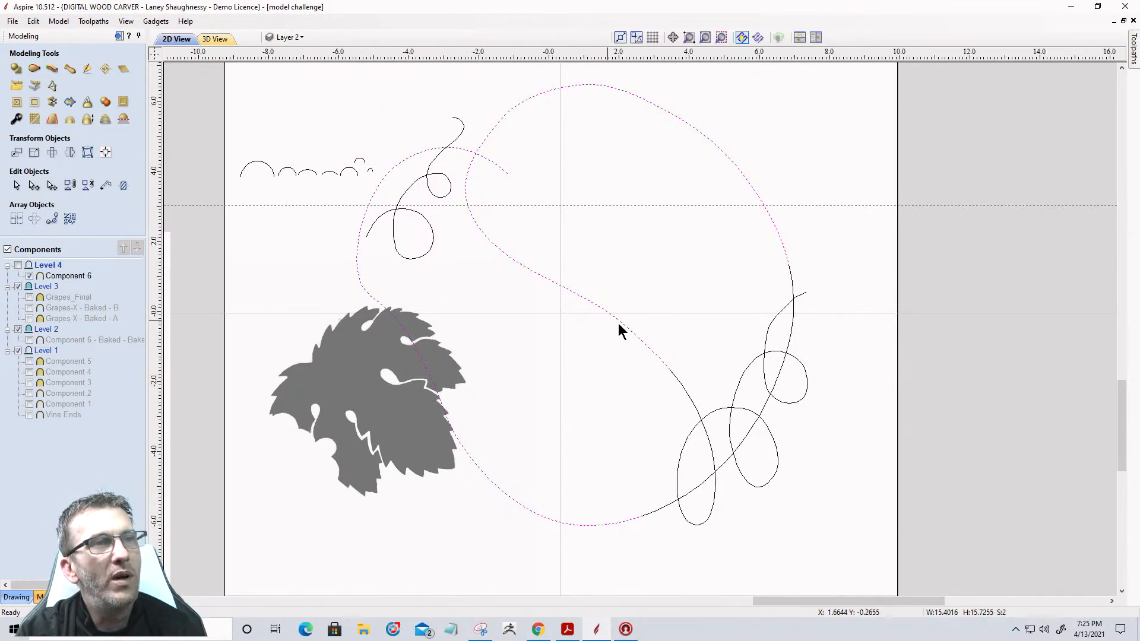
{"action": "scroll", "coordinate": [617, 331], "scroll_direction": "up", "scroll_amount": 1}
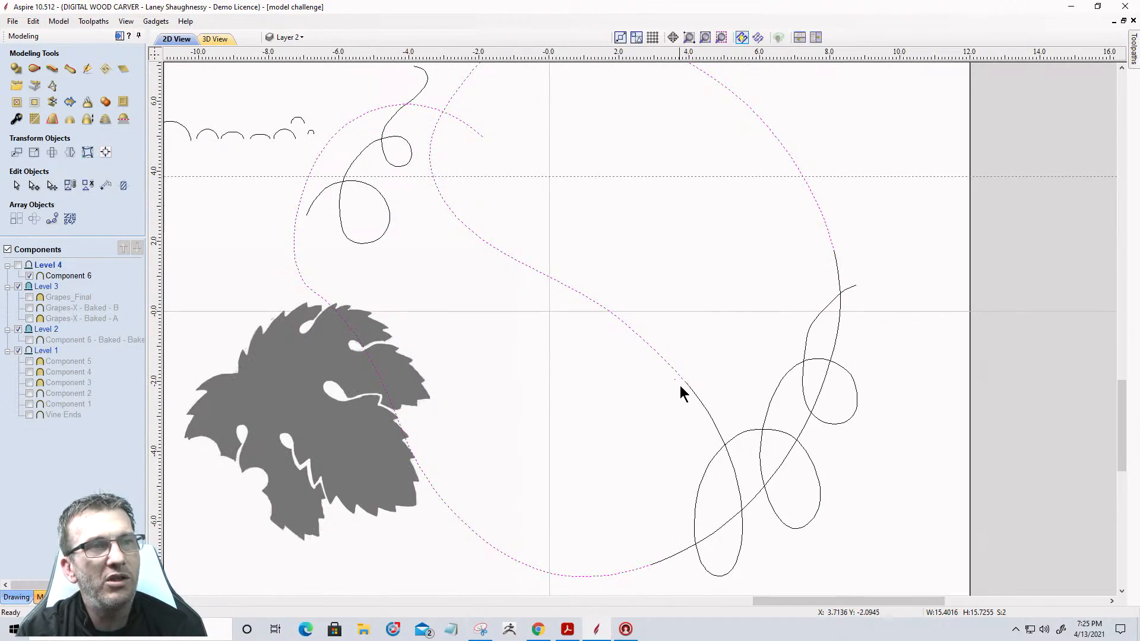
{"action": "scroll", "coordinate": [684, 386], "scroll_direction": "up", "scroll_amount": 10}
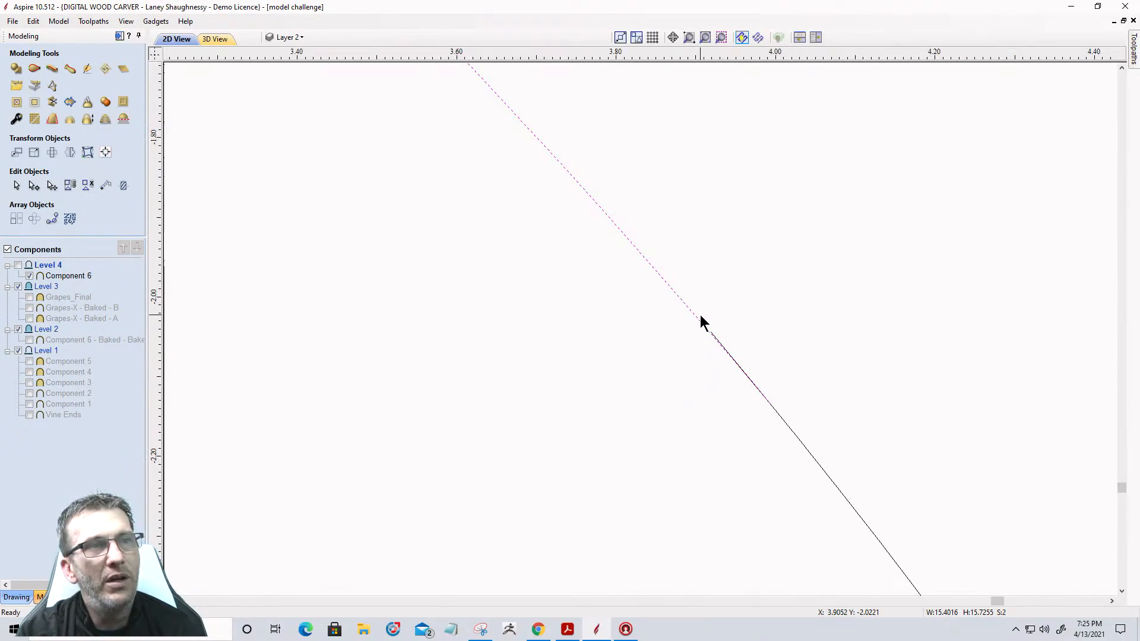
{"action": "scroll", "coordinate": [718, 369], "scroll_direction": "up", "scroll_amount": 5}
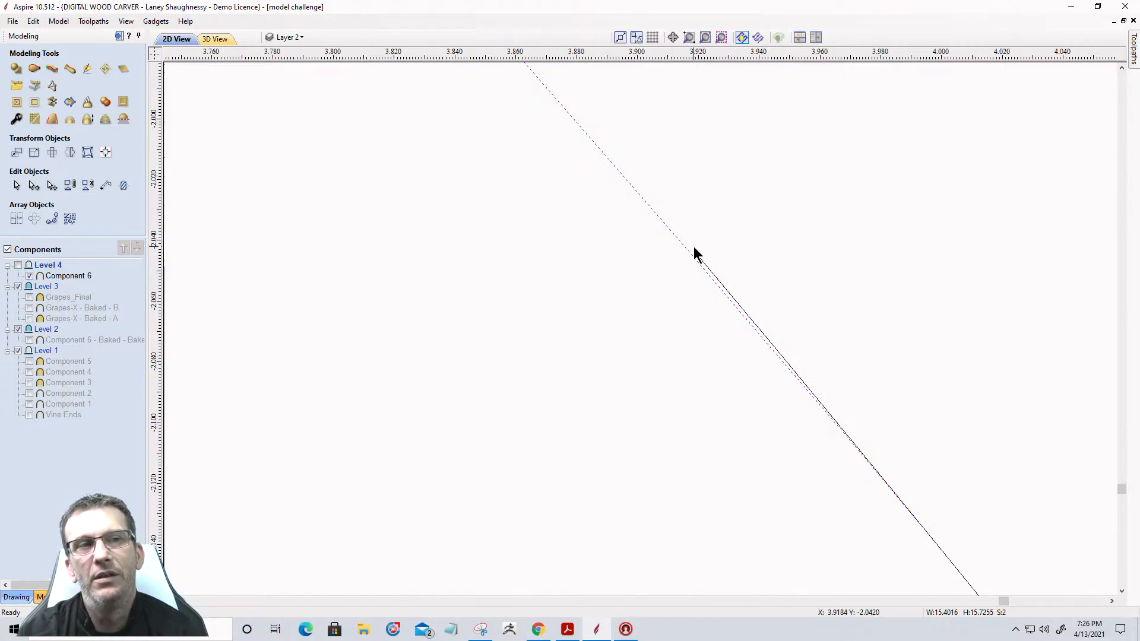
{"action": "scroll", "coordinate": [711, 259], "scroll_direction": "down", "scroll_amount": 10}
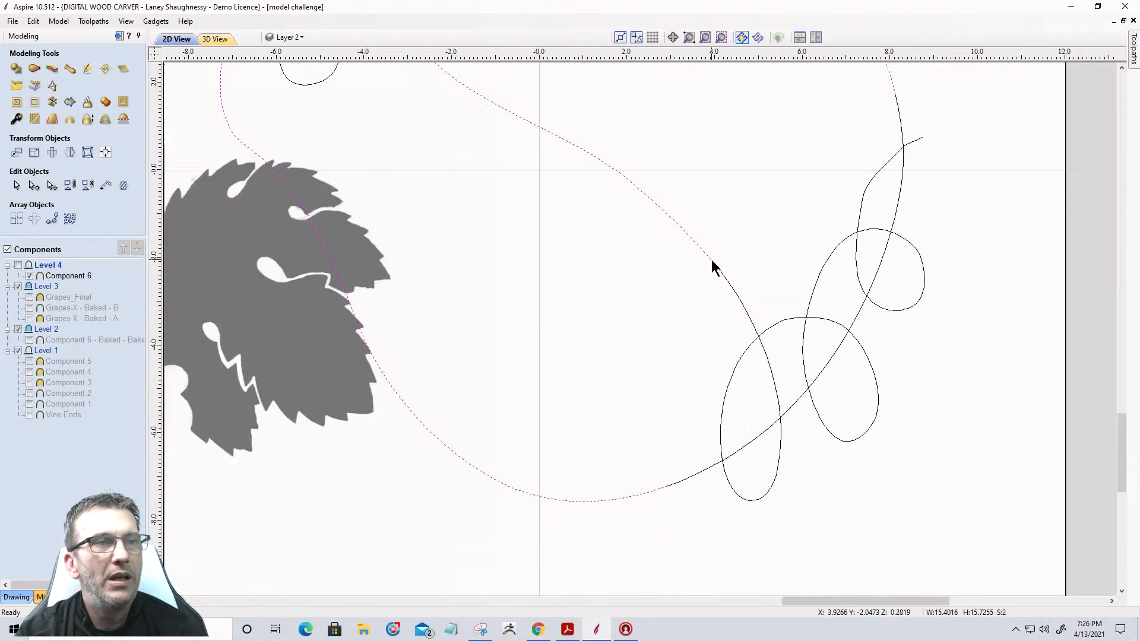
{"action": "scroll", "coordinate": [657, 565], "scroll_direction": "up", "scroll_amount": 10}
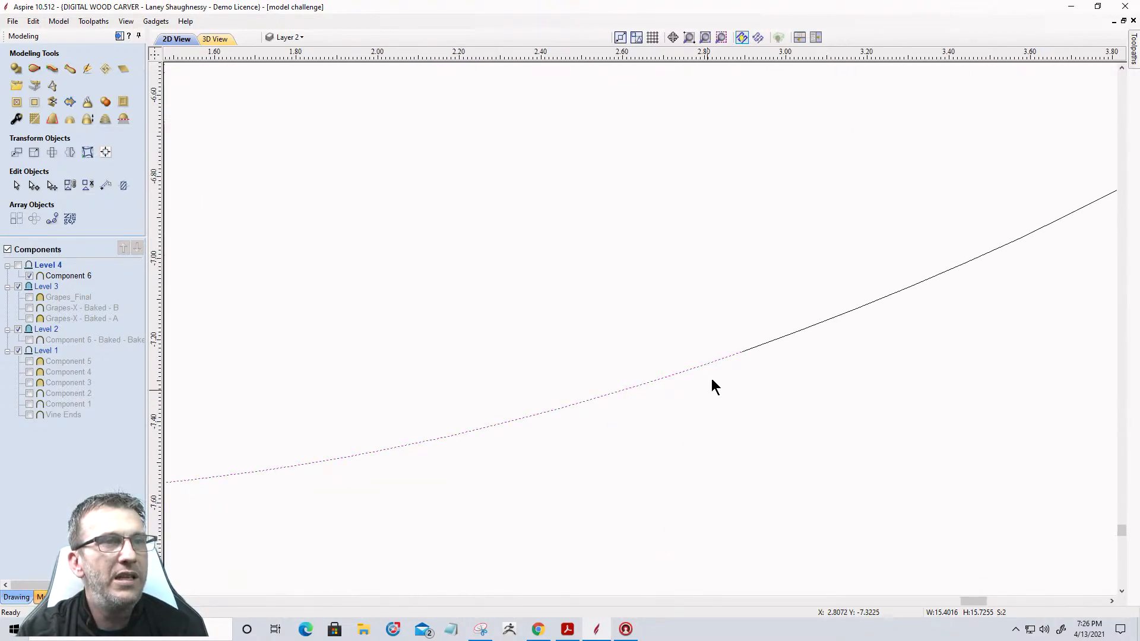
{"action": "scroll", "coordinate": [767, 421], "scroll_direction": "up", "scroll_amount": 5}
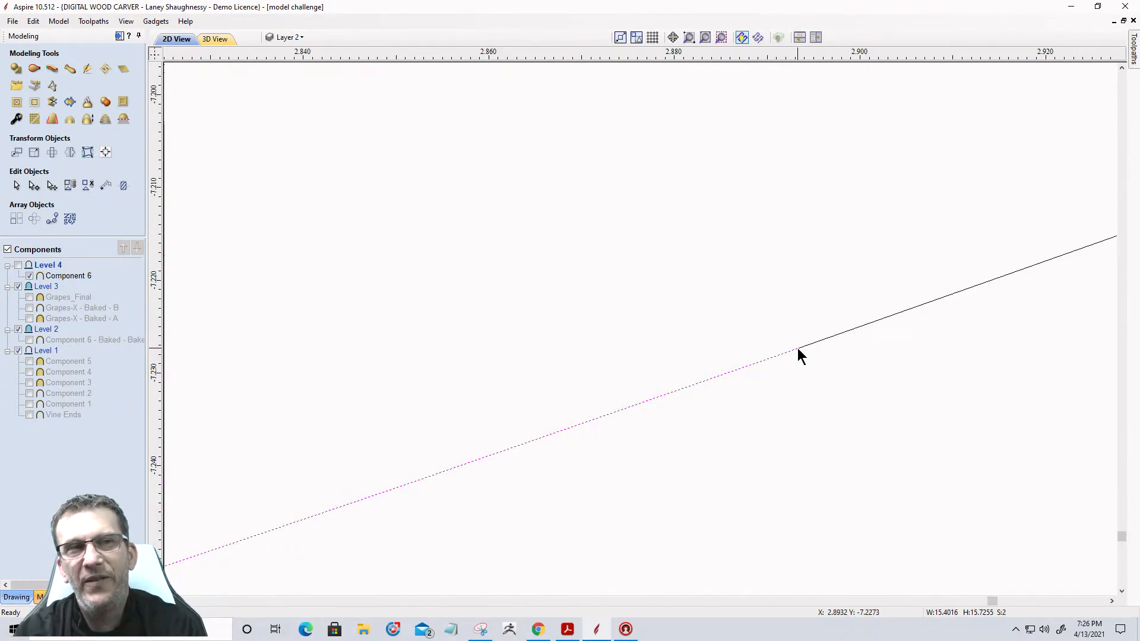
{"action": "scroll", "coordinate": [797, 351], "scroll_direction": "down", "scroll_amount": 10}
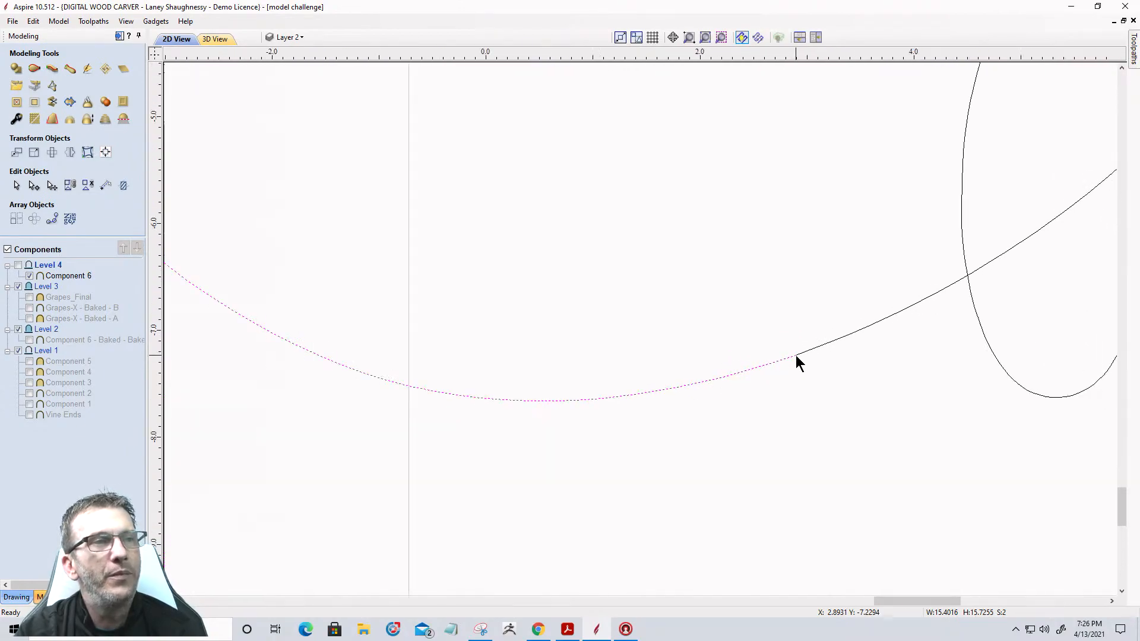
{"action": "scroll", "coordinate": [796, 355], "scroll_direction": "down", "scroll_amount": 5}
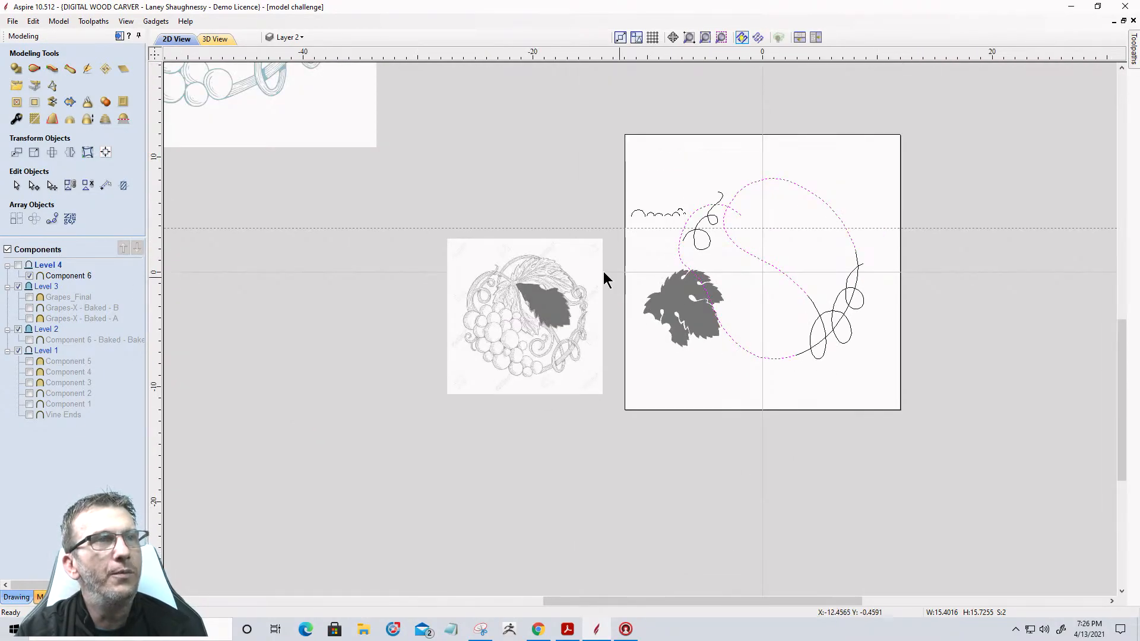
Start Extrude and Weave using the two selected vine center lines as drive rails
{"action": "left_click", "coordinate": [57, 70]}
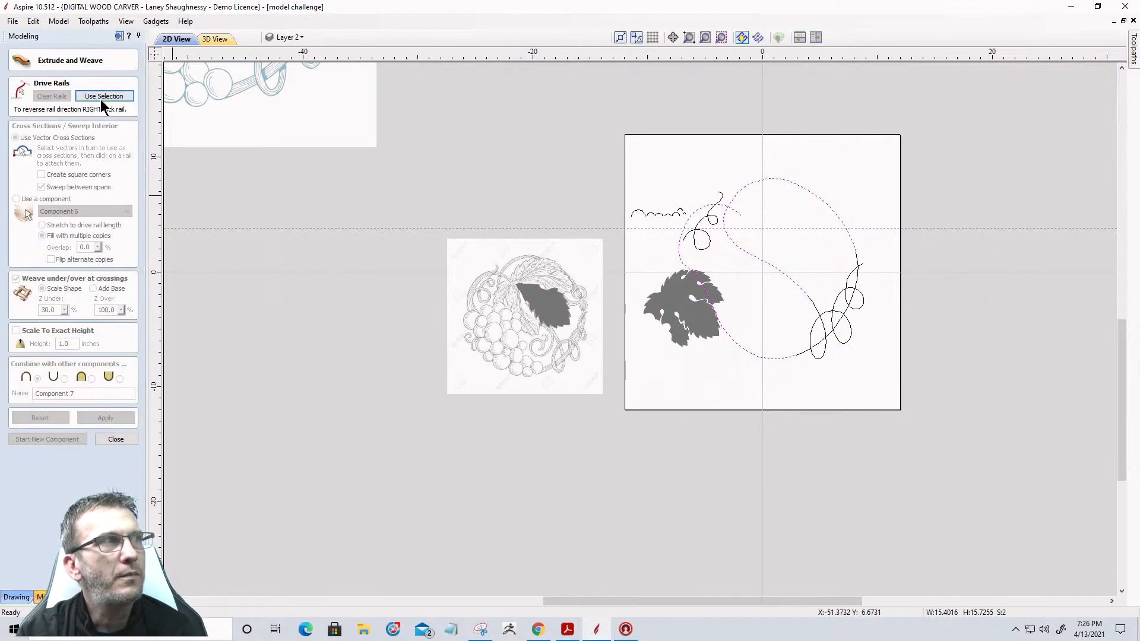
{"action": "left_click", "coordinate": [102, 98]}
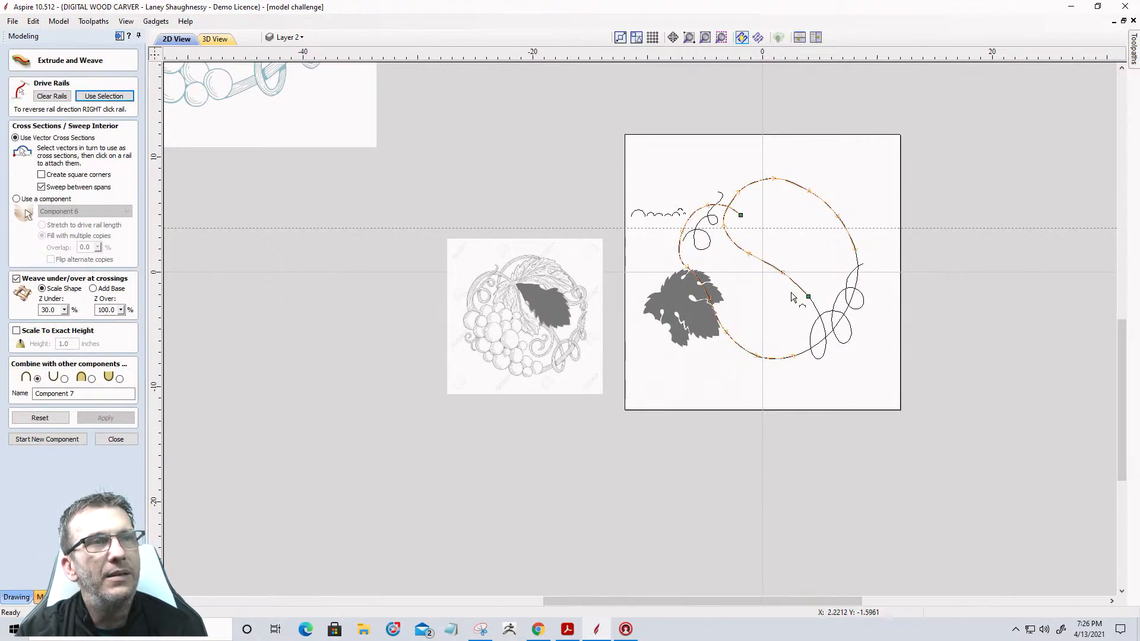
{"action": "scroll", "coordinate": [793, 297], "scroll_direction": "up", "scroll_amount": 3}
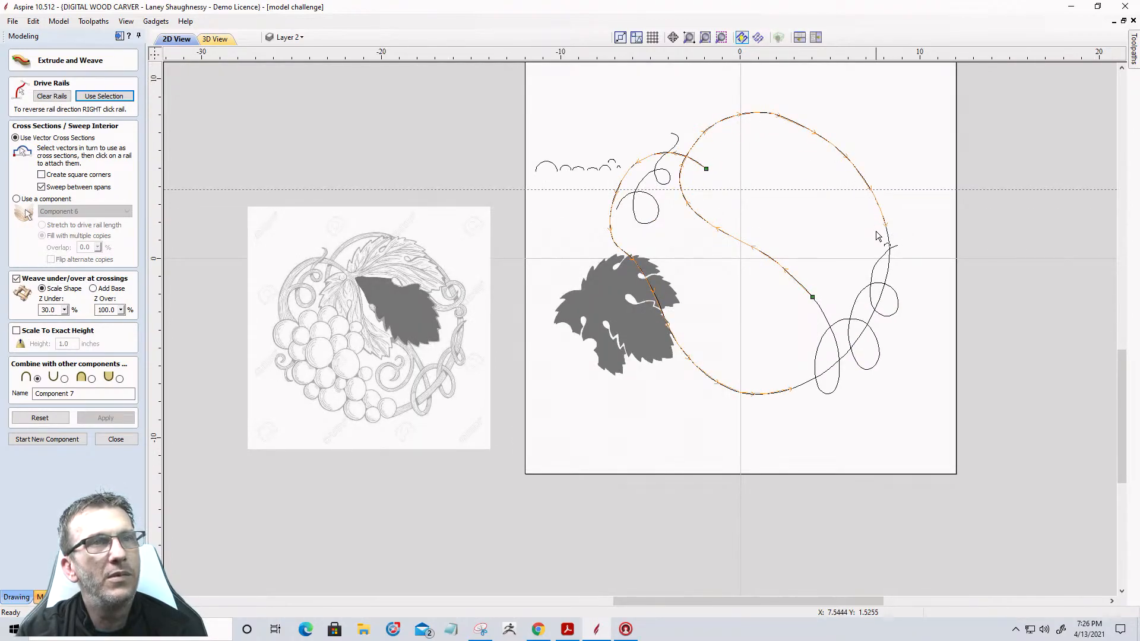
Examine the ends of both drive rails, the cross-section arcs and the reference sketch to judge the required vine width
{"action": "left_click", "coordinate": [813, 297]}
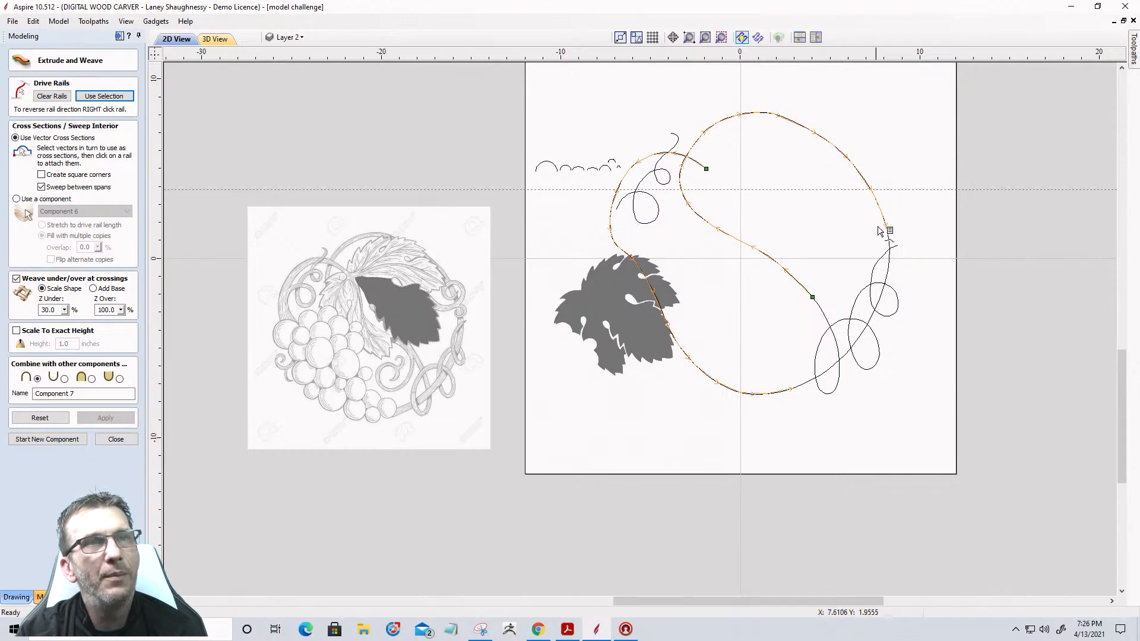
{"action": "scroll", "coordinate": [889, 237], "scroll_direction": "up", "scroll_amount": 4}
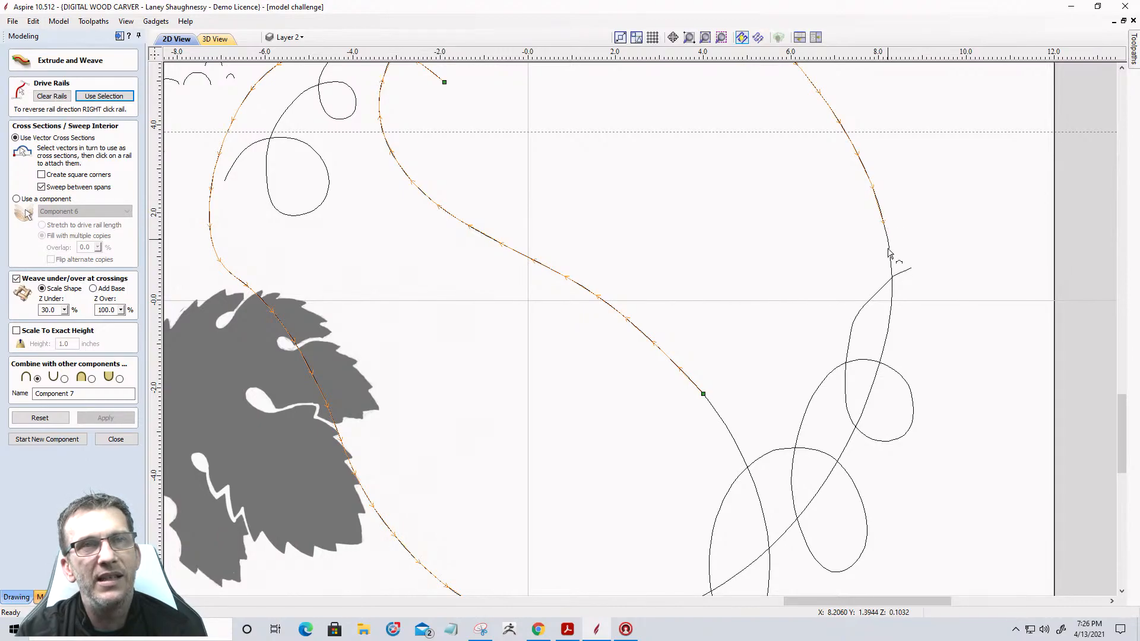
{"action": "scroll", "coordinate": [895, 254], "scroll_direction": "down", "scroll_amount": 2}
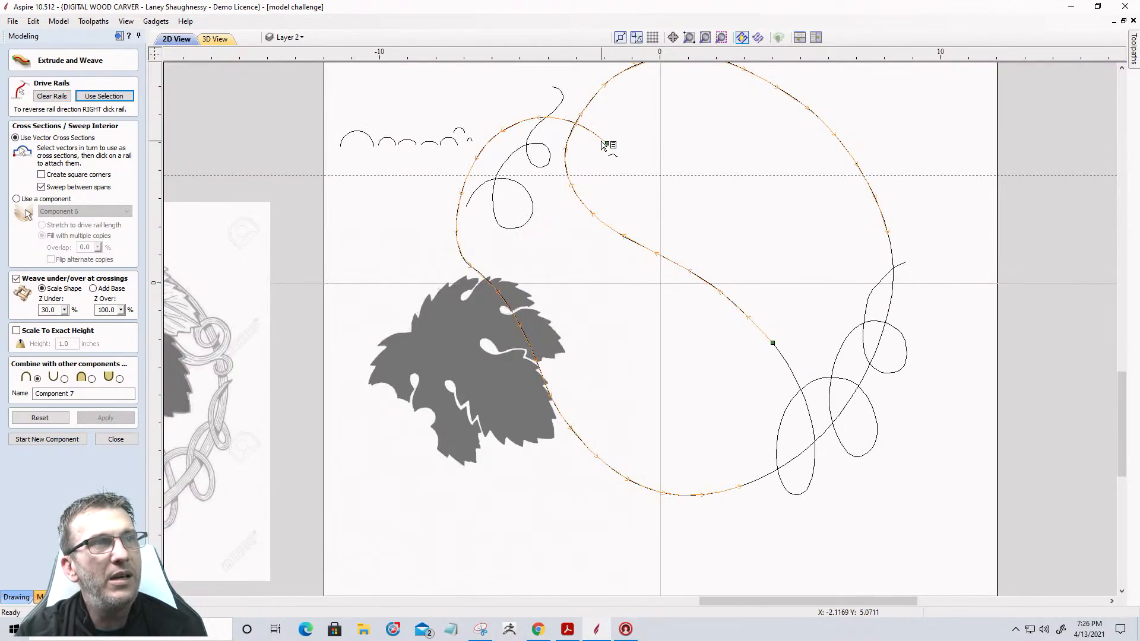
{"action": "scroll", "coordinate": [752, 515], "scroll_direction": "up", "scroll_amount": 2}
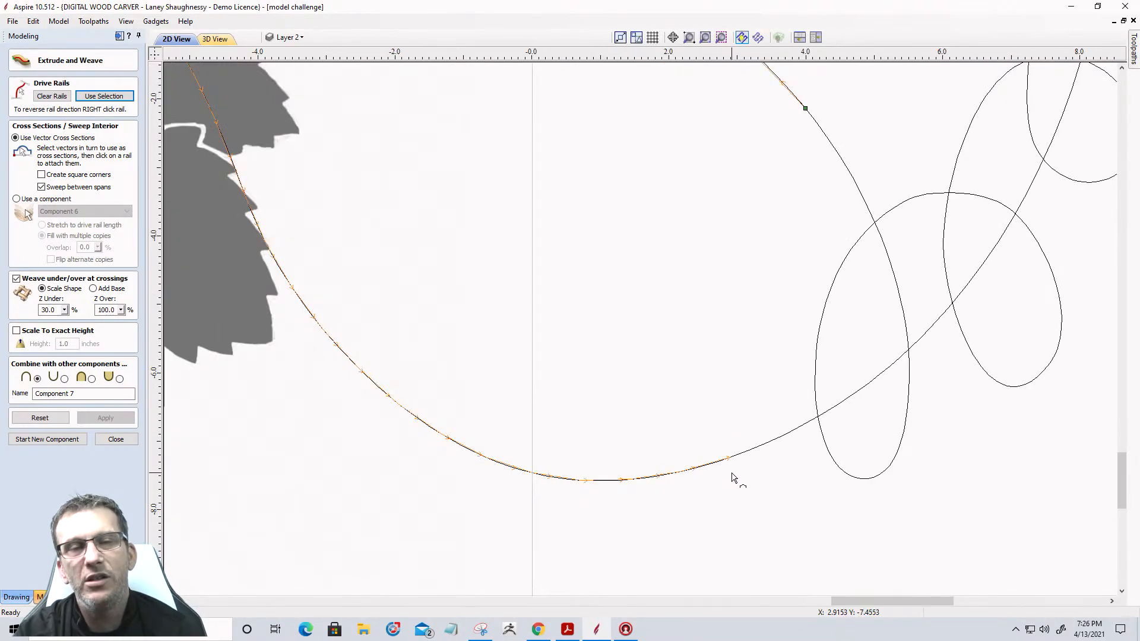
{"action": "scroll", "coordinate": [736, 475], "scroll_direction": "down", "scroll_amount": 4}
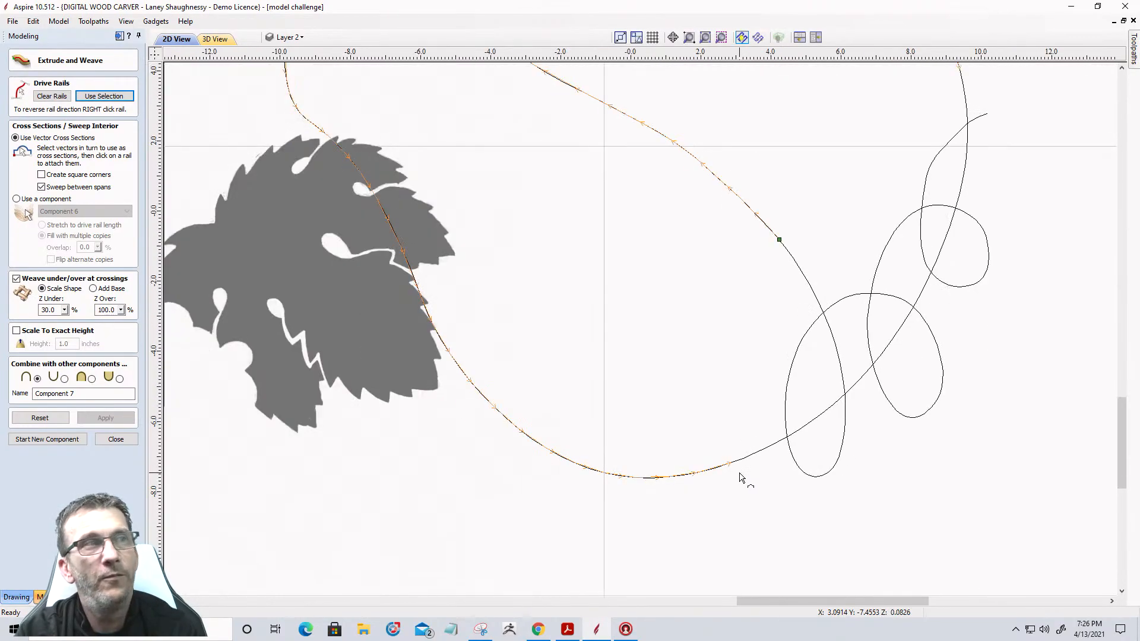
{"action": "scroll", "coordinate": [469, 255], "scroll_direction": "up", "scroll_amount": 3}
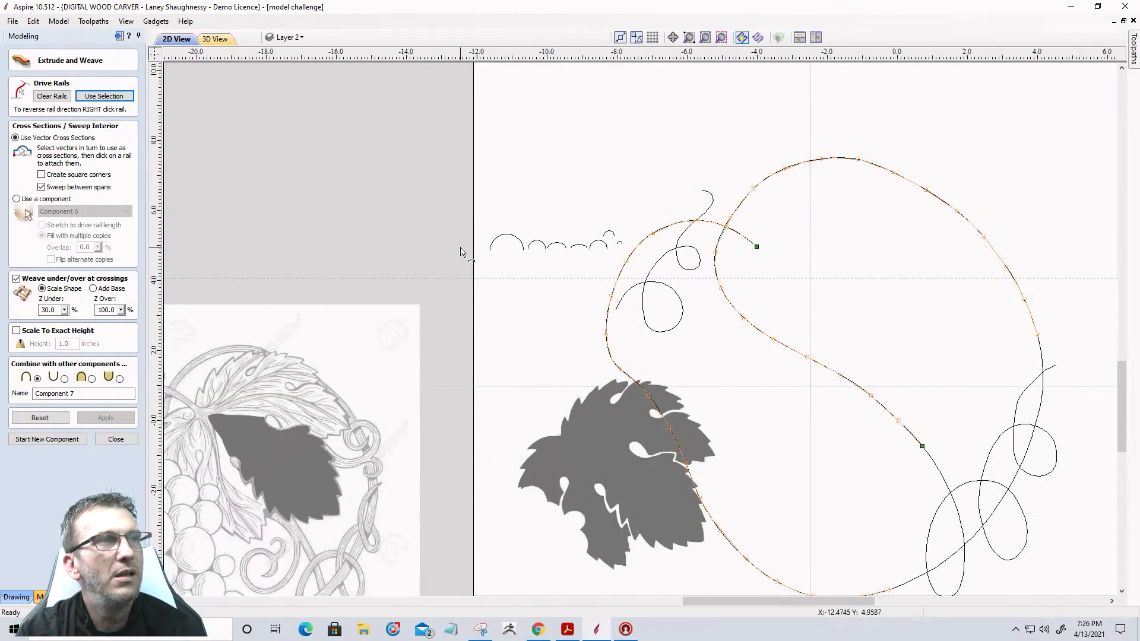
{"action": "scroll", "coordinate": [473, 215], "scroll_direction": "down", "scroll_amount": 3}
{"action": "scroll", "coordinate": [474, 215], "scroll_direction": "up", "scroll_amount": 2}
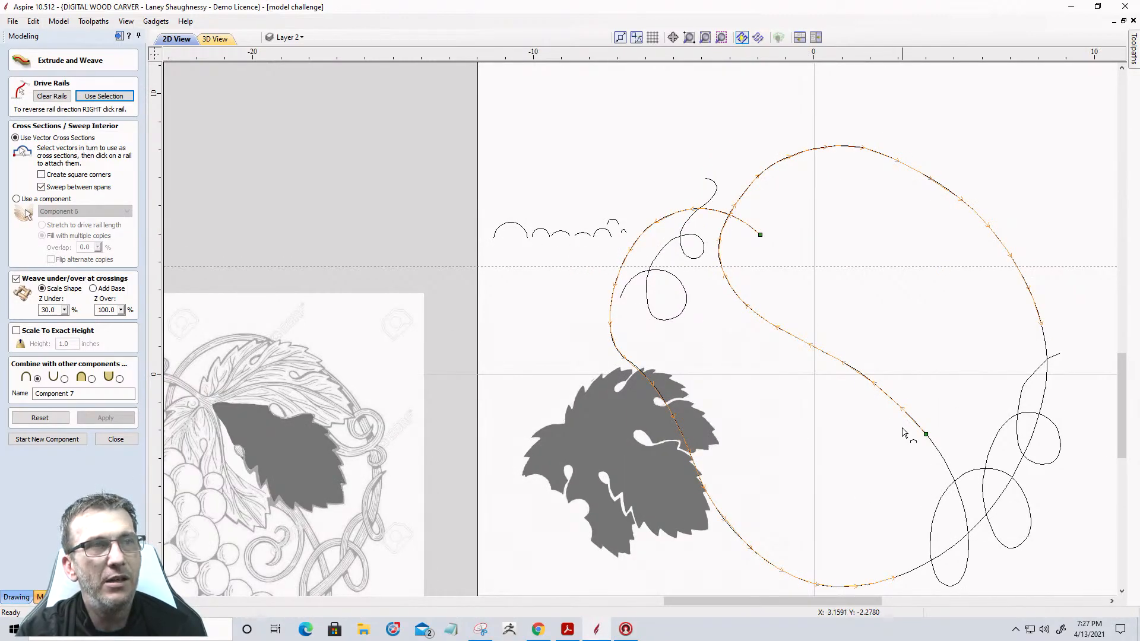
Select the fifth cross-section arc in the row and attach it to both ends of each drive rail
{"action": "scroll", "coordinate": [605, 235], "scroll_direction": "up", "scroll_amount": 3}
{"action": "left_click", "coordinate": [604, 230]}
{"action": "scroll", "coordinate": [595, 267], "scroll_direction": "down", "scroll_amount": 2}
{"action": "scroll", "coordinate": [806, 443], "scroll_direction": "up", "scroll_amount": 2}
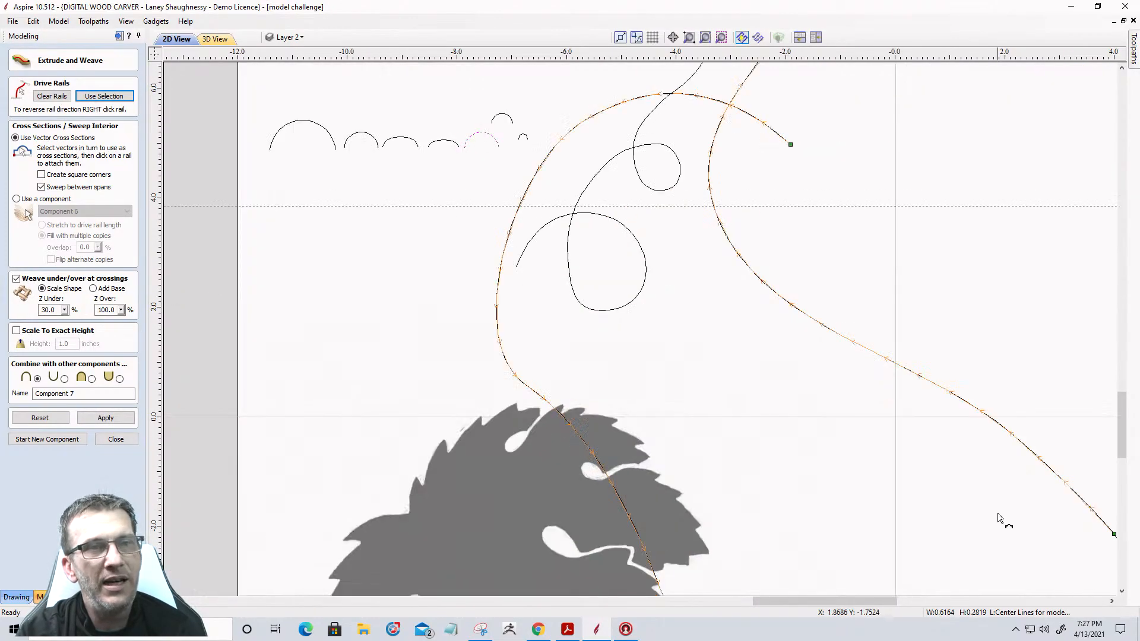
{"action": "scroll", "coordinate": [999, 519], "scroll_direction": "up", "scroll_amount": 1}
{"action": "scroll", "coordinate": [985, 484], "scroll_direction": "down", "scroll_amount": 3}
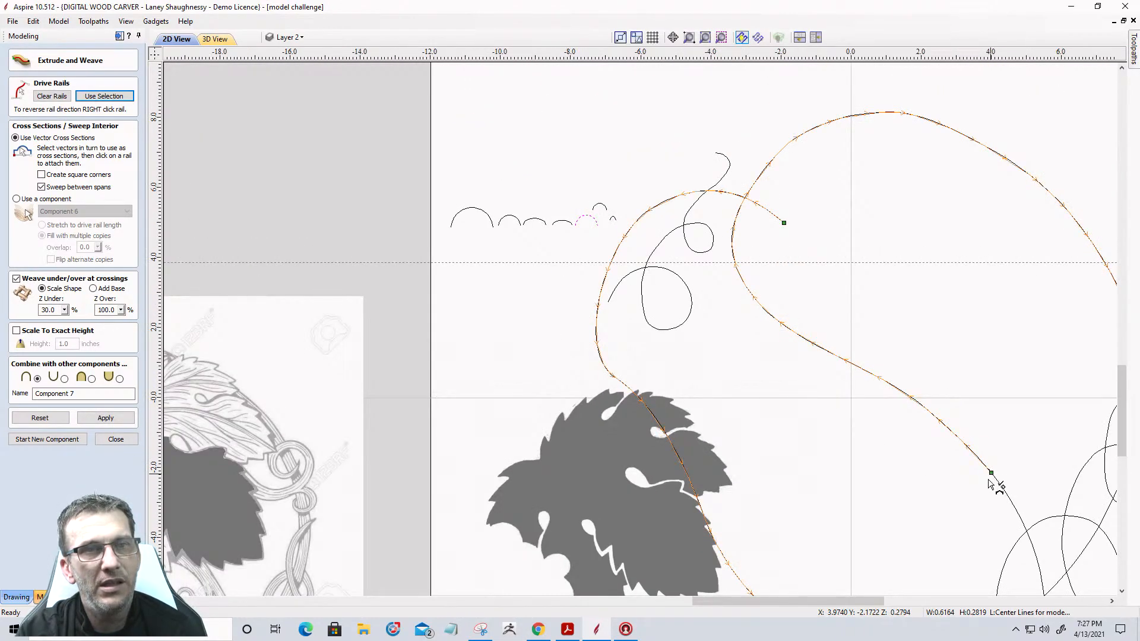
{"action": "scroll", "coordinate": [821, 436], "scroll_direction": "down", "scroll_amount": 2}
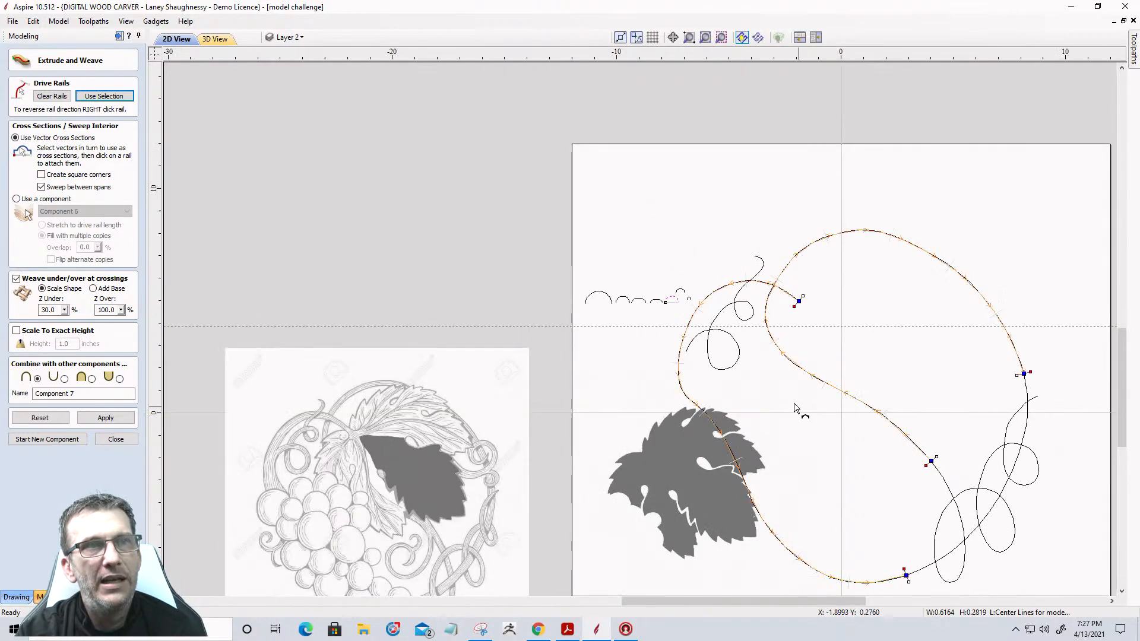
Select the flat fourth cross-section arc in the row and attach it to the outer rail end above the small woven loops
{"action": "scroll", "coordinate": [1031, 382], "scroll_direction": "up", "scroll_amount": 3}
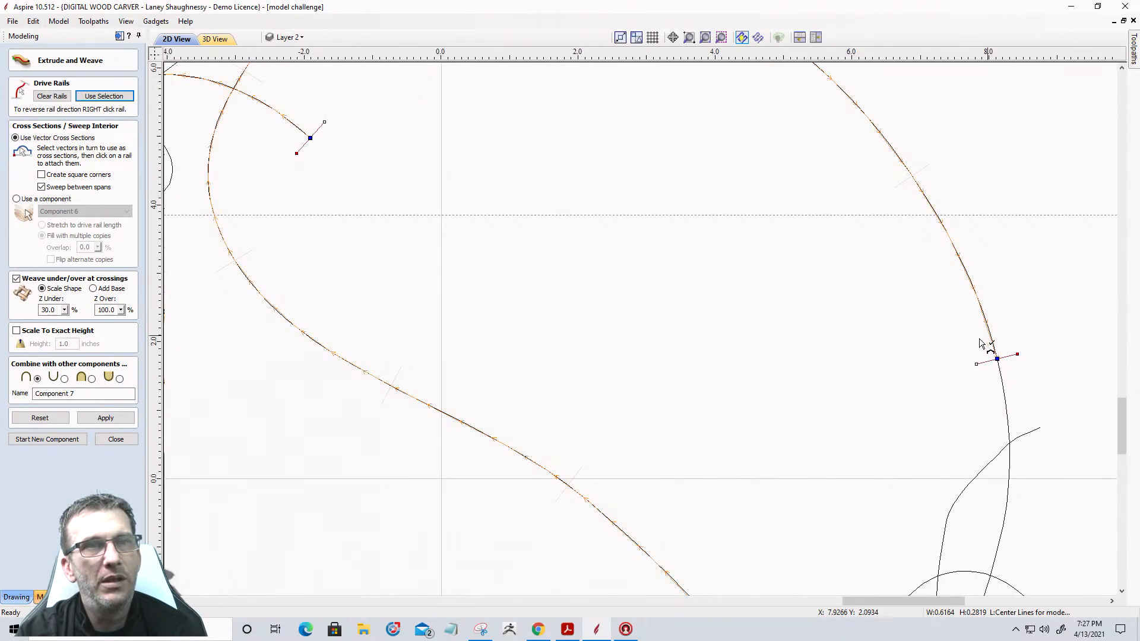
{"action": "scroll", "coordinate": [746, 396], "scroll_direction": "down", "scroll_amount": 2}
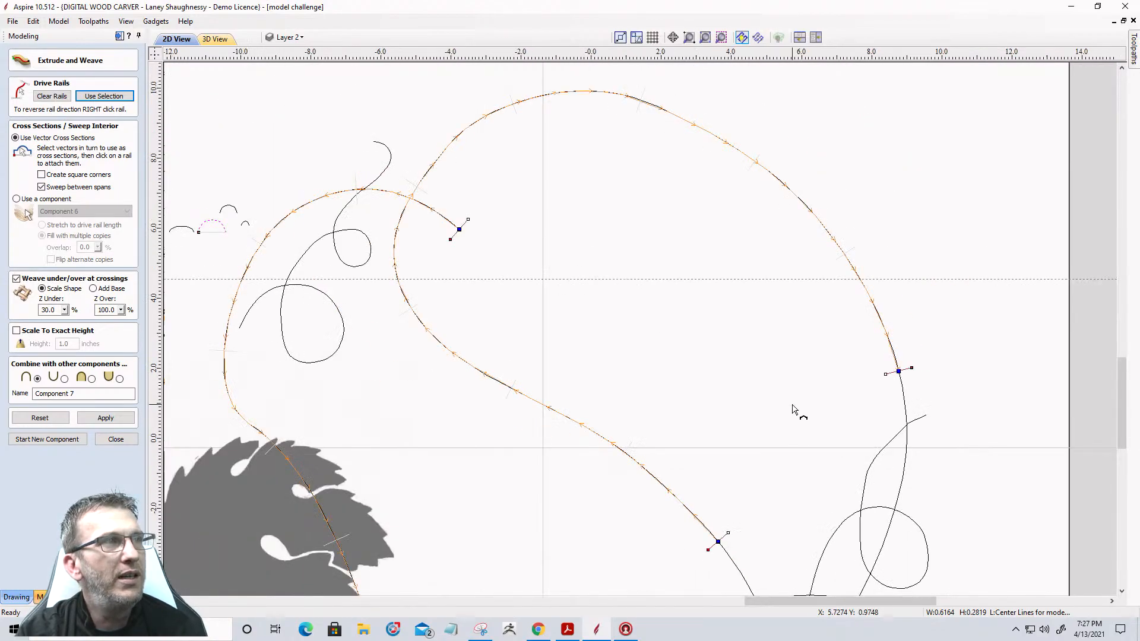
{"action": "scroll", "coordinate": [793, 410], "scroll_direction": "down", "scroll_amount": 2}
{"action": "scroll", "coordinate": [533, 340], "scroll_direction": "up", "scroll_amount": 4}
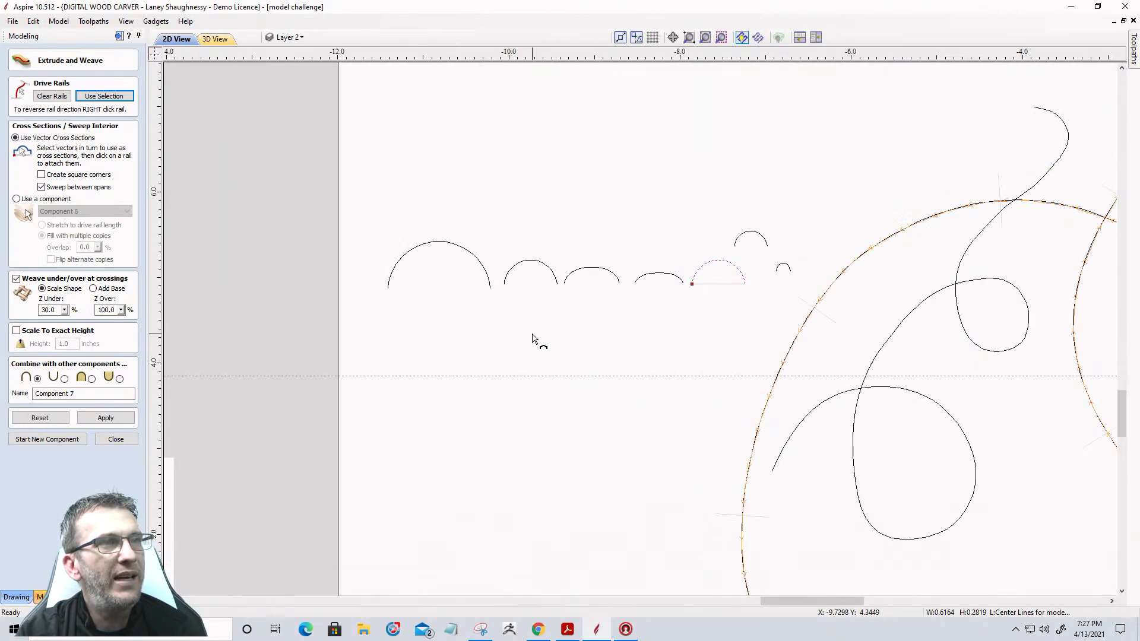
{"action": "scroll", "coordinate": [567, 321], "scroll_direction": "up", "scroll_amount": 1}
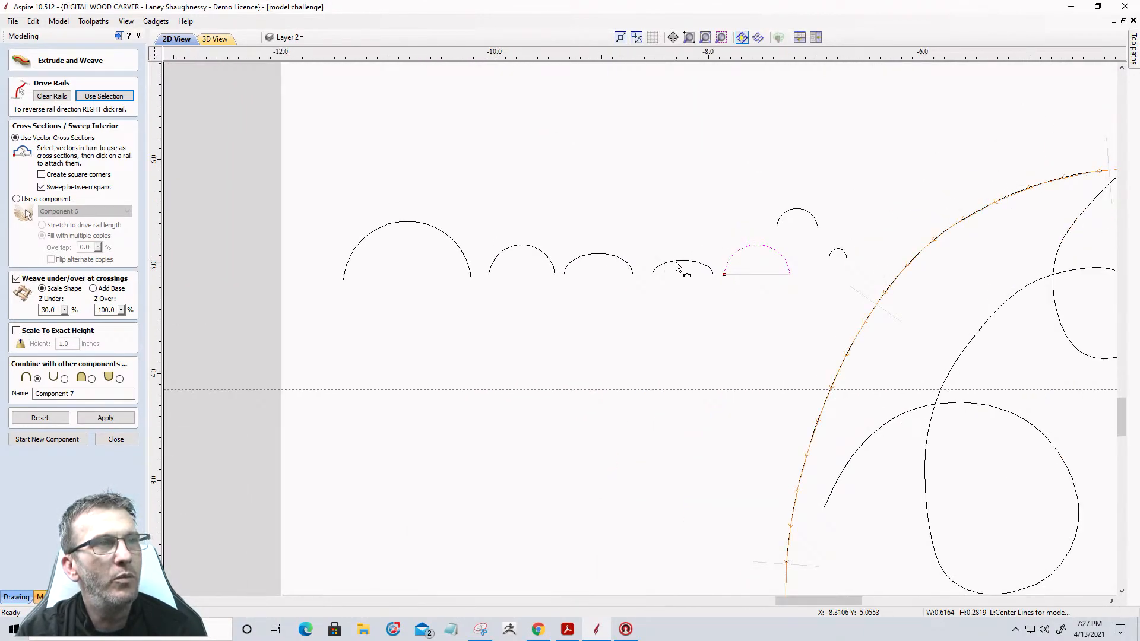
{"action": "scroll", "coordinate": [509, 265], "scroll_direction": "down", "scroll_amount": 4}
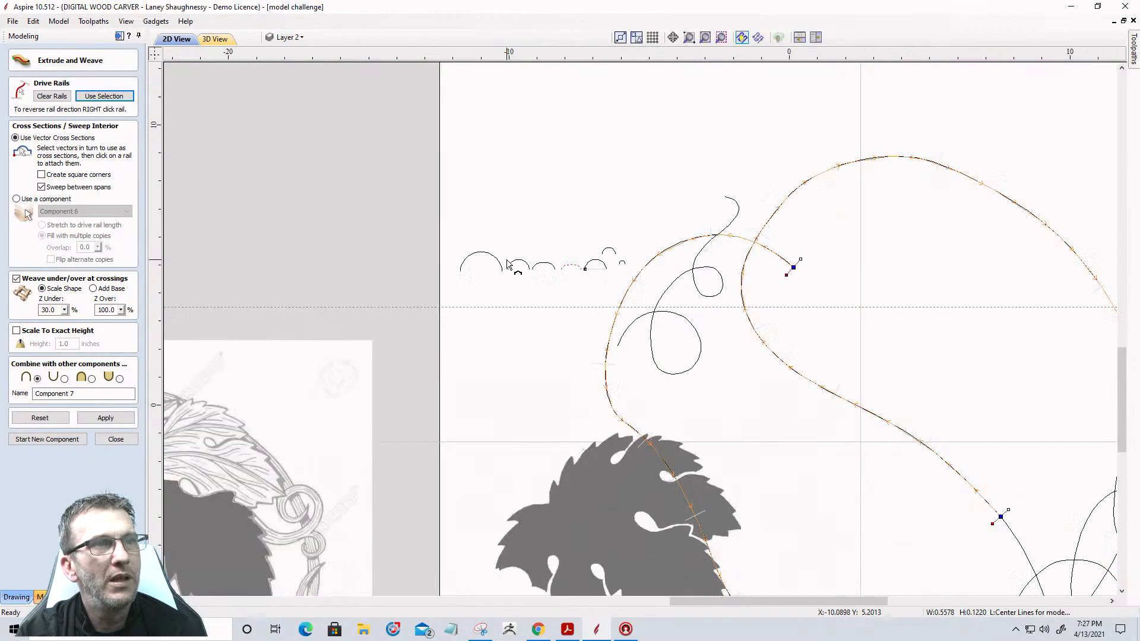
{"action": "scroll", "coordinate": [509, 266], "scroll_direction": "down", "scroll_amount": 2}
{"action": "scroll", "coordinate": [1063, 372], "scroll_direction": "up", "scroll_amount": 4}
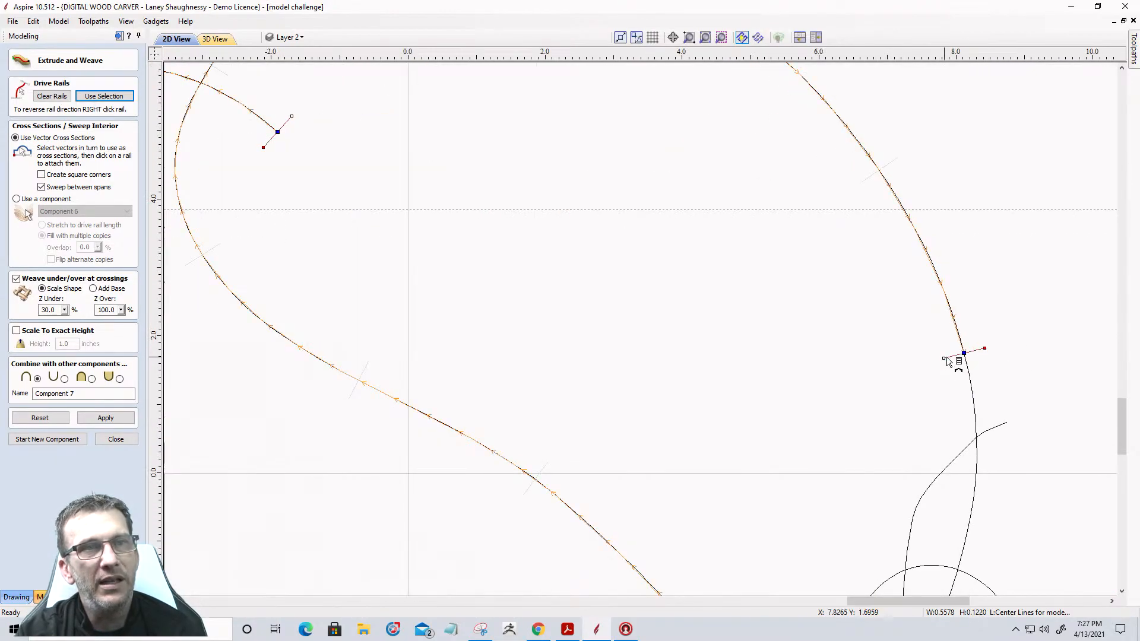
{"action": "scroll", "coordinate": [1009, 350], "scroll_direction": "down", "scroll_amount": 3}
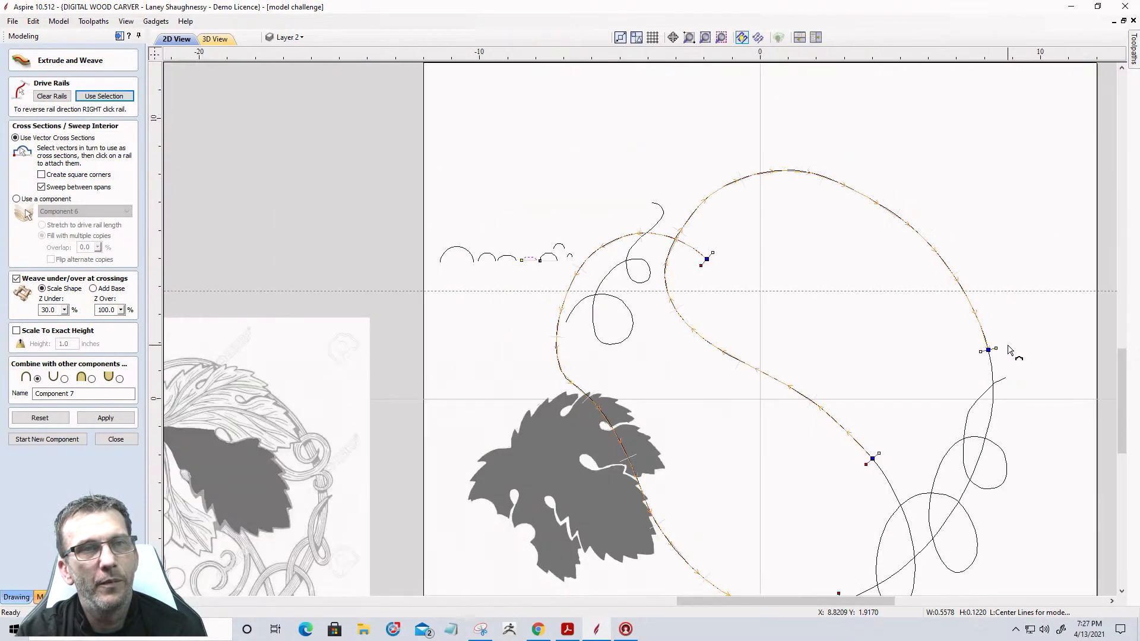
{"action": "scroll", "coordinate": [1008, 350], "scroll_direction": "down", "scroll_amount": 1}
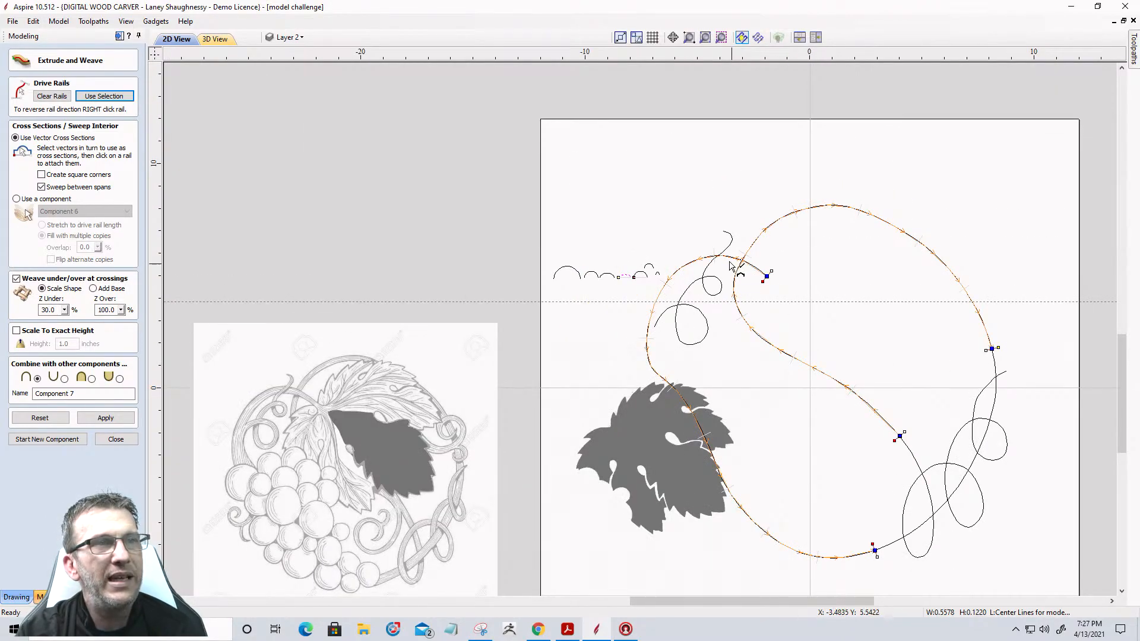
Select the small raised arc above the row and attach it to the free upper end of the vine rail
{"action": "scroll", "coordinate": [735, 269], "scroll_direction": "up", "scroll_amount": 3}
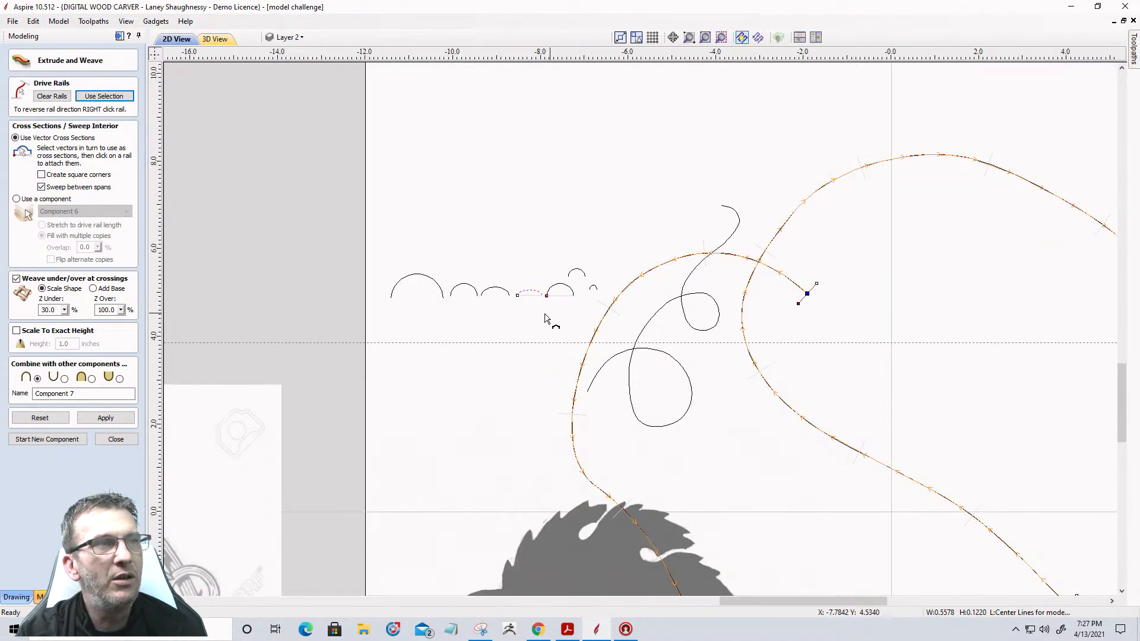
{"action": "scroll", "coordinate": [509, 323], "scroll_direction": "up", "scroll_amount": 2}
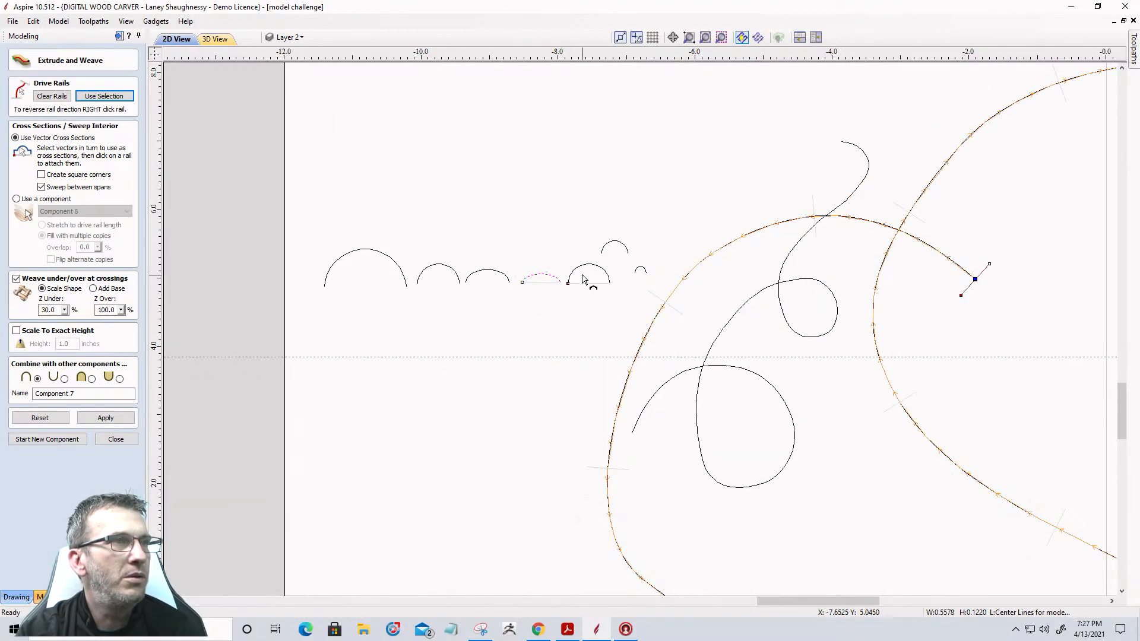
{"action": "left_click", "coordinate": [610, 248]}
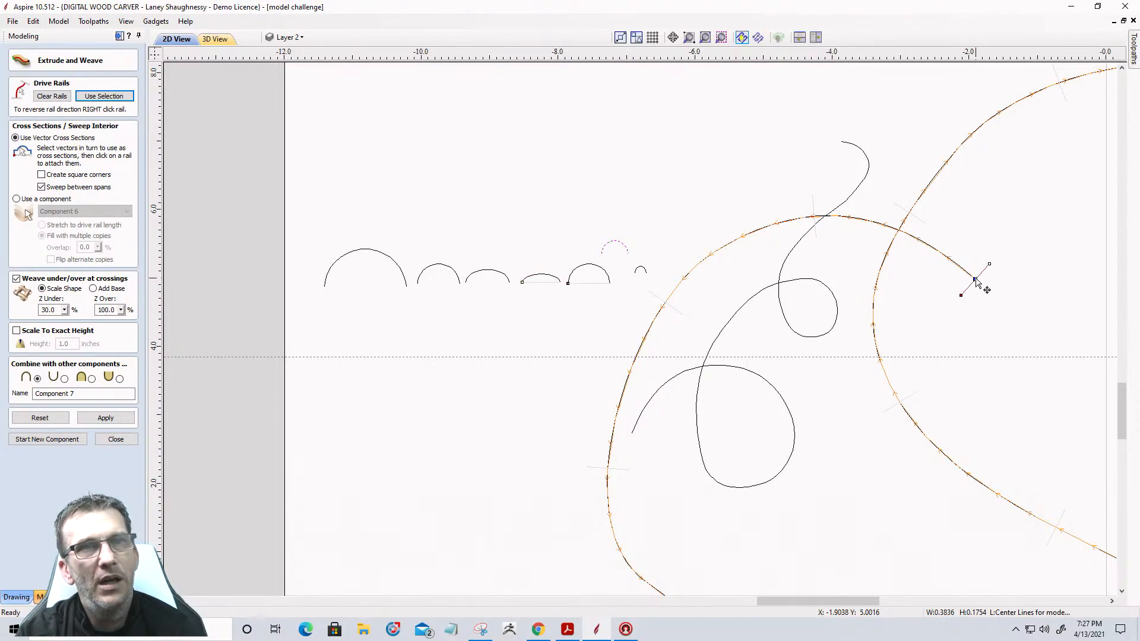
{"action": "scroll", "coordinate": [826, 229], "scroll_direction": "down", "scroll_amount": 3}
{"action": "scroll", "coordinate": [825, 228], "scroll_direction": "down", "scroll_amount": 3}
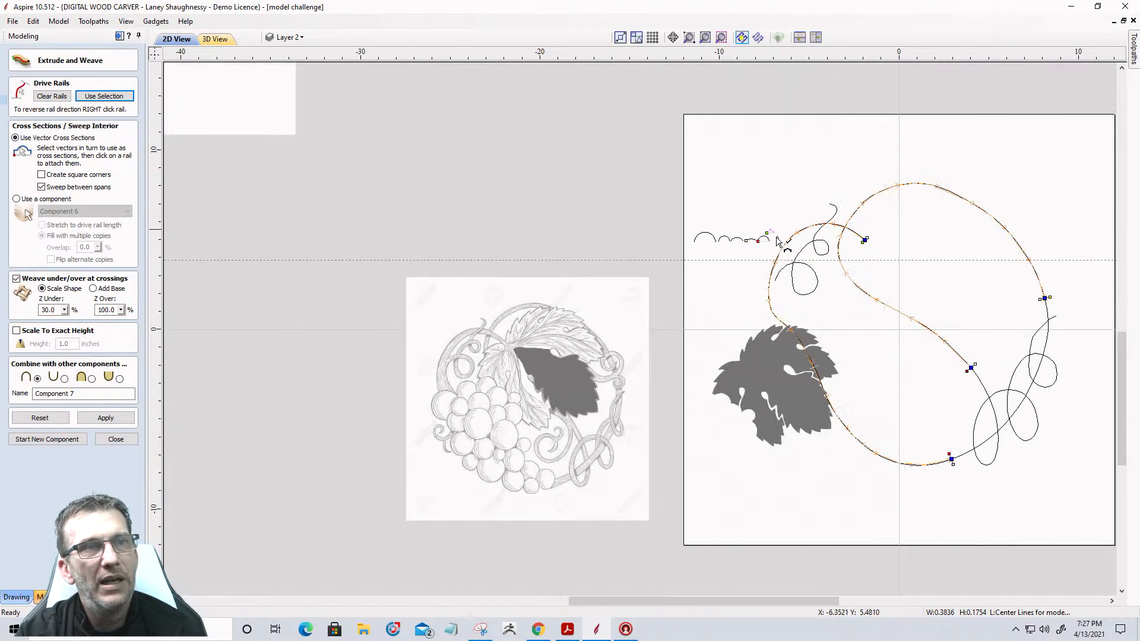
Select the third cross-section arc in the row and attach it to the lower rail end where it meets the woven section
{"action": "scroll", "coordinate": [969, 435], "scroll_direction": "up", "scroll_amount": 4}
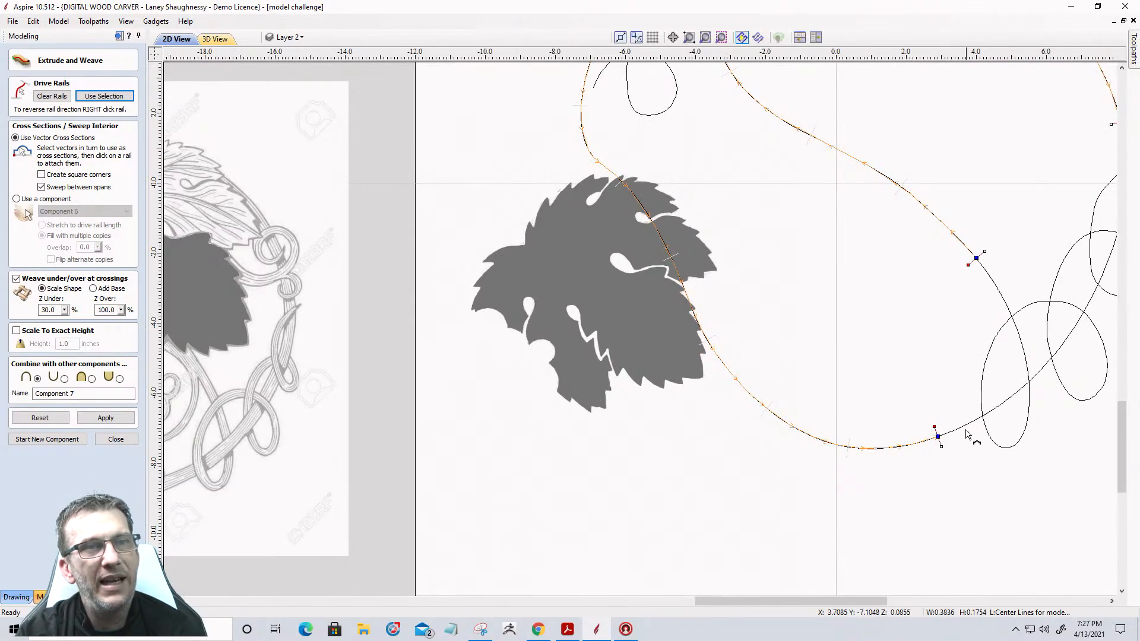
{"action": "scroll", "coordinate": [941, 443], "scroll_direction": "down", "scroll_amount": 2}
{"action": "scroll", "coordinate": [941, 460], "scroll_direction": "down", "scroll_amount": 1}
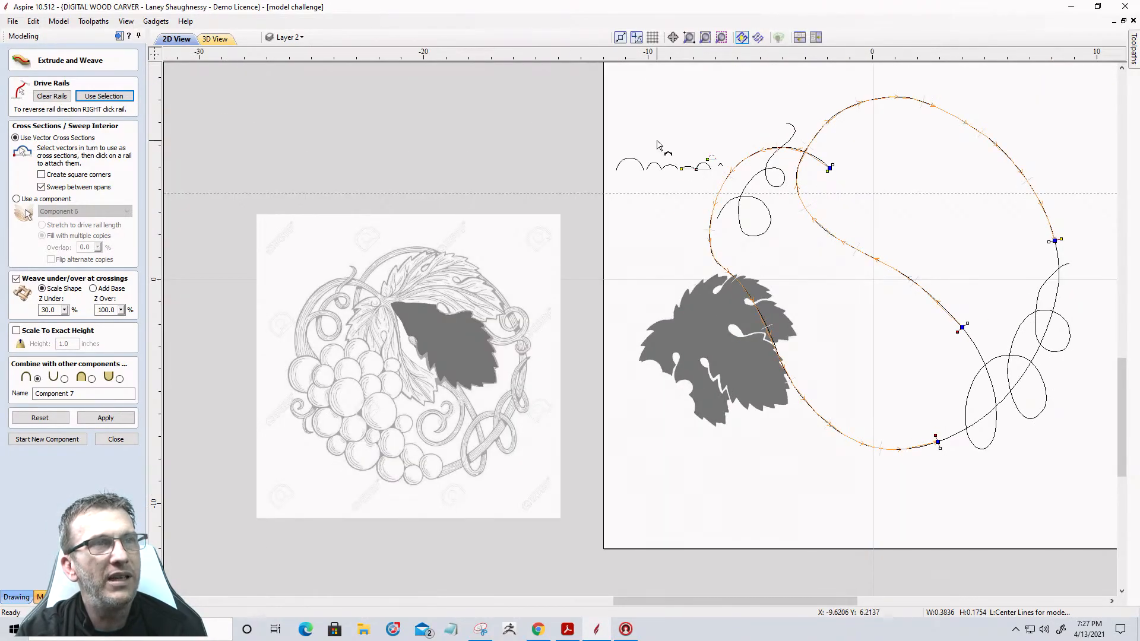
{"action": "scroll", "coordinate": [657, 146], "scroll_direction": "up", "scroll_amount": 4}
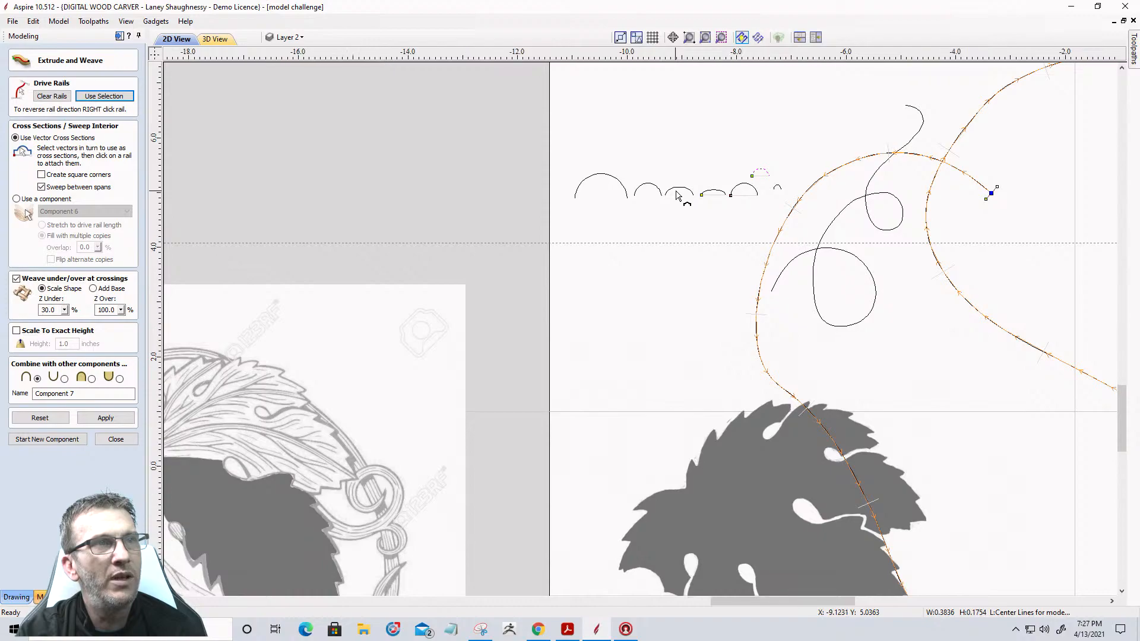
{"action": "scroll", "coordinate": [671, 192], "scroll_direction": "up", "scroll_amount": 3}
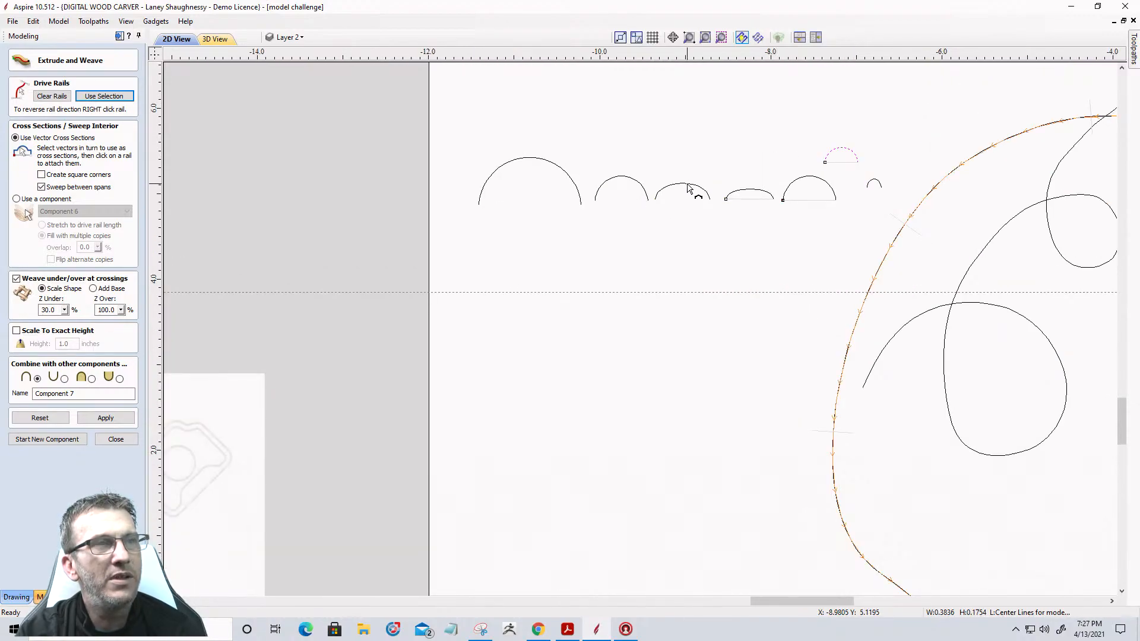
{"action": "scroll", "coordinate": [688, 188], "scroll_direction": "down", "scroll_amount": 4}
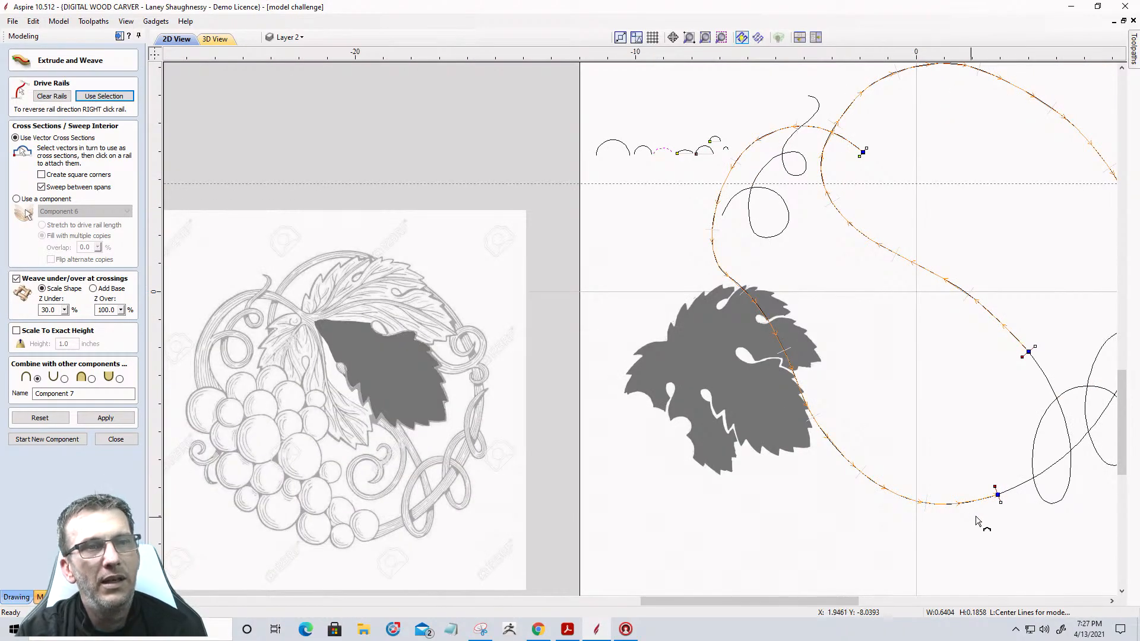
{"action": "scroll", "coordinate": [1004, 503], "scroll_direction": "up", "scroll_amount": 5}
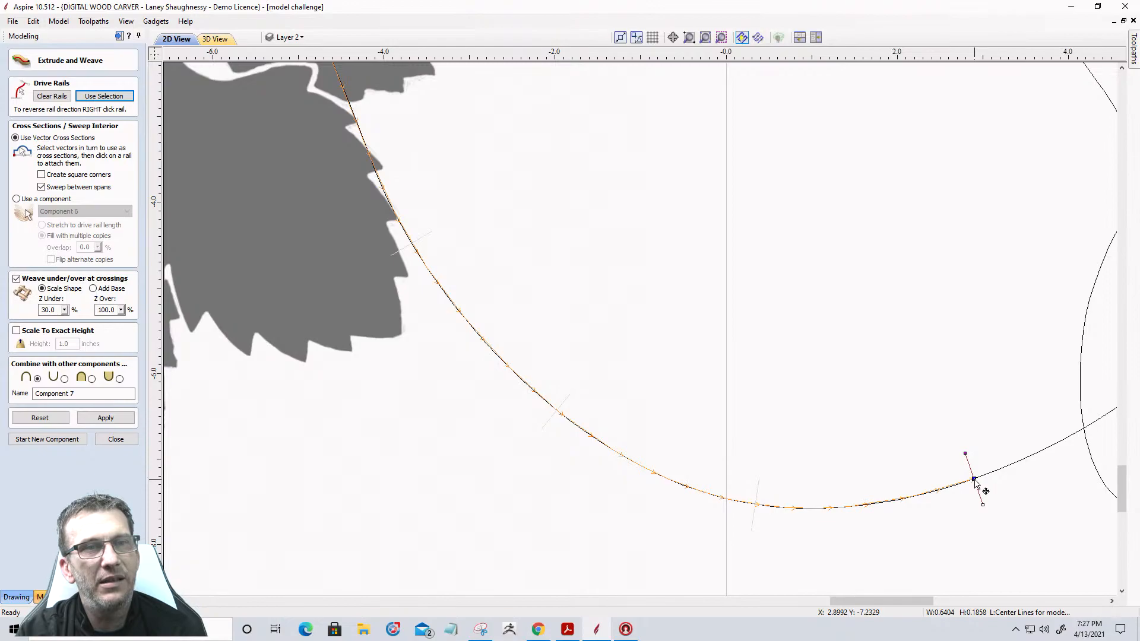
Set the combine mode to Merge and apply Extrude and Weave to the two long vine rails
{"action": "scroll", "coordinate": [977, 484], "scroll_direction": "down", "scroll_amount": 8}
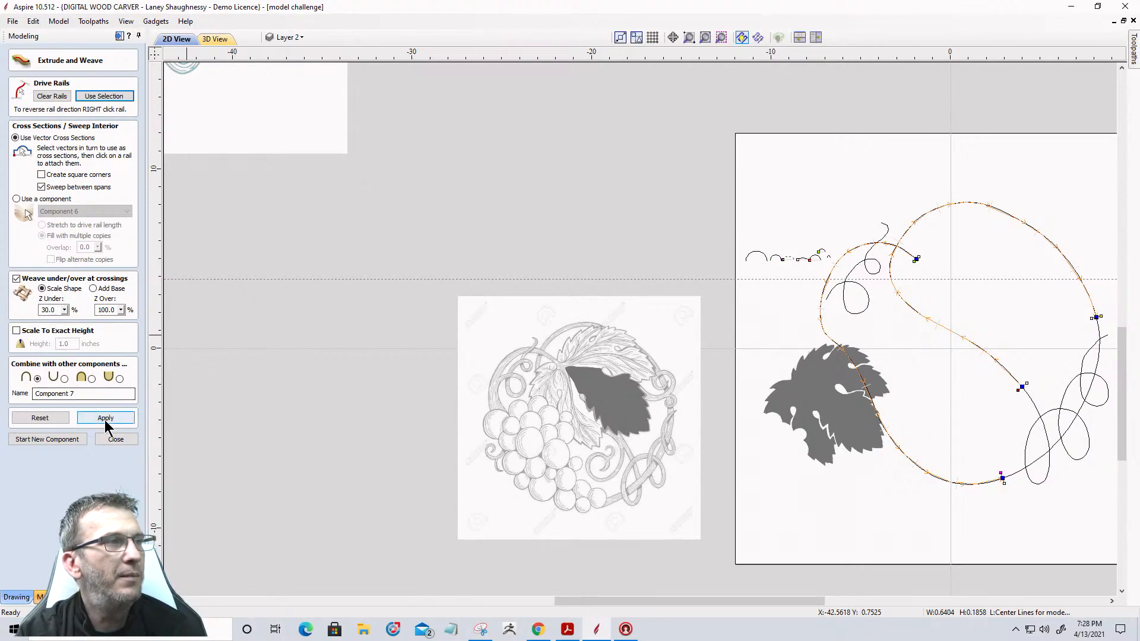
{"action": "left_click", "coordinate": [92, 379]}
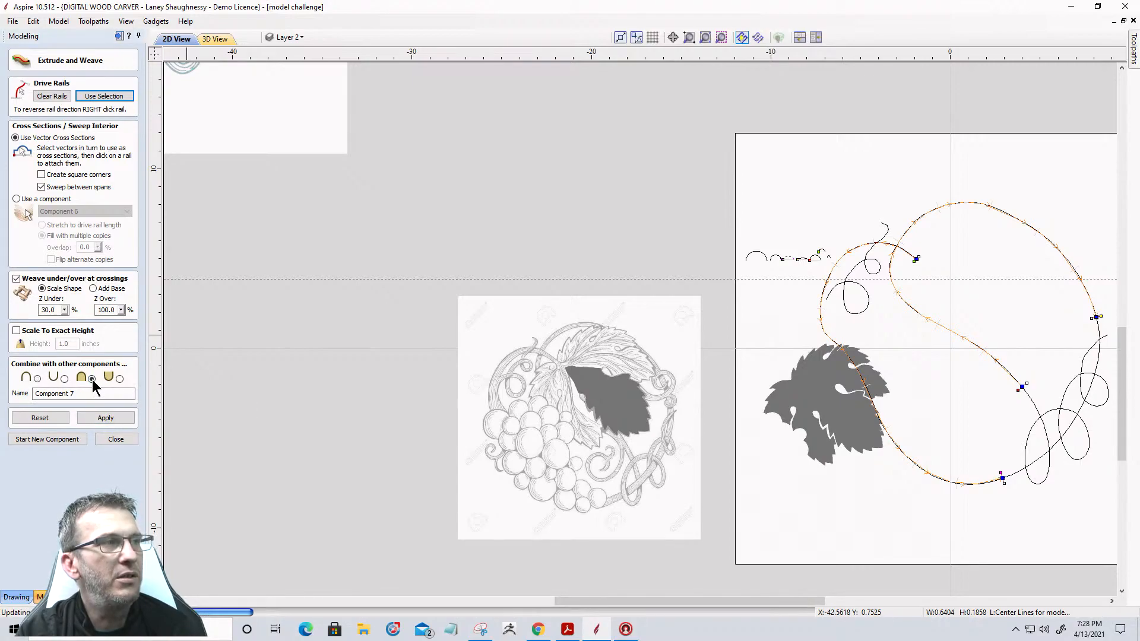
{"action": "left_click", "coordinate": [107, 419]}
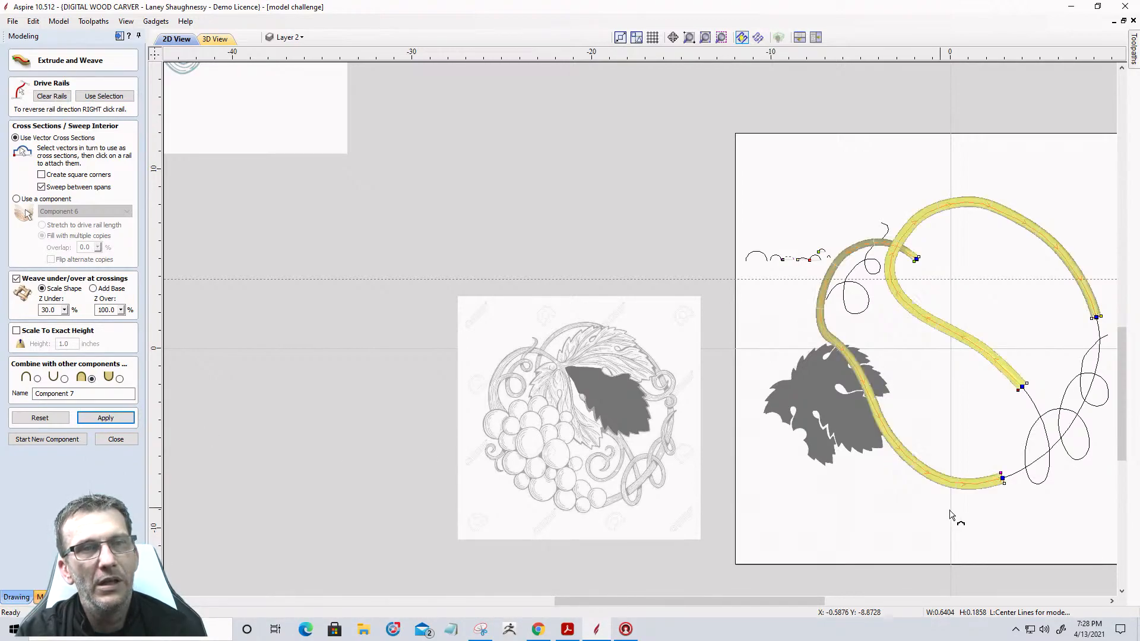
Inspect the extruded vines in 3D, checking the middle and lower sections and their joins with the woven loops
{"action": "scroll", "coordinate": [1053, 406], "scroll_direction": "up", "scroll_amount": 4}
{"action": "scroll", "coordinate": [1053, 405], "scroll_direction": "up", "scroll_amount": 1}
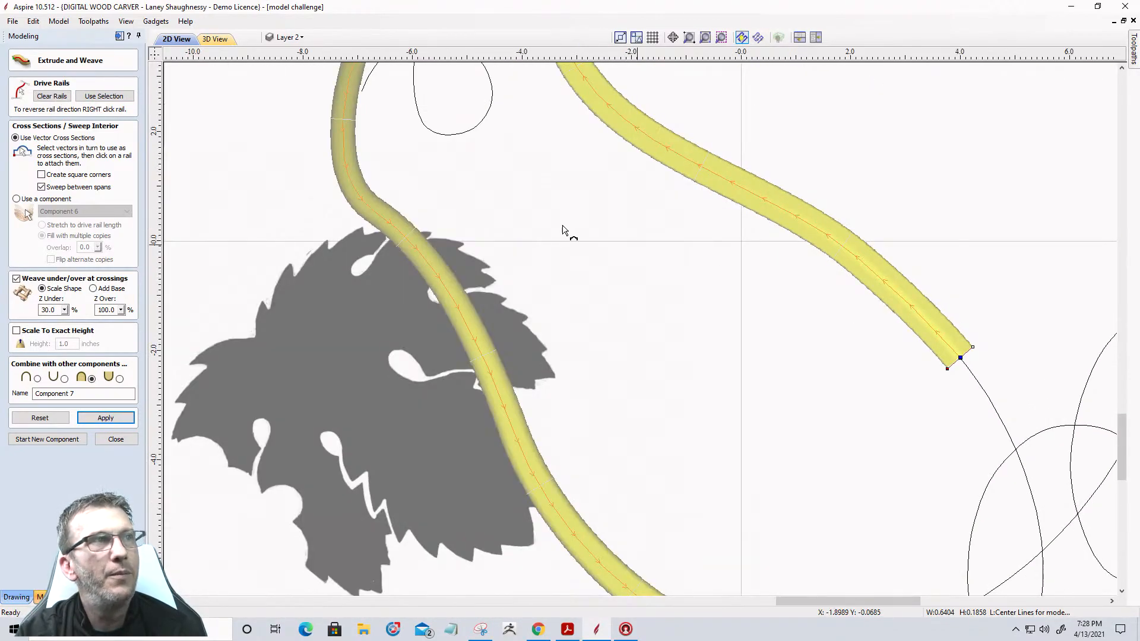
{"action": "left_click", "coordinate": [217, 39]}
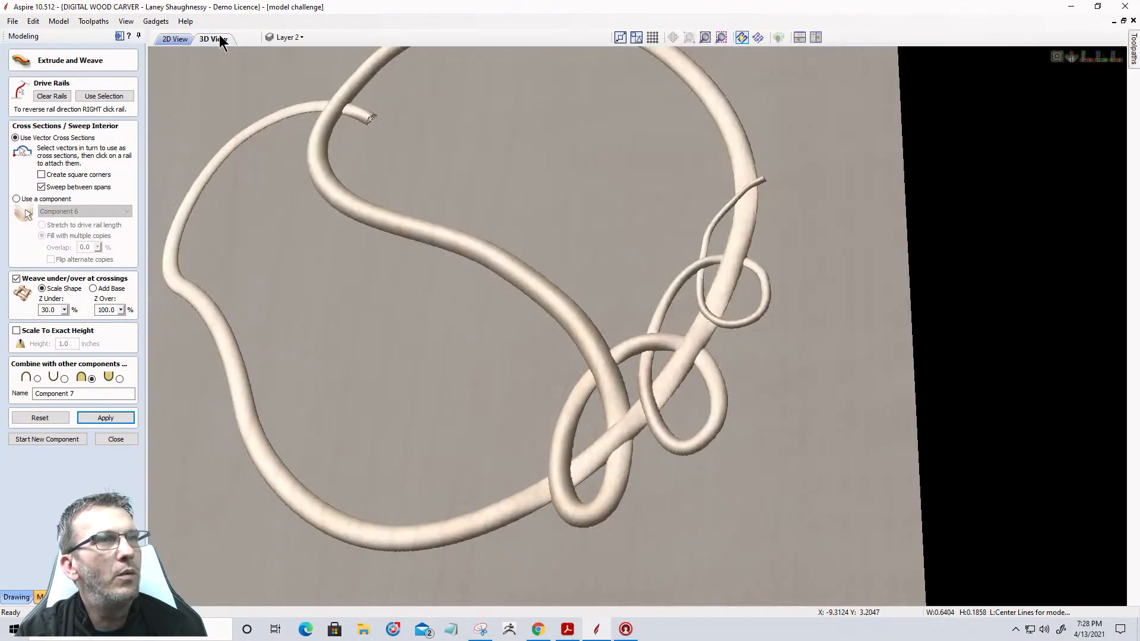
{"action": "scroll", "coordinate": [582, 349], "scroll_direction": "up", "scroll_amount": 2}
{"action": "middle_click_drag", "start_coordinate": [583, 350], "coordinate": [795, 429]}
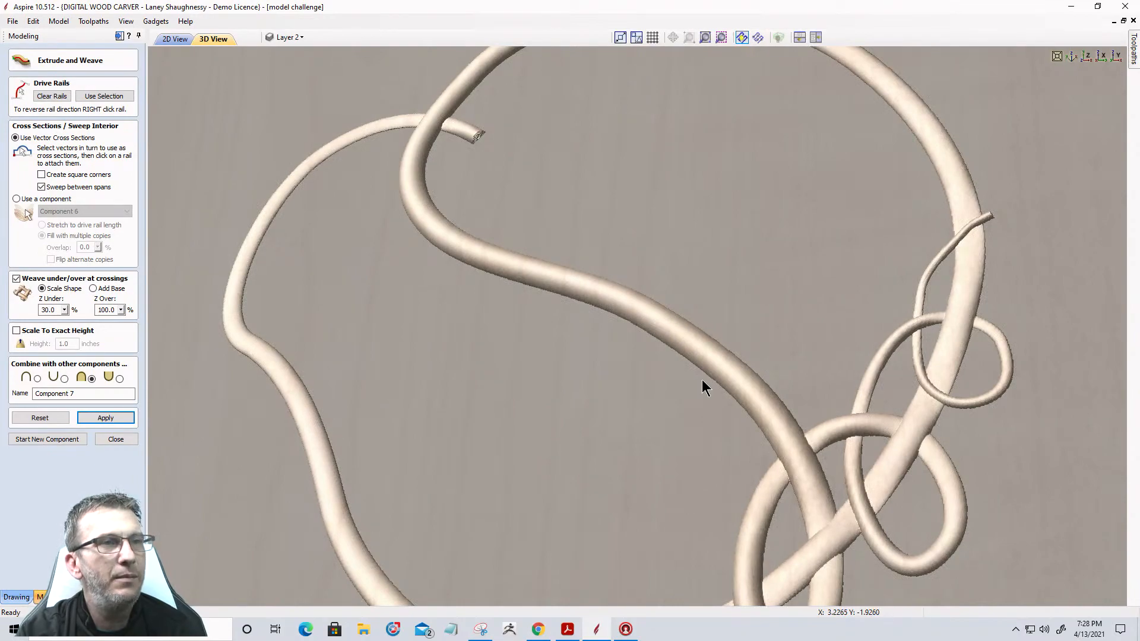
{"action": "scroll", "coordinate": [702, 387], "scroll_direction": "up", "scroll_amount": 2}
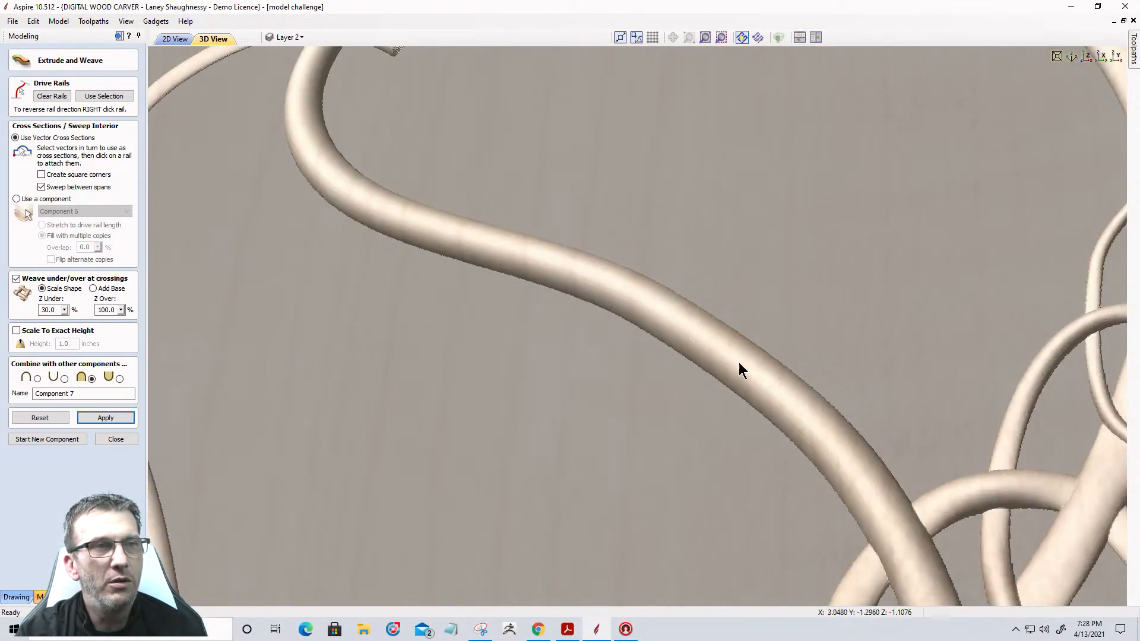
{"action": "scroll", "coordinate": [731, 245], "scroll_direction": "down", "scroll_amount": 6}
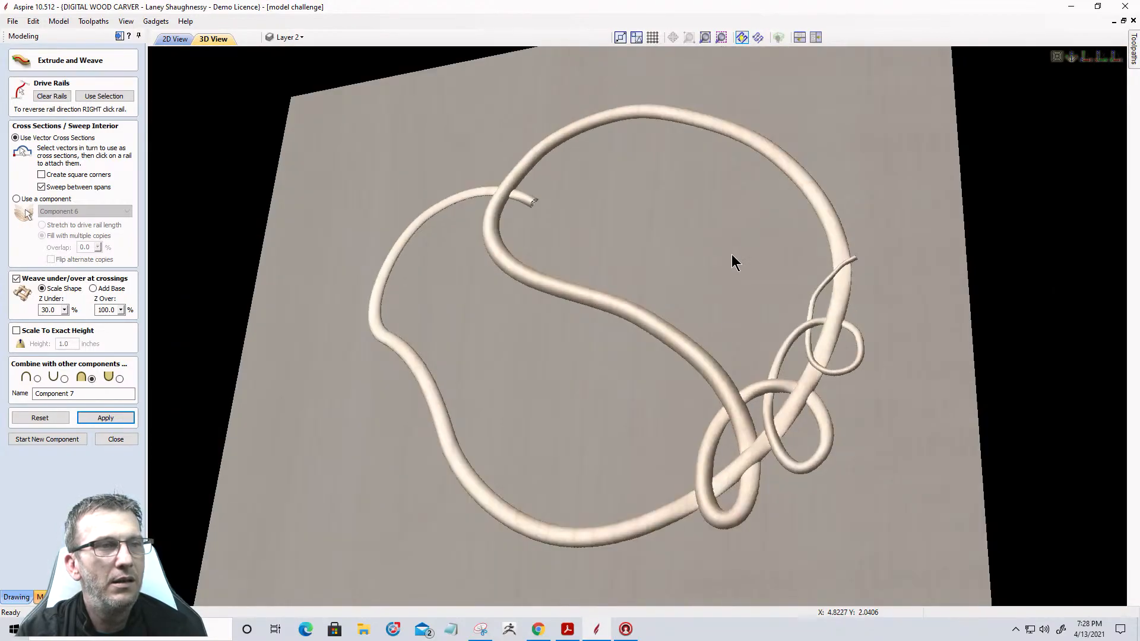
{"action": "scroll", "coordinate": [575, 572], "scroll_direction": "up", "scroll_amount": 3}
{"action": "scroll", "coordinate": [650, 359], "scroll_direction": "up", "scroll_amount": 3}
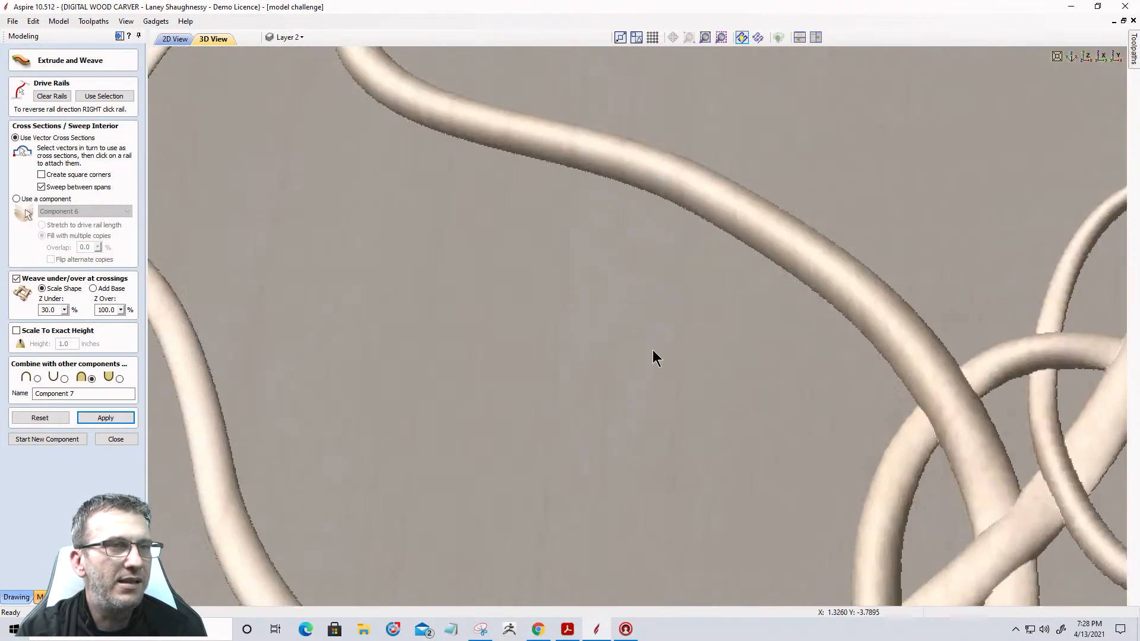
{"action": "middle_click_drag", "start_coordinate": [668, 152], "coordinate": [671, 96]}
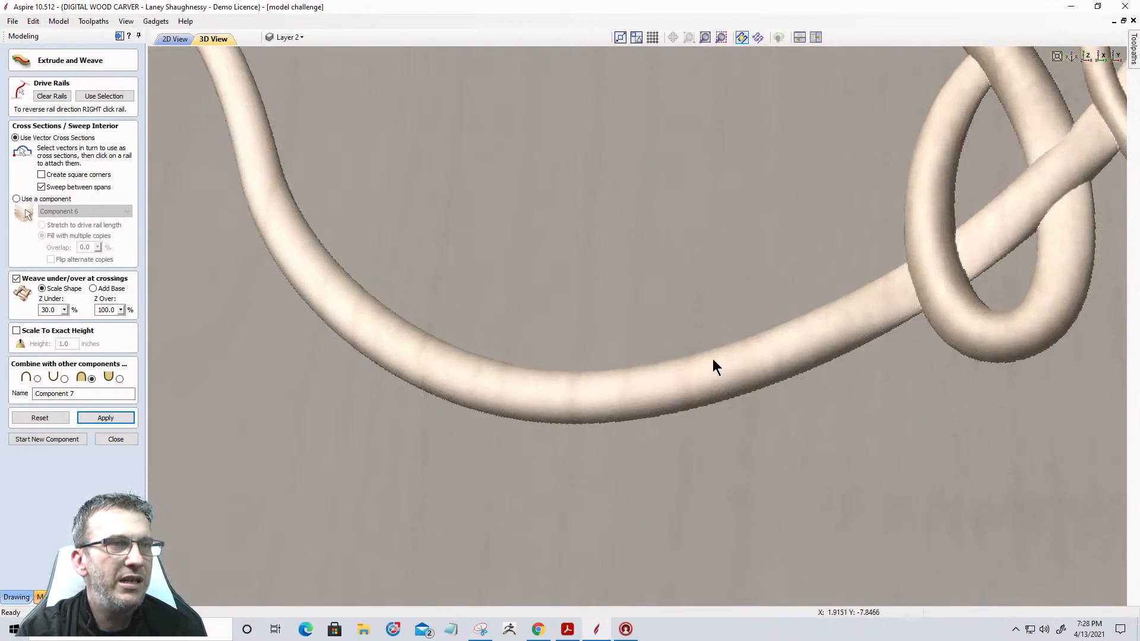
{"action": "scroll", "coordinate": [580, 448], "scroll_direction": "up", "scroll_amount": 2}
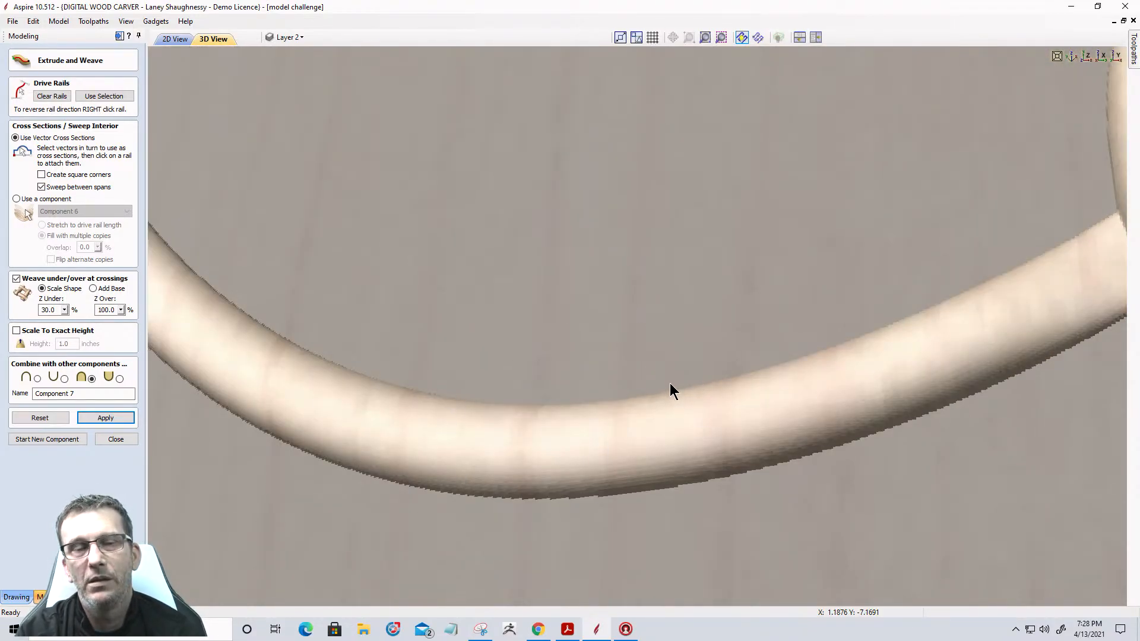
{"action": "scroll", "coordinate": [636, 326], "scroll_direction": "down", "scroll_amount": 6}
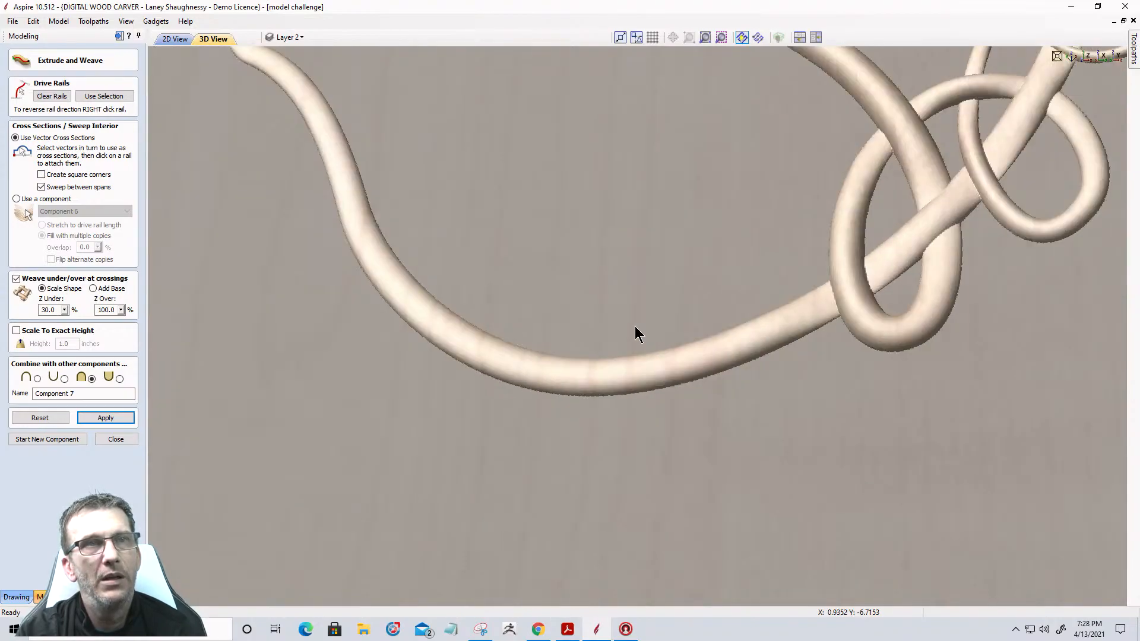
{"action": "scroll", "coordinate": [635, 326], "scroll_direction": "down", "scroll_amount": 5}
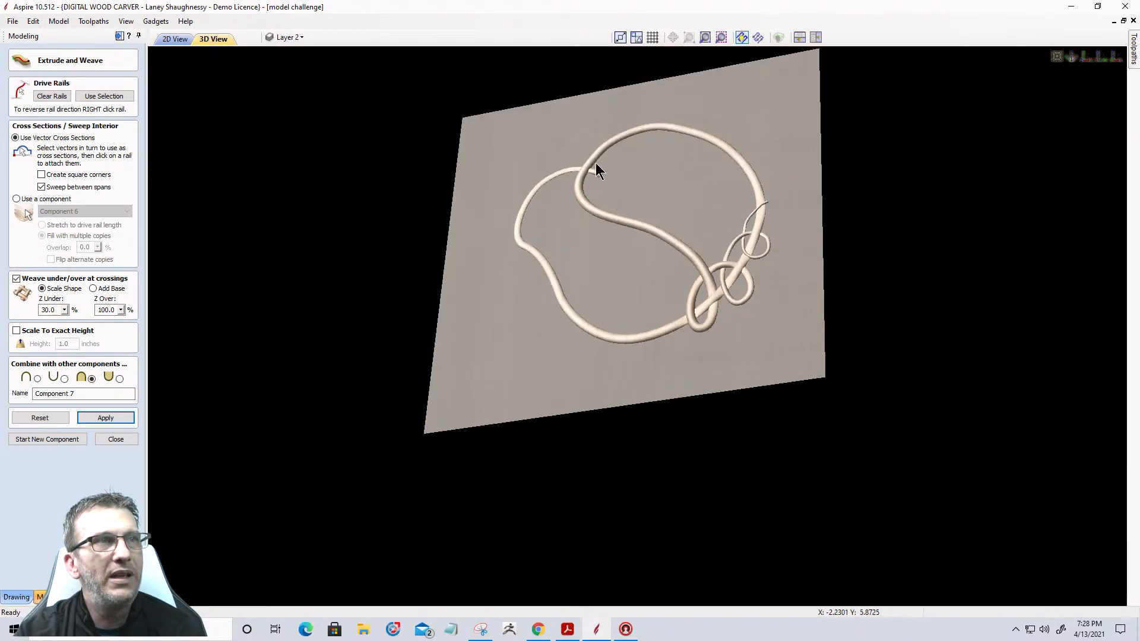
Examine the upper vine crossing, its open end and the whole relief in 3D, and return to the 2D drawing
{"action": "scroll", "coordinate": [567, 145], "scroll_direction": "up", "scroll_amount": 4}
{"action": "middle_click_drag", "start_coordinate": [572, 154], "coordinate": [676, 431]}
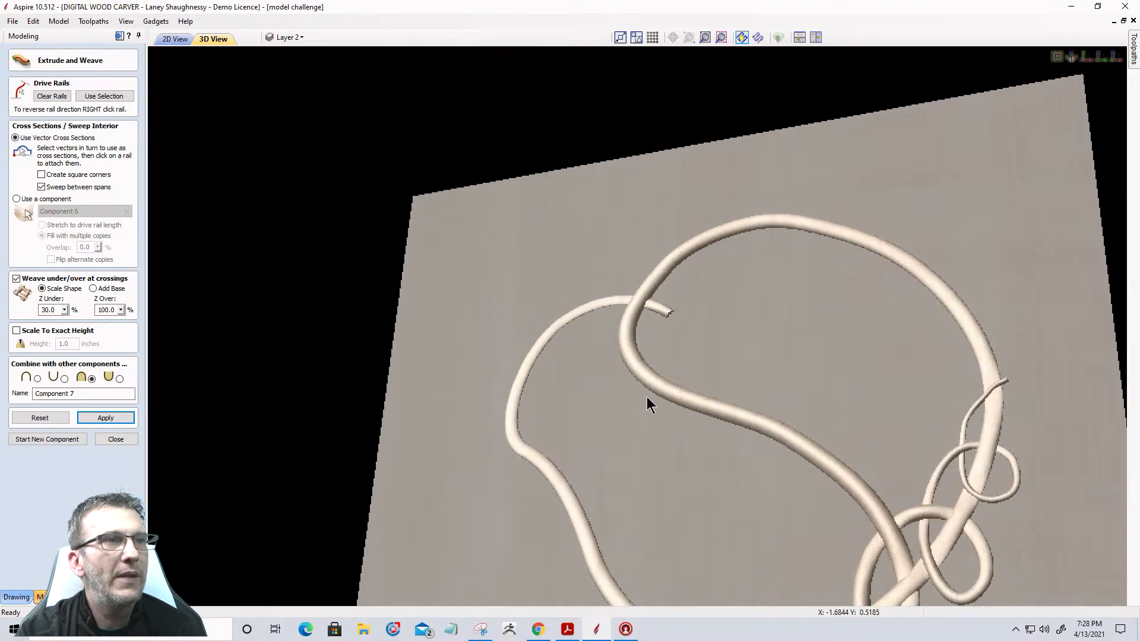
{"action": "scroll", "coordinate": [652, 375], "scroll_direction": "down", "scroll_amount": 1}
{"action": "scroll", "coordinate": [652, 375], "scroll_direction": "up", "scroll_amount": 1}
{"action": "scroll", "coordinate": [782, 290], "scroll_direction": "down", "scroll_amount": 2}
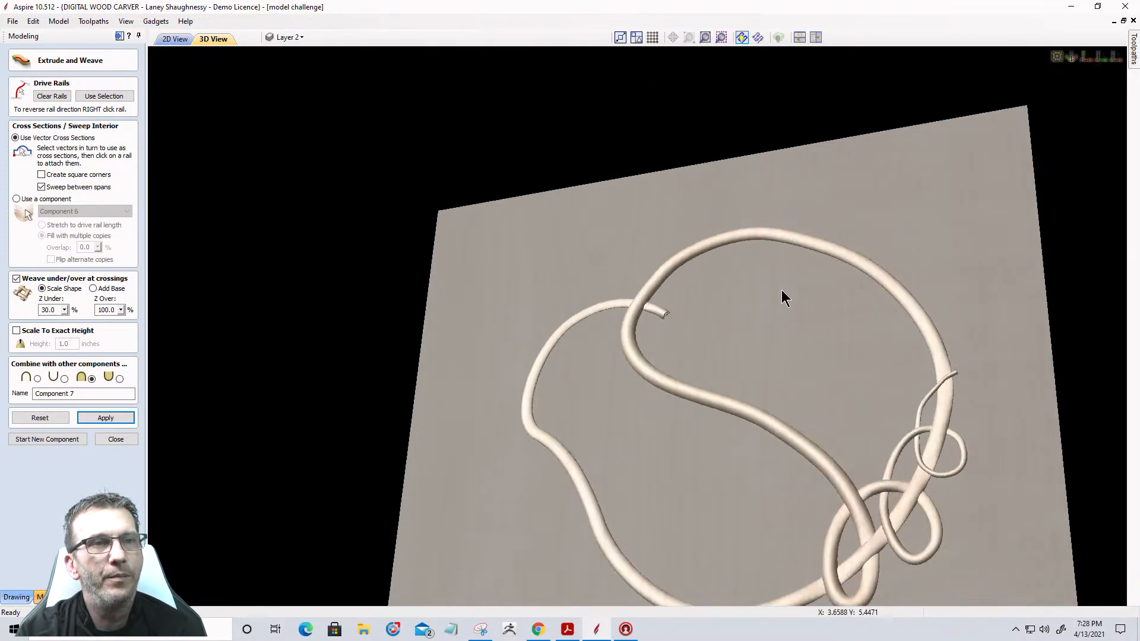
{"action": "scroll", "coordinate": [846, 572], "scroll_direction": "up", "scroll_amount": 3}
{"action": "middle_click_drag", "start_coordinate": [837, 522], "coordinate": [693, 375]}
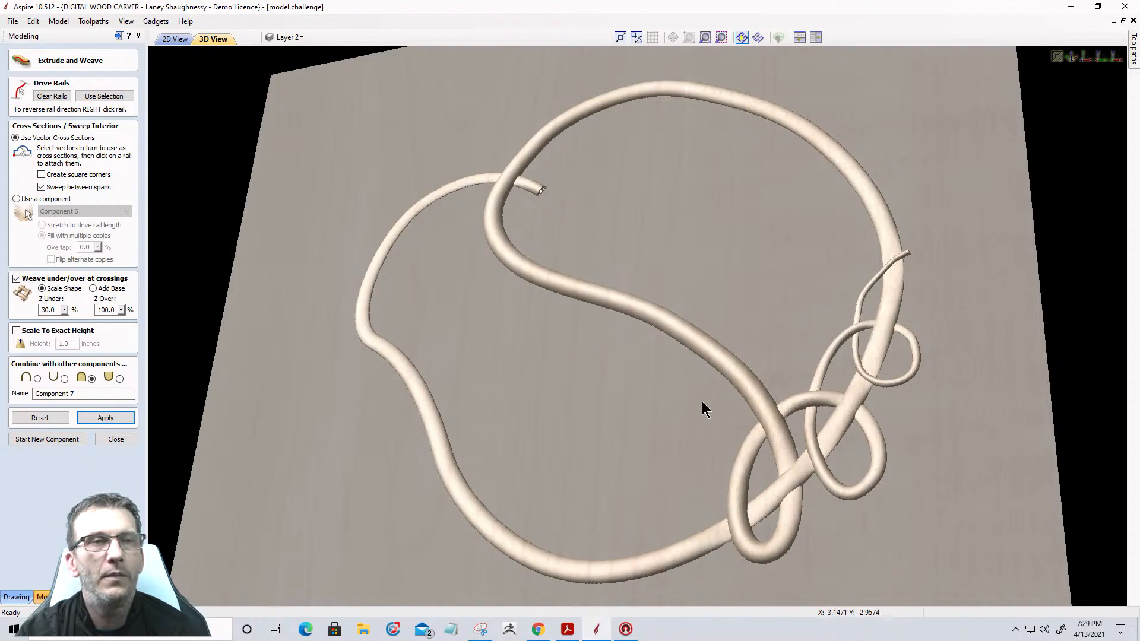
{"action": "left_click", "coordinate": [174, 38]}
{"action": "scroll", "coordinate": [575, 319], "scroll_direction": "down", "scroll_amount": 5}
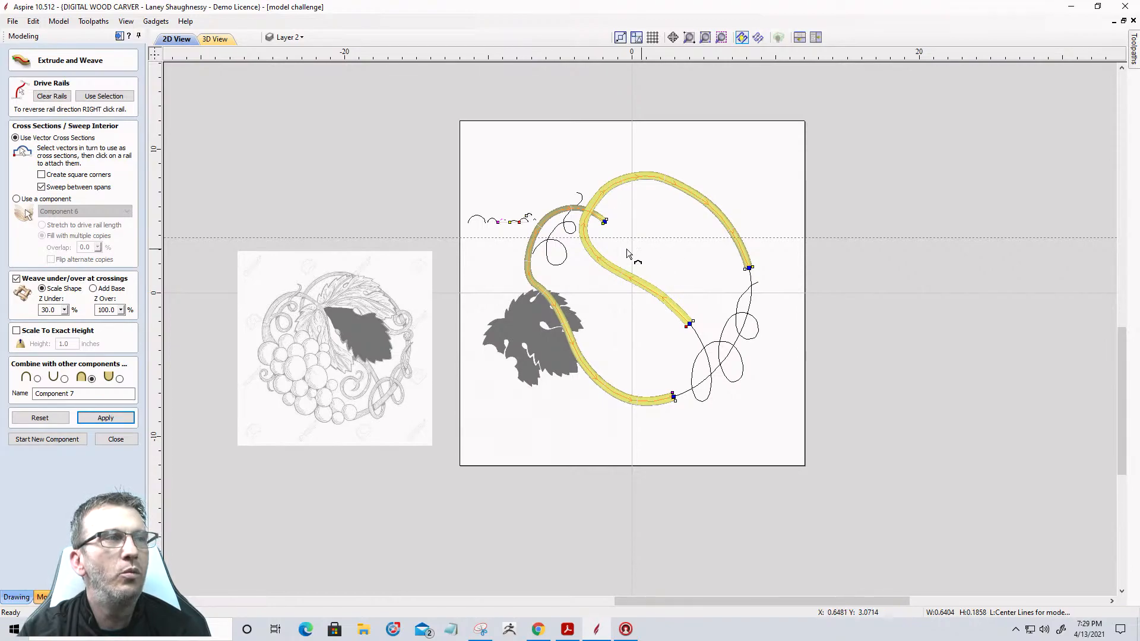
Show the Grain layer over the vines around the woven loops and close Extrude and Weave
{"action": "scroll", "coordinate": [683, 333], "scroll_direction": "up", "scroll_amount": 3}
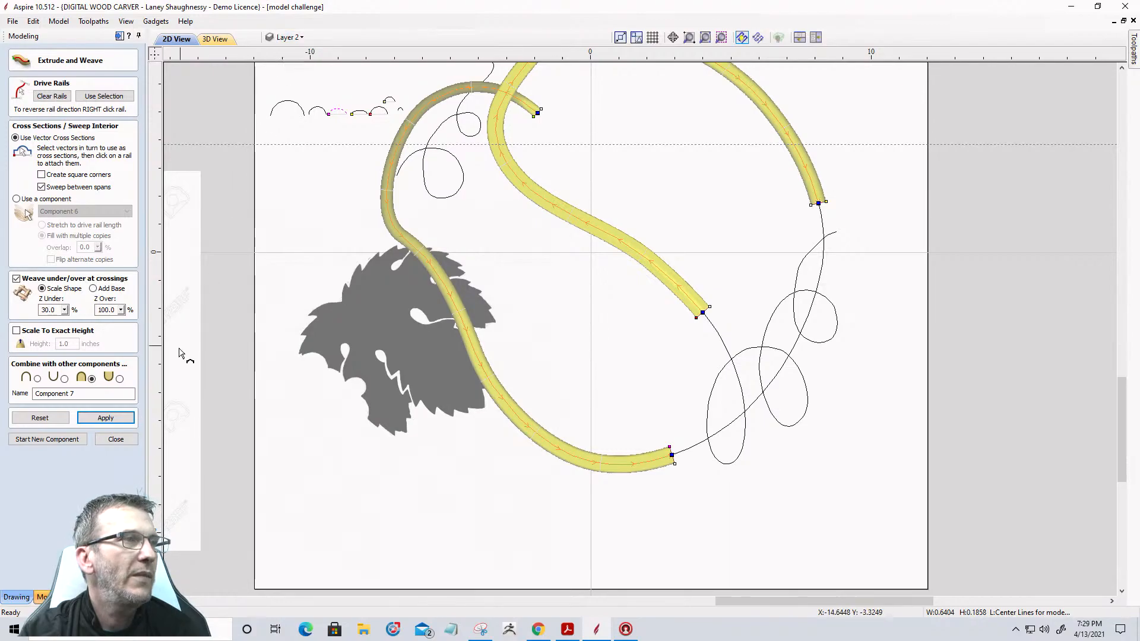
{"action": "left_click", "coordinate": [295, 35]}
{"action": "scroll", "coordinate": [287, 95], "scroll_direction": "up", "scroll_amount": 2}
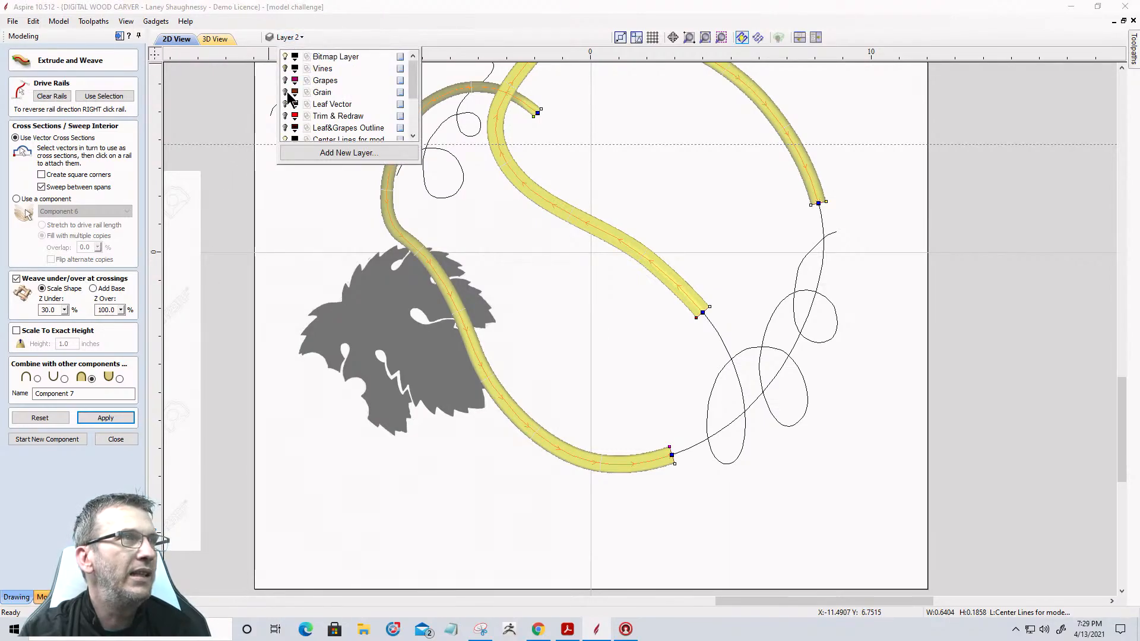
{"action": "left_click", "coordinate": [285, 92]}
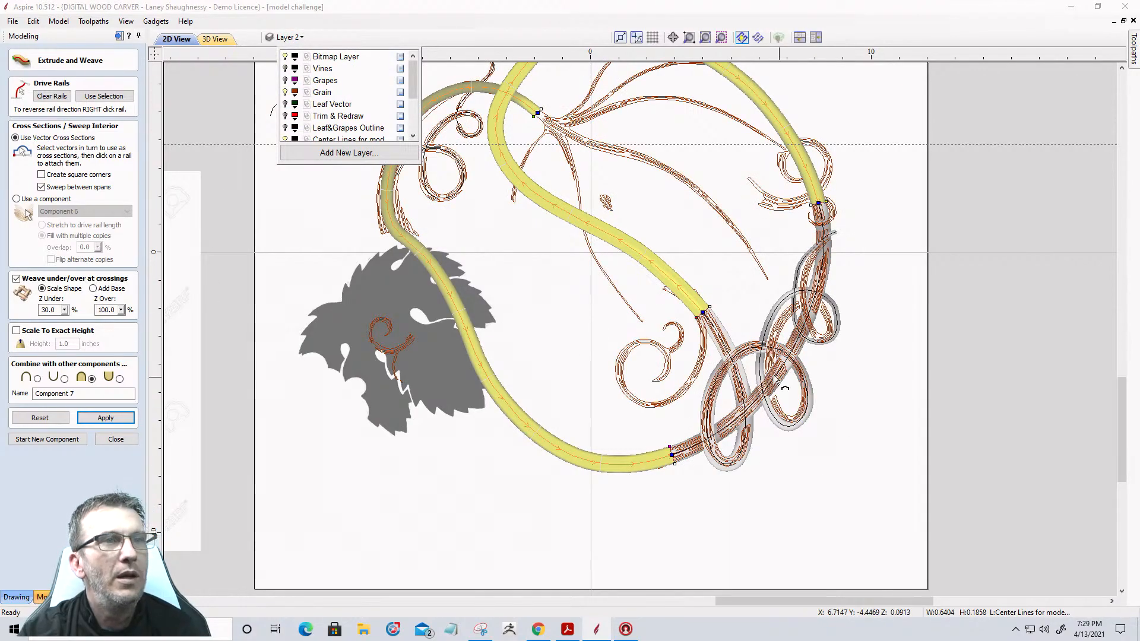
{"action": "scroll", "coordinate": [753, 375], "scroll_direction": "up", "scroll_amount": 3}
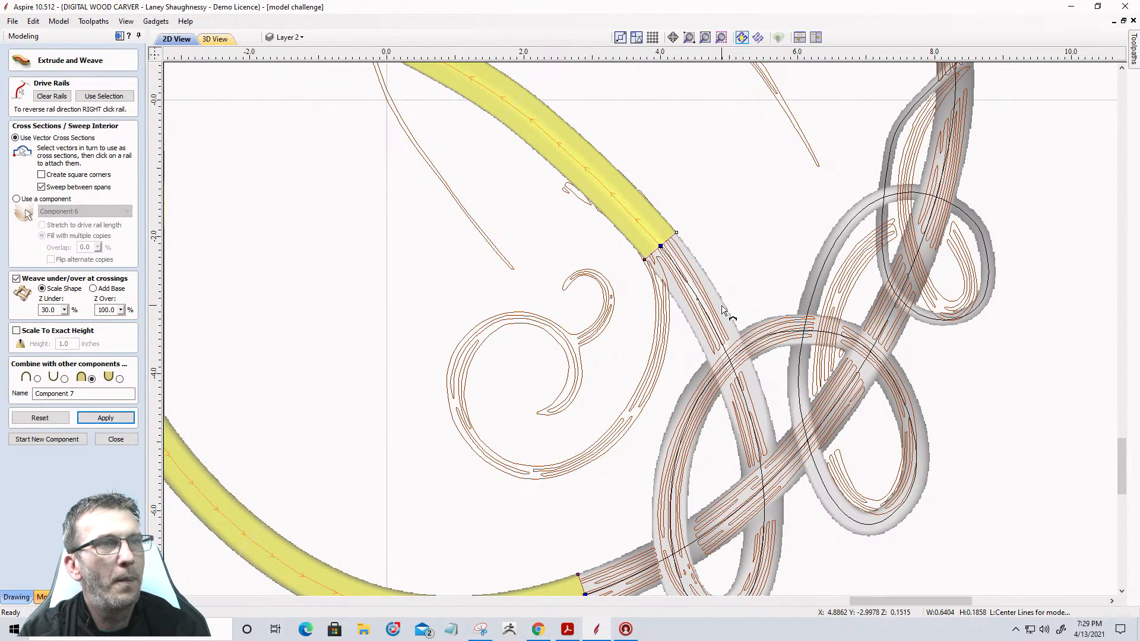
{"action": "left_click", "coordinate": [106, 441]}
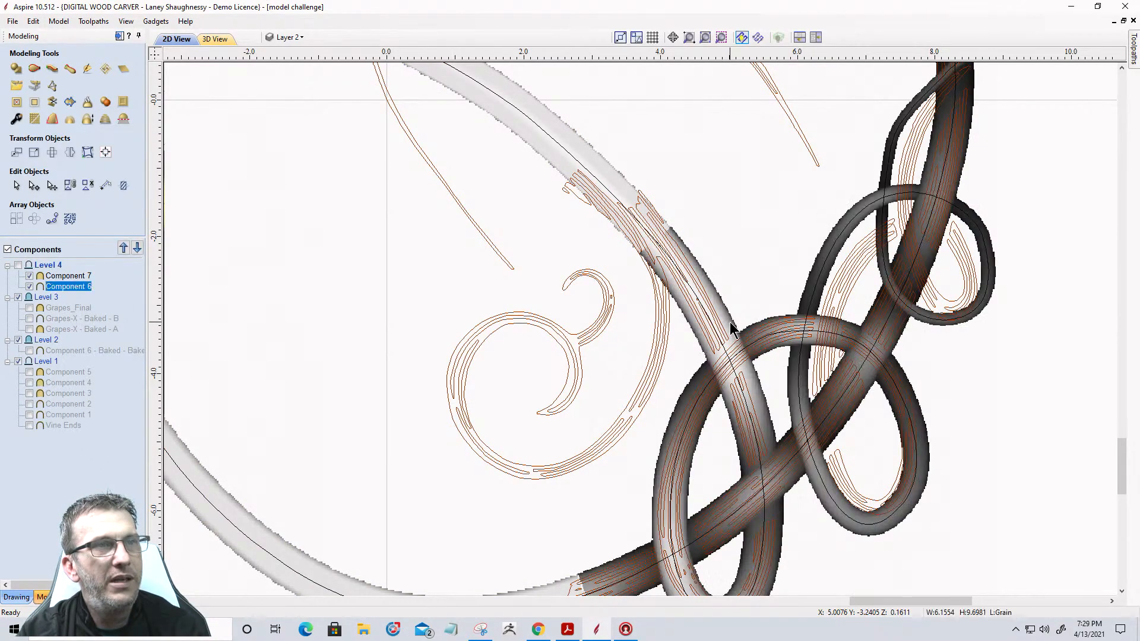
Move the woven vine loops component from the Grain layer to Layer 2
{"action": "scroll", "coordinate": [654, 385], "scroll_direction": "down", "scroll_amount": 3}
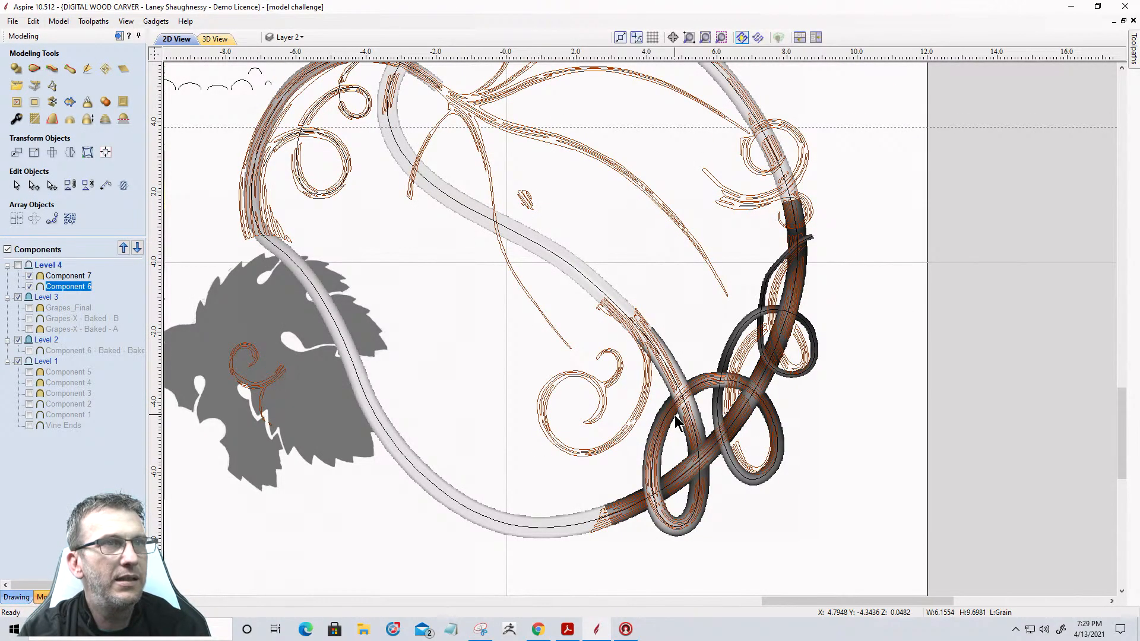
{"action": "scroll", "coordinate": [662, 386], "scroll_direction": "up", "scroll_amount": 3}
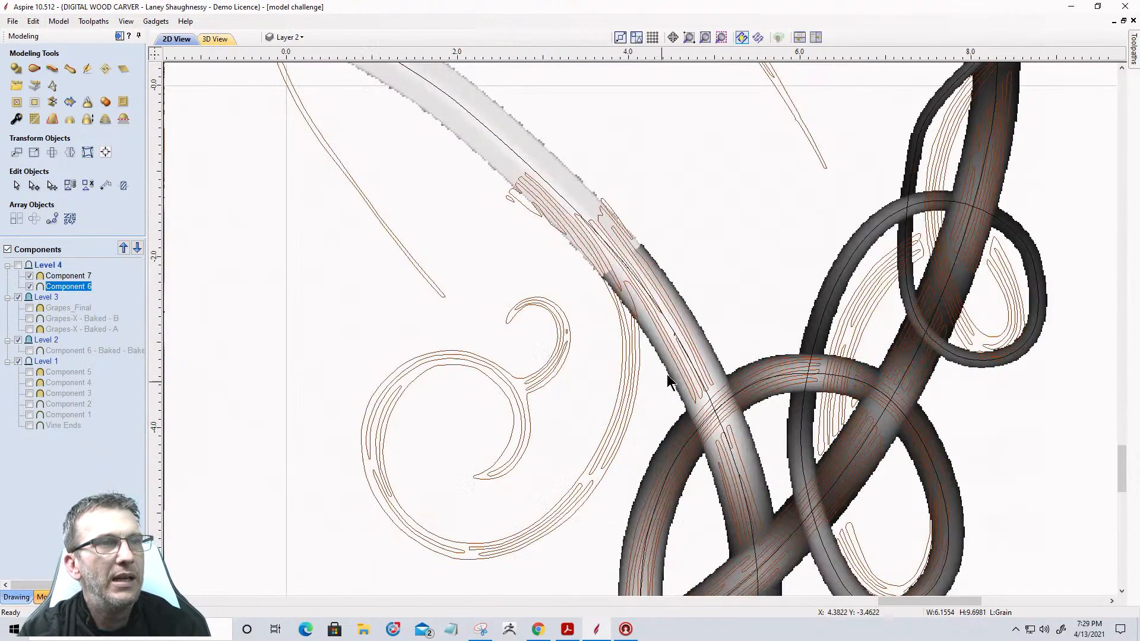
{"action": "right_click", "coordinate": [694, 328]}
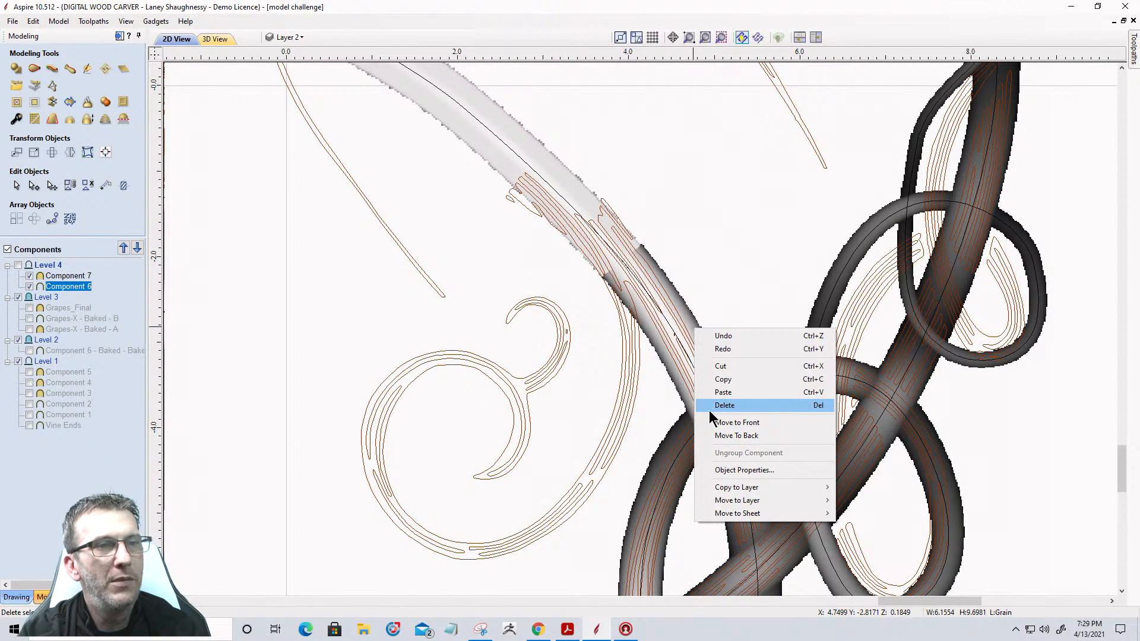
{"action": "mouse_move", "coordinate": [739, 503]}
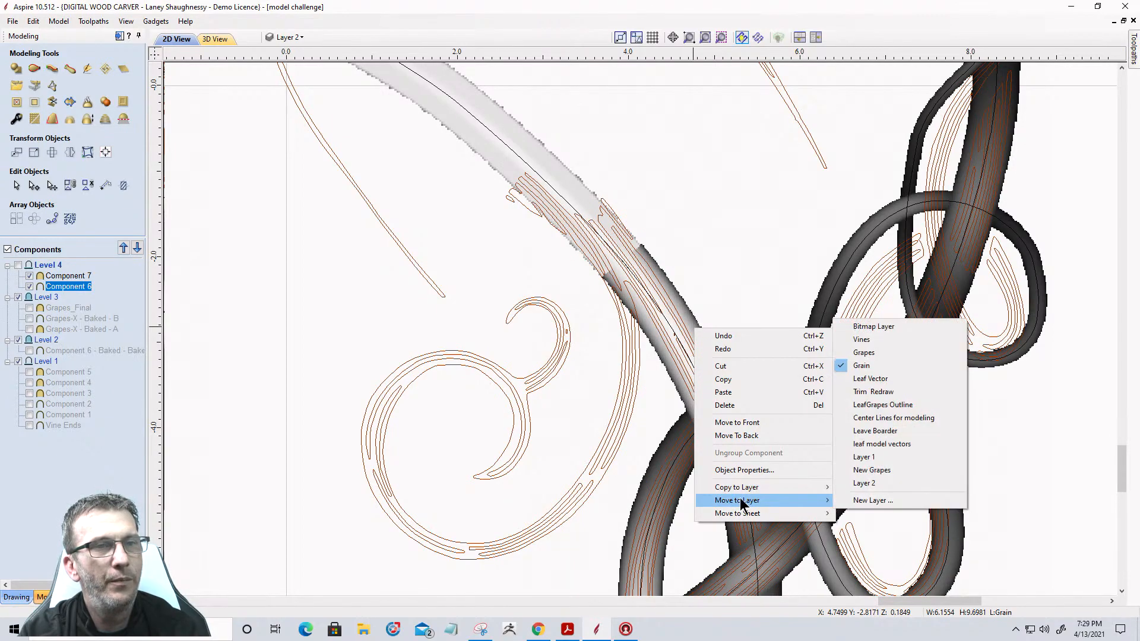
{"action": "left_click", "coordinate": [900, 485]}
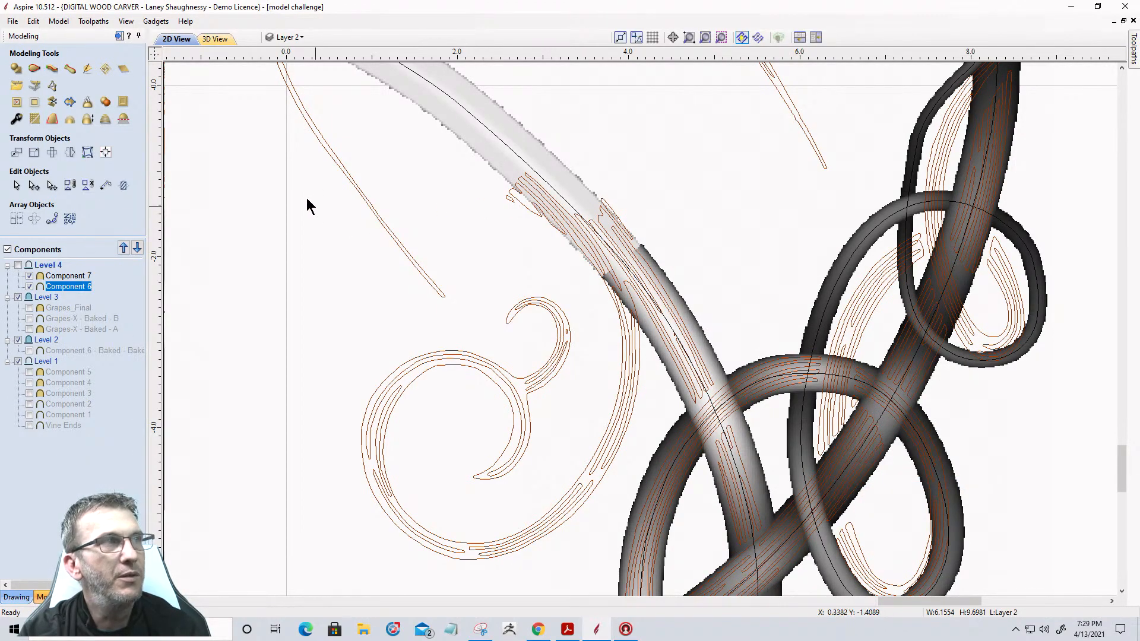
Hide the Grain layer so only the vine components and their centre lines remain displayed
{"action": "left_click", "coordinate": [318, 39]}
{"action": "scroll", "coordinate": [288, 83], "scroll_direction": "up", "scroll_amount": 2}
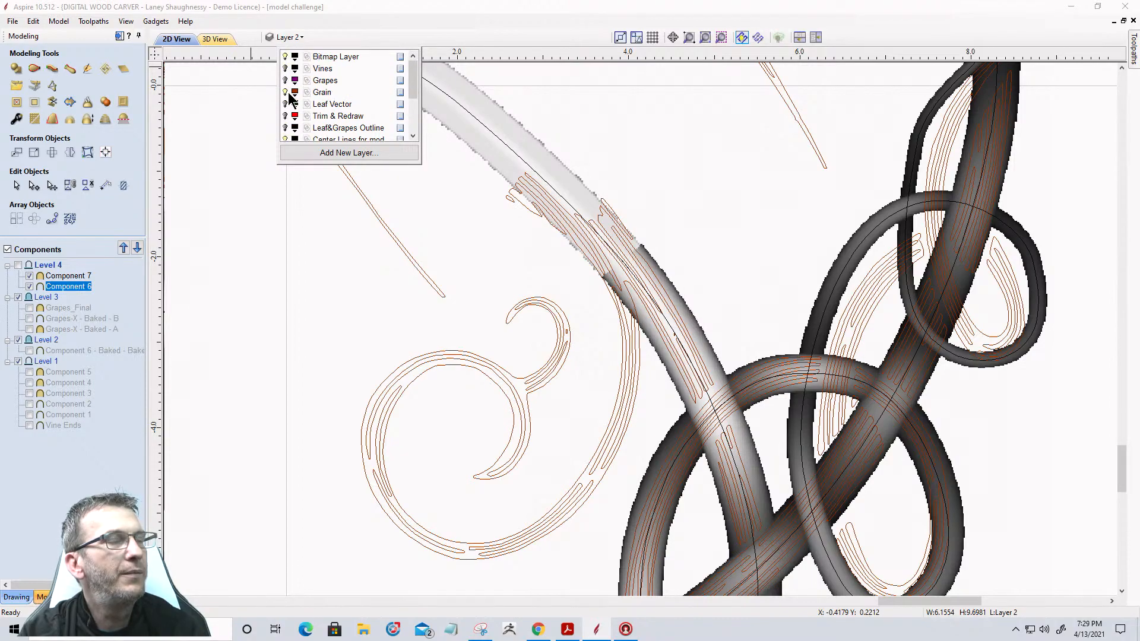
{"action": "left_click", "coordinate": [285, 92]}
{"action": "scroll", "coordinate": [667, 310], "scroll_direction": "down", "scroll_amount": 5}
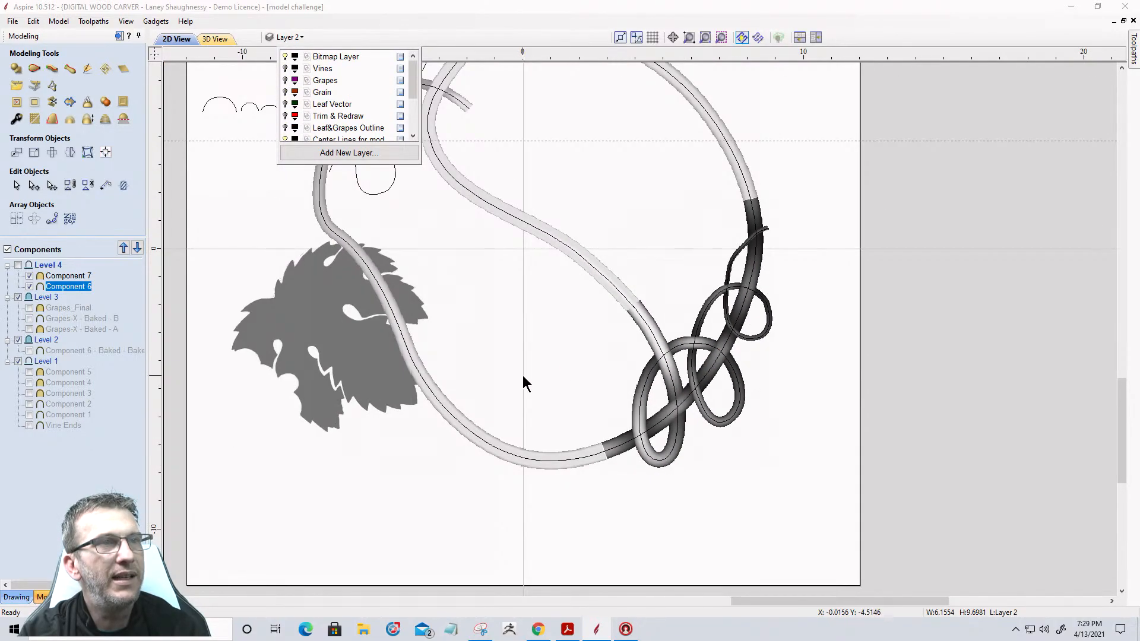
{"action": "scroll", "coordinate": [522, 380], "scroll_direction": "down", "scroll_amount": 2}
{"action": "scroll", "coordinate": [606, 398], "scroll_direction": "down", "scroll_amount": 2}
{"action": "scroll", "coordinate": [613, 384], "scroll_direction": "up", "scroll_amount": 3}
{"action": "scroll", "coordinate": [633, 386], "scroll_direction": "down", "scroll_amount": 1}
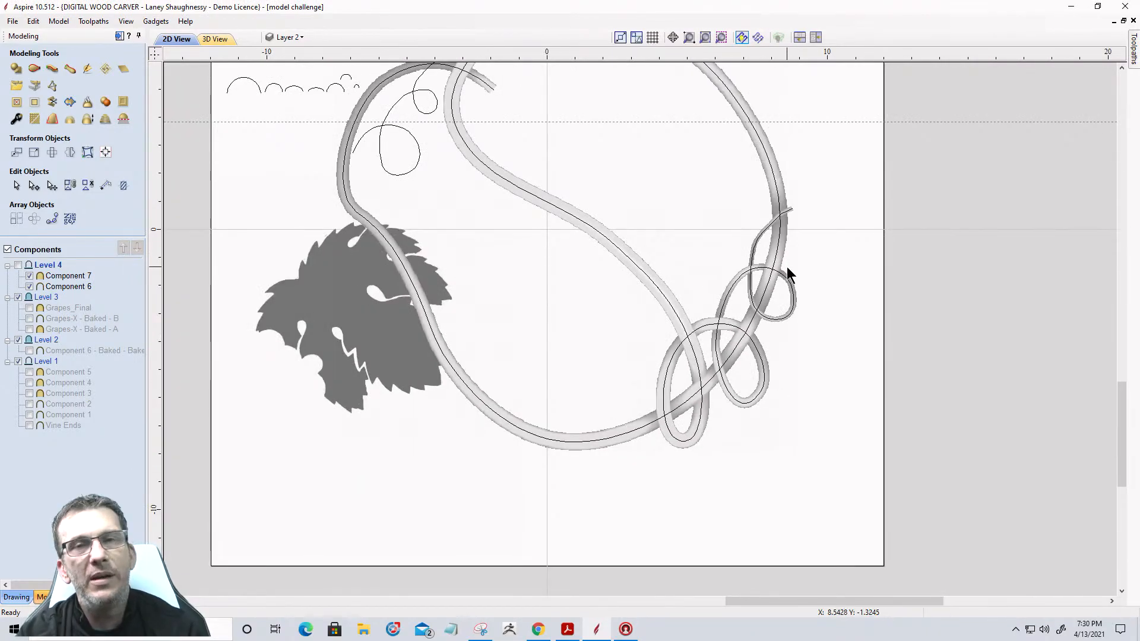
{"action": "scroll", "coordinate": [786, 268], "scroll_direction": "down", "scroll_amount": 1}
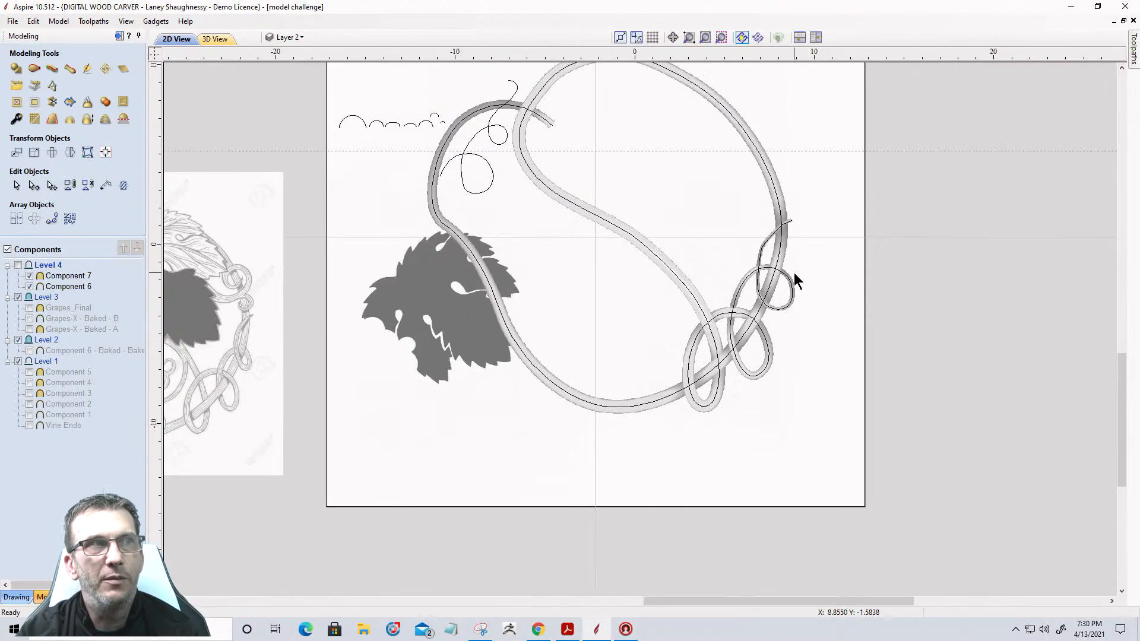
{"action": "scroll", "coordinate": [793, 273], "scroll_direction": "down", "scroll_amount": 1}
{"action": "scroll", "coordinate": [532, 168], "scroll_direction": "up", "scroll_amount": 3}
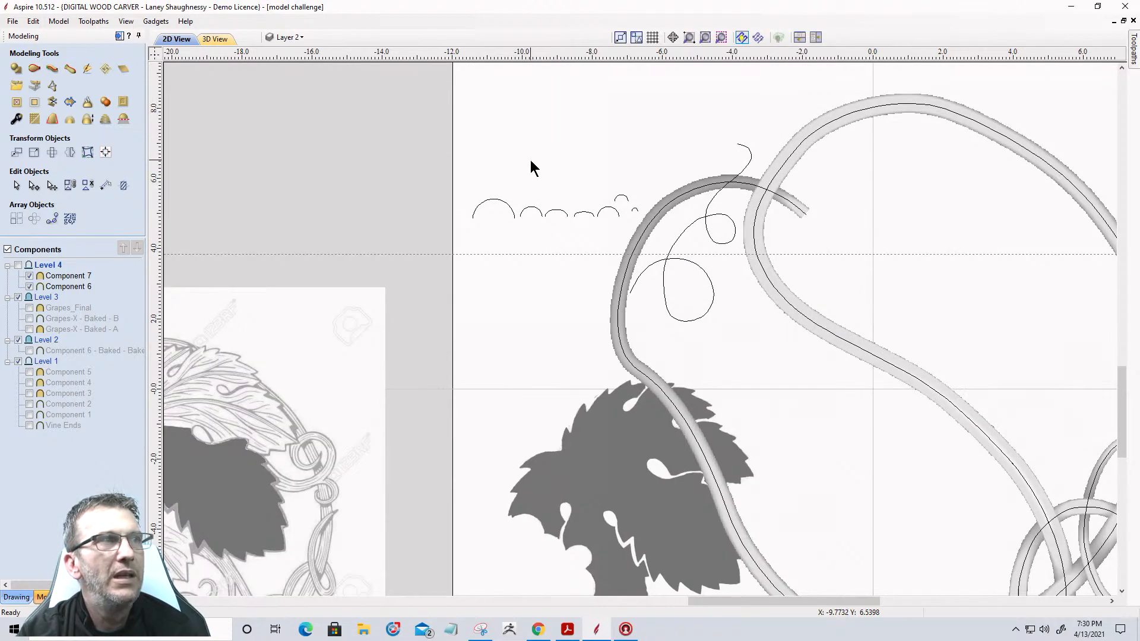
Show the Vine Ends component and the Trim & Redraw layer with the tendril outlines
{"action": "left_click", "coordinate": [30, 425]}
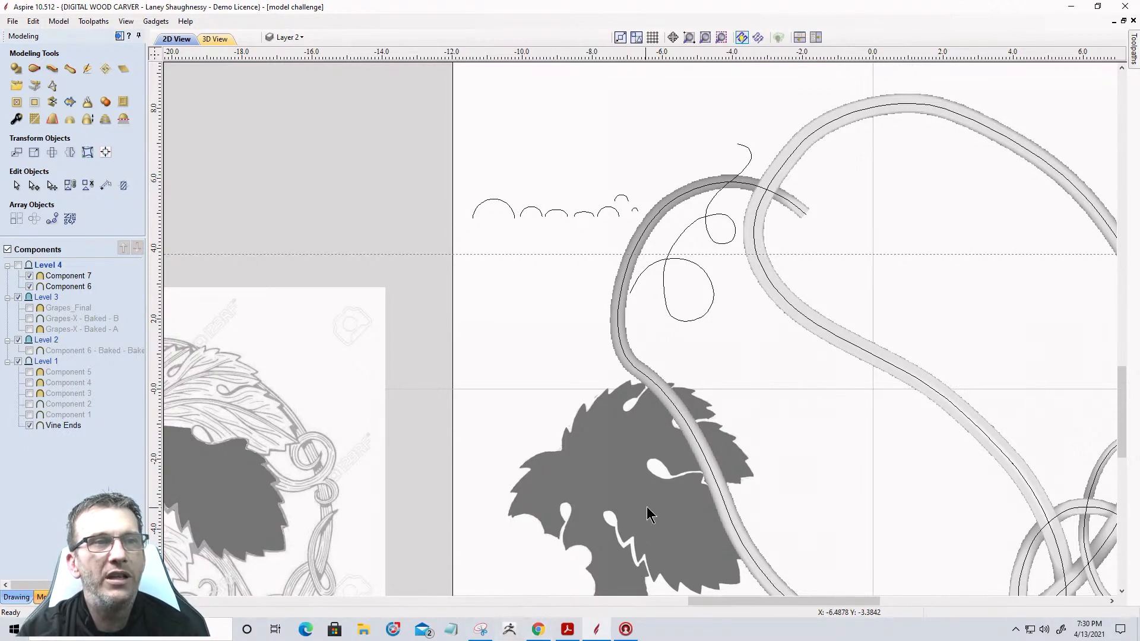
{"action": "scroll", "coordinate": [588, 321], "scroll_direction": "down", "scroll_amount": 4}
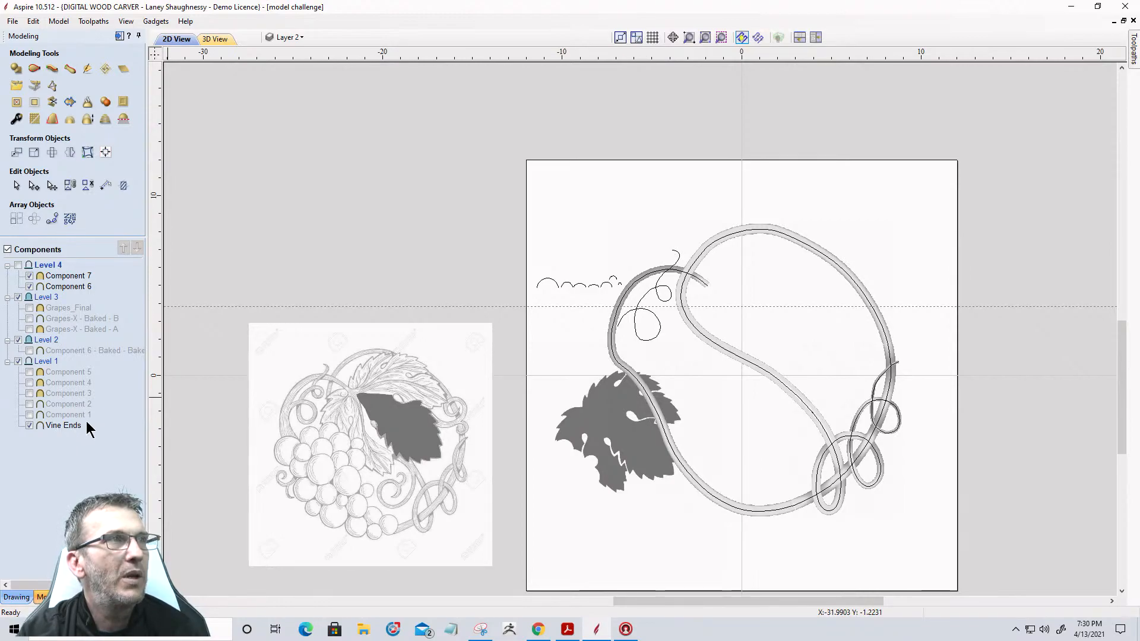
{"action": "left_click", "coordinate": [300, 37]}
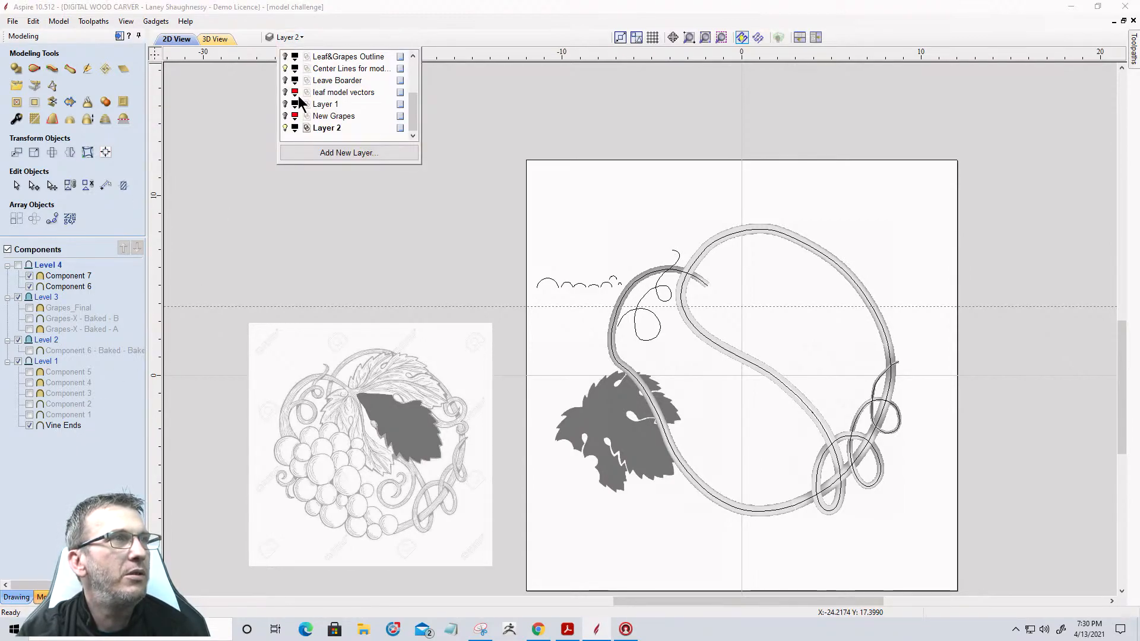
{"action": "scroll", "coordinate": [299, 98], "scroll_direction": "up", "scroll_amount": 1}
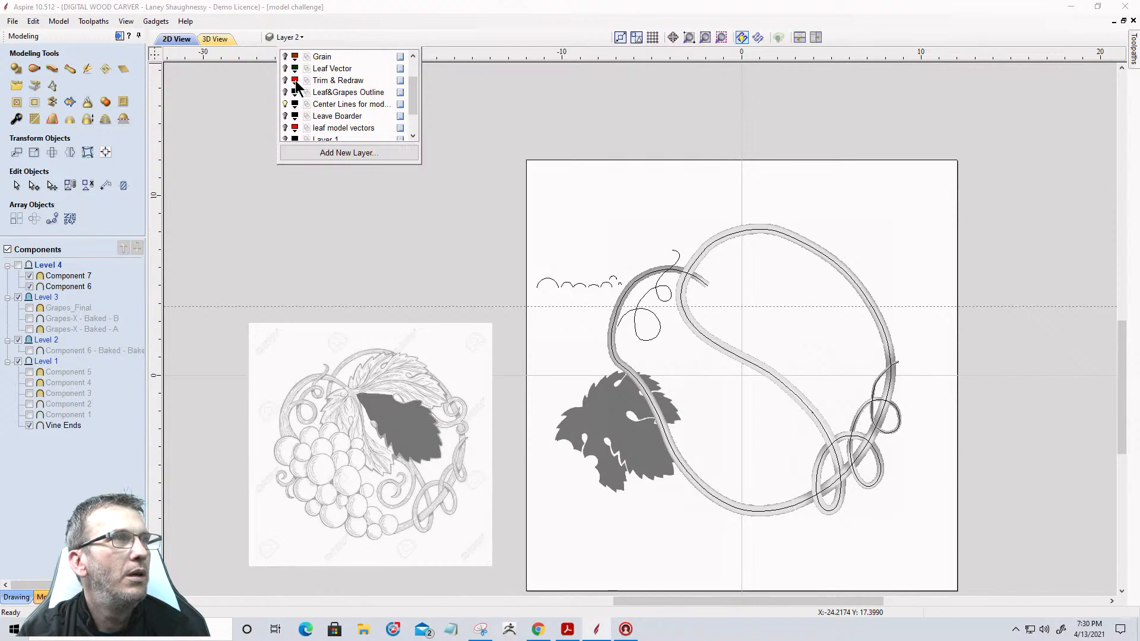
{"action": "left_click", "coordinate": [286, 91]}
{"action": "left_click", "coordinate": [285, 91]}
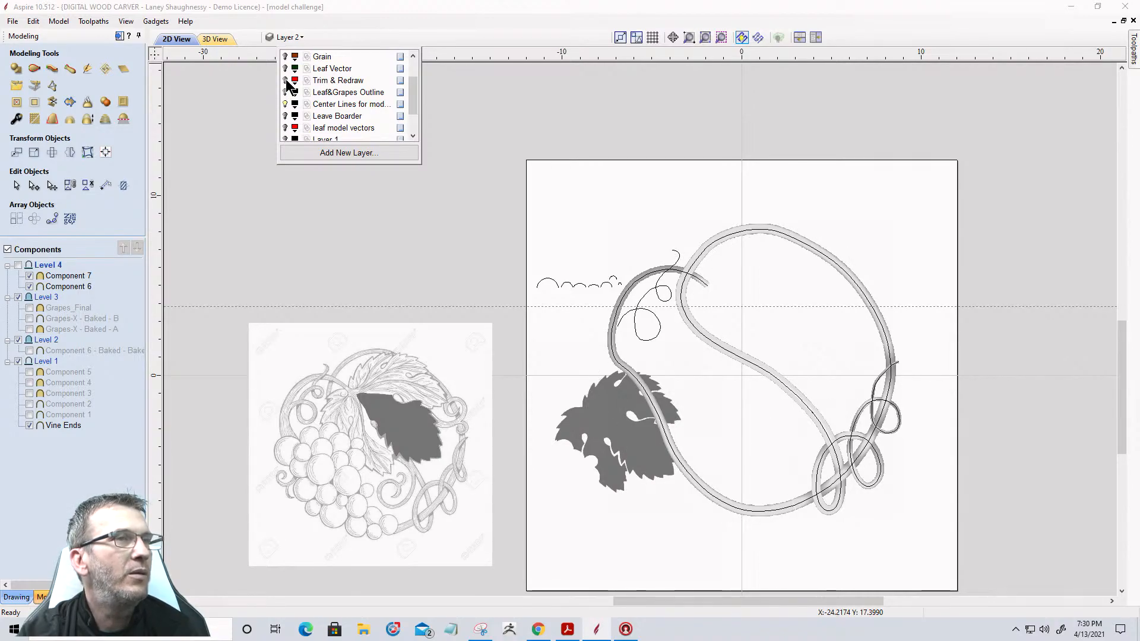
{"action": "left_click", "coordinate": [286, 80]}
{"action": "scroll", "coordinate": [783, 329], "scroll_direction": "up", "scroll_amount": 5}
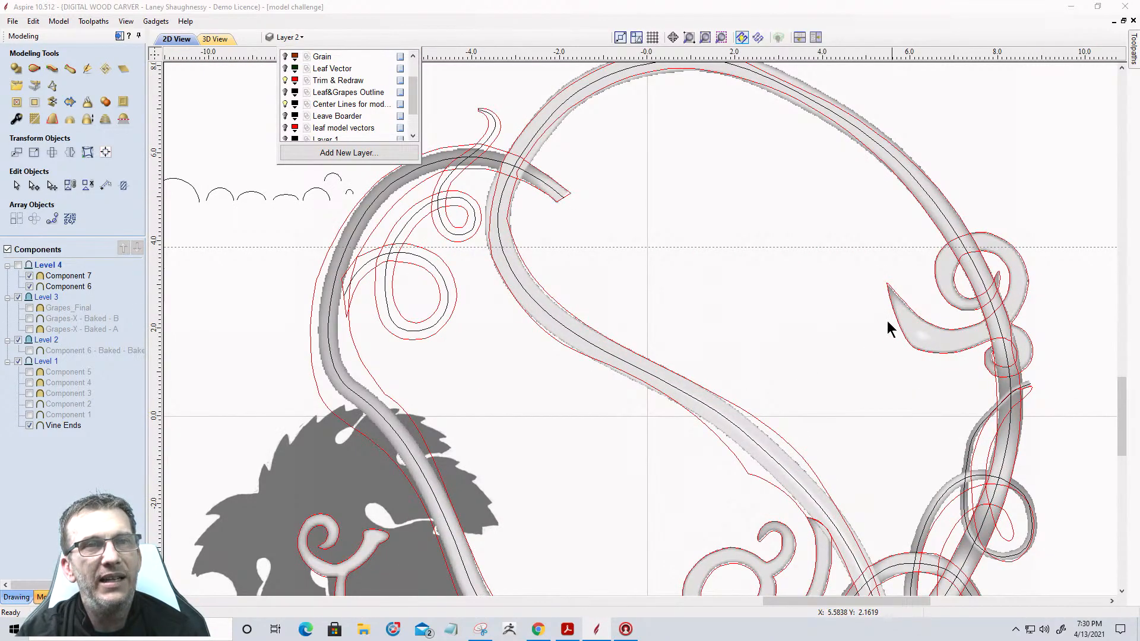
Hide the Bitmap Layer holding the leaf image and turn off the Vine Ends component
{"action": "scroll", "coordinate": [897, 280], "scroll_direction": "down", "scroll_amount": 4}
{"action": "scroll", "coordinate": [849, 444], "scroll_direction": "up", "scroll_amount": 2}
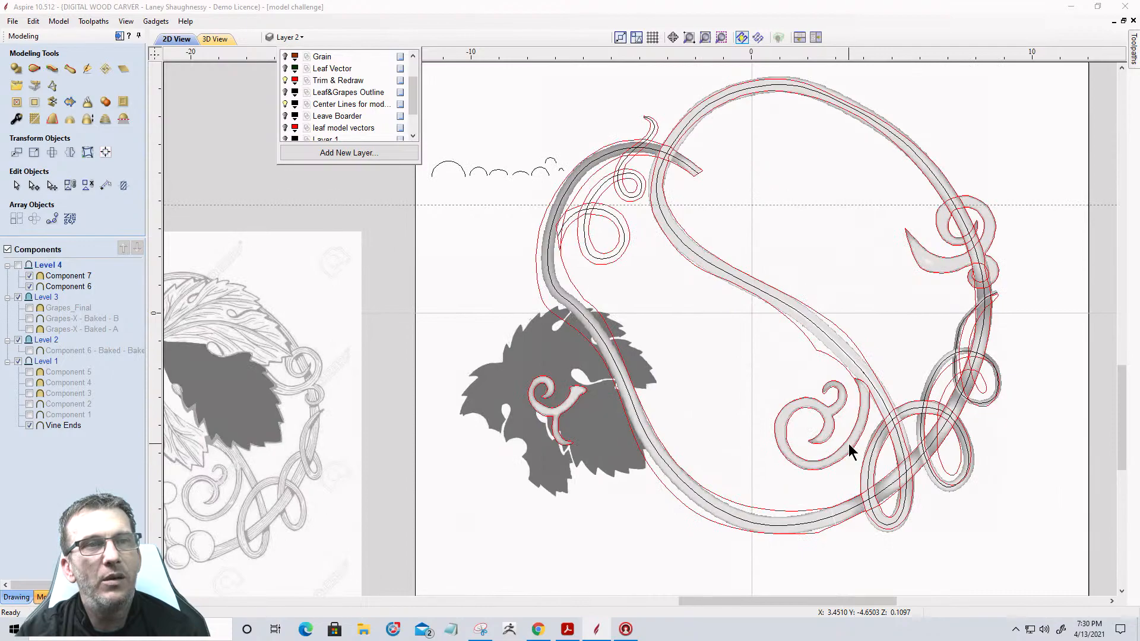
{"action": "scroll", "coordinate": [978, 282], "scroll_direction": "up", "scroll_amount": 2}
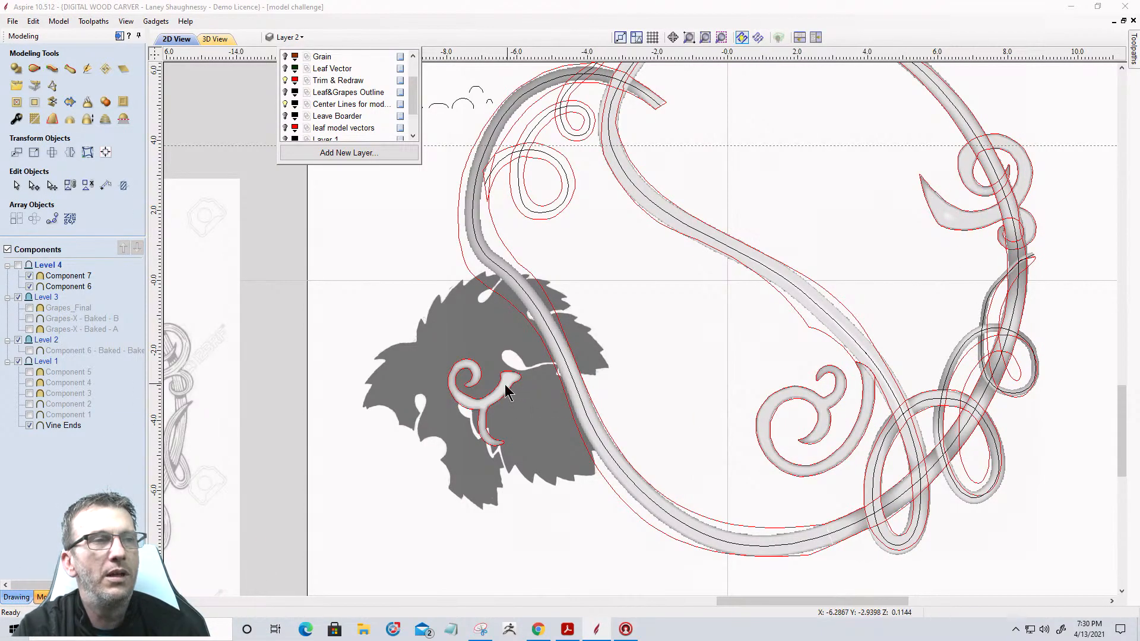
{"action": "left_click", "coordinate": [451, 349]}
{"action": "left_click", "coordinate": [451, 349]}
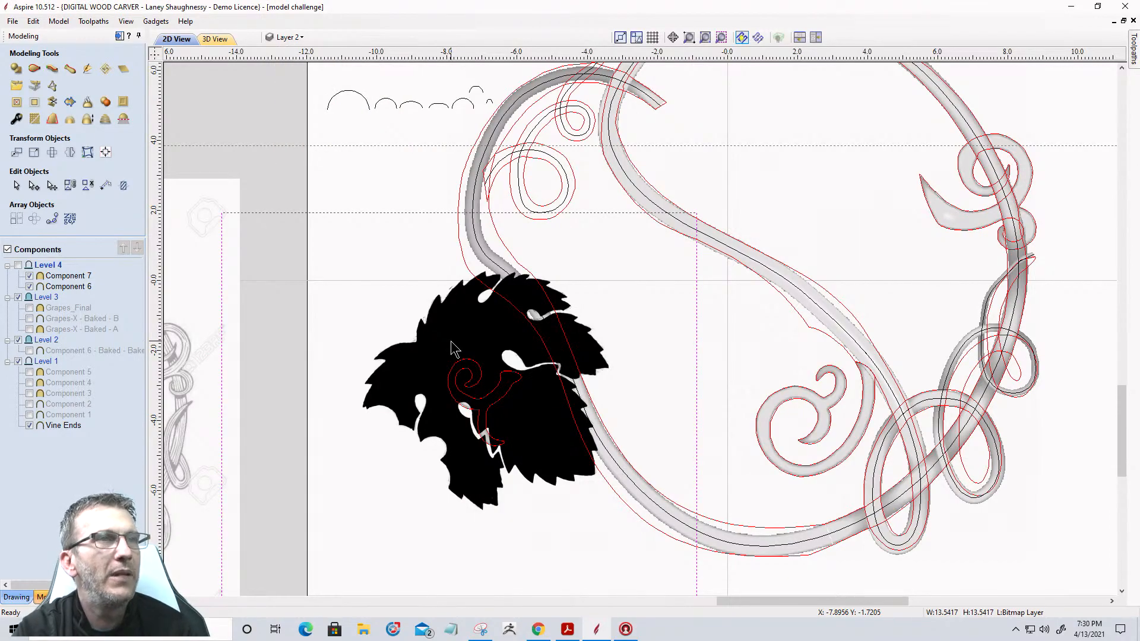
{"action": "left_click", "coordinate": [286, 37]}
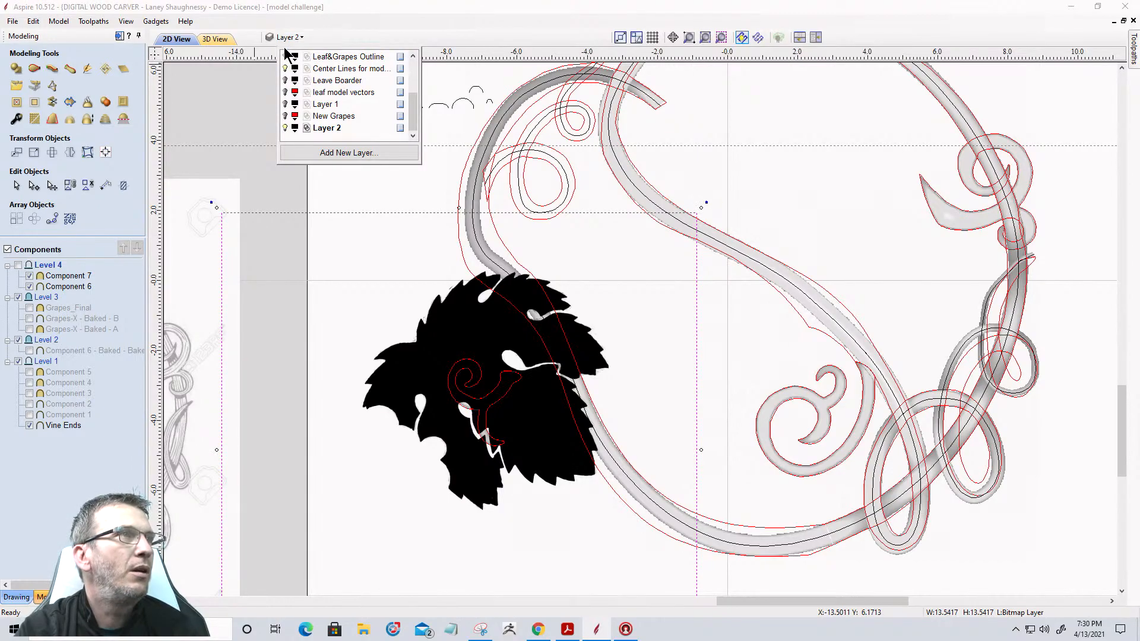
{"action": "left_click", "coordinate": [285, 57]}
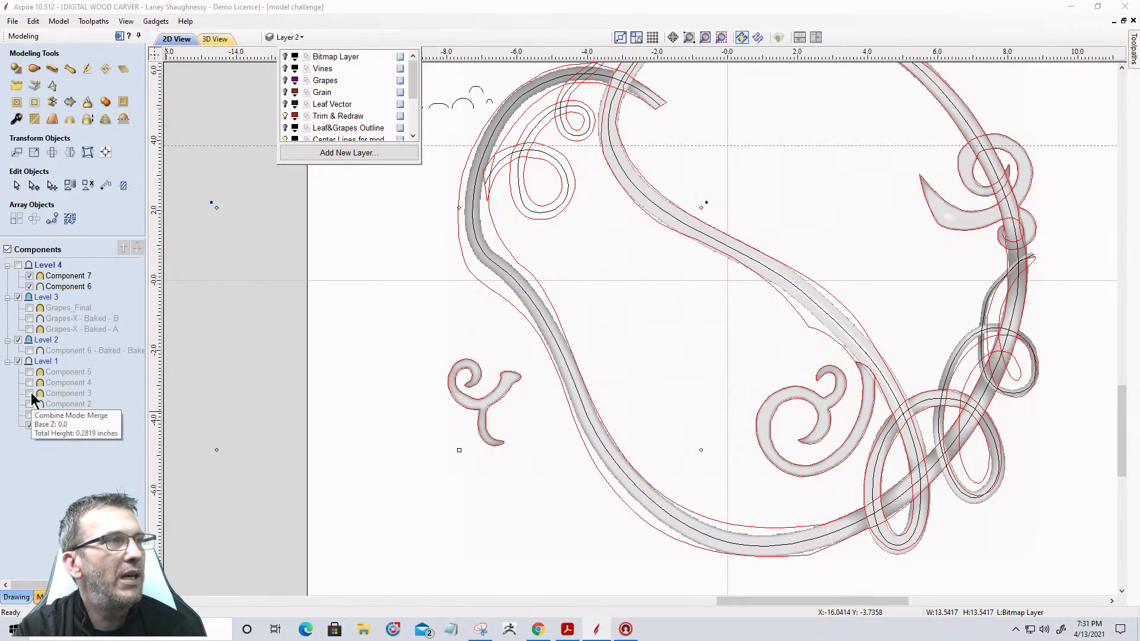
{"action": "left_click", "coordinate": [29, 426]}
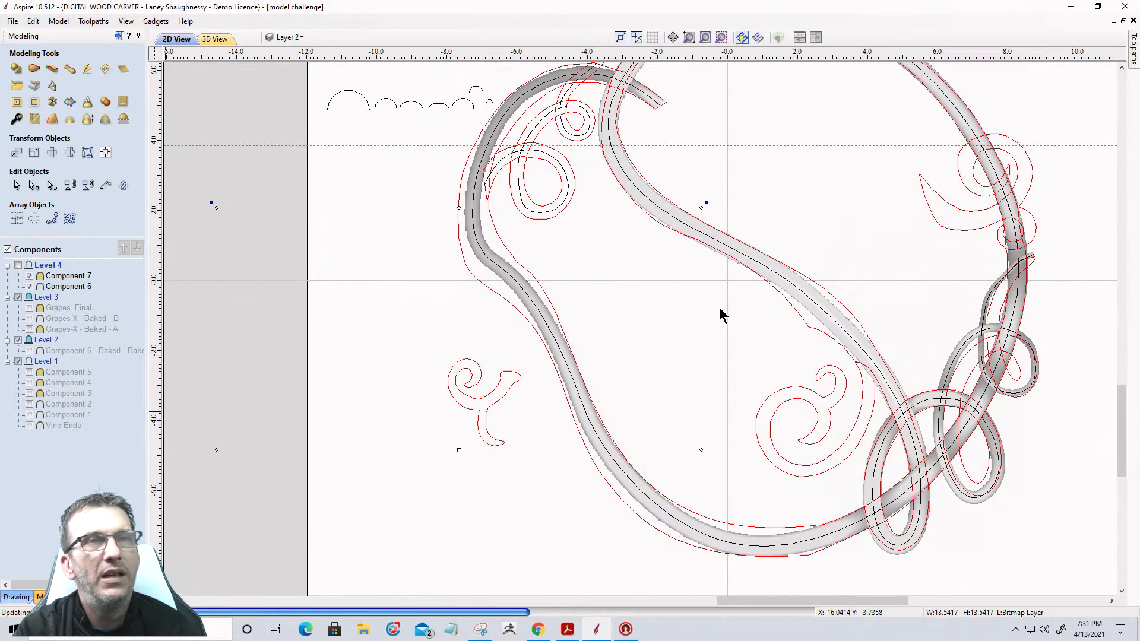
Create a shape from the curled tendril vector beside the outer vine, using a curved profile, a 60-degree angle and the Merge combine mode
{"action": "left_click", "coordinate": [953, 213]}
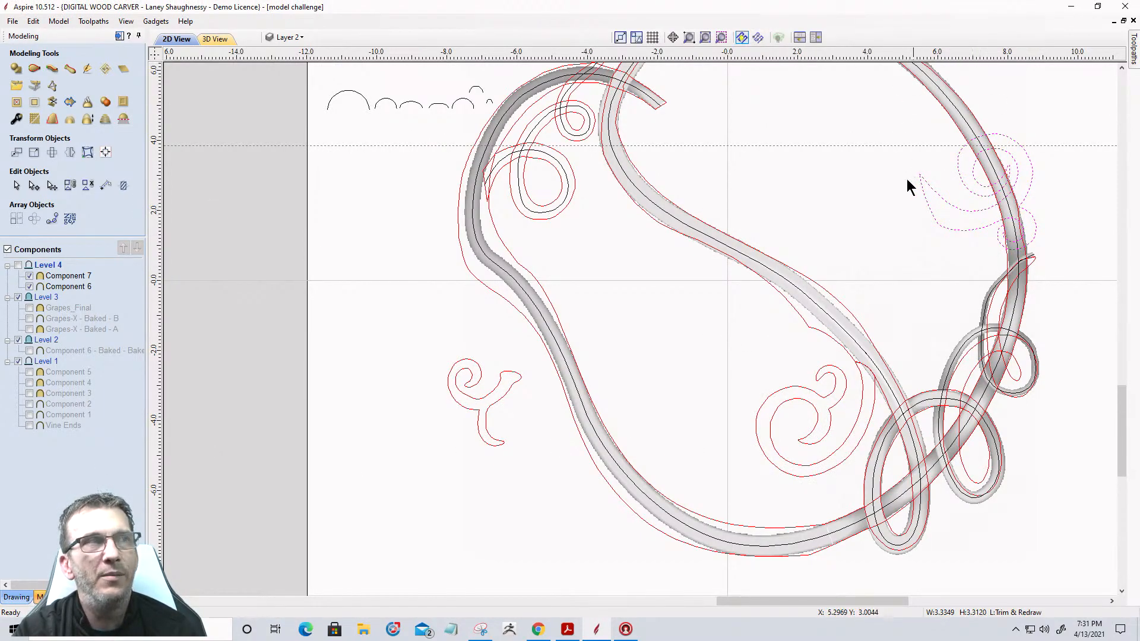
{"action": "left_click", "coordinate": [16, 69]}
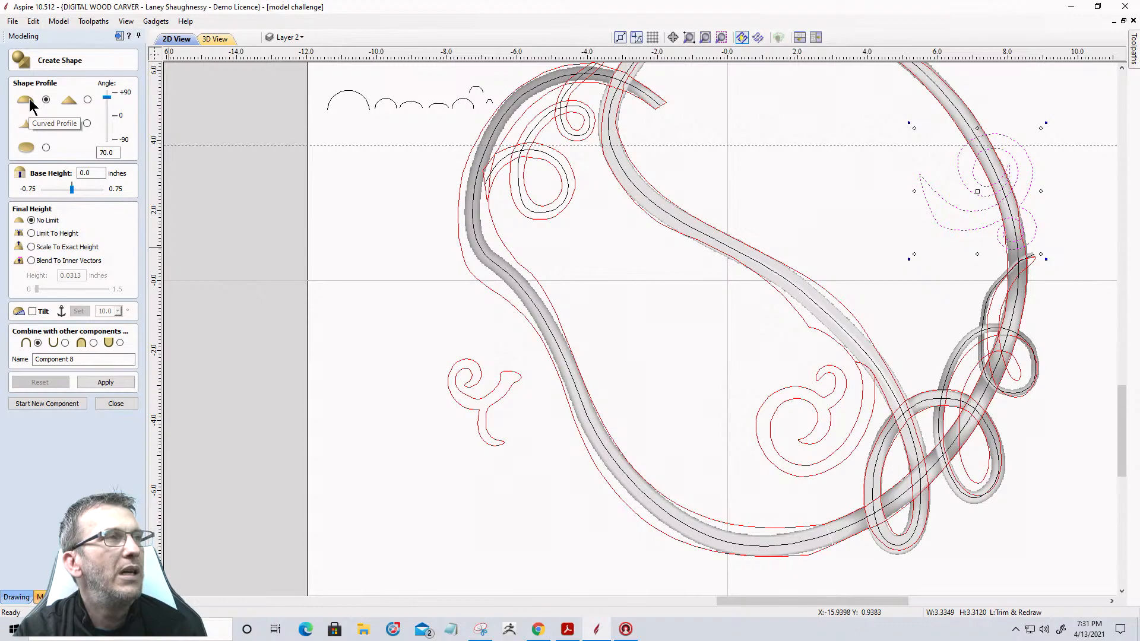
{"action": "left_click_drag", "start_coordinate": [112, 152], "coordinate": [95, 156]}
{"action": "type", "text": "60"}
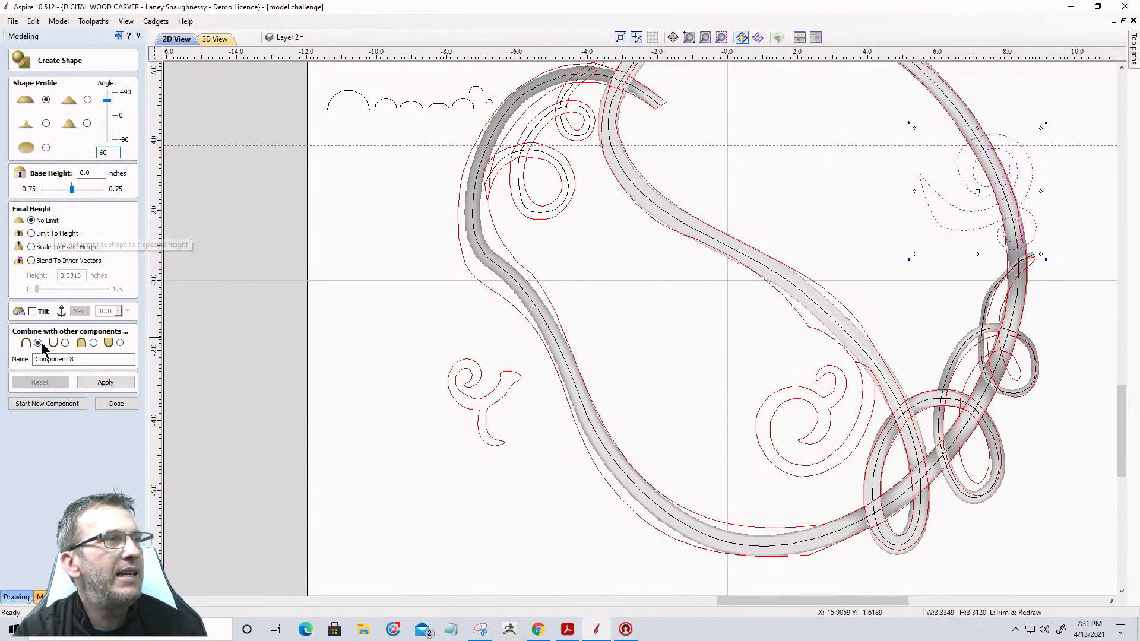
{"action": "left_click", "coordinate": [93, 344]}
{"action": "left_click", "coordinate": [97, 382]}
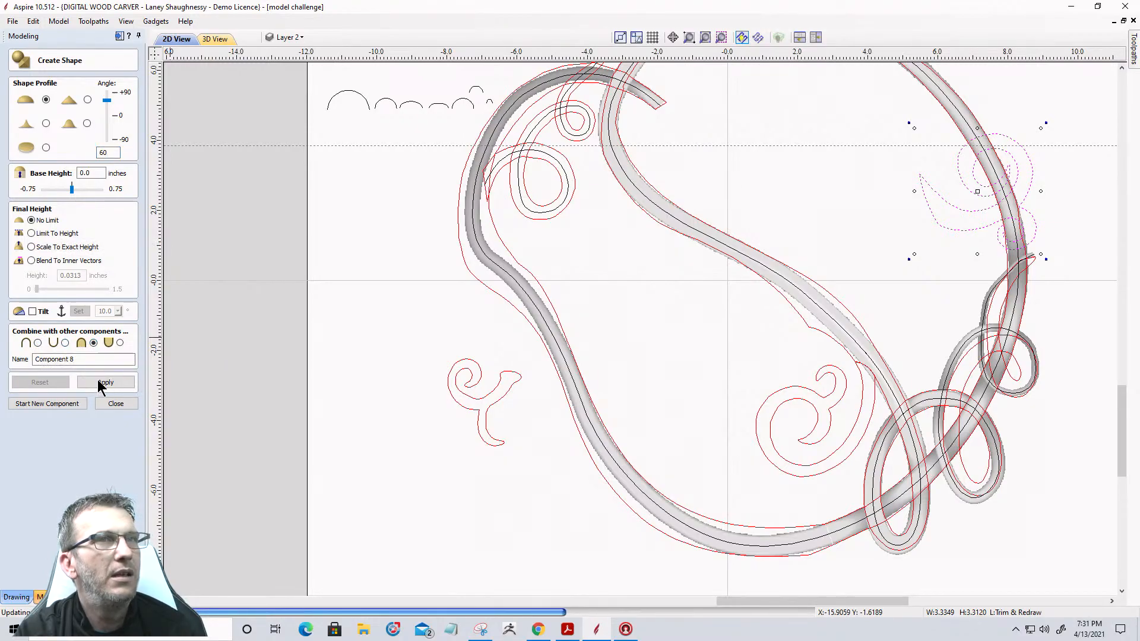
{"action": "left_click", "coordinate": [98, 381]}
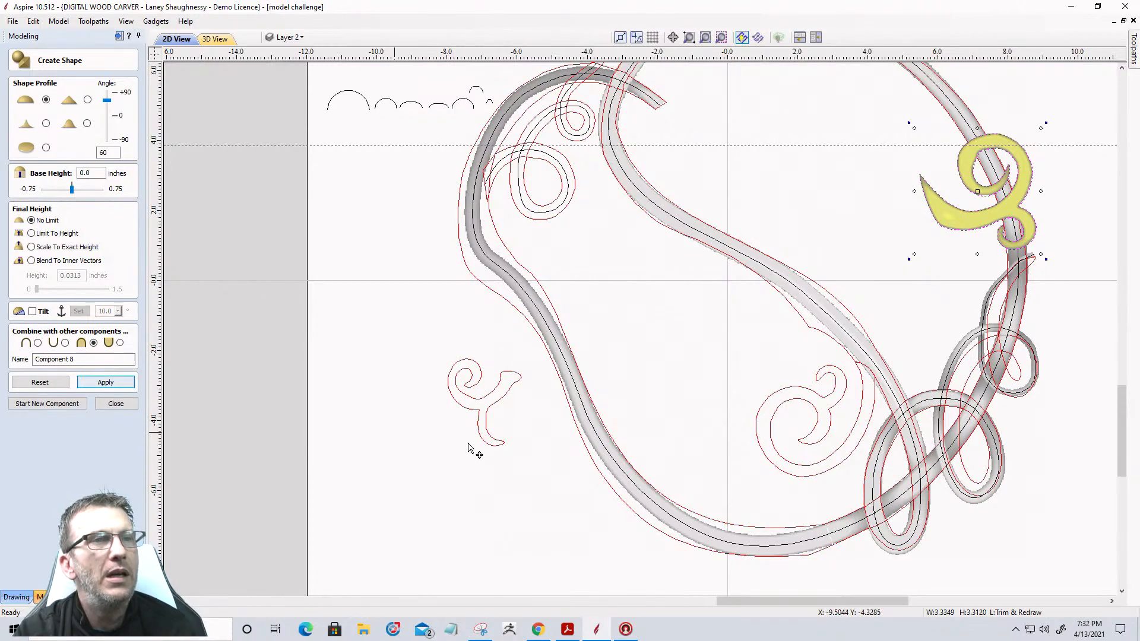
Start a new component and create a curved-profile shape from the spiral tendril beside the woven loops, at a 70-degree angle with Merge
{"action": "left_click", "coordinate": [34, 407]}
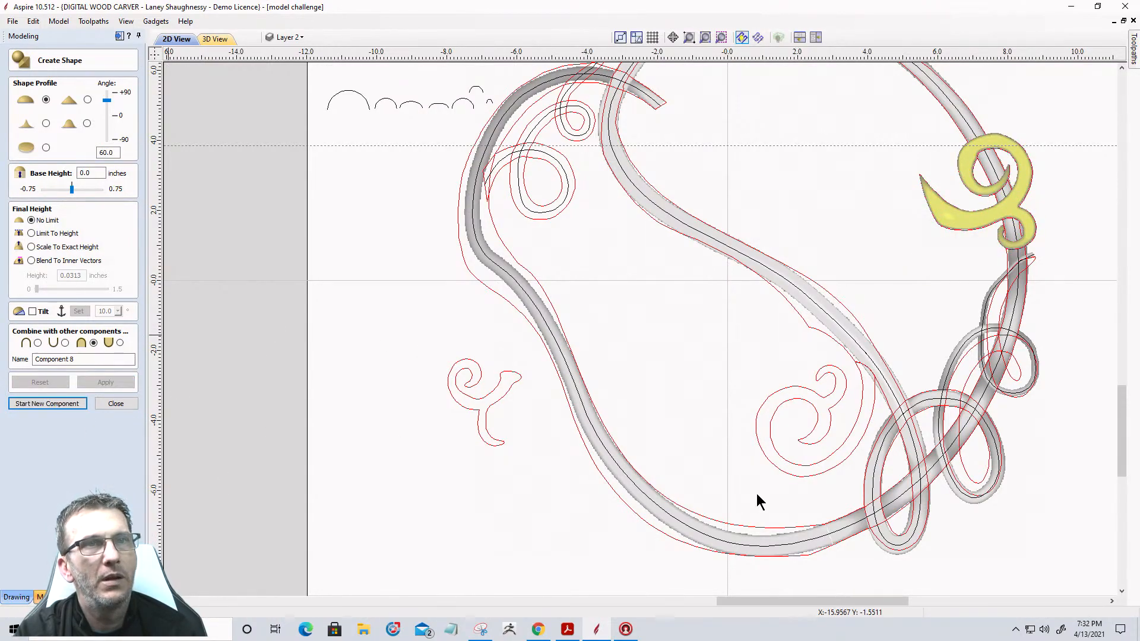
{"action": "left_click", "coordinate": [797, 398]}
{"action": "left_click", "coordinate": [106, 93]}
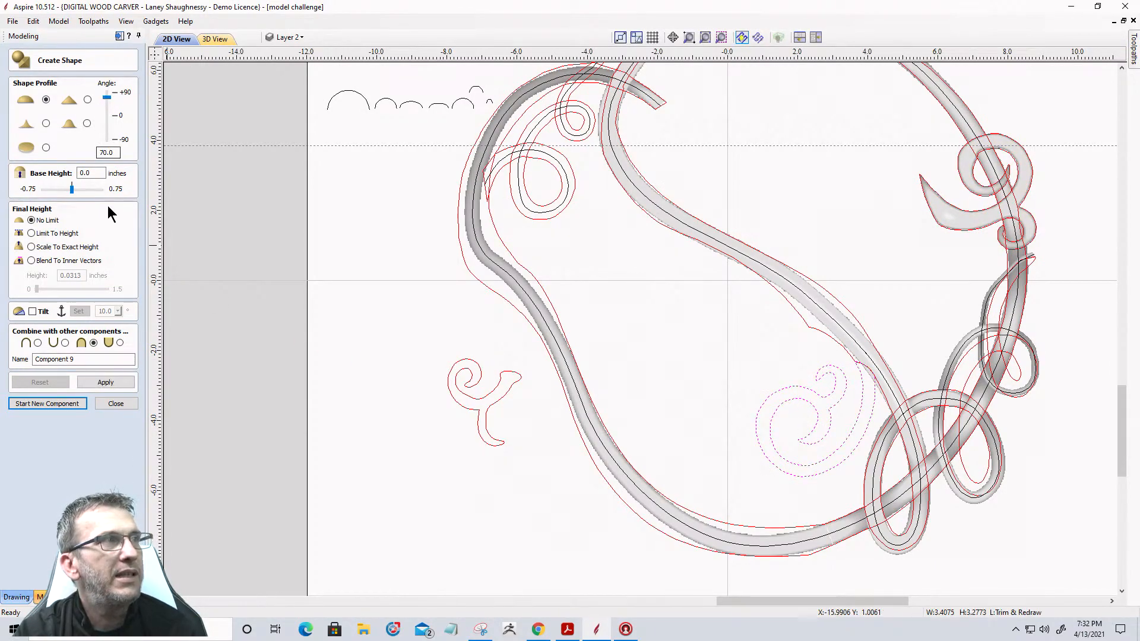
{"action": "left_click", "coordinate": [105, 383]}
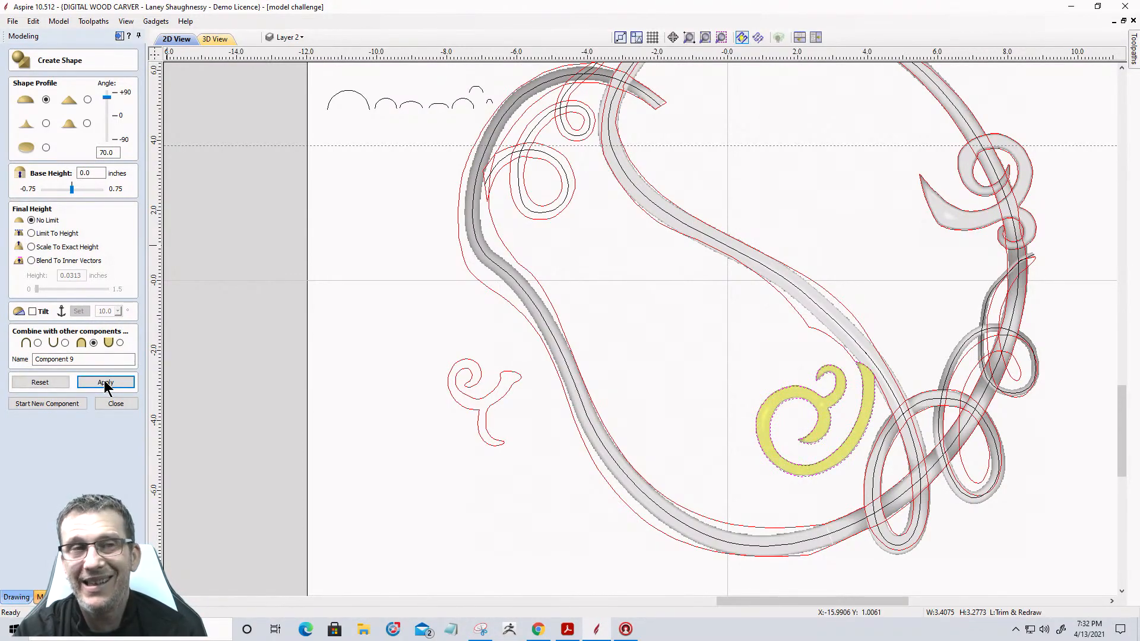
Start a new component and create a curved-profile shape from the small branched tendril outside the vine outline, at a 70-degree angle with Merge
{"action": "left_click", "coordinate": [47, 405]}
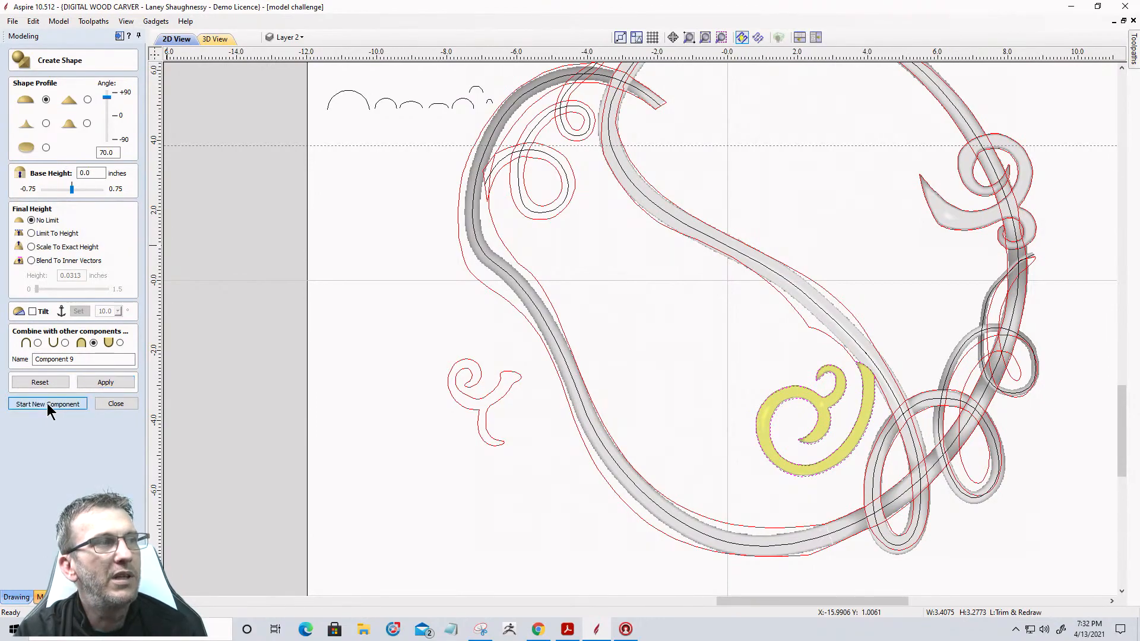
{"action": "left_click", "coordinate": [490, 393]}
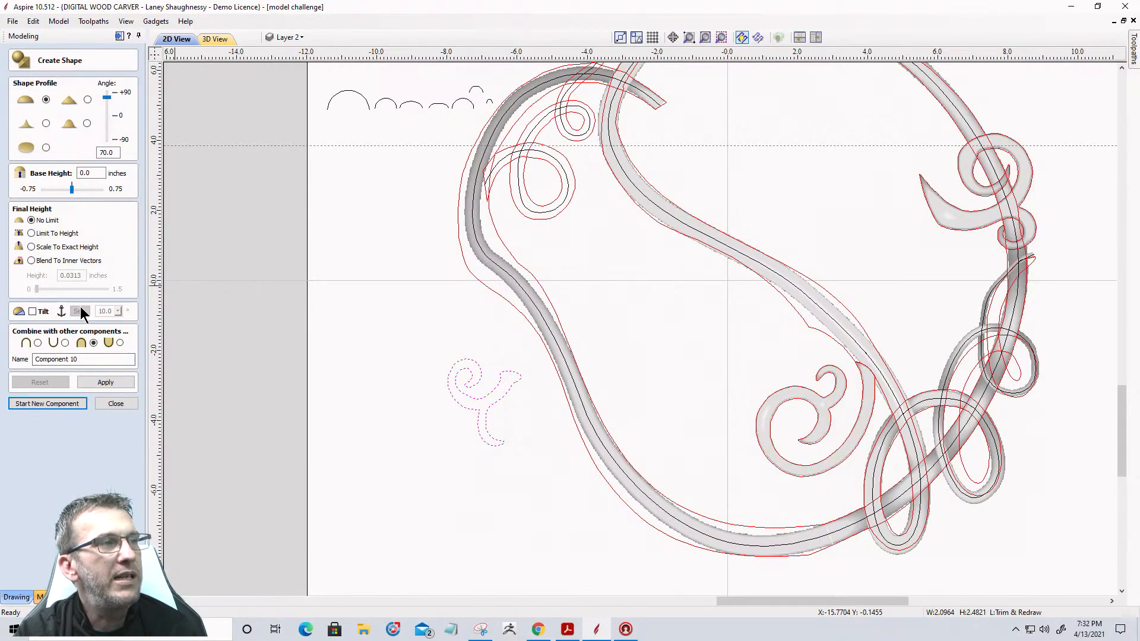
{"action": "left_click", "coordinate": [113, 386]}
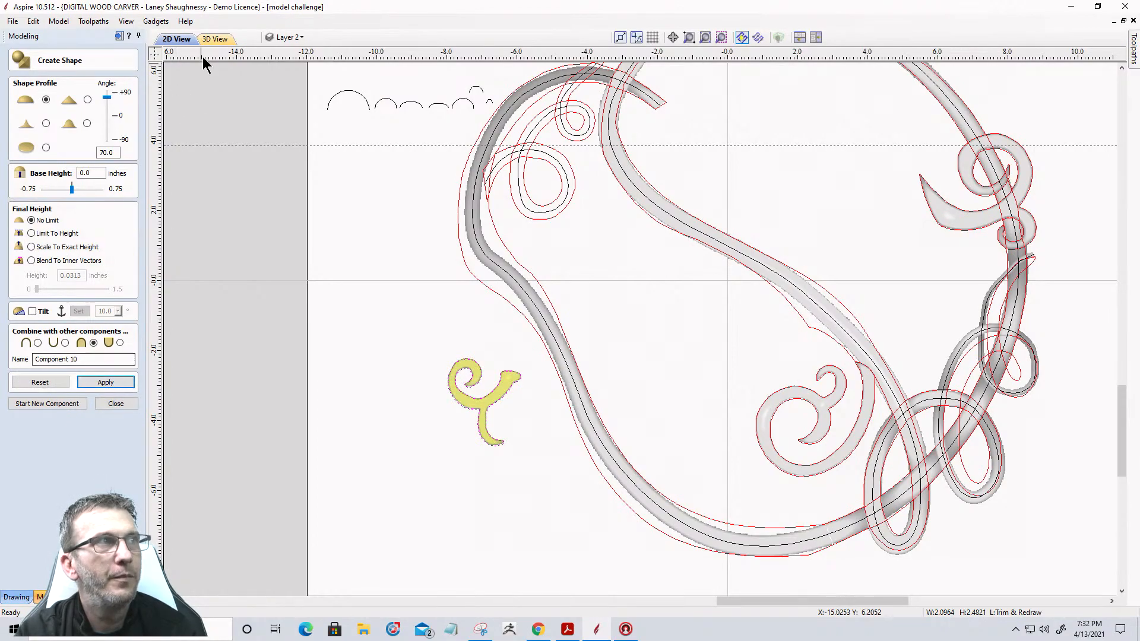
Examine the modelled tendril ends in 3D, especially where the curled tendril crosses the outer vine
{"action": "left_click", "coordinate": [215, 38]}
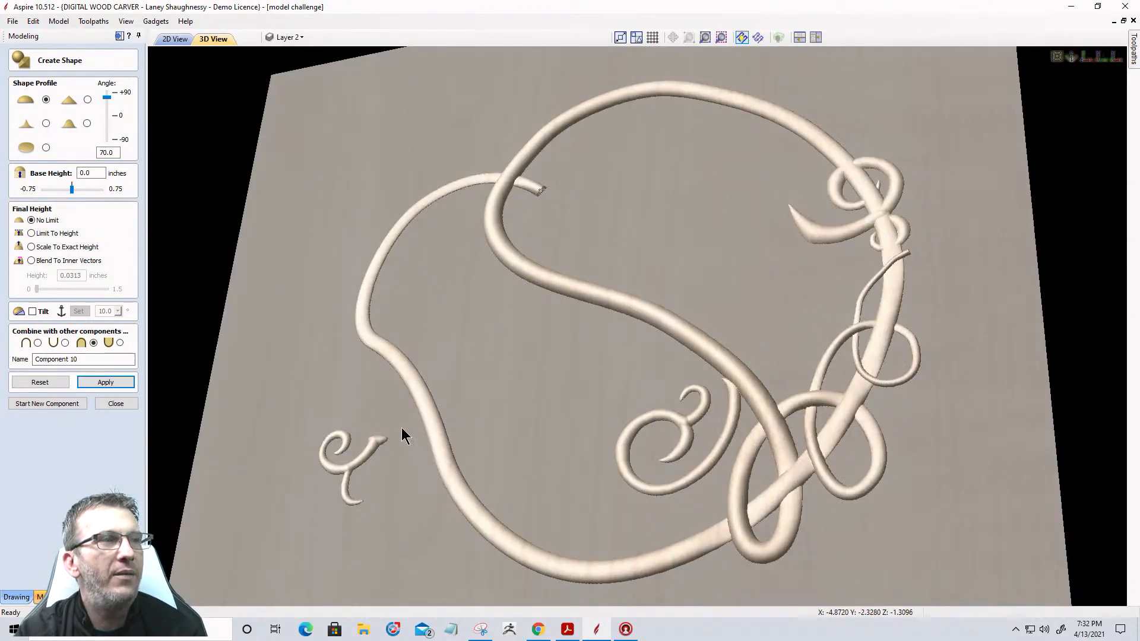
{"action": "scroll", "coordinate": [680, 521], "scroll_direction": "up", "scroll_amount": 3}
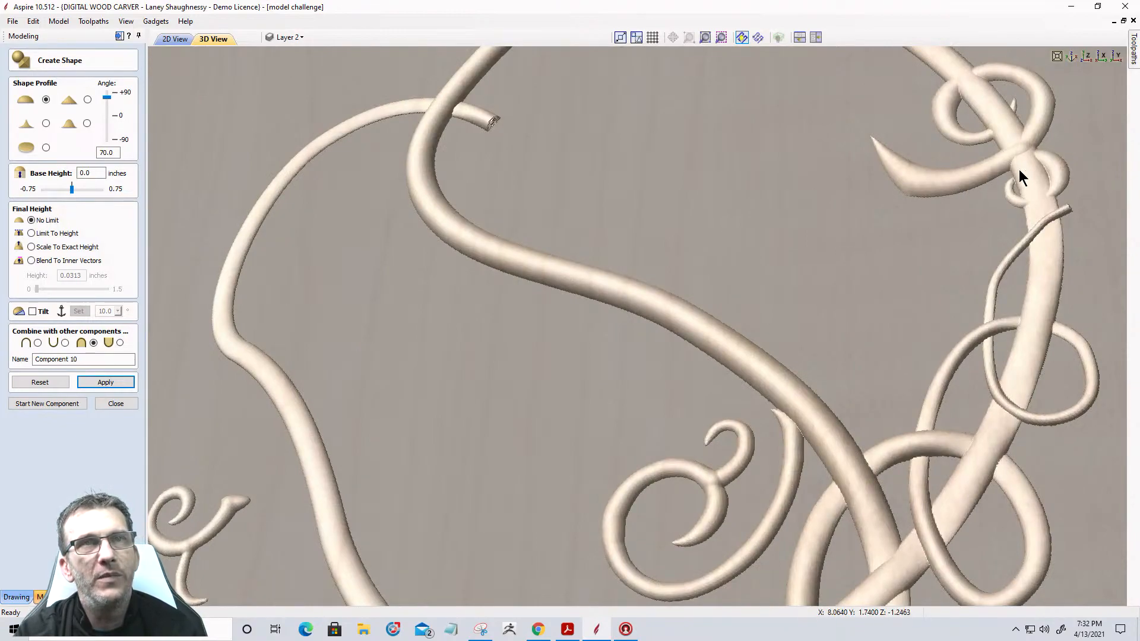
{"action": "middle_click_drag", "start_coordinate": [996, 213], "coordinate": [877, 440]}
{"action": "scroll", "coordinate": [905, 376], "scroll_direction": "up", "scroll_amount": 2}
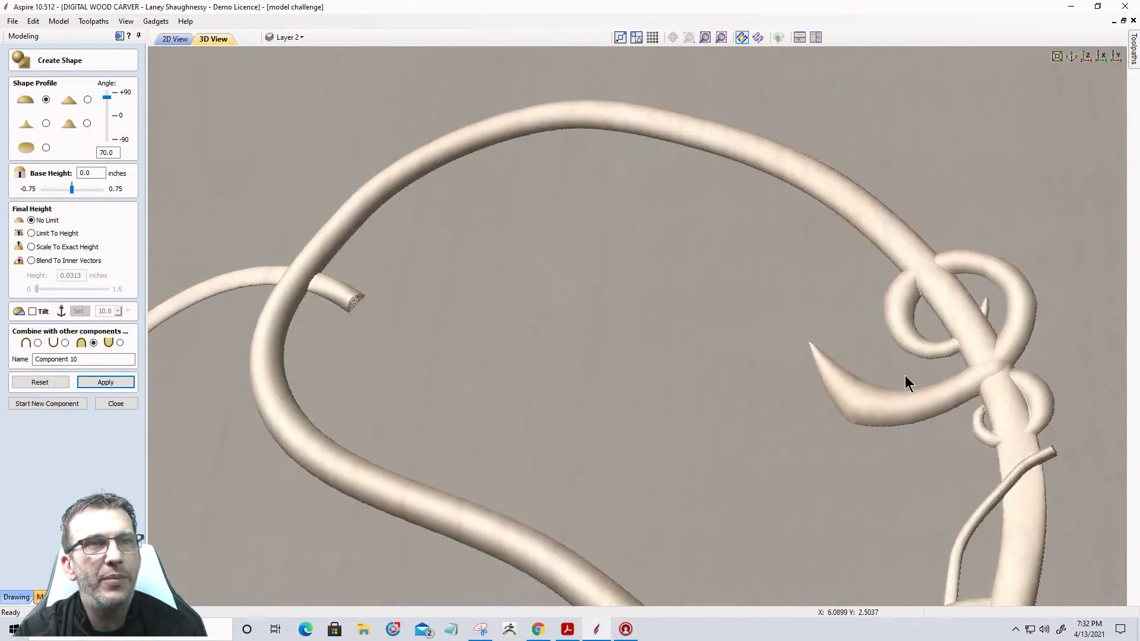
{"action": "scroll", "coordinate": [905, 376], "scroll_direction": "up", "scroll_amount": 2}
{"action": "middle_click_drag", "start_coordinate": [905, 375], "coordinate": [555, 258]}
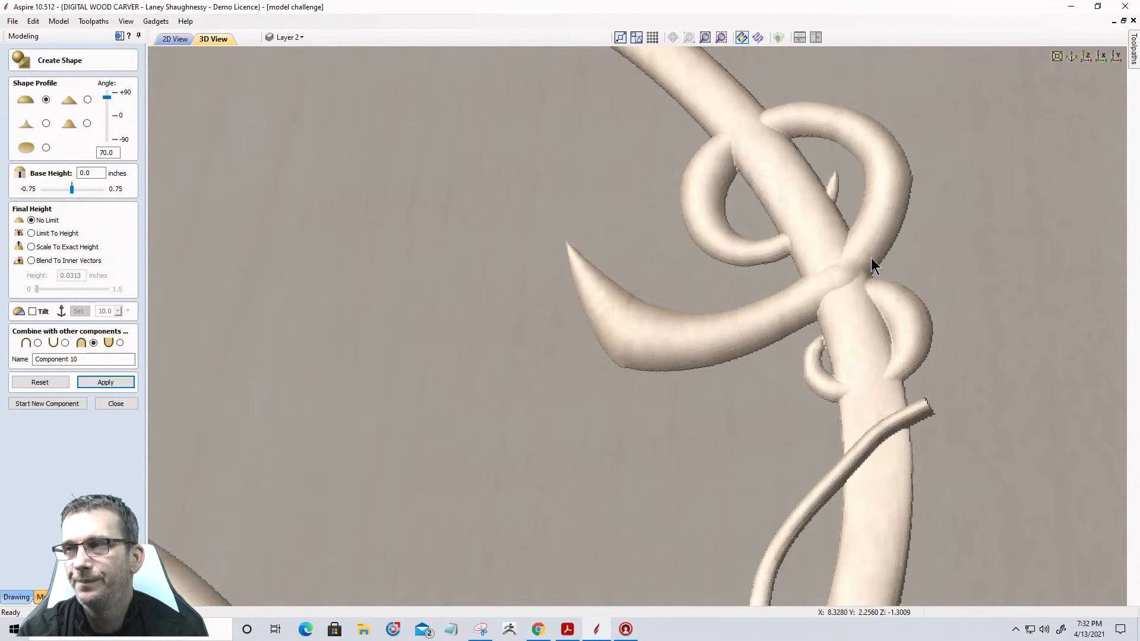
{"action": "scroll", "coordinate": [871, 258], "scroll_direction": "down", "scroll_amount": 5}
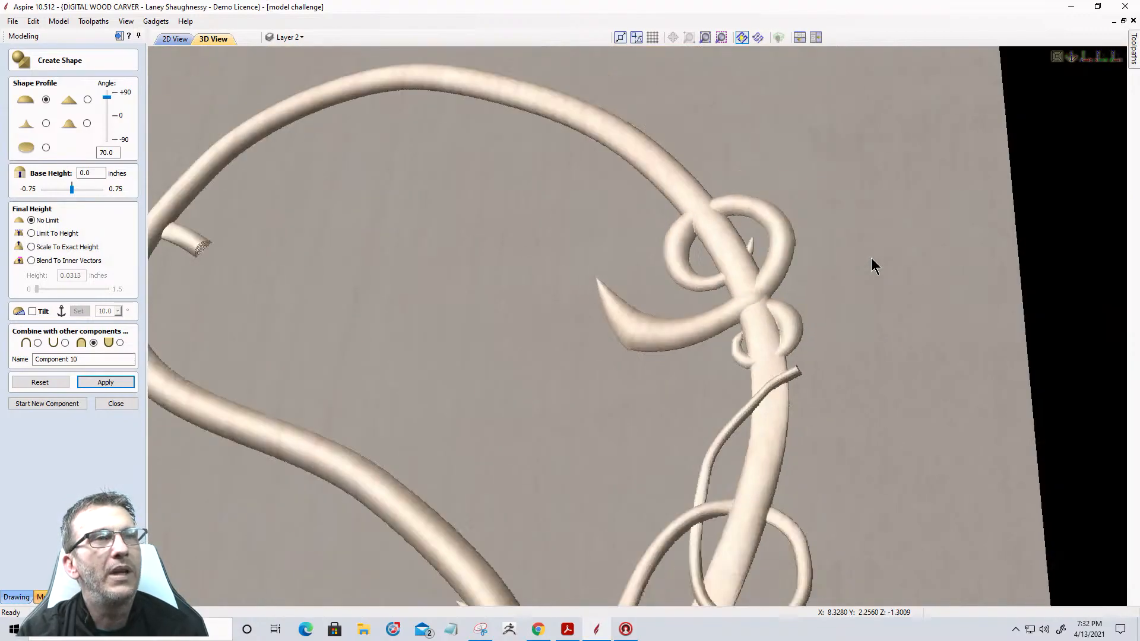
{"action": "scroll", "coordinate": [871, 257], "scroll_direction": "down", "scroll_amount": 5}
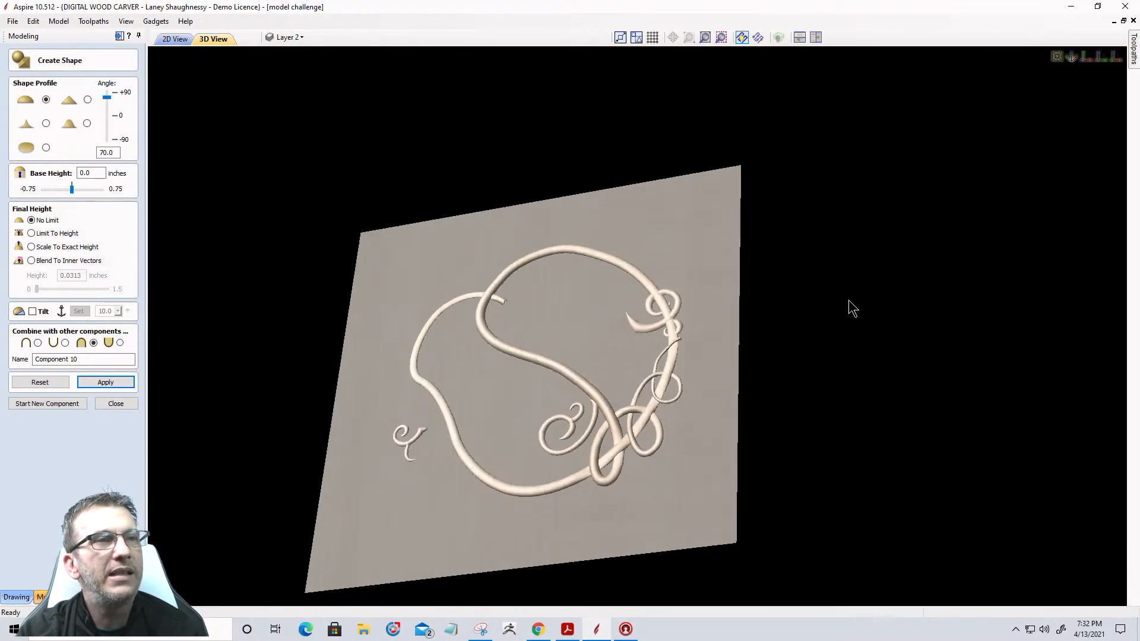
{"action": "scroll", "coordinate": [589, 415], "scroll_direction": "up", "scroll_amount": 4}
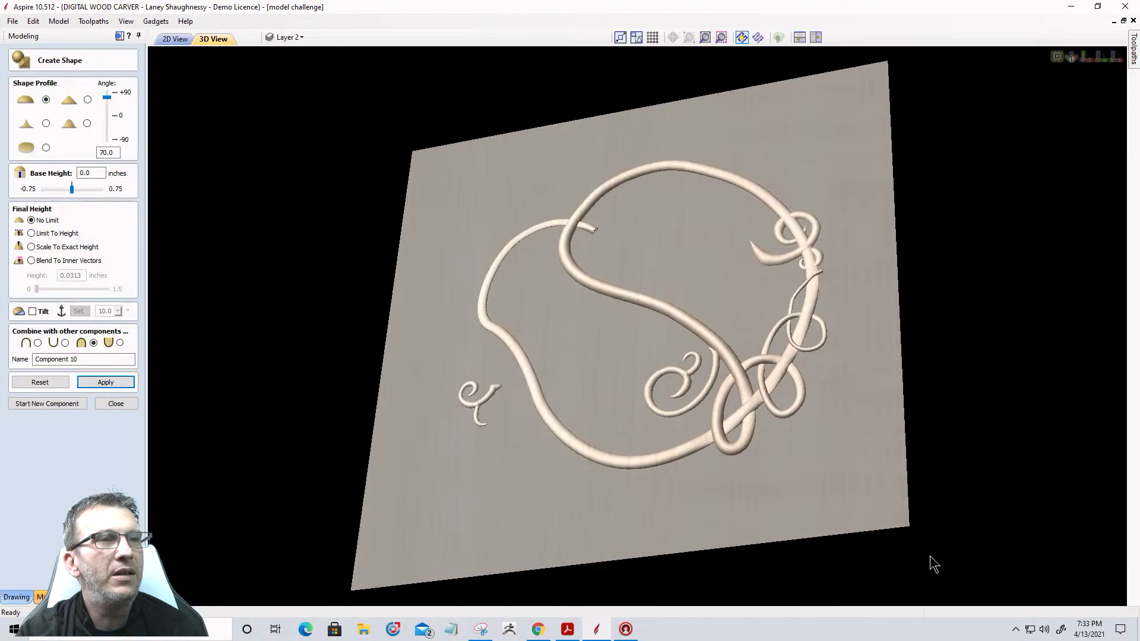
Review the Shaded Background Style choices for the 3D view in the program options, keeping Solid
{"action": "left_click", "coordinate": [33, 22]}
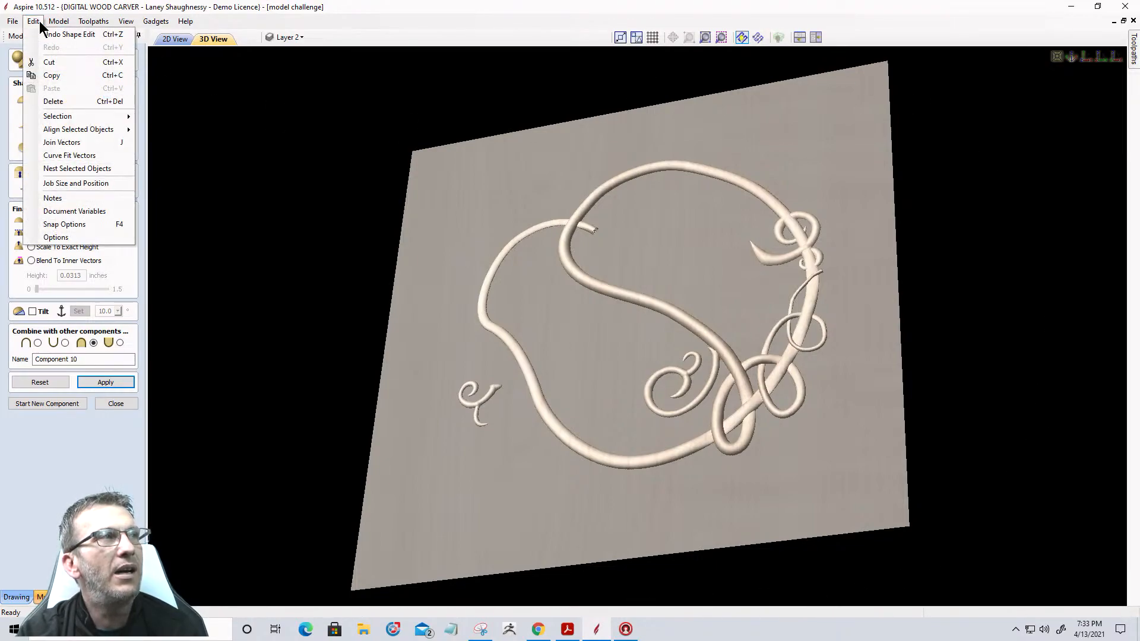
{"action": "left_click", "coordinate": [78, 237]}
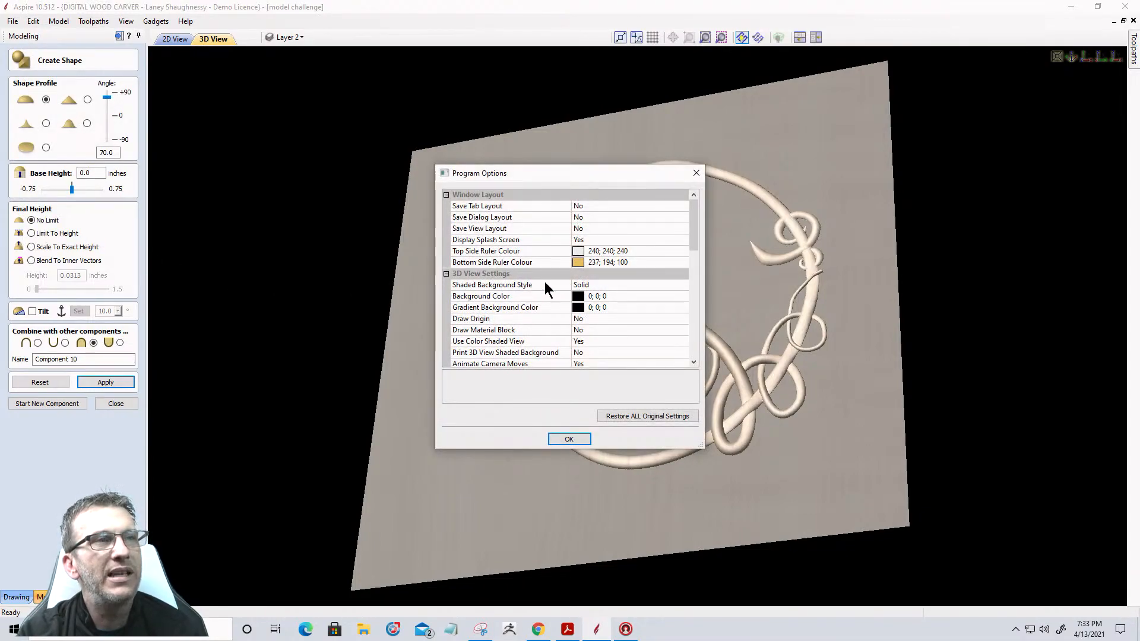
{"action": "left_click", "coordinate": [587, 285]}
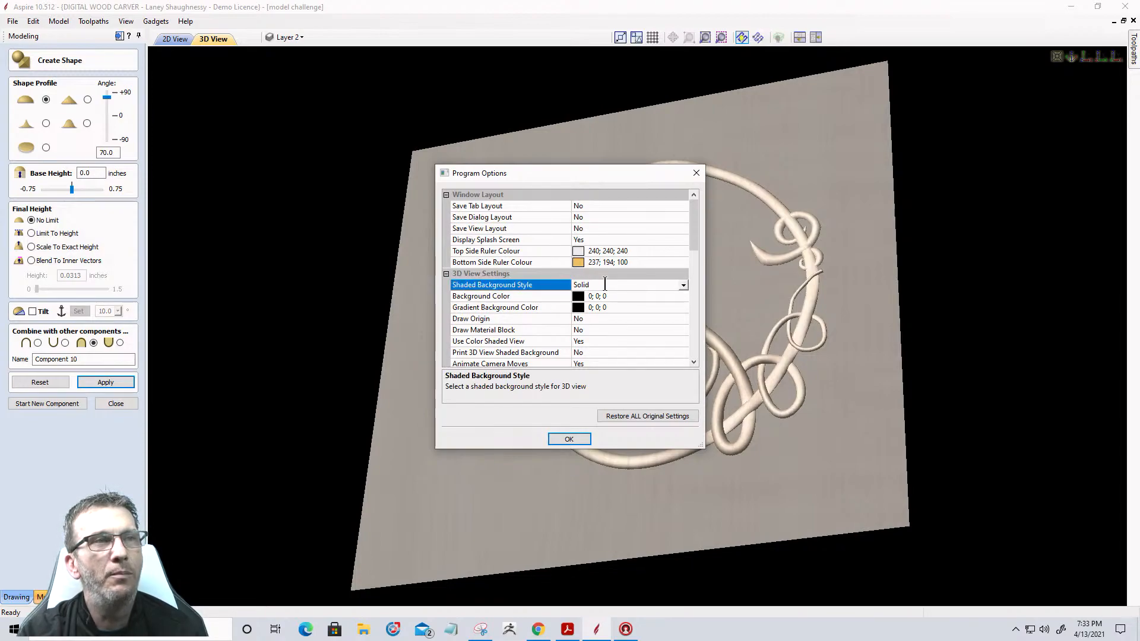
{"action": "left_click", "coordinate": [682, 286]}
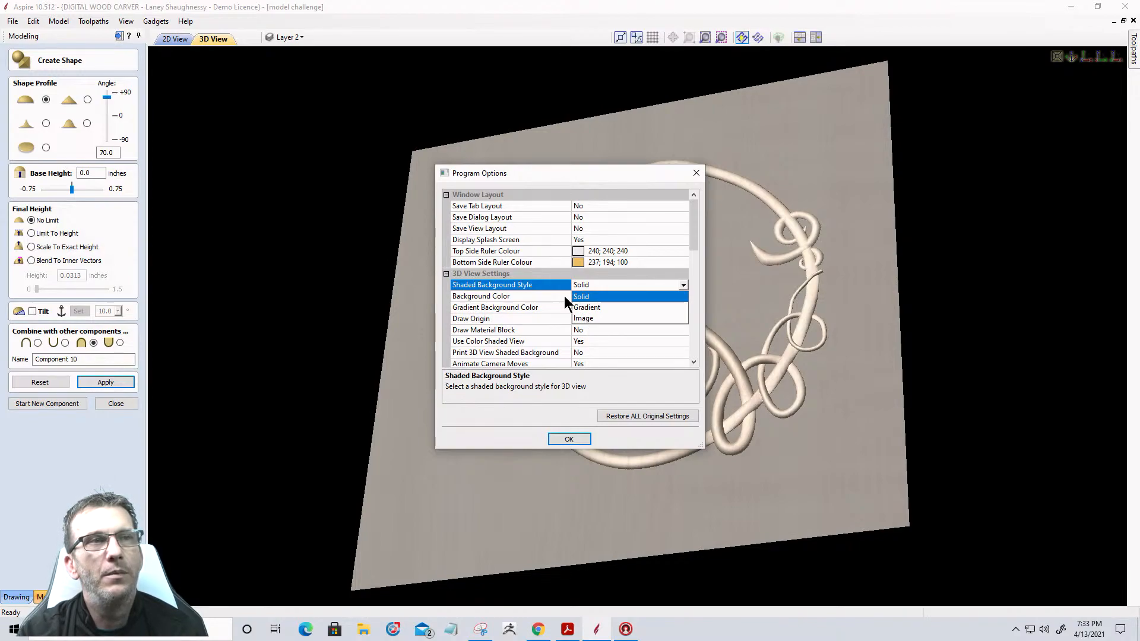
{"action": "left_click", "coordinate": [618, 296]}
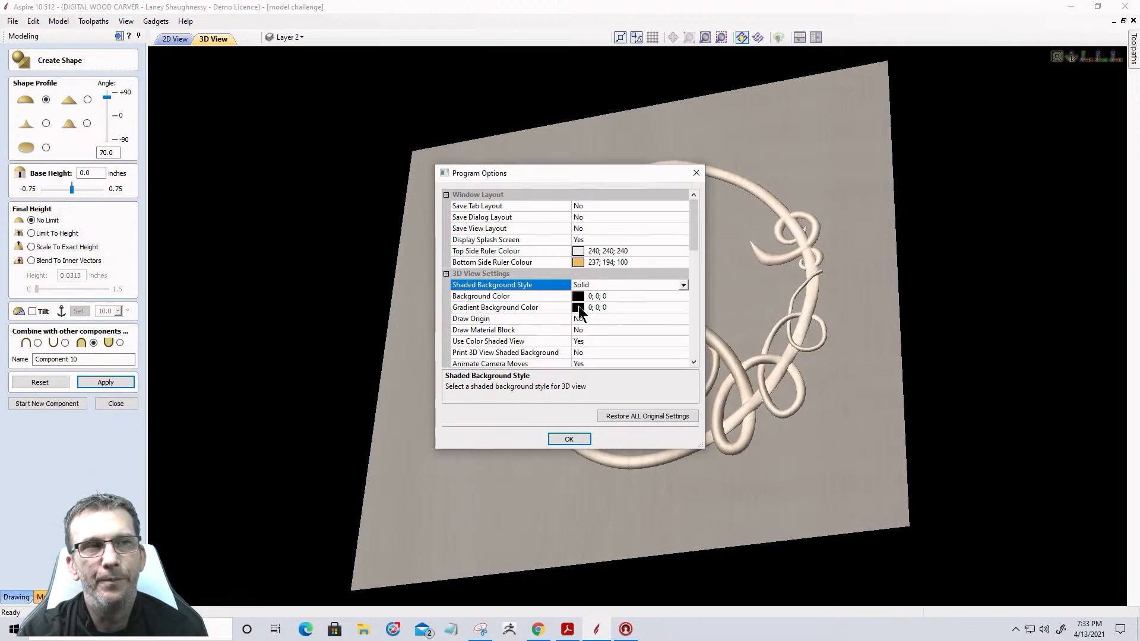
{"action": "left_click", "coordinate": [579, 439]}
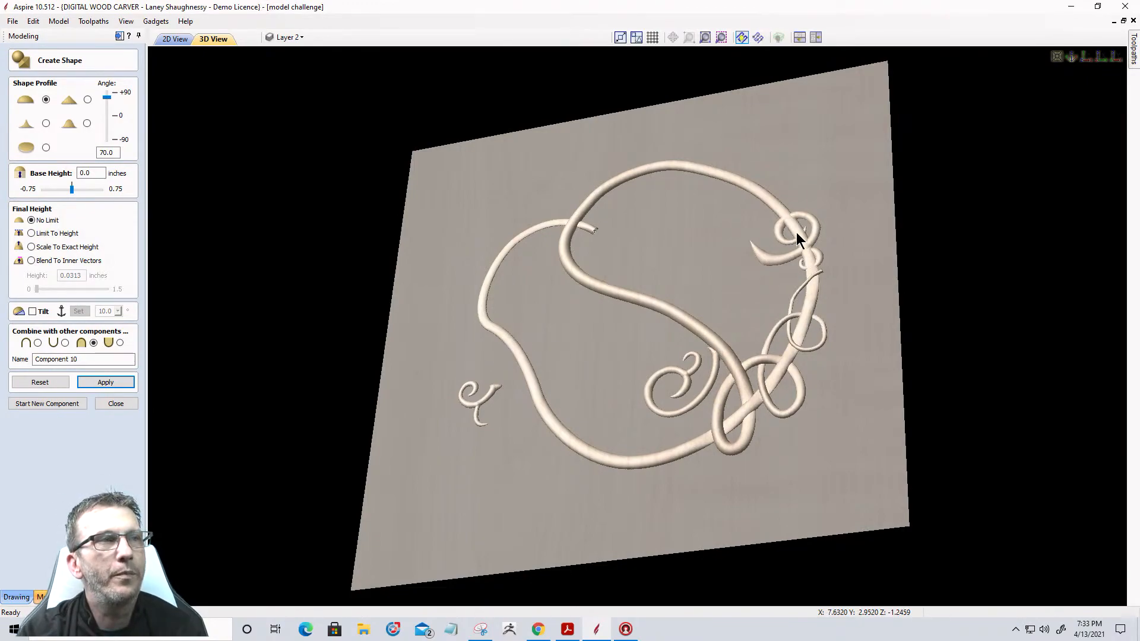
Close the Create Shape tool and select Component 8, the curled tendril crossing the outer vine, for editing in the 3D view
{"action": "scroll", "coordinate": [796, 233], "scroll_direction": "up", "scroll_amount": 3}
{"action": "left_click", "coordinate": [107, 404]}
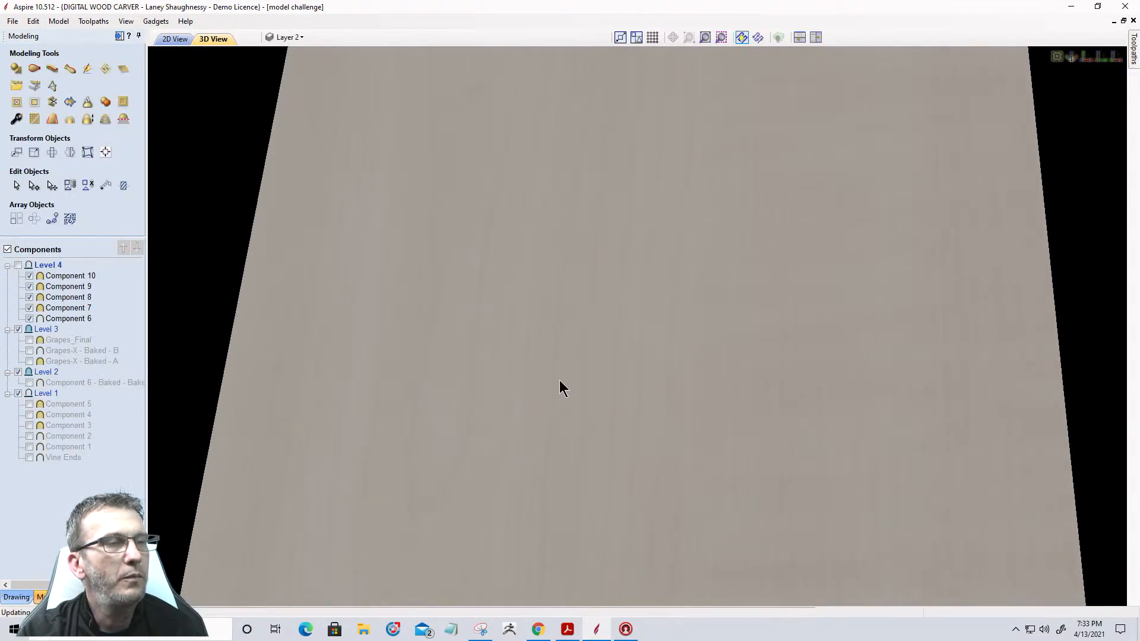
{"action": "scroll", "coordinate": [911, 183], "scroll_direction": "down", "scroll_amount": 2}
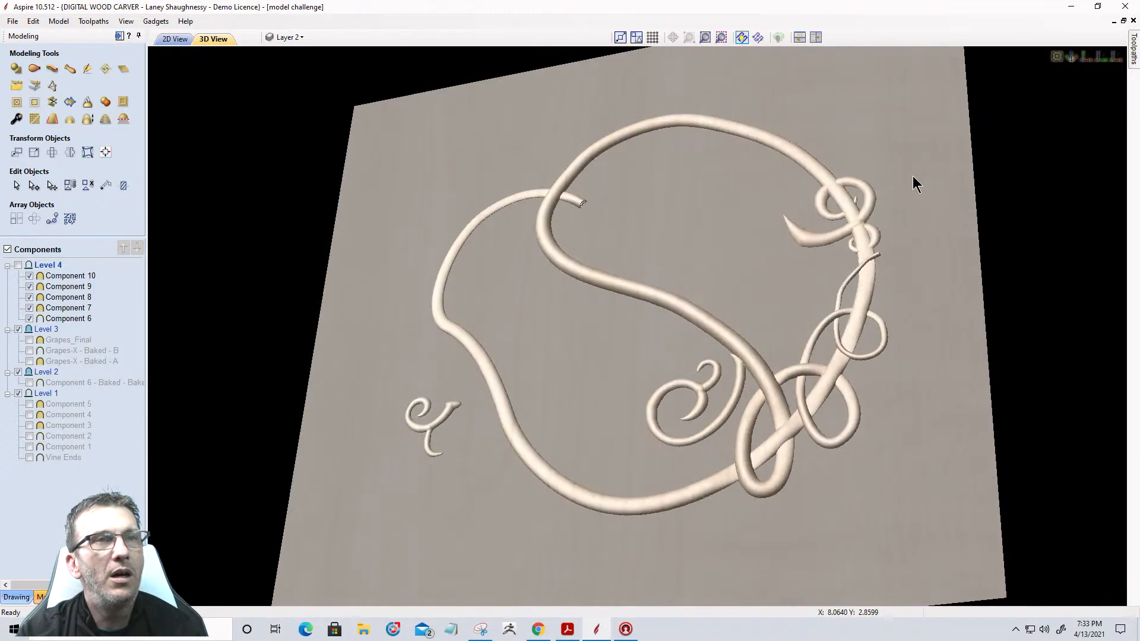
{"action": "scroll", "coordinate": [904, 182], "scroll_direction": "up", "scroll_amount": 6}
{"action": "scroll", "coordinate": [714, 334], "scroll_direction": "up", "scroll_amount": 4}
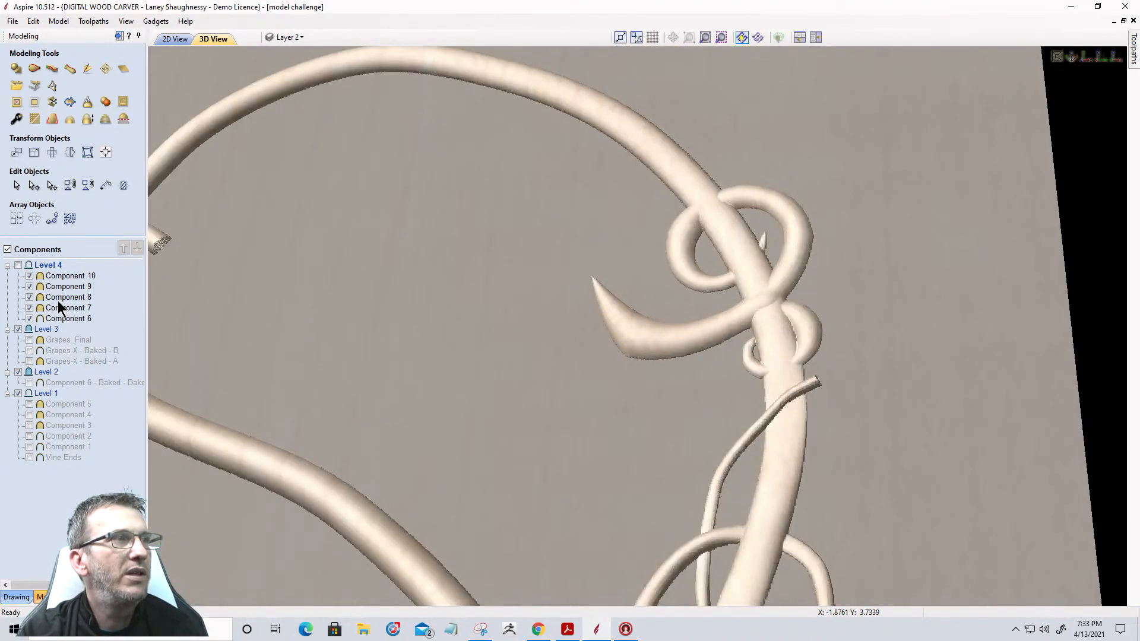
{"action": "left_click", "coordinate": [58, 298]}
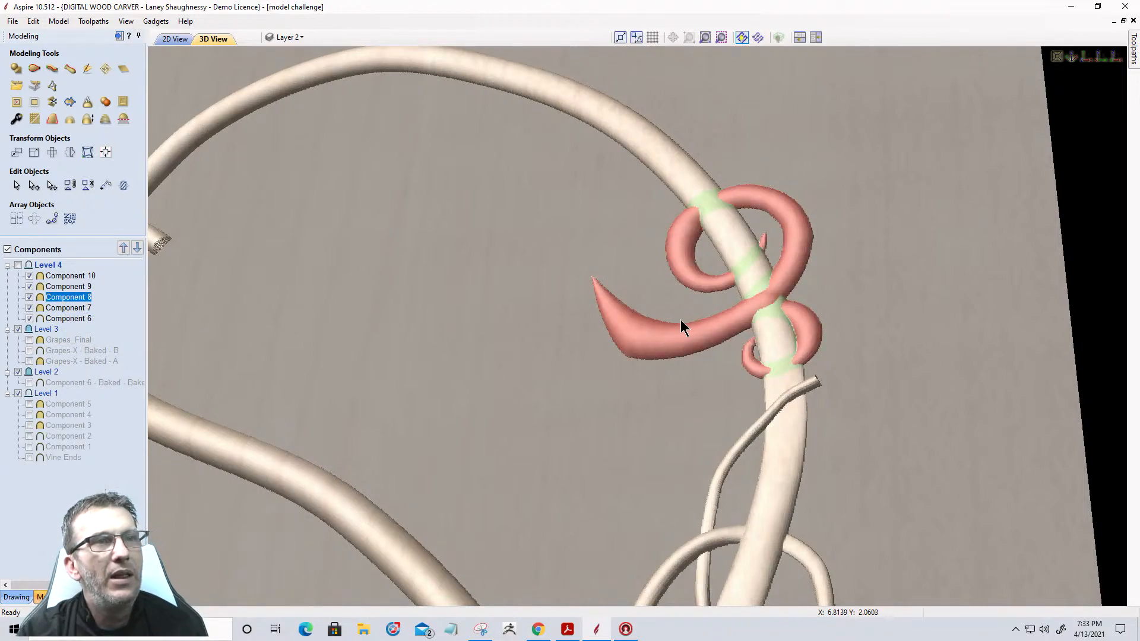
{"action": "key", "text": "Escape"}
{"action": "left_click", "coordinate": [729, 324]}
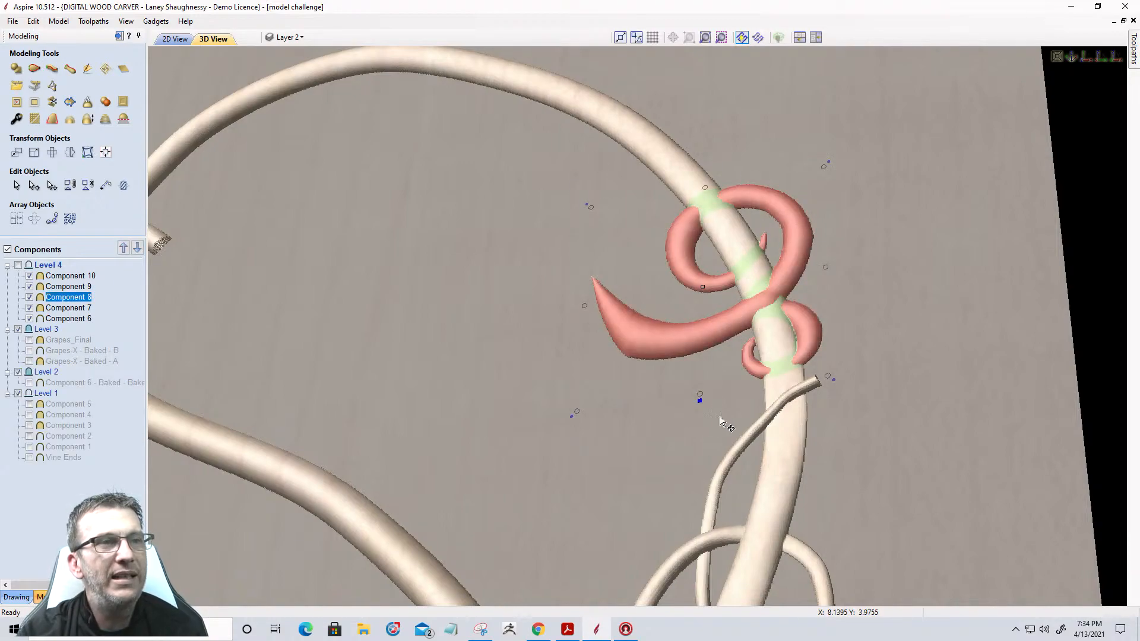
View the model from straight above and open the curled tendril's component properties with Tilt enabled, moving the dialog clear of the tendril
{"action": "left_click", "coordinate": [1091, 60]}
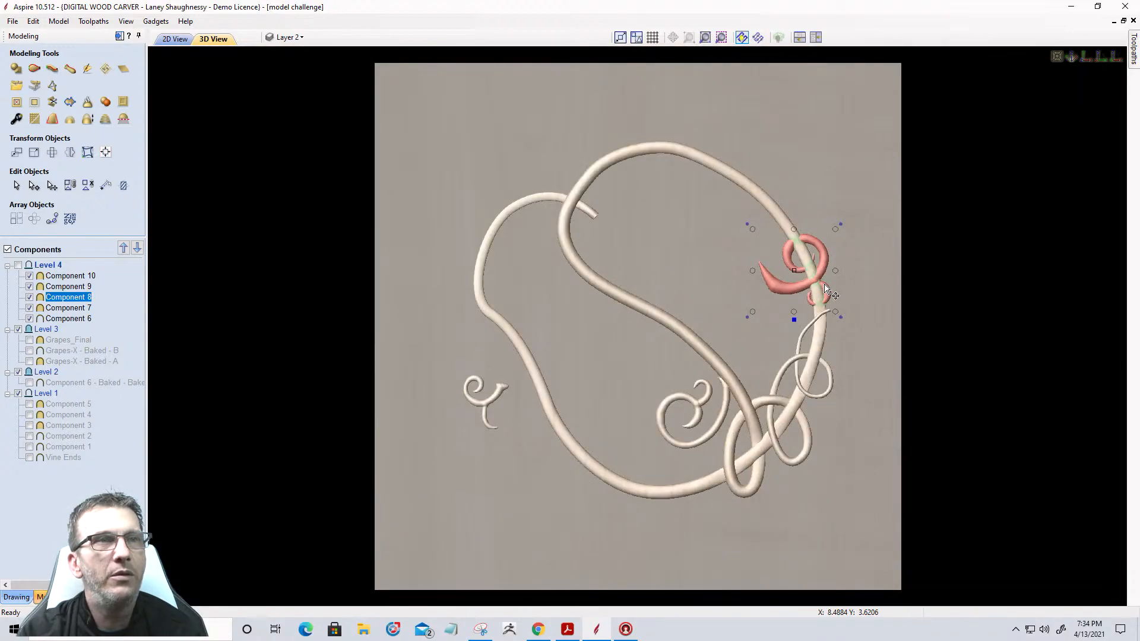
{"action": "scroll", "coordinate": [846, 279], "scroll_direction": "up", "scroll_amount": 4}
{"action": "middle_click_drag", "start_coordinate": [846, 279], "coordinate": [628, 318]}
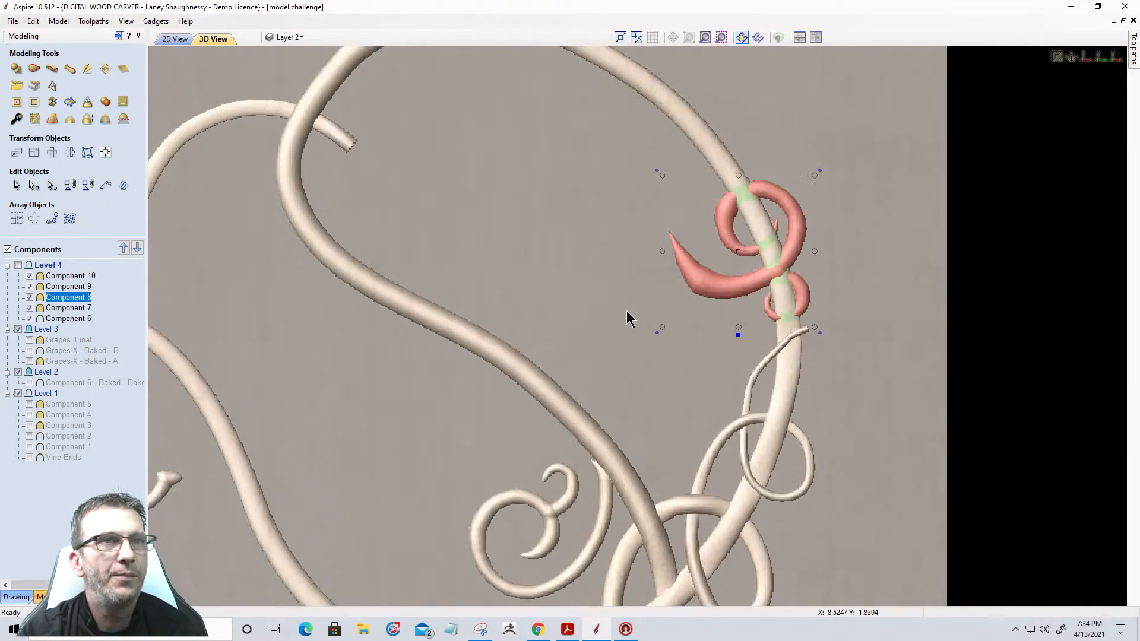
{"action": "scroll", "coordinate": [635, 326], "scroll_direction": "up", "scroll_amount": 4}
{"action": "middle_click_drag", "start_coordinate": [552, 442], "coordinate": [510, 373]}
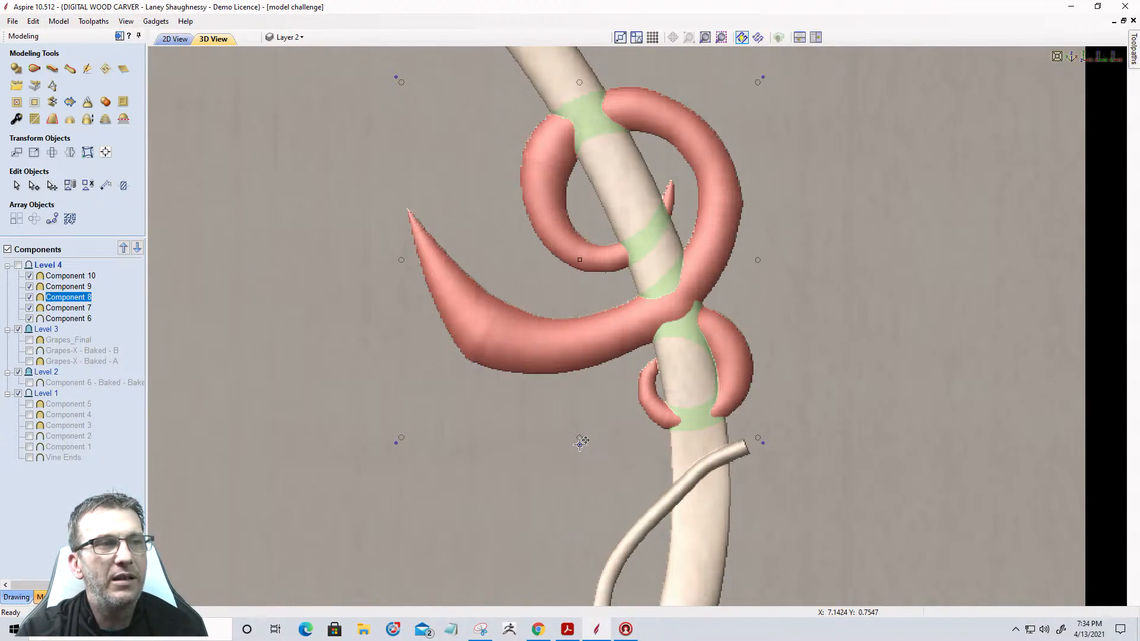
{"action": "left_click", "coordinate": [580, 443]}
{"action": "left_click_drag", "start_coordinate": [618, 454], "coordinate": [867, 165]}
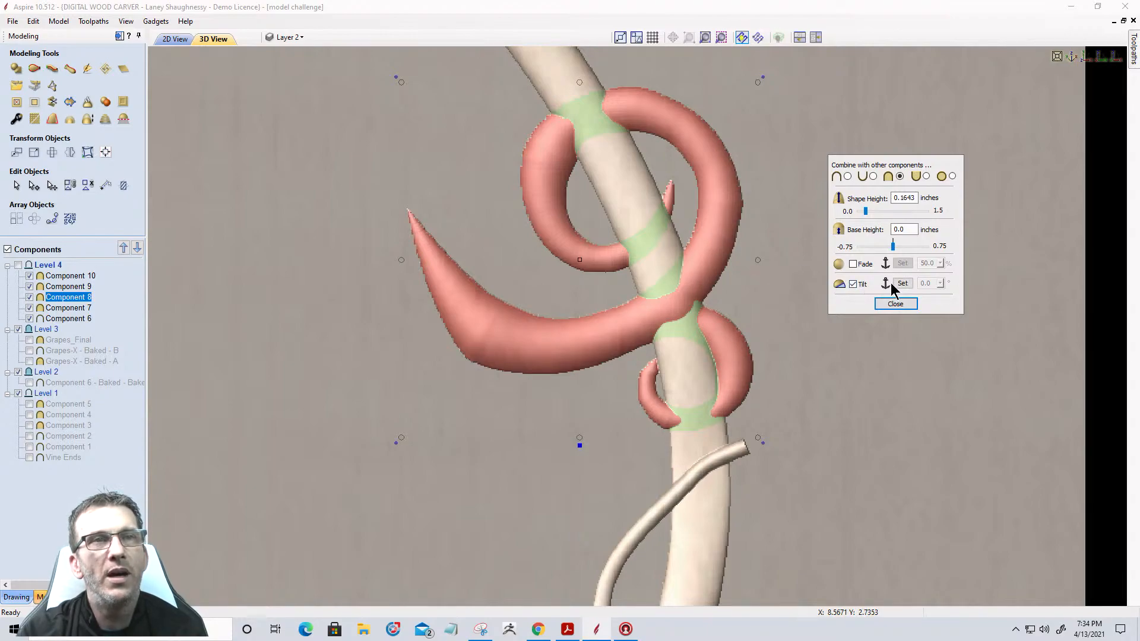
Set the tilt anchor beside the tendril's pointed hook and aim the tilt direction across the vine past the large curl
{"action": "left_click", "coordinate": [901, 284]}
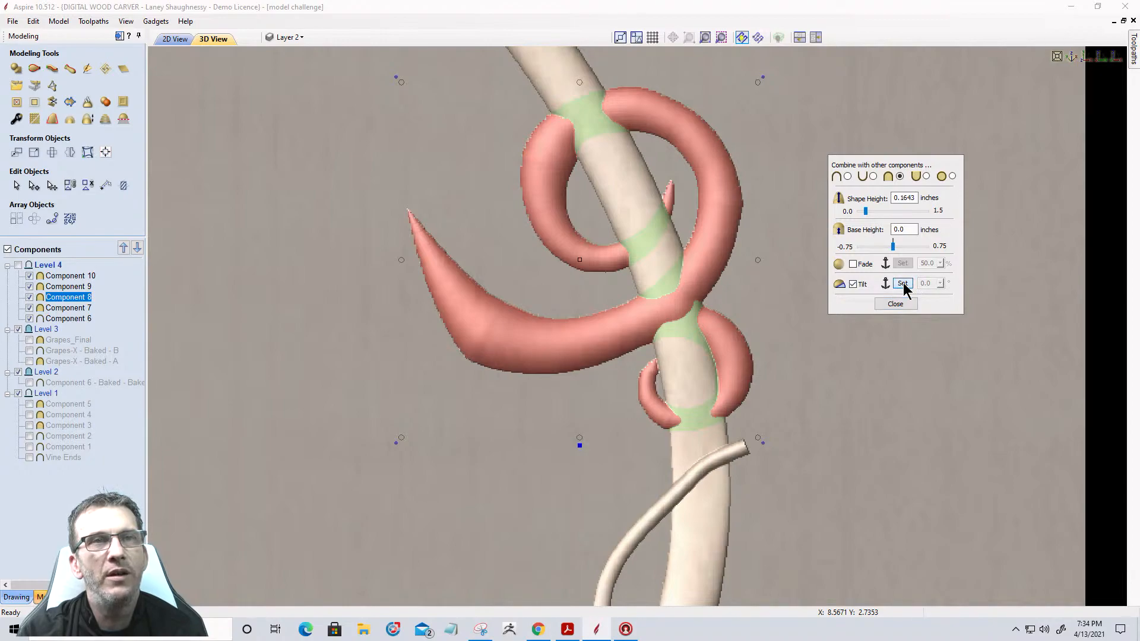
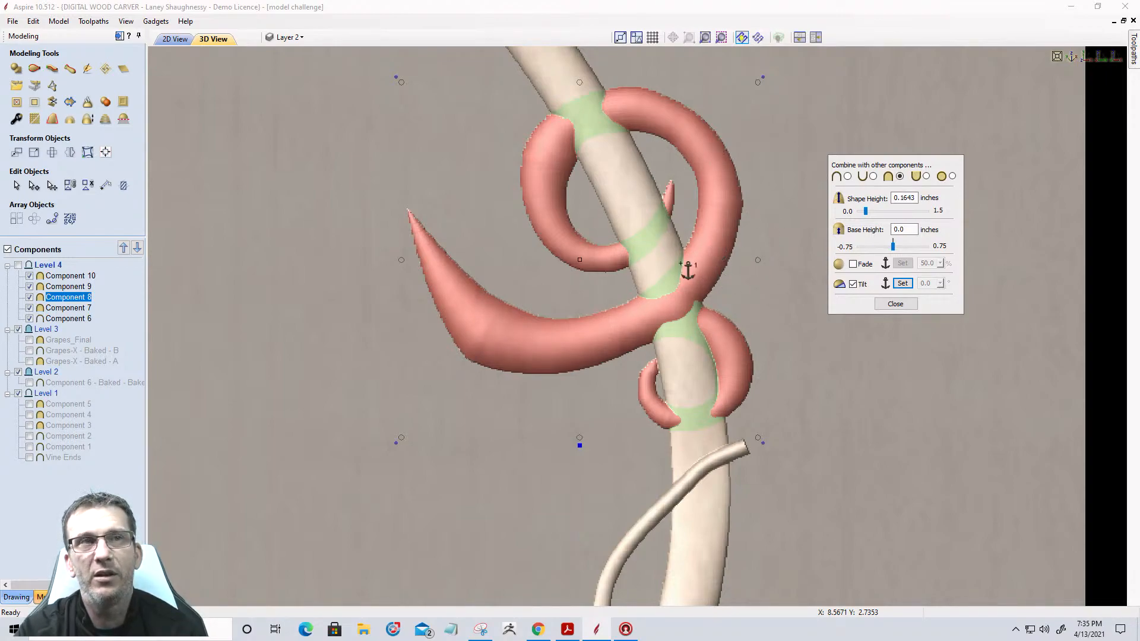
{"action": "left_click", "coordinate": [432, 301]}
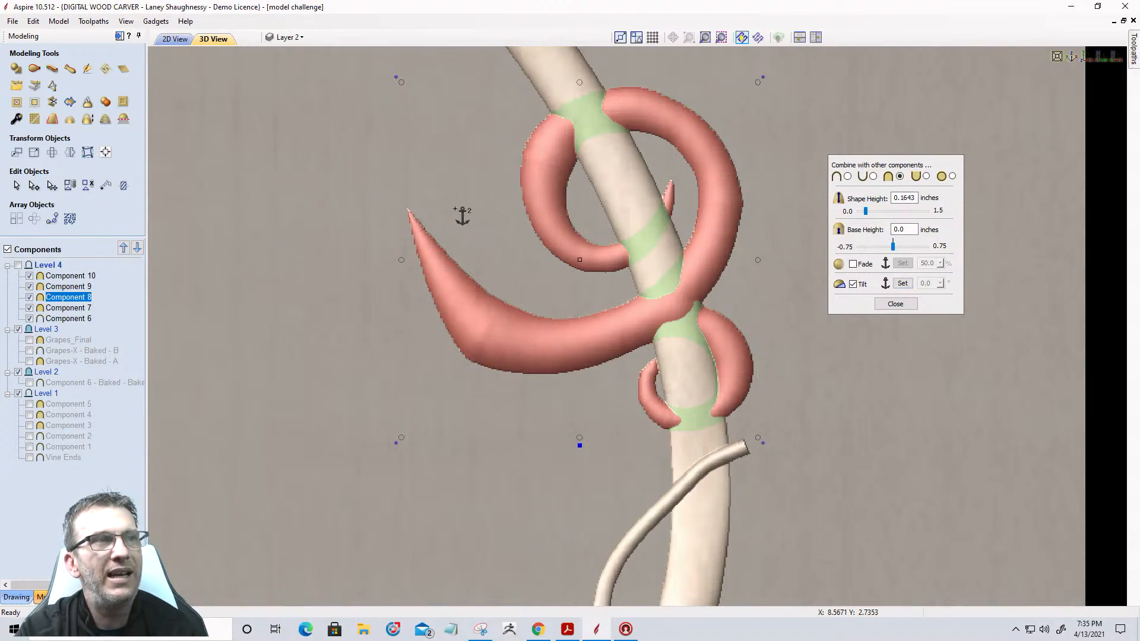
{"action": "double_click", "coordinate": [757, 177]}
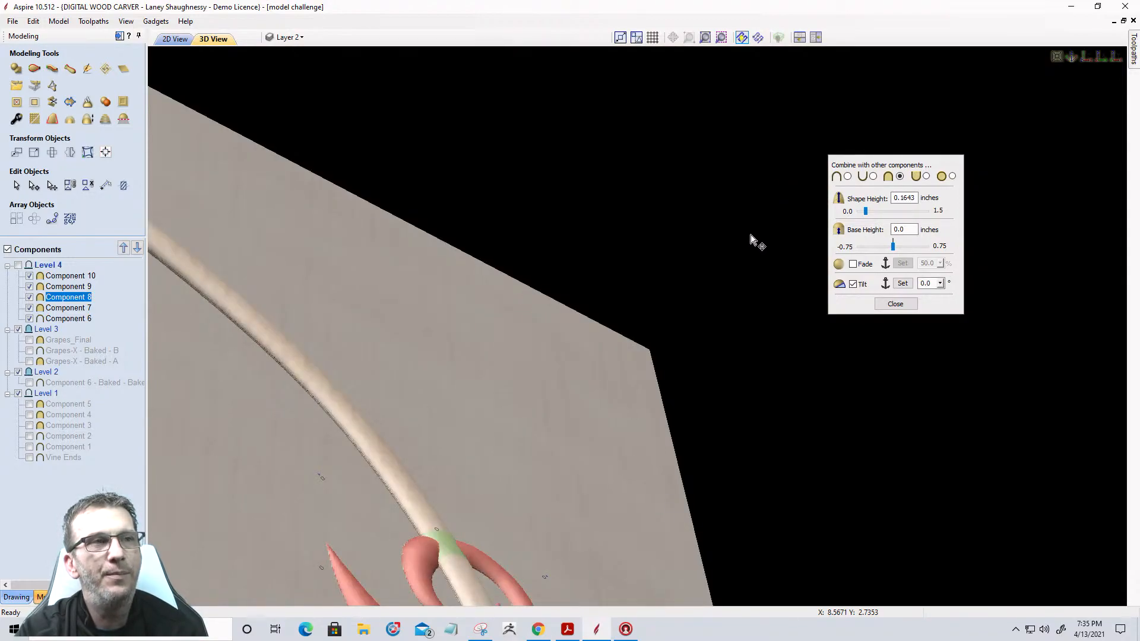
Set the curled tendril's tilt angle to 0.6 degrees so it rises over the outer vine
{"action": "left_click", "coordinate": [1084, 60]}
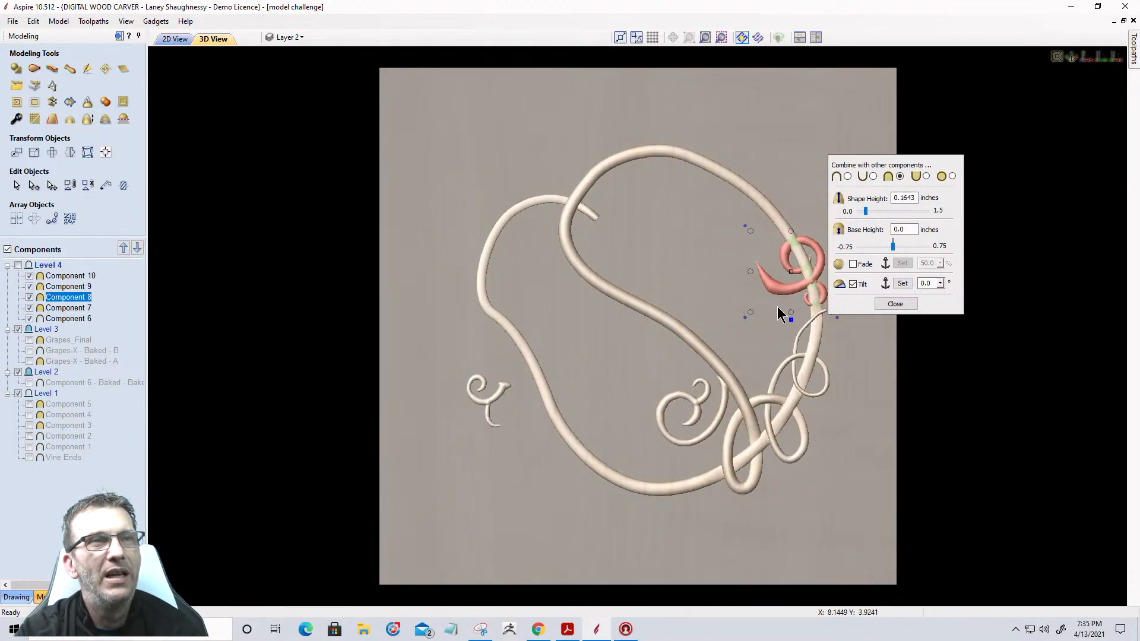
{"action": "scroll", "coordinate": [574, 436], "scroll_direction": "up", "scroll_amount": 10}
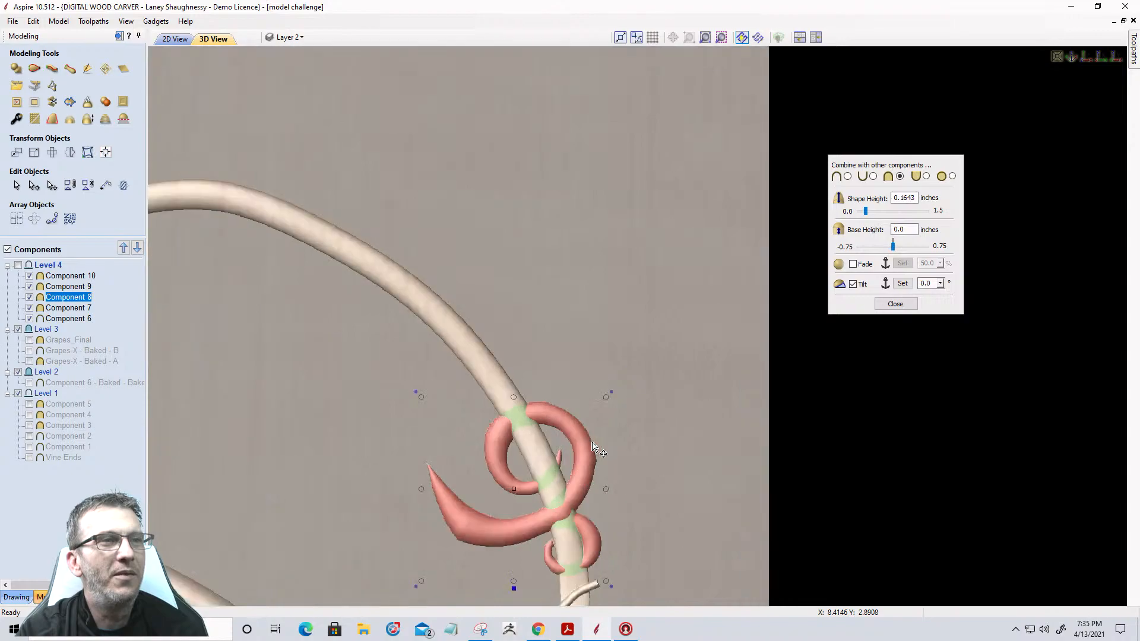
{"action": "middle_click_drag", "start_coordinate": [690, 296], "coordinate": [722, 94]}
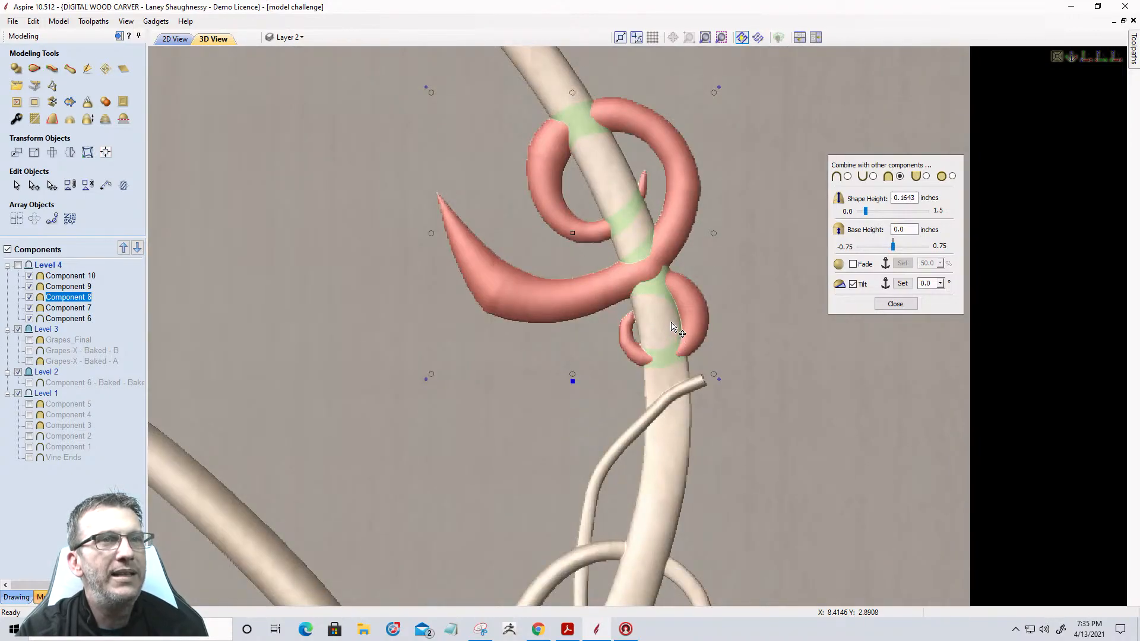
{"action": "scroll", "coordinate": [669, 325], "scroll_direction": "up", "scroll_amount": 2}
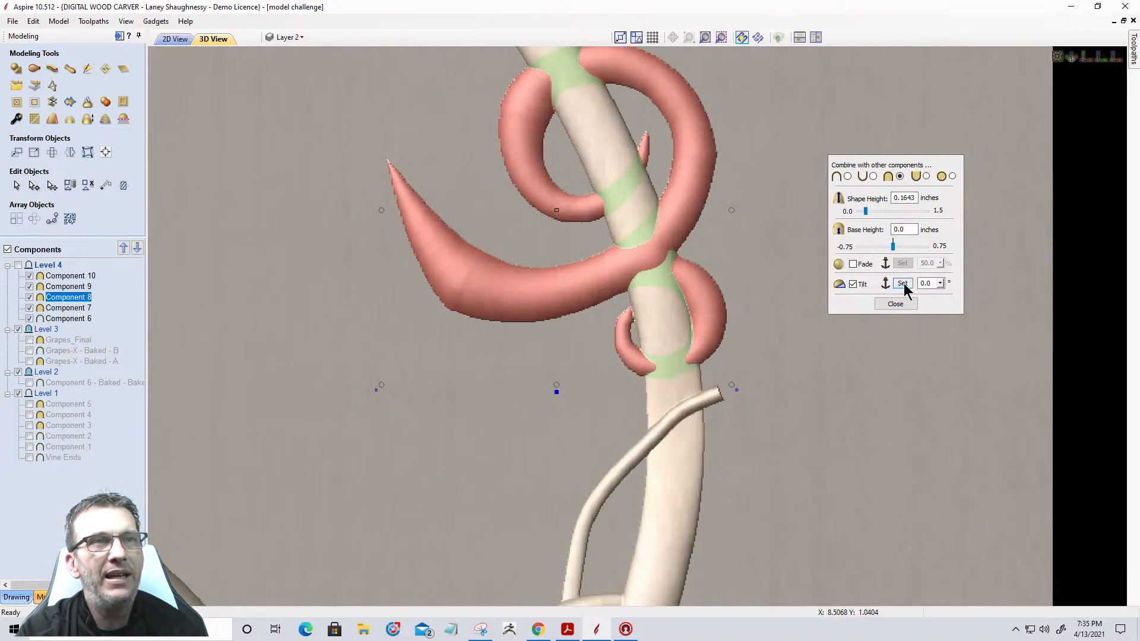
{"action": "left_click", "coordinate": [941, 285]}
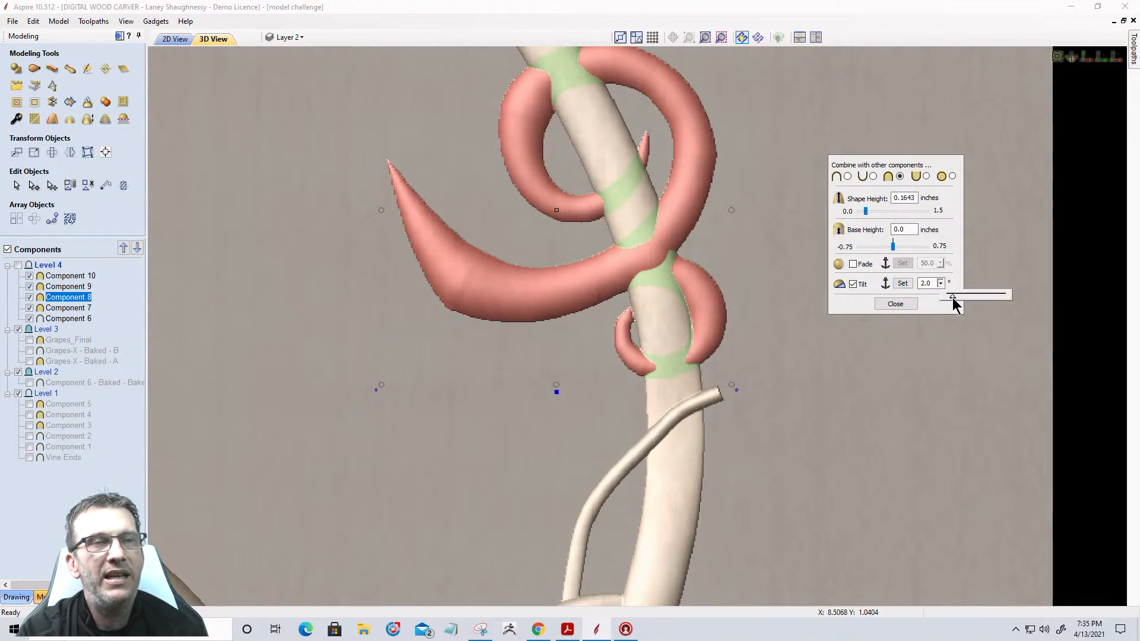
{"action": "left_click_drag", "start_coordinate": [948, 301], "coordinate": [952, 300]}
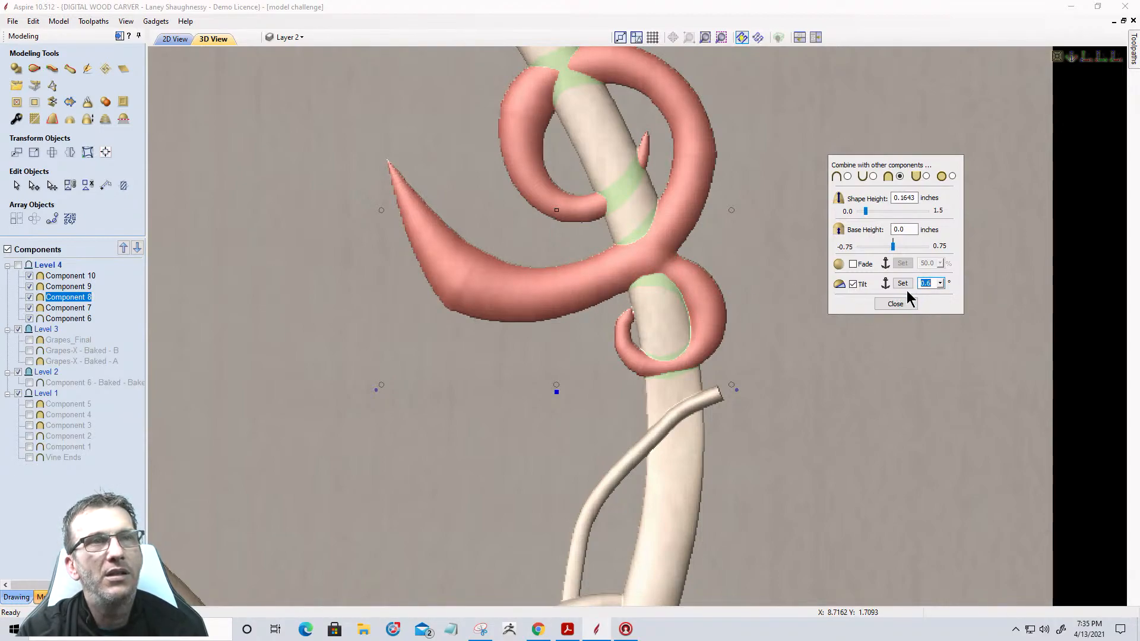
Set the curled tendril's tilt angle to 2.8 degrees and inspect its clearance over the outer vine from an oblique angle
{"action": "left_click", "coordinate": [941, 285]}
{"action": "left_click_drag", "start_coordinate": [947, 301], "coordinate": [954, 301]}
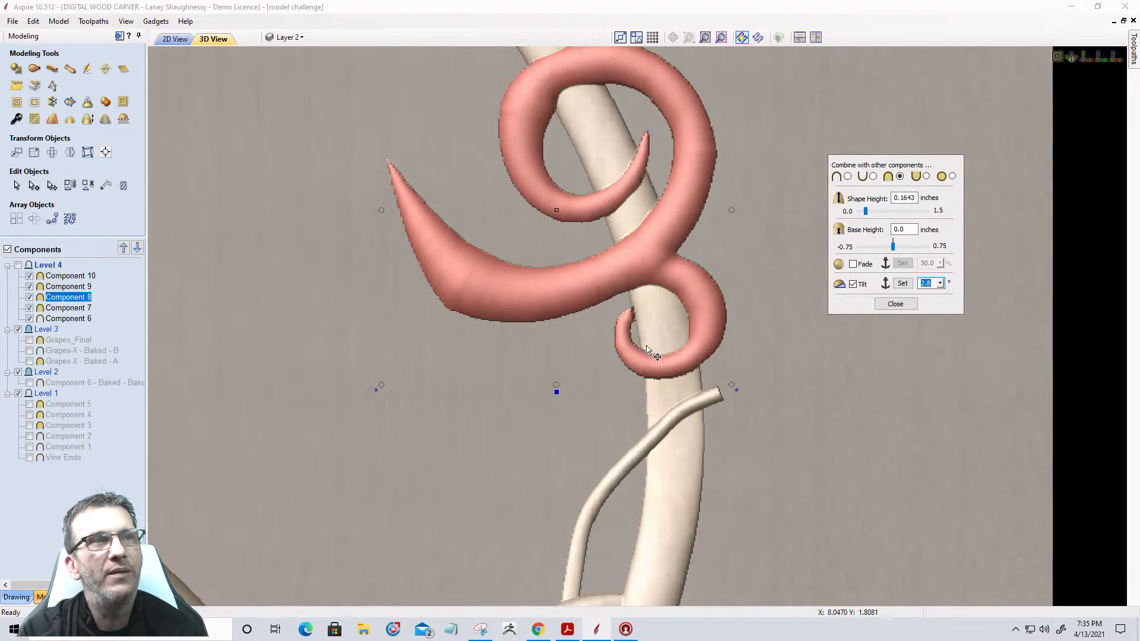
{"action": "scroll", "coordinate": [644, 348], "scroll_direction": "down", "scroll_amount": 1}
{"action": "scroll", "coordinate": [643, 345], "scroll_direction": "down", "scroll_amount": 1}
{"action": "scroll", "coordinate": [595, 461], "scroll_direction": "up", "scroll_amount": 2}
{"action": "left_click_drag", "start_coordinate": [586, 443], "coordinate": [589, 289]}
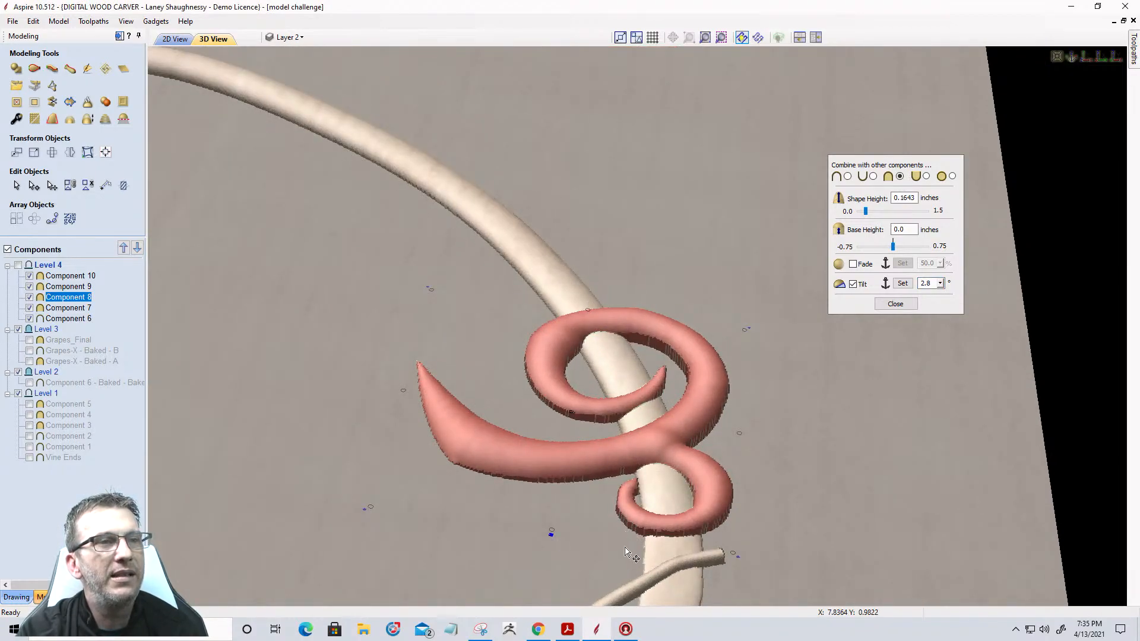
{"action": "scroll", "coordinate": [592, 416], "scroll_direction": "up", "scroll_amount": 5}
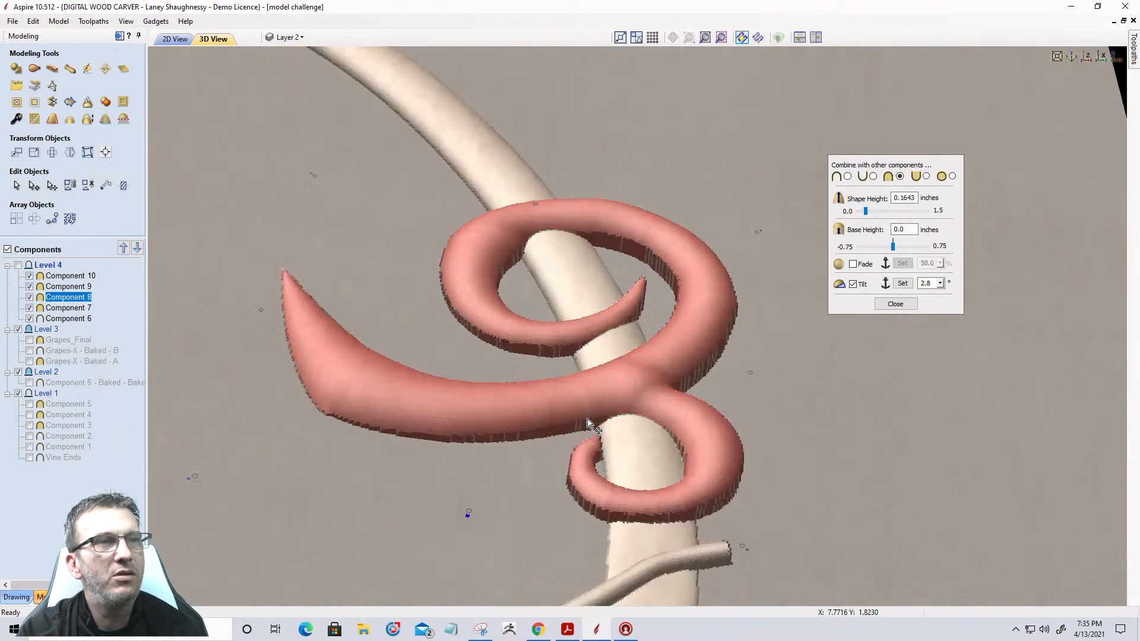
{"action": "scroll", "coordinate": [588, 423], "scroll_direction": "up", "scroll_amount": 1}
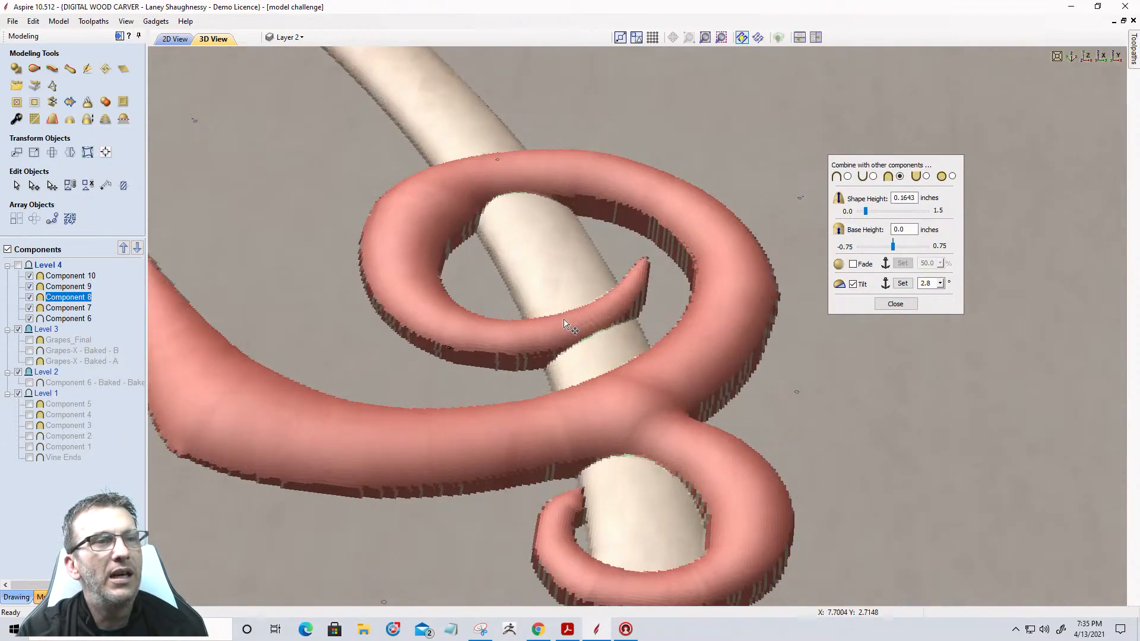
{"action": "scroll", "coordinate": [565, 290], "scroll_direction": "down", "scroll_amount": 2}
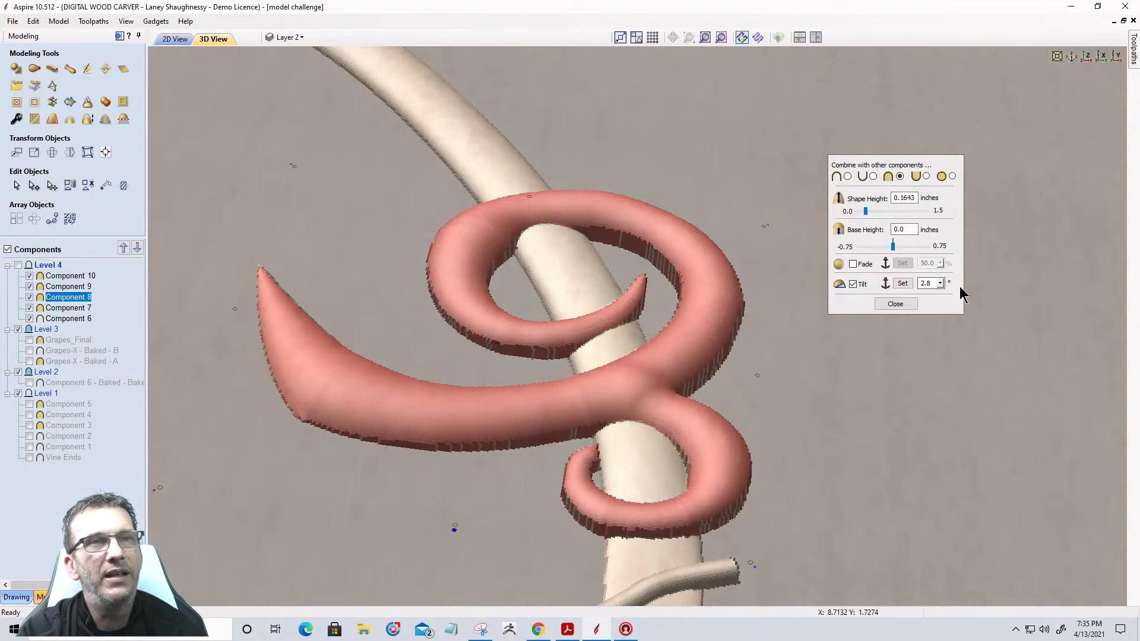
Lower the curled tendril's tilt angle to 2.4 degrees and check where it crosses the outer vine from above
{"action": "left_click", "coordinate": [941, 284]}
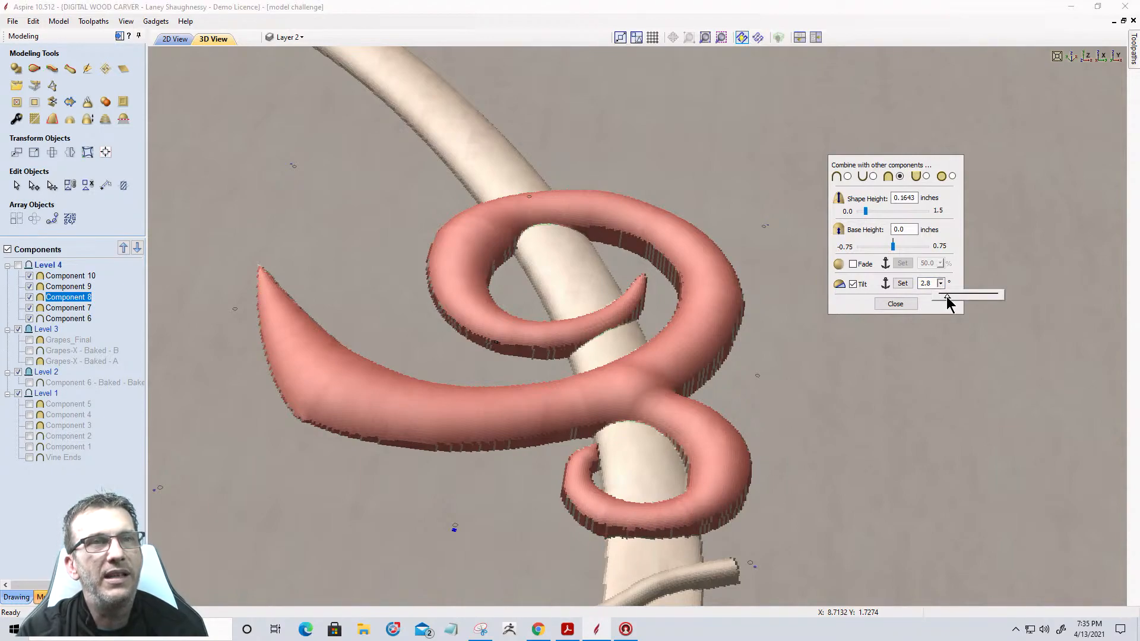
{"action": "left_click", "coordinate": [947, 300]}
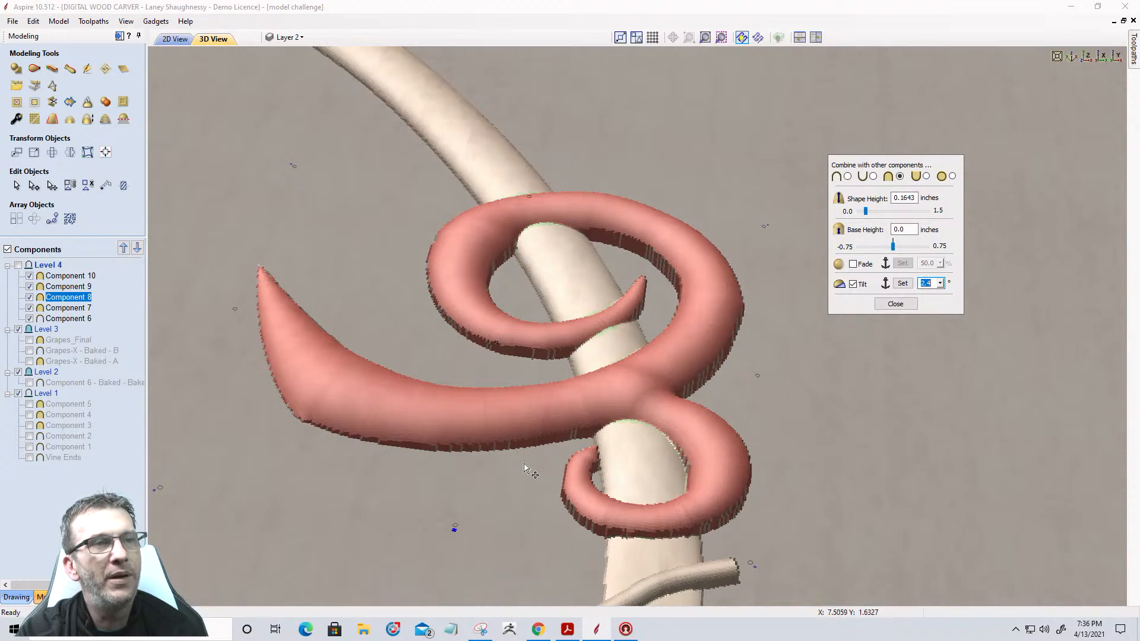
{"action": "left_click_drag", "start_coordinate": [594, 353], "coordinate": [555, 557]}
{"action": "middle_click_drag", "start_coordinate": [558, 450], "coordinate": [585, 615]}
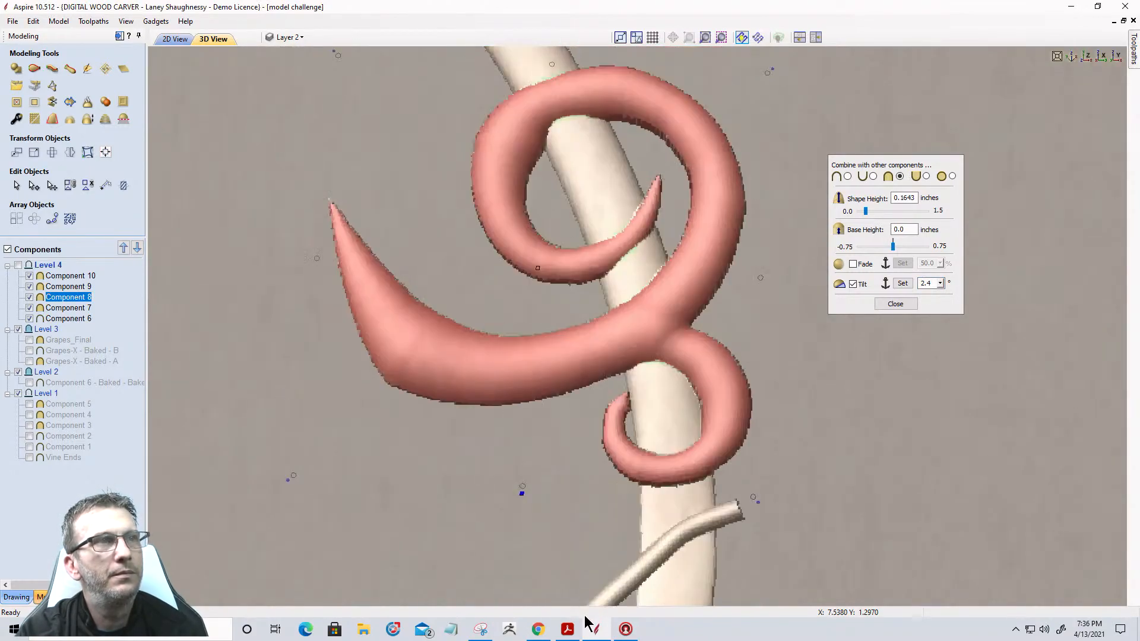
Set the curled tendril's tilt angle to 2.6 degrees, close its component properties and deselect it
{"action": "scroll", "coordinate": [600, 327], "scroll_direction": "up", "scroll_amount": 3}
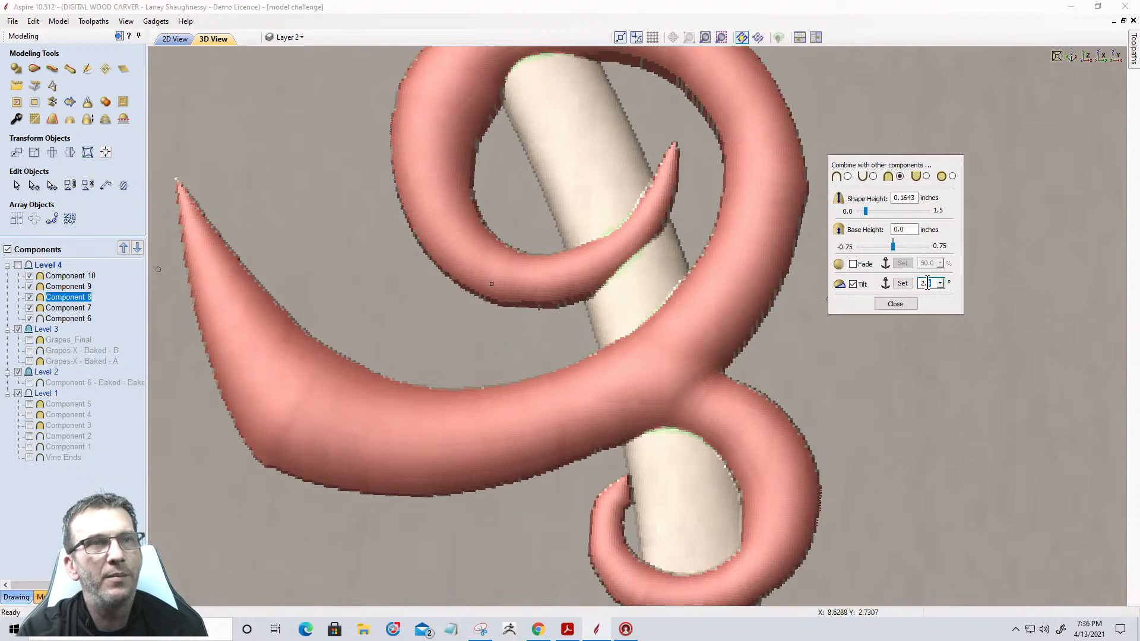
{"action": "type", "text": "6"}
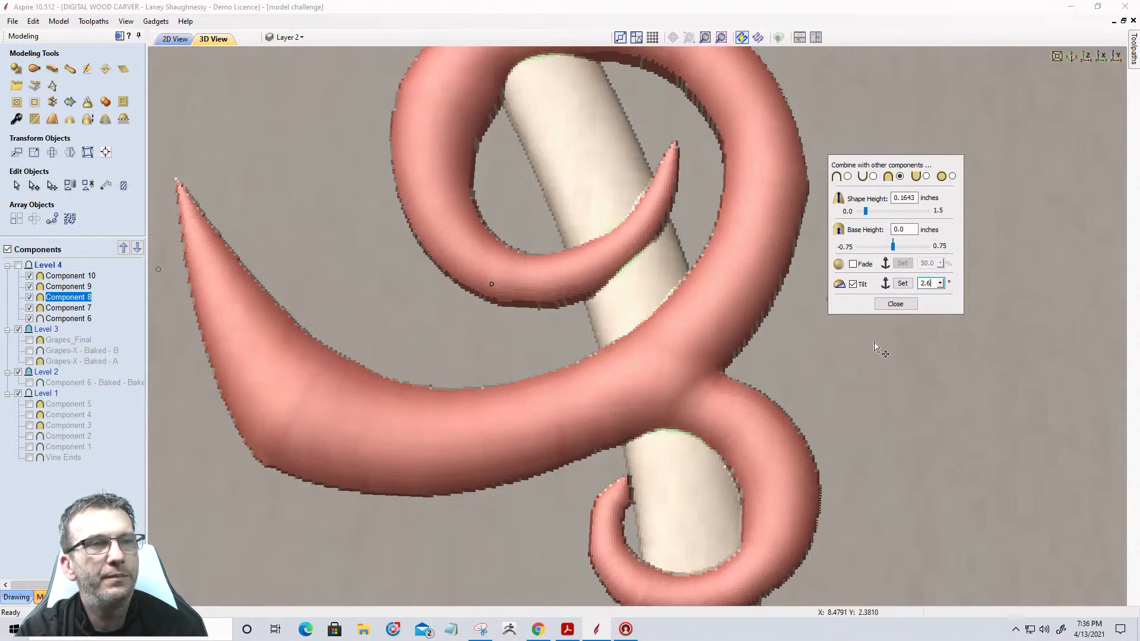
{"action": "left_click", "coordinate": [903, 305]}
{"action": "scroll", "coordinate": [923, 278], "scroll_direction": "down", "scroll_amount": 2}
{"action": "scroll", "coordinate": [921, 274], "scroll_direction": "down", "scroll_amount": 2}
{"action": "scroll", "coordinate": [756, 371], "scroll_direction": "down", "scroll_amount": 1}
{"action": "middle_click_drag", "start_coordinate": [756, 371], "coordinate": [865, 380]}
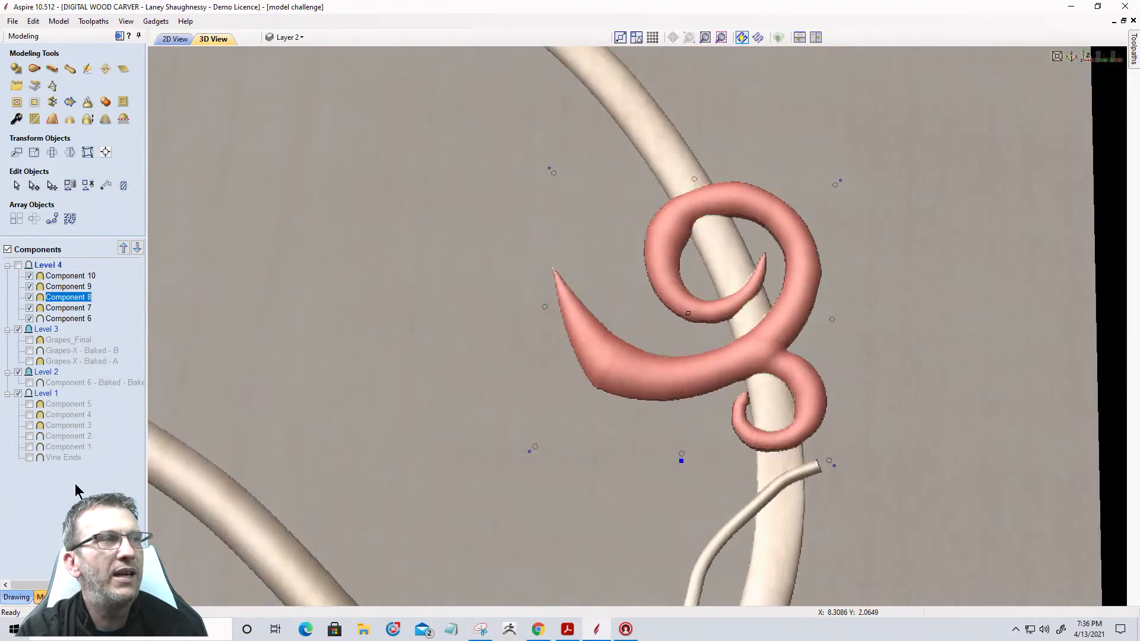
{"action": "left_click", "coordinate": [23, 516]}
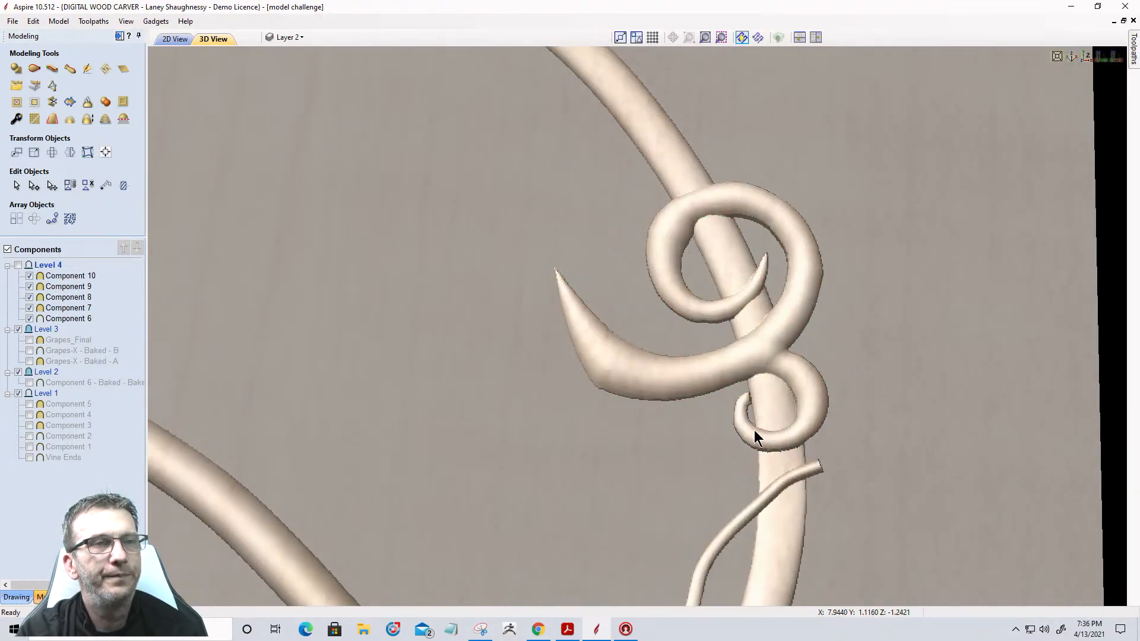
Make Component 1 in Level 1 visible in the model
{"action": "scroll", "coordinate": [755, 431], "scroll_direction": "up", "scroll_amount": 1}
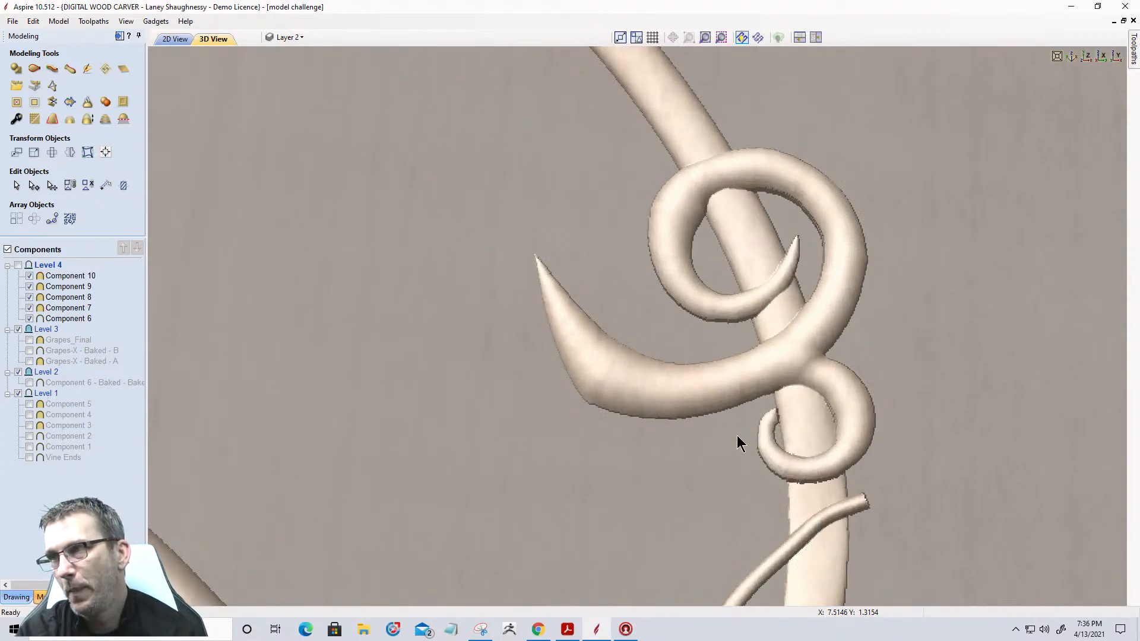
{"action": "scroll", "coordinate": [838, 337], "scroll_direction": "down", "scroll_amount": 6}
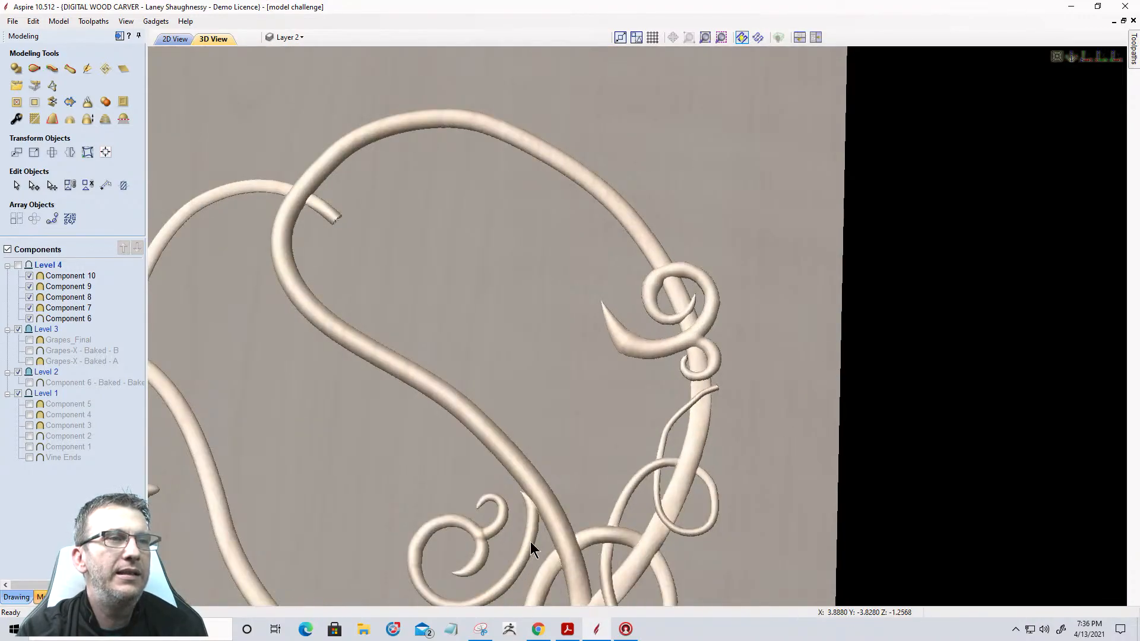
{"action": "scroll", "coordinate": [716, 402], "scroll_direction": "up", "scroll_amount": 2}
{"action": "middle_click_drag", "start_coordinate": [716, 401], "coordinate": [817, 445]}
{"action": "scroll", "coordinate": [815, 433], "scroll_direction": "down", "scroll_amount": 2}
{"action": "scroll", "coordinate": [815, 423], "scroll_direction": "down", "scroll_amount": 2}
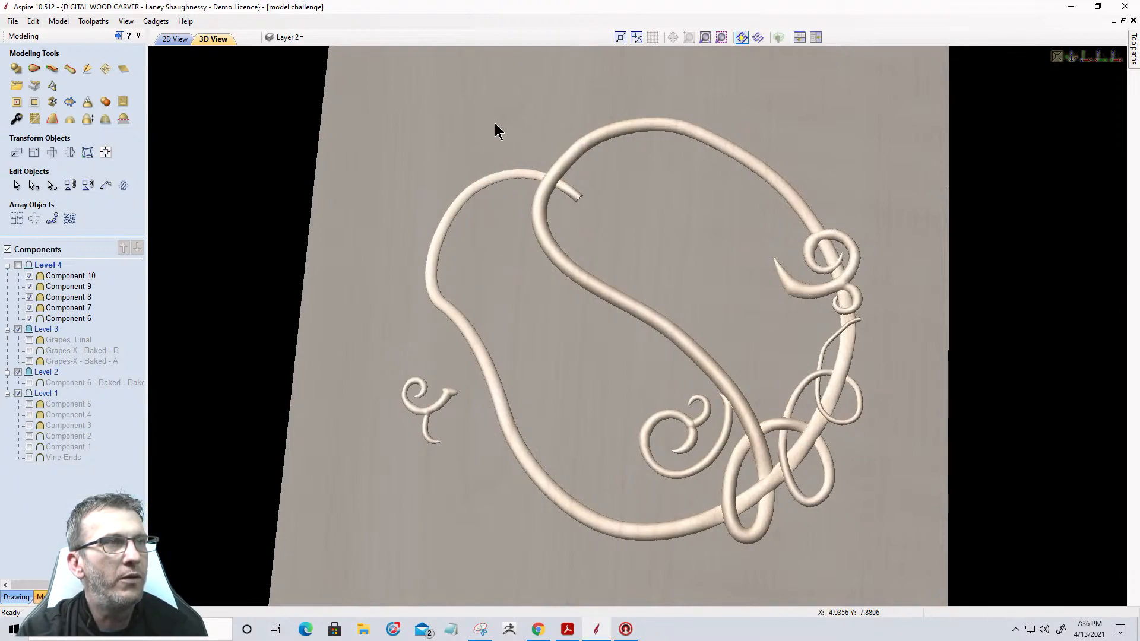
{"action": "left_click", "coordinate": [30, 448]}
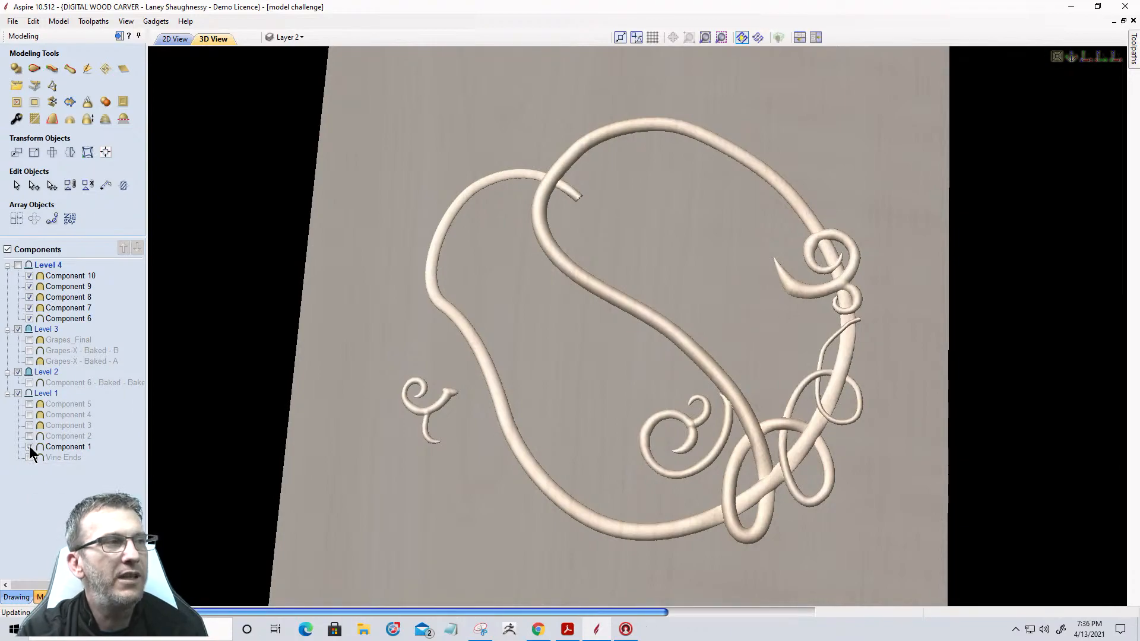
Inspect where Component 1's looped tendril crosses the inner vine and move the component to the top of Level 4
{"action": "scroll", "coordinate": [461, 198], "scroll_direction": "up", "scroll_amount": 5}
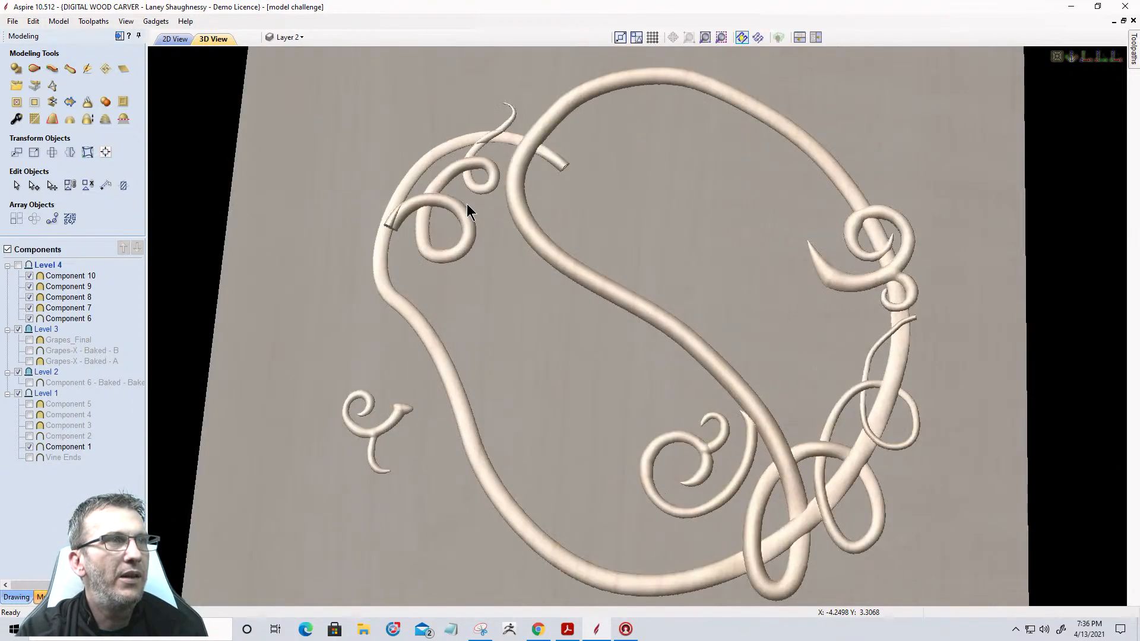
{"action": "scroll", "coordinate": [520, 266], "scroll_direction": "down", "scroll_amount": 2}
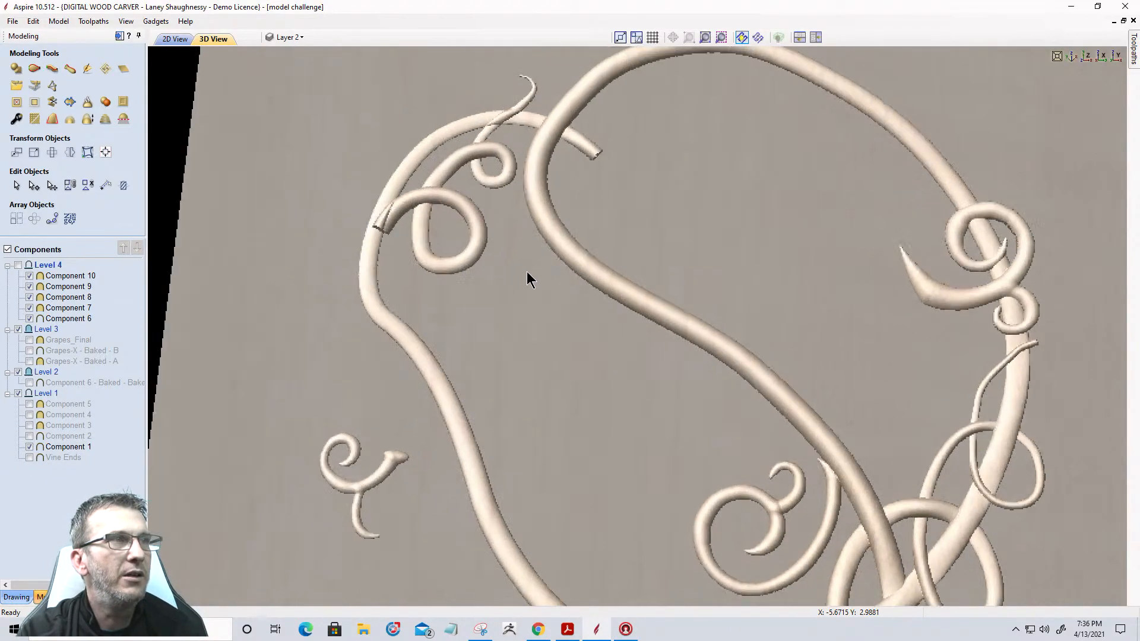
{"action": "scroll", "coordinate": [595, 352], "scroll_direction": "up", "scroll_amount": 4}
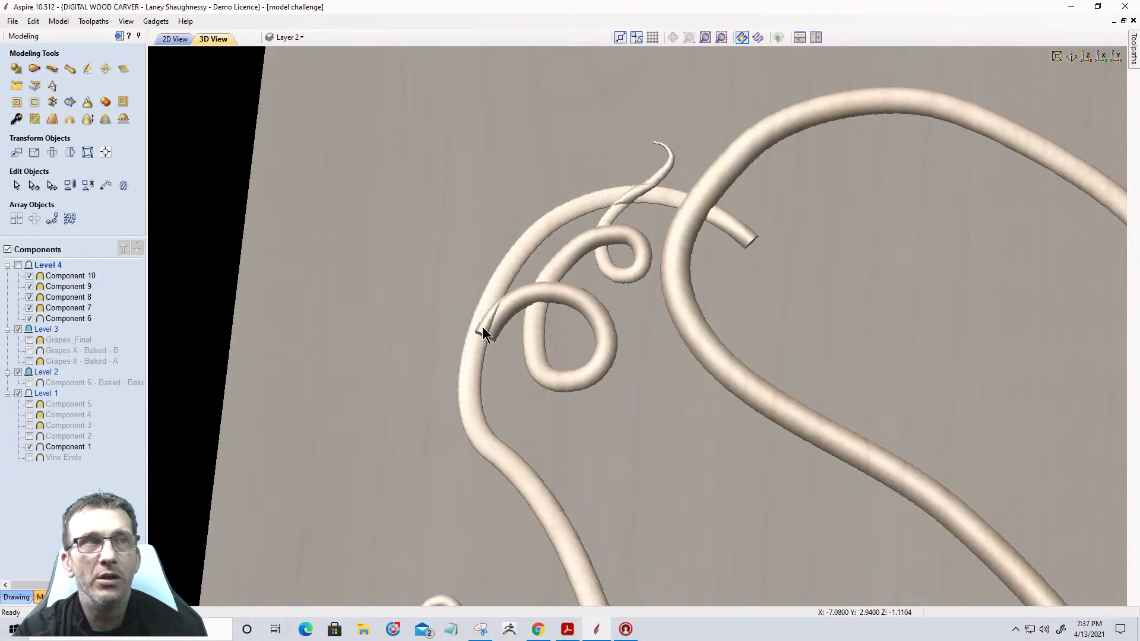
{"action": "scroll", "coordinate": [633, 184], "scroll_direction": "up", "scroll_amount": 2}
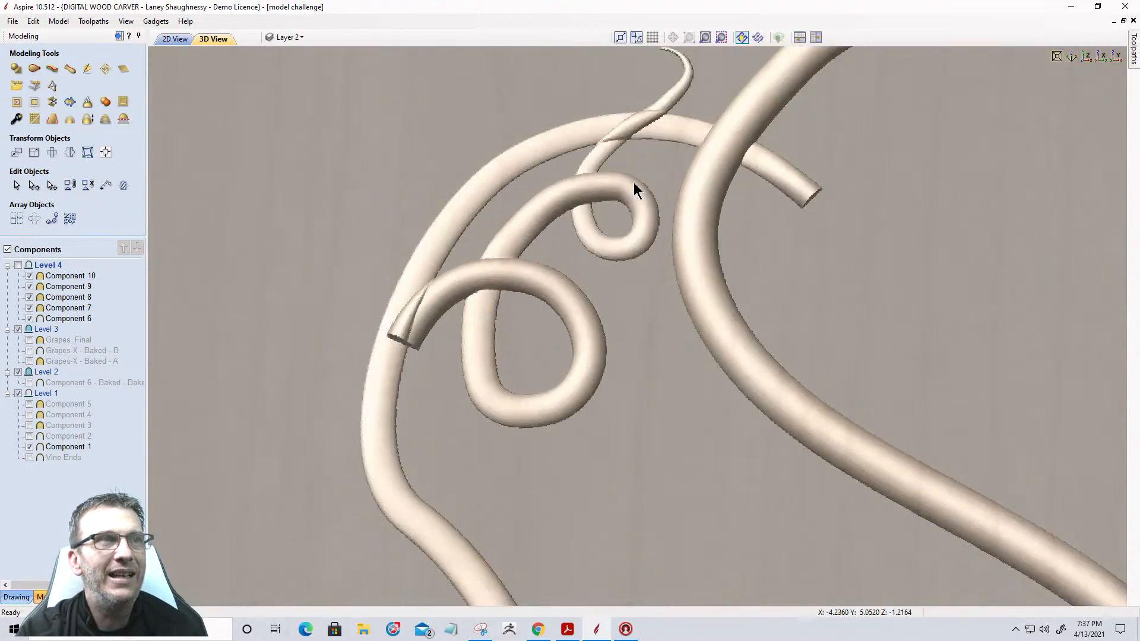
{"action": "middle_click_drag", "start_coordinate": [633, 183], "coordinate": [661, 309]}
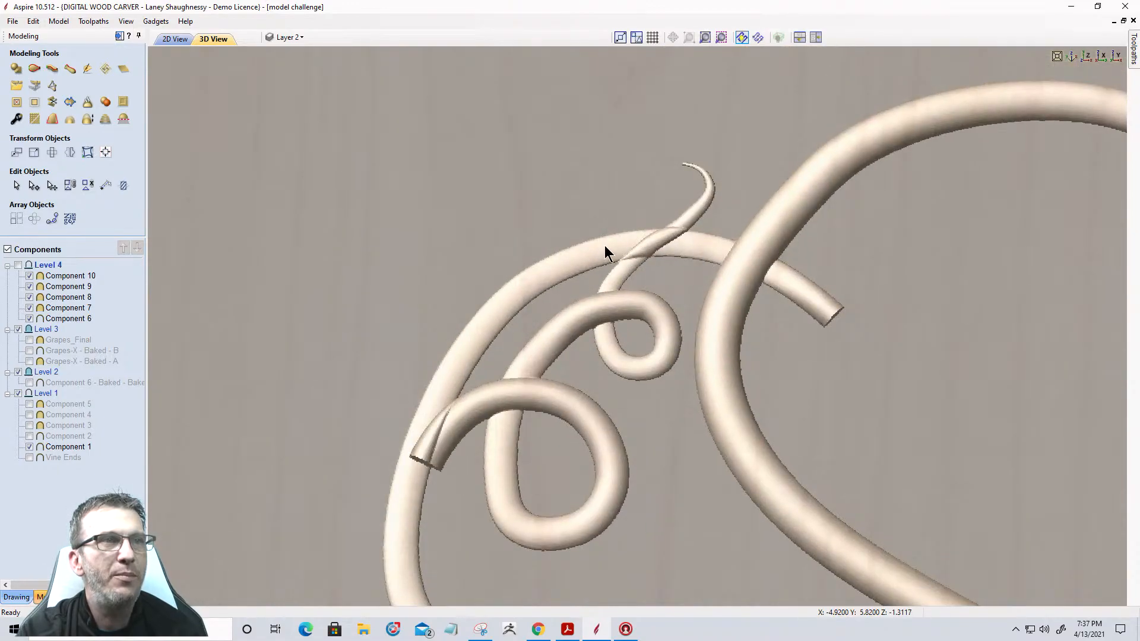
{"action": "scroll", "coordinate": [503, 323], "scroll_direction": "down", "scroll_amount": 1}
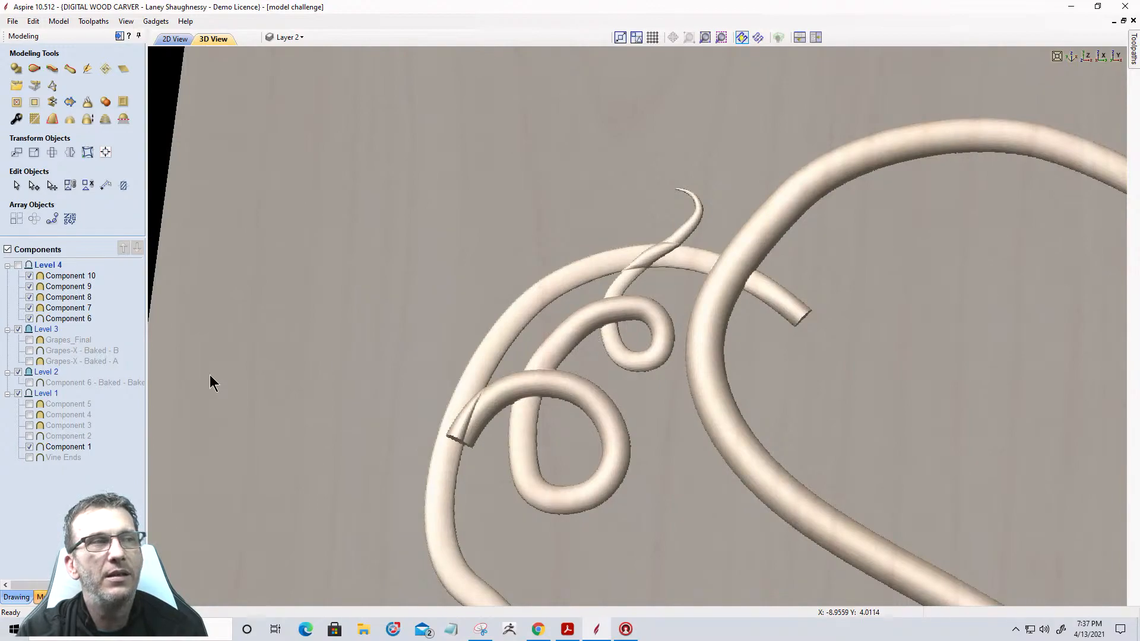
{"action": "mouse_move", "coordinate": [56, 445]}
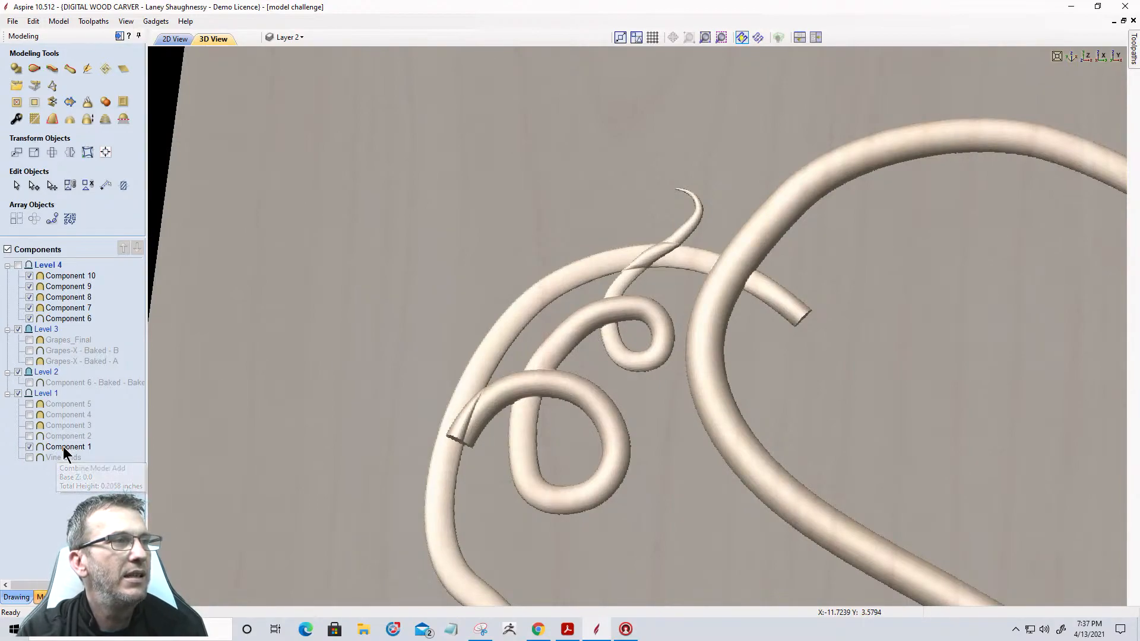
{"action": "left_click_drag", "start_coordinate": [62, 446], "coordinate": [73, 274]}
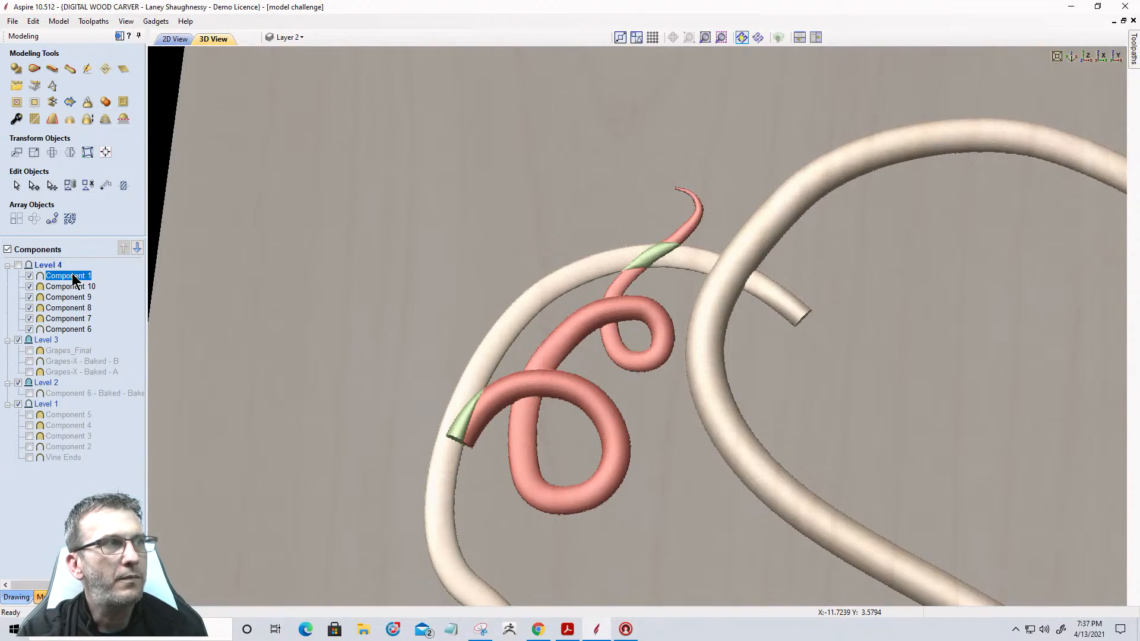
Change Component 1's combine mode to Merge
{"action": "right_click", "coordinate": [72, 273]}
{"action": "mouse_move", "coordinate": [115, 280]}
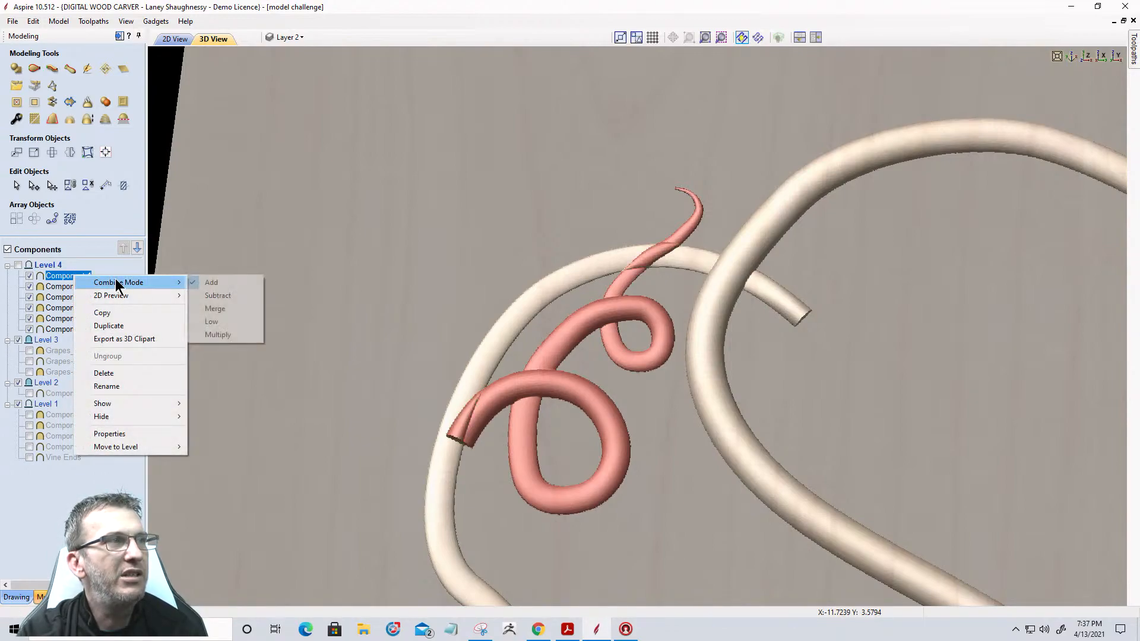
{"action": "left_click", "coordinate": [205, 310]}
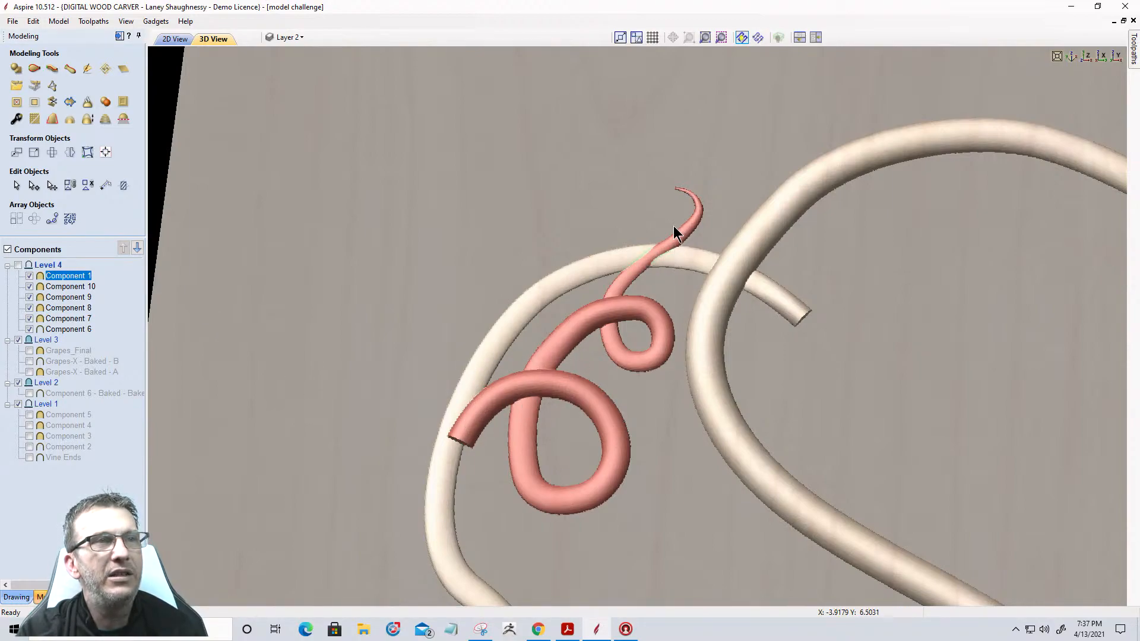
Examine the merged tendril's vine crossings, then open Component 1's properties and move the dialog clear of the tendril
{"action": "scroll", "coordinate": [646, 242], "scroll_direction": "up", "scroll_amount": 2}
{"action": "scroll", "coordinate": [646, 241], "scroll_direction": "up", "scroll_amount": 5}
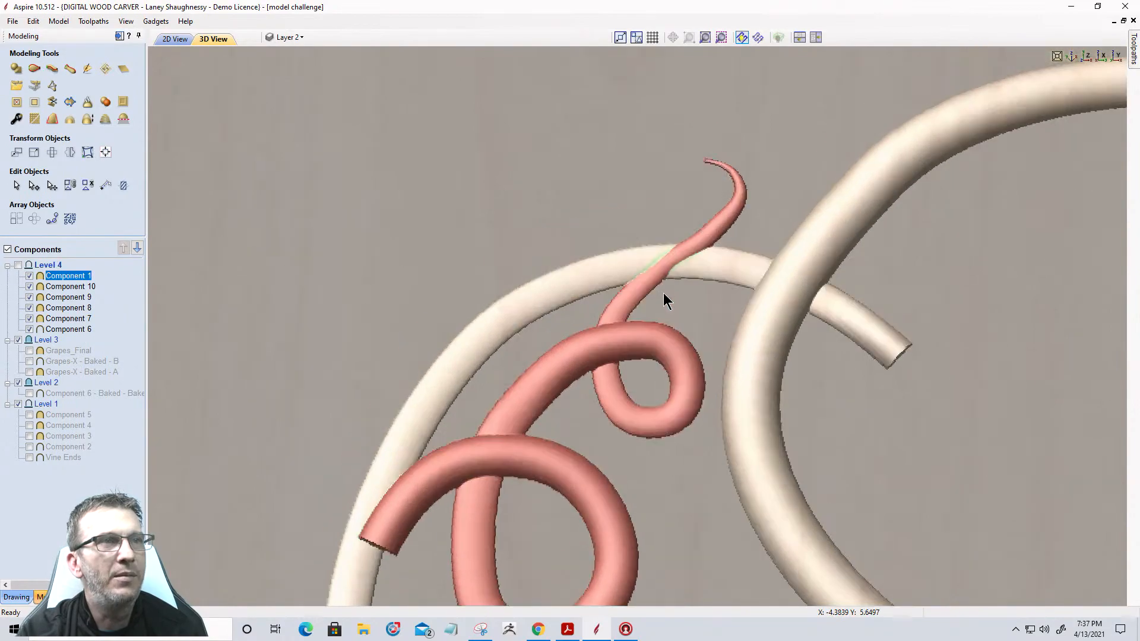
{"action": "scroll", "coordinate": [665, 264], "scroll_direction": "up", "scroll_amount": 2}
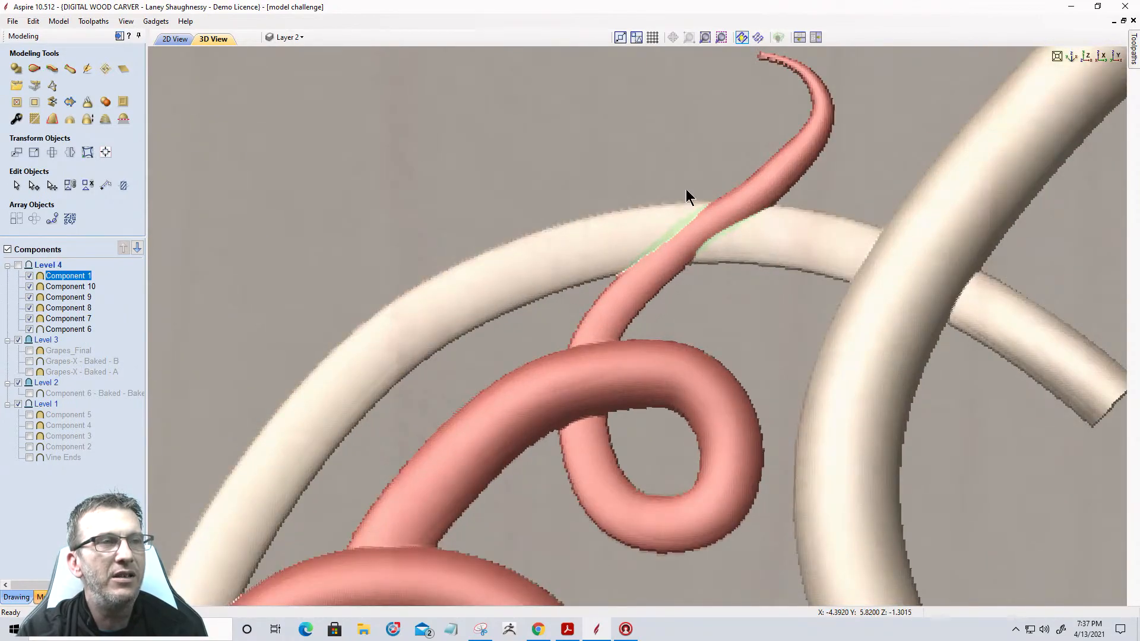
{"action": "scroll", "coordinate": [658, 218], "scroll_direction": "down", "scroll_amount": 5}
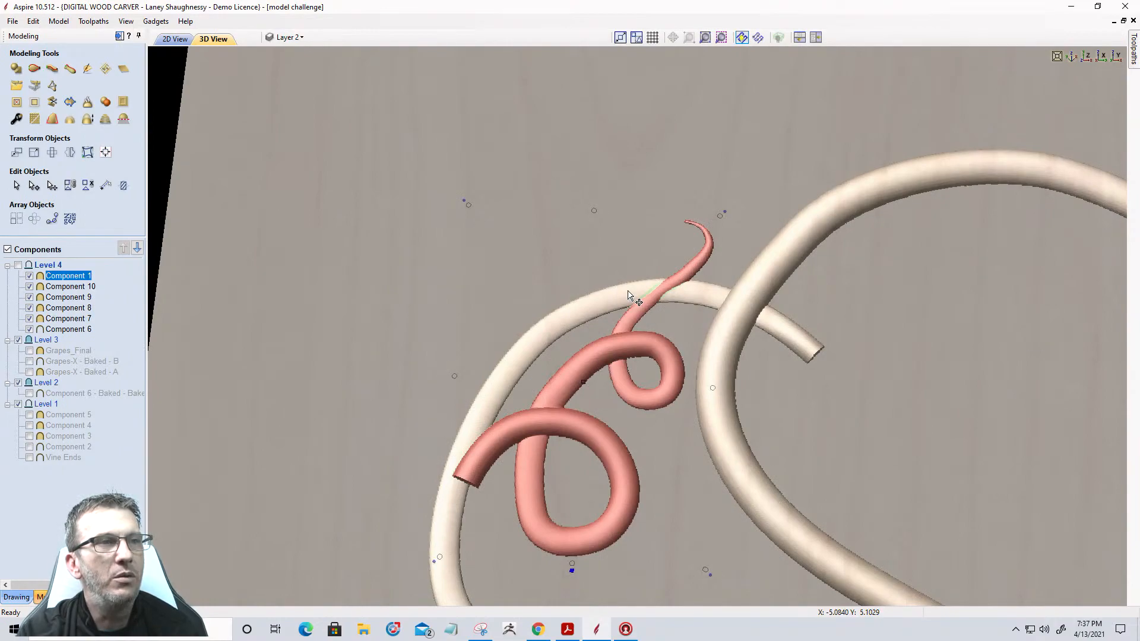
{"action": "scroll", "coordinate": [683, 190], "scroll_direction": "down", "scroll_amount": 2}
{"action": "scroll", "coordinate": [636, 440], "scroll_direction": "up", "scroll_amount": 4}
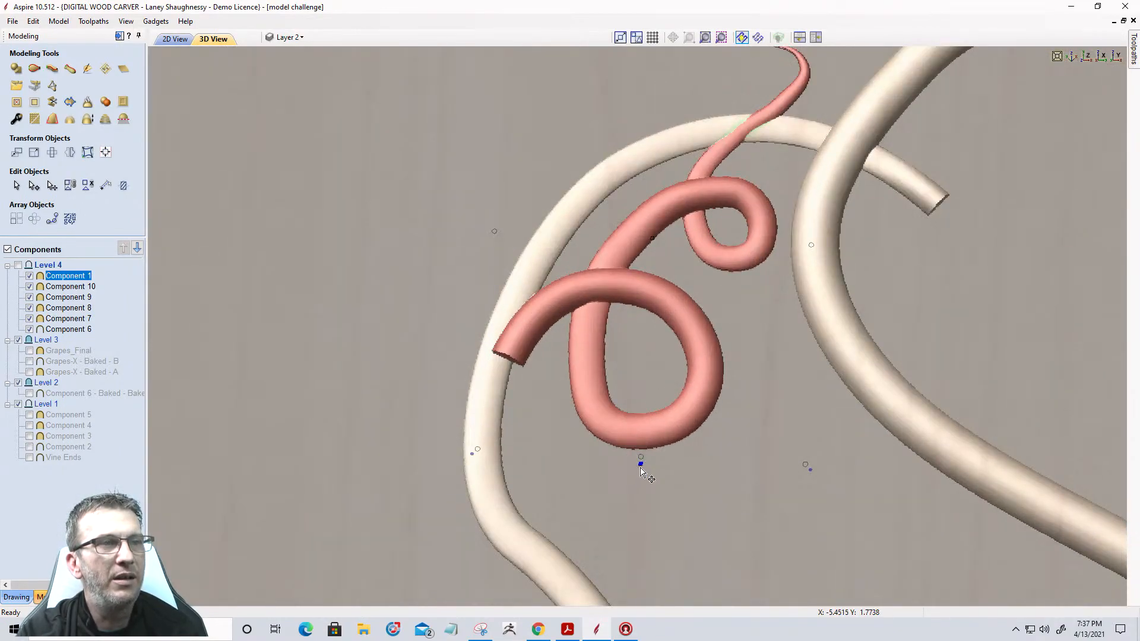
{"action": "left_click", "coordinate": [641, 465]}
{"action": "left_click_drag", "start_coordinate": [687, 465], "coordinate": [443, 106]}
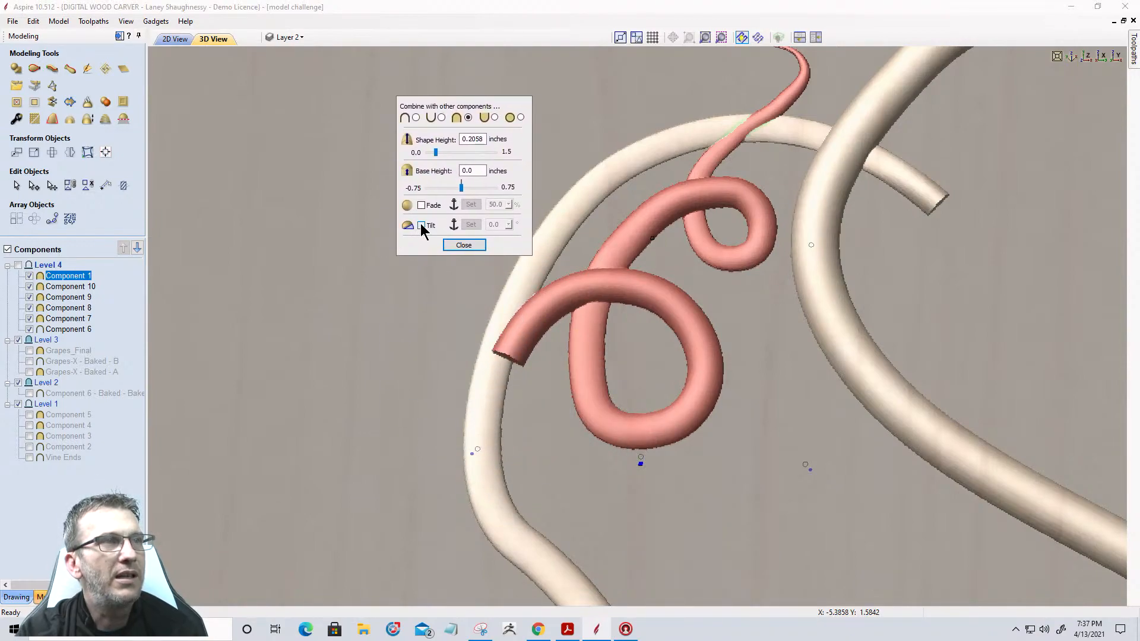
Enable Tilt for Component 1, anchor it at the base of the large loop and aim the direction toward the thin tip
{"action": "left_click", "coordinate": [473, 224]}
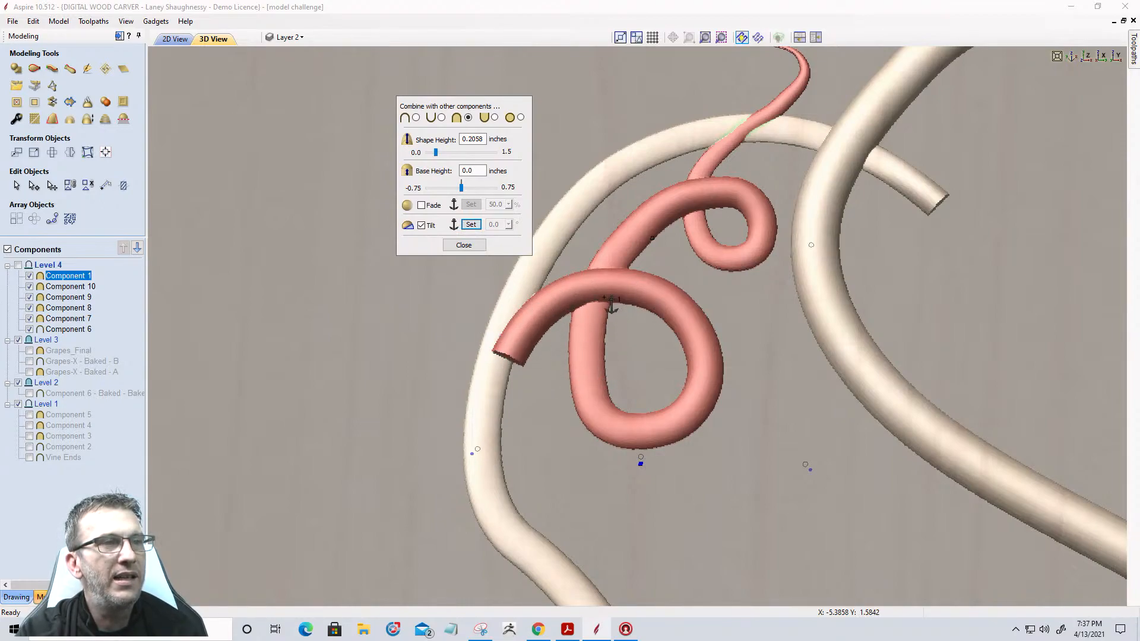
{"action": "left_click", "coordinate": [587, 415]}
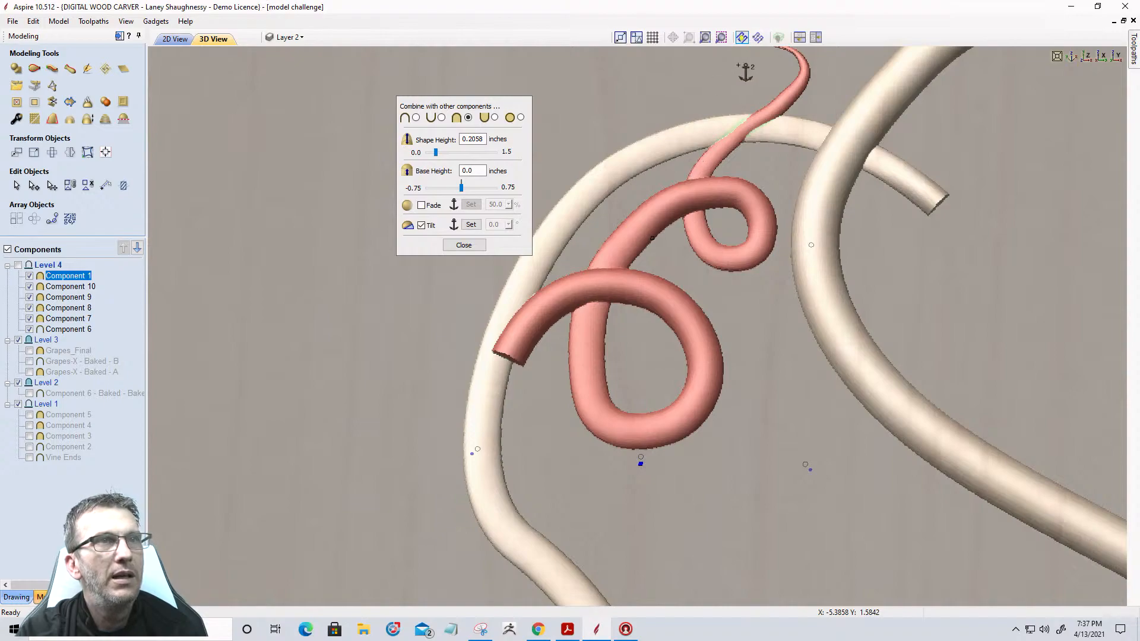
{"action": "left_click", "coordinate": [778, 62]}
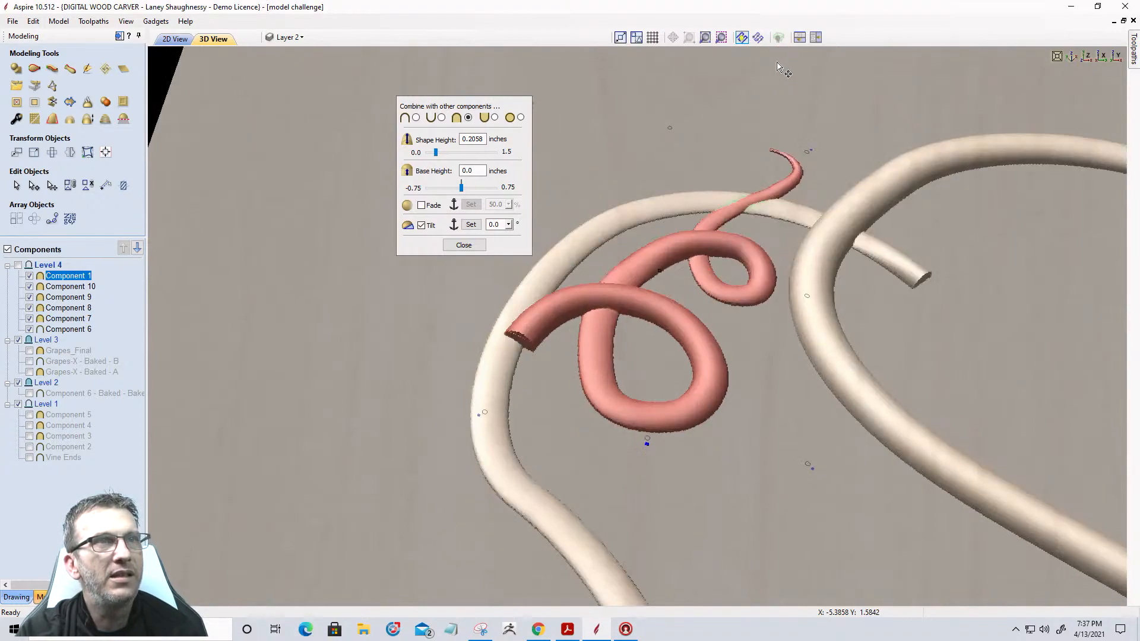
Try a 1.0° tilt on Component 1, then reduce its tilt angle to 0.4°
{"action": "left_click", "coordinate": [509, 225]}
{"action": "left_click_drag", "start_coordinate": [514, 236], "coordinate": [518, 236]}
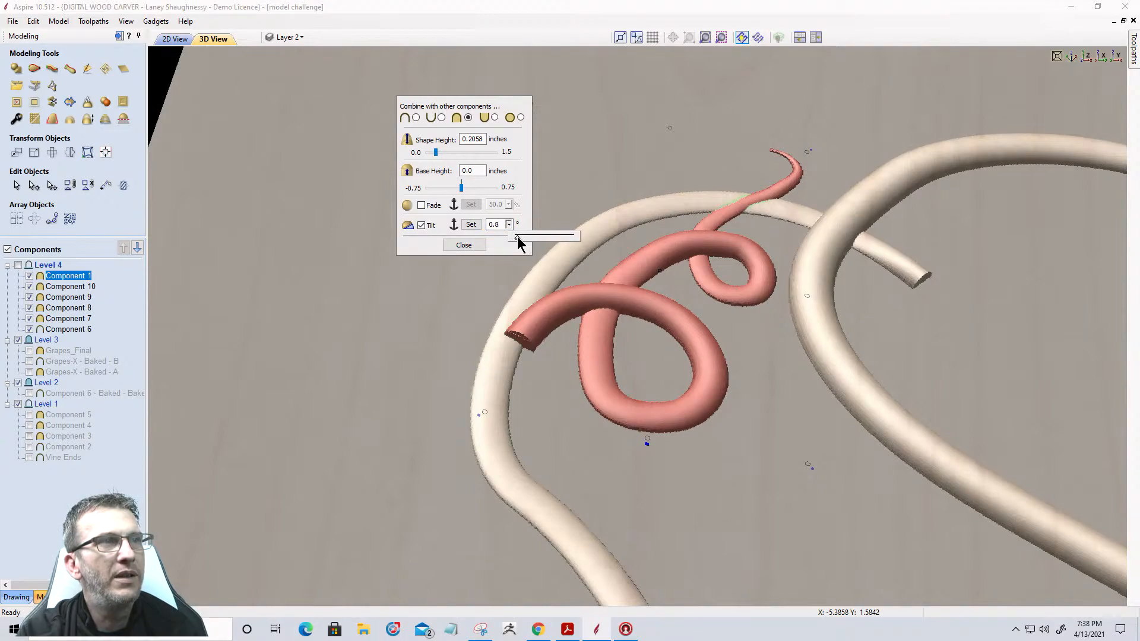
{"action": "left_click", "coordinate": [583, 246]}
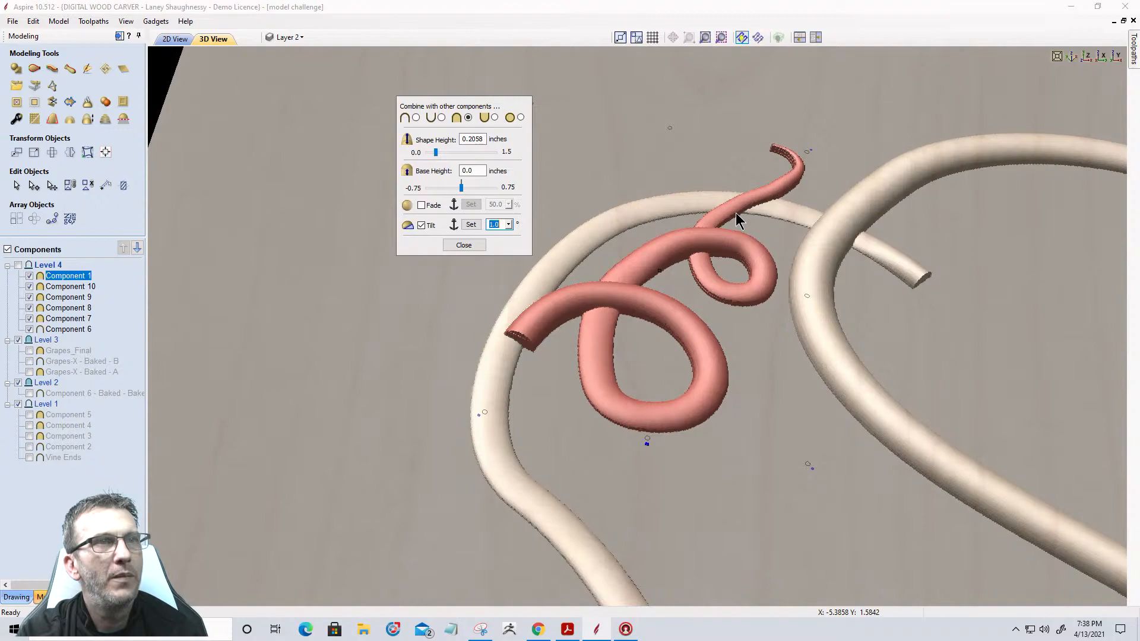
{"action": "scroll", "coordinate": [784, 199], "scroll_direction": "up", "scroll_amount": 5}
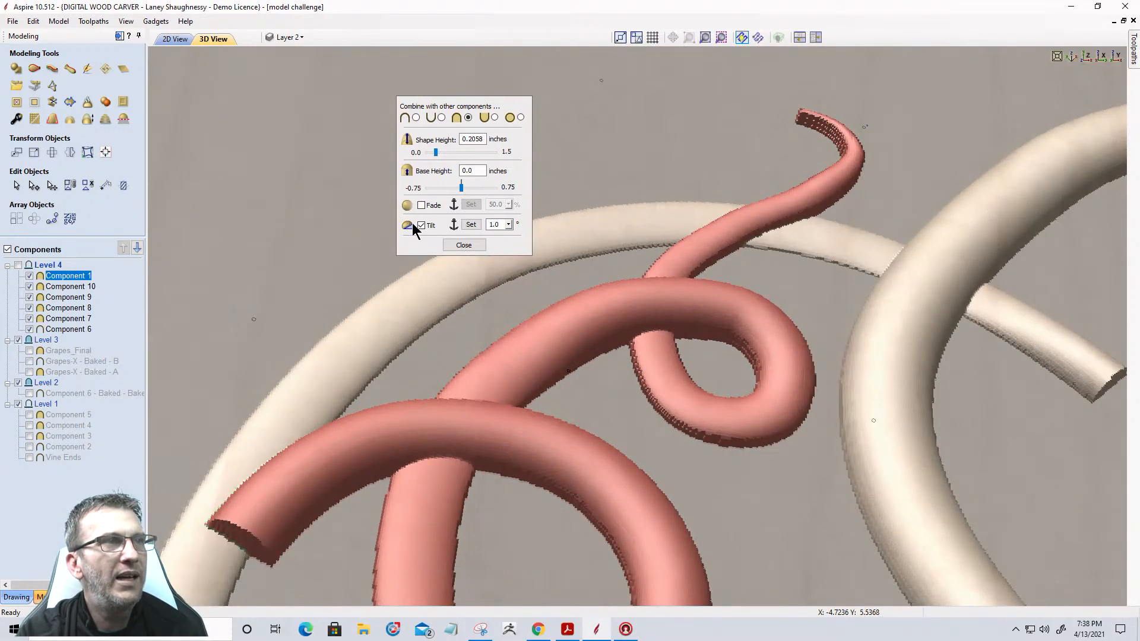
{"action": "left_click", "coordinate": [509, 225]}
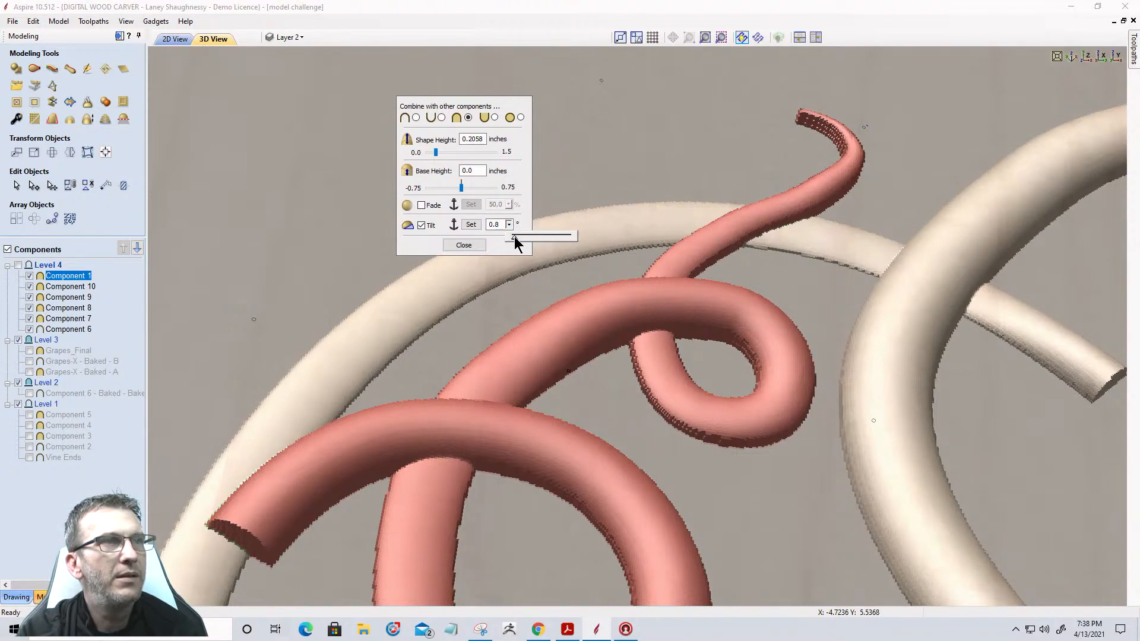
{"action": "left_click", "coordinate": [513, 236]}
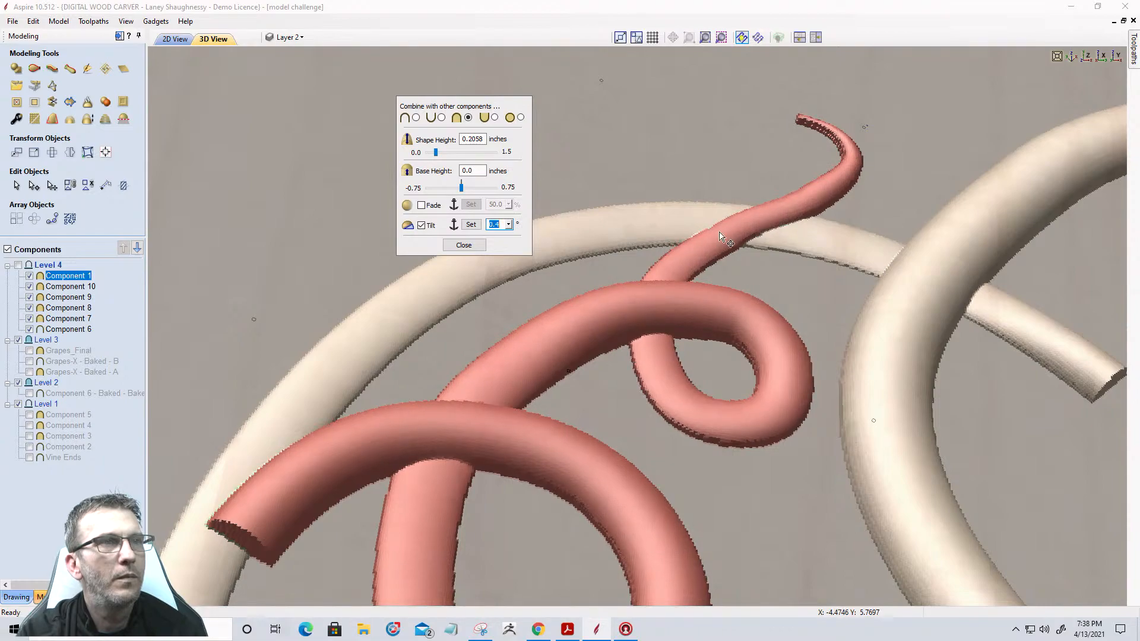
Examine how the tilted tendril's thick end overlaps the outer vine, comparing it with the thin tip's crossing
{"action": "scroll", "coordinate": [689, 123], "scroll_direction": "down", "scroll_amount": 5}
{"action": "scroll", "coordinate": [689, 122], "scroll_direction": "down", "scroll_amount": 2}
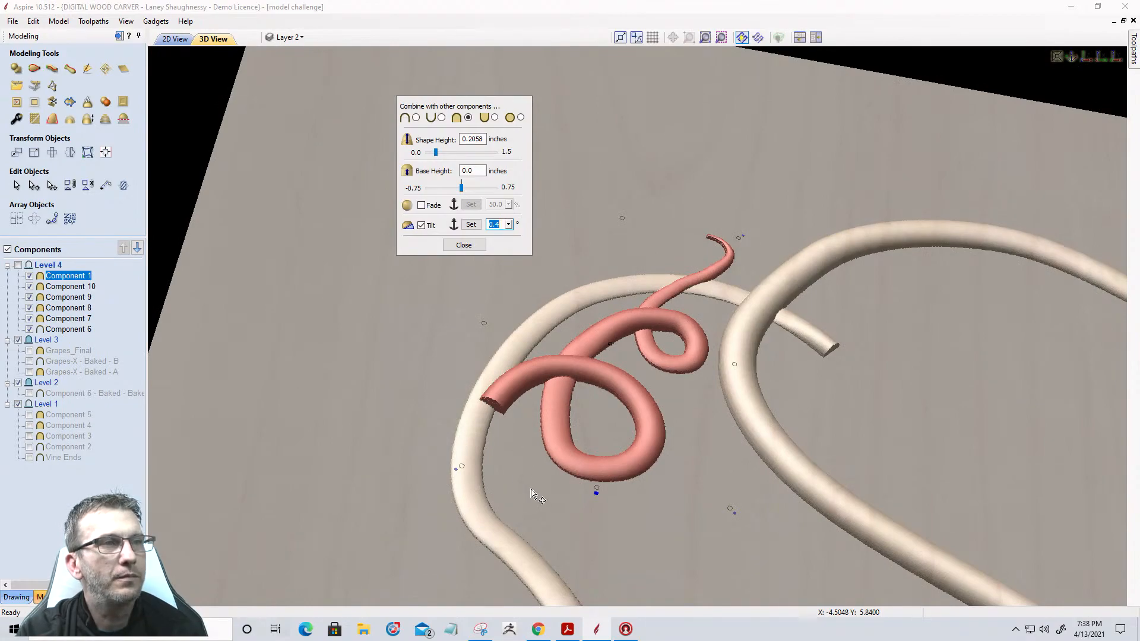
{"action": "scroll", "coordinate": [587, 345], "scroll_direction": "down", "scroll_amount": 3}
{"action": "left_click_drag", "start_coordinate": [535, 466], "coordinate": [656, 494]}
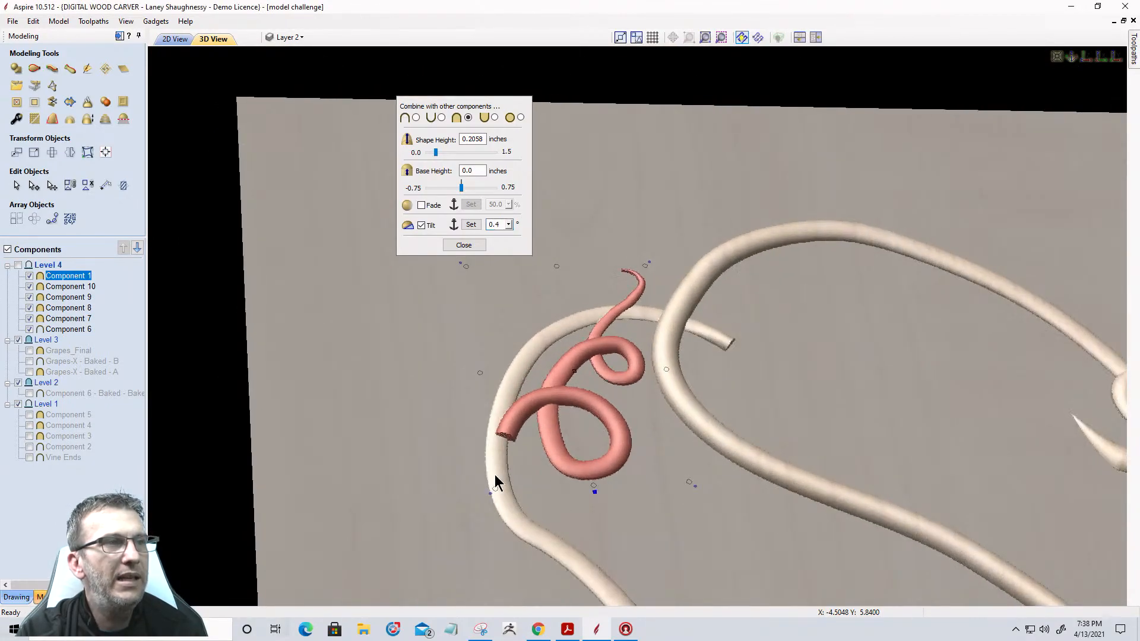
{"action": "middle_click_drag", "start_coordinate": [496, 481], "coordinate": [696, 295]}
{"action": "scroll", "coordinate": [697, 301], "scroll_direction": "up", "scroll_amount": 5}
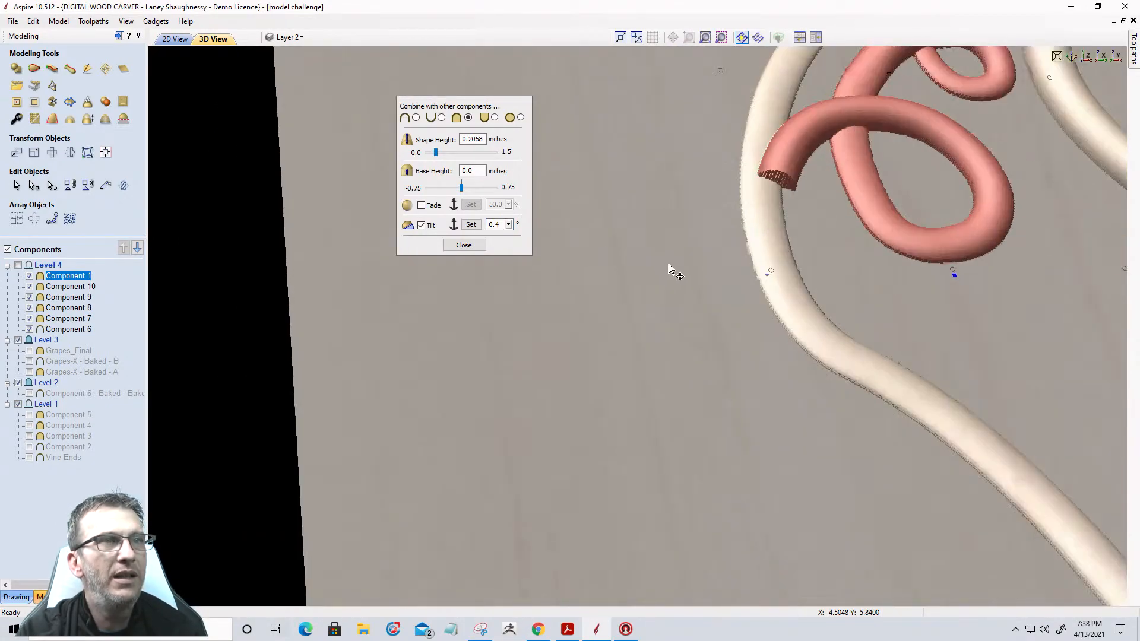
{"action": "left_click_drag", "start_coordinate": [645, 383], "coordinate": [676, 351]}
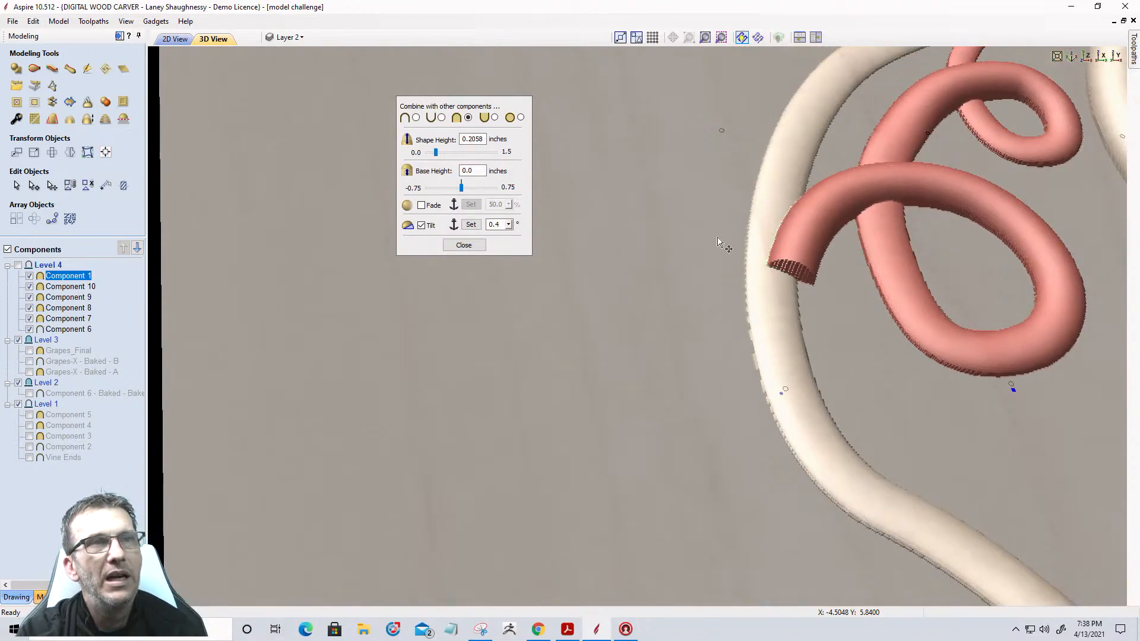
{"action": "scroll", "coordinate": [860, 245], "scroll_direction": "up", "scroll_amount": 1}
{"action": "middle_click_drag", "start_coordinate": [860, 244], "coordinate": [750, 326]}
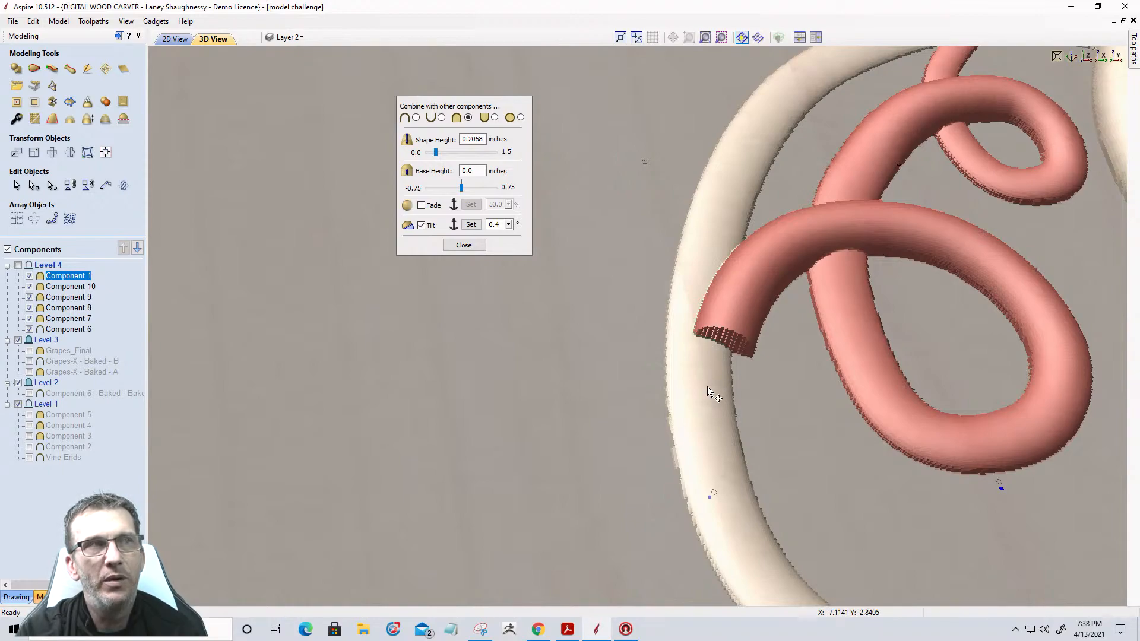
{"action": "left_click_drag", "start_coordinate": [675, 392], "coordinate": [434, 279]}
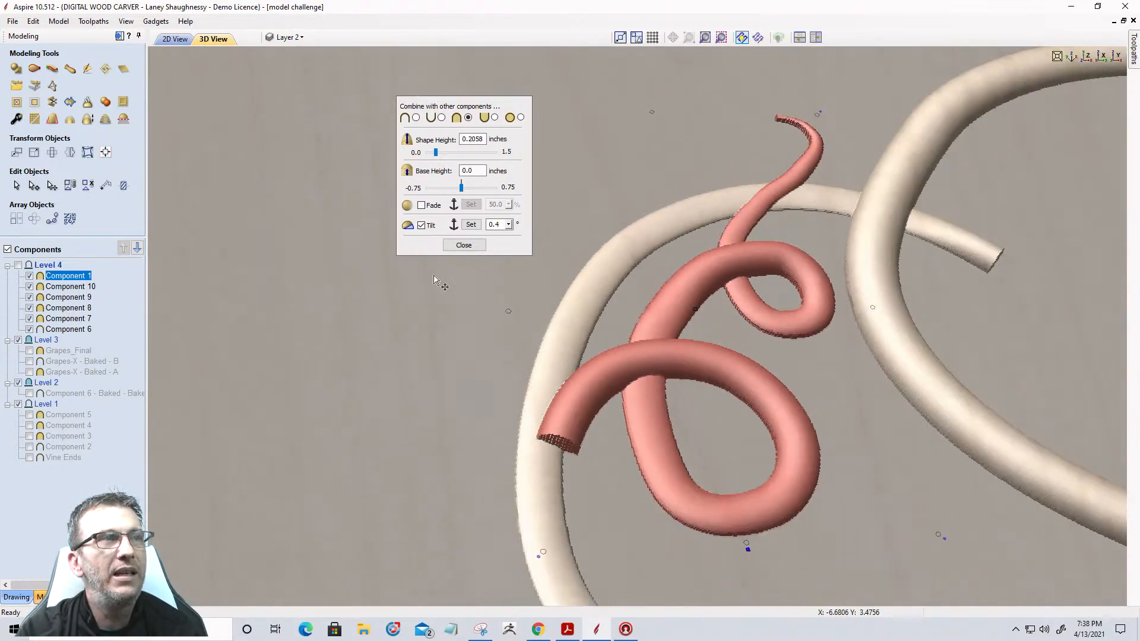
Enable Fade for Component 1, anchor it near the tendril's thin tip and aim the direction past its thick end
{"action": "left_click", "coordinate": [422, 206]}
{"action": "left_click", "coordinate": [470, 205]}
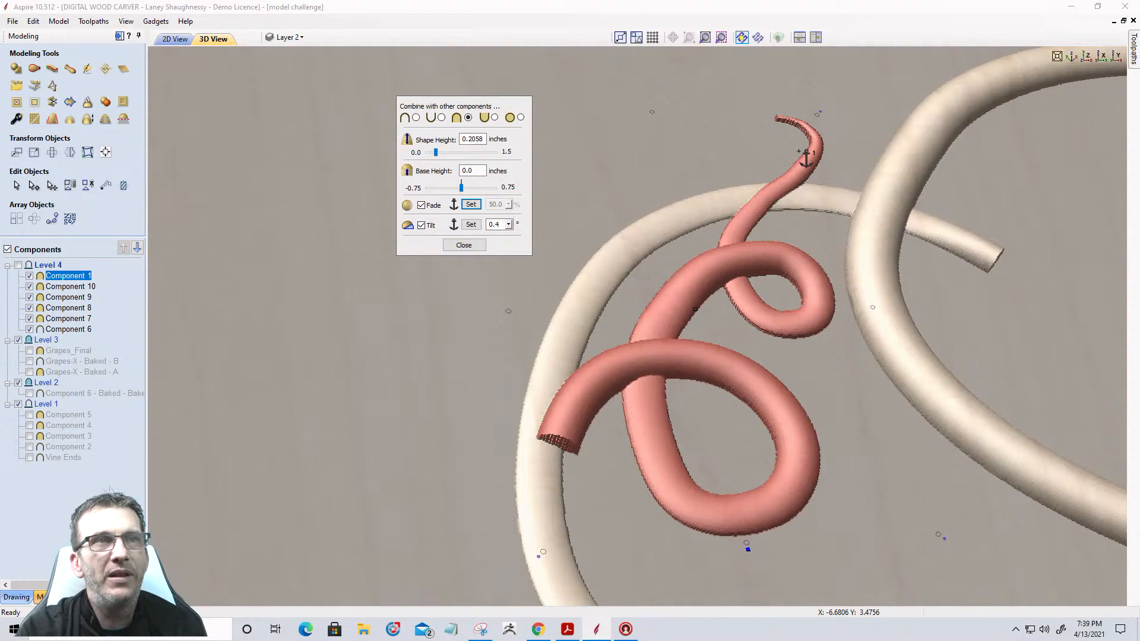
{"action": "left_click", "coordinate": [799, 151]}
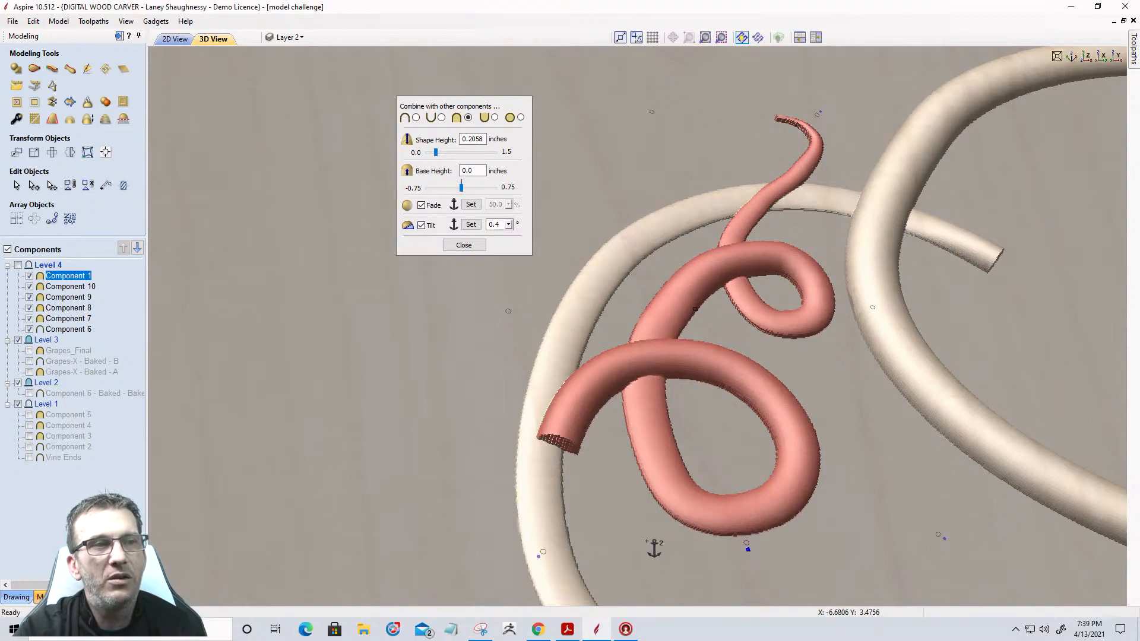
{"action": "scroll", "coordinate": [705, 326], "scroll_direction": "down", "scroll_amount": 2}
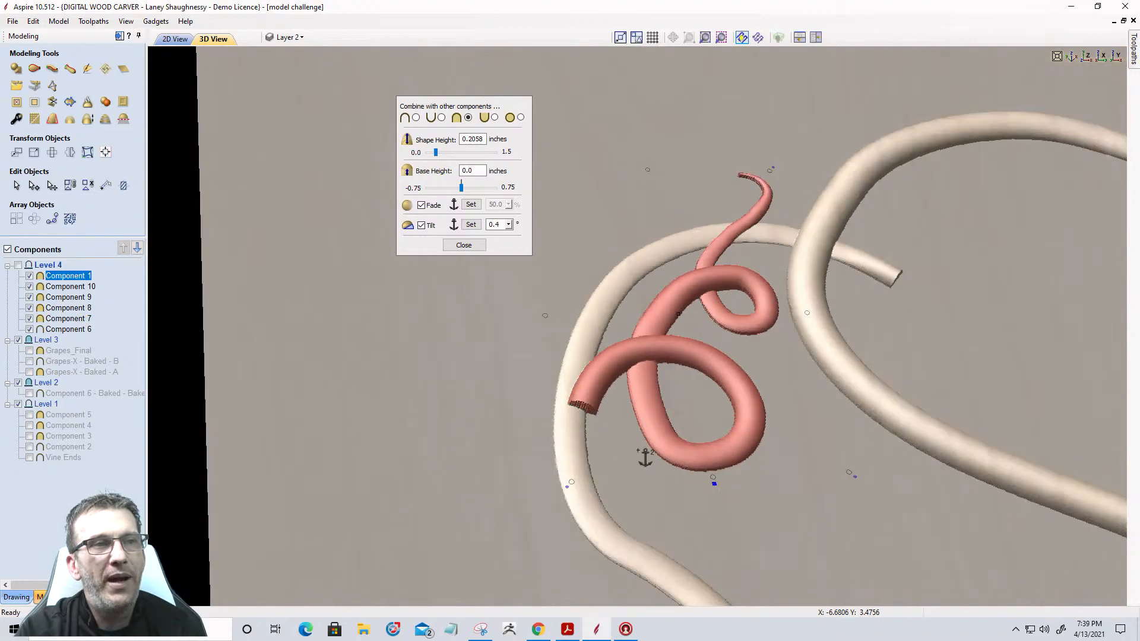
{"action": "left_click", "coordinate": [616, 486]}
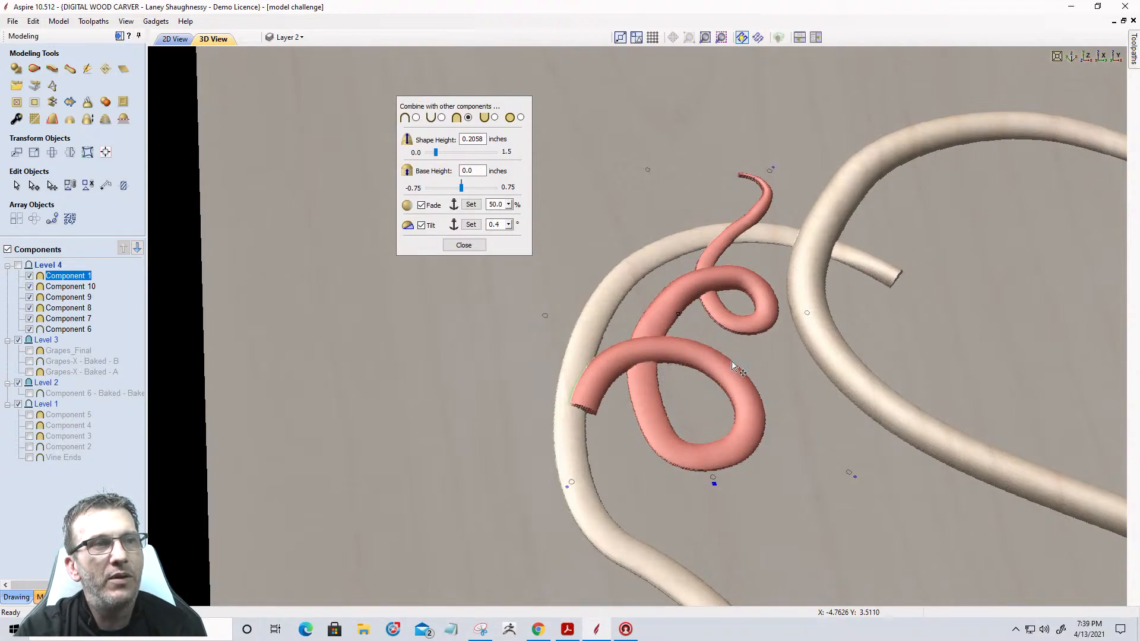
Check the faded thick end against the outer vine and set Component 1's fade to 75%
{"action": "scroll", "coordinate": [646, 397], "scroll_direction": "up", "scroll_amount": 5}
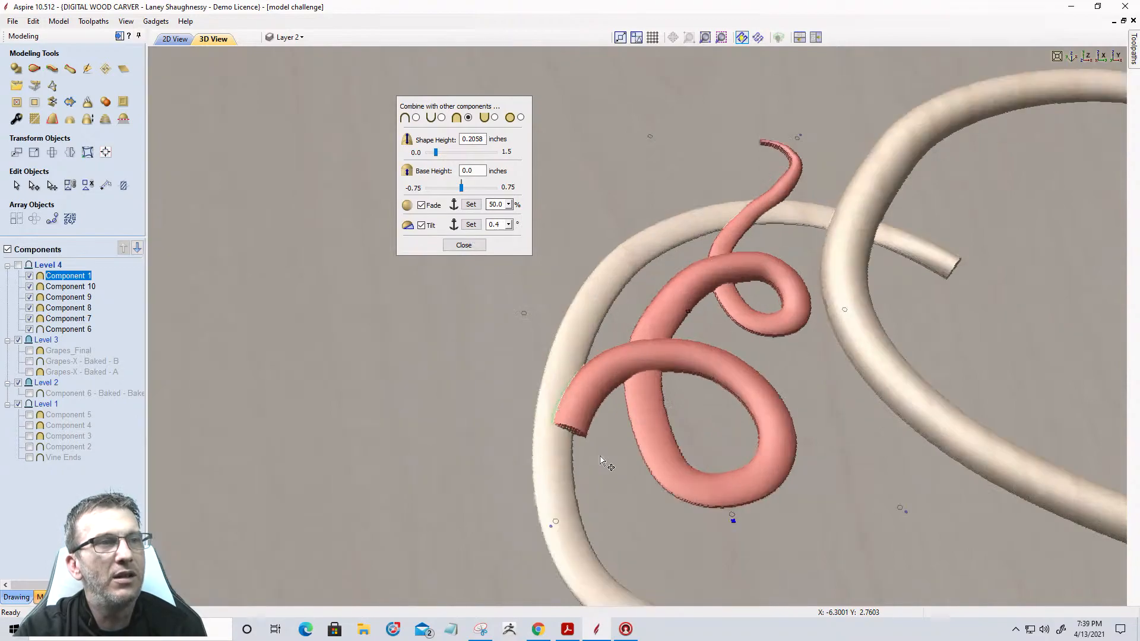
{"action": "left_click_drag", "start_coordinate": [740, 259], "coordinate": [710, 269]}
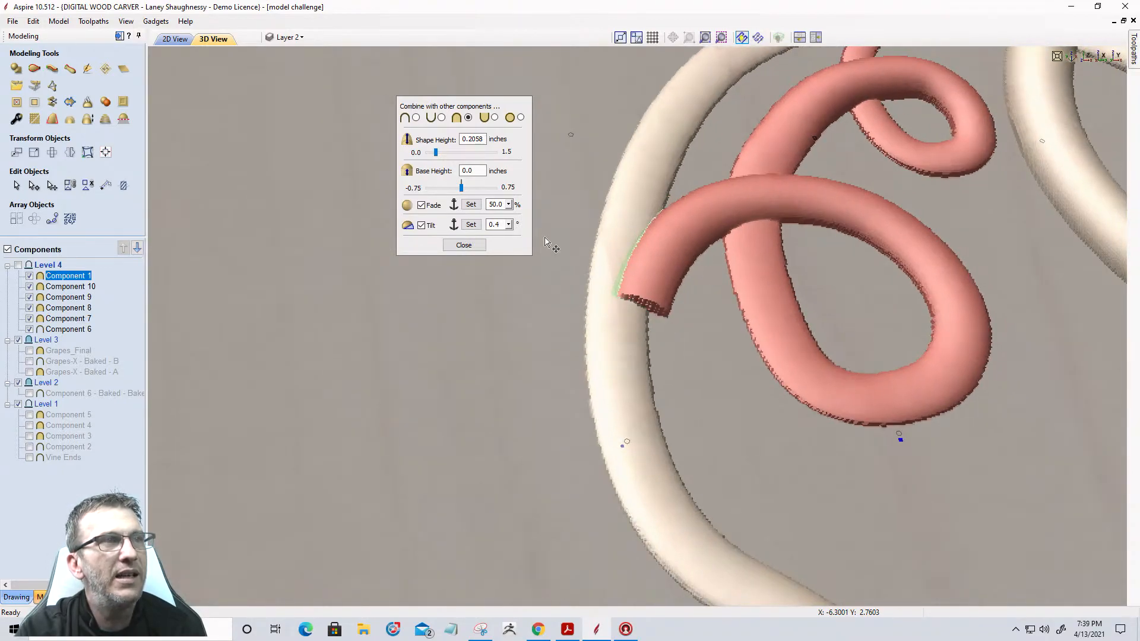
{"action": "left_click", "coordinate": [509, 205]}
{"action": "left_click_drag", "start_coordinate": [515, 222], "coordinate": [535, 223]}
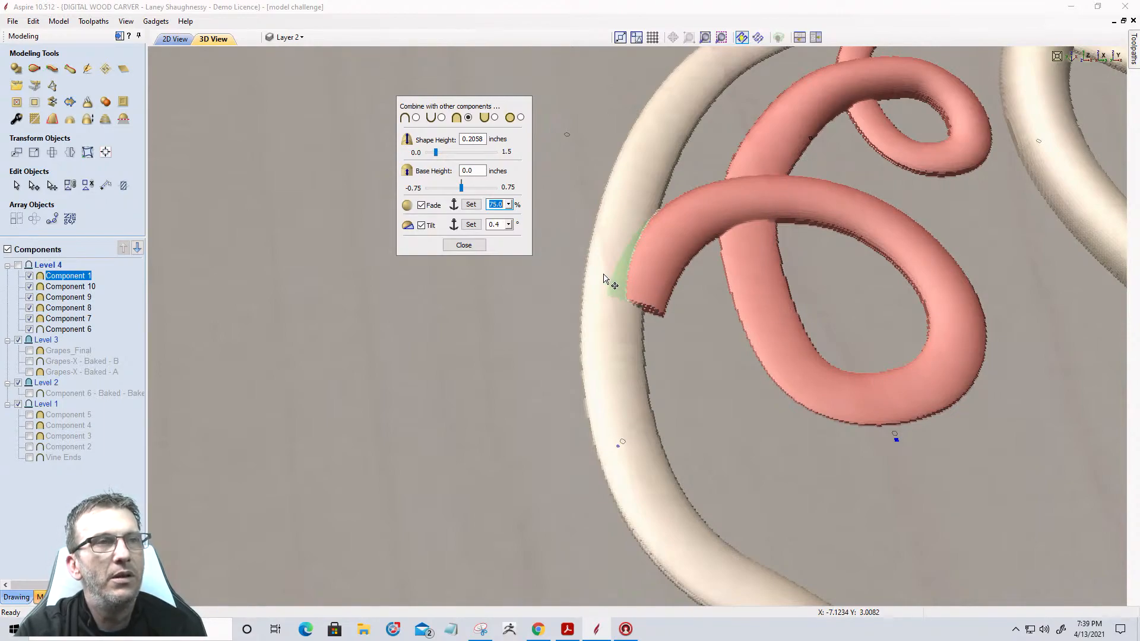
Try moving the tendril farther down the outer vine, then undo the move
{"action": "scroll", "coordinate": [605, 277], "scroll_direction": "down", "scroll_amount": 3}
{"action": "left_click_drag", "start_coordinate": [708, 306], "coordinate": [704, 376]}
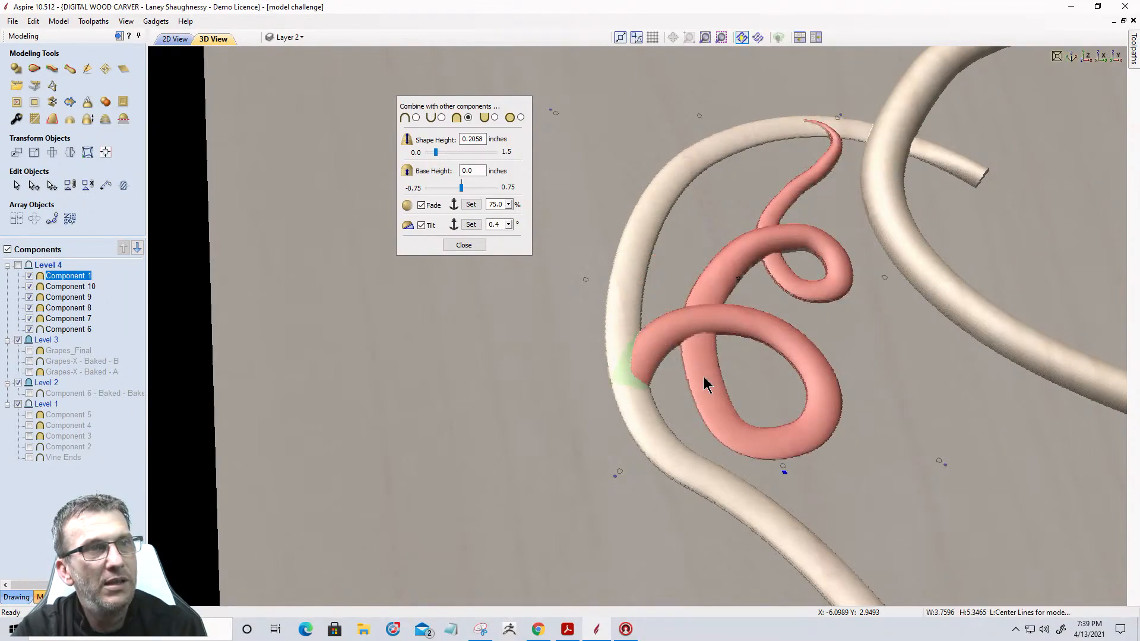
{"action": "key", "text": "ctrl+z"}
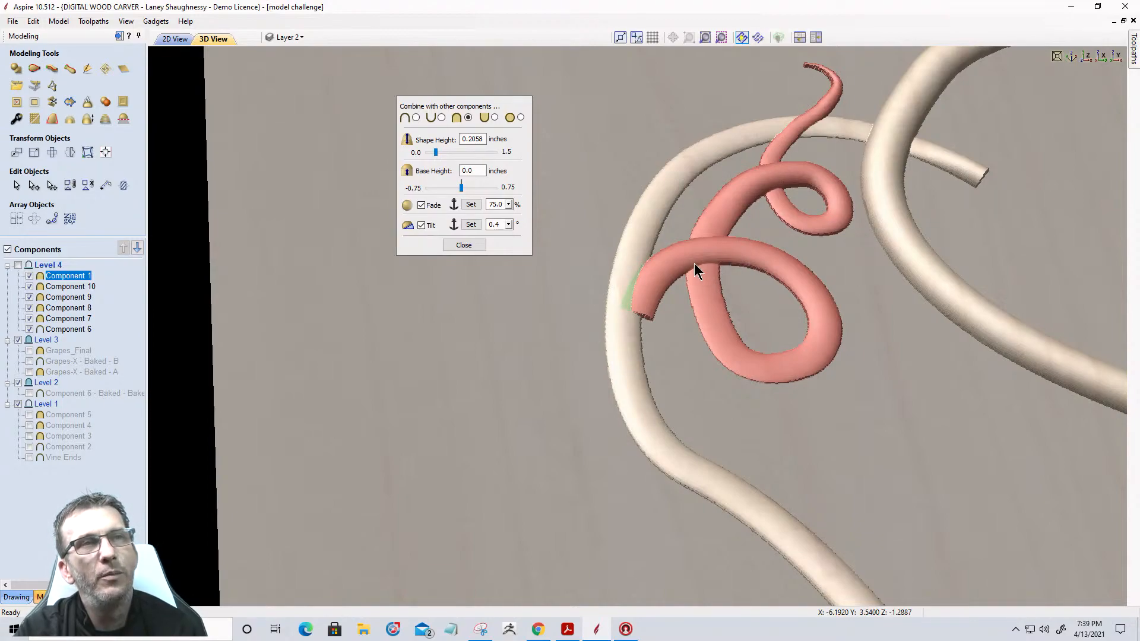
Rotate the tendril slightly so its faded thick end sits farther onto the outer vine, then close its component properties
{"action": "left_click", "coordinate": [706, 248]}
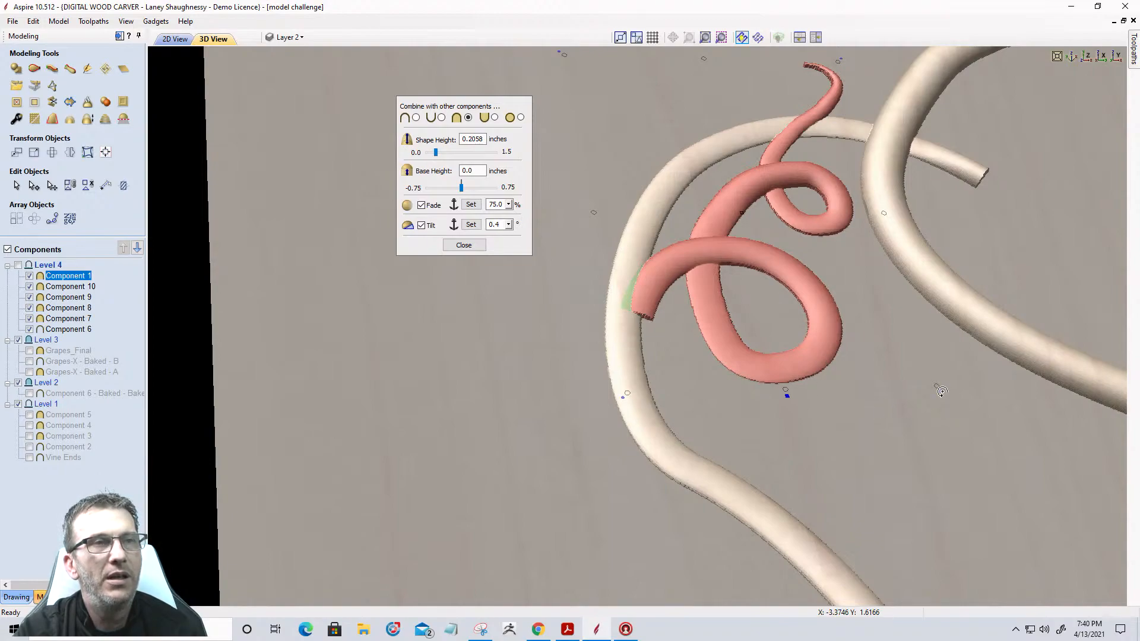
{"action": "left_click_drag", "start_coordinate": [943, 391], "coordinate": [933, 394]}
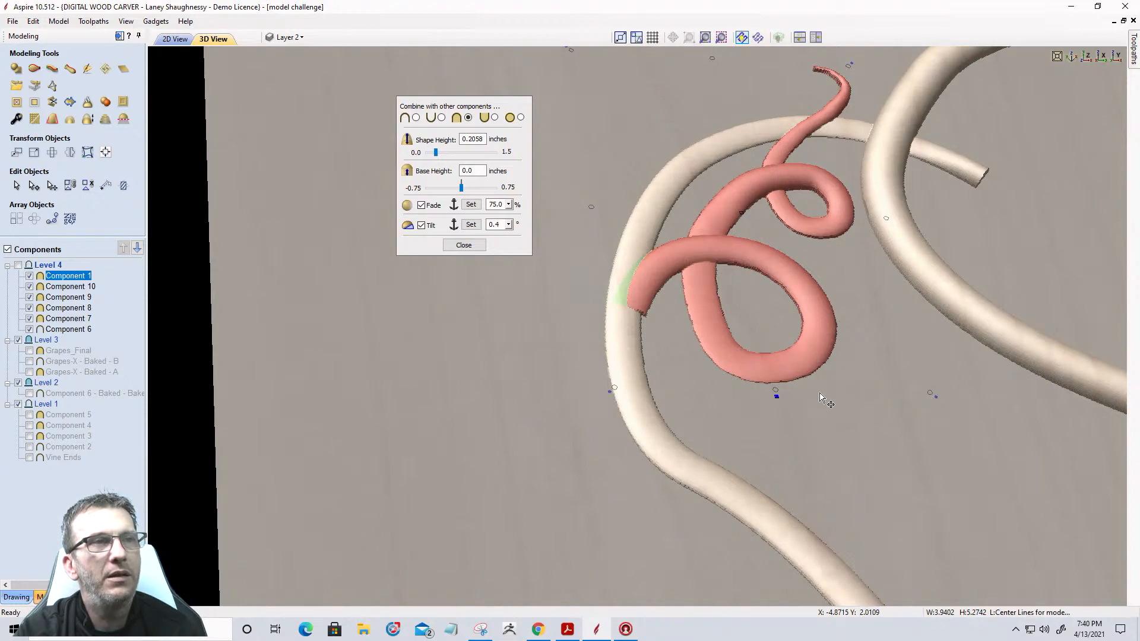
{"action": "scroll", "coordinate": [607, 299], "scroll_direction": "up", "scroll_amount": 3}
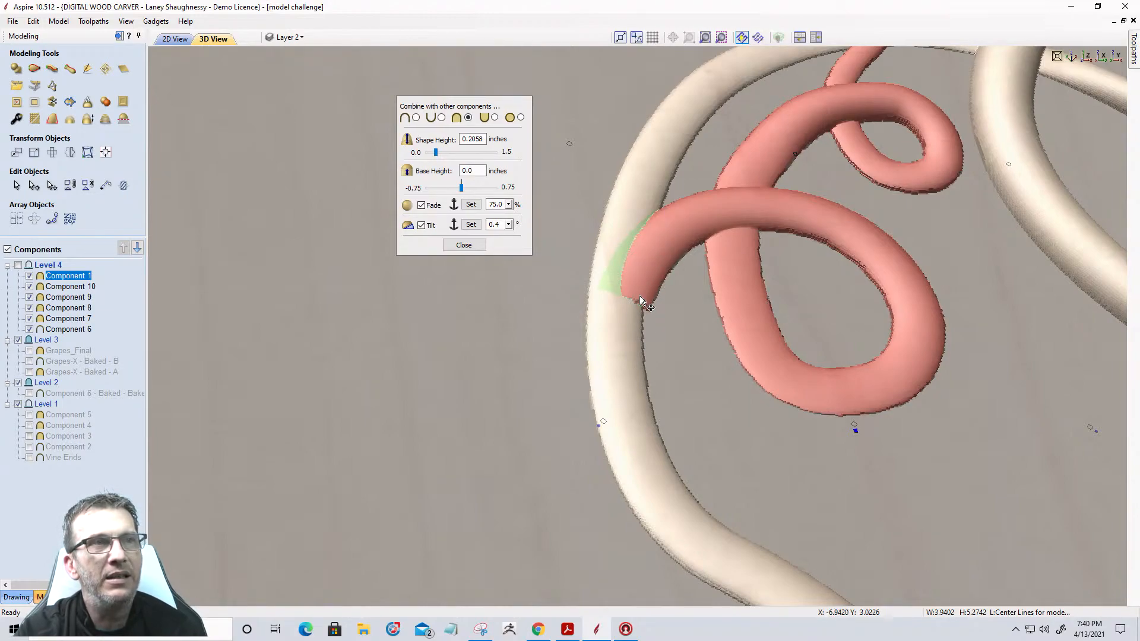
{"action": "left_click", "coordinate": [467, 247]}
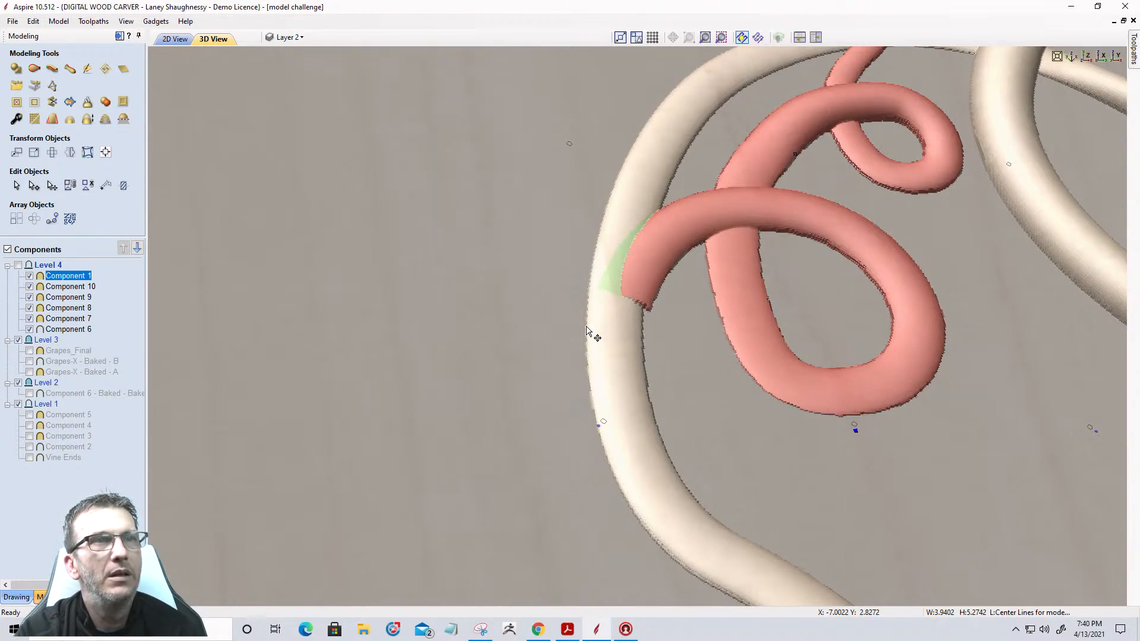
Examine Component 1's blend into the outer vine and compare it with the other tendrils woven around the vines
{"action": "scroll", "coordinate": [606, 314], "scroll_direction": "down", "scroll_amount": 2}
{"action": "scroll", "coordinate": [634, 285], "scroll_direction": "down", "scroll_amount": 3}
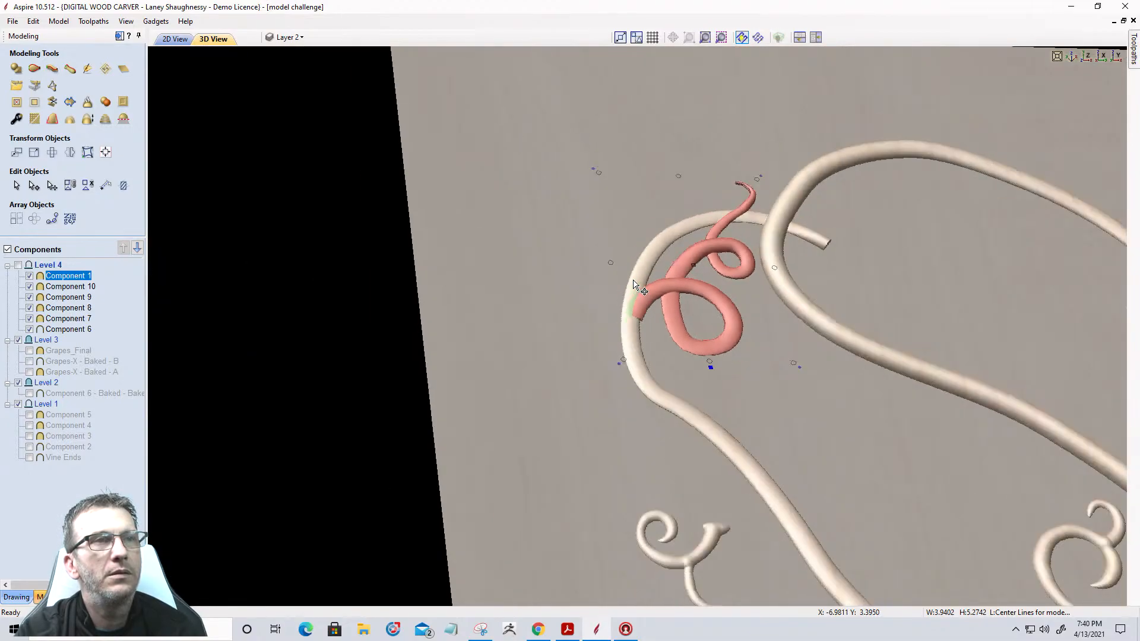
{"action": "left_click_drag", "start_coordinate": [788, 368], "coordinate": [761, 448]}
{"action": "scroll", "coordinate": [771, 367], "scroll_direction": "down", "scroll_amount": 2}
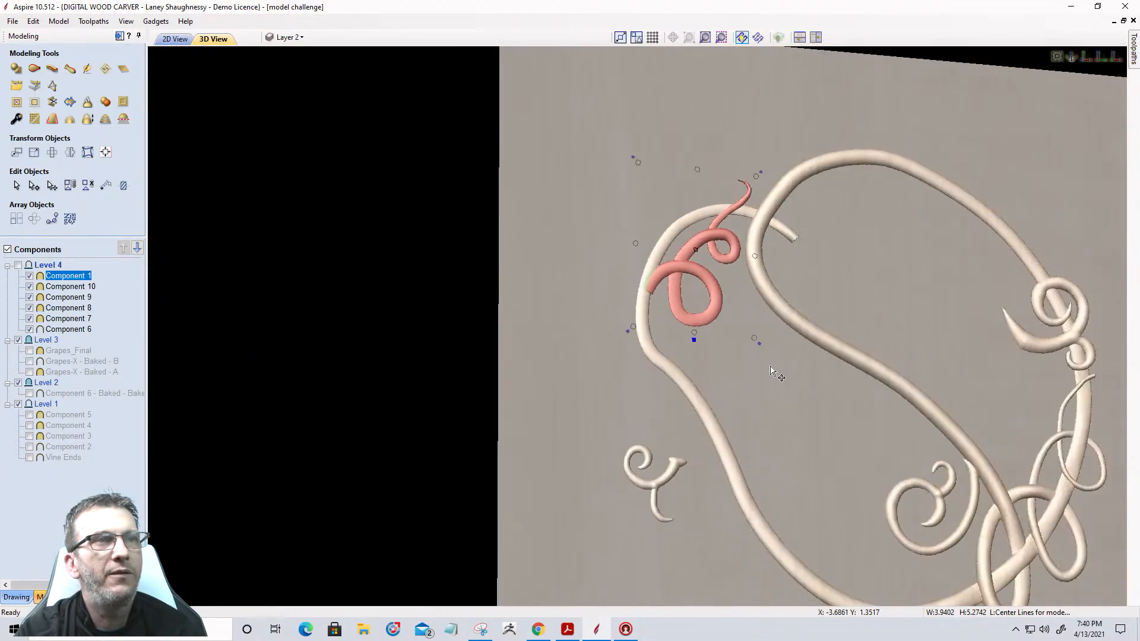
{"action": "scroll", "coordinate": [771, 371], "scroll_direction": "down", "scroll_amount": 2}
{"action": "scroll", "coordinate": [846, 503], "scroll_direction": "up", "scroll_amount": 1}
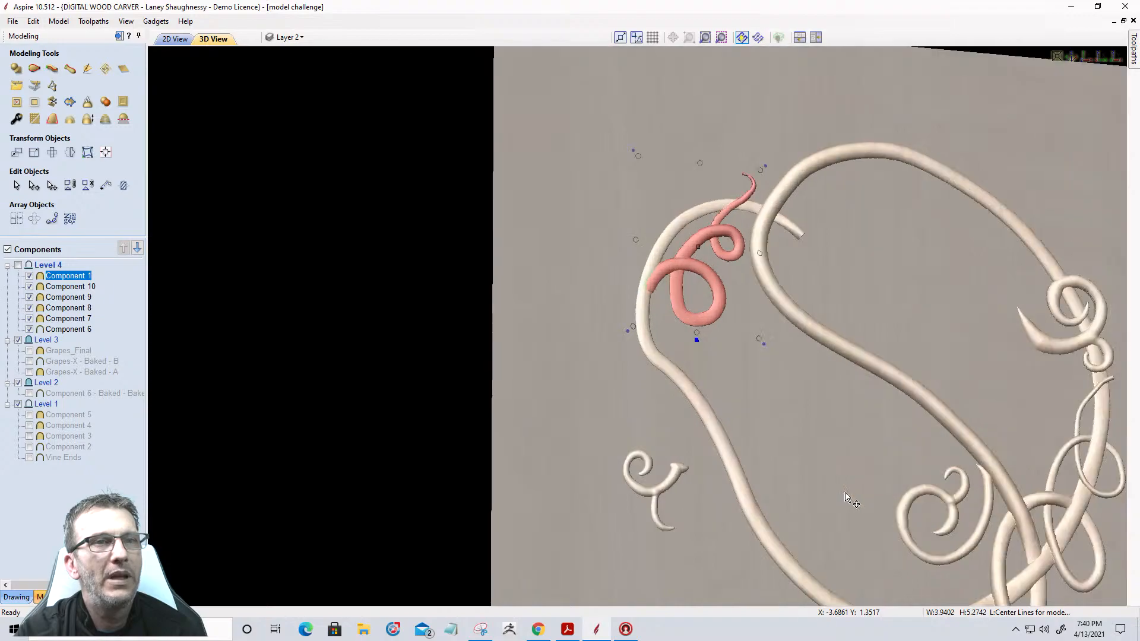
{"action": "scroll", "coordinate": [797, 338], "scroll_direction": "up", "scroll_amount": 2}
{"action": "scroll", "coordinate": [636, 128], "scroll_direction": "up", "scroll_amount": 2}
{"action": "scroll", "coordinate": [636, 128], "scroll_direction": "down", "scroll_amount": 1}
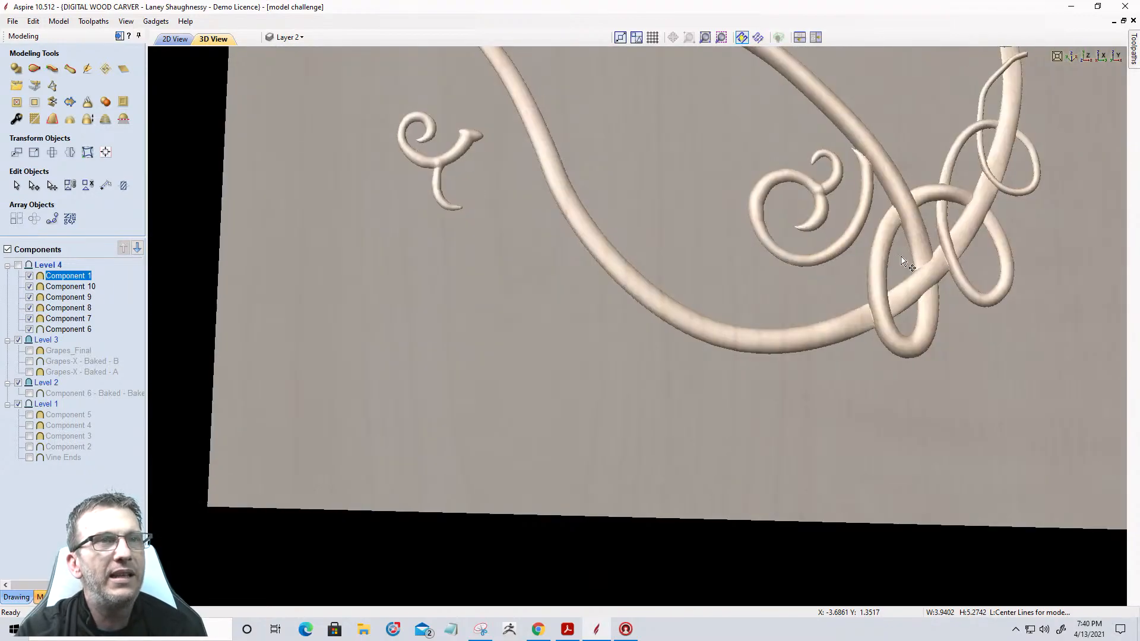
{"action": "scroll", "coordinate": [851, 201], "scroll_direction": "up", "scroll_amount": 4}
{"action": "middle_click_drag", "start_coordinate": [562, 507], "coordinate": [552, 523]}
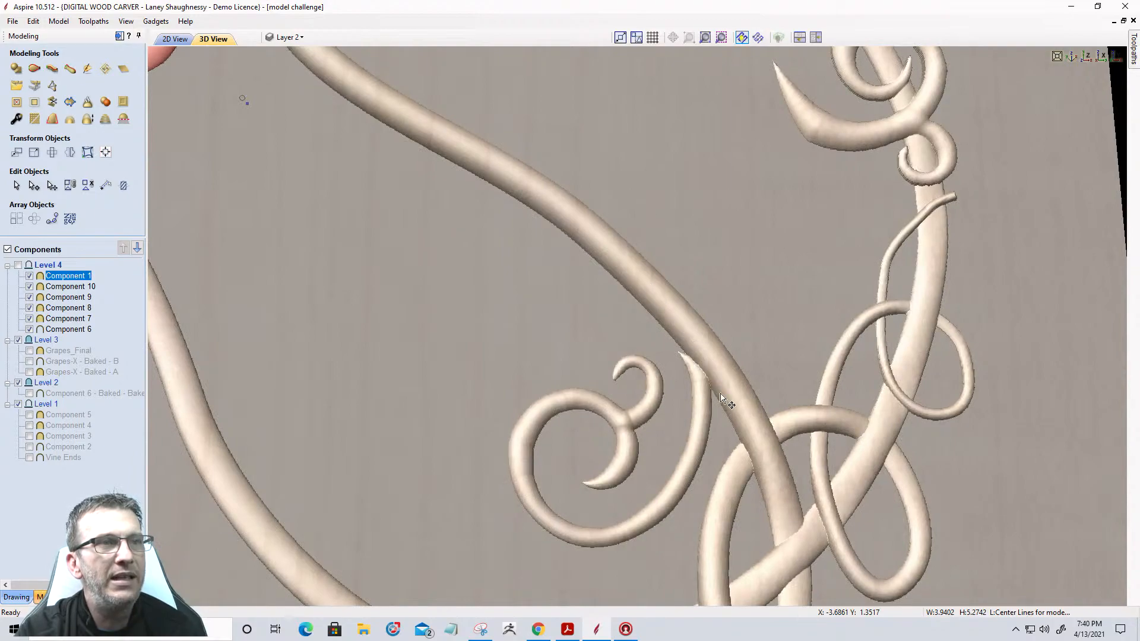
{"action": "middle_click_drag", "start_coordinate": [689, 311], "coordinate": [1104, 483]}
{"action": "middle_click_drag", "start_coordinate": [536, 226], "coordinate": [727, 305]}
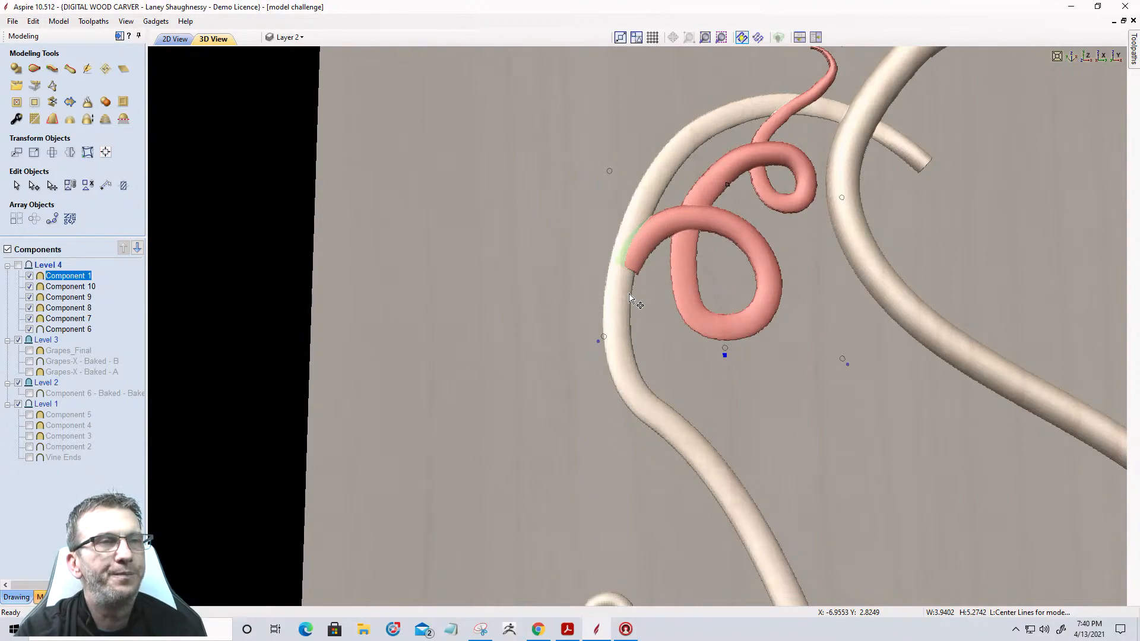
{"action": "scroll", "coordinate": [639, 356], "scroll_direction": "down", "scroll_amount": 5}
{"action": "scroll", "coordinate": [696, 315], "scroll_direction": "up", "scroll_amount": 2}
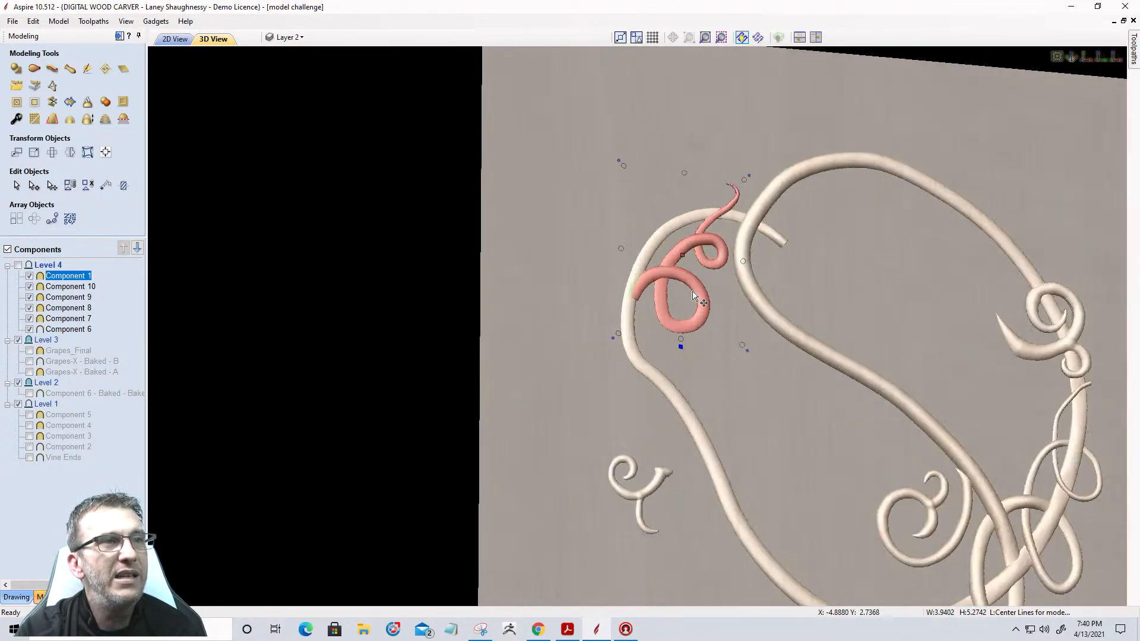
{"action": "middle_click_drag", "start_coordinate": [626, 338], "coordinate": [540, 187]}
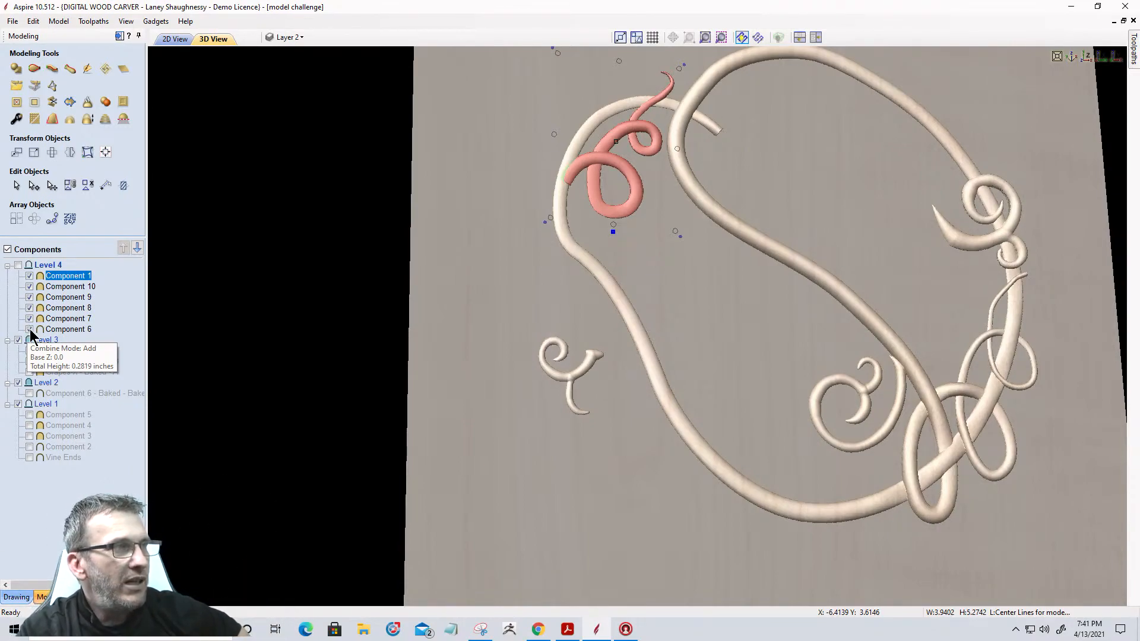
Identify the vine and tendril parts in Level 4 by toggling their visibility, and hide Component 8 and Component 10
{"action": "left_click", "coordinate": [30, 329]}
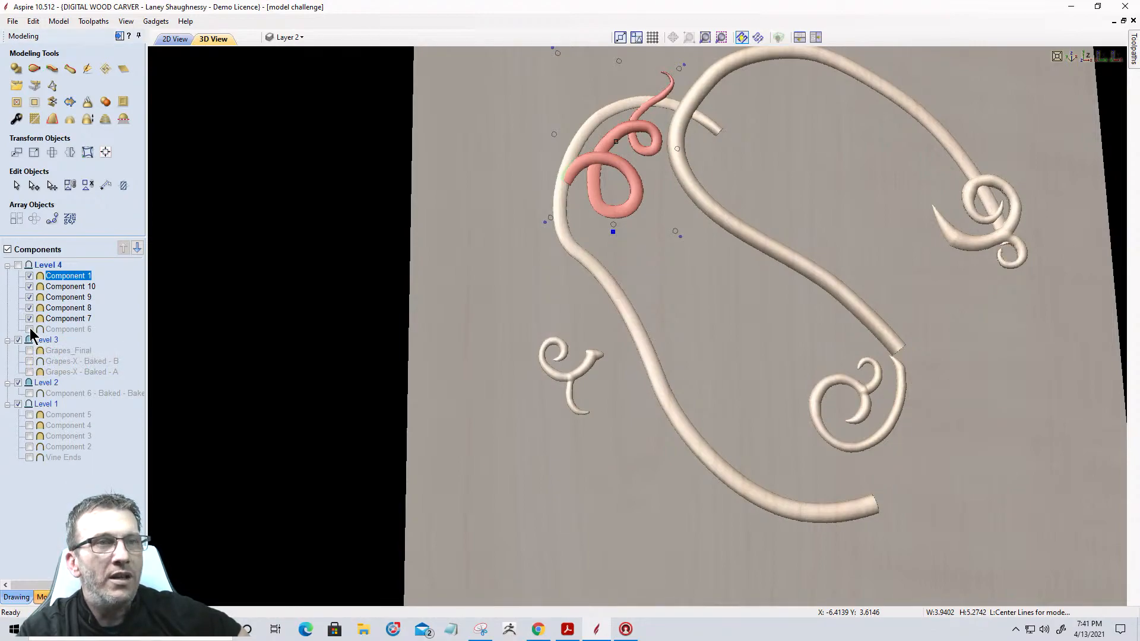
{"action": "left_click", "coordinate": [30, 329]}
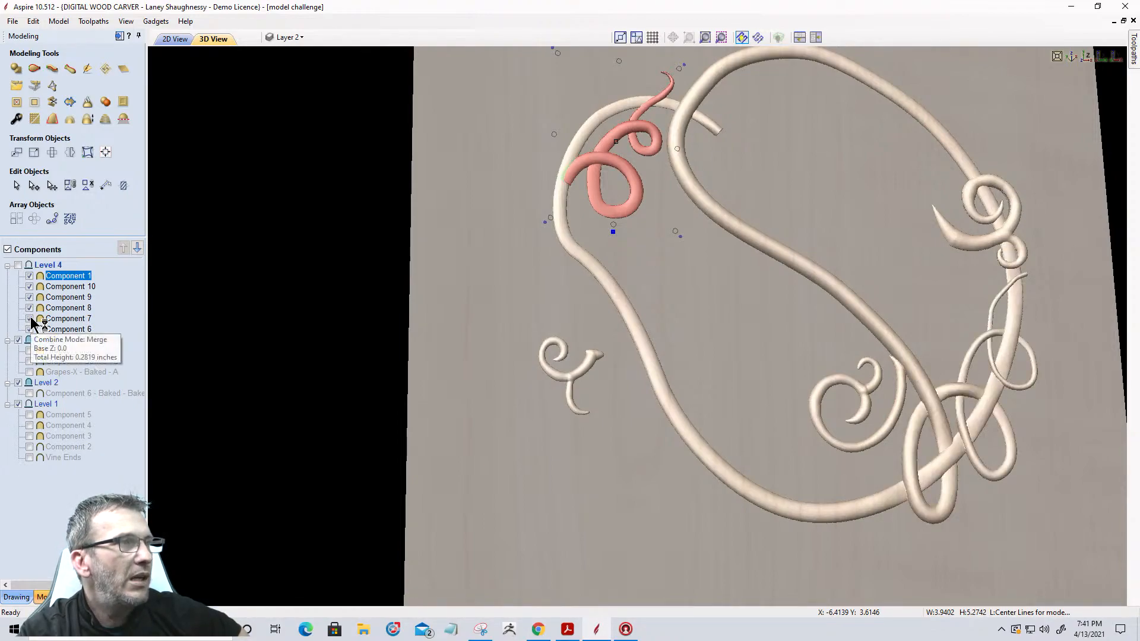
{"action": "left_click", "coordinate": [30, 307]}
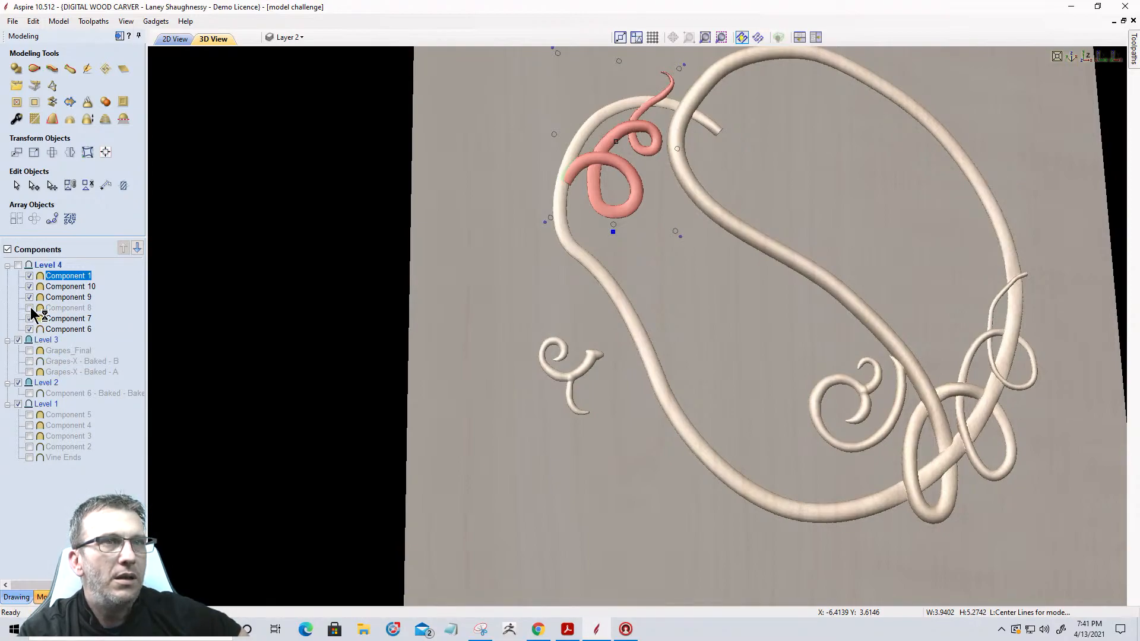
{"action": "left_click", "coordinate": [30, 297]}
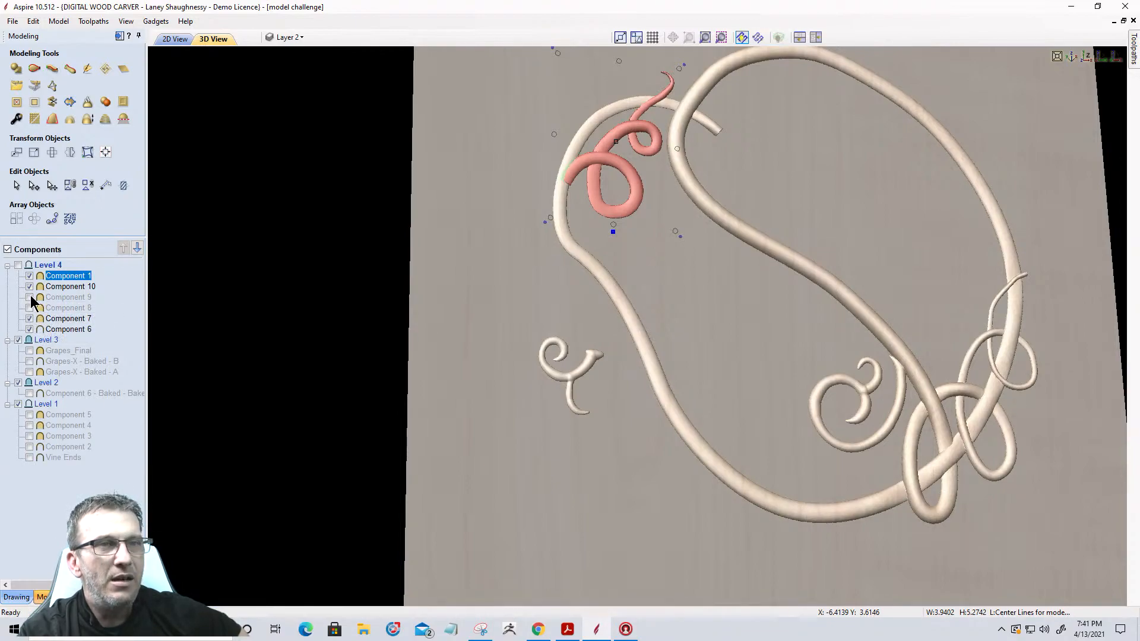
{"action": "left_click", "coordinate": [30, 297]}
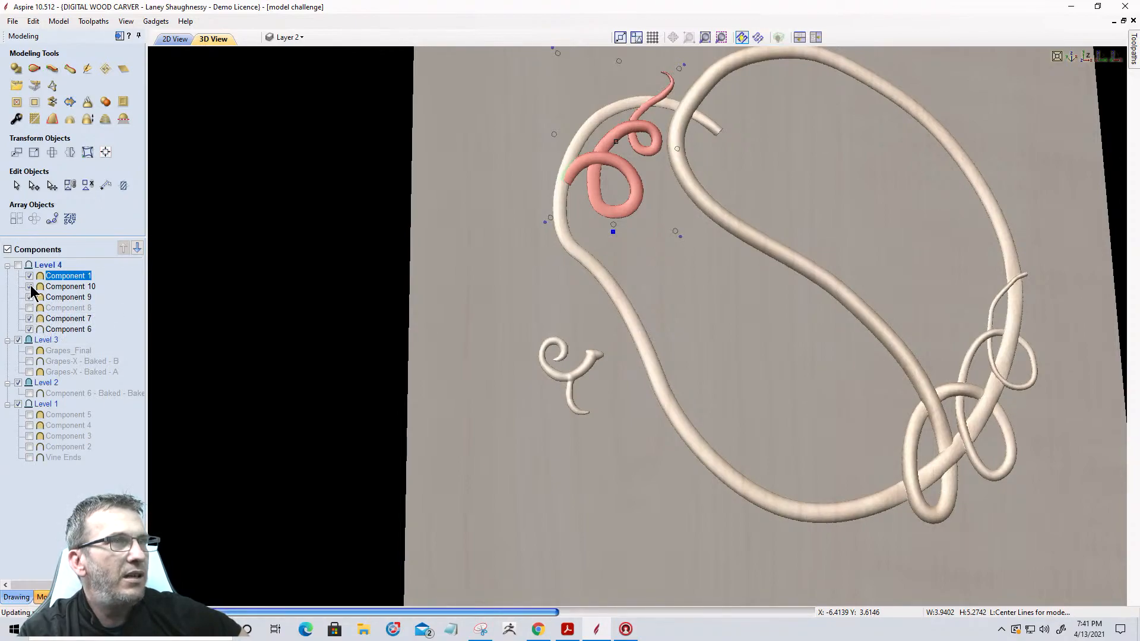
{"action": "left_click", "coordinate": [30, 286]}
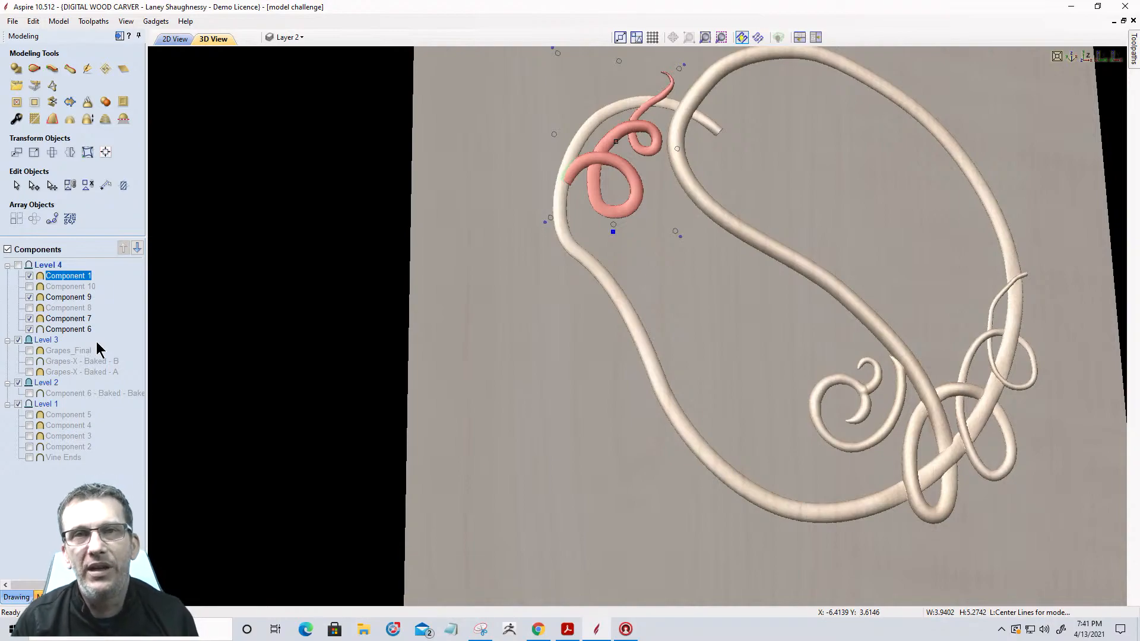
Add a new component level and copy Components 1, 9, 7 and 6 from Level 4 into it
{"action": "right_click", "coordinate": [51, 265]}
{"action": "left_click", "coordinate": [71, 358]}
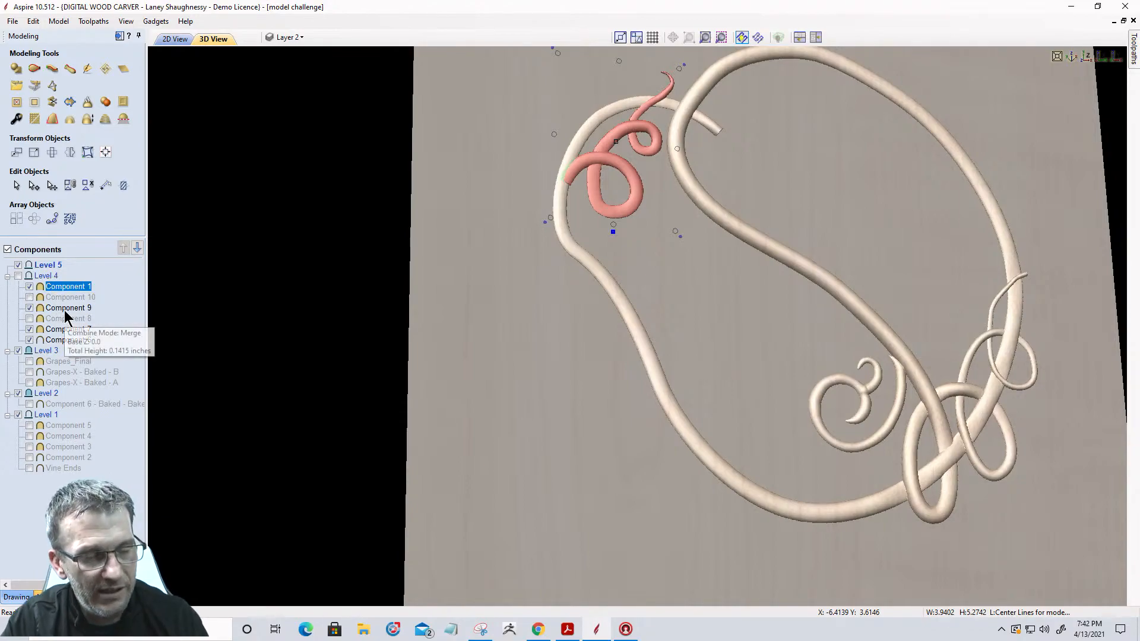
{"action": "left_click", "coordinate": [62, 309], "text": "ctrl"}
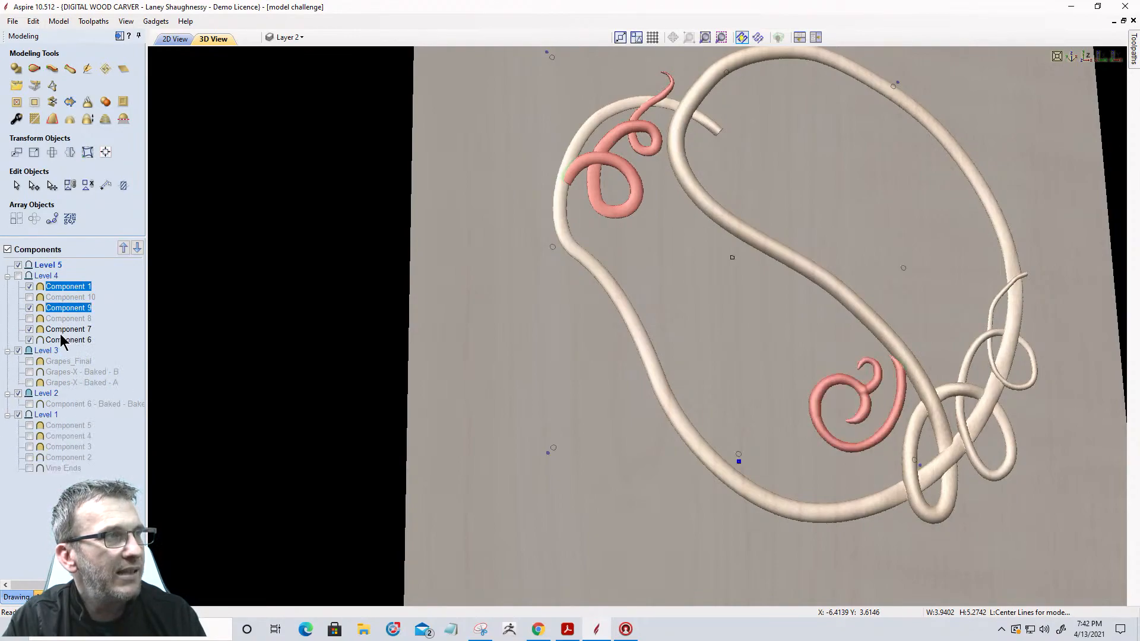
{"action": "left_click", "coordinate": [63, 330], "text": "ctrl"}
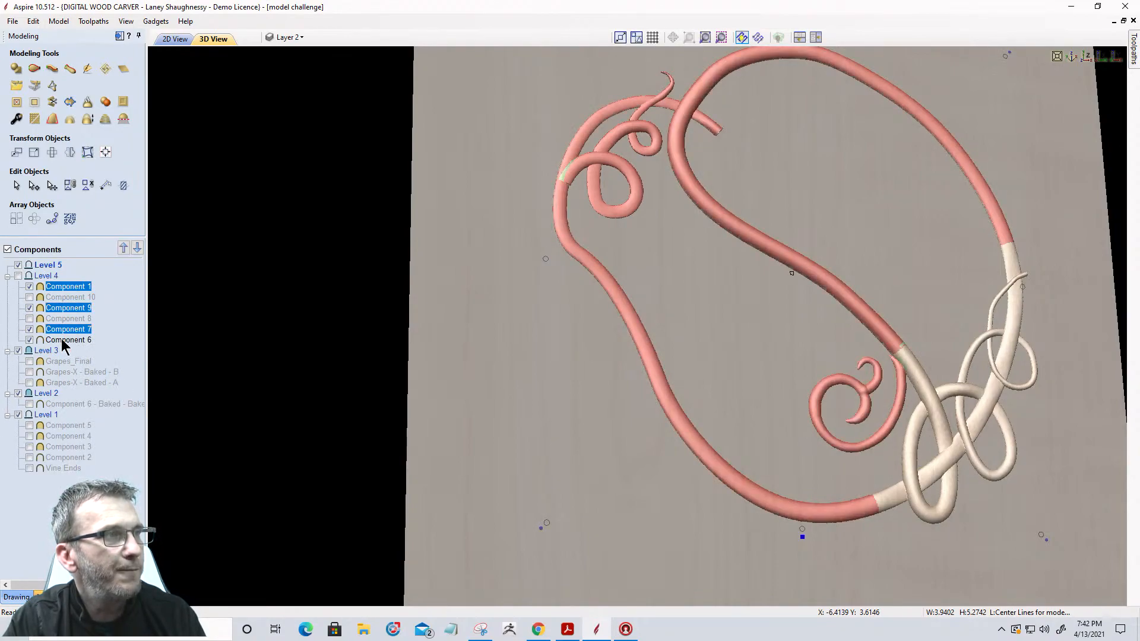
{"action": "left_click", "coordinate": [64, 341], "text": "ctrl"}
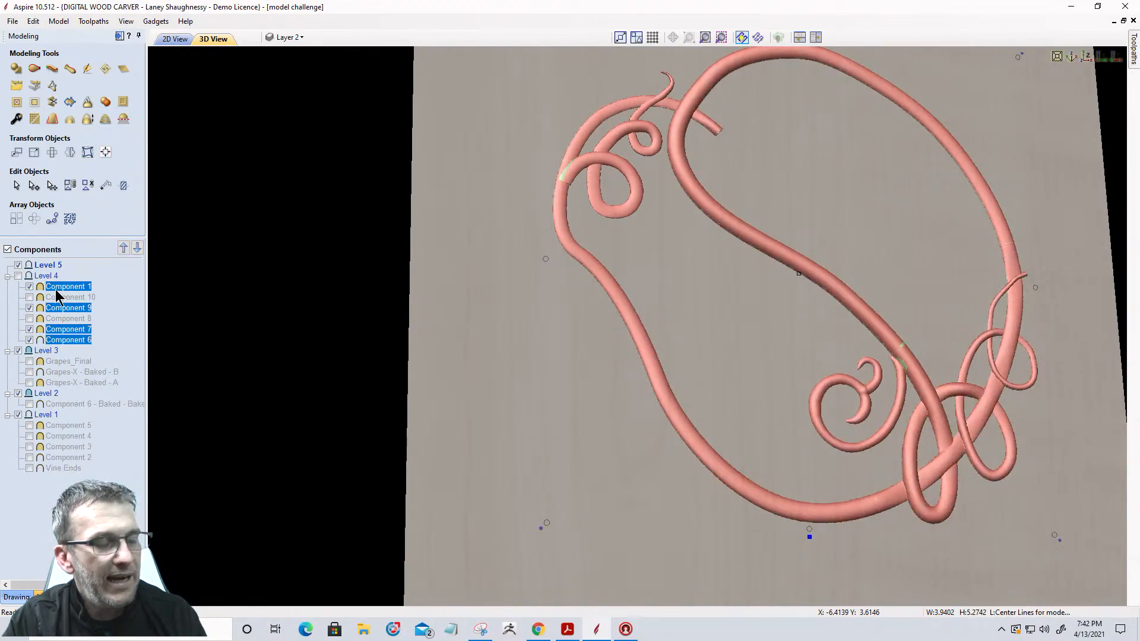
{"action": "left_click_drag", "start_coordinate": [59, 289], "coordinate": [58, 275]}
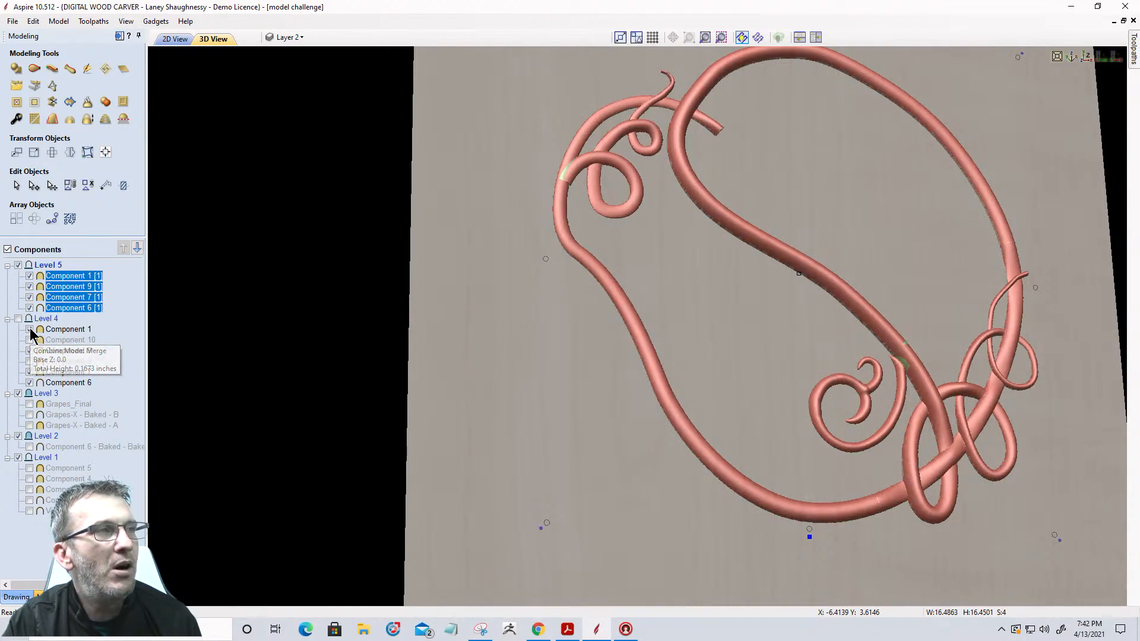
Hide the original Components 1, 7, 9 and 6 in Level 4 and clear the selection
{"action": "left_click", "coordinate": [30, 329]}
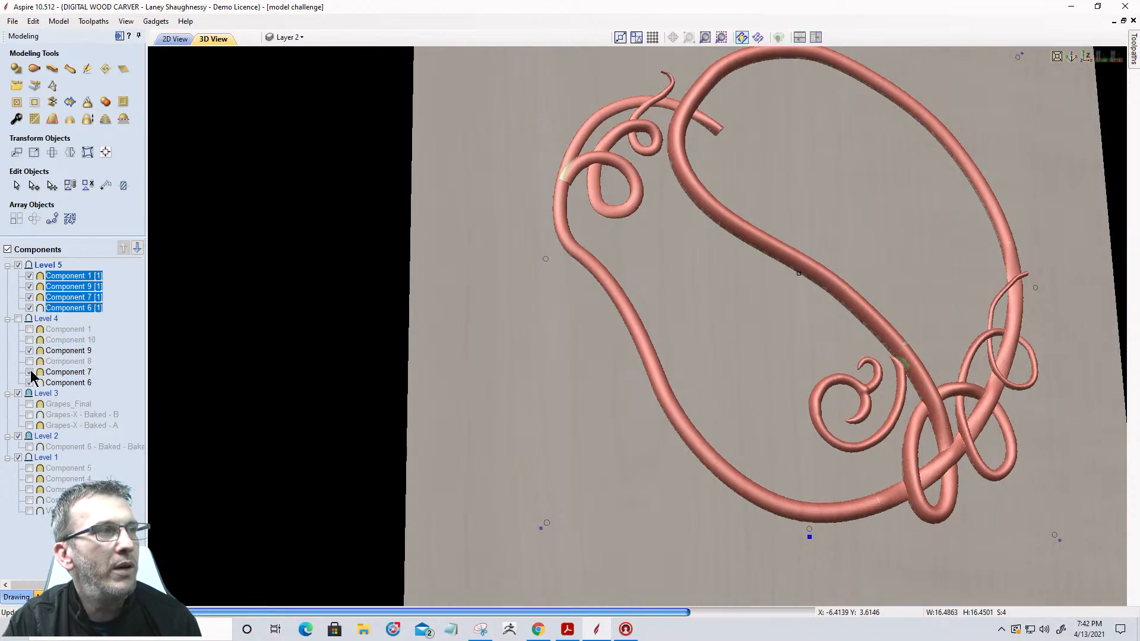
{"action": "left_click", "coordinate": [30, 372]}
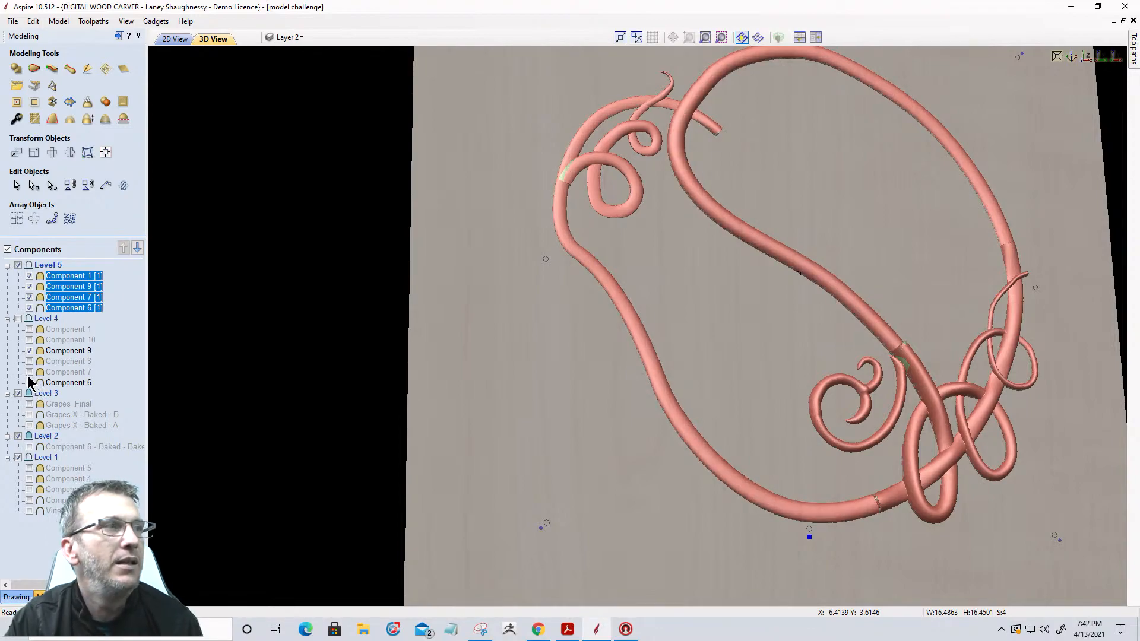
{"action": "left_click", "coordinate": [28, 350]}
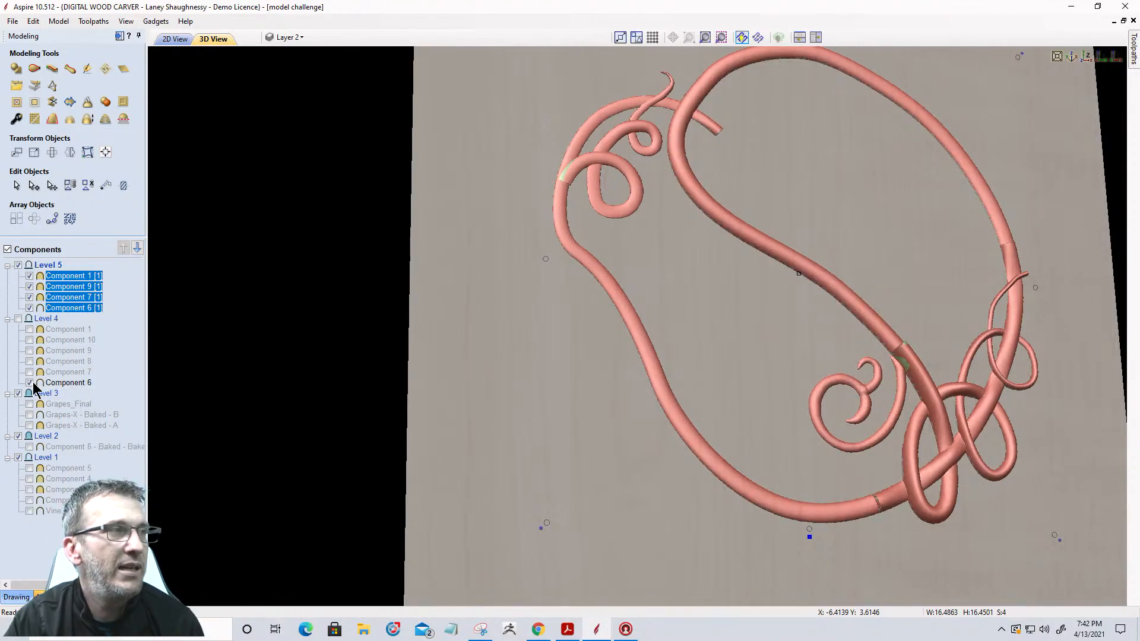
{"action": "left_click", "coordinate": [28, 381]}
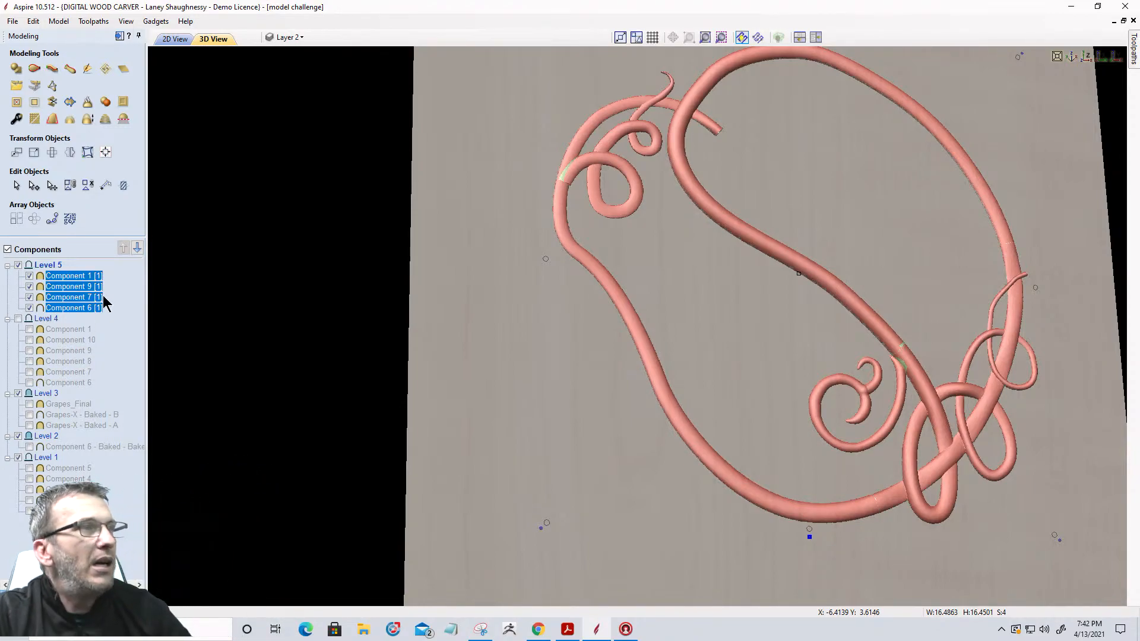
{"action": "key", "text": "Escape"}
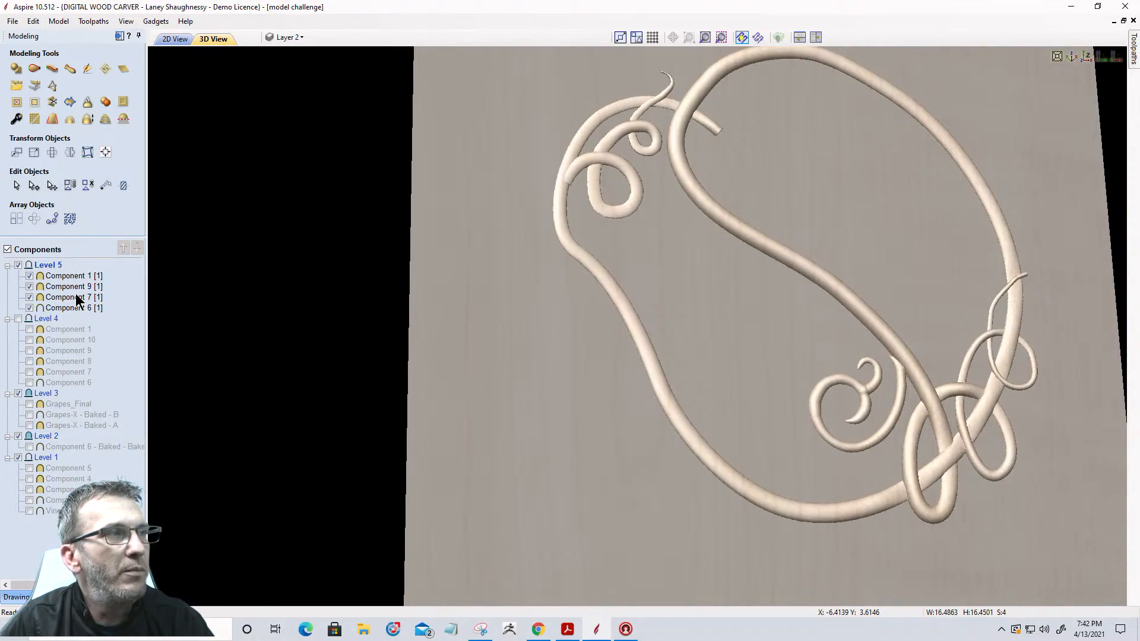
Bake the four copied components in Level 5 into a single component
{"action": "left_click", "coordinate": [72, 277]}
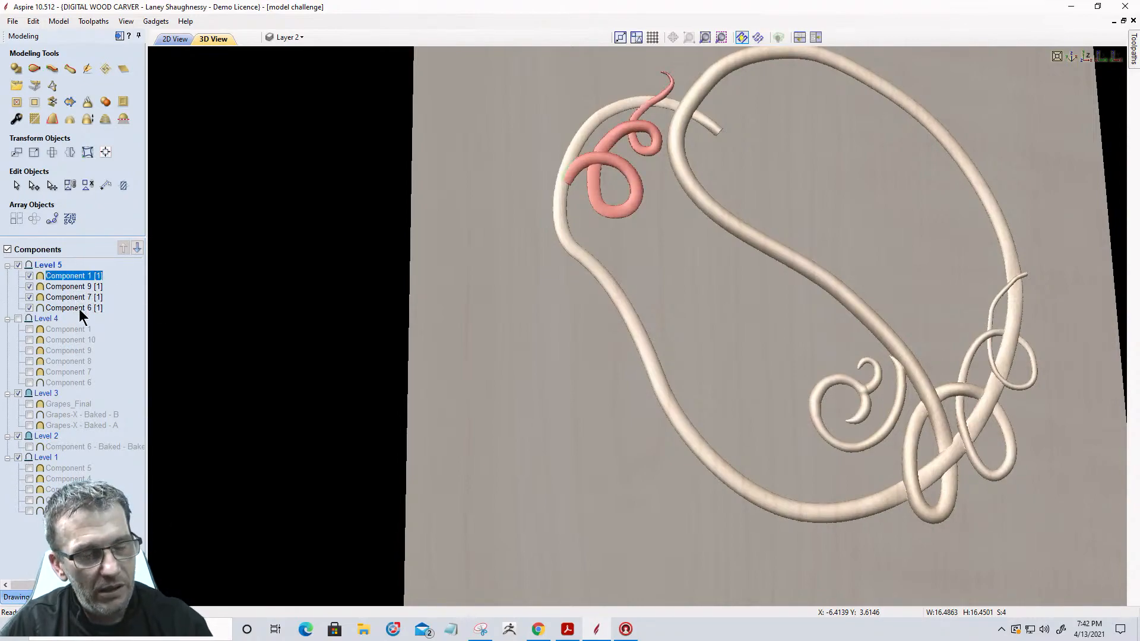
{"action": "left_click", "coordinate": [81, 309], "text": "shift"}
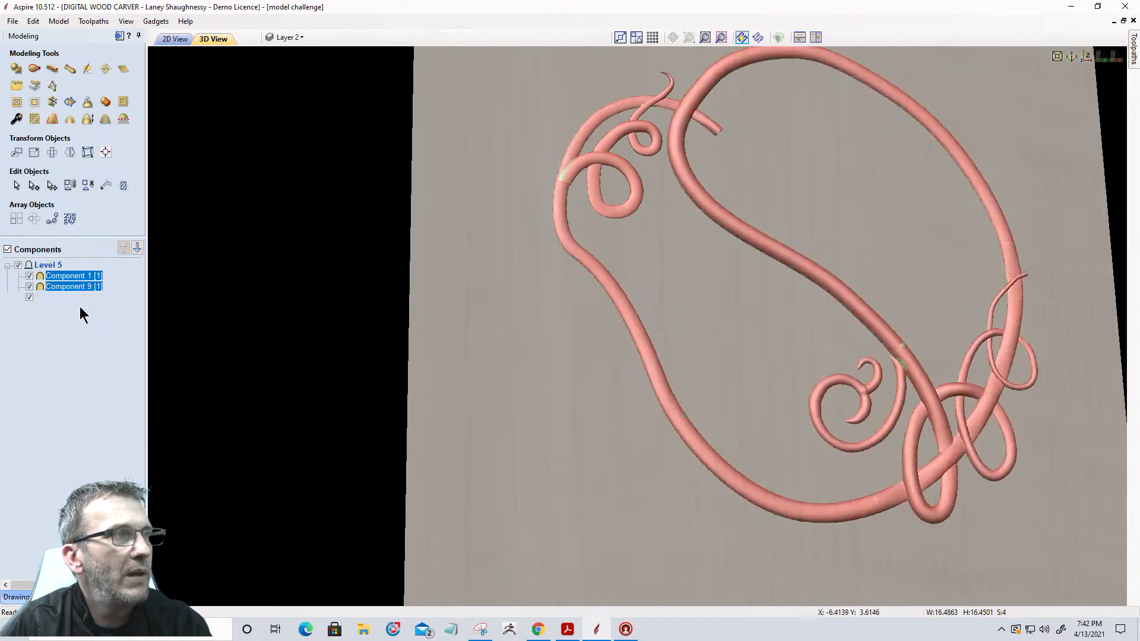
{"action": "left_click", "coordinate": [88, 104]}
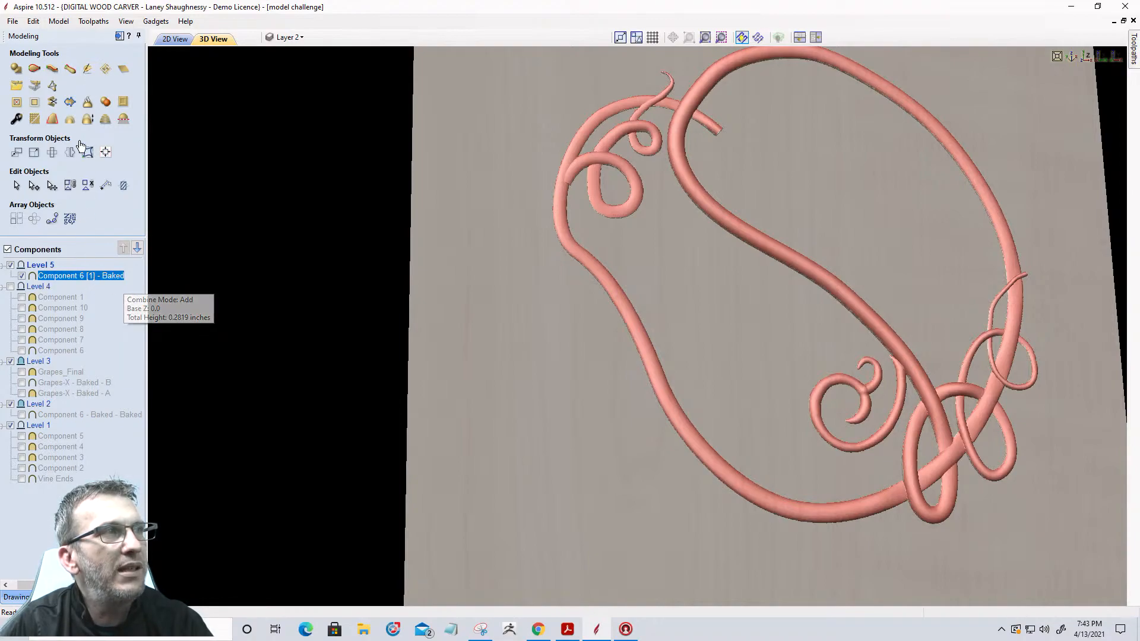
Start sculpting the baked component with a brush diameter of 189, examine the tendril's joint on the outer vine, and leave sculpting
{"action": "left_click", "coordinate": [87, 70]}
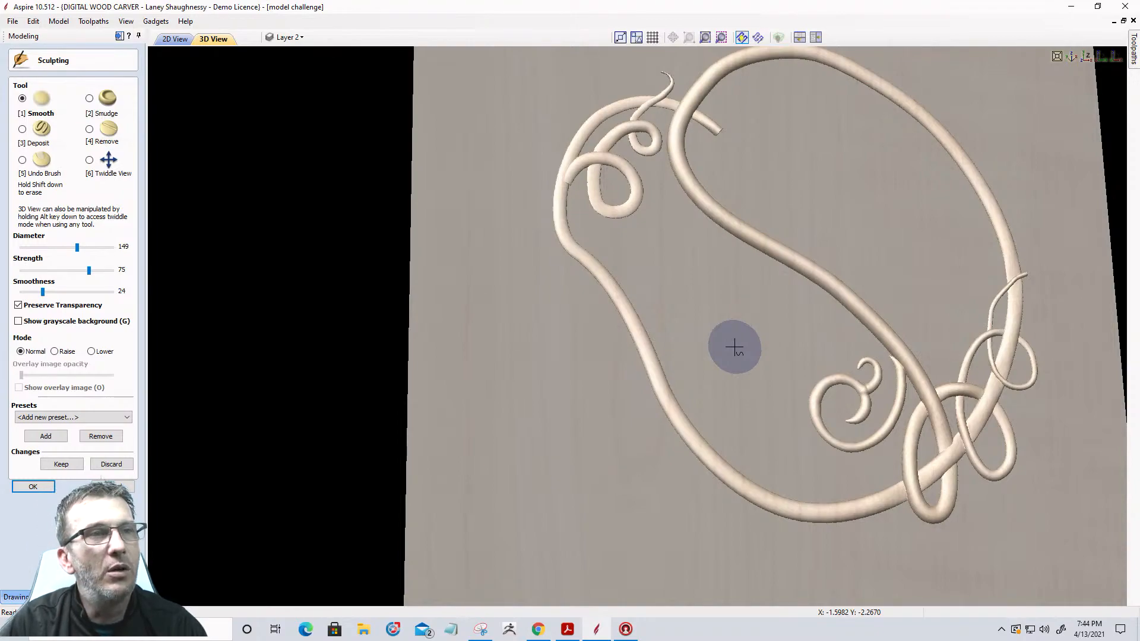
{"action": "scroll", "coordinate": [735, 348], "scroll_direction": "up", "scroll_amount": 4, "text": "ctrl"}
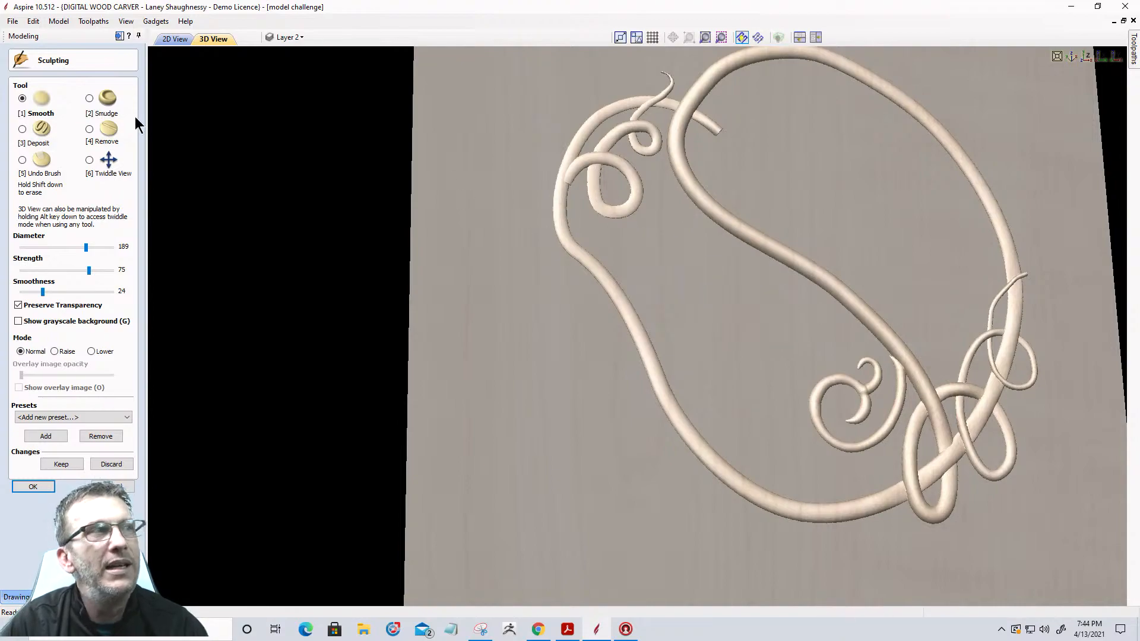
{"action": "left_click", "coordinate": [90, 161]}
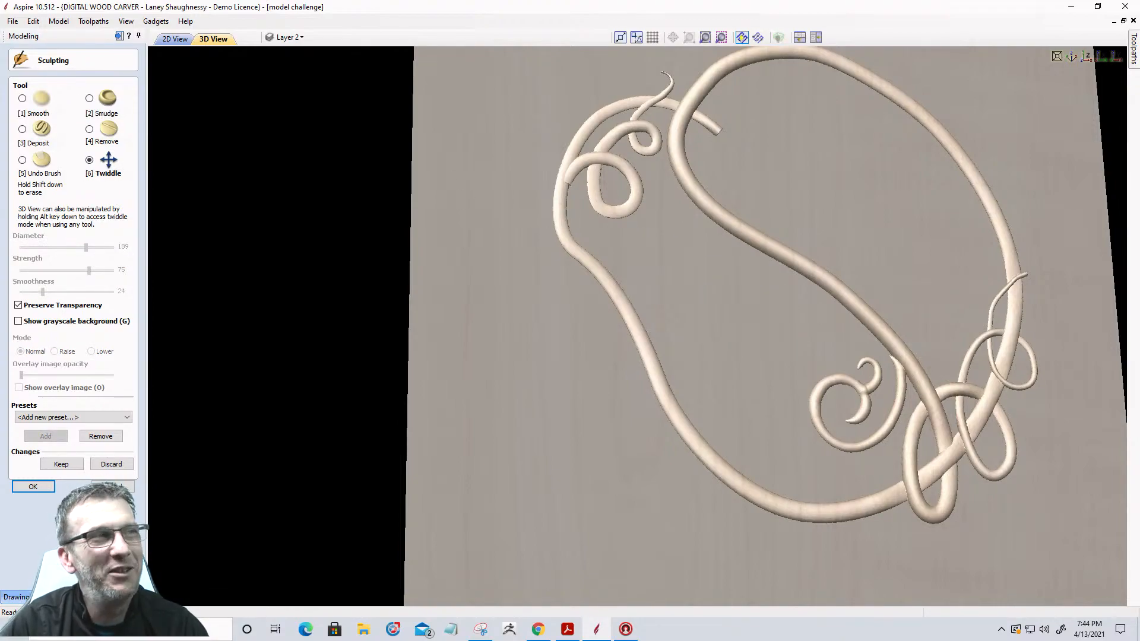
{"action": "scroll", "coordinate": [558, 157], "scroll_direction": "up", "scroll_amount": 5}
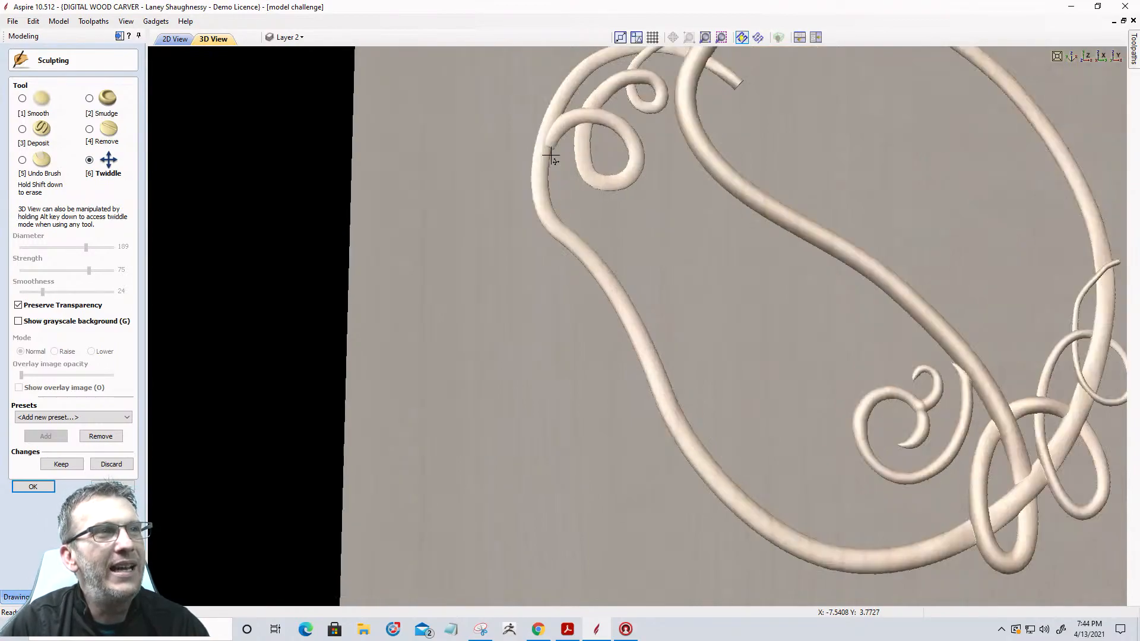
{"action": "middle_click_drag", "start_coordinate": [571, 176], "coordinate": [745, 495]}
{"action": "left_click_drag", "start_coordinate": [590, 356], "coordinate": [641, 420]}
{"action": "scroll", "coordinate": [746, 291], "scroll_direction": "up", "scroll_amount": 5}
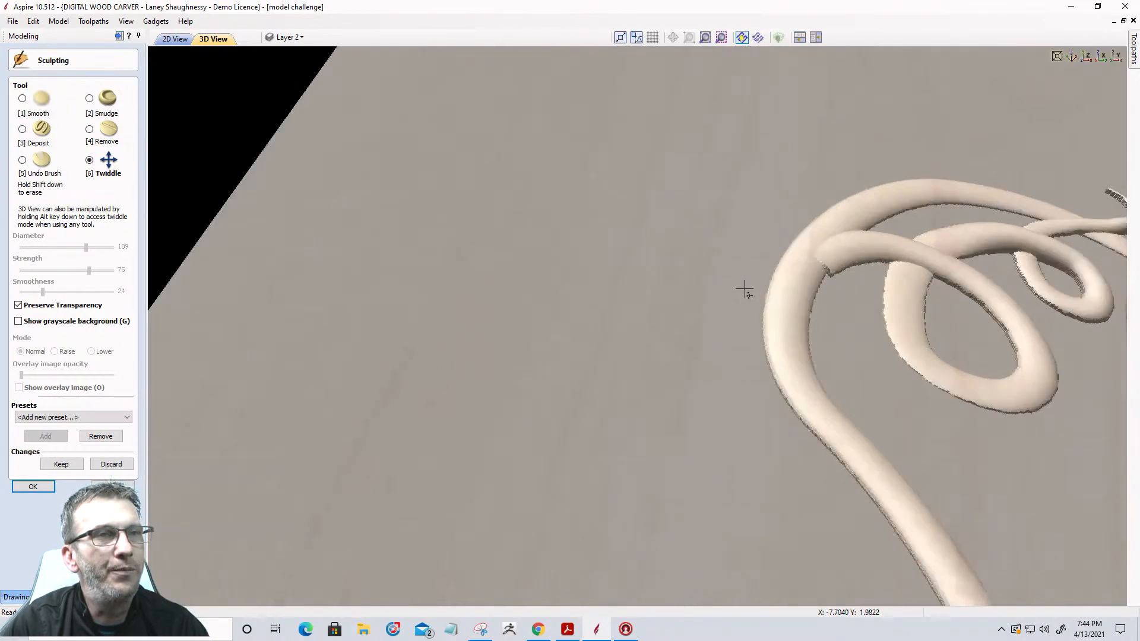
{"action": "middle_click_drag", "start_coordinate": [746, 290], "coordinate": [562, 331]}
{"action": "left_click_drag", "start_coordinate": [563, 331], "coordinate": [435, 447]}
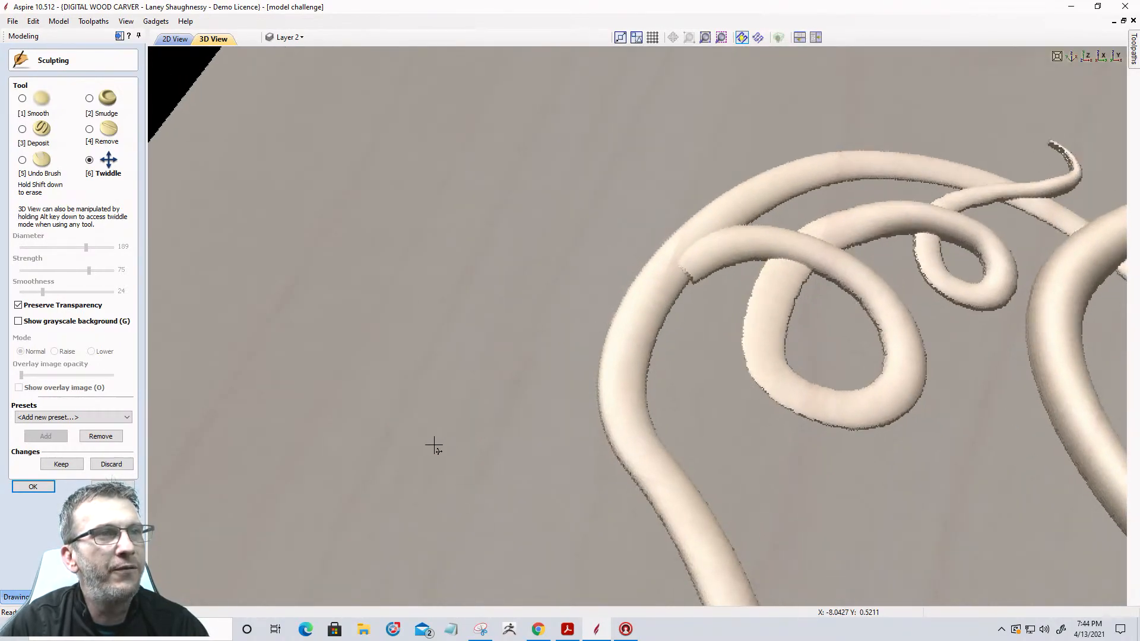
{"action": "left_click_drag", "start_coordinate": [668, 387], "coordinate": [636, 366]}
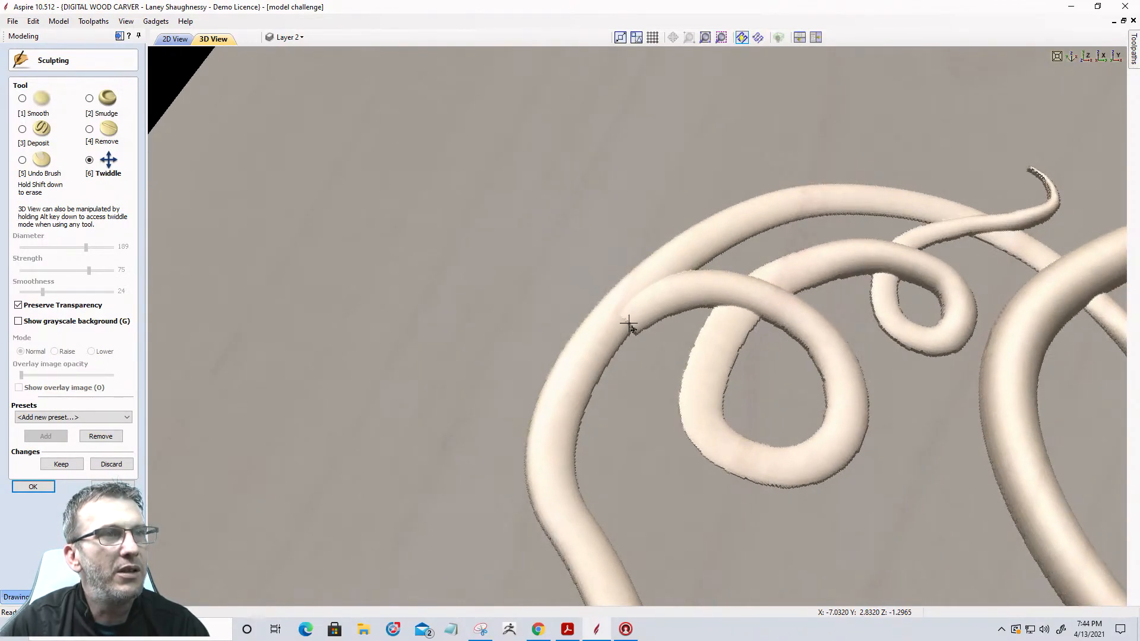
{"action": "scroll", "coordinate": [635, 356], "scroll_direction": "up", "scroll_amount": 5}
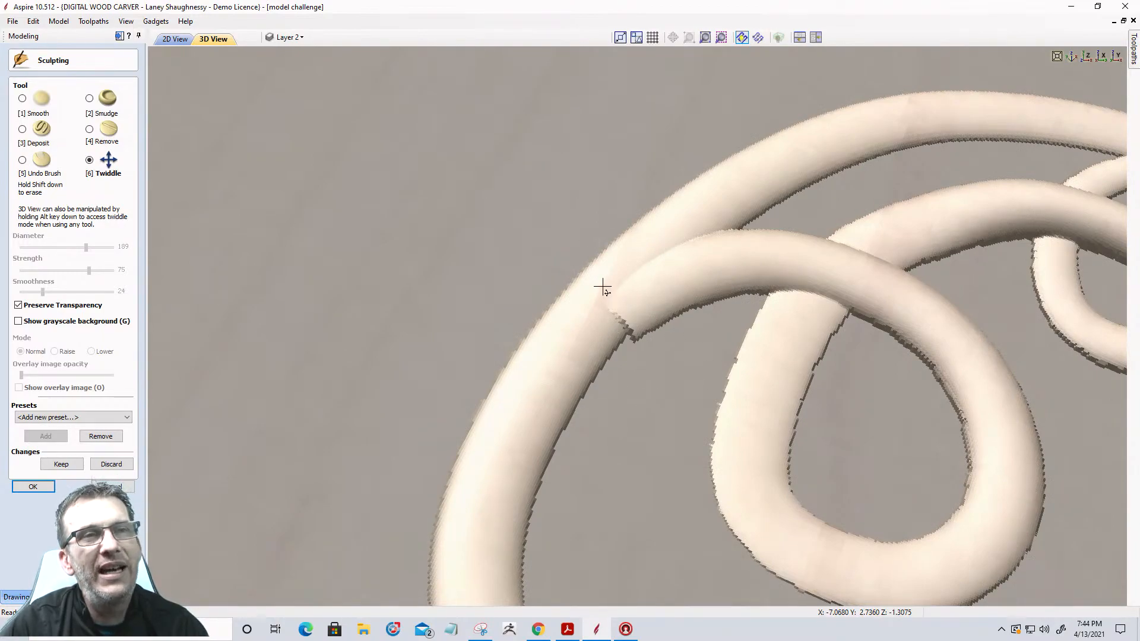
{"action": "scroll", "coordinate": [601, 288], "scroll_direction": "down", "scroll_amount": 2}
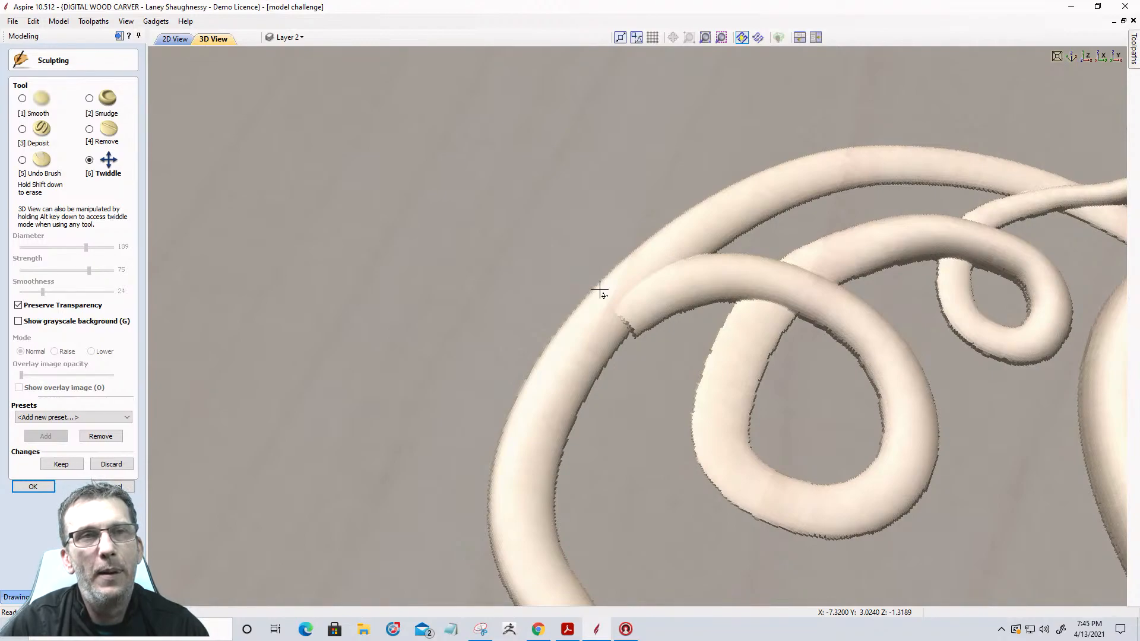
{"action": "left_click", "coordinate": [113, 487]}
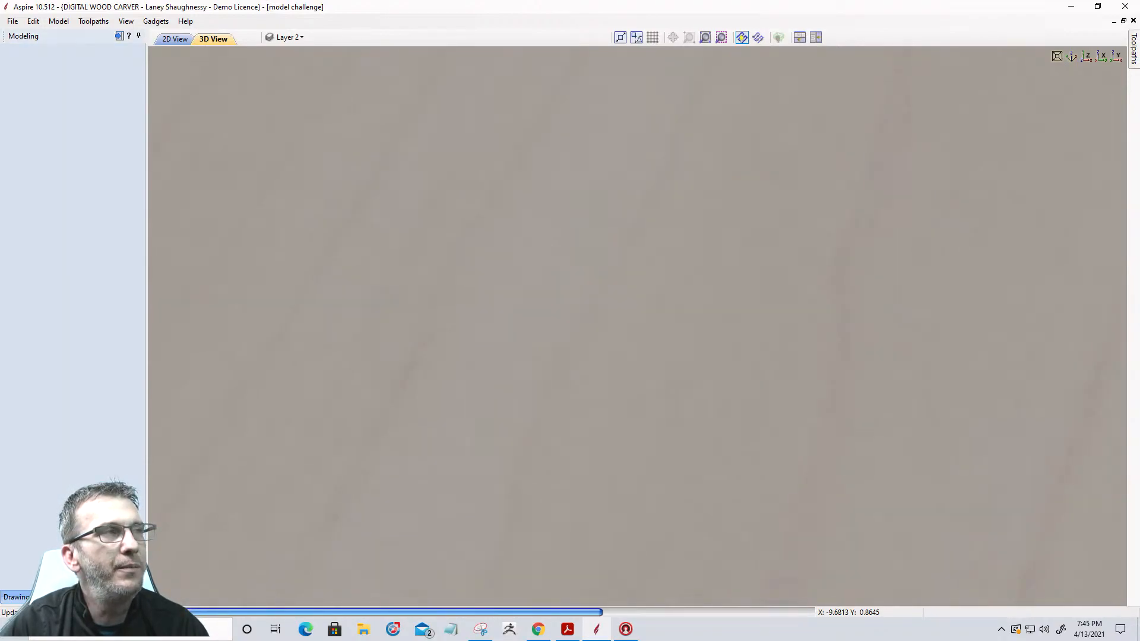
Check the modeling resolution options in the job setup, leave the setup unchanged, and return to the modeling tools
{"action": "left_click", "coordinate": [16, 597]}
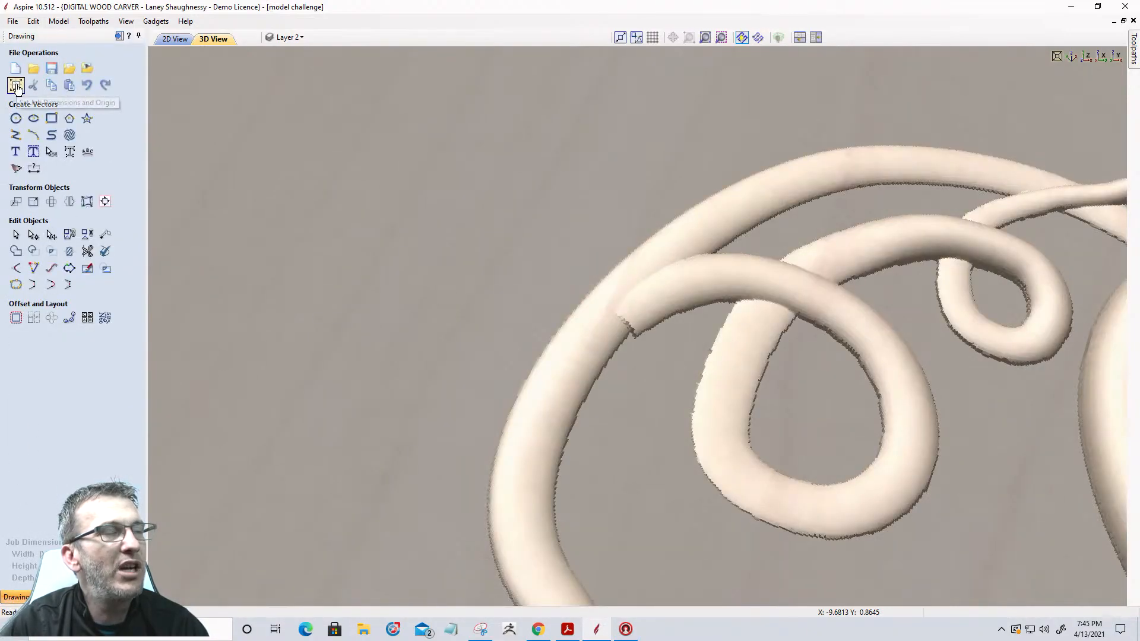
{"action": "left_click", "coordinate": [16, 86]}
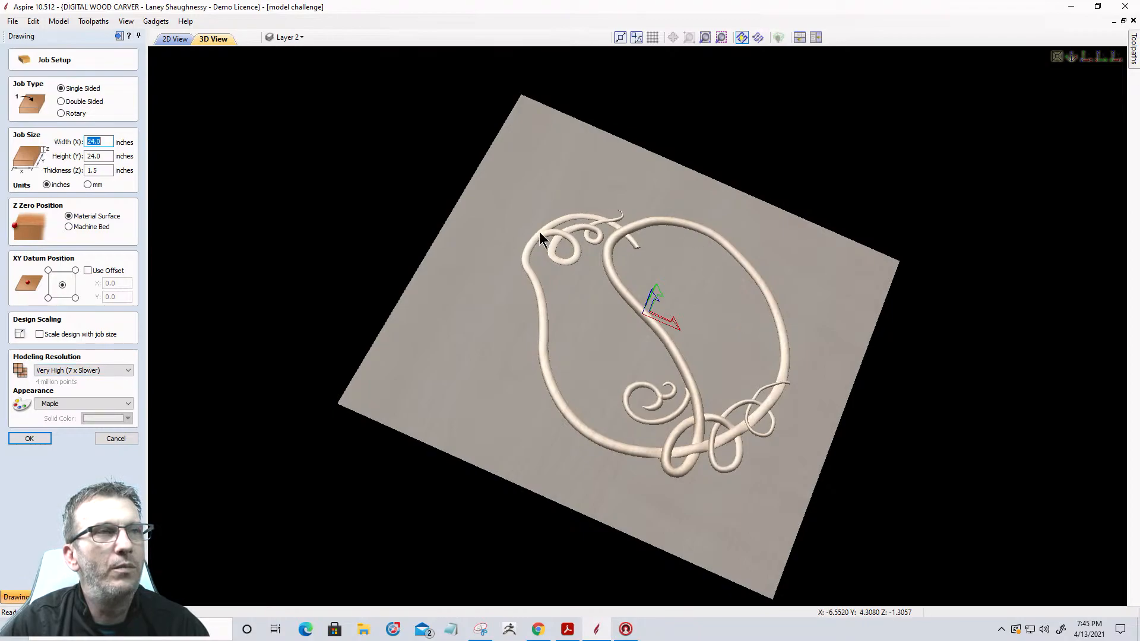
{"action": "left_click", "coordinate": [88, 371]}
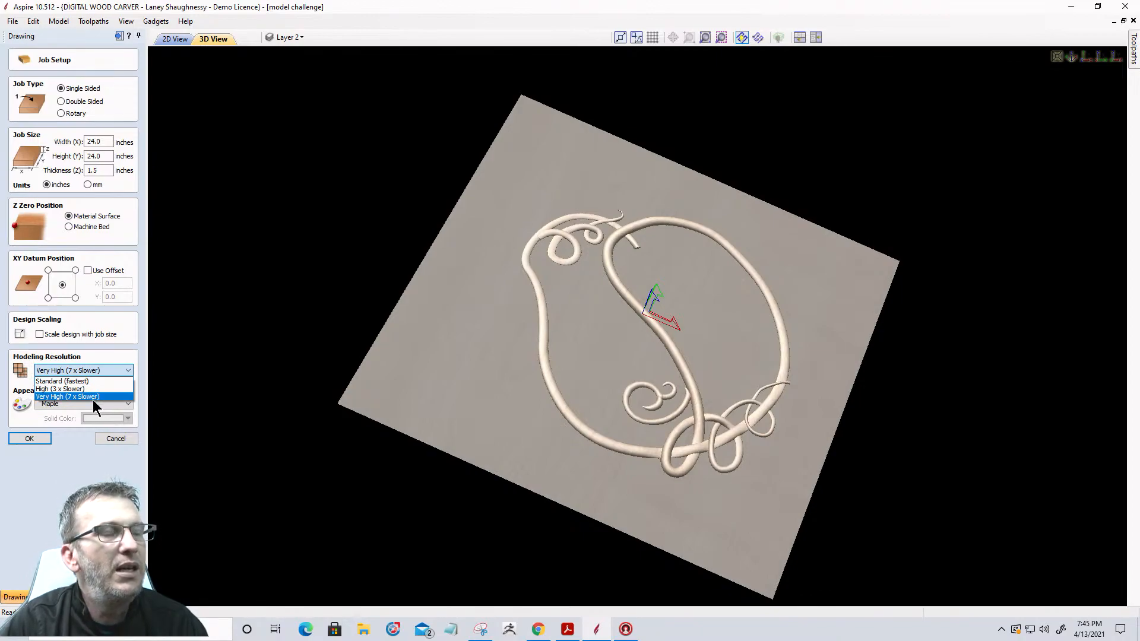
{"action": "left_click", "coordinate": [107, 437]}
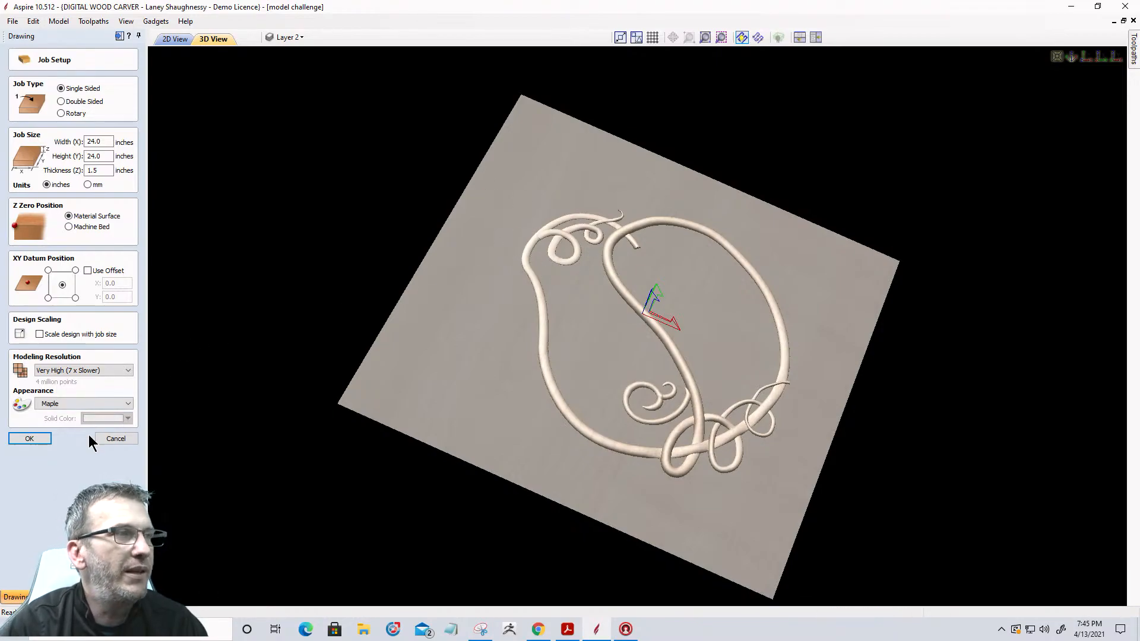
{"action": "left_click", "coordinate": [113, 439]}
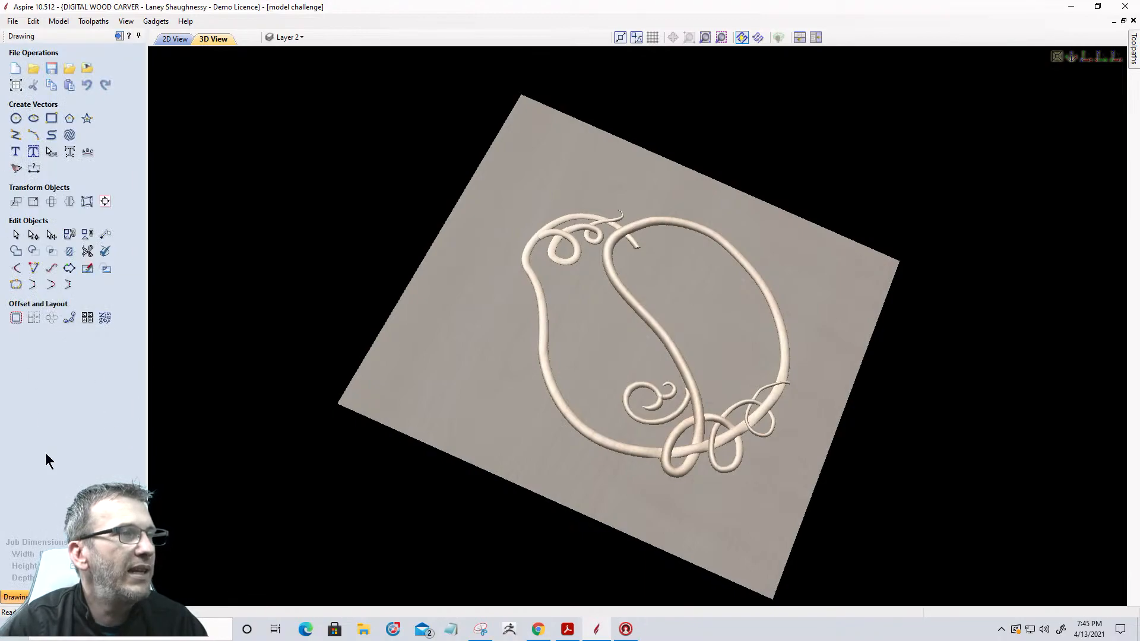
{"action": "left_click", "coordinate": [50, 598]}
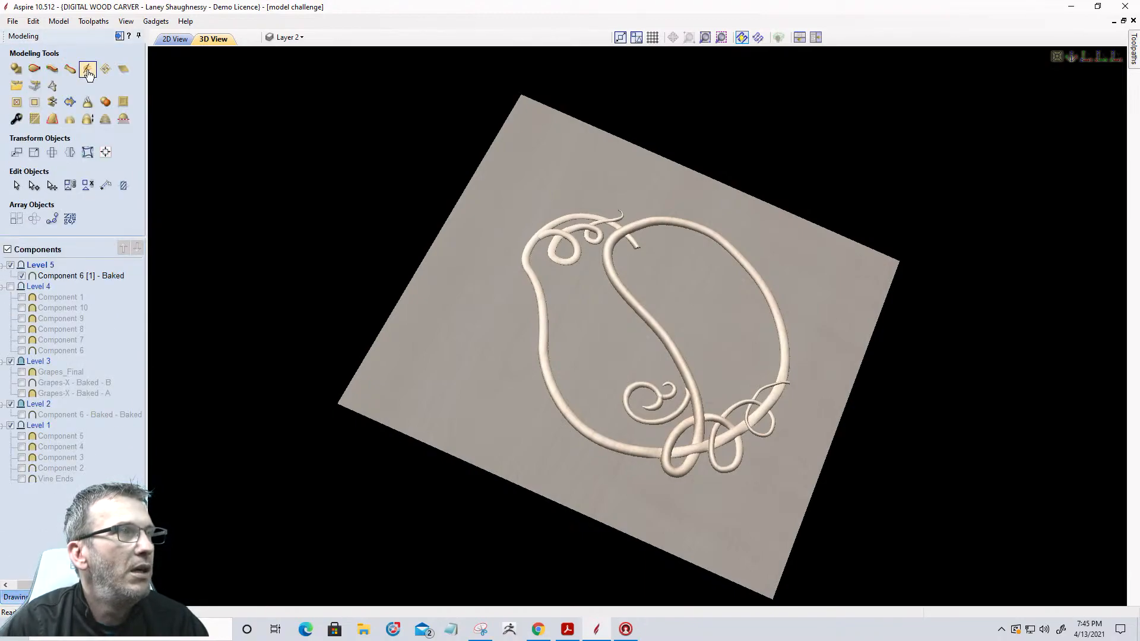
Start sculpting the baked component in Level 5 and examine the upper tendril's joint on the outer vine
{"action": "left_click", "coordinate": [77, 275]}
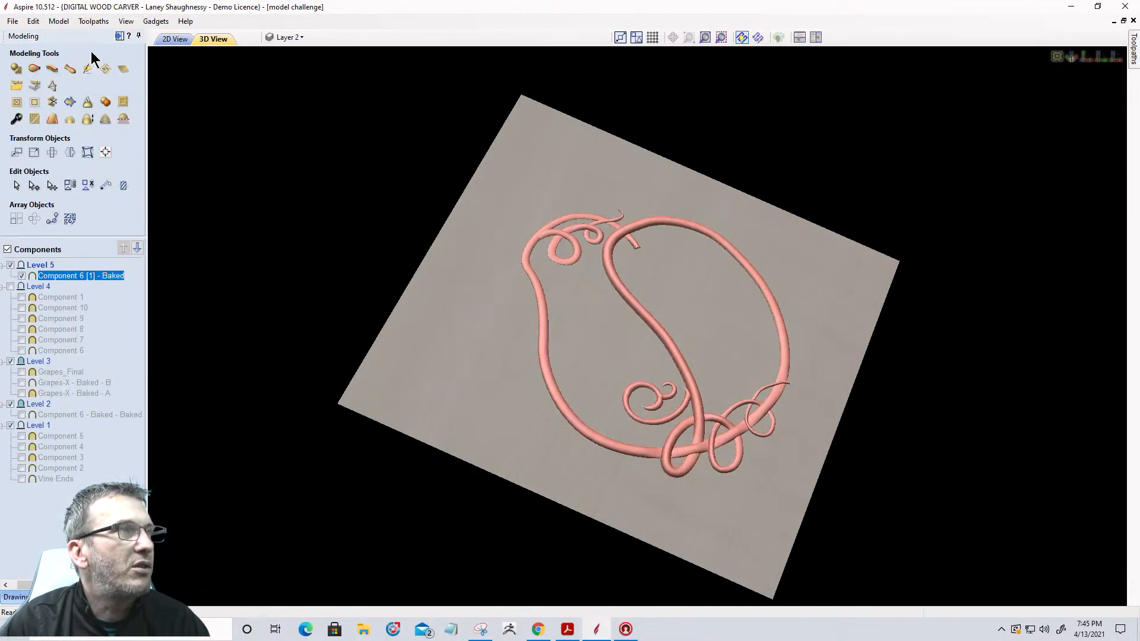
{"action": "left_click", "coordinate": [88, 70]}
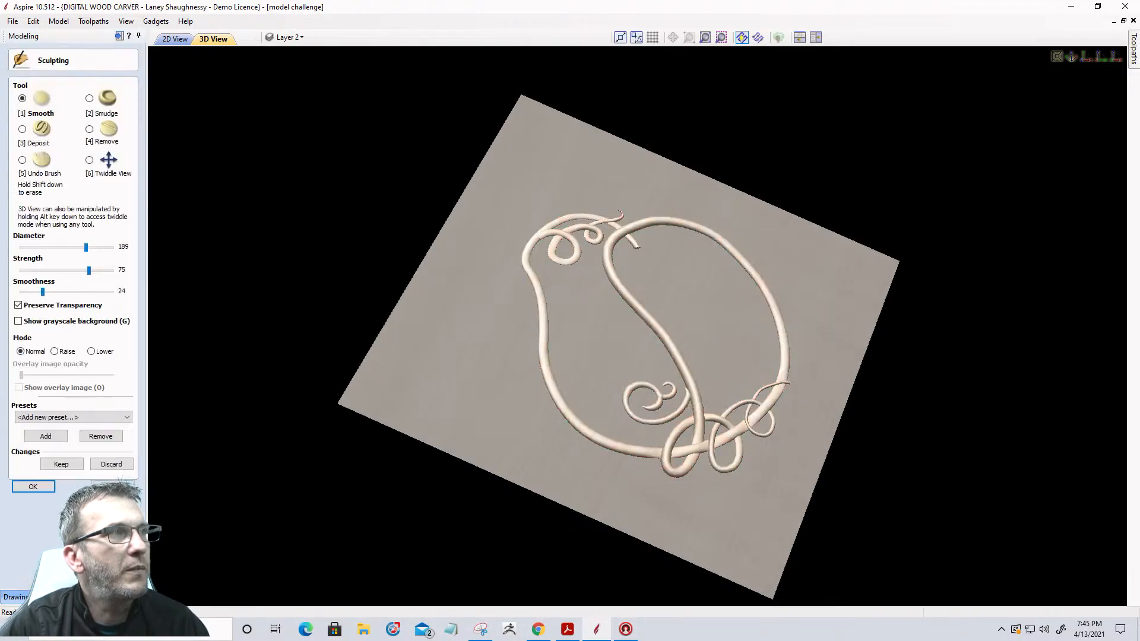
{"action": "left_click", "coordinate": [89, 161]}
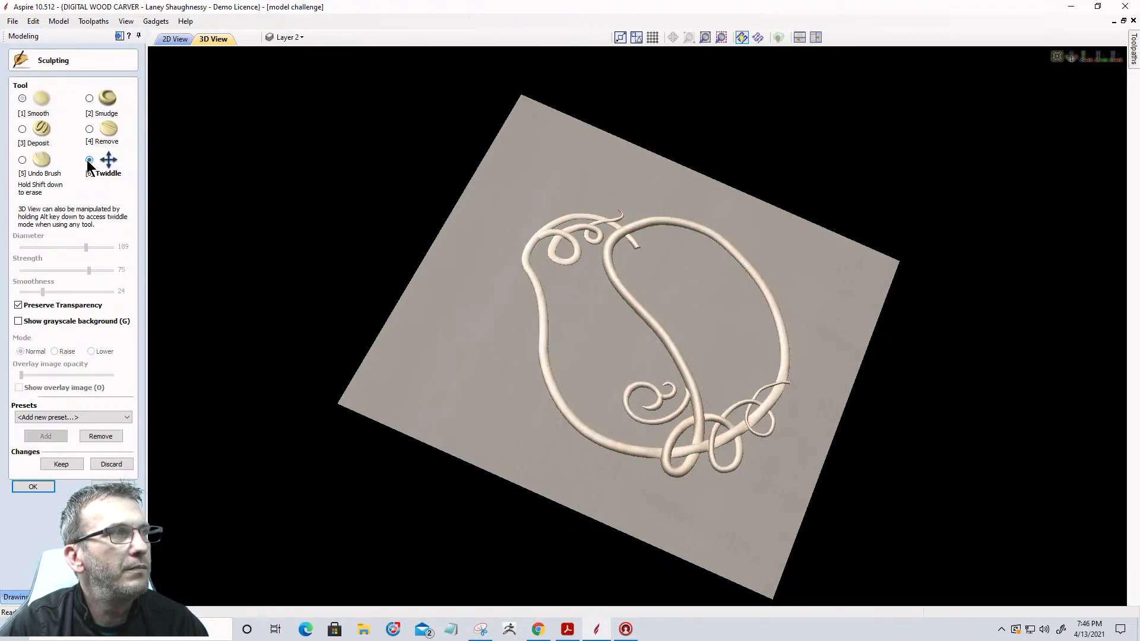
{"action": "scroll", "coordinate": [485, 231], "scroll_direction": "up", "scroll_amount": 10}
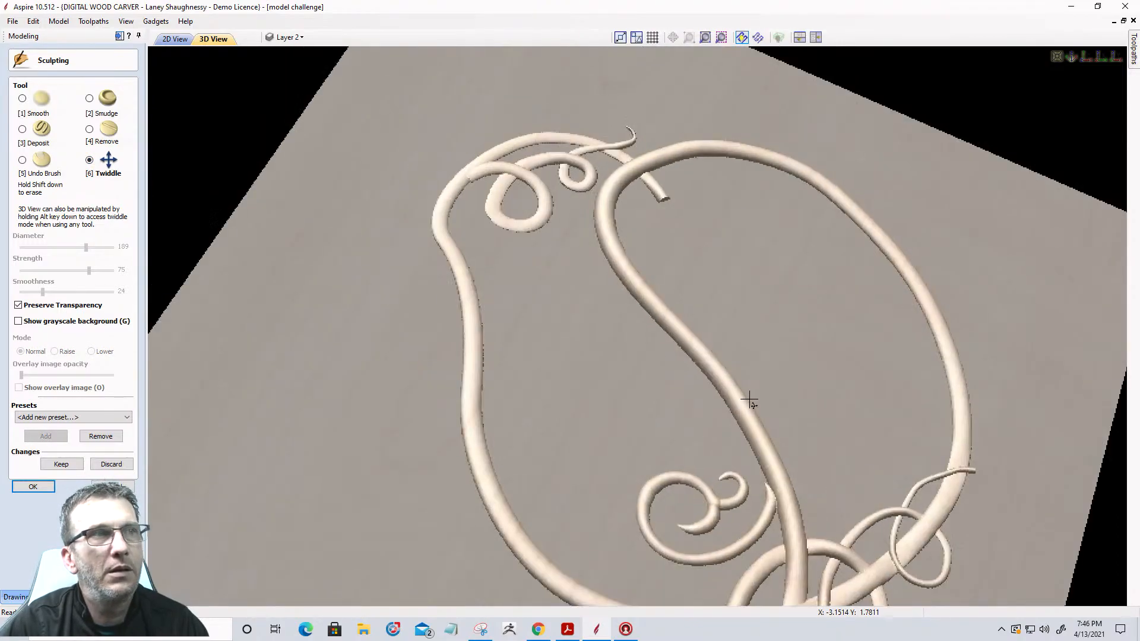
{"action": "scroll", "coordinate": [765, 471], "scroll_direction": "up", "scroll_amount": 6}
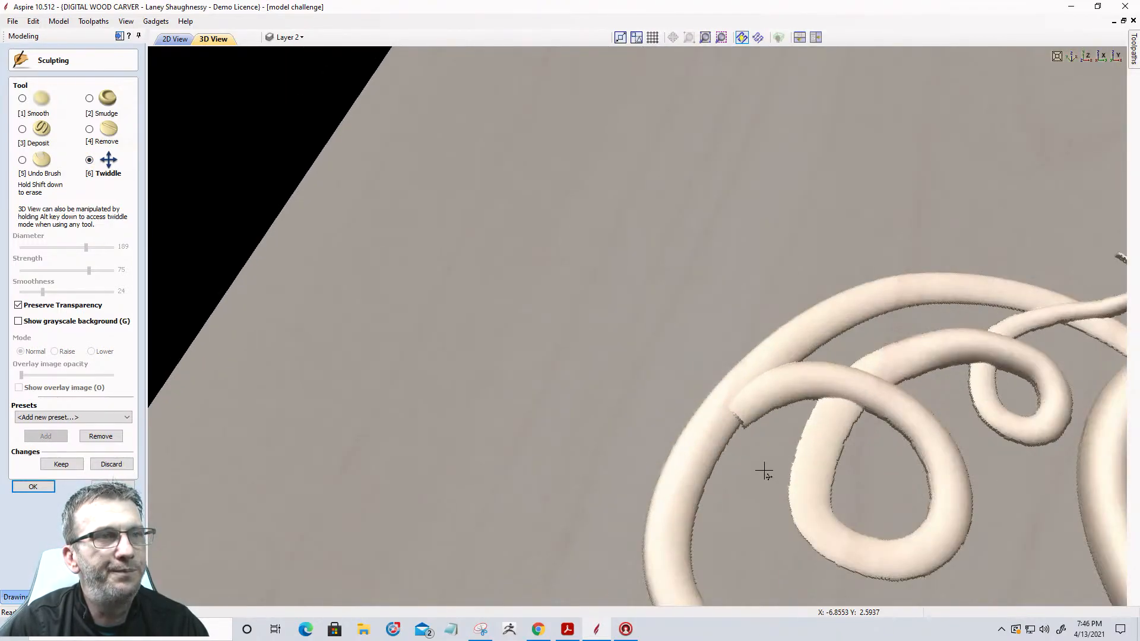
{"action": "middle_click_drag", "start_coordinate": [727, 375], "coordinate": [687, 302]}
{"action": "scroll", "coordinate": [726, 365], "scroll_direction": "up", "scroll_amount": 3}
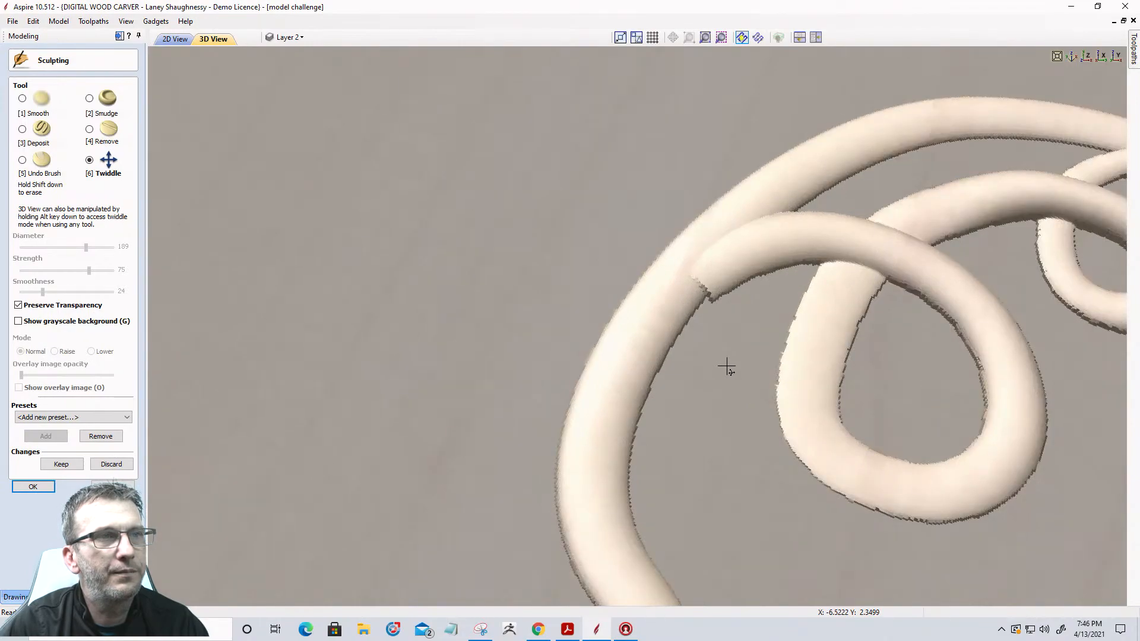
{"action": "scroll", "coordinate": [727, 366], "scroll_direction": "up", "scroll_amount": 1}
{"action": "middle_click_drag", "start_coordinate": [727, 366], "coordinate": [656, 332]}
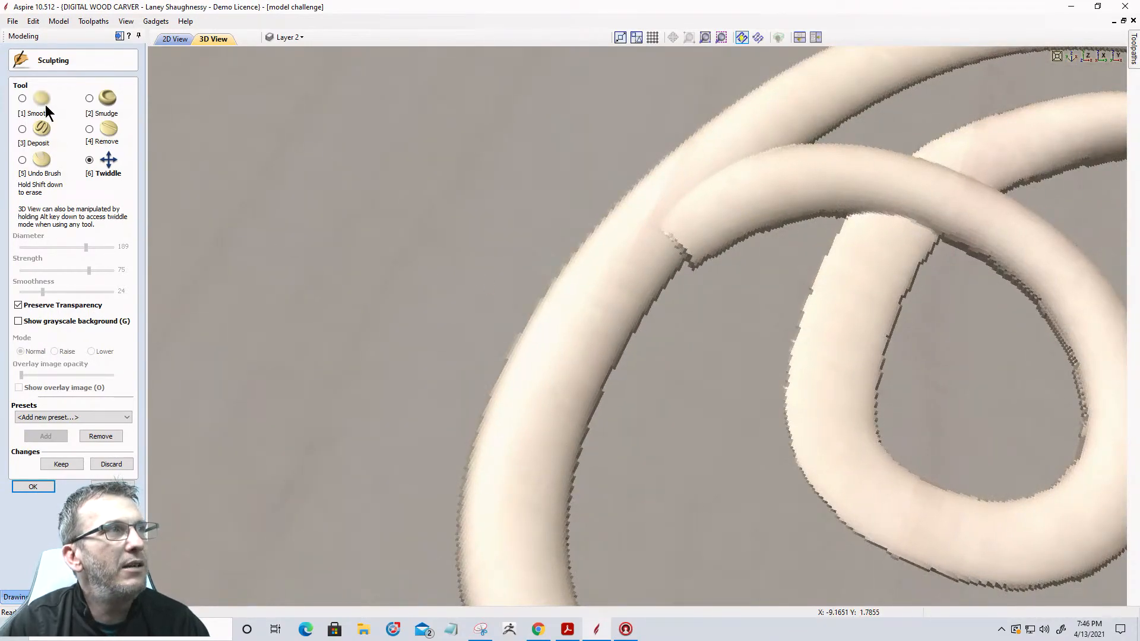
Try to blend the tendril's end into the outer vine with the Smudge tool at a brush diameter of 27
{"action": "left_click", "coordinate": [90, 98]}
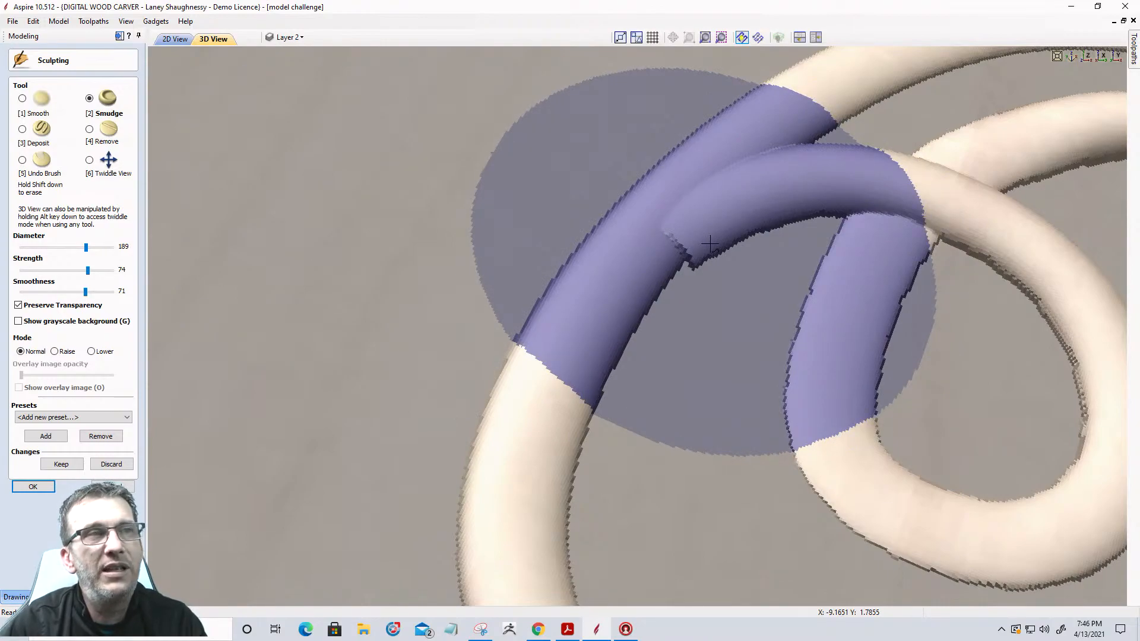
{"action": "scroll", "coordinate": [710, 244], "scroll_direction": "down", "scroll_amount": 2}
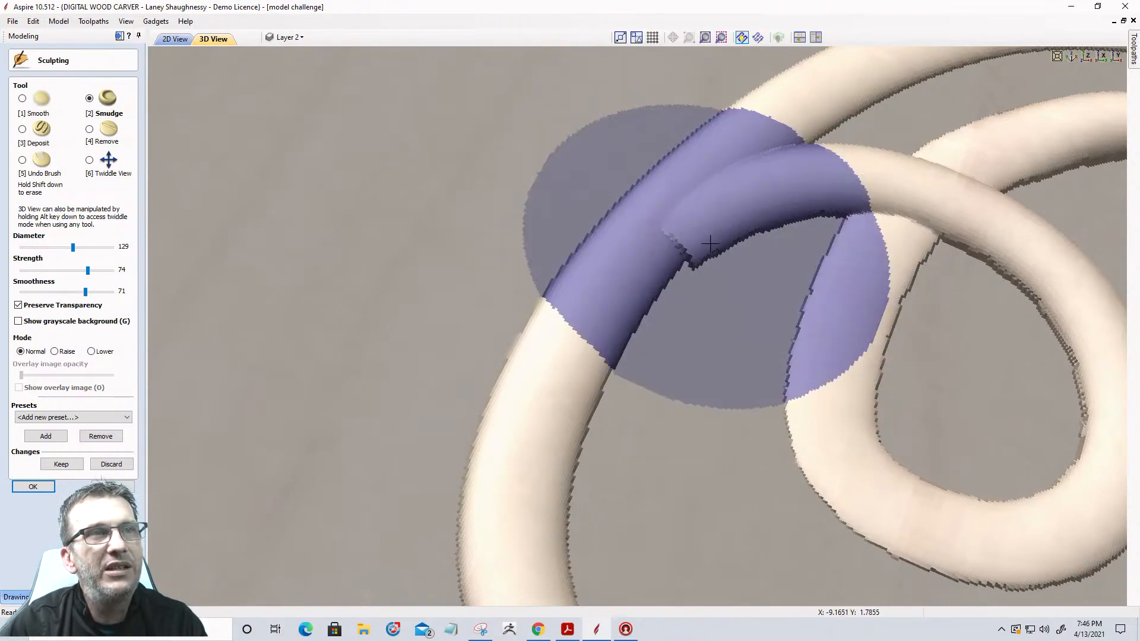
{"action": "scroll", "coordinate": [711, 244], "scroll_direction": "down", "scroll_amount": 5}
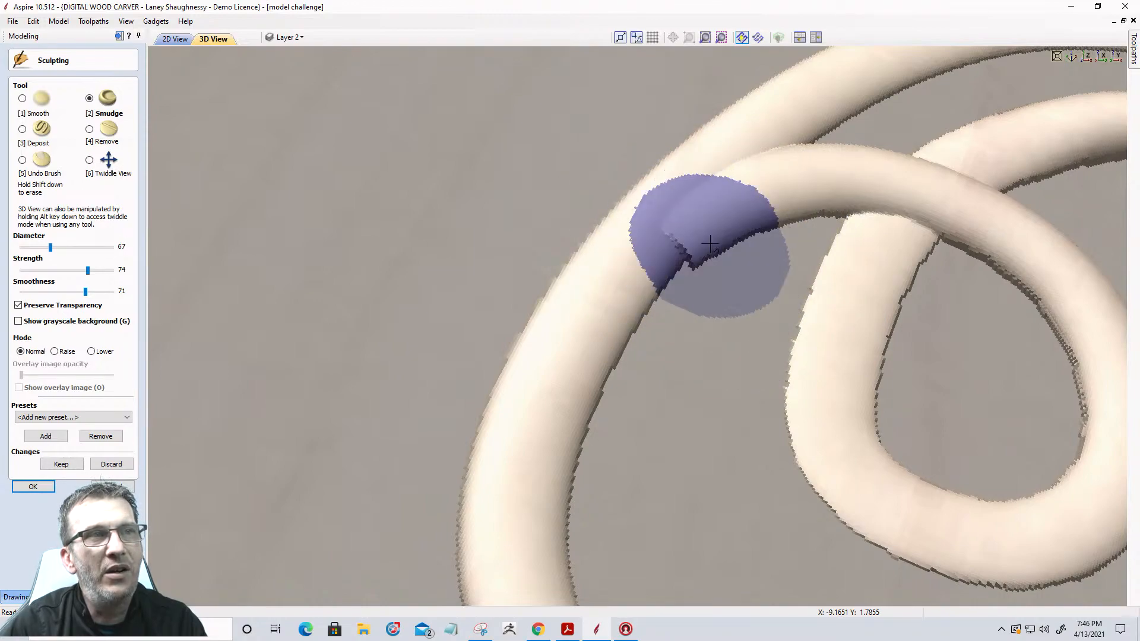
{"action": "scroll", "coordinate": [710, 244], "scroll_direction": "down", "scroll_amount": 2}
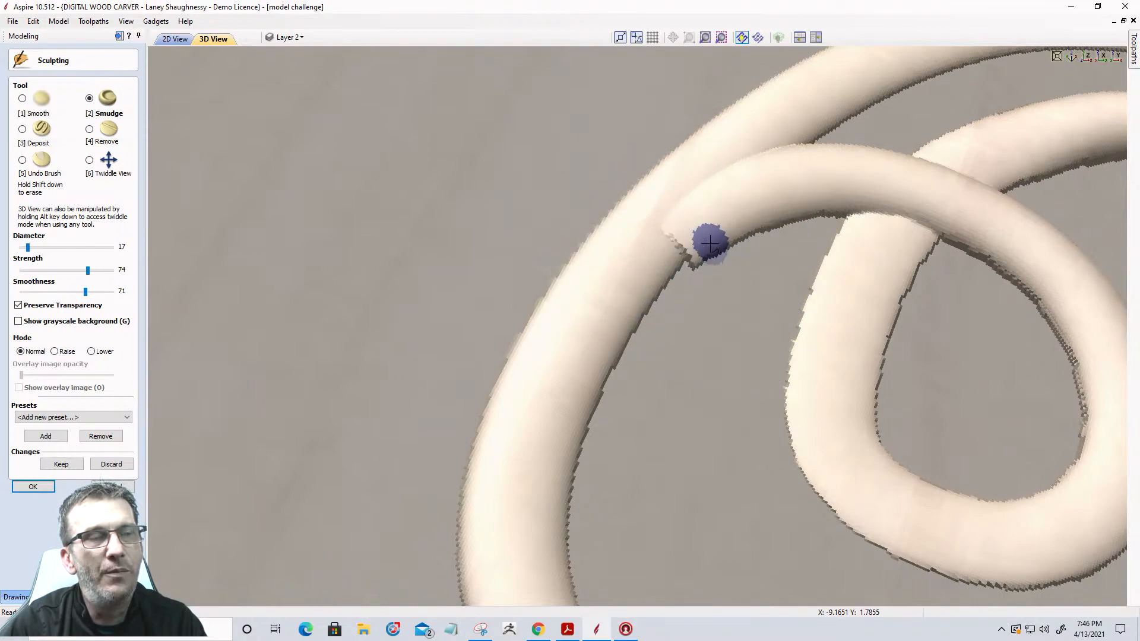
{"action": "scroll", "coordinate": [710, 244], "scroll_direction": "up", "scroll_amount": 1}
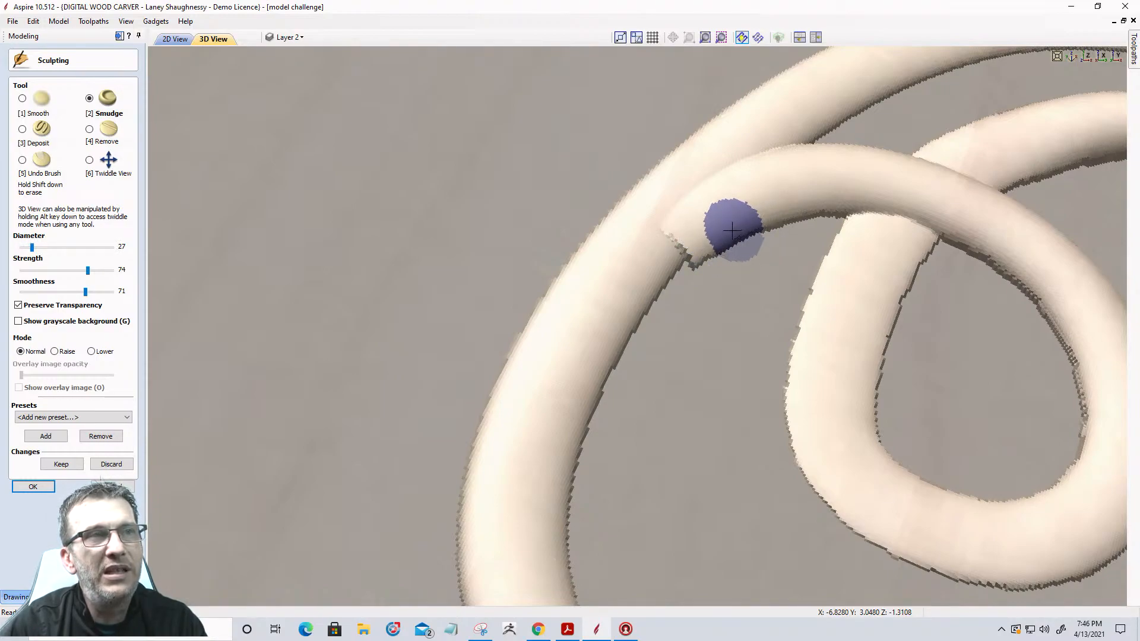
{"action": "left_click_drag", "start_coordinate": [739, 224], "coordinate": [628, 295]}
{"action": "left_click_drag", "start_coordinate": [689, 211], "coordinate": [579, 267]}
{"action": "mouse_move", "coordinate": [709, 194]}
{"action": "left_mouse_down"}
{"action": "mouse_move", "coordinate": [636, 247]}
{"action": "mouse_move", "coordinate": [591, 309]}
{"action": "mouse_move", "coordinate": [616, 324]}
{"action": "mouse_move", "coordinate": [717, 233]}
{"action": "mouse_move", "coordinate": [695, 250]}
{"action": "left_mouse_up"}
{"action": "mouse_move", "coordinate": [660, 288]}
{"action": "left_mouse_down"}
{"action": "mouse_move", "coordinate": [733, 234]}
{"action": "mouse_move", "coordinate": [674, 279]}
{"action": "mouse_move", "coordinate": [689, 261]}
{"action": "left_mouse_up"}
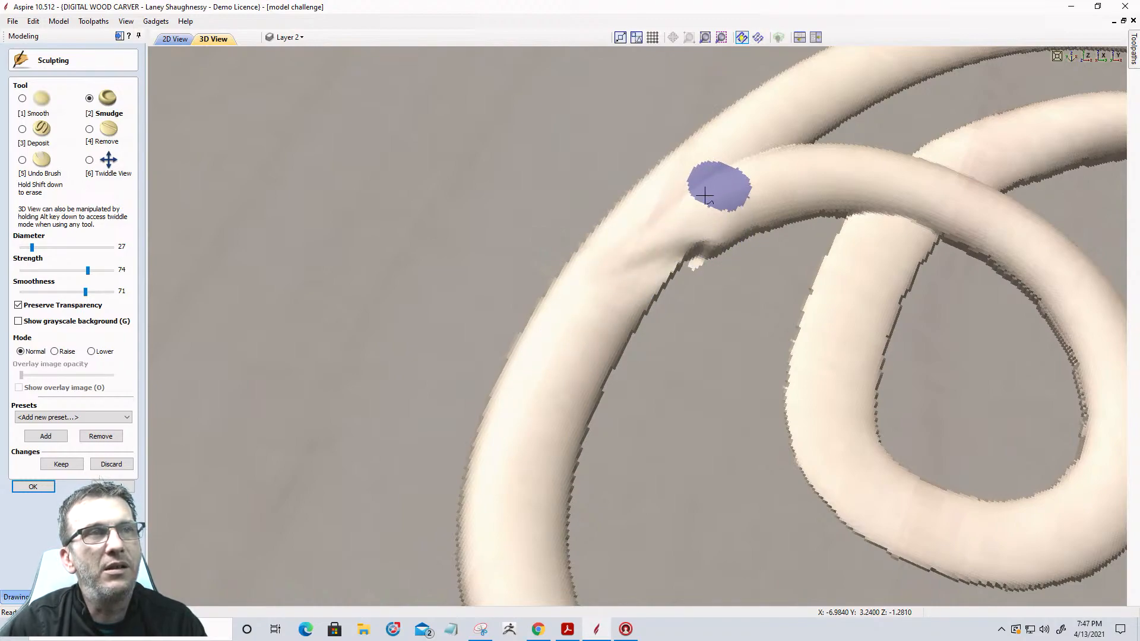
{"action": "mouse_move", "coordinate": [675, 211]}
{"action": "left_mouse_down"}
{"action": "mouse_move", "coordinate": [629, 221]}
{"action": "mouse_move", "coordinate": [677, 202]}
{"action": "left_mouse_up"}
{"action": "mouse_move", "coordinate": [740, 163]}
{"action": "left_mouse_down"}
{"action": "mouse_move", "coordinate": [658, 201]}
{"action": "mouse_move", "coordinate": [614, 262]}
{"action": "left_mouse_up"}
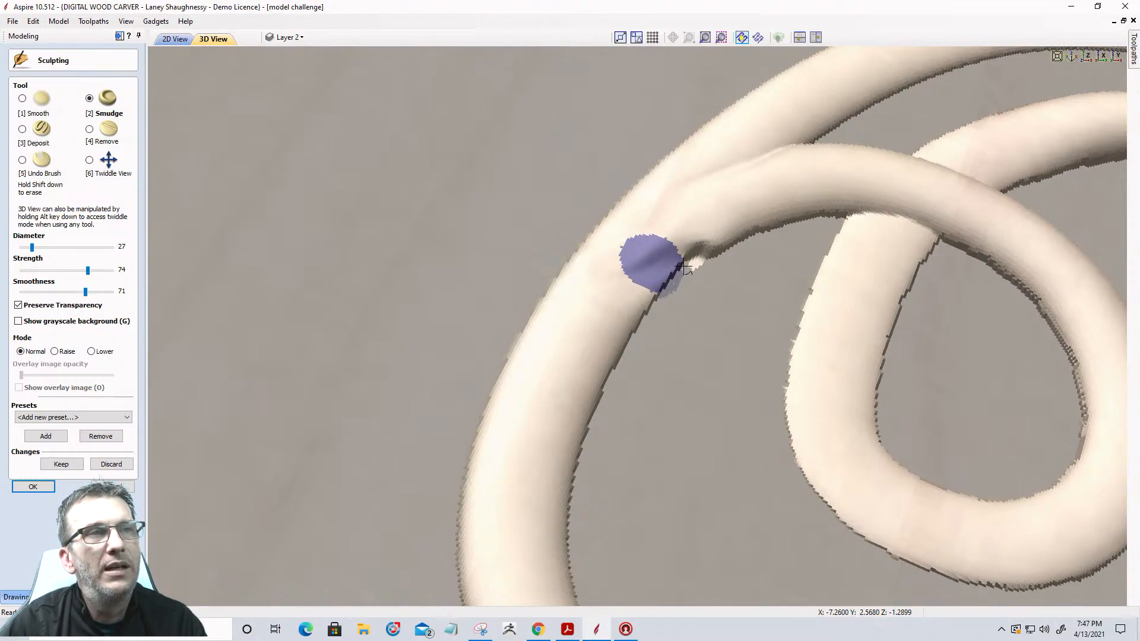
Examine the smudged joint and the leftover bump beneath the tendril, using a brush diameter of 57 to point it out
{"action": "scroll", "coordinate": [683, 266], "scroll_direction": "up", "scroll_amount": 6}
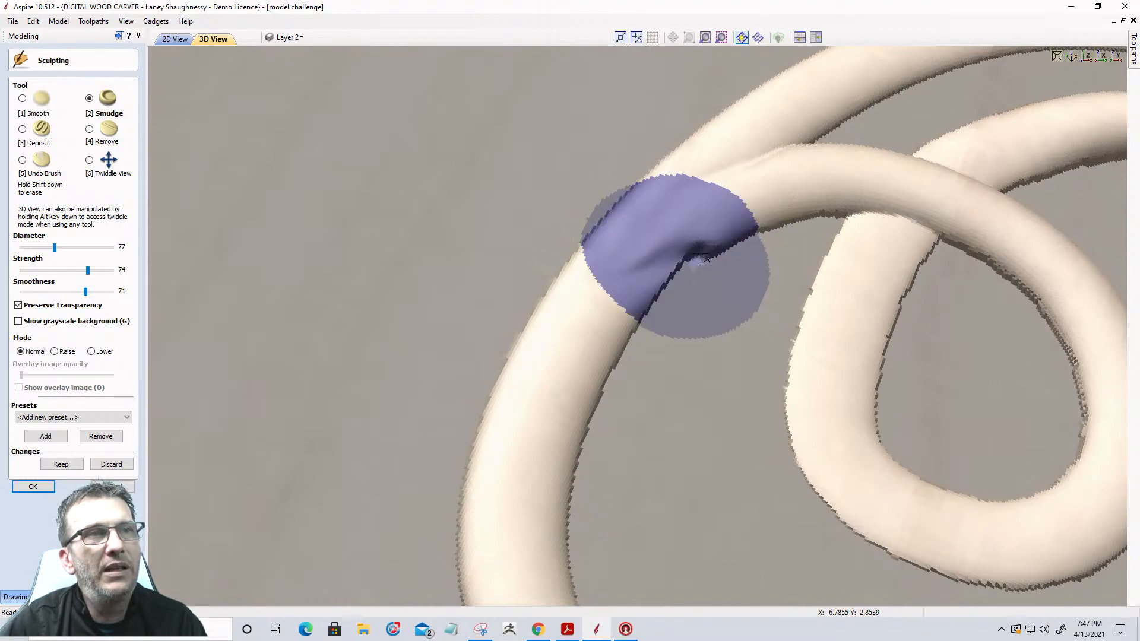
{"action": "scroll", "coordinate": [698, 261], "scroll_direction": "down", "scroll_amount": 2}
{"action": "scroll", "coordinate": [698, 261], "scroll_direction": "down", "scroll_amount": 8}
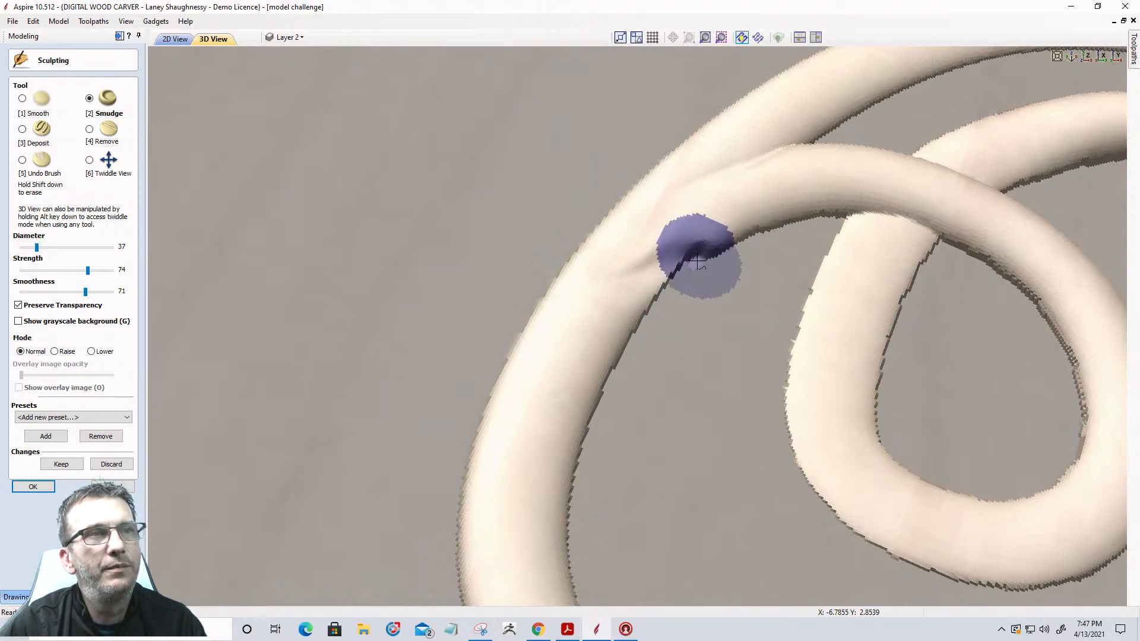
{"action": "scroll", "coordinate": [703, 260], "scroll_direction": "up", "scroll_amount": 10}
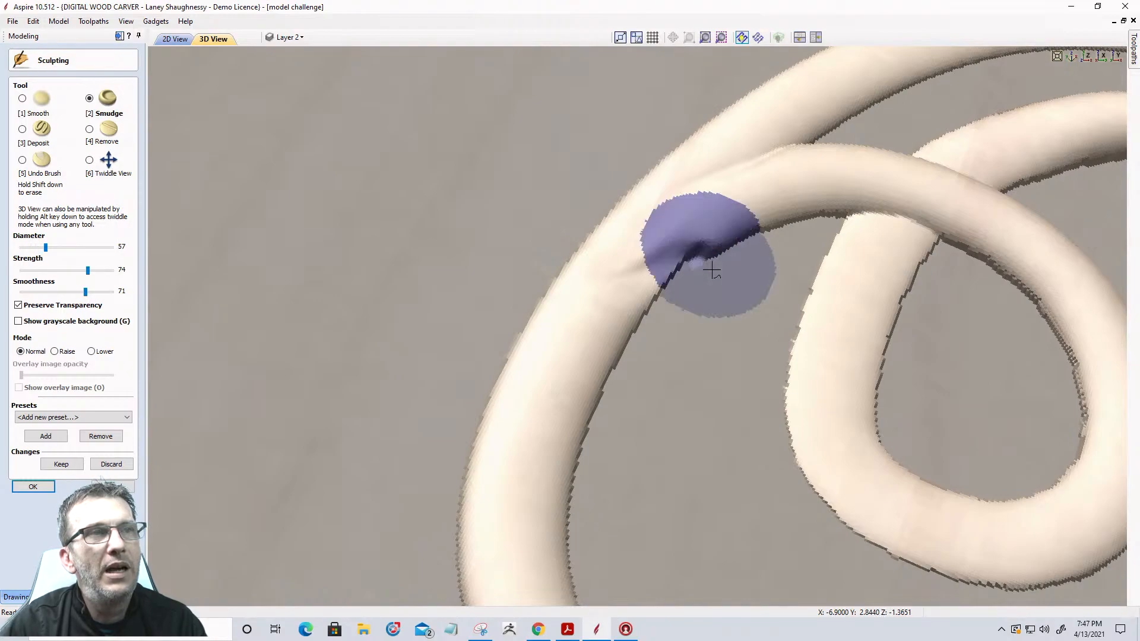
{"action": "middle_click_drag", "start_coordinate": [617, 392], "coordinate": [616, 392]}
{"action": "scroll", "coordinate": [615, 391], "scroll_direction": "down", "scroll_amount": 2}
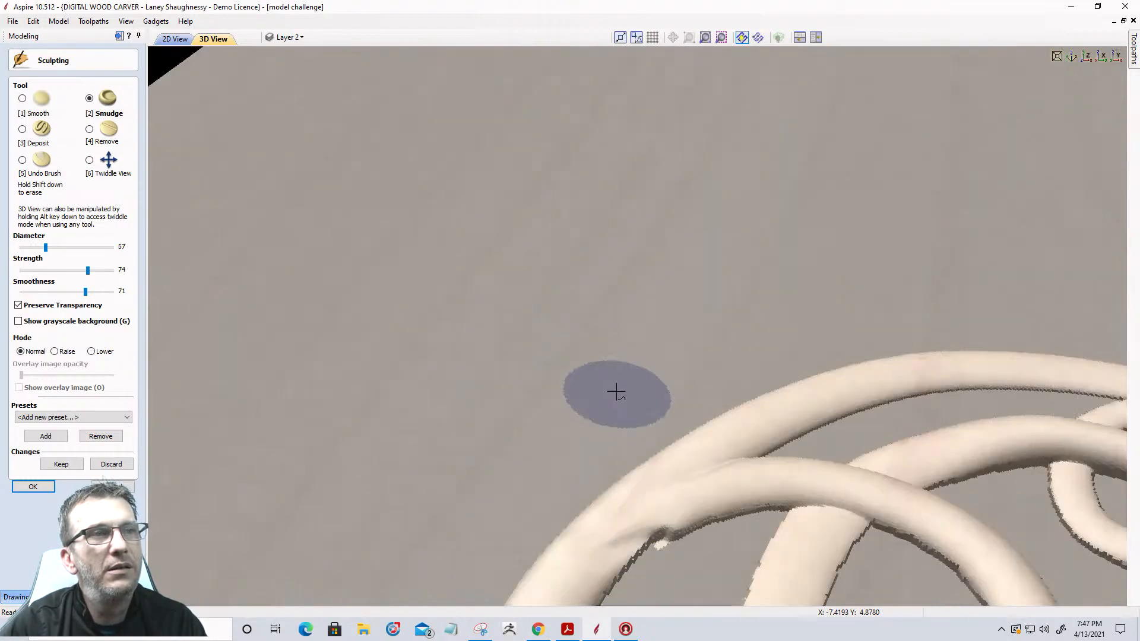
{"action": "left_click", "coordinate": [89, 159]}
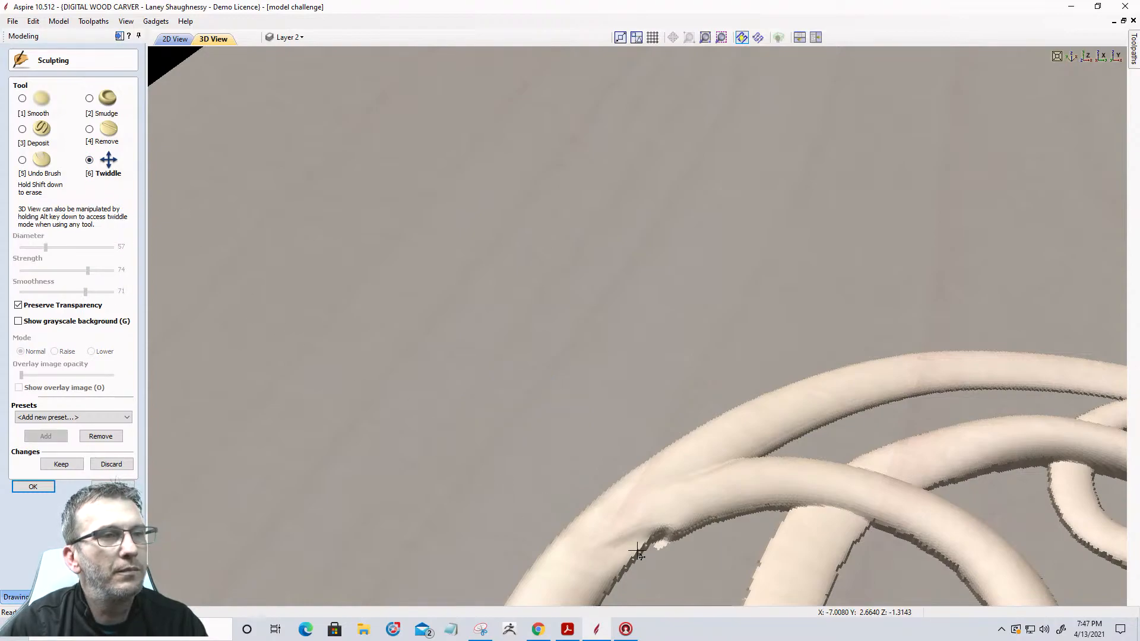
{"action": "left_click_drag", "start_coordinate": [641, 525], "coordinate": [679, 550]}
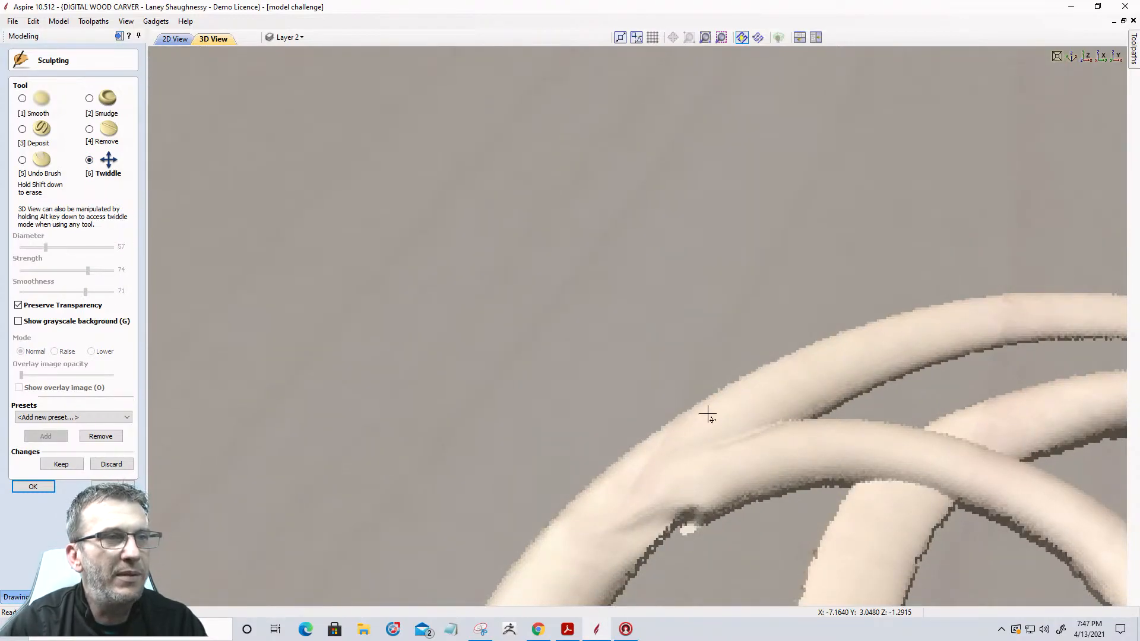
{"action": "left_click_drag", "start_coordinate": [708, 422], "coordinate": [714, 359]}
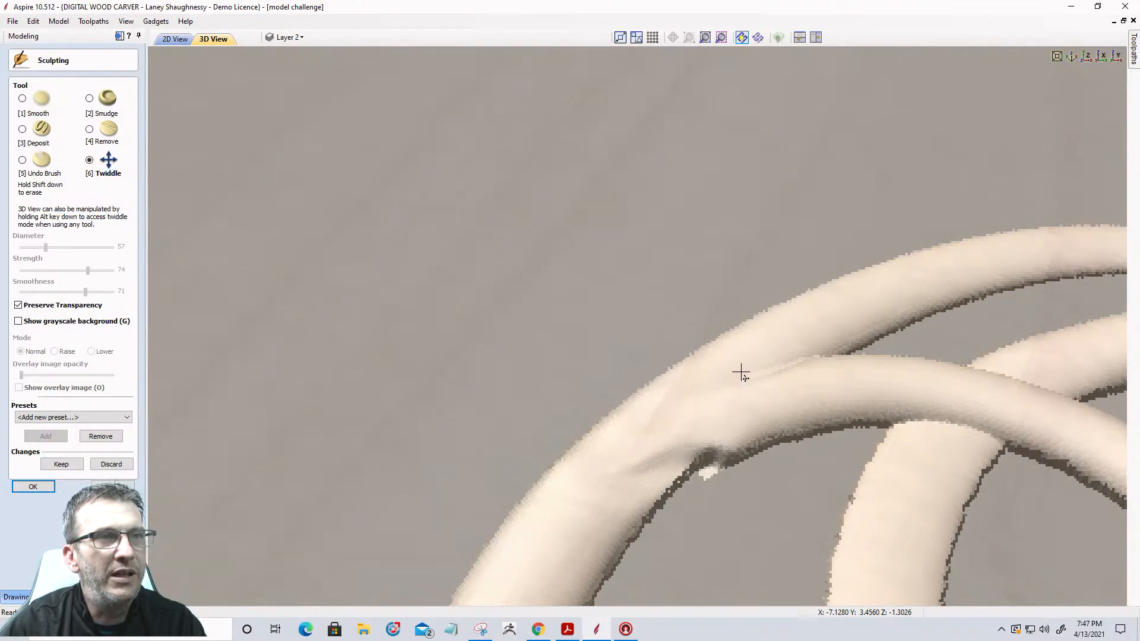
{"action": "left_click_drag", "start_coordinate": [707, 475], "coordinate": [740, 408]}
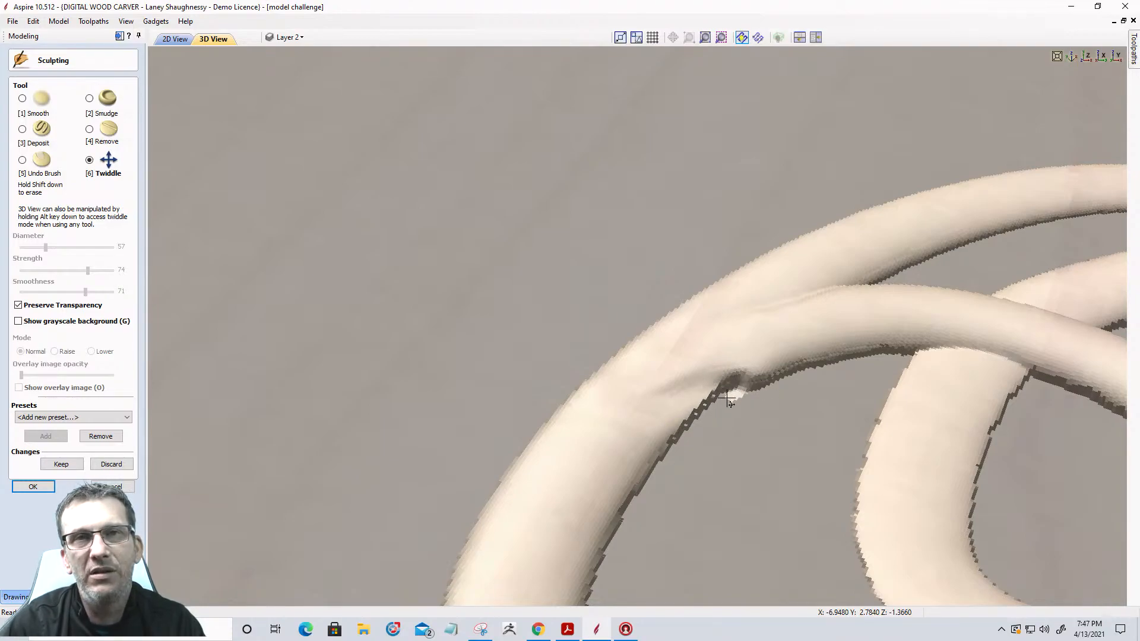
Restore the original joint shape with the Undo Brush at a diameter of 81
{"action": "left_click", "coordinate": [22, 161]}
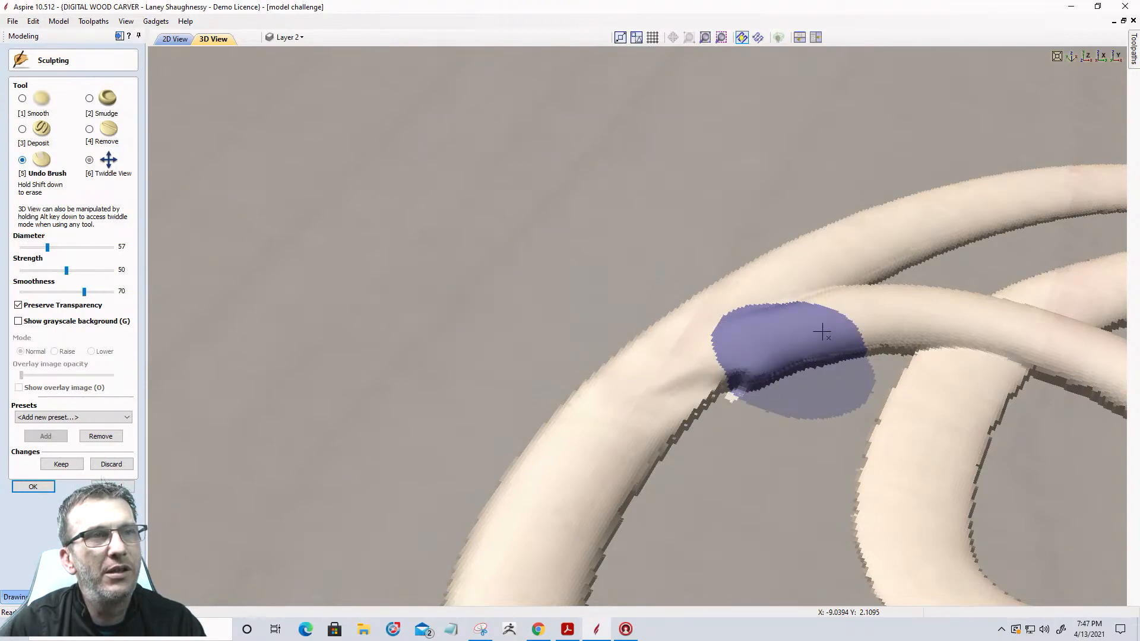
{"action": "scroll", "coordinate": [824, 328], "scroll_direction": "up", "scroll_amount": 2}
{"action": "left_click_drag", "start_coordinate": [826, 305], "coordinate": [782, 319]}
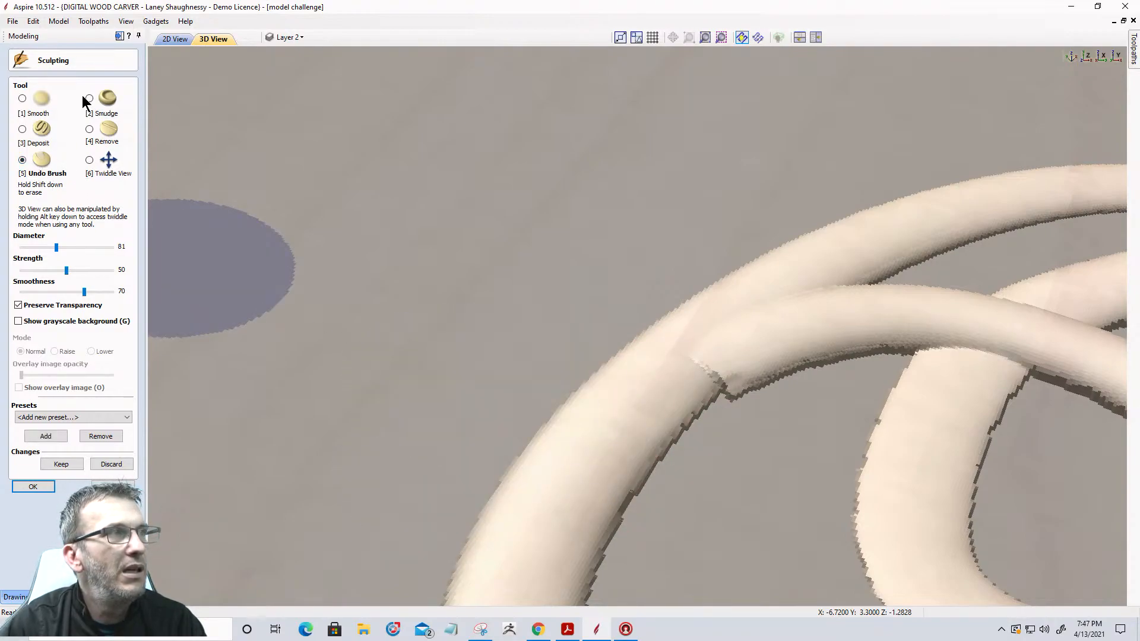
Deposit material in the gap at the tendril's end with a brush diameter of 15 and erase some around it
{"action": "left_click", "coordinate": [22, 130]}
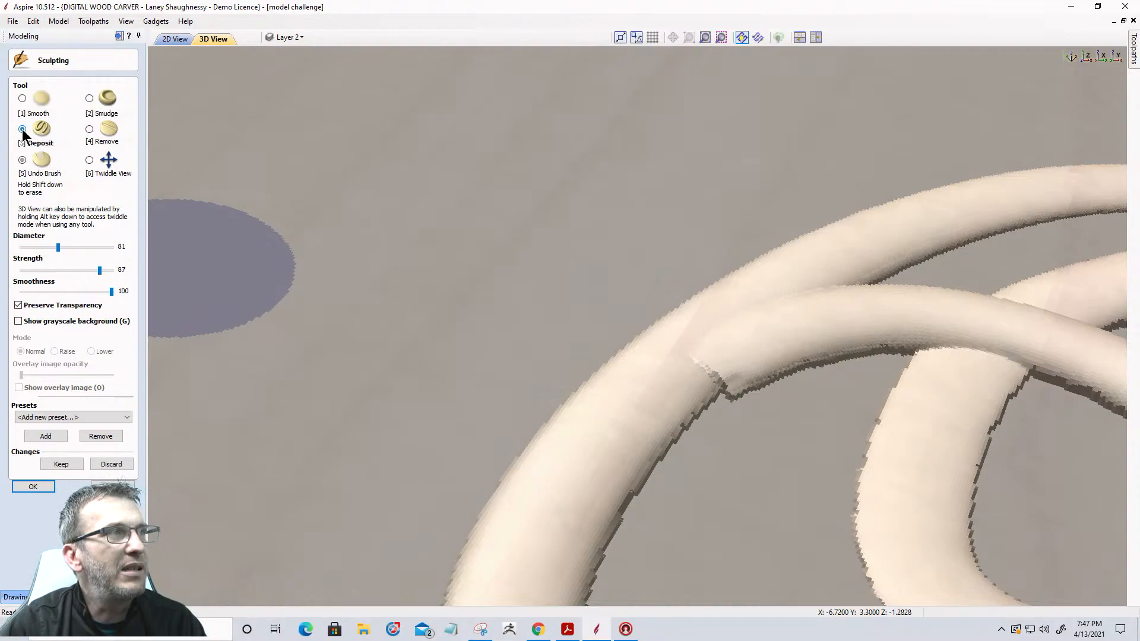
{"action": "scroll", "coordinate": [705, 392], "scroll_direction": "down", "scroll_amount": 3}
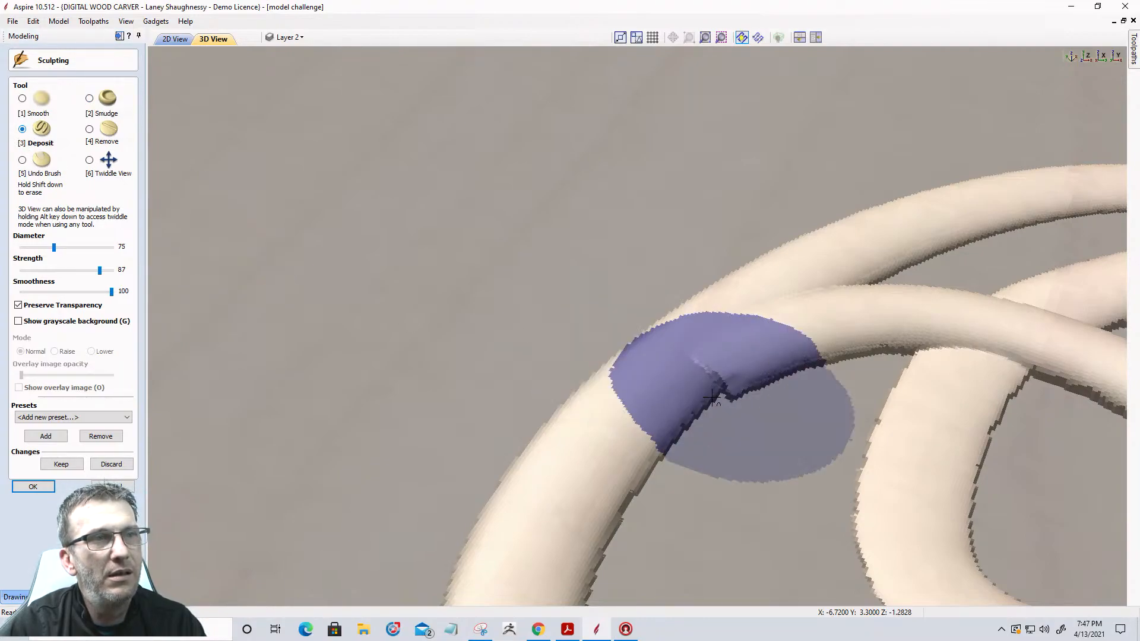
{"action": "scroll", "coordinate": [712, 396], "scroll_direction": "down", "scroll_amount": 8}
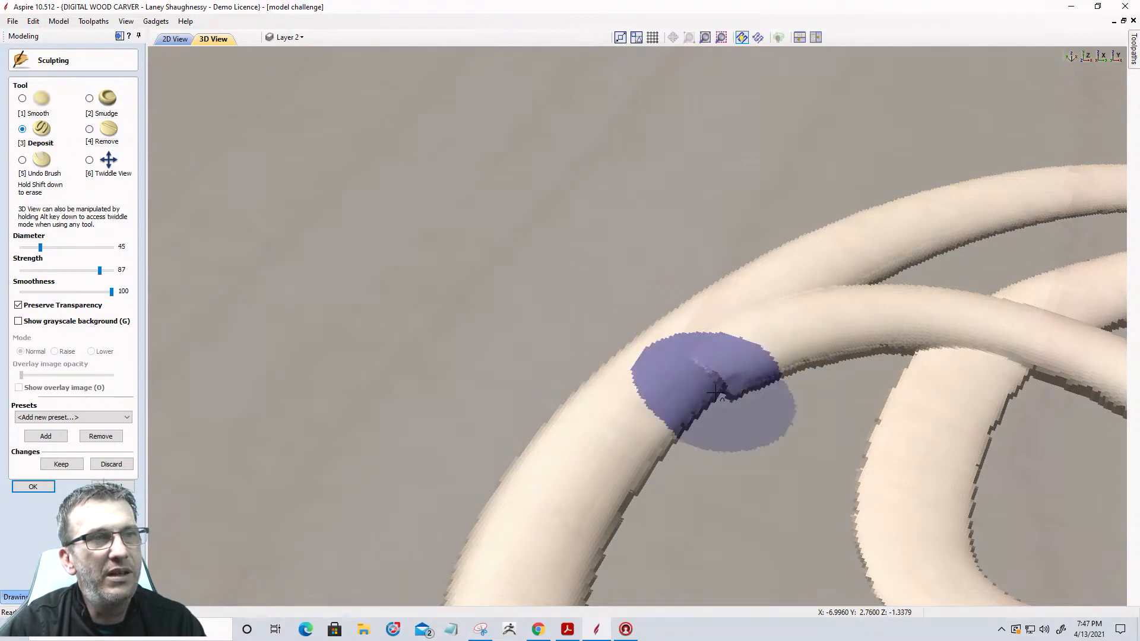
{"action": "scroll", "coordinate": [714, 392], "scroll_direction": "down", "scroll_amount": 4}
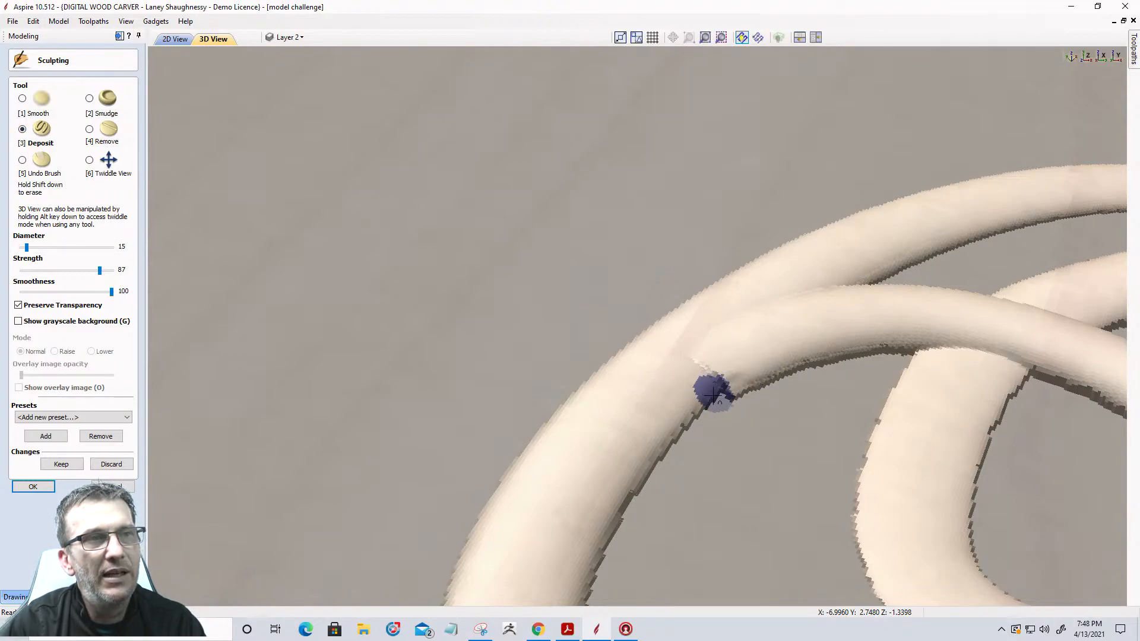
{"action": "left_click_drag", "start_coordinate": [718, 395], "coordinate": [730, 401]}
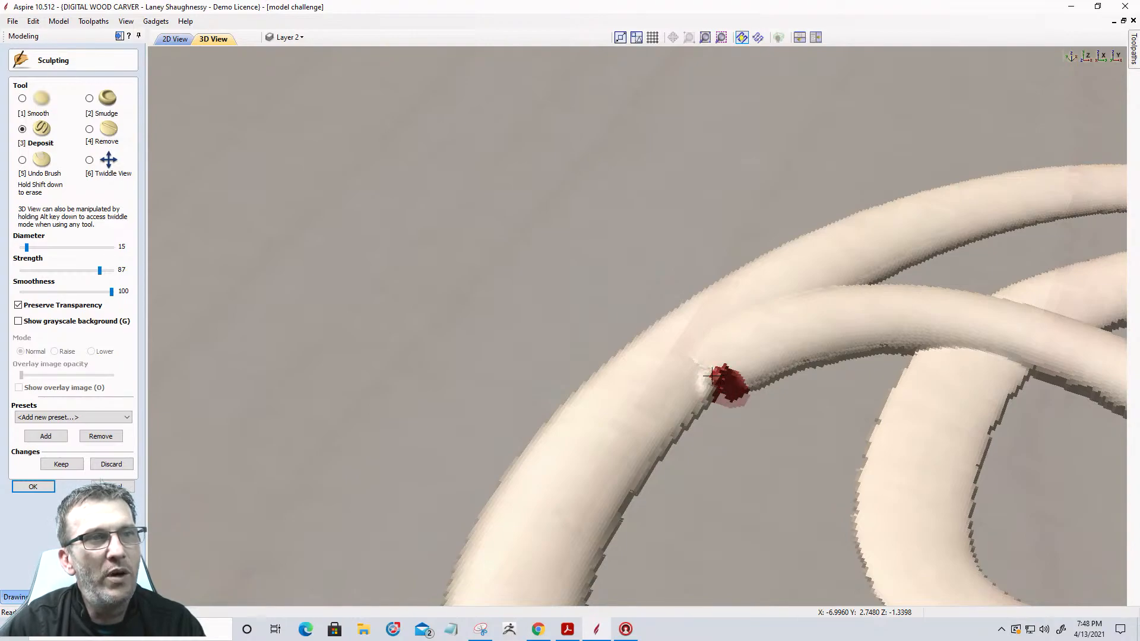
{"action": "left_click_drag", "start_coordinate": [712, 375], "coordinate": [718, 382]}
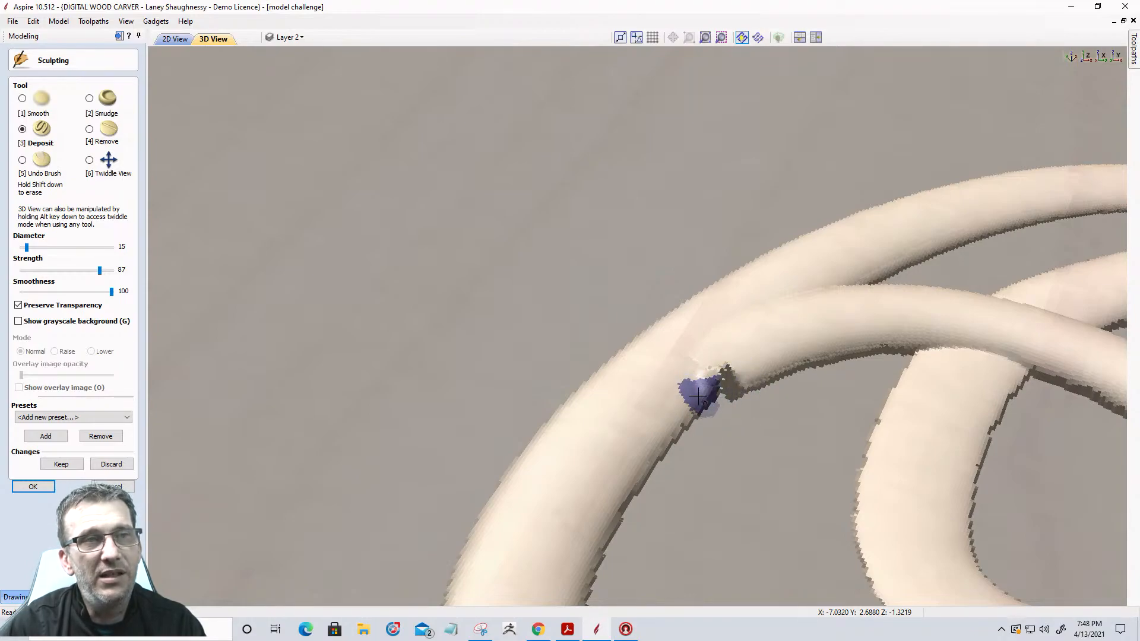
Remove material from the tendril's end with a brush diameter of 19, and restore the adjoining outer vine surface with the Undo Brush
{"action": "left_click", "coordinate": [90, 128]}
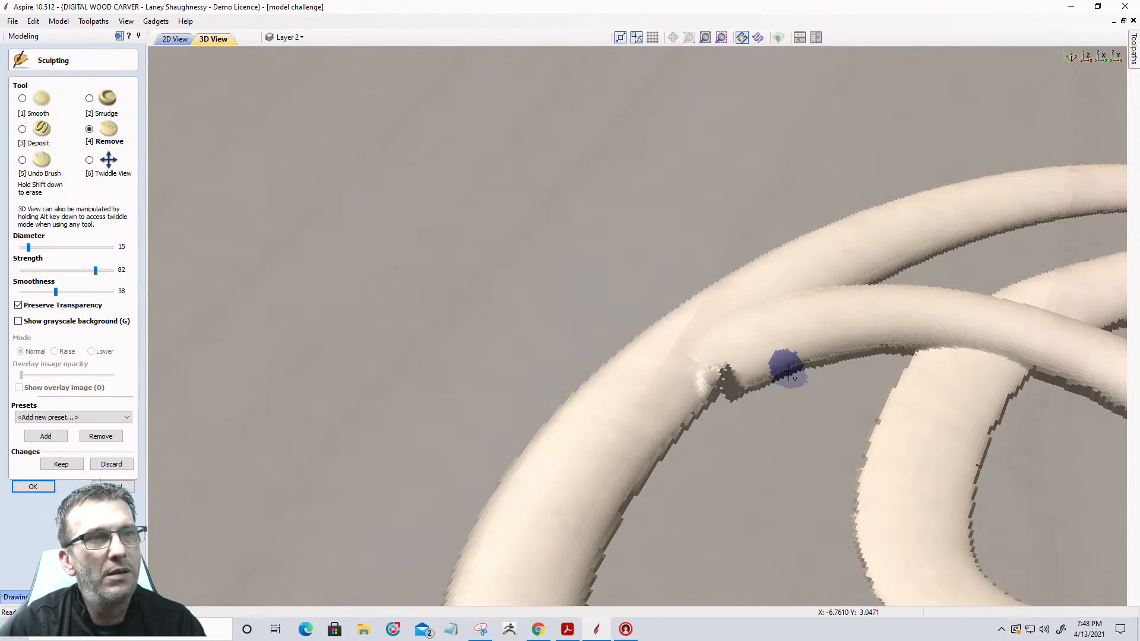
{"action": "scroll", "coordinate": [789, 373], "scroll_direction": "up", "scroll_amount": 2}
{"action": "scroll", "coordinate": [788, 372], "scroll_direction": "down", "scroll_amount": 2}
{"action": "mouse_move", "coordinate": [789, 373]}
{"action": "left_mouse_down"}
{"action": "mouse_move", "coordinate": [674, 408]}
{"action": "mouse_move", "coordinate": [761, 385]}
{"action": "mouse_move", "coordinate": [723, 392]}
{"action": "mouse_move", "coordinate": [760, 403]}
{"action": "left_mouse_up"}
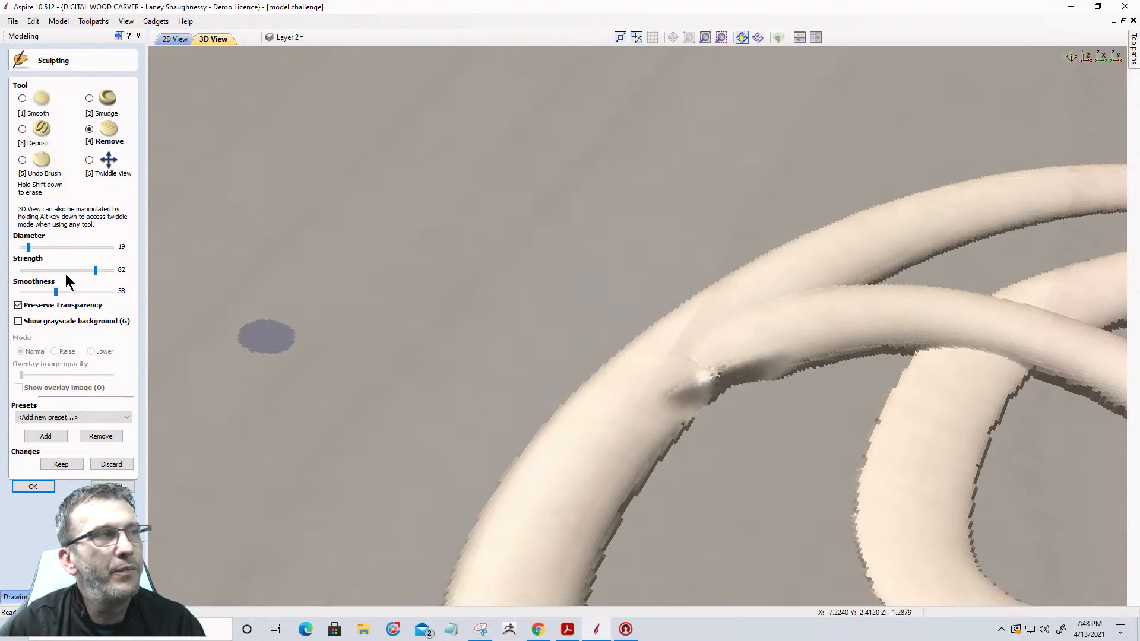
{"action": "left_click", "coordinate": [22, 160]}
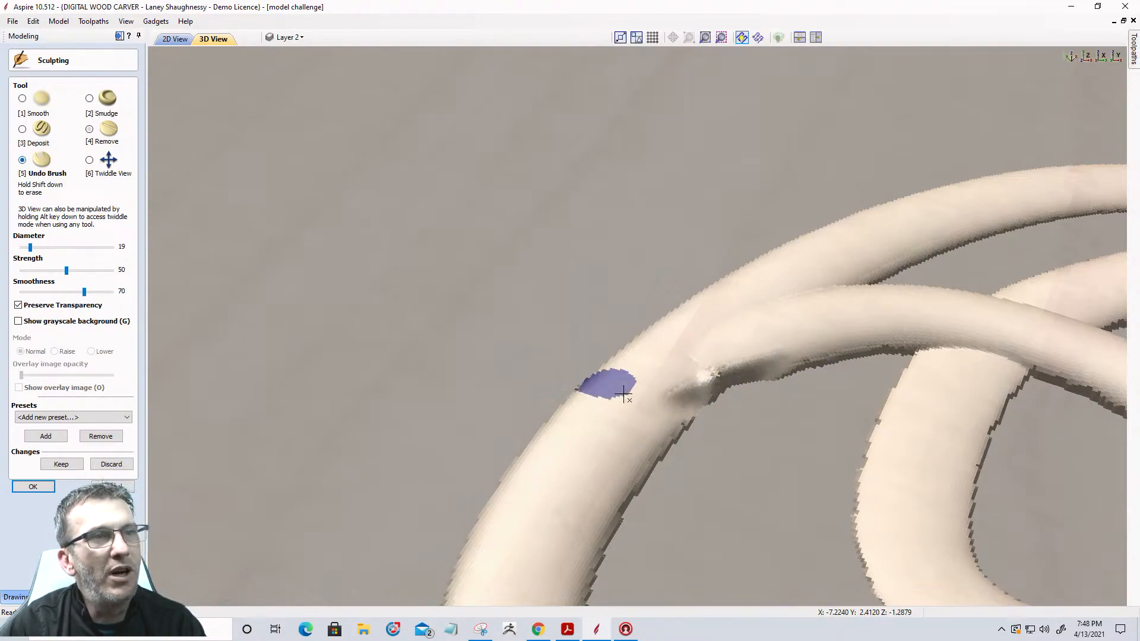
{"action": "left_click_drag", "start_coordinate": [658, 396], "coordinate": [676, 396]}
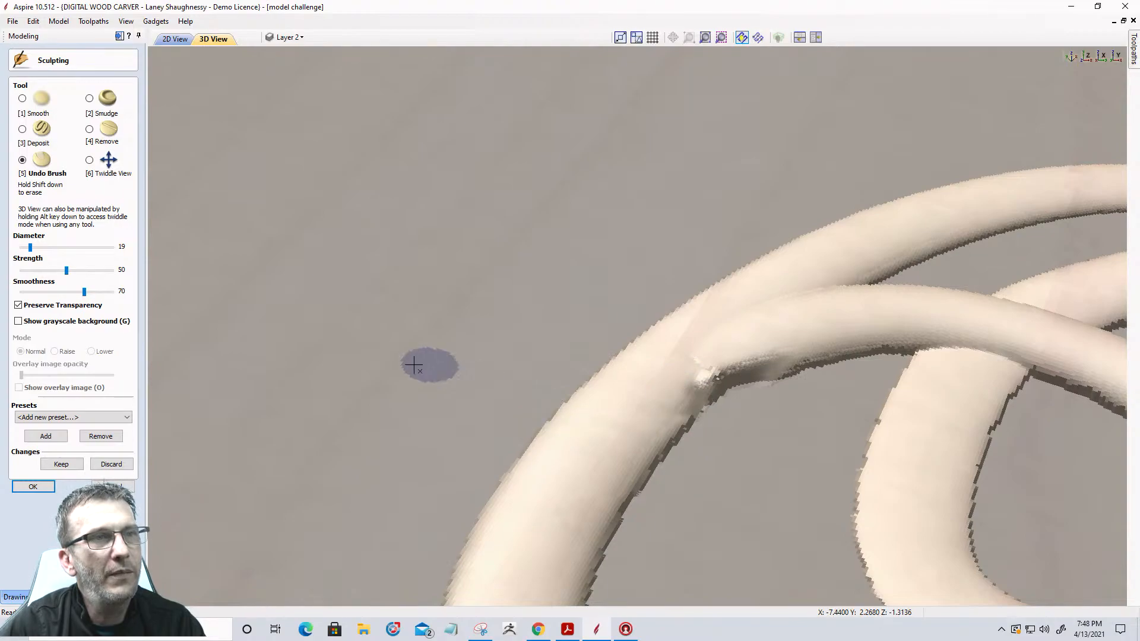
Smudge the tendril's end into the outer vine at strength 74, and smooth the joint at strength 75 and smoothness 24
{"action": "left_click", "coordinate": [89, 98]}
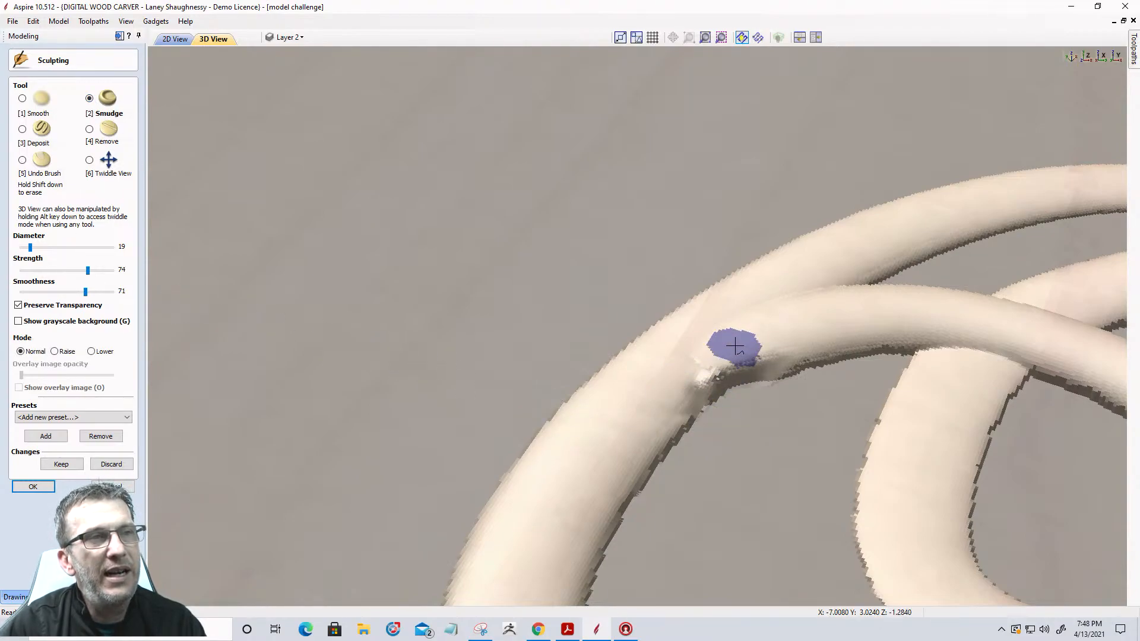
{"action": "left_click_drag", "start_coordinate": [734, 349], "coordinate": [671, 386]}
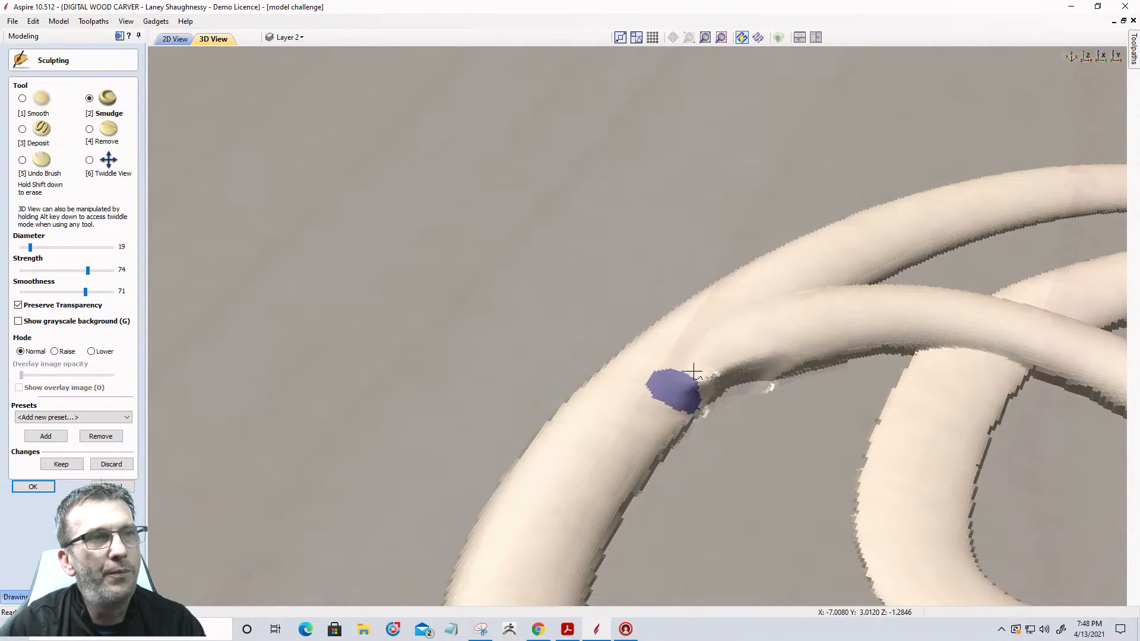
{"action": "left_click_drag", "start_coordinate": [730, 355], "coordinate": [612, 393]}
{"action": "left_click_drag", "start_coordinate": [745, 314], "coordinate": [669, 341]}
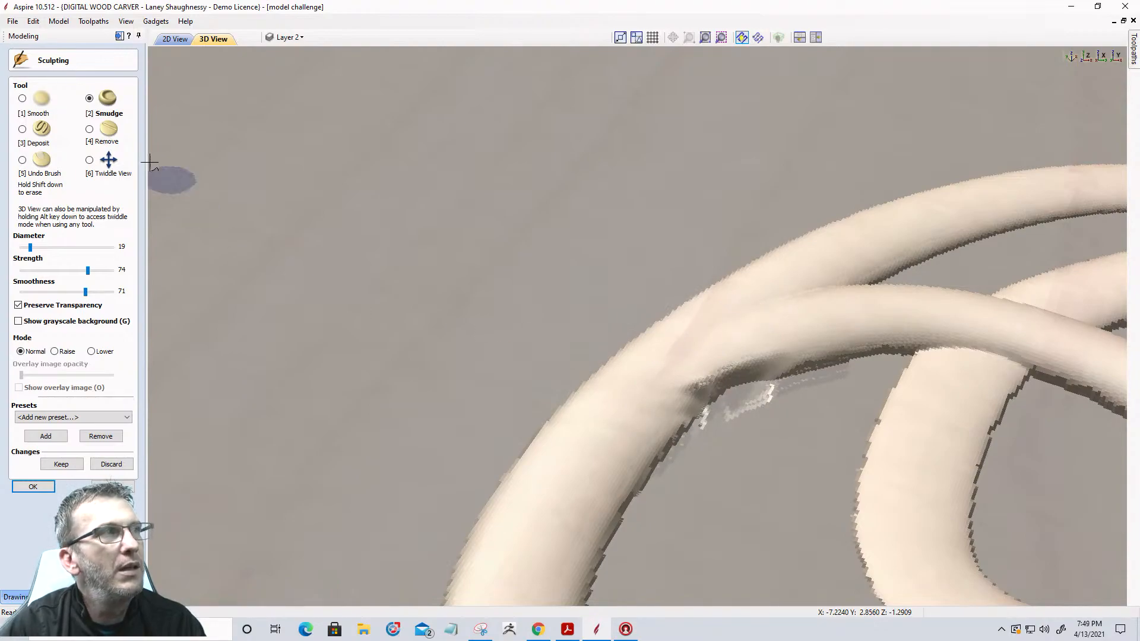
{"action": "left_click", "coordinate": [23, 98]}
{"action": "mouse_move", "coordinate": [803, 380]}
{"action": "left_mouse_down"}
{"action": "mouse_move", "coordinate": [658, 419]}
{"action": "mouse_move", "coordinate": [810, 355]}
{"action": "mouse_move", "coordinate": [647, 389]}
{"action": "mouse_move", "coordinate": [823, 279]}
{"action": "mouse_move", "coordinate": [685, 326]}
{"action": "mouse_move", "coordinate": [664, 350]}
{"action": "left_mouse_up"}
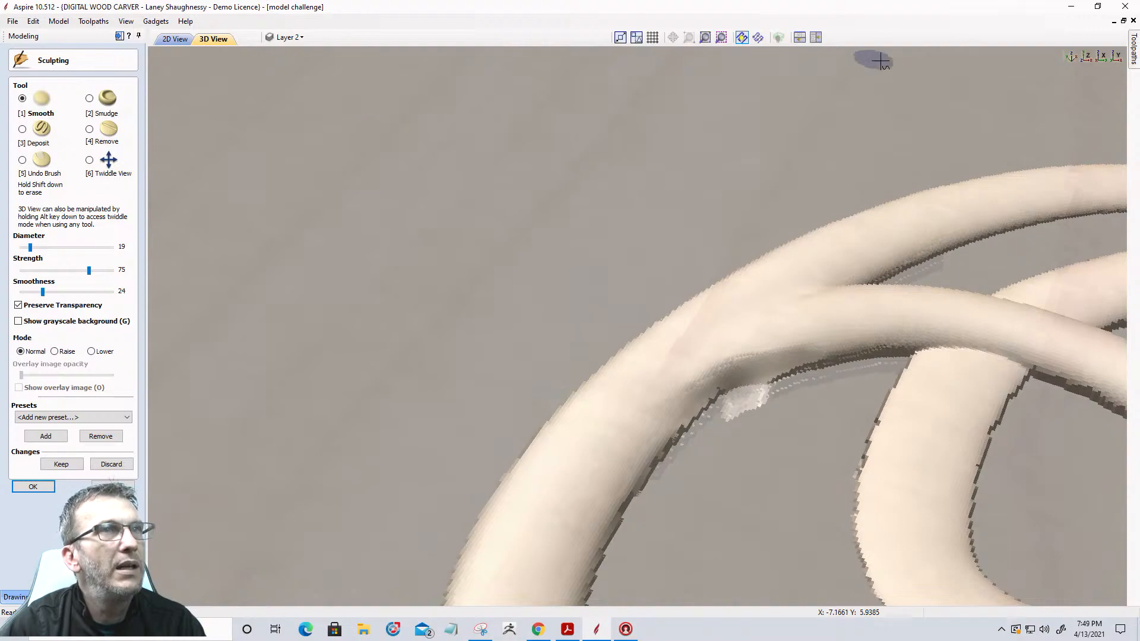
Examine the blended tendril and vine joint close up from straight above
{"action": "left_click", "coordinate": [89, 161]}
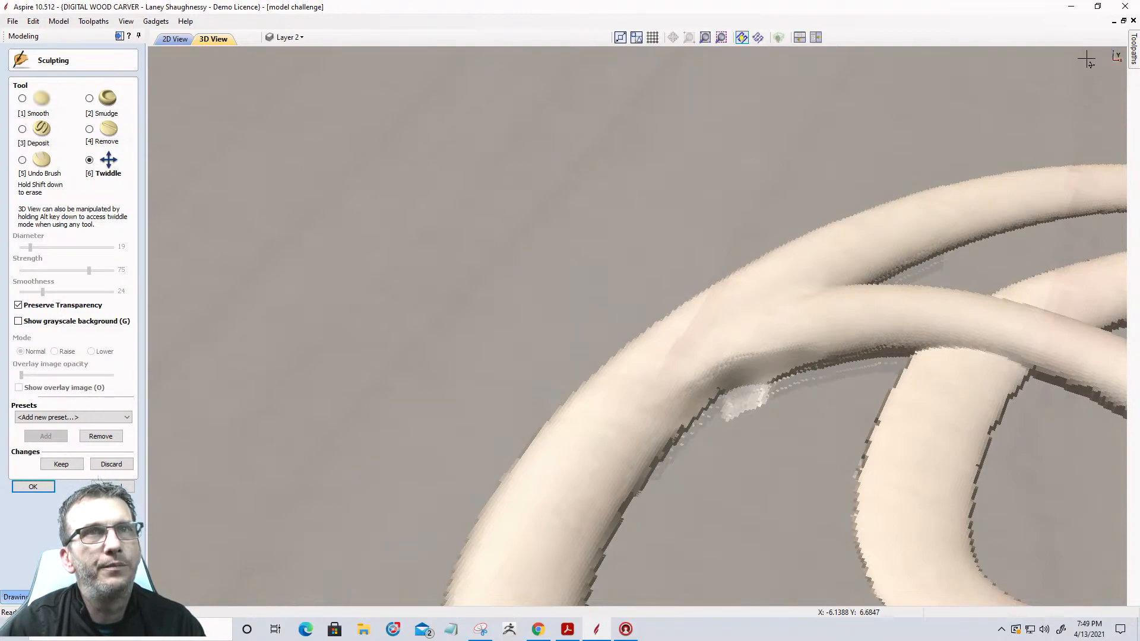
{"action": "left_click", "coordinate": [1117, 57]}
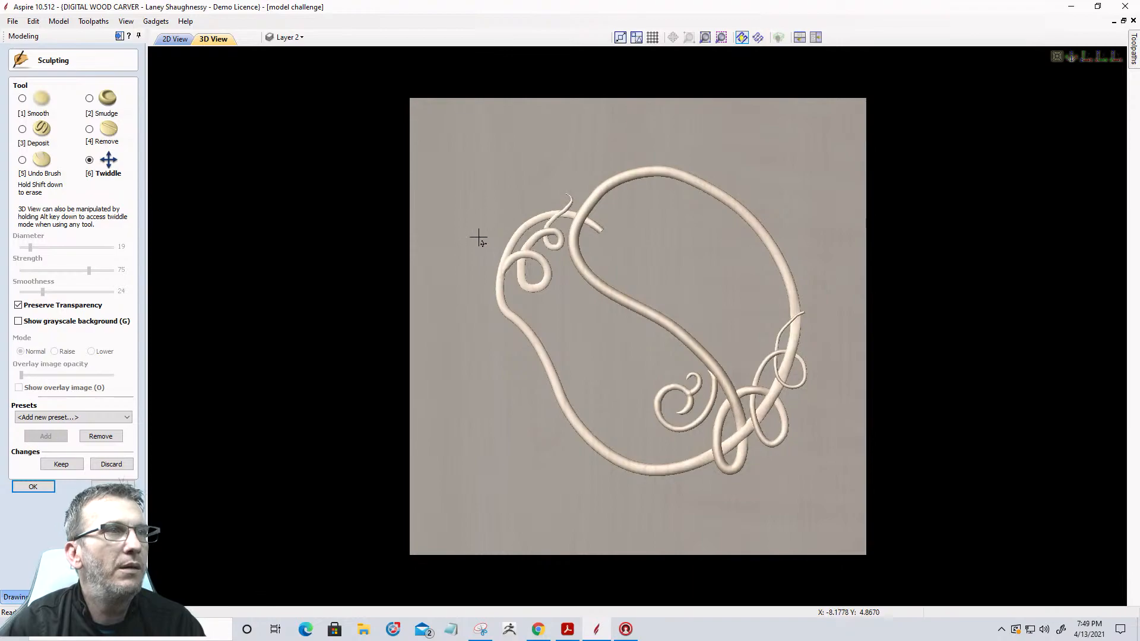
{"action": "scroll", "coordinate": [476, 265], "scroll_direction": "up", "scroll_amount": 2}
{"action": "middle_click_drag", "start_coordinate": [490, 273], "coordinate": [883, 428]}
{"action": "scroll", "coordinate": [820, 447], "scroll_direction": "up", "scroll_amount": 1}
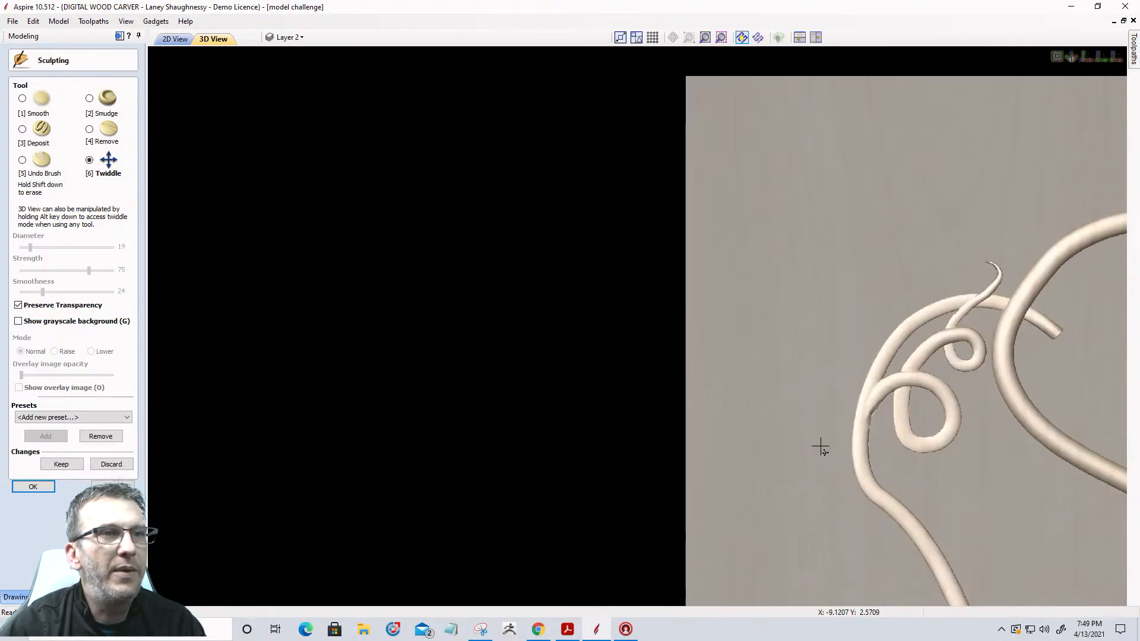
{"action": "scroll", "coordinate": [821, 447], "scroll_direction": "up", "scroll_amount": 1}
{"action": "middle_click_drag", "start_coordinate": [807, 333], "coordinate": [714, 281]}
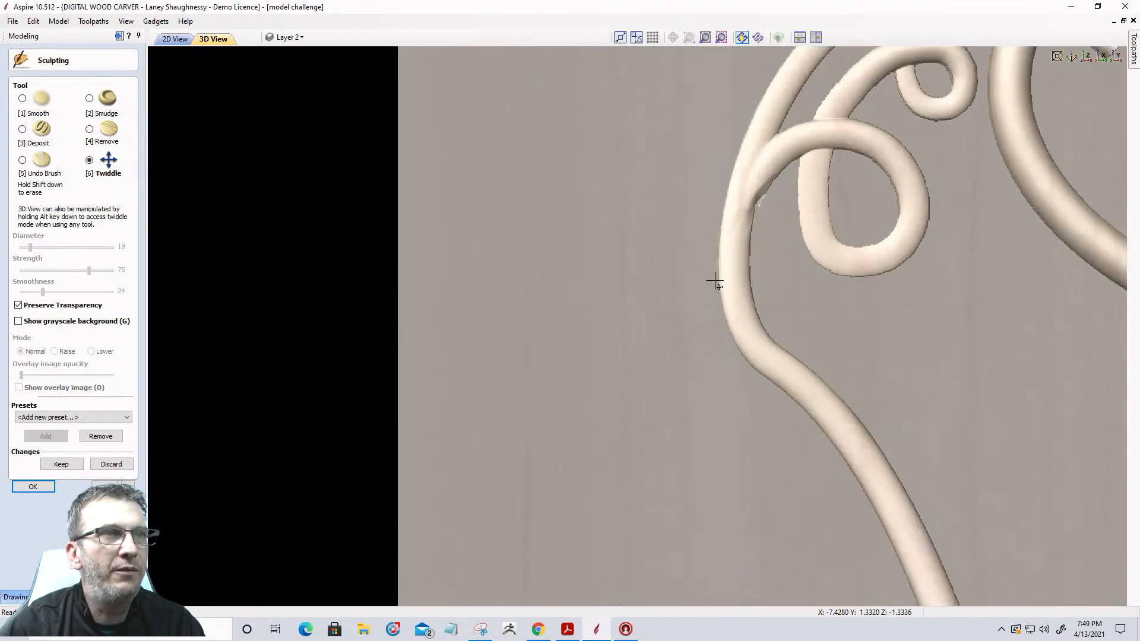
{"action": "scroll", "coordinate": [754, 320], "scroll_direction": "up", "scroll_amount": 3}
{"action": "middle_click_drag", "start_coordinate": [745, 360], "coordinate": [709, 551]}
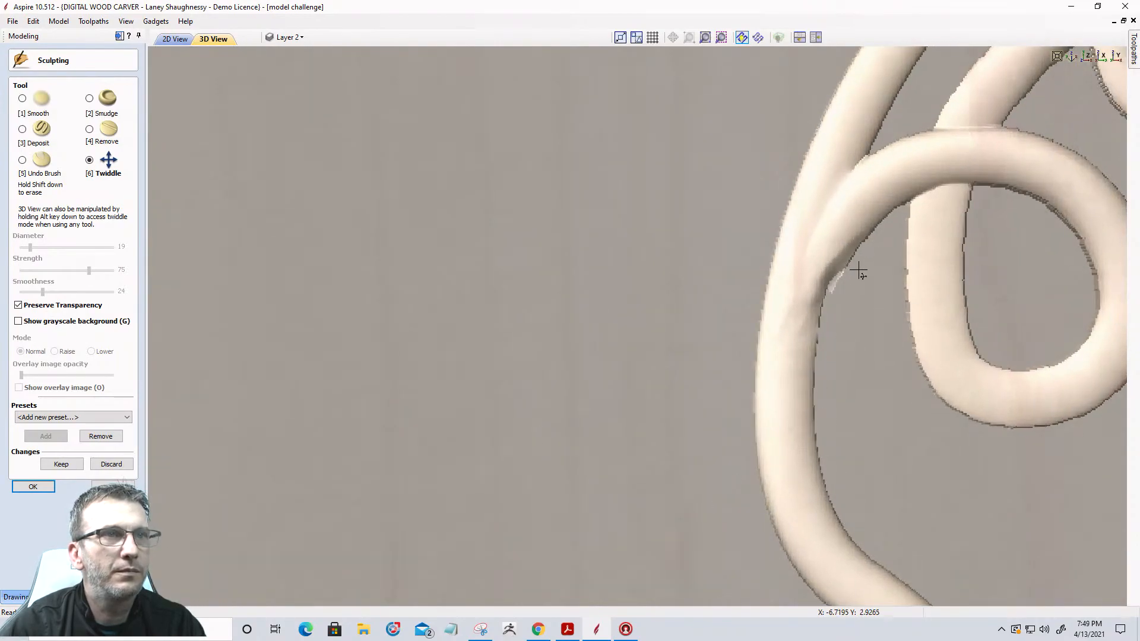
{"action": "scroll", "coordinate": [858, 274], "scroll_direction": "up", "scroll_amount": 2}
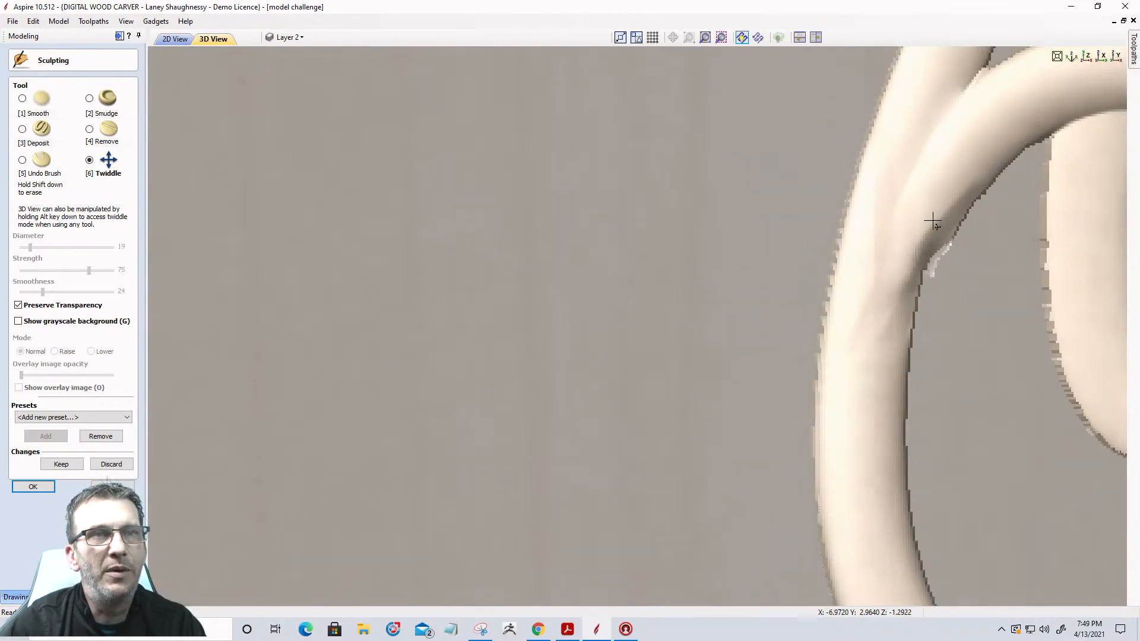
{"action": "scroll", "coordinate": [675, 484], "scroll_direction": "down", "scroll_amount": 3}
{"action": "scroll", "coordinate": [671, 487], "scroll_direction": "up", "scroll_amount": 2}
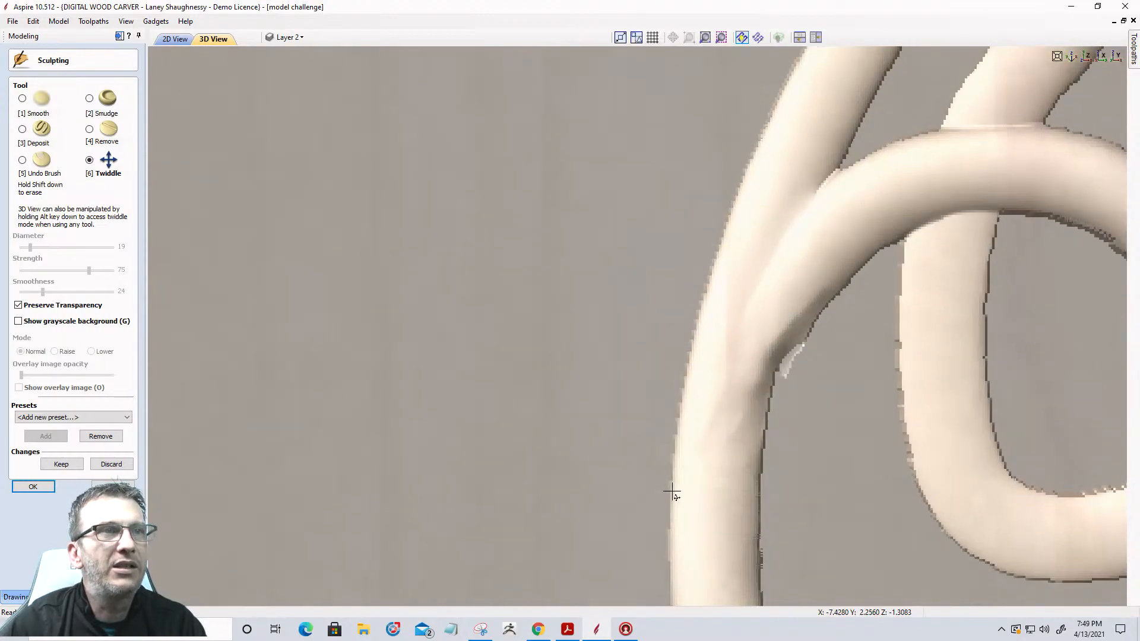
Smudge the vine surface just below the tendril joint with a brush diameter of 19, strength 74 and smoothness 71
{"action": "left_click", "coordinate": [91, 102]}
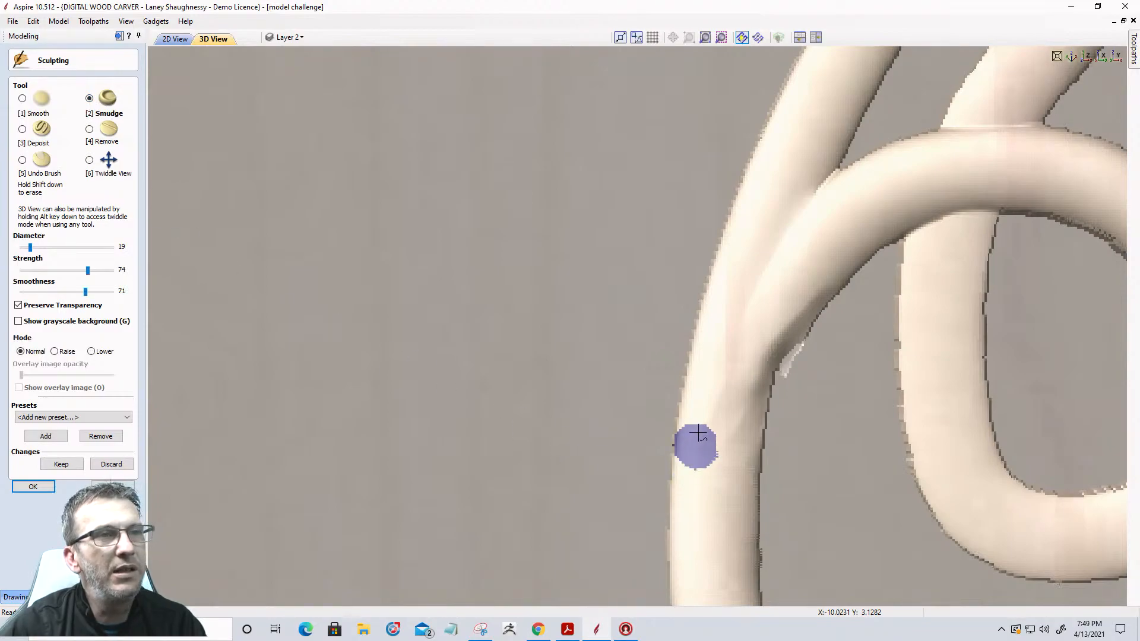
{"action": "mouse_move", "coordinate": [754, 368]}
{"action": "left_mouse_down"}
{"action": "mouse_move", "coordinate": [739, 449]}
{"action": "mouse_move", "coordinate": [746, 368]}
{"action": "left_mouse_up"}
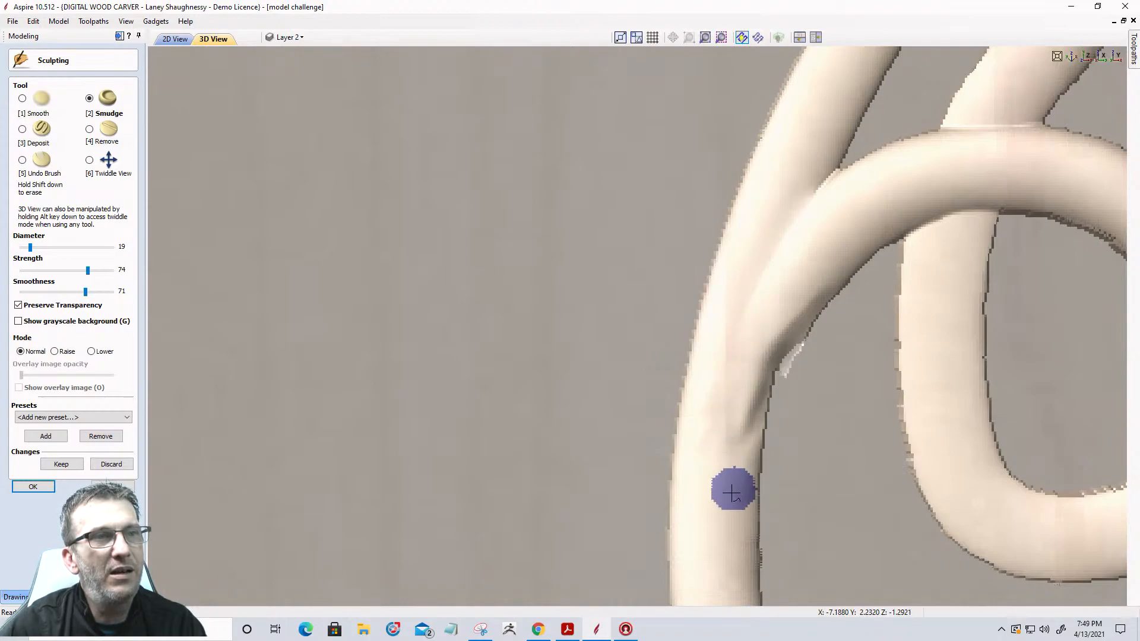
{"action": "left_click_drag", "start_coordinate": [738, 517], "coordinate": [743, 438]}
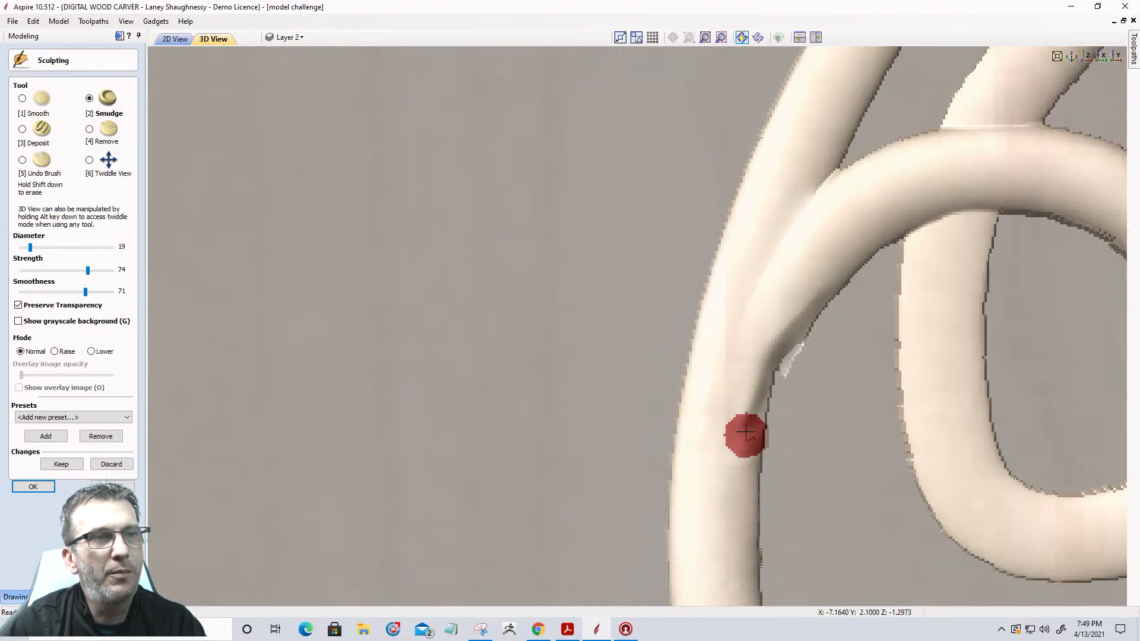
{"action": "left_click_drag", "start_coordinate": [729, 545], "coordinate": [740, 421]}
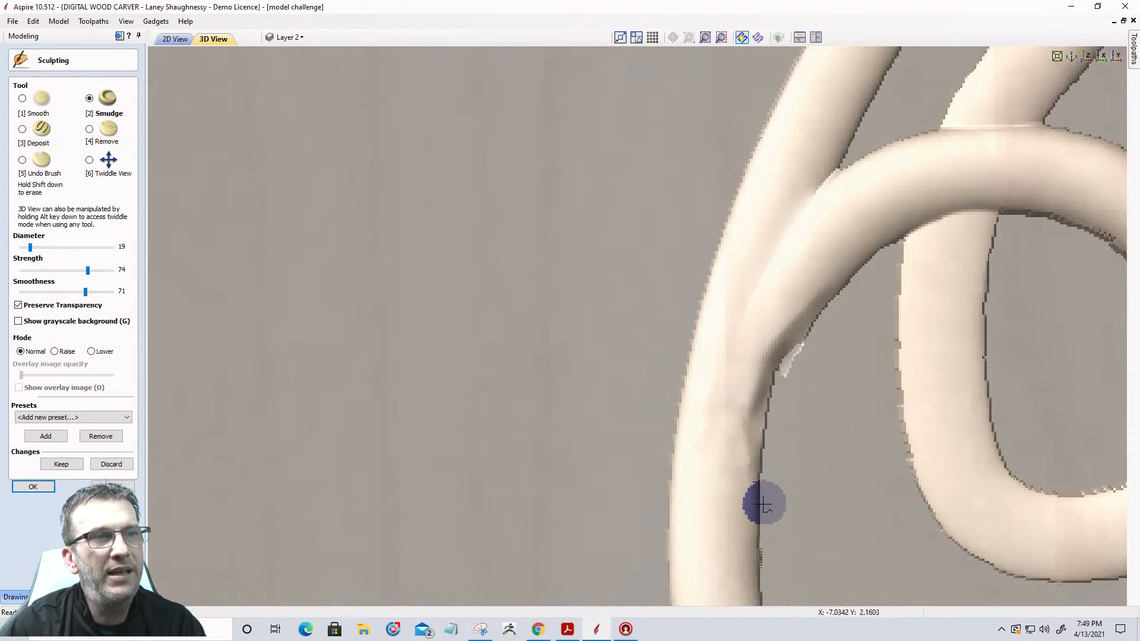
{"action": "left_click_drag", "start_coordinate": [727, 491], "coordinate": [732, 409]}
{"action": "left_click_drag", "start_coordinate": [730, 479], "coordinate": [746, 395]}
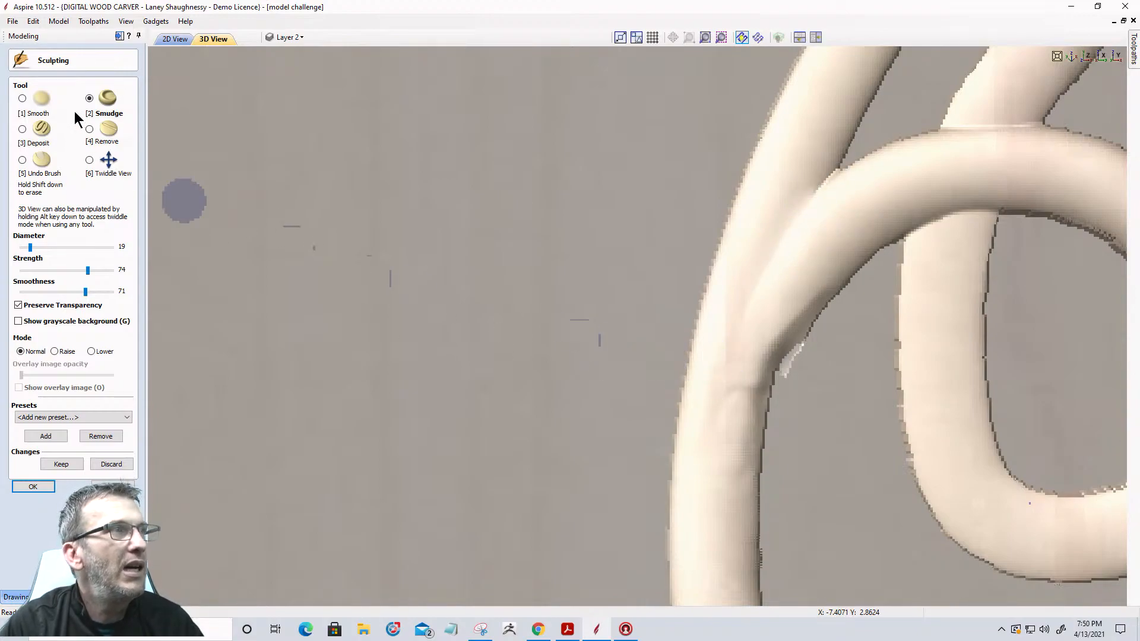
Remove the stray material beneath the tendril joint, and smooth the vine below it at strength 44 and smoothness 41
{"action": "left_click", "coordinate": [89, 130]}
{"action": "mouse_move", "coordinate": [796, 377]}
{"action": "left_mouse_down"}
{"action": "mouse_move", "coordinate": [812, 359]}
{"action": "mouse_move", "coordinate": [785, 387]}
{"action": "mouse_move", "coordinate": [822, 331]}
{"action": "mouse_move", "coordinate": [832, 337]}
{"action": "left_mouse_up"}
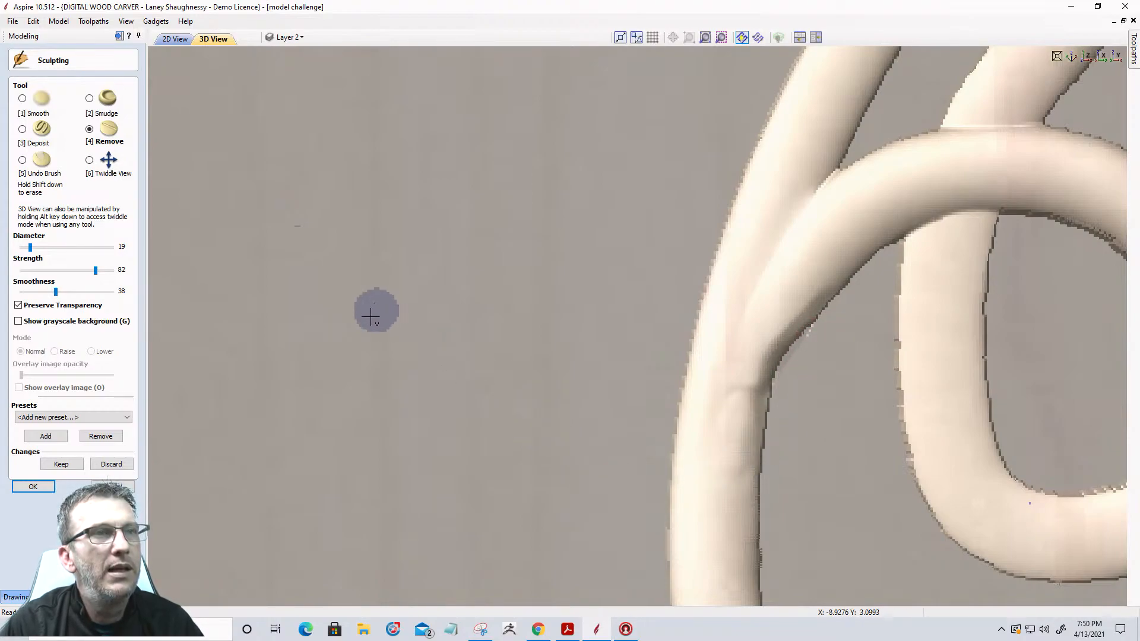
{"action": "left_click", "coordinate": [22, 98]}
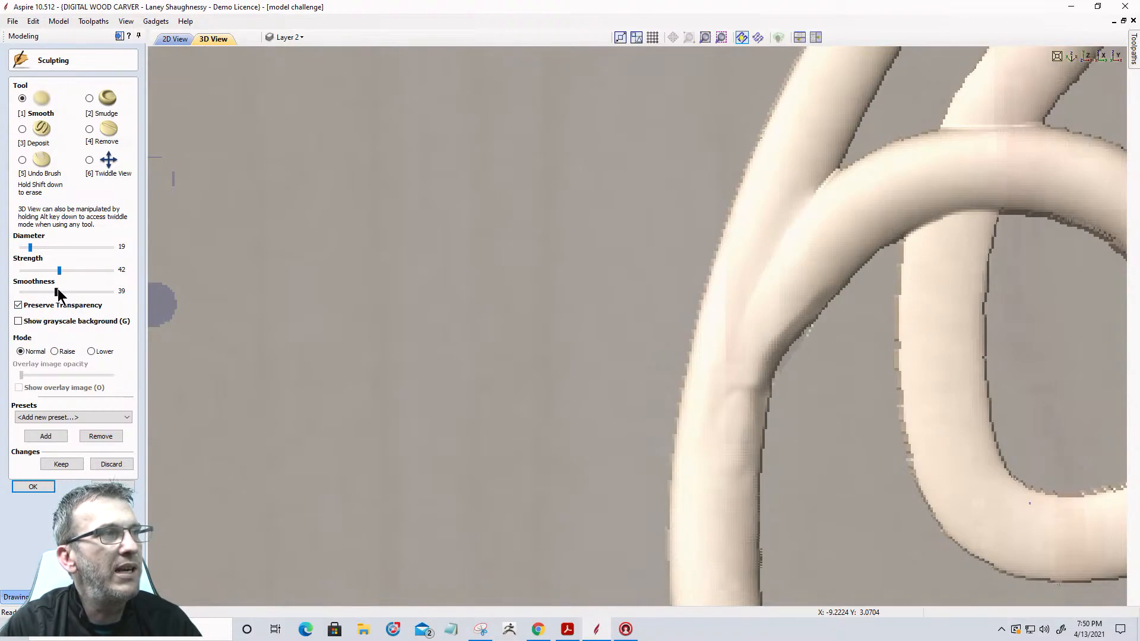
{"action": "left_click_drag", "start_coordinate": [57, 291], "coordinate": [60, 291]}
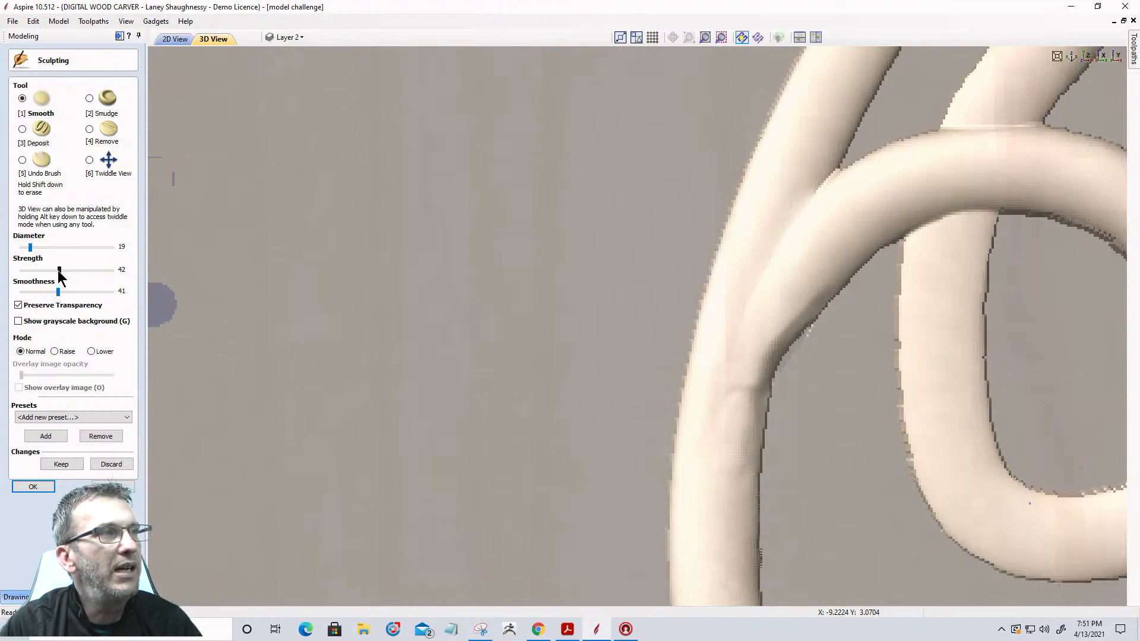
{"action": "mouse_move", "coordinate": [754, 392]}
{"action": "left_mouse_down"}
{"action": "mouse_move", "coordinate": [761, 338]}
{"action": "mouse_move", "coordinate": [730, 443]}
{"action": "mouse_move", "coordinate": [718, 371]}
{"action": "mouse_move", "coordinate": [734, 269]}
{"action": "mouse_move", "coordinate": [760, 295]}
{"action": "mouse_move", "coordinate": [758, 391]}
{"action": "mouse_move", "coordinate": [726, 444]}
{"action": "mouse_move", "coordinate": [736, 359]}
{"action": "mouse_move", "coordinate": [699, 486]}
{"action": "left_mouse_up"}
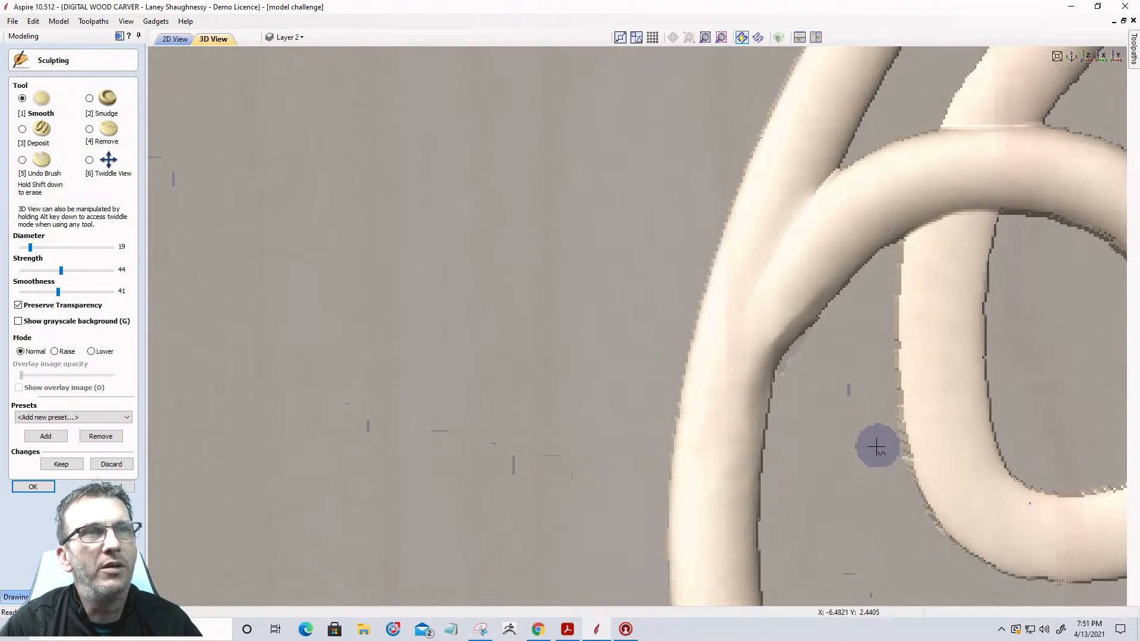
Smooth the crease where the tendril merges into the outer vine, and reduce the brush diameter to 3
{"action": "scroll", "coordinate": [866, 432], "scroll_direction": "down", "scroll_amount": 4}
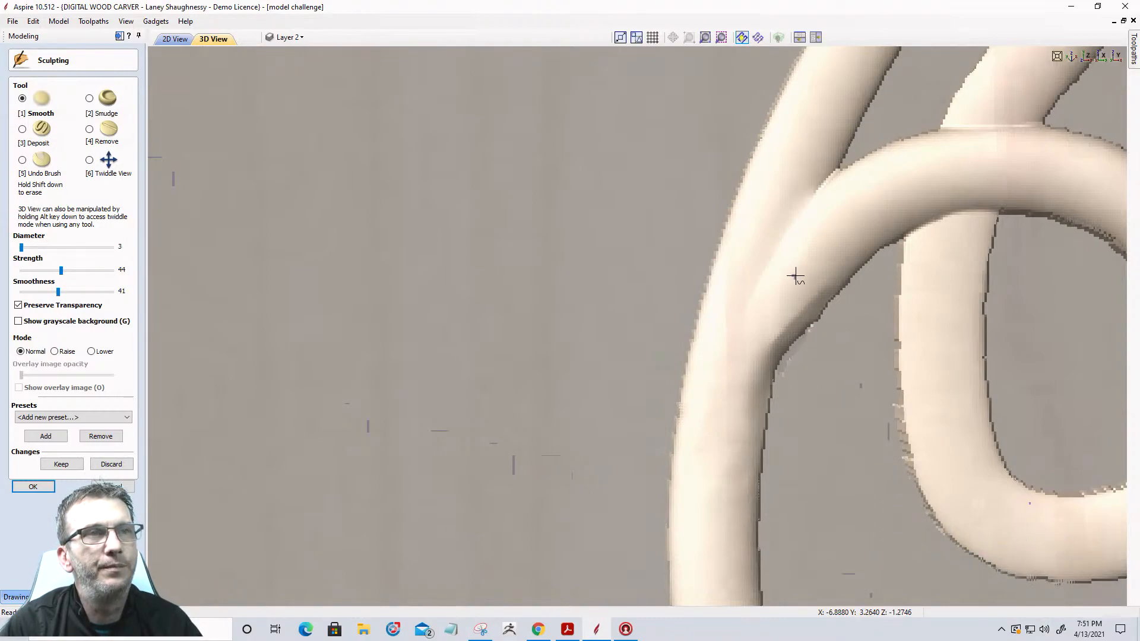
{"action": "scroll", "coordinate": [801, 285], "scroll_direction": "down", "scroll_amount": 3}
{"action": "scroll", "coordinate": [814, 252], "scroll_direction": "up", "scroll_amount": 1}
{"action": "mouse_move", "coordinate": [817, 253]}
{"action": "left_mouse_down"}
{"action": "mouse_move", "coordinate": [777, 295]}
{"action": "mouse_move", "coordinate": [758, 357]}
{"action": "left_mouse_up"}
{"action": "left_click_drag", "start_coordinate": [781, 287], "coordinate": [728, 374]}
{"action": "left_click_drag", "start_coordinate": [799, 261], "coordinate": [697, 410]}
{"action": "scroll", "coordinate": [717, 451], "scroll_direction": "down", "scroll_amount": 3}
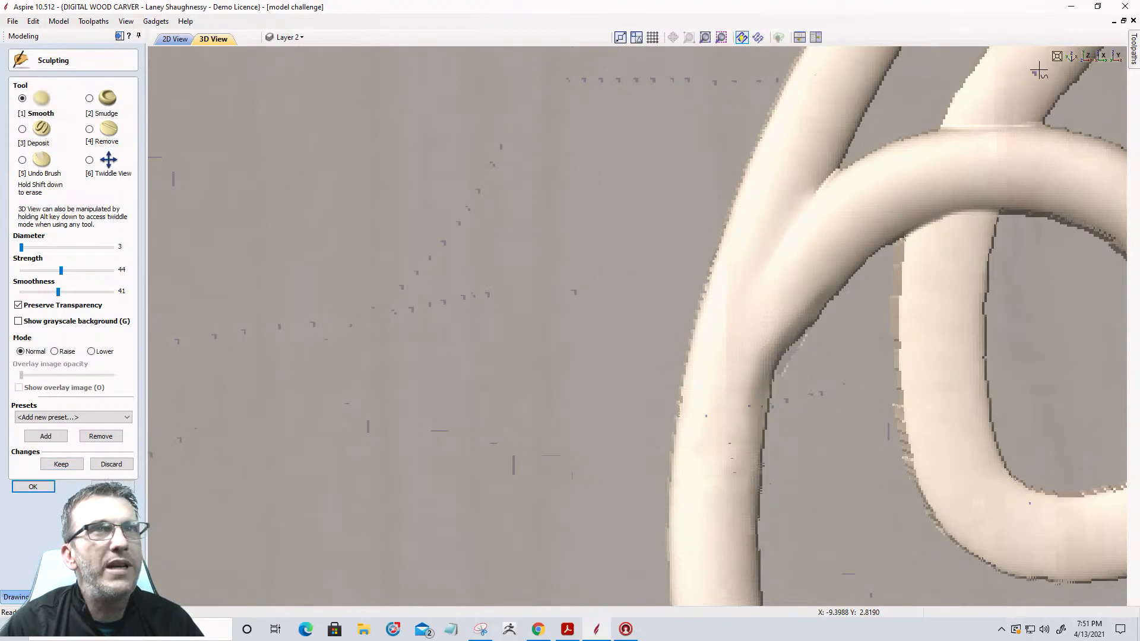
Examine the blended branch junction and tendril loops of the vine in close-up and from above using Twiddle View
{"action": "left_click", "coordinate": [90, 161]}
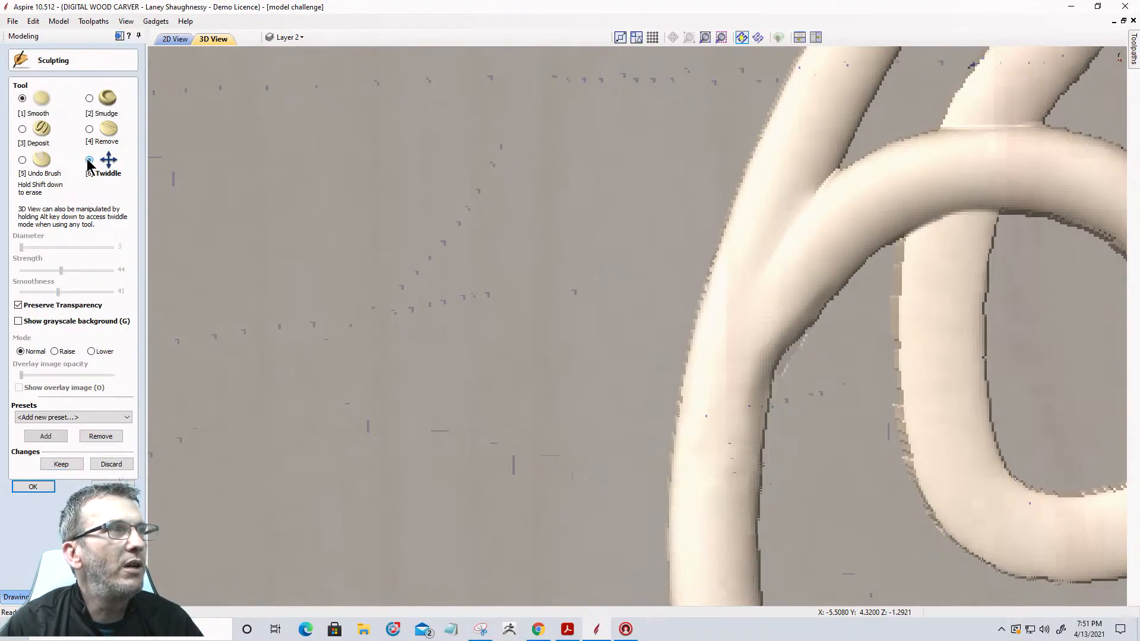
{"action": "scroll", "coordinate": [559, 260], "scroll_direction": "down", "scroll_amount": 5}
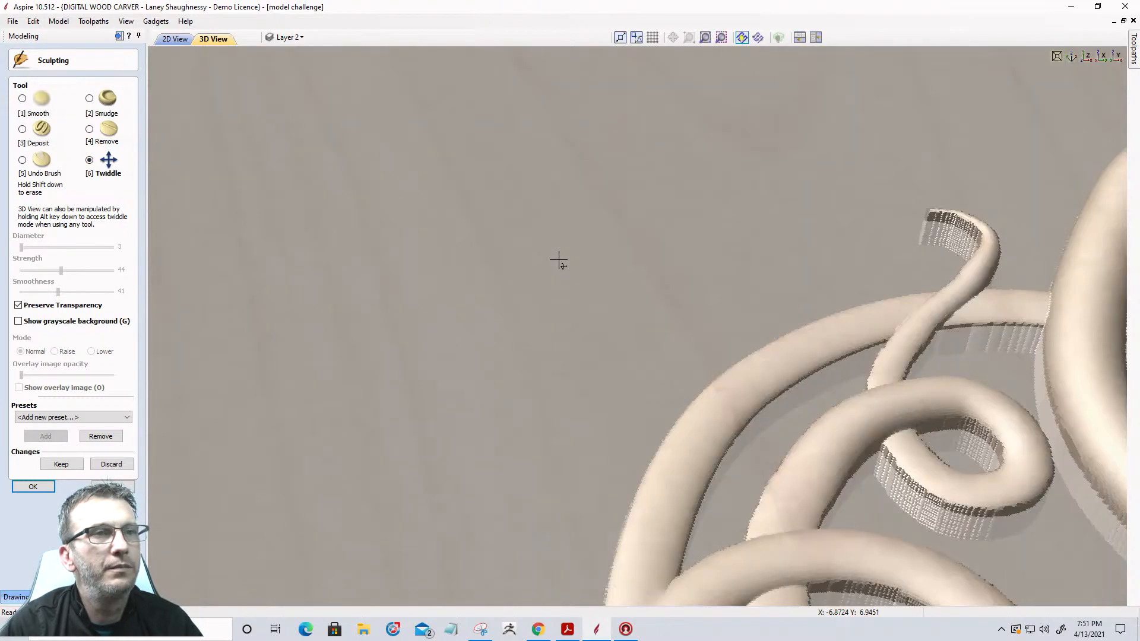
{"action": "left_click_drag", "start_coordinate": [559, 262], "coordinate": [630, 403]}
{"action": "scroll", "coordinate": [575, 153], "scroll_direction": "up", "scroll_amount": 4}
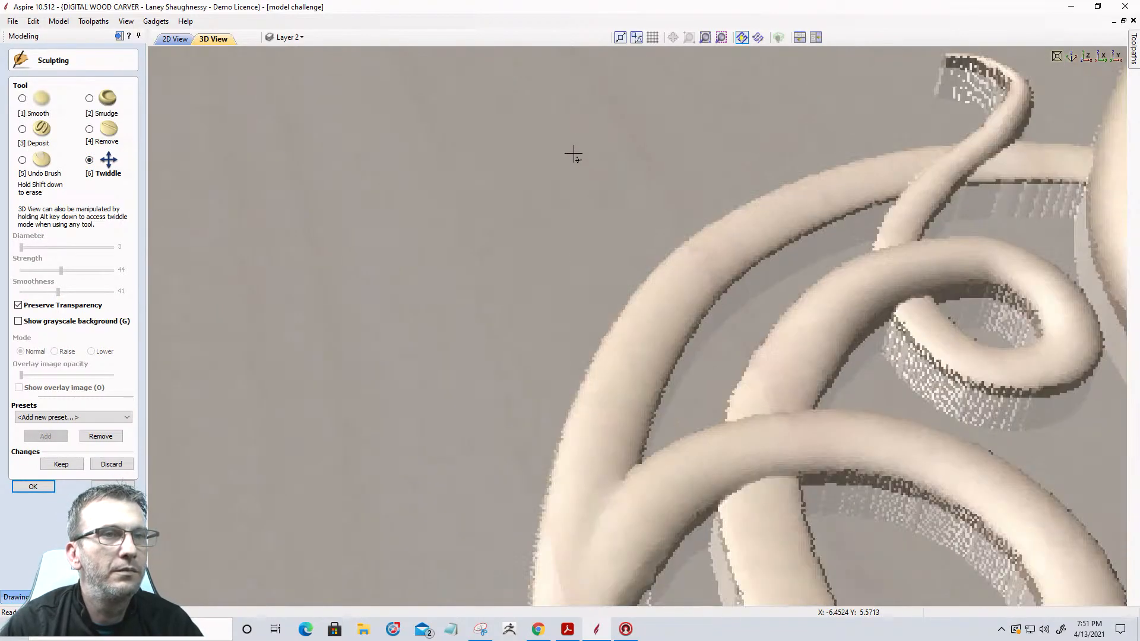
{"action": "left_click_drag", "start_coordinate": [648, 463], "coordinate": [672, 287]}
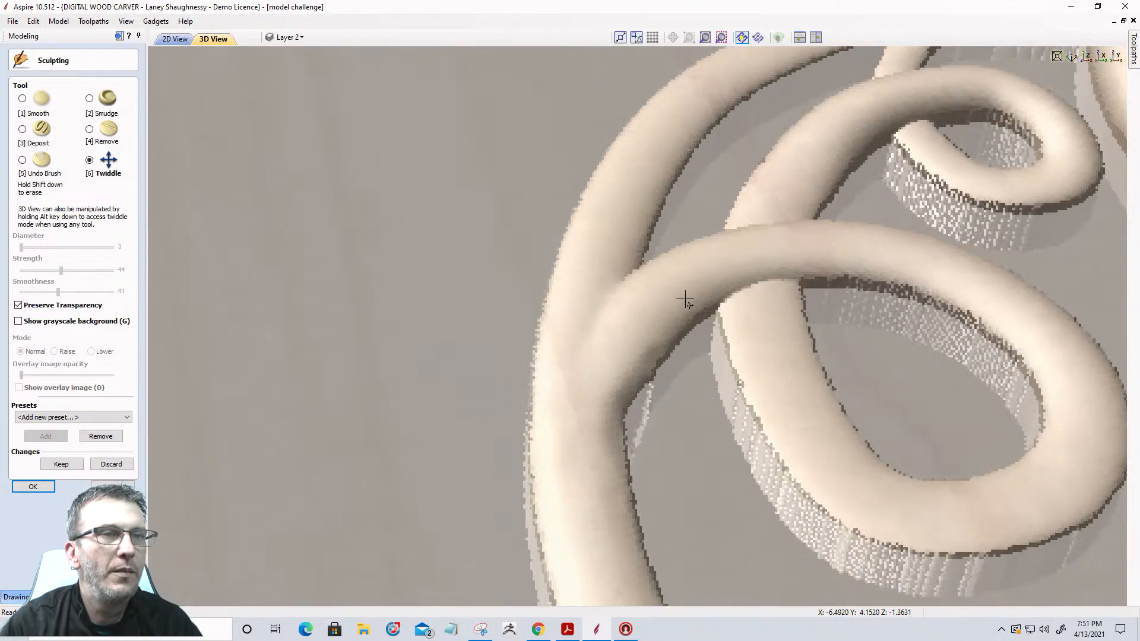
{"action": "left_click_drag", "start_coordinate": [921, 324], "coordinate": [636, 257]}
{"action": "left_click_drag", "start_coordinate": [777, 426], "coordinate": [743, 504]}
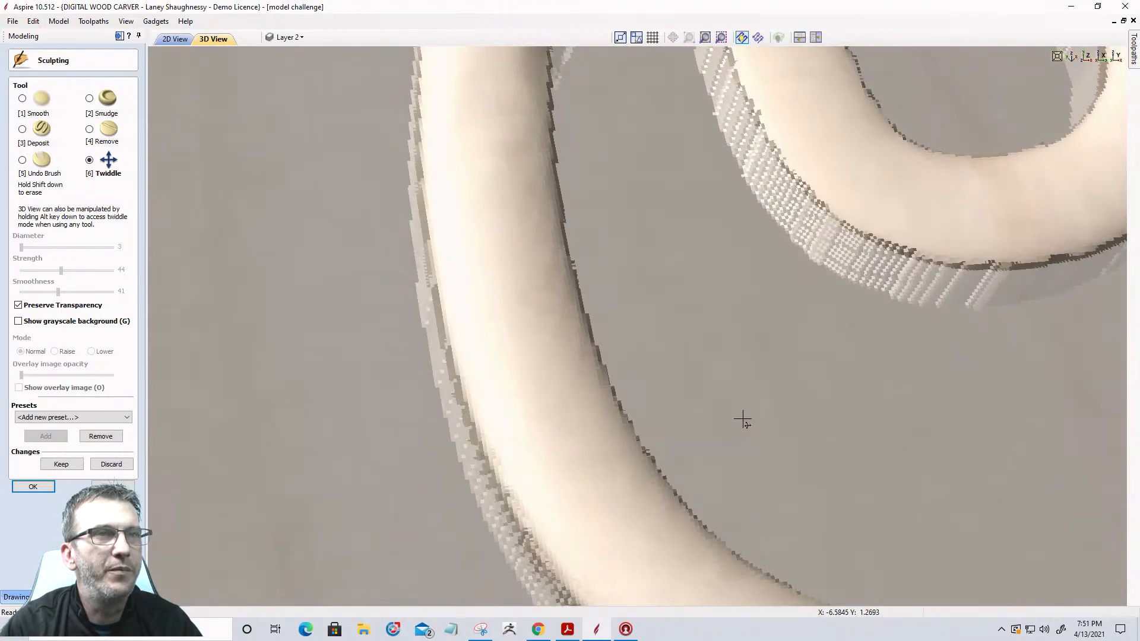
{"action": "scroll", "coordinate": [742, 419], "scroll_direction": "down", "scroll_amount": 2}
{"action": "scroll", "coordinate": [745, 414], "scroll_direction": "down", "scroll_amount": 1}
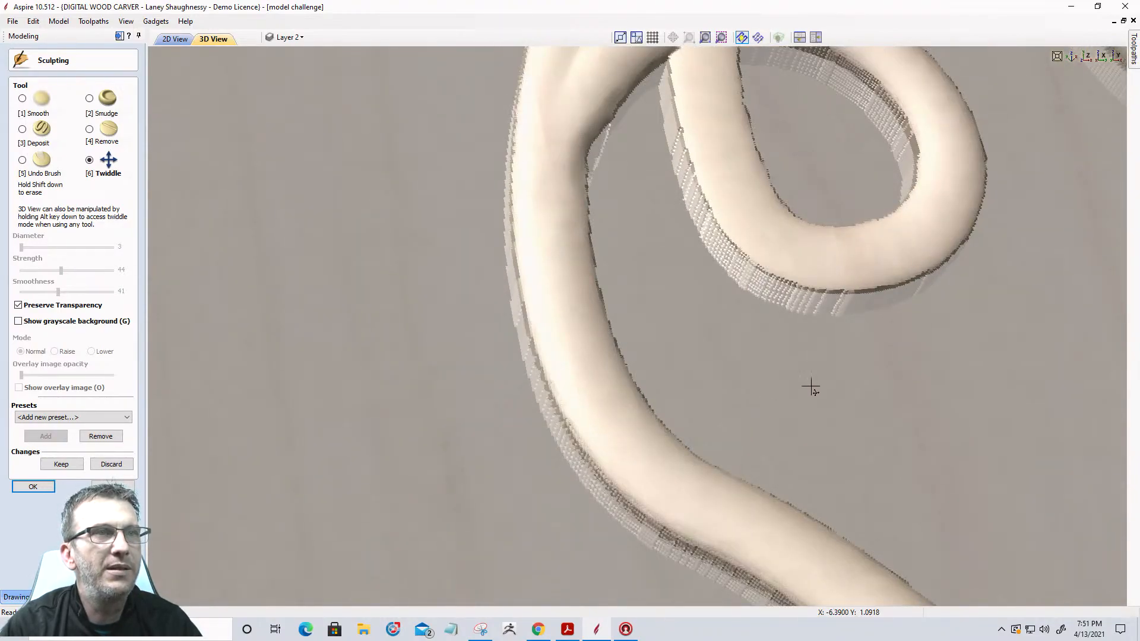
{"action": "scroll", "coordinate": [1038, 186], "scroll_direction": "down", "scroll_amount": 1}
{"action": "left_click", "coordinate": [1089, 58]}
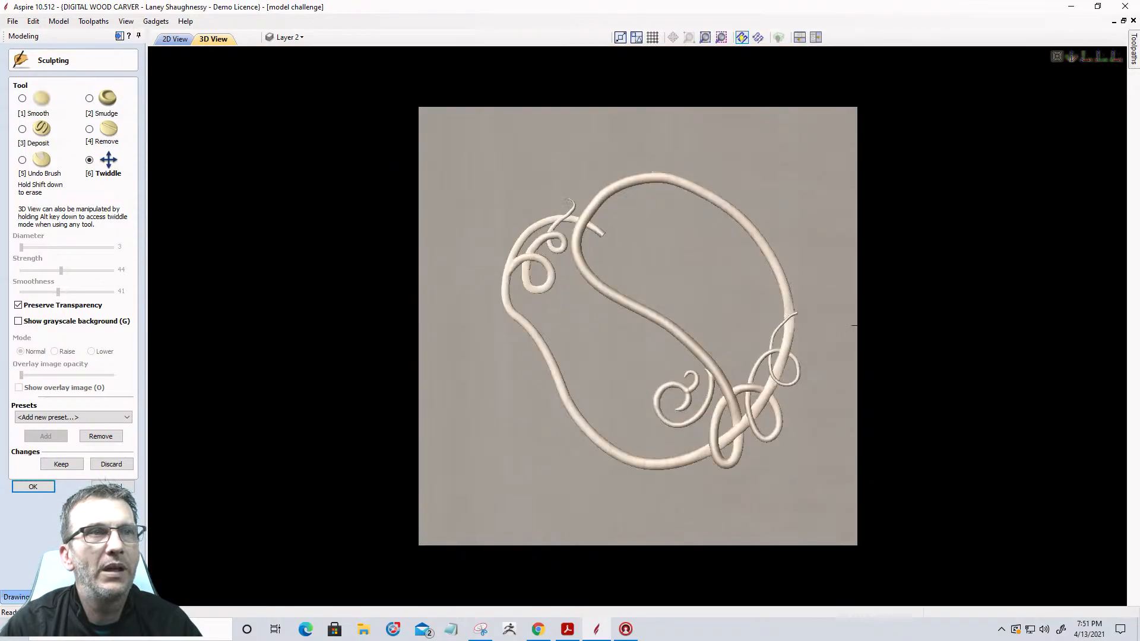
{"action": "scroll", "coordinate": [742, 382], "scroll_direction": "up", "scroll_amount": 5}
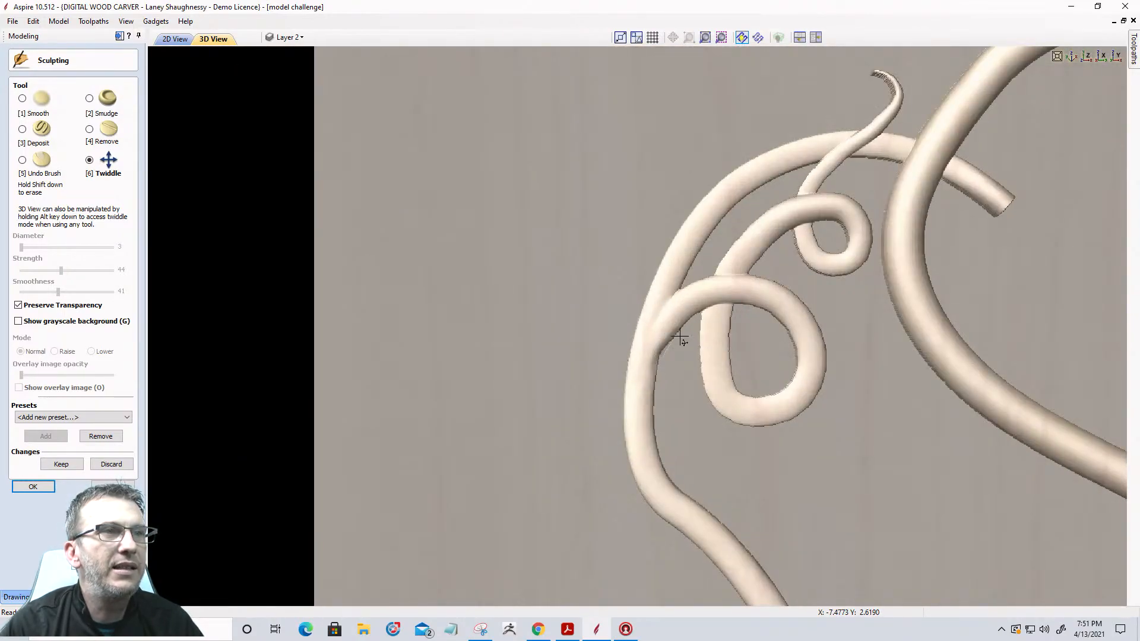
{"action": "scroll", "coordinate": [675, 353], "scroll_direction": "up", "scroll_amount": 1}
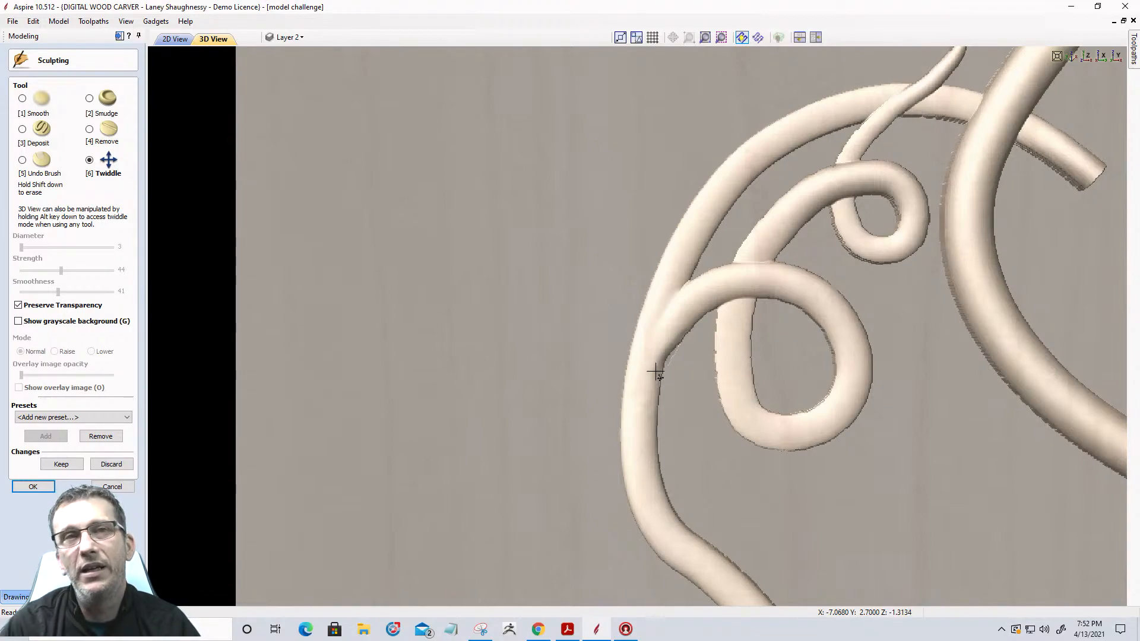
Look up the Preview Simulation Quality options for toolpaths without changing them, and decline discarding the sculpting changes
{"action": "left_click", "coordinate": [94, 21]}
{"action": "mouse_move", "coordinate": [113, 74]}
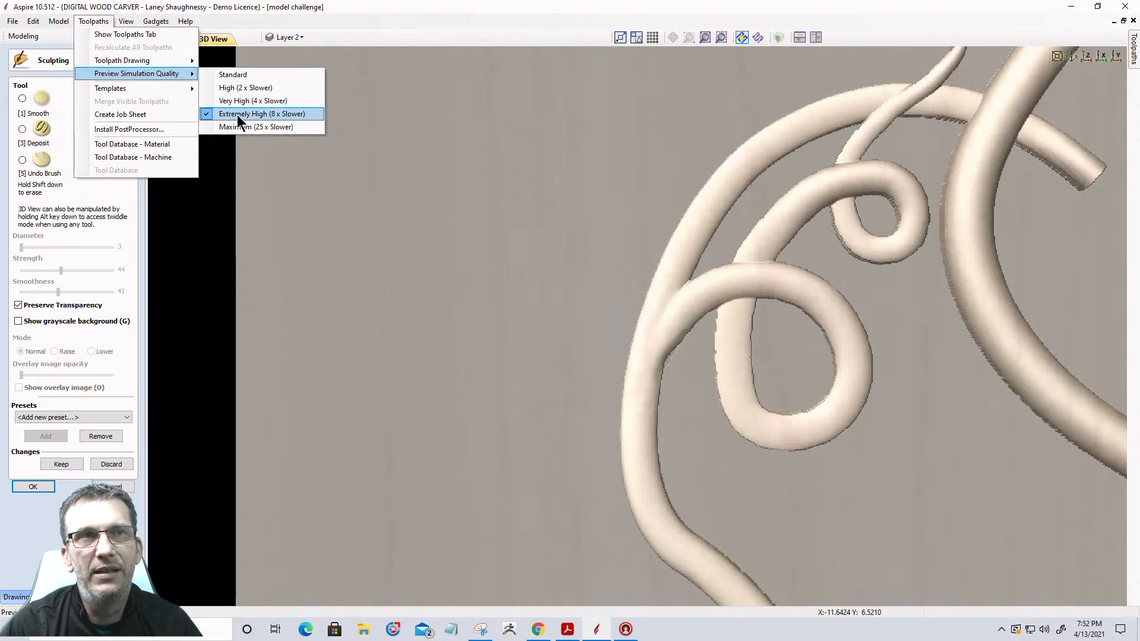
{"action": "key", "text": "Escape"}
{"action": "key", "text": "Escape"}
{"action": "key", "text": "Escape"}
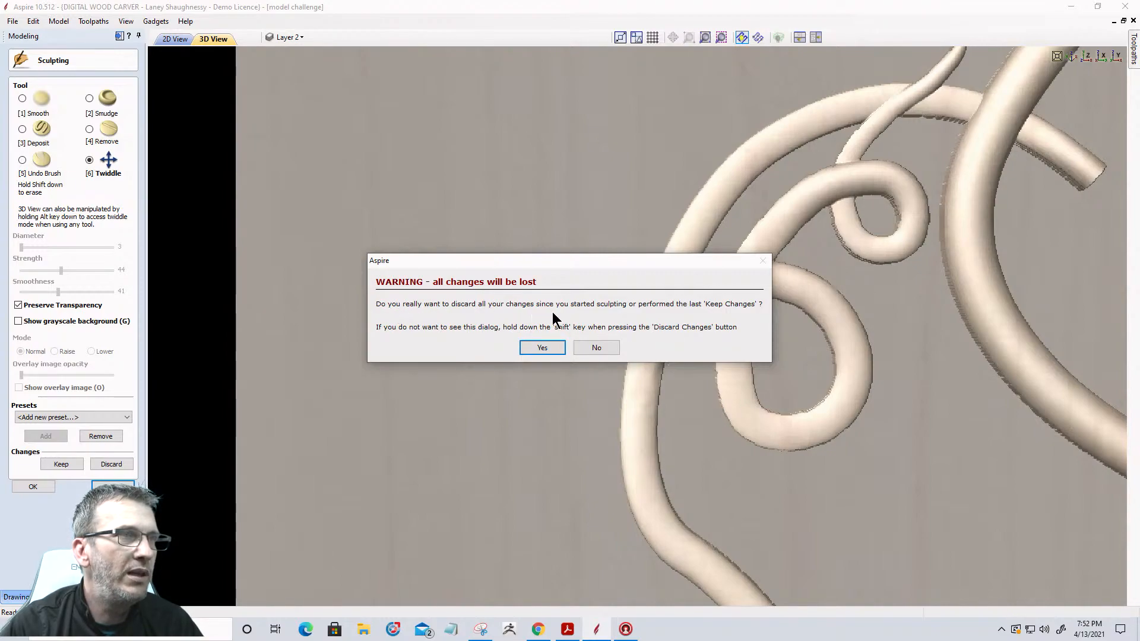
{"action": "left_click", "coordinate": [596, 347]}
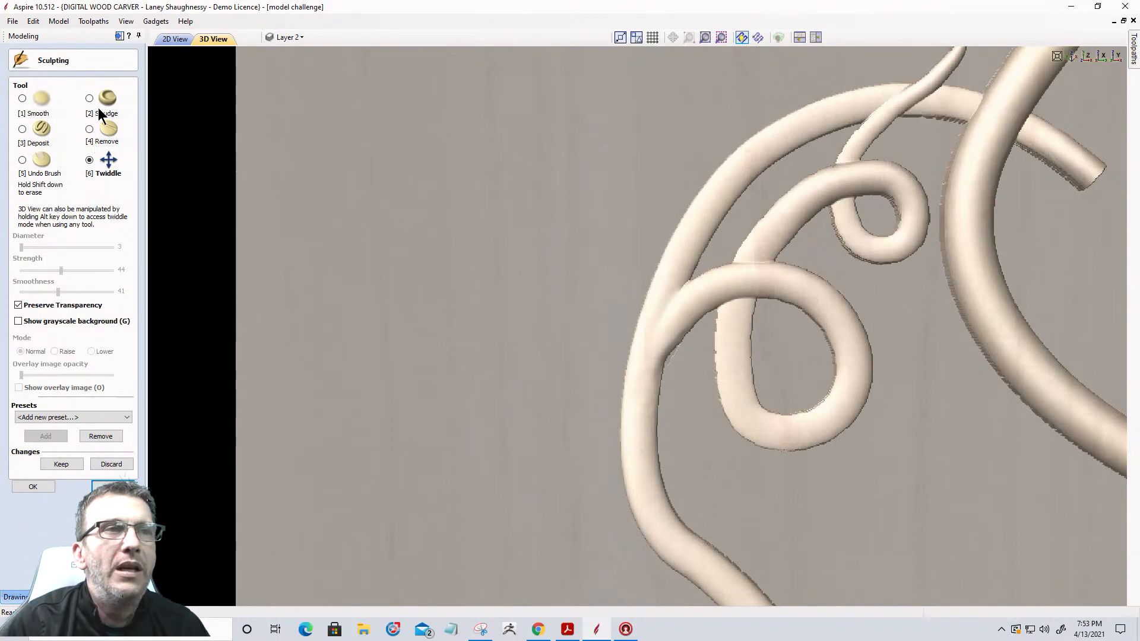
Check the curled tendril and its pointed end beside the thick vine, and accept the sculpting session
{"action": "left_click_drag", "start_coordinate": [621, 275], "coordinate": [538, 234]}
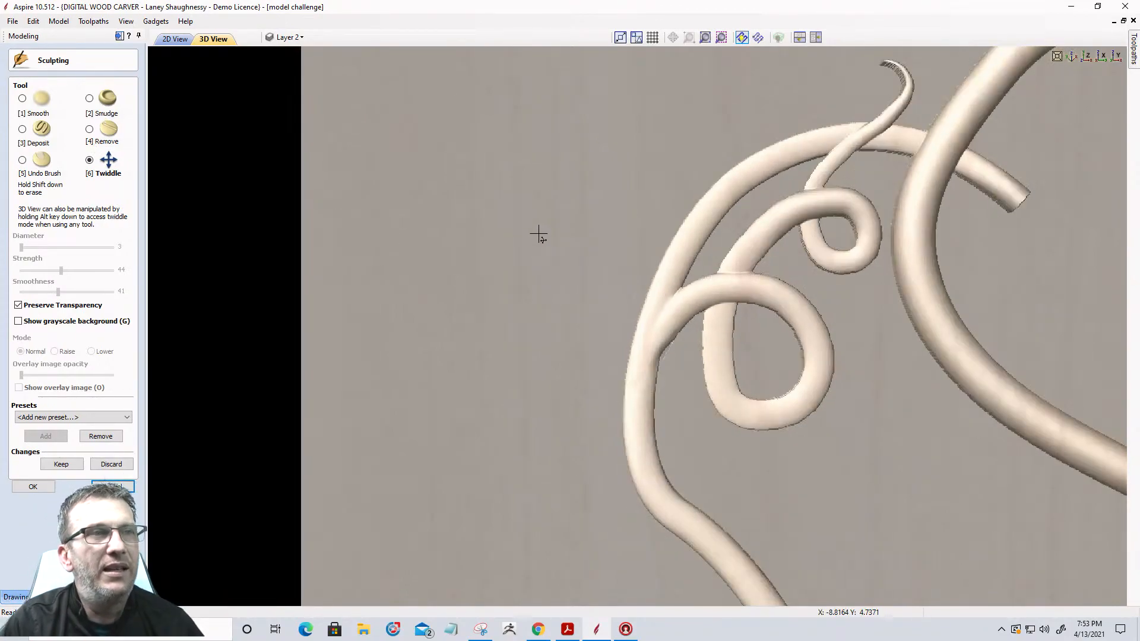
{"action": "scroll", "coordinate": [499, 219], "scroll_direction": "down", "scroll_amount": 8}
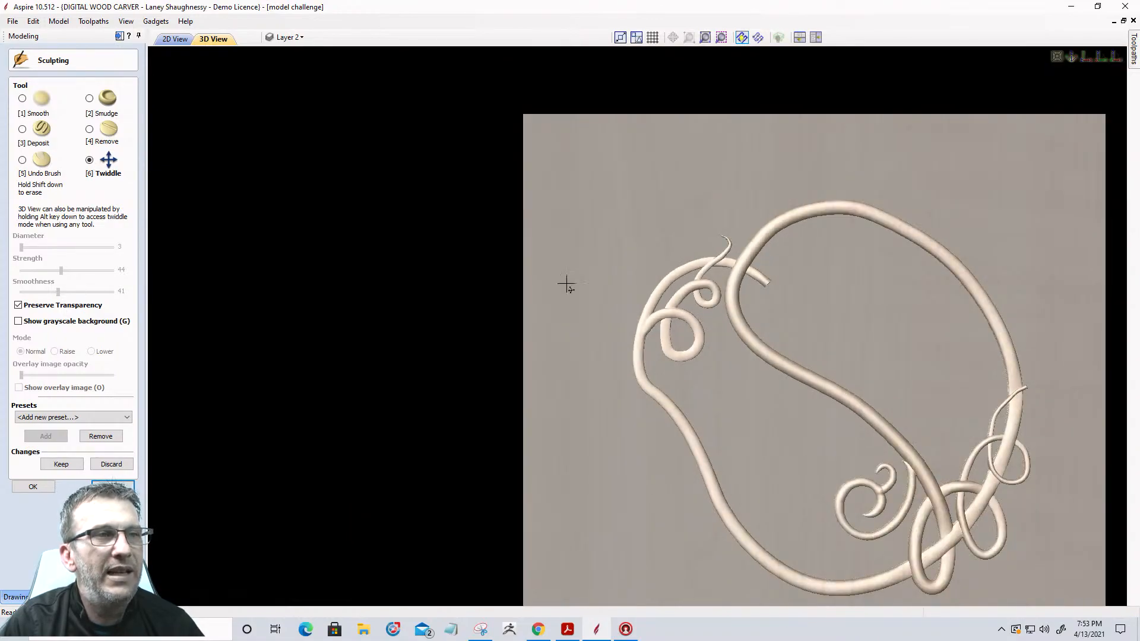
{"action": "scroll", "coordinate": [954, 509], "scroll_direction": "up", "scroll_amount": 5}
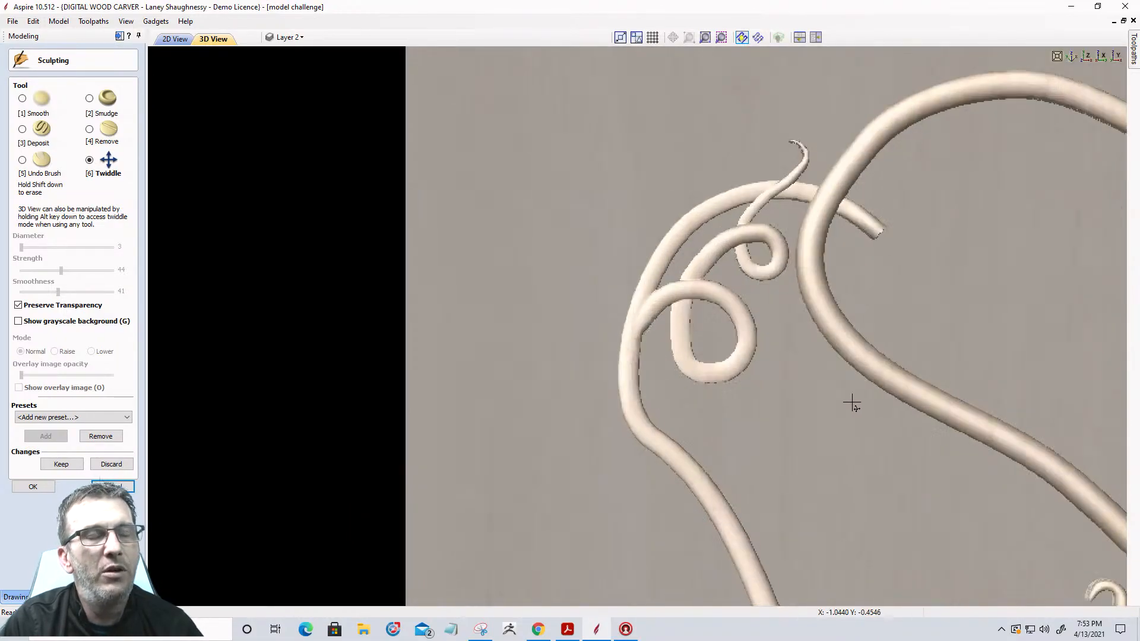
{"action": "scroll", "coordinate": [997, 321], "scroll_direction": "up", "scroll_amount": 4}
{"action": "middle_click_drag", "start_coordinate": [891, 272], "coordinate": [509, 267]}
{"action": "scroll", "coordinate": [819, 237], "scroll_direction": "up", "scroll_amount": 4}
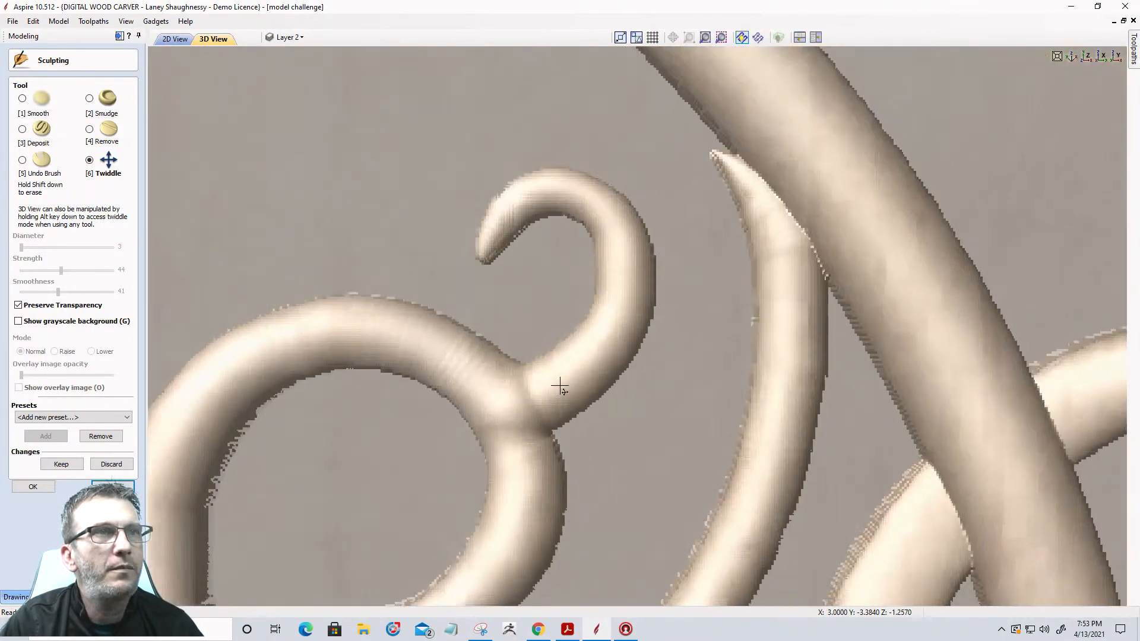
{"action": "middle_click_drag", "start_coordinate": [560, 386], "coordinate": [557, 395]}
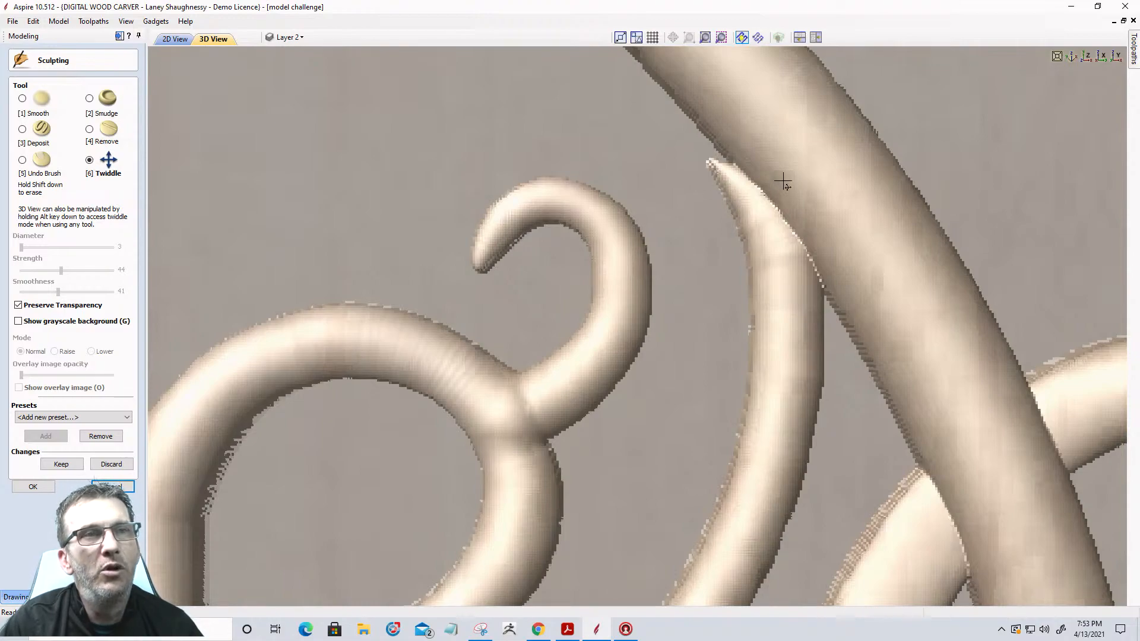
{"action": "scroll", "coordinate": [817, 181], "scroll_direction": "down", "scroll_amount": 3}
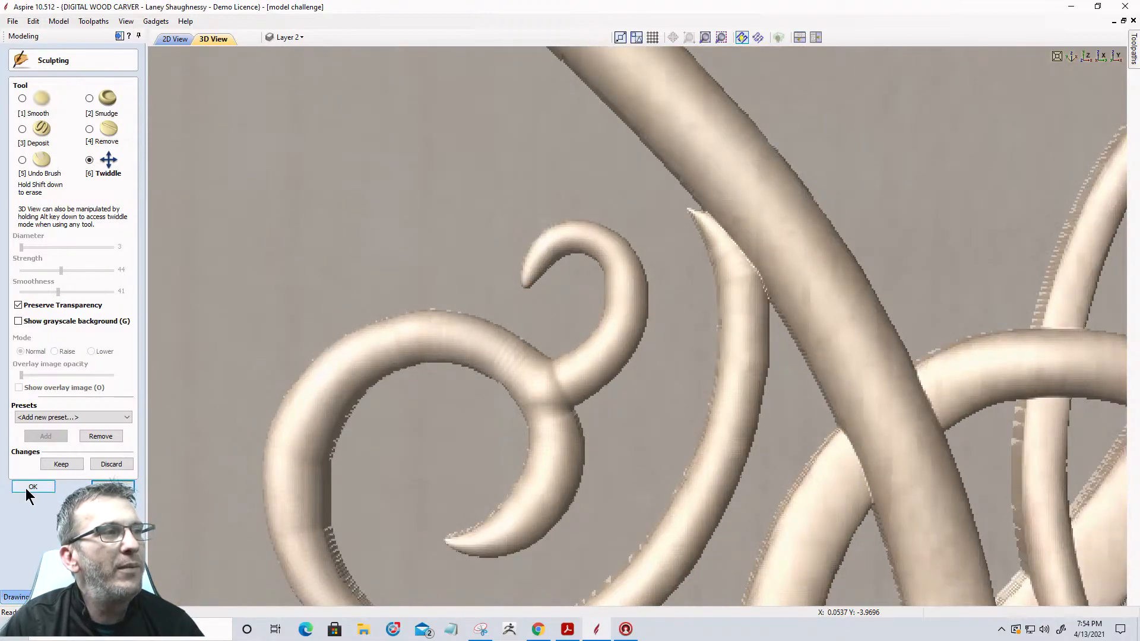
{"action": "left_click", "coordinate": [32, 487]}
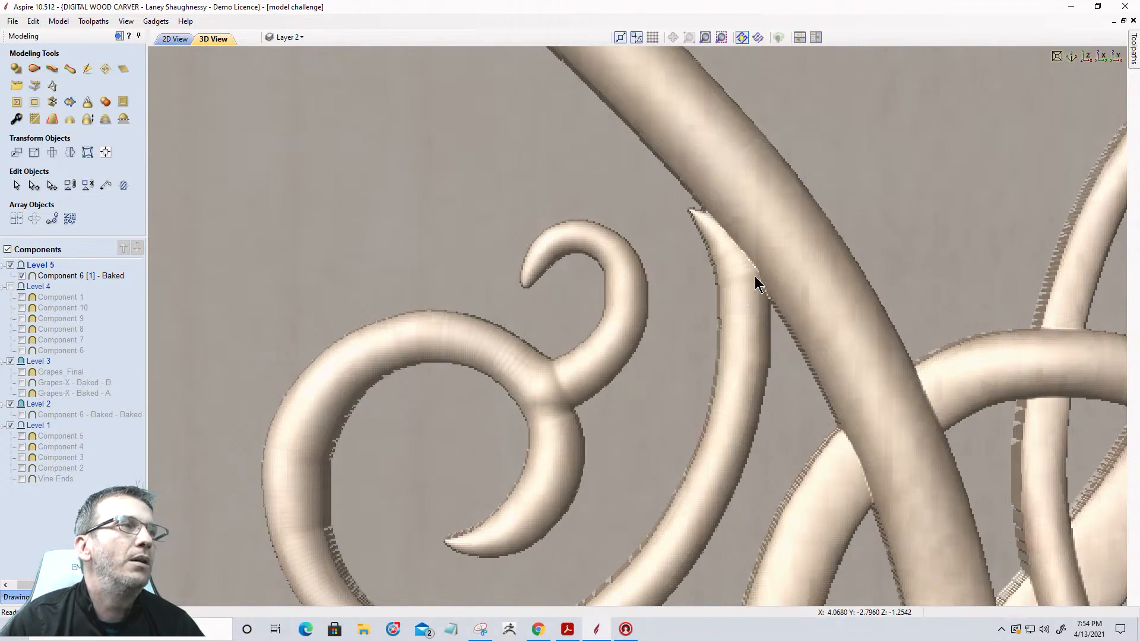
{"action": "scroll", "coordinate": [753, 273], "scroll_direction": "down", "scroll_amount": 3}
{"action": "middle_click_drag", "start_coordinate": [701, 324], "coordinate": [751, 265]}
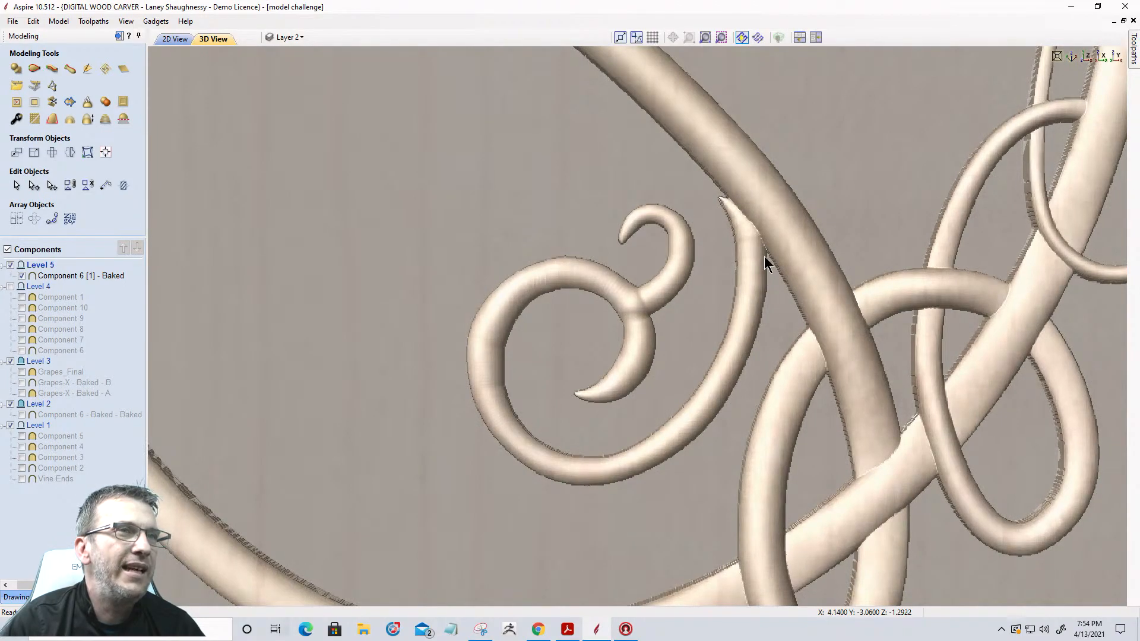
{"action": "scroll", "coordinate": [766, 256], "scroll_direction": "up", "scroll_amount": 1}
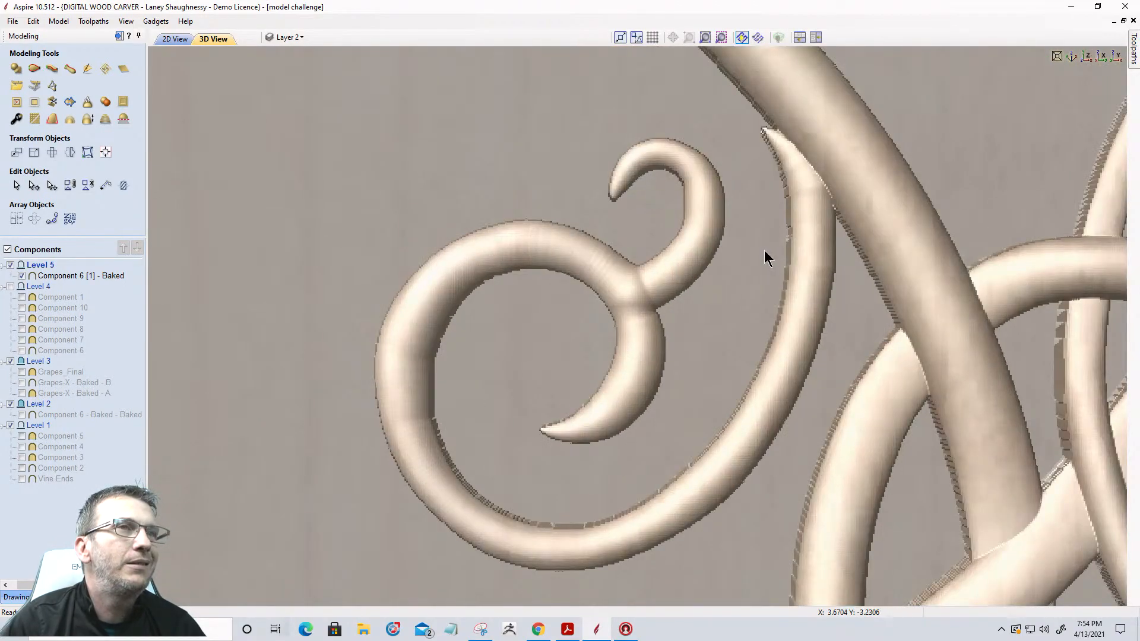
{"action": "scroll", "coordinate": [748, 263], "scroll_direction": "down", "scroll_amount": 1}
{"action": "scroll", "coordinate": [749, 263], "scroll_direction": "down", "scroll_amount": 1}
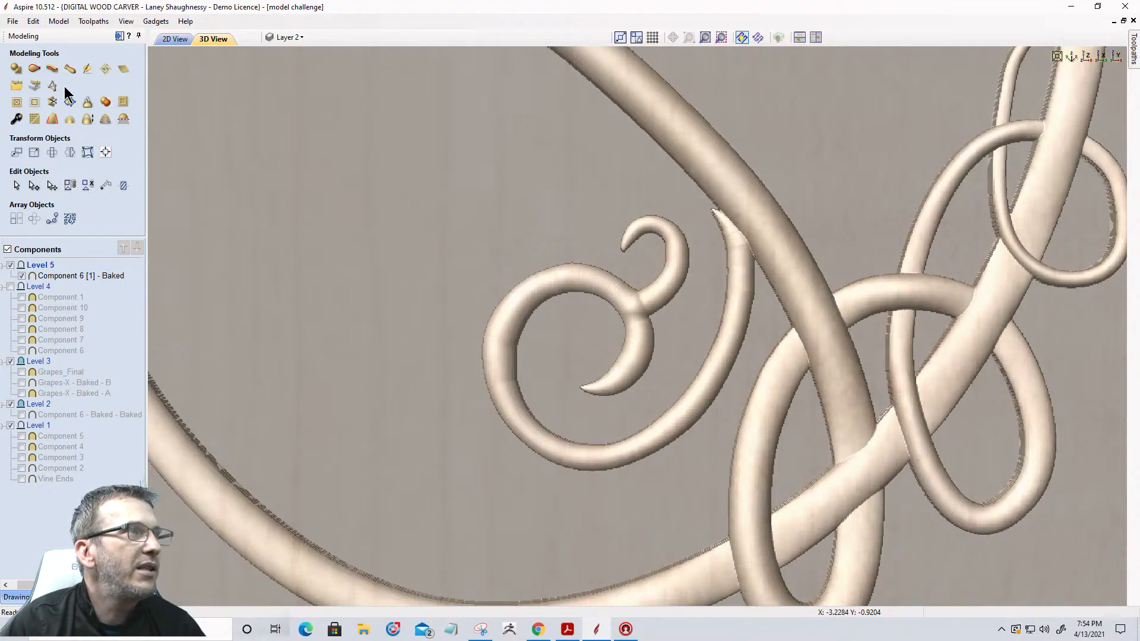
{"action": "left_click", "coordinate": [87, 70]}
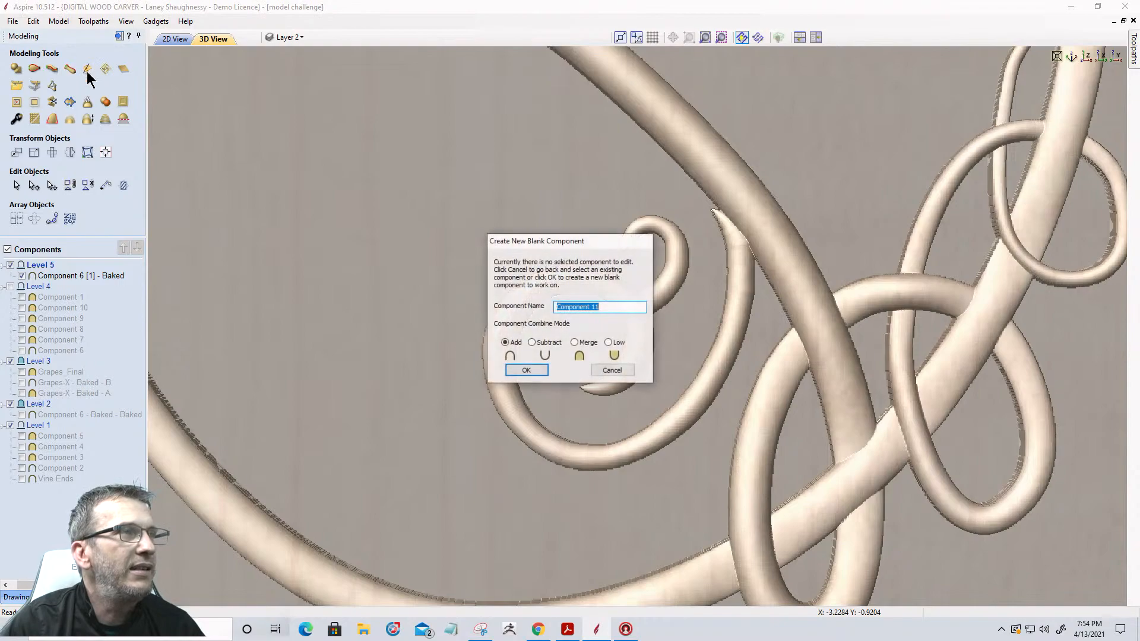
{"action": "left_click", "coordinate": [613, 371]}
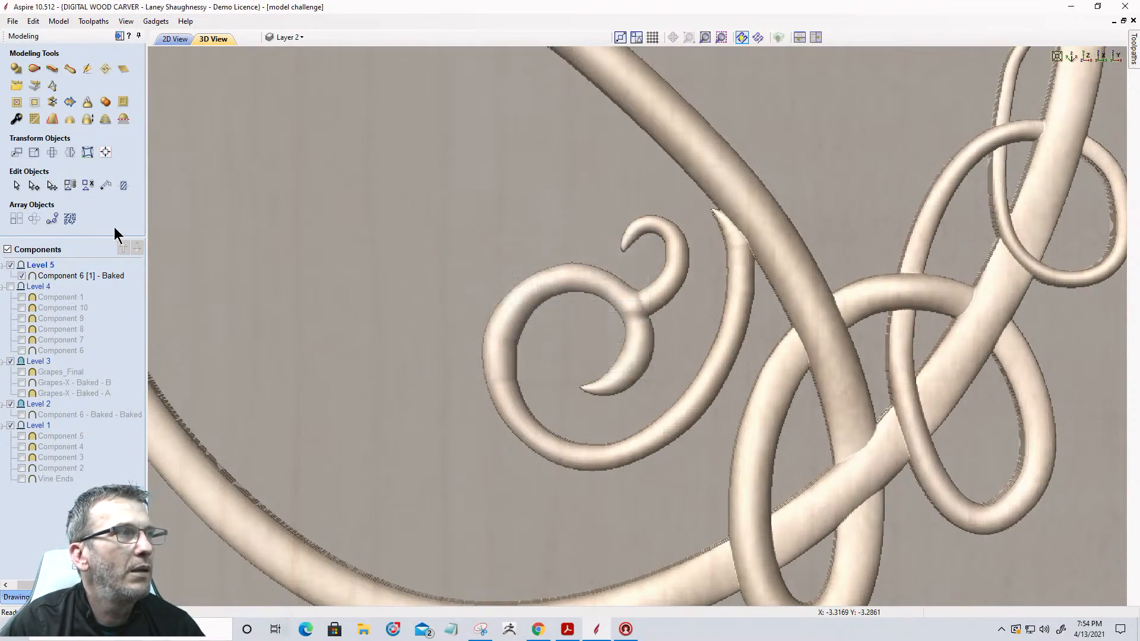
Select Component 6 [1] - Baked on Level 5 and open it for sculpting
{"action": "left_click", "coordinate": [72, 272]}
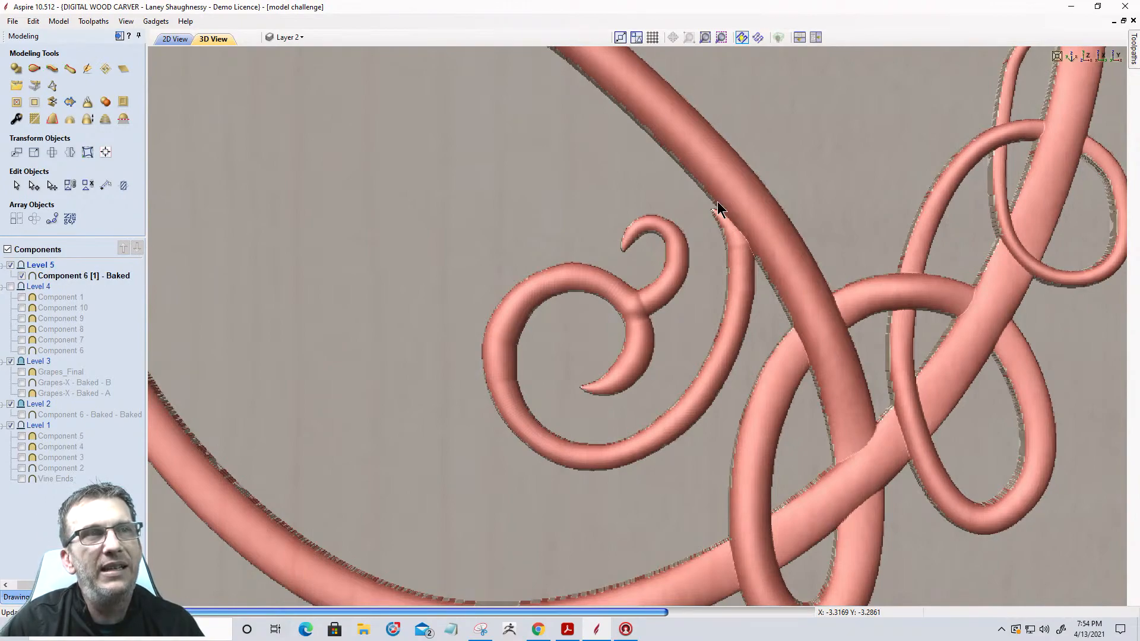
{"action": "middle_click_drag", "start_coordinate": [726, 277], "coordinate": [686, 399]}
{"action": "scroll", "coordinate": [687, 397], "scroll_direction": "up", "scroll_amount": 10}
{"action": "middle_click_drag", "start_coordinate": [707, 355], "coordinate": [718, 273]}
{"action": "scroll", "coordinate": [718, 273], "scroll_direction": "up", "scroll_amount": 2}
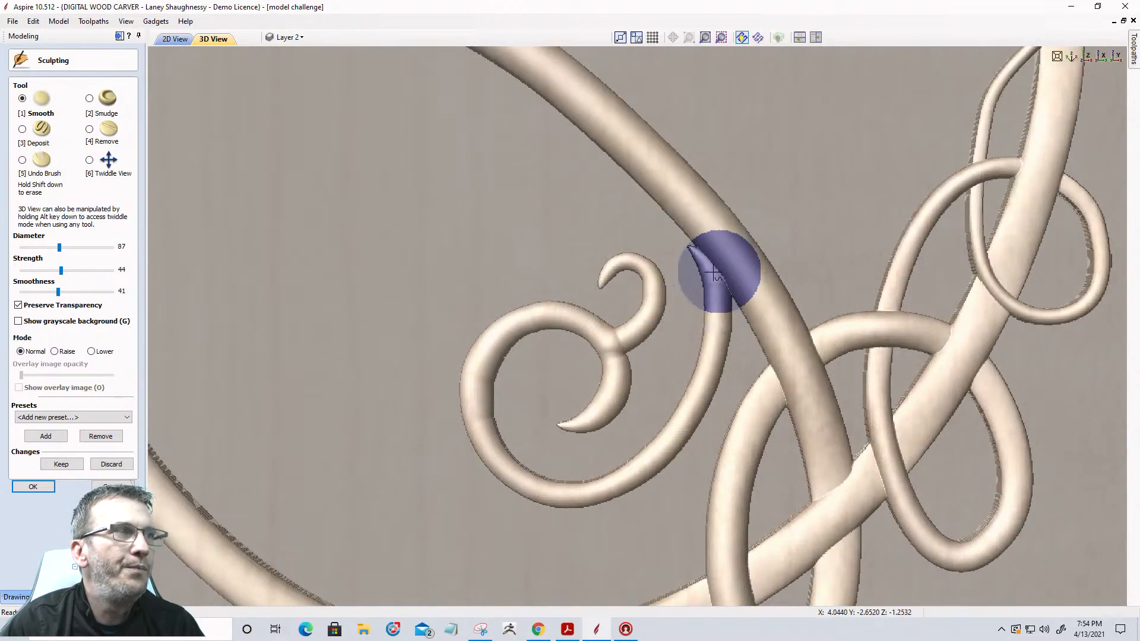
Examine the spot where the long tendril's pointed tip meets the thick vine, from above and at an angle
{"action": "left_click", "coordinate": [89, 161]}
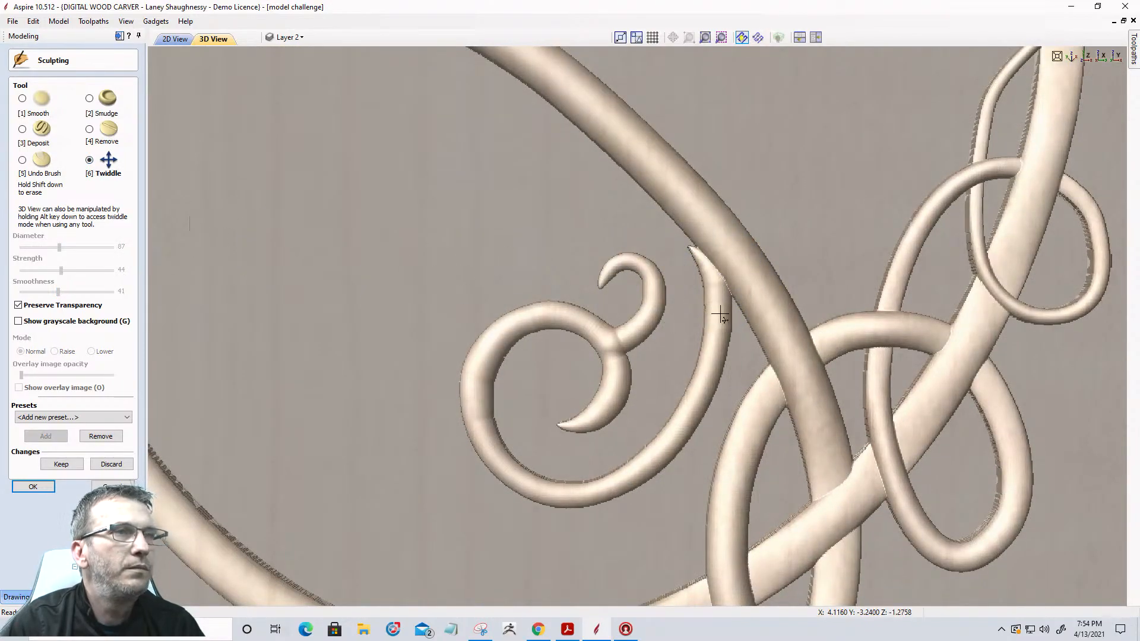
{"action": "scroll", "coordinate": [701, 294], "scroll_direction": "up", "scroll_amount": 4}
{"action": "middle_click_drag", "start_coordinate": [707, 291], "coordinate": [555, 307]}
{"action": "middle_click_drag", "start_coordinate": [636, 342], "coordinate": [508, 297]}
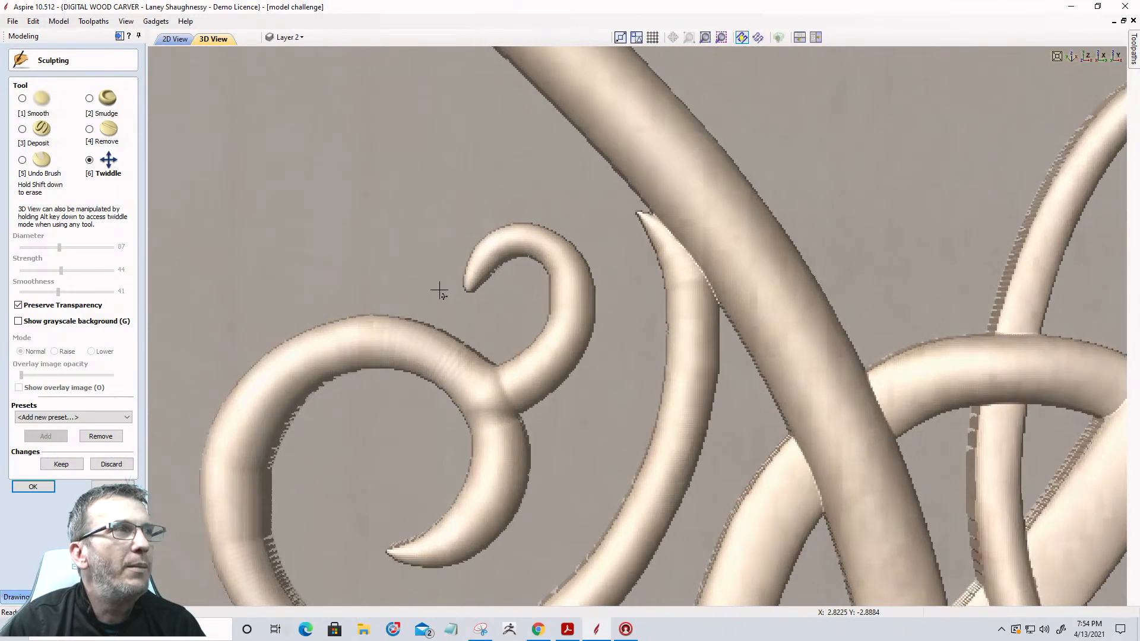
{"action": "left_click", "coordinate": [22, 97]}
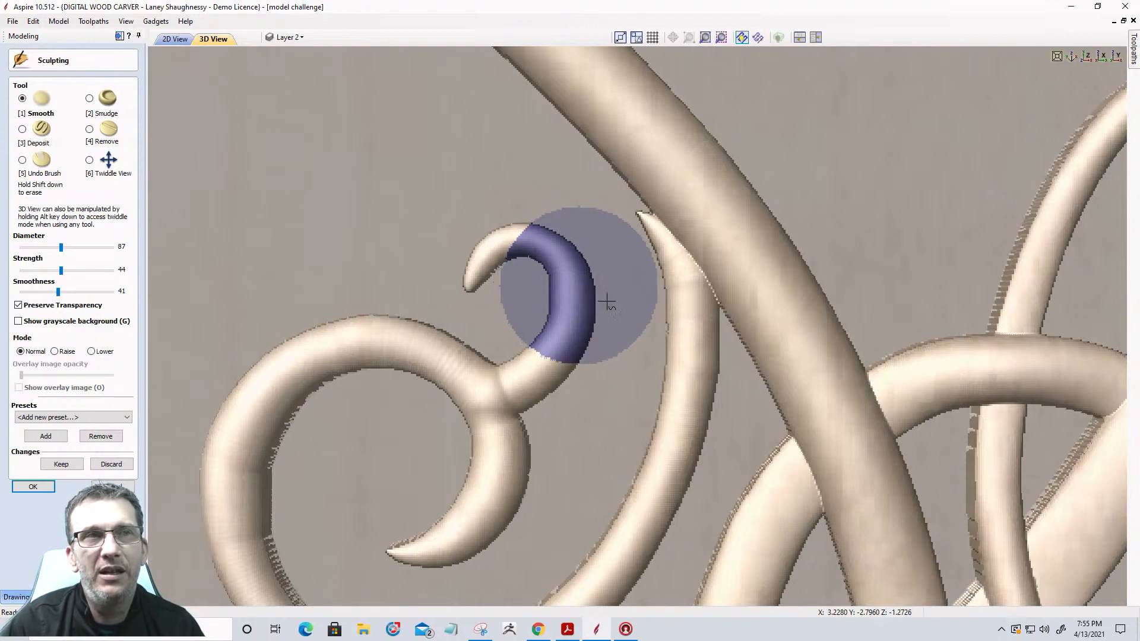
{"action": "middle_click_drag", "start_coordinate": [636, 291], "coordinate": [754, 315]}
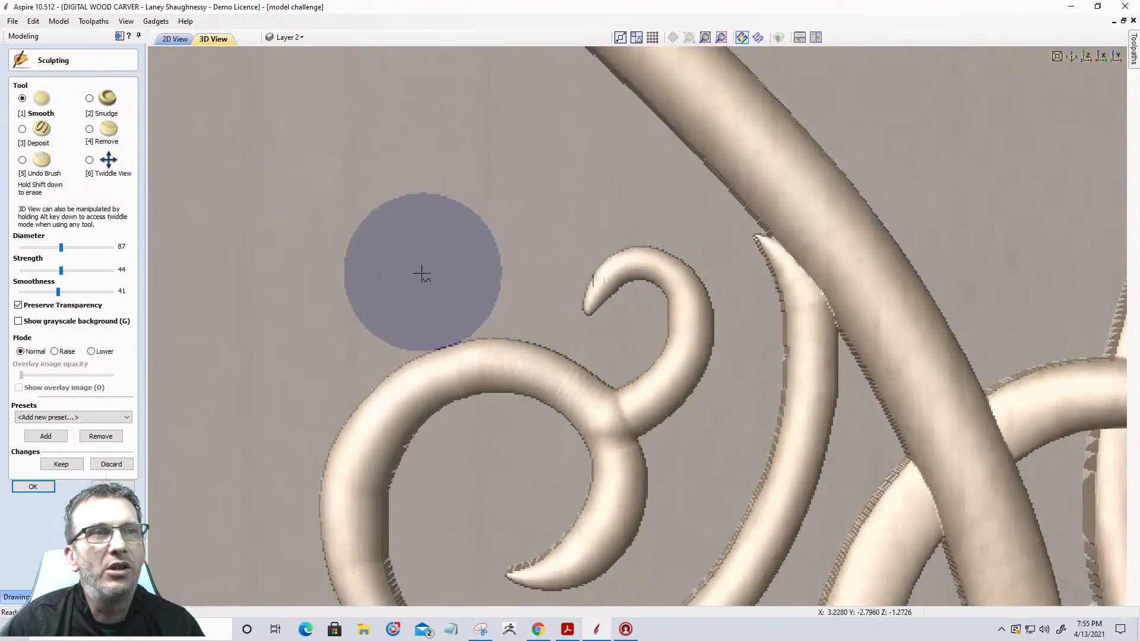
{"action": "middle_click_drag", "start_coordinate": [816, 262], "coordinate": [685, 191]}
{"action": "mouse_move", "coordinate": [671, 247]}
{"action": "middle_mouse_down"}
{"action": "mouse_move", "coordinate": [760, 255]}
{"action": "mouse_move", "coordinate": [677, 297]}
{"action": "middle_mouse_up"}
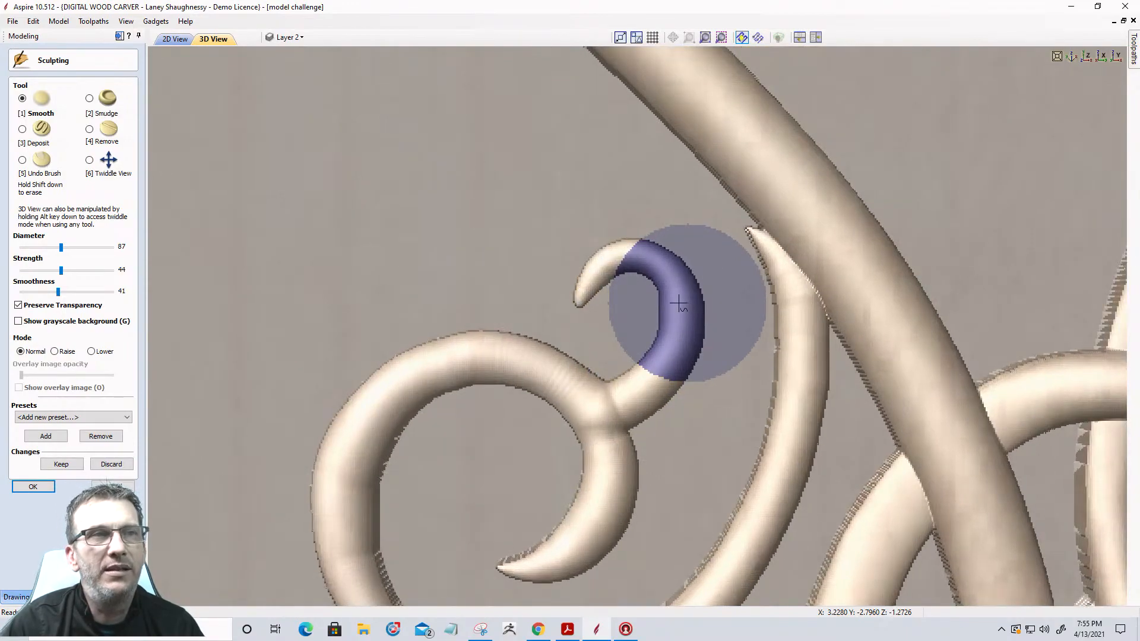
{"action": "left_click", "coordinate": [91, 161]}
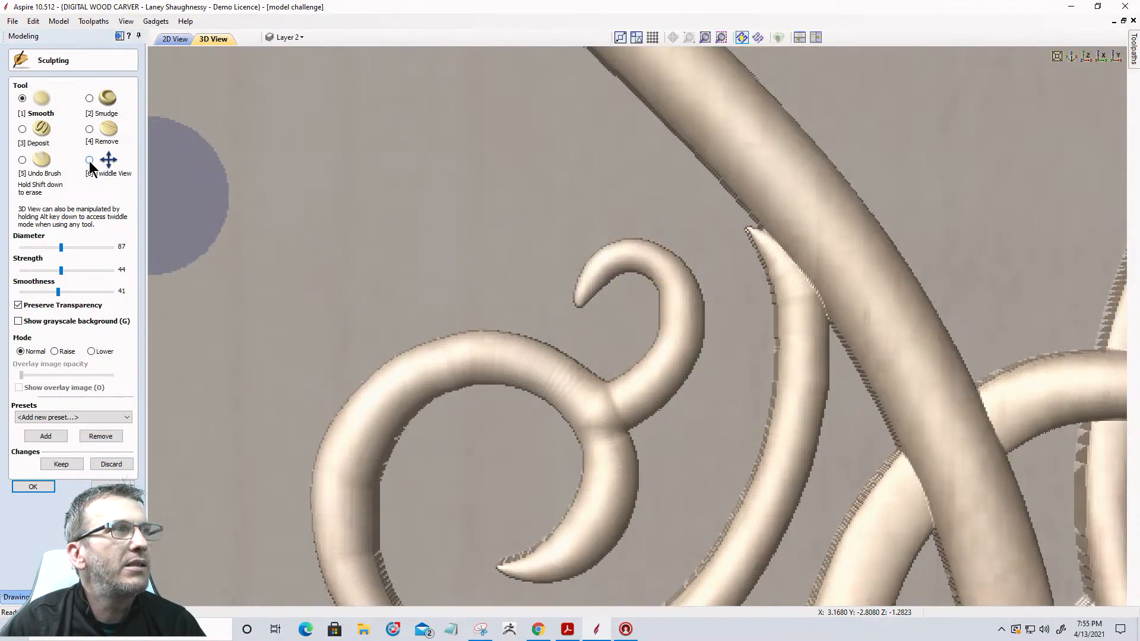
{"action": "left_click_drag", "start_coordinate": [873, 373], "coordinate": [756, 219]}
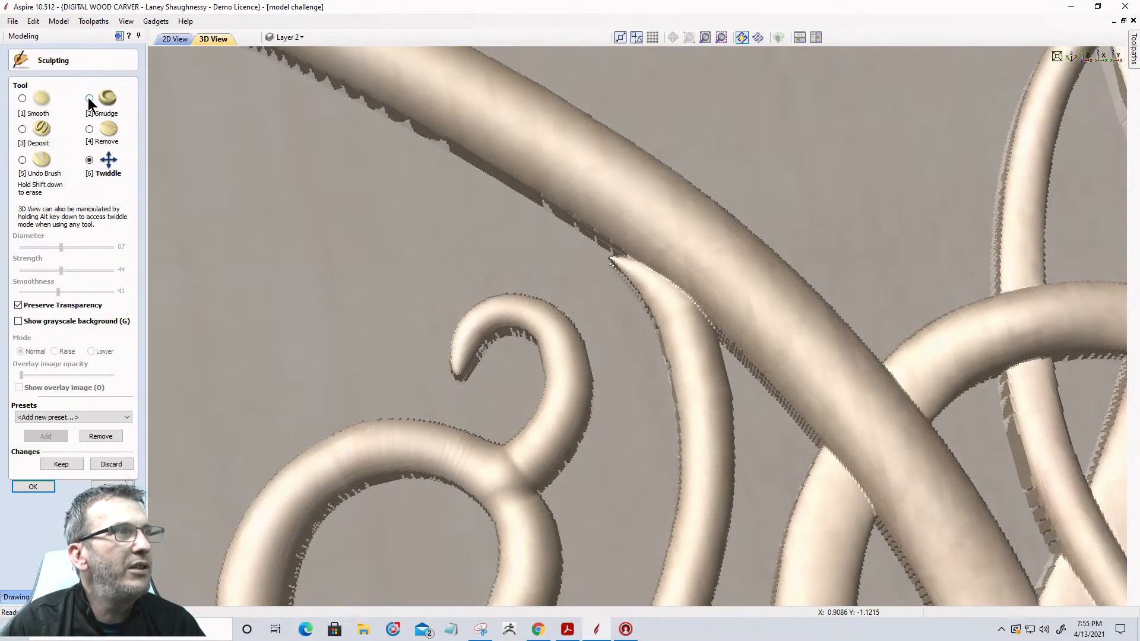
Rework the long tendril's pointed tip where it meets the thick vine, using the Deposit brush at diameter 41, strength 87 and smoothness 100
{"action": "left_click", "coordinate": [21, 135]}
{"action": "scroll", "coordinate": [611, 253], "scroll_direction": "down", "scroll_amount": 15}
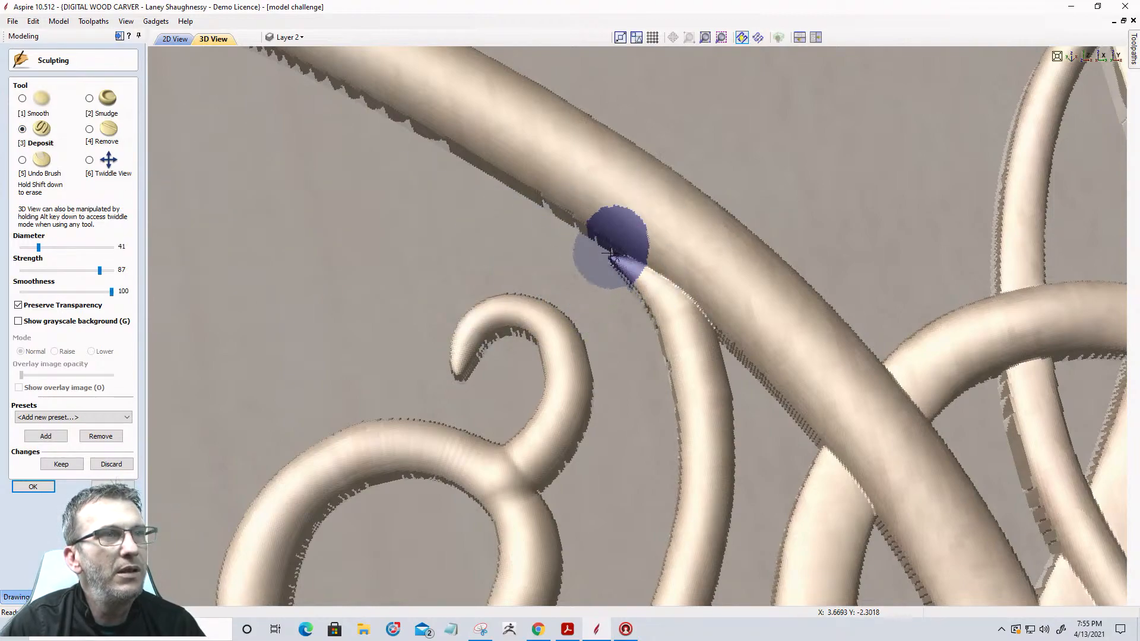
{"action": "mouse_move", "coordinate": [612, 248]}
{"action": "left_mouse_down"}
{"action": "mouse_move", "coordinate": [611, 236]}
{"action": "mouse_move", "coordinate": [622, 260]}
{"action": "mouse_move", "coordinate": [608, 234]}
{"action": "mouse_move", "coordinate": [660, 255]}
{"action": "left_mouse_up"}
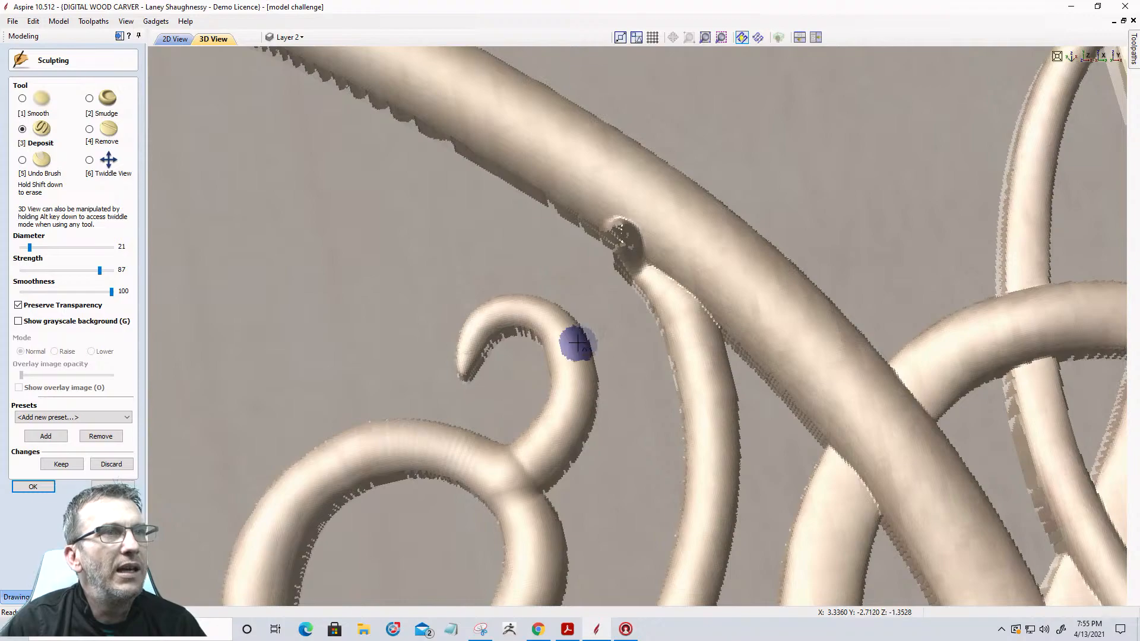
Smudge the tendril's end up into the thick vine with a brush diameter of 35 to close the gap between them
{"action": "left_click", "coordinate": [98, 112]}
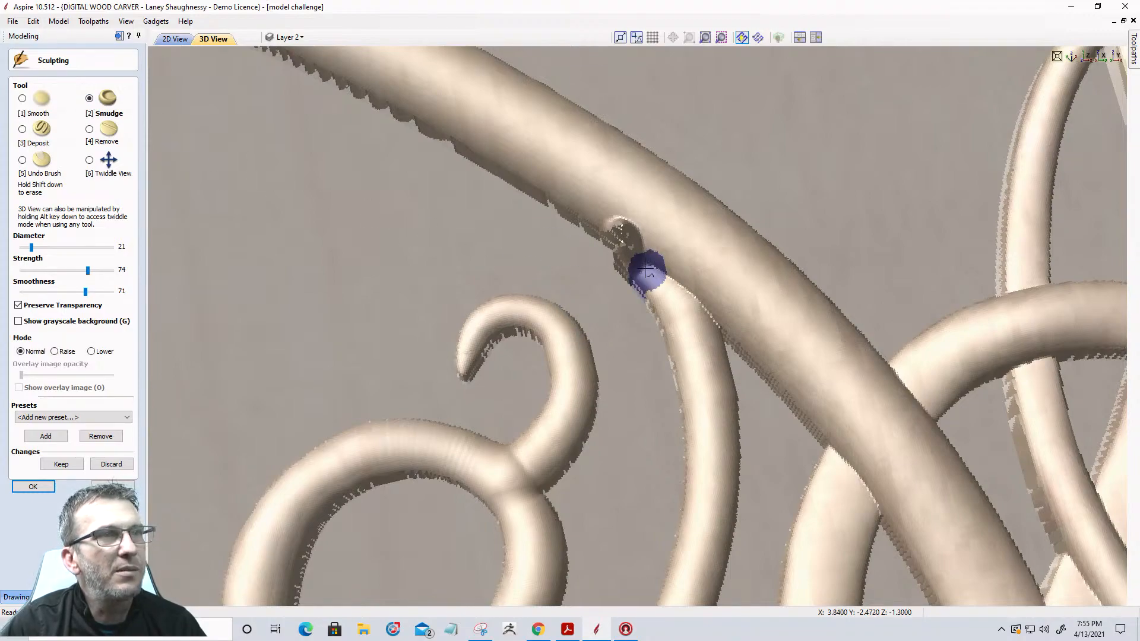
{"action": "scroll", "coordinate": [640, 266], "scroll_direction": "up", "scroll_amount": 3}
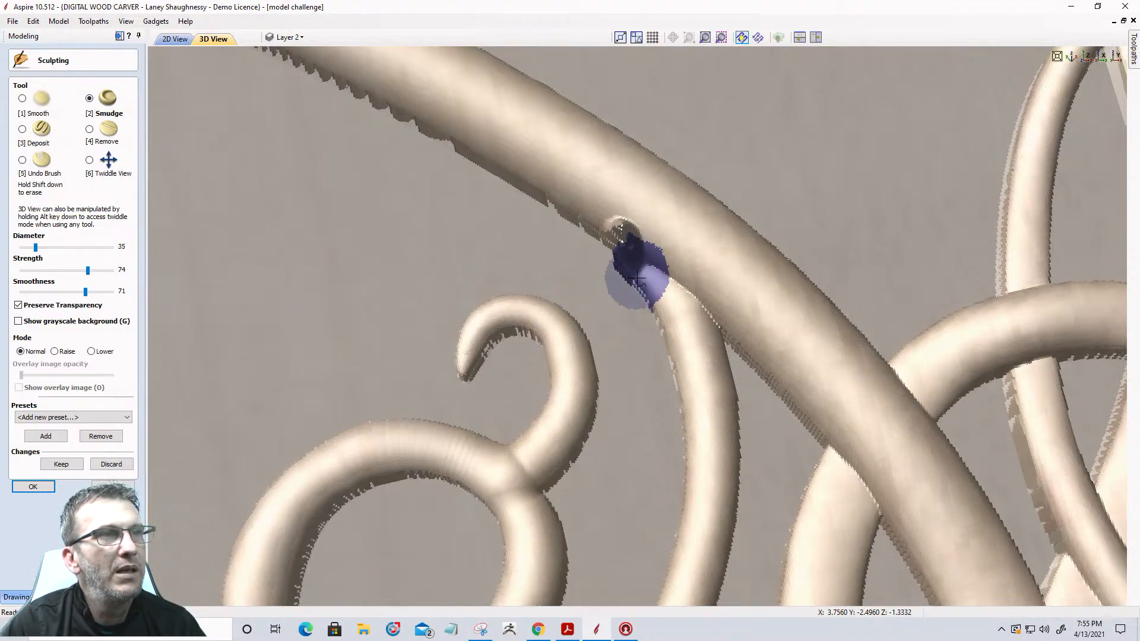
{"action": "mouse_move", "coordinate": [659, 295]}
{"action": "left_mouse_down"}
{"action": "mouse_move", "coordinate": [613, 203]}
{"action": "mouse_move", "coordinate": [634, 287]}
{"action": "mouse_move", "coordinate": [603, 211]}
{"action": "mouse_move", "coordinate": [642, 285]}
{"action": "mouse_move", "coordinate": [603, 222]}
{"action": "left_mouse_up"}
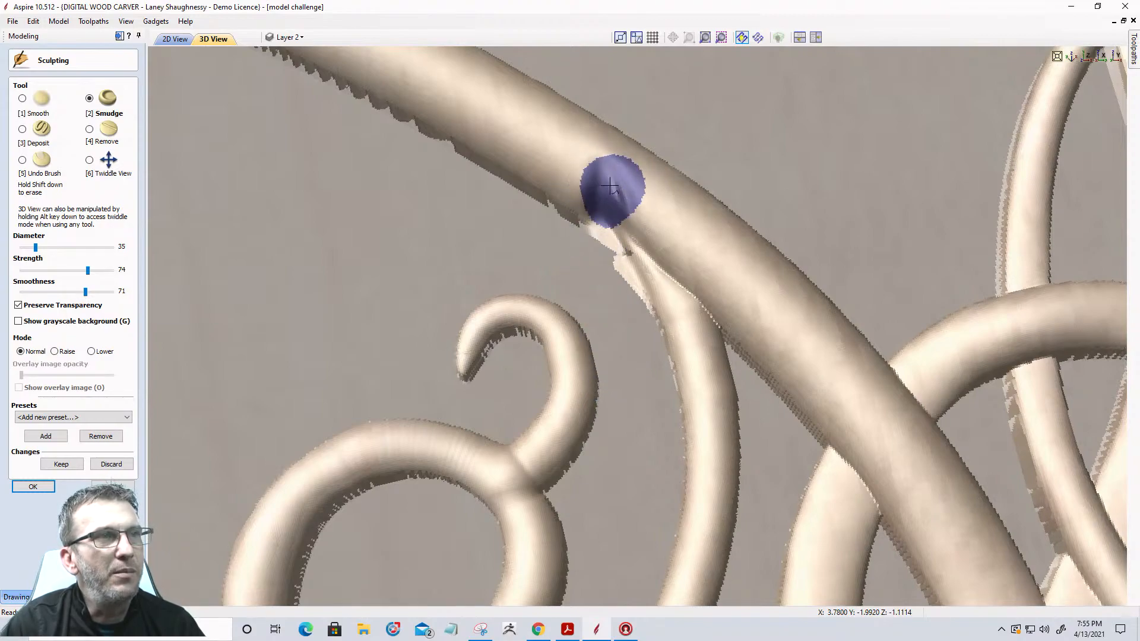
{"action": "mouse_move", "coordinate": [659, 315]}
{"action": "left_mouse_down"}
{"action": "mouse_move", "coordinate": [620, 213]}
{"action": "mouse_move", "coordinate": [671, 298]}
{"action": "mouse_move", "coordinate": [656, 239]}
{"action": "left_mouse_up"}
{"action": "mouse_move", "coordinate": [687, 330]}
{"action": "left_mouse_down"}
{"action": "mouse_move", "coordinate": [674, 261]}
{"action": "mouse_move", "coordinate": [707, 321]}
{"action": "mouse_move", "coordinate": [693, 278]}
{"action": "left_mouse_up"}
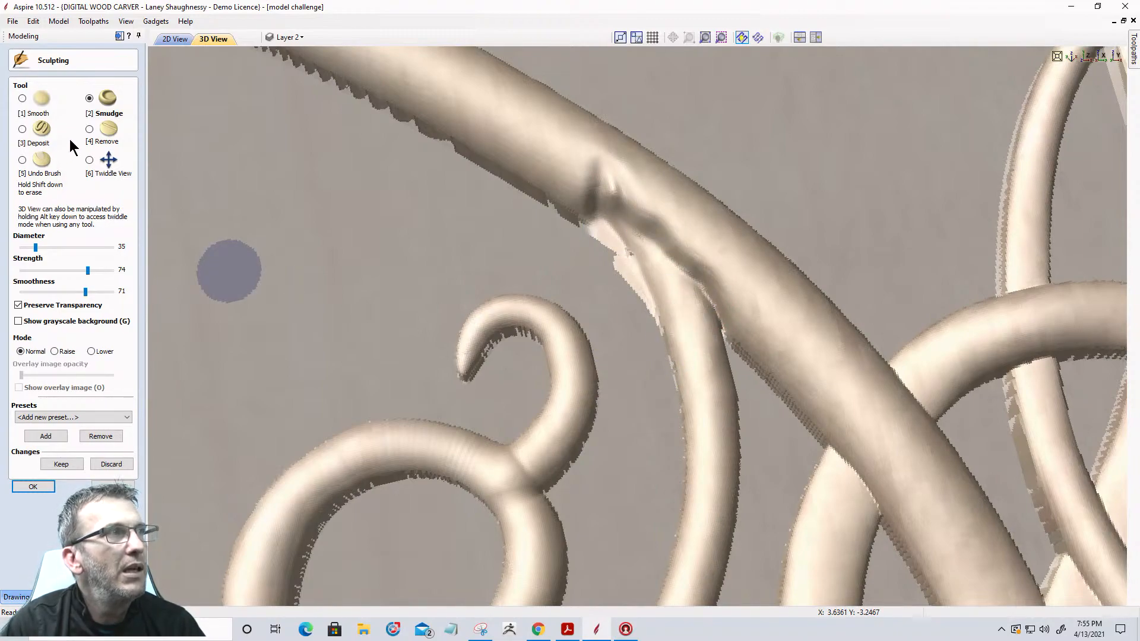
Trim the stray material along the outer edge of the tendril junction with the Remove brush, reducing it to diameter 13 and smoothness 17
{"action": "left_click", "coordinate": [89, 129]}
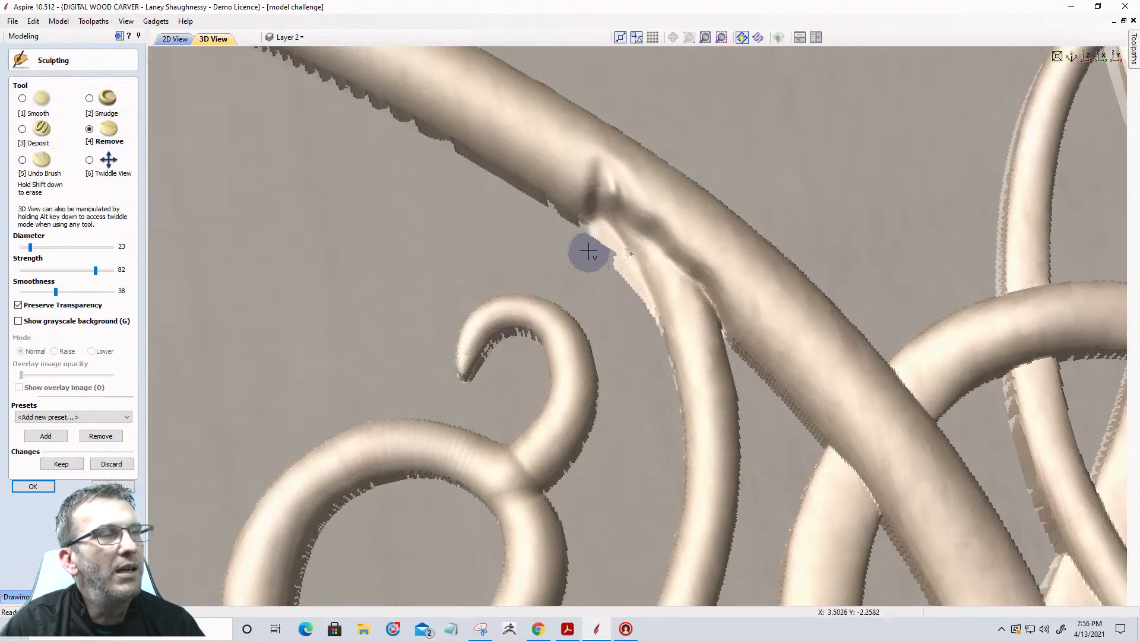
{"action": "mouse_move", "coordinate": [587, 245]}
{"action": "left_mouse_down"}
{"action": "mouse_move", "coordinate": [605, 246]}
{"action": "mouse_move", "coordinate": [594, 240]}
{"action": "mouse_move", "coordinate": [630, 288]}
{"action": "mouse_move", "coordinate": [626, 272]}
{"action": "left_mouse_up"}
{"action": "scroll", "coordinate": [627, 276], "scroll_direction": "down", "scroll_amount": 4}
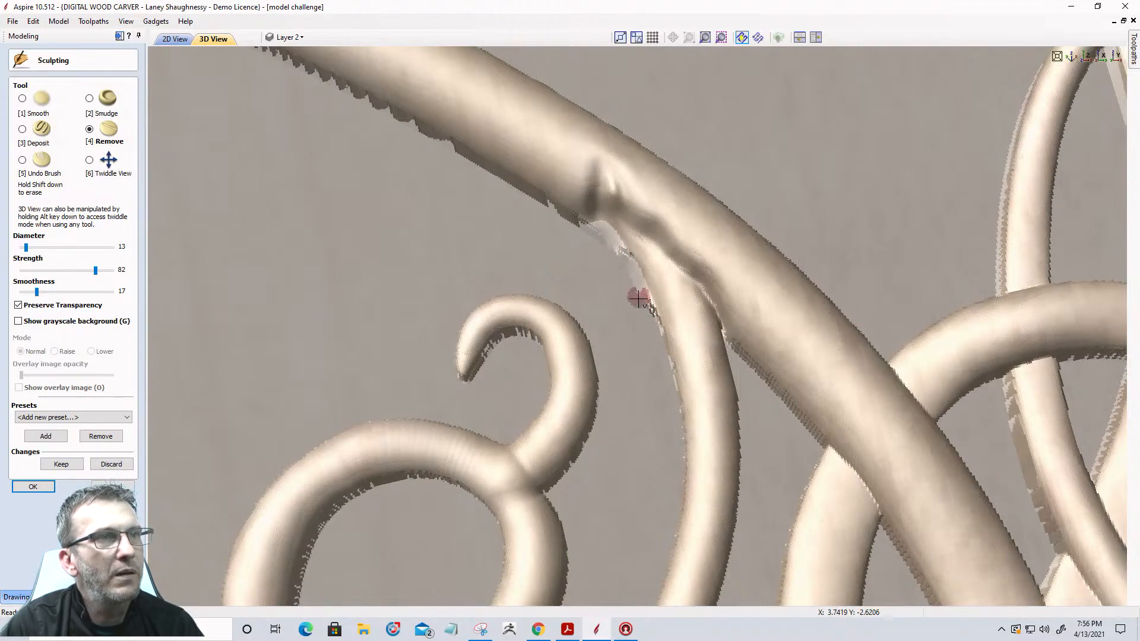
{"action": "mouse_move", "coordinate": [625, 267]}
{"action": "left_mouse_down"}
{"action": "mouse_move", "coordinate": [618, 257]}
{"action": "mouse_move", "coordinate": [639, 289]}
{"action": "mouse_move", "coordinate": [619, 260]}
{"action": "mouse_move", "coordinate": [626, 278]}
{"action": "left_mouse_up"}
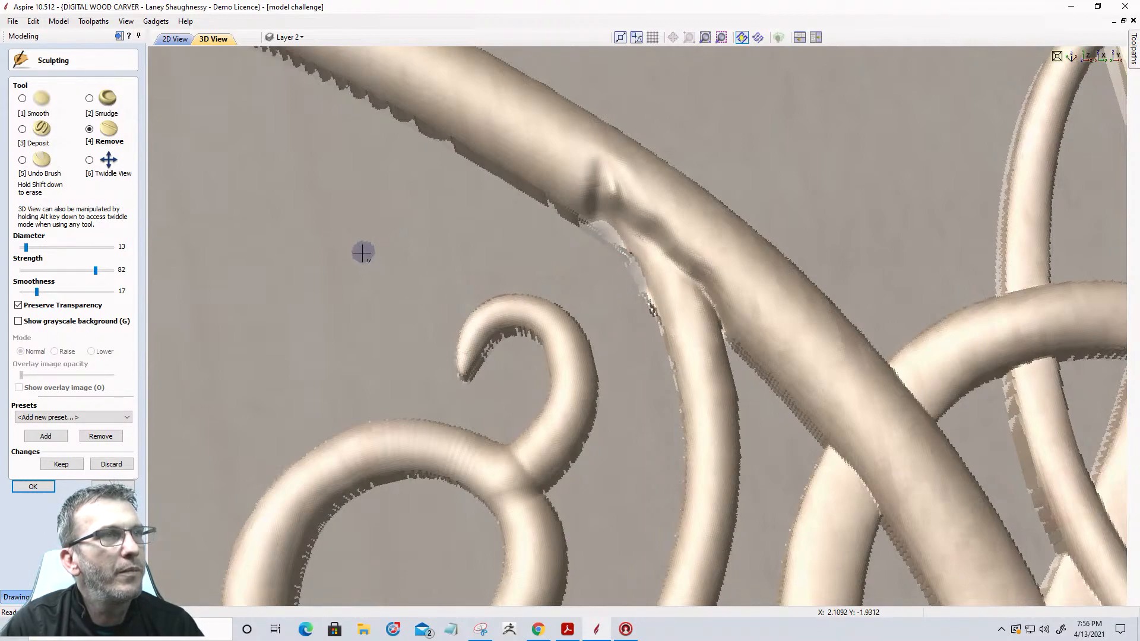
Deposit material along the seam between the tendril and the thick vine with a brush diameter of 27
{"action": "left_click", "coordinate": [22, 129]}
{"action": "scroll", "coordinate": [652, 247], "scroll_direction": "up", "scroll_amount": 7, "text": "ctrl"}
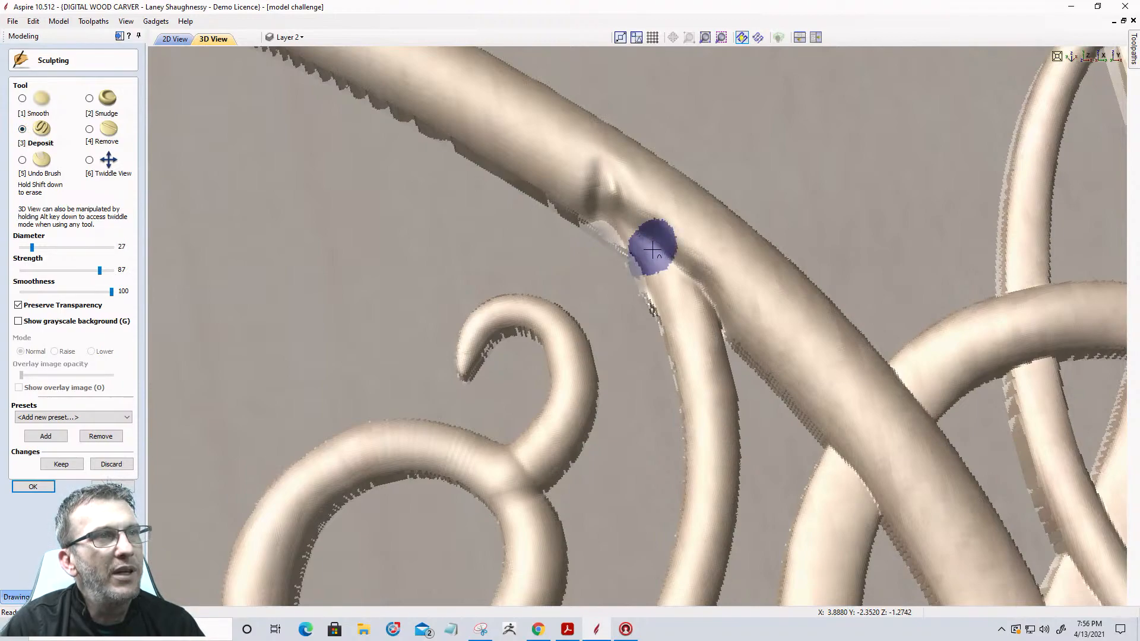
{"action": "left_click_drag", "start_coordinate": [632, 225], "coordinate": [716, 306]}
{"action": "mouse_move", "coordinate": [671, 261]}
{"action": "left_mouse_down"}
{"action": "mouse_move", "coordinate": [590, 173]}
{"action": "mouse_move", "coordinate": [582, 209]}
{"action": "left_mouse_up"}
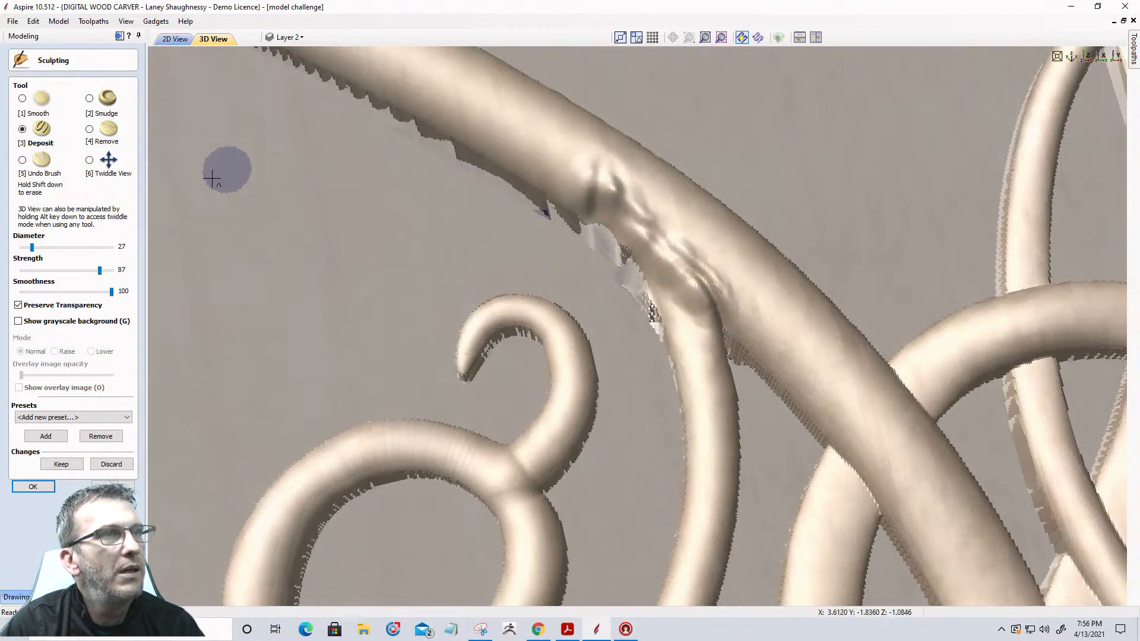
Restore the dented part of the thick vine with the Undo Brush and smooth the deposited ridges at the tendril junction
{"action": "left_click", "coordinate": [22, 161]}
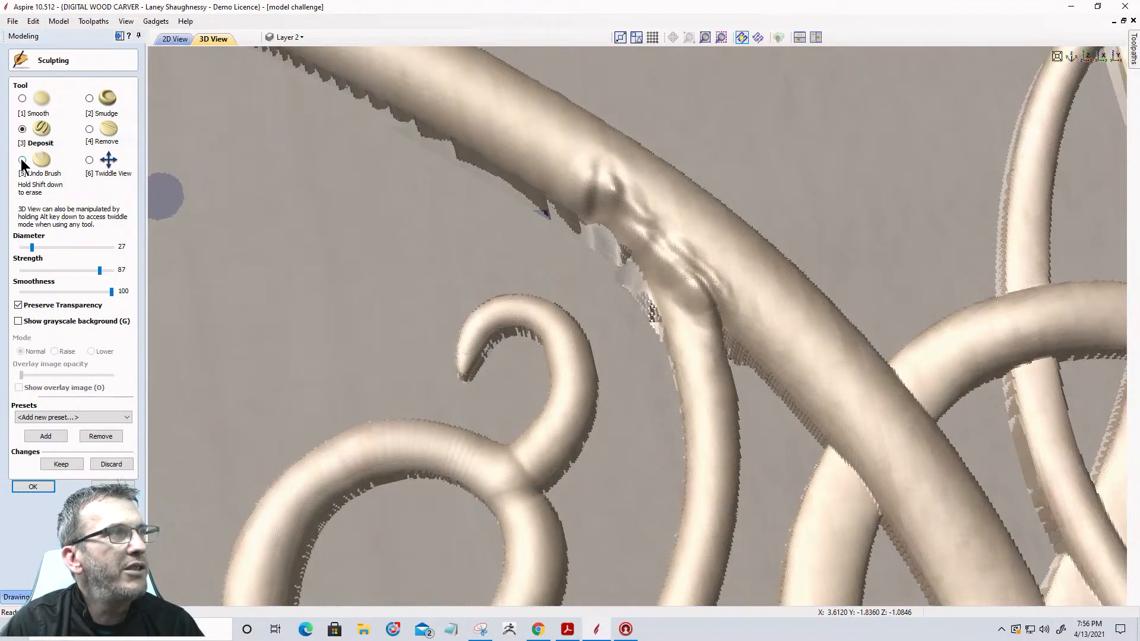
{"action": "mouse_move", "coordinate": [580, 172]}
{"action": "left_mouse_down"}
{"action": "mouse_move", "coordinate": [613, 189]}
{"action": "mouse_move", "coordinate": [593, 176]}
{"action": "mouse_move", "coordinate": [598, 186]}
{"action": "mouse_move", "coordinate": [617, 179]}
{"action": "mouse_move", "coordinate": [631, 205]}
{"action": "mouse_move", "coordinate": [639, 198]}
{"action": "mouse_move", "coordinate": [562, 173]}
{"action": "mouse_move", "coordinate": [608, 197]}
{"action": "mouse_move", "coordinate": [597, 191]}
{"action": "mouse_move", "coordinate": [604, 208]}
{"action": "mouse_move", "coordinate": [541, 129]}
{"action": "left_mouse_up"}
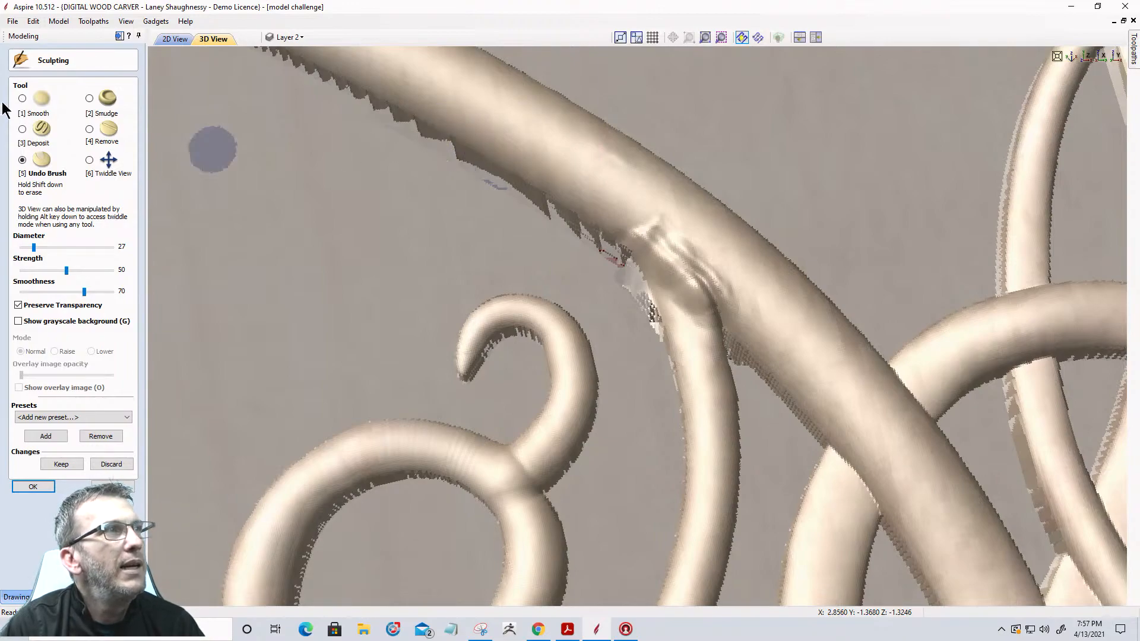
{"action": "left_click", "coordinate": [22, 98]}
{"action": "mouse_move", "coordinate": [699, 279]}
{"action": "left_mouse_down"}
{"action": "mouse_move", "coordinate": [679, 250]}
{"action": "mouse_move", "coordinate": [688, 267]}
{"action": "mouse_move", "coordinate": [718, 265]}
{"action": "mouse_move", "coordinate": [698, 271]}
{"action": "mouse_move", "coordinate": [718, 290]}
{"action": "mouse_move", "coordinate": [639, 216]}
{"action": "mouse_move", "coordinate": [714, 291]}
{"action": "mouse_move", "coordinate": [677, 298]}
{"action": "mouse_move", "coordinate": [682, 275]}
{"action": "mouse_move", "coordinate": [722, 295]}
{"action": "mouse_move", "coordinate": [654, 234]}
{"action": "mouse_move", "coordinate": [728, 292]}
{"action": "mouse_move", "coordinate": [707, 257]}
{"action": "mouse_move", "coordinate": [742, 296]}
{"action": "mouse_move", "coordinate": [635, 206]}
{"action": "mouse_move", "coordinate": [671, 224]}
{"action": "mouse_move", "coordinate": [593, 216]}
{"action": "left_mouse_up"}
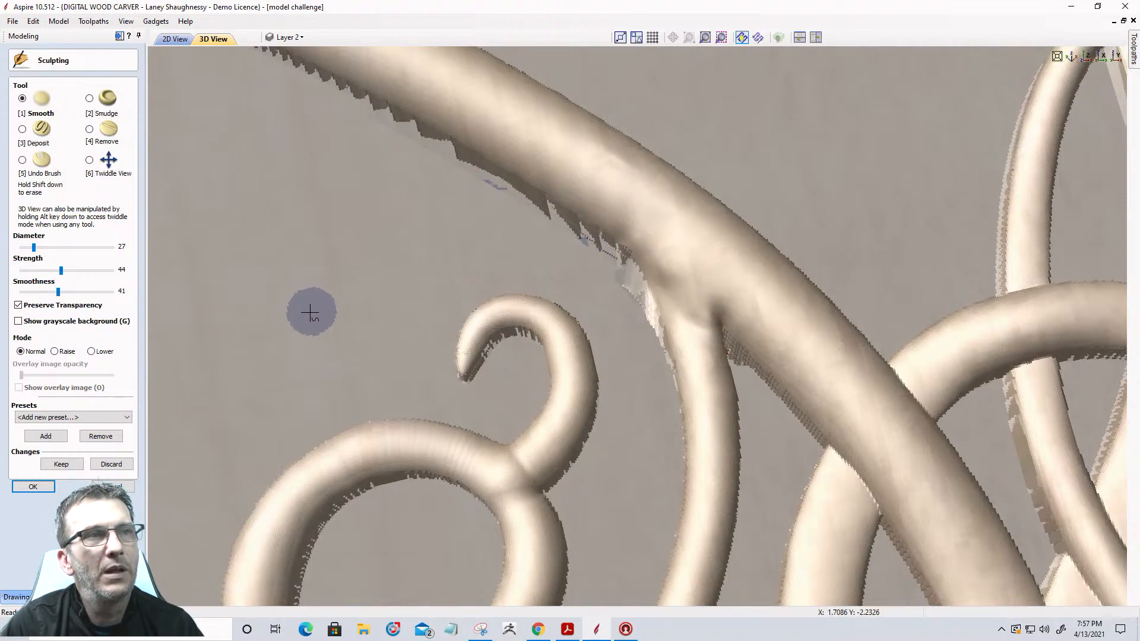
Examine the blended tendril junction from several angles for remaining hollows and uneven edges
{"action": "left_click", "coordinate": [89, 160]}
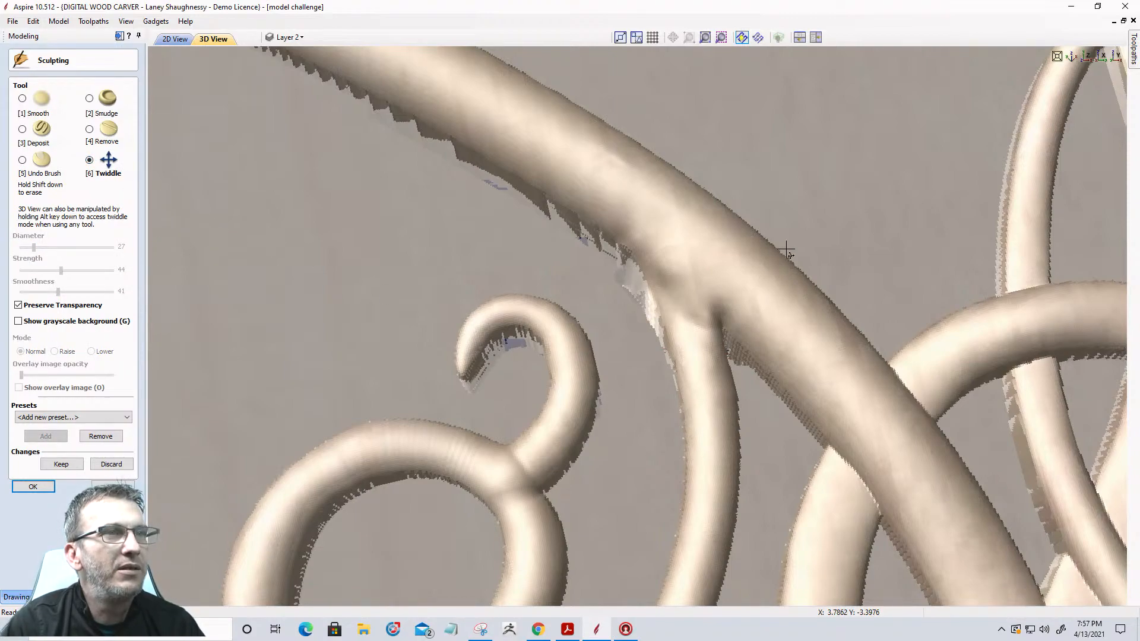
{"action": "left_click_drag", "start_coordinate": [771, 366], "coordinate": [751, 409]}
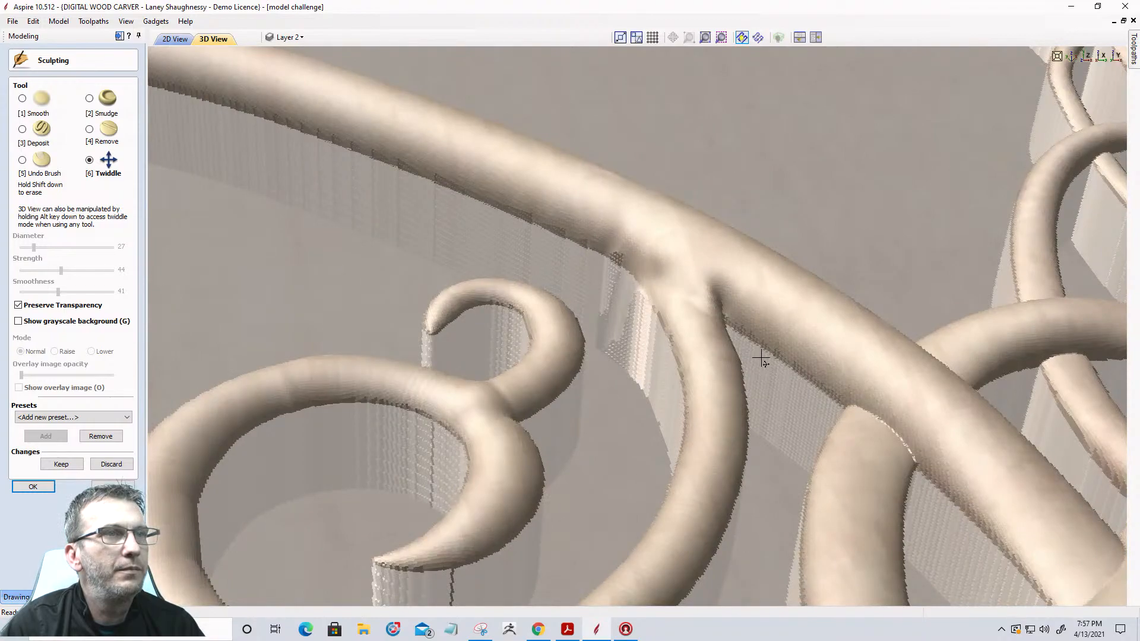
{"action": "scroll", "coordinate": [760, 358], "scroll_direction": "up", "scroll_amount": 5}
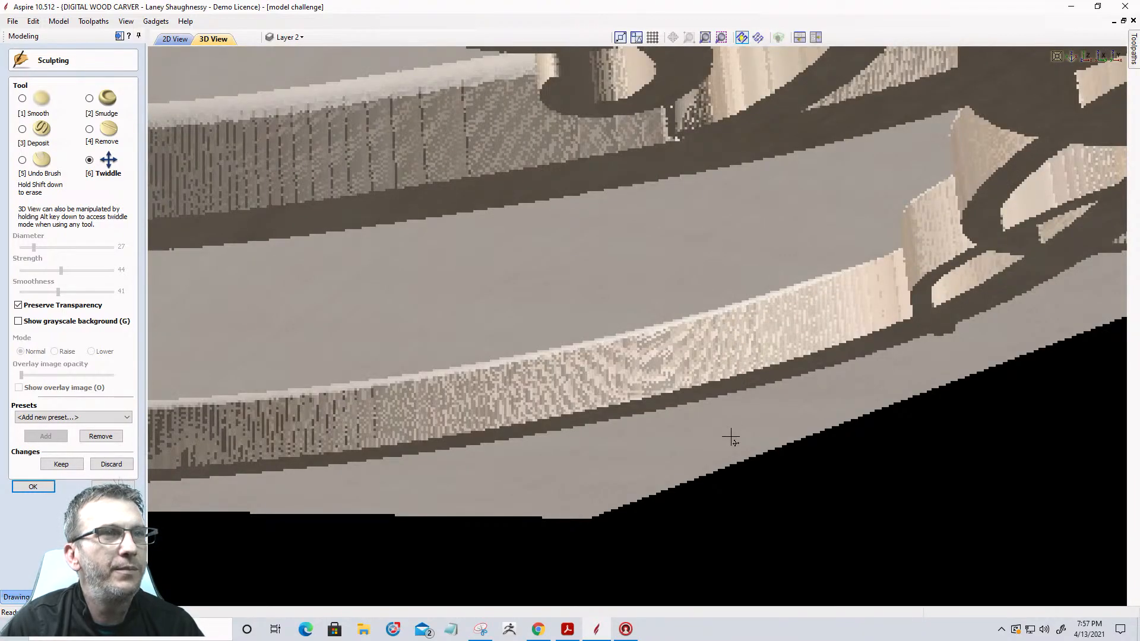
{"action": "scroll", "coordinate": [664, 199], "scroll_direction": "down", "scroll_amount": 2}
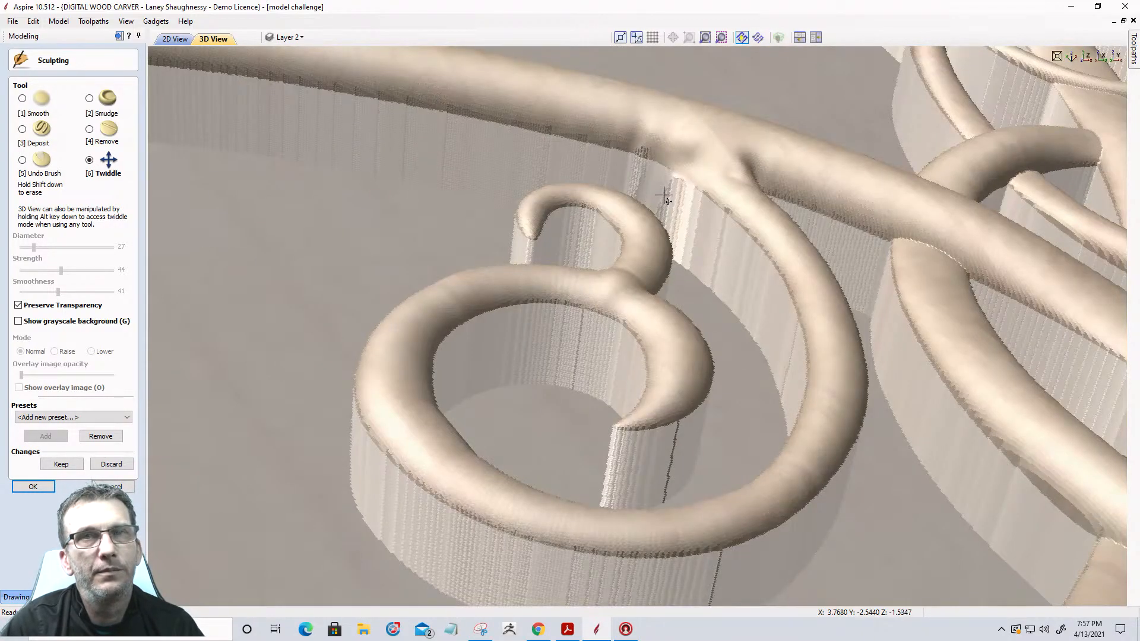
{"action": "left_click_drag", "start_coordinate": [689, 198], "coordinate": [702, 324]}
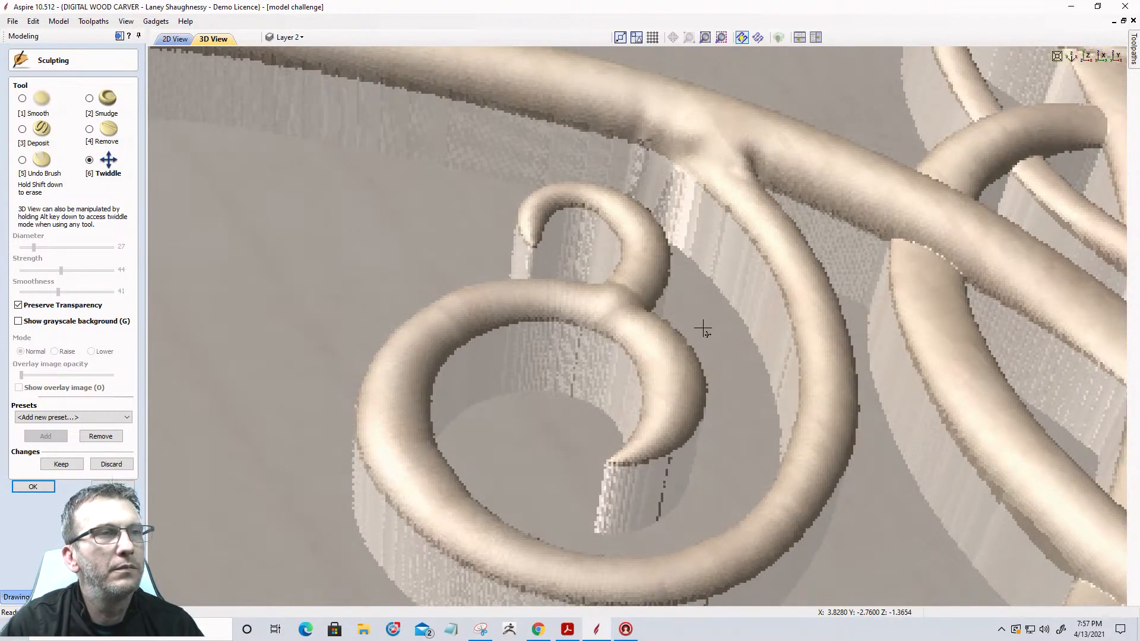
{"action": "scroll", "coordinate": [709, 102], "scroll_direction": "up", "scroll_amount": 2}
{"action": "left_click_drag", "start_coordinate": [706, 138], "coordinate": [704, 262]}
{"action": "scroll", "coordinate": [705, 262], "scroll_direction": "up", "scroll_amount": 1}
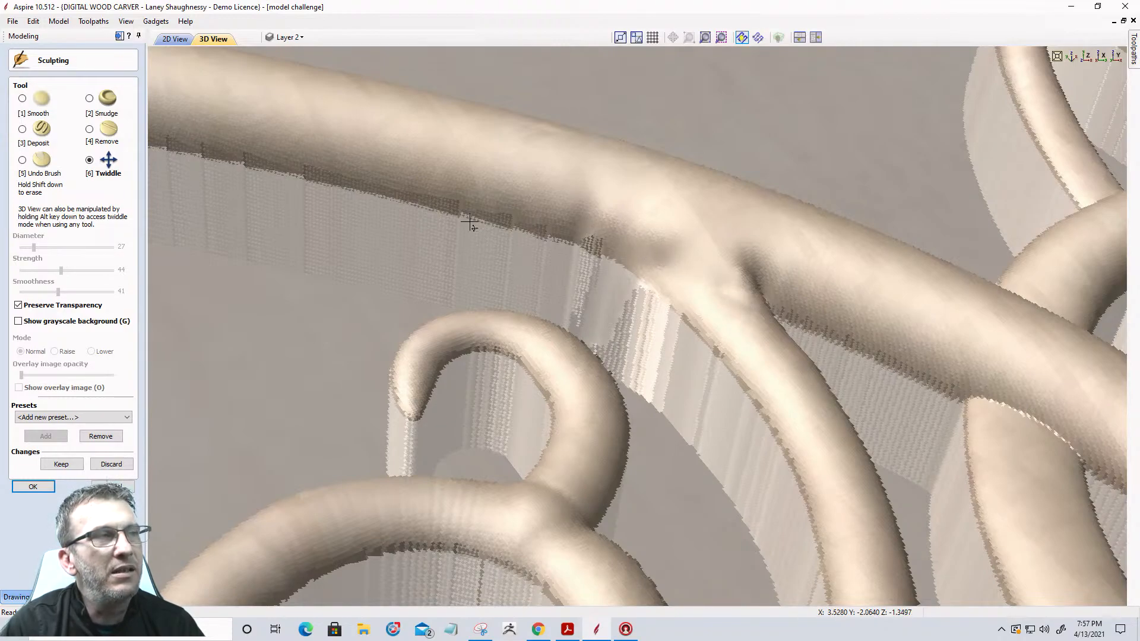
Fill the hollow at the tendril junction with a diameter 11 Deposit brush and smooth it into the vine at diameter 25
{"action": "left_click", "coordinate": [27, 129]}
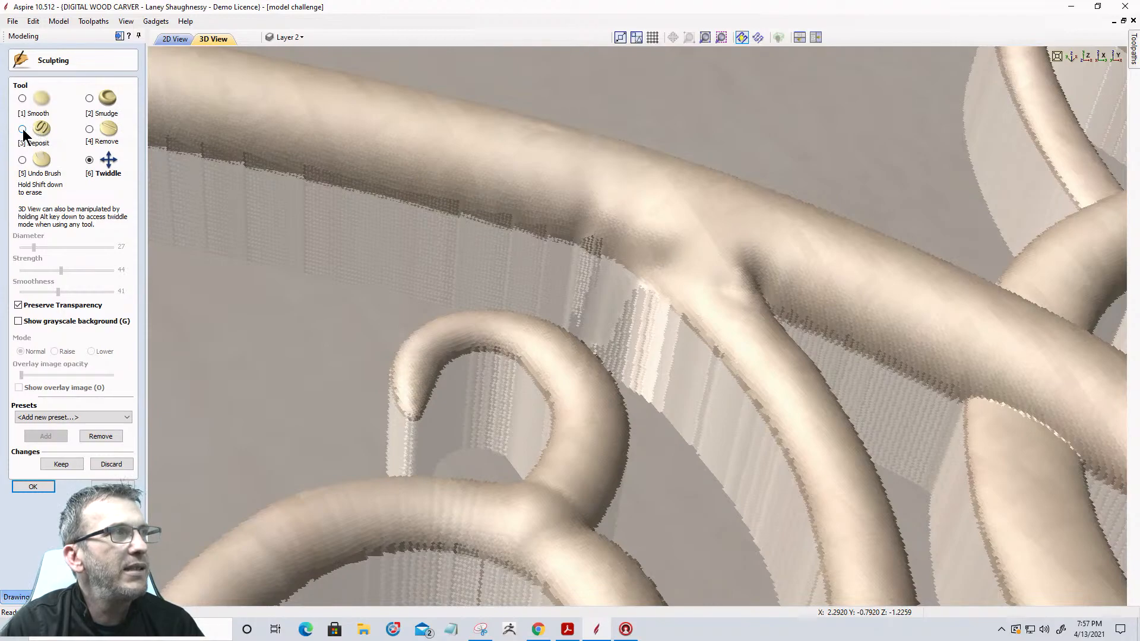
{"action": "scroll", "coordinate": [683, 258], "scroll_direction": "down", "scroll_amount": 8}
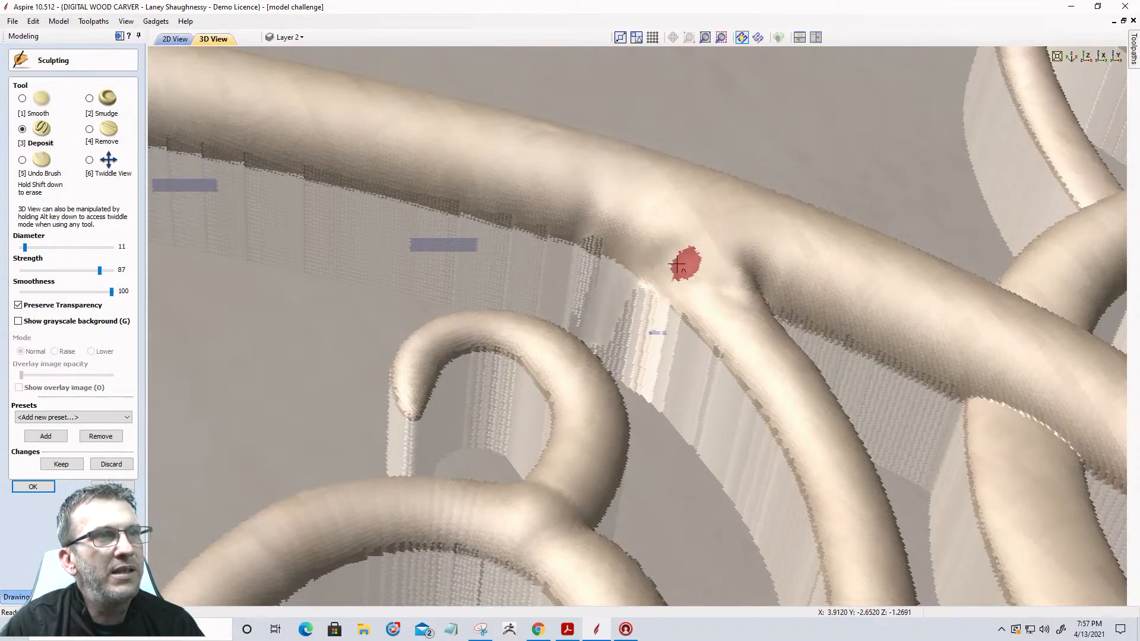
{"action": "mouse_move", "coordinate": [702, 277]}
{"action": "left_mouse_down"}
{"action": "mouse_move", "coordinate": [746, 294]}
{"action": "mouse_move", "coordinate": [742, 308]}
{"action": "left_mouse_up"}
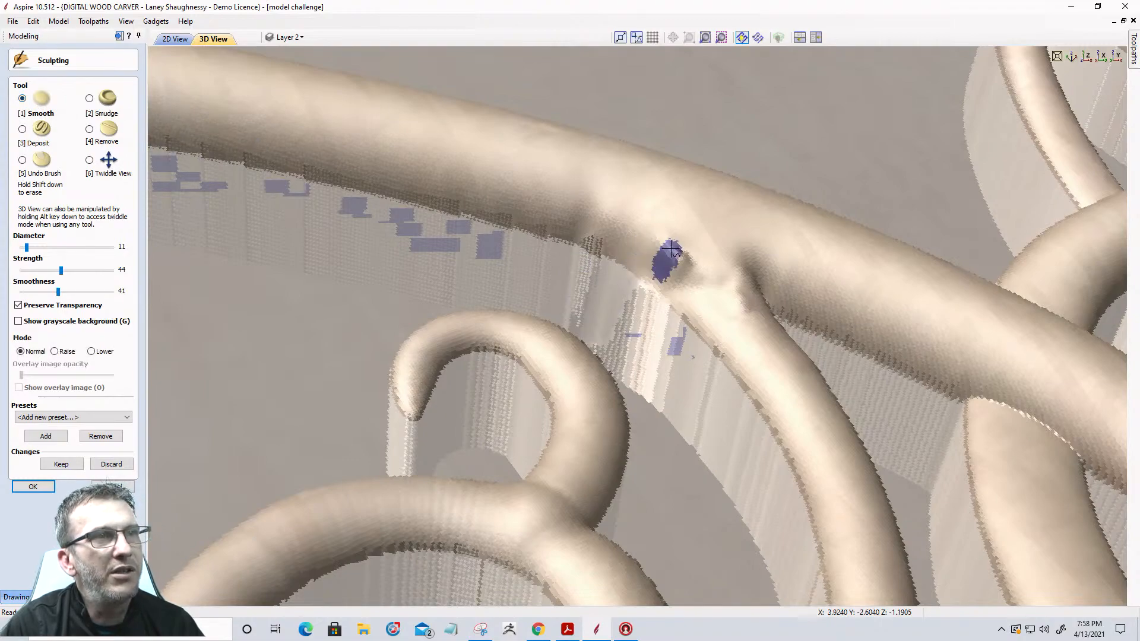
{"action": "scroll", "coordinate": [672, 249], "scroll_direction": "up", "scroll_amount": 3}
{"action": "mouse_move", "coordinate": [653, 238]}
{"action": "left_mouse_down"}
{"action": "mouse_move", "coordinate": [752, 298]}
{"action": "mouse_move", "coordinate": [661, 237]}
{"action": "mouse_move", "coordinate": [730, 301]}
{"action": "mouse_move", "coordinate": [650, 235]}
{"action": "mouse_move", "coordinate": [720, 301]}
{"action": "mouse_move", "coordinate": [603, 196]}
{"action": "mouse_move", "coordinate": [552, 190]}
{"action": "mouse_move", "coordinate": [559, 202]}
{"action": "left_mouse_up"}
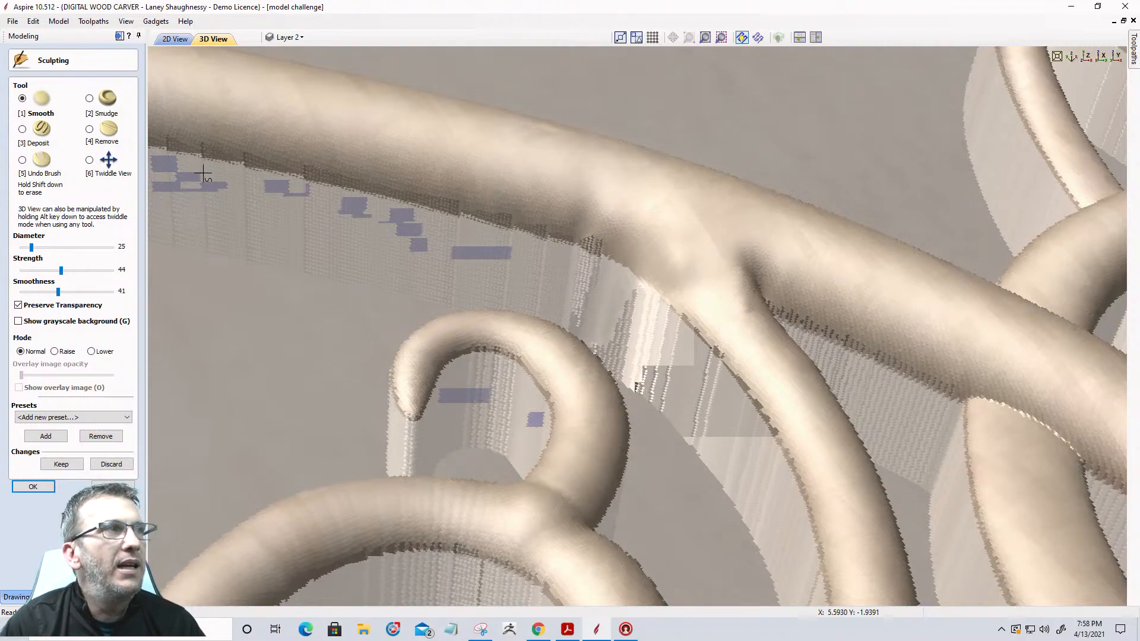
Check the tendril junction from directly above, first in the whole vine model and then close up
{"action": "left_click", "coordinate": [90, 161]}
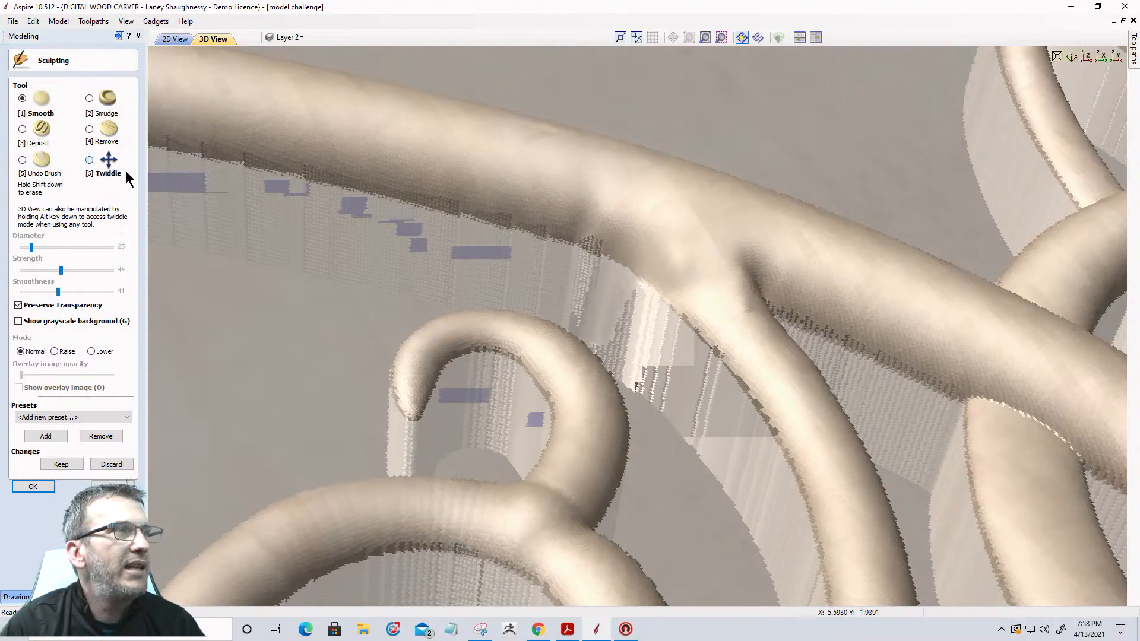
{"action": "left_click", "coordinate": [1086, 56]}
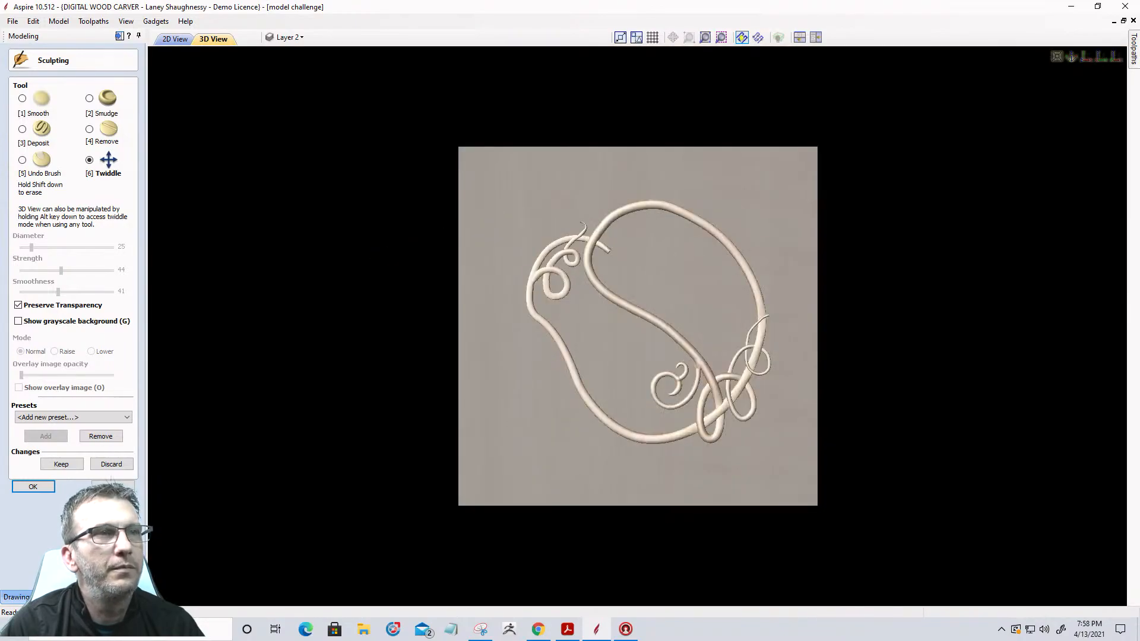
{"action": "scroll", "coordinate": [706, 383], "scroll_direction": "up", "scroll_amount": 3}
{"action": "scroll", "coordinate": [706, 383], "scroll_direction": "up", "scroll_amount": 4}
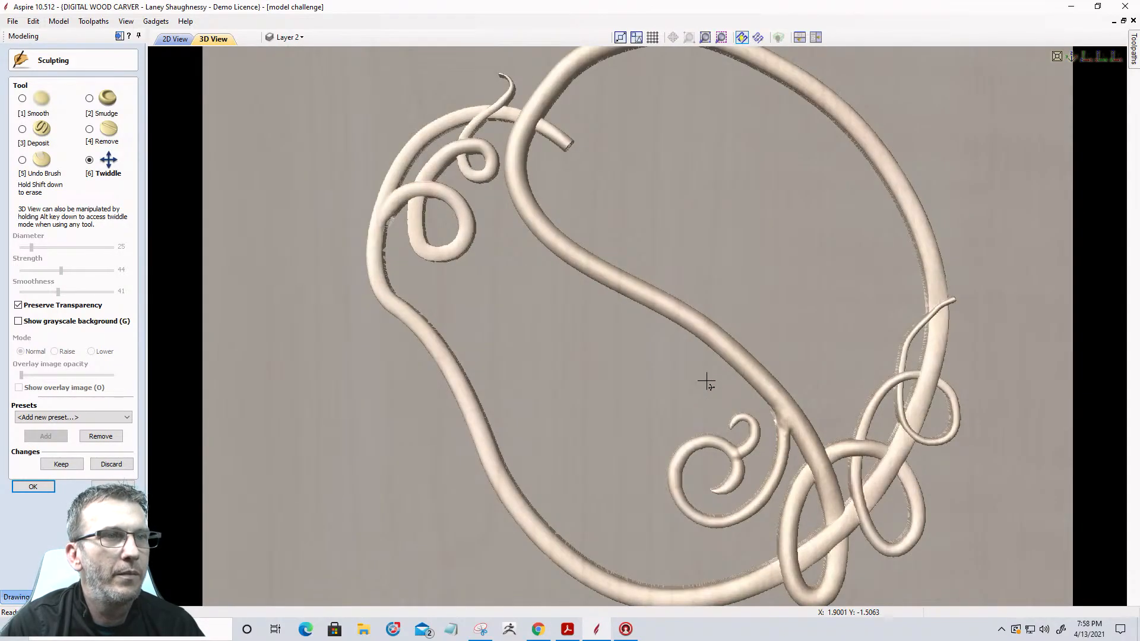
{"action": "scroll", "coordinate": [684, 369], "scroll_direction": "up", "scroll_amount": 3}
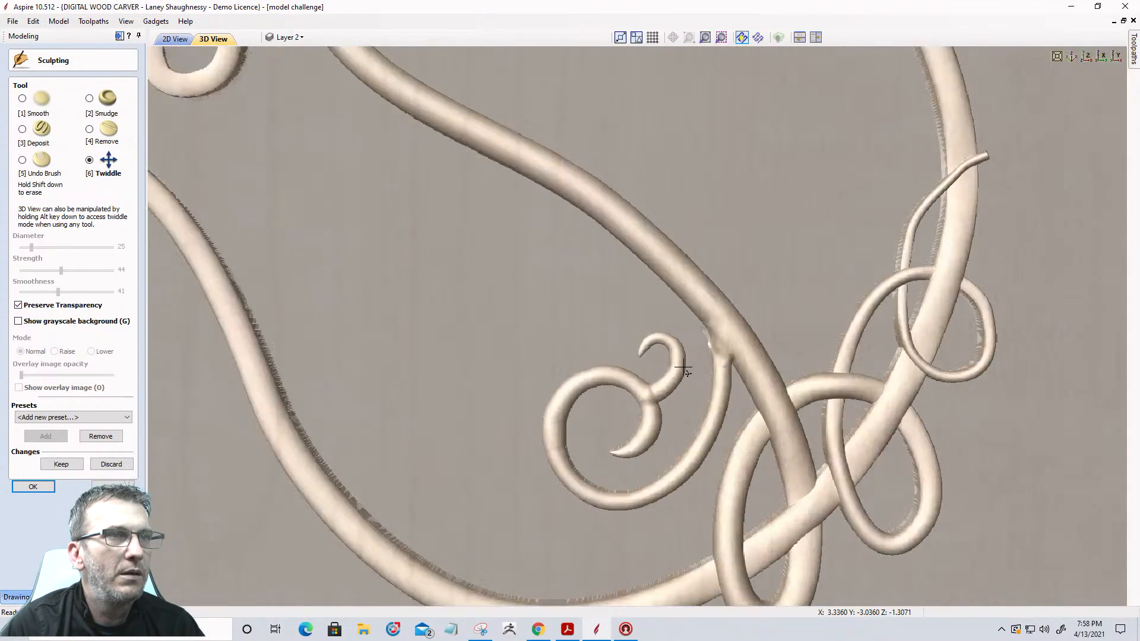
{"action": "scroll", "coordinate": [751, 386], "scroll_direction": "up", "scroll_amount": 3}
{"action": "scroll", "coordinate": [742, 363], "scroll_direction": "up", "scroll_amount": 2}
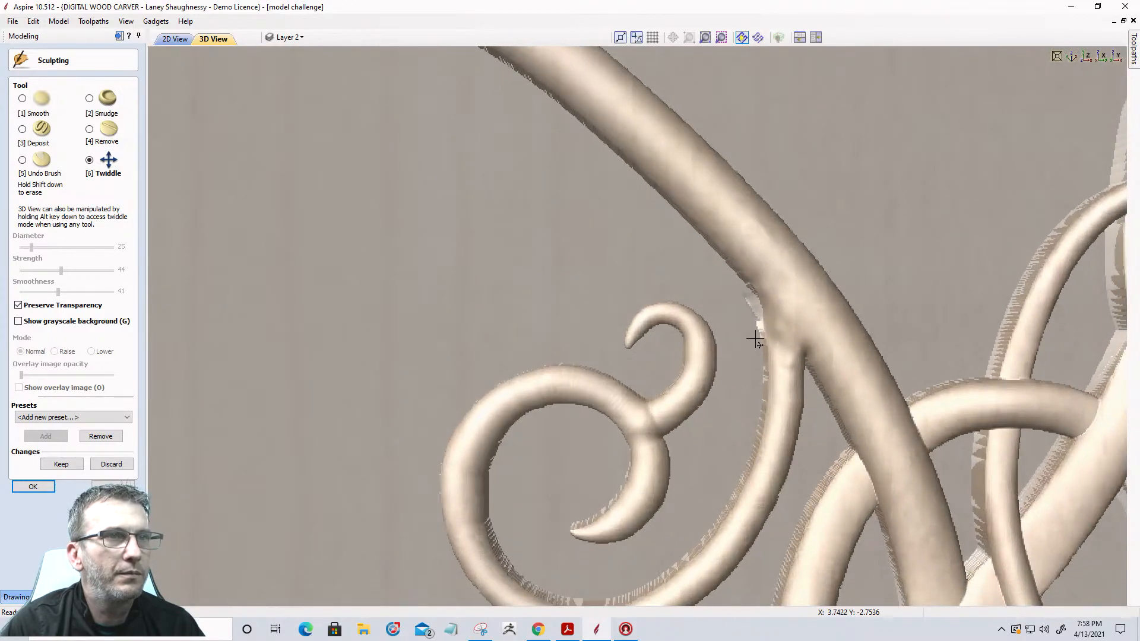
{"action": "scroll", "coordinate": [756, 339], "scroll_direction": "up", "scroll_amount": 2}
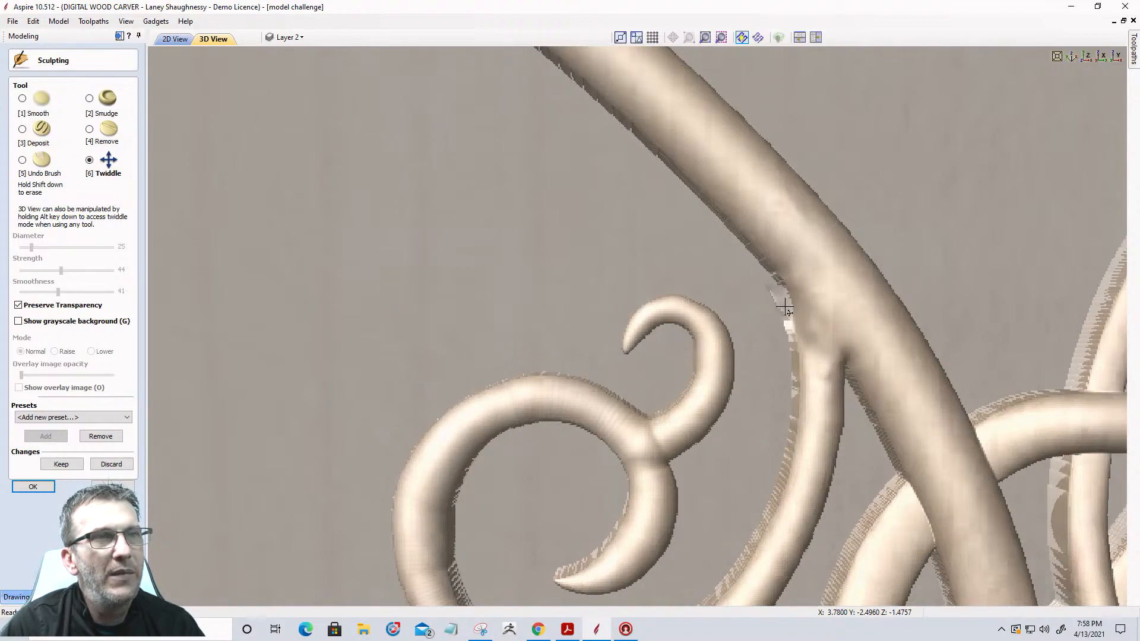
Remove the leftover ledge beside the tendril junction at strength 92, smoothness 44 and diameter up to 19, and accept the sculpting session
{"action": "left_click", "coordinate": [89, 129]}
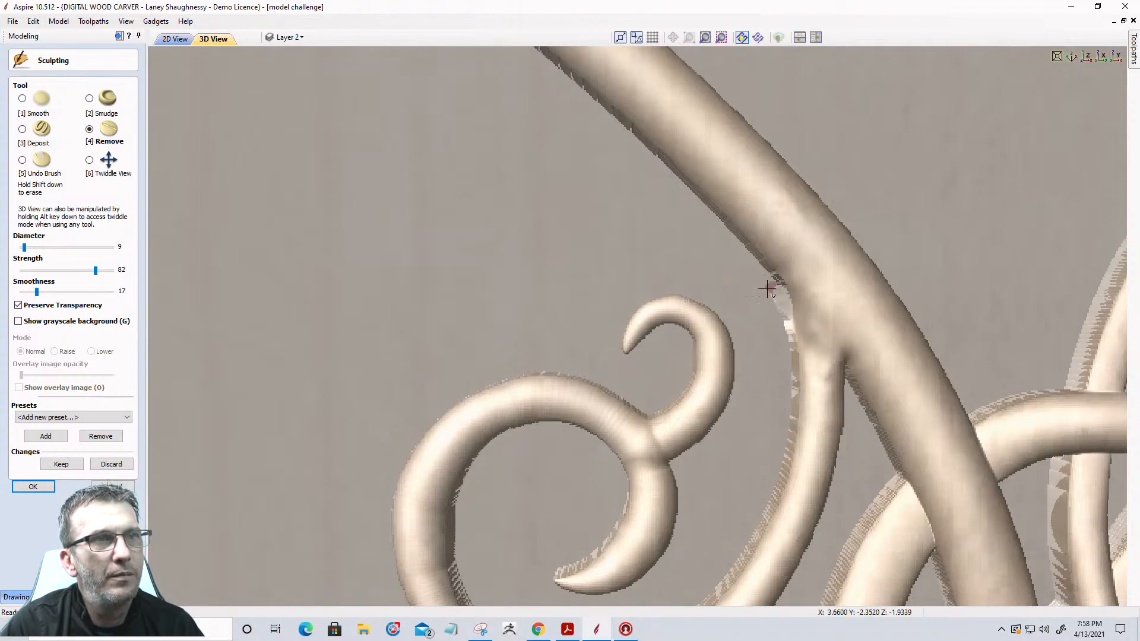
{"action": "left_click_drag", "start_coordinate": [772, 296], "coordinate": [770, 295]}
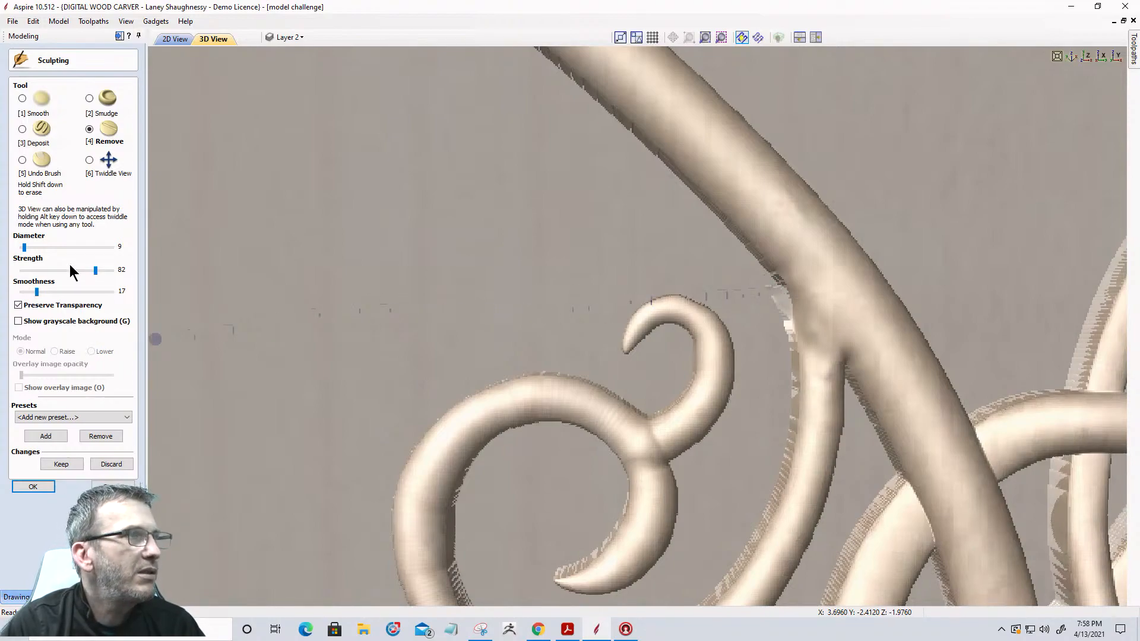
{"action": "left_click_drag", "start_coordinate": [98, 270], "coordinate": [104, 270]}
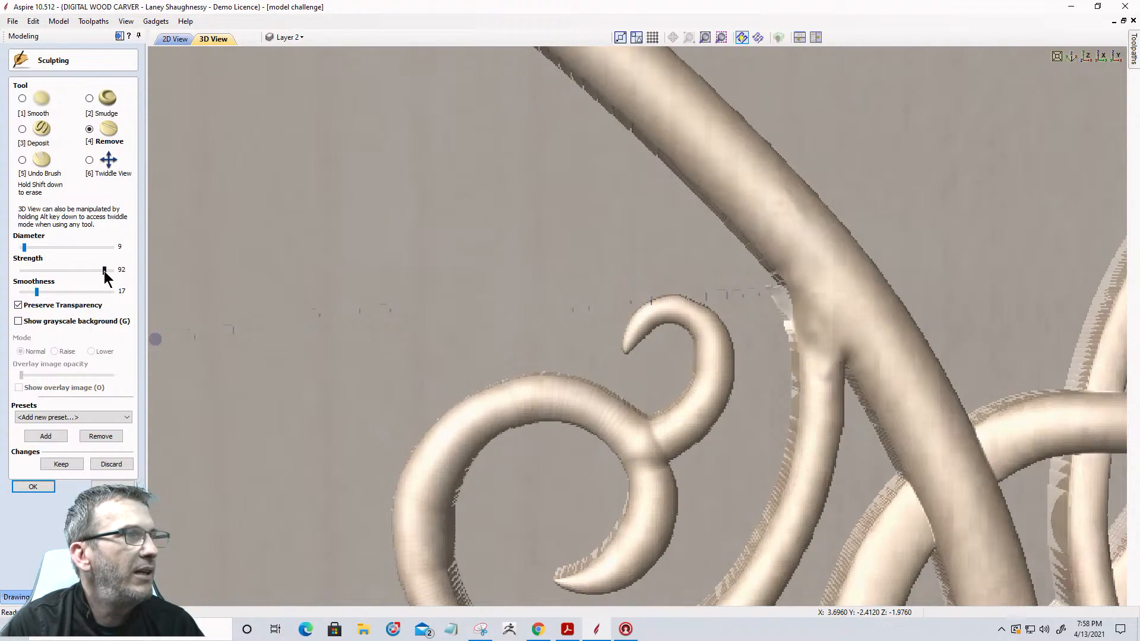
{"action": "left_click_drag", "start_coordinate": [38, 291], "coordinate": [63, 295]}
{"action": "left_click_drag", "start_coordinate": [799, 325], "coordinate": [780, 299]}
{"action": "scroll", "coordinate": [778, 298], "scroll_direction": "up", "scroll_amount": 5}
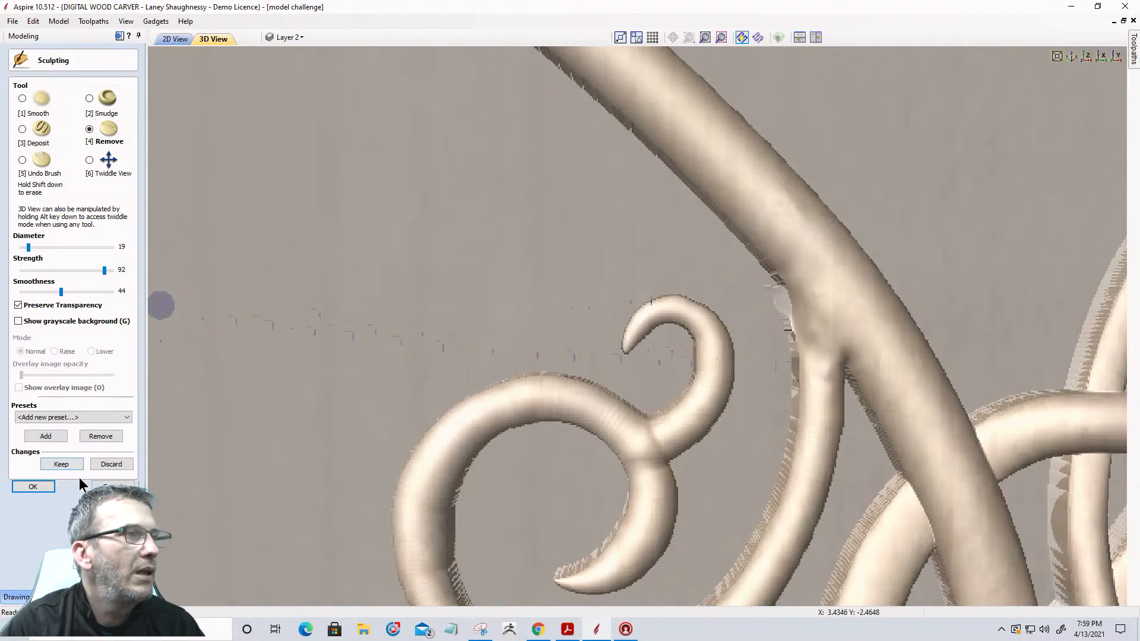
{"action": "left_click", "coordinate": [35, 488]}
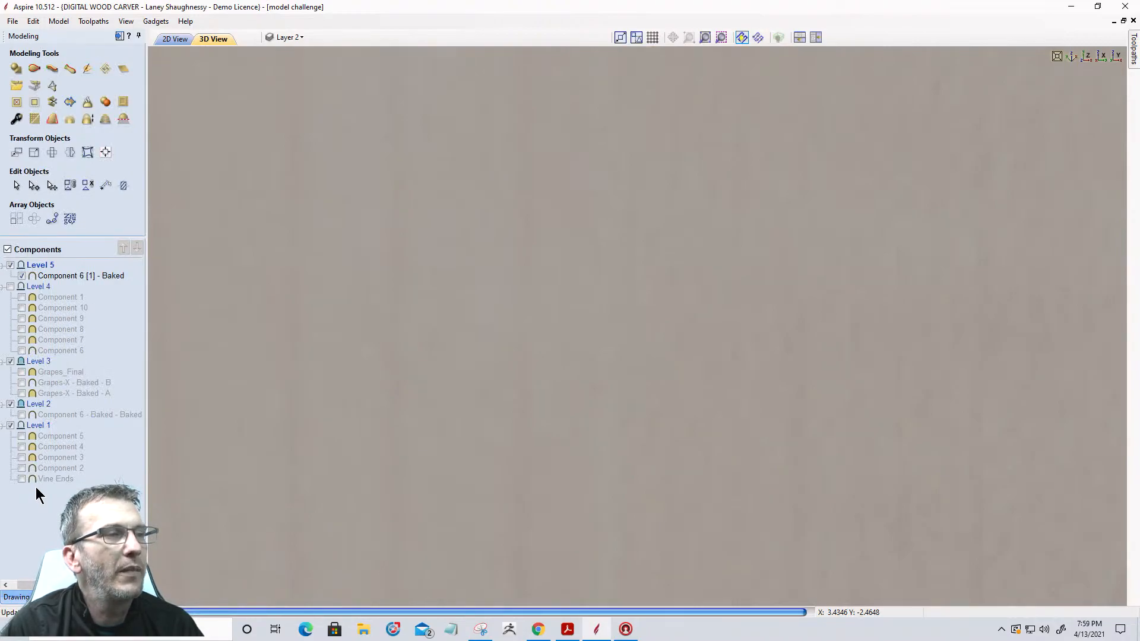
Examine the whole baked vine from above, edge-on and at an angle for leftover material around its base
{"action": "scroll", "coordinate": [715, 290], "scroll_direction": "down", "scroll_amount": 5}
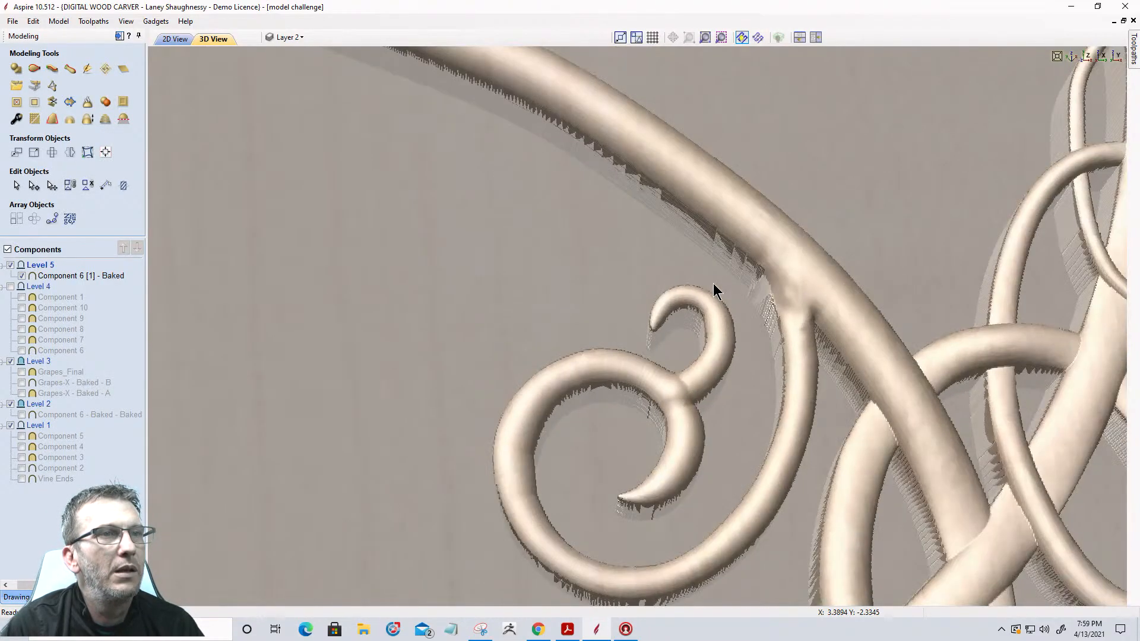
{"action": "scroll", "coordinate": [714, 289], "scroll_direction": "down", "scroll_amount": 6}
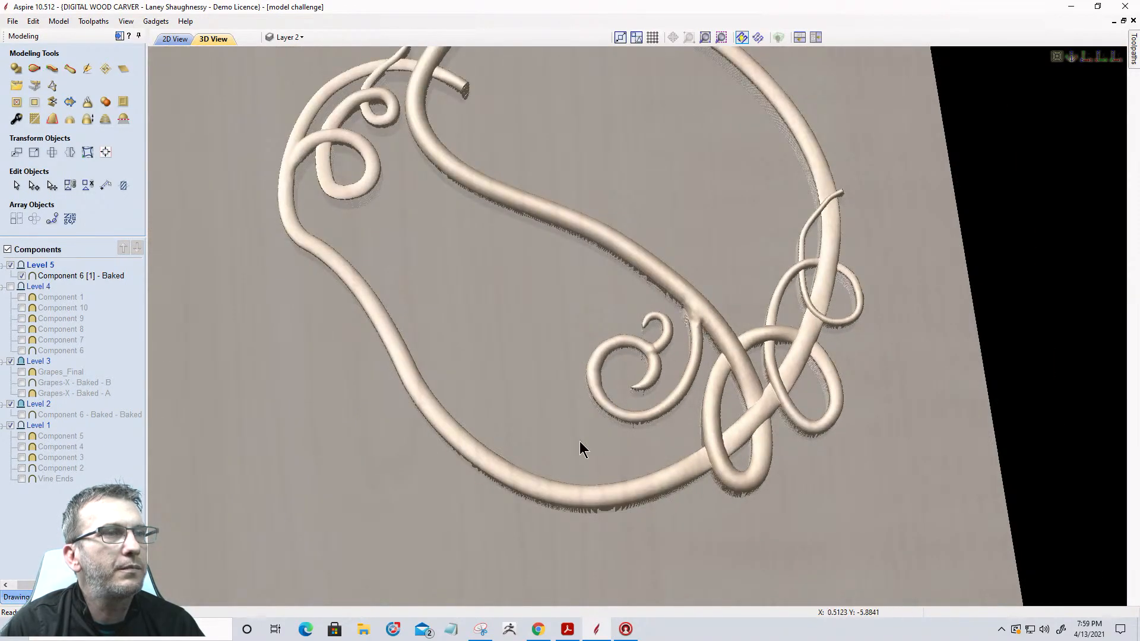
{"action": "left_click_drag", "start_coordinate": [555, 443], "coordinate": [630, 226]}
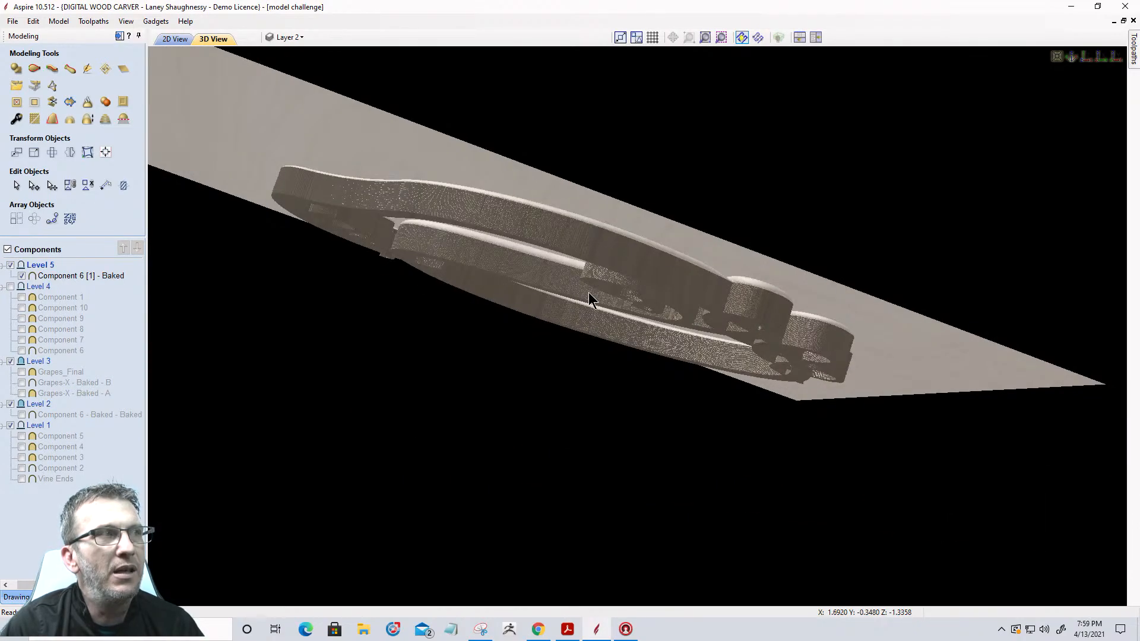
{"action": "left_click_drag", "start_coordinate": [600, 226], "coordinate": [577, 414]}
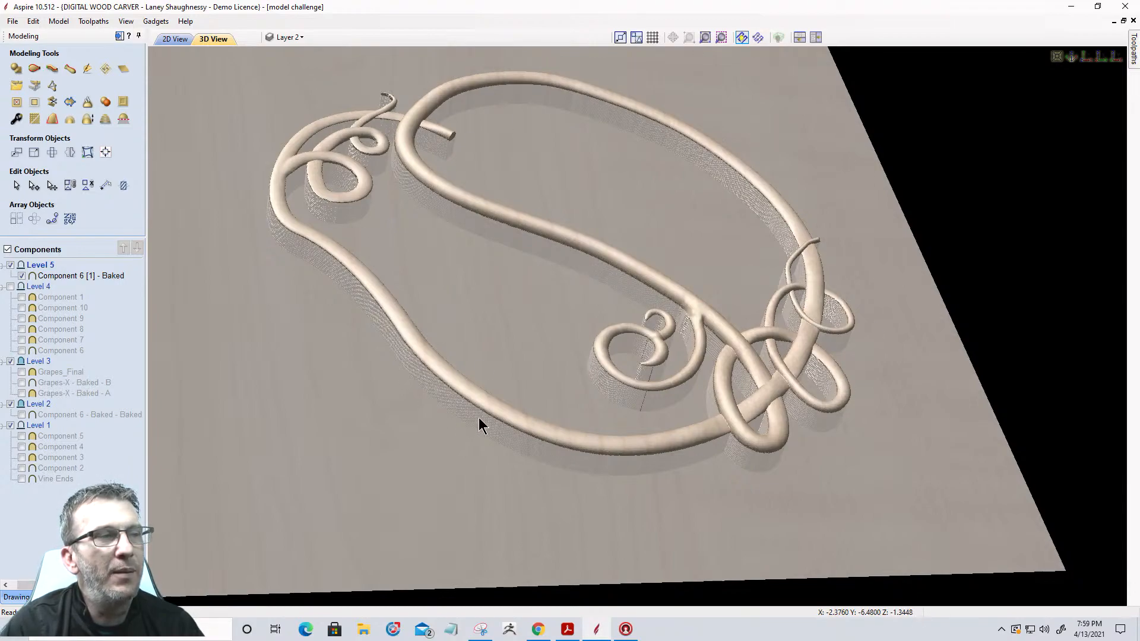
{"action": "left_click", "coordinate": [21, 275]}
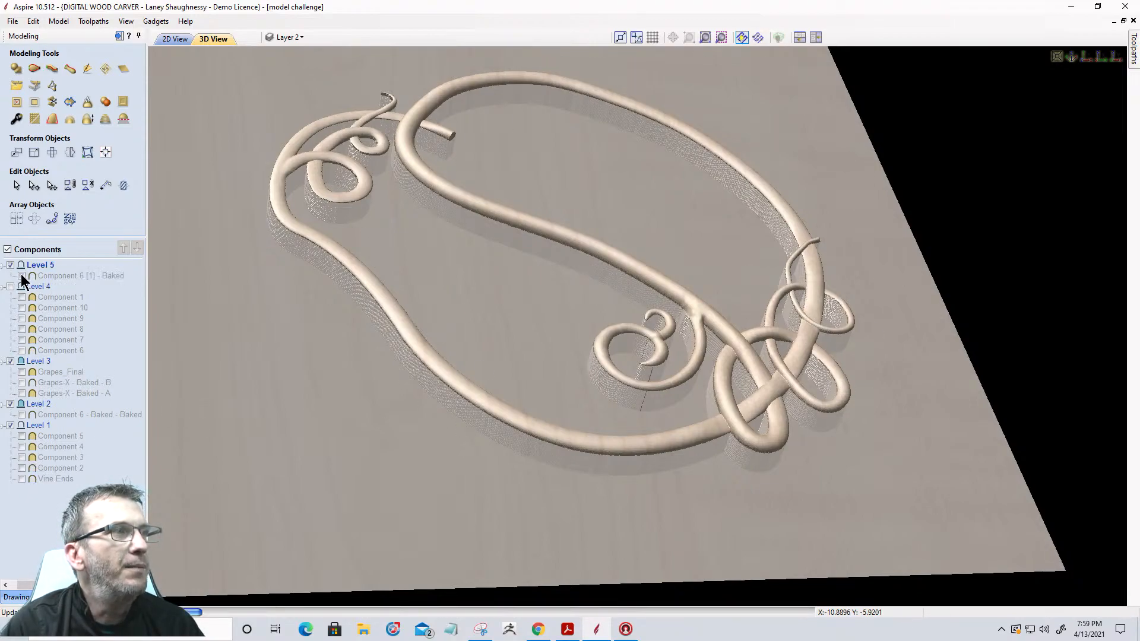
{"action": "left_click", "coordinate": [21, 275]}
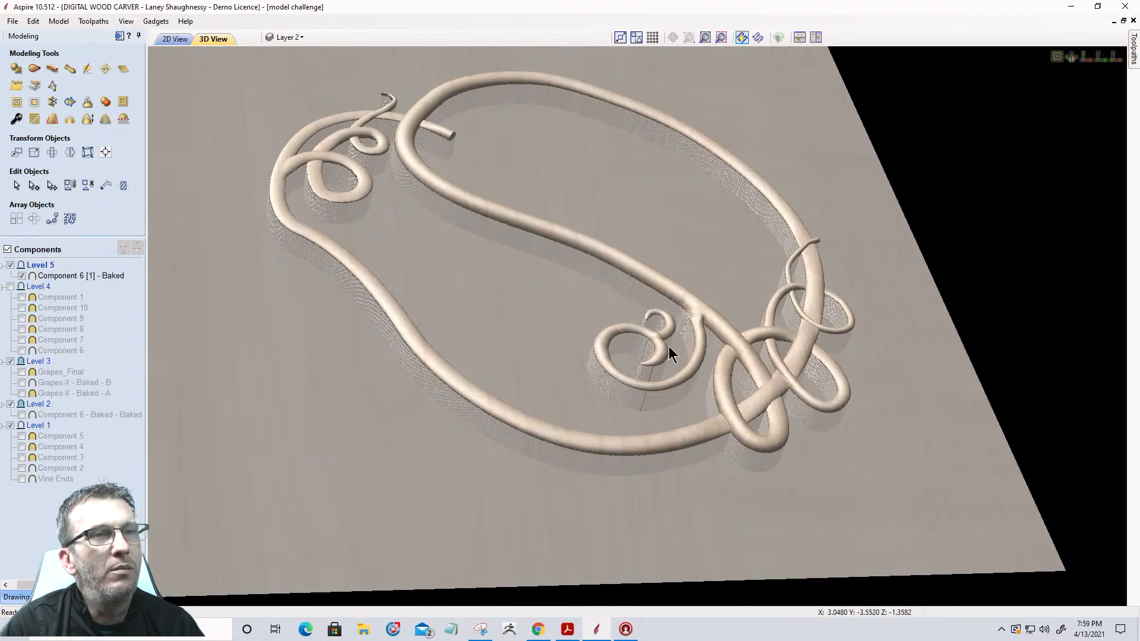
{"action": "mouse_move", "coordinate": [694, 539]}
{"action": "left_mouse_down"}
{"action": "mouse_move", "coordinate": [661, 295]}
{"action": "mouse_move", "coordinate": [653, 440]}
{"action": "mouse_move", "coordinate": [639, 262]}
{"action": "mouse_move", "coordinate": [641, 346]}
{"action": "mouse_move", "coordinate": [453, 221]}
{"action": "mouse_move", "coordinate": [594, 198]}
{"action": "mouse_move", "coordinate": [595, 376]}
{"action": "left_mouse_up"}
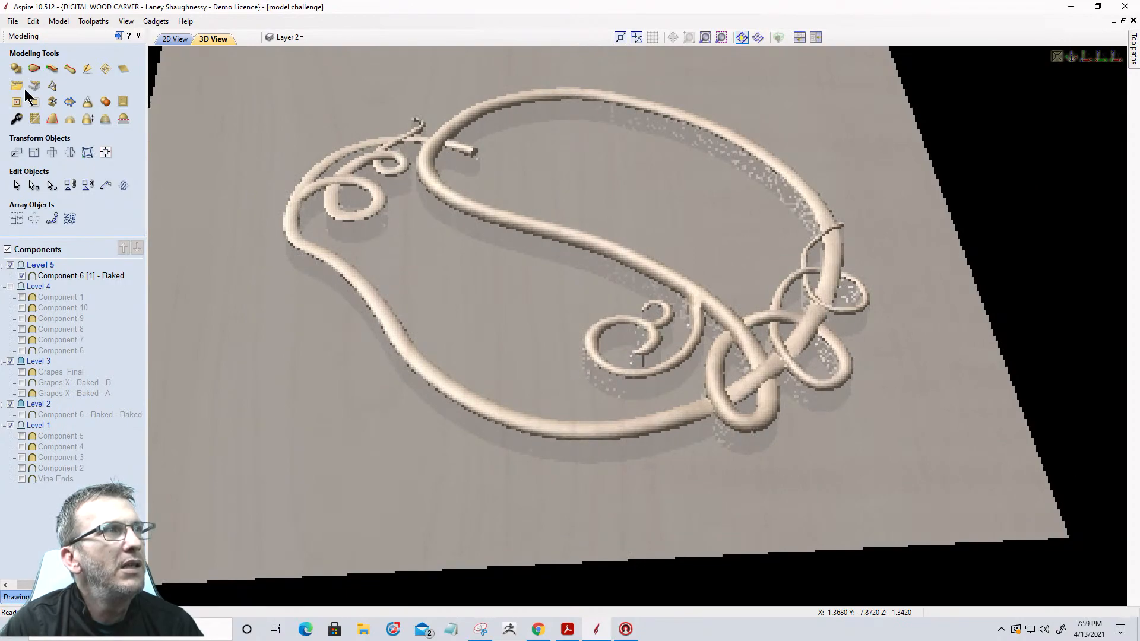
Apply Replace Below to the Level 5 baked vine component, replacing values below 0 with transparent
{"action": "left_click", "coordinate": [124, 120]}
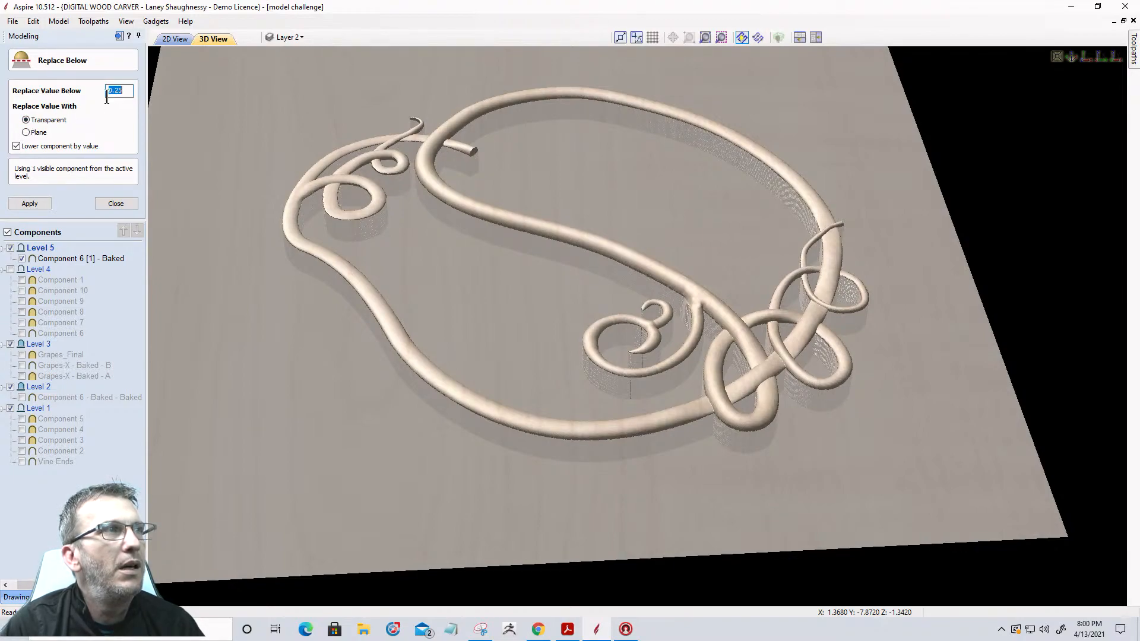
{"action": "type", "text": "0"}
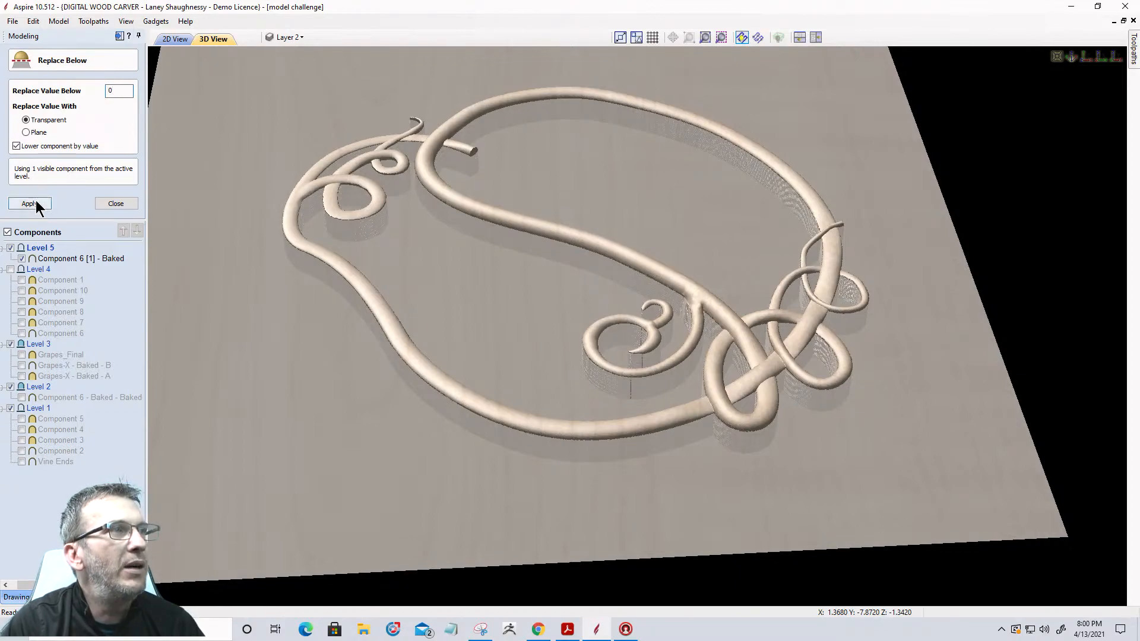
{"action": "left_click", "coordinate": [66, 260]}
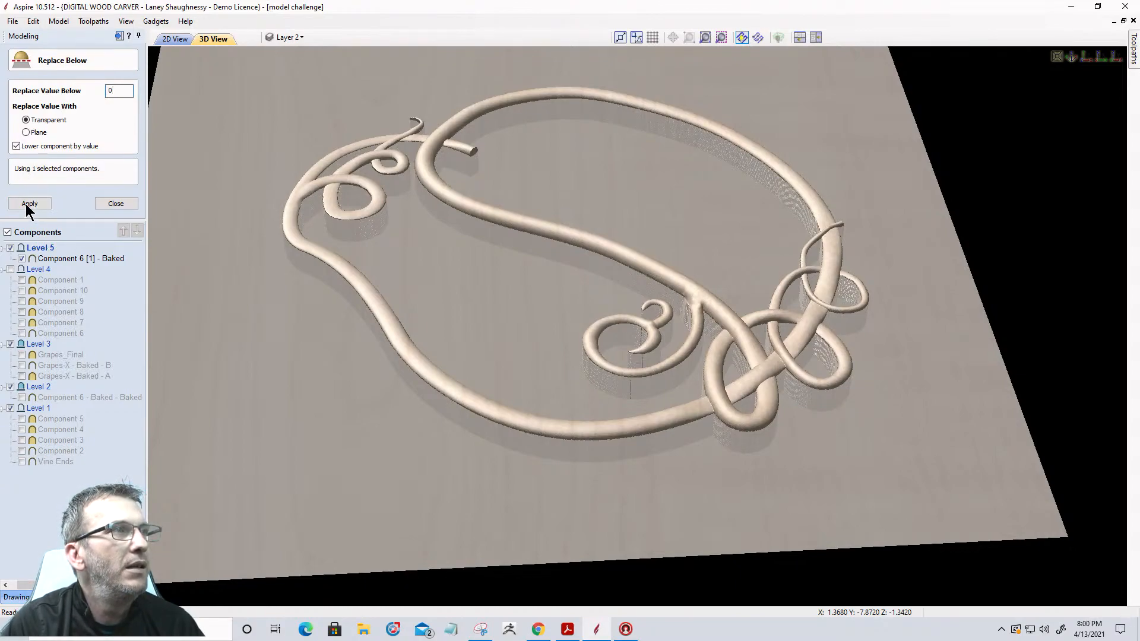
{"action": "left_click", "coordinate": [26, 204]}
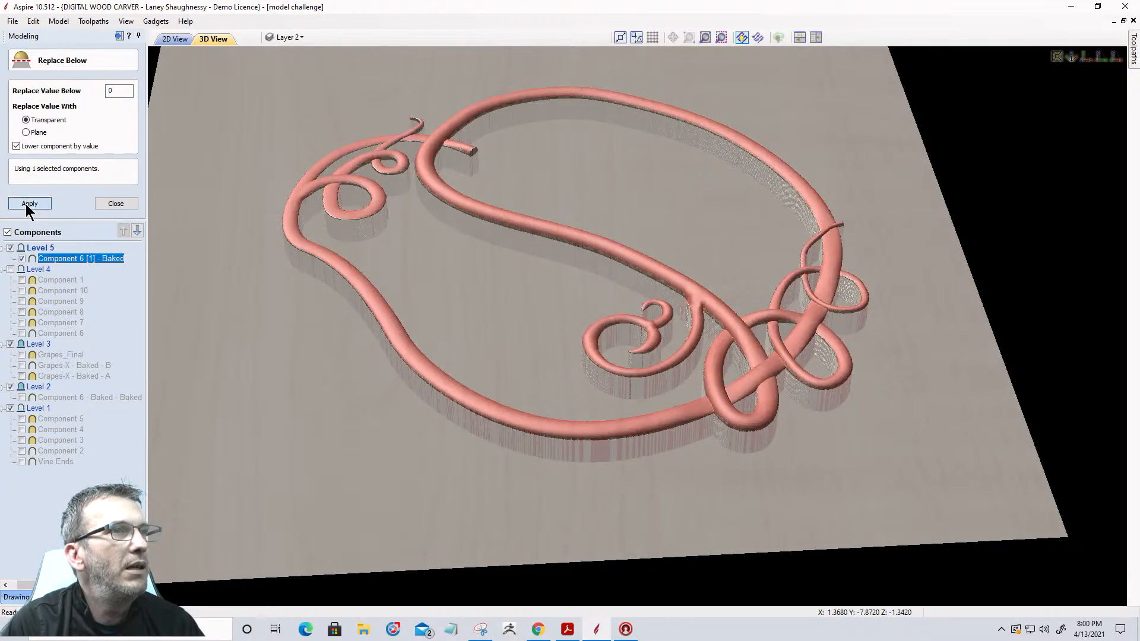
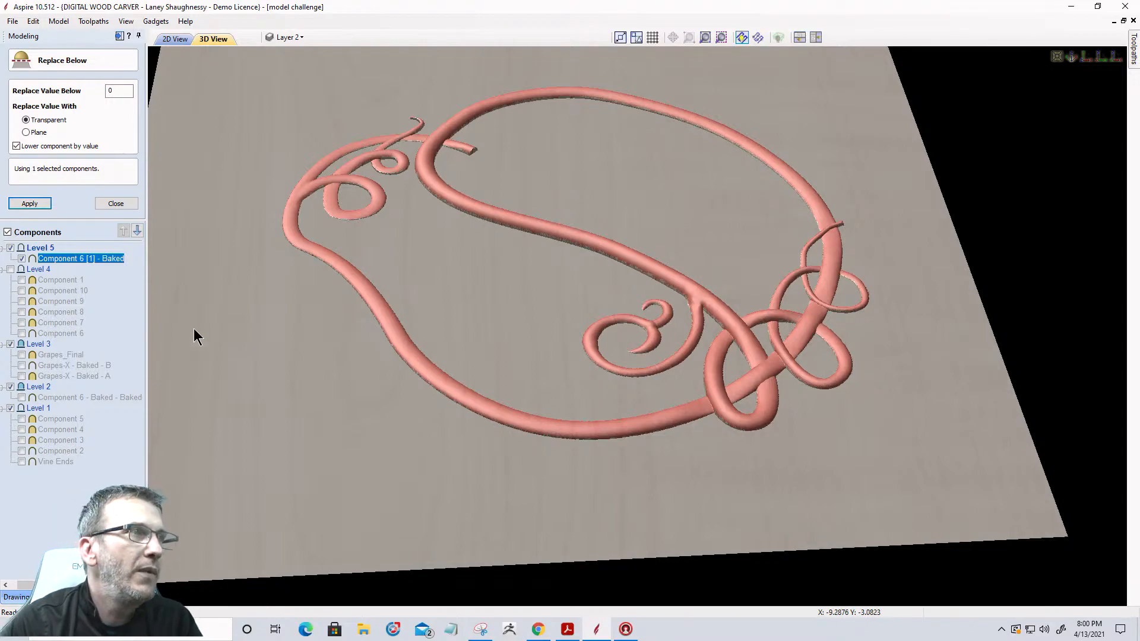
{"action": "left_click", "coordinate": [115, 204]}
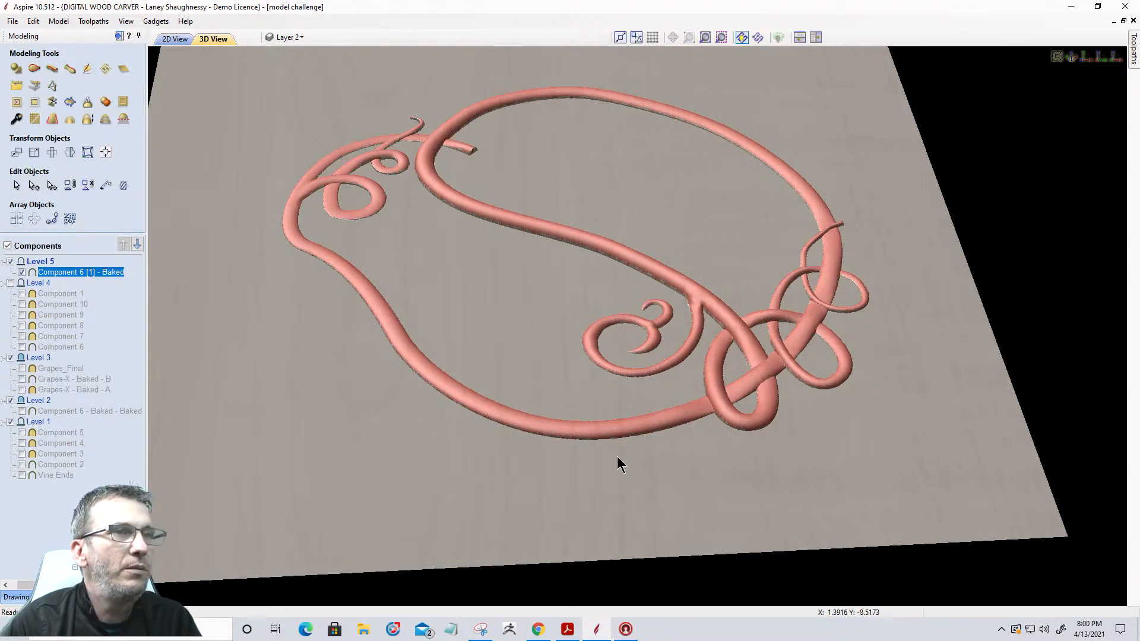
Inspect the trimmed vine's edges, loops and tendril junction, both close up and as a whole
{"action": "scroll", "coordinate": [619, 444], "scroll_direction": "down", "scroll_amount": 2}
{"action": "scroll", "coordinate": [562, 430], "scroll_direction": "up", "scroll_amount": 3}
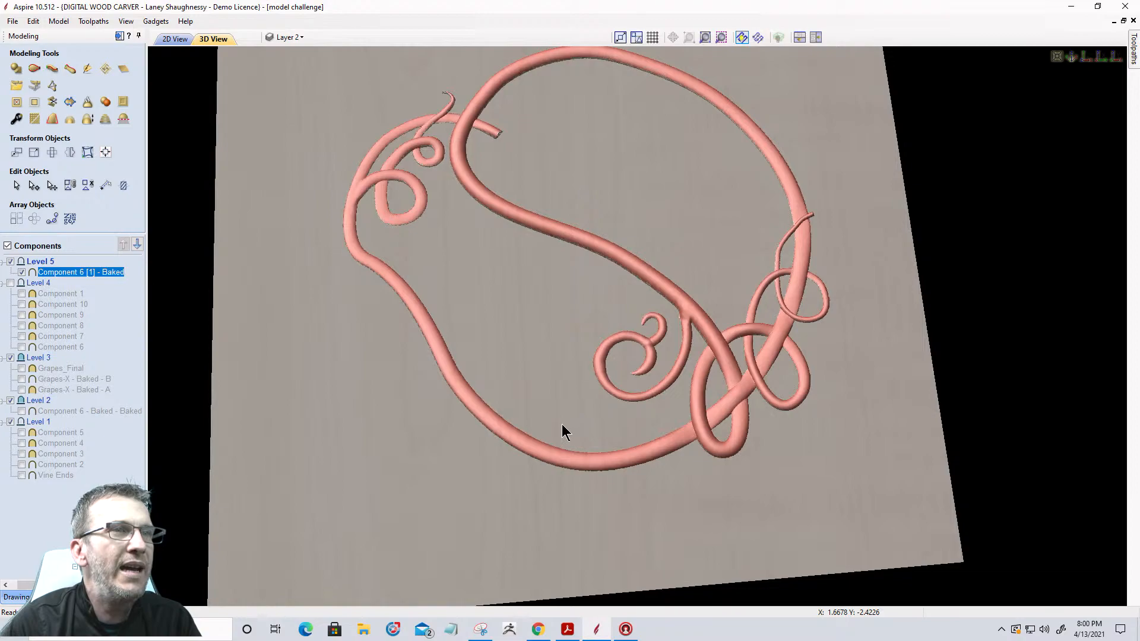
{"action": "left_click_drag", "start_coordinate": [631, 132], "coordinate": [746, 144]}
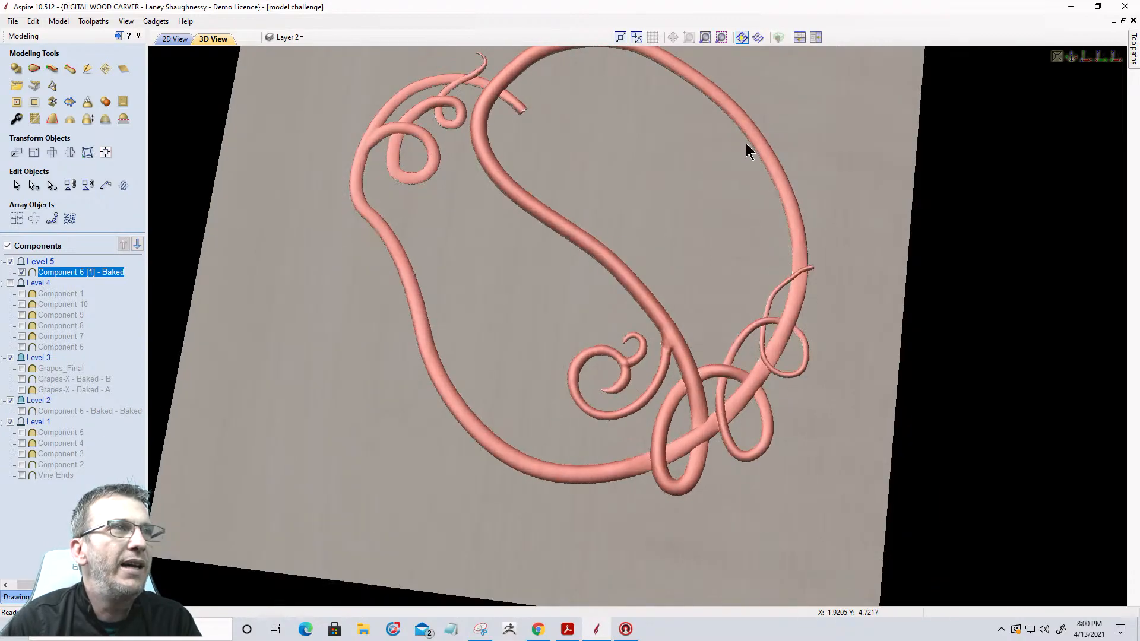
{"action": "middle_click_drag", "start_coordinate": [535, 163], "coordinate": [599, 368]}
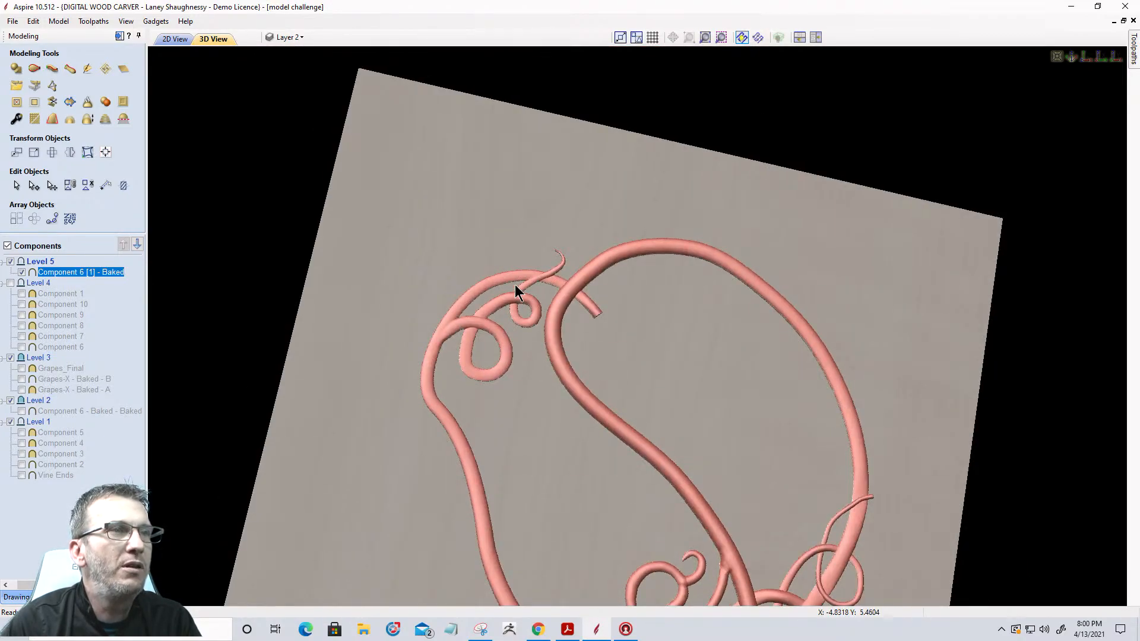
{"action": "scroll", "coordinate": [629, 268], "scroll_direction": "down", "scroll_amount": 3}
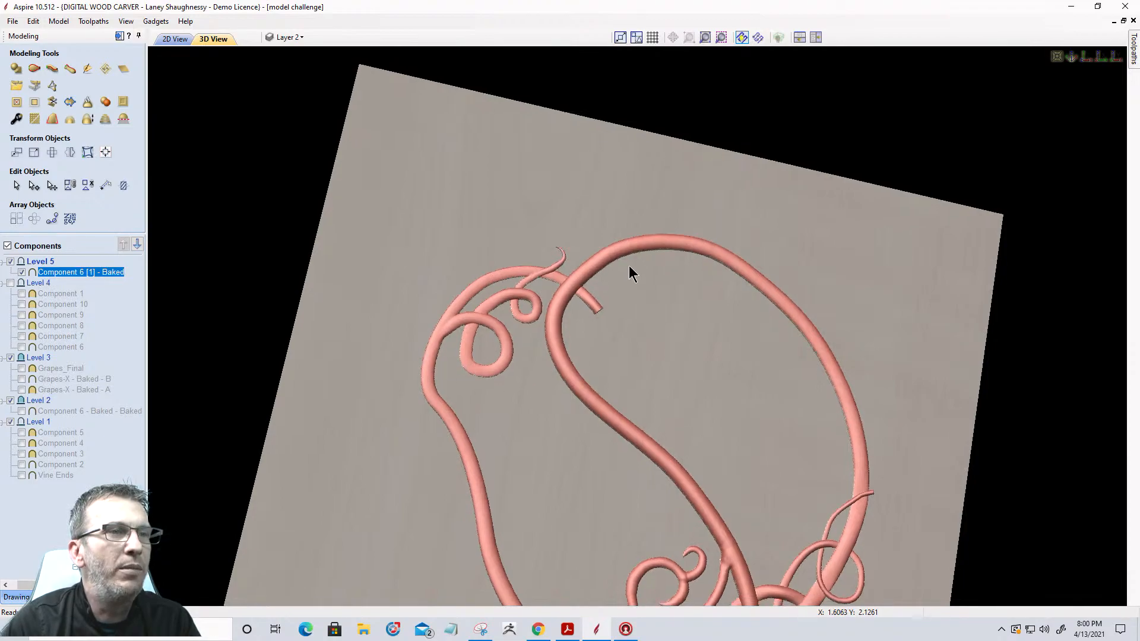
{"action": "scroll", "coordinate": [674, 443], "scroll_direction": "up", "scroll_amount": 5}
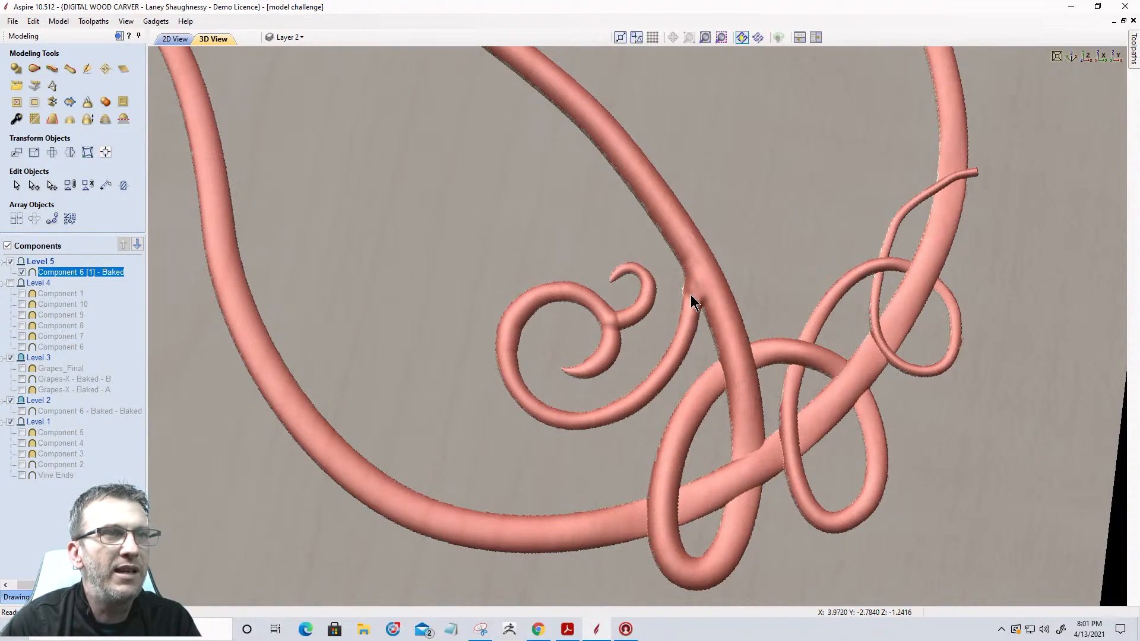
{"action": "scroll", "coordinate": [695, 300], "scroll_direction": "up", "scroll_amount": 2}
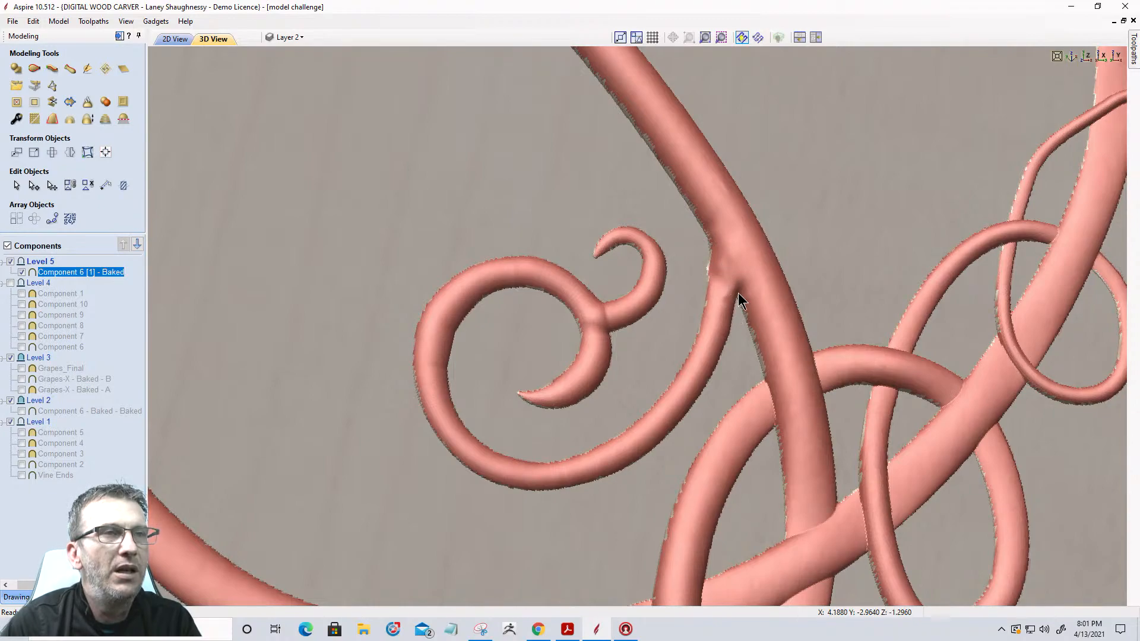
{"action": "scroll", "coordinate": [557, 269], "scroll_direction": "down", "scroll_amount": 4}
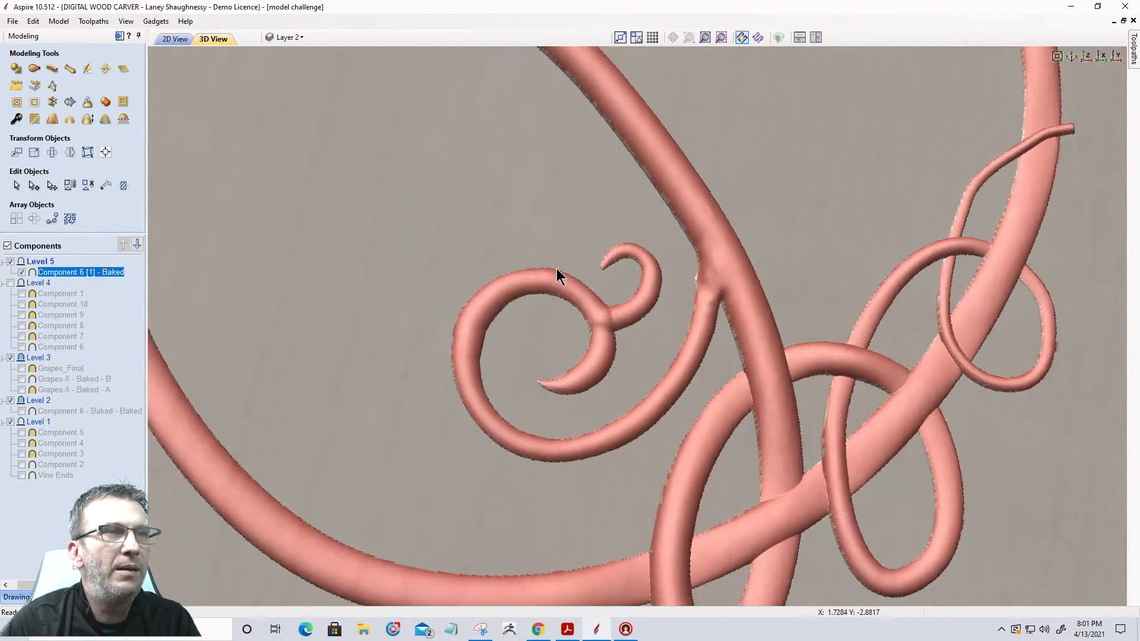
{"action": "scroll", "coordinate": [559, 272], "scroll_direction": "down", "scroll_amount": 6}
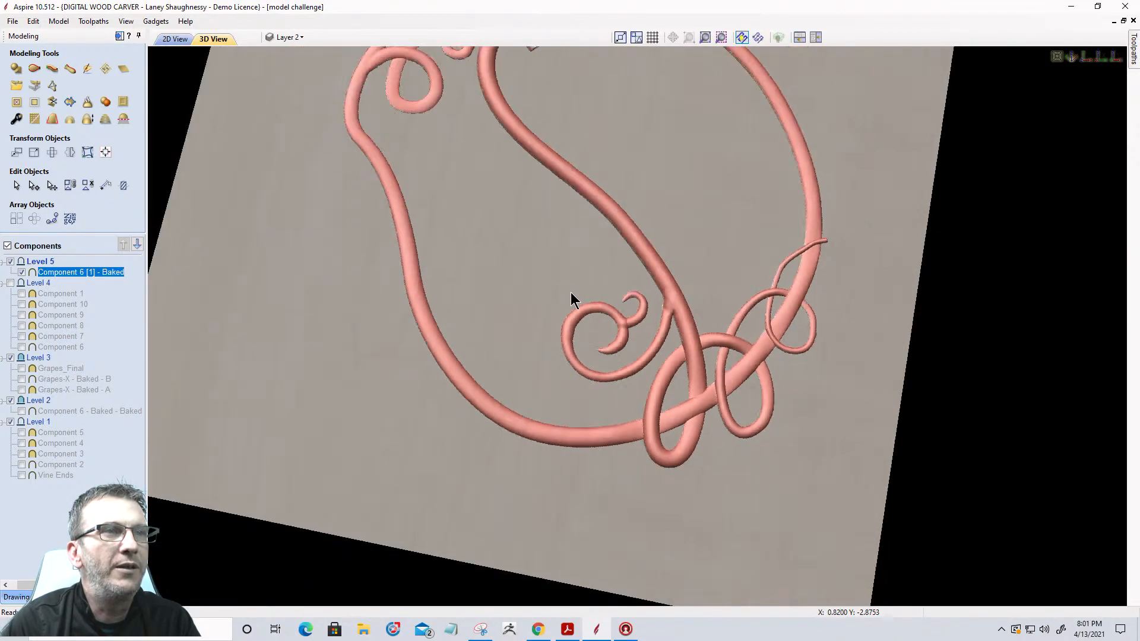
{"action": "left_click_drag", "start_coordinate": [617, 397], "coordinate": [526, 223]}
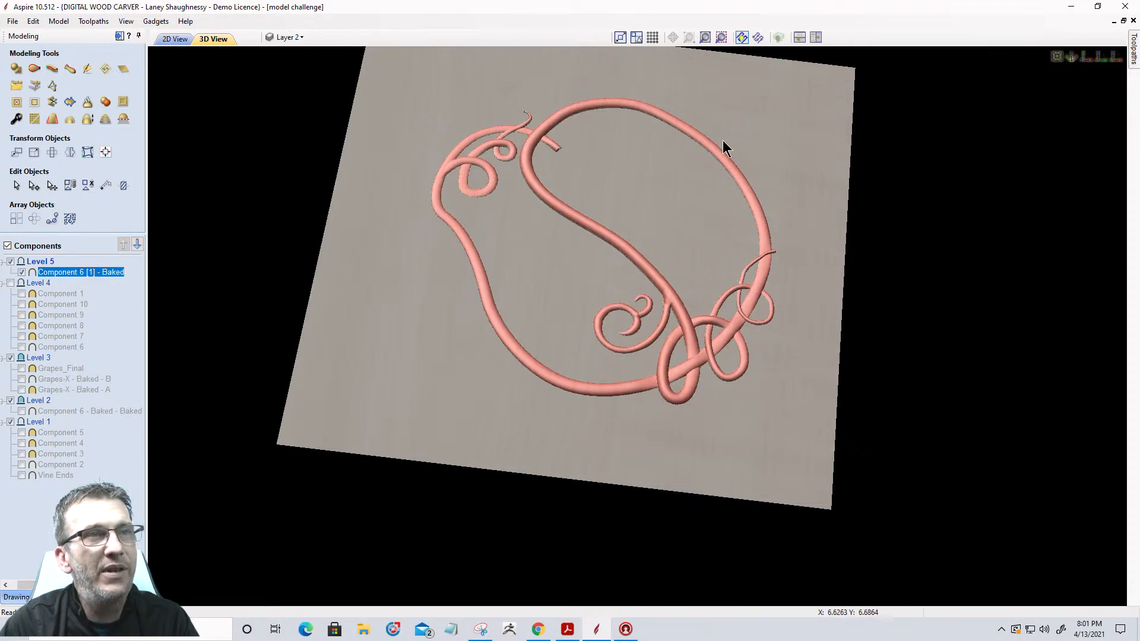
{"action": "middle_click_drag", "start_coordinate": [510, 410], "coordinate": [646, 505]}
{"action": "middle_click_drag", "start_coordinate": [662, 348], "coordinate": [578, 298]}
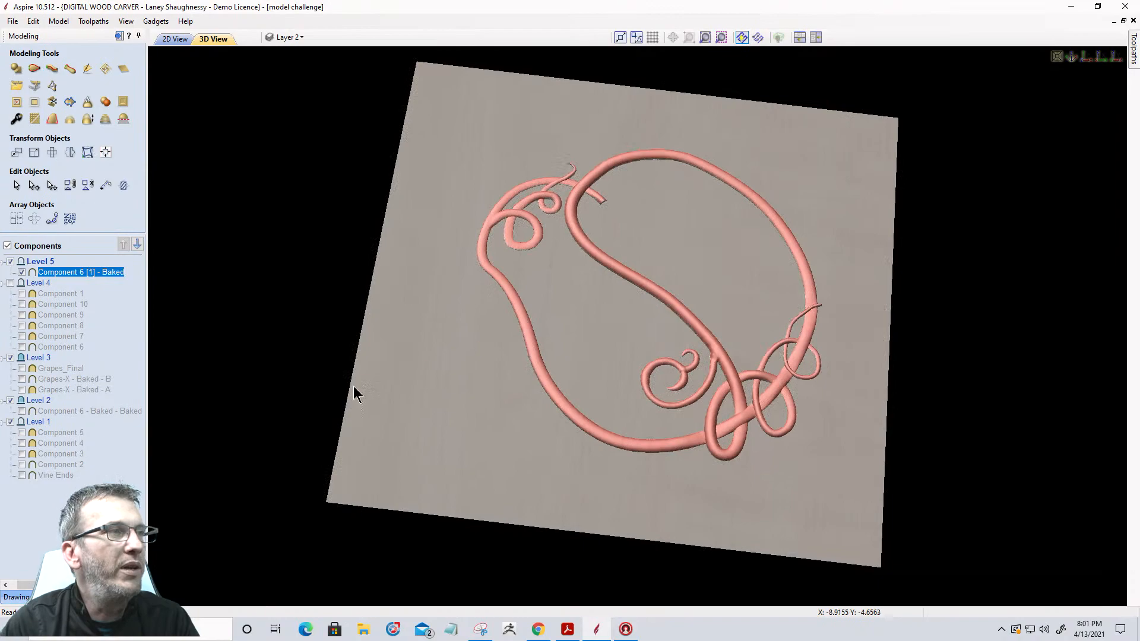
Make Level 4 visible with its tendrils Component 10 and Component 8, and check where Component 8 crosses the vine
{"action": "left_click", "coordinate": [10, 283]}
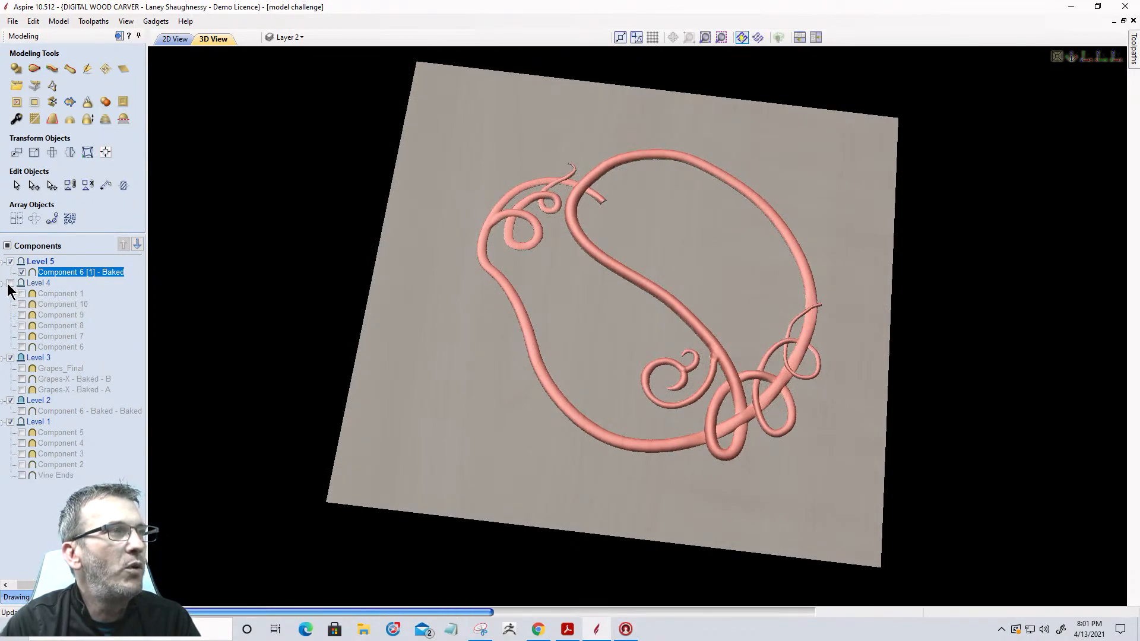
{"action": "left_click", "coordinate": [10, 283]}
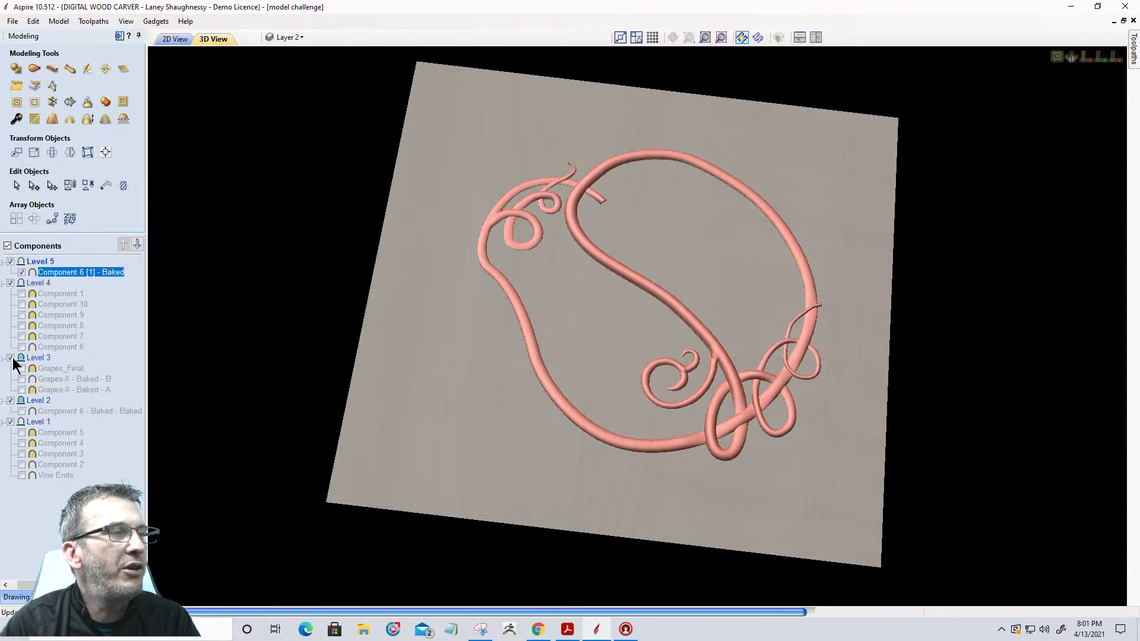
{"action": "left_click", "coordinate": [21, 305]}
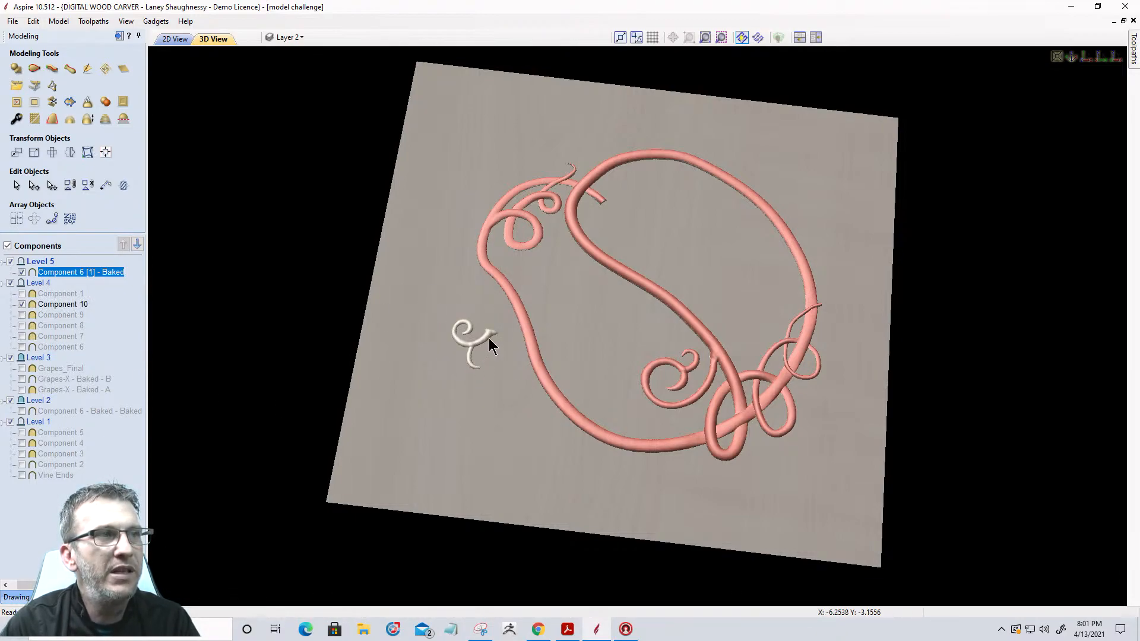
{"action": "left_click", "coordinate": [22, 326]}
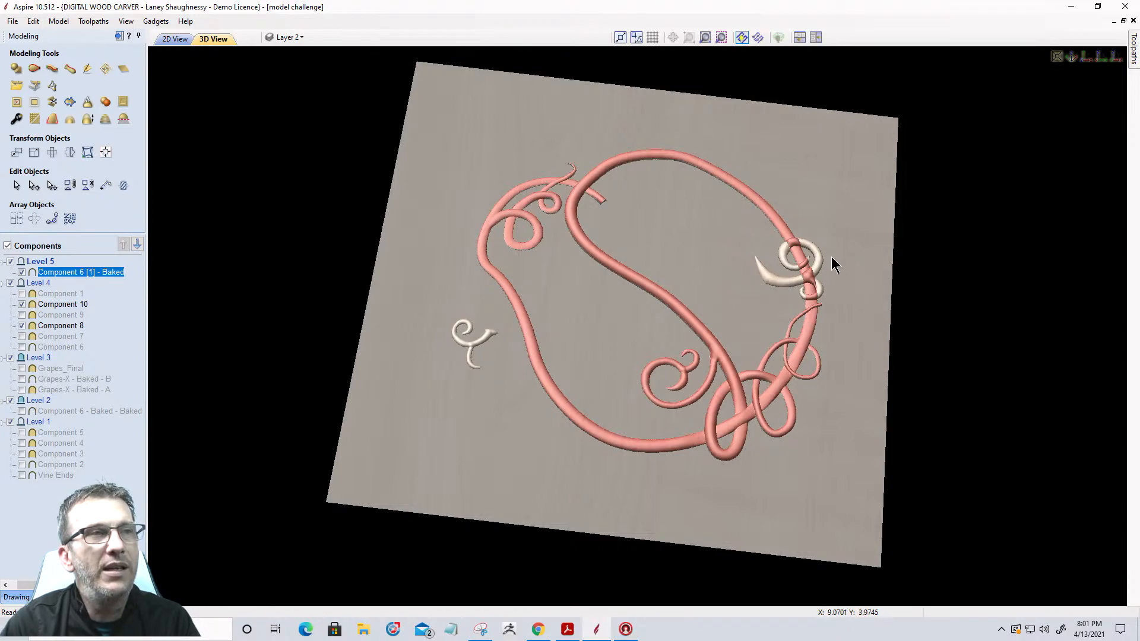
{"action": "scroll", "coordinate": [831, 256], "scroll_direction": "up", "scroll_amount": 5}
{"action": "scroll", "coordinate": [674, 333], "scroll_direction": "up", "scroll_amount": 4}
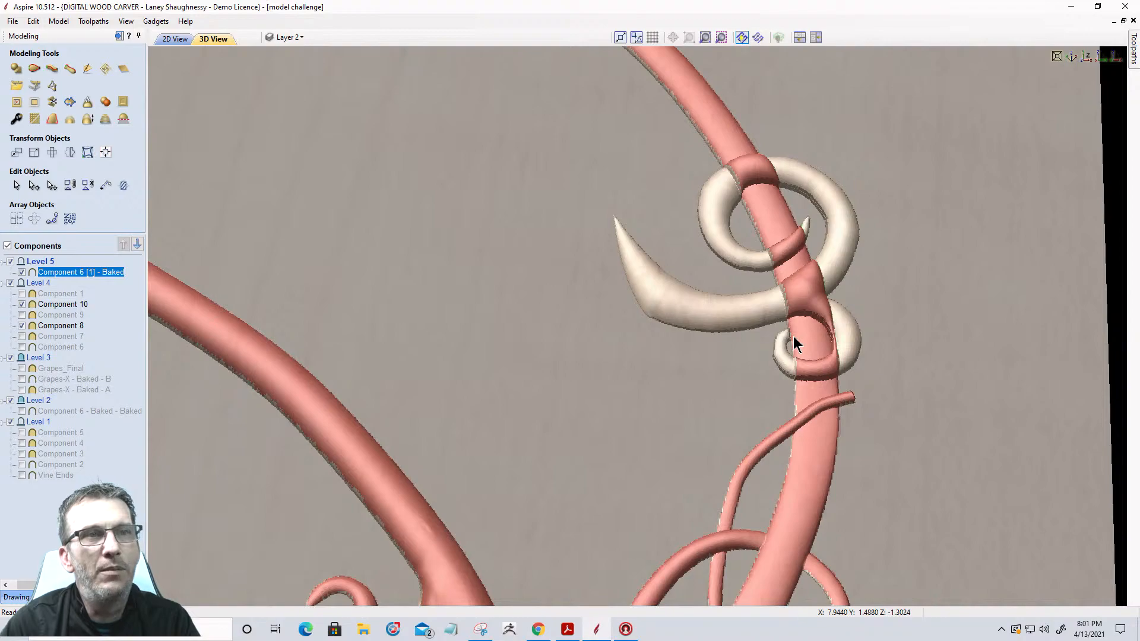
Set the combine mode of Level 5 to Merge and check how the overlapping tendril and whole vine look
{"action": "left_click", "coordinate": [35, 262]}
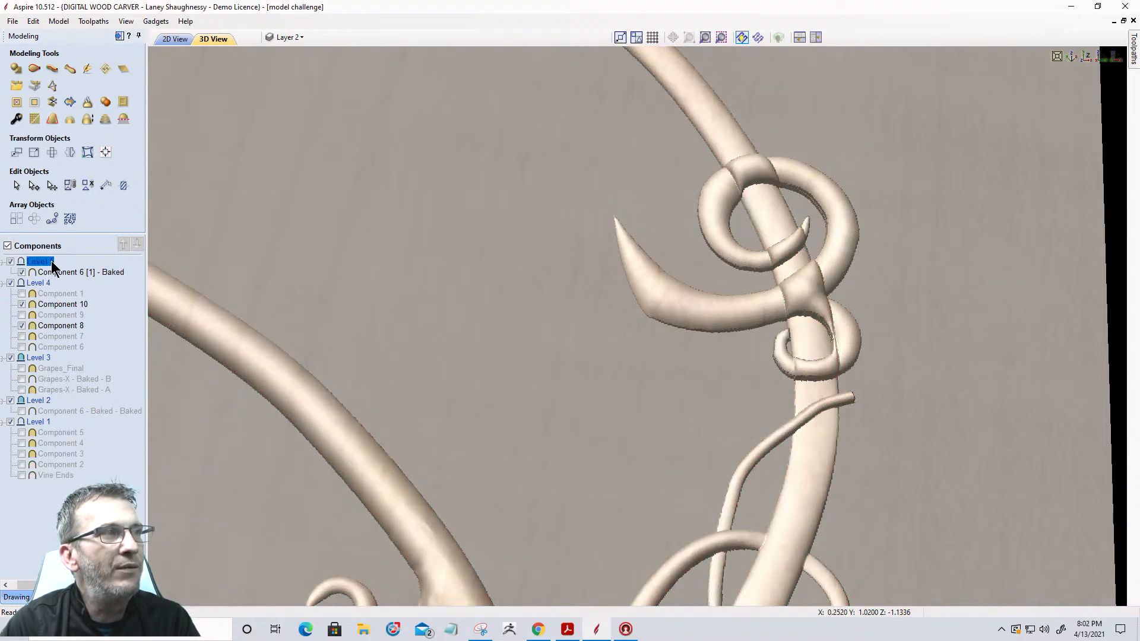
{"action": "right_click", "coordinate": [43, 263]}
{"action": "mouse_move", "coordinate": [90, 271]}
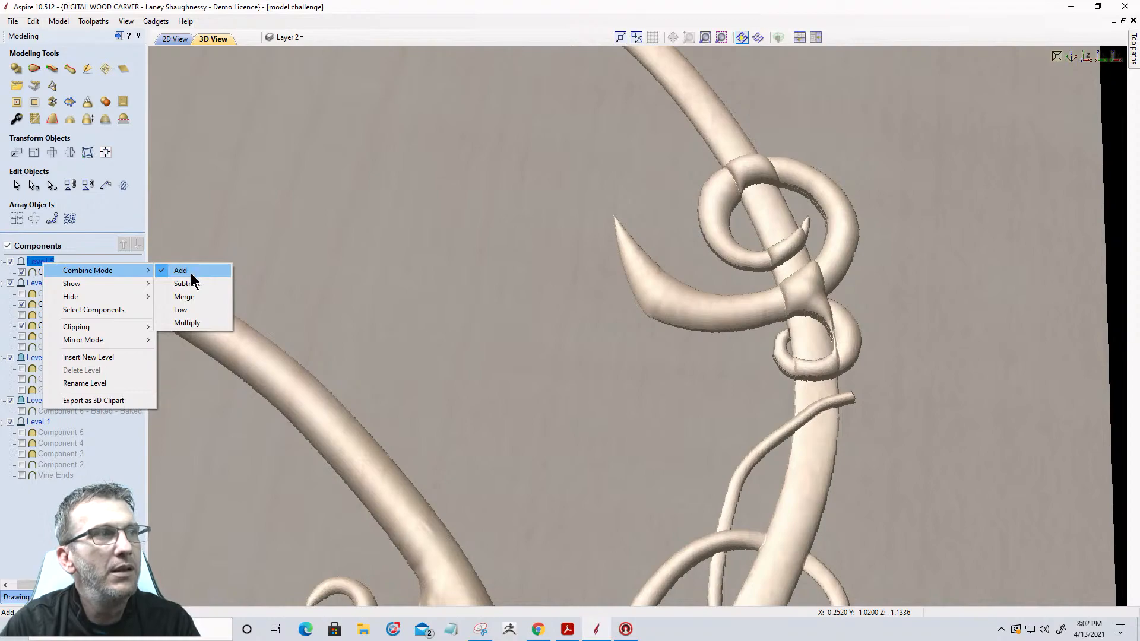
{"action": "left_click", "coordinate": [184, 296]}
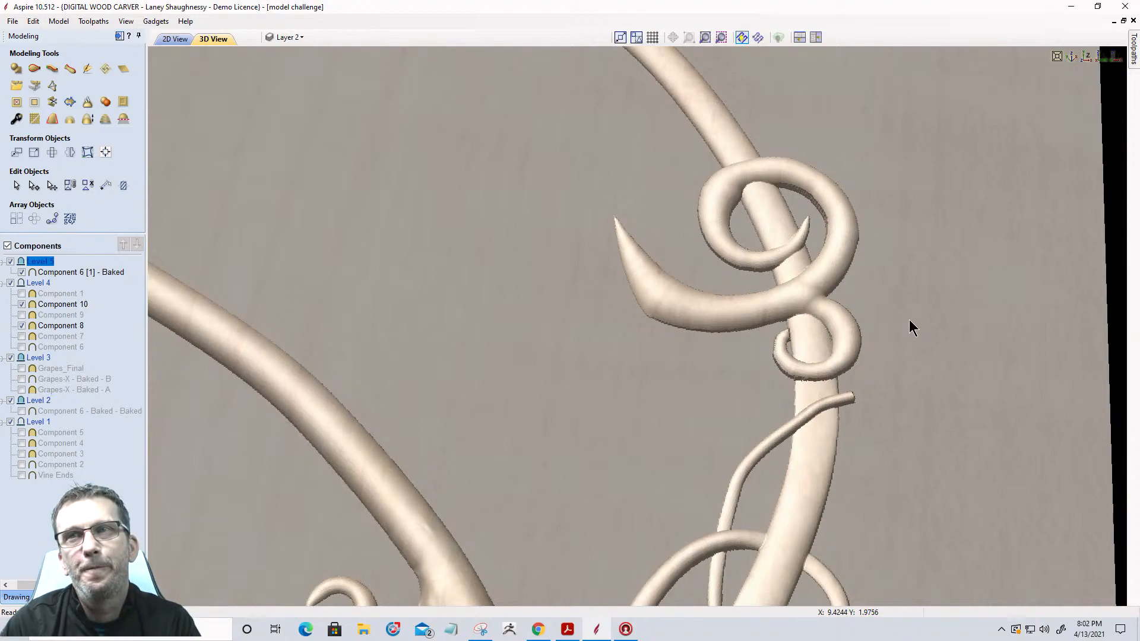
{"action": "scroll", "coordinate": [912, 324], "scroll_direction": "down", "scroll_amount": 8}
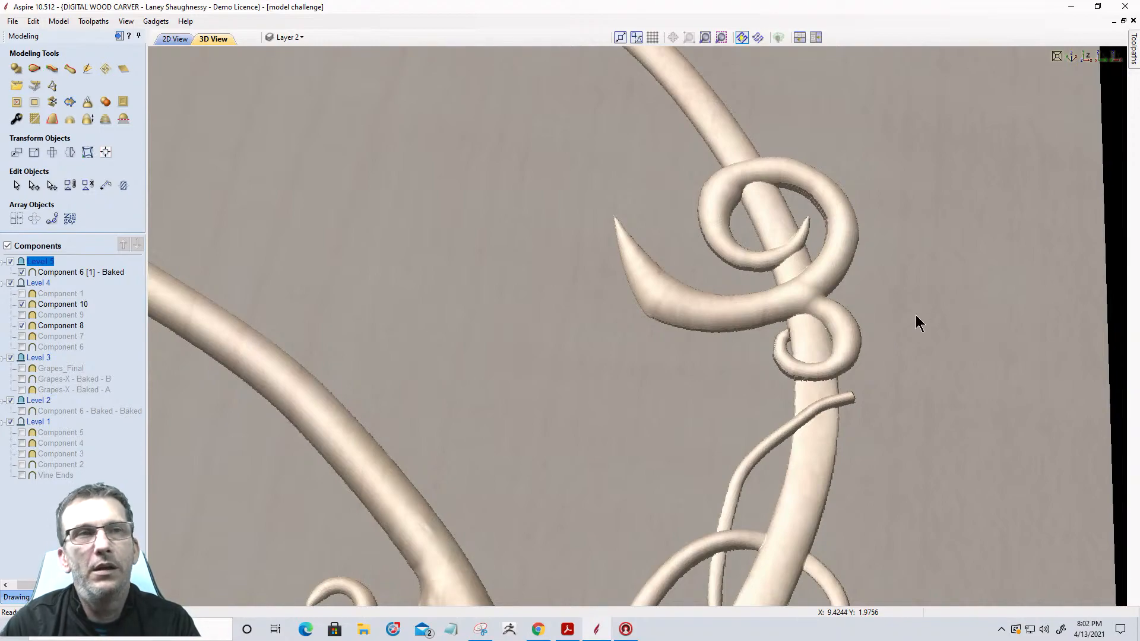
{"action": "middle_click_drag", "start_coordinate": [551, 351], "coordinate": [727, 312]}
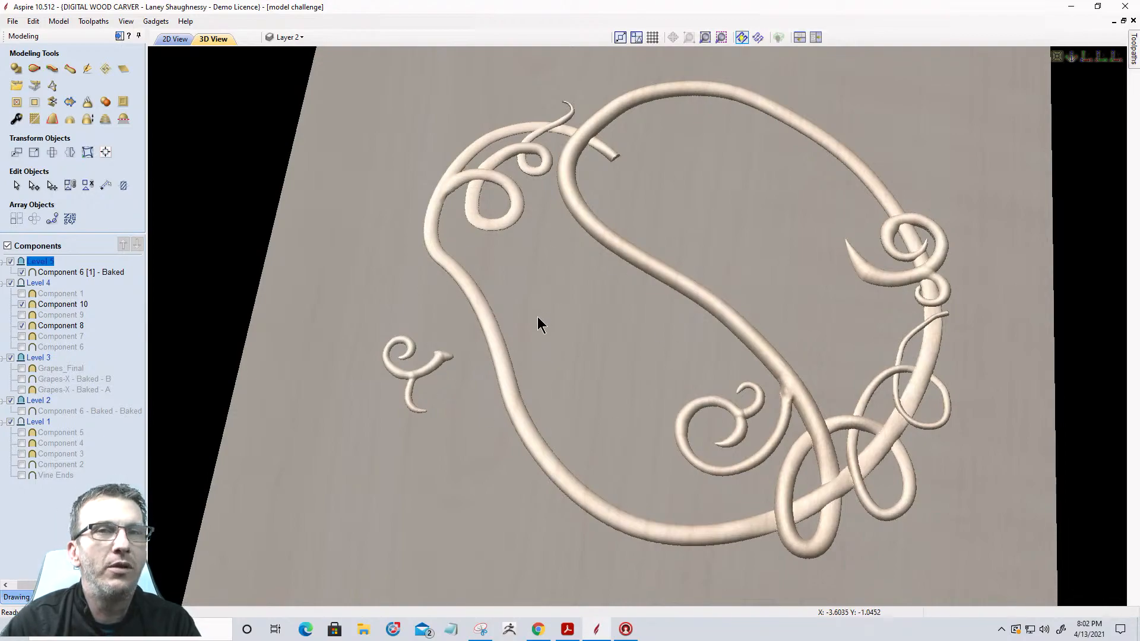
Show the 2D layout and make the Leaf Vector layer visible over the vine
{"action": "left_click", "coordinate": [185, 38]}
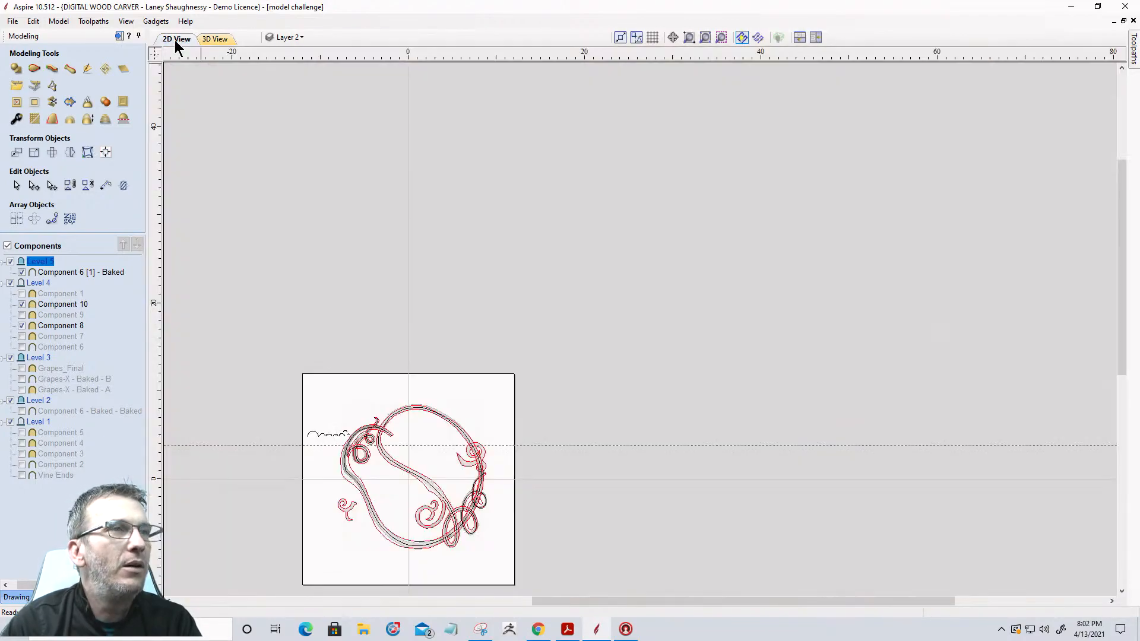
{"action": "scroll", "coordinate": [549, 405], "scroll_direction": "up", "scroll_amount": 2}
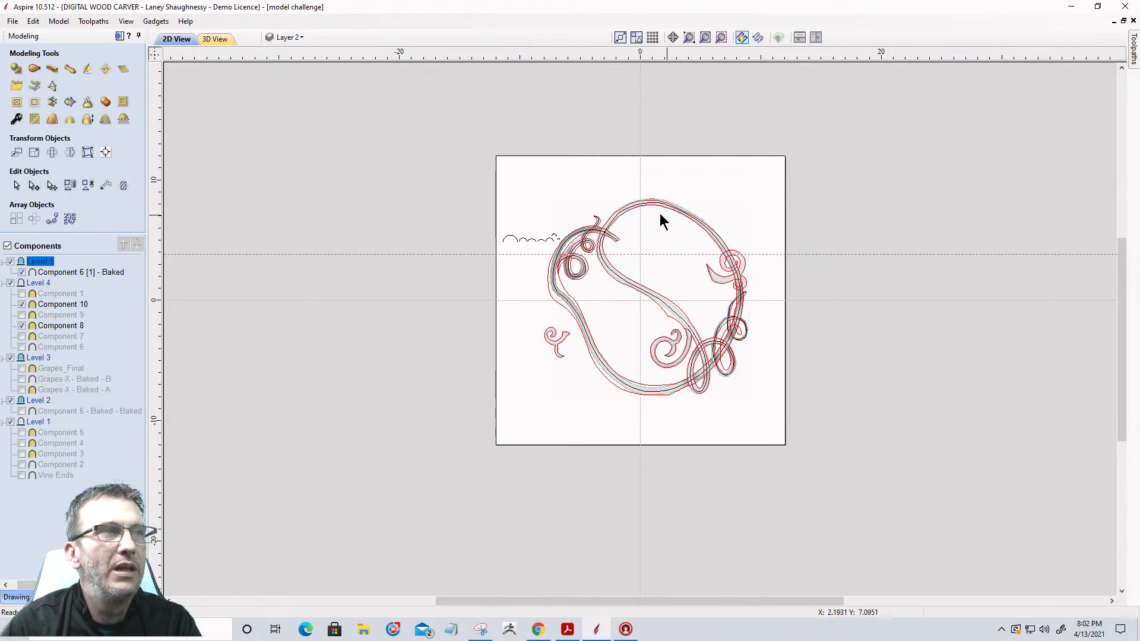
{"action": "left_click", "coordinate": [310, 37]}
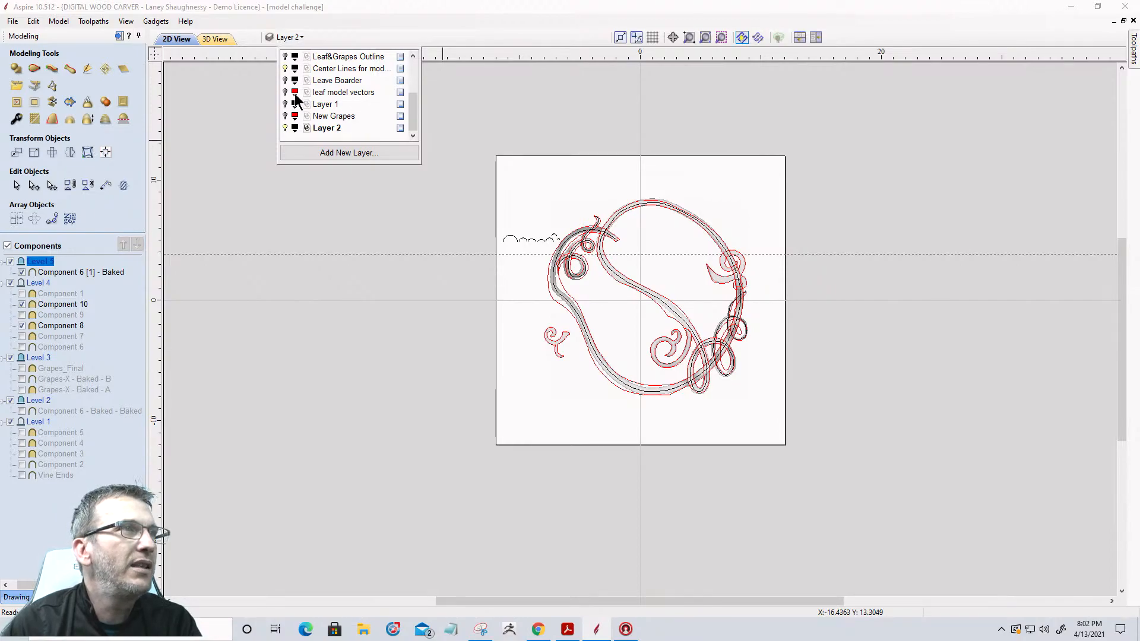
{"action": "scroll", "coordinate": [297, 98], "scroll_direction": "up", "scroll_amount": 2}
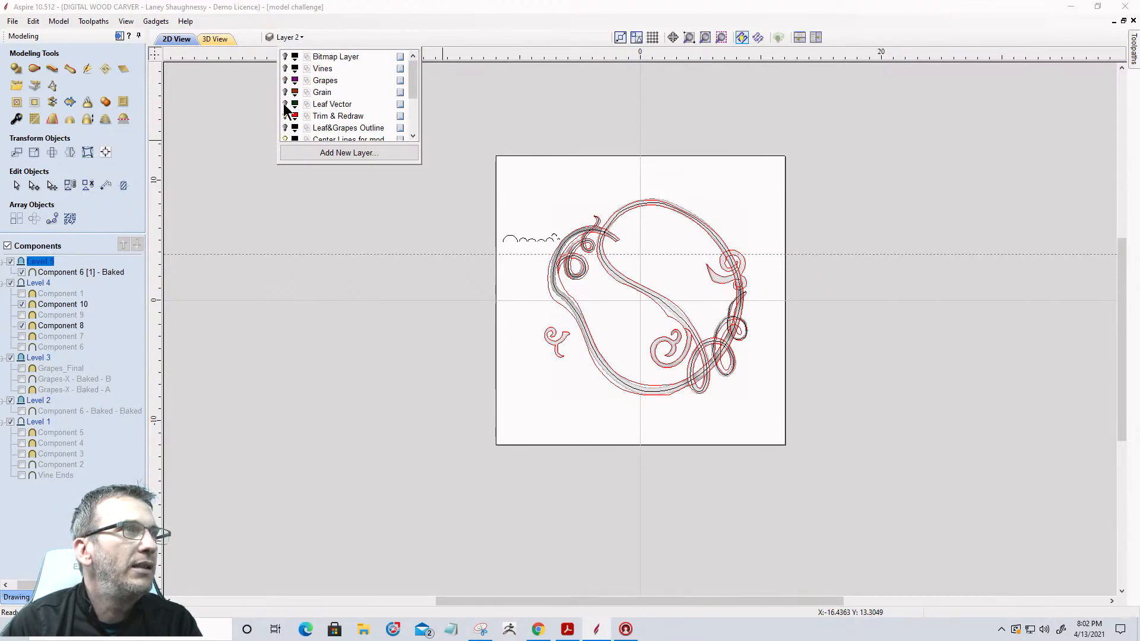
{"action": "left_click", "coordinate": [285, 105]}
Examine the detailed leaf vectors, checking which curves near the teardrop opening and the vine crossing belong together
{"action": "scroll", "coordinate": [715, 250], "scroll_direction": "up", "scroll_amount": 4}
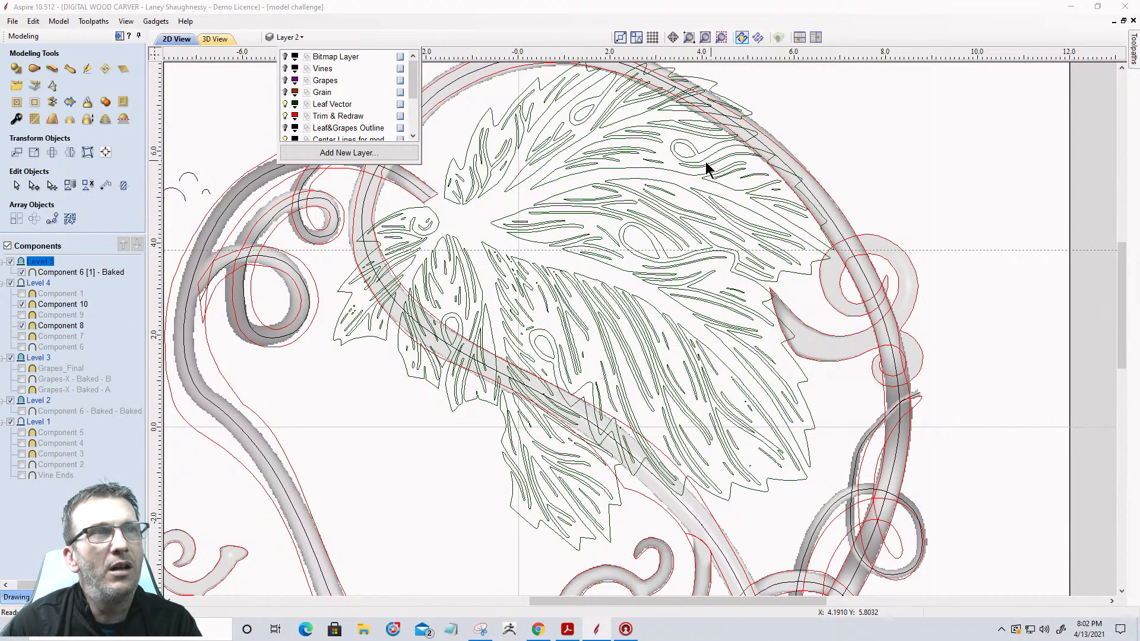
{"action": "scroll", "coordinate": [692, 137], "scroll_direction": "up", "scroll_amount": 4}
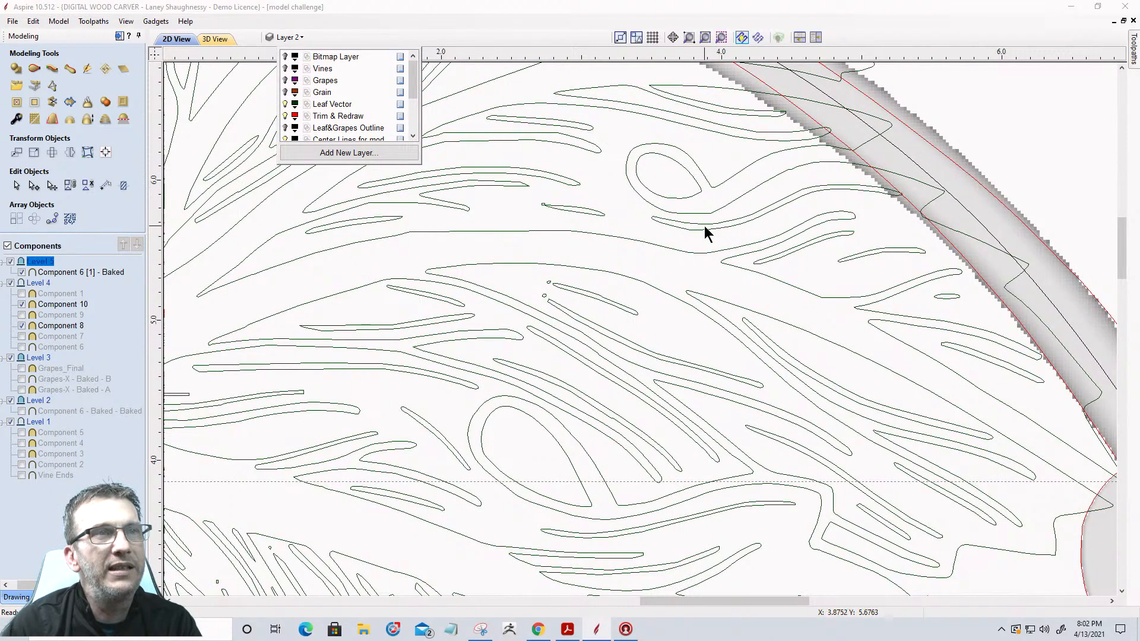
{"action": "left_click", "coordinate": [693, 221]}
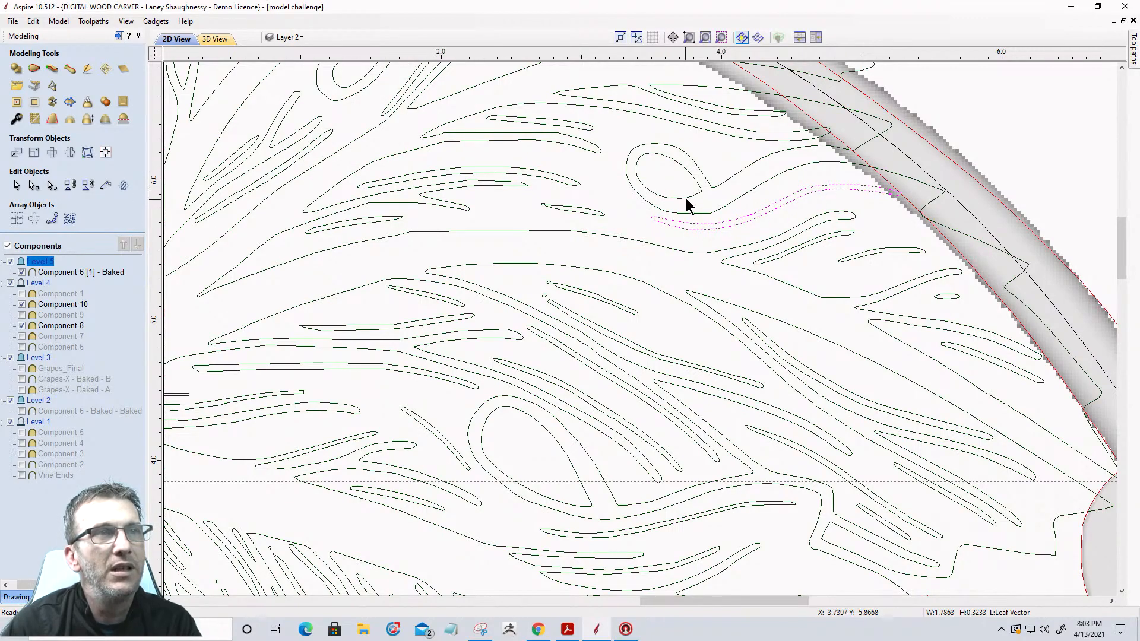
{"action": "left_click", "coordinate": [693, 196]}
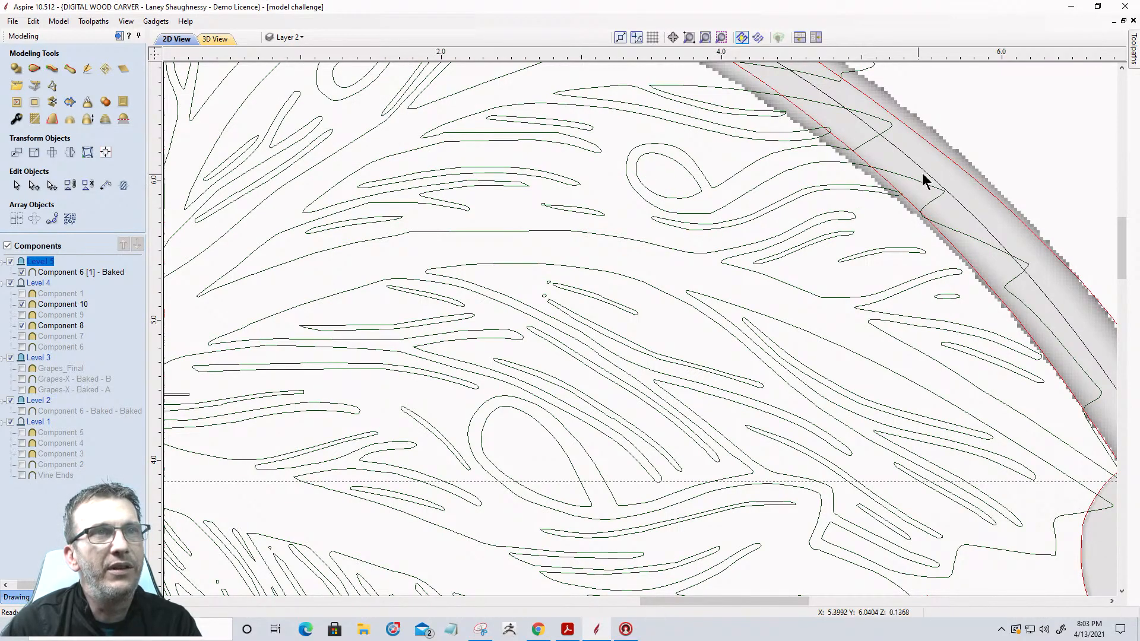
{"action": "left_click", "coordinate": [871, 168]}
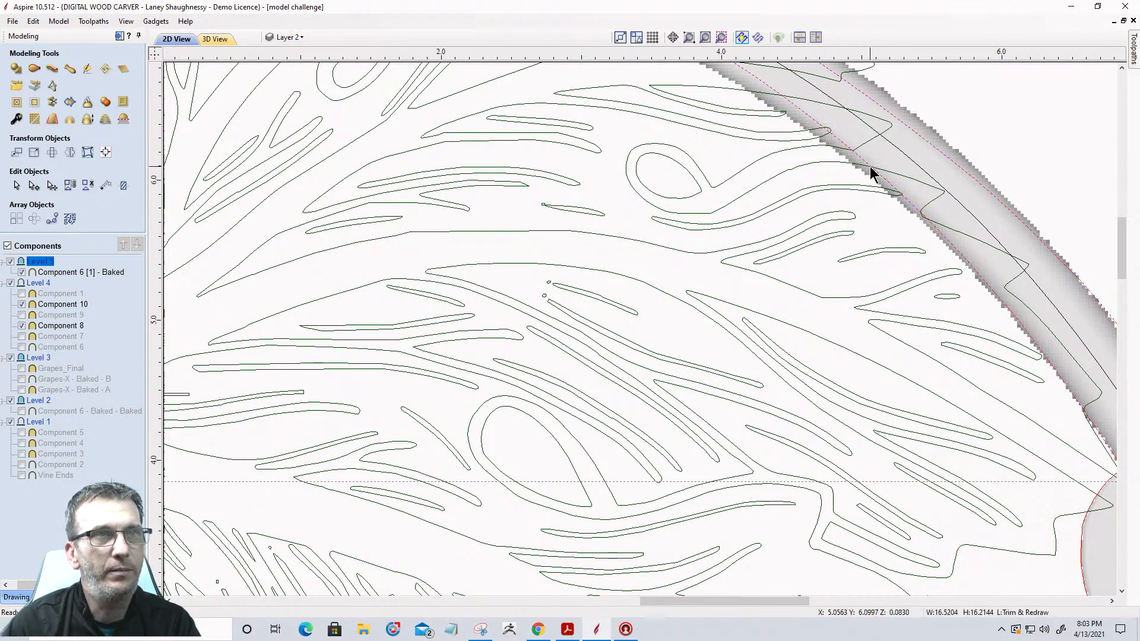
{"action": "left_click", "coordinate": [817, 164]}
{"action": "scroll", "coordinate": [903, 167], "scroll_direction": "down", "scroll_amount": 4}
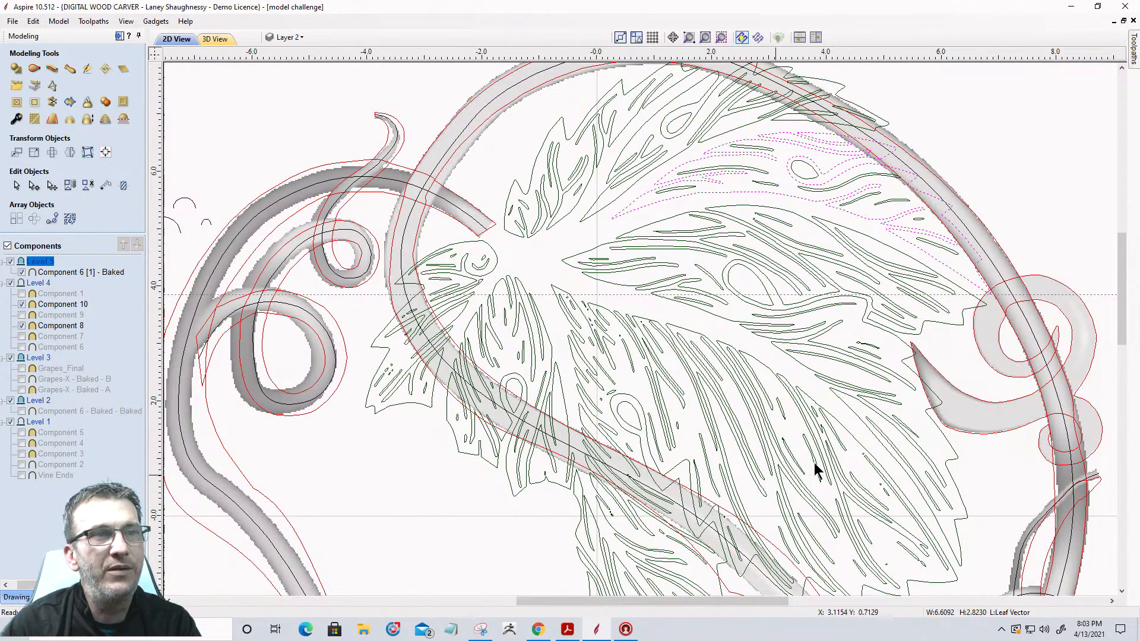
{"action": "scroll", "coordinate": [819, 276], "scroll_direction": "down", "scroll_amount": 3}
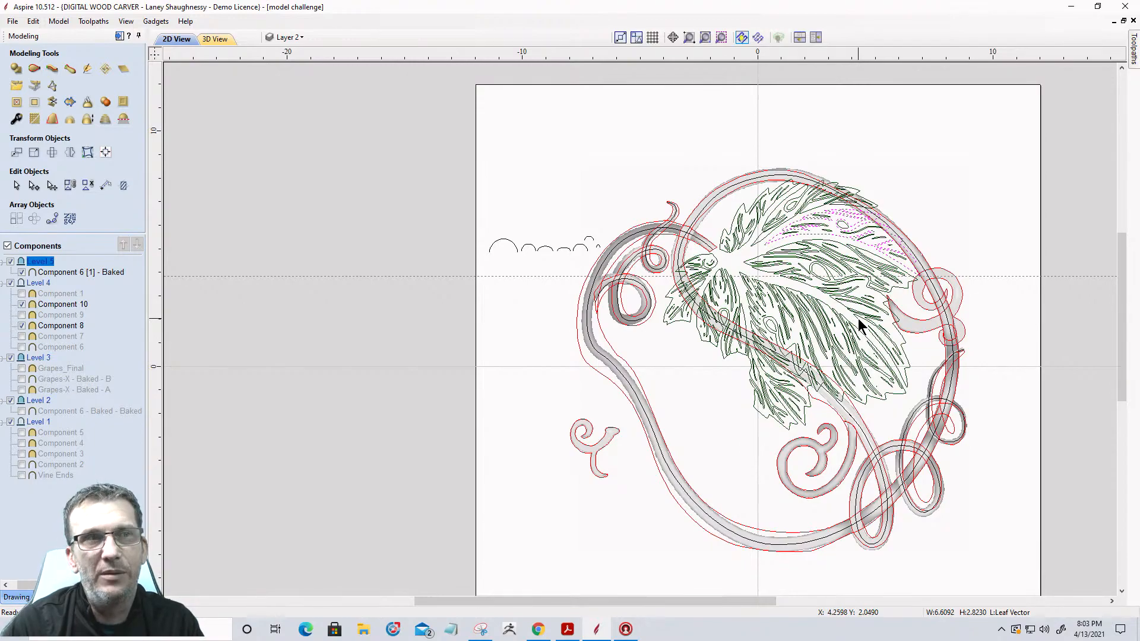
Make the Bitmap Layer with the reference drawing and leaf silhouette visible
{"action": "left_click", "coordinate": [289, 37]}
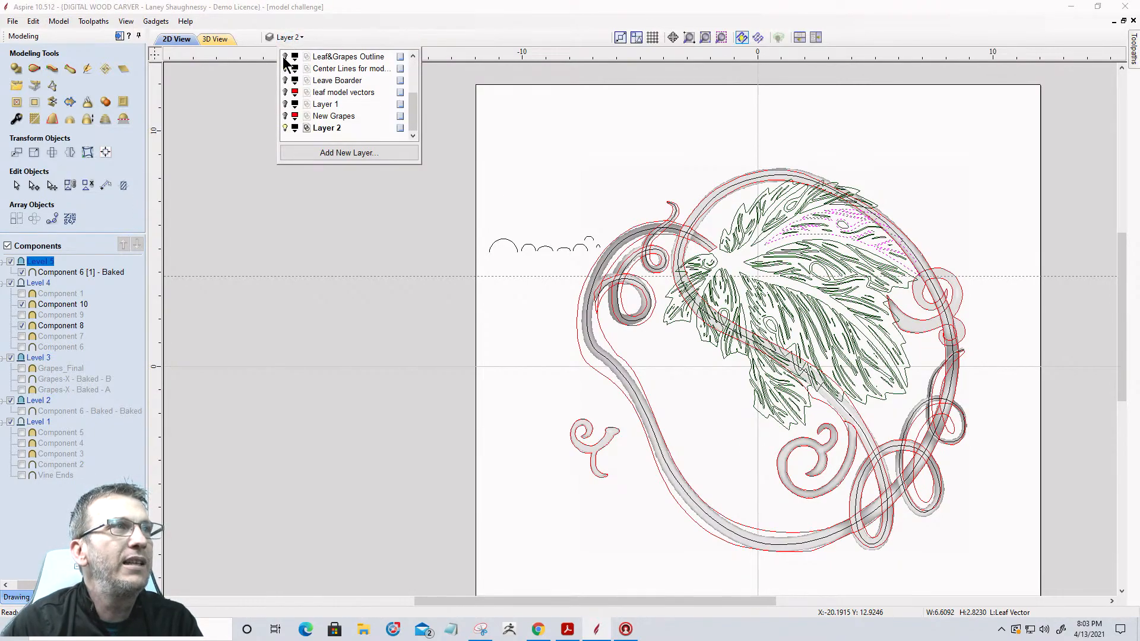
{"action": "scroll", "coordinate": [287, 89], "scroll_direction": "up", "scroll_amount": 2}
{"action": "left_click", "coordinate": [285, 57]}
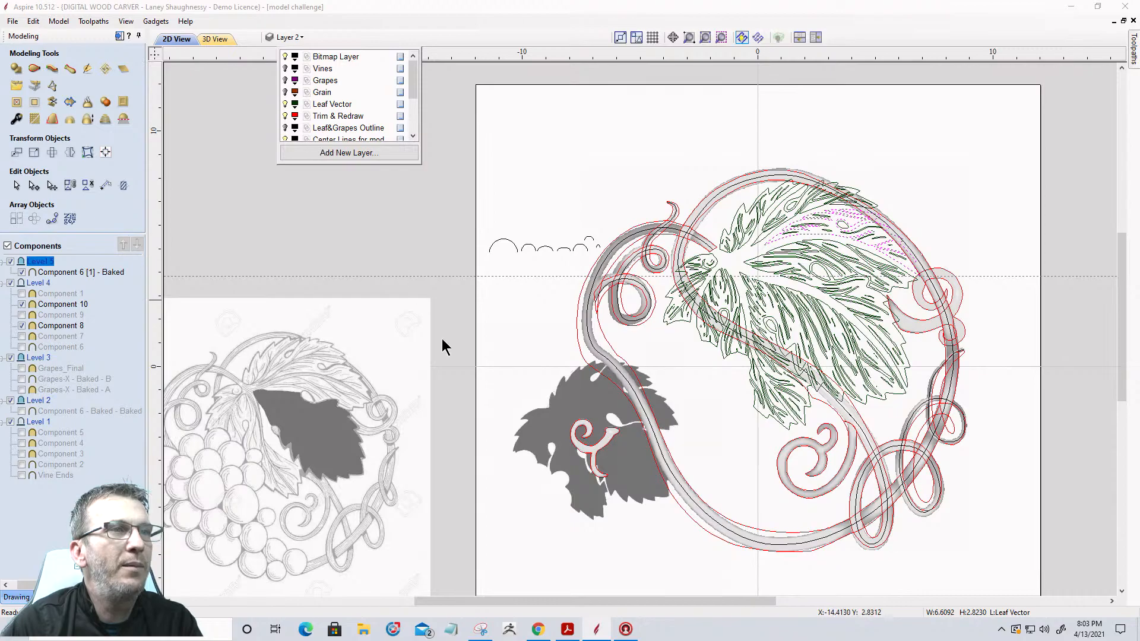
Examine the leaves, grapes and tendrils in the reference drawing and compare them with the model's layout
{"action": "scroll", "coordinate": [518, 507], "scroll_direction": "up", "scroll_amount": 3}
{"action": "scroll", "coordinate": [554, 491], "scroll_direction": "down", "scroll_amount": 4}
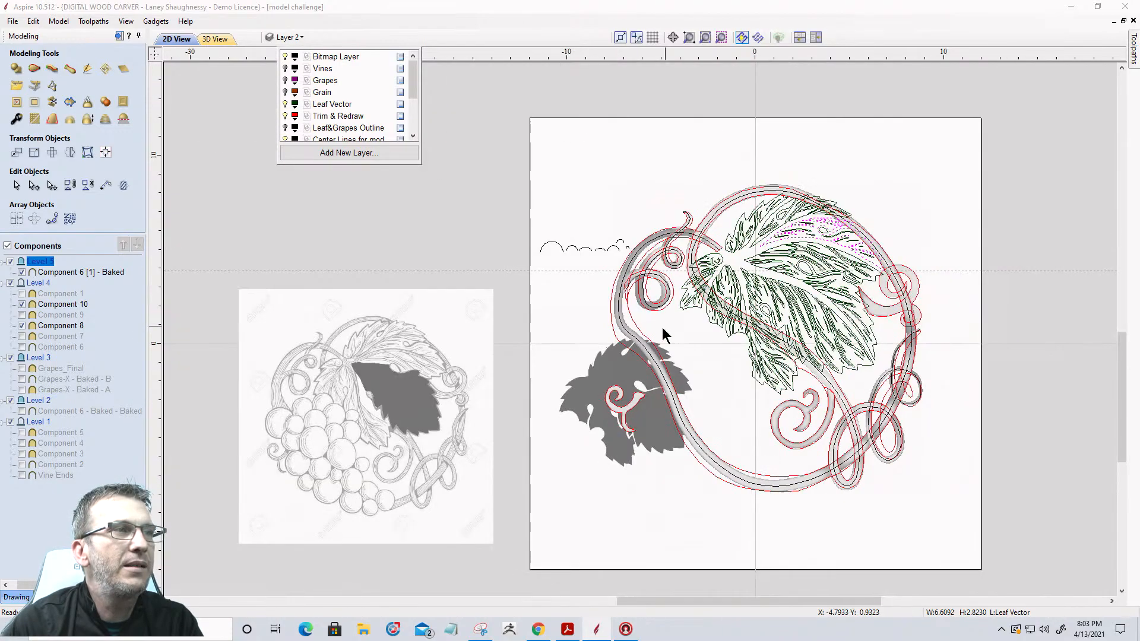
{"action": "scroll", "coordinate": [190, 415], "scroll_direction": "up", "scroll_amount": 4}
{"action": "scroll", "coordinate": [632, 462], "scroll_direction": "up", "scroll_amount": 2}
{"action": "scroll", "coordinate": [829, 404], "scroll_direction": "down", "scroll_amount": 3}
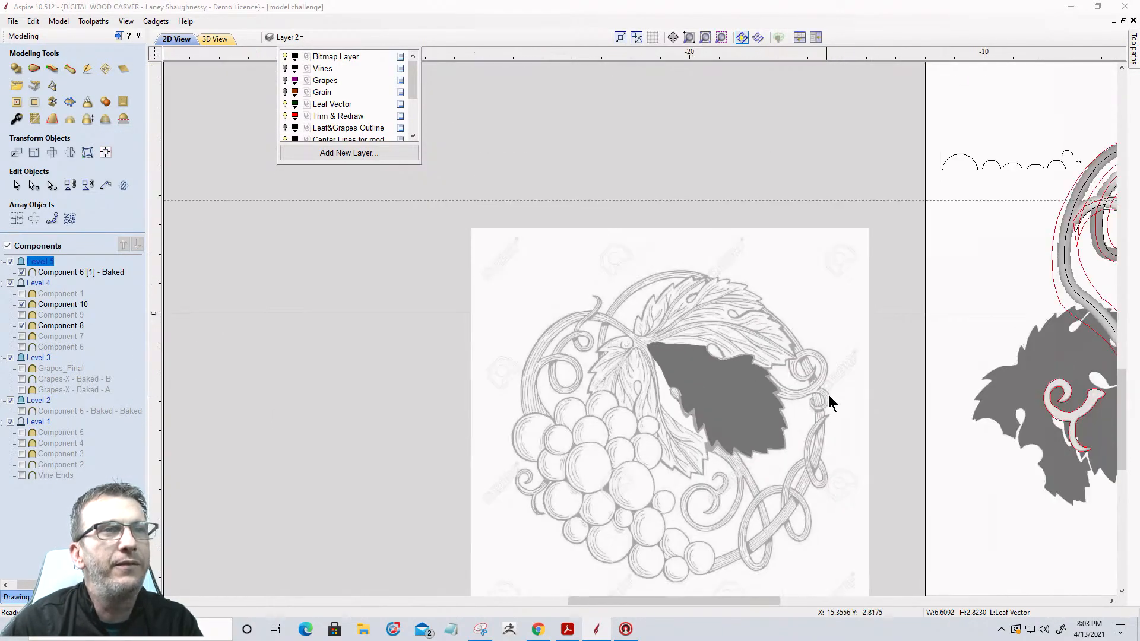
{"action": "scroll", "coordinate": [786, 398], "scroll_direction": "up", "scroll_amount": 2}
{"action": "middle_click_drag", "start_coordinate": [705, 399], "coordinate": [721, 308]}
{"action": "scroll", "coordinate": [716, 256], "scroll_direction": "up", "scroll_amount": 1}
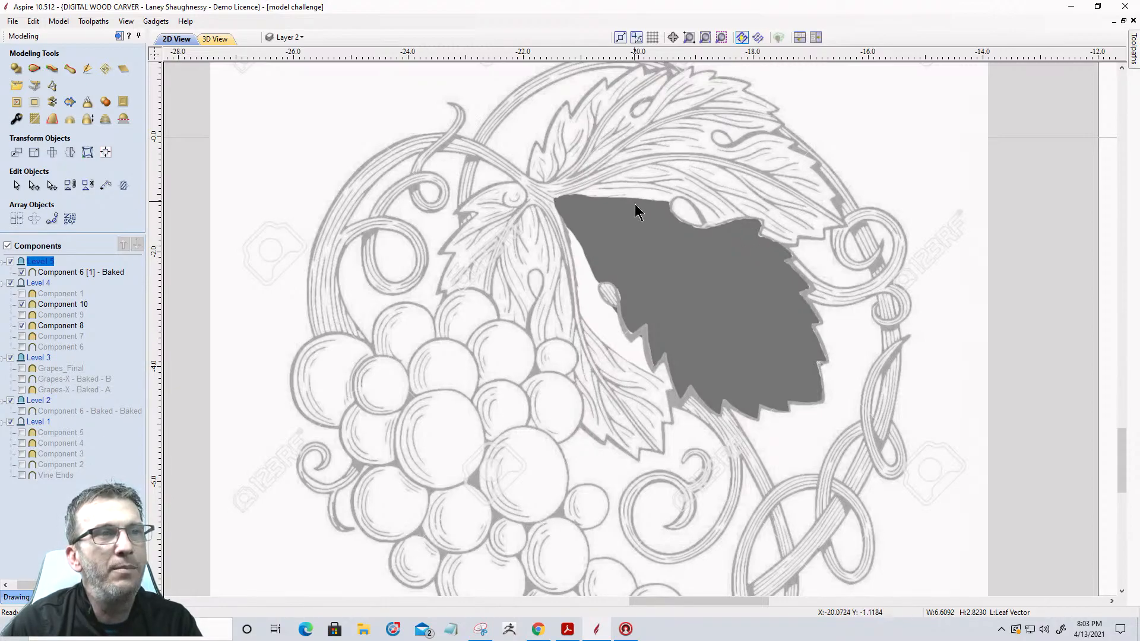
Move the solid leaf silhouette bitmap off the job area to the empty space left of the reference drawing
{"action": "scroll", "coordinate": [476, 267], "scroll_direction": "down", "scroll_amount": 4}
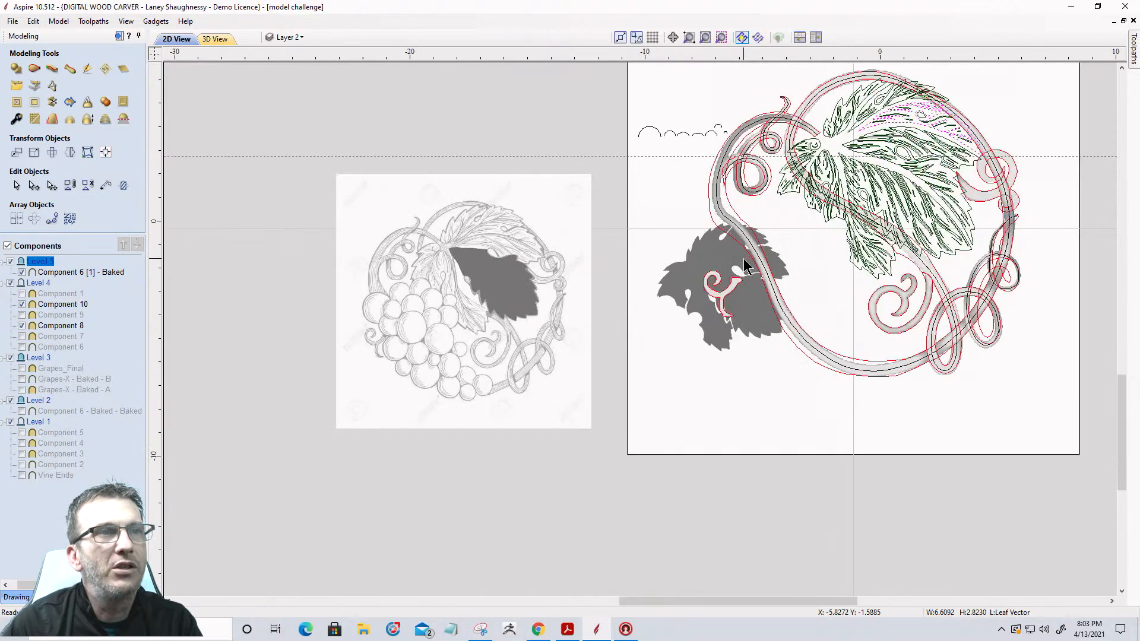
{"action": "scroll", "coordinate": [744, 258], "scroll_direction": "up", "scroll_amount": 2}
{"action": "scroll", "coordinate": [707, 273], "scroll_direction": "up", "scroll_amount": 2}
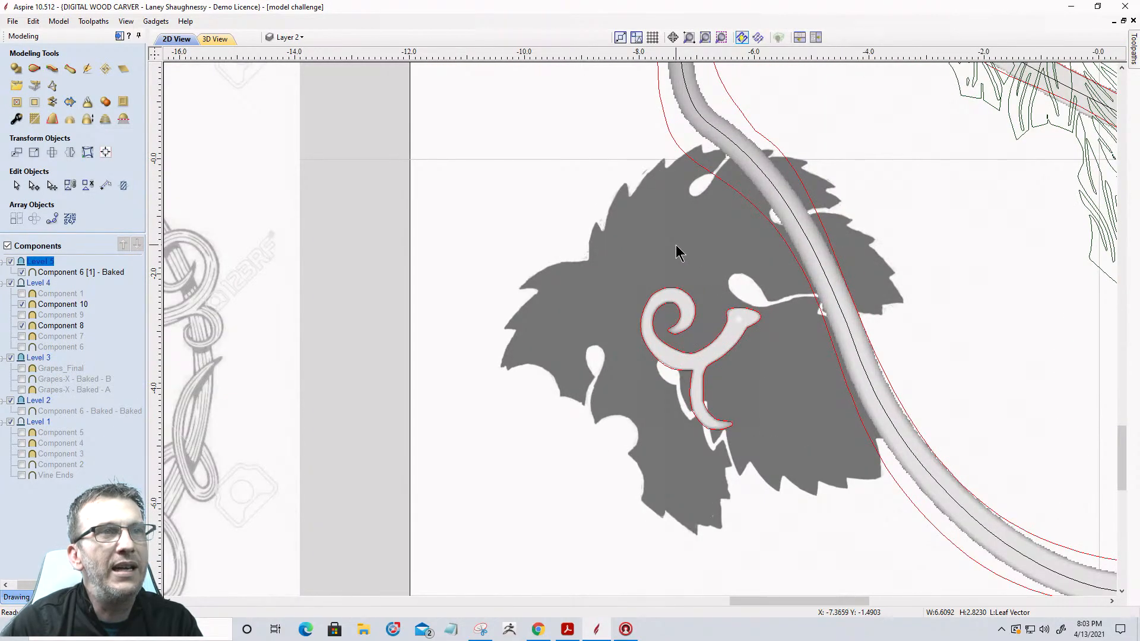
{"action": "left_click", "coordinate": [707, 257]}
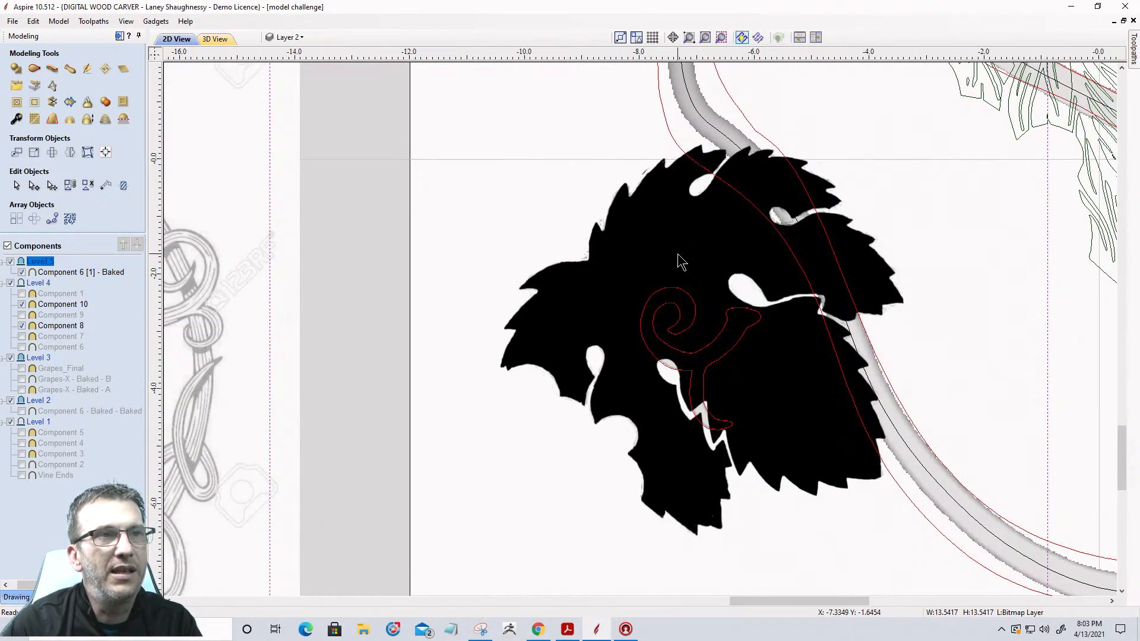
{"action": "scroll", "coordinate": [677, 251], "scroll_direction": "down", "scroll_amount": 3}
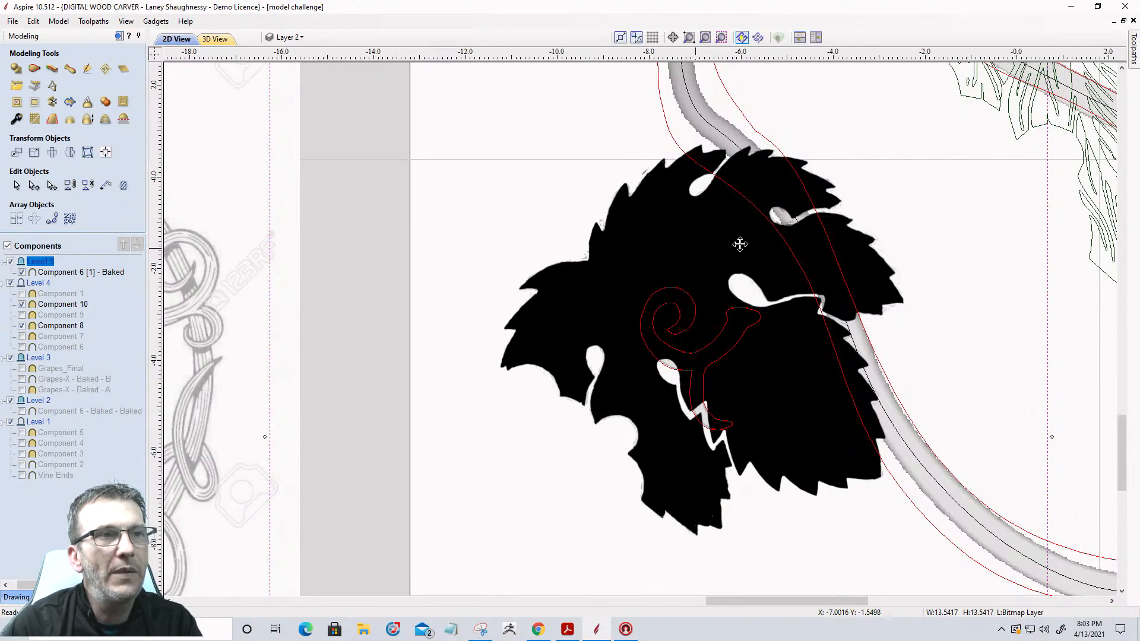
{"action": "left_click_drag", "start_coordinate": [739, 237], "coordinate": [347, 278]}
Trace the leaf silhouette bitmap as Black / White with bitmap fading at 0% and a threshold of 0.75
{"action": "scroll", "coordinate": [333, 303], "scroll_direction": "up", "scroll_amount": 4}
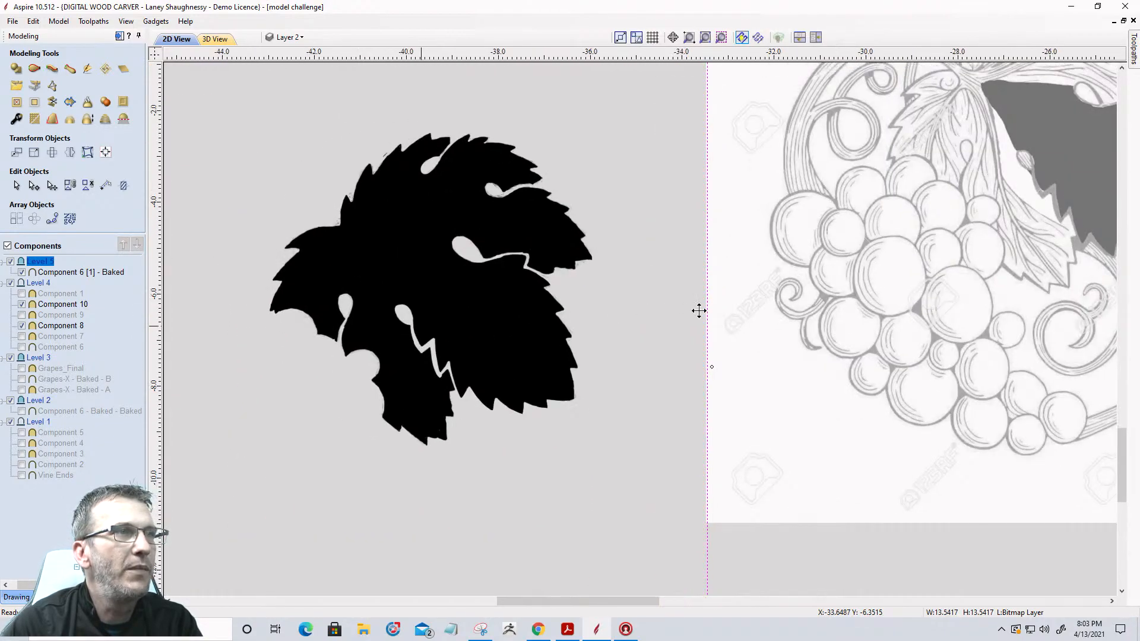
{"action": "scroll", "coordinate": [731, 302], "scroll_direction": "up", "scroll_amount": 2}
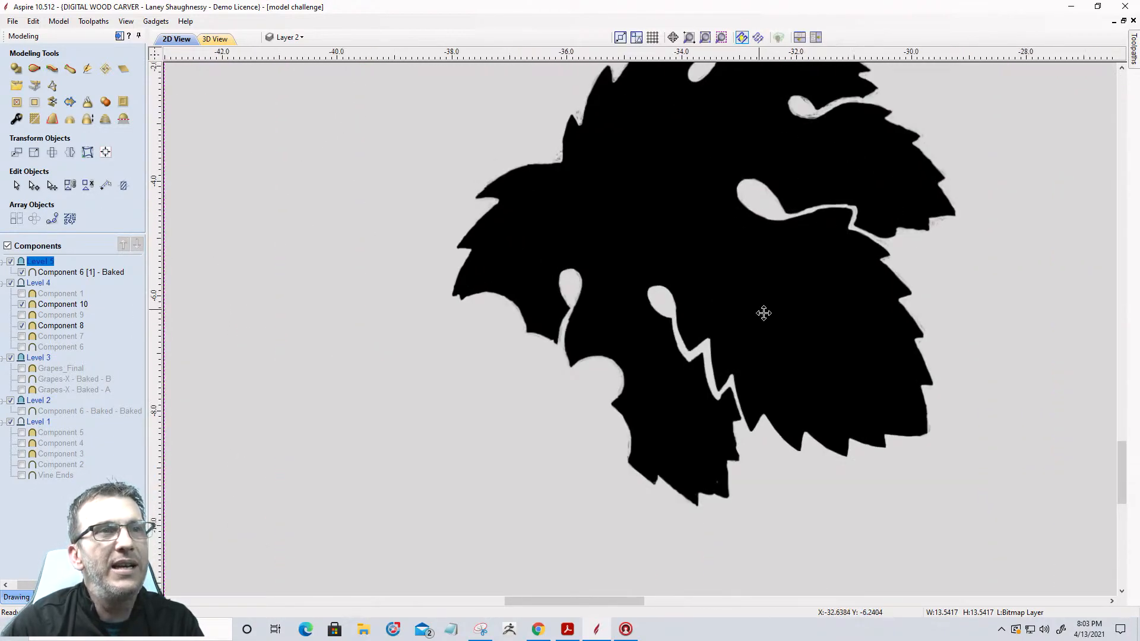
{"action": "scroll", "coordinate": [760, 309], "scroll_direction": "down", "scroll_amount": 3}
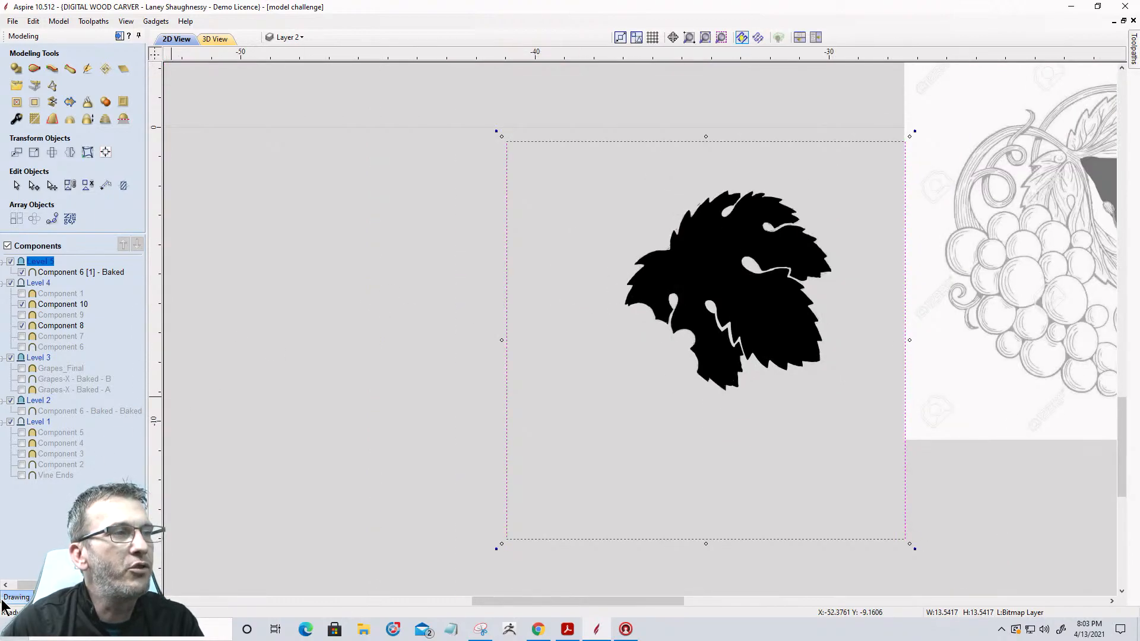
{"action": "left_click", "coordinate": [5, 598]}
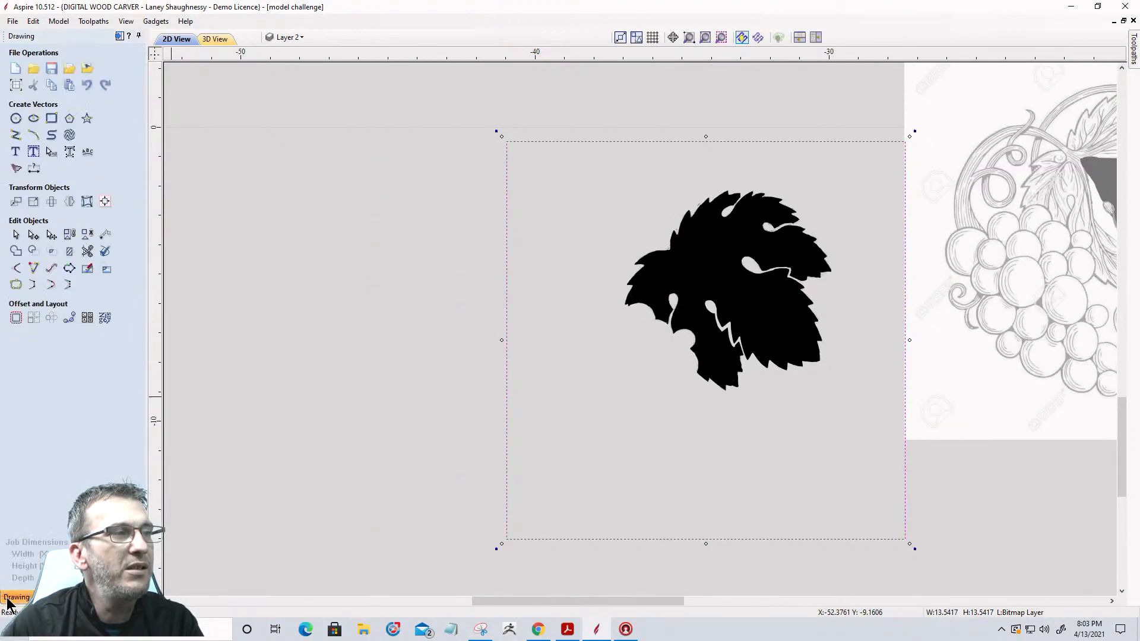
{"action": "left_click", "coordinate": [16, 169]}
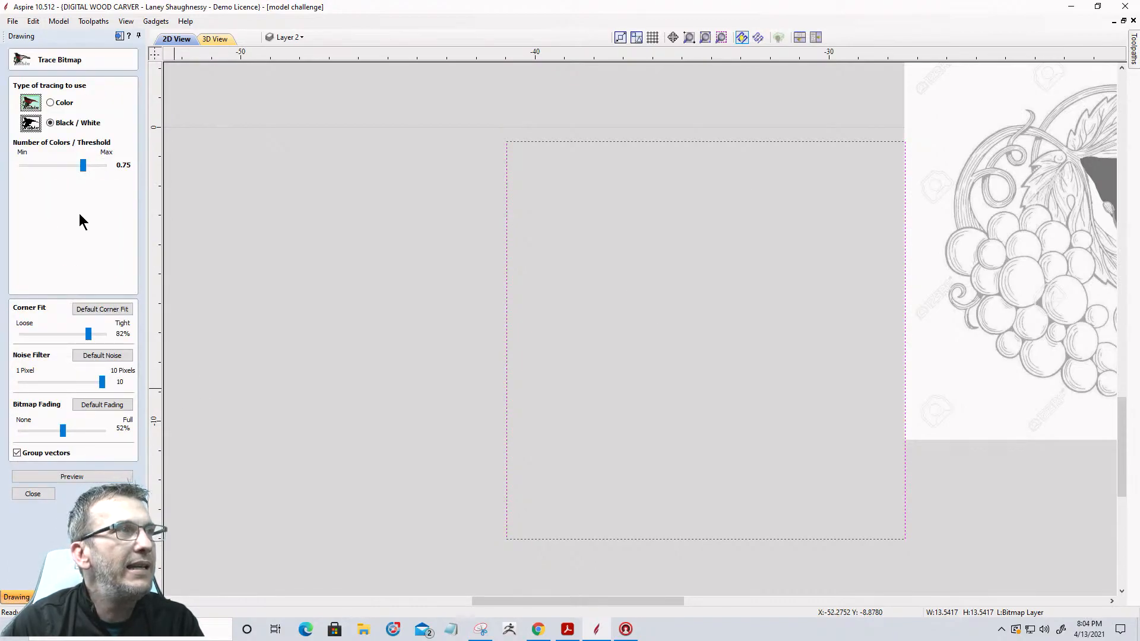
{"action": "left_click_drag", "start_coordinate": [63, 430], "coordinate": [6, 440]}
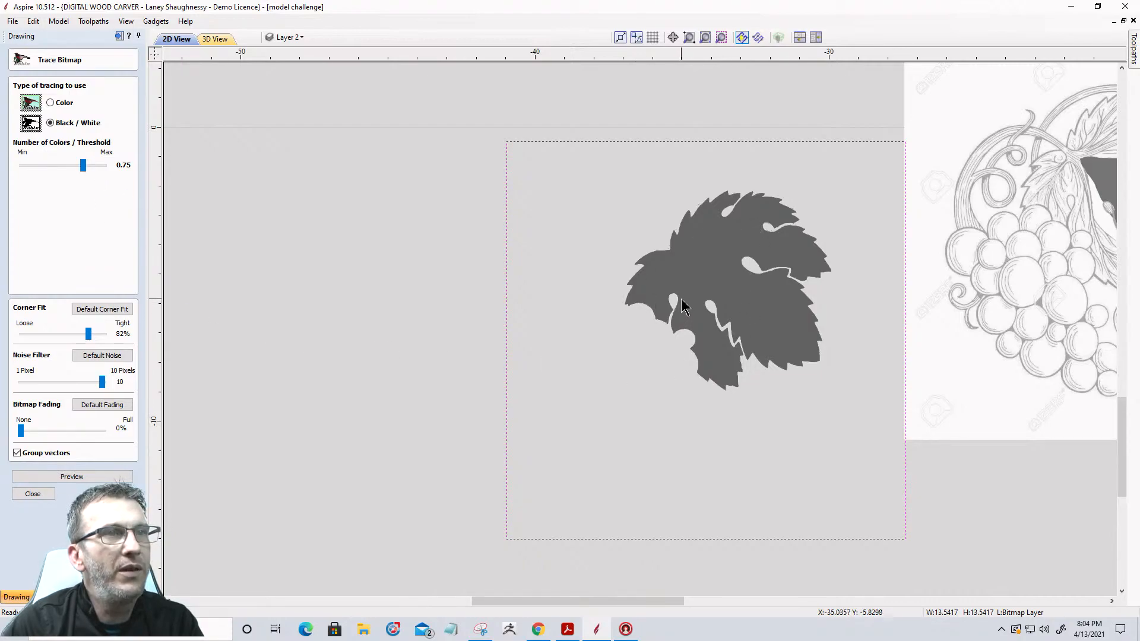
{"action": "left_click", "coordinate": [54, 477]}
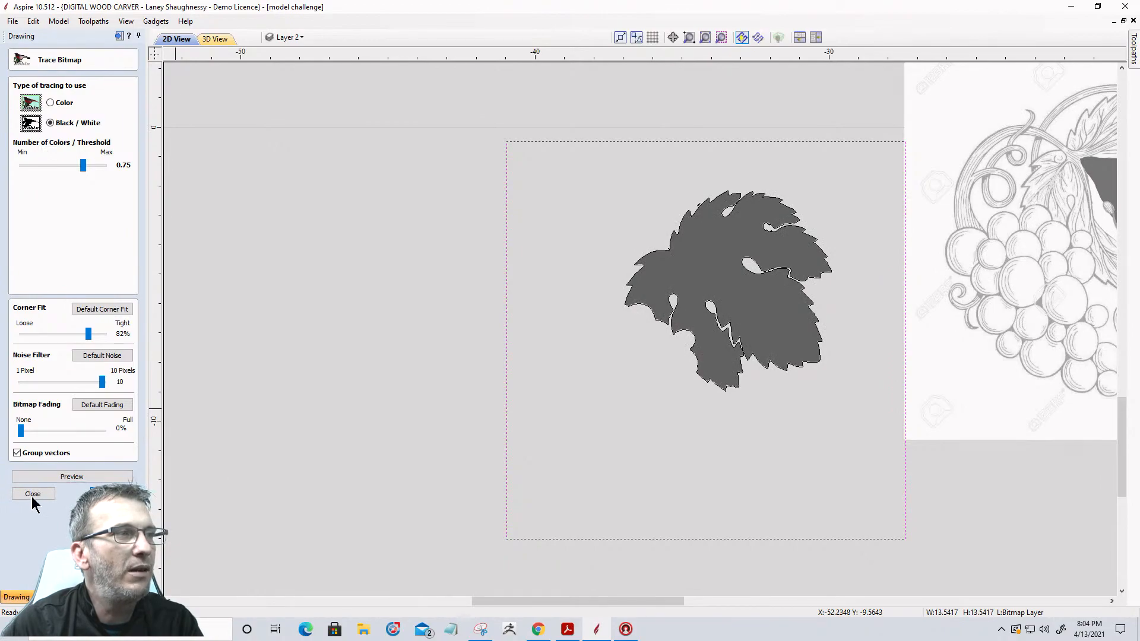
{"action": "left_click", "coordinate": [32, 495]}
Select the traced leaf outline, hide the Bitmap Layer and check the outline on its own
{"action": "left_click", "coordinate": [679, 339]}
{"action": "left_click", "coordinate": [291, 39]}
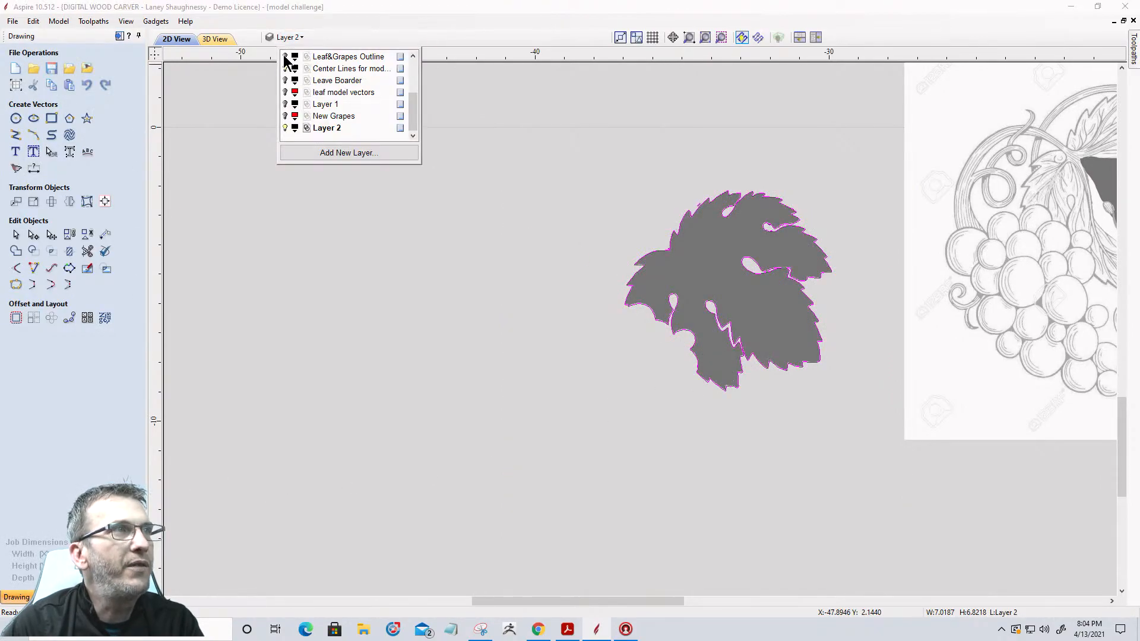
{"action": "scroll", "coordinate": [289, 65], "scroll_direction": "up", "scroll_amount": 2}
{"action": "left_click", "coordinate": [285, 58]}
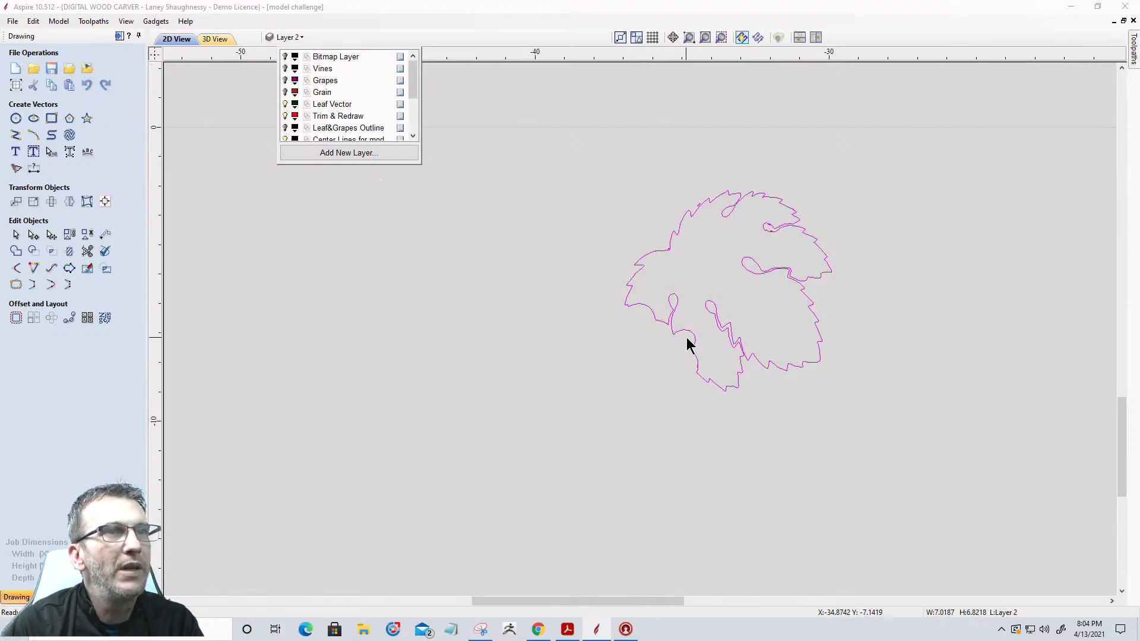
{"action": "scroll", "coordinate": [781, 291], "scroll_direction": "down", "scroll_amount": 1}
{"action": "scroll", "coordinate": [781, 291], "scroll_direction": "up", "scroll_amount": 6}
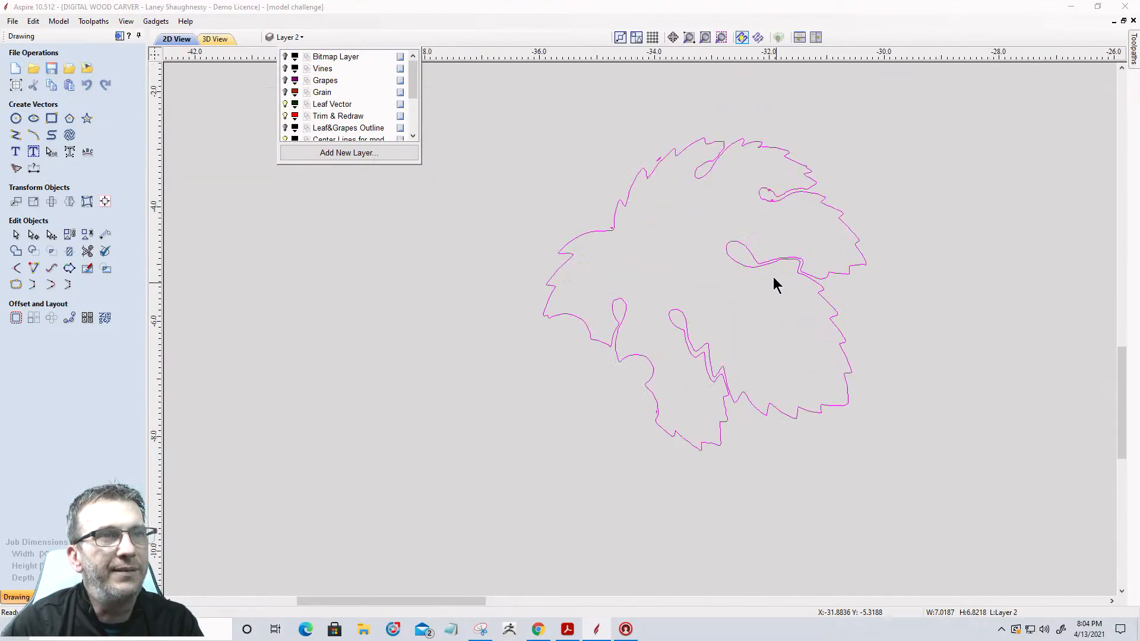
{"action": "left_click", "coordinate": [731, 255]}
Move the traced leaf outline from outside the job onto the detailed leaf vectors
{"action": "scroll", "coordinate": [693, 269], "scroll_direction": "down", "scroll_amount": 10}
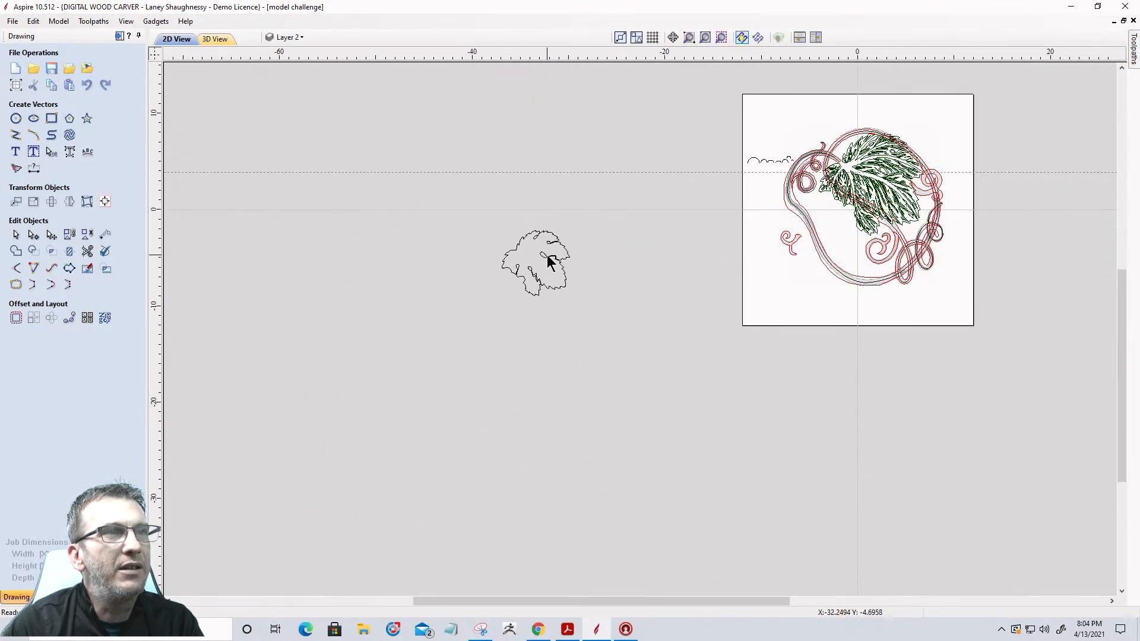
{"action": "left_click", "coordinate": [546, 265]}
{"action": "left_click_drag", "start_coordinate": [542, 255], "coordinate": [865, 195]}
Enlarge the traced outline to about 11.45 by 11.13 and reposition it over the detailed leaf vectors
{"action": "scroll", "coordinate": [865, 194], "scroll_direction": "up", "scroll_amount": 3}
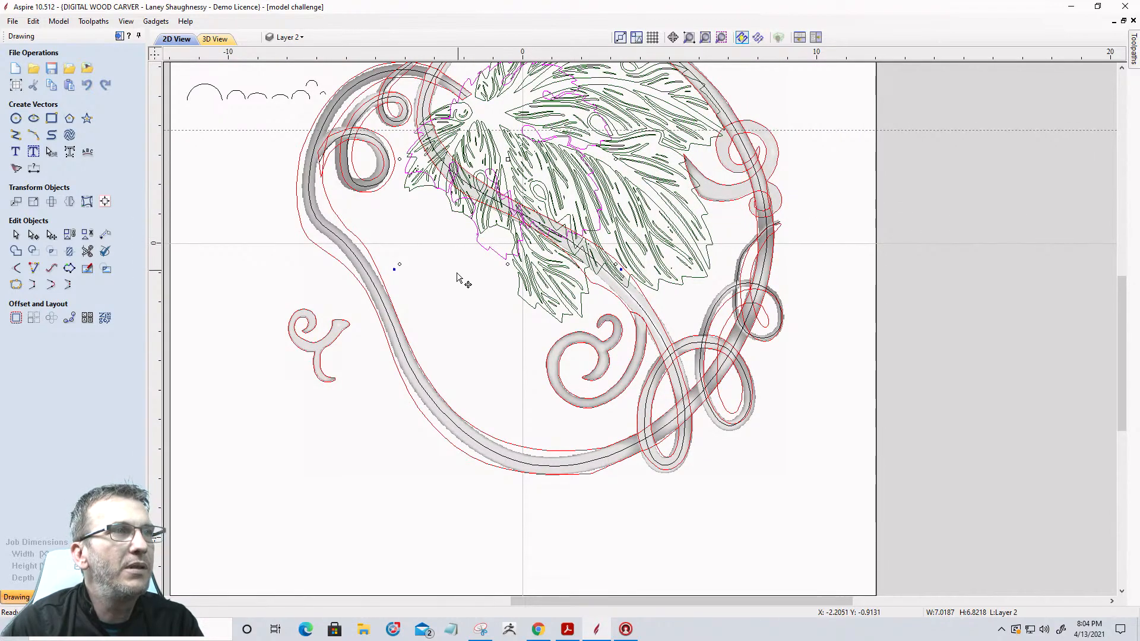
{"action": "left_click_drag", "start_coordinate": [399, 264], "coordinate": [276, 456]}
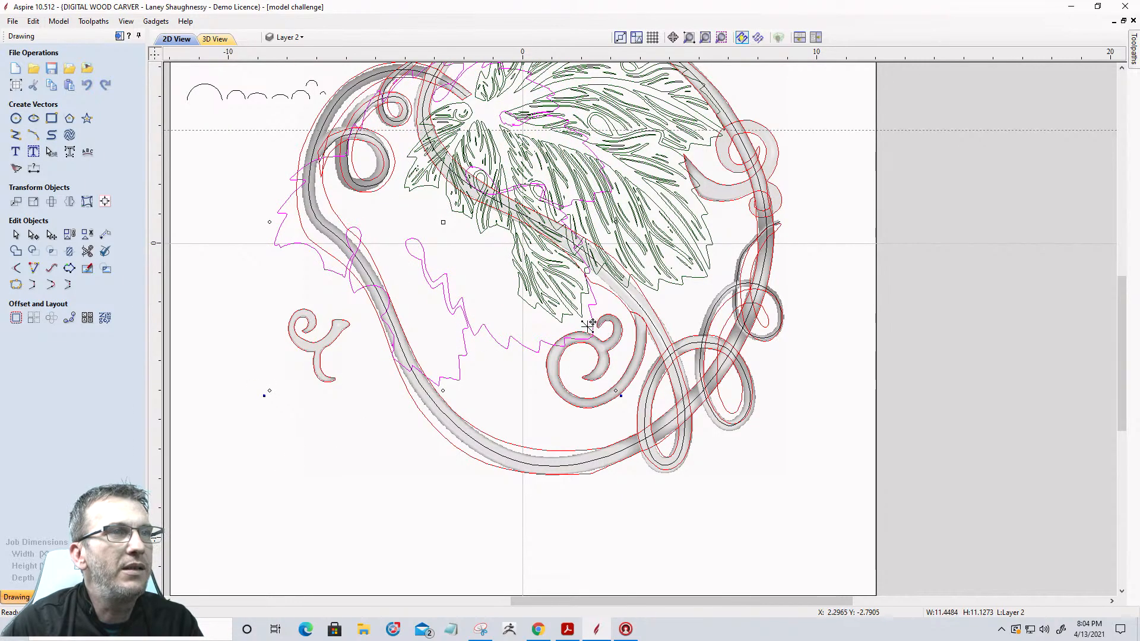
{"action": "left_click_drag", "start_coordinate": [590, 338], "coordinate": [711, 269]}
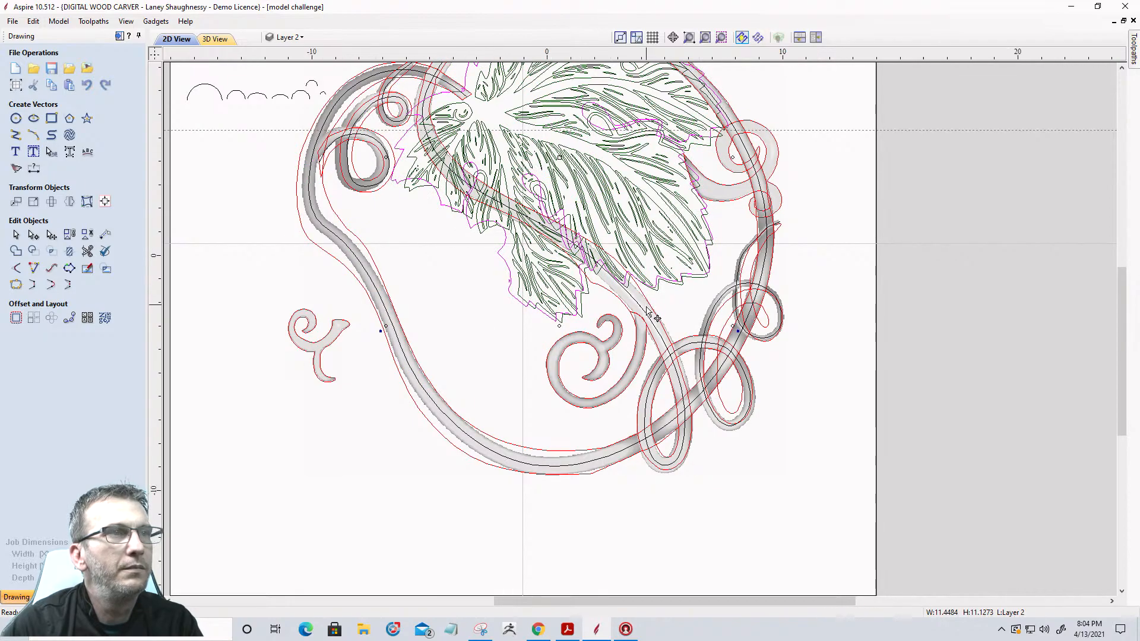
{"action": "scroll", "coordinate": [614, 268], "scroll_direction": "down", "scroll_amount": 3}
{"action": "scroll", "coordinate": [597, 235], "scroll_direction": "up", "scroll_amount": 5}
{"action": "scroll", "coordinate": [596, 234], "scroll_direction": "down", "scroll_amount": 2}
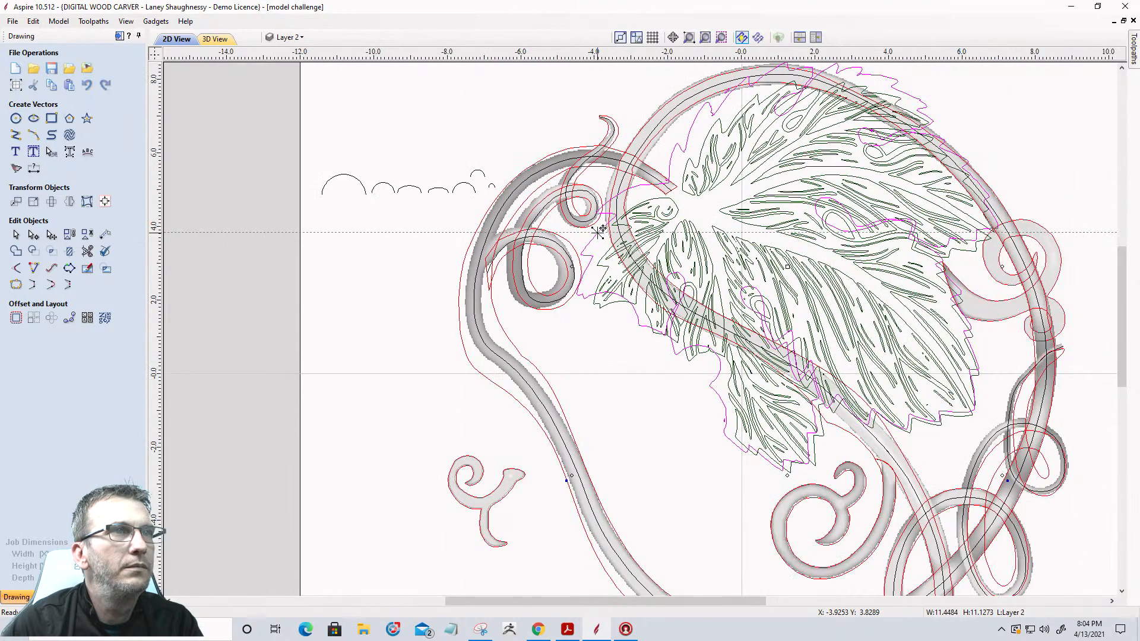
Shrink the traced leaf outline to about 10.95 by 10.64 so it lines up with the detailed leaf vectors
{"action": "left_click_drag", "start_coordinate": [576, 93], "coordinate": [594, 113]}
{"action": "left_click", "coordinate": [920, 108]}
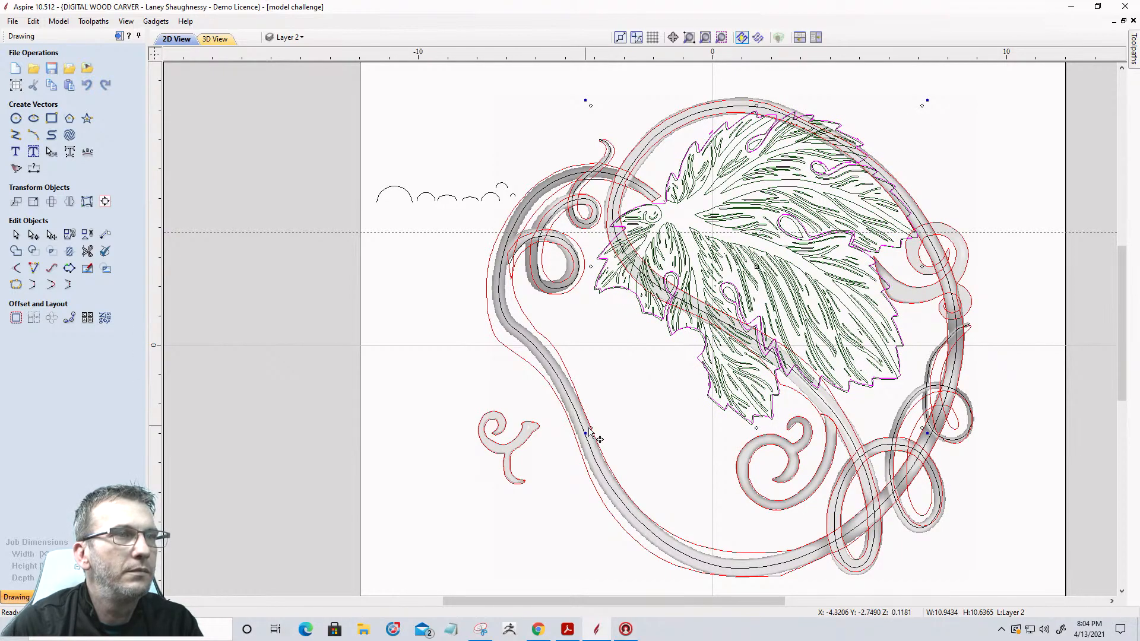
{"action": "left_click_drag", "start_coordinate": [590, 429], "coordinate": [590, 428]}
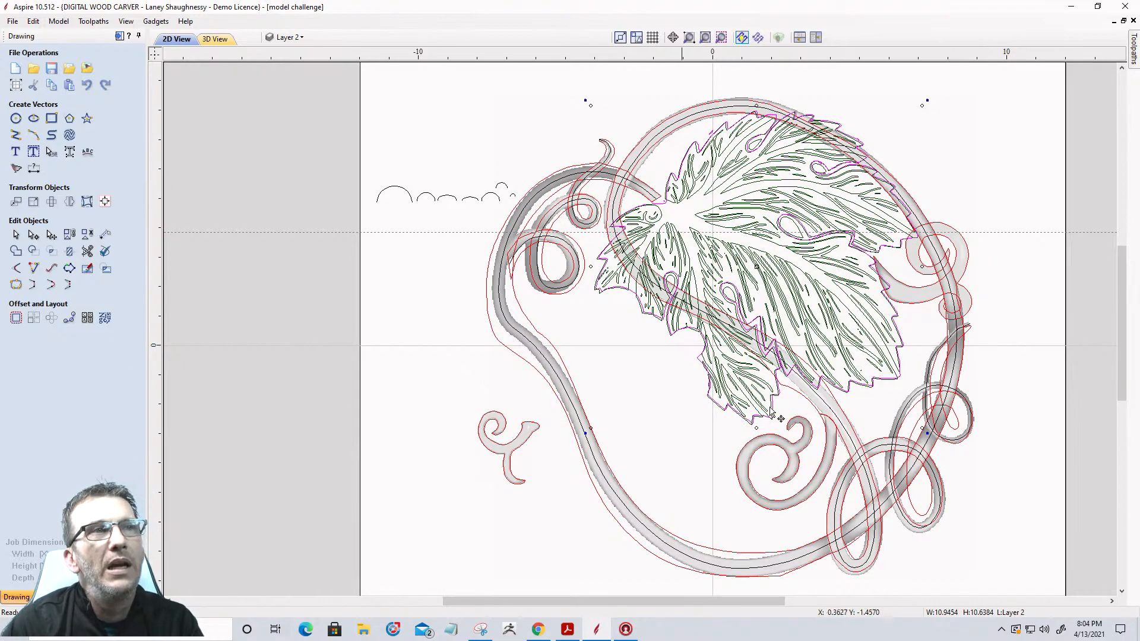
Hide the Leaf Vector layer and examine the traced outline for stray specks and jagged spots
{"action": "left_click", "coordinate": [293, 38]}
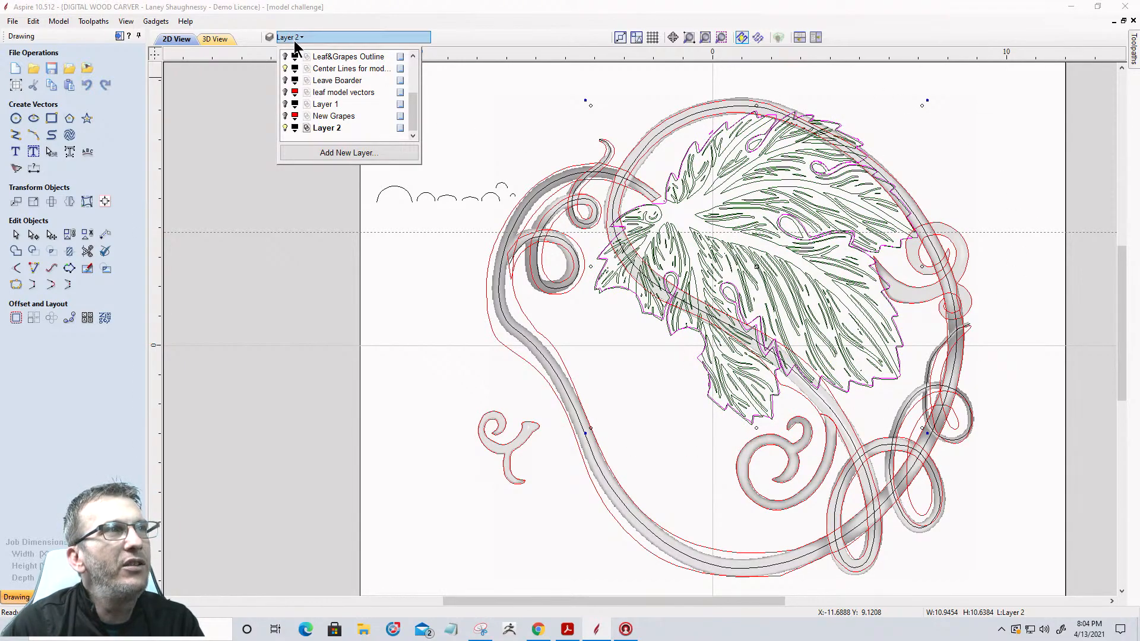
{"action": "scroll", "coordinate": [286, 92], "scroll_direction": "up", "scroll_amount": 1}
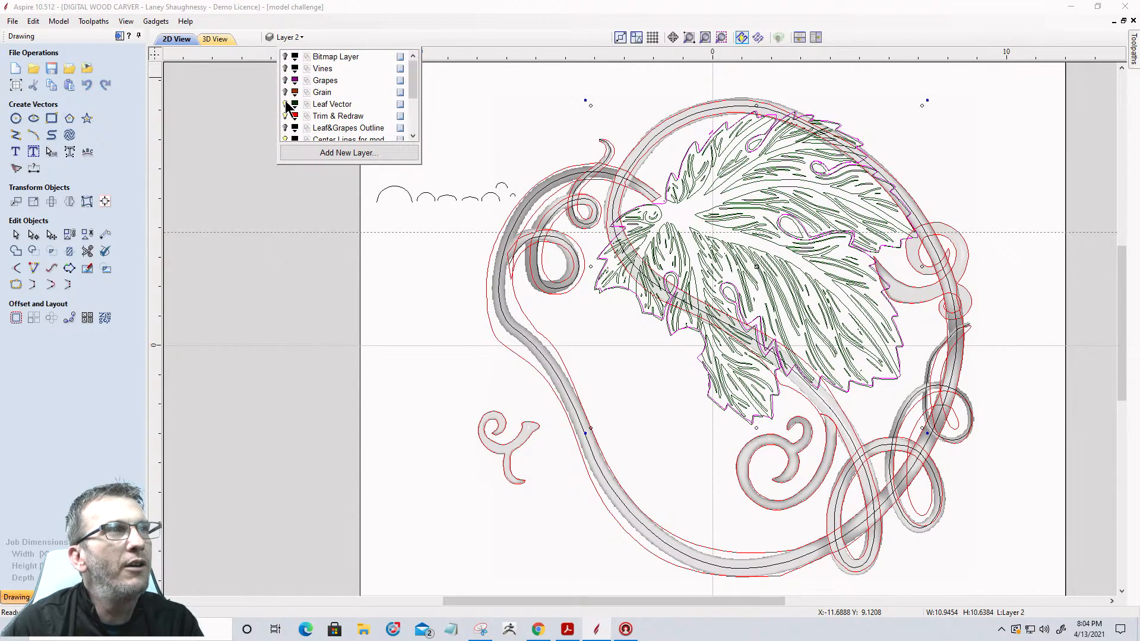
{"action": "left_click", "coordinate": [285, 105]}
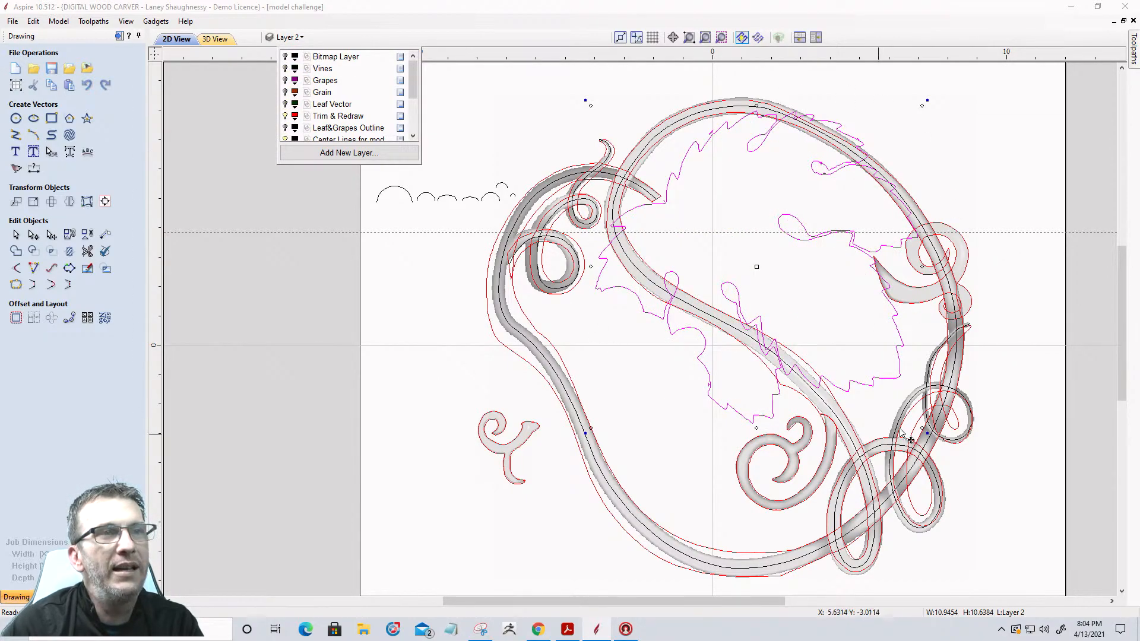
{"action": "scroll", "coordinate": [807, 380], "scroll_direction": "up", "scroll_amount": 1}
{"action": "scroll", "coordinate": [831, 356], "scroll_direction": "up", "scroll_amount": 1}
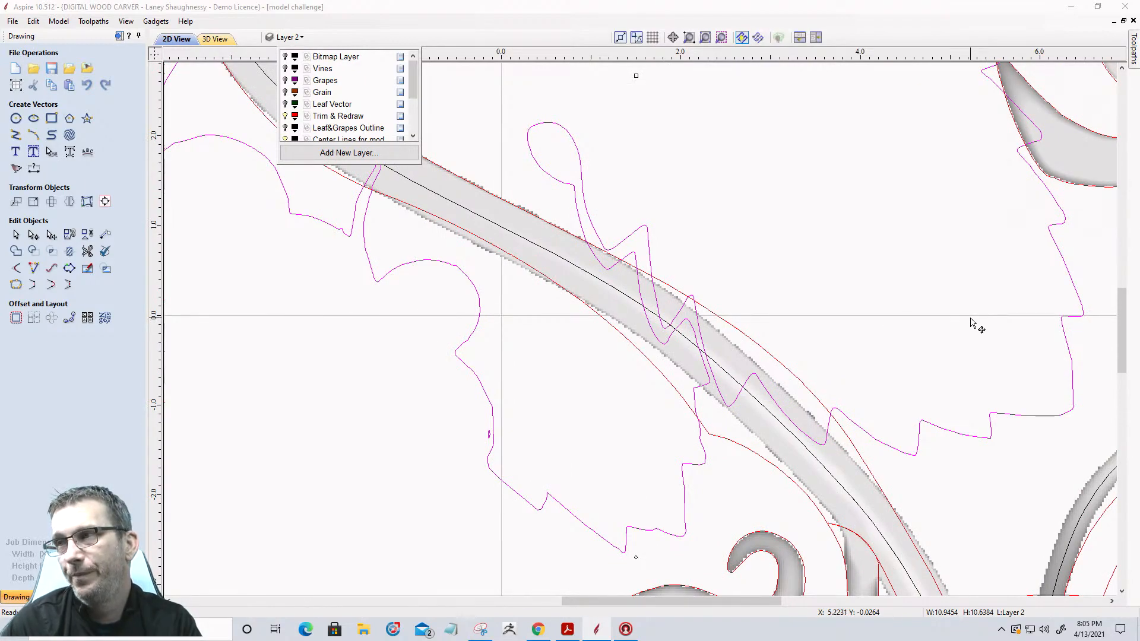
{"action": "scroll", "coordinate": [972, 324], "scroll_direction": "down", "scroll_amount": 3}
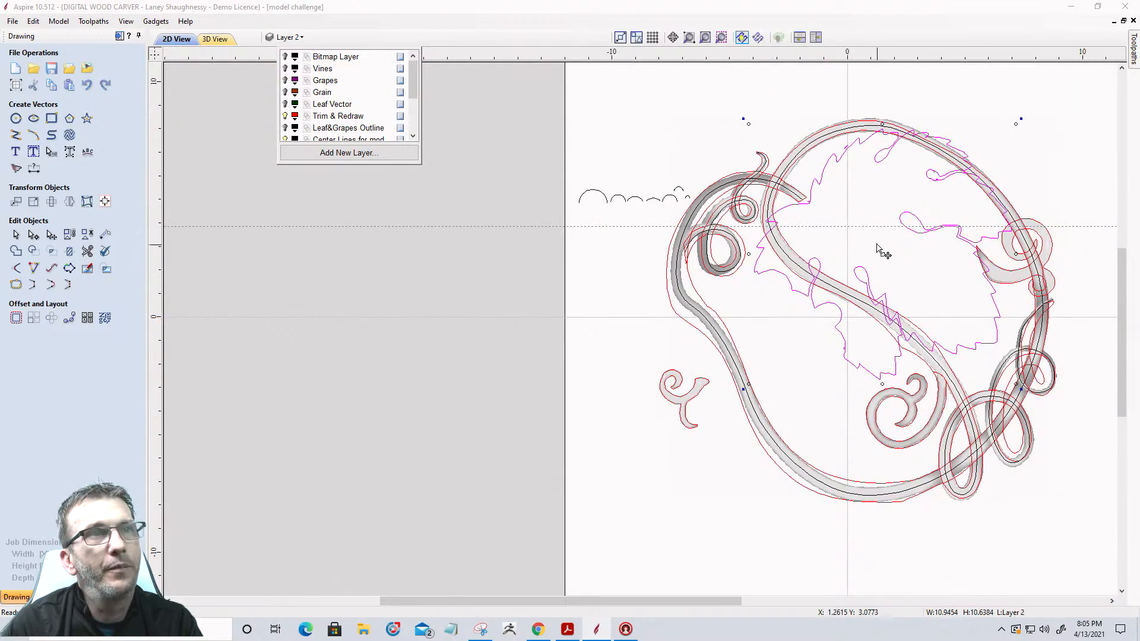
{"action": "scroll", "coordinate": [829, 207], "scroll_direction": "up", "scroll_amount": 2}
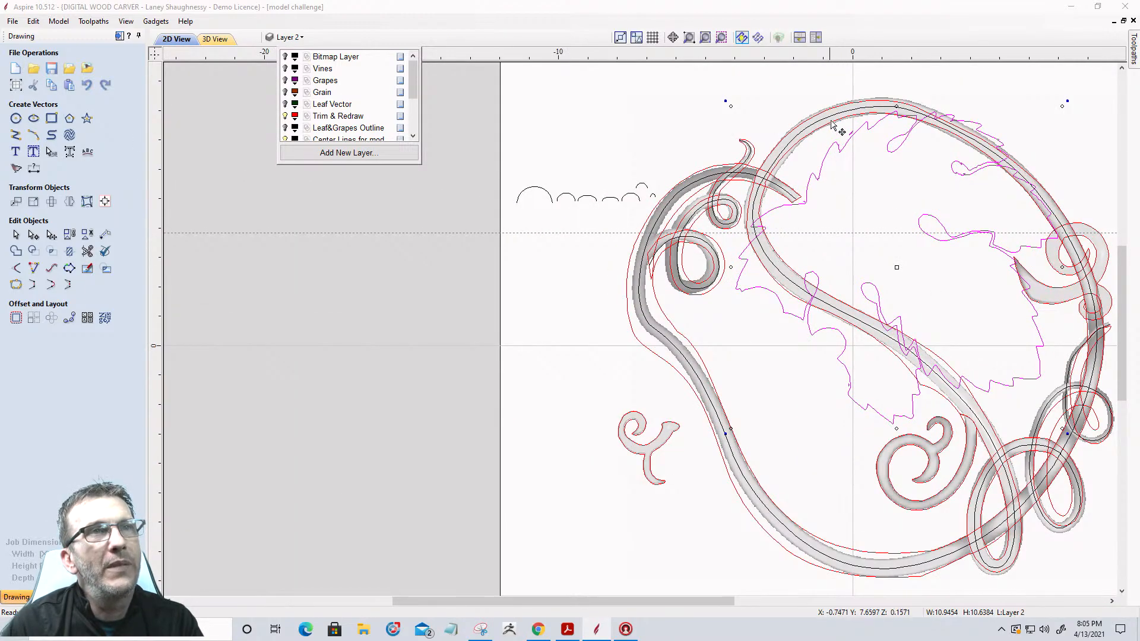
{"action": "scroll", "coordinate": [868, 111], "scroll_direction": "up", "scroll_amount": 3}
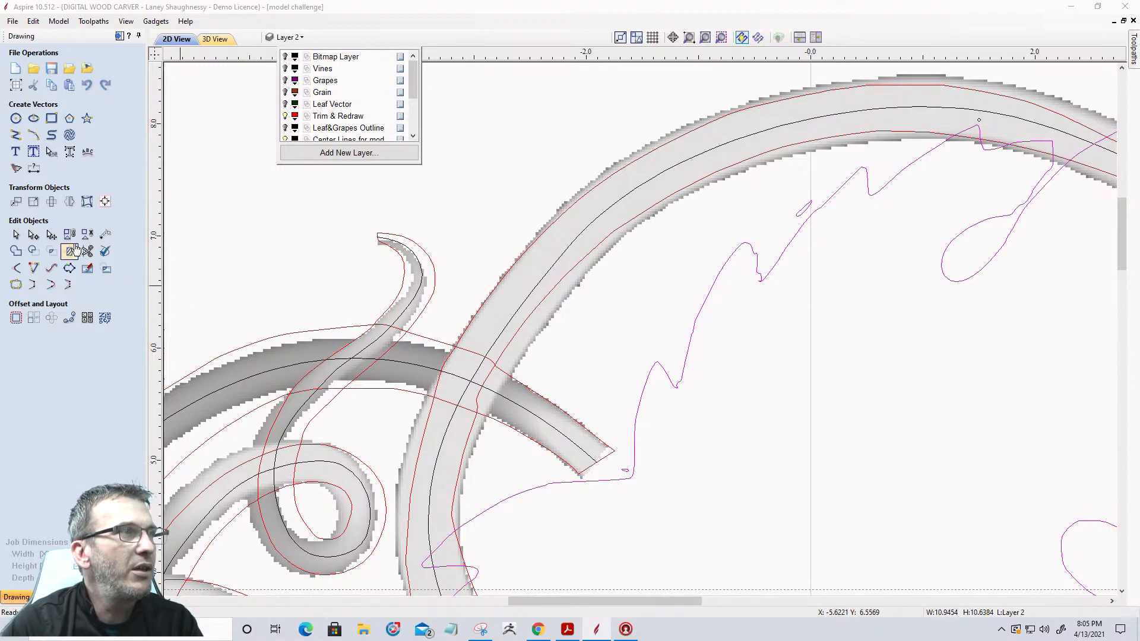
Delete the two tiny stray vectors along the upper-left edge of the traced leaf outline
{"action": "left_click", "coordinate": [766, 189]}
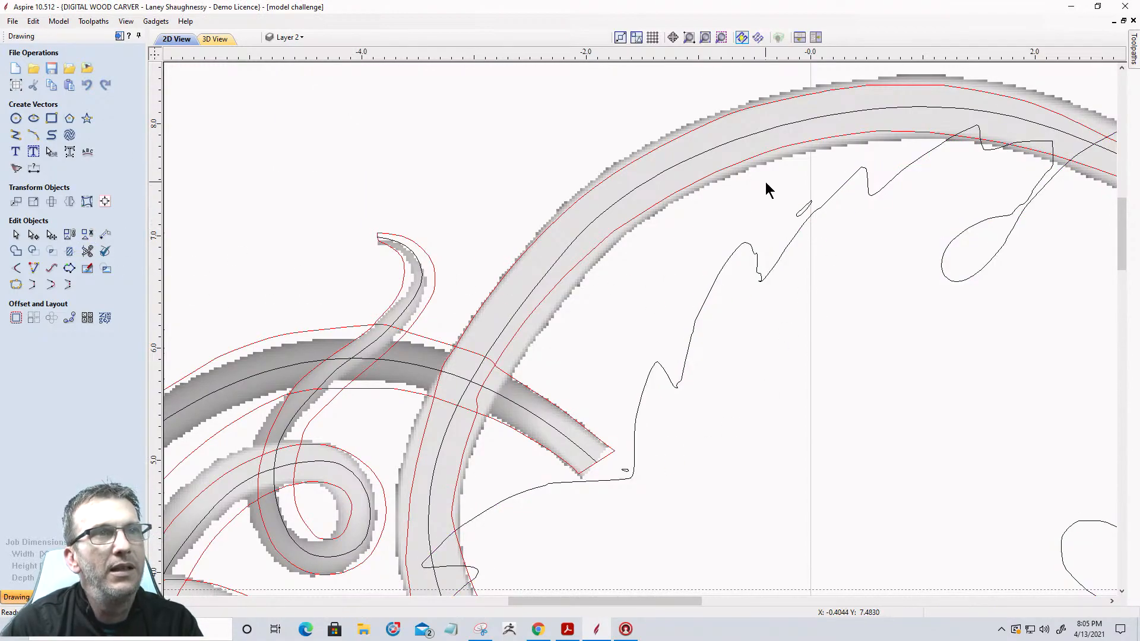
{"action": "left_click_drag", "start_coordinate": [831, 236], "coordinate": [833, 237]}
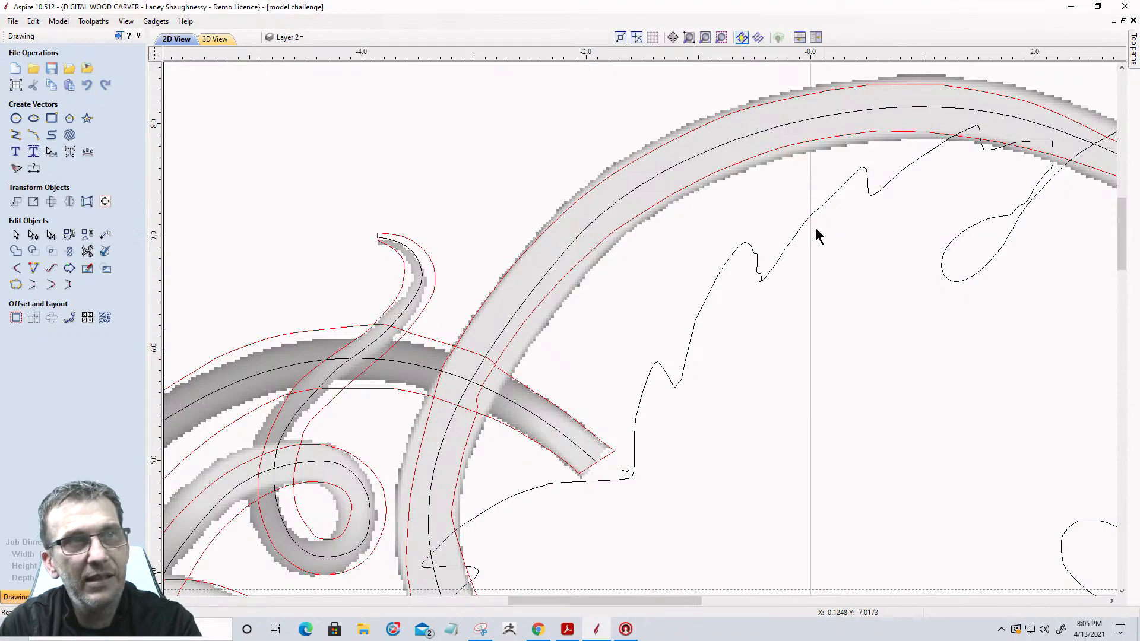
{"action": "scroll", "coordinate": [822, 230], "scroll_direction": "down", "scroll_amount": 3}
{"action": "scroll", "coordinate": [783, 260], "scroll_direction": "up", "scroll_amount": 5}
{"action": "left_click_drag", "start_coordinate": [694, 272], "coordinate": [752, 312]}
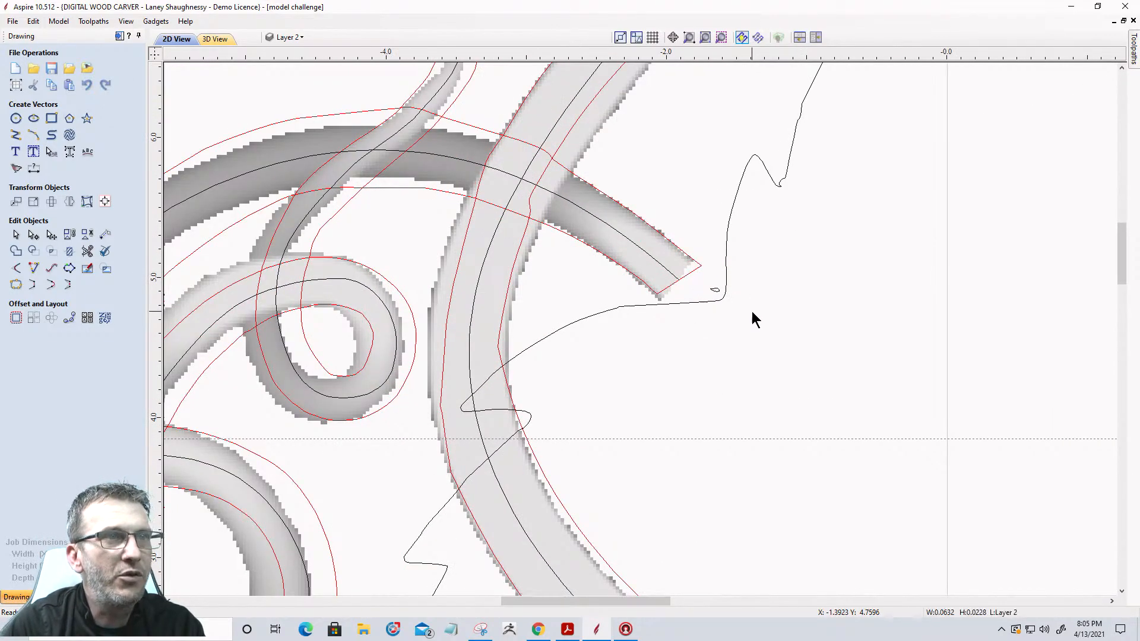
{"action": "scroll", "coordinate": [632, 221], "scroll_direction": "down", "scroll_amount": 4}
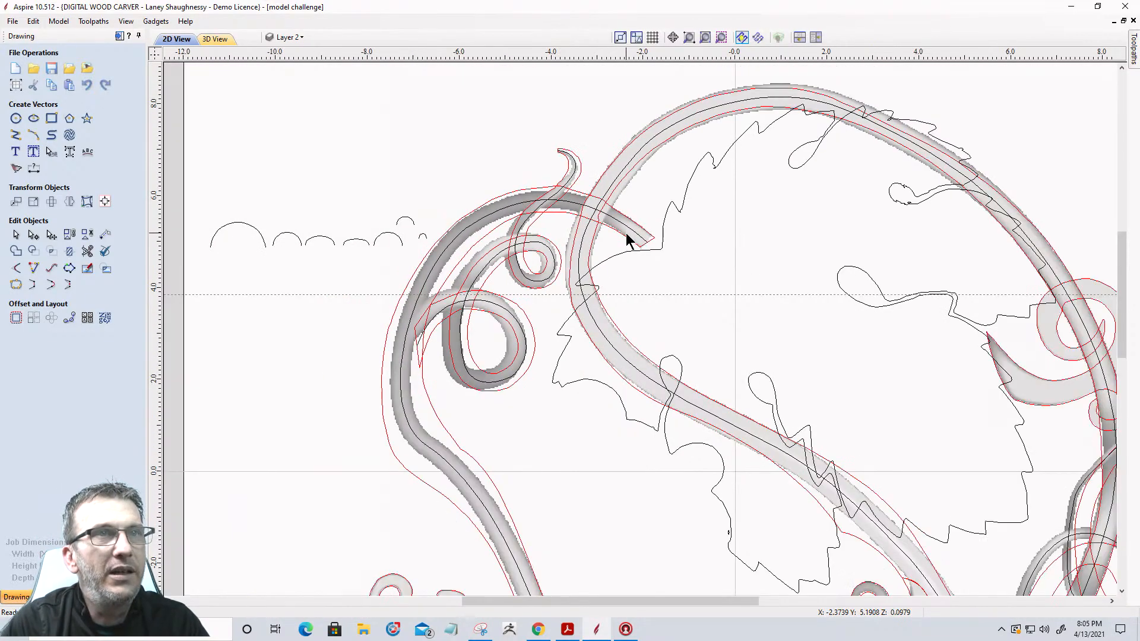
Delete the stray specks around the leaf's upper-right vein loop and beside its lower-left edge
{"action": "scroll", "coordinate": [962, 262], "scroll_direction": "up", "scroll_amount": 6}
{"action": "left_click_drag", "start_coordinate": [870, 195], "coordinate": [939, 259]}
{"action": "scroll", "coordinate": [809, 196], "scroll_direction": "down", "scroll_amount": 6}
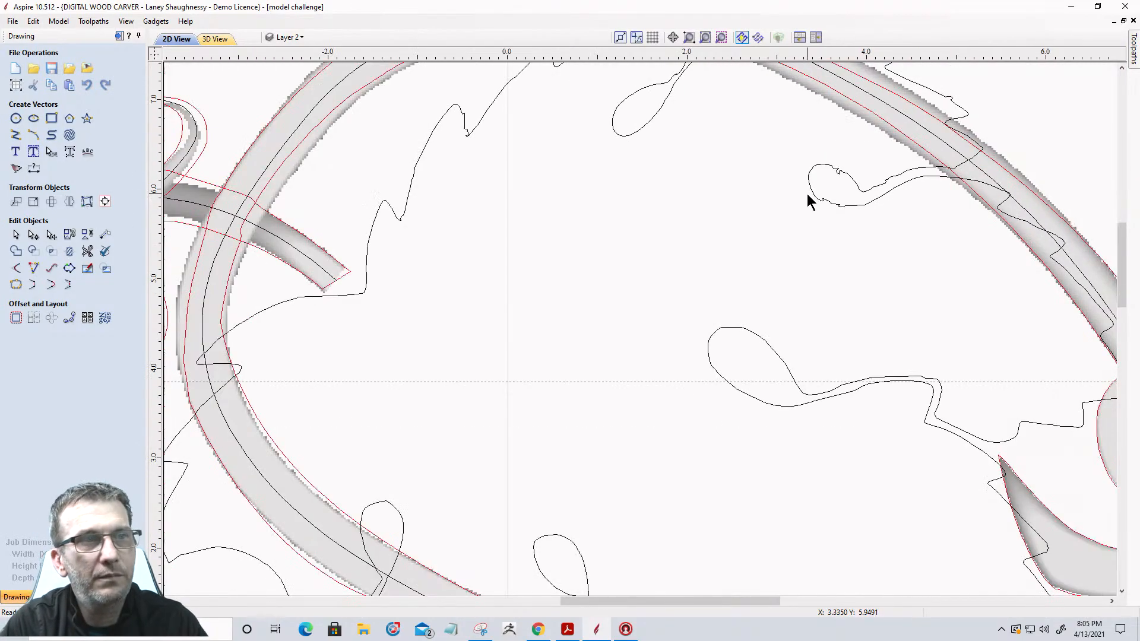
{"action": "scroll", "coordinate": [656, 497], "scroll_direction": "up", "scroll_amount": 5}
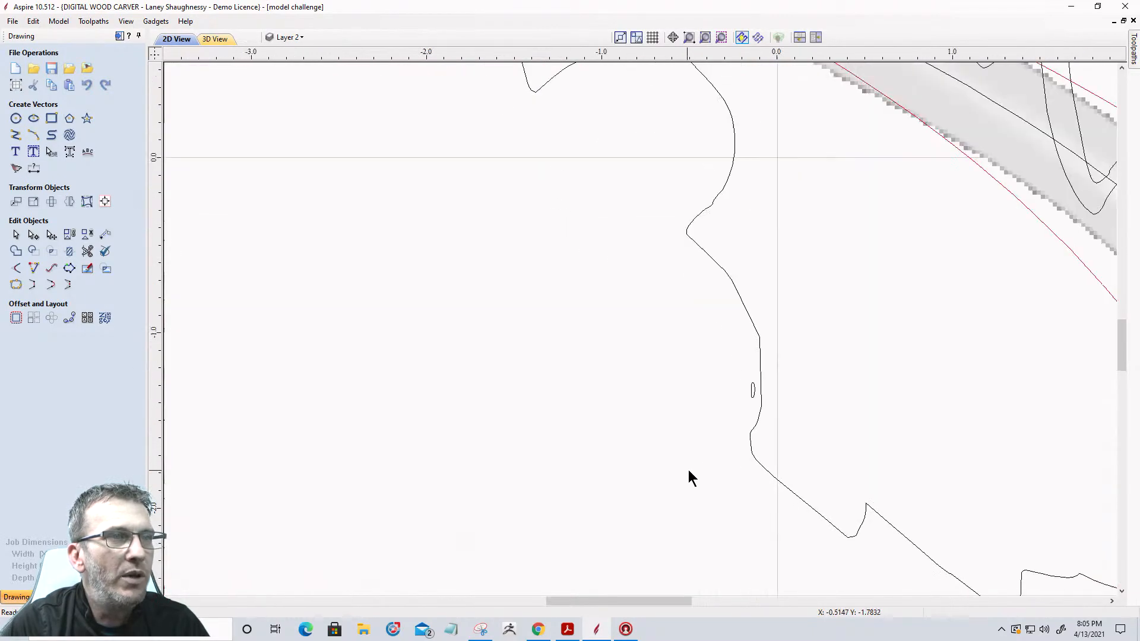
{"action": "left_click_drag", "start_coordinate": [722, 347], "coordinate": [779, 429]}
{"action": "left_click", "coordinate": [779, 428]}
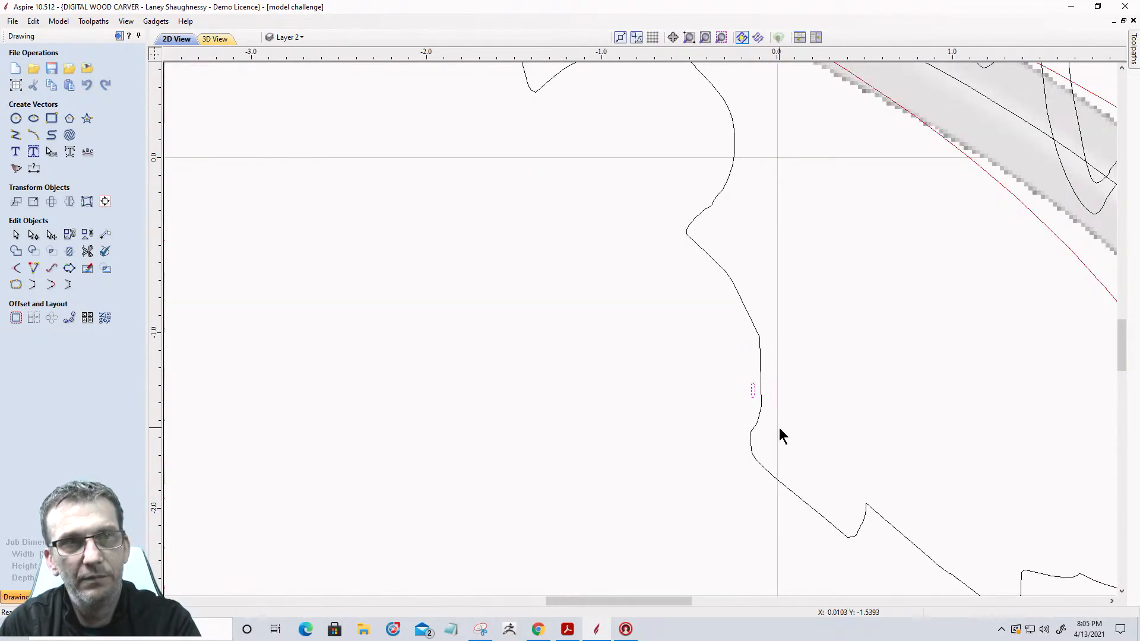
Edit the outline's nodes and delete the jagged cluster along the top of the upper-right vein loop
{"action": "scroll", "coordinate": [779, 428], "scroll_direction": "down", "scroll_amount": 7}
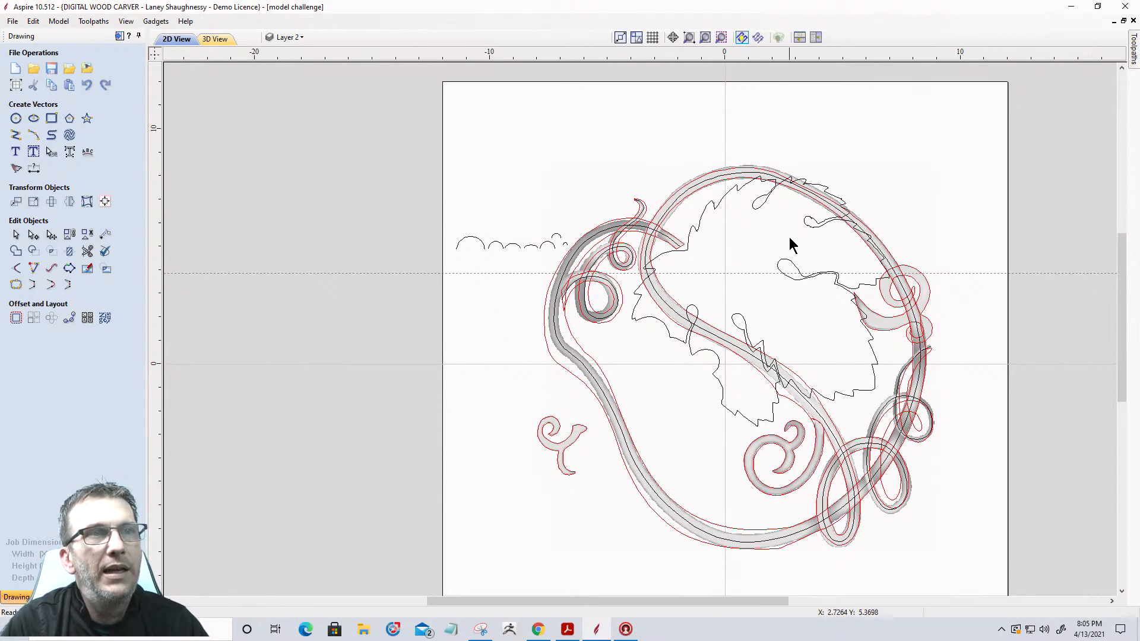
{"action": "scroll", "coordinate": [810, 223], "scroll_direction": "up", "scroll_amount": 8}
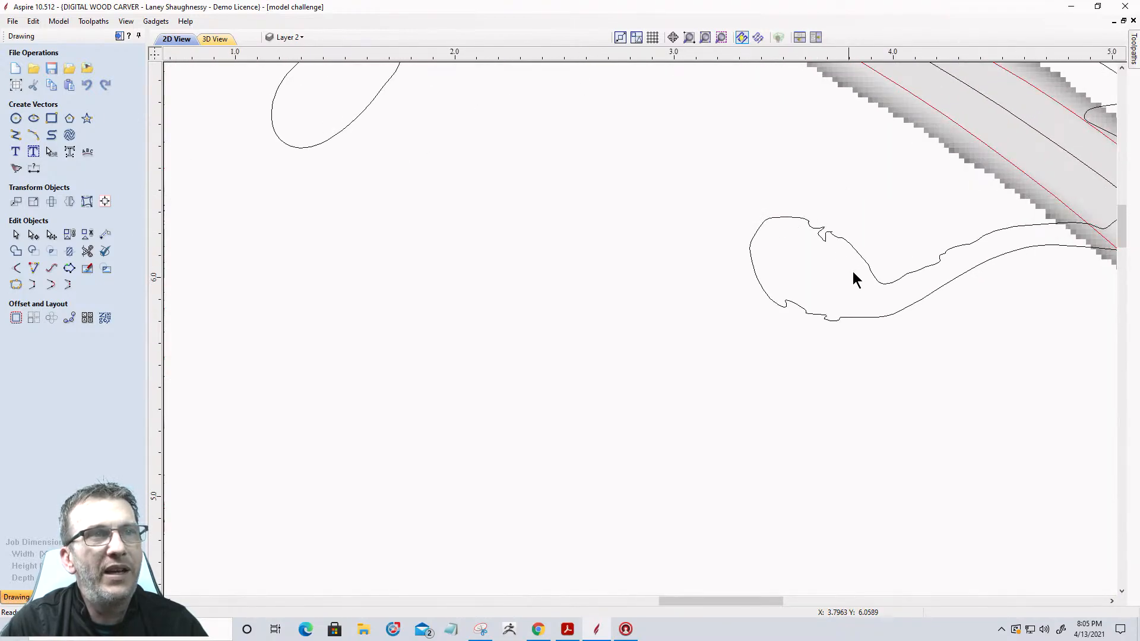
{"action": "left_click", "coordinate": [33, 234]}
{"action": "left_click", "coordinate": [784, 221]}
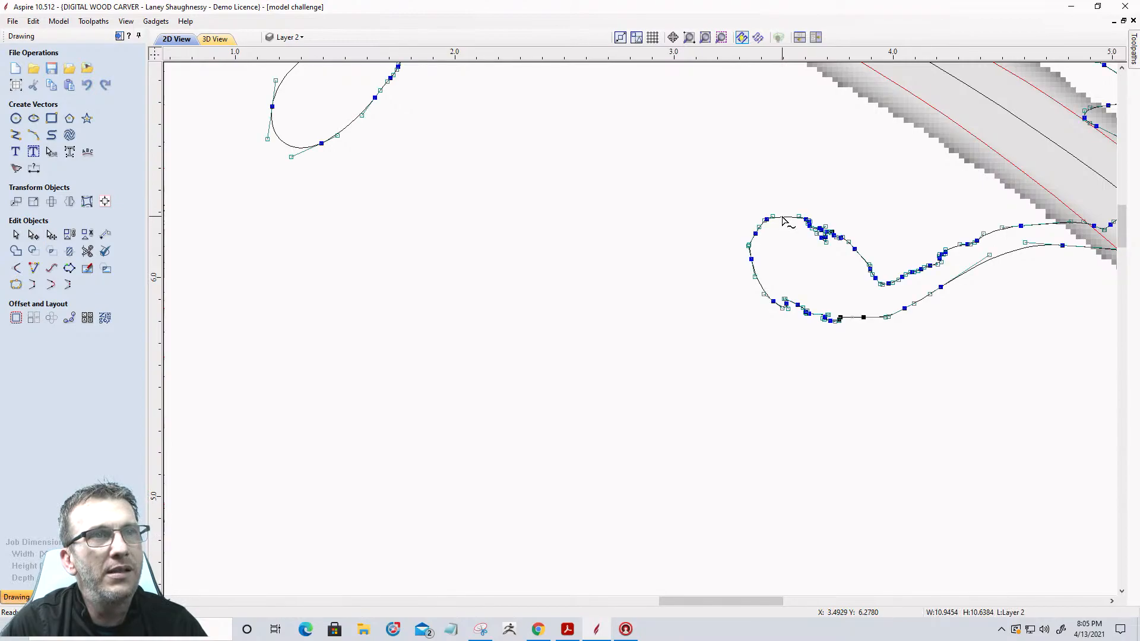
{"action": "scroll", "coordinate": [820, 252], "scroll_direction": "up", "scroll_amount": 5}
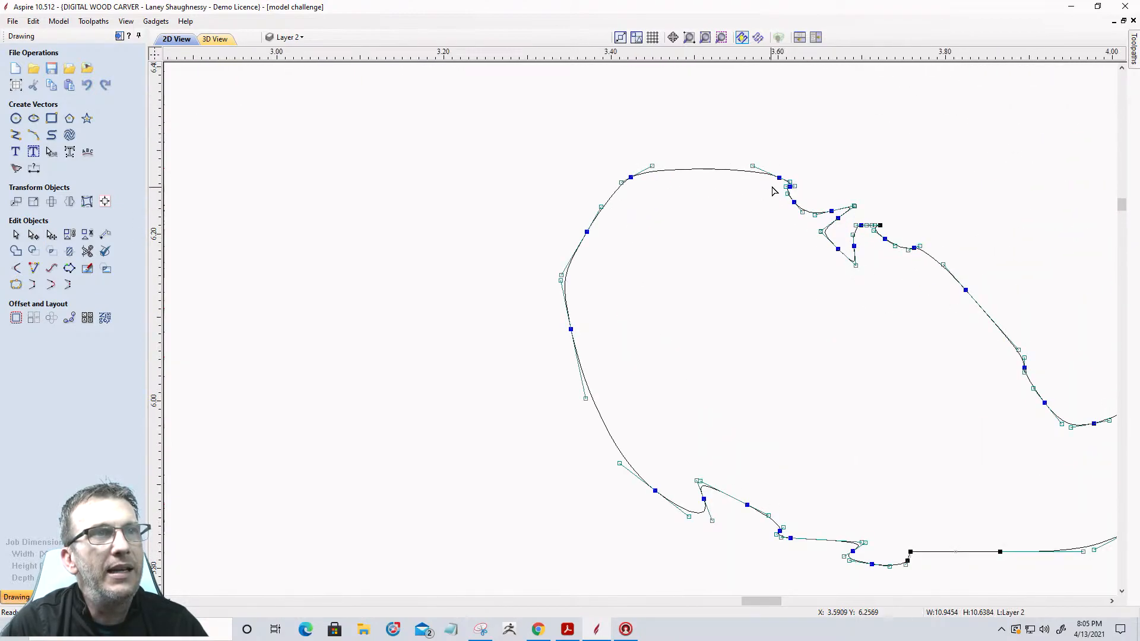
{"action": "left_click_drag", "start_coordinate": [775, 186], "coordinate": [858, 265]}
{"action": "key", "text": "ctrl+z"}
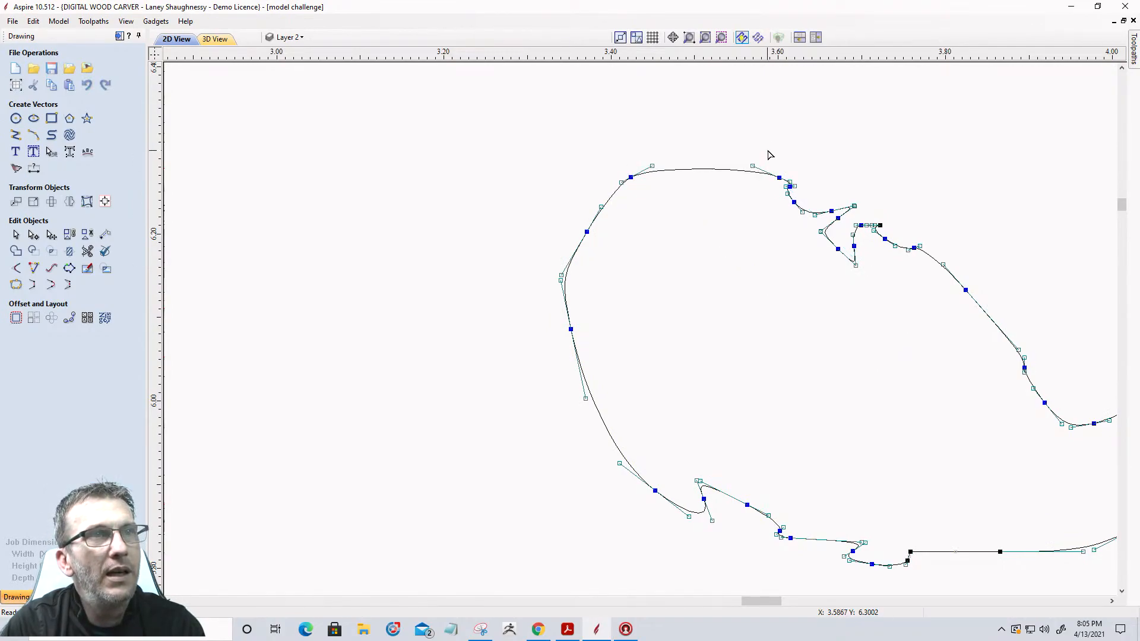
{"action": "left_click_drag", "start_coordinate": [785, 160], "coordinate": [906, 295]}
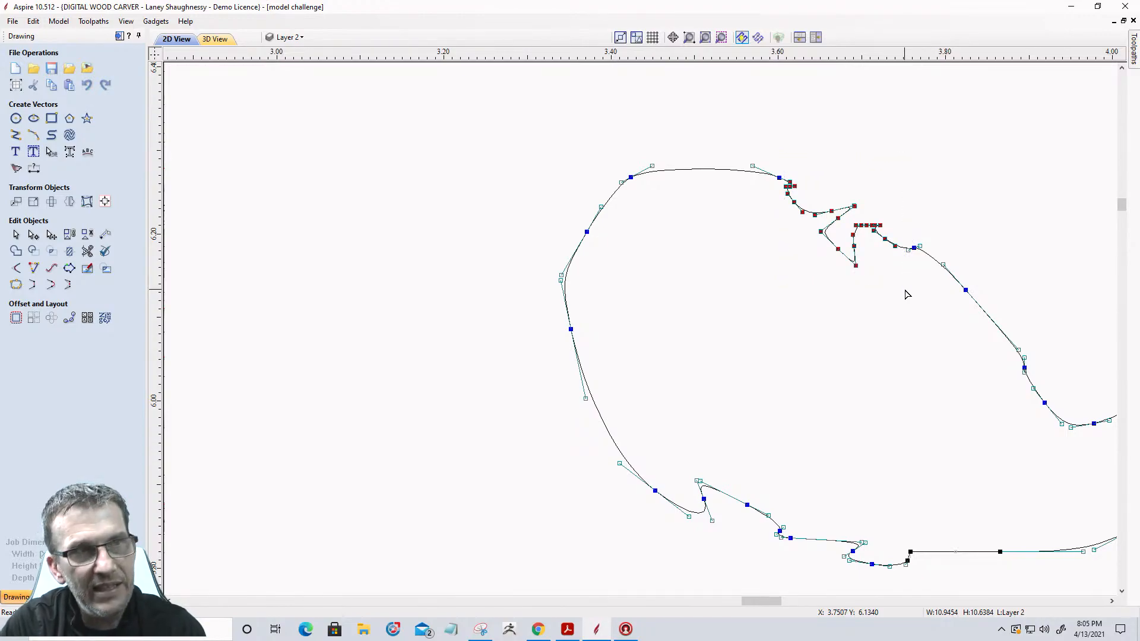
{"action": "key", "text": "Delete"}
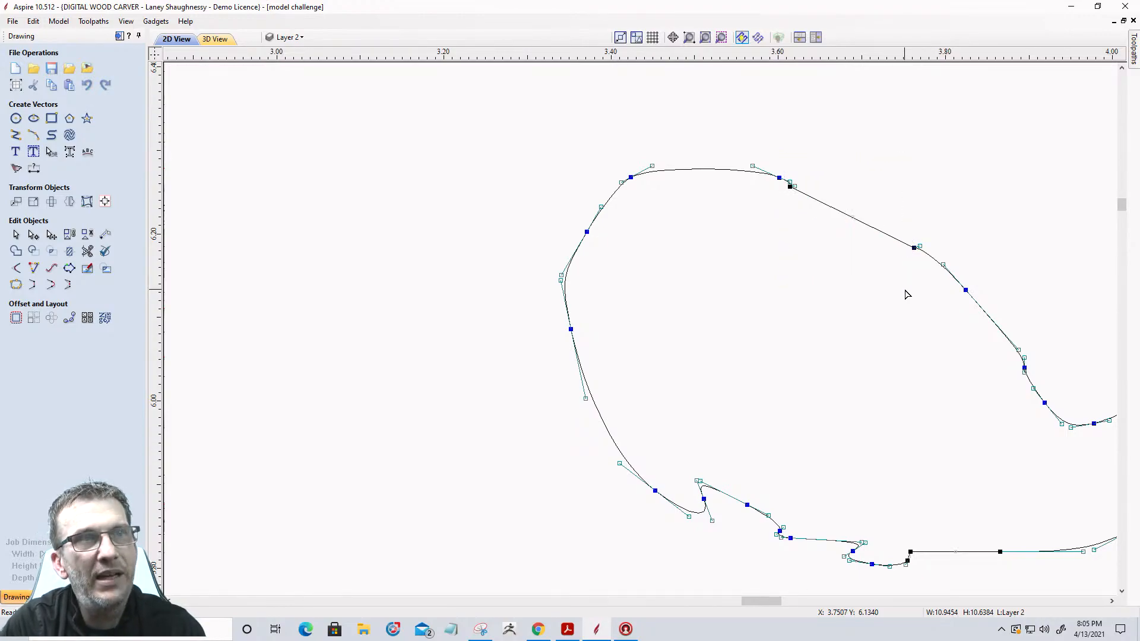
Convert the straight span on top of the vein loop to a Bezier curve and bow it outward
{"action": "right_click", "coordinate": [873, 231]}
{"action": "left_click", "coordinate": [891, 246]}
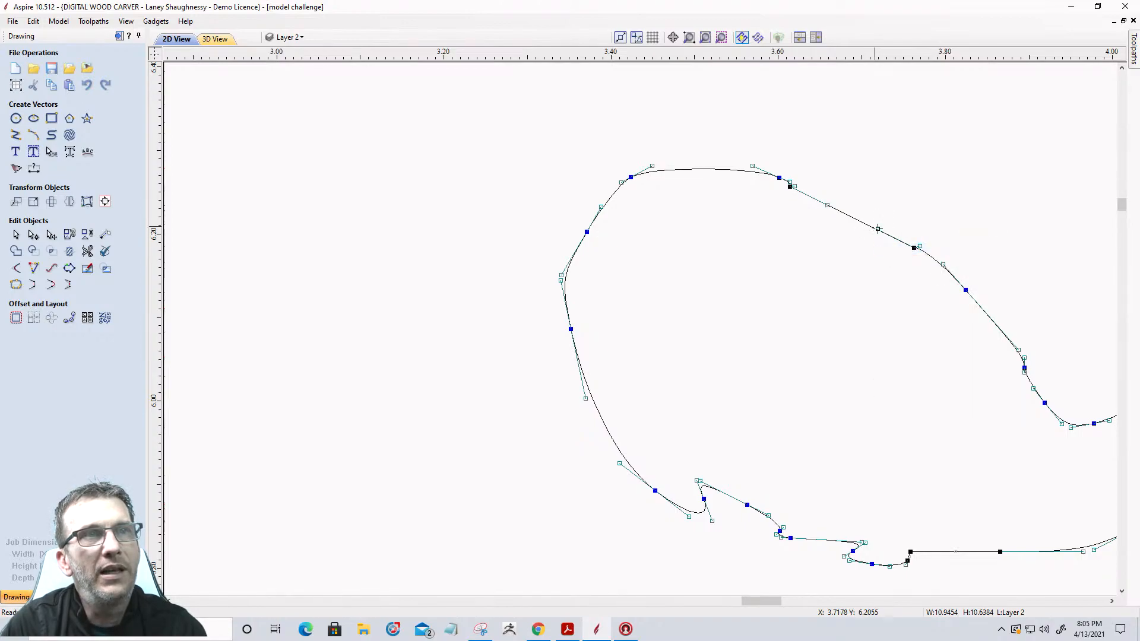
{"action": "left_click_drag", "start_coordinate": [879, 228], "coordinate": [830, 183]}
{"action": "scroll", "coordinate": [791, 187], "scroll_direction": "up", "scroll_amount": 4}
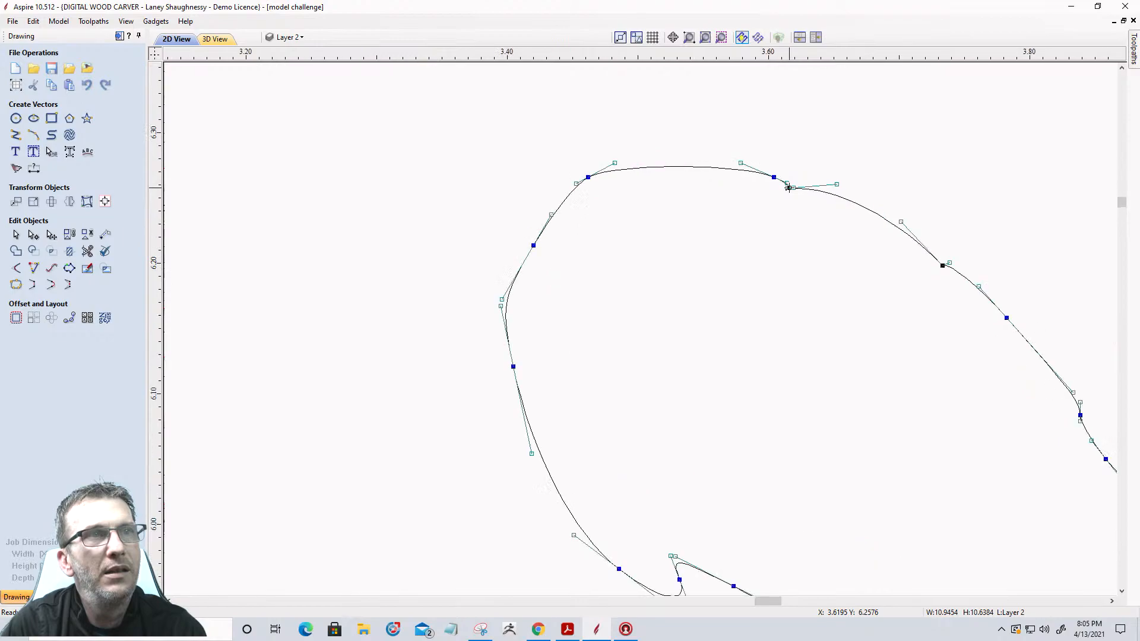
Delete the leftover nodes at both ends of the new curve on top of the vein loop
{"action": "right_click", "coordinate": [785, 190]}
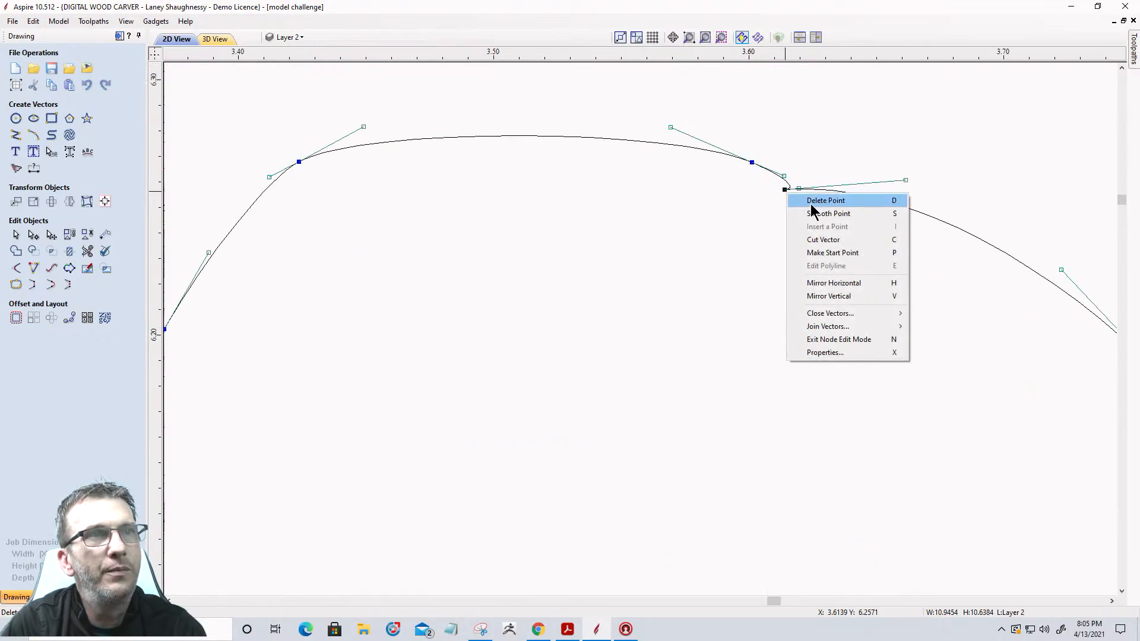
{"action": "left_click", "coordinate": [812, 202]}
{"action": "scroll", "coordinate": [789, 203], "scroll_direction": "down", "scroll_amount": 2}
{"action": "scroll", "coordinate": [789, 203], "scroll_direction": "down", "scroll_amount": 3}
{"action": "scroll", "coordinate": [926, 261], "scroll_direction": "up", "scroll_amount": 5}
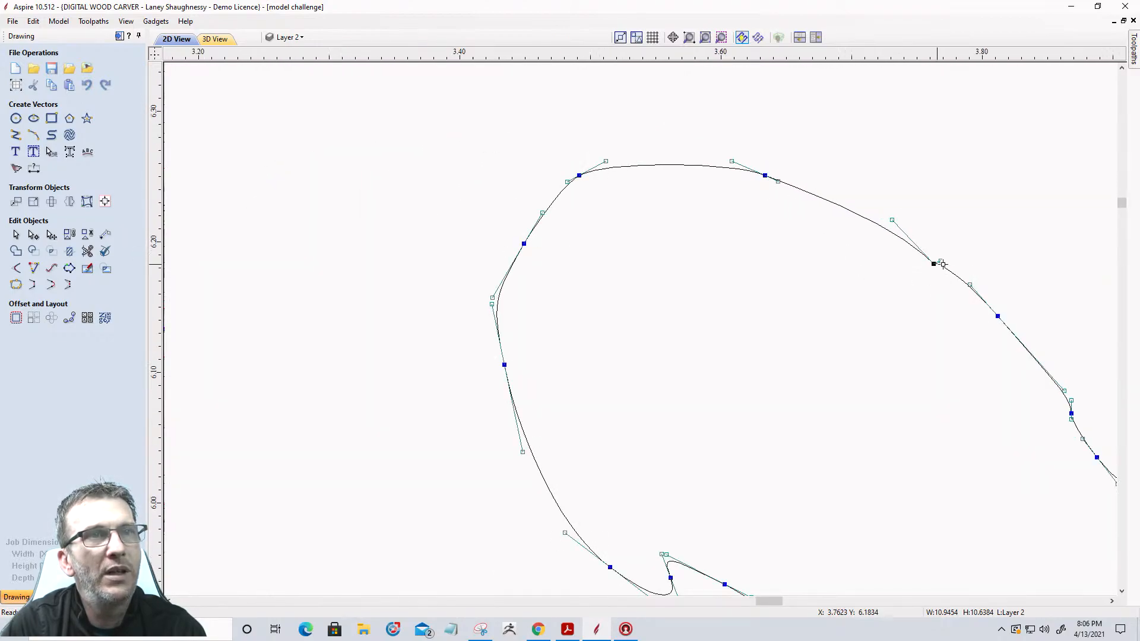
{"action": "right_click", "coordinate": [921, 262]}
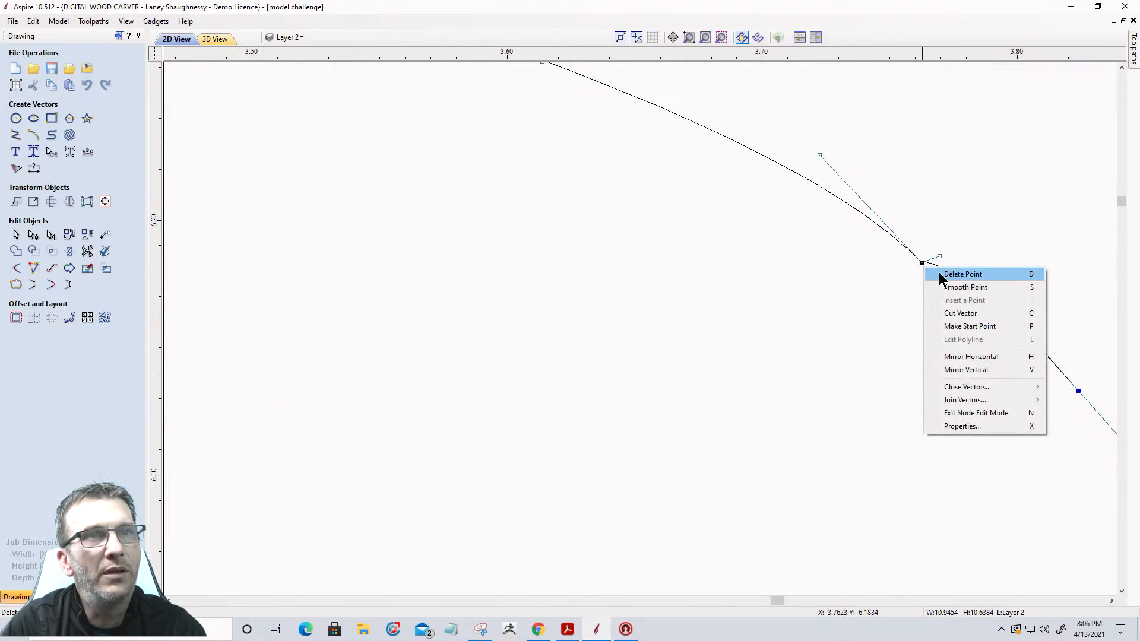
{"action": "left_click", "coordinate": [939, 272]}
Adjust the handles of the vein loop's top curve and toggle smoothing at its upper node to round the contour
{"action": "scroll", "coordinate": [937, 276], "scroll_direction": "down", "scroll_amount": 3}
{"action": "left_click_drag", "start_coordinate": [975, 289], "coordinate": [978, 245]}
{"action": "left_click_drag", "start_coordinate": [734, 158], "coordinate": [771, 177]}
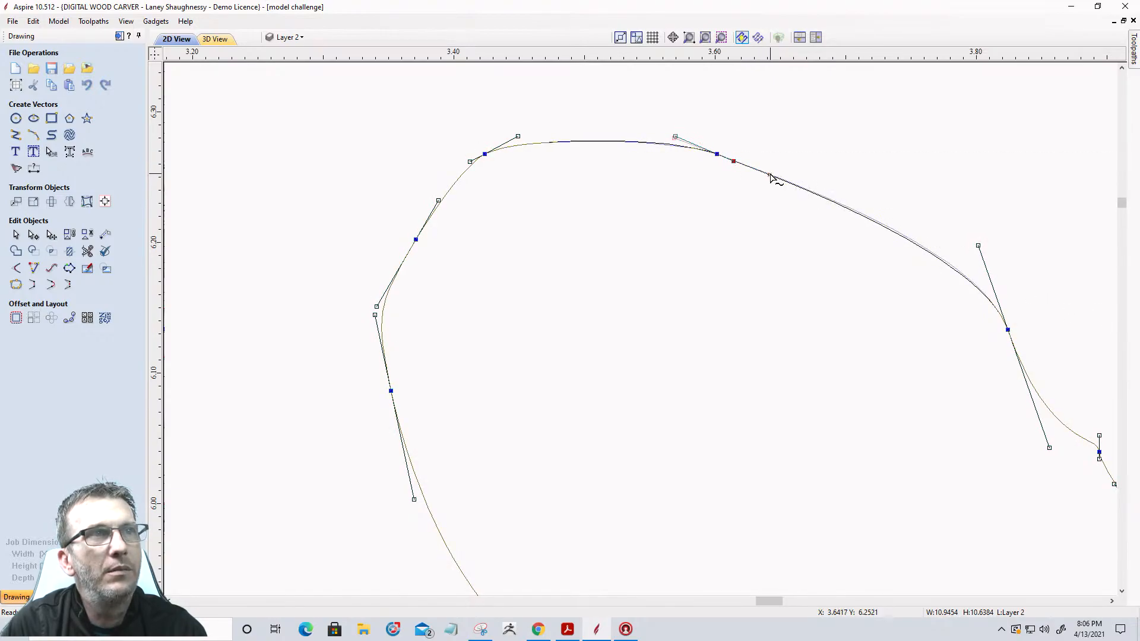
{"action": "right_click", "coordinate": [718, 156]}
{"action": "left_click", "coordinate": [756, 177]}
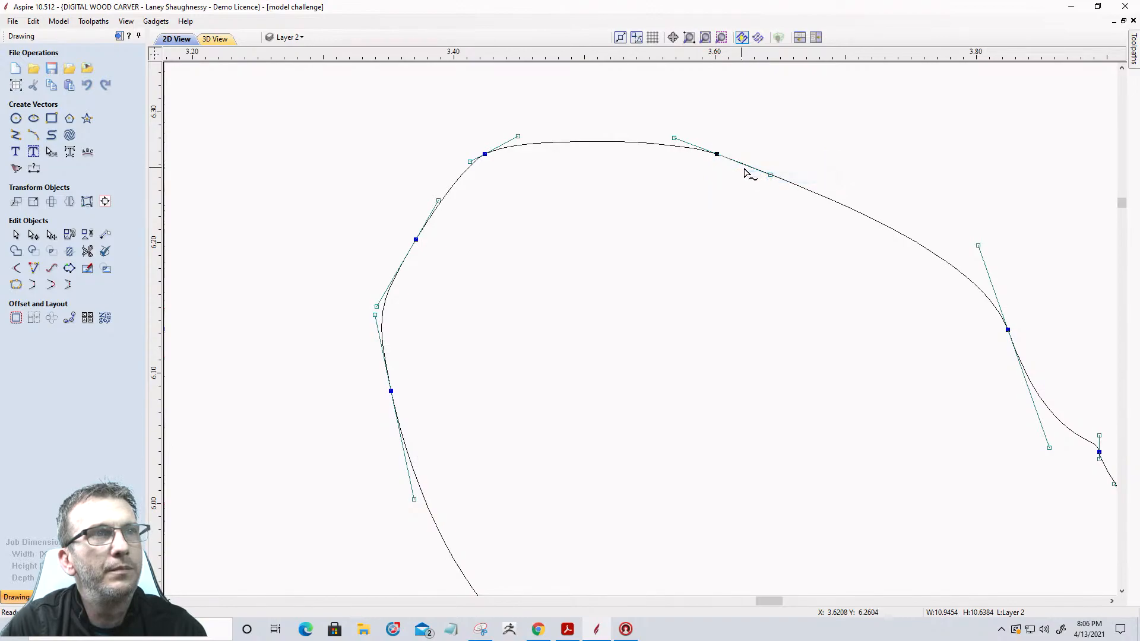
{"action": "mouse_move", "coordinate": [771, 172]}
{"action": "left_mouse_down"}
{"action": "mouse_move", "coordinate": [776, 155]}
{"action": "mouse_move", "coordinate": [789, 167]}
{"action": "left_mouse_up"}
{"action": "left_click", "coordinate": [788, 280]}
{"action": "scroll", "coordinate": [763, 198], "scroll_direction": "down", "scroll_amount": 7}
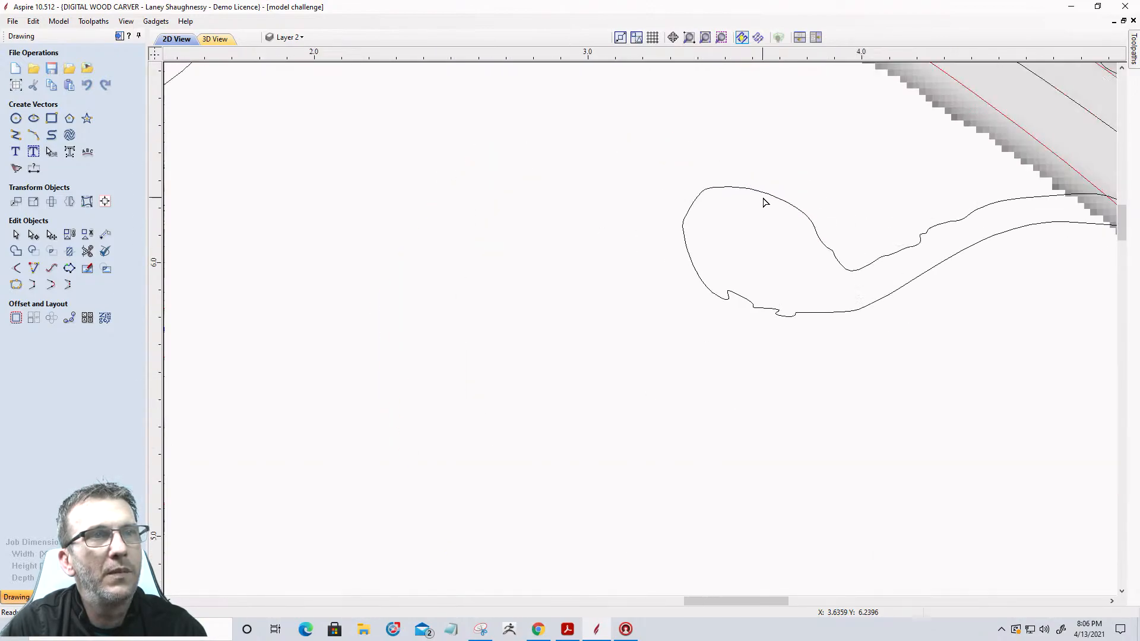
Delete the jagged node cluster along the underside of the vein loop, including the leftover corner node
{"action": "scroll", "coordinate": [766, 300], "scroll_direction": "up", "scroll_amount": 6}
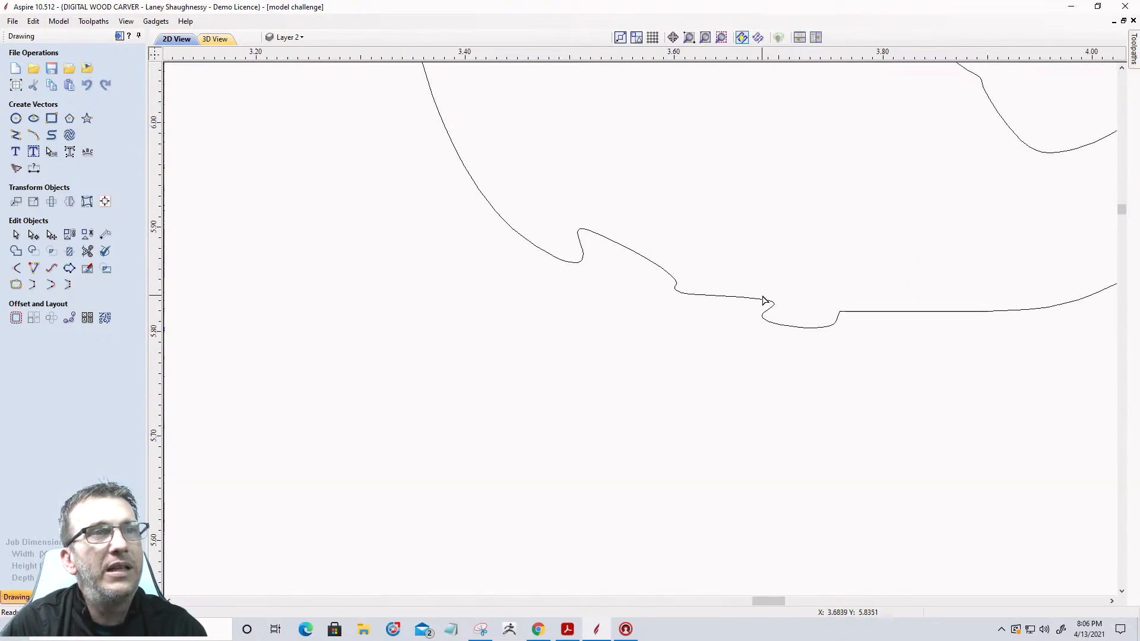
{"action": "left_click", "coordinate": [766, 303]}
{"action": "left_click_drag", "start_coordinate": [552, 185], "coordinate": [842, 381]}
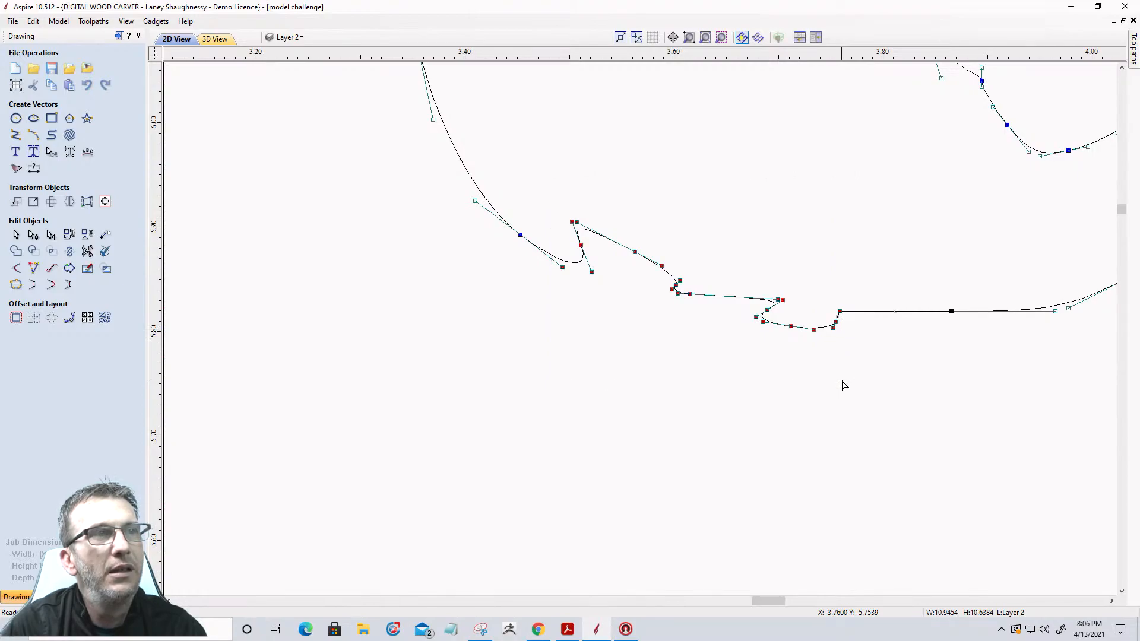
{"action": "key", "text": "Delete"}
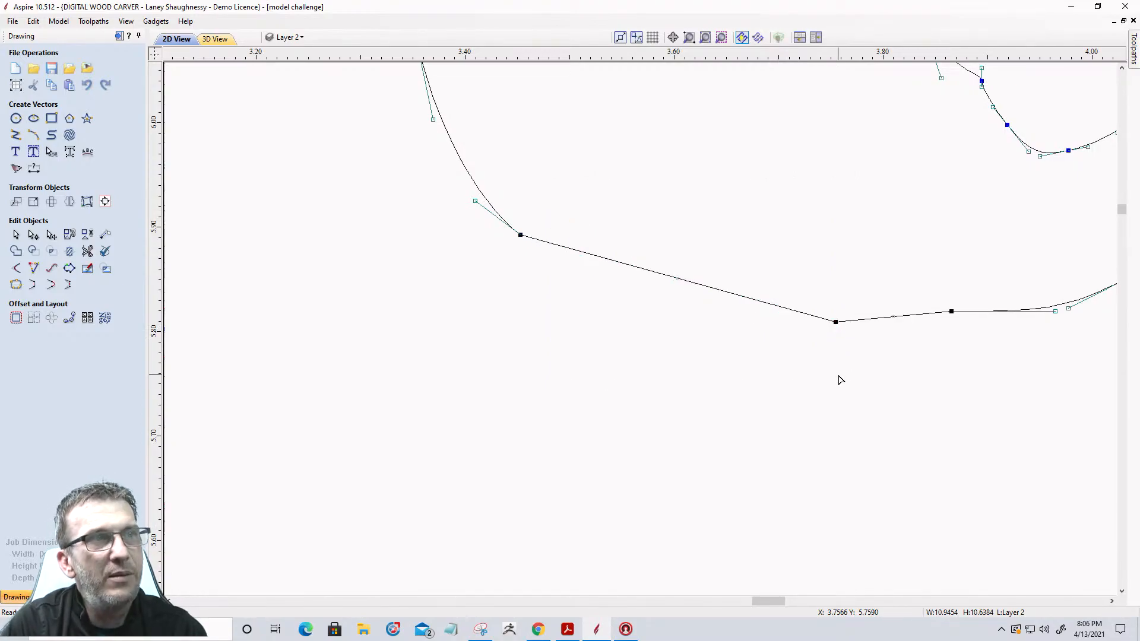
{"action": "right_click", "coordinate": [831, 321]}
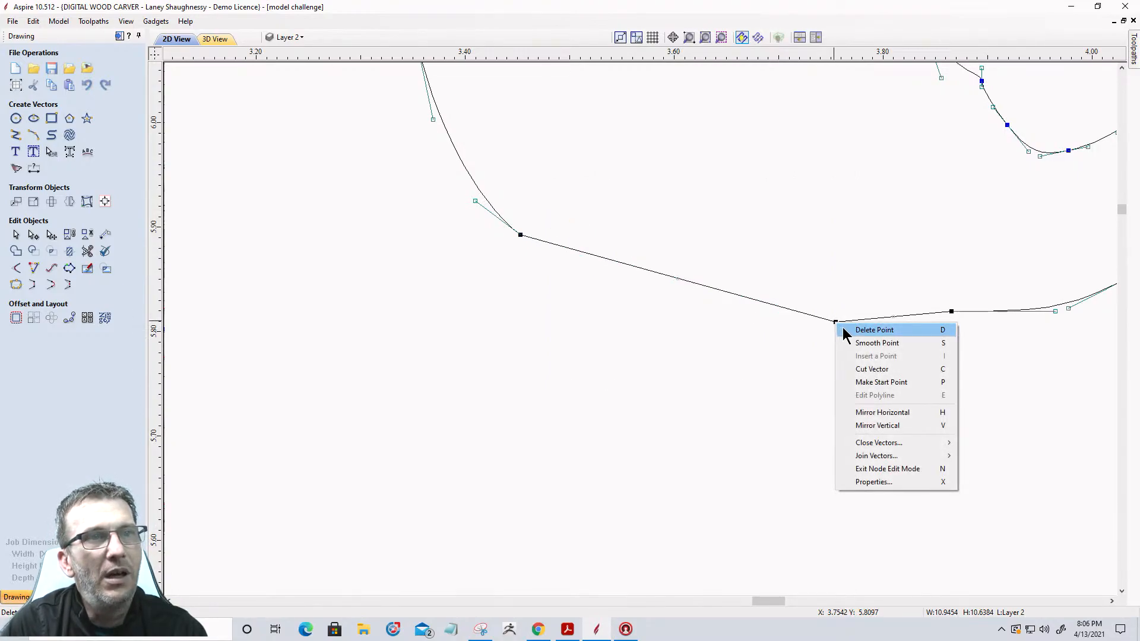
{"action": "left_click", "coordinate": [843, 329]}
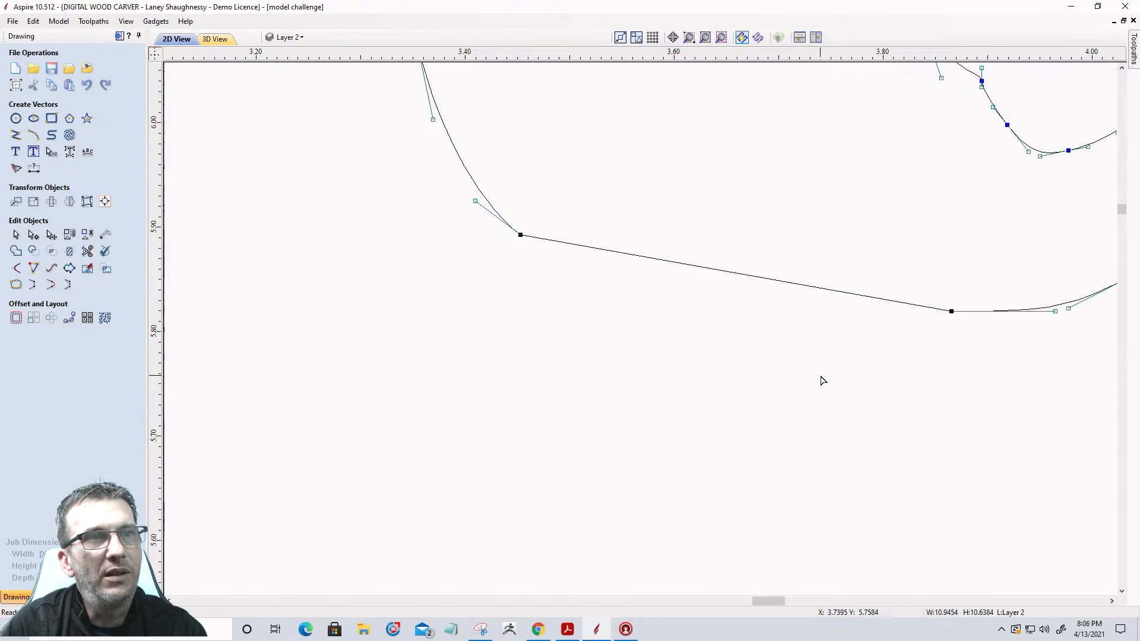
Convert the straight span under the vein loop to a Bezier curve and bow it outward with both handles
{"action": "right_click", "coordinate": [778, 284]}
{"action": "left_click", "coordinate": [796, 304]}
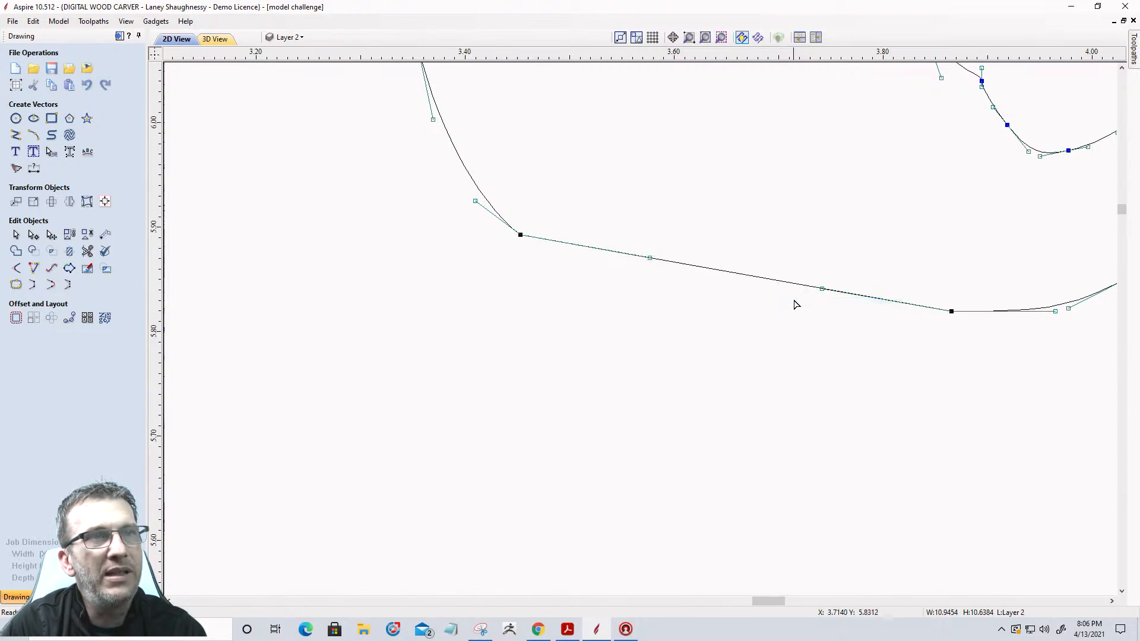
{"action": "left_click_drag", "start_coordinate": [818, 290], "coordinate": [814, 326]}
{"action": "left_click_drag", "start_coordinate": [648, 291], "coordinate": [646, 305]}
{"action": "left_click_drag", "start_coordinate": [814, 326], "coordinate": [814, 335]}
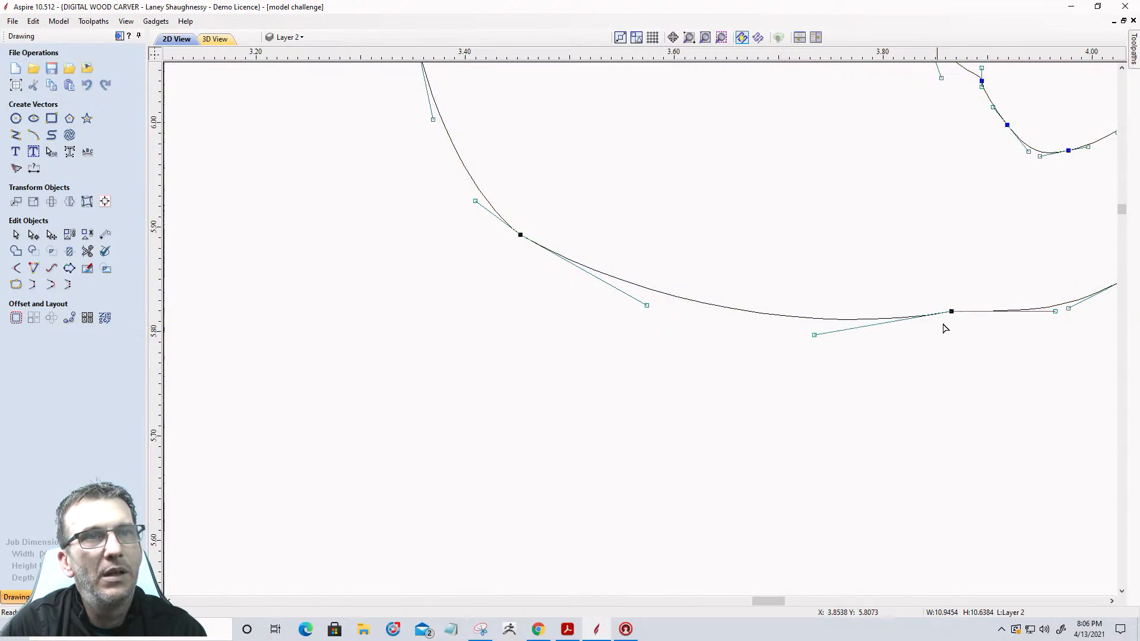
{"action": "scroll", "coordinate": [864, 327], "scroll_direction": "down", "scroll_amount": 5}
{"action": "left_click", "coordinate": [793, 374]}
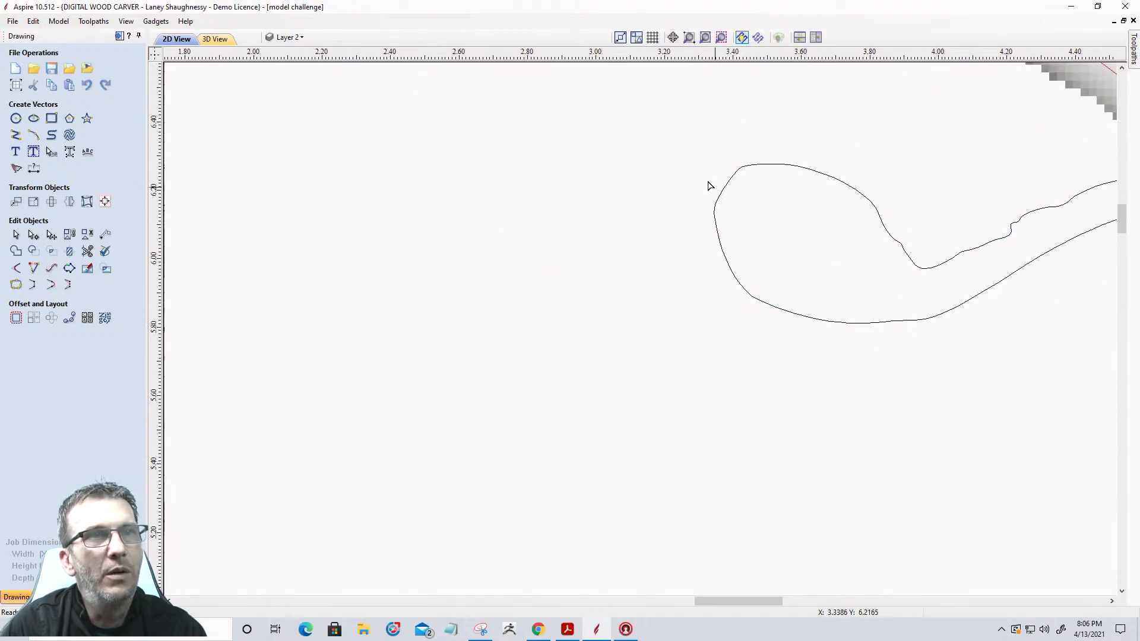
Hide Layer 2, the Center Lines layer and the Trim & Redraw layer
{"action": "scroll", "coordinate": [769, 263], "scroll_direction": "down", "scroll_amount": 3}
{"action": "scroll", "coordinate": [864, 266], "scroll_direction": "up", "scroll_amount": 3}
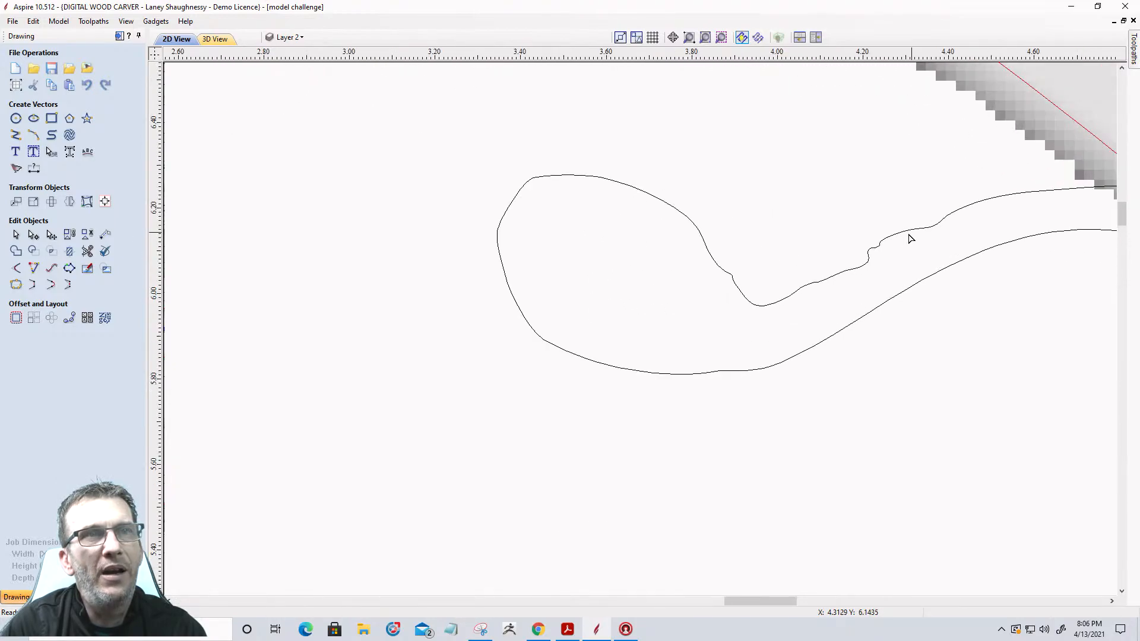
{"action": "scroll", "coordinate": [885, 313], "scroll_direction": "down", "scroll_amount": 8}
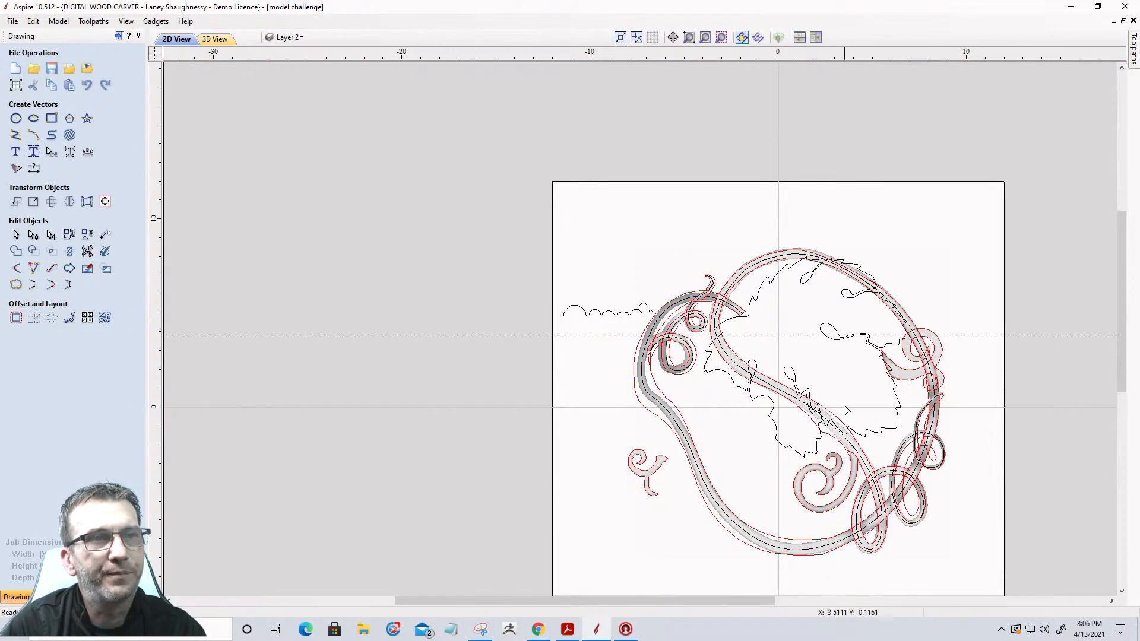
{"action": "scroll", "coordinate": [847, 407], "scroll_direction": "up", "scroll_amount": 1}
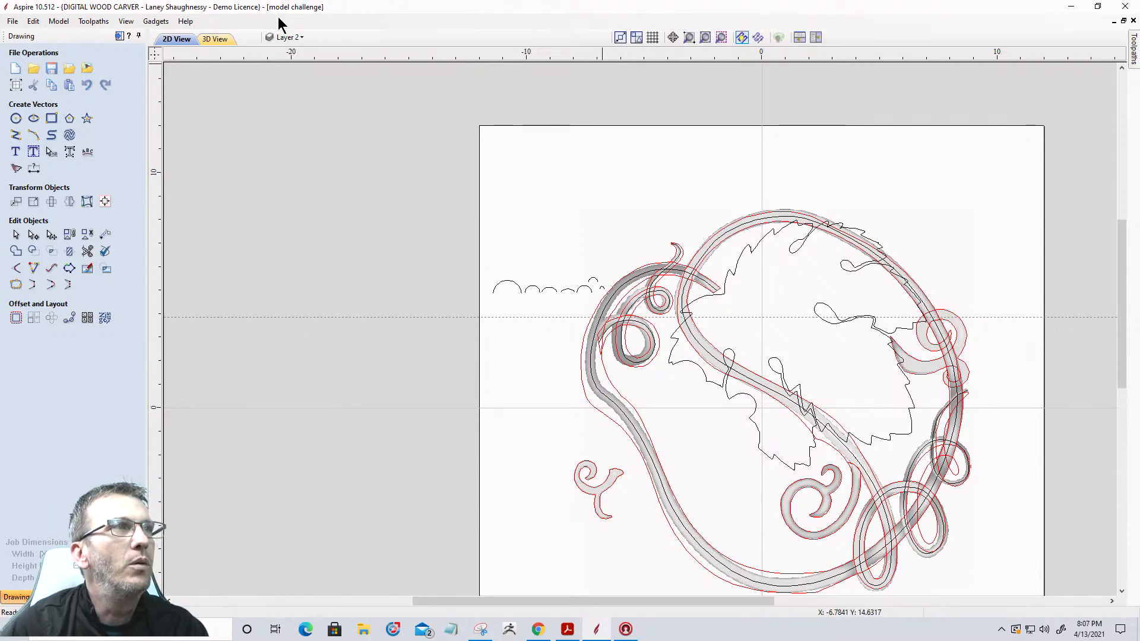
{"action": "left_click", "coordinate": [288, 37]}
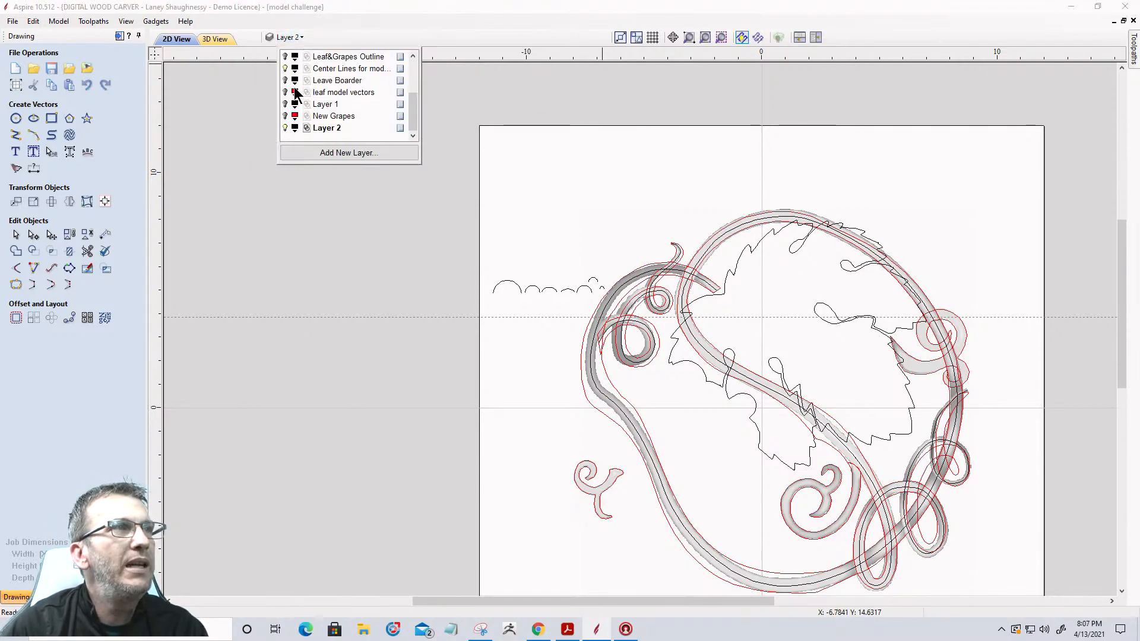
{"action": "left_click", "coordinate": [285, 128]}
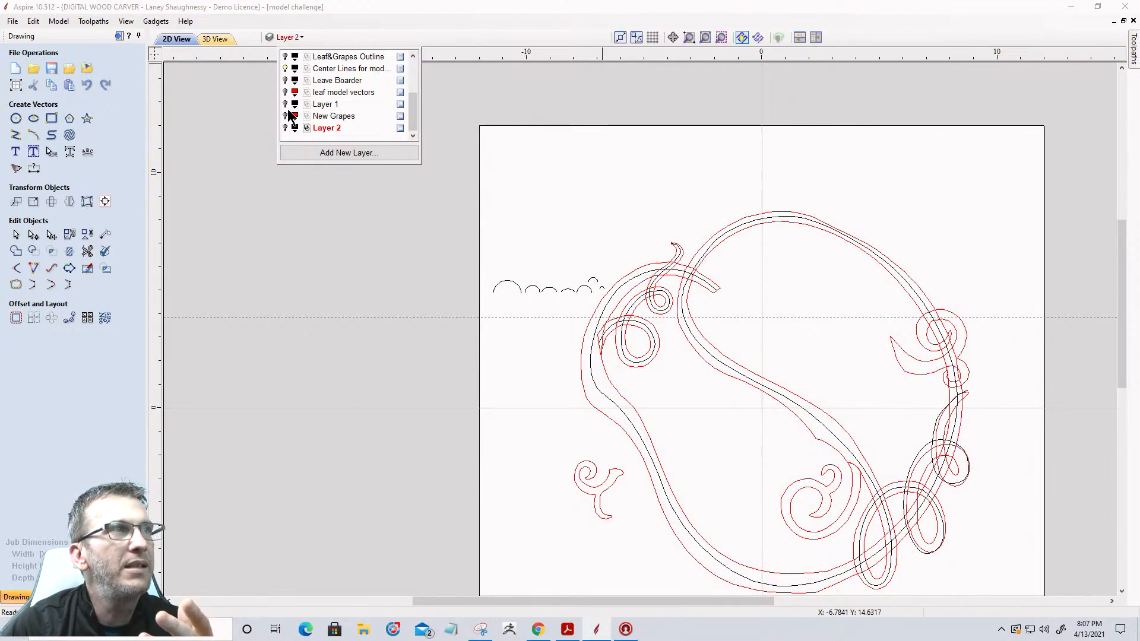
{"action": "left_click", "coordinate": [285, 68]}
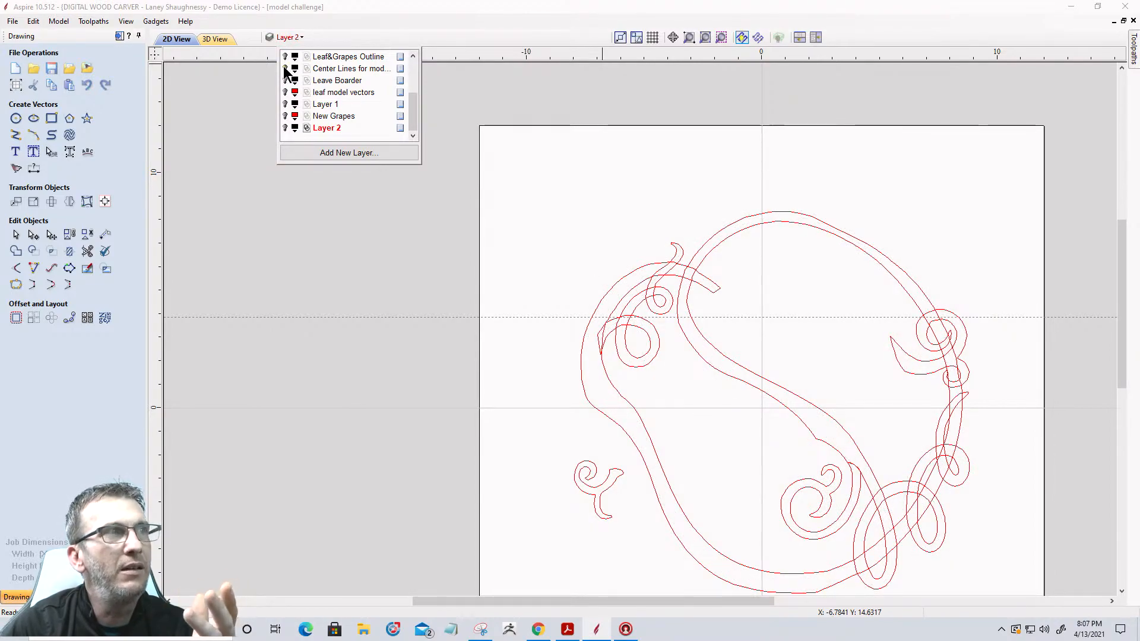
{"action": "scroll", "coordinate": [285, 71], "scroll_direction": "up", "scroll_amount": 2}
{"action": "scroll", "coordinate": [286, 74], "scroll_direction": "down", "scroll_amount": 2}
{"action": "scroll", "coordinate": [286, 75], "scroll_direction": "up", "scroll_amount": 2}
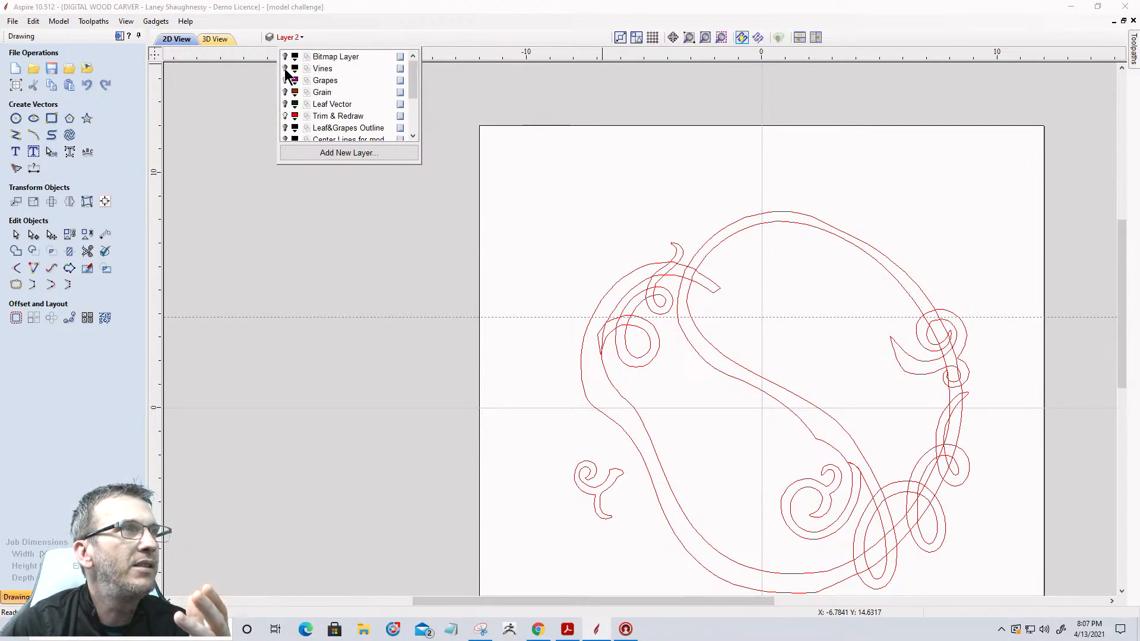
{"action": "left_click", "coordinate": [285, 116]}
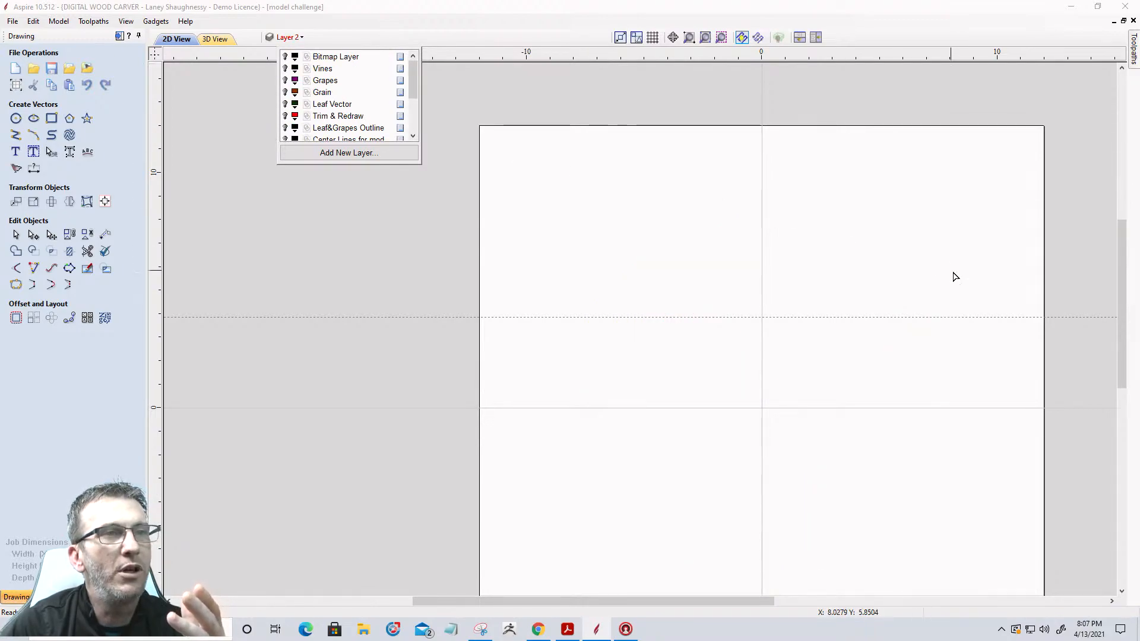
Turn on visibility of the leaf model vectors layer and Layer 1
{"action": "scroll", "coordinate": [297, 107], "scroll_direction": "down", "scroll_amount": 3}
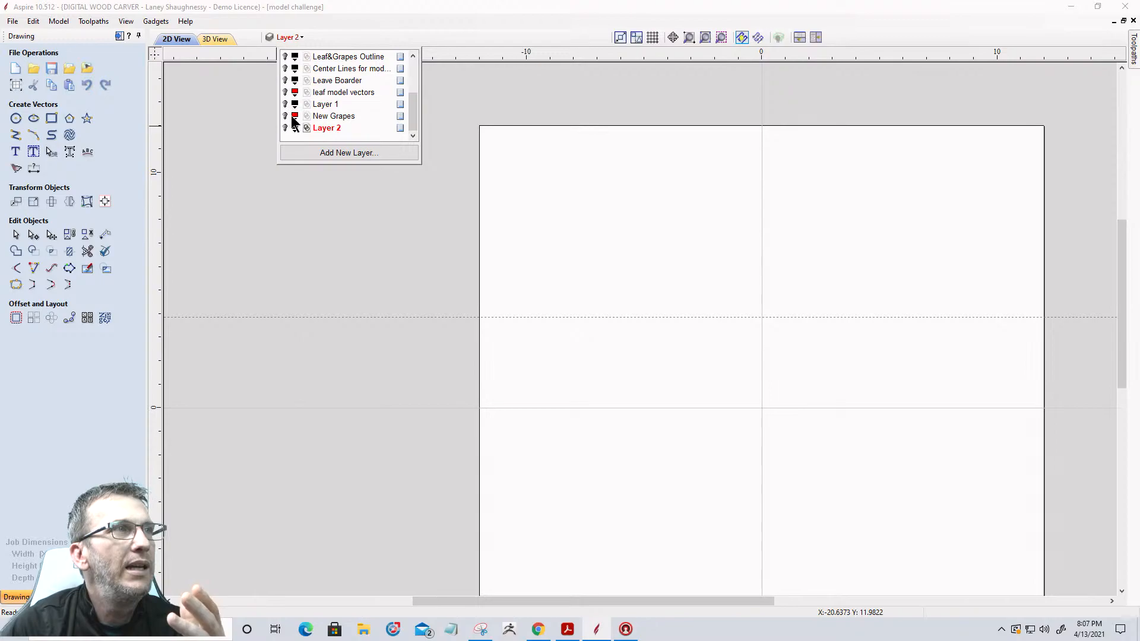
{"action": "left_click", "coordinate": [285, 93]}
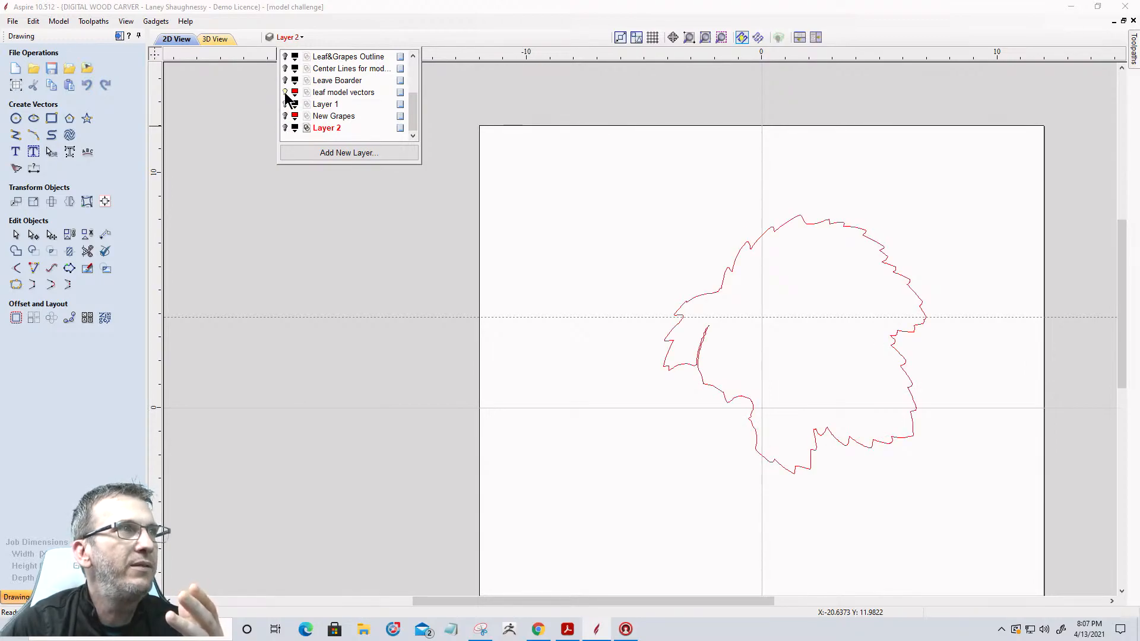
{"action": "left_click", "coordinate": [286, 105]}
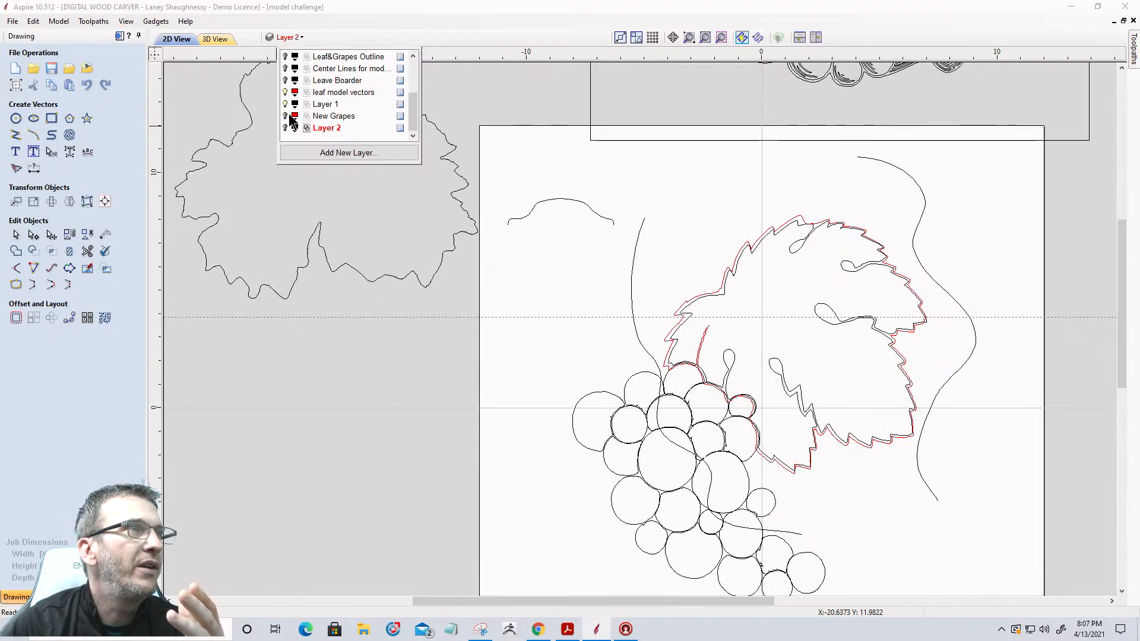
{"action": "left_click", "coordinate": [285, 92]}
{"action": "left_click", "coordinate": [287, 92]}
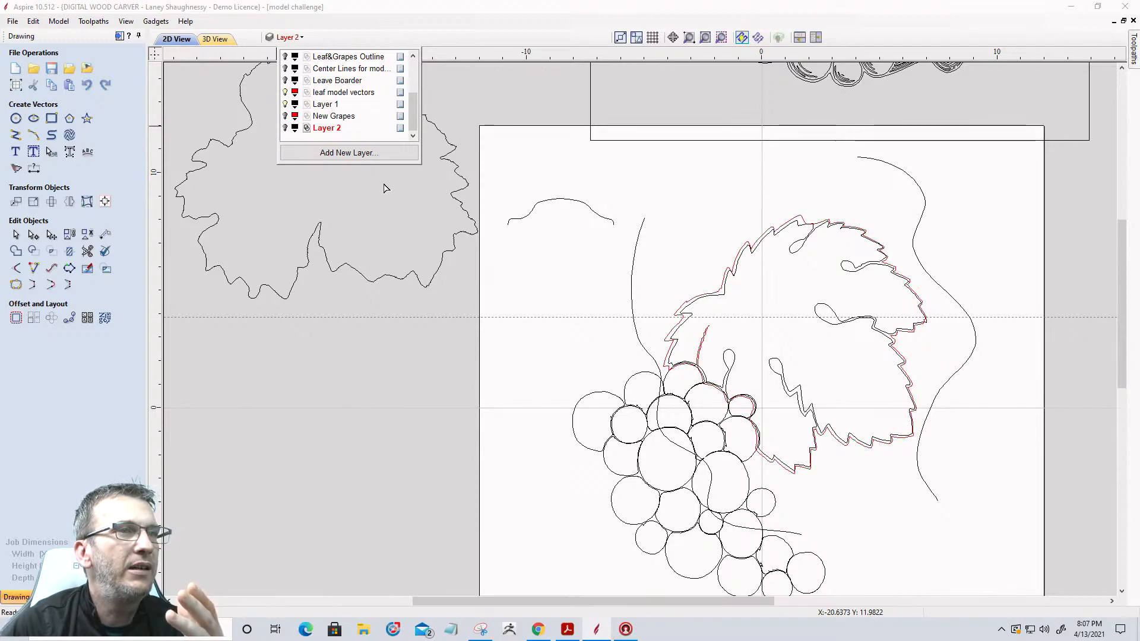
Compare the two leaf outlines around the grapes and veins, and hide the leaf model vectors layer
{"action": "scroll", "coordinate": [772, 302], "scroll_direction": "down", "scroll_amount": 2}
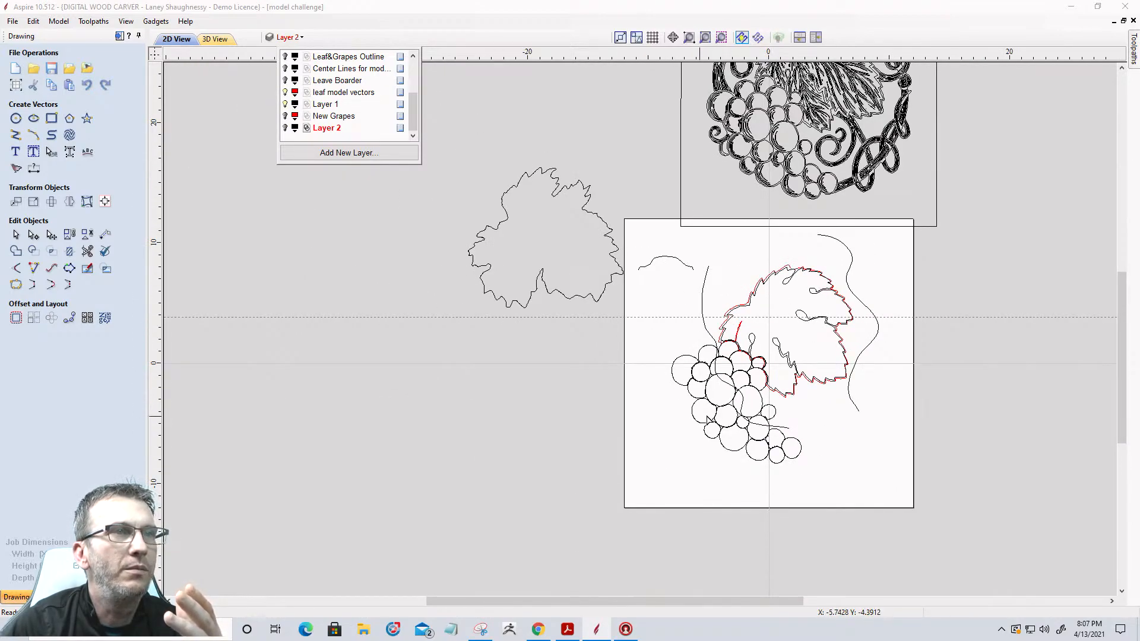
{"action": "scroll", "coordinate": [780, 379], "scroll_direction": "up", "scroll_amount": 2}
{"action": "scroll", "coordinate": [780, 379], "scroll_direction": "down", "scroll_amount": 1}
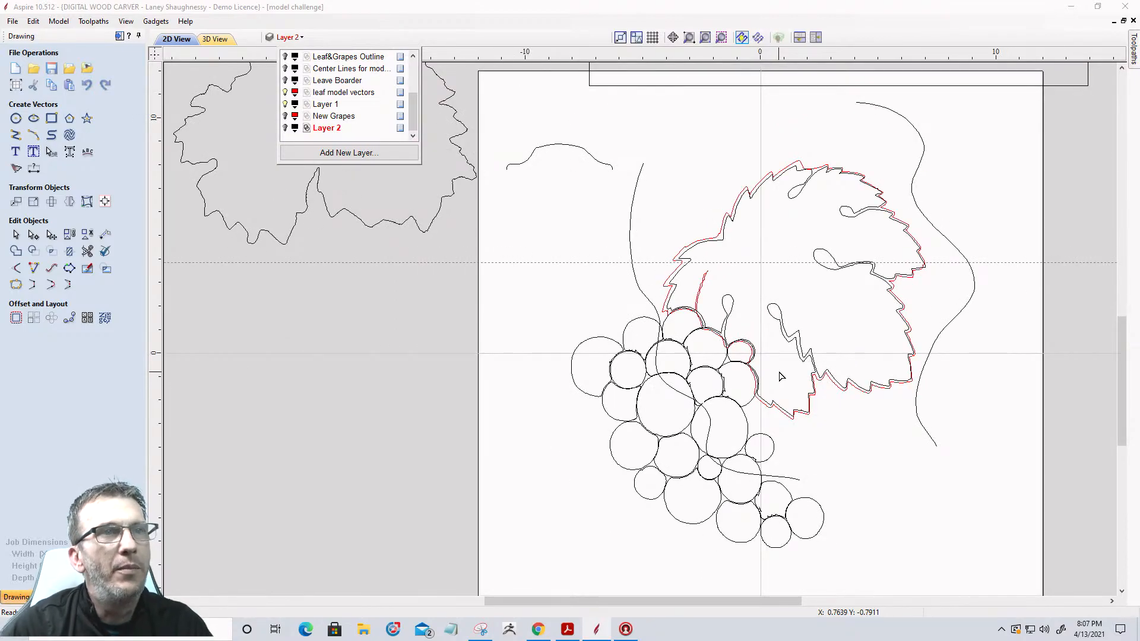
{"action": "scroll", "coordinate": [781, 376], "scroll_direction": "up", "scroll_amount": 2}
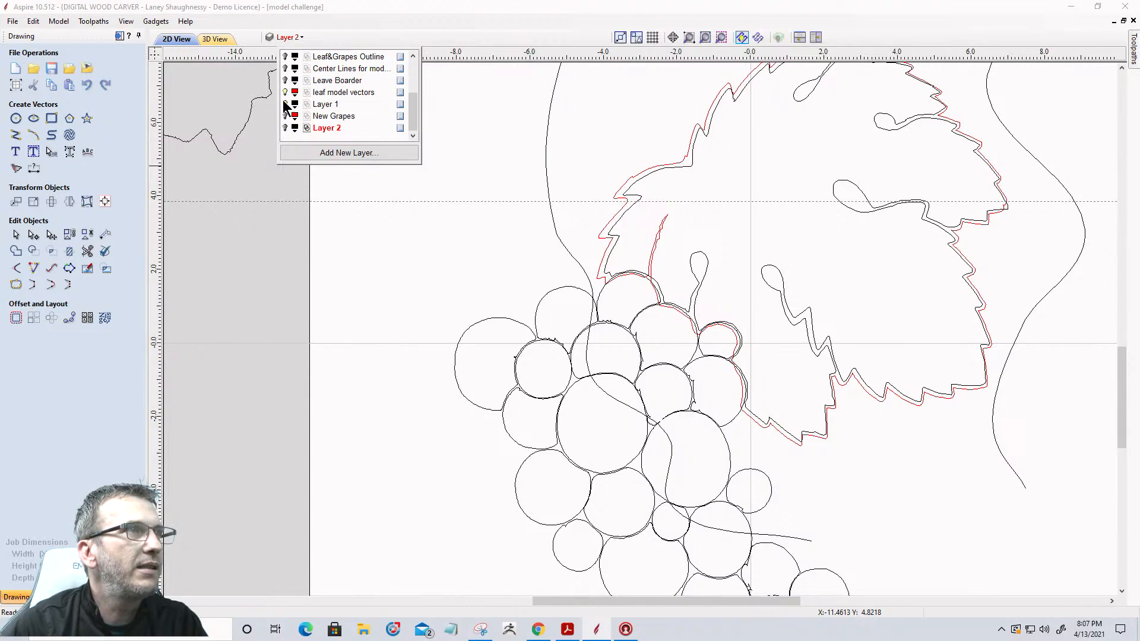
{"action": "left_click", "coordinate": [285, 93]}
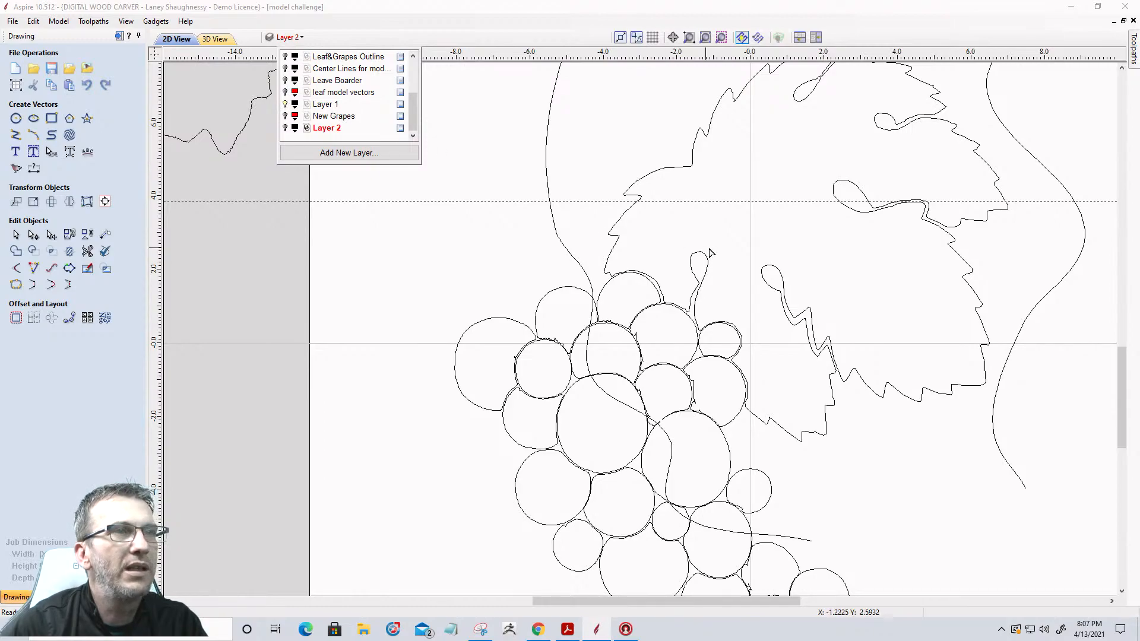
Examine the long wavy curves on both sides of the leaf and the arched cross-section profile on Layer 1
{"action": "scroll", "coordinate": [707, 252], "scroll_direction": "down", "scroll_amount": 3}
{"action": "scroll", "coordinate": [612, 184], "scroll_direction": "down", "scroll_amount": 1}
{"action": "scroll", "coordinate": [641, 243], "scroll_direction": "up", "scroll_amount": 3}
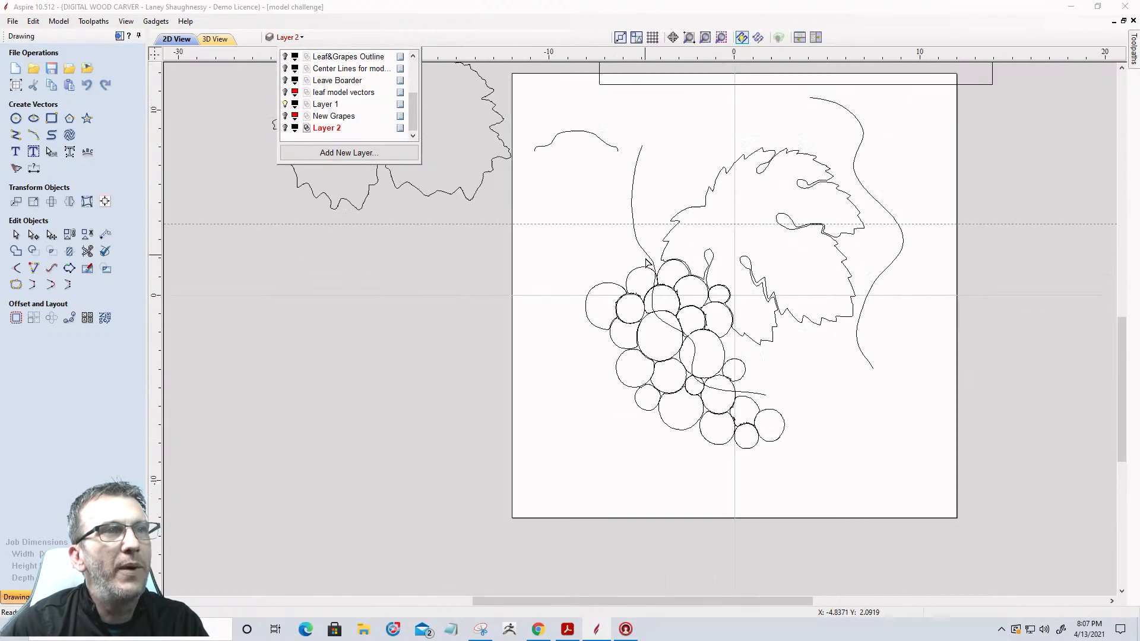
{"action": "left_click", "coordinate": [640, 245]}
{"action": "left_click", "coordinate": [16, 235]}
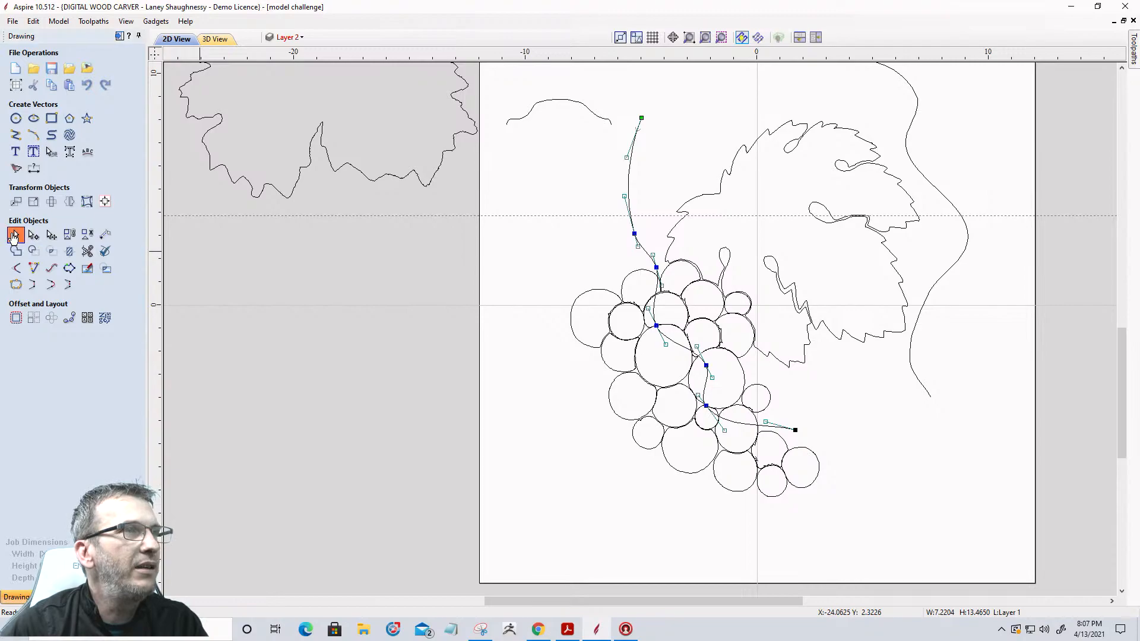
{"action": "left_click", "coordinate": [914, 163]}
{"action": "scroll", "coordinate": [914, 178], "scroll_direction": "down", "scroll_amount": 2}
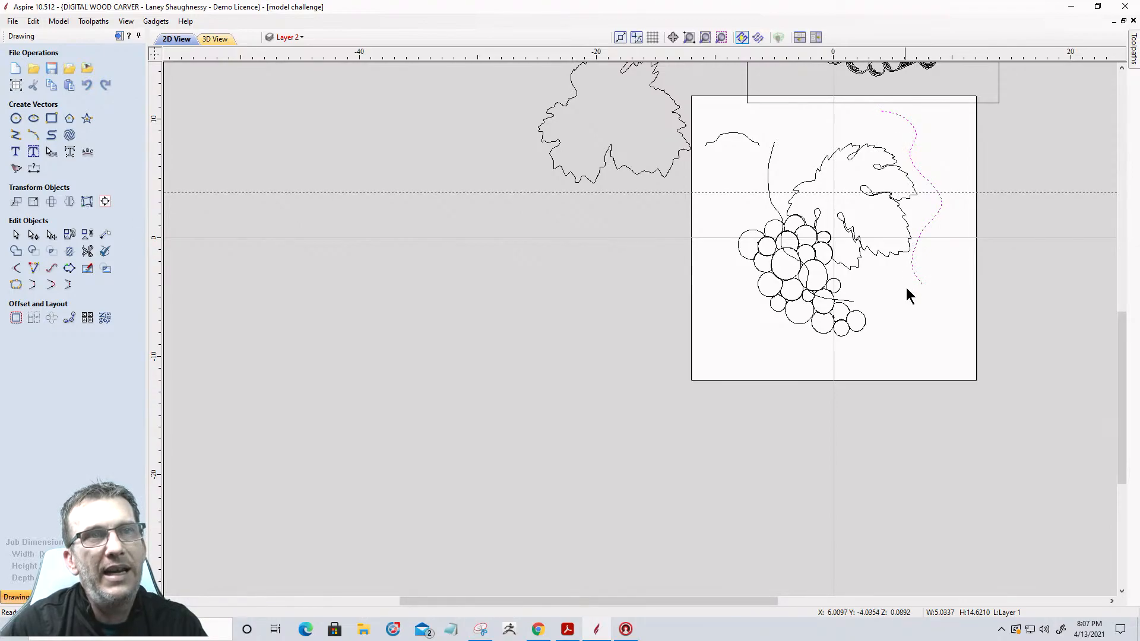
{"action": "scroll", "coordinate": [890, 140], "scroll_direction": "up", "scroll_amount": 2}
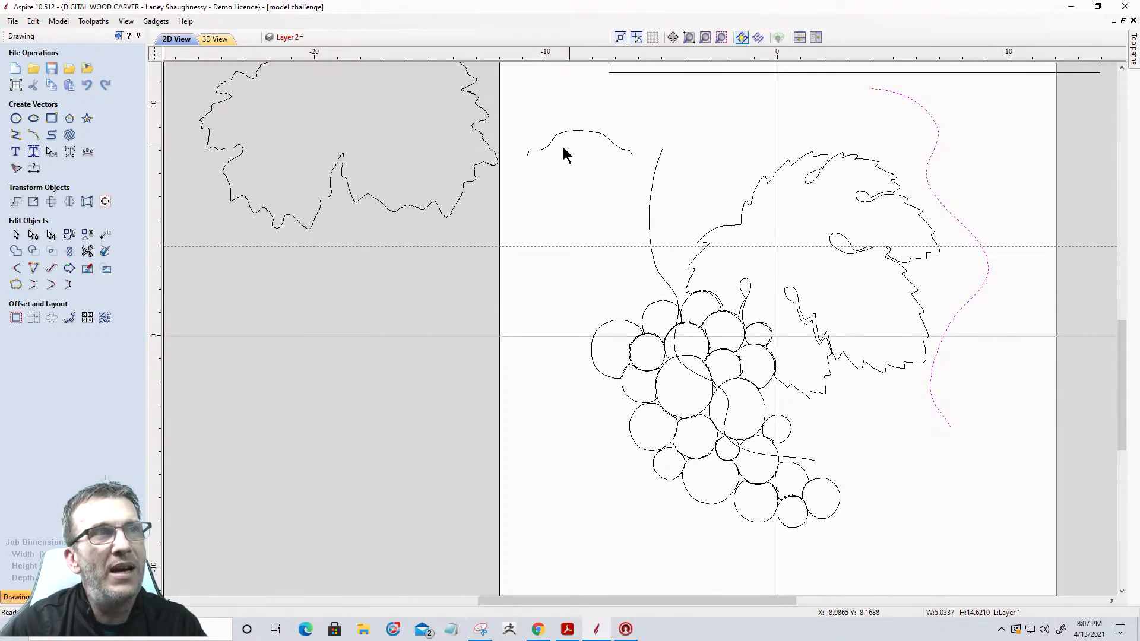
{"action": "scroll", "coordinate": [559, 121], "scroll_direction": "up", "scroll_amount": 4}
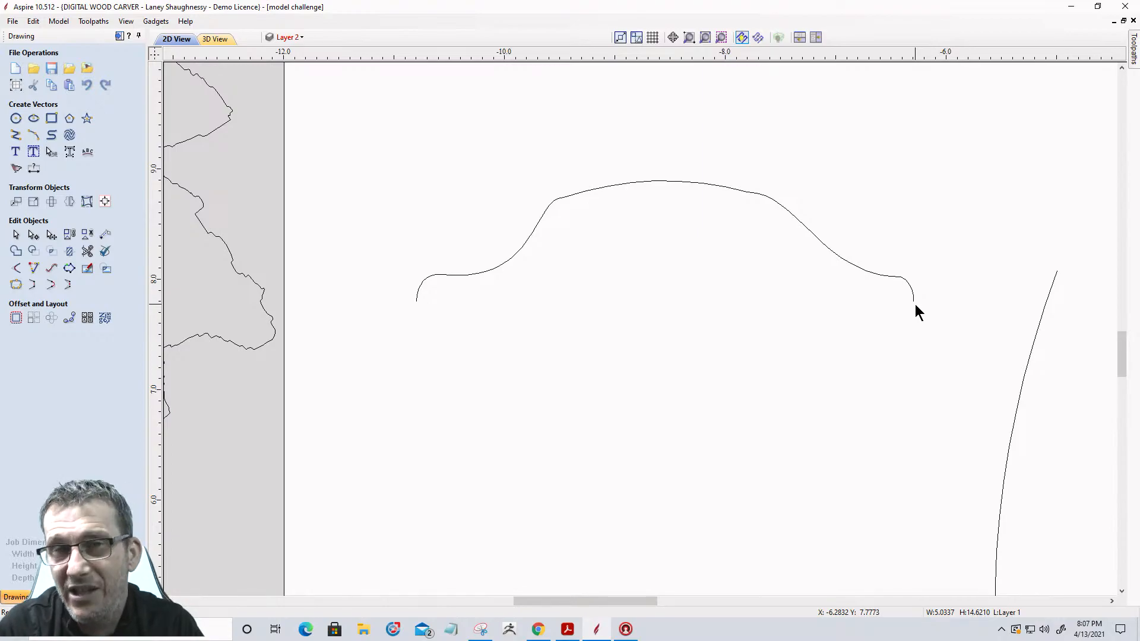
{"action": "scroll", "coordinate": [802, 180], "scroll_direction": "down", "scroll_amount": 5}
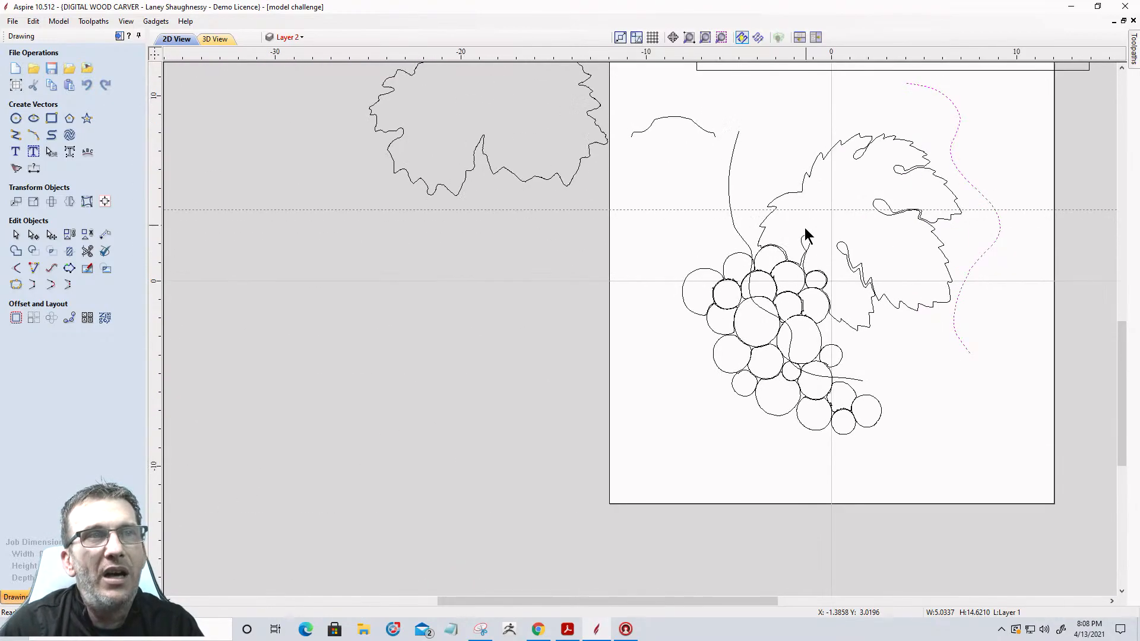
{"action": "scroll", "coordinate": [805, 228], "scroll_direction": "up", "scroll_amount": 1}
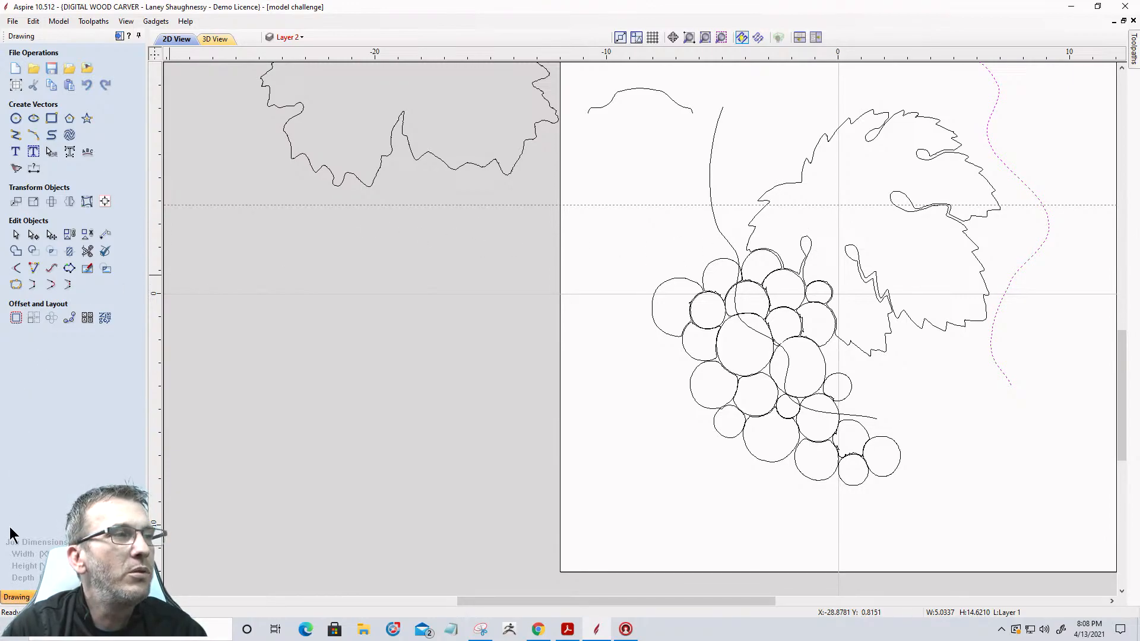
Start a Two Rail Sweep and set the two long wavy curves on either side of the leaf as drive rails
{"action": "left_click", "coordinate": [47, 597]}
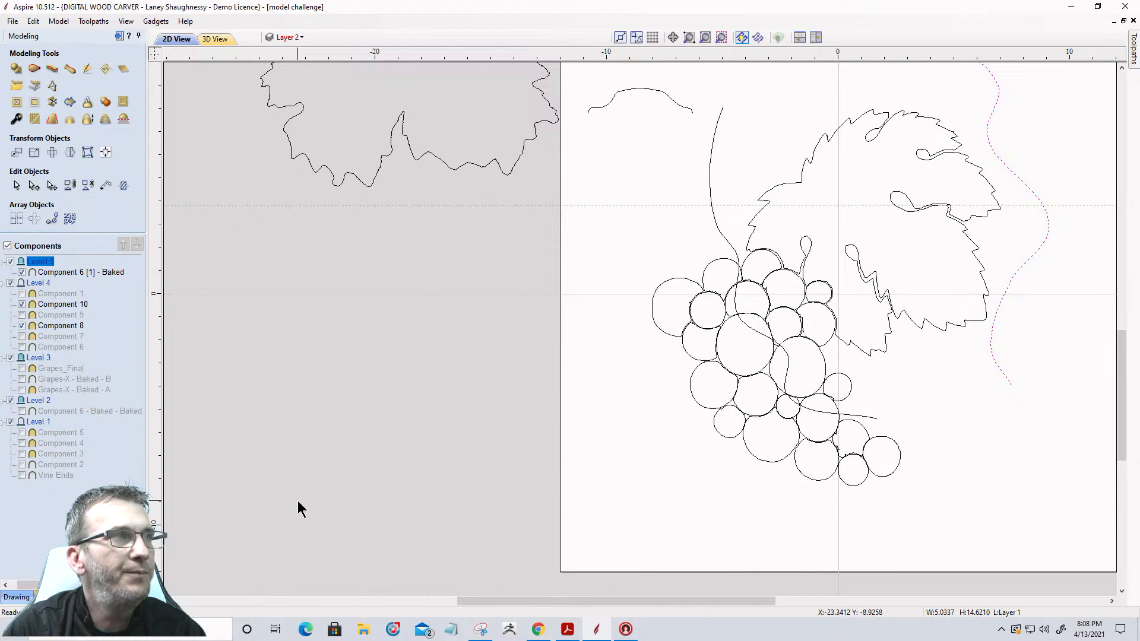
{"action": "scroll", "coordinate": [298, 507], "scroll_direction": "down", "scroll_amount": 2}
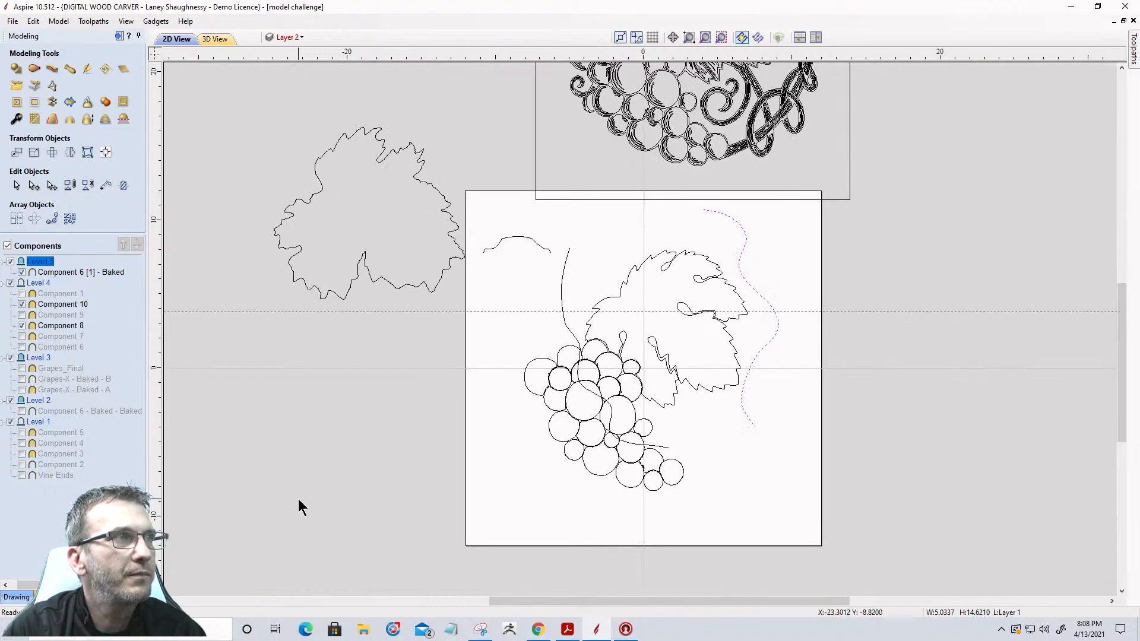
{"action": "left_click", "coordinate": [33, 68]}
{"action": "left_click", "coordinate": [563, 306]}
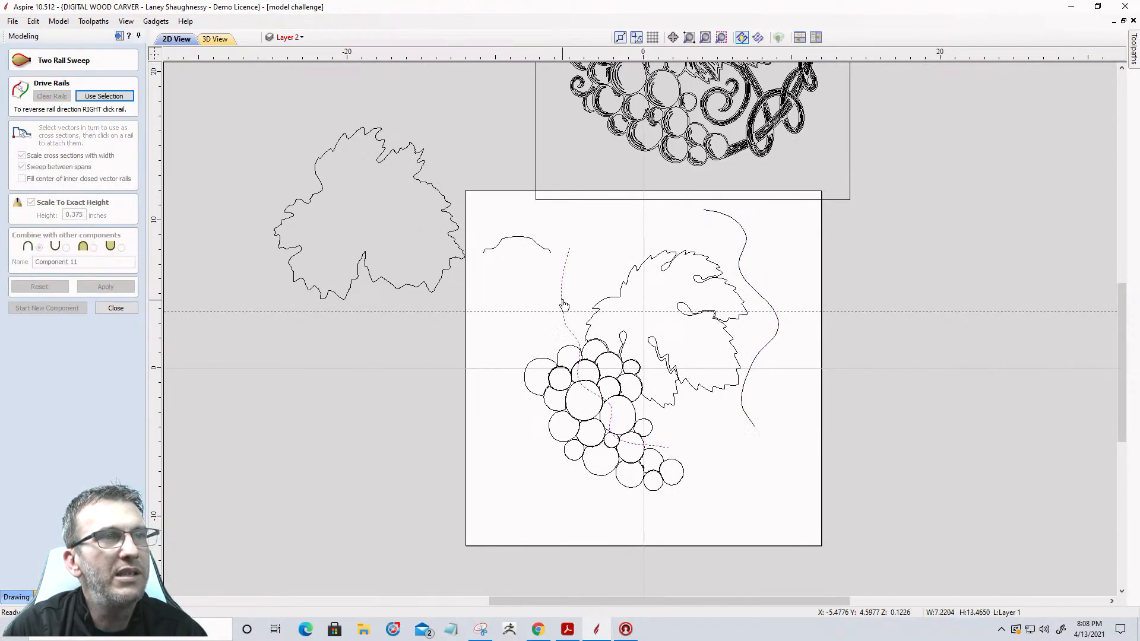
{"action": "left_click", "coordinate": [739, 227], "text": "shift"}
{"action": "scroll", "coordinate": [522, 257], "scroll_direction": "up", "scroll_amount": 2}
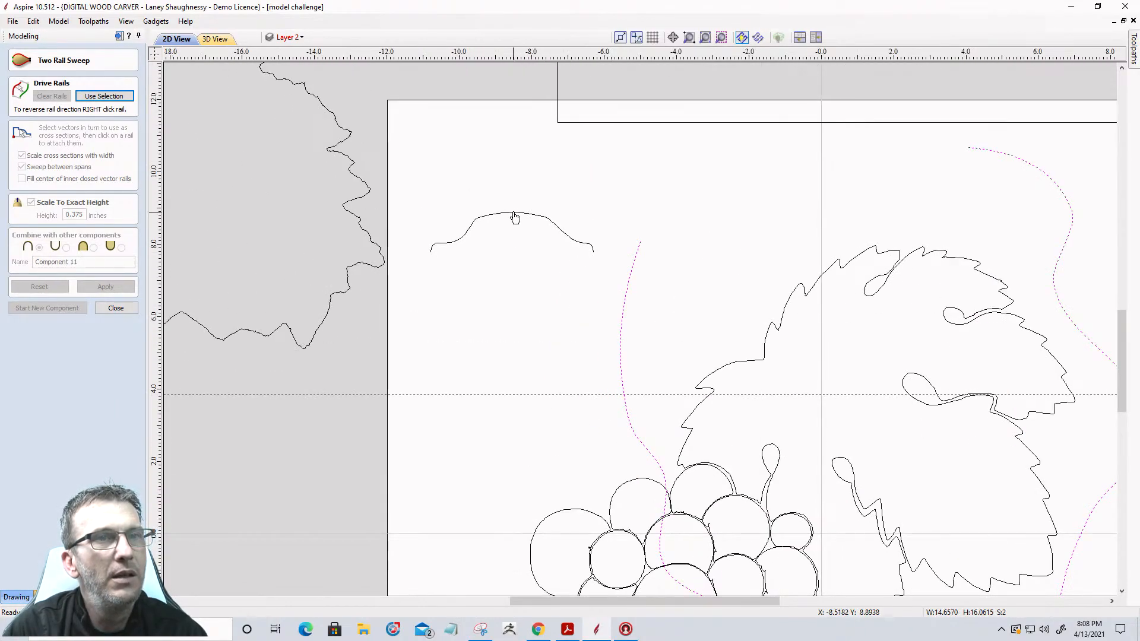
{"action": "left_click", "coordinate": [101, 96]}
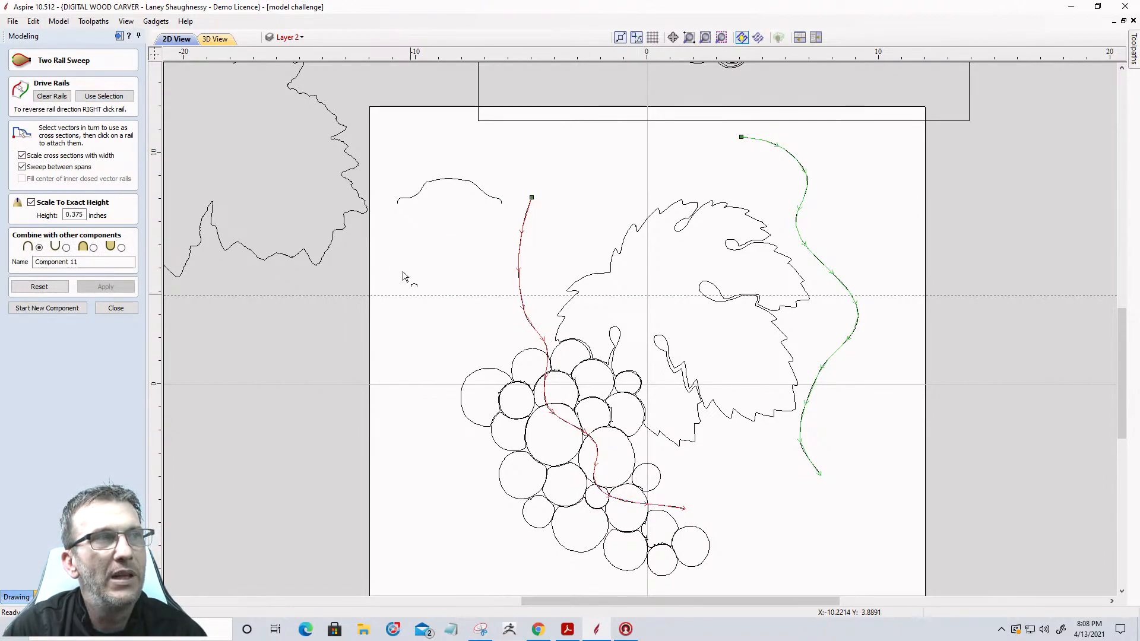
Use the arched profile as the cross section and create the sweep at an exact height of 0.375 inches
{"action": "scroll", "coordinate": [379, 161], "scroll_direction": "up", "scroll_amount": 3}
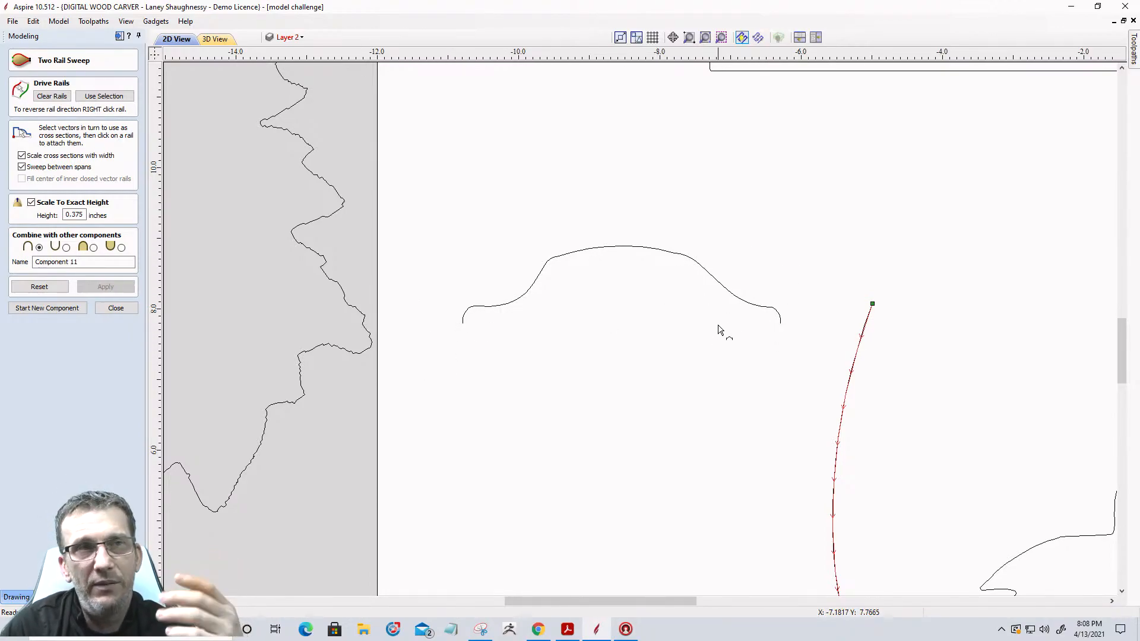
{"action": "left_click", "coordinate": [621, 247]}
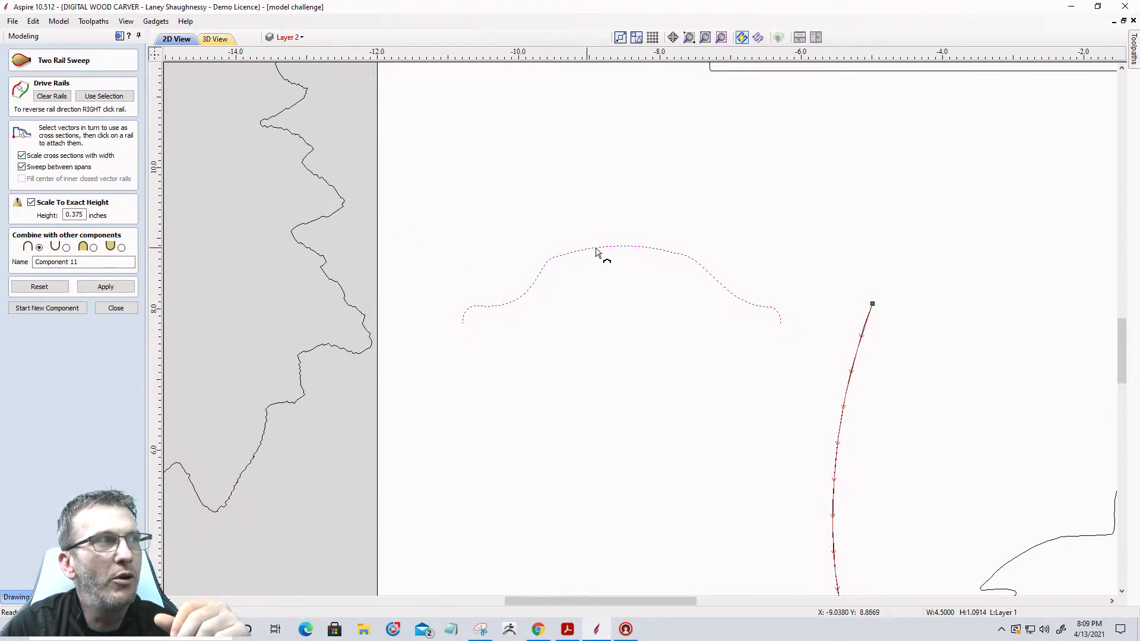
{"action": "scroll", "coordinate": [752, 295], "scroll_direction": "down", "scroll_amount": 3}
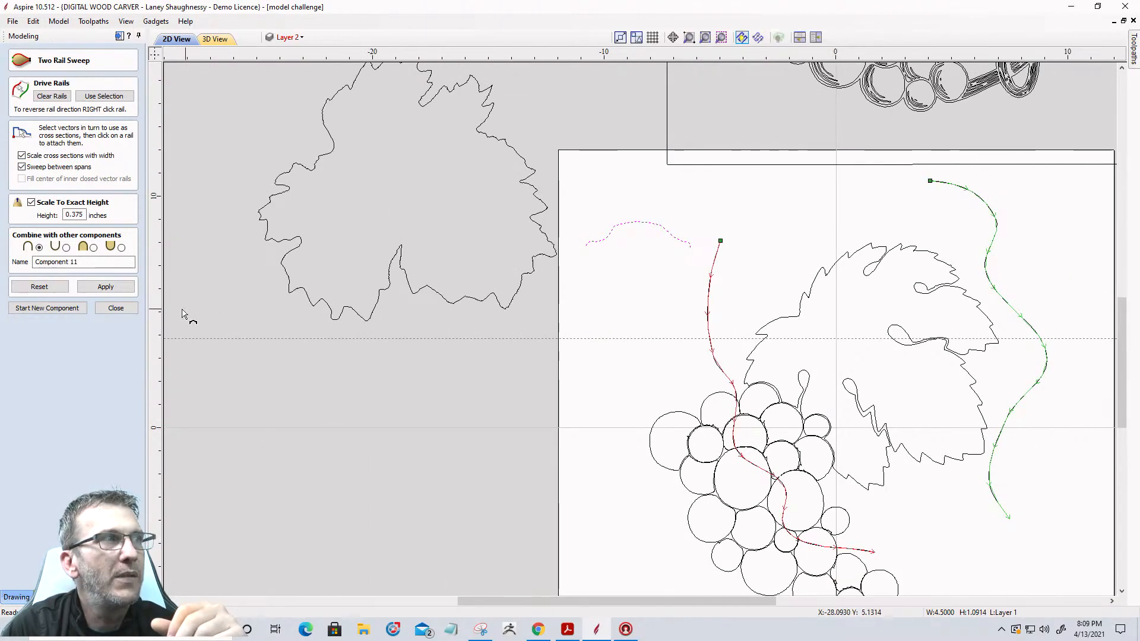
{"action": "left_click", "coordinate": [107, 289]}
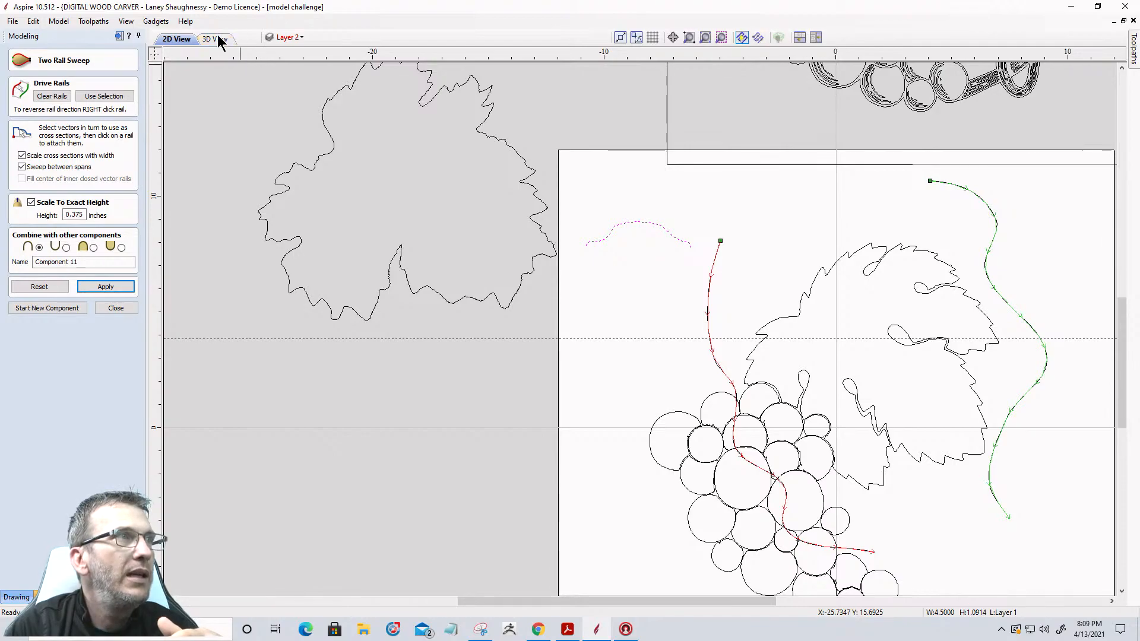
{"action": "left_click", "coordinate": [115, 310]}
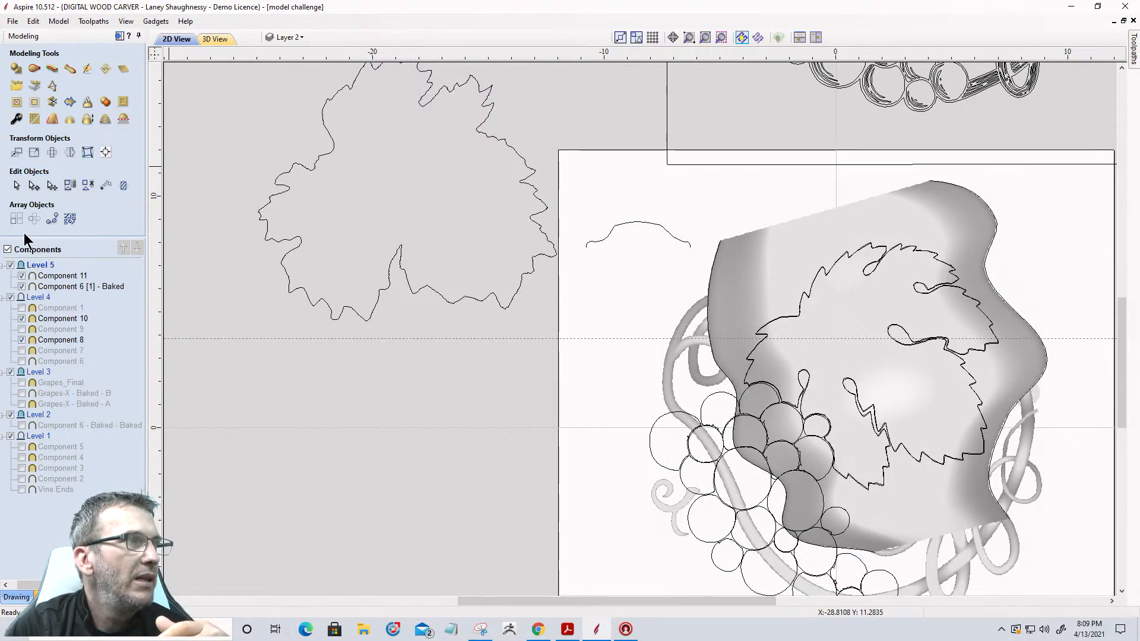
Hide Component 6 [1] - Baked, Component 10 and Component 8, and inspect the swept surface in 3D
{"action": "left_click", "coordinate": [22, 287]}
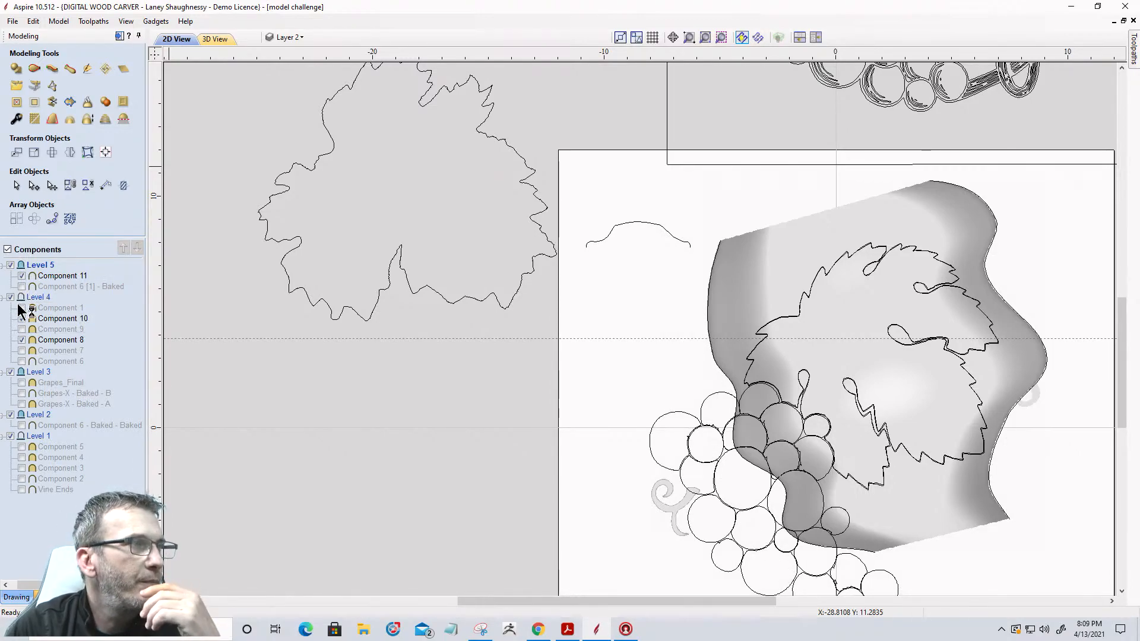
{"action": "left_click", "coordinate": [22, 319]}
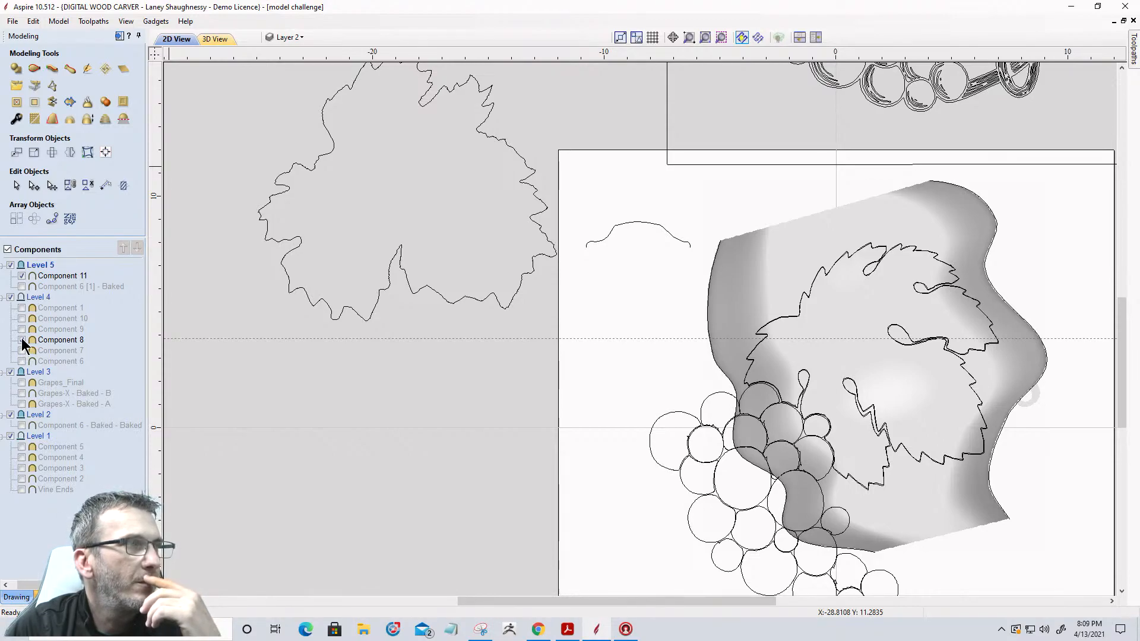
{"action": "left_click", "coordinate": [22, 340]}
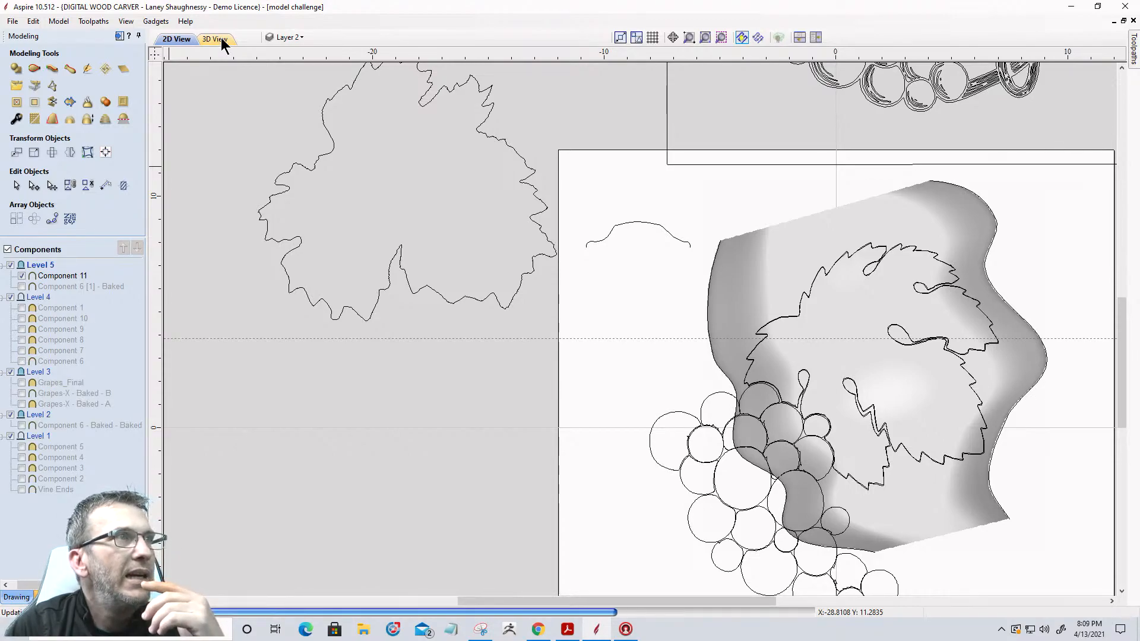
{"action": "key", "text": "F3"}
{"action": "left_click_drag", "start_coordinate": [671, 527], "coordinate": [730, 350]}
{"action": "scroll", "coordinate": [726, 341], "scroll_direction": "up", "scroll_amount": 5}
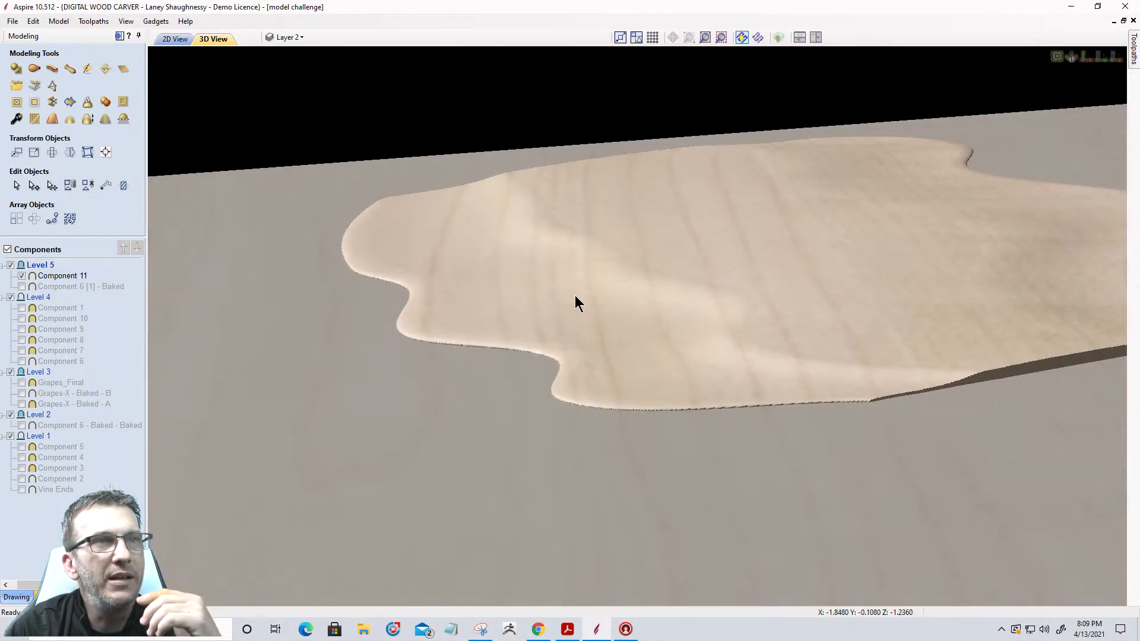
{"action": "left_click_drag", "start_coordinate": [659, 324], "coordinate": [918, 407]}
Clear the part of Component 11 outside the leaf outline and inspect the trimmed leaf in 3D
{"action": "left_click", "coordinate": [169, 39]}
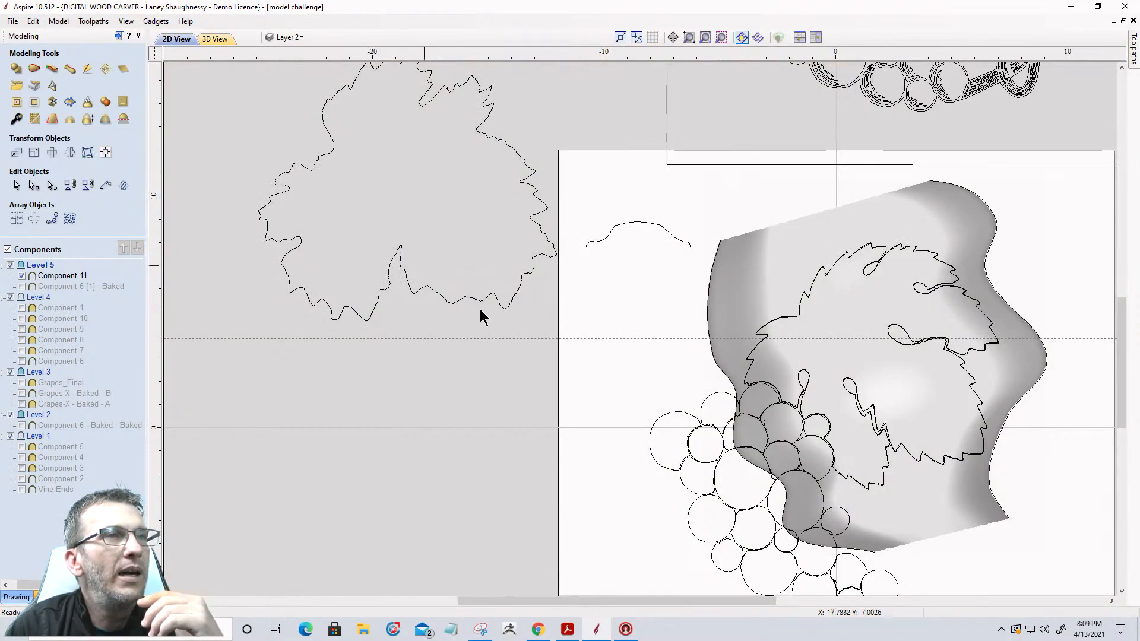
{"action": "scroll", "coordinate": [809, 302], "scroll_direction": "up", "scroll_amount": 8}
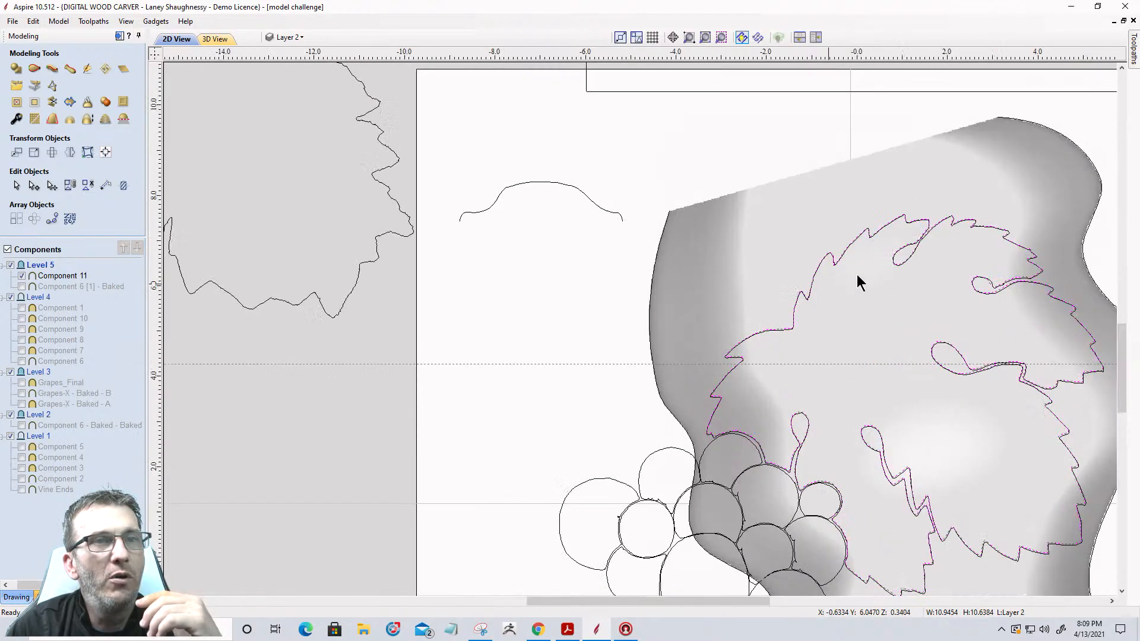
{"action": "scroll", "coordinate": [583, 236], "scroll_direction": "down", "scroll_amount": 6}
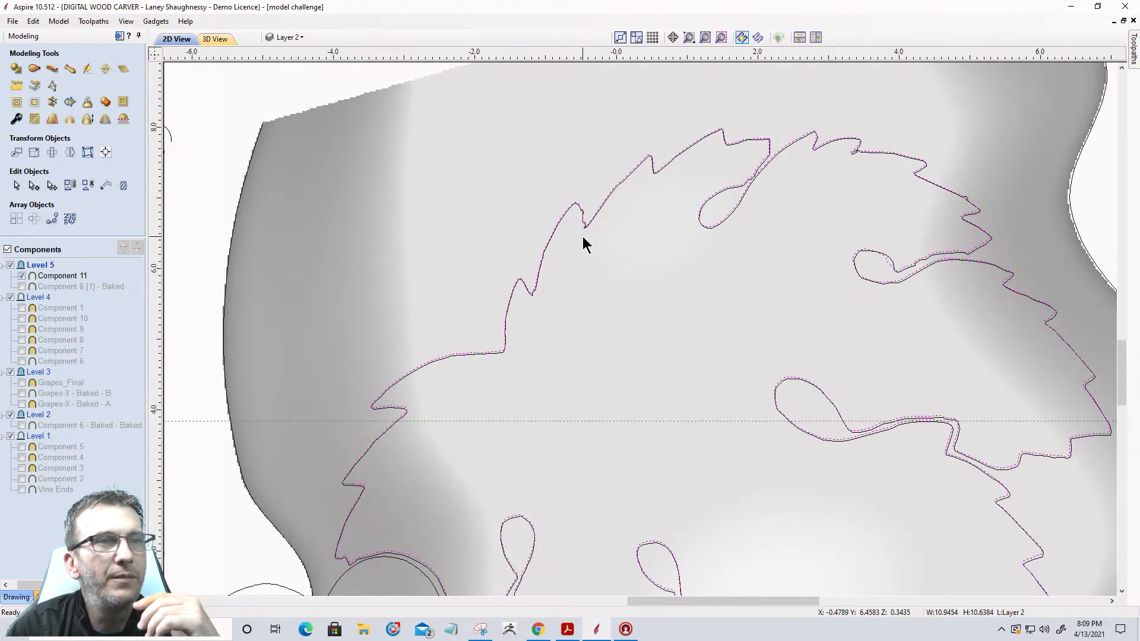
{"action": "scroll", "coordinate": [728, 255], "scroll_direction": "down", "scroll_amount": 3}
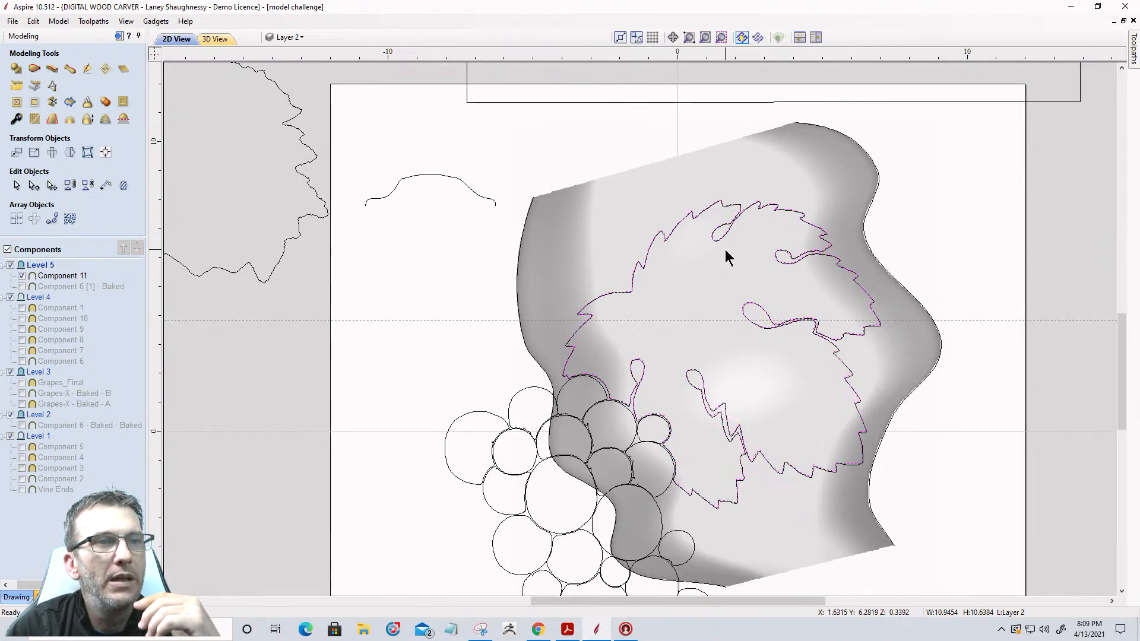
{"action": "left_click", "coordinate": [73, 276]}
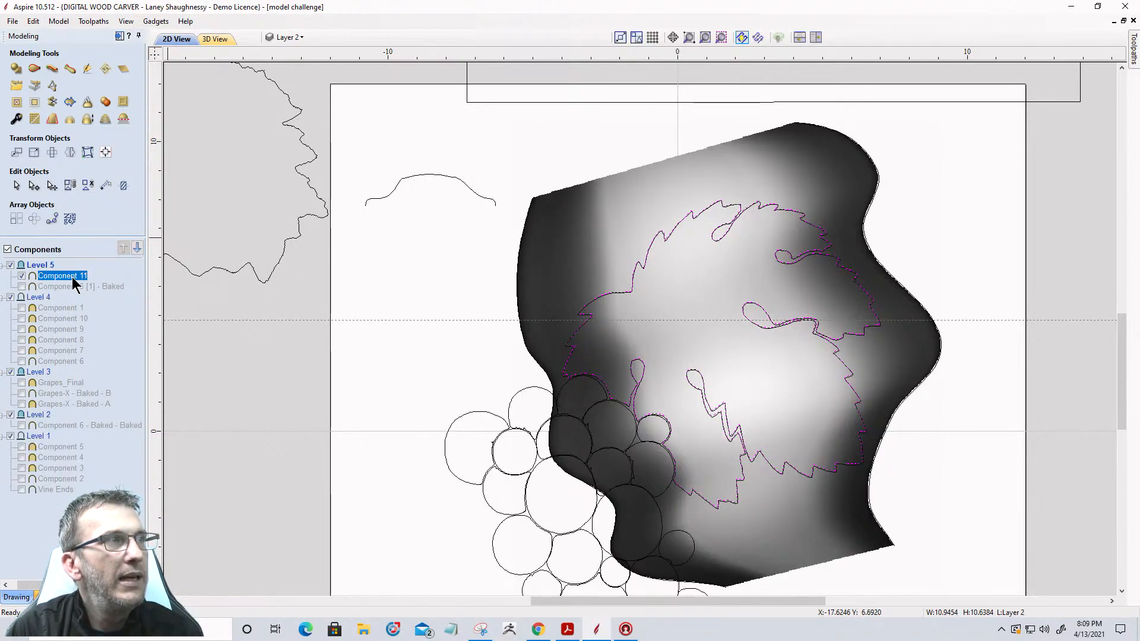
{"action": "left_click", "coordinate": [35, 104]}
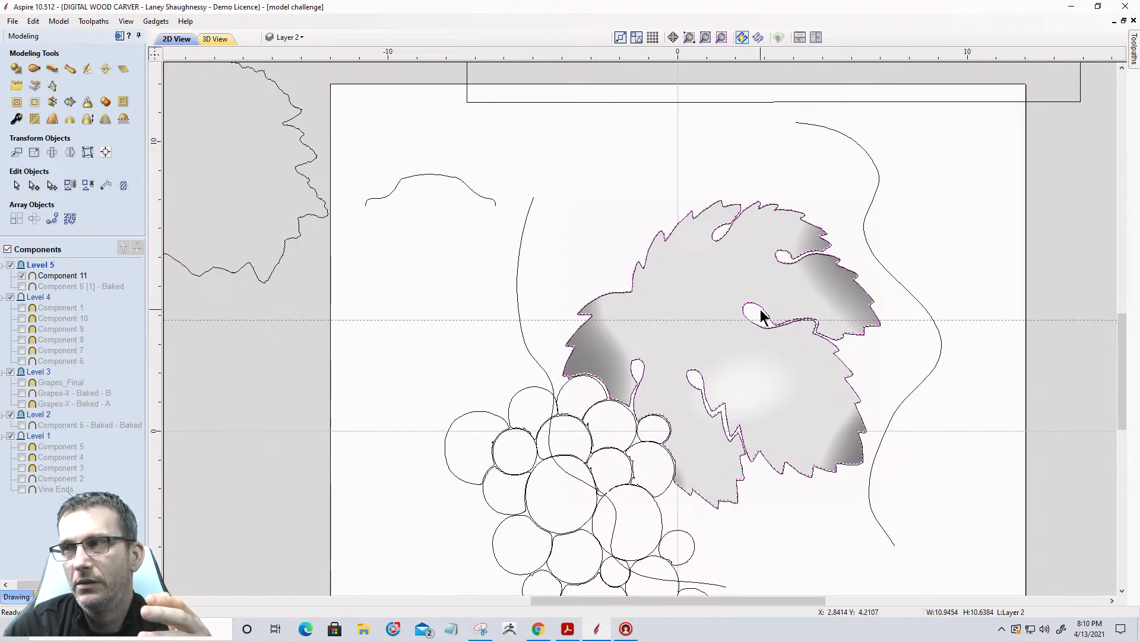
{"action": "left_click", "coordinate": [216, 39]}
{"action": "left_click_drag", "start_coordinate": [452, 272], "coordinate": [585, 490]}
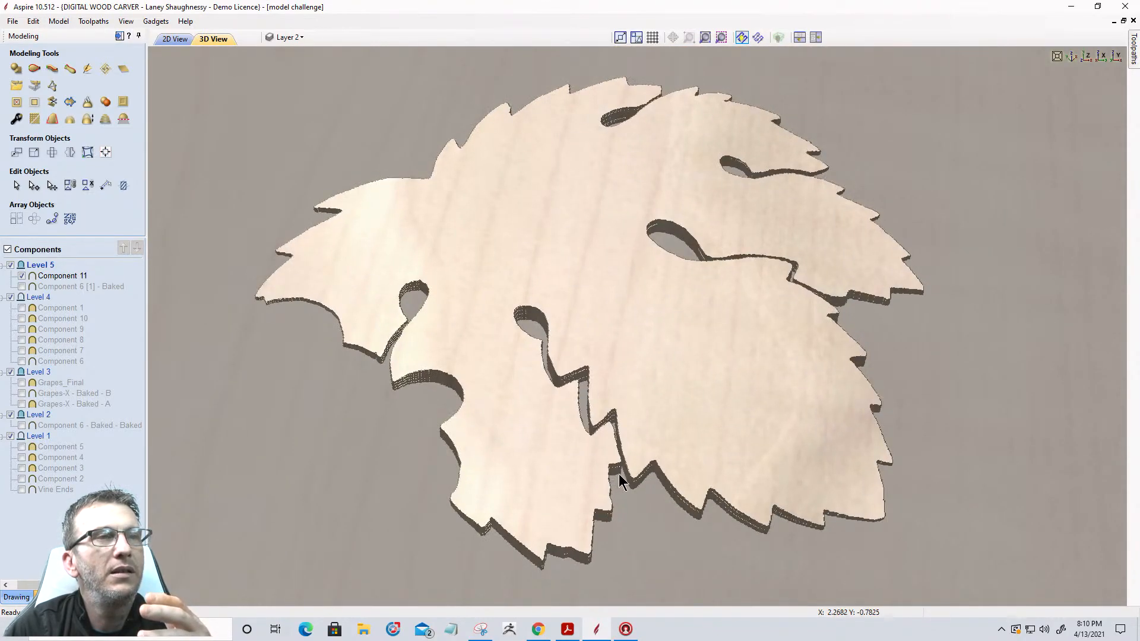
{"action": "mouse_move", "coordinate": [689, 462]}
{"action": "left_mouse_down"}
{"action": "mouse_move", "coordinate": [689, 402]}
{"action": "mouse_move", "coordinate": [671, 376]}
{"action": "mouse_move", "coordinate": [652, 415]}
{"action": "mouse_move", "coordinate": [484, 429]}
{"action": "mouse_move", "coordinate": [465, 476]}
{"action": "mouse_move", "coordinate": [809, 386]}
{"action": "mouse_move", "coordinate": [819, 404]}
{"action": "mouse_move", "coordinate": [679, 395]}
{"action": "mouse_move", "coordinate": [782, 383]}
{"action": "mouse_move", "coordinate": [692, 448]}
{"action": "left_mouse_up"}
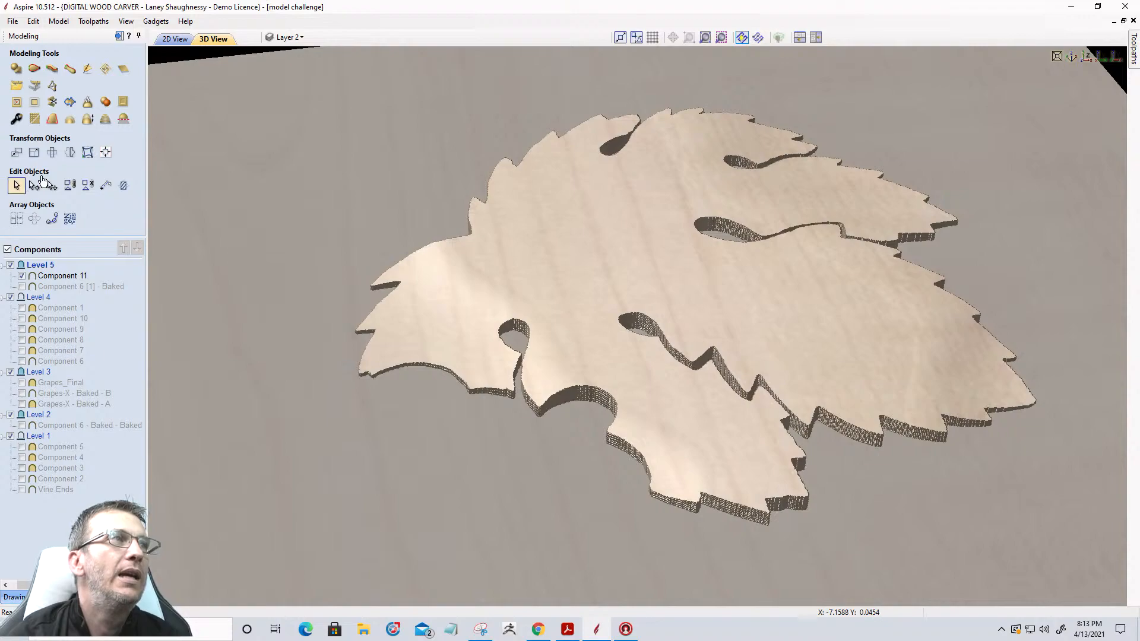
Return to the 2D layout and hide the trimmed leaf, Component 11
{"action": "left_click", "coordinate": [174, 39]}
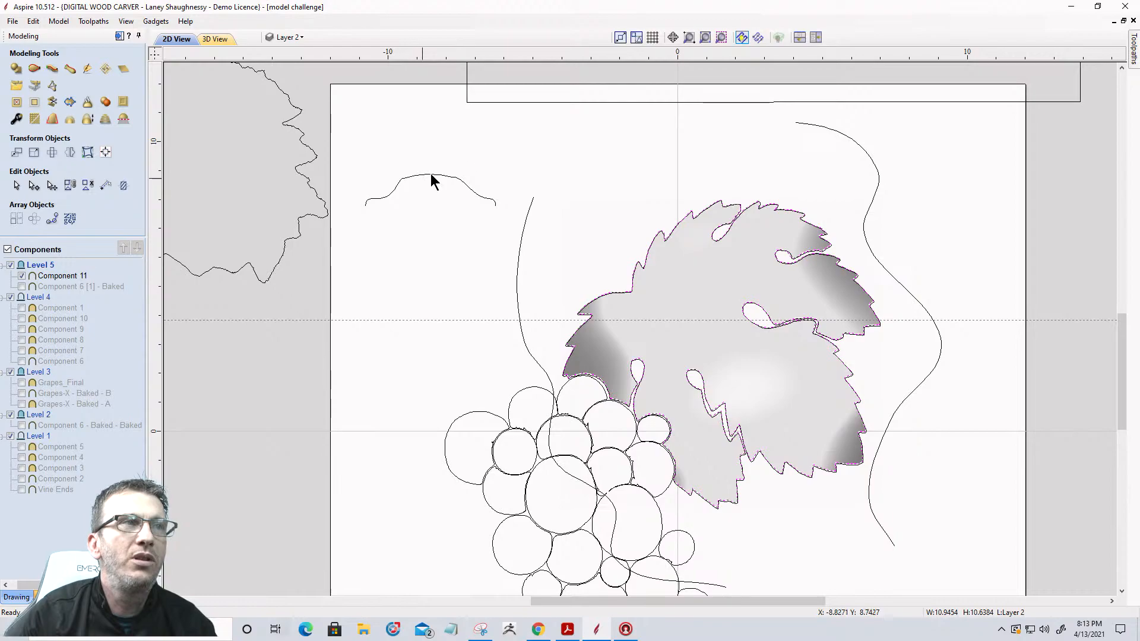
{"action": "scroll", "coordinate": [654, 273], "scroll_direction": "down", "scroll_amount": 5}
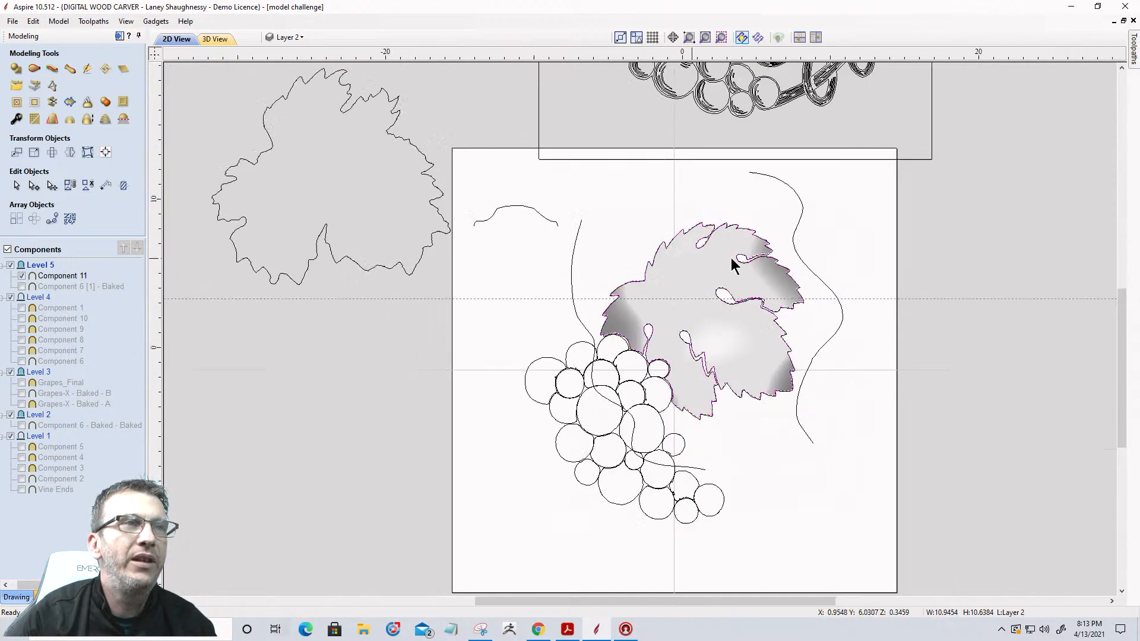
{"action": "scroll", "coordinate": [490, 332], "scroll_direction": "up", "scroll_amount": 2}
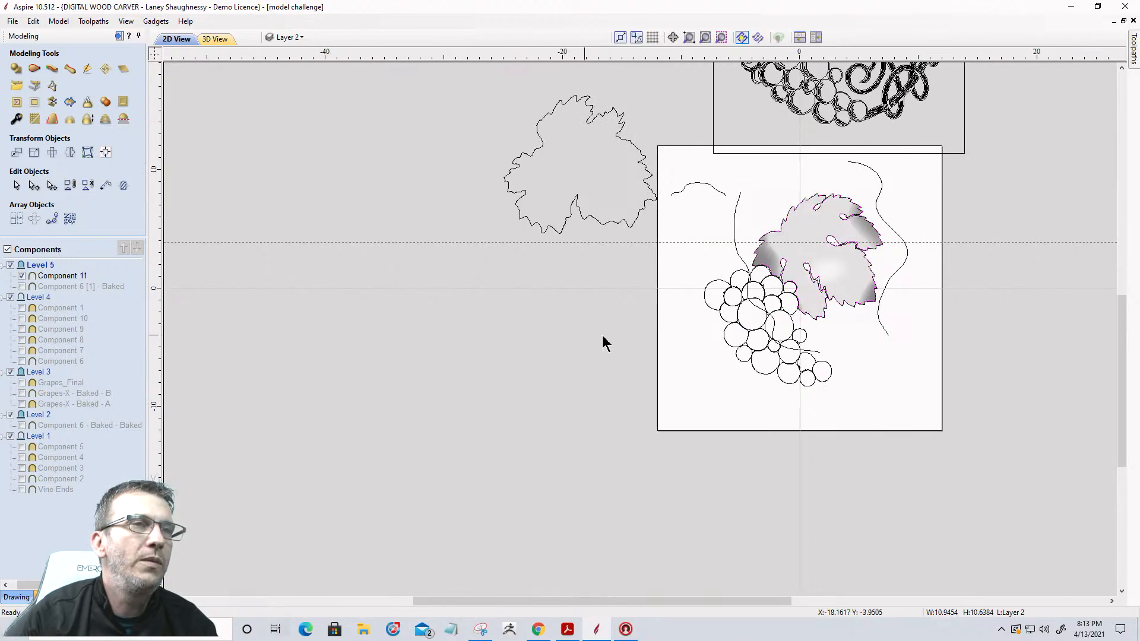
{"action": "scroll", "coordinate": [635, 336], "scroll_direction": "down", "scroll_amount": 1}
{"action": "scroll", "coordinate": [722, 379], "scroll_direction": "up", "scroll_amount": 1}
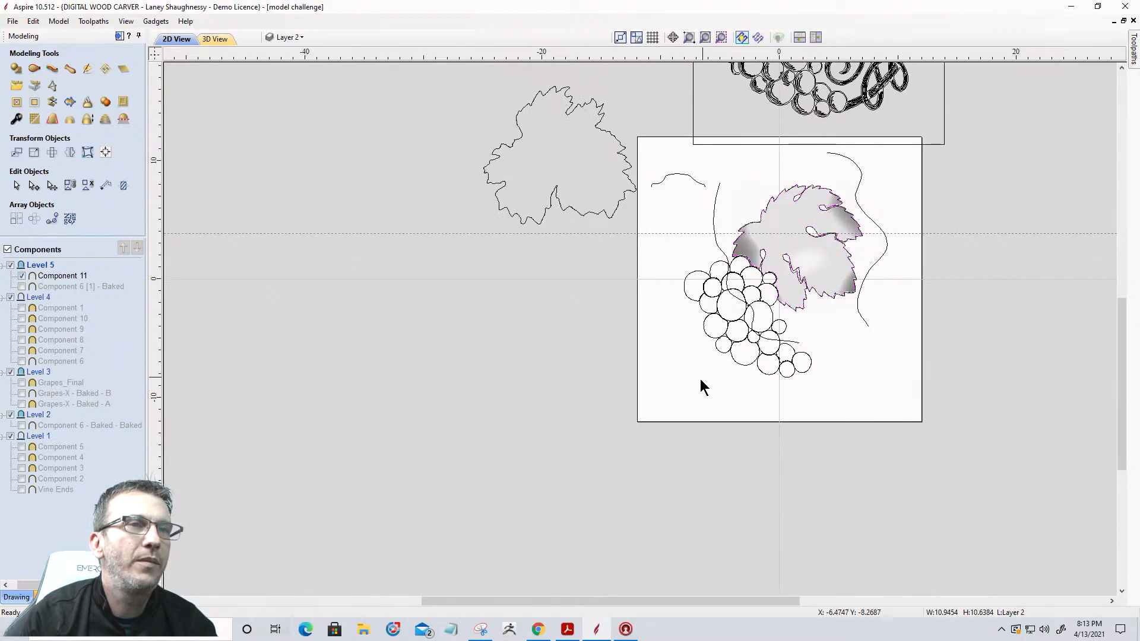
{"action": "scroll", "coordinate": [700, 379], "scroll_direction": "up", "scroll_amount": 1}
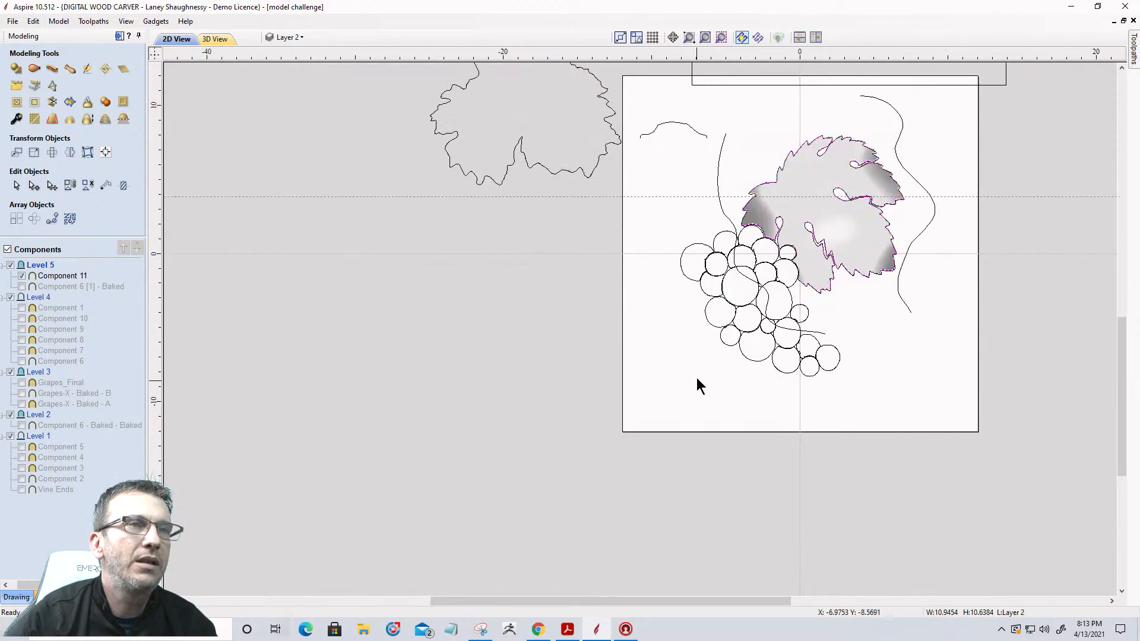
{"action": "left_click", "coordinate": [22, 276]}
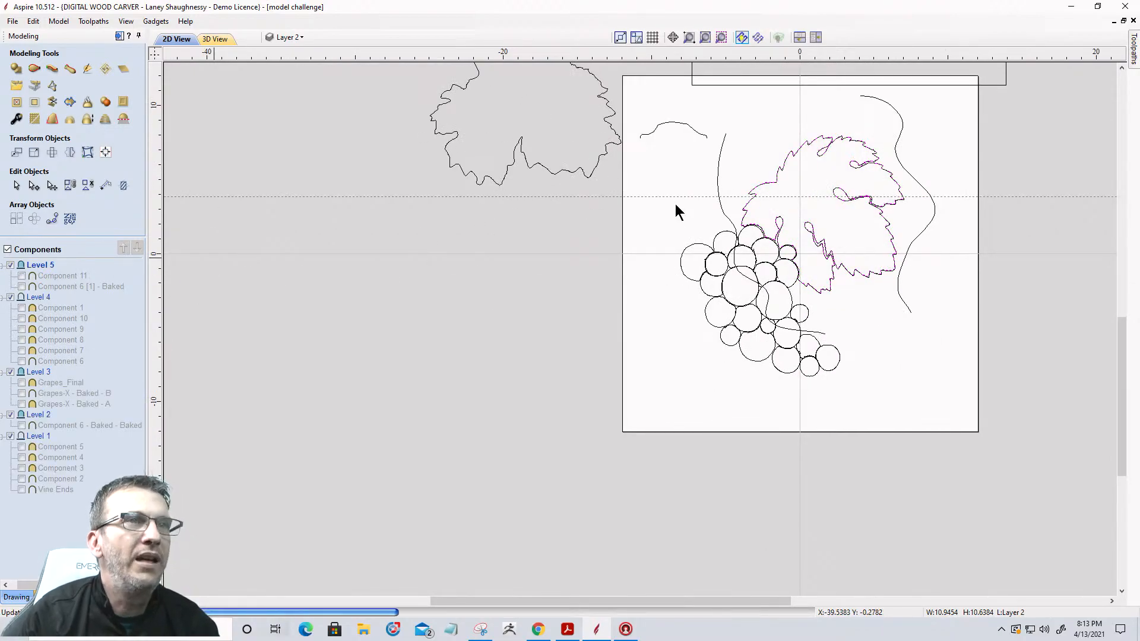
Create a new two rail sweep of the arched profile along both wavy curves at an exact height of 0.375 inches
{"action": "left_click", "coordinate": [718, 187]}
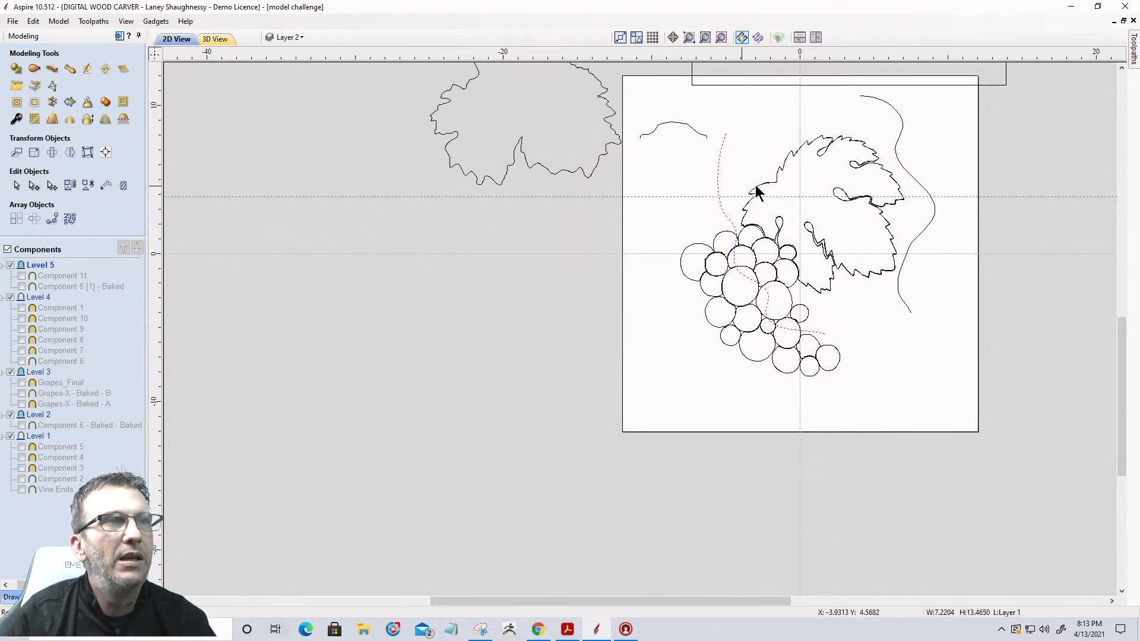
{"action": "left_click", "coordinate": [901, 123], "text": "shift"}
{"action": "left_click", "coordinate": [34, 69]}
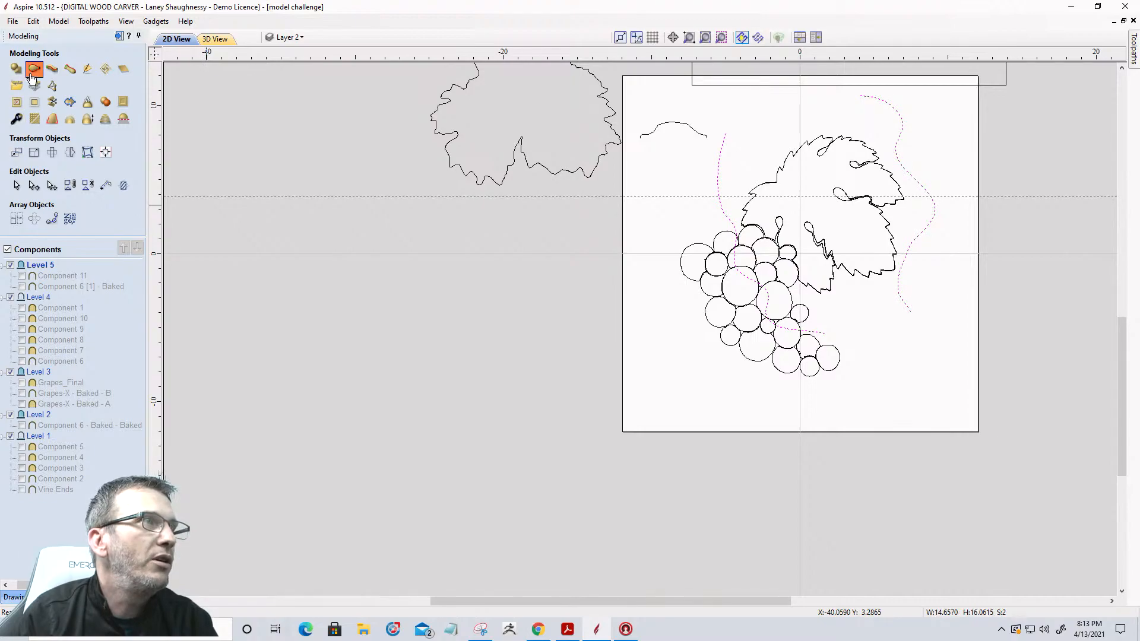
{"action": "left_click", "coordinate": [98, 98]}
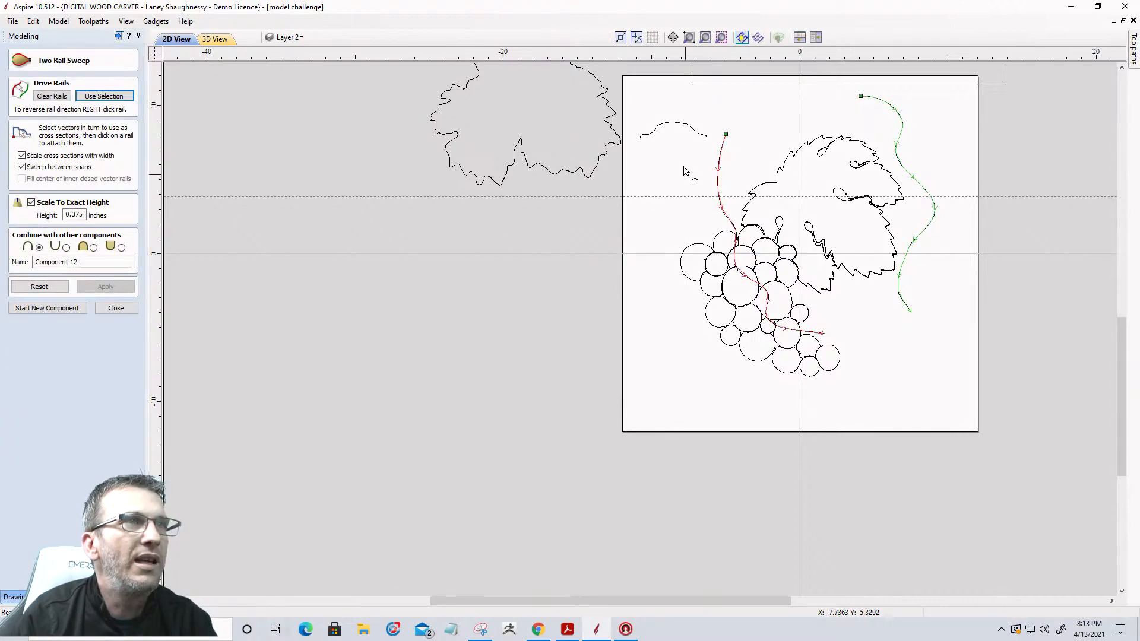
{"action": "left_click", "coordinate": [674, 127]}
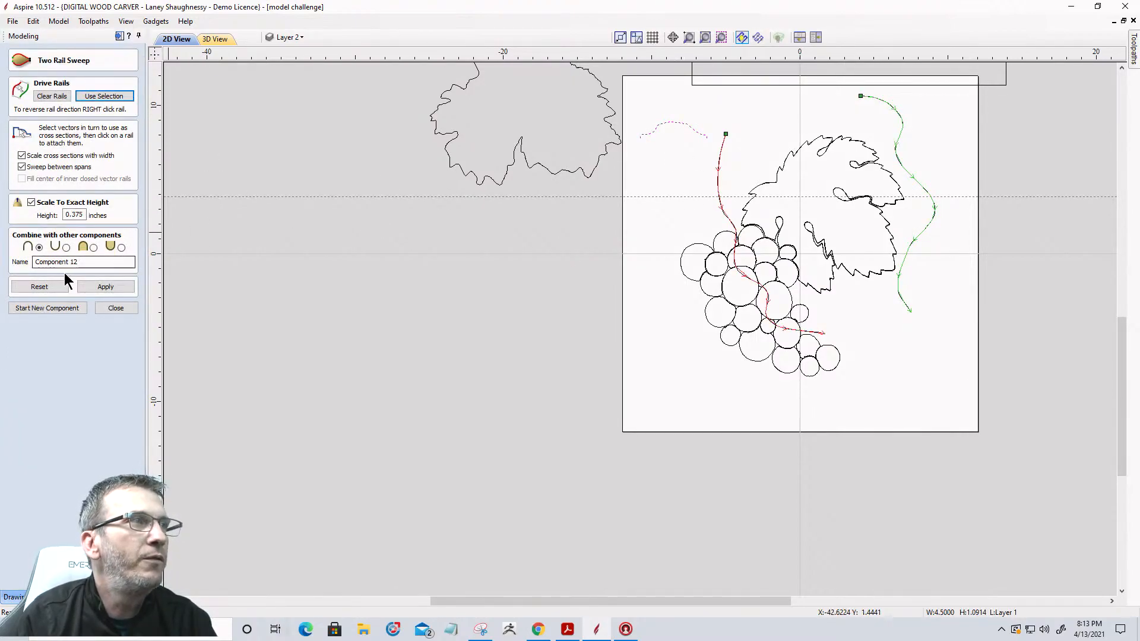
{"action": "left_click", "coordinate": [105, 286]}
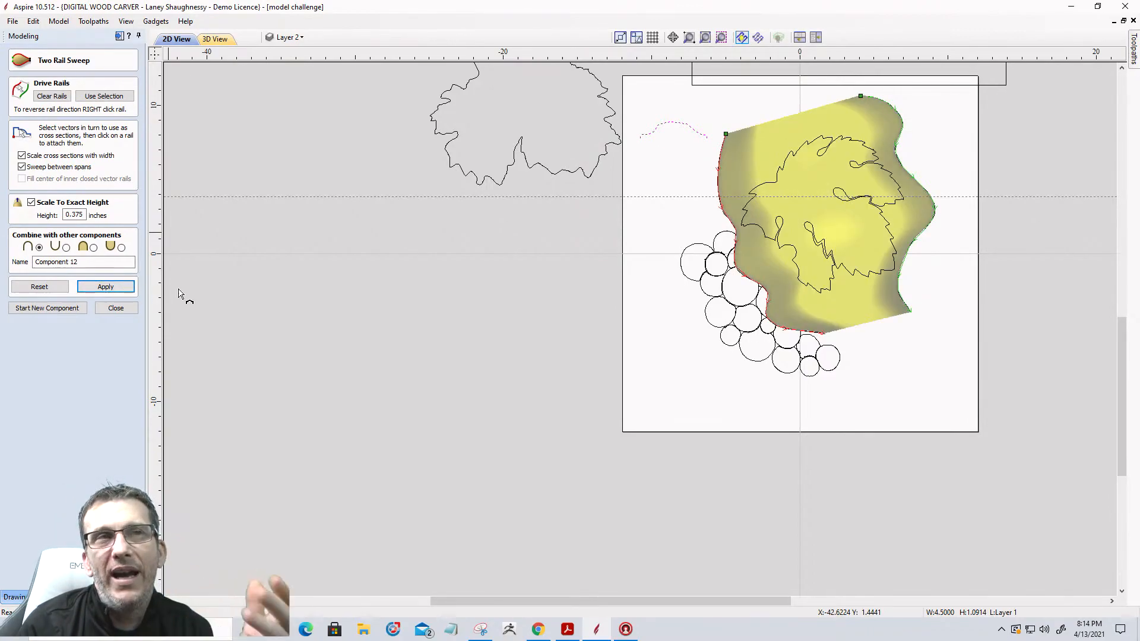
Reshape the arched profile by raising its right shoulder node and adjusting its curve handle, and reapply the two rail sweep
{"action": "scroll", "coordinate": [664, 98], "scroll_direction": "up", "scroll_amount": 2}
{"action": "scroll", "coordinate": [665, 107], "scroll_direction": "up", "scroll_amount": 2}
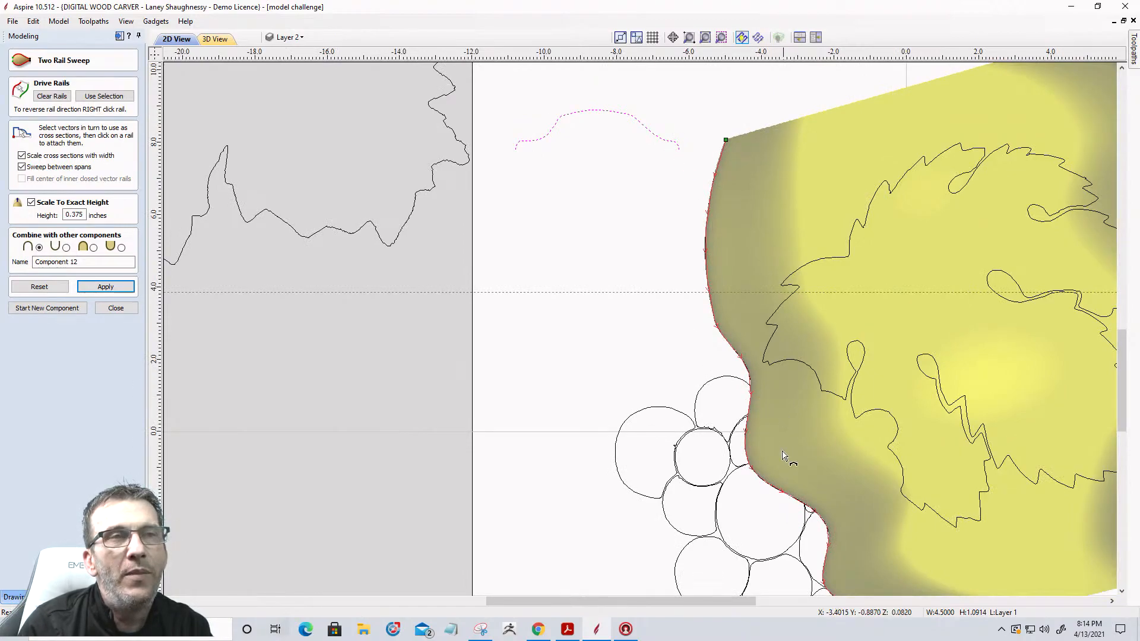
{"action": "double_click", "coordinate": [588, 116]}
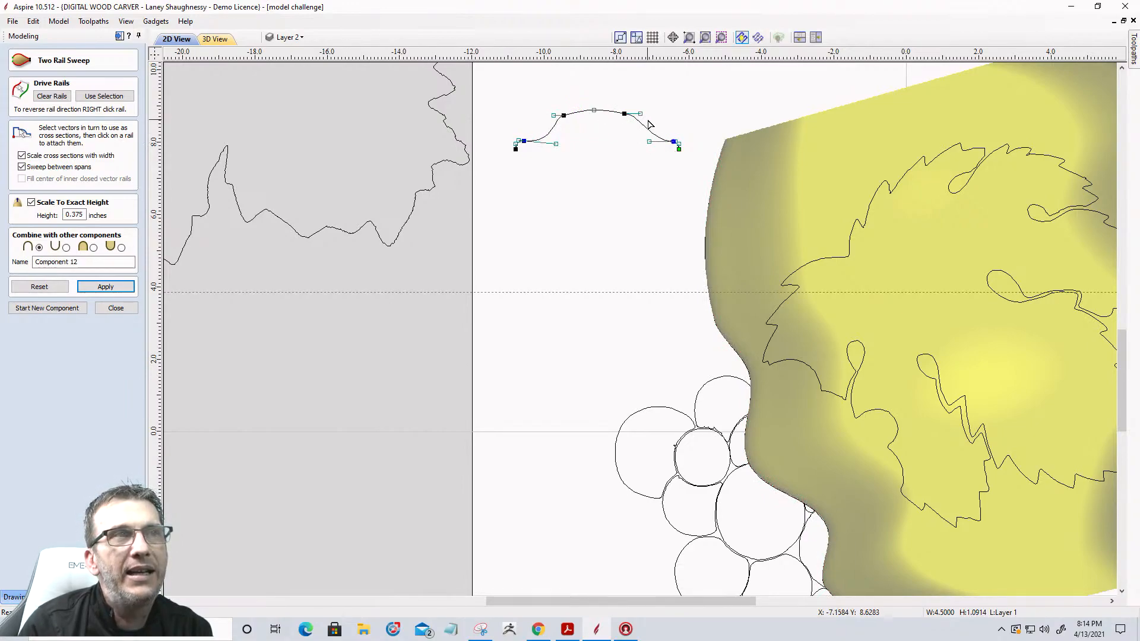
{"action": "left_click", "coordinate": [623, 118]}
{"action": "mouse_move", "coordinate": [623, 119]}
{"action": "left_mouse_down"}
{"action": "mouse_move", "coordinate": [533, 119]}
{"action": "mouse_move", "coordinate": [622, 121]}
{"action": "left_mouse_up"}
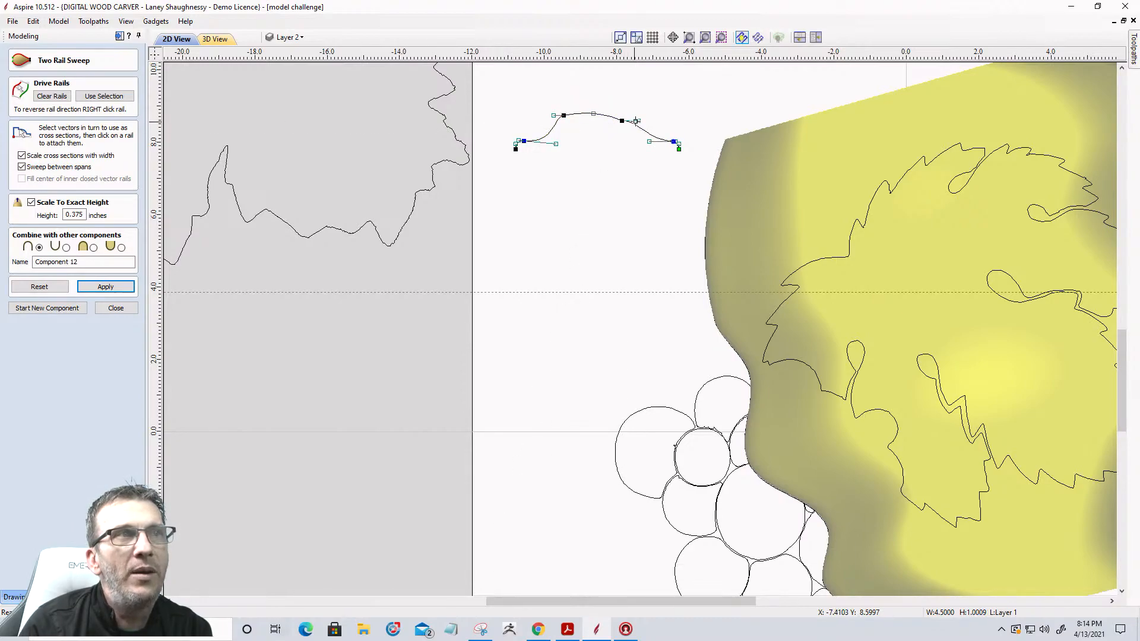
{"action": "left_click", "coordinate": [611, 212]}
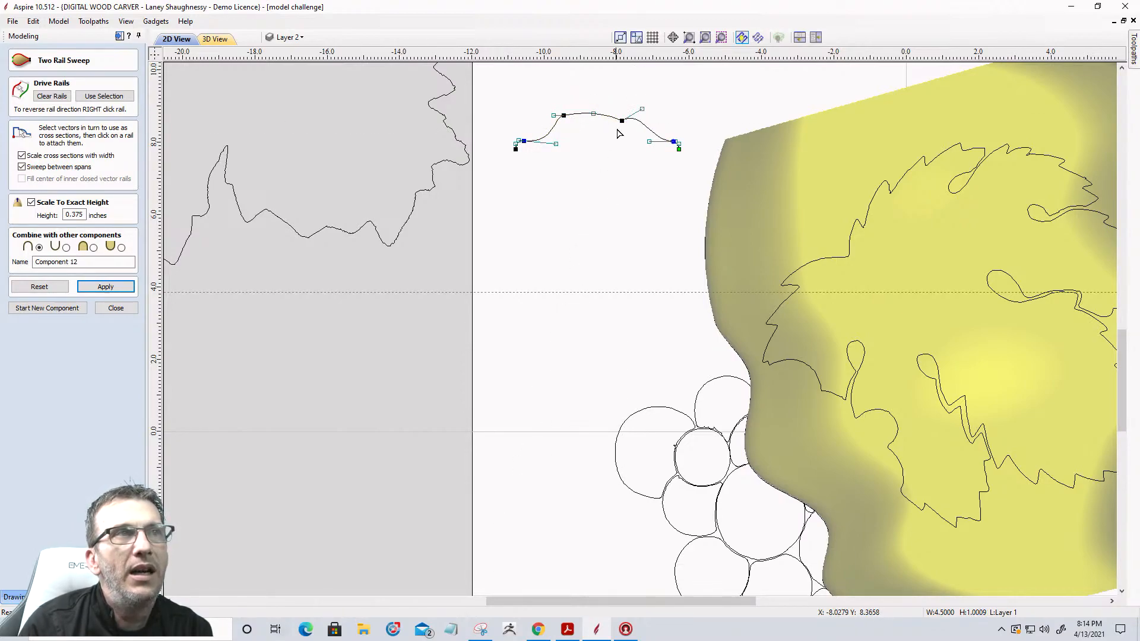
{"action": "mouse_move", "coordinate": [622, 120]}
{"action": "left_mouse_down"}
{"action": "mouse_move", "coordinate": [622, 106]}
{"action": "mouse_move", "coordinate": [641, 113]}
{"action": "left_mouse_up"}
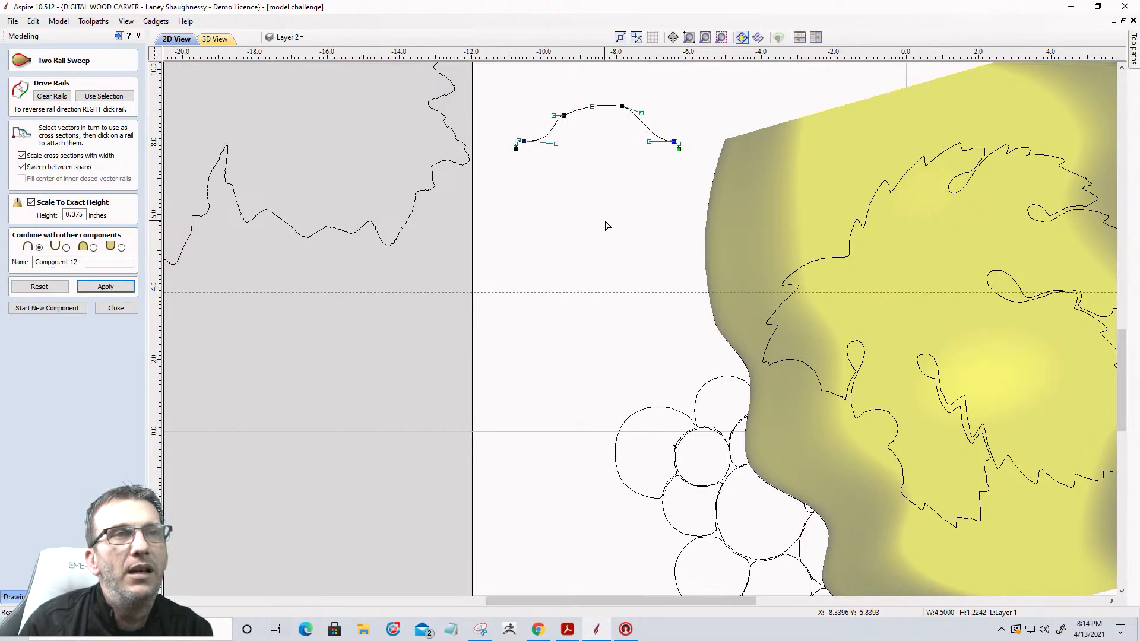
{"action": "left_click", "coordinate": [105, 287]}
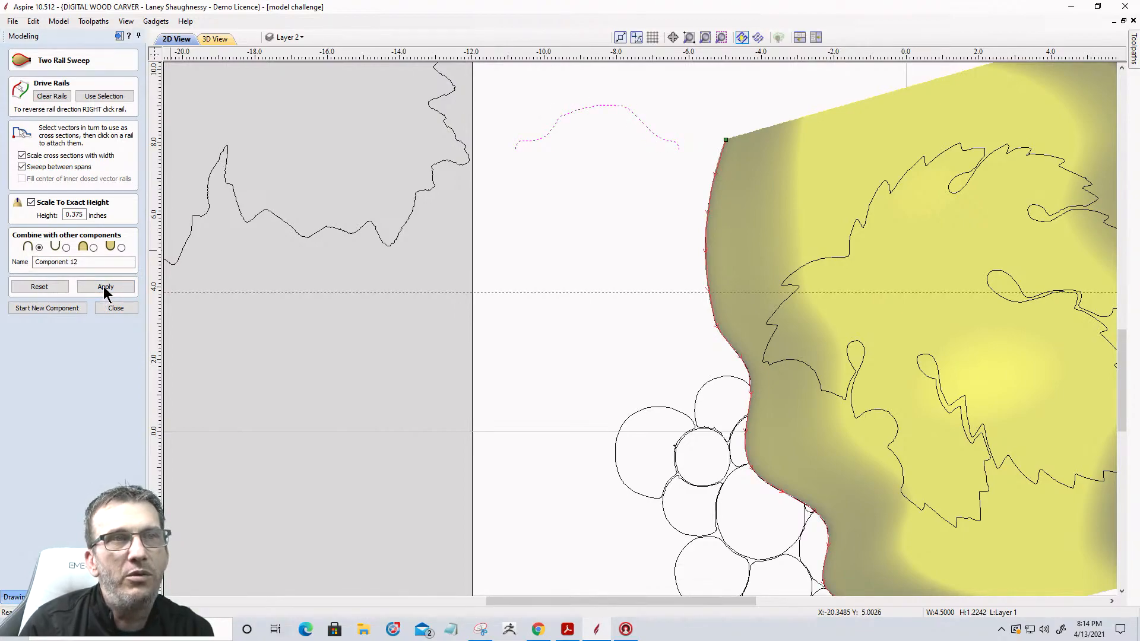
Open the wavy rail beside the grapes for node editing and examine its nodes down to its lower end
{"action": "left_click", "coordinate": [706, 240]}
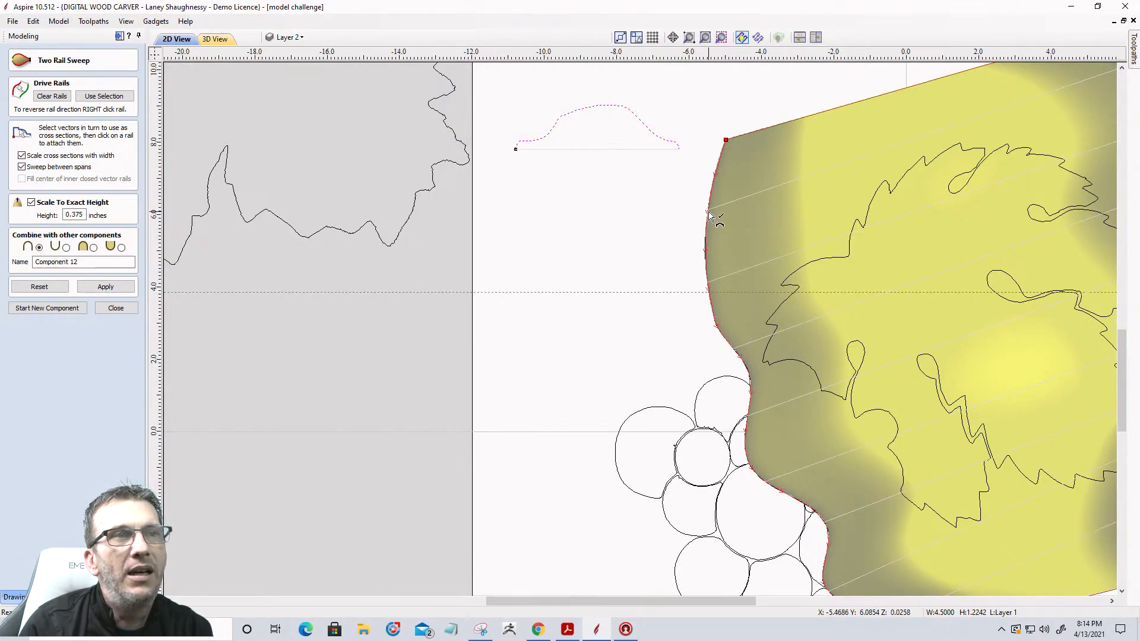
{"action": "key", "text": "n"}
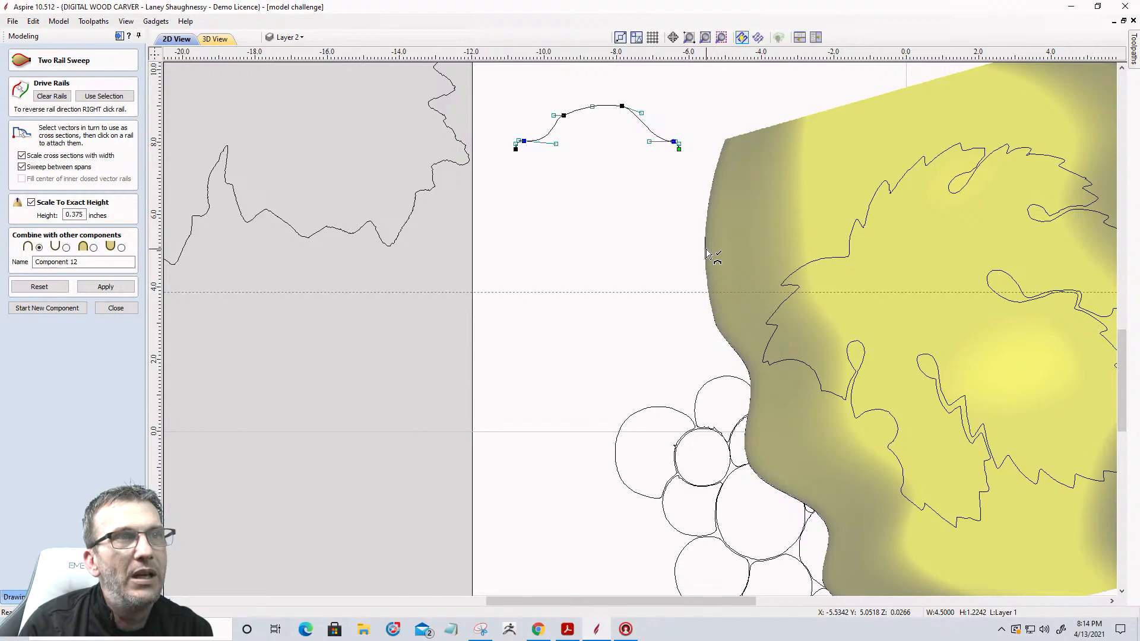
{"action": "left_click", "coordinate": [705, 246]}
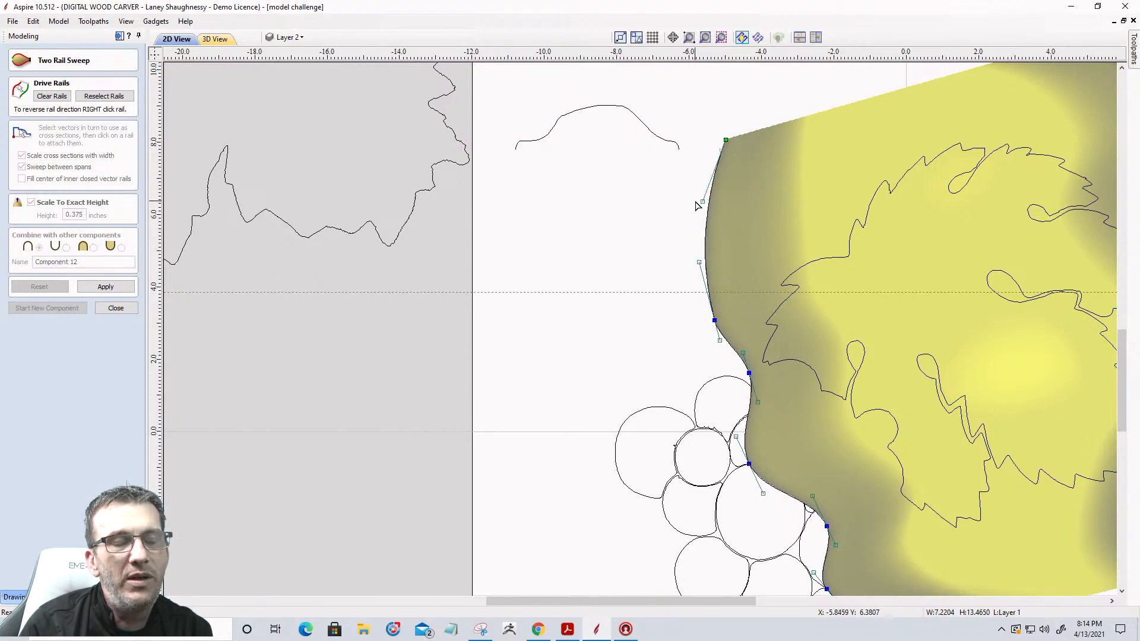
{"action": "scroll", "coordinate": [698, 279], "scroll_direction": "down", "scroll_amount": 3}
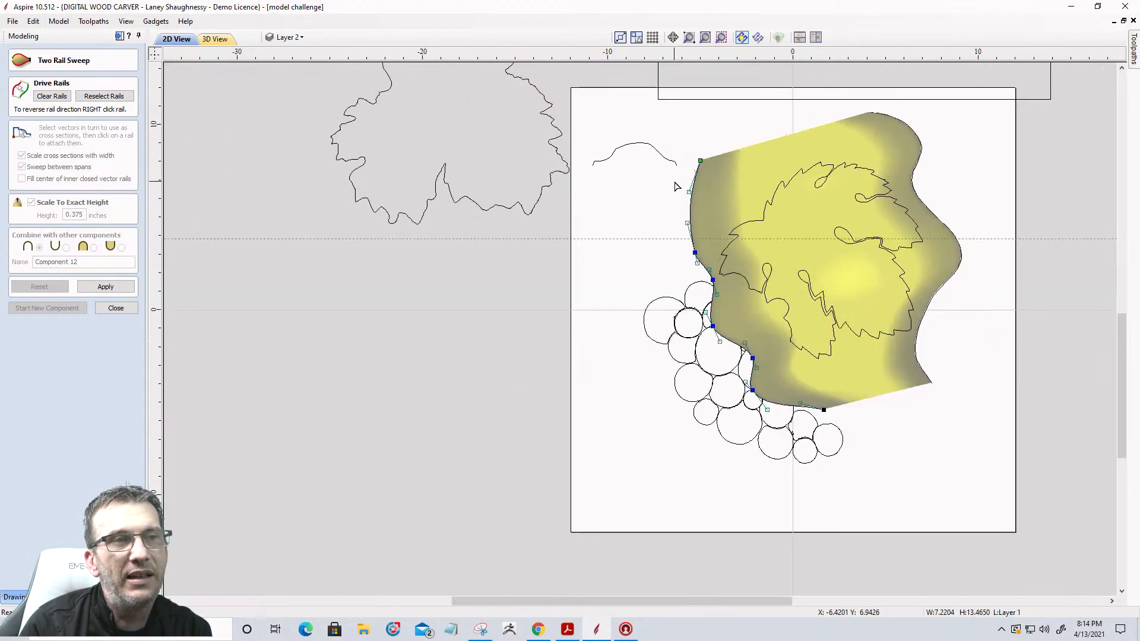
{"action": "scroll", "coordinate": [781, 469], "scroll_direction": "up", "scroll_amount": 3}
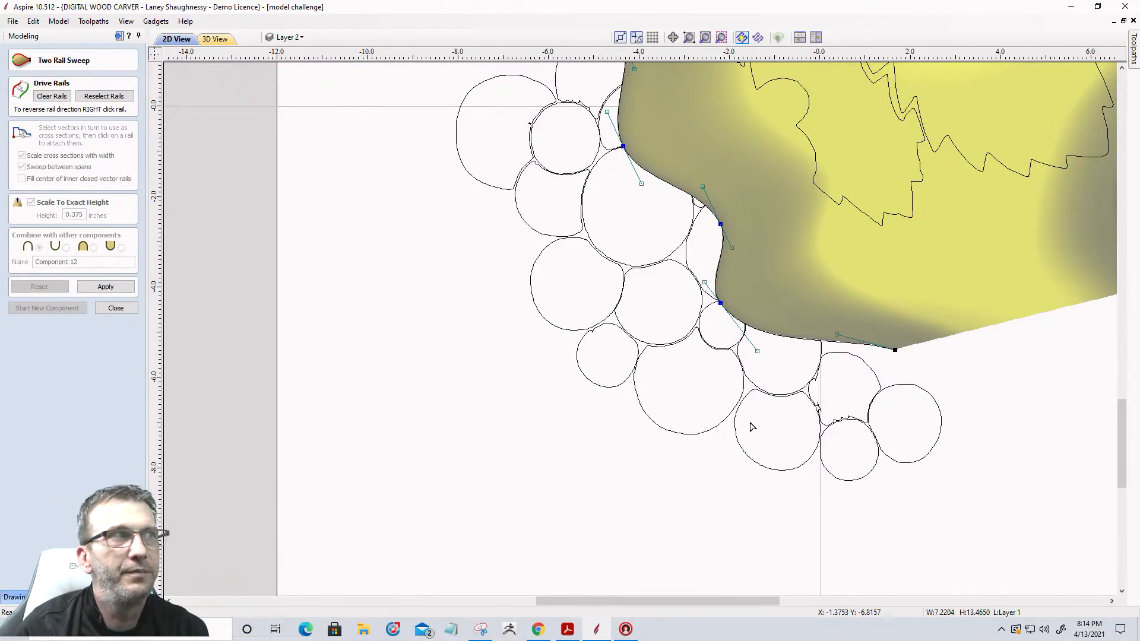
Close the two rail sweep and delete Component 12 from Level 5
{"action": "left_click", "coordinate": [113, 310]}
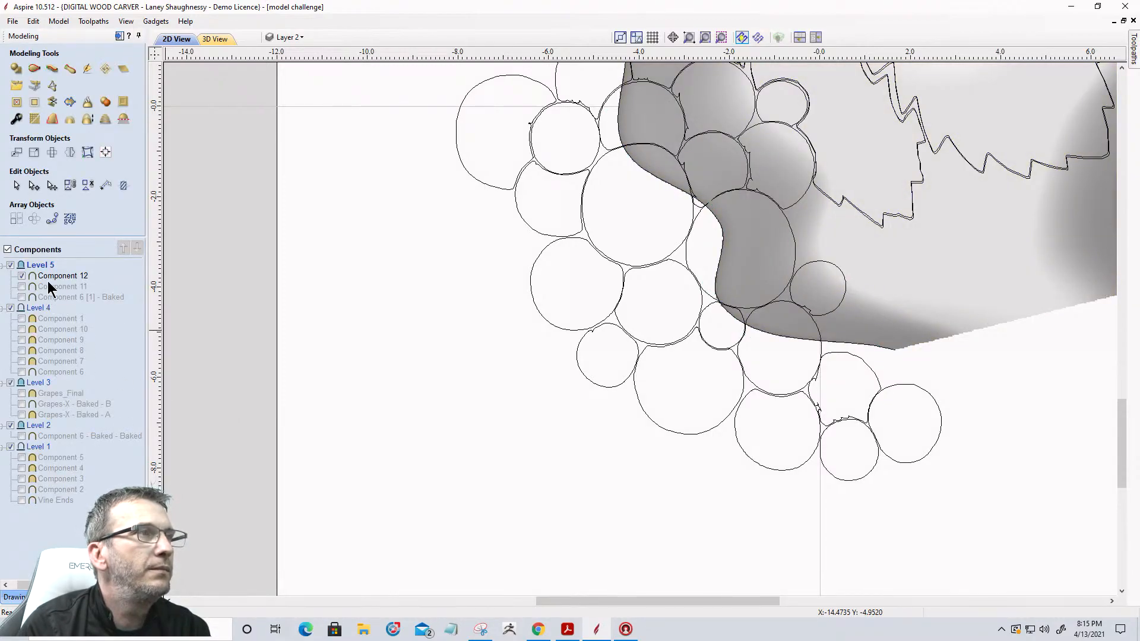
{"action": "right_click", "coordinate": [52, 278]}
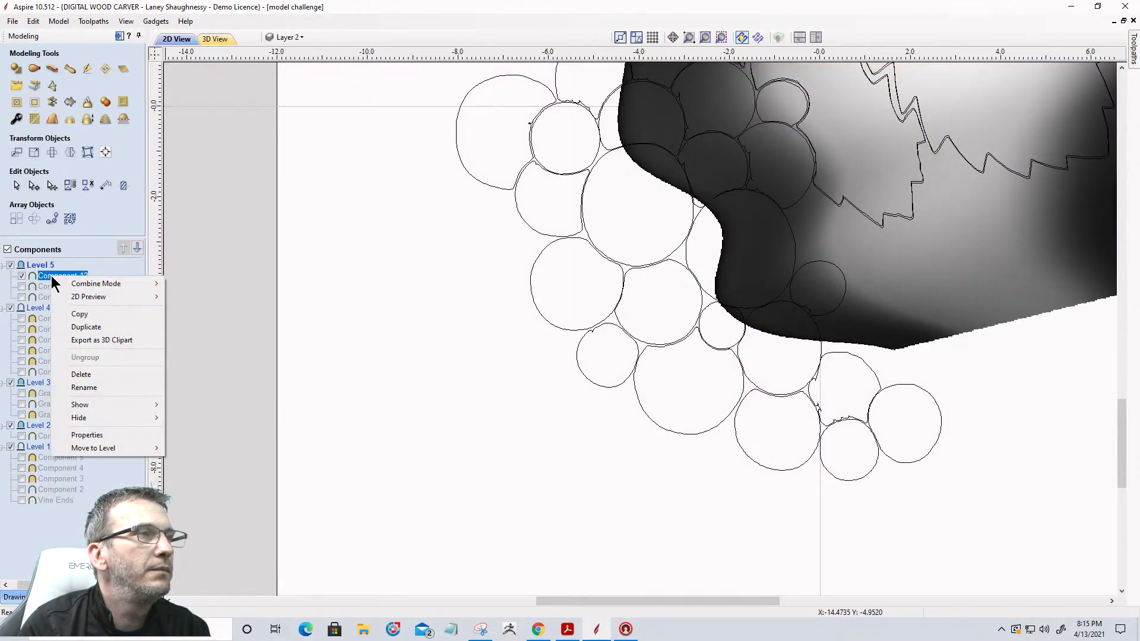
{"action": "left_click", "coordinate": [76, 376]}
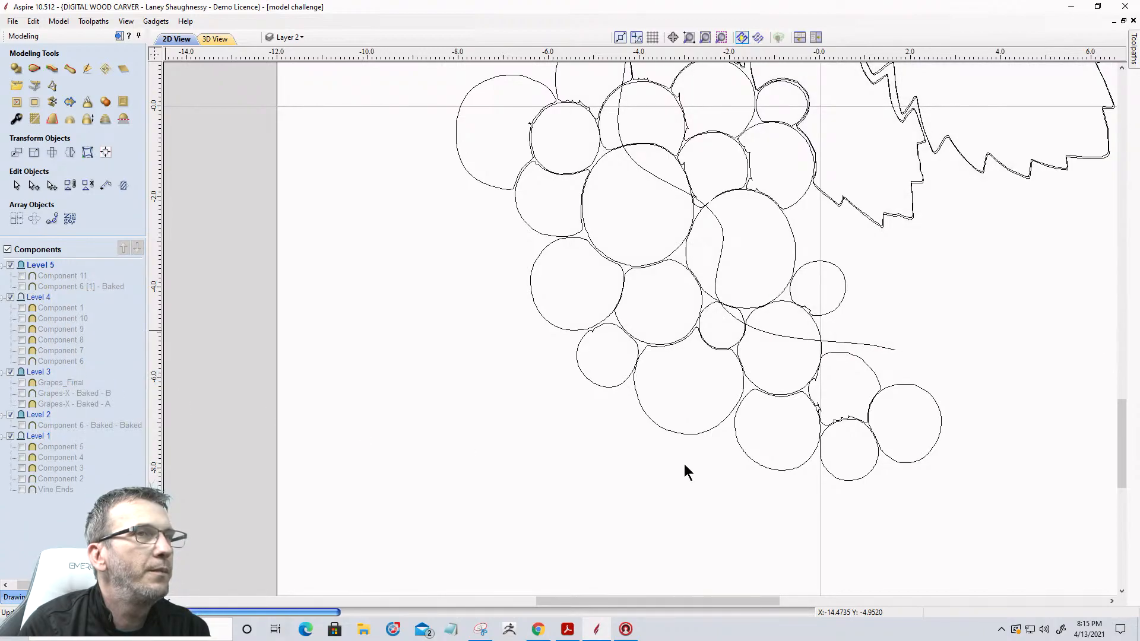
Show the trimmed leaf base, Component 11, in 3D and inspect its curved surface
{"action": "left_click", "coordinate": [212, 40]}
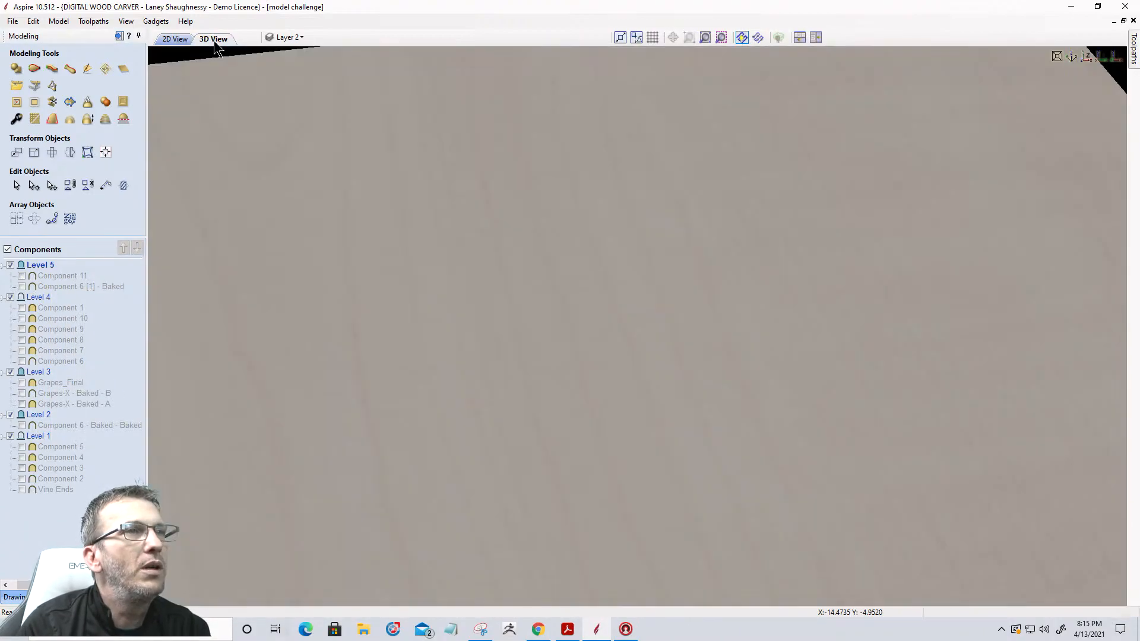
{"action": "left_click", "coordinate": [22, 276]}
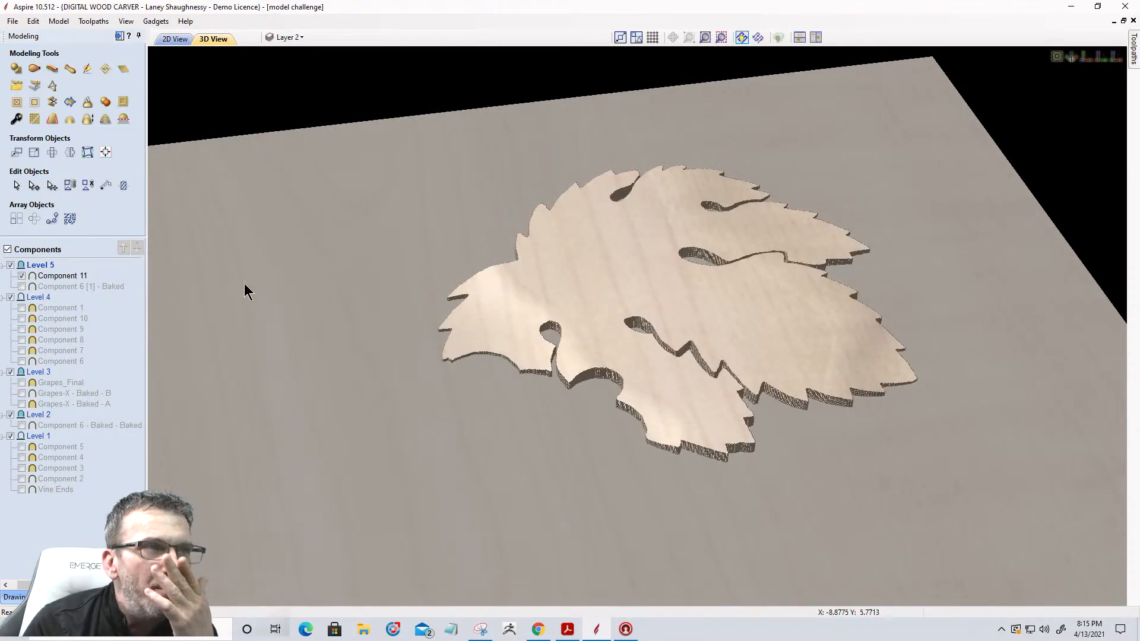
{"action": "left_click_drag", "start_coordinate": [683, 316], "coordinate": [681, 404]}
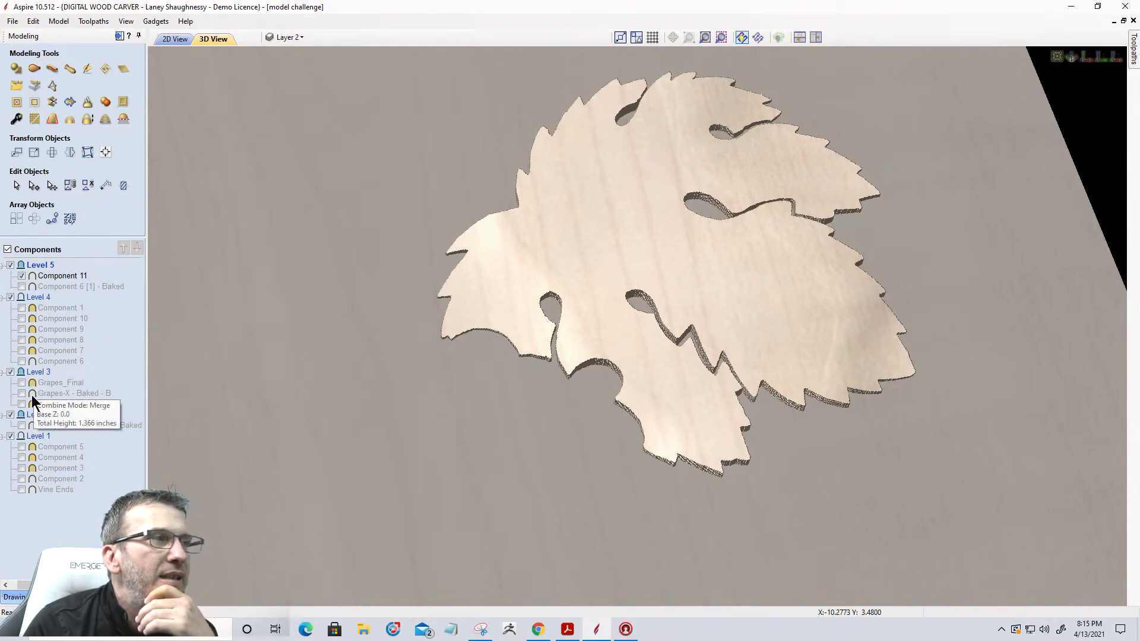
Hide Component 11, show Component 6 - Baked - Baked on Level 2, and inspect the leaf's veins in 3D
{"action": "left_click", "coordinate": [22, 276]}
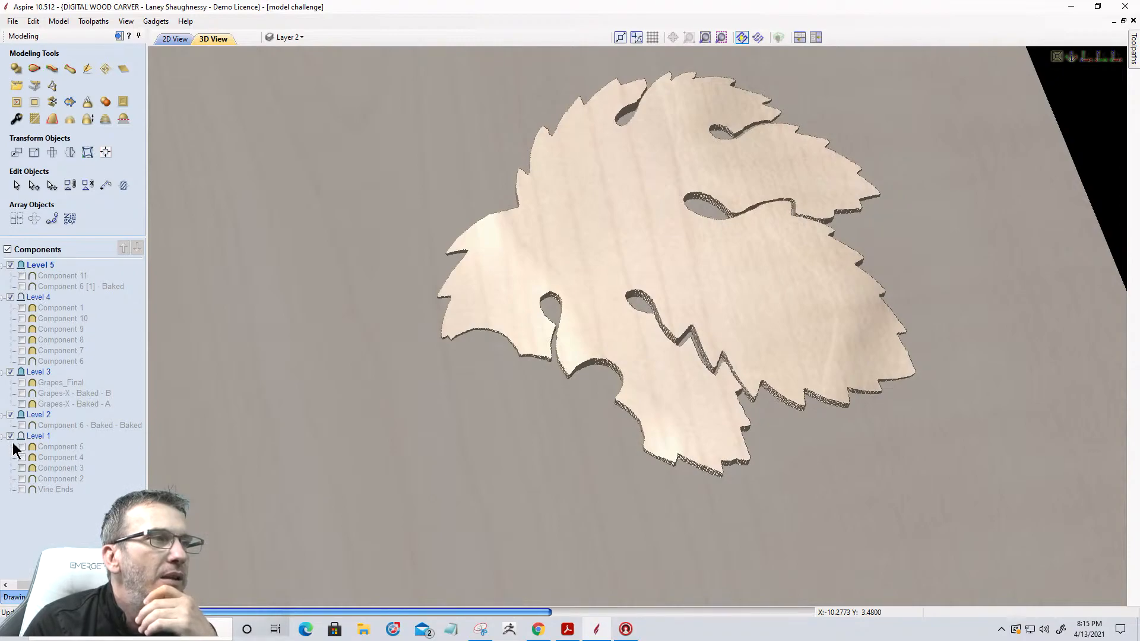
{"action": "left_click", "coordinate": [22, 425]}
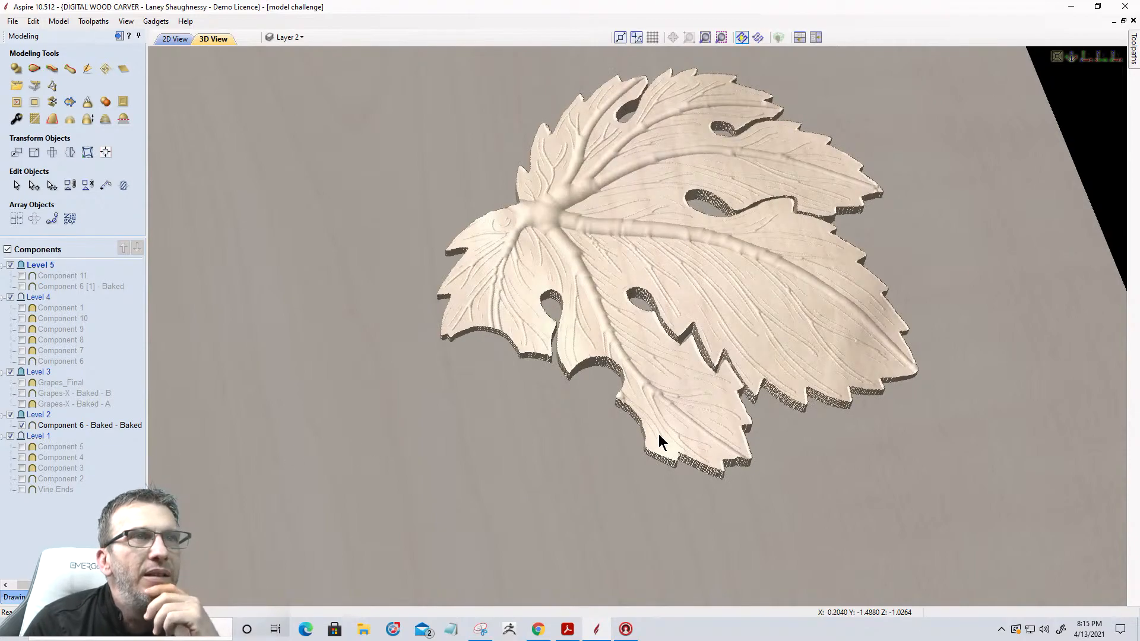
{"action": "left_click_drag", "start_coordinate": [668, 443], "coordinate": [538, 273]}
{"action": "scroll", "coordinate": [538, 273], "scroll_direction": "up", "scroll_amount": 2}
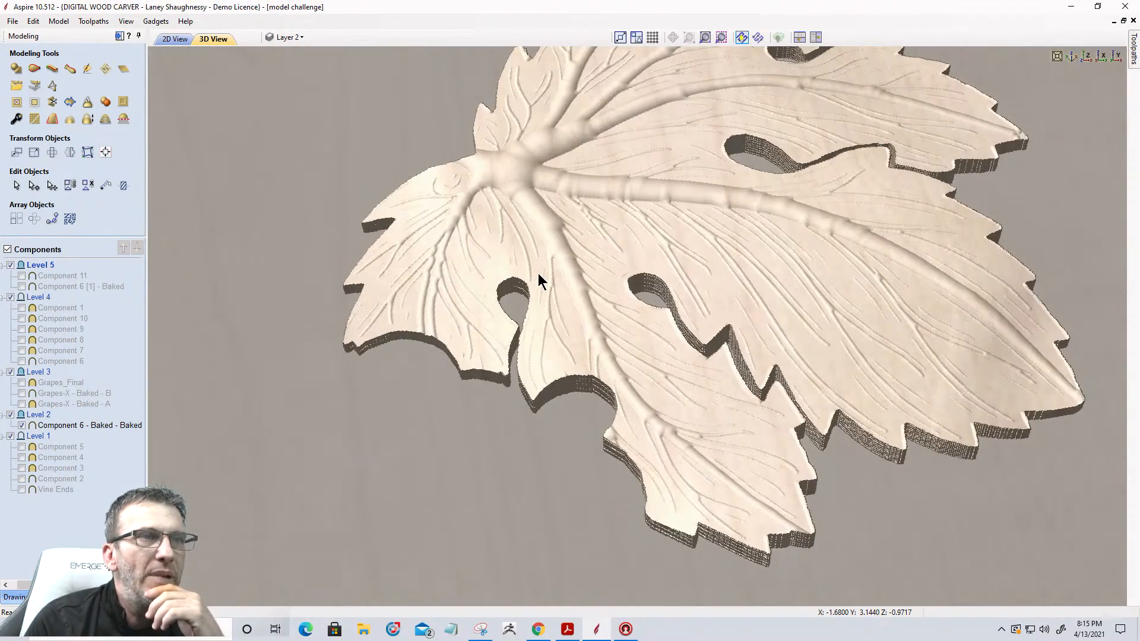
{"action": "left_click_drag", "start_coordinate": [583, 293], "coordinate": [671, 327]}
{"action": "scroll", "coordinate": [670, 315], "scroll_direction": "down", "scroll_amount": 4}
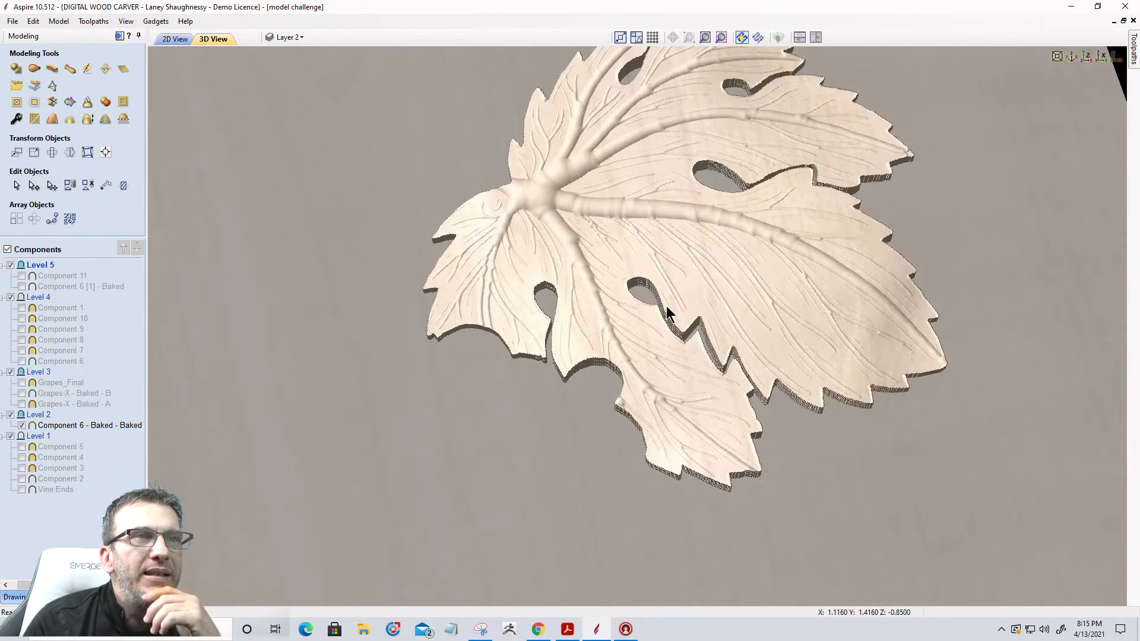
{"action": "left_click_drag", "start_coordinate": [680, 409], "coordinate": [682, 364]}
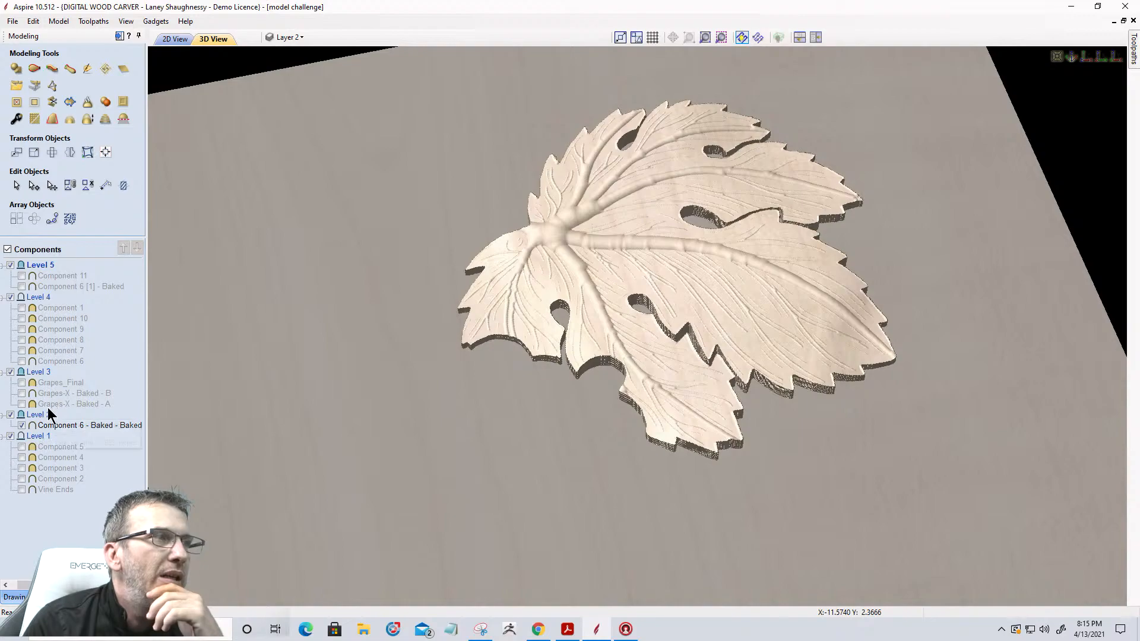
Start smoothing Component 6 - Baked - Baked with transparency preserved, trying amounts up to about mid-range and checking the veins up close
{"action": "left_click", "coordinate": [56, 426]}
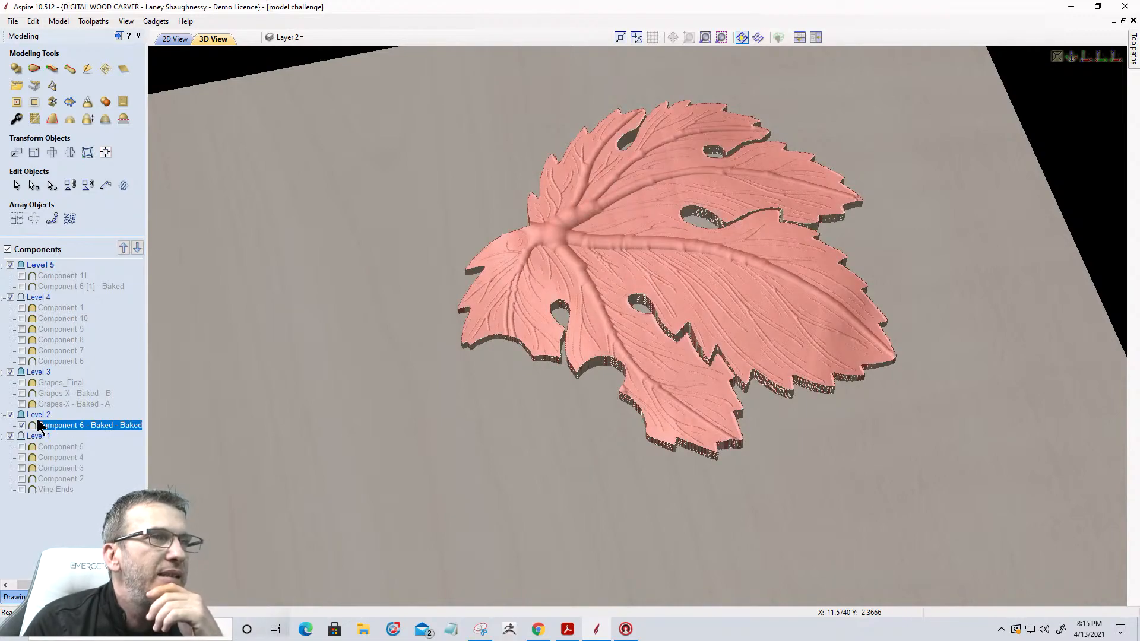
{"action": "left_click", "coordinate": [33, 121]}
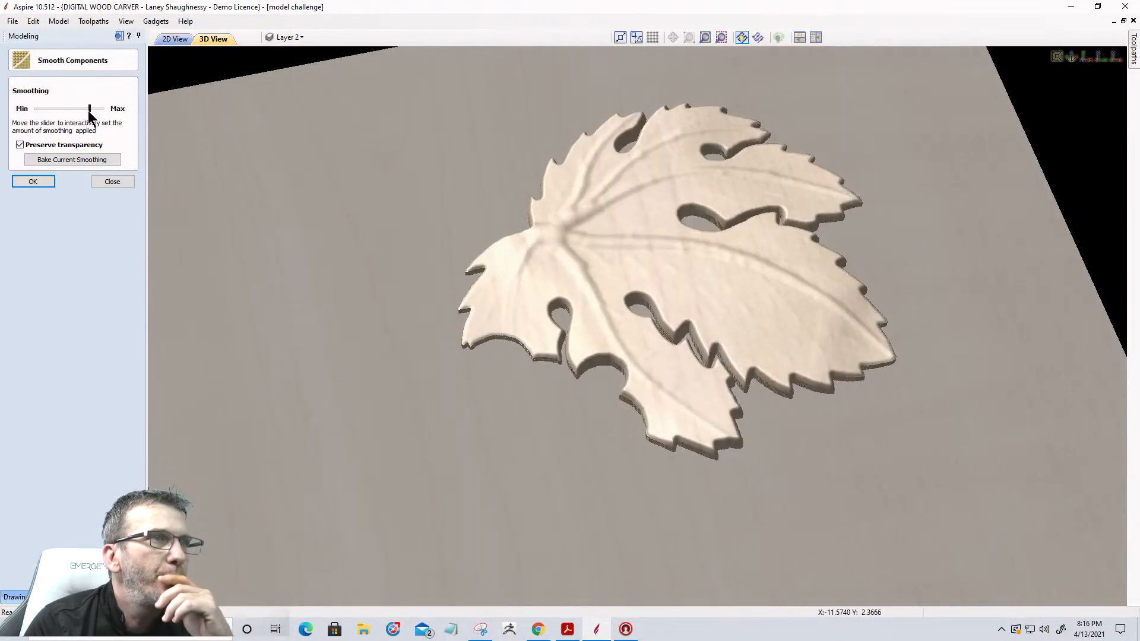
{"action": "left_click", "coordinate": [53, 113]}
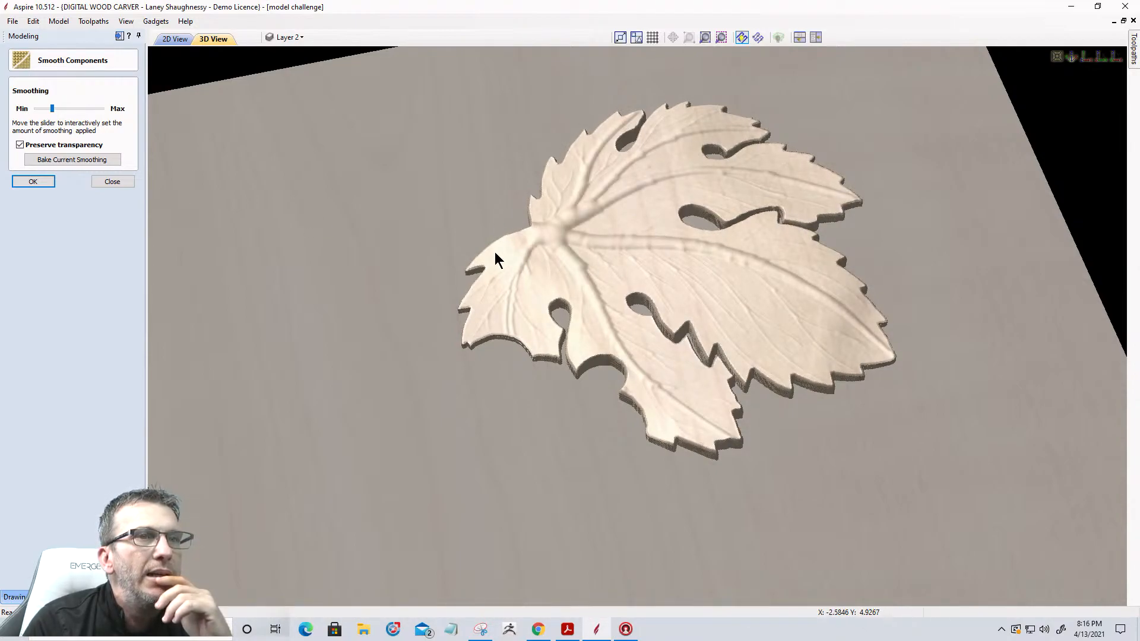
{"action": "left_click", "coordinate": [57, 109]}
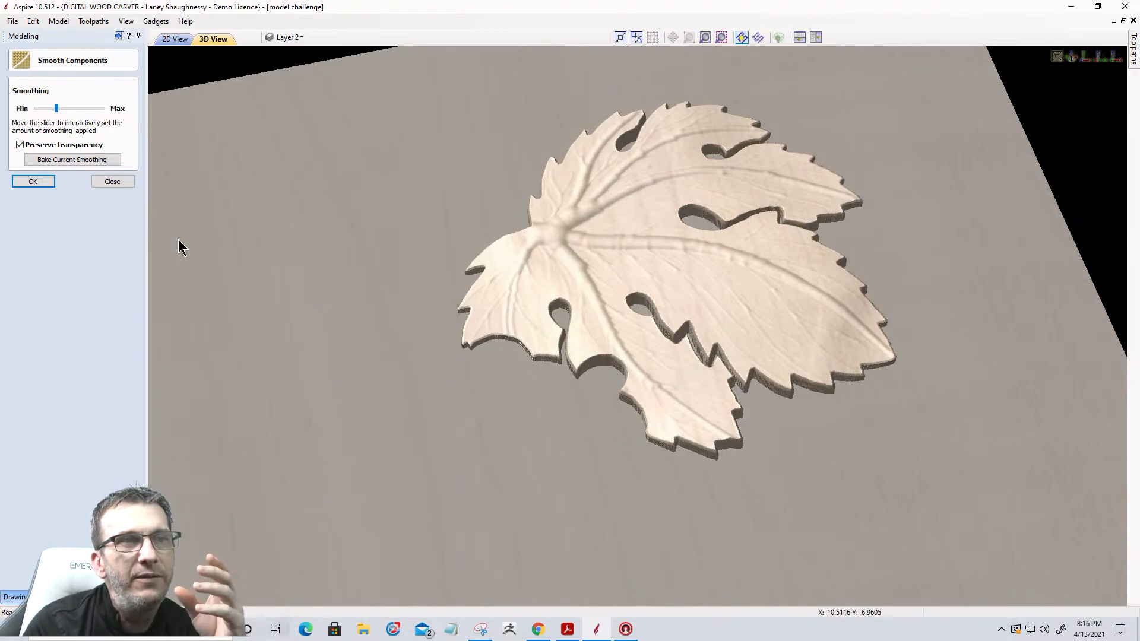
{"action": "left_click", "coordinate": [68, 110]}
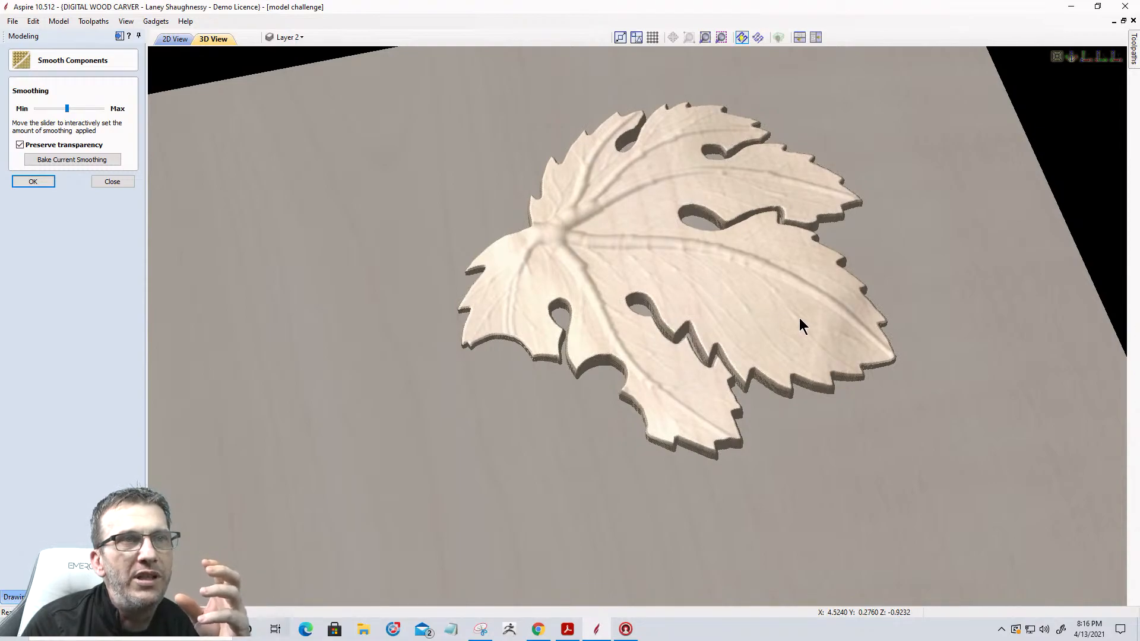
{"action": "scroll", "coordinate": [677, 300], "scroll_direction": "up", "scroll_amount": 5}
{"action": "left_click_drag", "start_coordinate": [682, 290], "coordinate": [725, 255]}
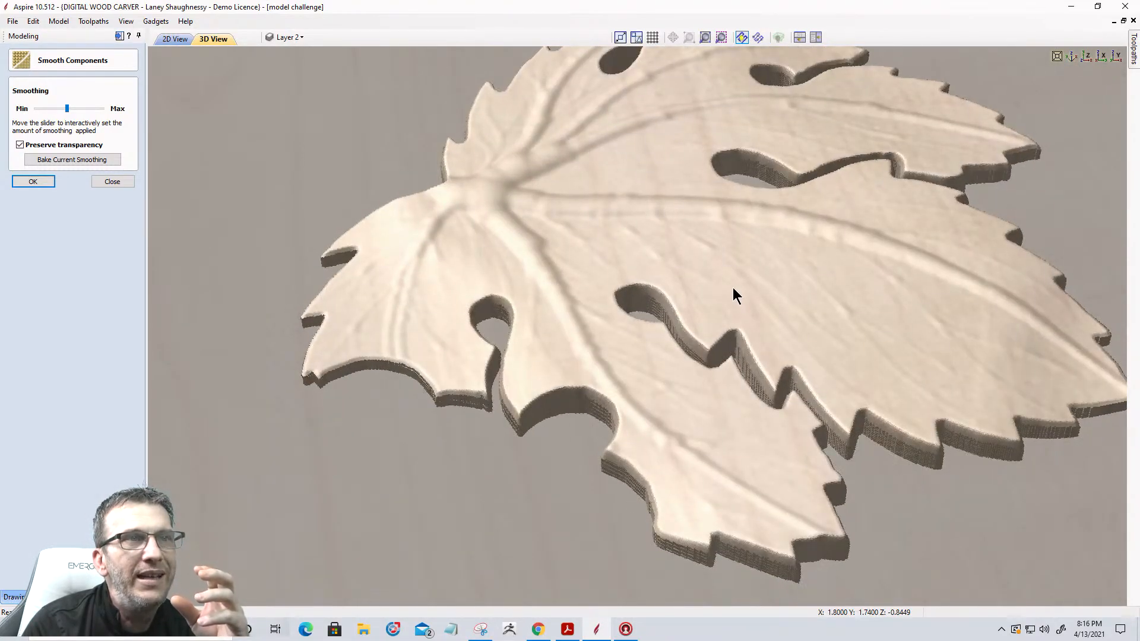
{"action": "scroll", "coordinate": [732, 287], "scroll_direction": "up", "scroll_amount": 3}
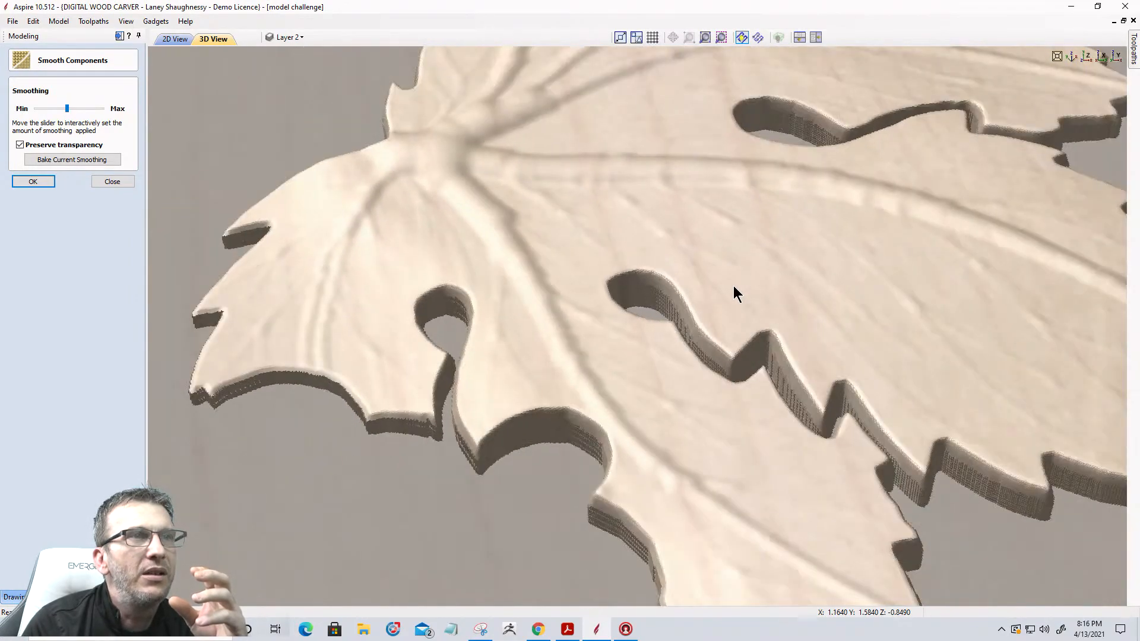
Lower the smoothing to about one third of the range, apply it to the veined leaf, and inspect the leaf in 3D
{"action": "left_click_drag", "start_coordinate": [66, 109], "coordinate": [65, 109]}
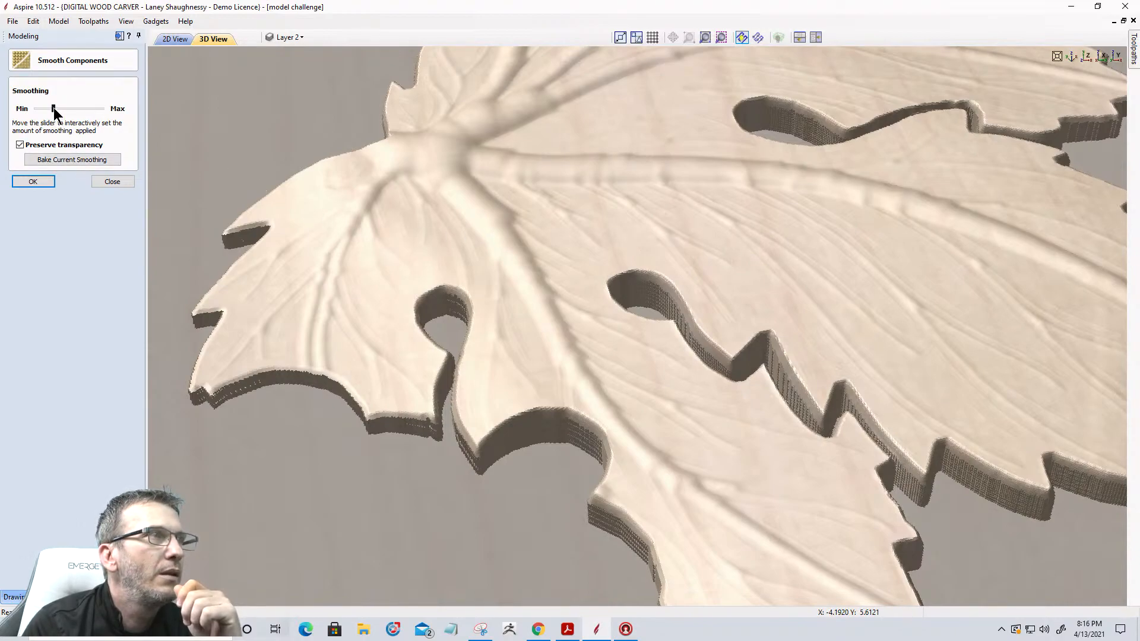
{"action": "left_click_drag", "start_coordinate": [53, 108], "coordinate": [56, 109]}
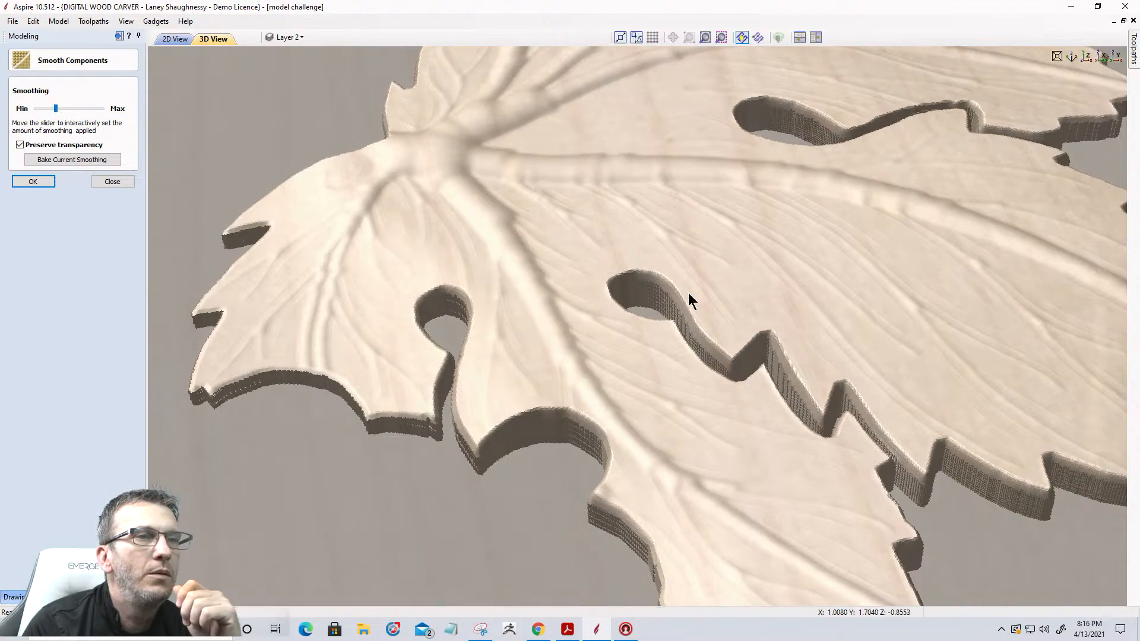
{"action": "scroll", "coordinate": [621, 262], "scroll_direction": "down", "scroll_amount": 6}
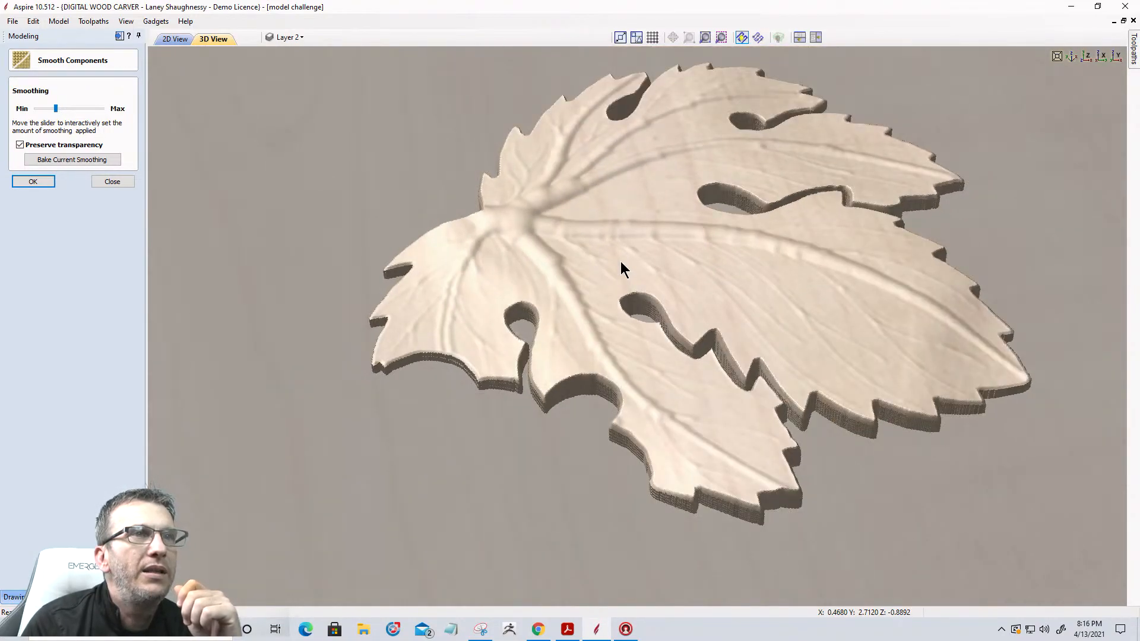
{"action": "left_click_drag", "start_coordinate": [556, 416], "coordinate": [547, 448]}
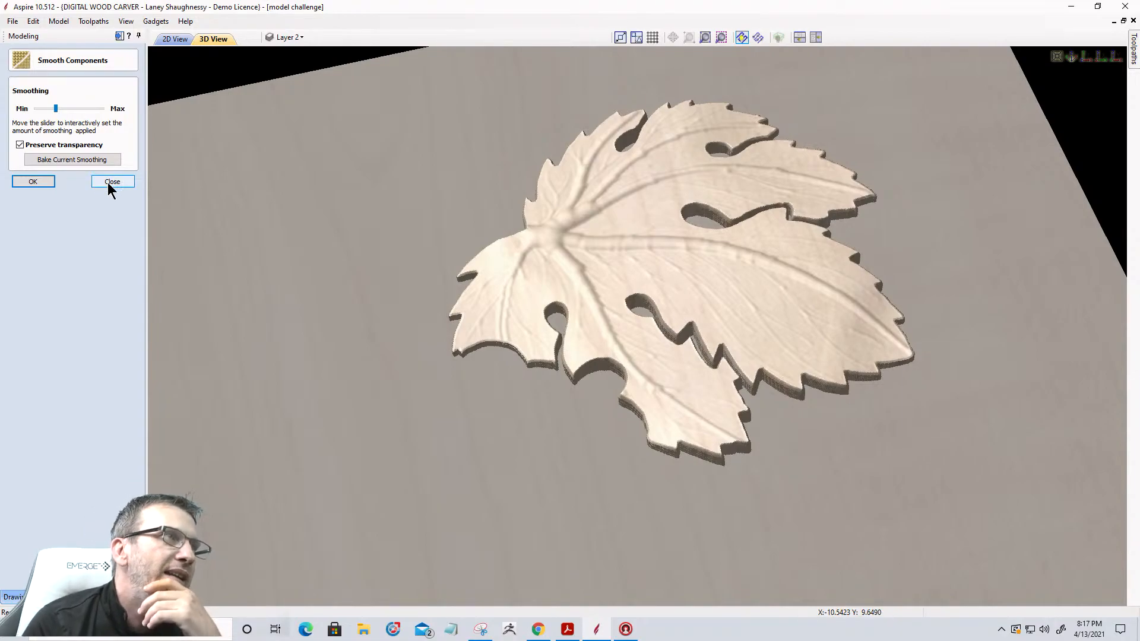
{"action": "left_click", "coordinate": [33, 181]}
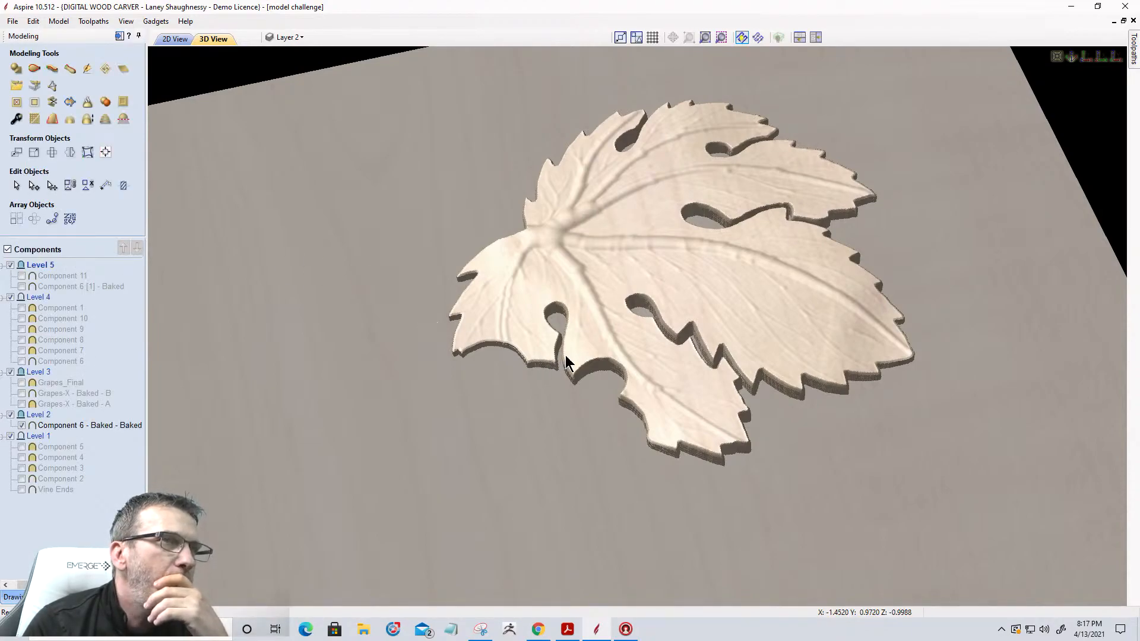
{"action": "mouse_move", "coordinate": [610, 392]}
{"action": "left_mouse_down"}
{"action": "mouse_move", "coordinate": [655, 308]}
{"action": "mouse_move", "coordinate": [606, 374]}
{"action": "left_mouse_up"}
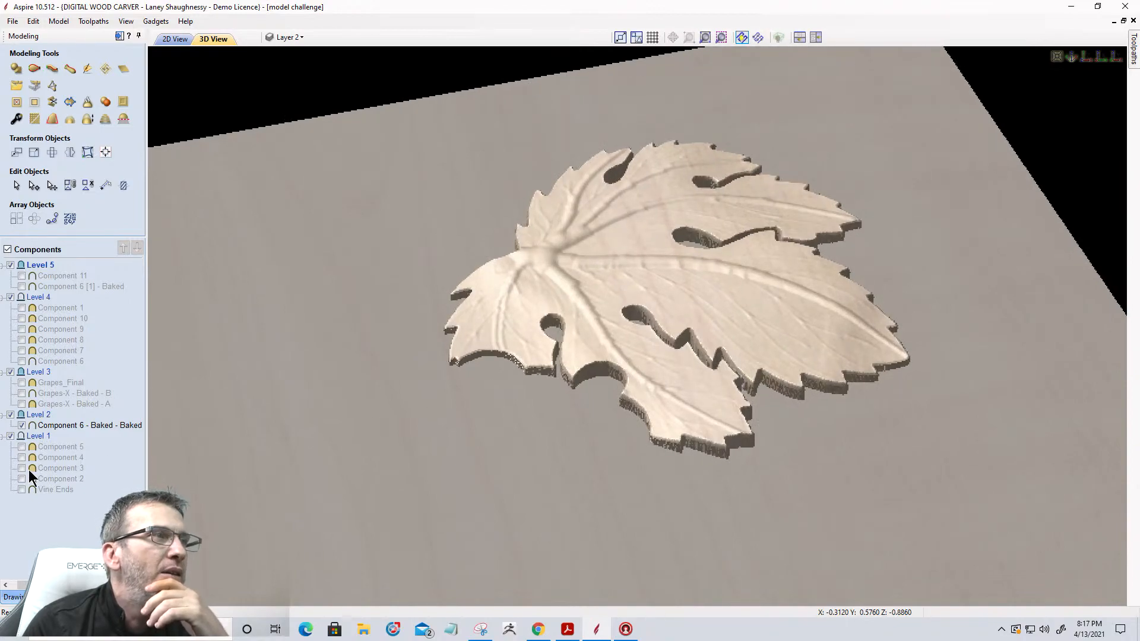
Show the vine component, Component 6 [1] - Baked on Level 5, and inspect how it meets the veined leaf in 3D
{"action": "left_click", "coordinate": [22, 286]}
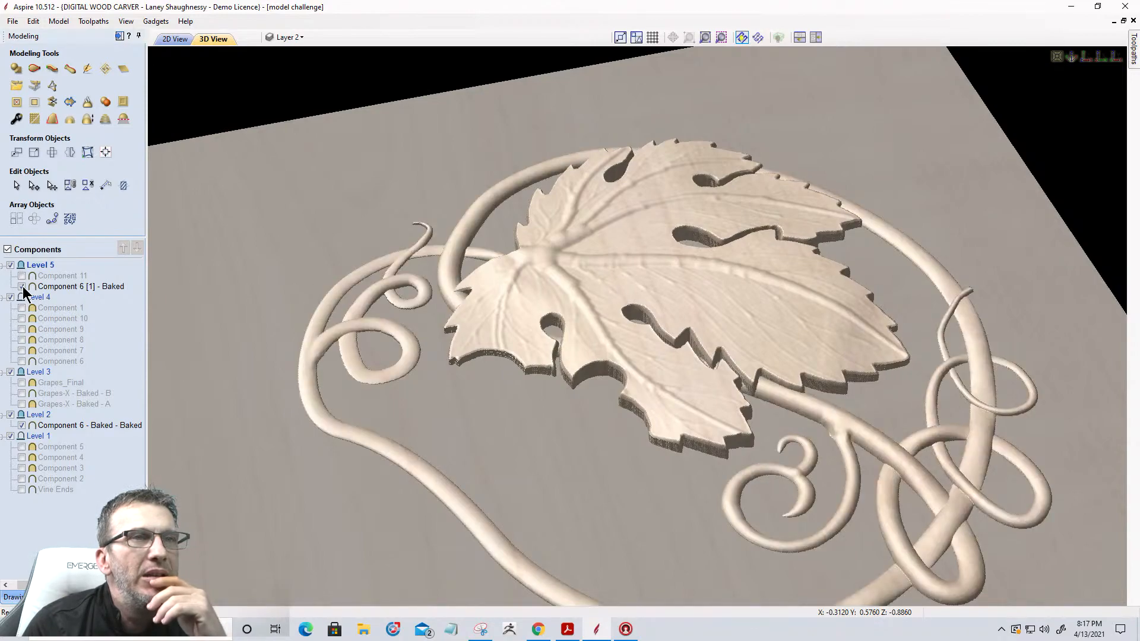
{"action": "scroll", "coordinate": [623, 422], "scroll_direction": "up", "scroll_amount": 3}
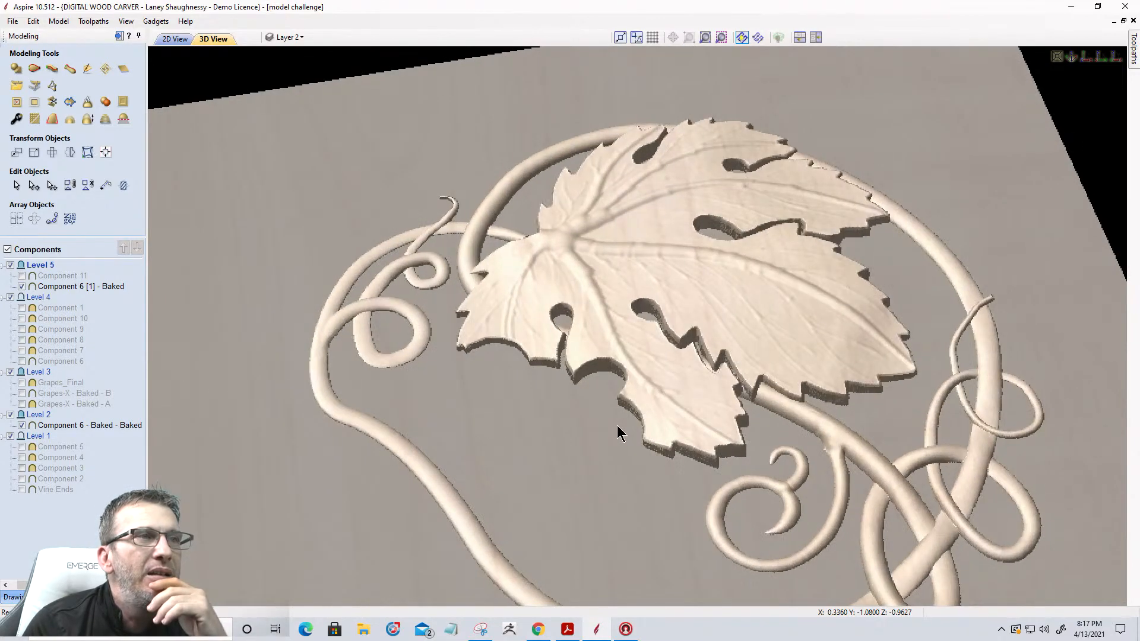
{"action": "scroll", "coordinate": [600, 404], "scroll_direction": "down", "scroll_amount": 3}
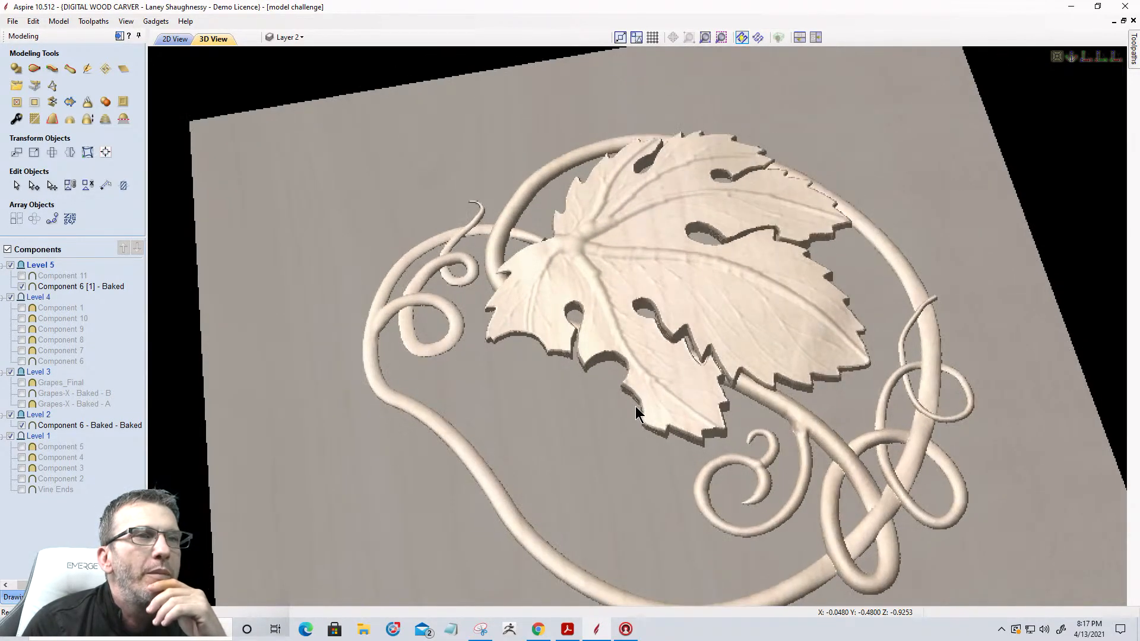
{"action": "left_click_drag", "start_coordinate": [621, 440], "coordinate": [575, 469]}
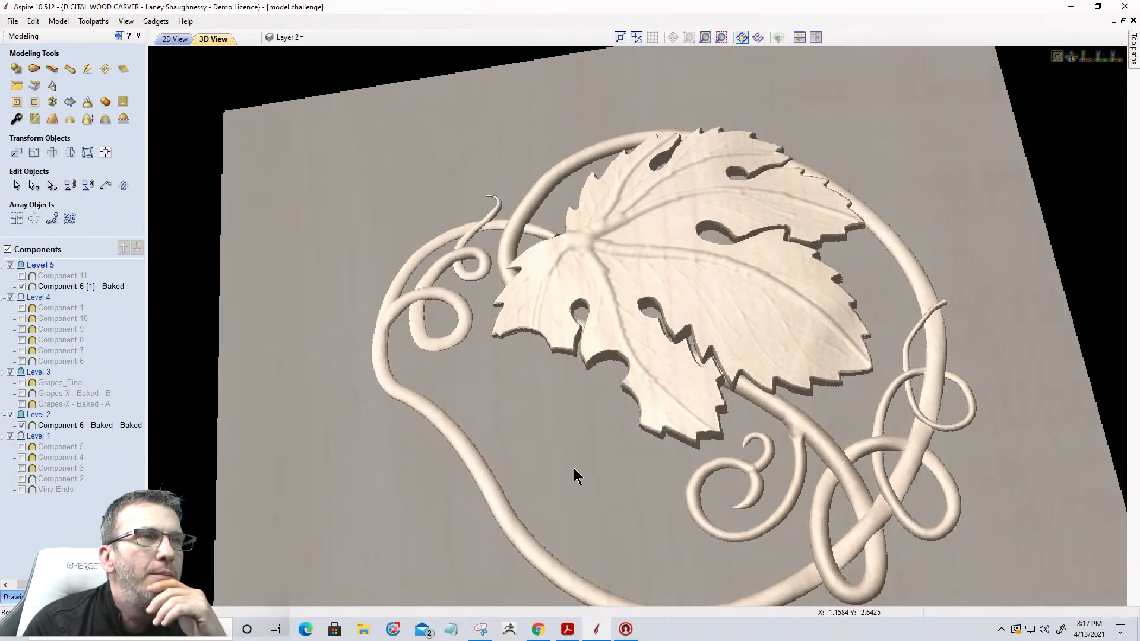
{"action": "left_click_drag", "start_coordinate": [585, 254], "coordinate": [624, 255]}
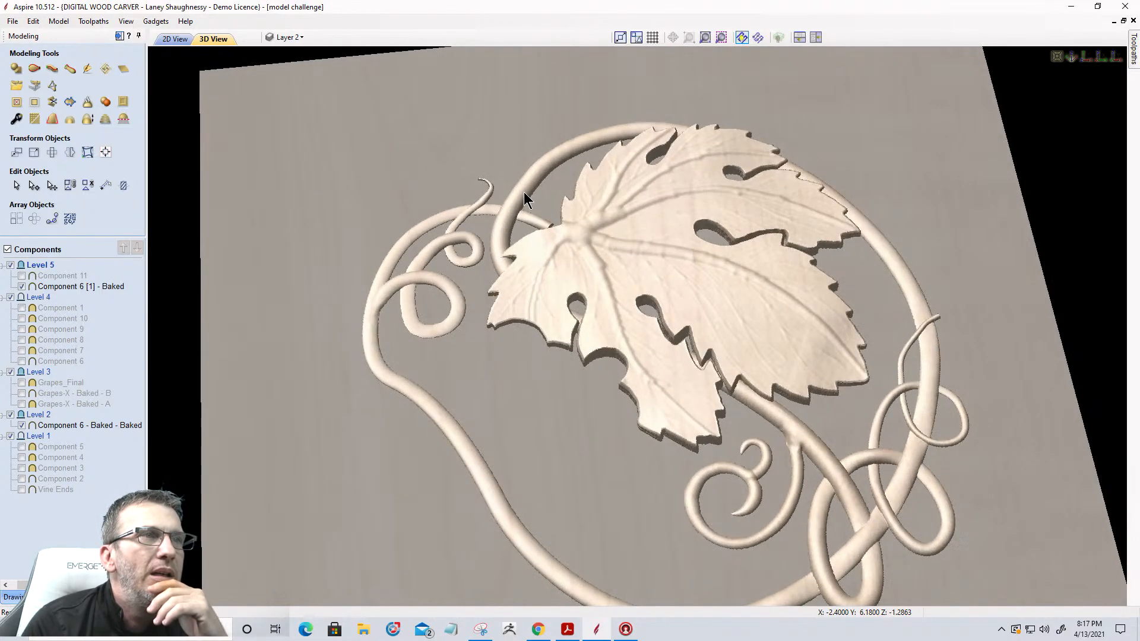
{"action": "scroll", "coordinate": [525, 193], "scroll_direction": "up", "scroll_amount": 6}
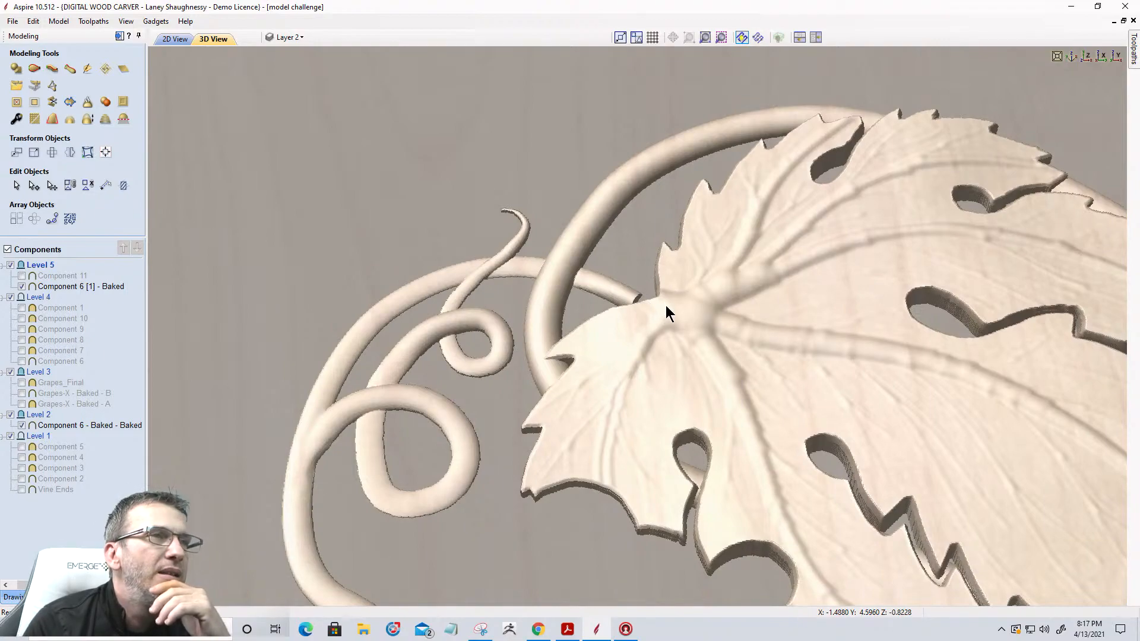
Move the veined leaf, Component 6 - Baked - Baked, in small amounts to line up its vein junction with the short vine end
{"action": "left_click", "coordinate": [666, 307]}
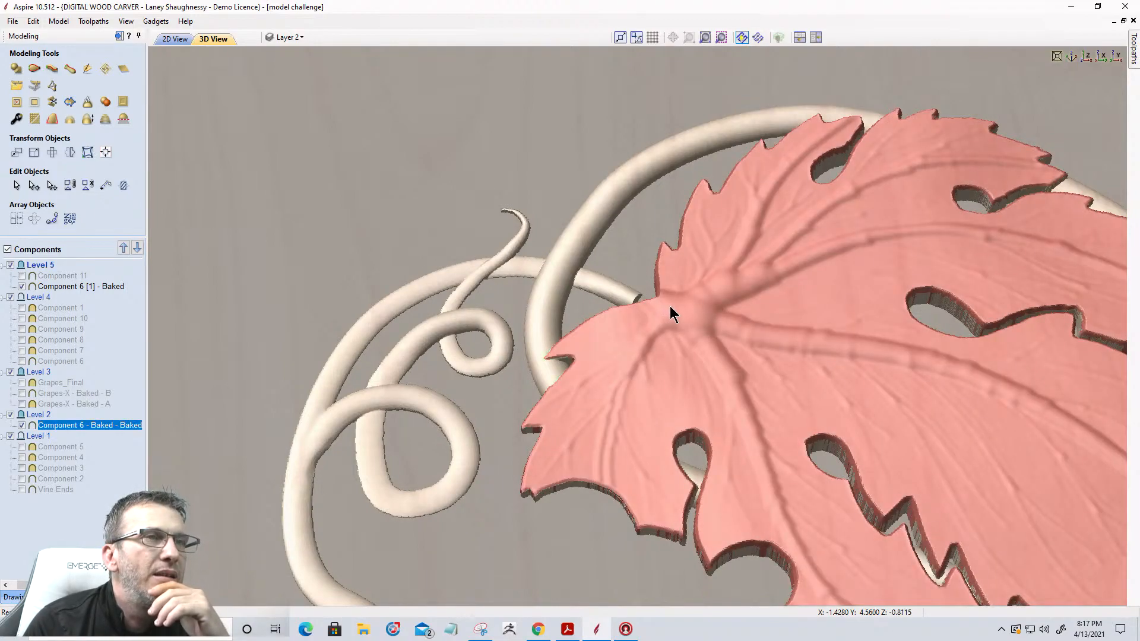
{"action": "left_click_drag", "start_coordinate": [671, 306], "coordinate": [660, 343]}
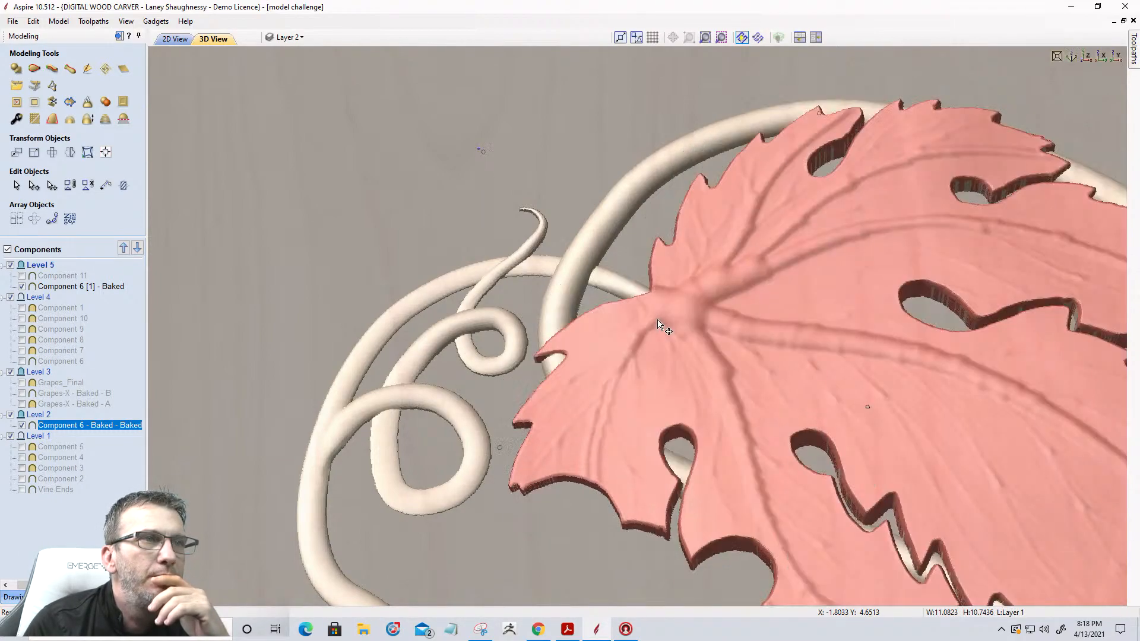
{"action": "scroll", "coordinate": [736, 212], "scroll_direction": "down", "scroll_amount": 5}
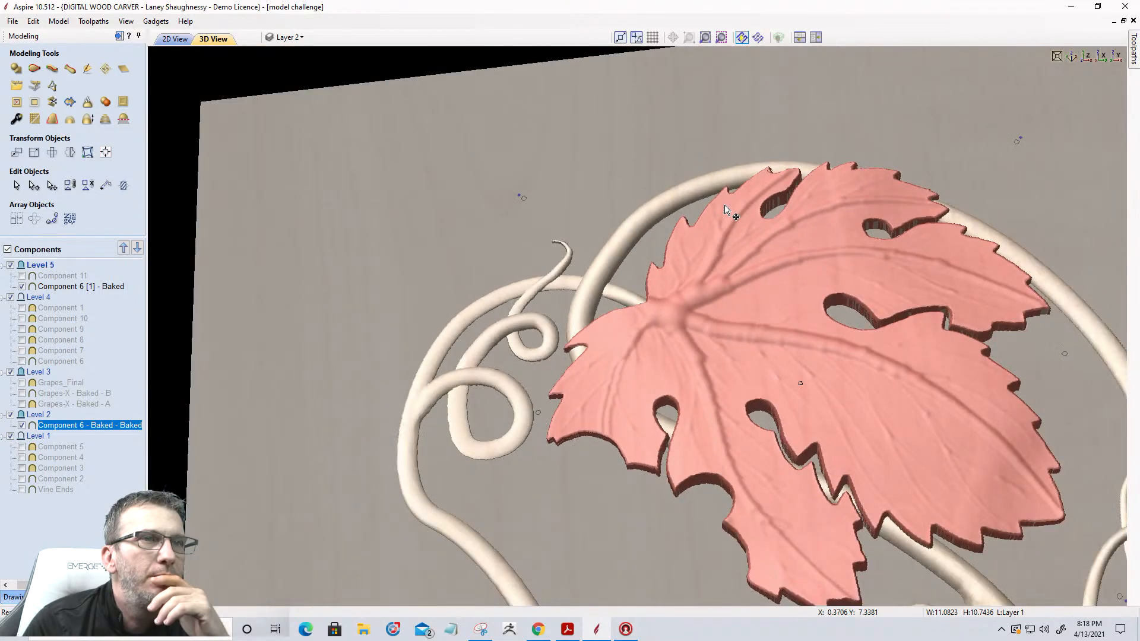
{"action": "middle_click_drag", "start_coordinate": [715, 339], "coordinate": [740, 351]}
{"action": "scroll", "coordinate": [741, 358], "scroll_direction": "up", "scroll_amount": 3}
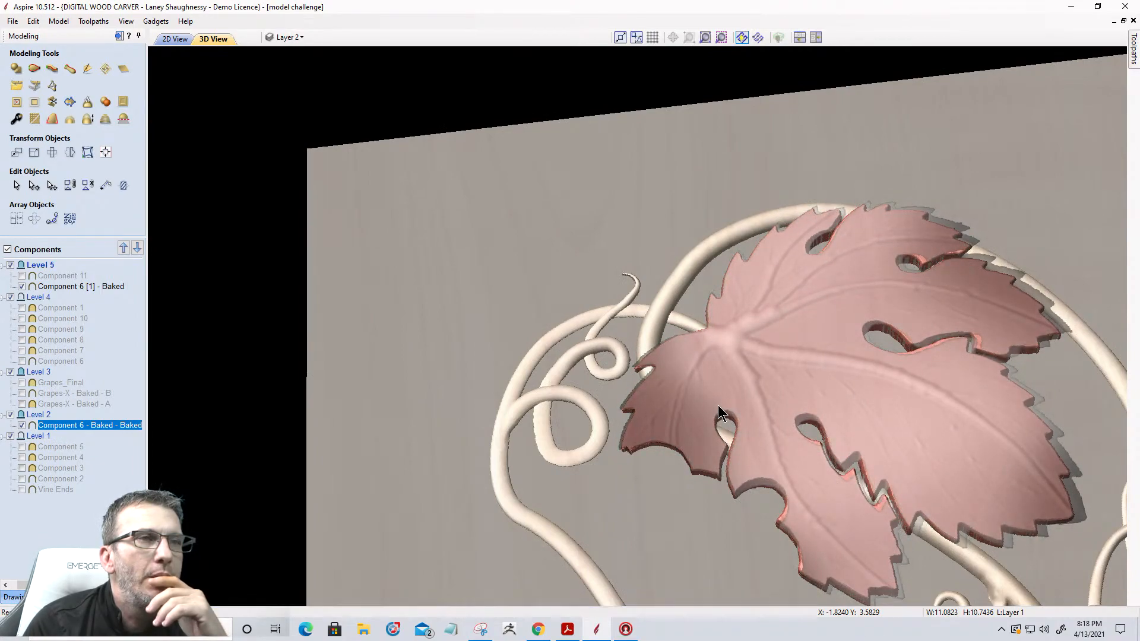
{"action": "mouse_move", "coordinate": [720, 368]}
{"action": "left_mouse_down"}
{"action": "mouse_move", "coordinate": [715, 350]}
{"action": "mouse_move", "coordinate": [718, 368]}
{"action": "left_mouse_up"}
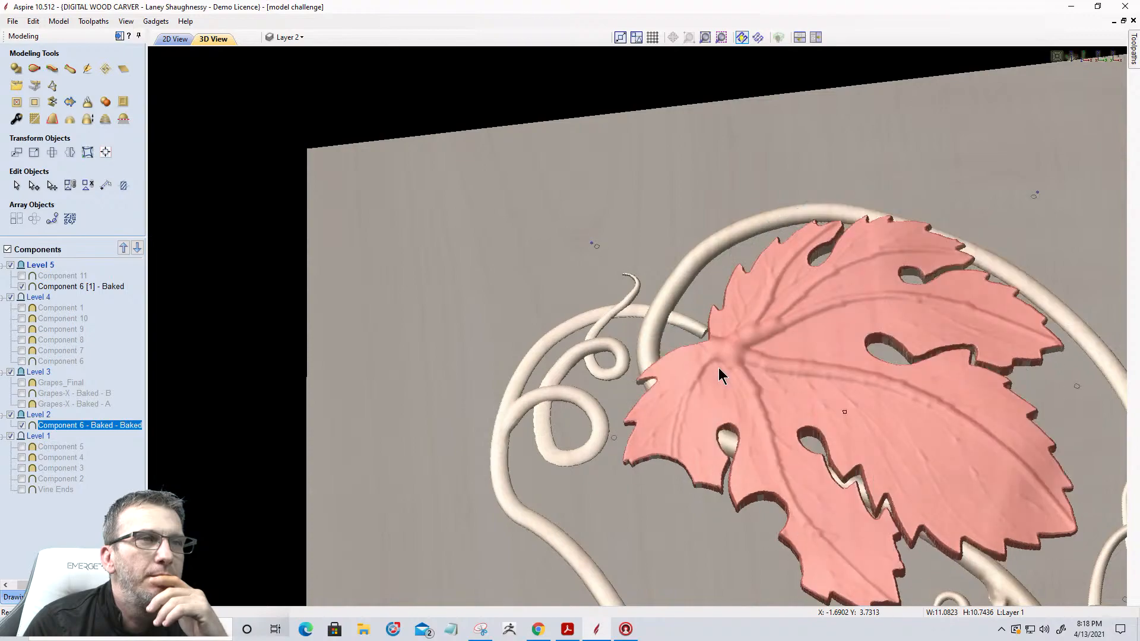
{"action": "left_click_drag", "start_coordinate": [719, 348], "coordinate": [716, 344]}
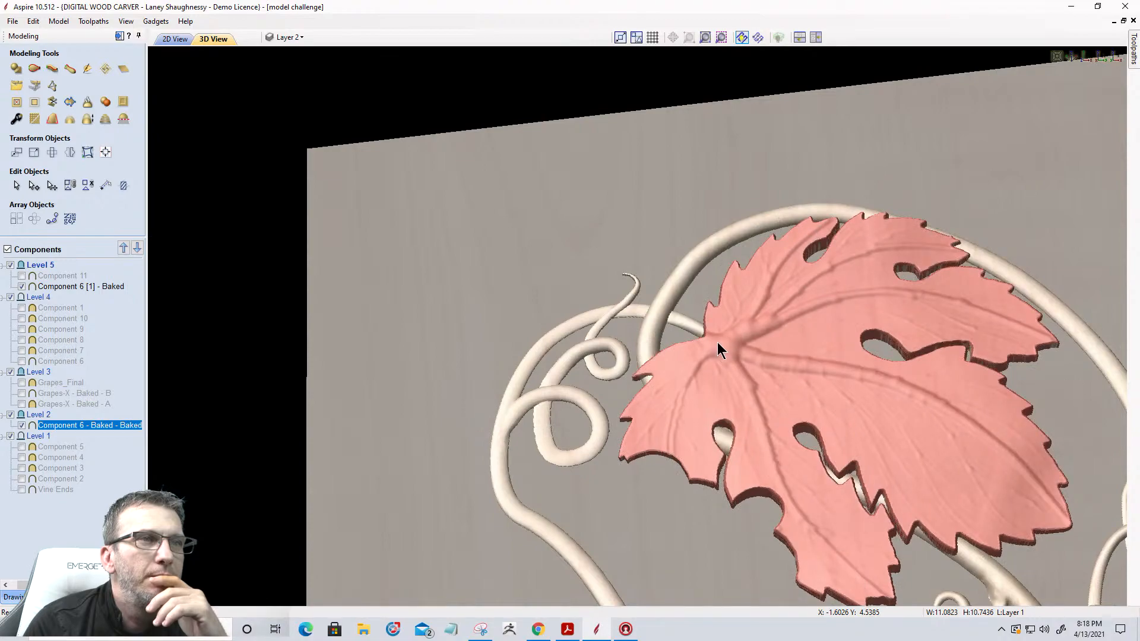
{"action": "left_click_drag", "start_coordinate": [717, 344], "coordinate": [718, 341]}
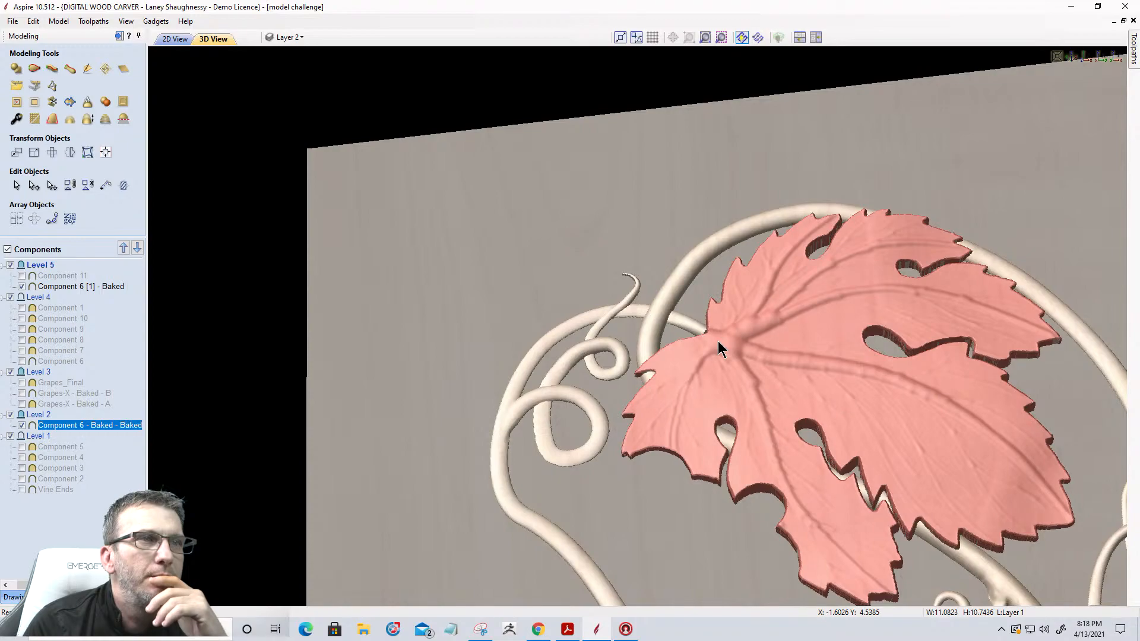
{"action": "left_click_drag", "start_coordinate": [717, 341], "coordinate": [716, 341]}
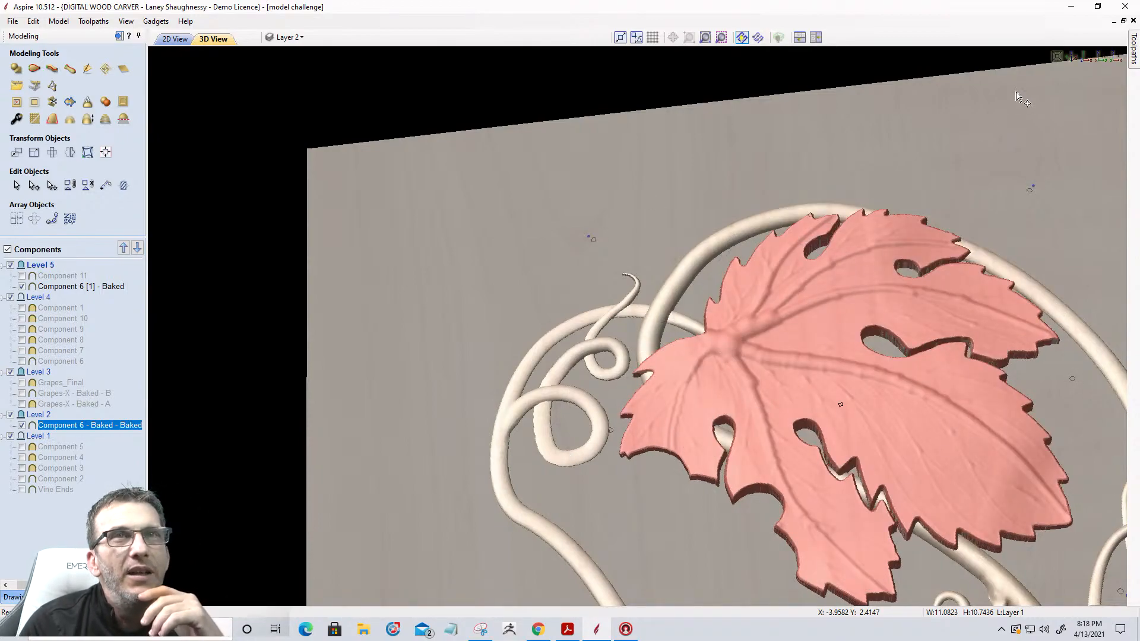
Fine-tune the leaf's position from straight above, shifting it slightly up so its base covers the vine end
{"action": "left_click", "coordinate": [1083, 58]}
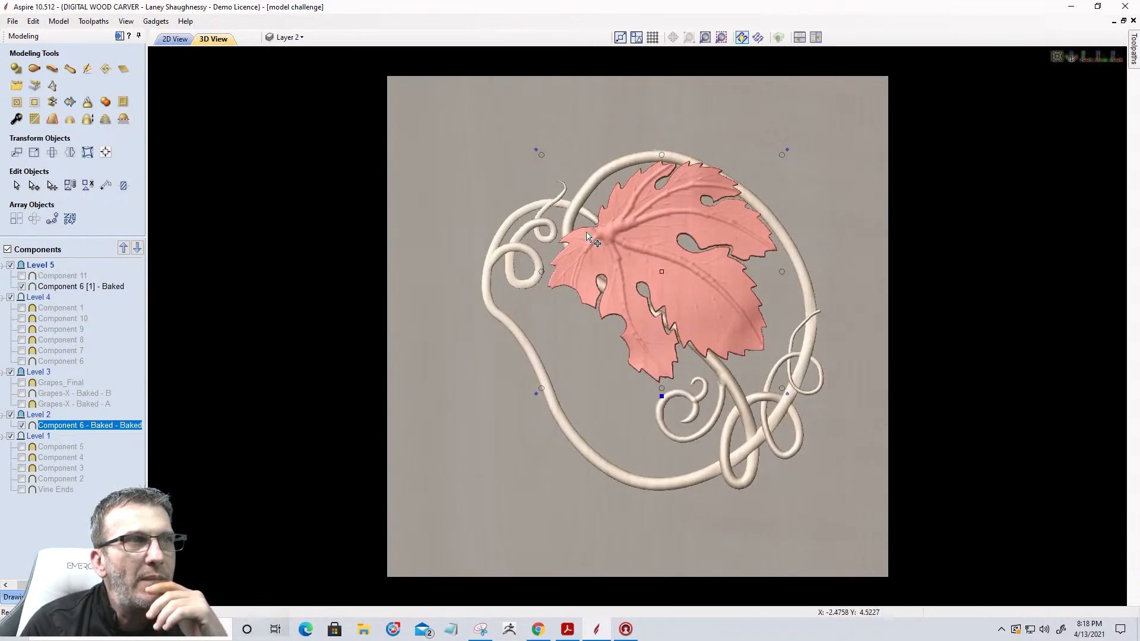
{"action": "scroll", "coordinate": [594, 238], "scroll_direction": "up", "scroll_amount": 2}
{"action": "scroll", "coordinate": [639, 306], "scroll_direction": "up", "scroll_amount": 3}
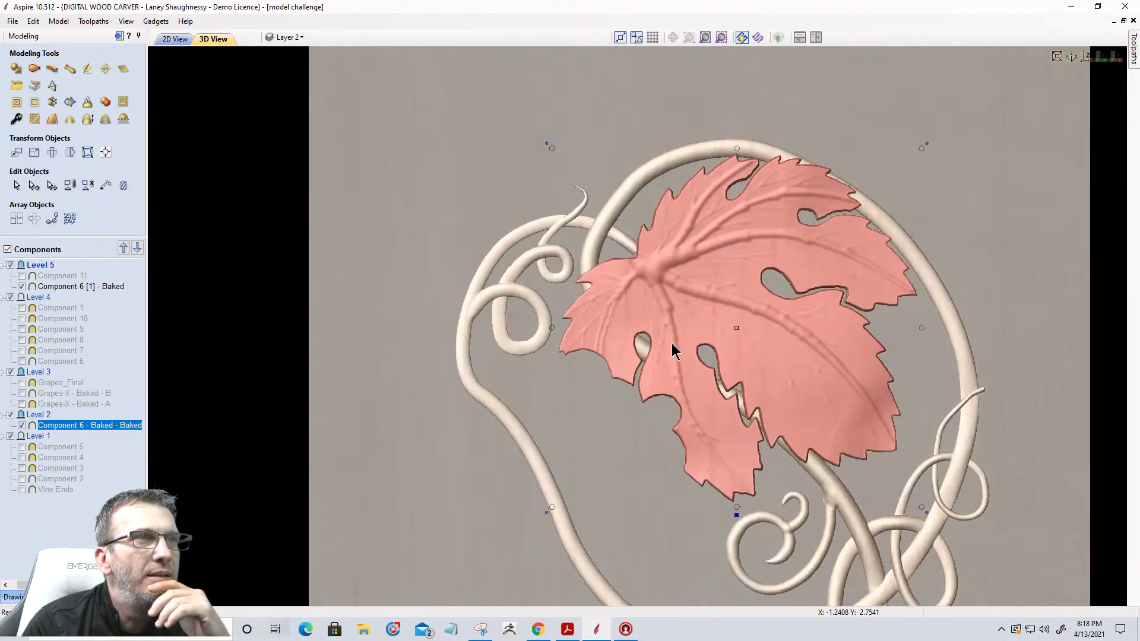
{"action": "scroll", "coordinate": [655, 293], "scroll_direction": "up", "scroll_amount": 2}
{"action": "scroll", "coordinate": [655, 292], "scroll_direction": "up", "scroll_amount": 1}
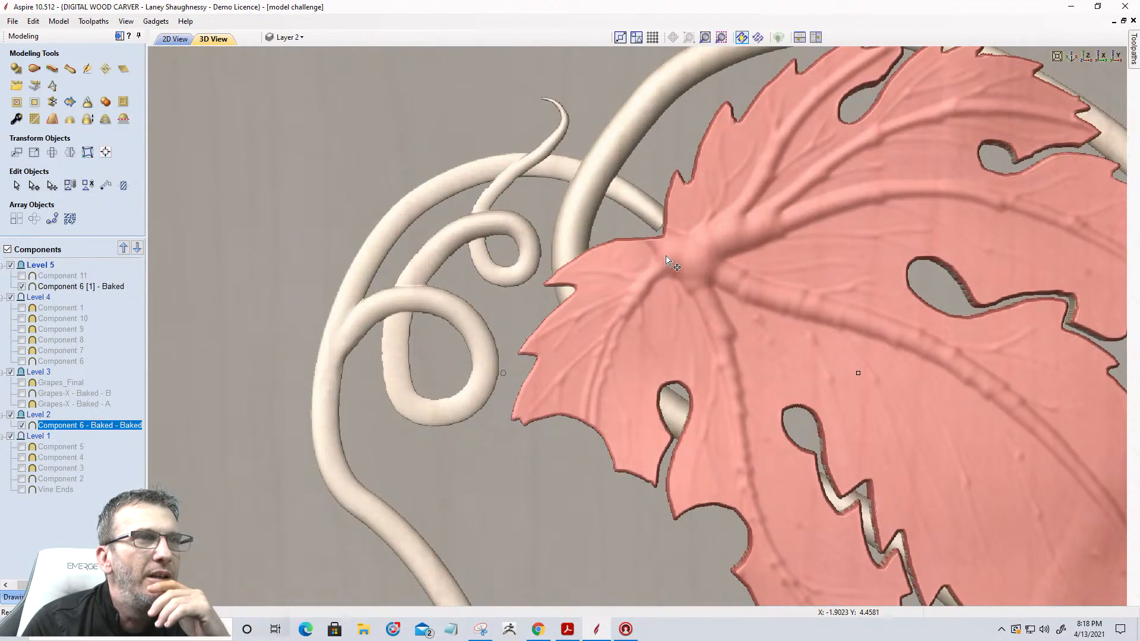
{"action": "left_click_drag", "start_coordinate": [668, 254], "coordinate": [668, 252]}
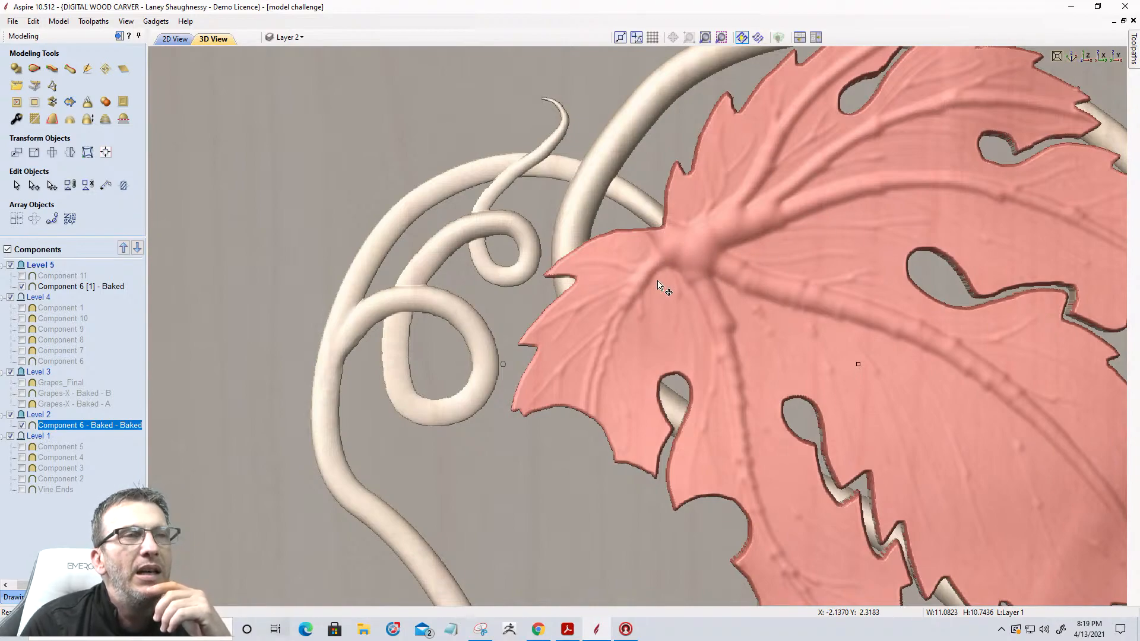
Inspect the leaf's height above the vine from a low angle, and undo the accidental move of the leaf
{"action": "scroll", "coordinate": [660, 251], "scroll_direction": "down", "scroll_amount": 2}
{"action": "scroll", "coordinate": [661, 251], "scroll_direction": "down", "scroll_amount": 1}
{"action": "left_click_drag", "start_coordinate": [628, 530], "coordinate": [550, 594]}
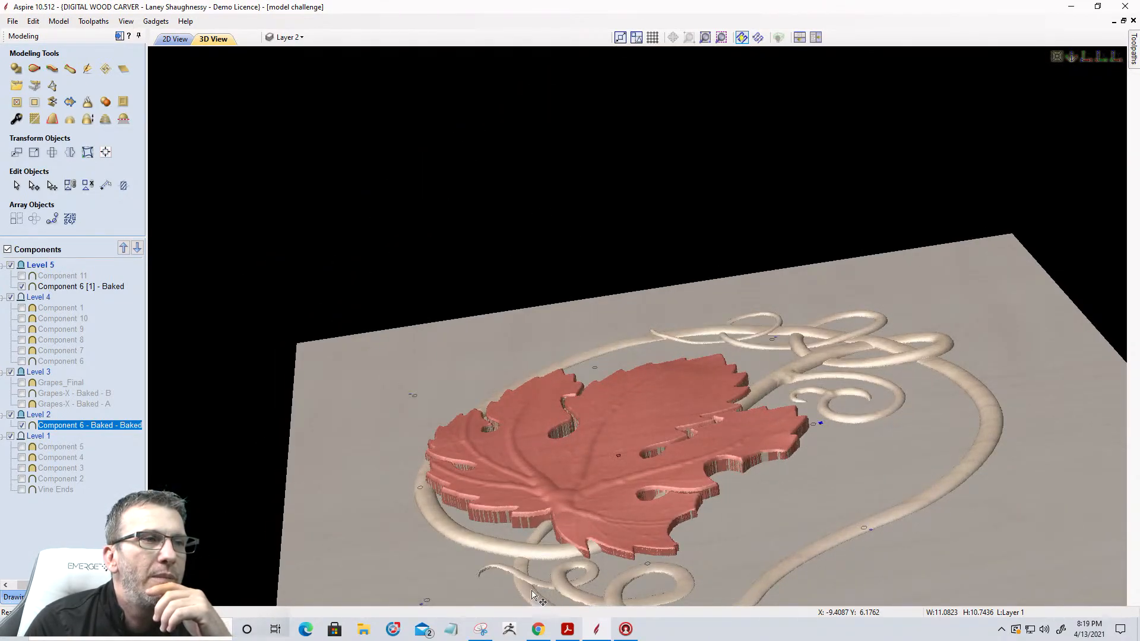
{"action": "scroll", "coordinate": [528, 575], "scroll_direction": "up", "scroll_amount": 5}
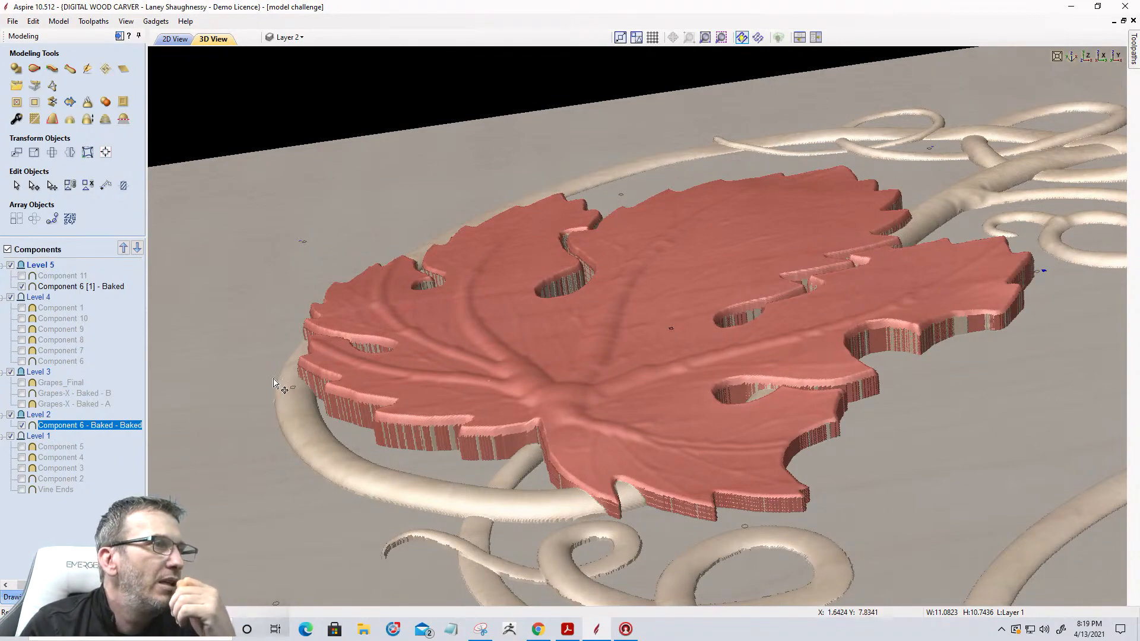
{"action": "mouse_move", "coordinate": [52, 426]}
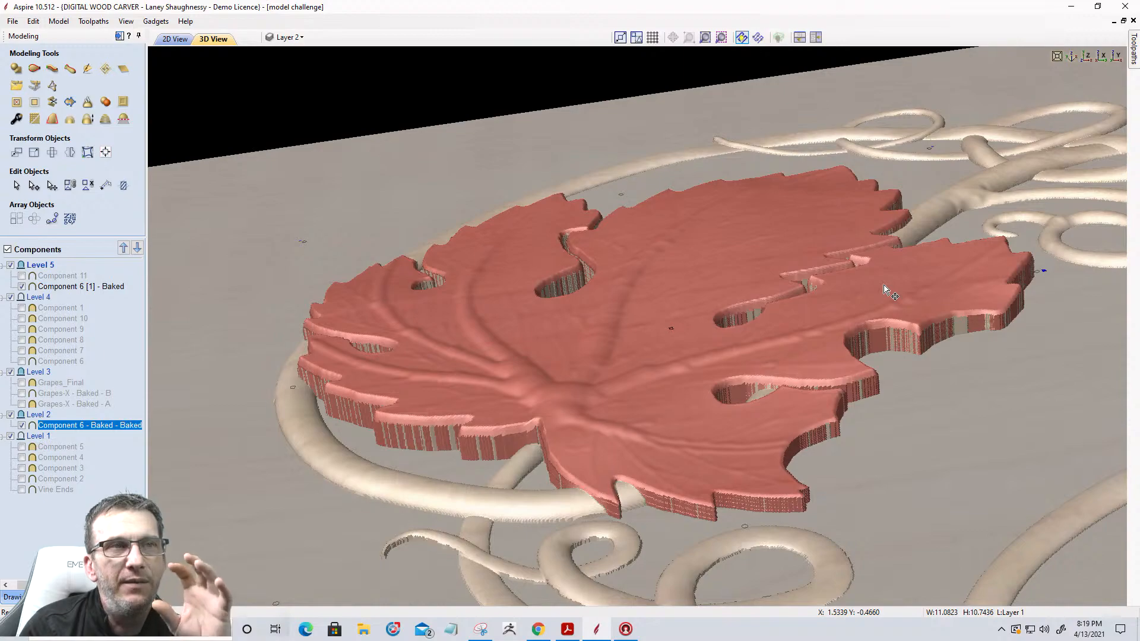
{"action": "left_click_drag", "start_coordinate": [967, 442], "coordinate": [679, 390]}
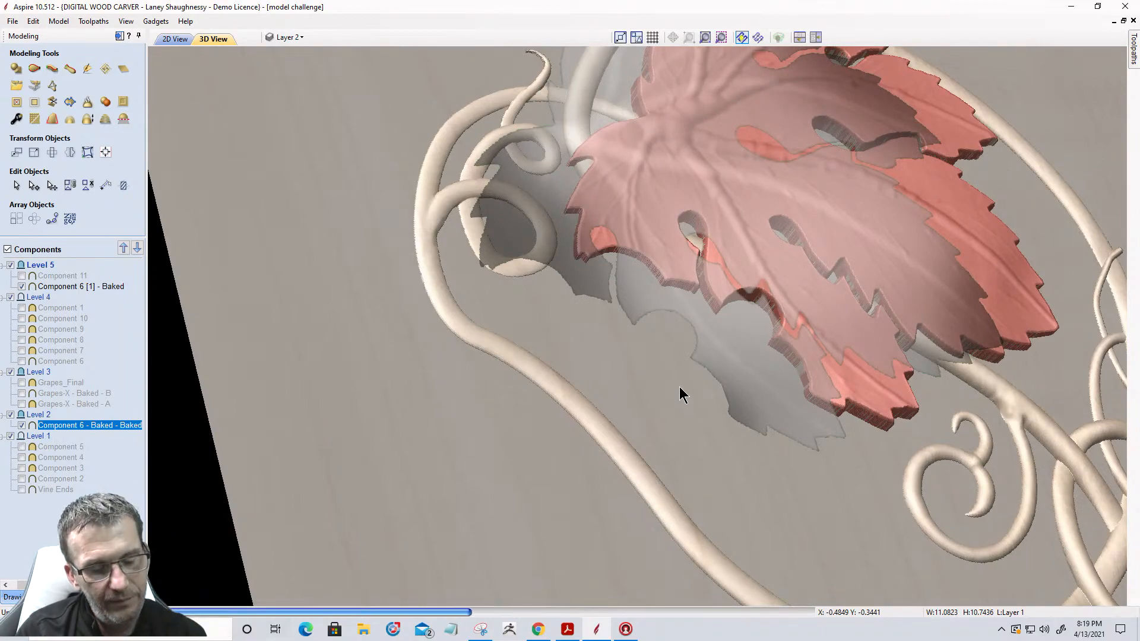
{"action": "key", "text": "ctrl+z"}
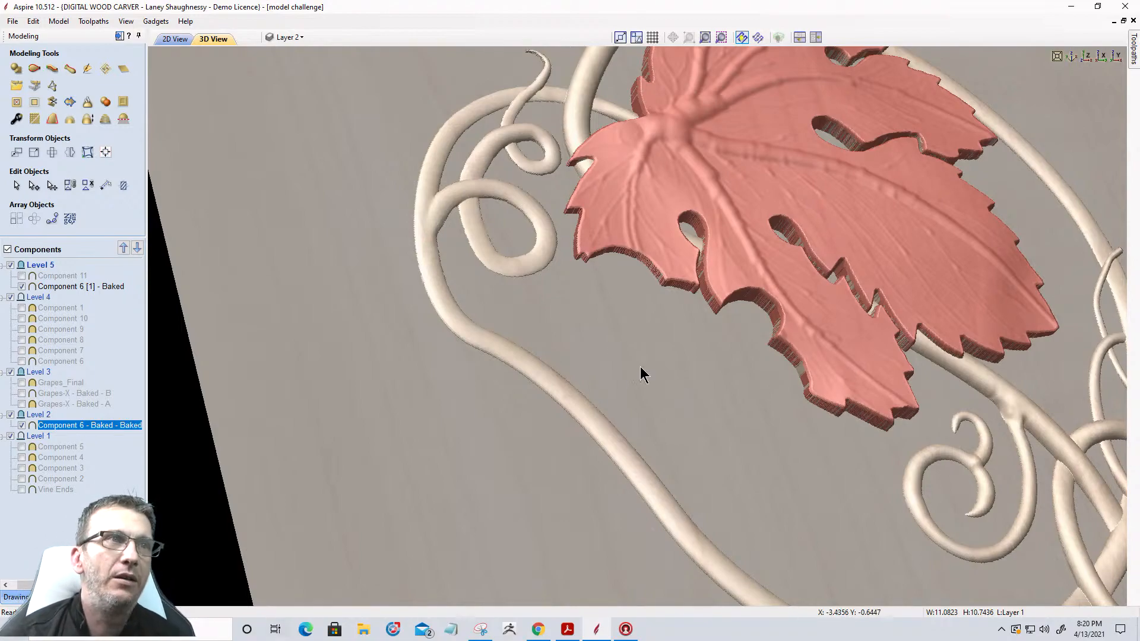
Return to the 2D layout and hide the veined leaf, Component 6 - Baked - Baked on Level 2
{"action": "left_click", "coordinate": [174, 38]}
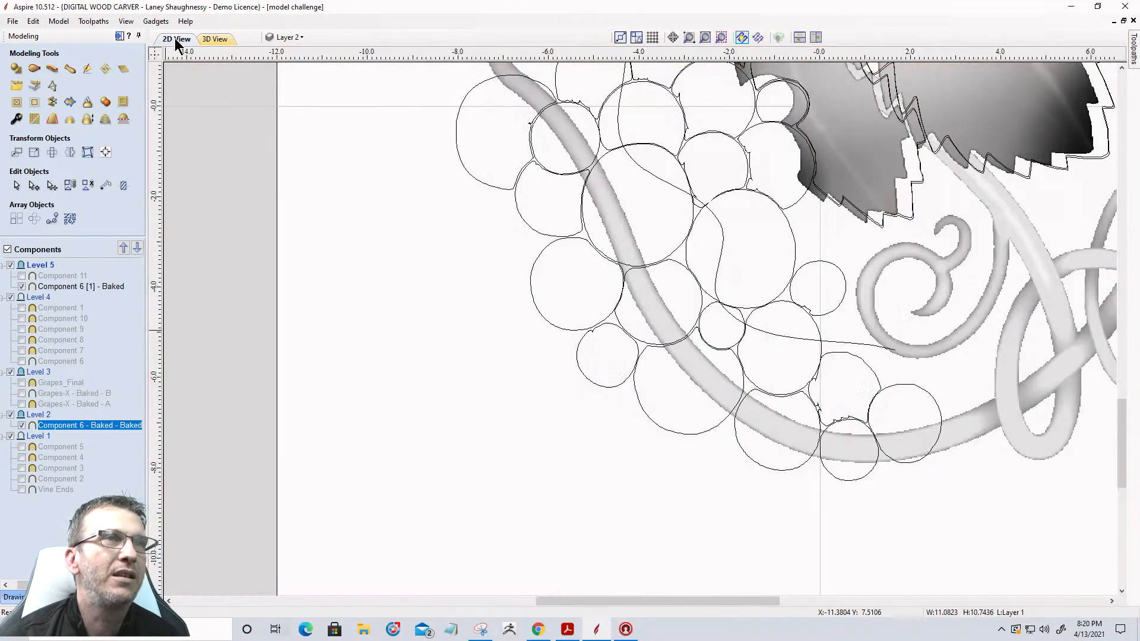
{"action": "scroll", "coordinate": [644, 416], "scroll_direction": "down", "scroll_amount": 3}
{"action": "scroll", "coordinate": [615, 337], "scroll_direction": "up", "scroll_amount": 1}
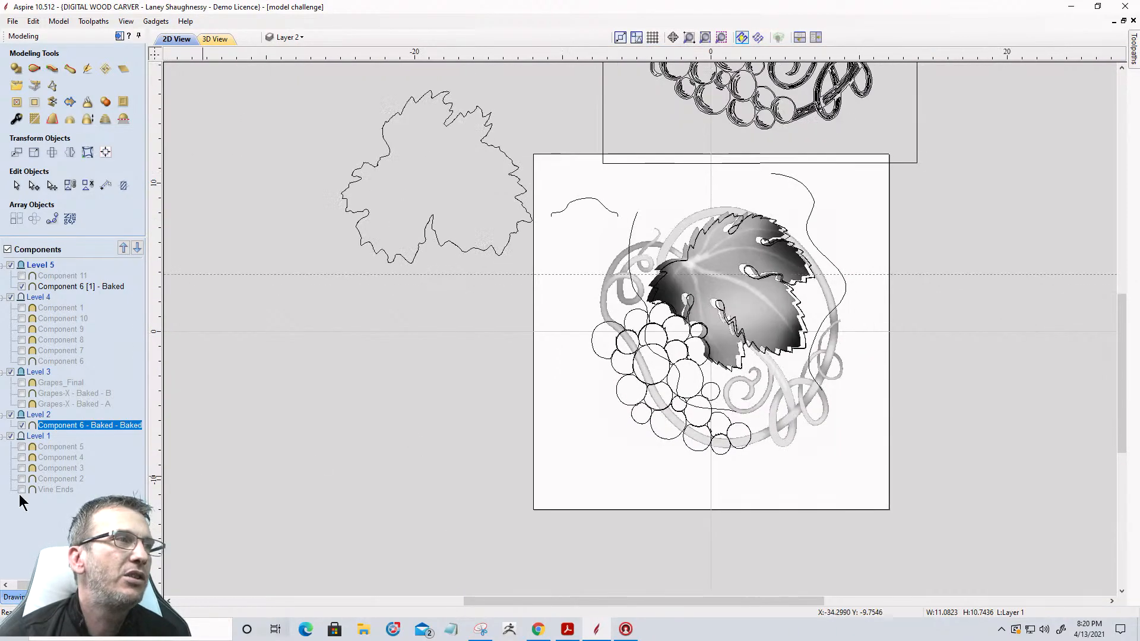
{"action": "left_click", "coordinate": [21, 426]}
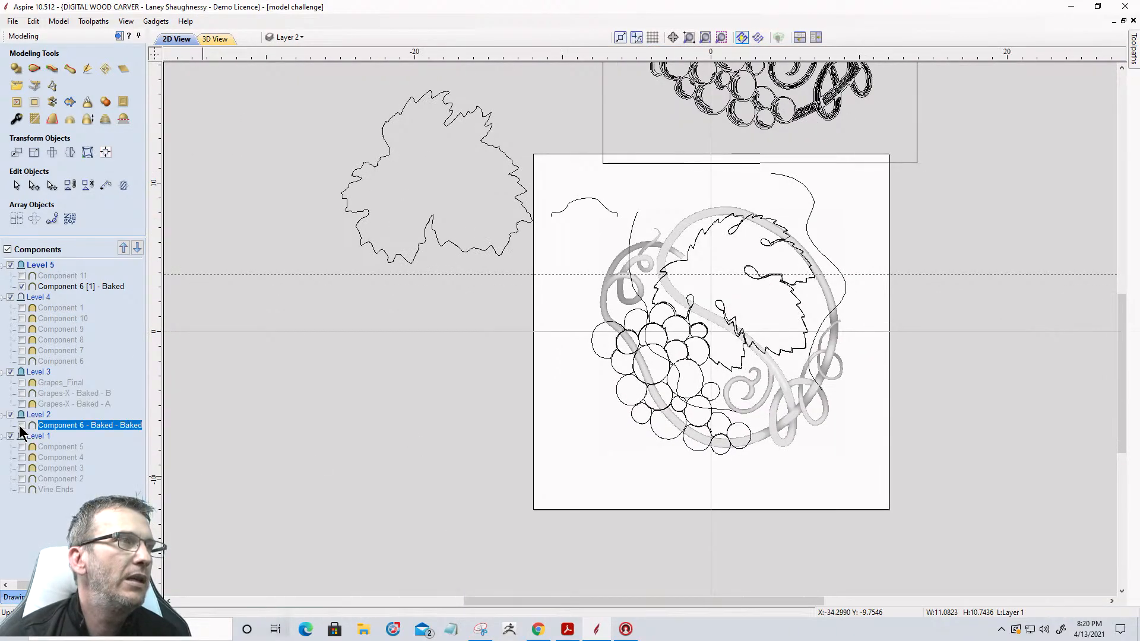
Insert the Grapes-X model from the Plants & Fruit clipart and place it in the lower-left corner of the material
{"action": "left_click", "coordinate": [71, 597]}
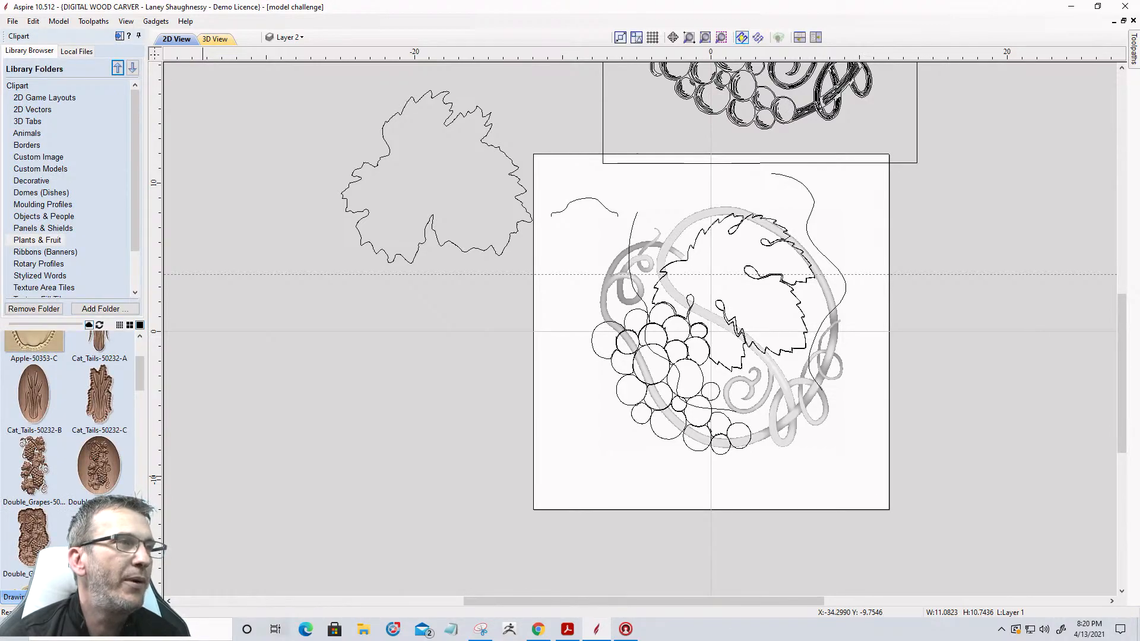
{"action": "left_click", "coordinate": [25, 241]}
{"action": "scroll", "coordinate": [139, 406], "scroll_direction": "down", "scroll_amount": 5}
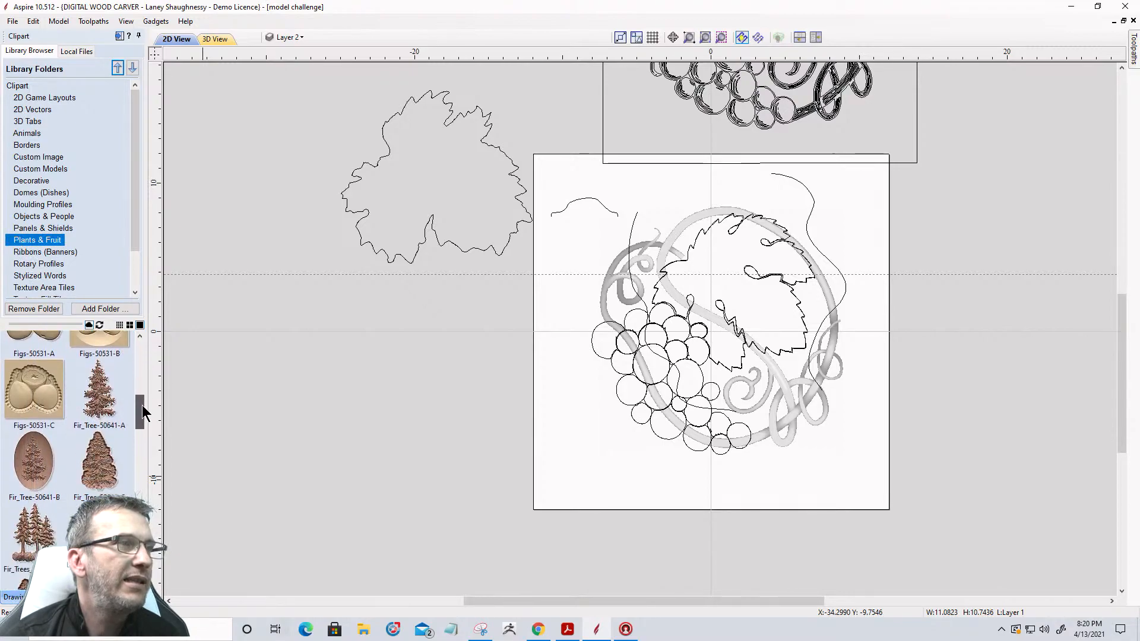
{"action": "left_click_drag", "start_coordinate": [143, 429], "coordinate": [142, 503]}
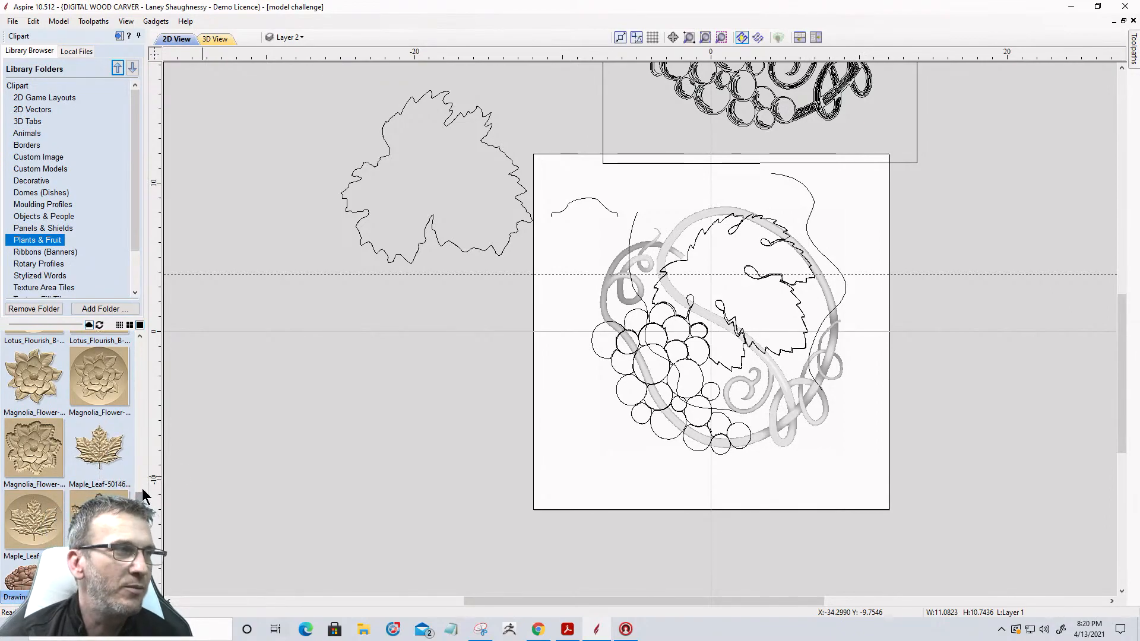
{"action": "left_click_drag", "start_coordinate": [141, 504], "coordinate": [442, 373]}
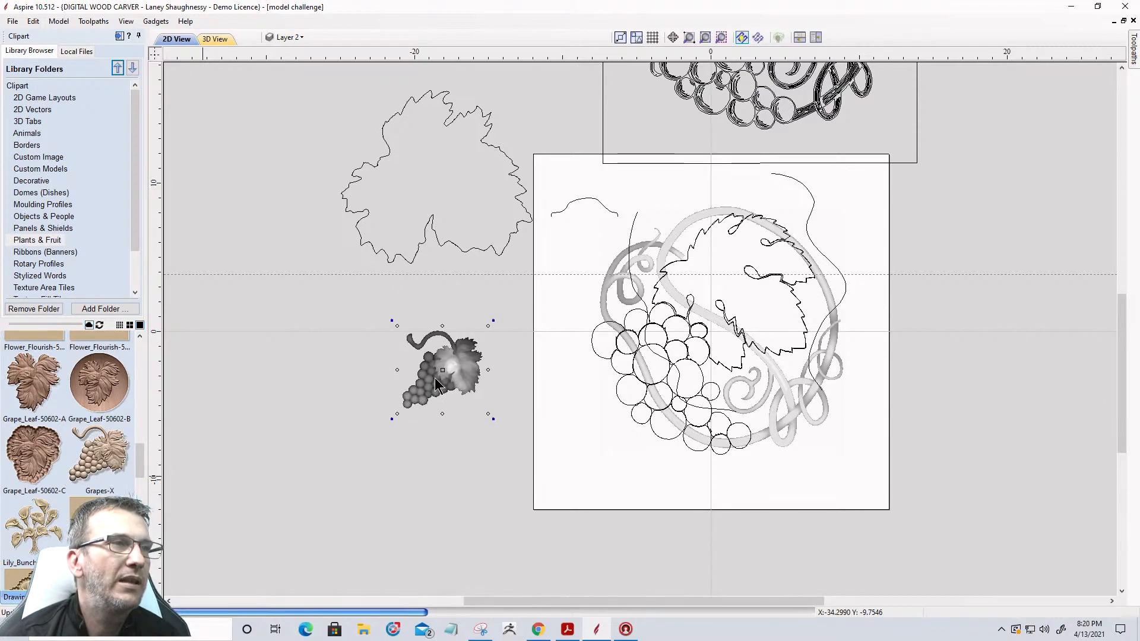
{"action": "scroll", "coordinate": [436, 379], "scroll_direction": "up", "scroll_amount": 1}
{"action": "left_click_drag", "start_coordinate": [435, 377], "coordinate": [620, 473]}
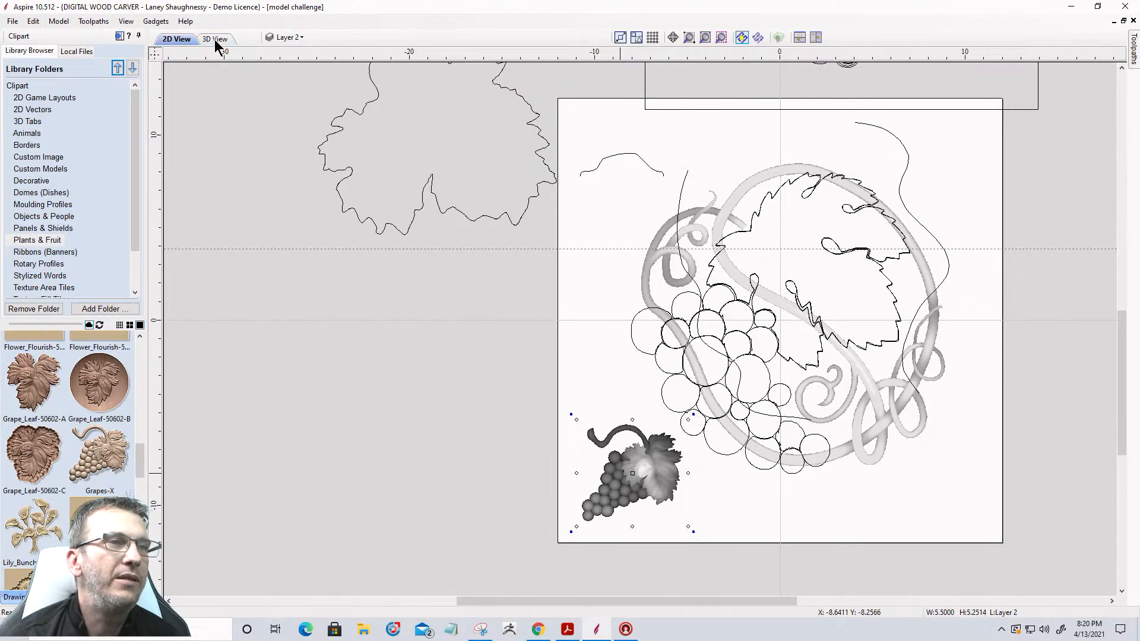
Examine the Grapes-X model in 3D, looking closely at its leaf surface and grapes
{"action": "left_click", "coordinate": [215, 39]}
{"action": "scroll", "coordinate": [656, 173], "scroll_direction": "down", "scroll_amount": 3}
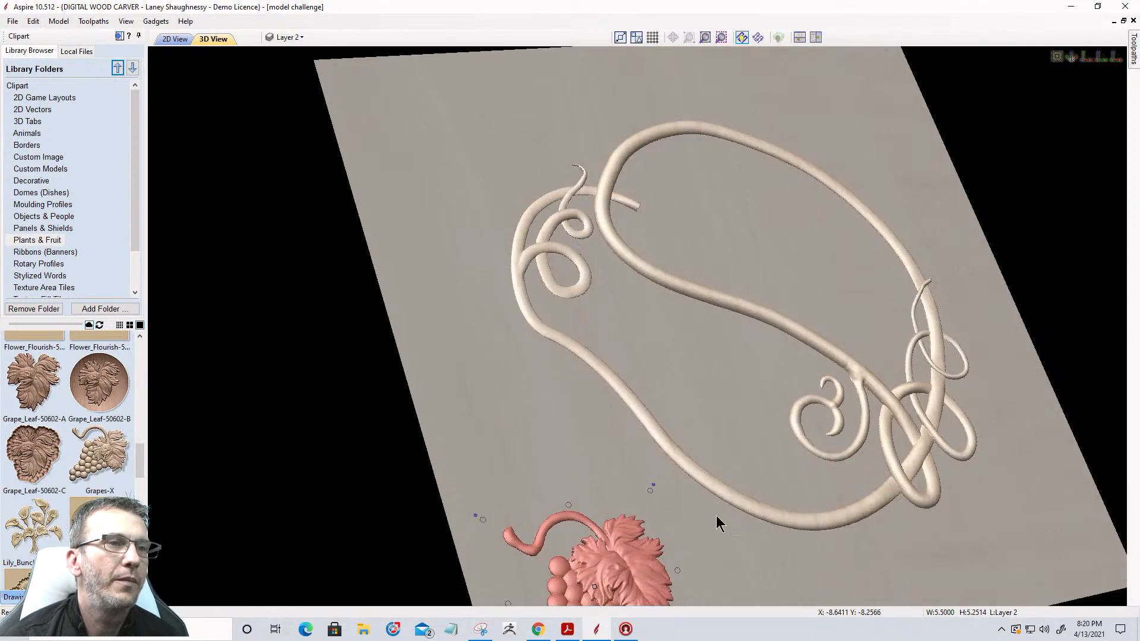
{"action": "scroll", "coordinate": [711, 333], "scroll_direction": "up", "scroll_amount": 3}
{"action": "scroll", "coordinate": [682, 353], "scroll_direction": "down", "scroll_amount": 2}
{"action": "scroll", "coordinate": [635, 472], "scroll_direction": "up", "scroll_amount": 4}
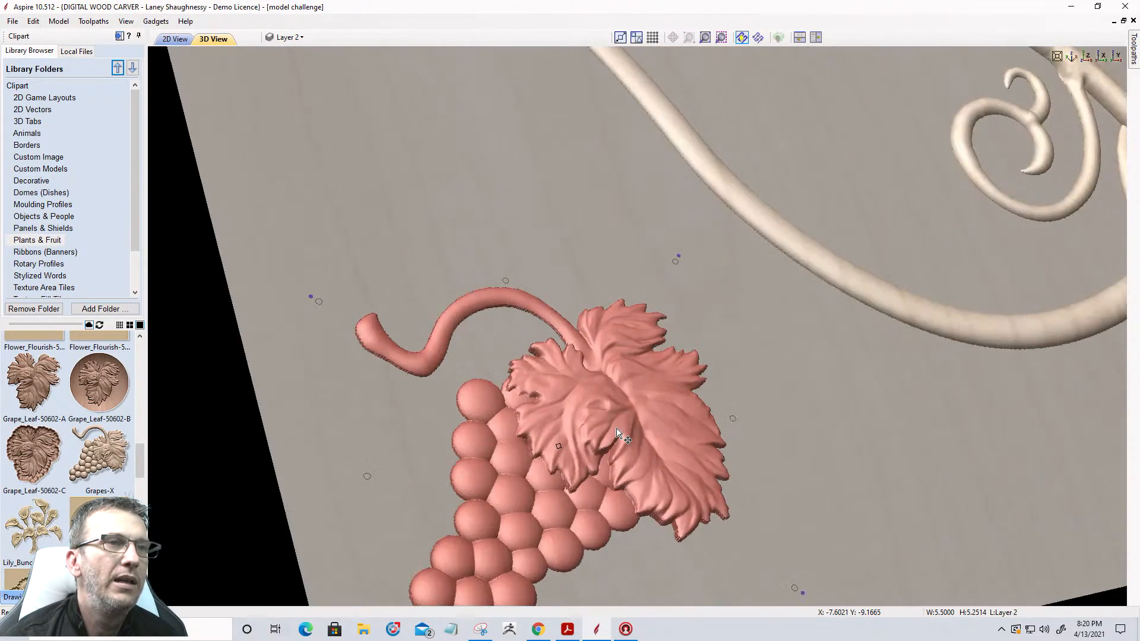
{"action": "middle_click_drag", "start_coordinate": [633, 468], "coordinate": [687, 221]}
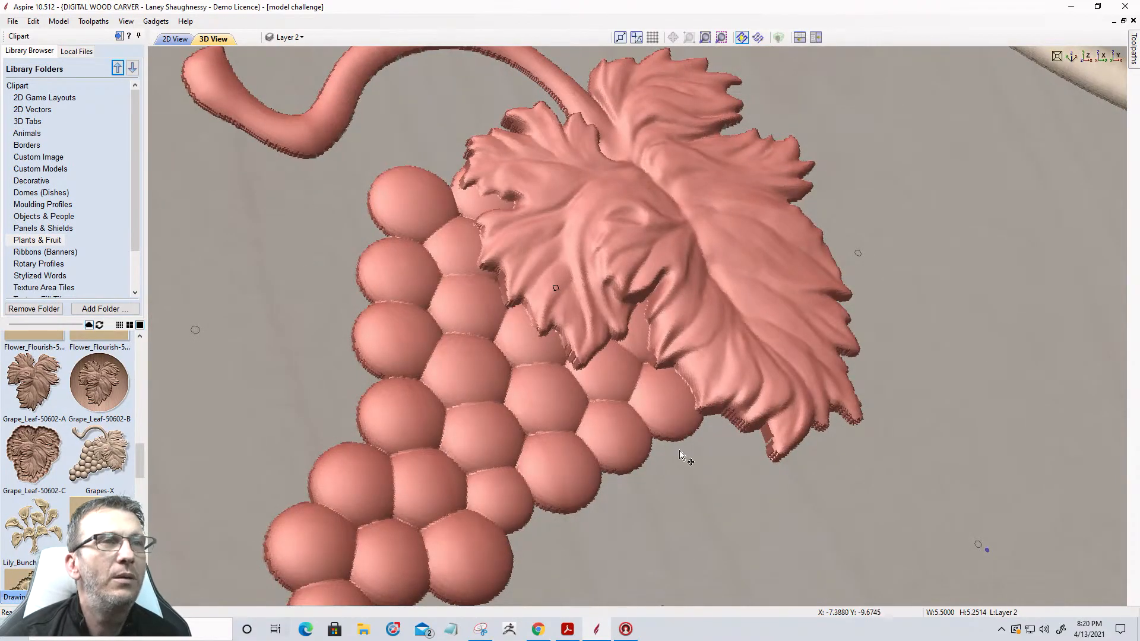
{"action": "scroll", "coordinate": [686, 467], "scroll_direction": "down", "scroll_amount": 1}
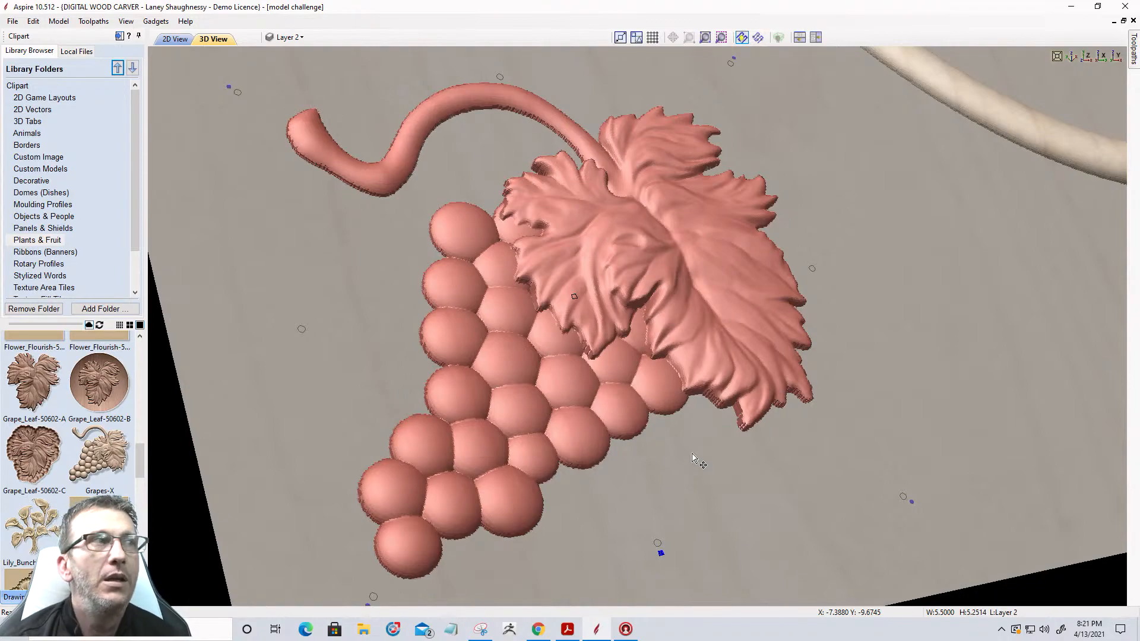
Return to the 2D layout, select the Grapes-X model in the material's lower-left corner, and bring up the drawing tools
{"action": "left_click", "coordinate": [46, 598]}
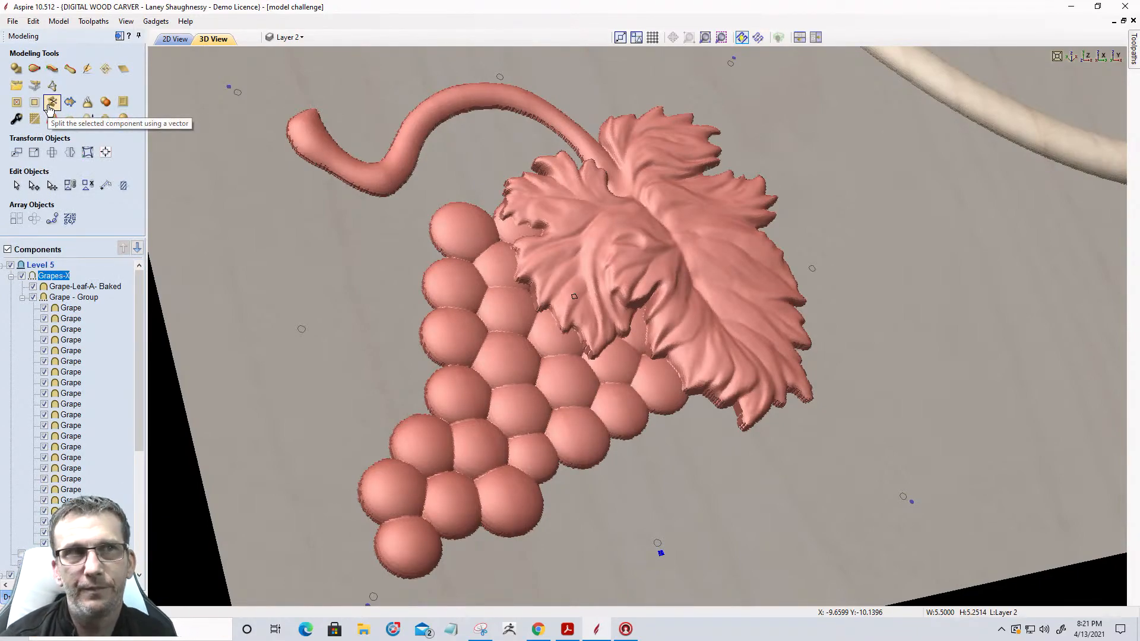
{"action": "left_click", "coordinate": [175, 39]}
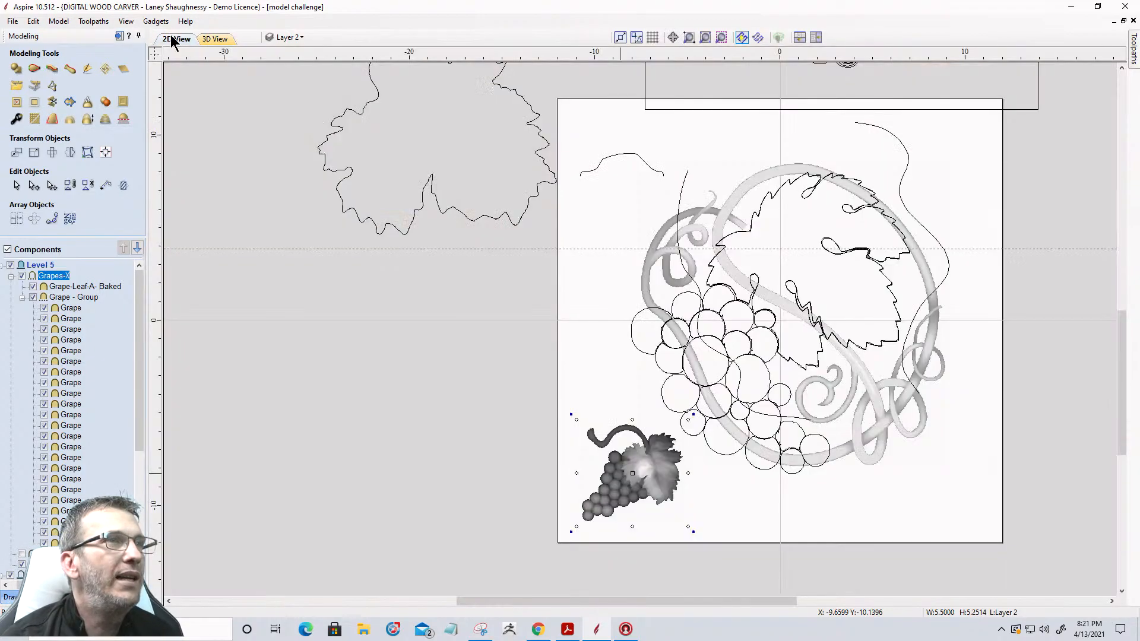
{"action": "scroll", "coordinate": [670, 521], "scroll_direction": "up", "scroll_amount": 5}
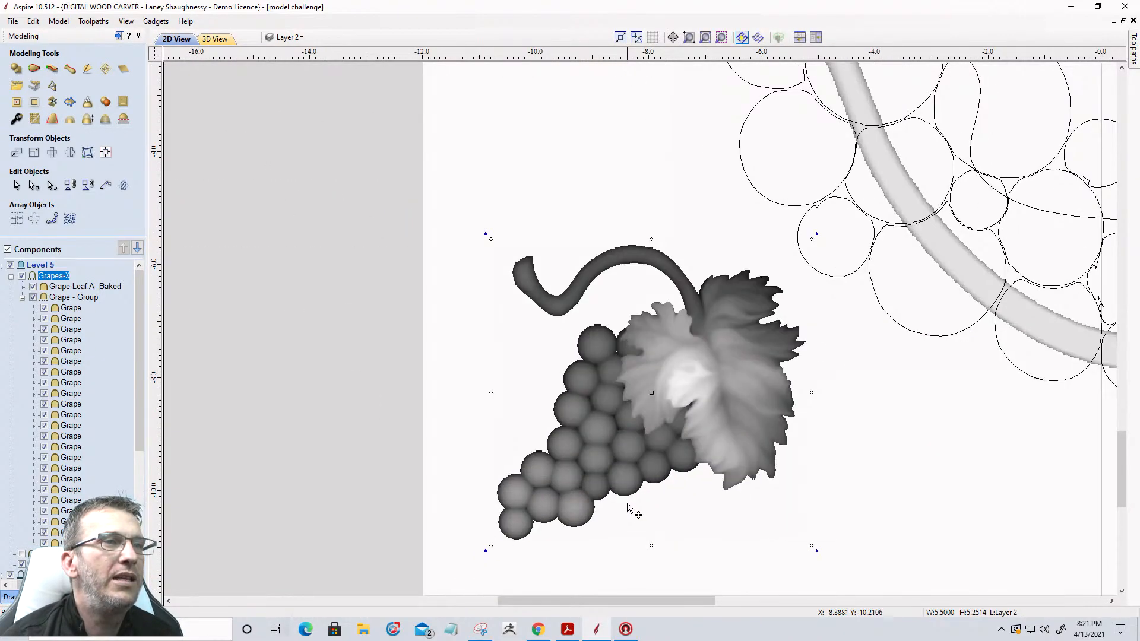
{"action": "left_click", "coordinate": [643, 463]}
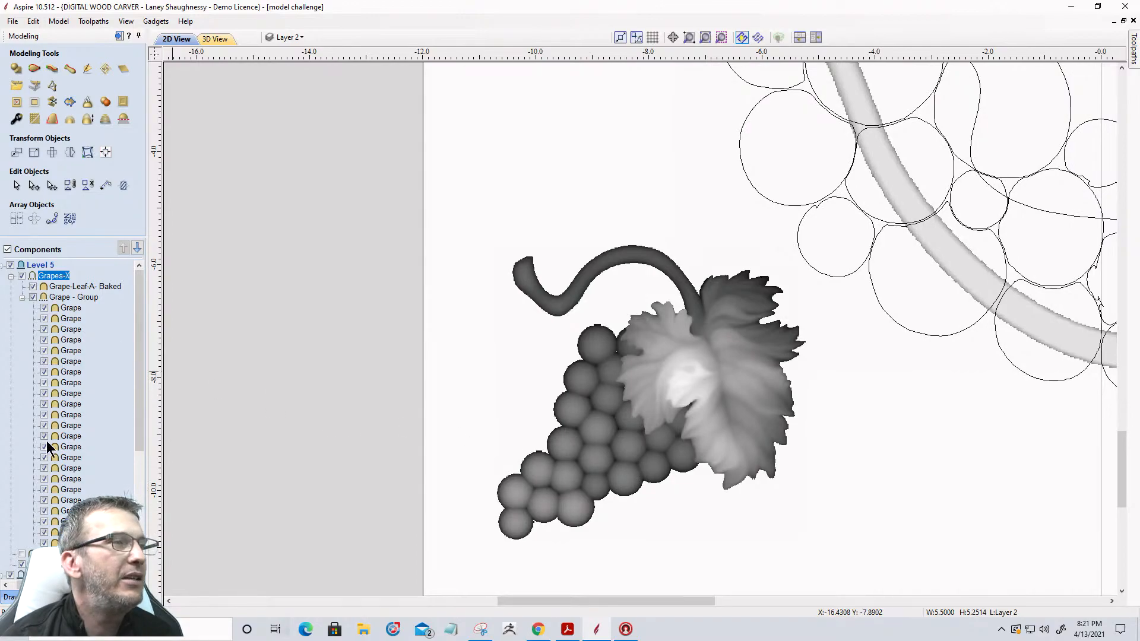
{"action": "left_click", "coordinate": [10, 597]}
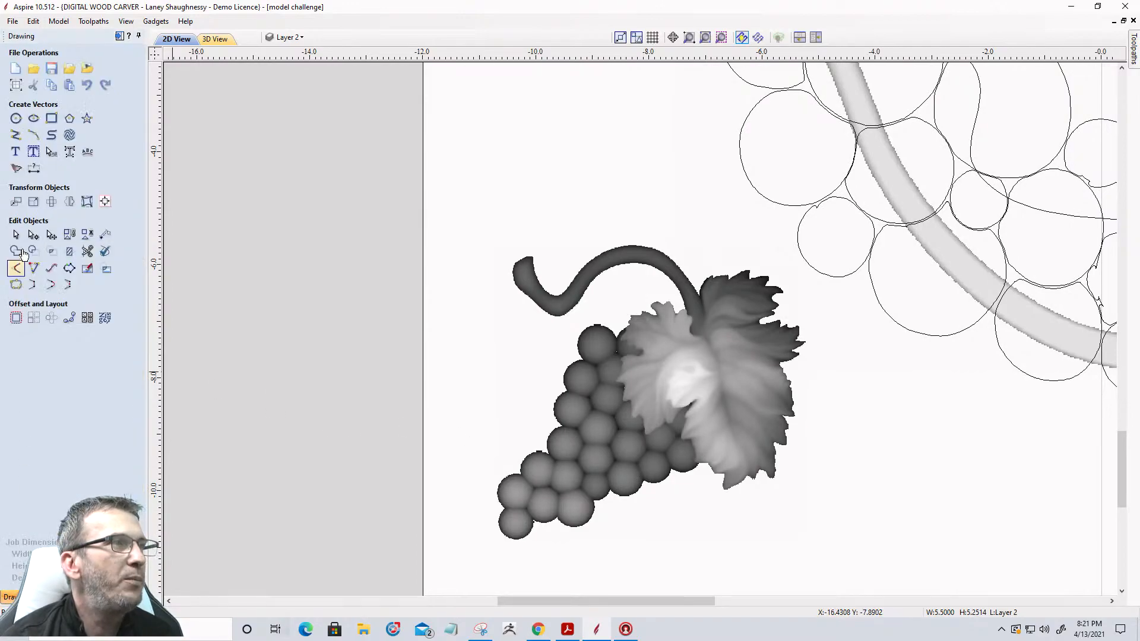
Trace the Grapes-X model as grouped black/white vectors with 0% bitmap fading and a threshold of 0.48
{"action": "left_click", "coordinate": [21, 173]}
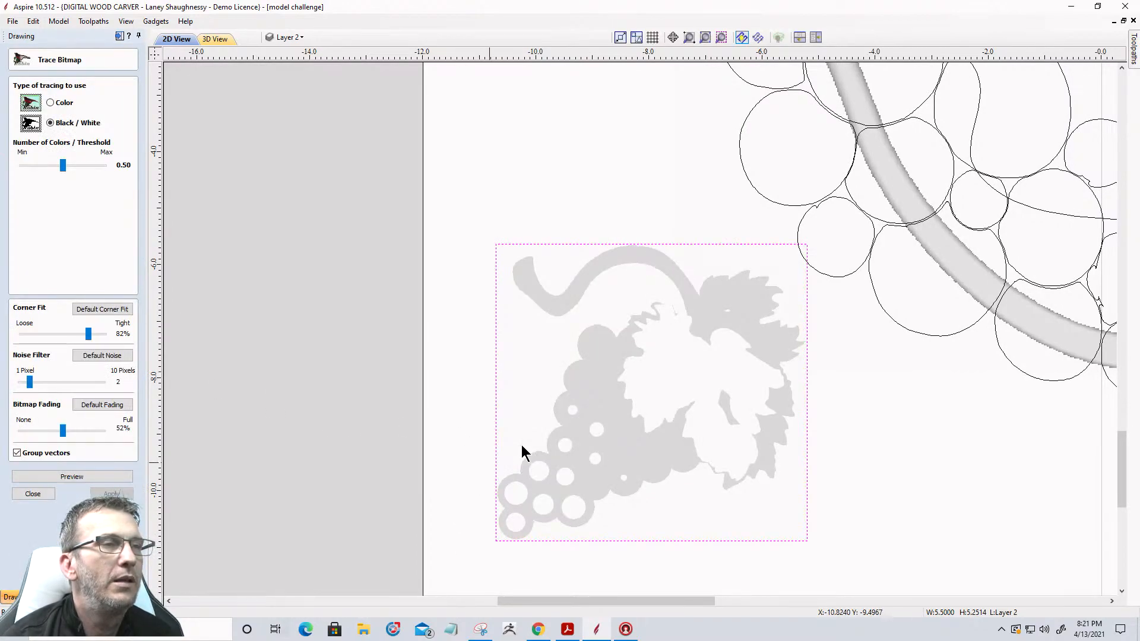
{"action": "scroll", "coordinate": [687, 420], "scroll_direction": "up", "scroll_amount": 3}
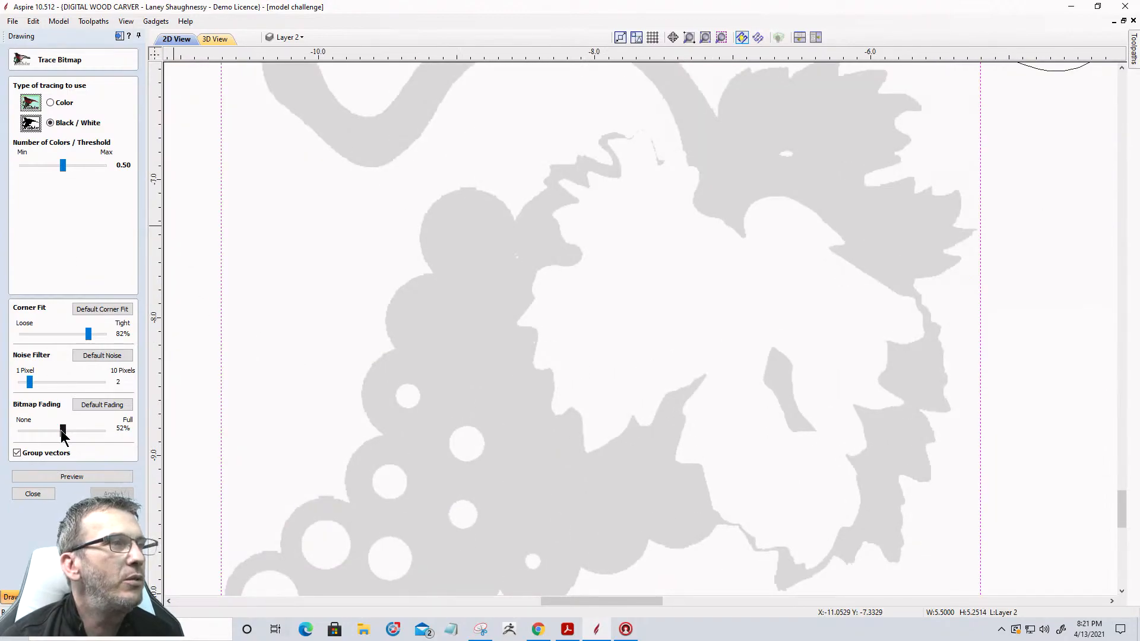
{"action": "left_click_drag", "start_coordinate": [62, 430], "coordinate": [20, 430]}
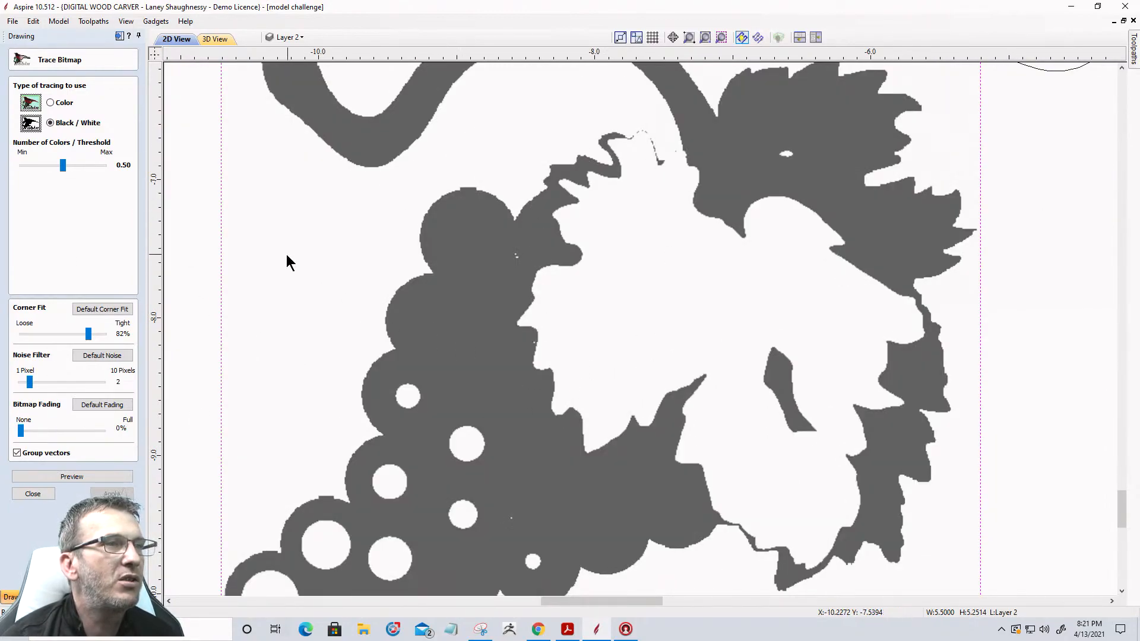
{"action": "mouse_move", "coordinate": [63, 166]}
{"action": "left_mouse_down"}
{"action": "mouse_move", "coordinate": [76, 168]}
{"action": "mouse_move", "coordinate": [51, 167]}
{"action": "mouse_move", "coordinate": [62, 167]}
{"action": "left_mouse_up"}
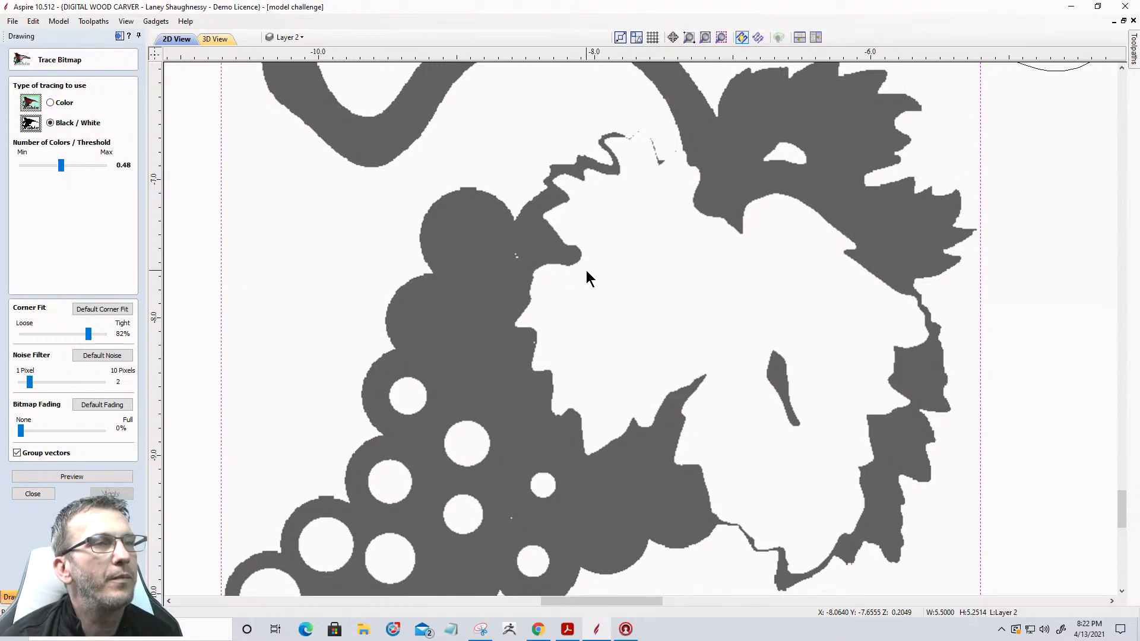
{"action": "left_click", "coordinate": [61, 476]}
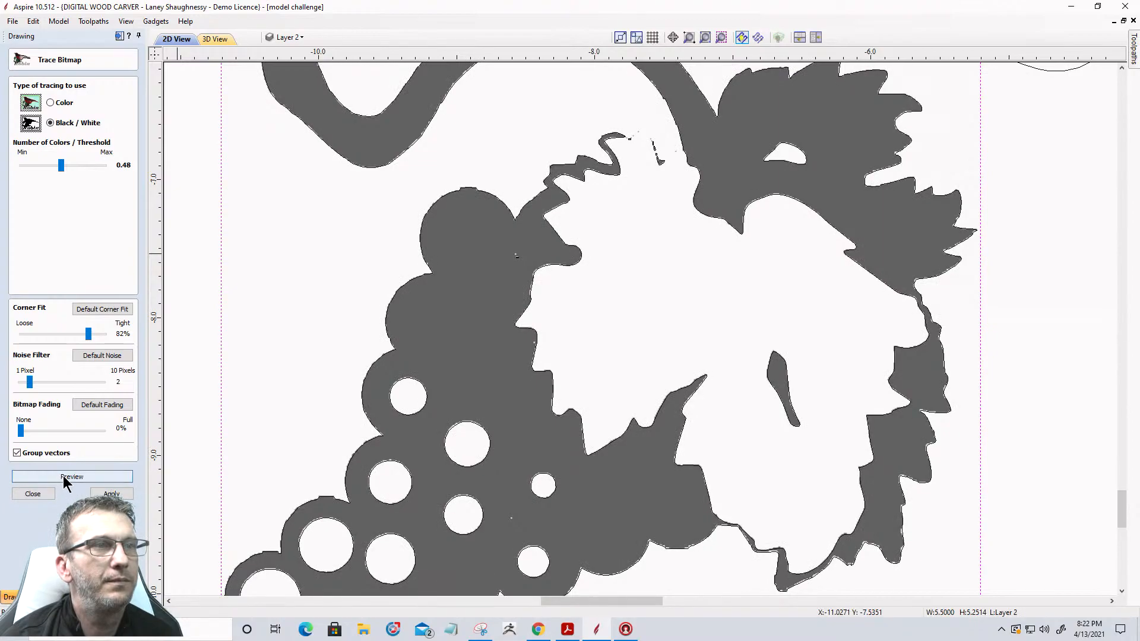
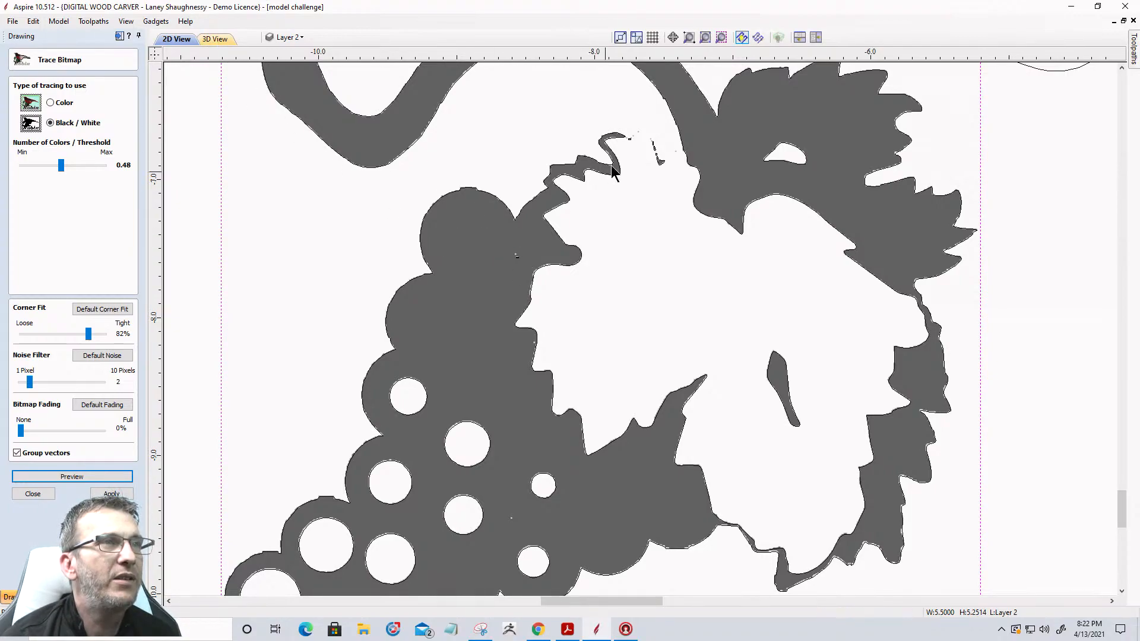
{"action": "scroll", "coordinate": [609, 175], "scroll_direction": "up", "scroll_amount": 3}
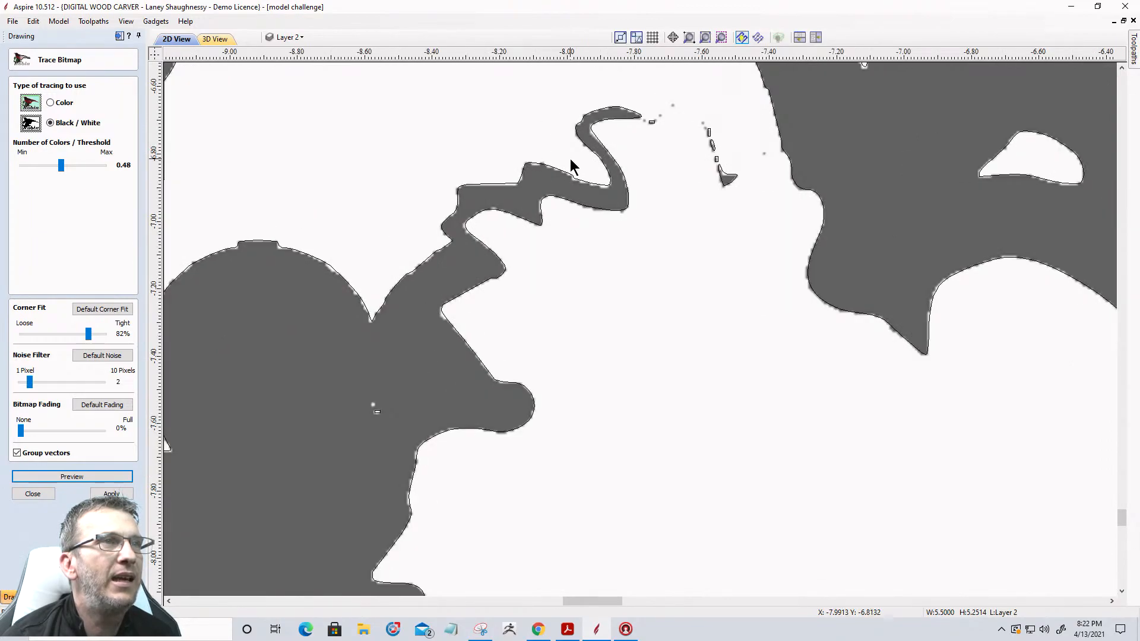
{"action": "left_click", "coordinate": [627, 203]}
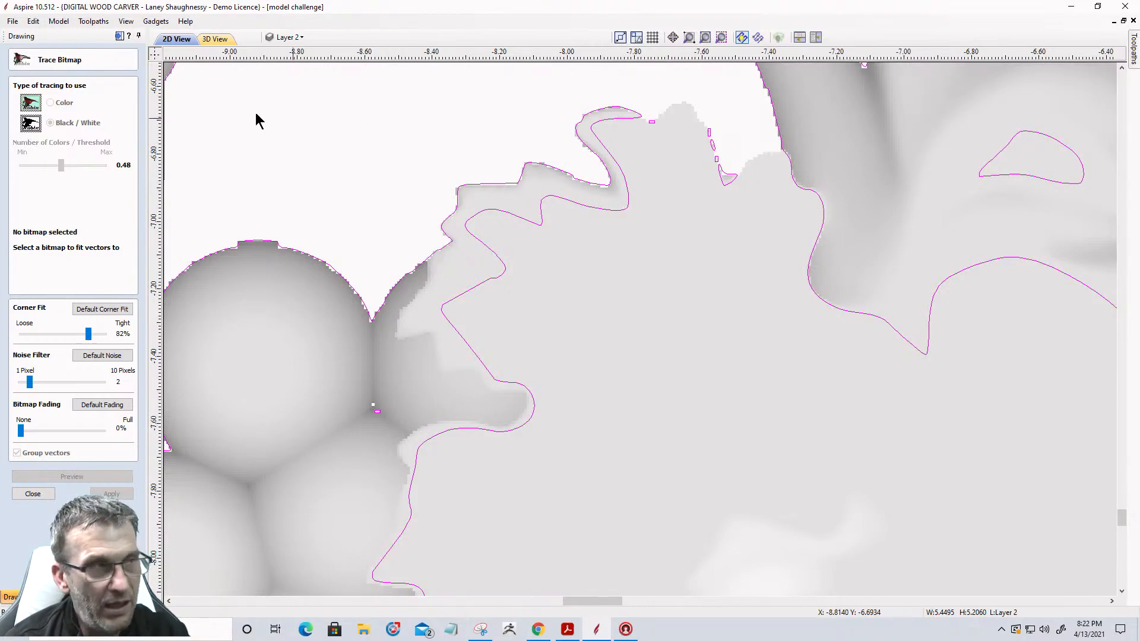
{"action": "left_click", "coordinate": [31, 494]}
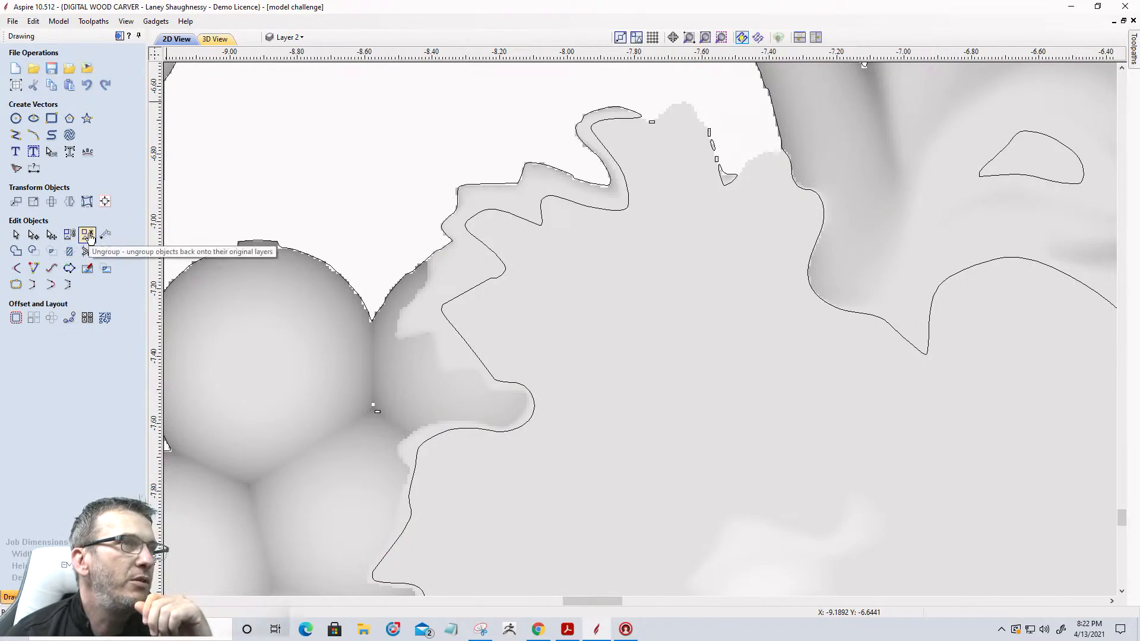
Open the traced vectors for node editing and cut the outline at the notch where the leaf meets the upper grapes
{"action": "left_click", "coordinate": [573, 202]}
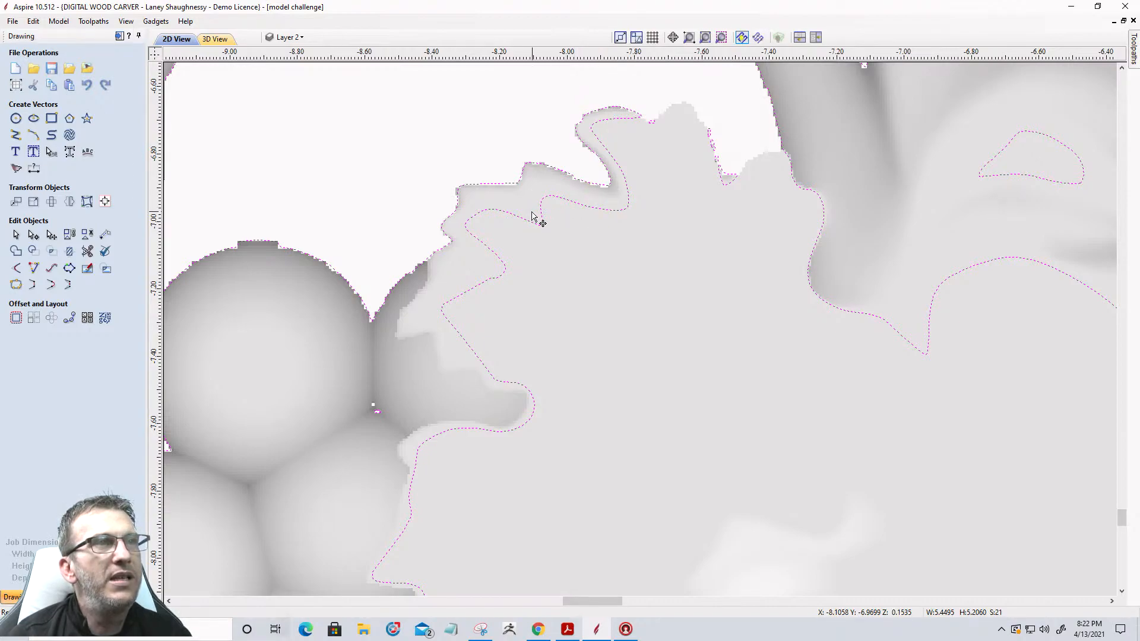
{"action": "scroll", "coordinate": [586, 202], "scroll_direction": "down", "scroll_amount": 3}
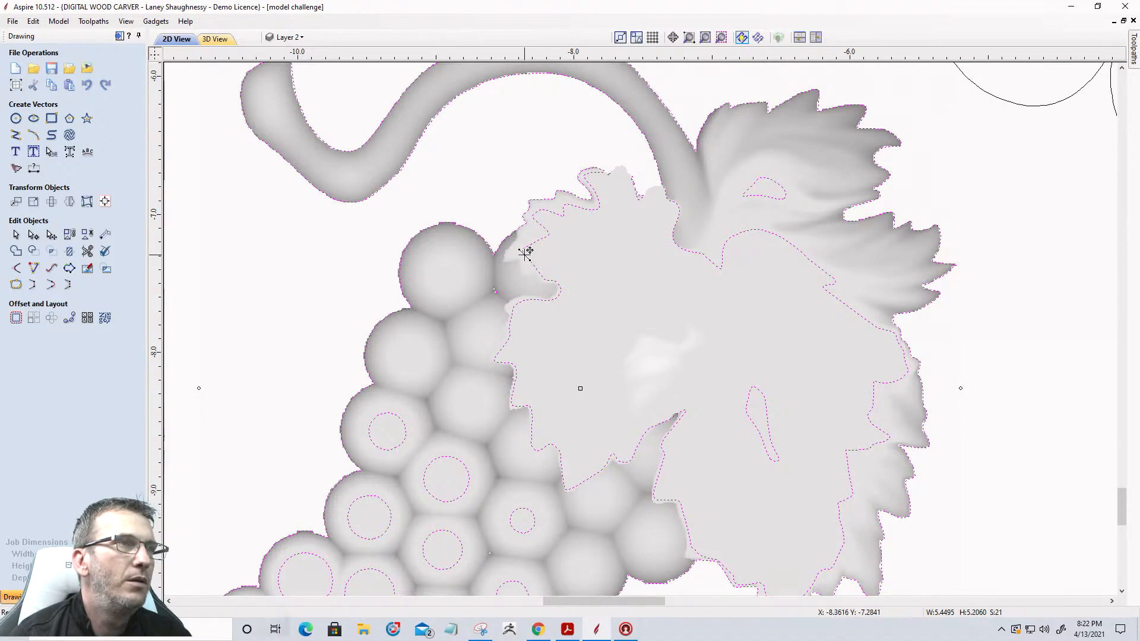
{"action": "scroll", "coordinate": [525, 249], "scroll_direction": "up", "scroll_amount": 2}
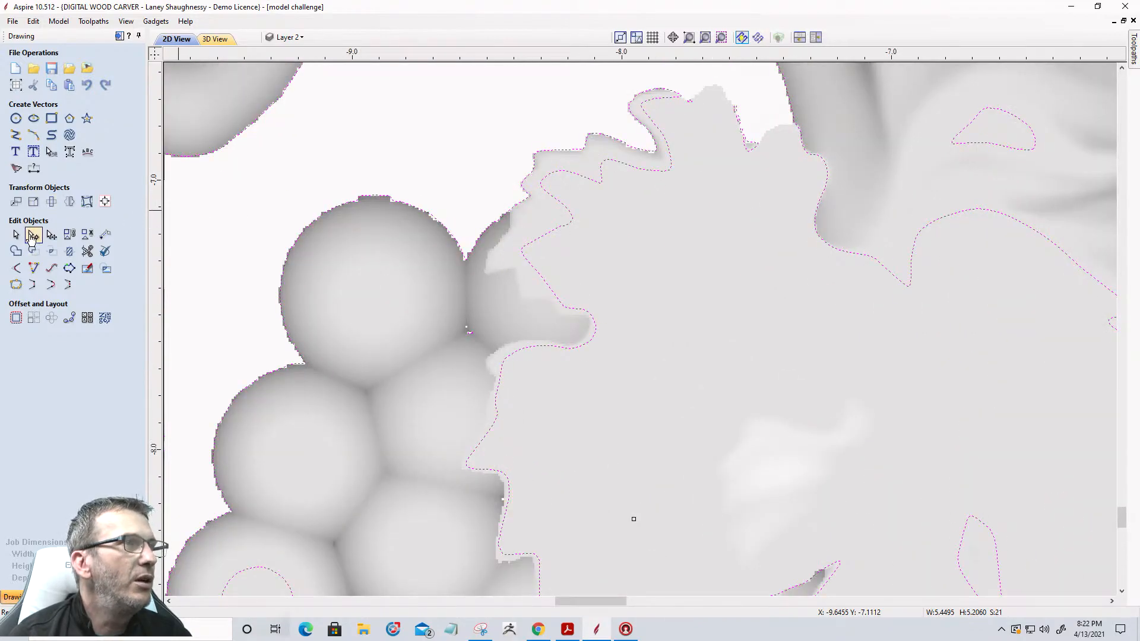
{"action": "left_click", "coordinate": [33, 236]}
{"action": "right_click", "coordinate": [522, 247]}
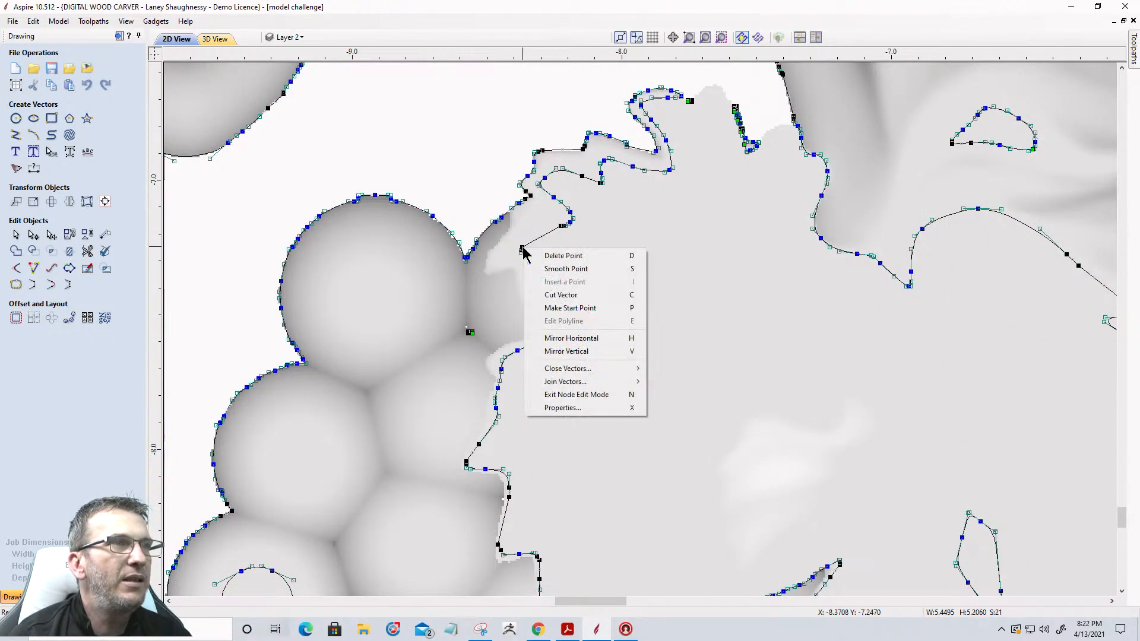
{"action": "left_click", "coordinate": [544, 294]}
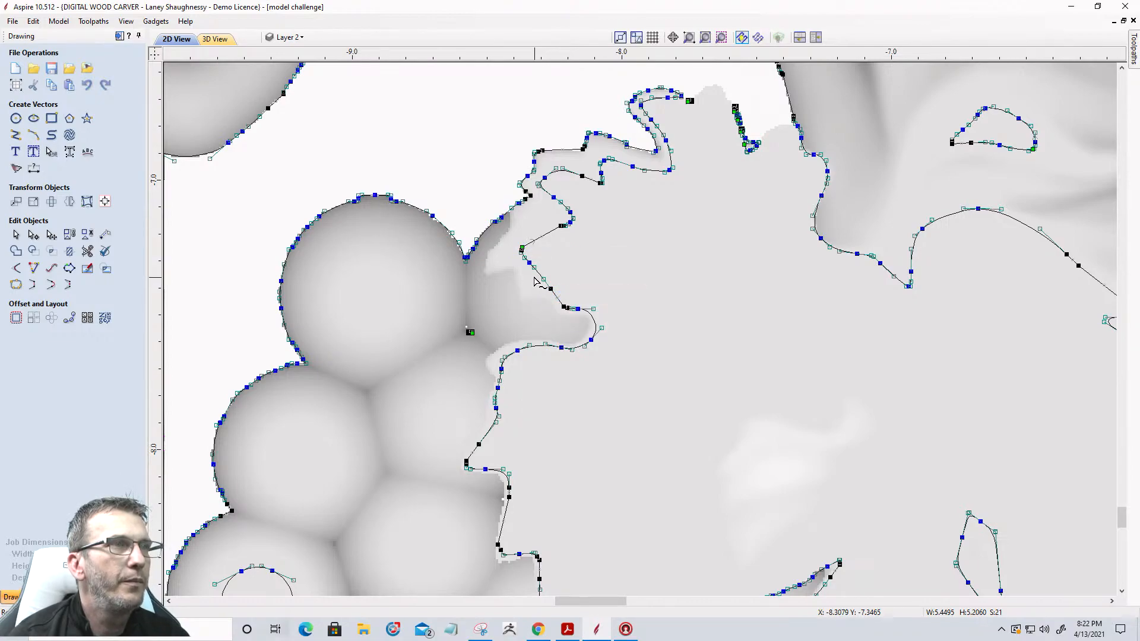
Leave node editing and undo the cut and the trace of the Grapes-X model
{"action": "scroll", "coordinate": [517, 267], "scroll_direction": "down", "scroll_amount": 3}
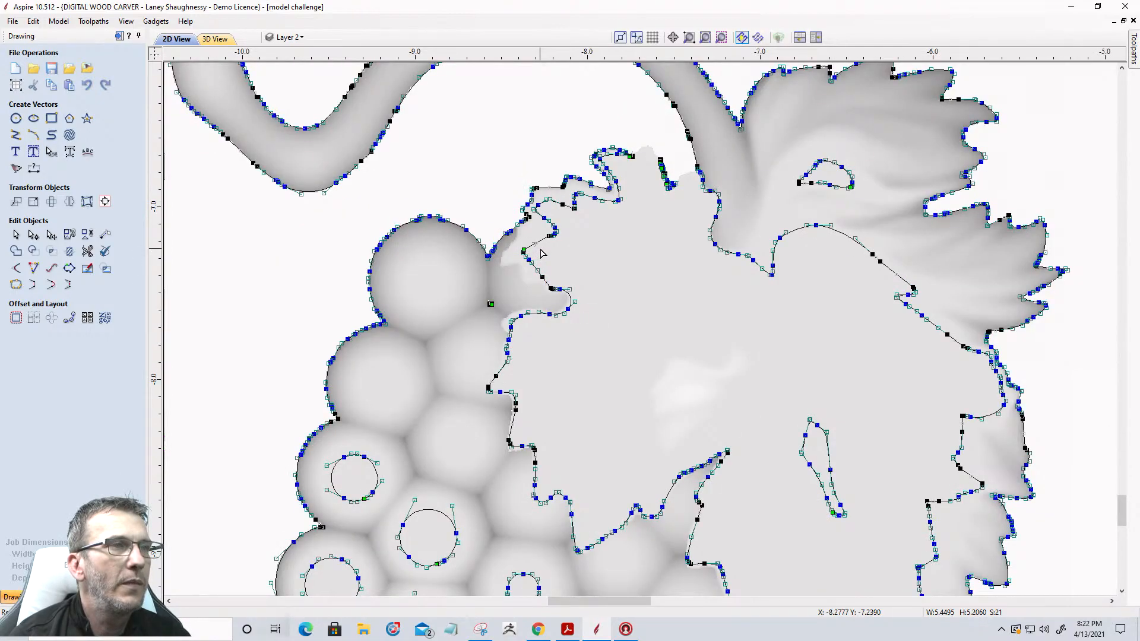
{"action": "scroll", "coordinate": [567, 505], "scroll_direction": "up", "scroll_amount": 2}
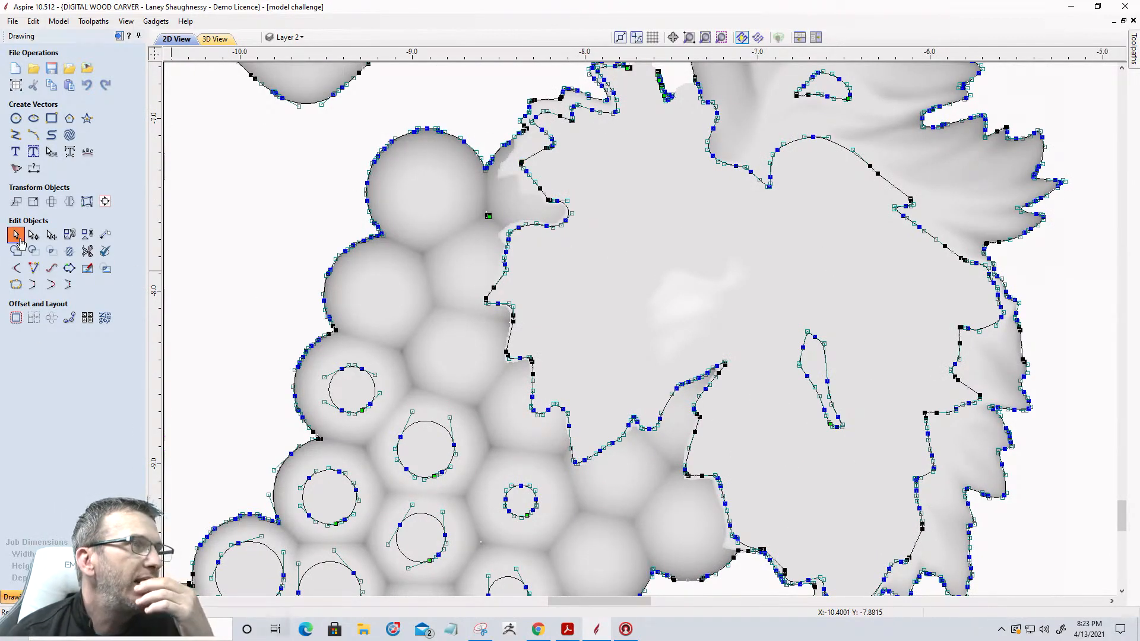
{"action": "left_click", "coordinate": [17, 238]}
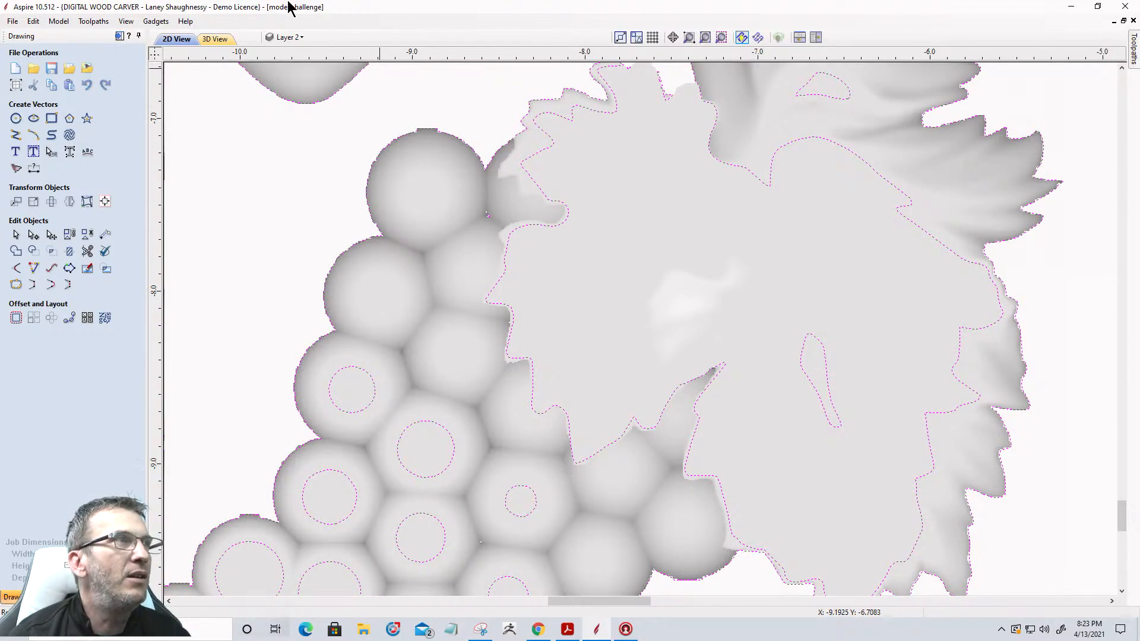
{"action": "left_click", "coordinate": [394, 195]}
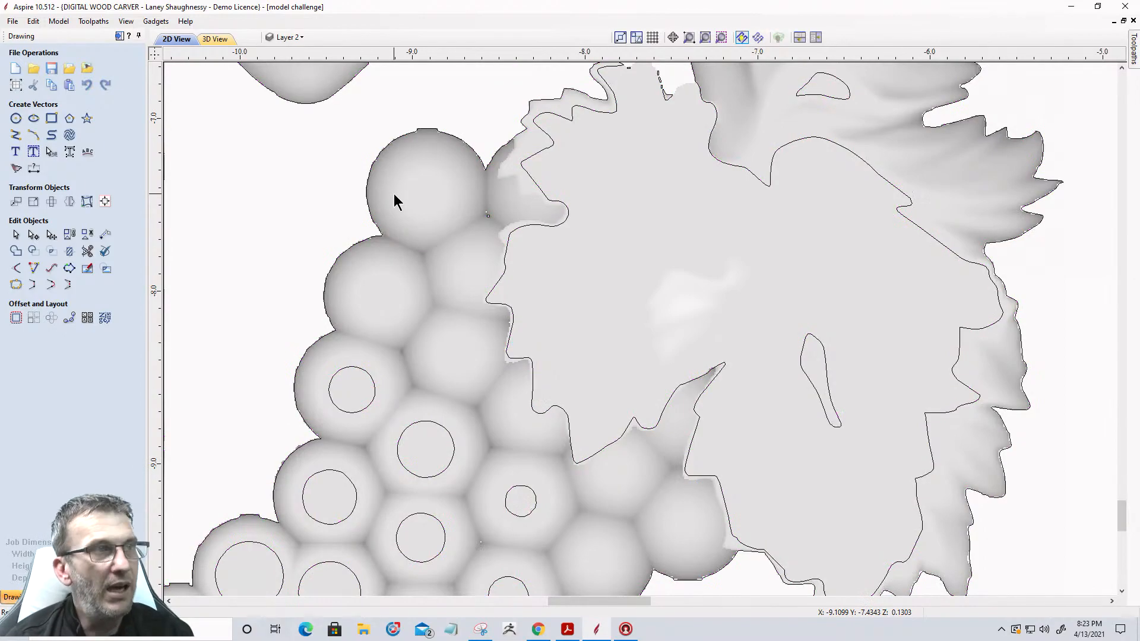
{"action": "key", "text": "ctrl+z"}
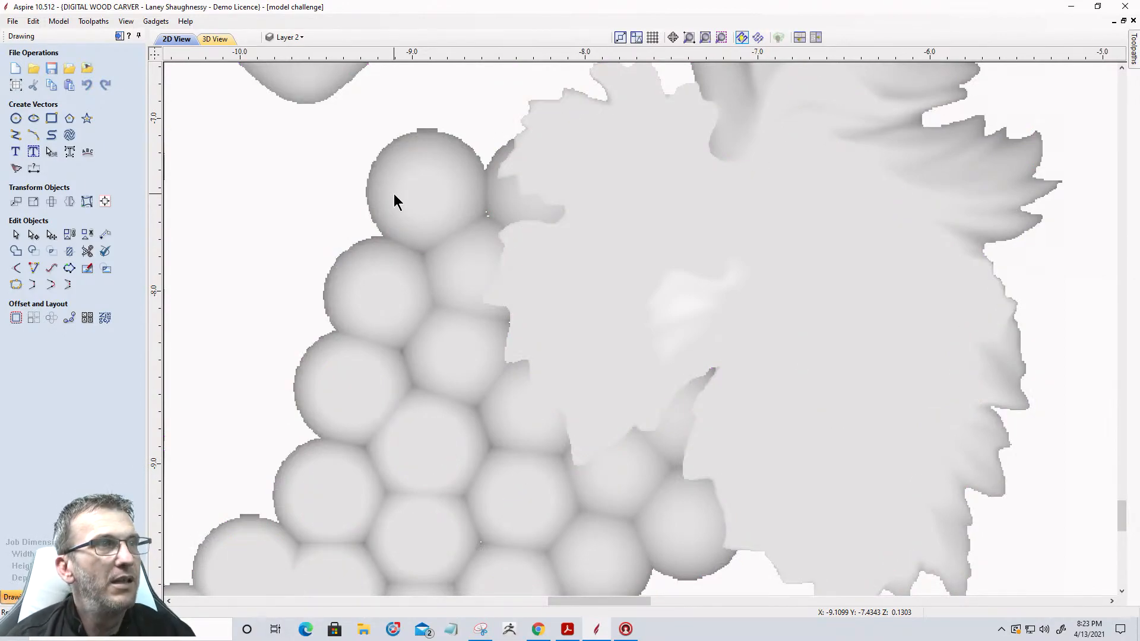
Trace the Grapes-X model again as grouped black/white vectors with a threshold of 0.40
{"action": "left_click", "coordinate": [619, 199]}
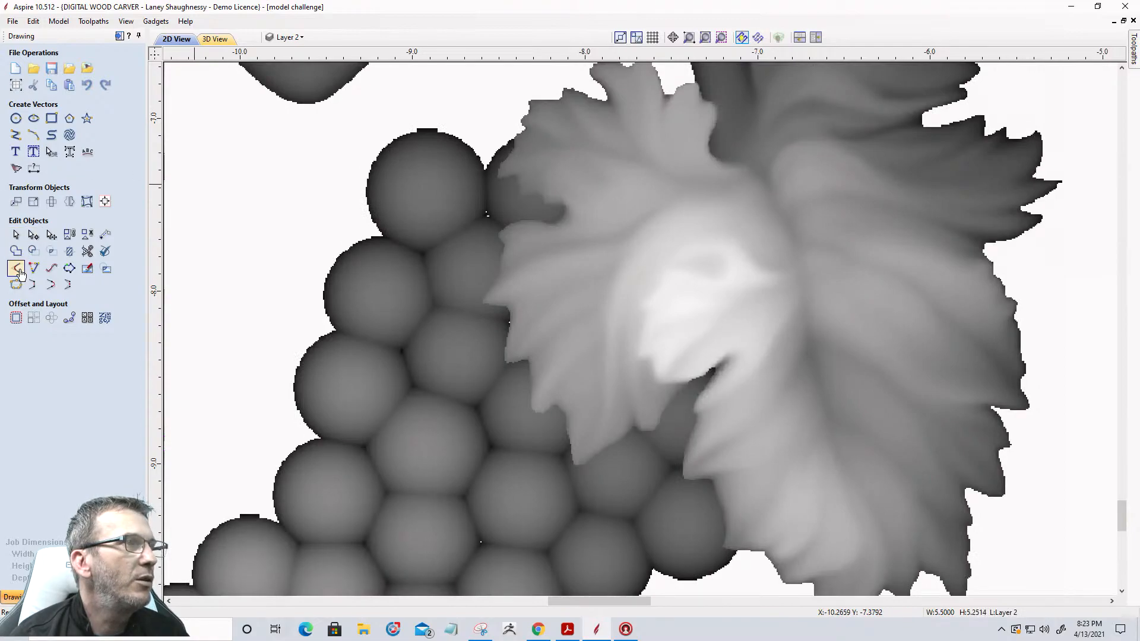
{"action": "left_click", "coordinate": [16, 168]}
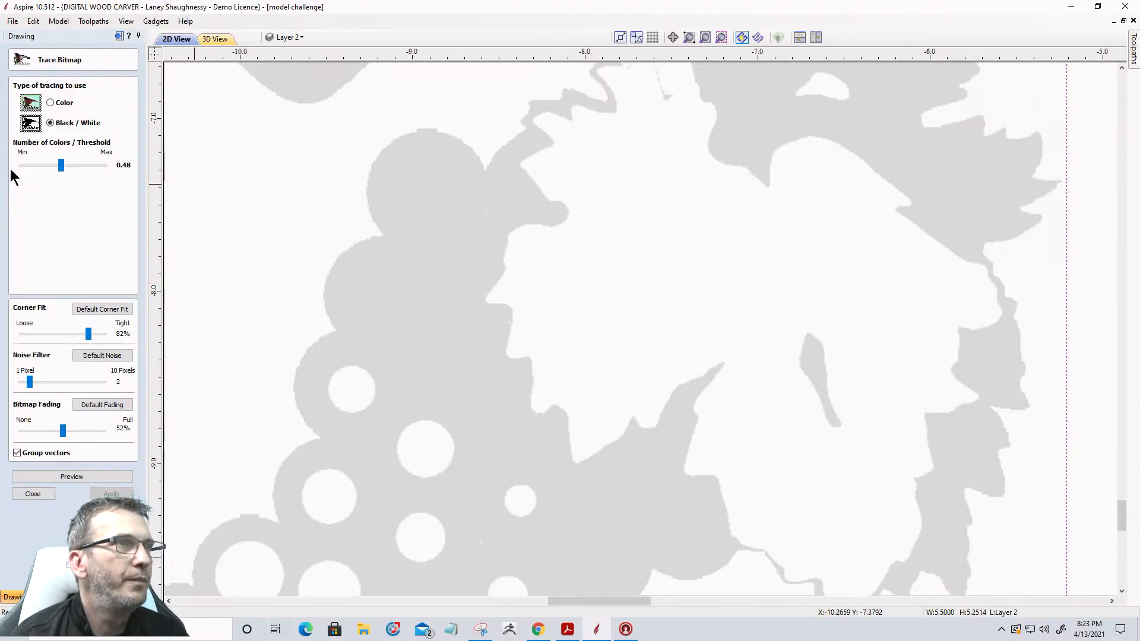
{"action": "mouse_move", "coordinate": [57, 166]}
{"action": "left_mouse_down"}
{"action": "mouse_move", "coordinate": [41, 165]}
{"action": "mouse_move", "coordinate": [52, 164]}
{"action": "left_mouse_up"}
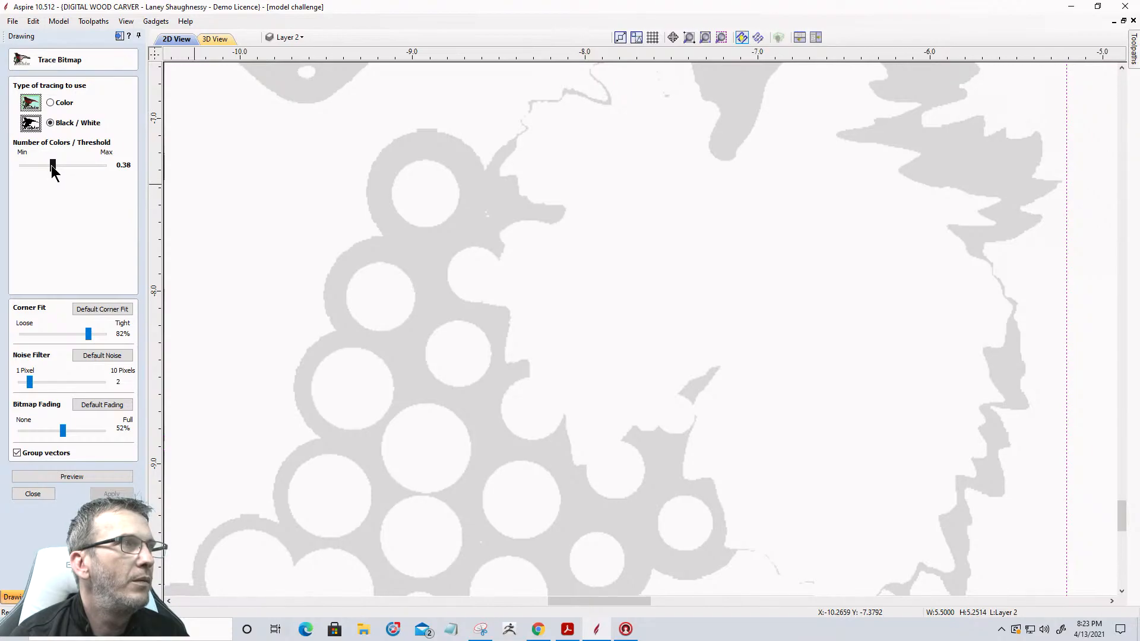
{"action": "left_click_drag", "start_coordinate": [52, 167], "coordinate": [55, 168]}
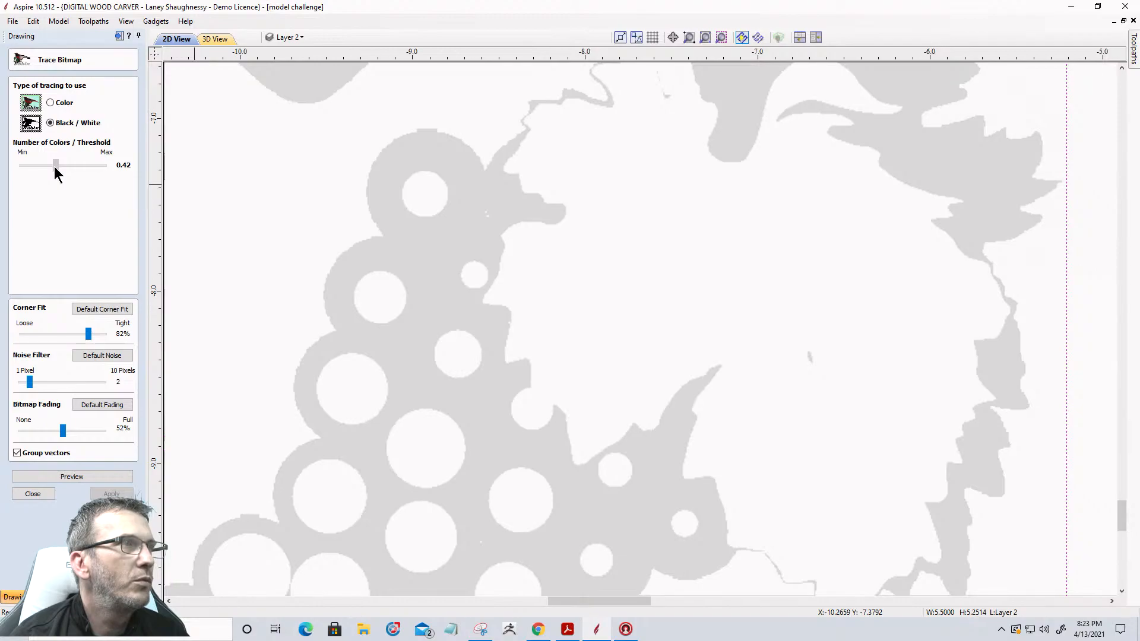
{"action": "left_click_drag", "start_coordinate": [54, 167], "coordinate": [53, 168]}
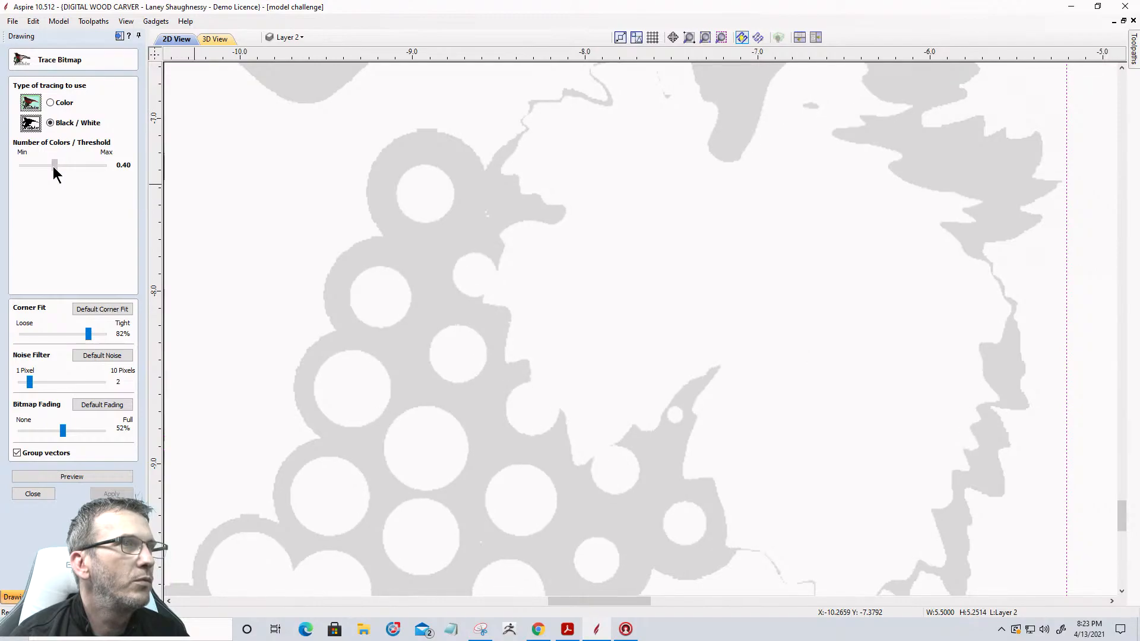
{"action": "left_click", "coordinate": [70, 472]}
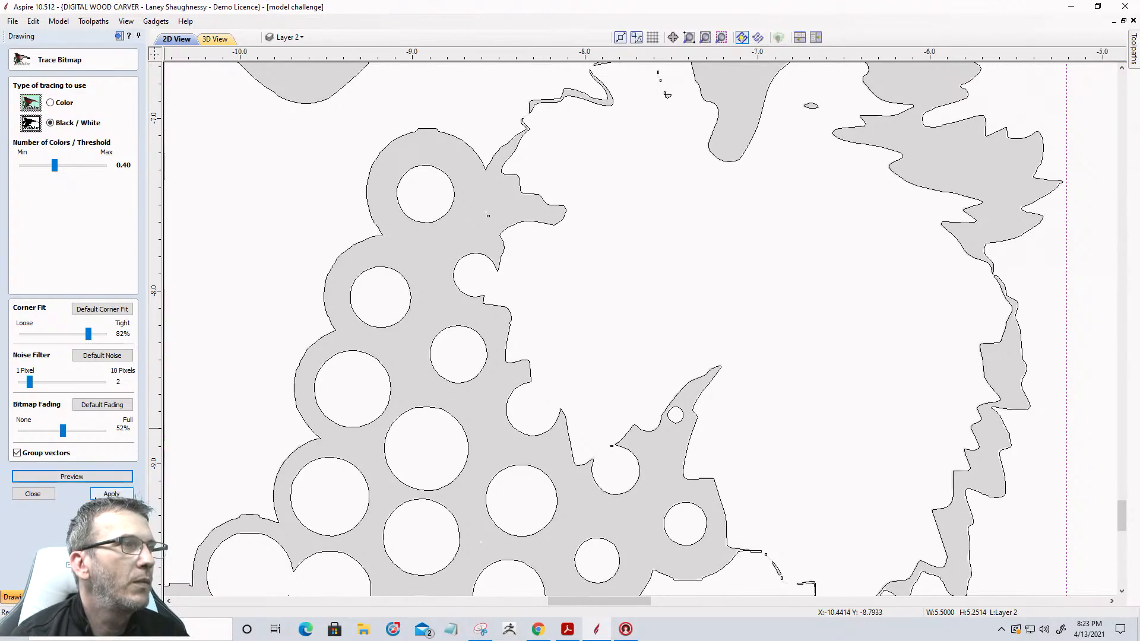
{"action": "left_click", "coordinate": [104, 494]}
{"action": "left_click", "coordinate": [33, 494]}
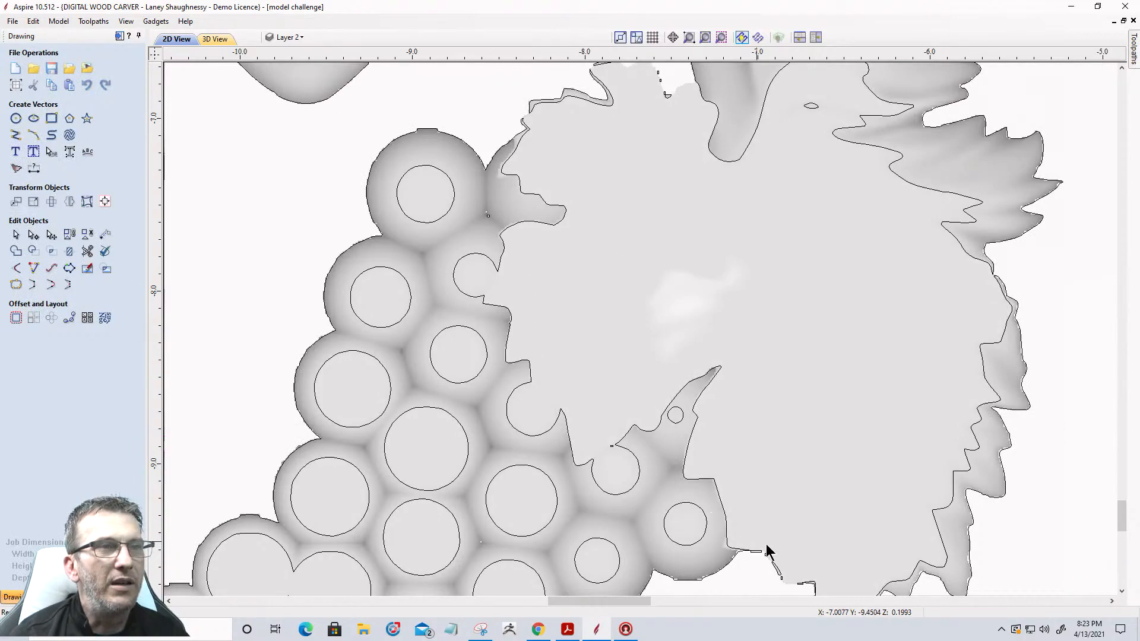
Open all the traced vectors for node editing and cut the outline at the notch where the leaf meets the top grape
{"action": "scroll", "coordinate": [508, 153], "scroll_direction": "up", "scroll_amount": 2}
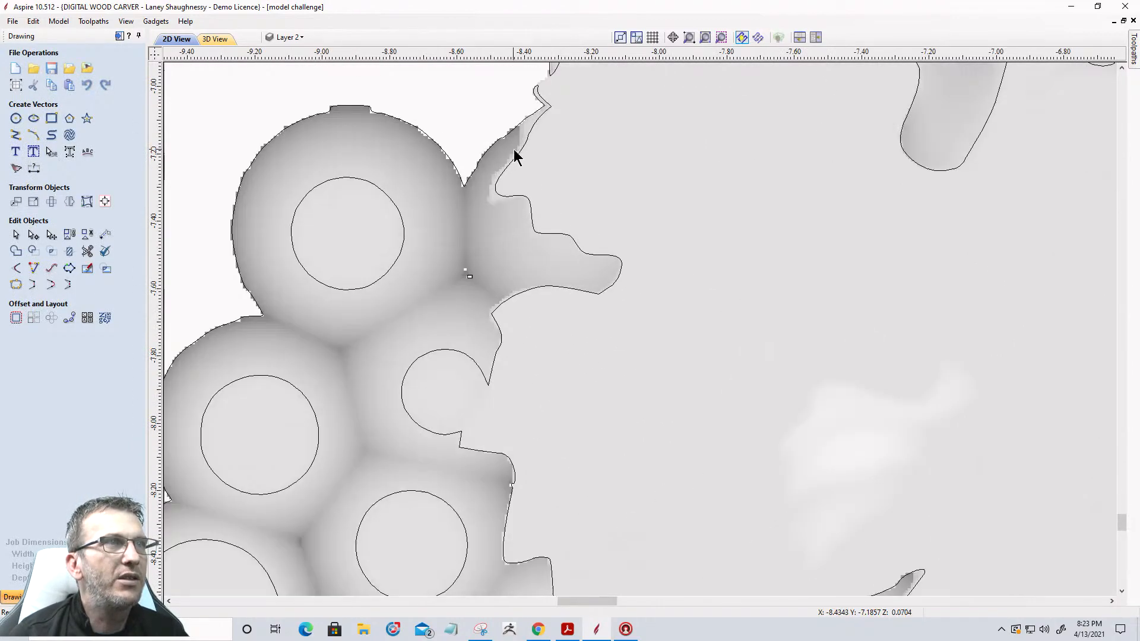
{"action": "key", "text": "ctrl+a"}
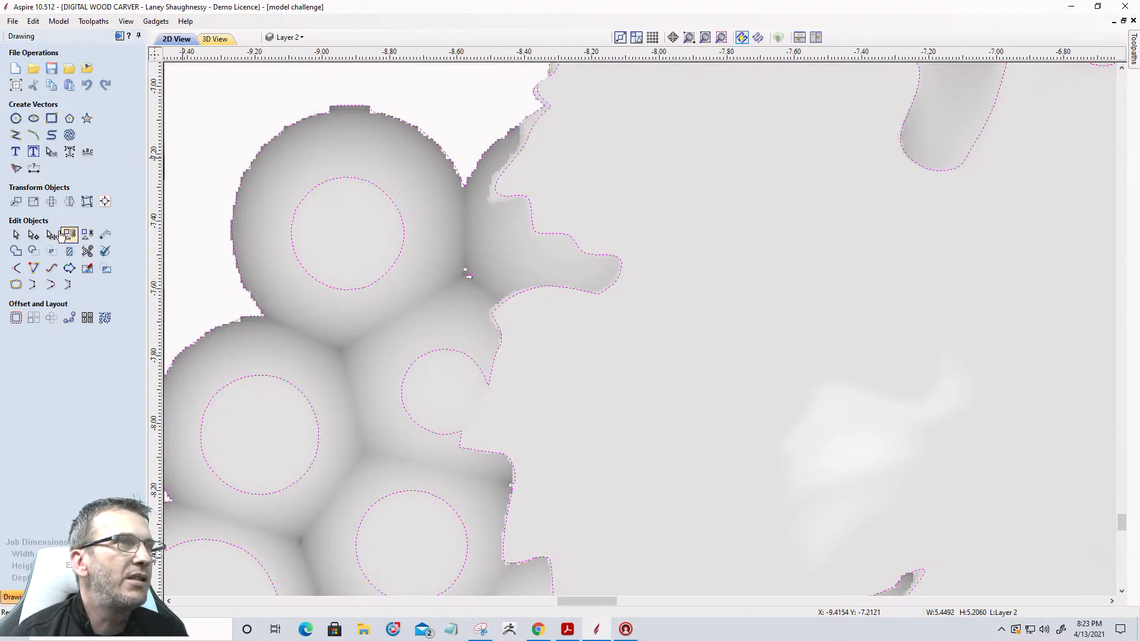
{"action": "left_click", "coordinate": [69, 235]}
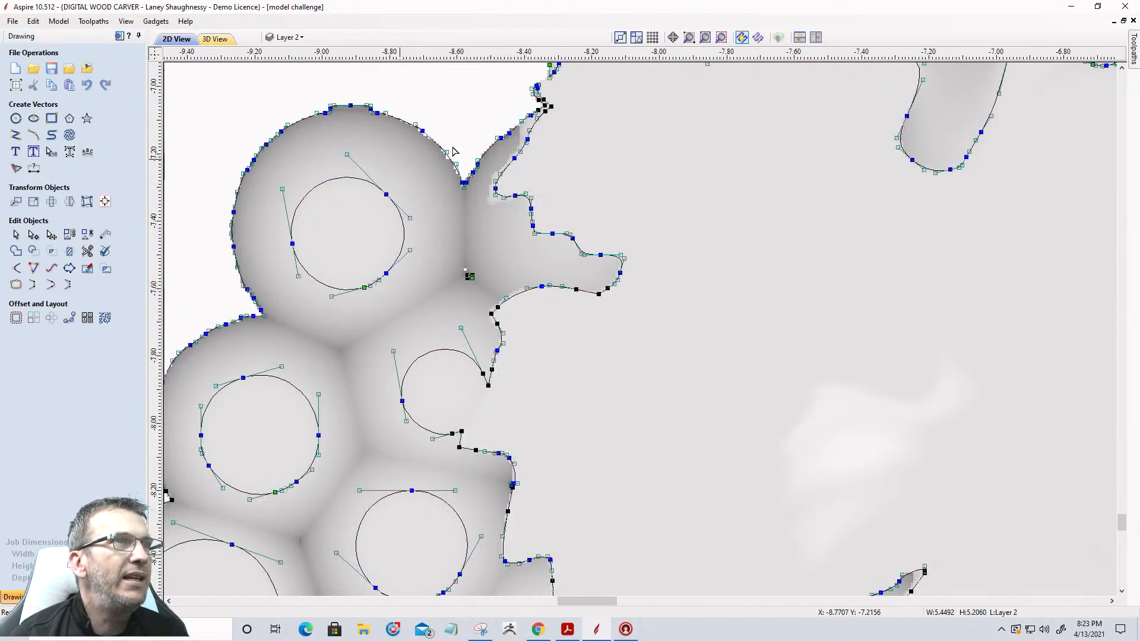
{"action": "right_click", "coordinate": [552, 105]}
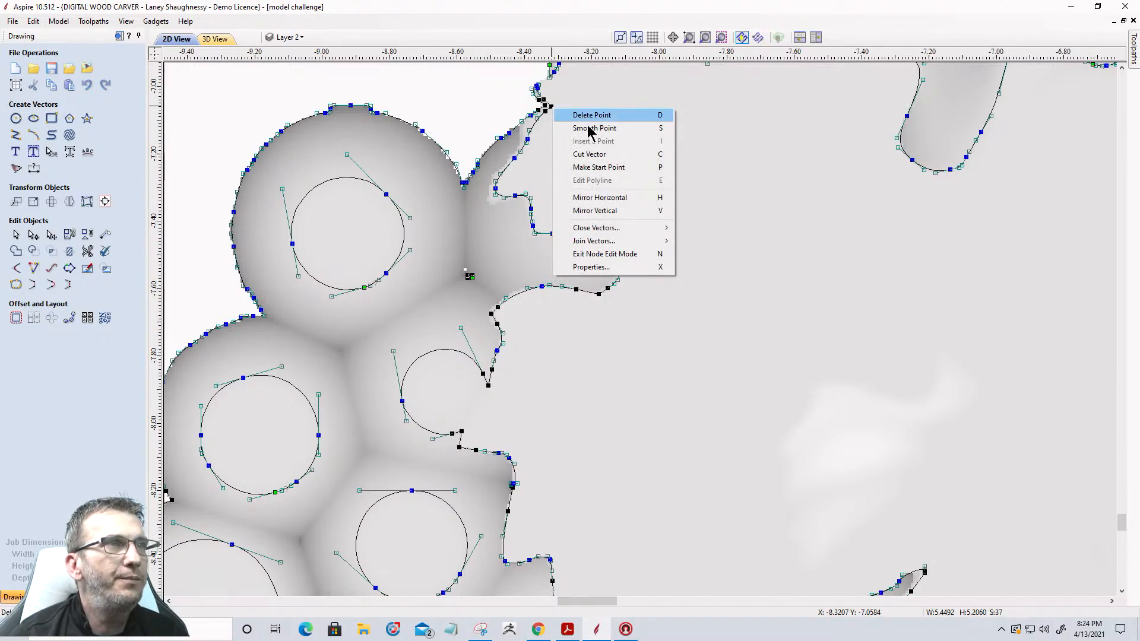
{"action": "left_click", "coordinate": [590, 154]}
Cut the traced outline at the pointed tip where the leaf's lower edge meets the rightmost grape
{"action": "scroll", "coordinate": [511, 79], "scroll_direction": "down", "scroll_amount": 4}
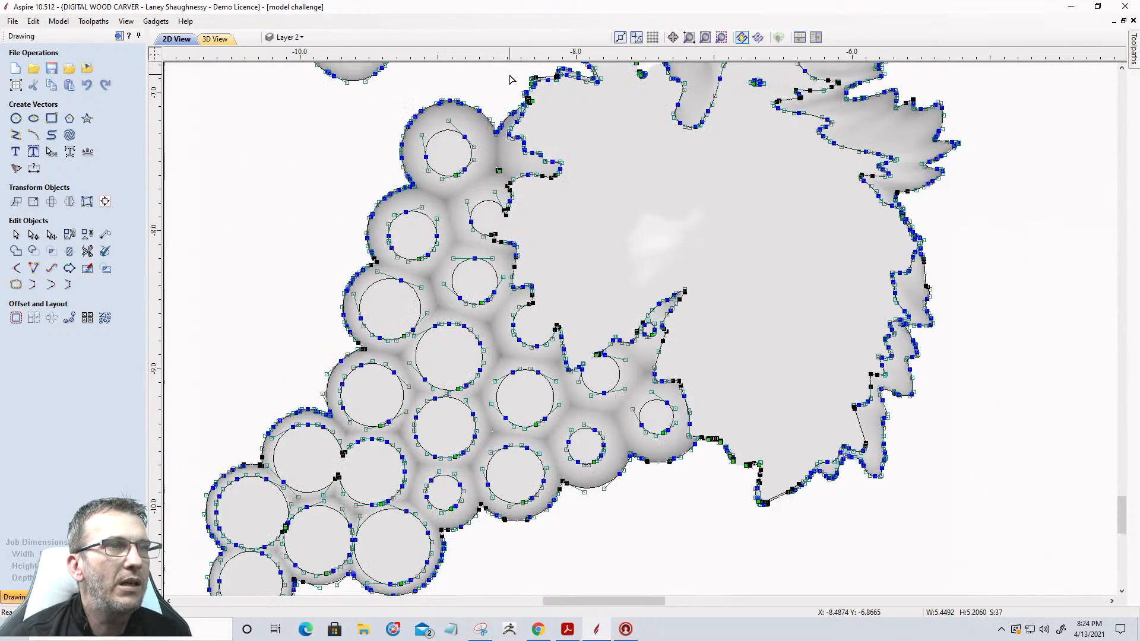
{"action": "scroll", "coordinate": [708, 463], "scroll_direction": "up", "scroll_amount": 6}
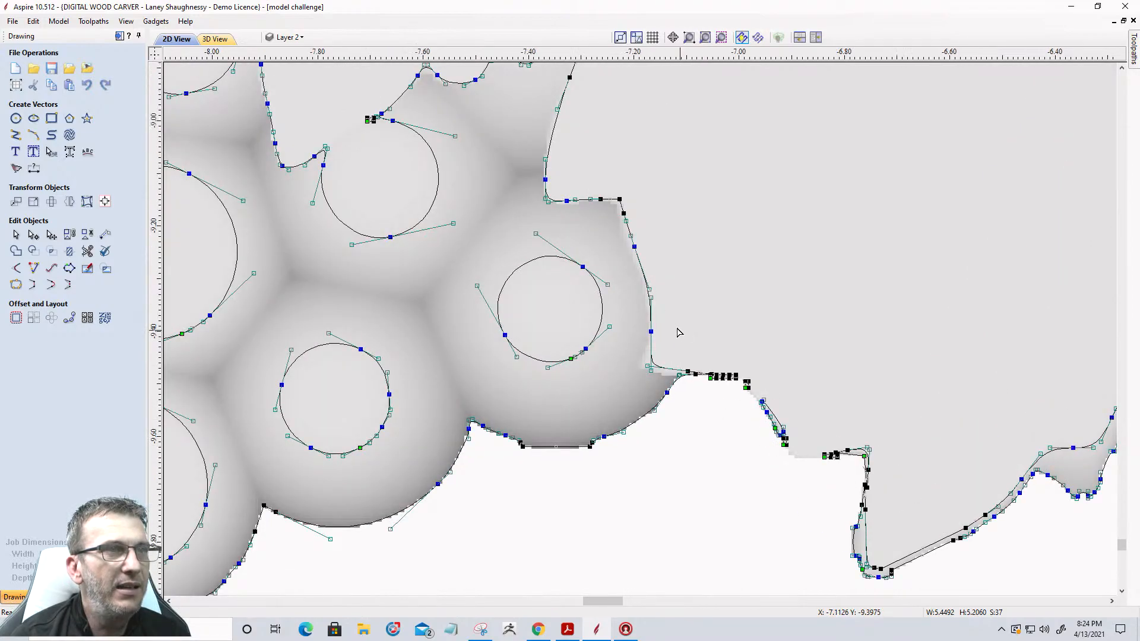
{"action": "scroll", "coordinate": [713, 347], "scroll_direction": "up", "scroll_amount": 3}
{"action": "scroll", "coordinate": [715, 447], "scroll_direction": "up", "scroll_amount": 3}
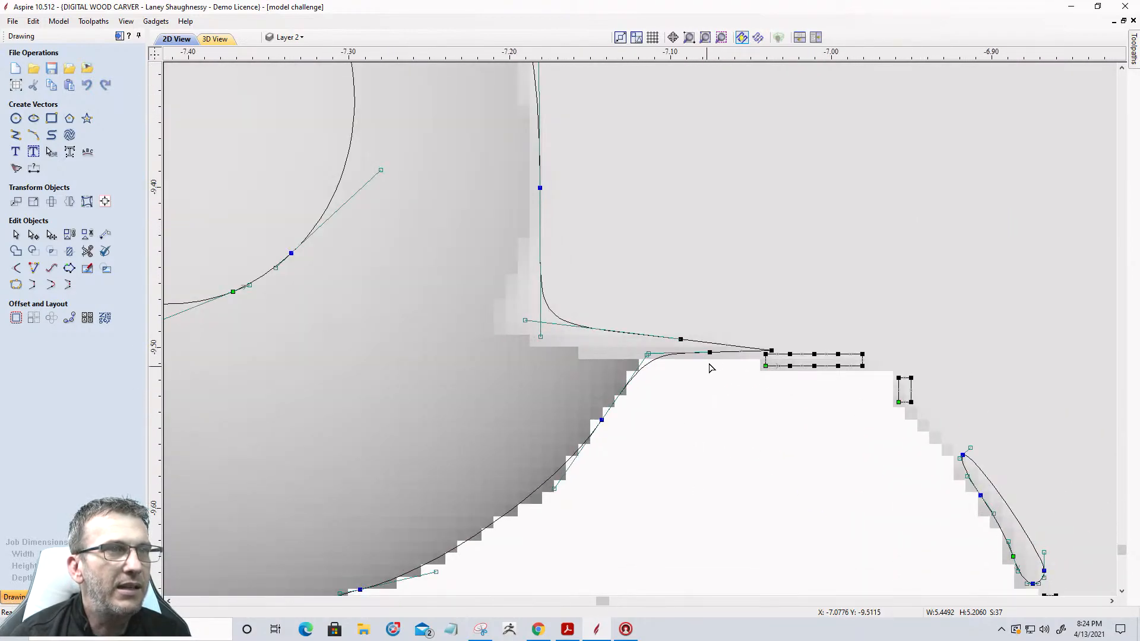
{"action": "right_click", "coordinate": [769, 350]}
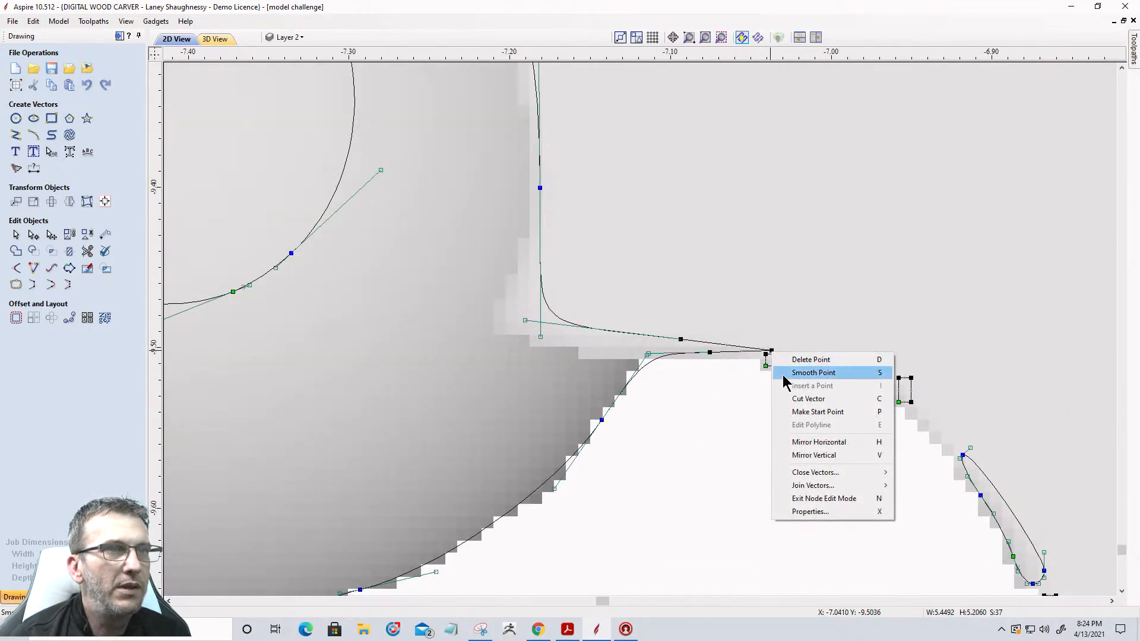
{"action": "left_click", "coordinate": [787, 402]}
{"action": "scroll", "coordinate": [799, 326], "scroll_direction": "down", "scroll_amount": 5}
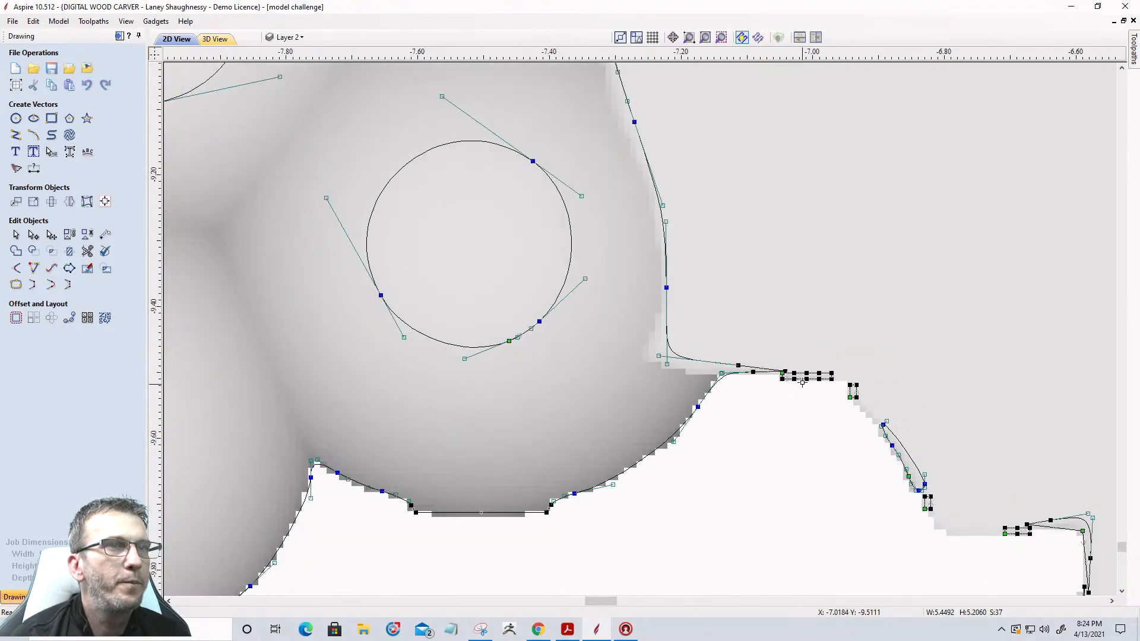
{"action": "scroll", "coordinate": [802, 383], "scroll_direction": "down", "scroll_amount": 2}
{"action": "scroll", "coordinate": [769, 383], "scroll_direction": "up", "scroll_amount": 2}
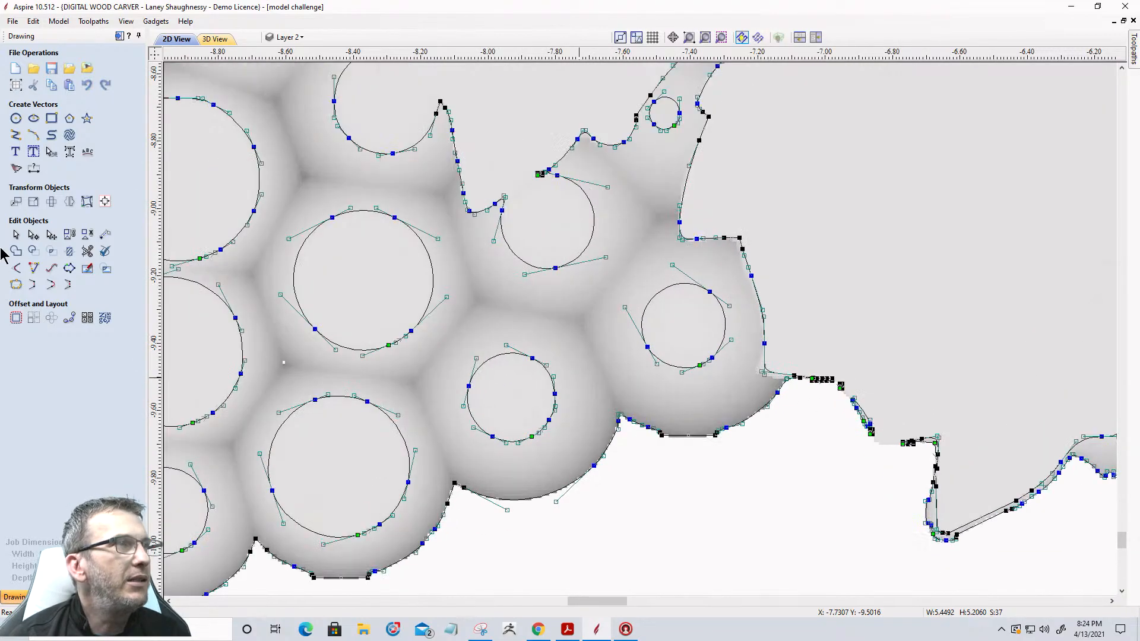
Leave node editing and delete every traced vector except the outline around the grape cluster
{"action": "left_click", "coordinate": [16, 235]}
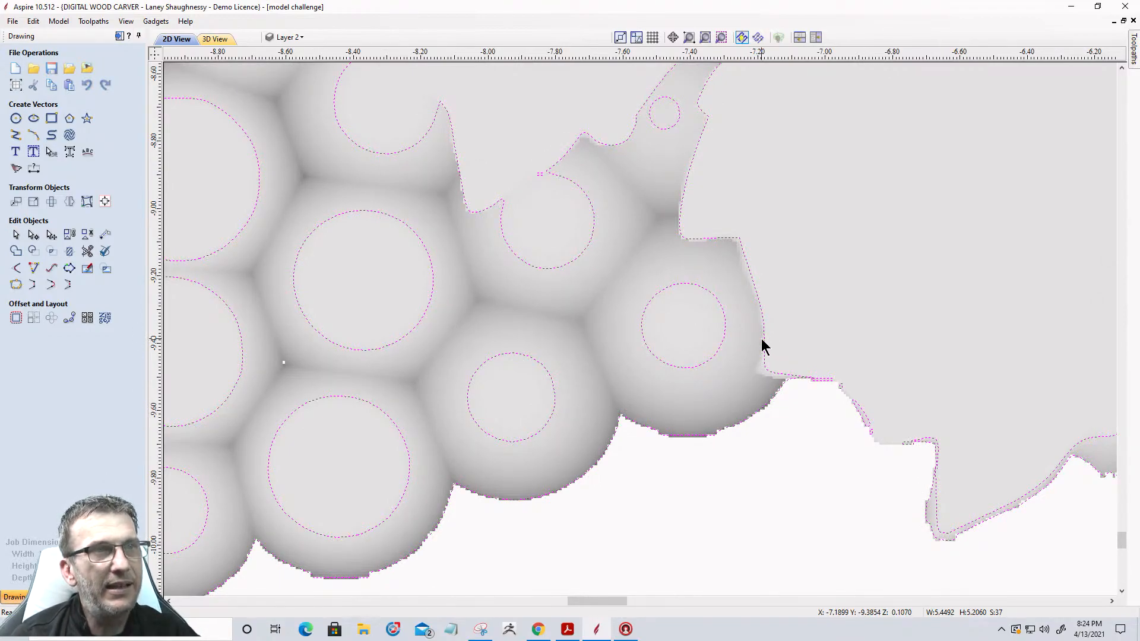
{"action": "scroll", "coordinate": [764, 347], "scroll_direction": "down", "scroll_amount": 5}
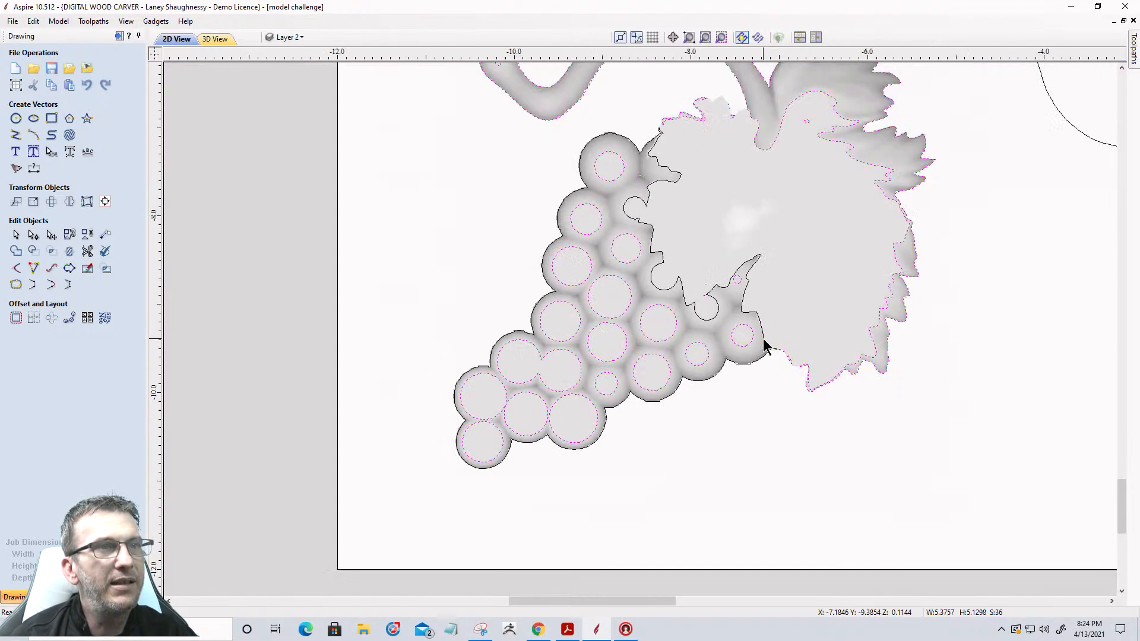
{"action": "scroll", "coordinate": [766, 348], "scroll_direction": "up", "scroll_amount": 5}
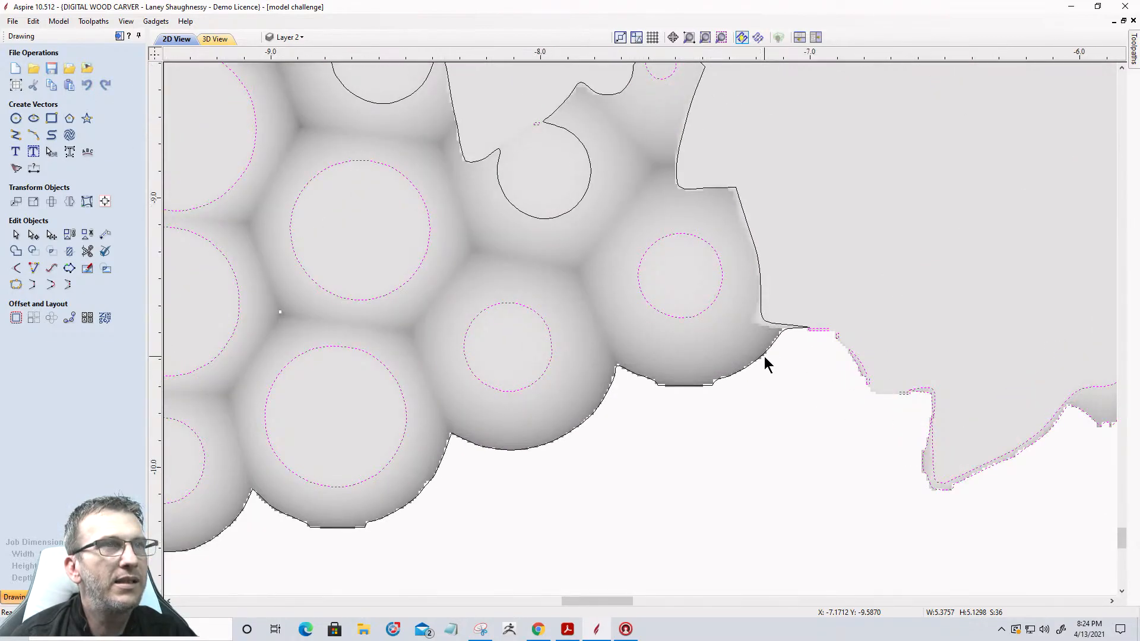
{"action": "scroll", "coordinate": [764, 356], "scroll_direction": "down", "scroll_amount": 7}
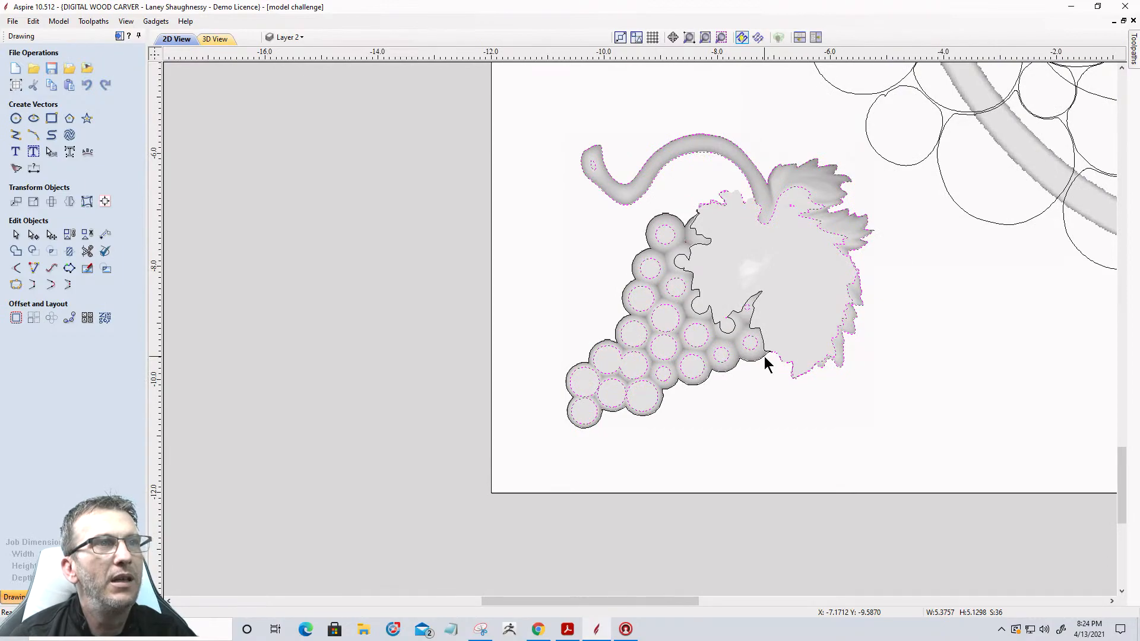
{"action": "scroll", "coordinate": [764, 360], "scroll_direction": "up", "scroll_amount": 1}
{"action": "key", "text": "Escape"}
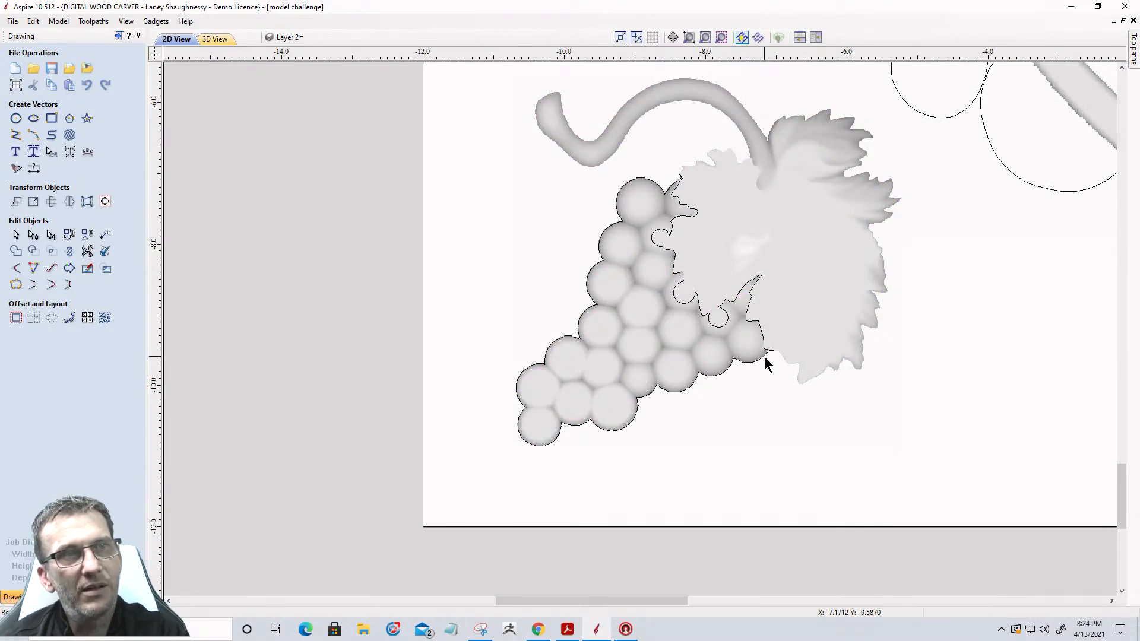
Open the remaining grape cluster outline for node editing and cut it at its tip beside the rightmost grape
{"action": "left_click", "coordinate": [747, 346]}
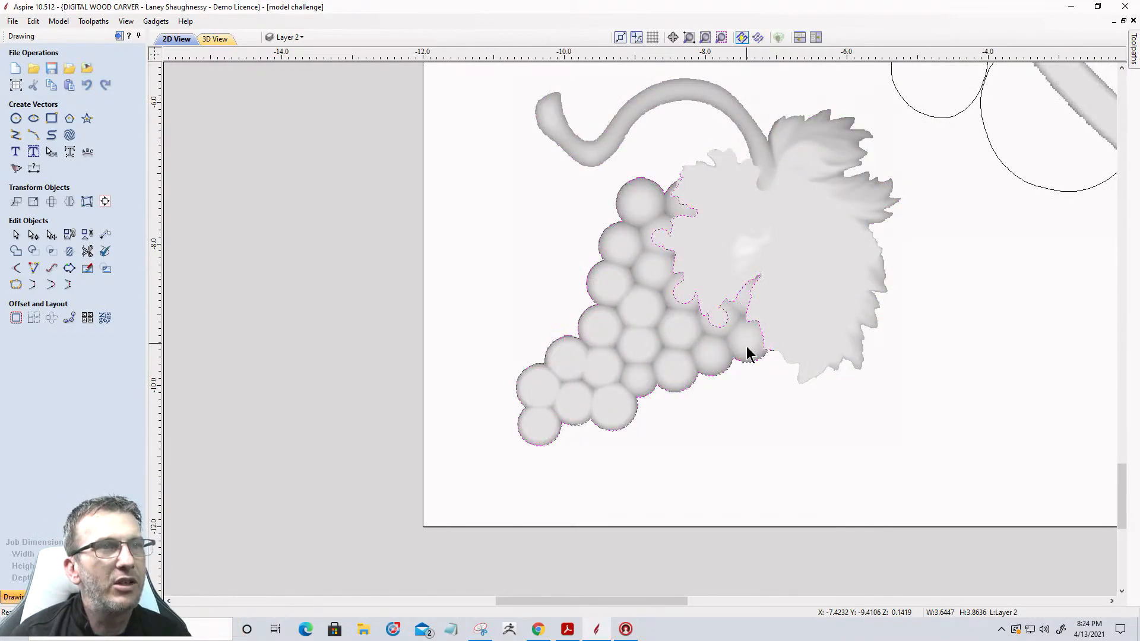
{"action": "left_click", "coordinate": [28, 236]}
{"action": "scroll", "coordinate": [809, 364], "scroll_direction": "up", "scroll_amount": 10}
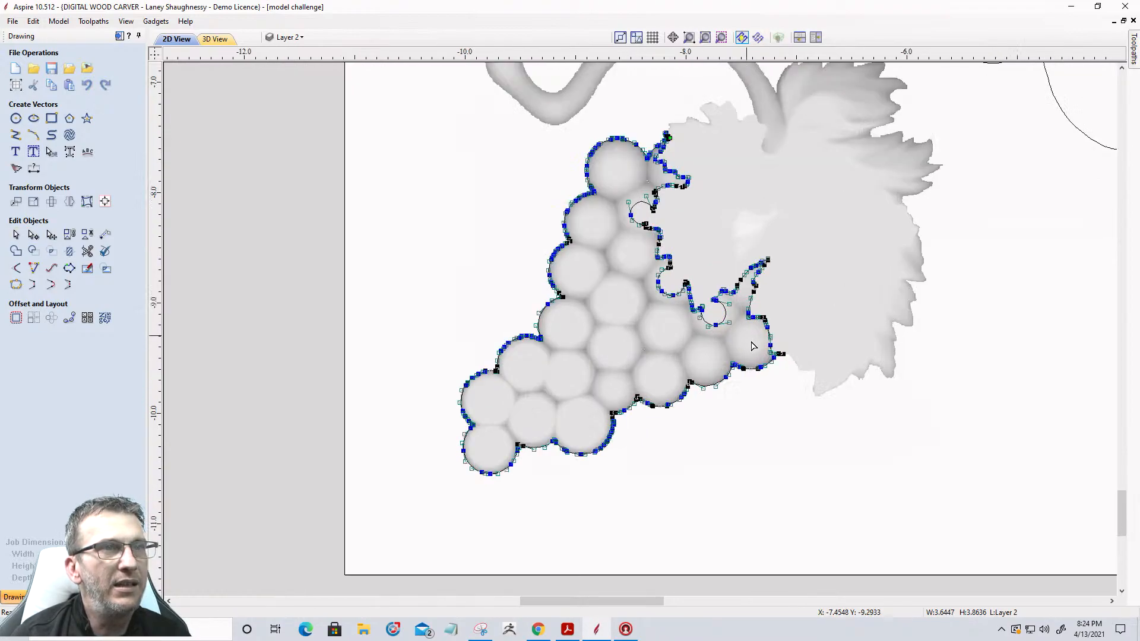
{"action": "scroll", "coordinate": [809, 365], "scroll_direction": "up", "scroll_amount": 6}
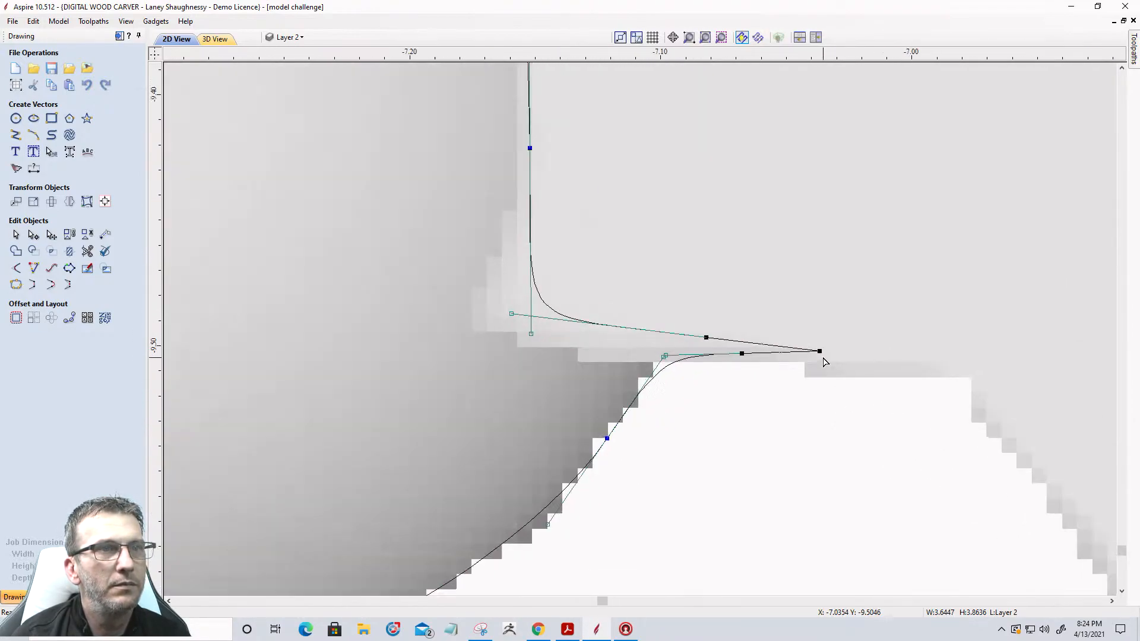
{"action": "right_click", "coordinate": [817, 347]}
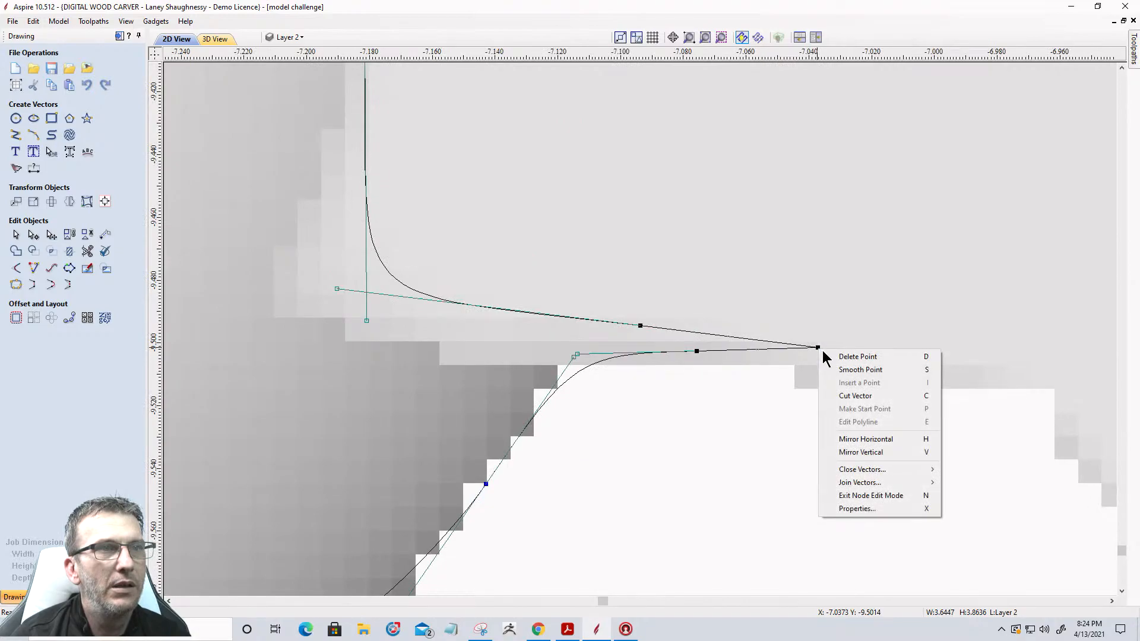
{"action": "left_click", "coordinate": [855, 394]}
{"action": "scroll", "coordinate": [888, 370], "scroll_direction": "down", "scroll_amount": 2}
{"action": "scroll", "coordinate": [887, 370], "scroll_direction": "down", "scroll_amount": 10}
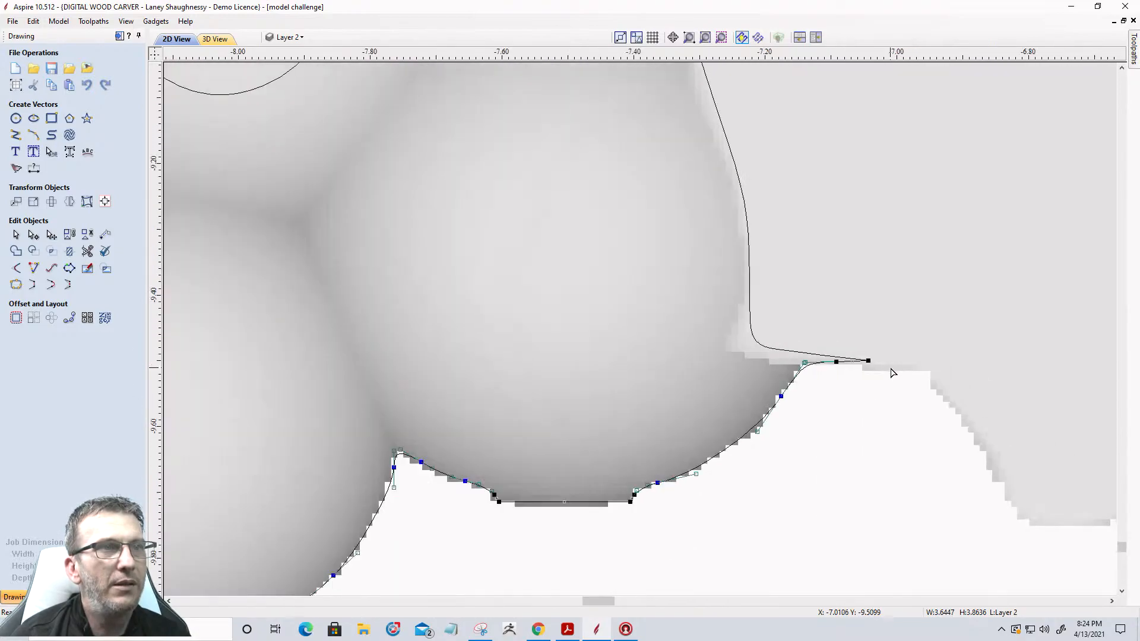
Cut the grape cluster outline at the small lobe above the notch between the leaf and the top grape
{"action": "scroll", "coordinate": [758, 263], "scroll_direction": "down", "scroll_amount": 2}
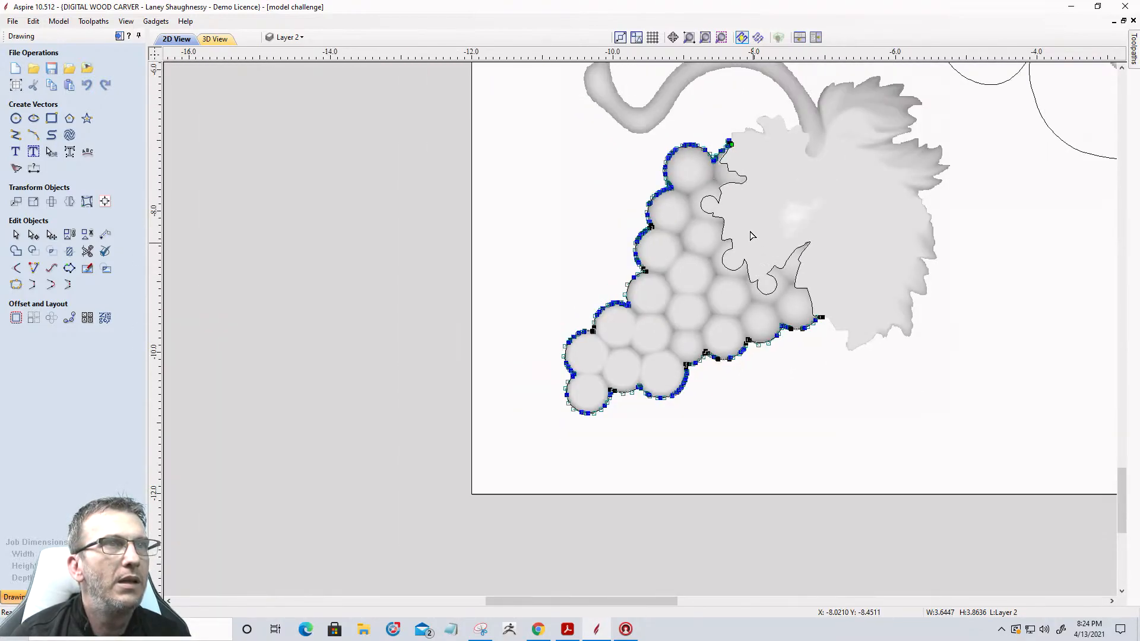
{"action": "scroll", "coordinate": [721, 126], "scroll_direction": "up", "scroll_amount": 6}
{"action": "scroll", "coordinate": [785, 220], "scroll_direction": "up", "scroll_amount": 5}
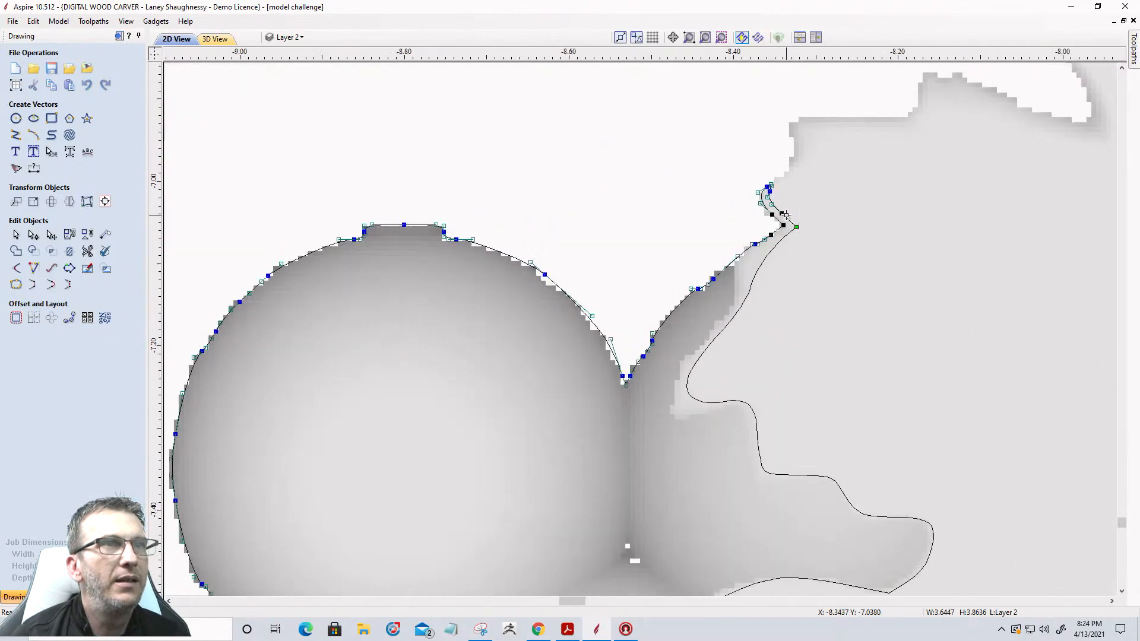
{"action": "right_click", "coordinate": [753, 176]}
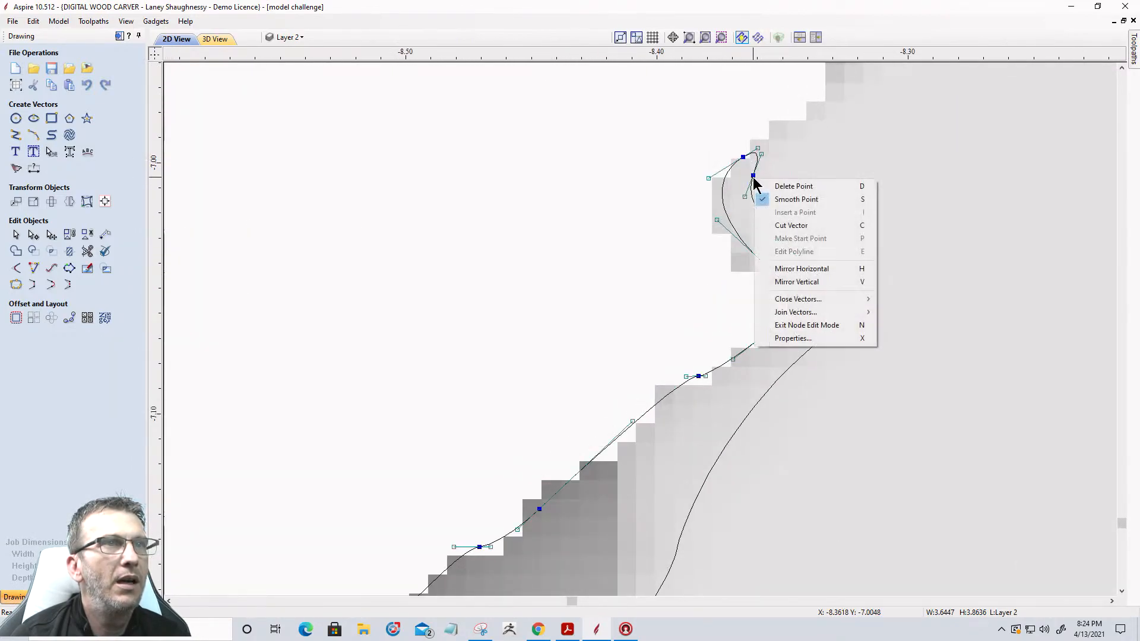
{"action": "left_click", "coordinate": [779, 229]}
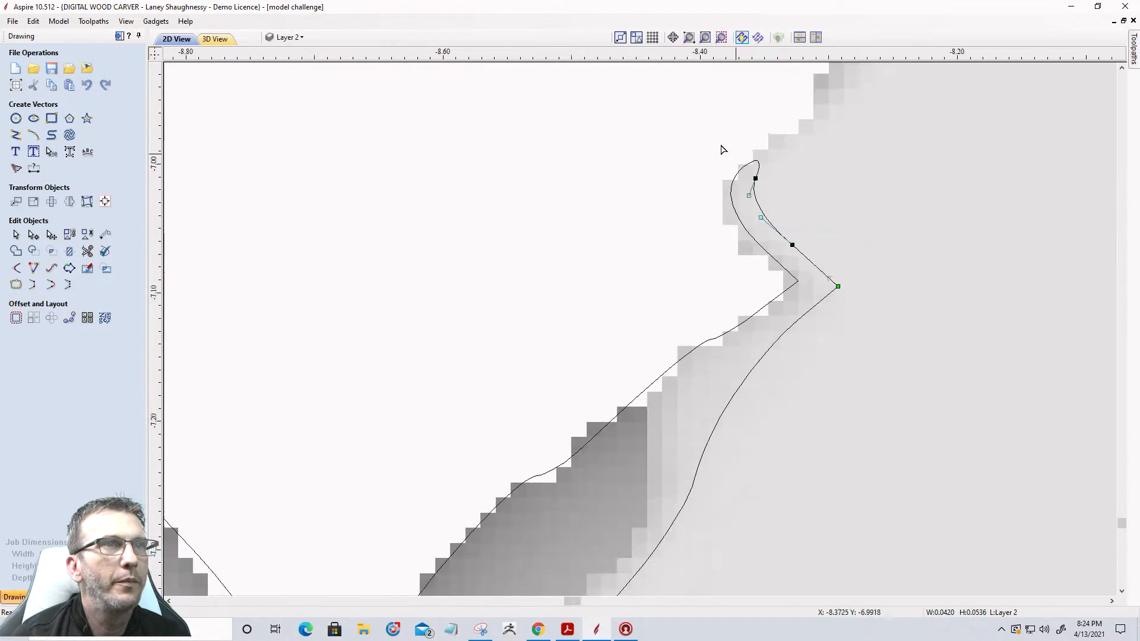
{"action": "scroll", "coordinate": [715, 153], "scroll_direction": "down", "scroll_amount": 5}
Leave node editing and delete the outer grape contour and the short leftover segment above the notch
{"action": "left_click", "coordinate": [16, 234]}
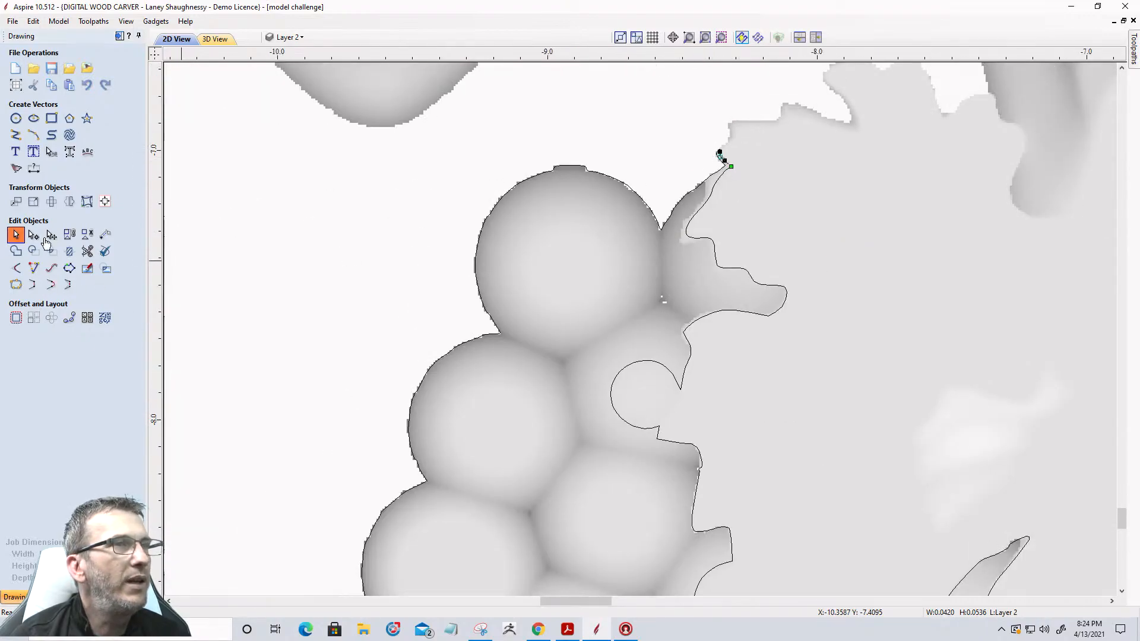
{"action": "left_click", "coordinate": [647, 206]}
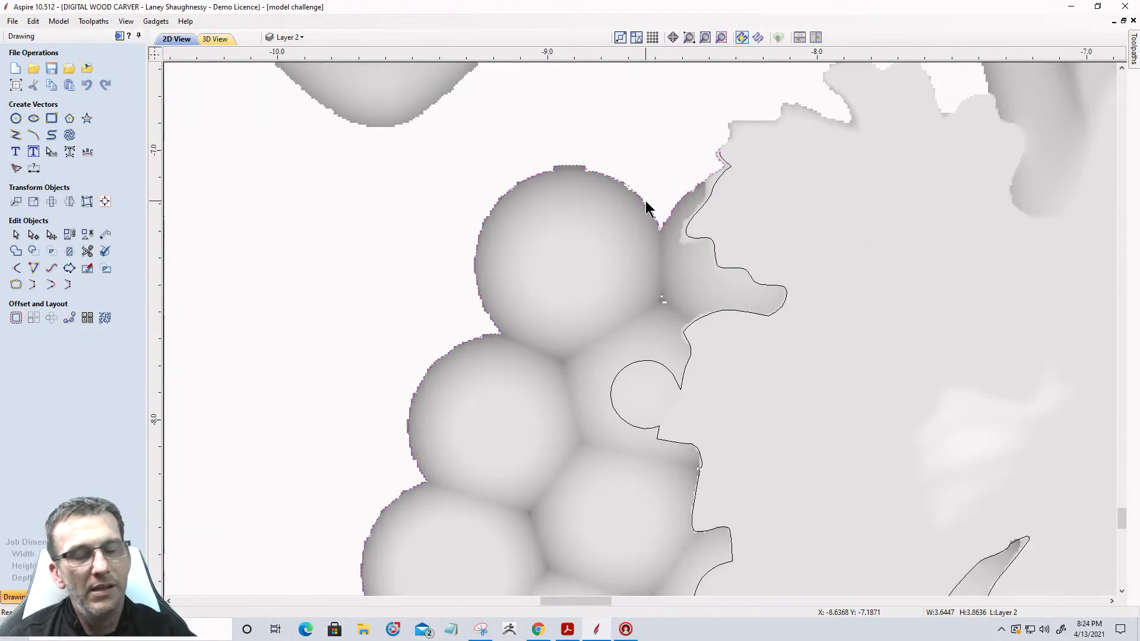
{"action": "left_click", "coordinate": [720, 159]}
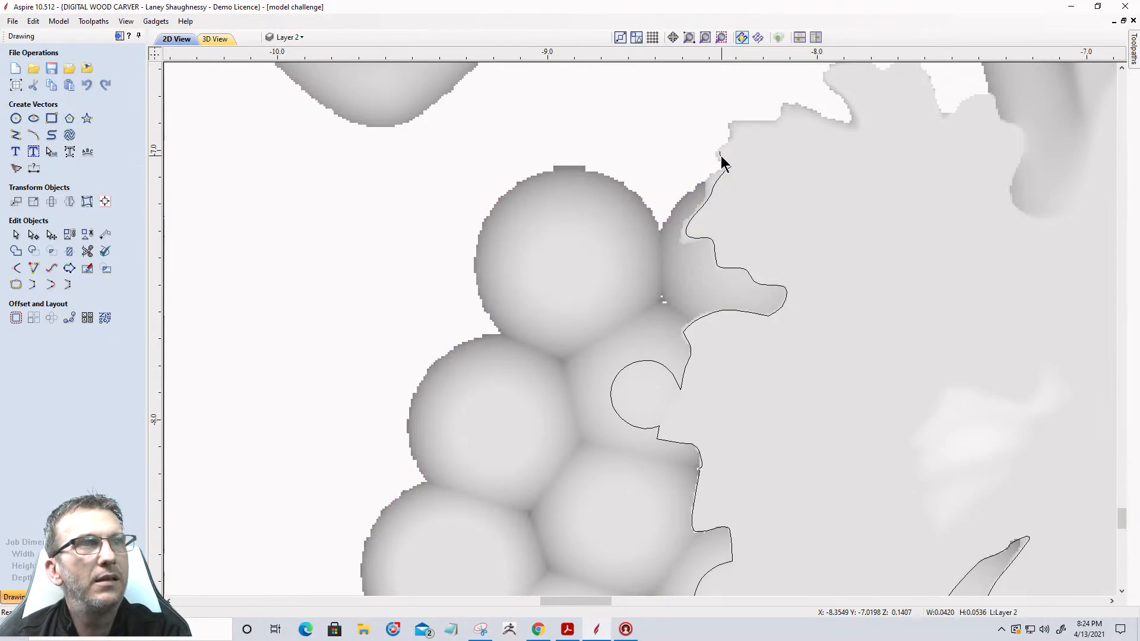
{"action": "key", "text": "Delete"}
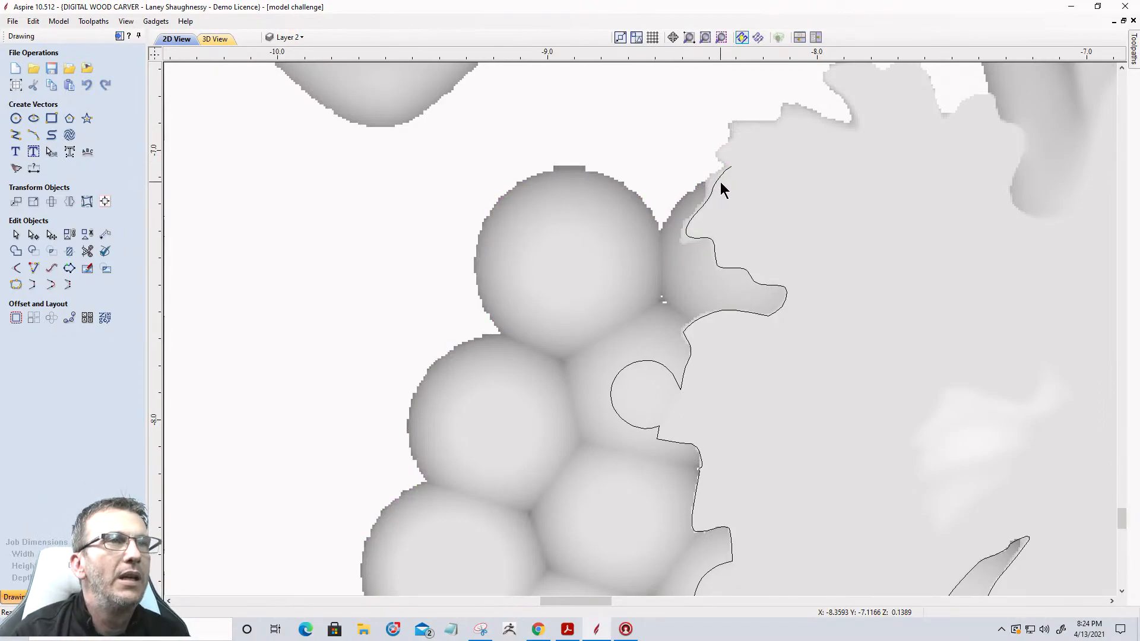
Open the leaf-to-grape boundary for node editing and delete the nodes of the lowest circular bulge above the bottom grapes
{"action": "scroll", "coordinate": [677, 191], "scroll_direction": "down", "scroll_amount": 1}
{"action": "scroll", "coordinate": [747, 449], "scroll_direction": "down", "scroll_amount": 2}
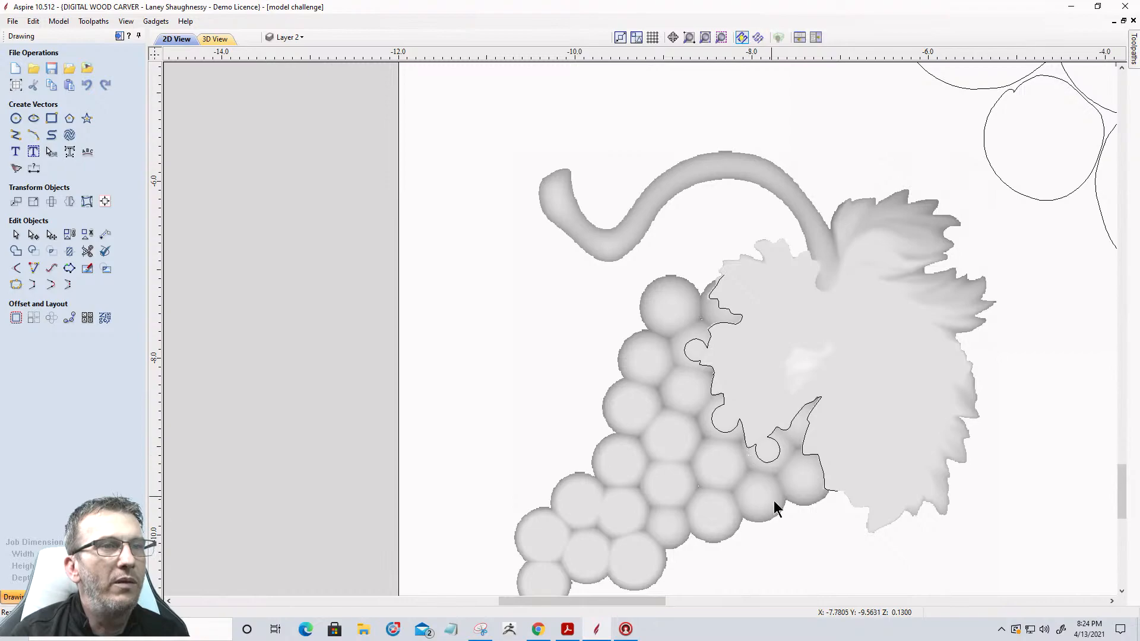
{"action": "scroll", "coordinate": [771, 497], "scroll_direction": "up", "scroll_amount": 2}
{"action": "scroll", "coordinate": [879, 484], "scroll_direction": "up", "scroll_amount": 1}
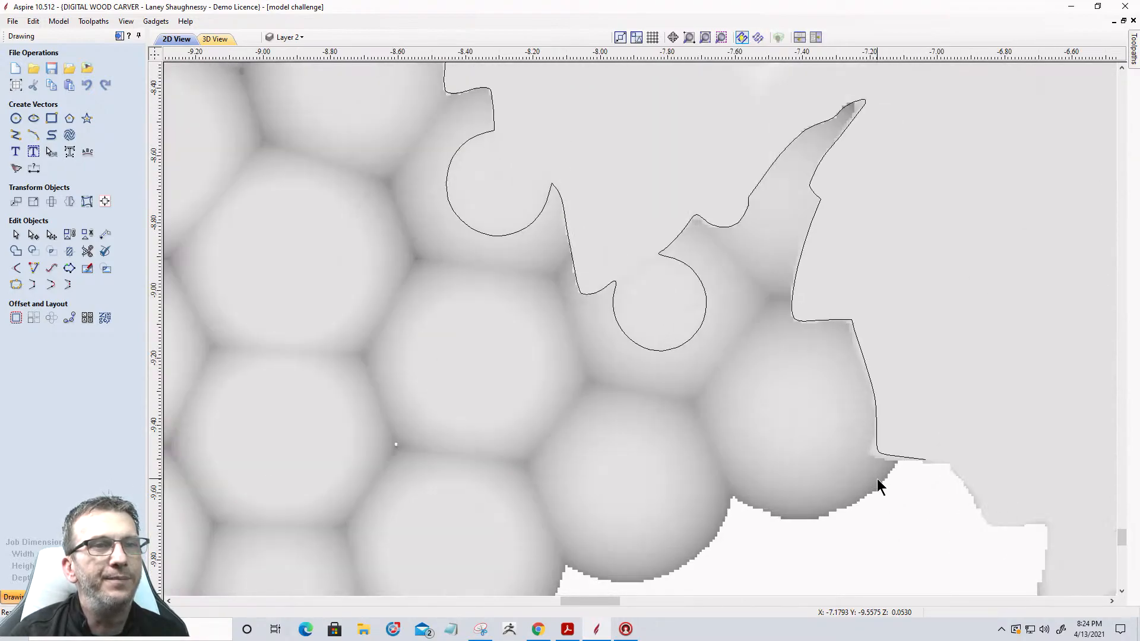
{"action": "scroll", "coordinate": [881, 486], "scroll_direction": "up", "scroll_amount": 1}
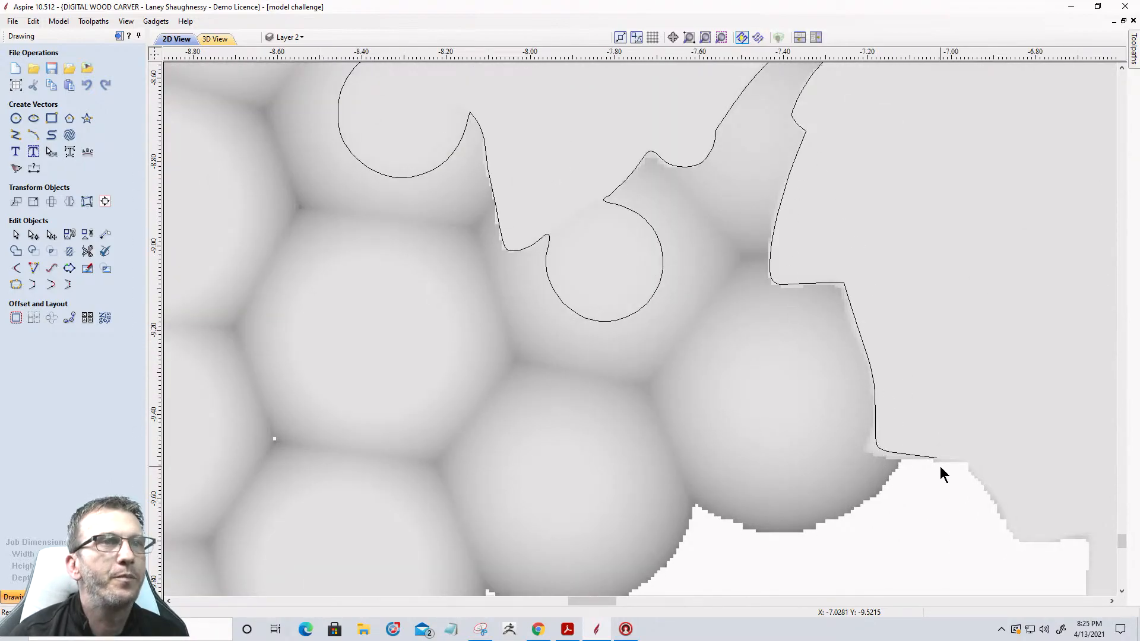
{"action": "scroll", "coordinate": [941, 475], "scroll_direction": "down", "scroll_amount": 4}
{"action": "scroll", "coordinate": [677, 307], "scroll_direction": "up", "scroll_amount": 4}
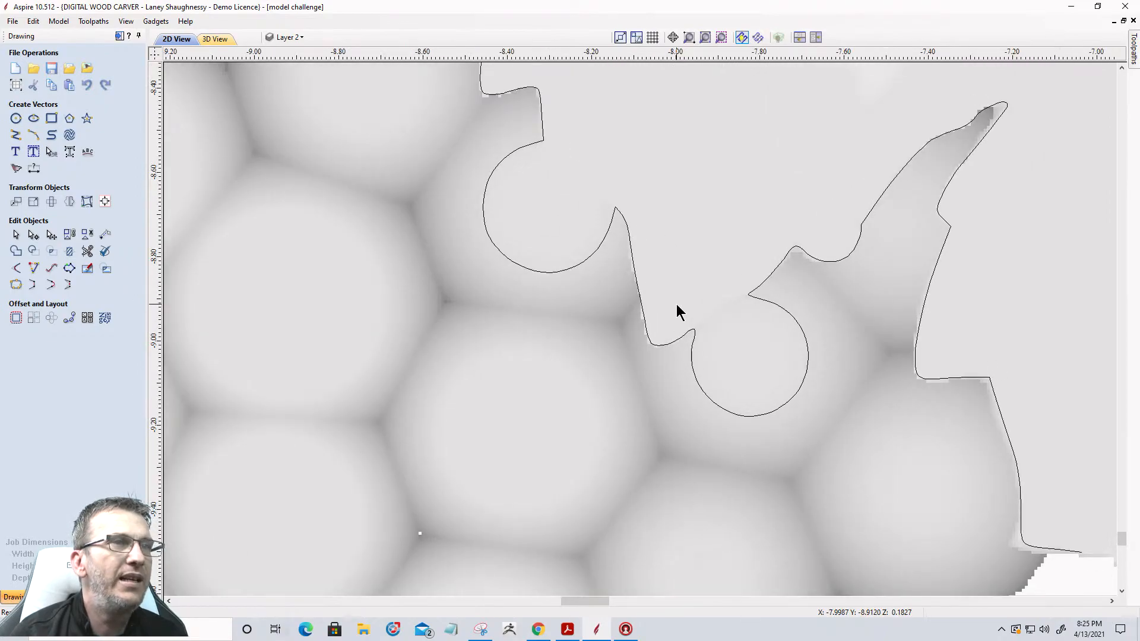
{"action": "left_click", "coordinate": [685, 337]}
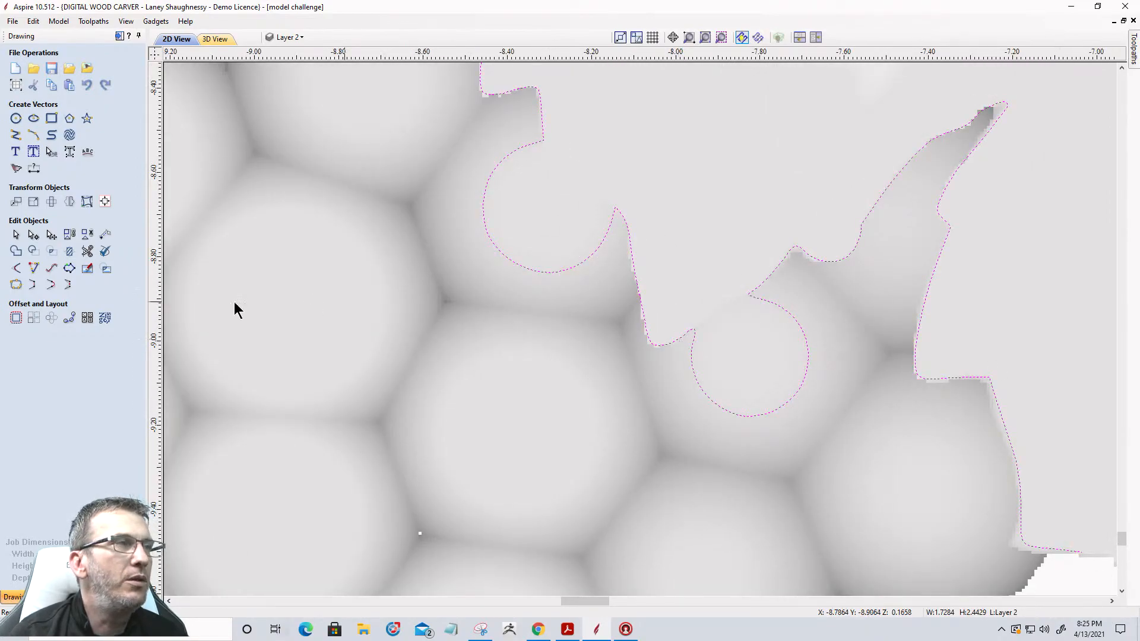
{"action": "left_click", "coordinate": [34, 236]}
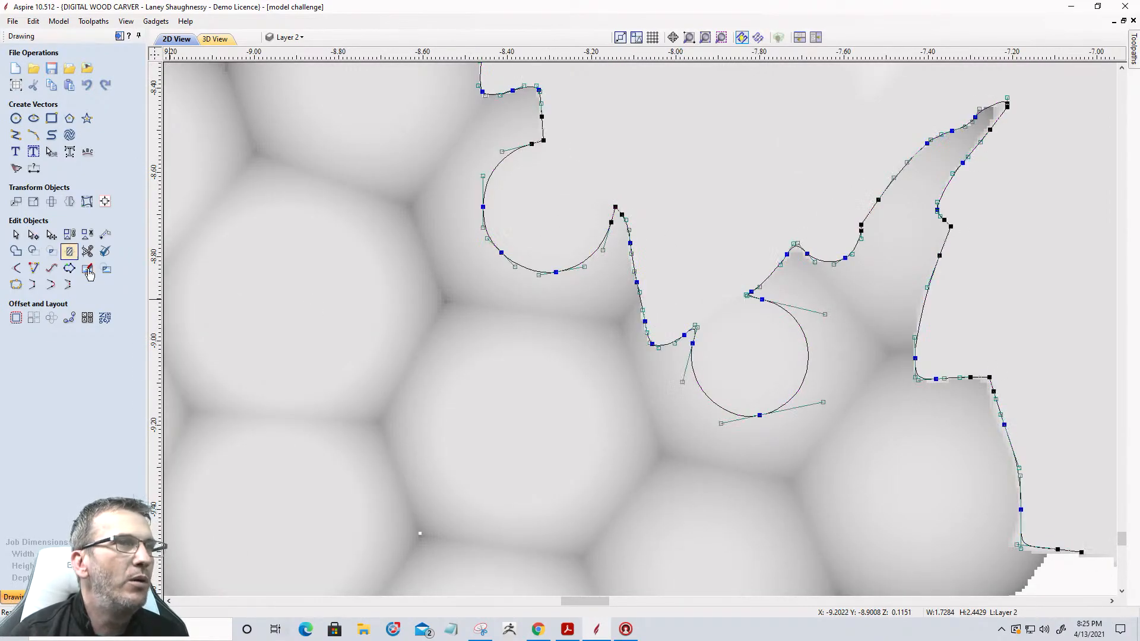
{"action": "right_click", "coordinate": [761, 416]}
{"action": "left_click", "coordinate": [790, 423]}
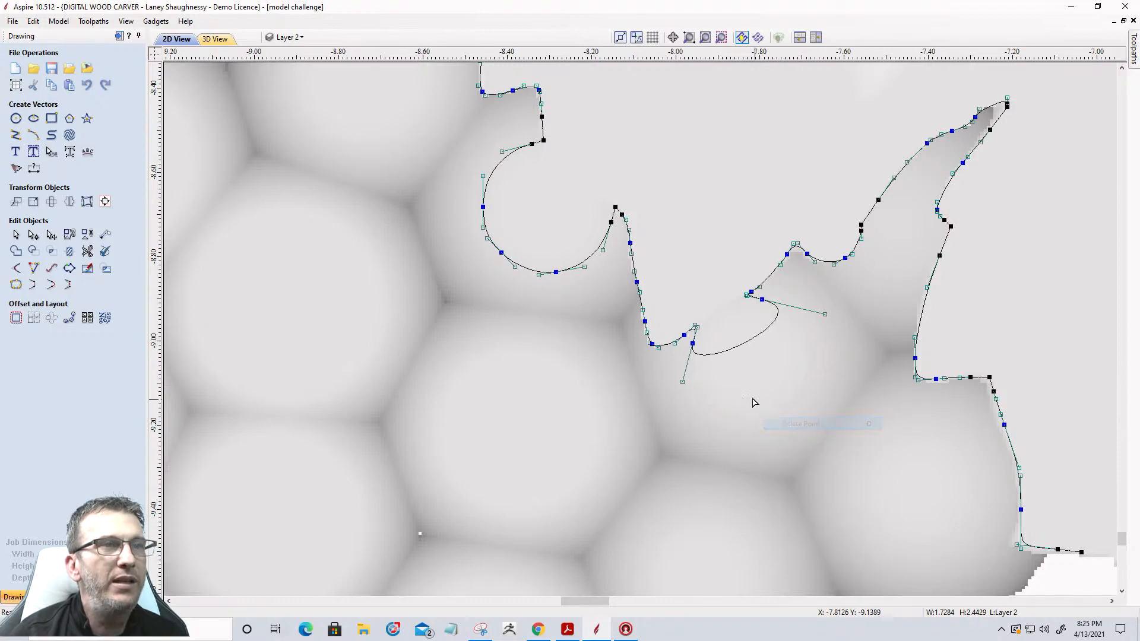
{"action": "right_click", "coordinate": [693, 342]}
{"action": "left_click", "coordinate": [713, 350]}
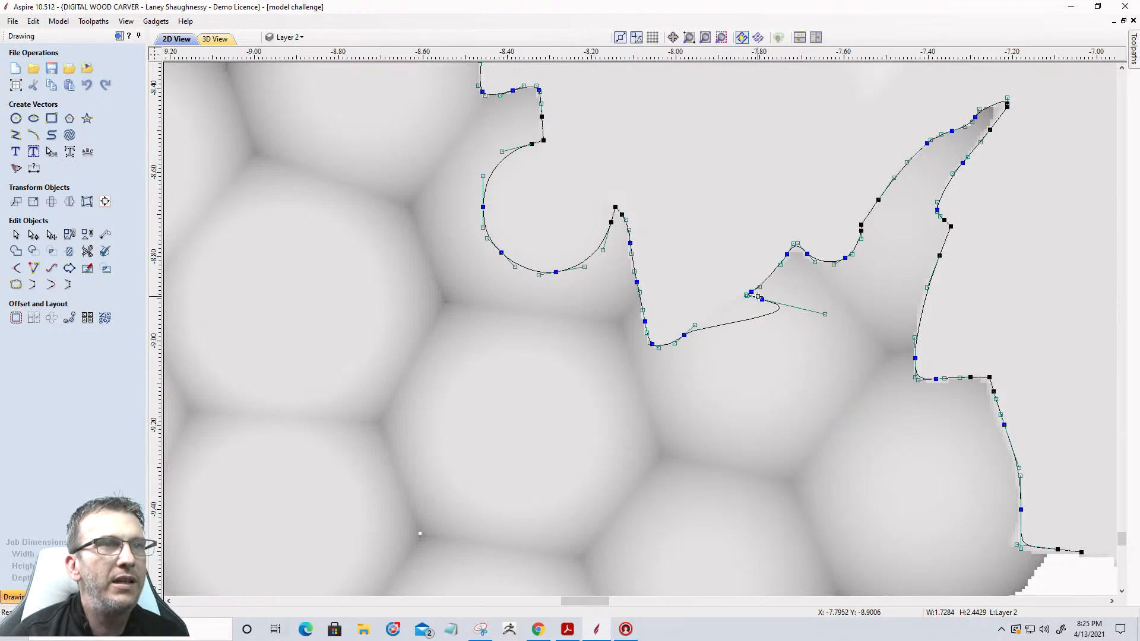
{"action": "right_click", "coordinate": [763, 299]}
{"action": "left_click", "coordinate": [778, 307]}
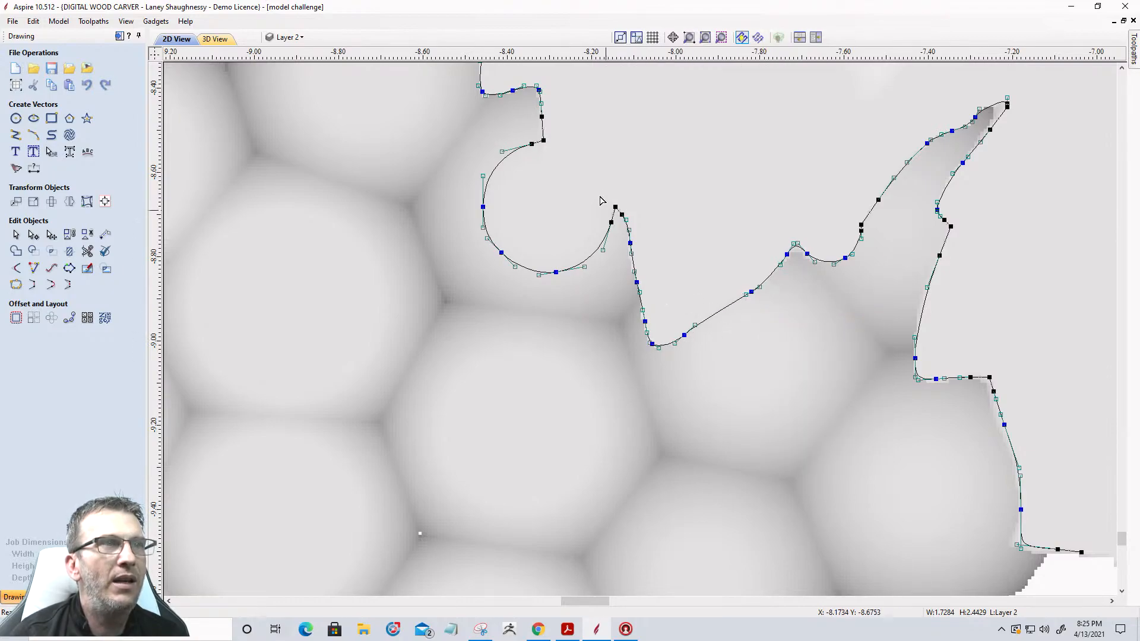
Delete the nodes that form the middle circular bulge in the leaf boundary
{"action": "scroll", "coordinate": [545, 184], "scroll_direction": "down", "scroll_amount": 2}
{"action": "scroll", "coordinate": [539, 198], "scroll_direction": "up", "scroll_amount": 4}
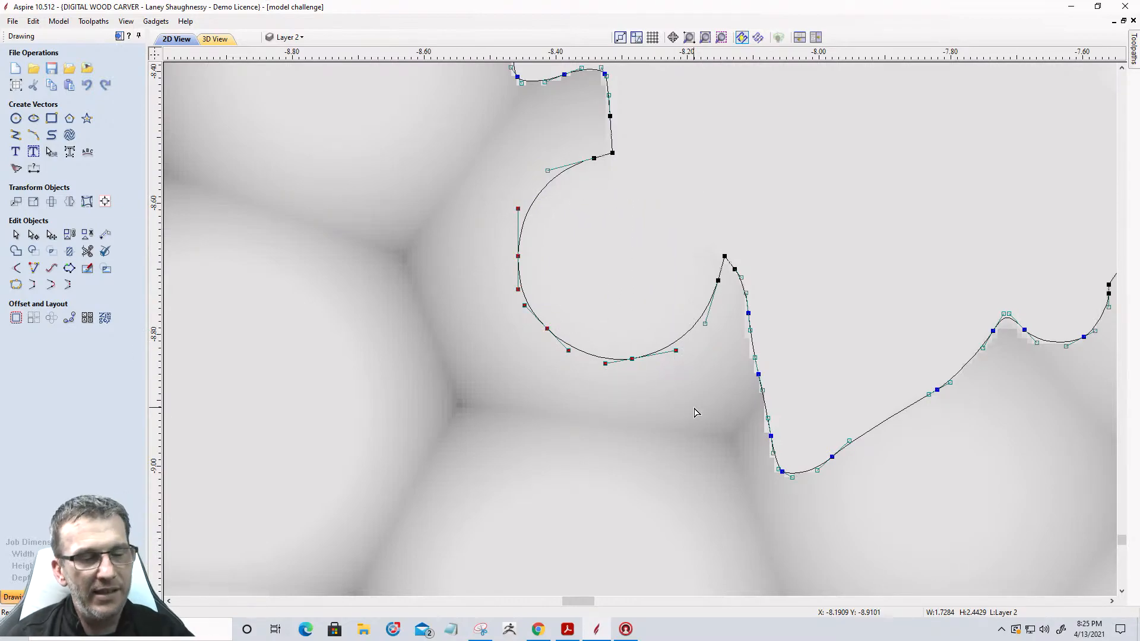
{"action": "key", "text": "Delete"}
{"action": "right_click", "coordinate": [713, 281]}
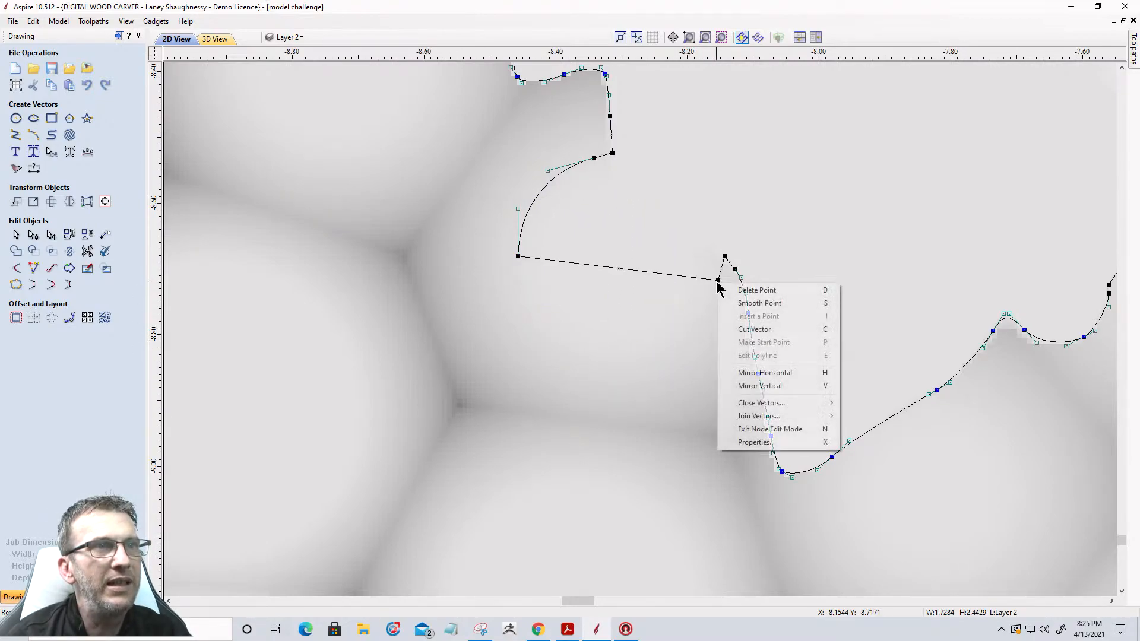
{"action": "left_click", "coordinate": [763, 290]}
{"action": "right_click", "coordinate": [516, 257]}
{"action": "left_click", "coordinate": [545, 263]}
{"action": "right_click", "coordinate": [594, 159]}
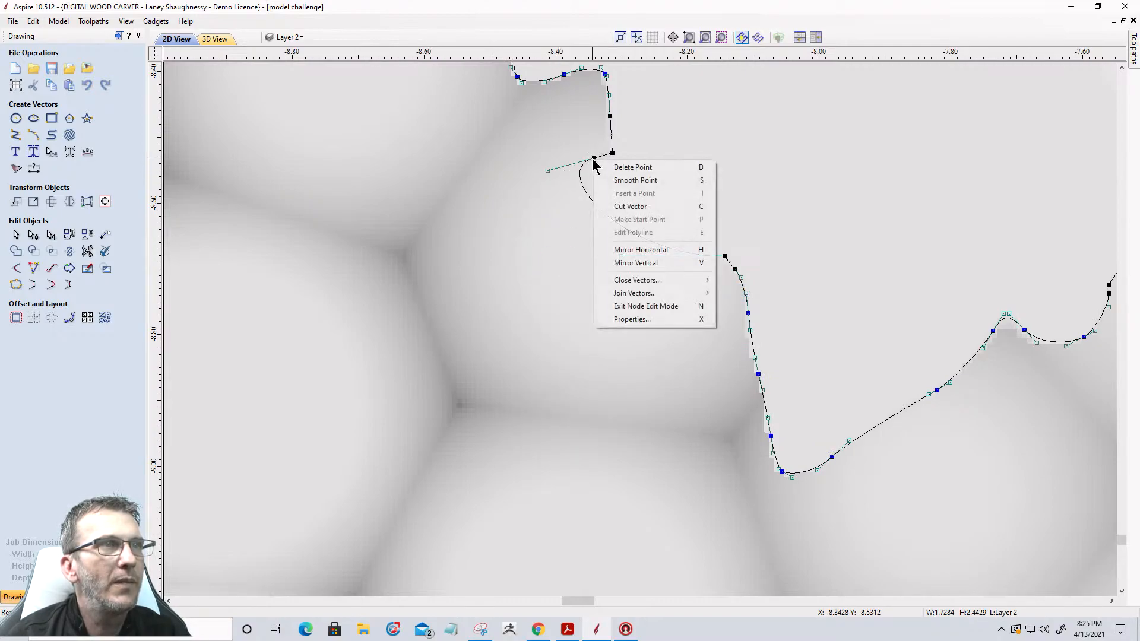
{"action": "left_click", "coordinate": [608, 167]}
Delete the nodes of the uppermost circular bulge and adjust the curve handles so the boundary follows the leaf edge
{"action": "scroll", "coordinate": [771, 300], "scroll_direction": "down", "scroll_amount": 5}
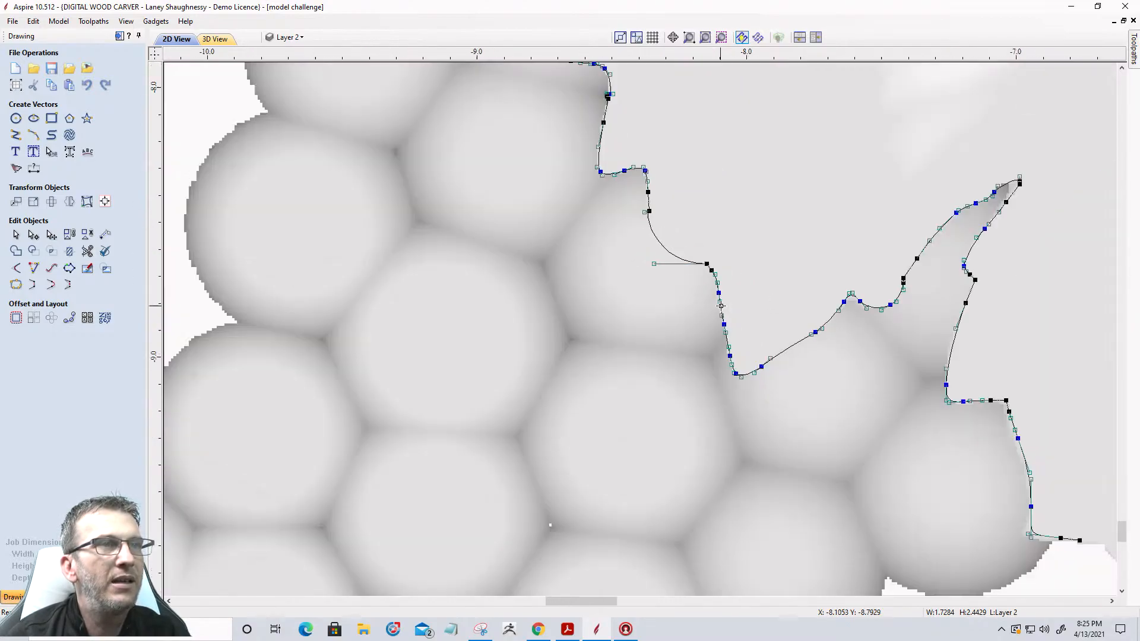
{"action": "scroll", "coordinate": [648, 113], "scroll_direction": "up", "scroll_amount": 4}
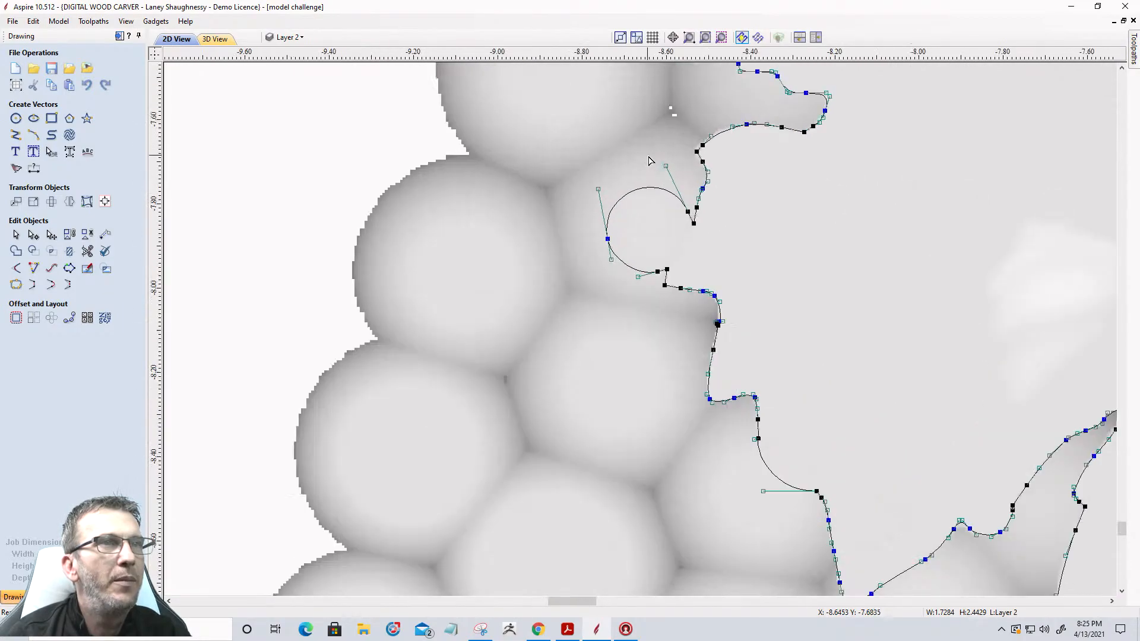
{"action": "right_click", "coordinate": [585, 285]}
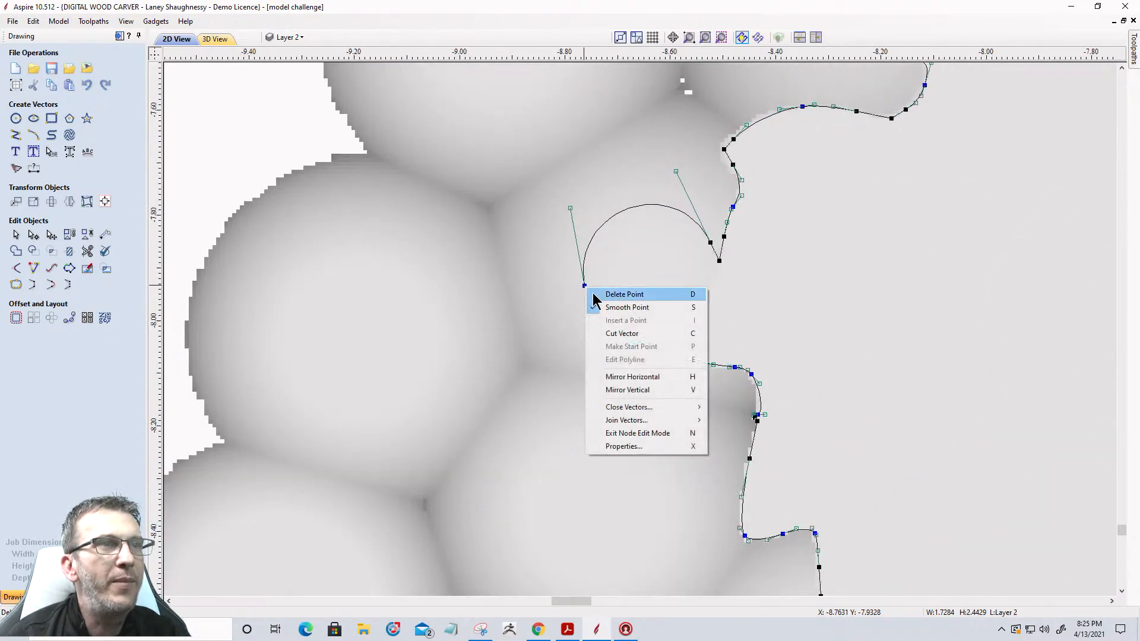
{"action": "left_click", "coordinate": [614, 294]}
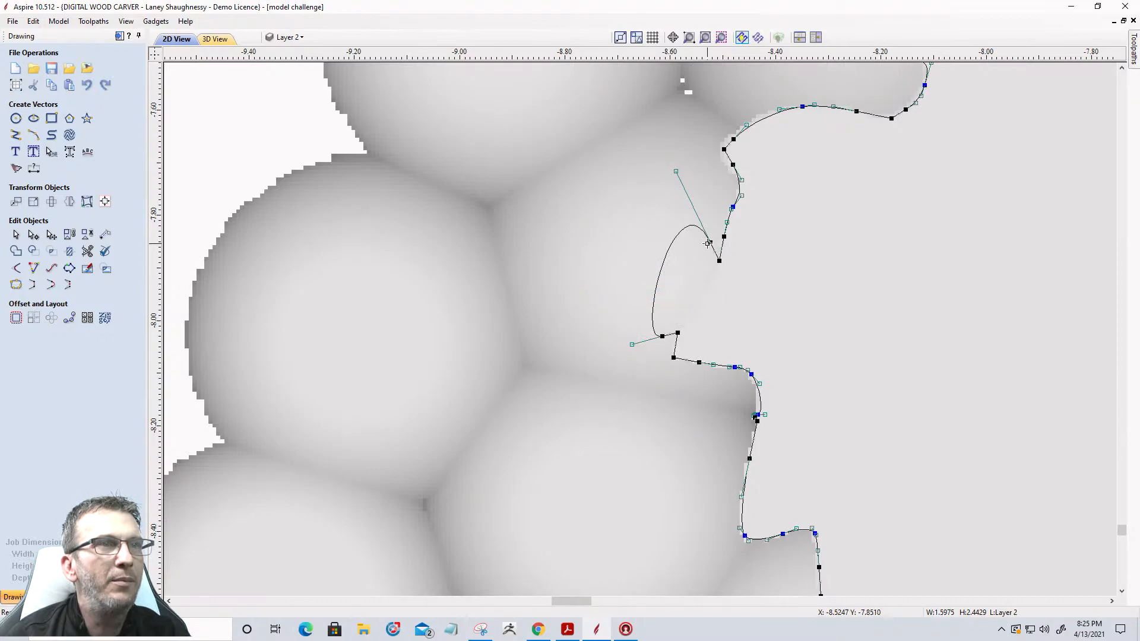
{"action": "right_click", "coordinate": [708, 243]}
{"action": "left_click", "coordinate": [742, 251]}
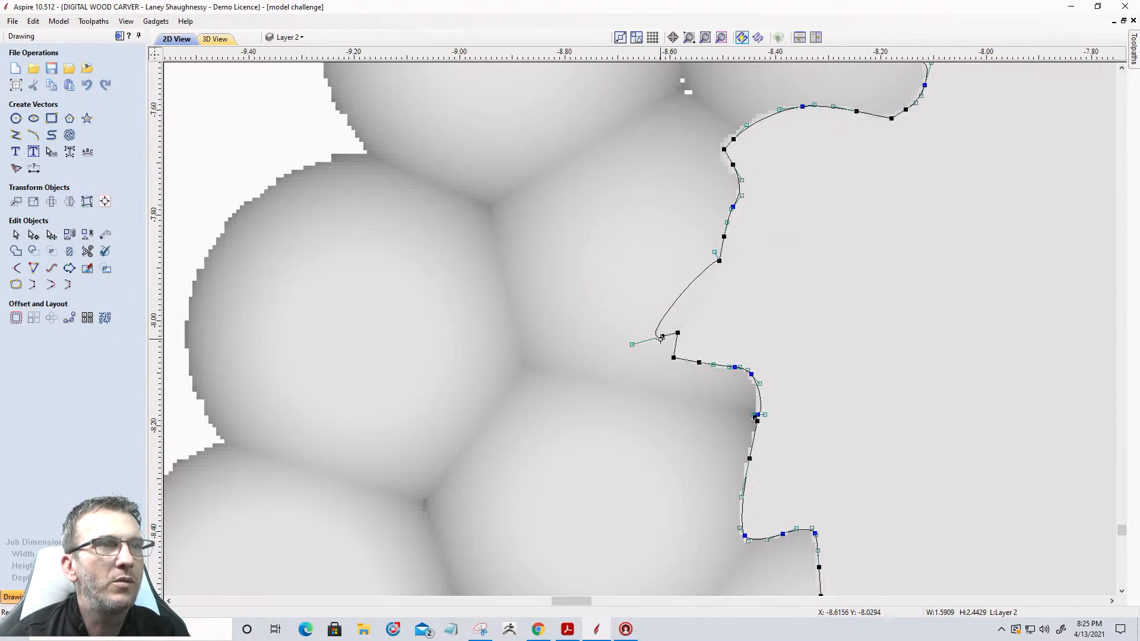
{"action": "right_click", "coordinate": [661, 338]}
{"action": "left_click", "coordinate": [677, 340]}
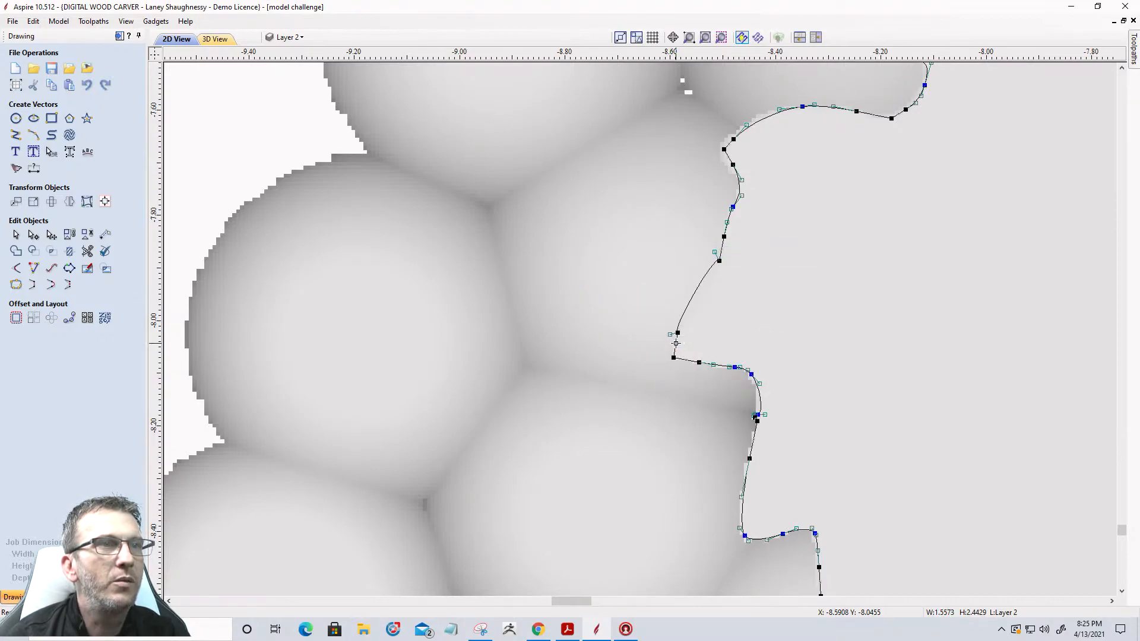
{"action": "left_click_drag", "start_coordinate": [714, 253], "coordinate": [715, 282]}
{"action": "left_click_drag", "start_coordinate": [669, 334], "coordinate": [670, 334]}
Remove the excess node at the boundary's upper end and reposition the remaining end nodes along the leaf edge beside the top grape
{"action": "scroll", "coordinate": [661, 291], "scroll_direction": "down", "scroll_amount": 5}
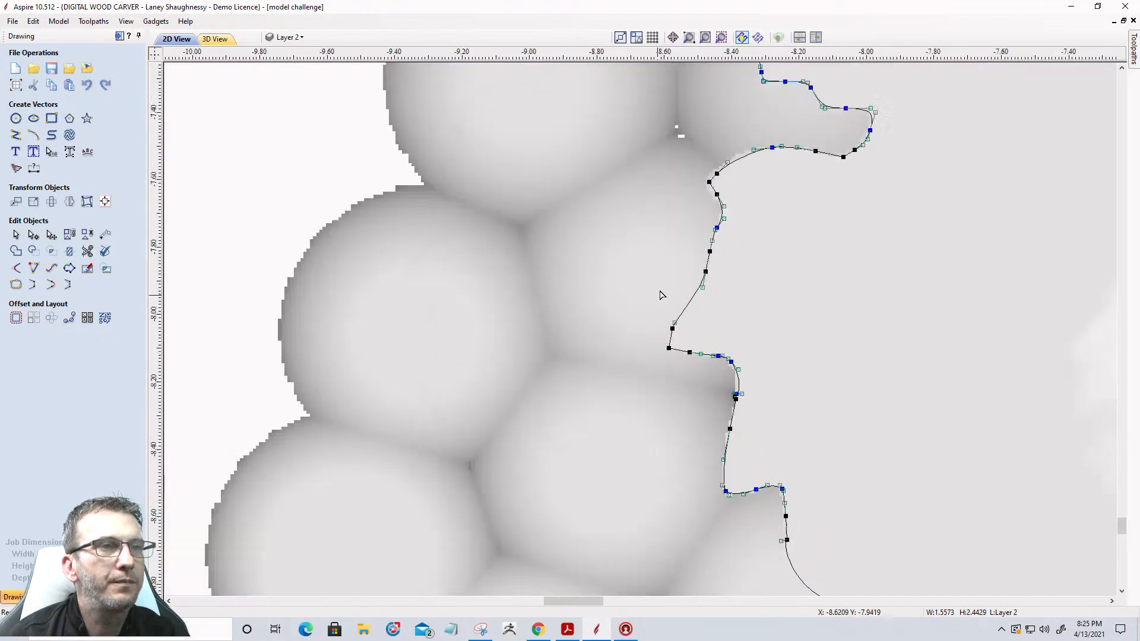
{"action": "scroll", "coordinate": [698, 128], "scroll_direction": "up", "scroll_amount": 5}
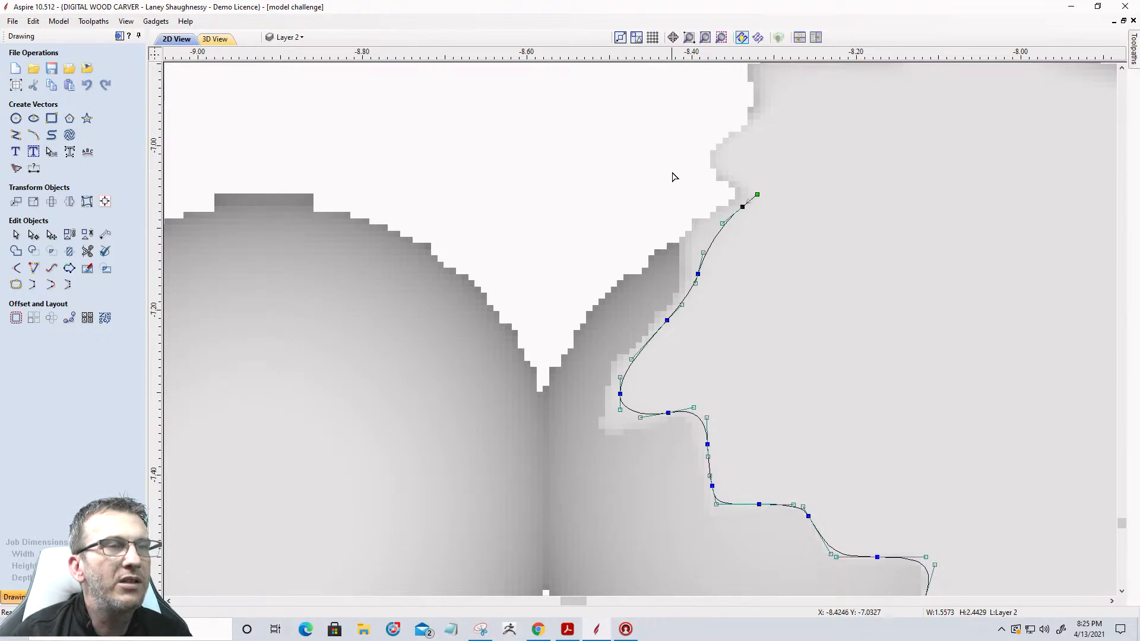
{"action": "left_click_drag", "start_coordinate": [790, 284], "coordinate": [790, 283]}
{"action": "key", "text": "Delete"}
{"action": "left_click_drag", "start_coordinate": [756, 195], "coordinate": [677, 237]}
{"action": "left_click_drag", "start_coordinate": [668, 321], "coordinate": [677, 299]}
{"action": "left_click_drag", "start_coordinate": [620, 392], "coordinate": [639, 431]}
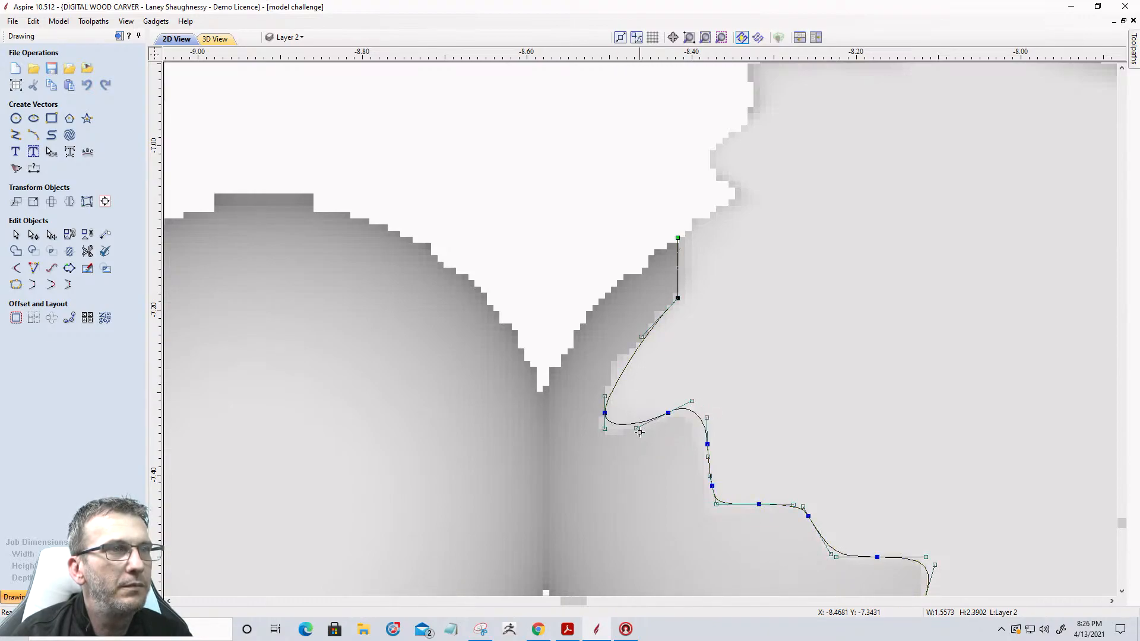
Delete the node beside the boundary's lower end, move the end point just outside the relief, and lengthen the adjoining curve handle
{"action": "scroll", "coordinate": [705, 351], "scroll_direction": "down", "scroll_amount": 8}
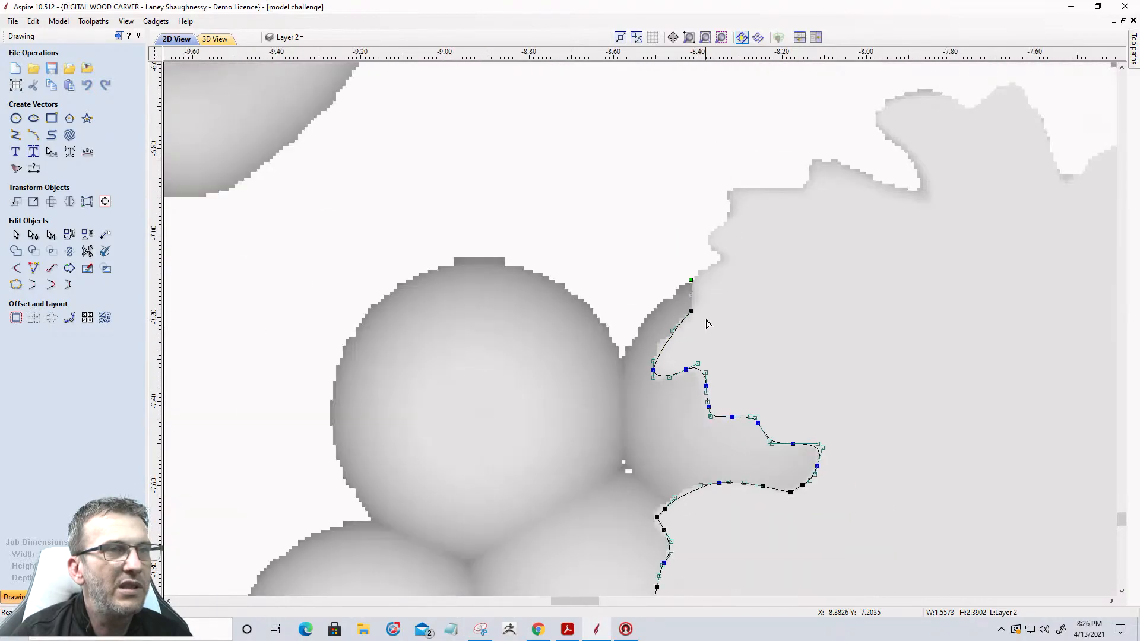
{"action": "scroll", "coordinate": [748, 419], "scroll_direction": "up", "scroll_amount": 8}
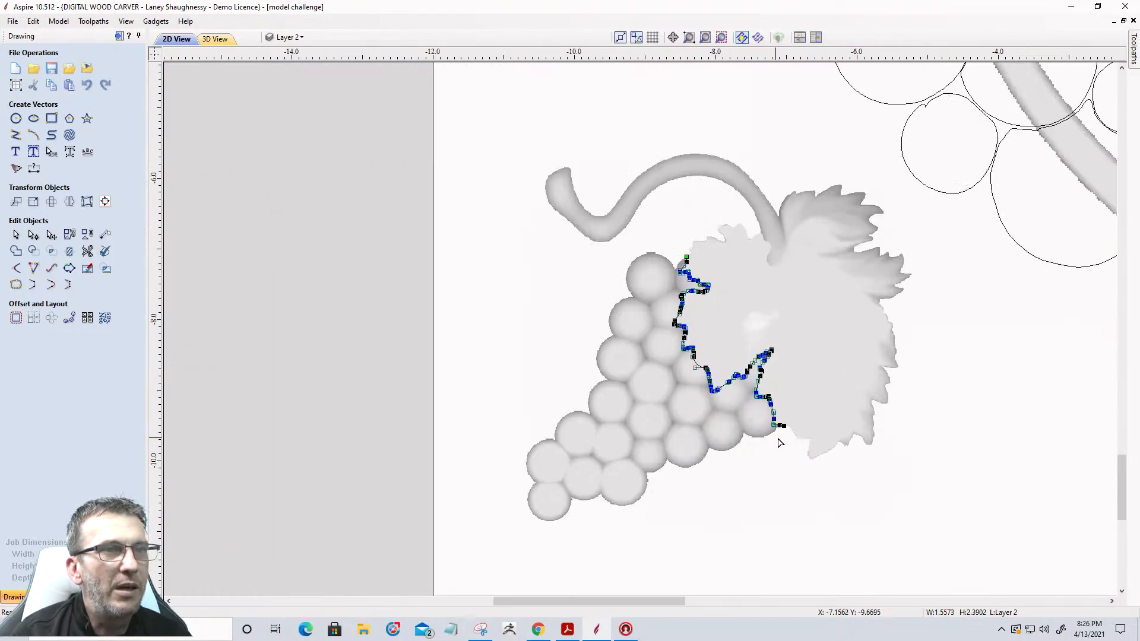
{"action": "scroll", "coordinate": [756, 420], "scroll_direction": "up", "scroll_amount": 1}
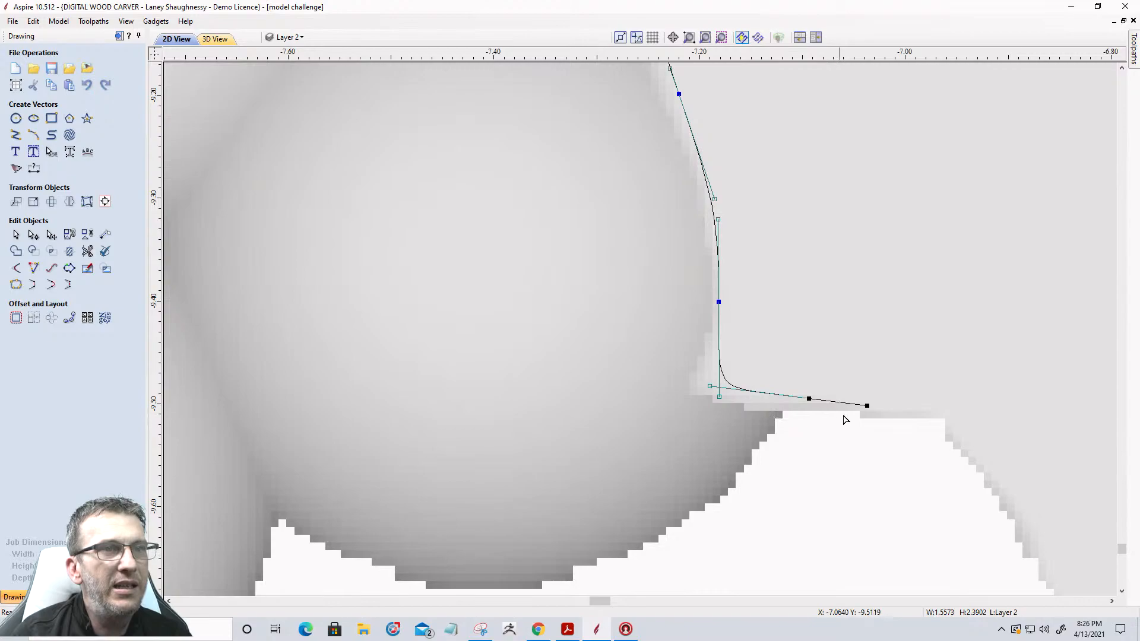
{"action": "right_click", "coordinate": [810, 400]}
{"action": "left_click", "coordinate": [826, 406]}
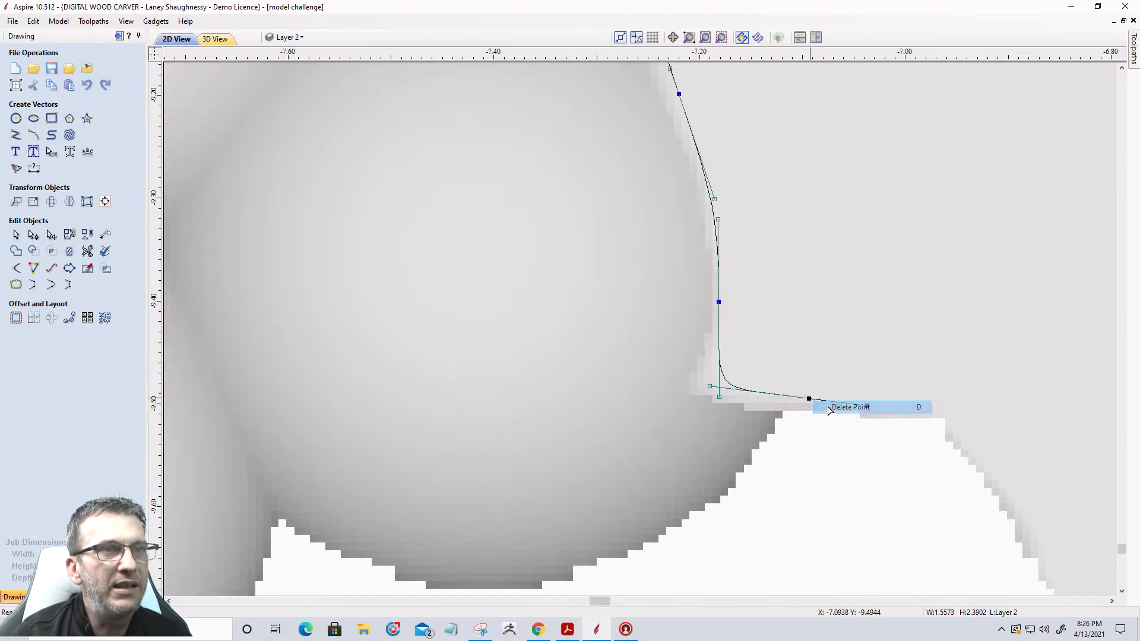
{"action": "left_click", "coordinate": [868, 406]}
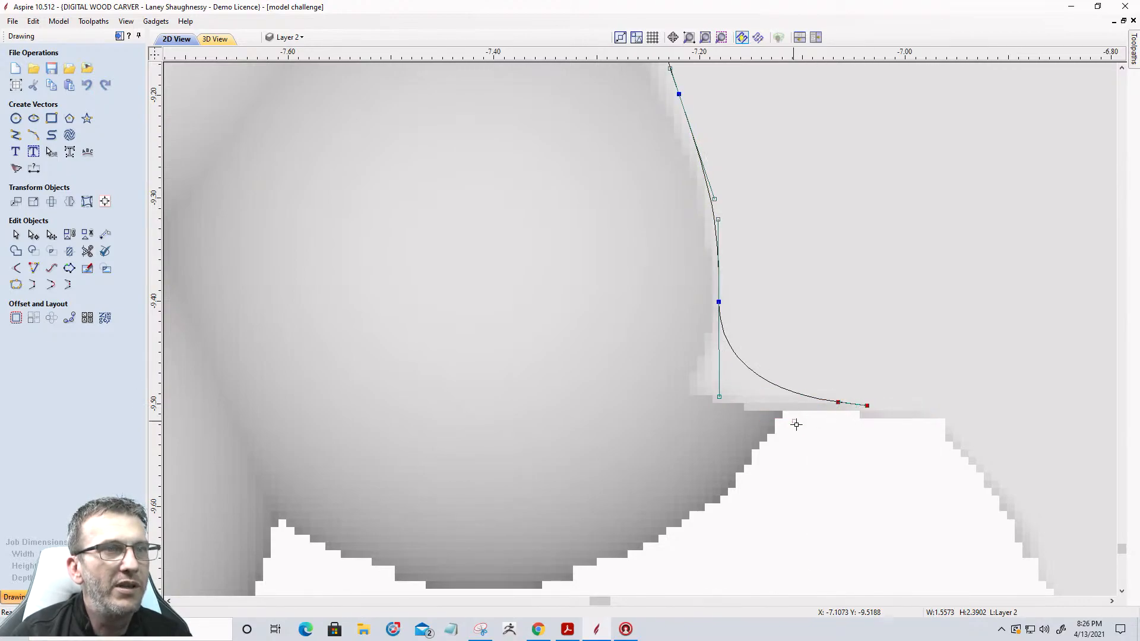
{"action": "left_click_drag", "start_coordinate": [808, 427], "coordinate": [816, 429]}
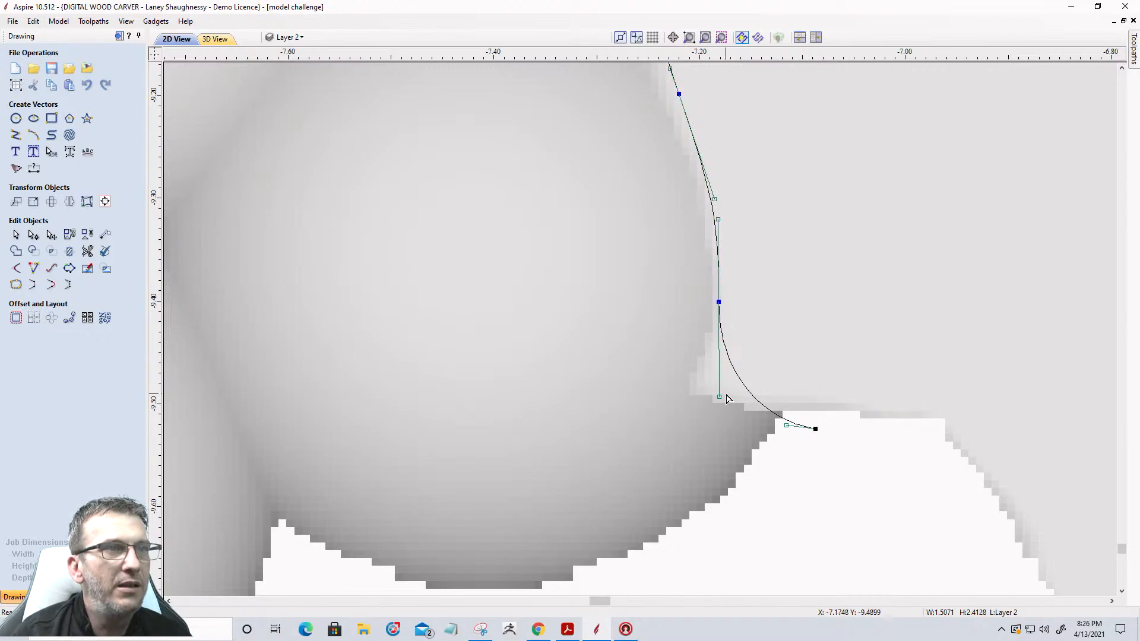
{"action": "mouse_move", "coordinate": [722, 396]}
{"action": "left_mouse_down"}
{"action": "mouse_move", "coordinate": [708, 409]}
{"action": "mouse_move", "coordinate": [719, 415]}
{"action": "left_mouse_up"}
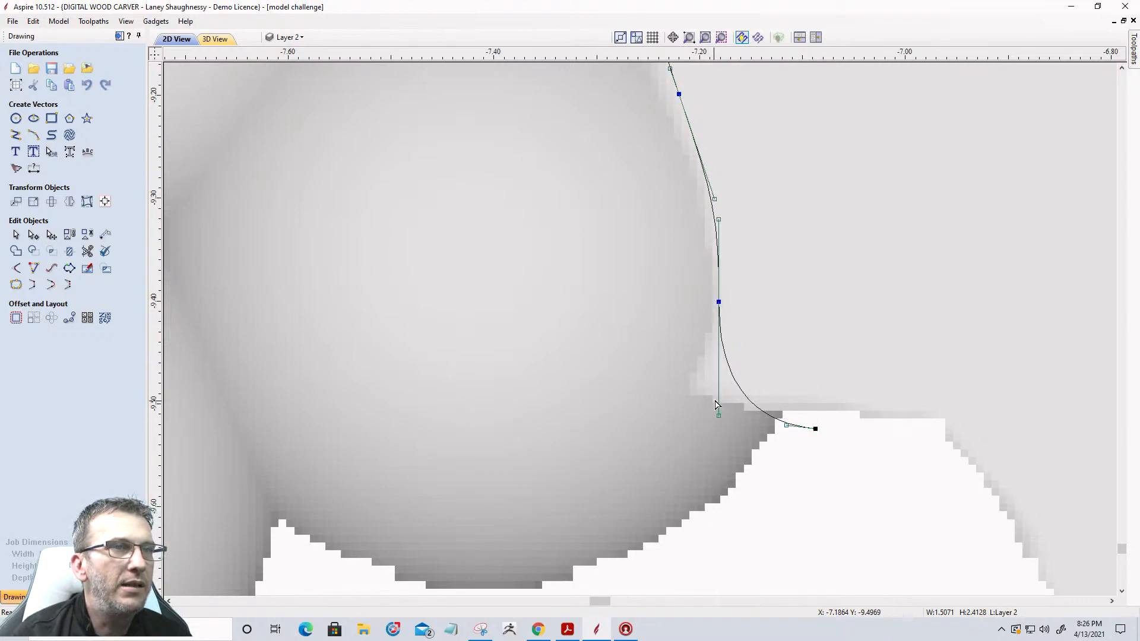
Insert a node near the boundary's lower end, move it into the leaf corner, shape its curve, and leave node editing
{"action": "right_click", "coordinate": [732, 374]}
{"action": "left_click", "coordinate": [746, 417]}
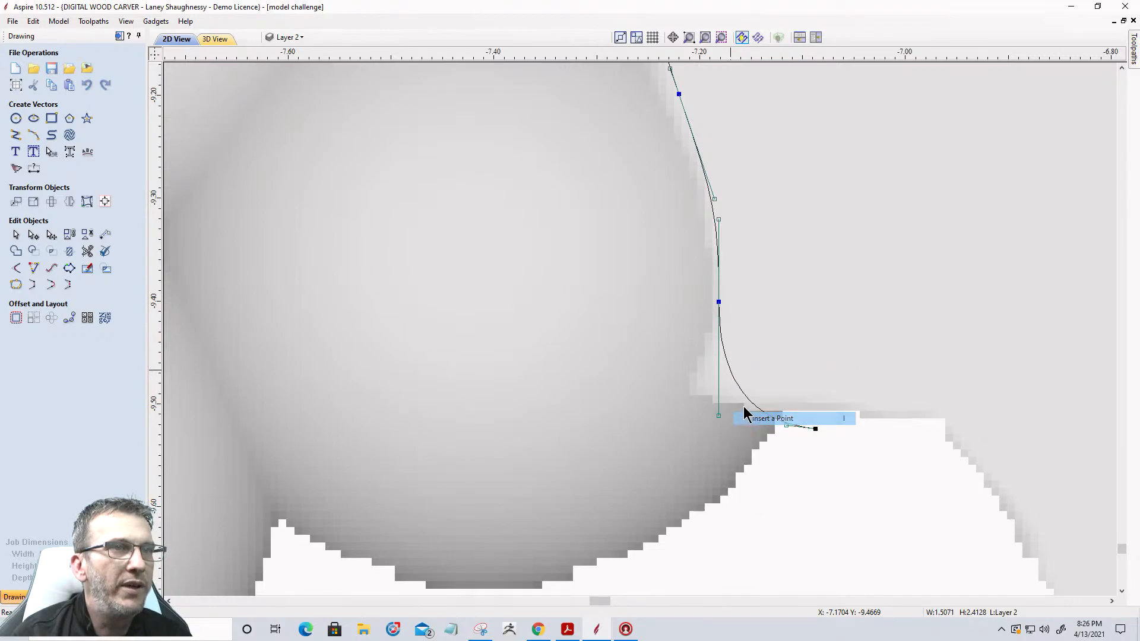
{"action": "left_click_drag", "start_coordinate": [731, 371], "coordinate": [695, 395]}
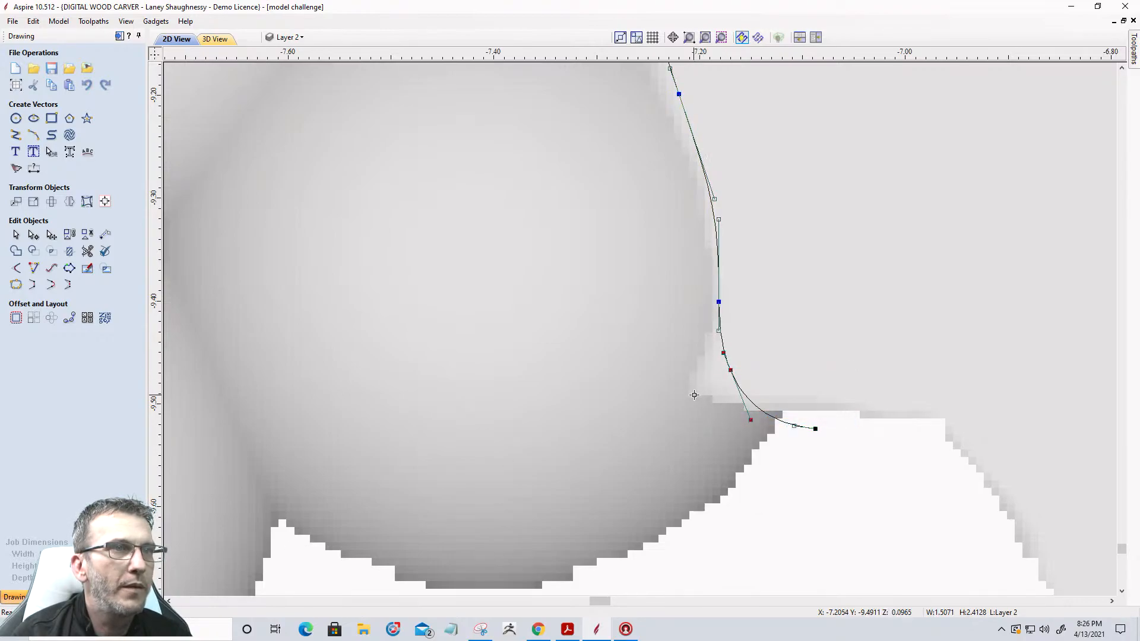
{"action": "left_click_drag", "start_coordinate": [714, 446], "coordinate": [744, 398]}
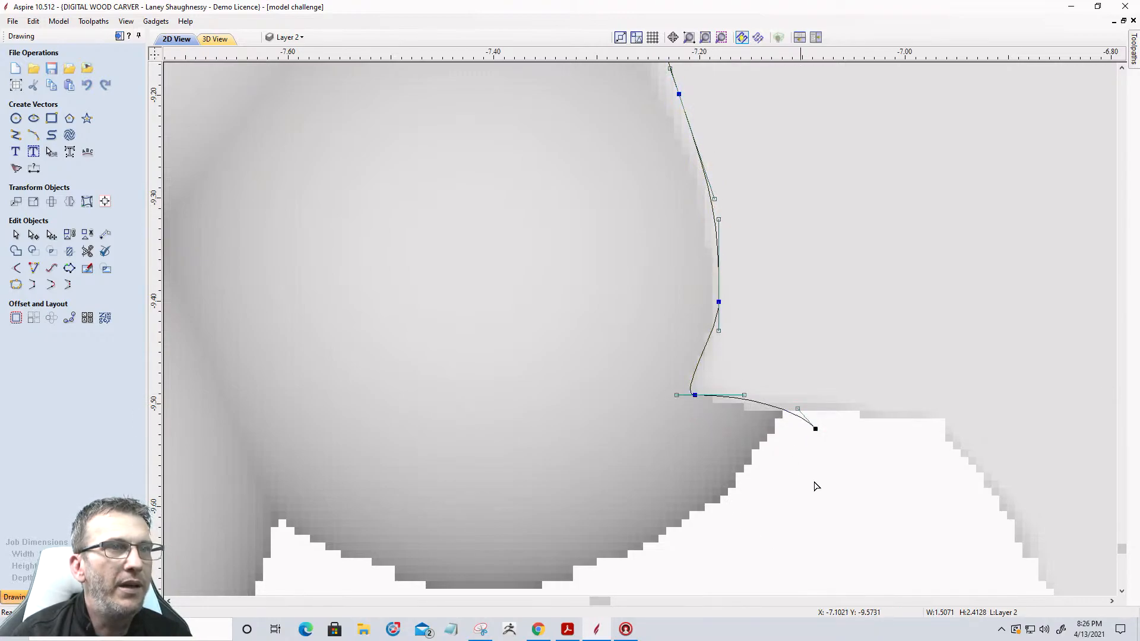
{"action": "scroll", "coordinate": [854, 434], "scroll_direction": "down", "scroll_amount": 5}
{"action": "scroll", "coordinate": [857, 437], "scroll_direction": "down", "scroll_amount": 4}
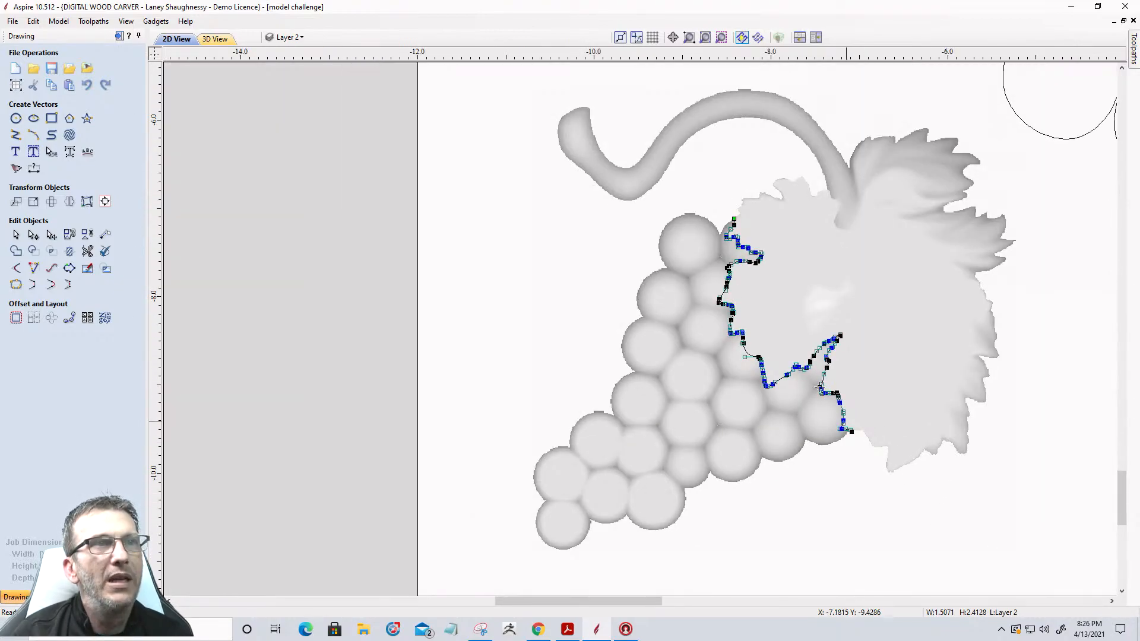
{"action": "left_click", "coordinate": [15, 234]}
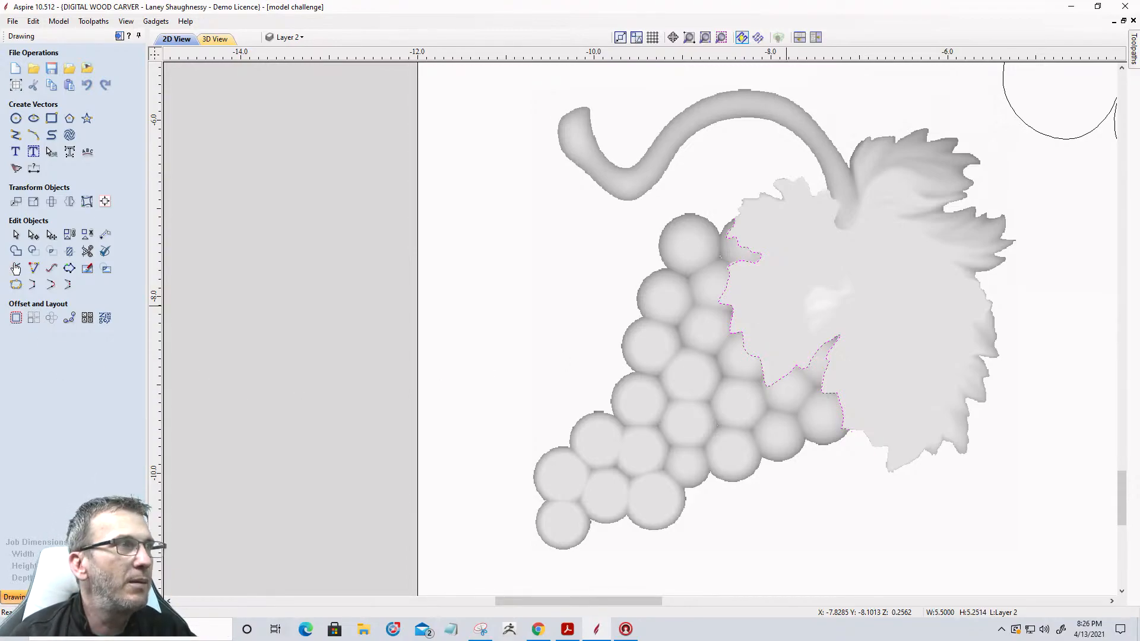
Split the Grapes-X component along the cleaned leaf-to-grape boundary vector, accepting that the component gets baked
{"action": "left_click", "coordinate": [46, 597]}
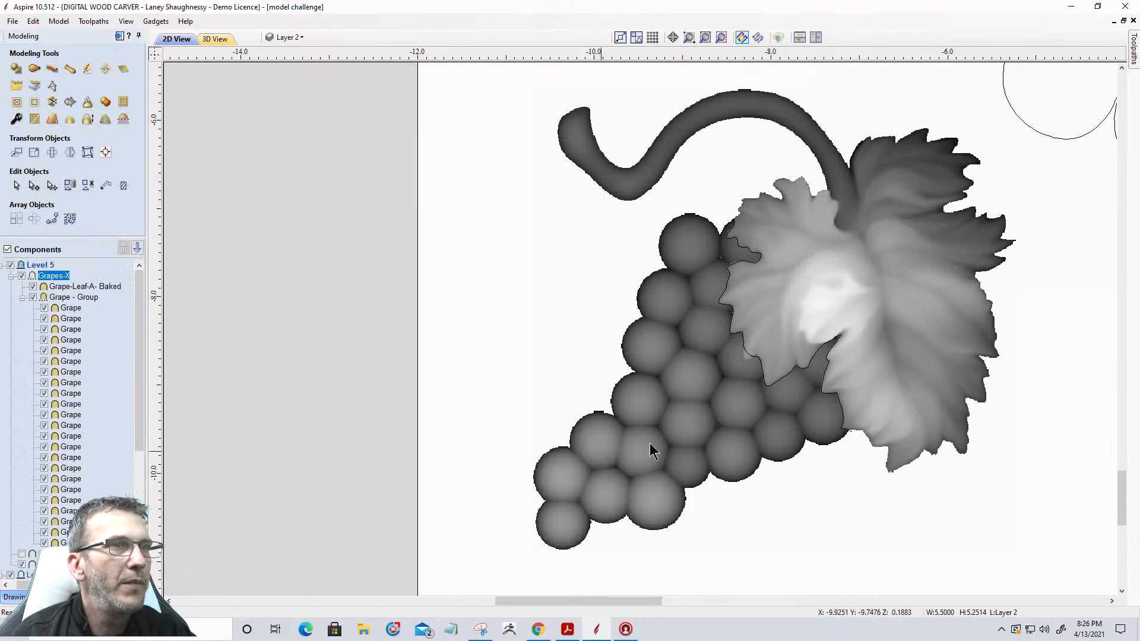
{"action": "left_click", "coordinate": [731, 357]}
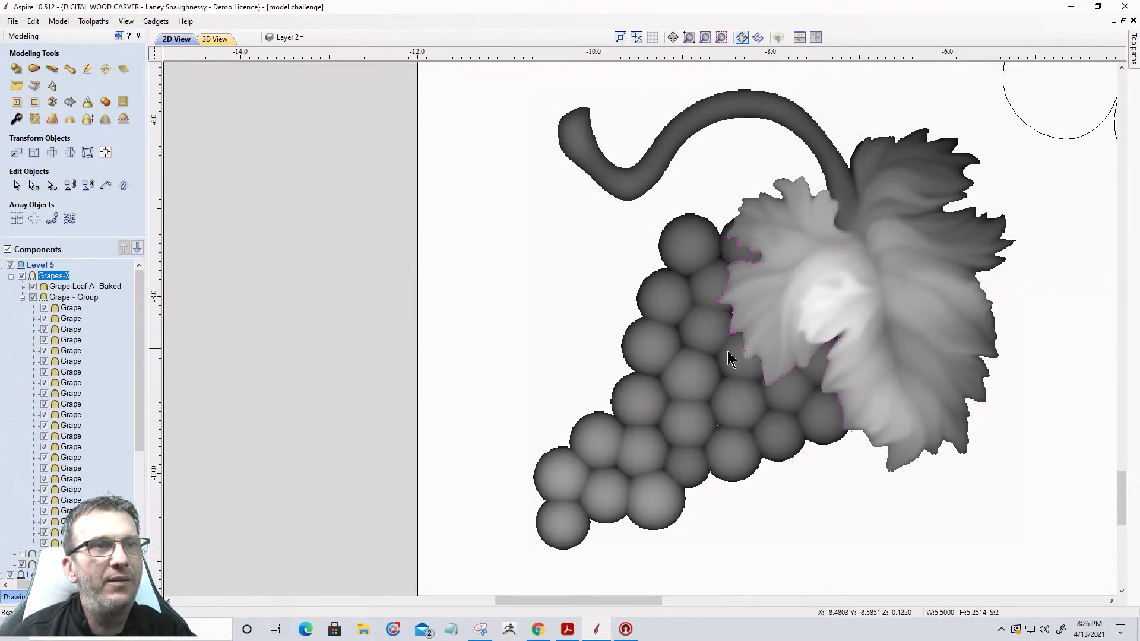
{"action": "left_click", "coordinate": [44, 114]}
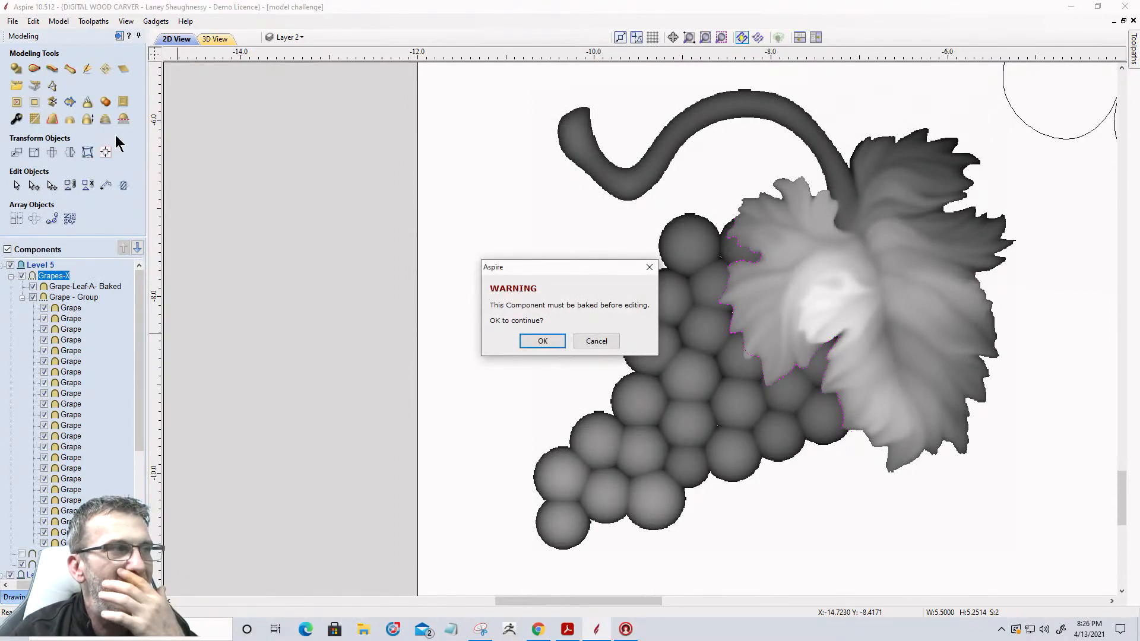
{"action": "left_click", "coordinate": [536, 343]}
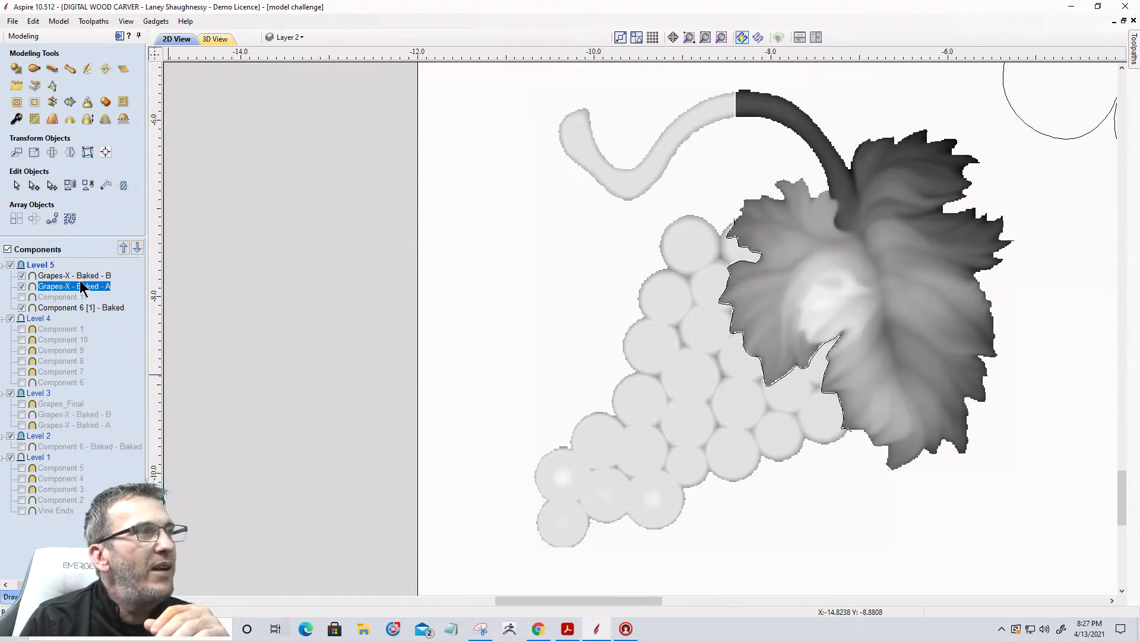
{"action": "mouse_move", "coordinate": [26, 284]}
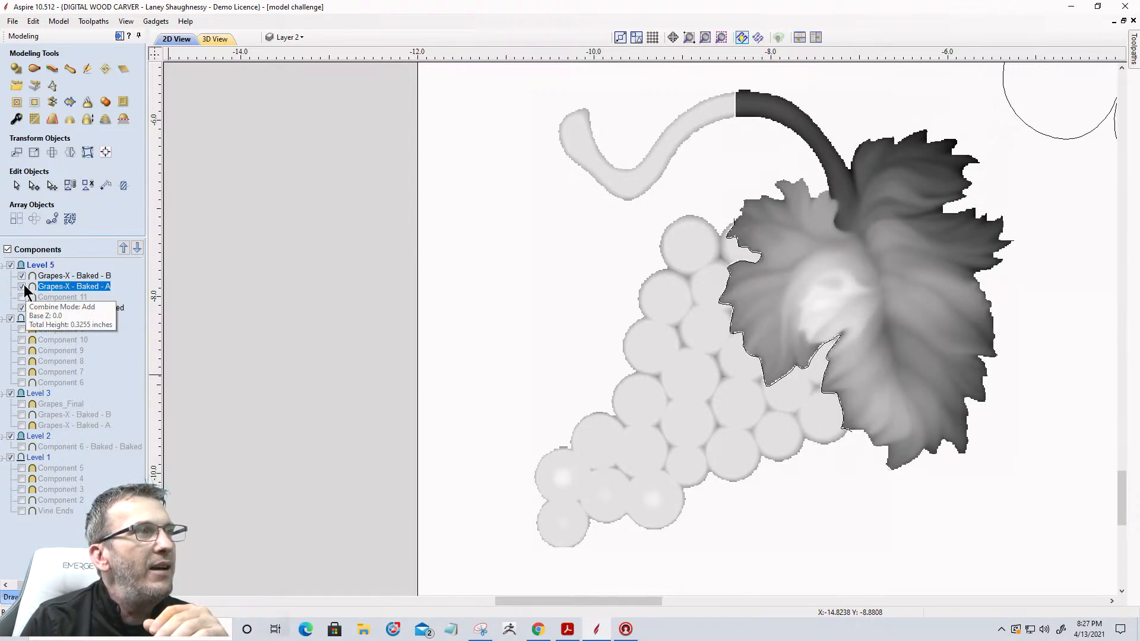
Identify the split grape components by toggling their visibility, and delete Grapes-X - Baked - B, which holds the grapes and vine end
{"action": "left_click", "coordinate": [22, 286]}
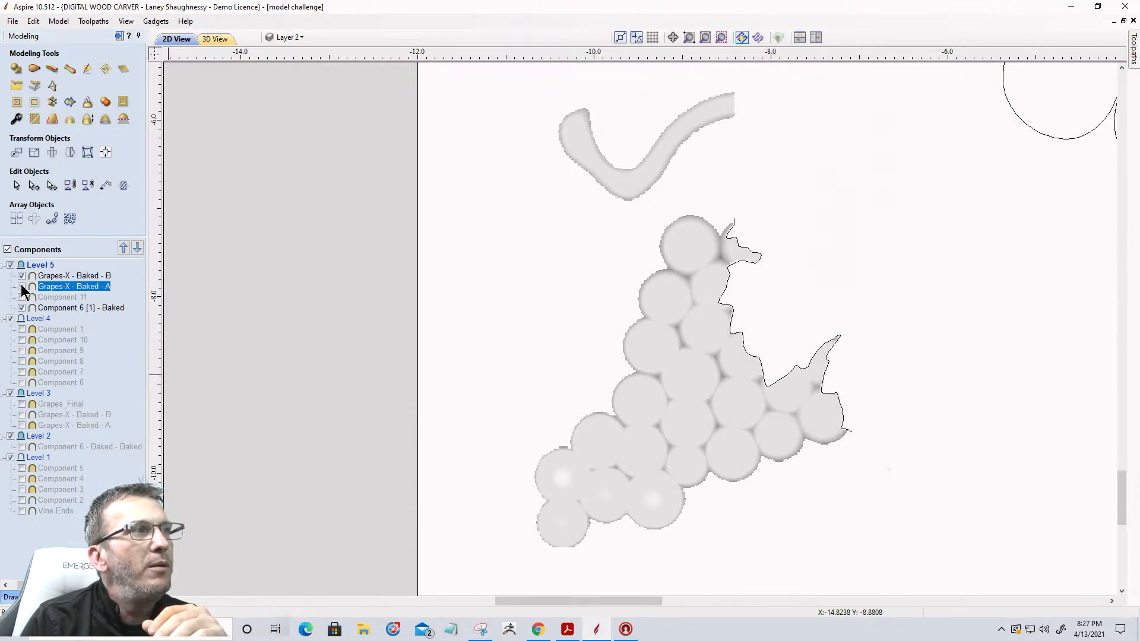
{"action": "left_click", "coordinate": [21, 277]}
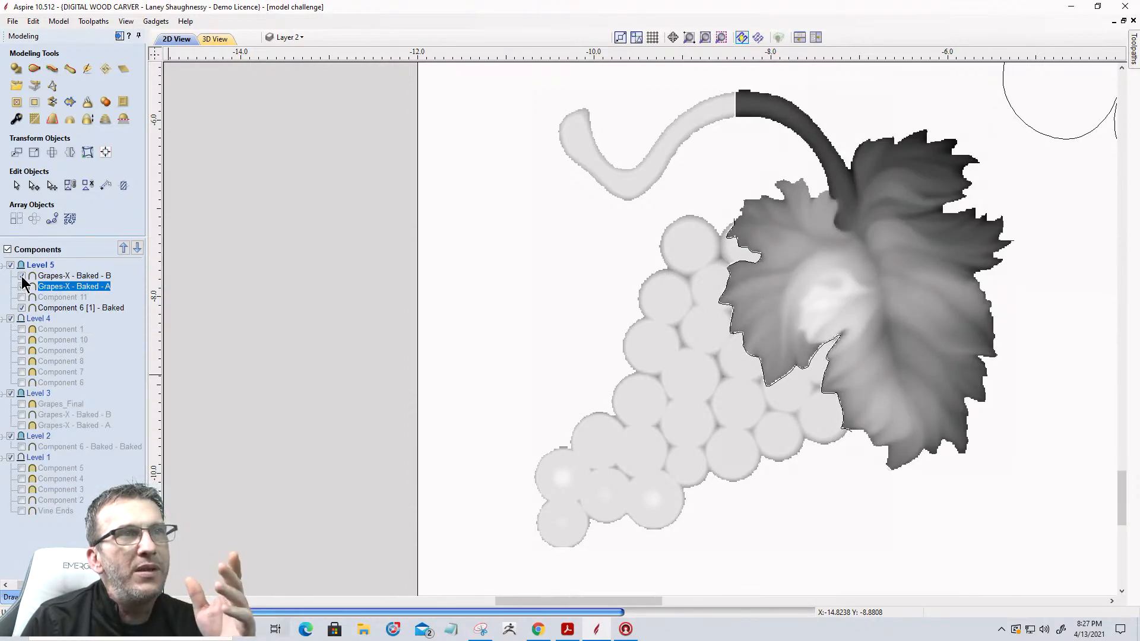
{"action": "left_click", "coordinate": [22, 276]}
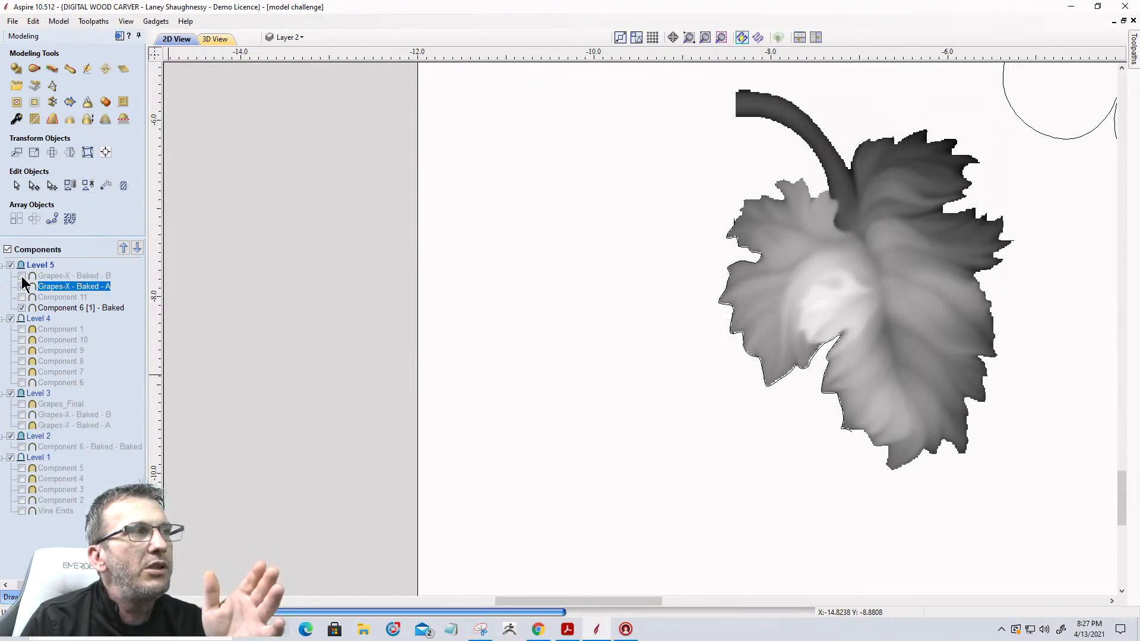
{"action": "right_click", "coordinate": [61, 277]}
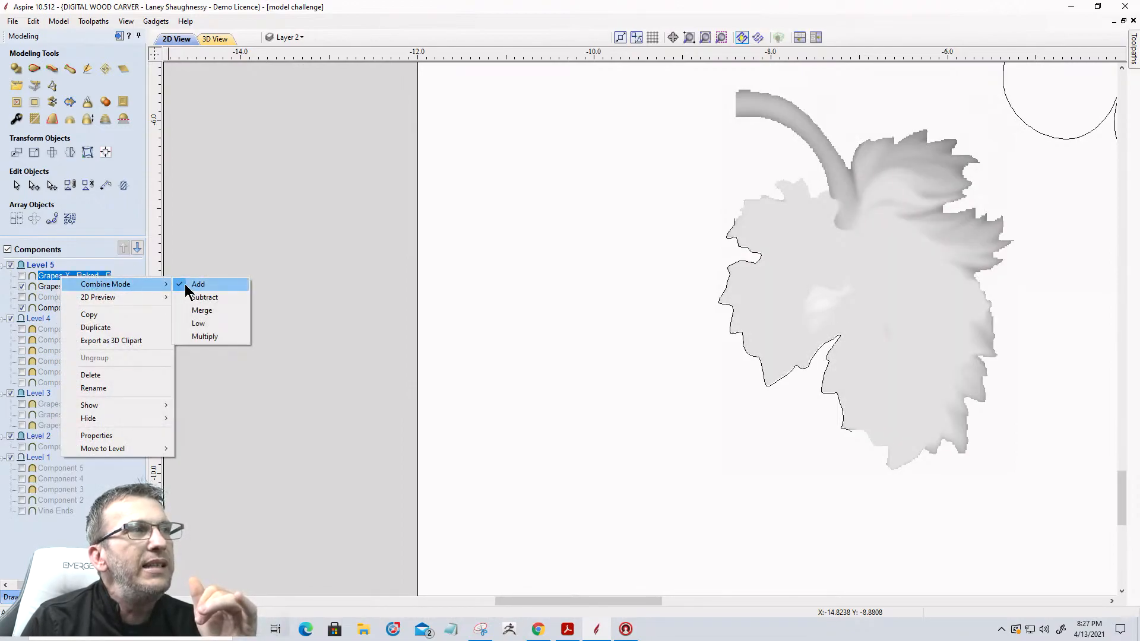
{"action": "left_click", "coordinate": [101, 374]}
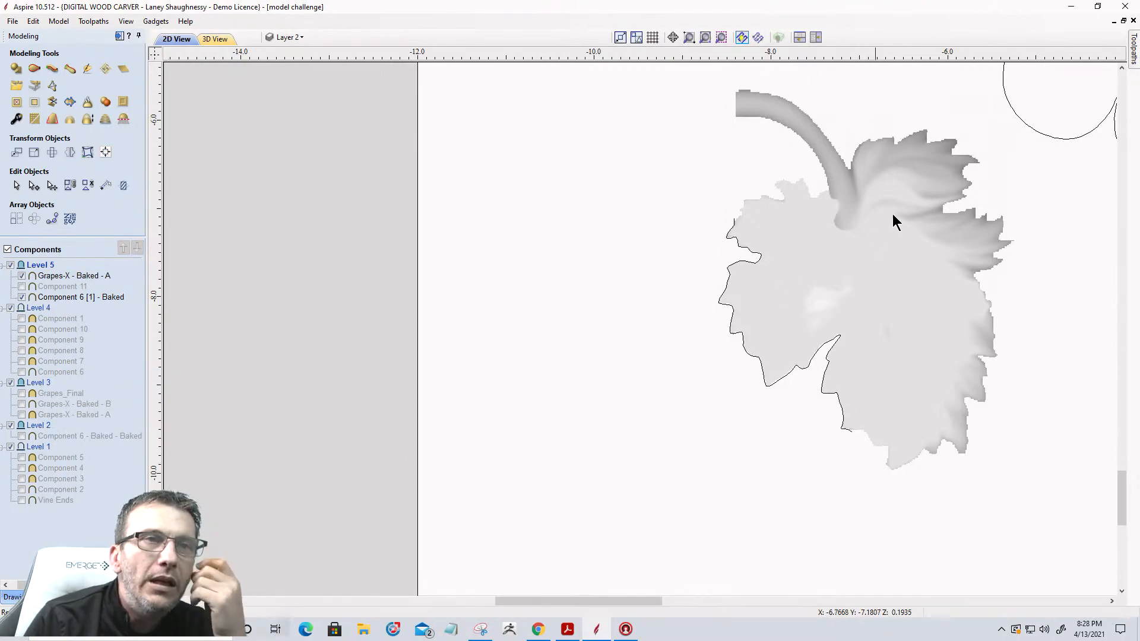
Draw a diagonal line about 0.36 inches long across the stem where it meets the leaf
{"action": "scroll", "coordinate": [827, 142], "scroll_direction": "up", "scroll_amount": 3}
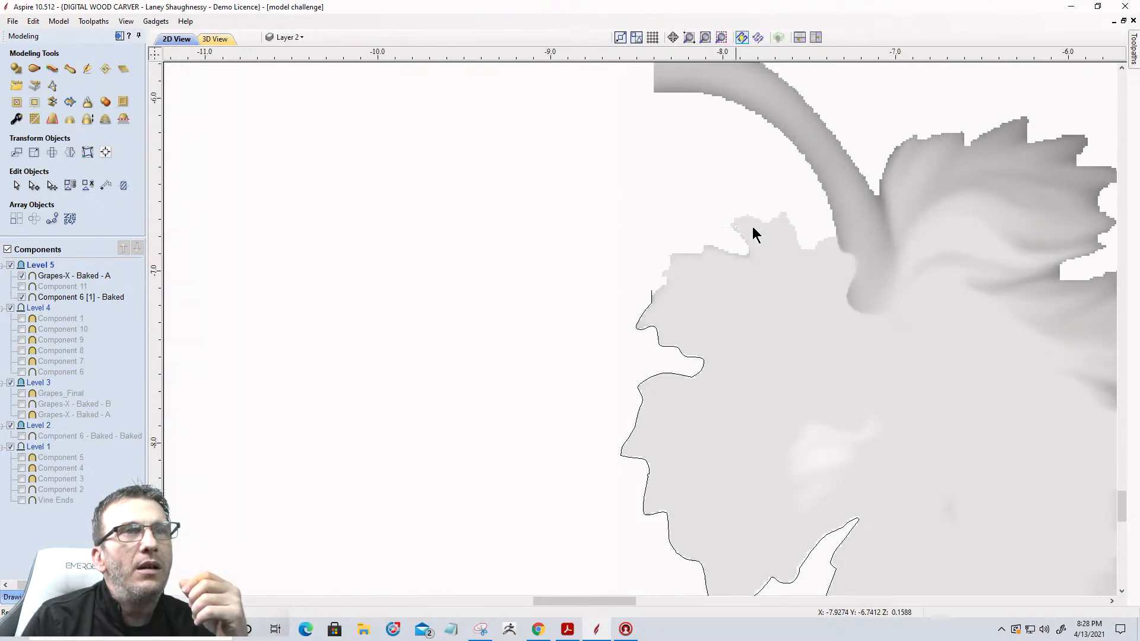
{"action": "middle_click_drag", "start_coordinate": [830, 208], "coordinate": [667, 298]}
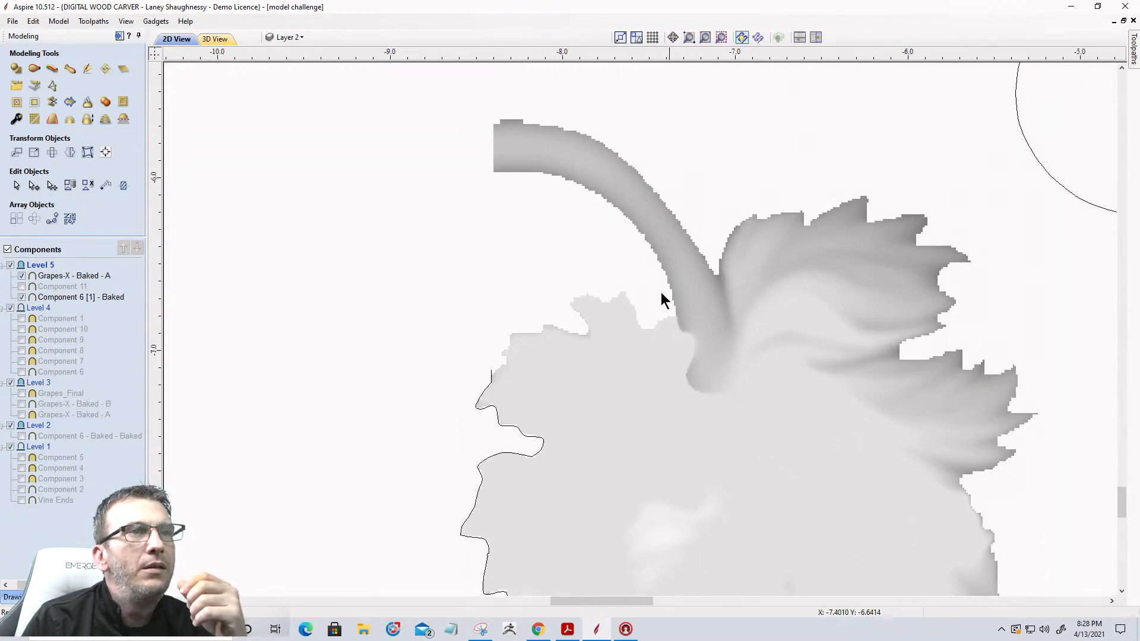
{"action": "left_click", "coordinate": [7, 598]}
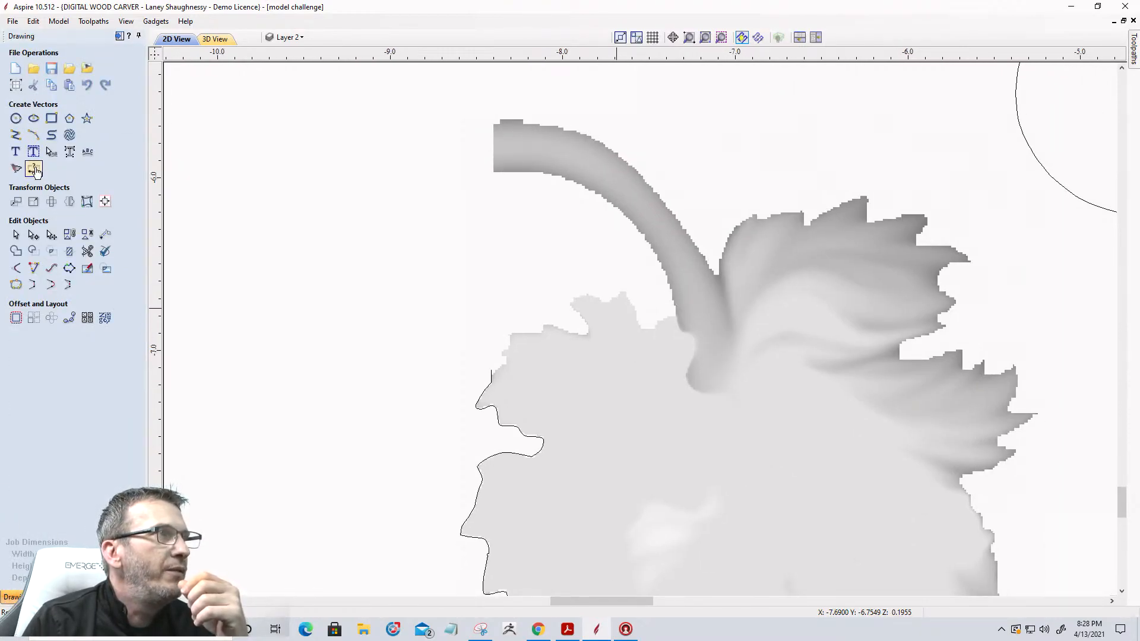
{"action": "scroll", "coordinate": [726, 320], "scroll_direction": "up", "scroll_amount": 3}
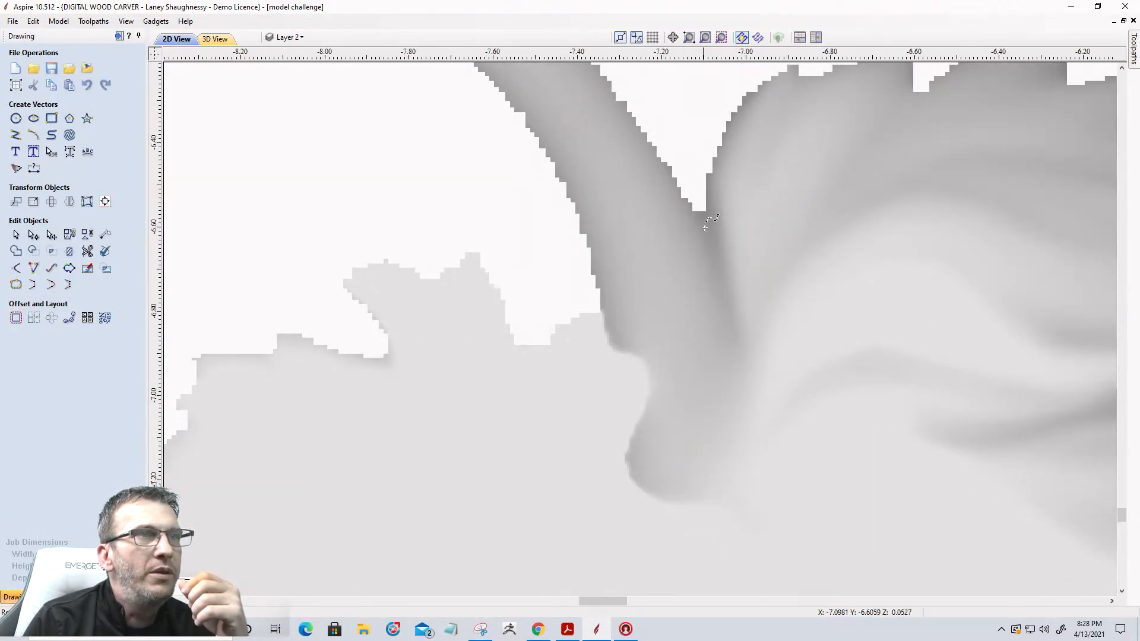
{"action": "left_click", "coordinate": [707, 211]}
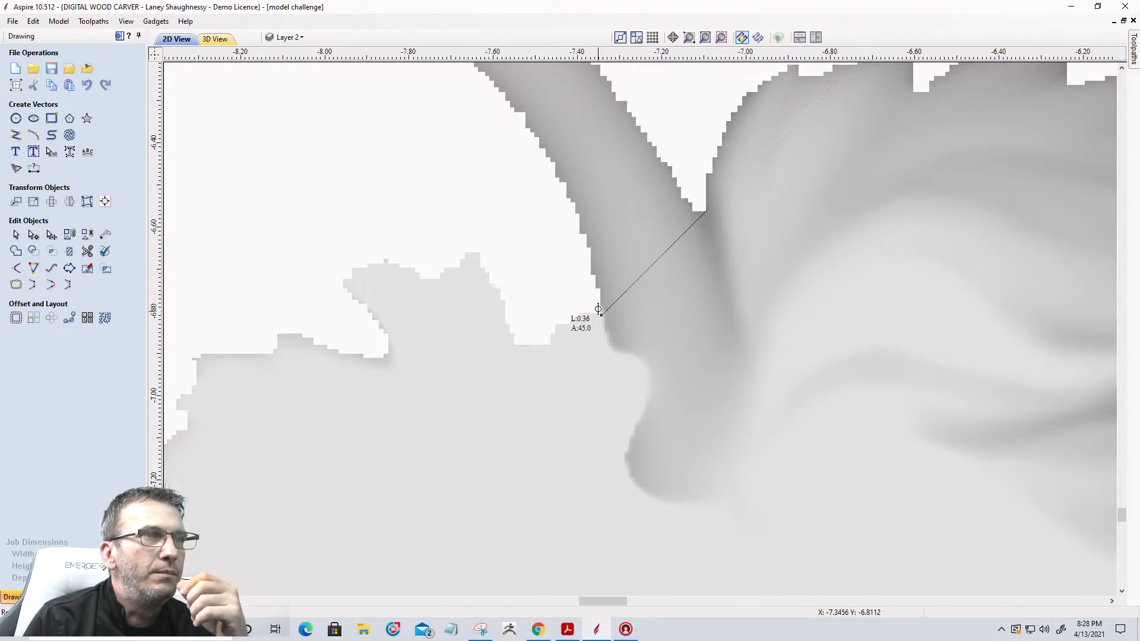
{"action": "right_click", "coordinate": [562, 279]}
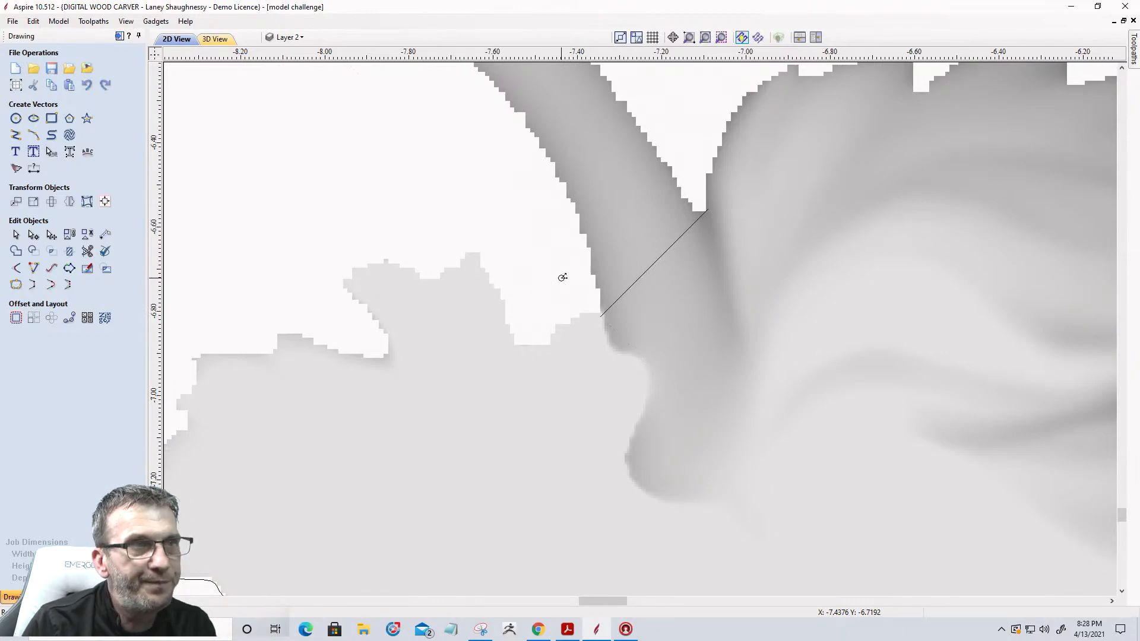
Convert the line across the stem to a Bezier curve bulging toward the leaf, with its ends extended slightly past the stem's edges
{"action": "left_click", "coordinate": [16, 234]}
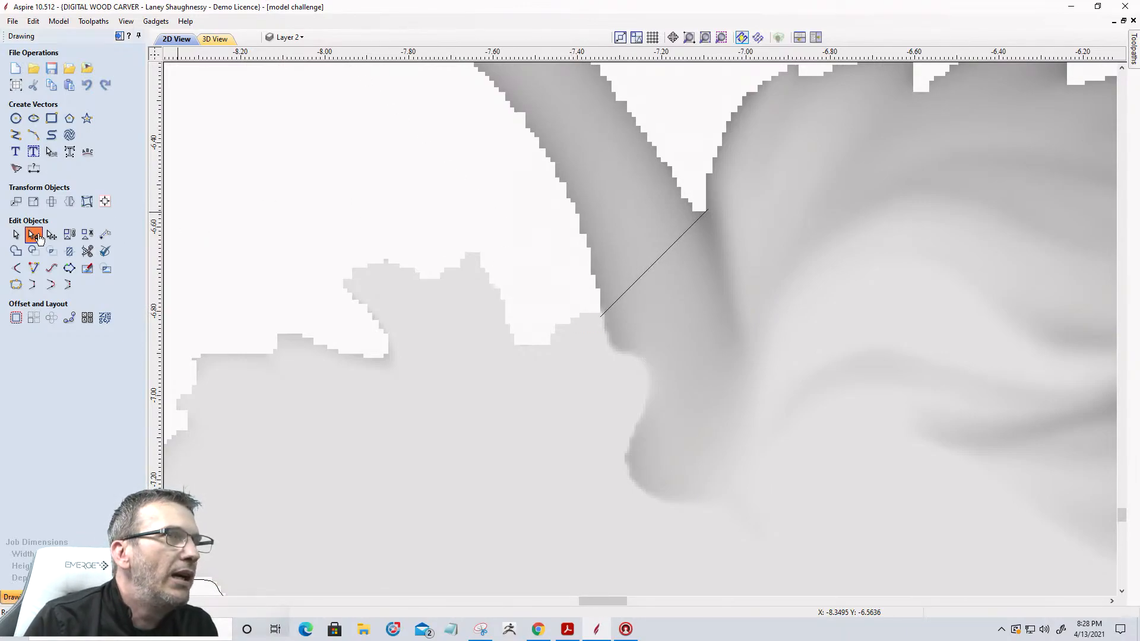
{"action": "left_click", "coordinate": [646, 277]}
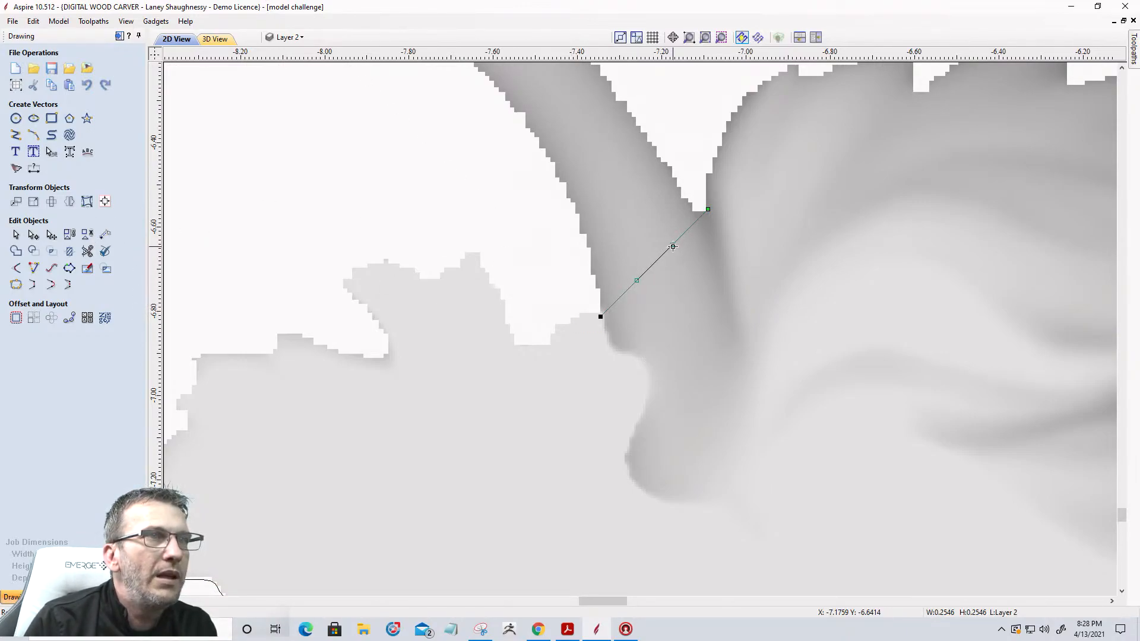
{"action": "left_click_drag", "start_coordinate": [680, 254], "coordinate": [629, 318]}
{"action": "left_click_drag", "start_coordinate": [701, 194], "coordinate": [701, 199]}
{"action": "left_click_drag", "start_coordinate": [678, 250], "coordinate": [723, 281]}
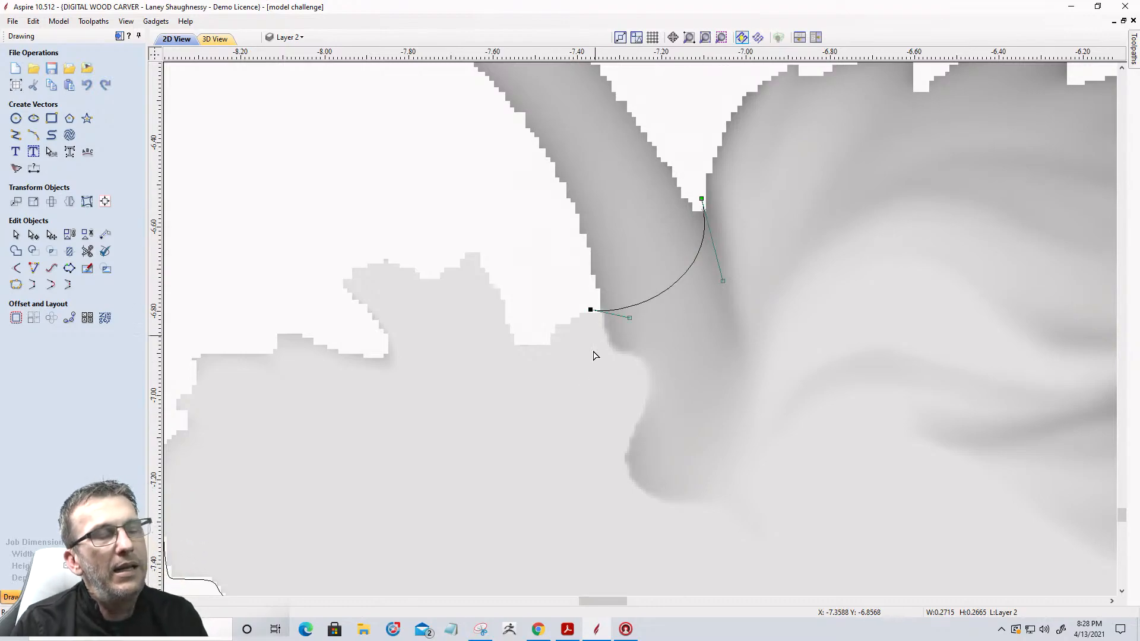
Split the Grapes-X - Baked - A component along the curve across the stem
{"action": "left_click", "coordinate": [47, 597]}
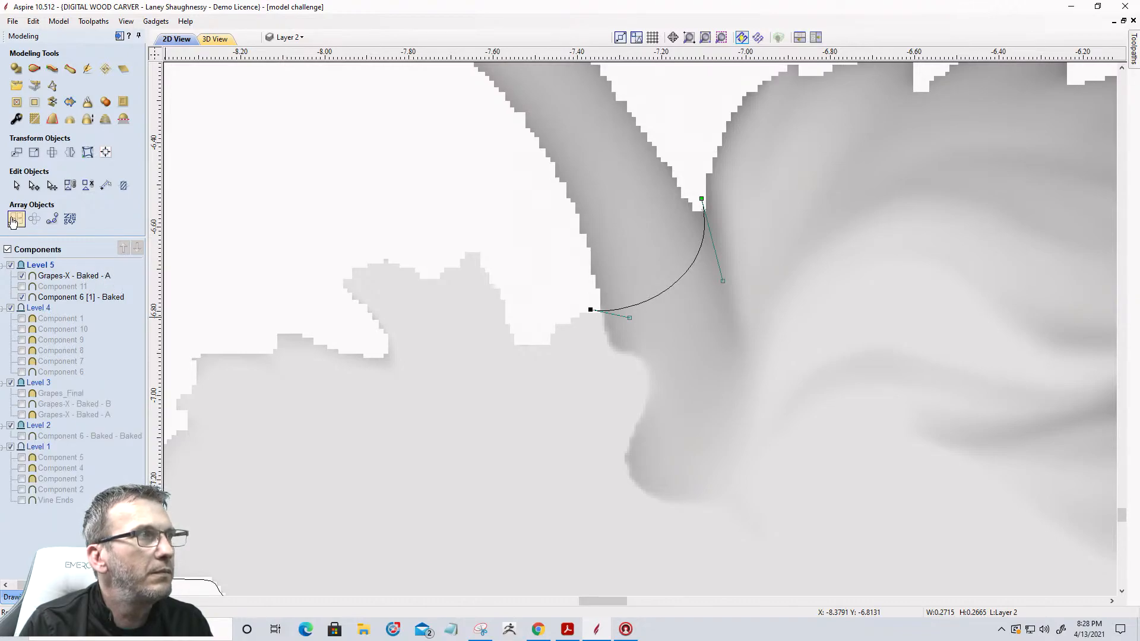
{"action": "left_click", "coordinate": [16, 186]}
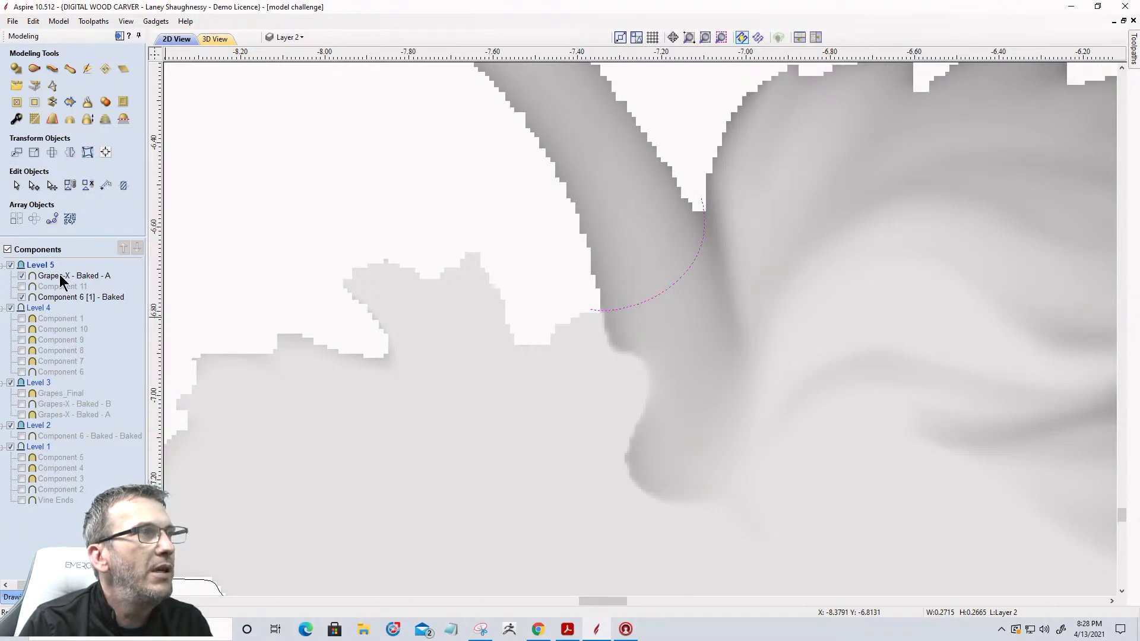
{"action": "left_click", "coordinate": [62, 276]}
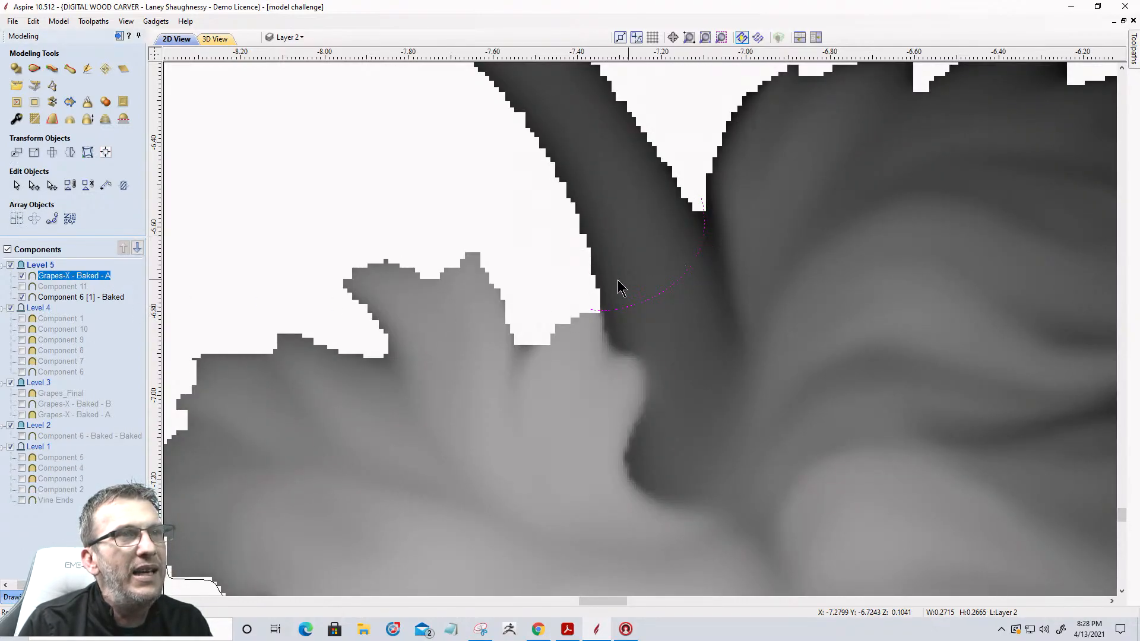
{"action": "left_click", "coordinate": [53, 104]}
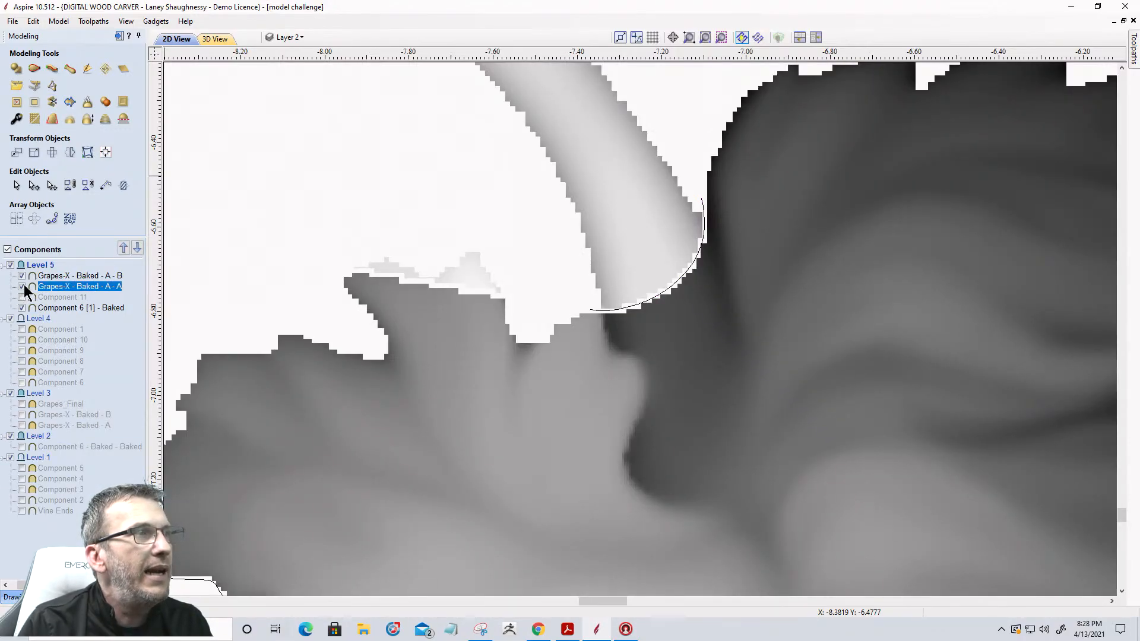
Delete the cut-off stem component Grapes-X - Baked - A - B and show the leaf component Grapes-X - Baked - A - A
{"action": "left_click", "coordinate": [20, 286]}
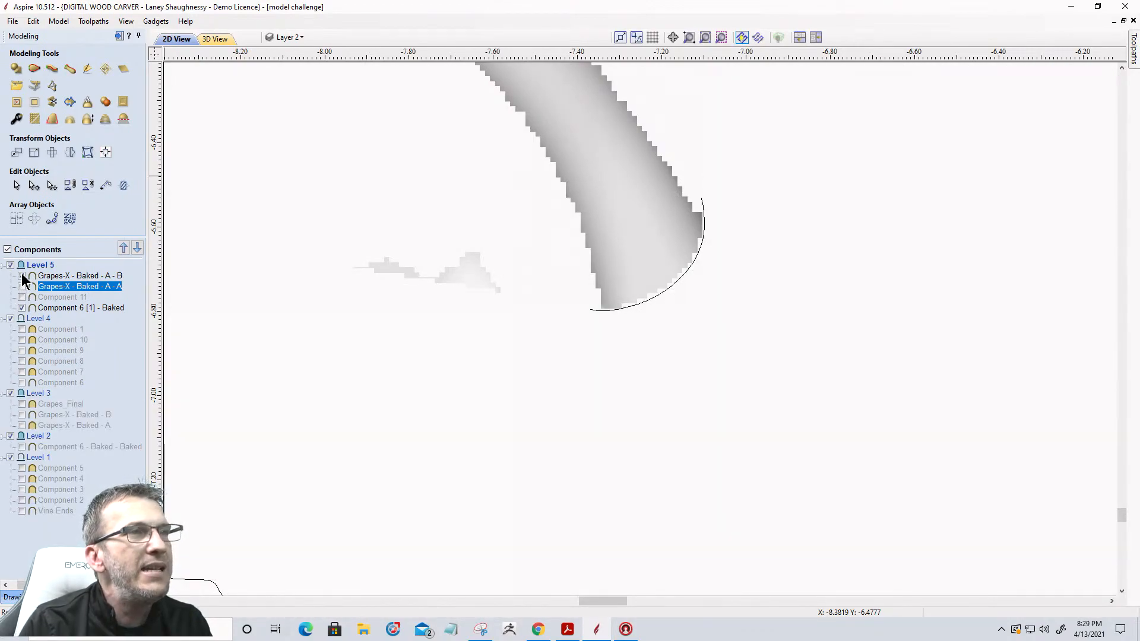
{"action": "left_click", "coordinate": [22, 275]}
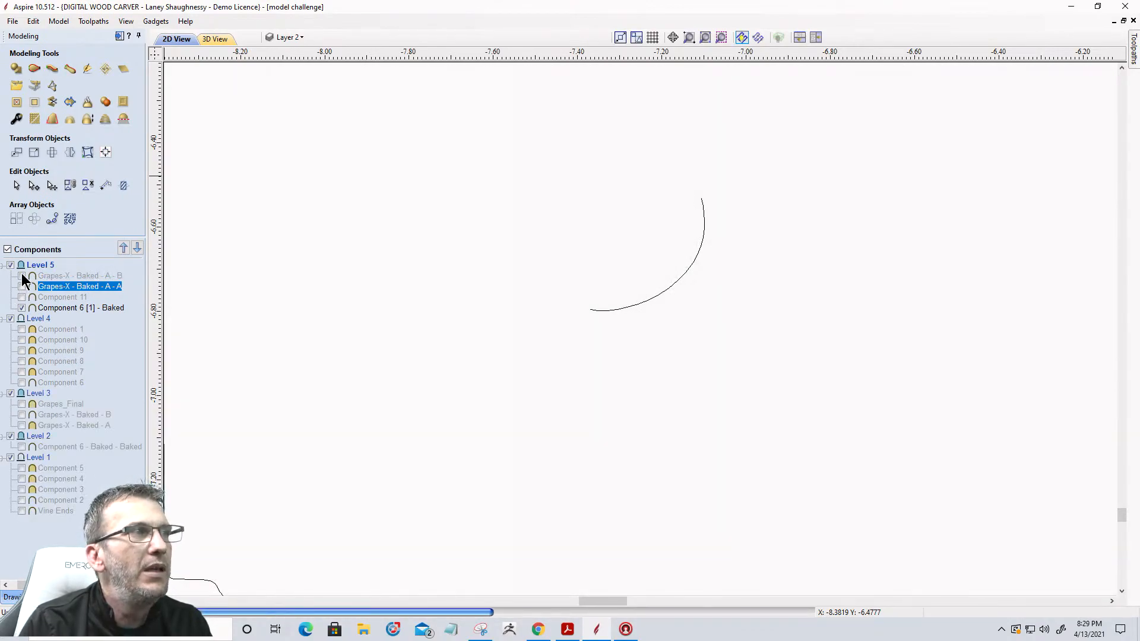
{"action": "right_click", "coordinate": [57, 276]}
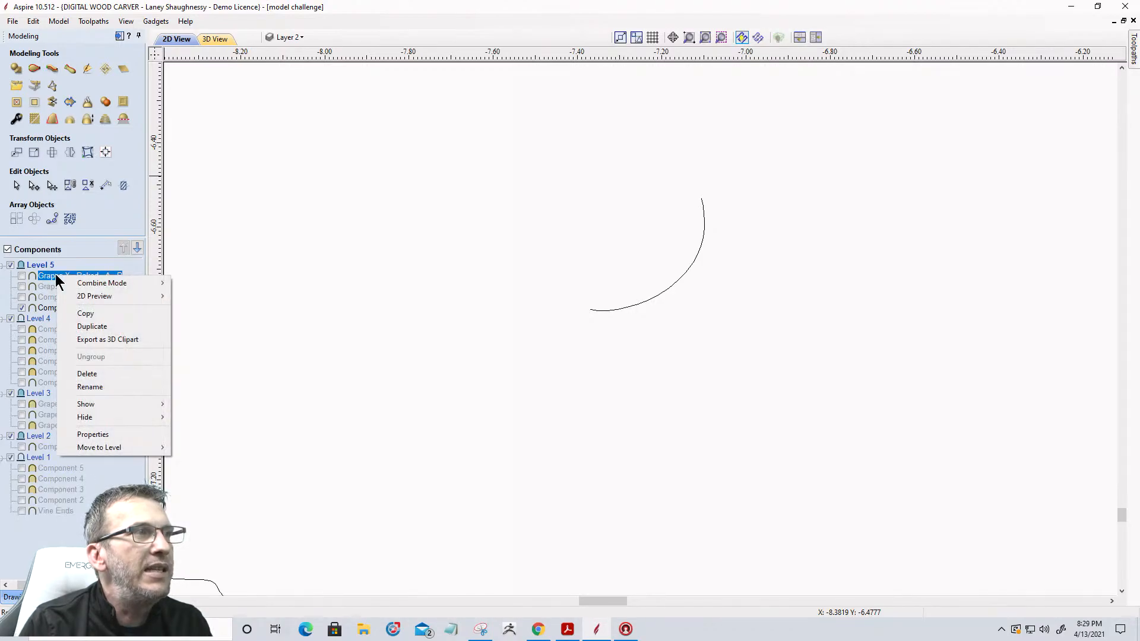
{"action": "left_click", "coordinate": [102, 376]}
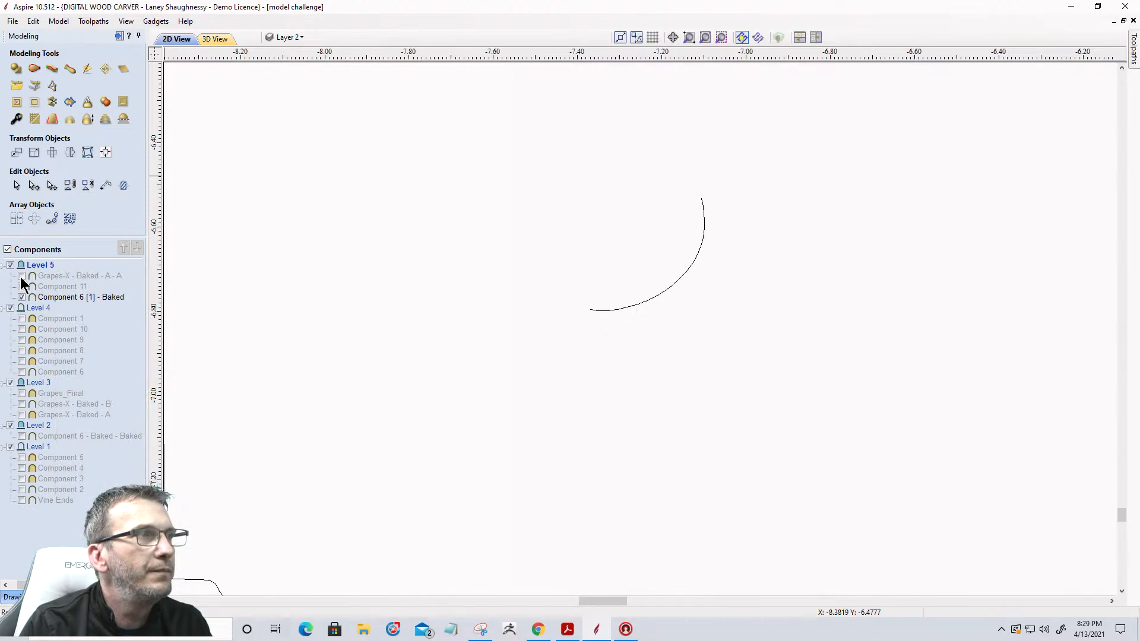
{"action": "left_click", "coordinate": [22, 276]}
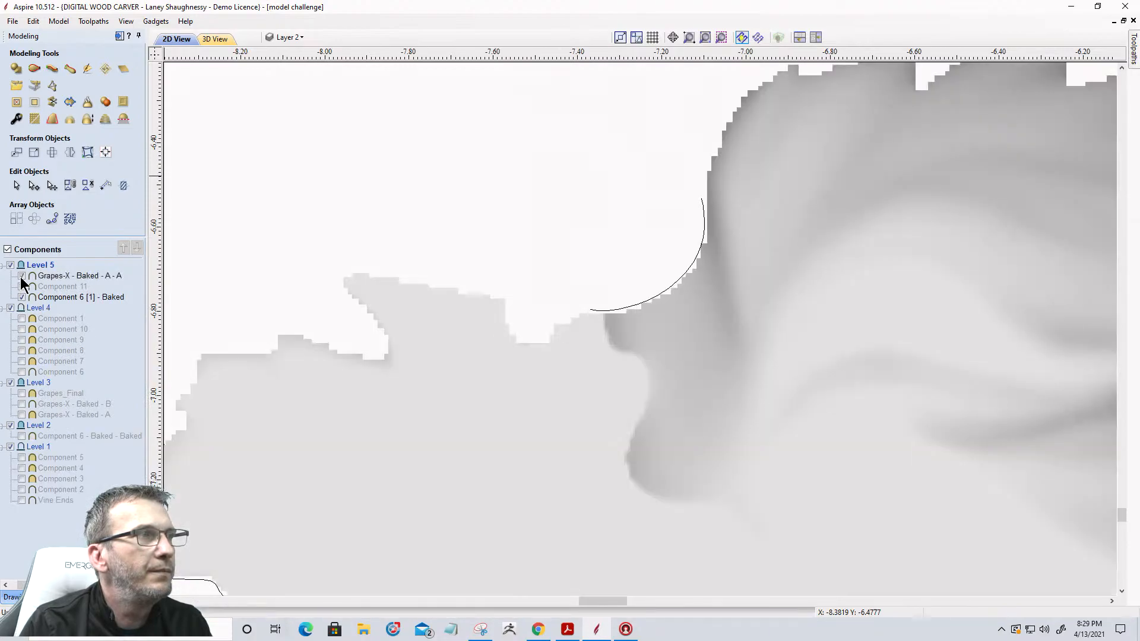
Delete the curved split vector at the stem and the vector traced along the leaf's edge
{"action": "left_click", "coordinate": [685, 278]}
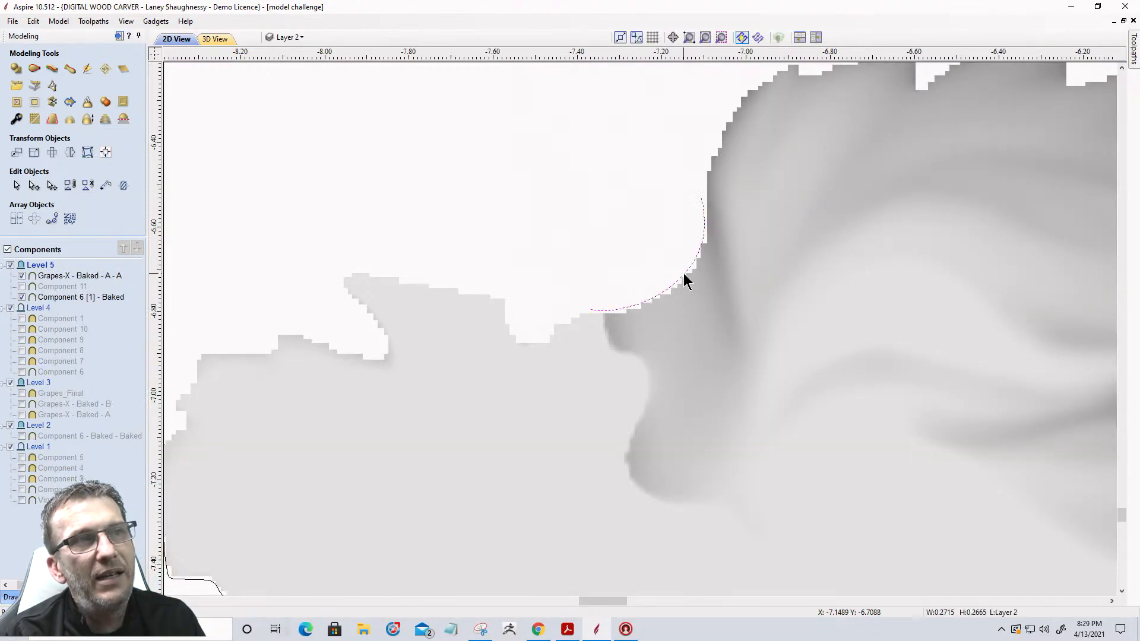
{"action": "key", "text": "Delete"}
{"action": "scroll", "coordinate": [680, 243], "scroll_direction": "down", "scroll_amount": 3}
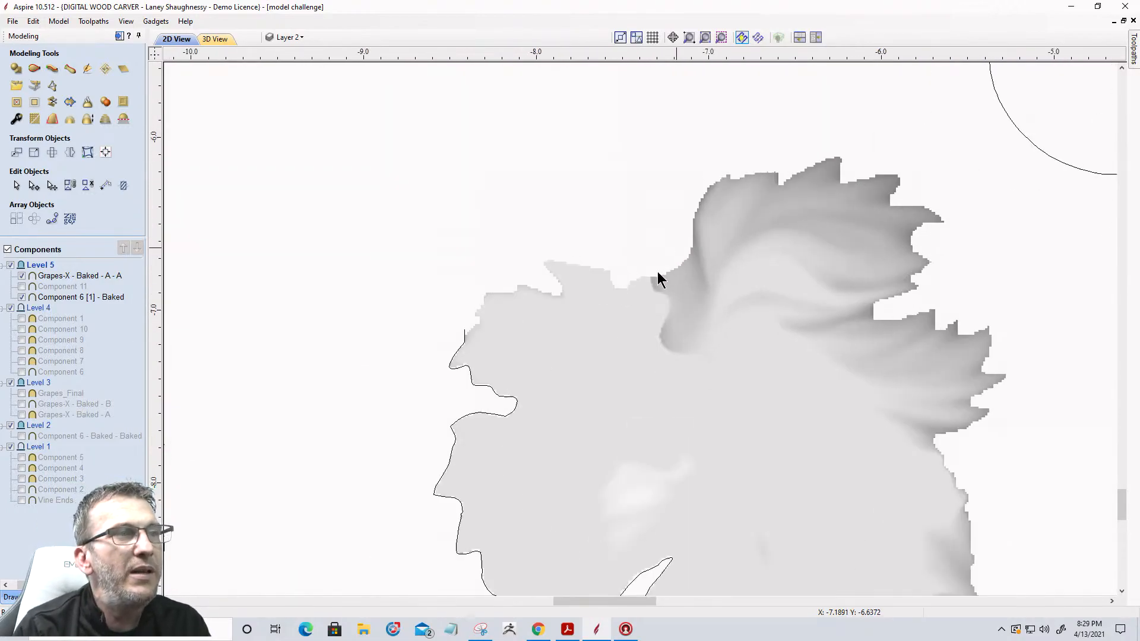
{"action": "scroll", "coordinate": [465, 388], "scroll_direction": "up", "scroll_amount": 1}
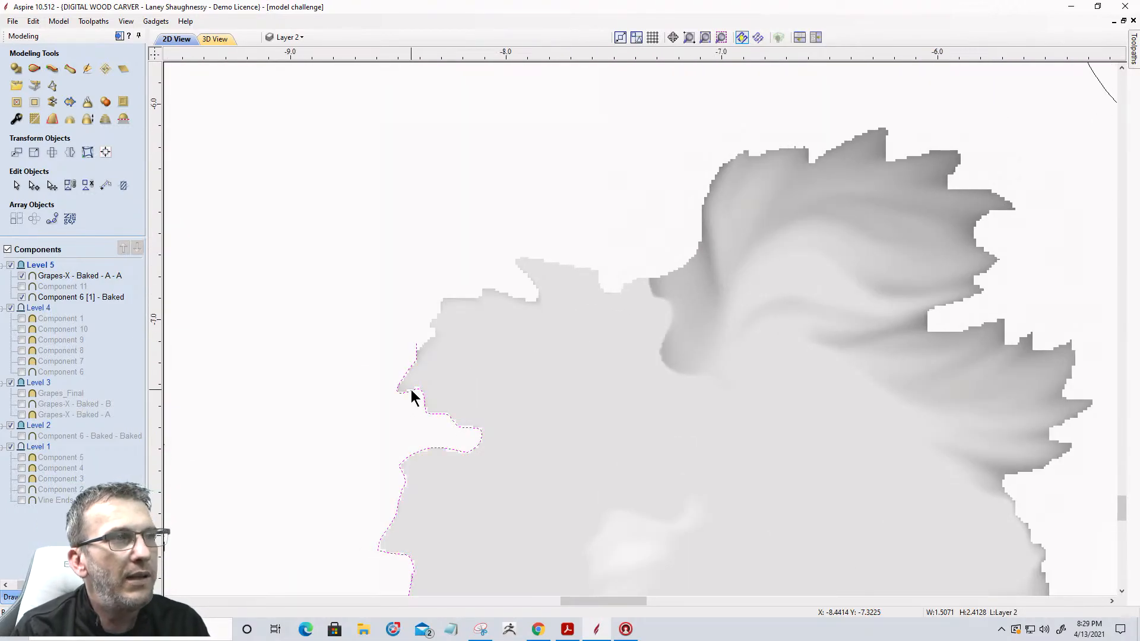
{"action": "scroll", "coordinate": [509, 293], "scroll_direction": "down", "scroll_amount": 3}
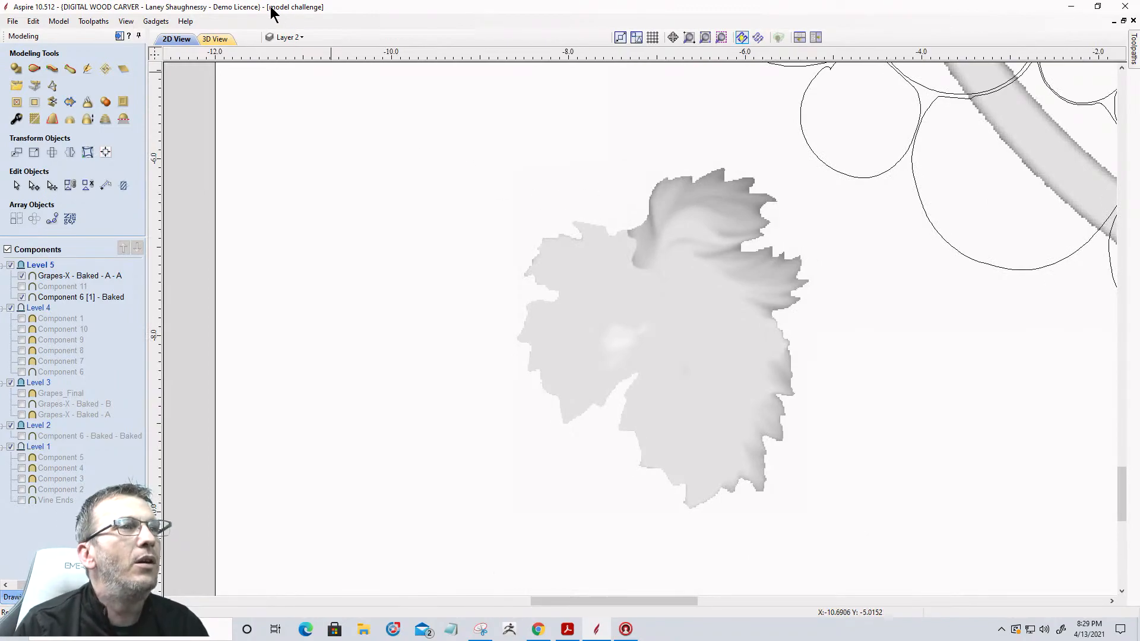
Inspect the trimmed leaf and its surroundings in the 3D view
{"action": "left_click", "coordinate": [212, 39]}
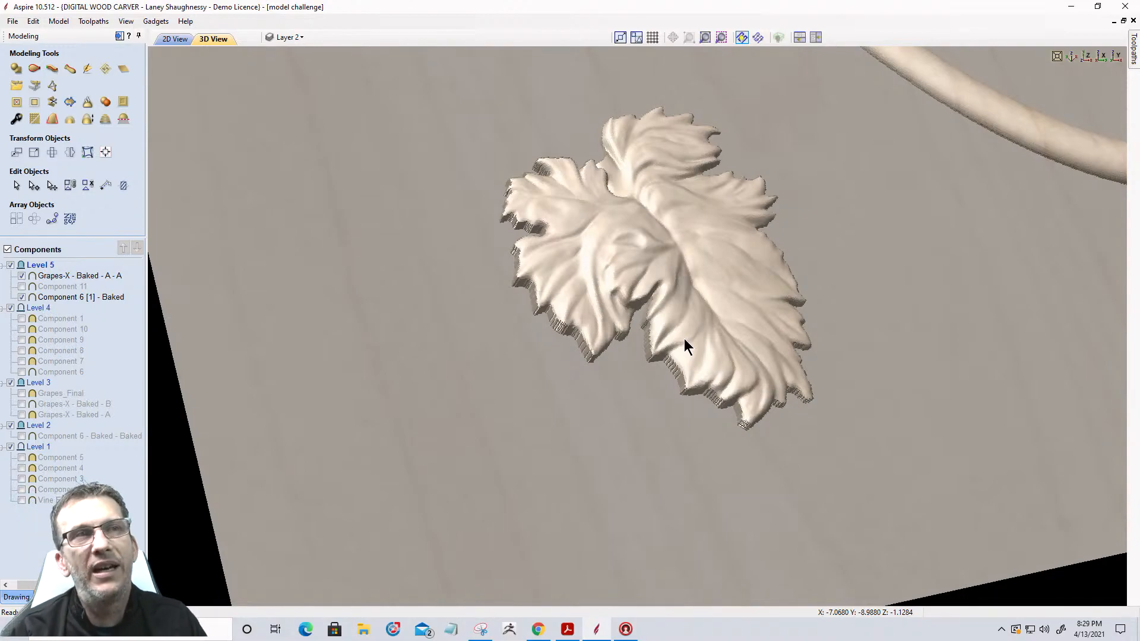
{"action": "left_click_drag", "start_coordinate": [565, 288], "coordinate": [465, 405]}
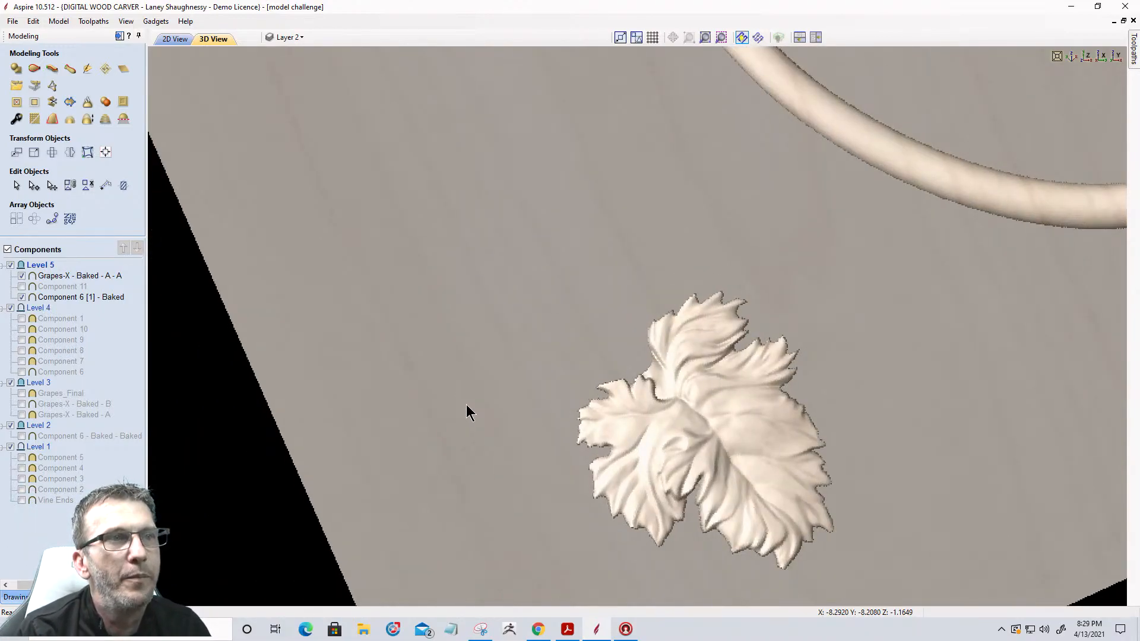
{"action": "left_click_drag", "start_coordinate": [671, 423], "coordinate": [512, 251]}
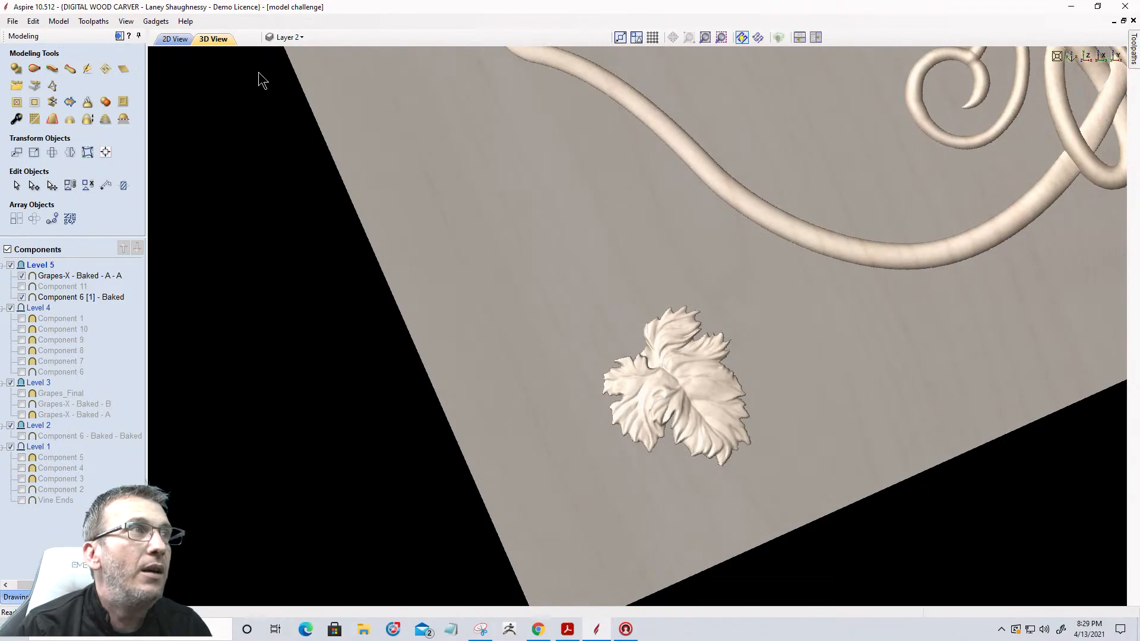
{"action": "left_click", "coordinate": [173, 38]}
Move the leaf component into the large leaf outline in the vine wreath and enlarge it to roughly the outline's size
{"action": "scroll", "coordinate": [538, 315], "scroll_direction": "down", "scroll_amount": 4}
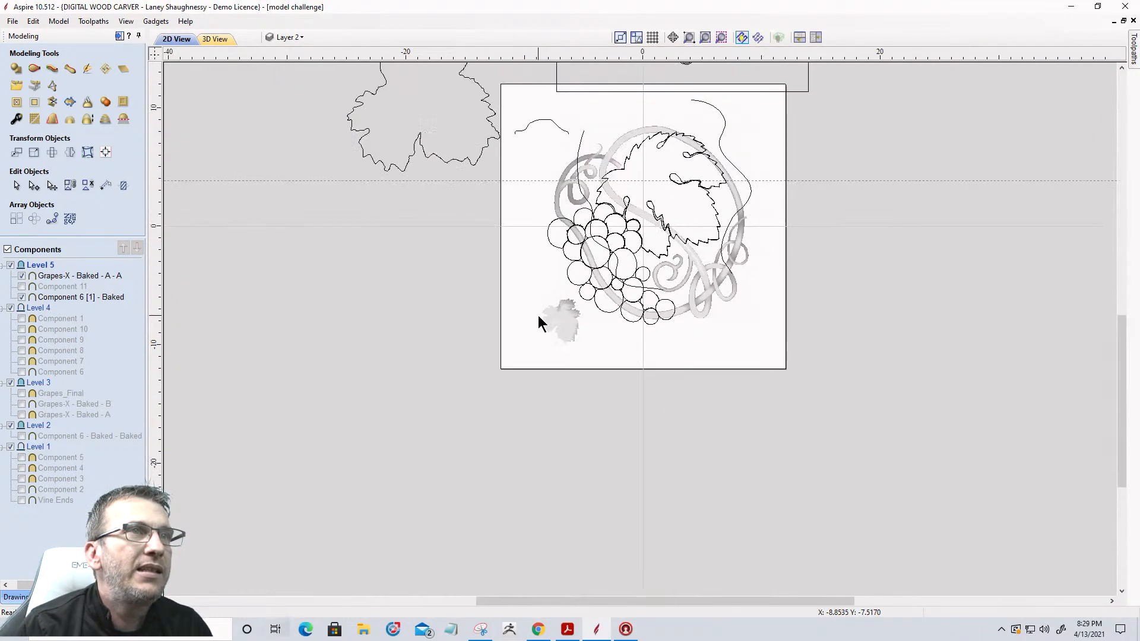
{"action": "left_click", "coordinate": [559, 317]}
{"action": "left_click_drag", "start_coordinate": [560, 317], "coordinate": [665, 184]}
{"action": "left_click", "coordinate": [561, 322]}
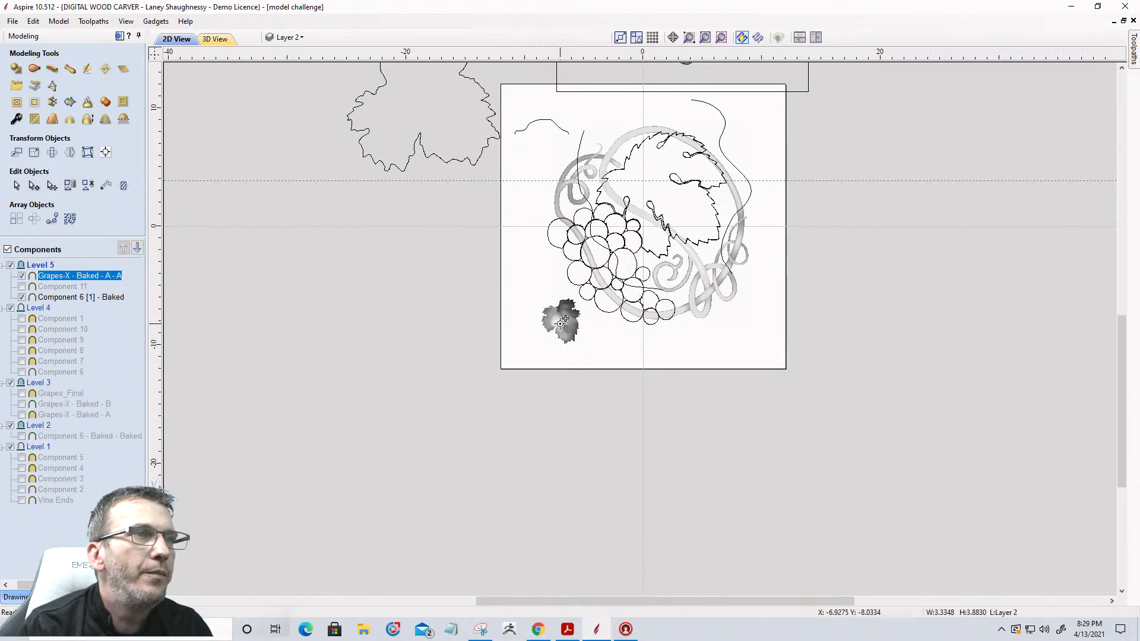
{"action": "left_click_drag", "start_coordinate": [561, 321], "coordinate": [658, 178]}
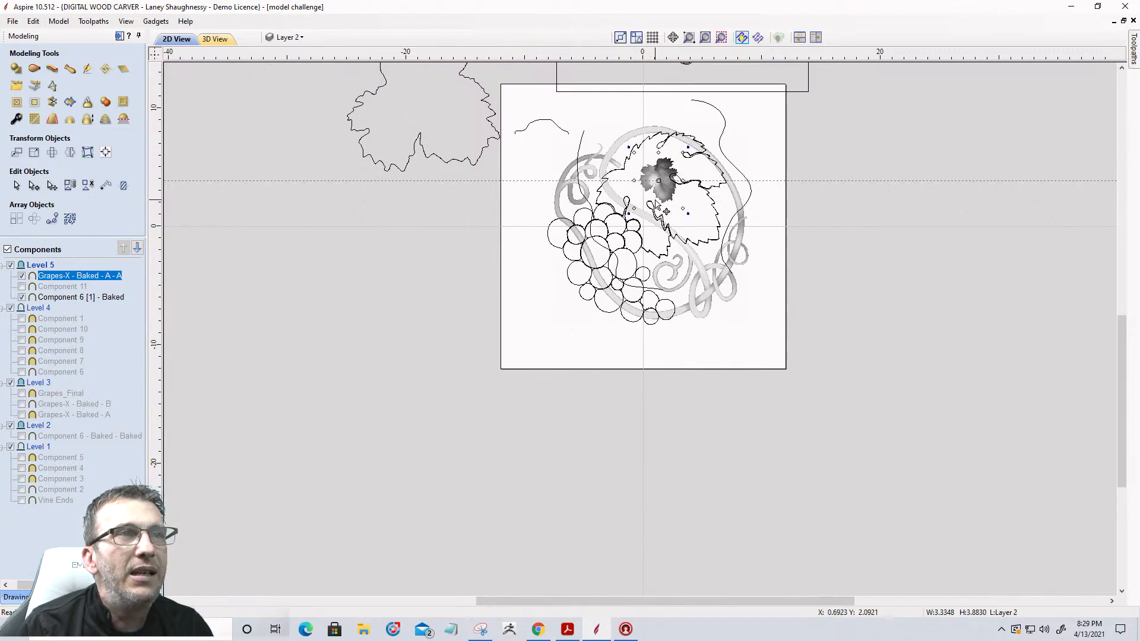
{"action": "left_click_drag", "start_coordinate": [700, 222], "coordinate": [837, 346]}
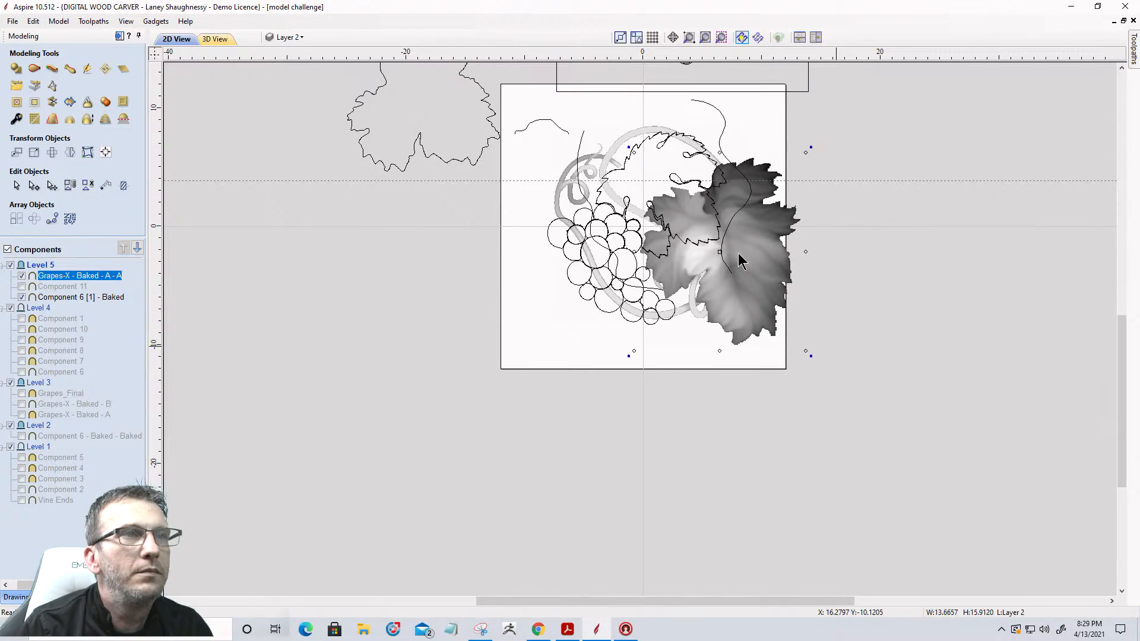
{"action": "left_click_drag", "start_coordinate": [795, 343], "coordinate": [775, 323]}
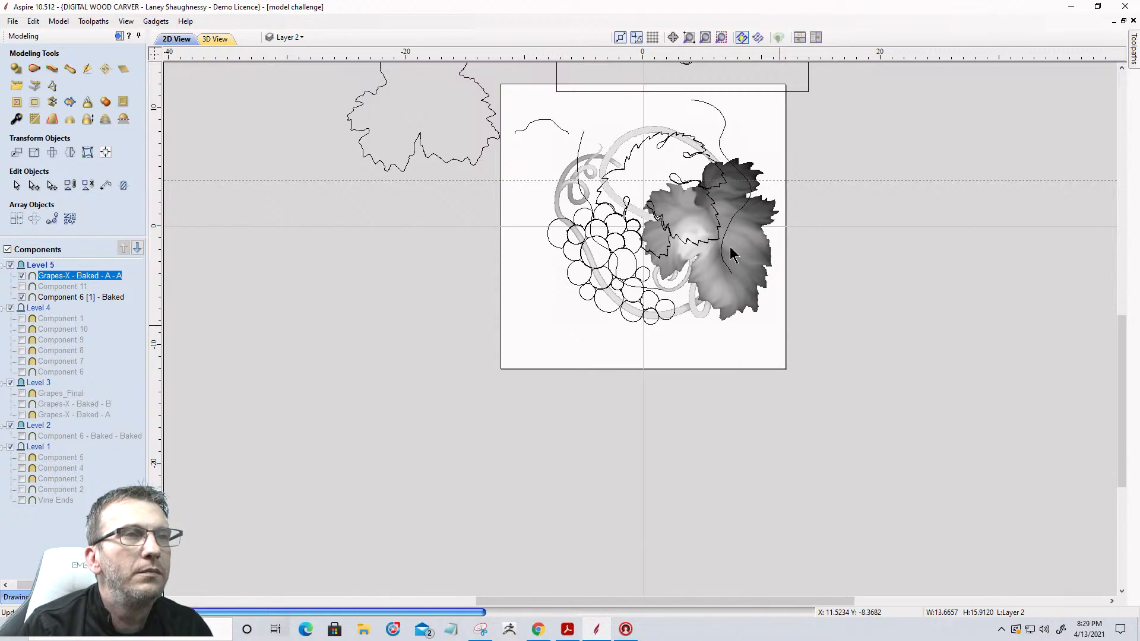
Move and rotate the leaf component until it lines up with the large leaf outline in the wreath
{"action": "left_click_drag", "start_coordinate": [729, 246], "coordinate": [686, 213]}
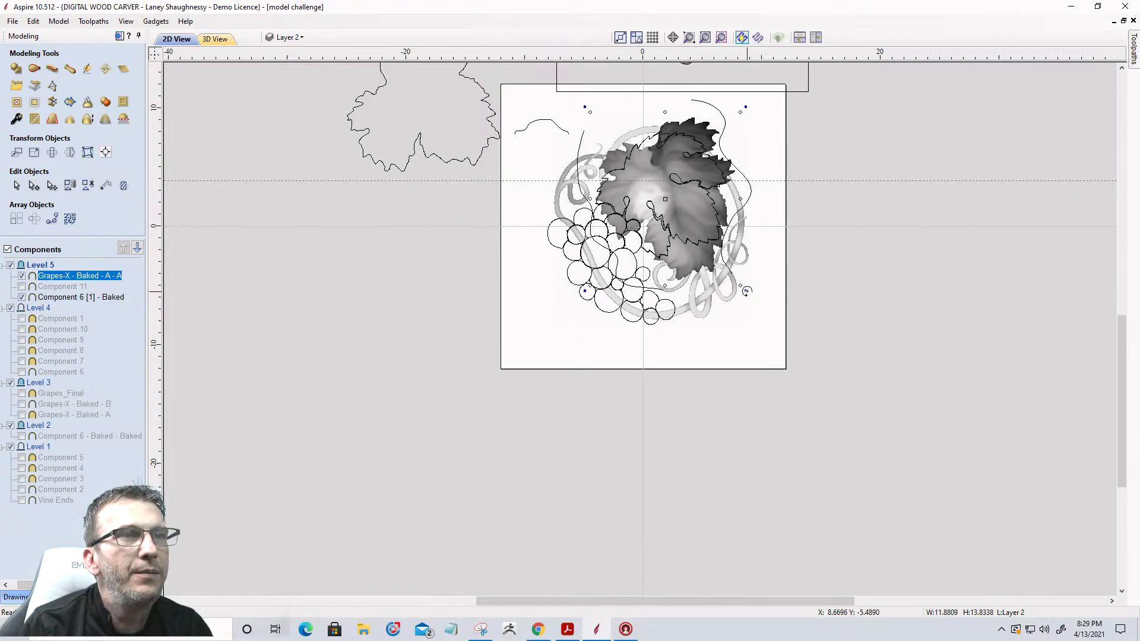
{"action": "left_click_drag", "start_coordinate": [745, 290], "coordinate": [766, 250]}
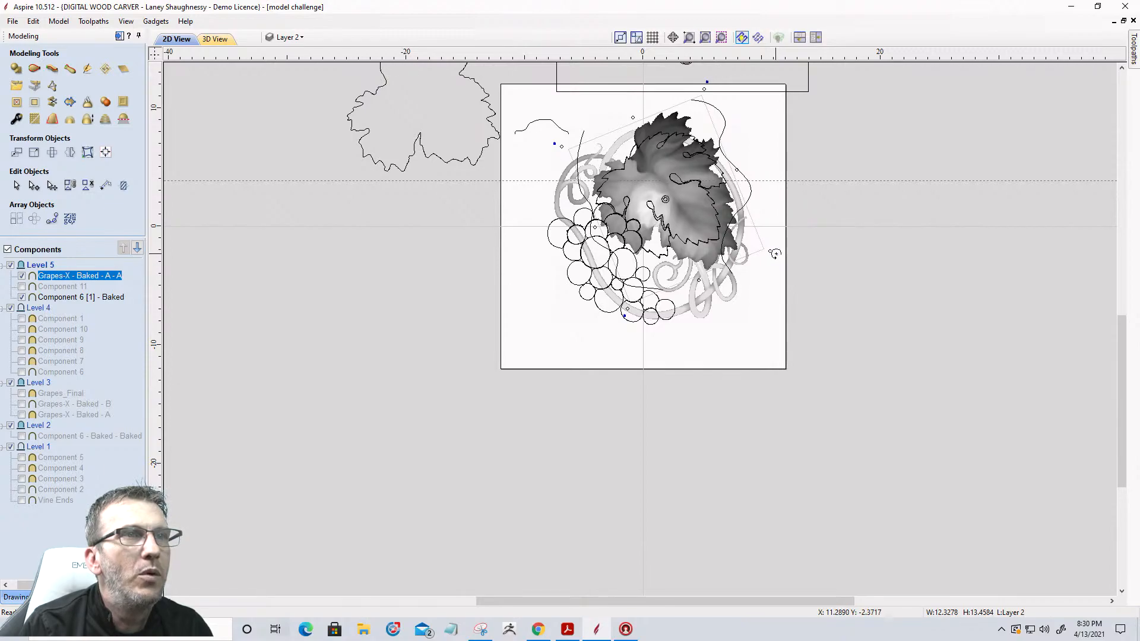
{"action": "left_click_drag", "start_coordinate": [777, 249], "coordinate": [772, 237]}
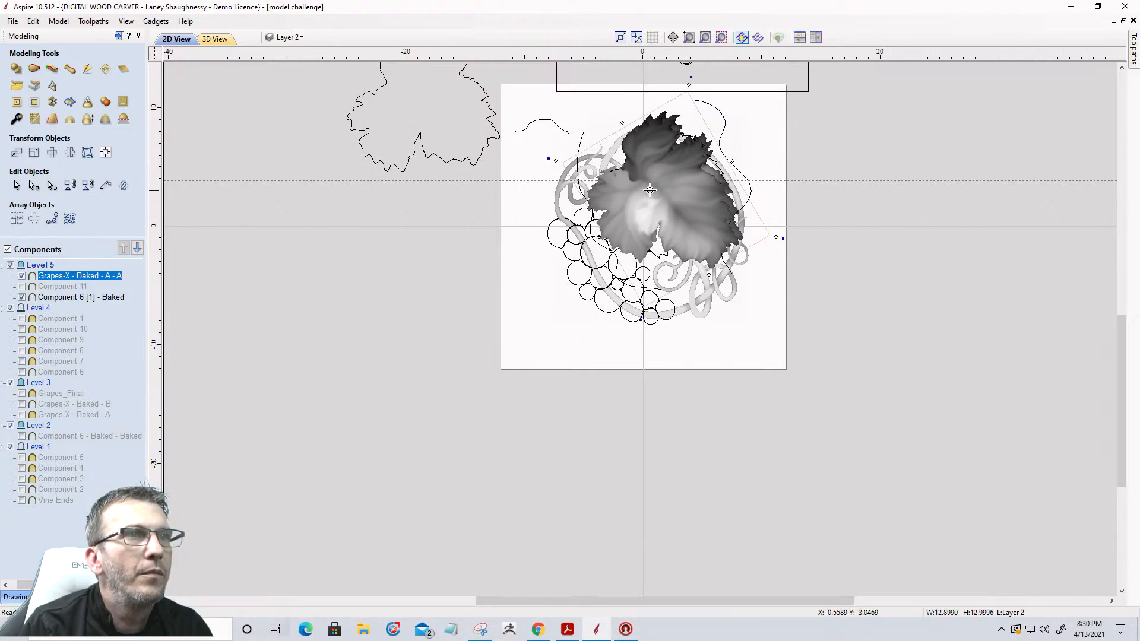
{"action": "left_click_drag", "start_coordinate": [655, 184], "coordinate": [650, 190]}
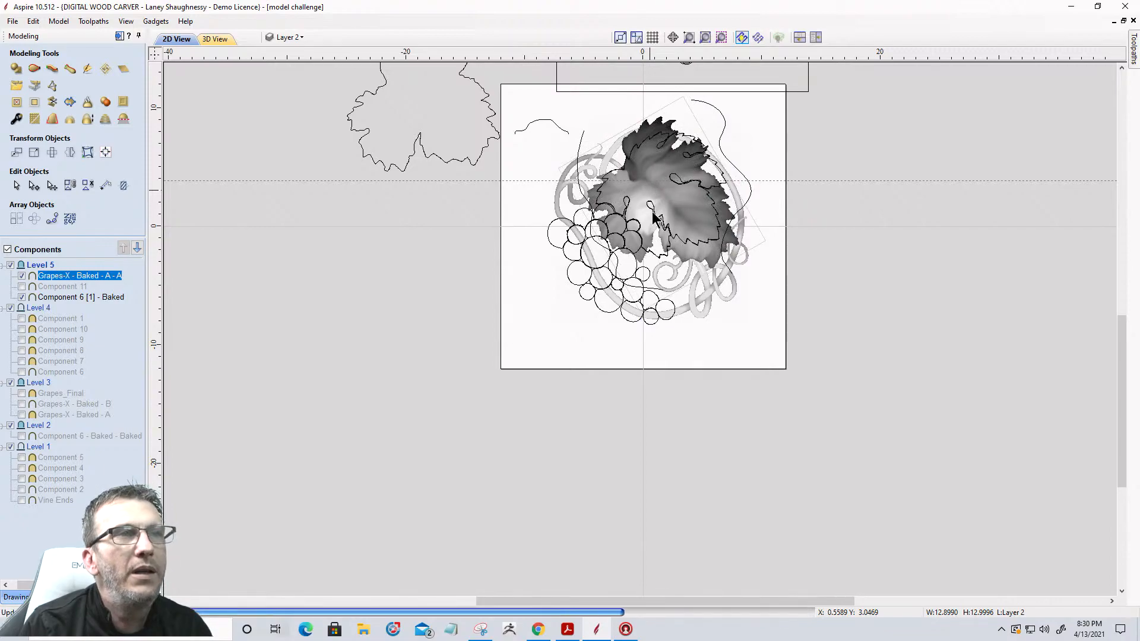
Check the leaf over the vines in the 3D view and set the combine mode of Grapes-X - Baked - A - A to Merge
{"action": "left_click", "coordinate": [213, 39]}
{"action": "scroll", "coordinate": [812, 345], "scroll_direction": "down", "scroll_amount": 10}
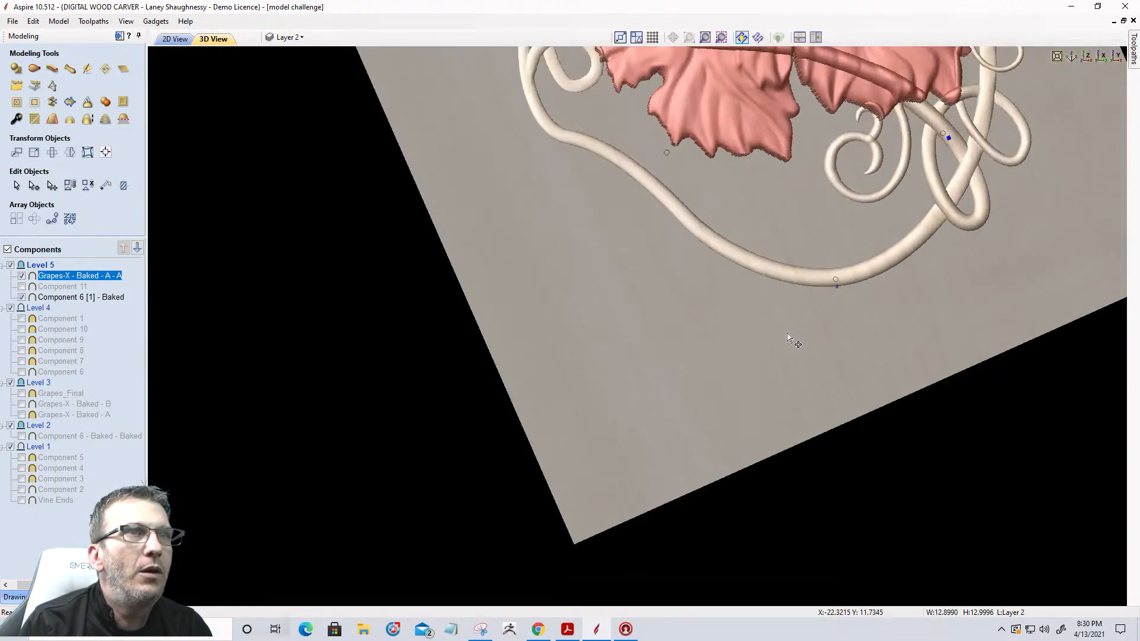
{"action": "scroll", "coordinate": [747, 303], "scroll_direction": "up", "scroll_amount": 5}
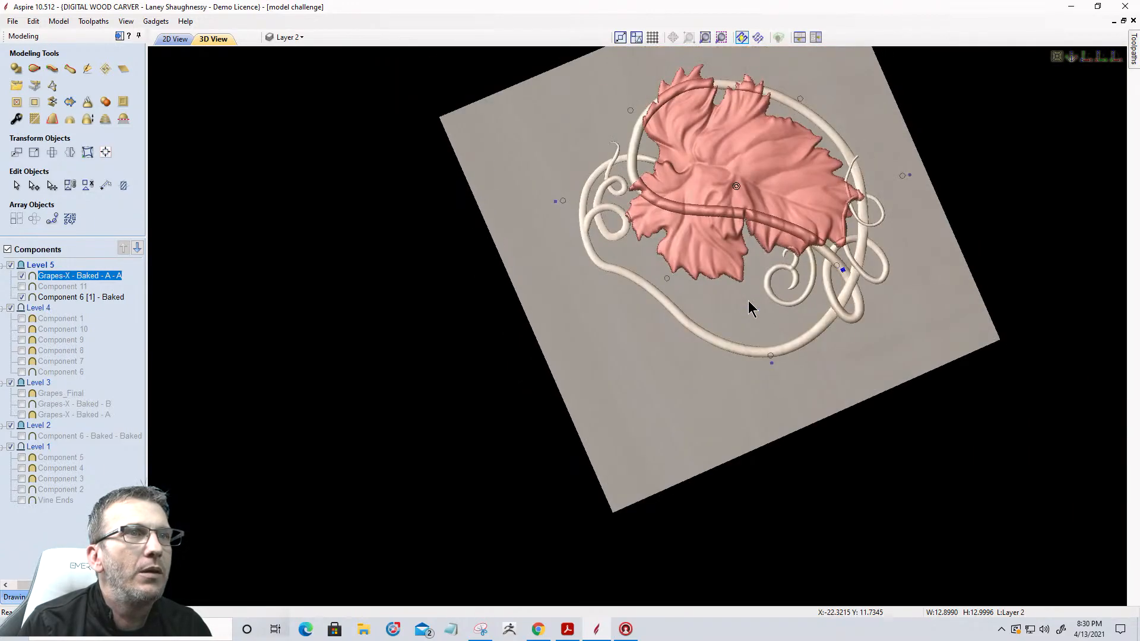
{"action": "right_click", "coordinate": [60, 276]}
{"action": "mouse_move", "coordinate": [138, 288]}
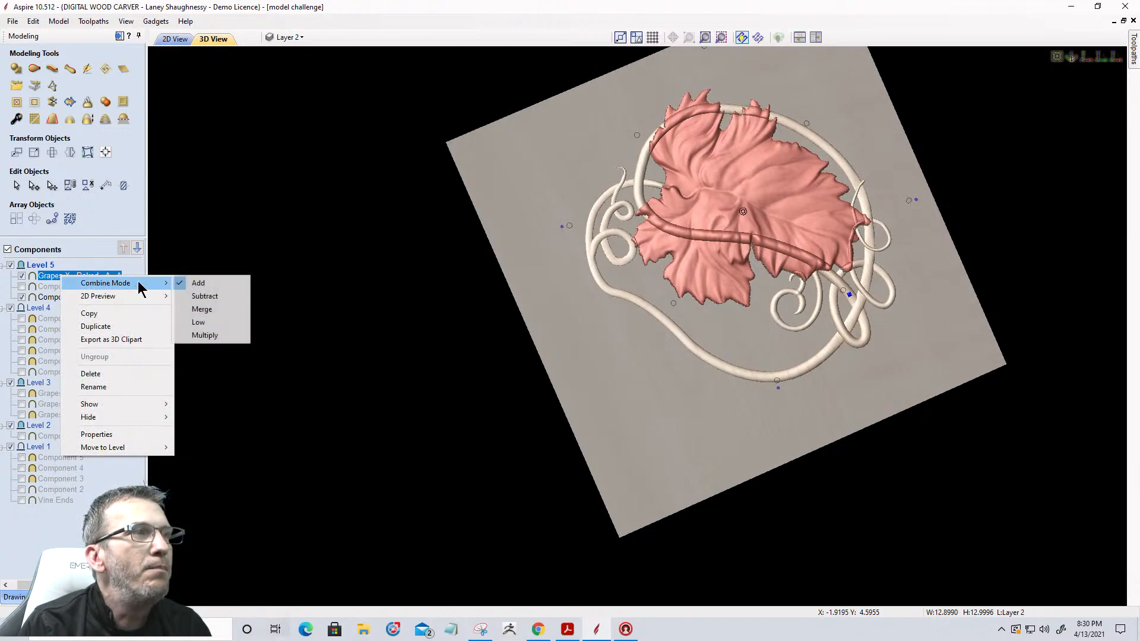
{"action": "left_click", "coordinate": [191, 310]}
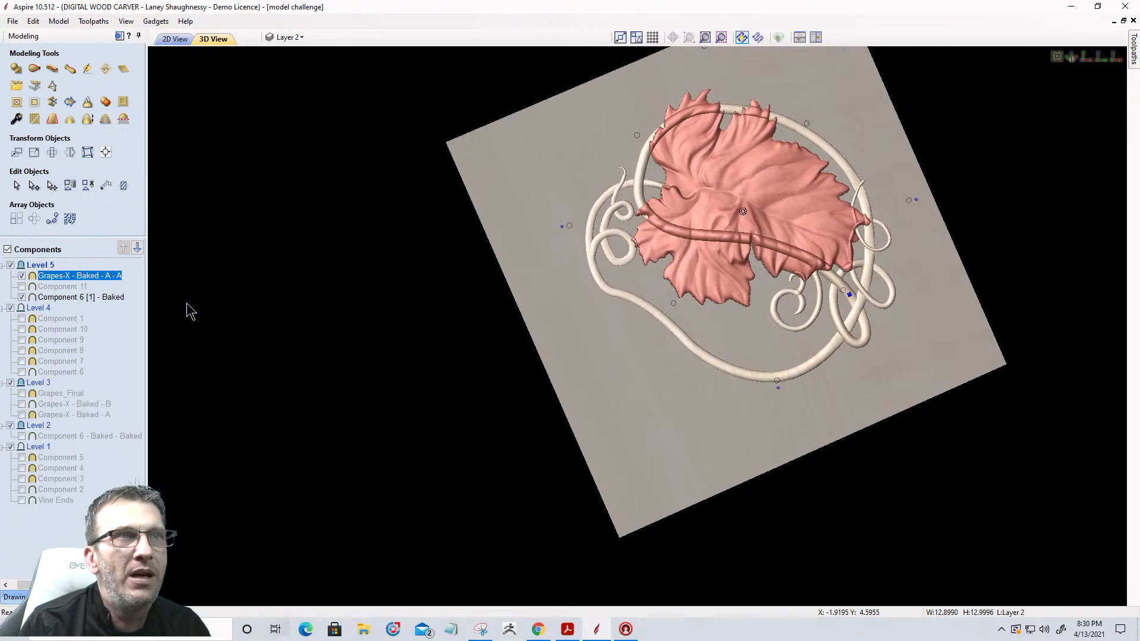
{"action": "left_click_drag", "start_coordinate": [577, 352], "coordinate": [882, 176]}
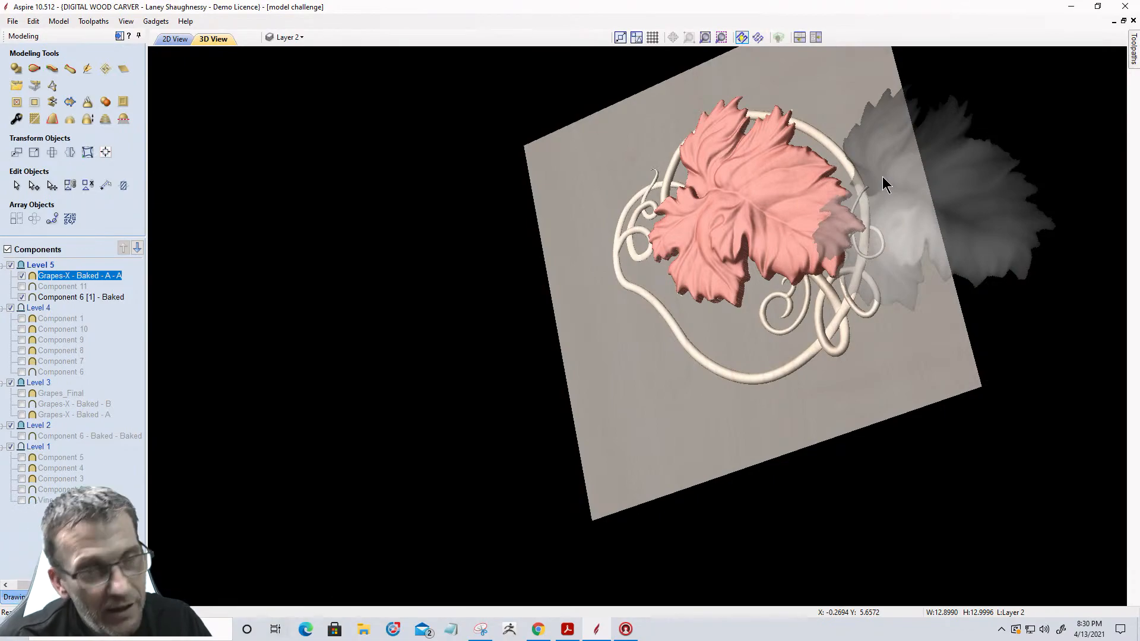
{"action": "key", "text": "ctrl+z"}
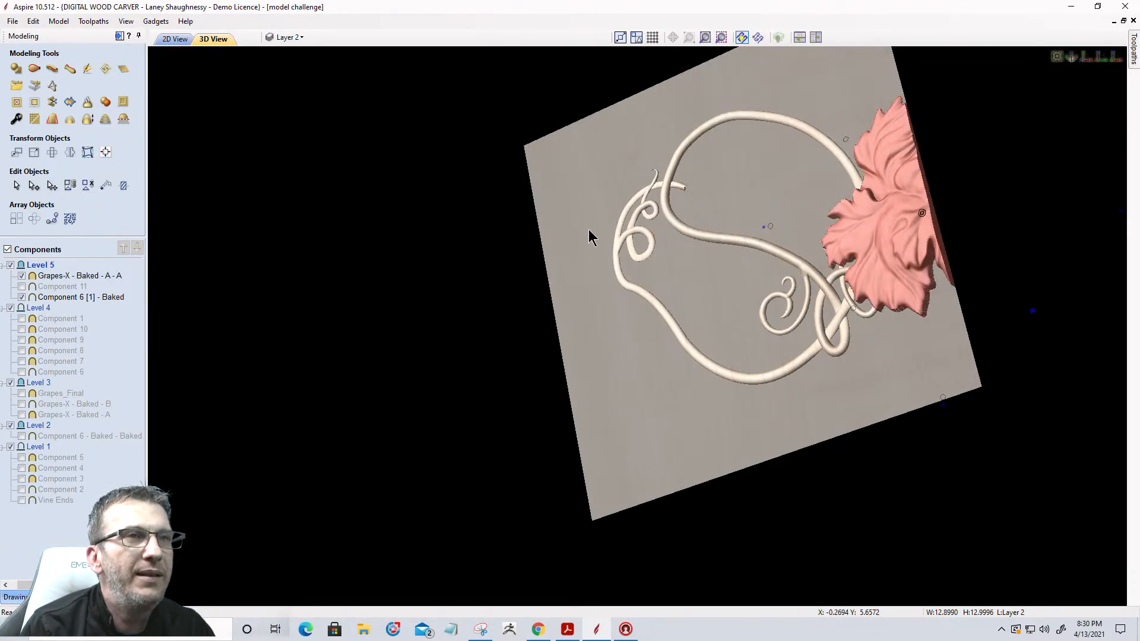
{"action": "key", "text": "ctrl+z"}
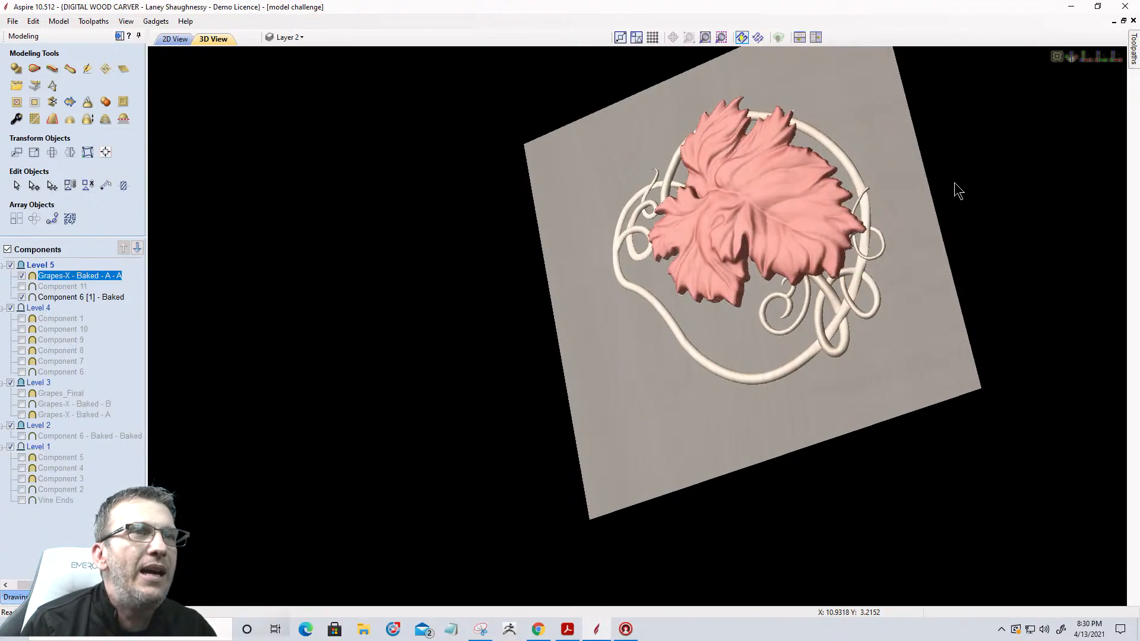
Open the leaf component's properties and set its shape height to .375 inches
{"action": "left_click_drag", "start_coordinate": [956, 186], "coordinate": [889, 257]}
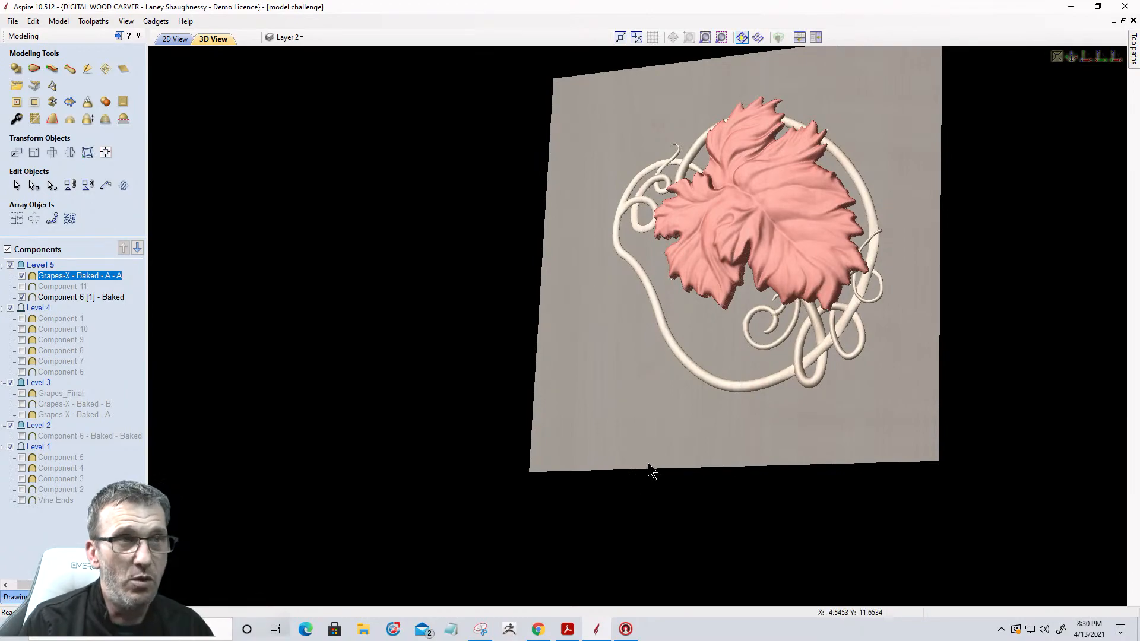
{"action": "left_click_drag", "start_coordinate": [728, 126], "coordinate": [728, 262]}
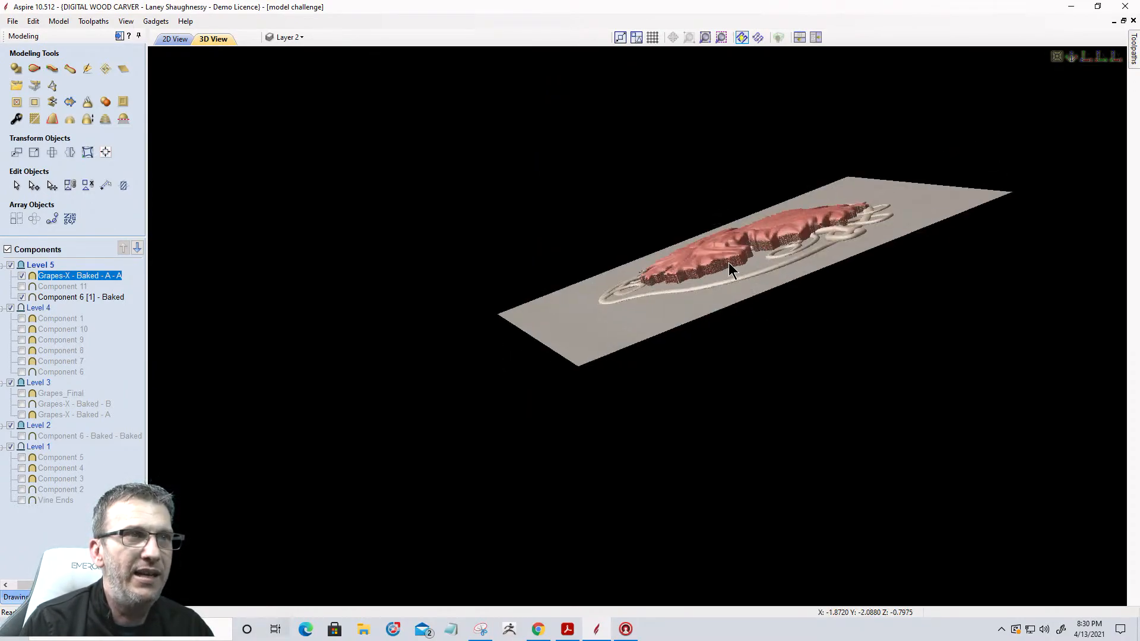
{"action": "scroll", "coordinate": [729, 262], "scroll_direction": "up", "scroll_amount": 1}
{"action": "scroll", "coordinate": [728, 263], "scroll_direction": "up", "scroll_amount": 2}
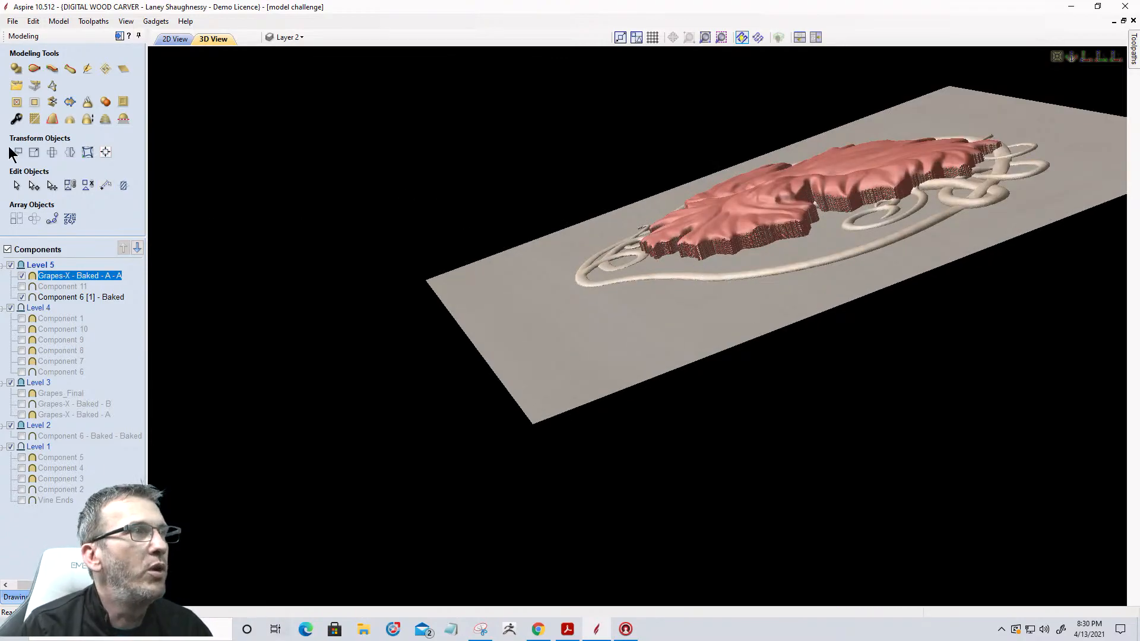
{"action": "left_click", "coordinate": [16, 118]}
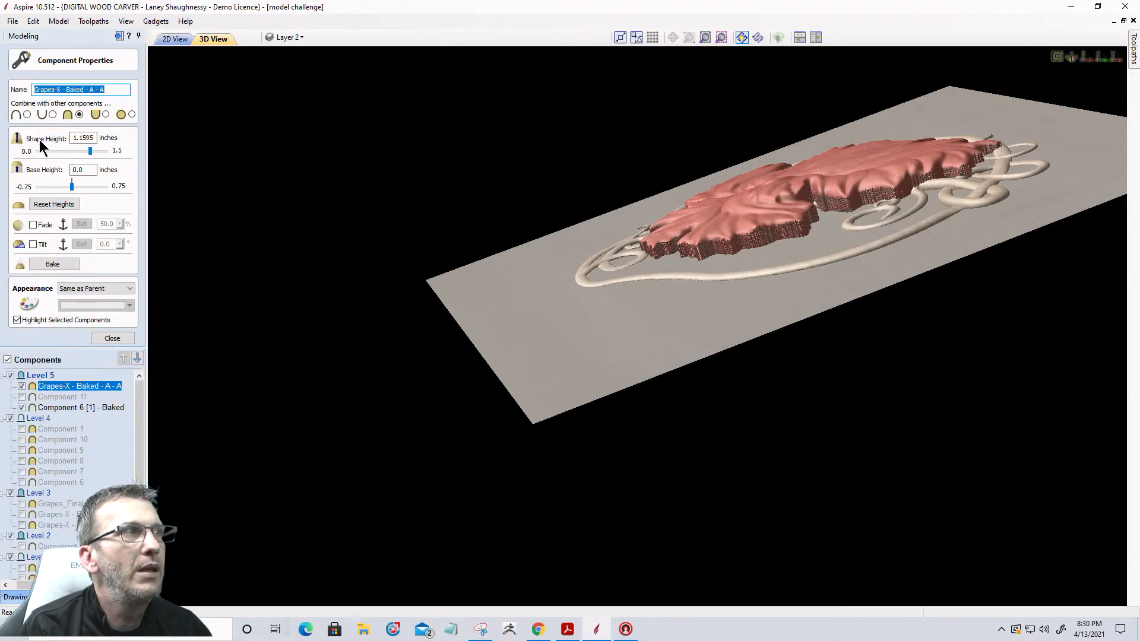
{"action": "double_click", "coordinate": [94, 136]}
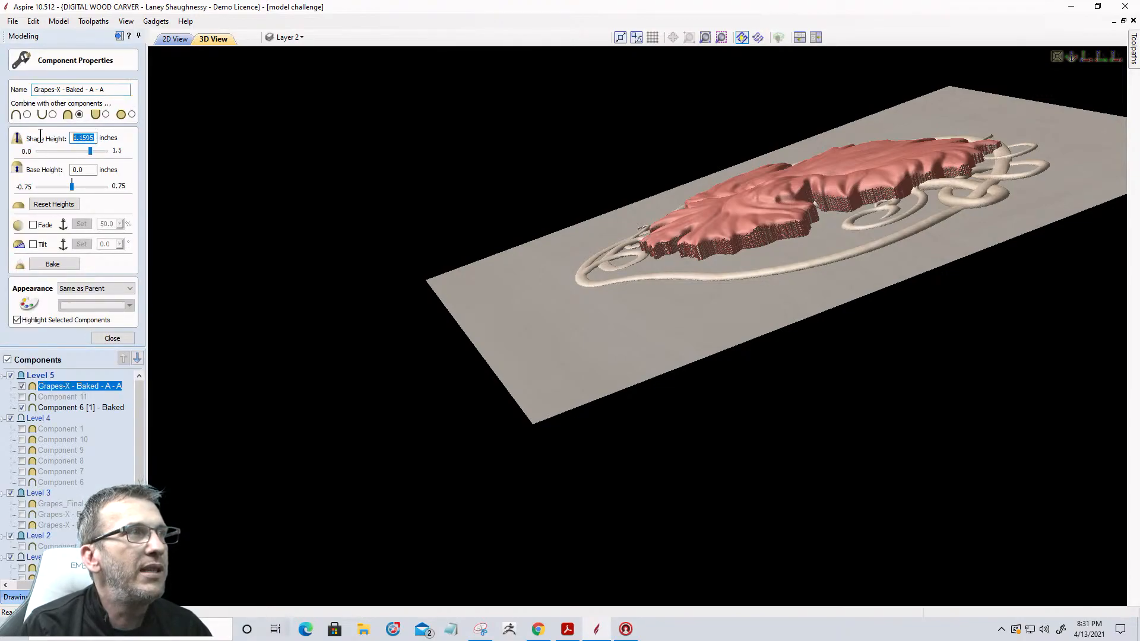
{"action": "type", "text": ".375"}
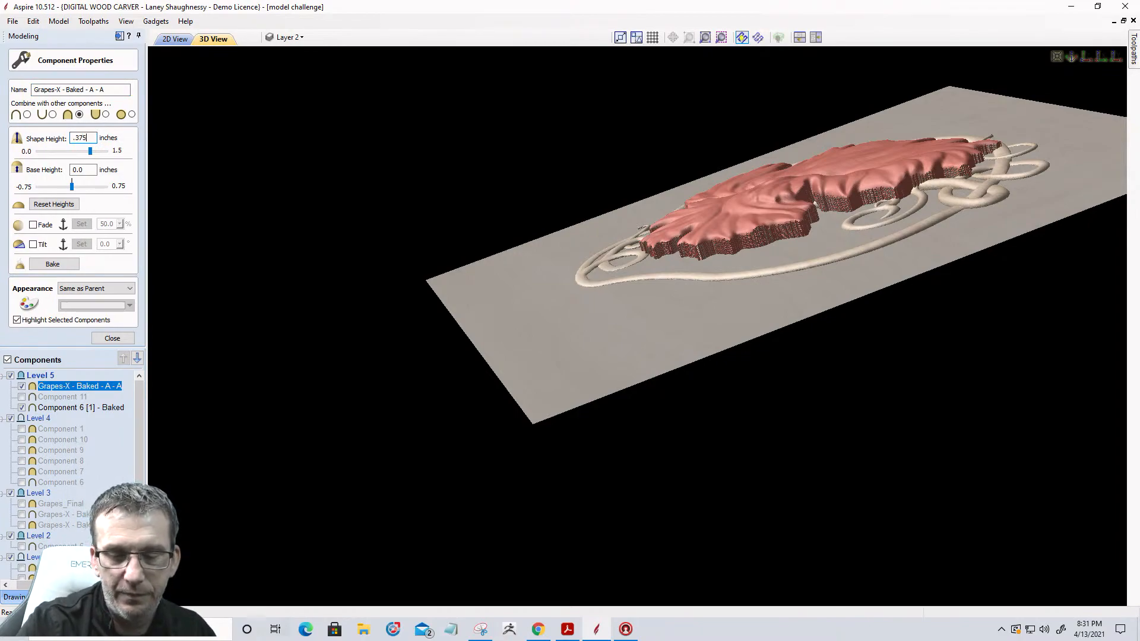
{"action": "key", "text": "Return"}
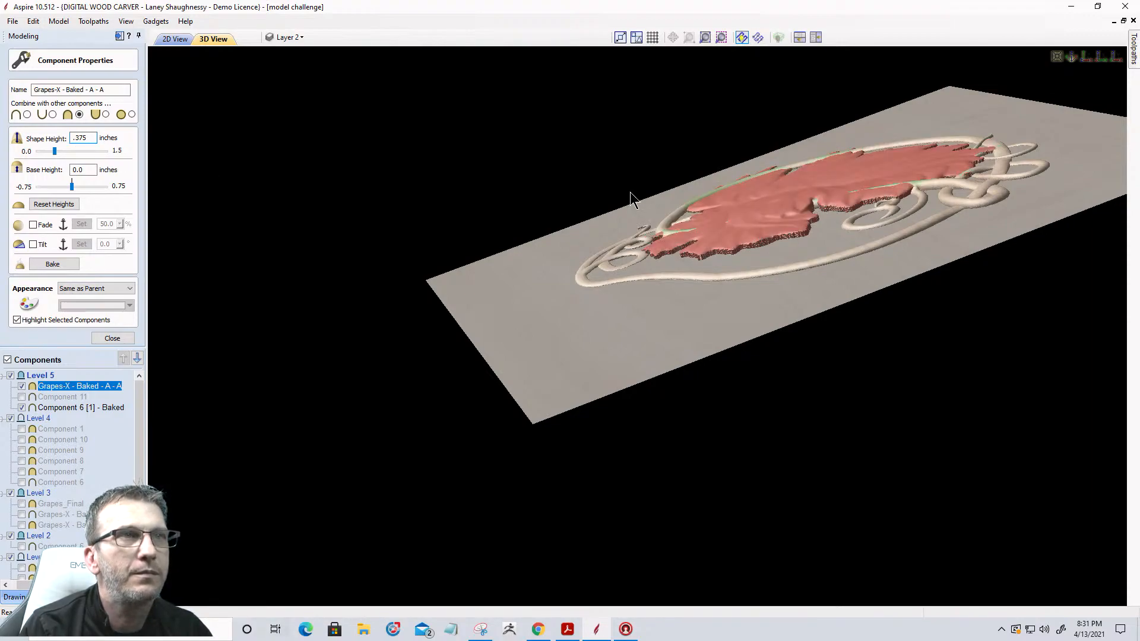
Set the leaf component's shape height to .75 inches
{"action": "left_click_drag", "start_coordinate": [872, 221], "coordinate": [926, 207]}
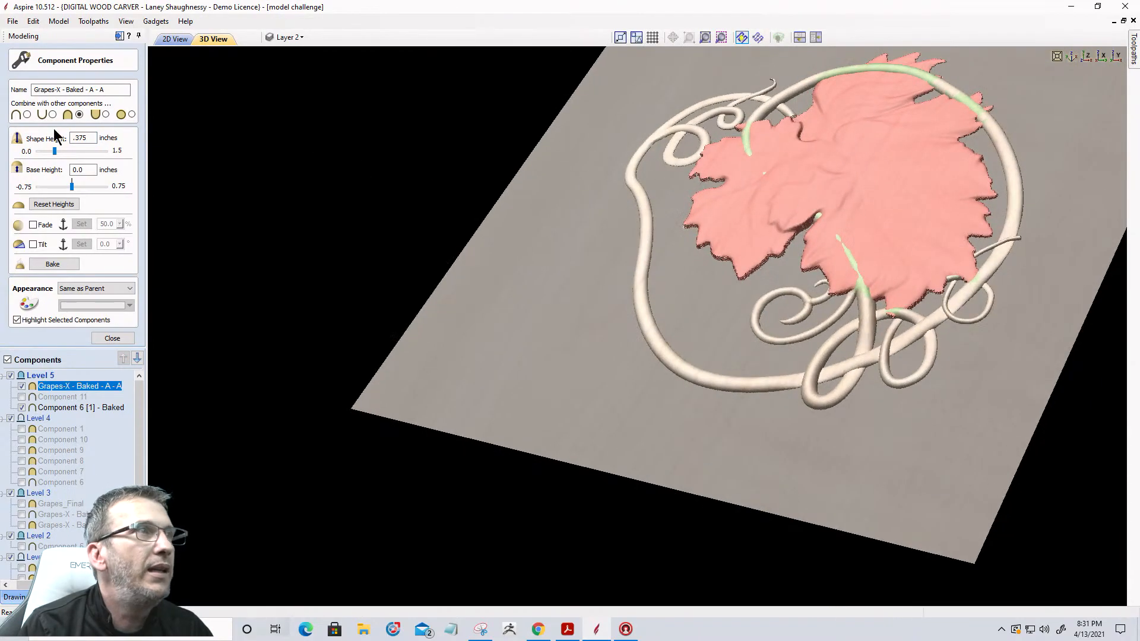
{"action": "left_click_drag", "start_coordinate": [91, 135], "coordinate": [63, 138]}
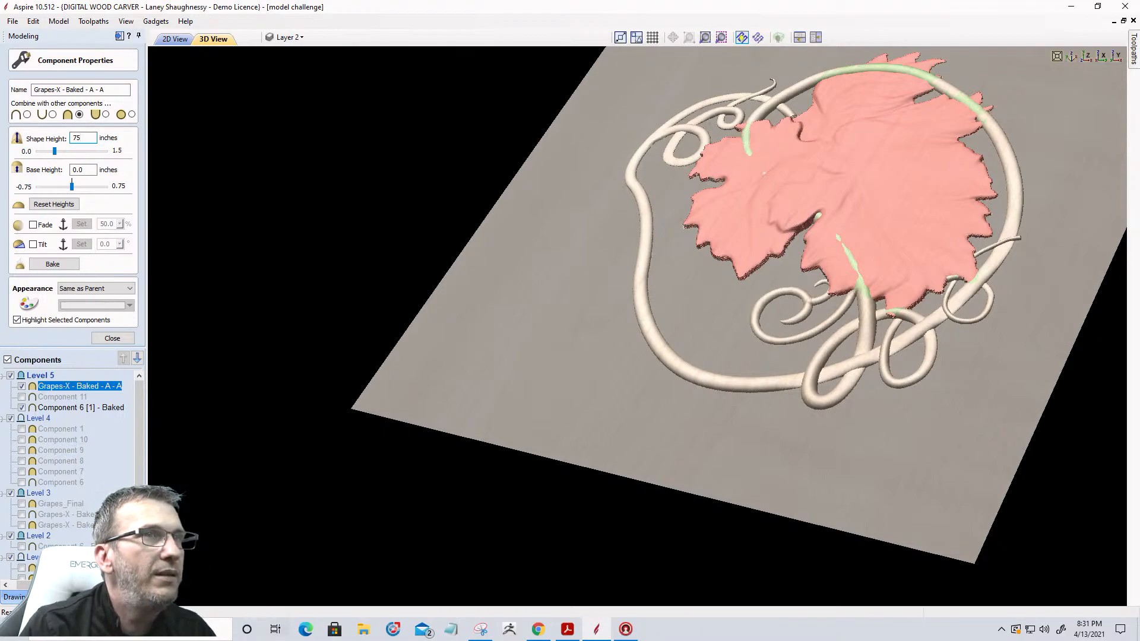
{"action": "type", "text": "75"}
{"action": "key", "text": "Return"}
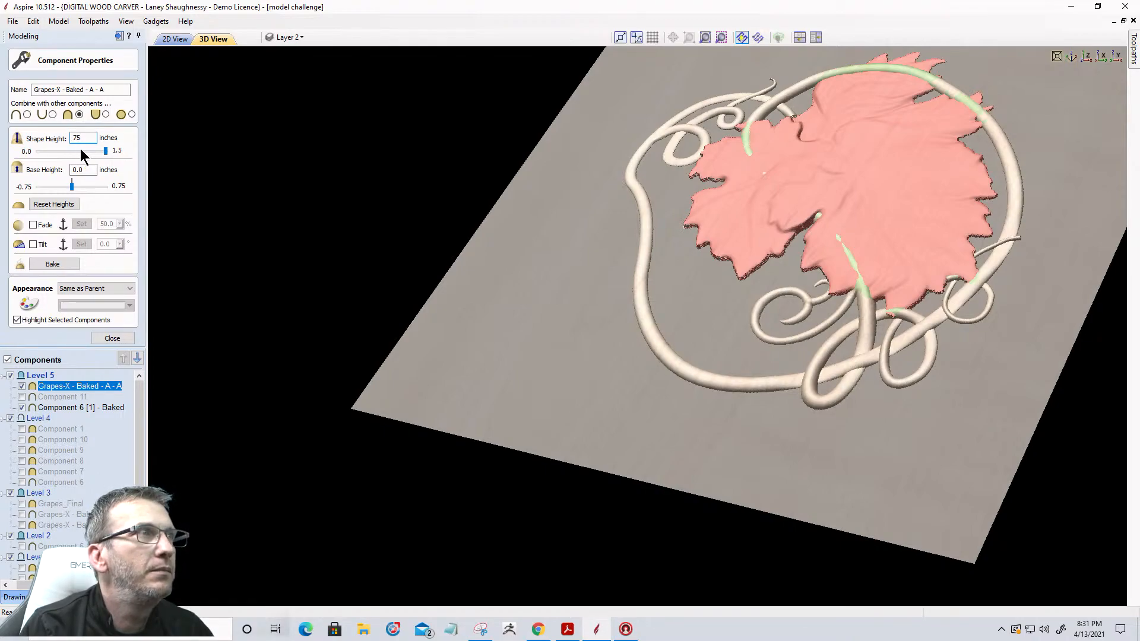
{"action": "key", "text": "Return"}
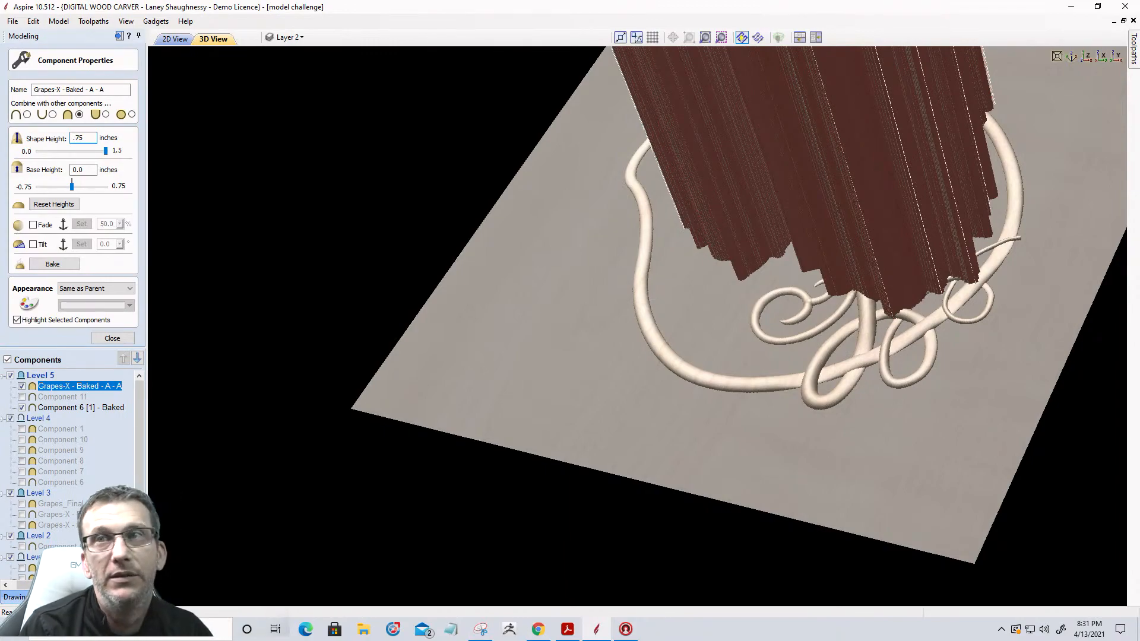
{"action": "key", "text": "Return"}
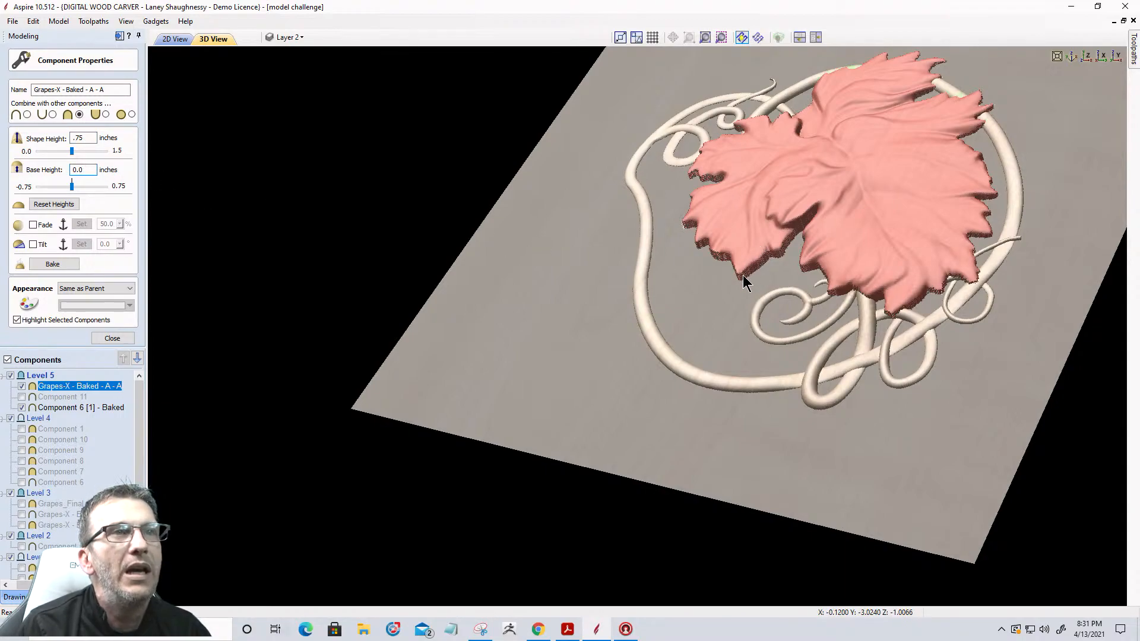
Examine the leaf's side walls and lower edge up close in the 3D view, and close its component properties
{"action": "left_click_drag", "start_coordinate": [750, 405], "coordinate": [725, 272]}
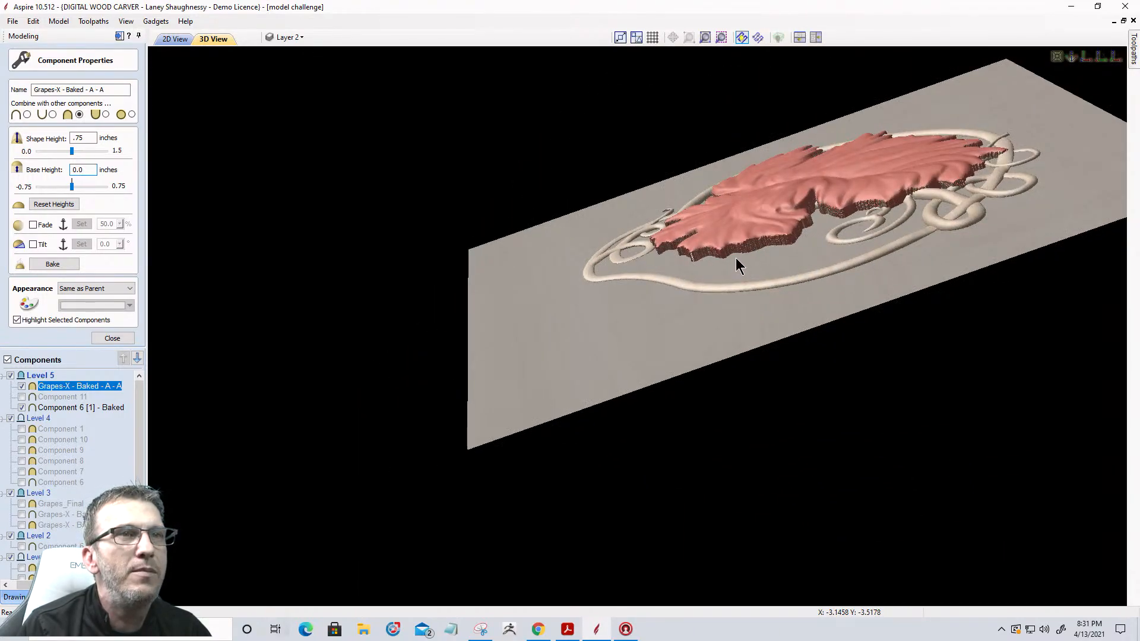
{"action": "scroll", "coordinate": [735, 258], "scroll_direction": "up", "scroll_amount": 3}
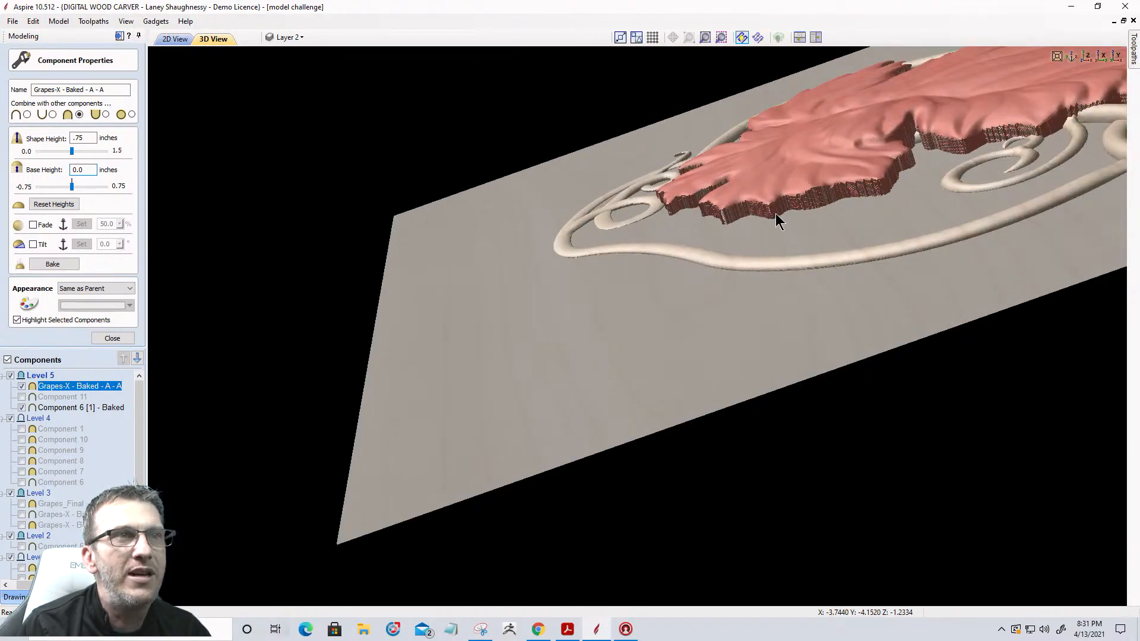
{"action": "scroll", "coordinate": [775, 216], "scroll_direction": "up", "scroll_amount": 1}
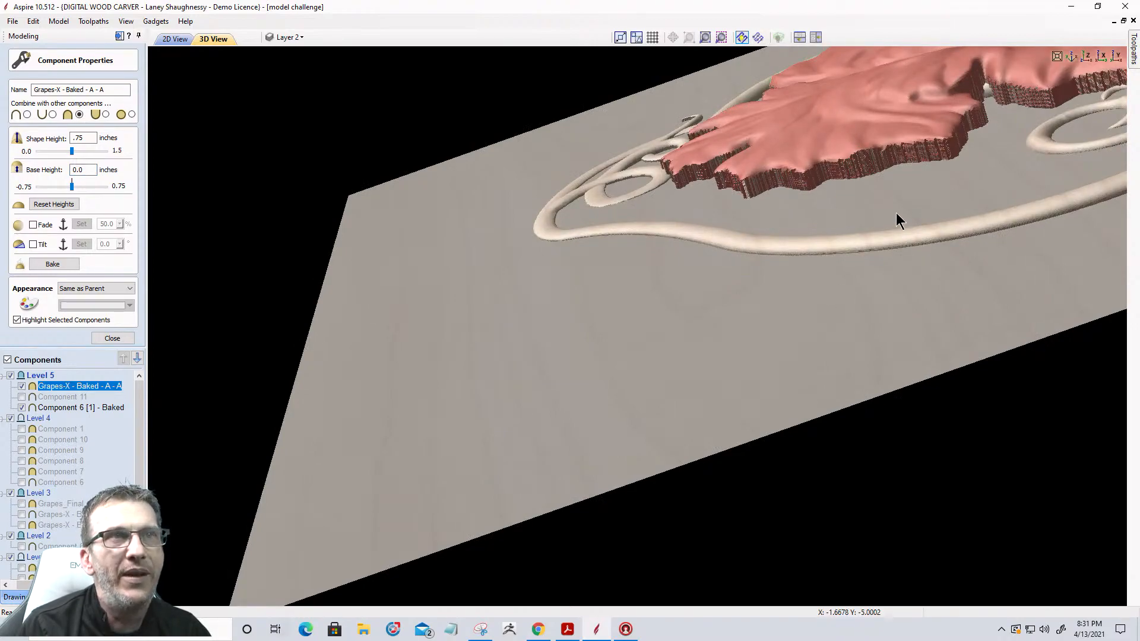
{"action": "scroll", "coordinate": [896, 213], "scroll_direction": "up", "scroll_amount": 2}
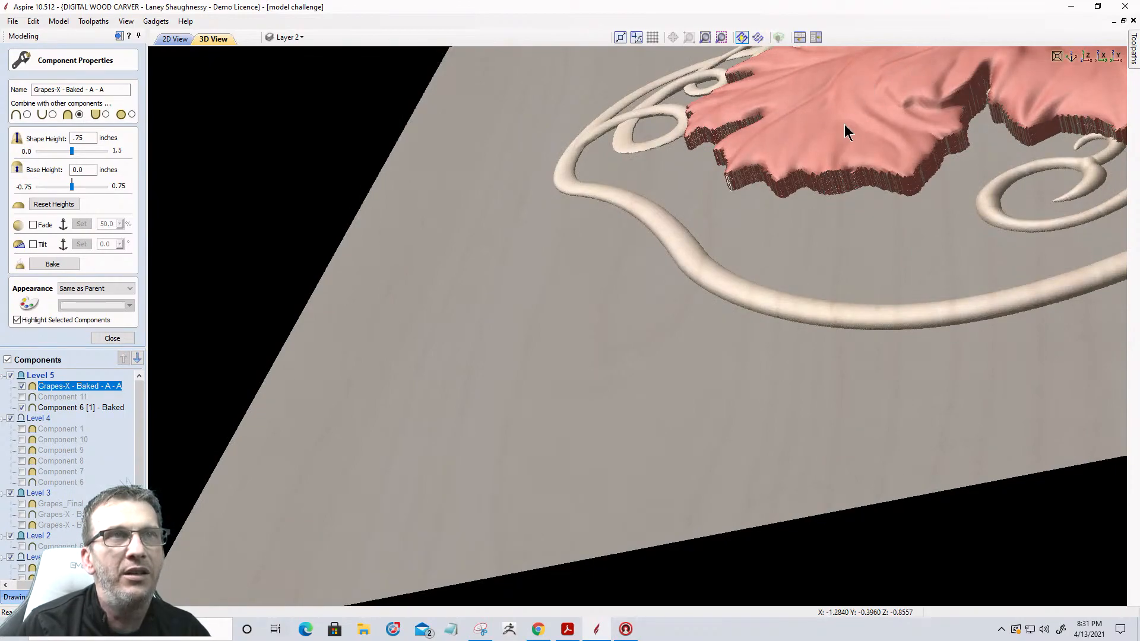
{"action": "scroll", "coordinate": [875, 223], "scroll_direction": "up", "scroll_amount": 1}
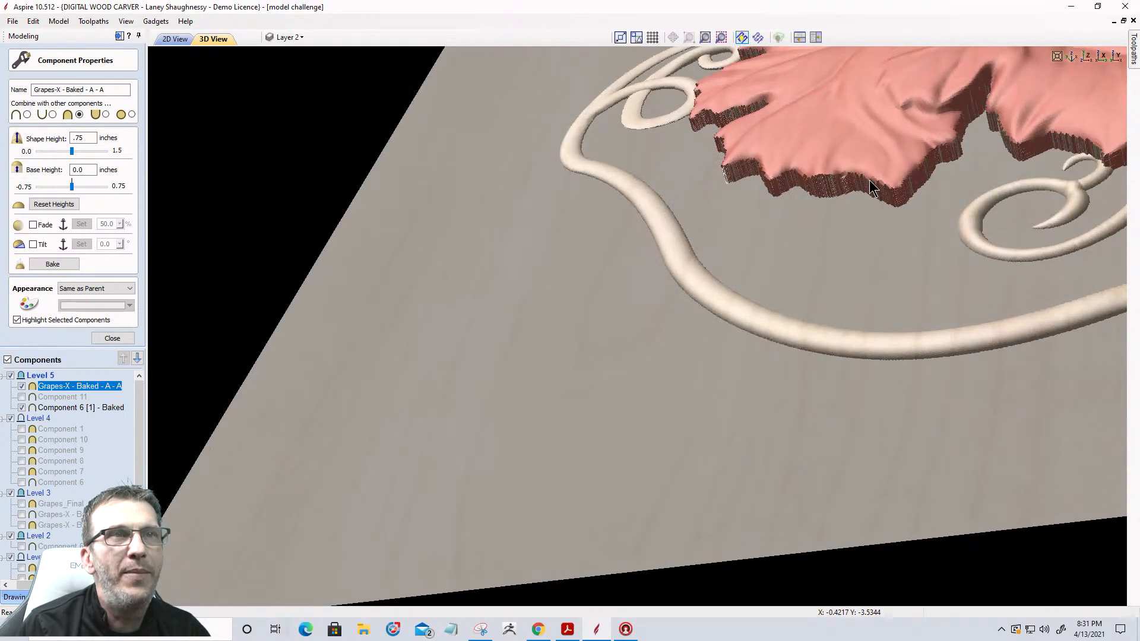
{"action": "scroll", "coordinate": [867, 181], "scroll_direction": "up", "scroll_amount": 1}
{"action": "middle_click_drag", "start_coordinate": [849, 216], "coordinate": [650, 386]}
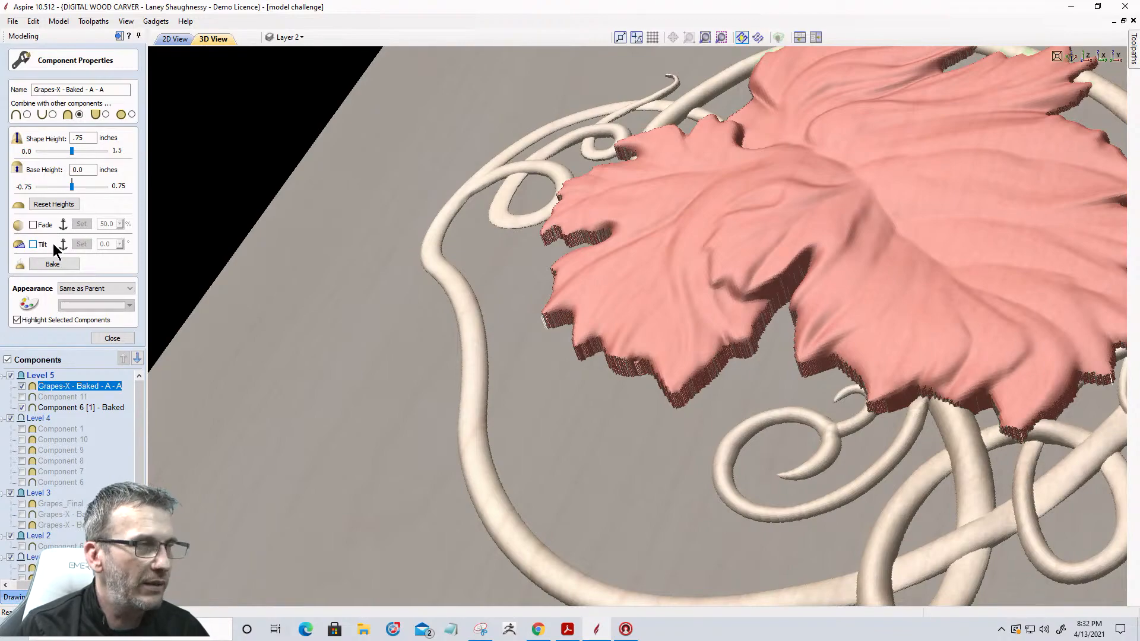
{"action": "left_click", "coordinate": [108, 340]}
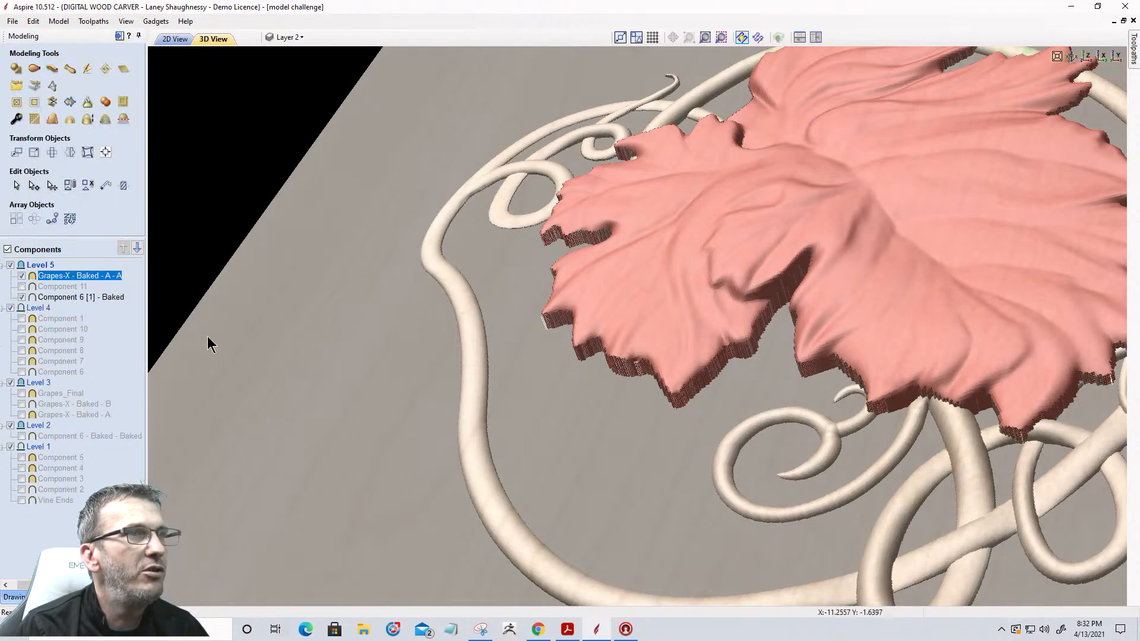
Apply Replace Below to the leaf component with a value of .5, replacing with transparent and lowering the component by that value
{"action": "left_click", "coordinate": [123, 120]}
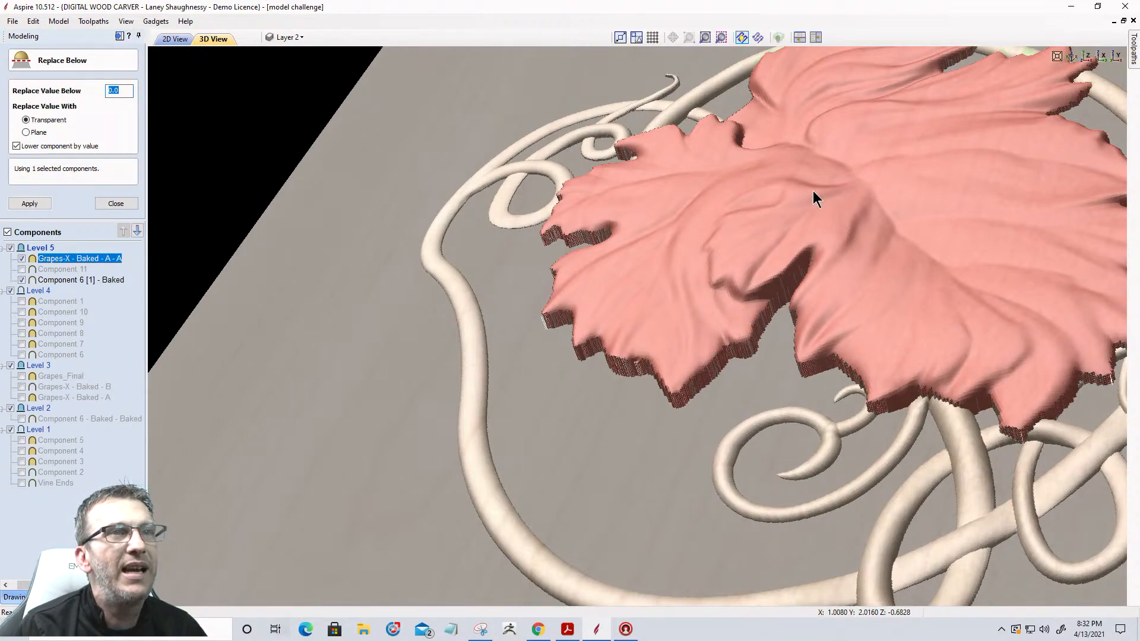
{"action": "left_click", "coordinate": [117, 90]}
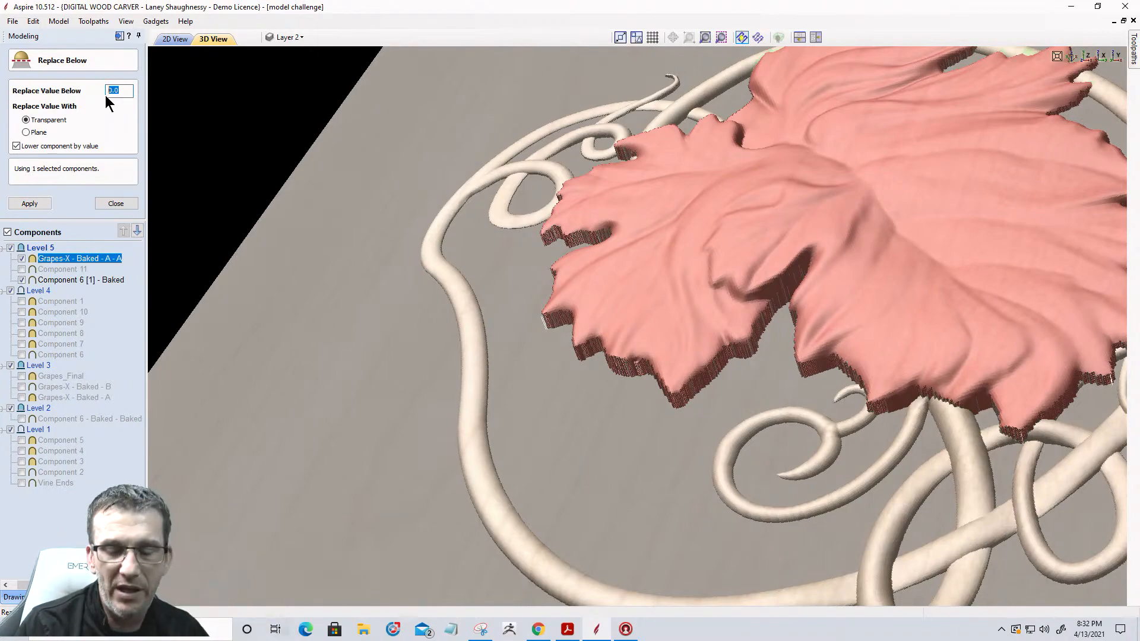
{"action": "type", "text": ".5"}
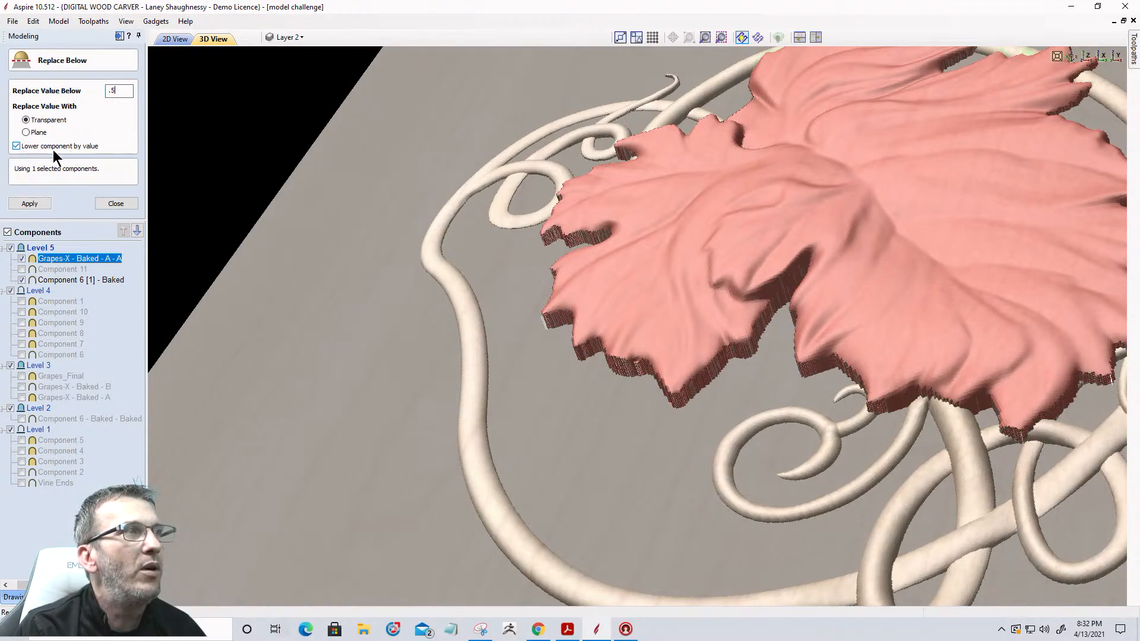
{"action": "left_click", "coordinate": [36, 204]}
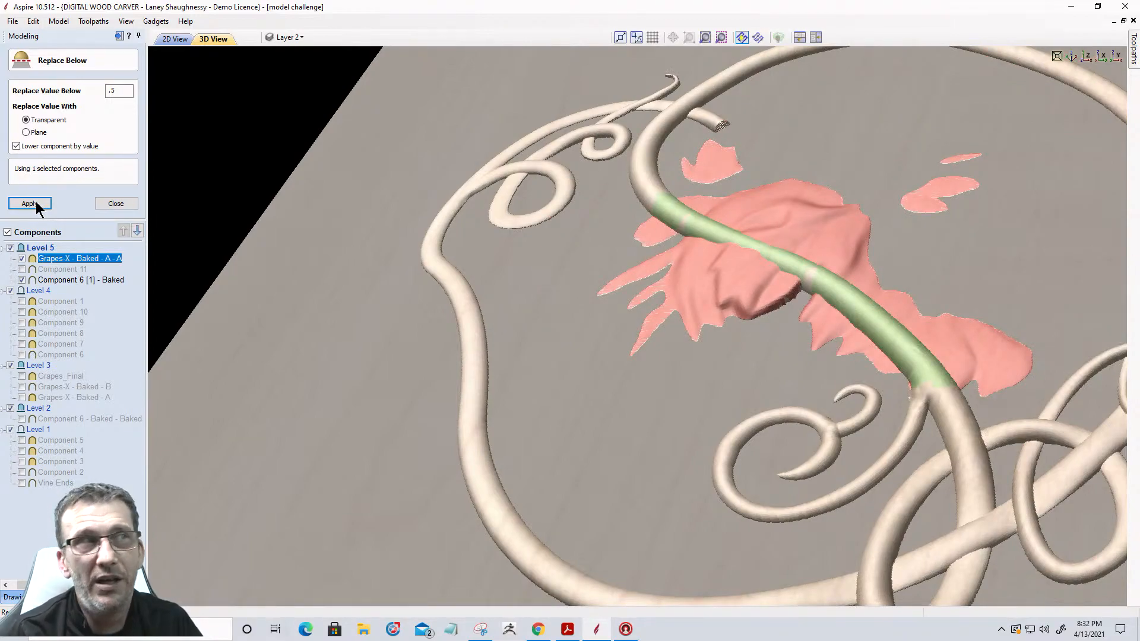
Try Replace Below on the leaf component with a value of .25, then undo it together with the earlier .5 replacement
{"action": "double_click", "coordinate": [104, 90]}
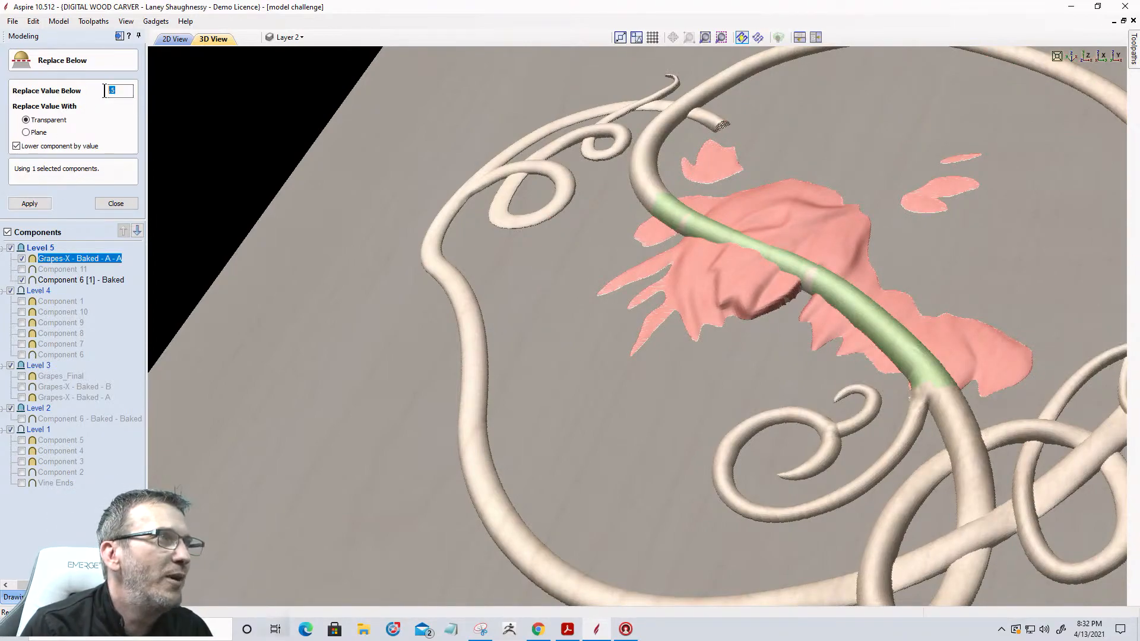
{"action": "type", "text": "."}
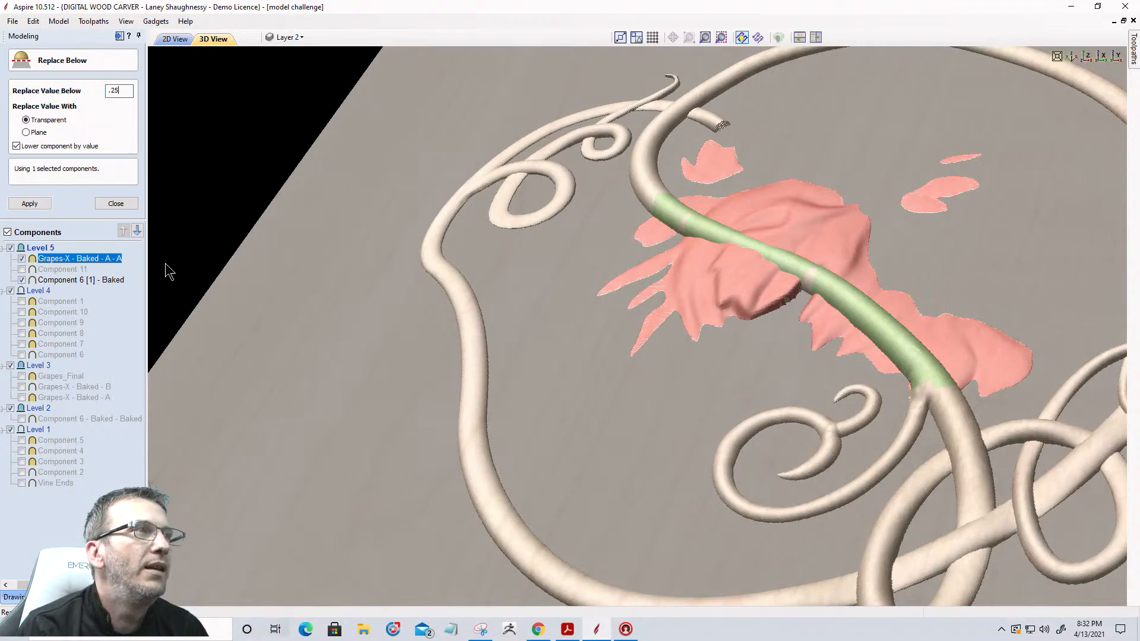
{"action": "left_click", "coordinate": [39, 206]}
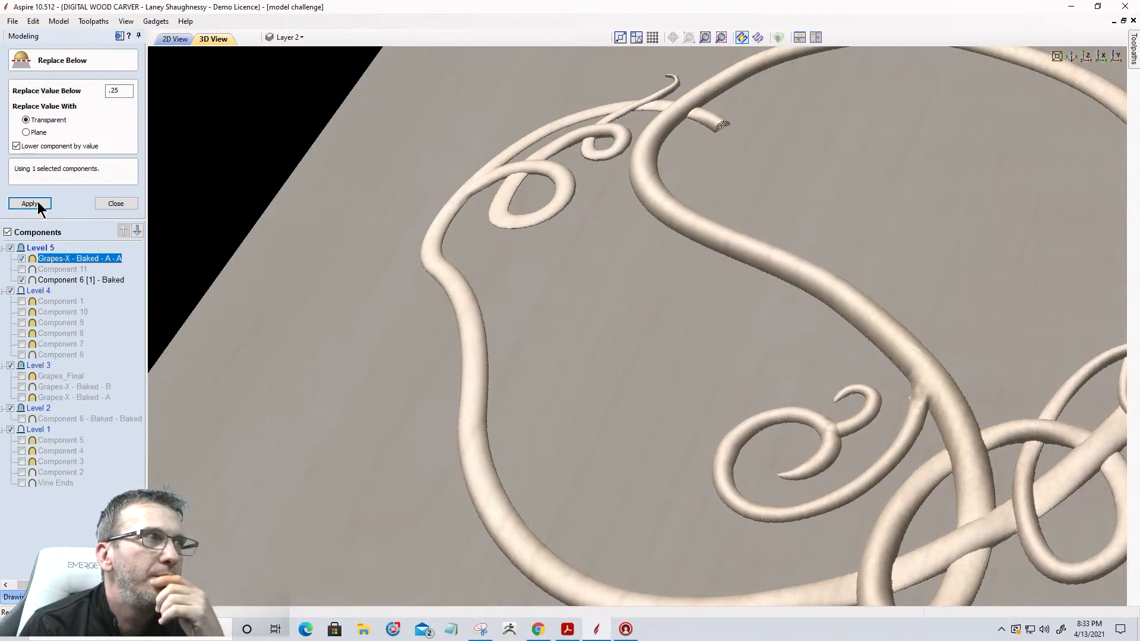
{"action": "left_click", "coordinate": [29, 204]}
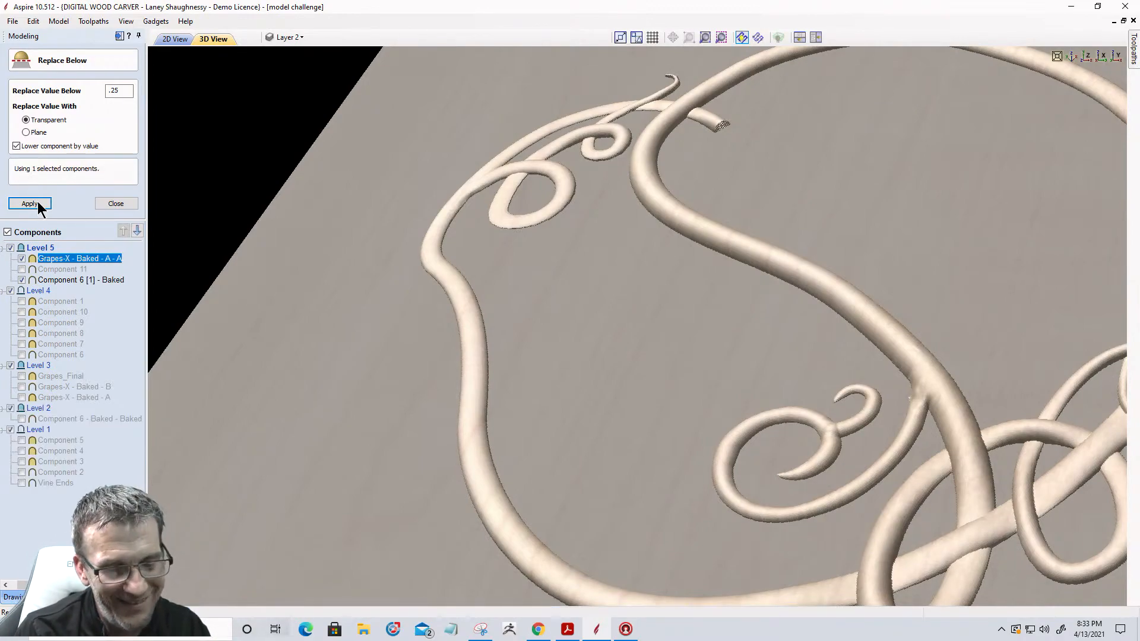
{"action": "left_click", "coordinate": [38, 203]}
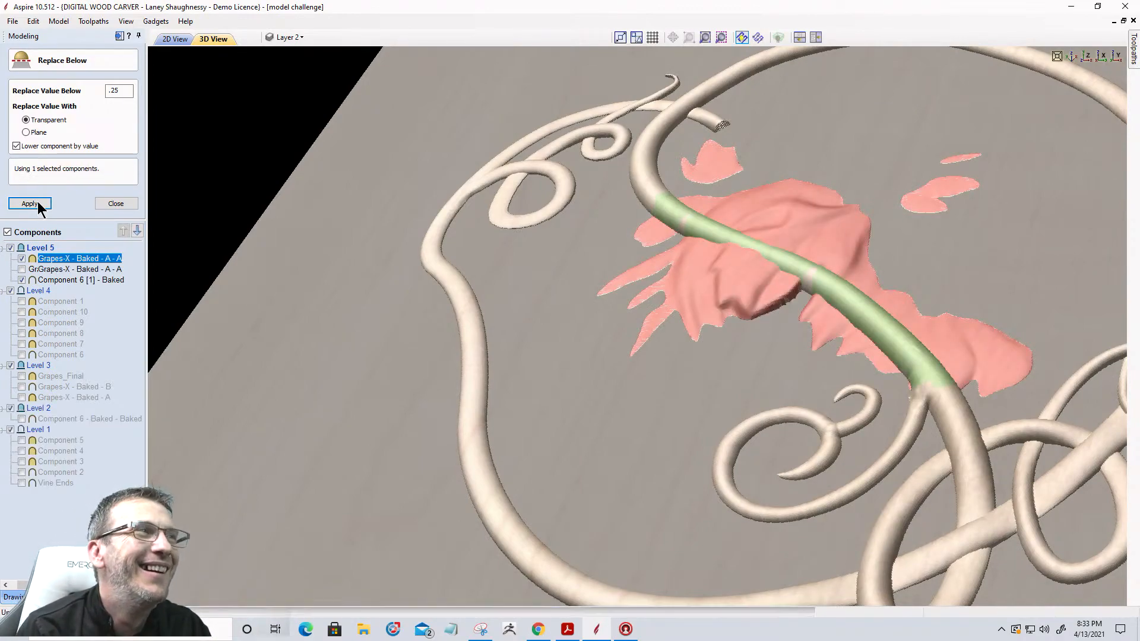
Apply Replace Below to the leaf component with a value of .125, replacing with transparent and lowering the component by that value
{"action": "left_click", "coordinate": [110, 92]}
{"action": "type", "text": "1"}
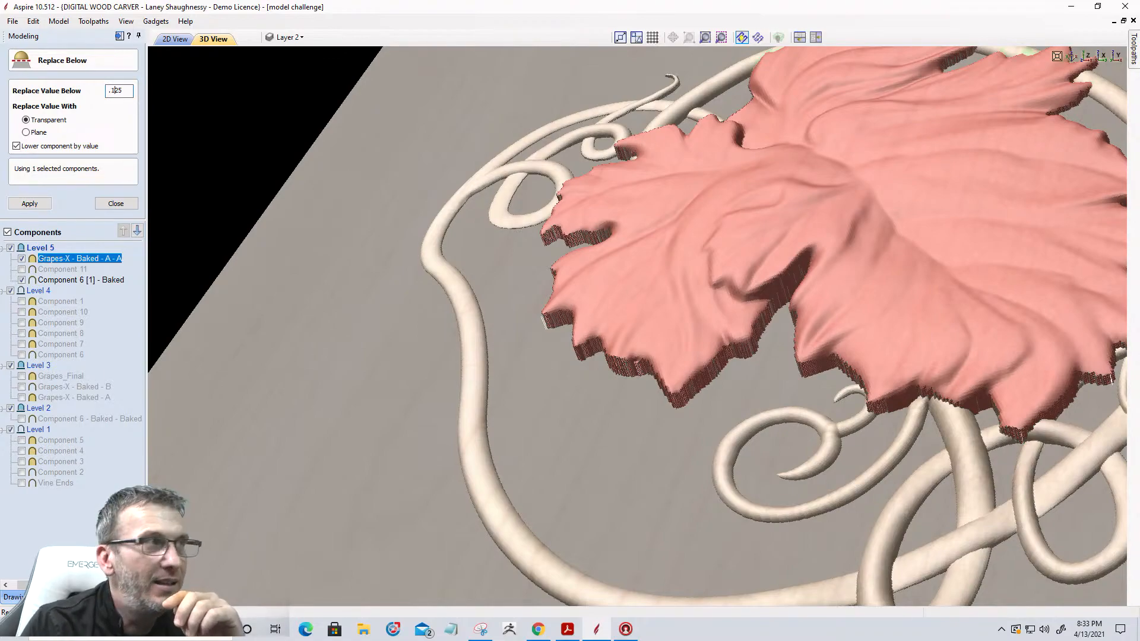
{"action": "left_click", "coordinate": [24, 204]}
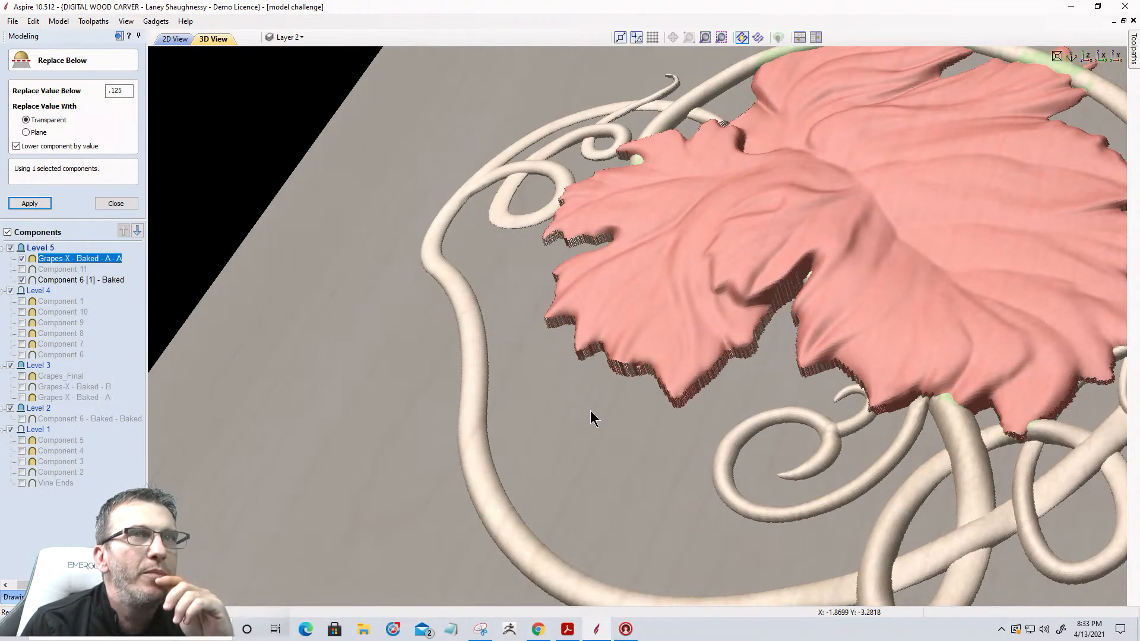
{"action": "left_click_drag", "start_coordinate": [591, 410], "coordinate": [99, 461]}
{"action": "left_click_drag", "start_coordinate": [569, 209], "coordinate": [610, 219]}
{"action": "left_click_drag", "start_coordinate": [786, 308], "coordinate": [764, 86]}
{"action": "left_click_drag", "start_coordinate": [724, 120], "coordinate": [767, 398]}
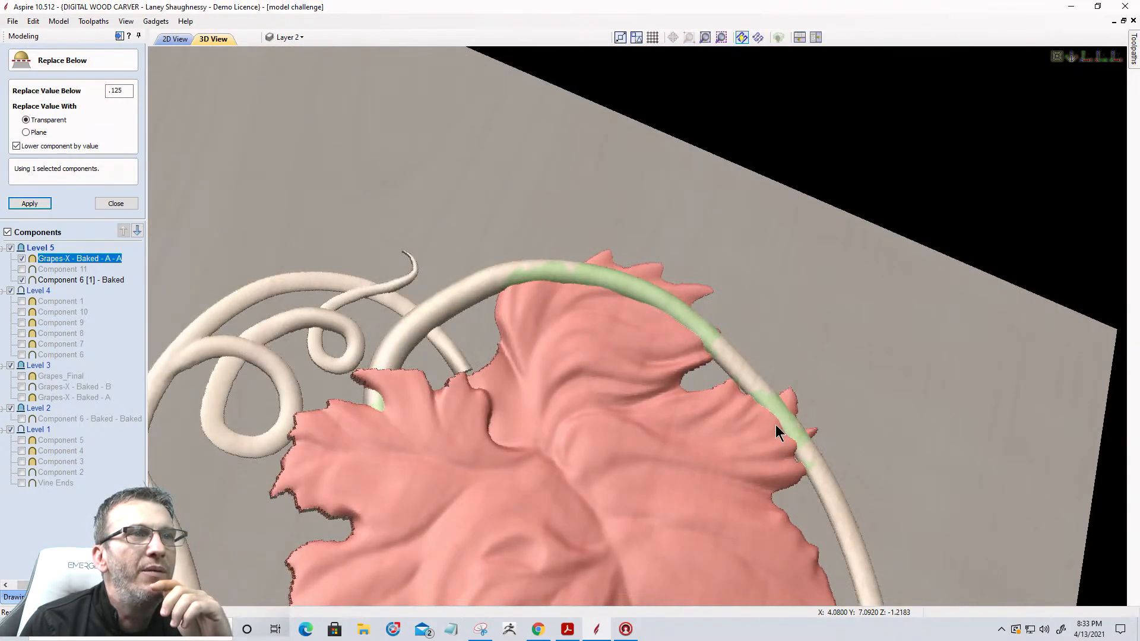
{"action": "left_click_drag", "start_coordinate": [792, 311], "coordinate": [675, 336]}
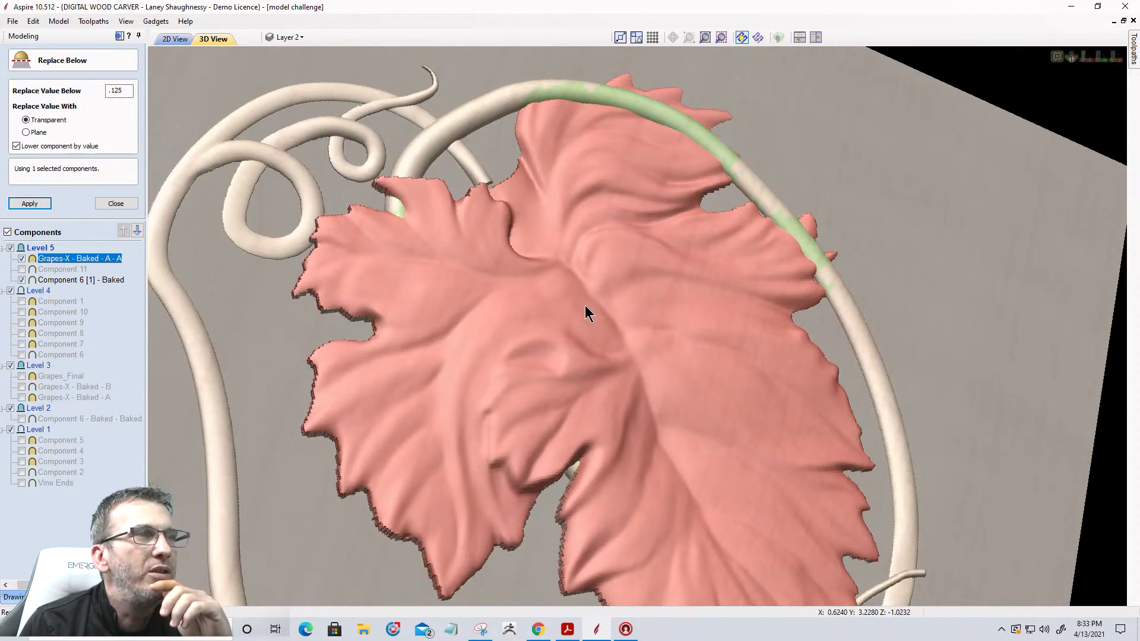
Open the leaf component's properties and enable Tilt, anchoring it beside the leaf's lower-left lobe and directing it just above the leaf's upper tip
{"action": "left_click", "coordinate": [1087, 57]}
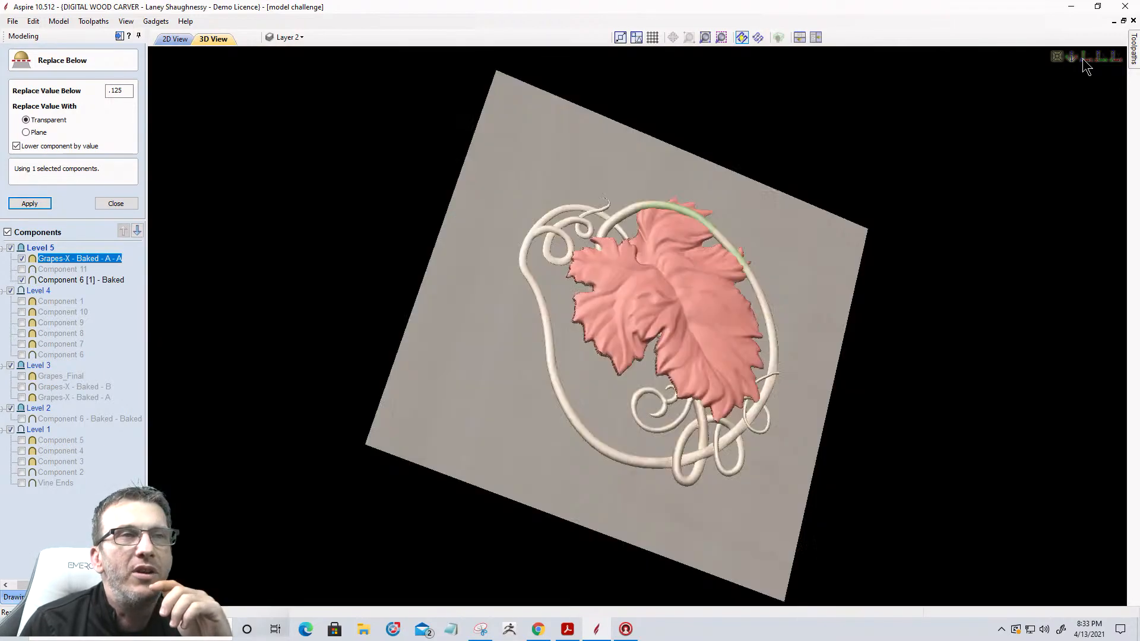
{"action": "scroll", "coordinate": [692, 261], "scroll_direction": "up", "scroll_amount": 1}
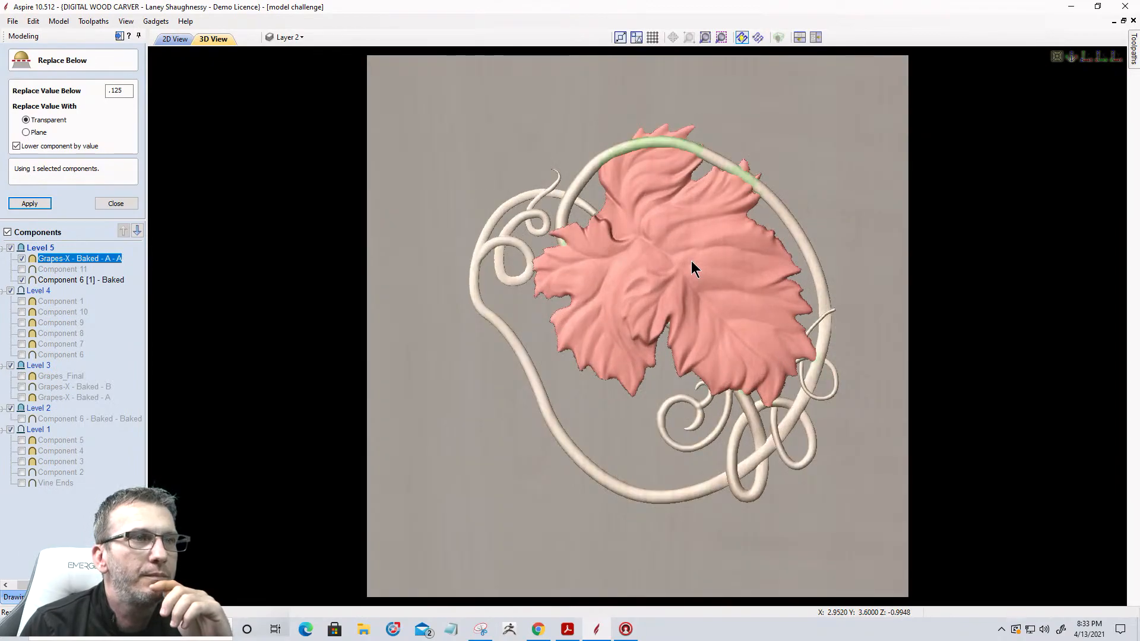
{"action": "left_click", "coordinate": [691, 261]}
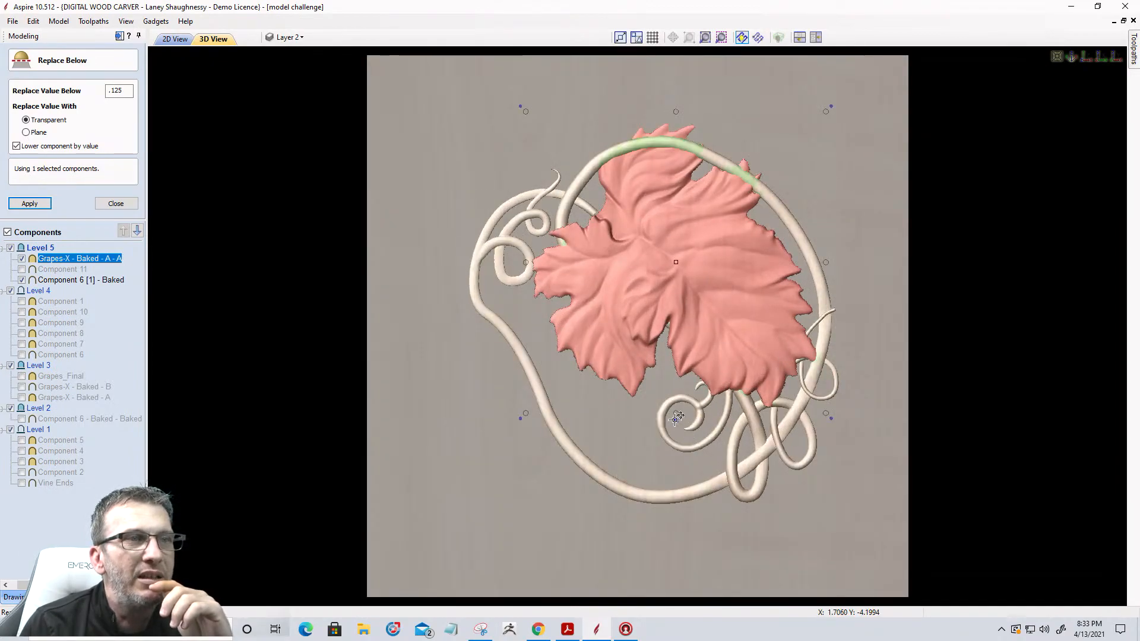
{"action": "left_click", "coordinate": [675, 415]}
{"action": "left_click_drag", "start_coordinate": [722, 432], "coordinate": [892, 114]}
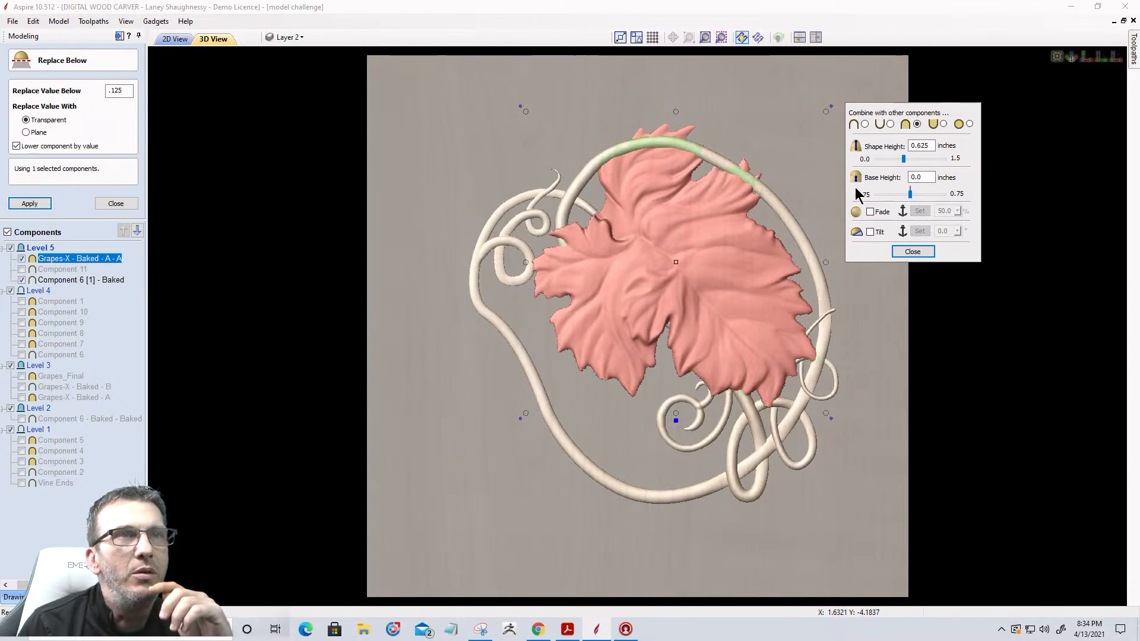
{"action": "left_click", "coordinate": [871, 232]}
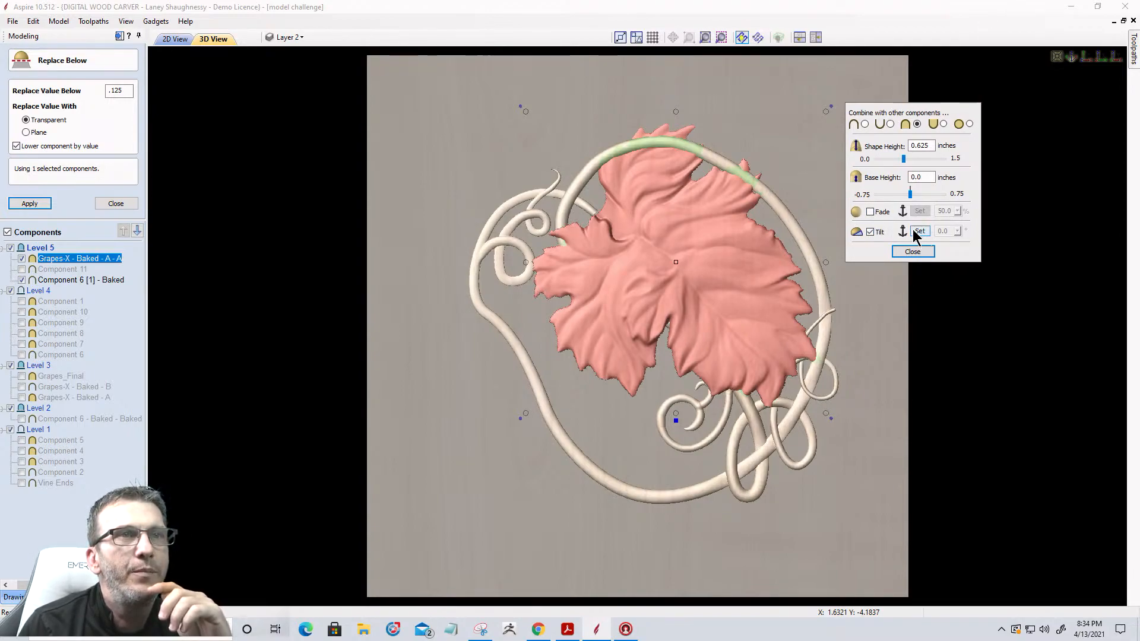
{"action": "left_click", "coordinate": [920, 231]}
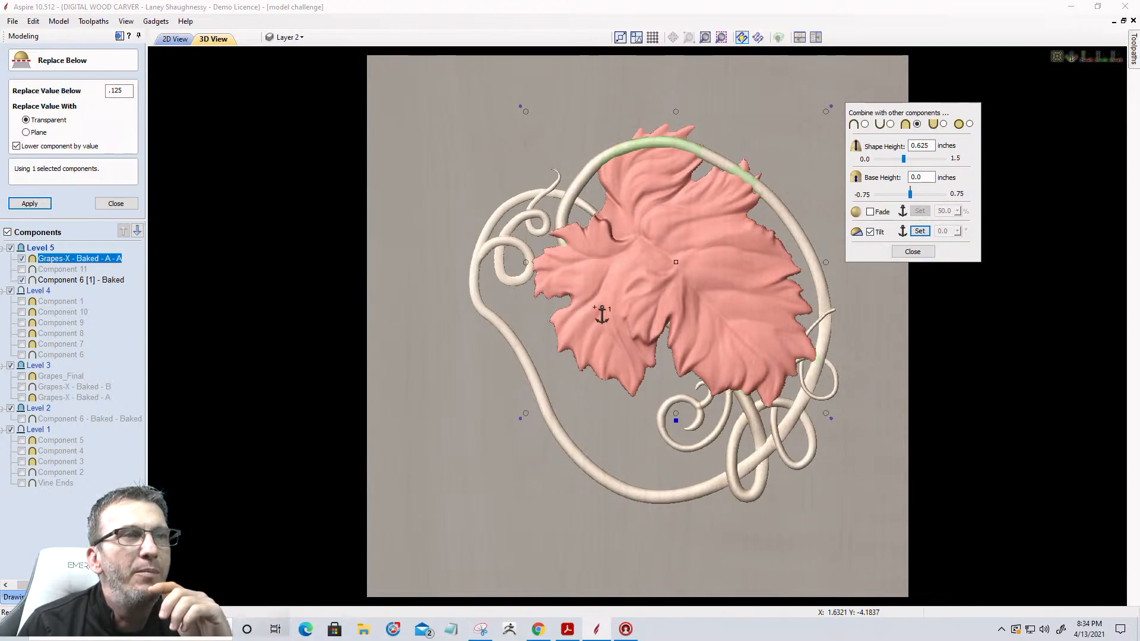
{"action": "left_click", "coordinate": [575, 361]}
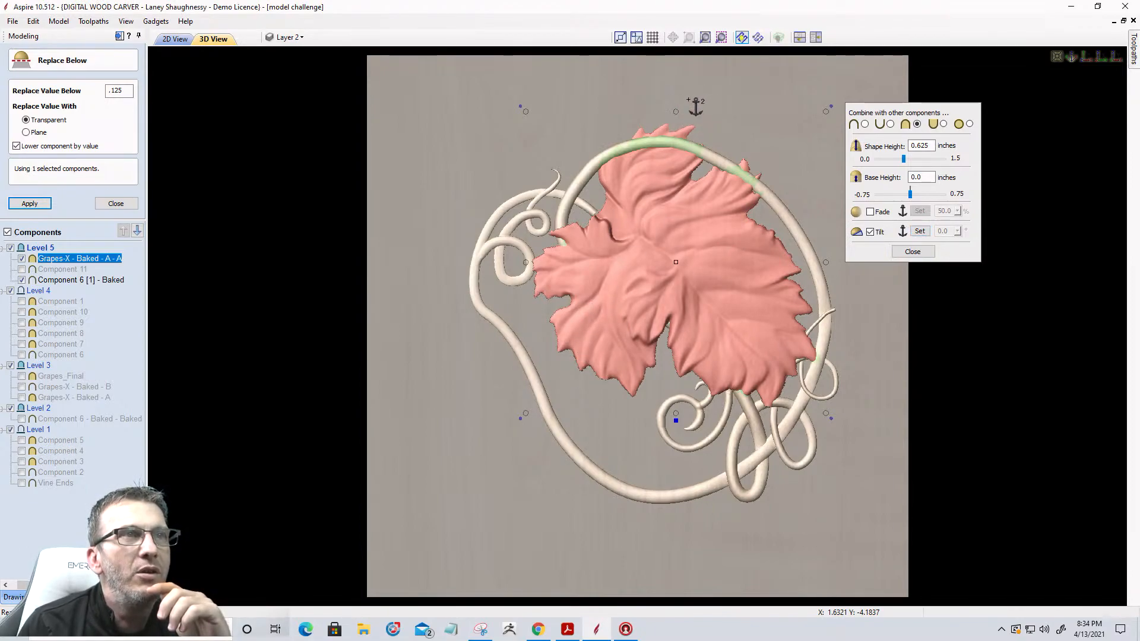
{"action": "left_click", "coordinate": [694, 105]}
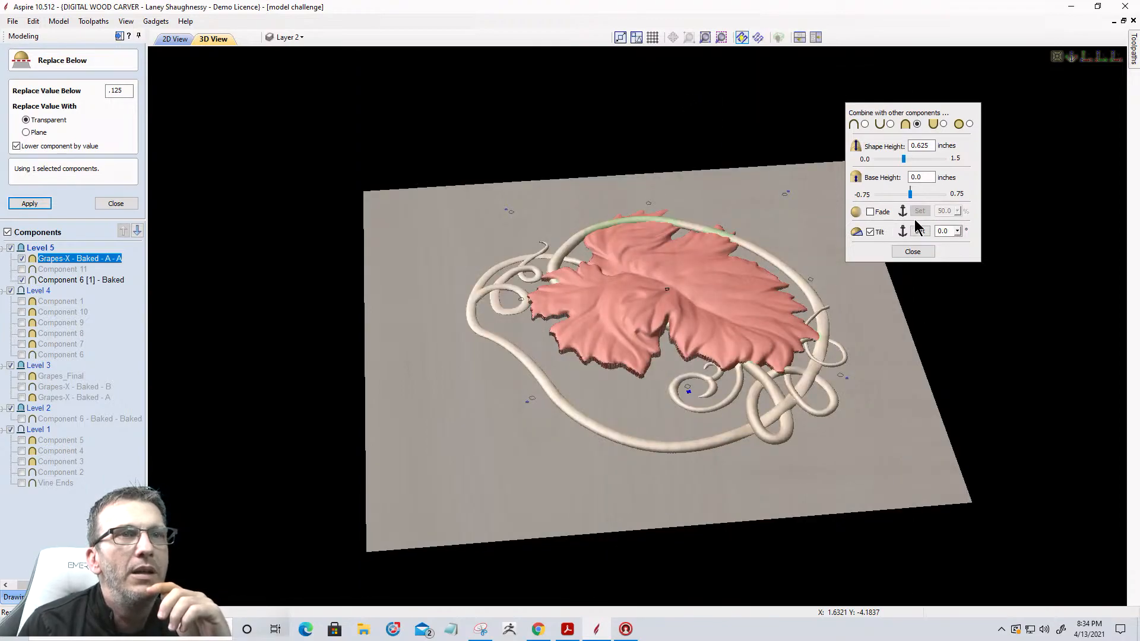
Set the leaf component's tilt angle to 1.0 degree, close its properties and deselect it
{"action": "left_click", "coordinate": [958, 231]}
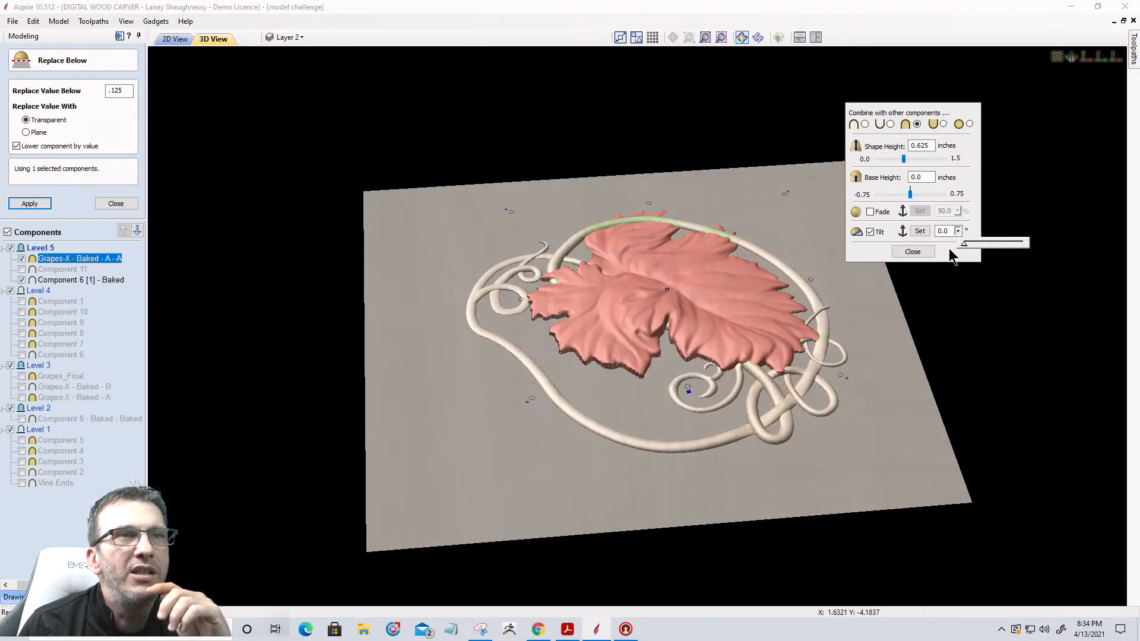
{"action": "left_click_drag", "start_coordinate": [965, 244], "coordinate": [967, 247]}
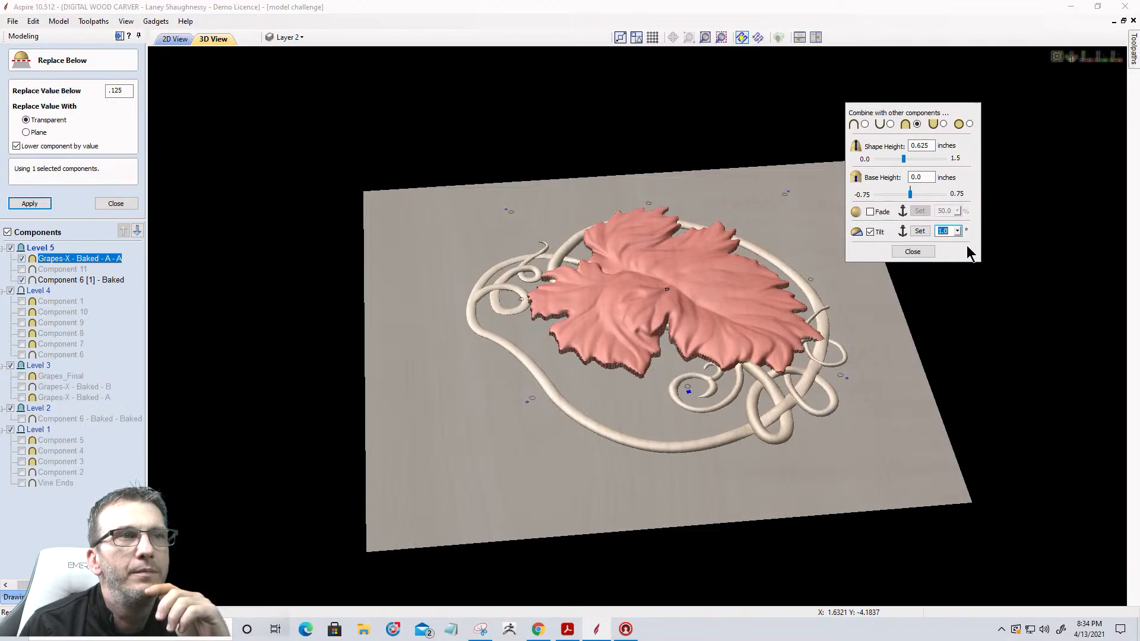
{"action": "left_click_drag", "start_coordinate": [644, 394], "coordinate": [471, 493]}
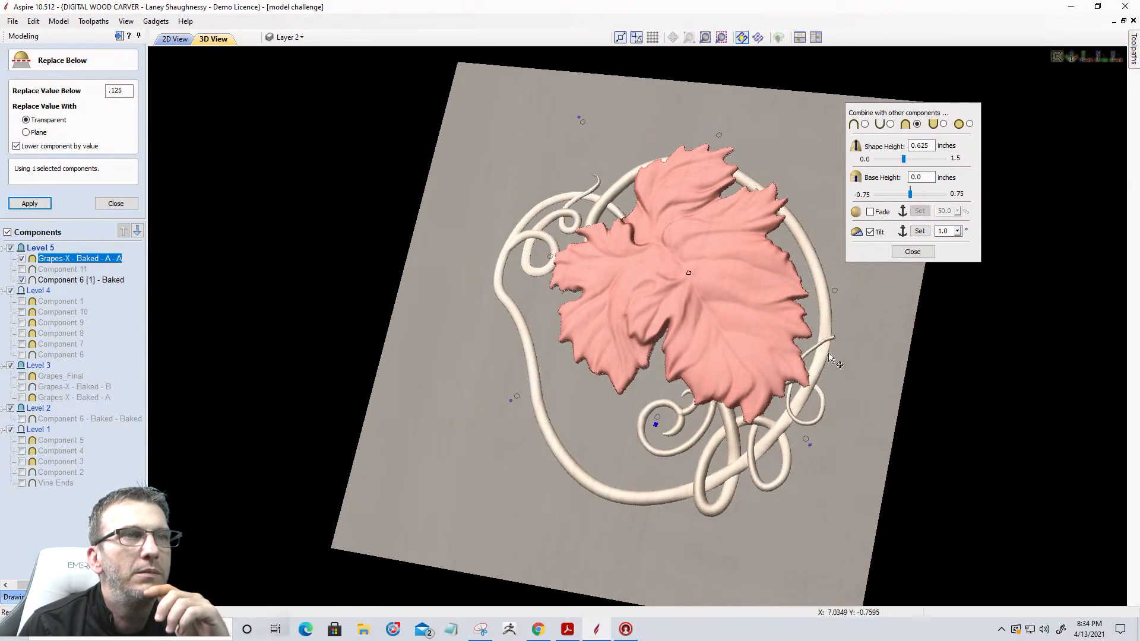
{"action": "left_click", "coordinate": [912, 252]}
{"action": "left_click", "coordinate": [39, 543]}
{"action": "left_click_drag", "start_coordinate": [868, 275], "coordinate": [735, 413]}
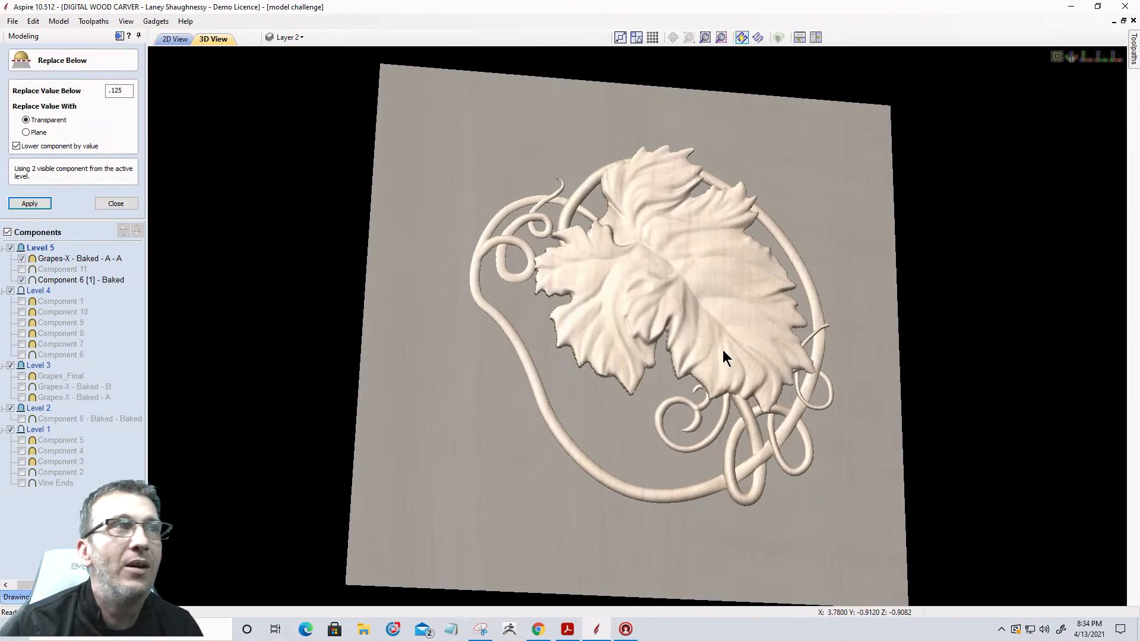
Hide the Grapes-X - Baked - A - A leaf and the Component 6 [1] - Baked vines, and show and select Component 6 - Baked - Baked
{"action": "left_click", "coordinate": [174, 39]}
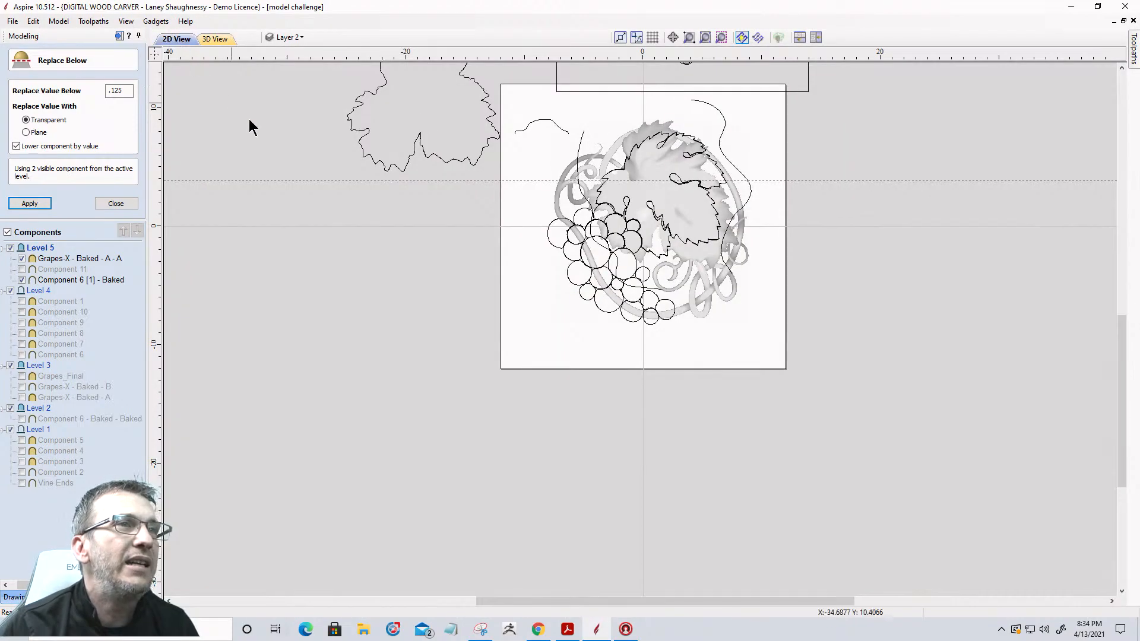
{"action": "left_click", "coordinate": [22, 257]}
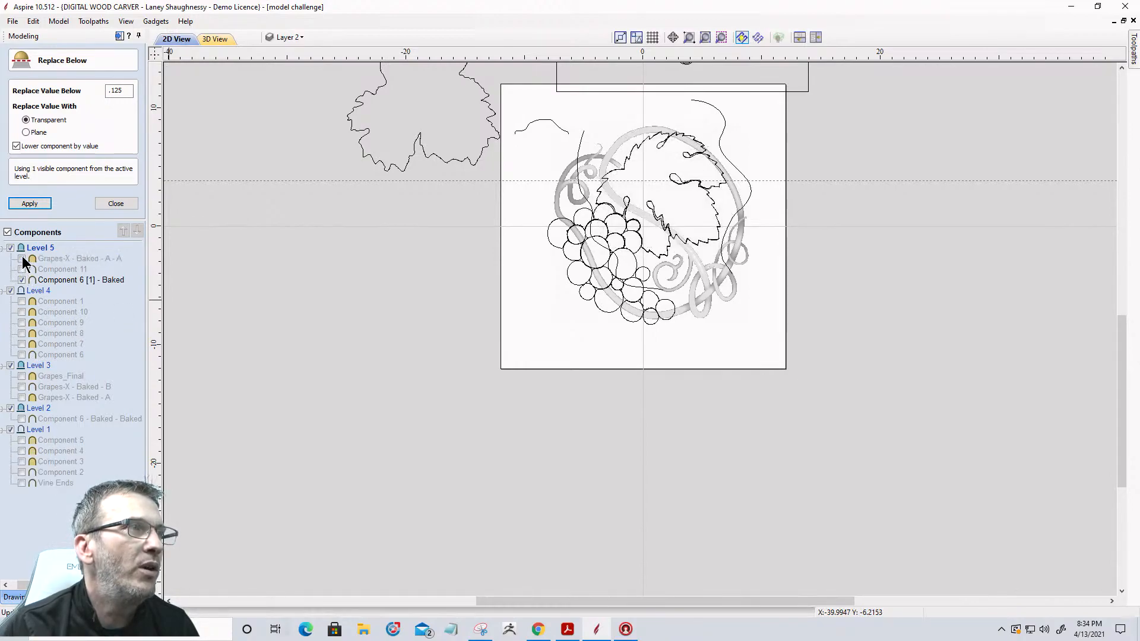
{"action": "left_click", "coordinate": [23, 419]}
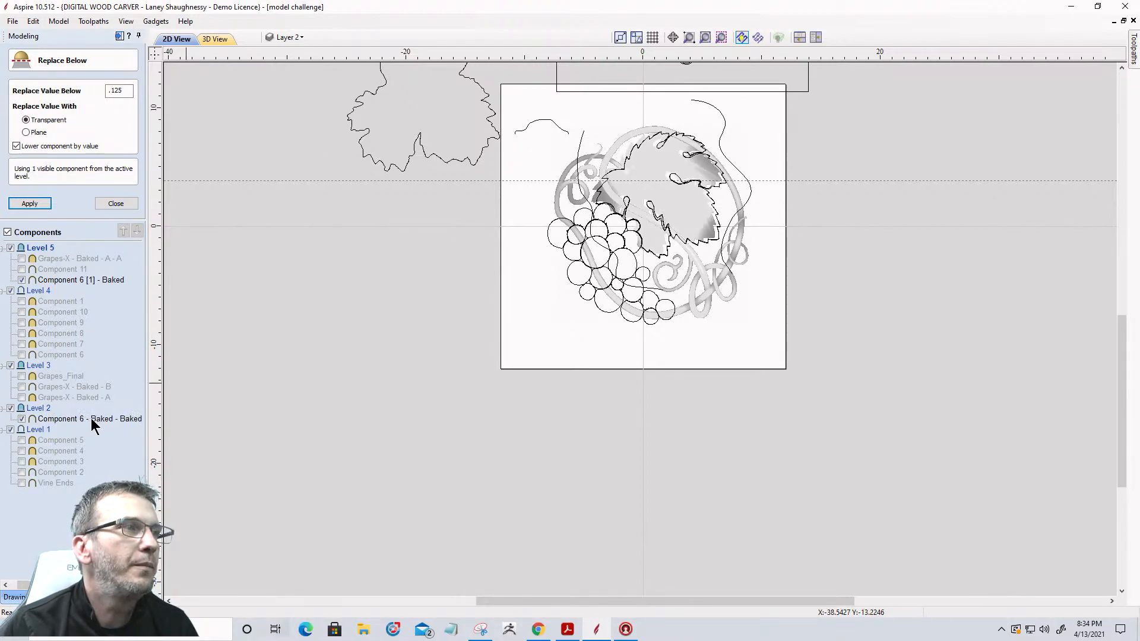
{"action": "left_click", "coordinate": [134, 418]}
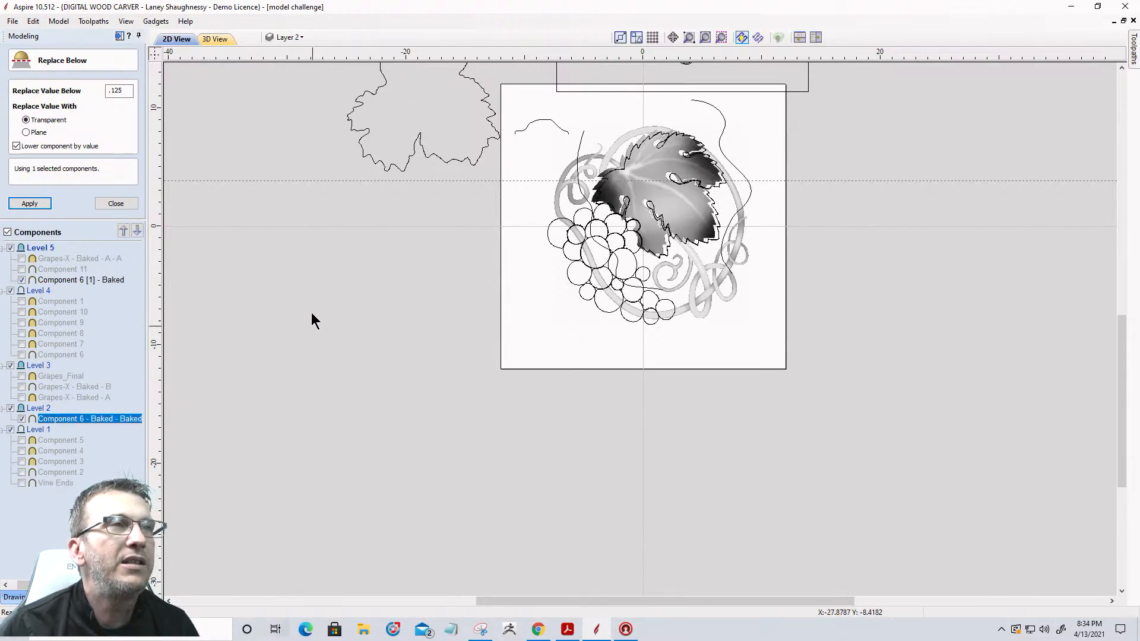
{"action": "left_click", "coordinate": [215, 40]}
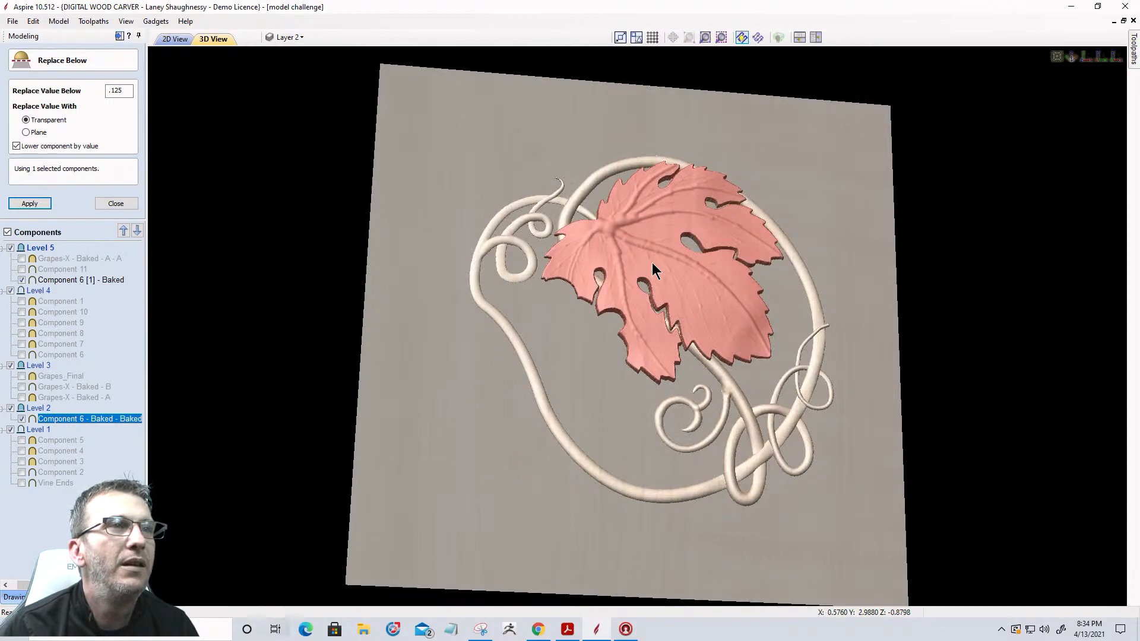
{"action": "scroll", "coordinate": [652, 263], "scroll_direction": "up", "scroll_amount": 3}
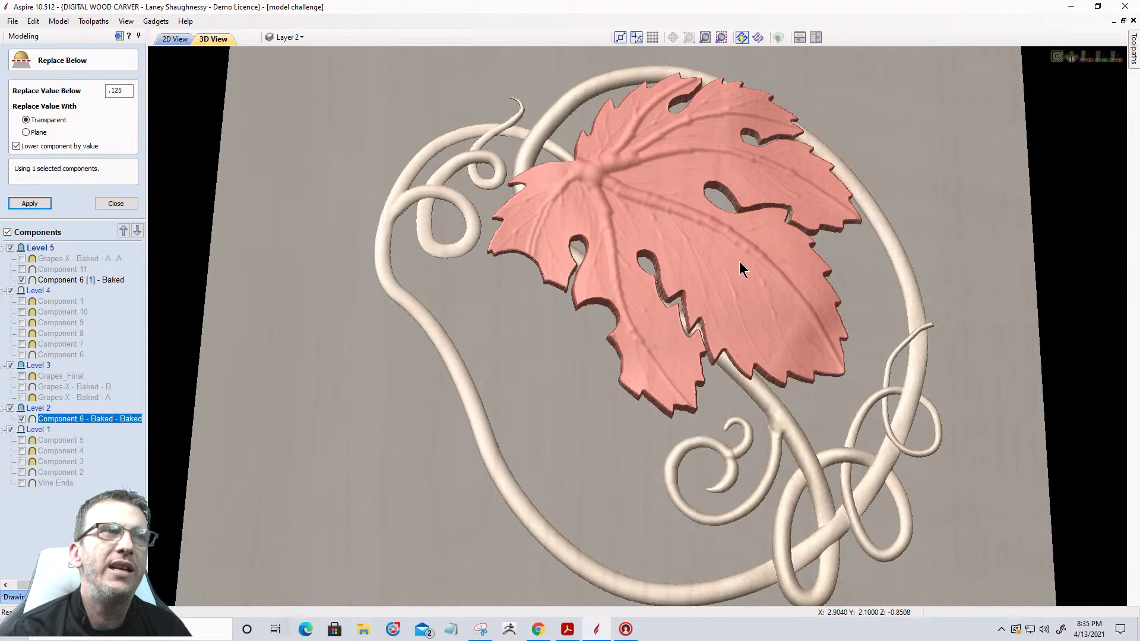
{"action": "left_click", "coordinate": [21, 280]}
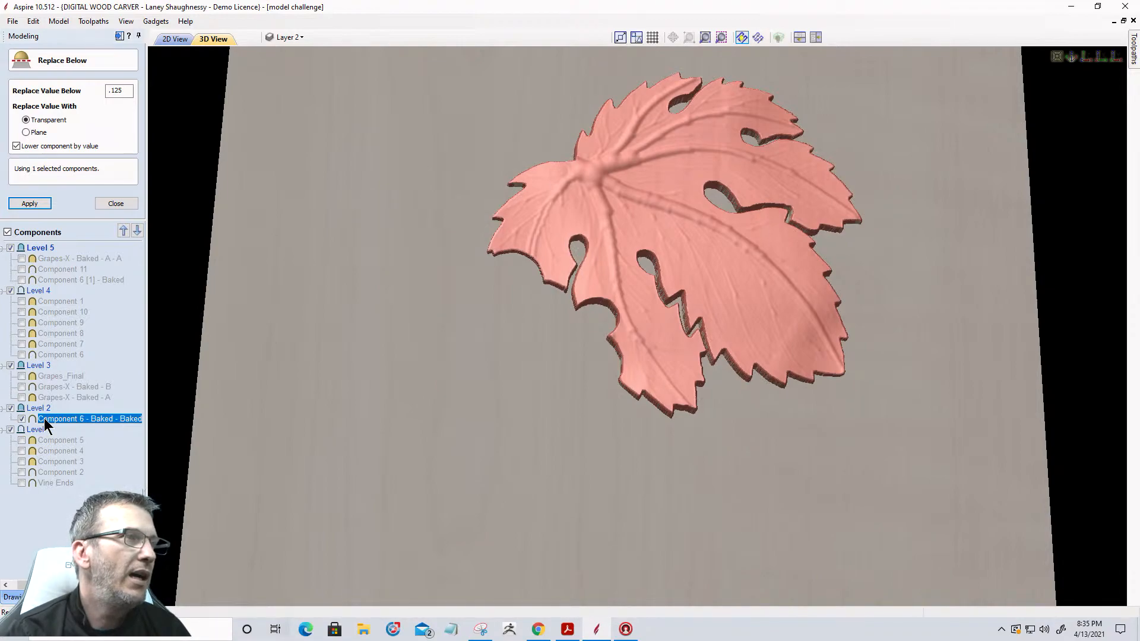
Close Replace Below and start sculpting the visible leaf with the Smudge tool at strength 74 and smoothness 71, enlarging the brush
{"action": "left_click", "coordinate": [111, 205]}
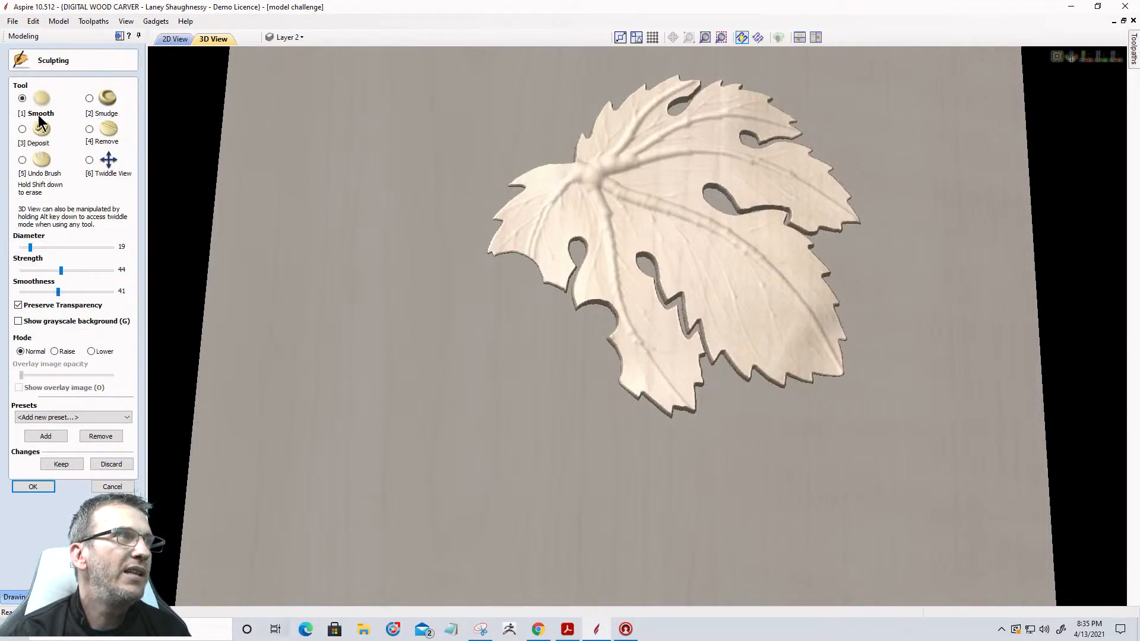
{"action": "left_click", "coordinate": [89, 98]}
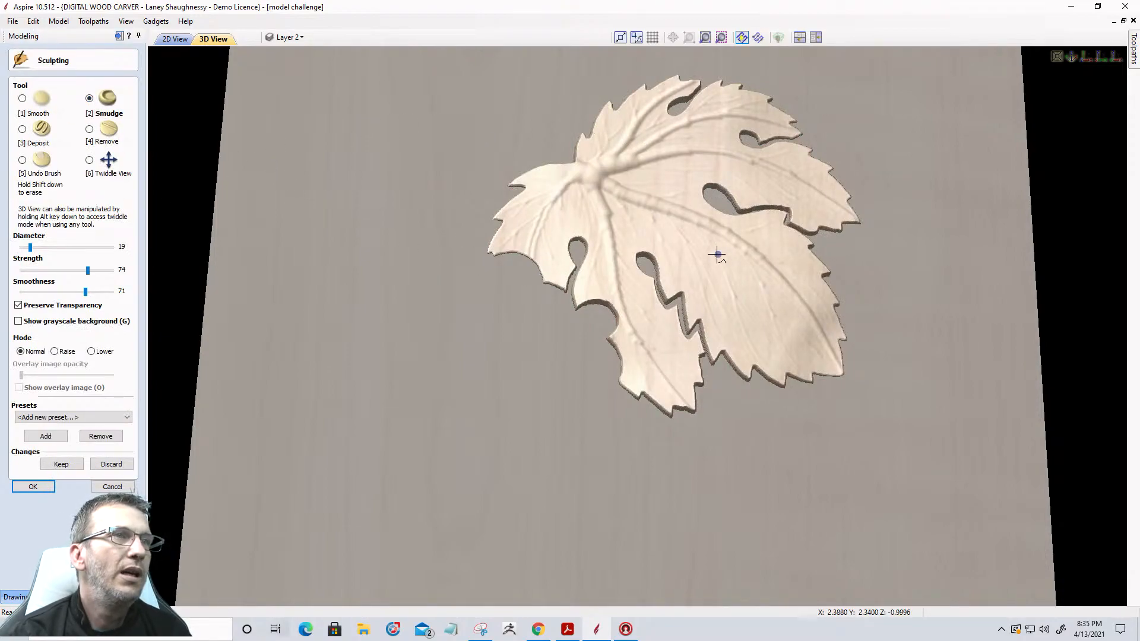
{"action": "scroll", "coordinate": [714, 259], "scroll_direction": "up", "scroll_amount": 2}
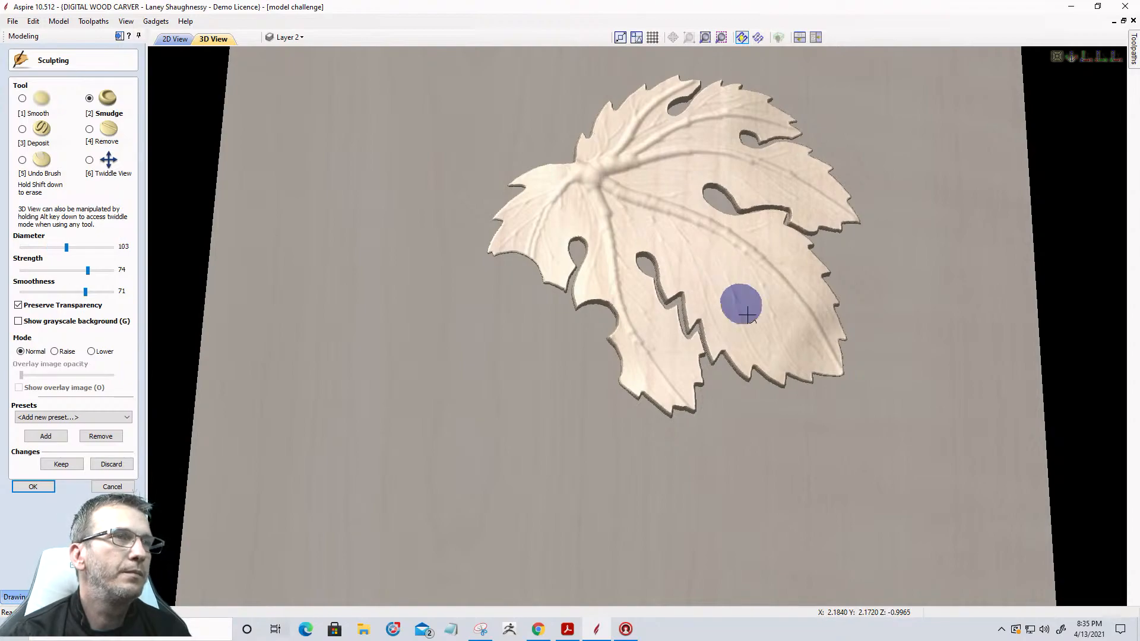
Smudge folds into the leaf's large lower lobe, central vein junction, and left and bottom lobes with a brush diameter of 121
{"action": "mouse_move", "coordinate": [763, 349]}
{"action": "left_mouse_down"}
{"action": "mouse_move", "coordinate": [755, 323]}
{"action": "mouse_move", "coordinate": [751, 336]}
{"action": "left_mouse_up"}
{"action": "mouse_move", "coordinate": [858, 331]}
{"action": "left_mouse_down"}
{"action": "mouse_move", "coordinate": [814, 288]}
{"action": "mouse_move", "coordinate": [811, 316]}
{"action": "mouse_move", "coordinate": [750, 242]}
{"action": "mouse_move", "coordinate": [804, 283]}
{"action": "mouse_move", "coordinate": [781, 208]}
{"action": "mouse_move", "coordinate": [786, 254]}
{"action": "mouse_move", "coordinate": [723, 224]}
{"action": "mouse_move", "coordinate": [721, 290]}
{"action": "mouse_move", "coordinate": [738, 257]}
{"action": "mouse_move", "coordinate": [677, 274]}
{"action": "mouse_move", "coordinate": [667, 308]}
{"action": "mouse_move", "coordinate": [695, 283]}
{"action": "mouse_move", "coordinate": [733, 323]}
{"action": "mouse_move", "coordinate": [727, 301]}
{"action": "left_mouse_up"}
{"action": "mouse_move", "coordinate": [727, 356]}
{"action": "left_mouse_down"}
{"action": "mouse_move", "coordinate": [730, 311]}
{"action": "mouse_move", "coordinate": [752, 343]}
{"action": "mouse_move", "coordinate": [705, 280]}
{"action": "mouse_move", "coordinate": [713, 272]}
{"action": "mouse_move", "coordinate": [691, 300]}
{"action": "mouse_move", "coordinate": [723, 247]}
{"action": "left_mouse_up"}
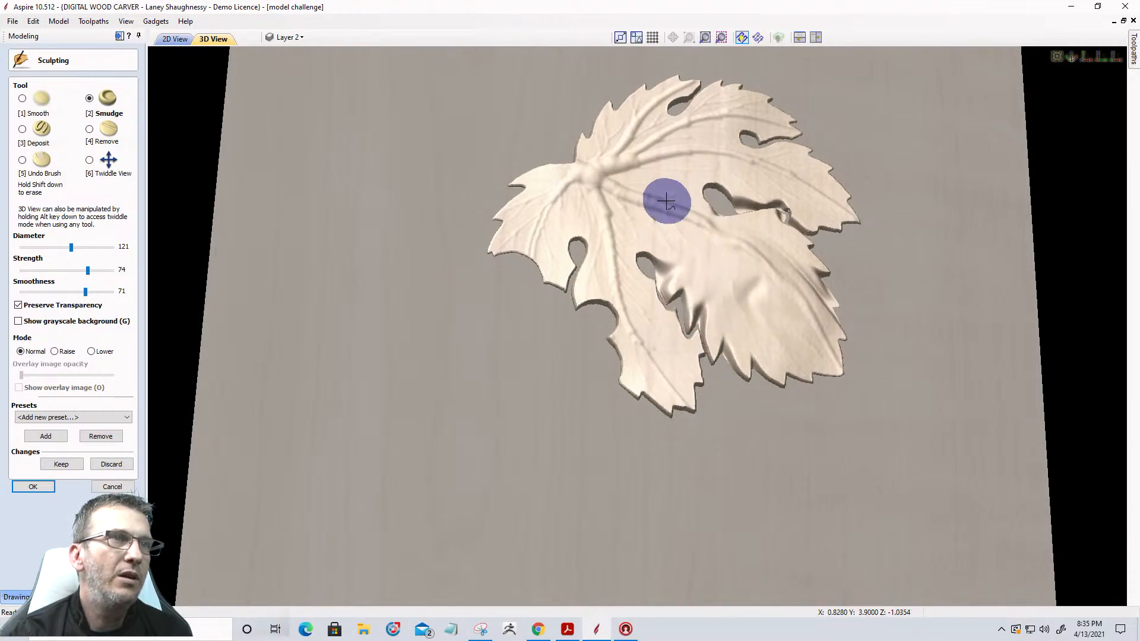
{"action": "mouse_move", "coordinate": [654, 182]}
{"action": "left_mouse_down"}
{"action": "mouse_move", "coordinate": [659, 160]}
{"action": "mouse_move", "coordinate": [692, 220]}
{"action": "mouse_move", "coordinate": [672, 120]}
{"action": "mouse_move", "coordinate": [703, 132]}
{"action": "mouse_move", "coordinate": [703, 184]}
{"action": "mouse_move", "coordinate": [742, 172]}
{"action": "left_mouse_up"}
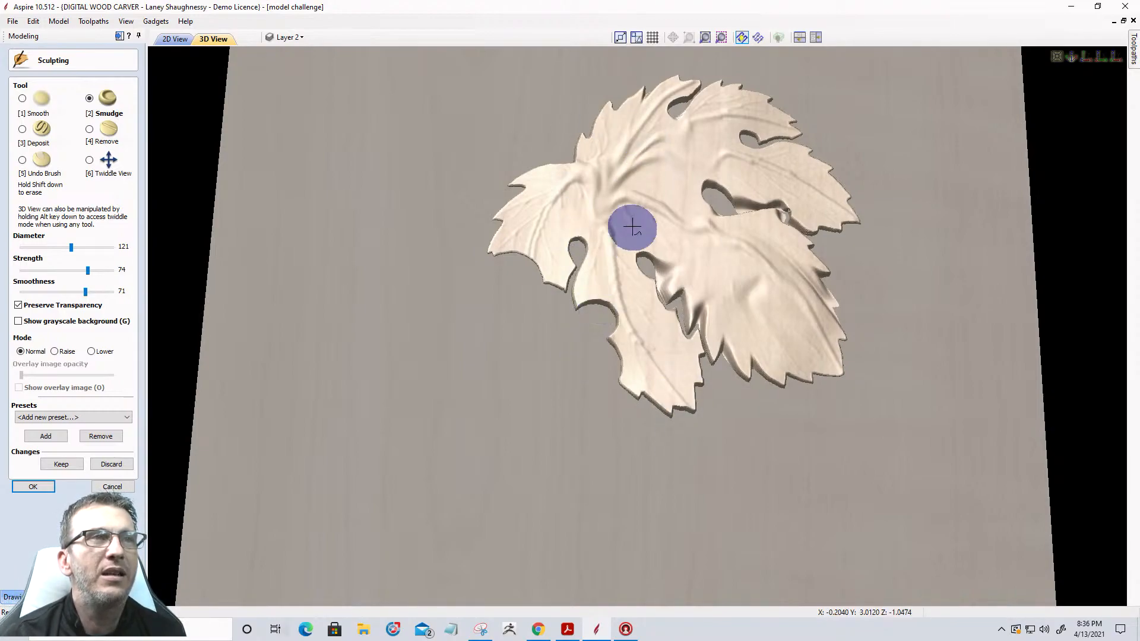
{"action": "mouse_move", "coordinate": [611, 220]}
{"action": "left_mouse_down"}
{"action": "mouse_move", "coordinate": [590, 173]}
{"action": "mouse_move", "coordinate": [554, 260]}
{"action": "mouse_move", "coordinate": [582, 273]}
{"action": "left_mouse_up"}
{"action": "mouse_move", "coordinate": [642, 309]}
{"action": "left_mouse_down"}
{"action": "mouse_move", "coordinate": [636, 222]}
{"action": "mouse_move", "coordinate": [677, 216]}
{"action": "mouse_move", "coordinate": [693, 250]}
{"action": "left_mouse_up"}
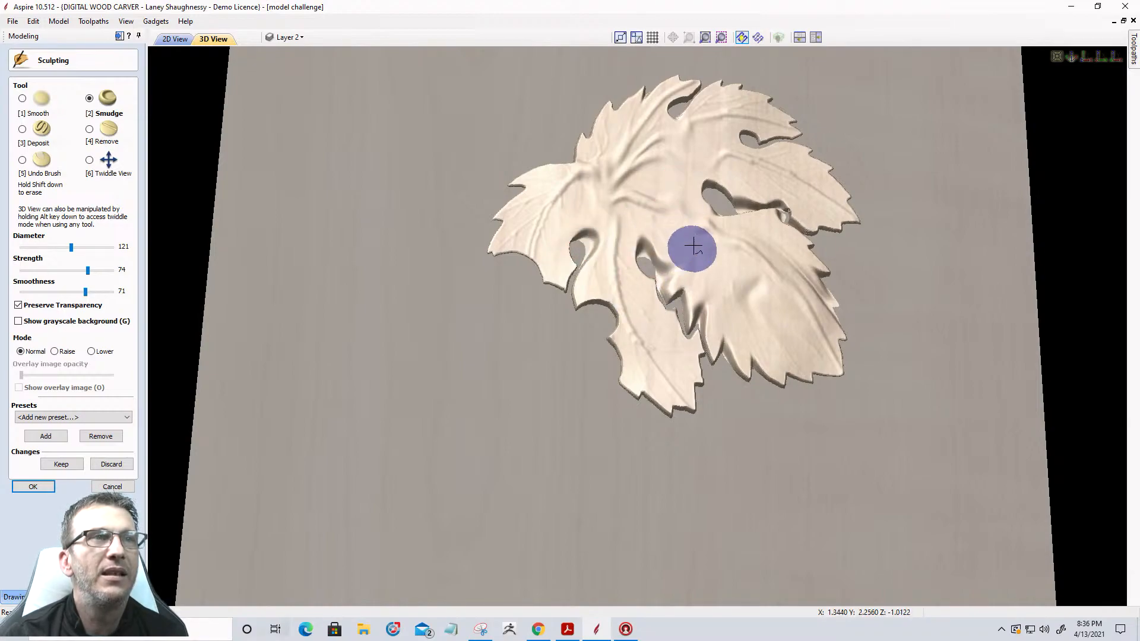
{"action": "mouse_move", "coordinate": [639, 222]}
{"action": "left_mouse_down"}
{"action": "mouse_move", "coordinate": [626, 186]}
{"action": "mouse_move", "coordinate": [618, 203]}
{"action": "mouse_move", "coordinate": [648, 161]}
{"action": "left_mouse_up"}
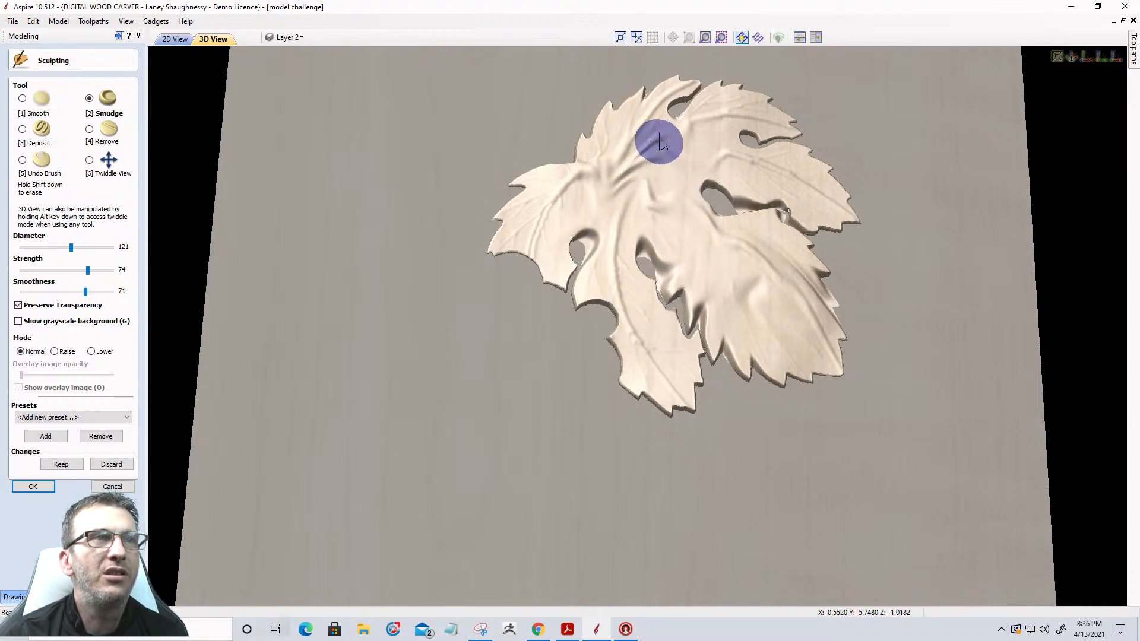
{"action": "mouse_move", "coordinate": [605, 191]}
{"action": "left_mouse_down"}
{"action": "mouse_move", "coordinate": [632, 196]}
{"action": "mouse_move", "coordinate": [653, 179]}
{"action": "left_mouse_up"}
{"action": "mouse_move", "coordinate": [640, 127]}
{"action": "left_mouse_down"}
{"action": "mouse_move", "coordinate": [671, 163]}
{"action": "mouse_move", "coordinate": [595, 133]}
{"action": "mouse_move", "coordinate": [616, 236]}
{"action": "mouse_move", "coordinate": [565, 178]}
{"action": "left_mouse_up"}
{"action": "mouse_move", "coordinate": [542, 224]}
{"action": "left_mouse_down"}
{"action": "mouse_move", "coordinate": [558, 203]}
{"action": "mouse_move", "coordinate": [509, 224]}
{"action": "left_mouse_up"}
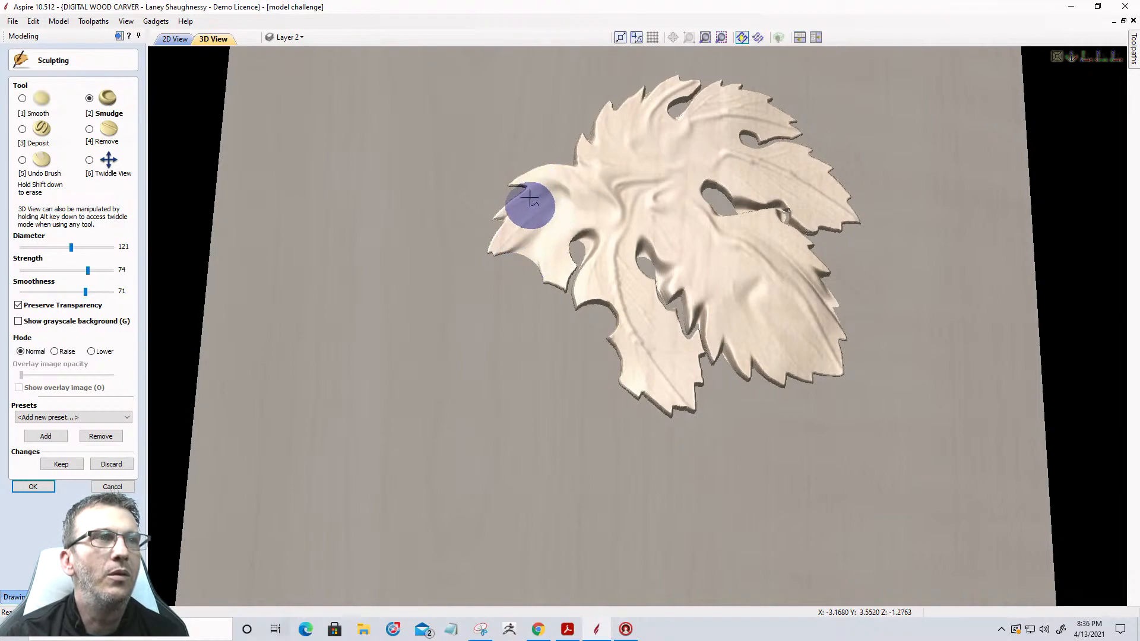
{"action": "mouse_move", "coordinate": [596, 255]}
{"action": "left_mouse_down"}
{"action": "mouse_move", "coordinate": [624, 260]}
{"action": "mouse_move", "coordinate": [629, 339]}
{"action": "mouse_move", "coordinate": [641, 343]}
{"action": "mouse_move", "coordinate": [641, 323]}
{"action": "mouse_move", "coordinate": [682, 362]}
{"action": "mouse_move", "coordinate": [692, 398]}
{"action": "mouse_move", "coordinate": [662, 364]}
{"action": "mouse_move", "coordinate": [641, 377]}
{"action": "mouse_move", "coordinate": [648, 416]}
{"action": "left_mouse_up"}
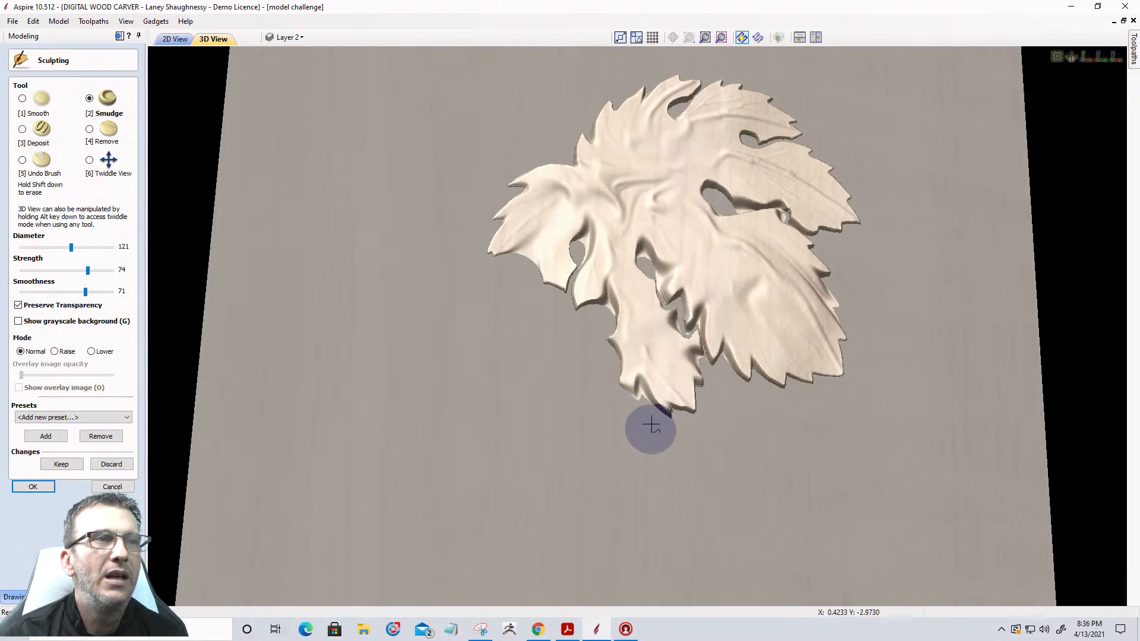
Smudge more ripples into the leaf's upper and right lobes, around the holes and along the outer edges
{"action": "left_click_drag", "start_coordinate": [777, 242], "coordinate": [722, 241]}
{"action": "mouse_move", "coordinate": [787, 189]}
{"action": "left_mouse_down"}
{"action": "mouse_move", "coordinate": [735, 222]}
{"action": "mouse_move", "coordinate": [754, 150]}
{"action": "mouse_move", "coordinate": [754, 171]}
{"action": "mouse_move", "coordinate": [766, 146]}
{"action": "mouse_move", "coordinate": [756, 89]}
{"action": "mouse_move", "coordinate": [736, 99]}
{"action": "mouse_move", "coordinate": [746, 145]}
{"action": "mouse_move", "coordinate": [739, 129]}
{"action": "mouse_move", "coordinate": [636, 185]}
{"action": "mouse_move", "coordinate": [752, 155]}
{"action": "mouse_move", "coordinate": [822, 196]}
{"action": "mouse_move", "coordinate": [809, 173]}
{"action": "mouse_move", "coordinate": [821, 207]}
{"action": "left_mouse_up"}
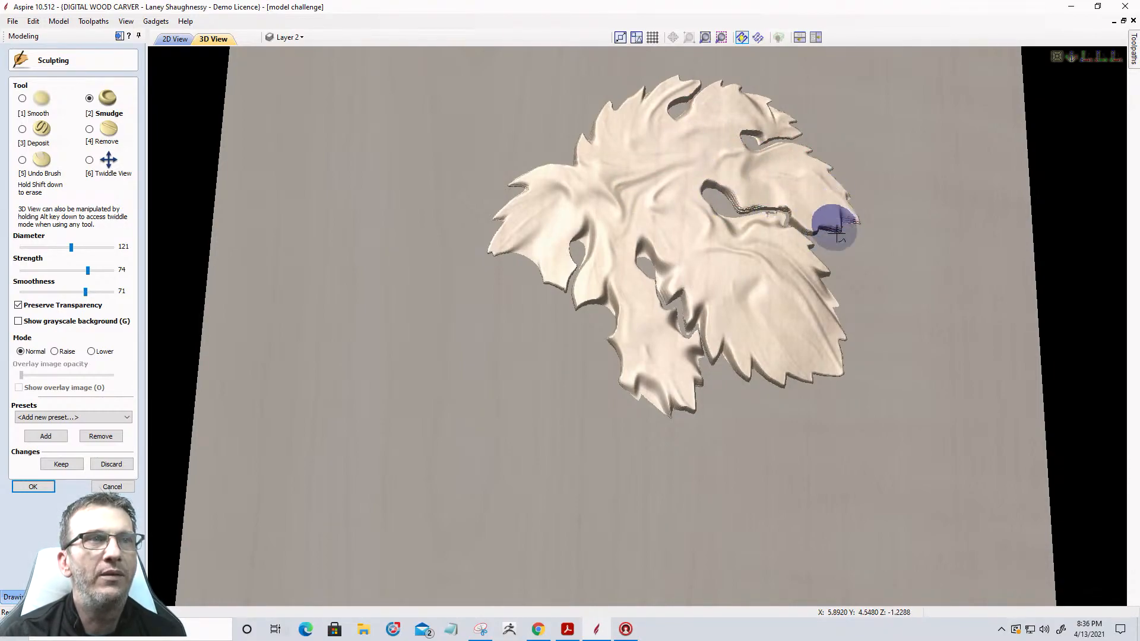
{"action": "mouse_move", "coordinate": [813, 370]}
{"action": "left_mouse_down"}
{"action": "mouse_move", "coordinate": [789, 260]}
{"action": "mouse_move", "coordinate": [766, 324]}
{"action": "left_mouse_up"}
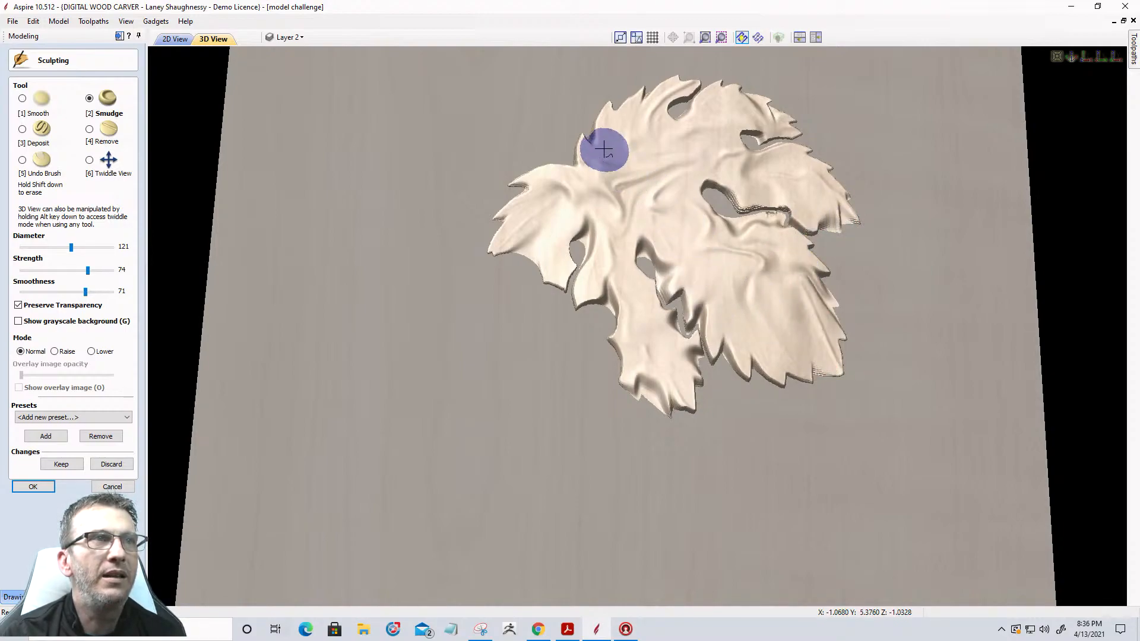
{"action": "mouse_move", "coordinate": [621, 122]}
{"action": "left_mouse_down"}
{"action": "mouse_move", "coordinate": [611, 115]}
{"action": "mouse_move", "coordinate": [644, 101]}
{"action": "mouse_move", "coordinate": [690, 131]}
{"action": "left_mouse_up"}
{"action": "left_click_drag", "start_coordinate": [566, 215], "coordinate": [585, 195]}
{"action": "mouse_move", "coordinate": [655, 273]}
{"action": "left_mouse_down"}
{"action": "mouse_move", "coordinate": [670, 184]}
{"action": "mouse_move", "coordinate": [615, 245]}
{"action": "left_mouse_up"}
{"action": "mouse_move", "coordinate": [639, 371]}
{"action": "left_mouse_down"}
{"action": "mouse_move", "coordinate": [649, 331]}
{"action": "mouse_move", "coordinate": [675, 369]}
{"action": "mouse_move", "coordinate": [665, 320]}
{"action": "left_mouse_up"}
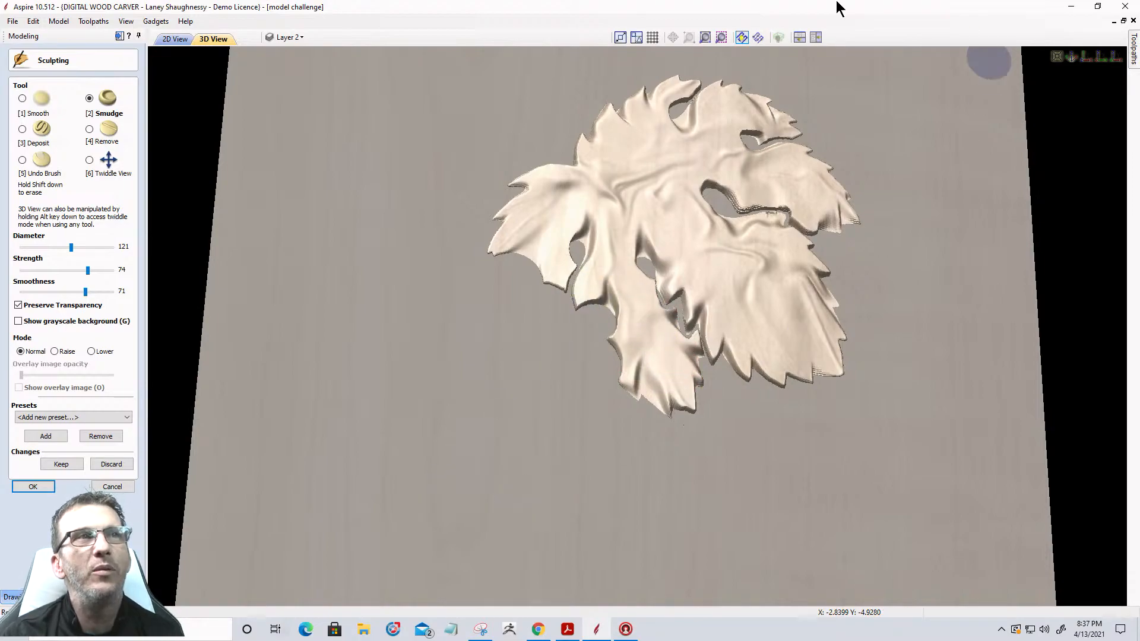
{"action": "mouse_move", "coordinate": [775, 114]}
{"action": "left_mouse_down"}
{"action": "mouse_move", "coordinate": [766, 128]}
{"action": "mouse_move", "coordinate": [720, 127]}
{"action": "mouse_move", "coordinate": [713, 101]}
{"action": "mouse_move", "coordinate": [689, 118]}
{"action": "mouse_move", "coordinate": [708, 96]}
{"action": "left_mouse_up"}
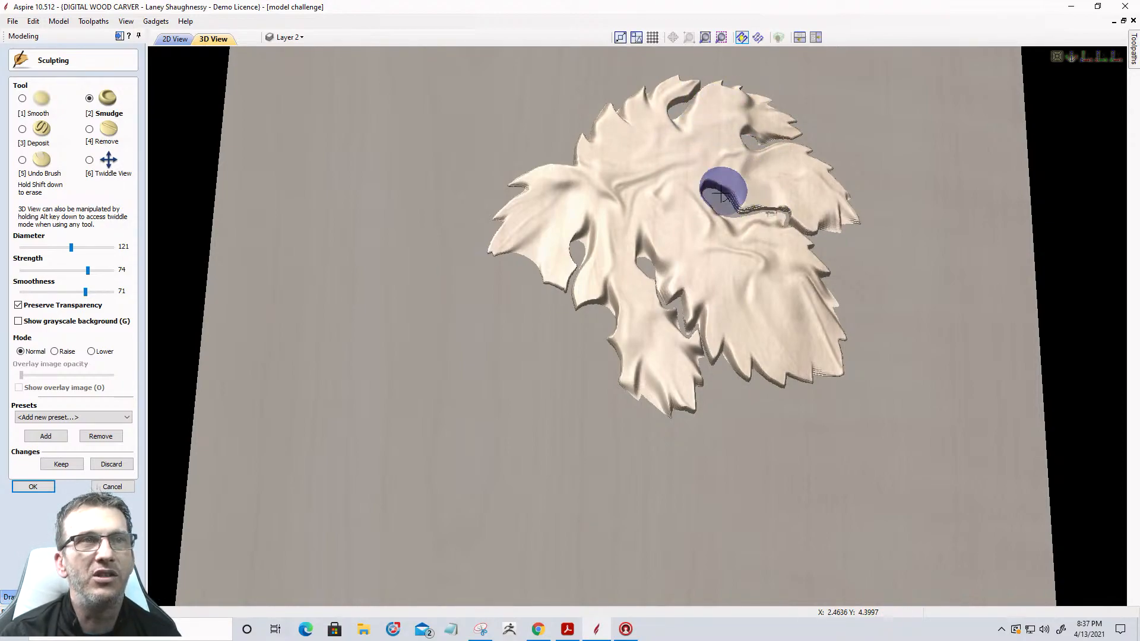
{"action": "left_click_drag", "start_coordinate": [750, 198], "coordinate": [784, 172]}
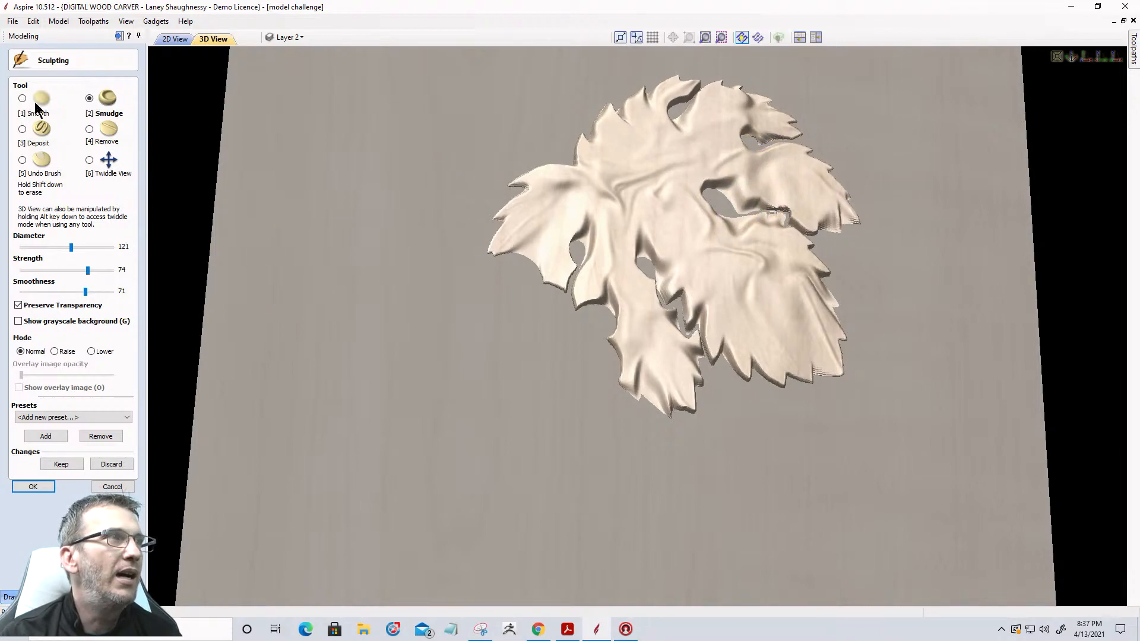
Smooth the leaf's jagged edges at strength 44, and build up its middle with Deposit at diameter 141 and strength 33
{"action": "mouse_move", "coordinate": [573, 225]}
{"action": "left_mouse_down"}
{"action": "mouse_move", "coordinate": [661, 364]}
{"action": "mouse_move", "coordinate": [656, 419]}
{"action": "mouse_move", "coordinate": [644, 262]}
{"action": "mouse_move", "coordinate": [823, 266]}
{"action": "mouse_move", "coordinate": [840, 224]}
{"action": "mouse_move", "coordinate": [778, 234]}
{"action": "mouse_move", "coordinate": [835, 392]}
{"action": "mouse_move", "coordinate": [753, 408]}
{"action": "mouse_move", "coordinate": [853, 240]}
{"action": "mouse_move", "coordinate": [665, 110]}
{"action": "mouse_move", "coordinate": [535, 169]}
{"action": "mouse_move", "coordinate": [500, 295]}
{"action": "mouse_move", "coordinate": [513, 491]}
{"action": "left_mouse_up"}
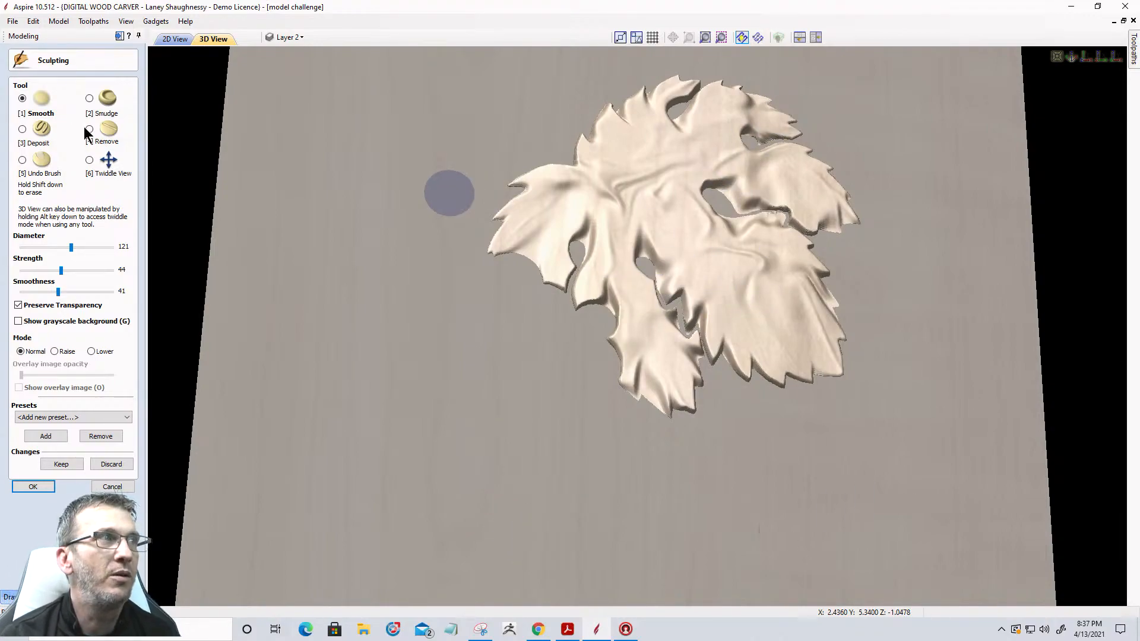
{"action": "left_click", "coordinate": [23, 130]}
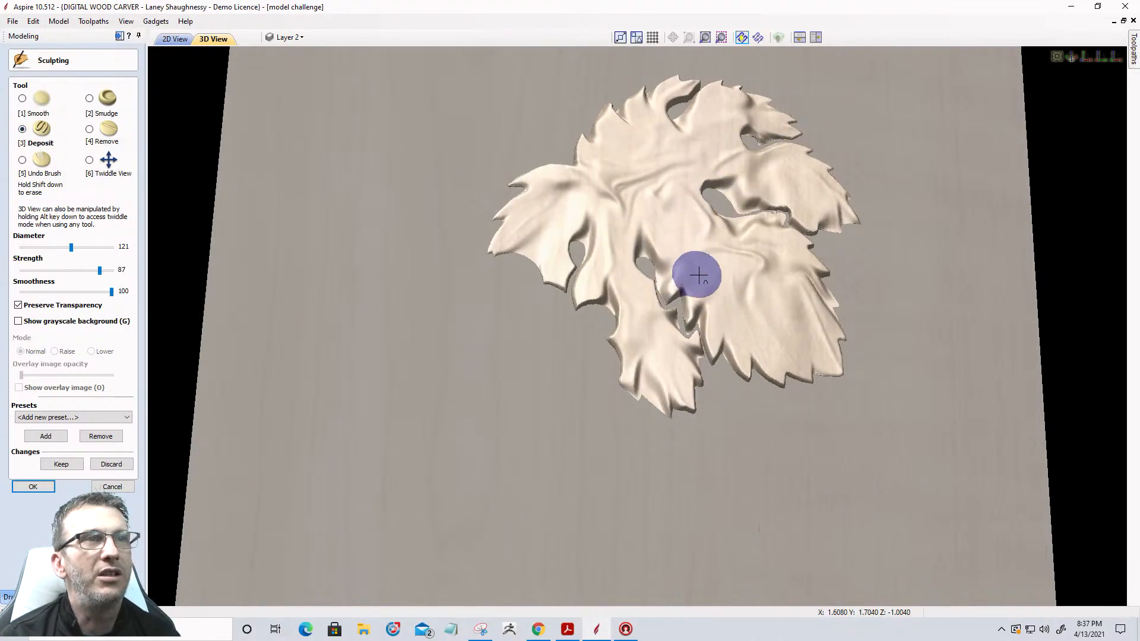
{"action": "mouse_move", "coordinate": [747, 268]}
{"action": "left_mouse_down"}
{"action": "mouse_move", "coordinate": [666, 272]}
{"action": "mouse_move", "coordinate": [674, 178]}
{"action": "mouse_move", "coordinate": [717, 144]}
{"action": "mouse_move", "coordinate": [703, 159]}
{"action": "left_mouse_up"}
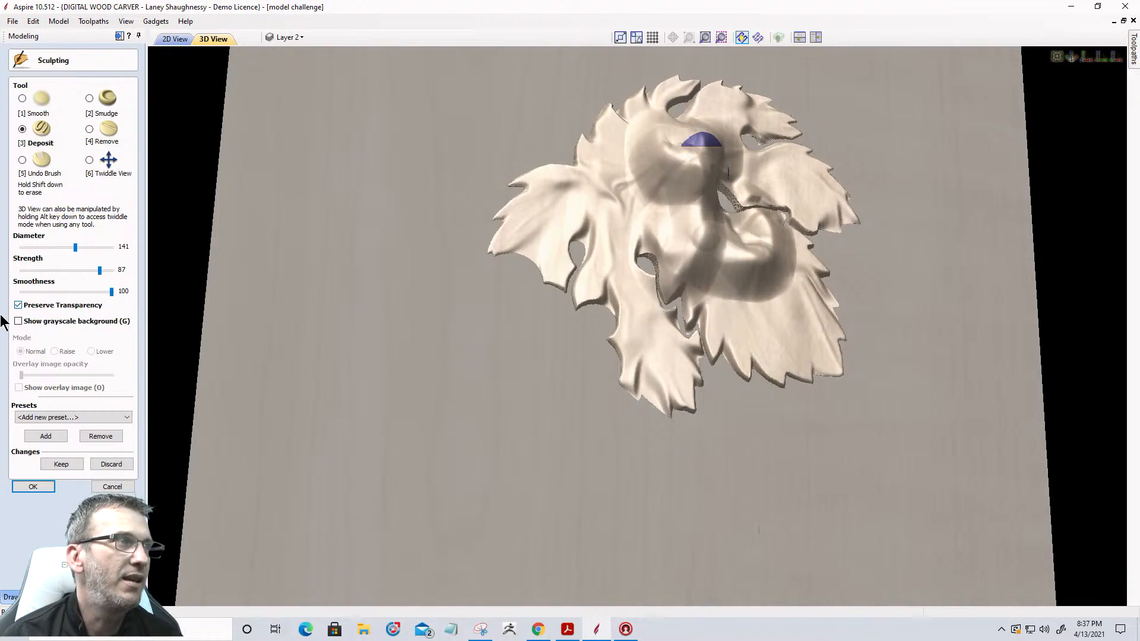
{"action": "left_click", "coordinate": [57, 464]}
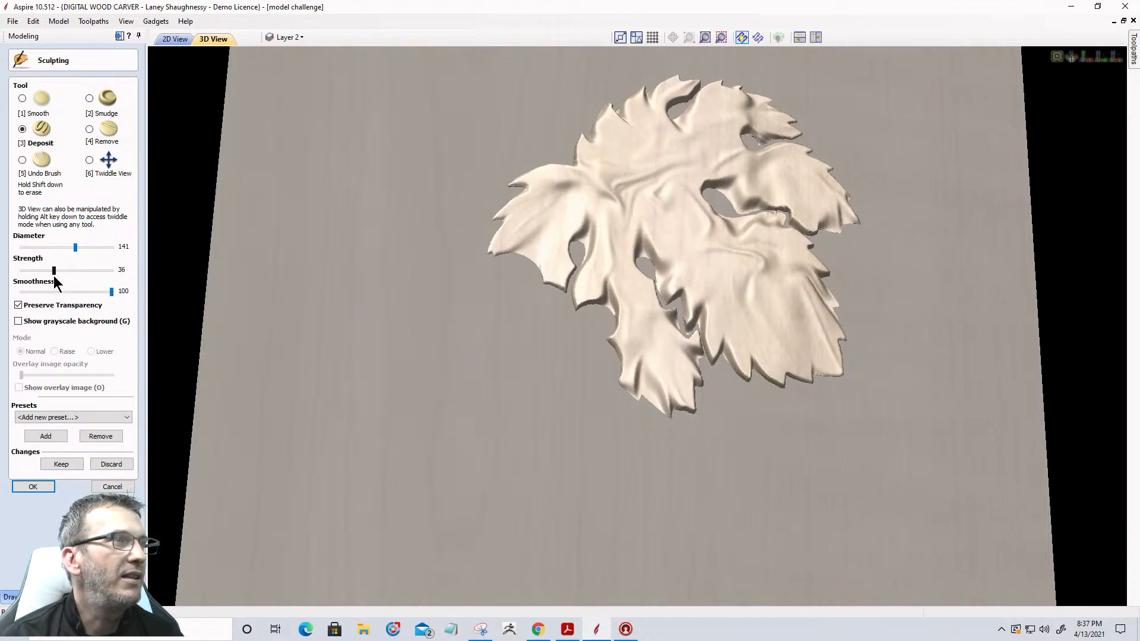
{"action": "mouse_move", "coordinate": [751, 278]}
{"action": "left_mouse_down"}
{"action": "mouse_move", "coordinate": [705, 214]}
{"action": "mouse_move", "coordinate": [758, 286]}
{"action": "mouse_move", "coordinate": [766, 264]}
{"action": "mouse_move", "coordinate": [793, 250]}
{"action": "mouse_move", "coordinate": [695, 226]}
{"action": "mouse_move", "coordinate": [661, 161]}
{"action": "mouse_move", "coordinate": [715, 157]}
{"action": "mouse_move", "coordinate": [783, 175]}
{"action": "mouse_move", "coordinate": [792, 166]}
{"action": "mouse_move", "coordinate": [711, 122]}
{"action": "mouse_move", "coordinate": [734, 106]}
{"action": "mouse_move", "coordinate": [646, 138]}
{"action": "mouse_move", "coordinate": [590, 207]}
{"action": "mouse_move", "coordinate": [550, 197]}
{"action": "mouse_move", "coordinate": [576, 190]}
{"action": "mouse_move", "coordinate": [660, 351]}
{"action": "mouse_move", "coordinate": [635, 299]}
{"action": "left_mouse_up"}
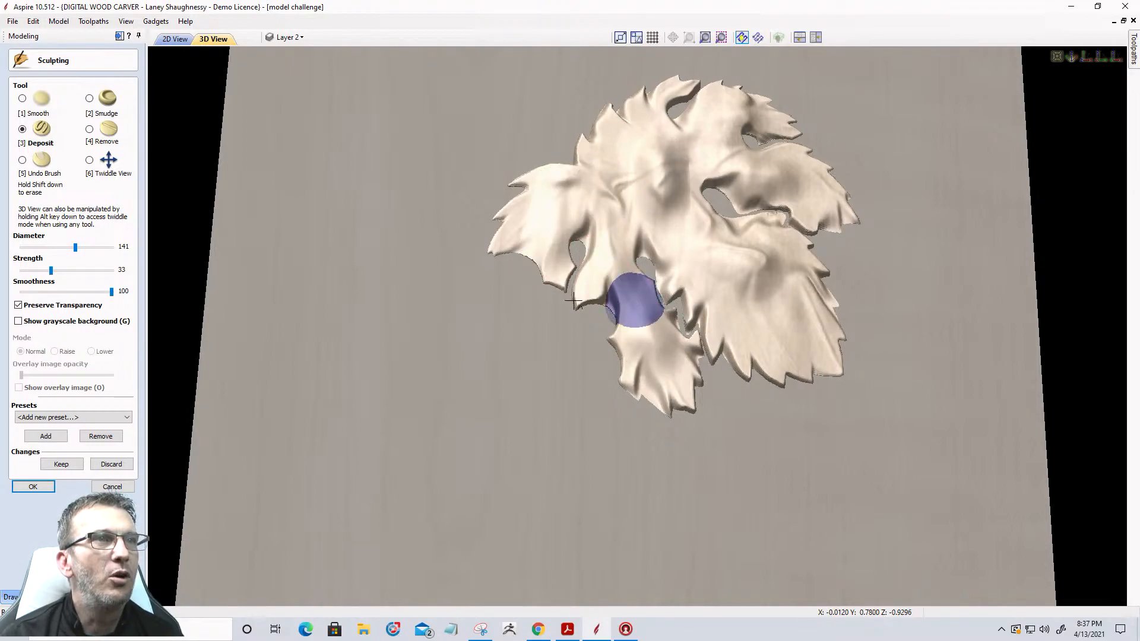
Smudge broad folds across the large lower lobe at strength 74 and smoothness 71, and cancel sculpting, discarding all changes
{"action": "left_click", "coordinate": [95, 111]}
{"action": "mouse_move", "coordinate": [728, 247]}
{"action": "left_mouse_down"}
{"action": "mouse_move", "coordinate": [748, 275]}
{"action": "mouse_move", "coordinate": [753, 262]}
{"action": "mouse_move", "coordinate": [736, 275]}
{"action": "mouse_move", "coordinate": [784, 270]}
{"action": "mouse_move", "coordinate": [766, 297]}
{"action": "mouse_move", "coordinate": [789, 332]}
{"action": "mouse_move", "coordinate": [812, 303]}
{"action": "mouse_move", "coordinate": [700, 292]}
{"action": "mouse_move", "coordinate": [814, 330]}
{"action": "left_mouse_up"}
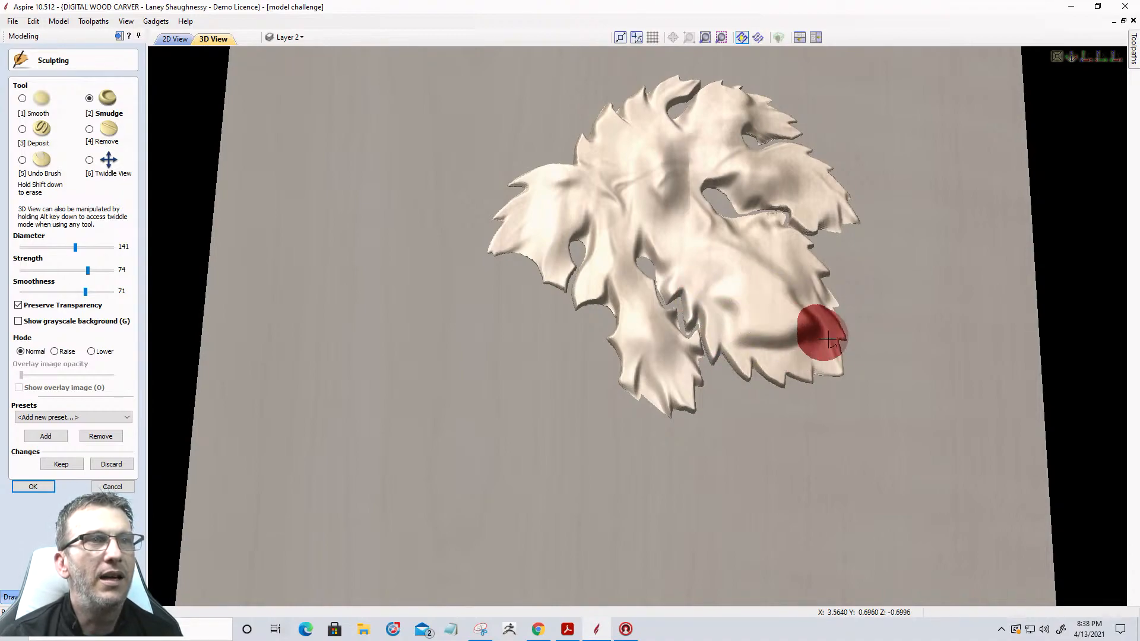
{"action": "left_click_drag", "start_coordinate": [797, 389], "coordinate": [795, 392]}
{"action": "left_click_drag", "start_coordinate": [754, 337], "coordinate": [751, 408]}
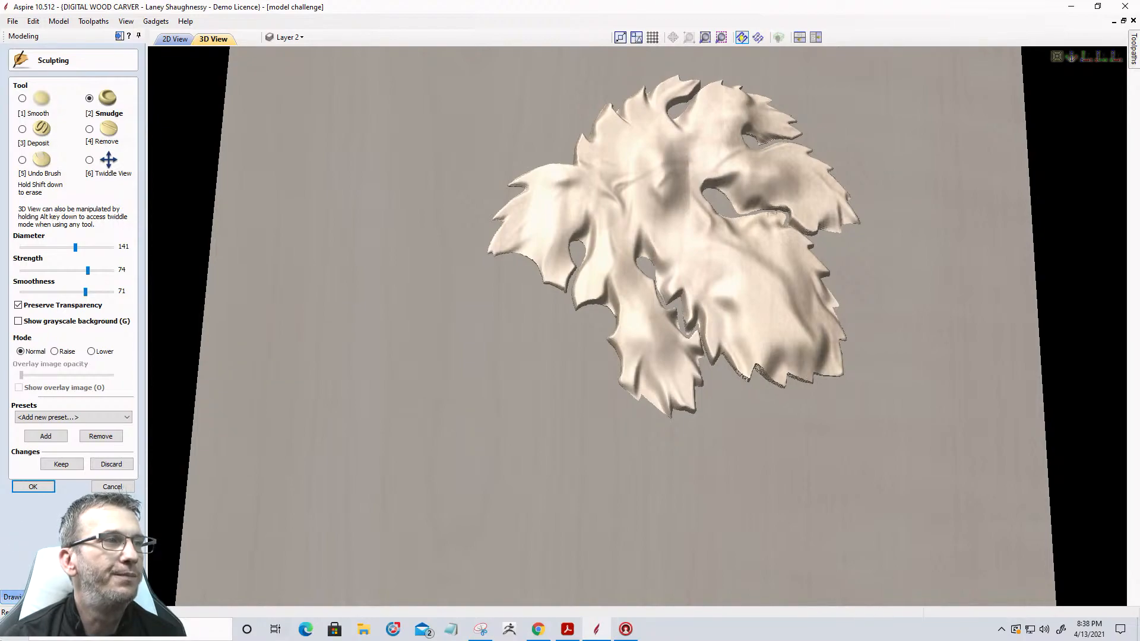
{"action": "left_click", "coordinate": [114, 487]}
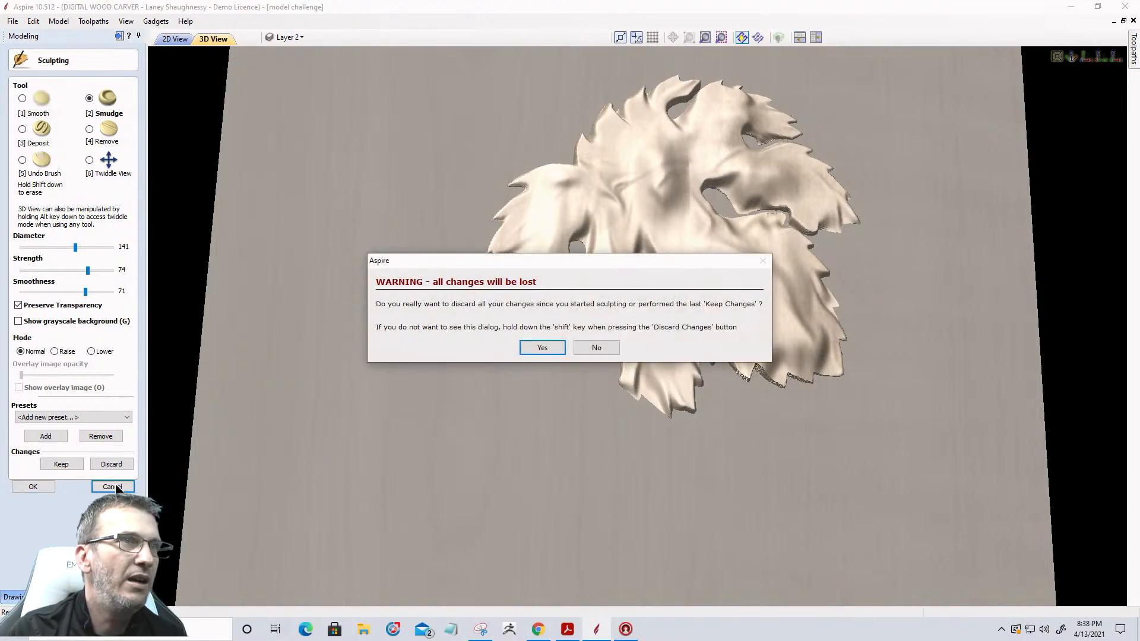
{"action": "left_click", "coordinate": [542, 348]}
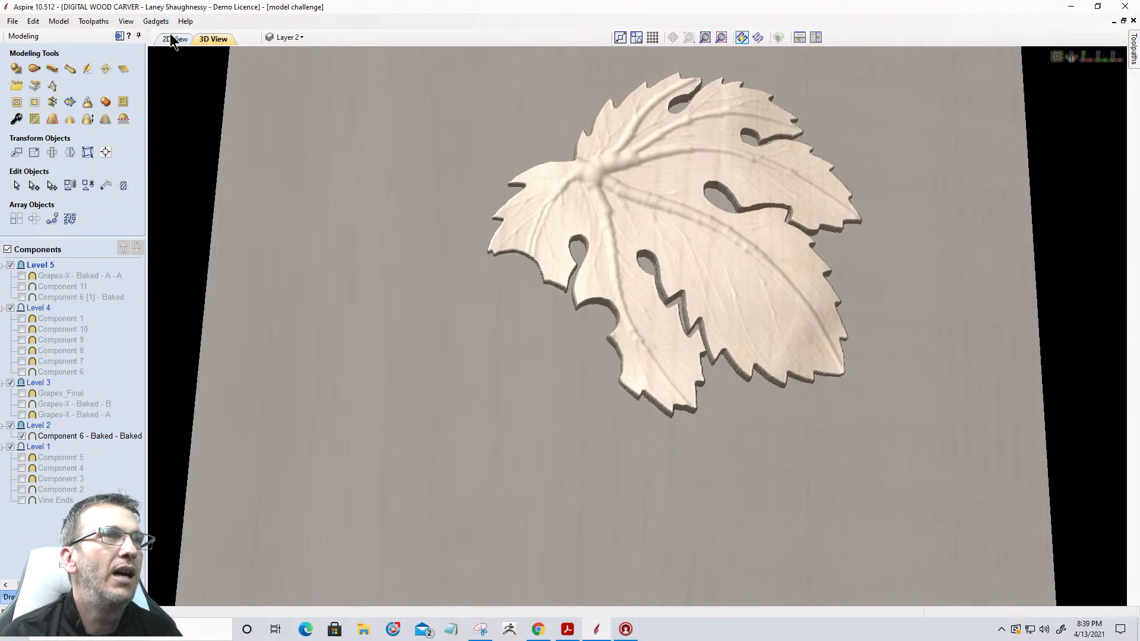
Hide the Component 6 - Baked - Baked leaf and show the Grapes-X - Baked - A - A leaf on Level 5
{"action": "left_click", "coordinate": [21, 436]}
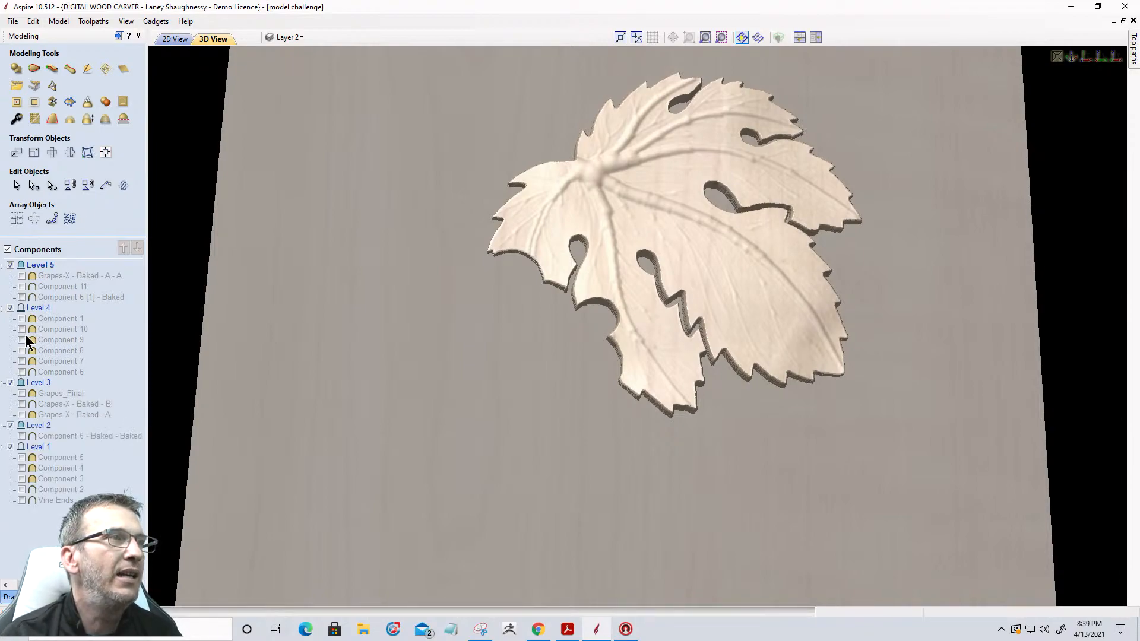
{"action": "left_click", "coordinate": [21, 276]}
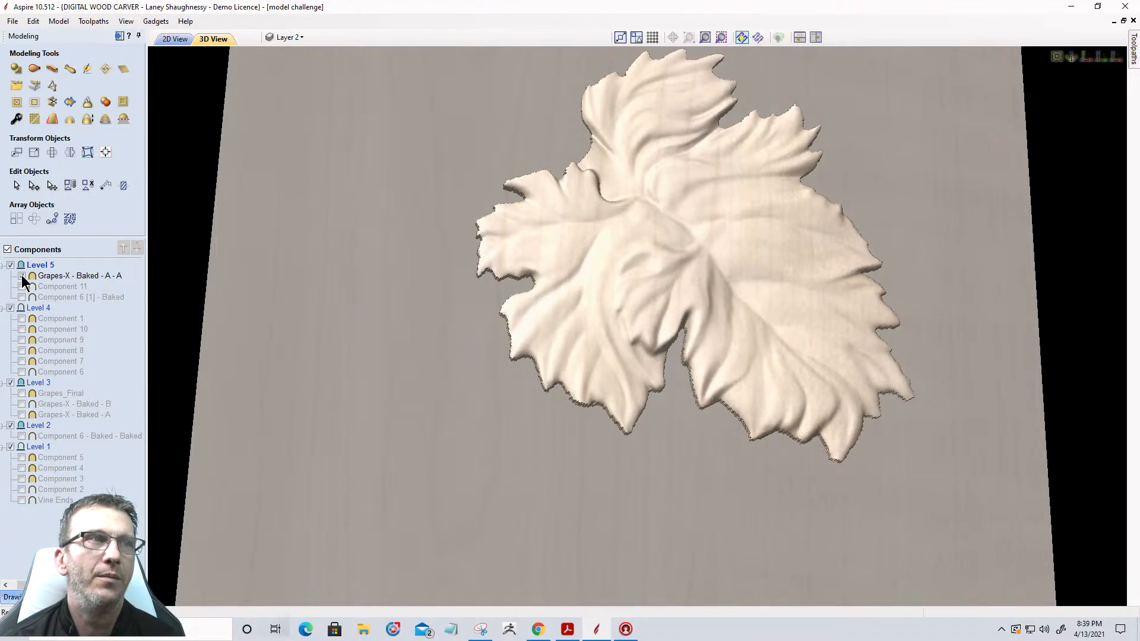
{"action": "left_click", "coordinate": [21, 276]}
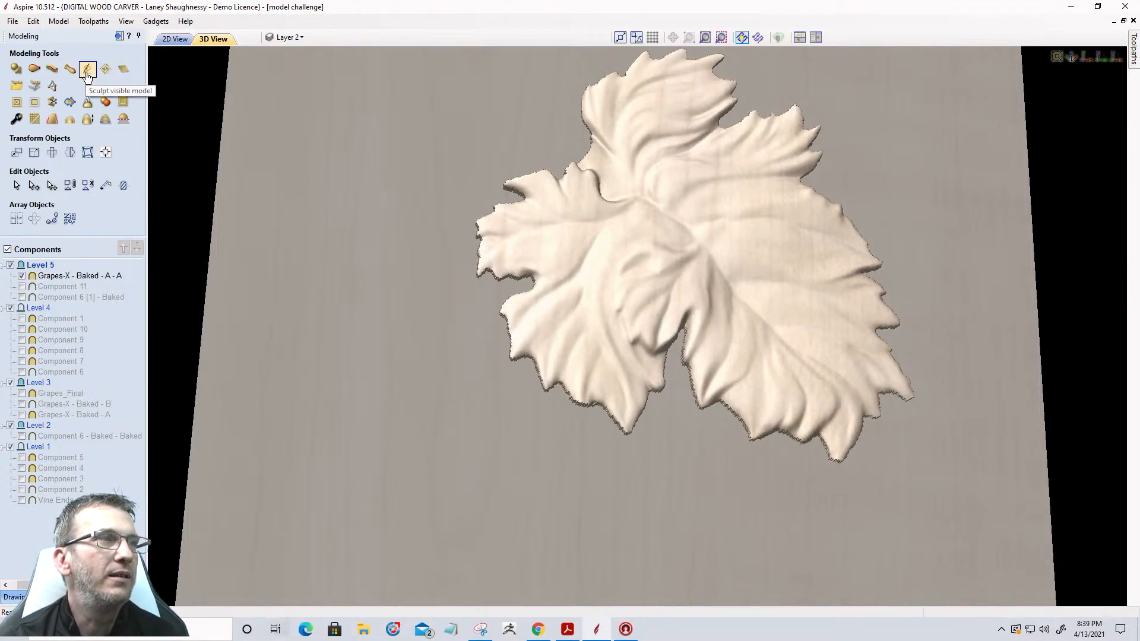
Select the Grapes-X - Baked - A - A leaf and start sculpting it, allowing the component to be baked
{"action": "left_click", "coordinate": [66, 276]}
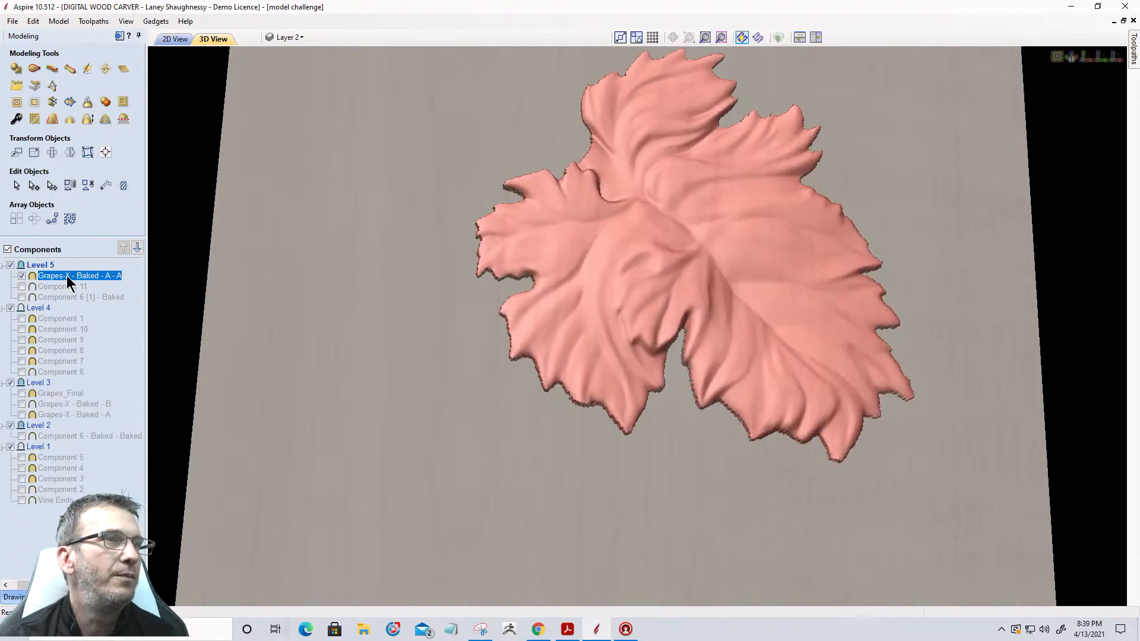
{"action": "left_click", "coordinate": [86, 70]}
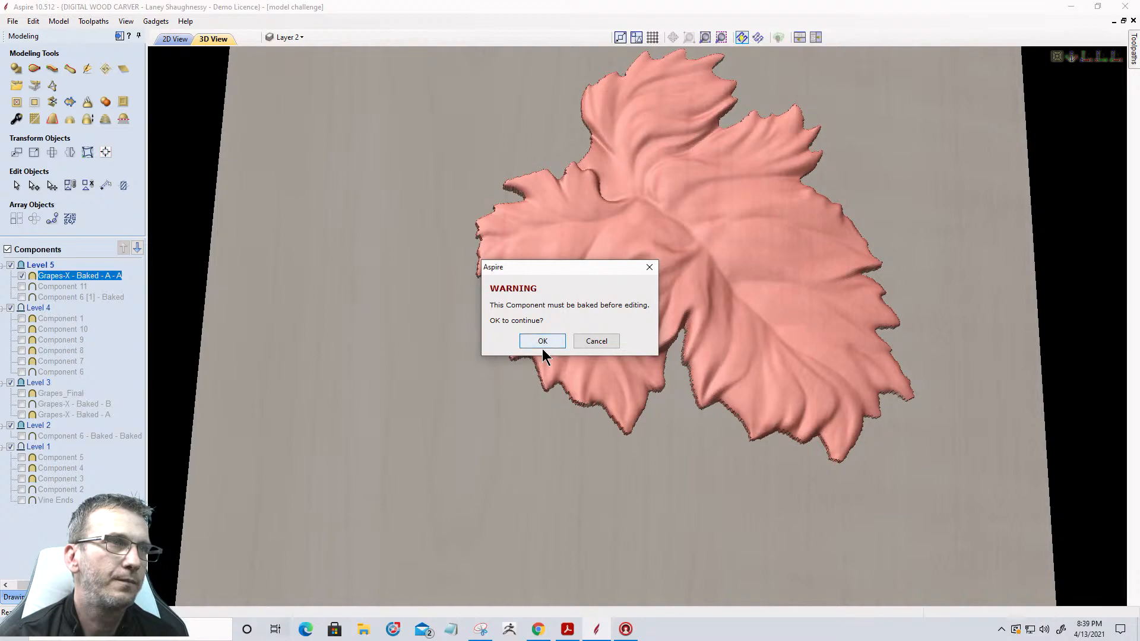
{"action": "left_click", "coordinate": [542, 344]}
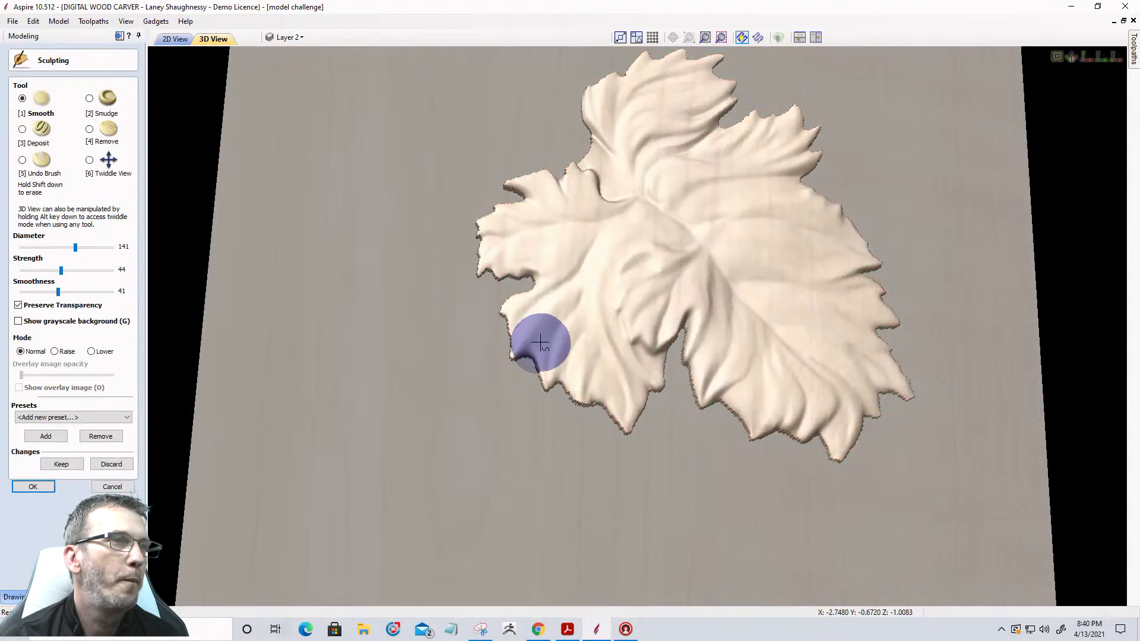
Smooth the leaf's rough outer edges and central fold with a brush diameter of 93 and strength 69, and accept the sculpting
{"action": "scroll", "coordinate": [546, 393], "scroll_direction": "up", "scroll_amount": 2}
{"action": "scroll", "coordinate": [547, 394], "scroll_direction": "down", "scroll_amount": 7}
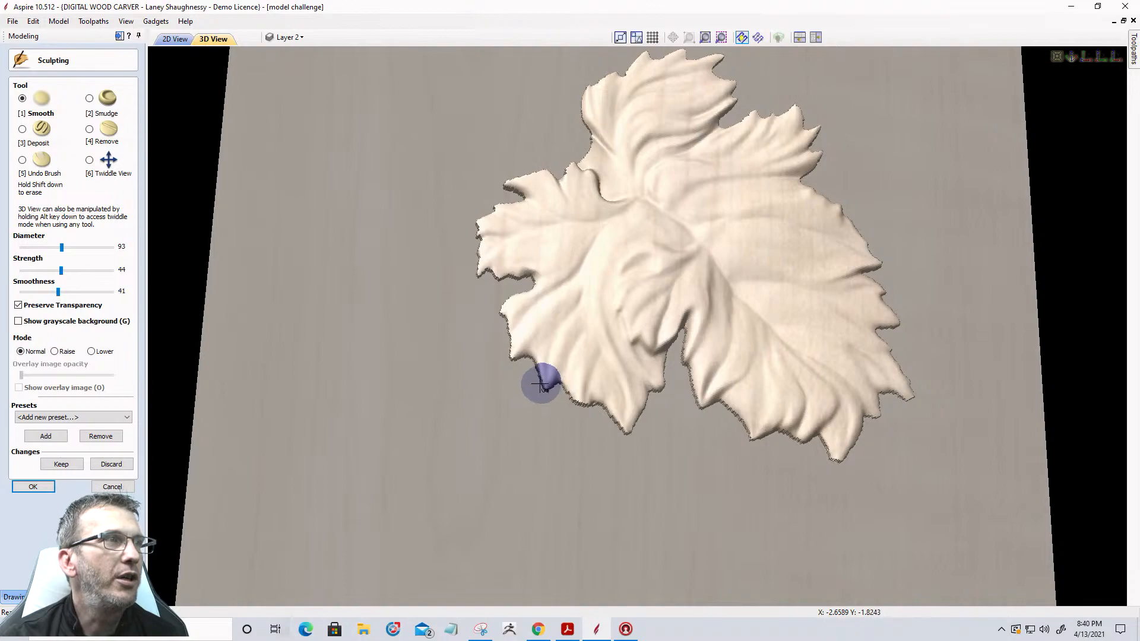
{"action": "left_click_drag", "start_coordinate": [61, 271], "coordinate": [84, 273]}
{"action": "mouse_move", "coordinate": [547, 386]}
{"action": "left_mouse_down"}
{"action": "mouse_move", "coordinate": [649, 448]}
{"action": "mouse_move", "coordinate": [542, 384]}
{"action": "mouse_move", "coordinate": [509, 333]}
{"action": "mouse_move", "coordinate": [496, 348]}
{"action": "mouse_move", "coordinate": [517, 303]}
{"action": "mouse_move", "coordinate": [484, 269]}
{"action": "mouse_move", "coordinate": [468, 212]}
{"action": "mouse_move", "coordinate": [490, 210]}
{"action": "mouse_move", "coordinate": [579, 149]}
{"action": "mouse_move", "coordinate": [580, 107]}
{"action": "mouse_move", "coordinate": [611, 61]}
{"action": "mouse_move", "coordinate": [715, 63]}
{"action": "mouse_move", "coordinate": [730, 92]}
{"action": "mouse_move", "coordinate": [721, 112]}
{"action": "mouse_move", "coordinate": [796, 117]}
{"action": "mouse_move", "coordinate": [815, 187]}
{"action": "mouse_move", "coordinate": [888, 295]}
{"action": "mouse_move", "coordinate": [905, 394]}
{"action": "mouse_move", "coordinate": [868, 400]}
{"action": "mouse_move", "coordinate": [837, 471]}
{"action": "mouse_move", "coordinate": [904, 389]}
{"action": "mouse_move", "coordinate": [809, 448]}
{"action": "mouse_move", "coordinate": [707, 382]}
{"action": "mouse_move", "coordinate": [688, 312]}
{"action": "left_mouse_up"}
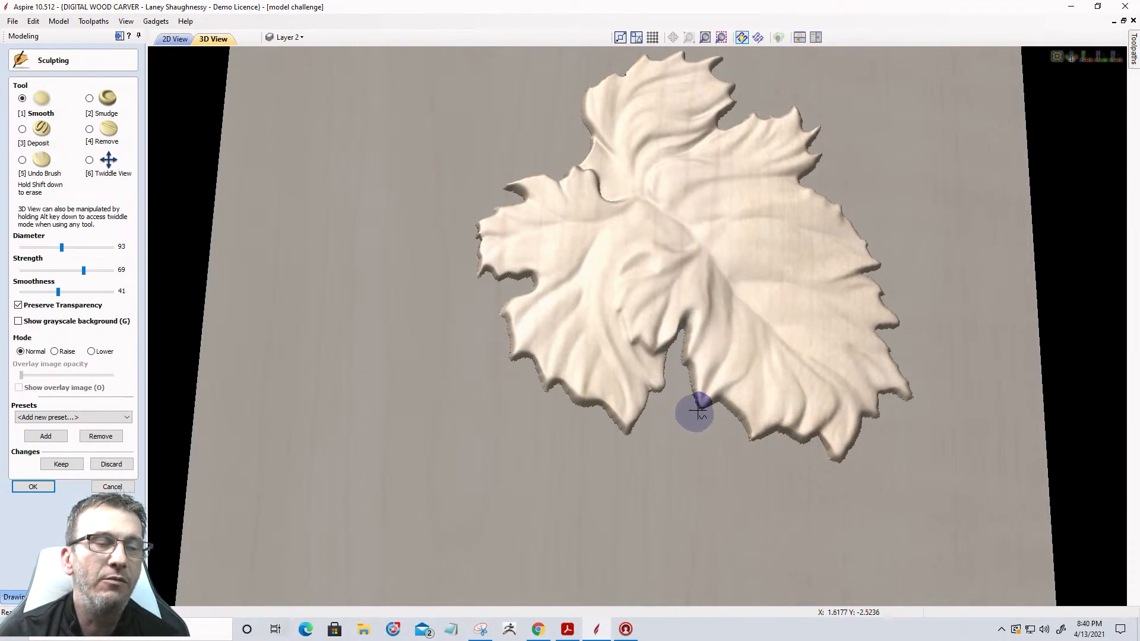
{"action": "mouse_move", "coordinate": [668, 216]}
{"action": "left_mouse_down"}
{"action": "mouse_move", "coordinate": [746, 303]}
{"action": "mouse_move", "coordinate": [714, 237]}
{"action": "mouse_move", "coordinate": [659, 299]}
{"action": "left_mouse_up"}
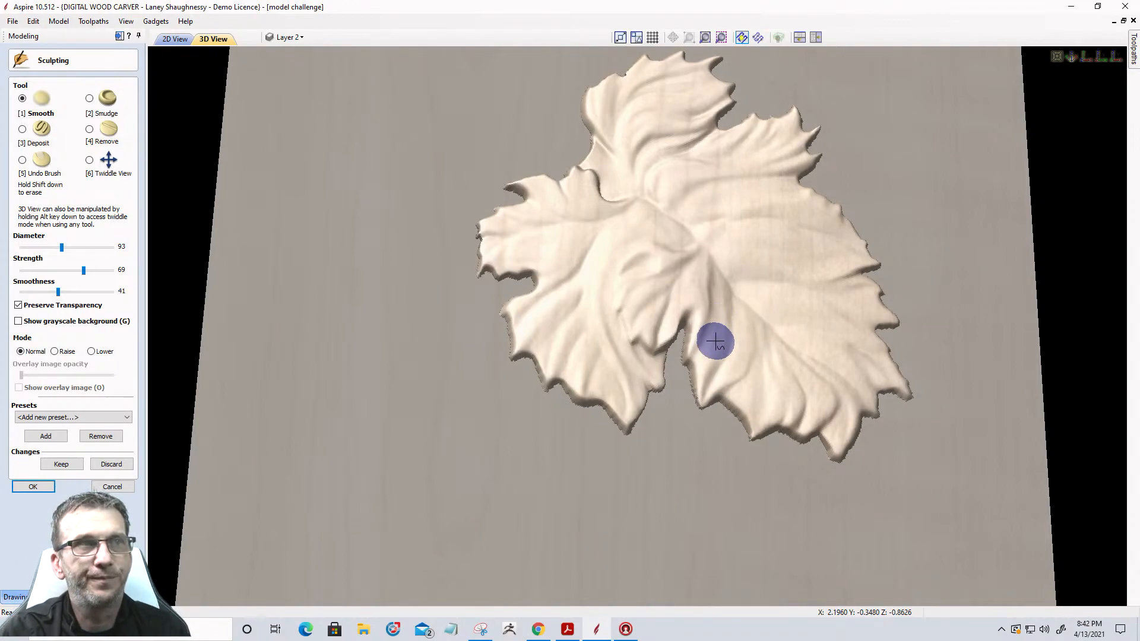
{"action": "left_click", "coordinate": [34, 487]}
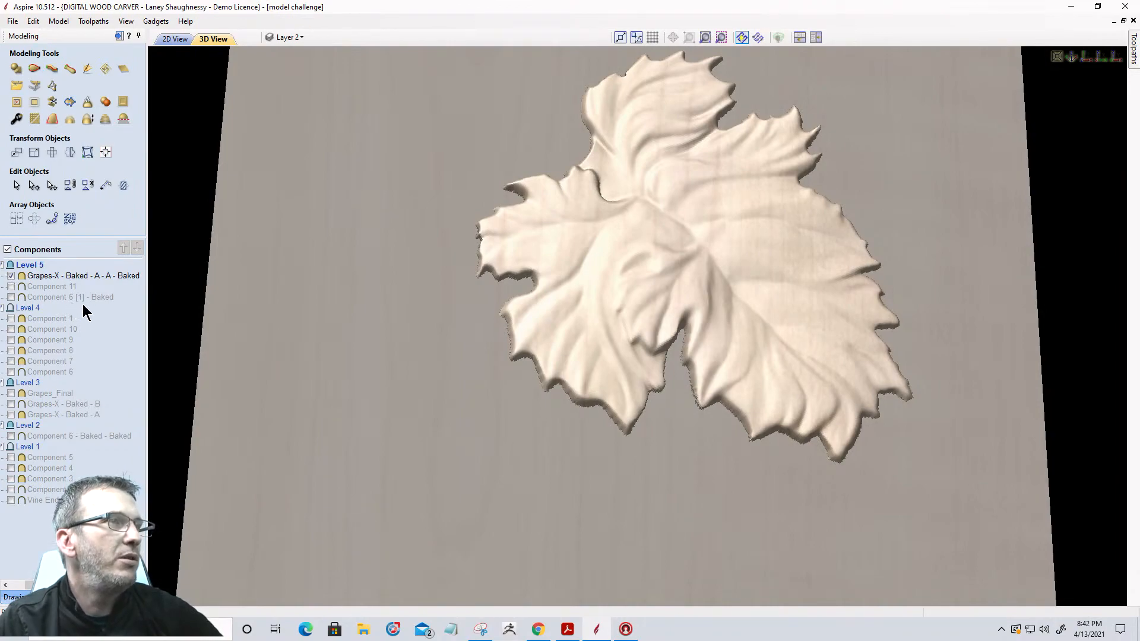
Show the Component 6 [1] - Baked vines and inspect how the smoothed leaf sits over them, obliquely and from above
{"action": "left_click", "coordinate": [10, 297]}
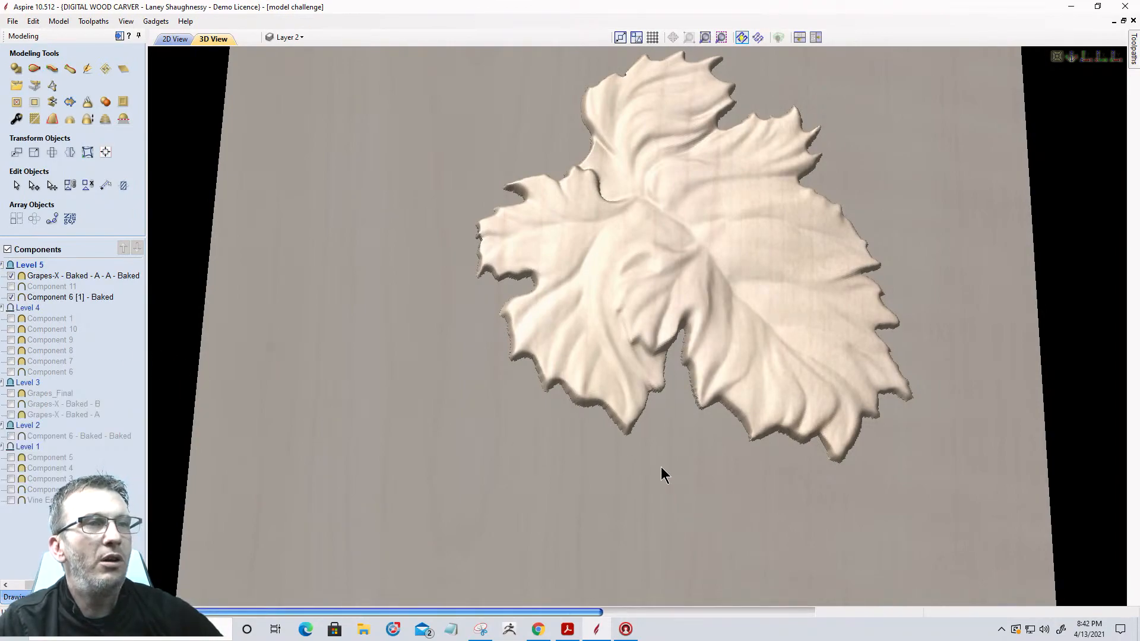
{"action": "middle_click_drag", "start_coordinate": [635, 456], "coordinate": [768, 422]}
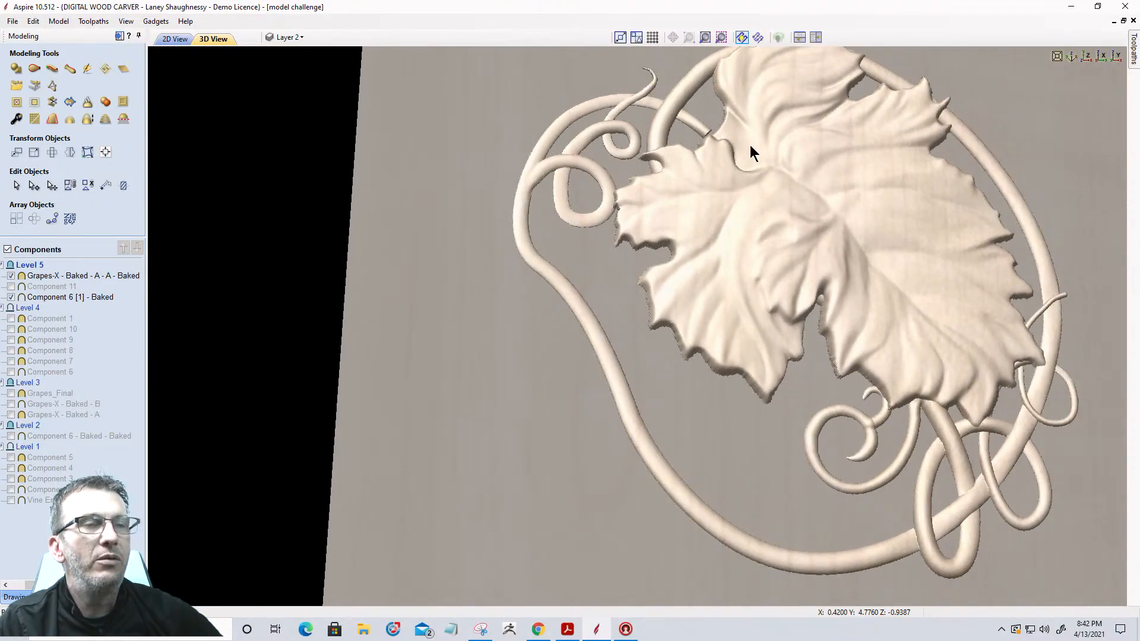
{"action": "left_click_drag", "start_coordinate": [718, 422], "coordinate": [582, 405]}
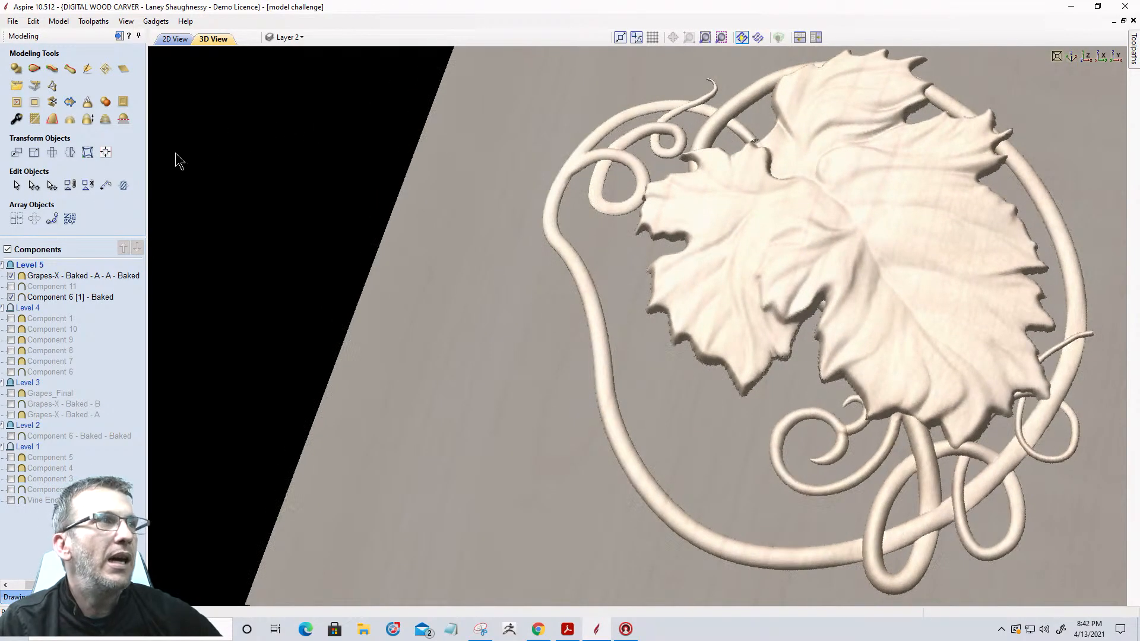
{"action": "left_click", "coordinate": [1082, 57]}
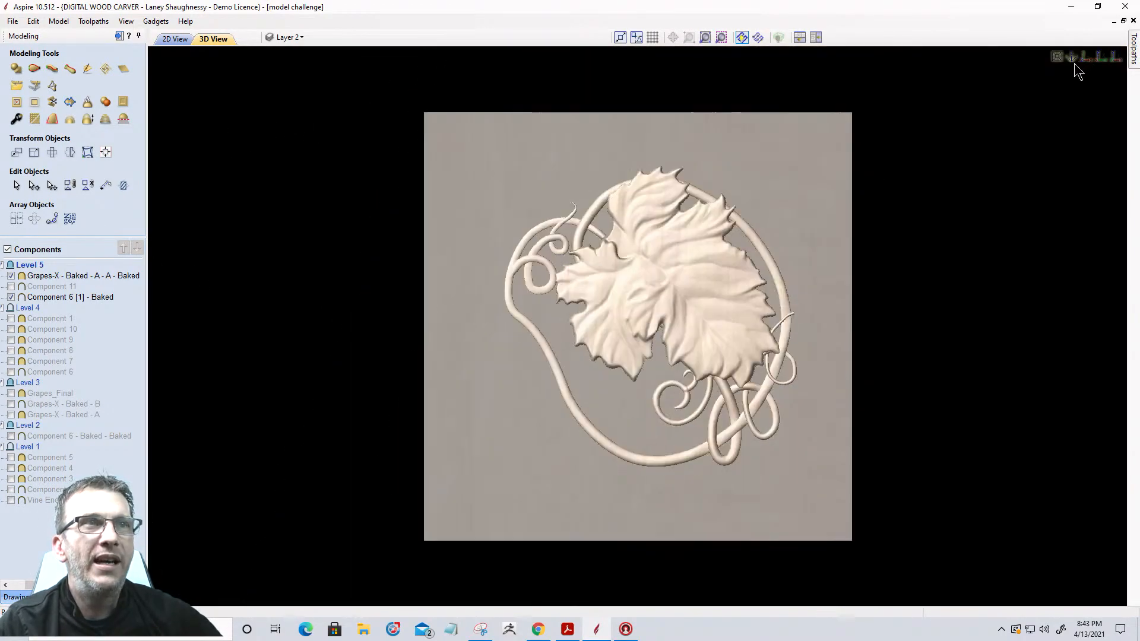
{"action": "scroll", "coordinate": [588, 237], "scroll_direction": "up", "scroll_amount": 5}
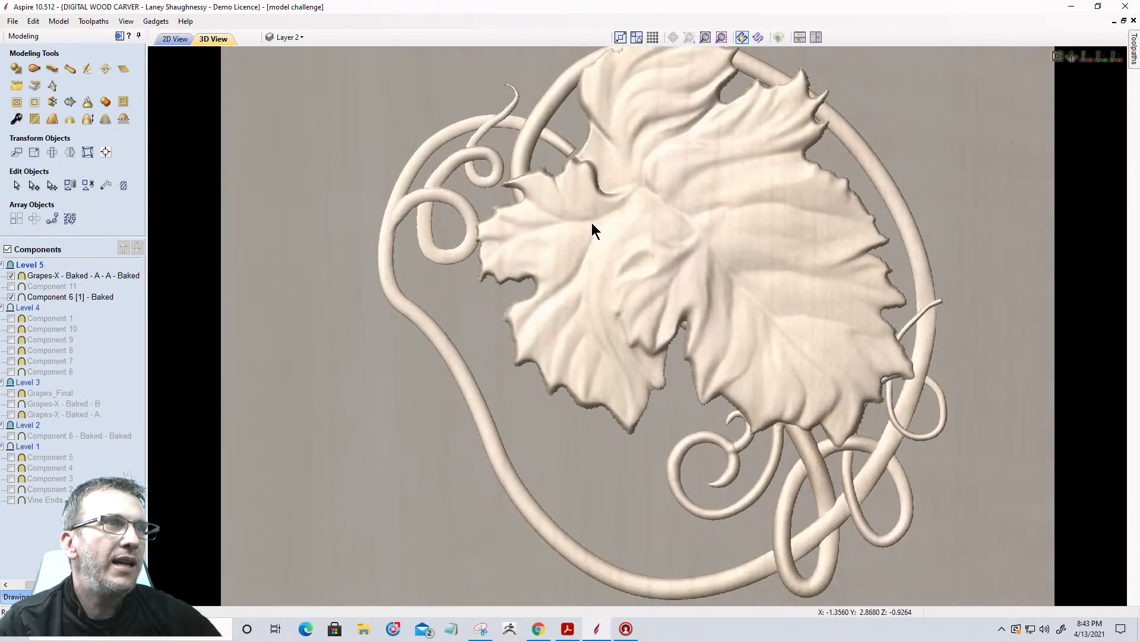
Nudge the Grapes-X - Baked - A - A - Baked leaf slightly sideways over the vine wreath and deselect it
{"action": "left_click", "coordinate": [601, 193]}
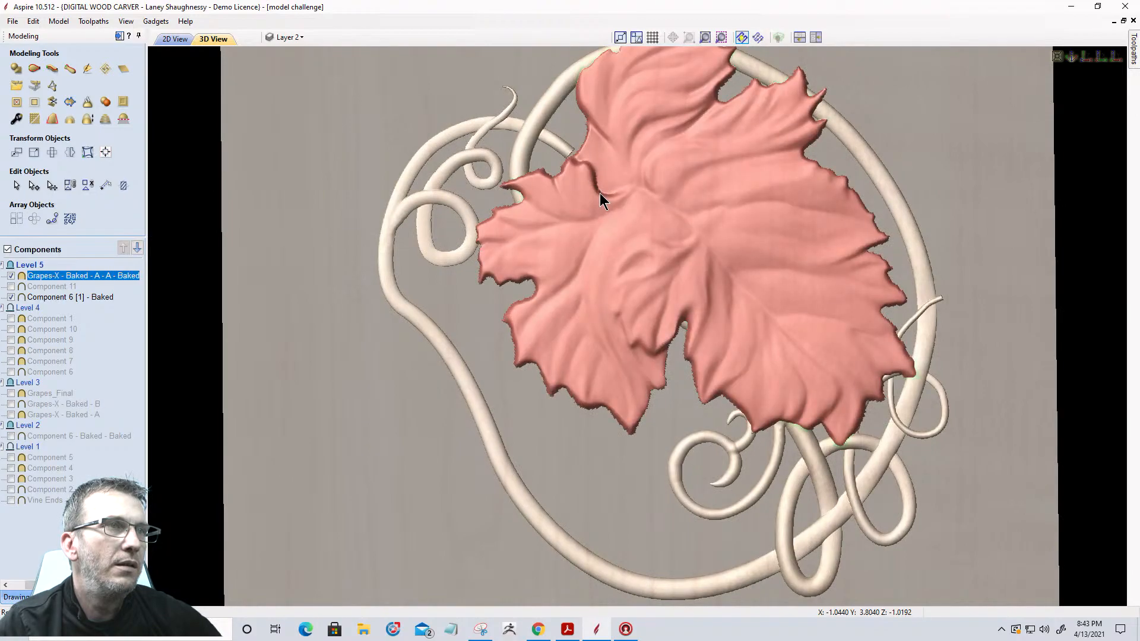
{"action": "left_click_drag", "start_coordinate": [596, 192], "coordinate": [593, 192]}
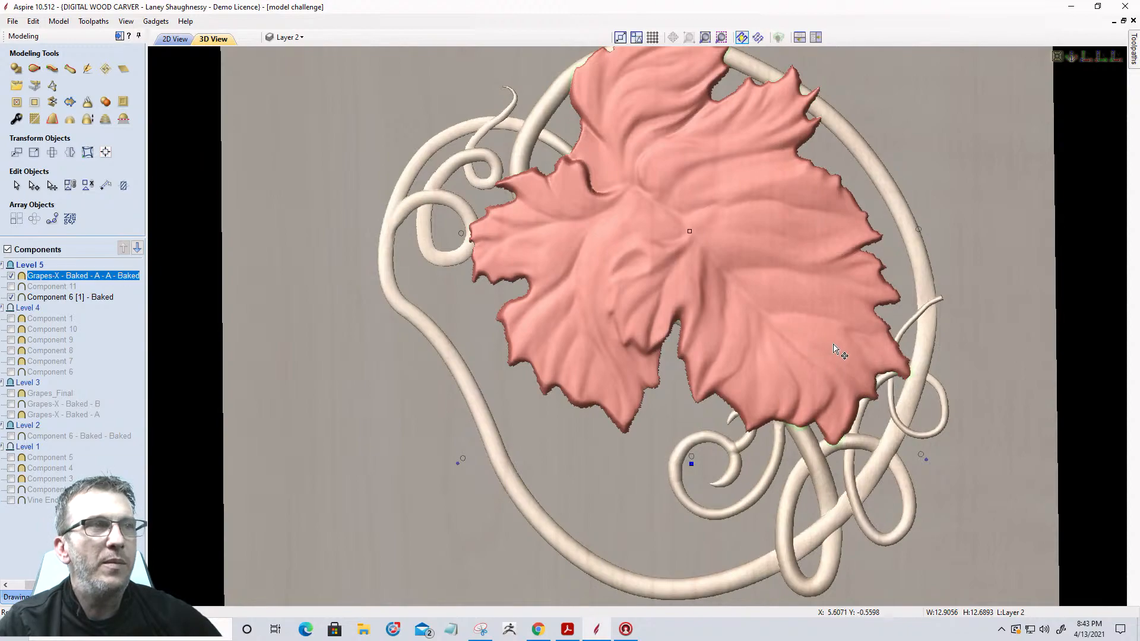
{"action": "scroll", "coordinate": [834, 349], "scroll_direction": "down", "scroll_amount": 5}
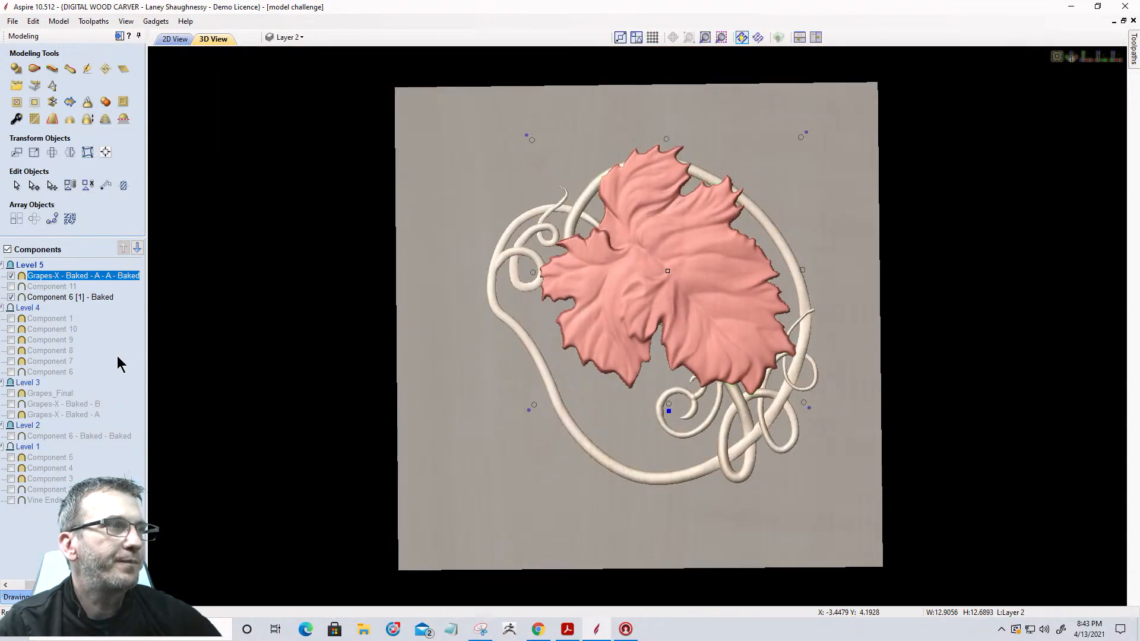
{"action": "left_click", "coordinate": [551, 324]}
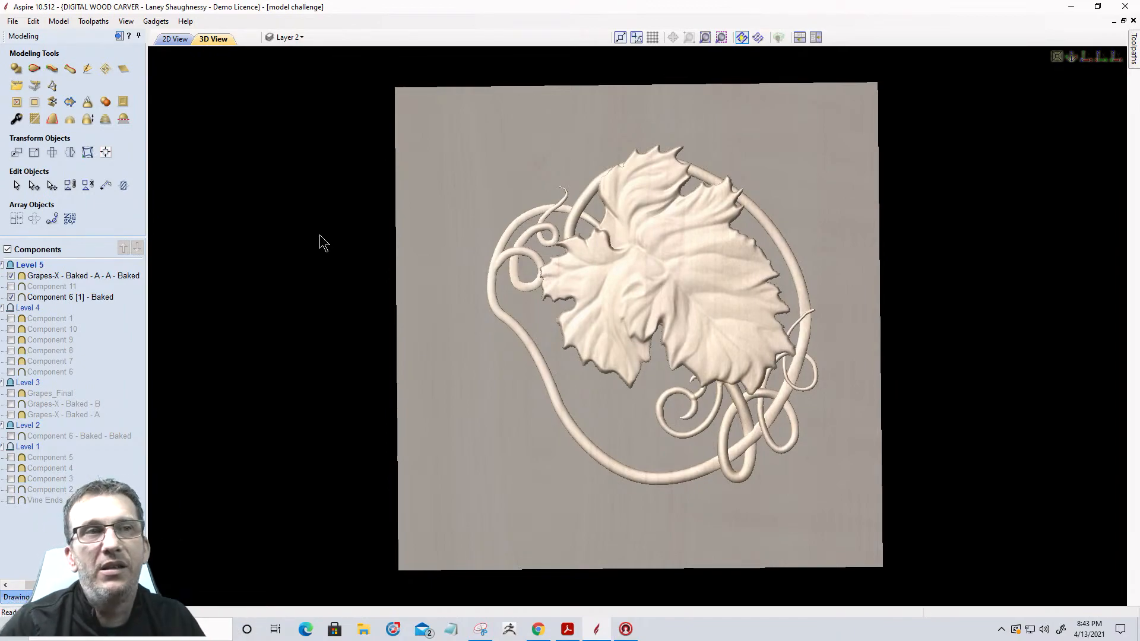
Examine the traced grape outlines in the 2D view for stray spikes and uneven edges where neighbouring grapes meet
{"action": "left_click", "coordinate": [176, 39]}
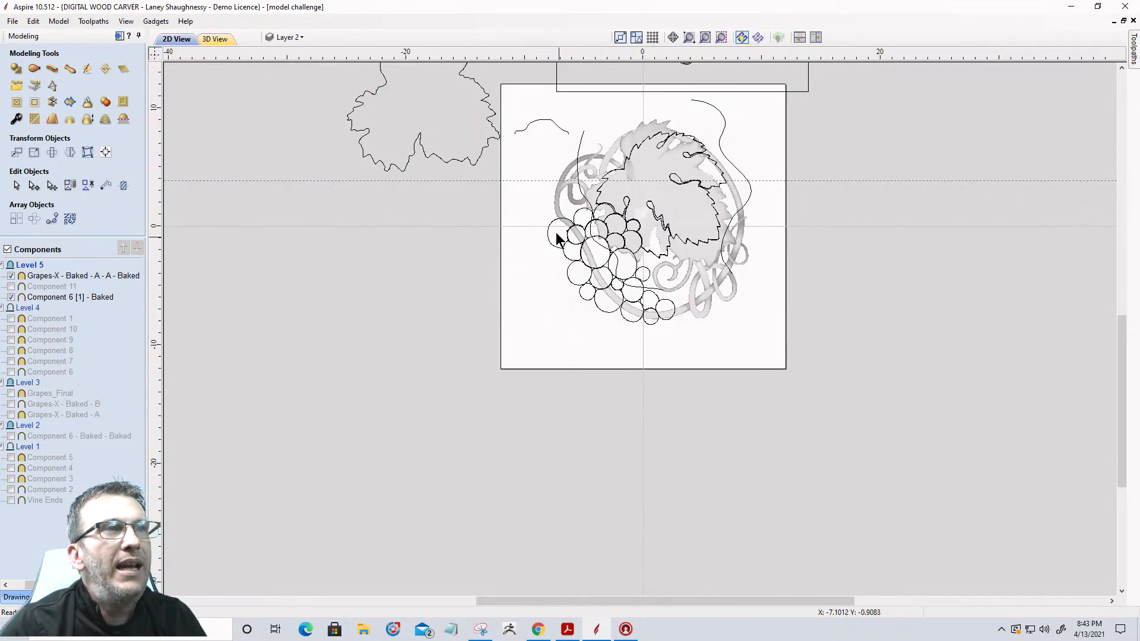
{"action": "scroll", "coordinate": [559, 237], "scroll_direction": "up", "scroll_amount": 6}
{"action": "scroll", "coordinate": [681, 310], "scroll_direction": "up", "scroll_amount": 3}
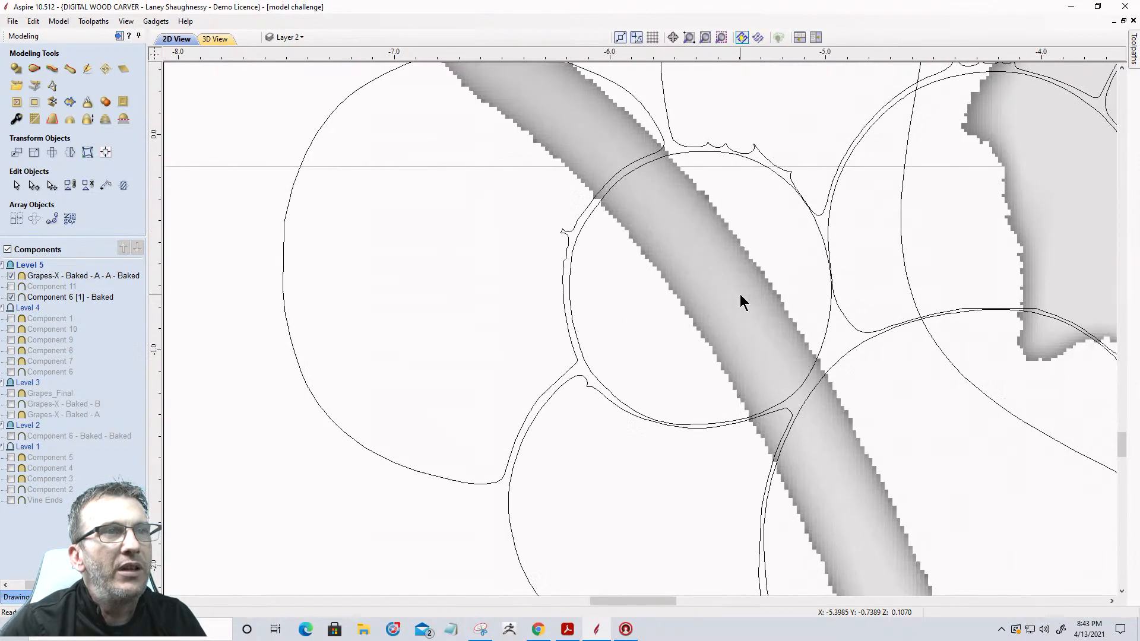
{"action": "scroll", "coordinate": [740, 294], "scroll_direction": "up", "scroll_amount": 2}
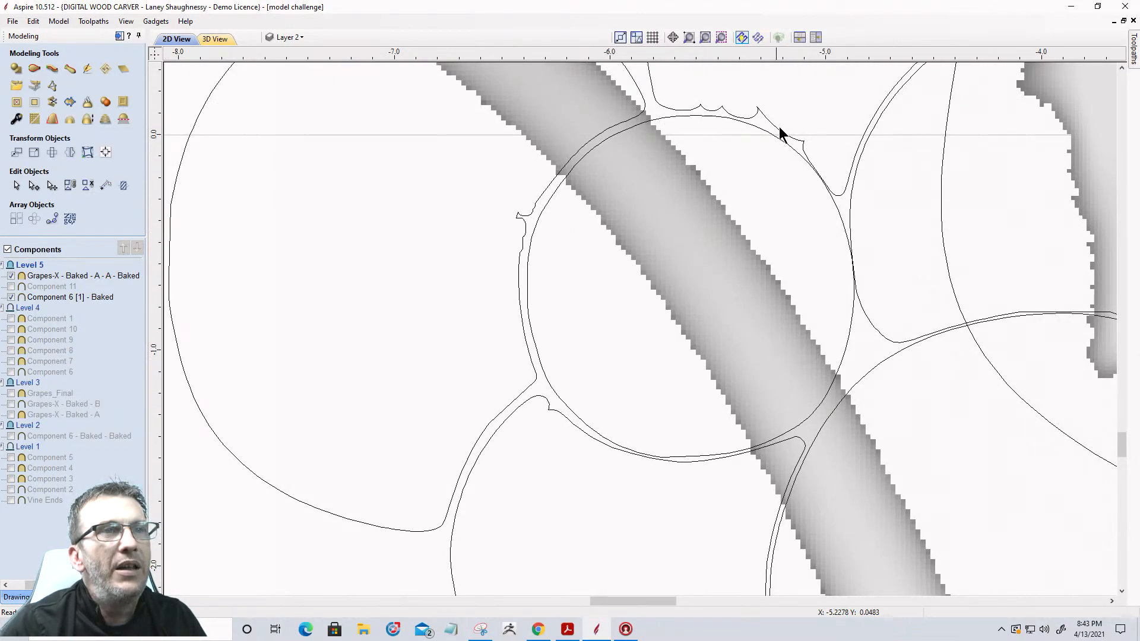
{"action": "scroll", "coordinate": [680, 156], "scroll_direction": "down", "scroll_amount": 4}
{"action": "scroll", "coordinate": [895, 207], "scroll_direction": "up", "scroll_amount": 2}
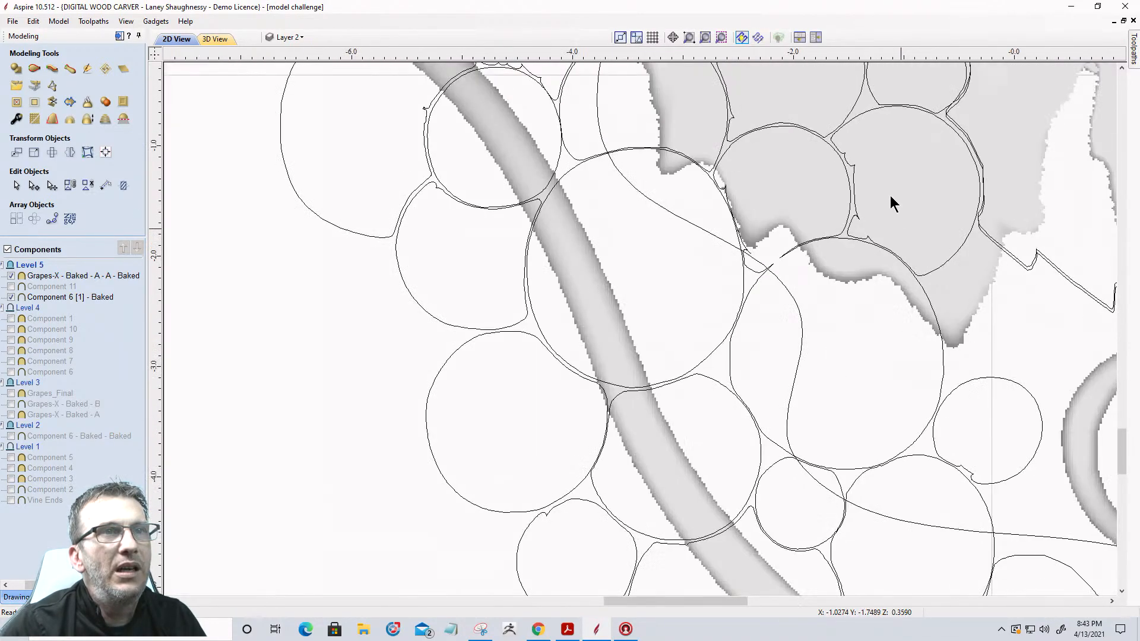
{"action": "scroll", "coordinate": [868, 155], "scroll_direction": "up", "scroll_amount": 3}
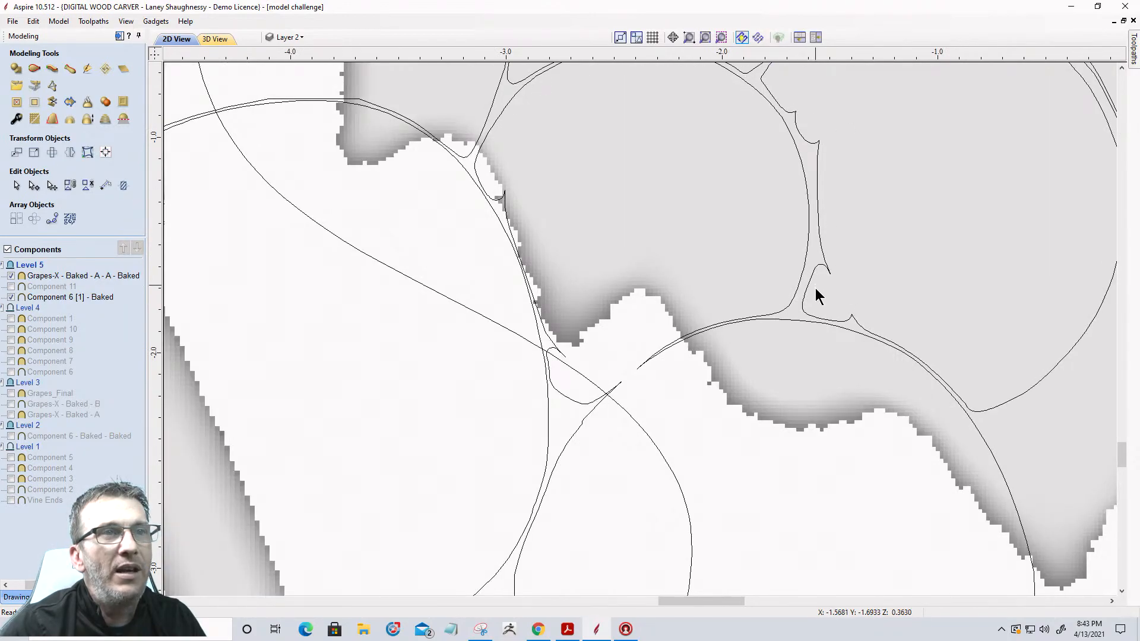
{"action": "scroll", "coordinate": [832, 365], "scroll_direction": "down", "scroll_amount": 2}
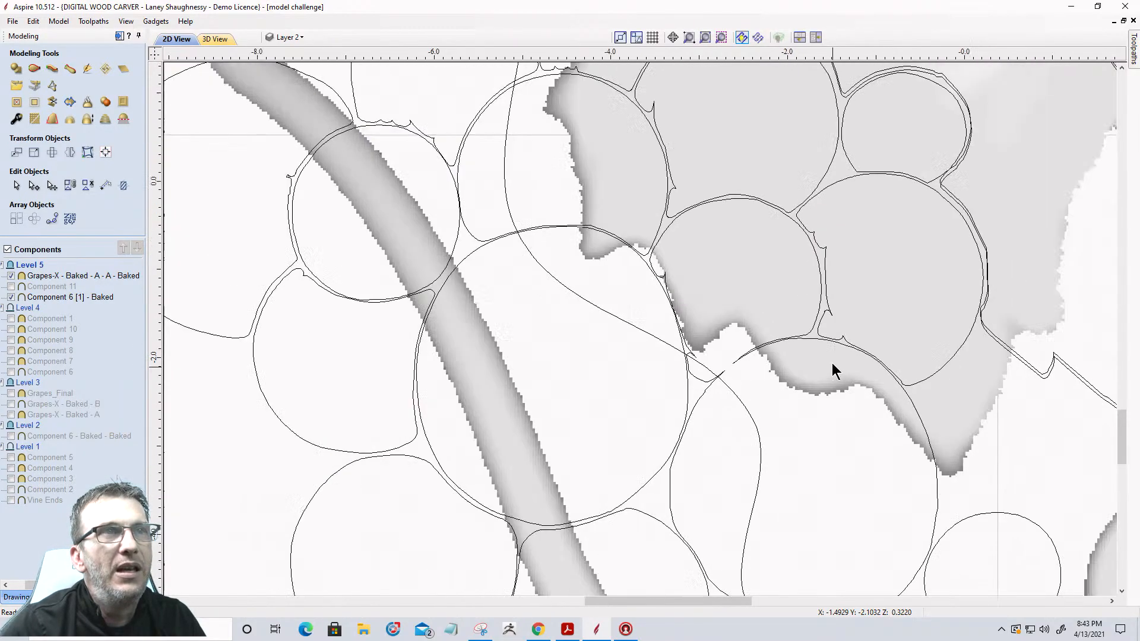
{"action": "scroll", "coordinate": [814, 361], "scroll_direction": "up", "scroll_amount": 5}
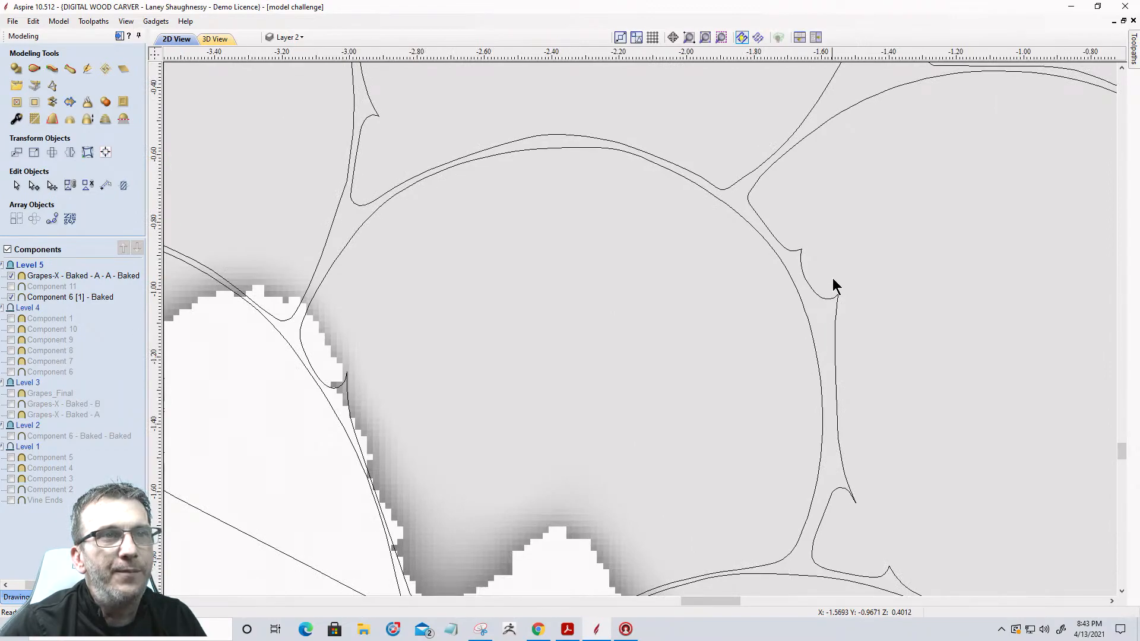
{"action": "scroll", "coordinate": [835, 284], "scroll_direction": "down", "scroll_amount": 6}
{"action": "scroll", "coordinate": [813, 285], "scroll_direction": "down", "scroll_amount": 2}
{"action": "scroll", "coordinate": [771, 358], "scroll_direction": "down", "scroll_amount": 2}
{"action": "scroll", "coordinate": [794, 352], "scroll_direction": "down", "scroll_amount": 1}
{"action": "scroll", "coordinate": [793, 357], "scroll_direction": "up", "scroll_amount": 2}
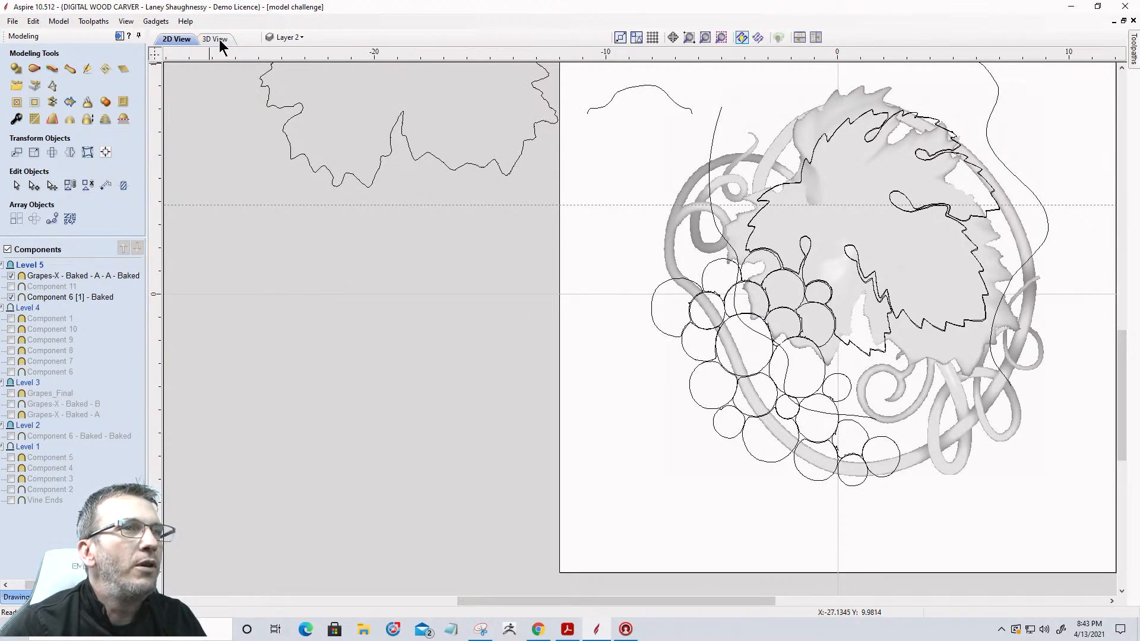
Hide the Grapes-X - Baked - A - A - Baked leaf and the Component 6 [1] - Baked vines on Level 5
{"action": "left_click", "coordinate": [11, 275]}
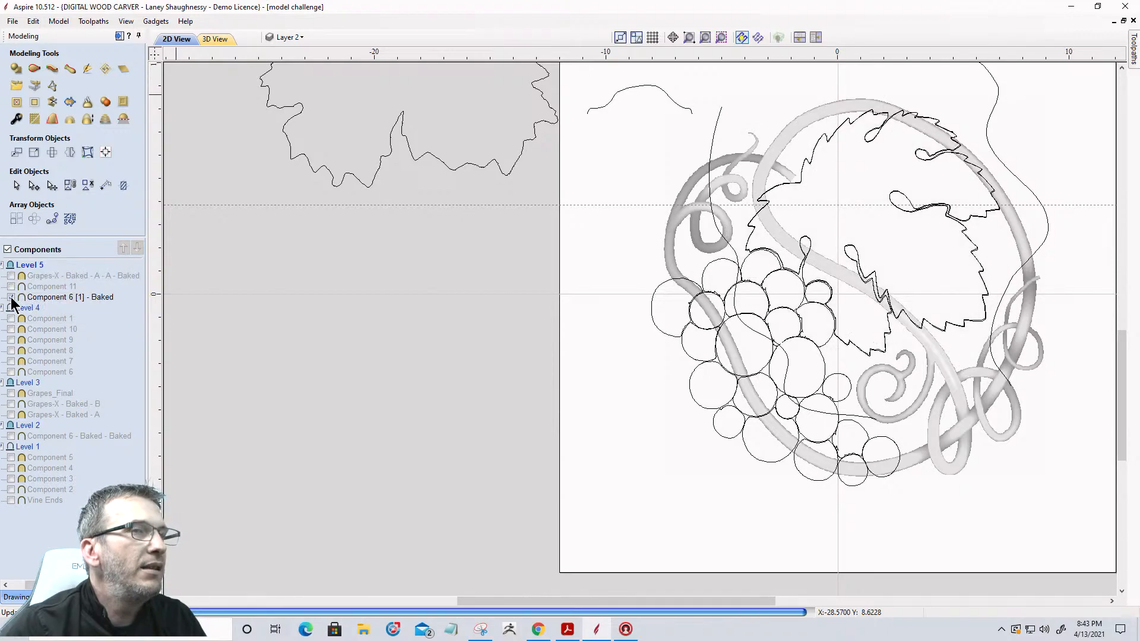
{"action": "left_click", "coordinate": [11, 296]}
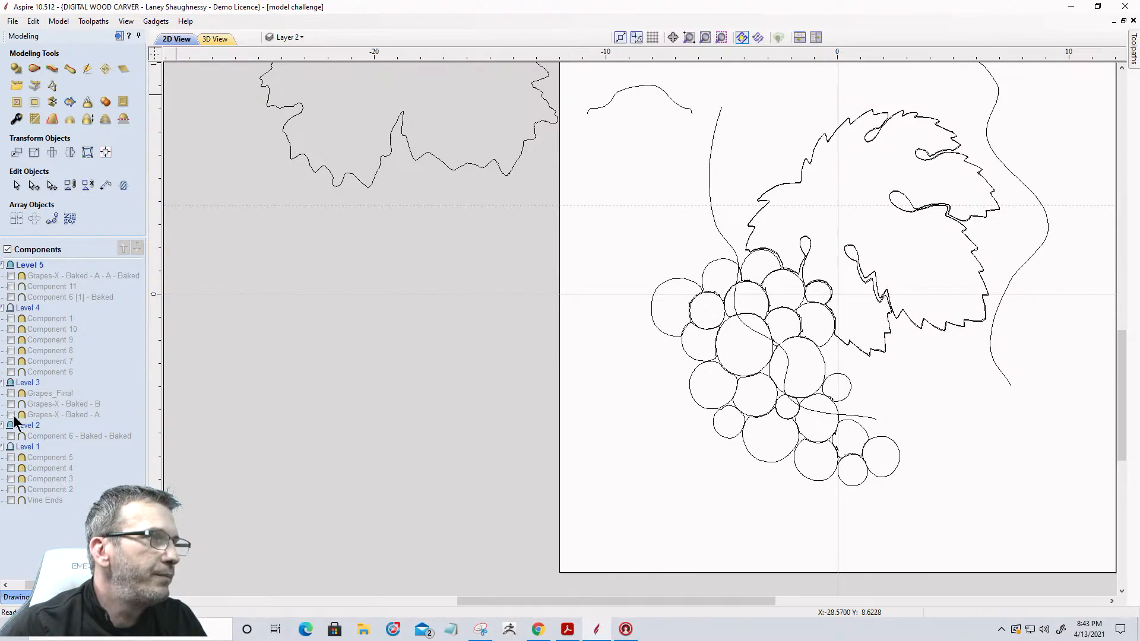
Show the Component 5 and Component 6 vine pieces one after the other in 3D, hiding each again after checking it
{"action": "left_click", "coordinate": [11, 457]}
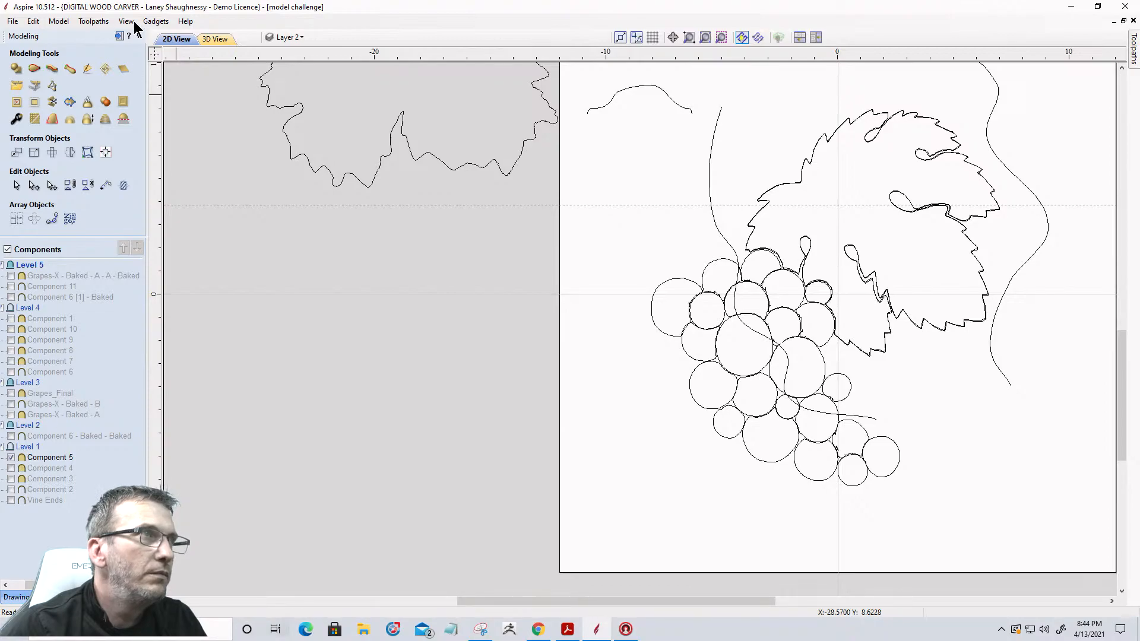
{"action": "left_click", "coordinate": [212, 39]}
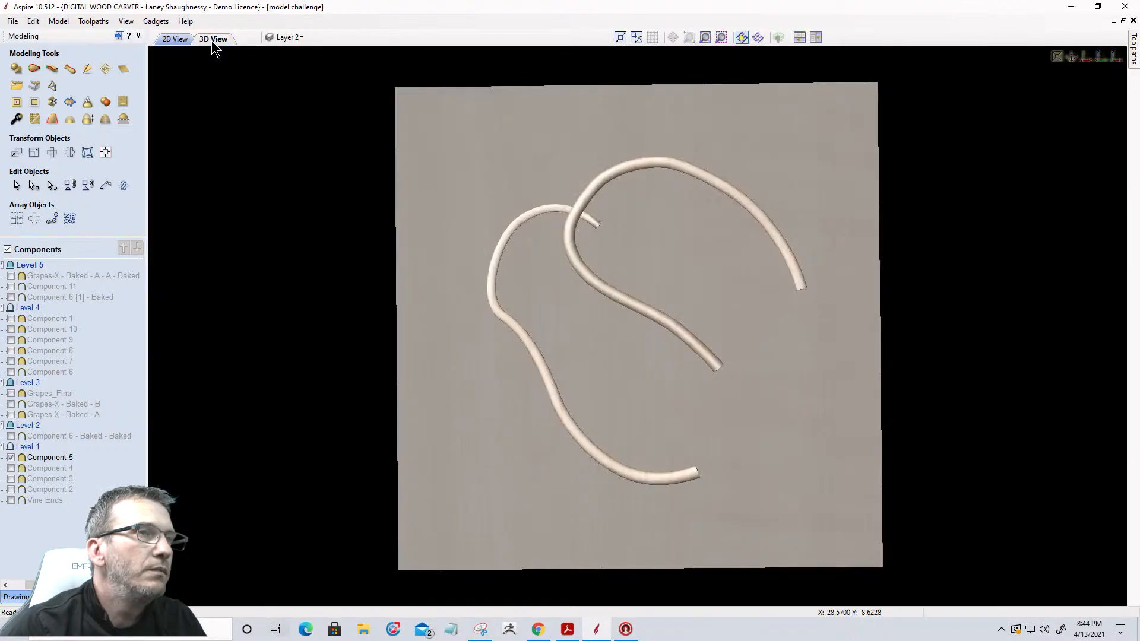
{"action": "left_click", "coordinate": [12, 458]}
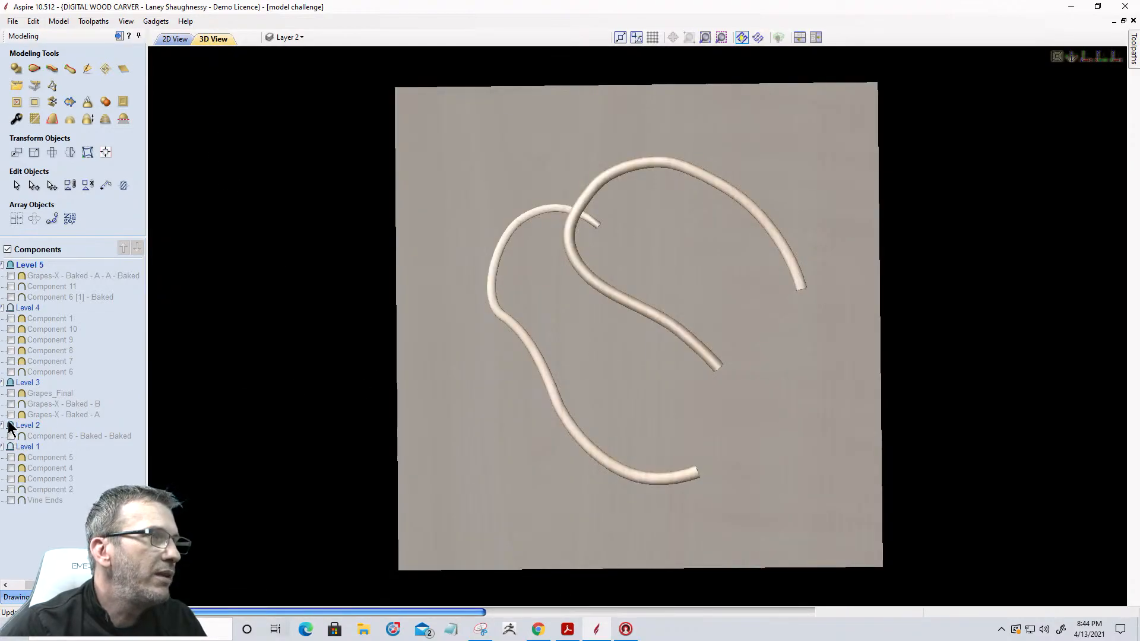
{"action": "left_click", "coordinate": [11, 373]}
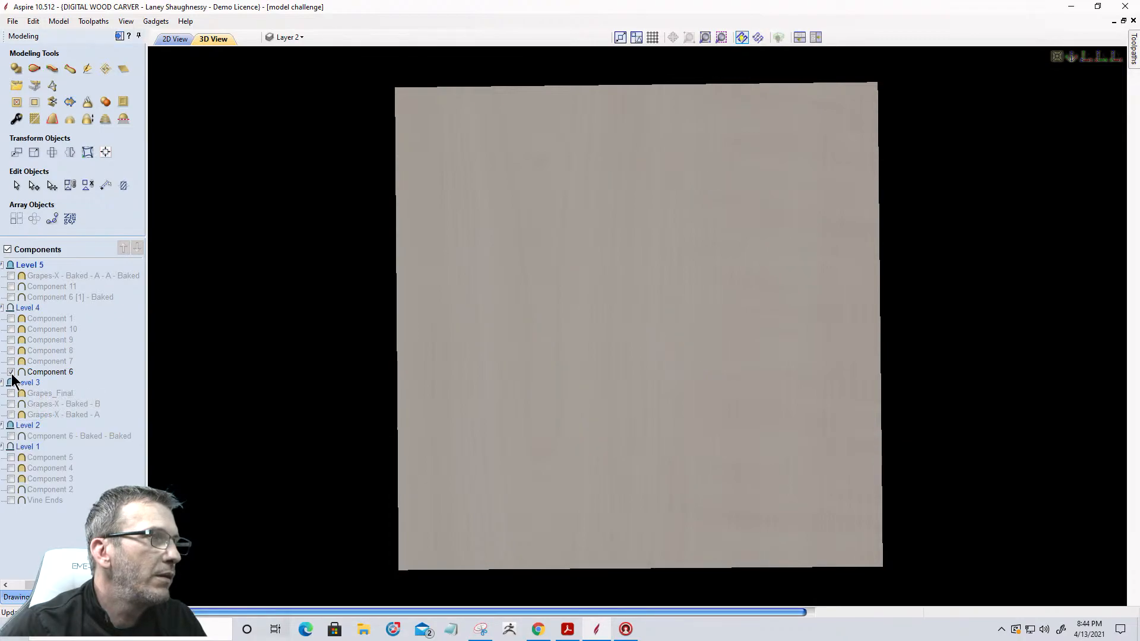
{"action": "left_click", "coordinate": [11, 373]}
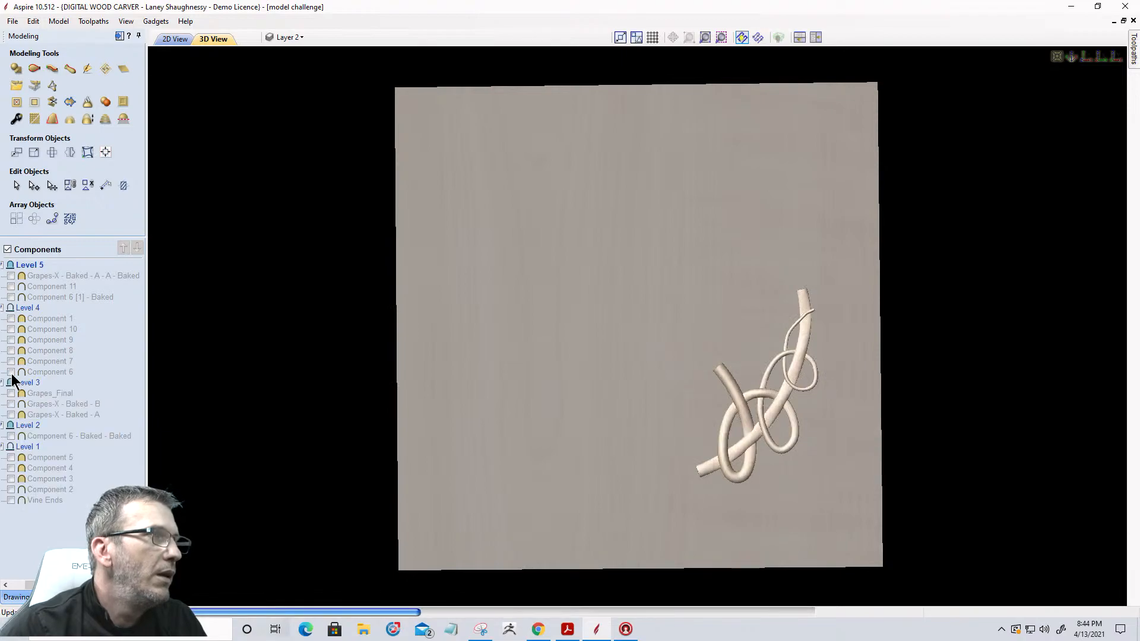
Select all the grape outlines of the cluster together in the 2D view
{"action": "left_click", "coordinate": [175, 38]}
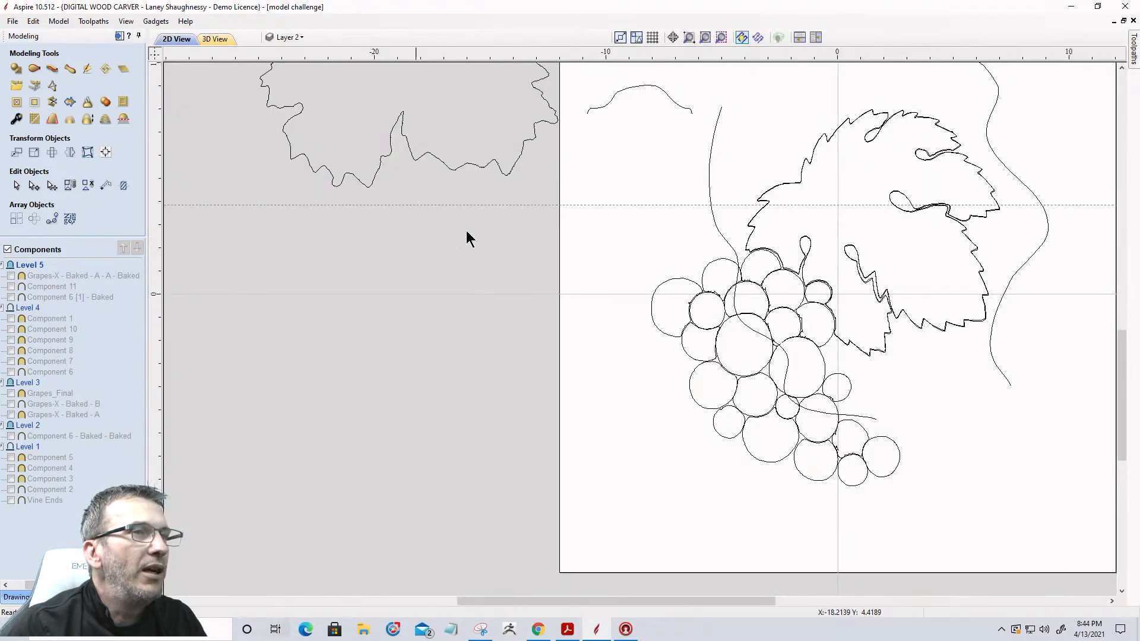
{"action": "scroll", "coordinate": [682, 305], "scroll_direction": "down", "scroll_amount": 2}
{"action": "left_click_drag", "start_coordinate": [640, 245], "coordinate": [695, 53]}
{"action": "left_click_drag", "start_coordinate": [624, 235], "coordinate": [865, 494]}
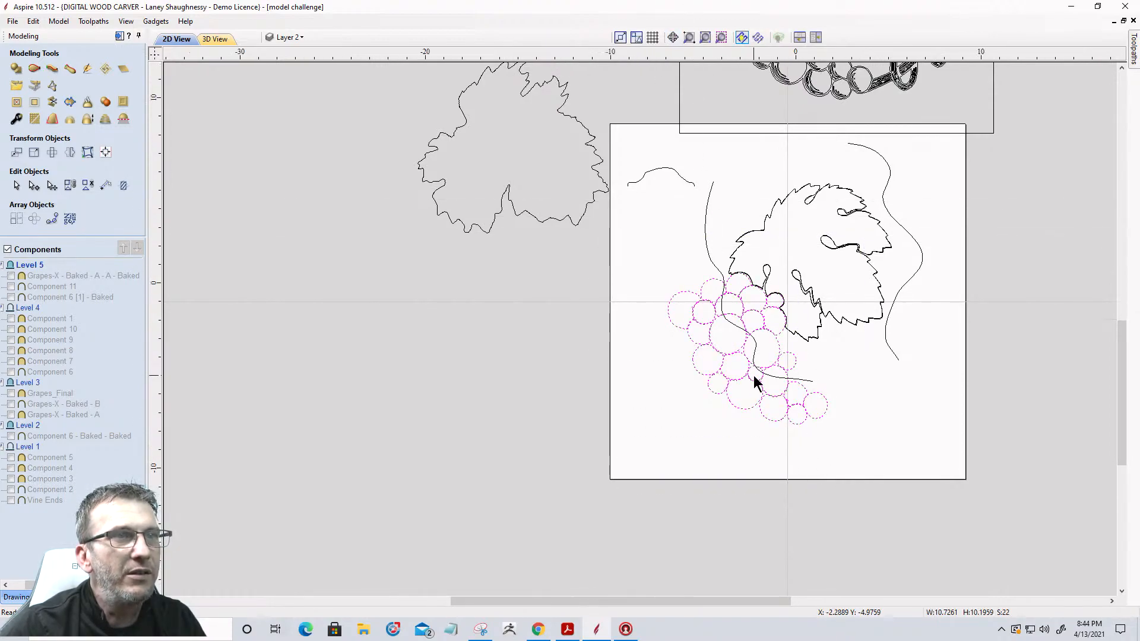
{"action": "scroll", "coordinate": [754, 382], "scroll_direction": "up", "scroll_amount": 4}
{"action": "scroll", "coordinate": [753, 382], "scroll_direction": "up", "scroll_amount": 1}
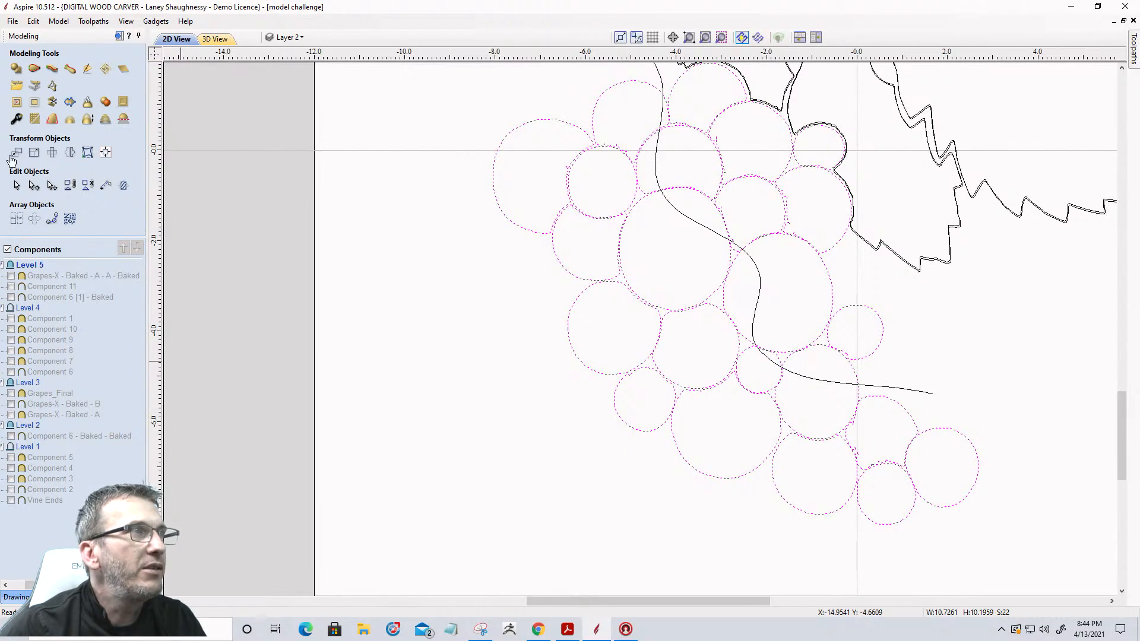
Try creating a rounded 90° shape from the selected grape outlines with no height limit, merged with other components
{"action": "left_click", "coordinate": [15, 70]}
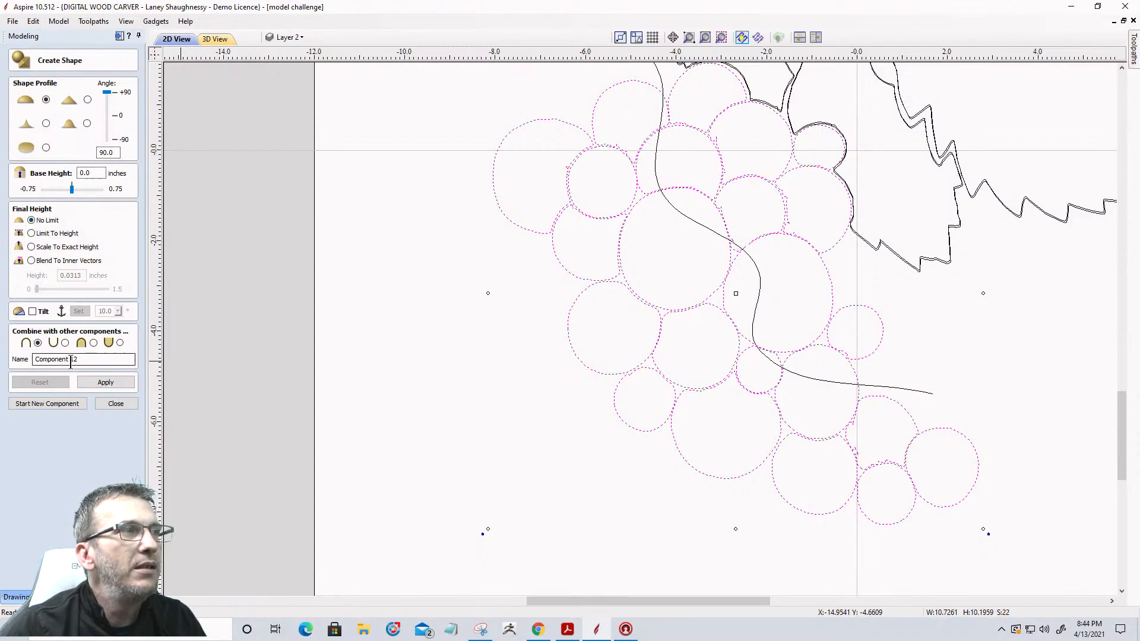
{"action": "left_click", "coordinate": [92, 344]}
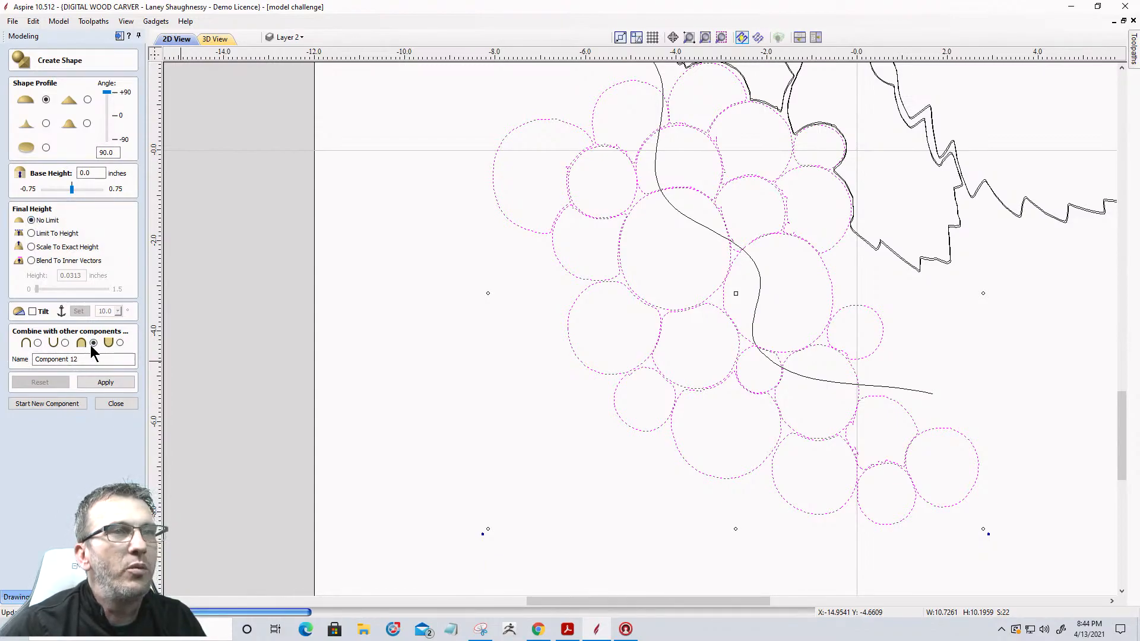
{"action": "left_click", "coordinate": [101, 385]}
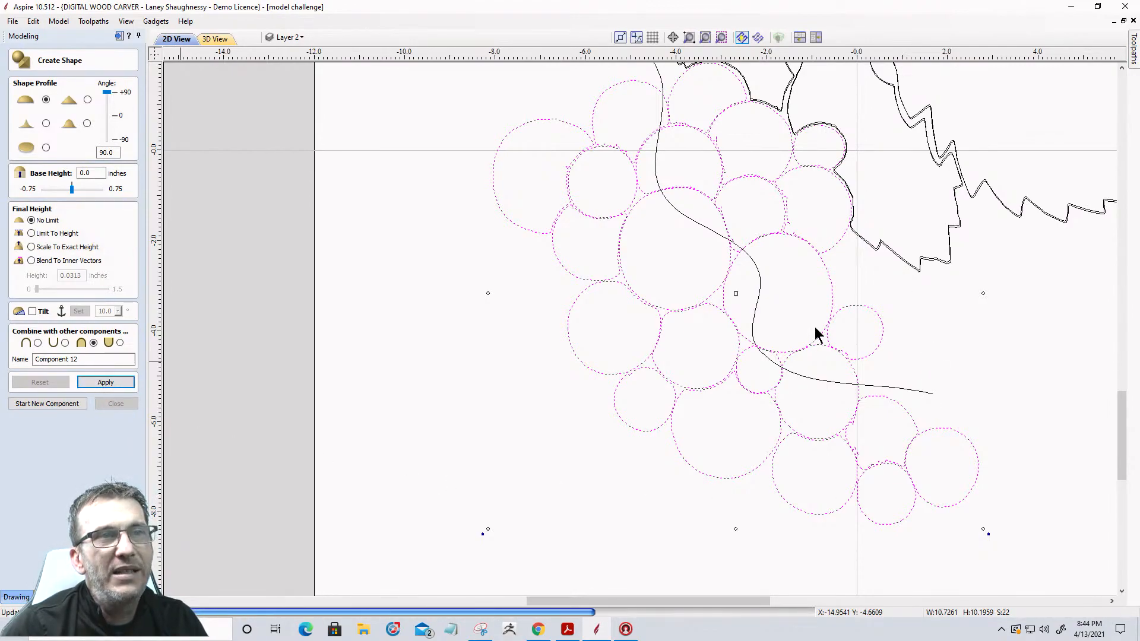
Examine the domed grapes in 3D from several angles for deformed edges and small bumps caused by the traced outlines
{"action": "left_click", "coordinate": [209, 43]}
{"action": "scroll", "coordinate": [593, 508], "scroll_direction": "up", "scroll_amount": 4}
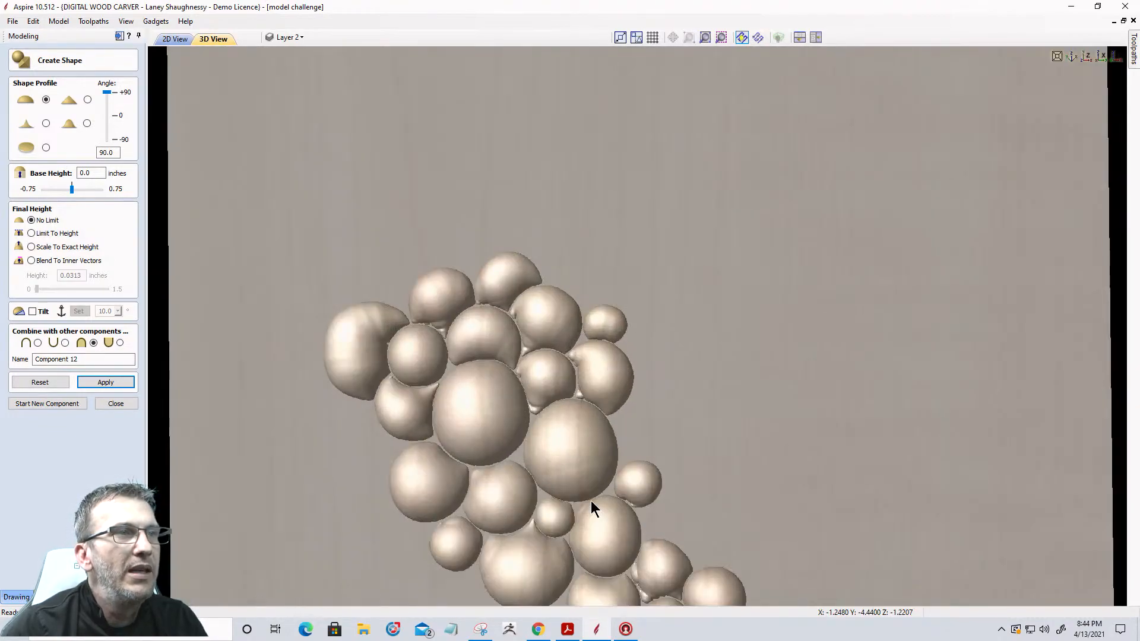
{"action": "scroll", "coordinate": [590, 500], "scroll_direction": "up", "scroll_amount": 6}
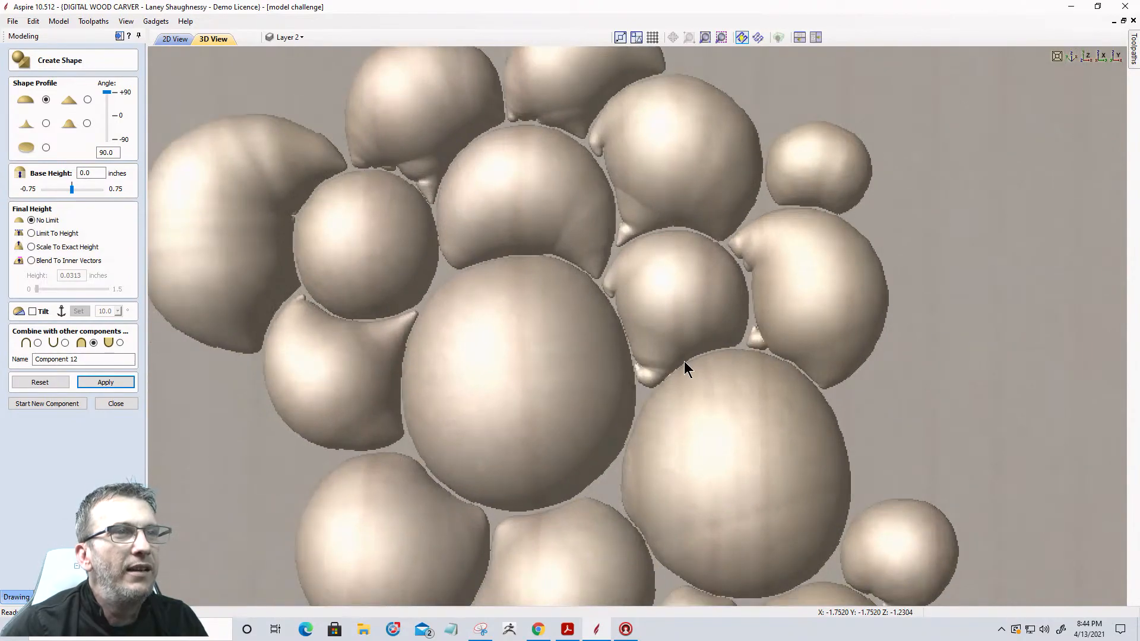
{"action": "scroll", "coordinate": [680, 362], "scroll_direction": "up", "scroll_amount": 3}
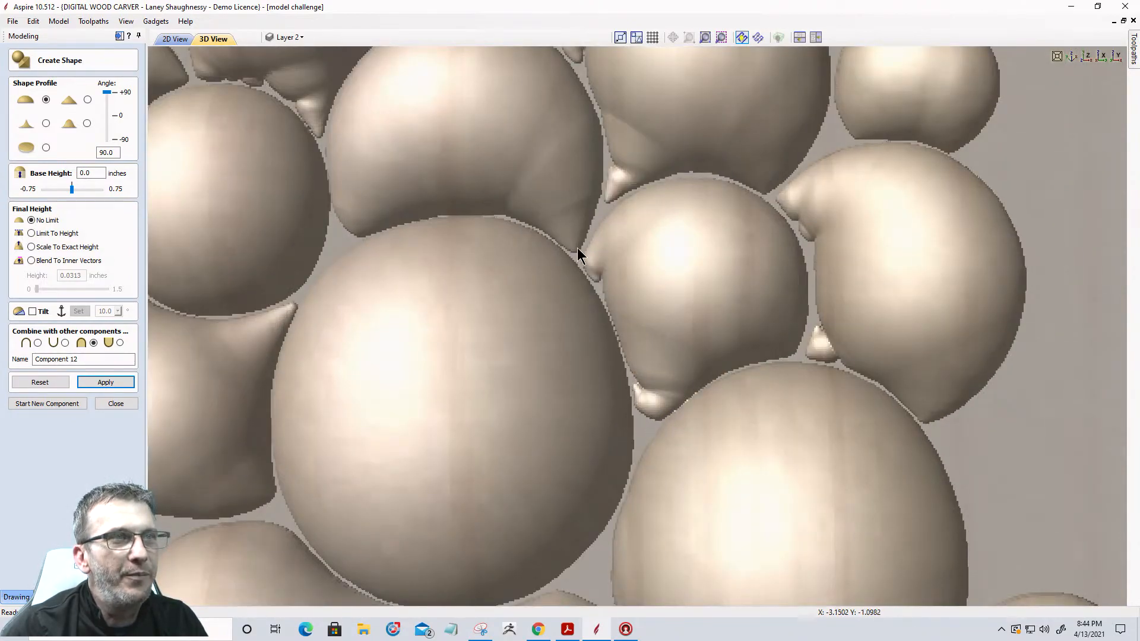
{"action": "left_click_drag", "start_coordinate": [675, 424], "coordinate": [677, 290]}
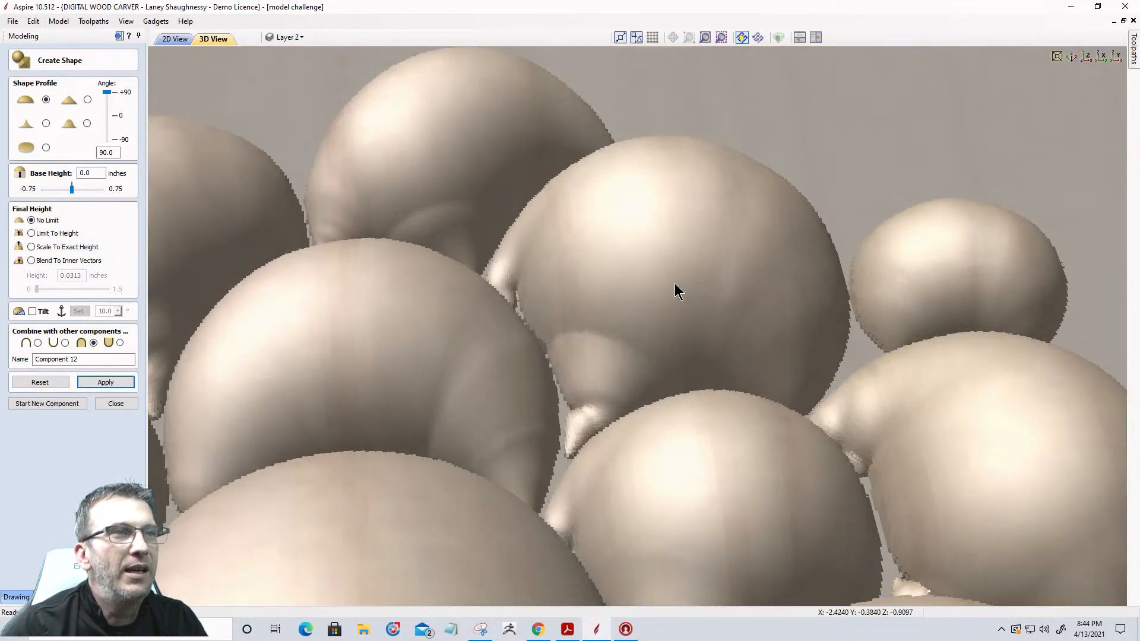
{"action": "scroll", "coordinate": [676, 286], "scroll_direction": "down", "scroll_amount": 5}
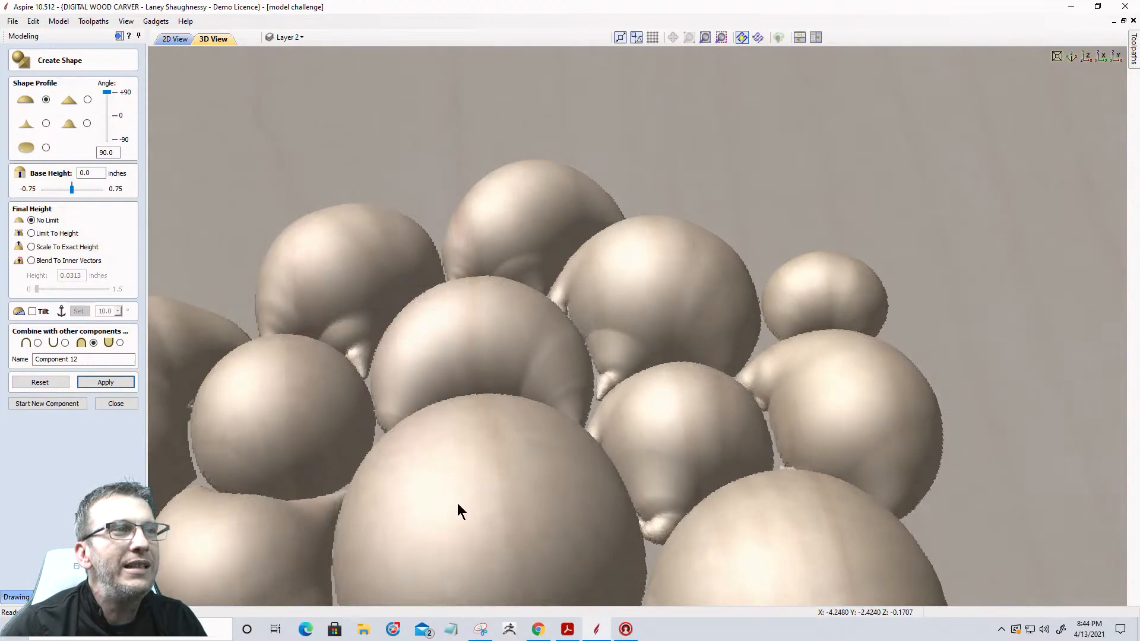
{"action": "middle_click_drag", "start_coordinate": [454, 508], "coordinate": [678, 174]}
{"action": "middle_click_drag", "start_coordinate": [438, 324], "coordinate": [440, 315]}
{"action": "left_click_drag", "start_coordinate": [440, 315], "coordinate": [1038, 402]}
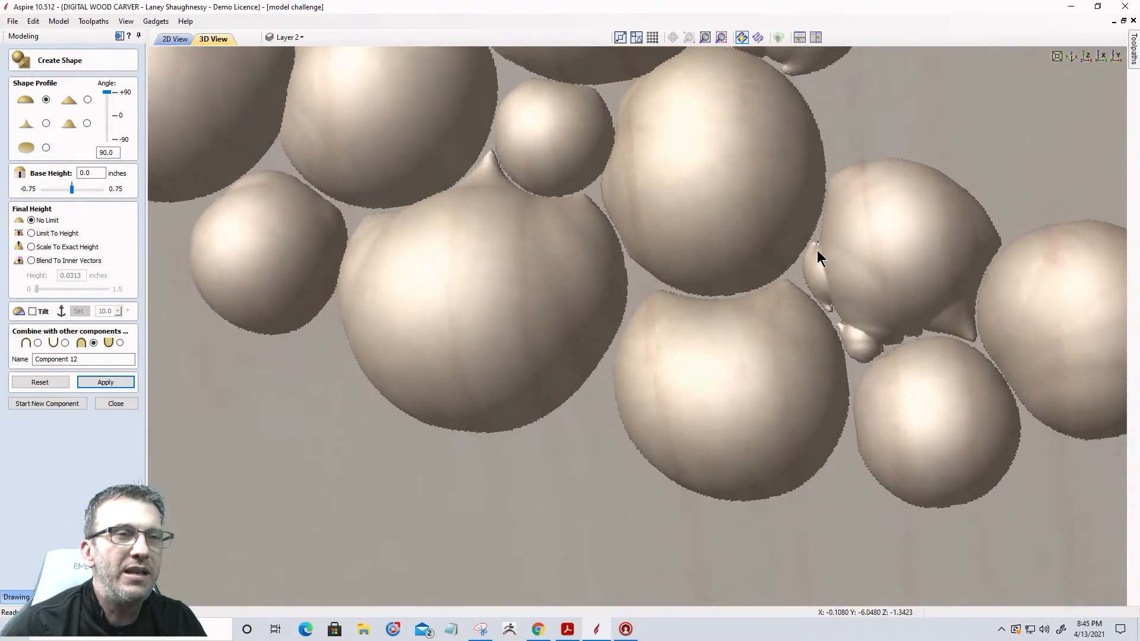
{"action": "scroll", "coordinate": [880, 356], "scroll_direction": "up", "scroll_amount": 4}
{"action": "left_click_drag", "start_coordinate": [880, 355], "coordinate": [840, 384]}
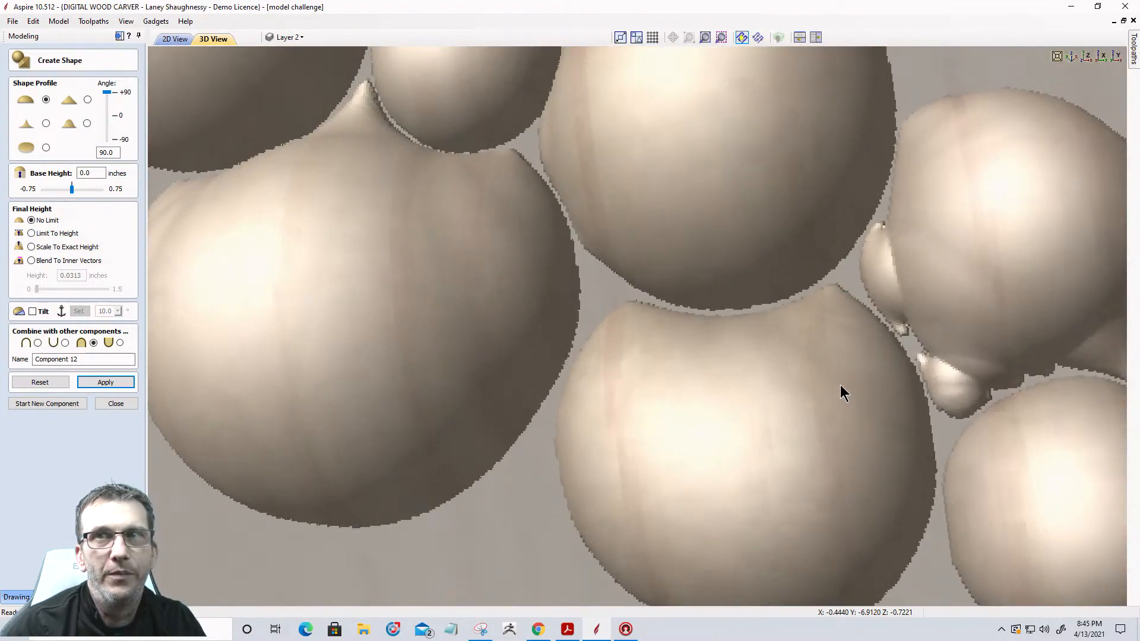
Reset the grape shape in the 2D view and leave Create Shape
{"action": "left_click", "coordinate": [170, 41]}
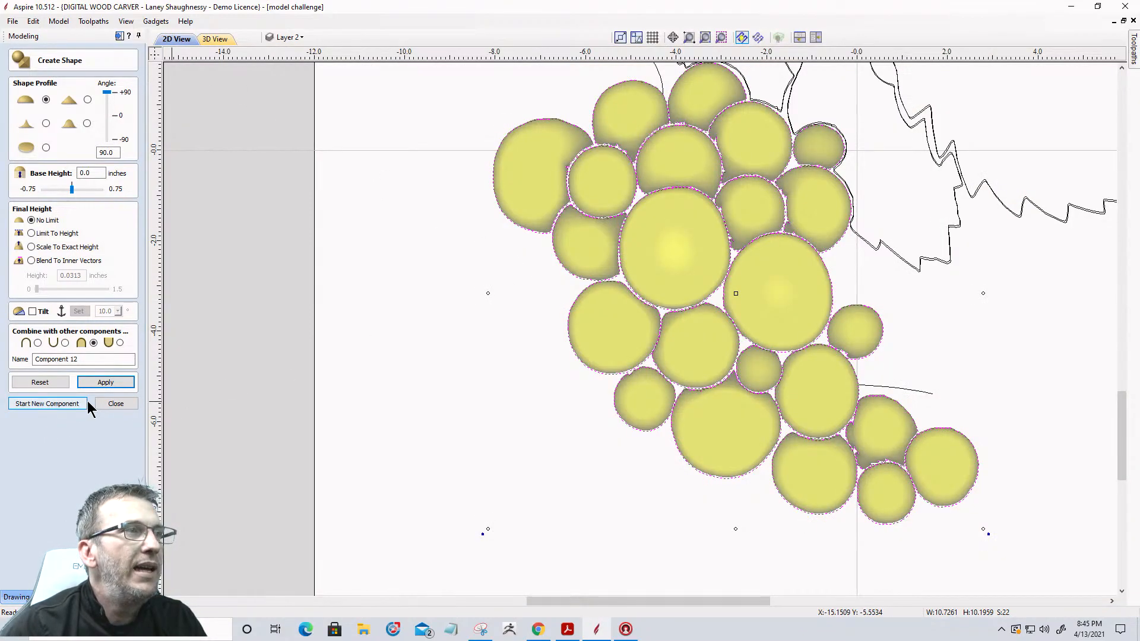
{"action": "left_click", "coordinate": [56, 385]}
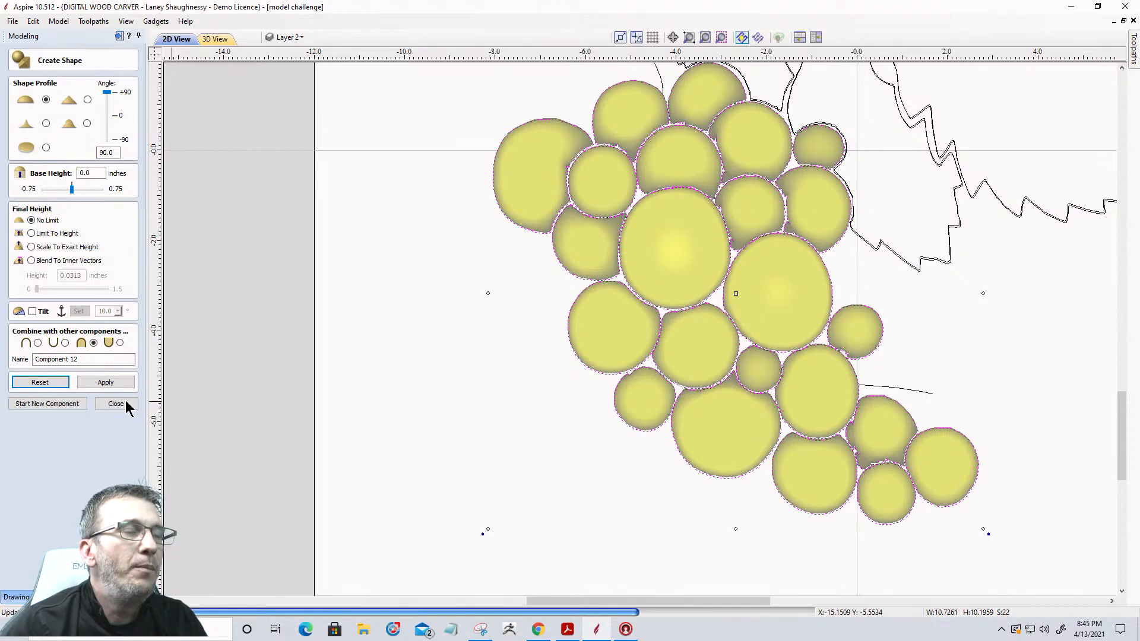
{"action": "left_click", "coordinate": [116, 404]}
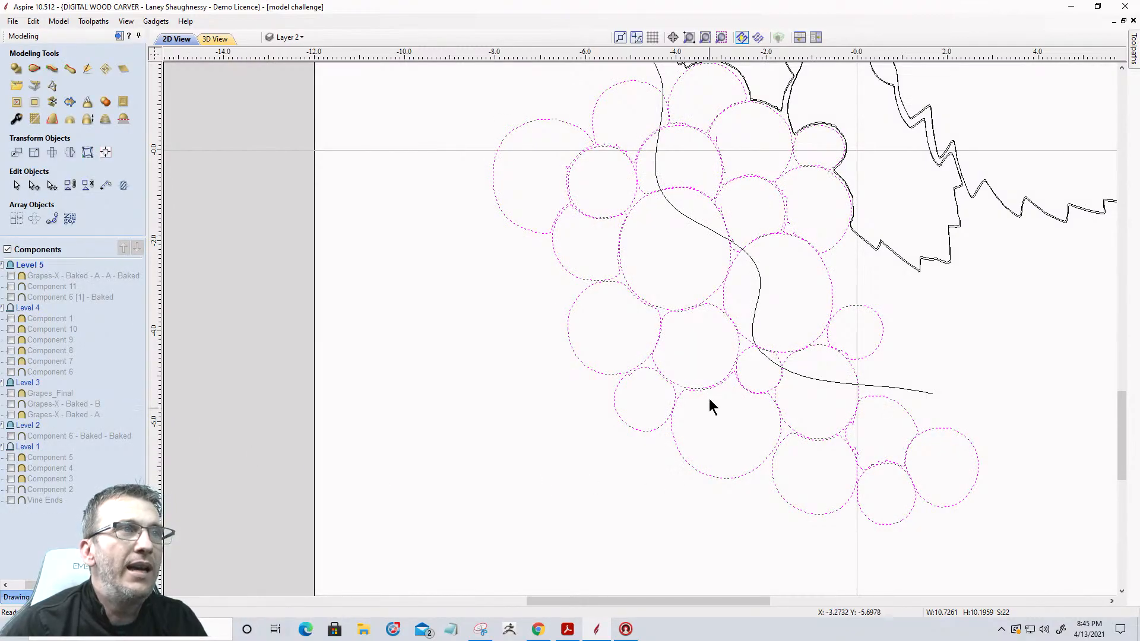
Deselect all the traced grape outlines and make Layer 2 the active layer
{"action": "scroll", "coordinate": [709, 408], "scroll_direction": "down", "scroll_amount": 5}
{"action": "scroll", "coordinate": [698, 275], "scroll_direction": "up", "scroll_amount": 3}
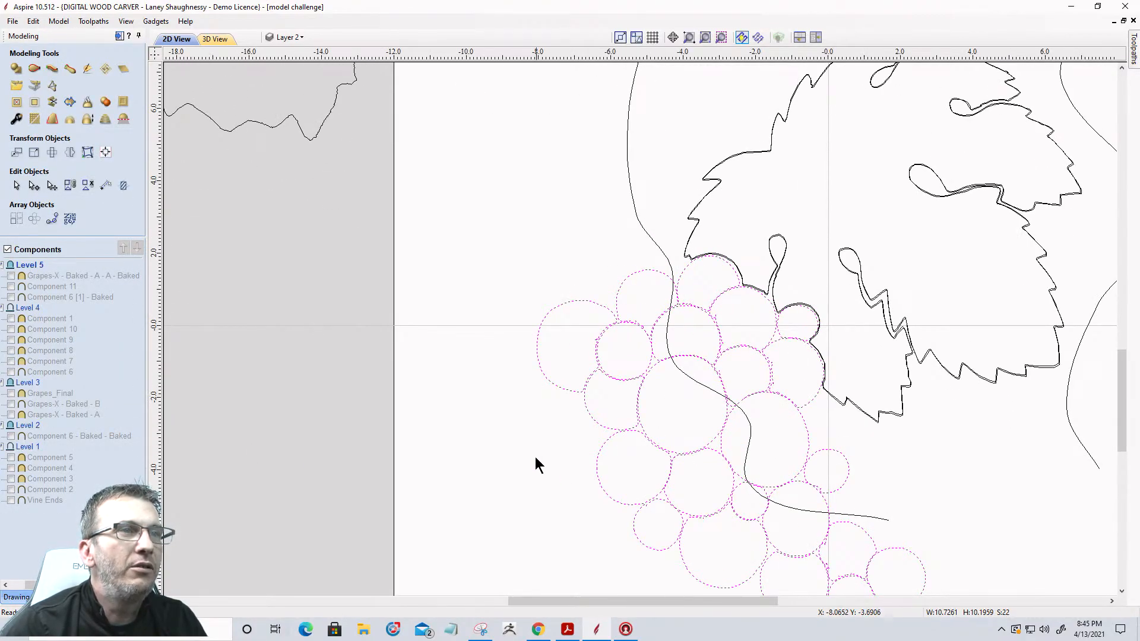
{"action": "left_click", "coordinate": [548, 473]}
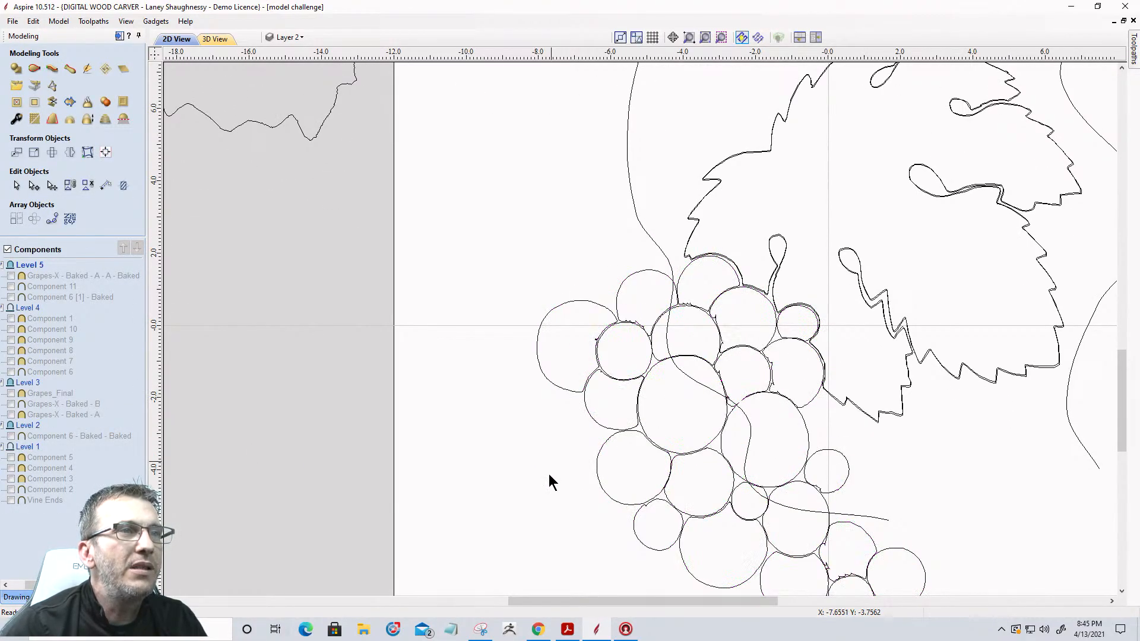
{"action": "left_click", "coordinate": [287, 39]}
{"action": "double_click", "coordinate": [332, 128]}
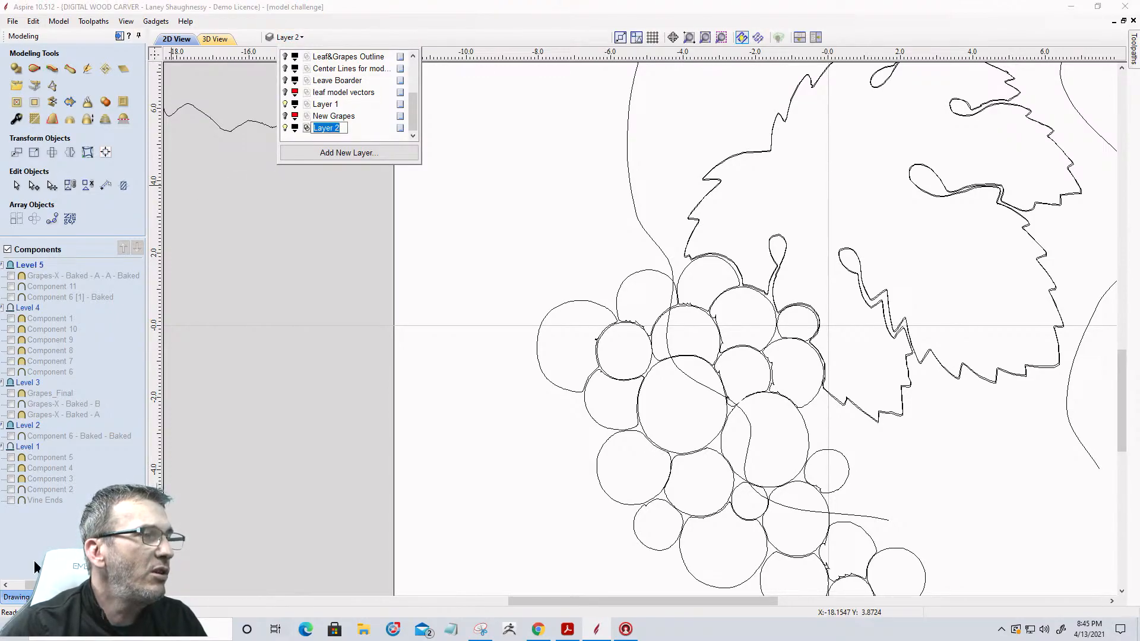
Try drawing a circle about 1.75 inches in diameter over the small grape beside the large outermost one
{"action": "left_click", "coordinate": [12, 597]}
{"action": "left_click", "coordinate": [16, 118]}
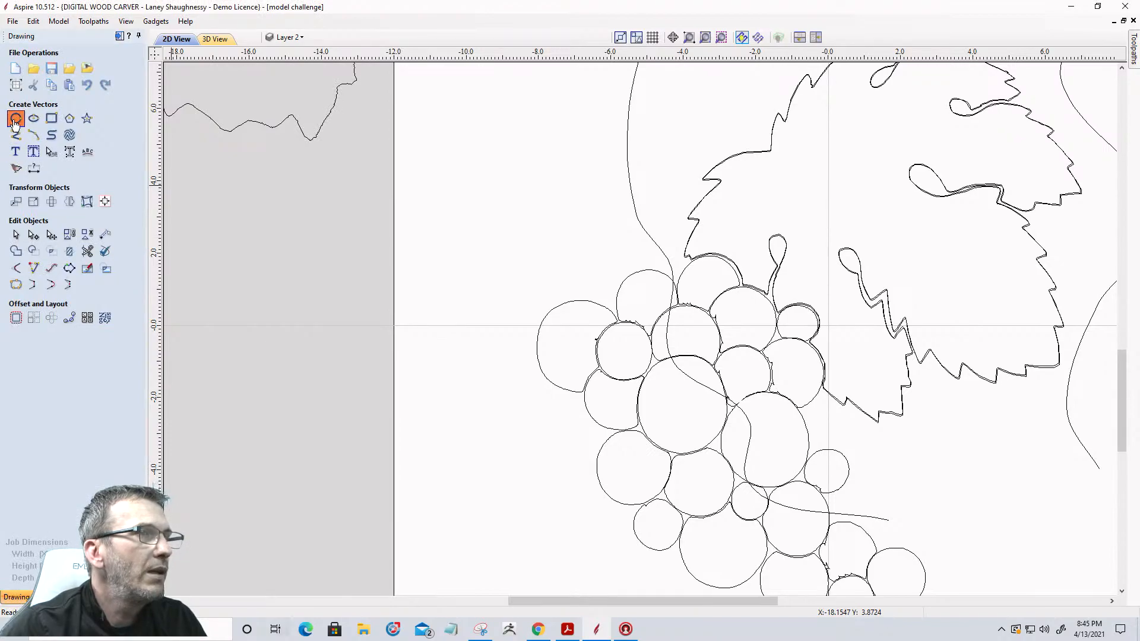
{"action": "scroll", "coordinate": [561, 355], "scroll_direction": "down", "scroll_amount": 3}
{"action": "scroll", "coordinate": [580, 370], "scroll_direction": "up", "scroll_amount": 5}
{"action": "scroll", "coordinate": [579, 370], "scroll_direction": "up", "scroll_amount": 5}
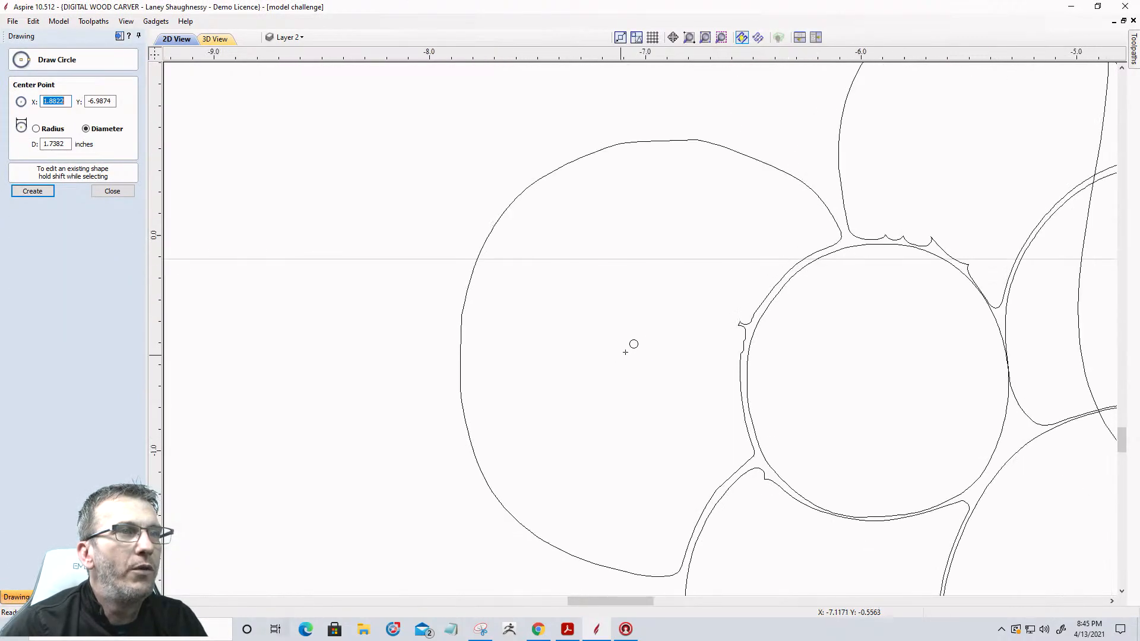
{"action": "scroll", "coordinate": [688, 336], "scroll_direction": "down", "scroll_amount": 3}
{"action": "scroll", "coordinate": [784, 319], "scroll_direction": "up", "scroll_amount": 2}
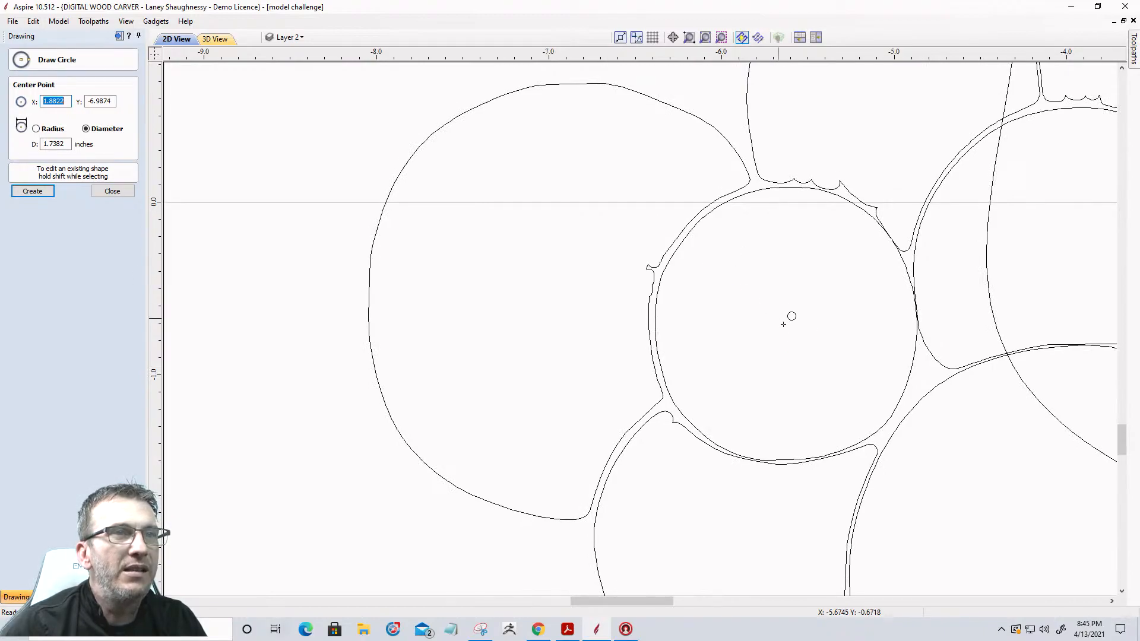
{"action": "left_click", "coordinate": [784, 325]}
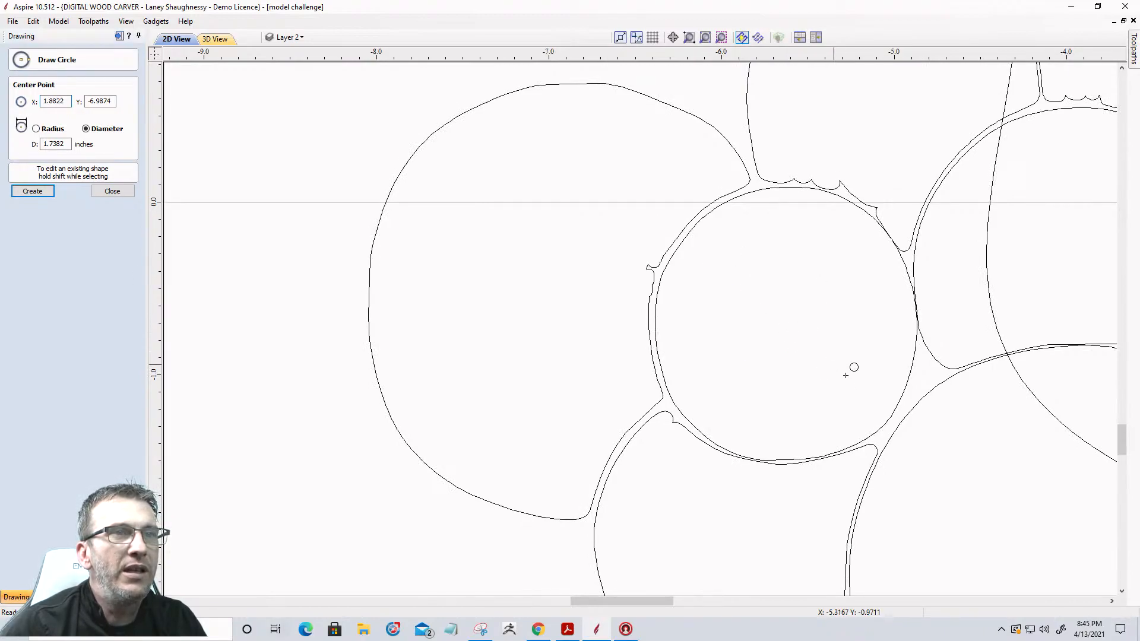
{"action": "left_click", "coordinate": [897, 424]}
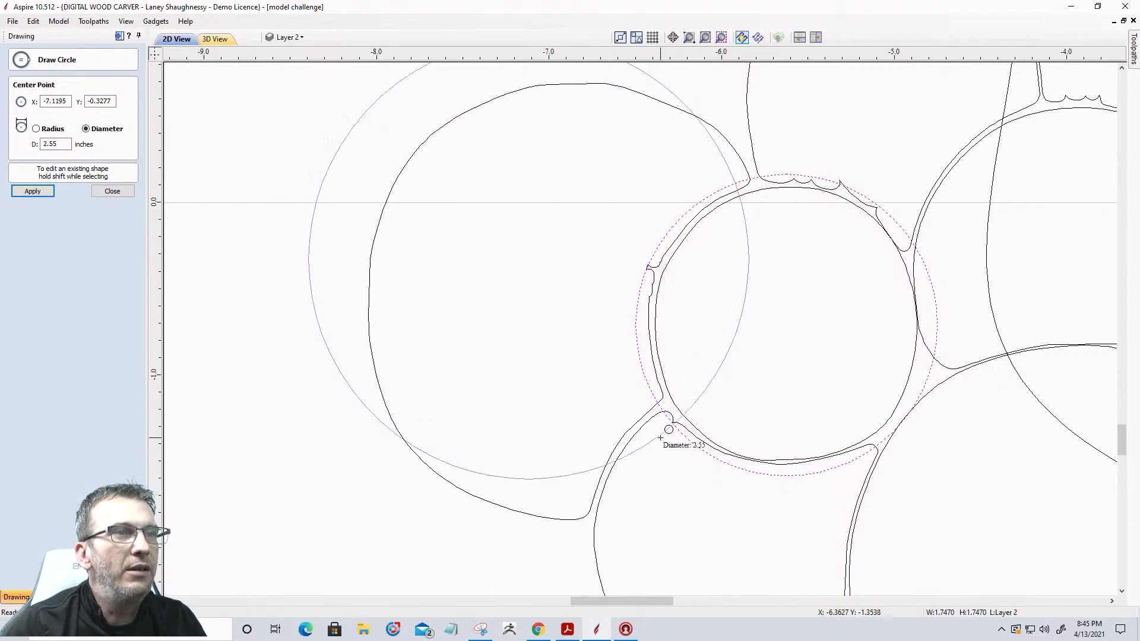
Try covering the large outermost grape with a 2.2-inch circle and an upper grape with one about 1.18 inches in diameter
{"action": "left_click", "coordinate": [642, 409]}
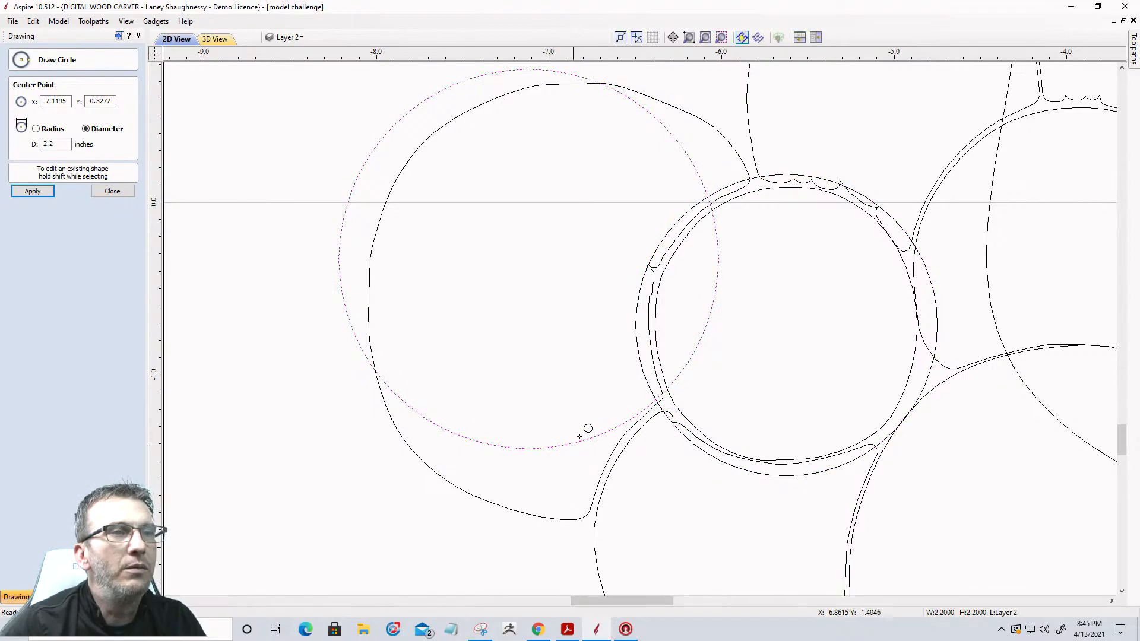
{"action": "scroll", "coordinate": [573, 428], "scroll_direction": "down", "scroll_amount": 2}
{"action": "scroll", "coordinate": [564, 422], "scroll_direction": "up", "scroll_amount": 1}
{"action": "left_click", "coordinate": [714, 262]}
{"action": "left_click", "coordinate": [759, 287]}
{"action": "left_click", "coordinate": [859, 256]}
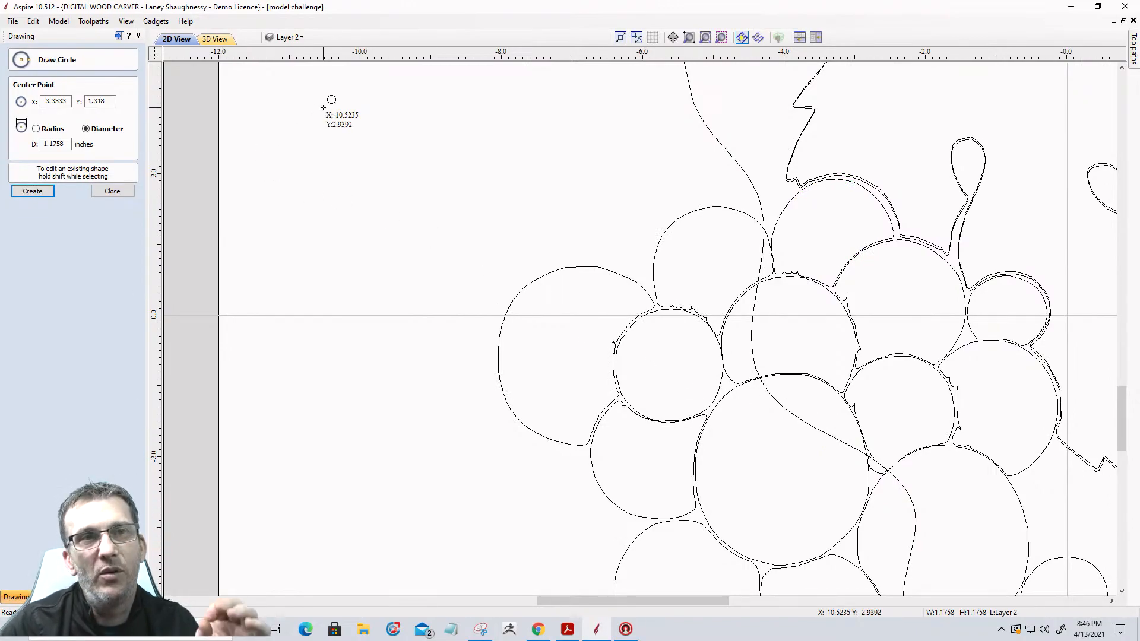
Hide Layer 2 and Layer 1 and show the New Grapes layer with its clean overlapping circles
{"action": "left_click", "coordinate": [293, 38]}
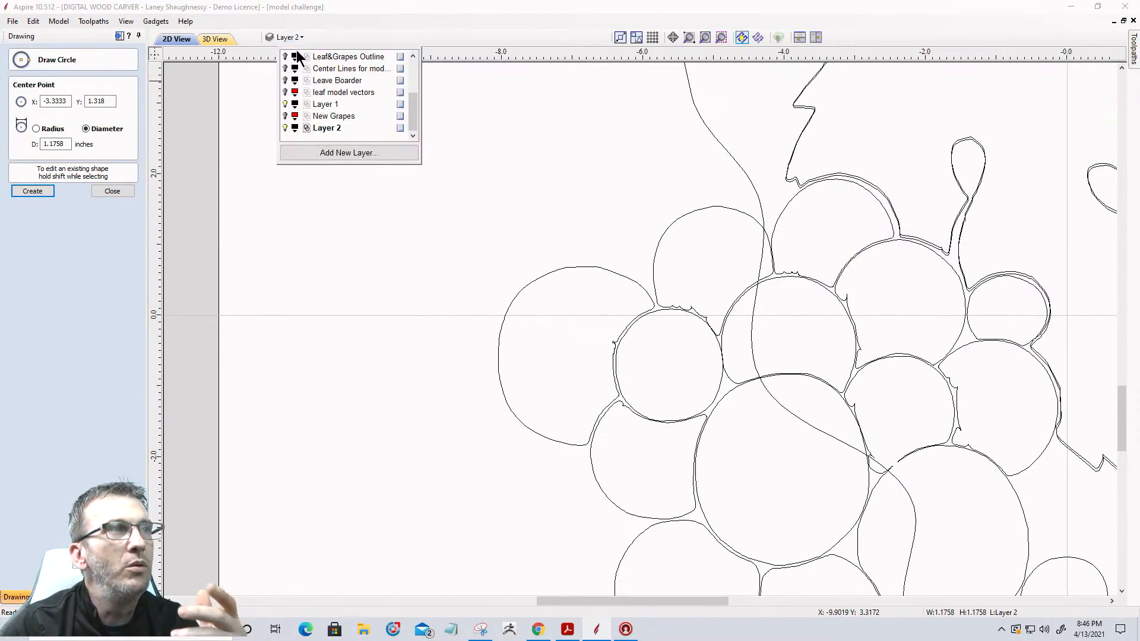
{"action": "left_click", "coordinate": [286, 128]}
{"action": "left_click", "coordinate": [285, 116]}
{"action": "left_click", "coordinate": [670, 41]}
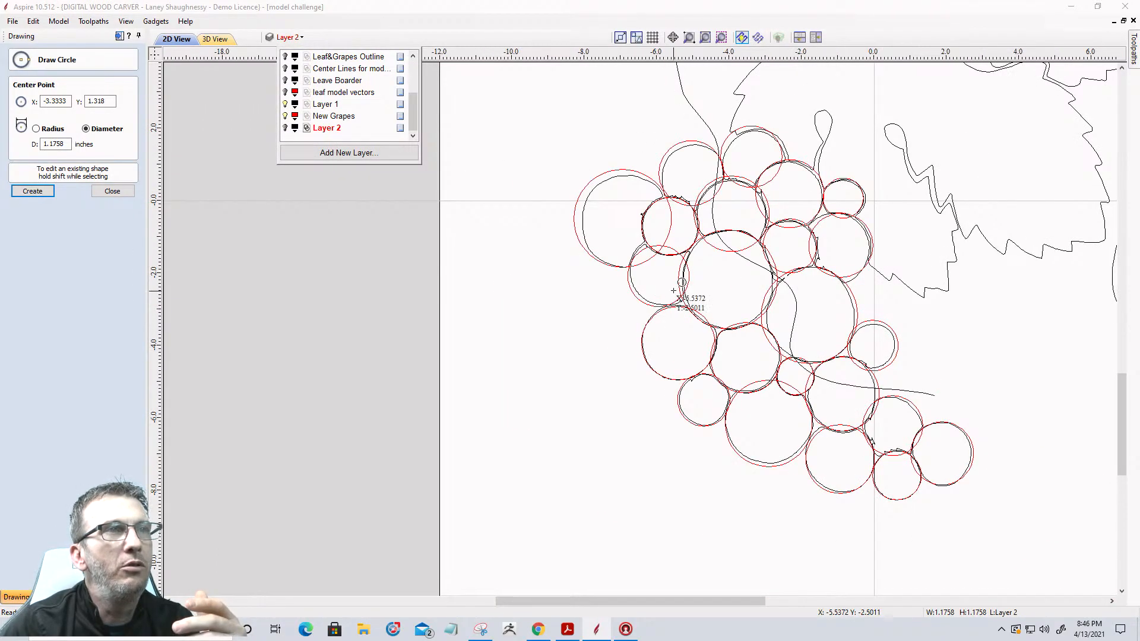
{"action": "scroll", "coordinate": [673, 291], "scroll_direction": "up", "scroll_amount": 1}
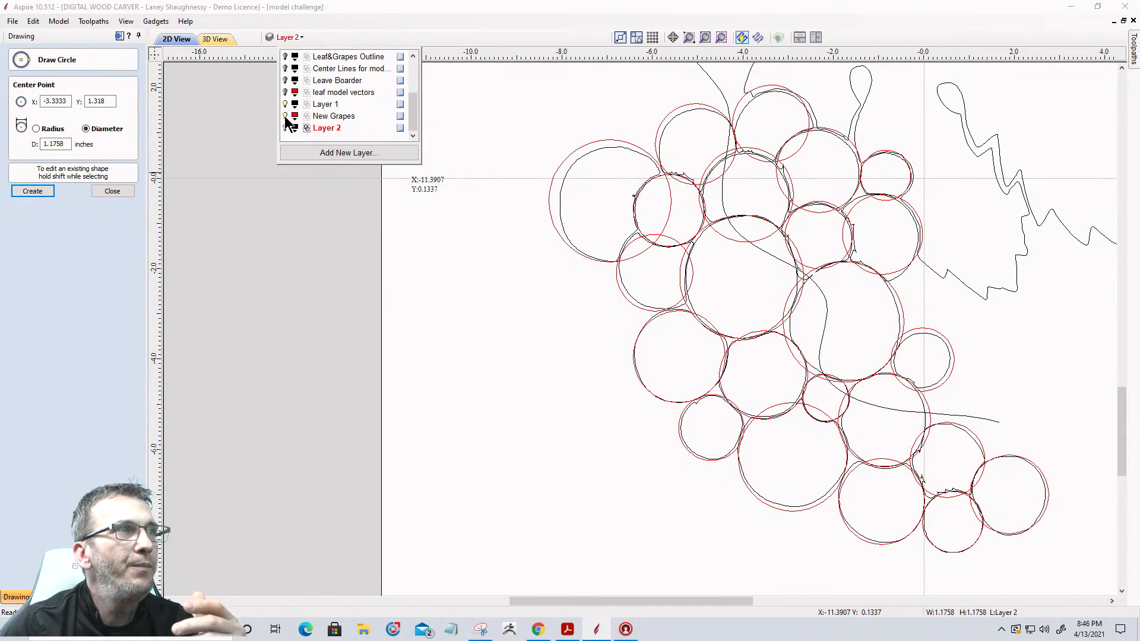
{"action": "left_click", "coordinate": [285, 105]}
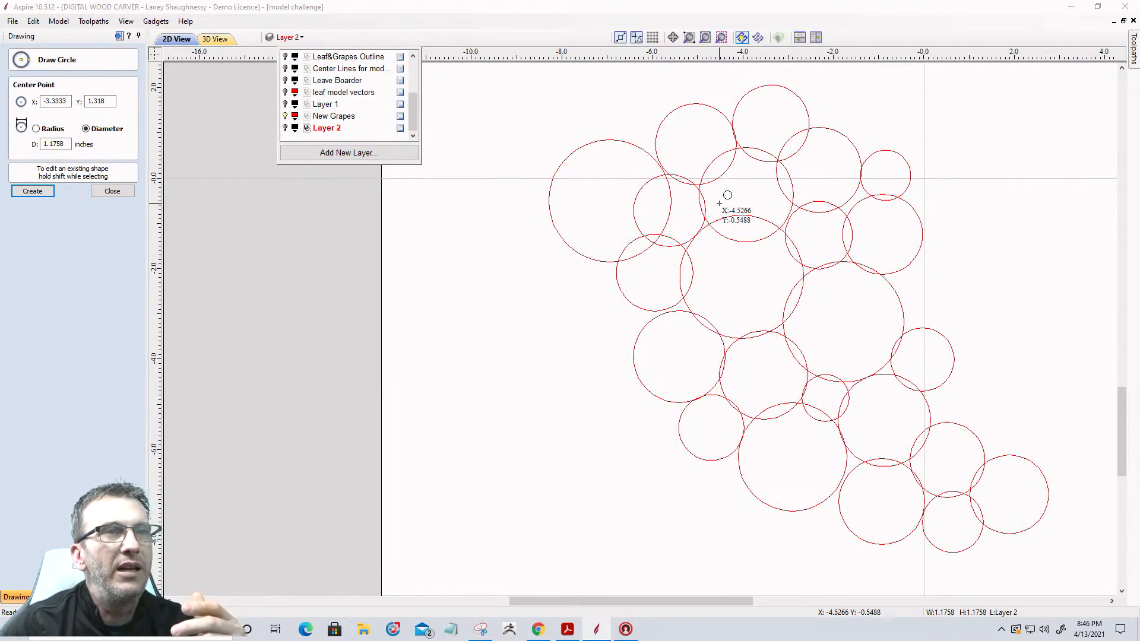
Examine how the clean grape circles overlap across the whole cluster, and leave Draw Circle
{"action": "scroll", "coordinate": [725, 199], "scroll_direction": "down", "scroll_amount": 2}
{"action": "scroll", "coordinate": [745, 298], "scroll_direction": "up", "scroll_amount": 4}
{"action": "scroll", "coordinate": [737, 306], "scroll_direction": "up", "scroll_amount": 1}
{"action": "middle_click_drag", "start_coordinate": [718, 324], "coordinate": [601, 511]}
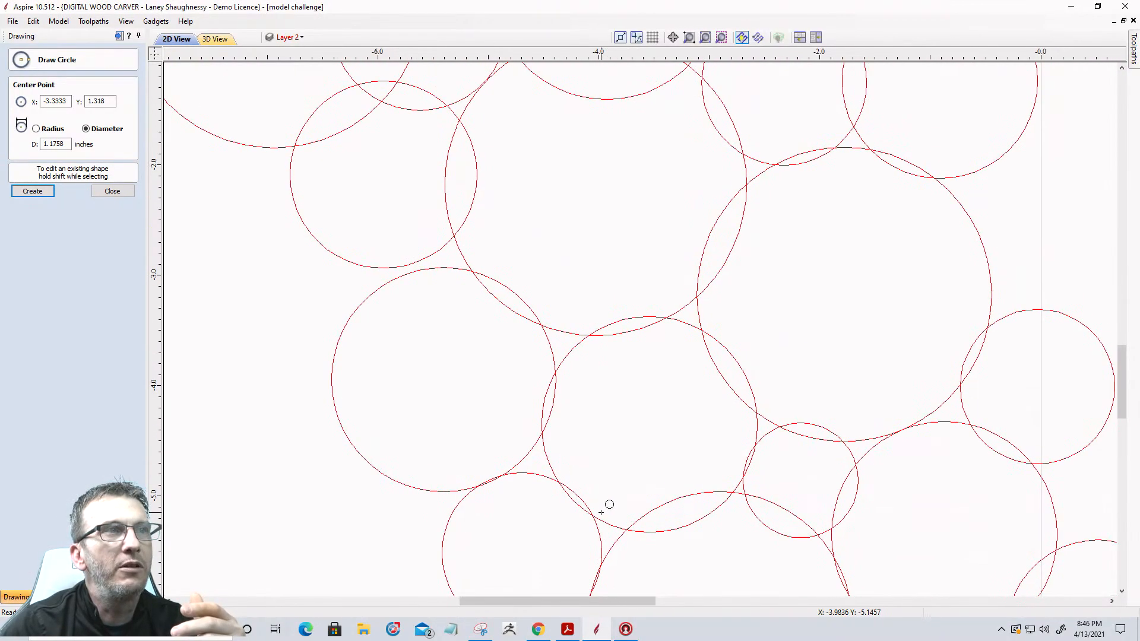
{"action": "scroll", "coordinate": [601, 512], "scroll_direction": "down", "scroll_amount": 11}
{"action": "scroll", "coordinate": [630, 463], "scroll_direction": "up", "scroll_amount": 4}
{"action": "middle_click_drag", "start_coordinate": [522, 166], "coordinate": [632, 262]}
{"action": "scroll", "coordinate": [638, 291], "scroll_direction": "up", "scroll_amount": 4}
{"action": "scroll", "coordinate": [594, 246], "scroll_direction": "down", "scroll_amount": 2}
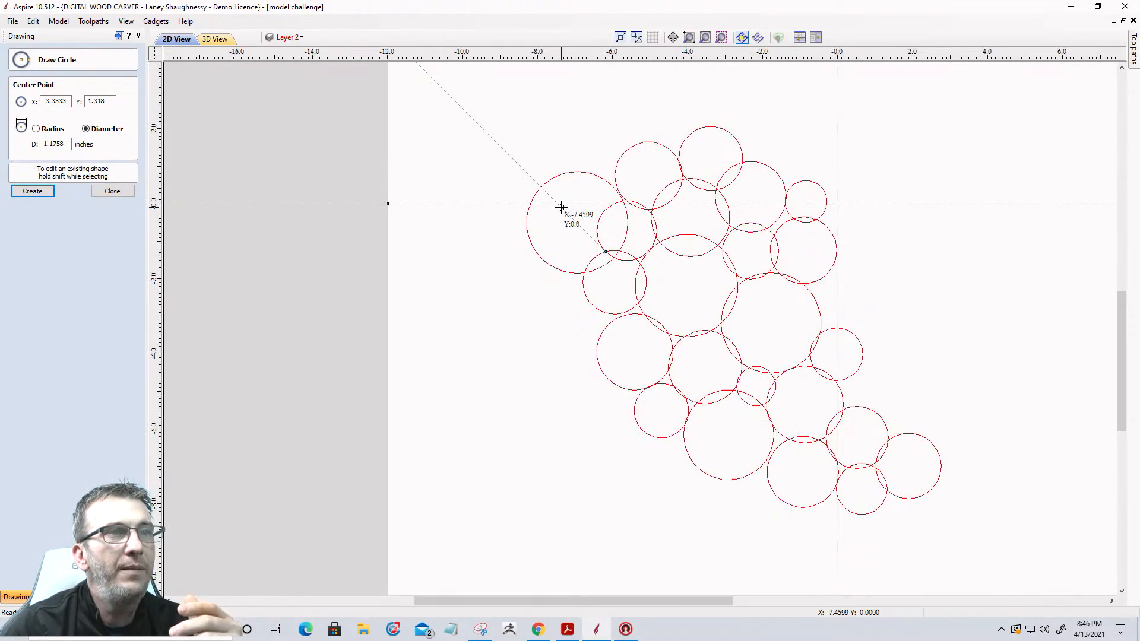
{"action": "left_click", "coordinate": [113, 191]}
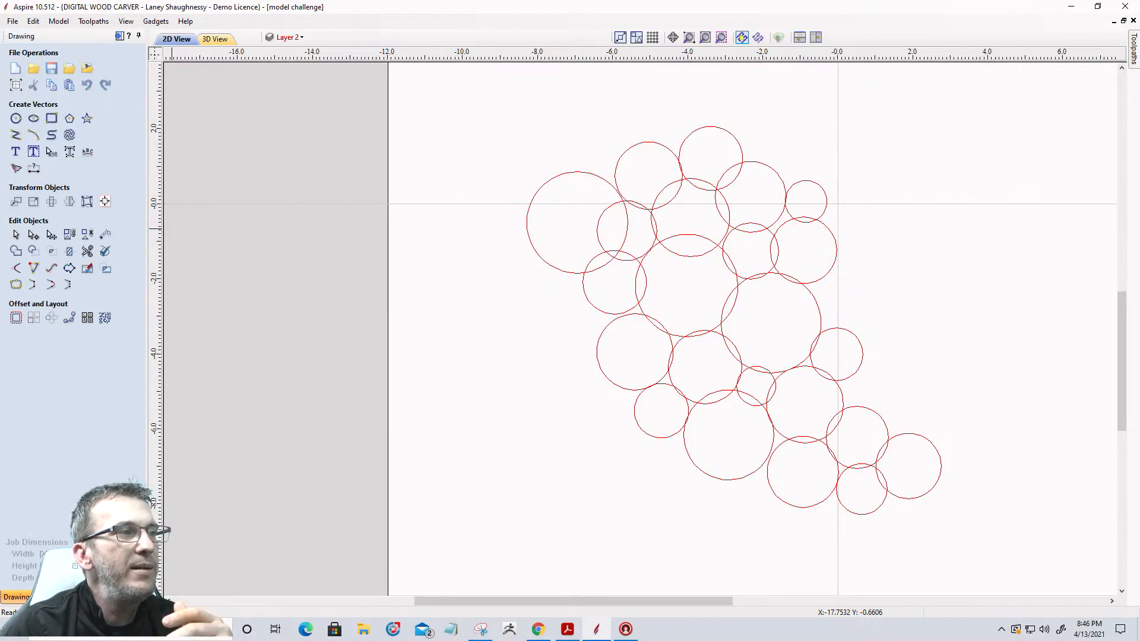
Create a rounded 90° shape with zero base height and no height limit from all the New Grapes circles
{"action": "left_click", "coordinate": [50, 598]}
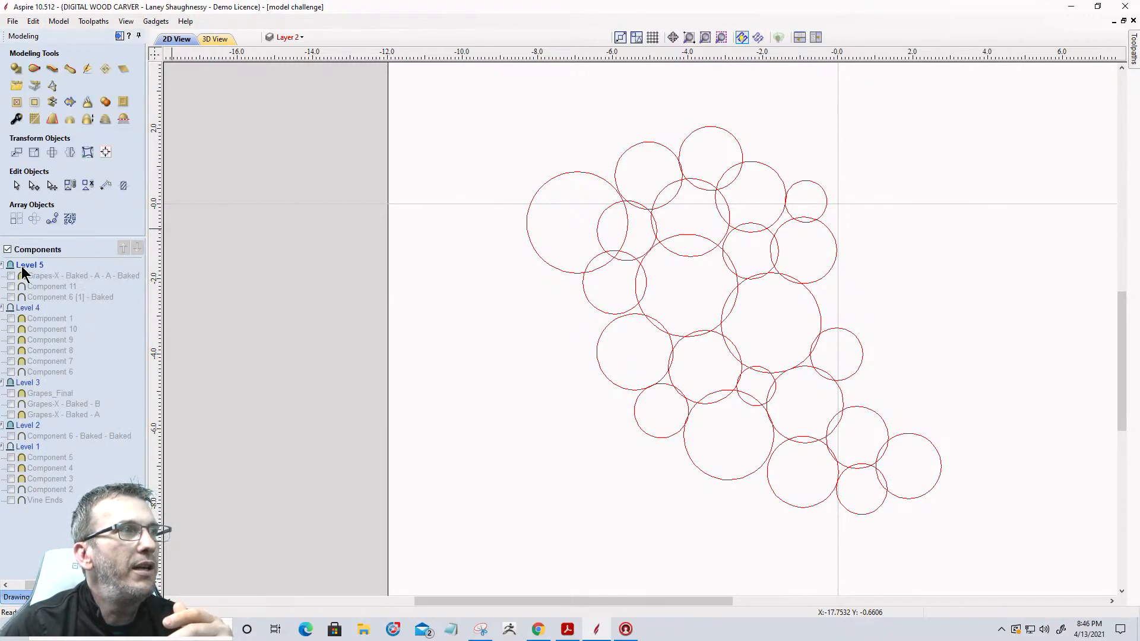
{"action": "left_click", "coordinate": [16, 68]}
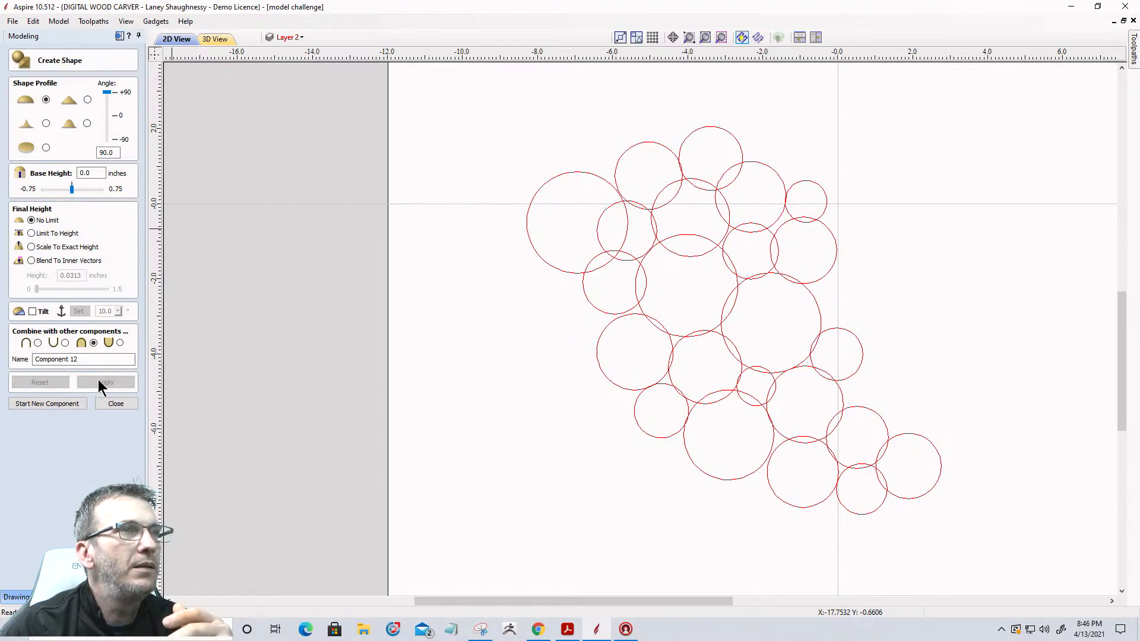
{"action": "left_click_drag", "start_coordinate": [413, 77], "coordinate": [990, 583]}
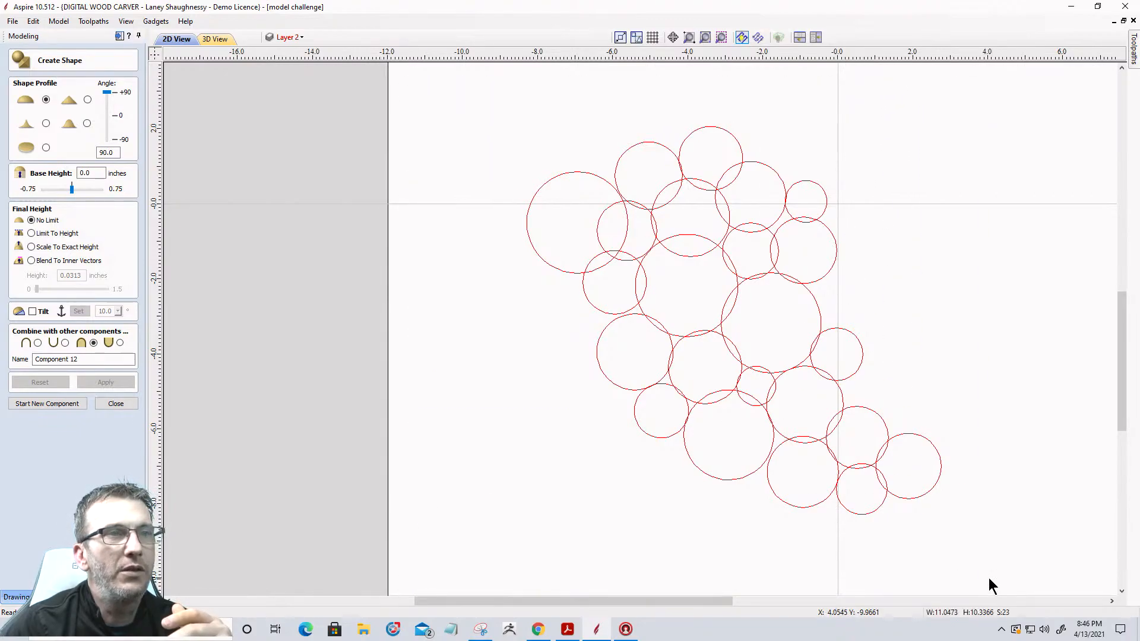
{"action": "left_click", "coordinate": [97, 382]}
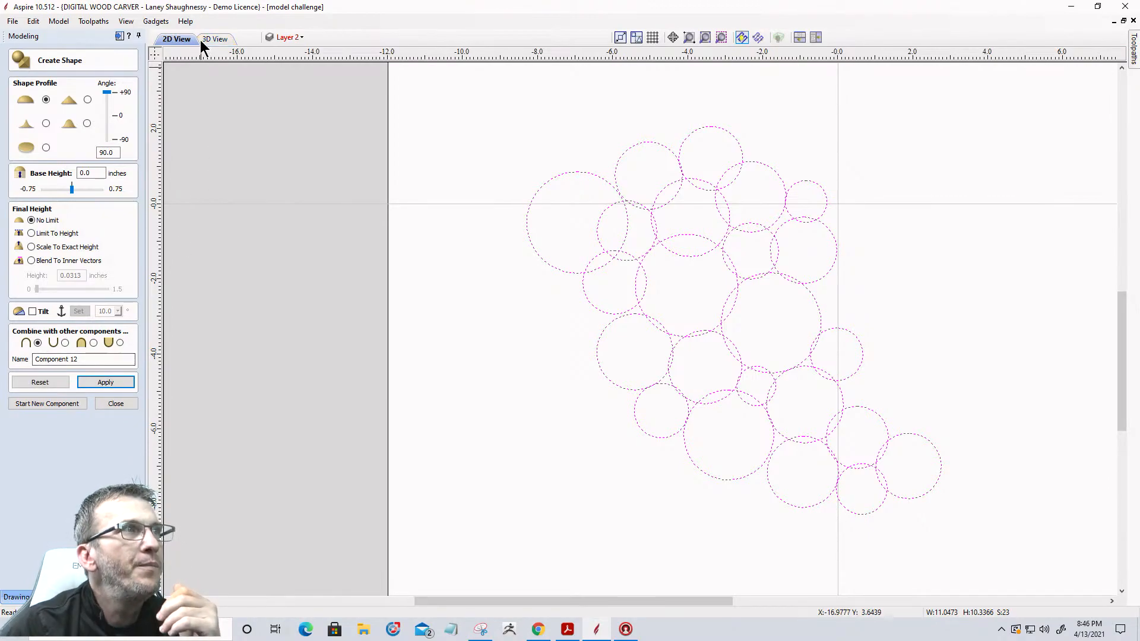
Examine the domed grapes in 3D from above and from a low angle for clean edges and overlaps, and leave Create Shape
{"action": "left_click", "coordinate": [217, 40]}
{"action": "scroll", "coordinate": [548, 227], "scroll_direction": "down", "scroll_amount": 8}
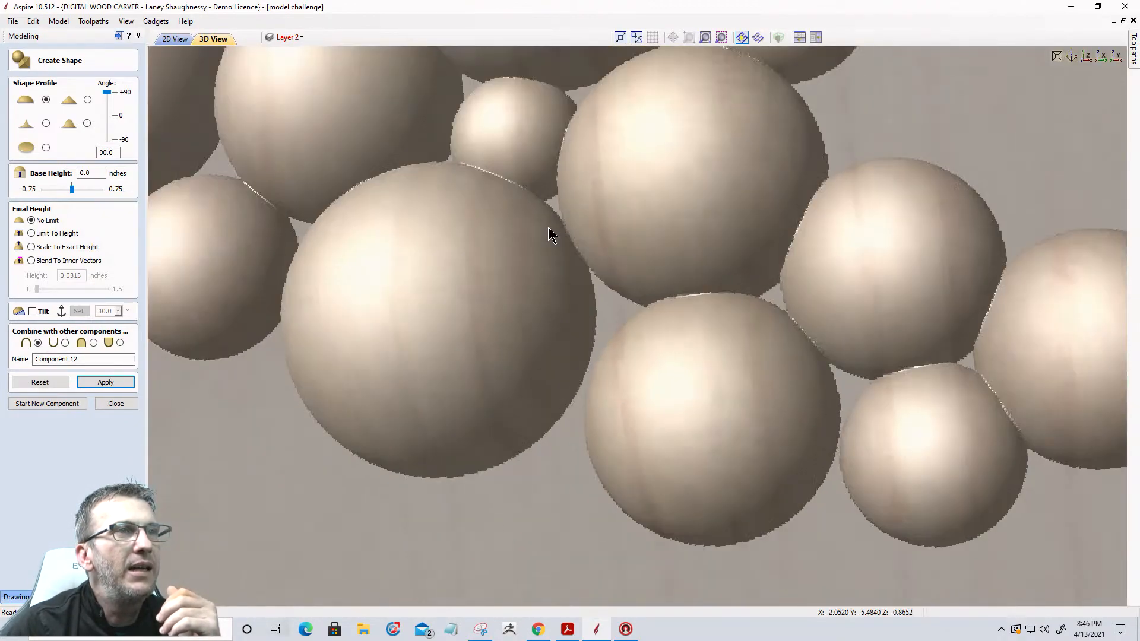
{"action": "scroll", "coordinate": [548, 227], "scroll_direction": "down", "scroll_amount": 4}
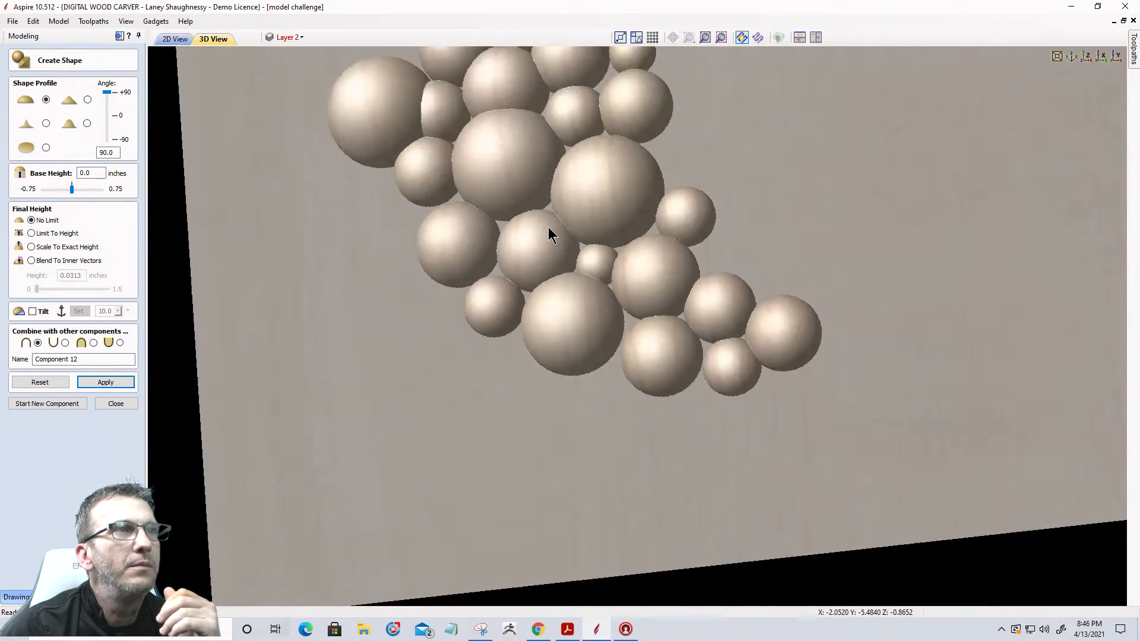
{"action": "scroll", "coordinate": [601, 266], "scroll_direction": "up", "scroll_amount": 2}
{"action": "middle_click_drag", "start_coordinate": [601, 266], "coordinate": [639, 326]}
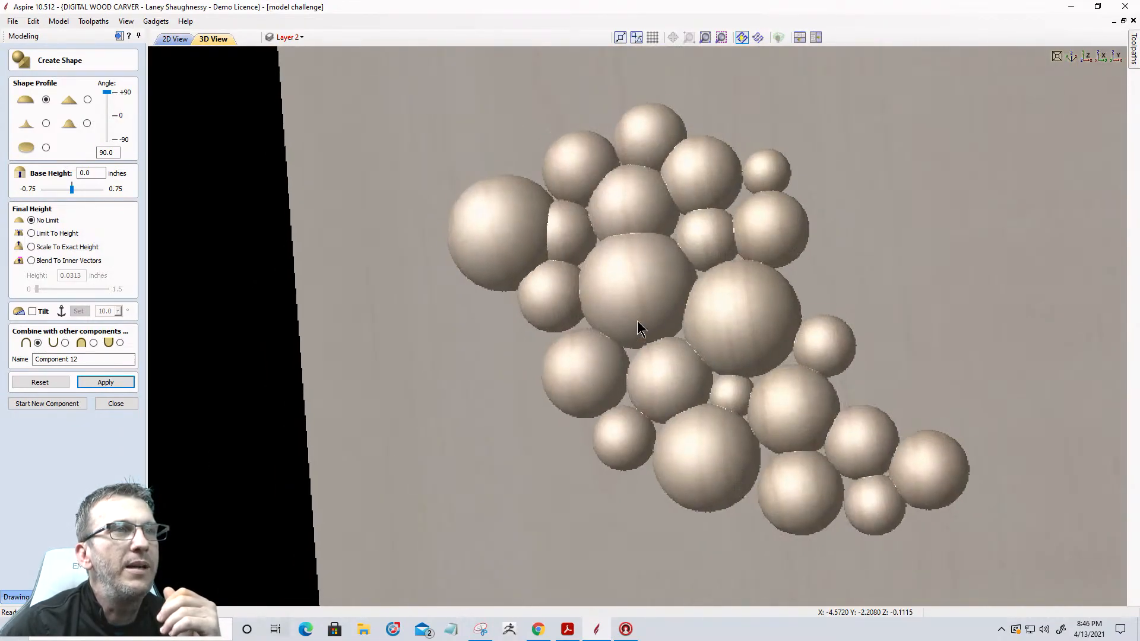
{"action": "scroll", "coordinate": [632, 320], "scroll_direction": "down", "scroll_amount": 4}
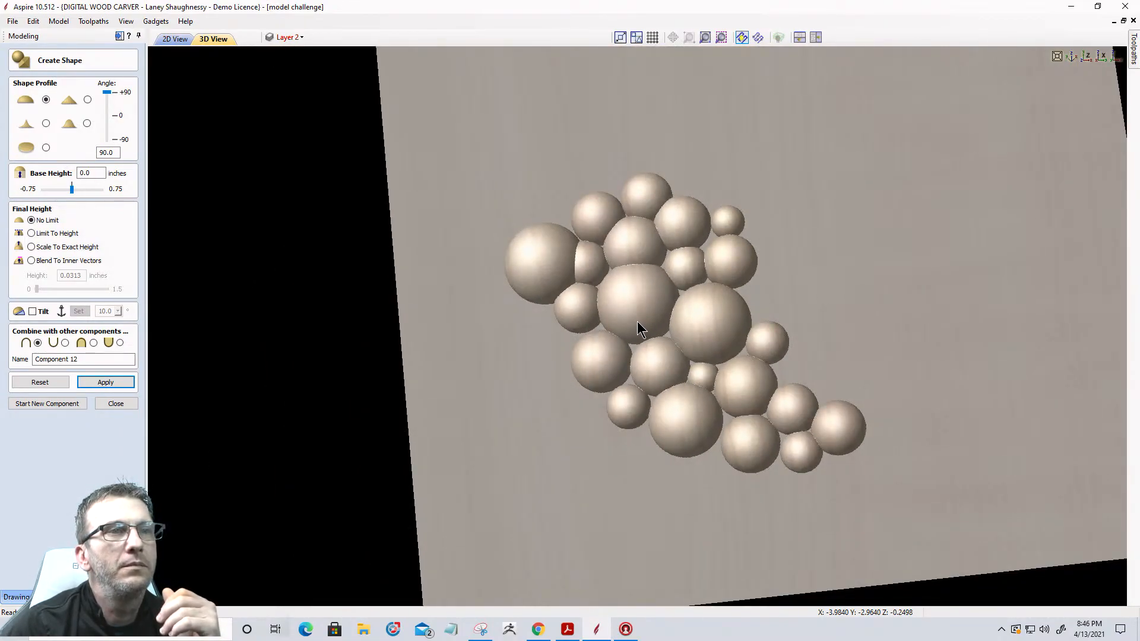
{"action": "scroll", "coordinate": [634, 321], "scroll_direction": "up", "scroll_amount": 5}
{"action": "scroll", "coordinate": [742, 347], "scroll_direction": "down", "scroll_amount": 2}
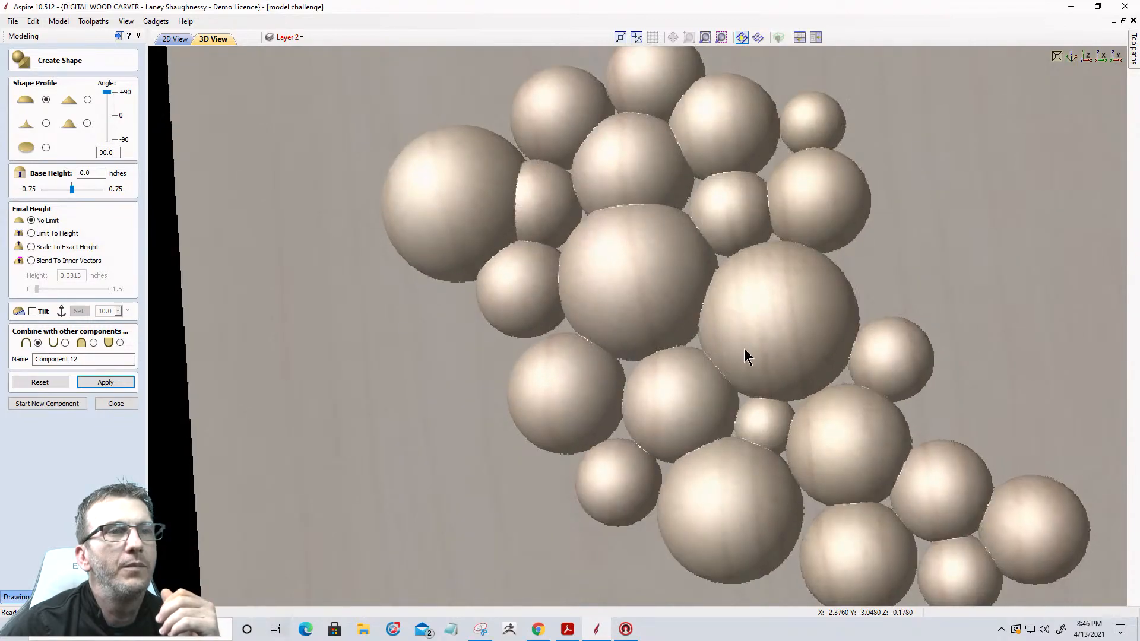
{"action": "scroll", "coordinate": [725, 297], "scroll_direction": "up", "scroll_amount": 3}
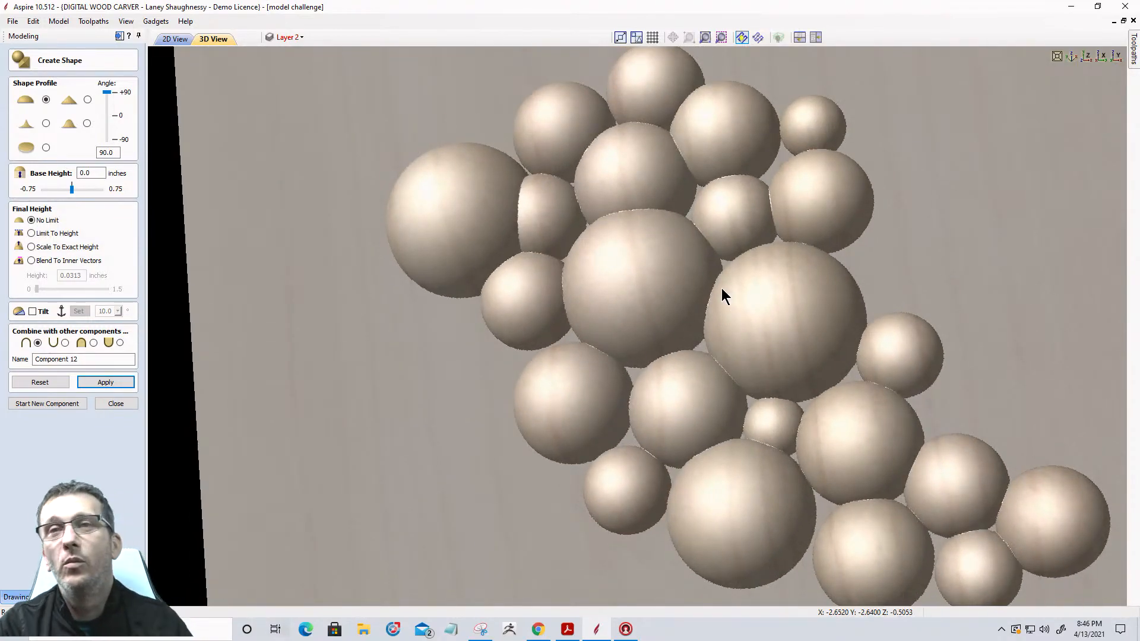
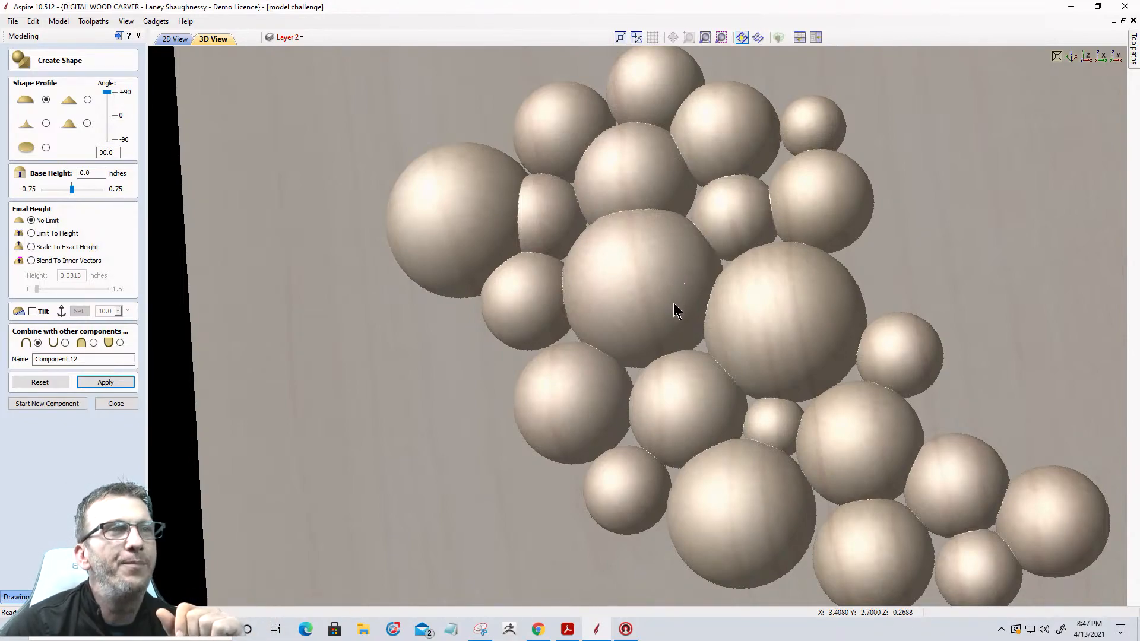
{"action": "left_click_drag", "start_coordinate": [724, 301], "coordinate": [734, 231]}
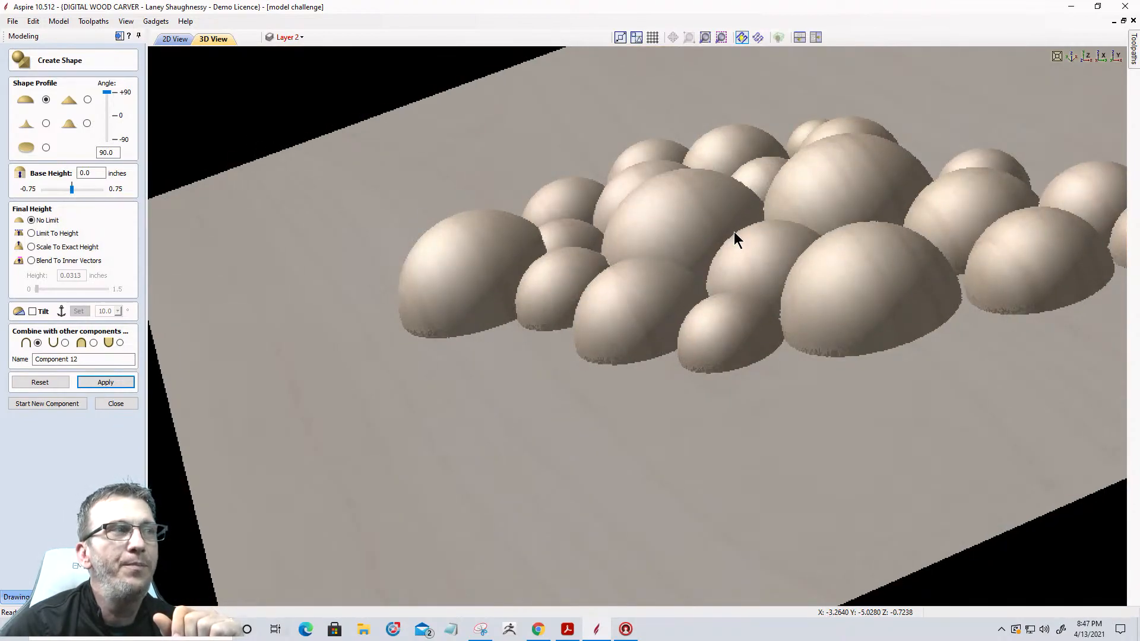
{"action": "left_click", "coordinate": [116, 403]}
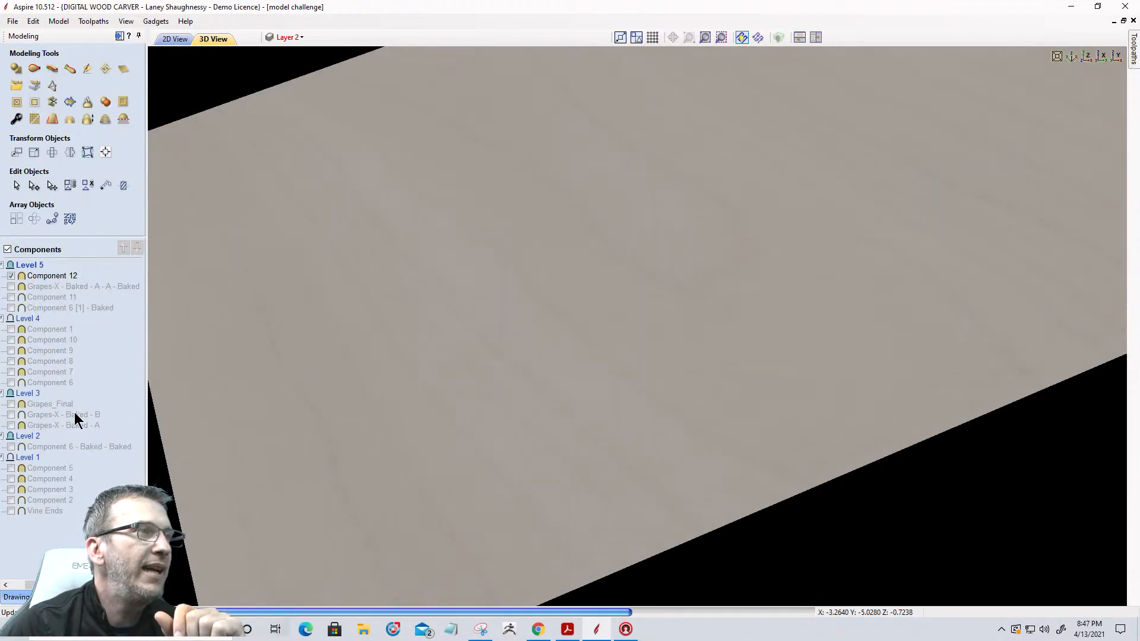
Hide the new grape shape, show only the Grapes-X - Baked - B component, and return to the 2D view of the whole job
{"action": "left_click", "coordinate": [10, 415]}
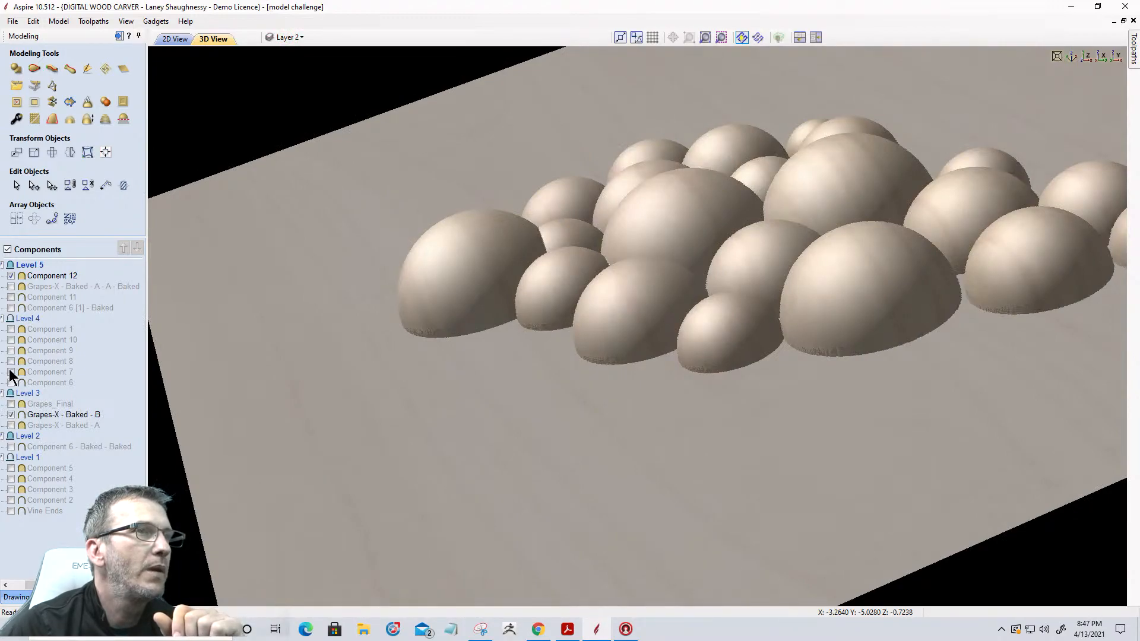
{"action": "left_click", "coordinate": [11, 277]}
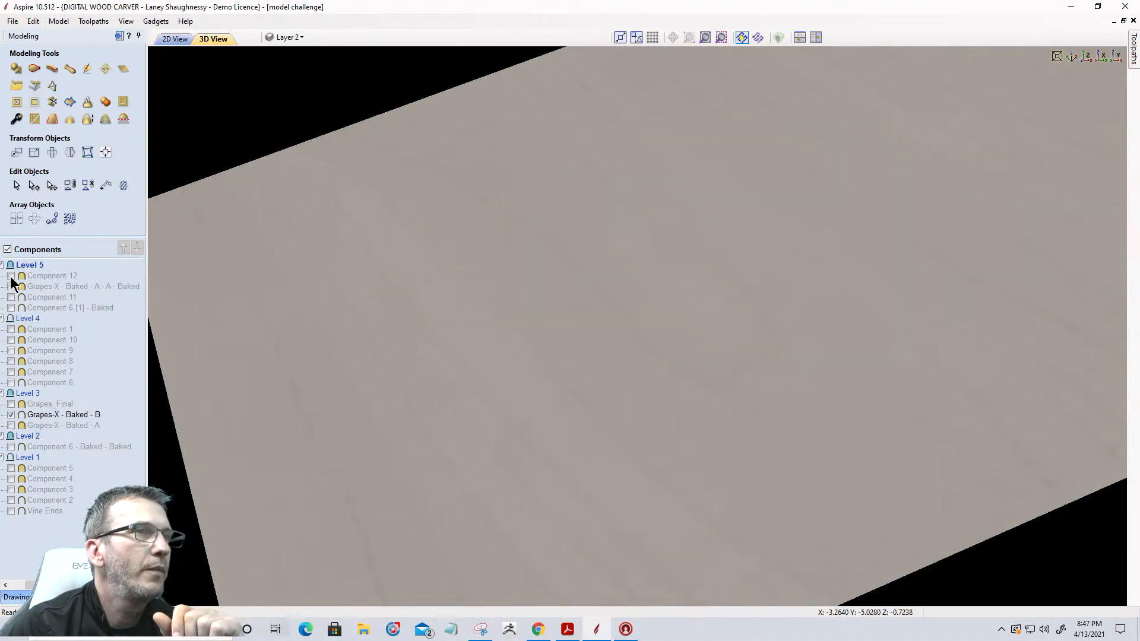
{"action": "scroll", "coordinate": [651, 266], "scroll_direction": "down", "scroll_amount": 5}
{"action": "scroll", "coordinate": [651, 266], "scroll_direction": "up", "scroll_amount": 2}
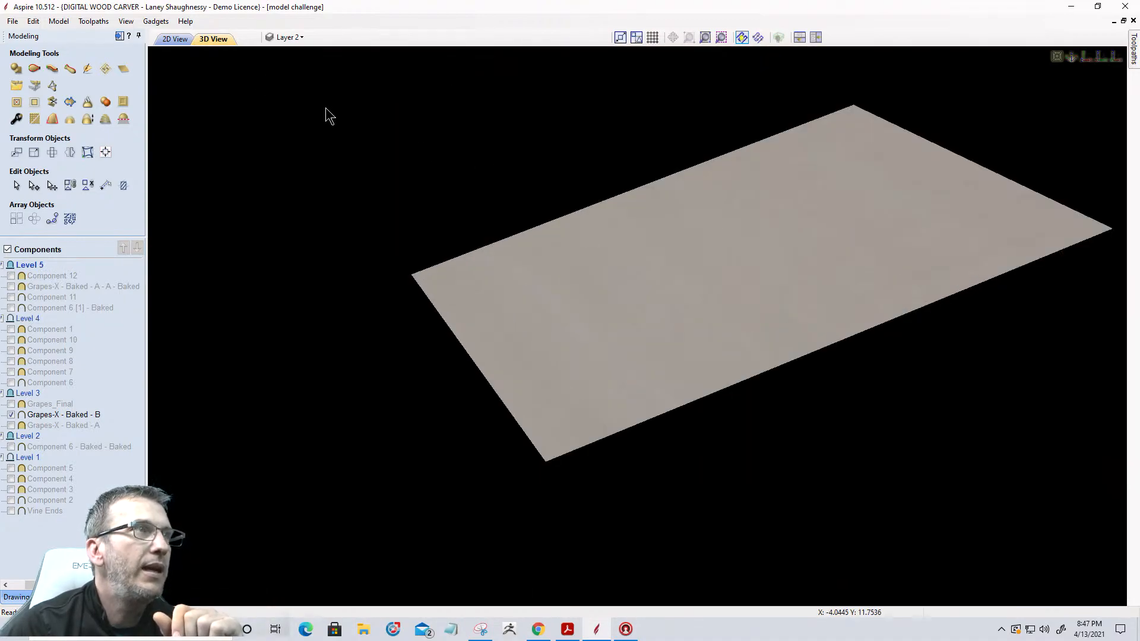
{"action": "left_click", "coordinate": [175, 39]}
{"action": "scroll", "coordinate": [737, 327], "scroll_direction": "down", "scroll_amount": 5}
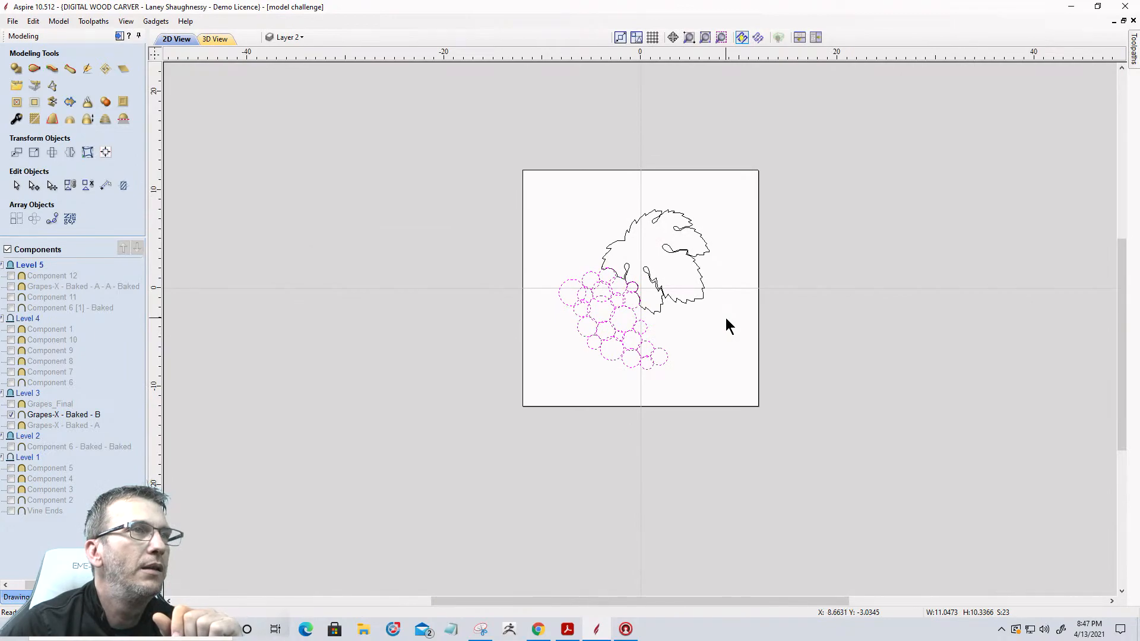
{"action": "scroll", "coordinate": [727, 320], "scroll_direction": "up", "scroll_amount": 1}
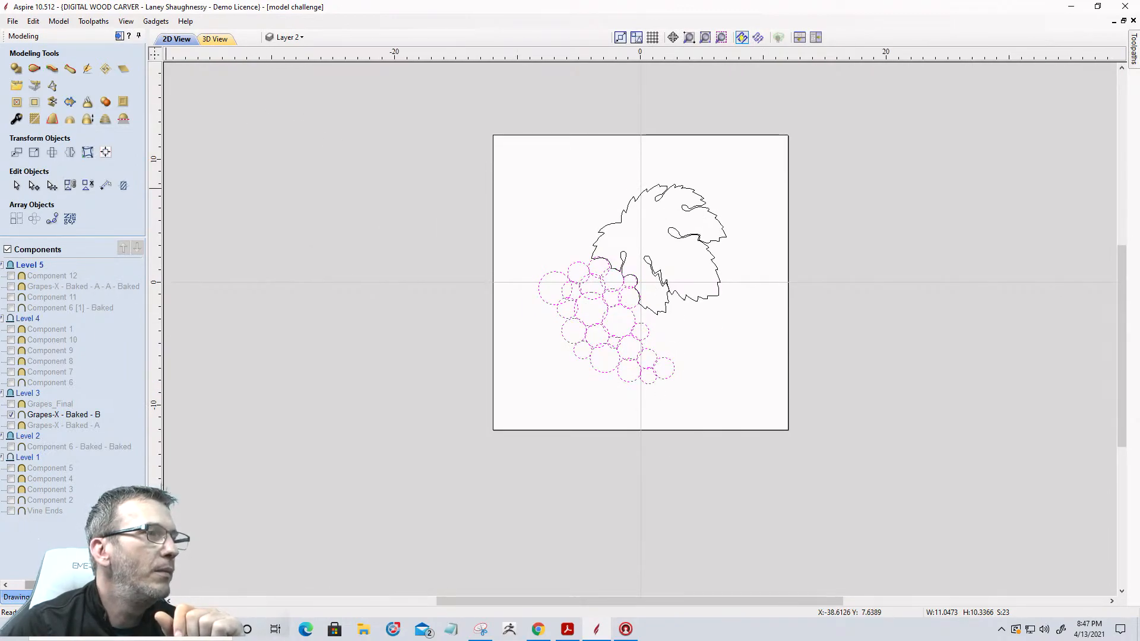
Hide the Grapes-X - Baked - B component and place the Grapes-X clipart from Plants & Fruit beside the grape circles
{"action": "left_click", "coordinate": [11, 416]}
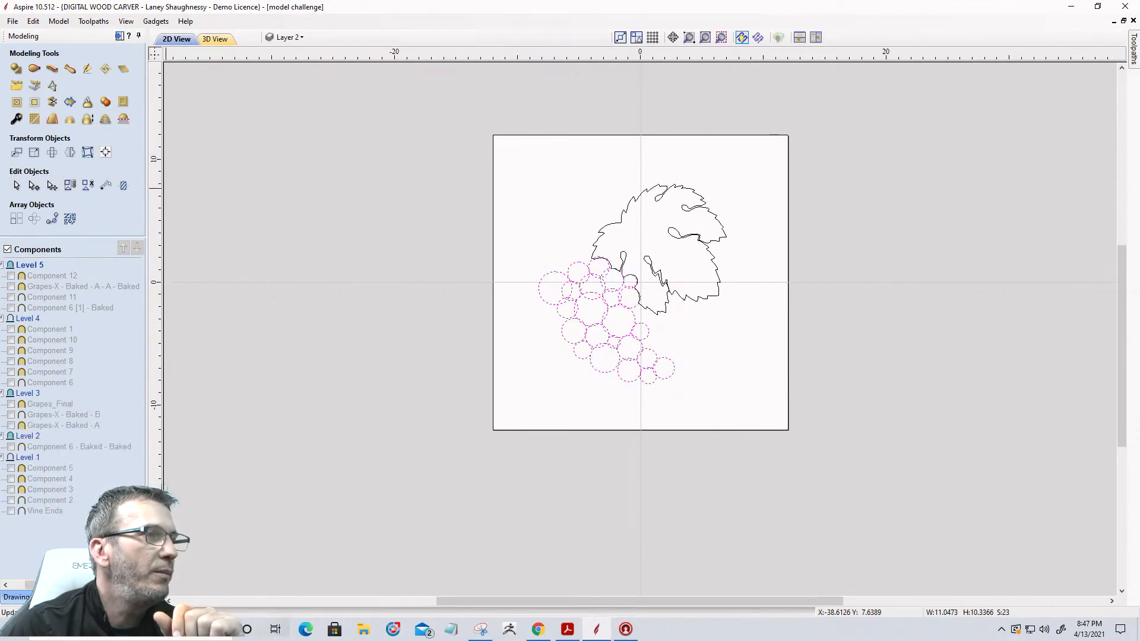
{"action": "left_click", "coordinate": [80, 598]}
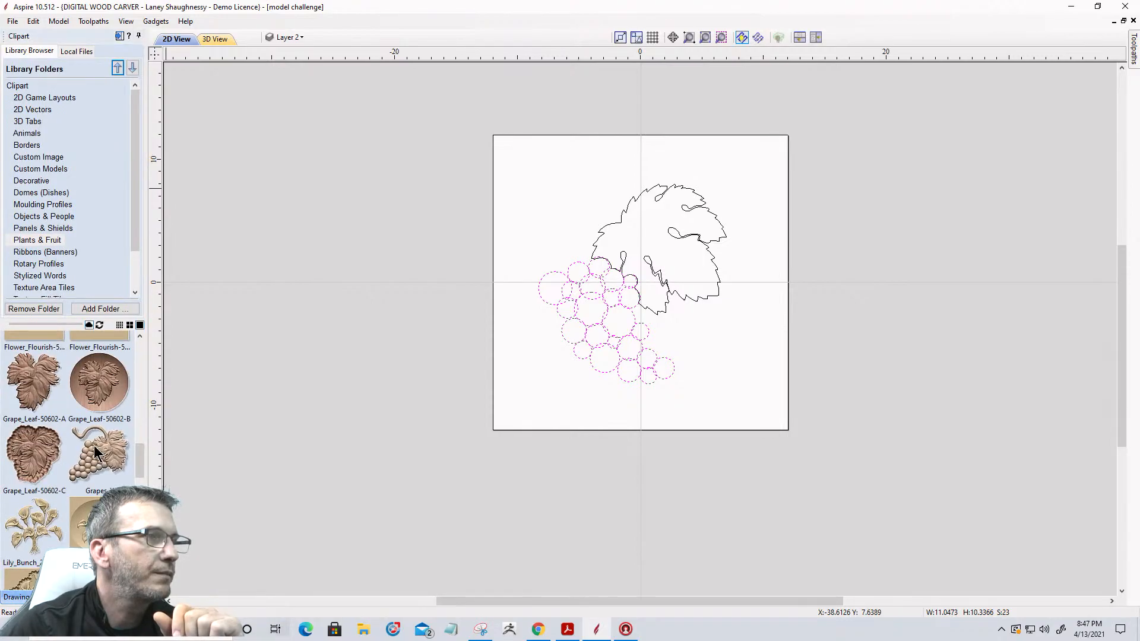
{"action": "left_click_drag", "start_coordinate": [99, 452], "coordinate": [656, 320]}
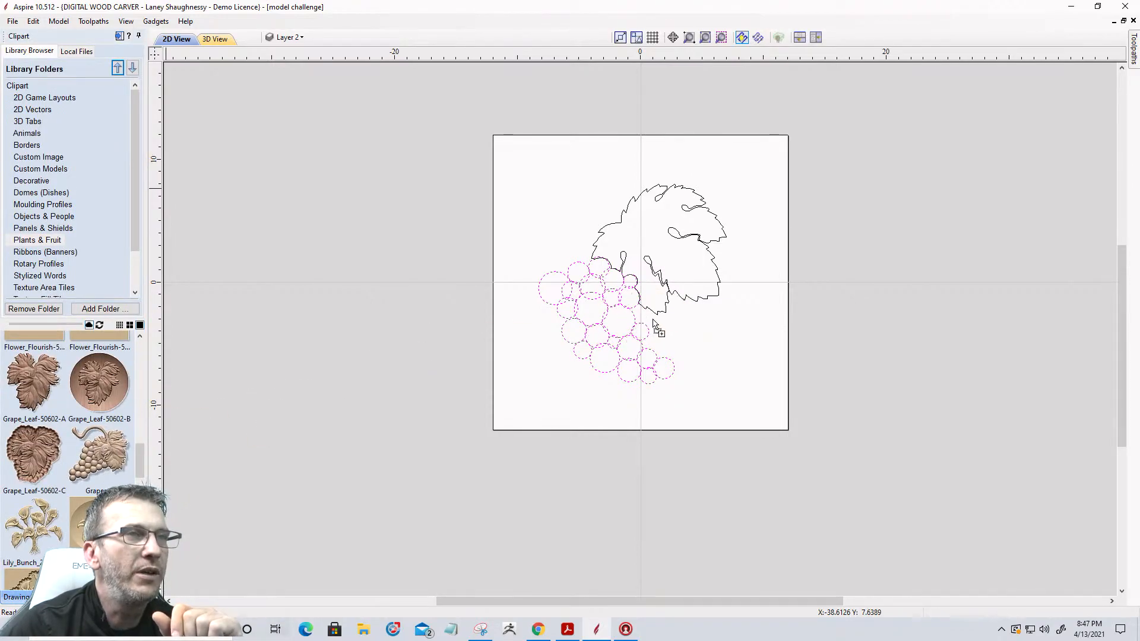
Examine the clipart grape cluster in 3D from straight above, close up on the seams between the grapes
{"action": "left_click", "coordinate": [219, 37]}
{"action": "scroll", "coordinate": [753, 264], "scroll_direction": "up", "scroll_amount": 4}
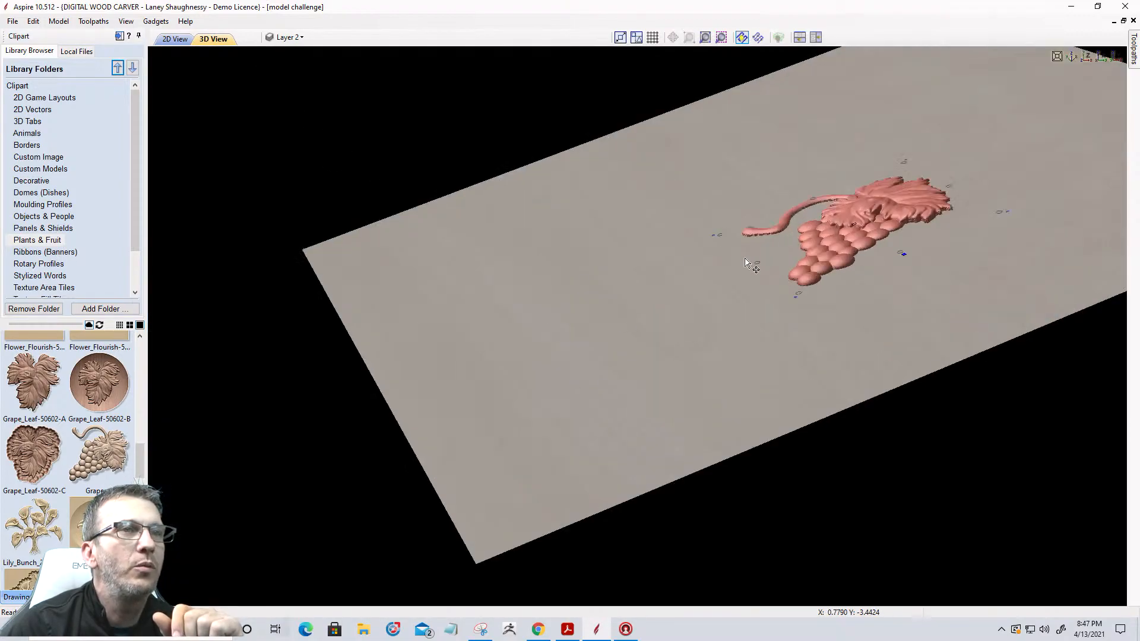
{"action": "scroll", "coordinate": [895, 229], "scroll_direction": "up", "scroll_amount": 2}
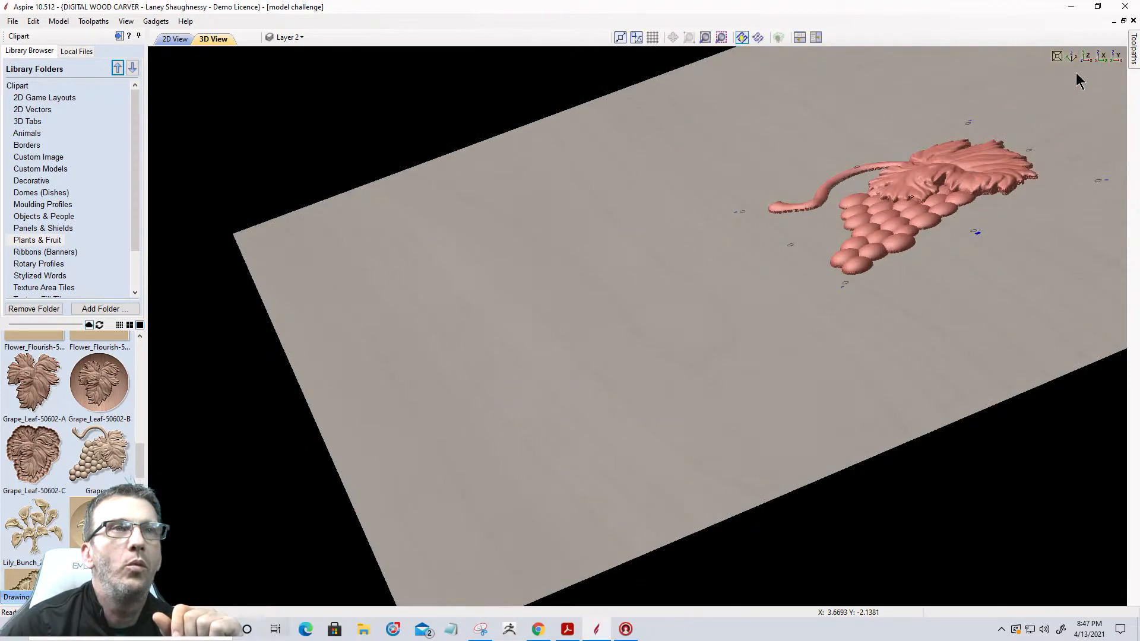
{"action": "left_click", "coordinate": [1086, 55]}
{"action": "scroll", "coordinate": [675, 492], "scroll_direction": "up", "scroll_amount": 3}
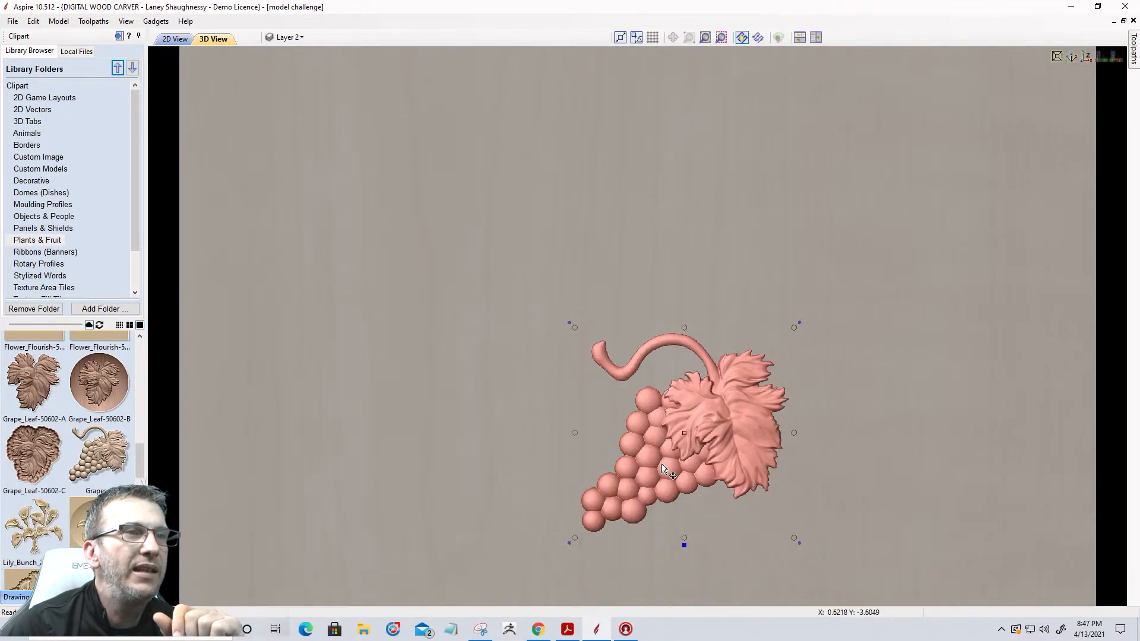
{"action": "scroll", "coordinate": [663, 467], "scroll_direction": "up", "scroll_amount": 4}
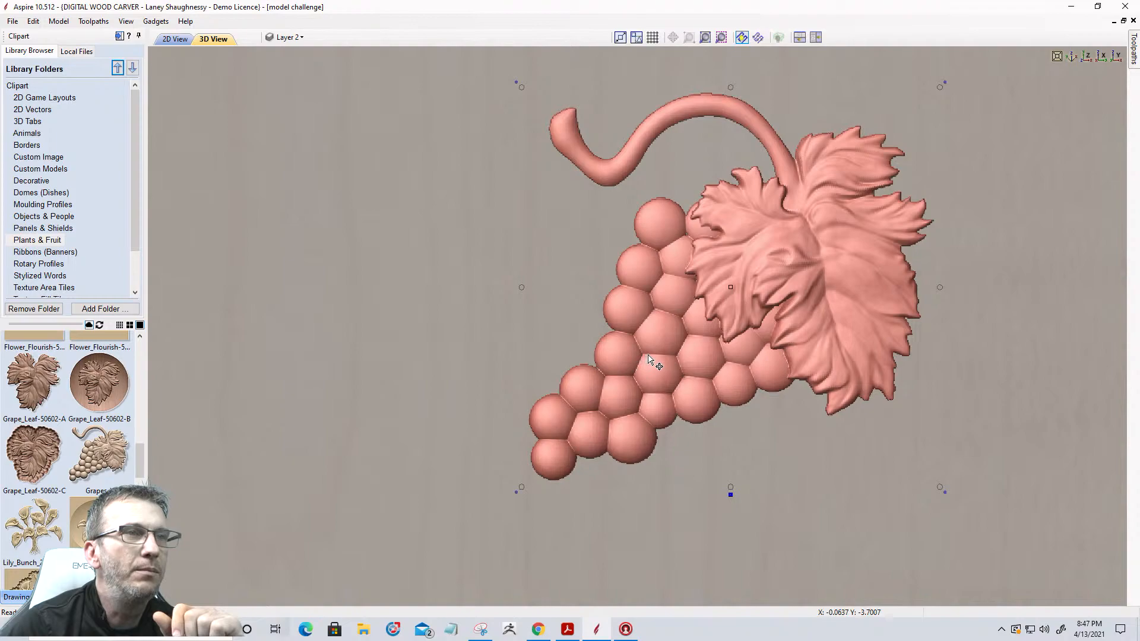
{"action": "scroll", "coordinate": [649, 356], "scroll_direction": "up", "scroll_amount": 4}
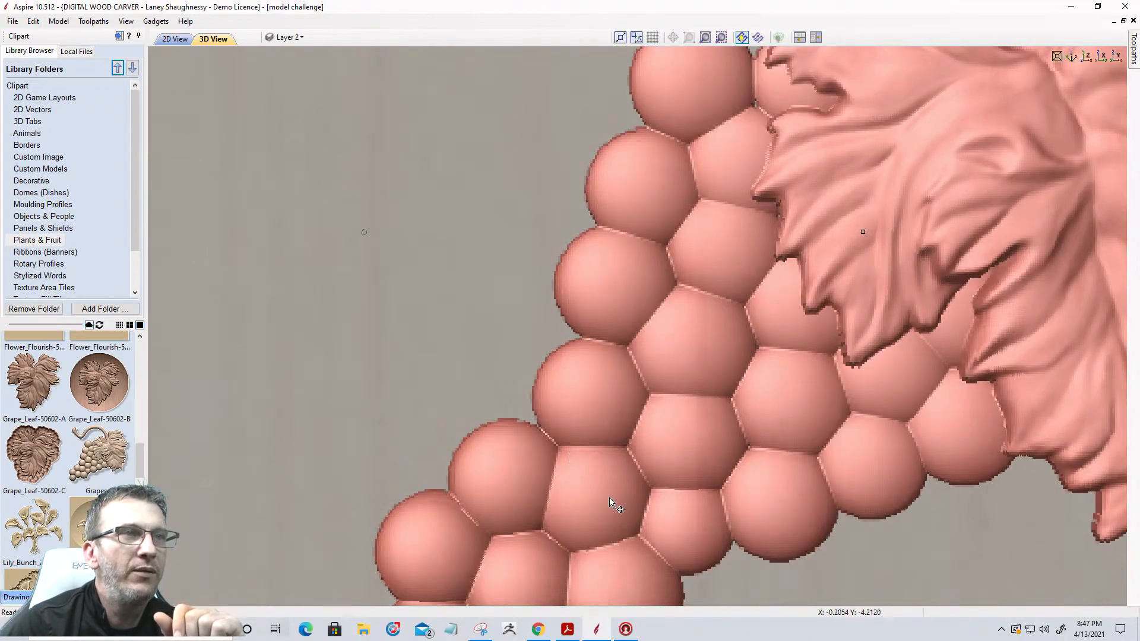
Examine the clipart grapes' dome heights and overlaps from a low angle and again from above
{"action": "left_click_drag", "start_coordinate": [624, 421], "coordinate": [848, 549]}
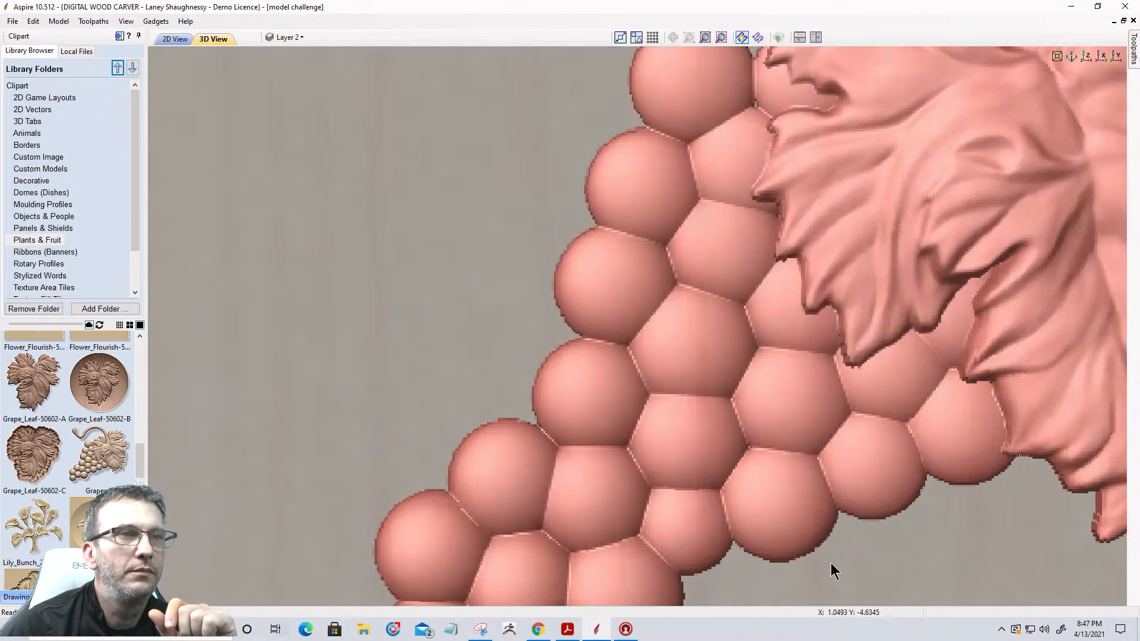
{"action": "left_click_drag", "start_coordinate": [831, 563], "coordinate": [651, 204]}
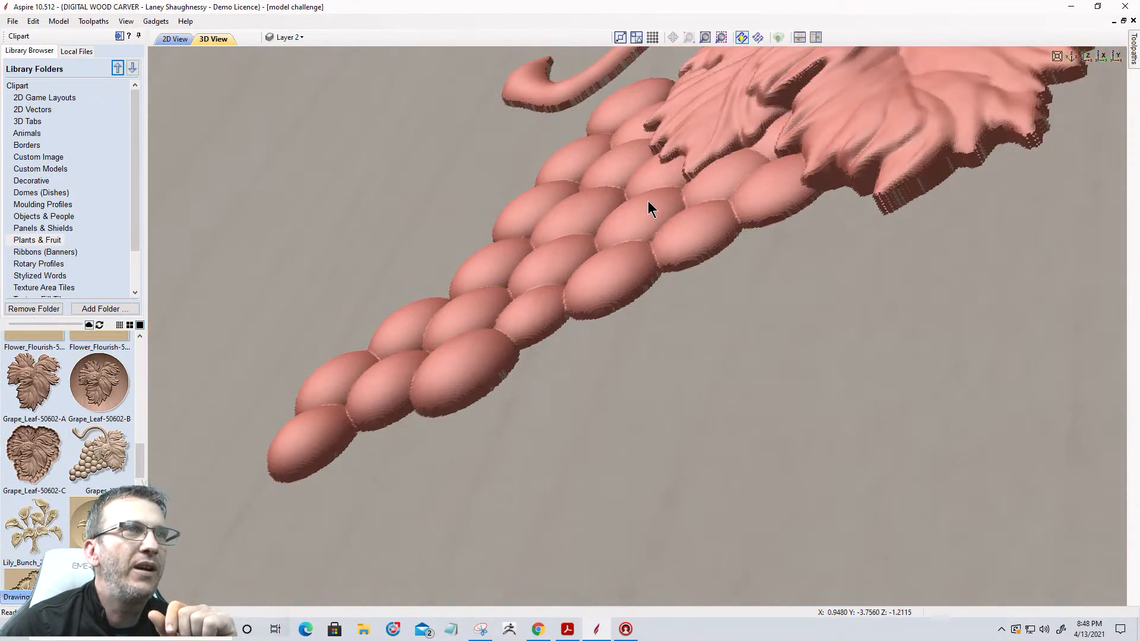
{"action": "left_click_drag", "start_coordinate": [750, 290], "coordinate": [772, 330]}
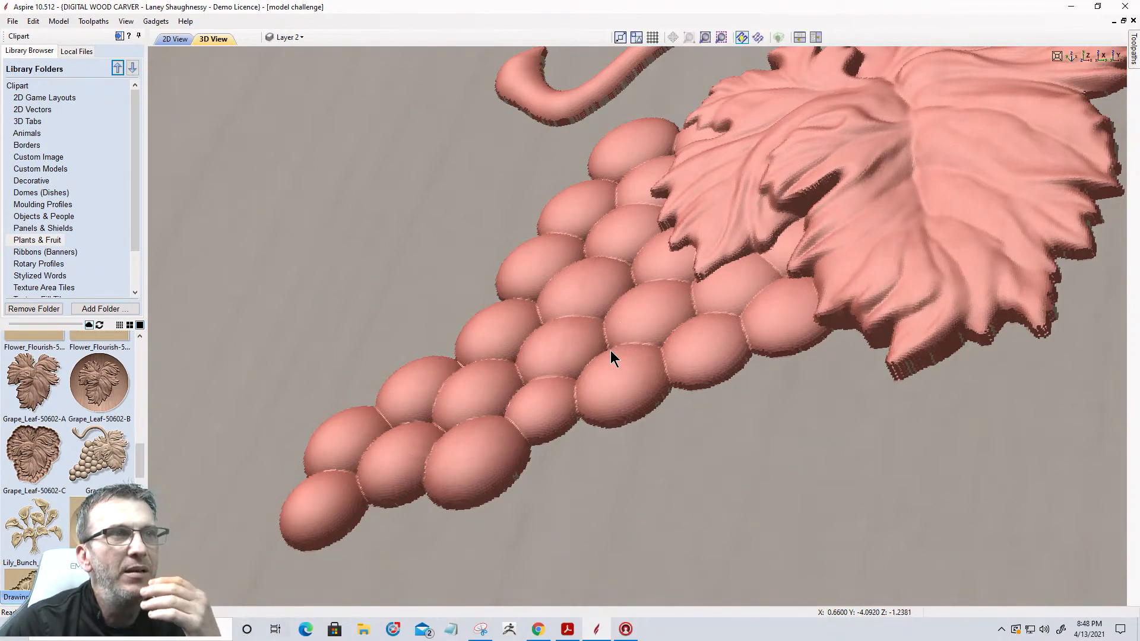
{"action": "left_click_drag", "start_coordinate": [764, 450], "coordinate": [930, 561]}
{"action": "middle_click_drag", "start_coordinate": [759, 371], "coordinate": [794, 199]}
{"action": "middle_click_drag", "start_coordinate": [671, 364], "coordinate": [600, 499]}
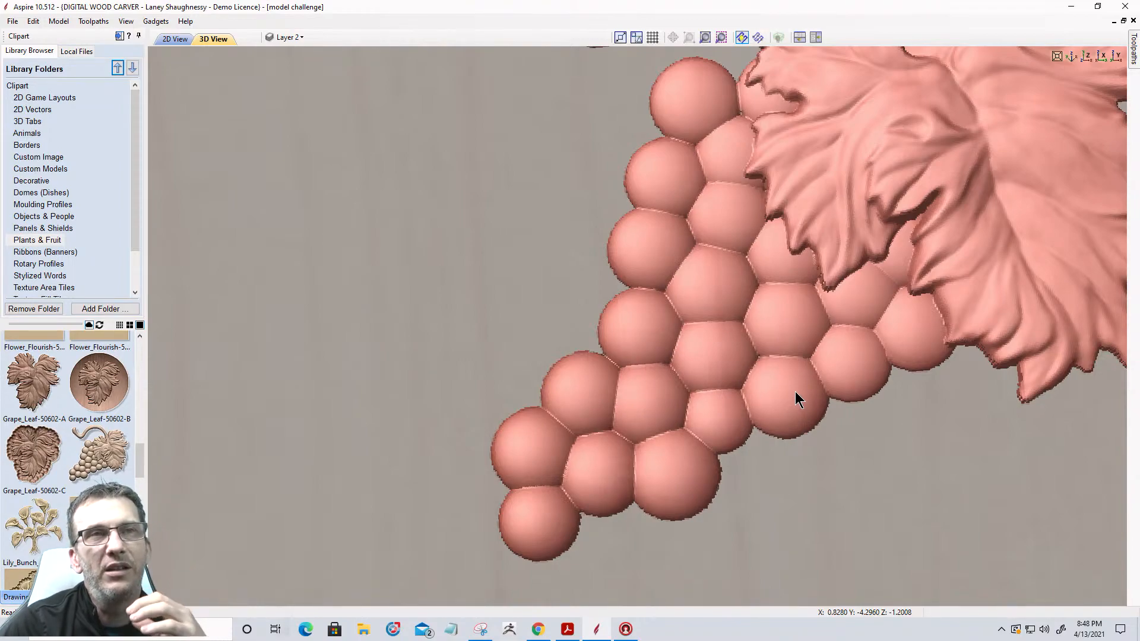
Delete the Grapes-X clipart group in the 2D view and show Component 12 again
{"action": "left_click", "coordinate": [175, 39]}
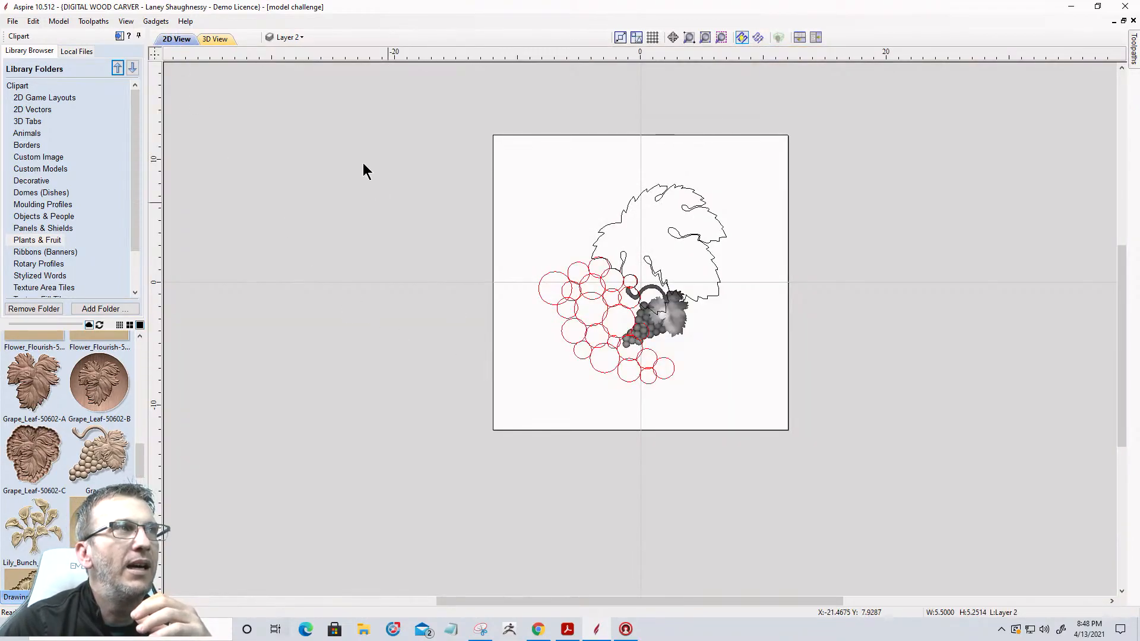
{"action": "left_click", "coordinate": [49, 597]}
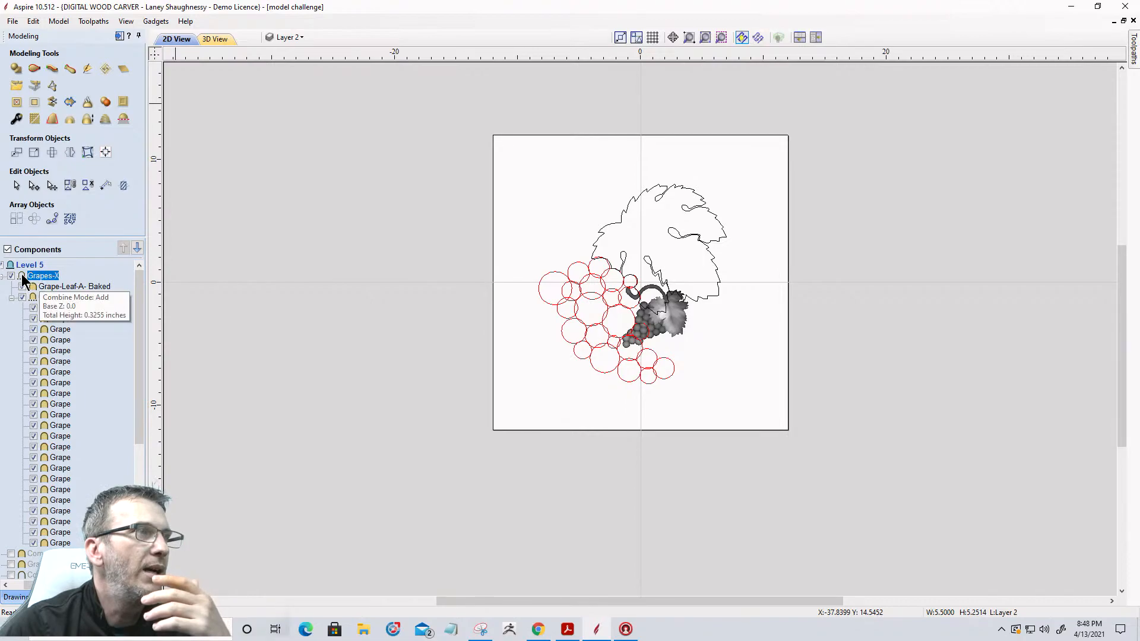
{"action": "right_click", "coordinate": [41, 276]}
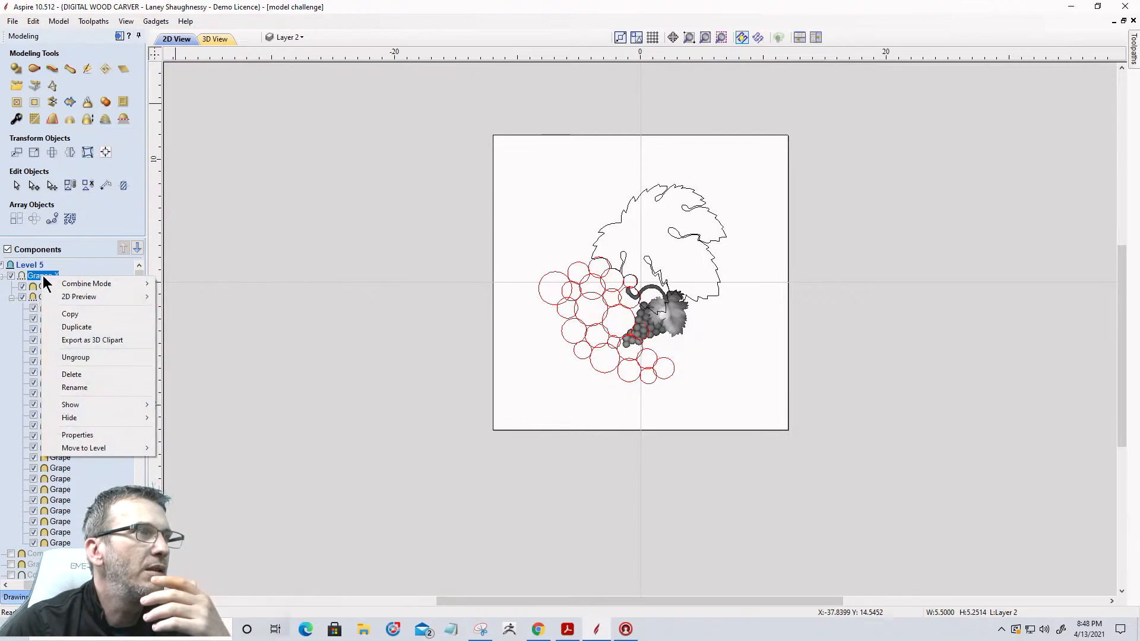
{"action": "left_click", "coordinate": [72, 375]}
{"action": "left_click", "coordinate": [10, 277]}
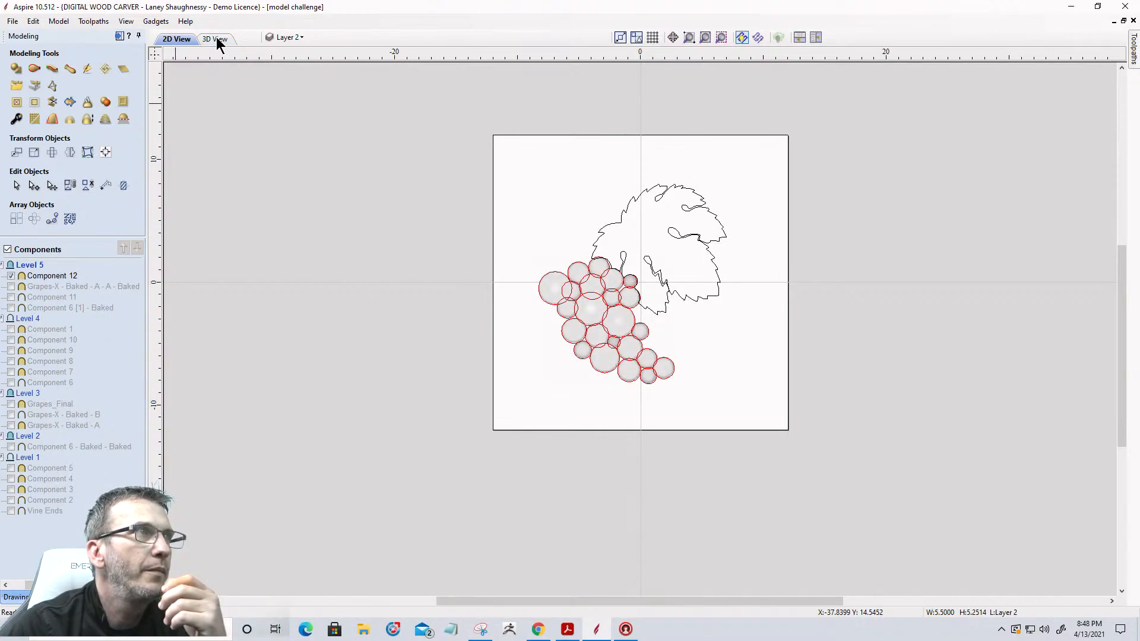
Examine the whole Component 12 grape cluster in 3D at a slight tilt to judge its dome heights
{"action": "left_click", "coordinate": [216, 38]}
{"action": "scroll", "coordinate": [881, 234], "scroll_direction": "down", "scroll_amount": 3}
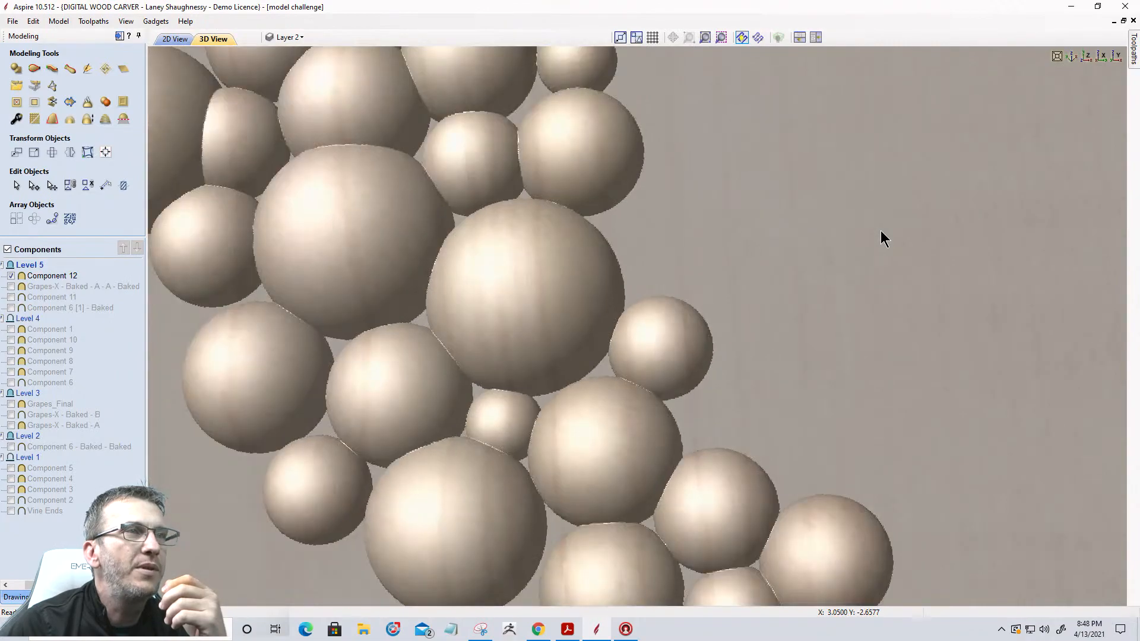
{"action": "scroll", "coordinate": [881, 232], "scroll_direction": "down", "scroll_amount": 3}
{"action": "left_click_drag", "start_coordinate": [552, 270], "coordinate": [742, 220]}
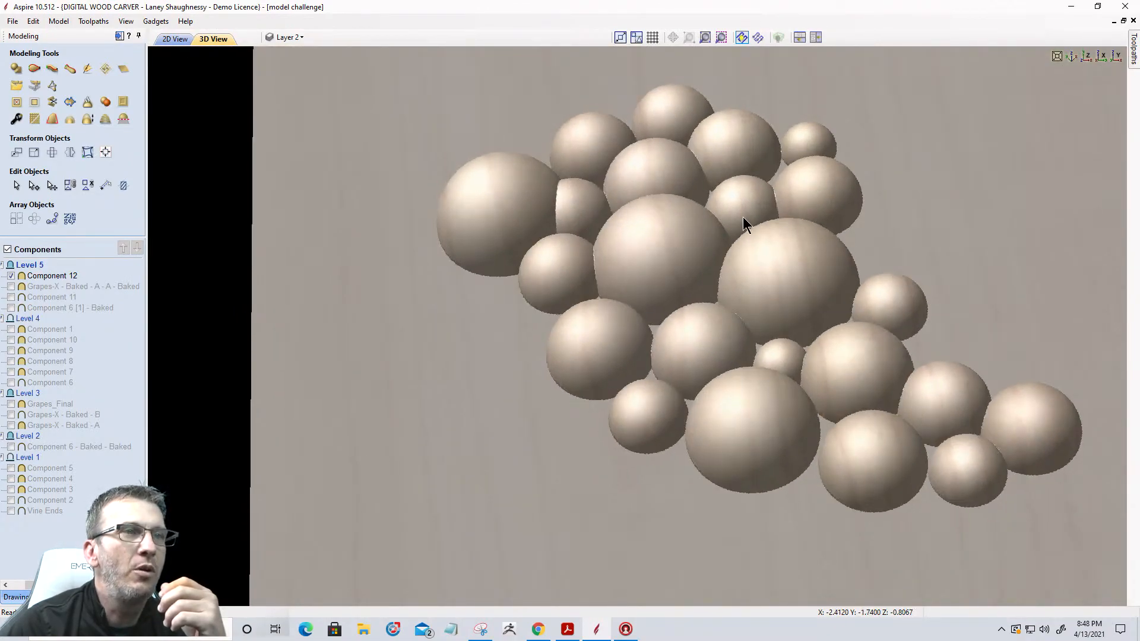
{"action": "left_click_drag", "start_coordinate": [709, 405], "coordinate": [680, 411]}
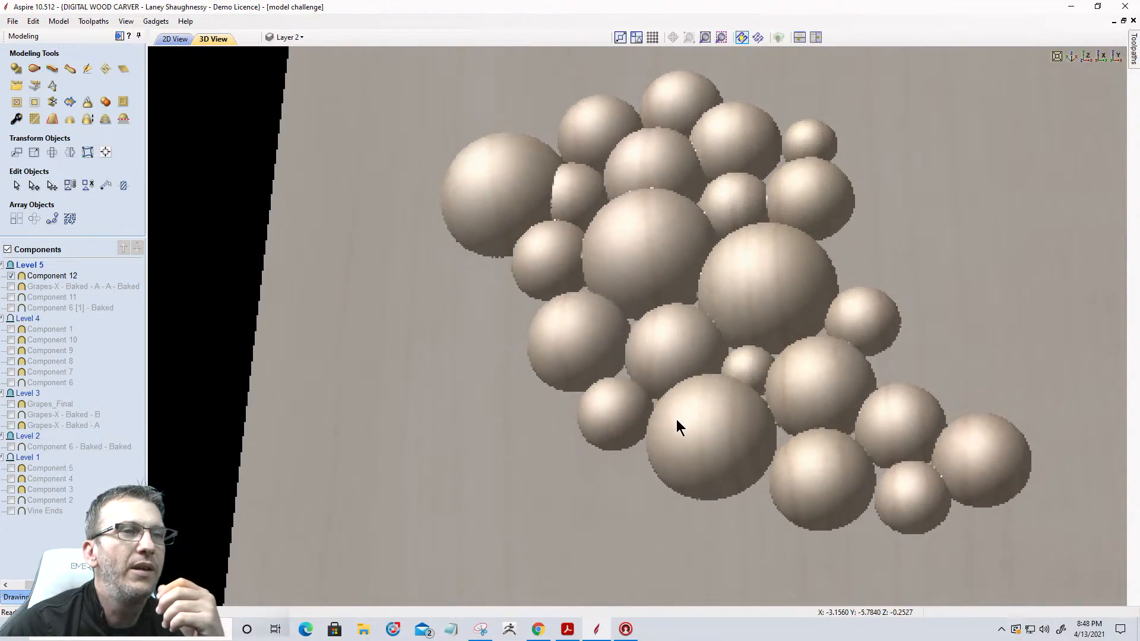
Set the shape height of Component 12 to 0.75 inches and check the flattened grapes in the 3D and 2D views
{"action": "left_click", "coordinate": [42, 277]}
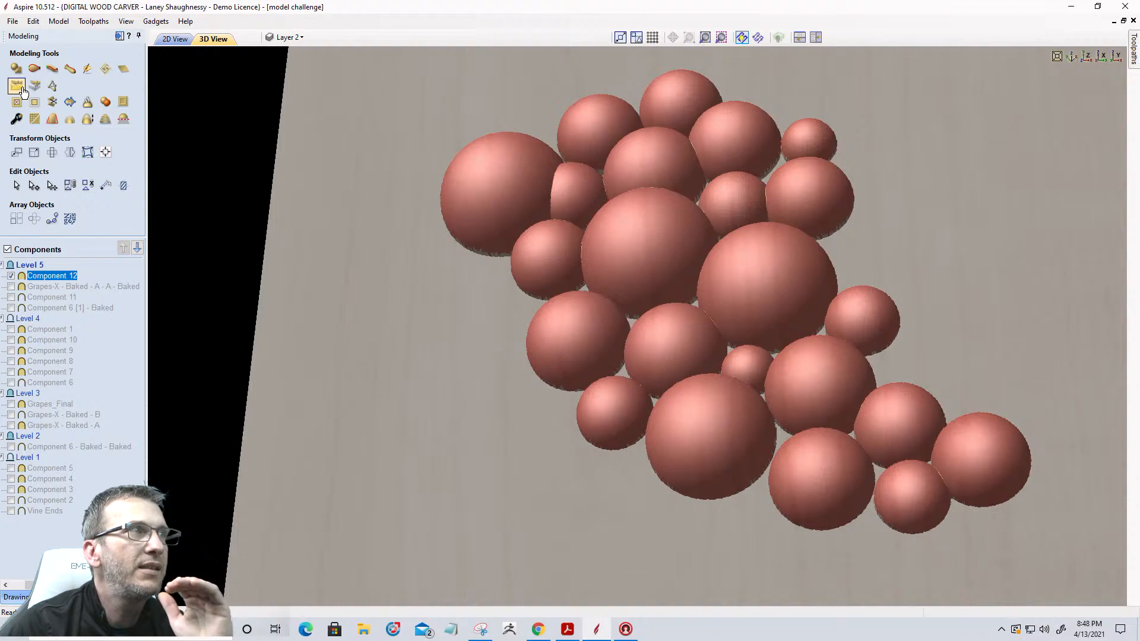
{"action": "left_click", "coordinate": [16, 119]}
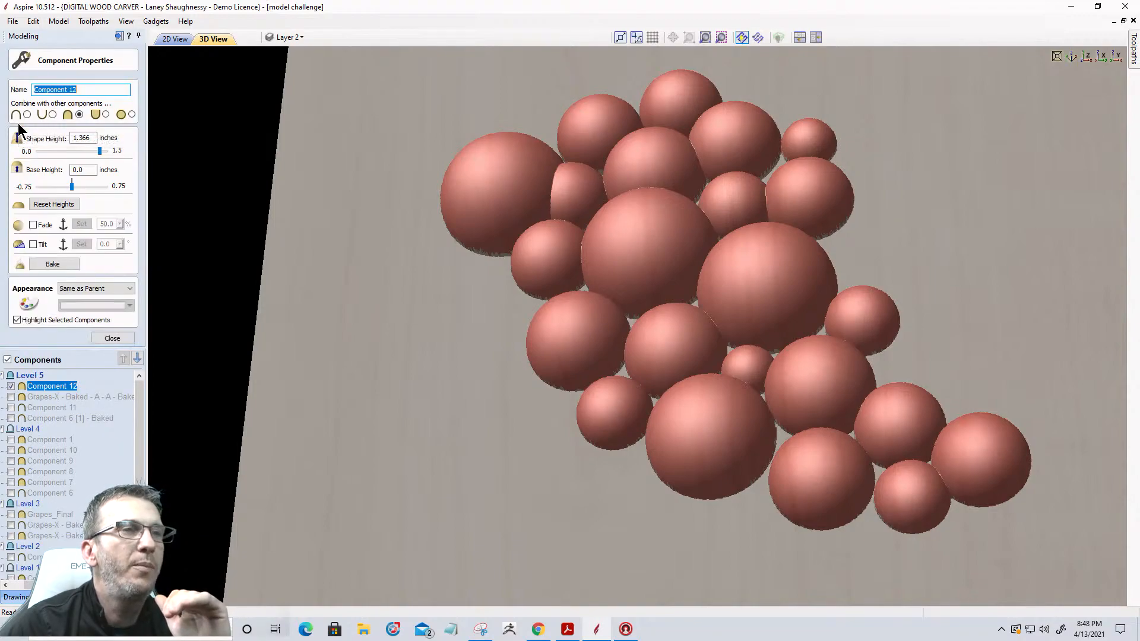
{"action": "left_click_drag", "start_coordinate": [88, 137], "coordinate": [80, 140]}
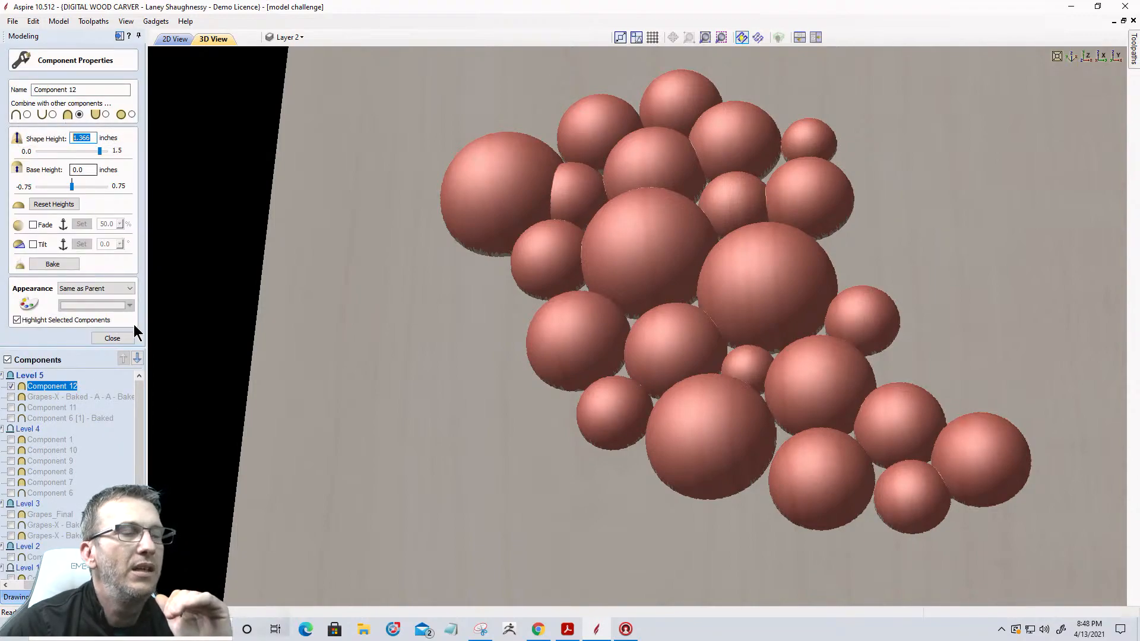
{"action": "type", "text": ".75"}
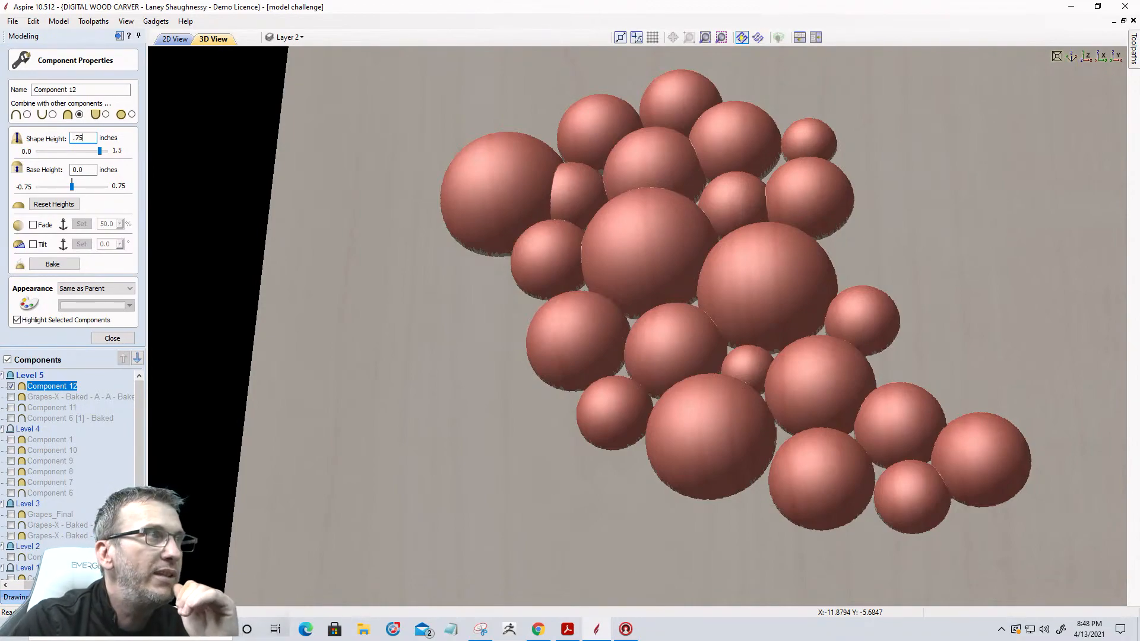
{"action": "key", "text": "Return"}
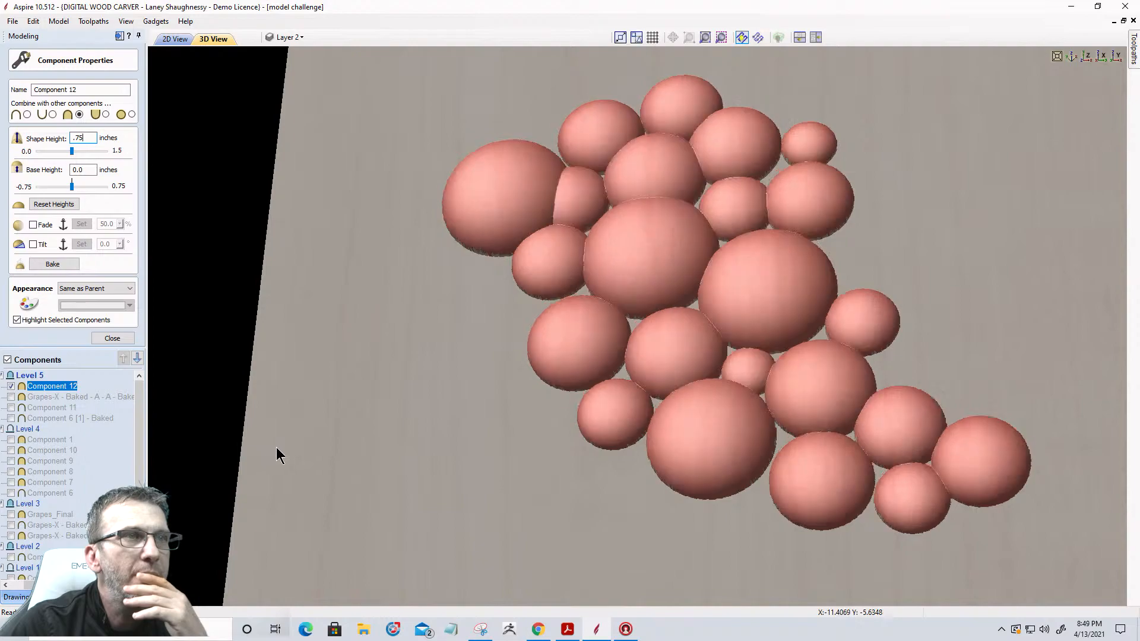
{"action": "left_click_drag", "start_coordinate": [525, 369], "coordinate": [507, 397]}
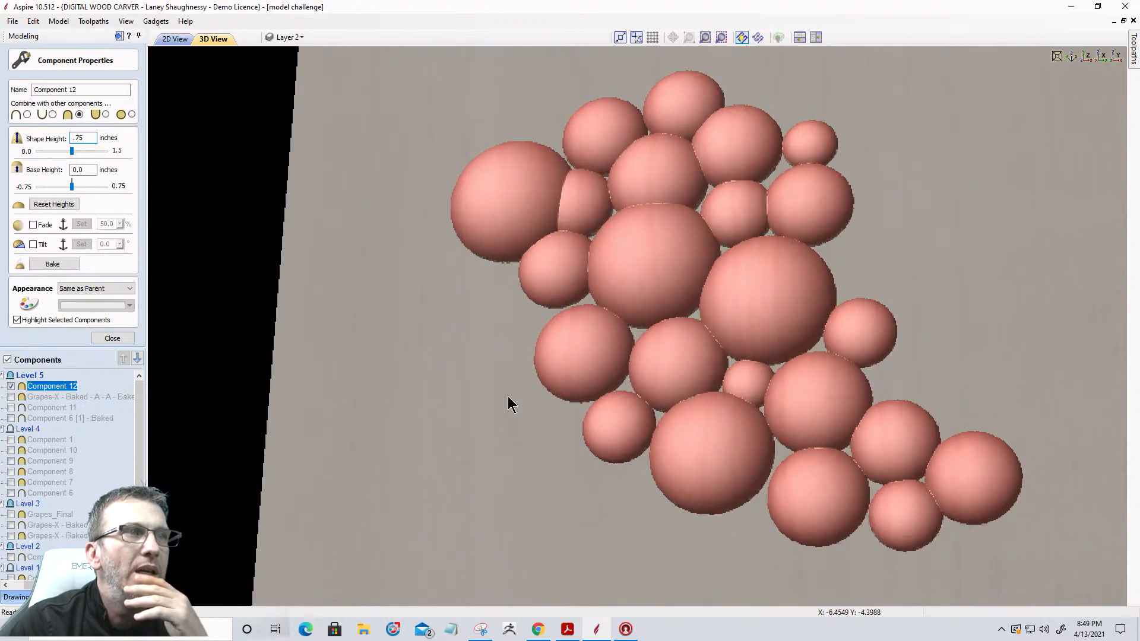
{"action": "left_click", "coordinate": [176, 39]}
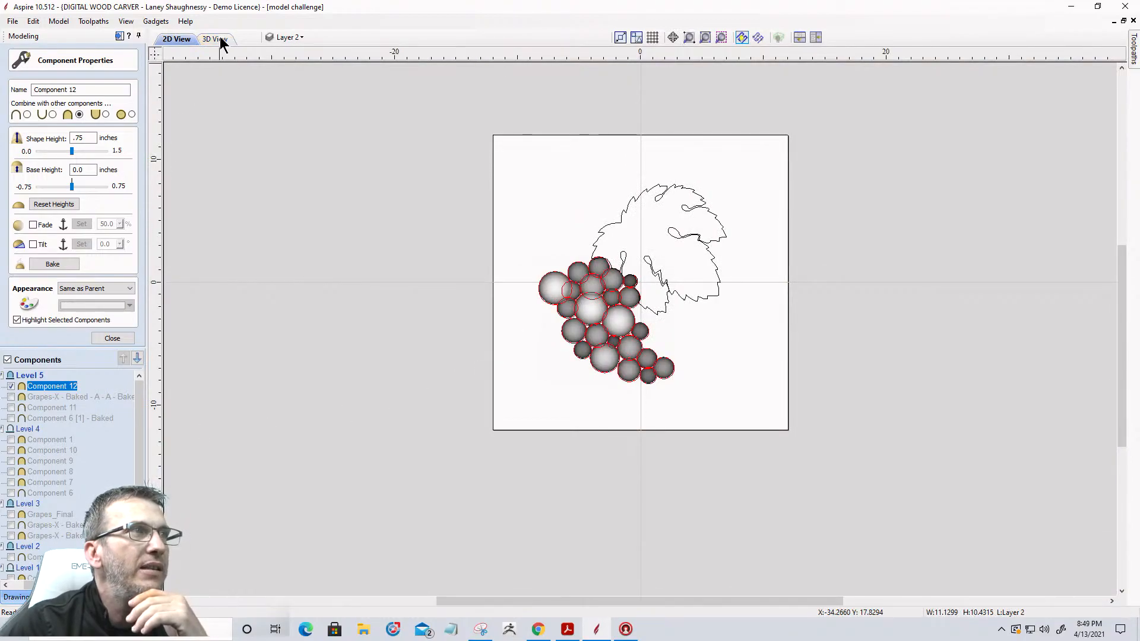
{"action": "key", "text": "F3"}
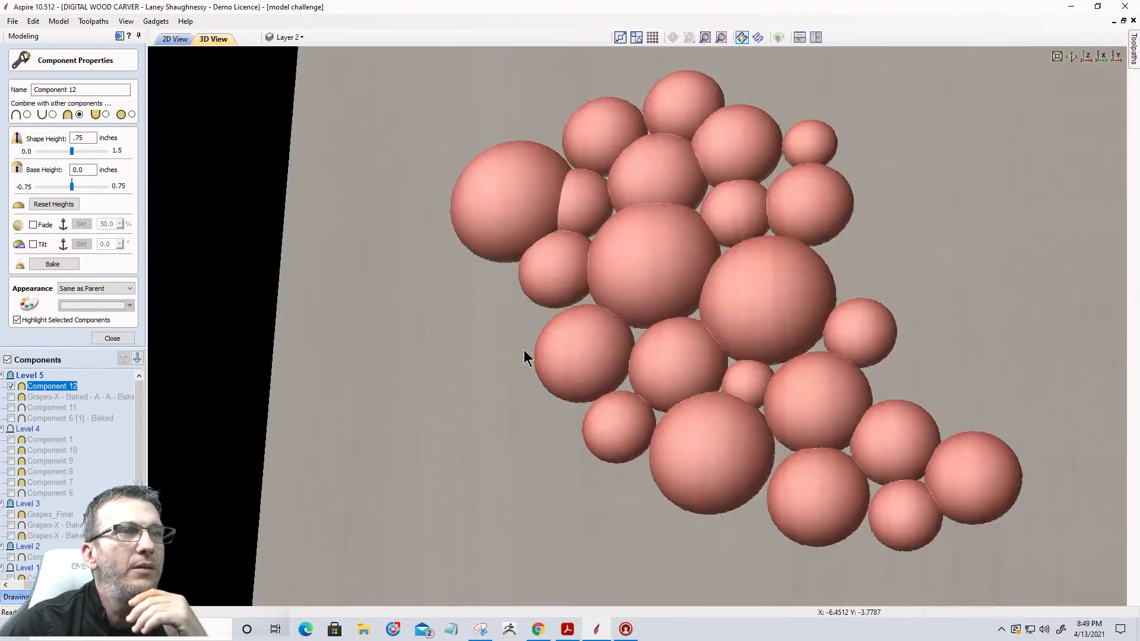
Show the Grapes-X - Baked - A - A - Baked leaf and the Component 6 [1] - Baked vine together with the grapes, leaving Component 11 hidden
{"action": "left_click", "coordinate": [11, 398]}
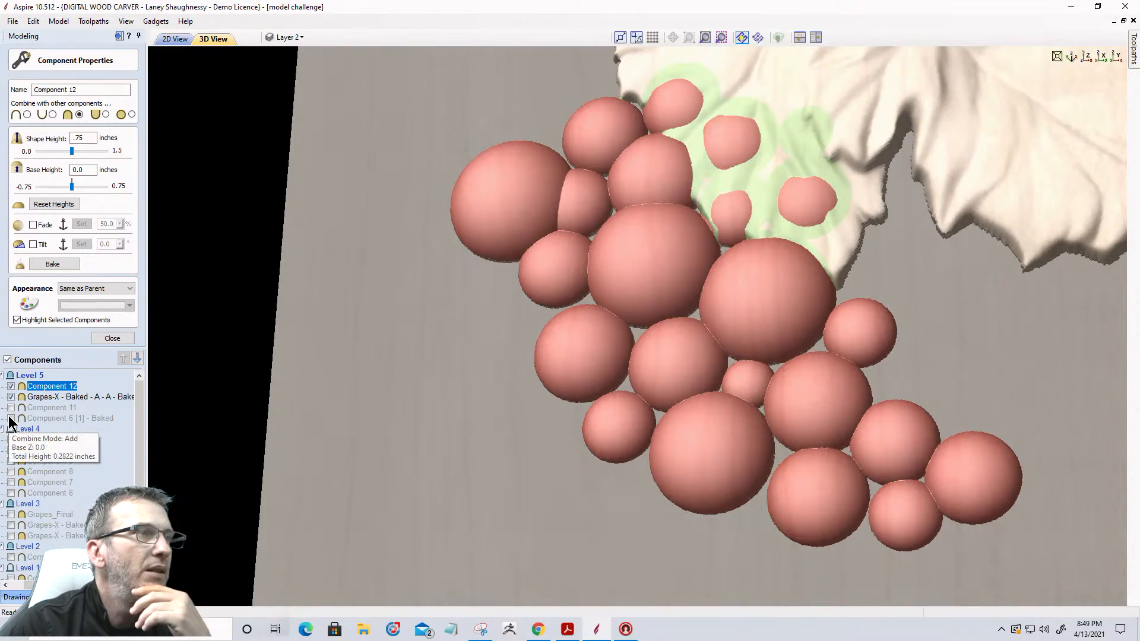
{"action": "left_click", "coordinate": [11, 408]}
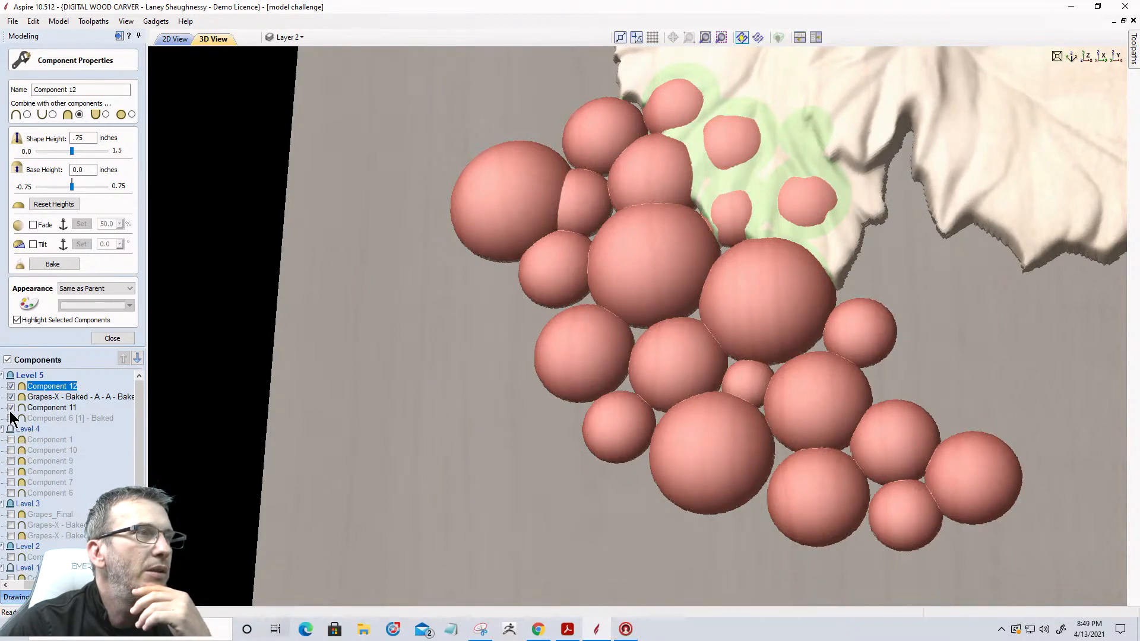
{"action": "left_click", "coordinate": [11, 418]}
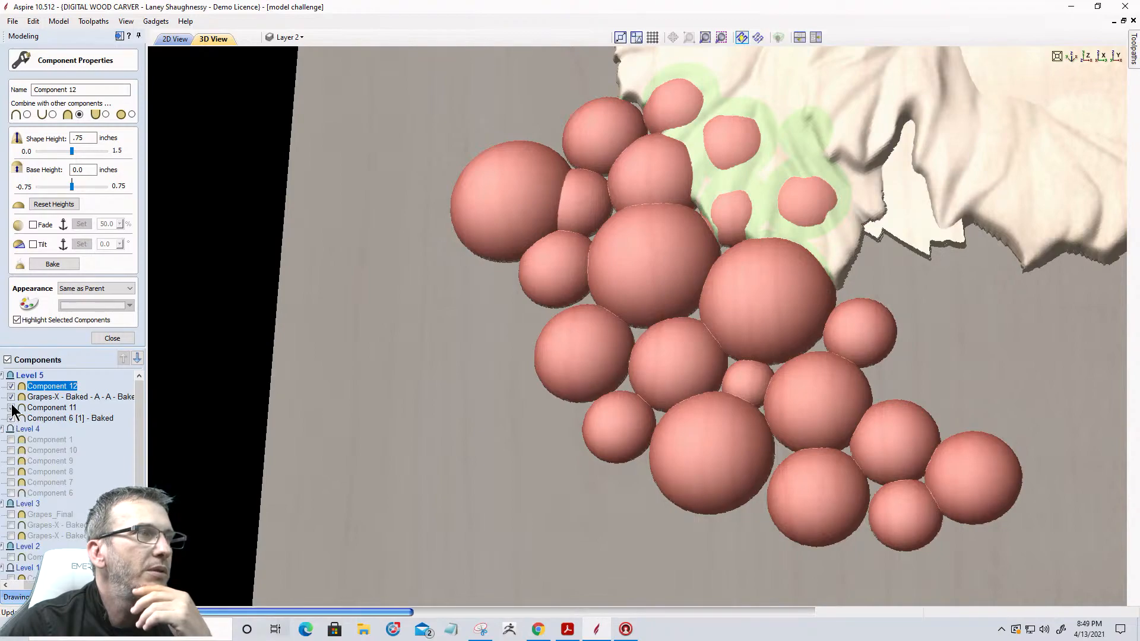
{"action": "left_click", "coordinate": [10, 408]}
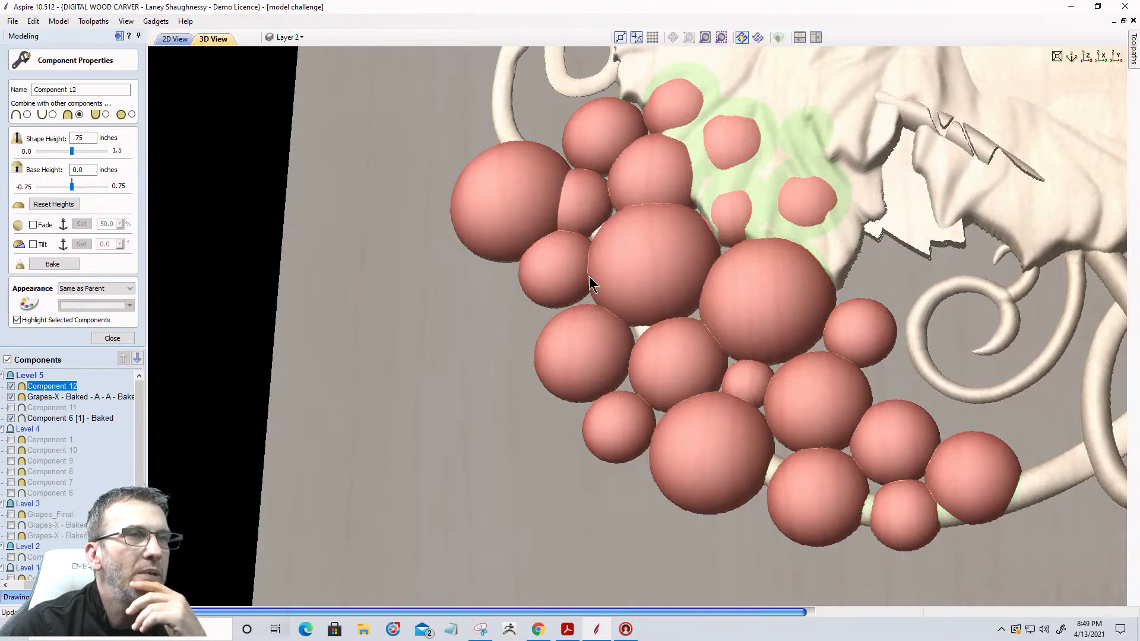
{"action": "scroll", "coordinate": [673, 314], "scroll_direction": "down", "scroll_amount": 3}
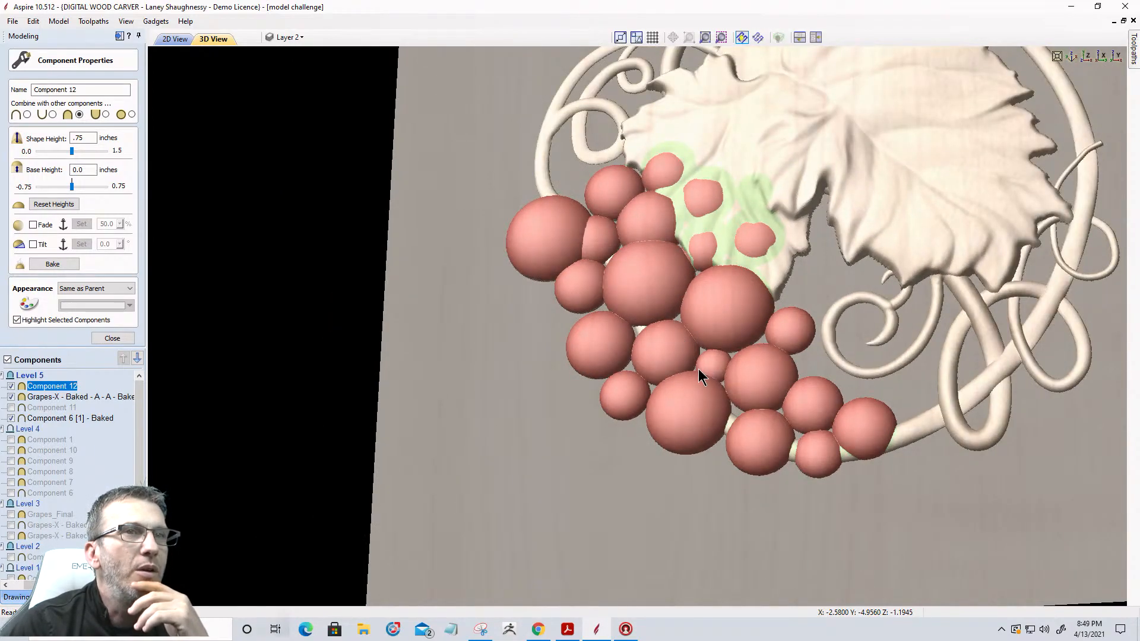
{"action": "left_click_drag", "start_coordinate": [689, 391], "coordinate": [724, 445]}
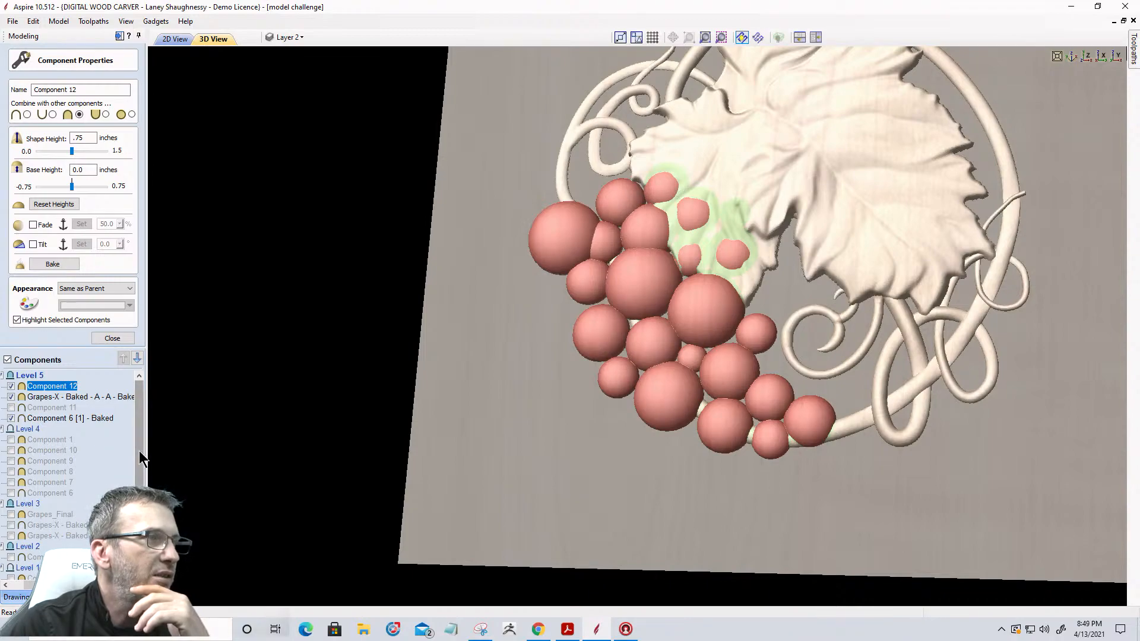
Show Component 8 and Component 10 in Level 4 and check them with the grapes, leaf and vine from above
{"action": "scroll", "coordinate": [140, 451], "scroll_direction": "down", "scroll_amount": 2}
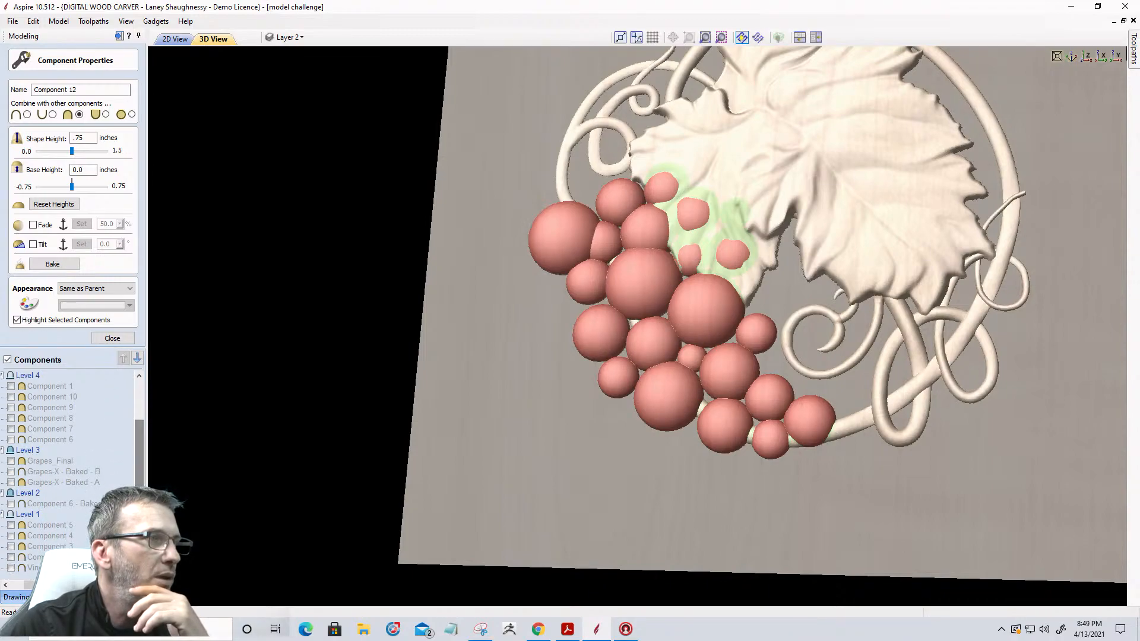
{"action": "left_click_drag", "start_coordinate": [66, 585], "coordinate": [51, 586]}
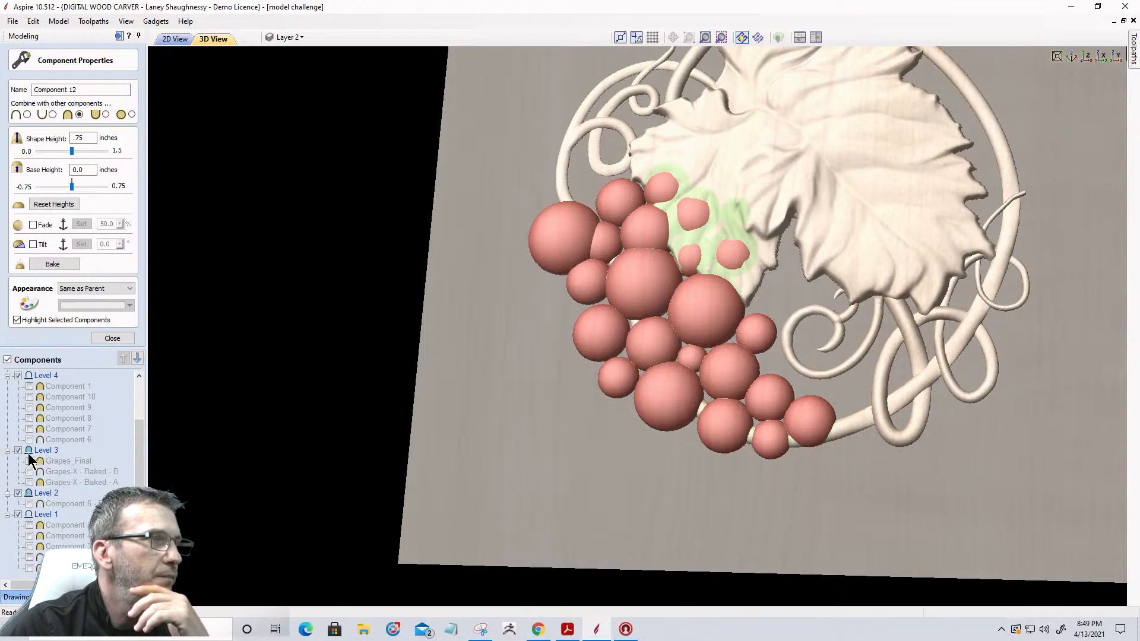
{"action": "left_click", "coordinate": [29, 419]}
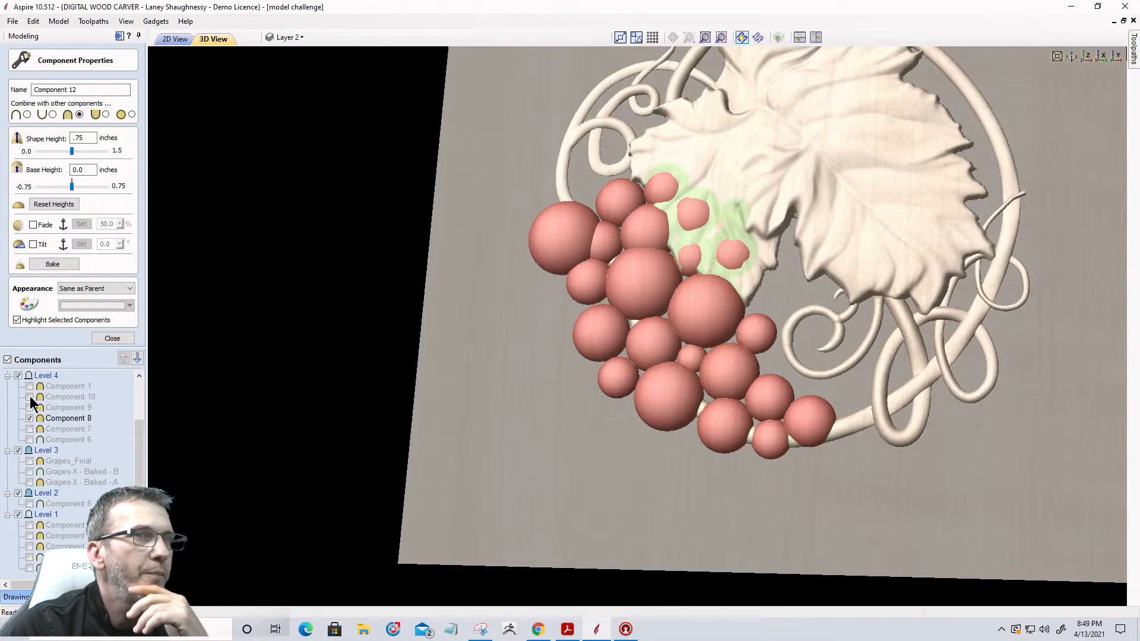
{"action": "left_click", "coordinate": [29, 397]}
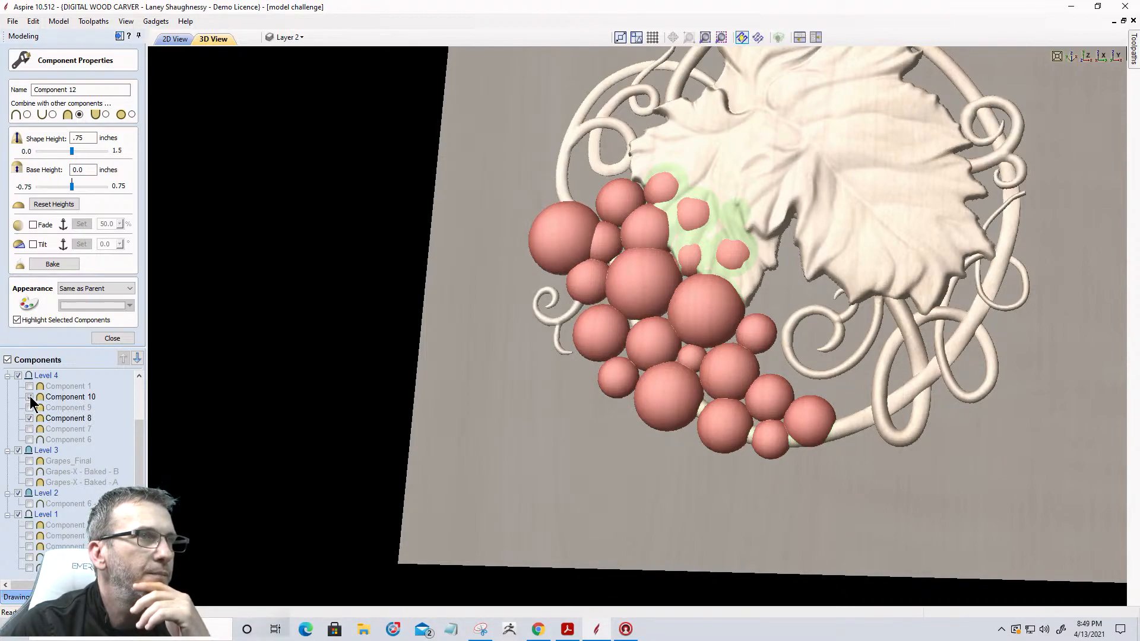
{"action": "left_click_drag", "start_coordinate": [849, 297], "coordinate": [416, 305]}
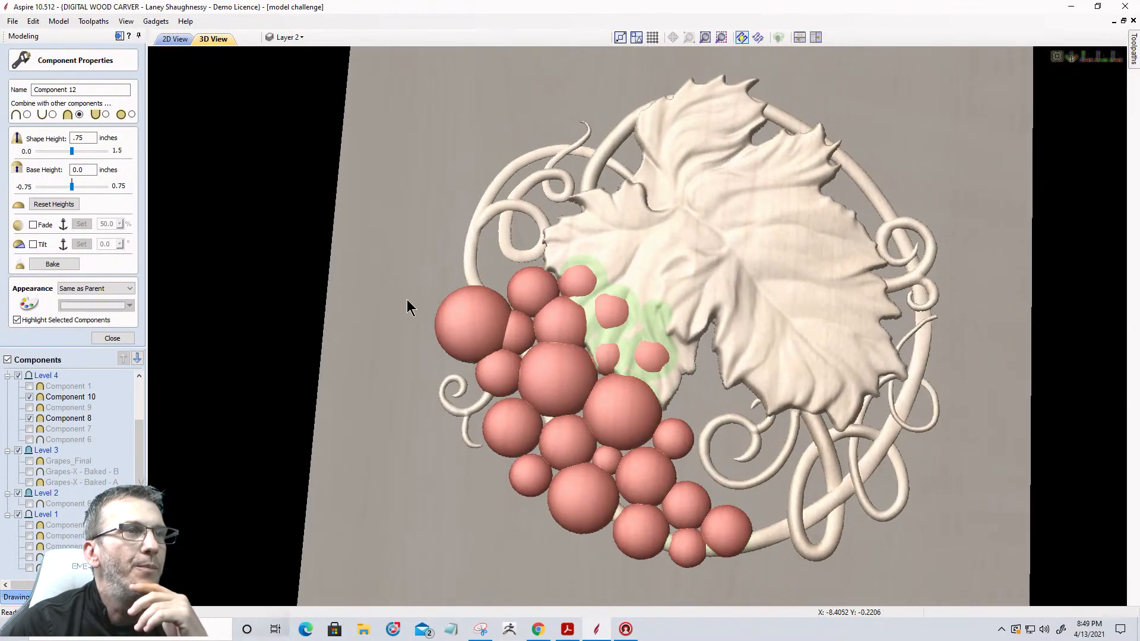
{"action": "scroll", "coordinate": [416, 304], "scroll_direction": "up", "scroll_amount": 2}
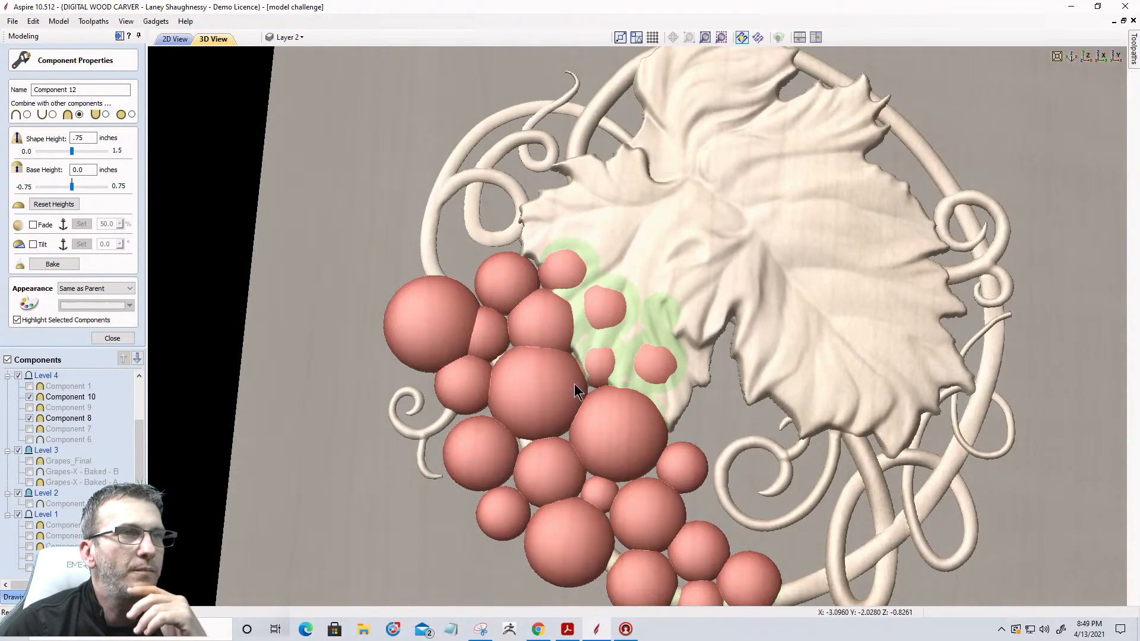
{"action": "scroll", "coordinate": [717, 367], "scroll_direction": "down", "scroll_amount": 3}
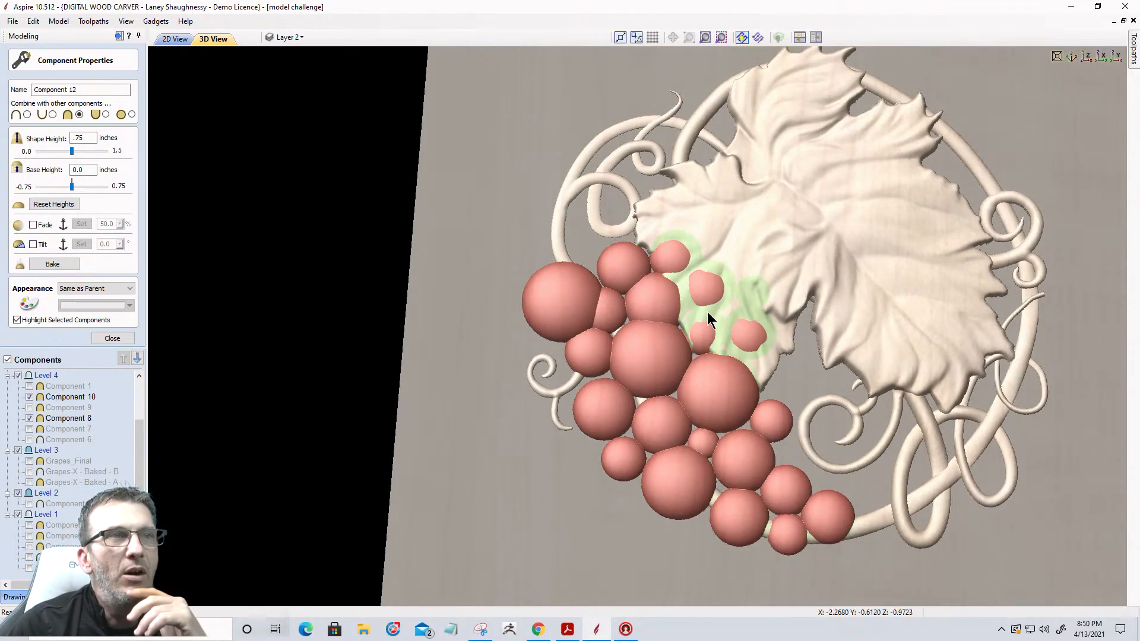
{"action": "scroll", "coordinate": [708, 337], "scroll_direction": "up", "scroll_amount": 3}
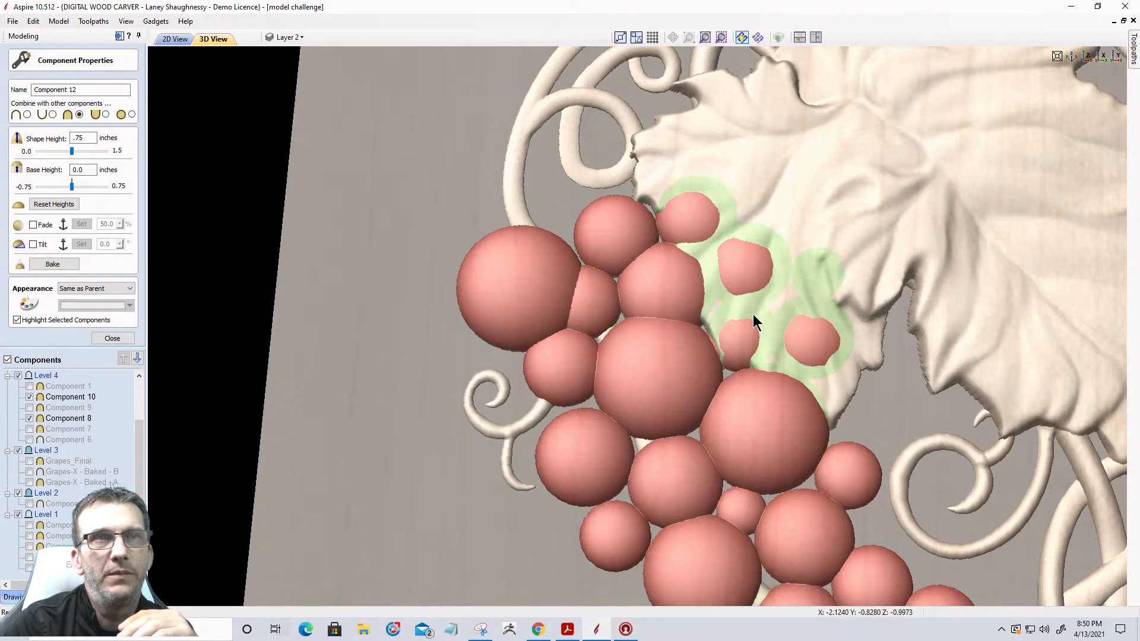
{"action": "scroll", "coordinate": [670, 252], "scroll_direction": "down", "scroll_amount": 4}
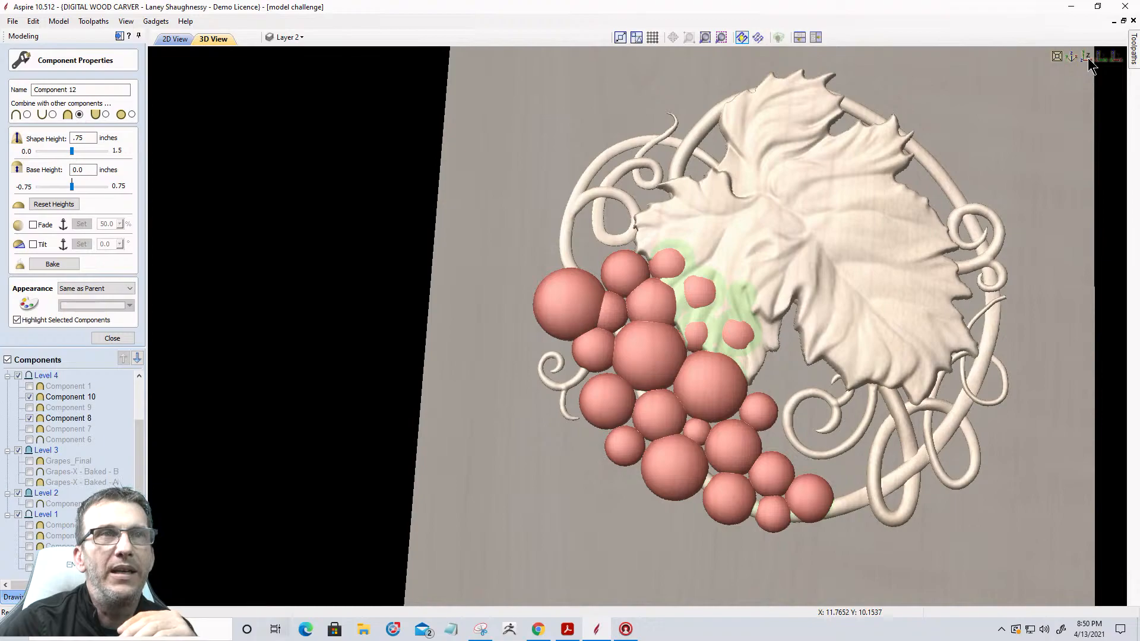
{"action": "left_click", "coordinate": [1087, 58]}
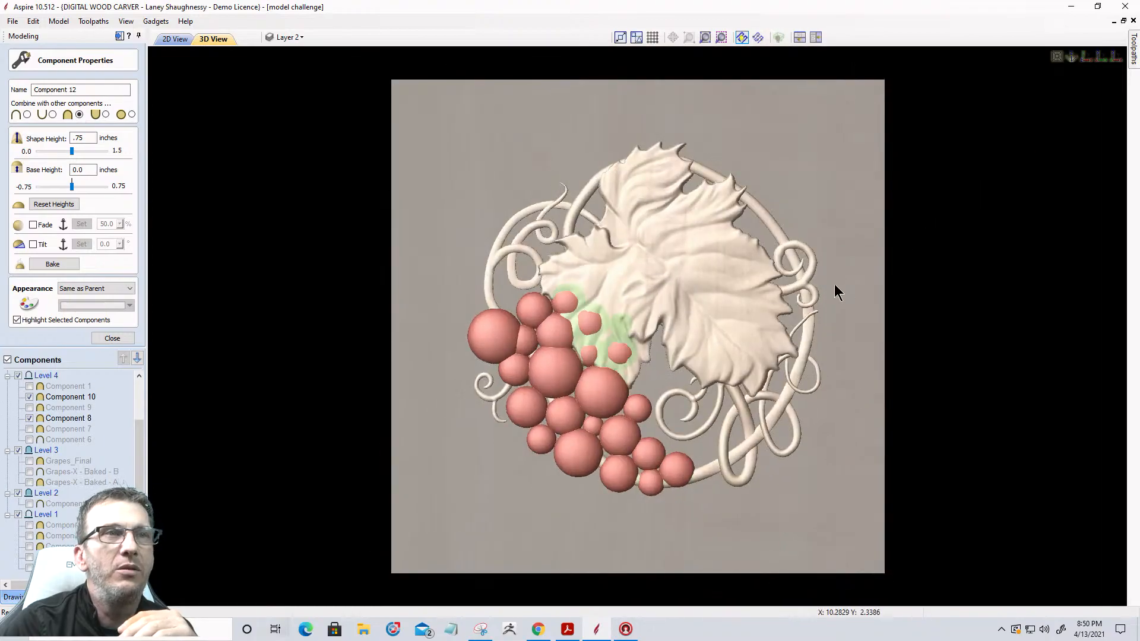
Open the on-model component properties for the grape leaf in the 3D view and close the docked Component Properties form
{"action": "left_click", "coordinate": [671, 272]}
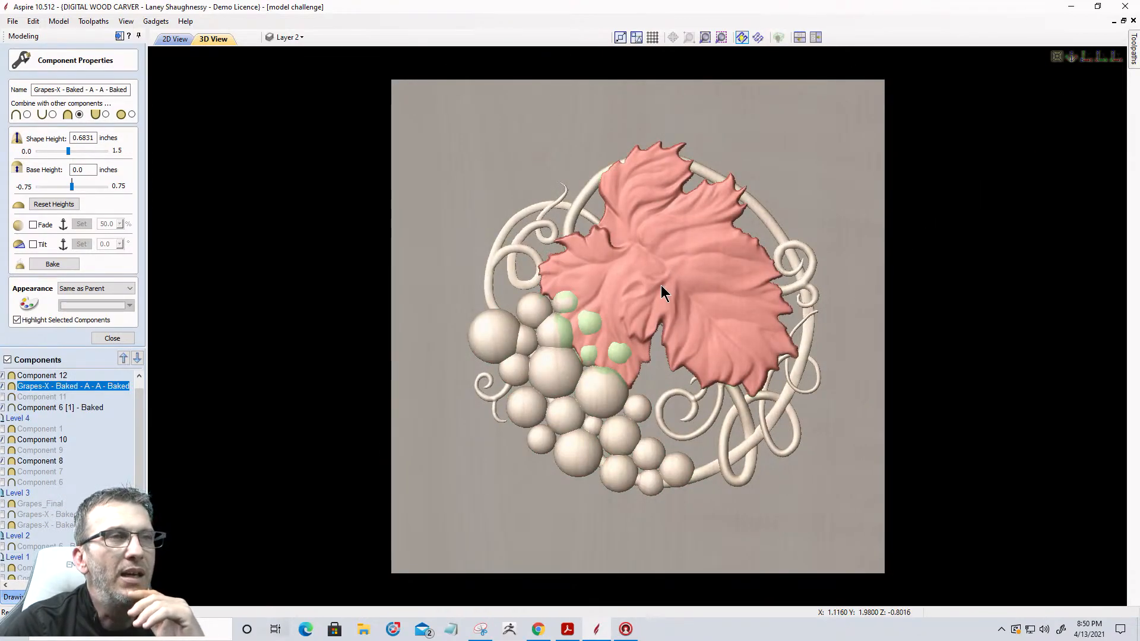
{"action": "scroll", "coordinate": [662, 286], "scroll_direction": "up", "scroll_amount": 1}
{"action": "left_click", "coordinate": [667, 279]}
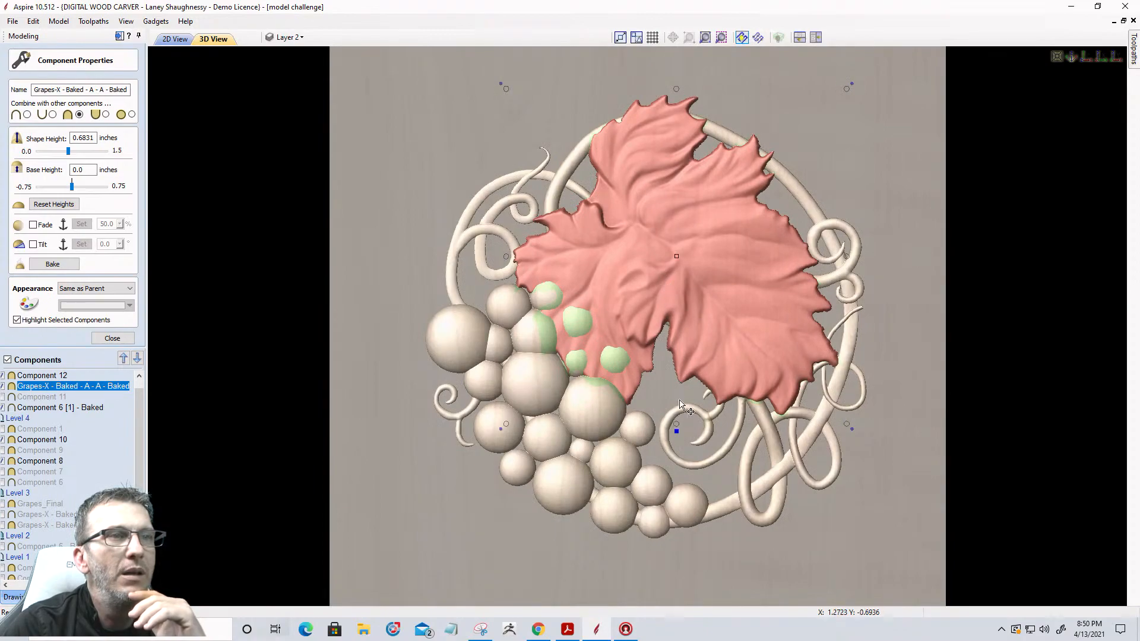
{"action": "right_click", "coordinate": [679, 438]}
{"action": "left_click_drag", "start_coordinate": [713, 442], "coordinate": [941, 156]}
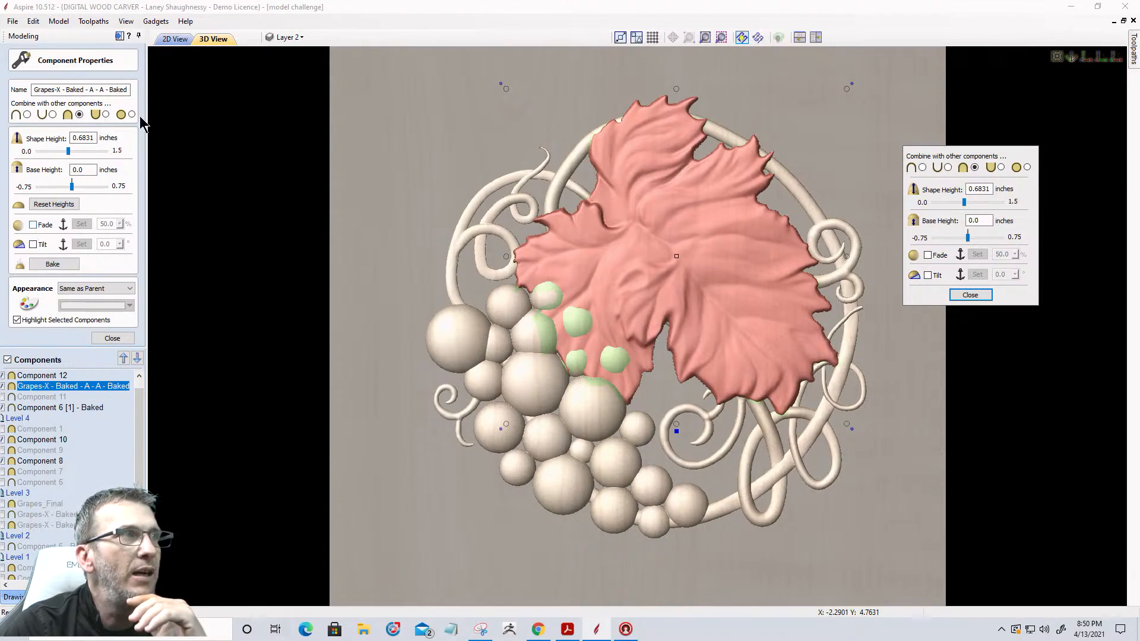
{"action": "left_click", "coordinate": [171, 39]}
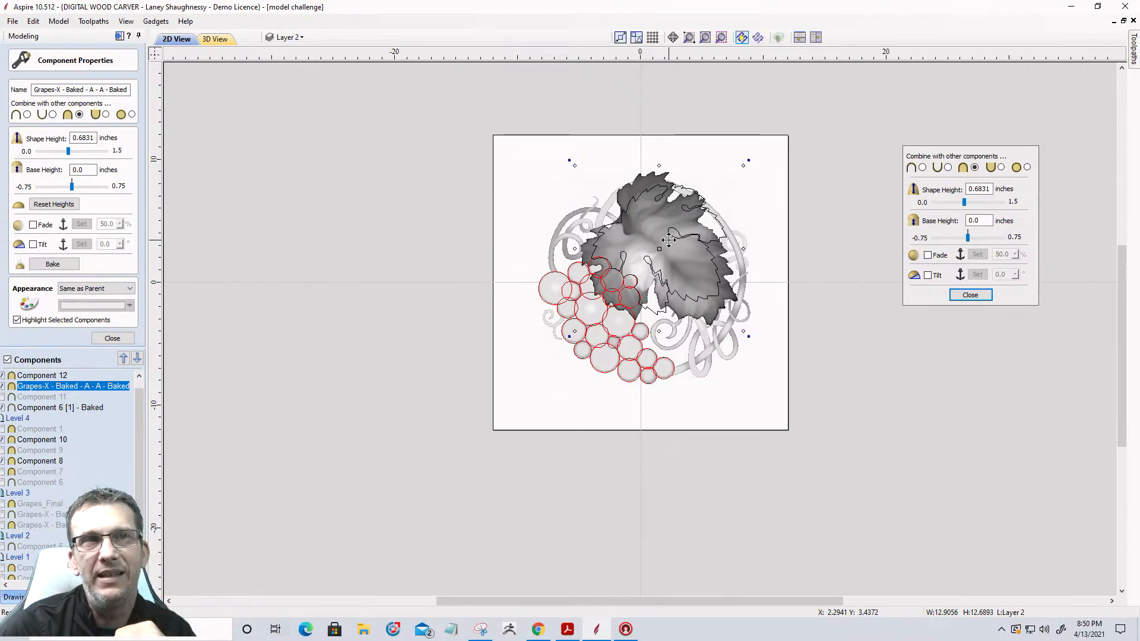
{"action": "left_click", "coordinate": [215, 40]}
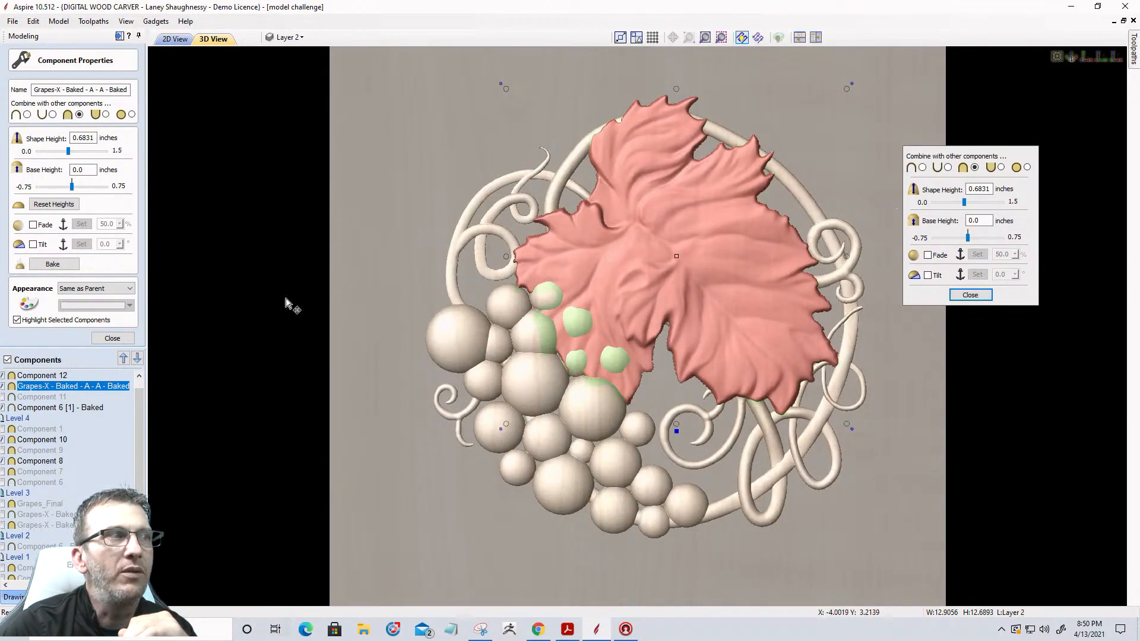
{"action": "left_click", "coordinate": [112, 338]}
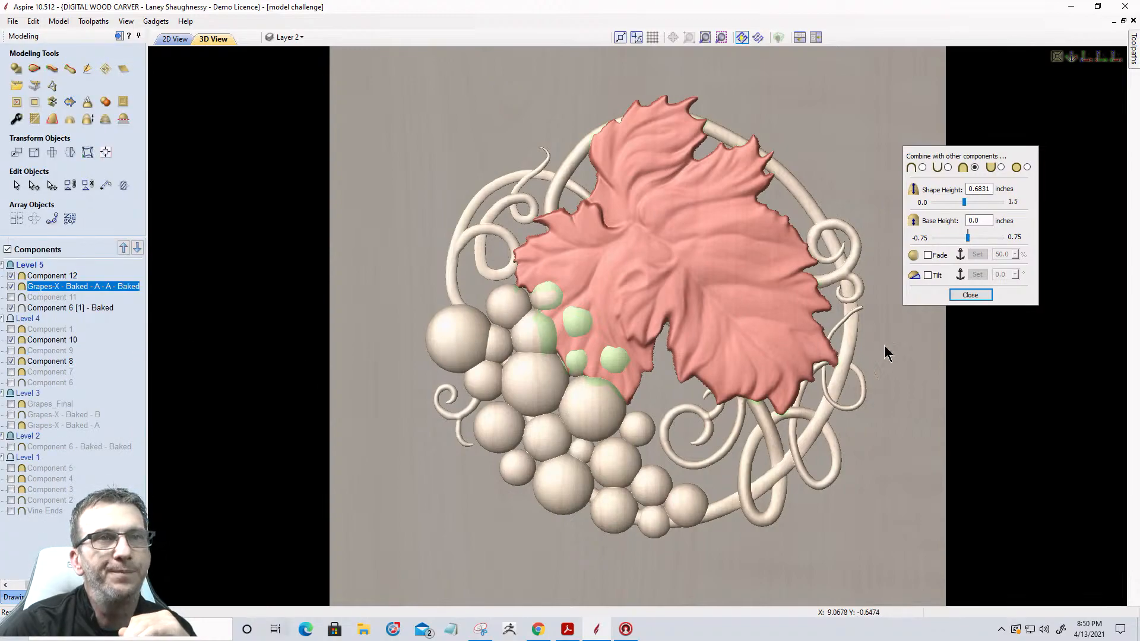
Enable Fade on the leaf, anchoring it from the leaf's upper-right tip to the area where the grapes overlap it
{"action": "left_click", "coordinate": [976, 256]}
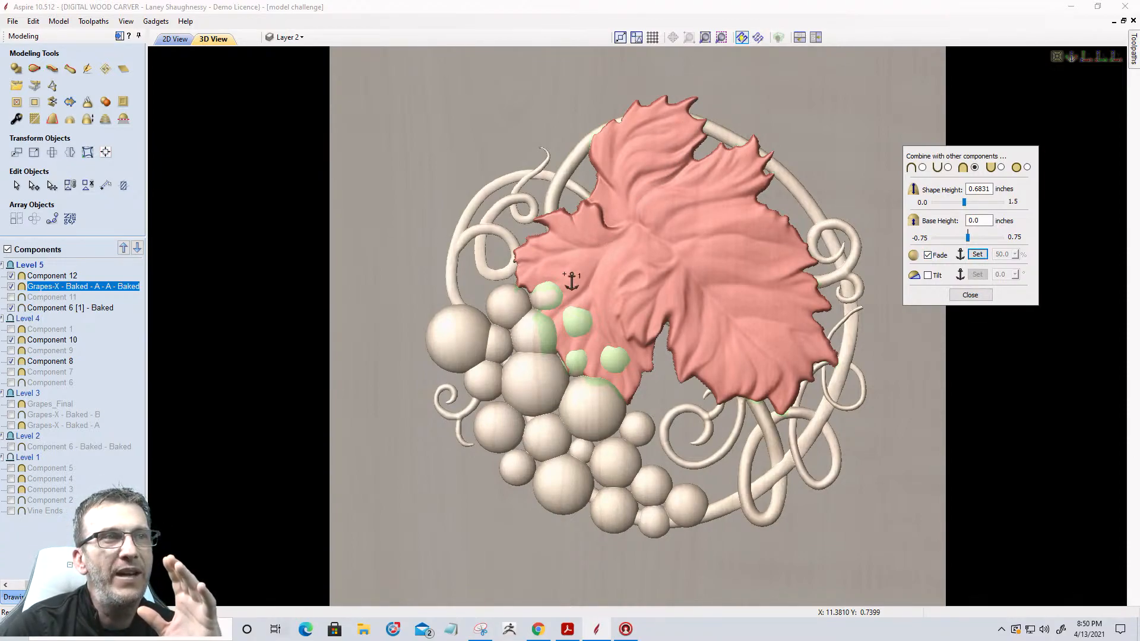
{"action": "left_click", "coordinate": [760, 121]}
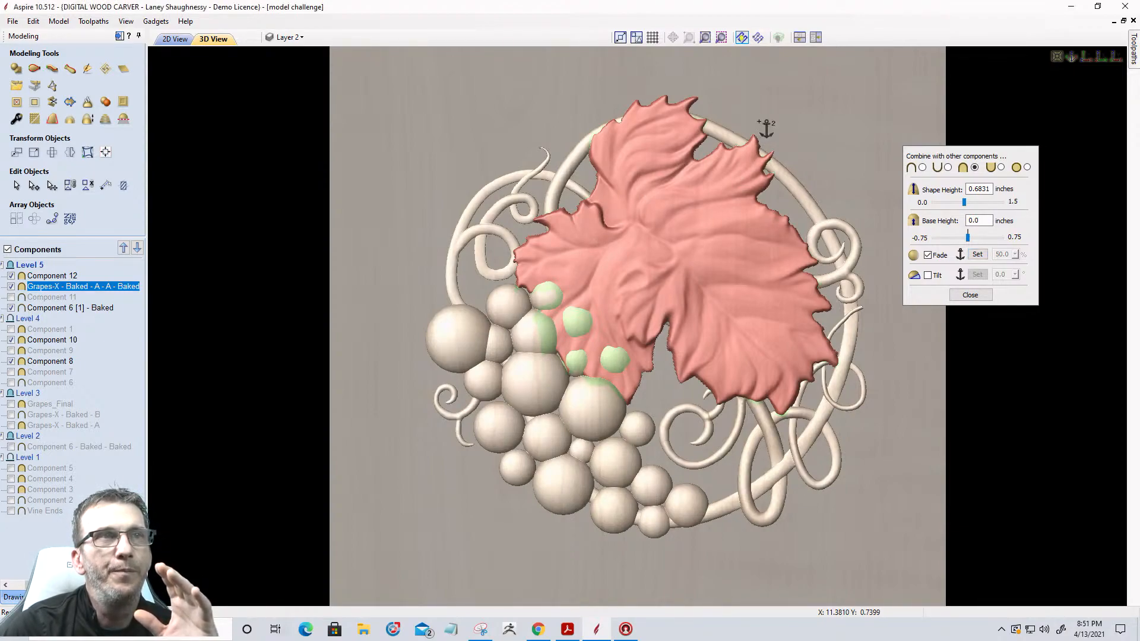
{"action": "left_click", "coordinate": [561, 342]}
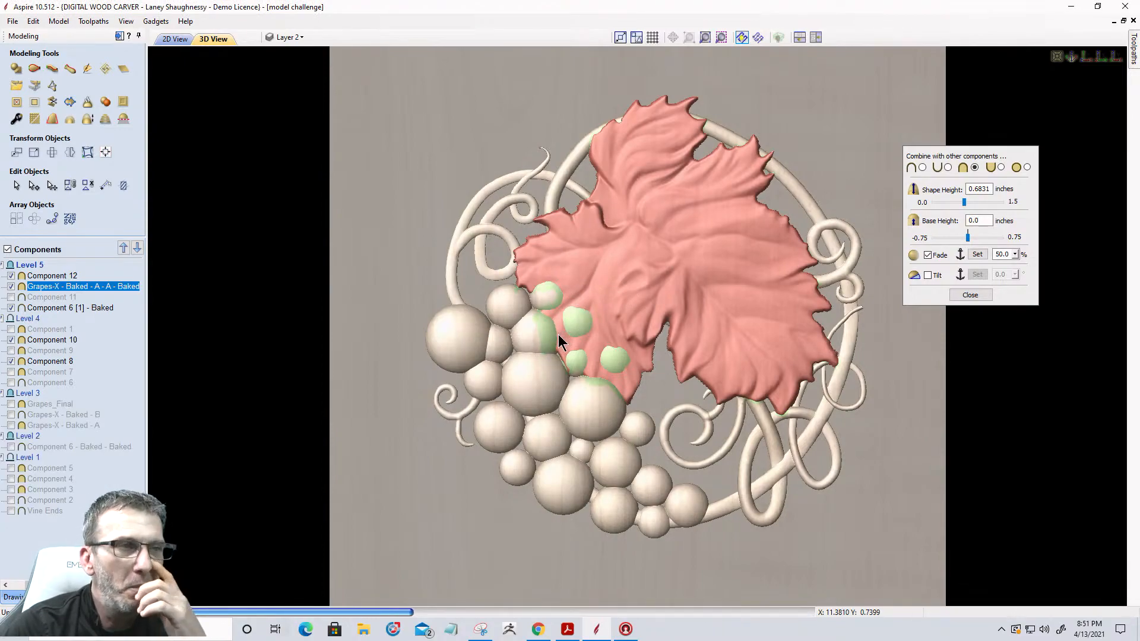
Set the leaf's fade strength to 38%
{"action": "left_click", "coordinate": [1016, 254]}
{"action": "left_click_drag", "start_coordinate": [1019, 266], "coordinate": [1032, 272]}
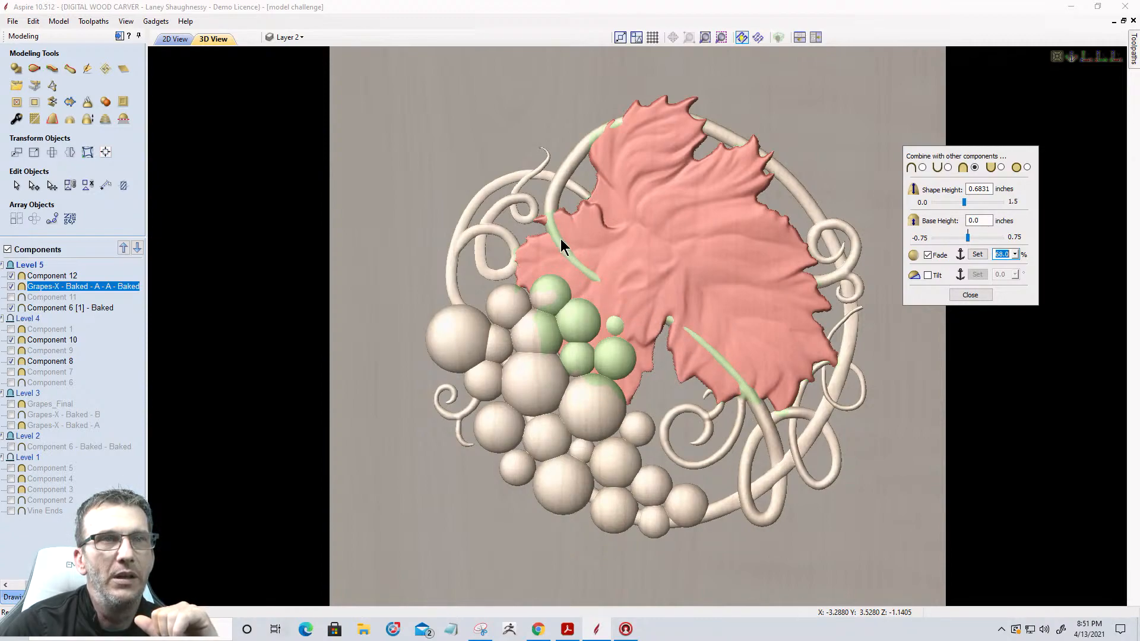
{"action": "left_click", "coordinate": [1015, 255]}
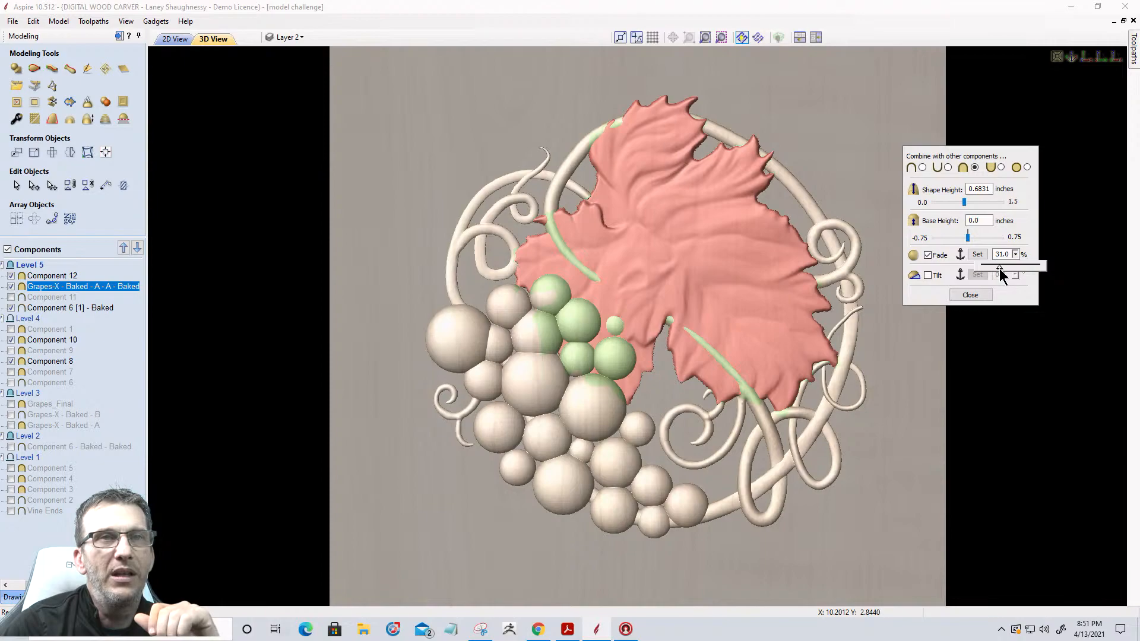
{"action": "left_click", "coordinate": [1004, 270]}
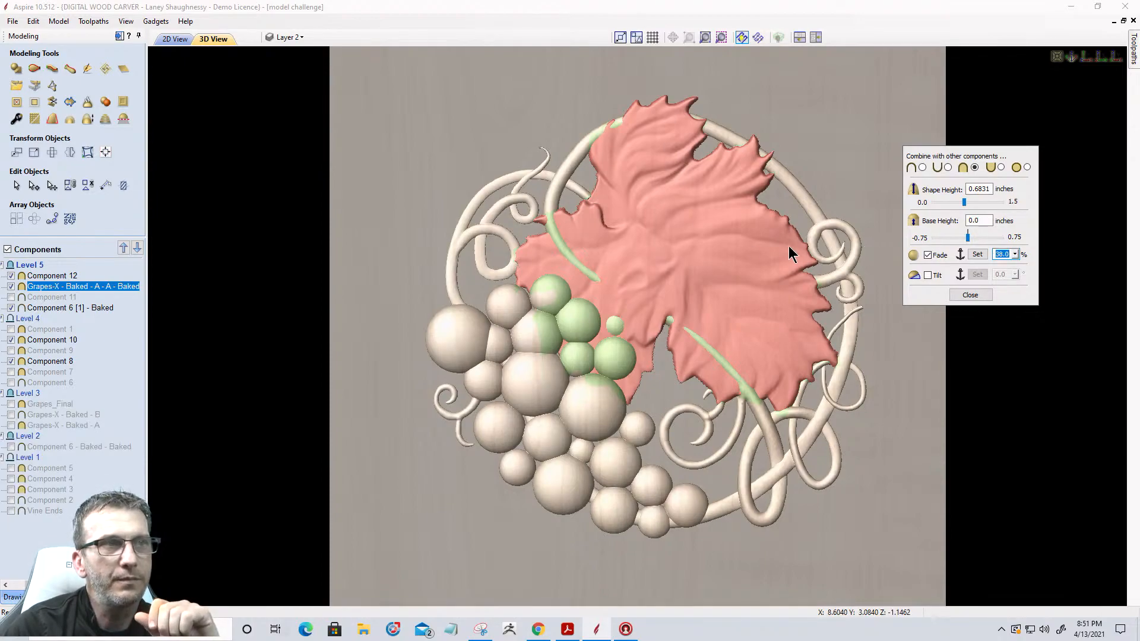
Deselect the leaf, close its floating properties and examine how the faded leaf meets the grapes in 3D
{"action": "left_click_drag", "start_coordinate": [636, 560], "coordinate": [610, 469]}
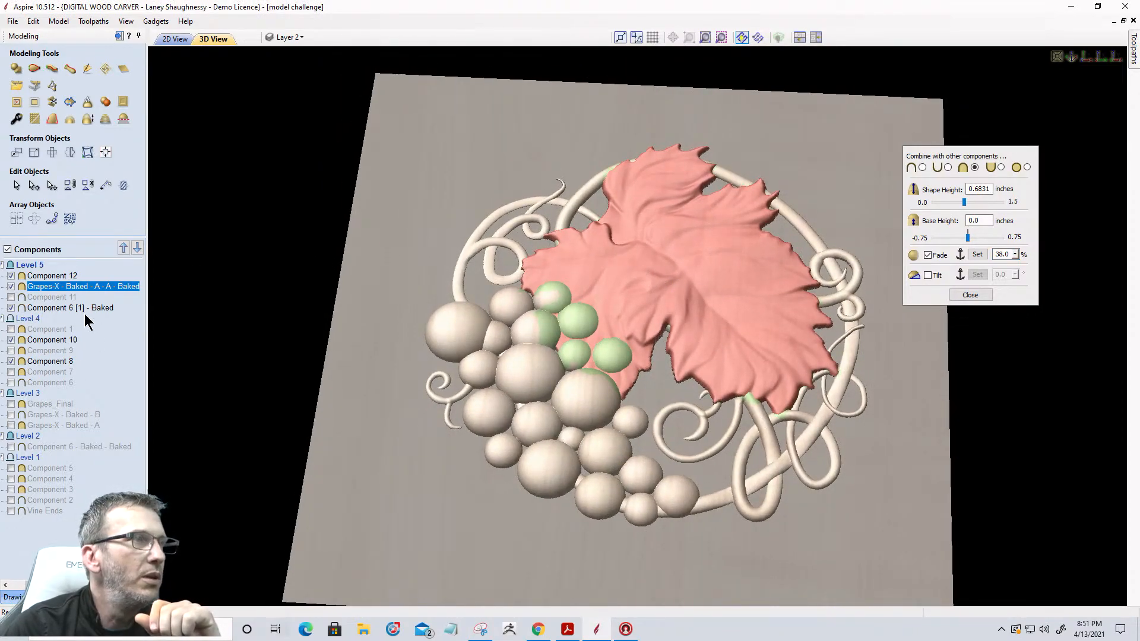
{"action": "left_click", "coordinate": [112, 328]}
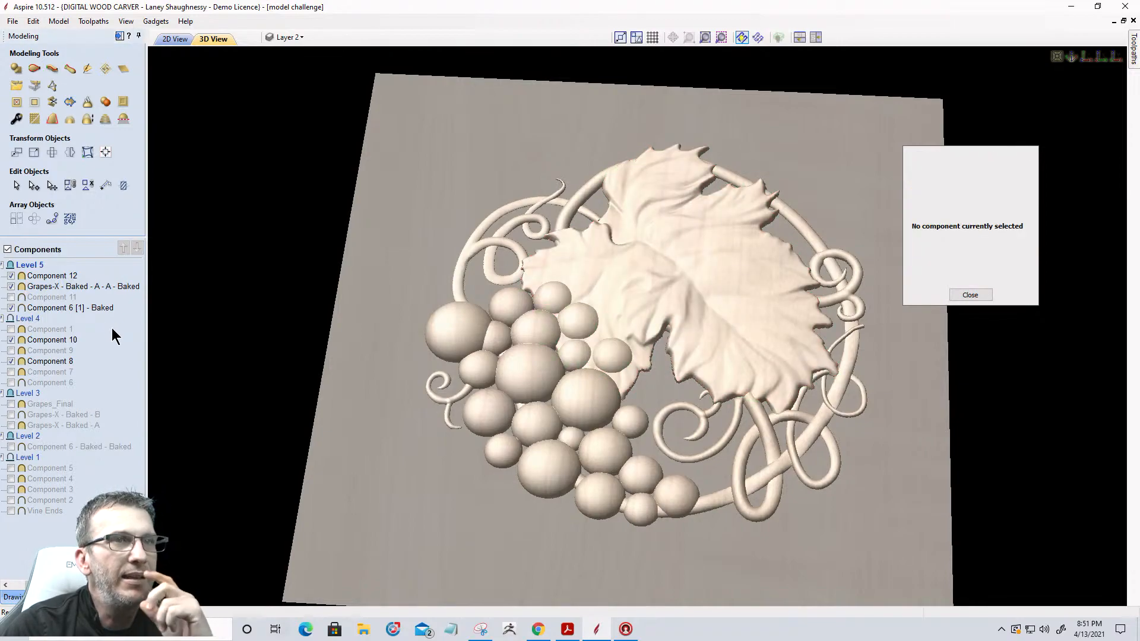
{"action": "left_click_drag", "start_coordinate": [661, 396], "coordinate": [624, 455]}
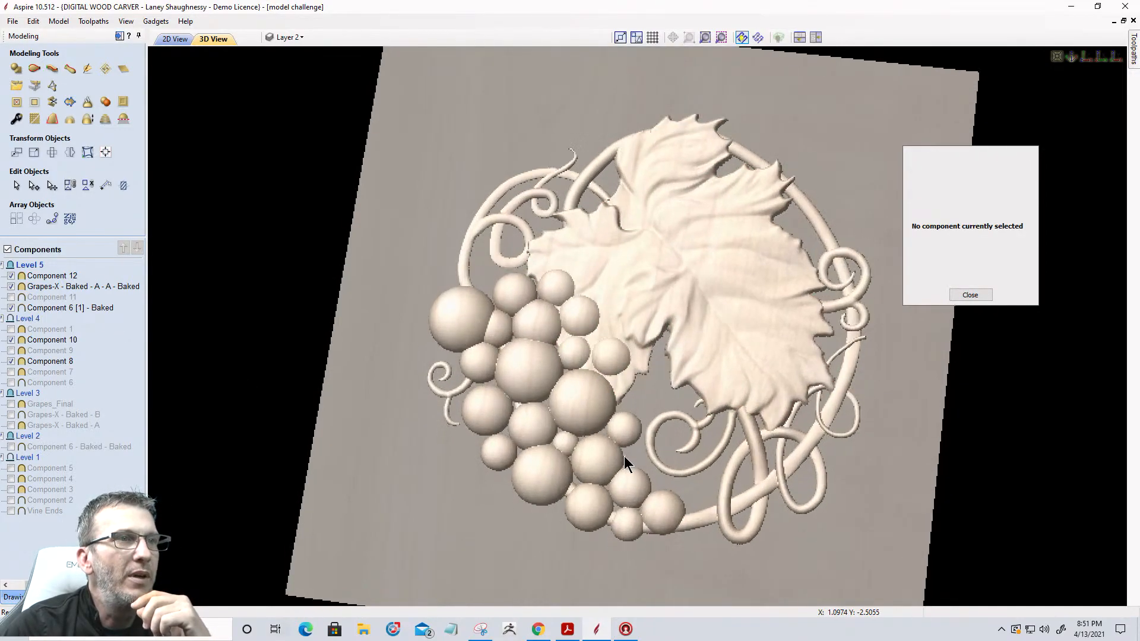
{"action": "scroll", "coordinate": [584, 362], "scroll_direction": "up", "scroll_amount": 5}
{"action": "left_click_drag", "start_coordinate": [612, 322], "coordinate": [582, 393]}
{"action": "left_click", "coordinate": [970, 294]}
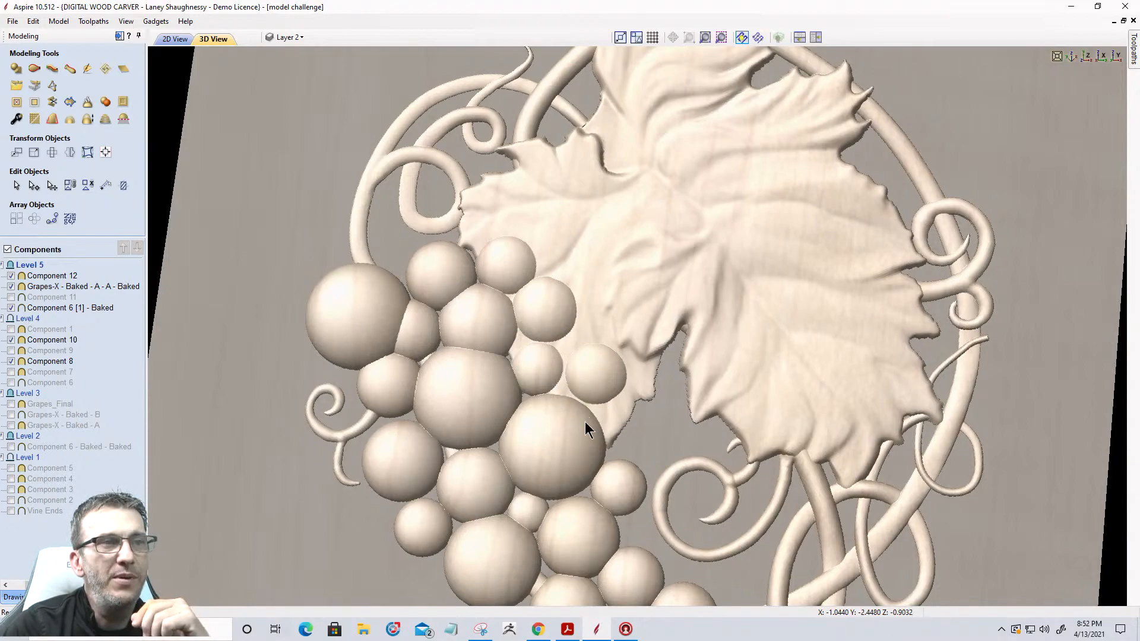
{"action": "scroll", "coordinate": [593, 418], "scroll_direction": "down", "scroll_amount": 5}
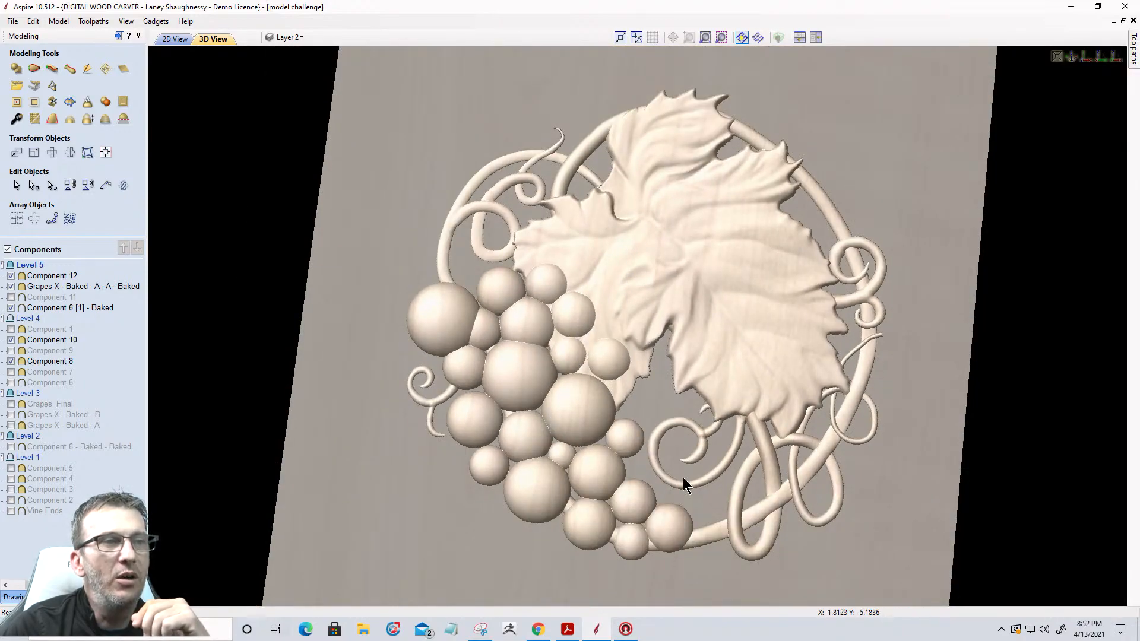
{"action": "left_click_drag", "start_coordinate": [660, 486], "coordinate": [601, 487]}
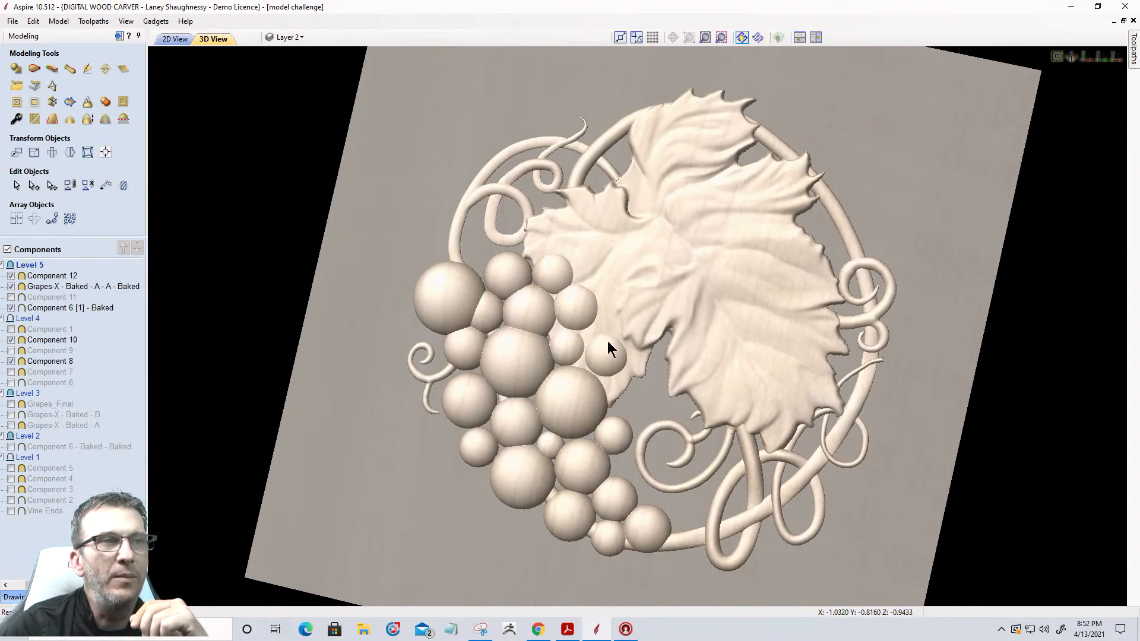
{"action": "scroll", "coordinate": [592, 360], "scroll_direction": "up", "scroll_amount": 3}
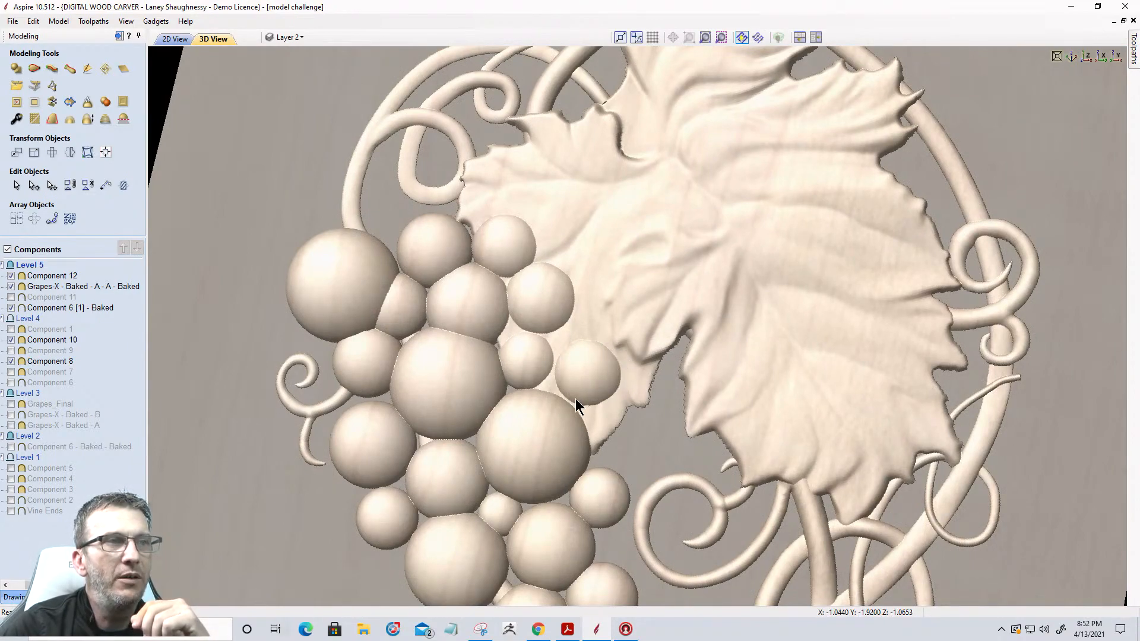
{"action": "scroll", "coordinate": [576, 403], "scroll_direction": "up", "scroll_amount": 2}
Compare the small grapes overlapping the leaf between close-up 2D and 3D views
{"action": "left_click", "coordinate": [174, 40]}
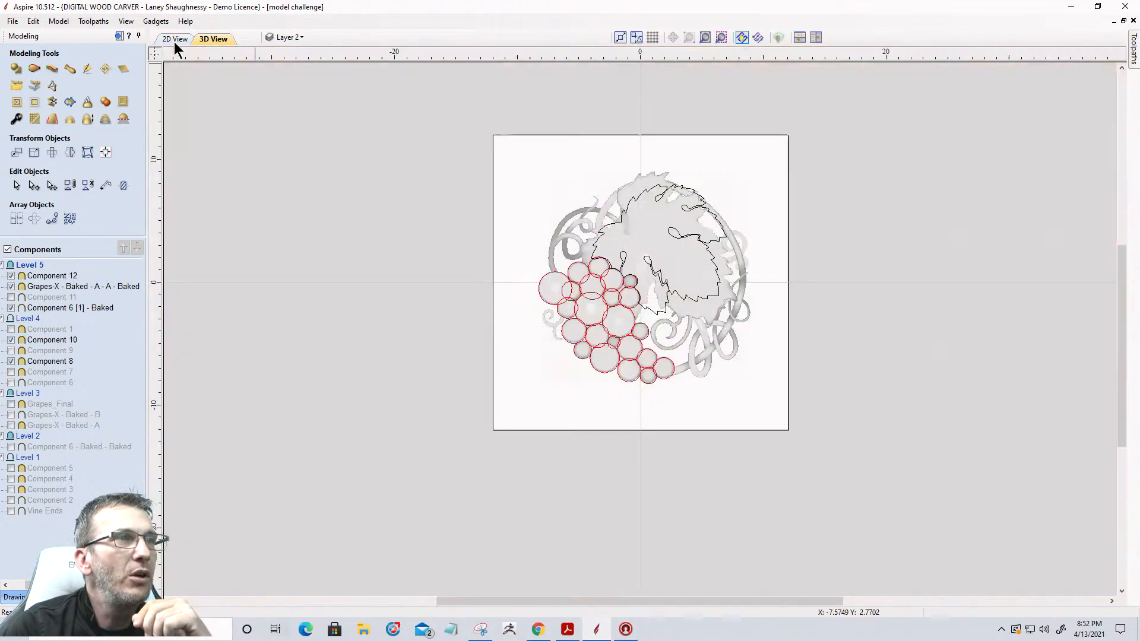
{"action": "scroll", "coordinate": [621, 341], "scroll_direction": "up", "scroll_amount": 4}
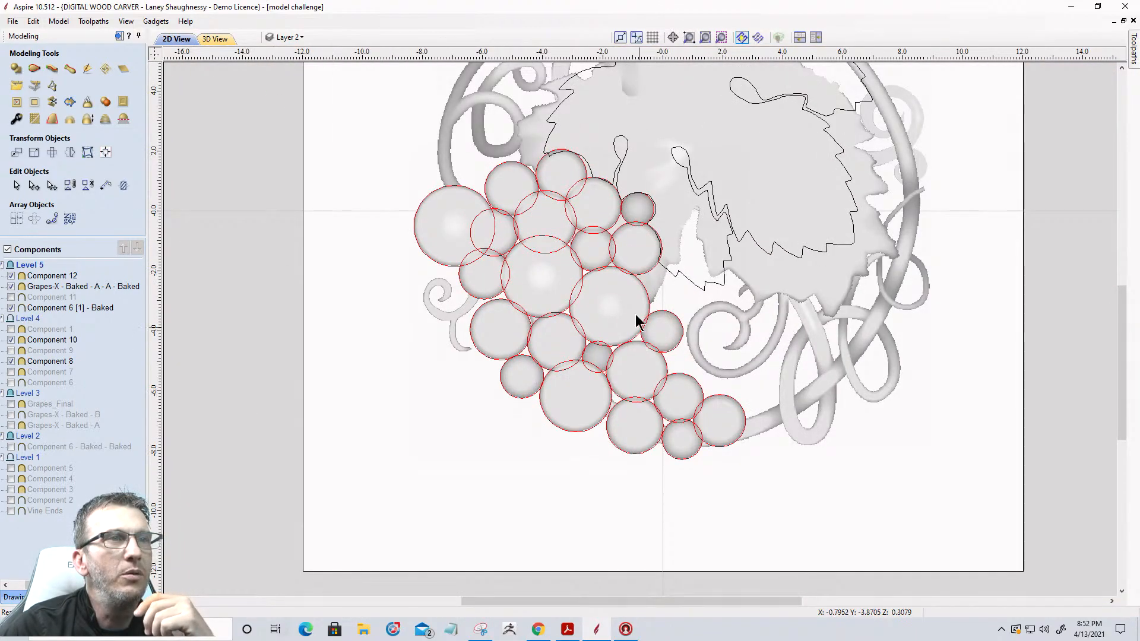
{"action": "scroll", "coordinate": [618, 191], "scroll_direction": "up", "scroll_amount": 3}
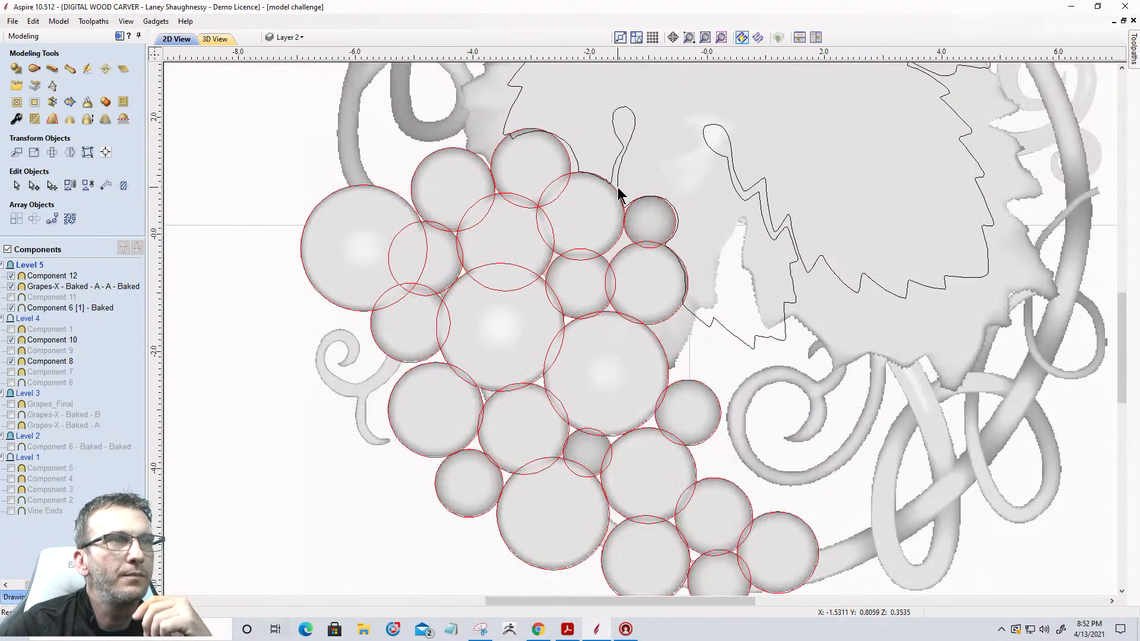
{"action": "scroll", "coordinate": [618, 187], "scroll_direction": "up", "scroll_amount": 1}
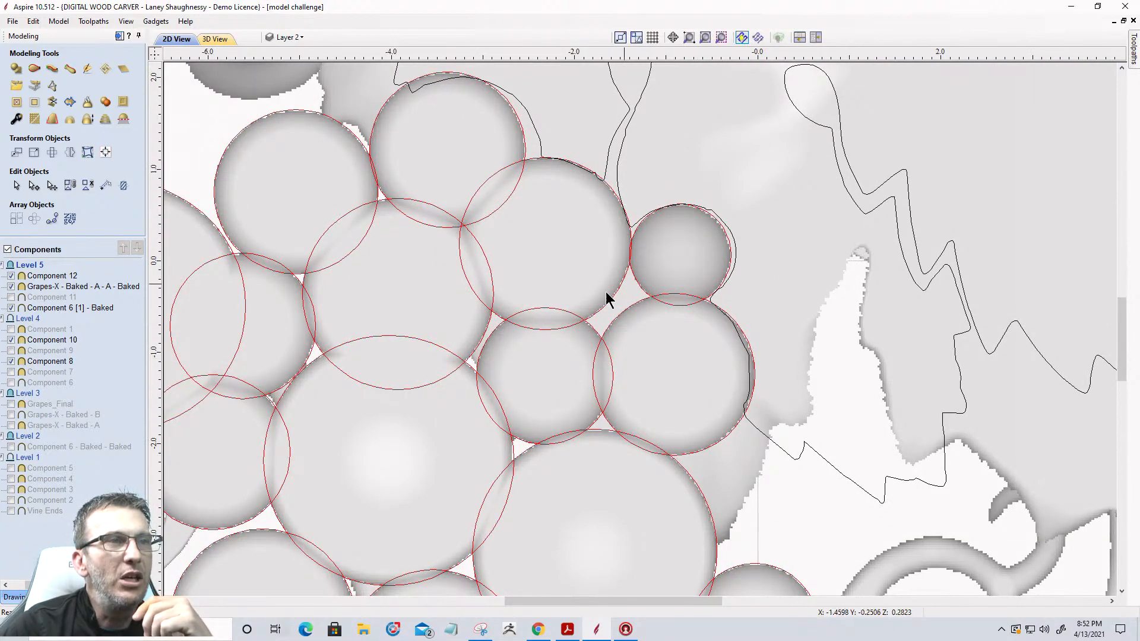
{"action": "left_click", "coordinate": [218, 40]}
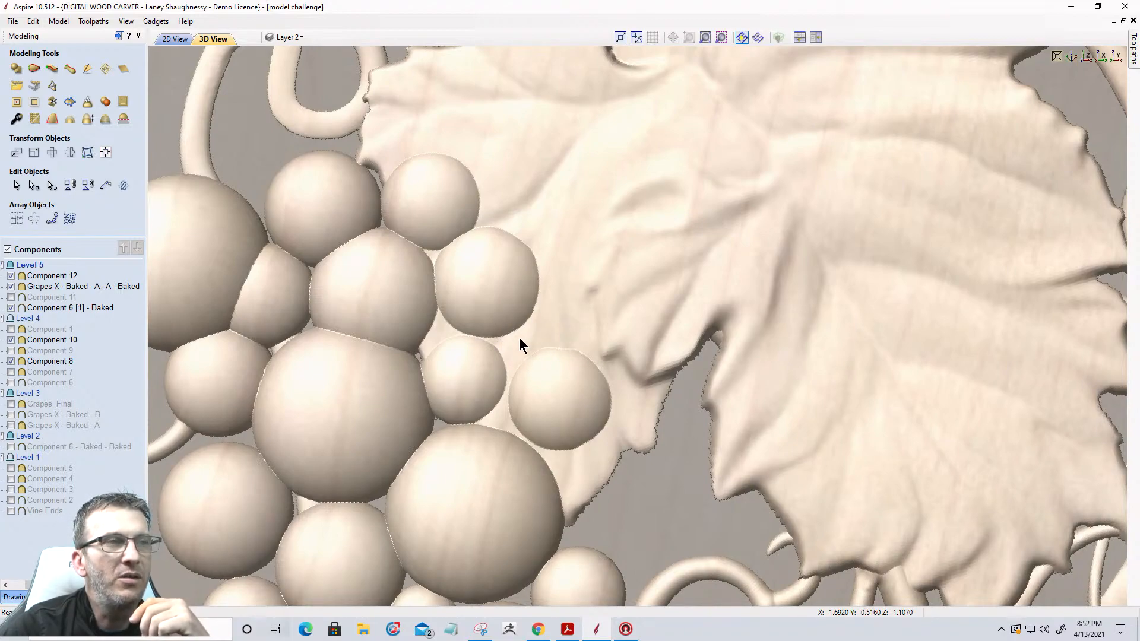
{"action": "left_click", "coordinate": [166, 39]}
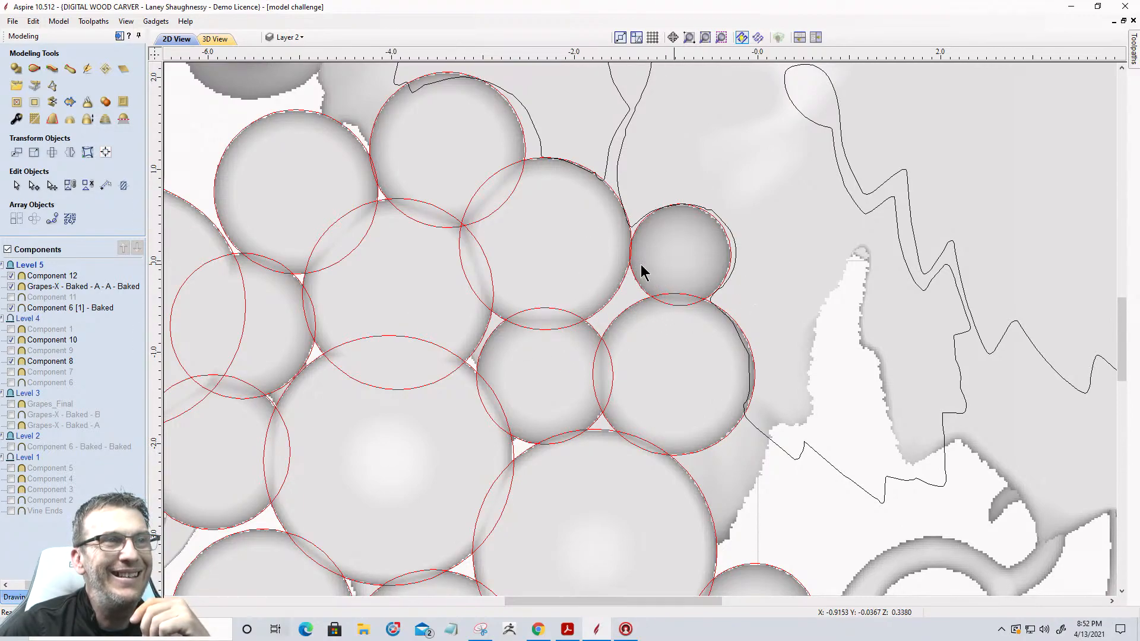
Draw a circle about 1.08 inches across over the leaf's lower-left tip and a 1.0-inch circle in the gap beside the smallest upper-right grape
{"action": "left_click", "coordinate": [18, 597]}
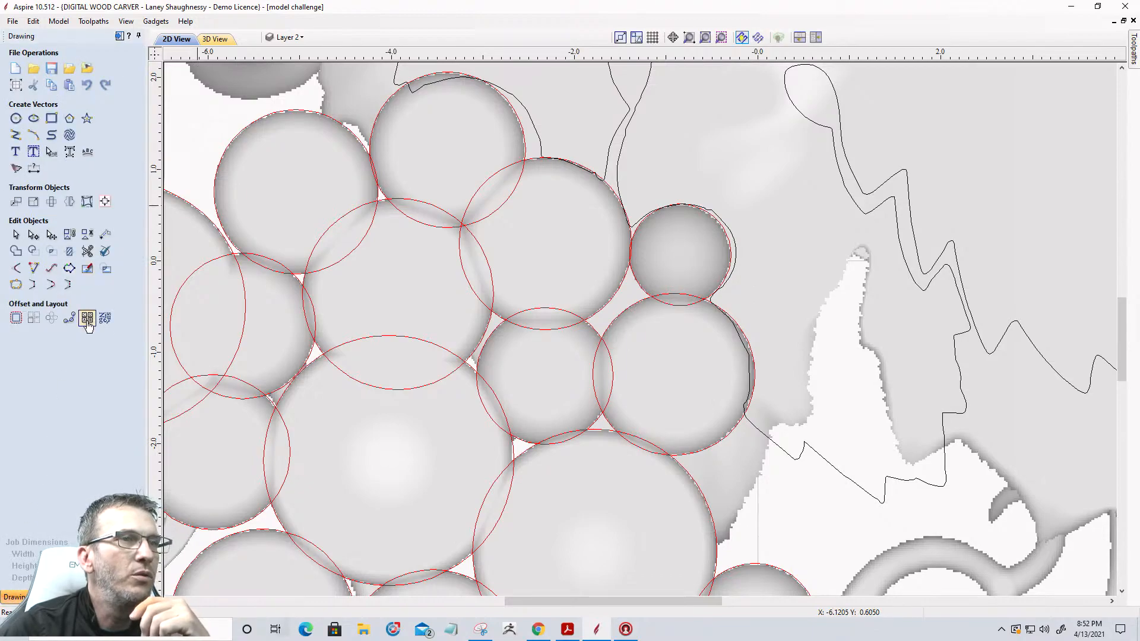
{"action": "left_click", "coordinate": [15, 119]}
{"action": "left_click_drag", "start_coordinate": [731, 466], "coordinate": [754, 508]}
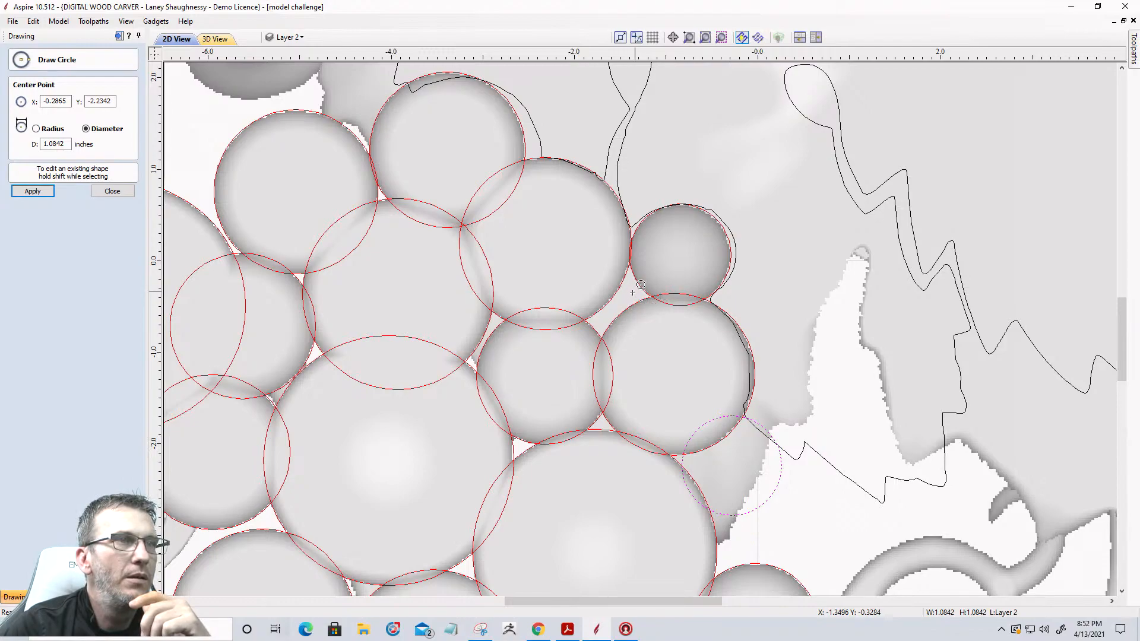
{"action": "left_click_drag", "start_coordinate": [630, 293], "coordinate": [656, 326]}
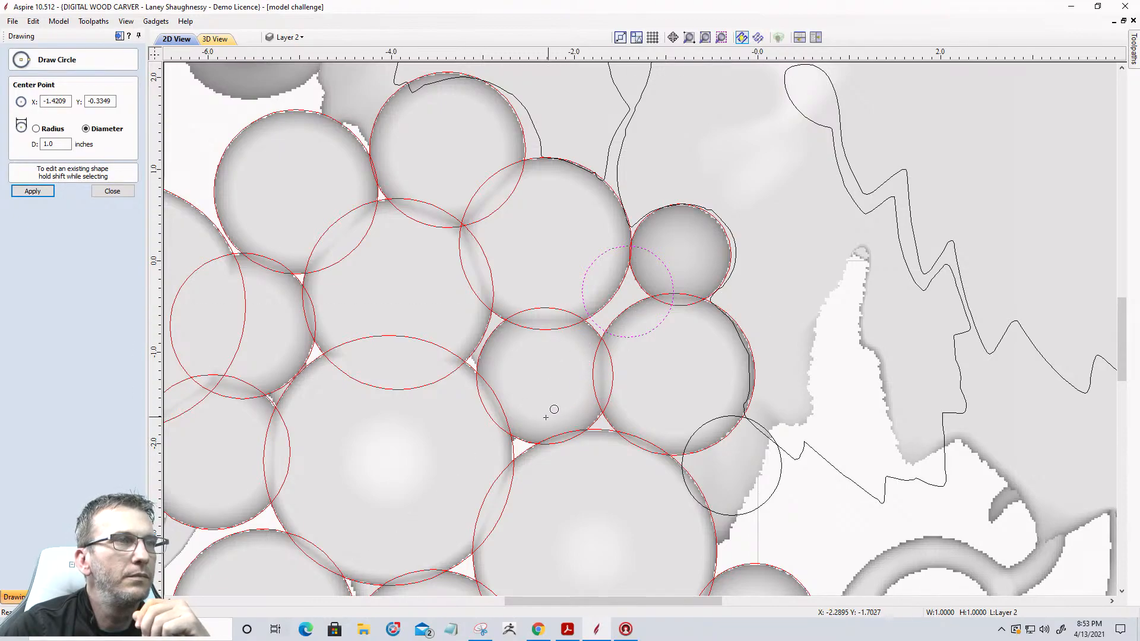
Check the remaining gaps between grapes in 3D, and draw a third circle 1.1 inches in diameter over the upper-left edge of the small middle grape
{"action": "scroll", "coordinate": [596, 367], "scroll_direction": "down", "scroll_amount": 1}
{"action": "scroll", "coordinate": [598, 370], "scroll_direction": "down", "scroll_amount": 1}
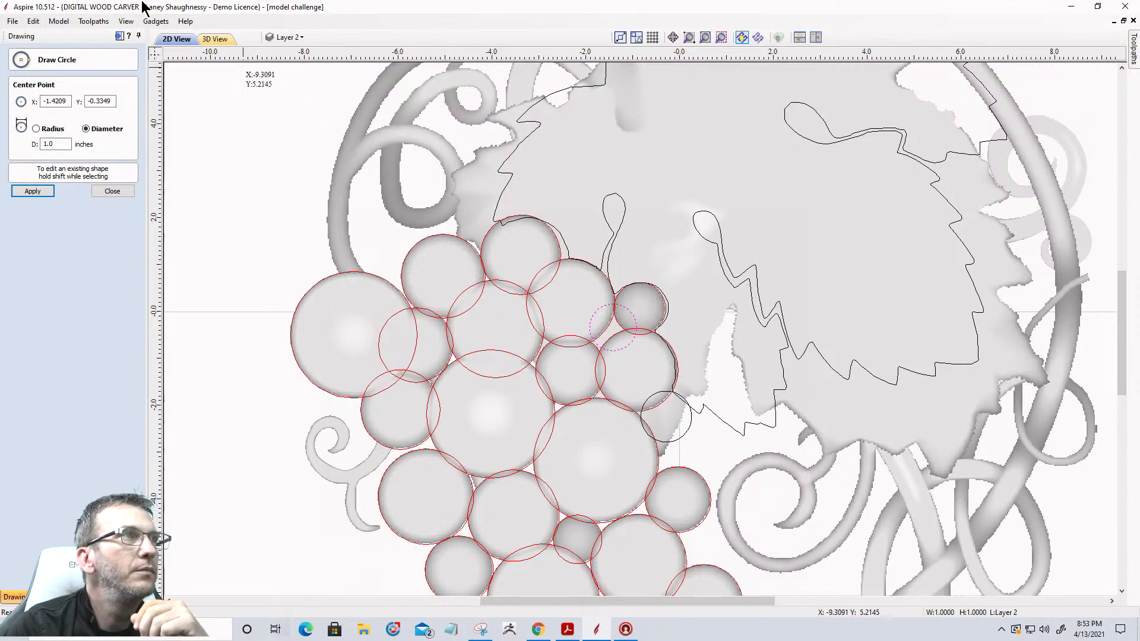
{"action": "left_click", "coordinate": [213, 38]}
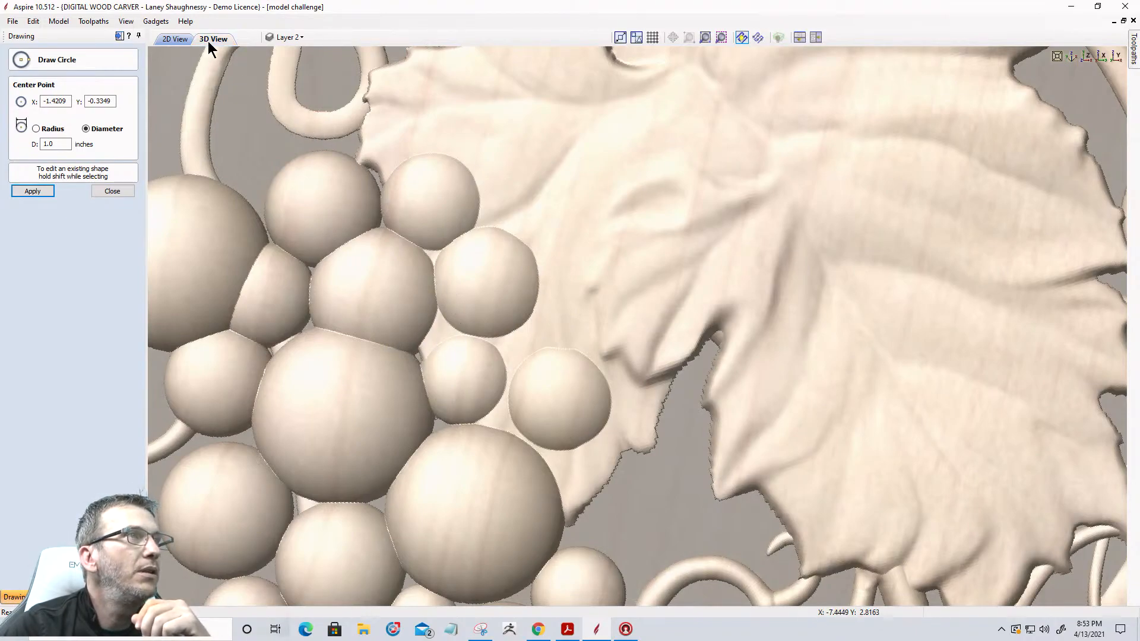
{"action": "left_click", "coordinate": [178, 37]}
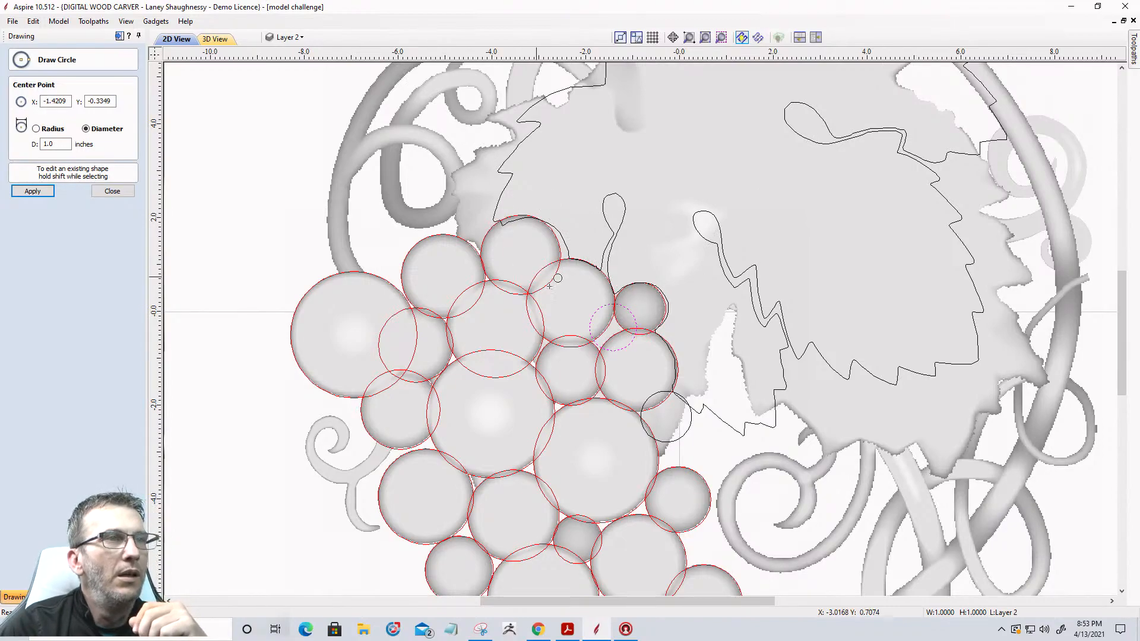
{"action": "left_click", "coordinate": [217, 39]}
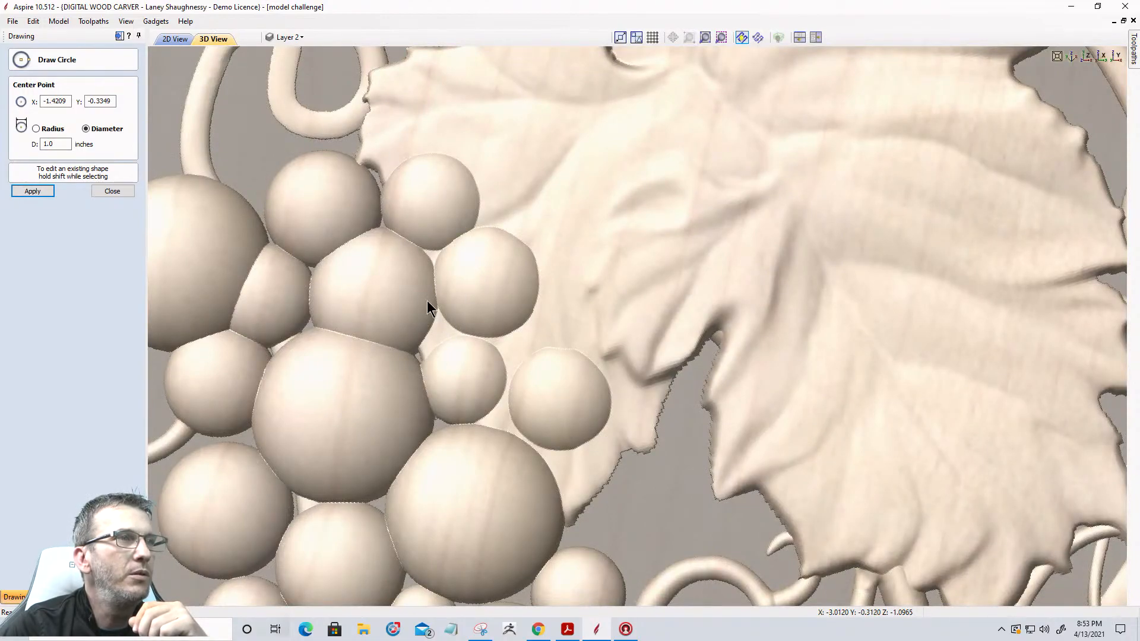
{"action": "key", "text": "F2"}
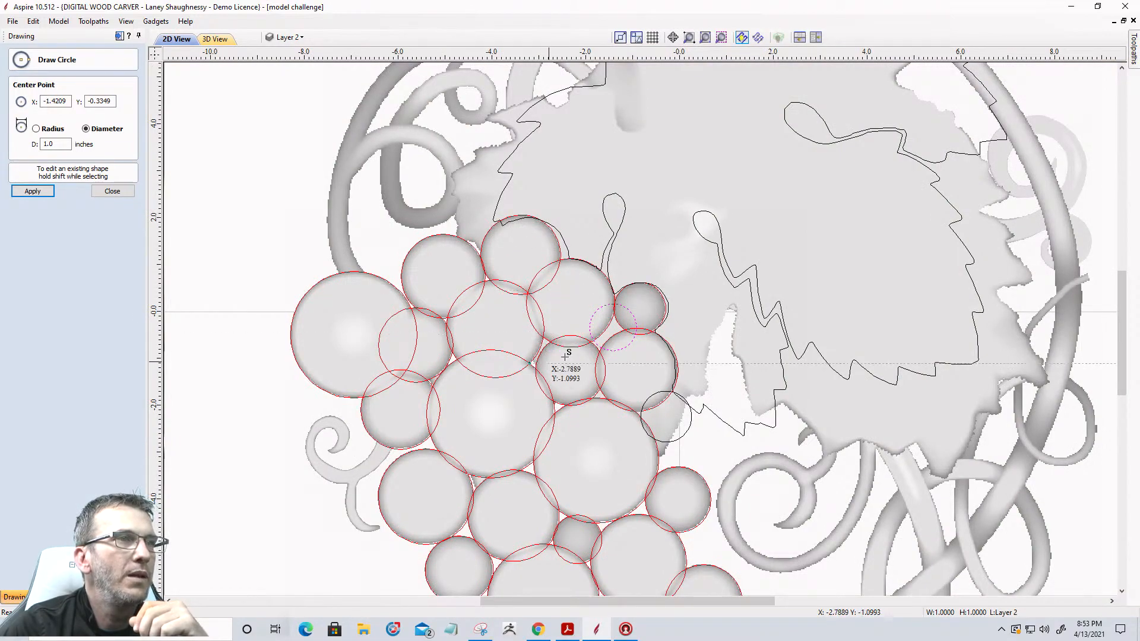
{"action": "scroll", "coordinate": [544, 375], "scroll_direction": "up", "scroll_amount": 1}
{"action": "scroll", "coordinate": [543, 375], "scroll_direction": "up", "scroll_amount": 1}
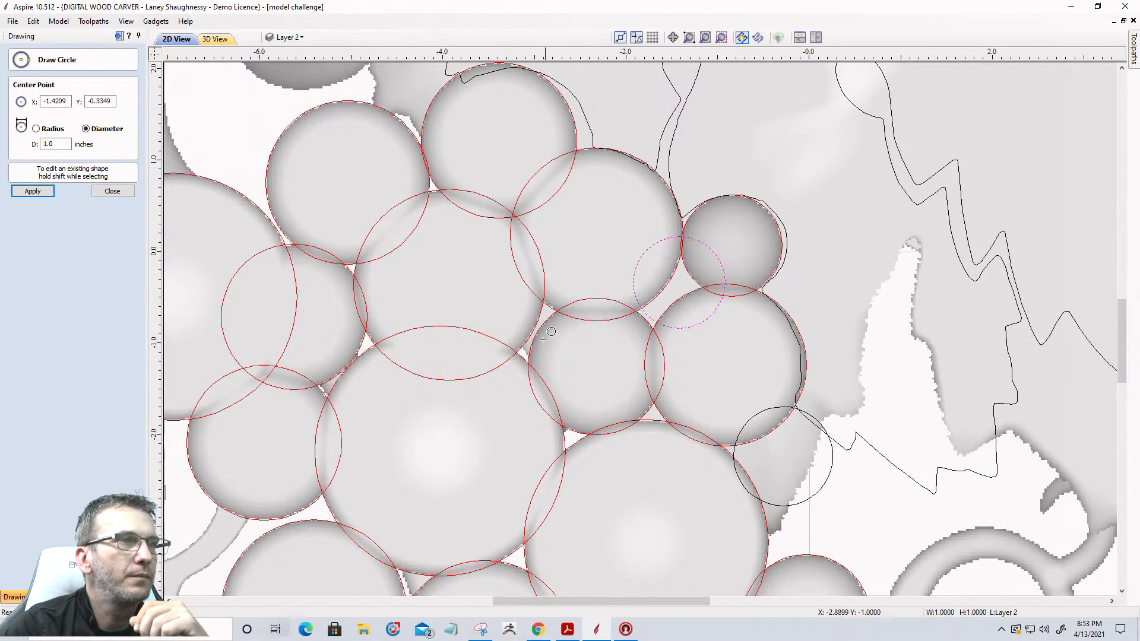
{"action": "left_click", "coordinate": [538, 331]}
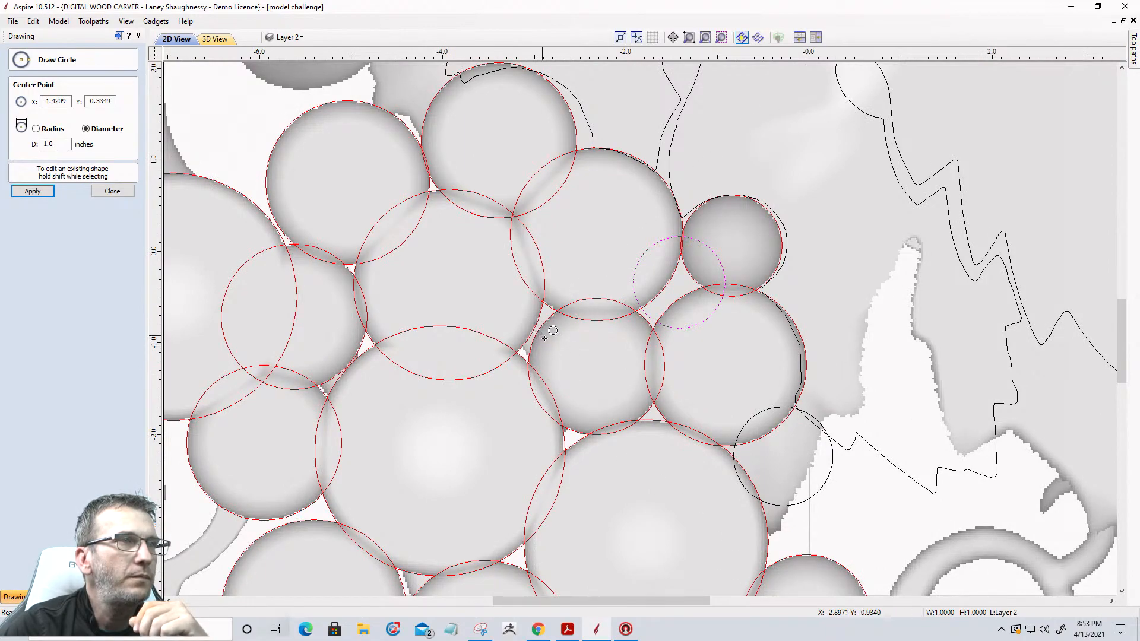
{"action": "left_click", "coordinate": [570, 369]}
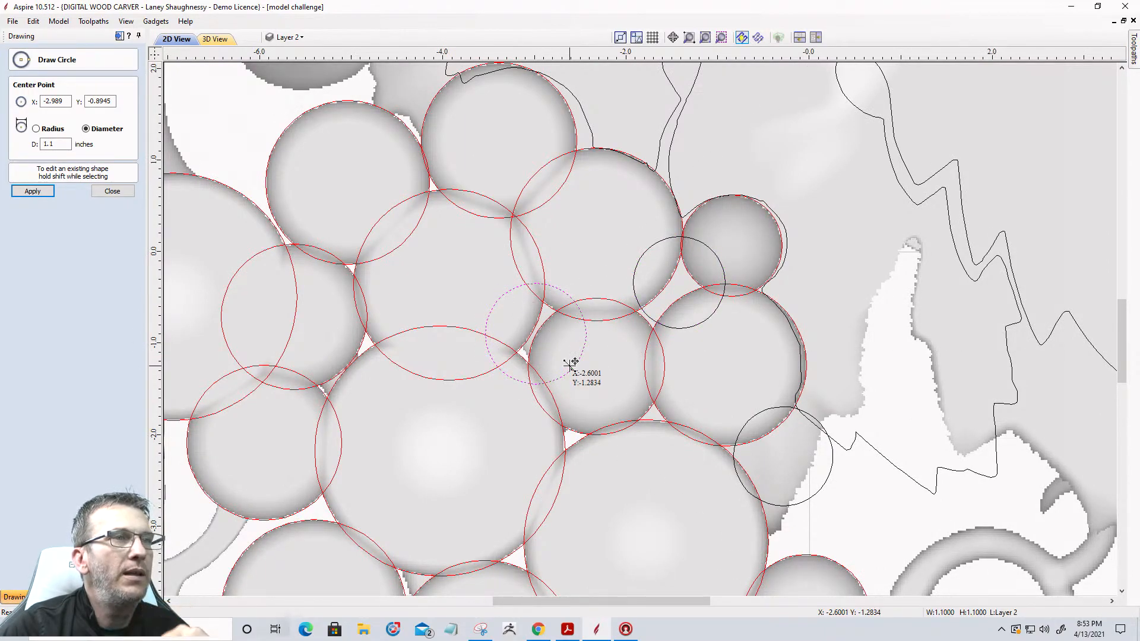
{"action": "left_click", "coordinate": [121, 191]}
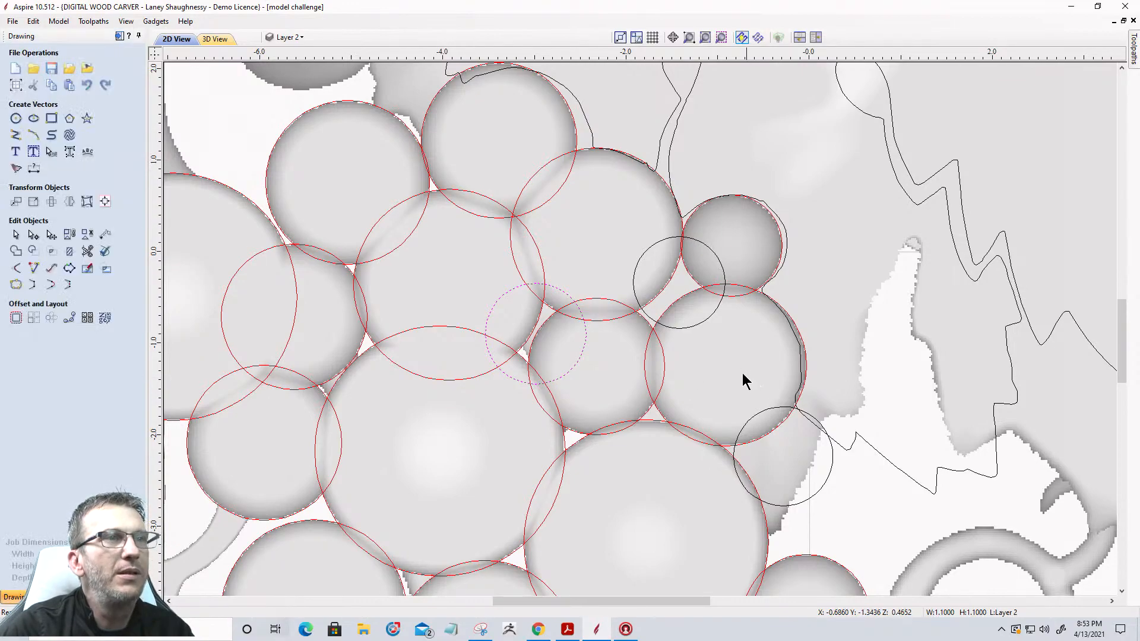
Create one dome-shaped component from the three new circles at 90° with no height limit, merged with the other components
{"action": "left_click", "coordinate": [772, 413], "text": "shift"}
{"action": "left_click", "coordinate": [679, 329], "text": "shift"}
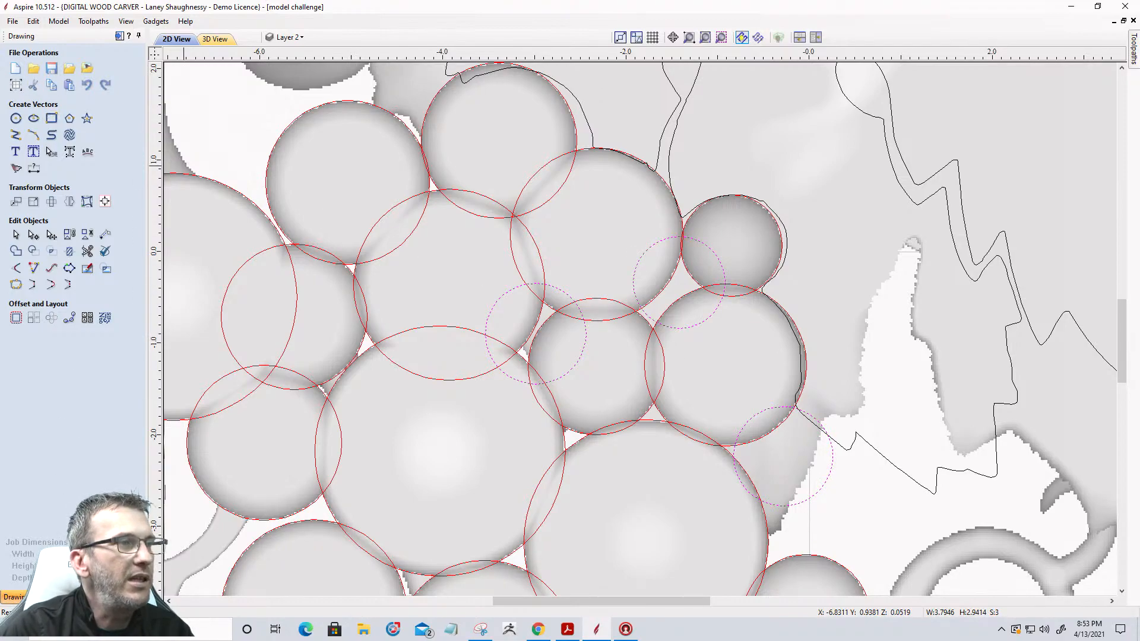
{"action": "left_click", "coordinate": [46, 597]}
{"action": "left_click", "coordinate": [14, 66]}
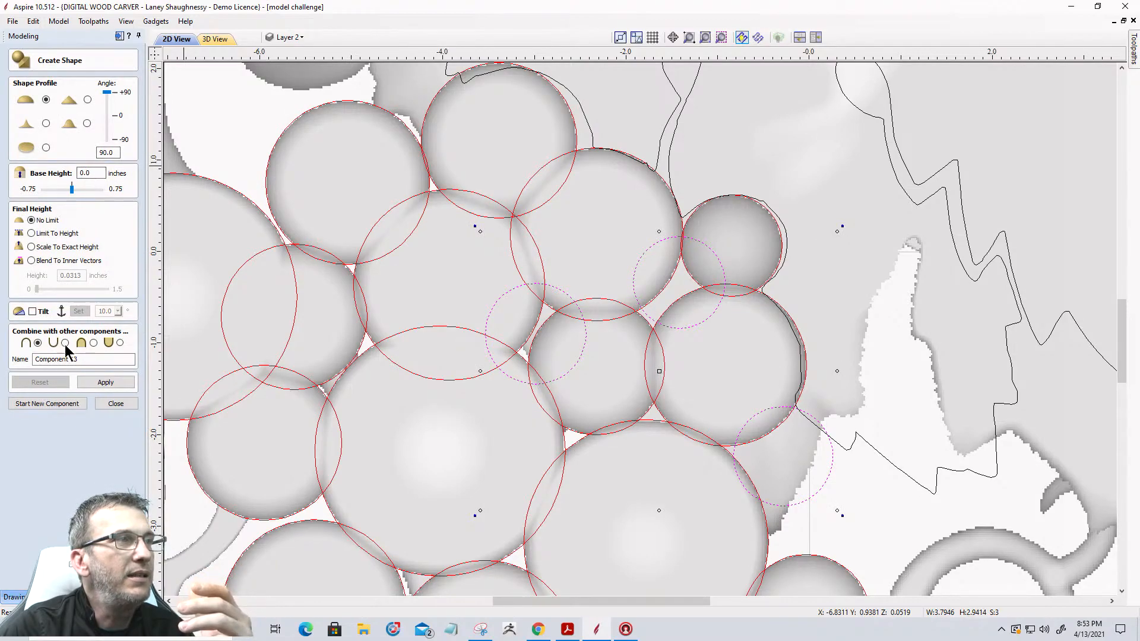
{"action": "left_click", "coordinate": [104, 383]}
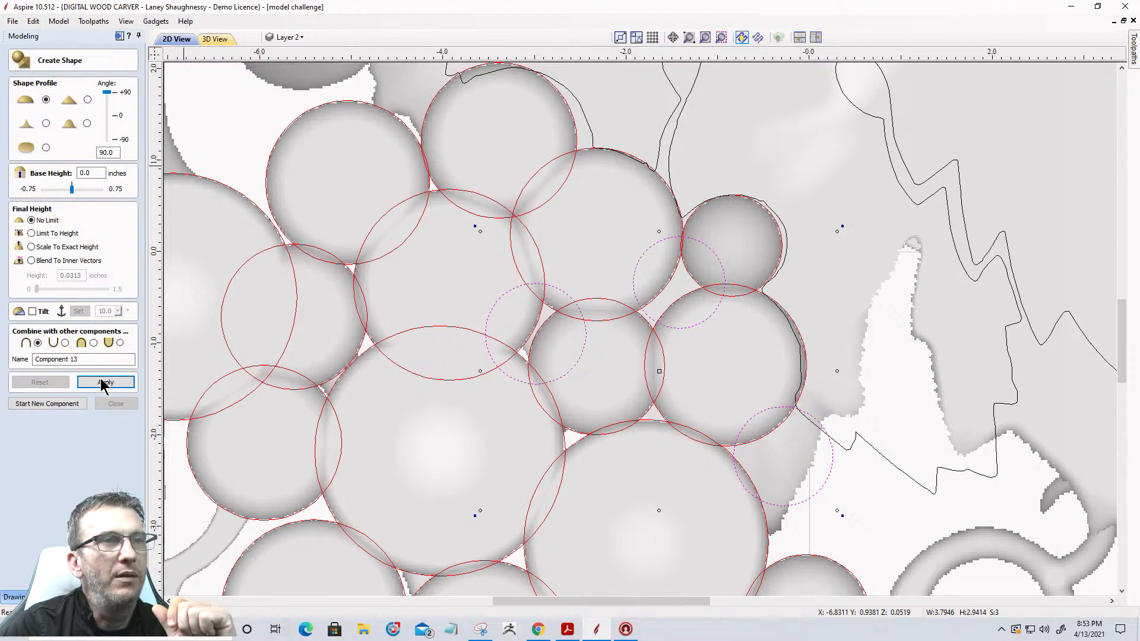
Examine in 3D how the three new small grapes sit among the larger ones and the leaf, and finish creating the shape
{"action": "left_click", "coordinate": [216, 39]}
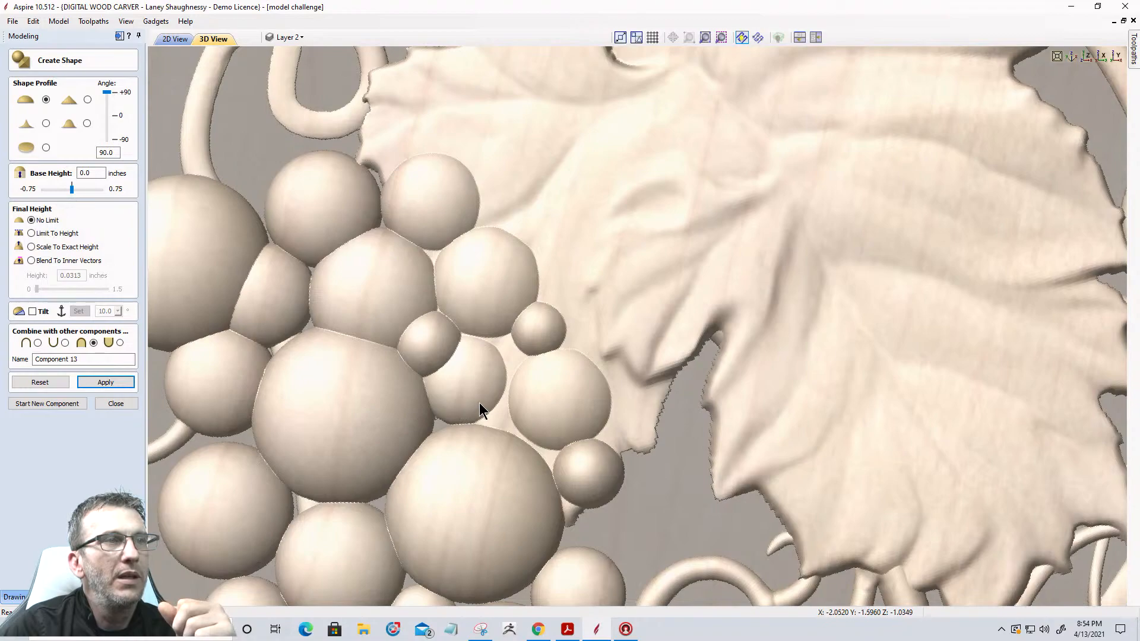
{"action": "middle_click_drag", "start_coordinate": [500, 358], "coordinate": [633, 308]}
{"action": "left_click_drag", "start_coordinate": [599, 385], "coordinate": [583, 411]}
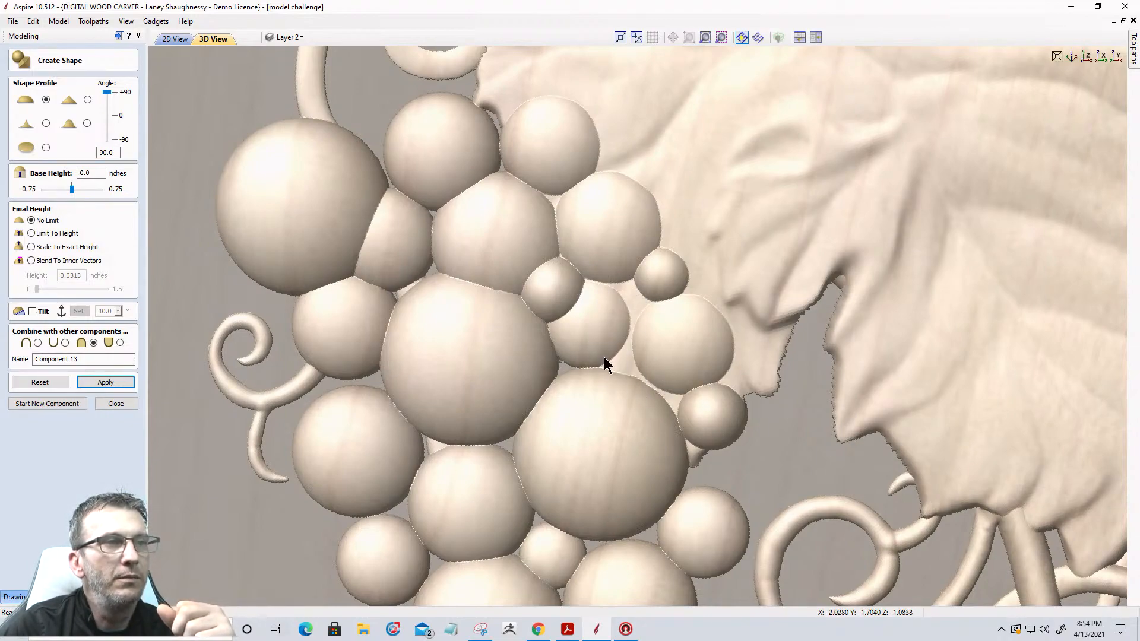
{"action": "scroll", "coordinate": [591, 348], "scroll_direction": "down", "scroll_amount": 3}
{"action": "scroll", "coordinate": [531, 378], "scroll_direction": "up", "scroll_amount": 3}
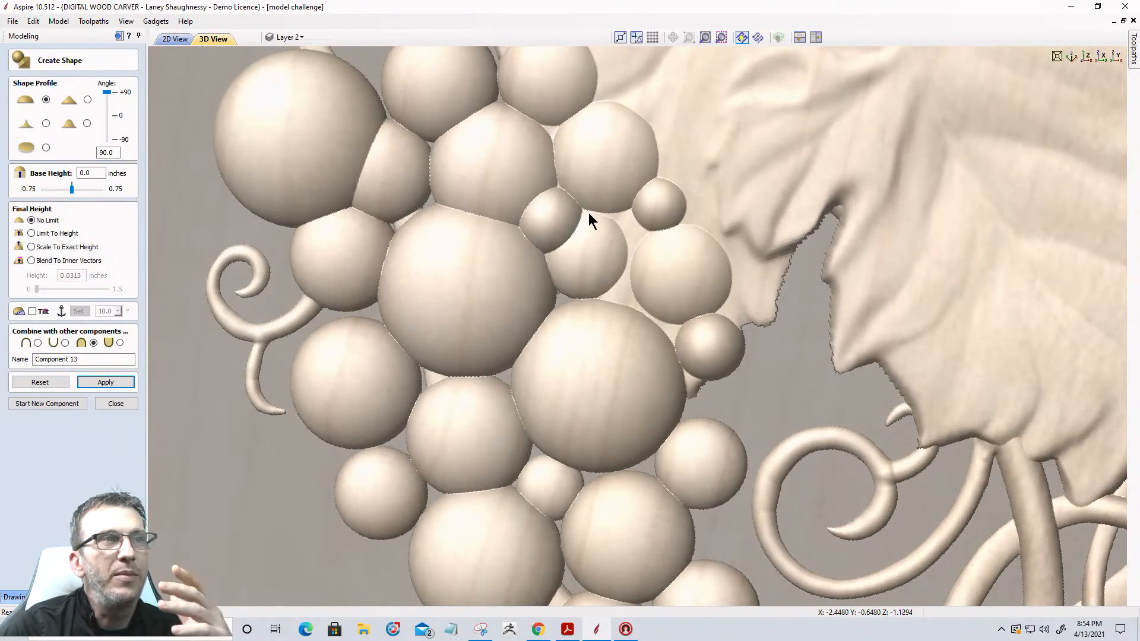
{"action": "left_click_drag", "start_coordinate": [577, 270], "coordinate": [600, 227]}
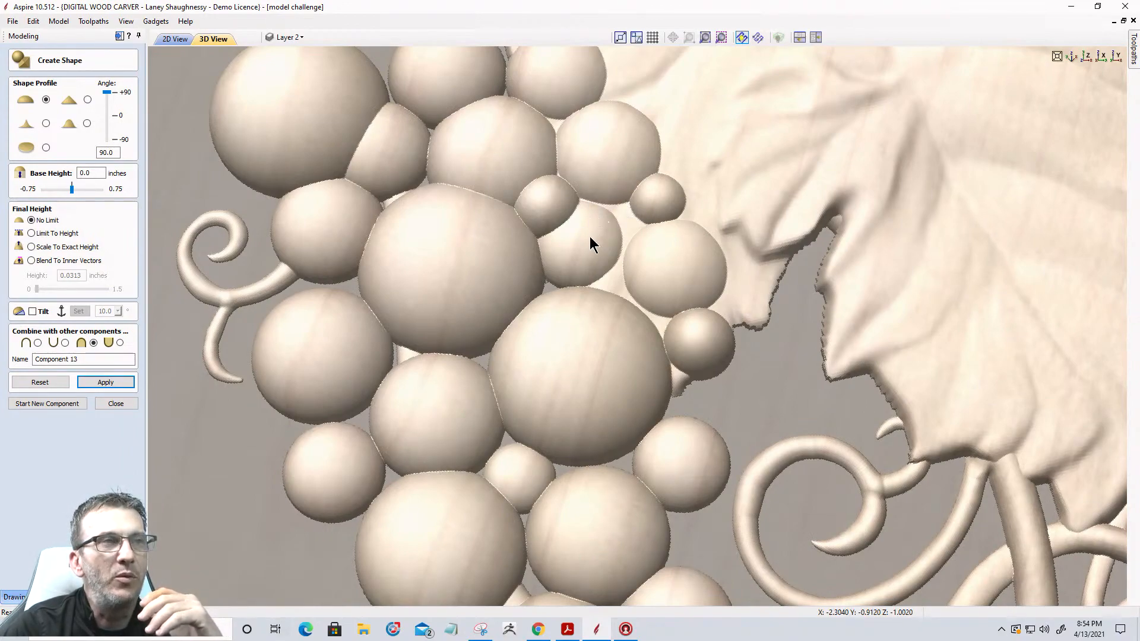
{"action": "left_click_drag", "start_coordinate": [590, 234], "coordinate": [578, 269]}
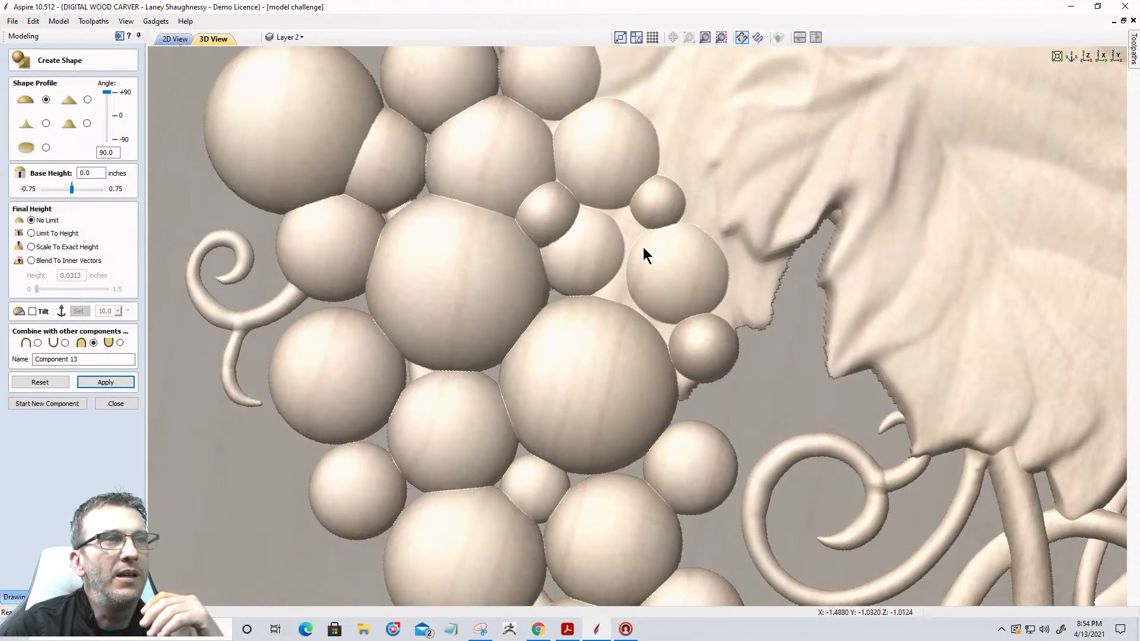
{"action": "left_click", "coordinate": [172, 40]}
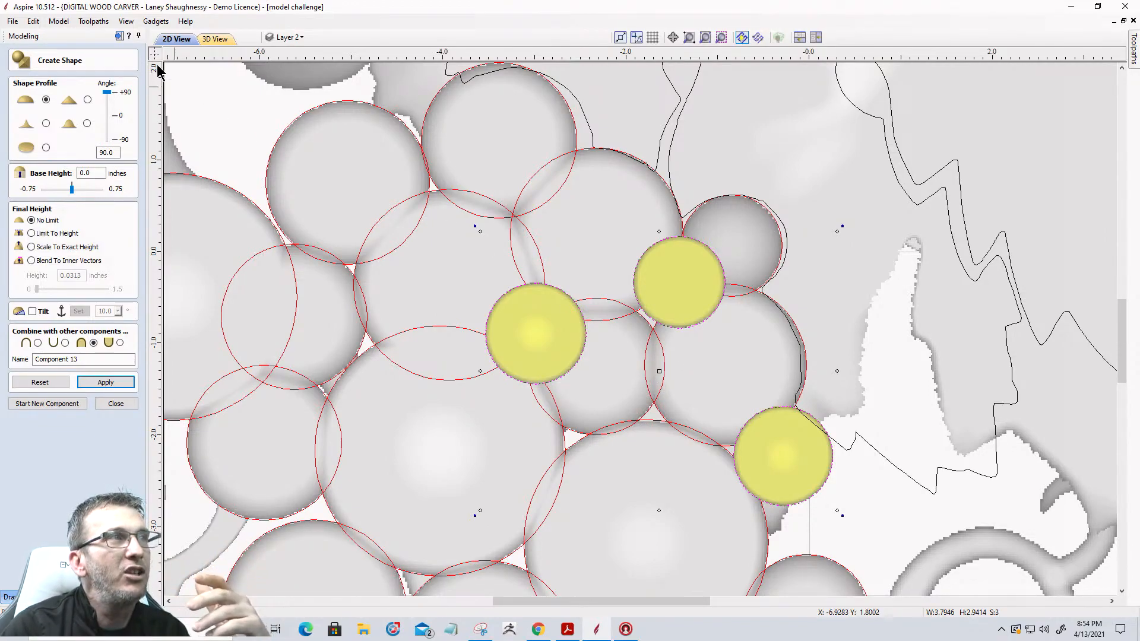
{"action": "left_click", "coordinate": [224, 39]}
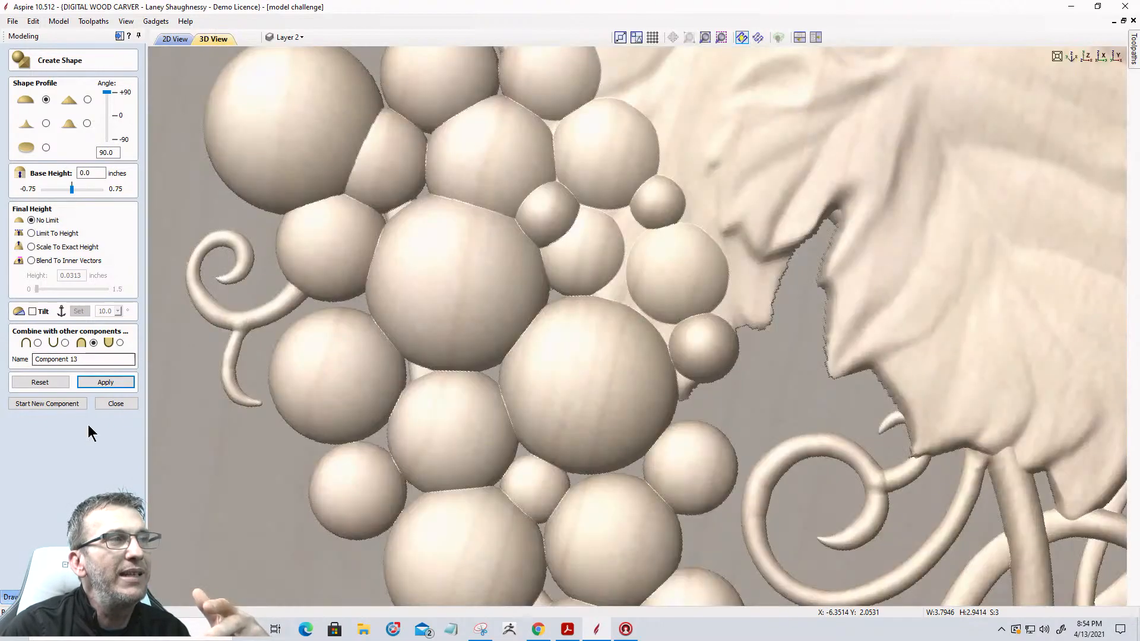
{"action": "left_click", "coordinate": [108, 405]}
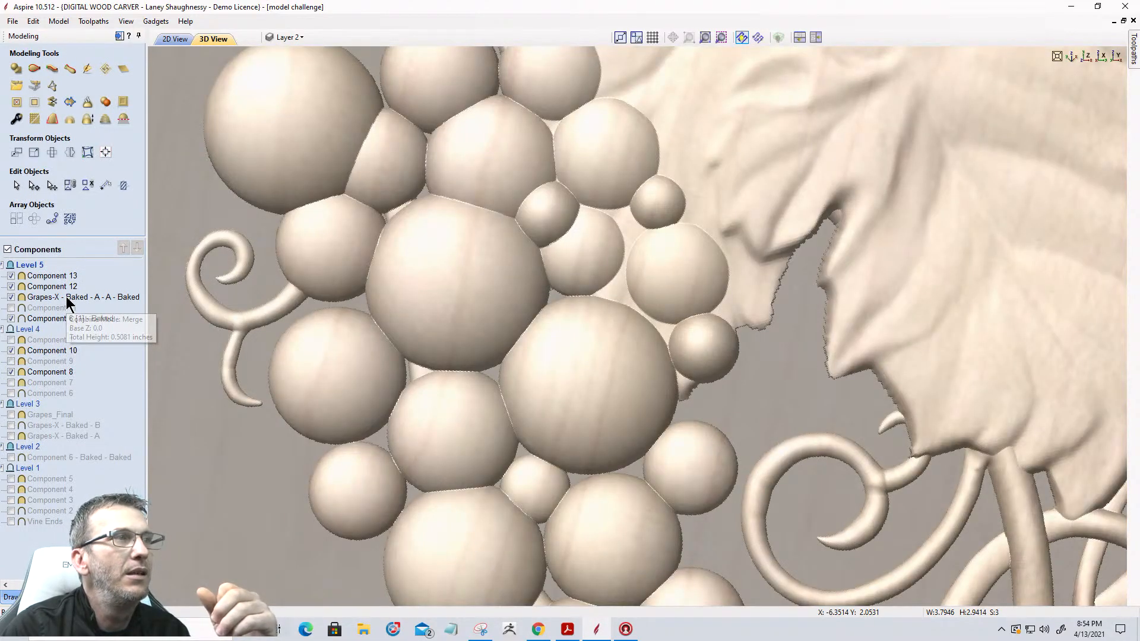
Set the base height of the main grape cluster, Component 12, to 0.195 inches and its shape height to 0.84 inches
{"action": "left_click", "coordinate": [67, 298]}
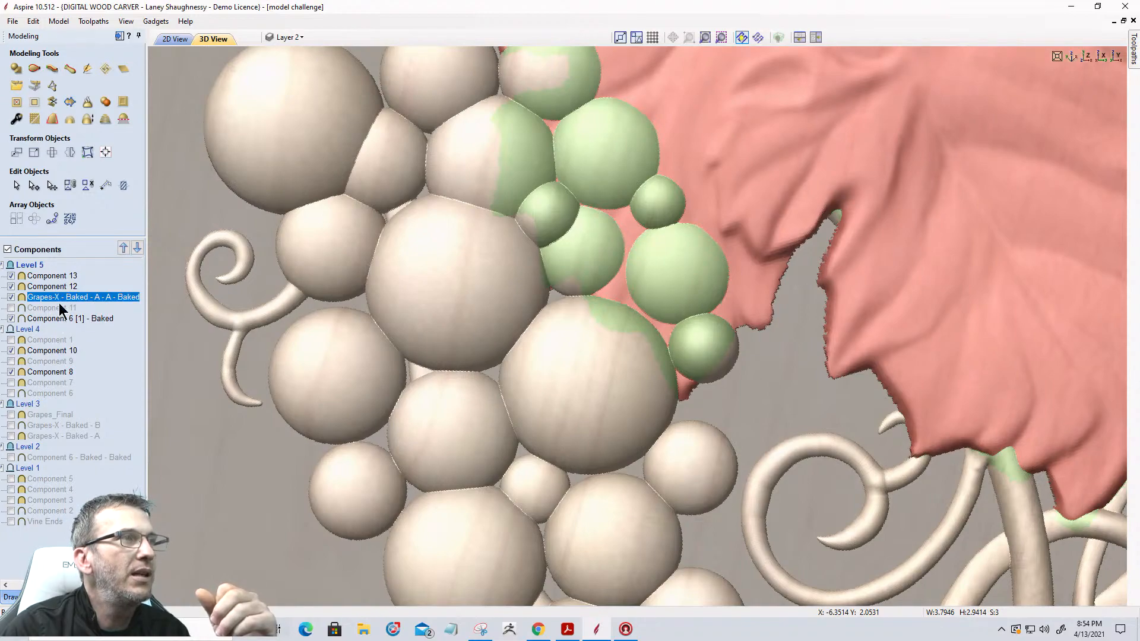
{"action": "left_click", "coordinate": [60, 289]}
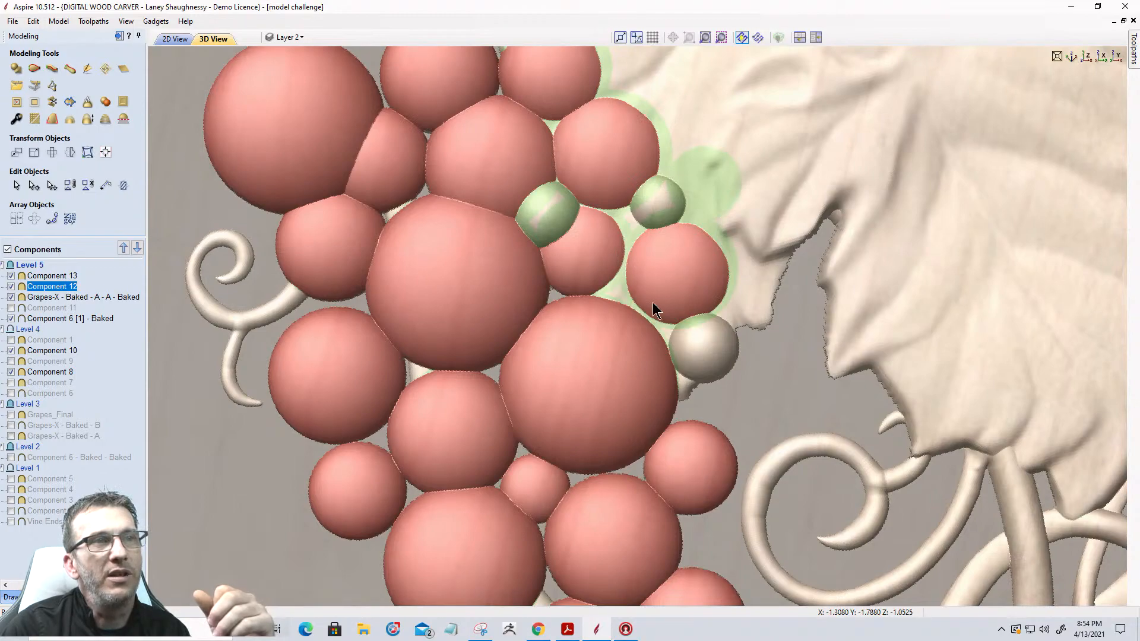
{"action": "left_click", "coordinate": [16, 120]}
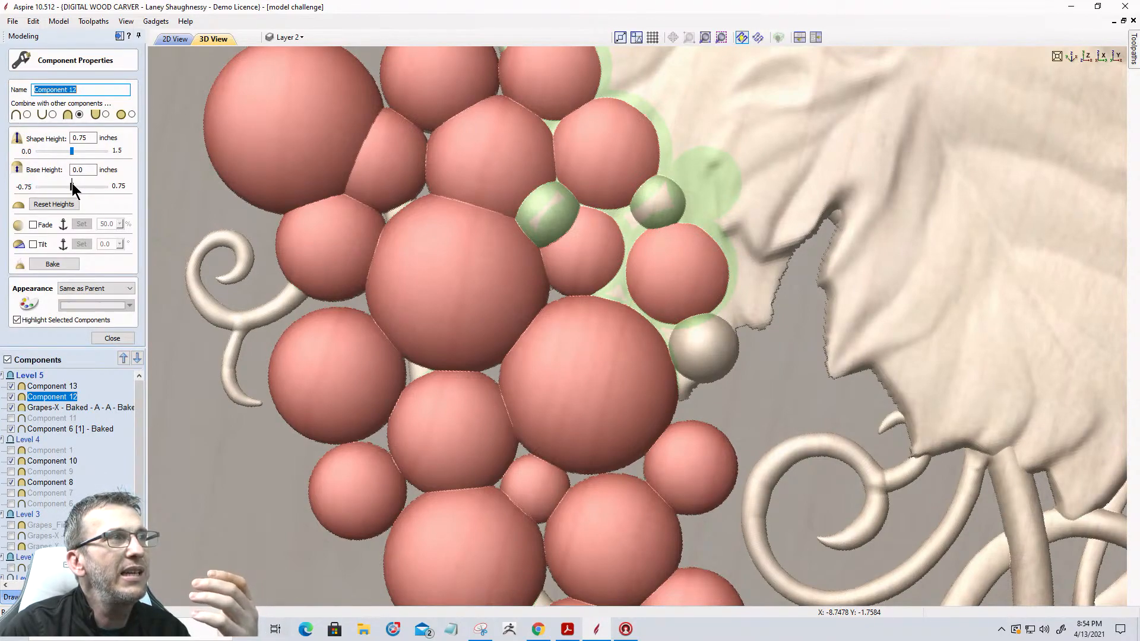
{"action": "left_click_drag", "start_coordinate": [73, 187], "coordinate": [75, 189]}
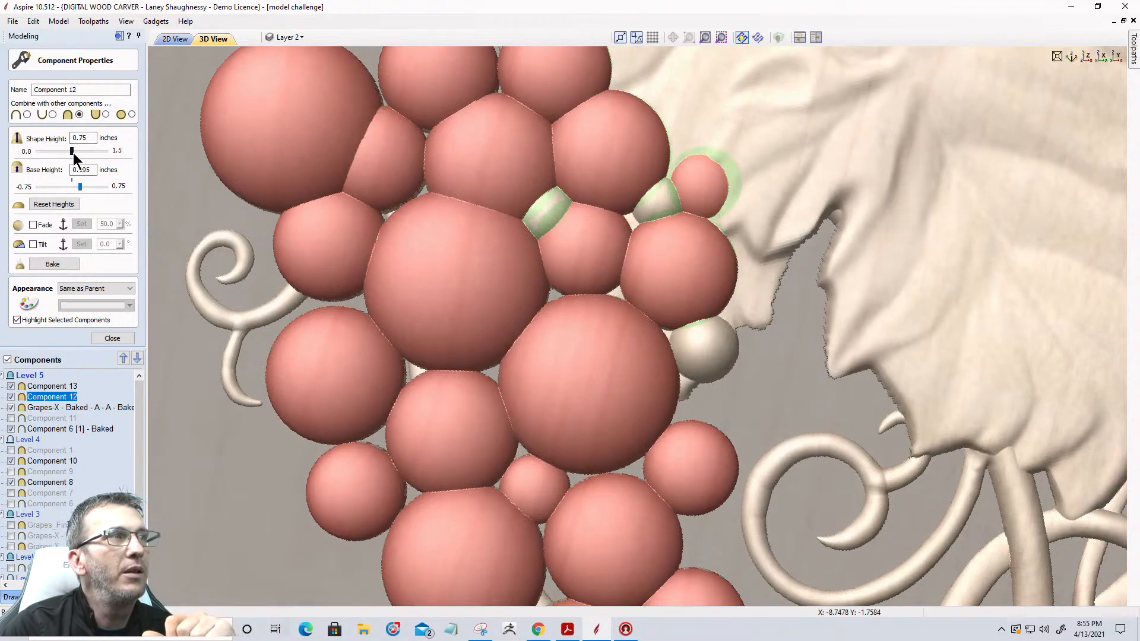
{"action": "left_click_drag", "start_coordinate": [77, 155], "coordinate": [76, 153]}
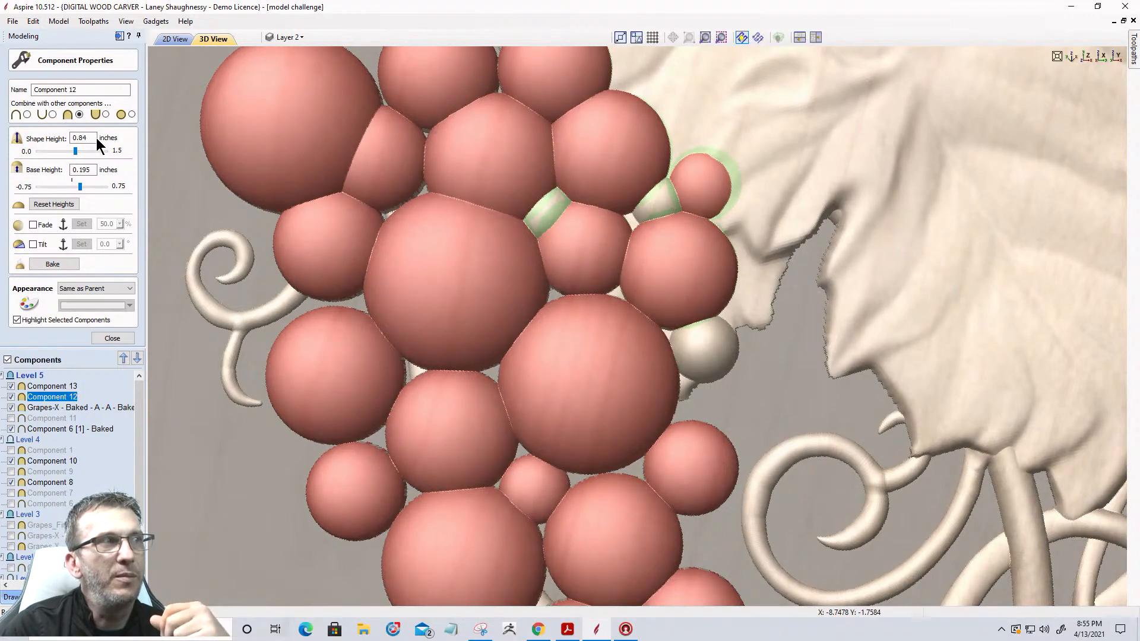
{"action": "left_click", "coordinate": [108, 340]}
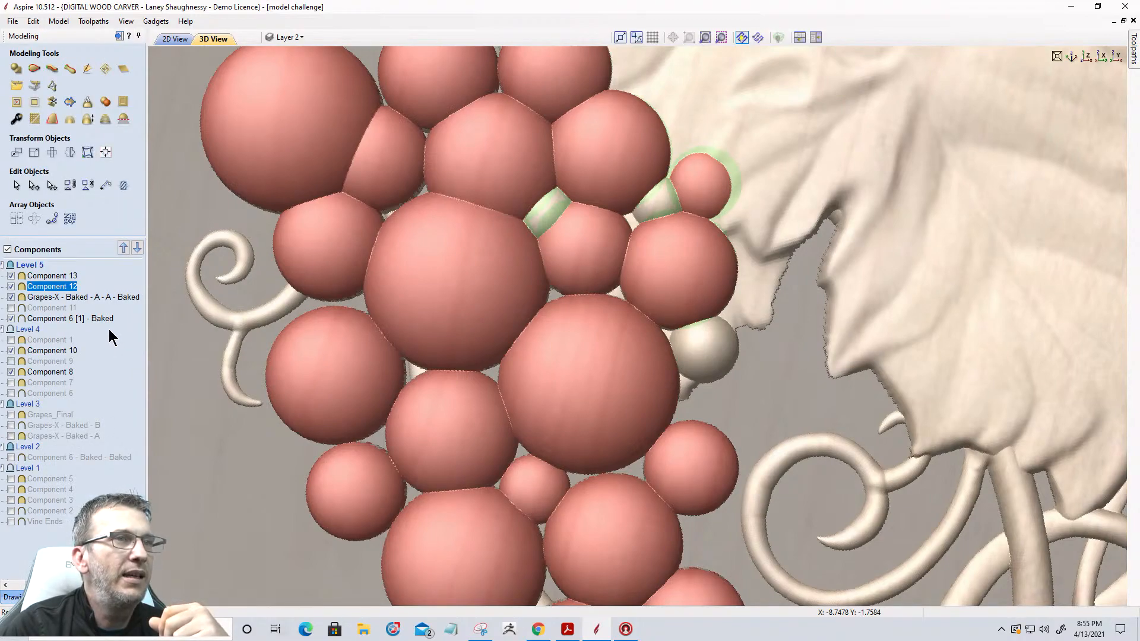
Set the base height of the three small grapes, Component 13, to 0.165 inches and their shape height to 0.645 inches
{"action": "left_click", "coordinate": [48, 276]}
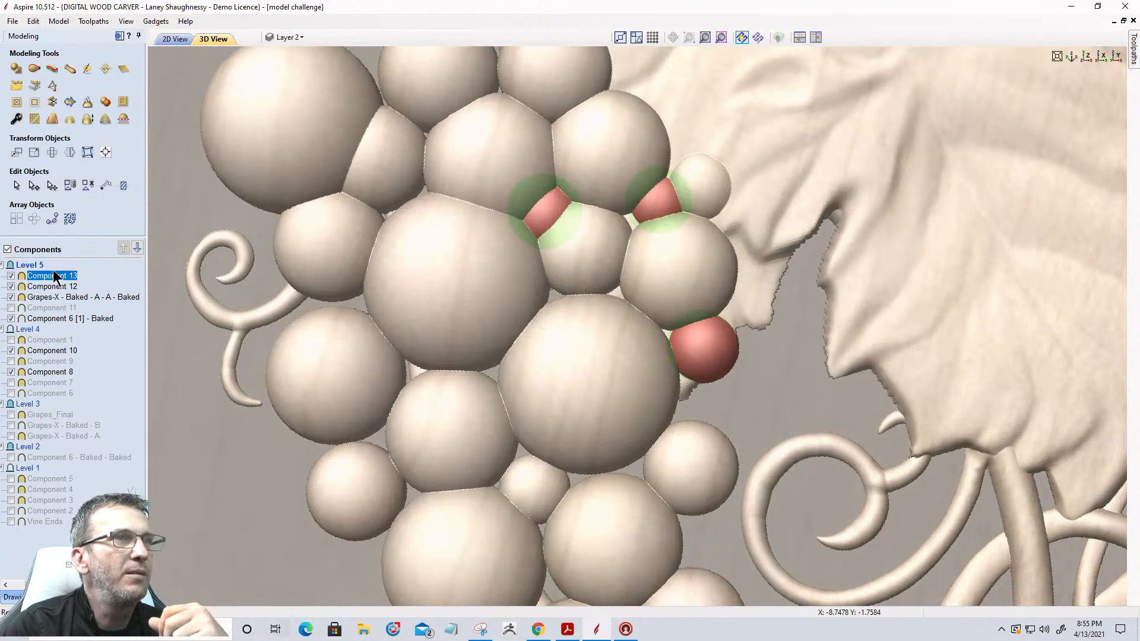
{"action": "left_click", "coordinate": [16, 121]}
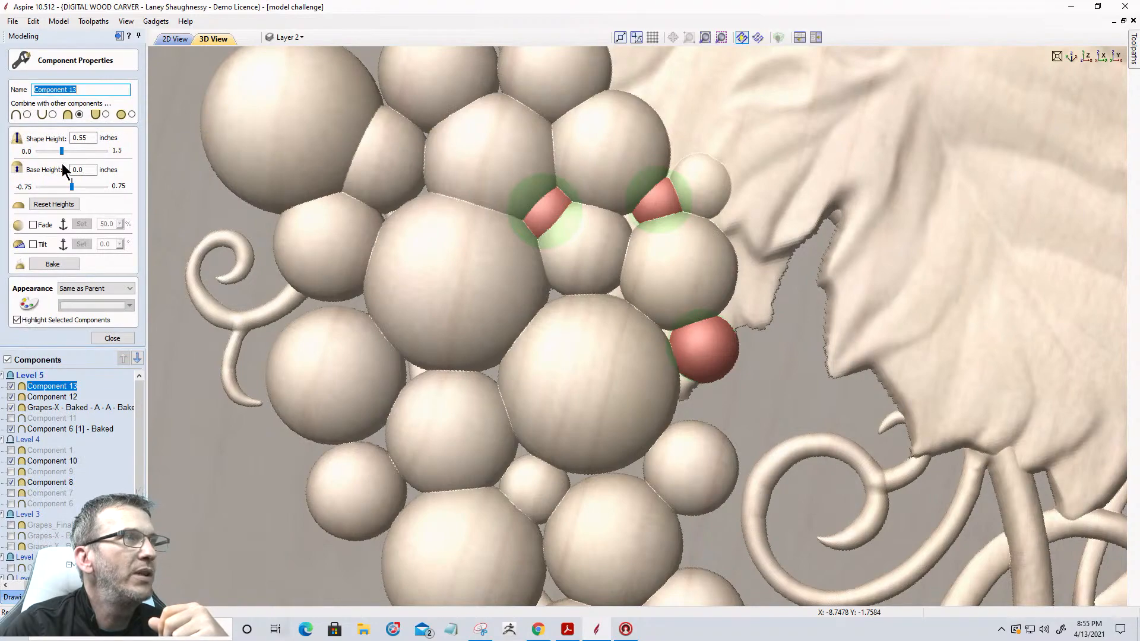
{"action": "left_click_drag", "start_coordinate": [72, 188], "coordinate": [75, 187]}
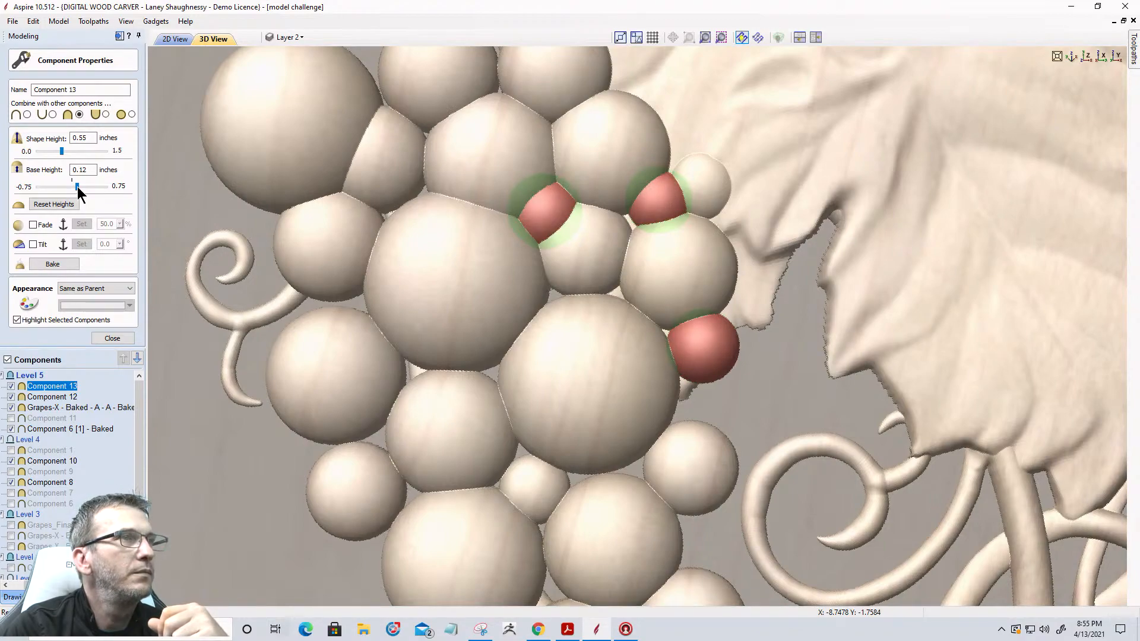
{"action": "left_click", "coordinate": [62, 151]}
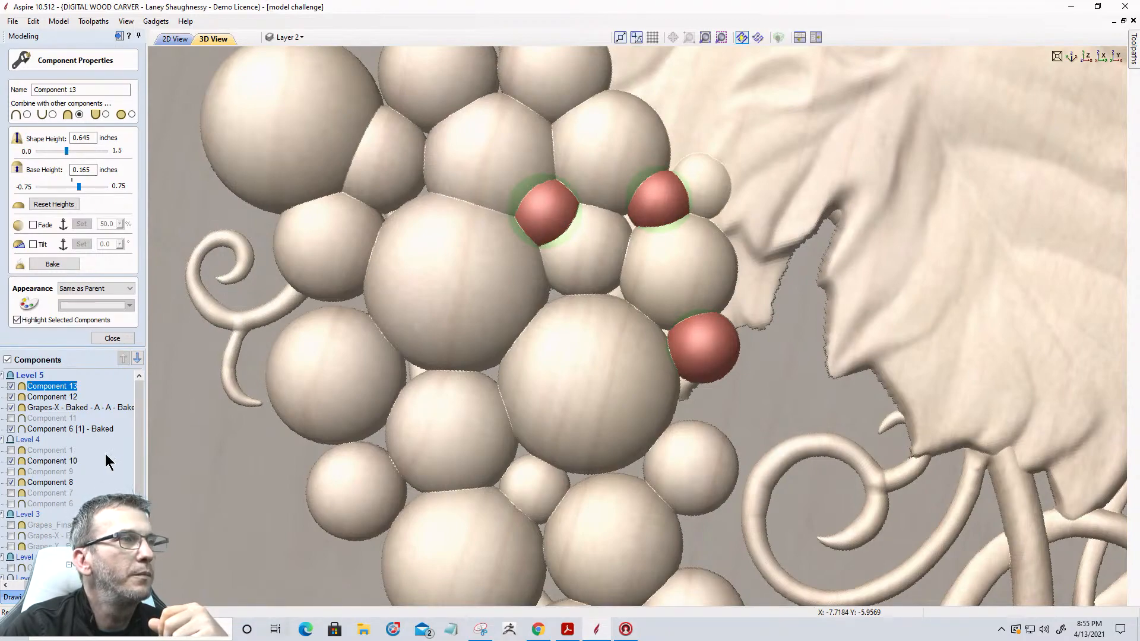
Deselect the small grapes, close the component properties and hide Component 13 to judge the whole cluster without them
{"action": "left_click", "coordinate": [251, 458]}
{"action": "scroll", "coordinate": [628, 233], "scroll_direction": "down", "scroll_amount": 8}
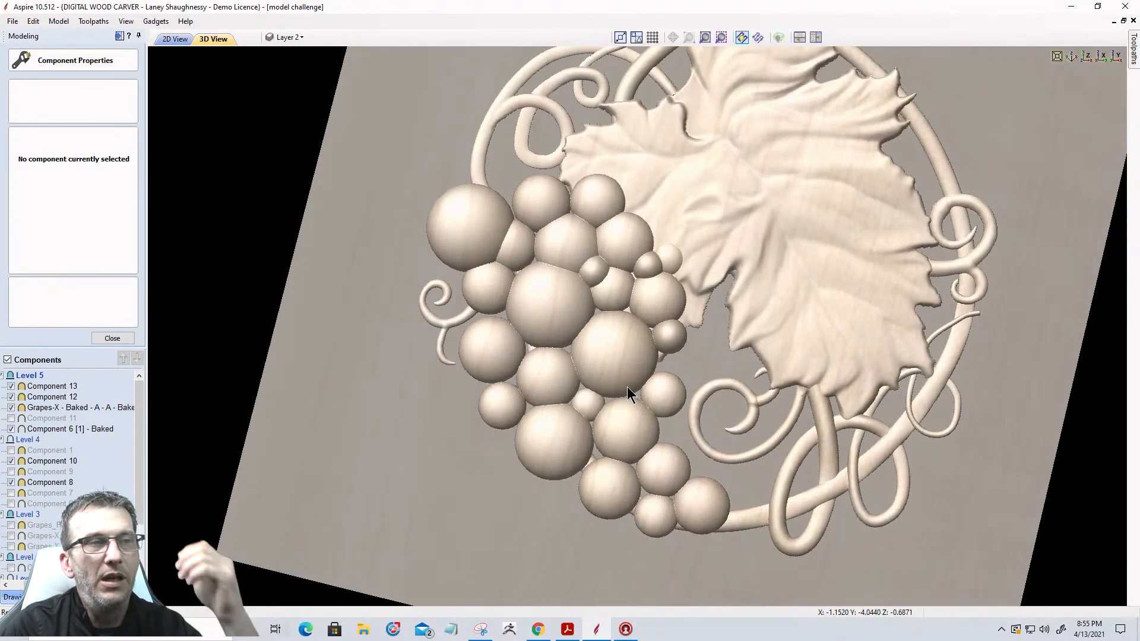
{"action": "left_click", "coordinate": [112, 339]}
{"action": "left_click", "coordinate": [12, 276]}
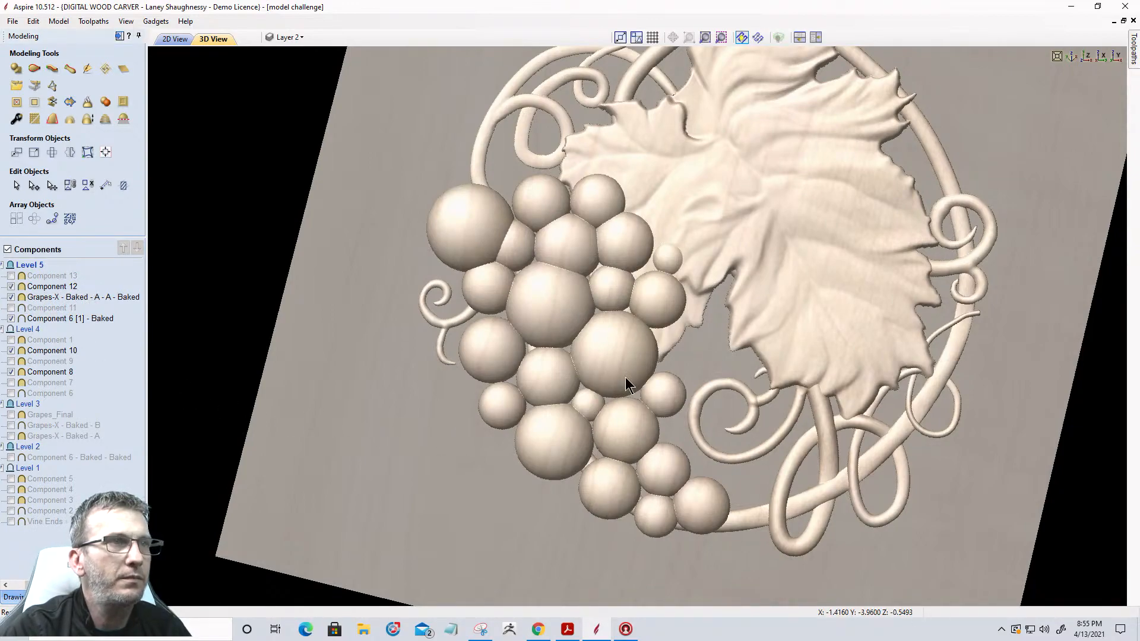
Delete the three small circle vectors that fill the gaps around the upper grapes in the 2D view
{"action": "mouse_move", "coordinate": [640, 358]}
{"action": "left_mouse_down"}
{"action": "mouse_move", "coordinate": [650, 304]}
{"action": "mouse_move", "coordinate": [697, 272]}
{"action": "mouse_move", "coordinate": [794, 262]}
{"action": "mouse_move", "coordinate": [604, 337]}
{"action": "left_mouse_up"}
{"action": "scroll", "coordinate": [675, 253], "scroll_direction": "up", "scroll_amount": 4}
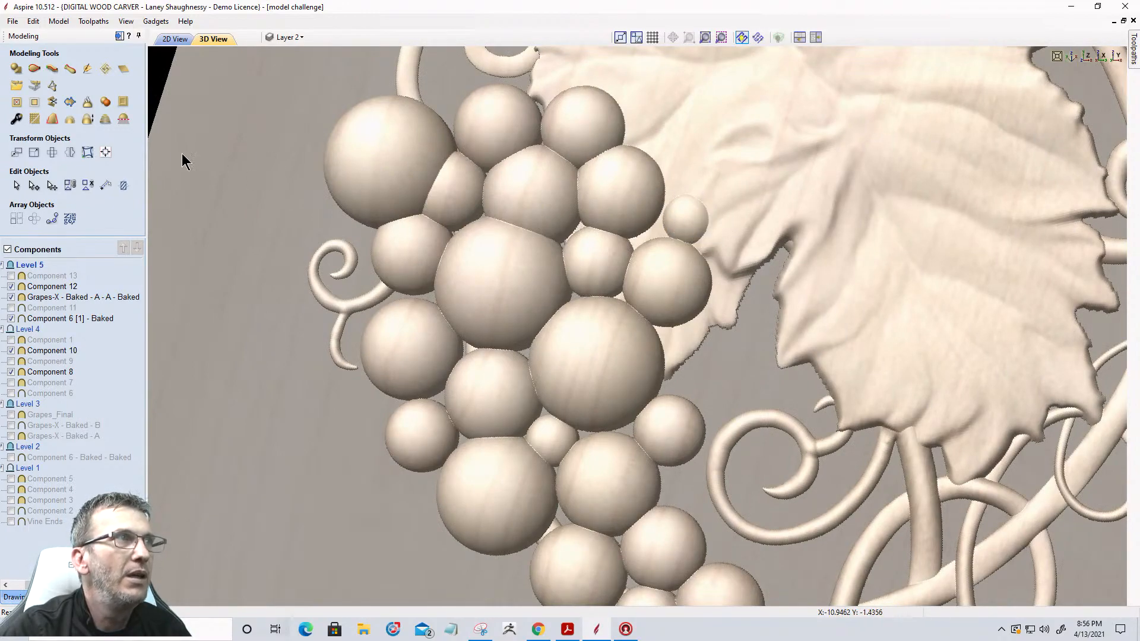
{"action": "left_click", "coordinate": [171, 39]}
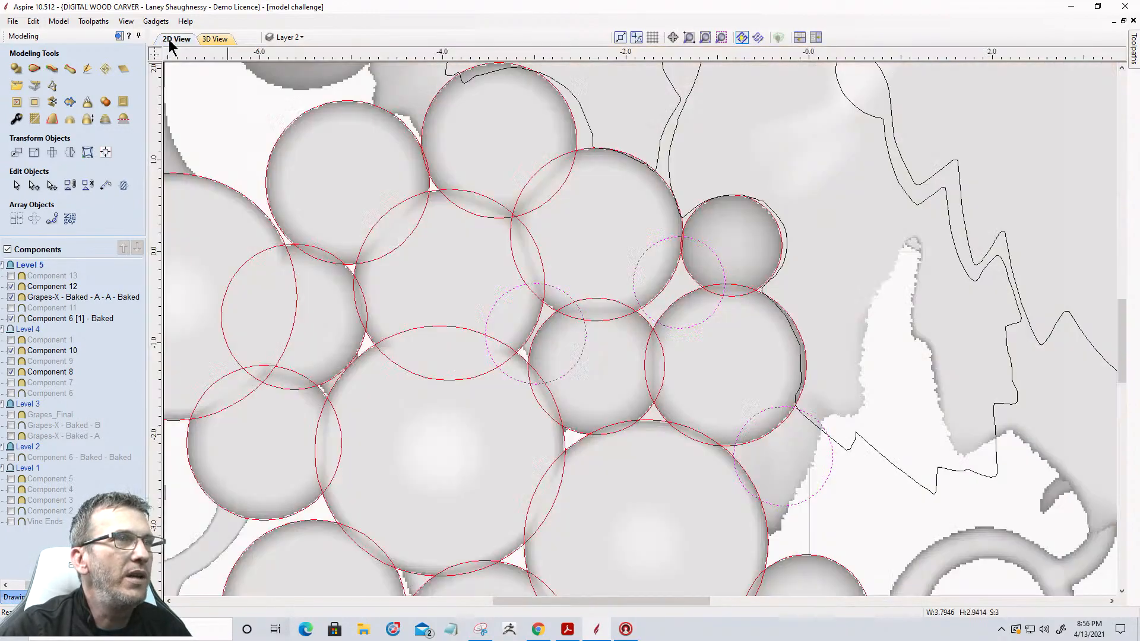
{"action": "left_click", "coordinate": [47, 302]}
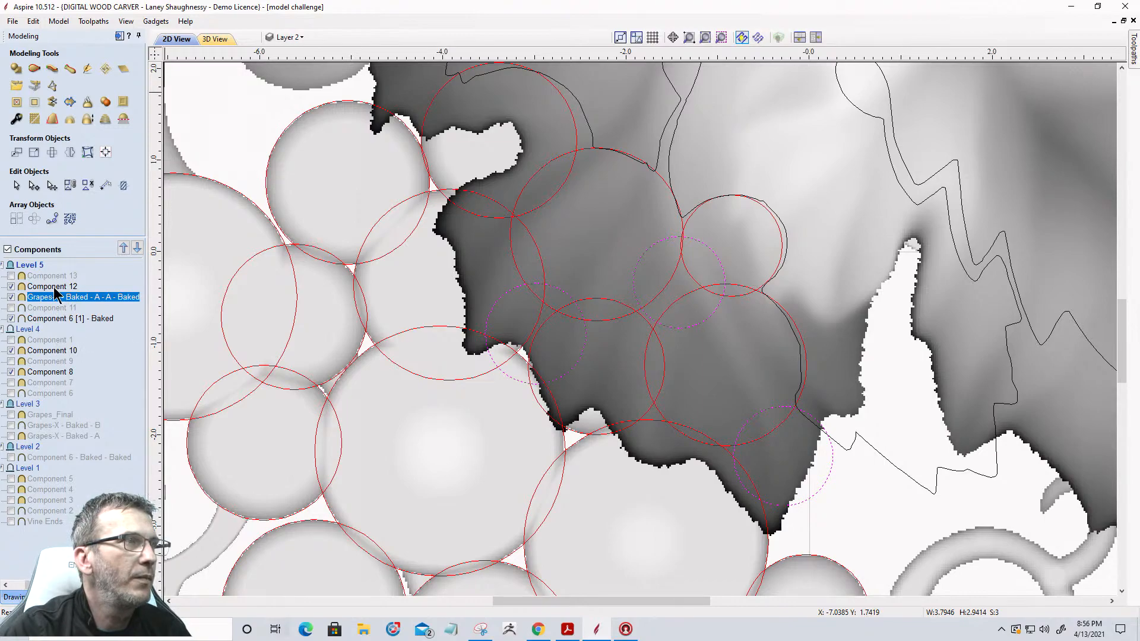
{"action": "left_click", "coordinate": [52, 287]}
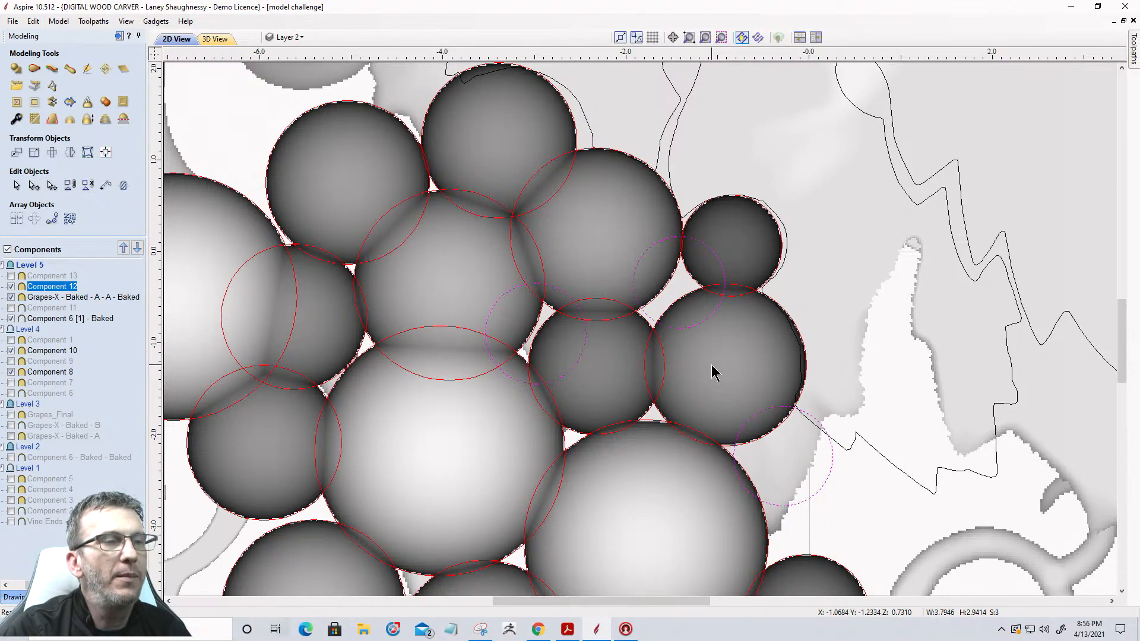
{"action": "scroll", "coordinate": [734, 346], "scroll_direction": "down", "scroll_amount": 3}
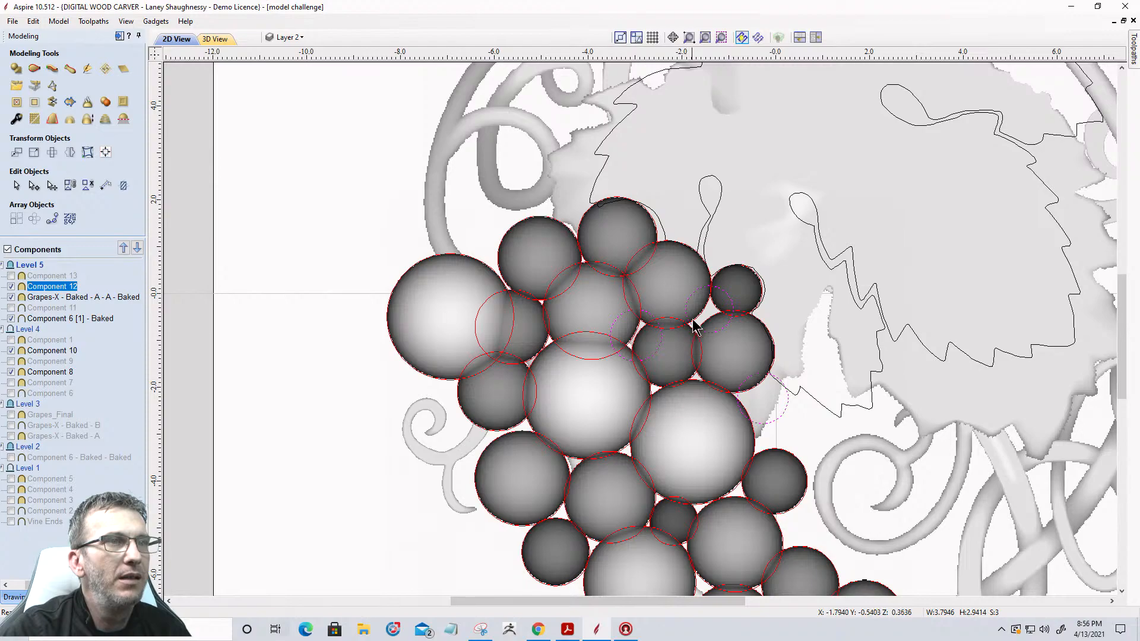
{"action": "scroll", "coordinate": [705, 337], "scroll_direction": "up", "scroll_amount": 3}
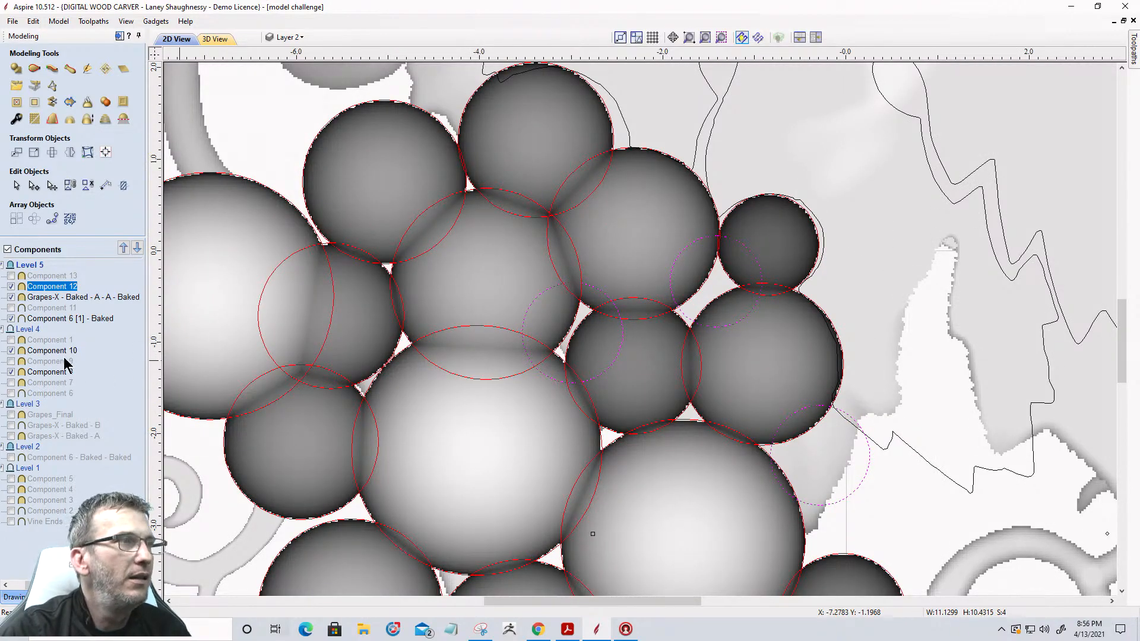
{"action": "left_click", "coordinate": [545, 288]}
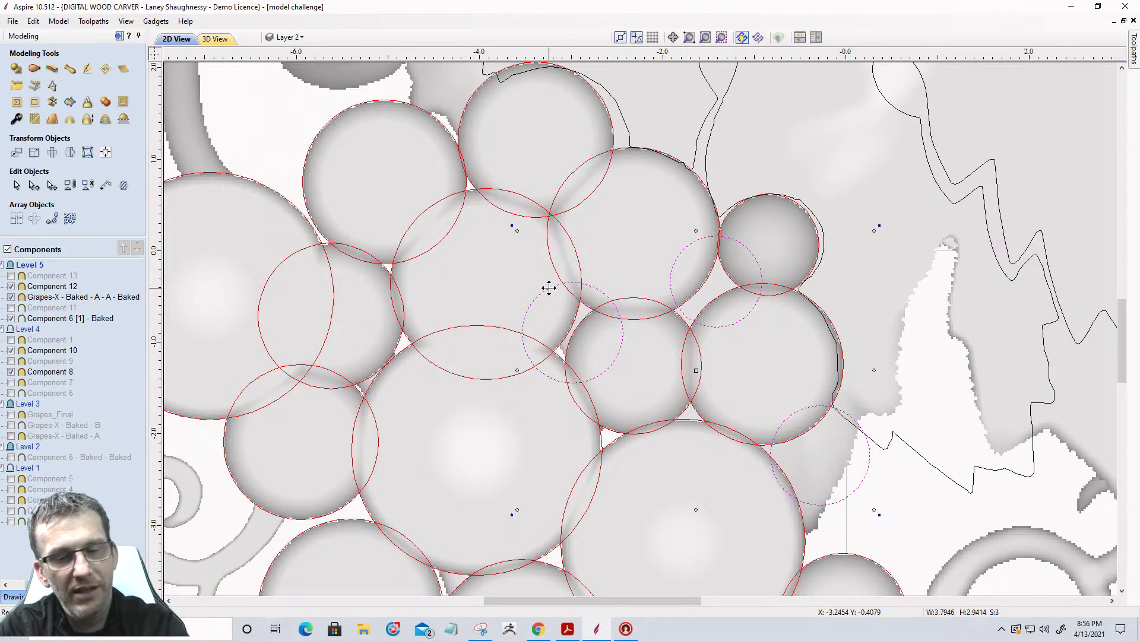
{"action": "key", "text": "Escape"}
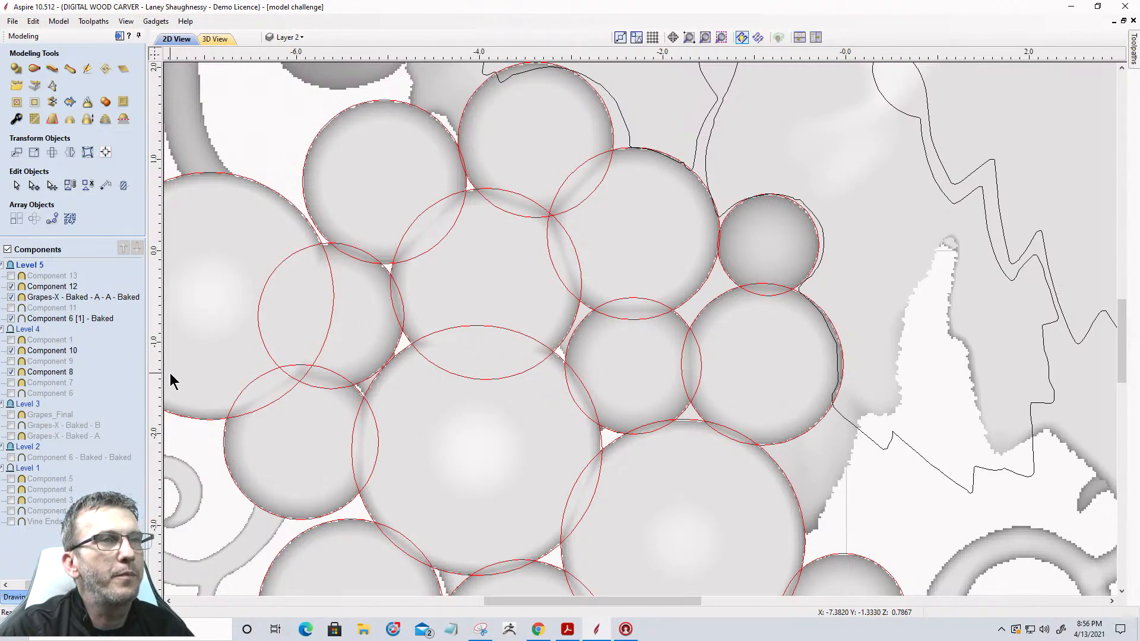
Make the New Grapes layer active and select all the vectors on it
{"action": "left_click", "coordinate": [369, 252]}
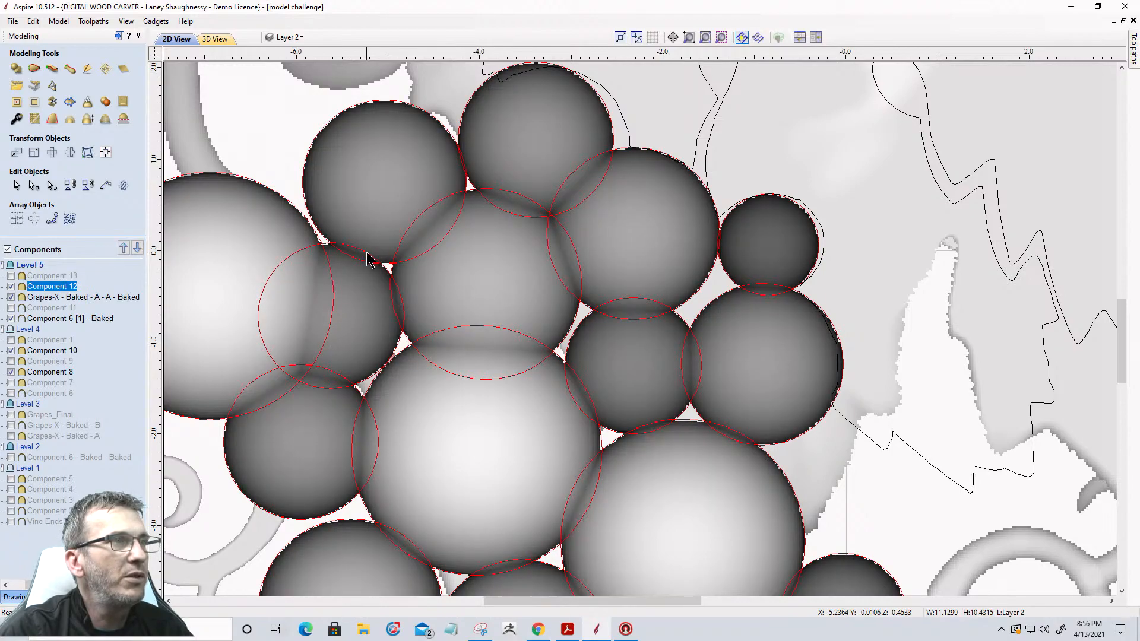
{"action": "left_click", "coordinate": [367, 250]}
{"action": "left_click", "coordinate": [298, 37]}
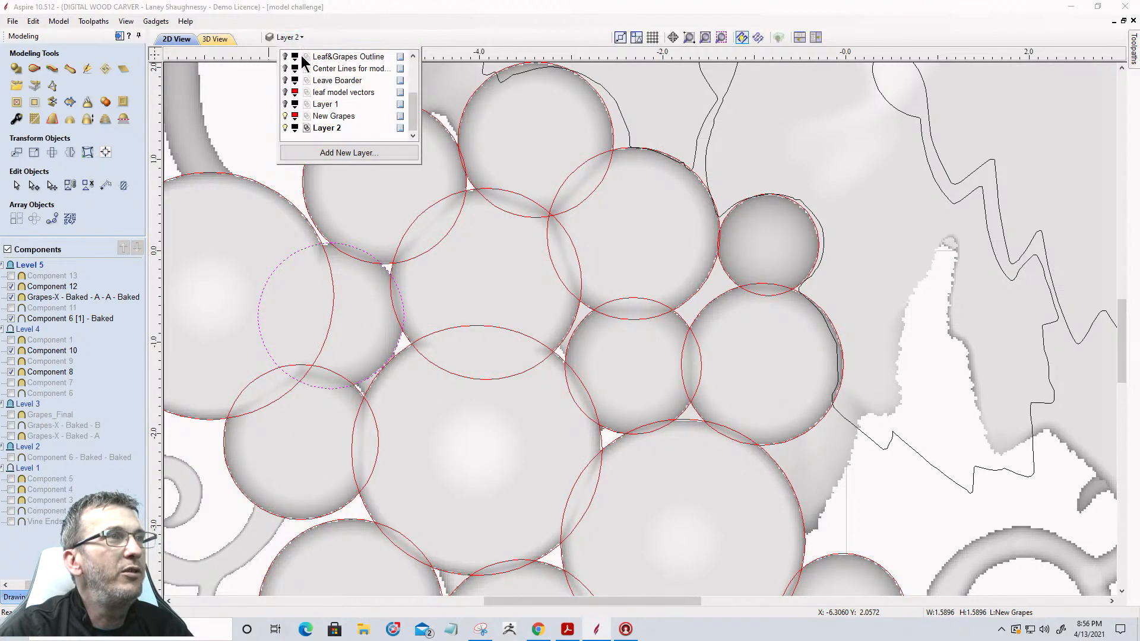
{"action": "left_click", "coordinate": [332, 118]}
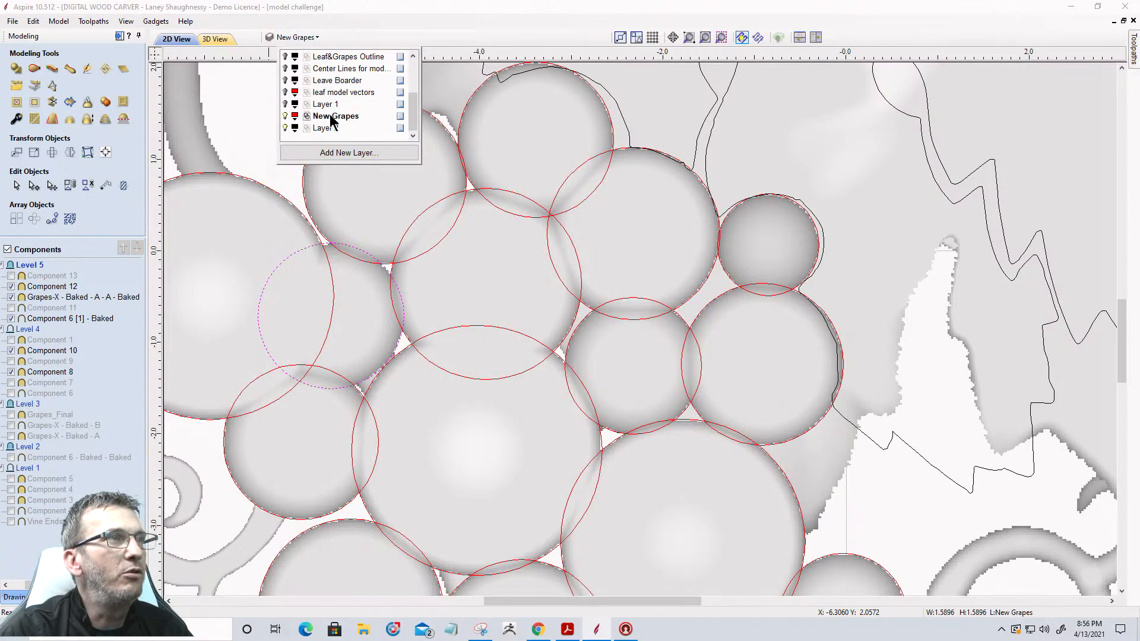
{"action": "right_click", "coordinate": [331, 118]}
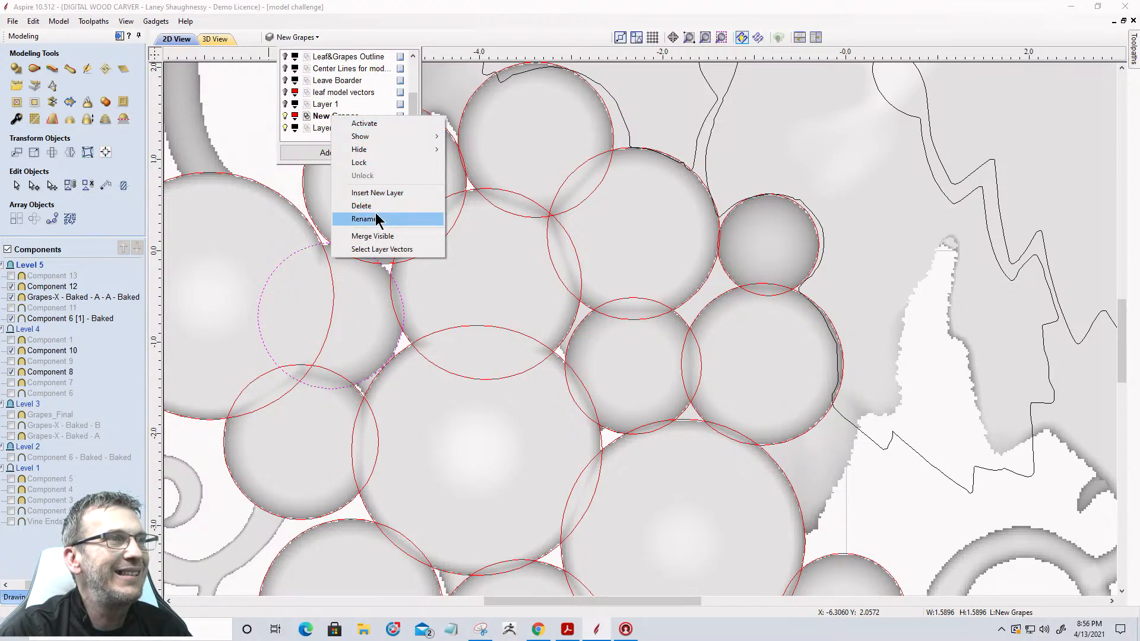
{"action": "left_click", "coordinate": [377, 250]}
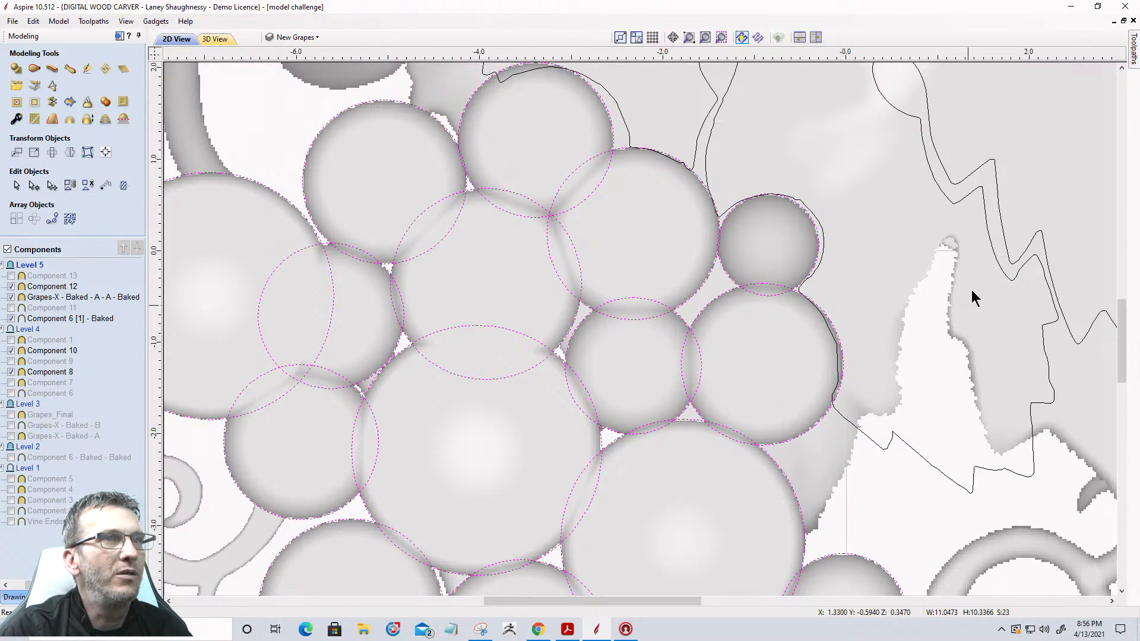
{"action": "left_click", "coordinate": [293, 37]}
{"action": "right_click", "coordinate": [406, 126]}
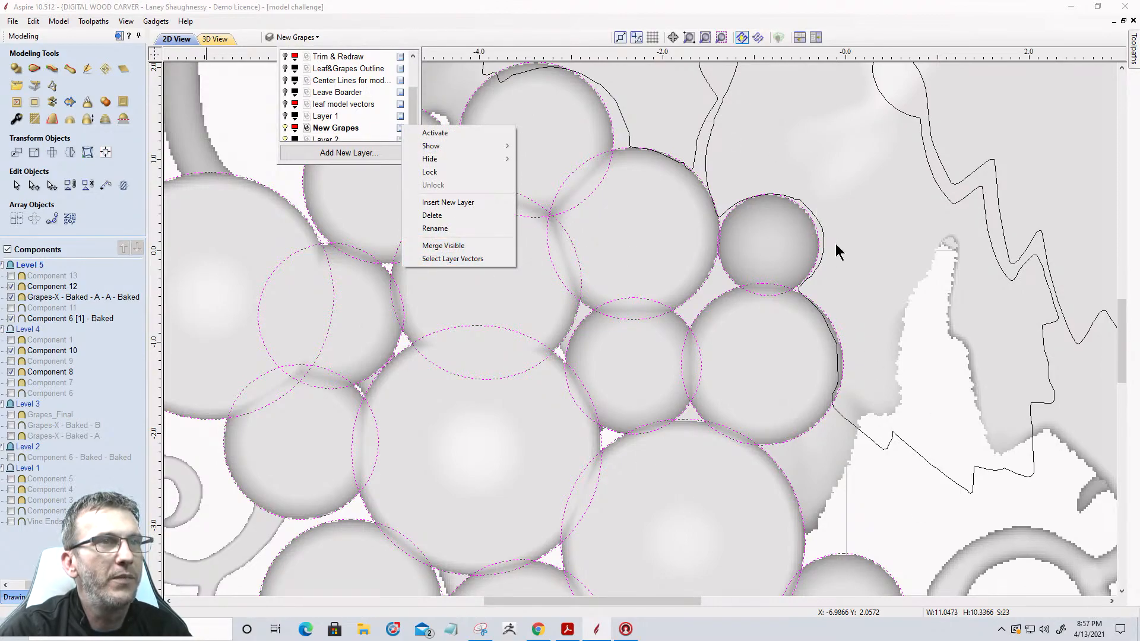
Add Component 12 to the selection and take the circle of the small grape beside the leaf out of it
{"action": "left_click", "coordinate": [44, 295]}
{"action": "left_click", "coordinate": [43, 288]}
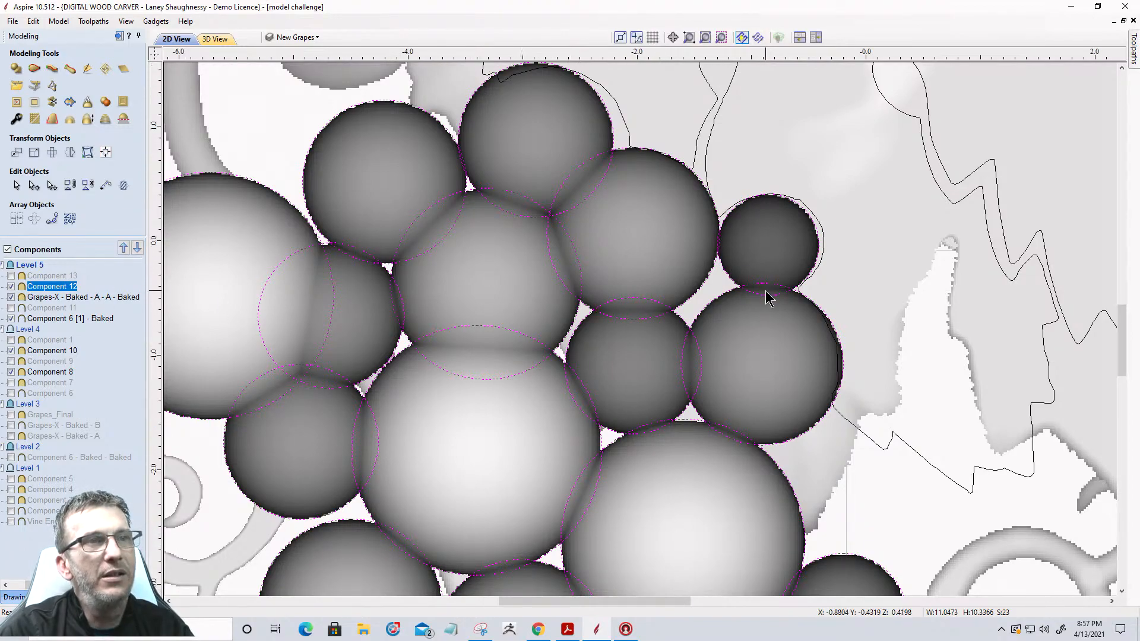
{"action": "scroll", "coordinate": [767, 298], "scroll_direction": "up", "scroll_amount": 2}
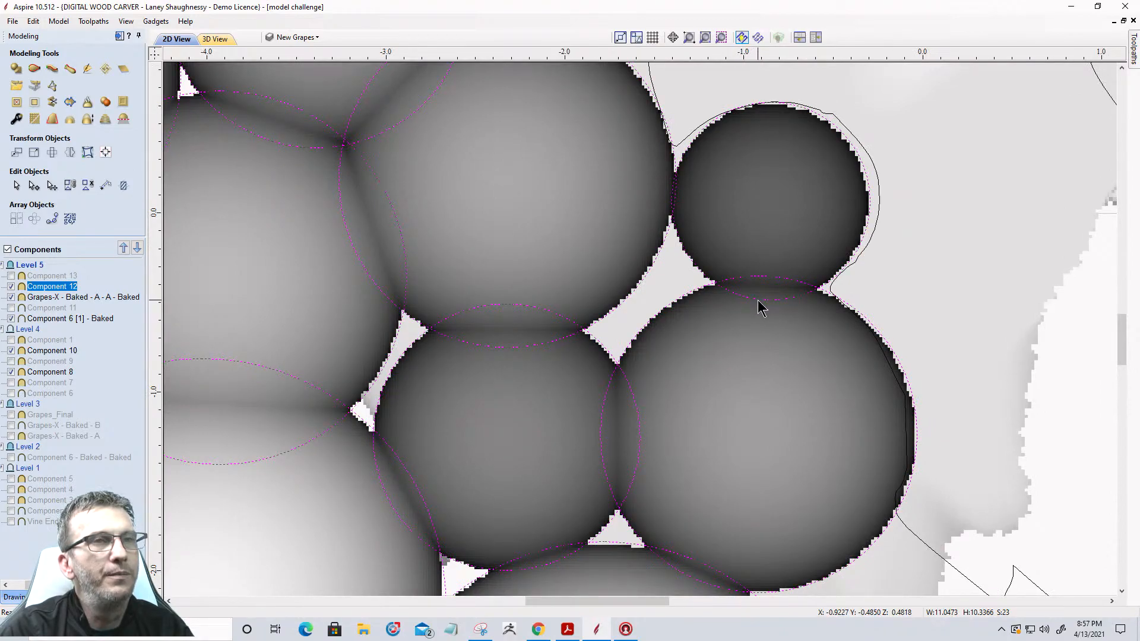
{"action": "left_click", "coordinate": [759, 301], "text": "shift"}
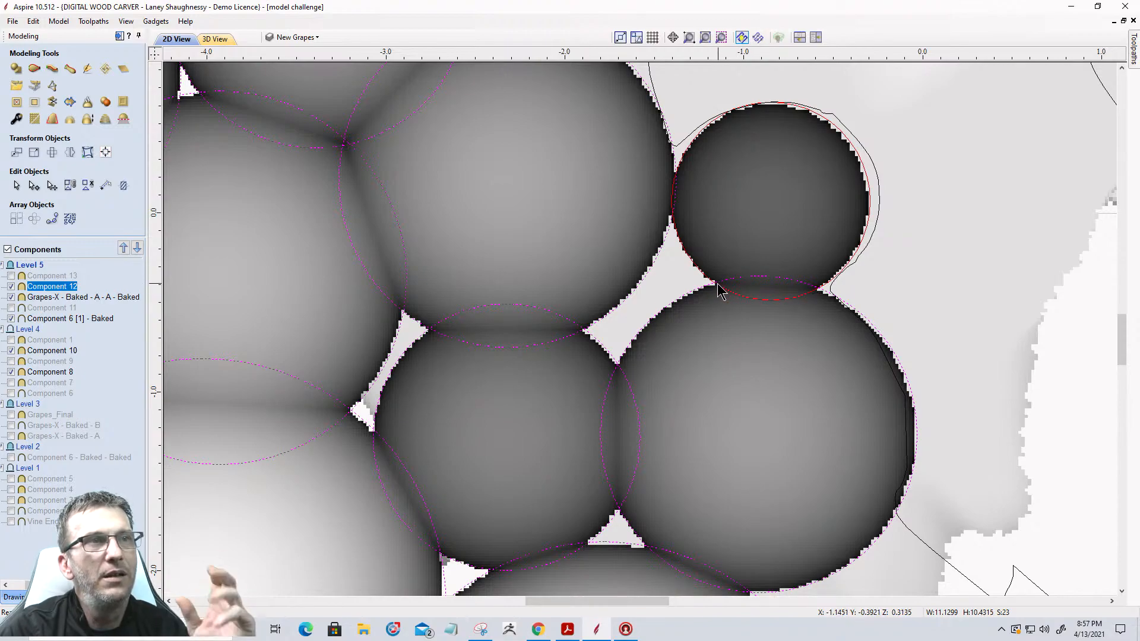
Try clearing the parts of Component 12 that lie outside the selected grape circles
{"action": "left_click", "coordinate": [33, 104]}
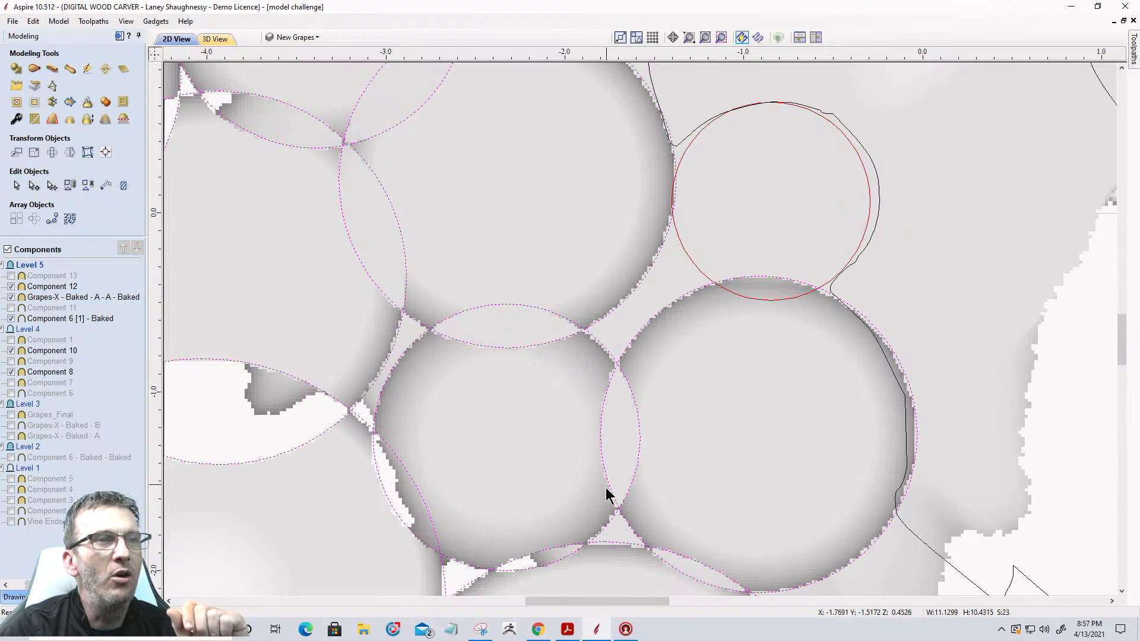
{"action": "left_click", "coordinate": [214, 40]}
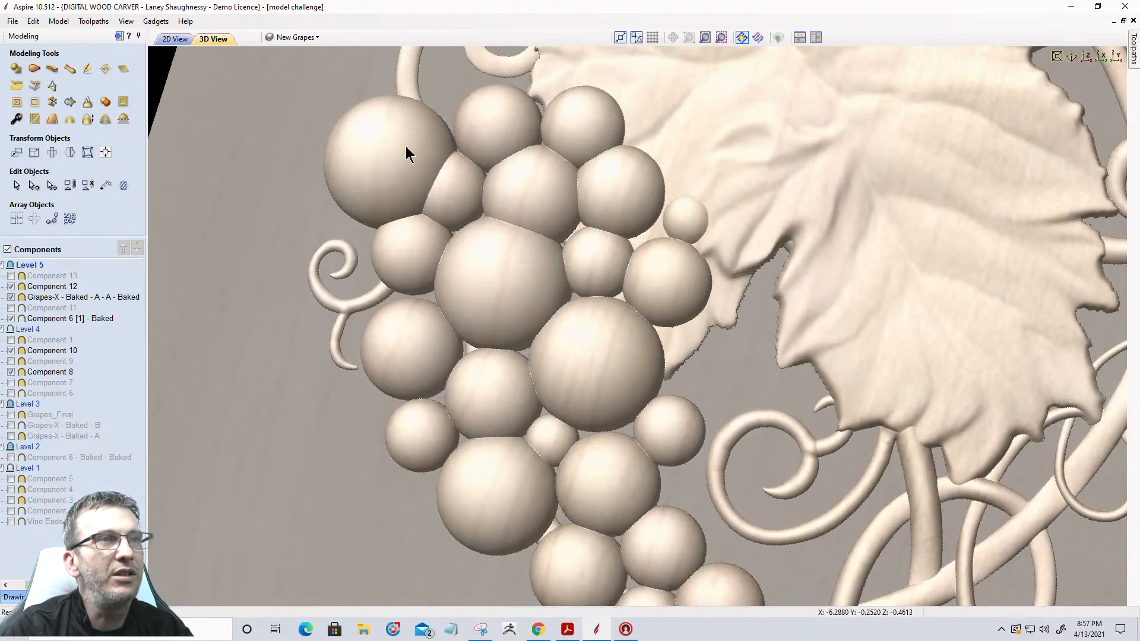
{"action": "left_click", "coordinate": [178, 38]}
{"action": "scroll", "coordinate": [660, 250], "scroll_direction": "down", "scroll_amount": 3}
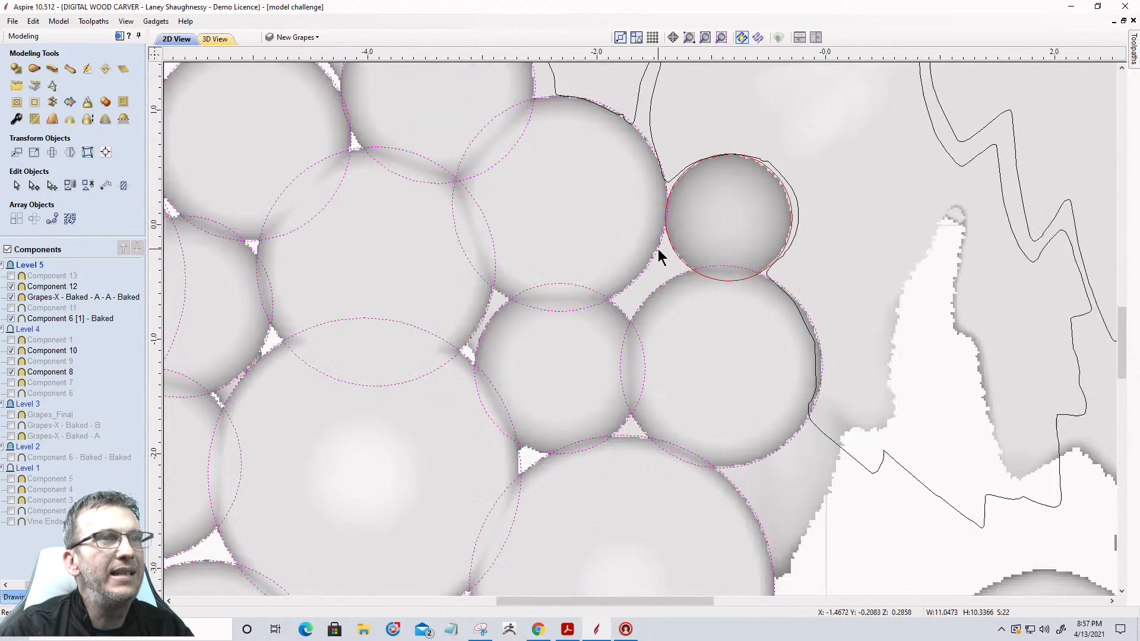
{"action": "scroll", "coordinate": [661, 248], "scroll_direction": "down", "scroll_amount": 1}
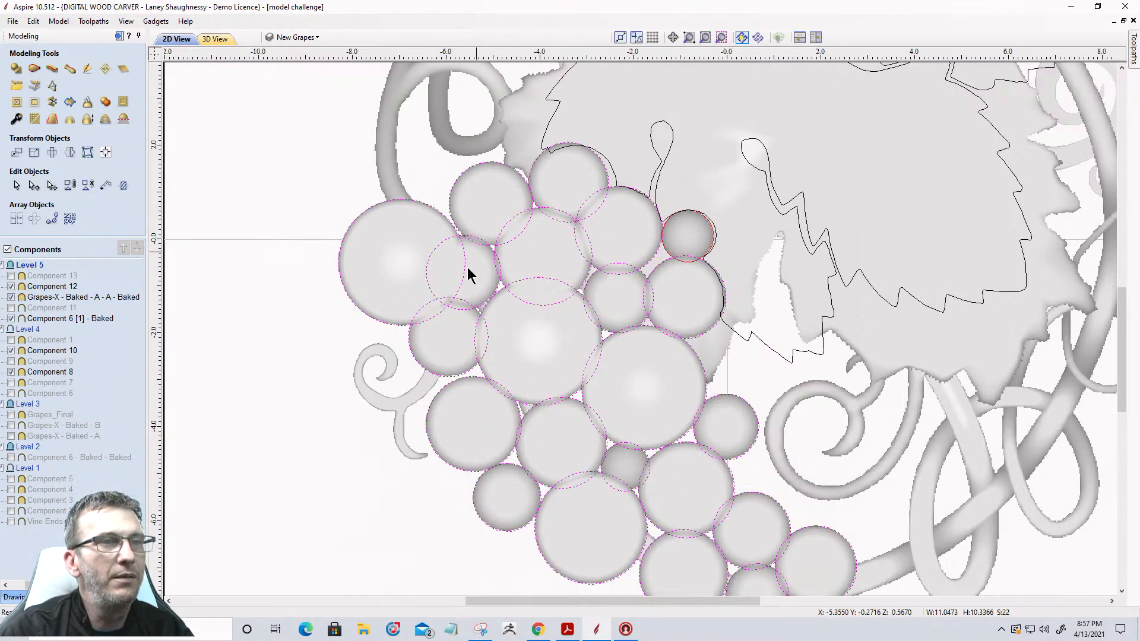
Copy the selected grape circles to a new layer named Welded Grape Vectors with a bright green drawing color
{"action": "left_click", "coordinate": [548, 306]}
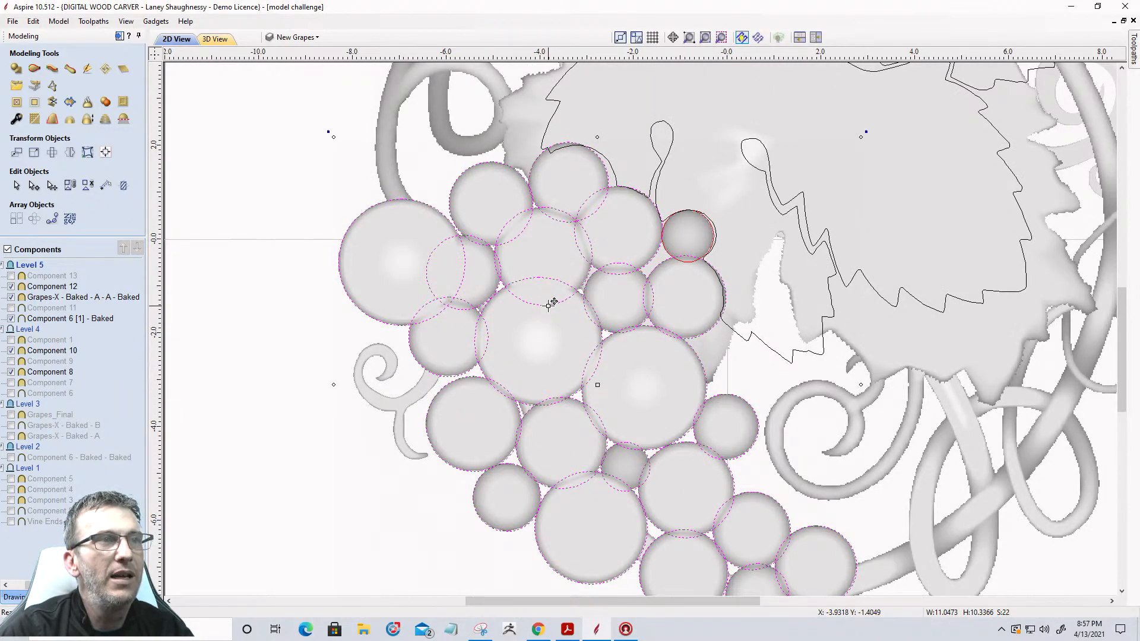
{"action": "left_click", "coordinate": [310, 38]}
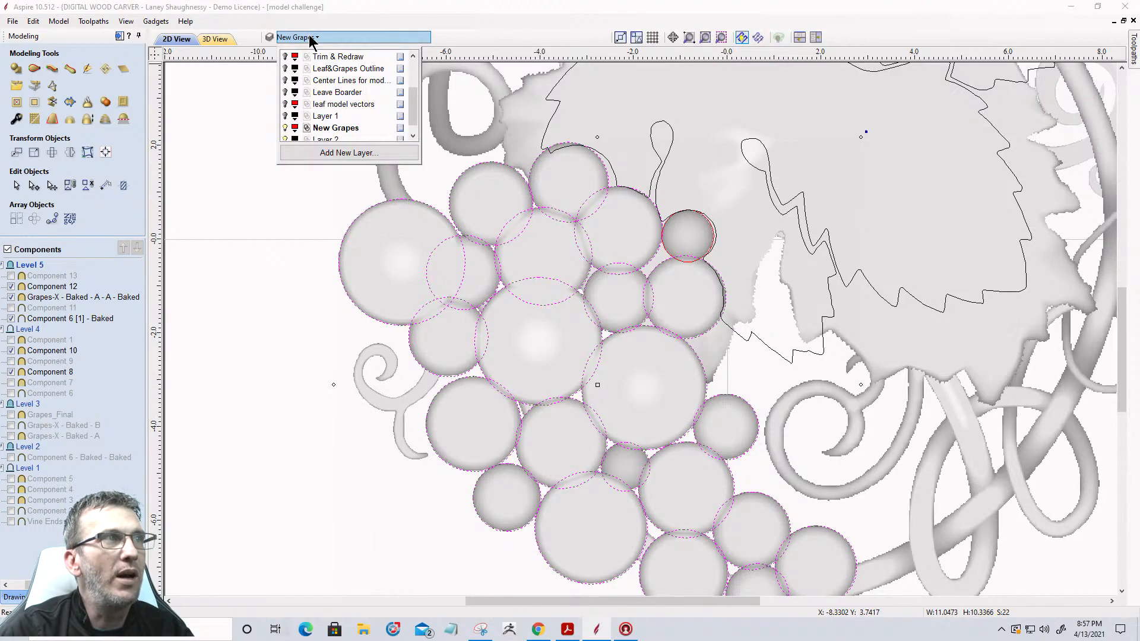
{"action": "right_click", "coordinate": [543, 279]}
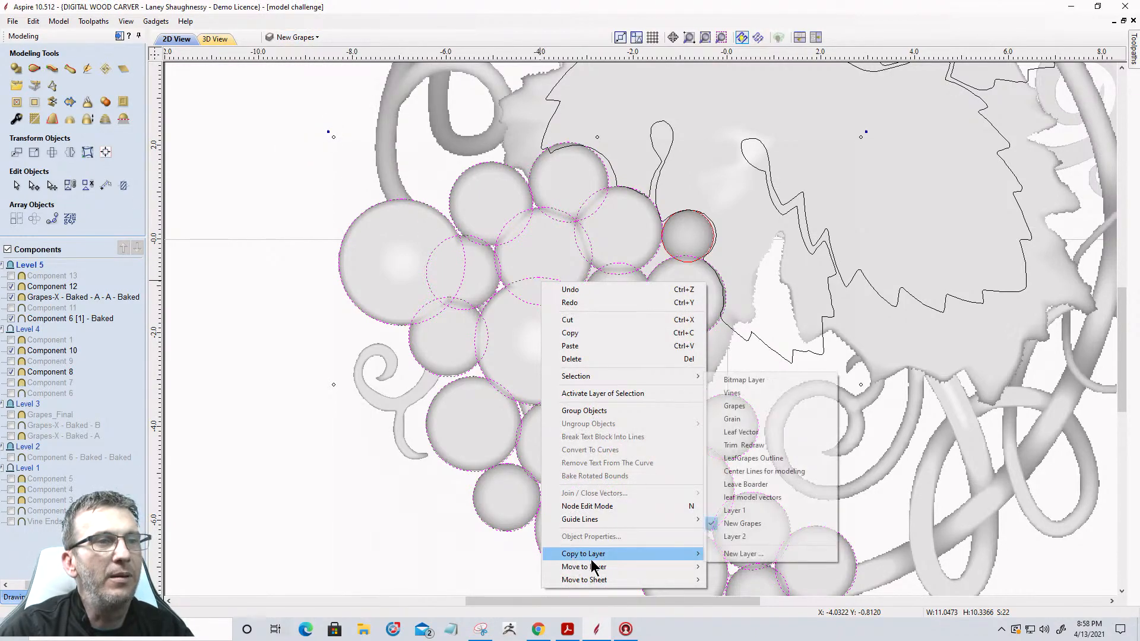
{"action": "mouse_move", "coordinate": [677, 553]}
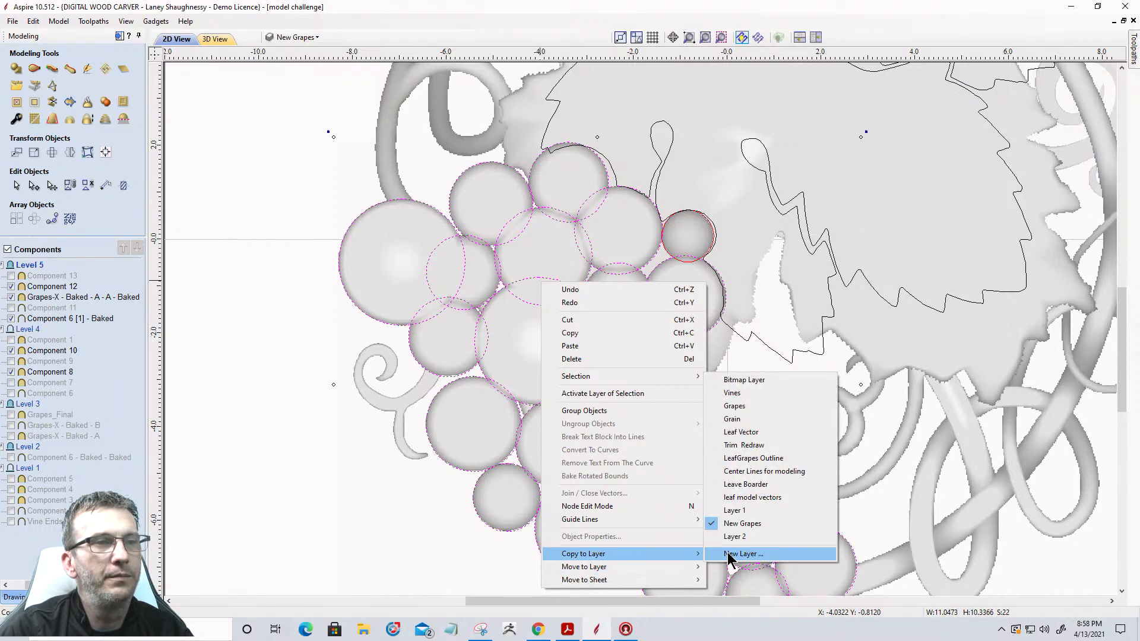
{"action": "left_click", "coordinate": [736, 554]}
{"action": "type", "text": "Welded Grape Vectors"}
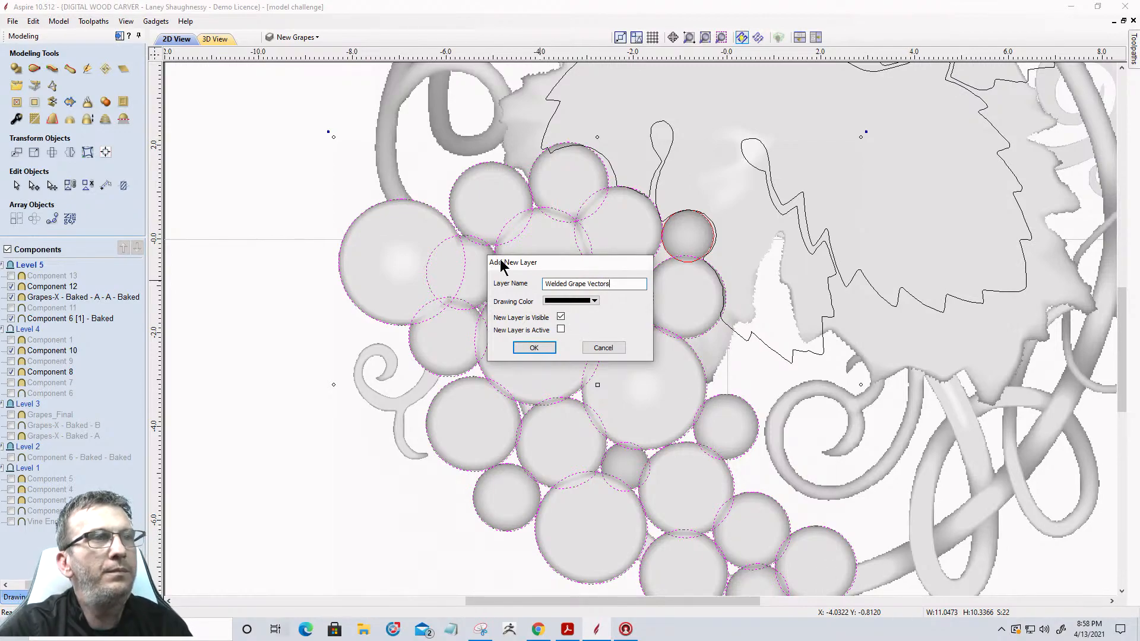
{"action": "left_click", "coordinate": [594, 301]}
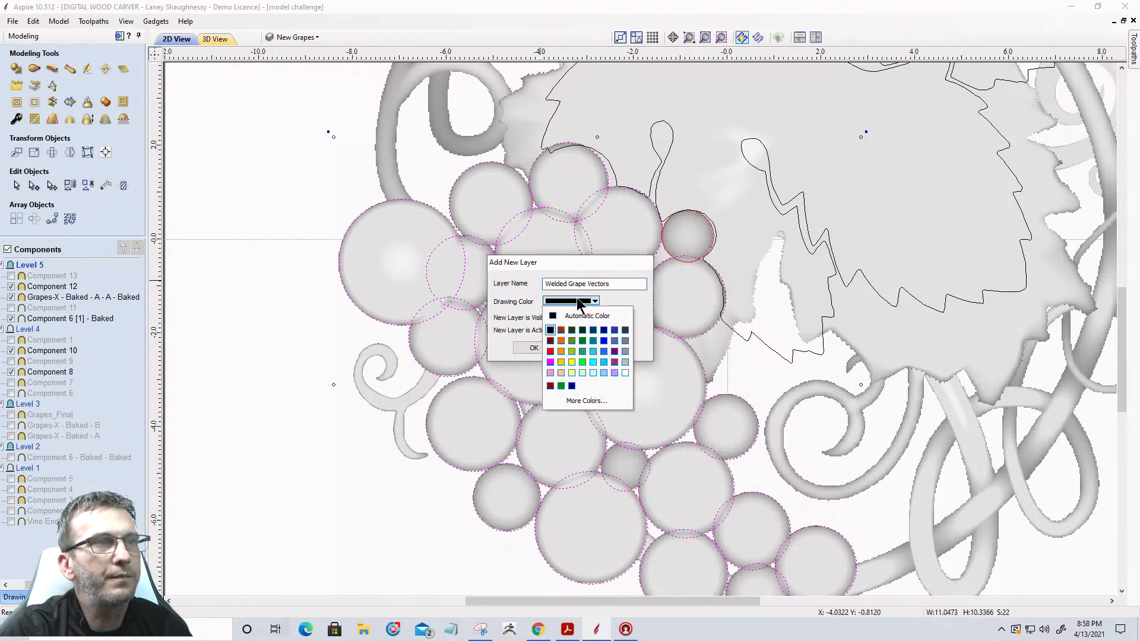
{"action": "left_click", "coordinate": [585, 361]}
{"action": "left_click", "coordinate": [538, 349]}
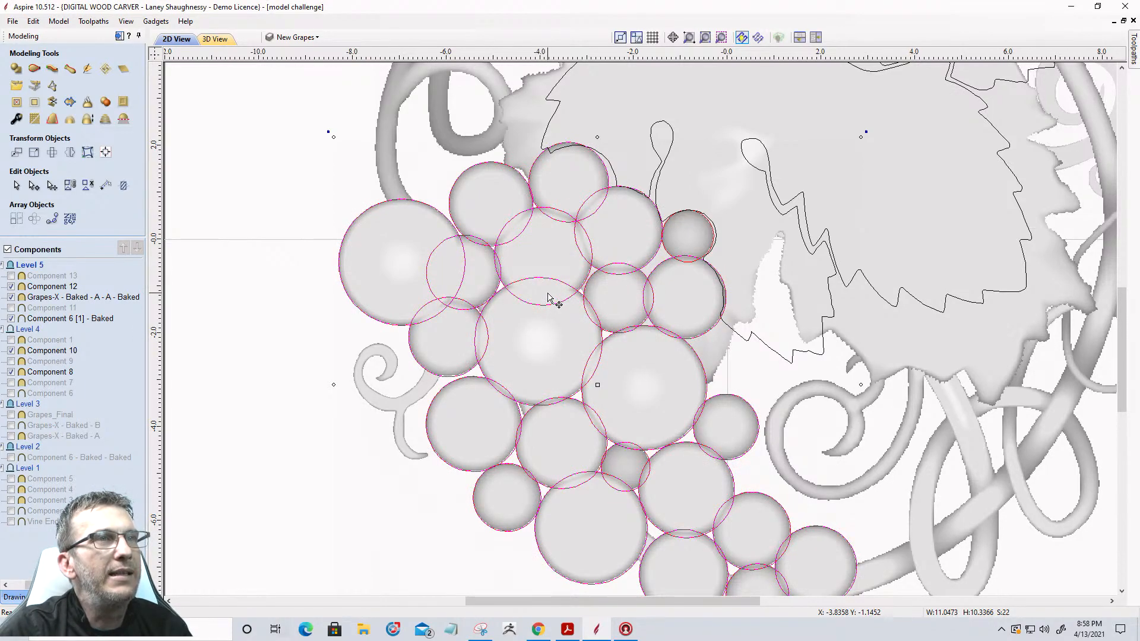
Hide the New Grapes layer, make Welded Grape Vectors the active layer and select all its vectors
{"action": "left_click", "coordinate": [314, 38]}
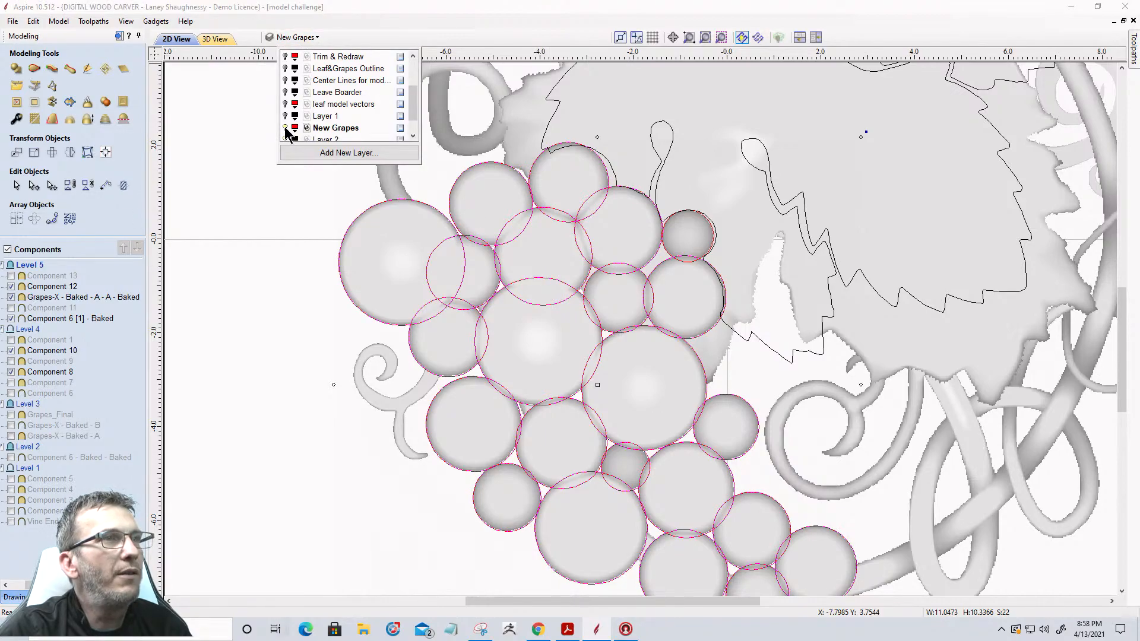
{"action": "scroll", "coordinate": [334, 127], "scroll_direction": "down", "scroll_amount": 2}
{"action": "left_click", "coordinate": [334, 128]}
{"action": "right_click", "coordinate": [400, 129]}
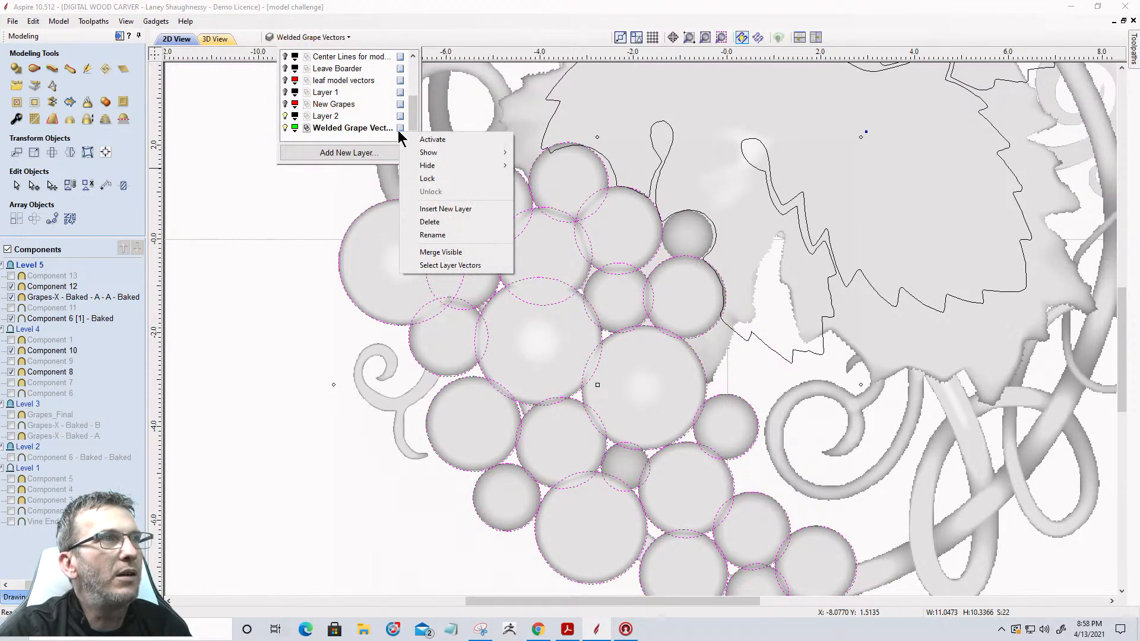
{"action": "left_click", "coordinate": [448, 265]}
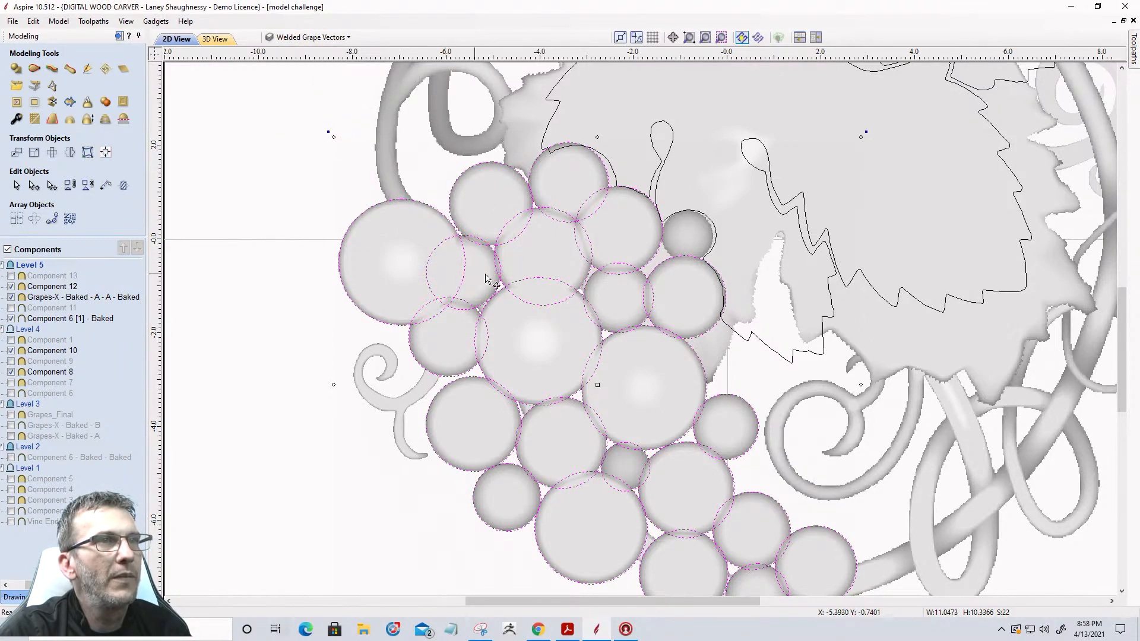
Weld the selected grape circles on the Welded Grape Vectors layer into a combined outline
{"action": "left_click_drag", "start_coordinate": [50, 585], "coordinate": [33, 585]}
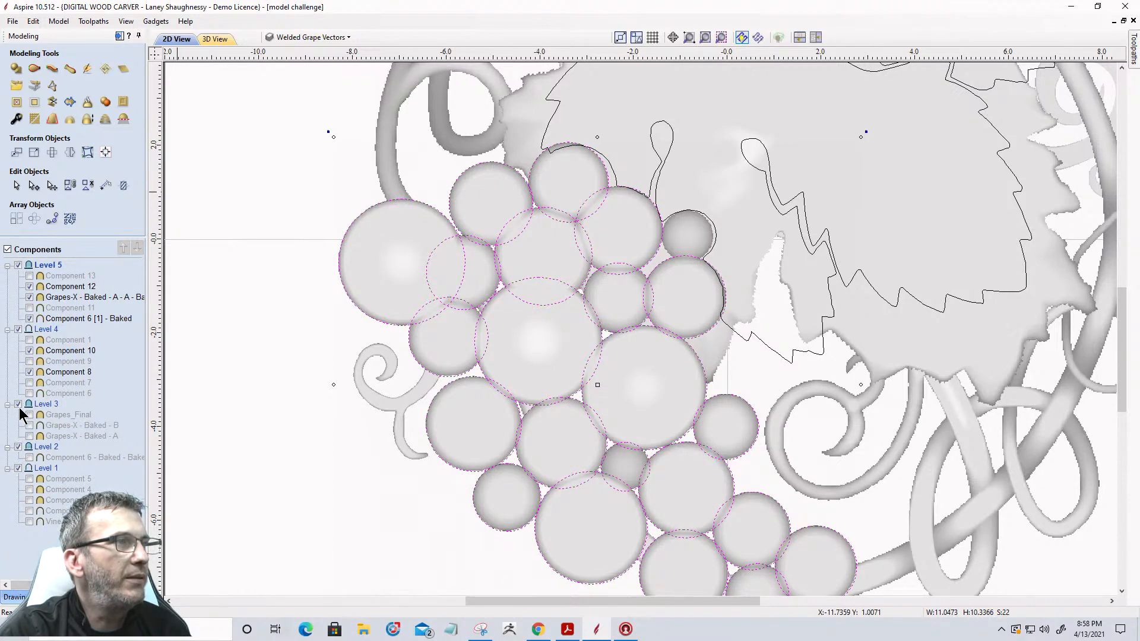
{"action": "left_click", "coordinate": [13, 599]}
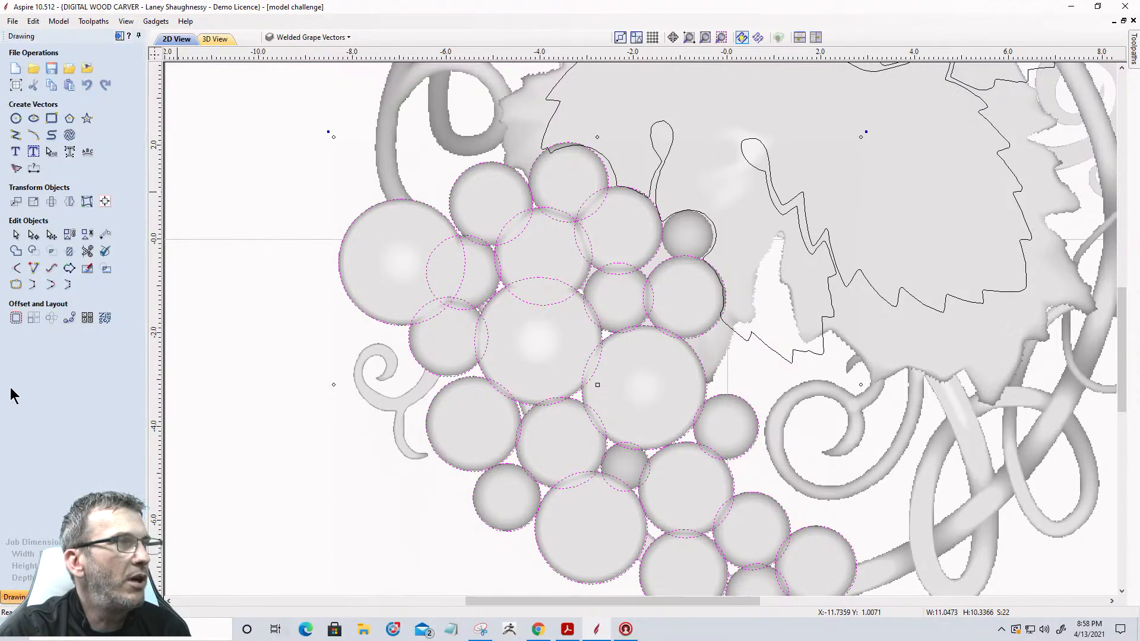
{"action": "left_click", "coordinate": [15, 293]}
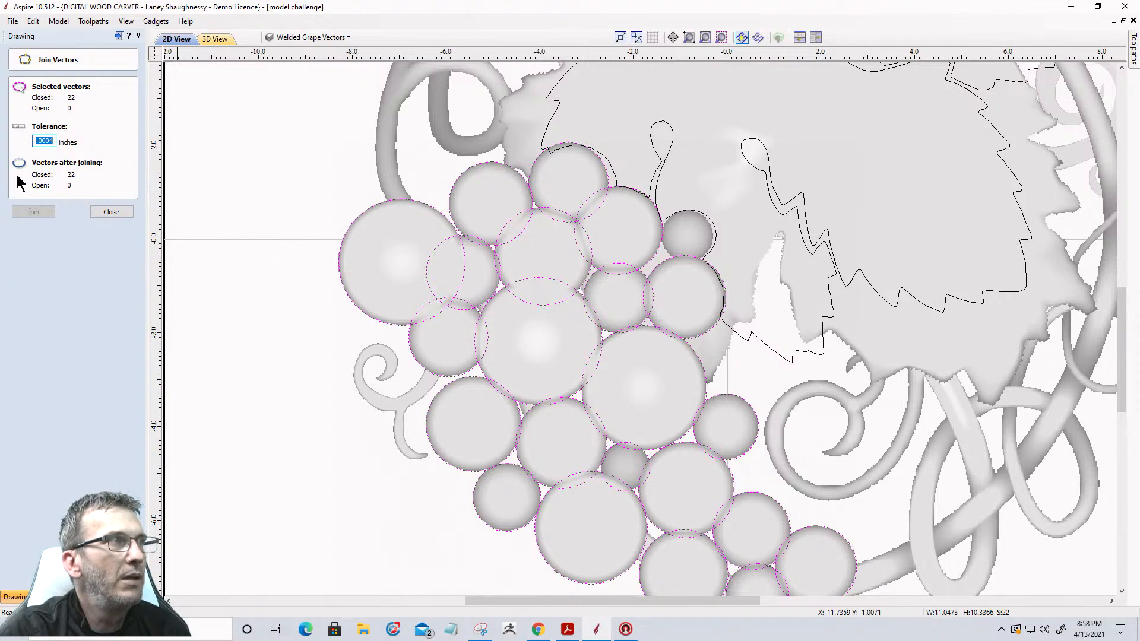
{"action": "left_click", "coordinate": [111, 215]}
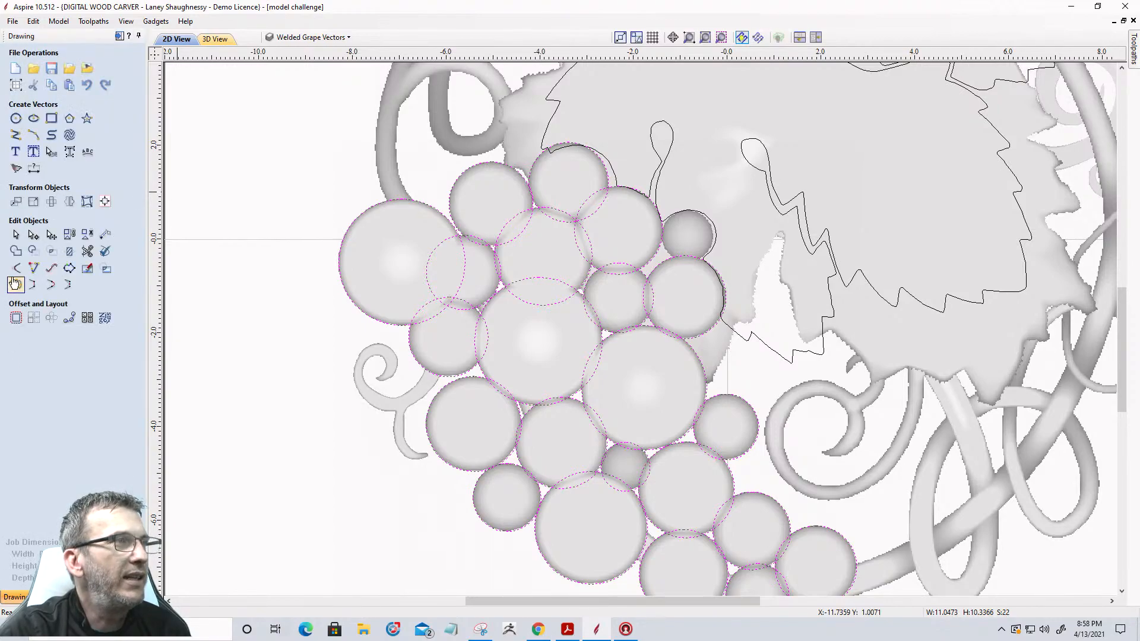
{"action": "left_click", "coordinate": [15, 254]}
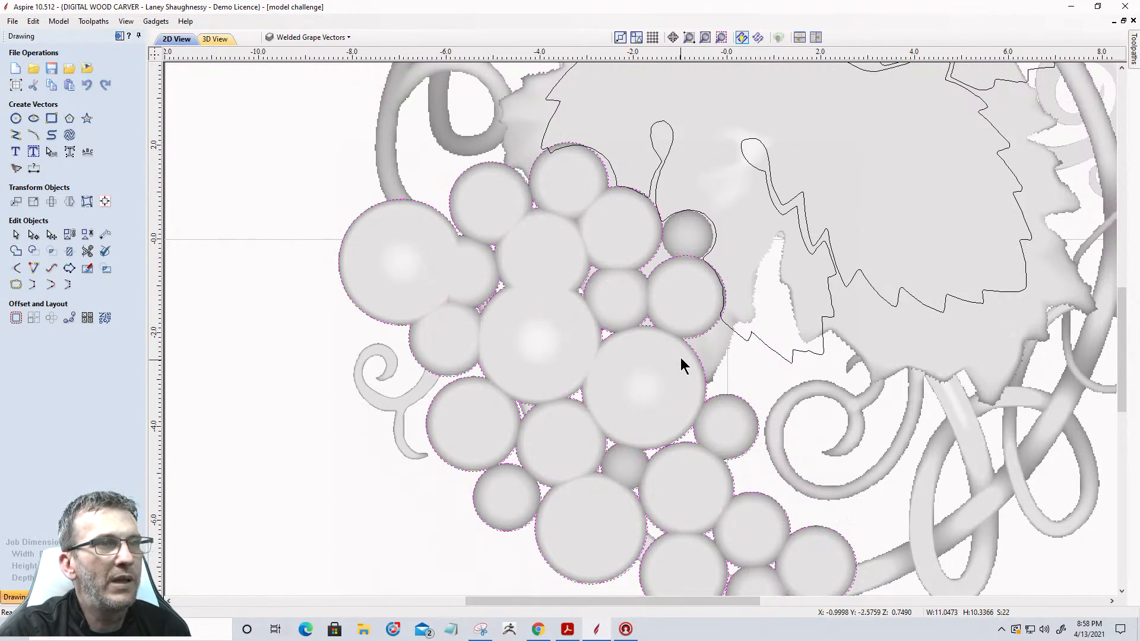
Delete the small leftover gap vectors between the welded grapes, keeping only the outer outline of the cluster
{"action": "scroll", "coordinate": [700, 309], "scroll_direction": "down", "scroll_amount": 2}
{"action": "scroll", "coordinate": [701, 308], "scroll_direction": "down", "scroll_amount": 1}
{"action": "scroll", "coordinate": [701, 502], "scroll_direction": "up", "scroll_amount": 3}
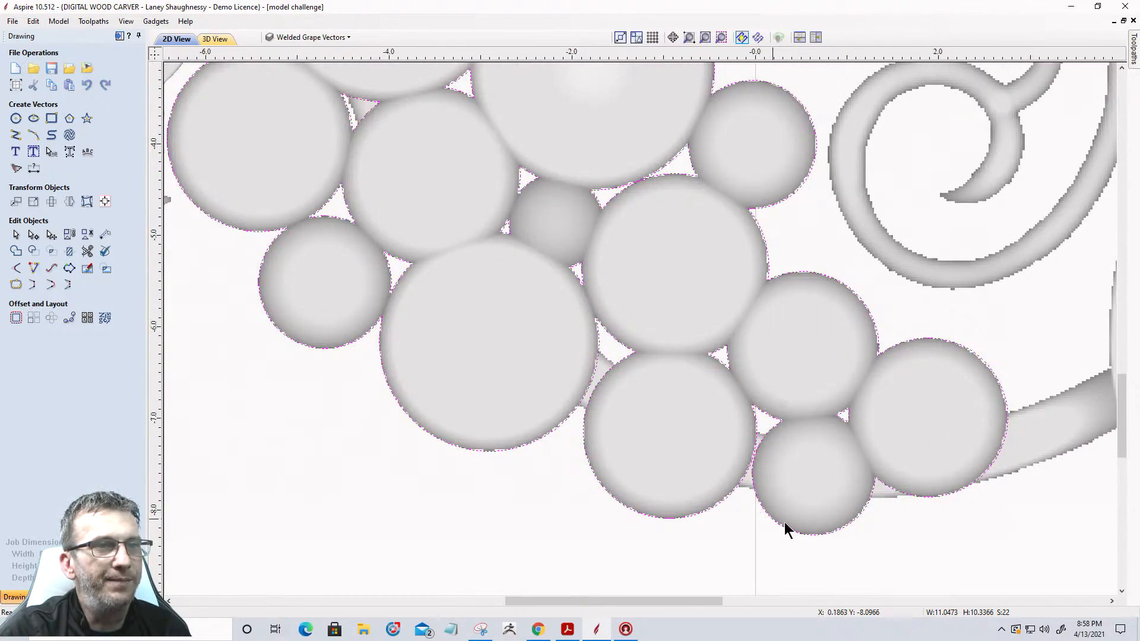
{"action": "scroll", "coordinate": [944, 469], "scroll_direction": "down", "scroll_amount": 2}
{"action": "scroll", "coordinate": [832, 331], "scroll_direction": "down", "scroll_amount": 1}
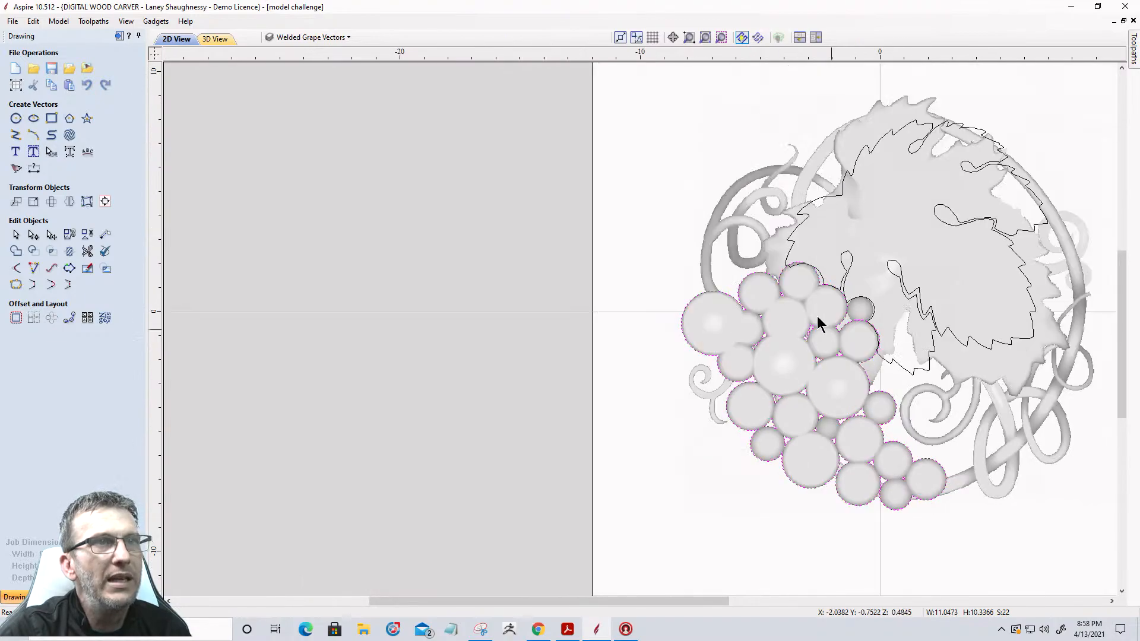
{"action": "scroll", "coordinate": [850, 327], "scroll_direction": "up", "scroll_amount": 1}
{"action": "scroll", "coordinate": [851, 321], "scroll_direction": "up", "scroll_amount": 2}
{"action": "scroll", "coordinate": [656, 247], "scroll_direction": "down", "scroll_amount": 1}
{"action": "scroll", "coordinate": [571, 203], "scroll_direction": "down", "scroll_amount": 1}
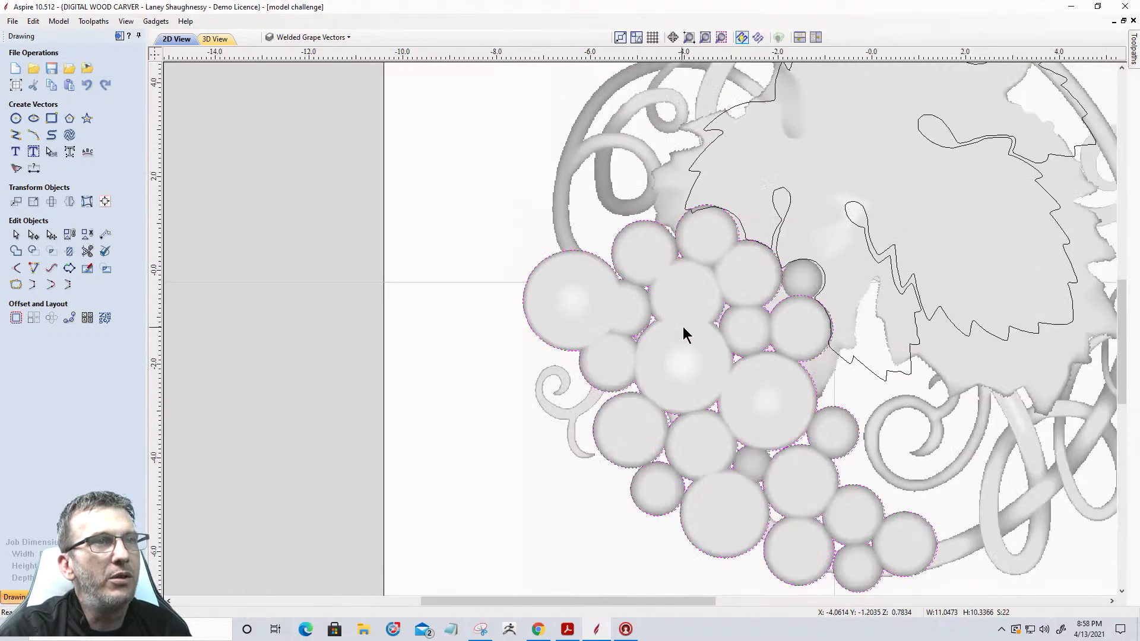
{"action": "scroll", "coordinate": [680, 320], "scroll_direction": "up", "scroll_amount": 2}
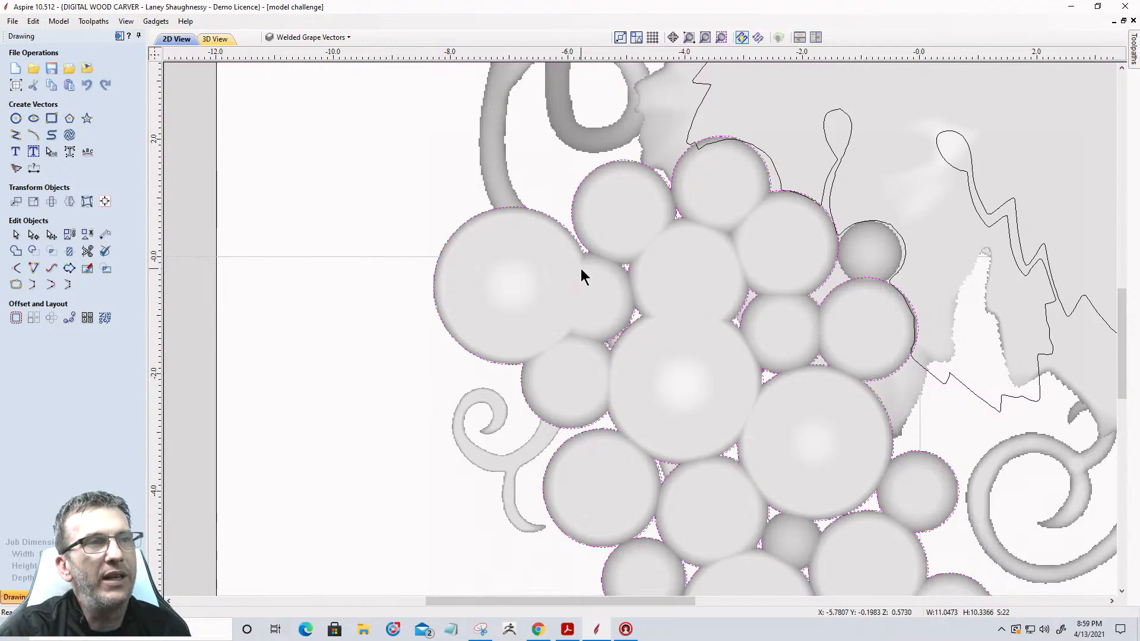
{"action": "left_click", "coordinate": [463, 224], "text": "shift"}
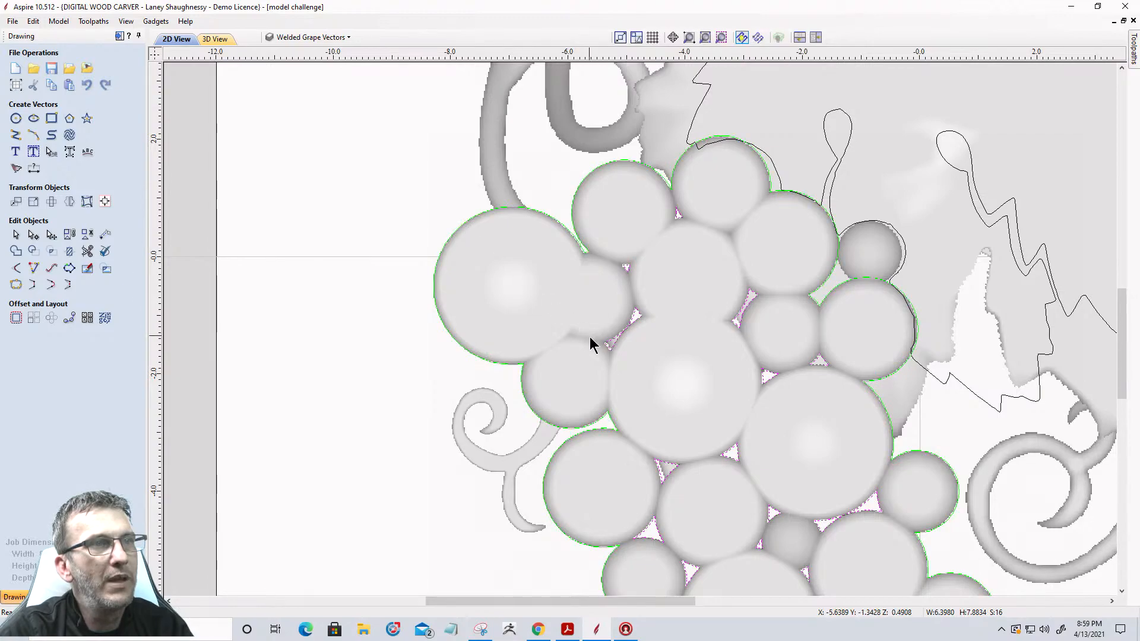
{"action": "scroll", "coordinate": [717, 261], "scroll_direction": "down", "scroll_amount": 1}
{"action": "scroll", "coordinate": [717, 256], "scroll_direction": "down", "scroll_amount": 2}
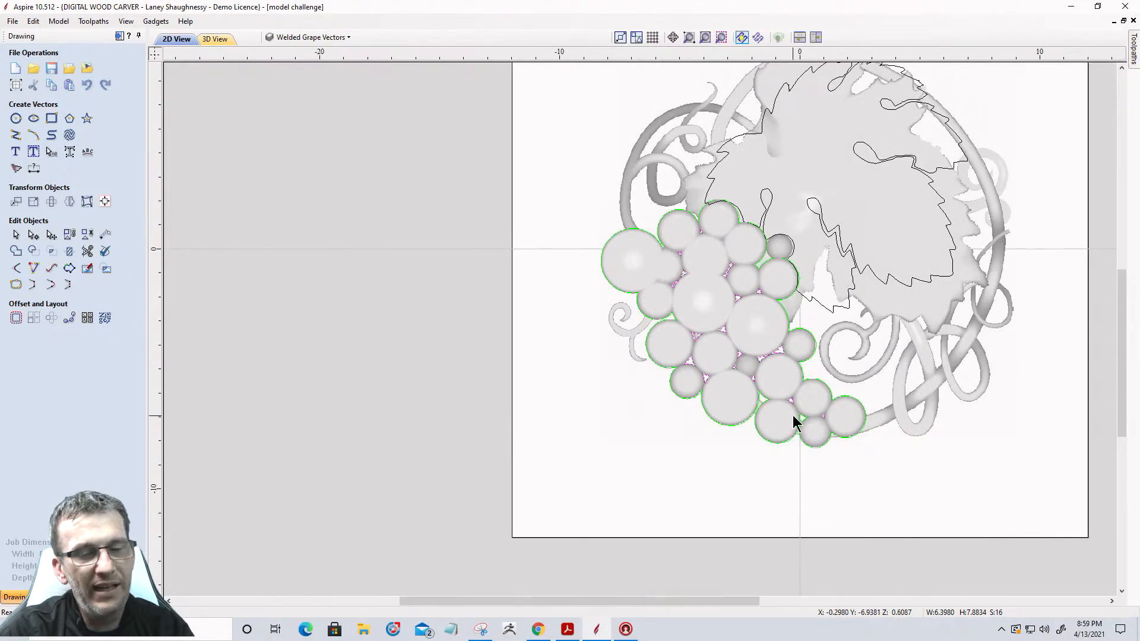
{"action": "key", "text": "Delete"}
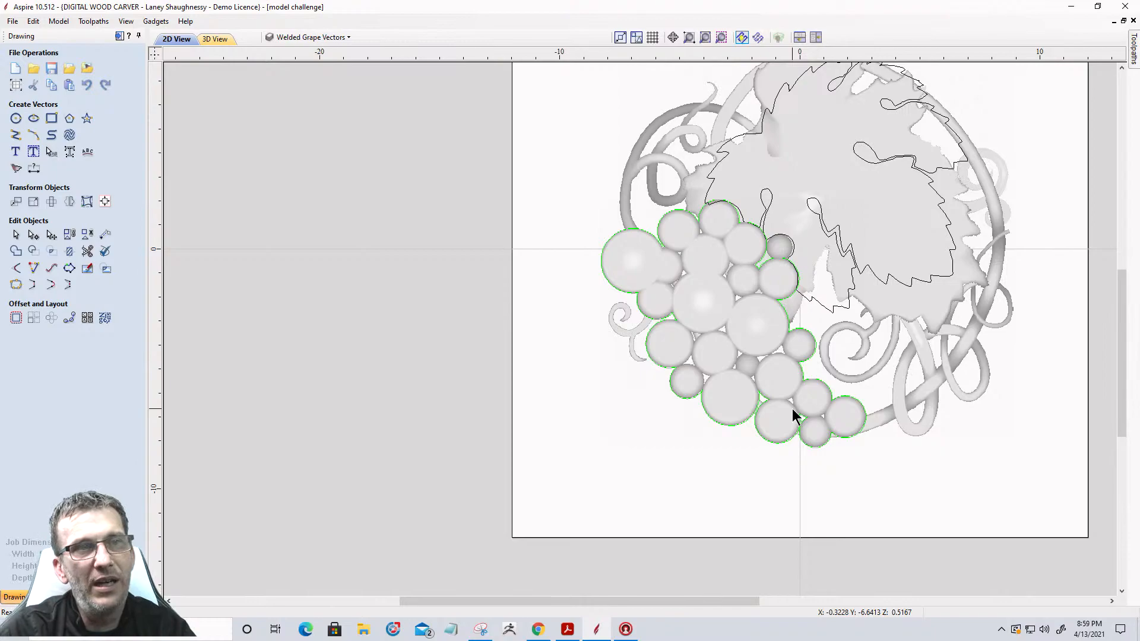
Clear the parts of Component 12 that lie outside the welded grape outline
{"action": "scroll", "coordinate": [795, 415], "scroll_direction": "up", "scroll_amount": 2}
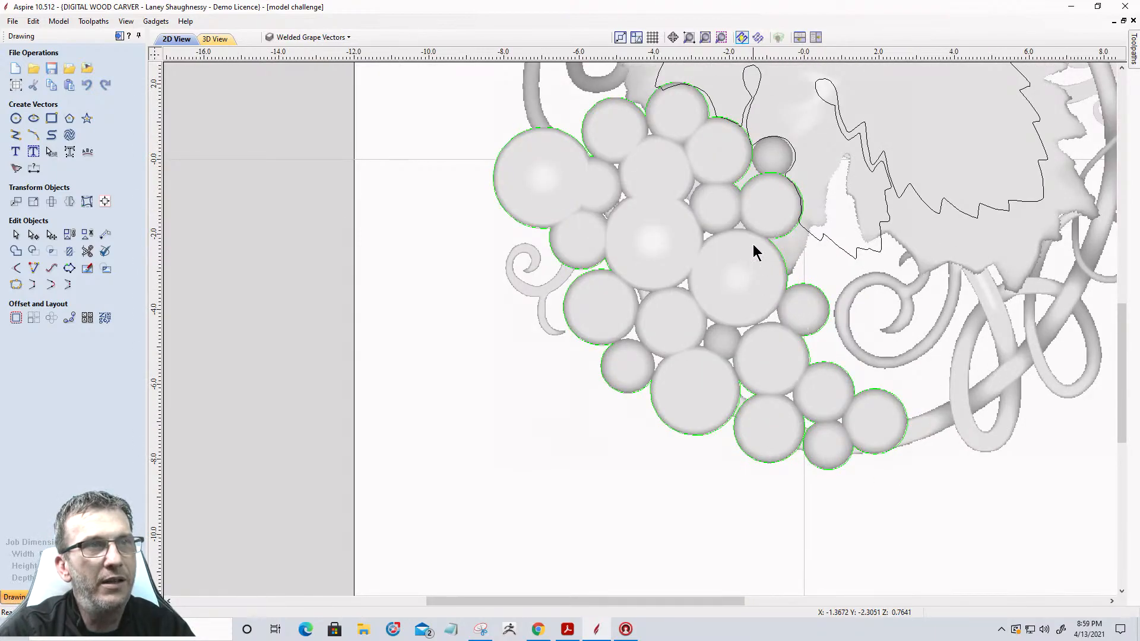
{"action": "scroll", "coordinate": [783, 137], "scroll_direction": "up", "scroll_amount": 6}
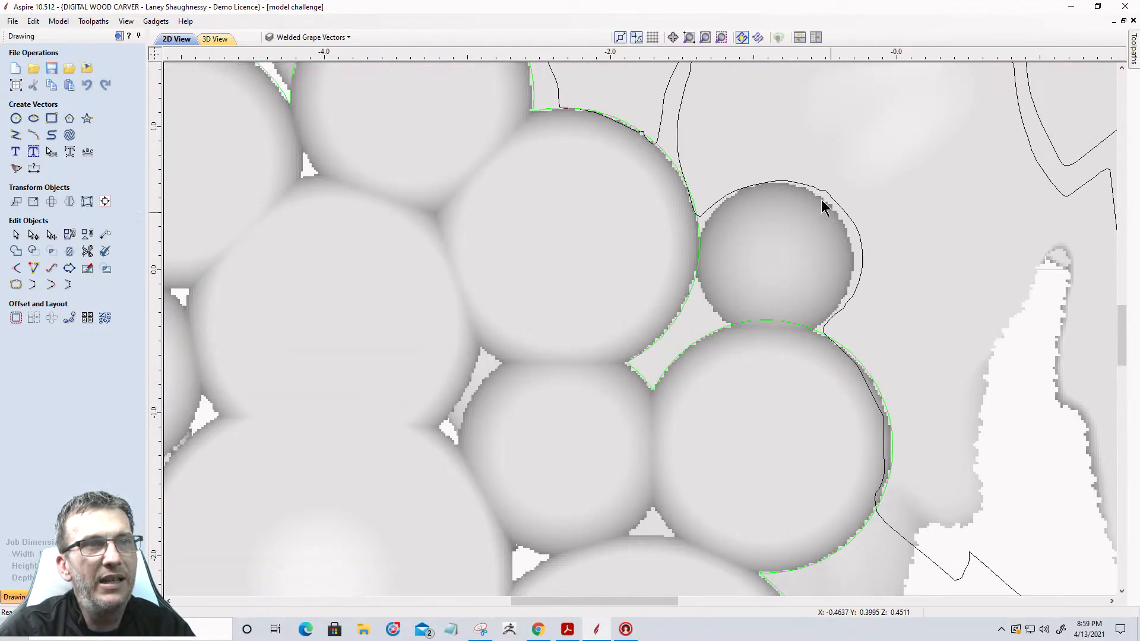
{"action": "scroll", "coordinate": [772, 243], "scroll_direction": "down", "scroll_amount": 6}
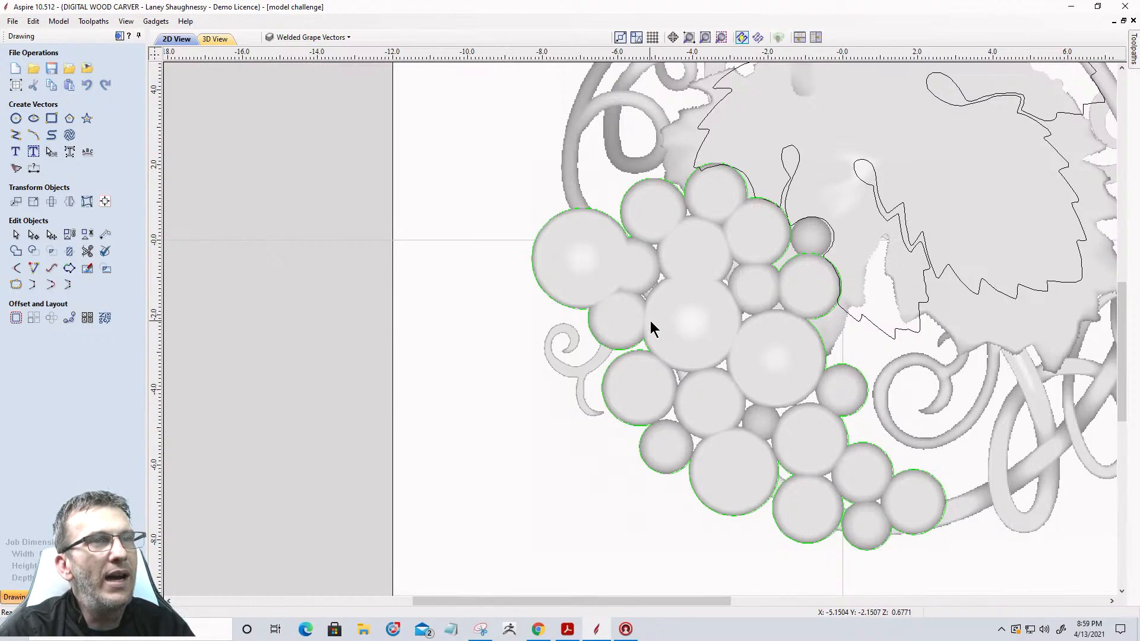
{"action": "left_click", "coordinate": [712, 321]}
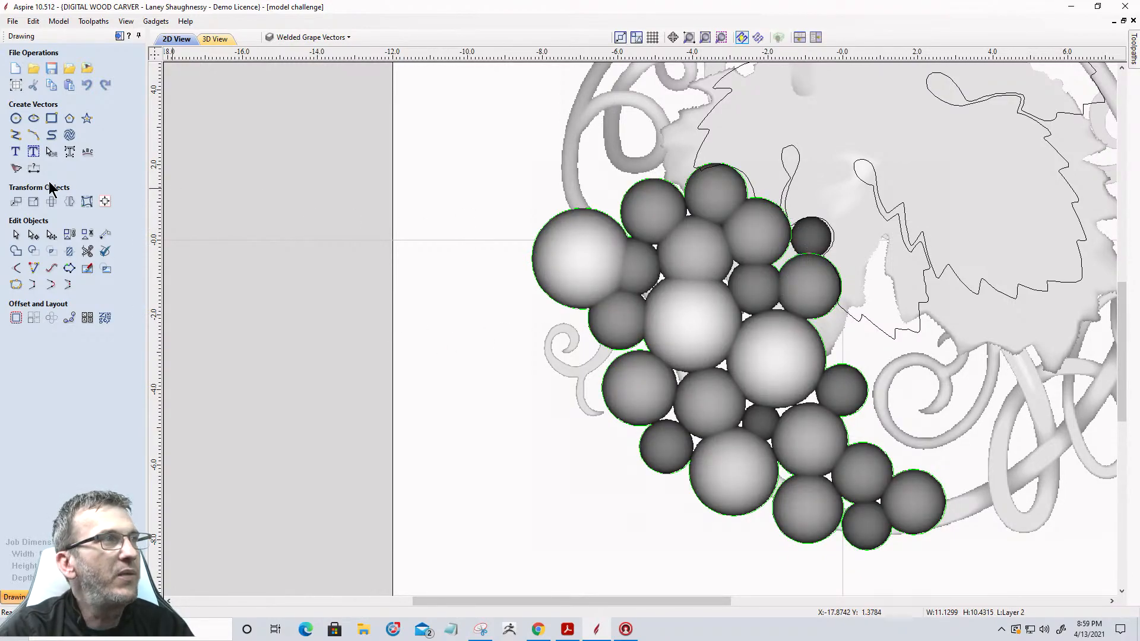
{"action": "left_click", "coordinate": [45, 598]}
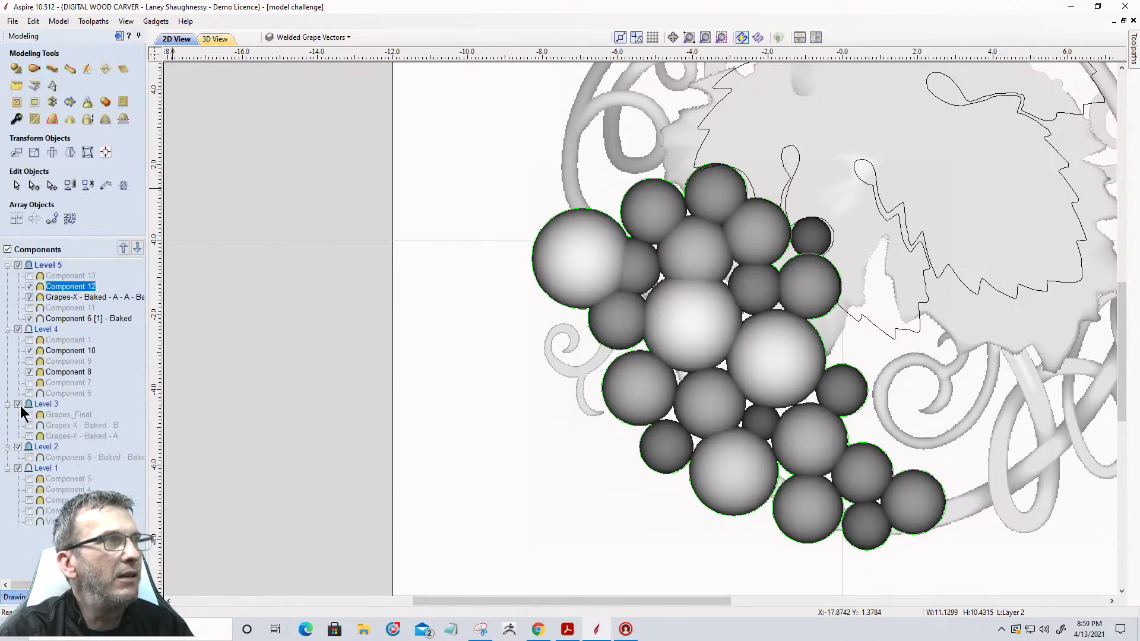
{"action": "left_click", "coordinate": [36, 104]}
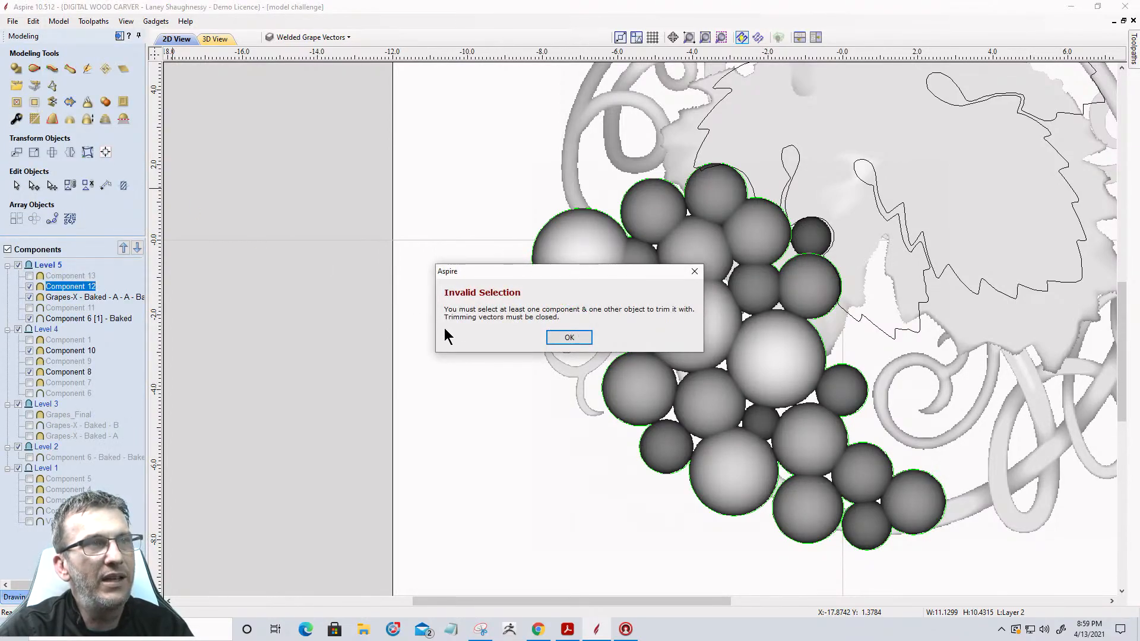
{"action": "left_click", "coordinate": [569, 337]}
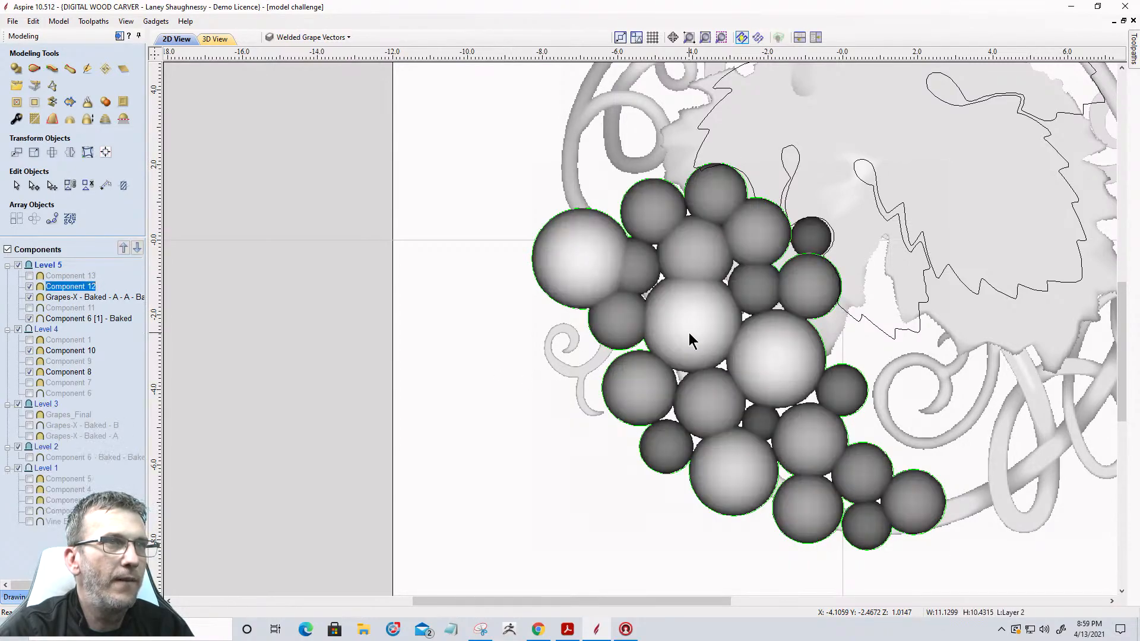
{"action": "left_click", "coordinate": [810, 254]}
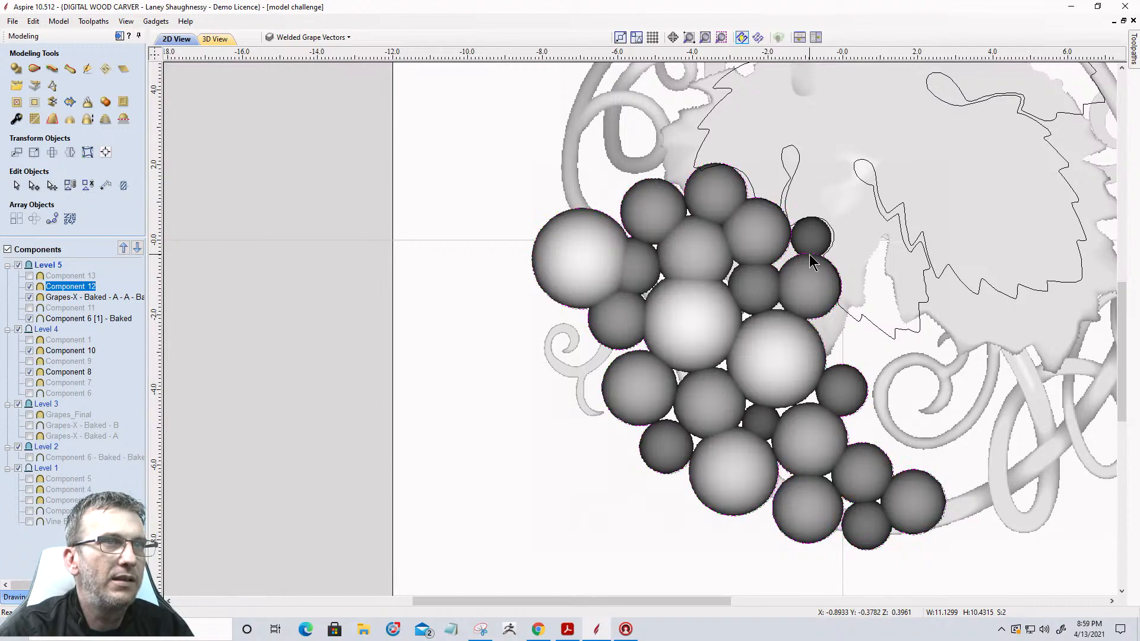
{"action": "left_click", "coordinate": [35, 104]}
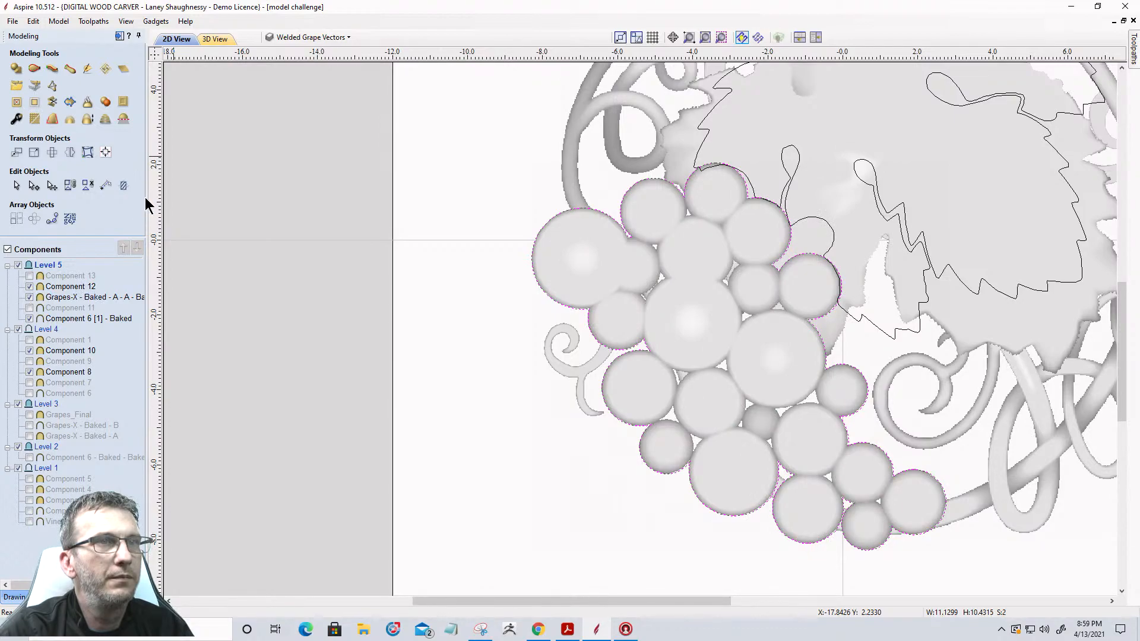
Node-edit the welded outline, pulling the top node of the grape beside the leaf slightly inward
{"action": "left_click", "coordinate": [215, 40]}
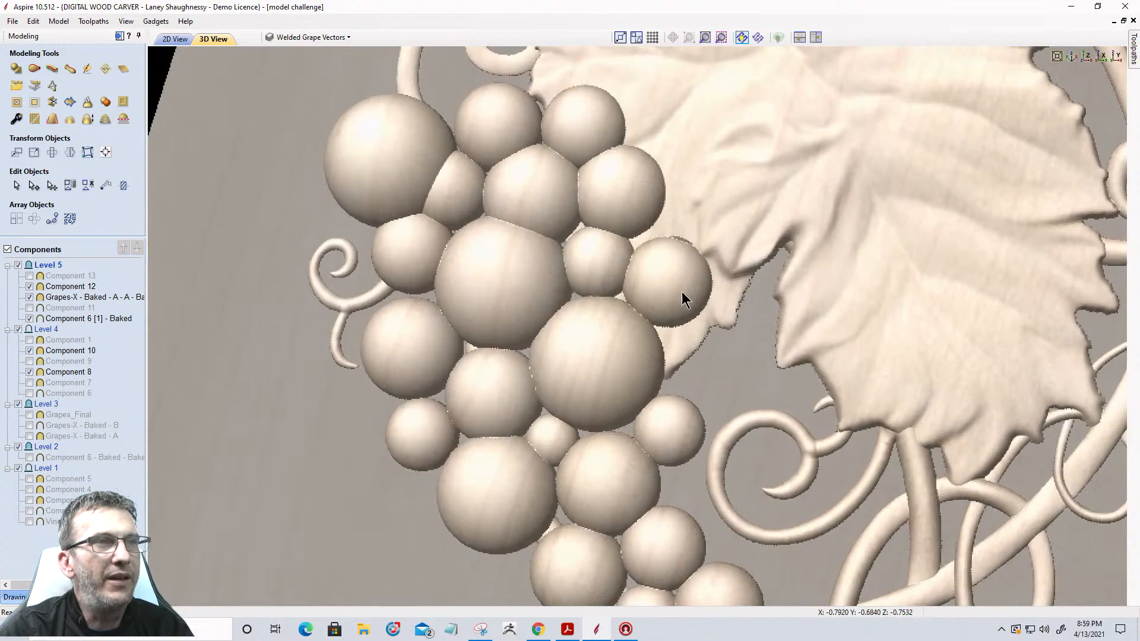
{"action": "scroll", "coordinate": [681, 287], "scroll_direction": "up", "scroll_amount": 4}
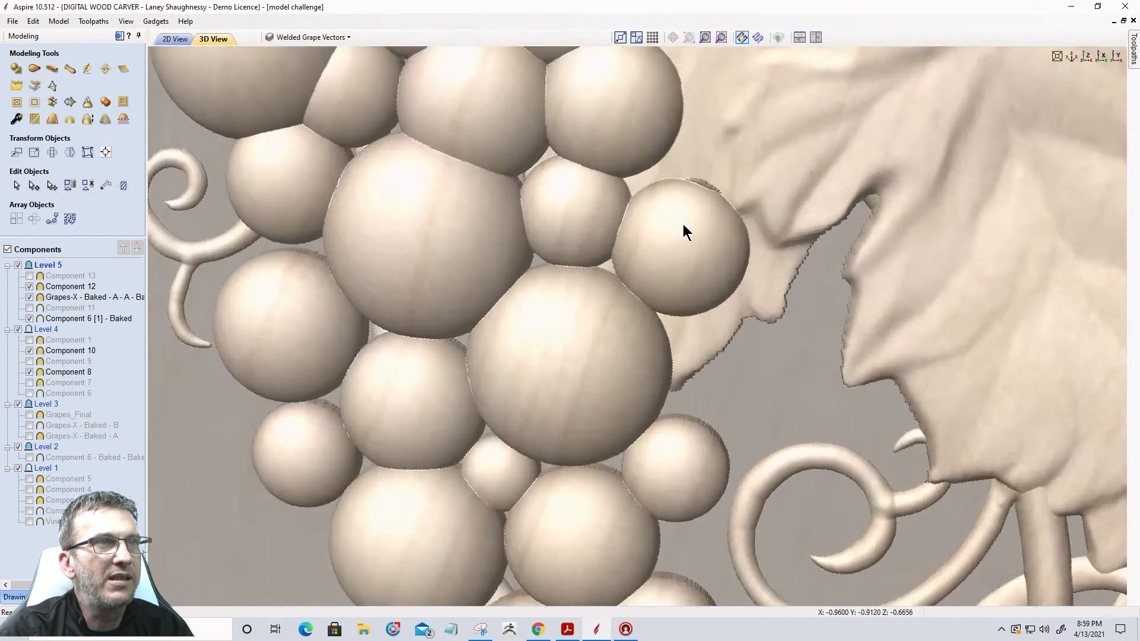
{"action": "scroll", "coordinate": [683, 225], "scroll_direction": "up", "scroll_amount": 2}
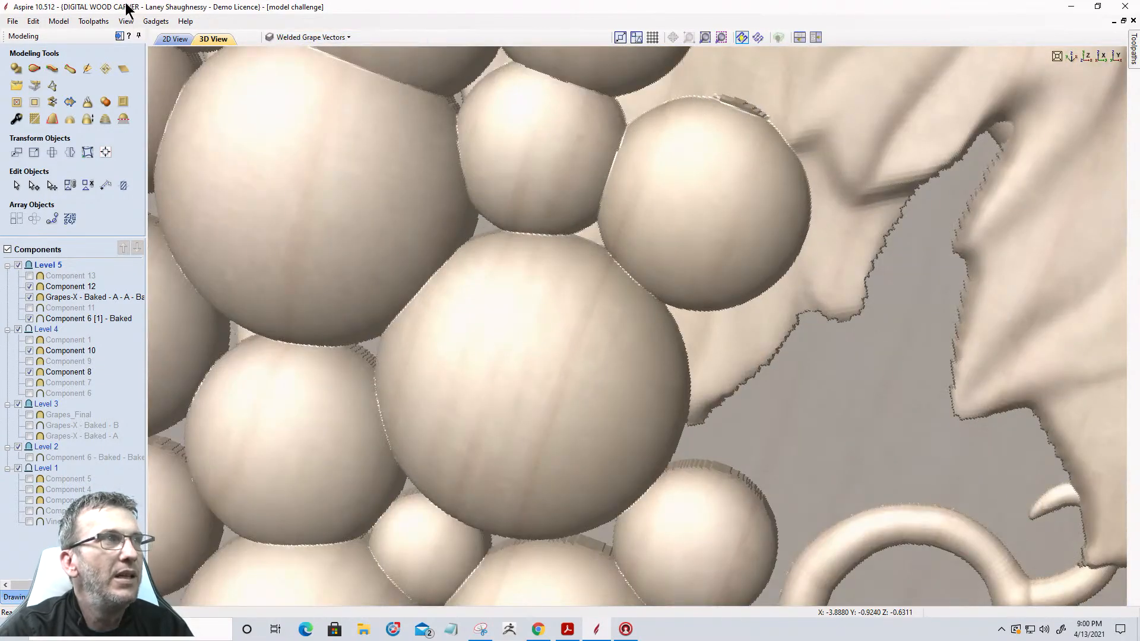
{"action": "left_click", "coordinate": [172, 39]}
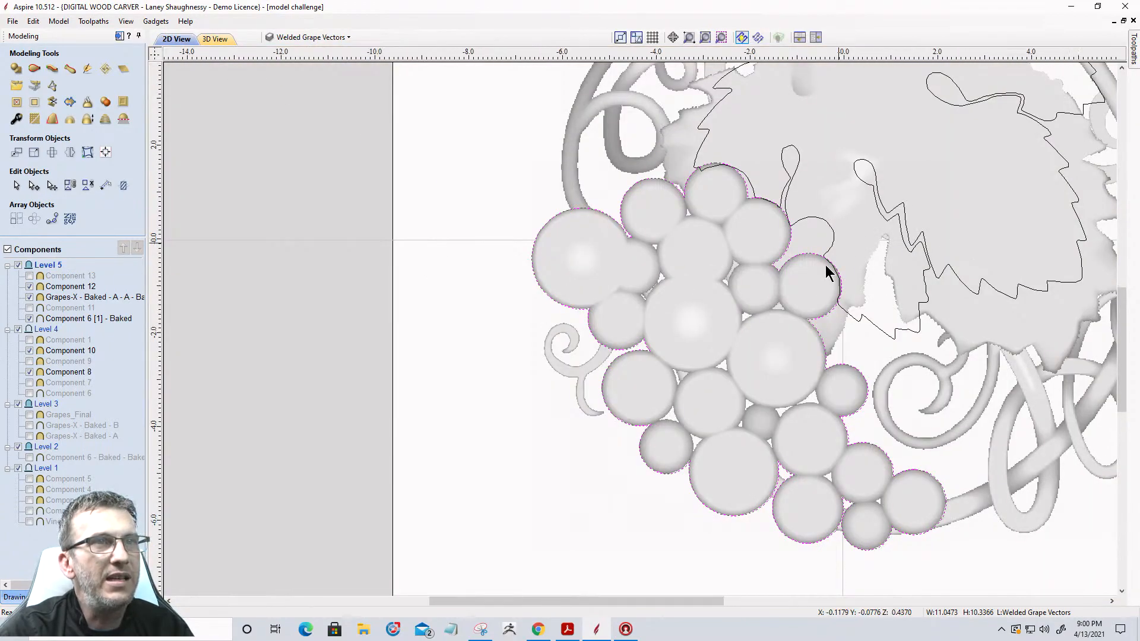
{"action": "scroll", "coordinate": [786, 254], "scroll_direction": "up", "scroll_amount": 5}
{"action": "scroll", "coordinate": [786, 244], "scroll_direction": "up", "scroll_amount": 3}
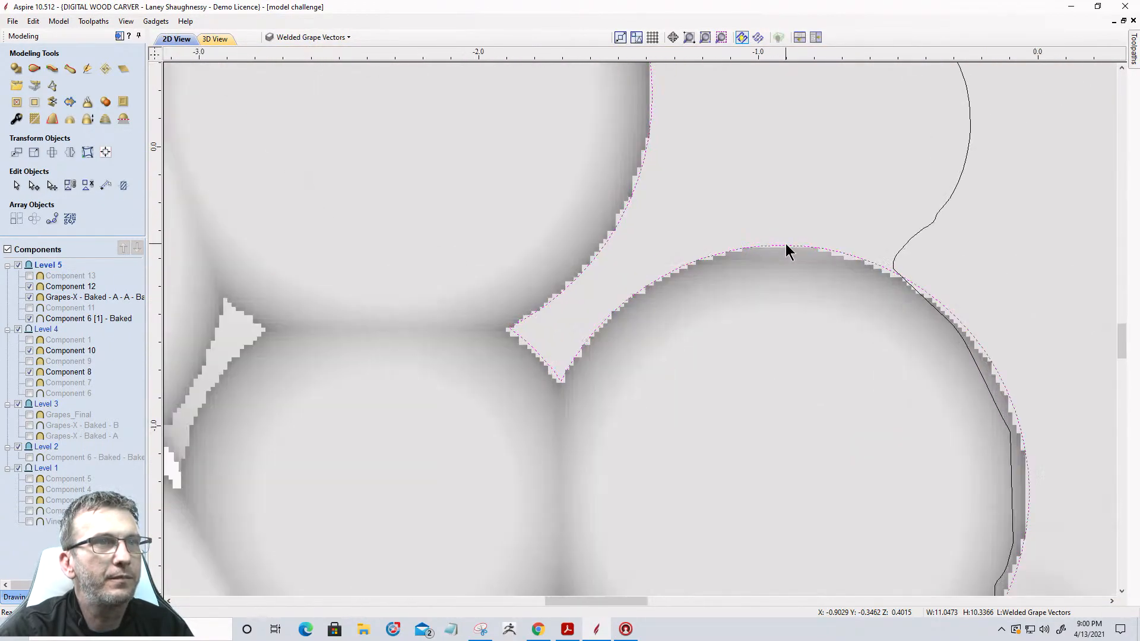
{"action": "left_click", "coordinate": [34, 185]}
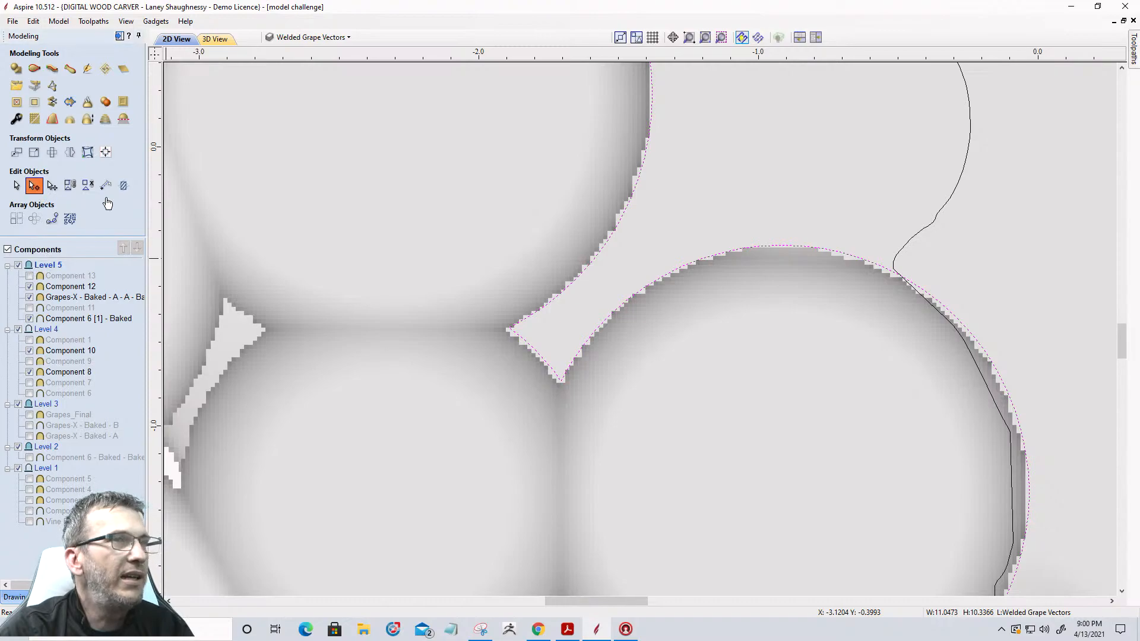
{"action": "left_click_drag", "start_coordinate": [781, 246], "coordinate": [781, 257]}
{"action": "scroll", "coordinate": [775, 315], "scroll_direction": "down", "scroll_amount": 6}
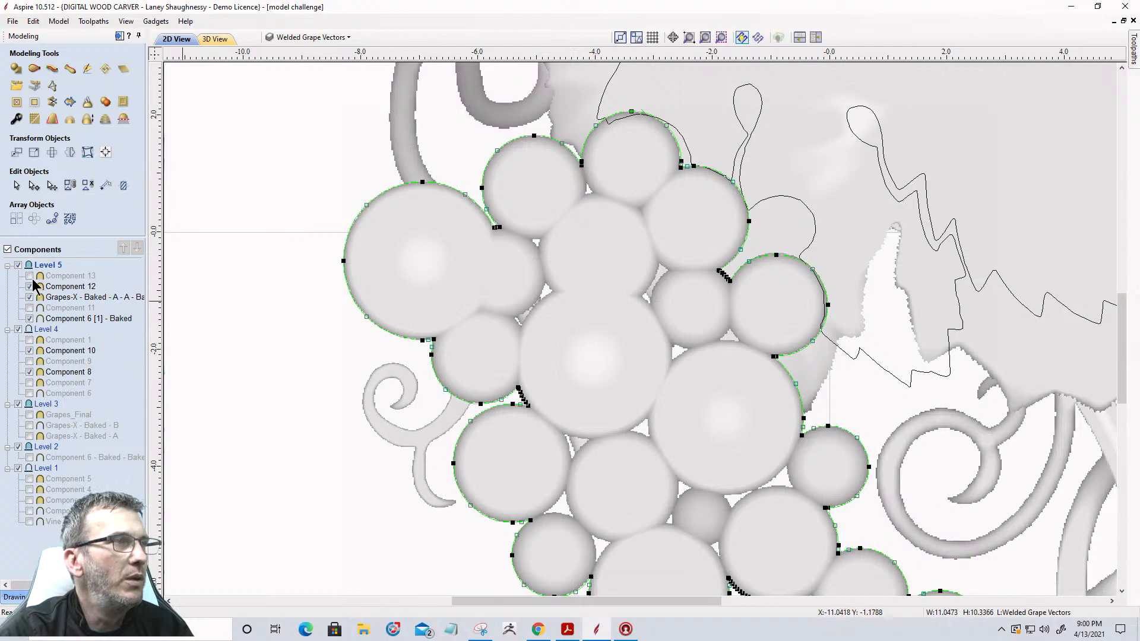
Clear Component 12 again outside the adjusted welded outline to remove the remaining sliver of the small grape
{"action": "left_click", "coordinate": [16, 185]}
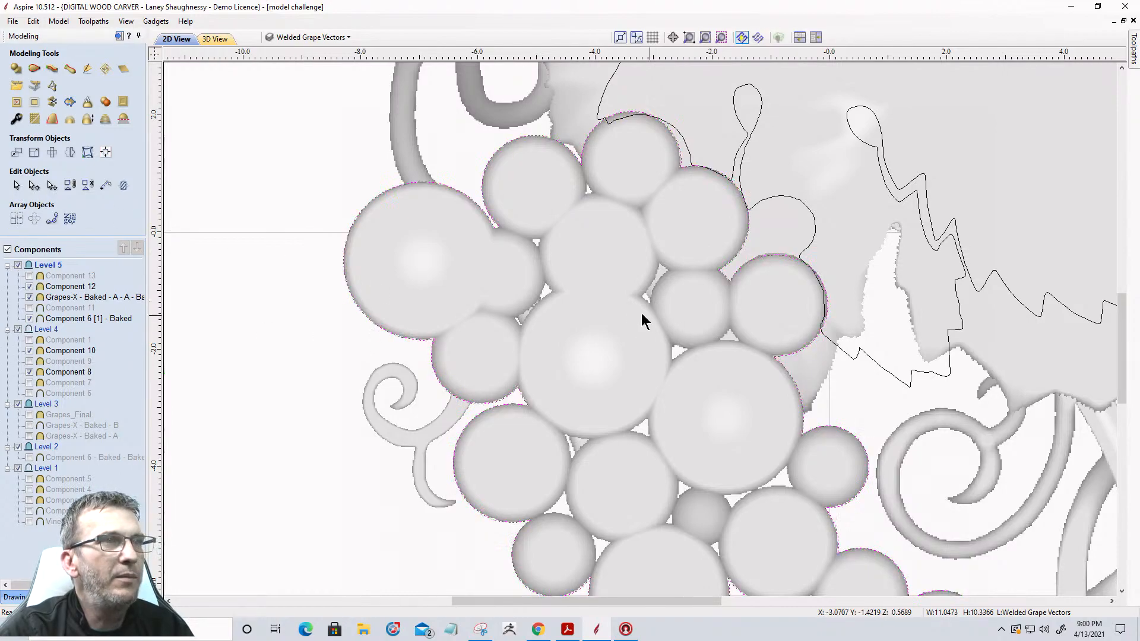
{"action": "left_click", "coordinate": [617, 337]}
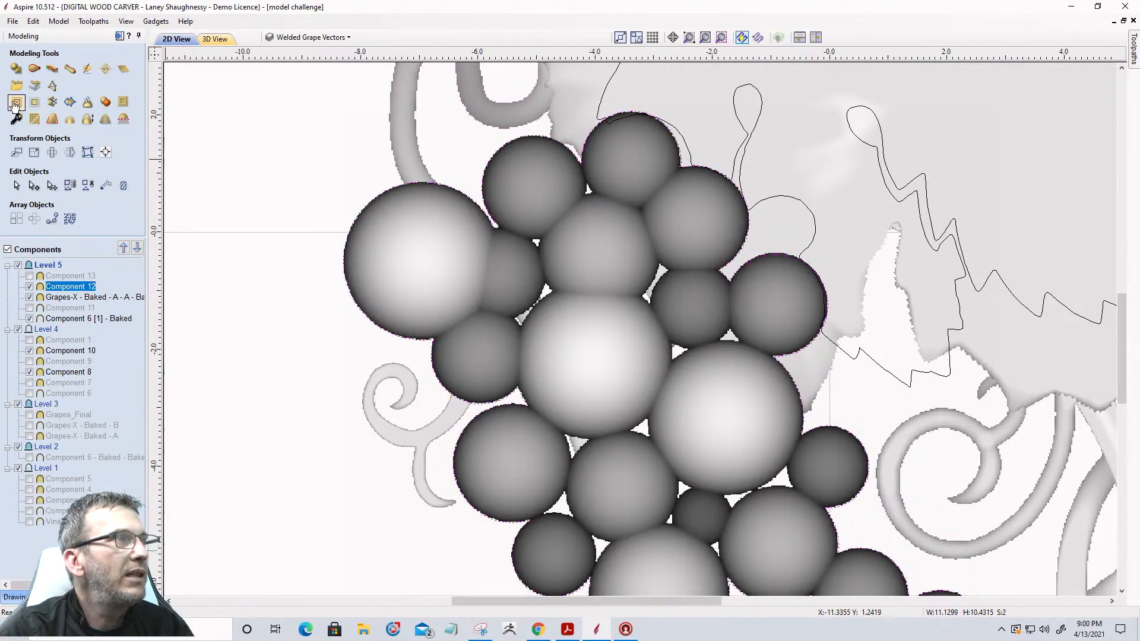
{"action": "left_click", "coordinate": [35, 105]}
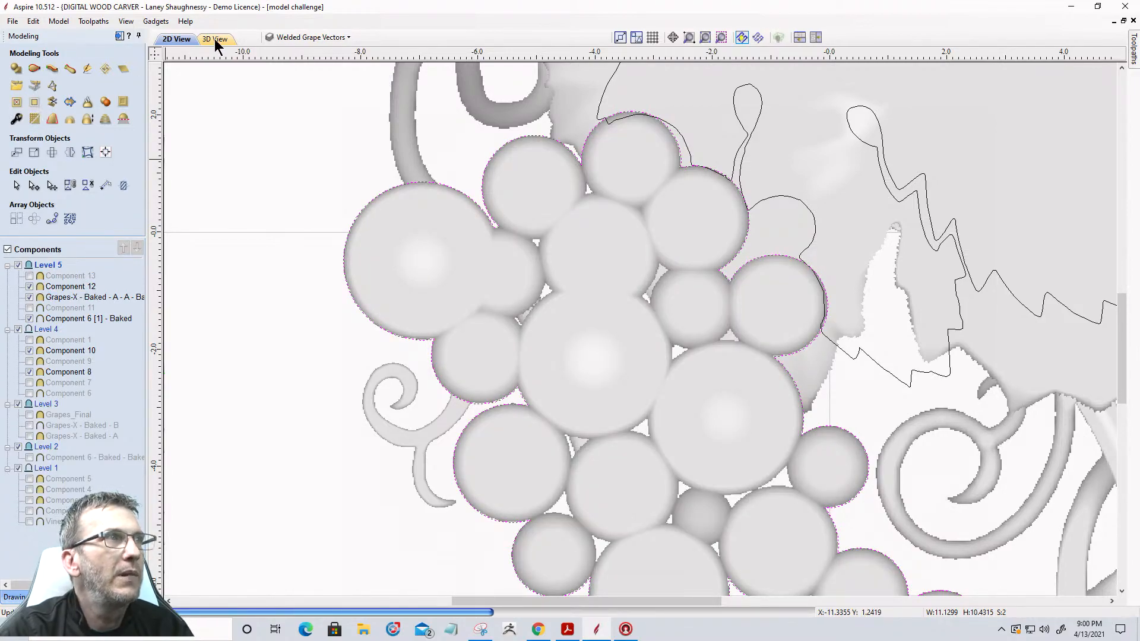
Examine the trimmed grape edges in 3D and view the whole wreath model straight from above
{"action": "left_click", "coordinate": [215, 40]}
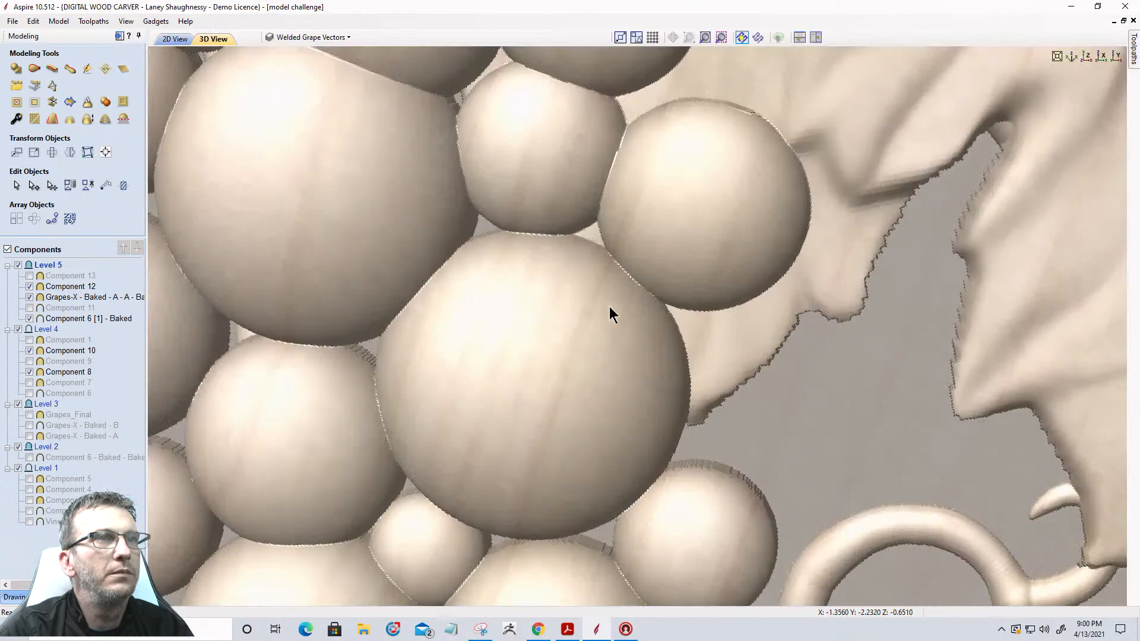
{"action": "scroll", "coordinate": [657, 313], "scroll_direction": "down", "scroll_amount": 1}
{"action": "scroll", "coordinate": [653, 179], "scroll_direction": "down", "scroll_amount": 1}
{"action": "scroll", "coordinate": [739, 262], "scroll_direction": "down", "scroll_amount": 5}
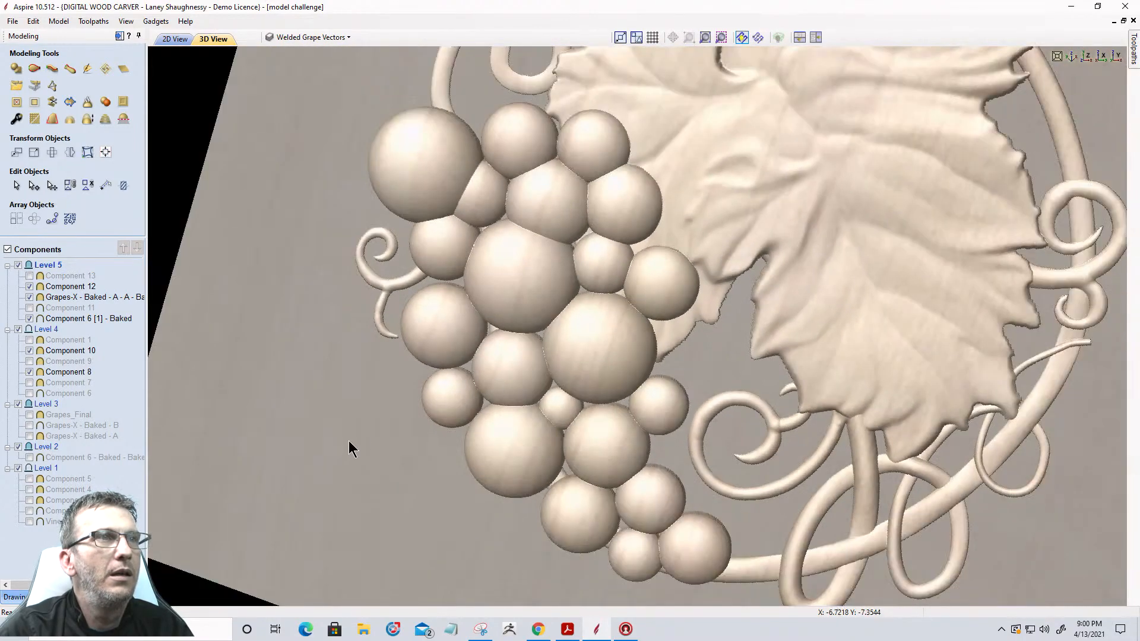
{"action": "scroll", "coordinate": [651, 355], "scroll_direction": "down", "scroll_amount": 2}
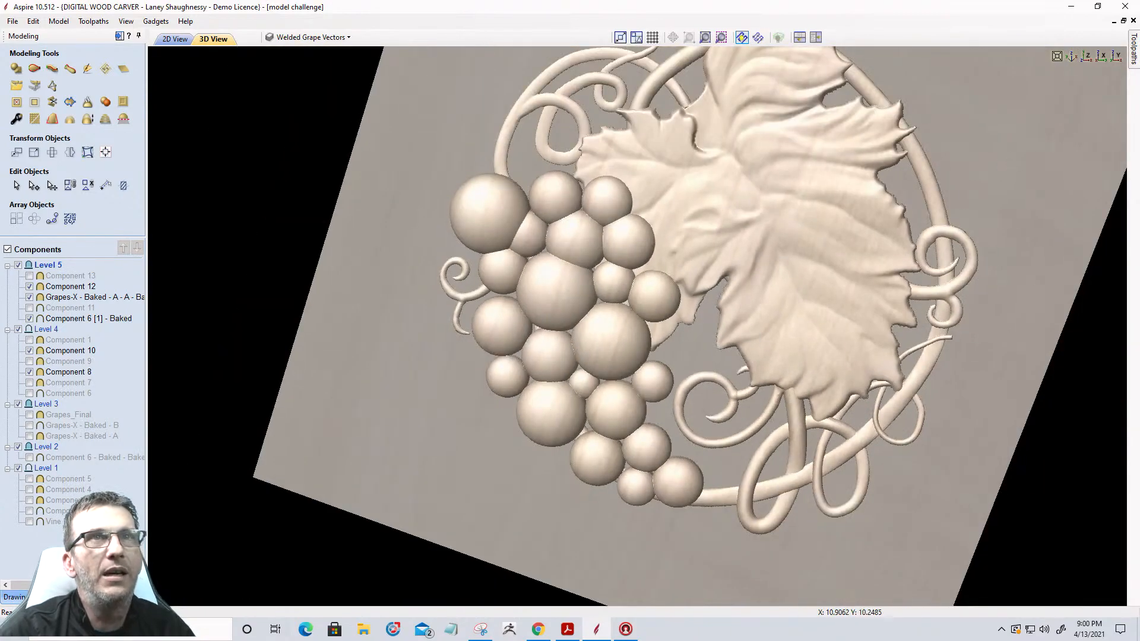
{"action": "left_click", "coordinate": [1086, 56]}
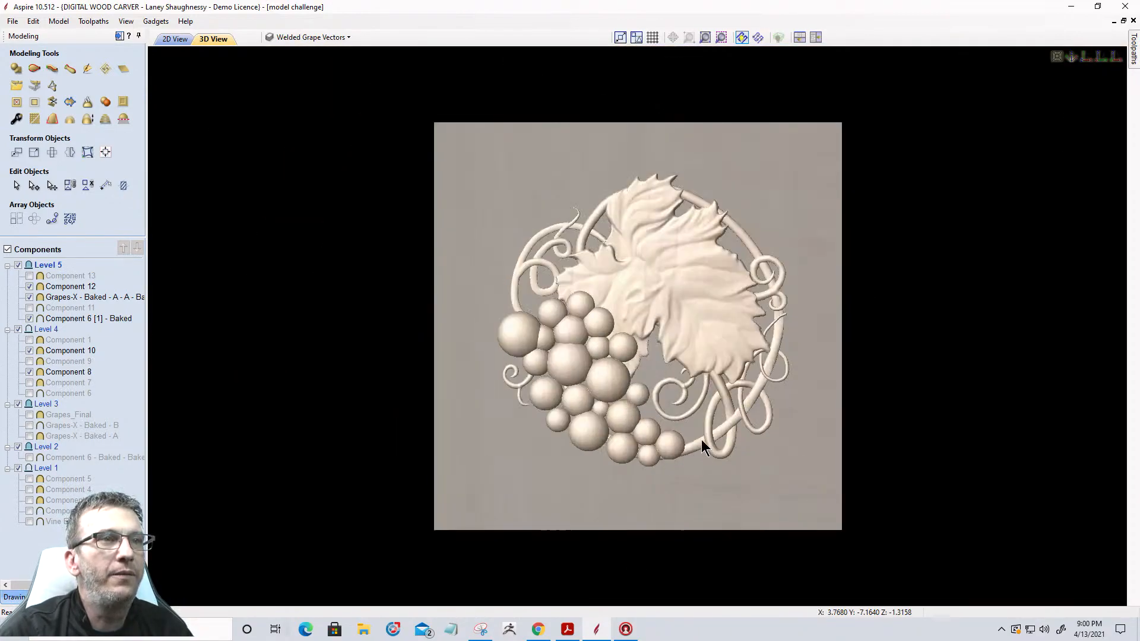
Show the 2D and 3D views of the wreath model side by side
{"action": "scroll", "coordinate": [677, 402], "scroll_direction": "up", "scroll_amount": 1}
{"action": "scroll", "coordinate": [676, 400], "scroll_direction": "up", "scroll_amount": 1}
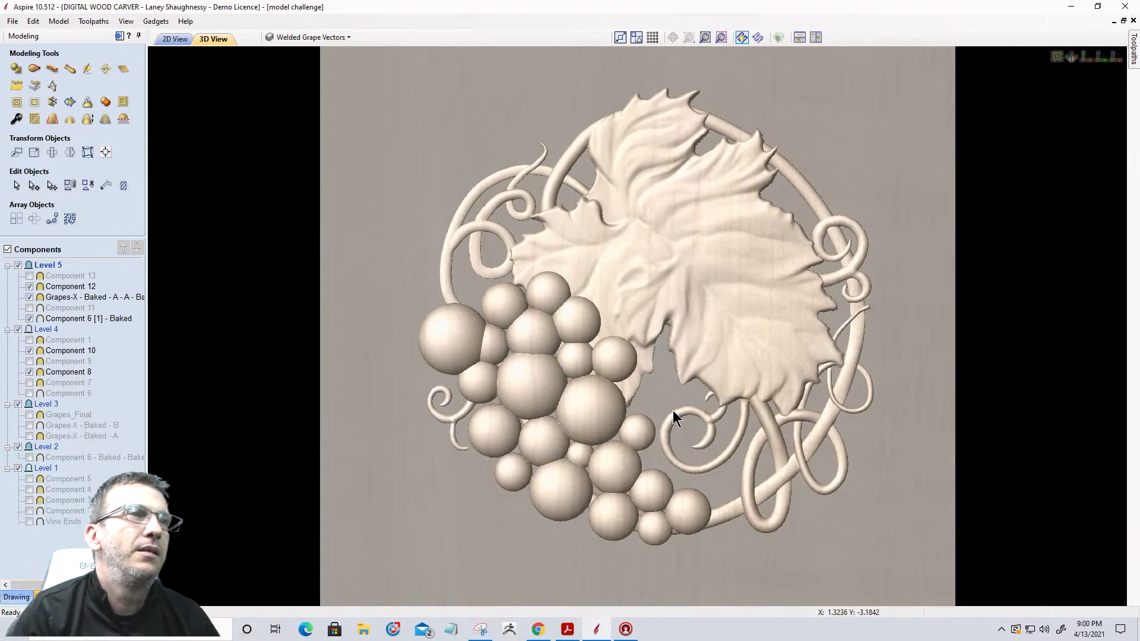
{"action": "left_click", "coordinate": [816, 37]}
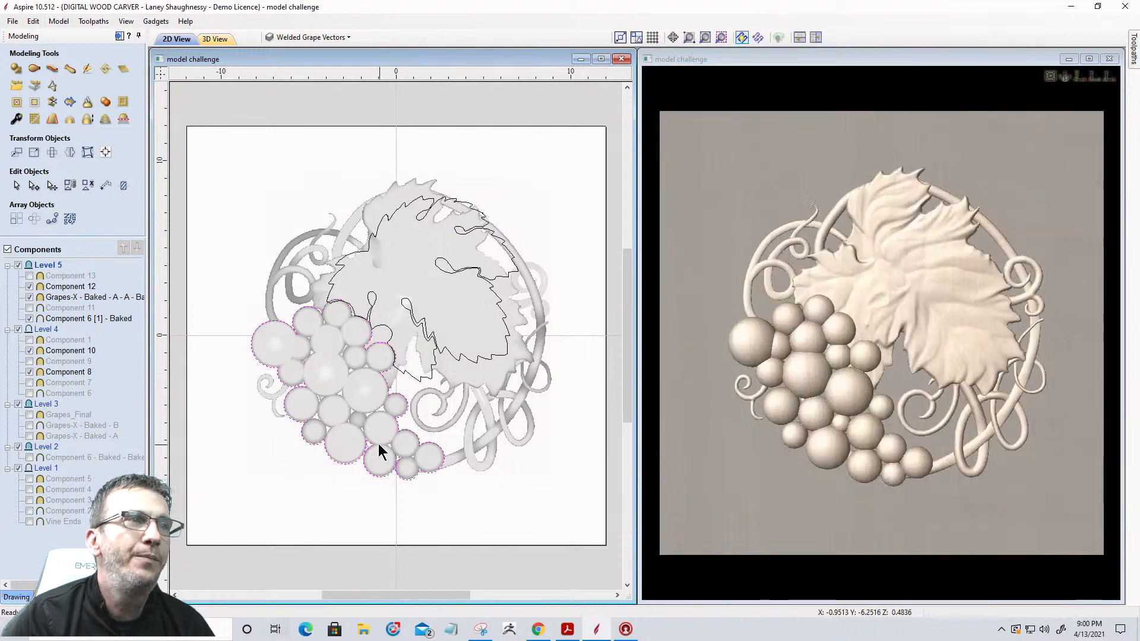
Make the Bitmap Layer visible and frame the original line drawing for comparison with the 3D model
{"action": "scroll", "coordinate": [558, 321], "scroll_direction": "down", "scroll_amount": 2}
{"action": "left_click", "coordinate": [306, 37]}
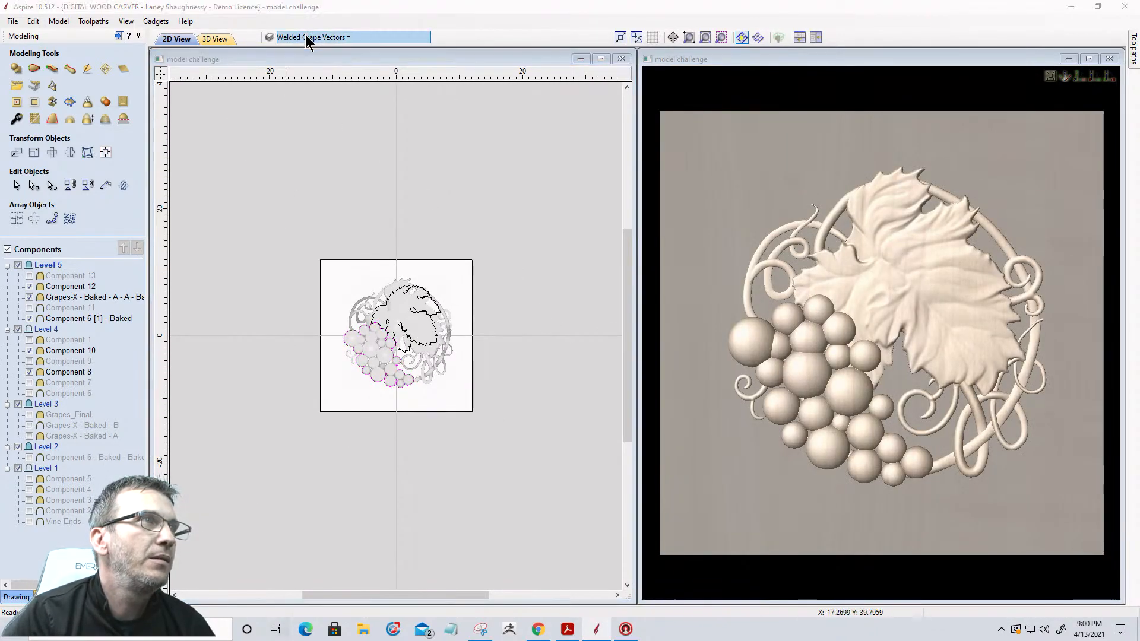
{"action": "scroll", "coordinate": [284, 112], "scroll_direction": "up", "scroll_amount": 3}
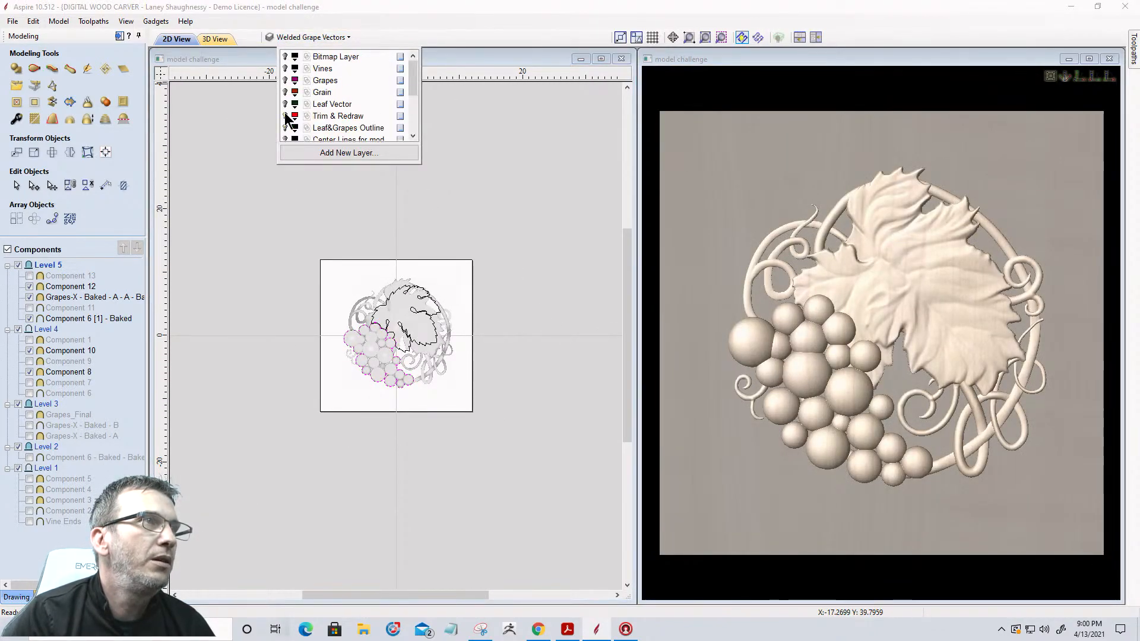
{"action": "scroll", "coordinate": [365, 254], "scroll_direction": "down", "scroll_amount": 5}
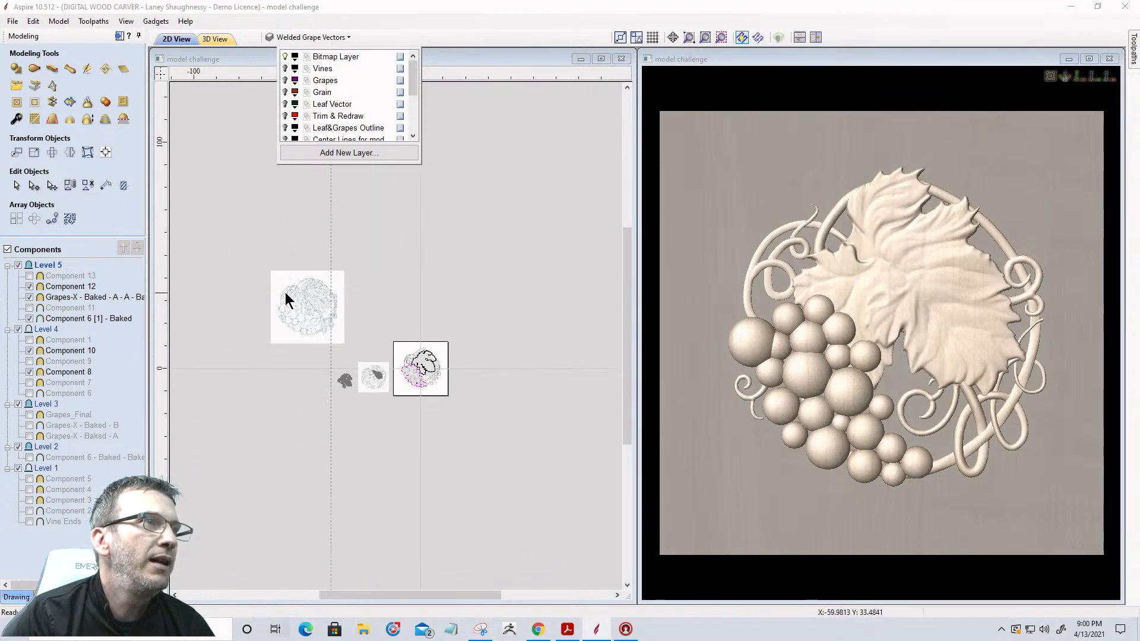
{"action": "left_click", "coordinate": [285, 293]}
{"action": "left_click", "coordinate": [722, 38]}
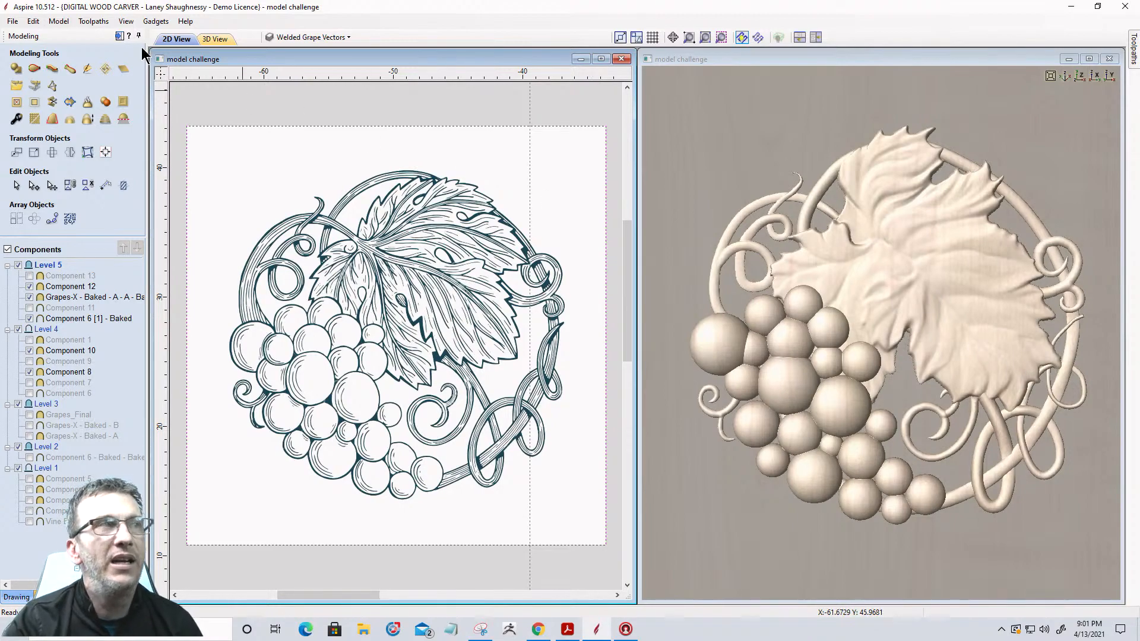
{"action": "left_click", "coordinate": [215, 38]}
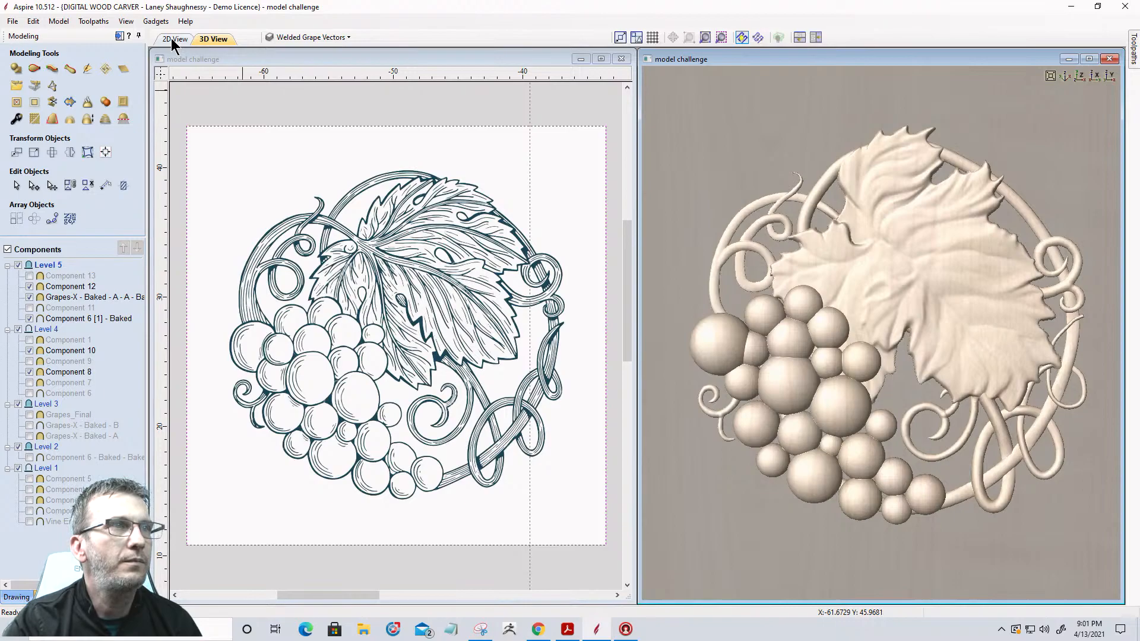
{"action": "left_click", "coordinate": [171, 38]}
{"action": "scroll", "coordinate": [323, 237], "scroll_direction": "down", "scroll_amount": 5}
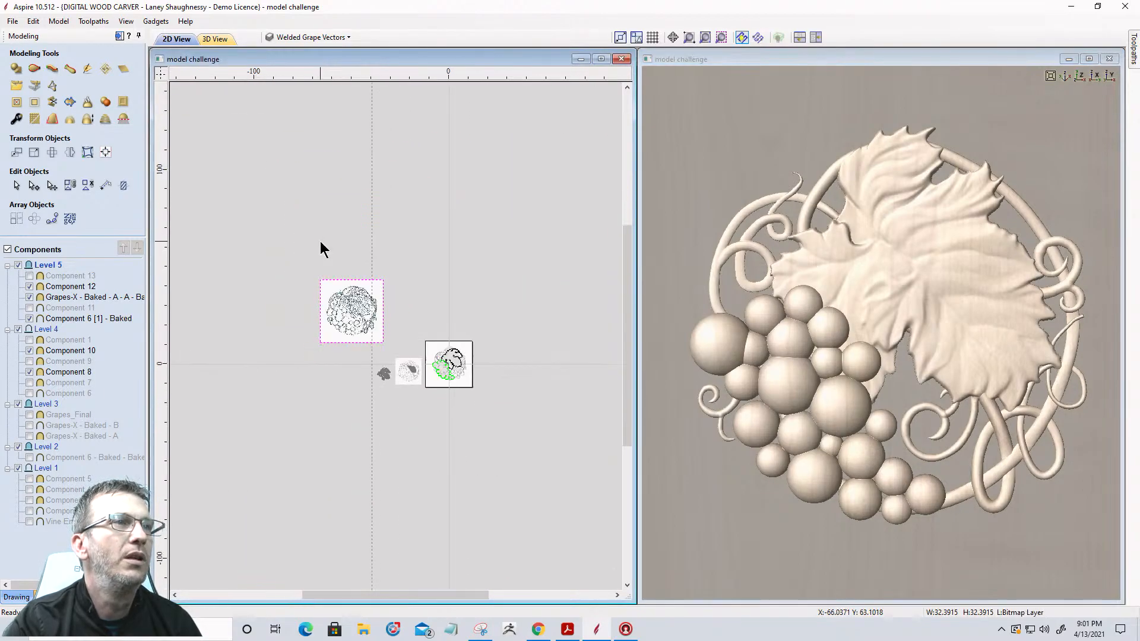
{"action": "scroll", "coordinate": [416, 380], "scroll_direction": "up", "scroll_amount": 8}
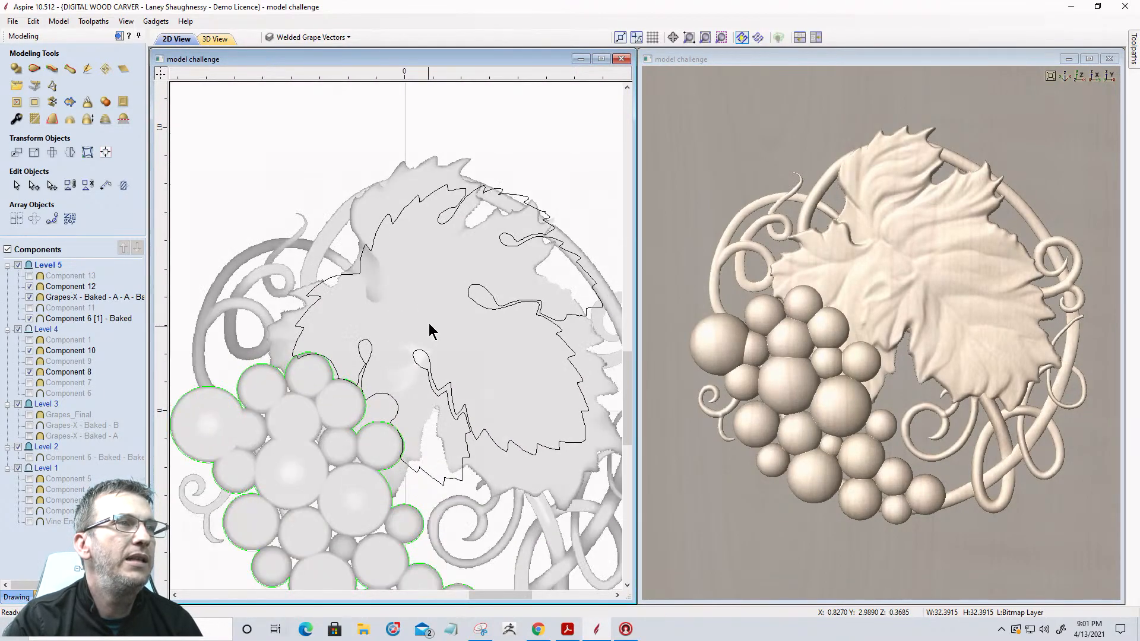
{"action": "left_click", "coordinate": [424, 309]}
{"action": "scroll", "coordinate": [452, 310], "scroll_direction": "down", "scroll_amount": 3}
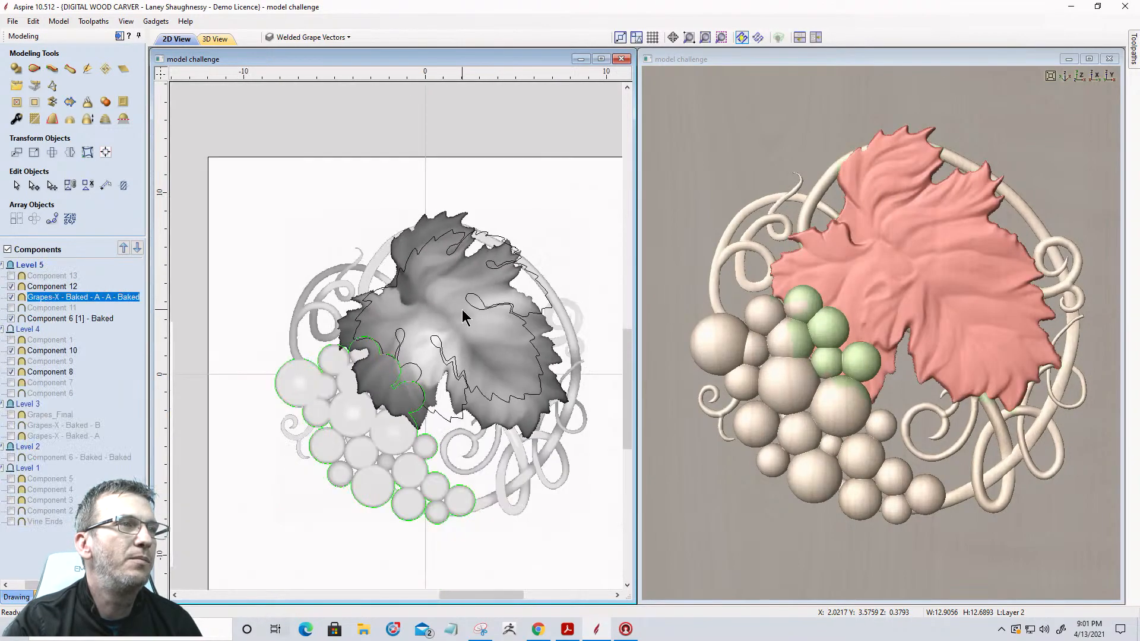
{"action": "left_click", "coordinate": [8, 598]}
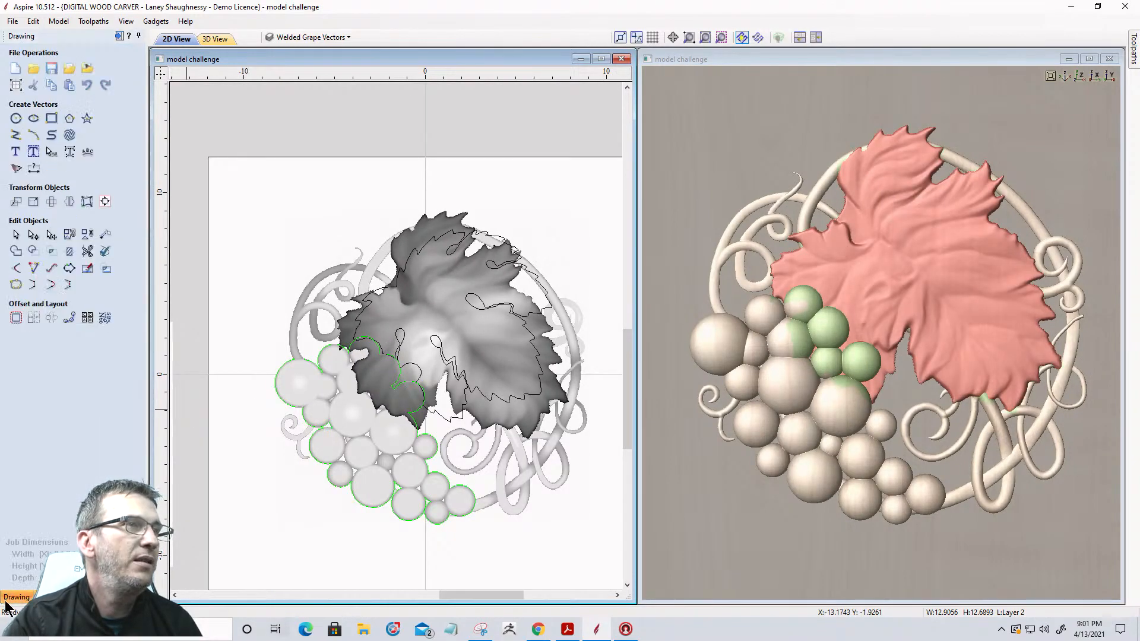
{"action": "left_click", "coordinate": [16, 168]}
{"action": "scroll", "coordinate": [438, 341], "scroll_direction": "up", "scroll_amount": 2}
{"action": "scroll", "coordinate": [438, 223], "scroll_direction": "down", "scroll_amount": 2}
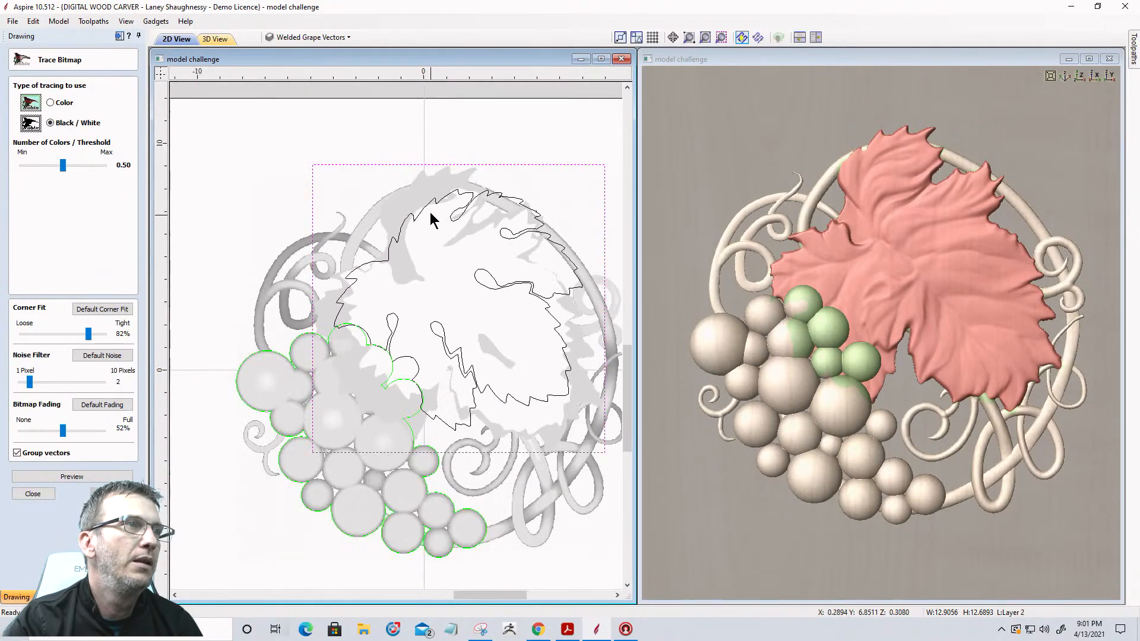
{"action": "scroll", "coordinate": [425, 343], "scroll_direction": "up", "scroll_amount": 1}
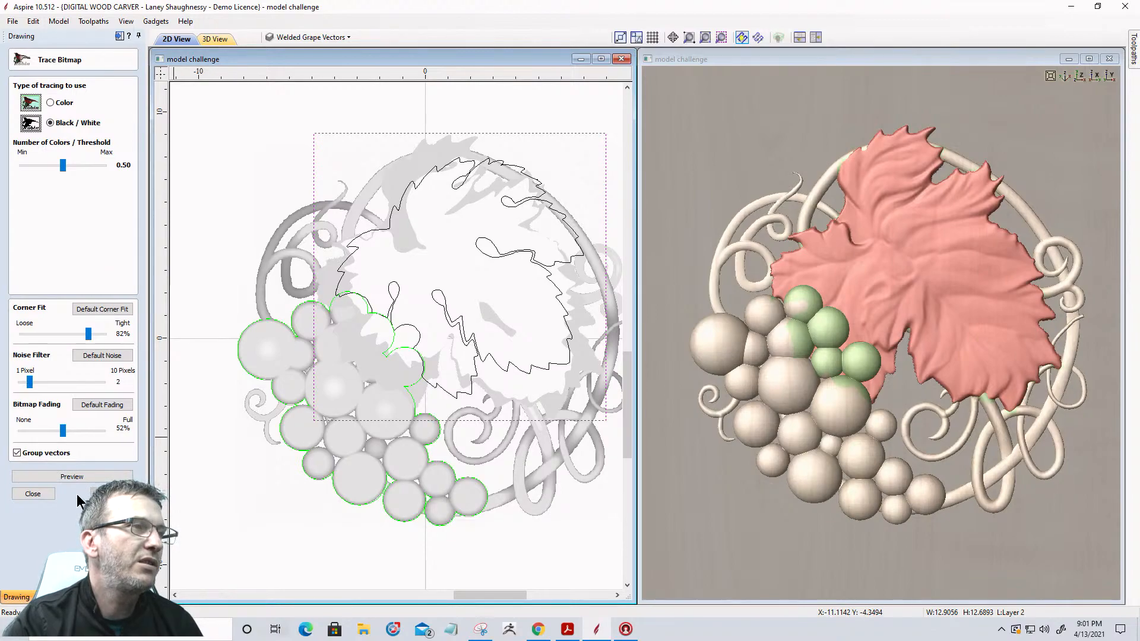
{"action": "left_click", "coordinate": [28, 494]}
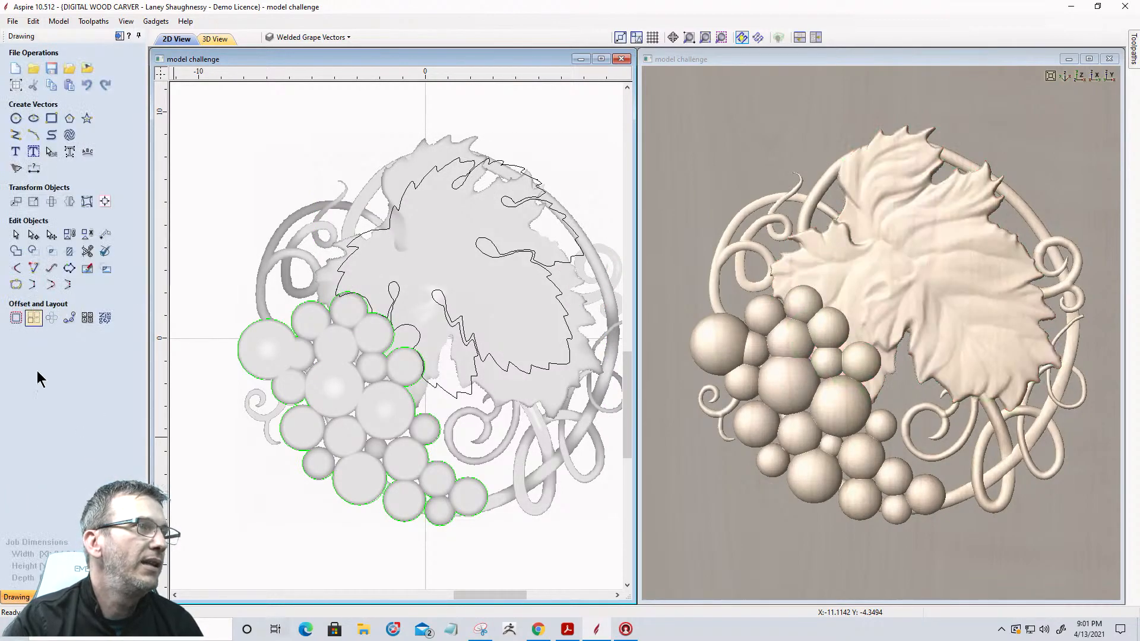
Hide the grape, vine and tendril components, leaving only the leaf component Grapes-X - Baked - A - A - Baked visible
{"action": "left_click", "coordinate": [50, 597]}
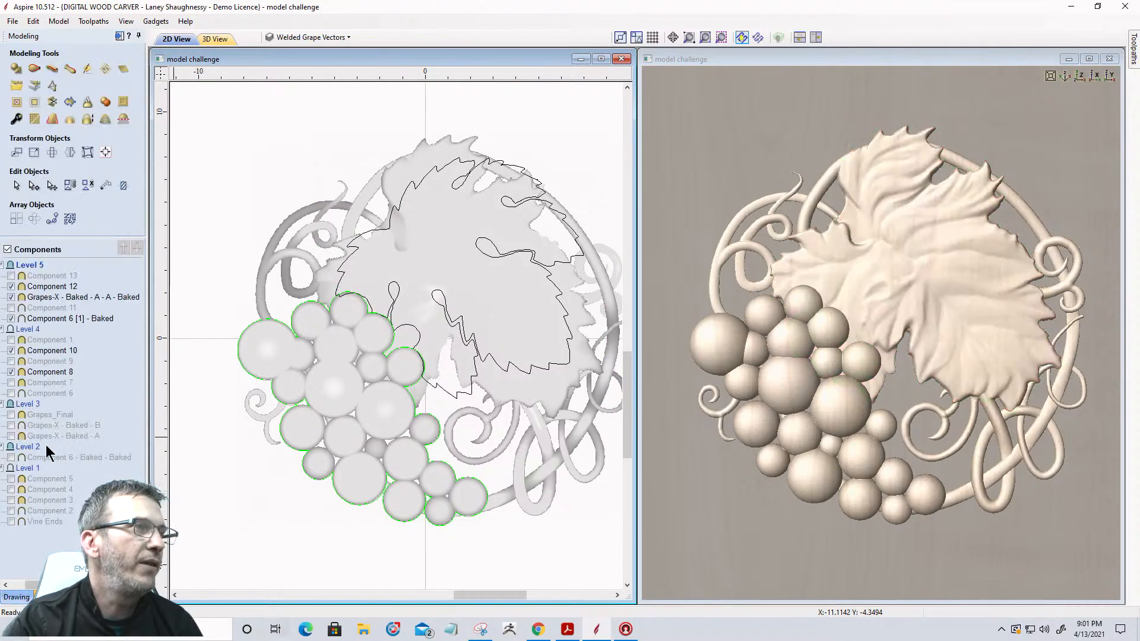
{"action": "left_click", "coordinate": [11, 298]}
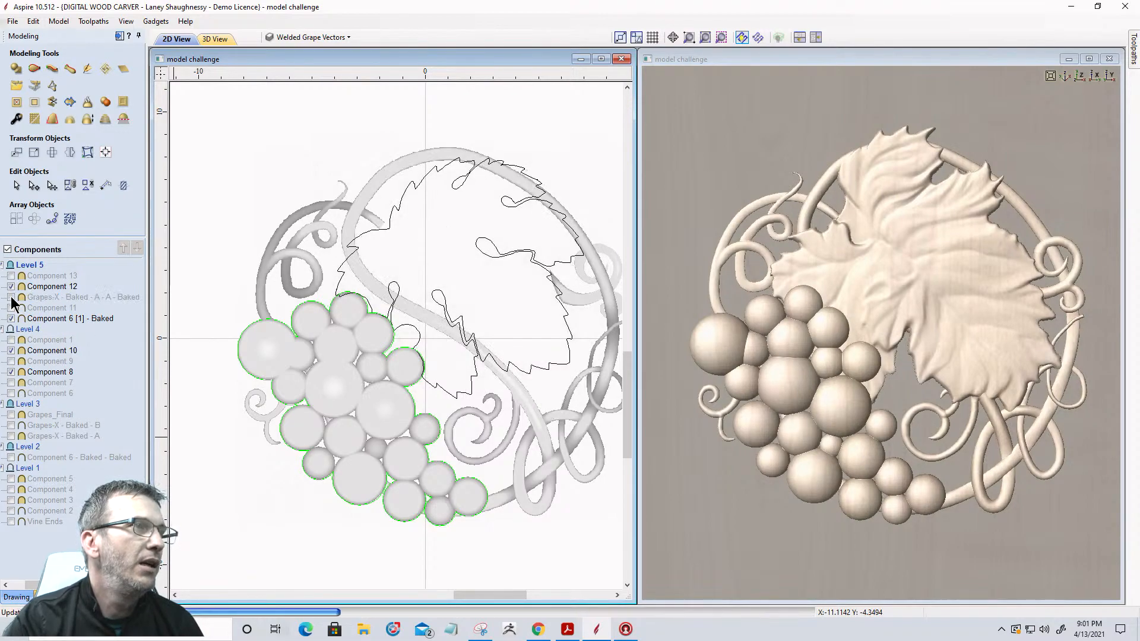
{"action": "left_click", "coordinate": [12, 288]}
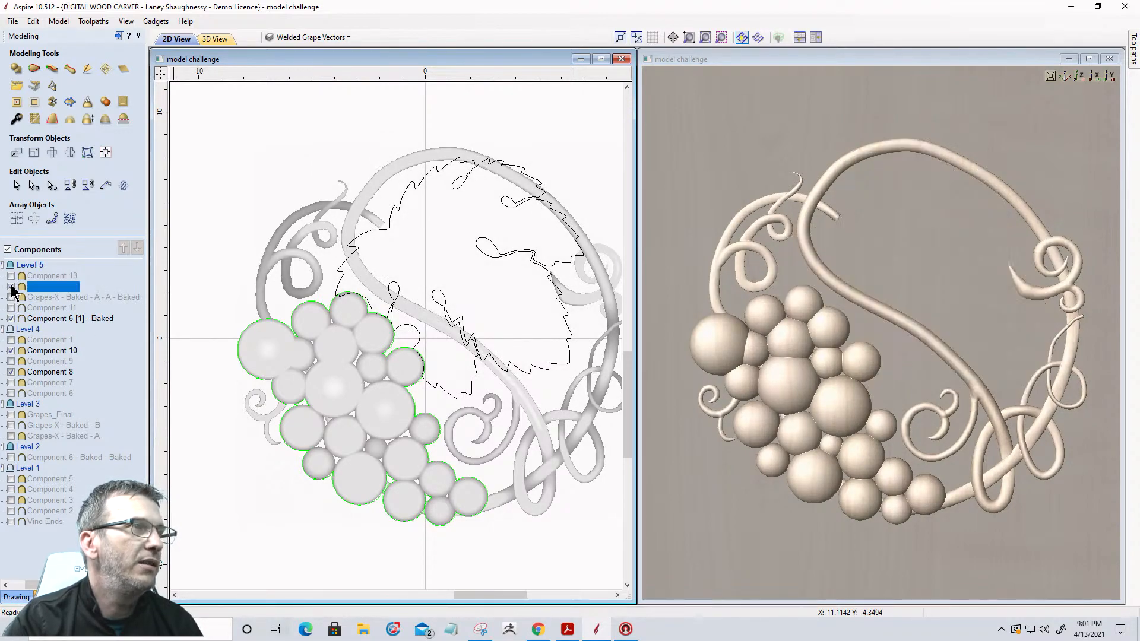
{"action": "left_click", "coordinate": [12, 319]}
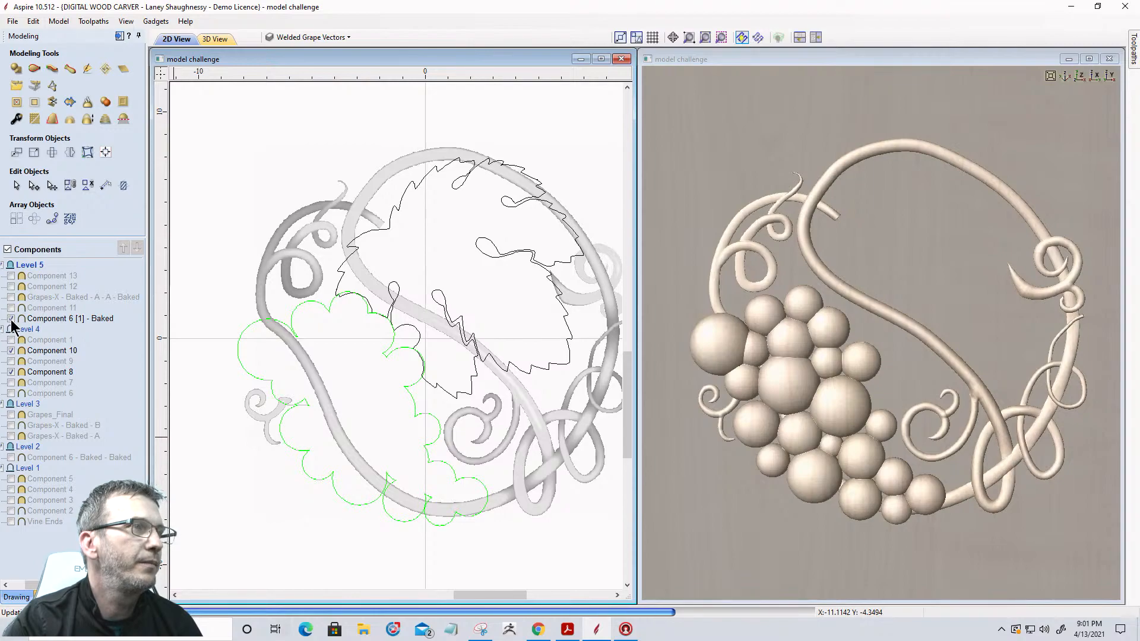
{"action": "left_click", "coordinate": [11, 373]}
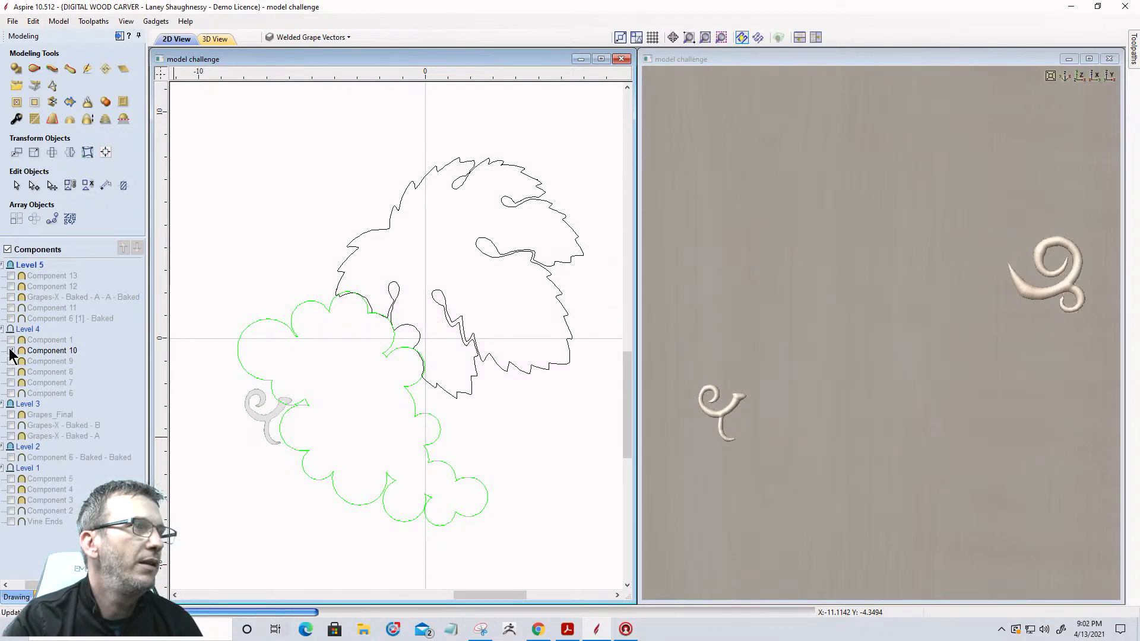
{"action": "left_click", "coordinate": [12, 297]}
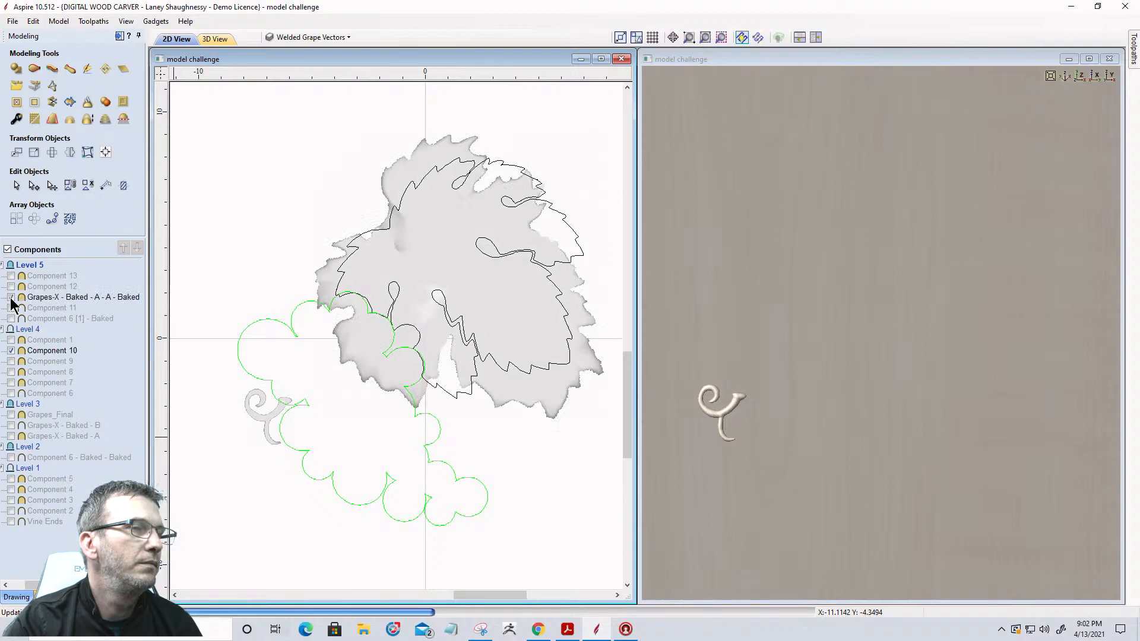
{"action": "left_click", "coordinate": [11, 351]}
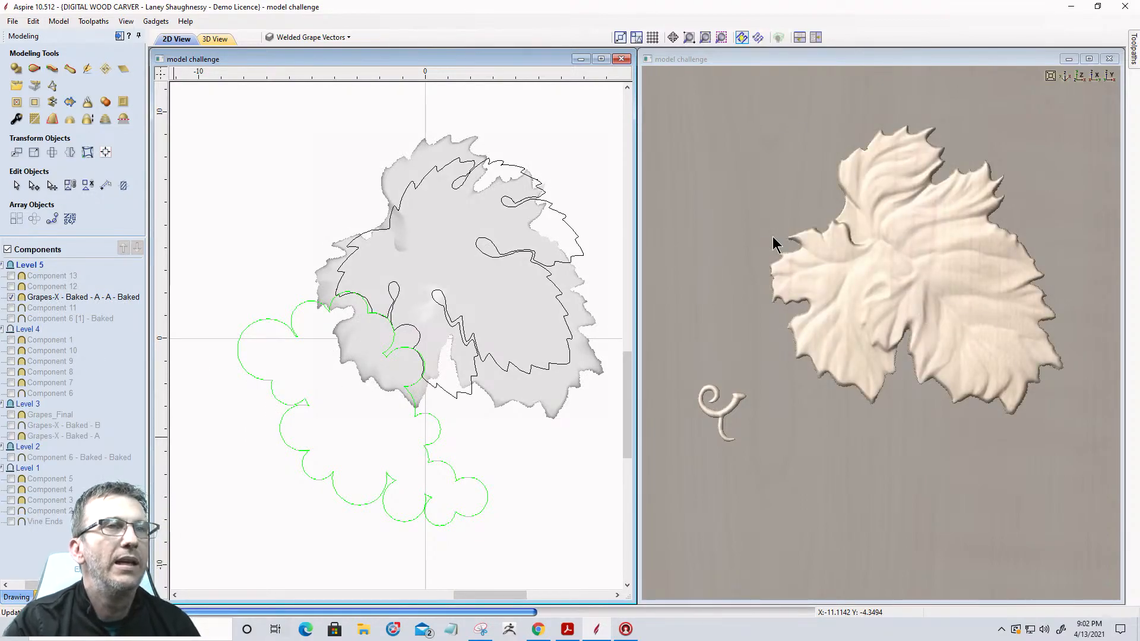
Select the isolated leaf component and open Trace Bitmap for it
{"action": "left_click", "coordinate": [491, 262]}
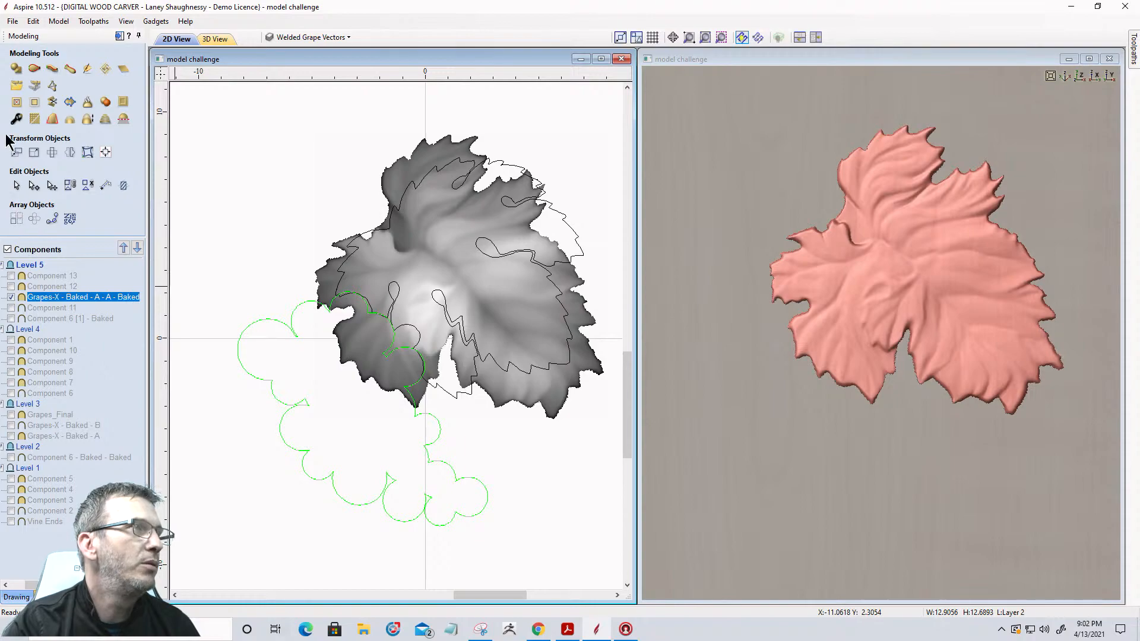
{"action": "left_click", "coordinate": [12, 596]}
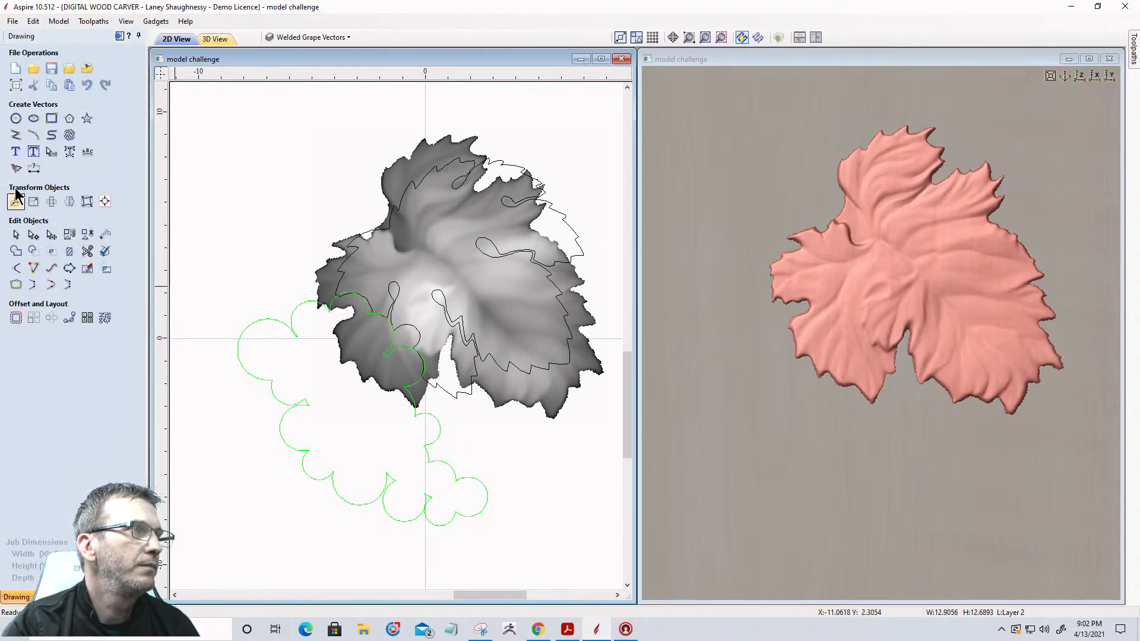
{"action": "left_click", "coordinate": [16, 170]}
{"action": "scroll", "coordinate": [382, 255], "scroll_direction": "up", "scroll_amount": 2}
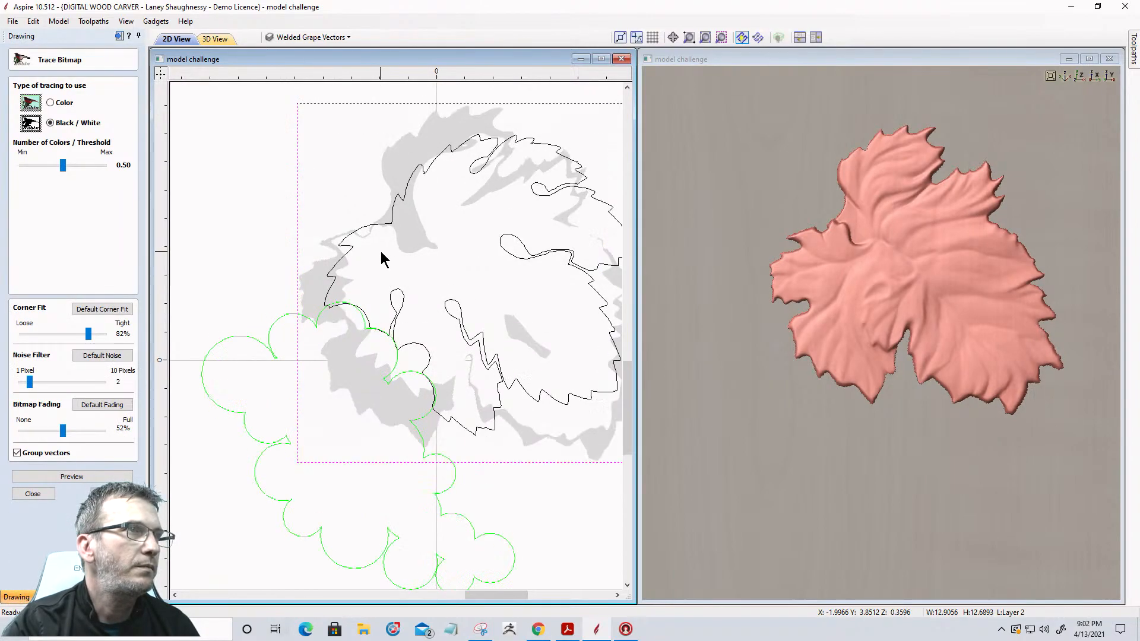
{"action": "mouse_move", "coordinate": [63, 166]}
{"action": "left_mouse_down"}
{"action": "mouse_move", "coordinate": [89, 167]}
{"action": "mouse_move", "coordinate": [75, 167]}
{"action": "left_mouse_up"}
{"action": "scroll", "coordinate": [244, 219], "scroll_direction": "down", "scroll_amount": 3}
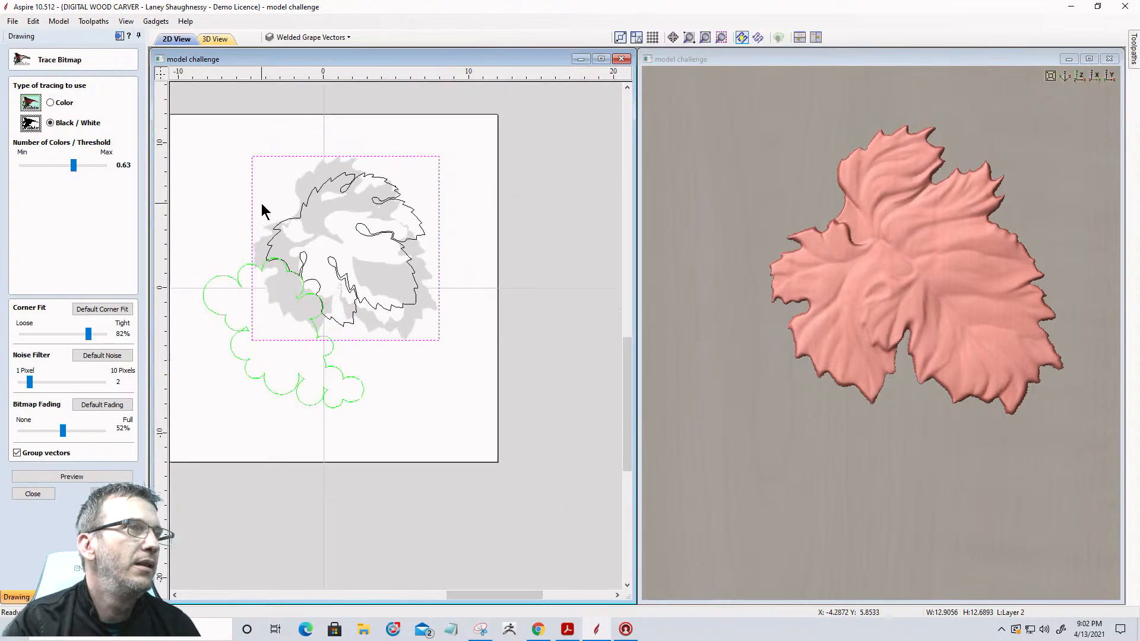
{"action": "scroll", "coordinate": [261, 203], "scroll_direction": "up", "scroll_amount": 2}
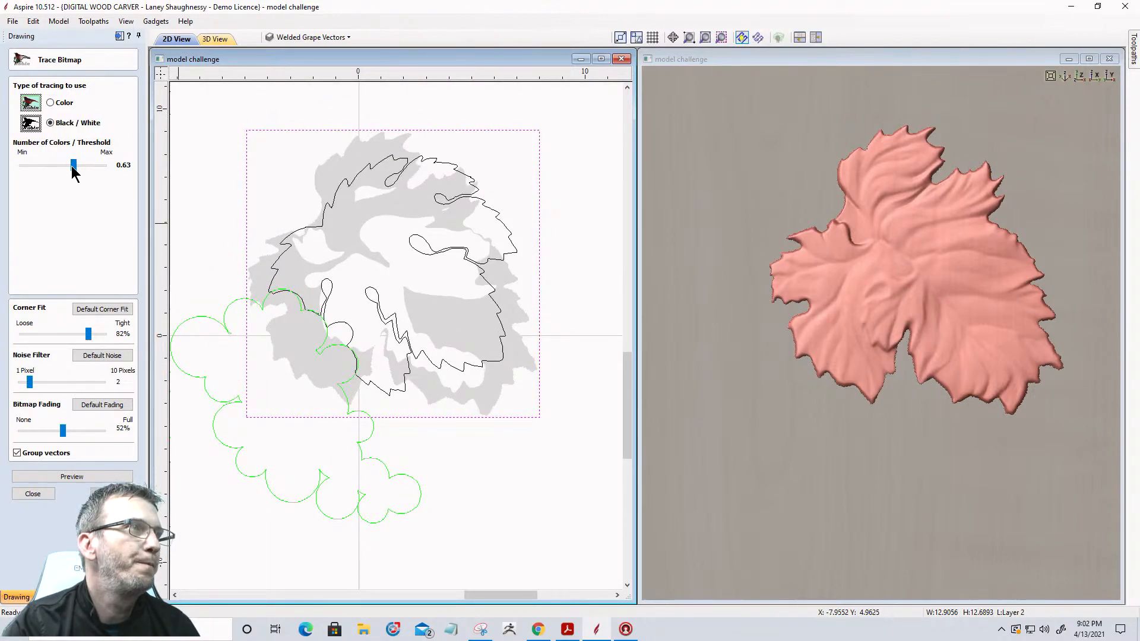
{"action": "mouse_move", "coordinate": [77, 170]}
{"action": "left_mouse_down"}
{"action": "mouse_move", "coordinate": [54, 170]}
{"action": "mouse_move", "coordinate": [86, 169]}
{"action": "mouse_move", "coordinate": [61, 166]}
{"action": "left_mouse_up"}
{"action": "left_click_drag", "start_coordinate": [63, 430], "coordinate": [6, 425]}
{"action": "mouse_move", "coordinate": [59, 167]}
{"action": "left_mouse_down"}
{"action": "mouse_move", "coordinate": [83, 180]}
{"action": "mouse_move", "coordinate": [49, 170]}
{"action": "left_mouse_up"}
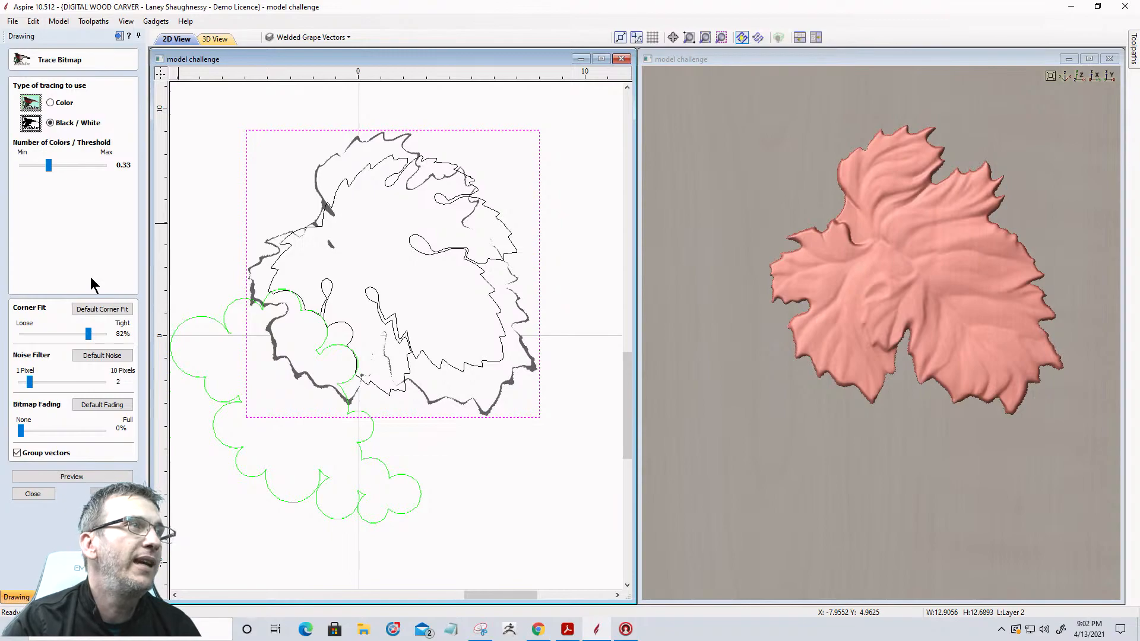
{"action": "left_click", "coordinate": [32, 494]}
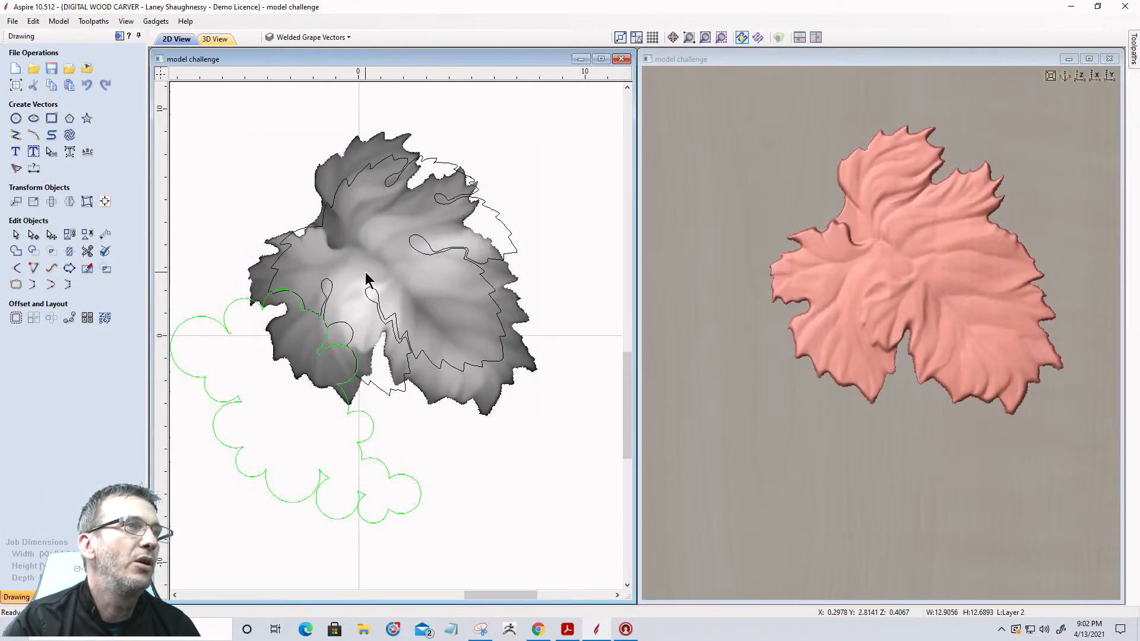
Set the fading of the non-selected grayscale leaf bitmap to 0% in its object properties
{"action": "right_click", "coordinate": [380, 244]}
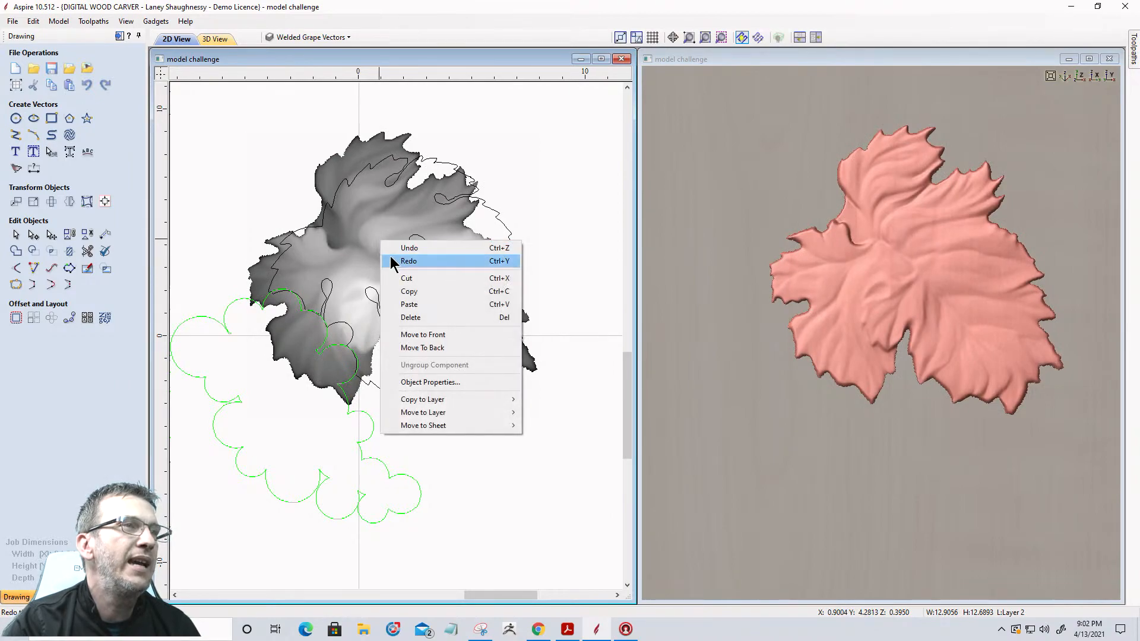
{"action": "right_click", "coordinate": [376, 207]}
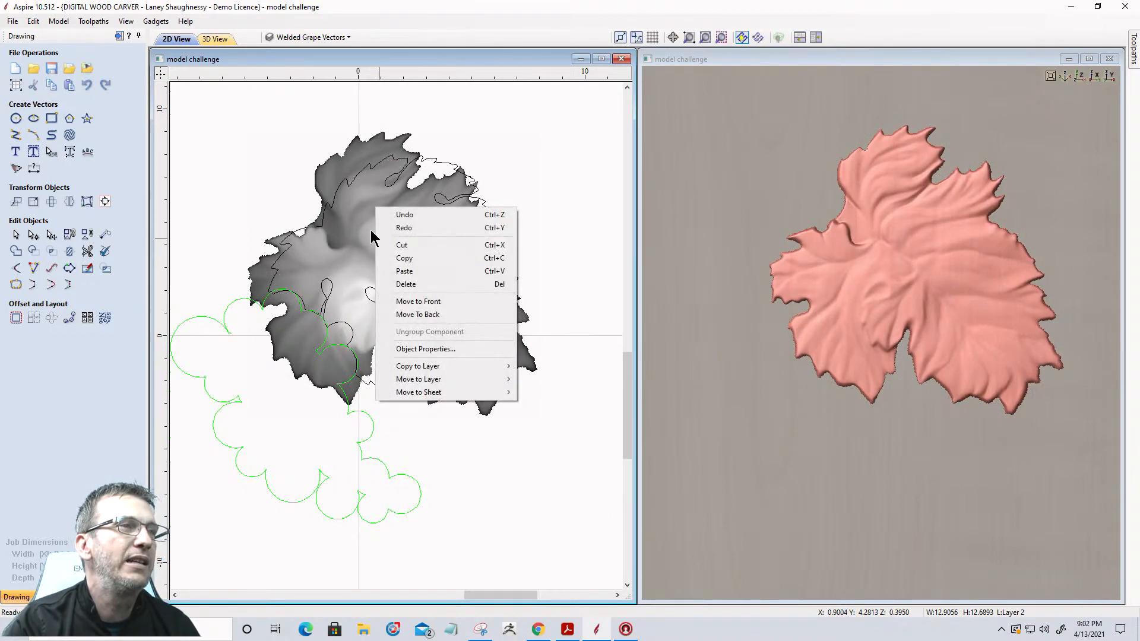
{"action": "left_click", "coordinate": [418, 351]}
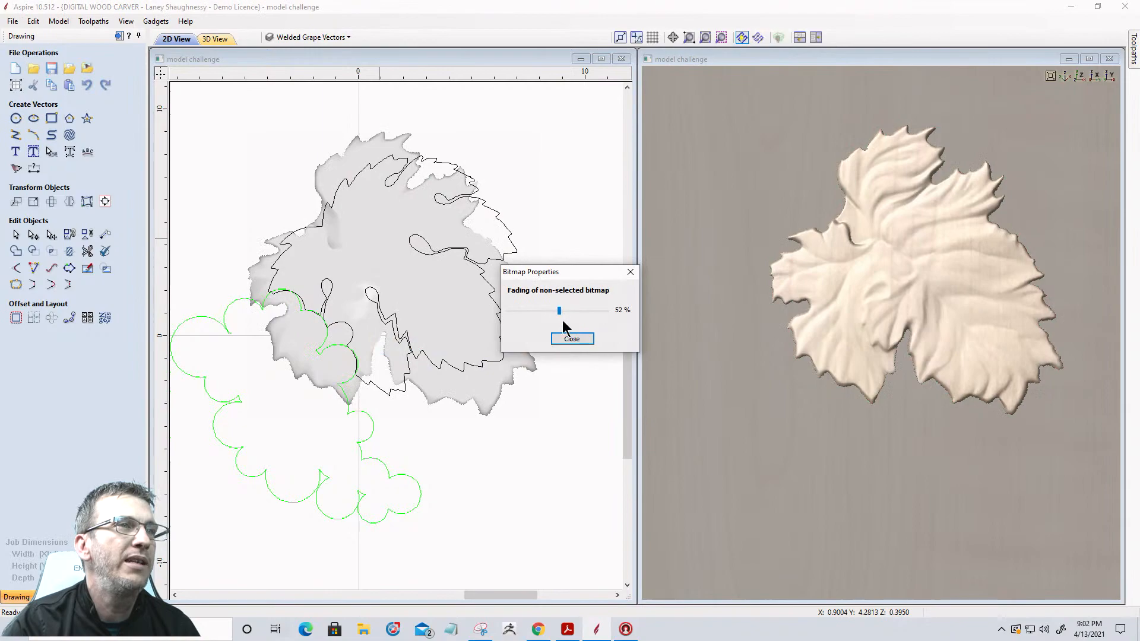
{"action": "left_click_drag", "start_coordinate": [559, 313], "coordinate": [492, 319]}
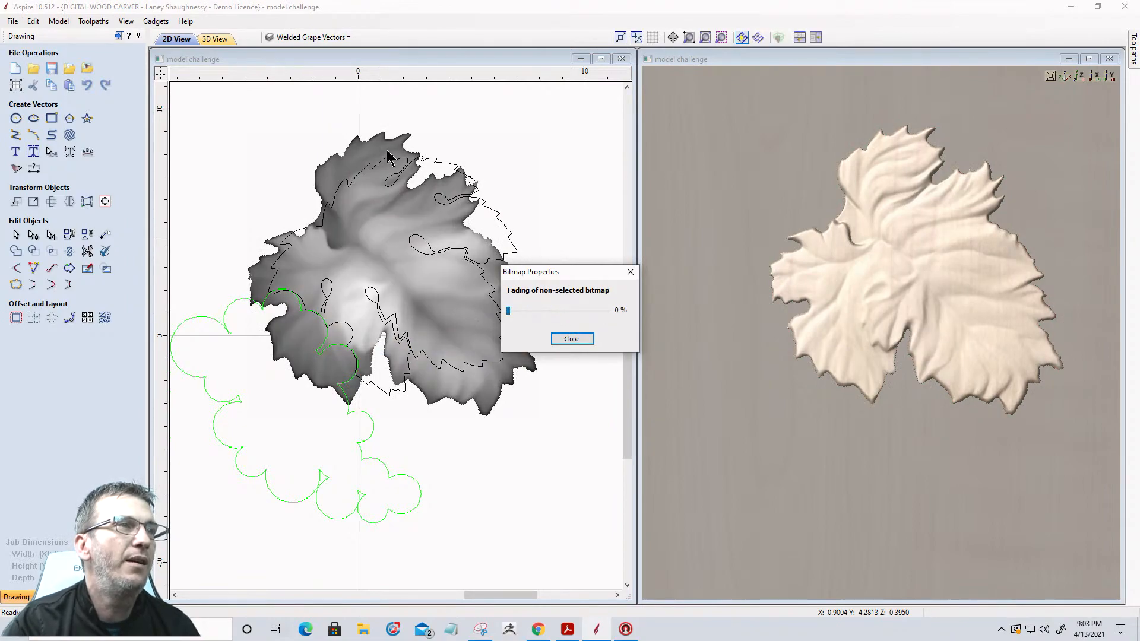
{"action": "left_click", "coordinate": [583, 337]}
{"action": "scroll", "coordinate": [358, 262], "scroll_direction": "up", "scroll_amount": 3}
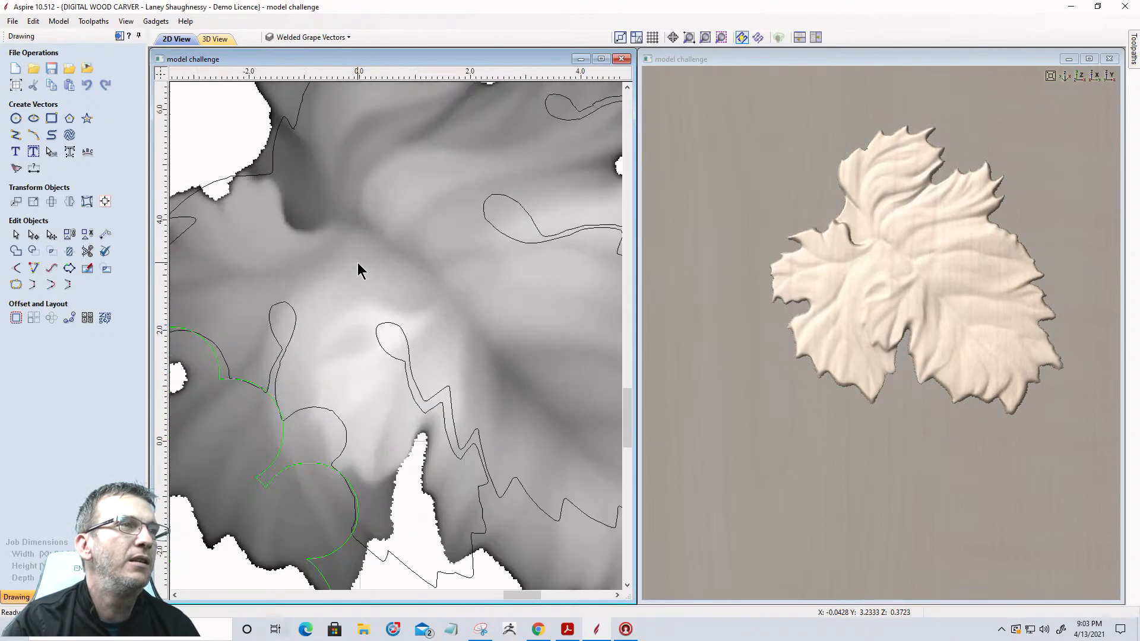
{"action": "scroll", "coordinate": [352, 241], "scroll_direction": "down", "scroll_amount": 3}
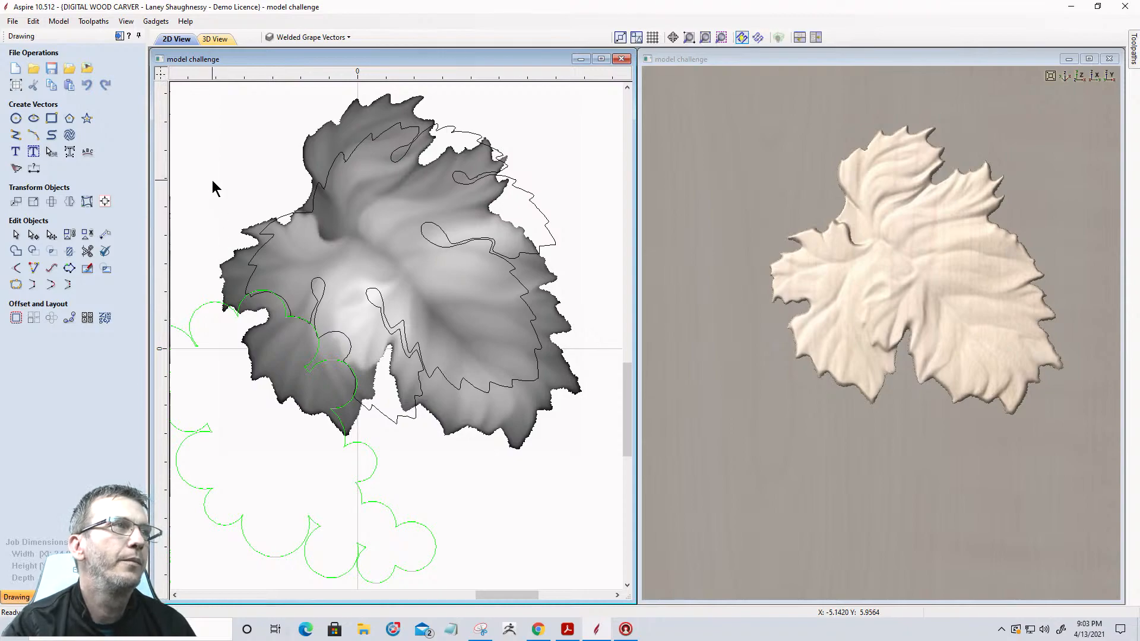
Make Component 12, Component 6 [1] - Baked, Component 10 and Component 8 visible together with the leaf component
{"action": "left_click", "coordinate": [215, 40]}
{"action": "scroll", "coordinate": [437, 273], "scroll_direction": "down", "scroll_amount": 5}
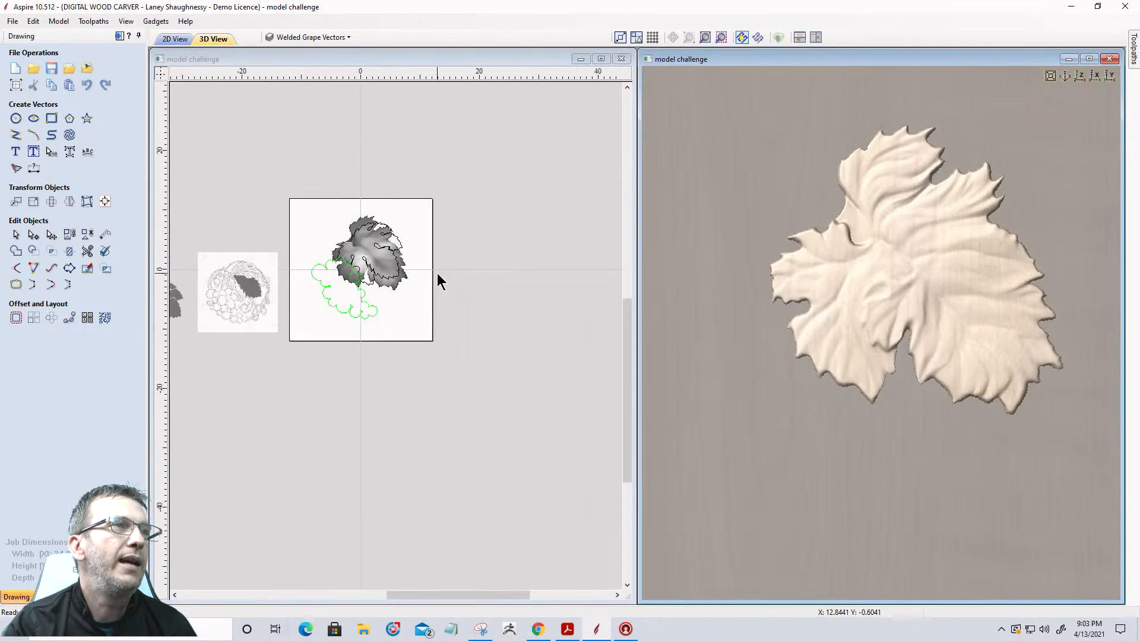
{"action": "left_click", "coordinate": [204, 202]}
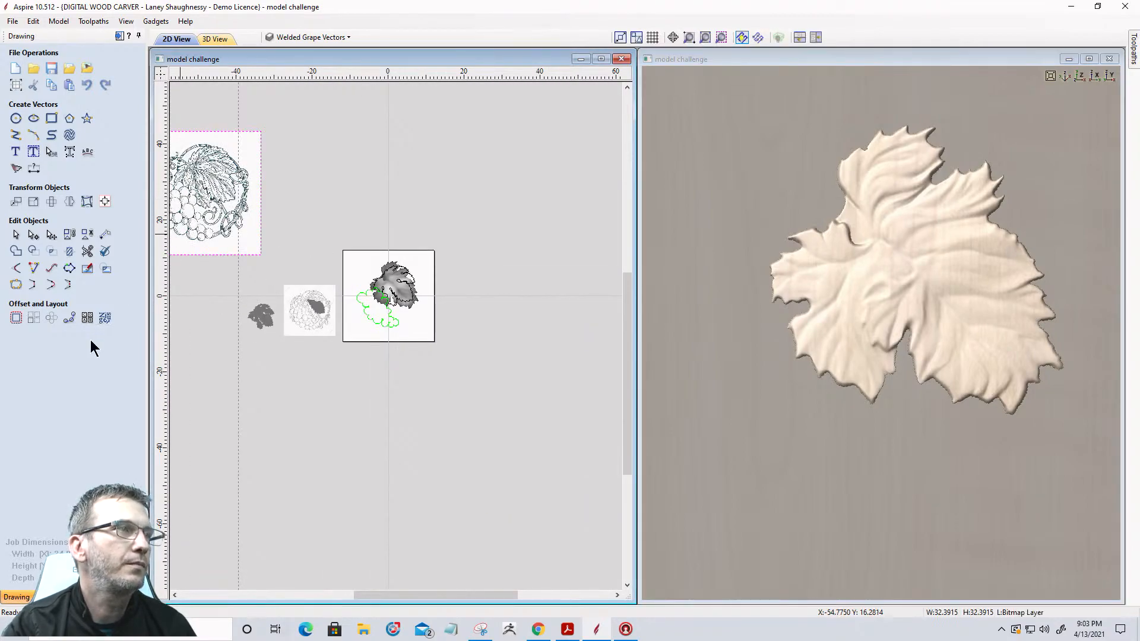
{"action": "left_click", "coordinate": [49, 597]}
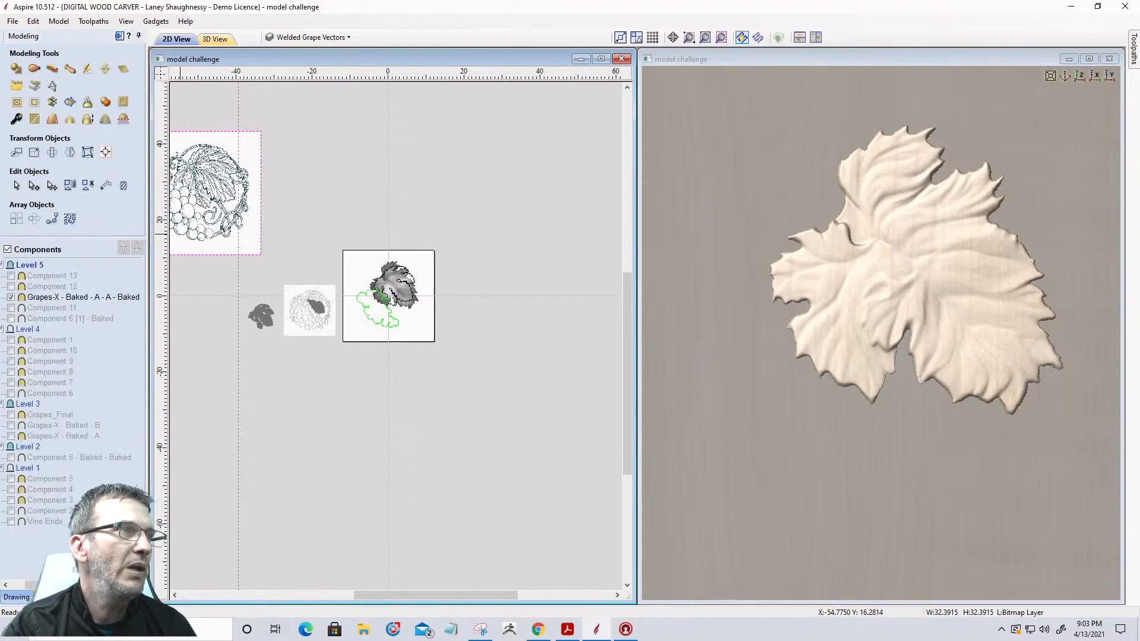
{"action": "left_click", "coordinate": [11, 277]}
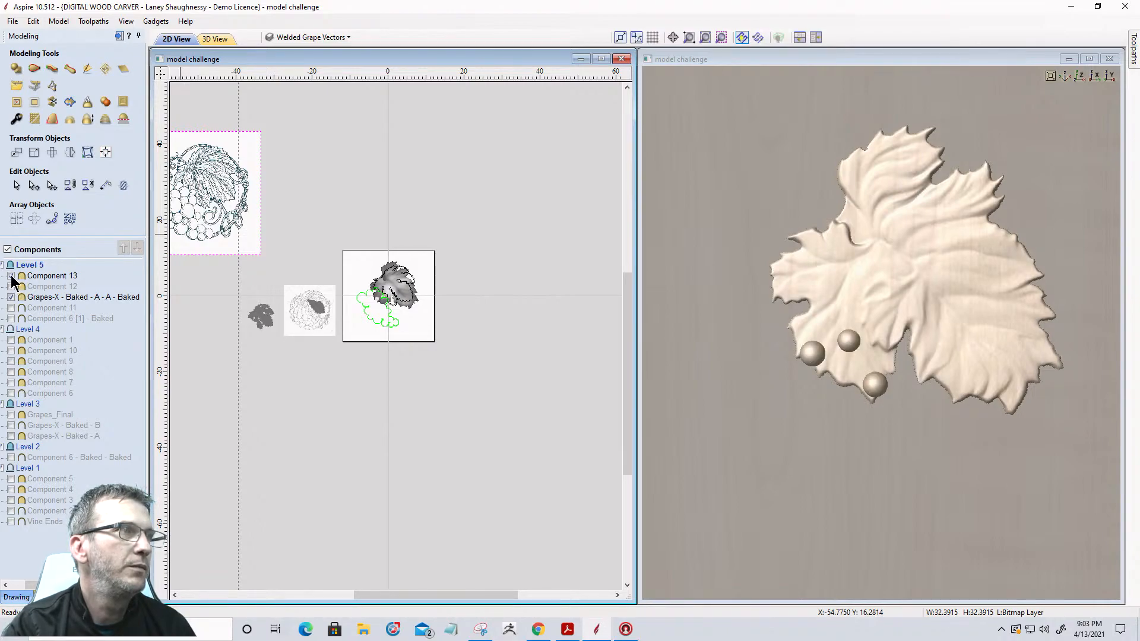
{"action": "left_click", "coordinate": [11, 276]}
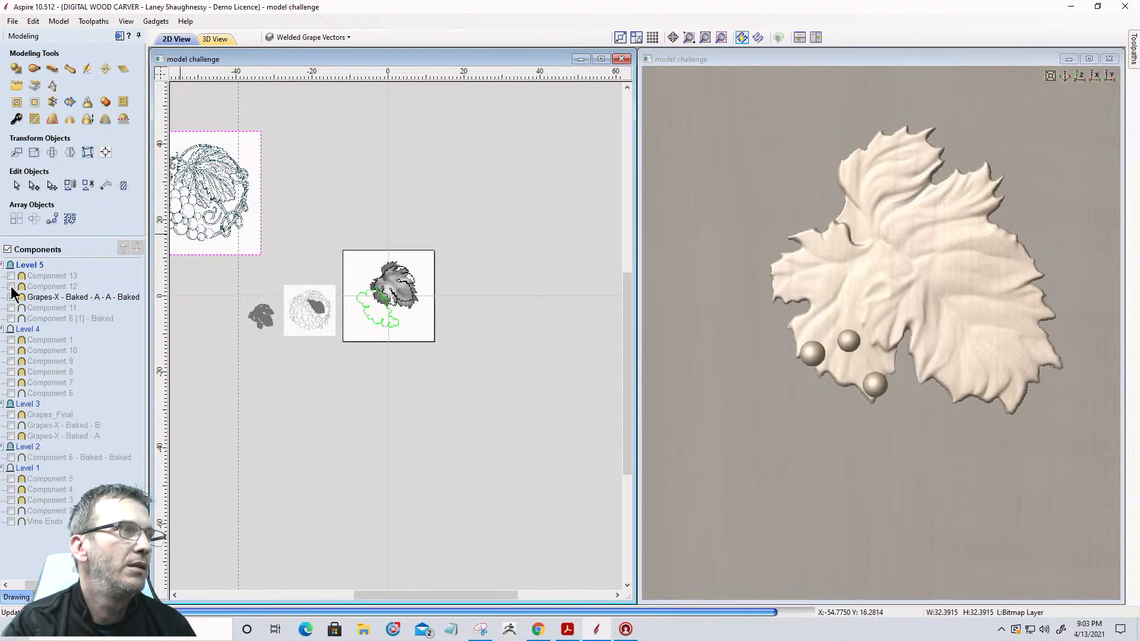
{"action": "left_click", "coordinate": [11, 287]}
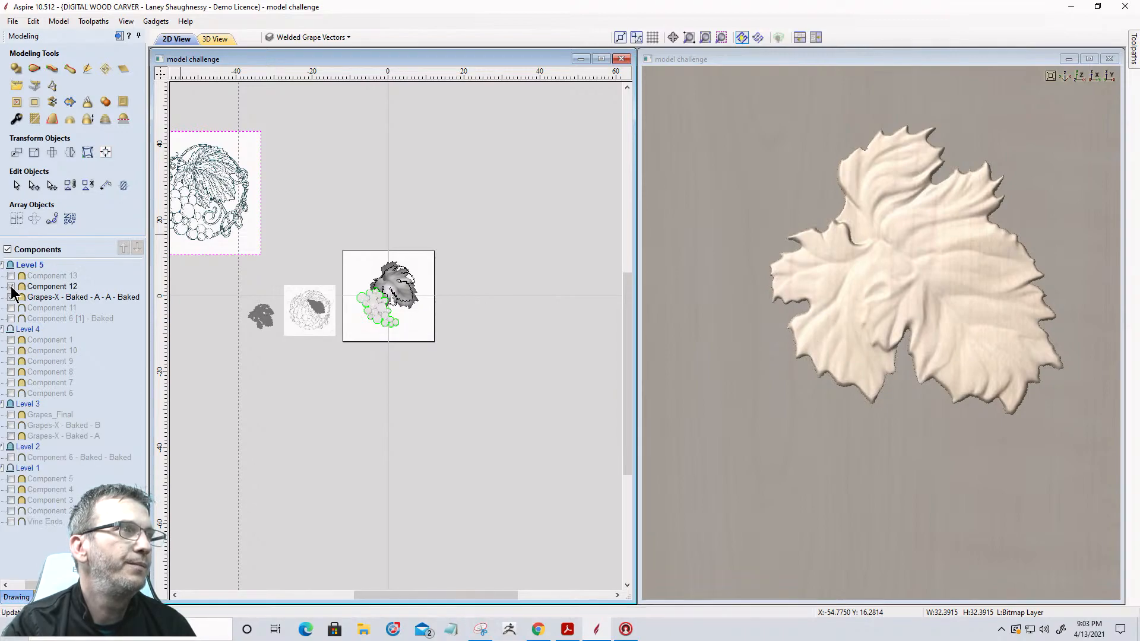
{"action": "left_click", "coordinate": [12, 320]}
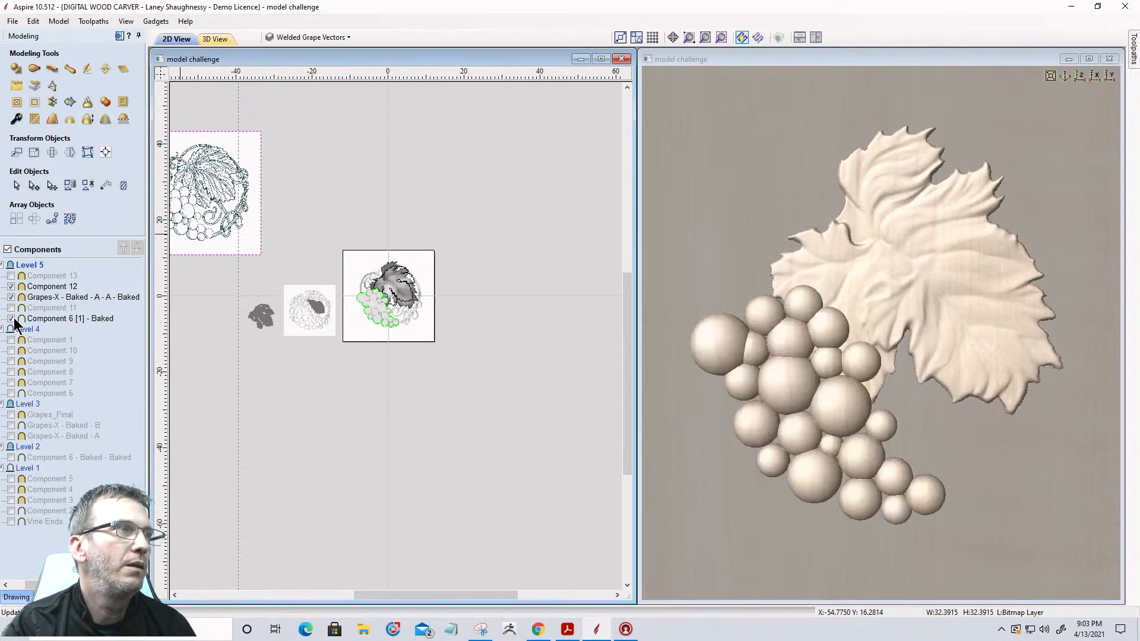
{"action": "left_click", "coordinate": [11, 351]}
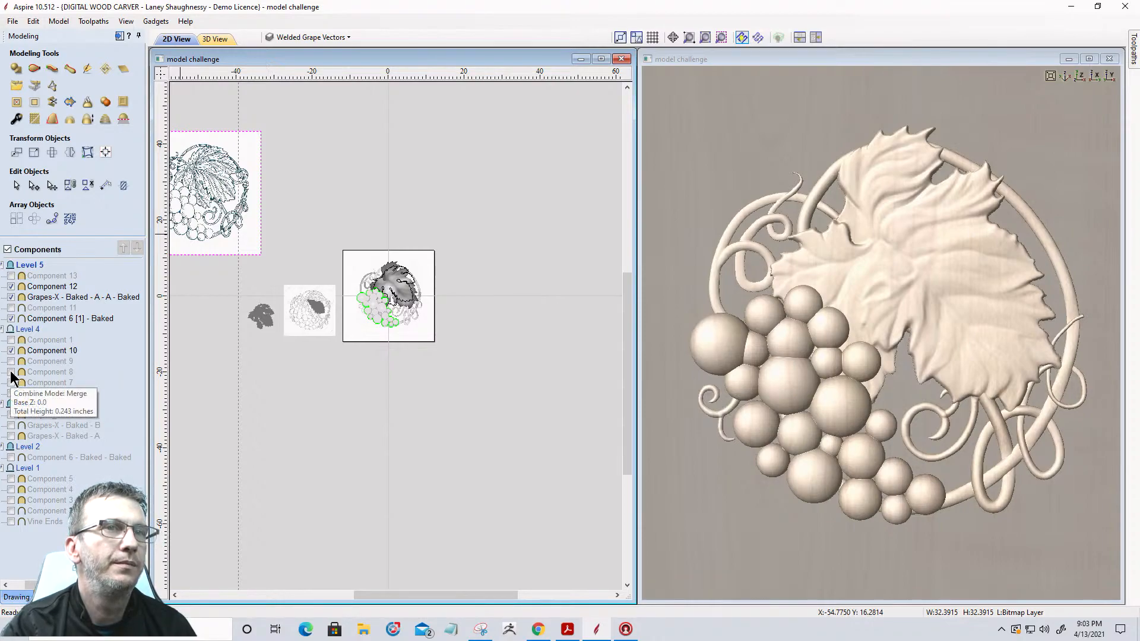
{"action": "left_click", "coordinate": [11, 372]}
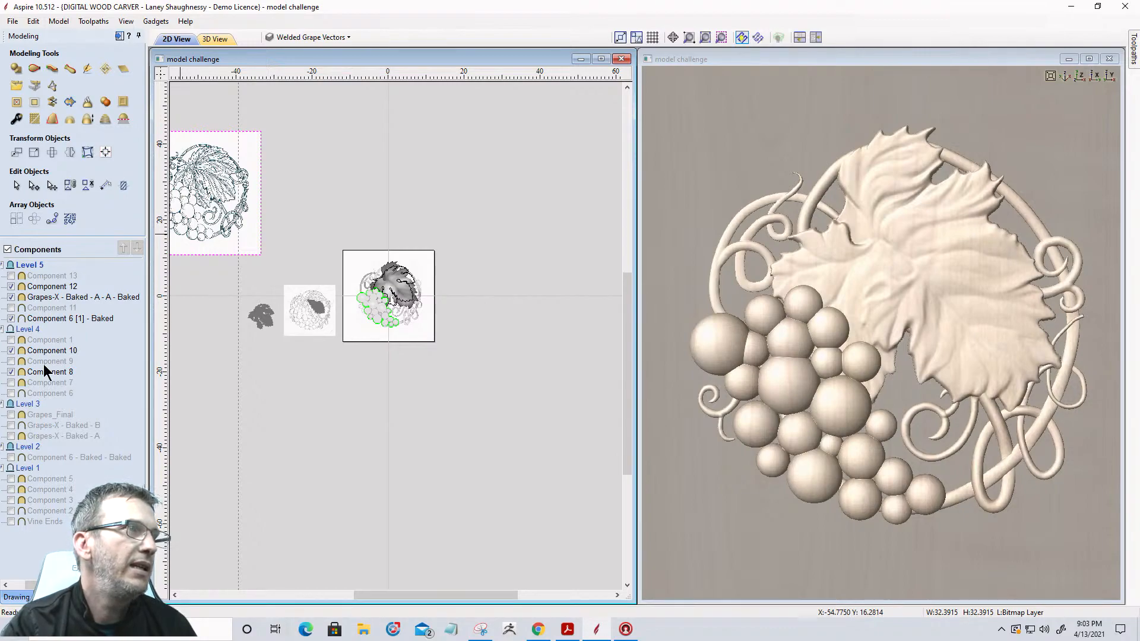
Compare the original grape, leaf and vine artwork bitmap with the assembled 3D model
{"action": "left_click_drag", "start_coordinate": [193, 209], "coordinate": [380, 290]}
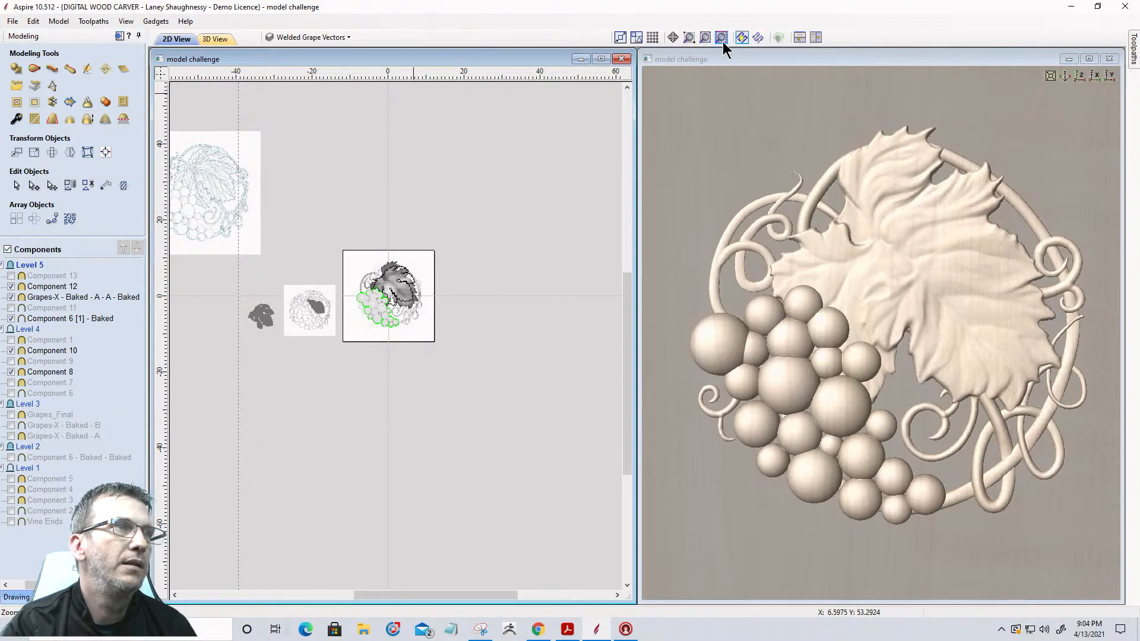
{"action": "left_click", "coordinate": [721, 37]}
{"action": "scroll", "coordinate": [359, 220], "scroll_direction": "down", "scroll_amount": 5}
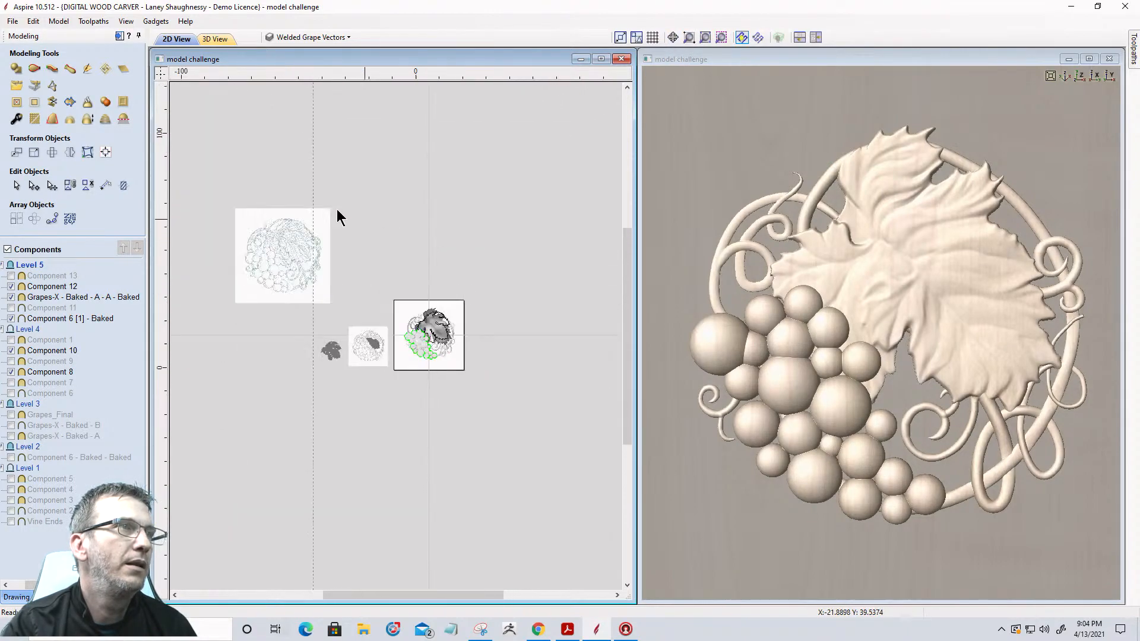
{"action": "scroll", "coordinate": [359, 219], "scroll_direction": "down", "scroll_amount": 1}
{"action": "left_click", "coordinate": [280, 298]}
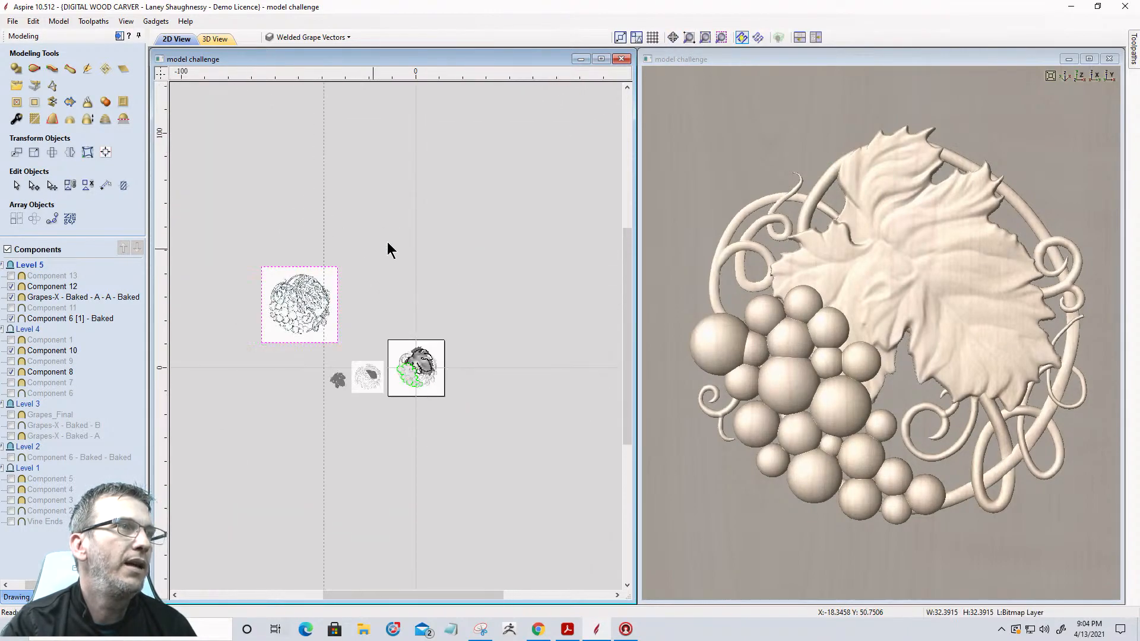
{"action": "left_click", "coordinate": [721, 38]}
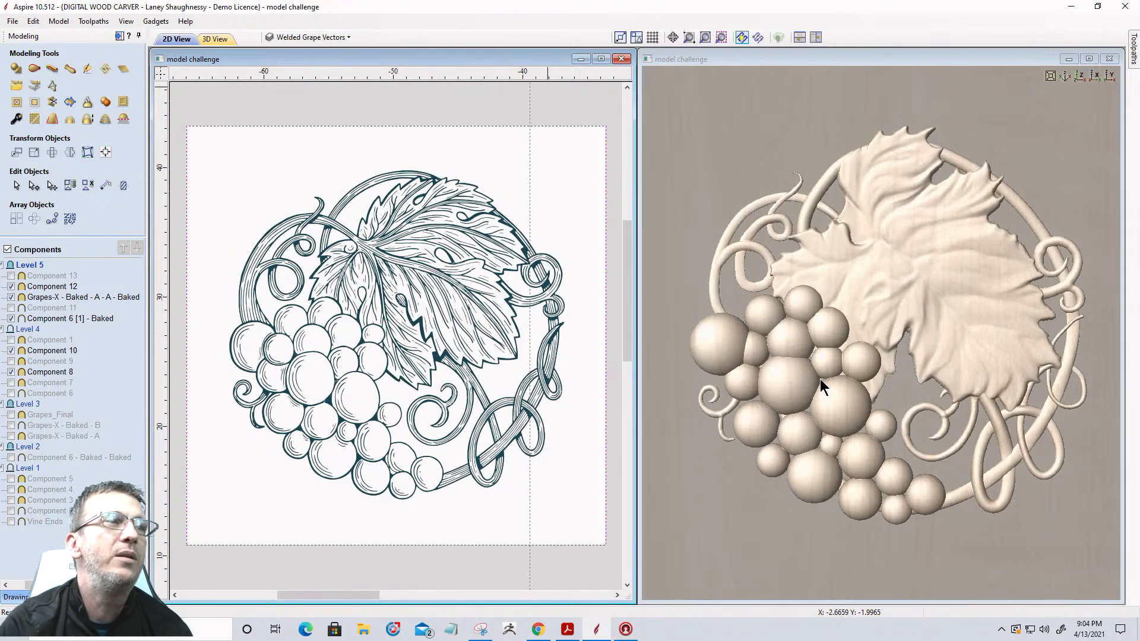
{"action": "left_click", "coordinate": [220, 38]}
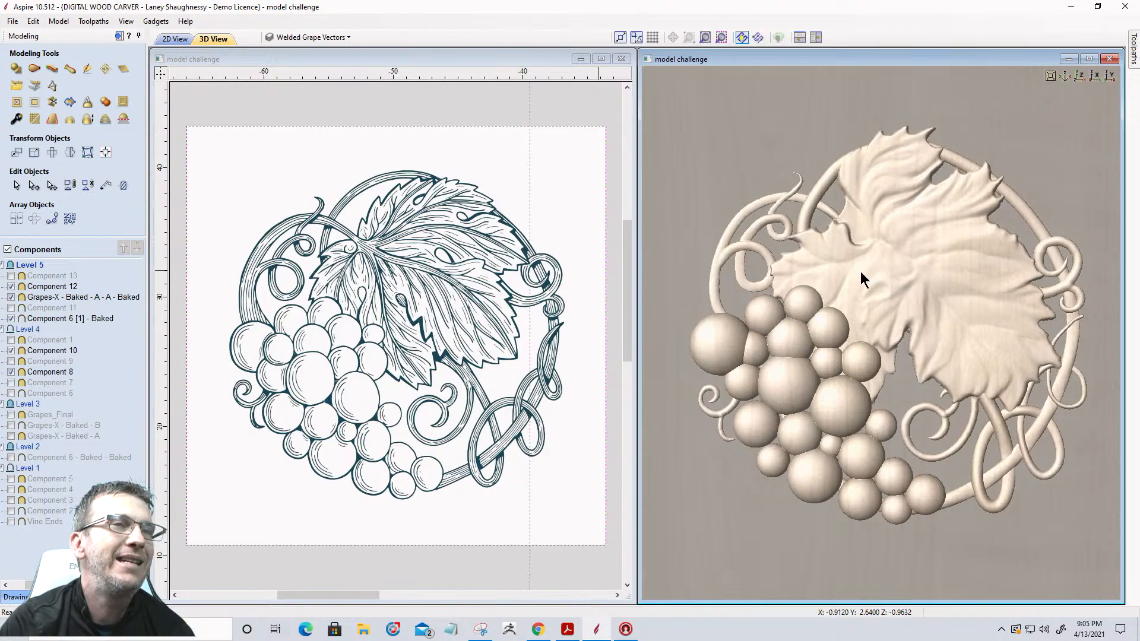
{"action": "left_click", "coordinate": [177, 40]}
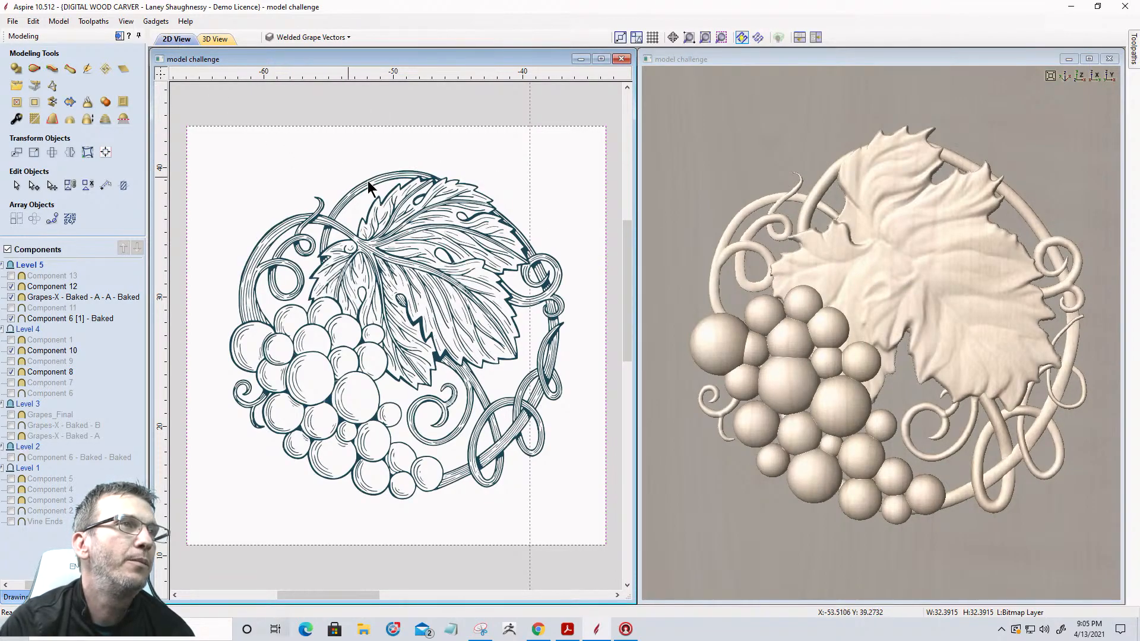
Select the leaf component, check Layer 2's contents by toggling its visibility, and add a new layer
{"action": "scroll", "coordinate": [345, 193], "scroll_direction": "down", "scroll_amount": 8}
{"action": "scroll", "coordinate": [447, 374], "scroll_direction": "up", "scroll_amount": 2}
{"action": "scroll", "coordinate": [446, 373], "scroll_direction": "up", "scroll_amount": 5}
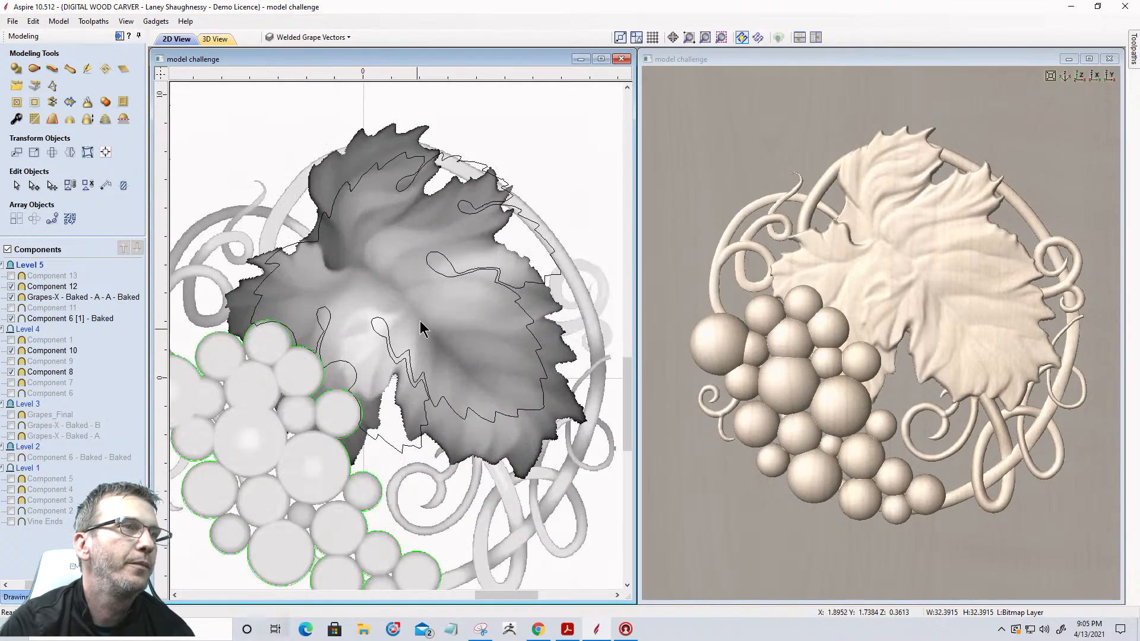
{"action": "left_click", "coordinate": [307, 37]}
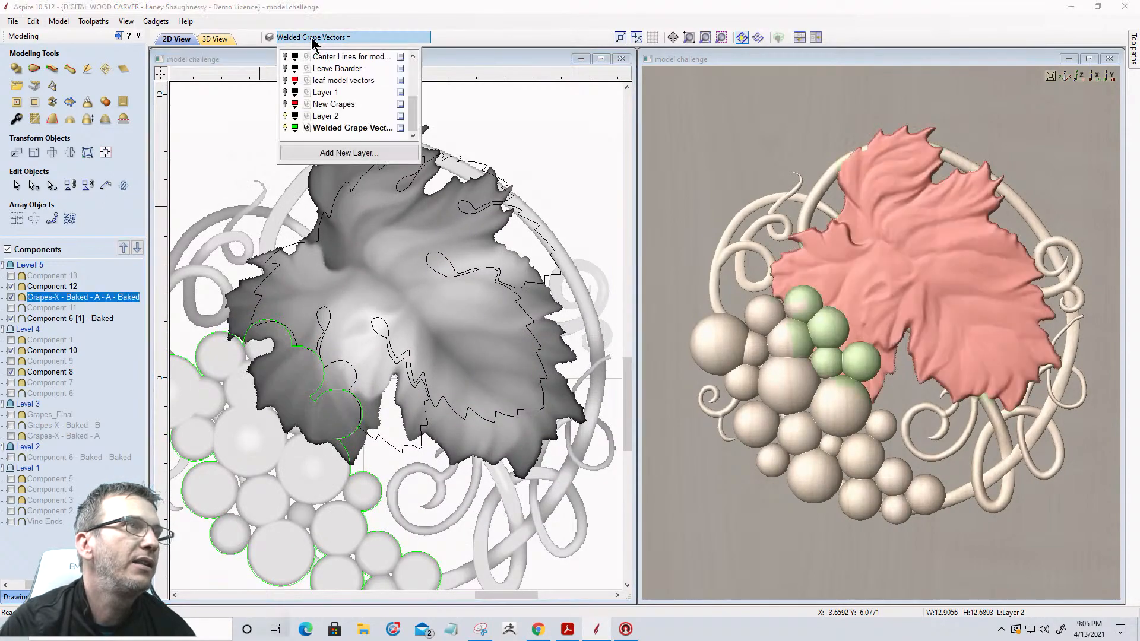
{"action": "left_click", "coordinate": [287, 116]}
{"action": "left_click", "coordinate": [286, 116]}
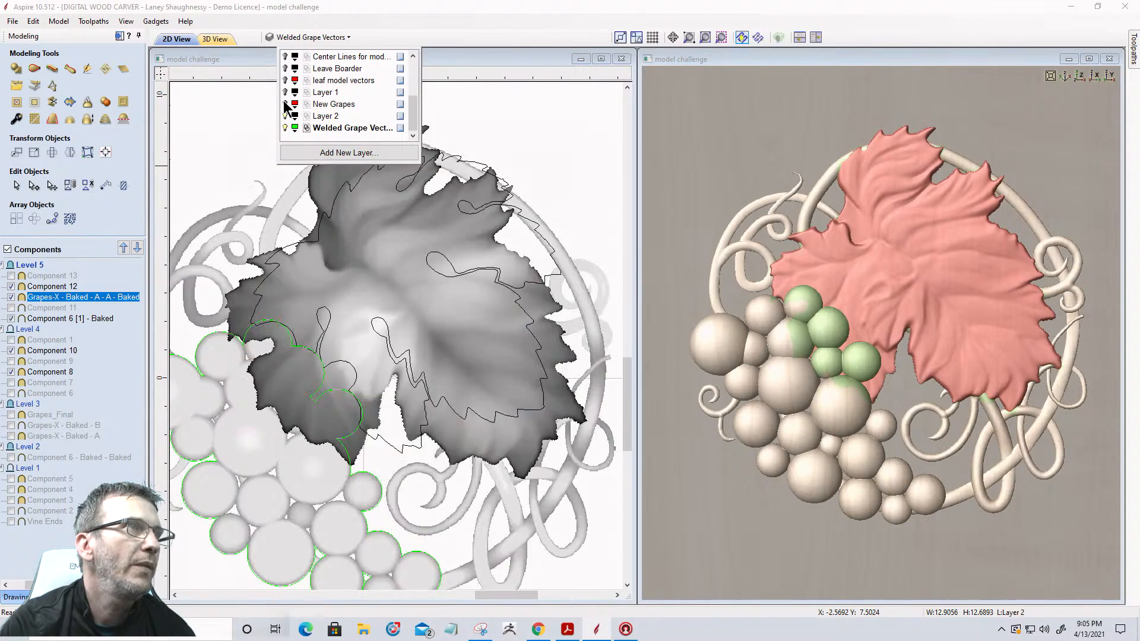
{"action": "scroll", "coordinate": [285, 101], "scroll_direction": "up", "scroll_amount": 3}
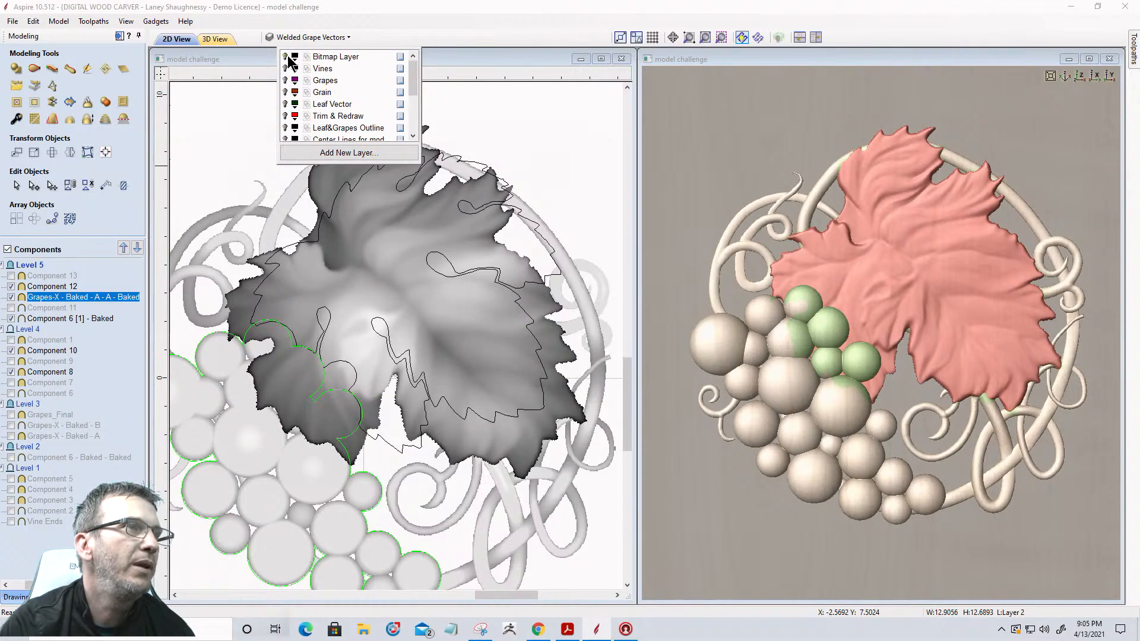
{"action": "scroll", "coordinate": [286, 112], "scroll_direction": "down", "scroll_amount": 3}
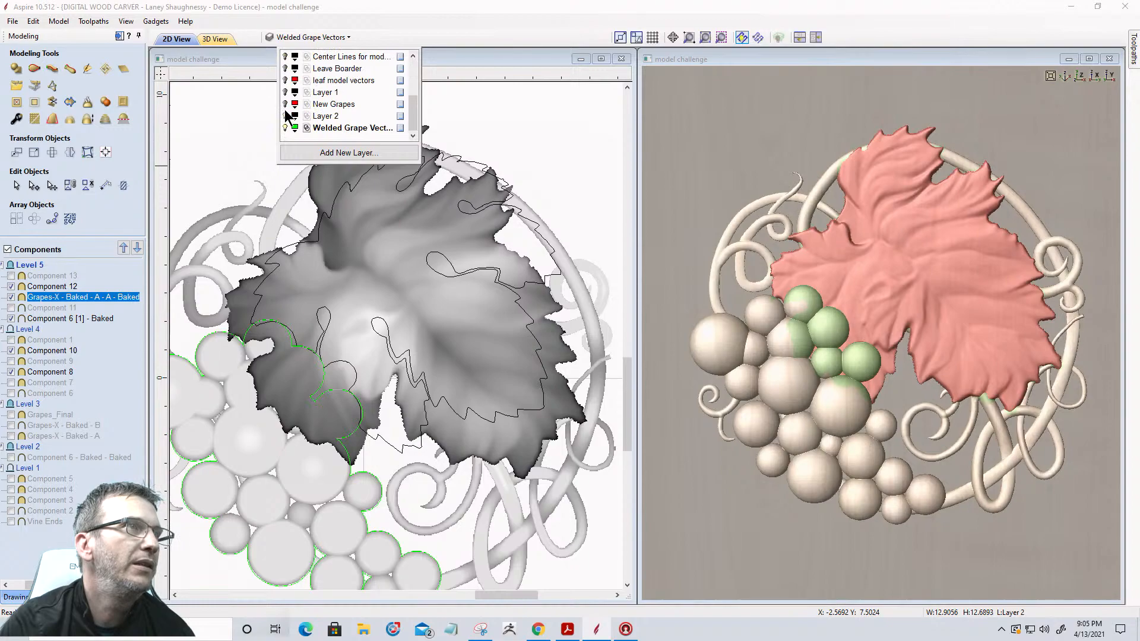
{"action": "left_click", "coordinate": [311, 155]}
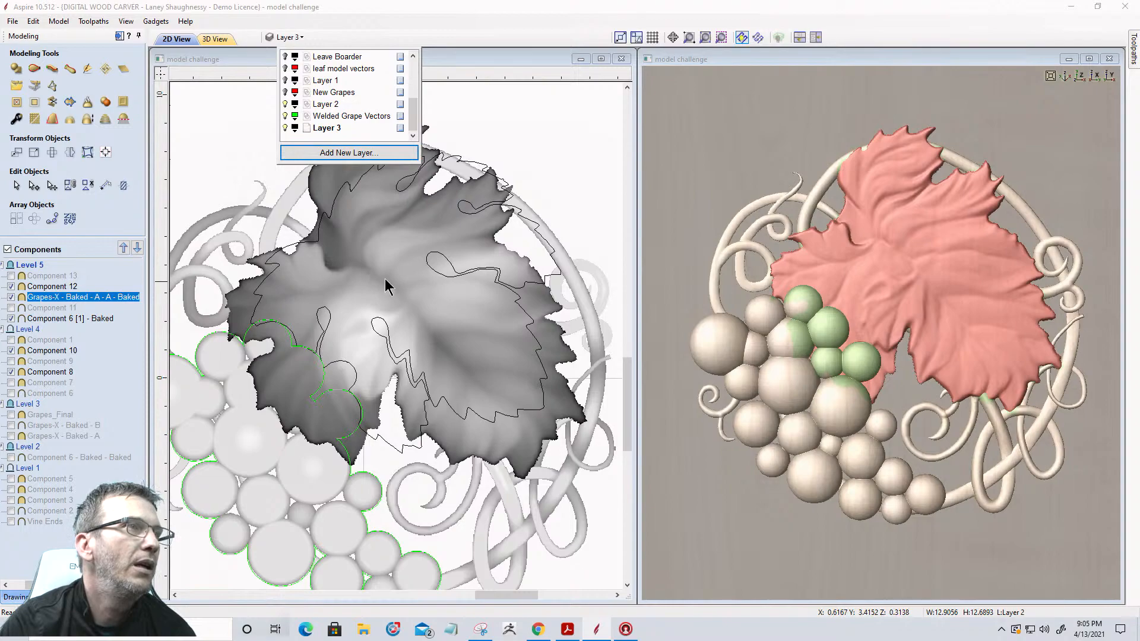
Look through the layer list and toggle Layer 2's visibility off and on to identify its contents
{"action": "key", "text": "F3"}
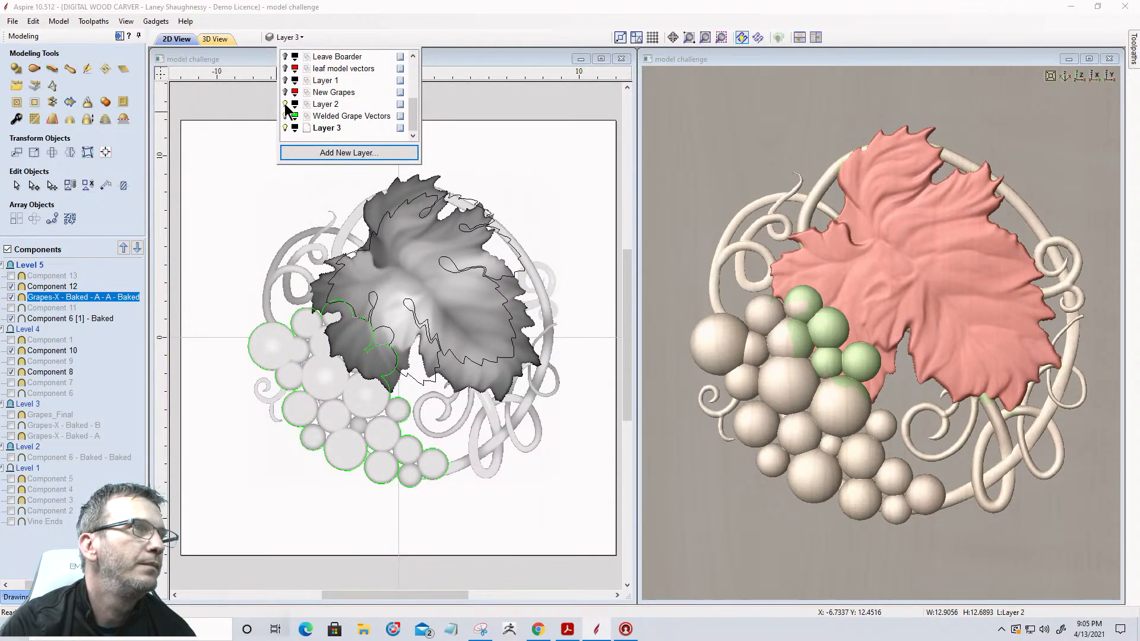
{"action": "scroll", "coordinate": [287, 110], "scroll_direction": "up", "scroll_amount": 4}
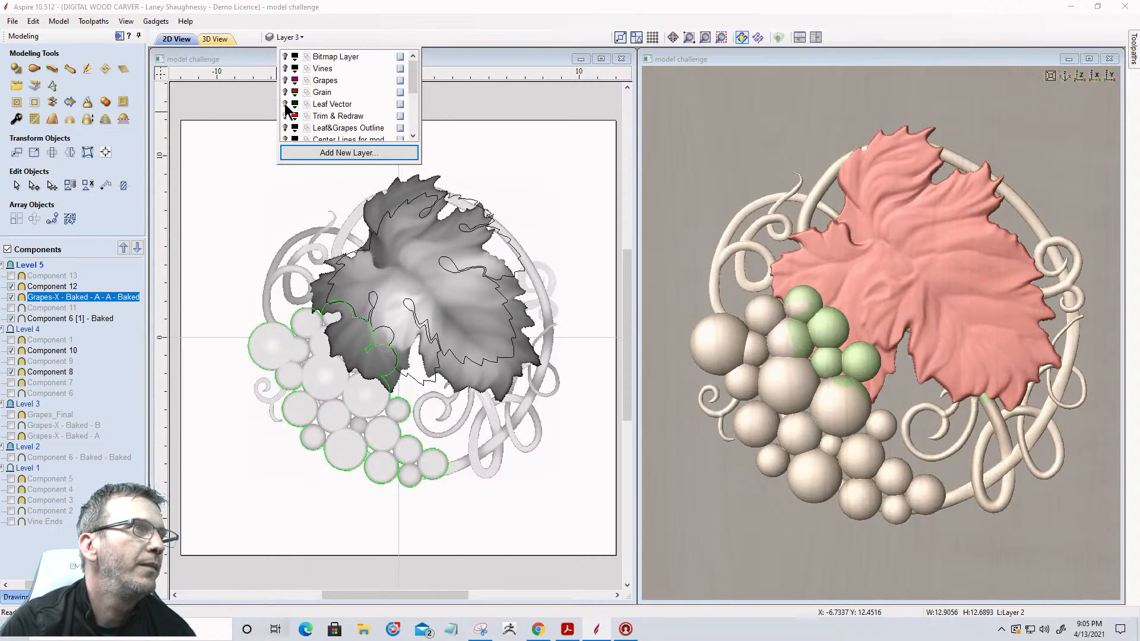
{"action": "scroll", "coordinate": [287, 106], "scroll_direction": "down", "scroll_amount": 5}
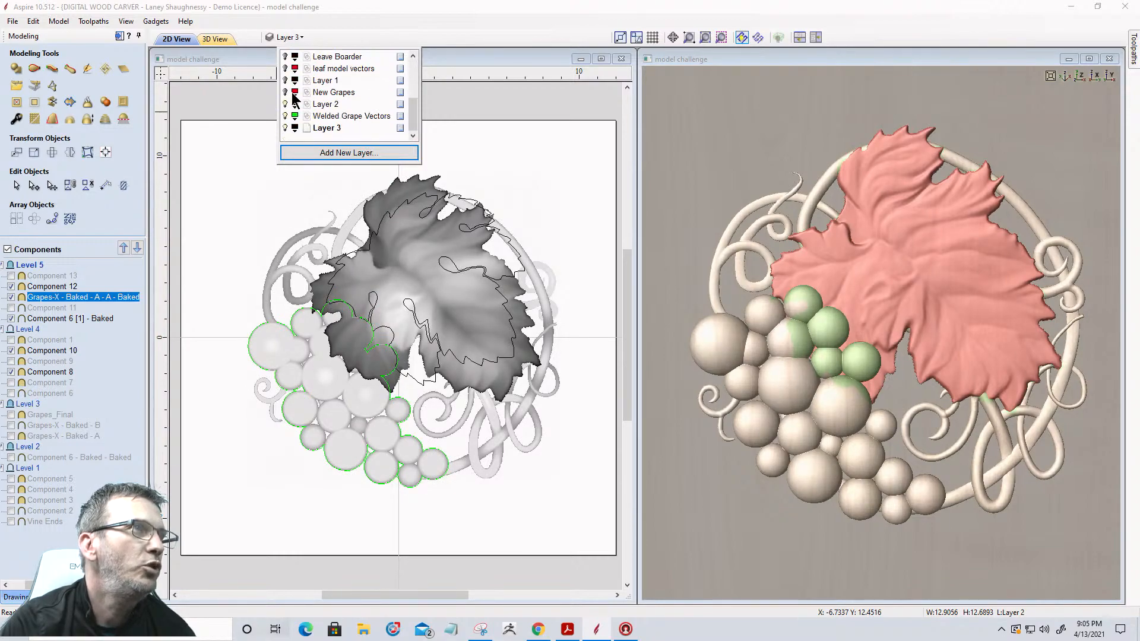
{"action": "left_click", "coordinate": [285, 105]}
{"action": "left_click", "coordinate": [285, 105]}
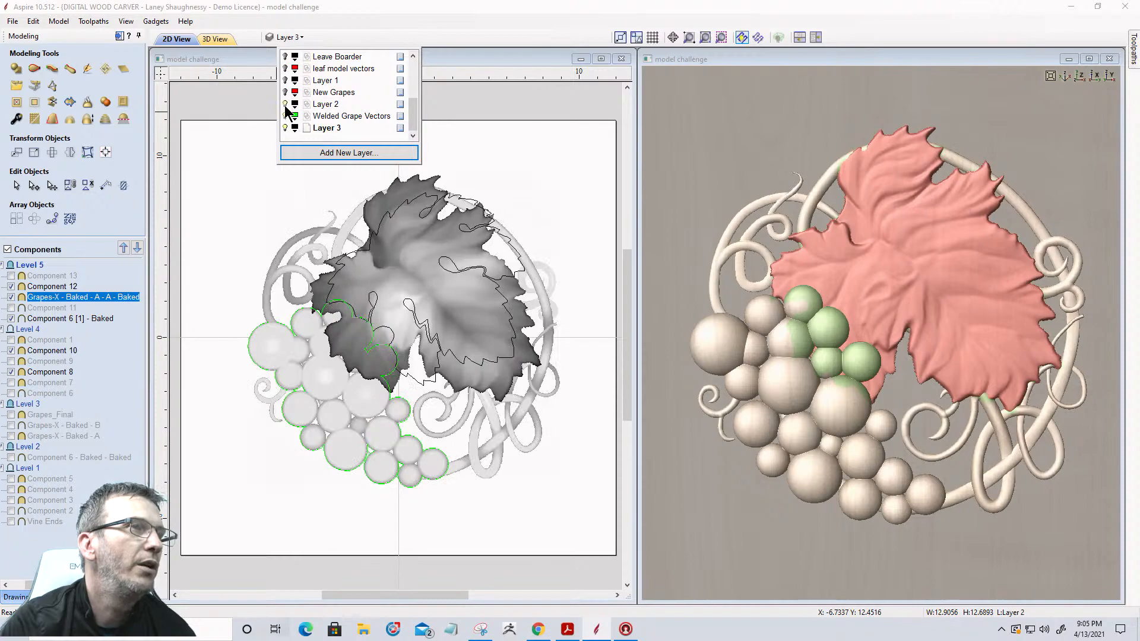
Move the black leaf vectors drawn over the leaf component from Layer 2 to the Leaf Vector layer
{"action": "left_click", "coordinate": [370, 248]}
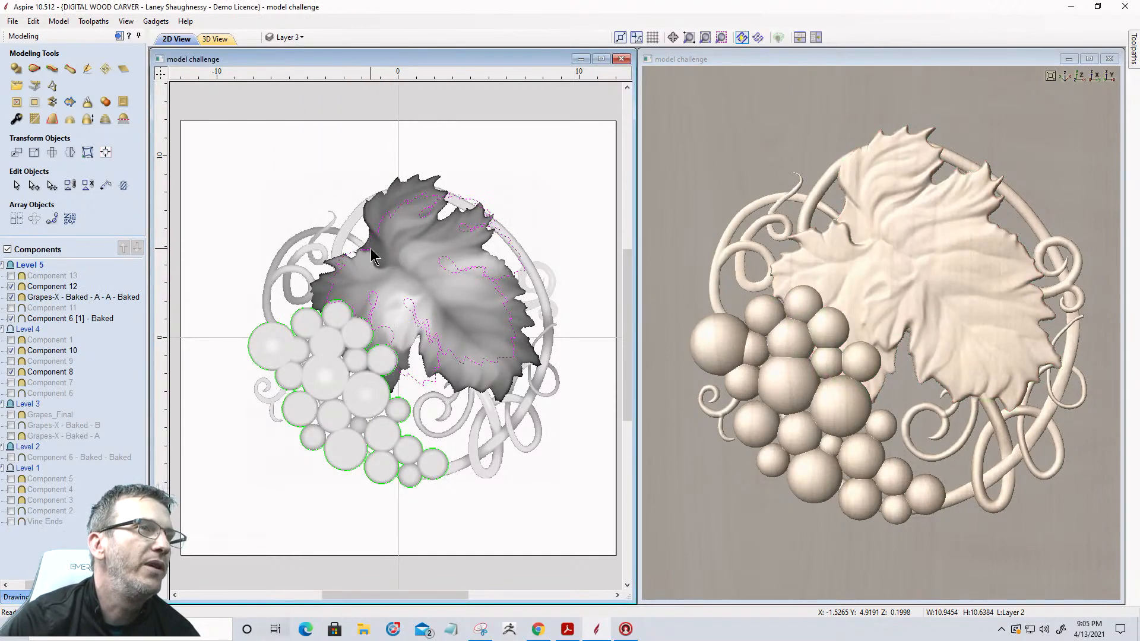
{"action": "right_click", "coordinate": [371, 249]}
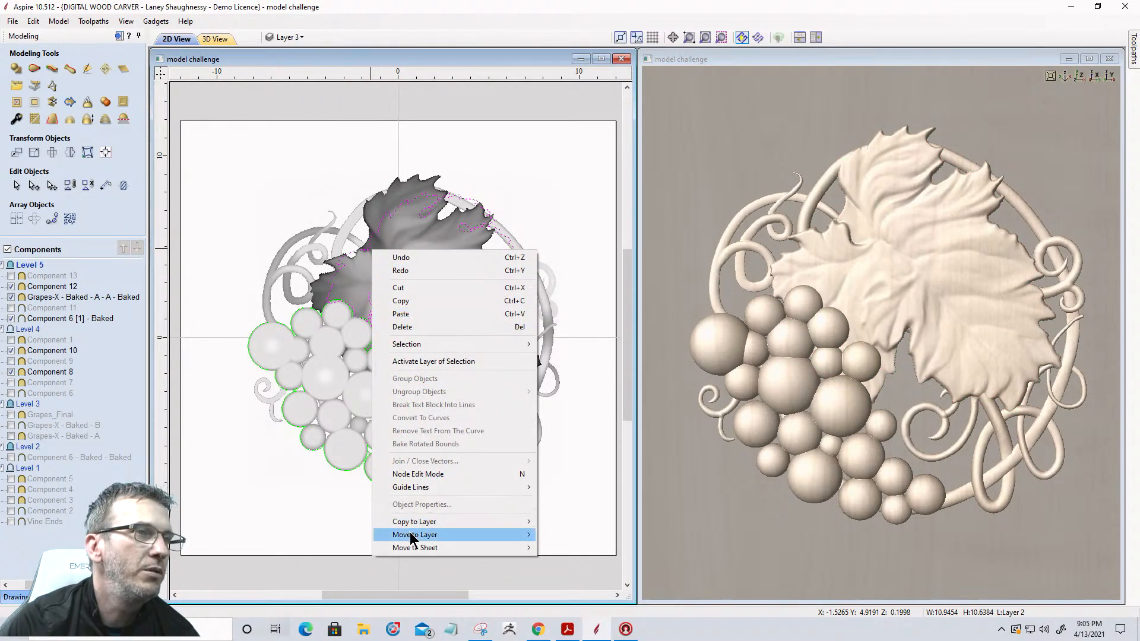
{"action": "mouse_move", "coordinate": [475, 535]}
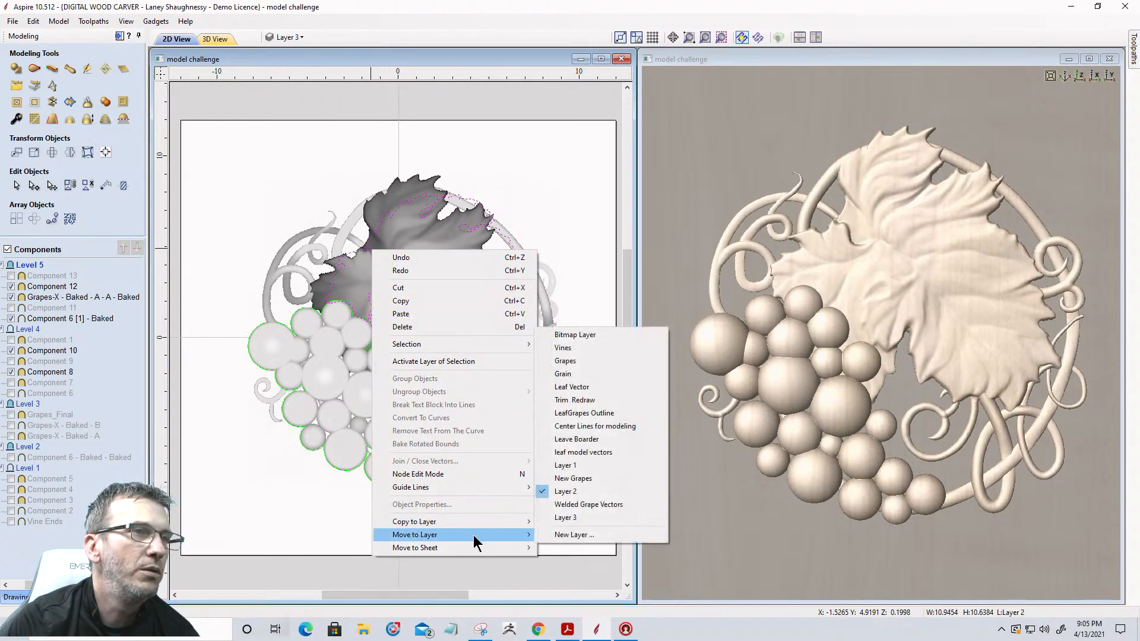
{"action": "left_click", "coordinate": [561, 387]}
Select the leaf component and create a vector boundary around it on Layer 3
{"action": "left_click", "coordinate": [426, 304]}
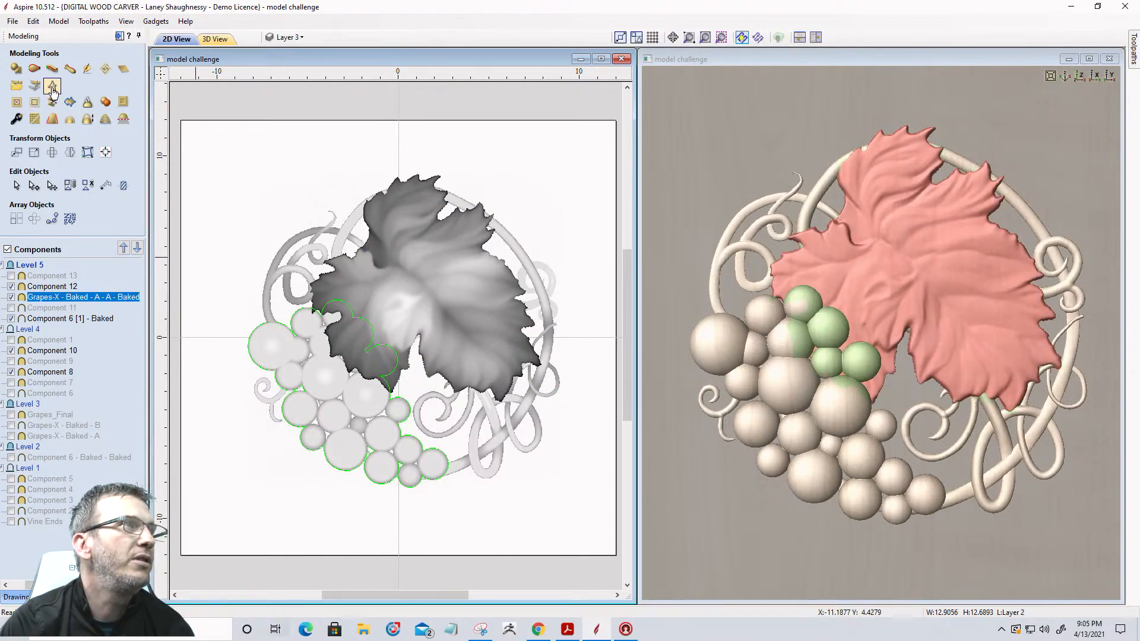
{"action": "left_click", "coordinate": [68, 102]}
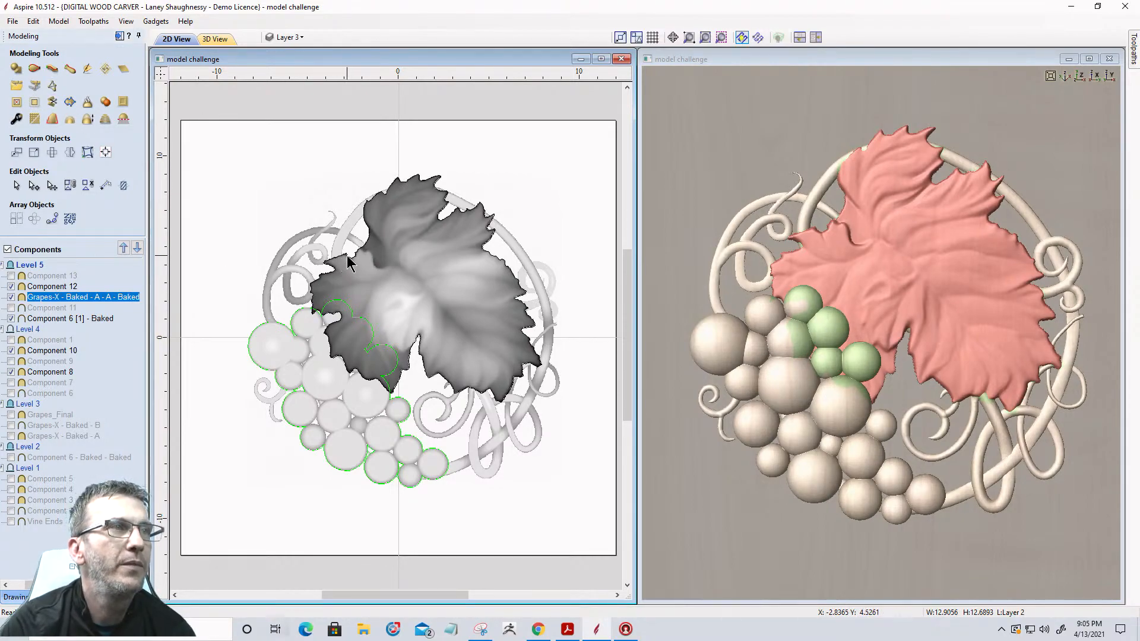
{"action": "key", "text": "Escape"}
{"action": "scroll", "coordinate": [297, 334], "scroll_direction": "up", "scroll_amount": 3}
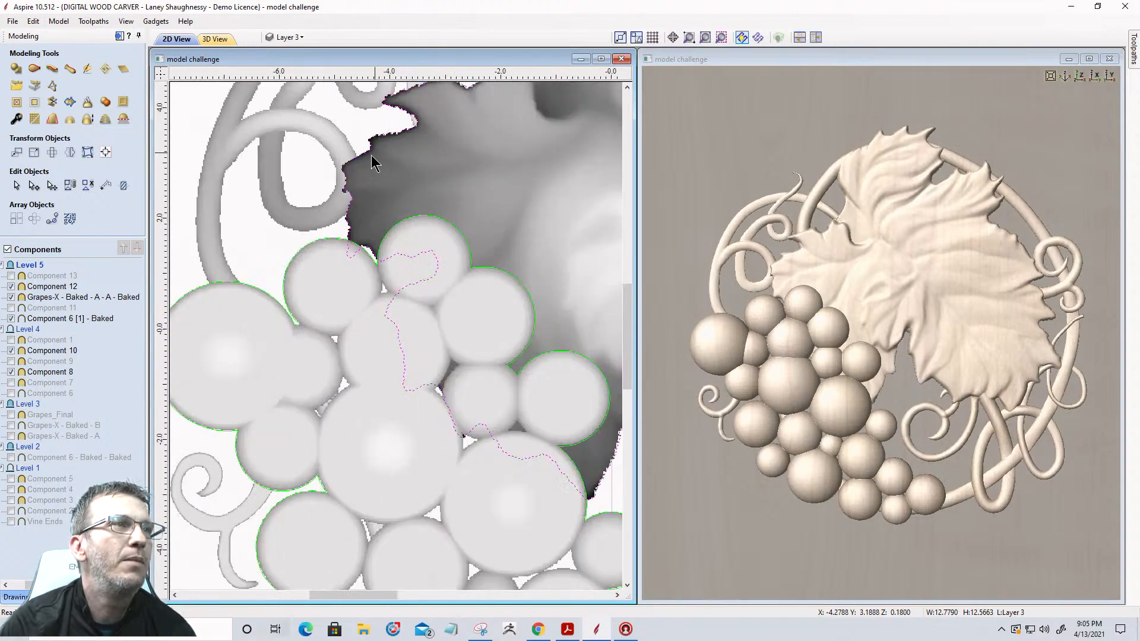
{"action": "scroll", "coordinate": [334, 204], "scroll_direction": "down", "scroll_amount": 1}
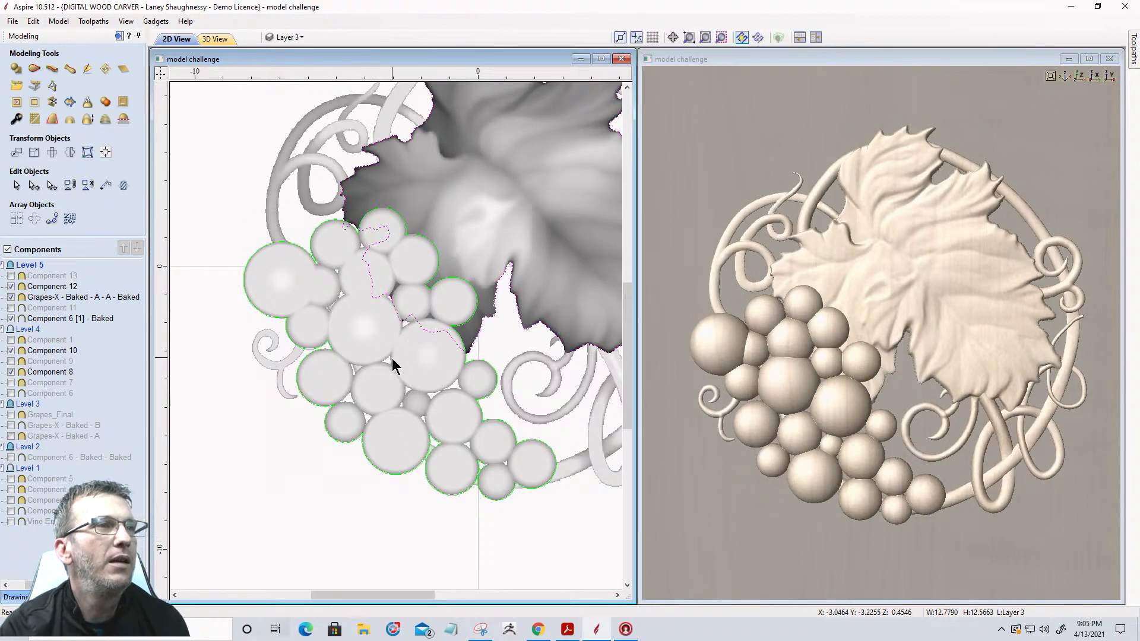
{"action": "mouse_move", "coordinate": [62, 294]}
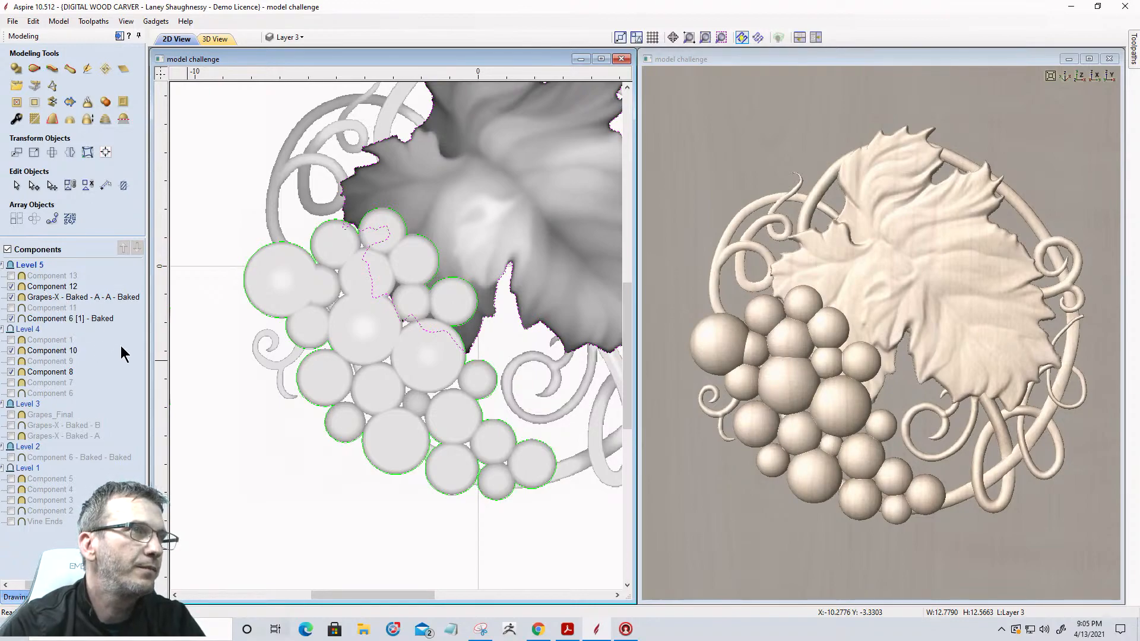
Select the leaf boundary vector together with Component 12 and clear the grape component's area inside the boundary
{"action": "left_click", "coordinate": [226, 366]}
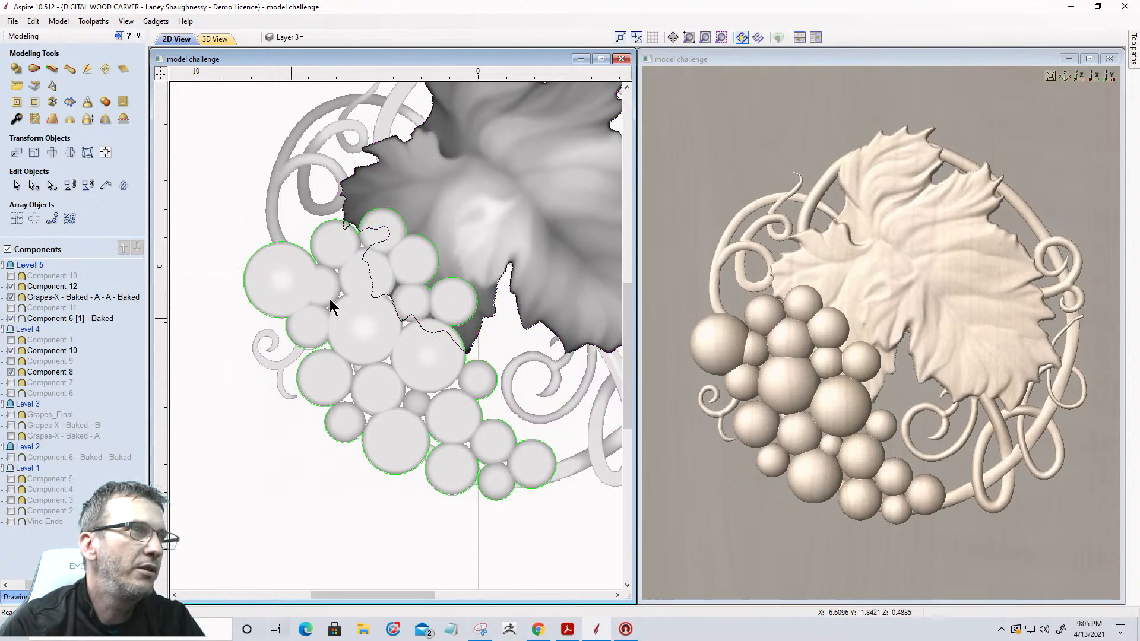
{"action": "left_click", "coordinate": [368, 261]}
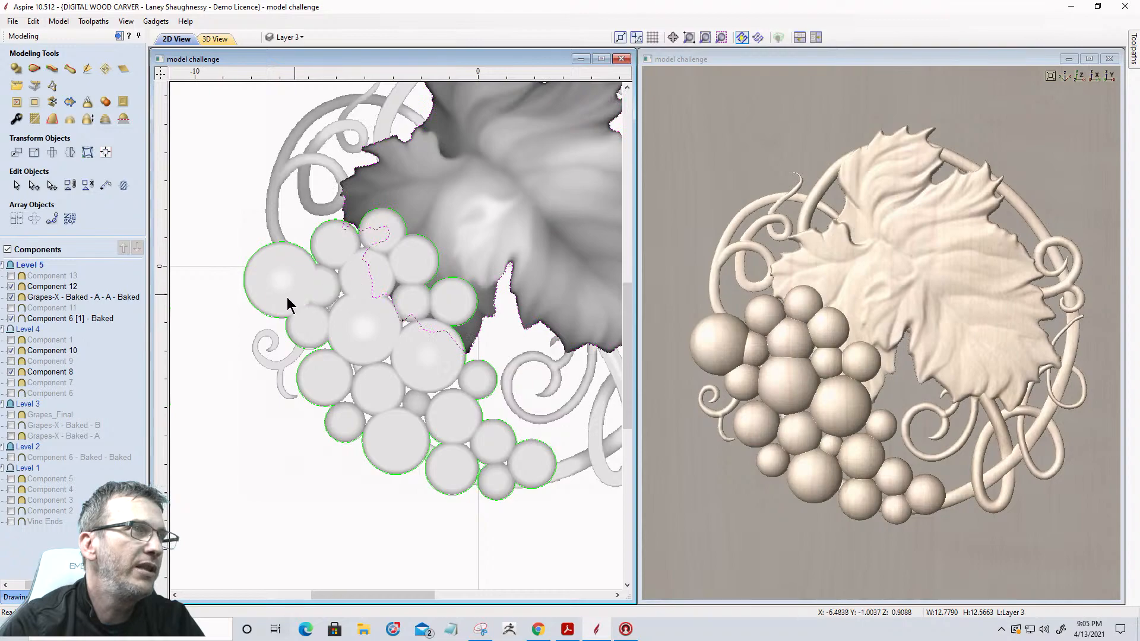
{"action": "left_click", "coordinate": [51, 287]}
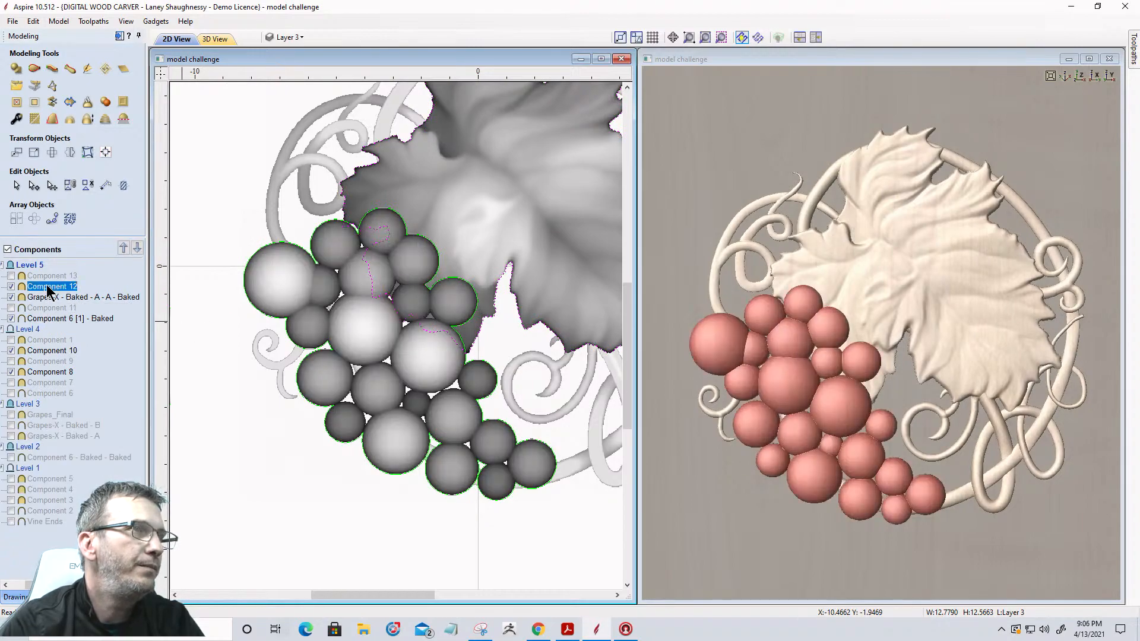
{"action": "left_click", "coordinate": [16, 104]}
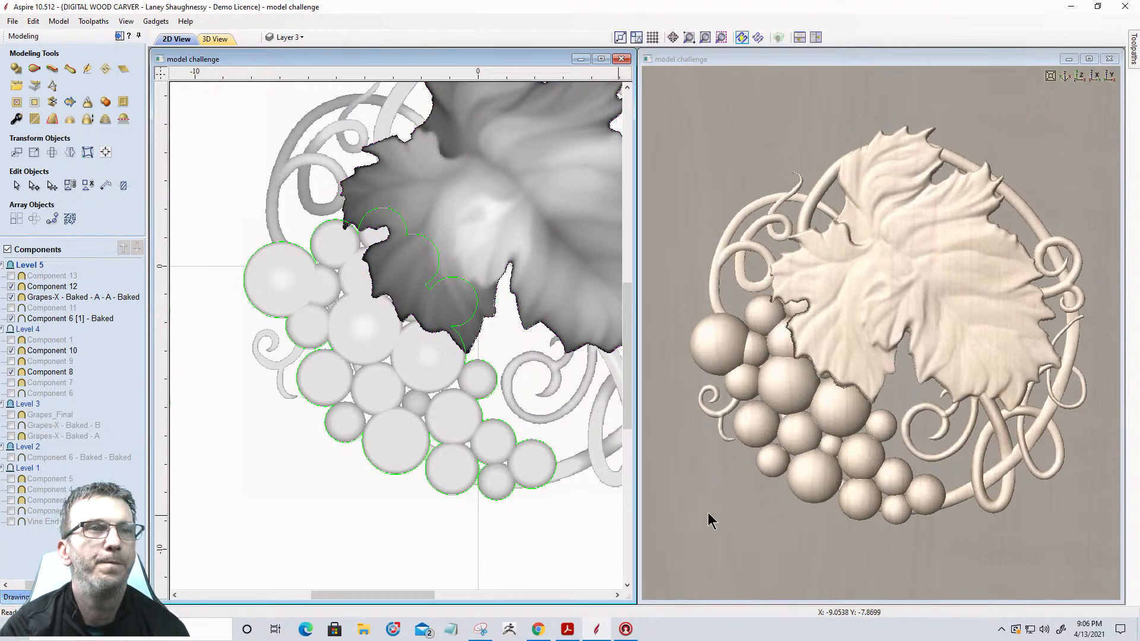
Examine the cut edges between the grapes and the overlapping leaf in 3D from several angles and distances
{"action": "left_click_drag", "start_coordinate": [757, 529], "coordinate": [981, 422]}
{"action": "scroll", "coordinate": [882, 290], "scroll_direction": "up", "scroll_amount": 6}
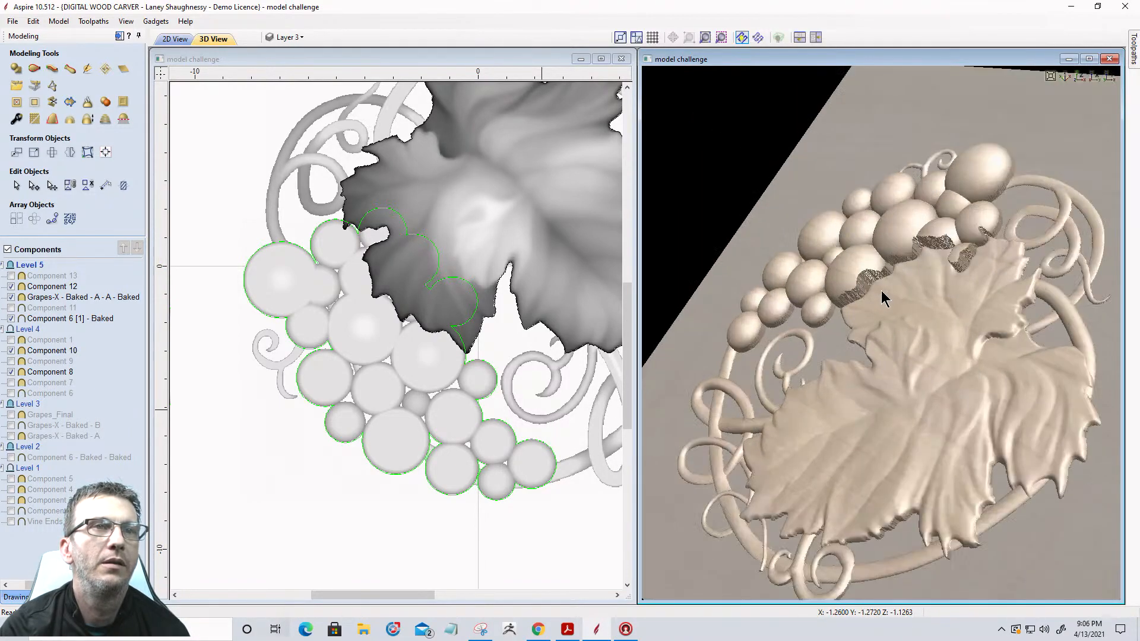
{"action": "scroll", "coordinate": [974, 274], "scroll_direction": "up", "scroll_amount": 5}
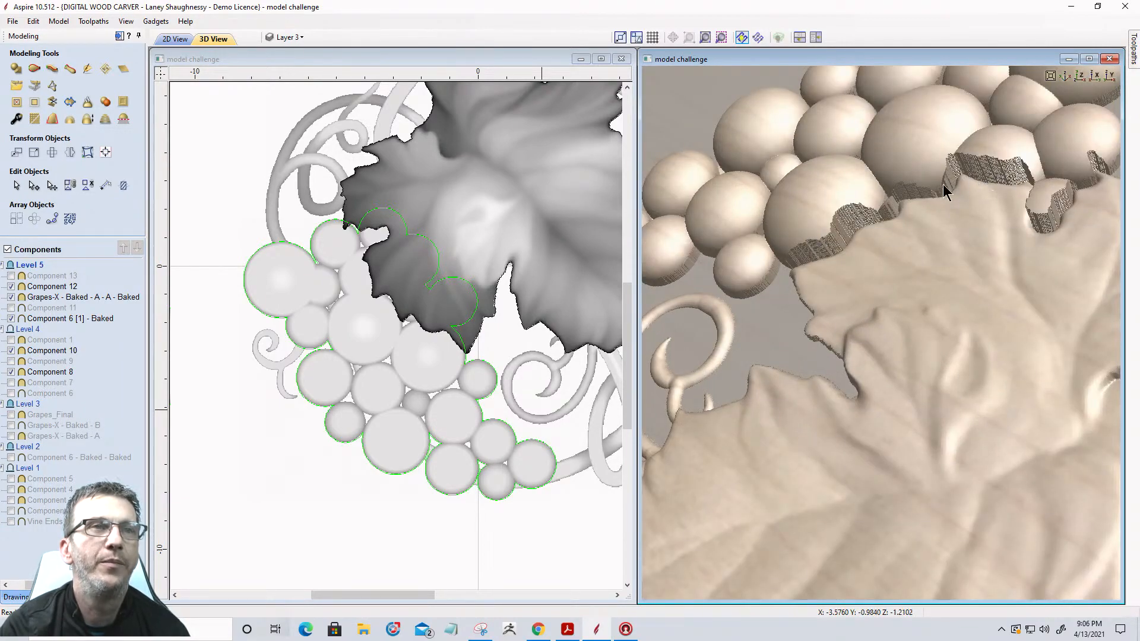
{"action": "scroll", "coordinate": [803, 273], "scroll_direction": "down", "scroll_amount": 2}
{"action": "scroll", "coordinate": [803, 273], "scroll_direction": "down", "scroll_amount": 2}
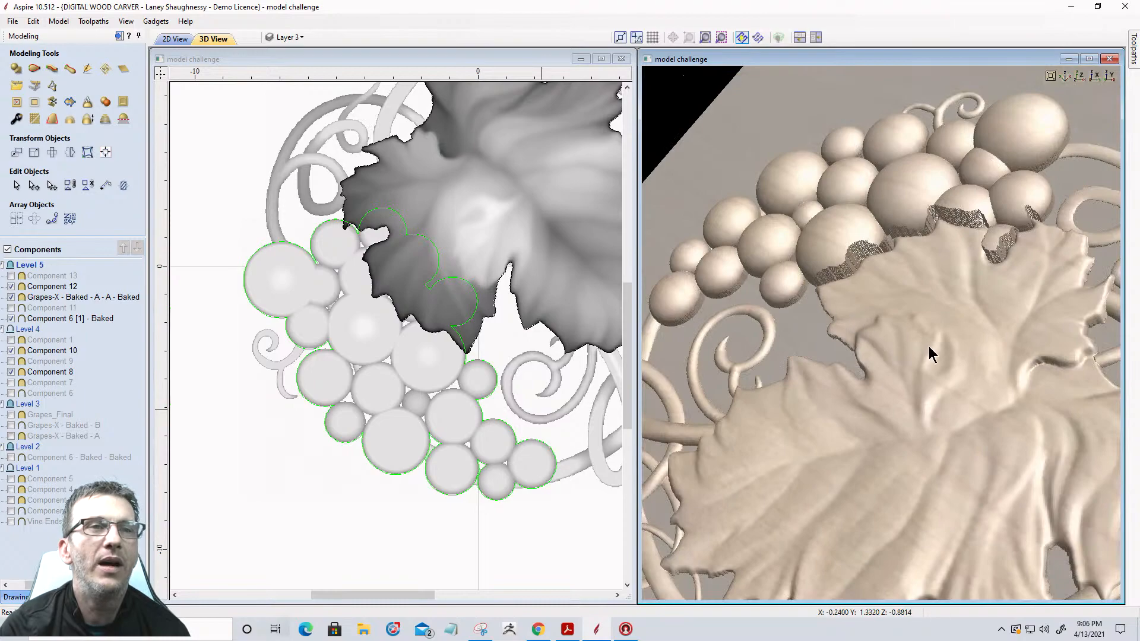
{"action": "scroll", "coordinate": [913, 302], "scroll_direction": "down", "scroll_amount": 3}
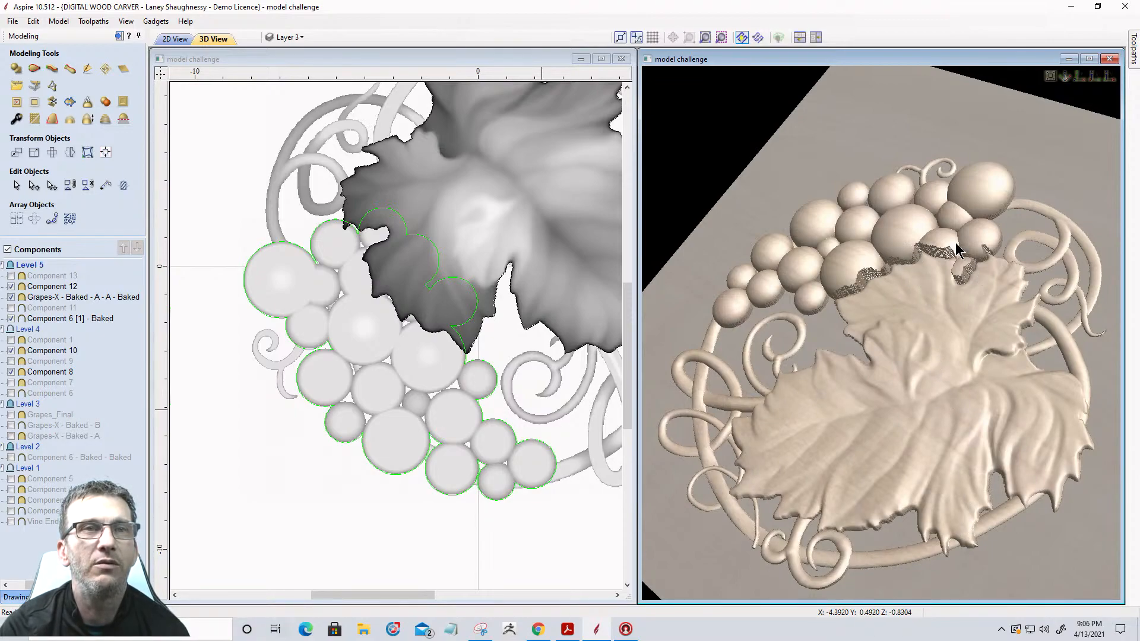
{"action": "scroll", "coordinate": [910, 279], "scroll_direction": "up", "scroll_amount": 3}
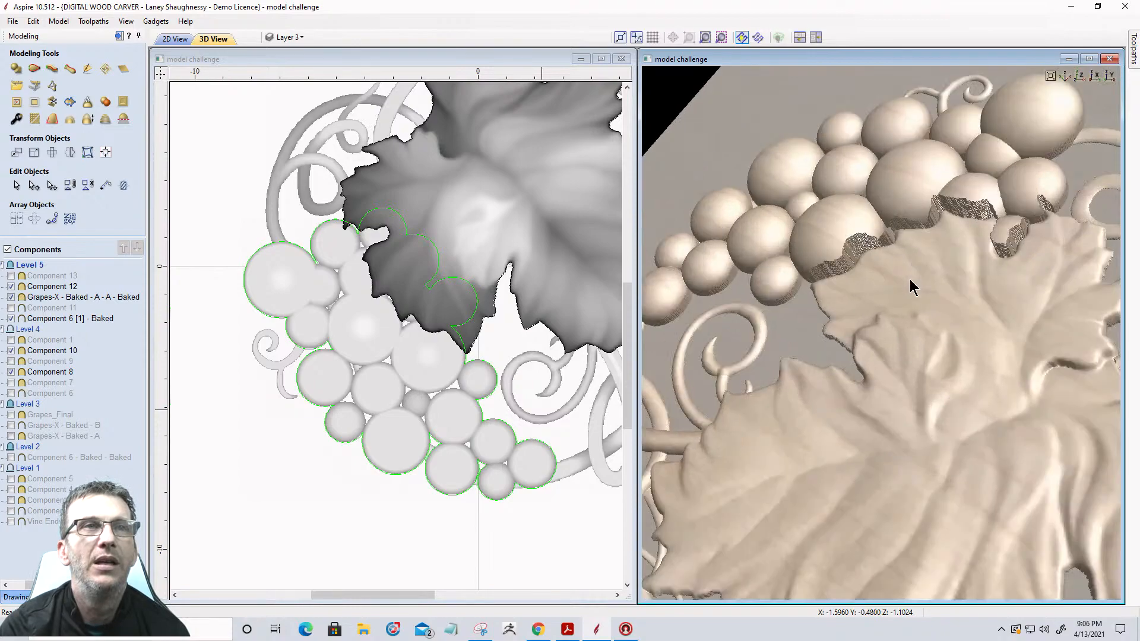
{"action": "left_click_drag", "start_coordinate": [797, 390], "coordinate": [947, 283]}
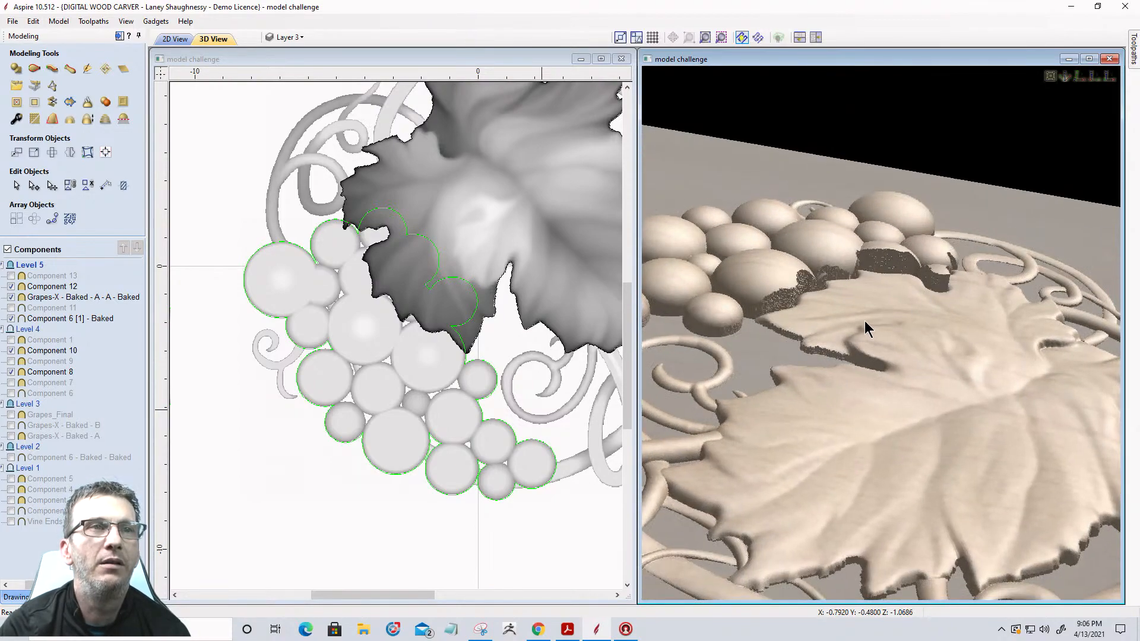
{"action": "scroll", "coordinate": [864, 321], "scroll_direction": "up", "scroll_amount": 5}
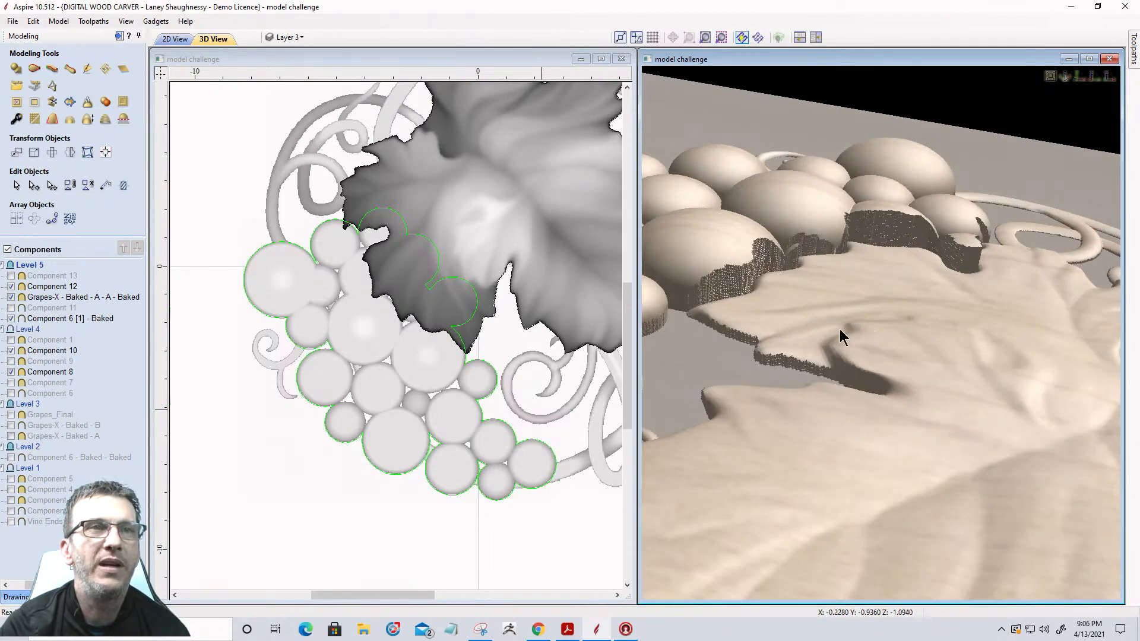
{"action": "left_click_drag", "start_coordinate": [825, 363], "coordinate": [860, 355]}
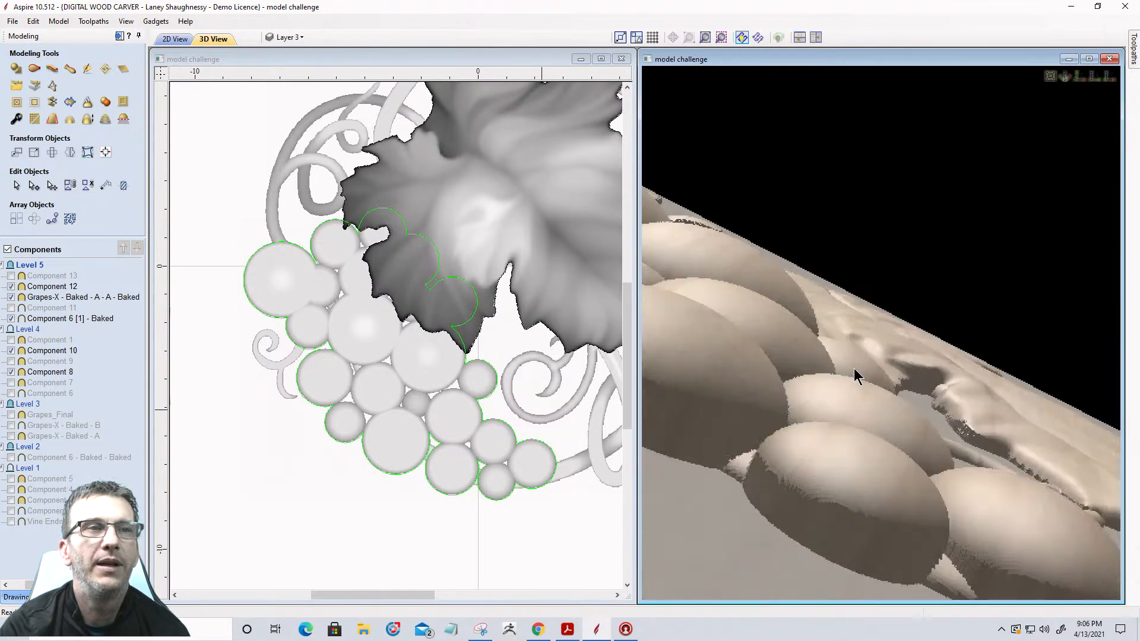
{"action": "left_click_drag", "start_coordinate": [780, 509], "coordinate": [783, 513]}
{"action": "scroll", "coordinate": [885, 343], "scroll_direction": "down", "scroll_amount": 4}
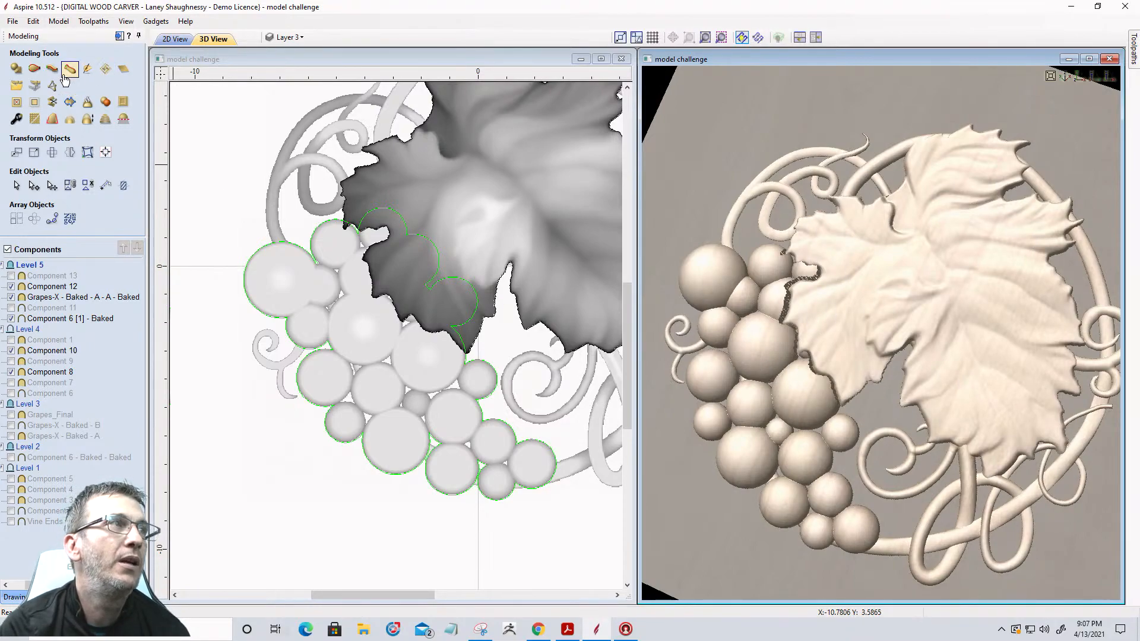
Undo the clearing of the grape component inside the leaf boundary
{"action": "left_click", "coordinate": [16, 592]}
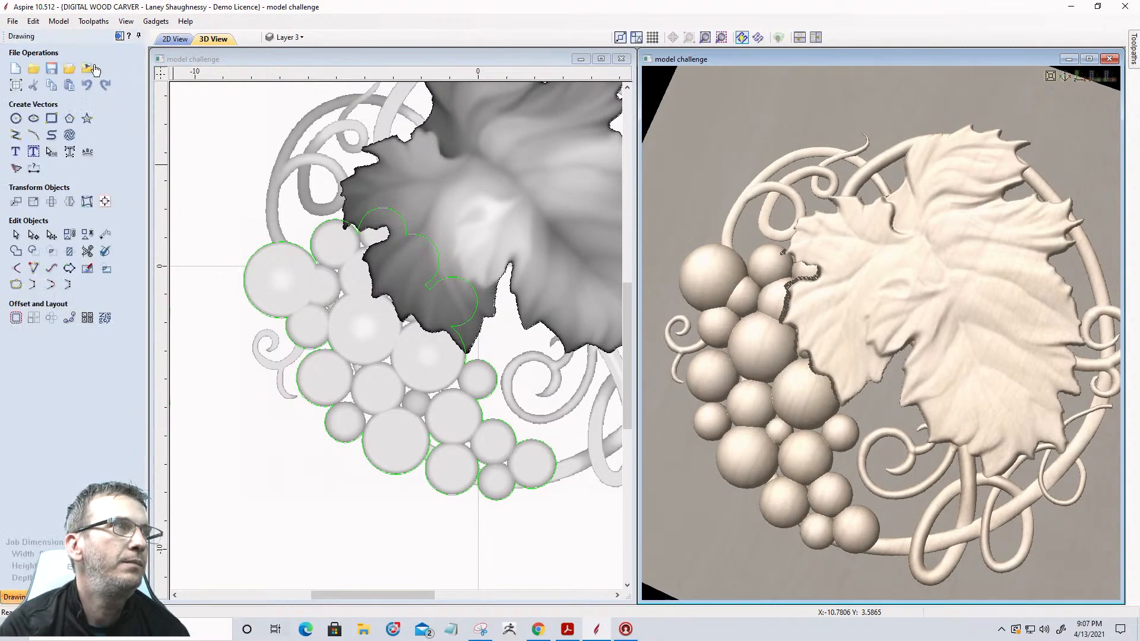
{"action": "left_click", "coordinate": [87, 85]}
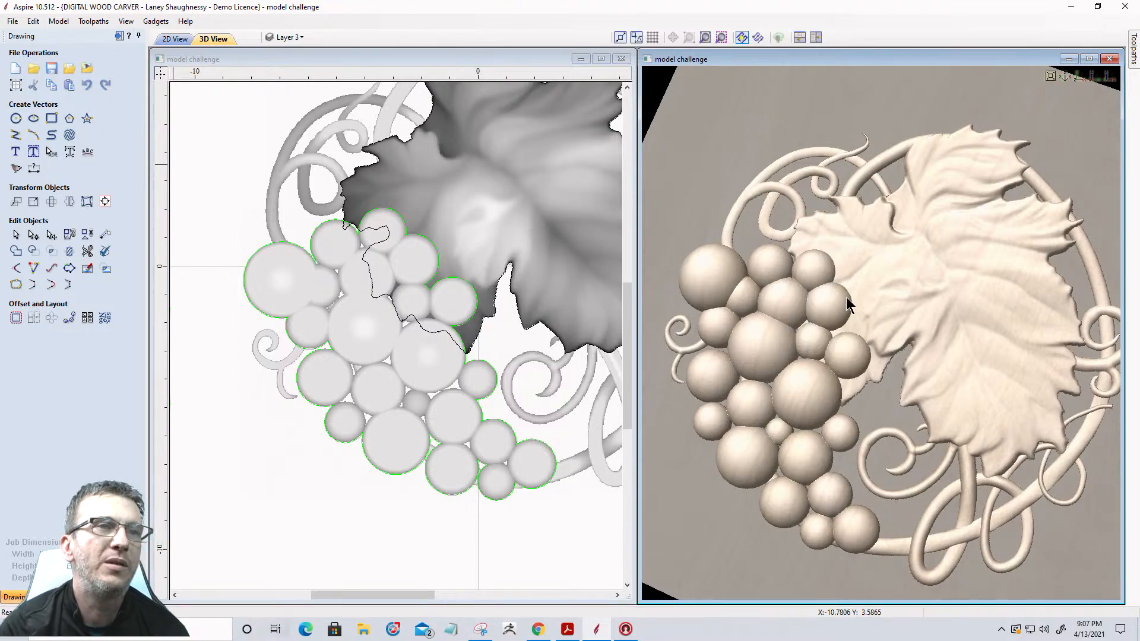
{"action": "left_click_drag", "start_coordinate": [907, 297], "coordinate": [893, 355]}
{"action": "scroll", "coordinate": [894, 341], "scroll_direction": "down", "scroll_amount": 5}
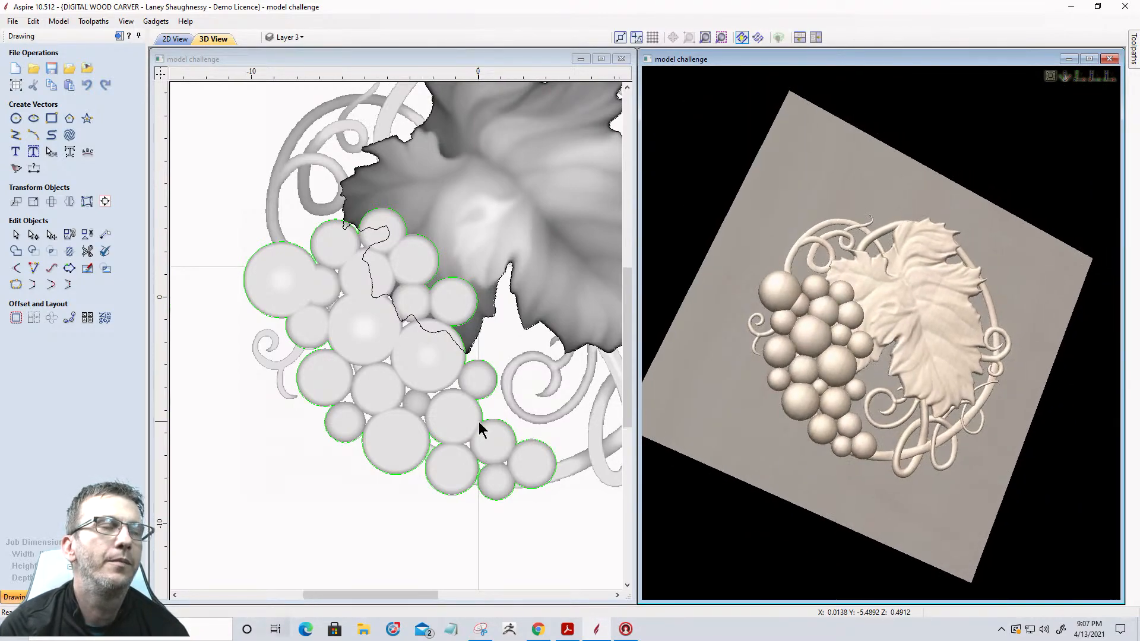
Compare the original line-art bitmap, zoomed to fill the 2D view, with the 3D model seen straight from above
{"action": "scroll", "coordinate": [478, 421], "scroll_direction": "down", "scroll_amount": 5}
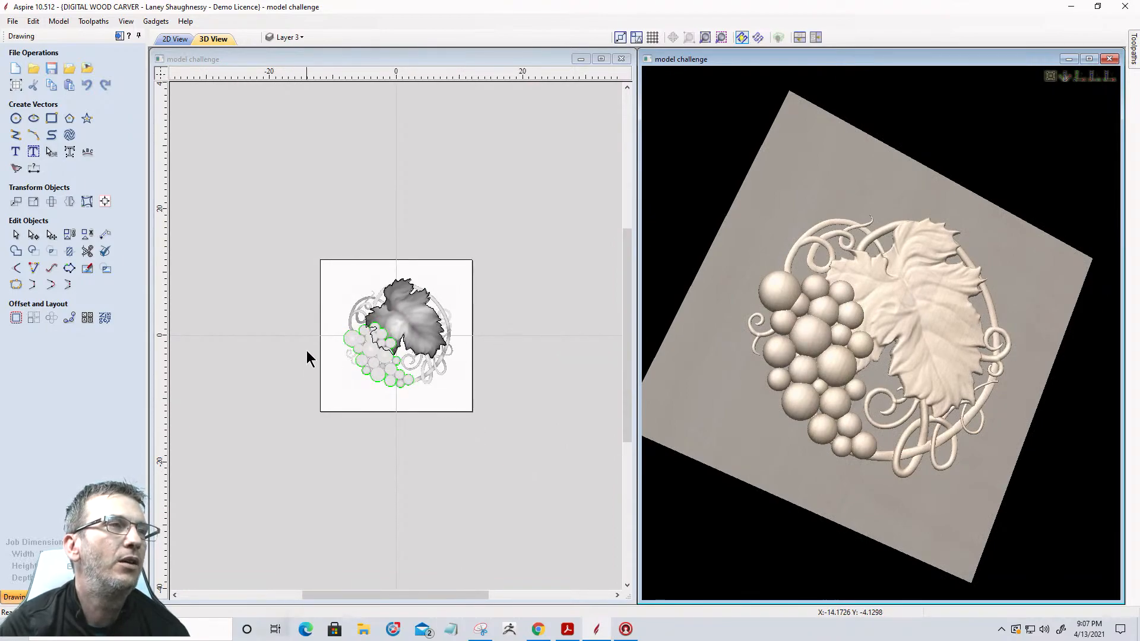
{"action": "left_click", "coordinate": [286, 37]}
{"action": "scroll", "coordinate": [293, 72], "scroll_direction": "up", "scroll_amount": 1}
{"action": "scroll", "coordinate": [273, 98], "scroll_direction": "down", "scroll_amount": 4}
{"action": "left_click", "coordinate": [337, 320]}
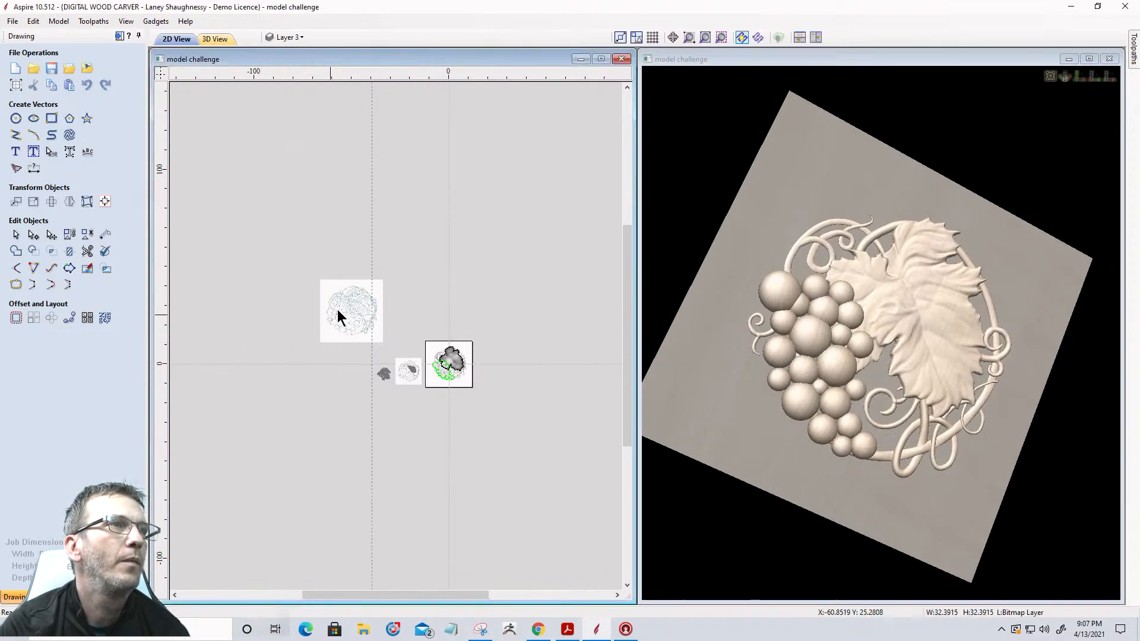
{"action": "left_click", "coordinate": [726, 35]}
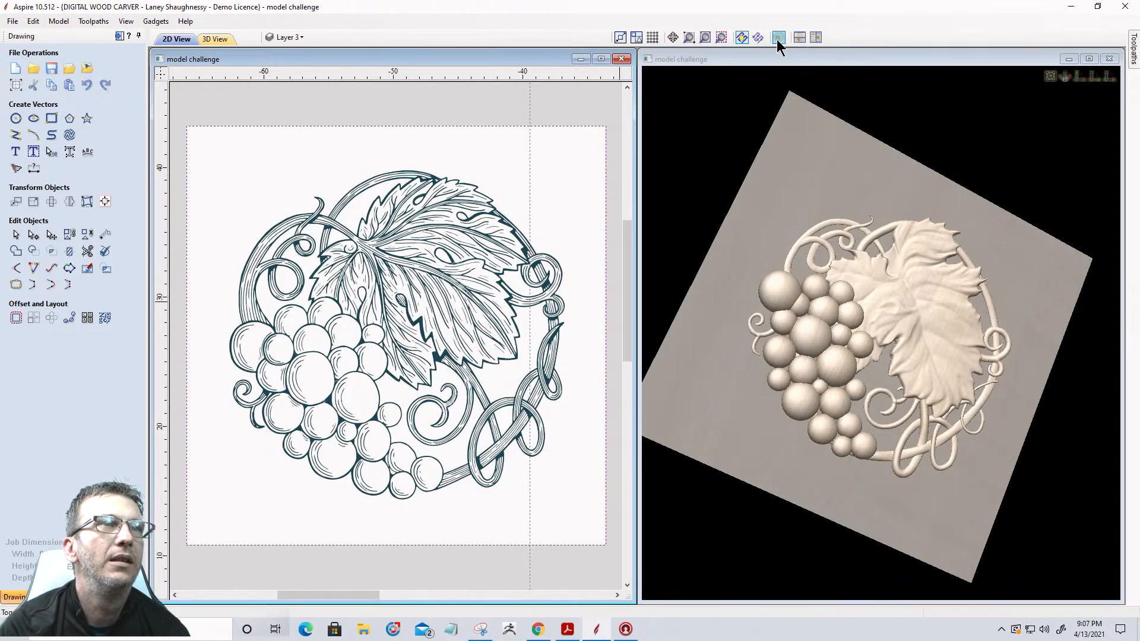
{"action": "left_click", "coordinate": [1076, 82]}
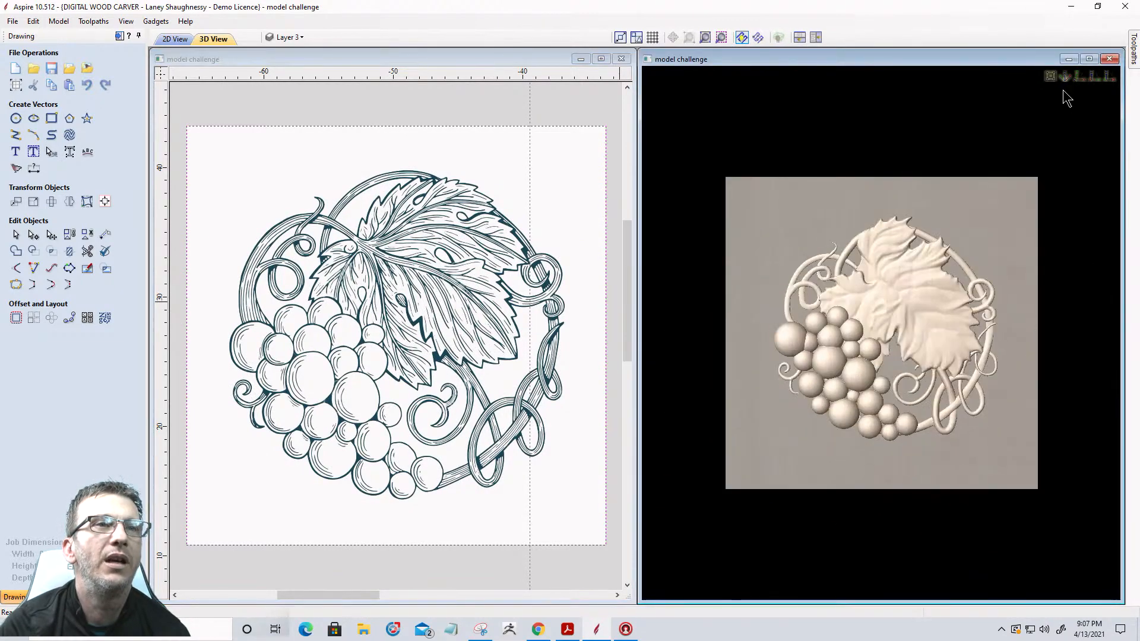
{"action": "scroll", "coordinate": [855, 330], "scroll_direction": "up", "scroll_amount": 3}
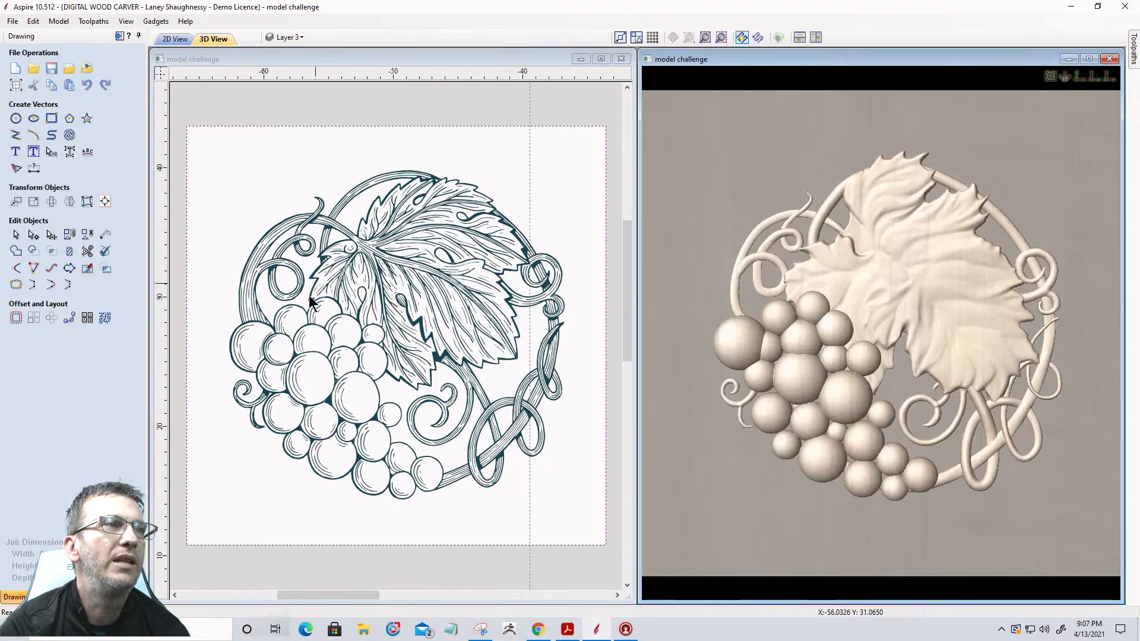
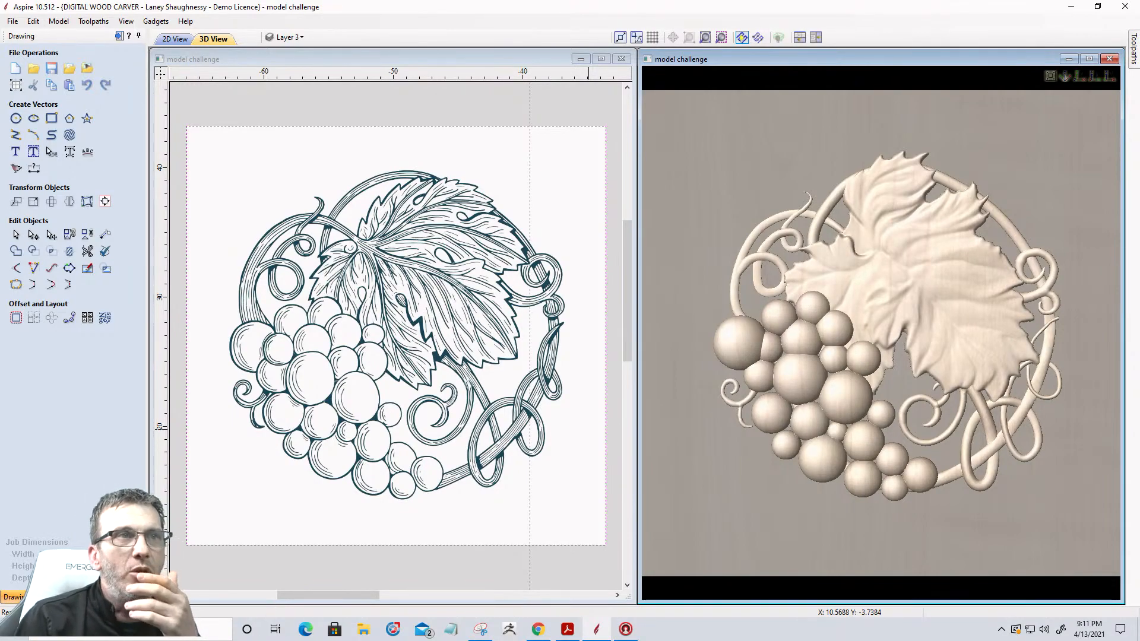
Draw a 21-inch diameter circle centred on the origin around the grape, leaf and vine design
{"action": "scroll", "coordinate": [357, 273], "scroll_direction": "down", "scroll_amount": 4}
{"action": "scroll", "coordinate": [357, 285], "scroll_direction": "down", "scroll_amount": 3}
{"action": "scroll", "coordinate": [440, 350], "scroll_direction": "up", "scroll_amount": 4}
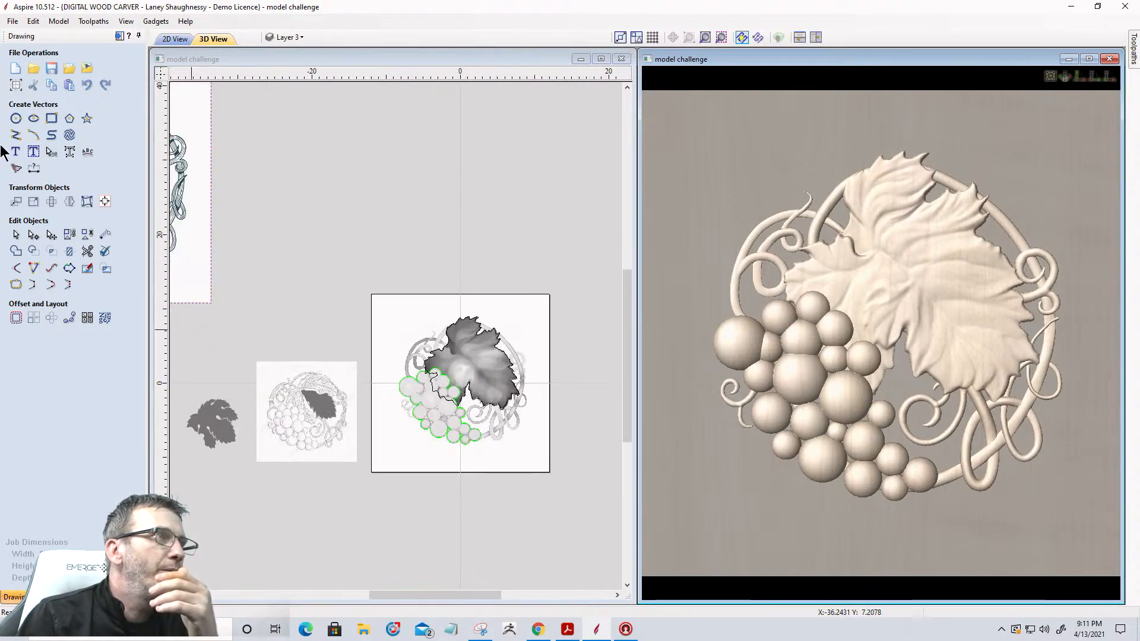
{"action": "left_click", "coordinate": [15, 118]}
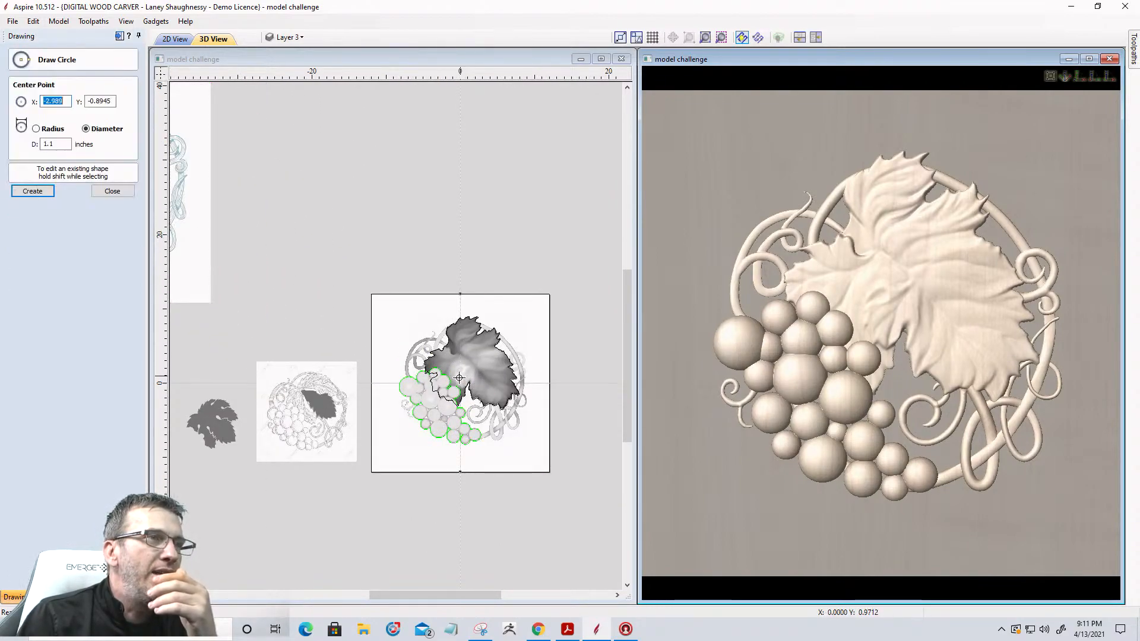
{"action": "left_click_drag", "start_coordinate": [460, 383], "coordinate": [524, 427]}
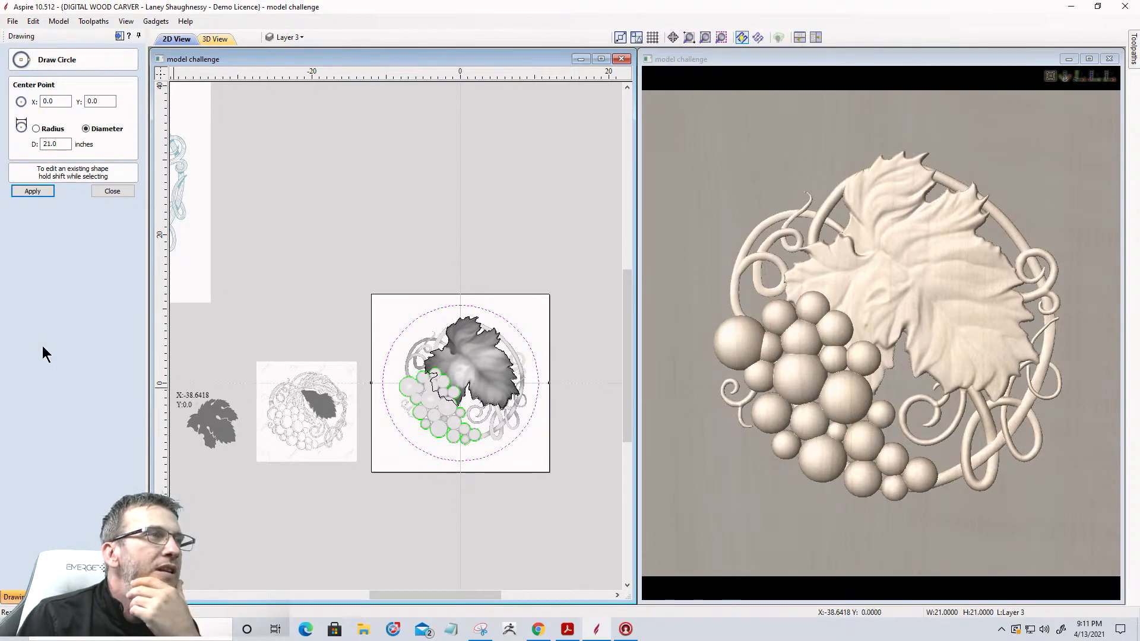
{"action": "left_click", "coordinate": [112, 192]}
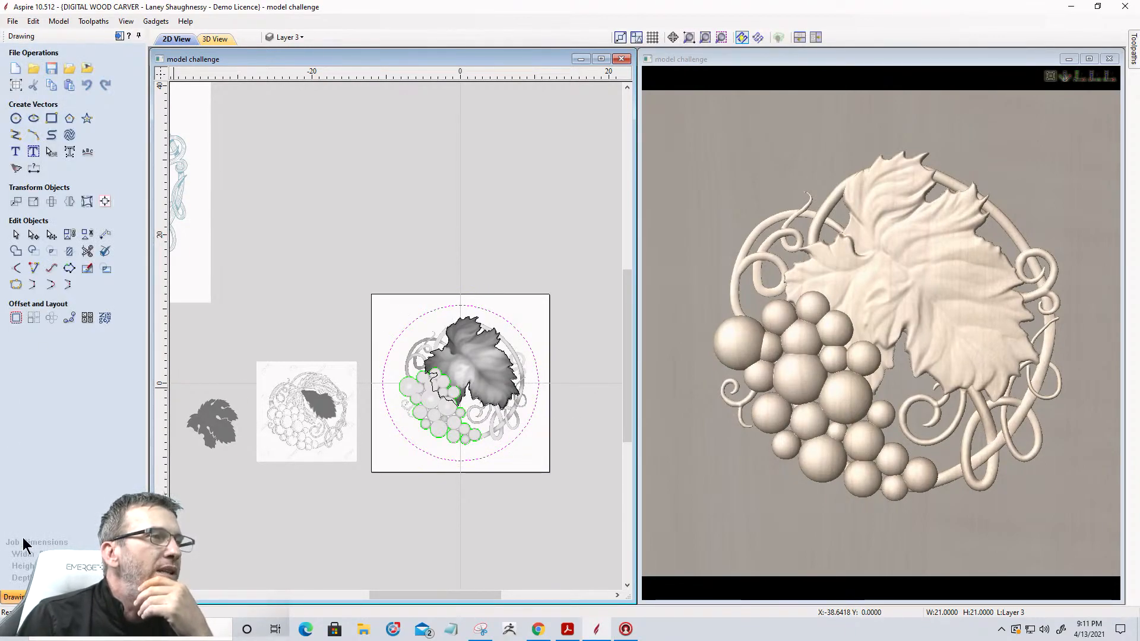
Create a rounded shape component from the circle on Level 5 with a 60-degree angle, combined by subtraction
{"action": "left_click", "coordinate": [46, 597]}
{"action": "left_click", "coordinate": [24, 267]}
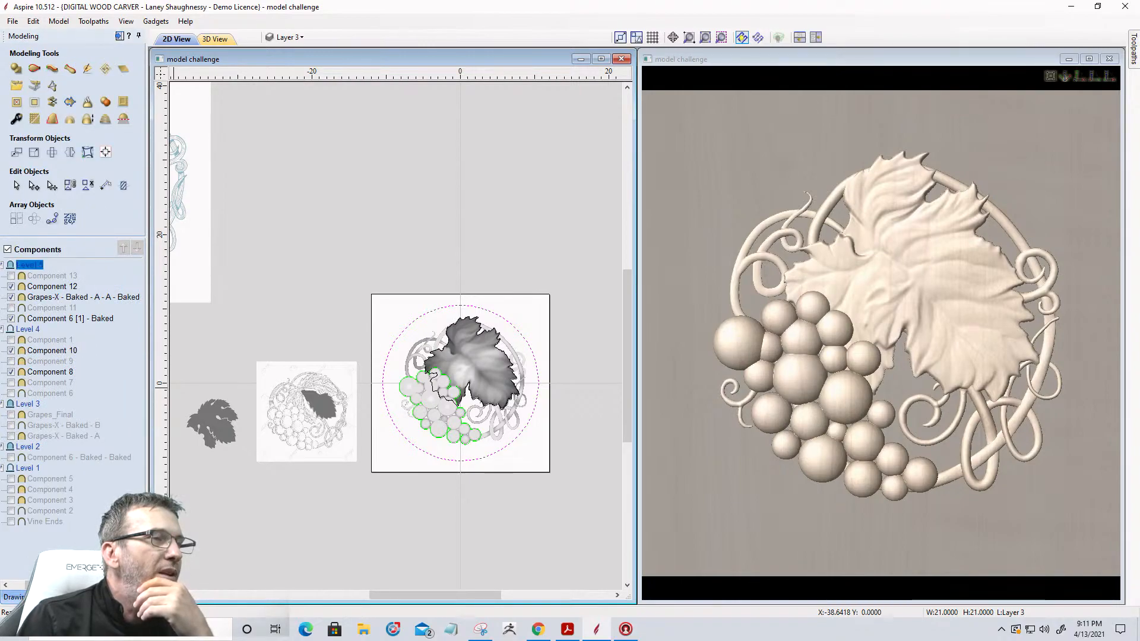
{"action": "left_click", "coordinate": [30, 70]}
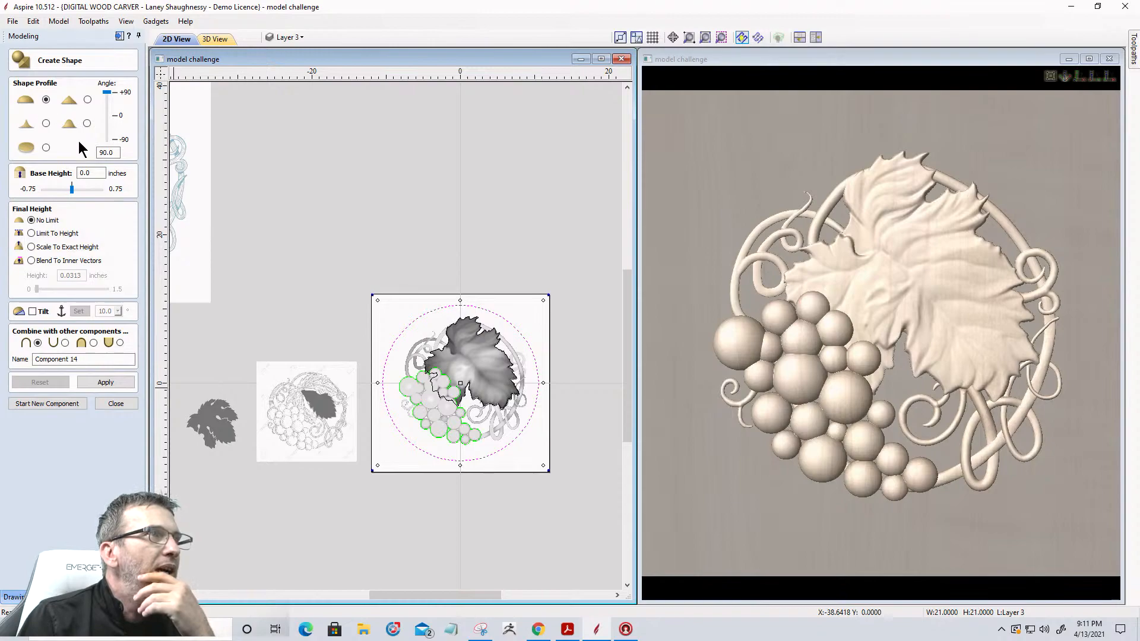
{"action": "type", "text": "60"}
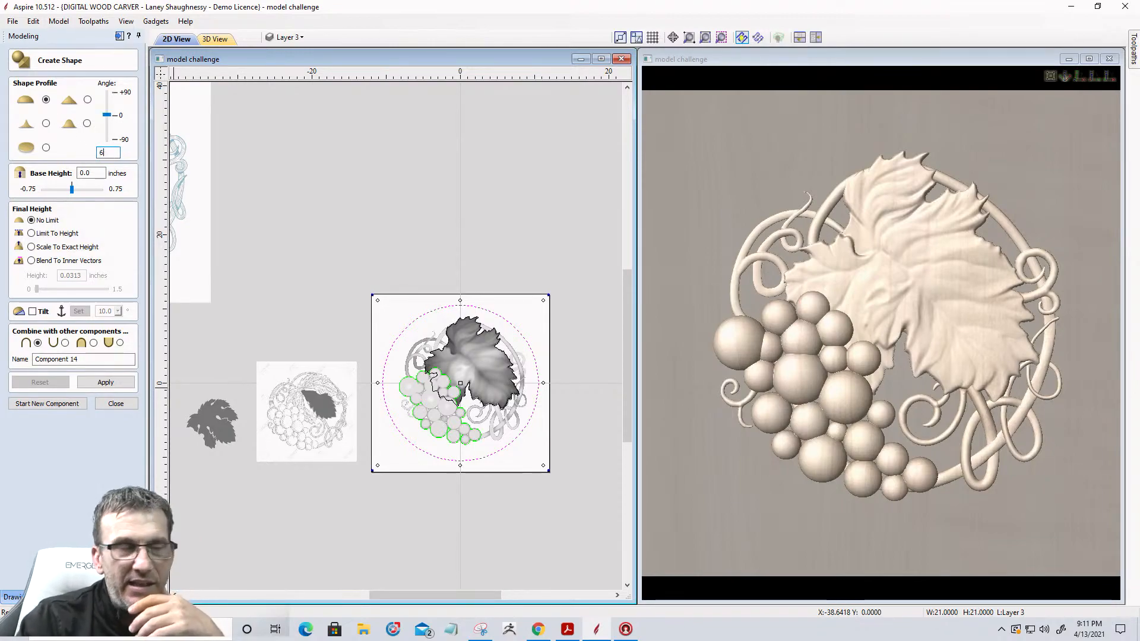
{"action": "left_click", "coordinate": [65, 342]}
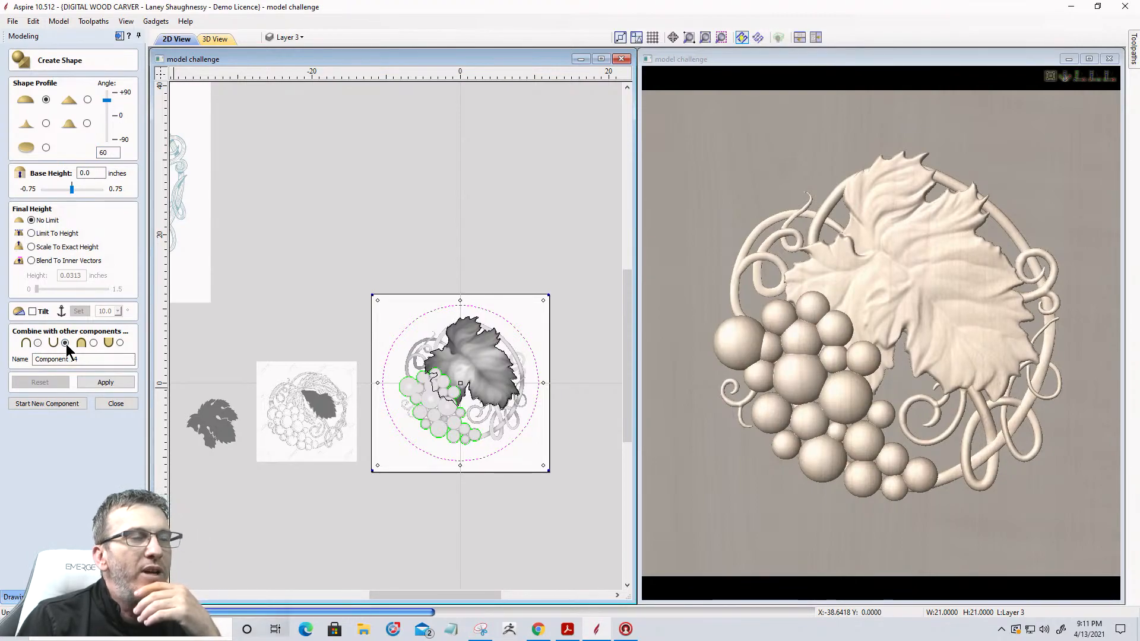
{"action": "left_click", "coordinate": [106, 383]}
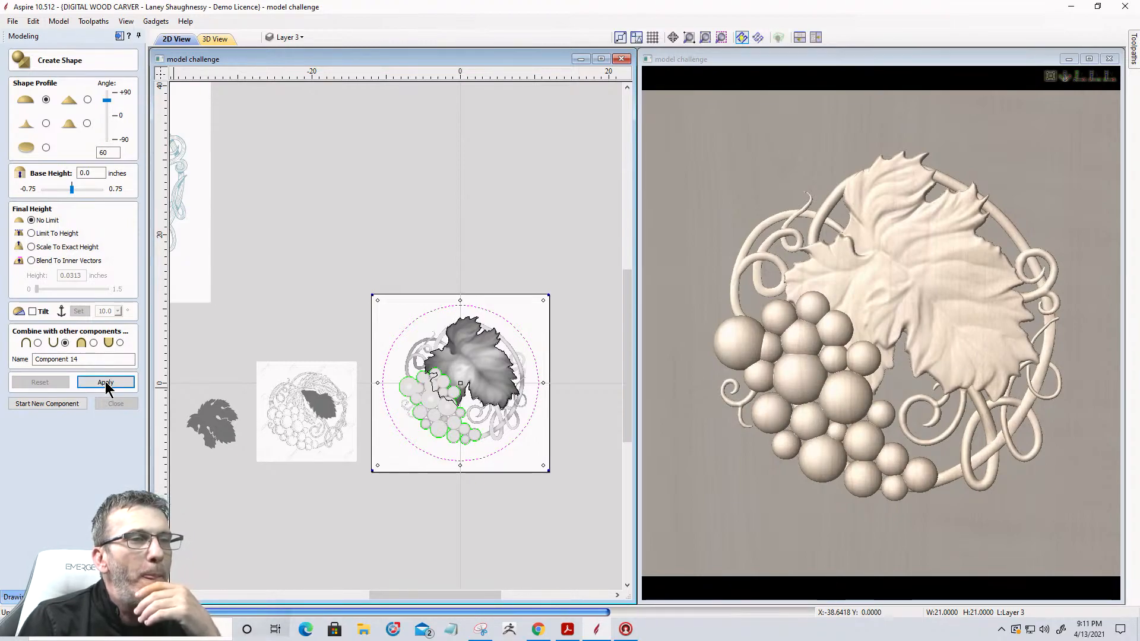
{"action": "left_click_drag", "start_coordinate": [932, 516], "coordinate": [907, 382]}
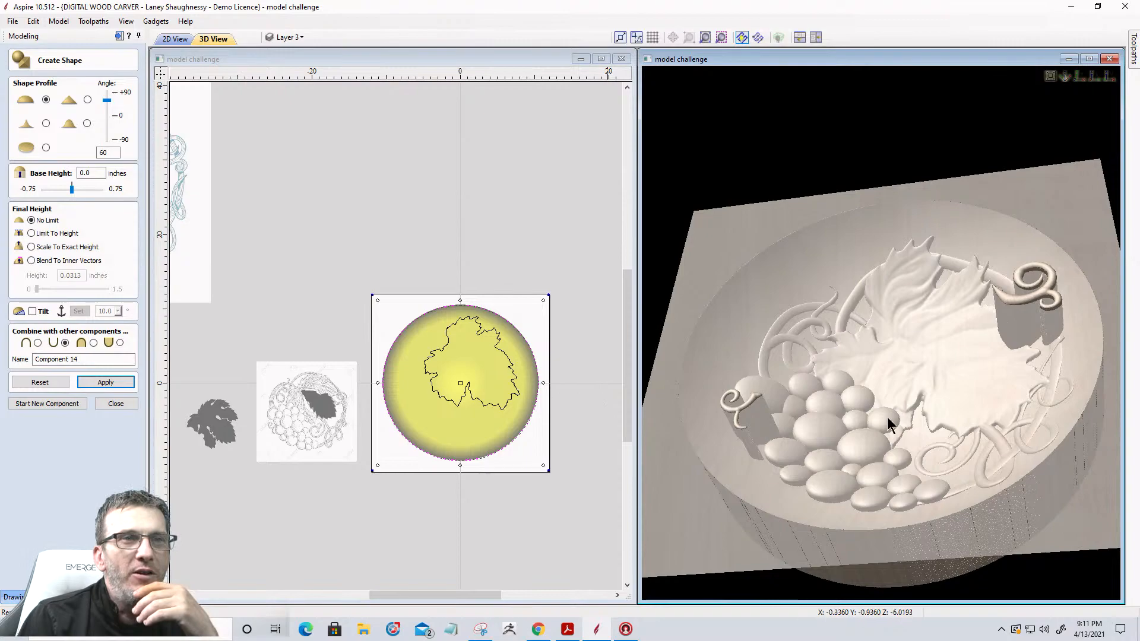
Set the circular shape's angle to 30 degrees, reapply it as a subtracted component and finish the shape
{"action": "left_click", "coordinate": [111, 152]}
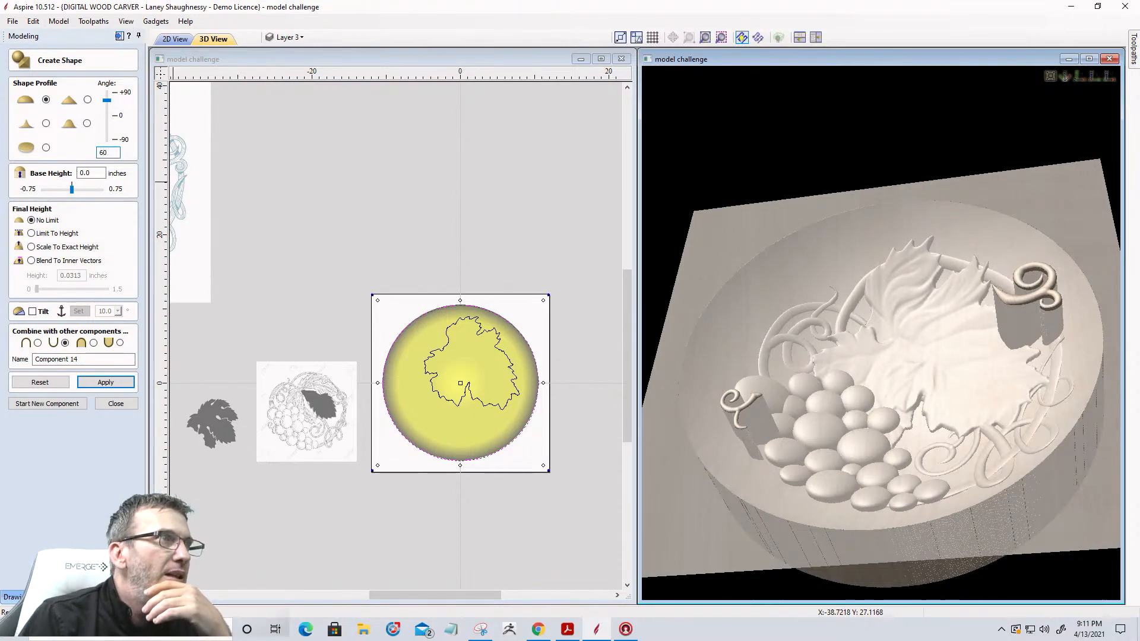
{"action": "left_click", "coordinate": [93, 383]}
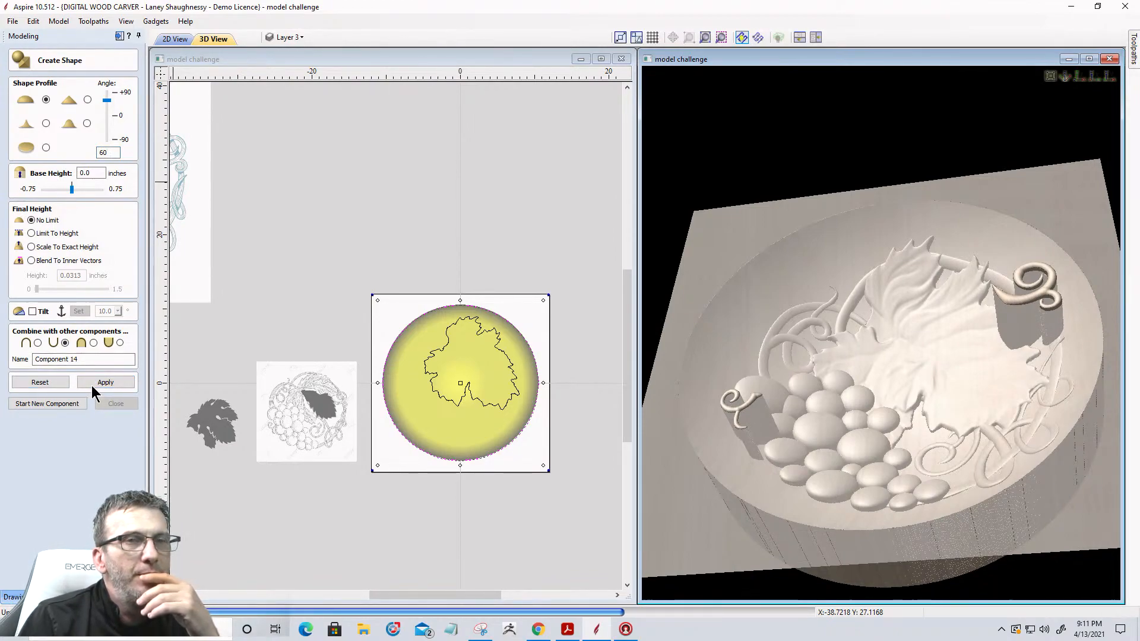
{"action": "double_click", "coordinate": [105, 153]}
{"action": "type", "text": "30"}
{"action": "scroll", "coordinate": [166, 285], "scroll_direction": "up", "scroll_amount": 2}
{"action": "left_click", "coordinate": [97, 381]}
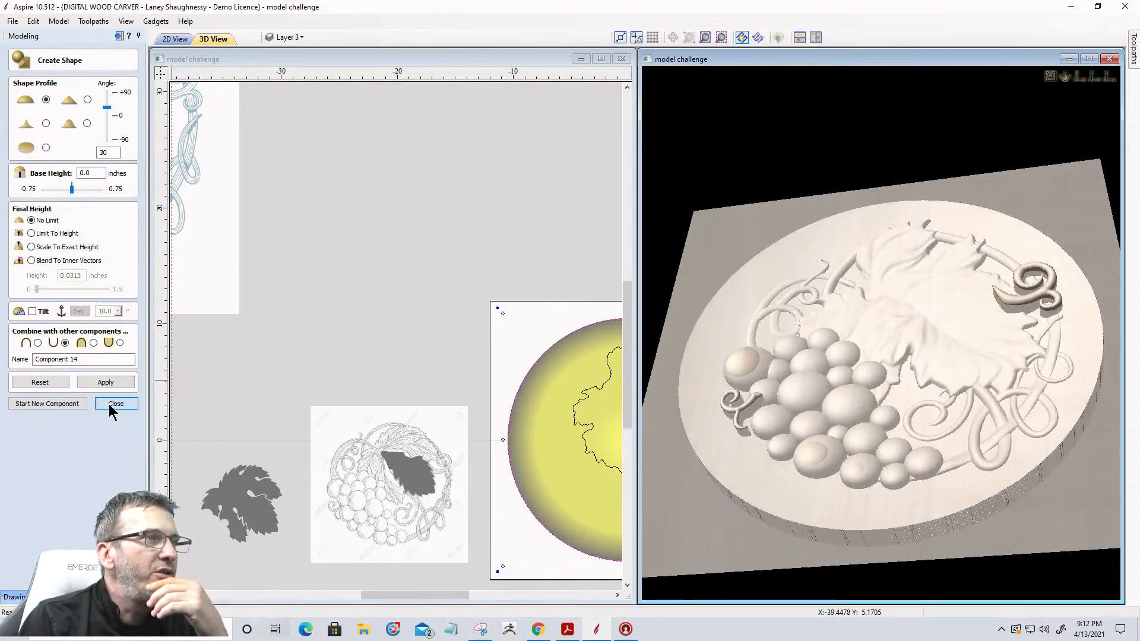
{"action": "left_click", "coordinate": [110, 403]}
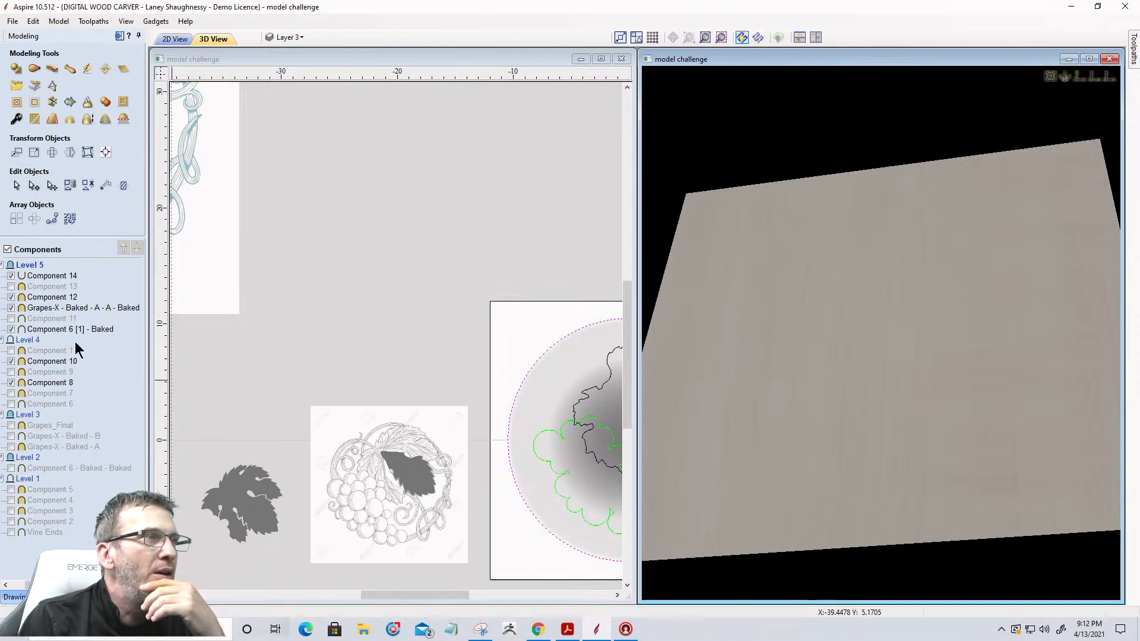
Move the tendril components, Component 10 and Component 8, from Level 4 into Level 5 directly below the grapes component
{"action": "left_click", "coordinate": [47, 362]}
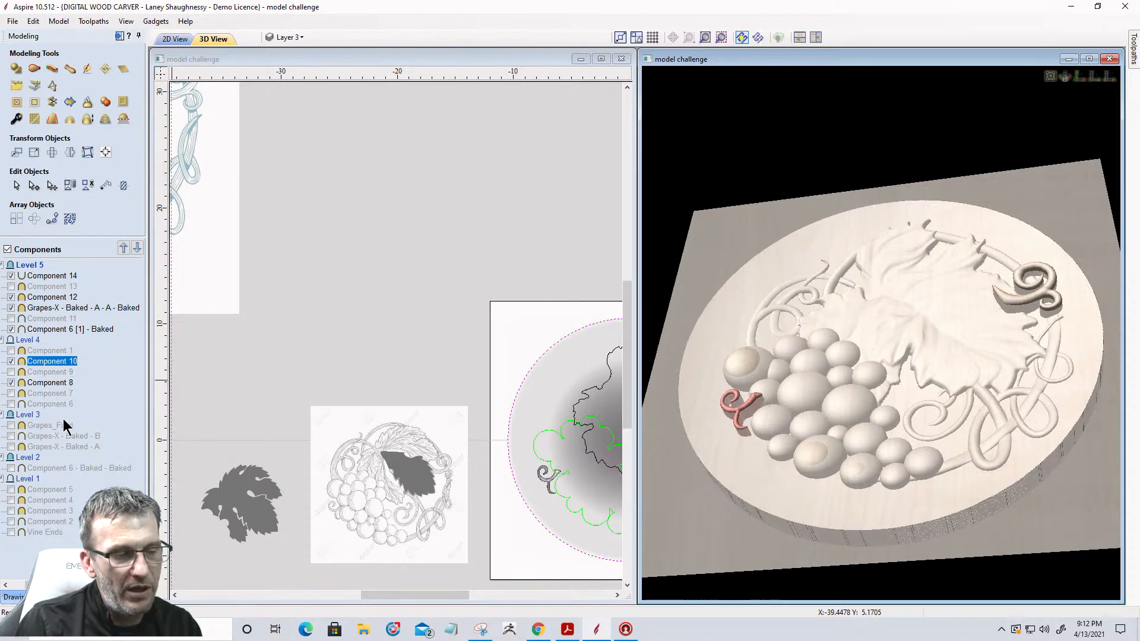
{"action": "left_click", "coordinate": [53, 384], "text": "ctrl"}
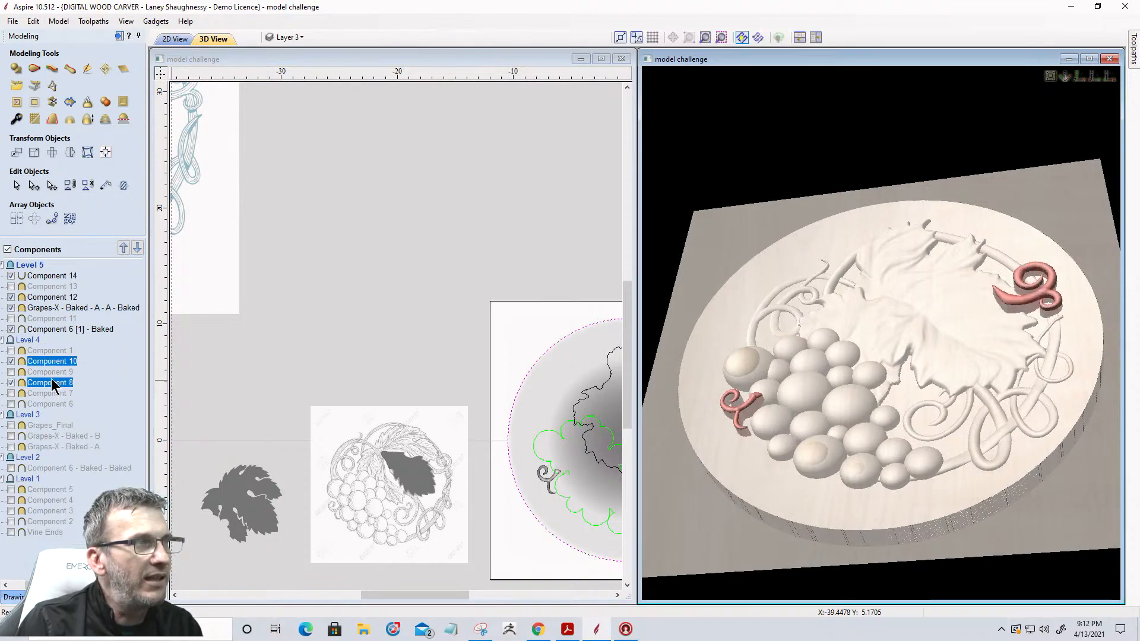
{"action": "left_click_drag", "start_coordinate": [47, 366], "coordinate": [50, 319]}
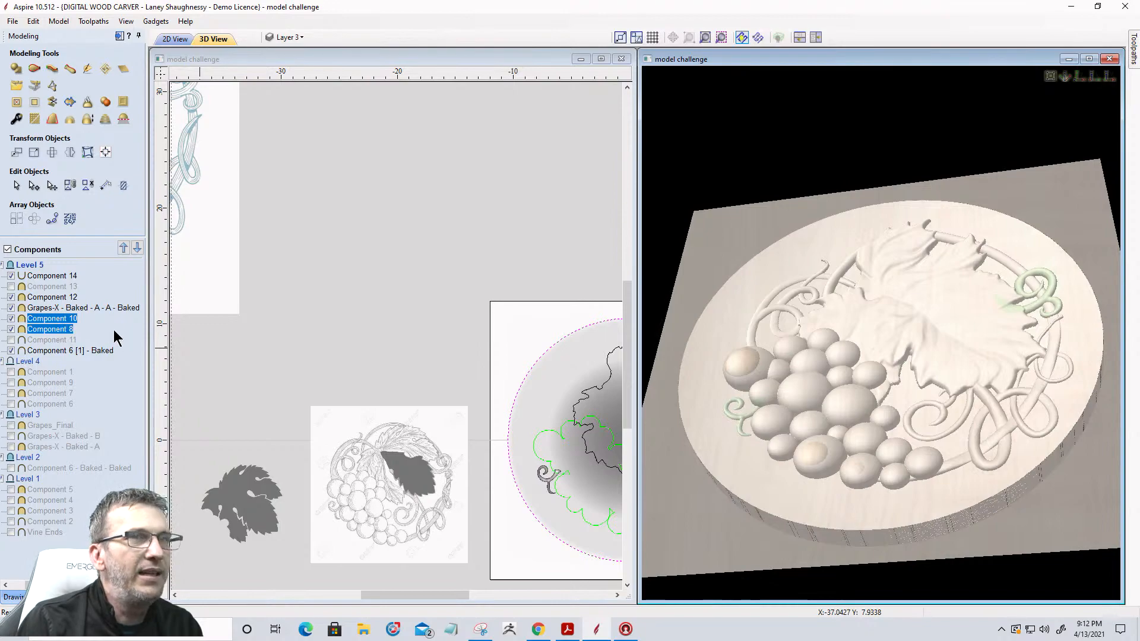
Add a zero plane to Level 5 and inspect the recessed dish design from several angles in a maximised 3D view
{"action": "left_click", "coordinate": [888, 457]}
{"action": "left_click_drag", "start_coordinate": [867, 460], "coordinate": [939, 488]}
{"action": "left_click_drag", "start_coordinate": [943, 327], "coordinate": [991, 315]}
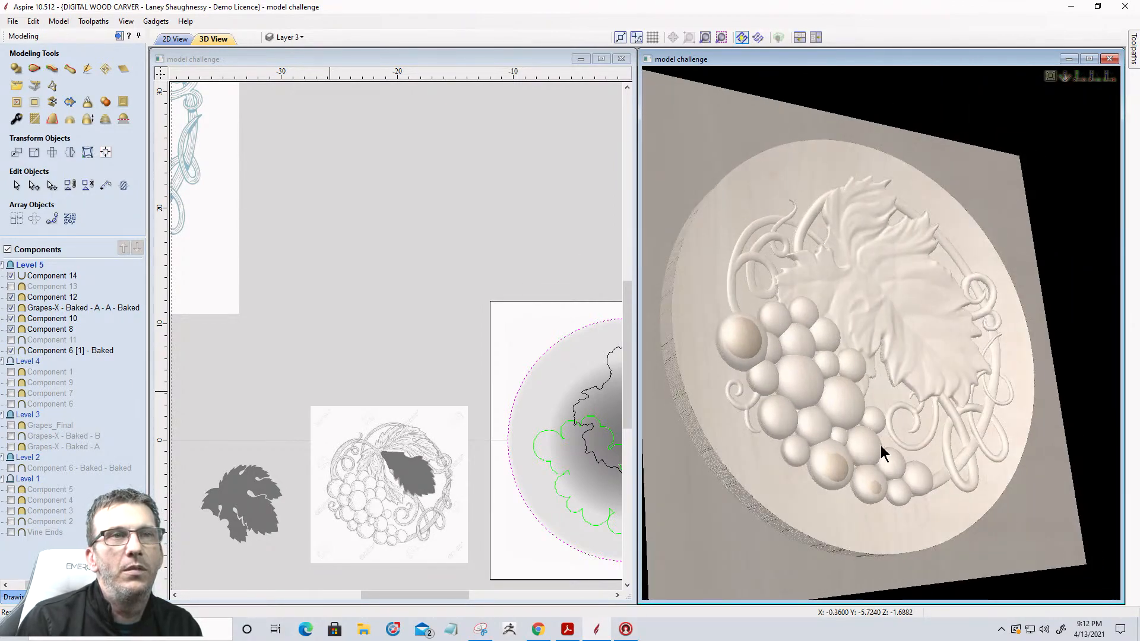
{"action": "left_click_drag", "start_coordinate": [904, 322], "coordinate": [832, 394]}
{"action": "left_click_drag", "start_coordinate": [850, 286], "coordinate": [91, 234]}
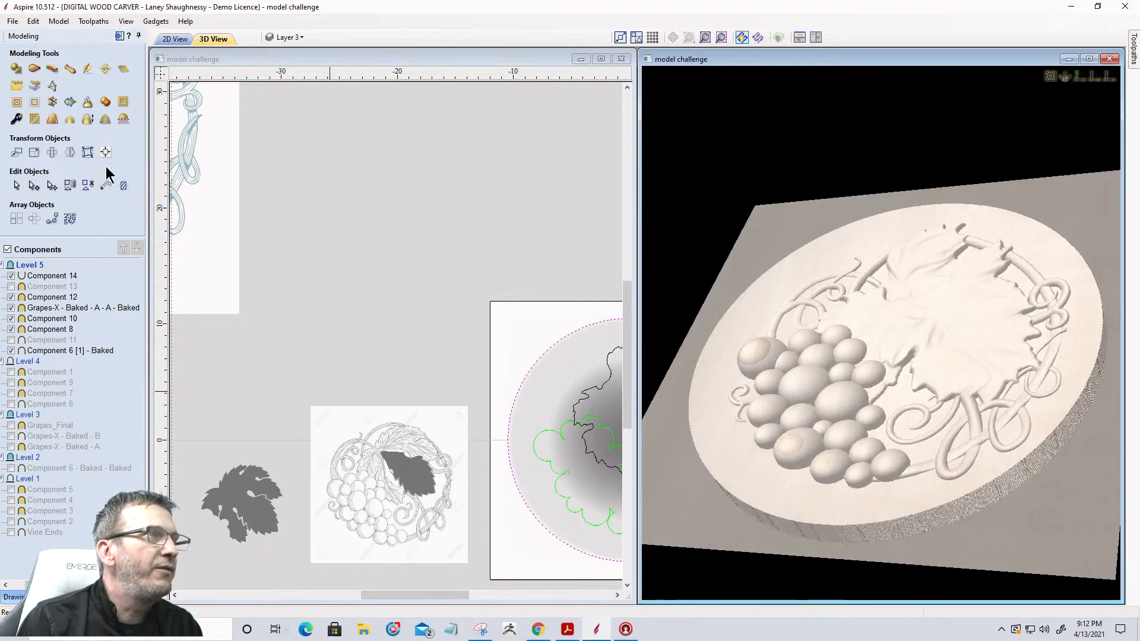
{"action": "left_click", "coordinate": [122, 71]}
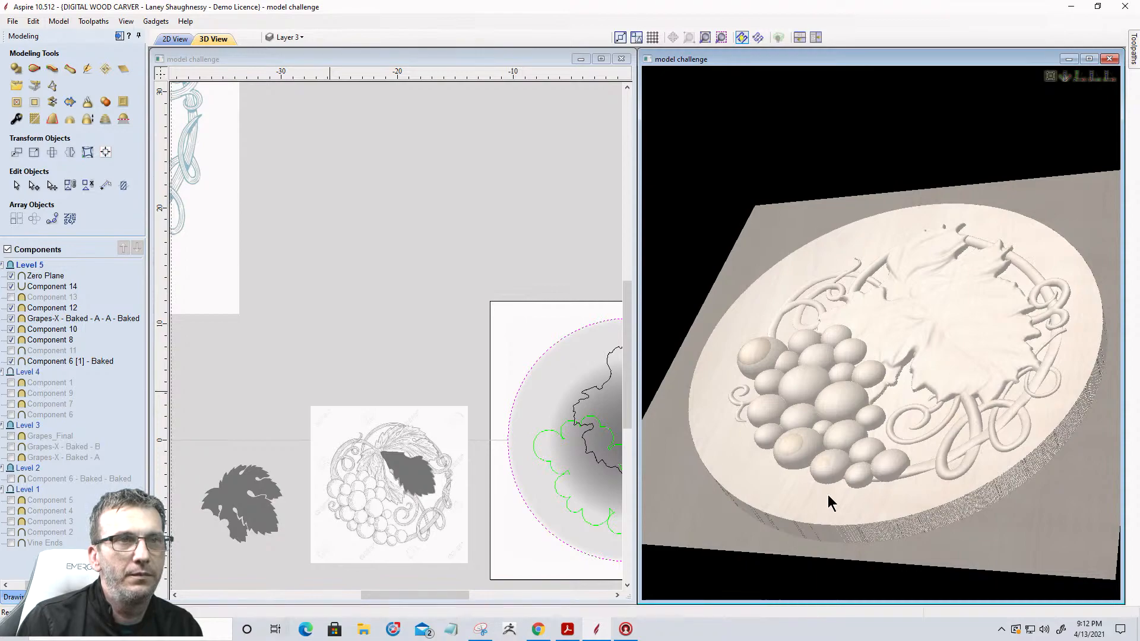
{"action": "left_click_drag", "start_coordinate": [818, 547], "coordinate": [1003, 511]}
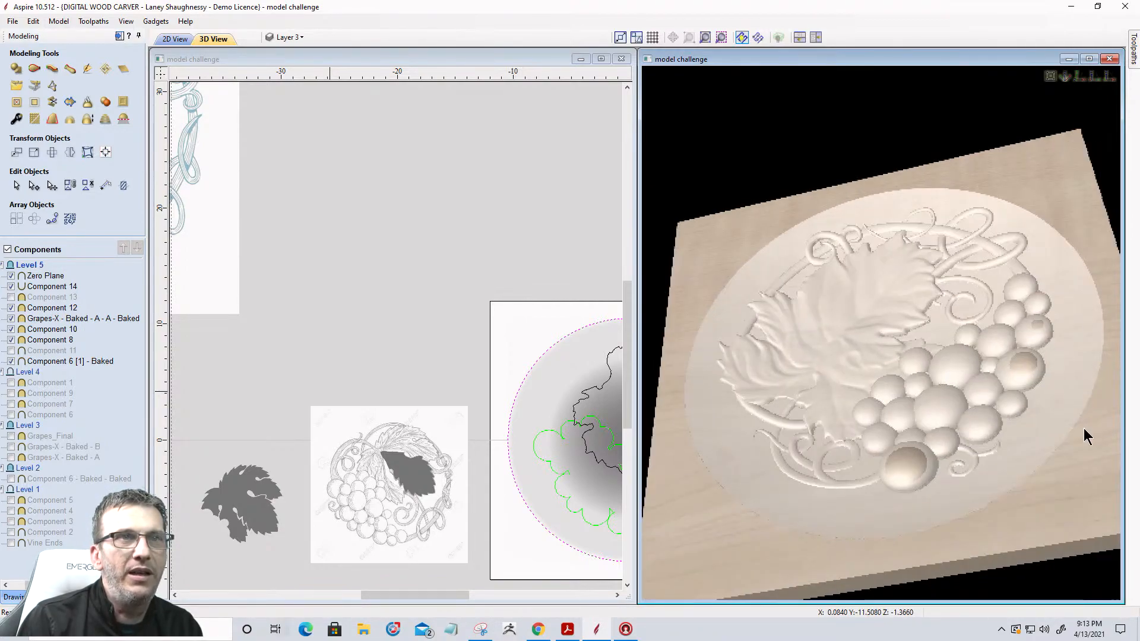
{"action": "left_click_drag", "start_coordinate": [788, 506], "coordinate": [798, 475]}
{"action": "left_click", "coordinate": [1089, 58]}
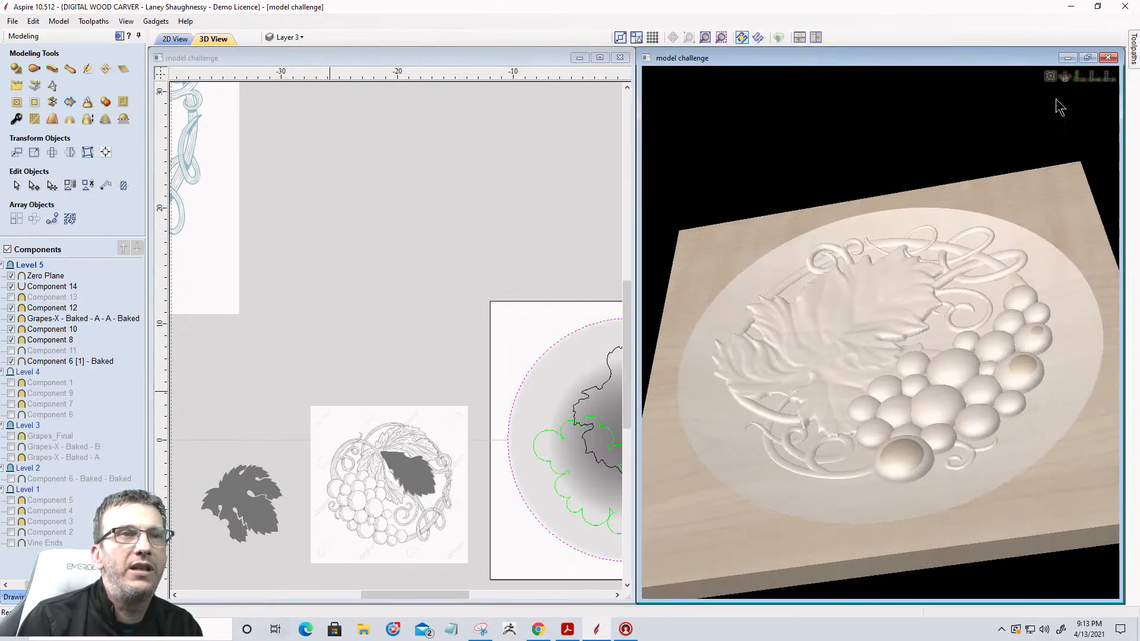
{"action": "left_click_drag", "start_coordinate": [541, 483], "coordinate": [494, 518]}
{"action": "left_click_drag", "start_coordinate": [779, 312], "coordinate": [596, 372]}
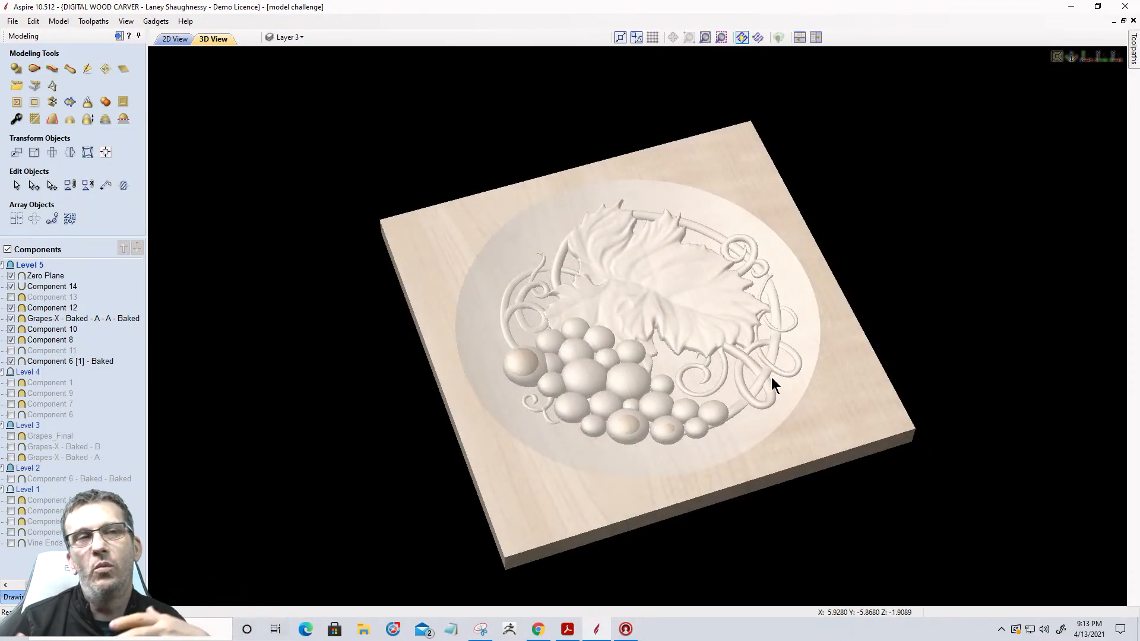
Hide the Zero Plane and the subtracted dish, Component 14, and view the model straight from above
{"action": "left_click", "coordinate": [12, 276]}
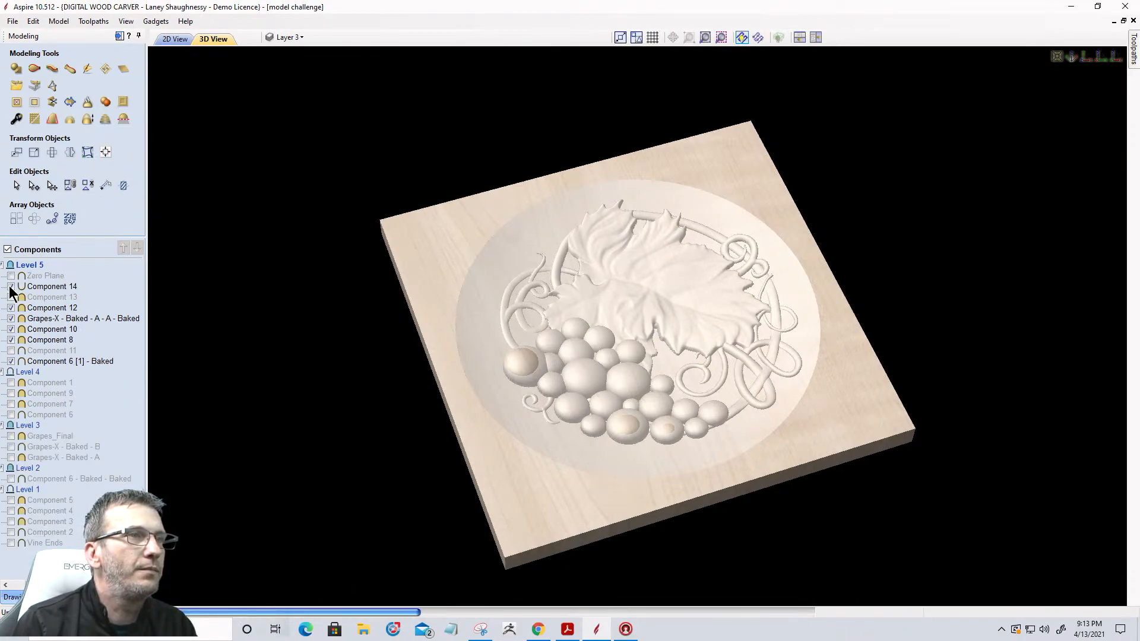
{"action": "left_click", "coordinate": [12, 287]}
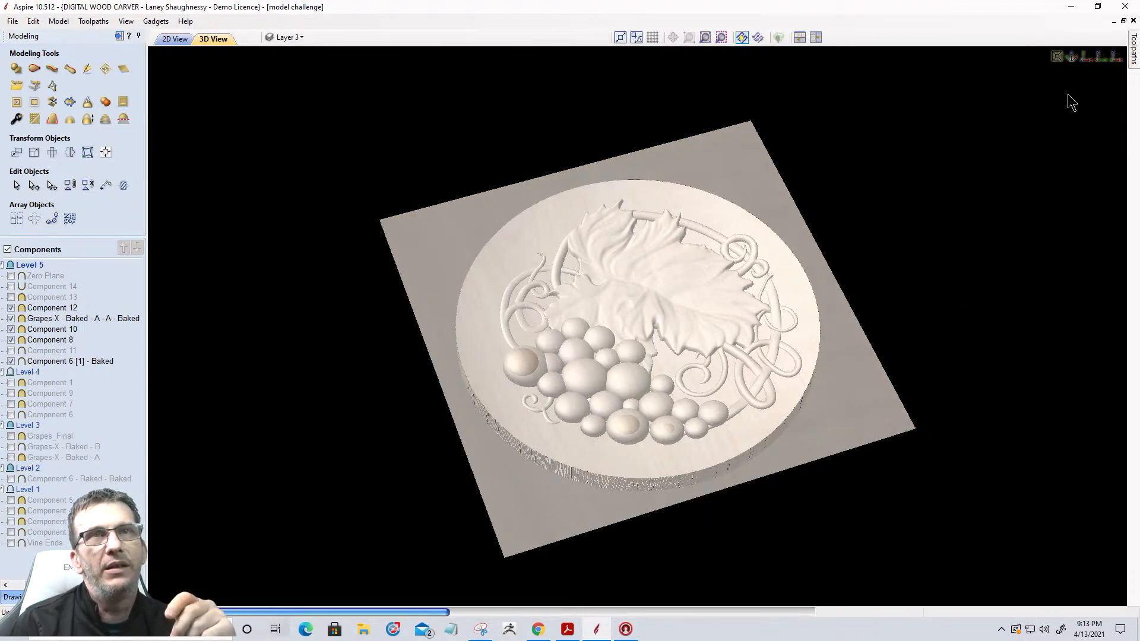
{"action": "left_click", "coordinate": [1088, 60]}
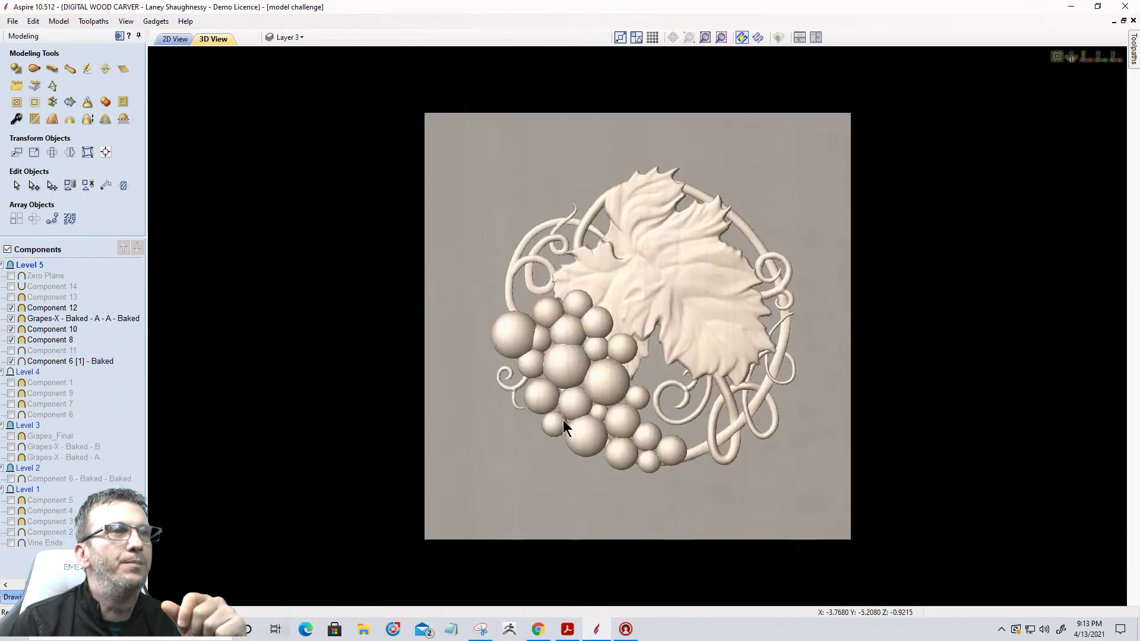
Compare the original line-art bitmap side by side with the 3D model, focusing on the leaf, stem and grapes
{"action": "scroll", "coordinate": [581, 414], "scroll_direction": "up", "scroll_amount": 1}
{"action": "left_click", "coordinate": [175, 38]}
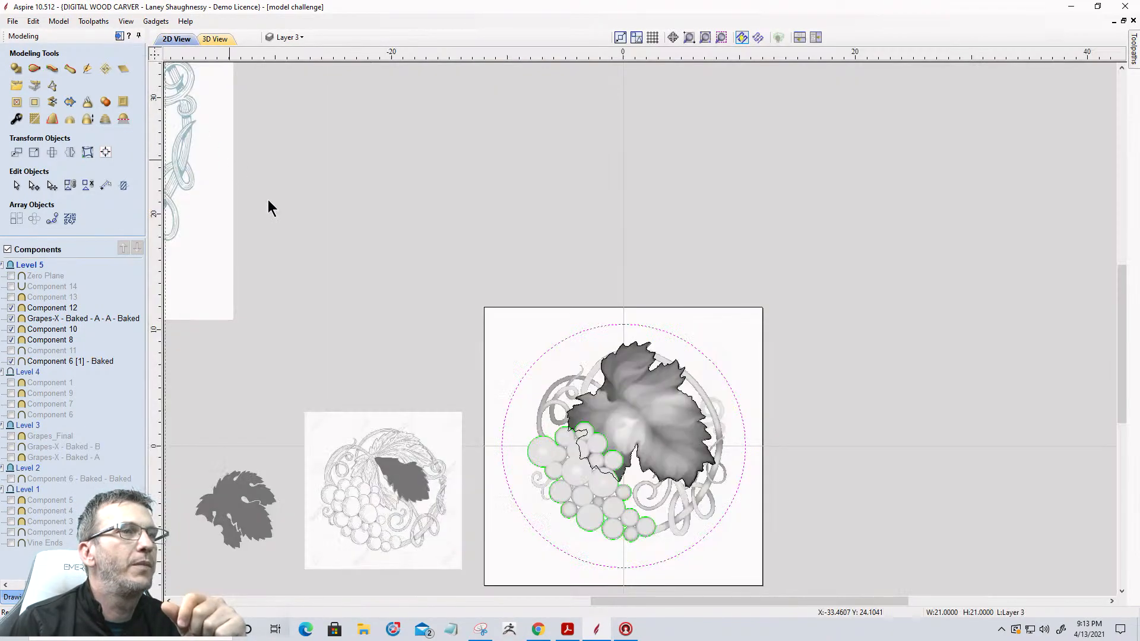
{"action": "scroll", "coordinate": [552, 285], "scroll_direction": "down", "scroll_amount": 3}
{"action": "left_click", "coordinate": [396, 262]}
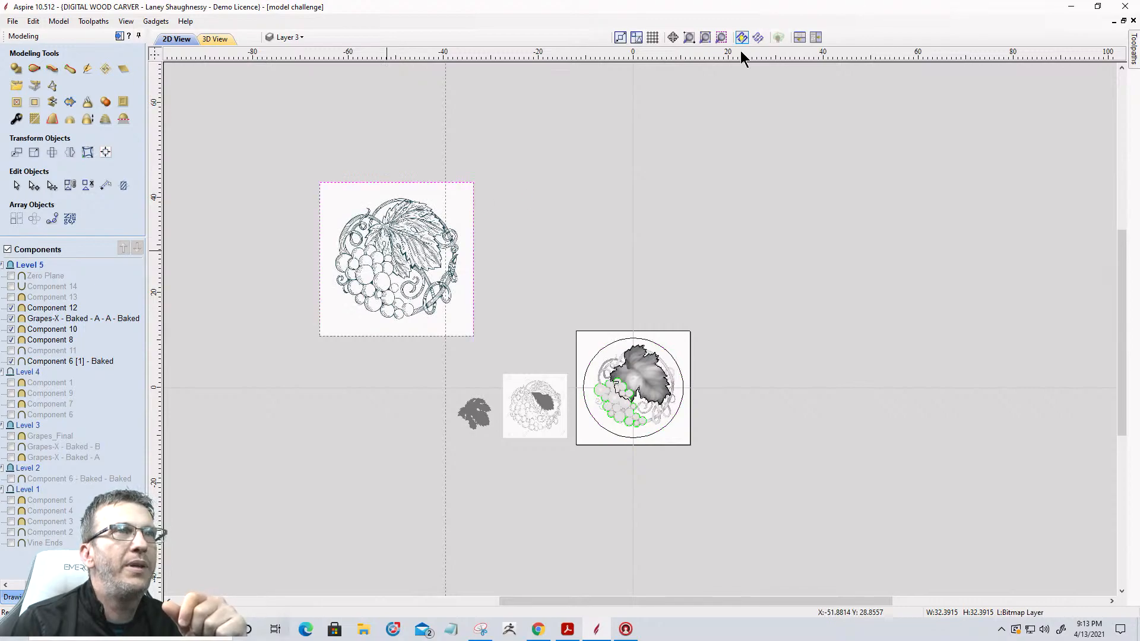
{"action": "left_click", "coordinate": [721, 37]}
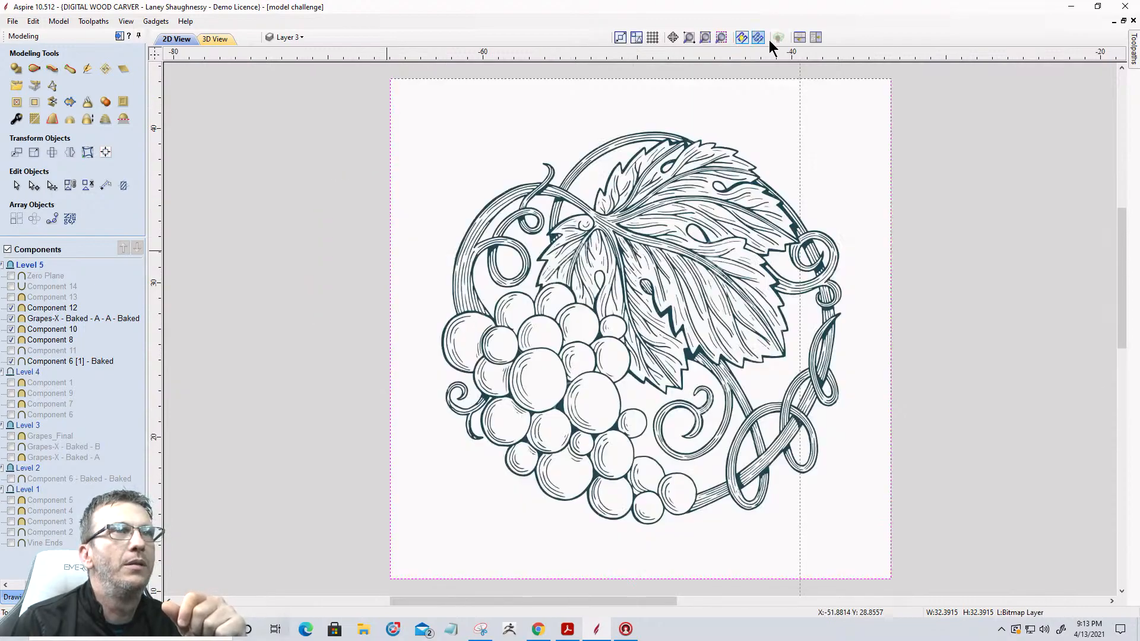
{"action": "left_click", "coordinate": [816, 38]}
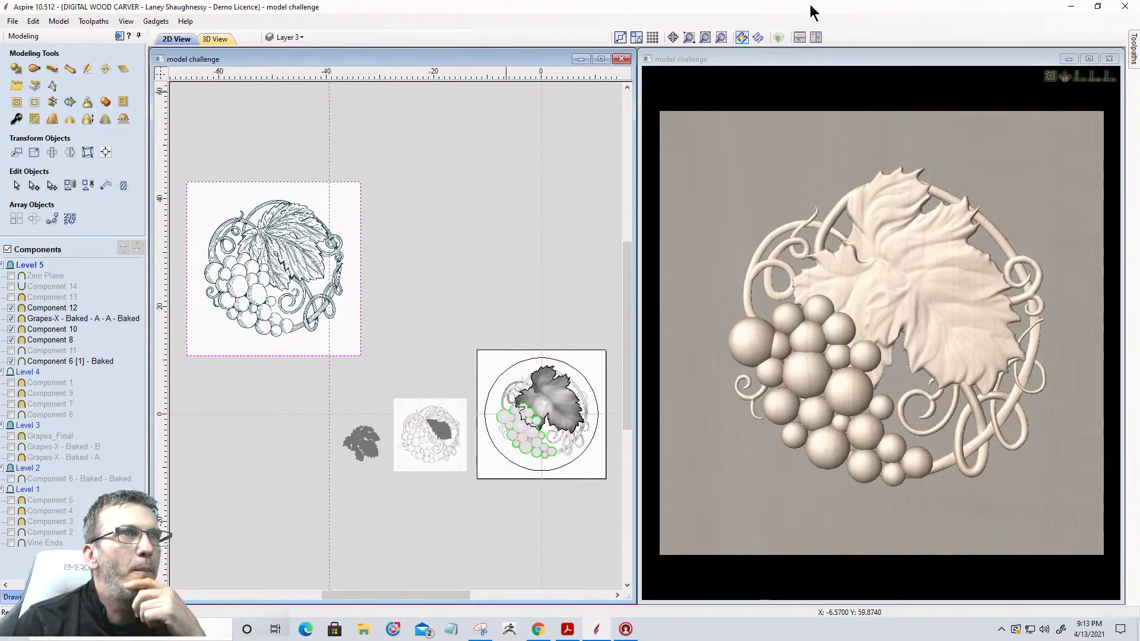
{"action": "left_click", "coordinate": [720, 38]}
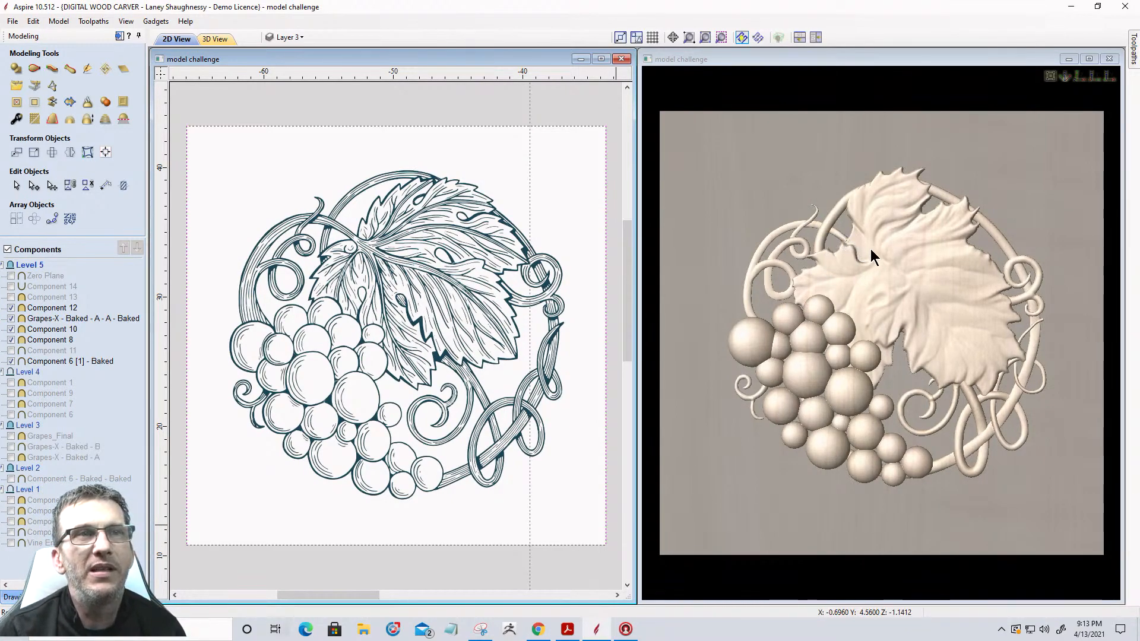
{"action": "scroll", "coordinate": [846, 243], "scroll_direction": "up", "scroll_amount": 5}
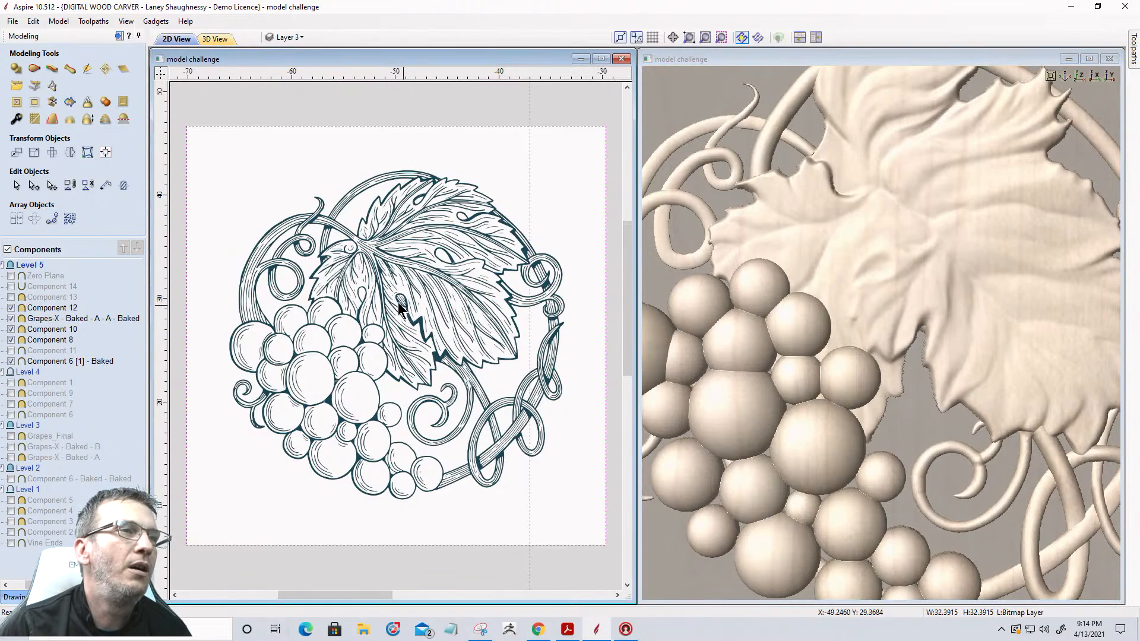
Show the layer containing the modelling centre lines over the area where the vines meet the leaf's upper edge
{"action": "scroll", "coordinate": [366, 290], "scroll_direction": "down", "scroll_amount": 5}
{"action": "scroll", "coordinate": [483, 341], "scroll_direction": "up", "scroll_amount": 10}
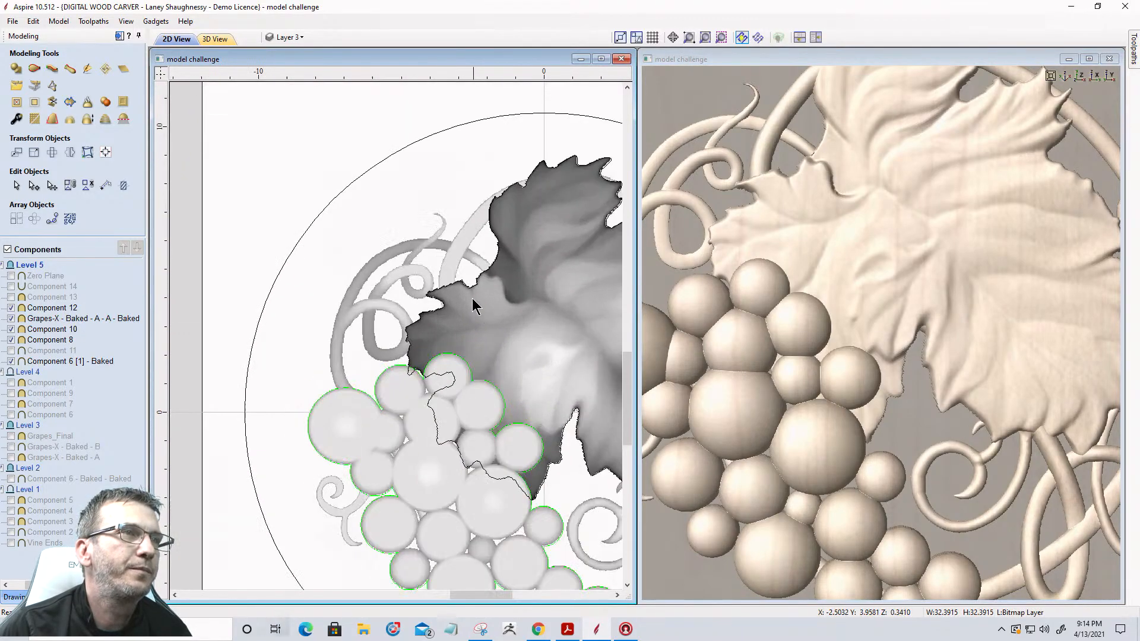
{"action": "scroll", "coordinate": [224, 134], "scroll_direction": "down", "scroll_amount": 2}
{"action": "scroll", "coordinate": [479, 249], "scroll_direction": "up", "scroll_amount": 2}
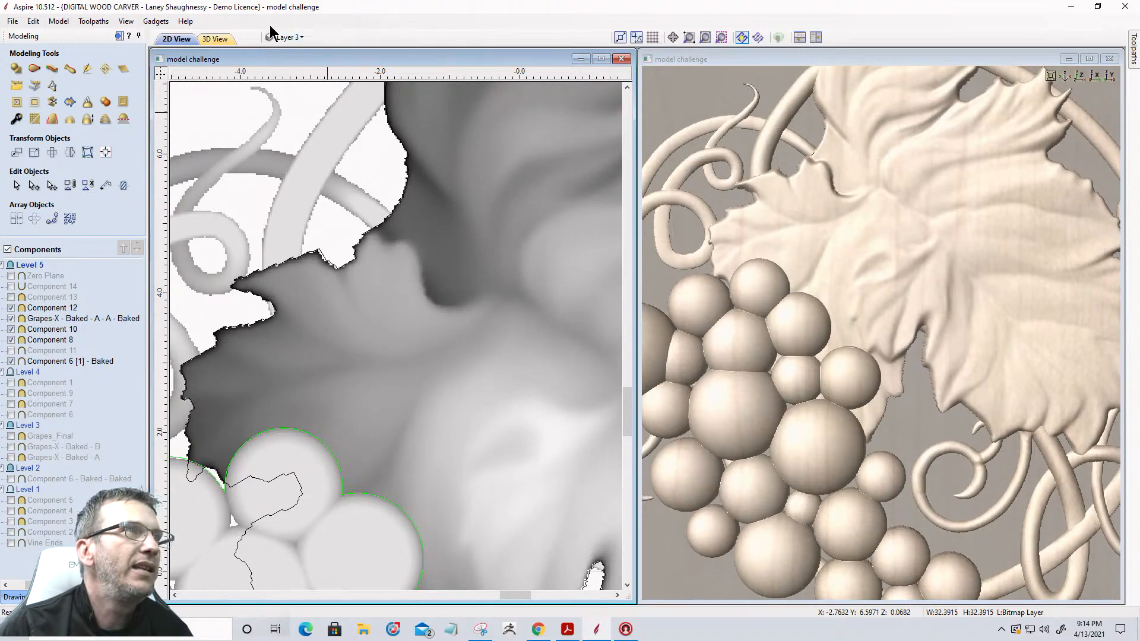
{"action": "left_click", "coordinate": [285, 37]}
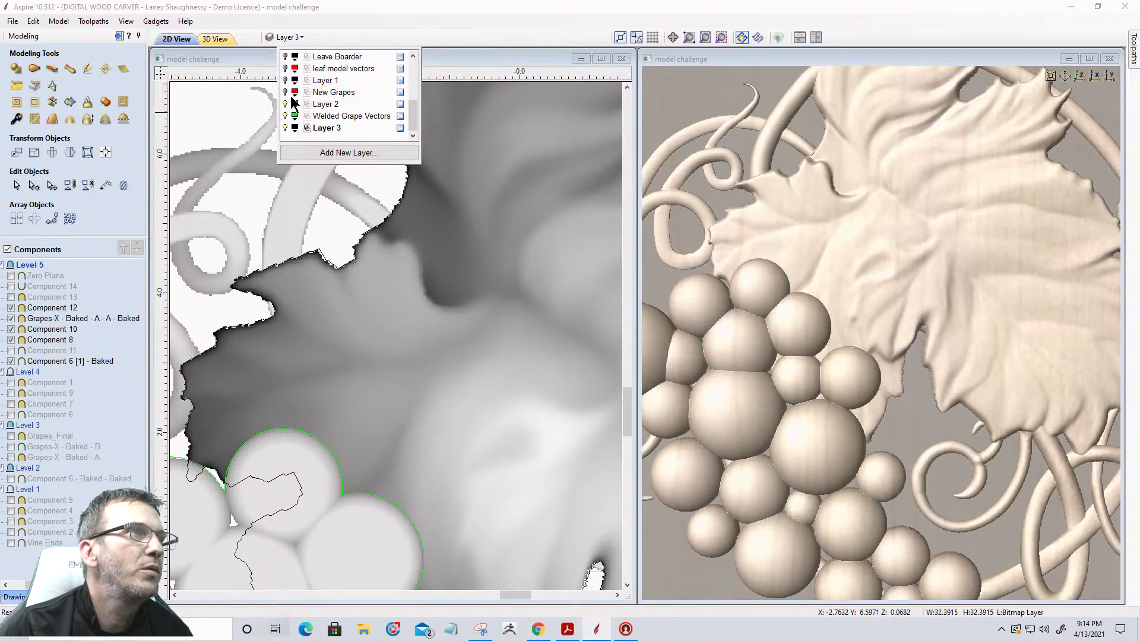
{"action": "scroll", "coordinate": [292, 95], "scroll_direction": "up", "scroll_amount": 2}
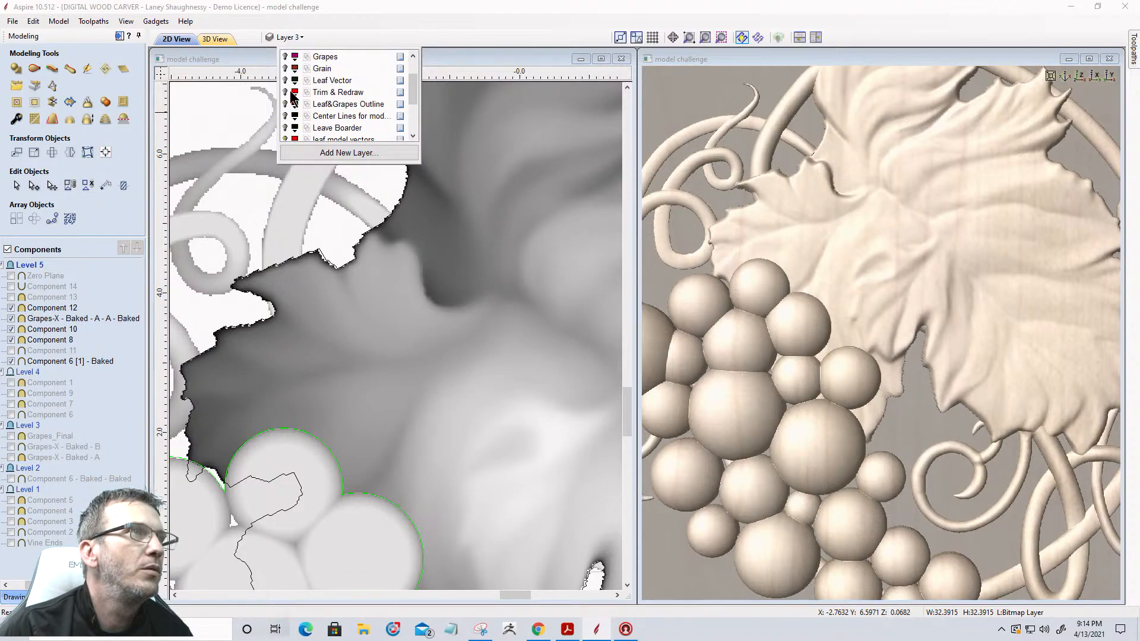
{"action": "left_click", "coordinate": [287, 105]}
{"action": "left_click", "coordinate": [286, 105]}
{"action": "left_click", "coordinate": [286, 116]}
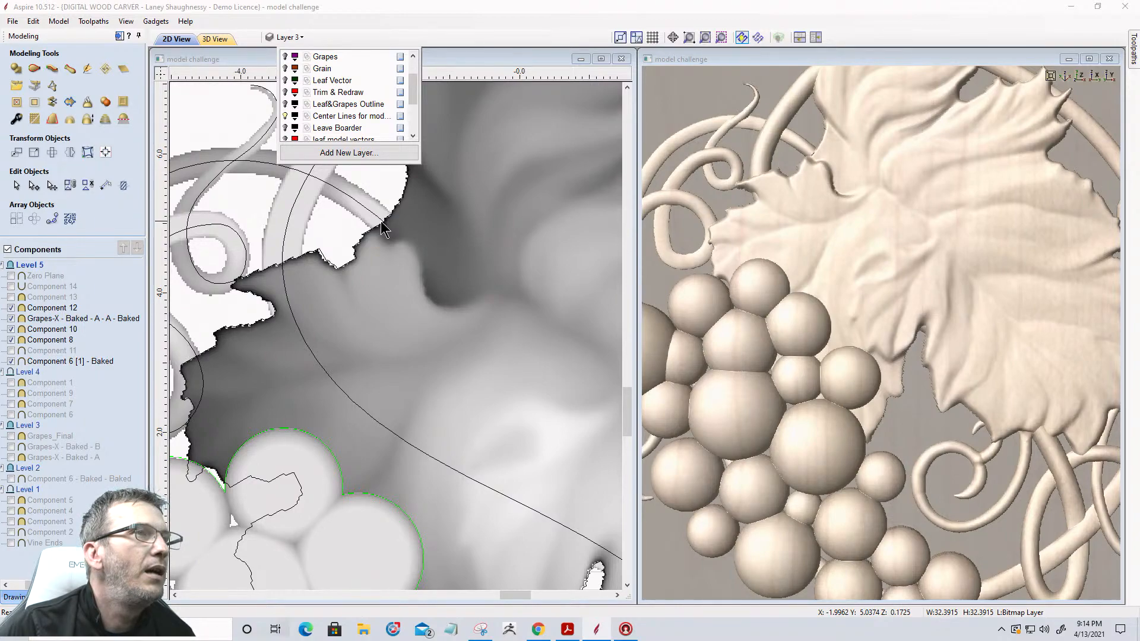
Cut the curved vine's modelling centre line just before it meets the leaf's upper edge
{"action": "left_click", "coordinate": [362, 208]}
{"action": "left_click", "coordinate": [362, 205]}
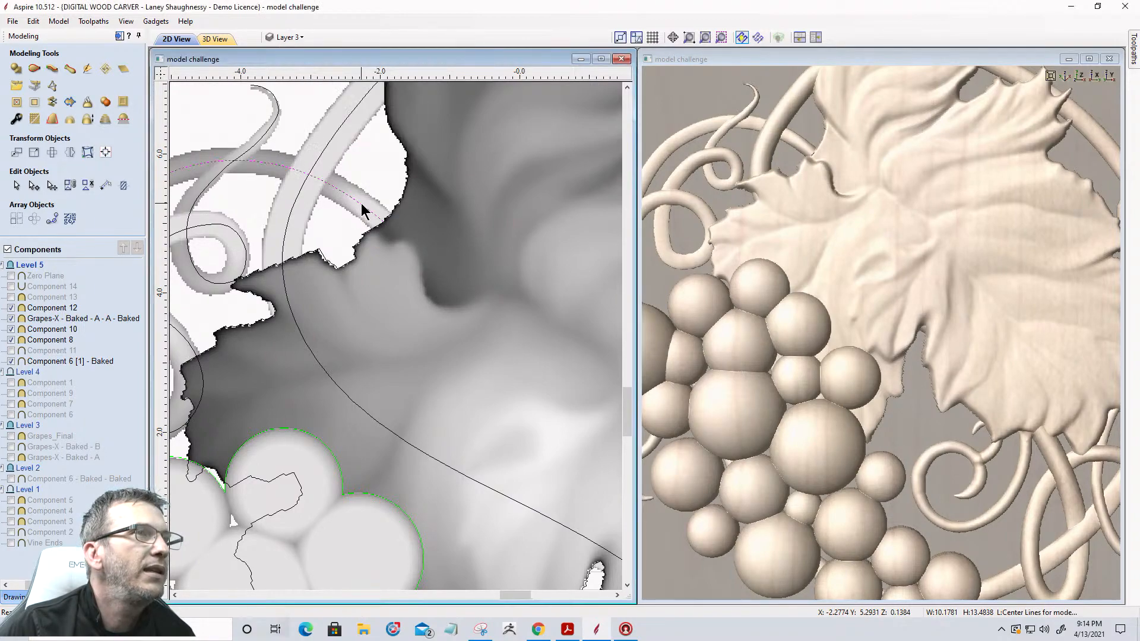
{"action": "scroll", "coordinate": [363, 209], "scroll_direction": "up", "scroll_amount": 2}
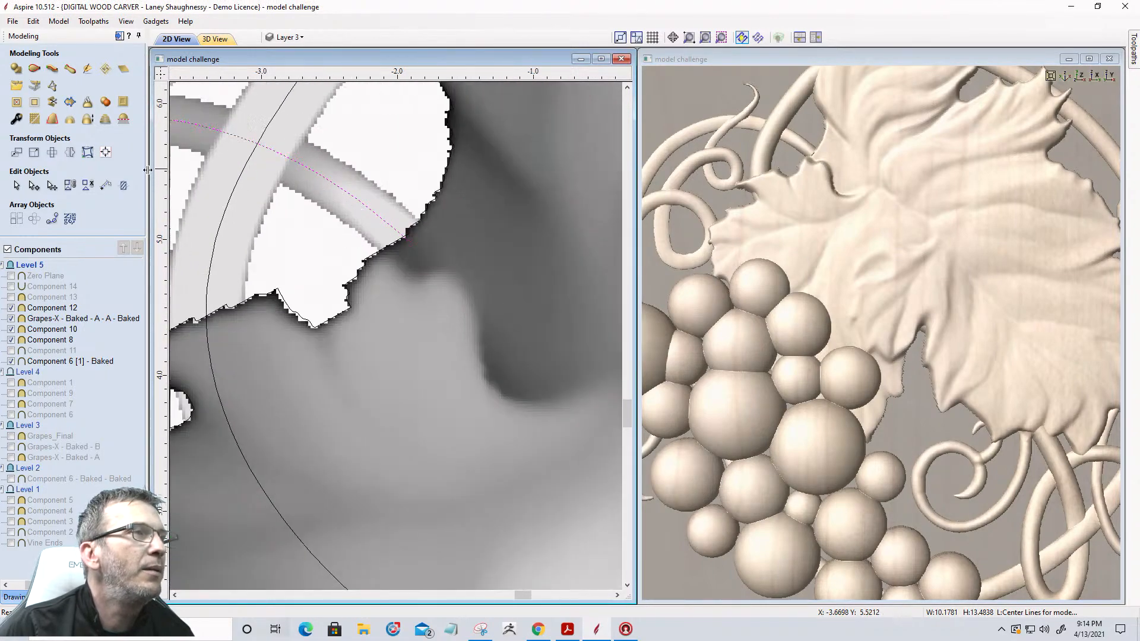
{"action": "left_click", "coordinate": [34, 185]}
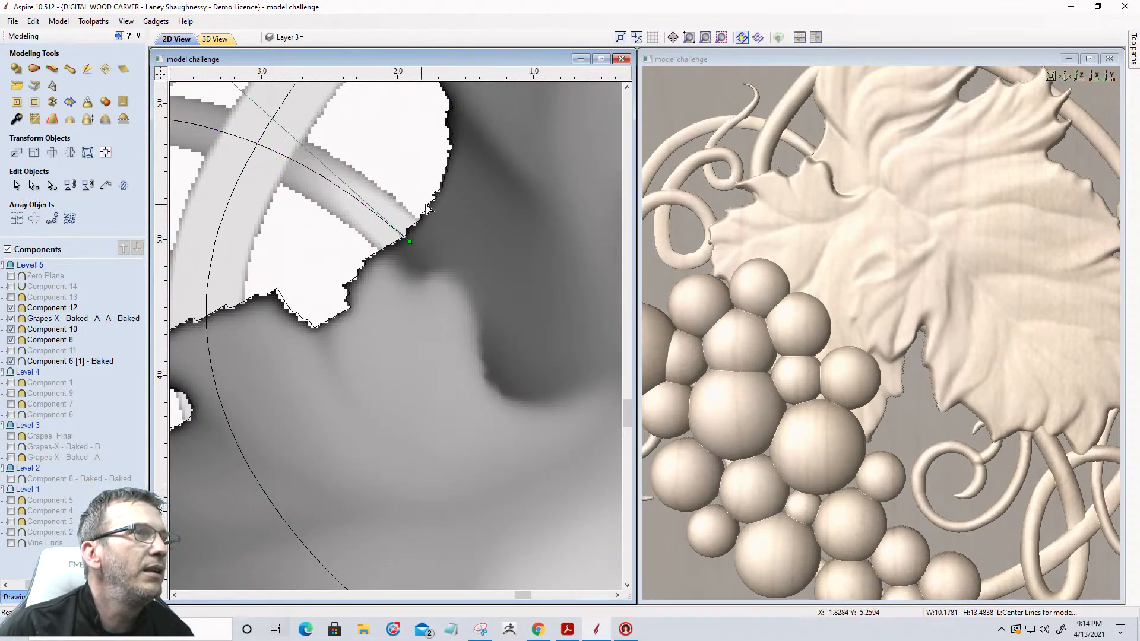
{"action": "right_click", "coordinate": [363, 205]}
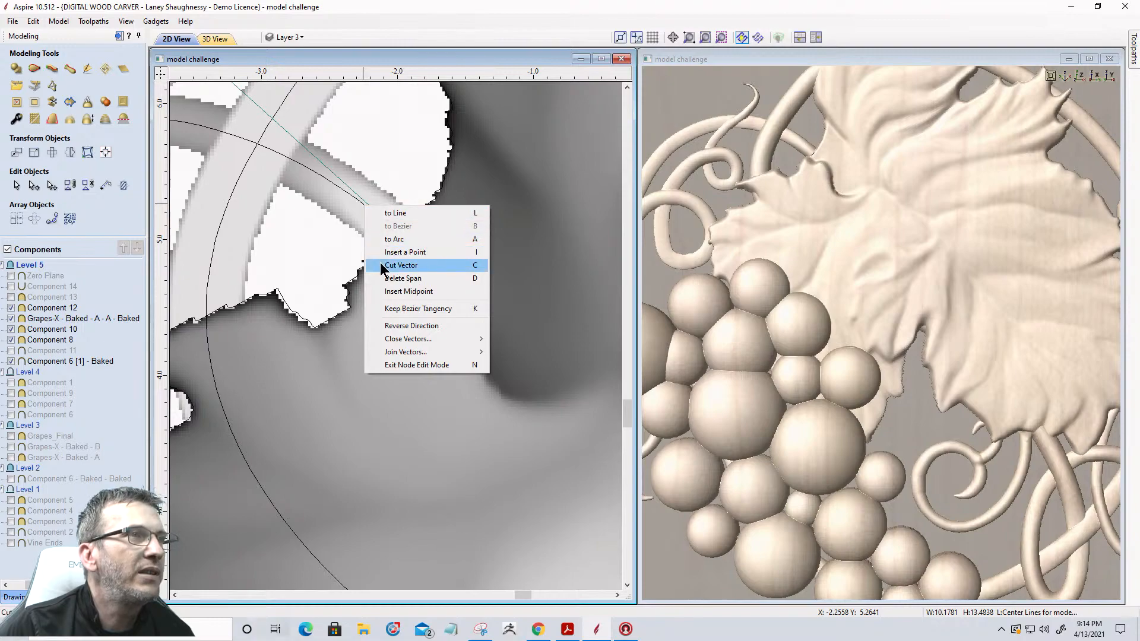
{"action": "left_click", "coordinate": [392, 265]}
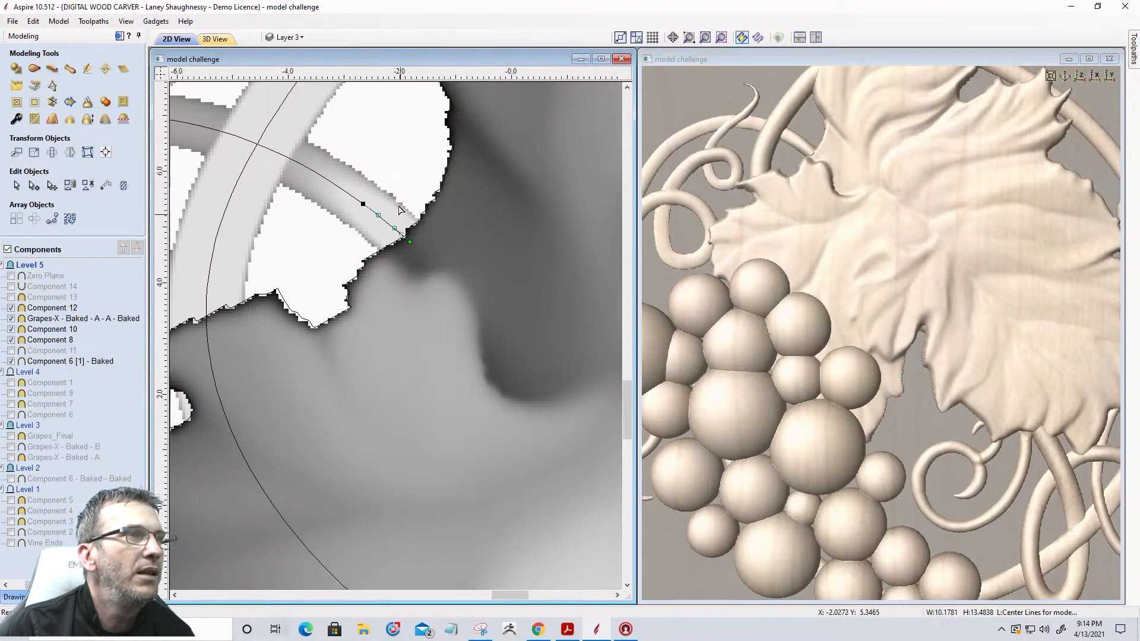
Extend the cut-off centre line segment's free end into the leaf's dark recess and bend that end as a Bezier curve
{"action": "scroll", "coordinate": [402, 223], "scroll_direction": "down", "scroll_amount": 2}
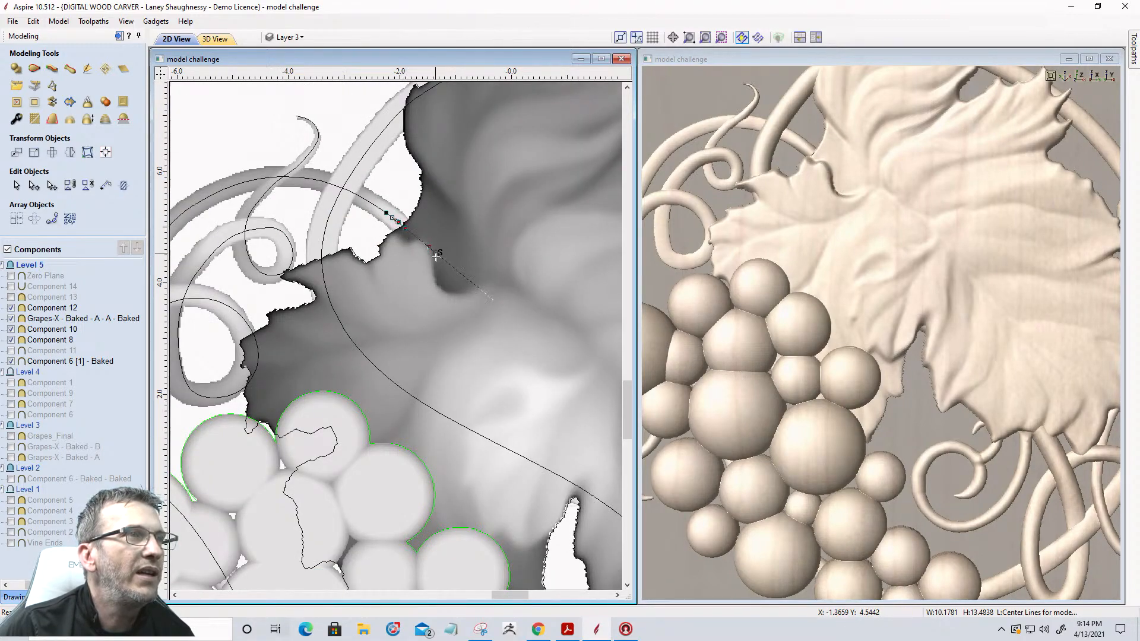
{"action": "left_click_drag", "start_coordinate": [472, 285], "coordinate": [478, 290]}
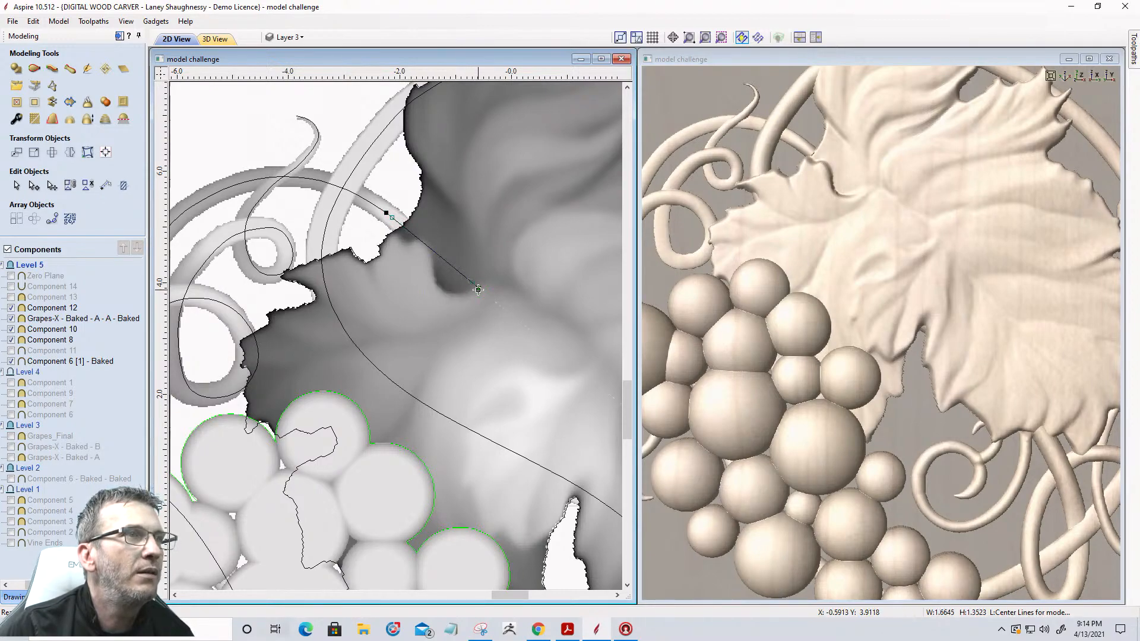
{"action": "right_click", "coordinate": [446, 263]}
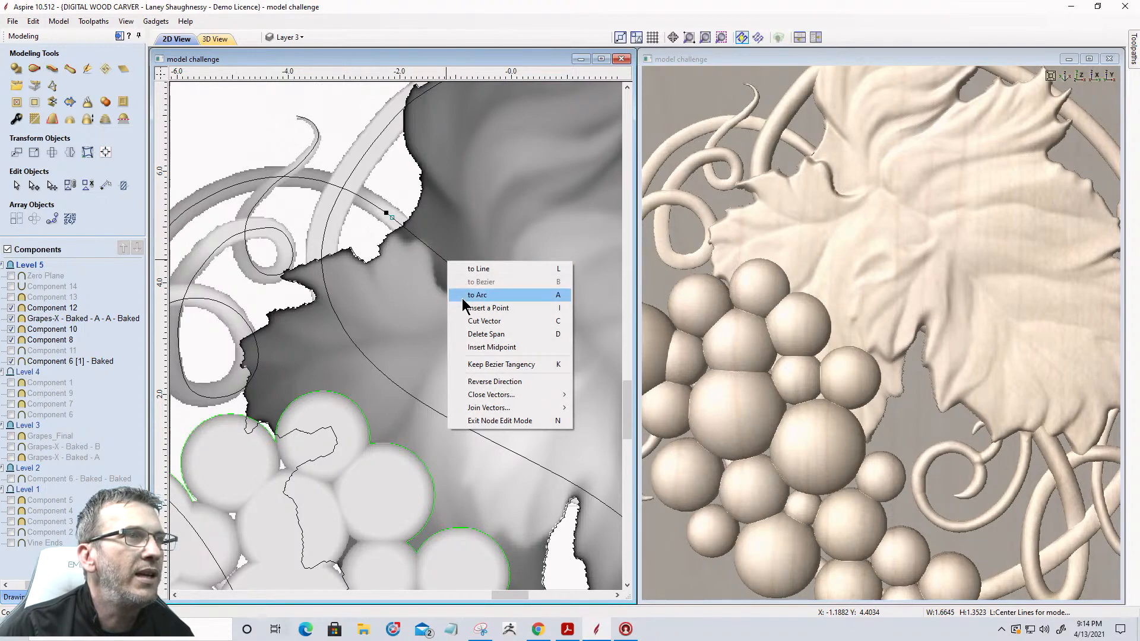
{"action": "left_click", "coordinate": [413, 235]}
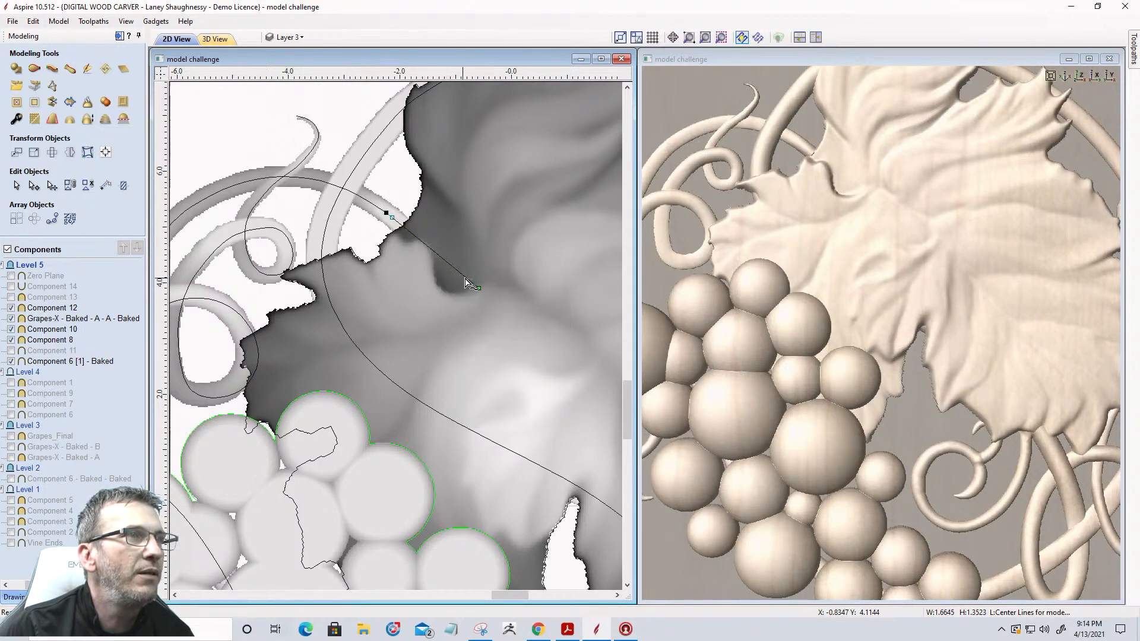
{"action": "left_click_drag", "start_coordinate": [472, 281], "coordinate": [471, 264]}
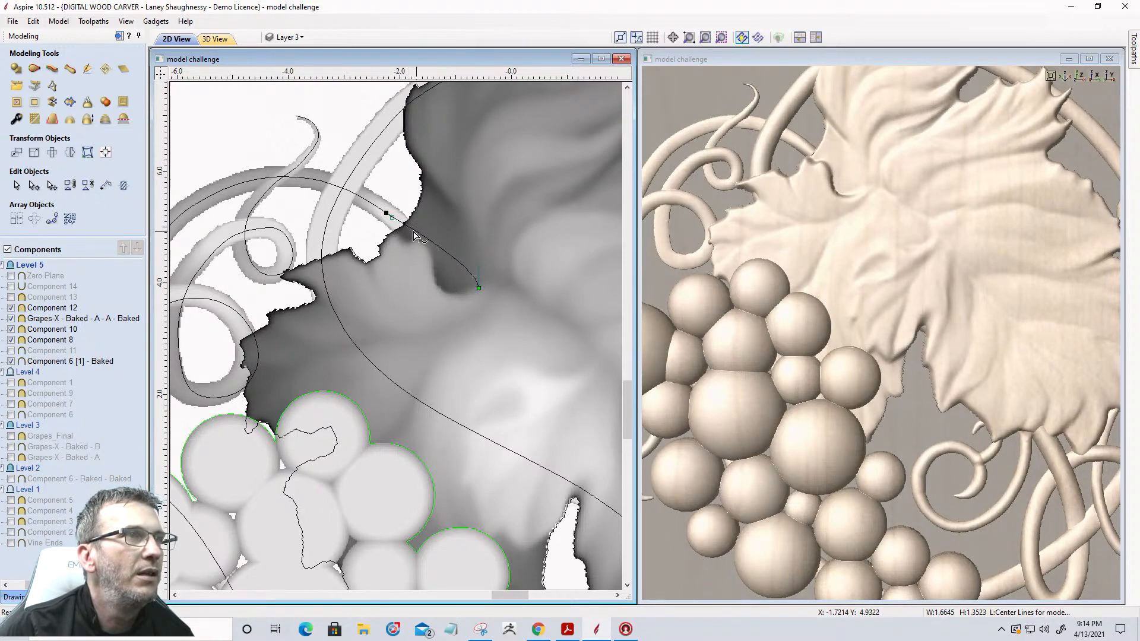
Adjust the segment's starting Bezier handle and move its end within the leaf so the curve spans about 1.48 by 0.86 inches
{"action": "left_click_drag", "start_coordinate": [392, 218], "coordinate": [392, 217]}
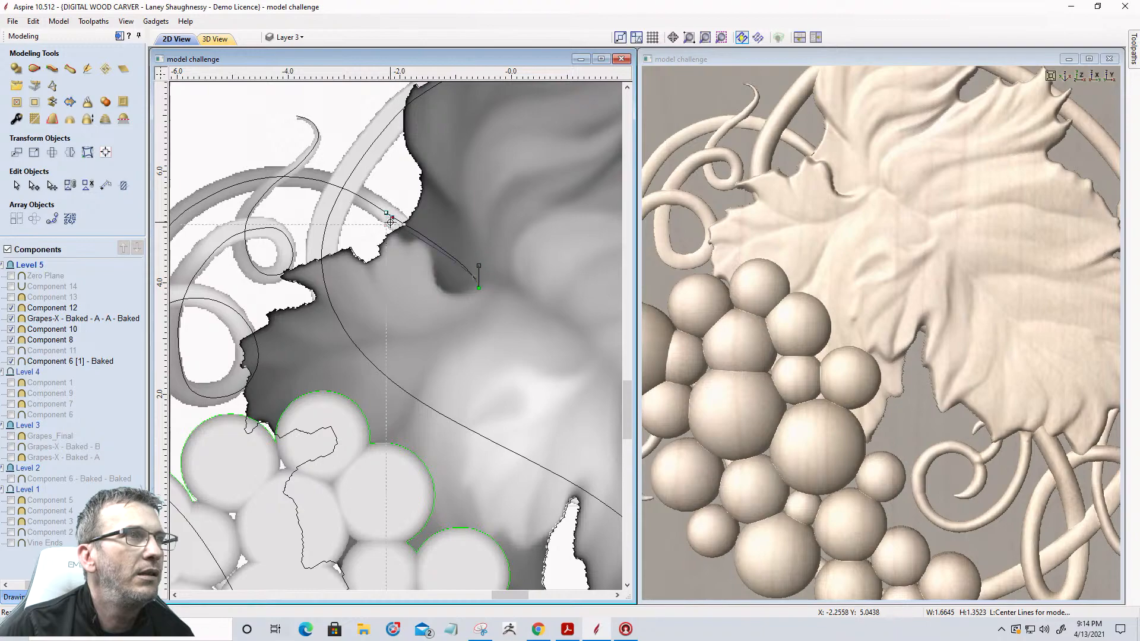
{"action": "scroll", "coordinate": [397, 233], "scroll_direction": "up", "scroll_amount": 4}
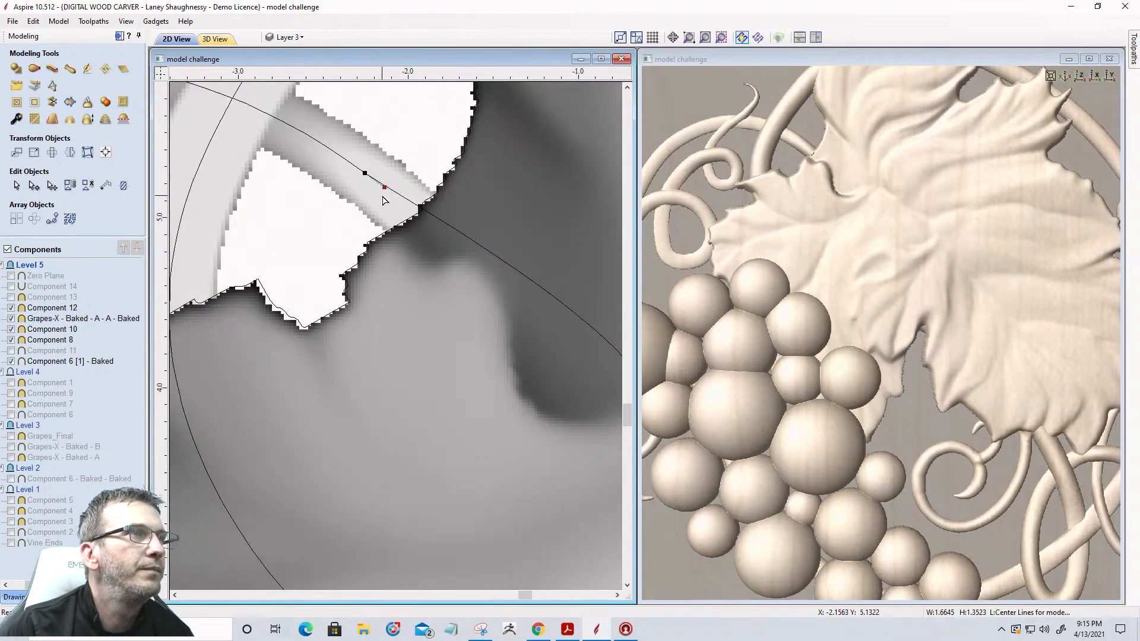
{"action": "left_click_drag", "start_coordinate": [385, 189], "coordinate": [390, 214]}
{"action": "scroll", "coordinate": [390, 212], "scroll_direction": "down", "scroll_amount": 4}
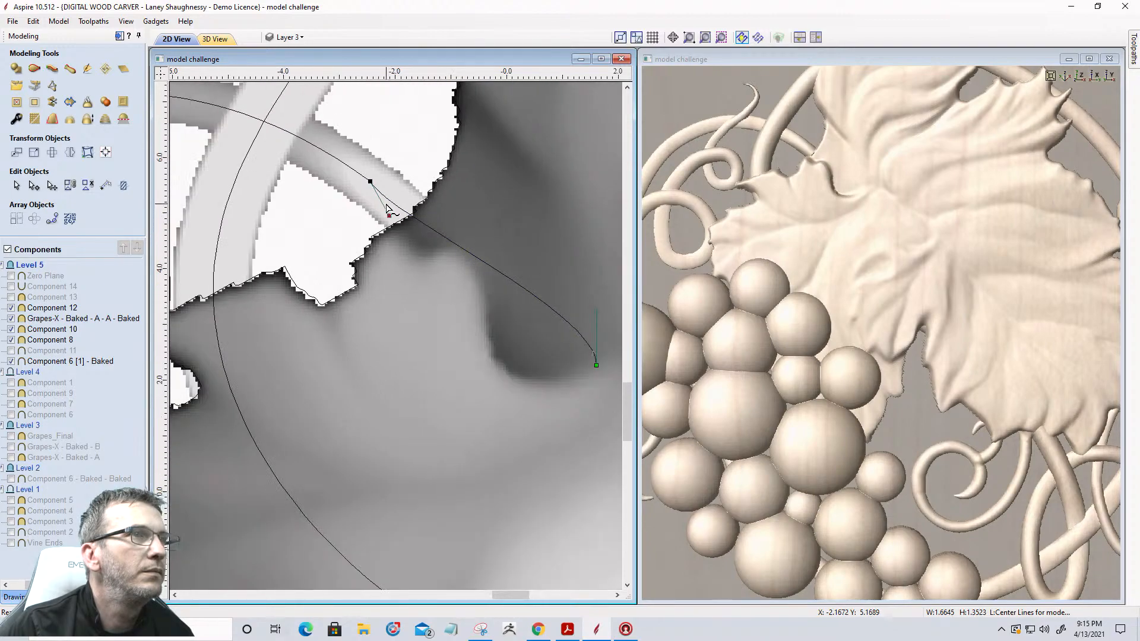
{"action": "left_click_drag", "start_coordinate": [474, 273], "coordinate": [460, 229]}
{"action": "left_click", "coordinate": [449, 266]}
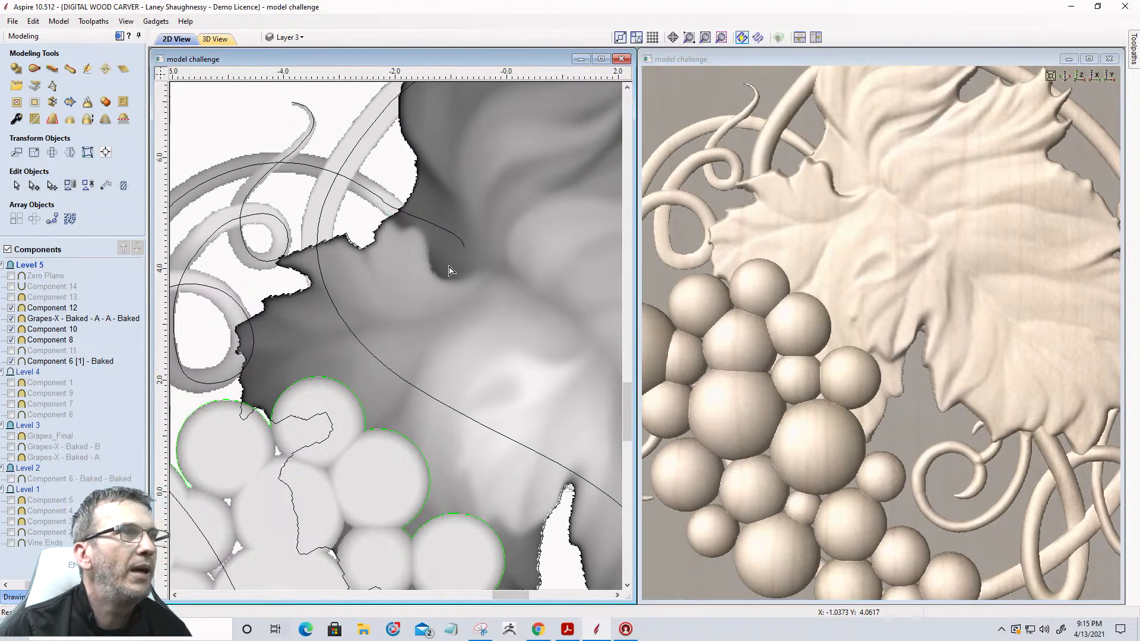
Set the short centre line segment as an Extrude and Weave drive rail and reverse its direction to run into the leaf
{"action": "left_click", "coordinate": [424, 223]}
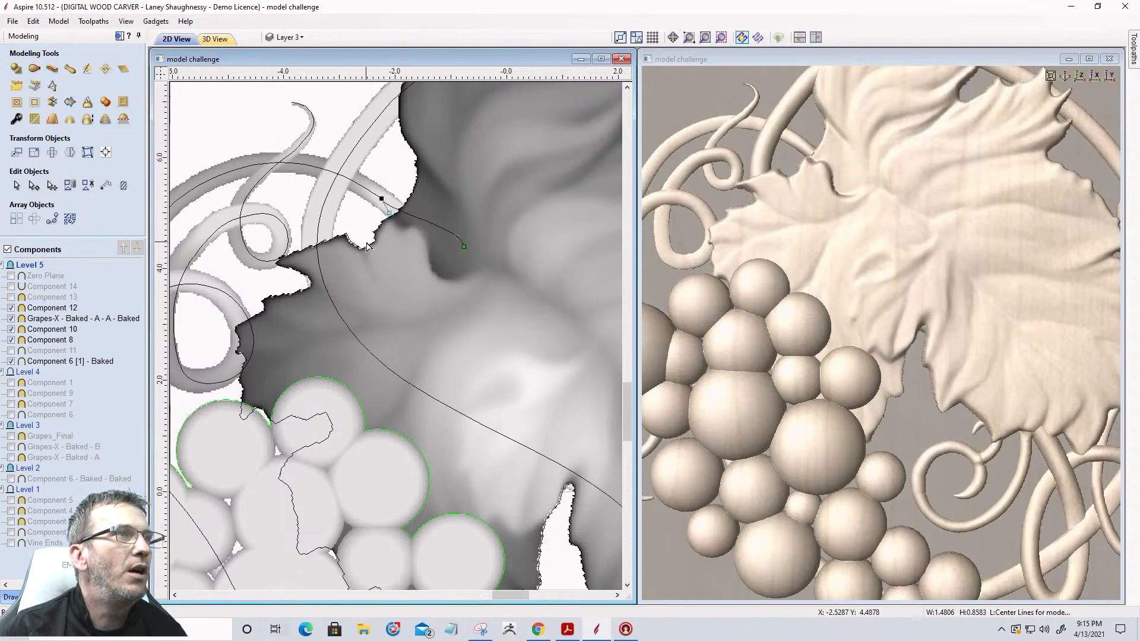
{"action": "scroll", "coordinate": [402, 287], "scroll_direction": "down", "scroll_amount": 3}
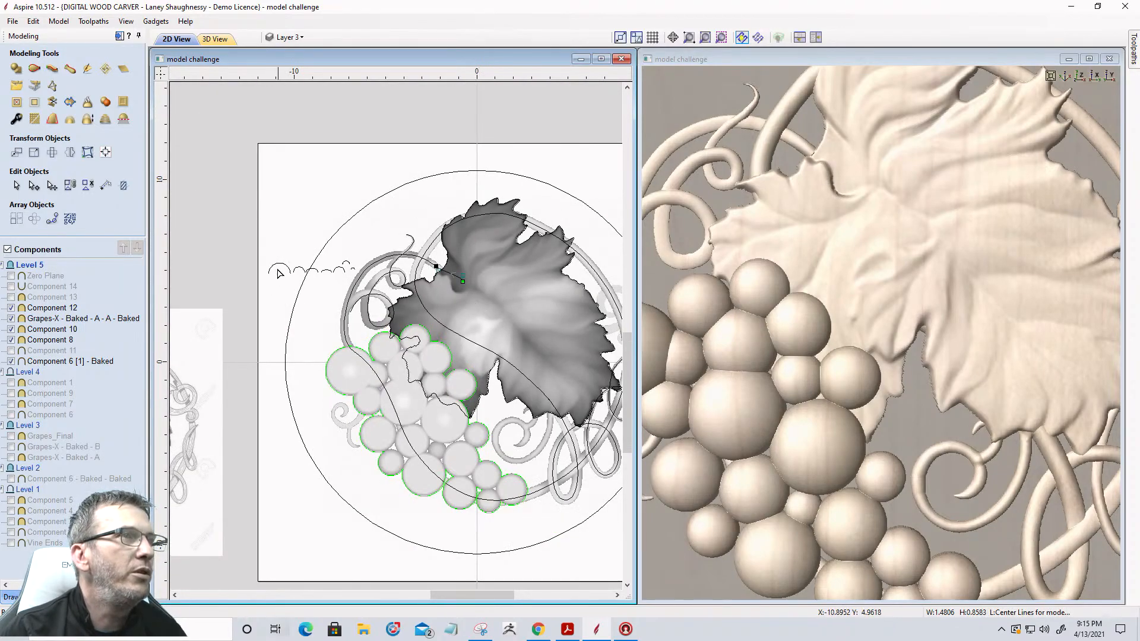
{"action": "scroll", "coordinate": [277, 272], "scroll_direction": "up", "scroll_amount": 3}
{"action": "scroll", "coordinate": [315, 265], "scroll_direction": "down", "scroll_amount": 3}
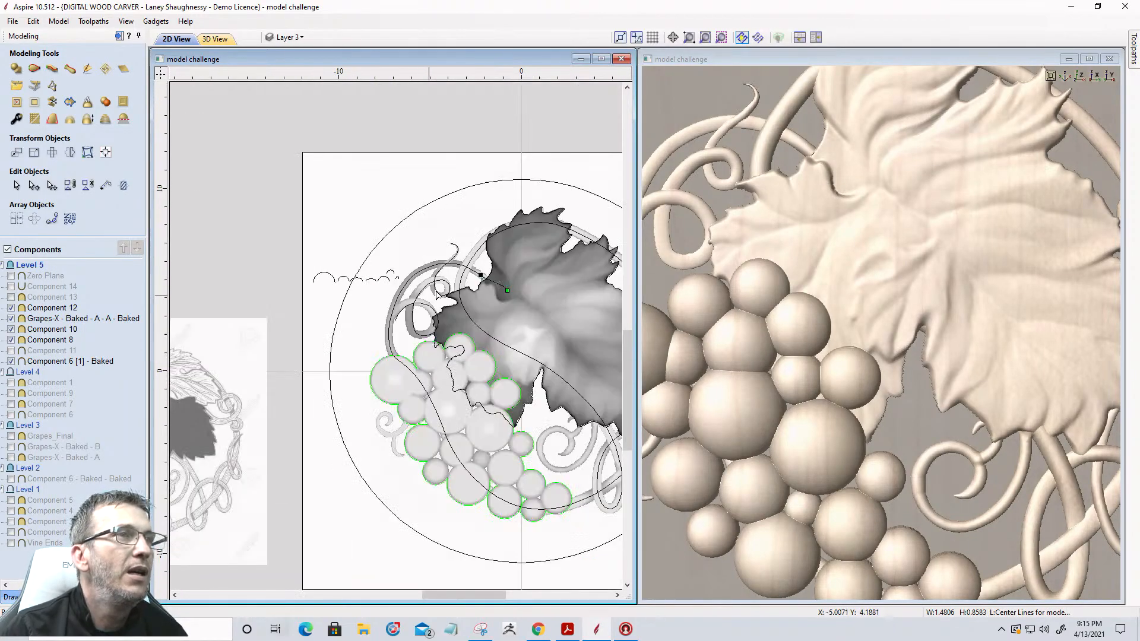
{"action": "scroll", "coordinate": [435, 295], "scroll_direction": "up", "scroll_amount": 3}
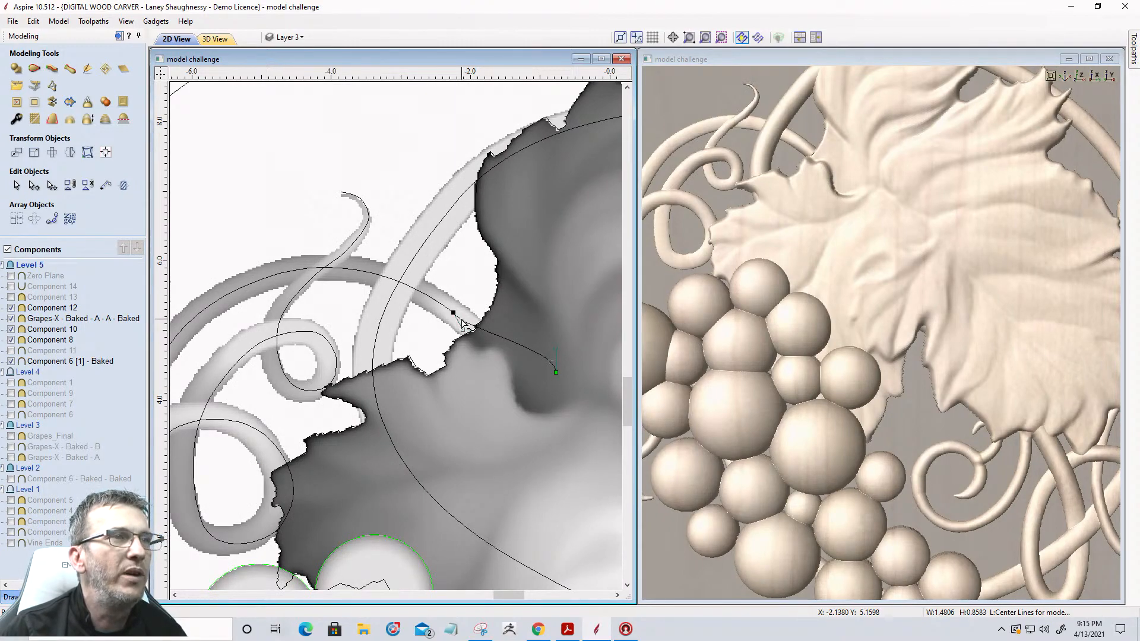
{"action": "left_click", "coordinate": [52, 68]}
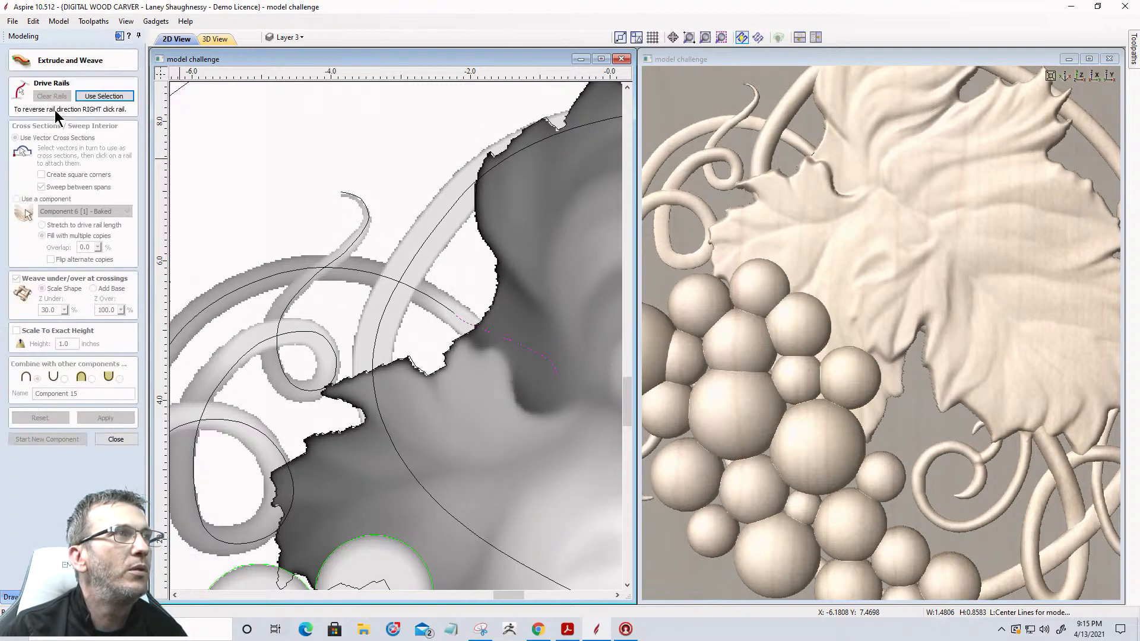
{"action": "left_click", "coordinate": [94, 96]}
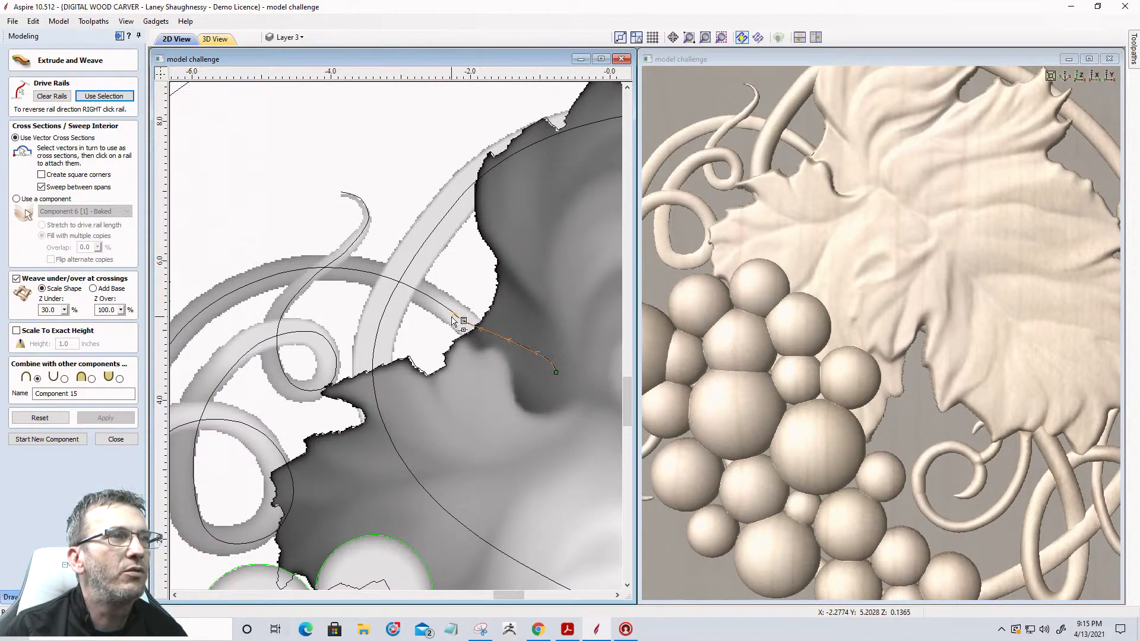
{"action": "right_click", "coordinate": [556, 375]}
{"action": "left_click", "coordinate": [594, 384]}
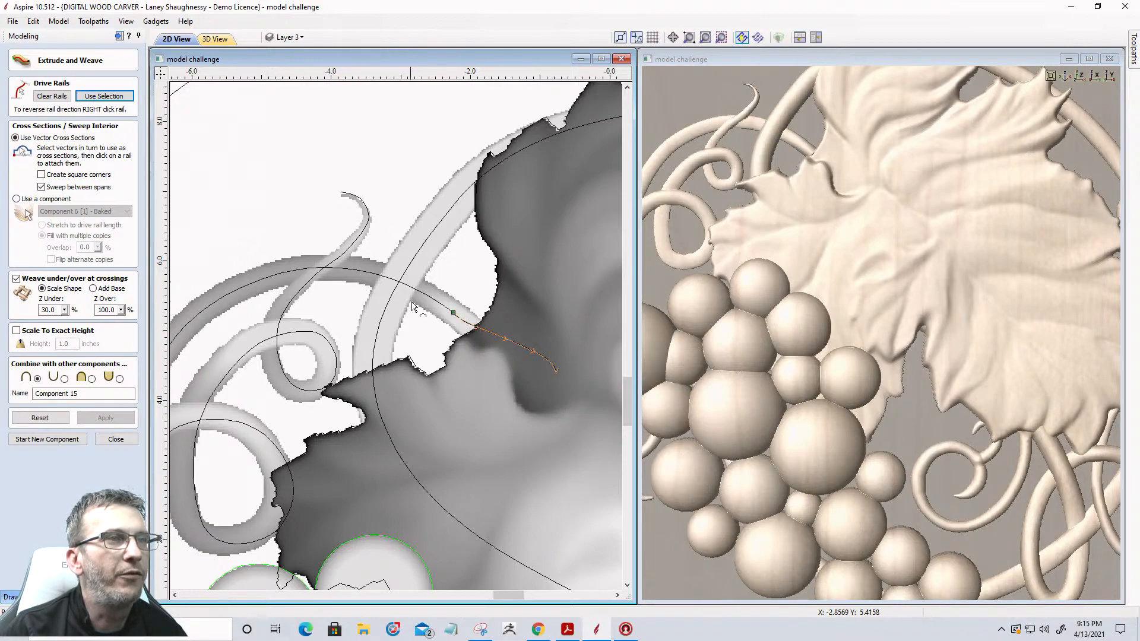
Attach the small raised arc from the row of profile arcs as cross section at the start of the drive rail
{"action": "scroll", "coordinate": [269, 409], "scroll_direction": "down", "scroll_amount": 5}
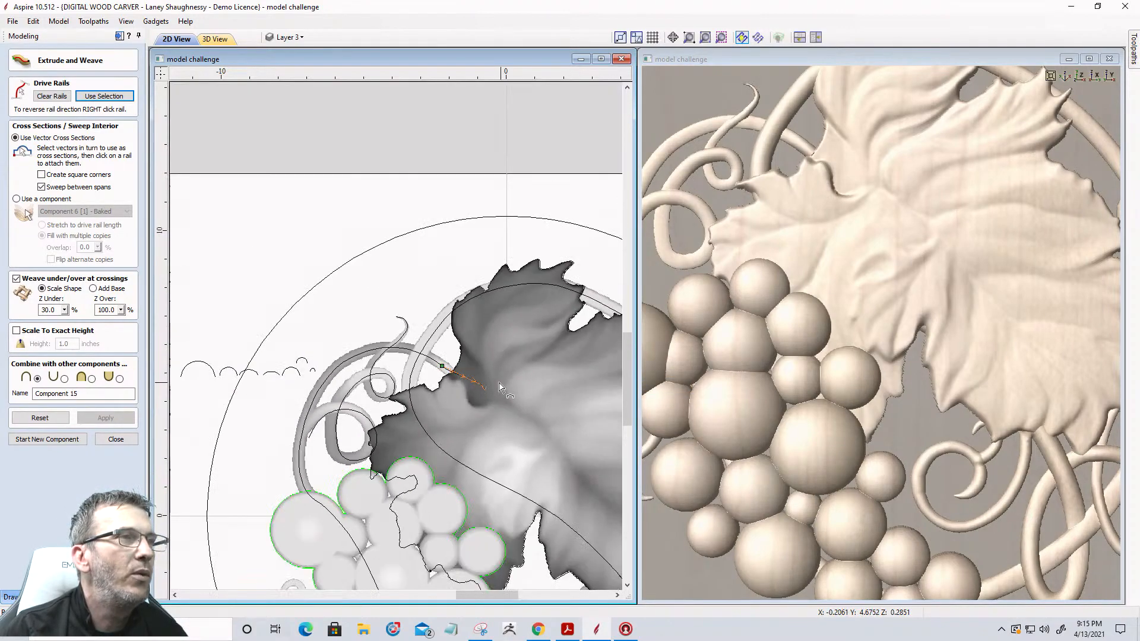
{"action": "scroll", "coordinate": [269, 410], "scroll_direction": "up", "scroll_amount": 5}
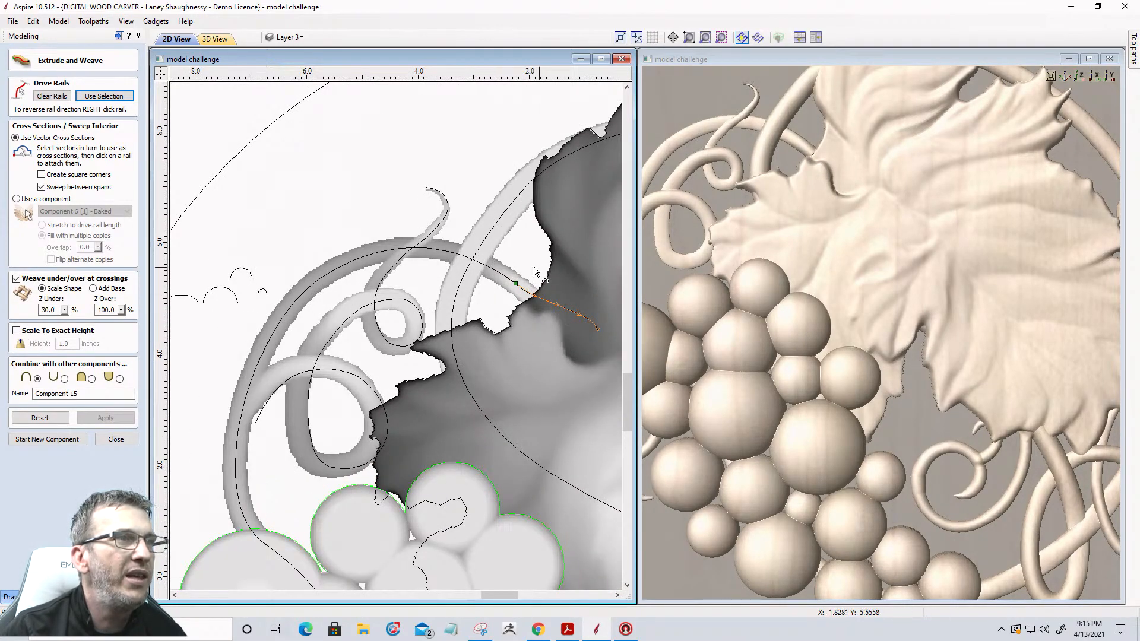
{"action": "scroll", "coordinate": [380, 356], "scroll_direction": "down", "scroll_amount": 3}
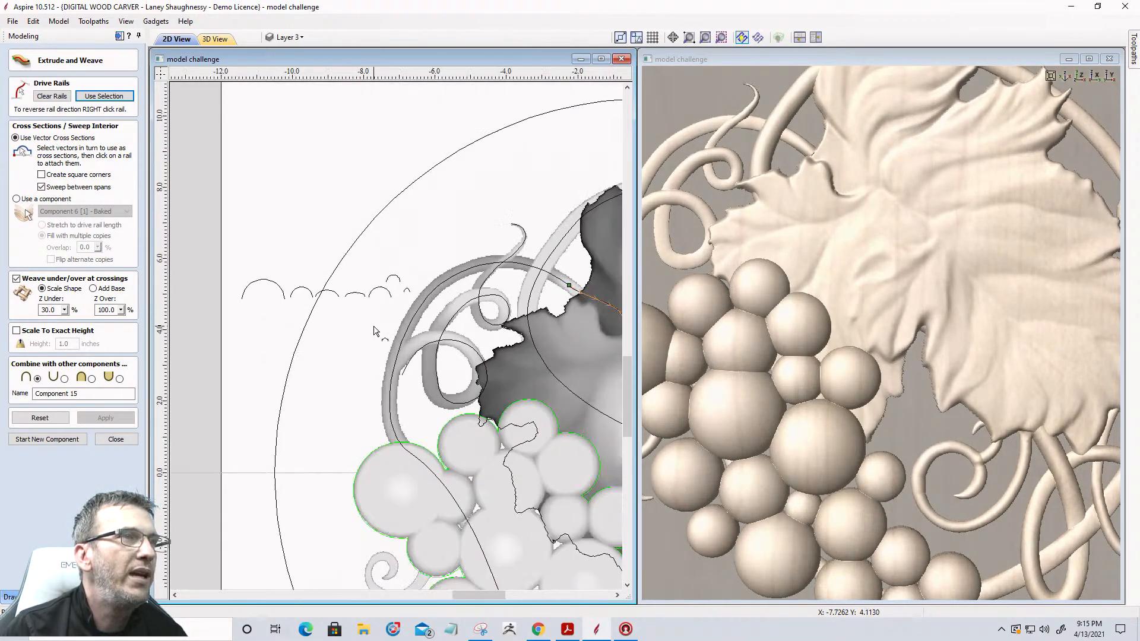
{"action": "scroll", "coordinate": [321, 285], "scroll_direction": "down", "scroll_amount": 3}
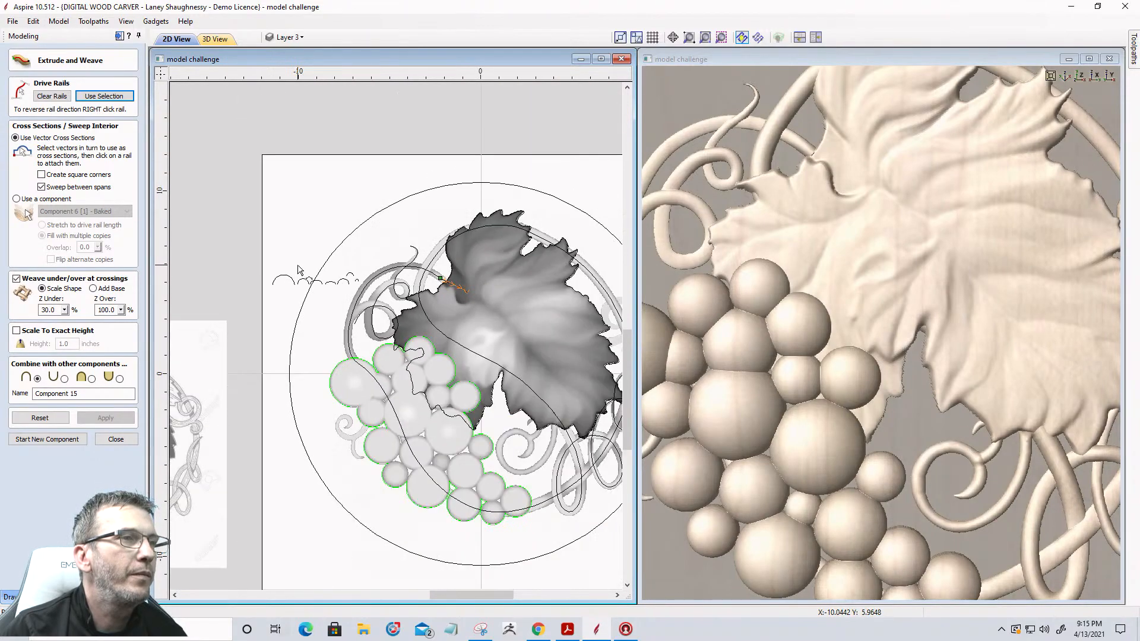
{"action": "scroll", "coordinate": [317, 261], "scroll_direction": "up", "scroll_amount": 4}
{"action": "left_click", "coordinate": [397, 295]}
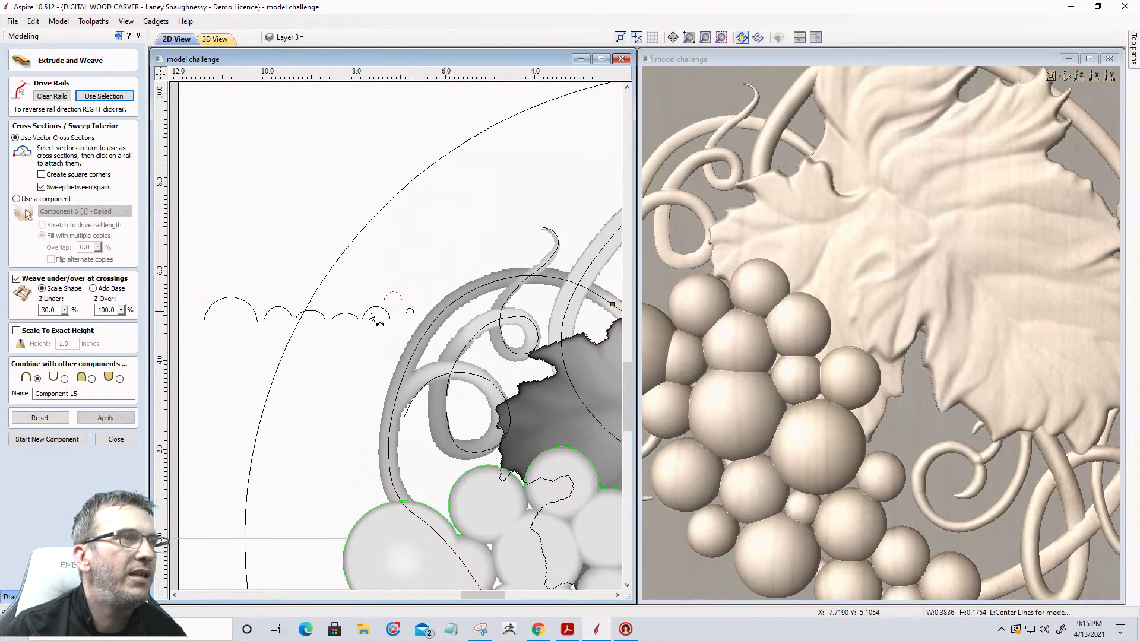
{"action": "scroll", "coordinate": [307, 238], "scroll_direction": "down", "scroll_amount": 2}
{"action": "scroll", "coordinate": [307, 239], "scroll_direction": "down", "scroll_amount": 4}
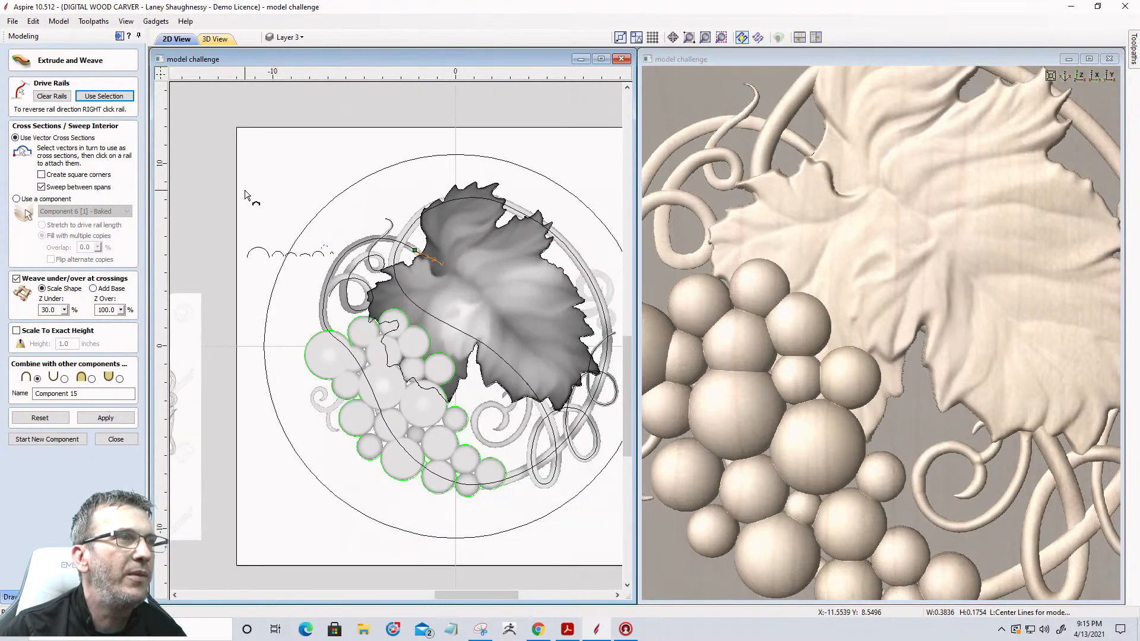
{"action": "scroll", "coordinate": [406, 287], "scroll_direction": "up", "scroll_amount": 5}
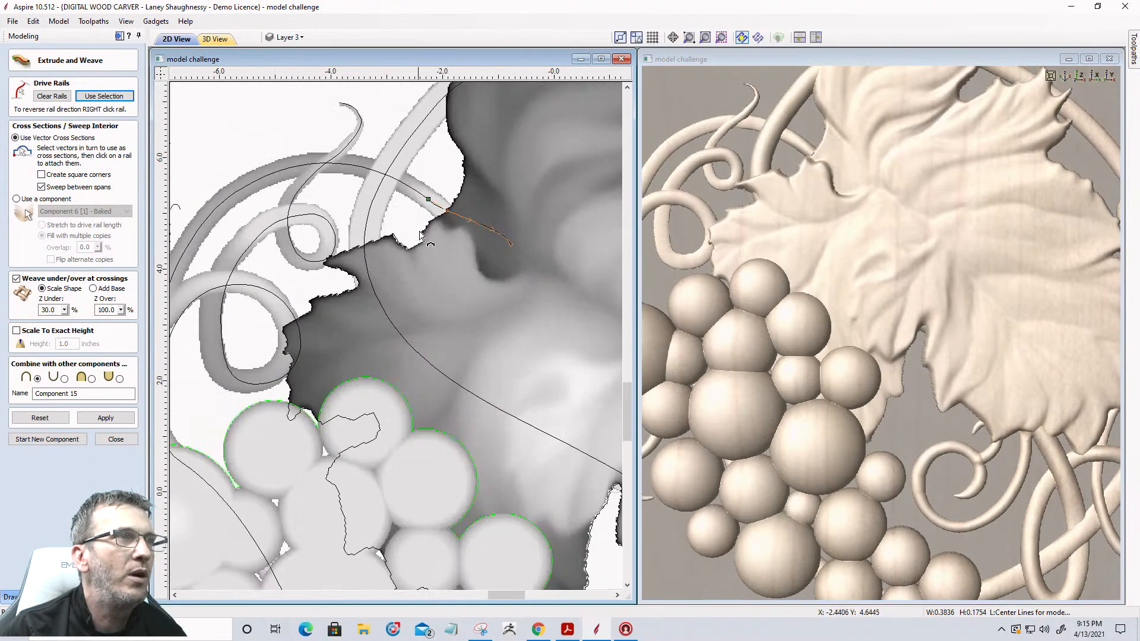
{"action": "left_click", "coordinate": [430, 203]}
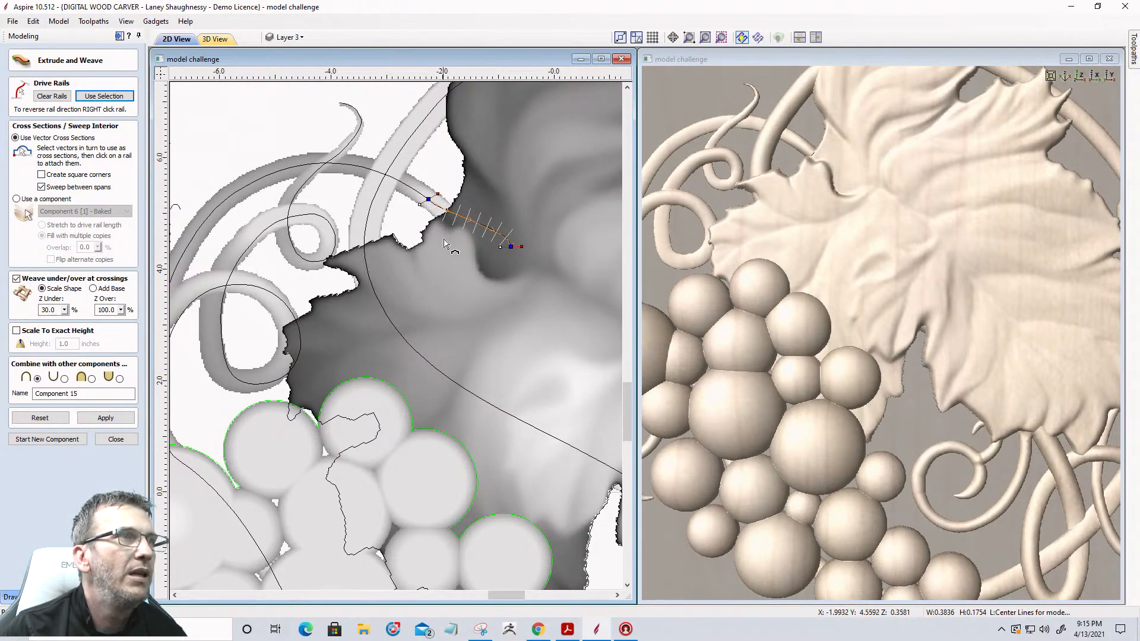
Reshape the raised profile arc to a height of about 0.19 inch, then leave Extrude and Weave and select the arc for transforming
{"action": "scroll", "coordinate": [444, 240], "scroll_direction": "down", "scroll_amount": 3}
{"action": "scroll", "coordinate": [249, 238], "scroll_direction": "up", "scroll_amount": 3}
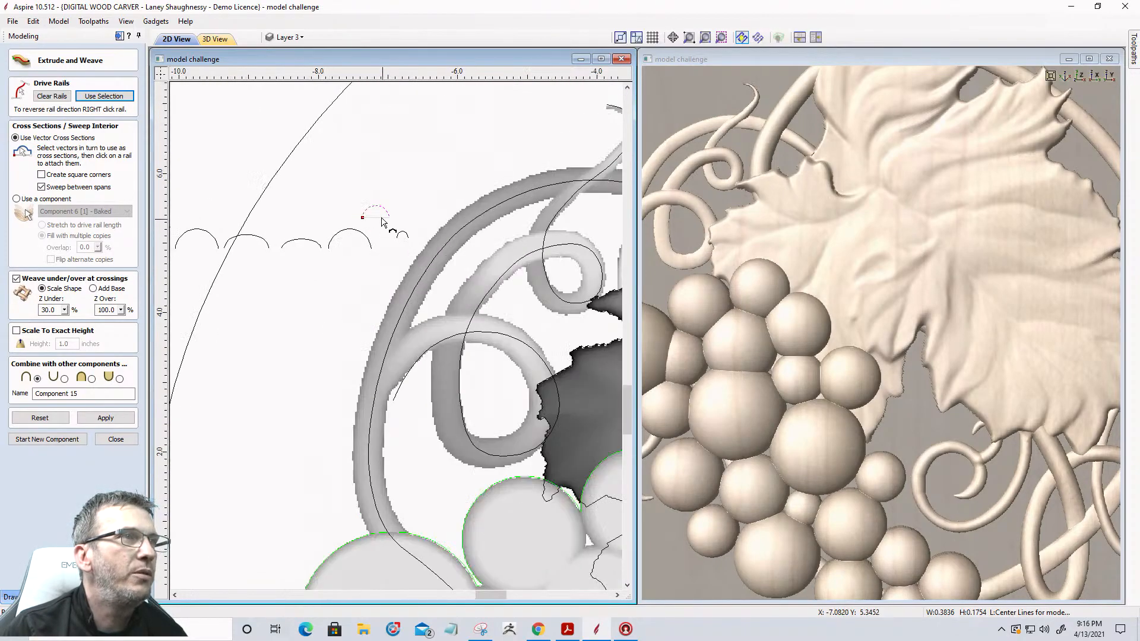
{"action": "scroll", "coordinate": [258, 213], "scroll_direction": "down", "scroll_amount": 2}
{"action": "scroll", "coordinate": [265, 193], "scroll_direction": "up", "scroll_amount": 1}
{"action": "scroll", "coordinate": [264, 193], "scroll_direction": "down", "scroll_amount": 2}
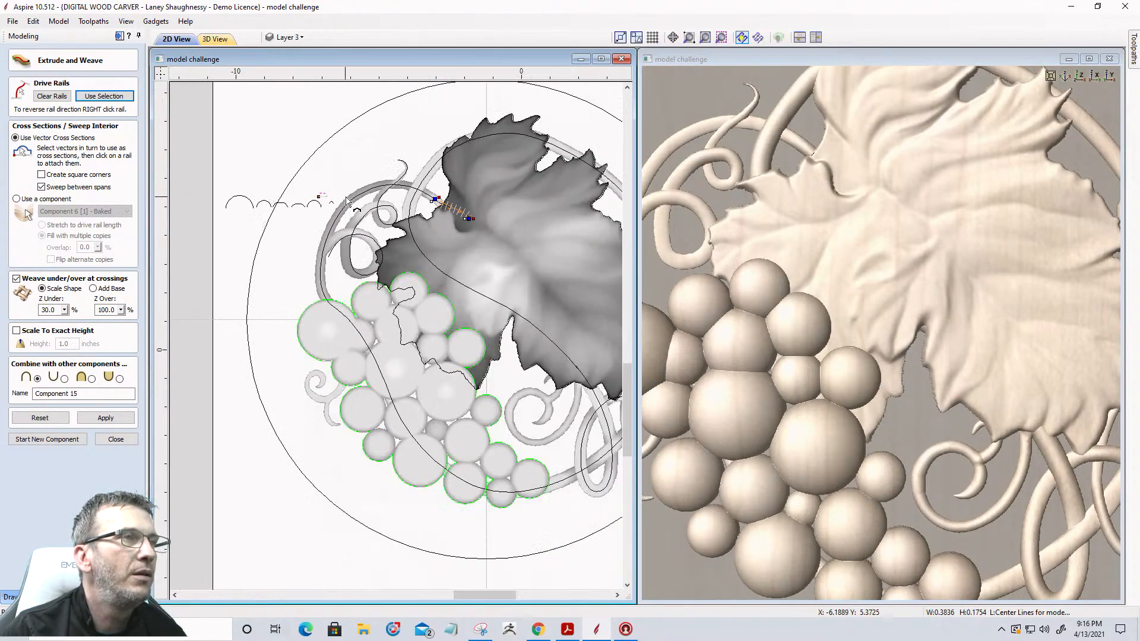
{"action": "scroll", "coordinate": [288, 198], "scroll_direction": "up", "scroll_amount": 3}
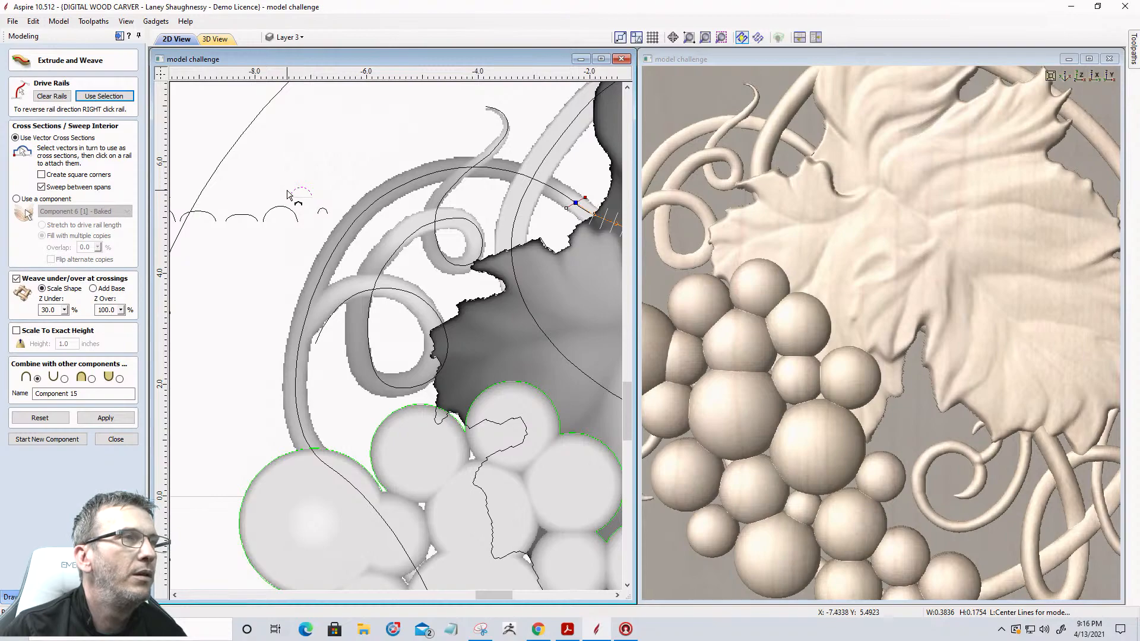
{"action": "scroll", "coordinate": [283, 187], "scroll_direction": "up", "scroll_amount": 1}
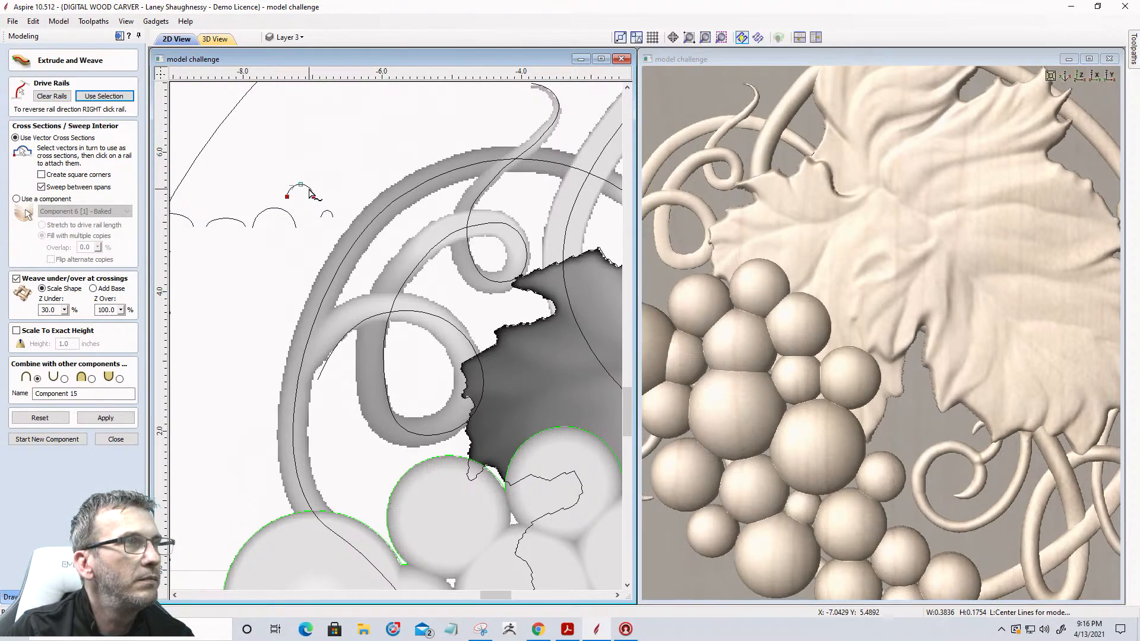
{"action": "left_click", "coordinate": [311, 192]}
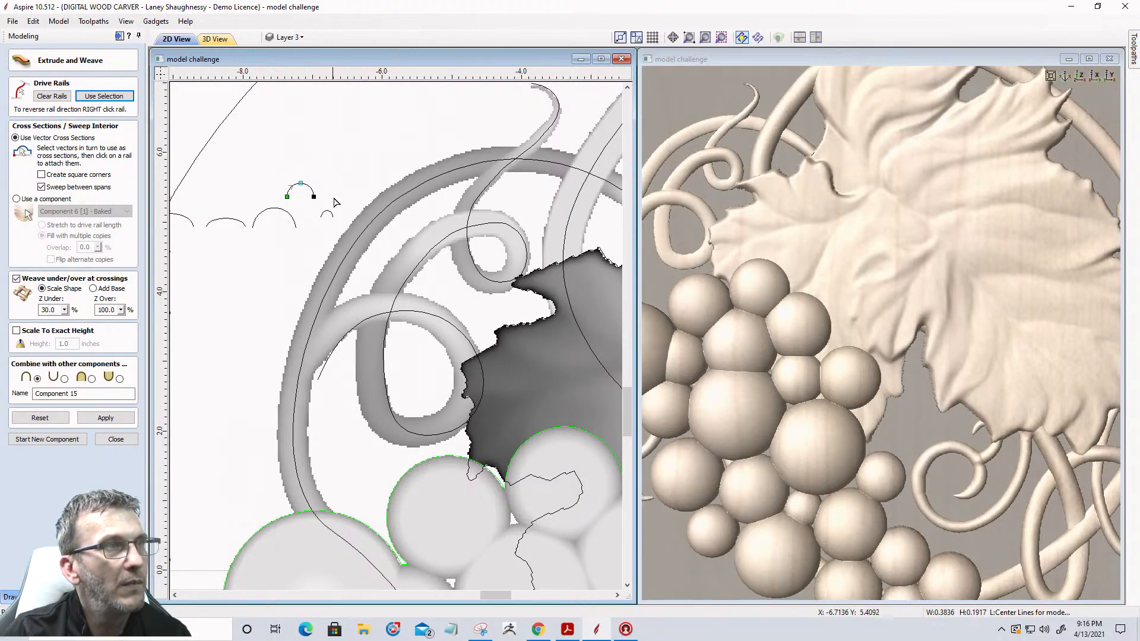
{"action": "left_click", "coordinate": [314, 176]}
{"action": "left_click", "coordinate": [113, 437]}
{"action": "left_click", "coordinate": [300, 185]}
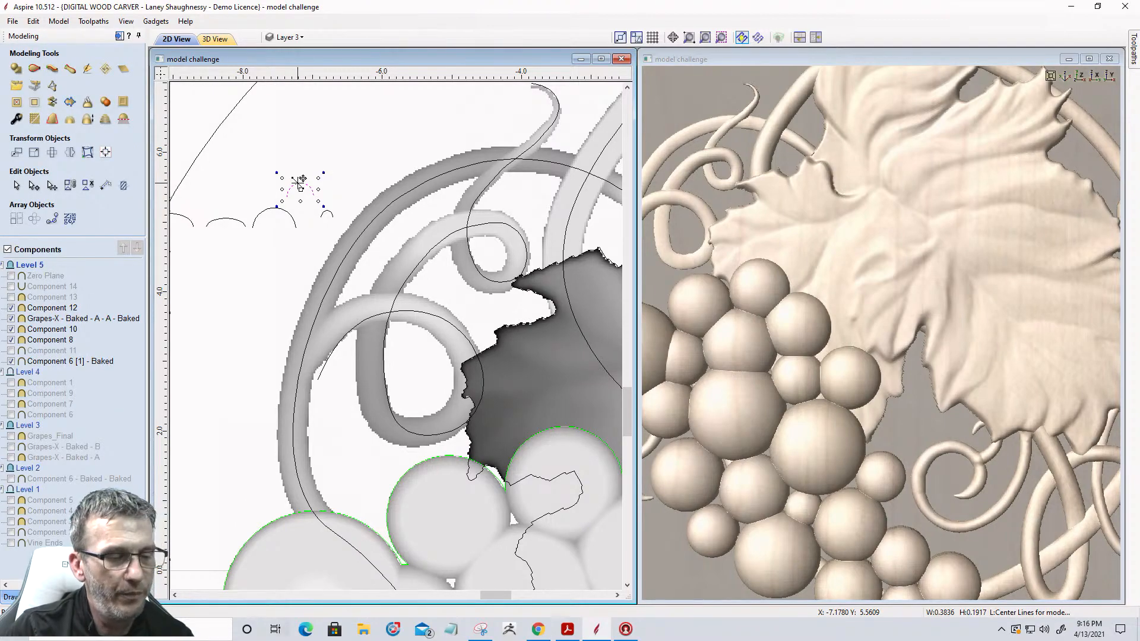
Copy the raised profile arc beside the original and flatten the copy to about 0.38 by 0.11 inch
{"action": "left_click_drag", "start_coordinate": [301, 180], "coordinate": [337, 167]}
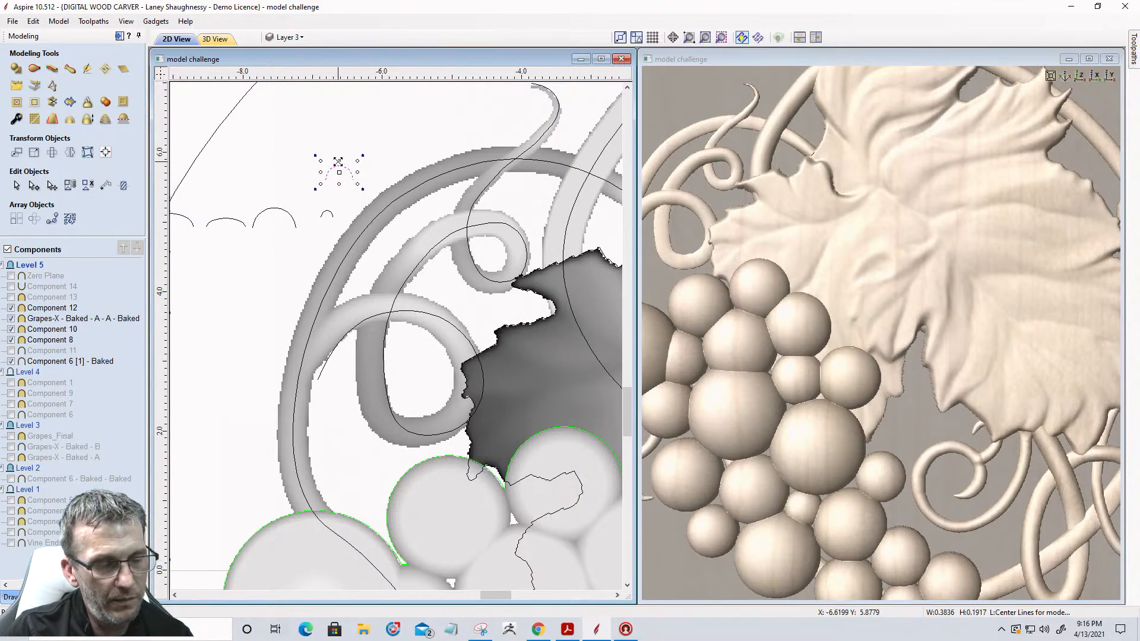
{"action": "mouse_move", "coordinate": [304, 185]}
{"action": "left_mouse_down"}
{"action": "mouse_move", "coordinate": [338, 162]}
{"action": "mouse_move", "coordinate": [342, 172]}
{"action": "left_mouse_up"}
{"action": "scroll", "coordinate": [343, 171], "scroll_direction": "up", "scroll_amount": 3}
{"action": "scroll", "coordinate": [345, 164], "scroll_direction": "down", "scroll_amount": 5}
{"action": "scroll", "coordinate": [356, 183], "scroll_direction": "up", "scroll_amount": 3}
{"action": "scroll", "coordinate": [431, 208], "scroll_direction": "down", "scroll_amount": 3}
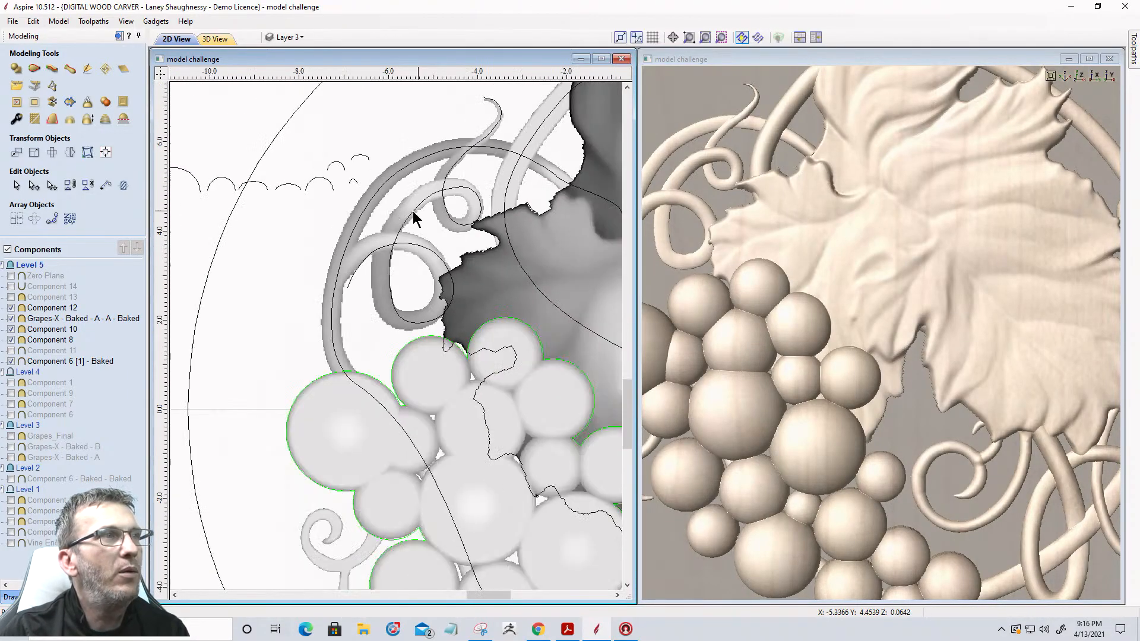
Set the short centre line segment running into the leaf as the Extrude and Weave drive rail
{"action": "scroll", "coordinate": [419, 218], "scroll_direction": "down", "scroll_amount": 3}
{"action": "left_click", "coordinate": [51, 69]}
{"action": "scroll", "coordinate": [485, 167], "scroll_direction": "up", "scroll_amount": 2}
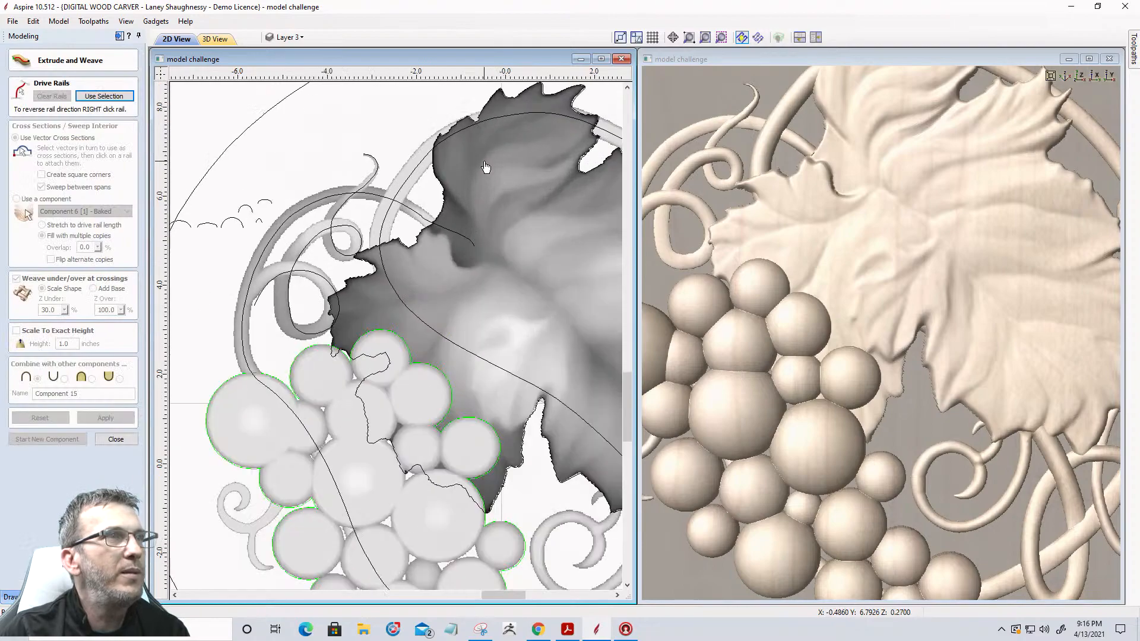
{"action": "scroll", "coordinate": [478, 202], "scroll_direction": "up", "scroll_amount": 2}
{"action": "scroll", "coordinate": [525, 276], "scroll_direction": "down", "scroll_amount": 1}
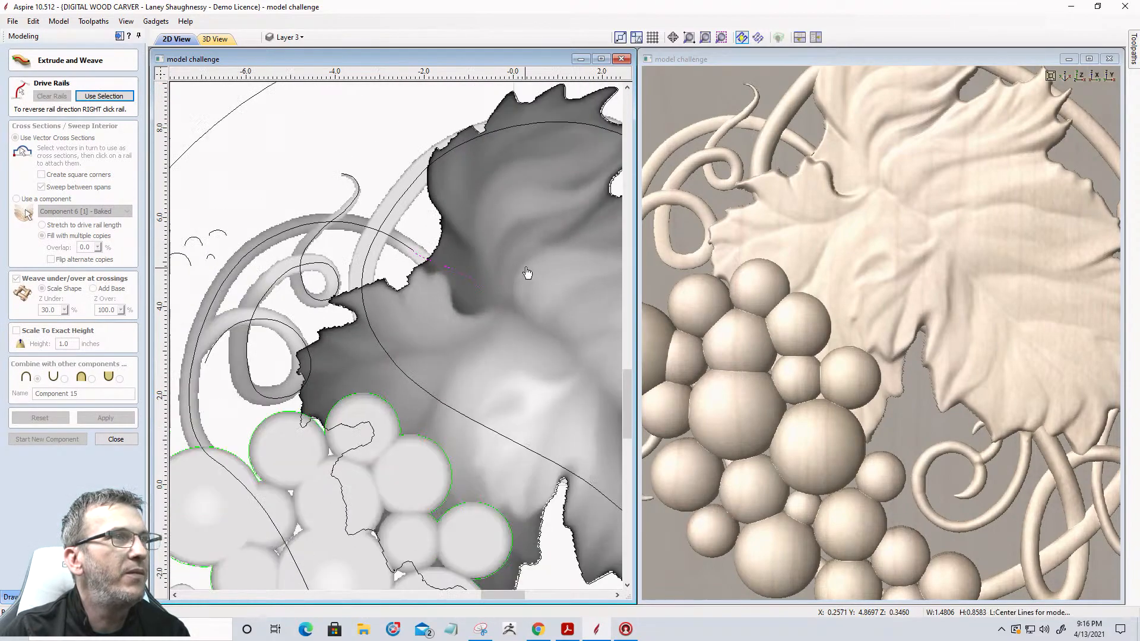
{"action": "left_click", "coordinate": [104, 96]}
Attach the taller arc at the rail's start and the flatter arc at its end, then extrude without weaving at crossings
{"action": "left_click", "coordinate": [192, 246]}
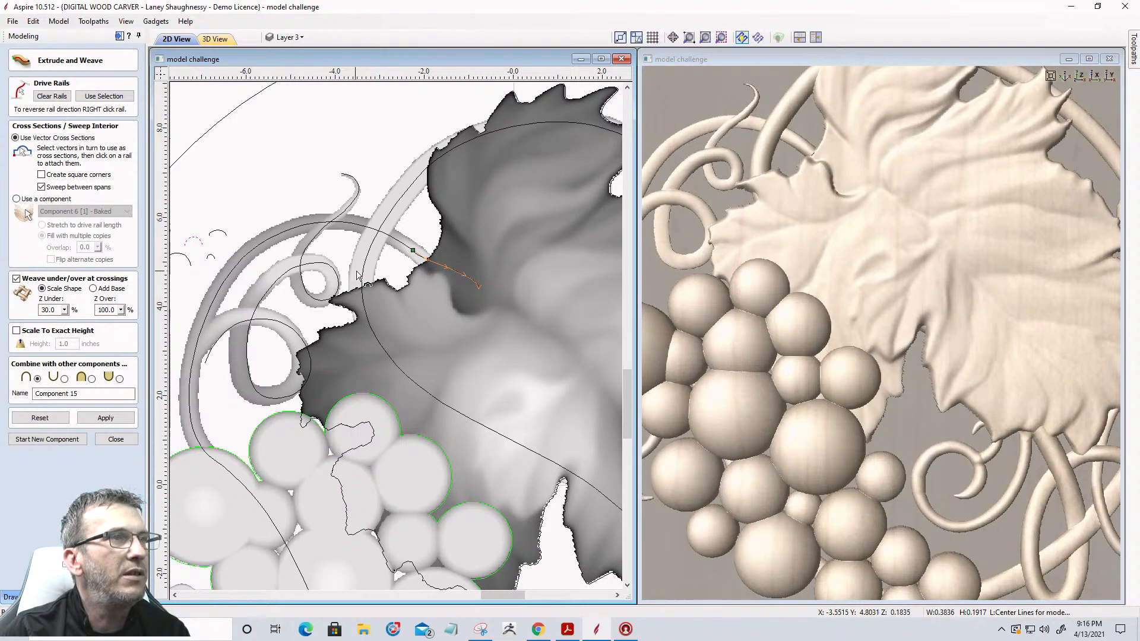
{"action": "left_click", "coordinate": [421, 258]}
{"action": "left_click", "coordinate": [218, 237]}
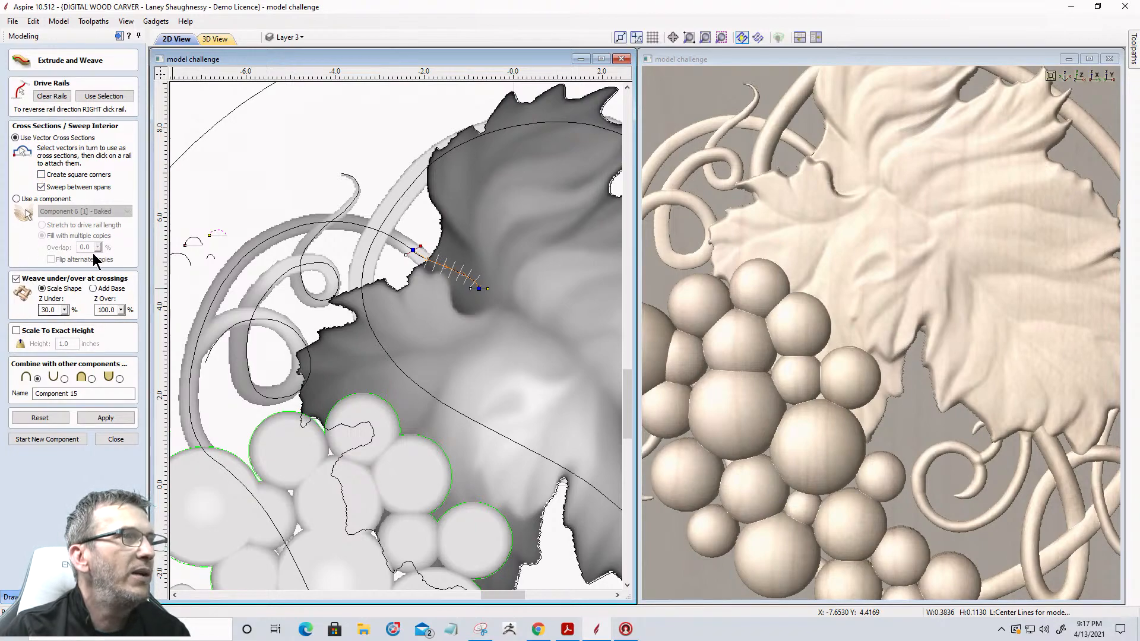
{"action": "left_click", "coordinate": [16, 279]}
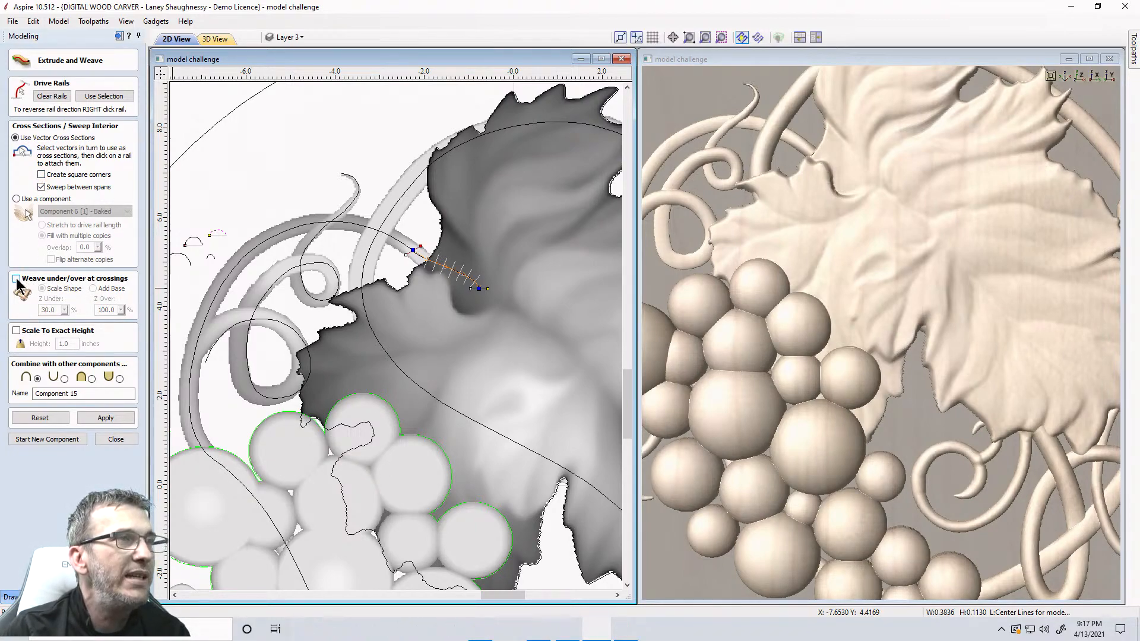
{"action": "left_click", "coordinate": [106, 418]}
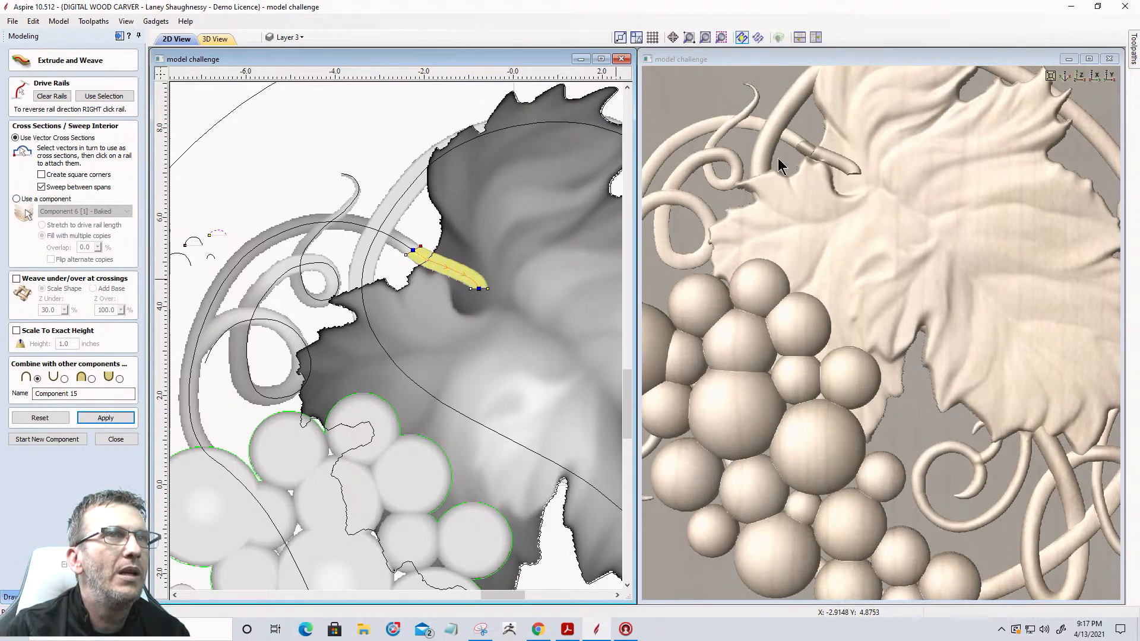
Switch the vine extension's combine mode to Merge, reapply the extrusion and close Extrude and Weave
{"action": "scroll", "coordinate": [820, 145], "scroll_direction": "up", "scroll_amount": 2}
{"action": "scroll", "coordinate": [821, 144], "scroll_direction": "up", "scroll_amount": 2}
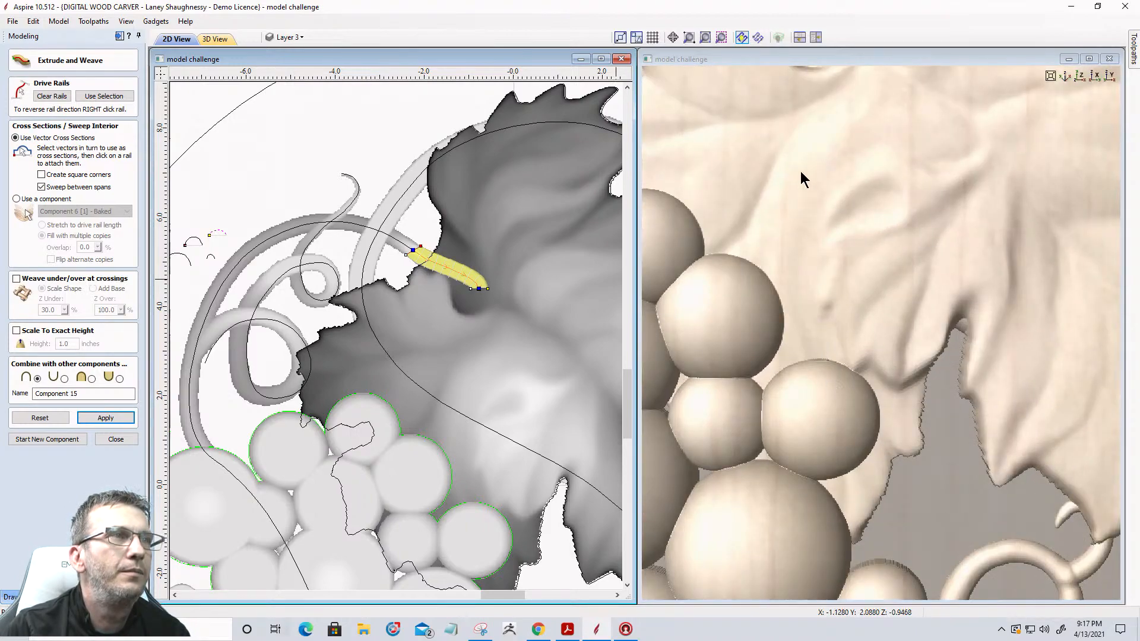
{"action": "scroll", "coordinate": [808, 295], "scroll_direction": "up", "scroll_amount": 2}
{"action": "middle_click_drag", "start_coordinate": [809, 296], "coordinate": [821, 423]}
{"action": "scroll", "coordinate": [752, 202], "scroll_direction": "up", "scroll_amount": 1}
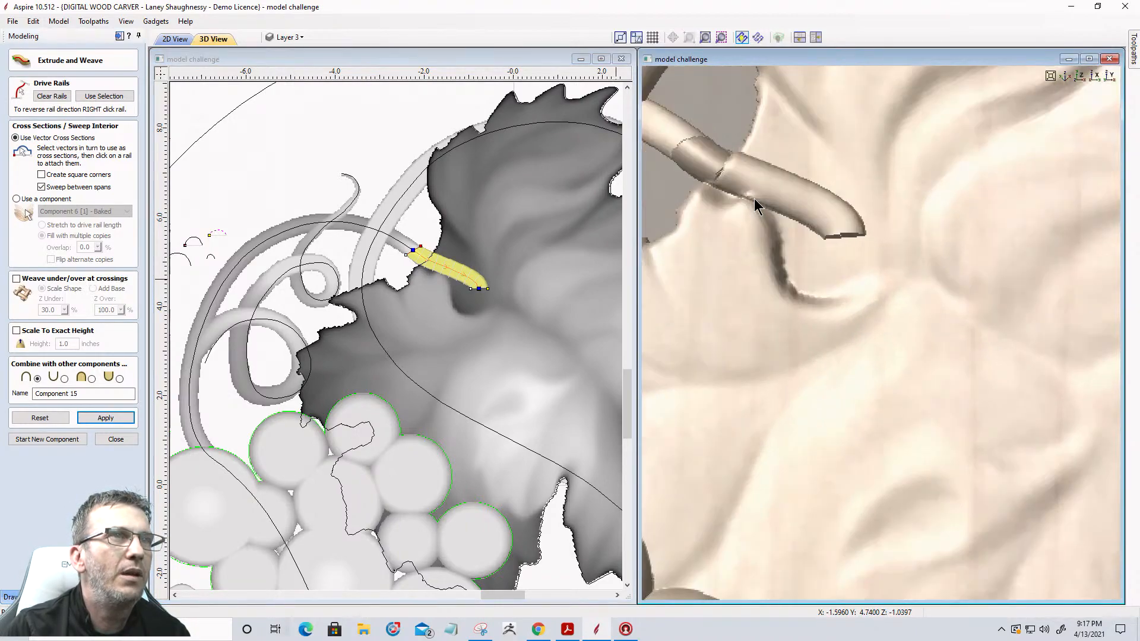
{"action": "left_click", "coordinate": [92, 379]}
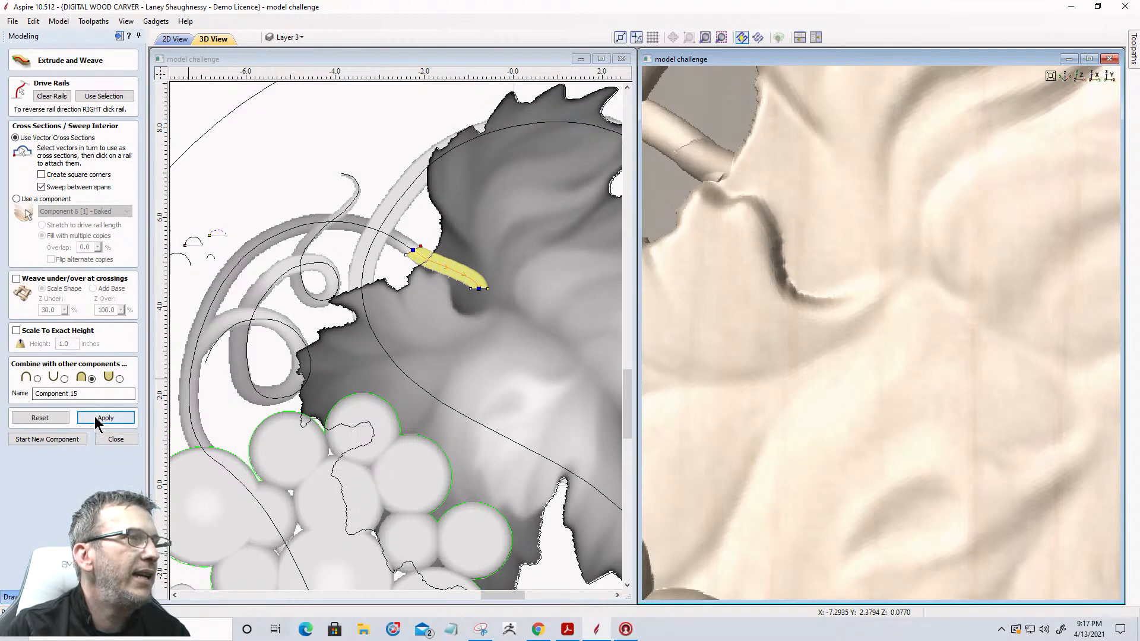
{"action": "left_click", "coordinate": [109, 440]}
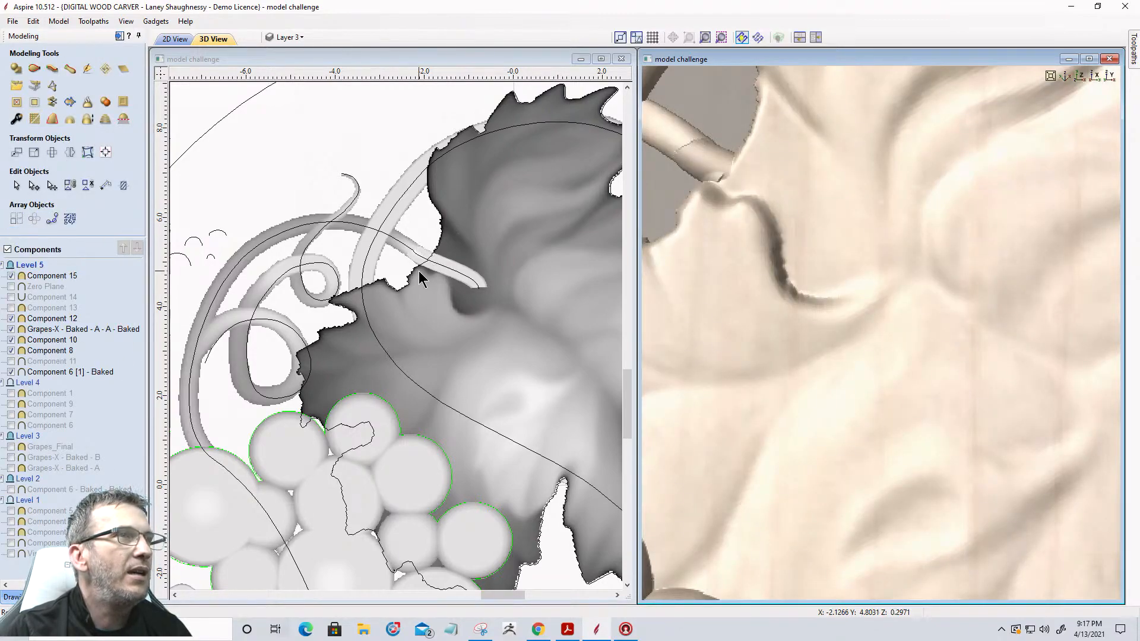
Enable Tilt on the new vine extension component and set its direction from the vine end toward the leaf end
{"action": "left_click", "coordinate": [447, 270]}
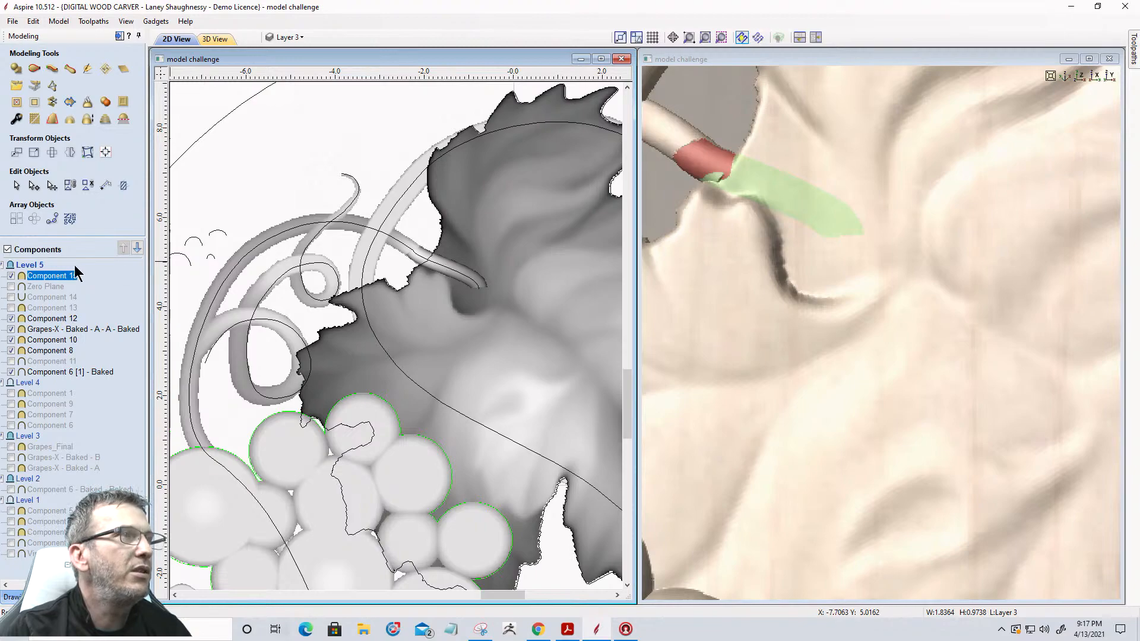
{"action": "left_click", "coordinate": [451, 266]}
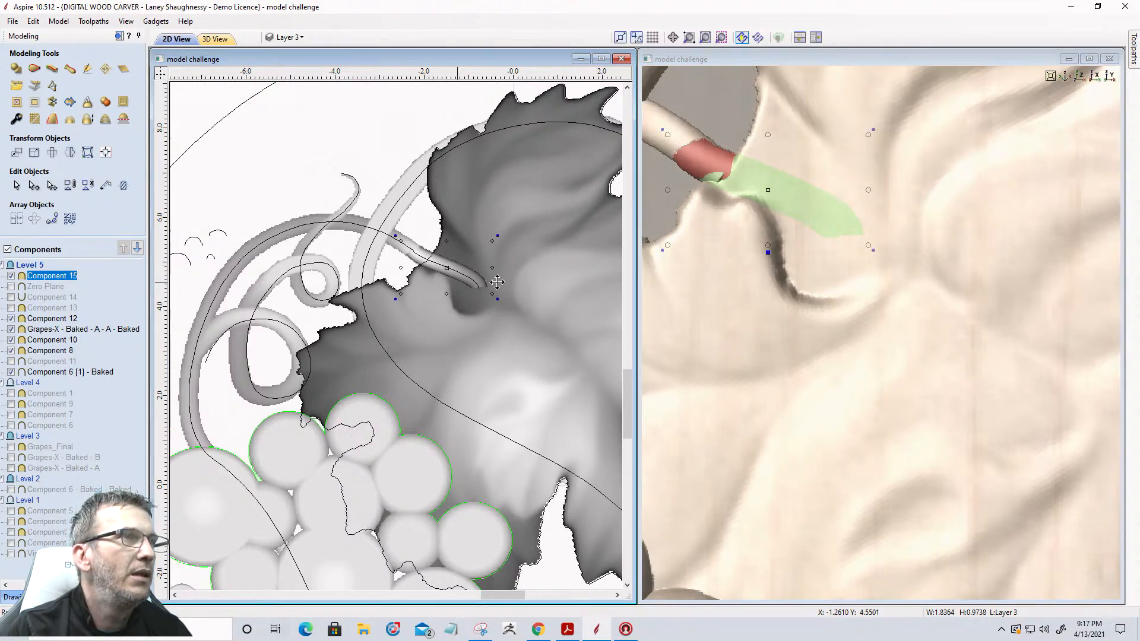
{"action": "left_click", "coordinate": [797, 210]}
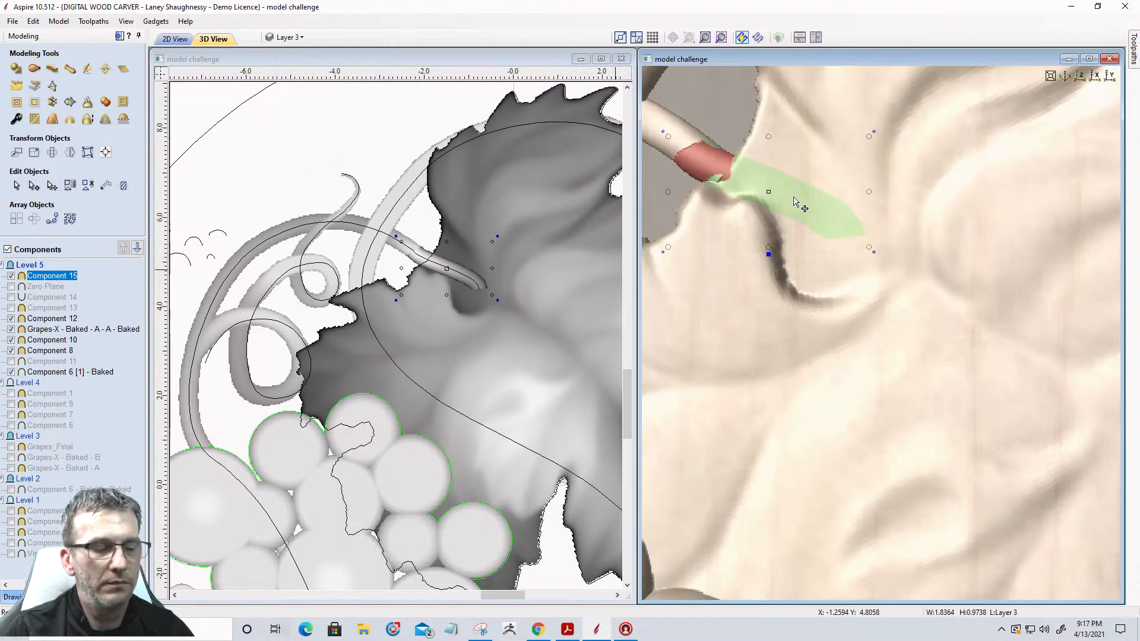
{"action": "left_click", "coordinate": [794, 197]}
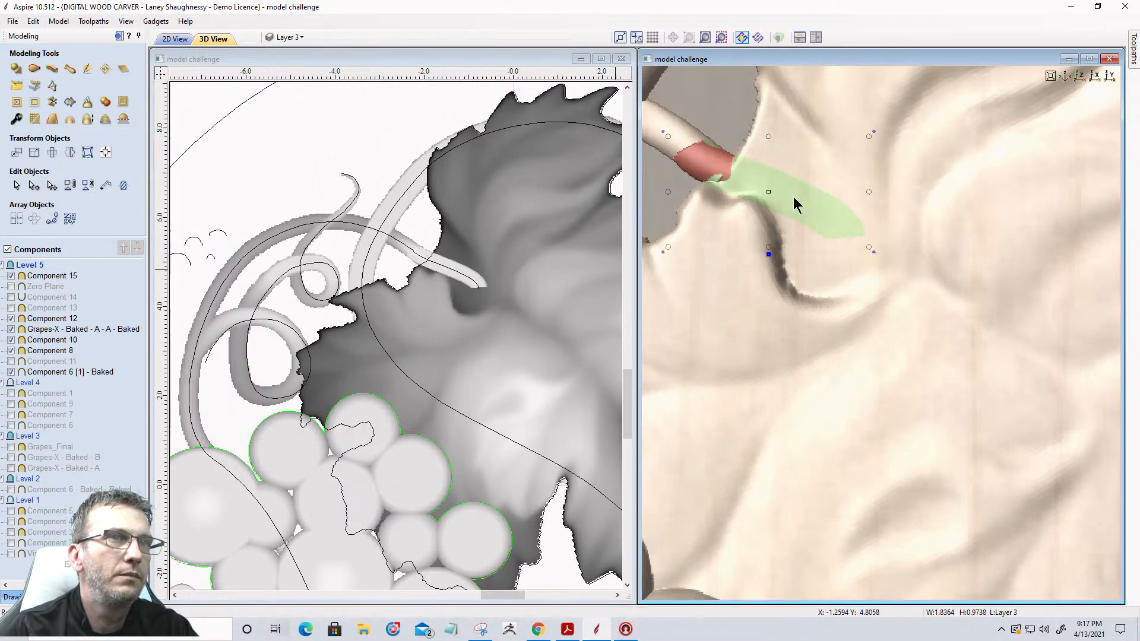
{"action": "left_click", "coordinate": [769, 253]}
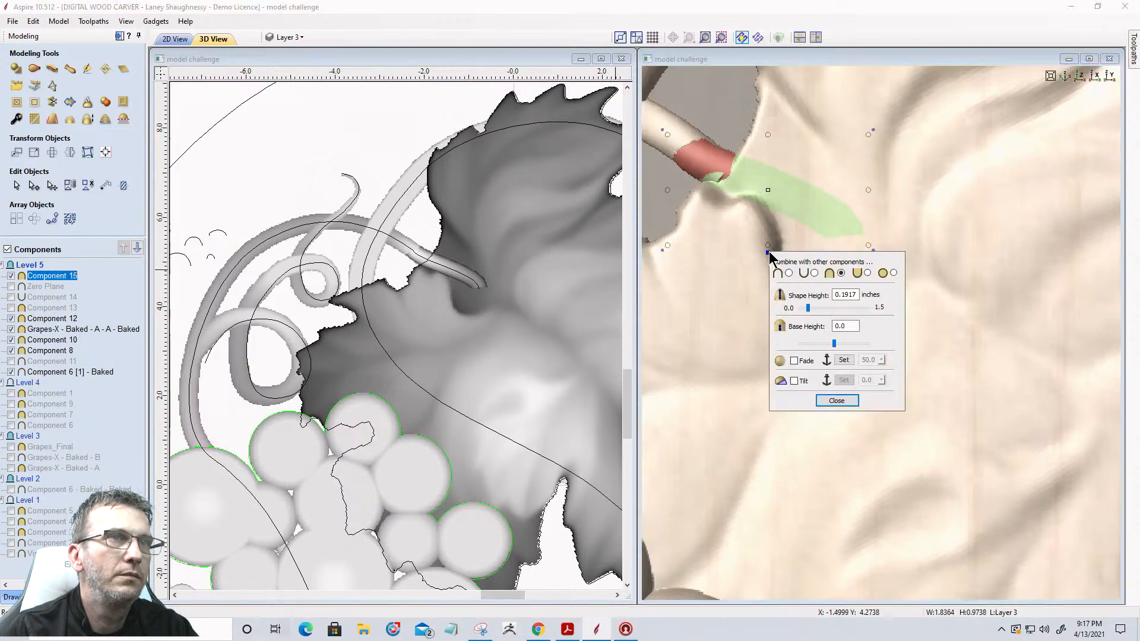
{"action": "left_click_drag", "start_coordinate": [834, 261], "coordinate": [1010, 171]}
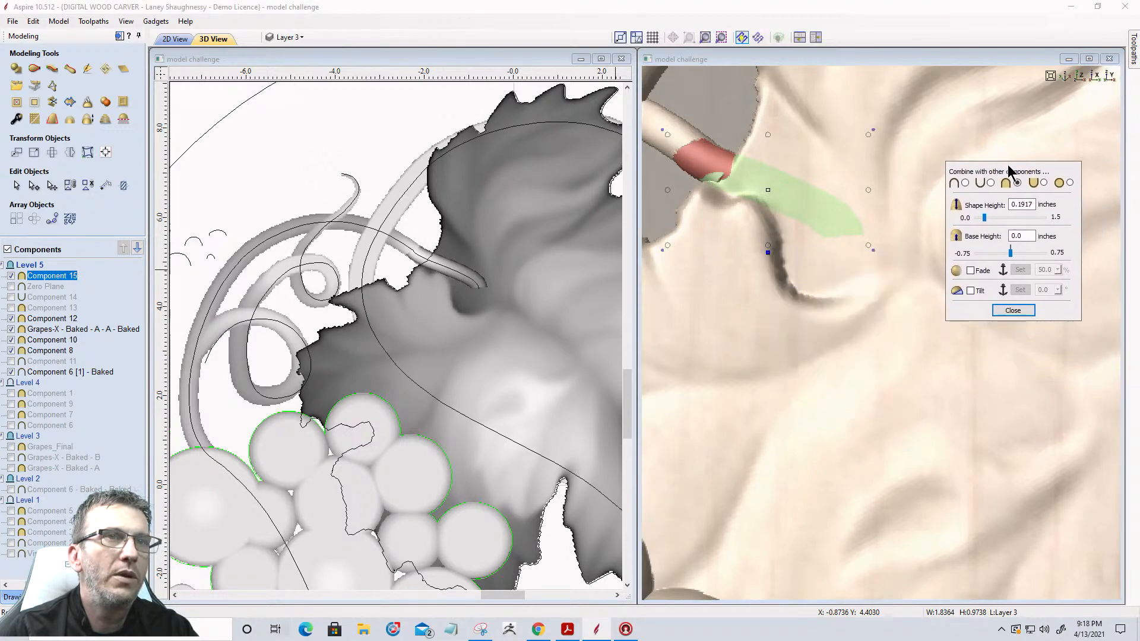
{"action": "left_click", "coordinate": [970, 291]}
{"action": "left_click", "coordinate": [1020, 290]}
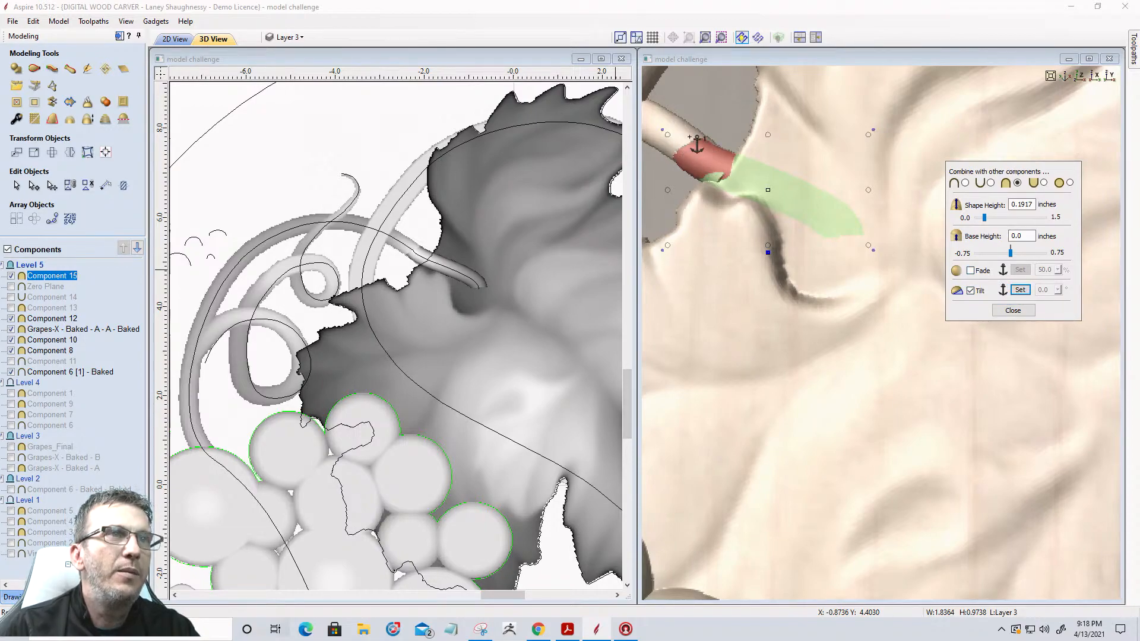
{"action": "left_click", "coordinate": [690, 139]}
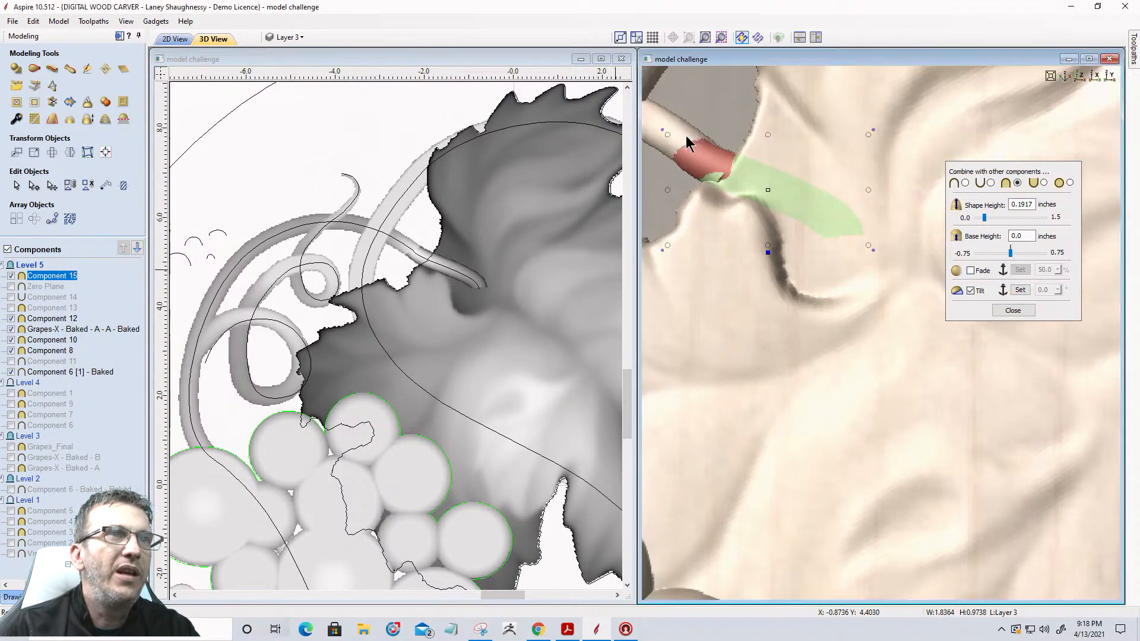
{"action": "left_click", "coordinate": [850, 221]}
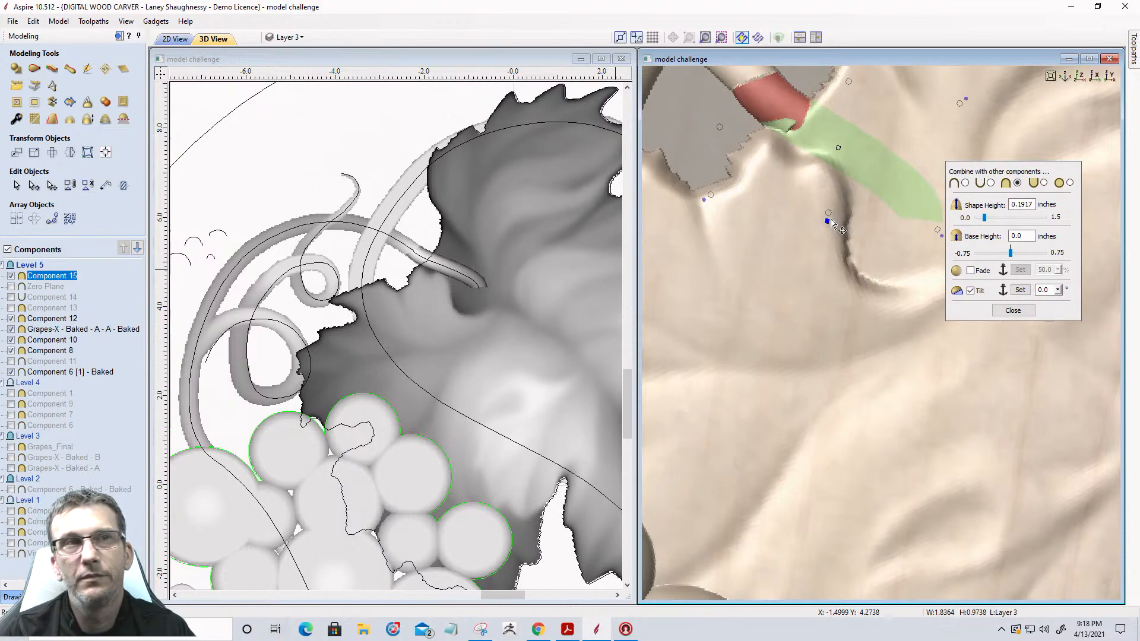
Increase the vine extension's tilt angle until its inner end rises clear of the leaf surface, then close the component properties
{"action": "left_click", "coordinate": [1057, 290]}
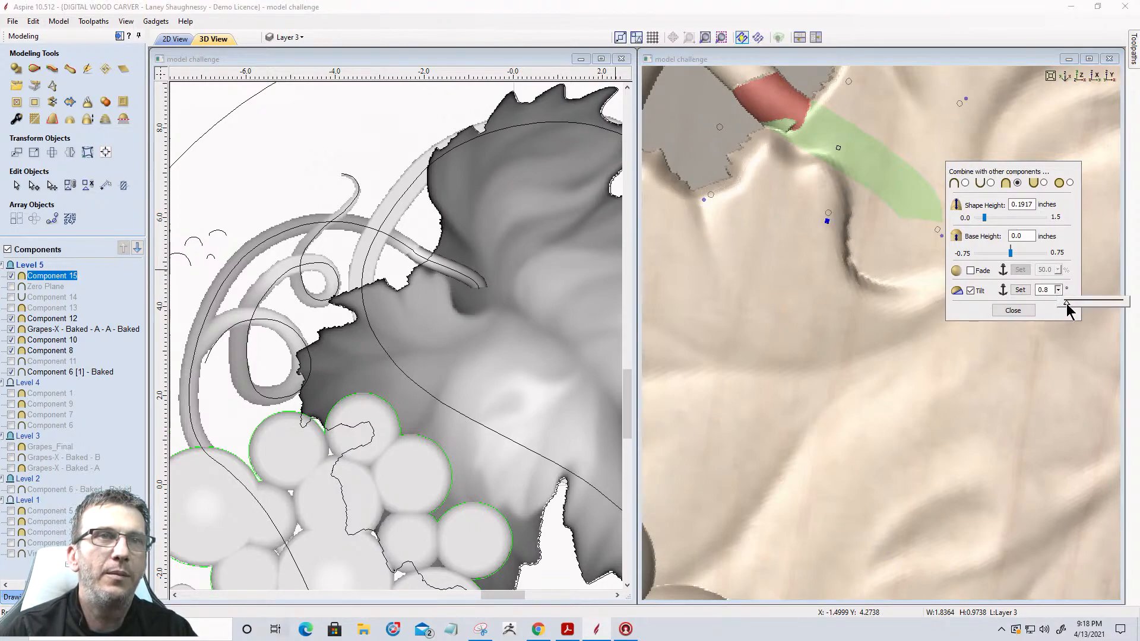
{"action": "left_click", "coordinate": [1067, 304]}
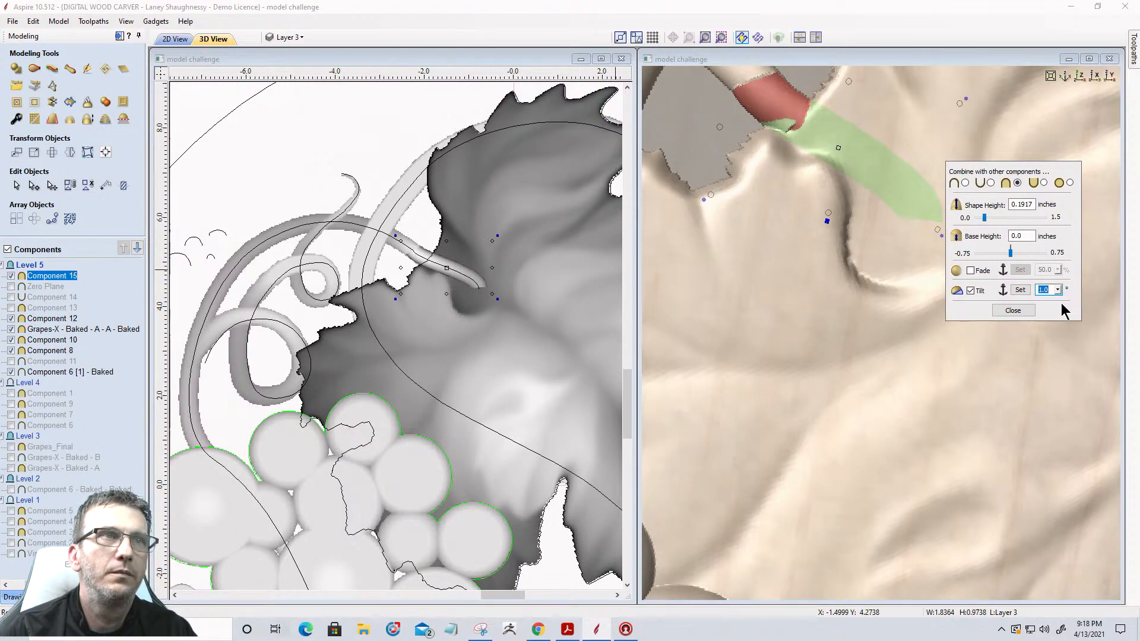
{"action": "left_click", "coordinate": [1058, 290]}
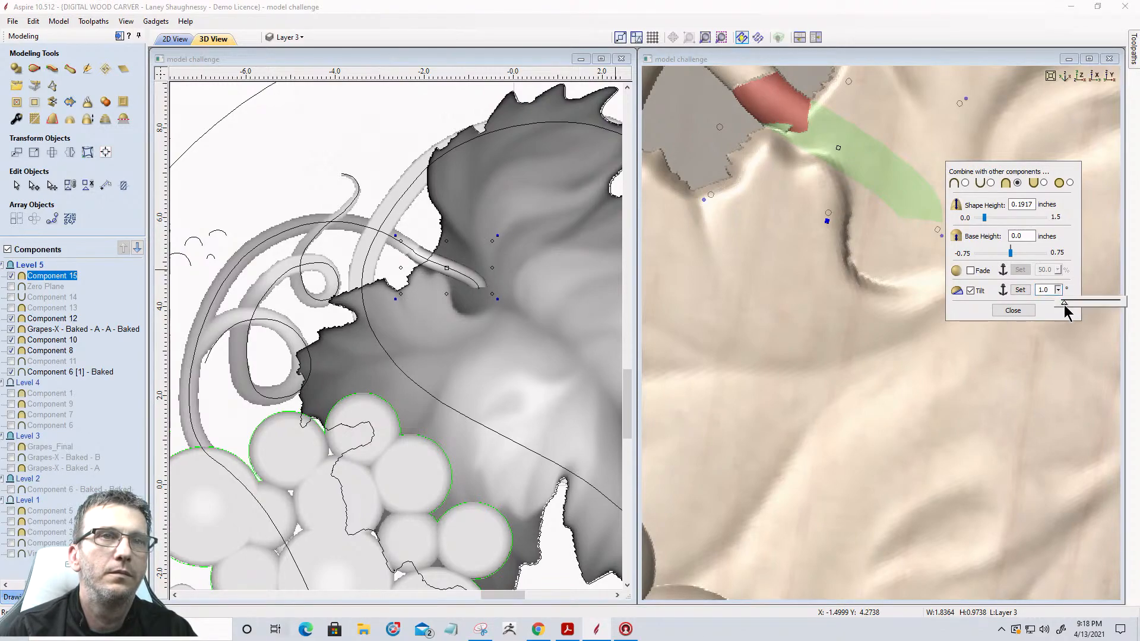
{"action": "left_click", "coordinate": [1075, 312]}
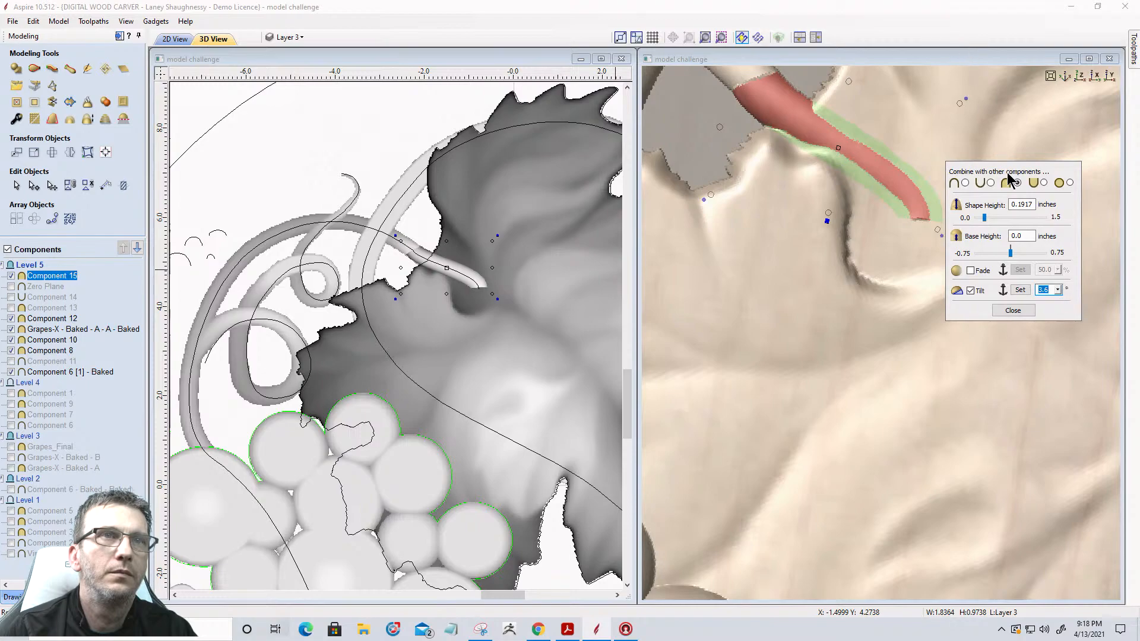
{"action": "left_click_drag", "start_coordinate": [1008, 171], "coordinate": [723, 255]}
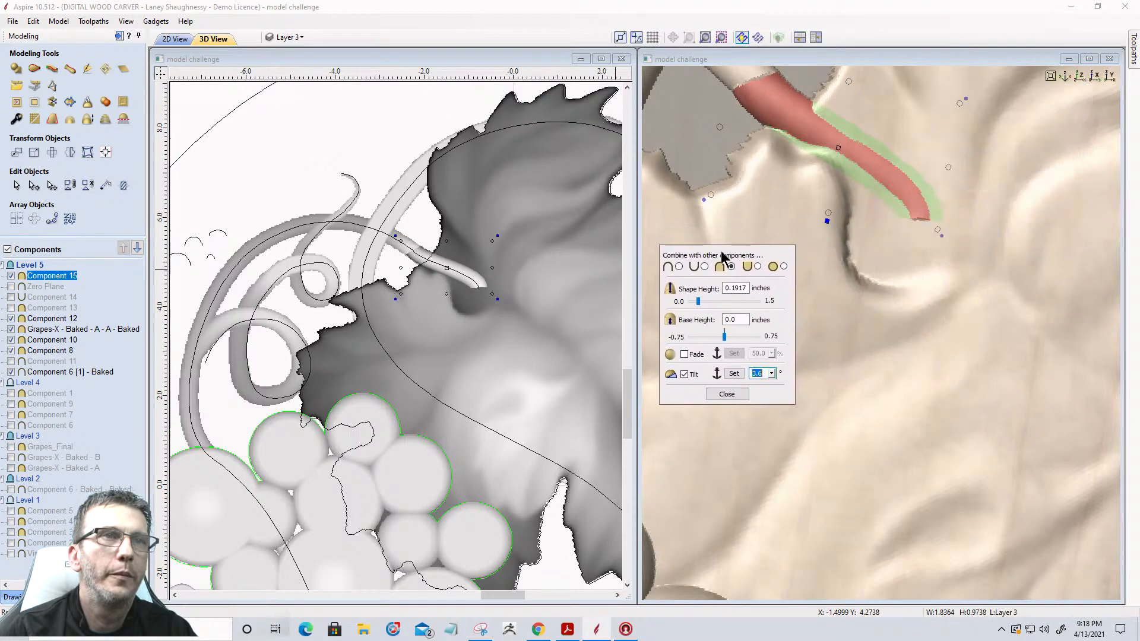
{"action": "left_click", "coordinate": [772, 374]}
{"action": "left_click_drag", "start_coordinate": [790, 392], "coordinate": [793, 394]}
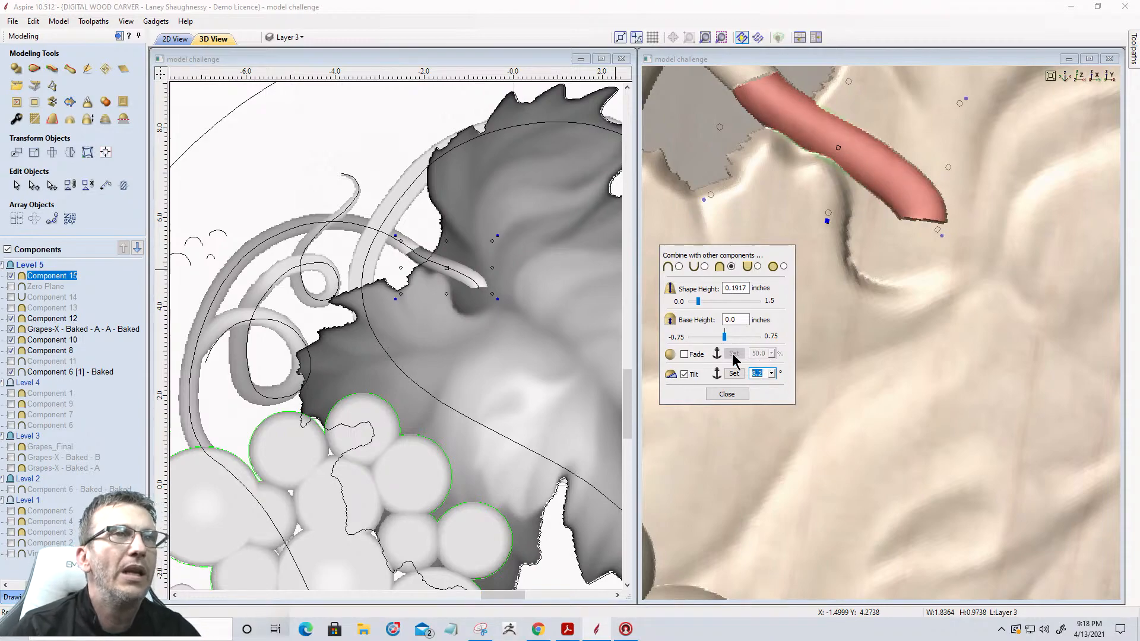
{"action": "left_click", "coordinate": [728, 396]}
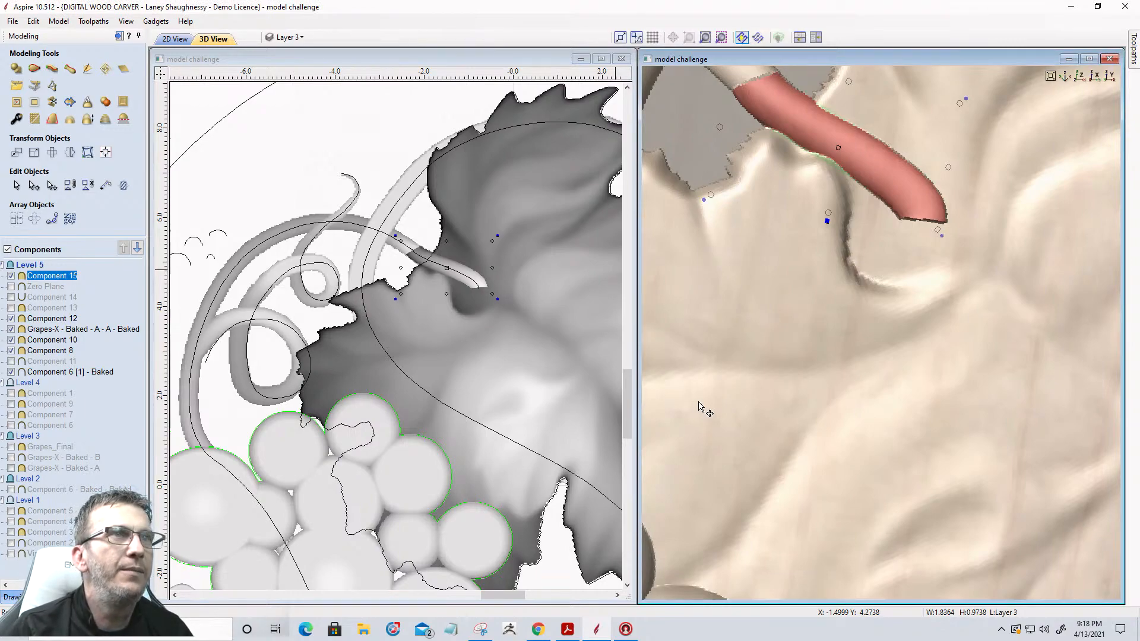
Deselect the vine extension and insert a new component level above Level 5
{"action": "scroll", "coordinate": [830, 396], "scroll_direction": "down", "scroll_amount": 3}
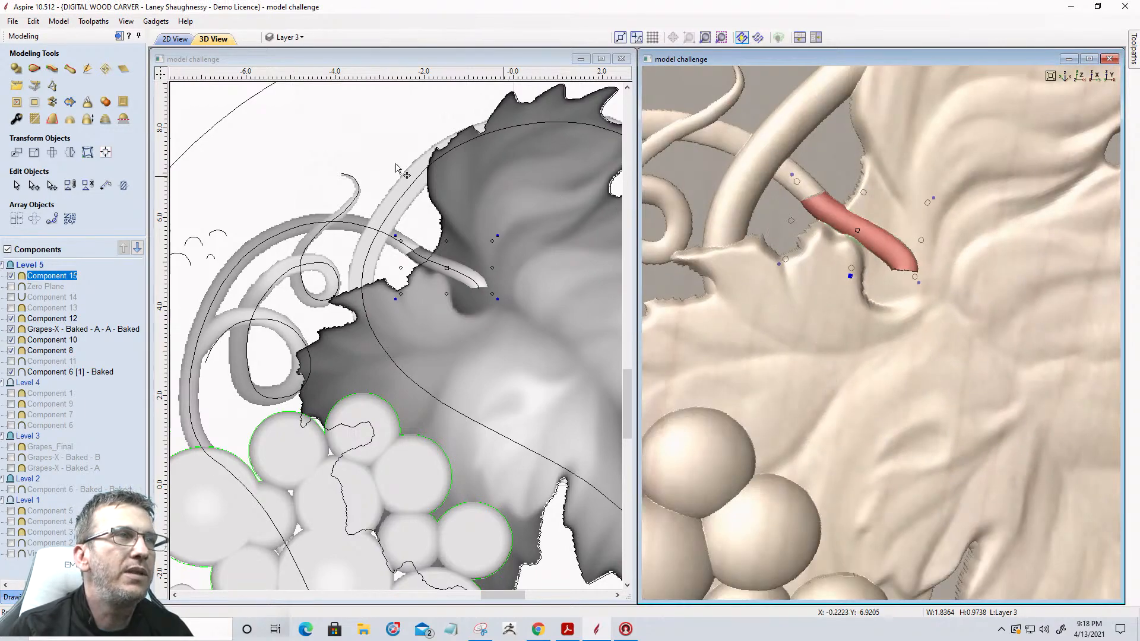
{"action": "left_click", "coordinate": [314, 185]}
{"action": "left_click", "coordinate": [28, 265]}
{"action": "right_click", "coordinate": [30, 268]}
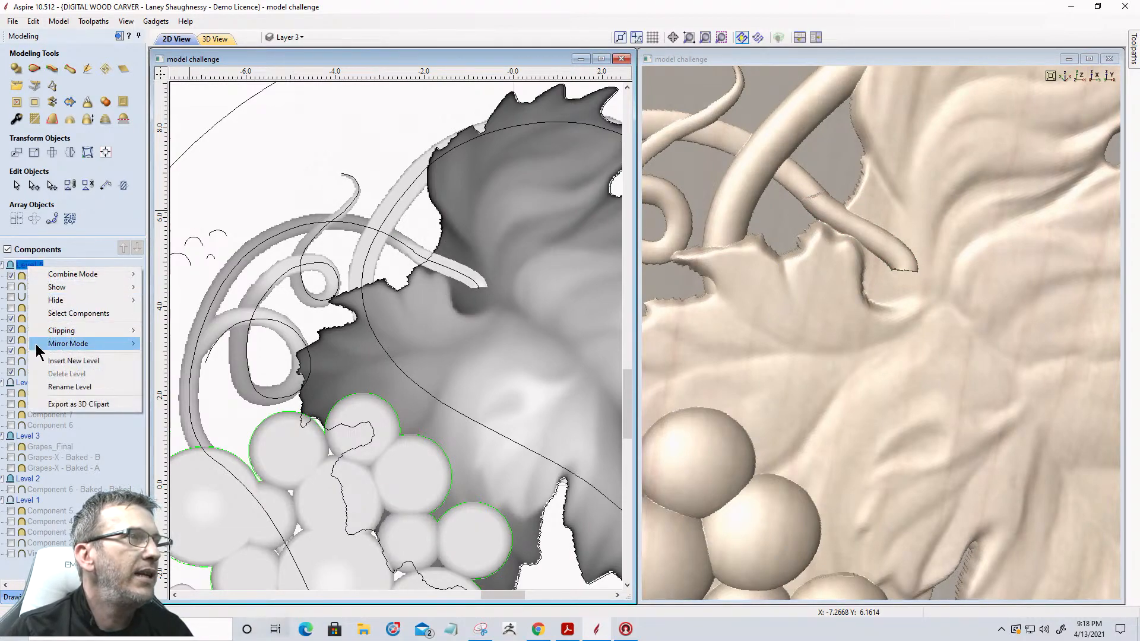
{"action": "left_click", "coordinate": [53, 361]}
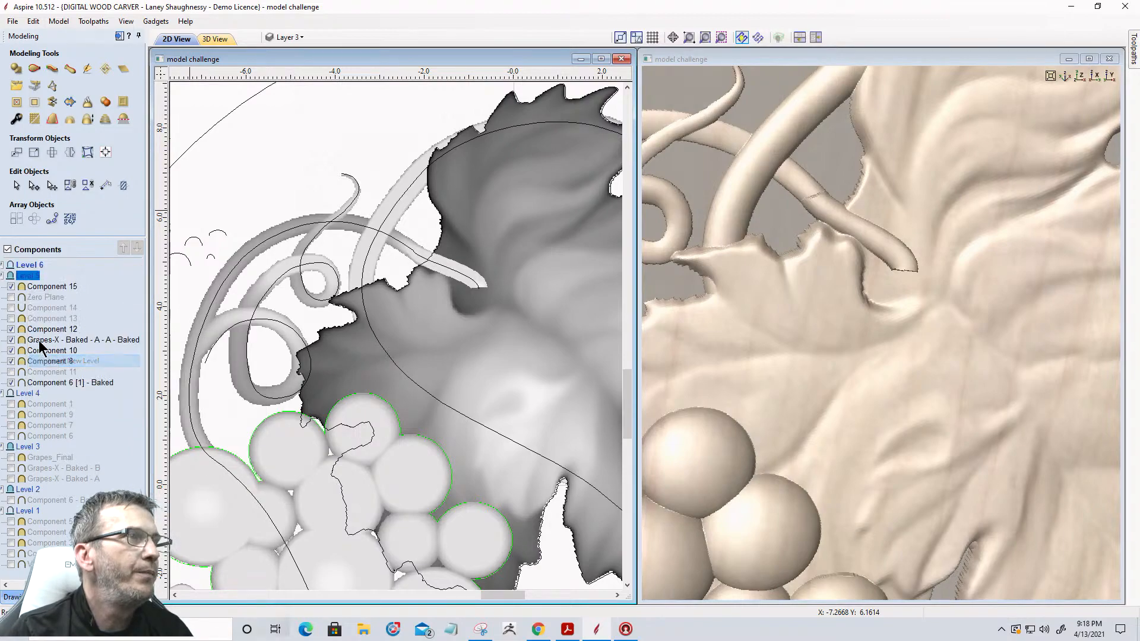
Copy the vine extension, the leaf and the vine components from Level 5 into Level 6
{"action": "left_click", "coordinate": [45, 289]}
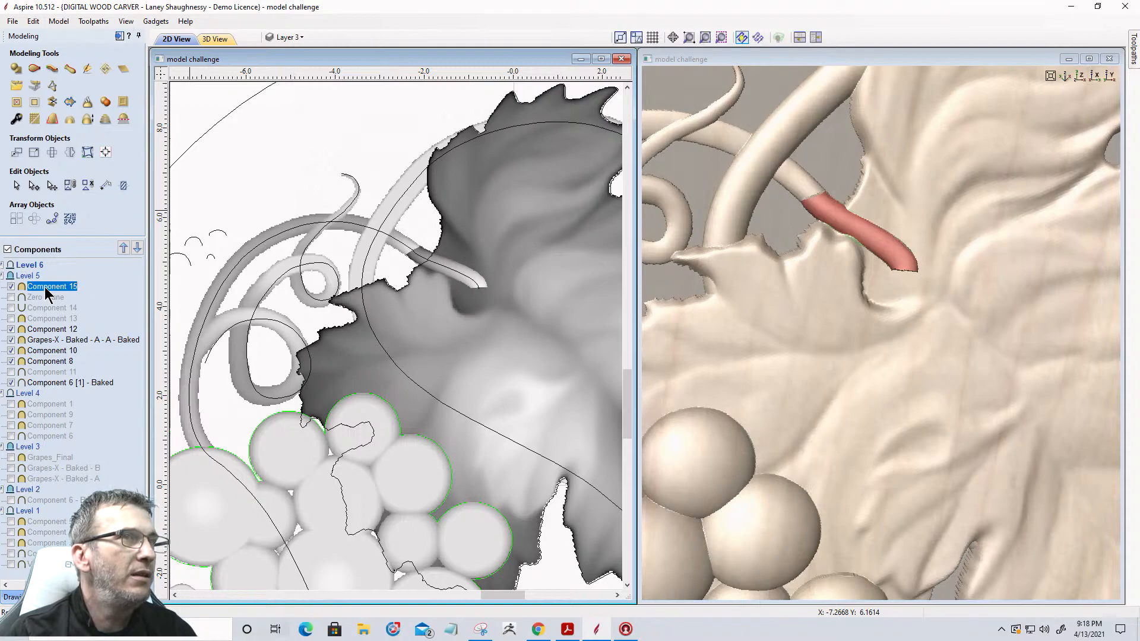
{"action": "left_click", "coordinate": [52, 343]}
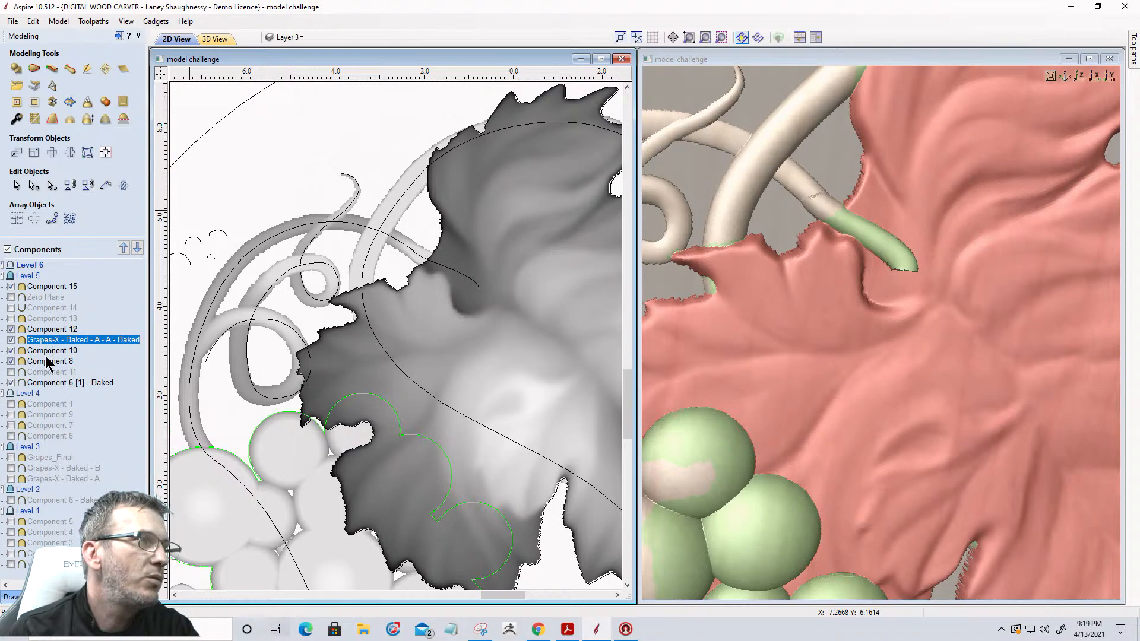
{"action": "left_click", "coordinate": [49, 383]}
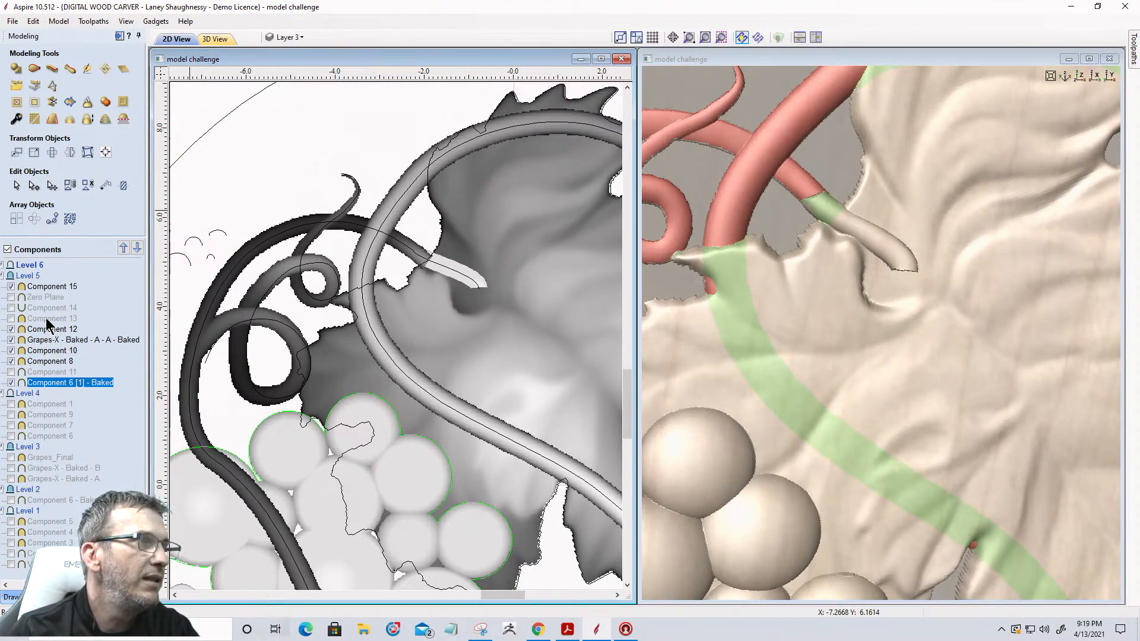
{"action": "left_click", "coordinate": [49, 340], "text": "ctrl"}
{"action": "left_click", "coordinate": [48, 286], "text": "ctrl"}
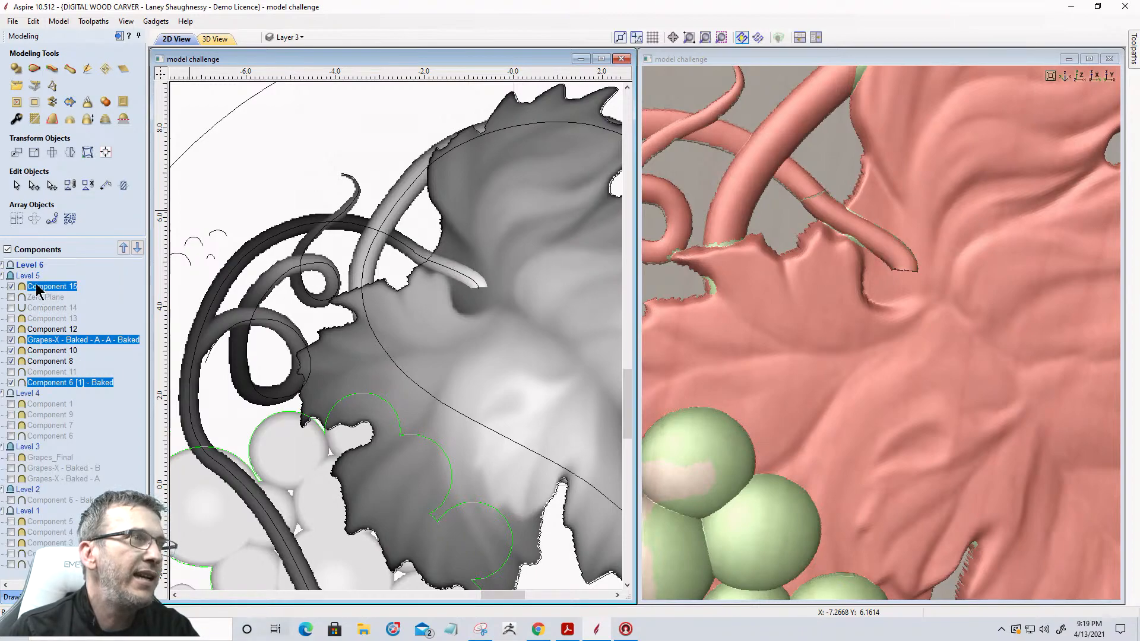
{"action": "left_click_drag", "start_coordinate": [41, 295], "coordinate": [41, 275]}
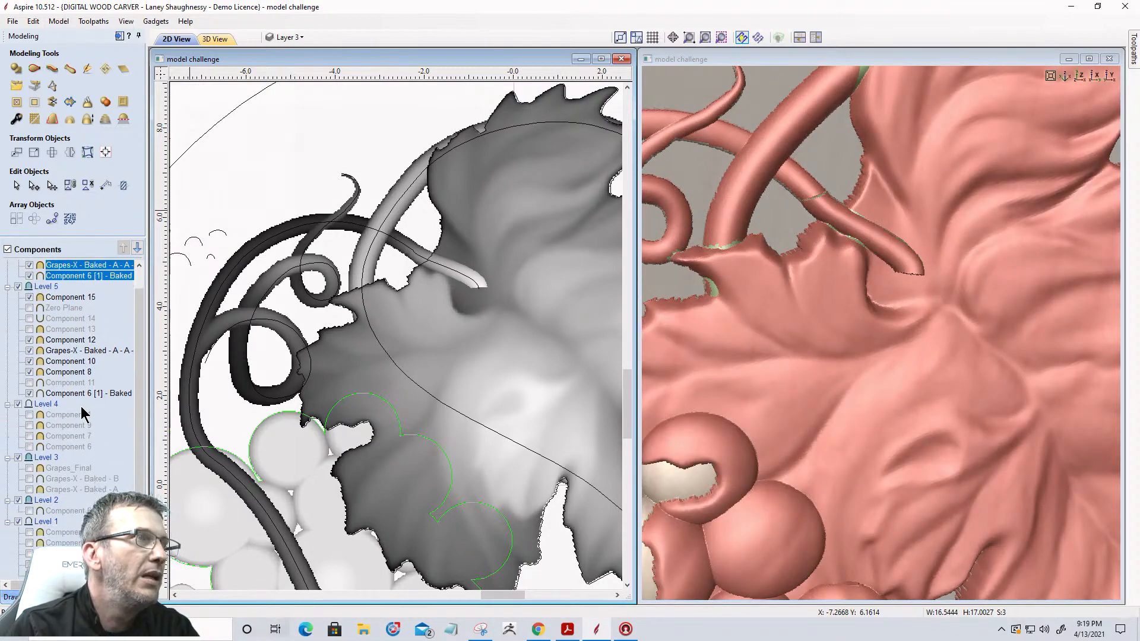
Hide all the components still visible in Level 5, leaving only the Level 6 copies displayed
{"action": "left_click", "coordinate": [29, 297]}
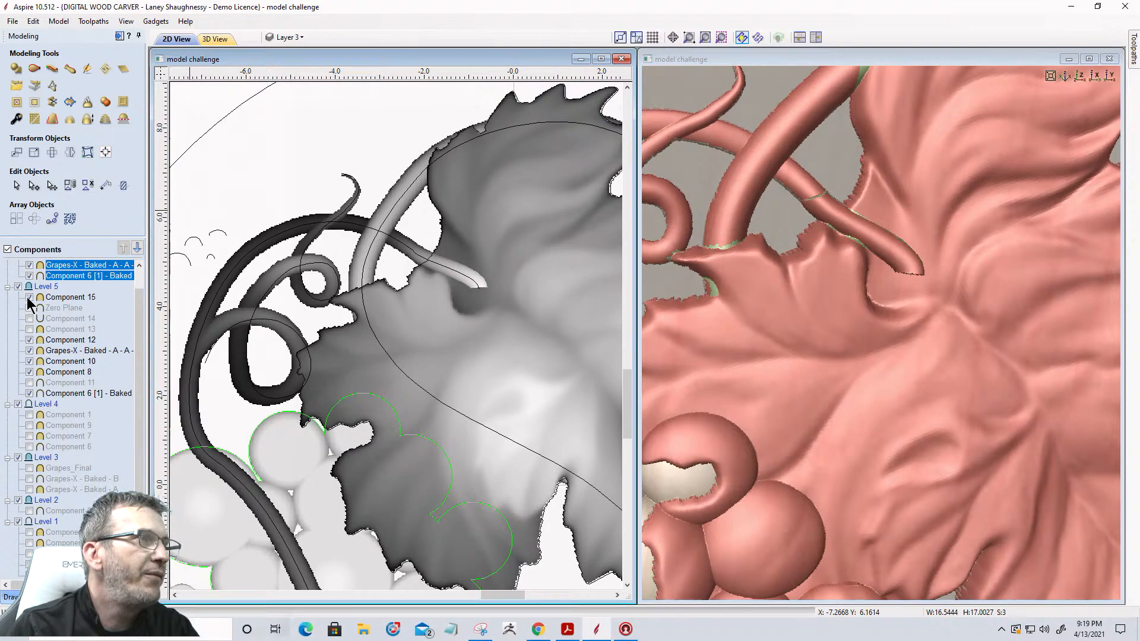
{"action": "left_click", "coordinate": [29, 340]}
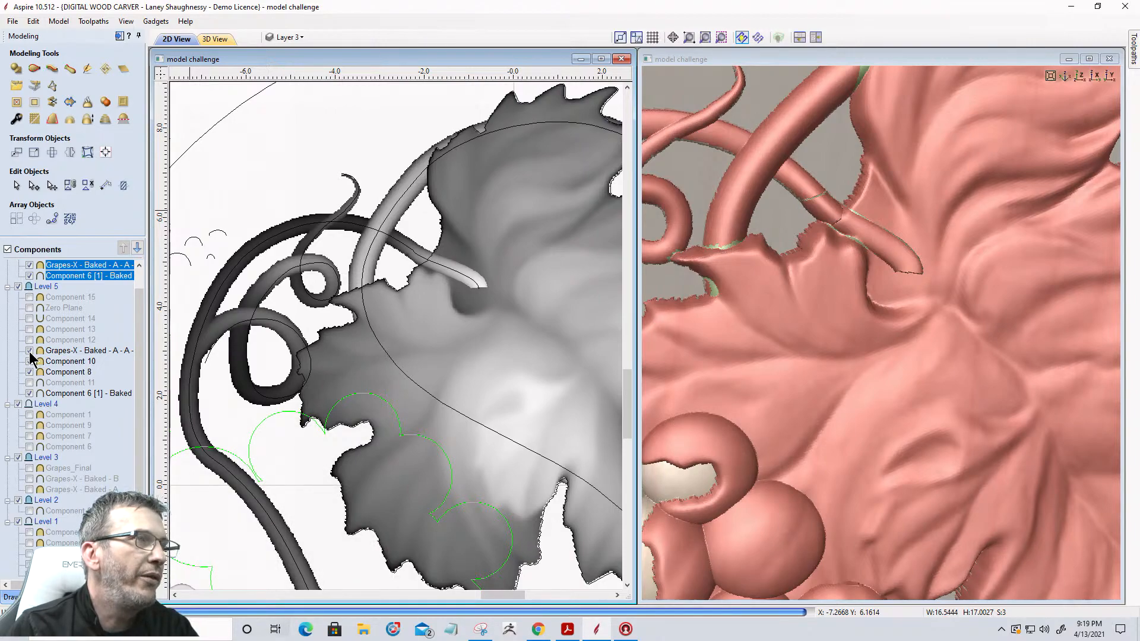
{"action": "left_click", "coordinate": [30, 350]}
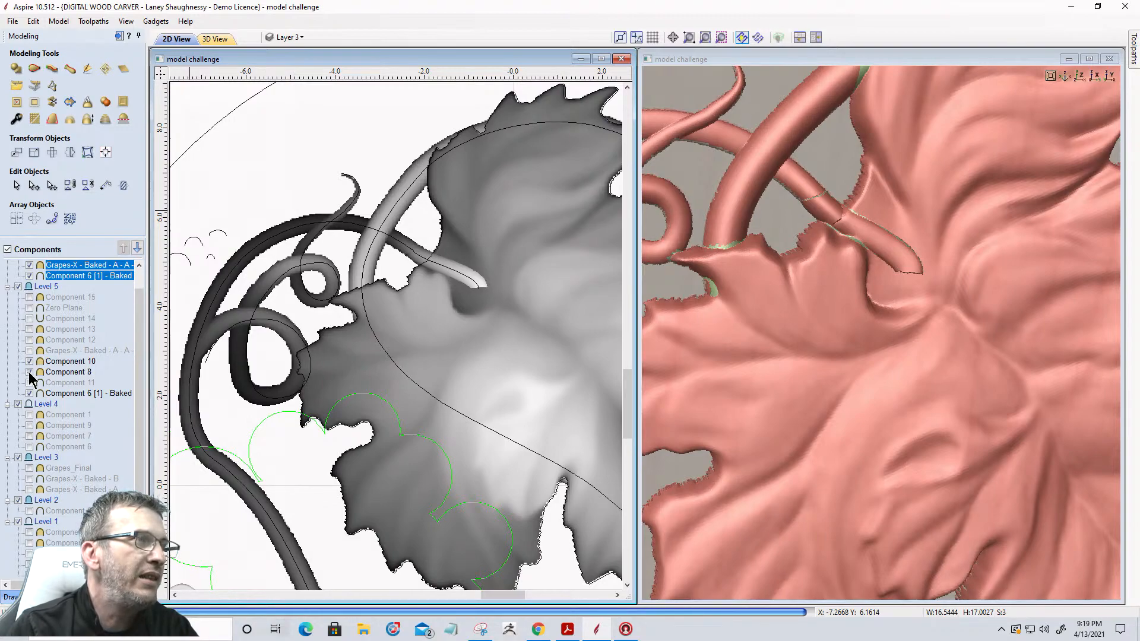
{"action": "left_click", "coordinate": [29, 361]}
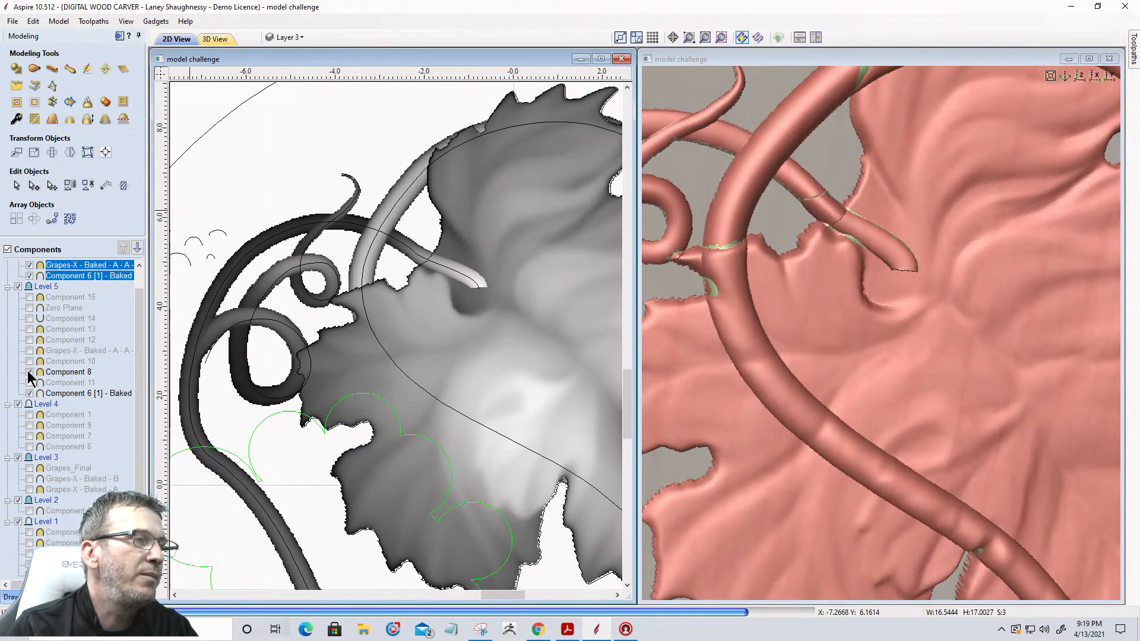
{"action": "left_click", "coordinate": [29, 393]}
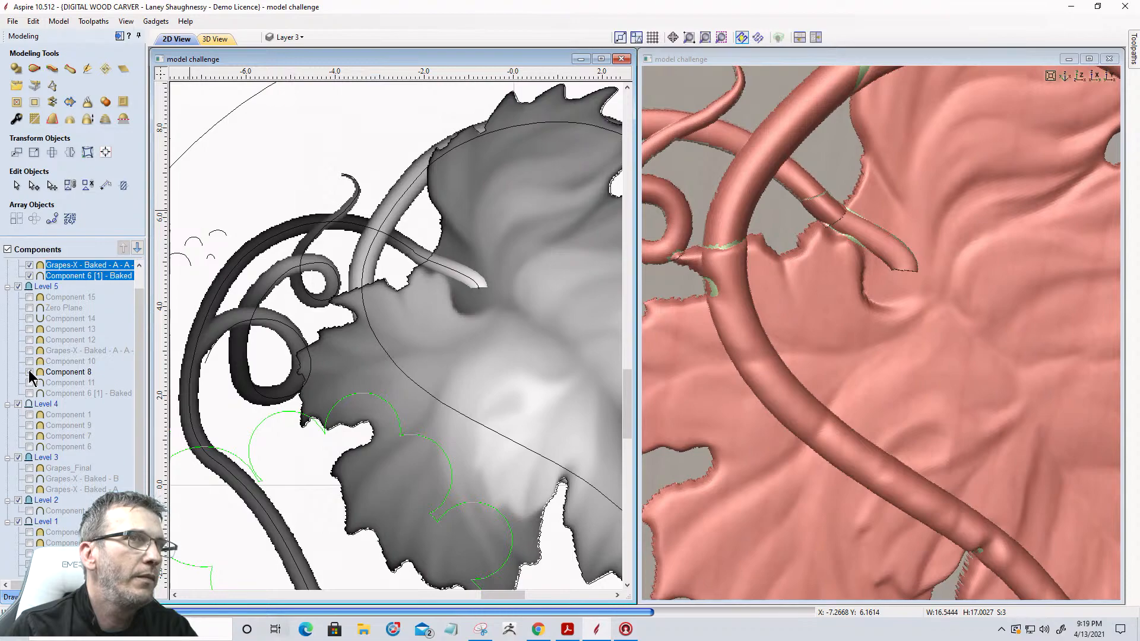
{"action": "left_click", "coordinate": [29, 372]}
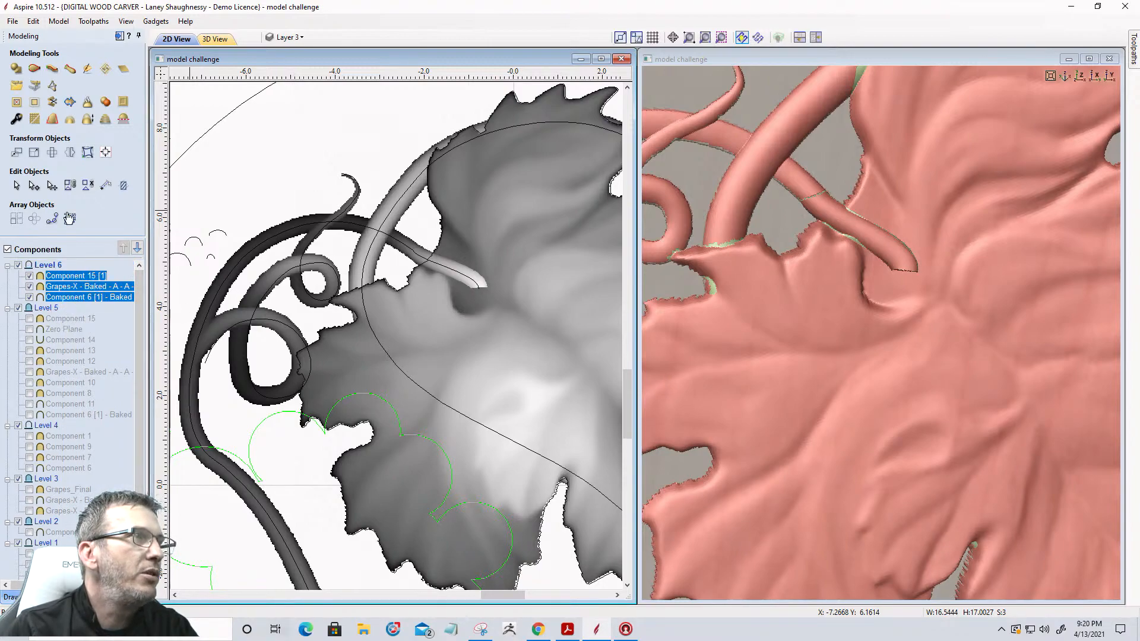
Bake the three Level 6 copies into a single component and maximize the 3D view around the vine's end on the leaf
{"action": "left_click", "coordinate": [87, 105]}
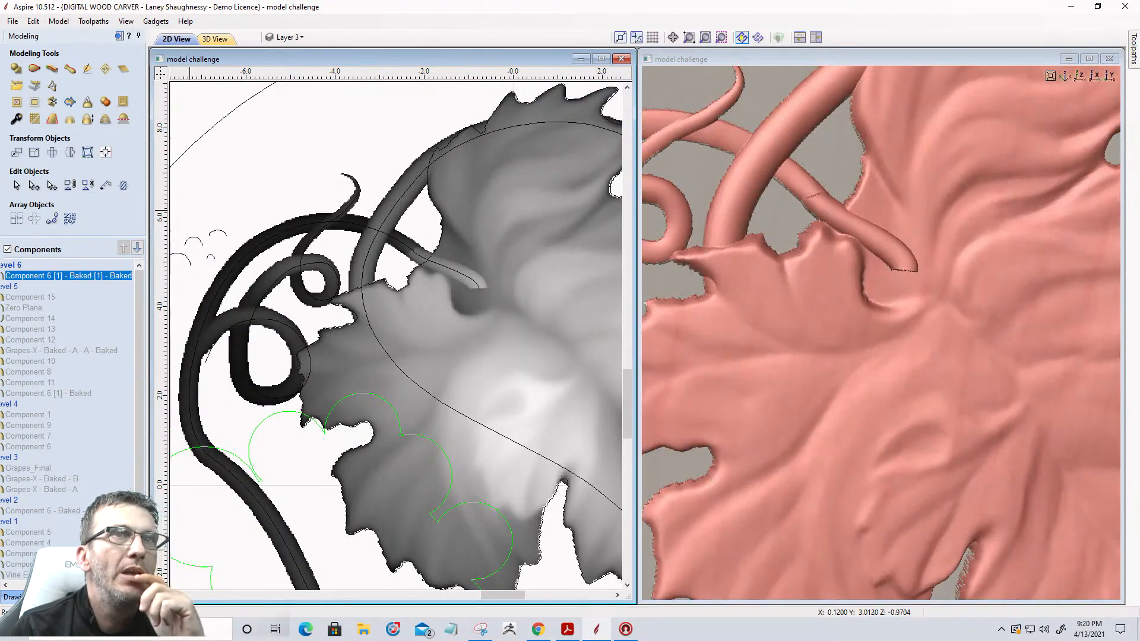
{"action": "left_click", "coordinate": [1090, 59]}
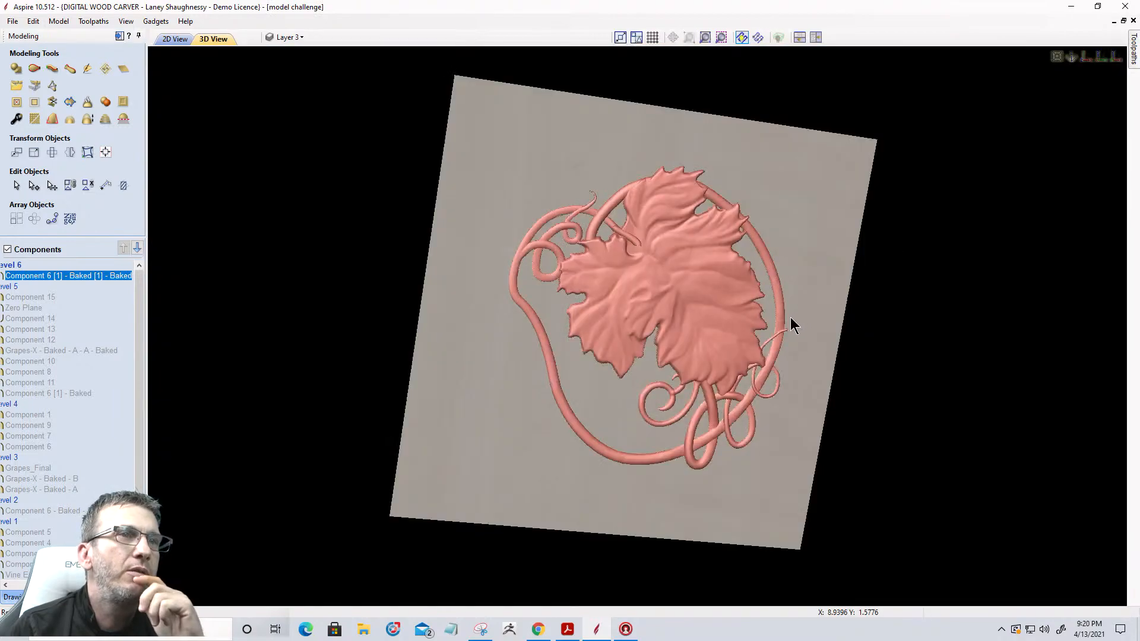
{"action": "scroll", "coordinate": [661, 267], "scroll_direction": "up", "scroll_amount": 8}
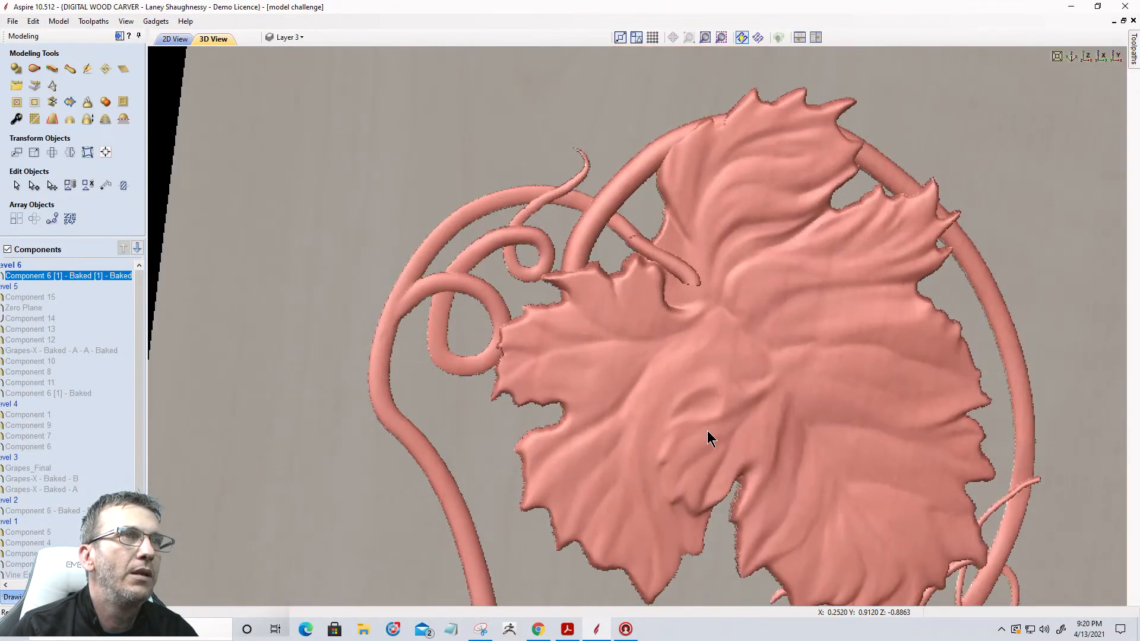
{"action": "scroll", "coordinate": [671, 273], "scroll_direction": "up", "scroll_amount": 4}
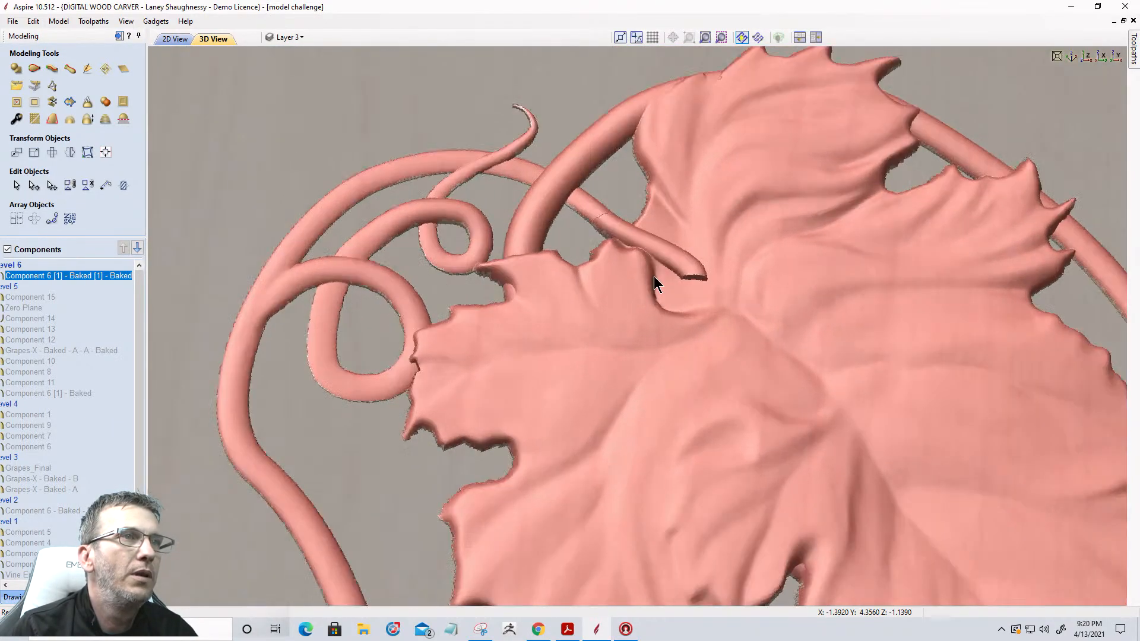
{"action": "scroll", "coordinate": [601, 287], "scroll_direction": "up", "scroll_amount": 2}
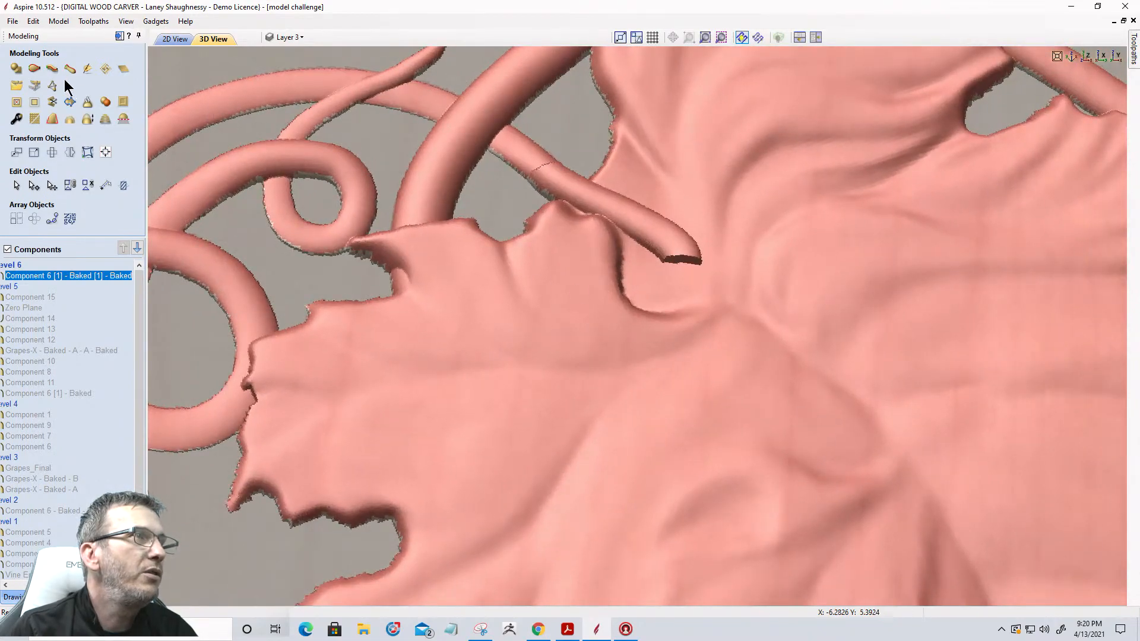
Start sculpting the baked component and smooth the seam between the vine and its extension with a 27-diameter brush
{"action": "left_click", "coordinate": [89, 69]}
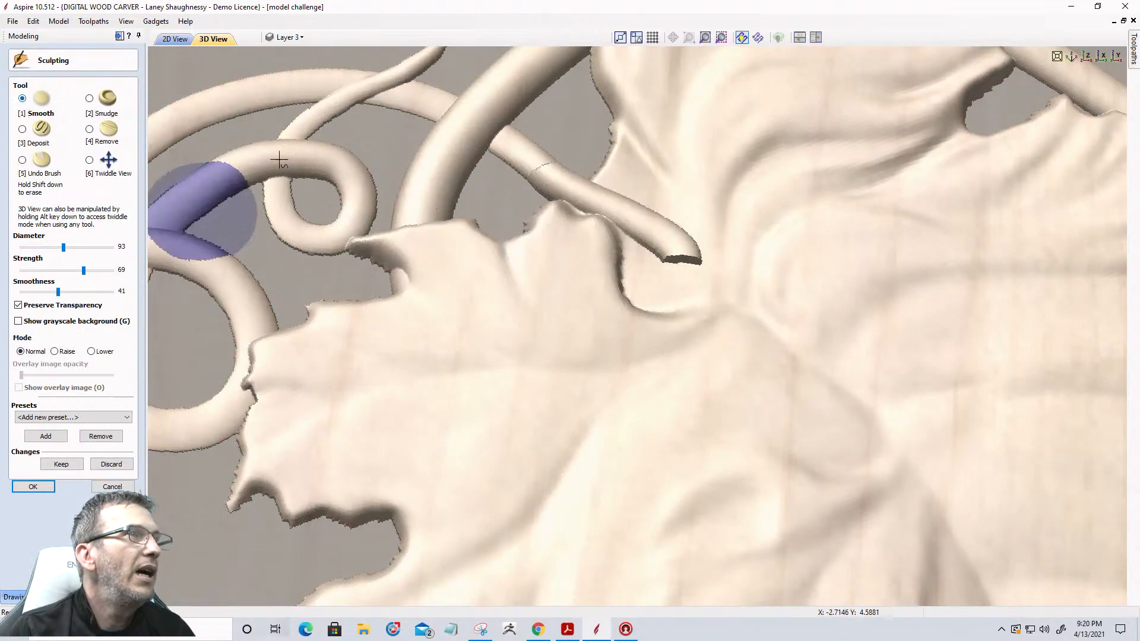
{"action": "scroll", "coordinate": [538, 160], "scroll_direction": "down", "scroll_amount": 9}
{"action": "scroll", "coordinate": [537, 164], "scroll_direction": "up", "scroll_amount": 2}
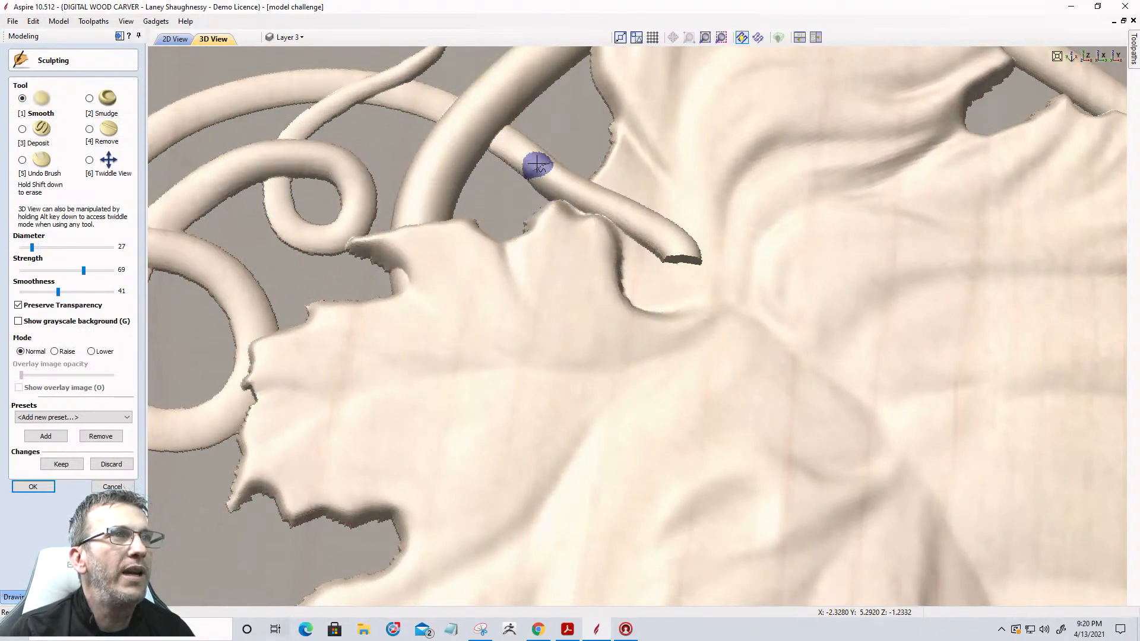
{"action": "mouse_move", "coordinate": [532, 159]}
{"action": "left_mouse_down"}
{"action": "mouse_move", "coordinate": [557, 168]}
{"action": "mouse_move", "coordinate": [533, 162]}
{"action": "mouse_move", "coordinate": [538, 176]}
{"action": "left_mouse_up"}
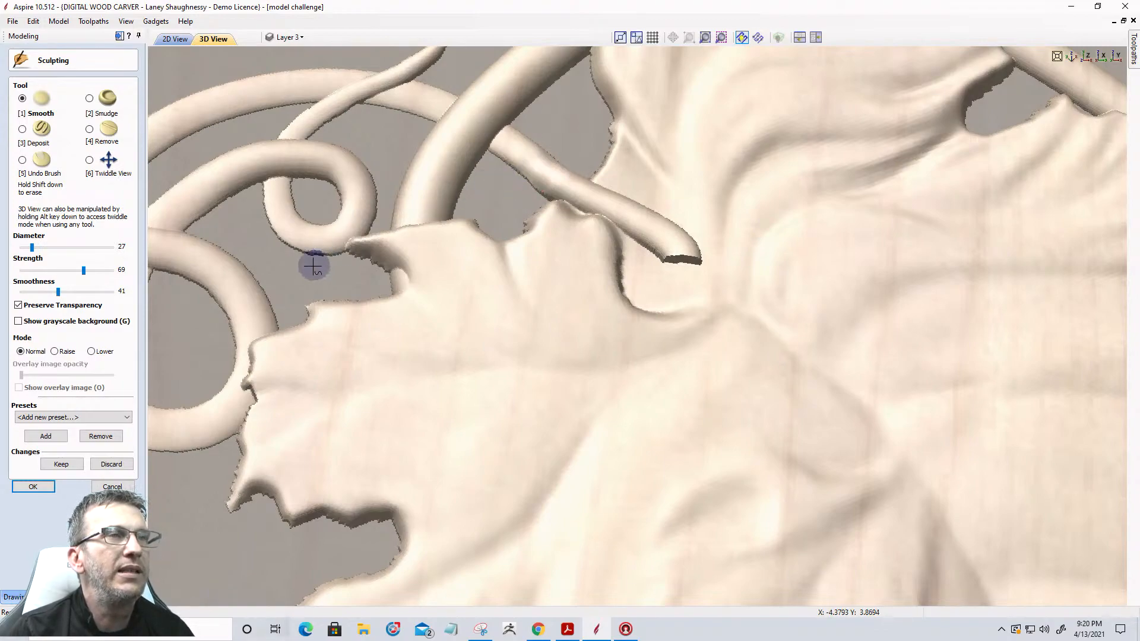
Smudge the vine extension's blunt end outward into the surrounding leaf with a 31-diameter brush at strength 74
{"action": "left_click", "coordinate": [88, 98]}
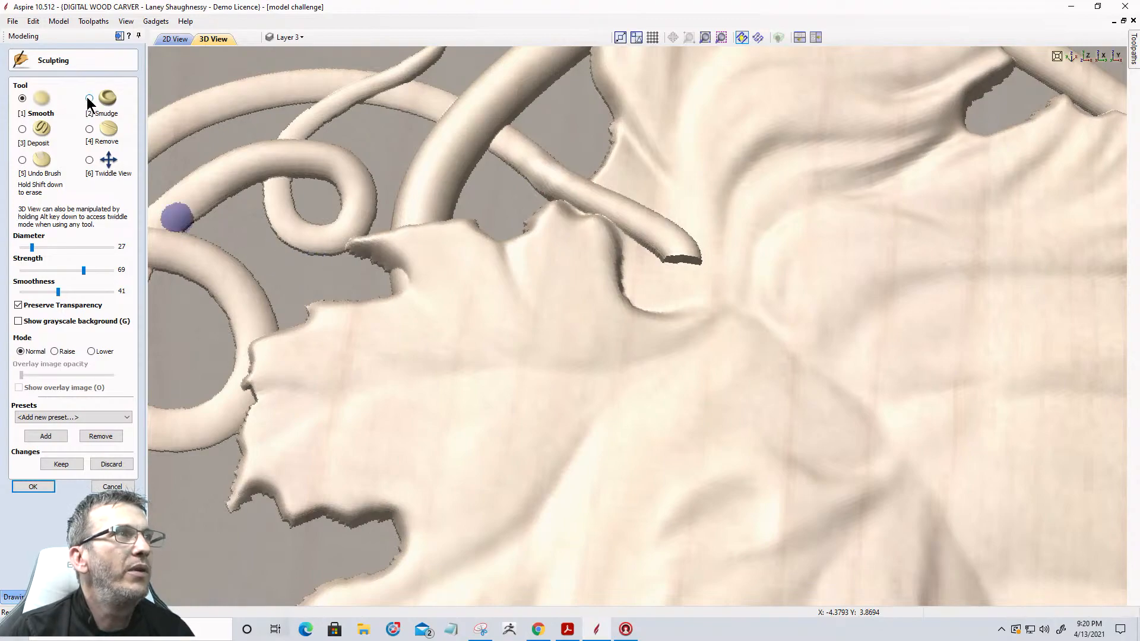
{"action": "scroll", "coordinate": [668, 239], "scroll_direction": "up", "scroll_amount": 3}
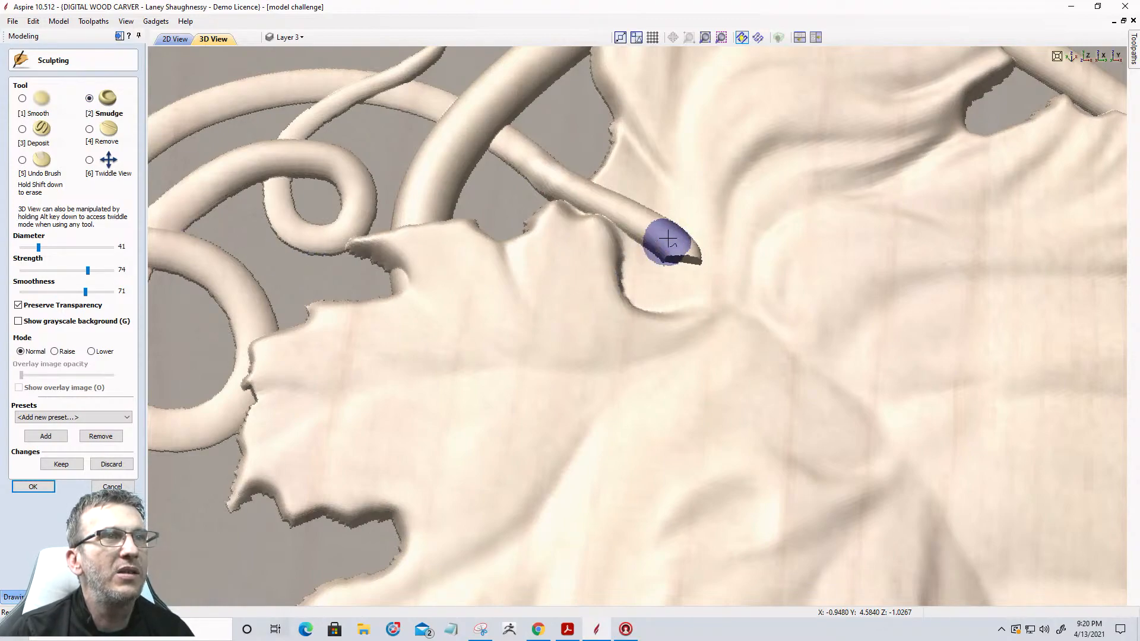
{"action": "scroll", "coordinate": [670, 238], "scroll_direction": "down", "scroll_amount": 2}
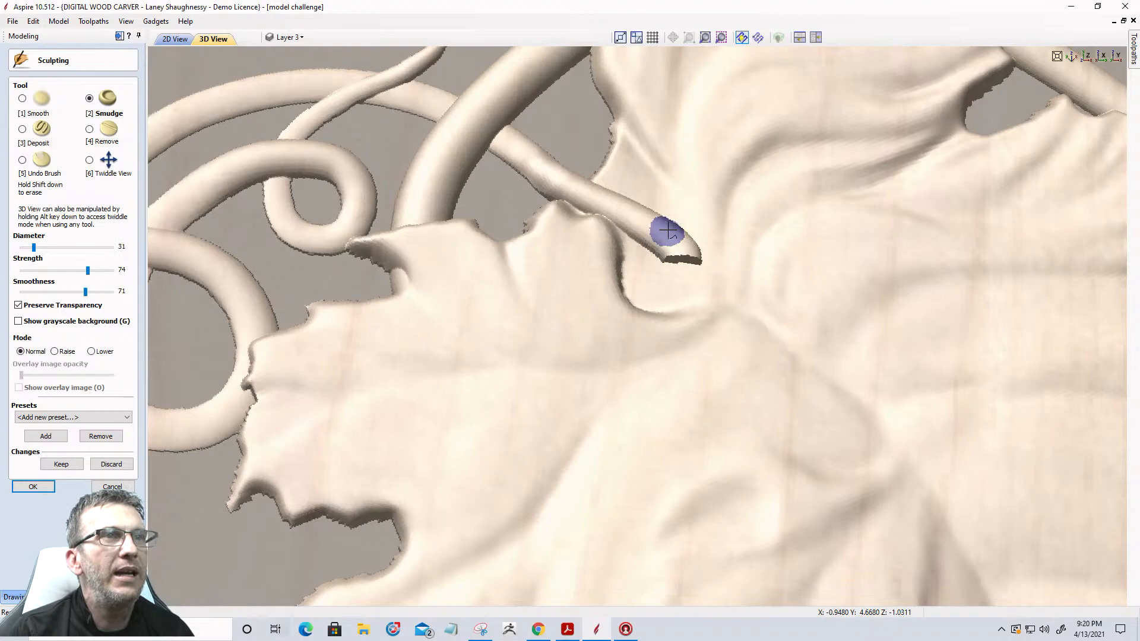
{"action": "left_click_drag", "start_coordinate": [677, 244], "coordinate": [708, 303]}
{"action": "left_click_drag", "start_coordinate": [687, 221], "coordinate": [730, 287]}
{"action": "left_click_drag", "start_coordinate": [670, 247], "coordinate": [667, 301]}
{"action": "mouse_move", "coordinate": [669, 261]}
{"action": "left_mouse_down"}
{"action": "mouse_move", "coordinate": [654, 237]}
{"action": "mouse_move", "coordinate": [646, 286]}
{"action": "left_mouse_up"}
{"action": "mouse_move", "coordinate": [666, 229]}
{"action": "left_mouse_down"}
{"action": "mouse_move", "coordinate": [733, 261]}
{"action": "mouse_move", "coordinate": [707, 270]}
{"action": "mouse_move", "coordinate": [748, 267]}
{"action": "mouse_move", "coordinate": [700, 277]}
{"action": "mouse_move", "coordinate": [697, 255]}
{"action": "mouse_move", "coordinate": [667, 293]}
{"action": "mouse_move", "coordinate": [677, 235]}
{"action": "mouse_move", "coordinate": [732, 240]}
{"action": "left_mouse_up"}
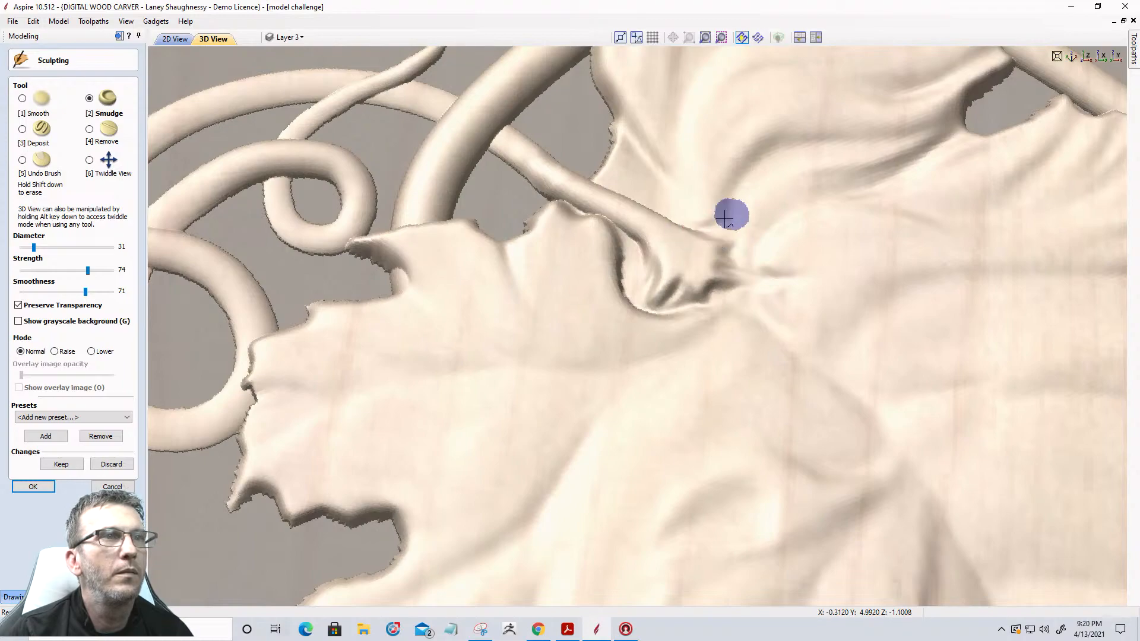
{"action": "mouse_move", "coordinate": [669, 220]}
{"action": "left_mouse_down"}
{"action": "mouse_move", "coordinate": [687, 204]}
{"action": "mouse_move", "coordinate": [665, 231]}
{"action": "mouse_move", "coordinate": [682, 219]}
{"action": "mouse_move", "coordinate": [669, 227]}
{"action": "mouse_move", "coordinate": [683, 236]}
{"action": "mouse_move", "coordinate": [667, 234]}
{"action": "left_mouse_up"}
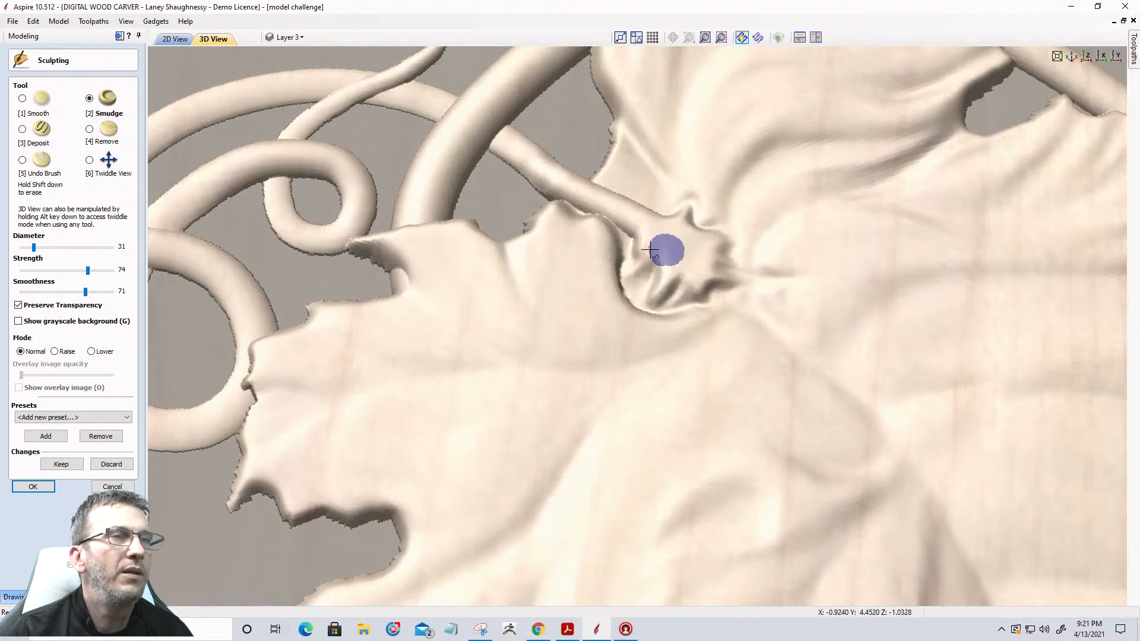
Smooth the smudged area around the vine's end and accept the sculpting changes
{"action": "left_click", "coordinate": [22, 99]}
{"action": "mouse_move", "coordinate": [662, 259]}
{"action": "left_mouse_down"}
{"action": "mouse_move", "coordinate": [641, 270]}
{"action": "mouse_move", "coordinate": [701, 300]}
{"action": "mouse_move", "coordinate": [657, 278]}
{"action": "mouse_move", "coordinate": [706, 232]}
{"action": "mouse_move", "coordinate": [685, 206]}
{"action": "mouse_move", "coordinate": [730, 265]}
{"action": "mouse_move", "coordinate": [695, 183]}
{"action": "mouse_move", "coordinate": [718, 315]}
{"action": "mouse_move", "coordinate": [632, 299]}
{"action": "mouse_move", "coordinate": [600, 342]}
{"action": "mouse_move", "coordinate": [657, 375]}
{"action": "mouse_move", "coordinate": [687, 328]}
{"action": "mouse_move", "coordinate": [735, 307]}
{"action": "mouse_move", "coordinate": [623, 237]}
{"action": "mouse_move", "coordinate": [611, 214]}
{"action": "mouse_move", "coordinate": [649, 199]}
{"action": "mouse_move", "coordinate": [579, 184]}
{"action": "mouse_move", "coordinate": [661, 234]}
{"action": "mouse_move", "coordinate": [658, 300]}
{"action": "mouse_move", "coordinate": [695, 324]}
{"action": "left_mouse_up"}
{"action": "left_click", "coordinate": [30, 486]}
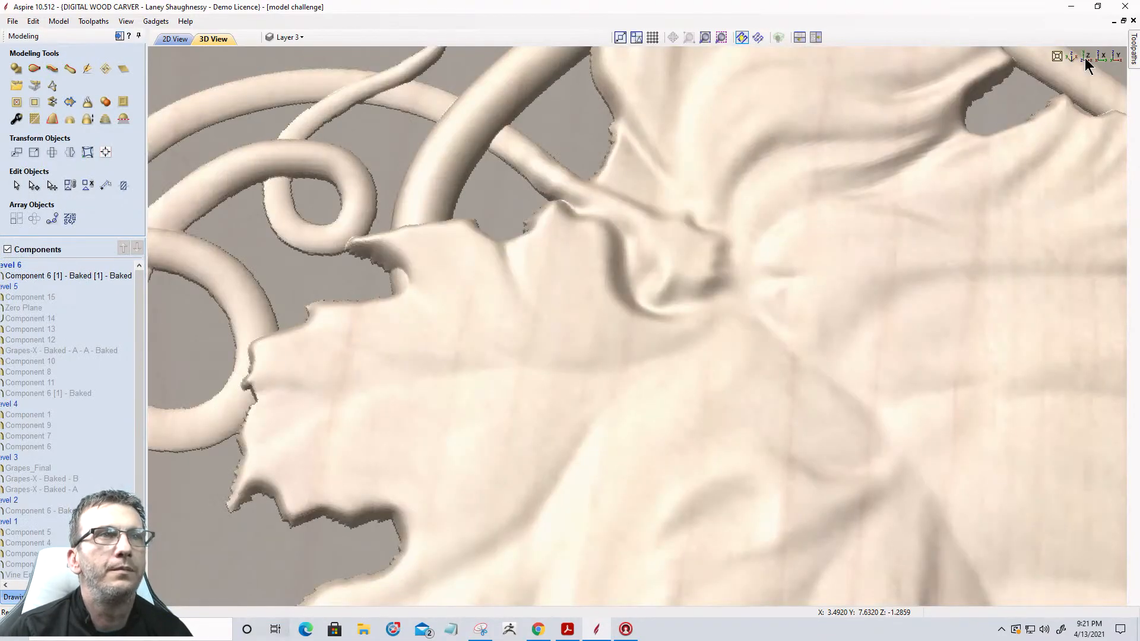
Inspect the blended vine end from above and undo the sculpting on the baked component
{"action": "left_click", "coordinate": [1086, 56]}
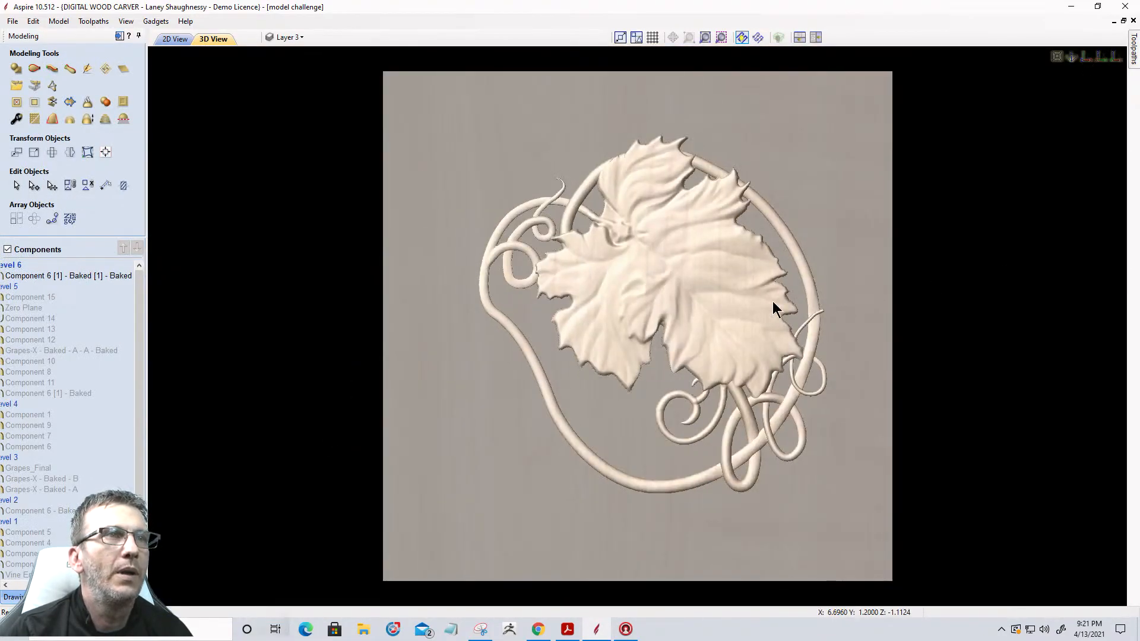
{"action": "scroll", "coordinate": [585, 222], "scroll_direction": "up", "scroll_amount": 2}
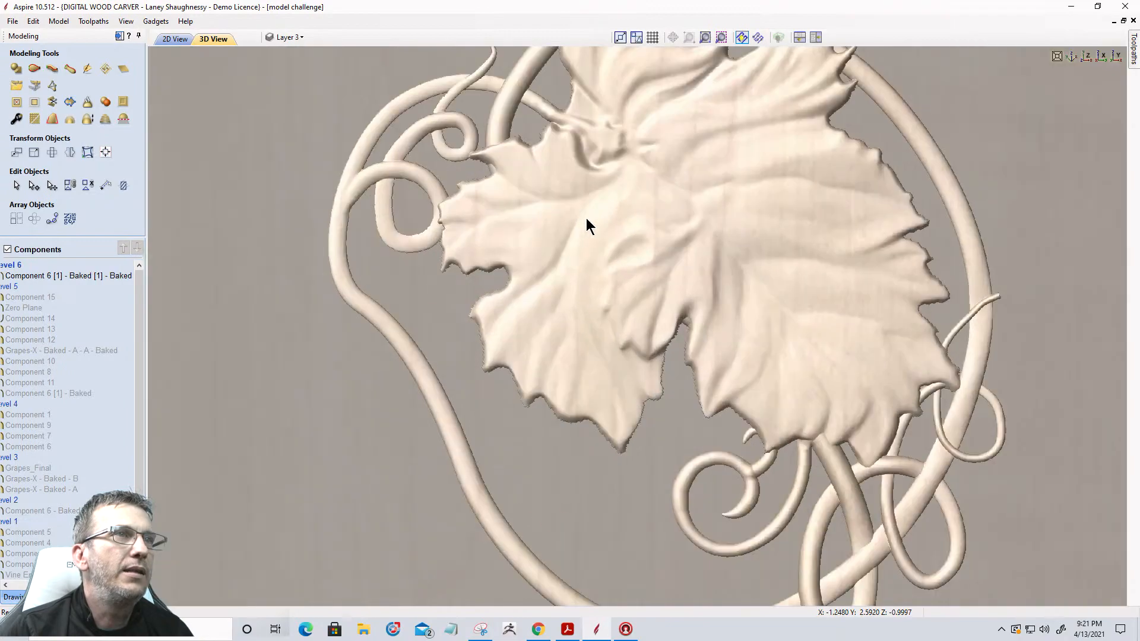
{"action": "scroll", "coordinate": [704, 365], "scroll_direction": "up", "scroll_amount": 2}
{"action": "scroll", "coordinate": [717, 338], "scroll_direction": "up", "scroll_amount": 1}
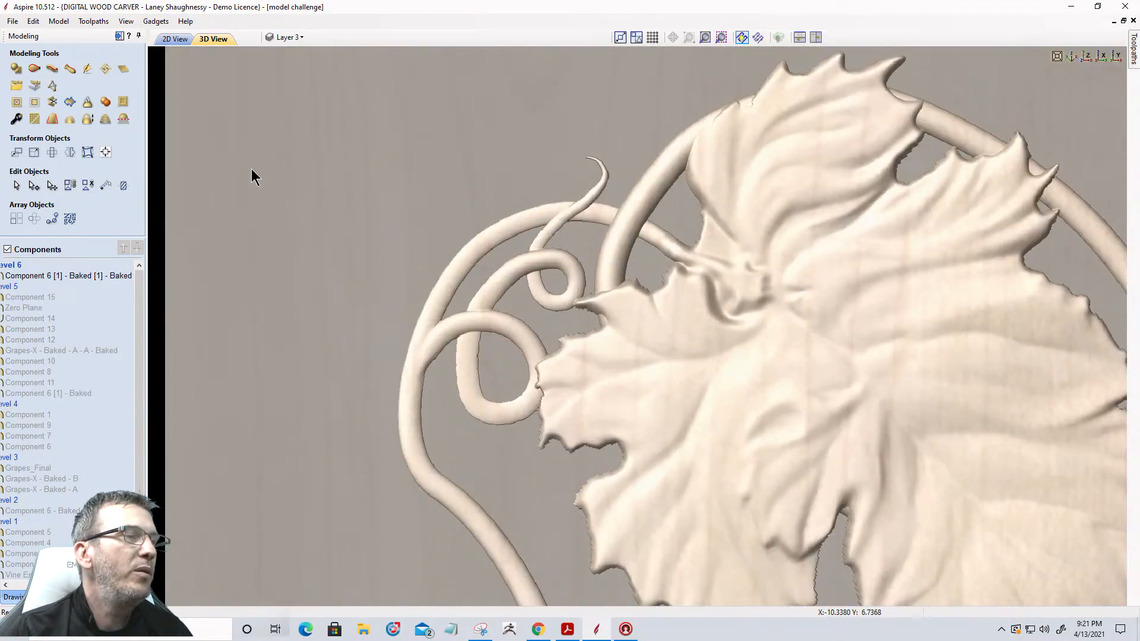
{"action": "left_click", "coordinate": [35, 21]}
{"action": "left_click", "coordinate": [41, 35]}
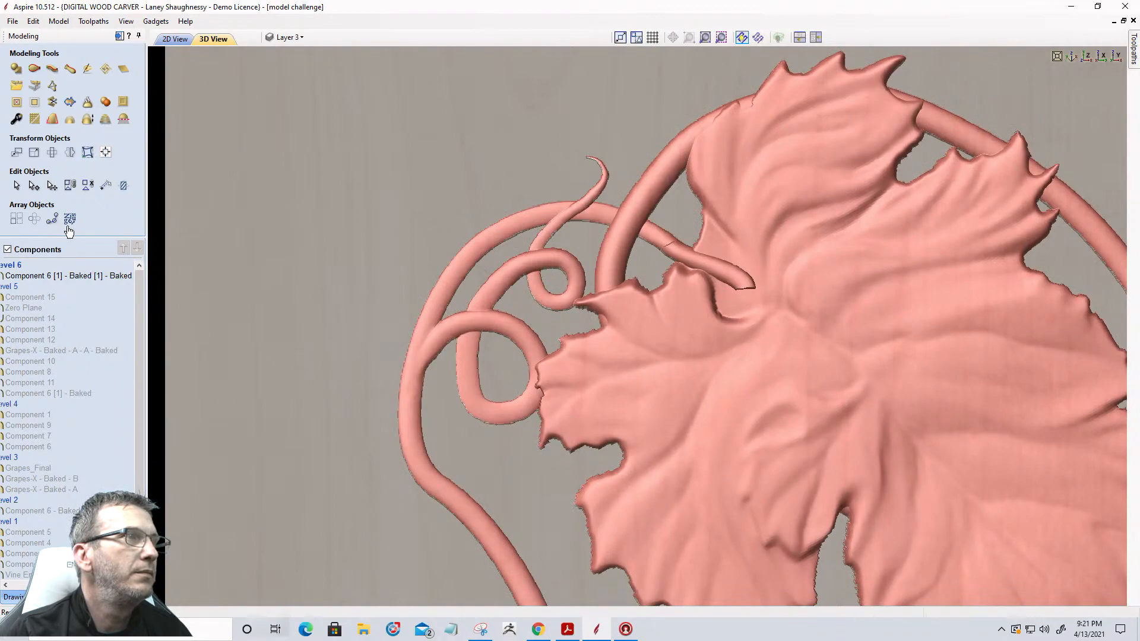
Reopen Sculpting on the baked component and smooth the vine-to-extension seam with a 33-diameter brush at strength 69
{"action": "left_click", "coordinate": [65, 282]}
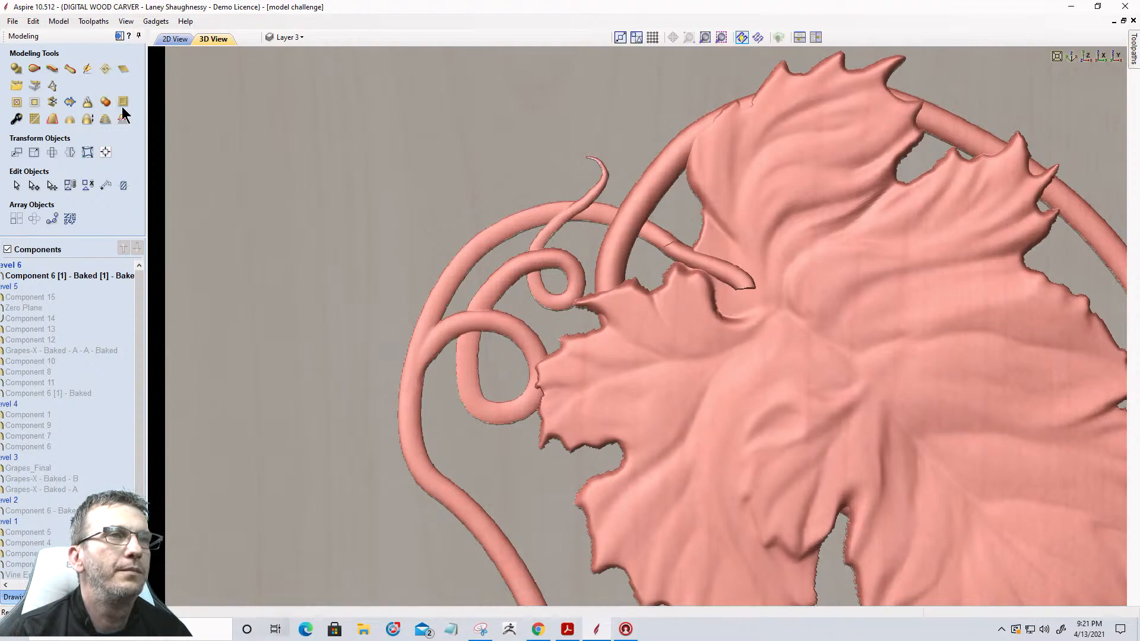
{"action": "scroll", "coordinate": [735, 251], "scroll_direction": "up", "scroll_amount": 6}
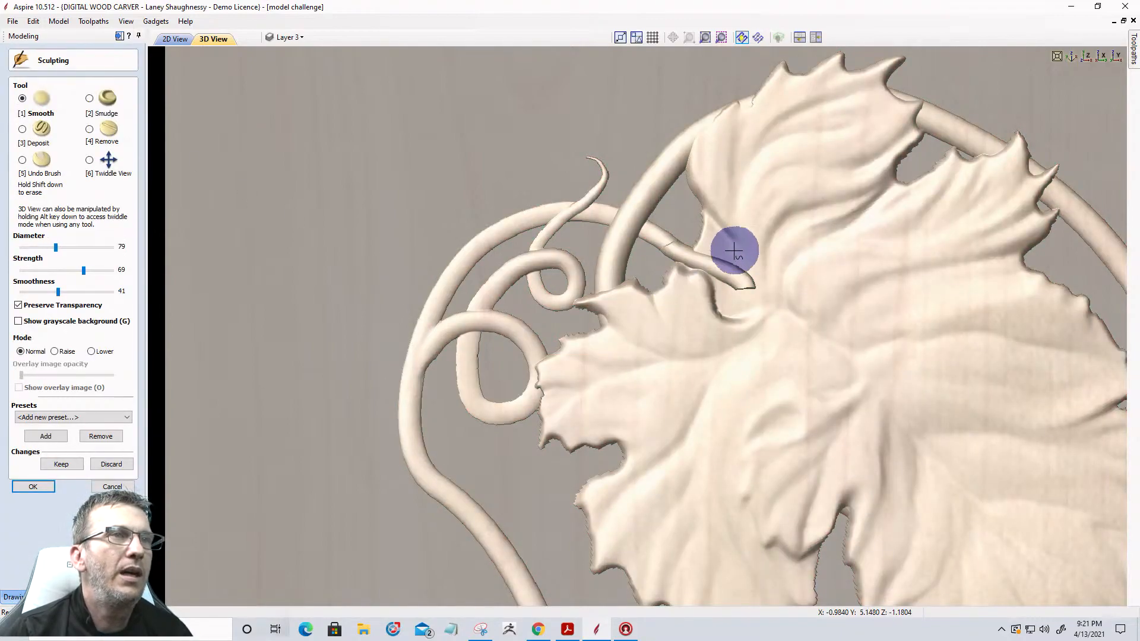
{"action": "left_click", "coordinate": [89, 162]}
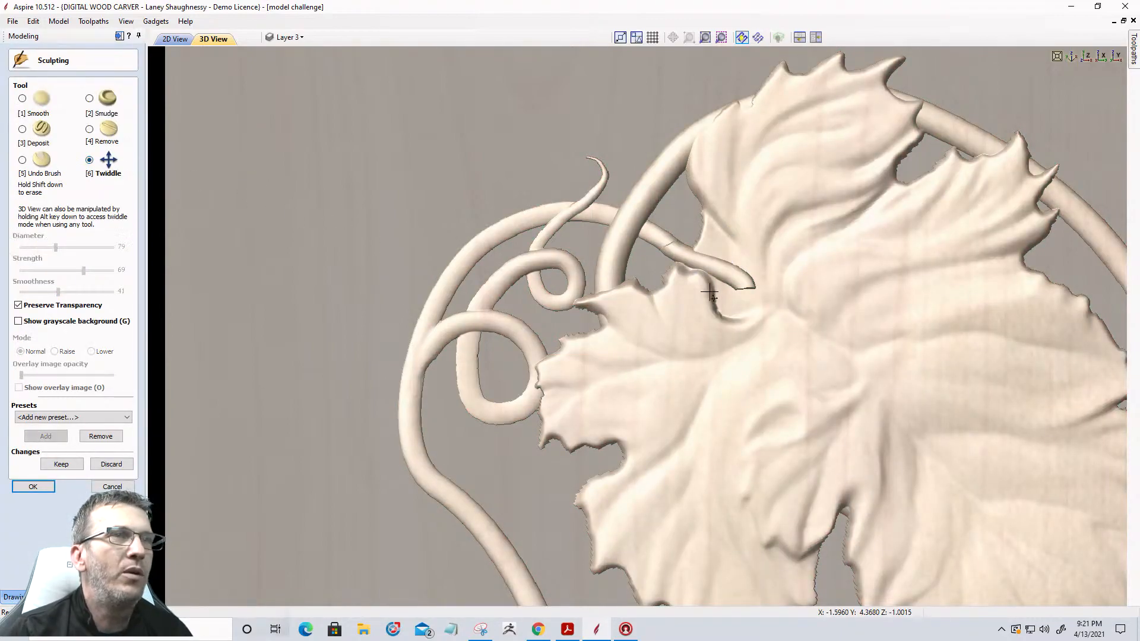
{"action": "scroll", "coordinate": [754, 260], "scroll_direction": "up", "scroll_amount": 4}
{"action": "middle_click_drag", "start_coordinate": [695, 313], "coordinate": [631, 392]}
{"action": "scroll", "coordinate": [737, 343], "scroll_direction": "down", "scroll_amount": 2}
{"action": "middle_click_drag", "start_coordinate": [849, 373], "coordinate": [829, 354]}
{"action": "left_click", "coordinate": [23, 100]}
{"action": "scroll", "coordinate": [581, 244], "scroll_direction": "down", "scroll_amount": 8}
{"action": "mouse_move", "coordinate": [580, 243]}
{"action": "left_mouse_down"}
{"action": "mouse_move", "coordinate": [629, 236]}
{"action": "mouse_move", "coordinate": [594, 264]}
{"action": "left_mouse_up"}
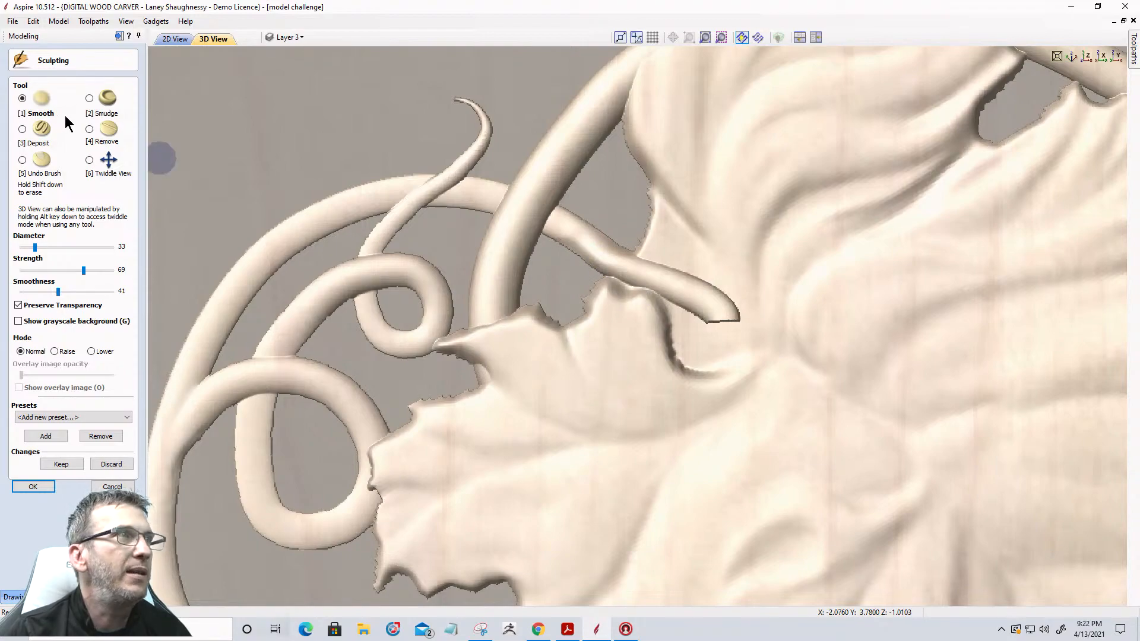
Try smudging the vine's blunt end into the leaf at strength 44 and carving around it with the Remove brush at strength 92
{"action": "left_click", "coordinate": [89, 99]}
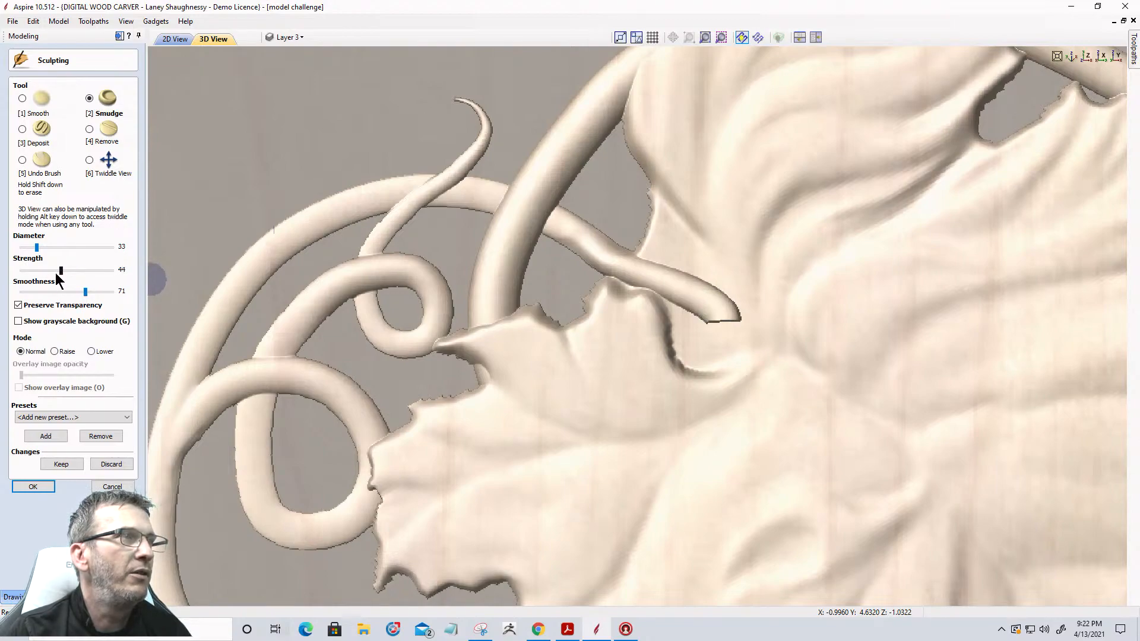
{"action": "mouse_move", "coordinate": [702, 308]}
{"action": "left_mouse_down"}
{"action": "mouse_move", "coordinate": [714, 365]}
{"action": "mouse_move", "coordinate": [774, 340]}
{"action": "mouse_move", "coordinate": [702, 309]}
{"action": "mouse_move", "coordinate": [788, 331]}
{"action": "mouse_move", "coordinate": [721, 318]}
{"action": "mouse_move", "coordinate": [754, 330]}
{"action": "mouse_move", "coordinate": [767, 284]}
{"action": "mouse_move", "coordinate": [787, 269]}
{"action": "mouse_move", "coordinate": [750, 307]}
{"action": "mouse_move", "coordinate": [772, 295]}
{"action": "mouse_move", "coordinate": [666, 259]}
{"action": "mouse_move", "coordinate": [703, 302]}
{"action": "mouse_move", "coordinate": [705, 287]}
{"action": "mouse_move", "coordinate": [667, 298]}
{"action": "mouse_move", "coordinate": [708, 340]}
{"action": "mouse_move", "coordinate": [707, 315]}
{"action": "mouse_move", "coordinate": [704, 343]}
{"action": "mouse_move", "coordinate": [718, 310]}
{"action": "mouse_move", "coordinate": [732, 337]}
{"action": "left_mouse_up"}
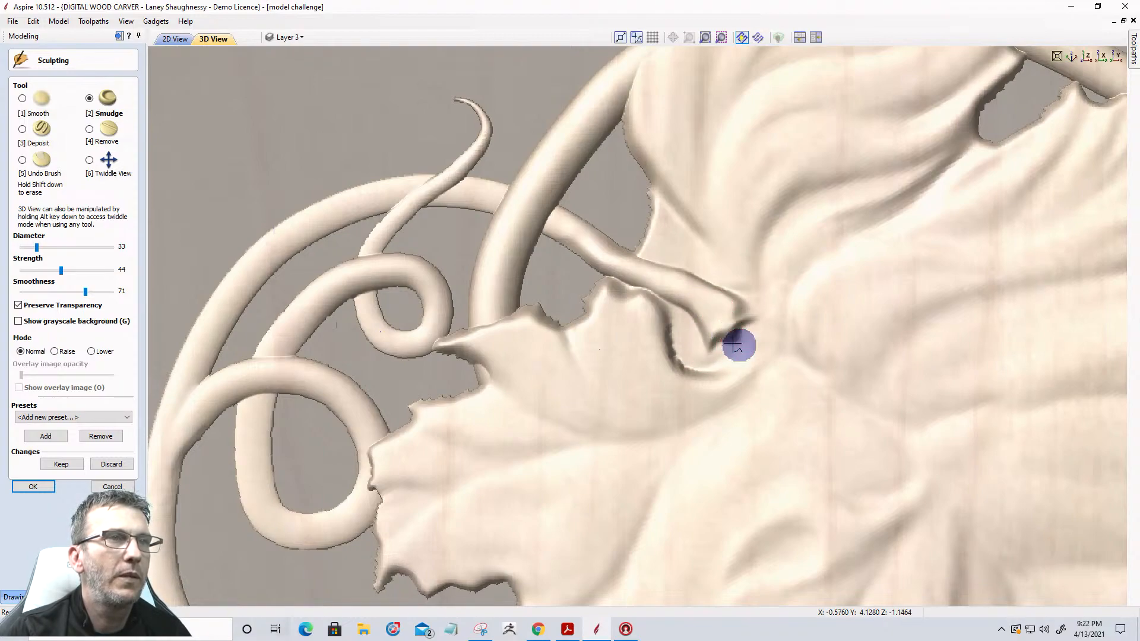
{"action": "left_click", "coordinate": [92, 142]}
{"action": "mouse_move", "coordinate": [729, 303]}
{"action": "left_mouse_down"}
{"action": "mouse_move", "coordinate": [745, 323]}
{"action": "mouse_move", "coordinate": [714, 345]}
{"action": "left_mouse_up"}
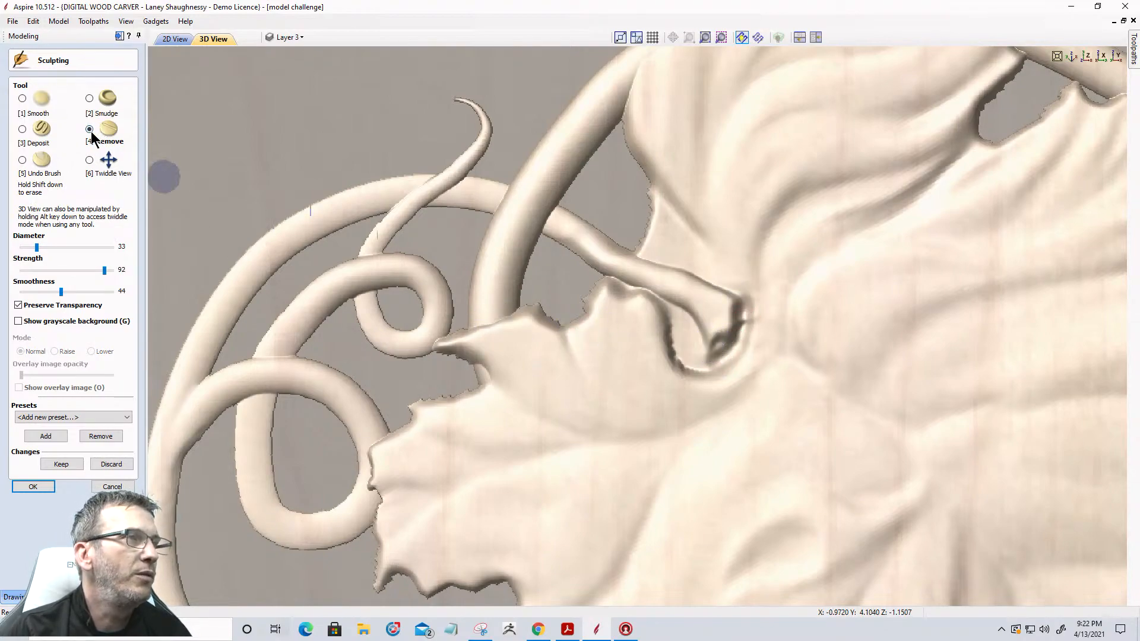
Restore the carved area around the vine's end with the Undo Brush and smudge the end into the leaf again at strength 44
{"action": "left_click", "coordinate": [23, 160]}
{"action": "mouse_move", "coordinate": [746, 298]}
{"action": "left_mouse_down"}
{"action": "mouse_move", "coordinate": [743, 333]}
{"action": "mouse_move", "coordinate": [693, 384]}
{"action": "mouse_move", "coordinate": [692, 369]}
{"action": "mouse_move", "coordinate": [753, 331]}
{"action": "mouse_move", "coordinate": [761, 313]}
{"action": "mouse_move", "coordinate": [736, 315]}
{"action": "mouse_move", "coordinate": [683, 367]}
{"action": "left_mouse_up"}
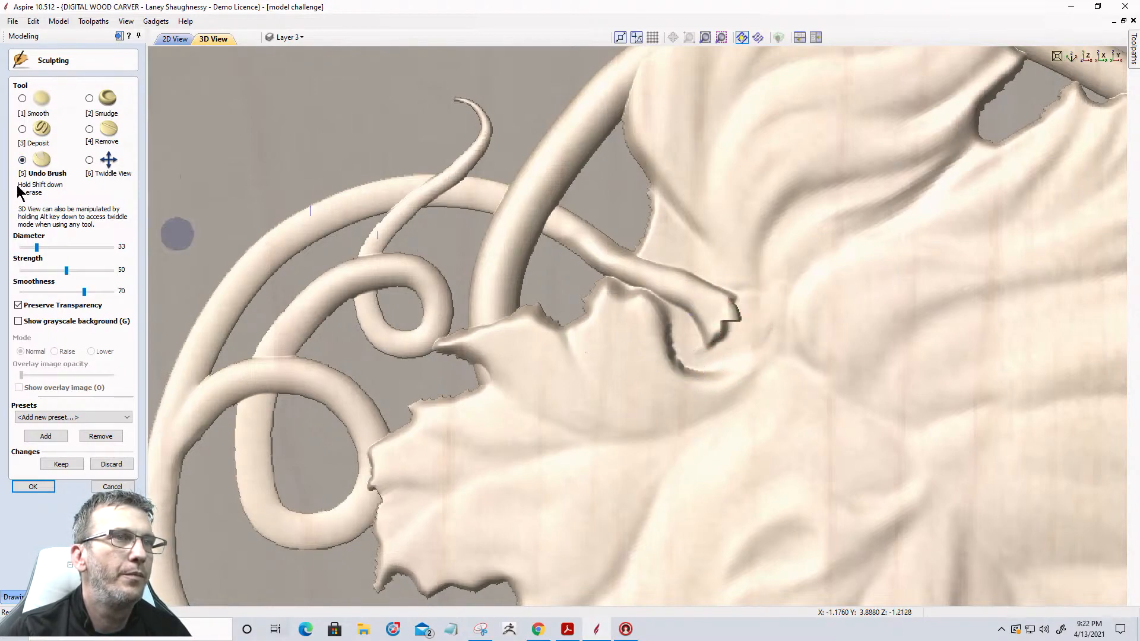
{"action": "left_click", "coordinate": [90, 97]}
{"action": "mouse_move", "coordinate": [708, 306]}
{"action": "left_mouse_down"}
{"action": "mouse_move", "coordinate": [742, 325]}
{"action": "mouse_move", "coordinate": [711, 299]}
{"action": "mouse_move", "coordinate": [731, 313]}
{"action": "mouse_move", "coordinate": [732, 336]}
{"action": "mouse_move", "coordinate": [753, 333]}
{"action": "mouse_move", "coordinate": [693, 323]}
{"action": "mouse_move", "coordinate": [695, 311]}
{"action": "mouse_move", "coordinate": [752, 315]}
{"action": "left_mouse_up"}
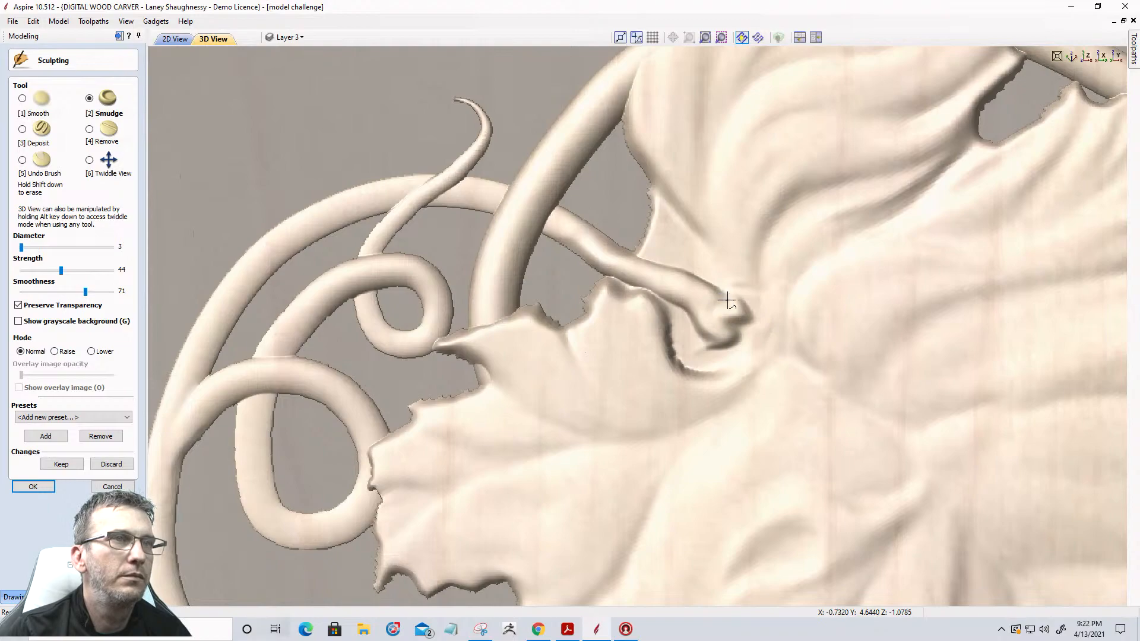
{"action": "left_click", "coordinate": [90, 160]}
{"action": "scroll", "coordinate": [703, 286], "scroll_direction": "down", "scroll_amount": 5}
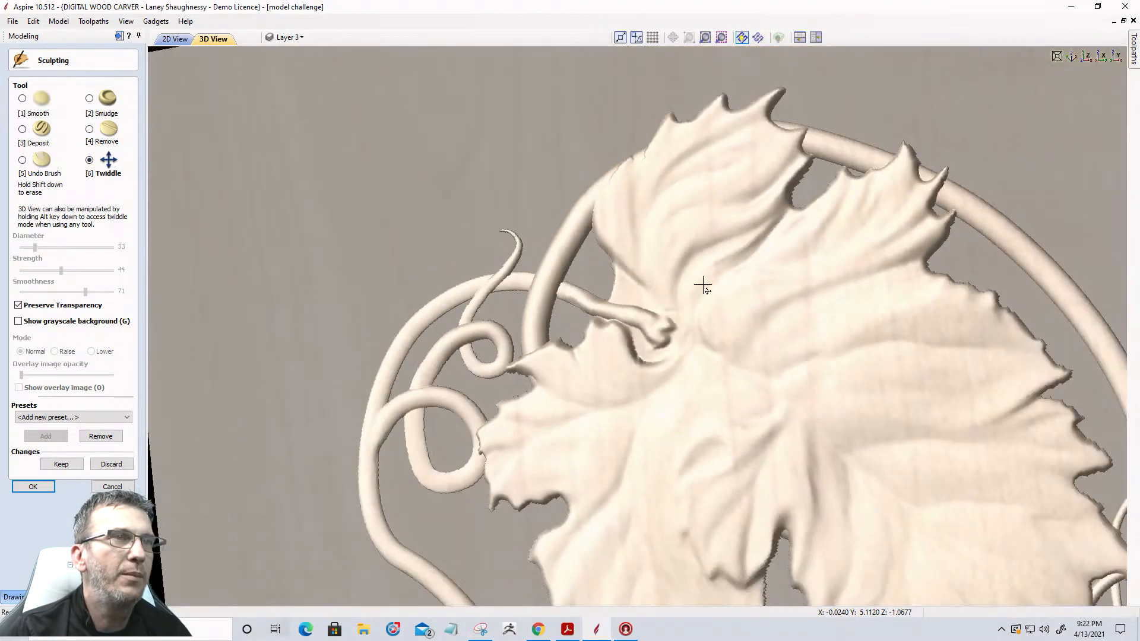
{"action": "scroll", "coordinate": [651, 347], "scroll_direction": "up", "scroll_amount": 5}
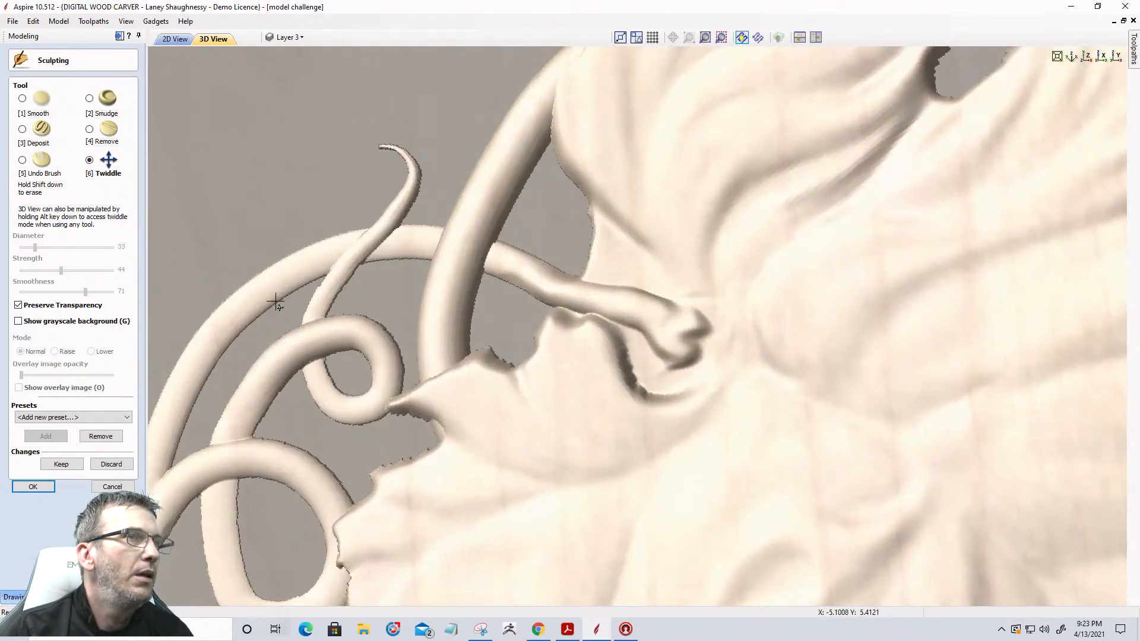
Try lowering the bulge at the vine's end with the Remove brush, undoing the strength-92 stroke and reworking it at about strength 32
{"action": "left_click", "coordinate": [89, 131]}
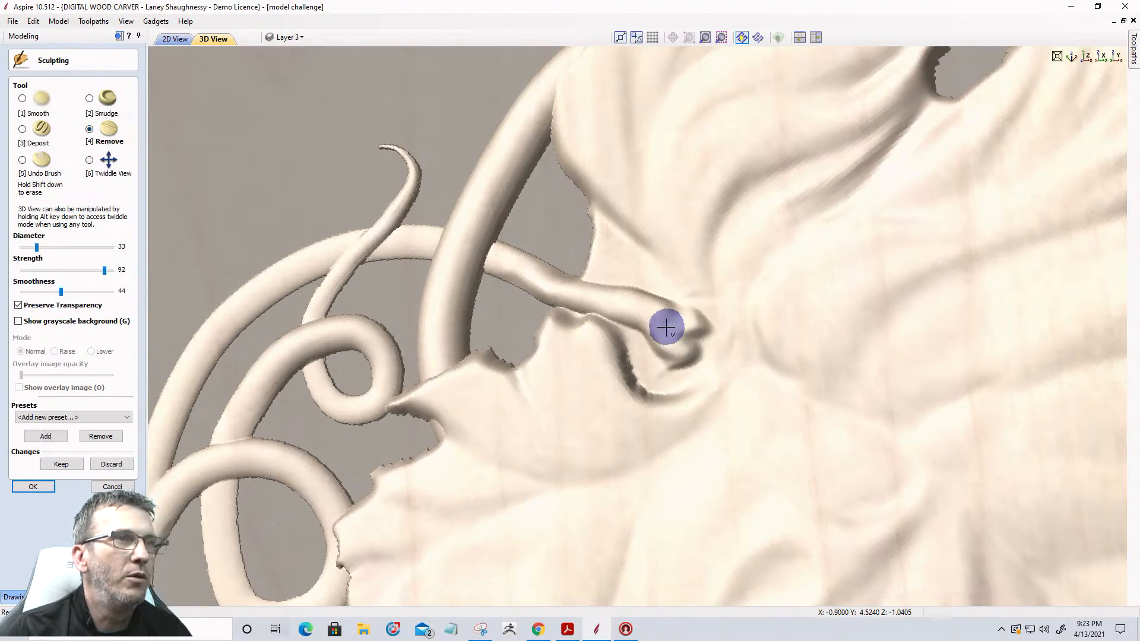
{"action": "mouse_move", "coordinate": [647, 309]}
{"action": "left_mouse_down"}
{"action": "mouse_move", "coordinate": [731, 346]}
{"action": "mouse_move", "coordinate": [651, 330]}
{"action": "left_mouse_up"}
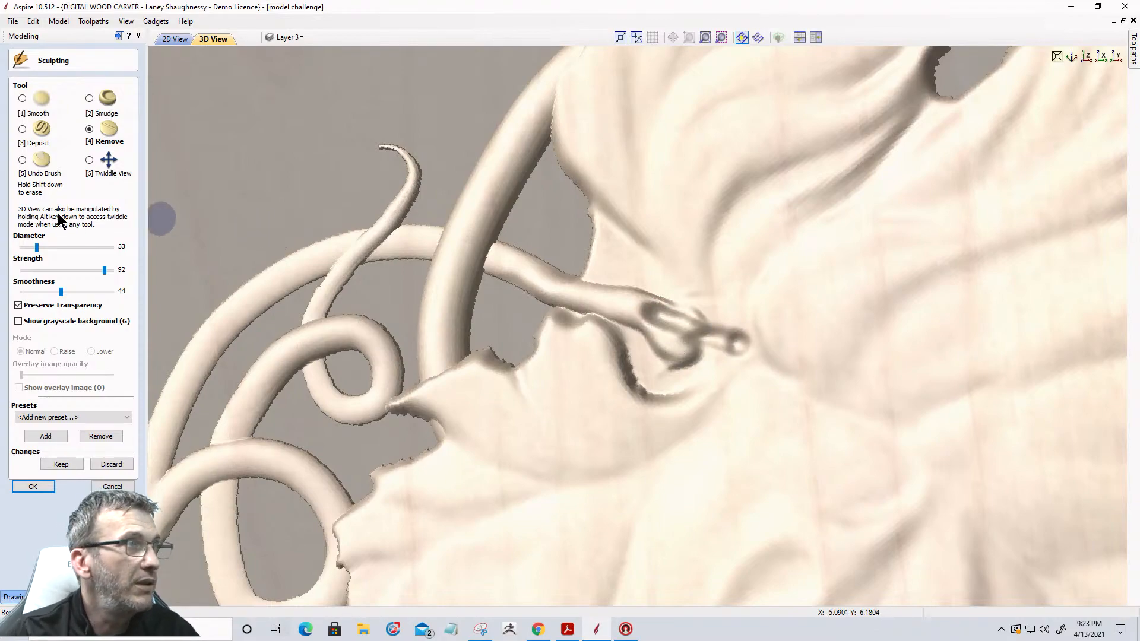
{"action": "key", "text": "ctrl+z"}
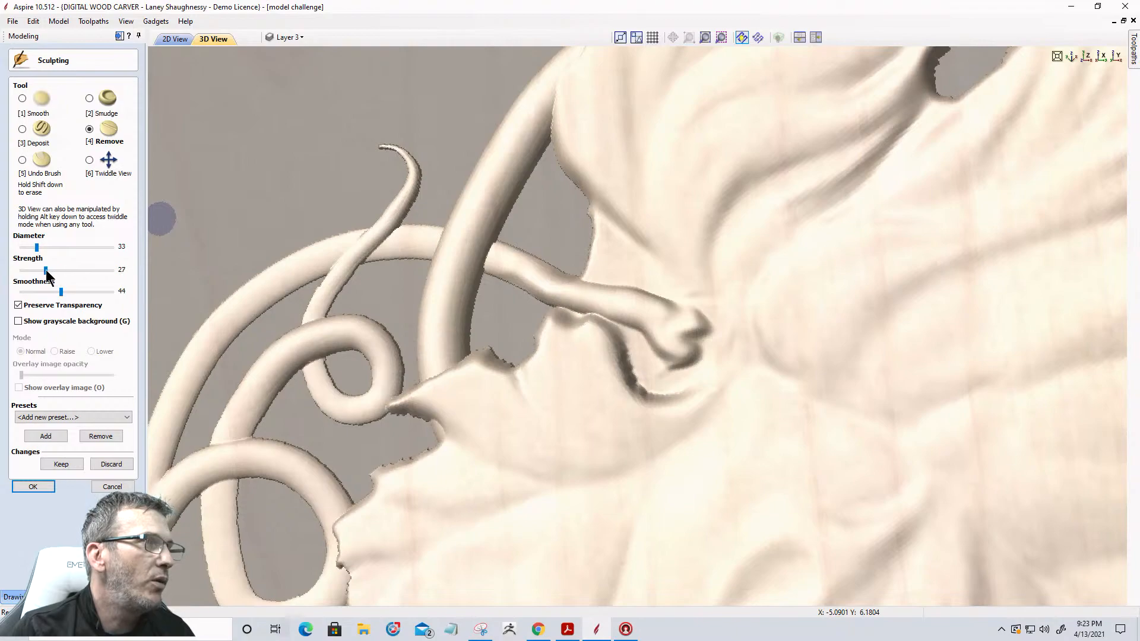
{"action": "mouse_move", "coordinate": [652, 311]}
{"action": "left_mouse_down"}
{"action": "mouse_move", "coordinate": [725, 335]}
{"action": "mouse_move", "coordinate": [721, 354]}
{"action": "mouse_move", "coordinate": [662, 336]}
{"action": "mouse_move", "coordinate": [697, 374]}
{"action": "left_mouse_up"}
{"action": "mouse_move", "coordinate": [669, 336]}
{"action": "left_mouse_down"}
{"action": "mouse_move", "coordinate": [702, 381]}
{"action": "mouse_move", "coordinate": [662, 346]}
{"action": "left_mouse_up"}
{"action": "left_click_drag", "start_coordinate": [36, 270], "coordinate": [41, 274]}
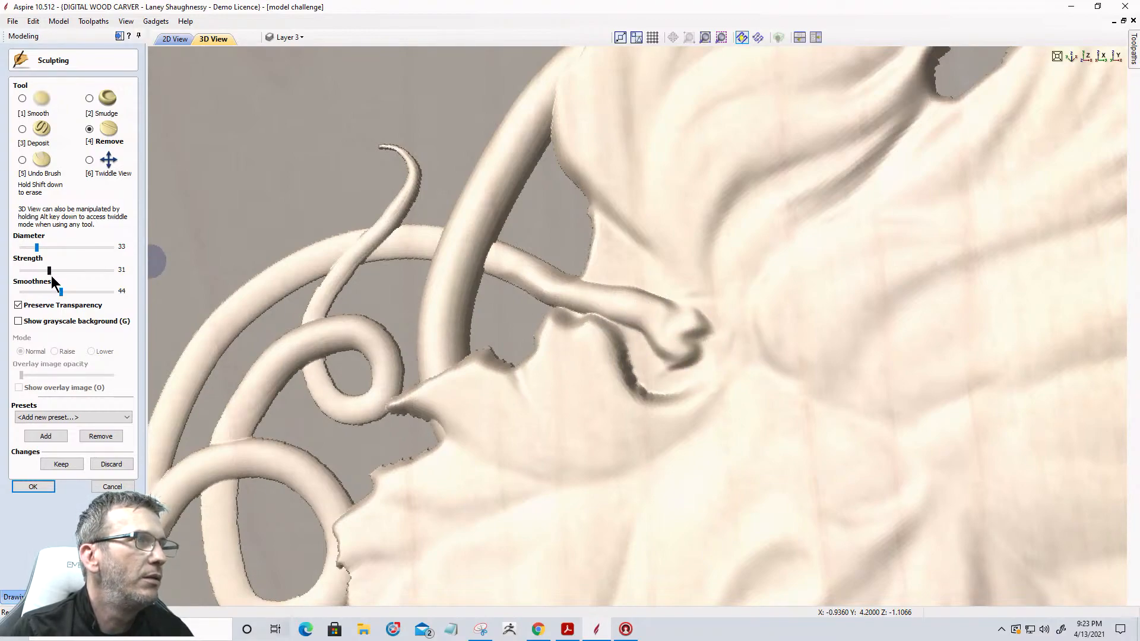
{"action": "mouse_move", "coordinate": [653, 338]}
{"action": "left_mouse_down"}
{"action": "mouse_move", "coordinate": [672, 336]}
{"action": "mouse_move", "coordinate": [675, 359]}
{"action": "mouse_move", "coordinate": [654, 323]}
{"action": "mouse_move", "coordinate": [742, 312]}
{"action": "mouse_move", "coordinate": [674, 304]}
{"action": "mouse_move", "coordinate": [742, 297]}
{"action": "mouse_move", "coordinate": [675, 323]}
{"action": "mouse_move", "coordinate": [736, 323]}
{"action": "mouse_move", "coordinate": [689, 331]}
{"action": "left_mouse_up"}
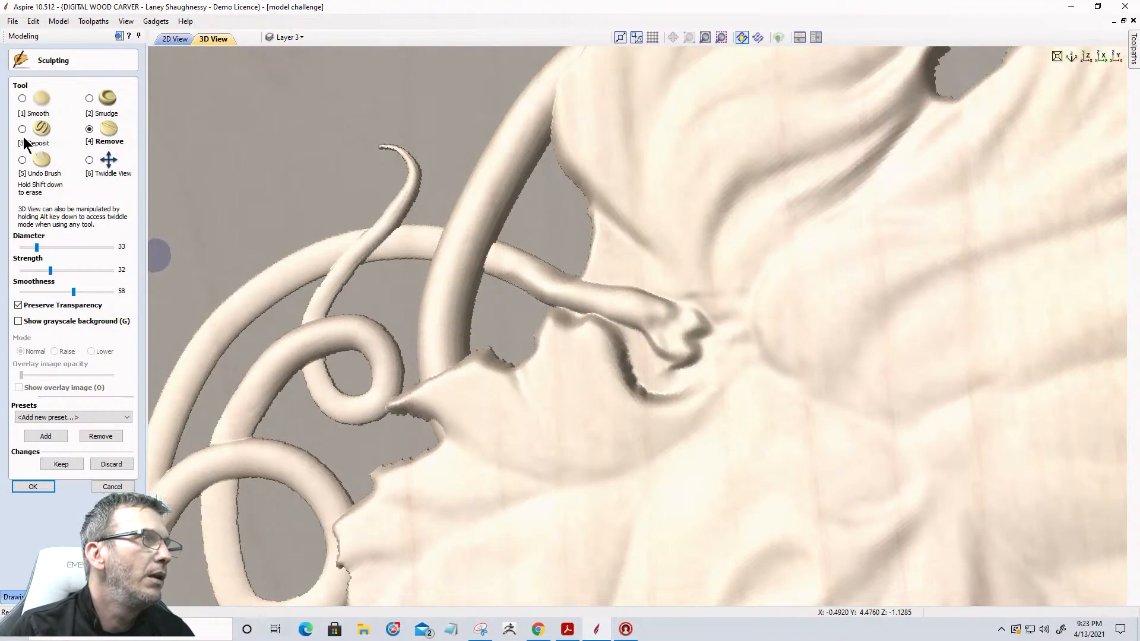
Try smoothing the vine's end into the leaf at strength 69 and smoothness 41, and cancel the sculpting session
{"action": "left_click", "coordinate": [22, 98]}
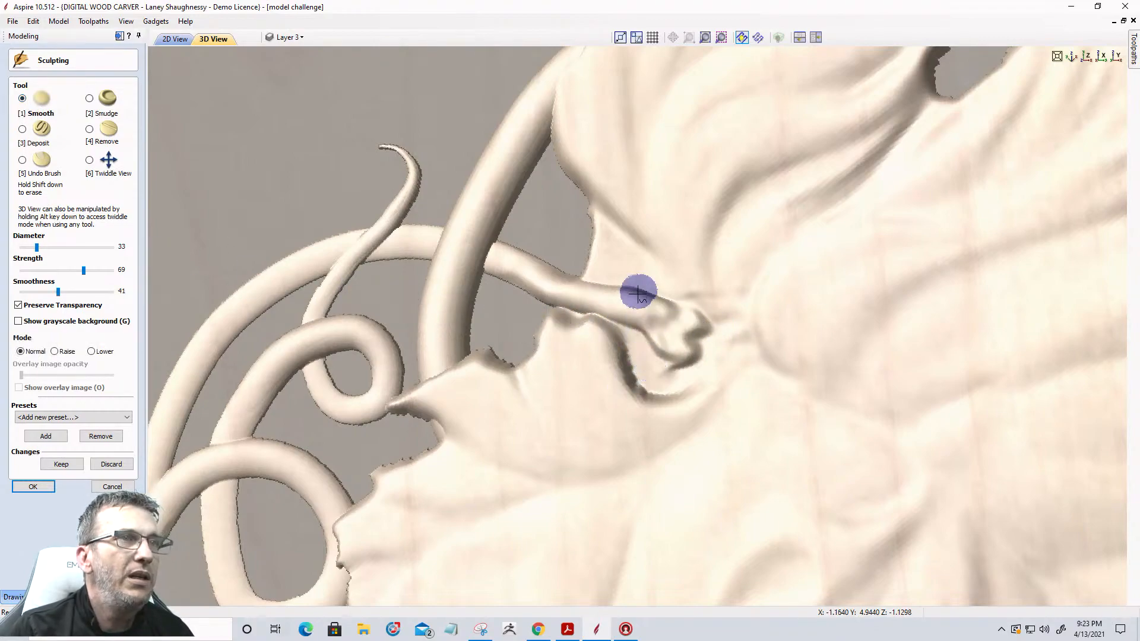
{"action": "mouse_move", "coordinate": [637, 310]}
{"action": "left_mouse_down"}
{"action": "mouse_move", "coordinate": [679, 344]}
{"action": "mouse_move", "coordinate": [608, 315]}
{"action": "mouse_move", "coordinate": [700, 379]}
{"action": "mouse_move", "coordinate": [657, 326]}
{"action": "mouse_move", "coordinate": [667, 333]}
{"action": "mouse_move", "coordinate": [659, 323]}
{"action": "mouse_move", "coordinate": [705, 315]}
{"action": "mouse_move", "coordinate": [693, 300]}
{"action": "mouse_move", "coordinate": [715, 295]}
{"action": "mouse_move", "coordinate": [707, 339]}
{"action": "mouse_move", "coordinate": [741, 310]}
{"action": "mouse_move", "coordinate": [677, 273]}
{"action": "mouse_move", "coordinate": [659, 387]}
{"action": "mouse_move", "coordinate": [679, 389]}
{"action": "mouse_move", "coordinate": [653, 385]}
{"action": "mouse_move", "coordinate": [635, 335]}
{"action": "mouse_move", "coordinate": [667, 293]}
{"action": "mouse_move", "coordinate": [652, 285]}
{"action": "mouse_move", "coordinate": [657, 338]}
{"action": "mouse_move", "coordinate": [644, 349]}
{"action": "mouse_move", "coordinate": [639, 319]}
{"action": "mouse_move", "coordinate": [596, 285]}
{"action": "mouse_move", "coordinate": [689, 331]}
{"action": "mouse_move", "coordinate": [611, 351]}
{"action": "mouse_move", "coordinate": [645, 385]}
{"action": "mouse_move", "coordinate": [627, 348]}
{"action": "mouse_move", "coordinate": [663, 404]}
{"action": "left_mouse_up"}
{"action": "scroll", "coordinate": [867, 315], "scroll_direction": "down", "scroll_amount": 4}
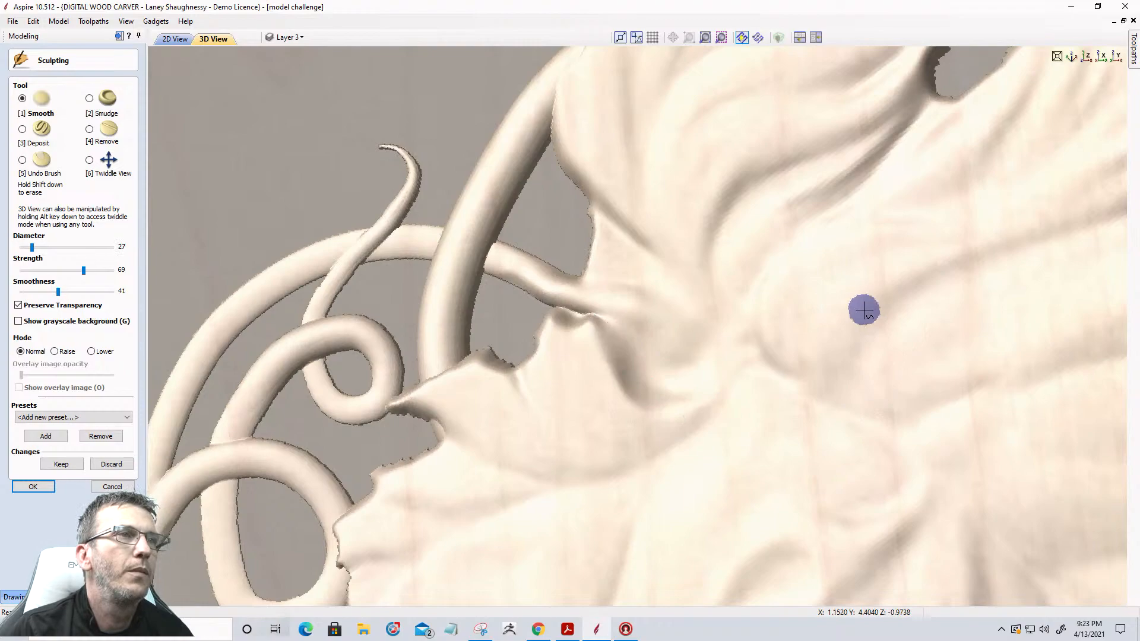
{"action": "left_click", "coordinate": [110, 488]}
{"action": "left_click", "coordinate": [541, 350]}
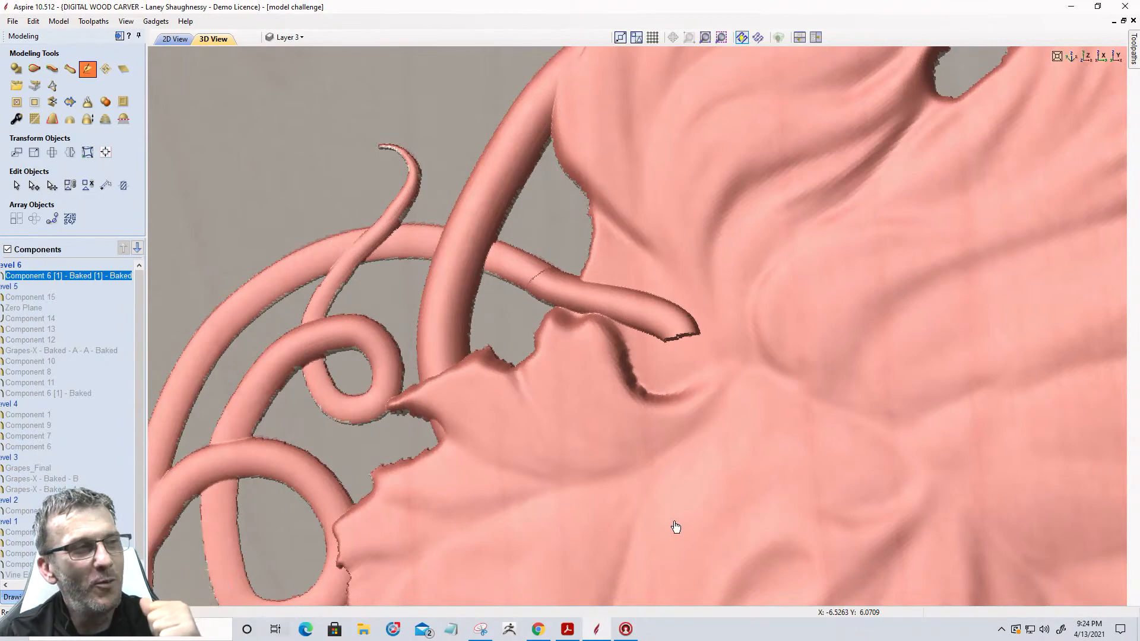
{"action": "key", "text": "ctrl+z"}
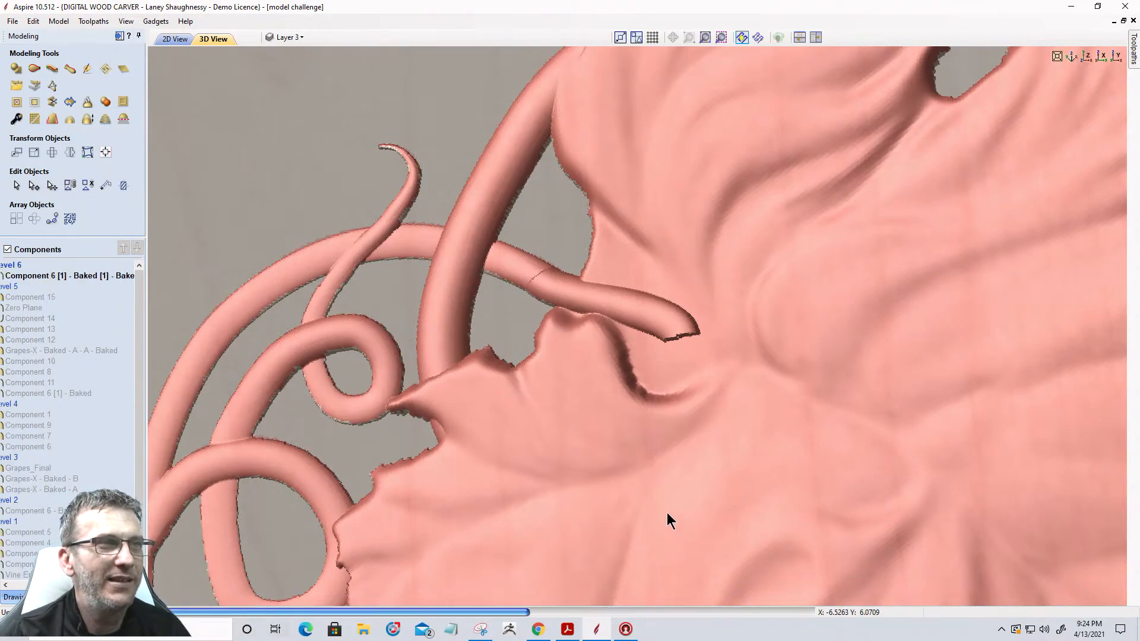
Reopen Sculpting on the baked component and smooth the vine-to-extension seam with a 41-diameter brush at strength 69
{"action": "left_click", "coordinate": [88, 68]}
{"action": "scroll", "coordinate": [545, 285], "scroll_direction": "up", "scroll_amount": 4}
{"action": "left_click_drag", "start_coordinate": [539, 278], "coordinate": [505, 271]}
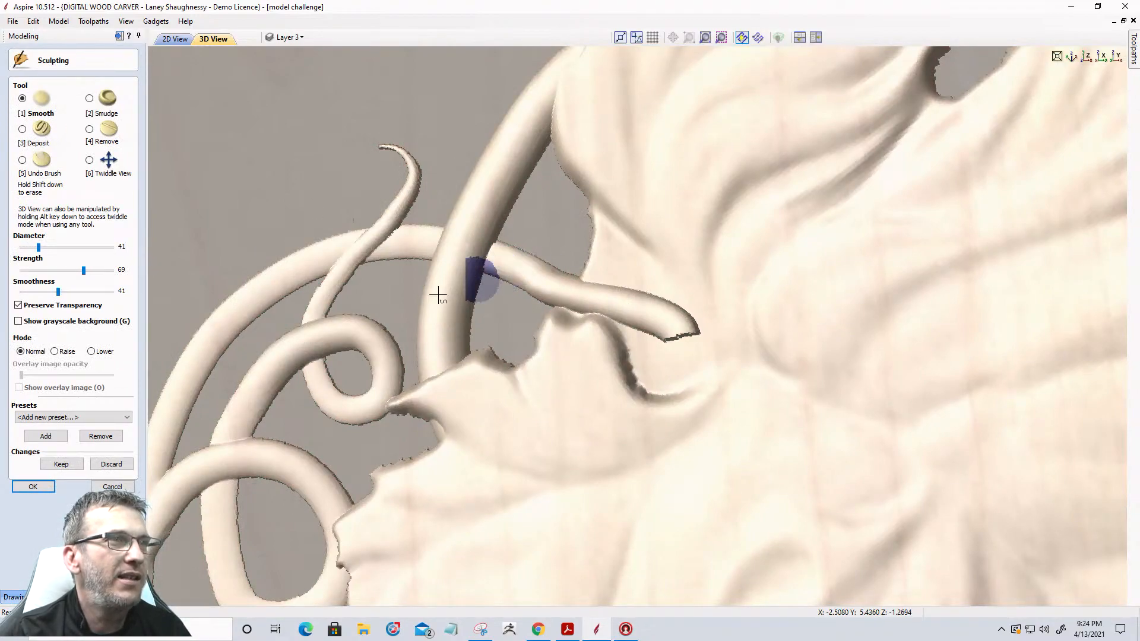
Smudge the vine's blunt end outward into the leaf with a 41-diameter brush at strength 44 and smoothness 71
{"action": "left_click", "coordinate": [109, 119]}
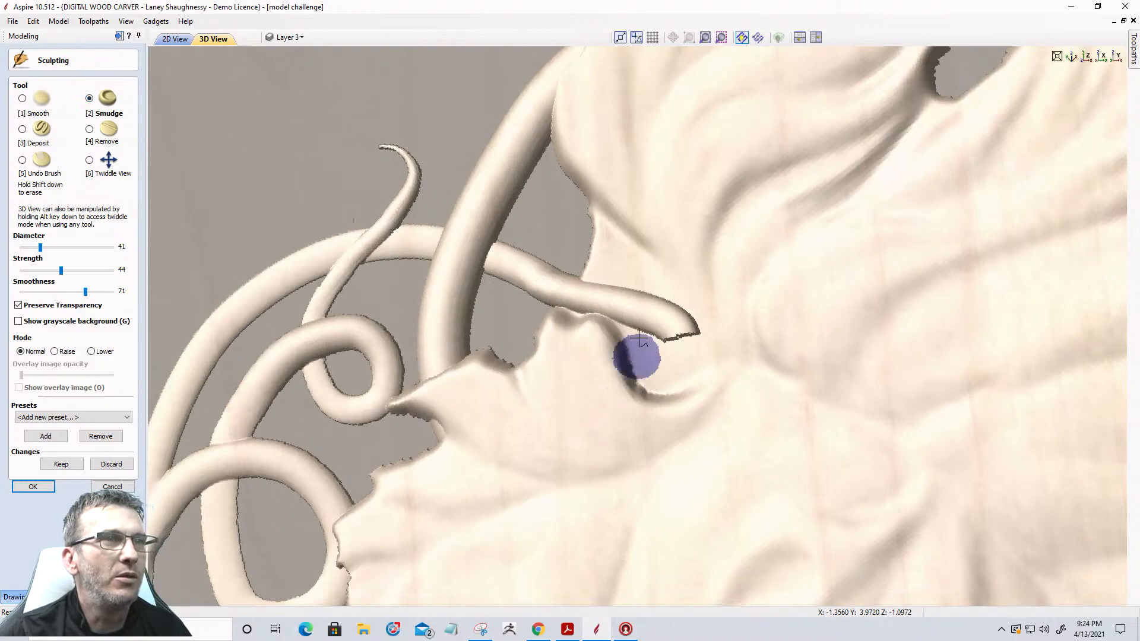
{"action": "mouse_move", "coordinate": [642, 311]}
{"action": "left_mouse_down"}
{"action": "mouse_move", "coordinate": [667, 318]}
{"action": "mouse_move", "coordinate": [677, 364]}
{"action": "mouse_move", "coordinate": [667, 305]}
{"action": "mouse_move", "coordinate": [670, 380]}
{"action": "left_mouse_up"}
{"action": "mouse_move", "coordinate": [683, 325]}
{"action": "left_mouse_down"}
{"action": "mouse_move", "coordinate": [661, 355]}
{"action": "mouse_move", "coordinate": [682, 349]}
{"action": "mouse_move", "coordinate": [689, 398]}
{"action": "mouse_move", "coordinate": [700, 346]}
{"action": "mouse_move", "coordinate": [704, 362]}
{"action": "left_mouse_up"}
{"action": "mouse_move", "coordinate": [654, 326]}
{"action": "left_mouse_down"}
{"action": "mouse_move", "coordinate": [647, 359]}
{"action": "mouse_move", "coordinate": [666, 364]}
{"action": "mouse_move", "coordinate": [664, 353]}
{"action": "left_mouse_up"}
{"action": "mouse_move", "coordinate": [670, 300]}
{"action": "left_mouse_down"}
{"action": "mouse_move", "coordinate": [679, 295]}
{"action": "mouse_move", "coordinate": [644, 295]}
{"action": "left_mouse_up"}
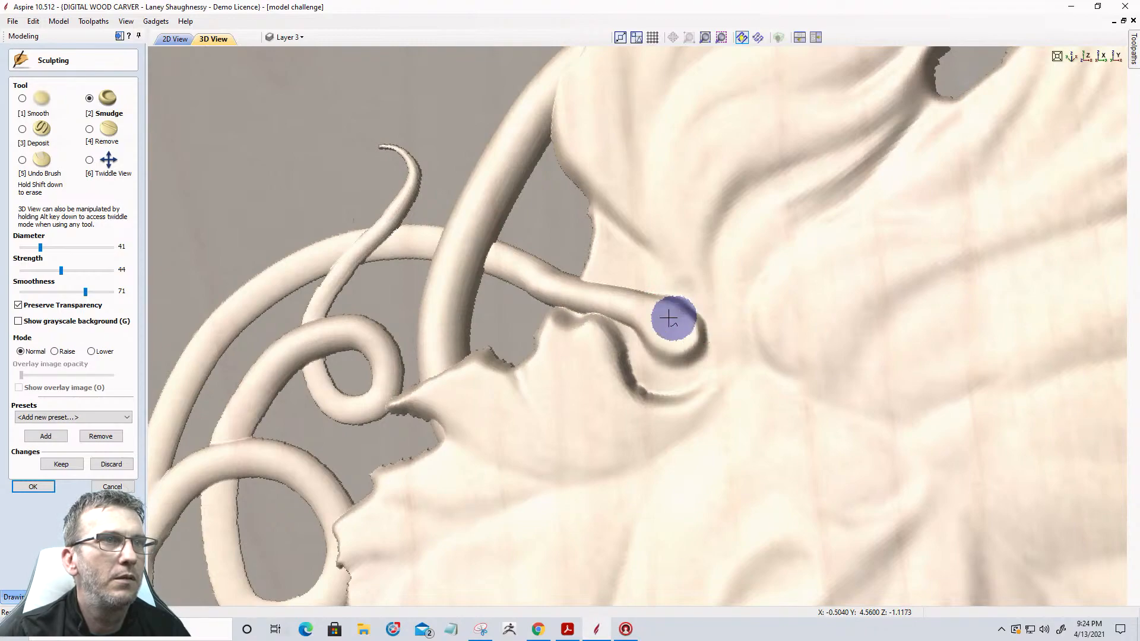
{"action": "left_click_drag", "start_coordinate": [625, 298], "coordinate": [611, 301]}
Smooth the smudged vine end into the surrounding leaf with a 41-diameter brush at strength 69, and accept the sculpting changes
{"action": "left_click", "coordinate": [22, 98]}
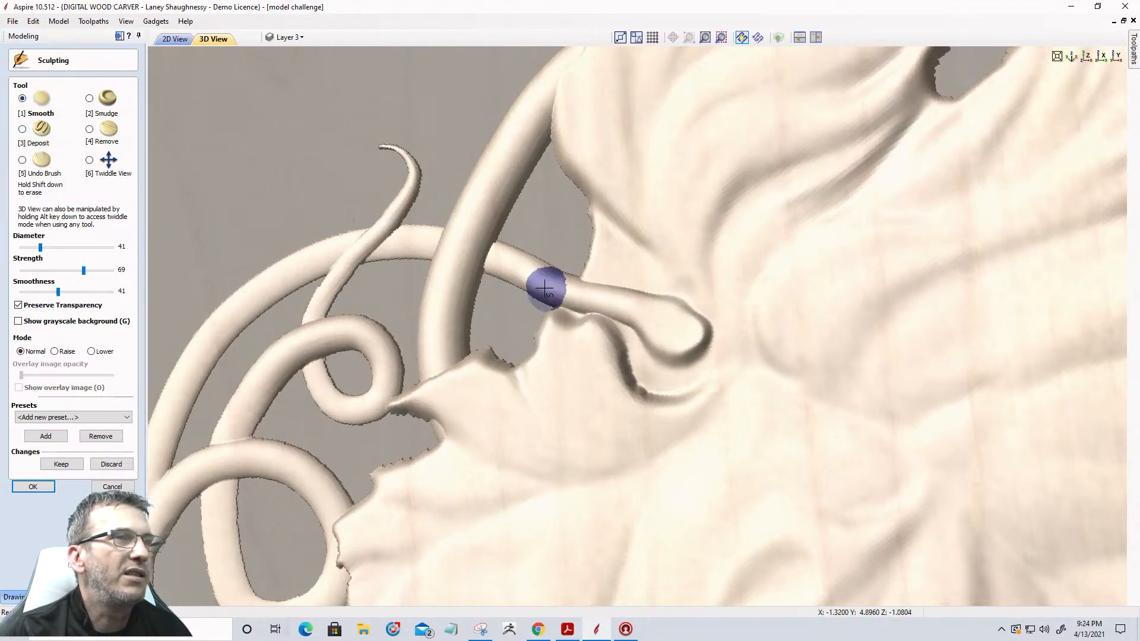
{"action": "mouse_move", "coordinate": [703, 320]}
{"action": "left_mouse_down"}
{"action": "mouse_move", "coordinate": [699, 307]}
{"action": "mouse_move", "coordinate": [677, 369]}
{"action": "mouse_move", "coordinate": [697, 351]}
{"action": "mouse_move", "coordinate": [634, 338]}
{"action": "mouse_move", "coordinate": [628, 320]}
{"action": "mouse_move", "coordinate": [593, 309]}
{"action": "mouse_move", "coordinate": [632, 298]}
{"action": "mouse_move", "coordinate": [626, 285]}
{"action": "mouse_move", "coordinate": [684, 302]}
{"action": "mouse_move", "coordinate": [695, 364]}
{"action": "mouse_move", "coordinate": [590, 305]}
{"action": "mouse_move", "coordinate": [606, 279]}
{"action": "left_mouse_up"}
{"action": "mouse_move", "coordinate": [645, 318]}
{"action": "left_mouse_down"}
{"action": "mouse_move", "coordinate": [677, 346]}
{"action": "mouse_move", "coordinate": [695, 315]}
{"action": "mouse_move", "coordinate": [757, 321]}
{"action": "mouse_move", "coordinate": [669, 323]}
{"action": "mouse_move", "coordinate": [730, 351]}
{"action": "mouse_move", "coordinate": [668, 414]}
{"action": "left_mouse_up"}
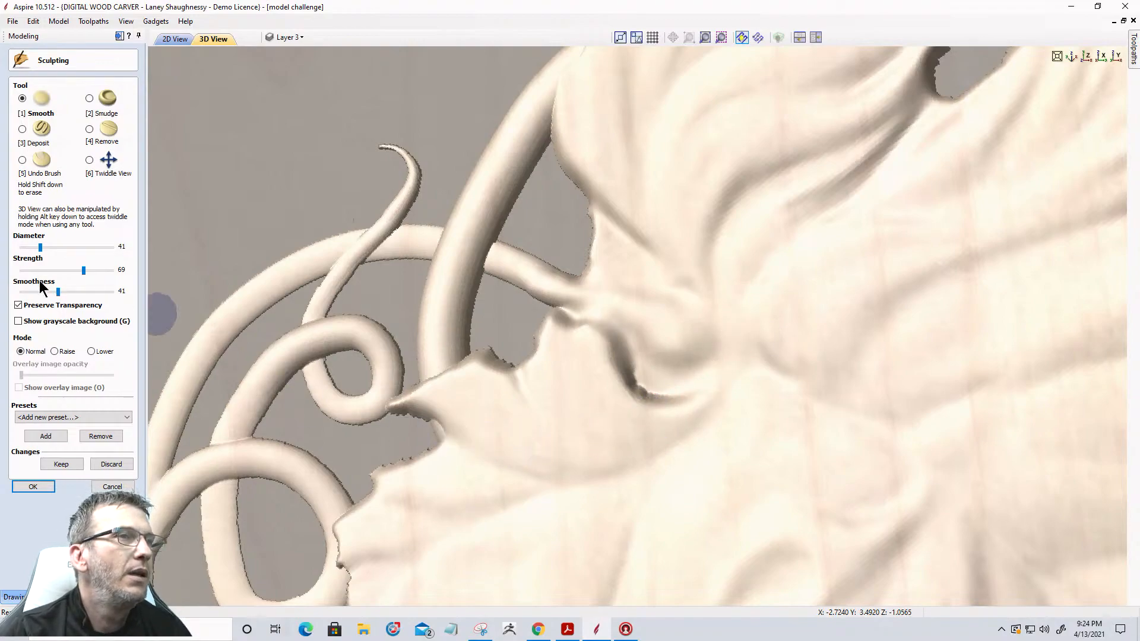
{"action": "left_click", "coordinate": [89, 161]}
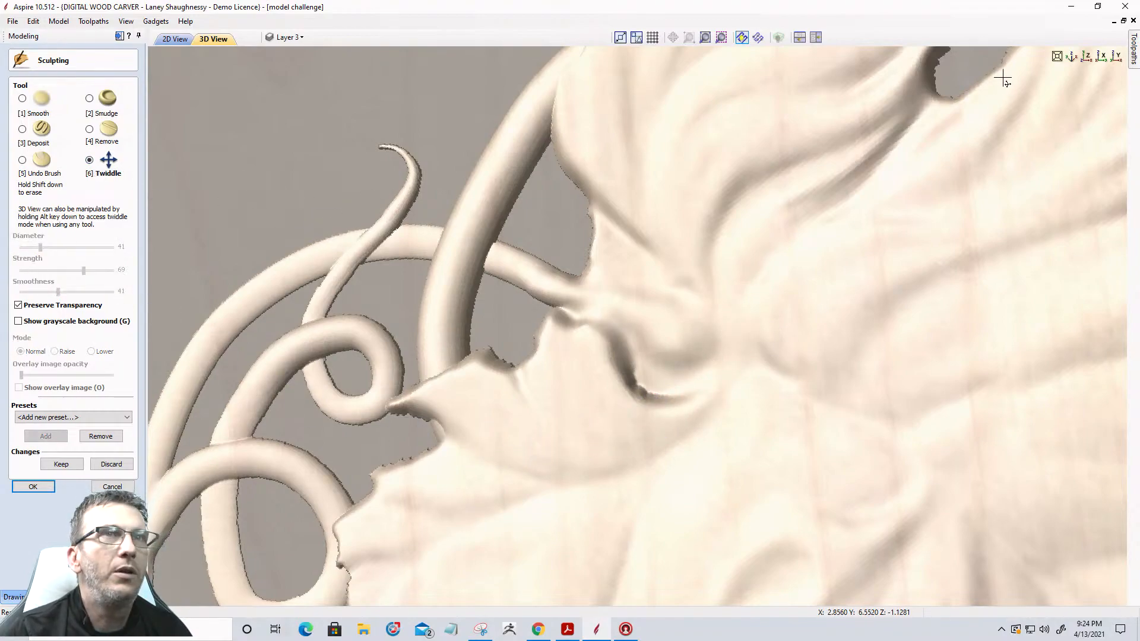
{"action": "left_click_drag", "start_coordinate": [765, 200], "coordinate": [760, 260]}
{"action": "scroll", "coordinate": [760, 260], "scroll_direction": "down", "scroll_amount": 3}
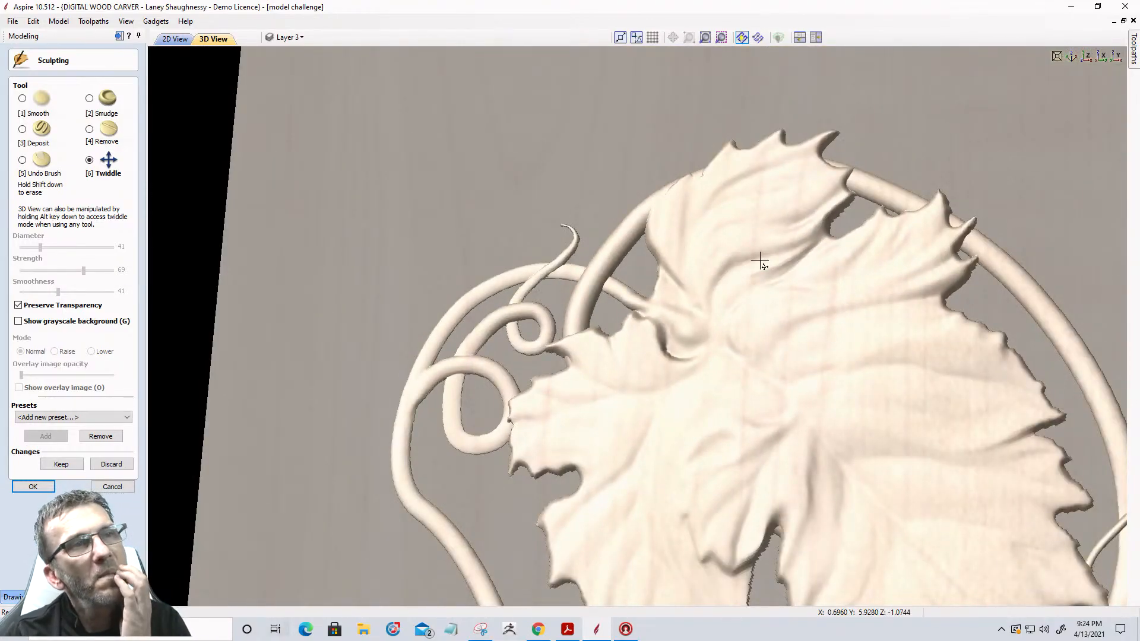
{"action": "left_click", "coordinate": [22, 98]}
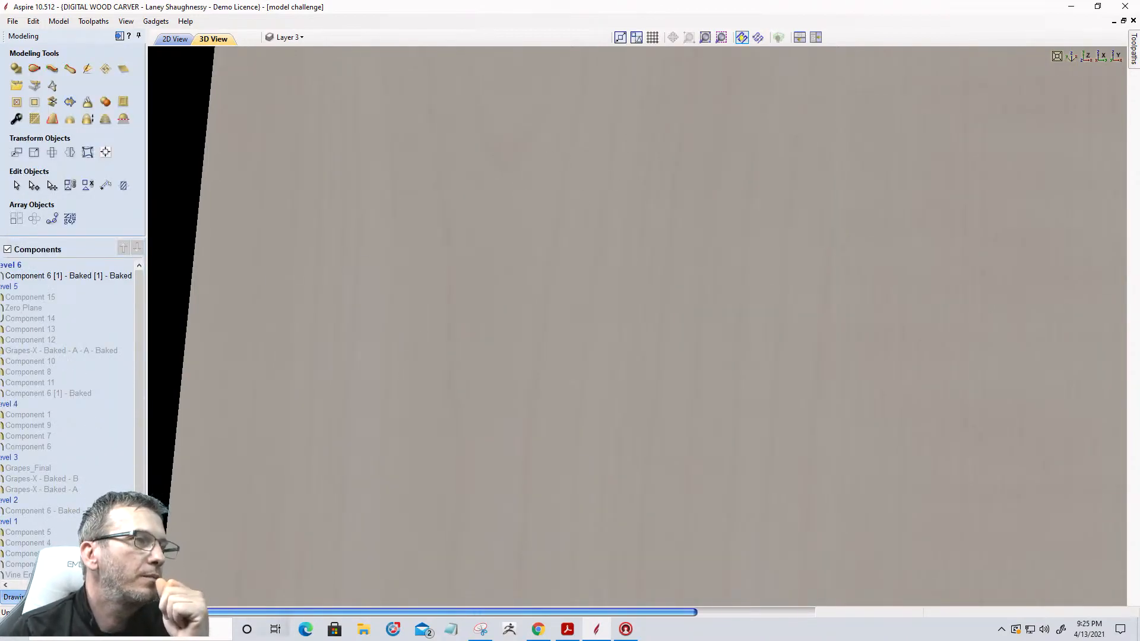
Set the combine mode of Level 6 to Merge
{"action": "scroll", "coordinate": [689, 249], "scroll_direction": "down", "scroll_amount": 5}
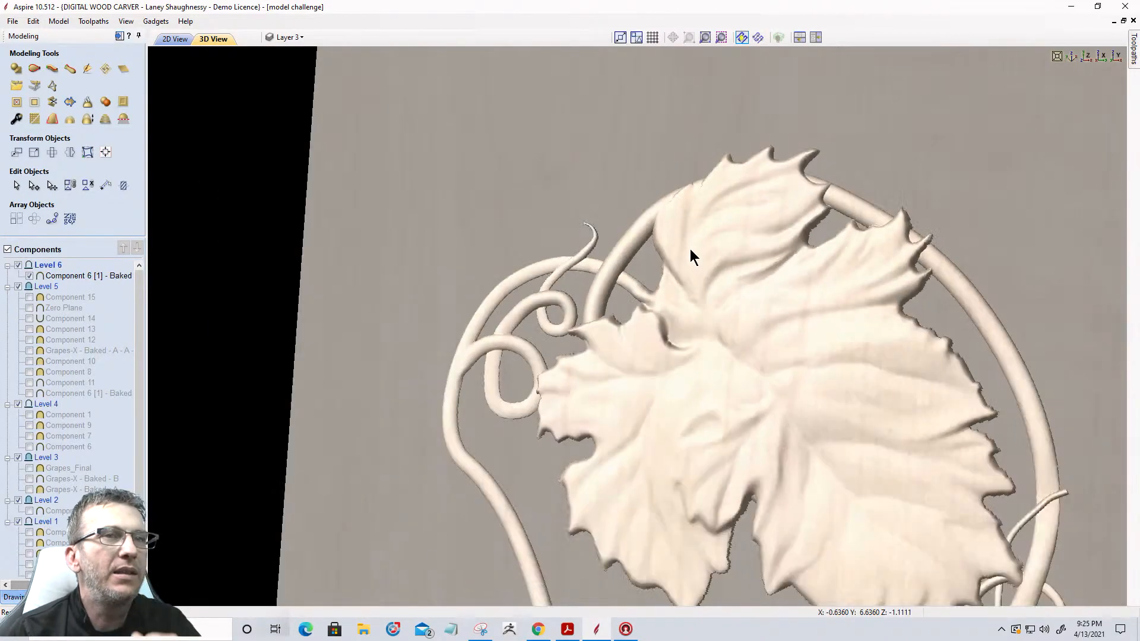
{"action": "scroll", "coordinate": [659, 255], "scroll_direction": "down", "scroll_amount": 1}
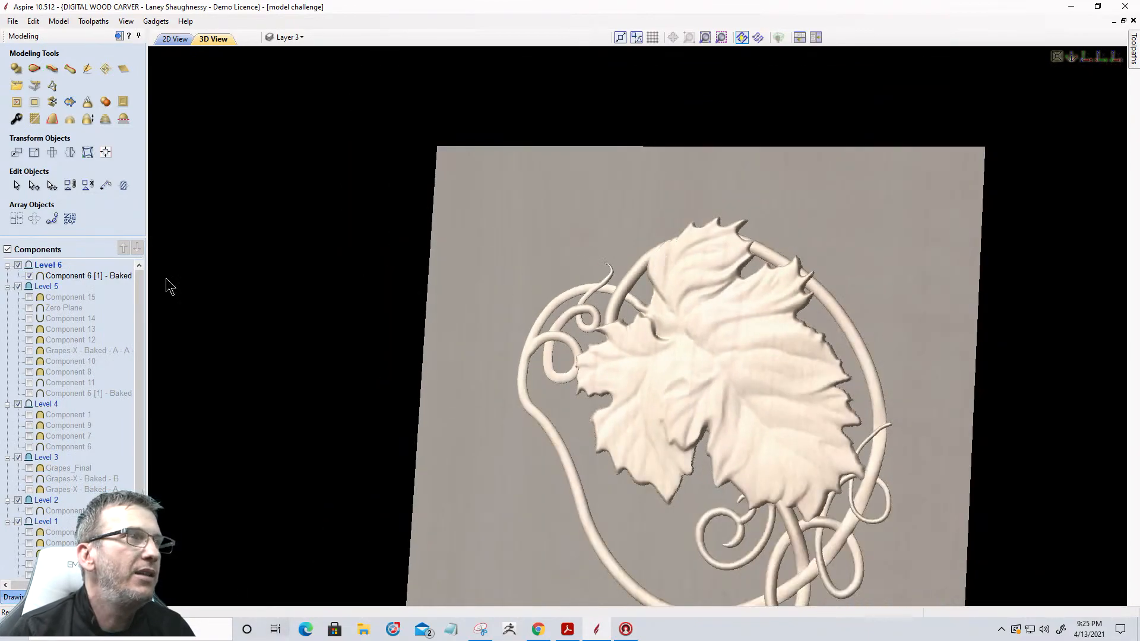
{"action": "left_click", "coordinate": [45, 264]}
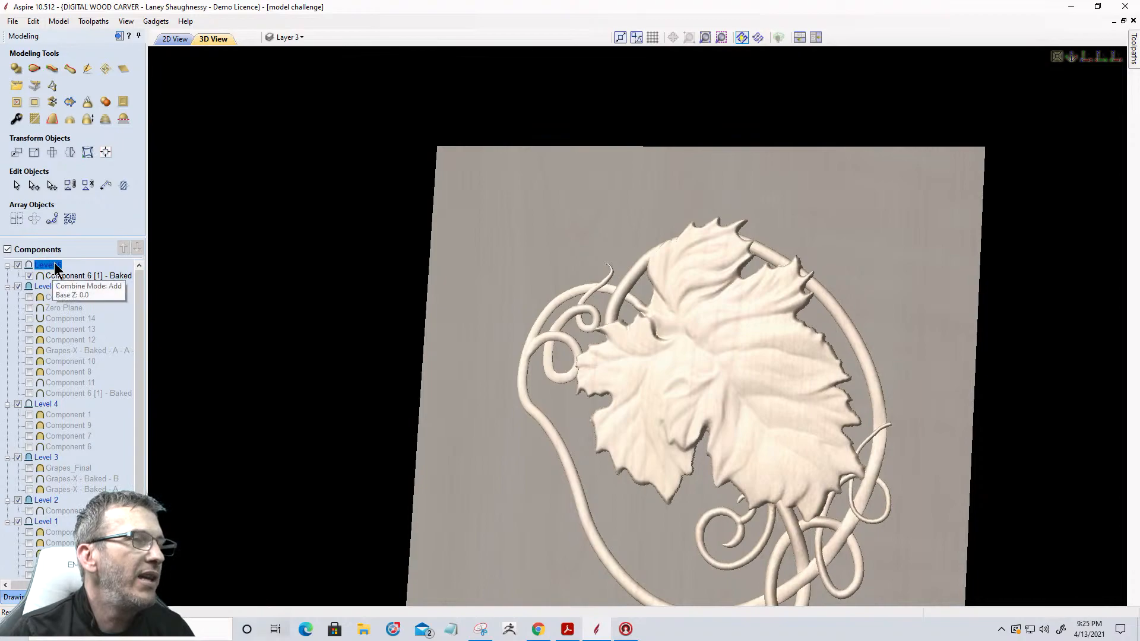
{"action": "right_click", "coordinate": [55, 265]}
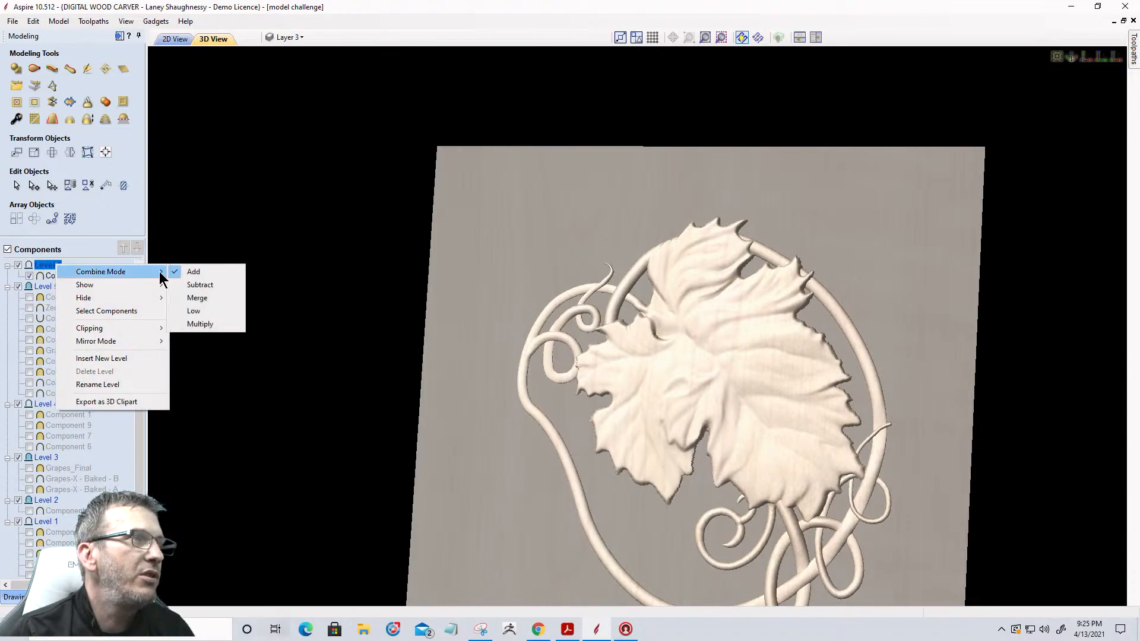
{"action": "mouse_move", "coordinate": [169, 270]}
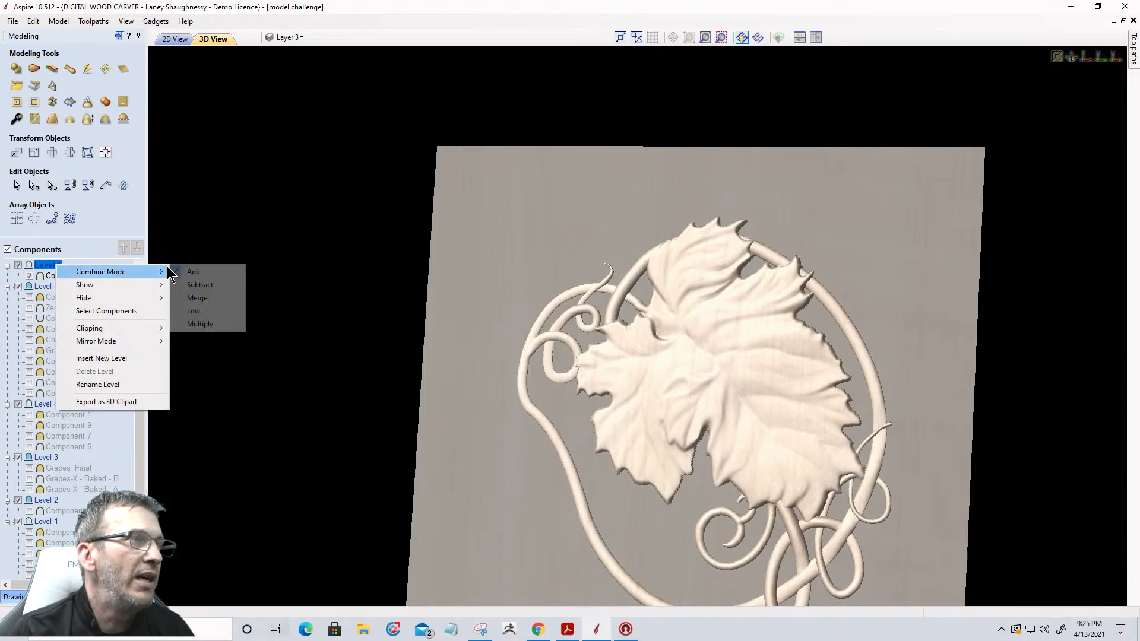
{"action": "left_click", "coordinate": [198, 298]}
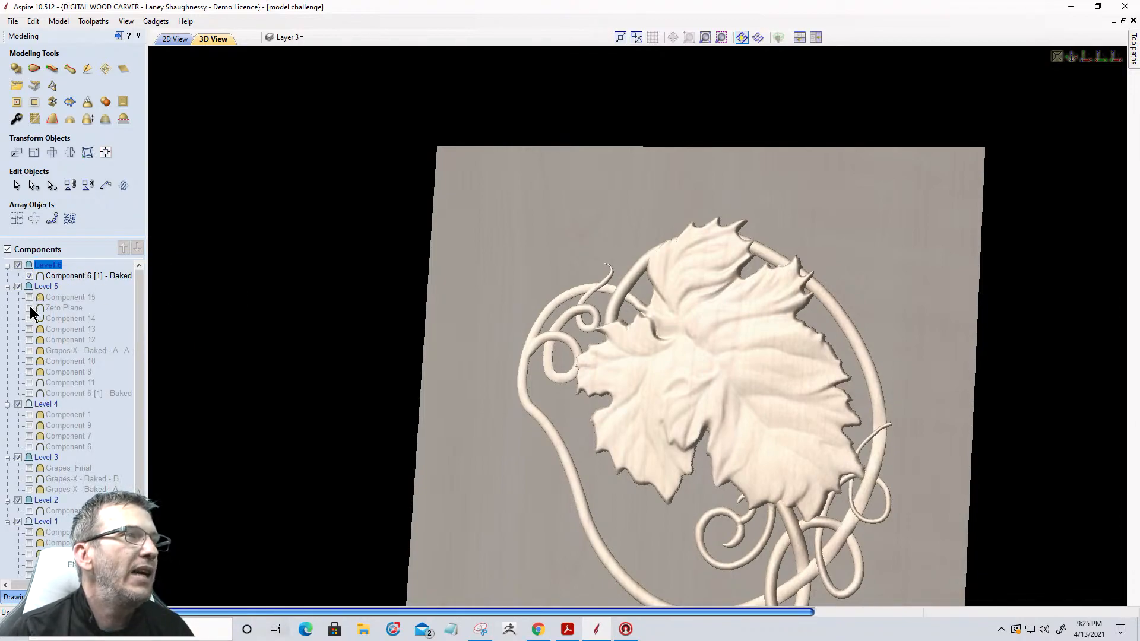
Show Components 8, 10 and 12 in Level 5, toggling Components 15, 14 and 13 on and back off to check them
{"action": "left_click", "coordinate": [30, 370]}
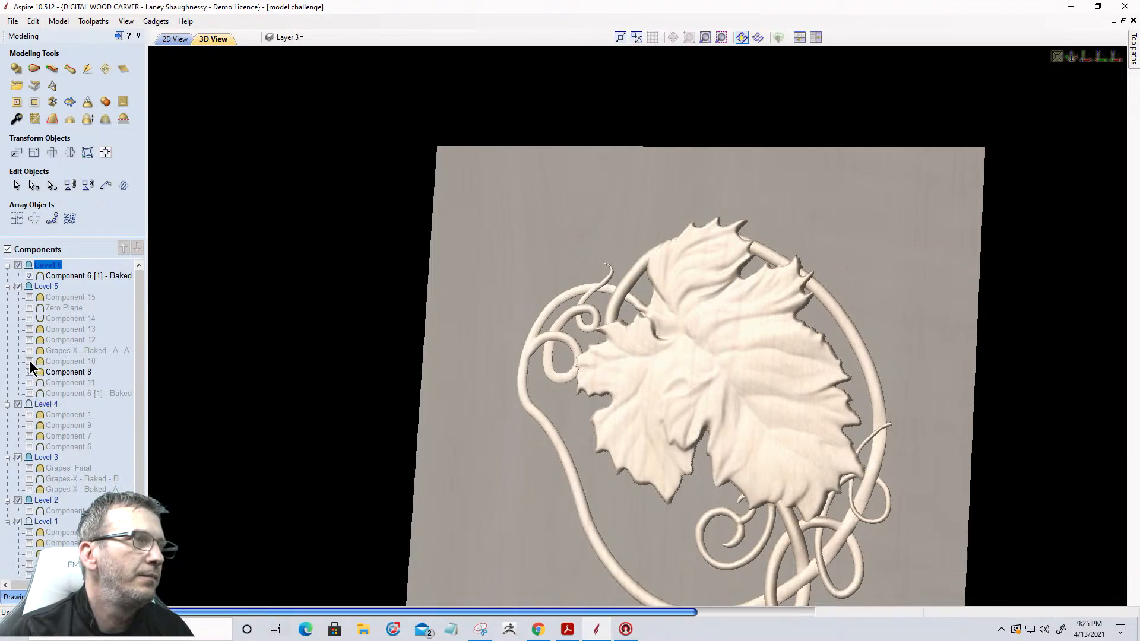
{"action": "left_click", "coordinate": [30, 361]}
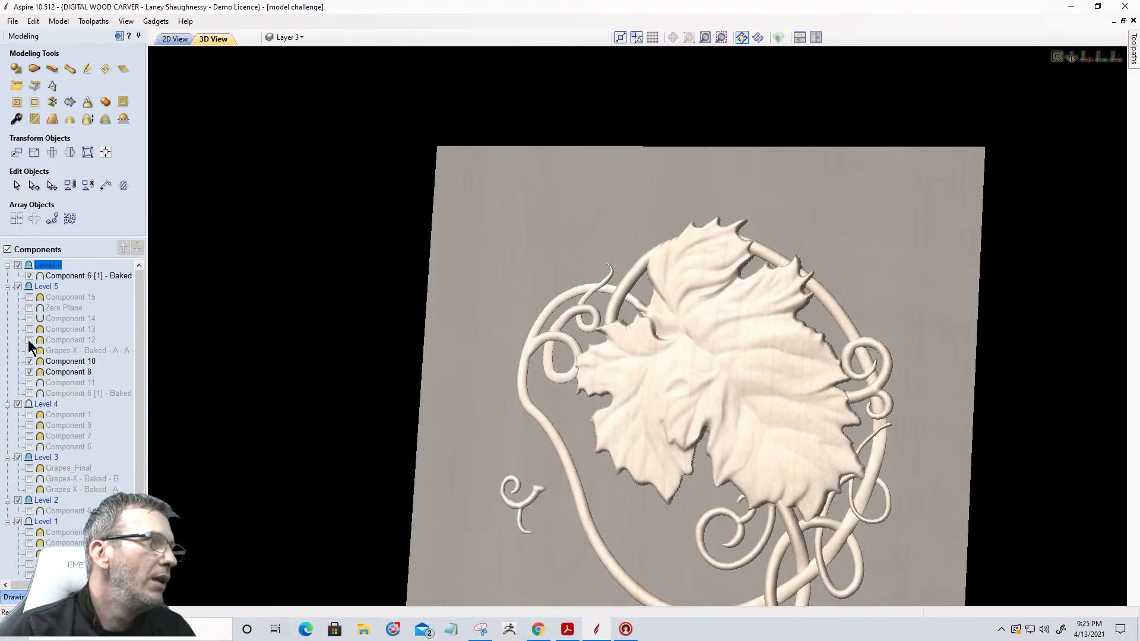
{"action": "left_click", "coordinate": [30, 298]}
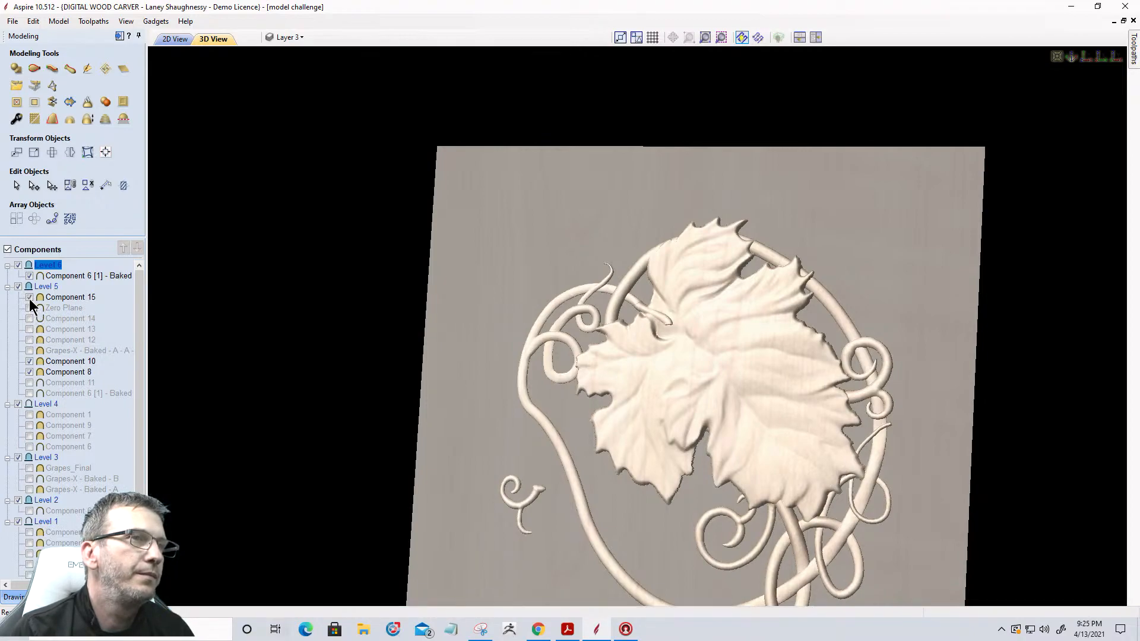
{"action": "left_click", "coordinate": [30, 298]}
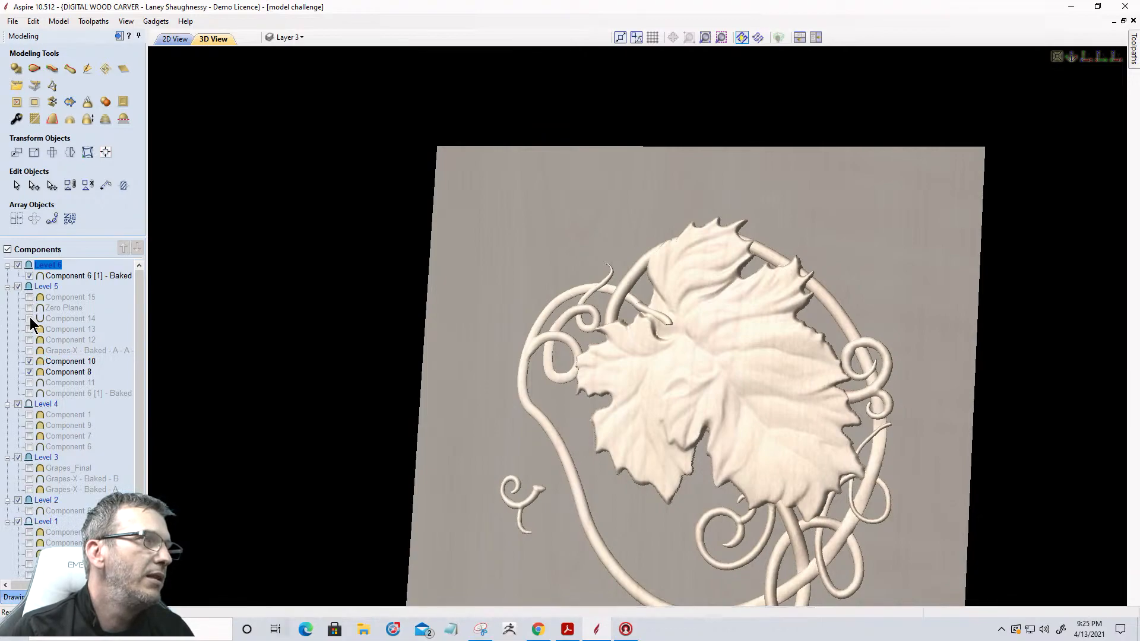
{"action": "left_click", "coordinate": [30, 319]}
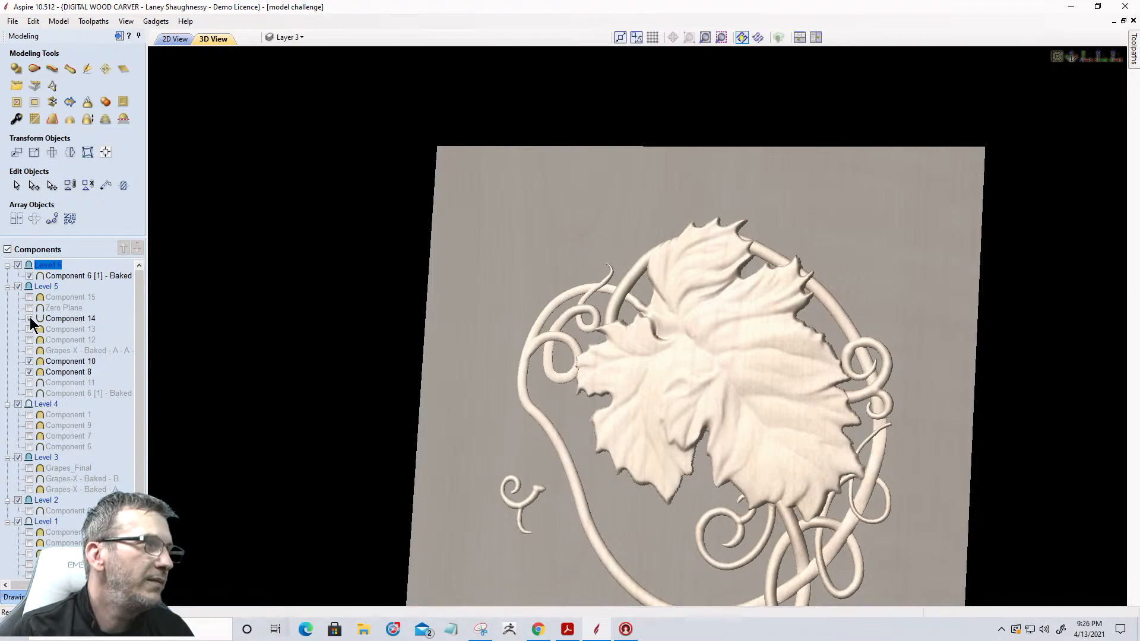
{"action": "left_click", "coordinate": [30, 318]}
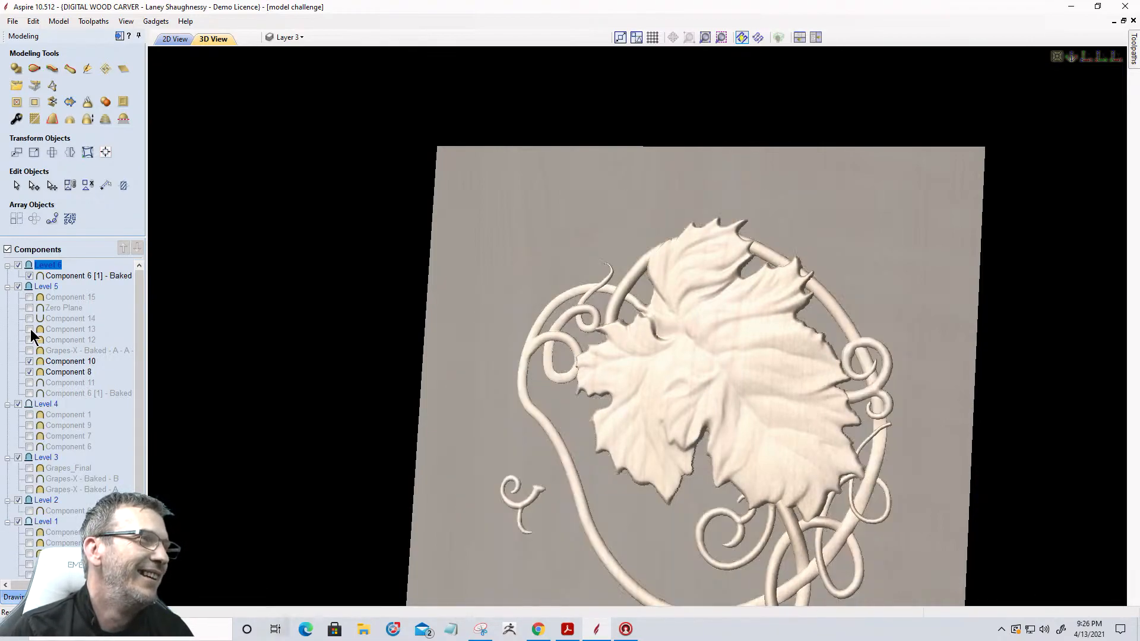
{"action": "left_click", "coordinate": [29, 329]}
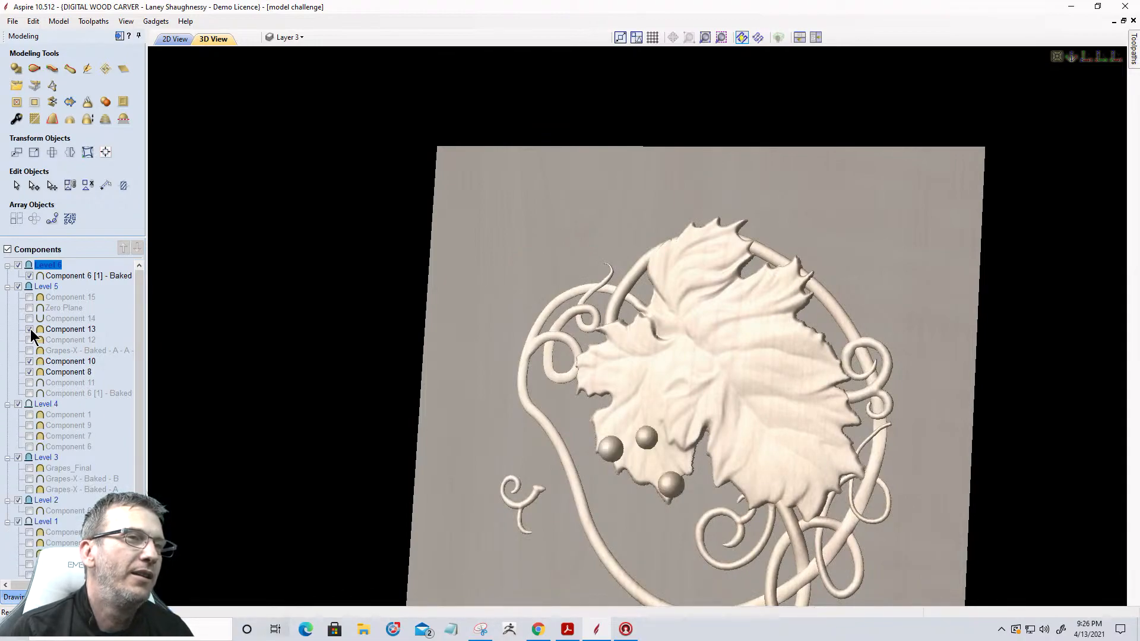
{"action": "left_click", "coordinate": [29, 329]}
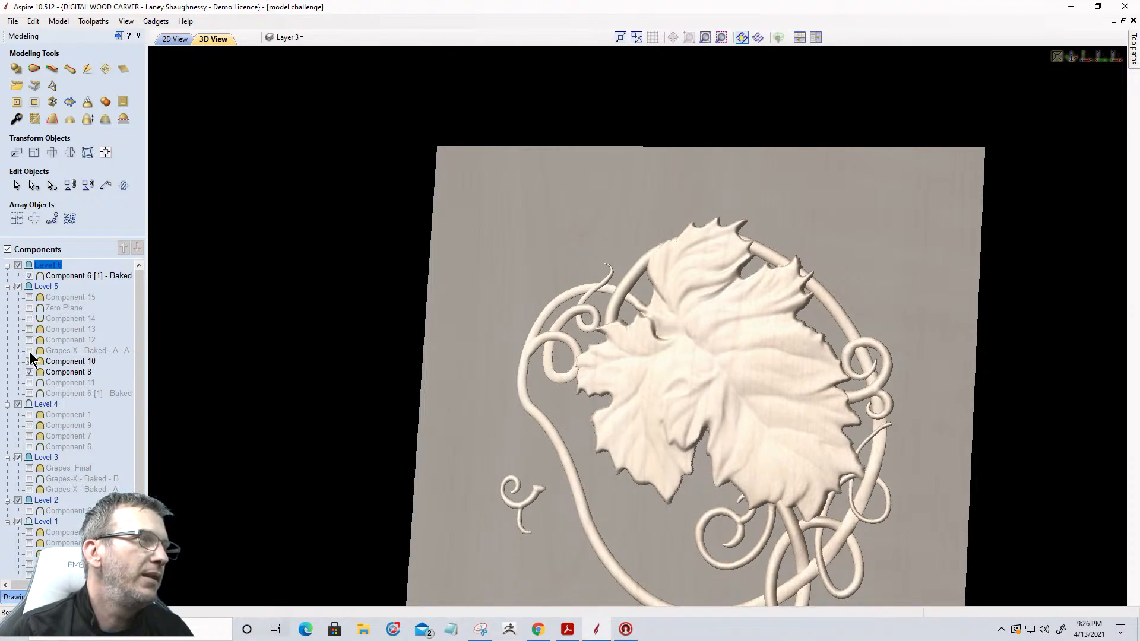
{"action": "left_click", "coordinate": [30, 339]}
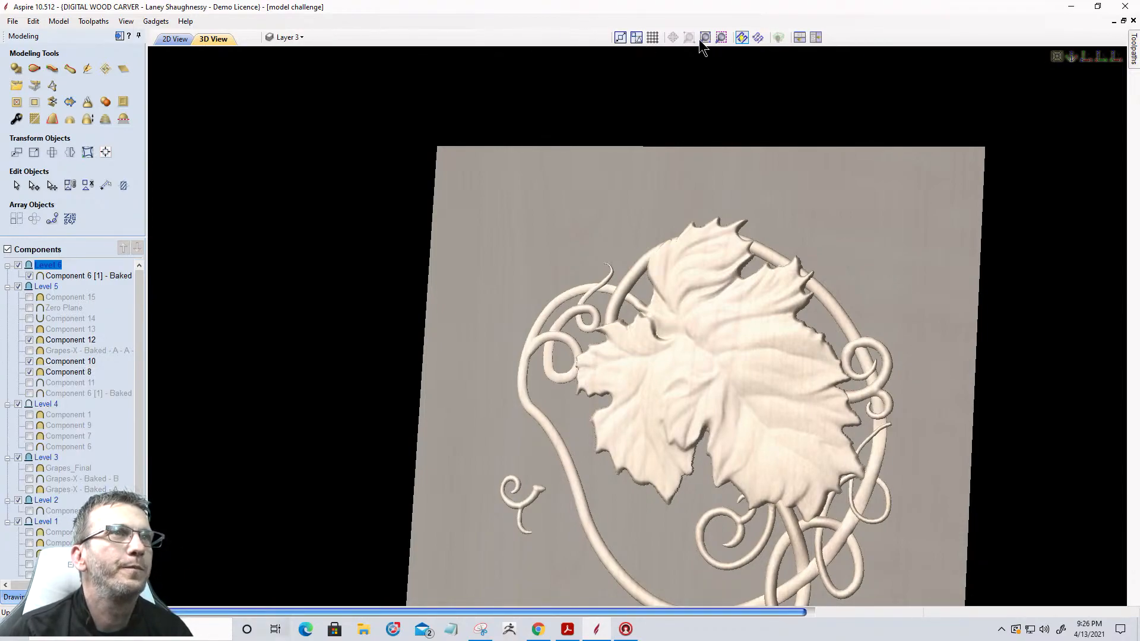
Show the 2D and 3D views side by side and compare the relief seen from above with the reference grapevine drawing
{"action": "left_click", "coordinate": [817, 40]}
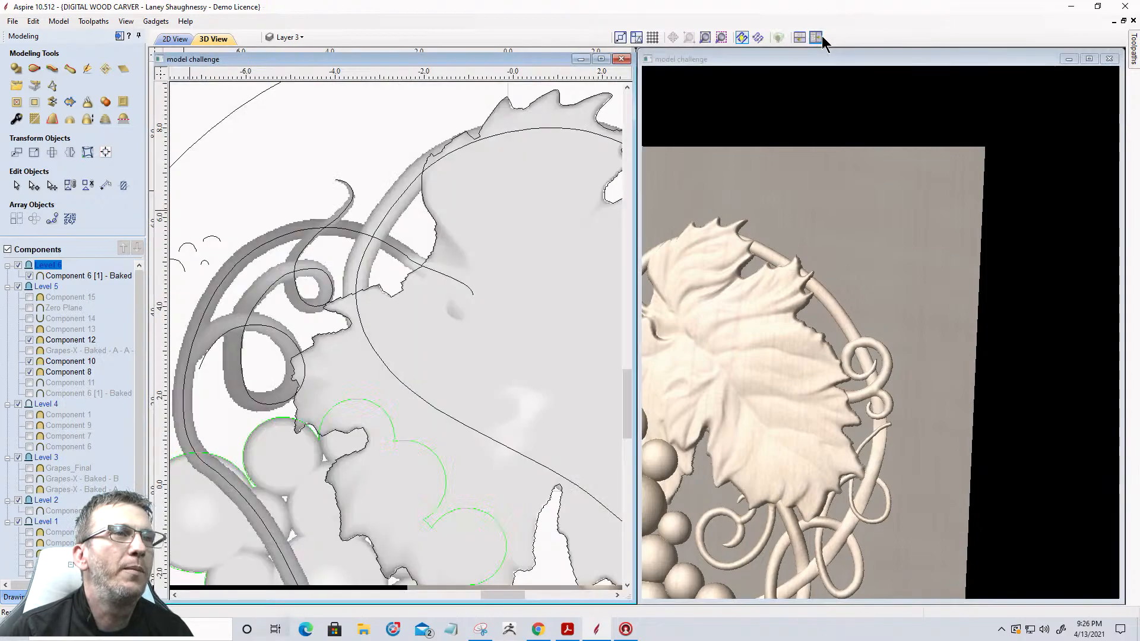
{"action": "left_click", "coordinate": [305, 272]}
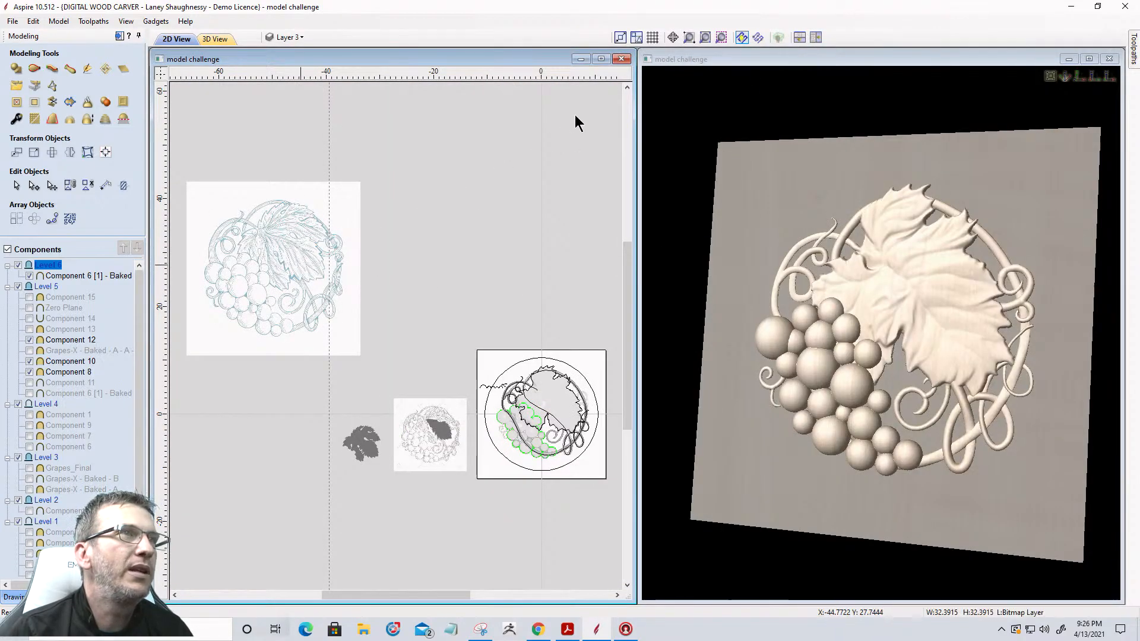
{"action": "left_click", "coordinate": [722, 37]}
{"action": "left_click", "coordinate": [1082, 76]}
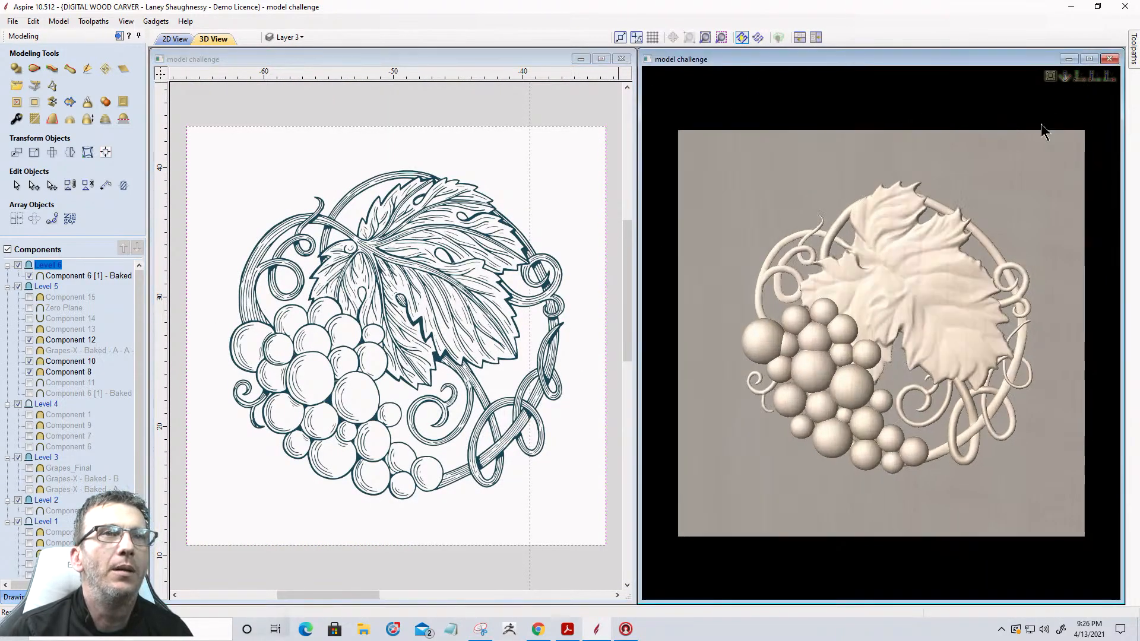
{"action": "scroll", "coordinate": [901, 358], "scroll_direction": "up", "scroll_amount": 2}
{"action": "scroll", "coordinate": [900, 357], "scroll_direction": "up", "scroll_amount": 2}
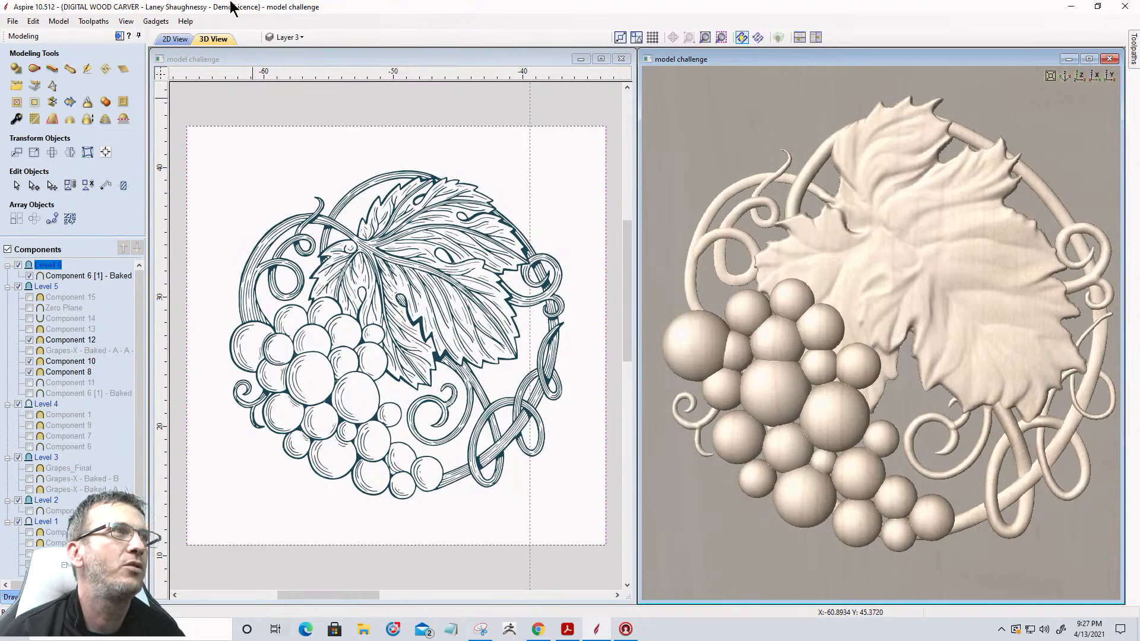
{"action": "left_click", "coordinate": [175, 39]}
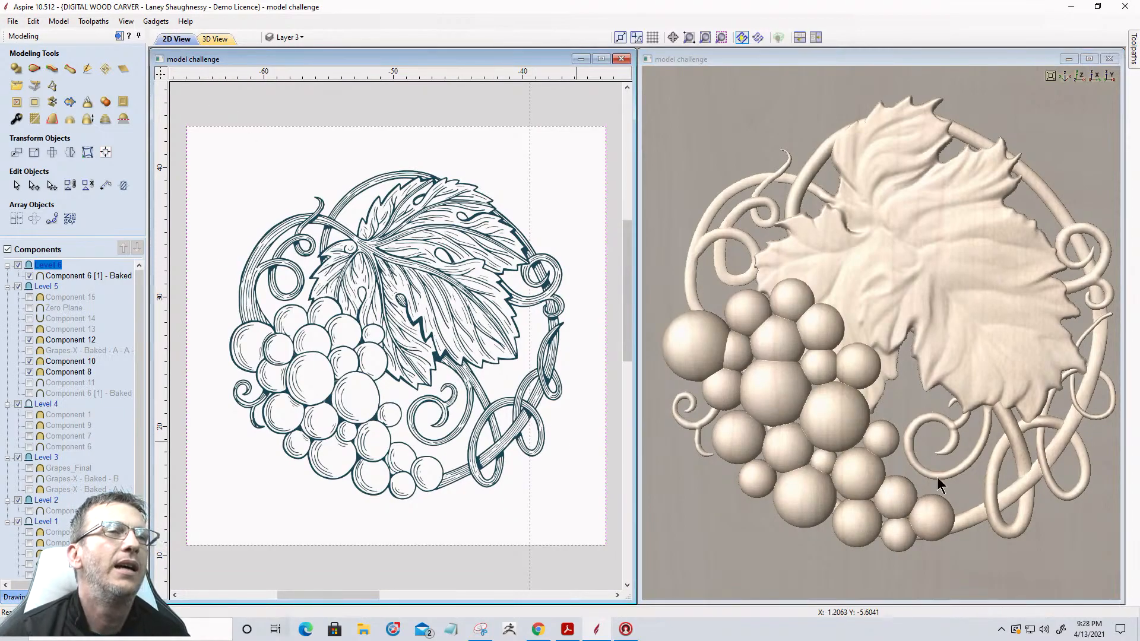
{"action": "scroll", "coordinate": [520, 305], "scroll_direction": "down", "scroll_amount": 2}
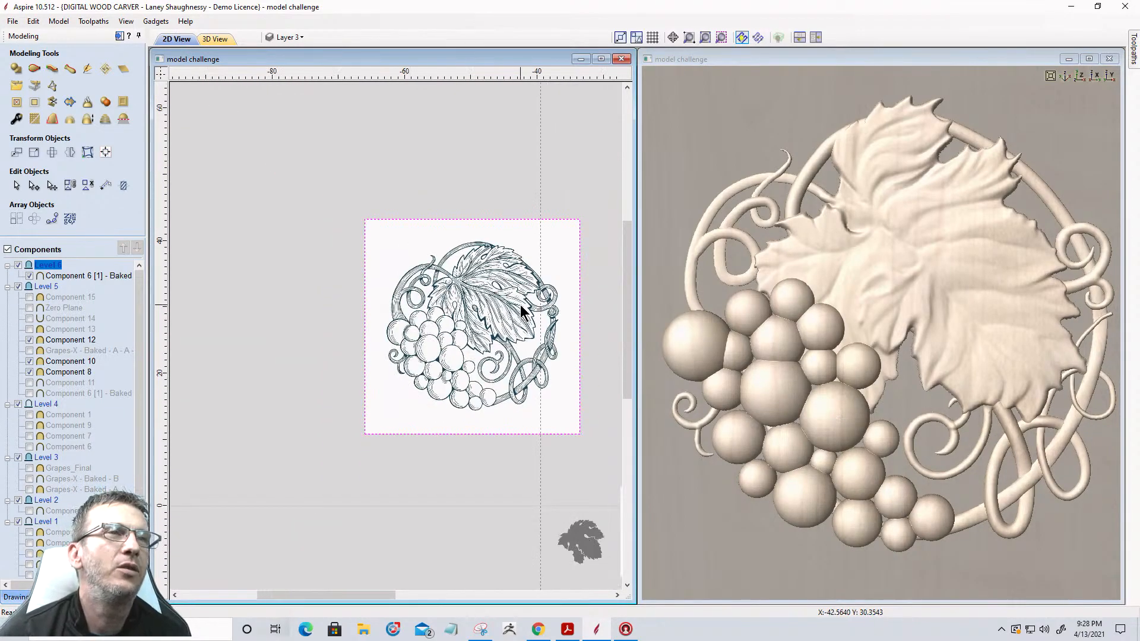
{"action": "scroll", "coordinate": [808, 285], "scroll_direction": "down", "scroll_amount": 3}
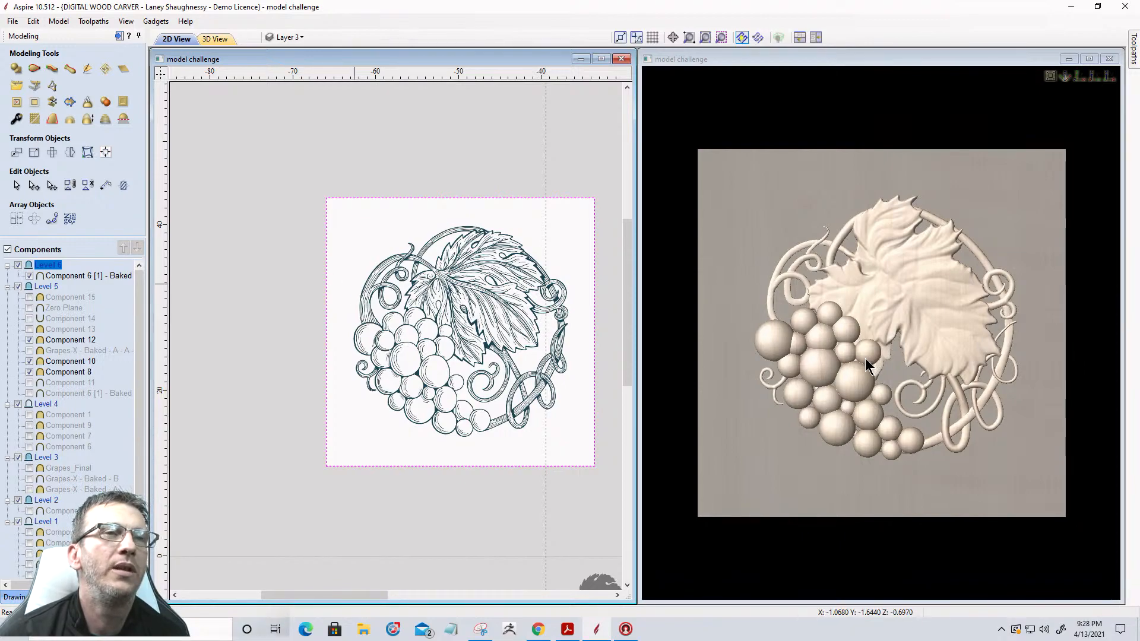
{"action": "scroll", "coordinate": [272, 243], "scroll_direction": "down", "scroll_amount": 5}
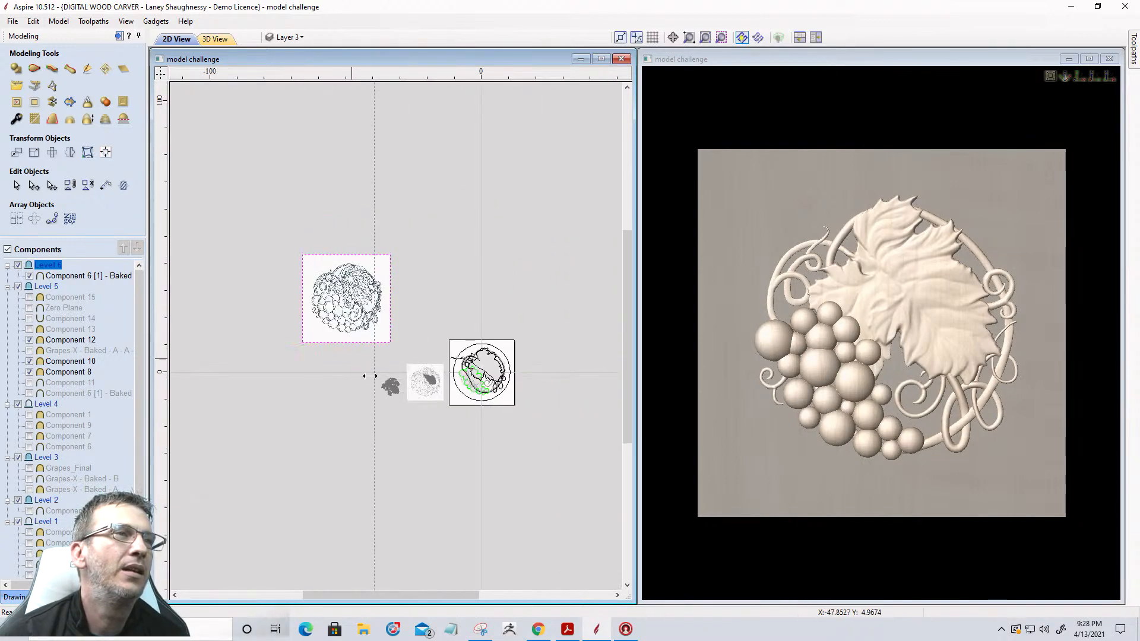
{"action": "scroll", "coordinate": [499, 363], "scroll_direction": "up", "scroll_amount": 2}
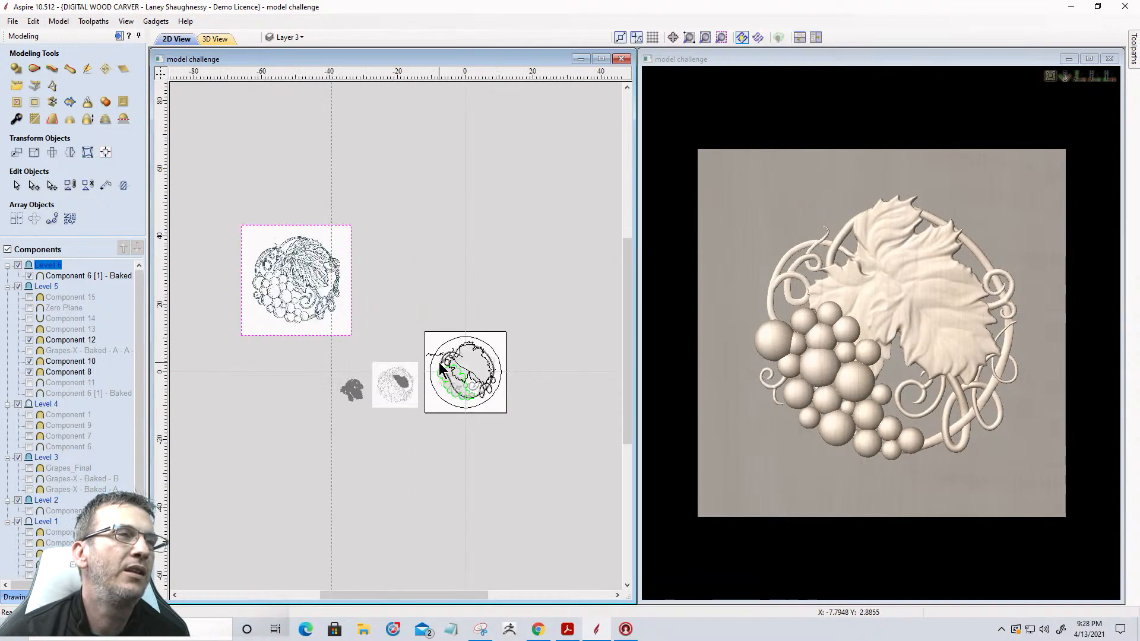
{"action": "scroll", "coordinate": [450, 397], "scroll_direction": "up", "scroll_amount": 3}
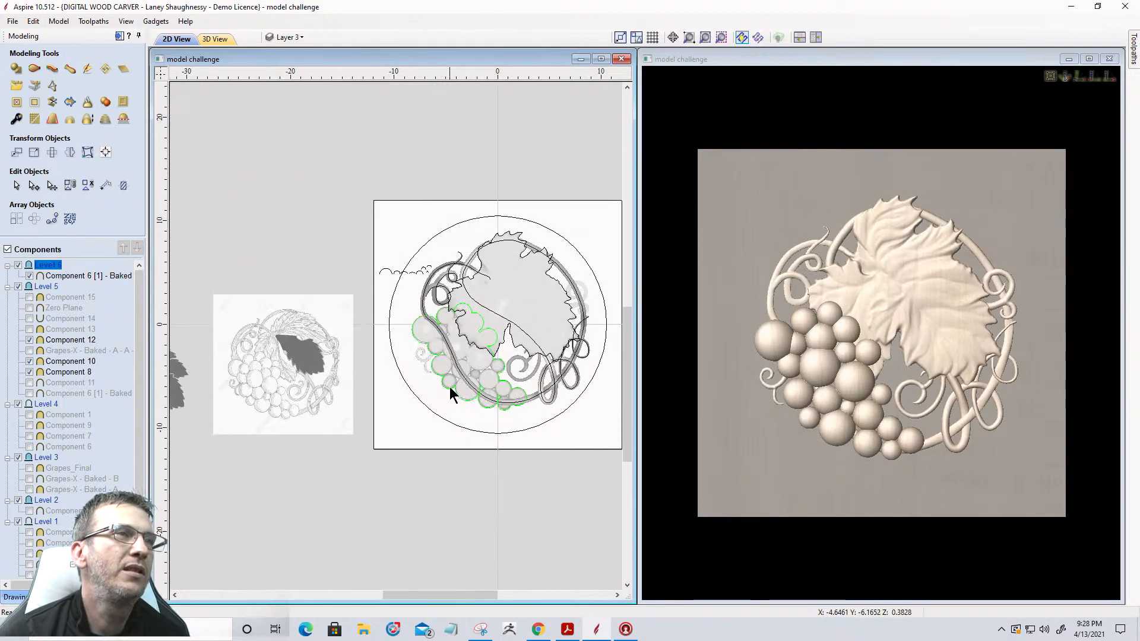
{"action": "scroll", "coordinate": [422, 314], "scroll_direction": "down", "scroll_amount": 2}
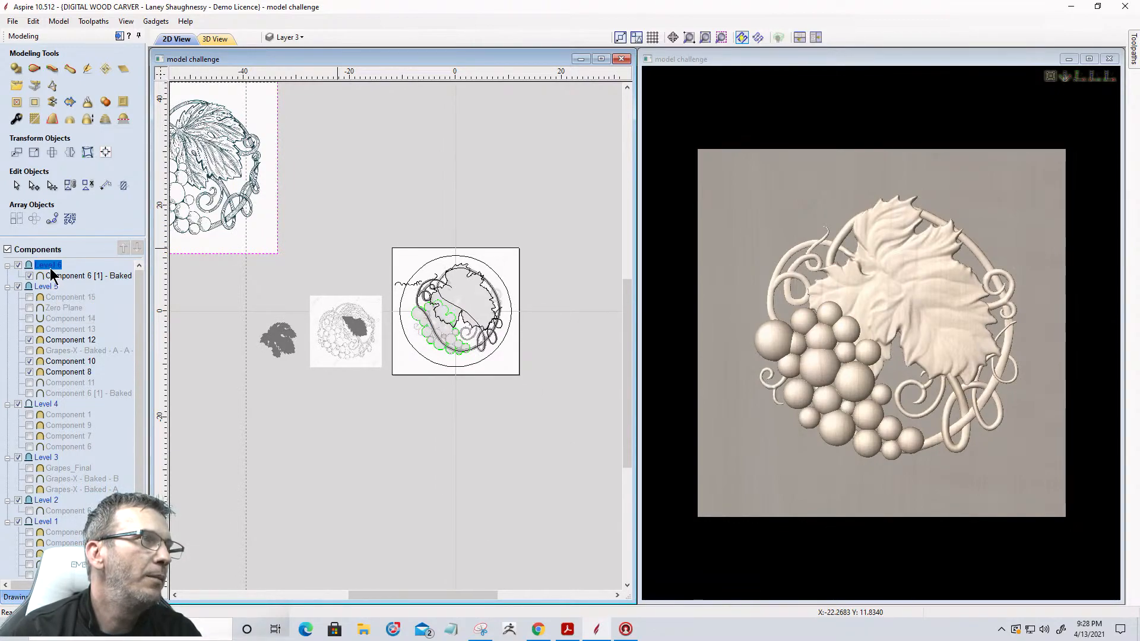
Select the baked leaf-and-vine component of Level 6 together with Components 12, 10 and 8 in the component list
{"action": "right_click", "coordinate": [50, 269]}
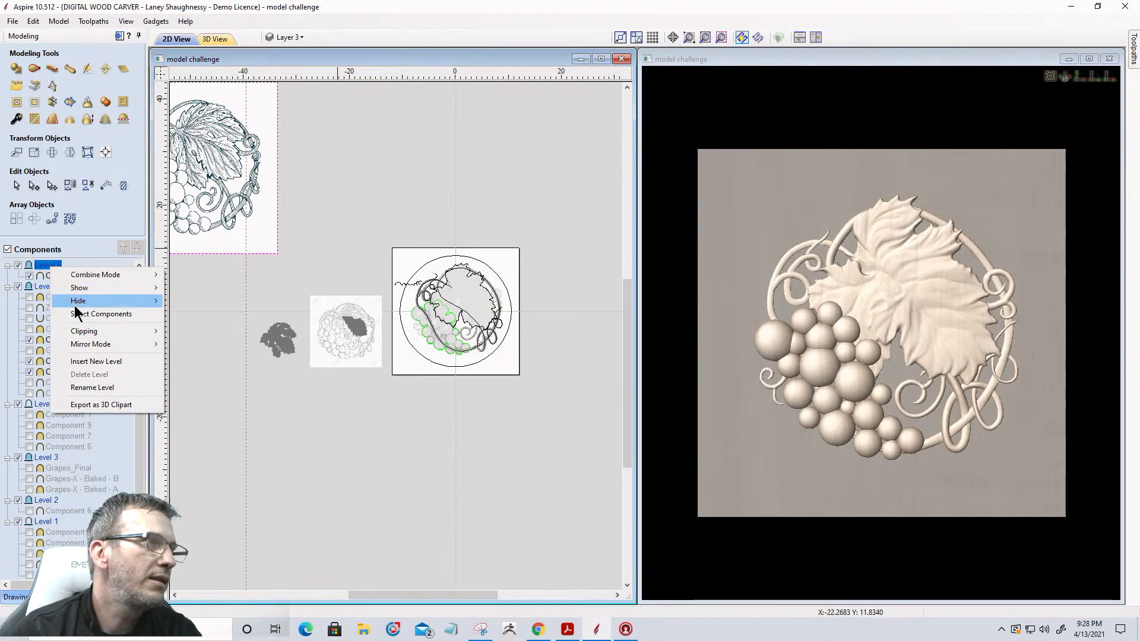
{"action": "left_click", "coordinate": [77, 313]}
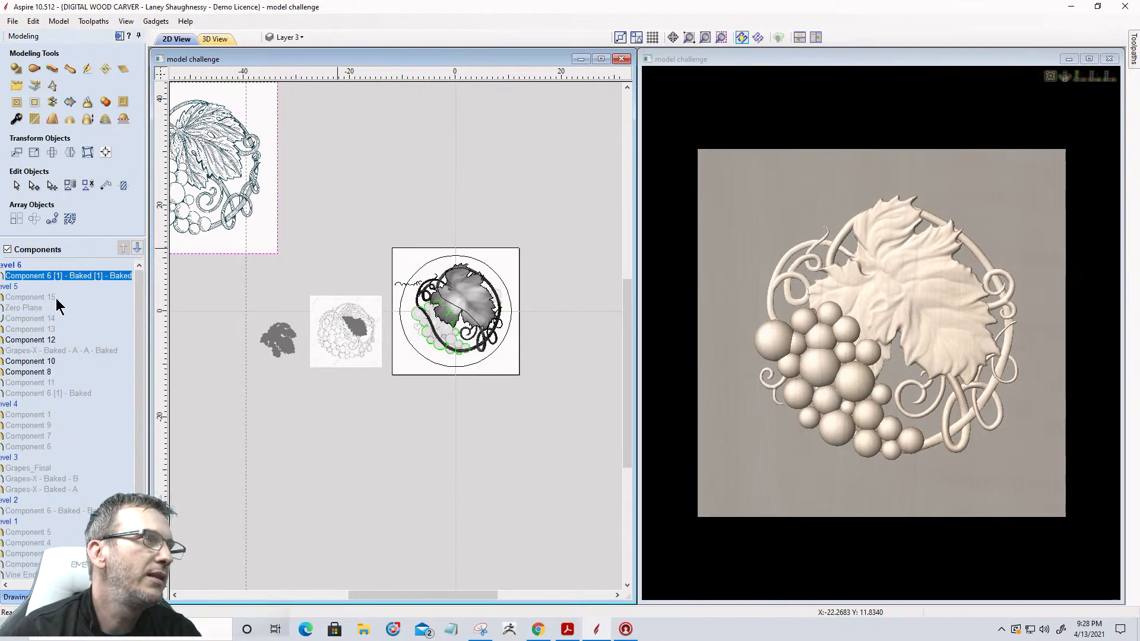
{"action": "scroll", "coordinate": [132, 343], "scroll_direction": "down", "scroll_amount": 1}
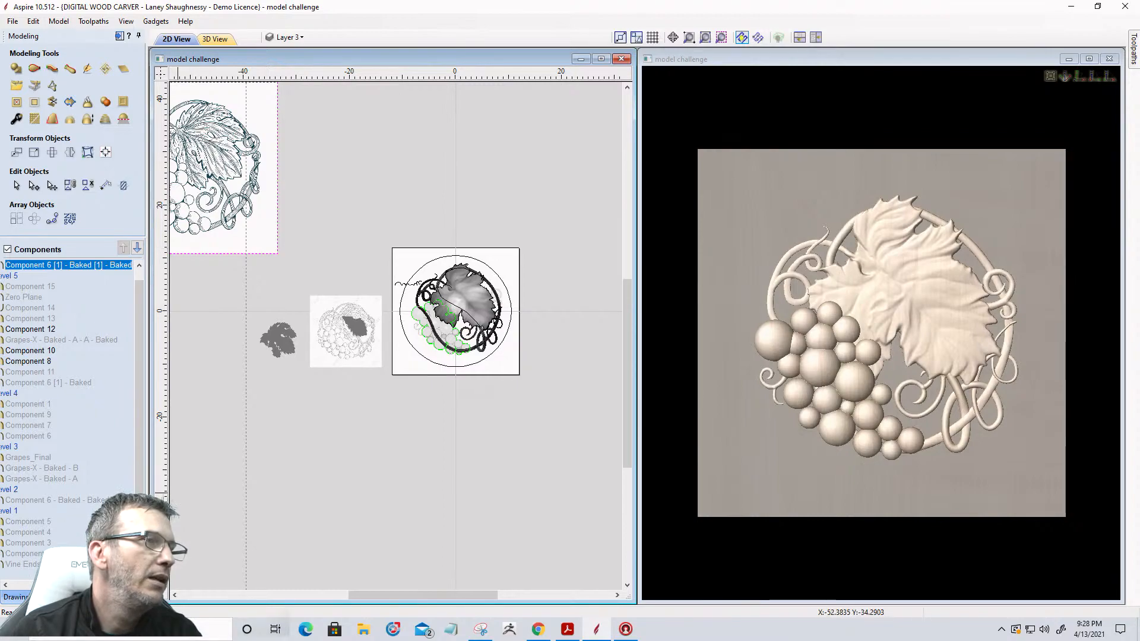
{"action": "left_click_drag", "start_coordinate": [83, 585], "coordinate": [54, 585]}
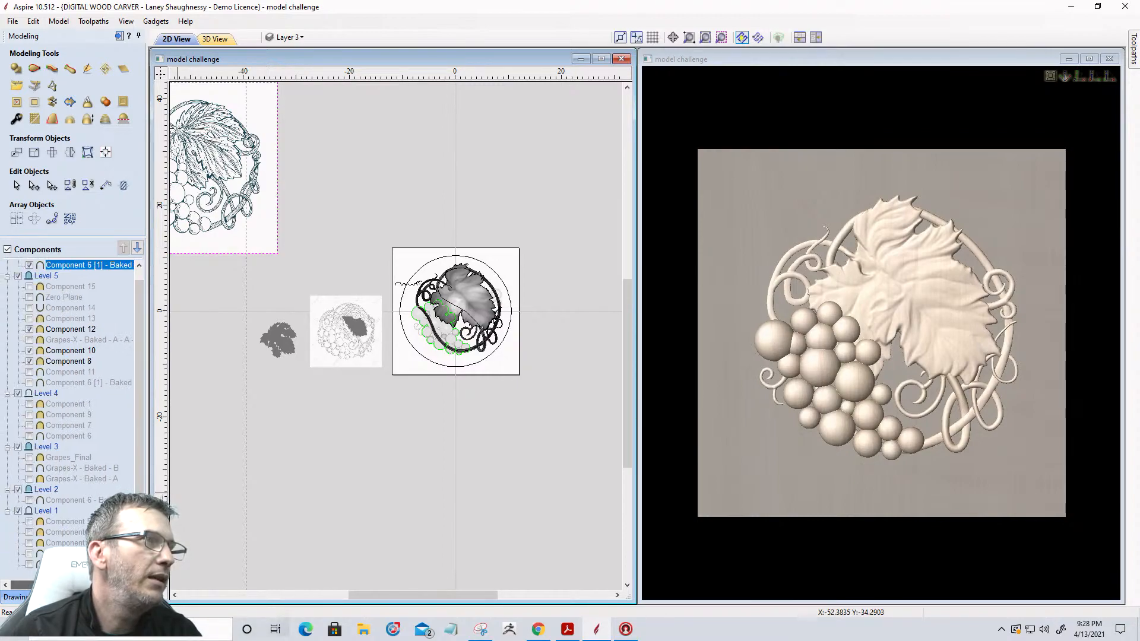
{"action": "left_click", "coordinate": [64, 330]}
{"action": "left_click", "coordinate": [66, 351], "text": "ctrl"}
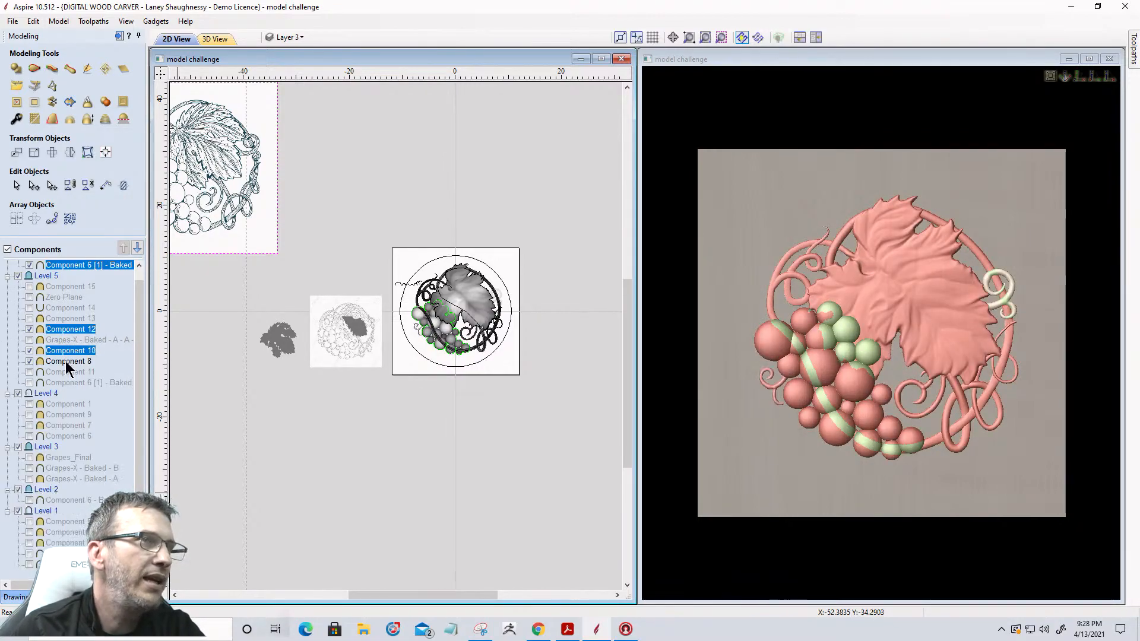
{"action": "left_click", "coordinate": [66, 361], "text": "ctrl"}
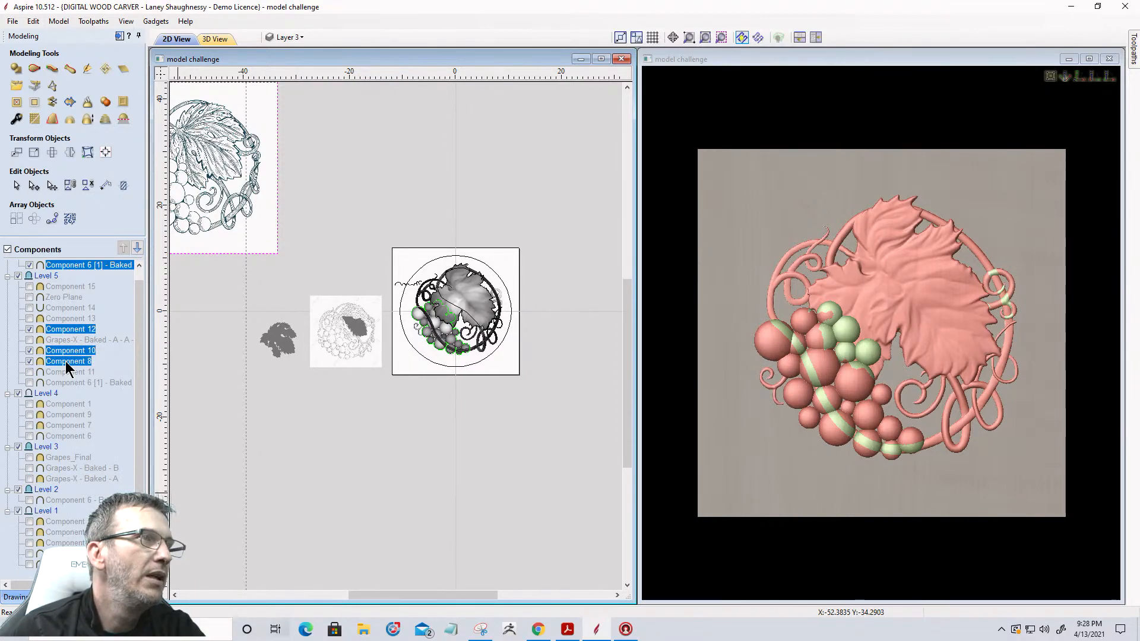
Reselect the leaf and vine, both tendril components and the grapes in the 3D view, and scale them up together to about 20.2 by 20.3 inches
{"action": "left_click", "coordinate": [902, 302]}
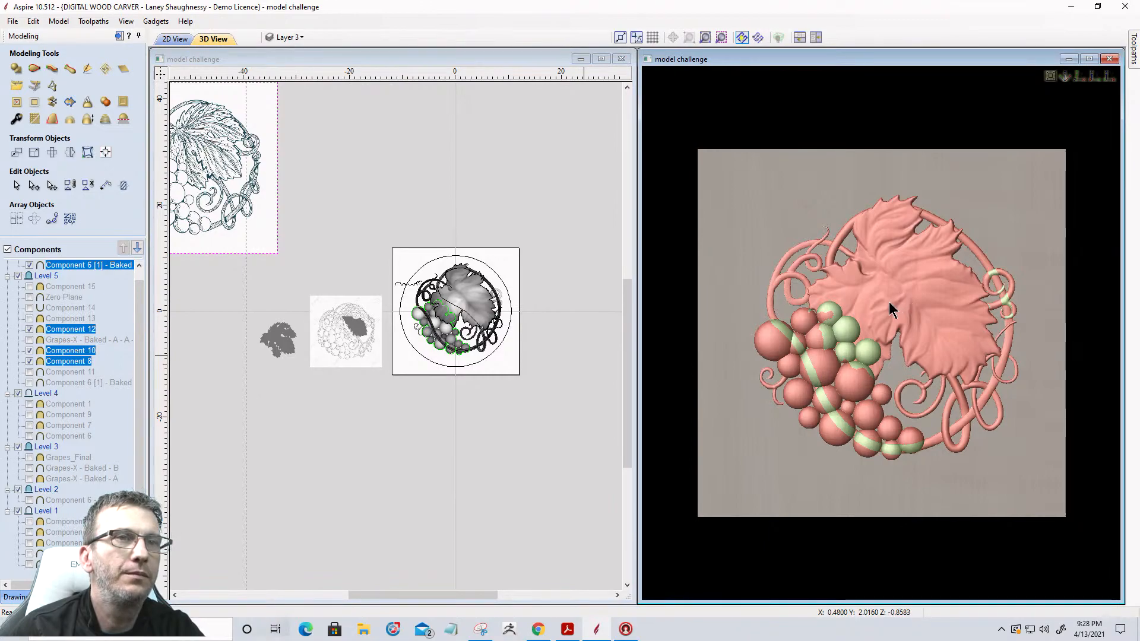
{"action": "double_click", "coordinate": [889, 301], "text": "shift"}
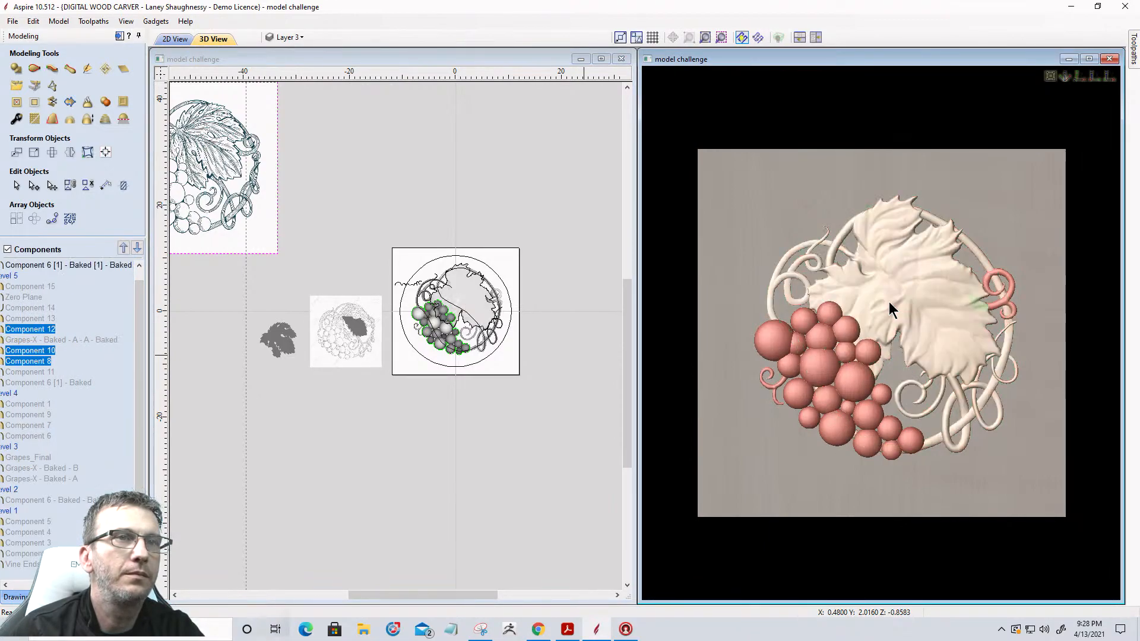
{"action": "left_click", "coordinate": [889, 302]}
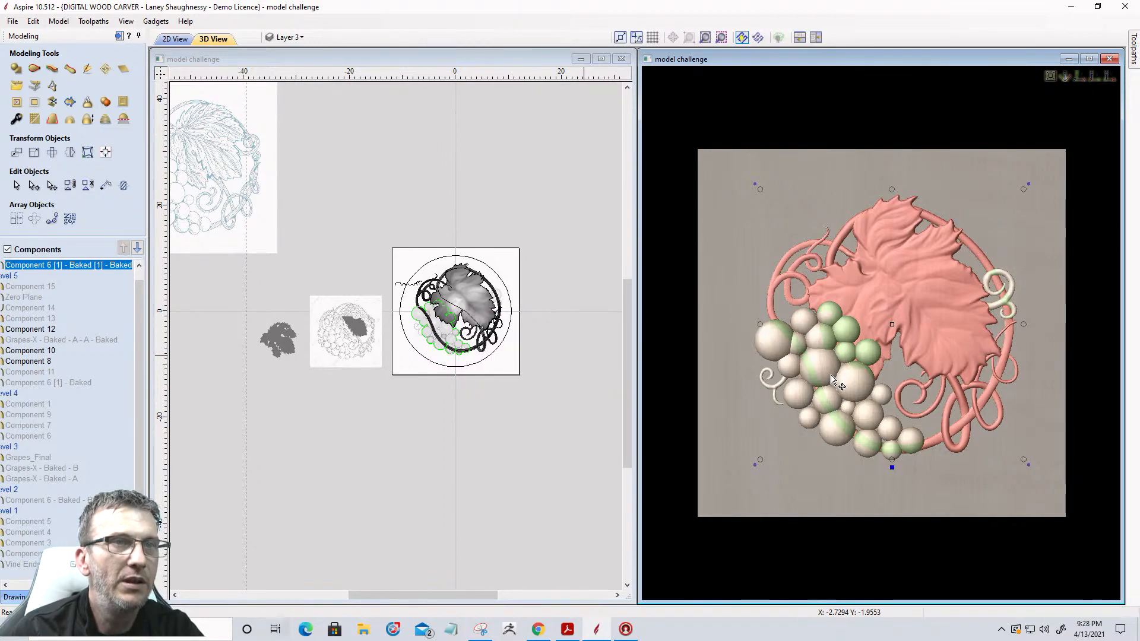
{"action": "left_click", "coordinate": [778, 386]}
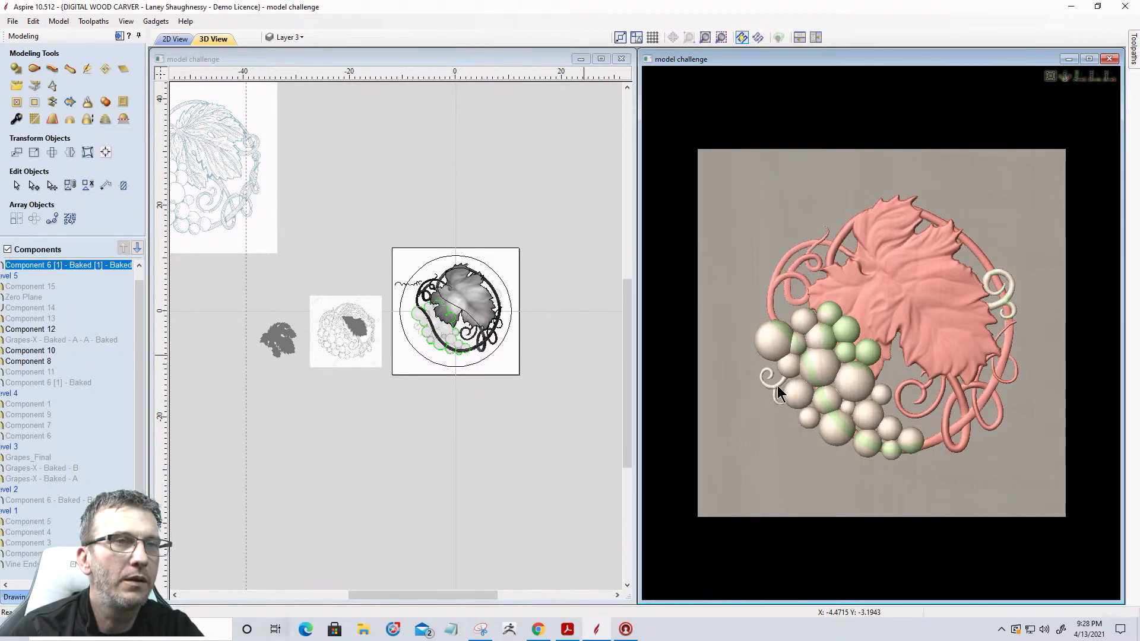
{"action": "left_click", "coordinate": [778, 386], "text": "shift"}
{"action": "left_click", "coordinate": [811, 373], "text": "shift"}
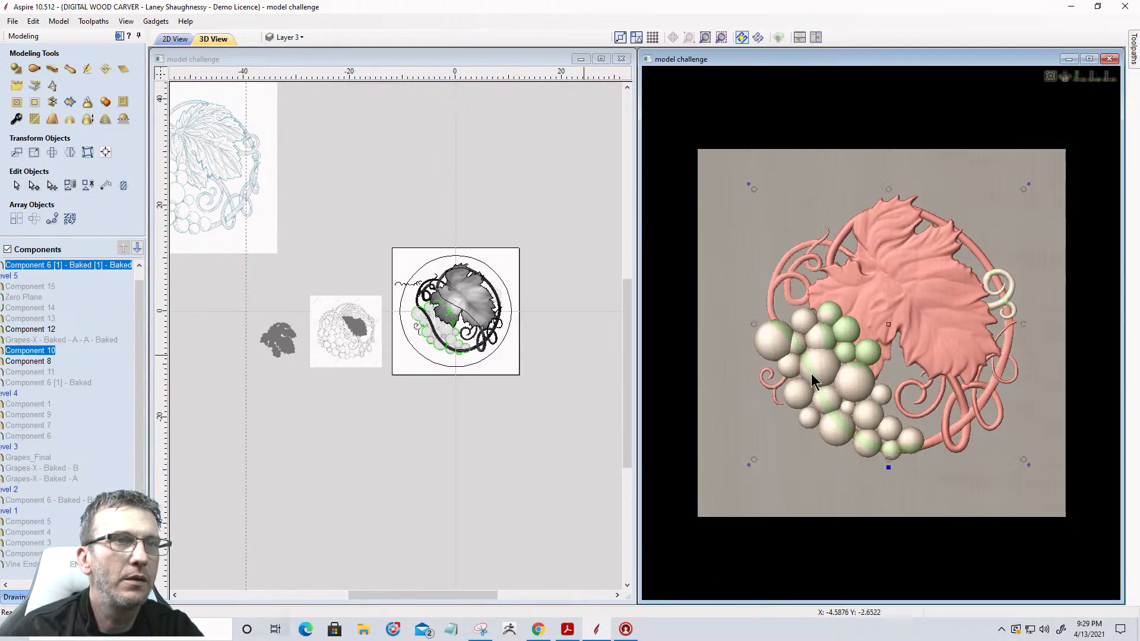
{"action": "left_click", "coordinate": [999, 306], "text": "shift"}
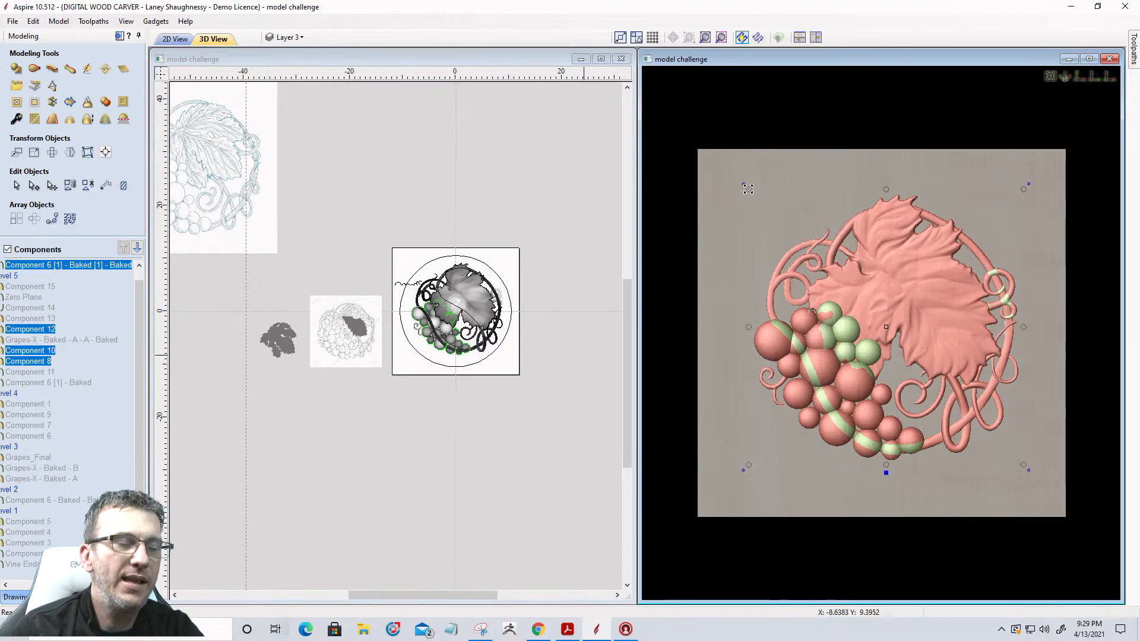
{"action": "mouse_move", "coordinate": [738, 177]}
{"action": "left_mouse_down"}
{"action": "mouse_move", "coordinate": [716, 158]}
{"action": "mouse_move", "coordinate": [731, 173]}
{"action": "left_mouse_up"}
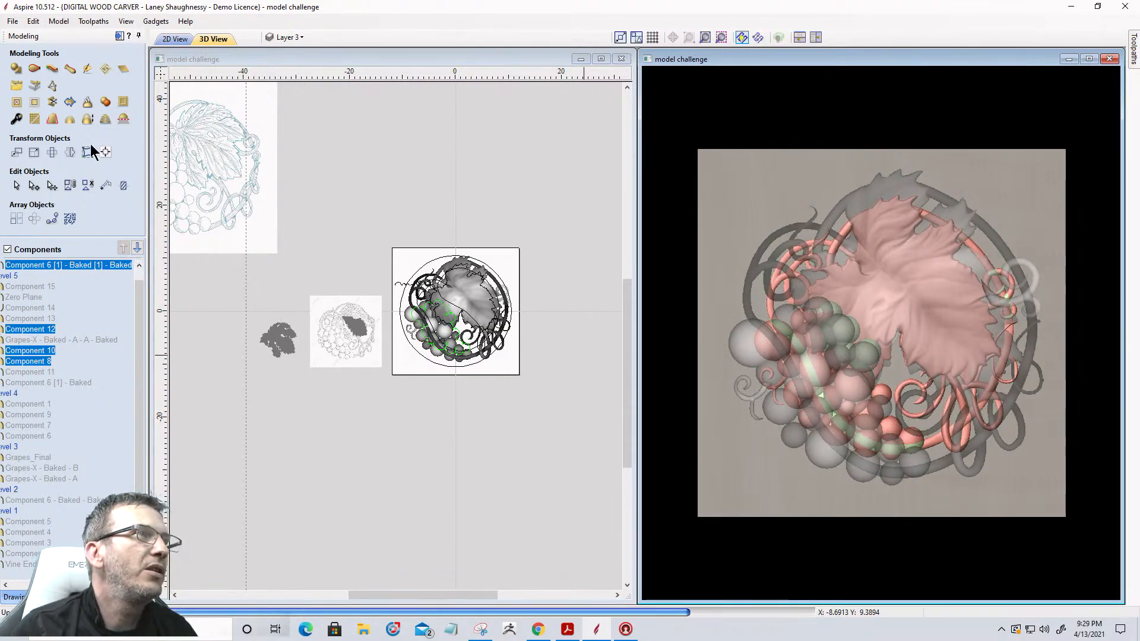
Check the job size and material settings in the job setup without changing them
{"action": "left_click", "coordinate": [9, 599]}
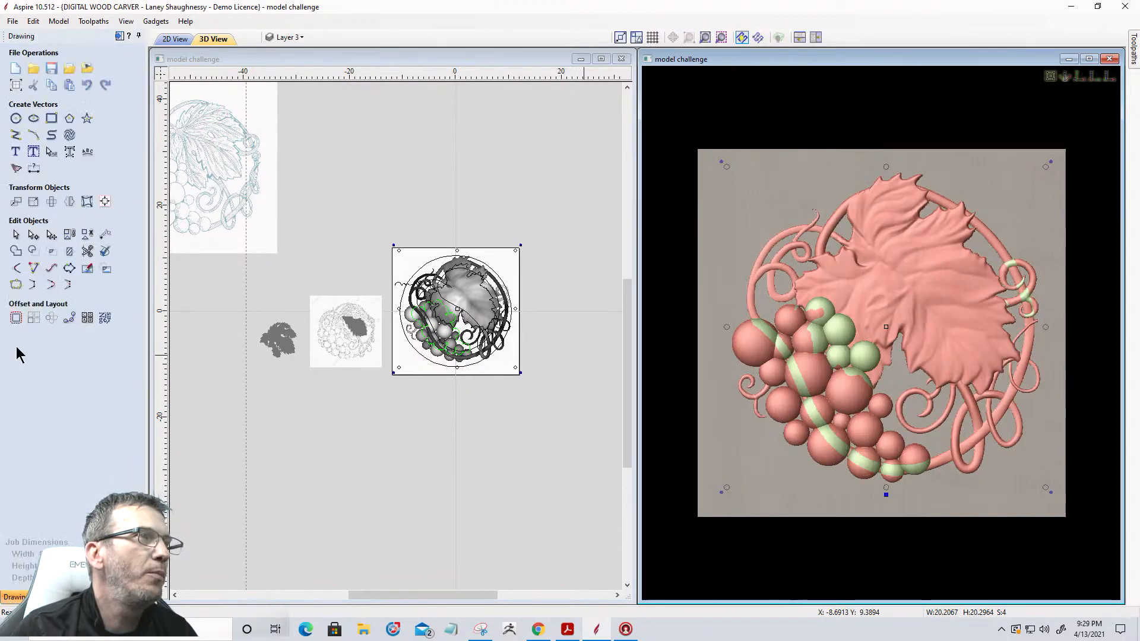
{"action": "left_click", "coordinate": [16, 87]}
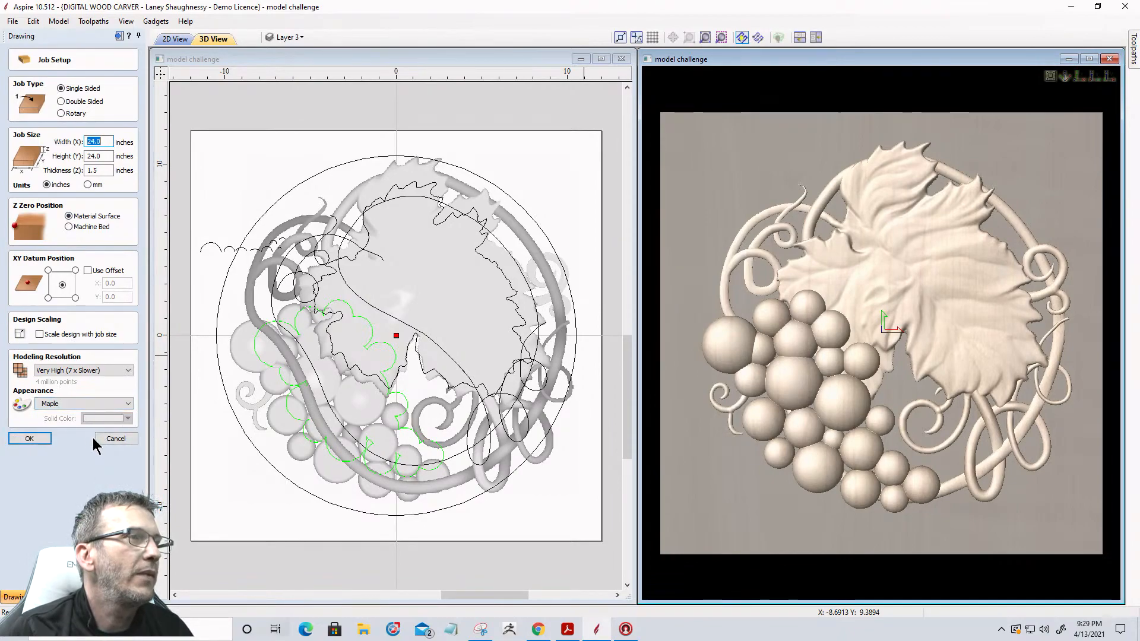
{"action": "left_click", "coordinate": [116, 439]}
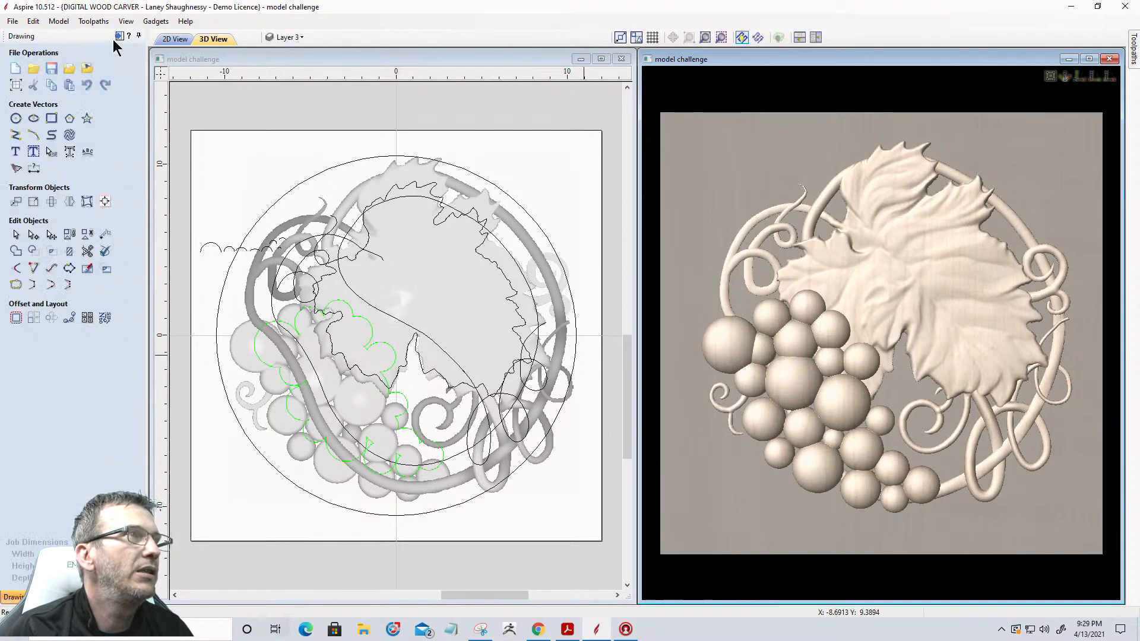
Open the toolpath material setup and set the gap above the model to 0.01 inches
{"action": "left_click", "coordinate": [120, 36]}
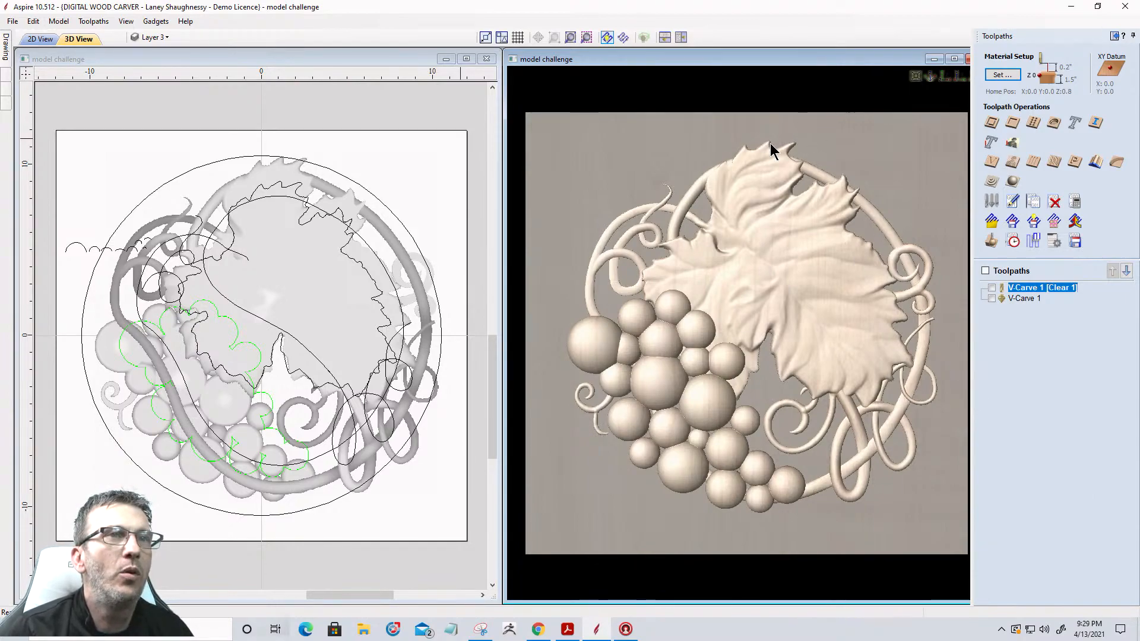
{"action": "left_click", "coordinate": [1002, 75]}
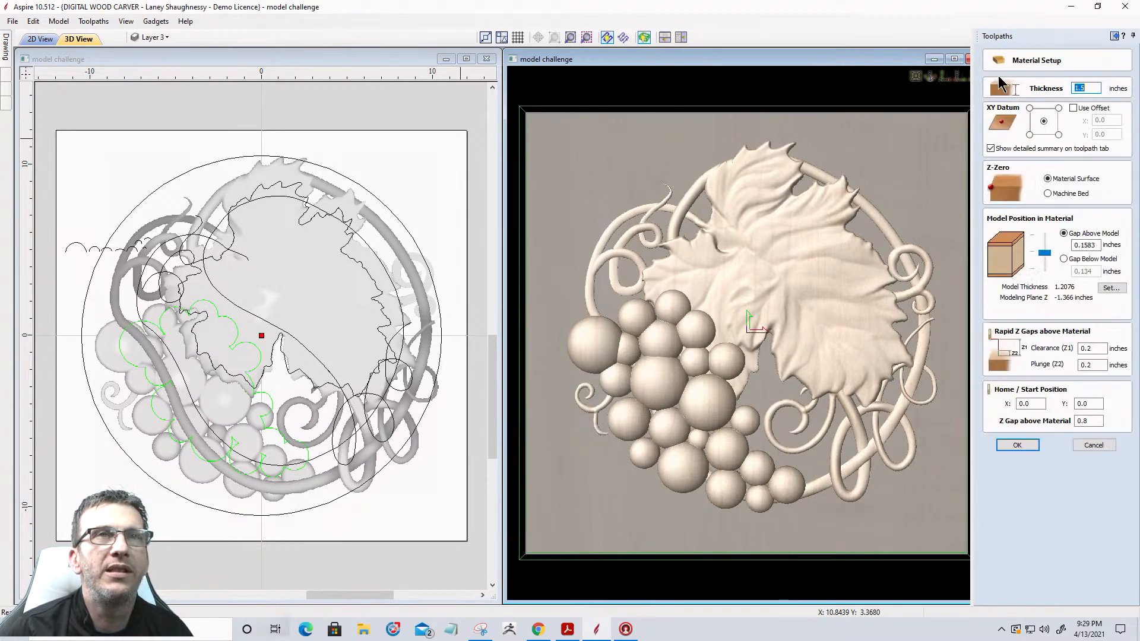
{"action": "left_click_drag", "start_coordinate": [1045, 253], "coordinate": [1044, 236]}
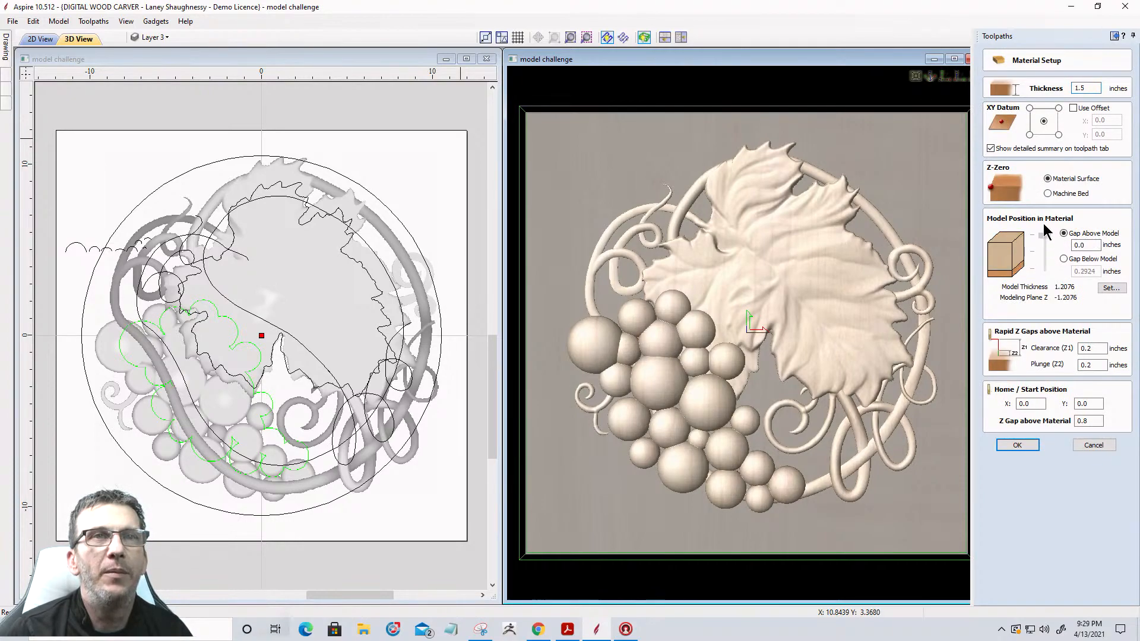
{"action": "left_click", "coordinate": [1087, 245]}
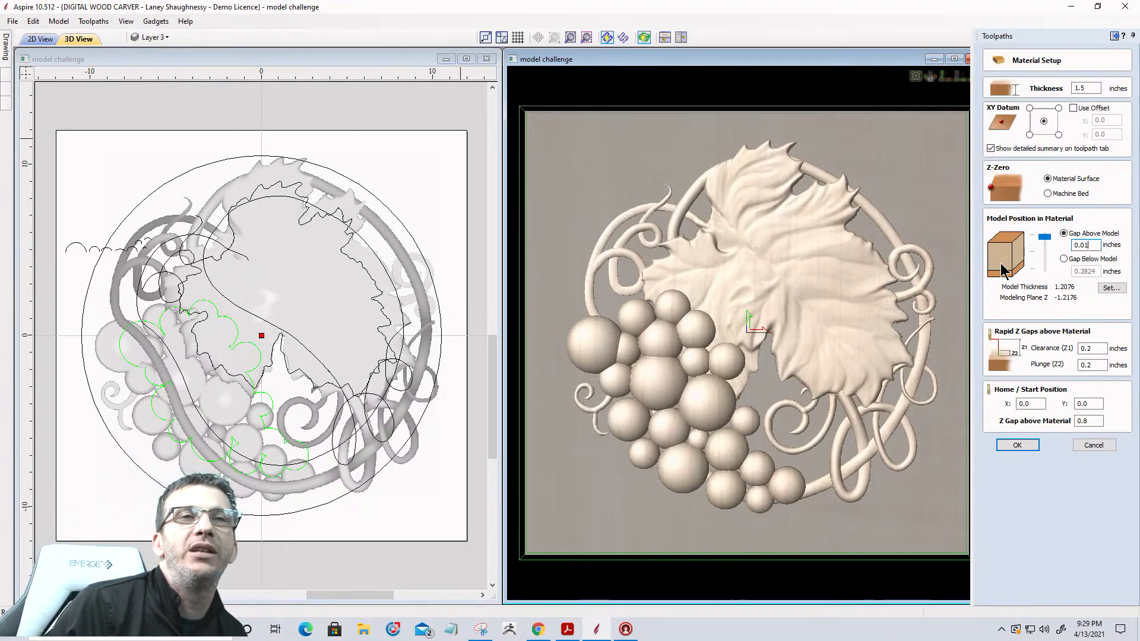
Inspect the relief's depth within the material block from low angles and set the model height to 0.74 inches
{"action": "left_click", "coordinate": [731, 529]}
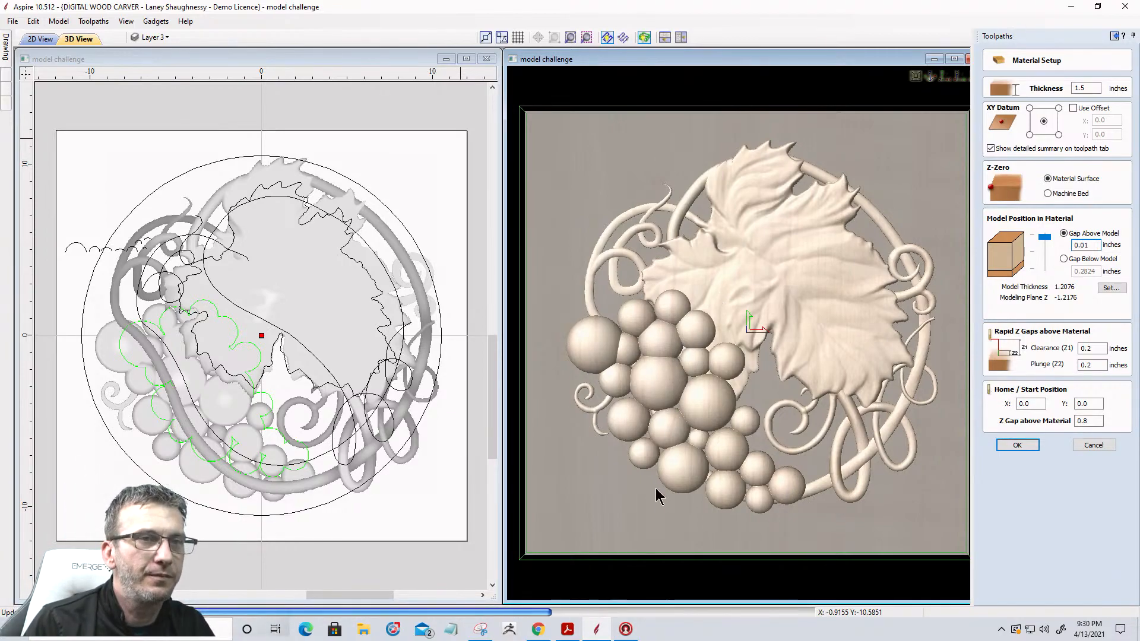
{"action": "left_click_drag", "start_coordinate": [668, 415], "coordinate": [842, 427]}
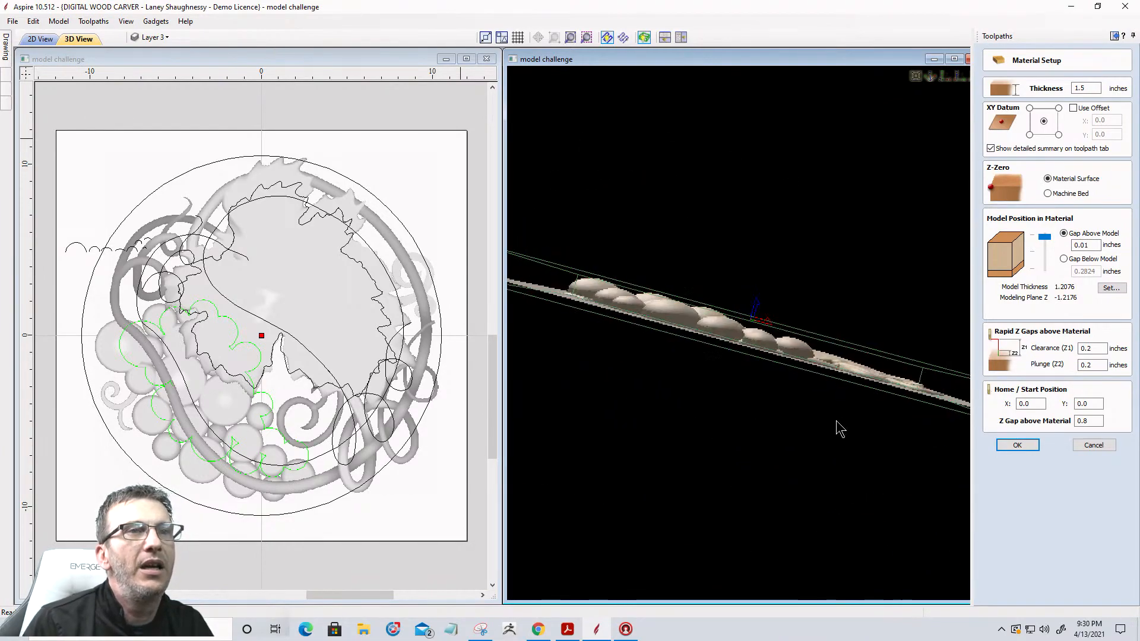
{"action": "left_click_drag", "start_coordinate": [581, 357], "coordinate": [582, 387]}
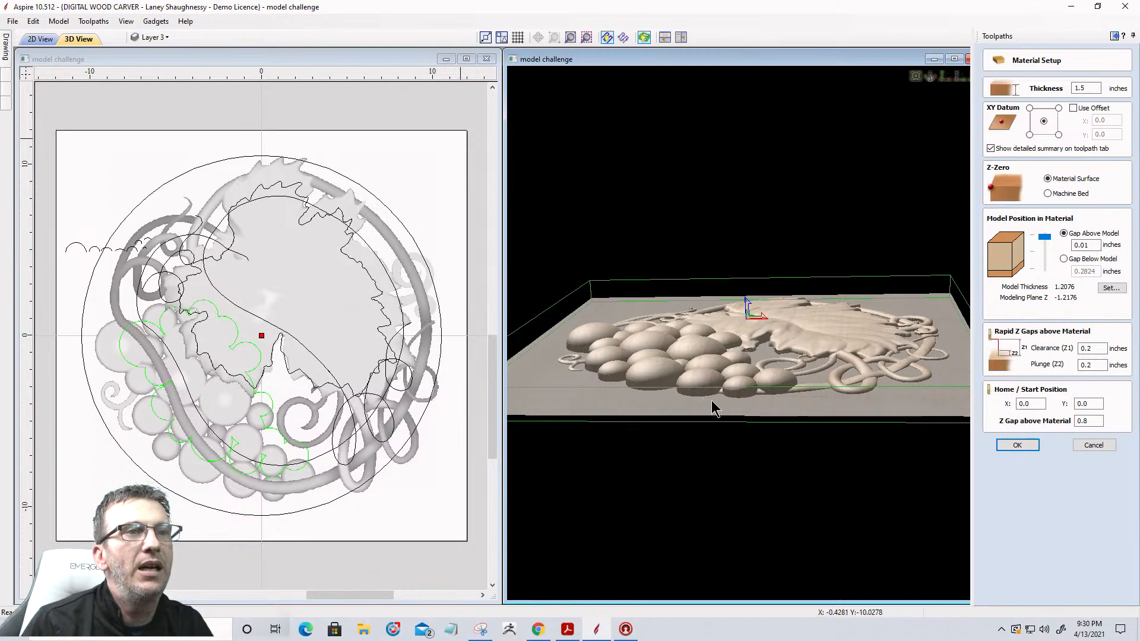
{"action": "left_click_drag", "start_coordinate": [714, 401], "coordinate": [662, 437]}
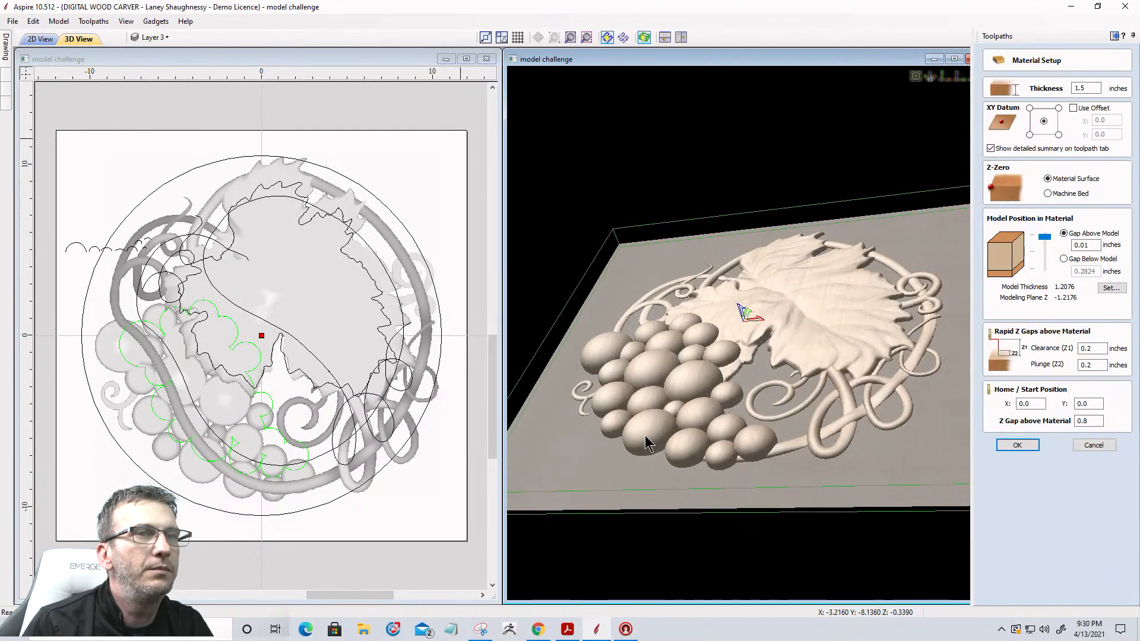
{"action": "left_click", "coordinate": [1109, 290]}
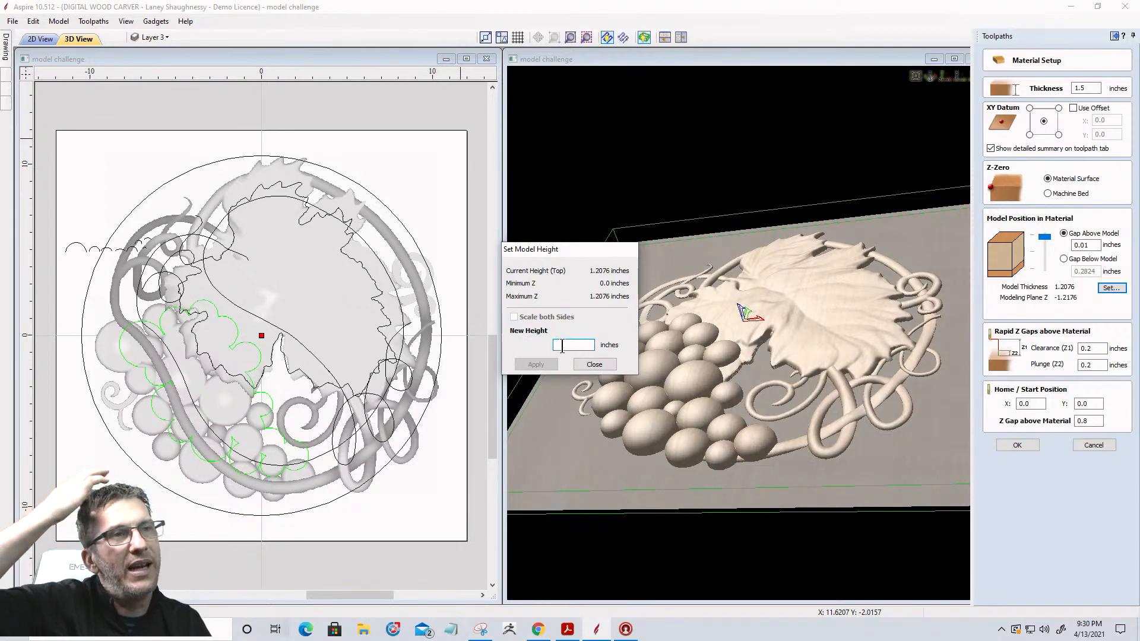
{"action": "type", "text": ".74"}
{"action": "left_click", "coordinate": [538, 364]}
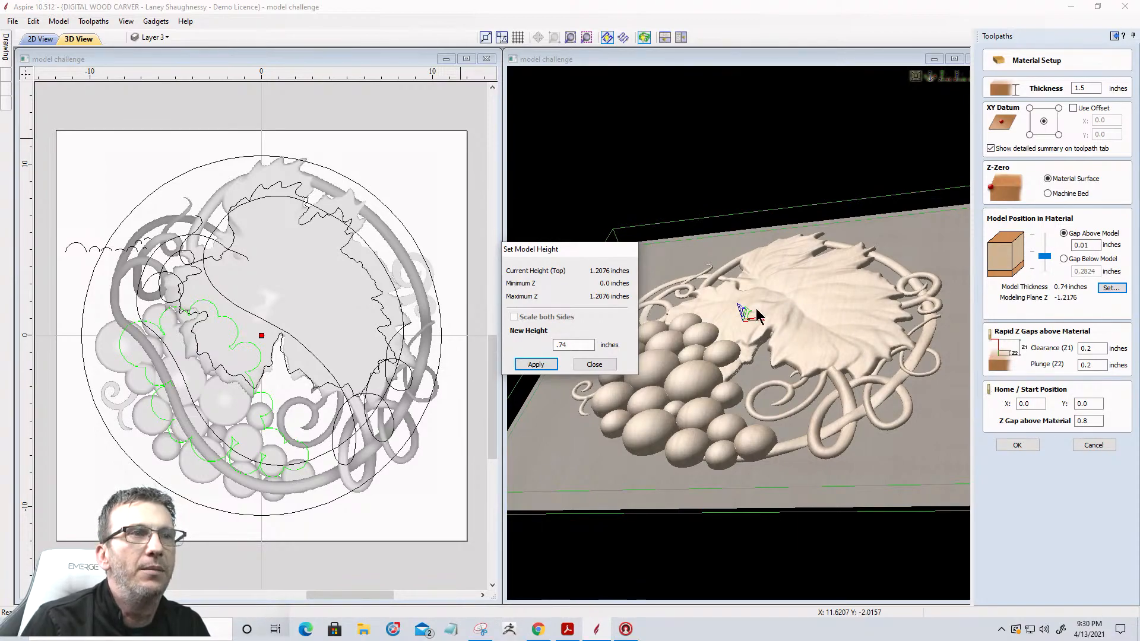
{"action": "left_click", "coordinate": [533, 364]}
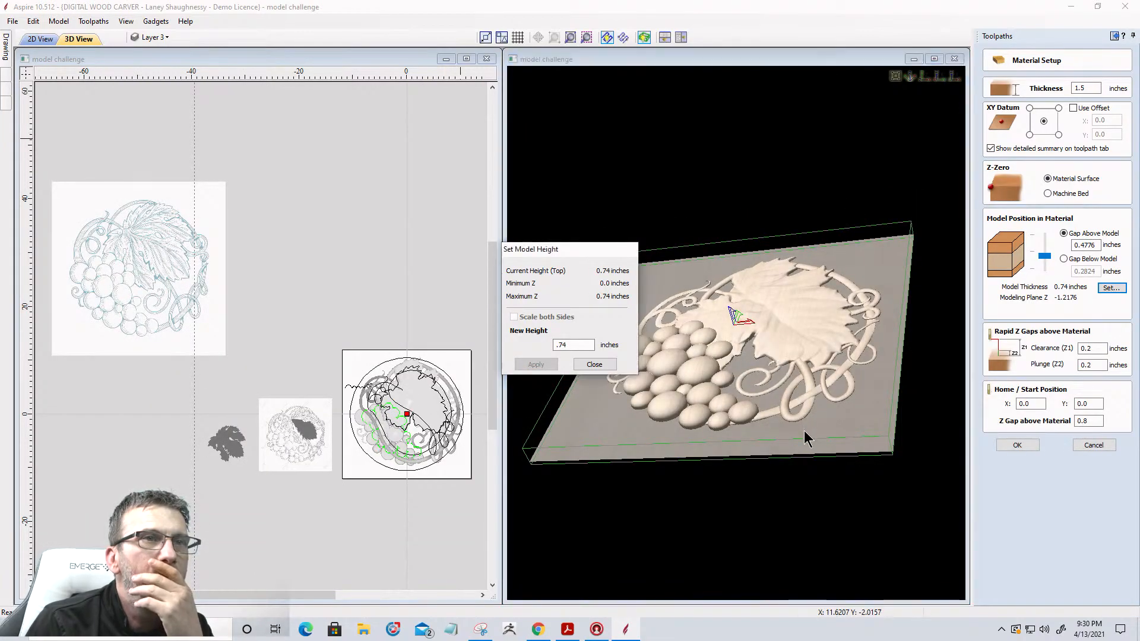
{"action": "left_click", "coordinate": [592, 364]}
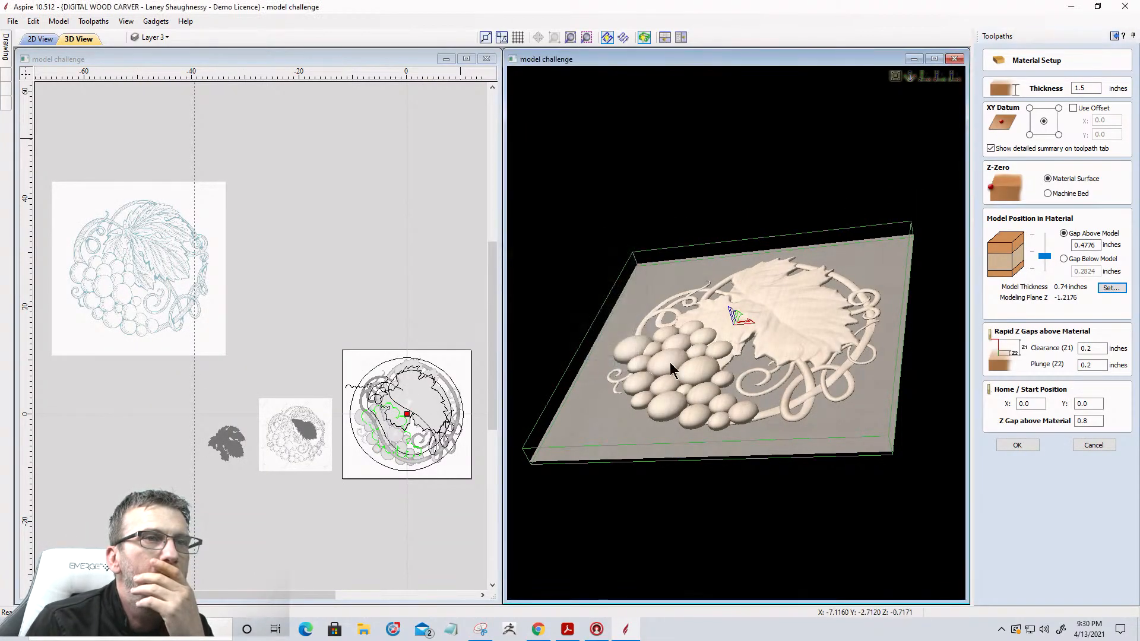
Reset the gap above the model to 0.01 inches and apply the material setup, declining to recalculate the toolpaths
{"action": "left_click_drag", "start_coordinate": [842, 463], "coordinate": [884, 393]}
{"action": "scroll", "coordinate": [745, 331], "scroll_direction": "up", "scroll_amount": 5}
{"action": "mouse_move", "coordinate": [773, 364]}
{"action": "left_mouse_down"}
{"action": "mouse_move", "coordinate": [700, 384]}
{"action": "mouse_move", "coordinate": [757, 350]}
{"action": "left_mouse_up"}
{"action": "left_click_drag", "start_coordinate": [1044, 266], "coordinate": [1045, 235]}
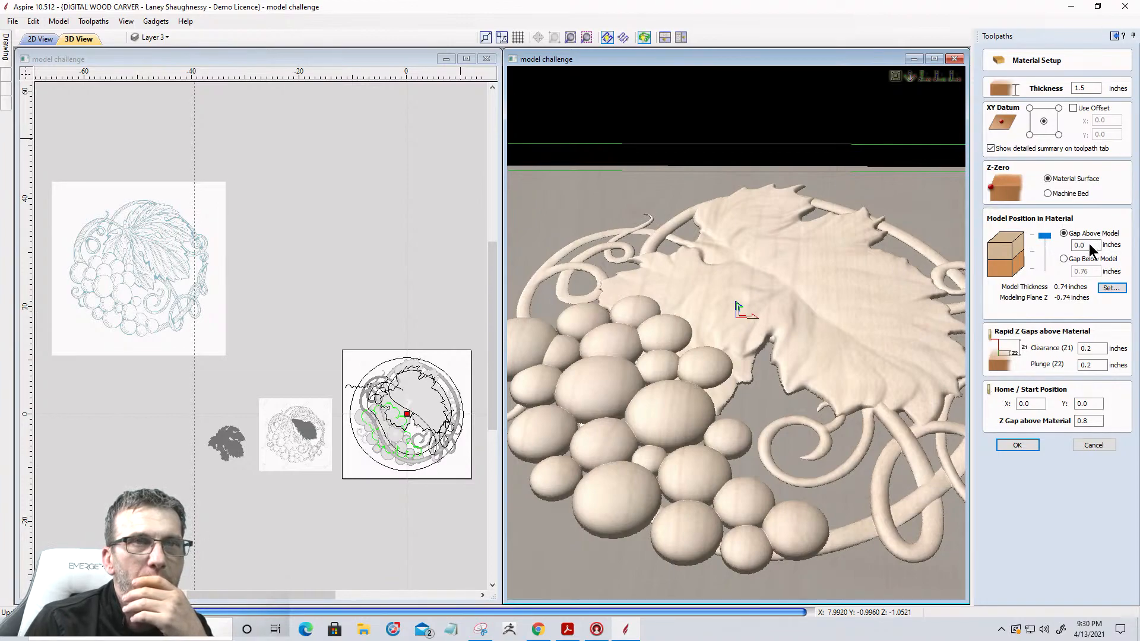
{"action": "type", "text": "1"}
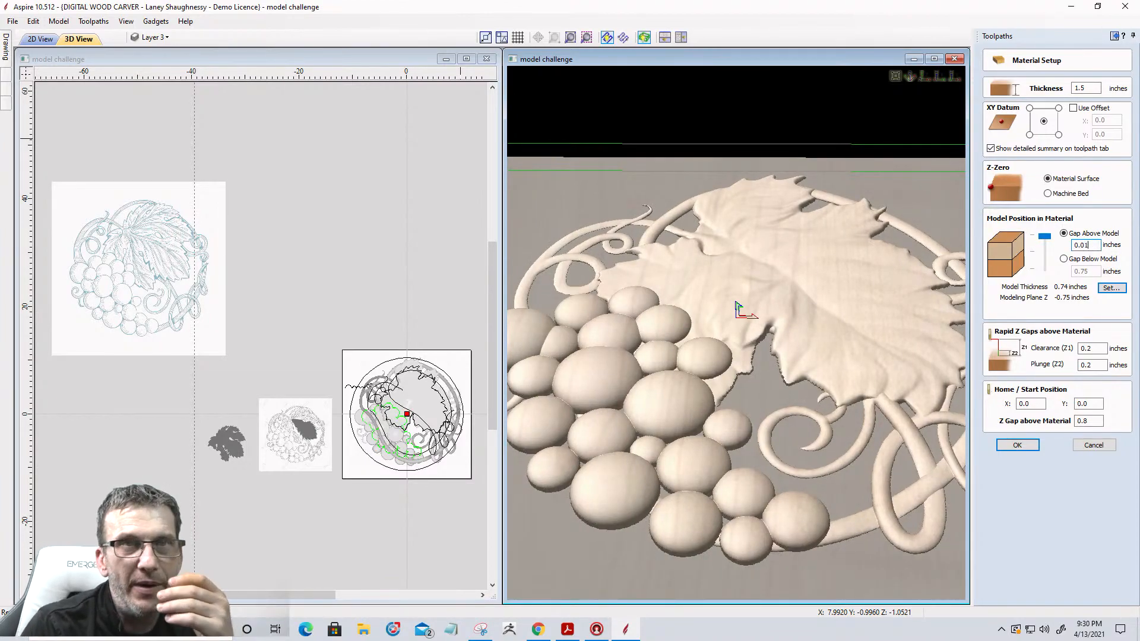
{"action": "left_click", "coordinate": [1017, 446]}
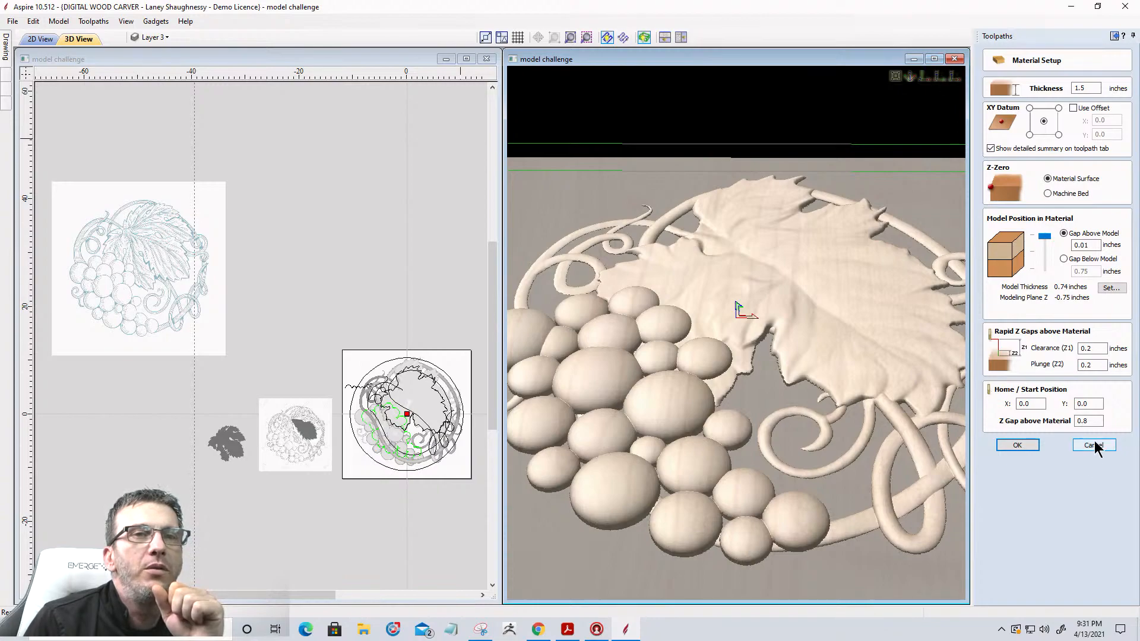
{"action": "left_click", "coordinate": [1017, 446]}
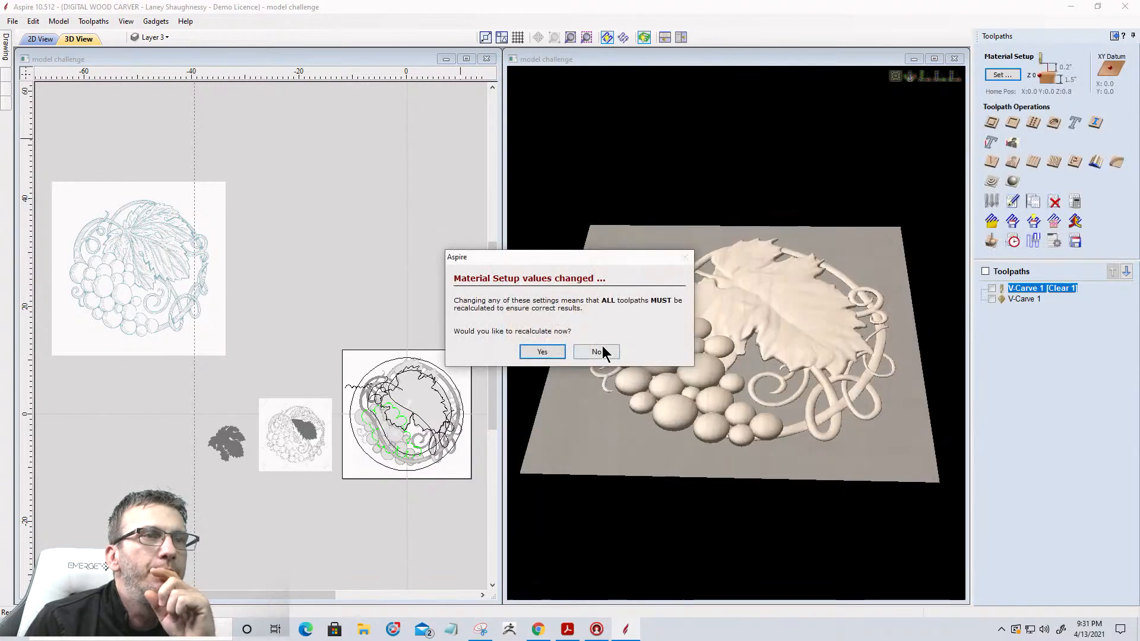
{"action": "left_click", "coordinate": [603, 348]}
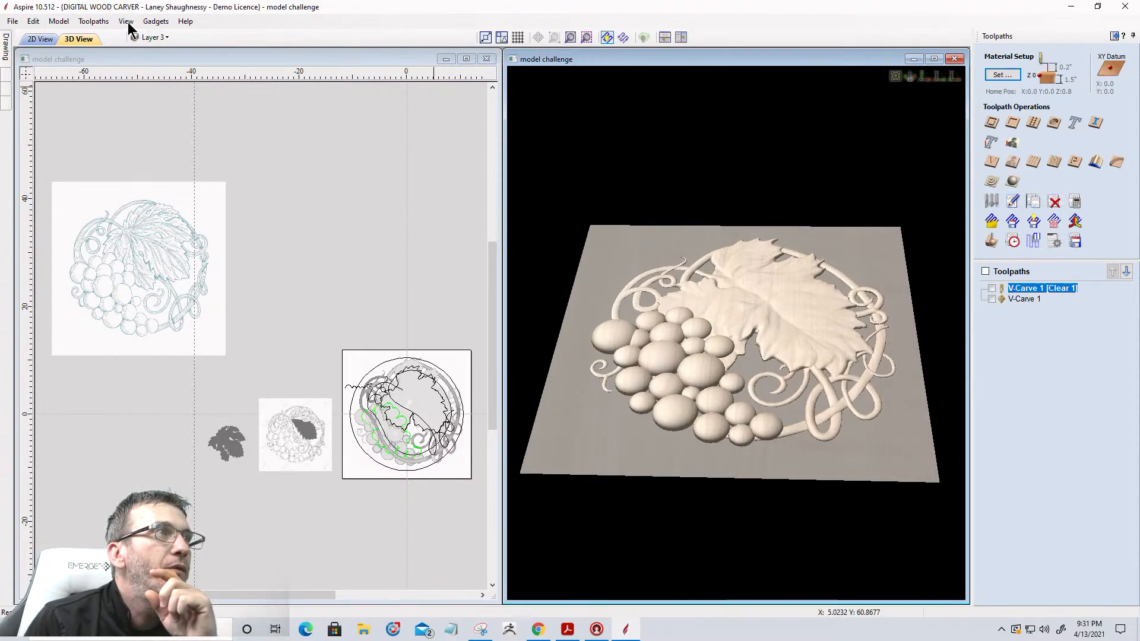
Add a new layer, Layer 4, to the 2D drawing
{"action": "left_click", "coordinate": [42, 41]}
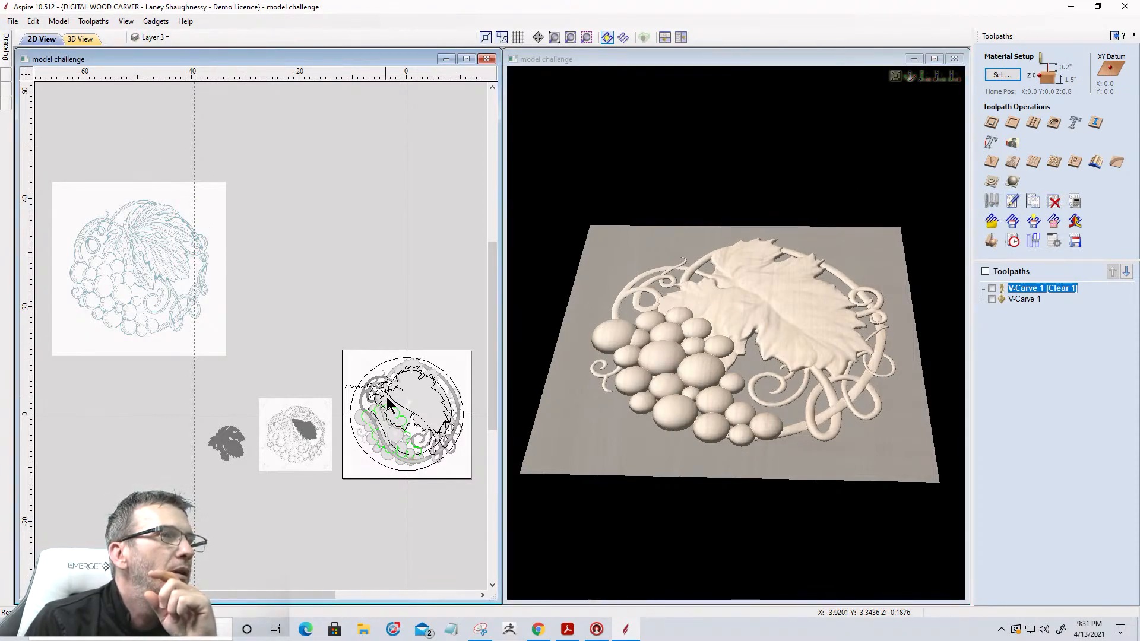
{"action": "left_click", "coordinate": [154, 37]}
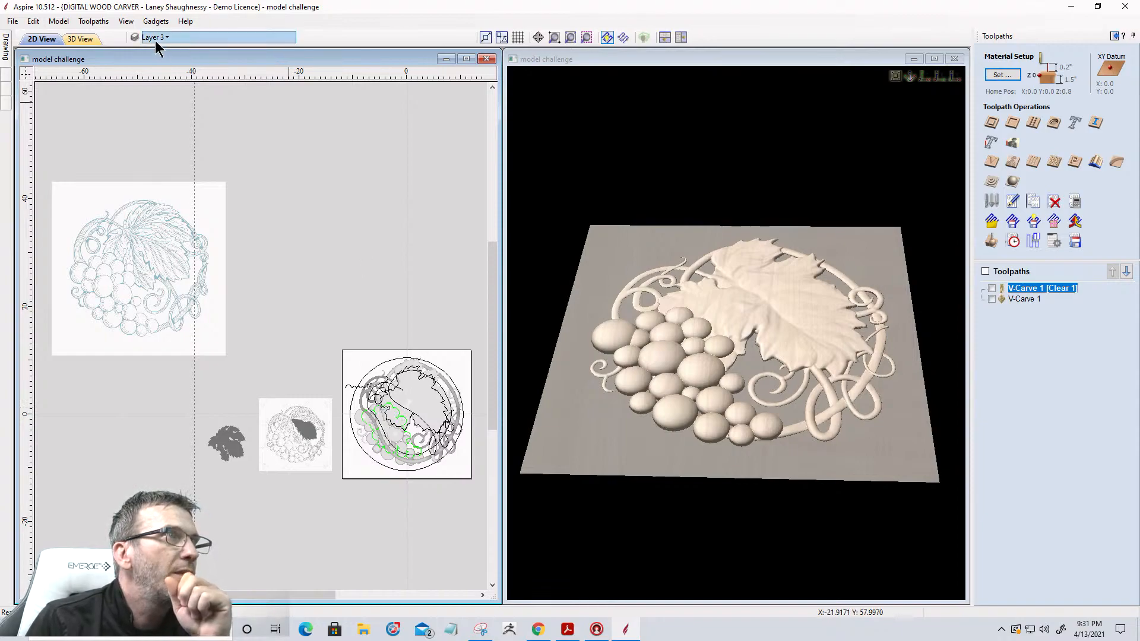
{"action": "left_click", "coordinate": [181, 153]}
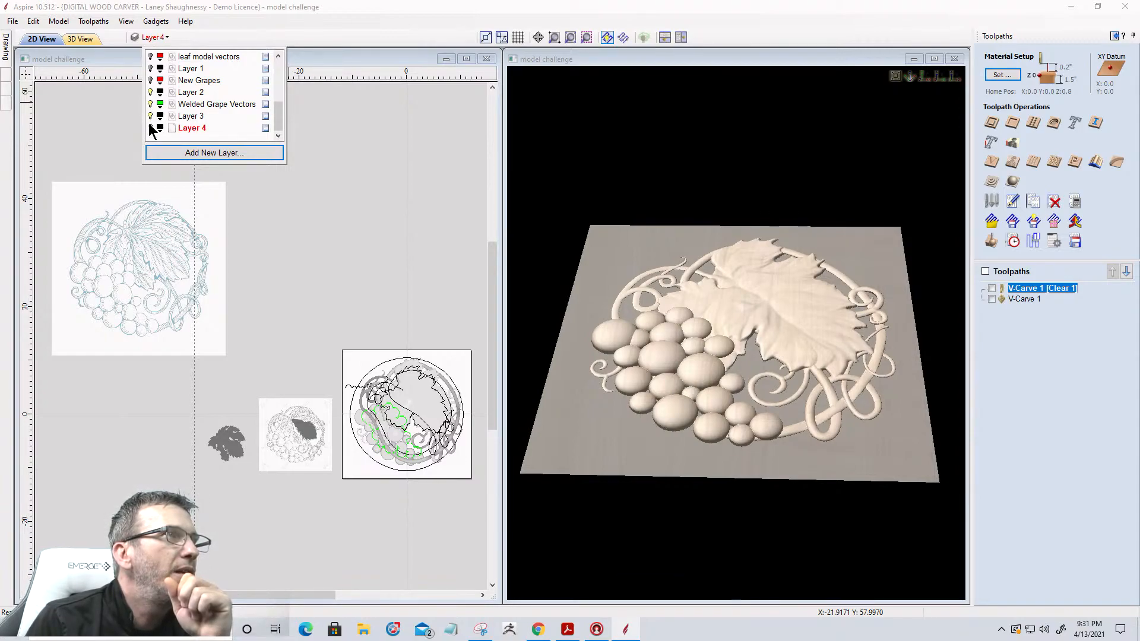
Hide Layer 3, Welded Grape Vectors, Layer 2, the center lines layer and Bitmap Layer to clear the 2D view
{"action": "left_click", "coordinate": [150, 116]}
{"action": "left_click", "coordinate": [150, 104]}
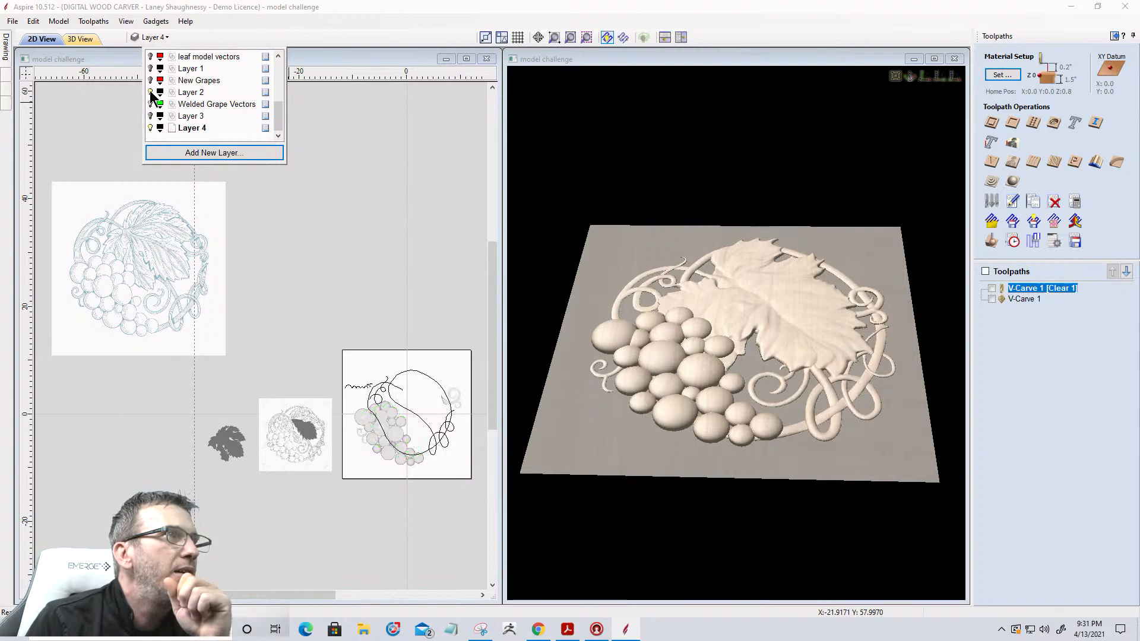
{"action": "left_click", "coordinate": [150, 92]}
{"action": "scroll", "coordinate": [153, 79], "scroll_direction": "down", "scroll_amount": 2}
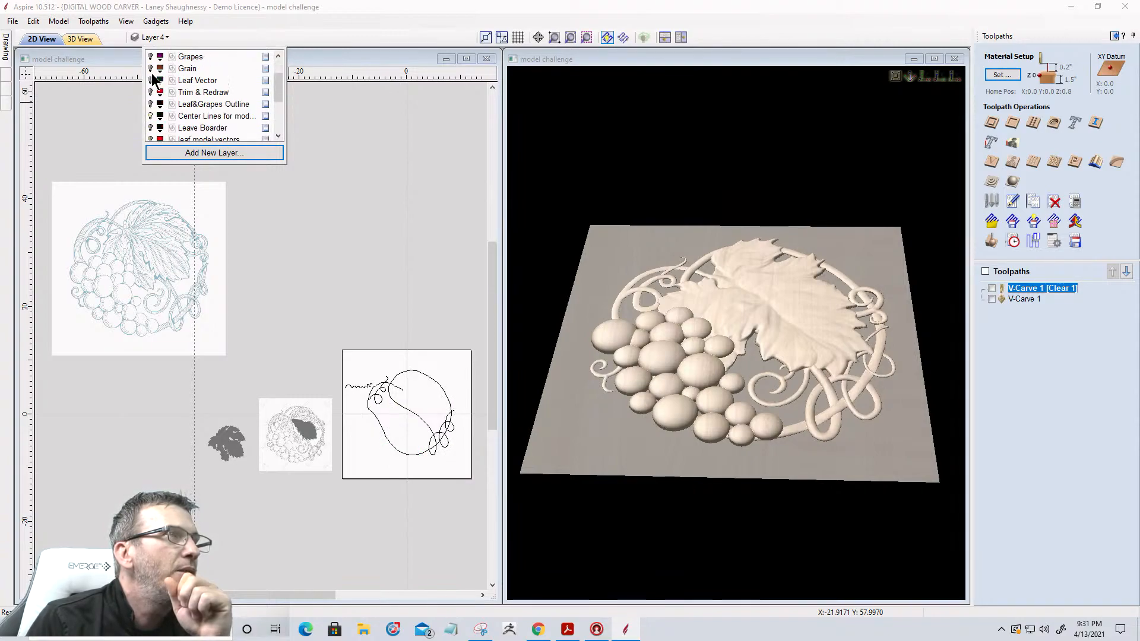
{"action": "left_click", "coordinate": [151, 81]}
{"action": "scroll", "coordinate": [152, 80], "scroll_direction": "up", "scroll_amount": 2}
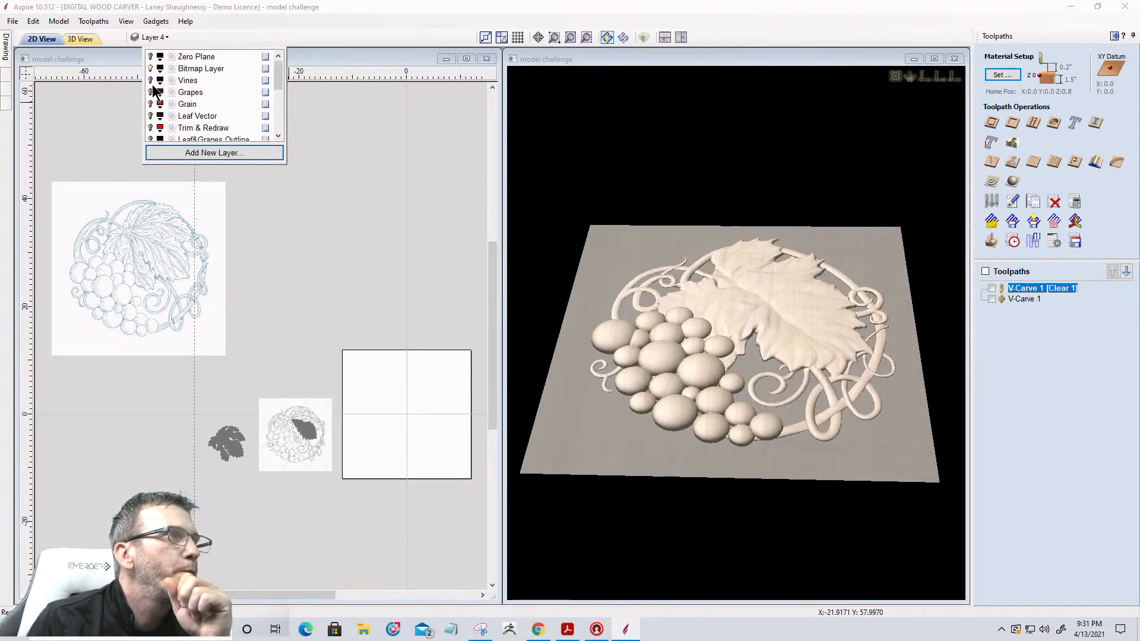
{"action": "left_click", "coordinate": [151, 68]}
{"action": "left_click", "coordinate": [150, 69]}
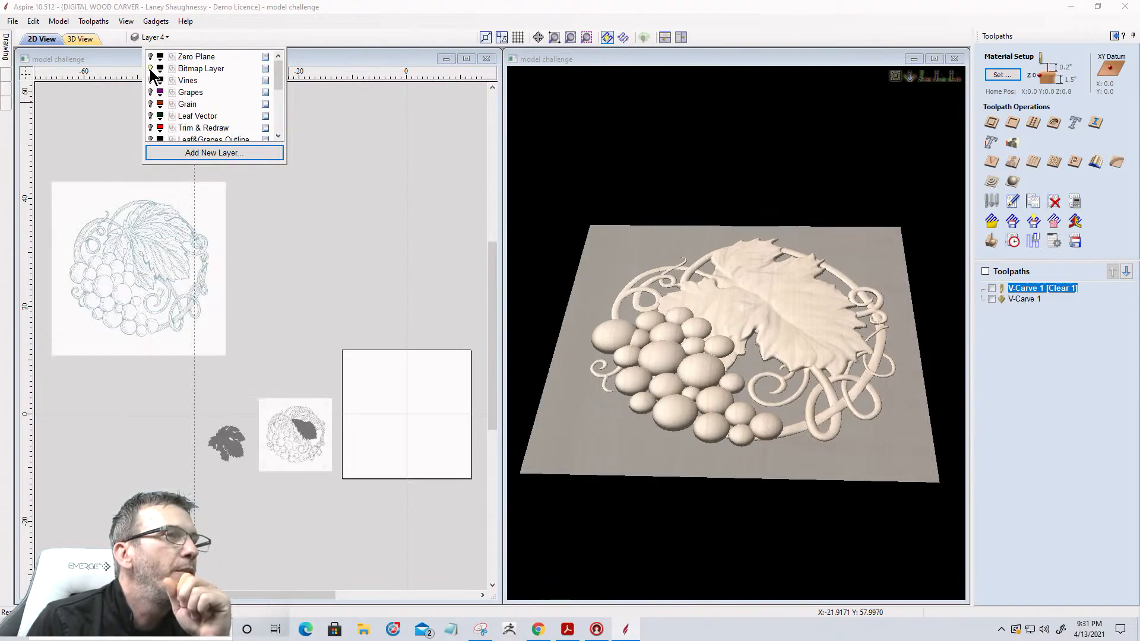
{"action": "left_click", "coordinate": [151, 69]}
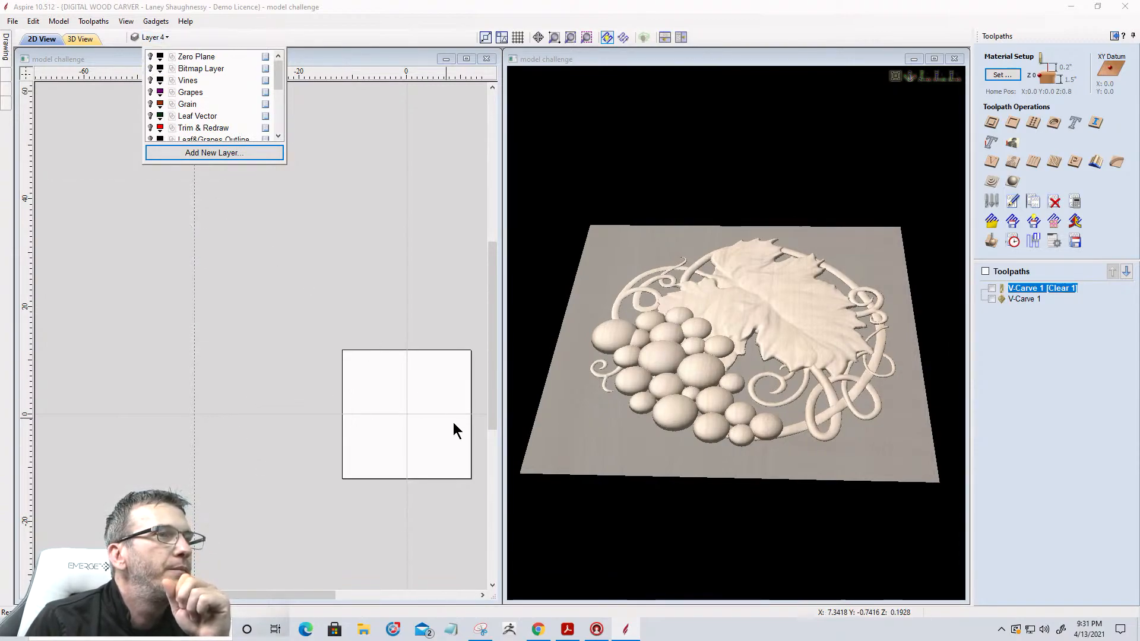
Select the baked leaf-and-vine component of Level 6 with Components 12, 10 and 8, create their boundary vectors, and inspect the outline
{"action": "left_click", "coordinate": [6, 48]}
{"action": "left_click", "coordinate": [6, 78]}
{"action": "left_click", "coordinate": [37, 276]}
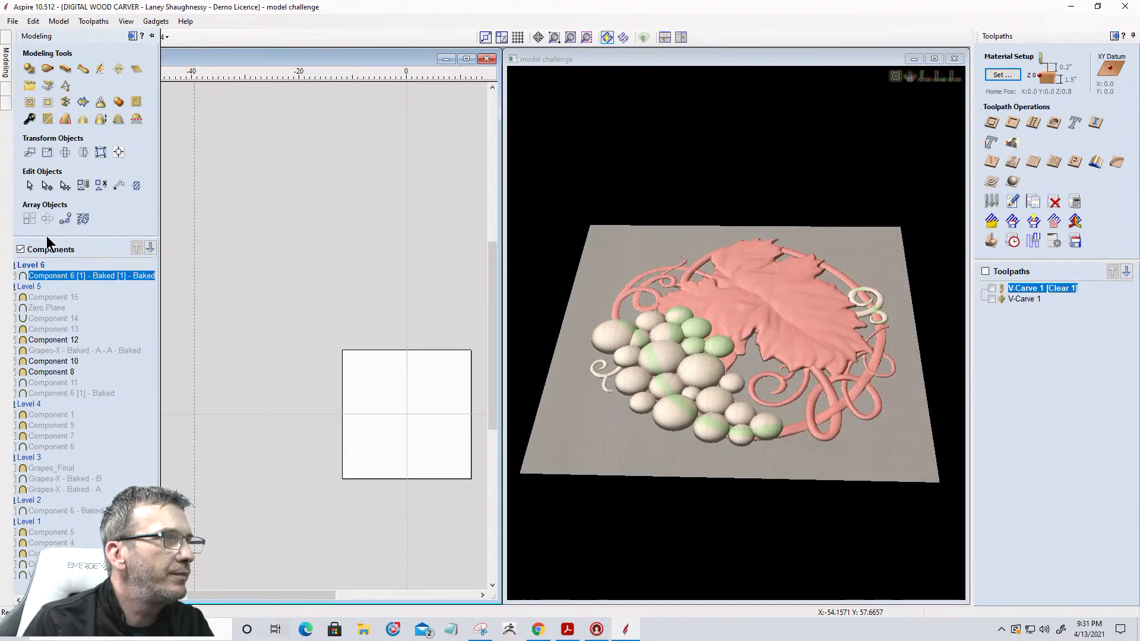
{"action": "left_click", "coordinate": [95, 290]}
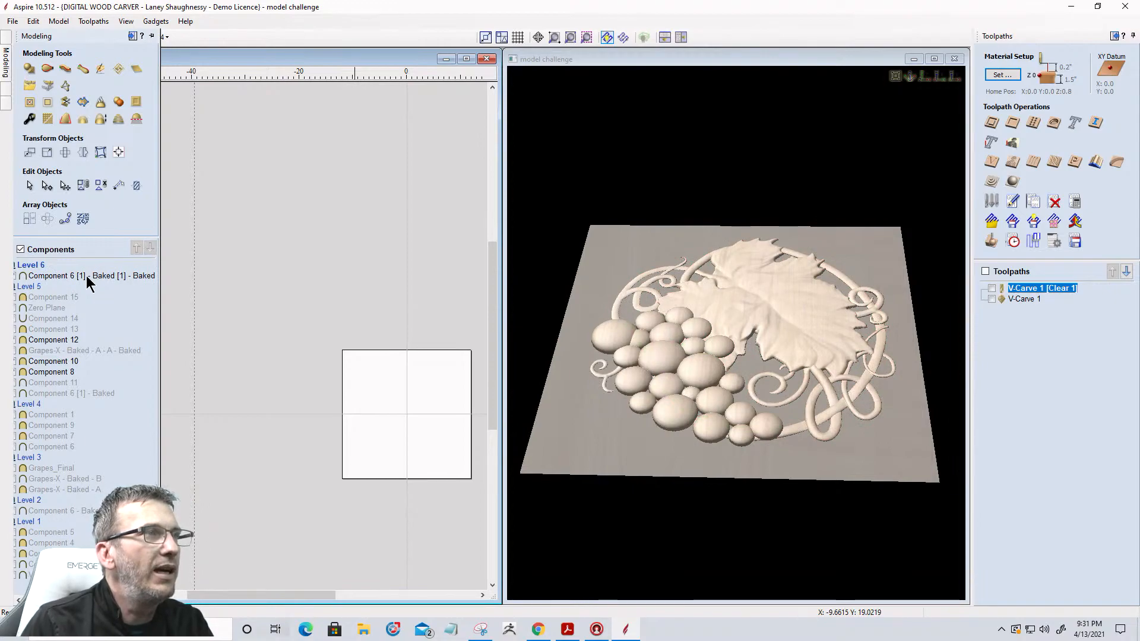
{"action": "left_click", "coordinate": [87, 277]}
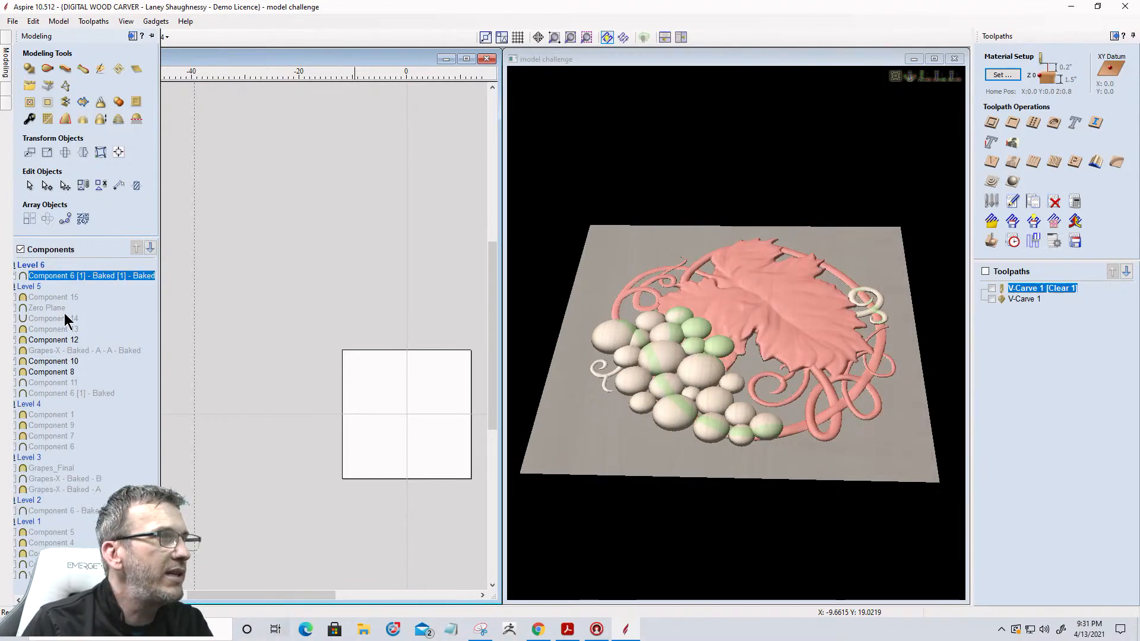
{"action": "left_click", "coordinate": [60, 340], "text": "ctrl"}
{"action": "left_click", "coordinate": [59, 361], "text": "ctrl"}
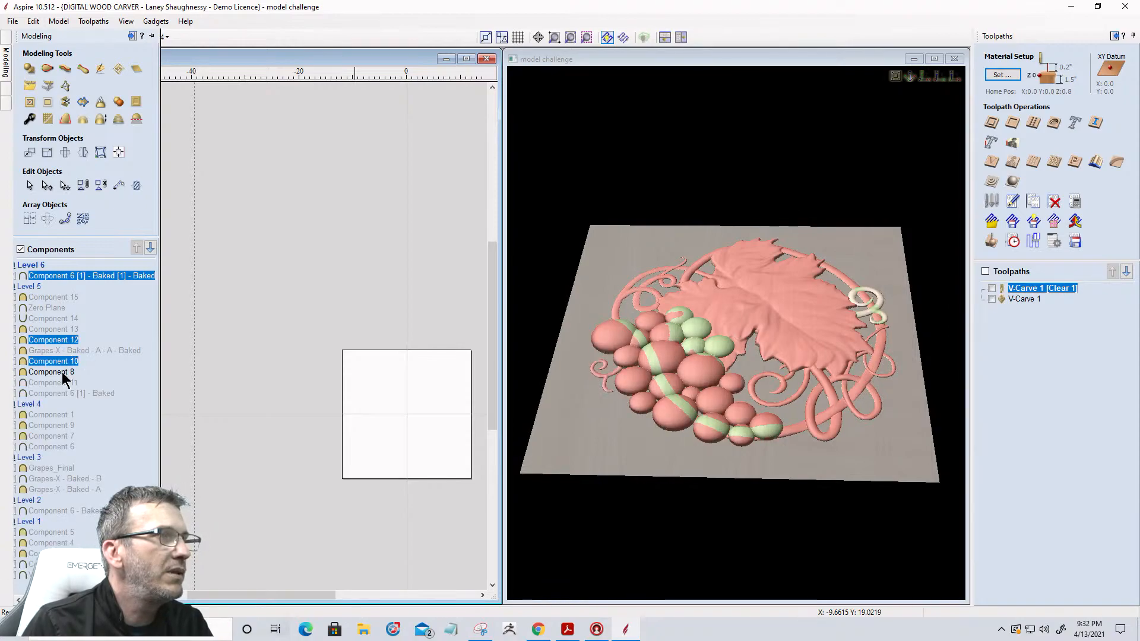
{"action": "left_click", "coordinate": [63, 372], "text": "ctrl"}
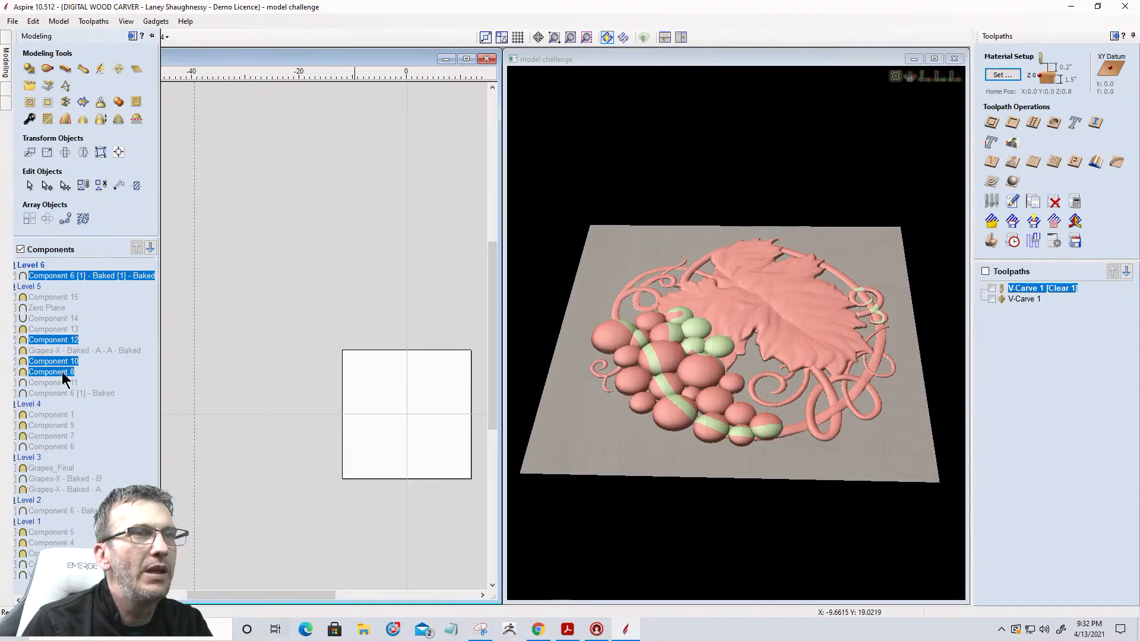
{"action": "left_click", "coordinate": [82, 103]}
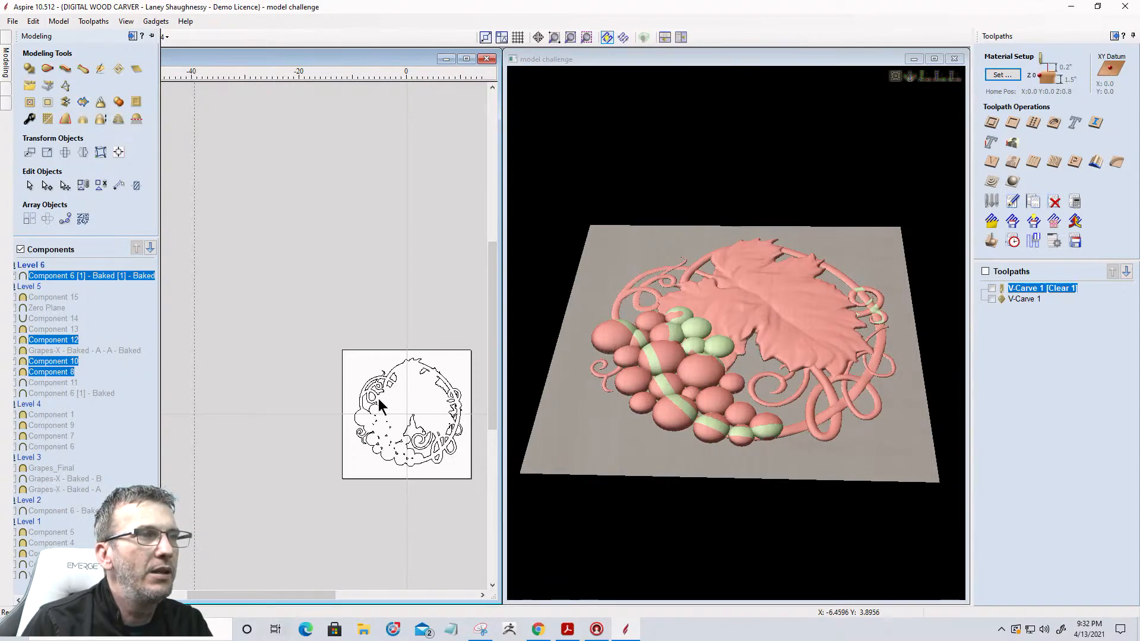
{"action": "scroll", "coordinate": [419, 425], "scroll_direction": "up", "scroll_amount": 5}
{"action": "scroll", "coordinate": [419, 425], "scroll_direction": "down", "scroll_amount": 5}
{"action": "scroll", "coordinate": [420, 419], "scroll_direction": "up", "scroll_amount": 2}
{"action": "scroll", "coordinate": [419, 420], "scroll_direction": "down", "scroll_amount": 2}
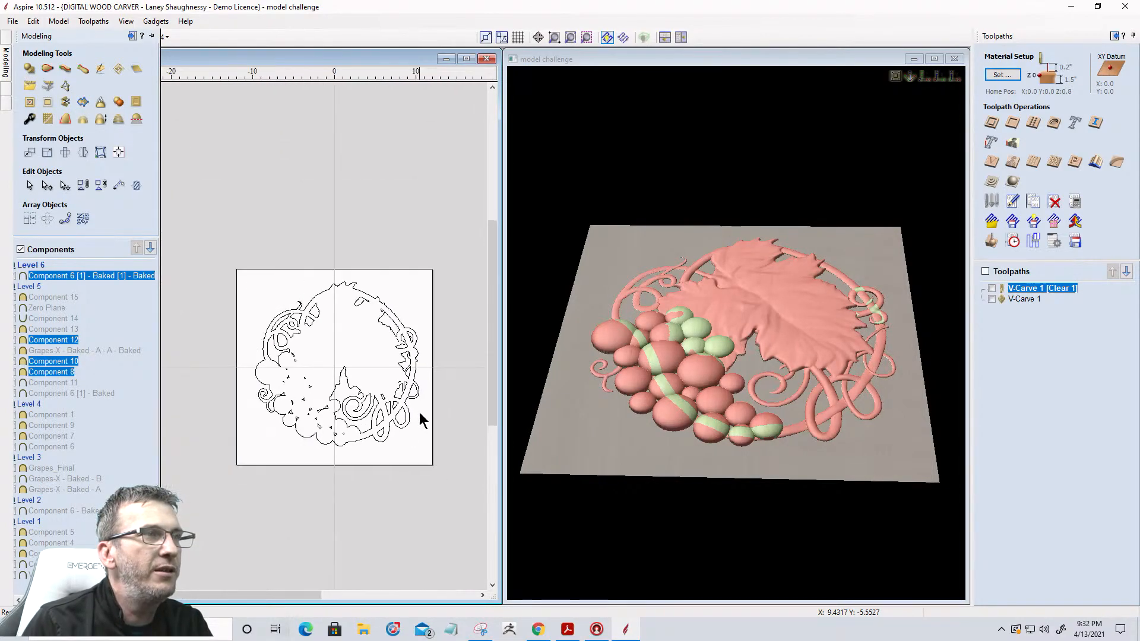
Draw a 24 by 24 inch square-cornered rectangle along the edges of the material, around the relief's boundary vectors
{"action": "scroll", "coordinate": [286, 309], "scroll_direction": "up", "scroll_amount": 1}
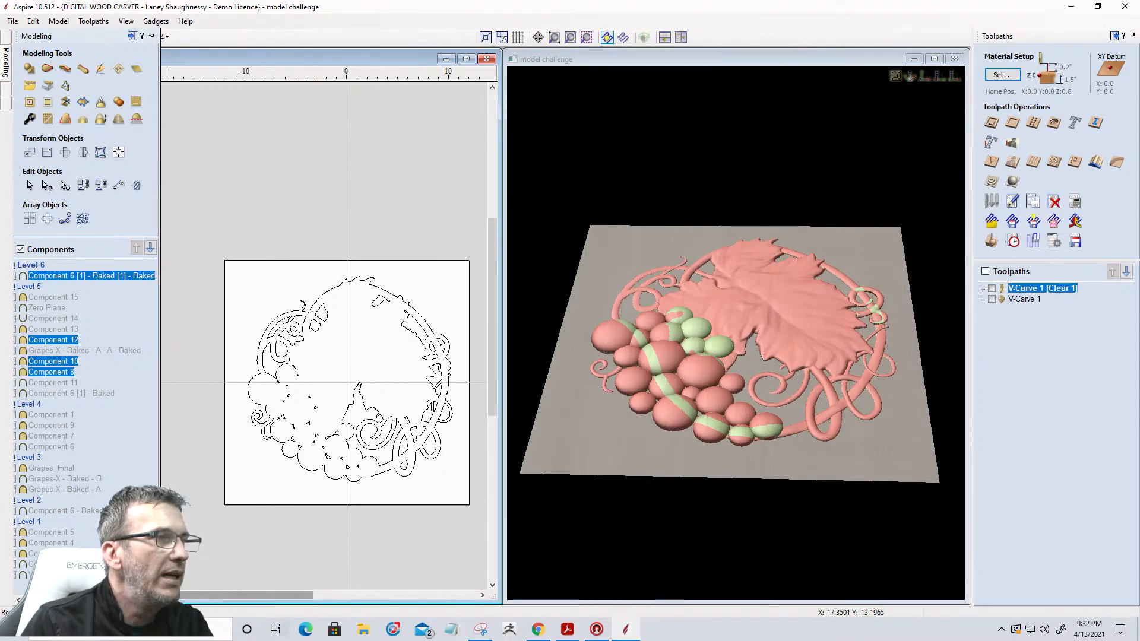
{"action": "left_click", "coordinate": [5, 41]}
{"action": "left_click", "coordinate": [65, 119]}
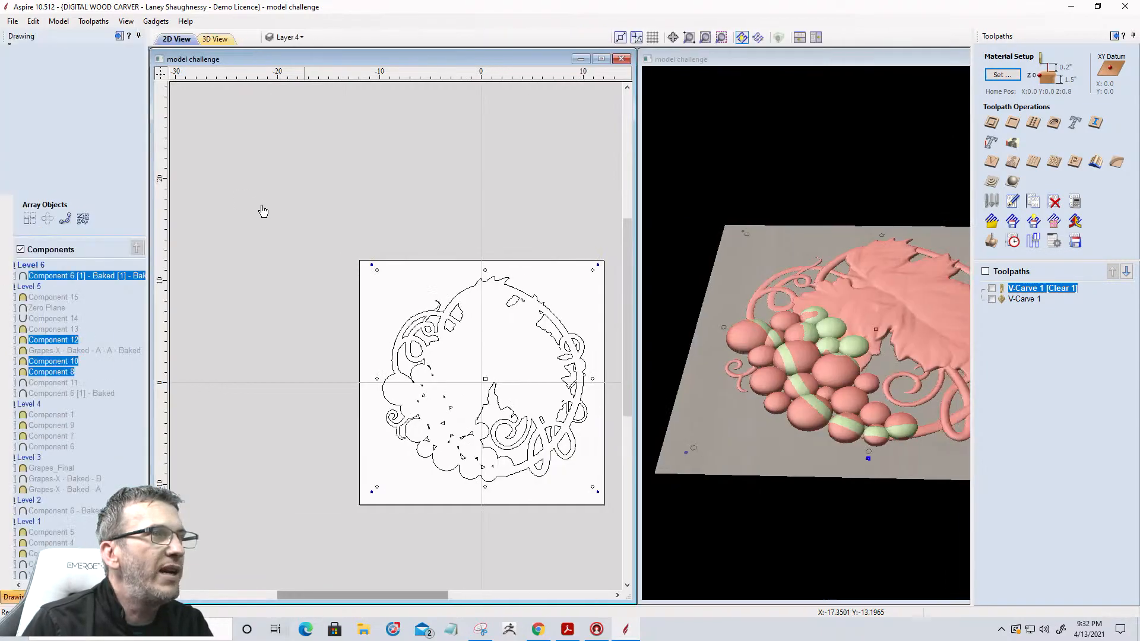
{"action": "left_click_drag", "start_coordinate": [321, 260], "coordinate": [473, 412]}
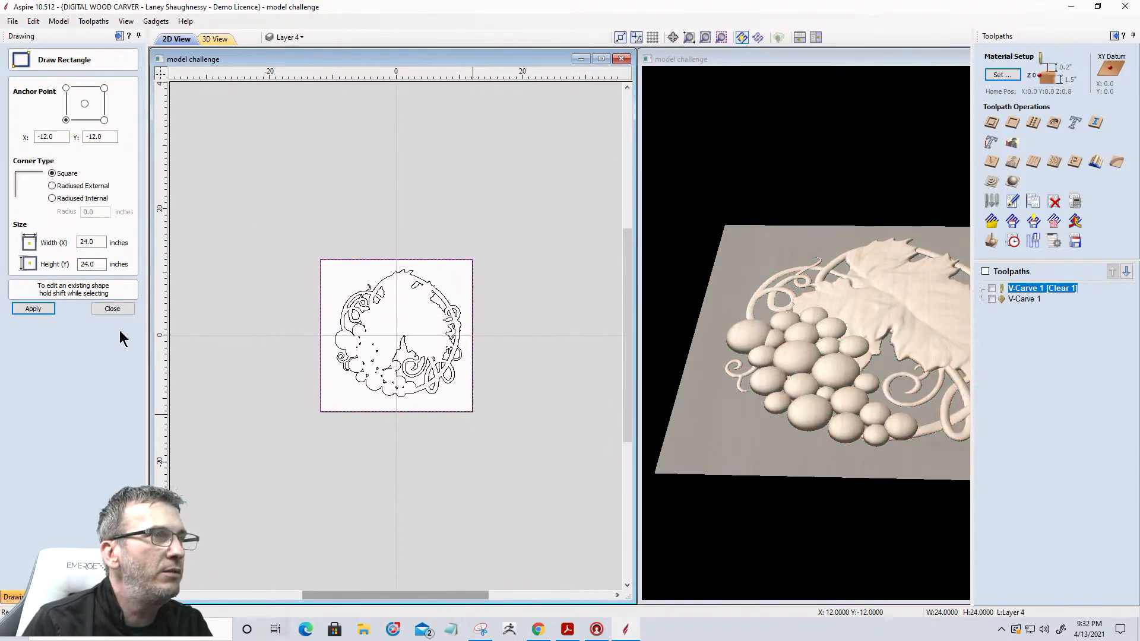
{"action": "left_click", "coordinate": [113, 309]}
Offset the 24 inch rectangle outwards by 0.0625 inches, and select the relief's boundary vectors together with both rectangles
{"action": "left_click", "coordinate": [70, 269]}
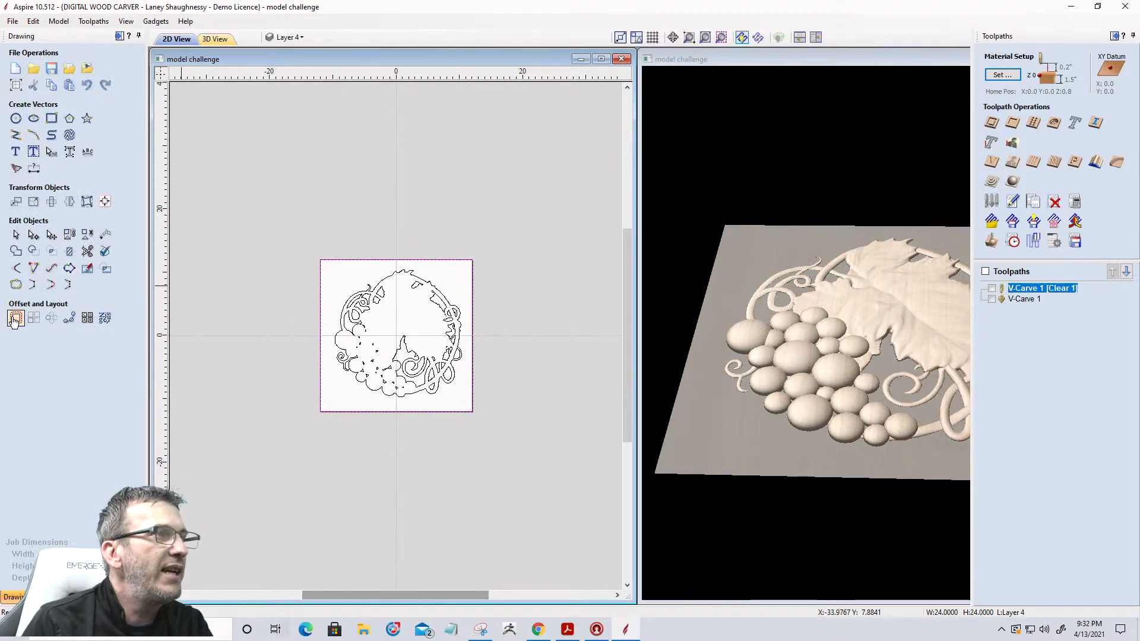
{"action": "scroll", "coordinate": [314, 276], "scroll_direction": "up", "scroll_amount": 3}
{"action": "double_click", "coordinate": [65, 154]}
{"action": "type", "text": ".0625"}
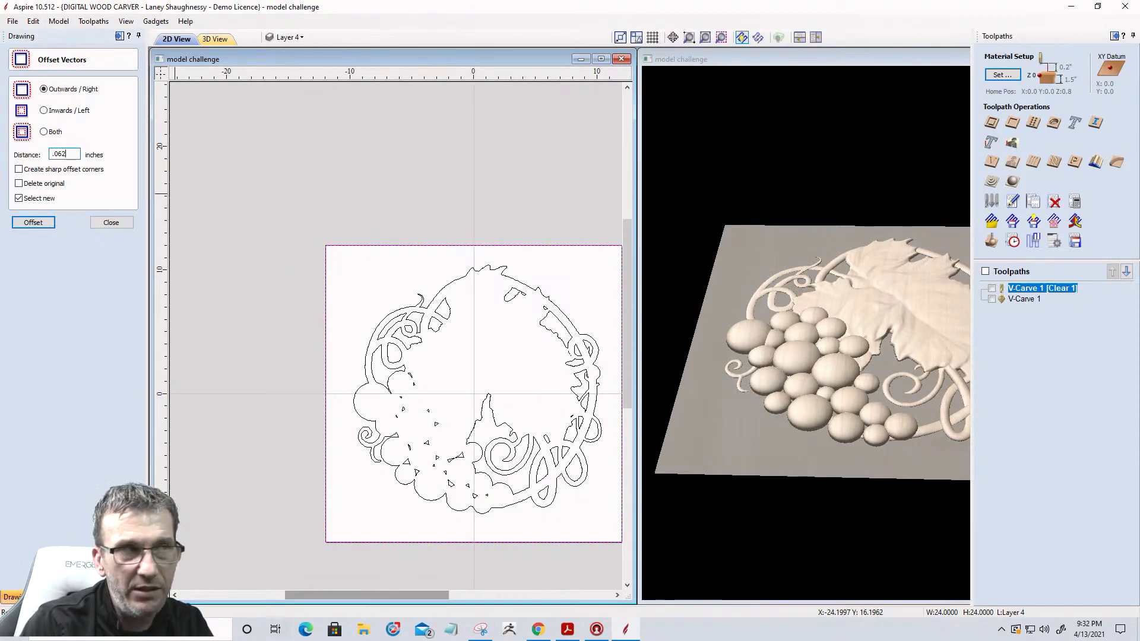
{"action": "left_click", "coordinate": [34, 223]}
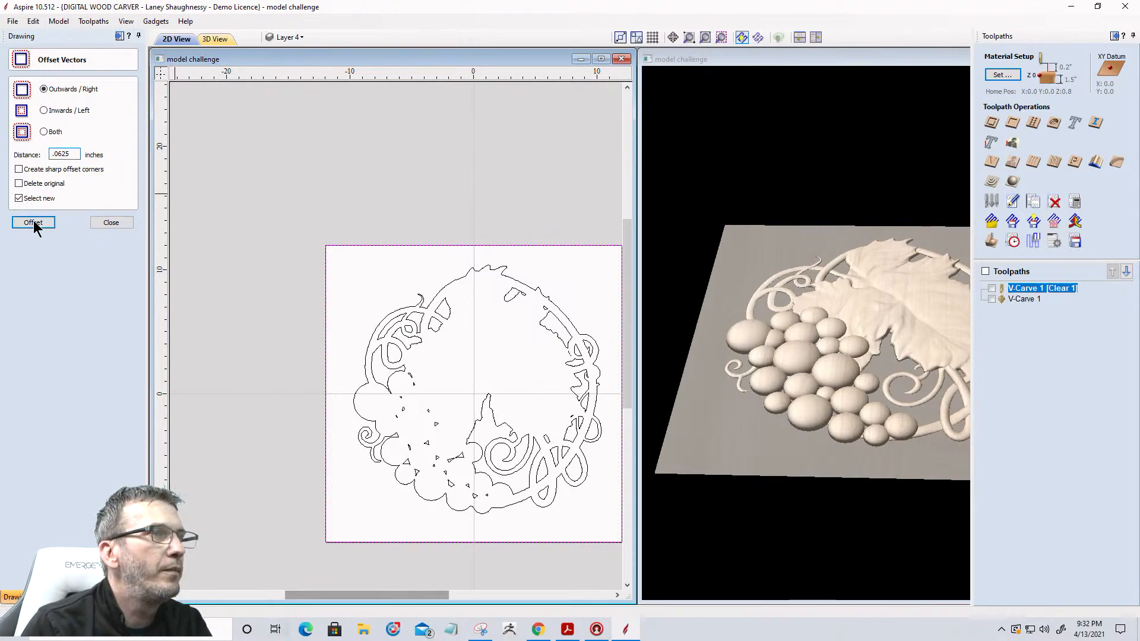
{"action": "scroll", "coordinate": [283, 252], "scroll_direction": "down", "scroll_amount": 2}
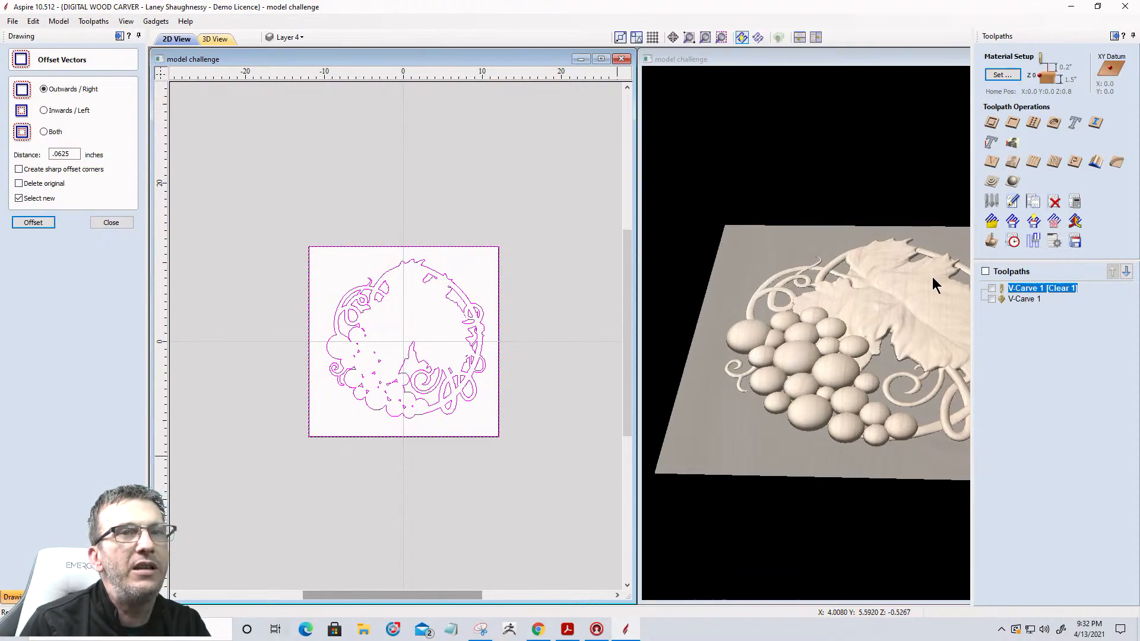
Check the model position in the material setup, then give a new pocket toolpath a 0.75 inch cut depth with its default passes
{"action": "left_click", "coordinate": [1003, 75]}
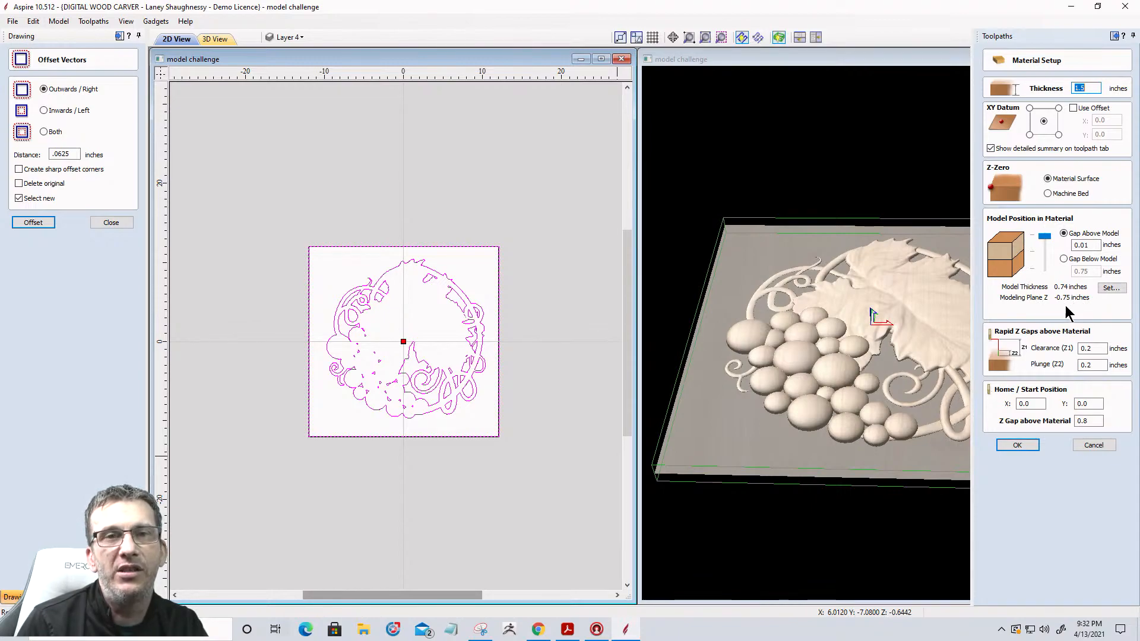
{"action": "left_click", "coordinate": [1093, 445]}
{"action": "left_click", "coordinate": [1013, 125]}
{"action": "double_click", "coordinate": [1087, 105]}
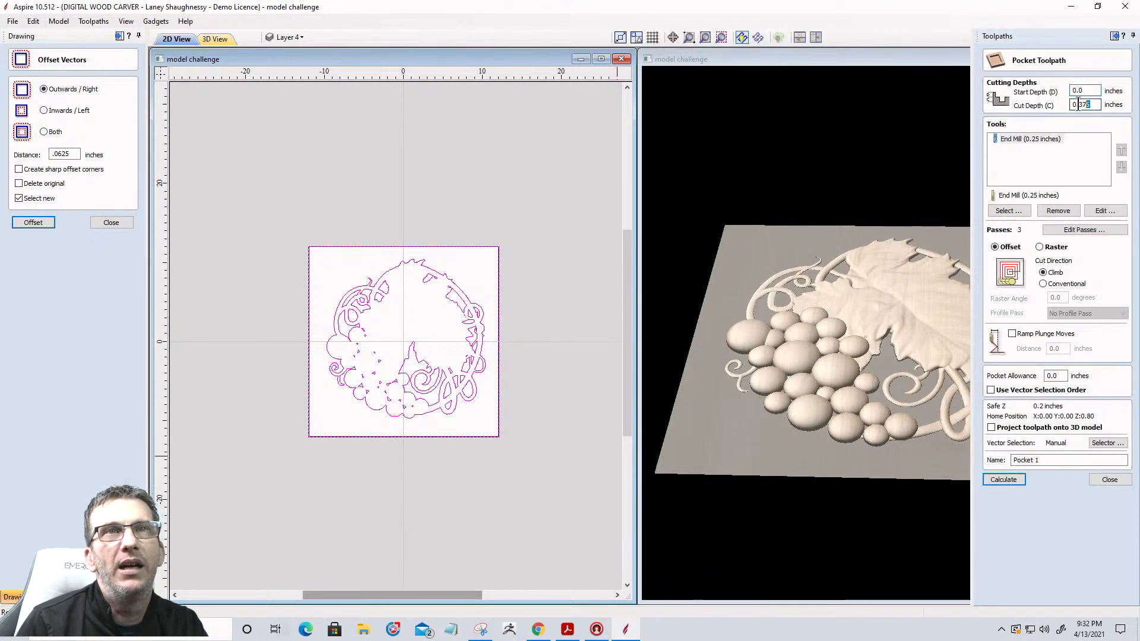
{"action": "type", "text": ".75"}
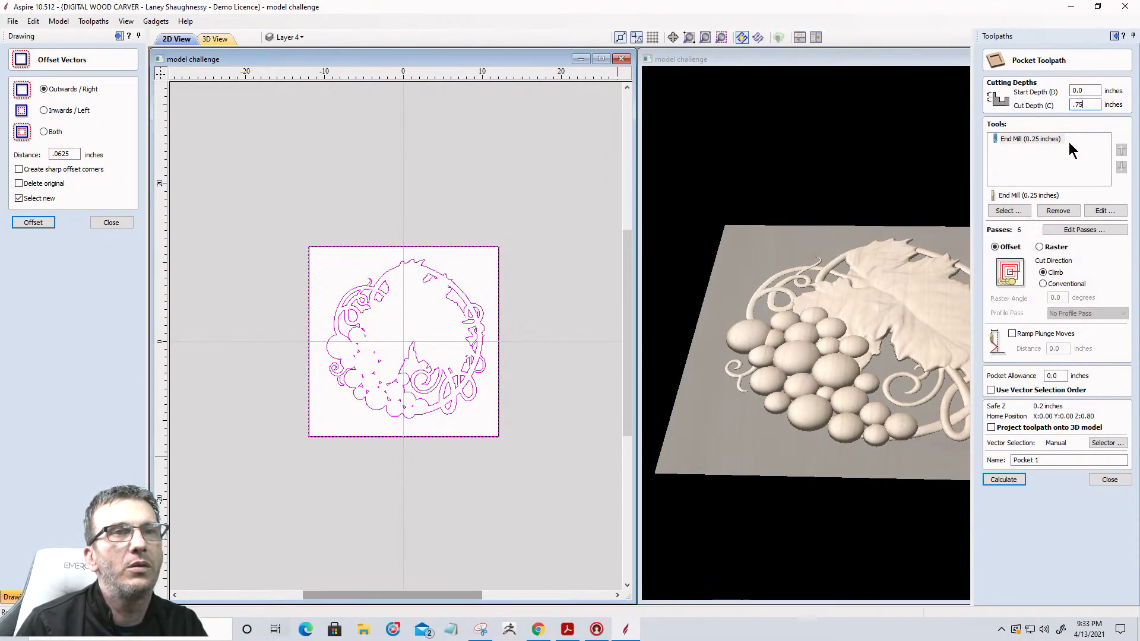
{"action": "left_click", "coordinate": [1057, 229]}
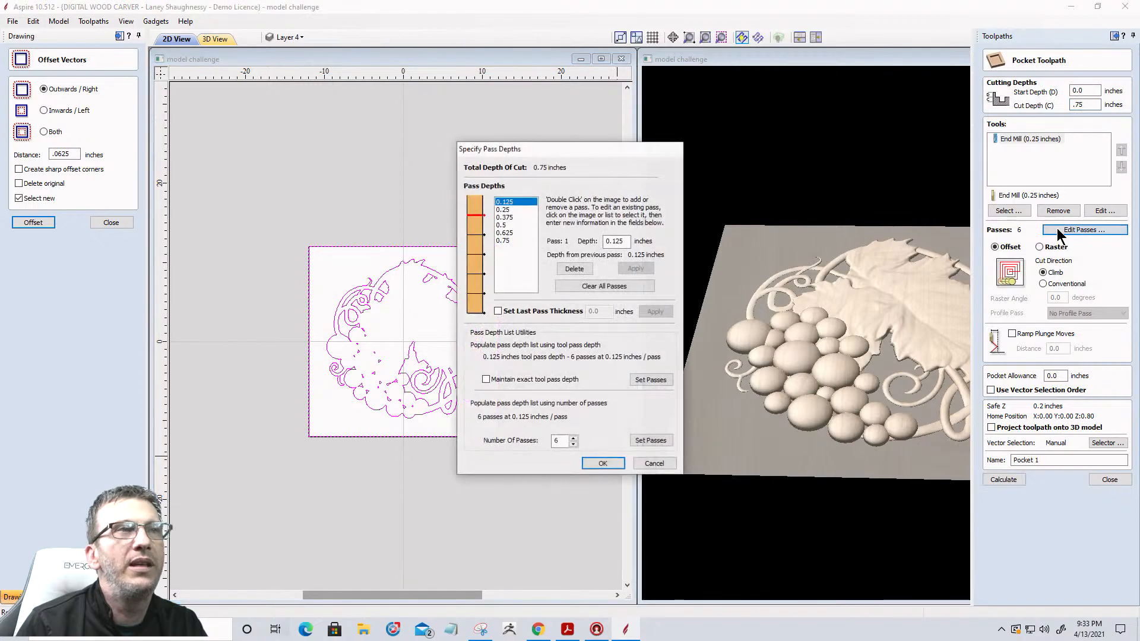
{"action": "left_click", "coordinate": [591, 462]}
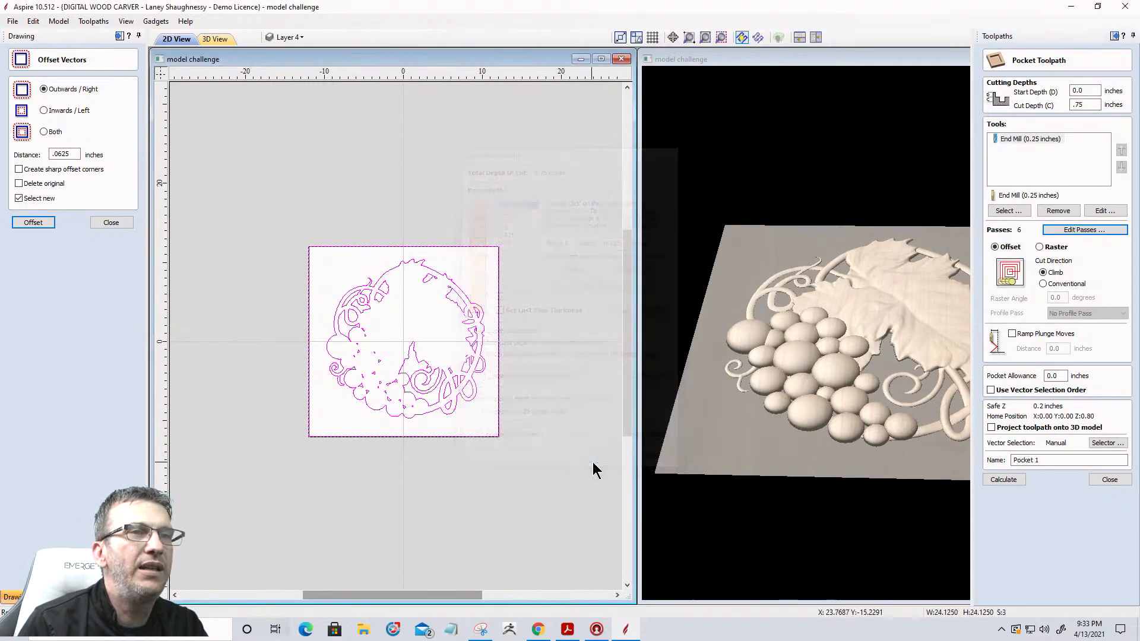
Set the pocket to raster clearing with the profile pass last, and calculate the toolpath
{"action": "left_click", "coordinate": [1040, 248]}
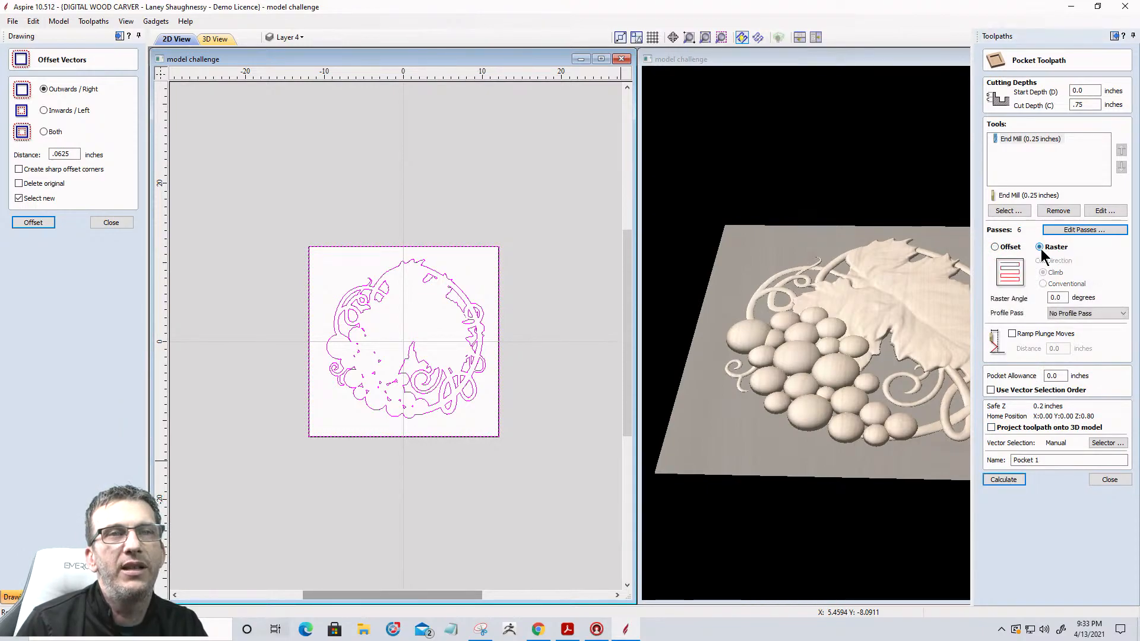
{"action": "left_click", "coordinate": [1081, 316]}
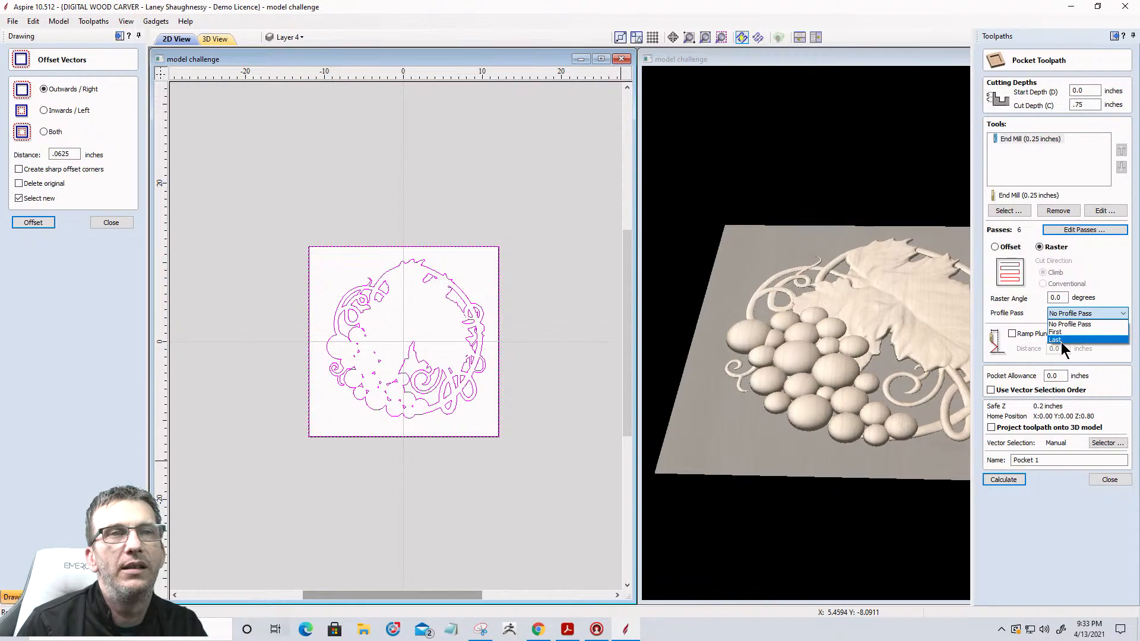
{"action": "left_click", "coordinate": [1060, 340]}
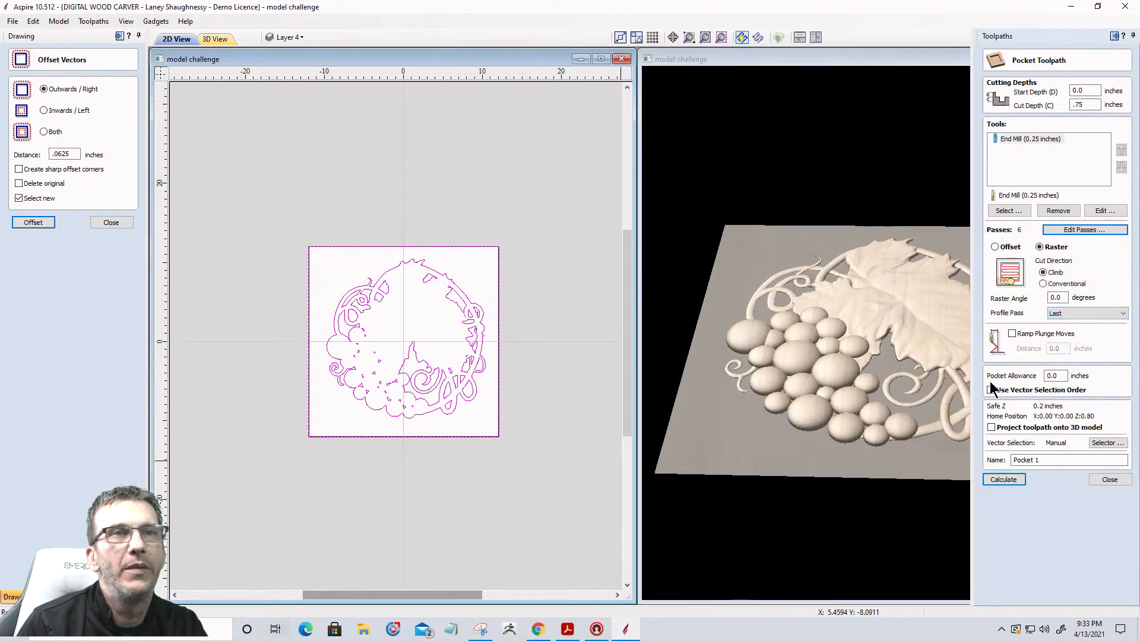
{"action": "left_click", "coordinate": [1001, 482]}
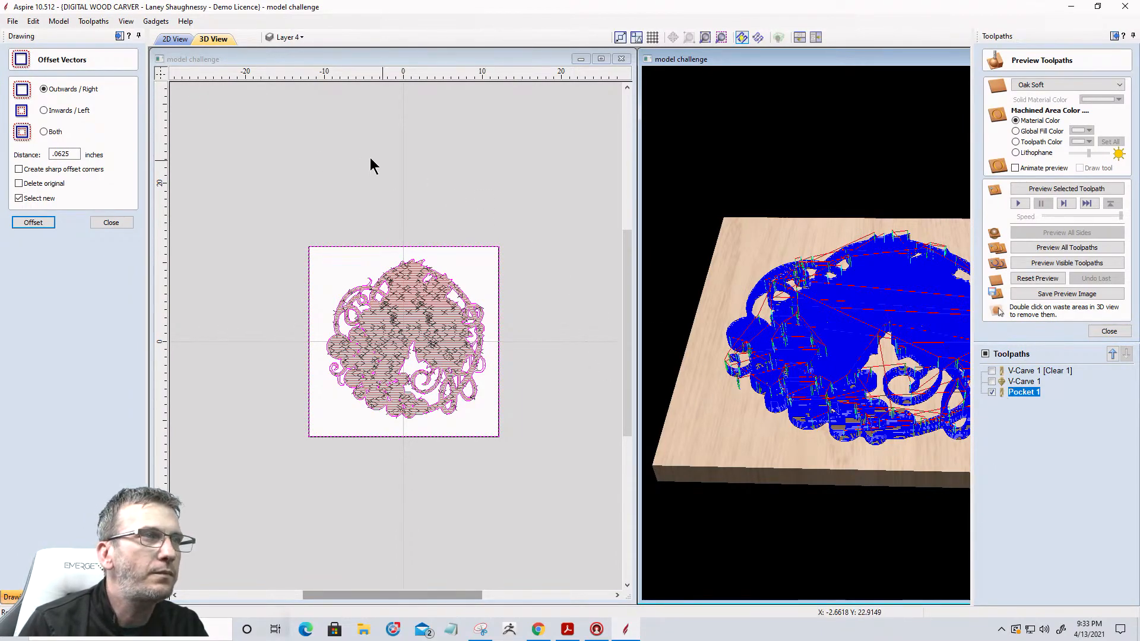
Reopen Pocket 1, remove the inner 24 inch rectangle from the selection, and recalculate the toolpath
{"action": "scroll", "coordinate": [347, 291], "scroll_direction": "up", "scroll_amount": 3}
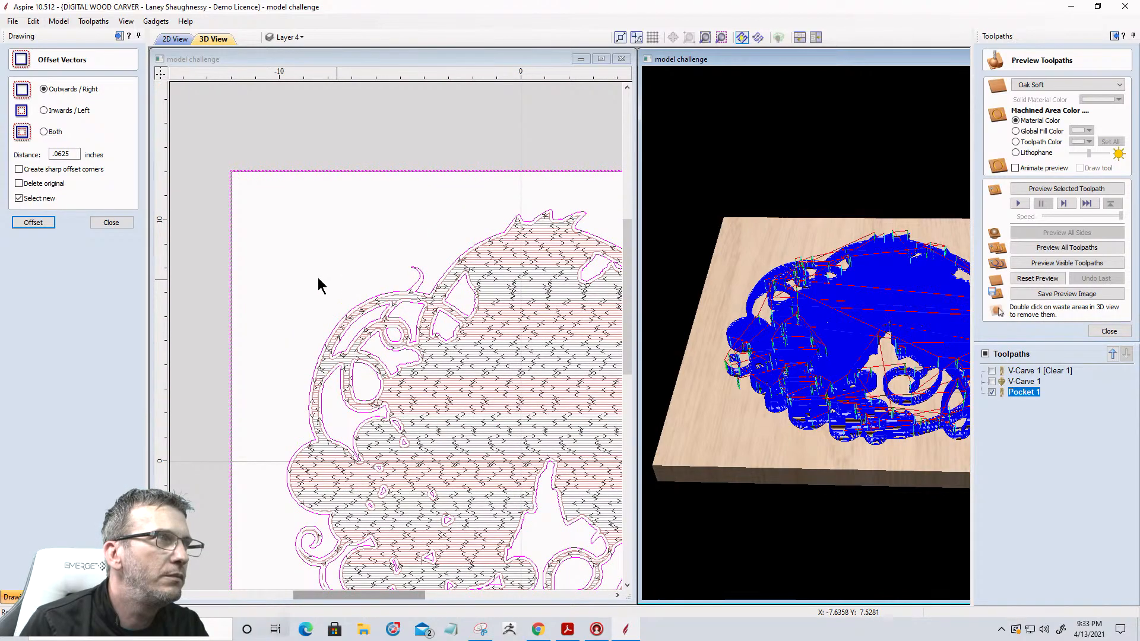
{"action": "scroll", "coordinate": [208, 297], "scroll_direction": "up", "scroll_amount": 3}
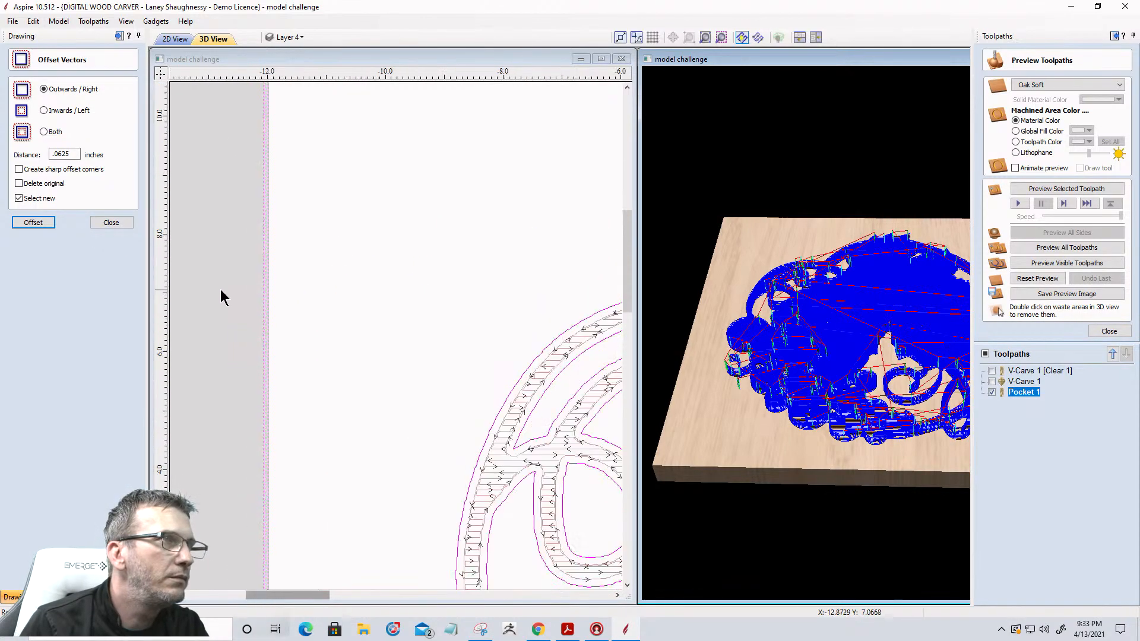
{"action": "double_click", "coordinate": [1026, 393]}
{"action": "scroll", "coordinate": [272, 273], "scroll_direction": "up", "scroll_amount": 3}
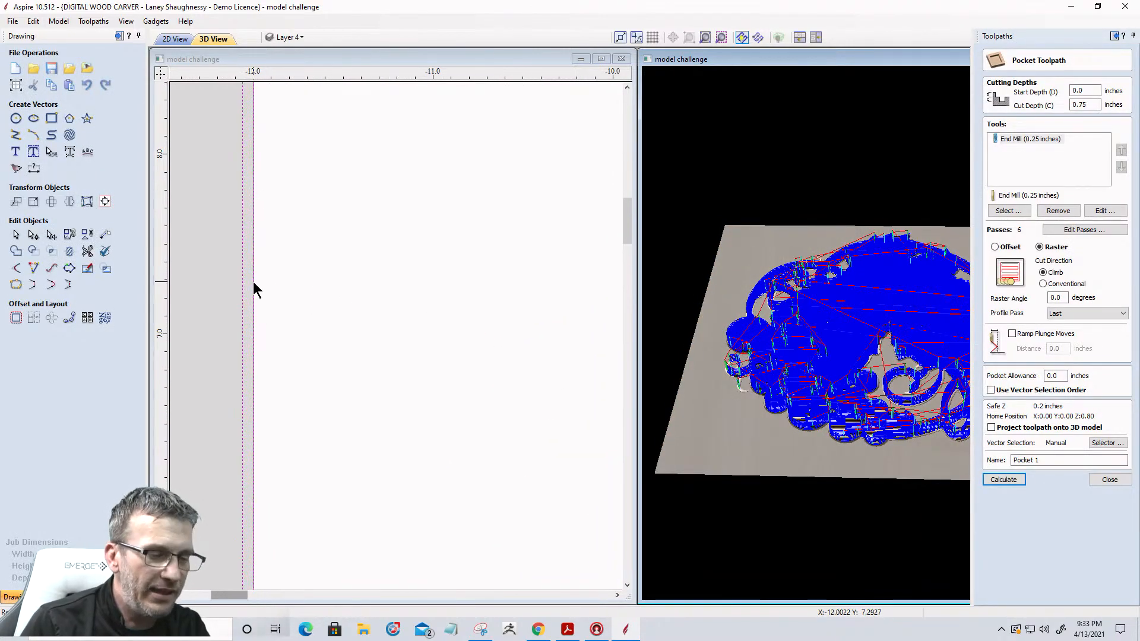
{"action": "left_click", "coordinate": [253, 285]}
{"action": "scroll", "coordinate": [433, 287], "scroll_direction": "down", "scroll_amount": 1}
{"action": "scroll", "coordinate": [433, 287], "scroll_direction": "down", "scroll_amount": 3}
{"action": "scroll", "coordinate": [831, 356], "scroll_direction": "down", "scroll_amount": 2}
{"action": "left_click", "coordinate": [1004, 480]}
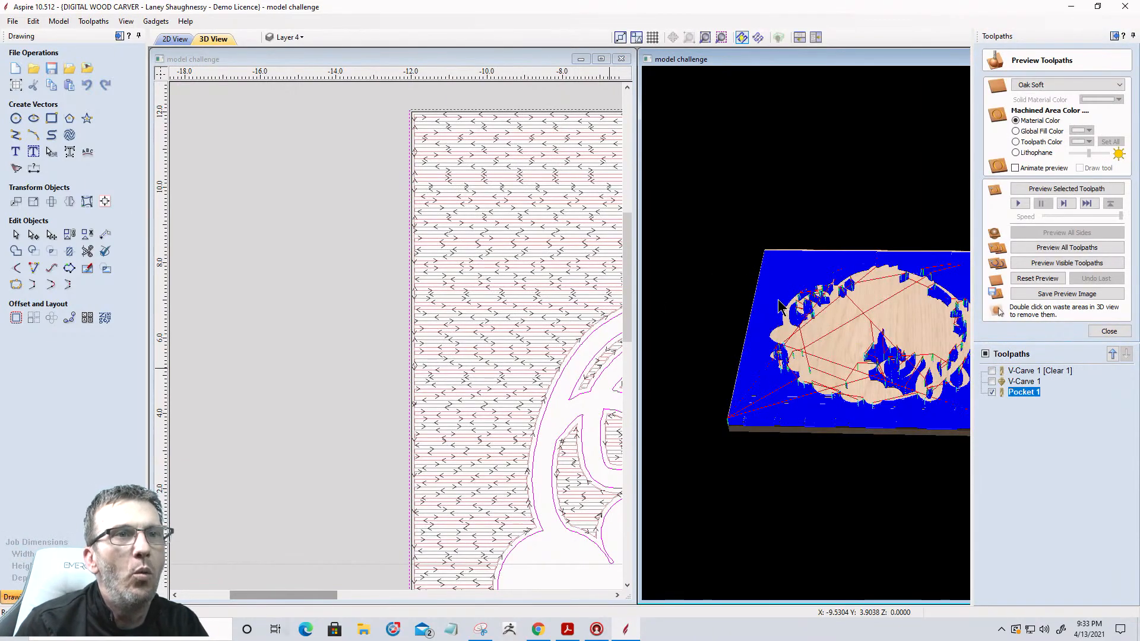
Maximize the 3D view and preview the recalculated Pocket 1 toolpath
{"action": "middle_click_drag", "start_coordinate": [689, 292], "coordinate": [626, 300]}
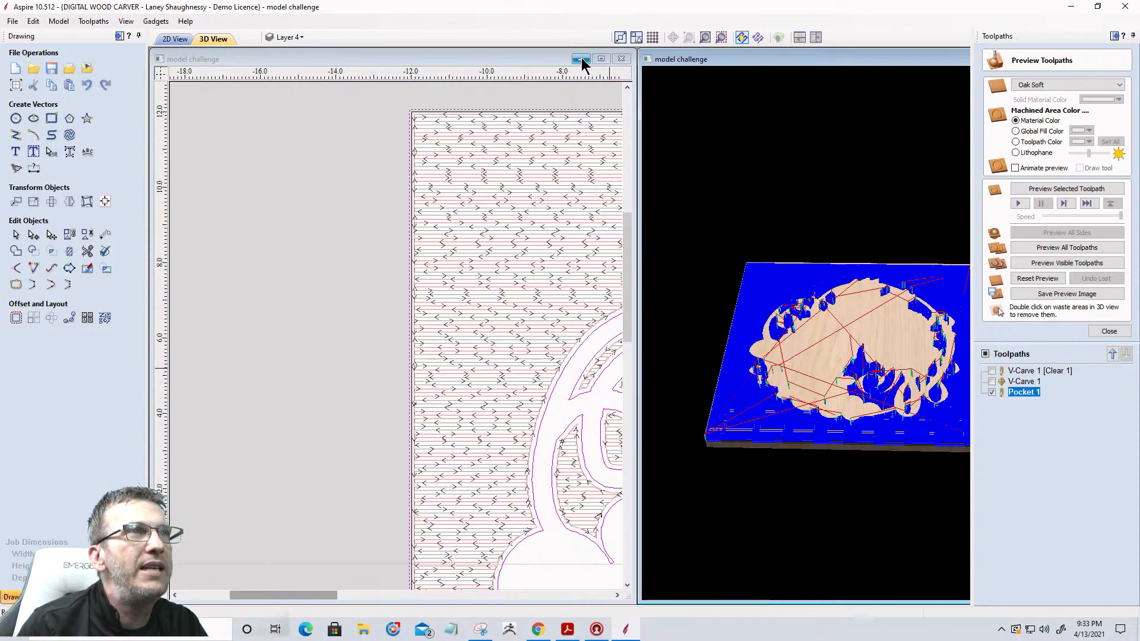
{"action": "left_click_drag", "start_coordinate": [839, 60], "coordinate": [621, 68]}
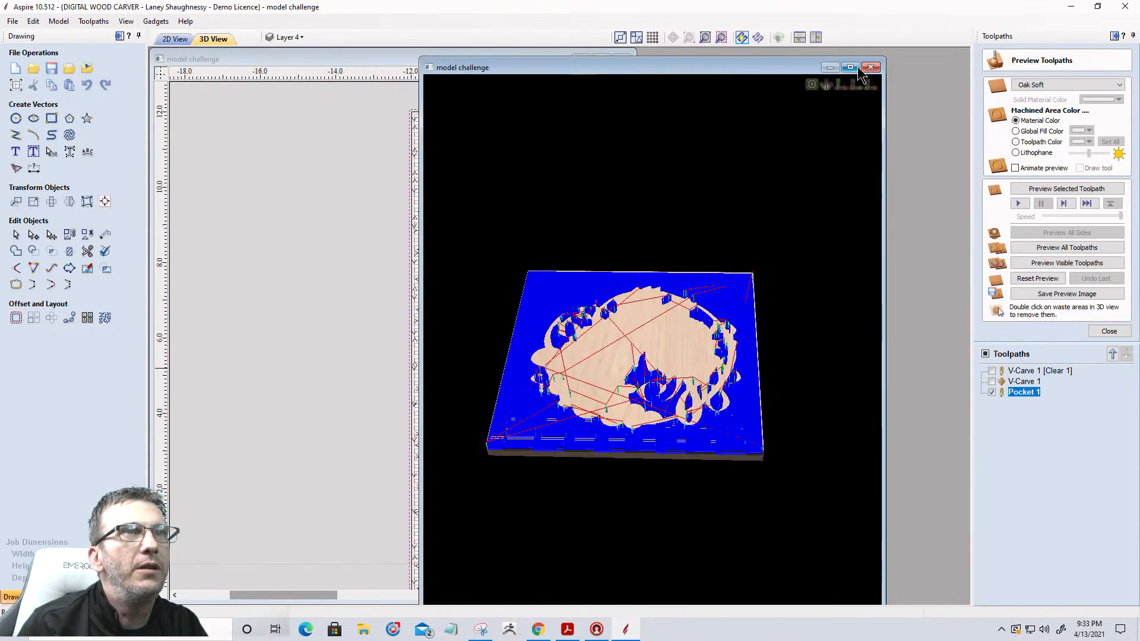
{"action": "left_click", "coordinate": [855, 69]}
{"action": "left_click", "coordinate": [1062, 189]}
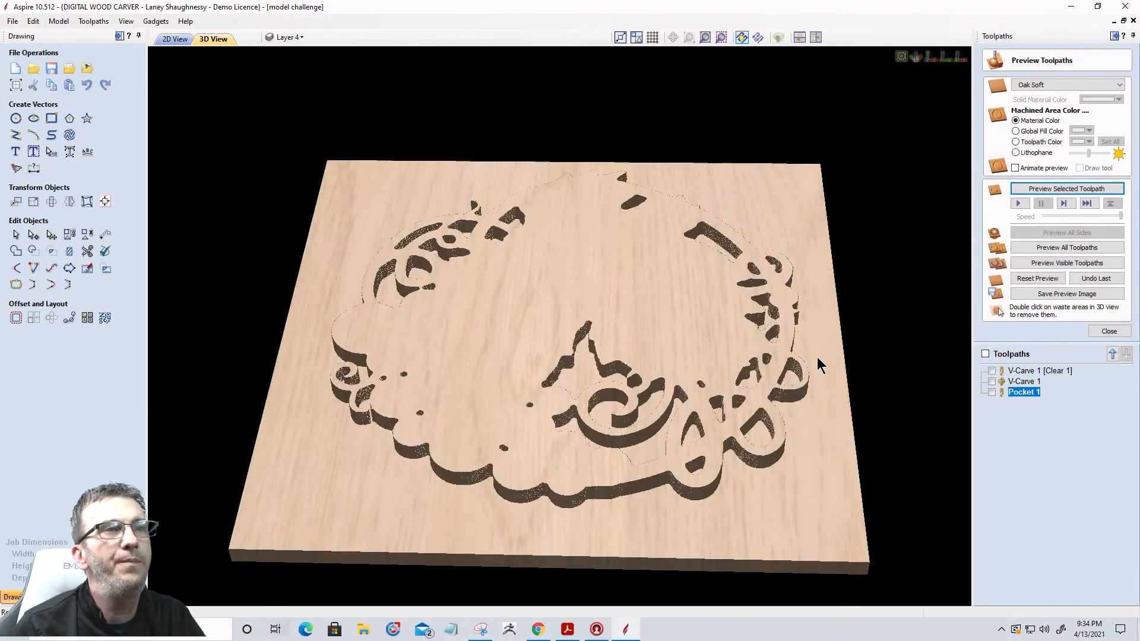
Deselect the outer rectangle in the 2D view, ungroup the relief's boundary vectors, and select only their outermost outline
{"action": "left_click", "coordinate": [177, 39]}
{"action": "scroll", "coordinate": [475, 174], "scroll_direction": "down", "scroll_amount": 3}
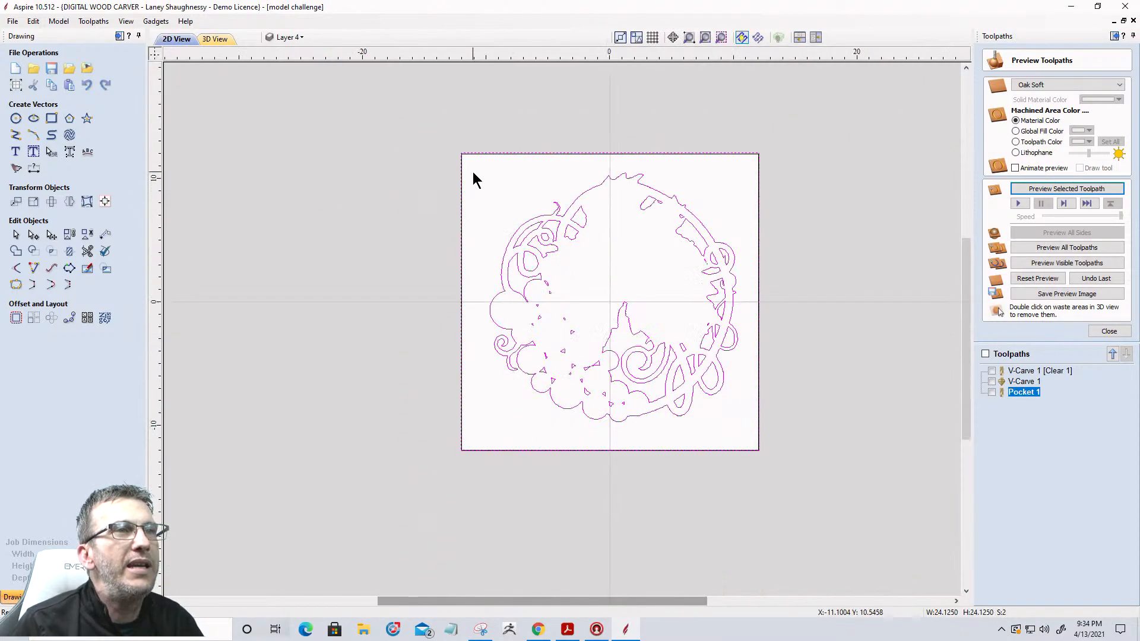
{"action": "left_click", "coordinate": [722, 151]}
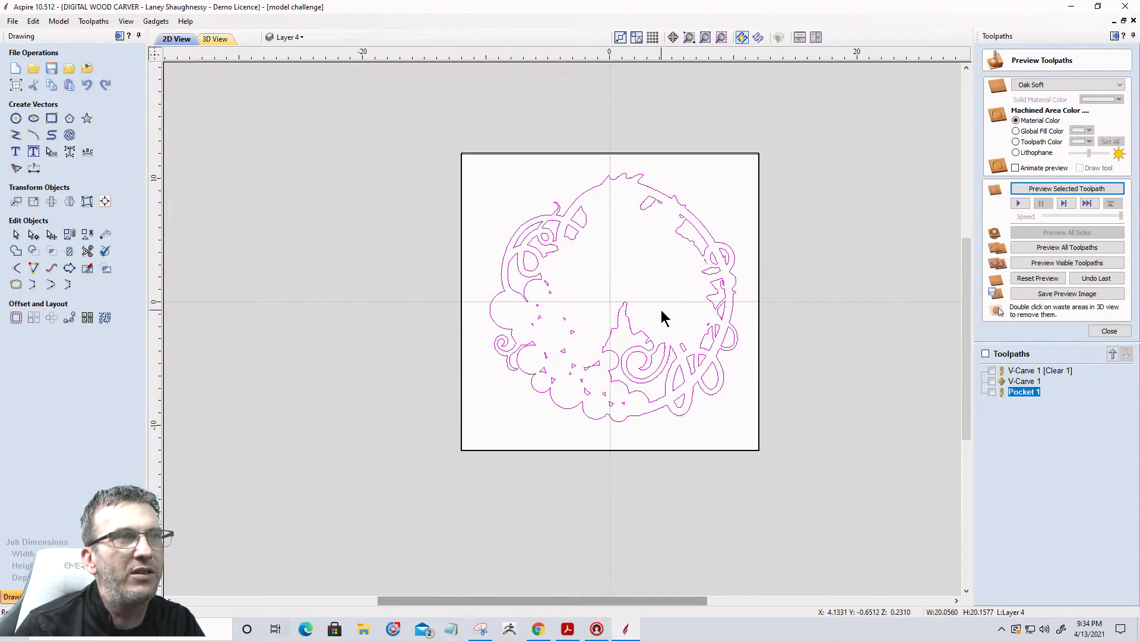
{"action": "scroll", "coordinate": [711, 254], "scroll_direction": "up", "scroll_amount": 2}
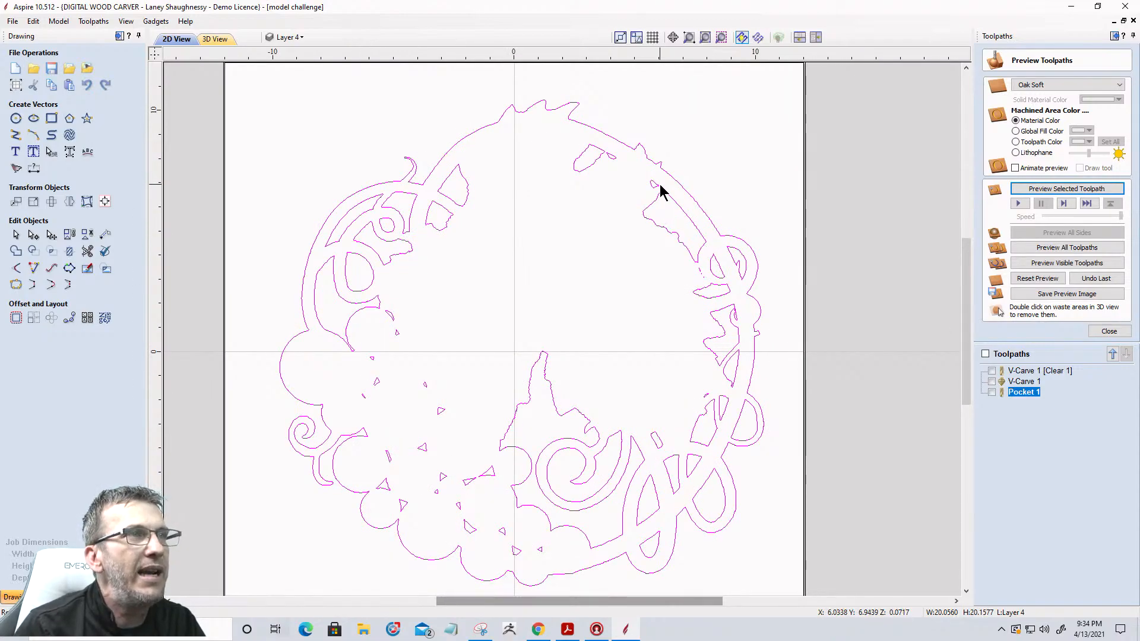
{"action": "left_click", "coordinate": [87, 236]}
{"action": "left_click", "coordinate": [452, 152]}
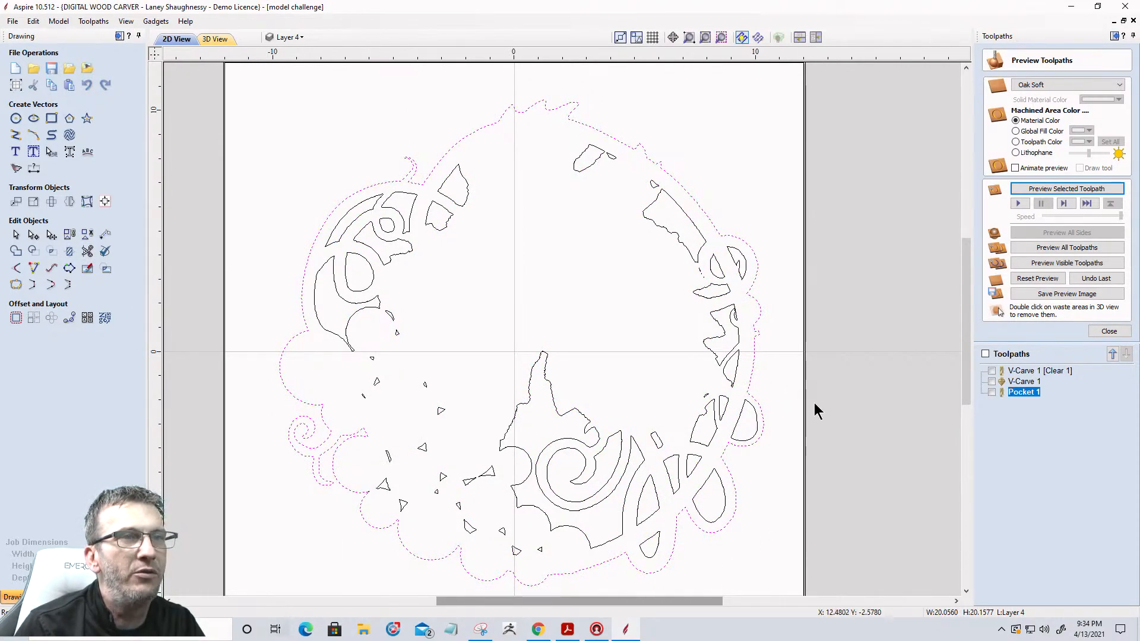
{"action": "scroll", "coordinate": [645, 84], "scroll_direction": "down", "scroll_amount": 3}
{"action": "scroll", "coordinate": [415, 185], "scroll_direction": "up", "scroll_amount": 3}
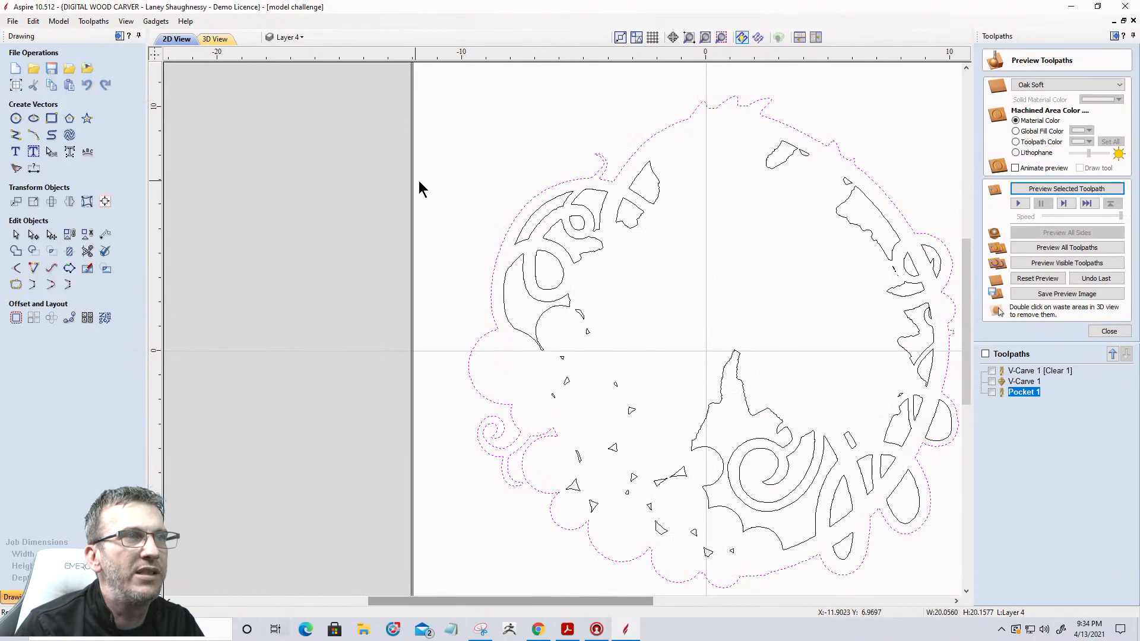
{"action": "scroll", "coordinate": [451, 189], "scroll_direction": "down", "scroll_amount": 1}
{"action": "scroll", "coordinate": [371, 321], "scroll_direction": "down", "scroll_amount": 1}
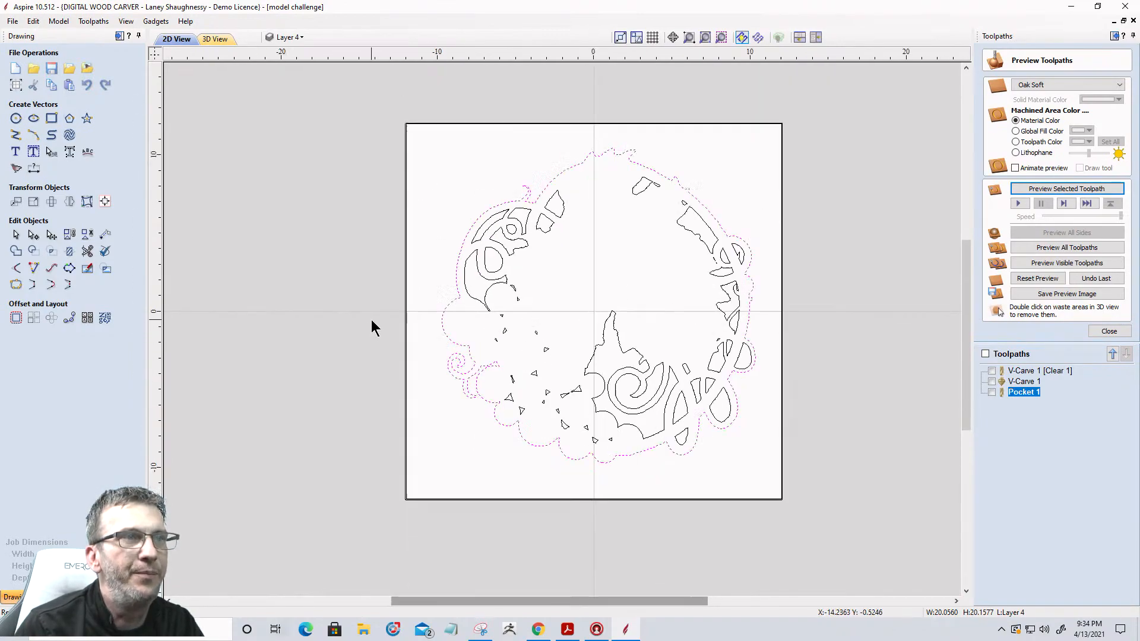
Calculate a 3D roughing toolpath limited to the selected outer outline, preview it, and return to the 2D view
{"action": "left_click", "coordinate": [1106, 331]}
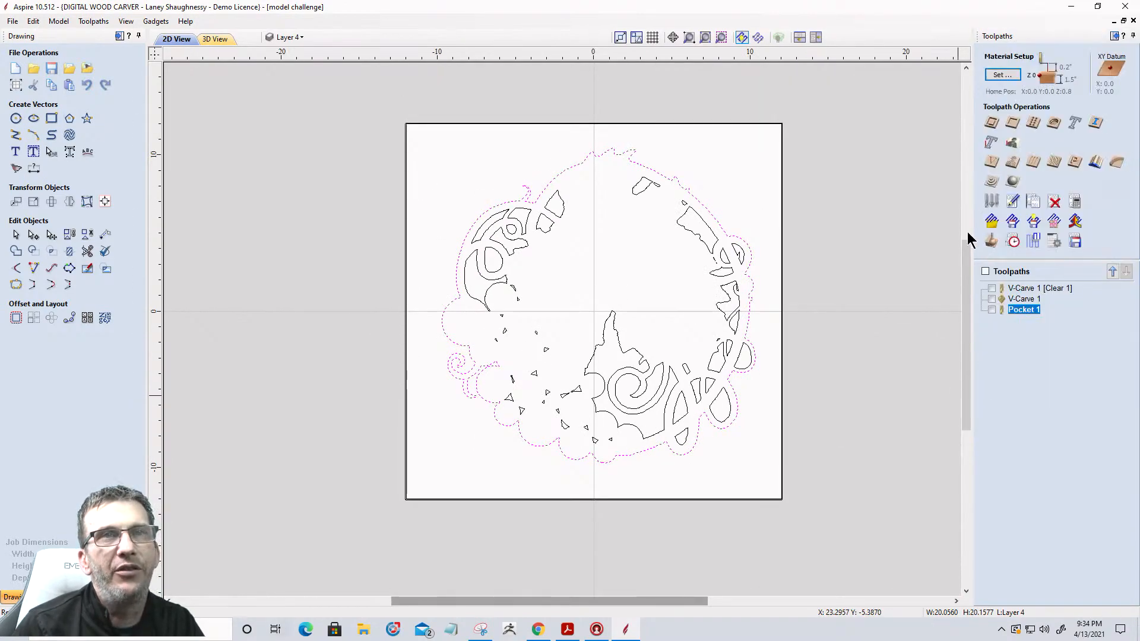
{"action": "left_click", "coordinate": [993, 181]}
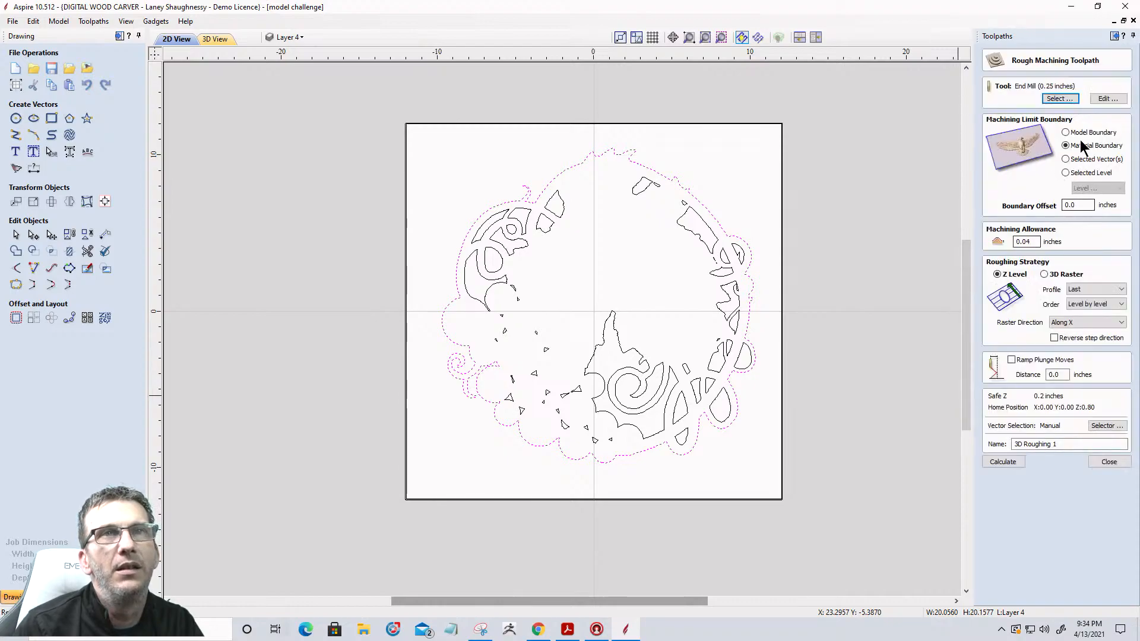
{"action": "left_click", "coordinate": [1066, 159]}
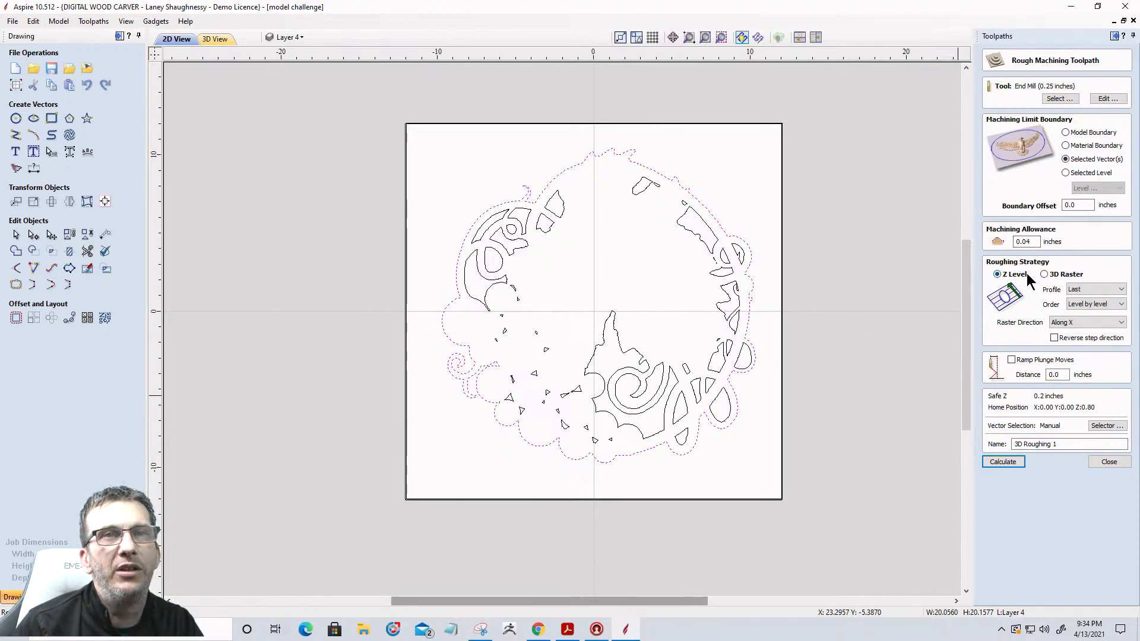
{"action": "left_click", "coordinate": [1003, 462]}
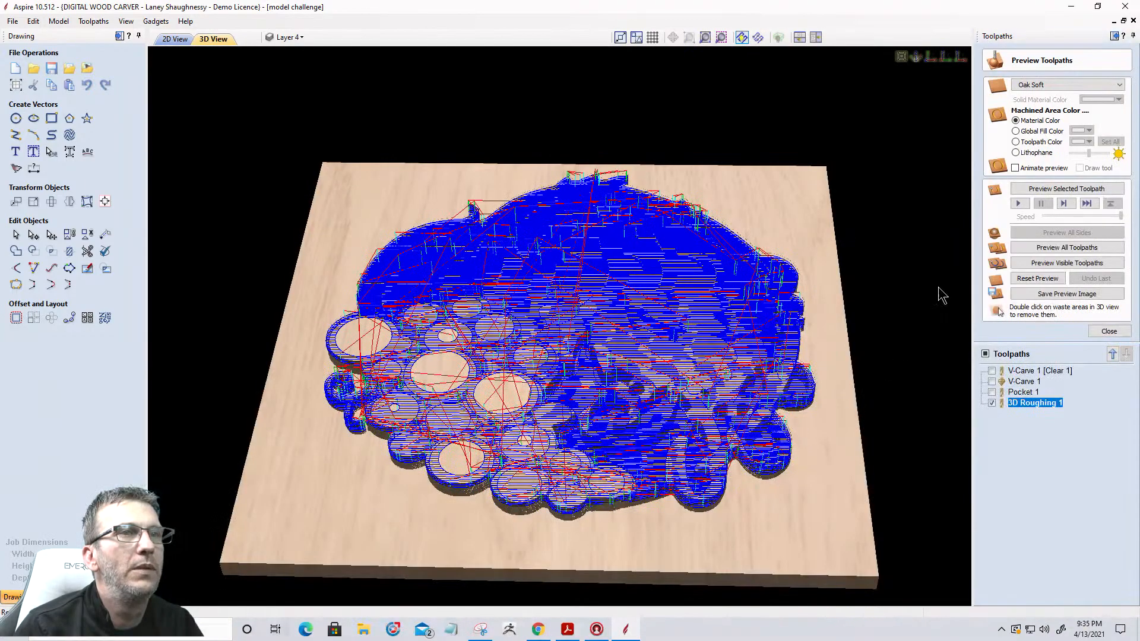
{"action": "left_click", "coordinate": [1039, 189]}
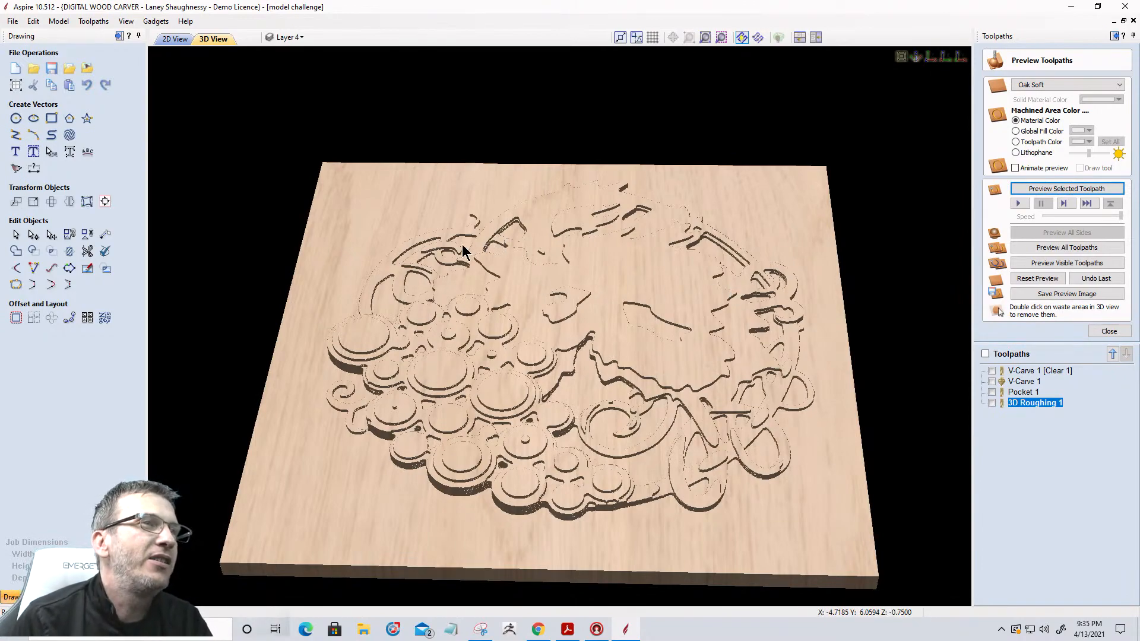
{"action": "left_click", "coordinate": [172, 41]}
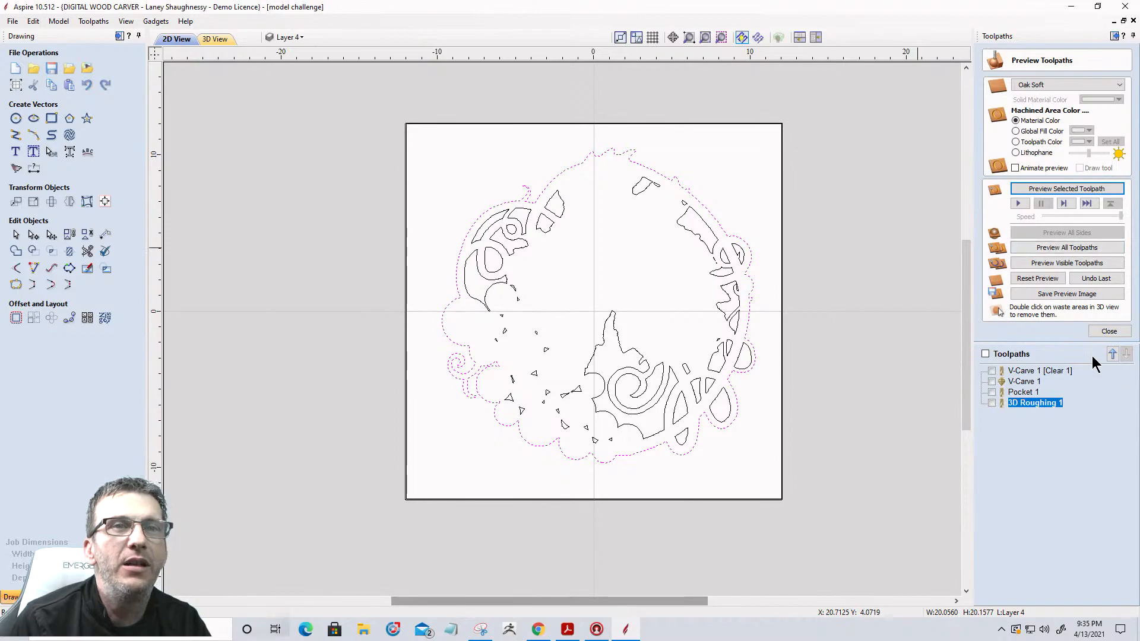
Start a 3D finish machining toolpath and assign it the WS 705 .125 Tapered Ball Nose bit
{"action": "left_click", "coordinate": [1109, 331]}
{"action": "left_click", "coordinate": [1015, 201]}
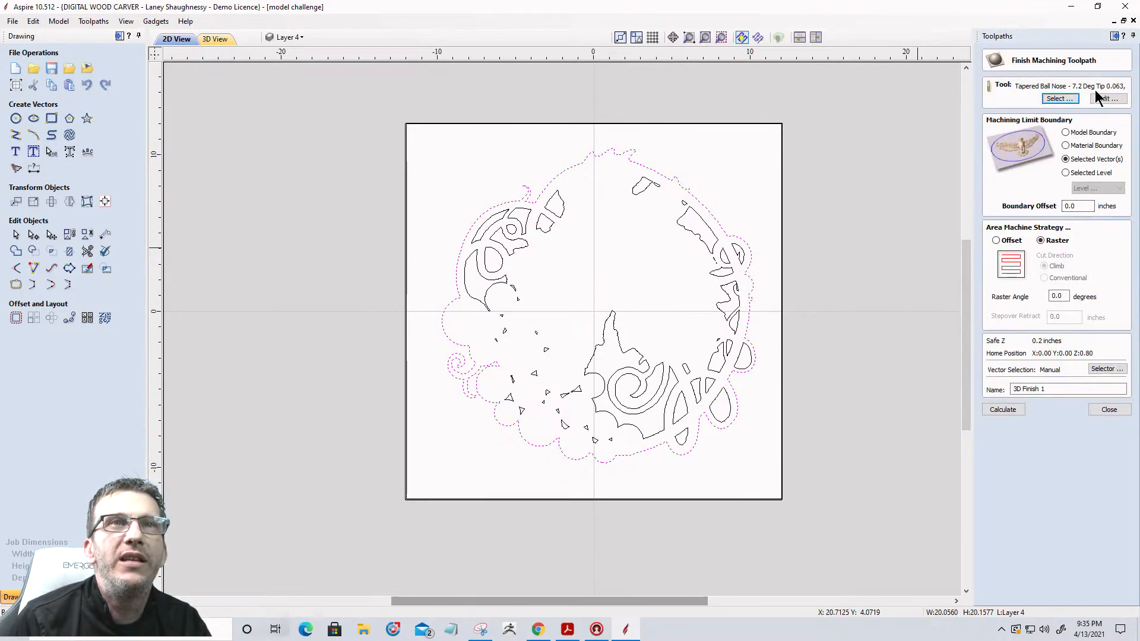
{"action": "left_click", "coordinate": [1052, 100]}
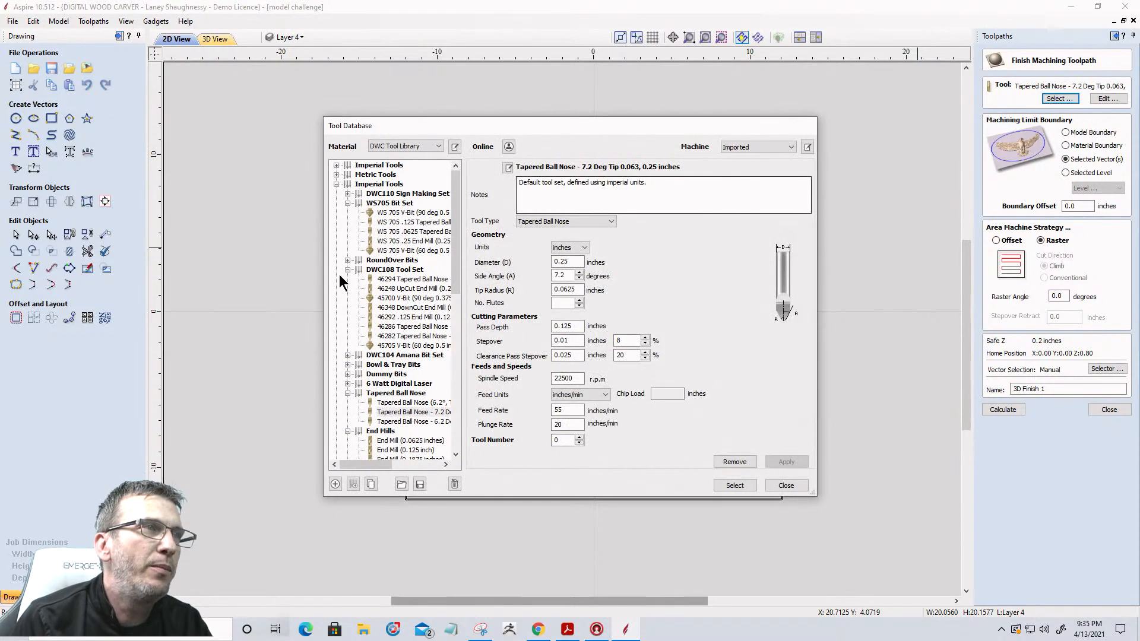
{"action": "left_click", "coordinate": [394, 222]}
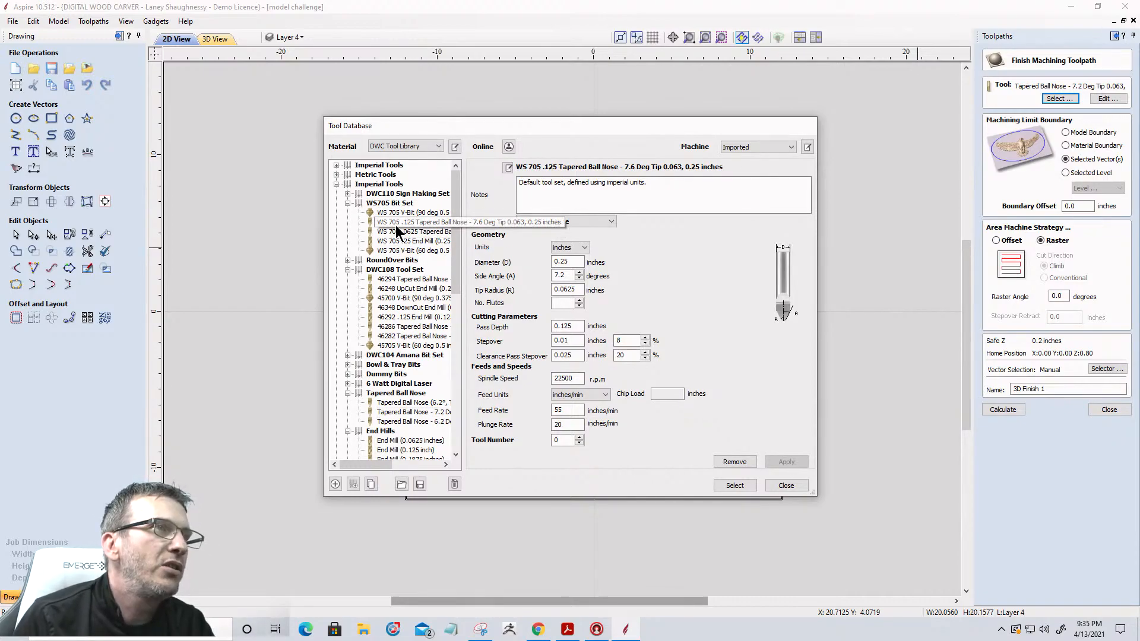
{"action": "left_click", "coordinate": [726, 485]}
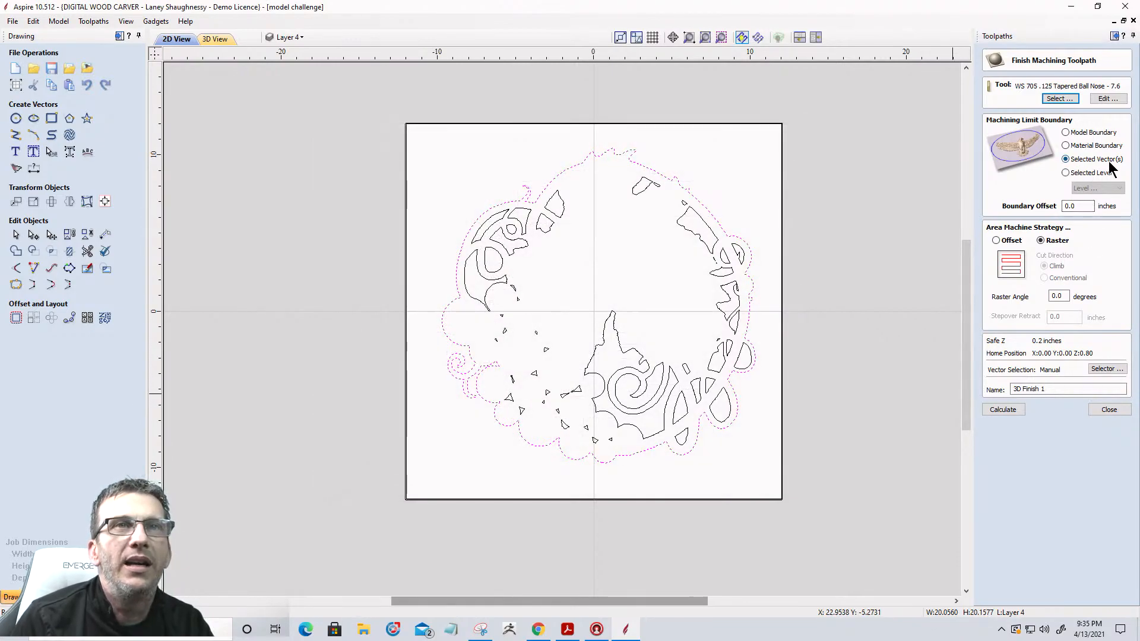
Compare the relief model with the simulated roughing cut in the 3D view
{"action": "left_click_drag", "start_coordinate": [1082, 206], "coordinate": [1050, 207]}
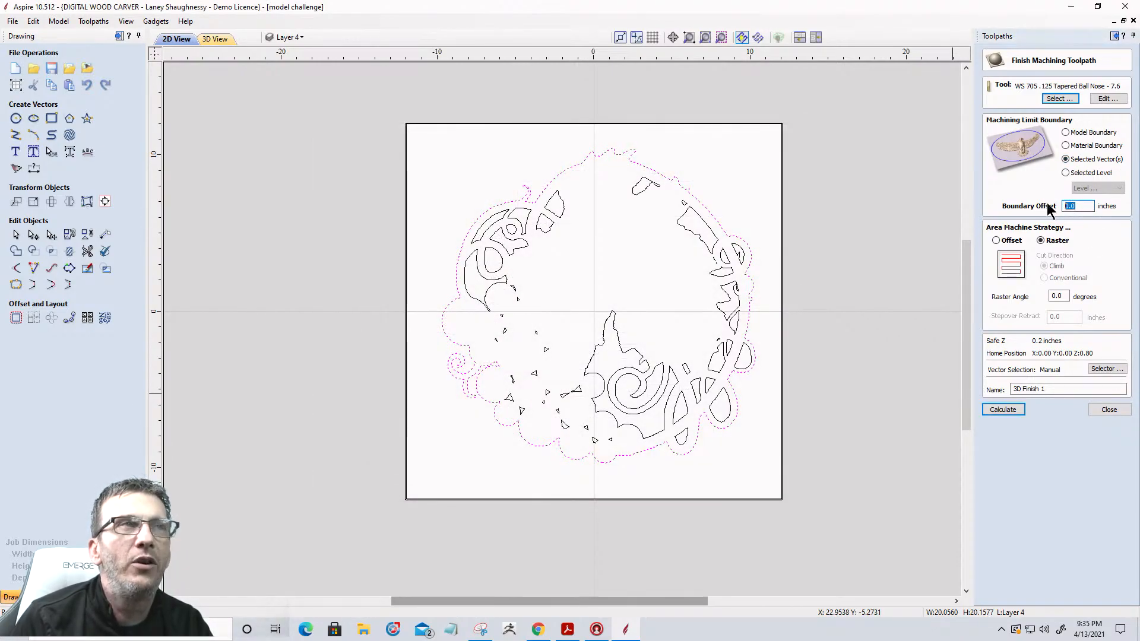
{"action": "left_click", "coordinate": [213, 39]}
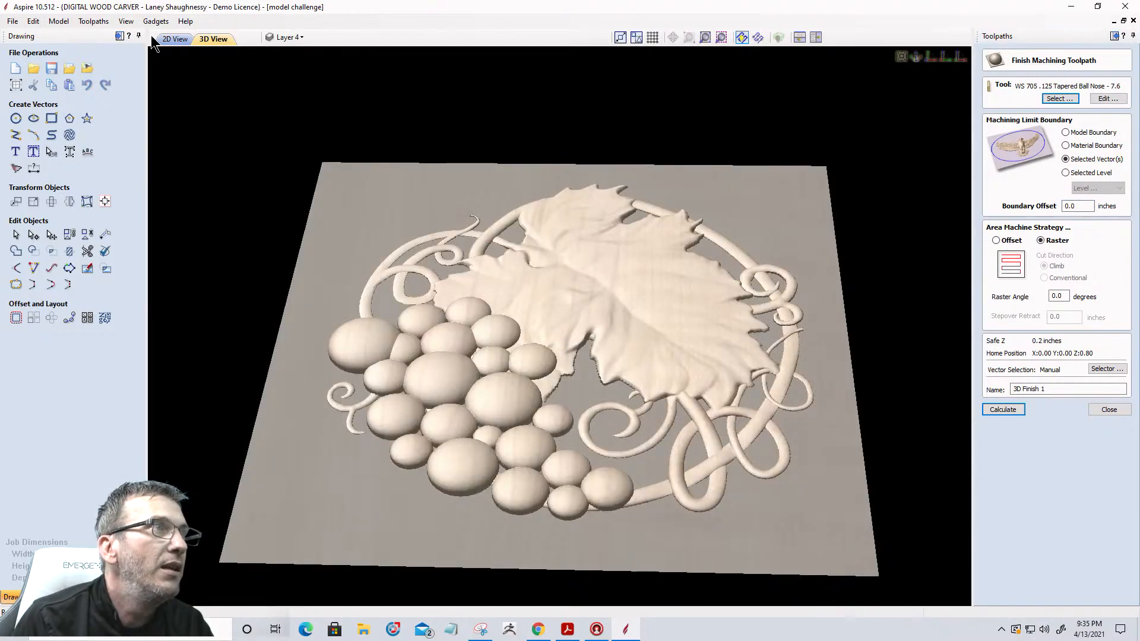
{"action": "left_click", "coordinate": [1108, 410]}
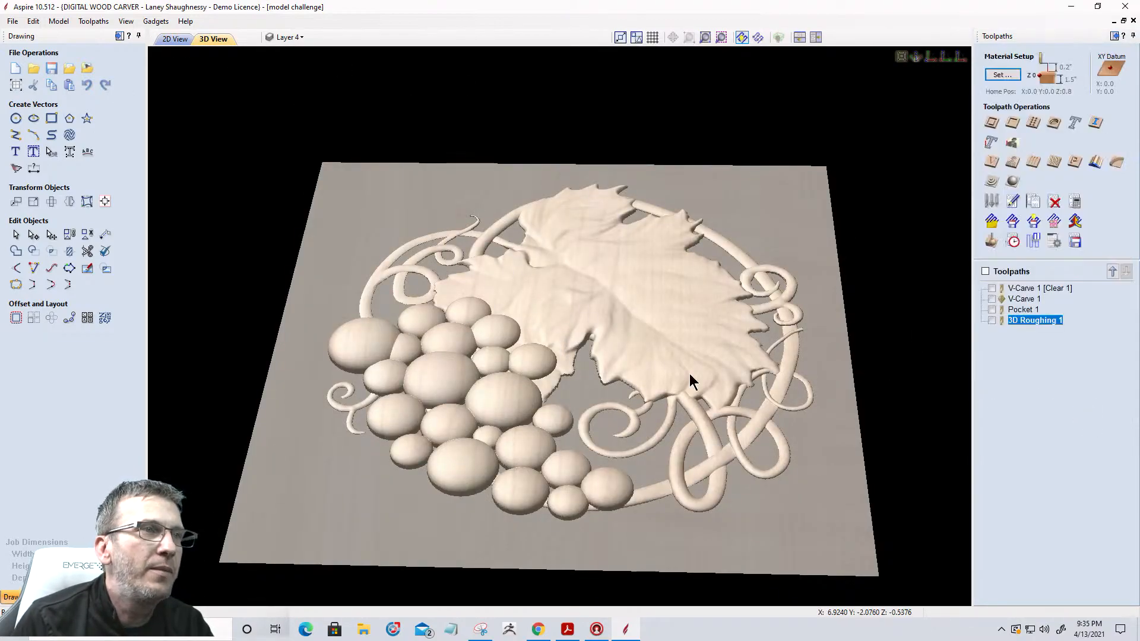
{"action": "left_click", "coordinate": [991, 240]}
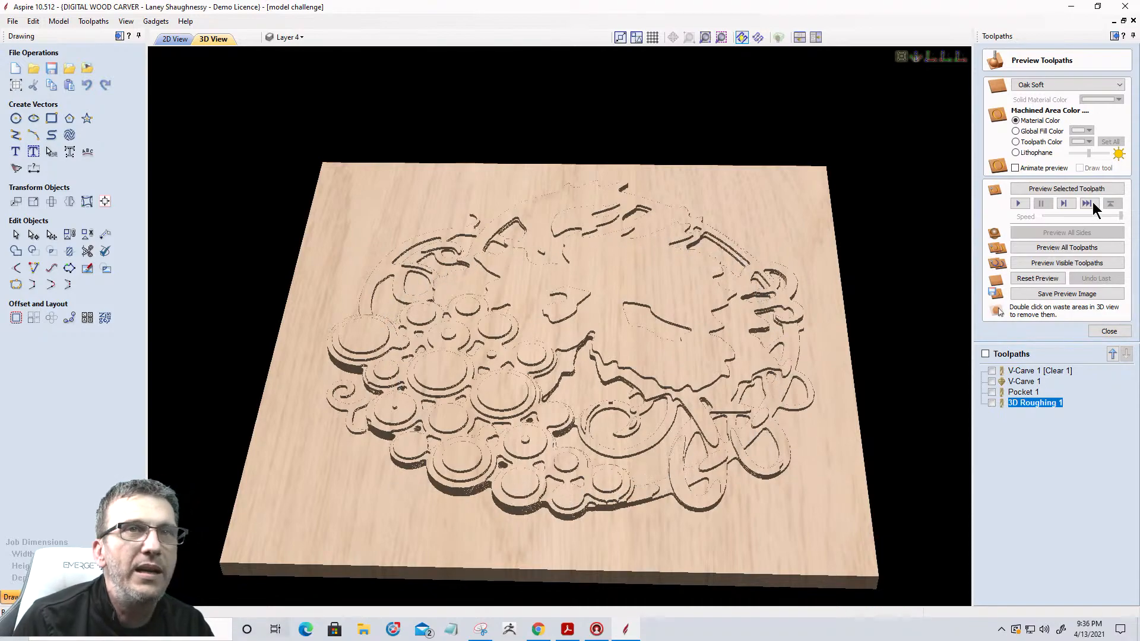
{"action": "left_click", "coordinate": [1108, 331]}
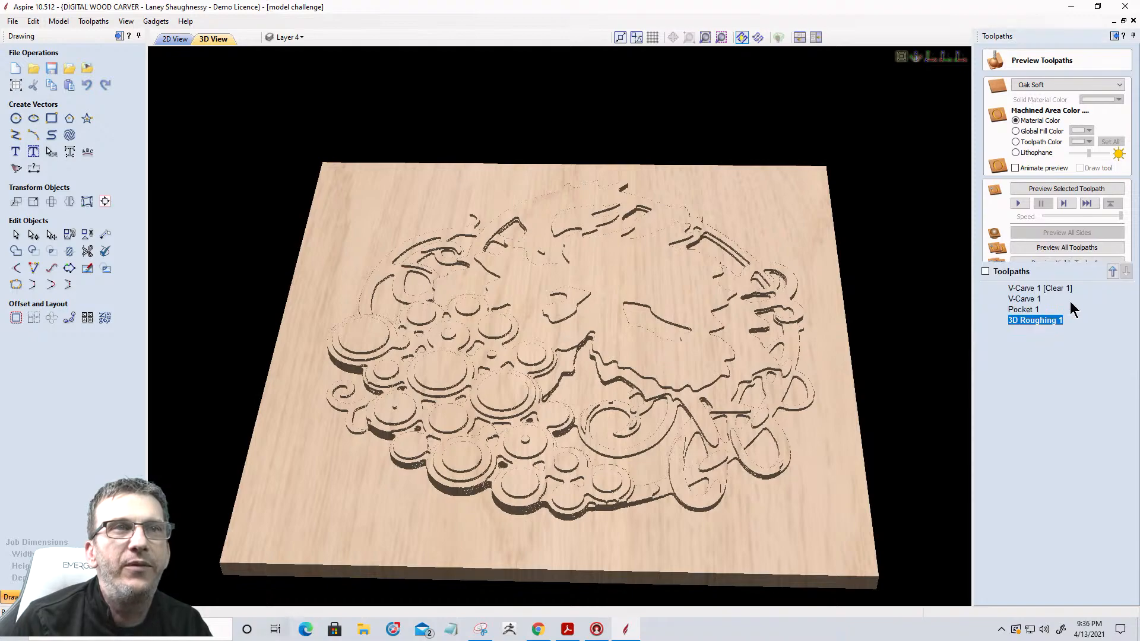
Calculate the 3D finish toolpath inside the selected outline with a .125 inch boundary offset and preview the result
{"action": "left_click", "coordinate": [1014, 183]}
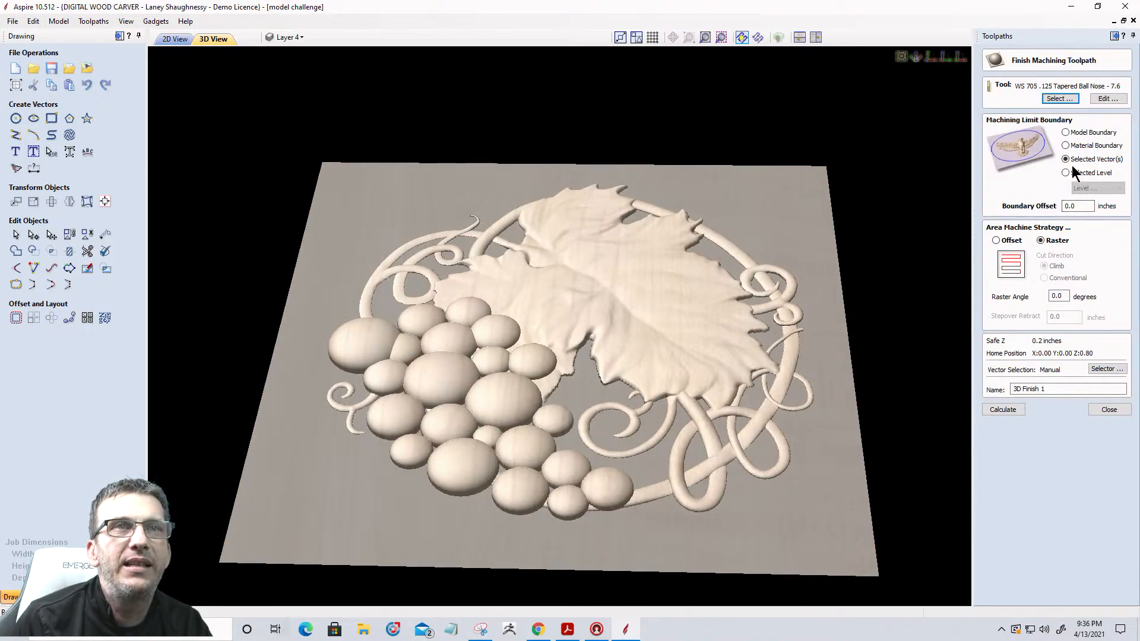
{"action": "double_click", "coordinate": [1069, 205]}
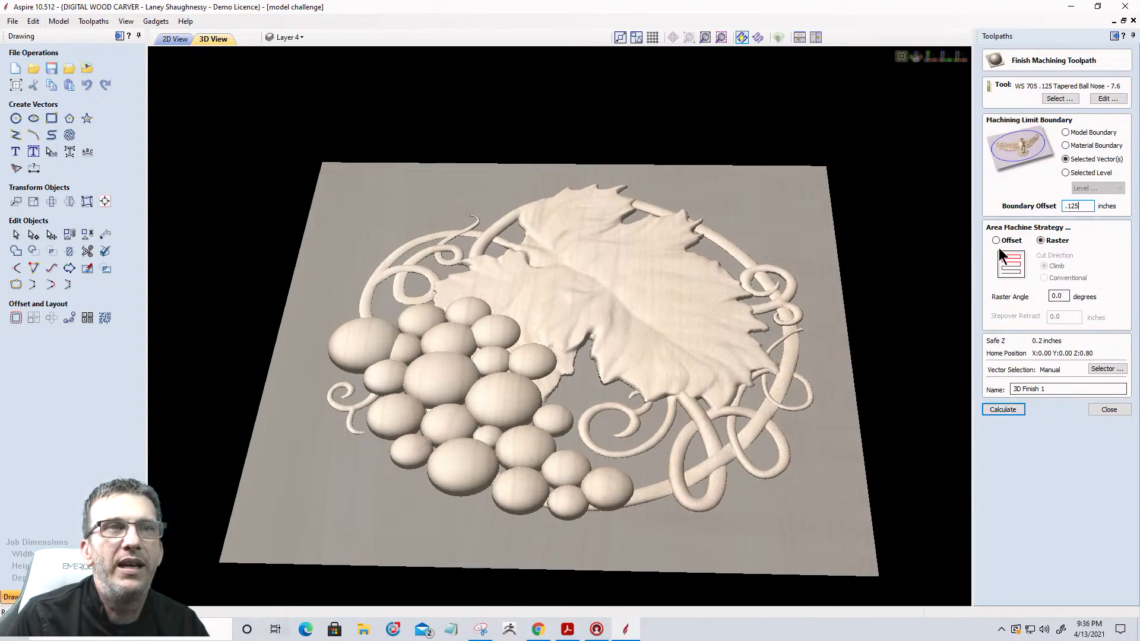
{"action": "left_click", "coordinate": [1000, 411]}
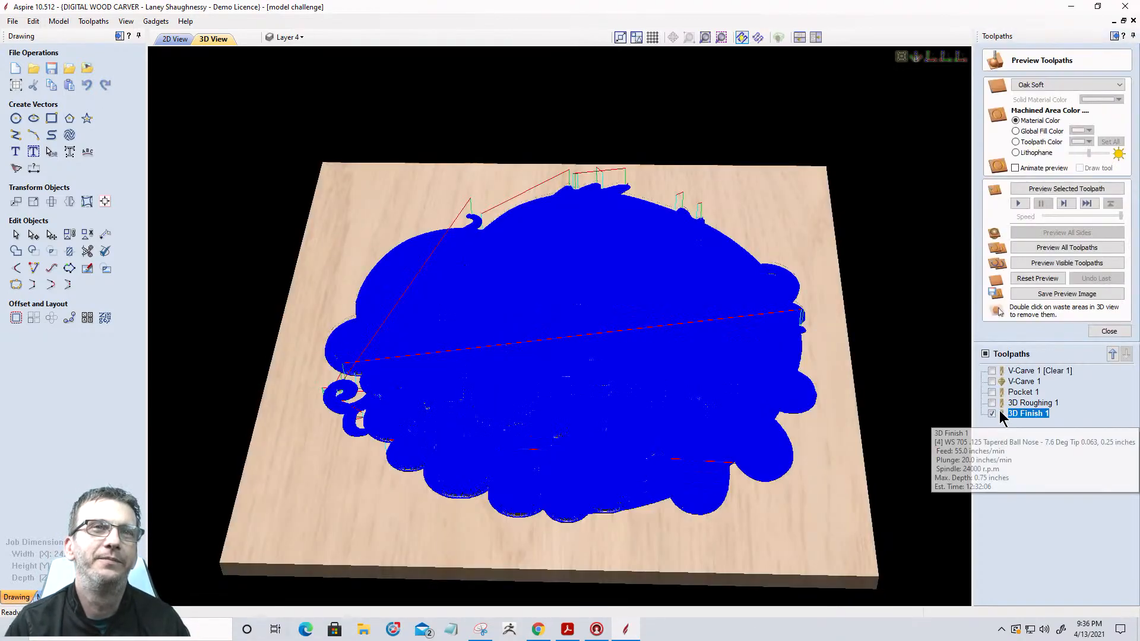
{"action": "left_click", "coordinate": [1056, 189]}
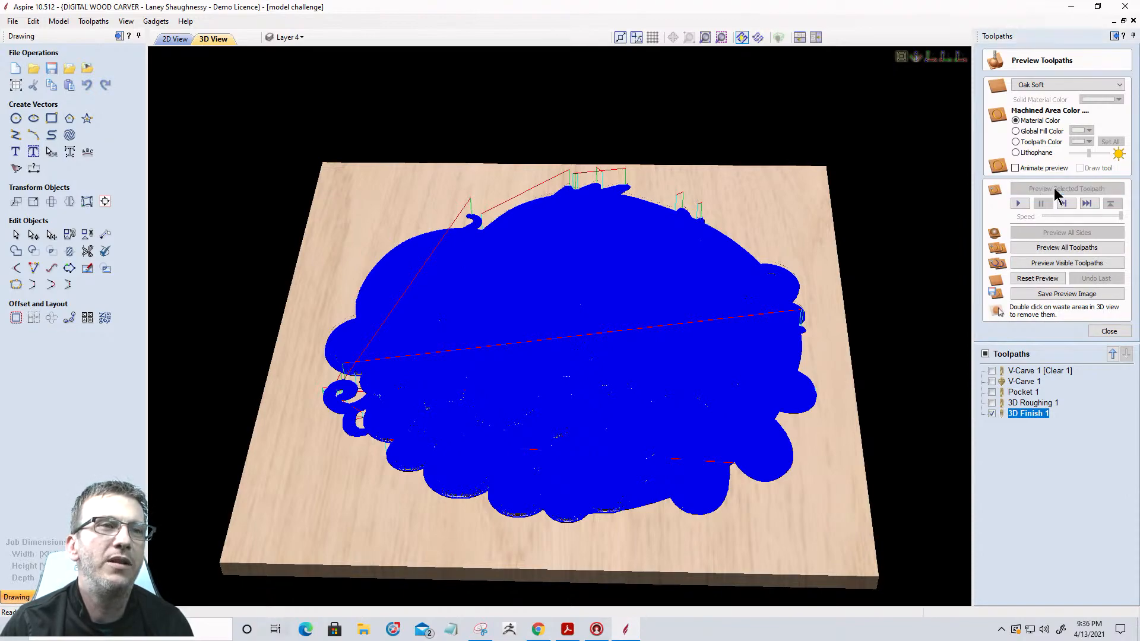
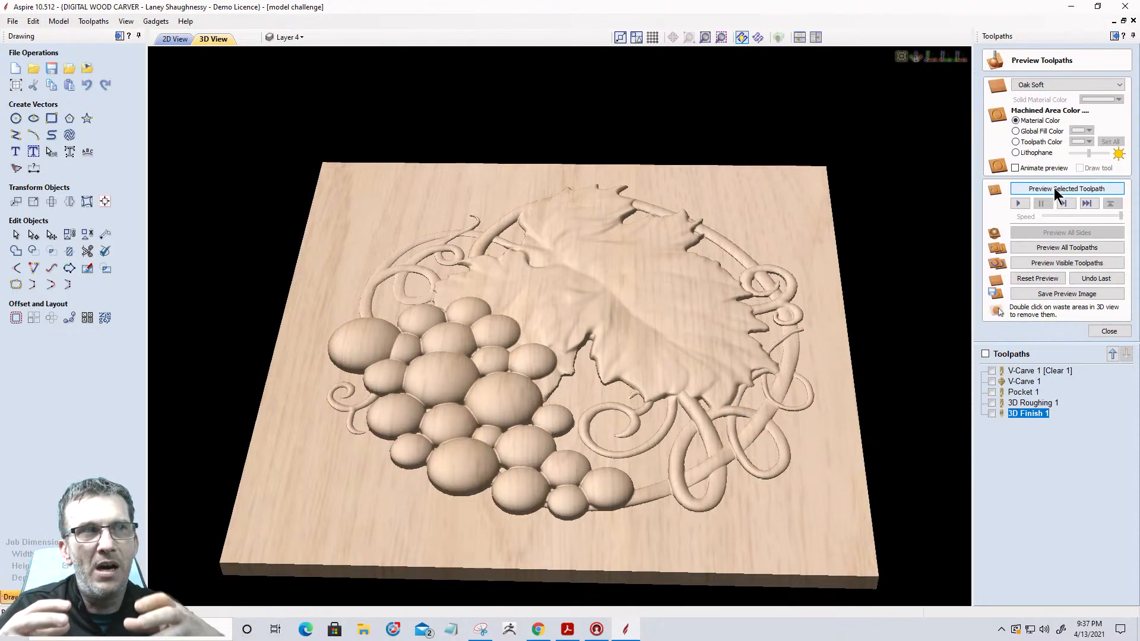
{"action": "left_click_drag", "start_coordinate": [586, 262], "coordinate": [635, 323]}
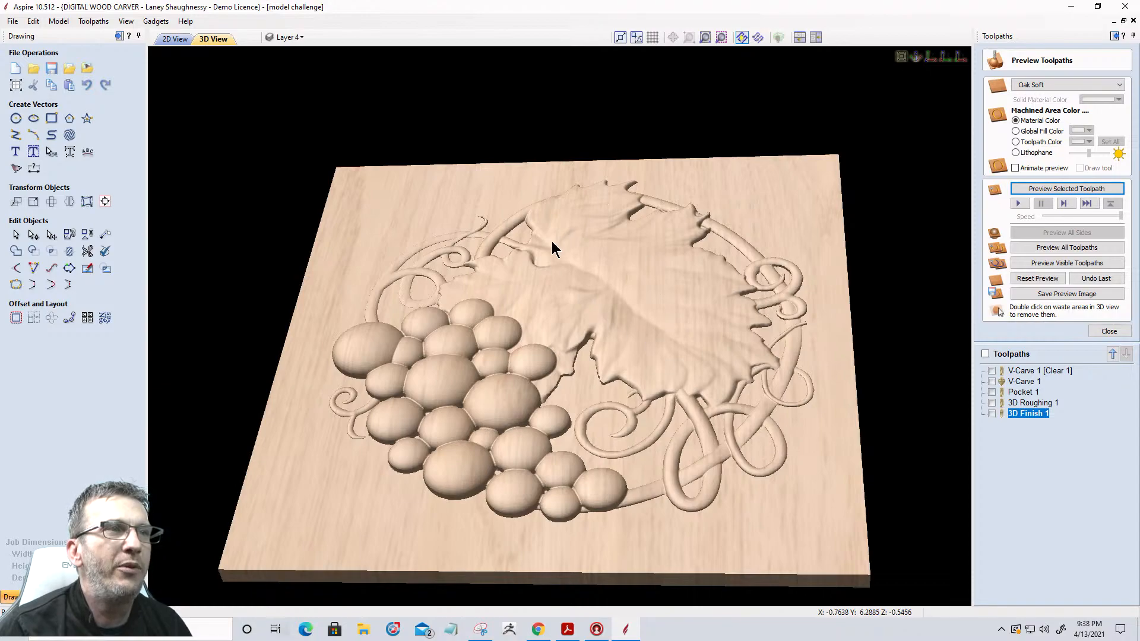
{"action": "left_click_drag", "start_coordinate": [571, 239], "coordinate": [601, 395]}
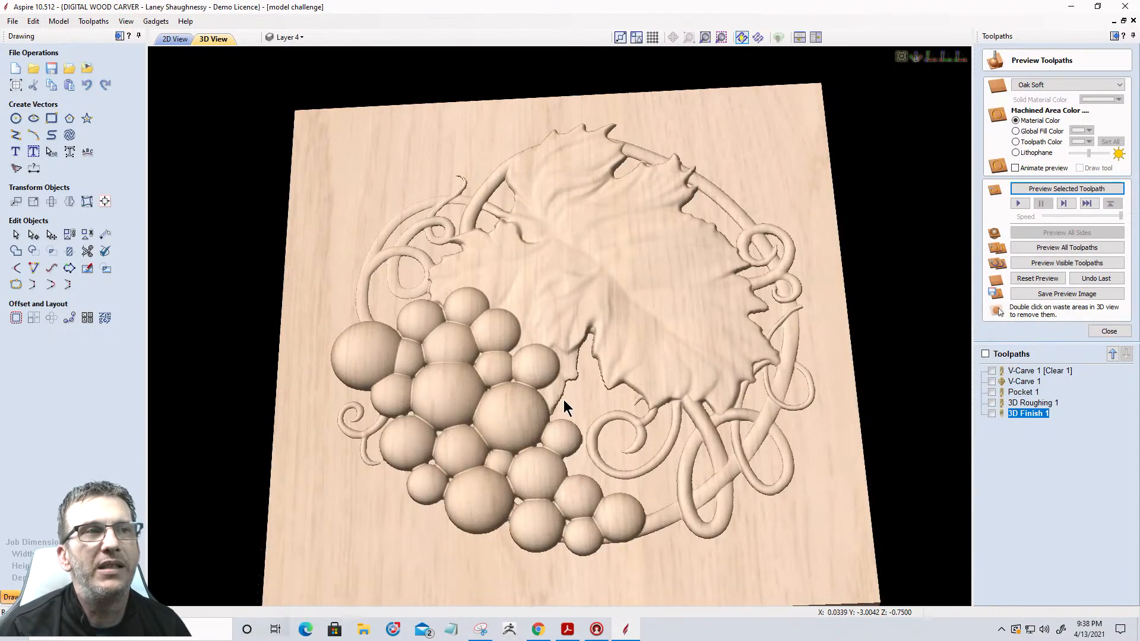
{"action": "left_click_drag", "start_coordinate": [529, 515], "coordinate": [320, 418]}
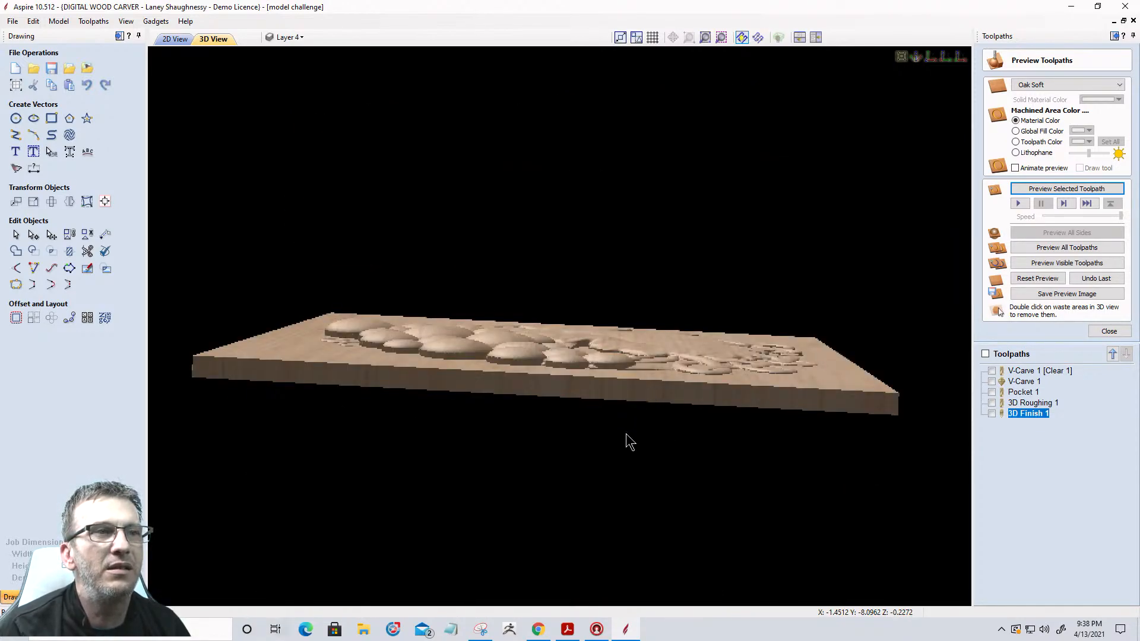
{"action": "left_click_drag", "start_coordinate": [632, 428], "coordinate": [623, 575]}
{"action": "left_click_drag", "start_coordinate": [383, 264], "coordinate": [724, 529]}
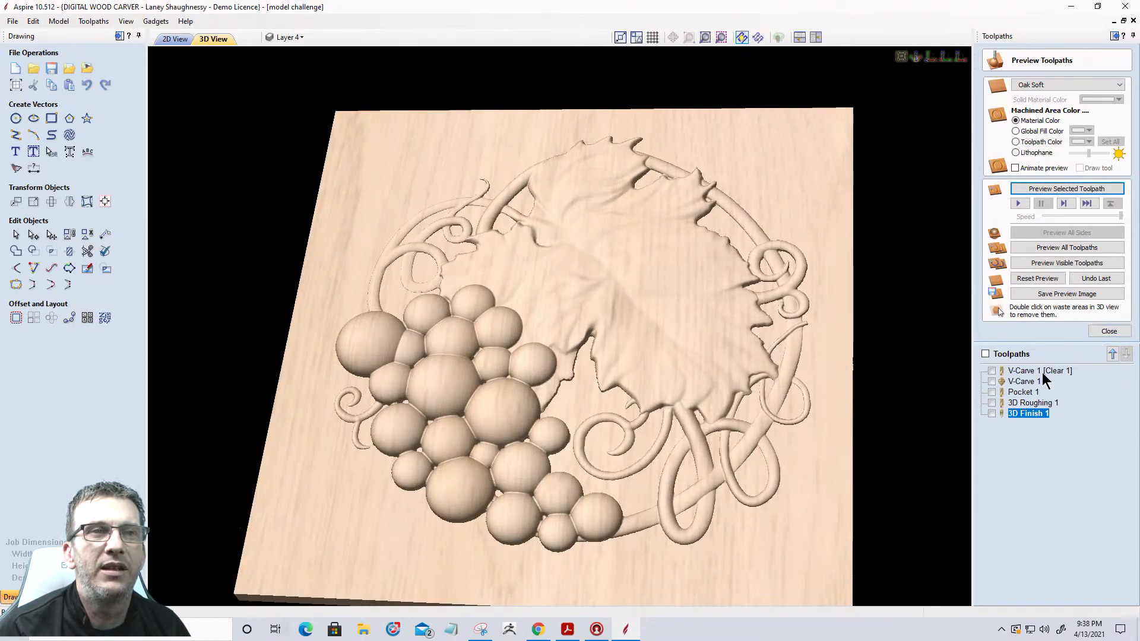
Show the Pocket 1, 3D Roughing 1 and 3D Finish 1 toolpaths together and check their machining time estimates
{"action": "left_click", "coordinate": [992, 414]}
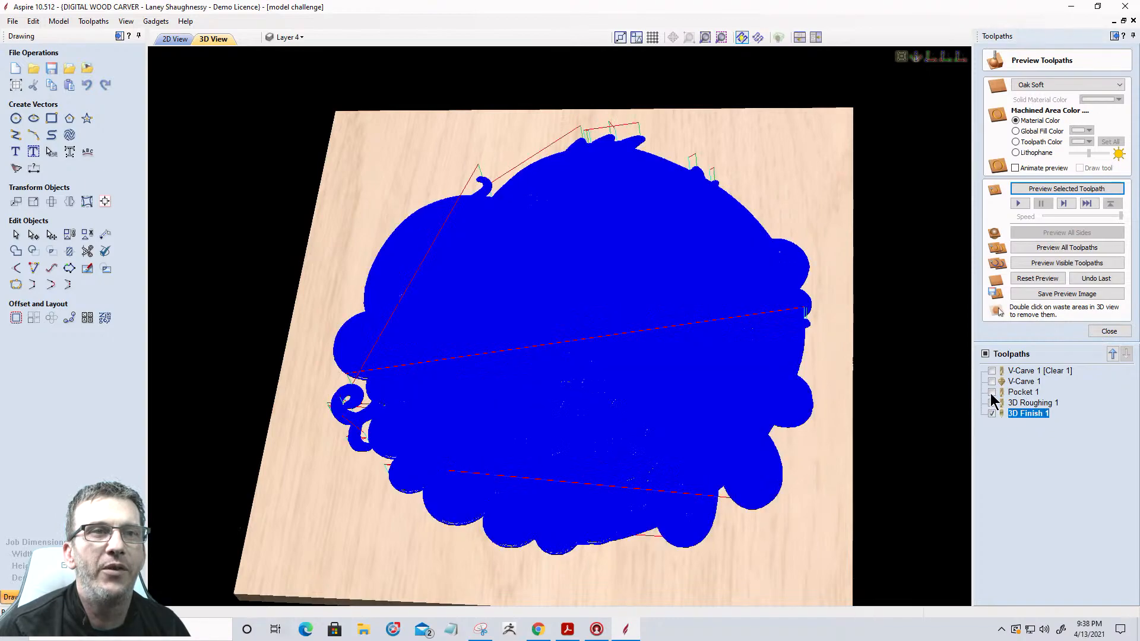
{"action": "left_click", "coordinate": [991, 392]}
{"action": "left_click", "coordinate": [1108, 331]}
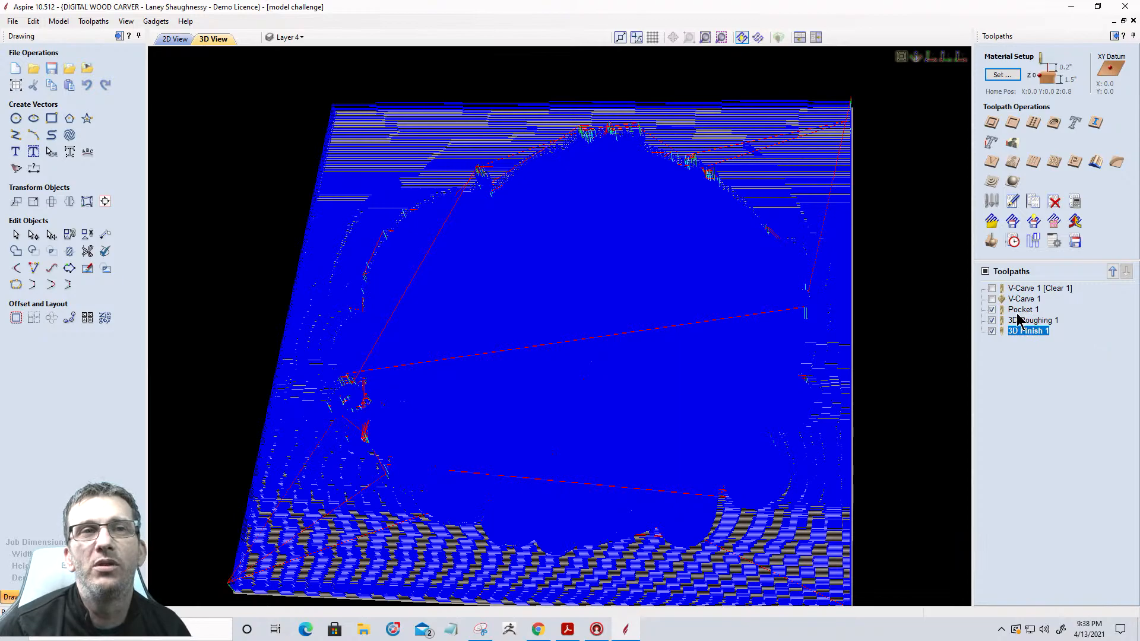
{"action": "left_click", "coordinate": [1013, 242]}
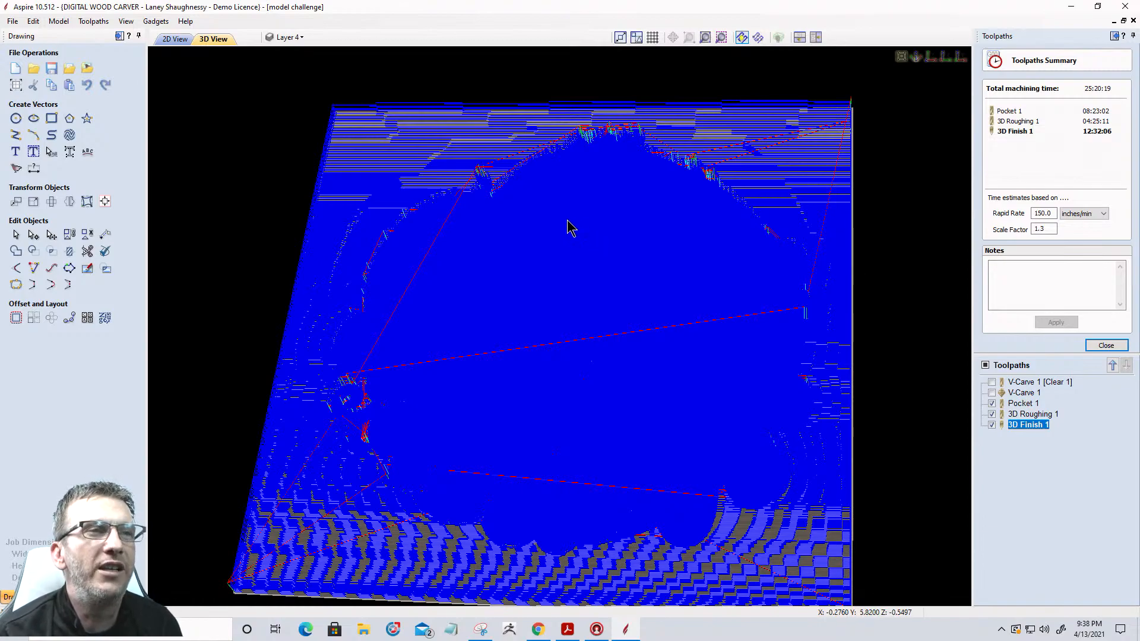
{"action": "scroll", "coordinate": [587, 213], "scroll_direction": "down", "scroll_amount": 3}
{"action": "left_click_drag", "start_coordinate": [576, 459], "coordinate": [807, 446]}
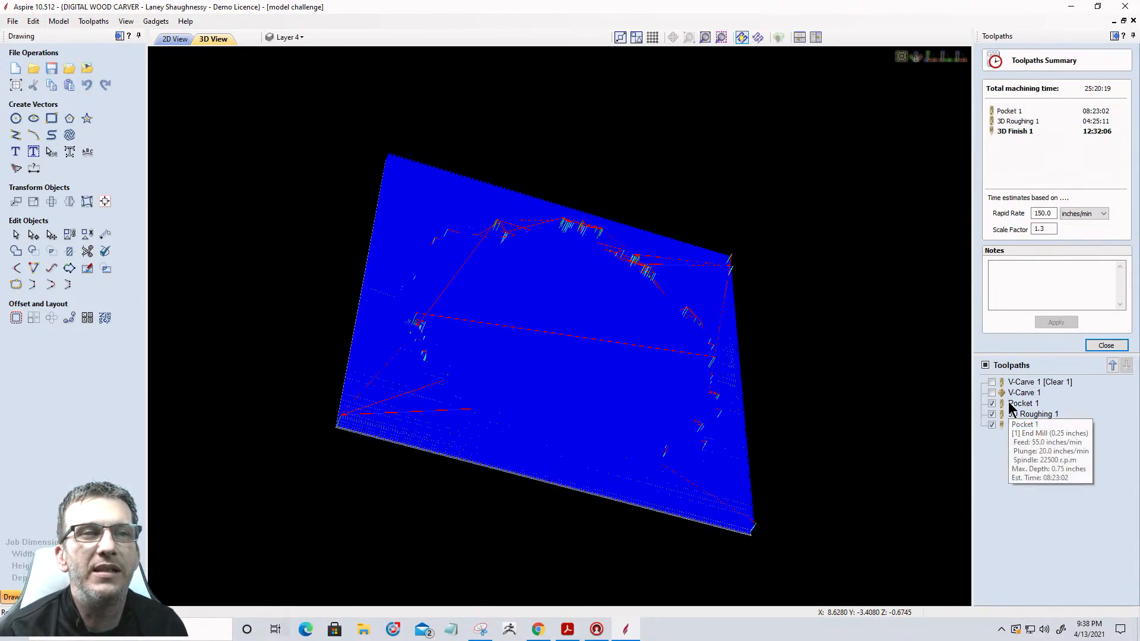
{"action": "left_click", "coordinate": [1012, 425]}
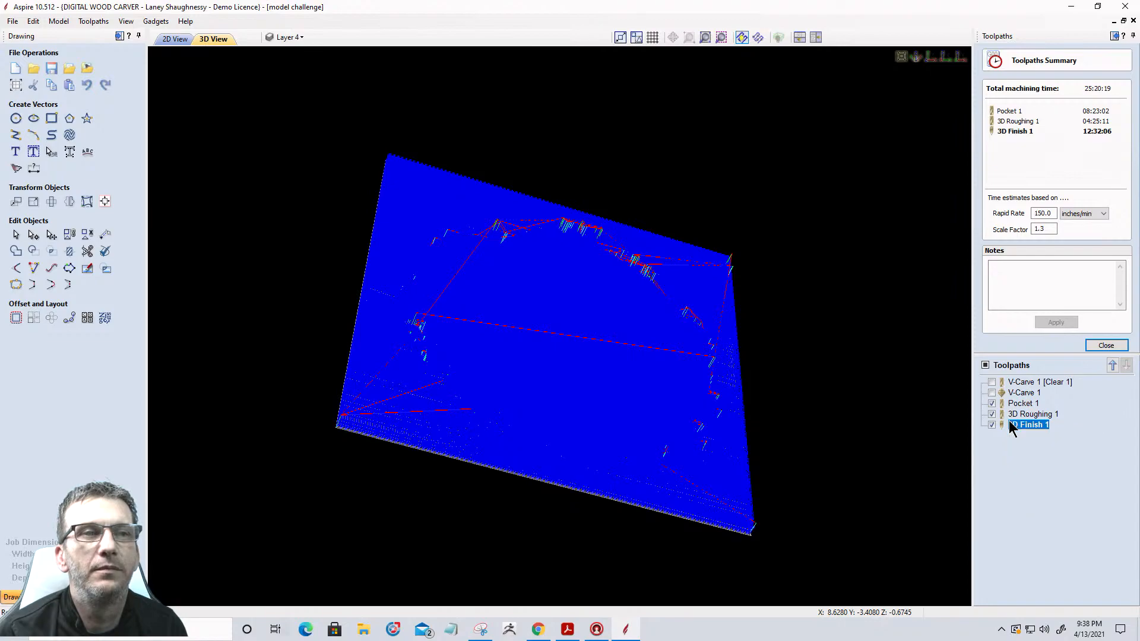
{"action": "mouse_move", "coordinate": [1011, 427]}
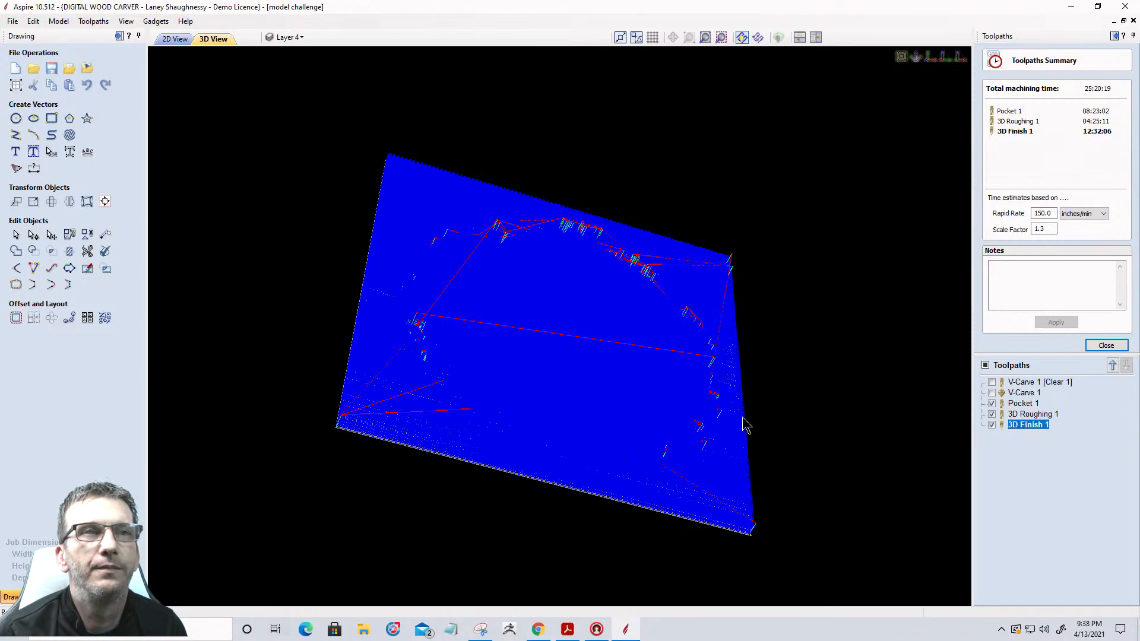
{"action": "left_click_drag", "start_coordinate": [537, 270], "coordinate": [503, 333]}
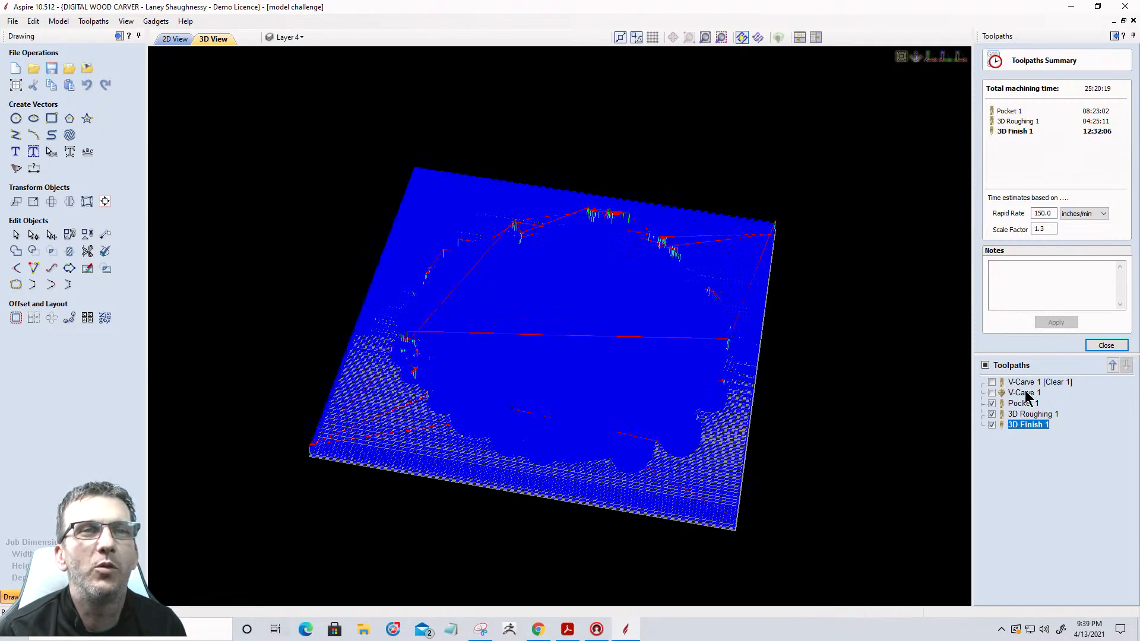
{"action": "left_click", "coordinate": [1099, 345]}
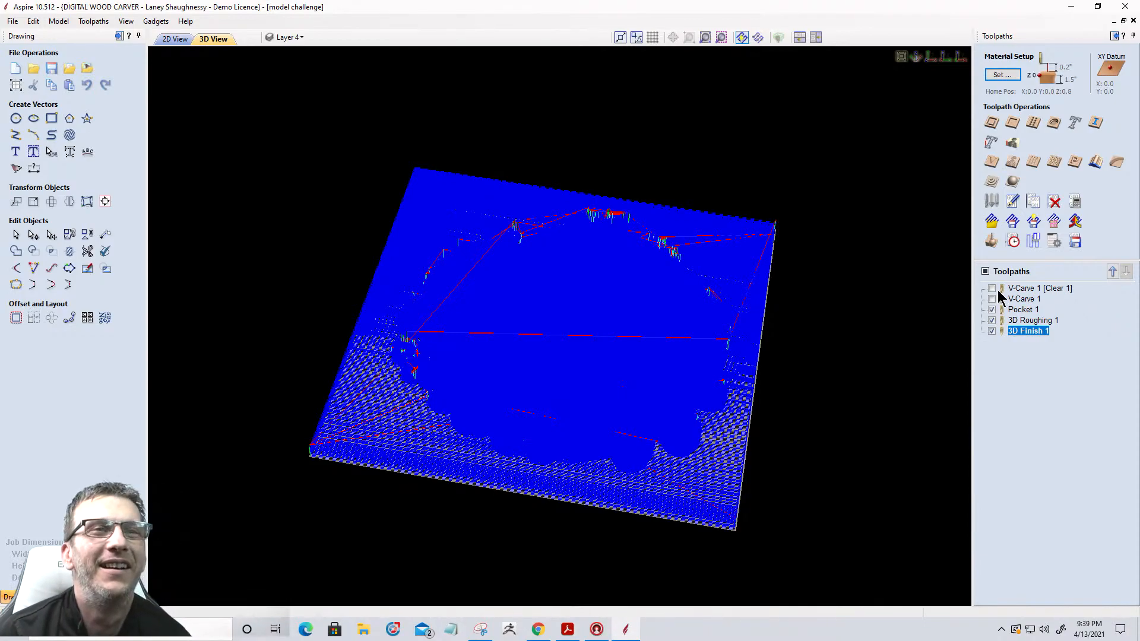
Hide the Pocket 1, 3D Roughing 1 and 3D Finish 1 toolpaths in the 3D view
{"action": "left_click", "coordinate": [994, 309]}
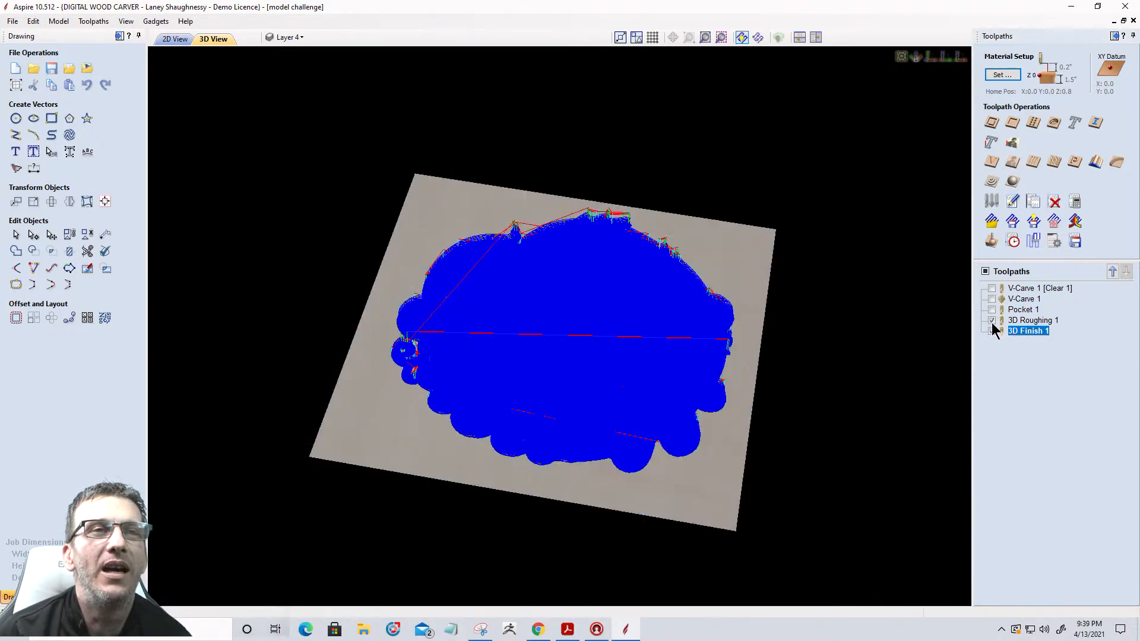
{"action": "left_click", "coordinate": [991, 320]}
{"action": "left_click", "coordinate": [991, 331]}
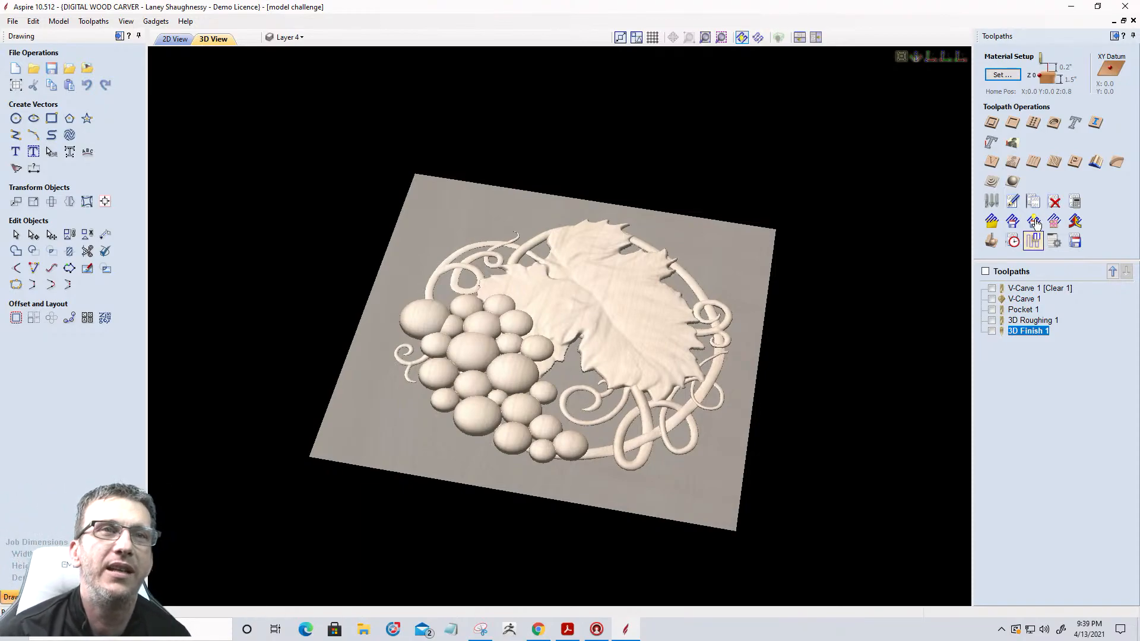
Check the machining times of all toolpaths, then exclude V-Carve 1 [Clear 1] and V-Carve 1 from the total
{"action": "left_click", "coordinate": [1011, 243]}
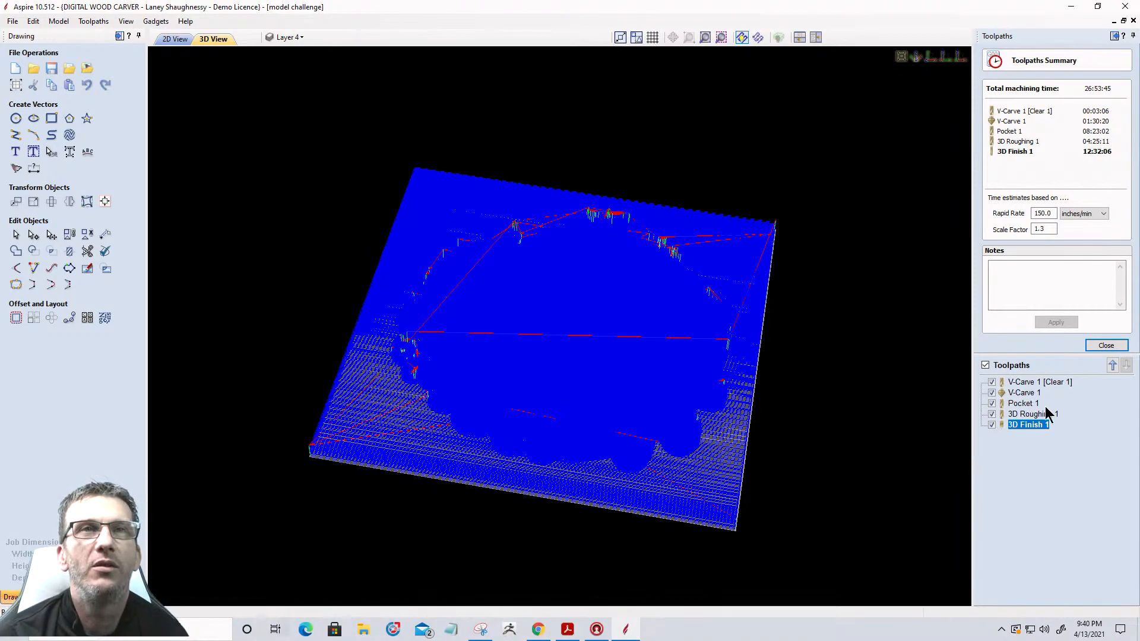
{"action": "left_click", "coordinate": [991, 383]}
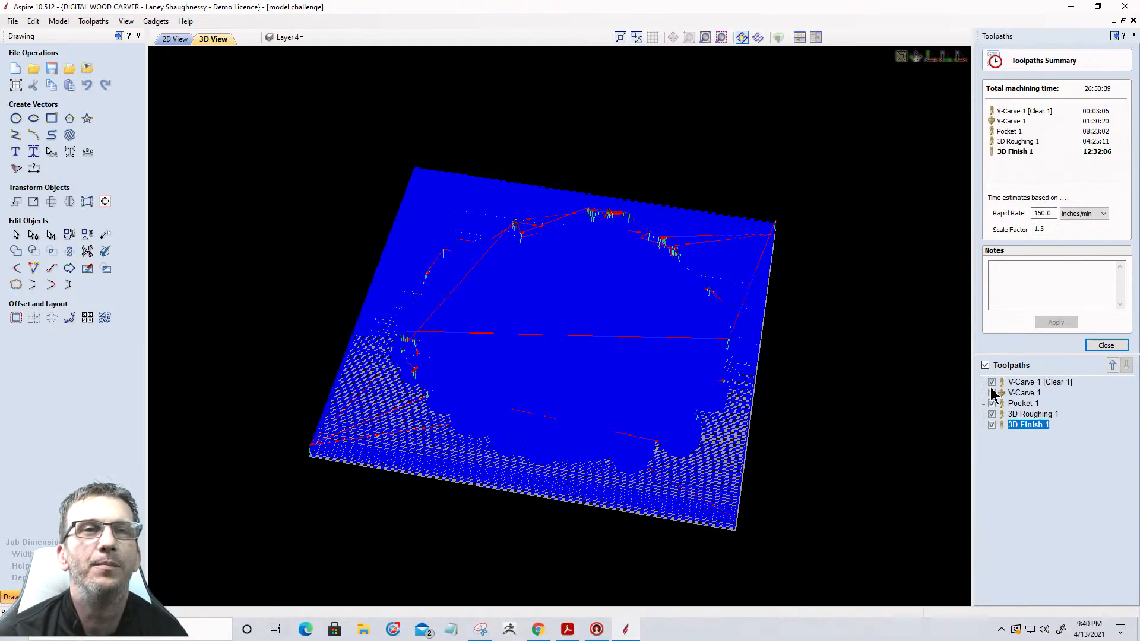
{"action": "left_click", "coordinate": [991, 393]}
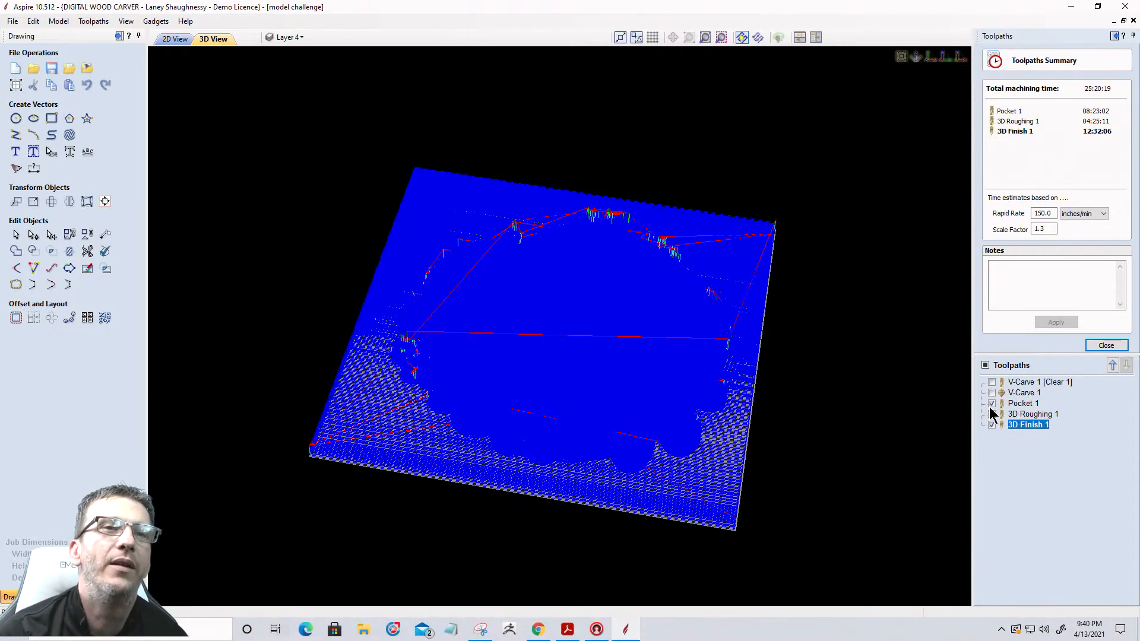
Review the feed rate and cutting parameters of the 0.25 inch end mill used by 3D Roughing 1, leaving them unchanged
{"action": "double_click", "coordinate": [1031, 416]}
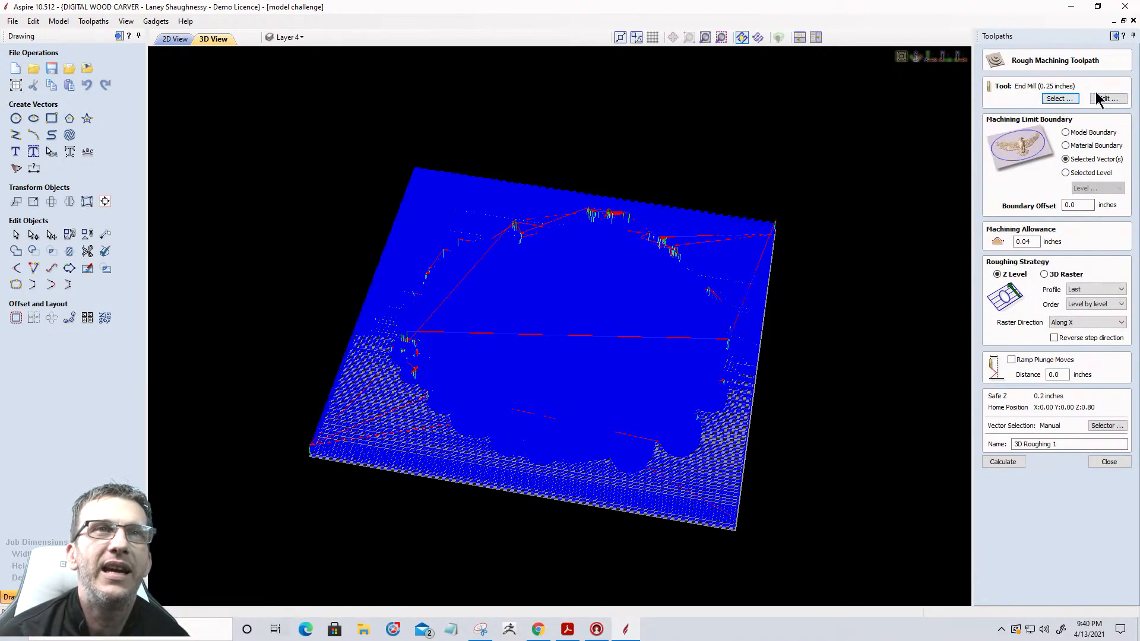
{"action": "left_click", "coordinate": [1106, 99]}
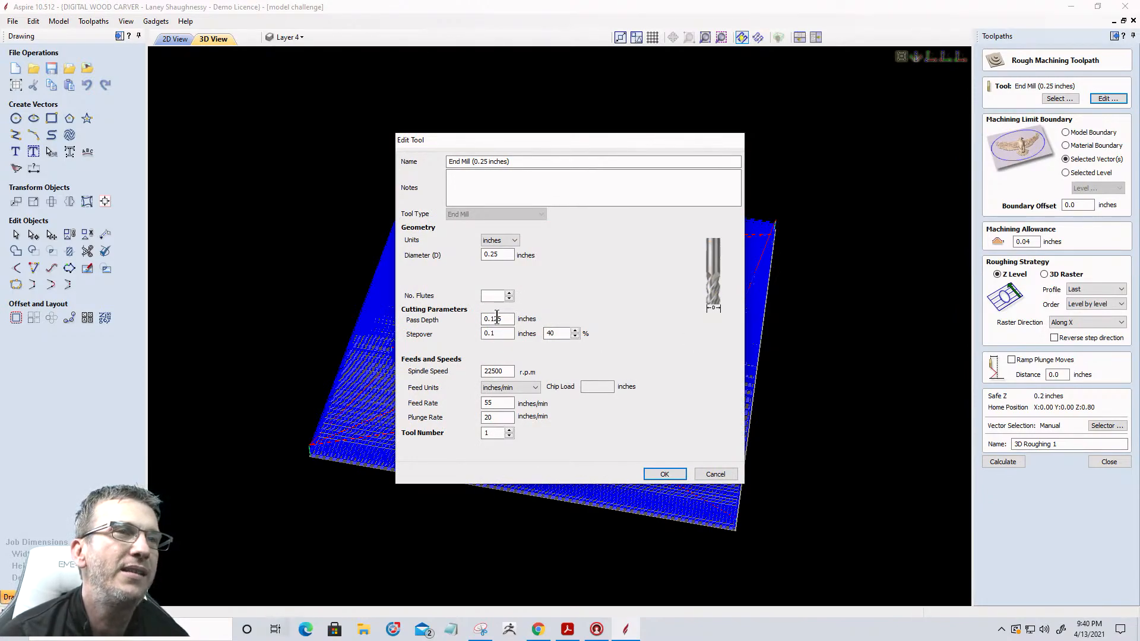
{"action": "left_click", "coordinate": [513, 403]}
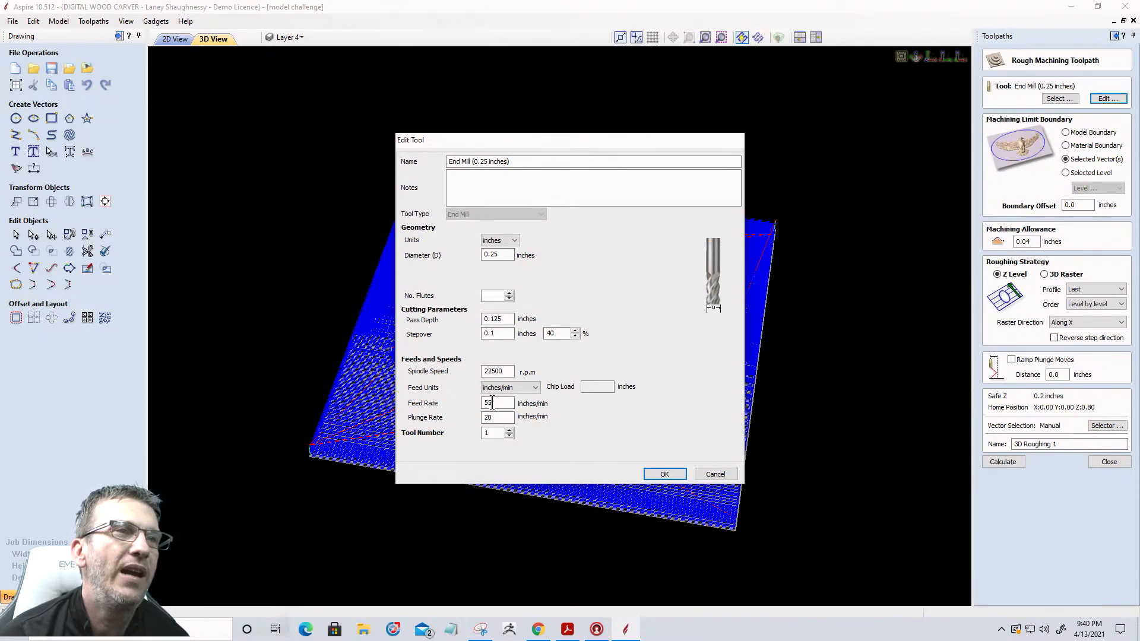
{"action": "double_click", "coordinate": [491, 403]}
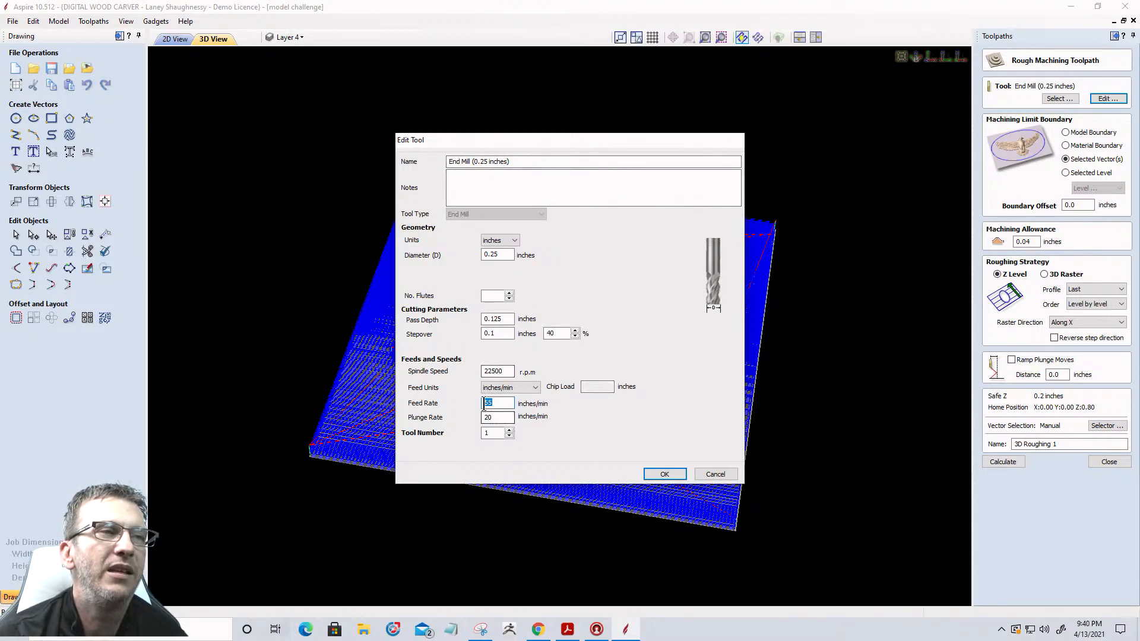
{"action": "left_click", "coordinate": [703, 475]}
{"action": "left_click", "coordinate": [1108, 463]}
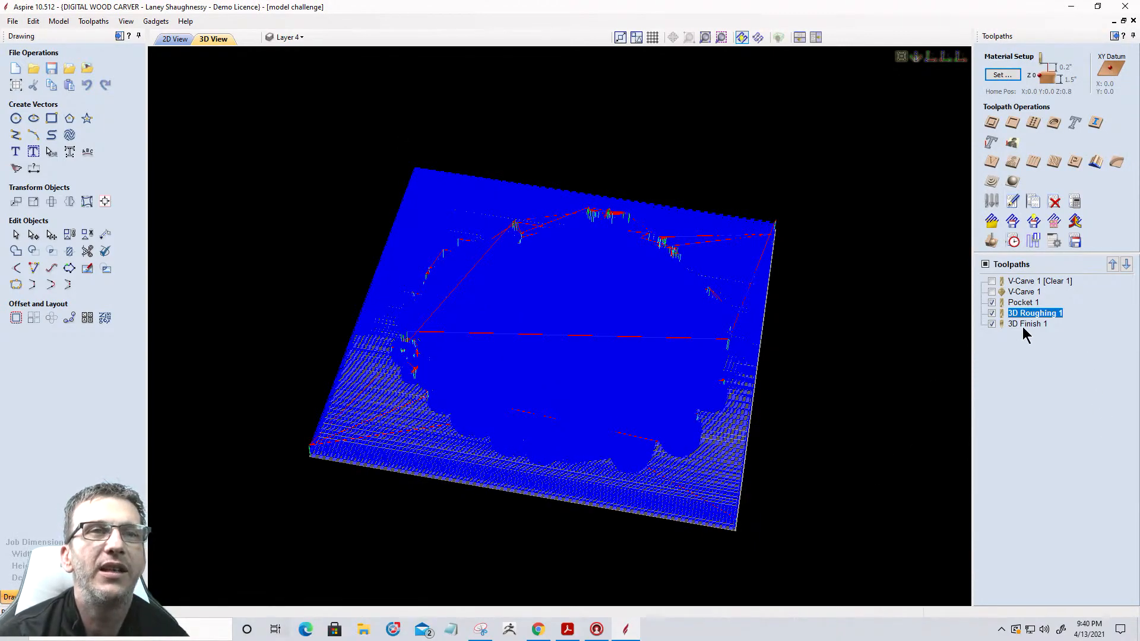
Review the stepover and feed rate of the tapered ball nose used by 3D Finish 1 without editing them
{"action": "double_click", "coordinate": [1023, 326]}
{"action": "left_click", "coordinate": [1096, 100]}
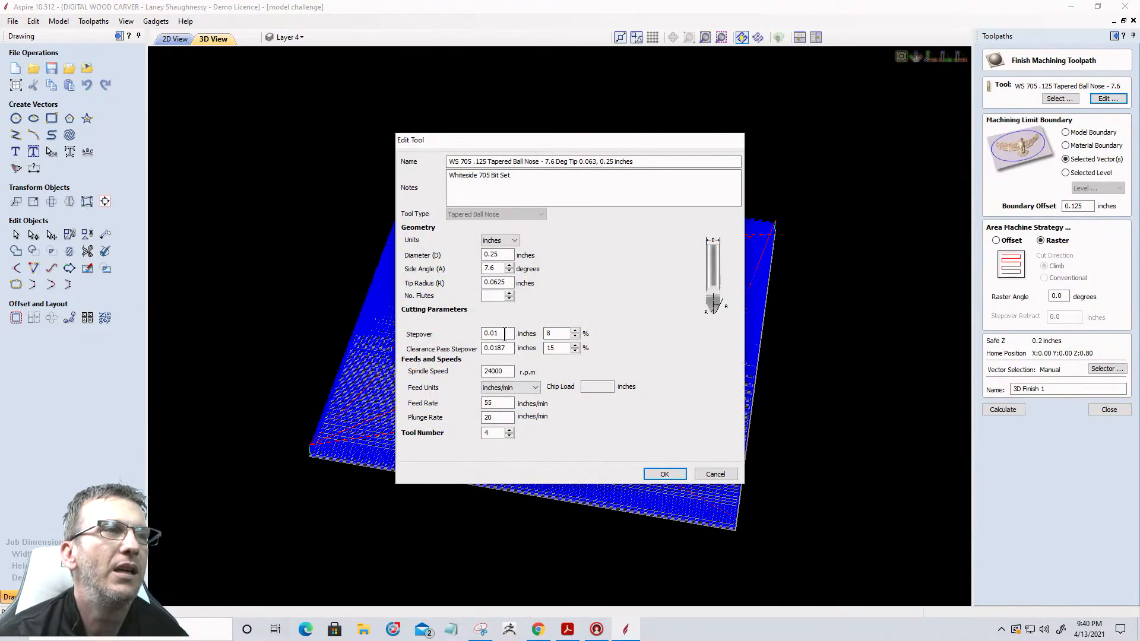
{"action": "double_click", "coordinate": [550, 333]}
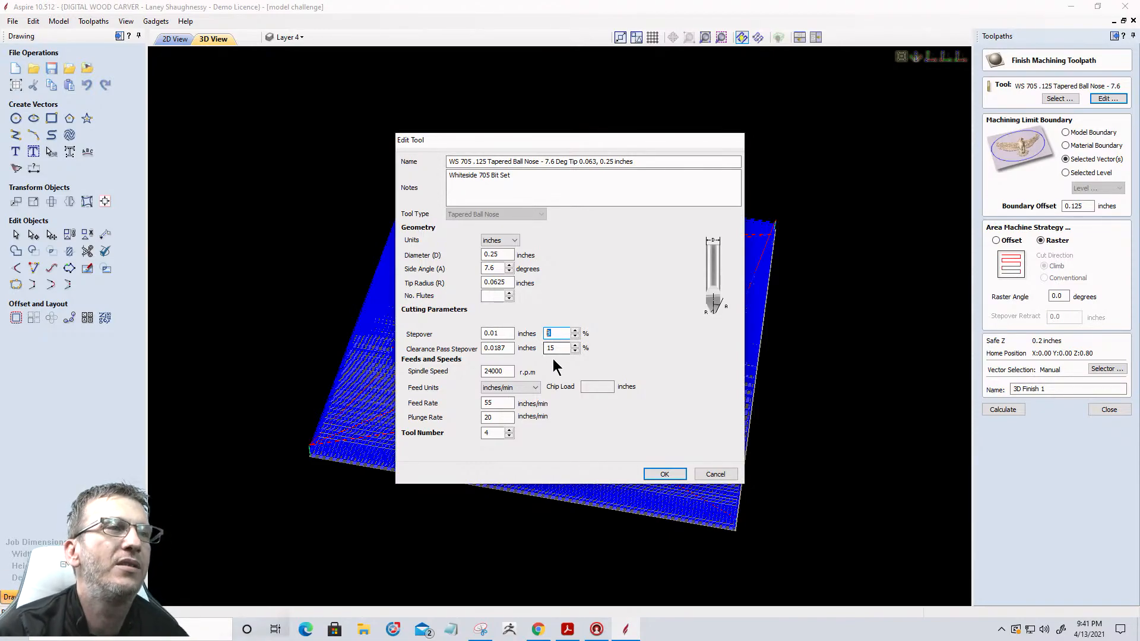
{"action": "double_click", "coordinate": [493, 403]}
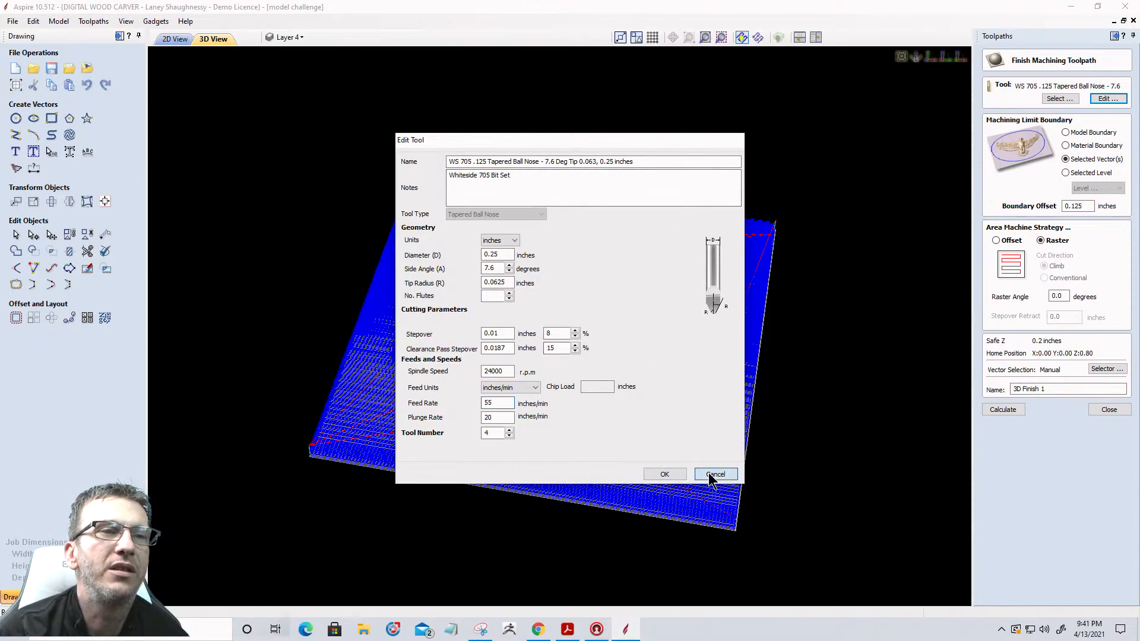
{"action": "left_click", "coordinate": [708, 474]}
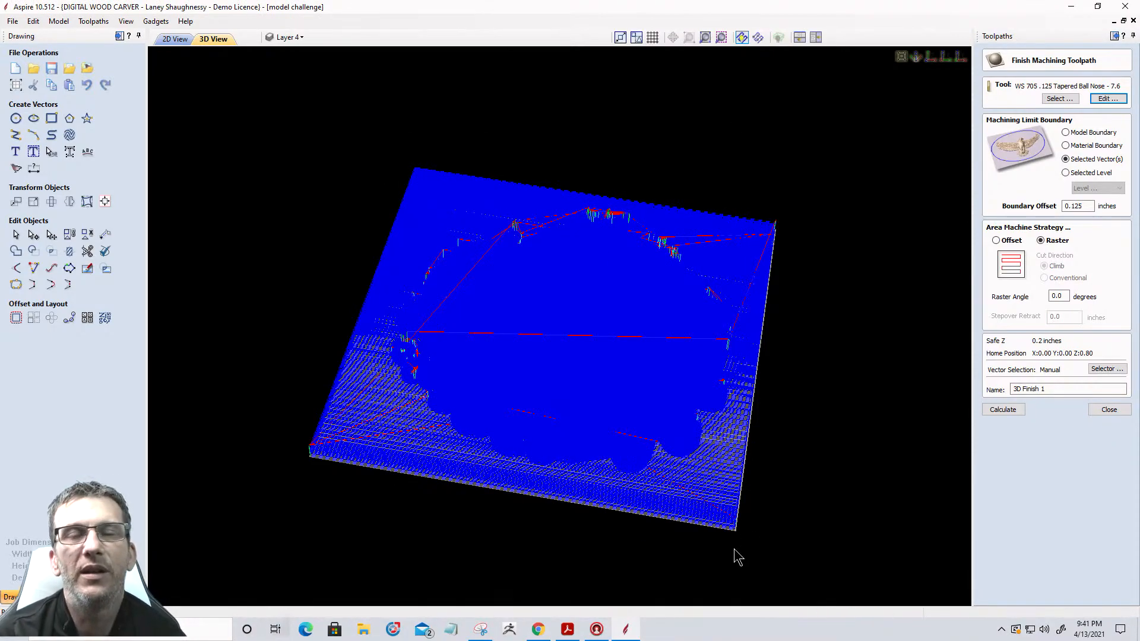
{"action": "left_click", "coordinate": [1108, 409]}
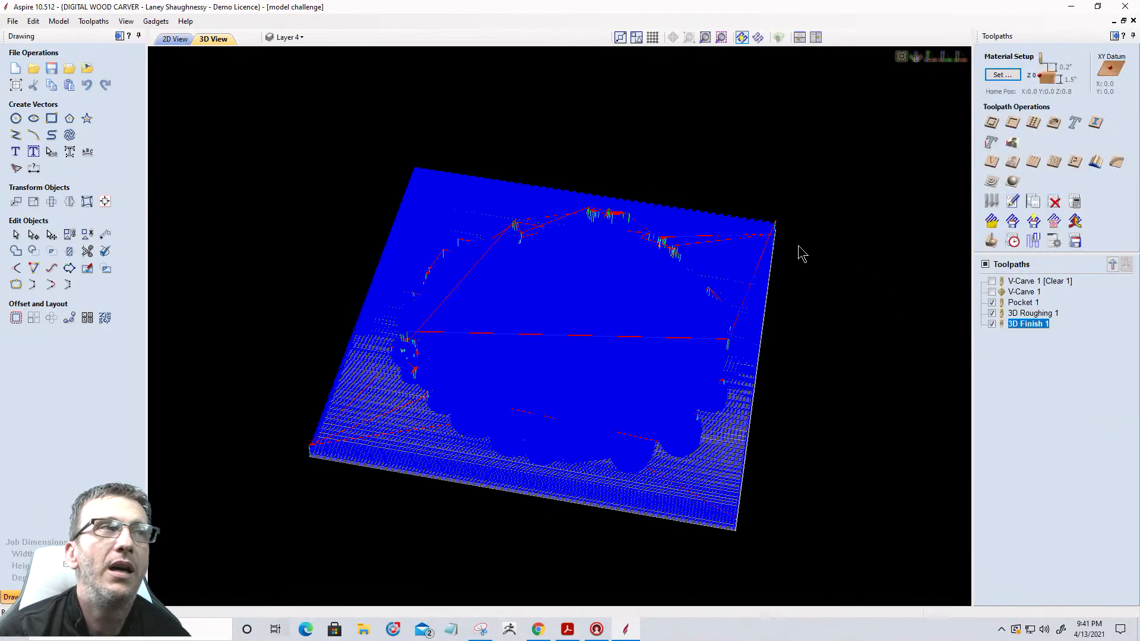
Hide all toolpaths and show the 2D and 3D views side by side
{"action": "left_click", "coordinate": [986, 263]}
{"action": "left_click", "coordinate": [177, 39]}
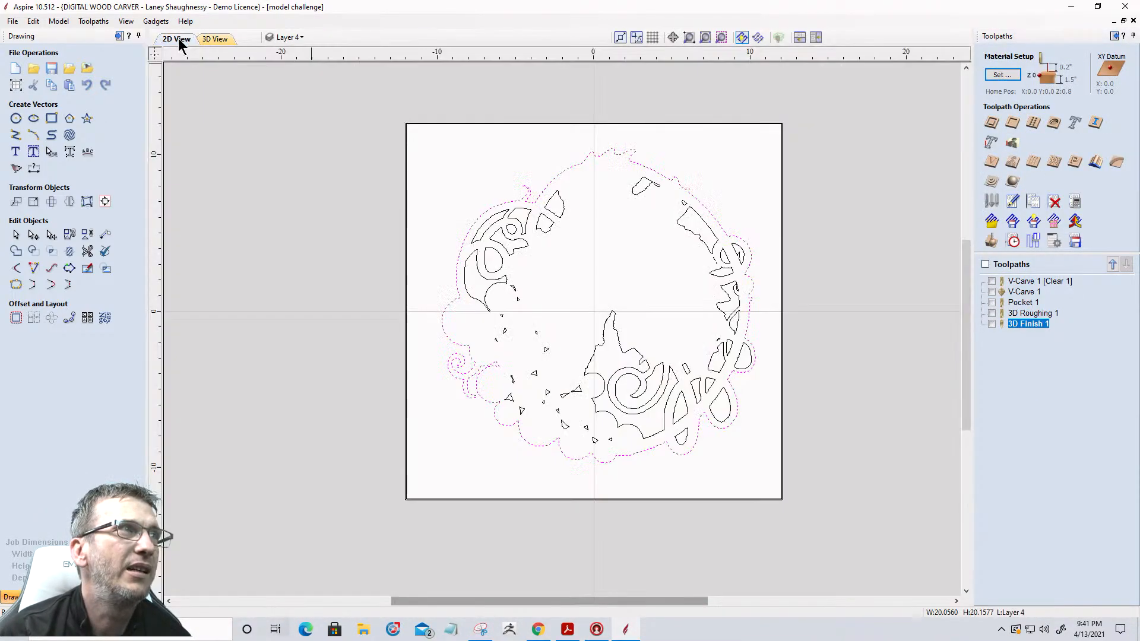
{"action": "left_click", "coordinate": [816, 38]}
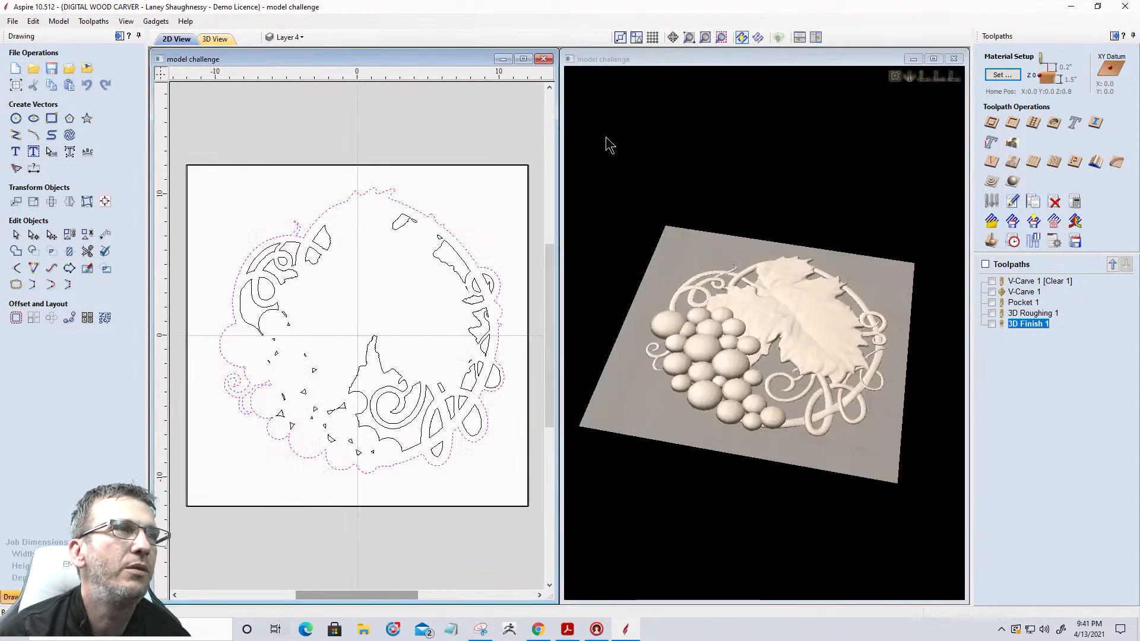
{"action": "scroll", "coordinate": [320, 214], "scroll_direction": "down", "scroll_amount": 3}
Hide Layer 4, show the Bitmap Layer, and frame the original grape drawing beside a straight-down view of the 3D model
{"action": "left_click", "coordinate": [295, 39]}
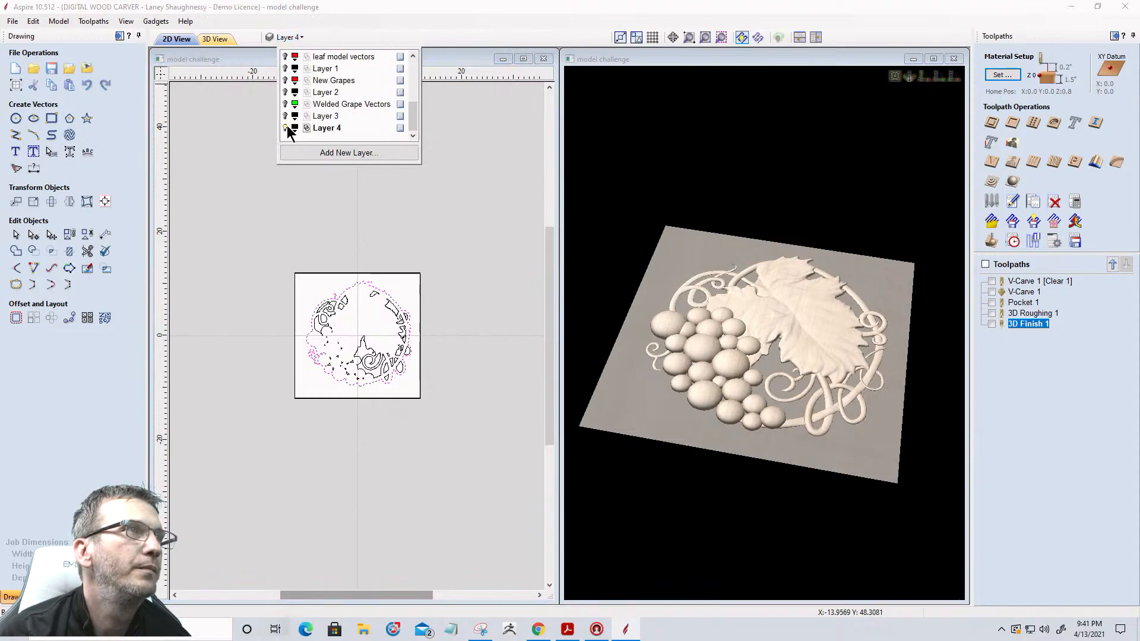
{"action": "left_click", "coordinate": [285, 128]}
{"action": "scroll", "coordinate": [289, 85], "scroll_direction": "up", "scroll_amount": 3}
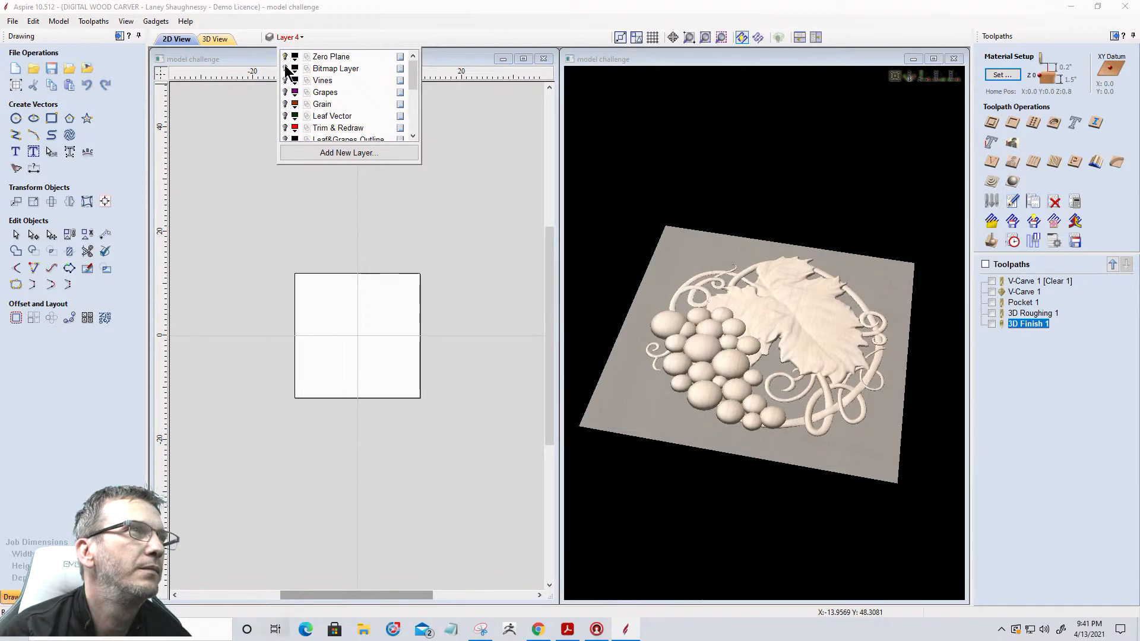
{"action": "left_click", "coordinate": [286, 69]}
{"action": "left_click", "coordinate": [184, 171]}
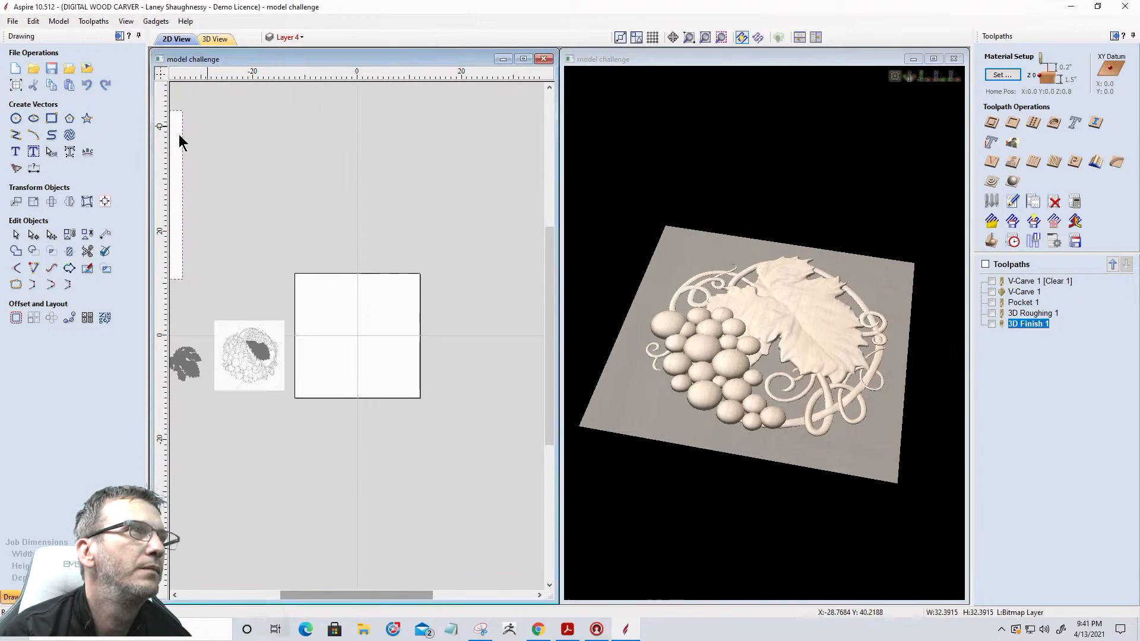
{"action": "left_click", "coordinate": [741, 37]}
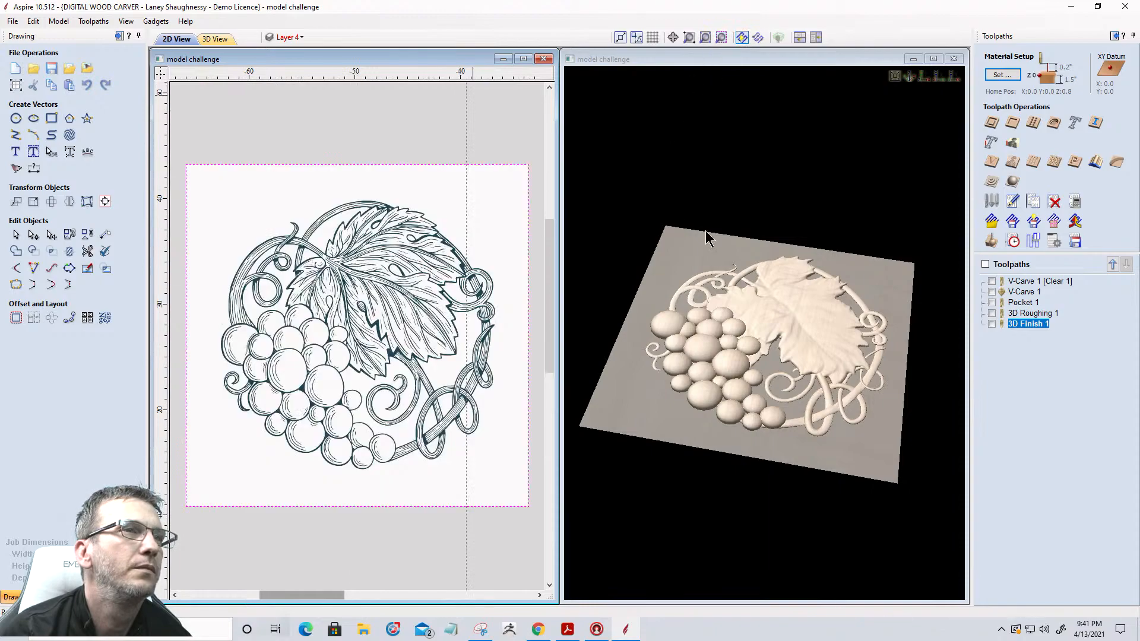
{"action": "left_click", "coordinate": [923, 85]}
{"action": "left_click", "coordinate": [920, 79]}
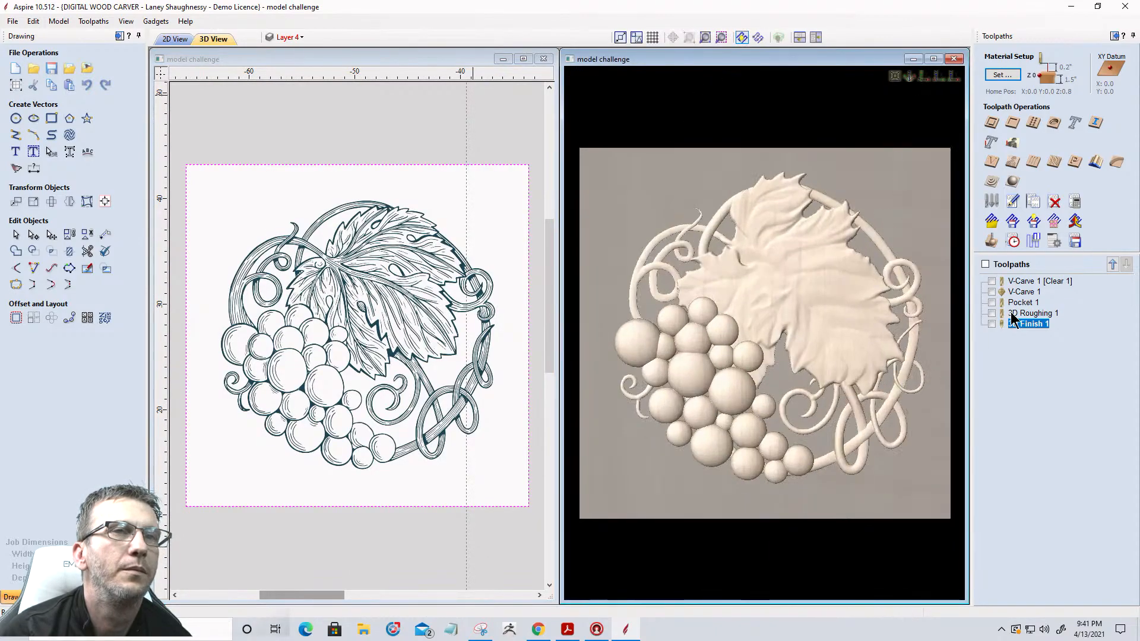
Open the toolpath preview and examine the simulated grape, leaf and vine carving against the original drawing from several angles
{"action": "left_click", "coordinate": [1013, 242]}
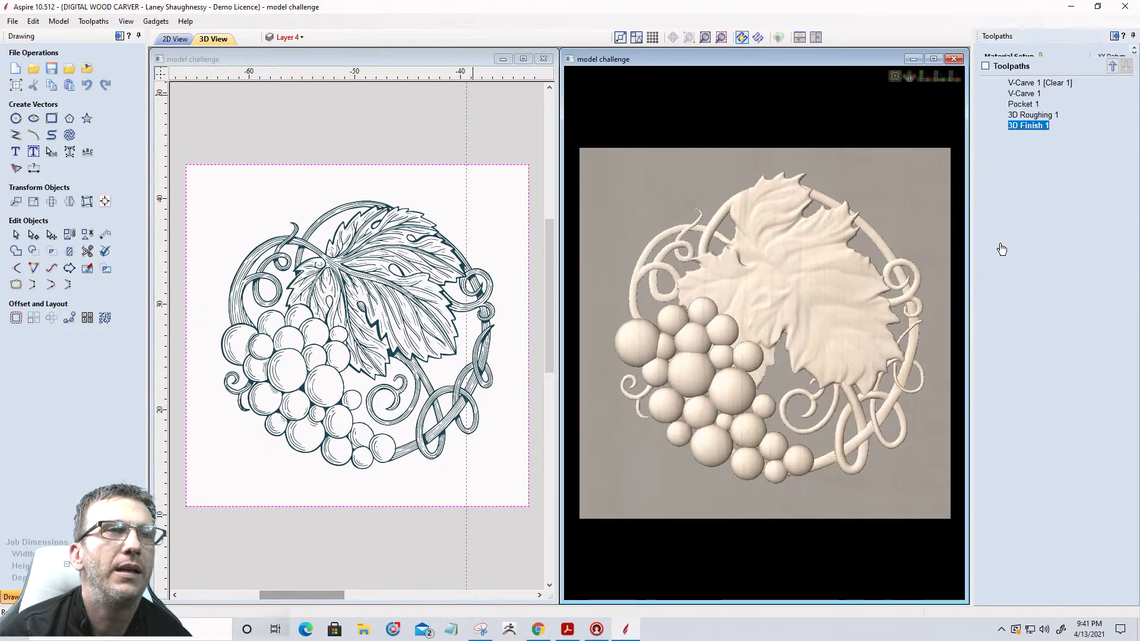
{"action": "left_click_drag", "start_coordinate": [766, 480], "coordinate": [761, 442]}
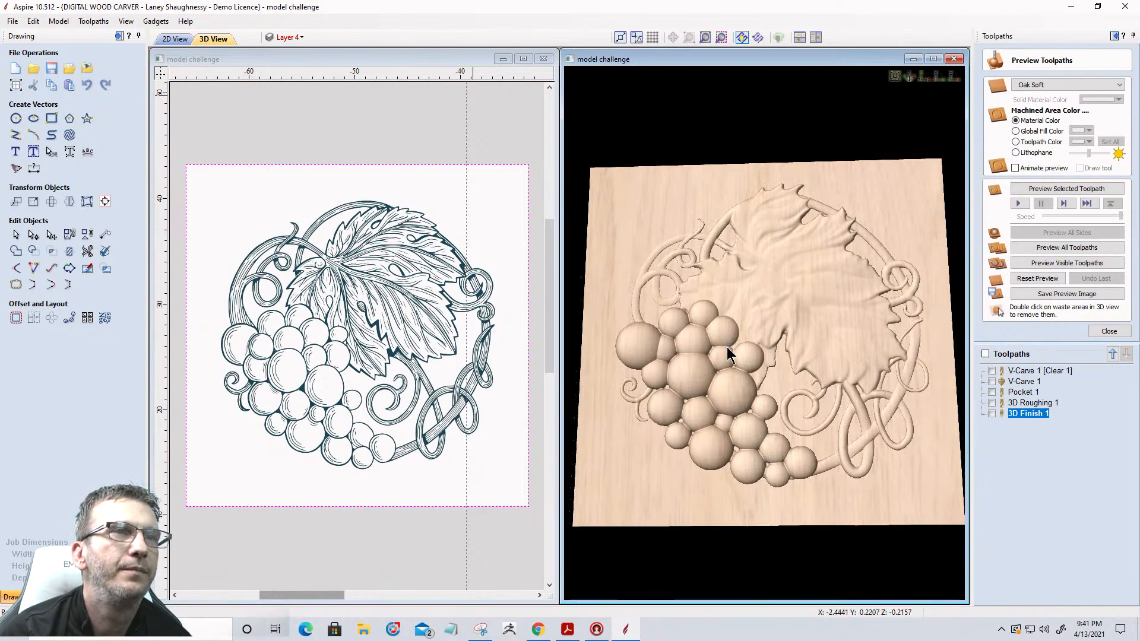
{"action": "left_click_drag", "start_coordinate": [727, 345], "coordinate": [749, 336]}
{"action": "scroll", "coordinate": [796, 323], "scroll_direction": "up", "scroll_amount": 3}
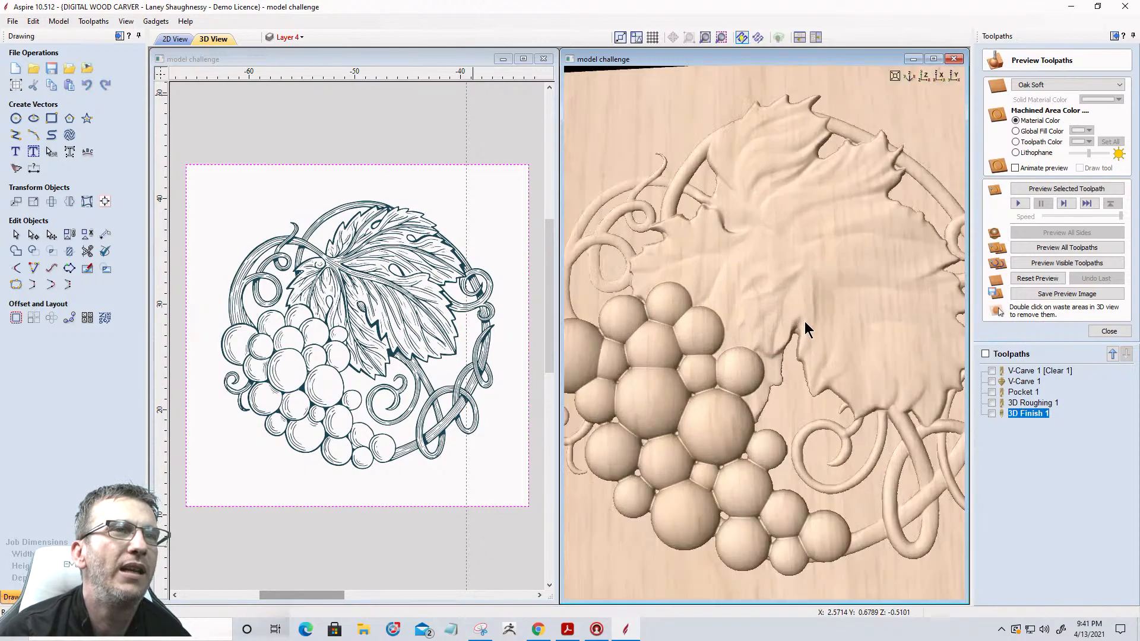
{"action": "scroll", "coordinate": [775, 286], "scroll_direction": "down", "scroll_amount": 2}
{"action": "left_click", "coordinate": [928, 78]}
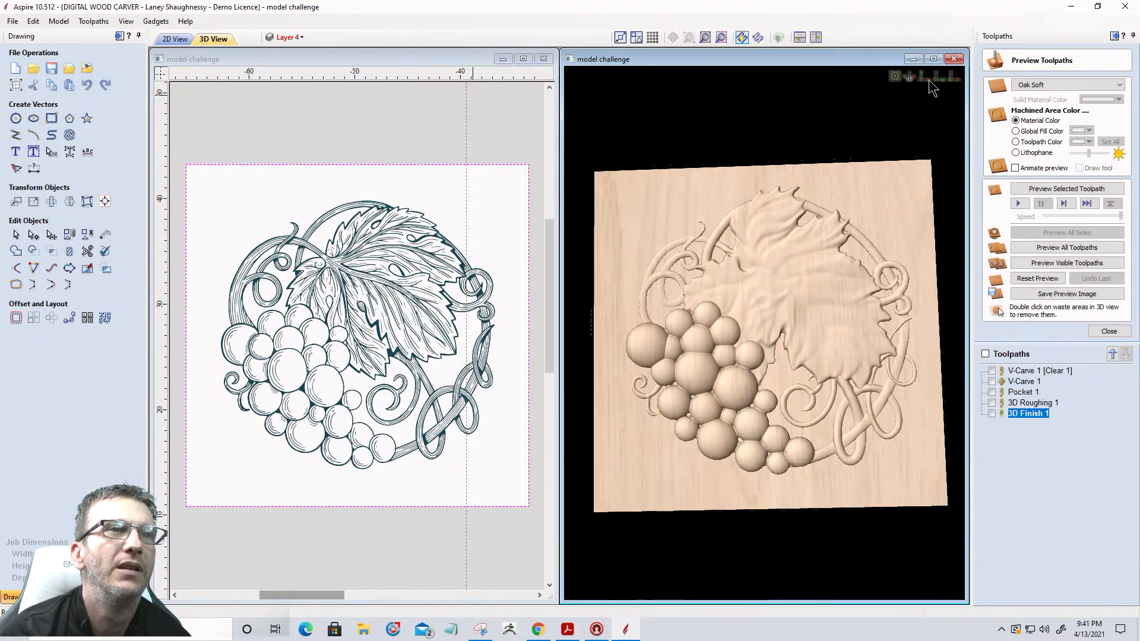
{"action": "scroll", "coordinate": [815, 383], "scroll_direction": "up", "scroll_amount": 2}
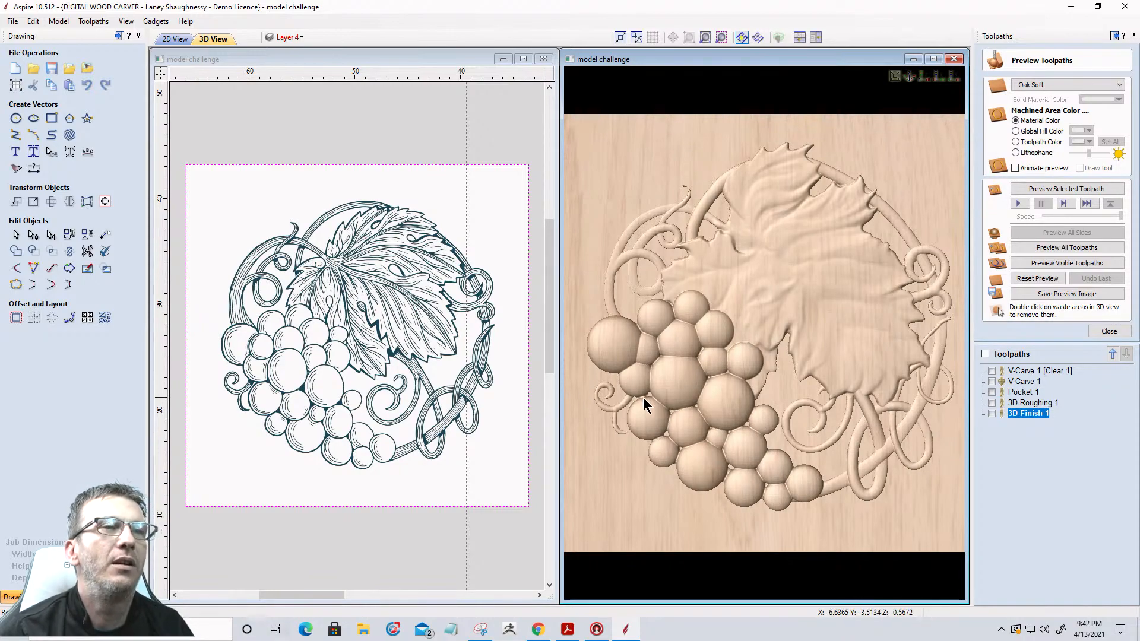
{"action": "left_click_drag", "start_coordinate": [715, 455], "coordinate": [878, 437]}
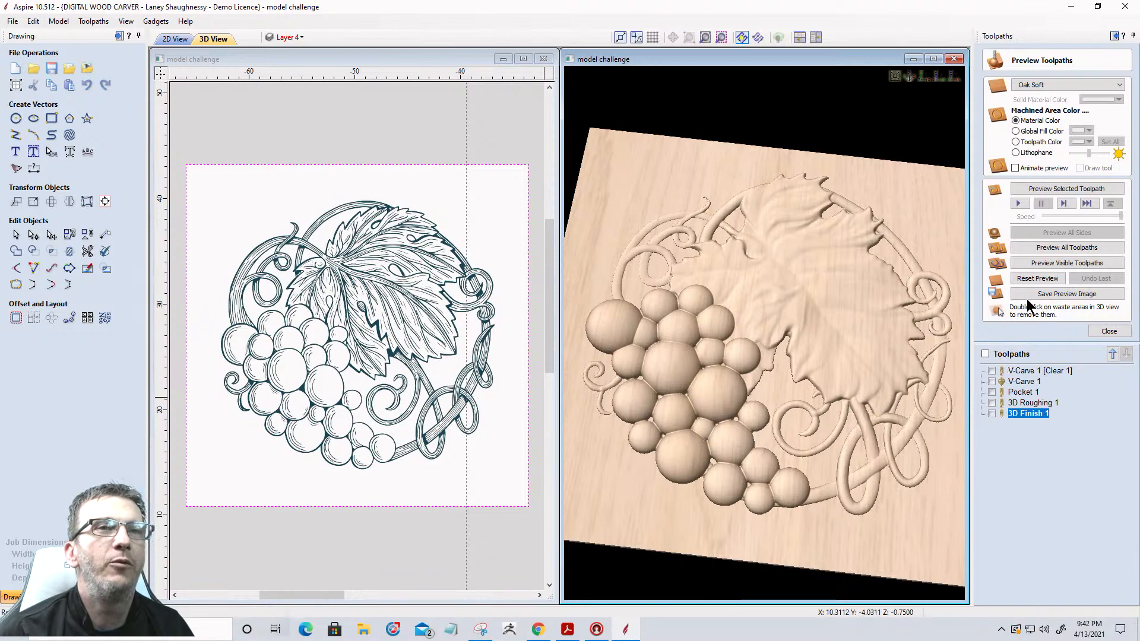
{"action": "left_click", "coordinate": [1107, 331]}
Set the model height to 1.2 inches in the material setup and inspect the deeper relief
{"action": "left_click_drag", "start_coordinate": [787, 414], "coordinate": [772, 305]}
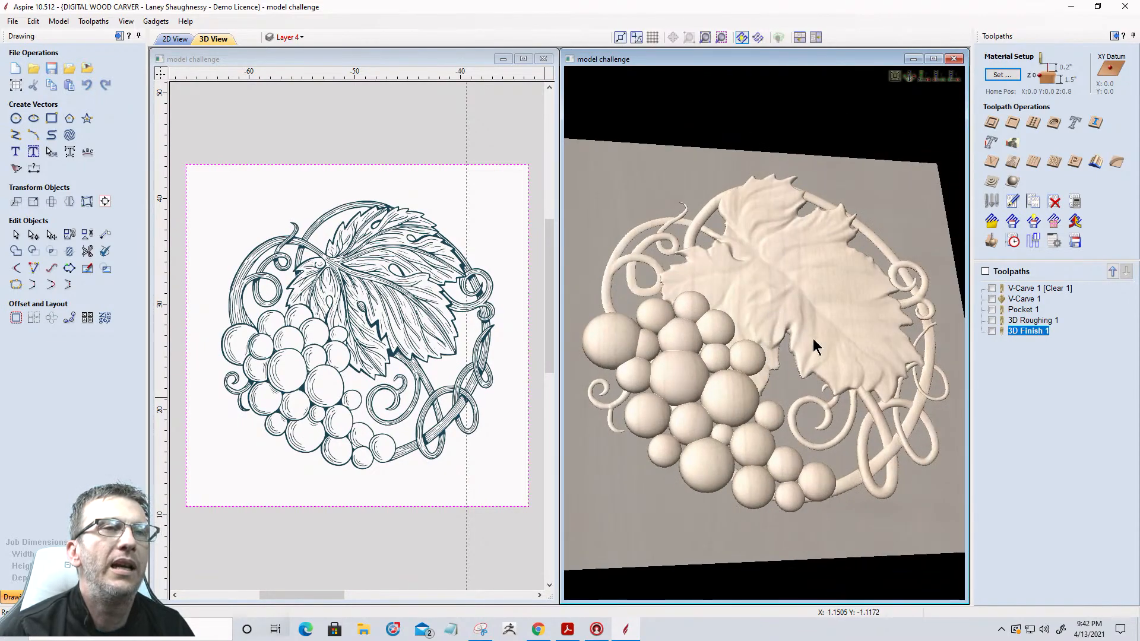
{"action": "left_click", "coordinate": [1003, 75]}
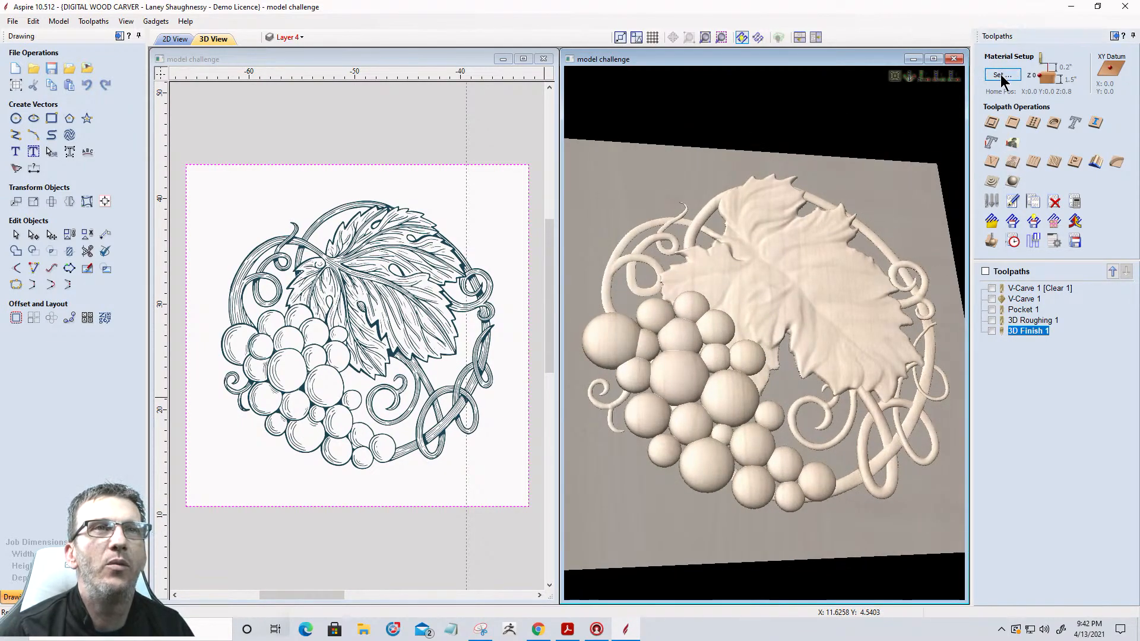
{"action": "left_click", "coordinate": [1106, 287]}
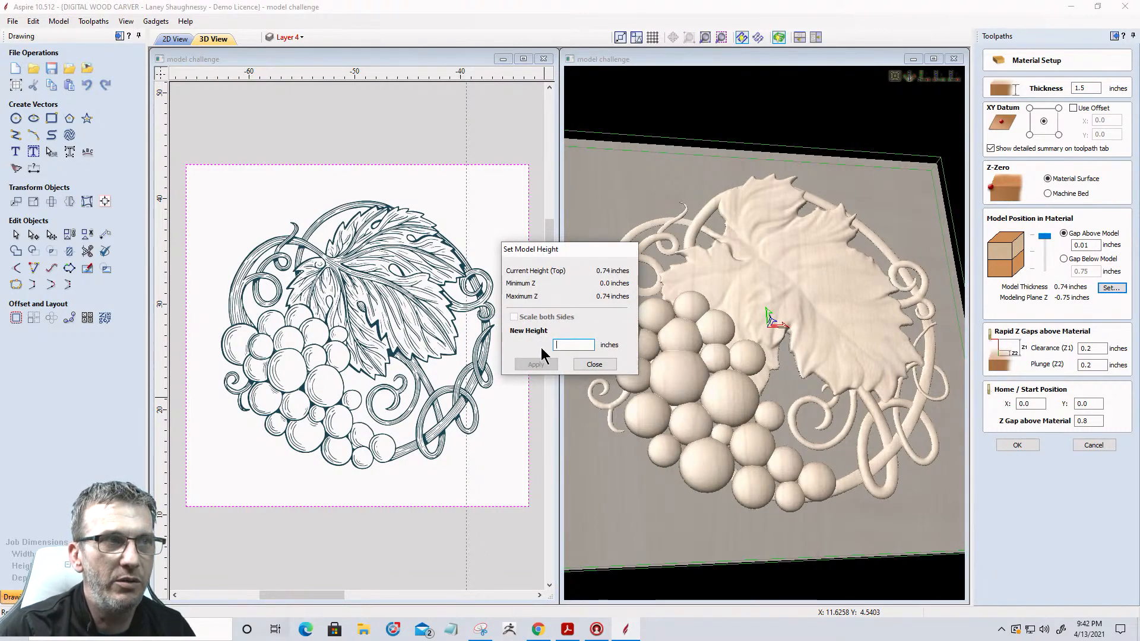
{"action": "type", "text": "1.2"}
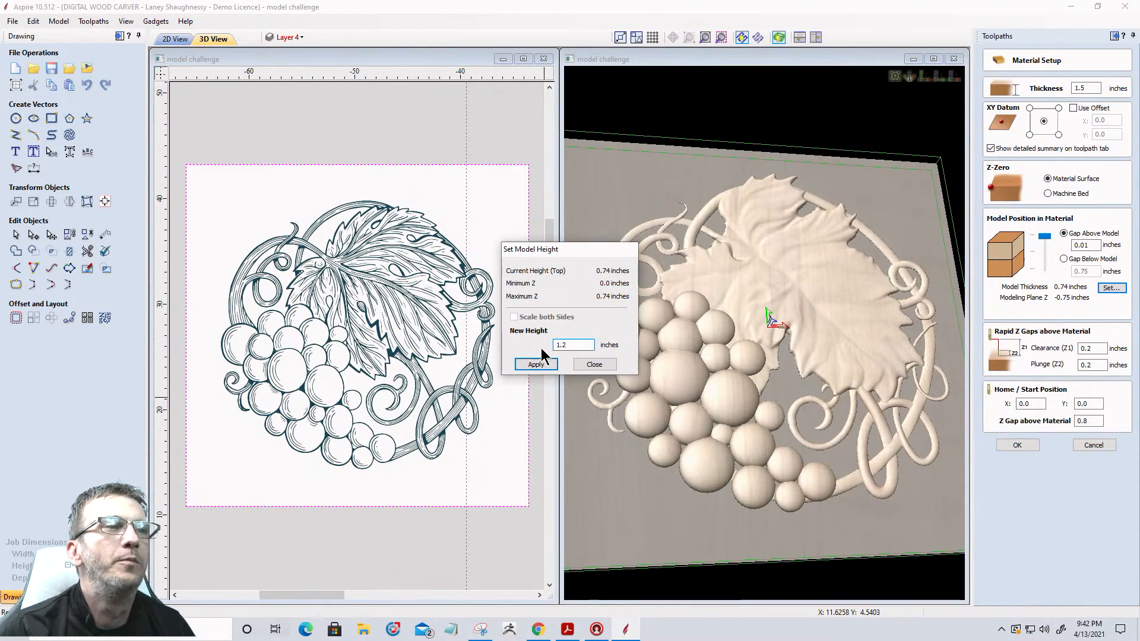
{"action": "left_click", "coordinate": [536, 366]}
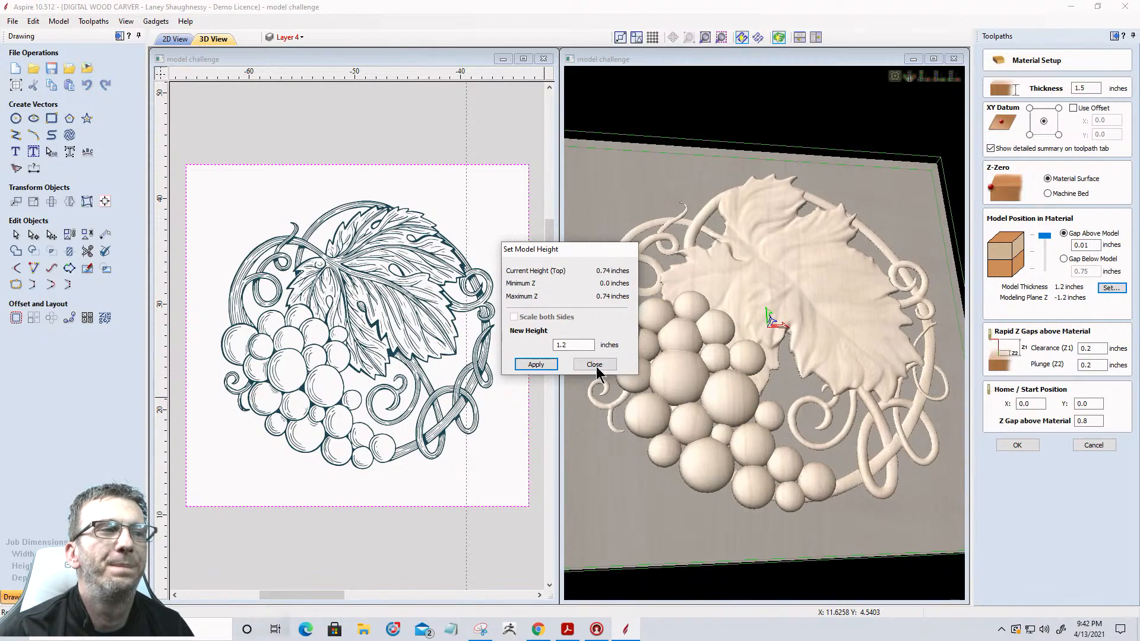
{"action": "left_click", "coordinate": [526, 367]}
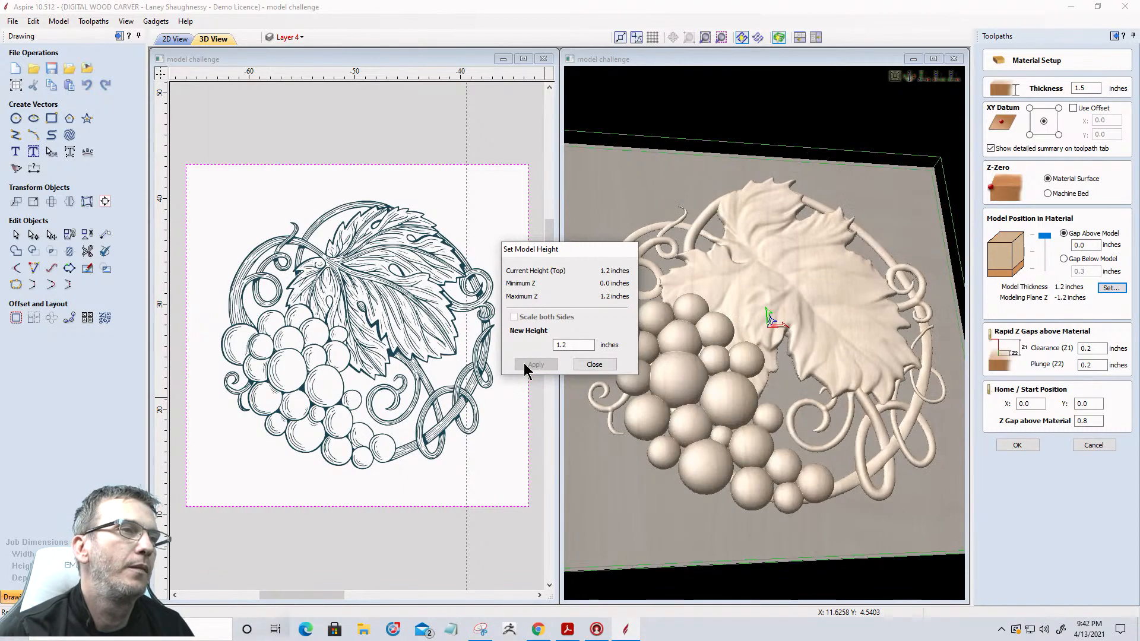
{"action": "left_click", "coordinate": [595, 364]}
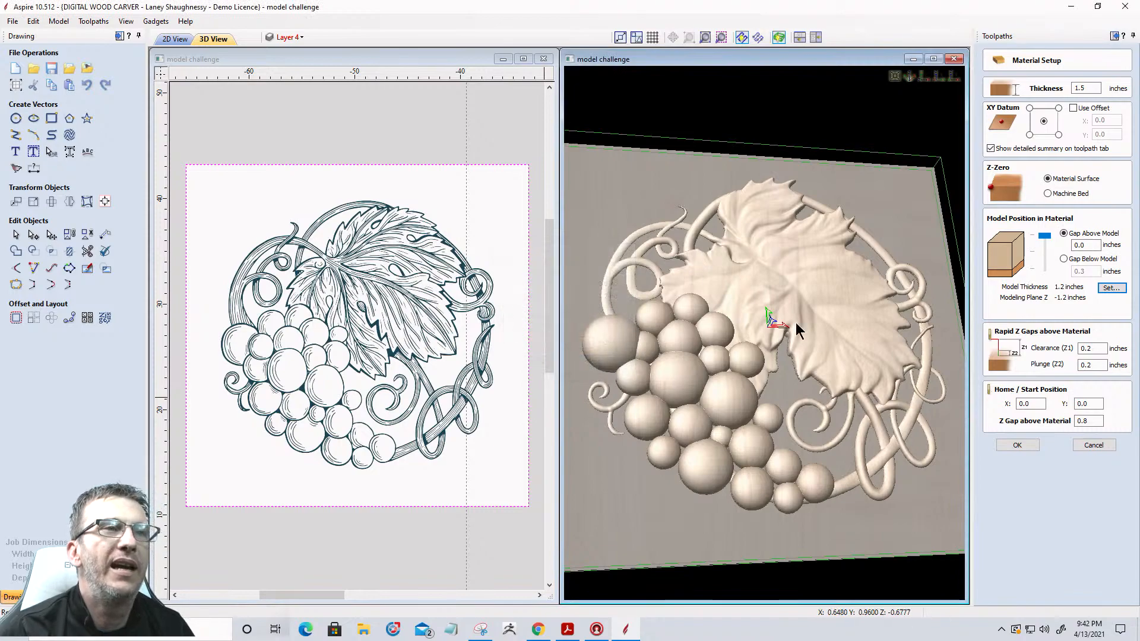
{"action": "scroll", "coordinate": [796, 318], "scroll_direction": "up", "scroll_amount": 4}
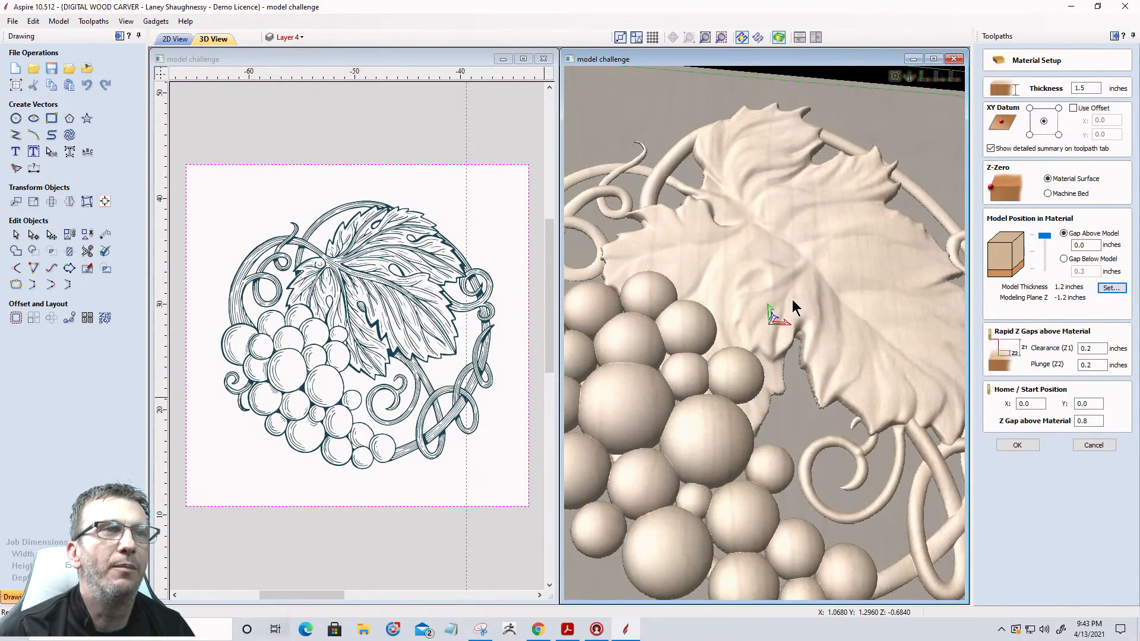
{"action": "left_click_drag", "start_coordinate": [760, 420], "coordinate": [768, 386]}
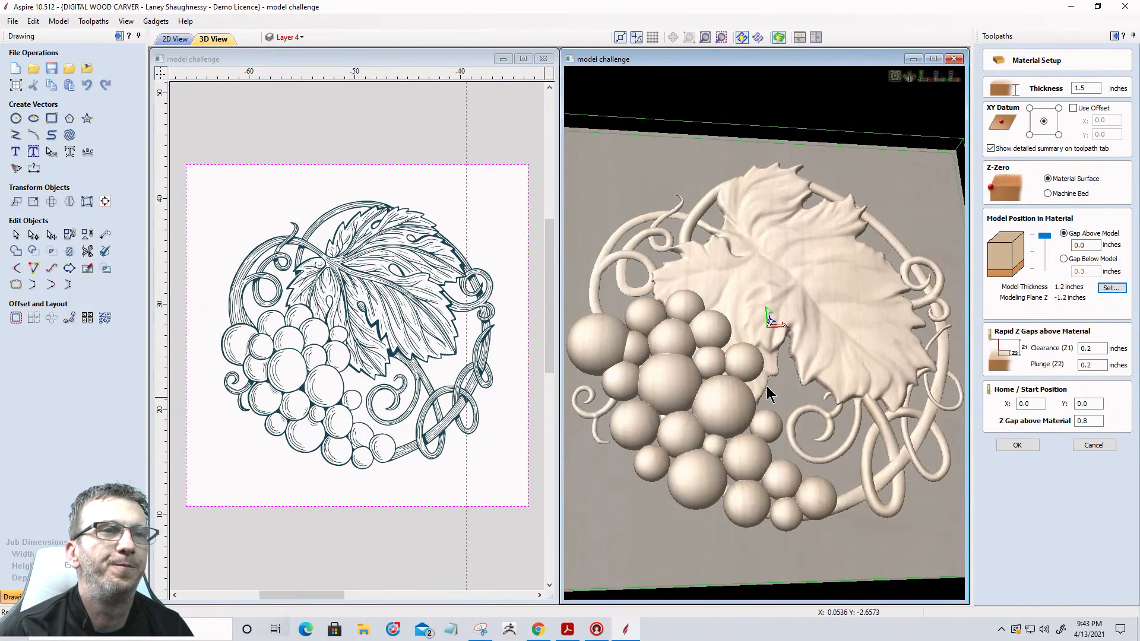
{"action": "scroll", "coordinate": [767, 386], "scroll_direction": "down", "scroll_amount": 2}
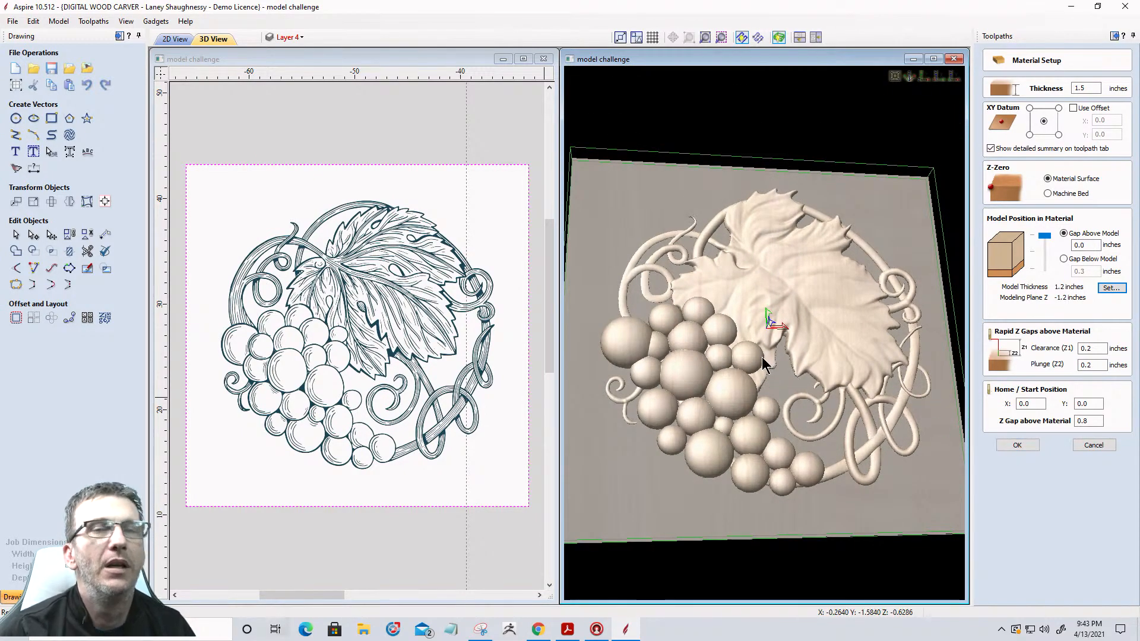